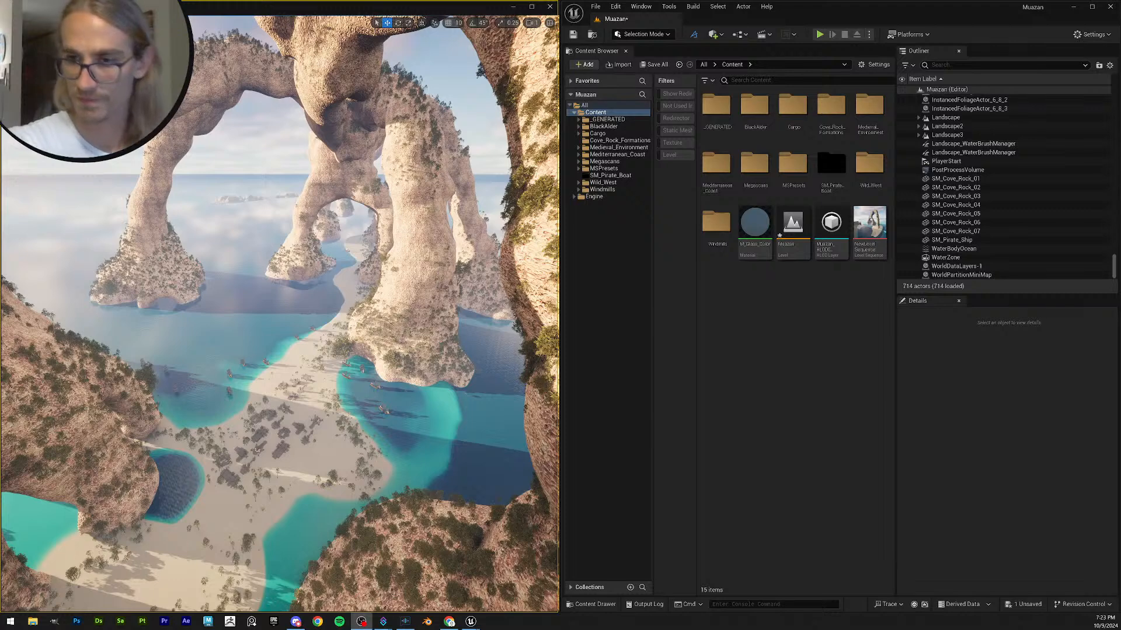
- Return to the Unreal Editor and save the Muazan level
key(alt+Tab)
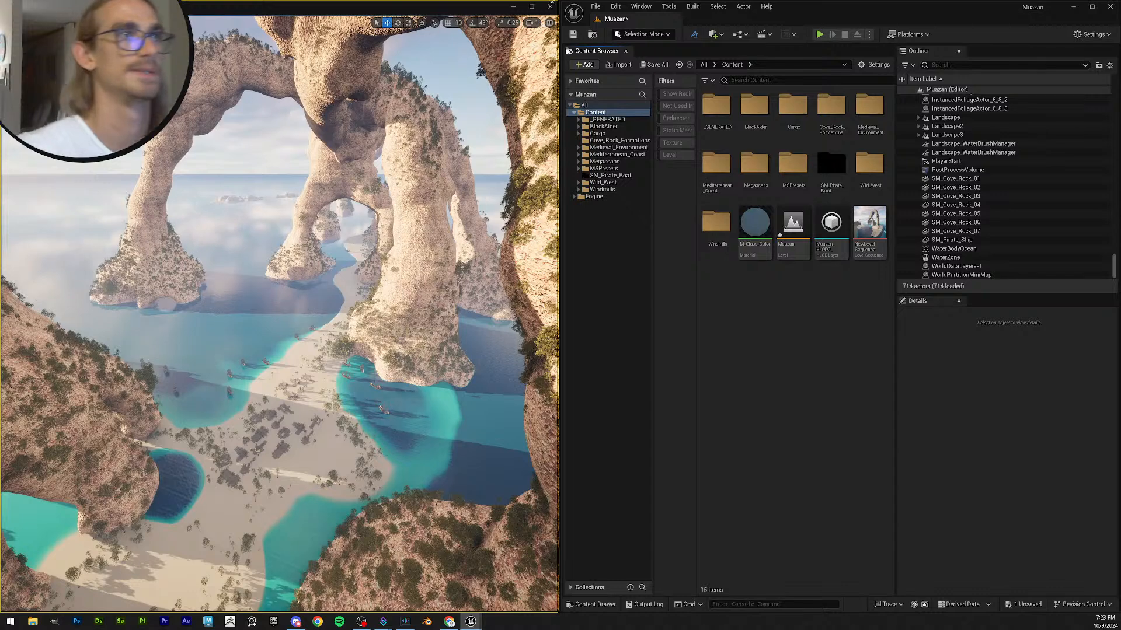
click(572, 35)
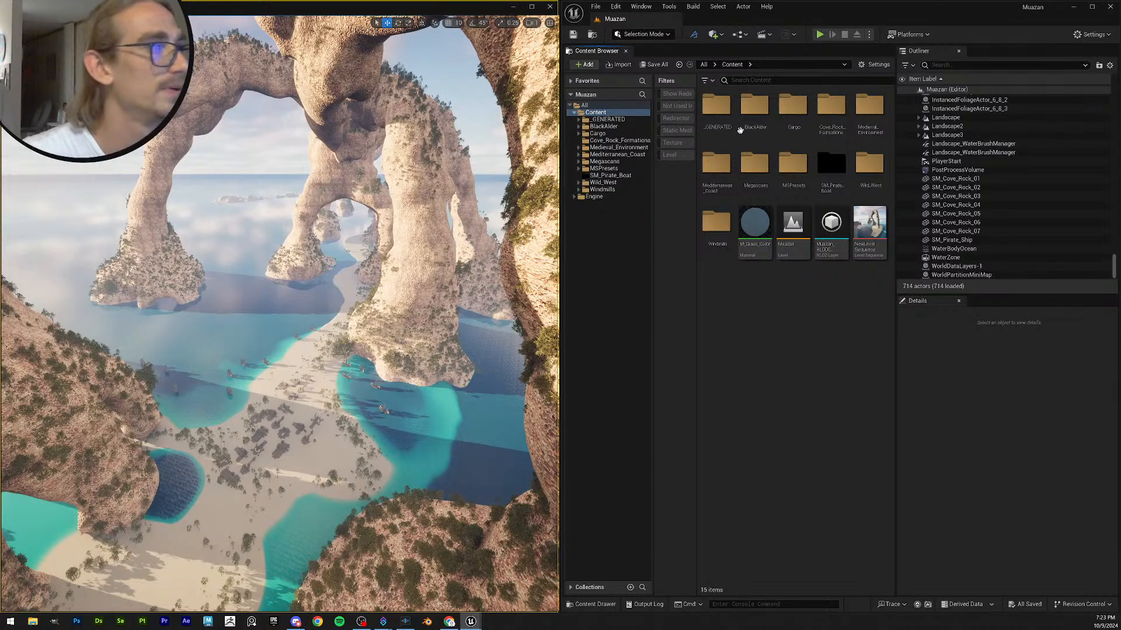
- Fly around the level to examine the rock arches and the sandbank beneath them
right_drag(262, 263, 258, 214)
key(s)
key(w)
key(a)
key(s)
key(w)
key(s)
right_drag(348, 298, 348, 298)
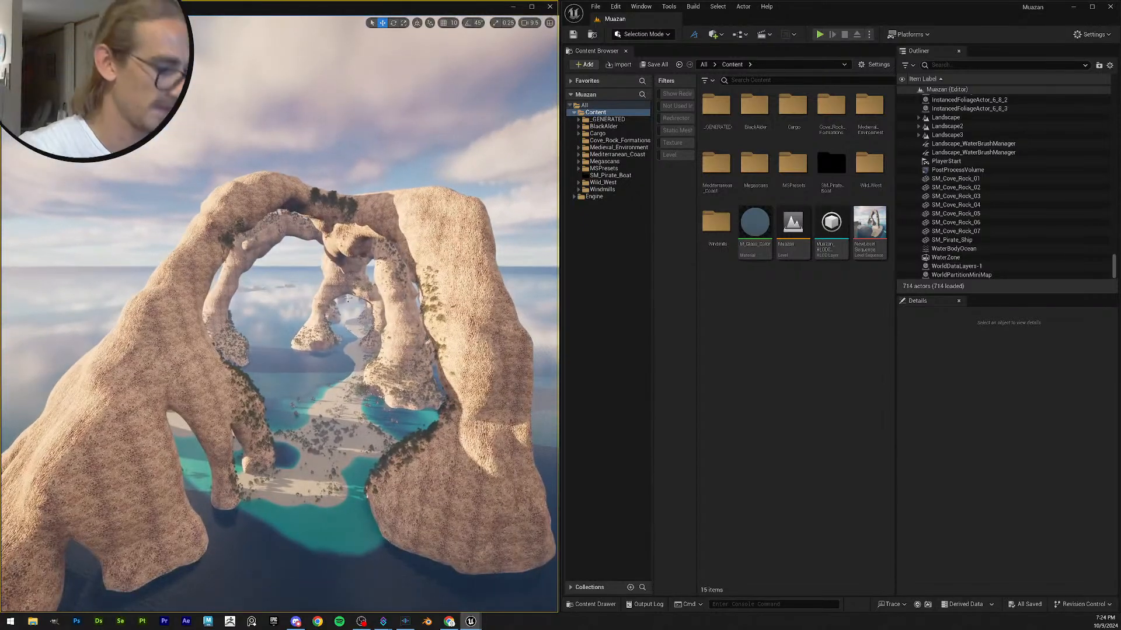
key(2)
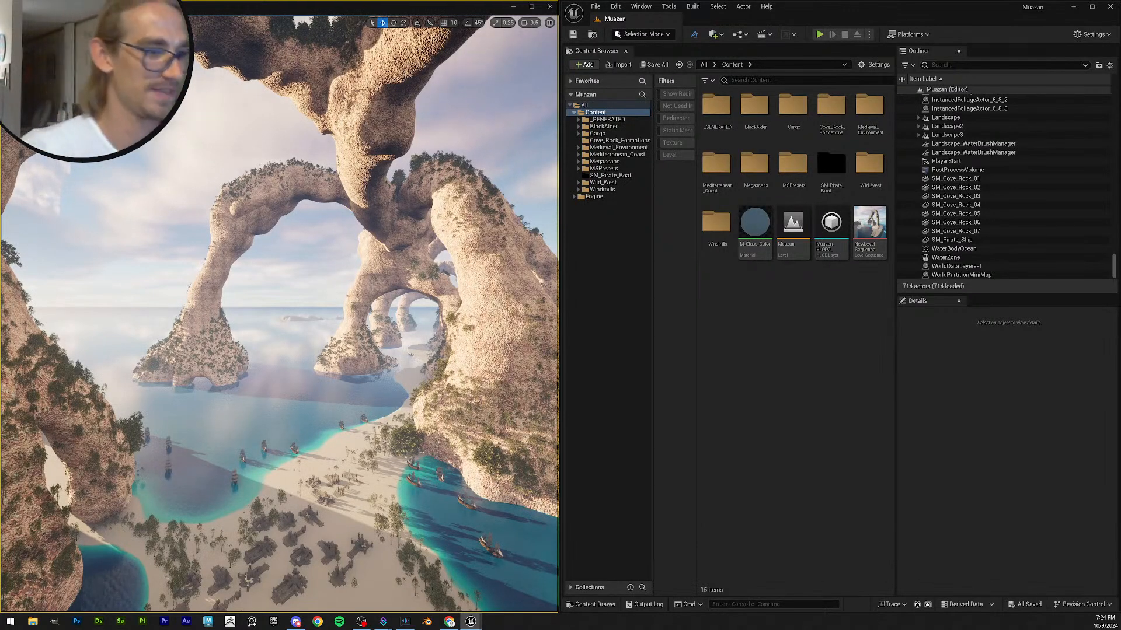
- Switch to the browser with the Unreal Fest 2023 PCG workflows video, close its chat replay and show the video in theater mode
mouse_move(450, 622)
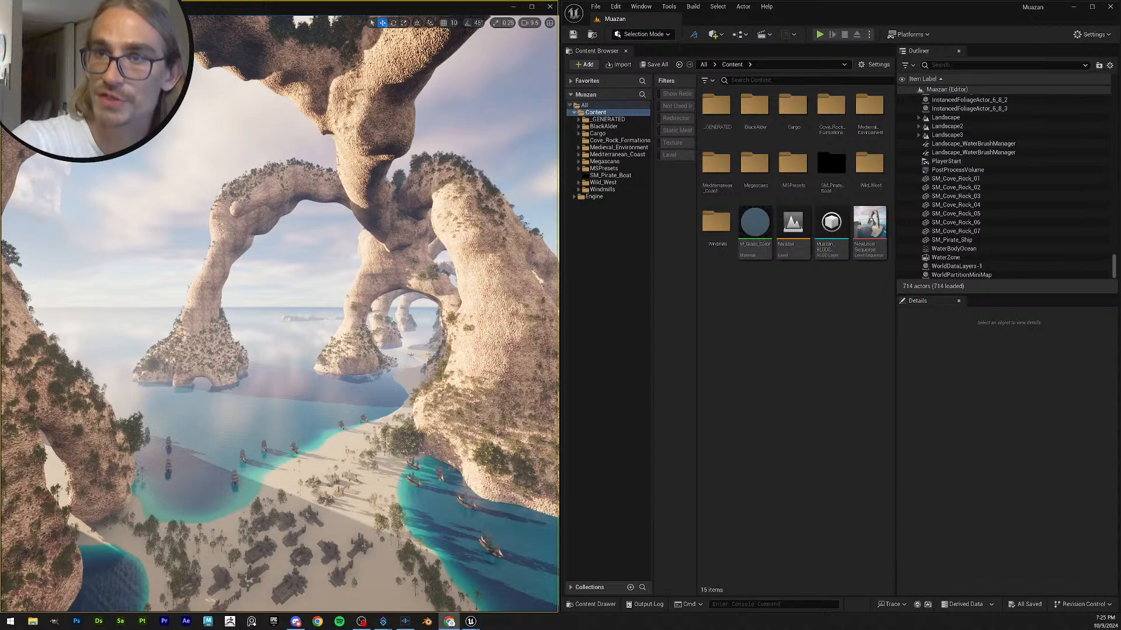
drag(759, 629, 1, 158)
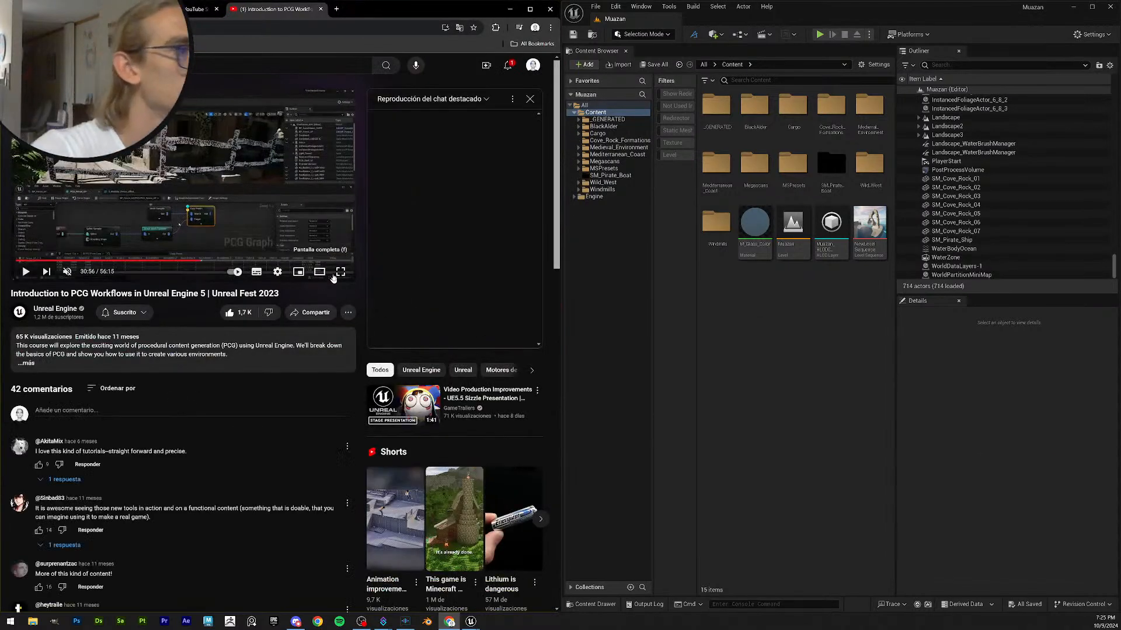
click(530, 99)
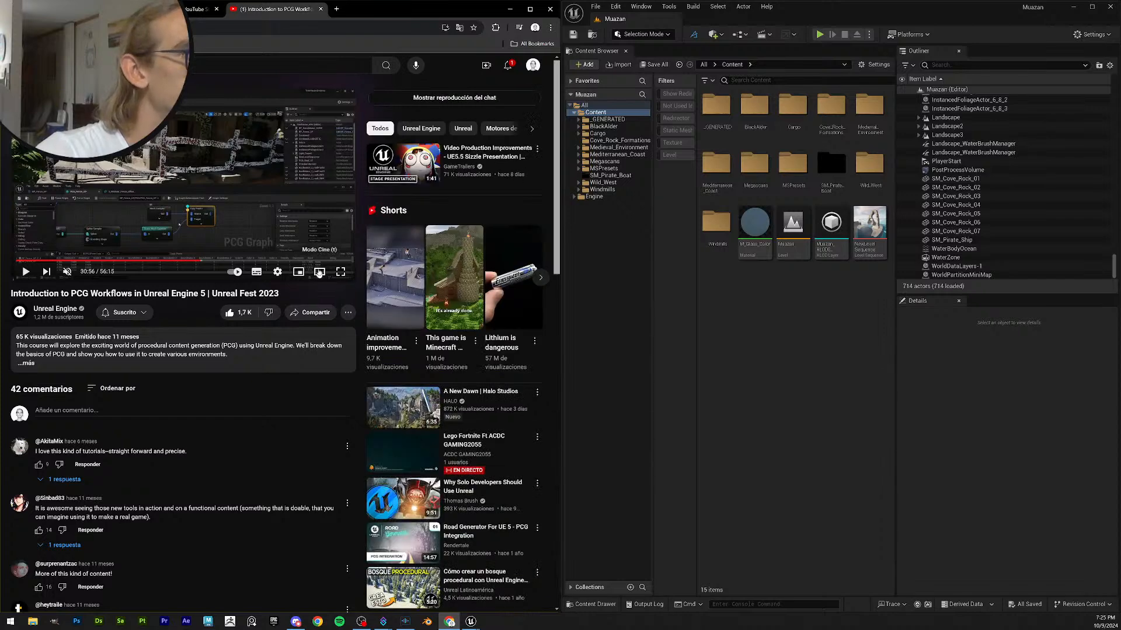
click(319, 273)
click(474, 382)
click(496, 350)
click(475, 263)
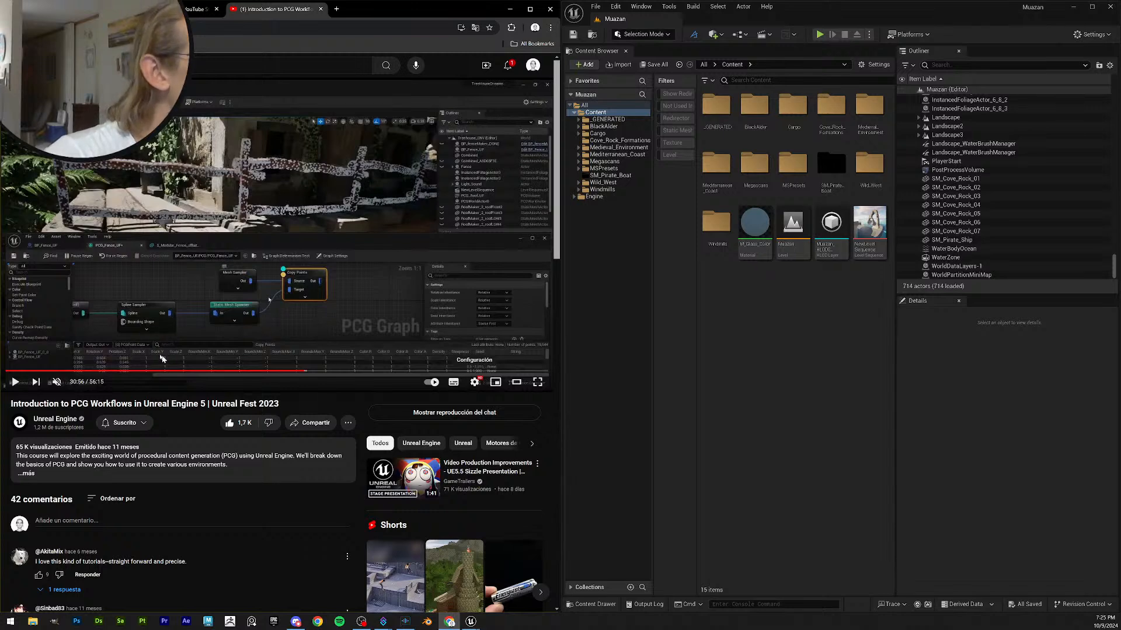
- Rewind the PCG video to about 27:56, where the fence graph has only its spline sampling and mesh spawning nodes
click(297, 373)
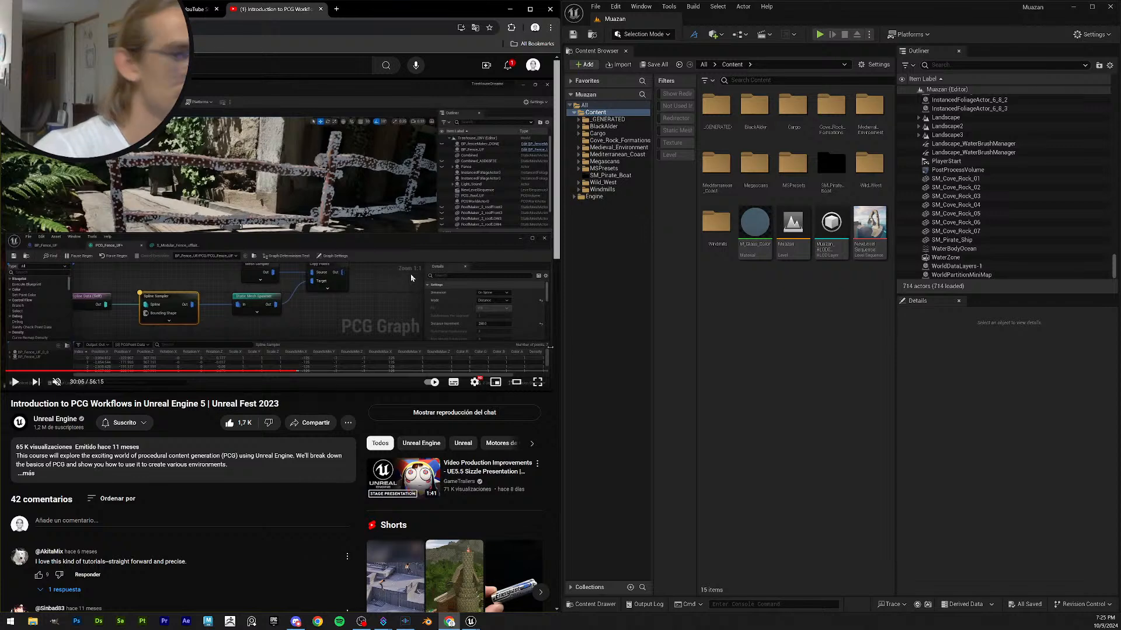
key(j)
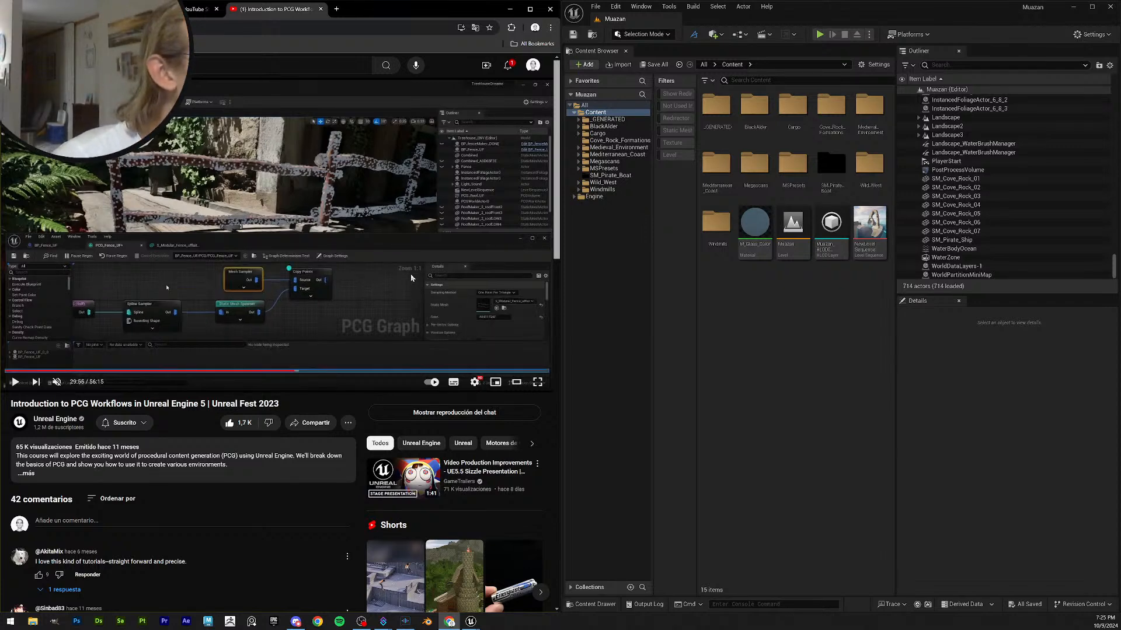
key(Left)
key(Left)
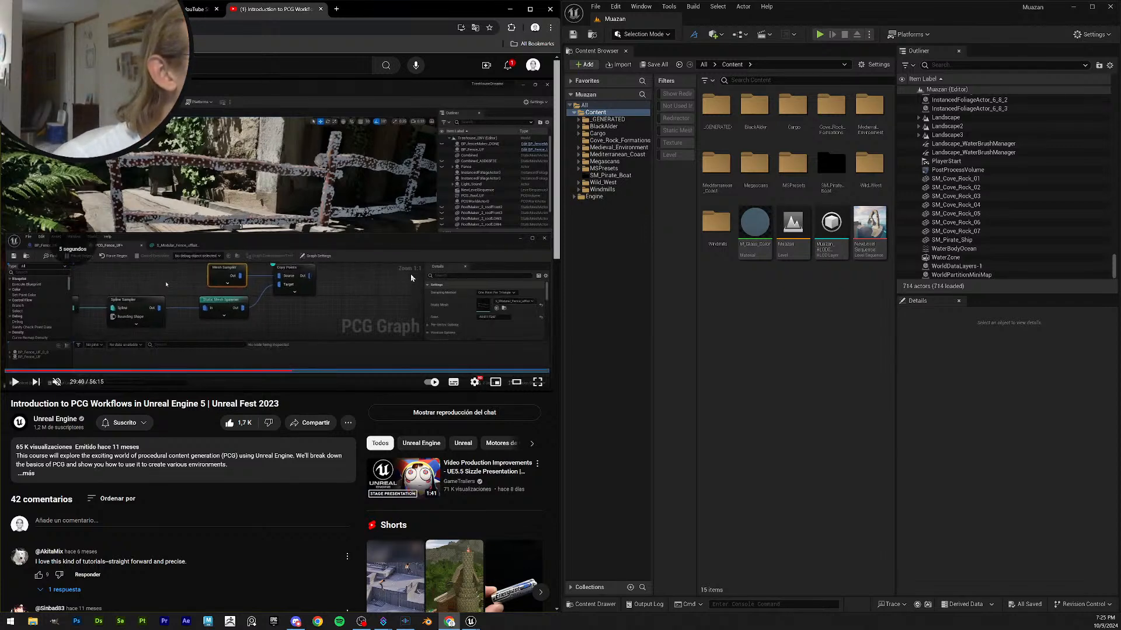
key(Left)
key(Left)
key(Left)
key(Left)
key(Left)
key(Left)
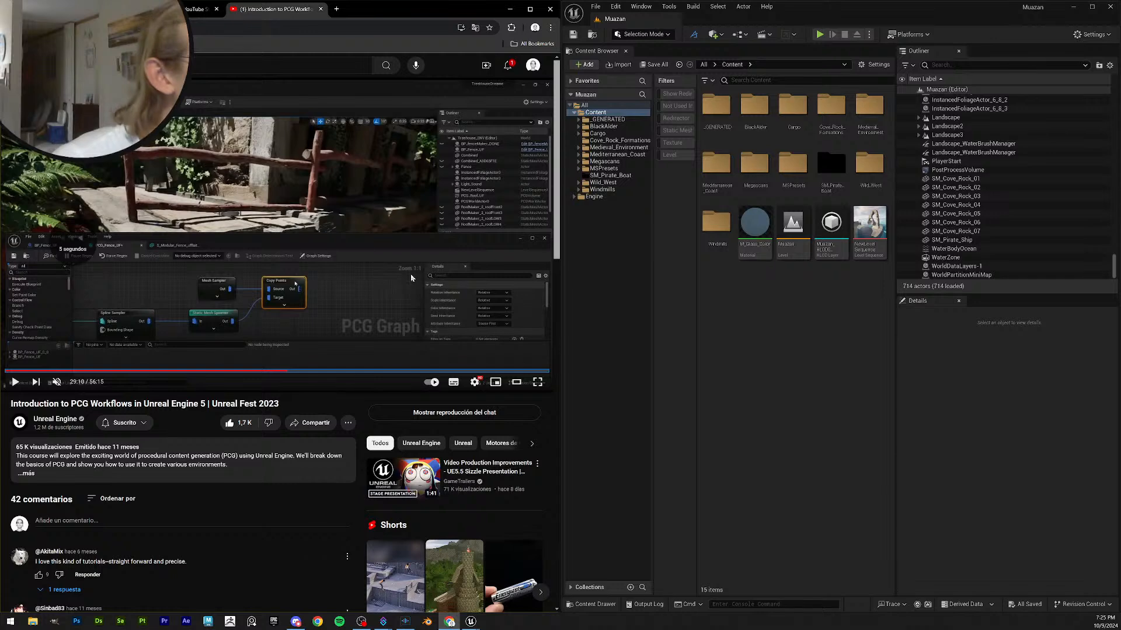
key(Left)
key(Left)
key(Left)
key(Left)
key(Left)
key(Left)
key(Left)
key(Left)
key(Left)
key(Left)
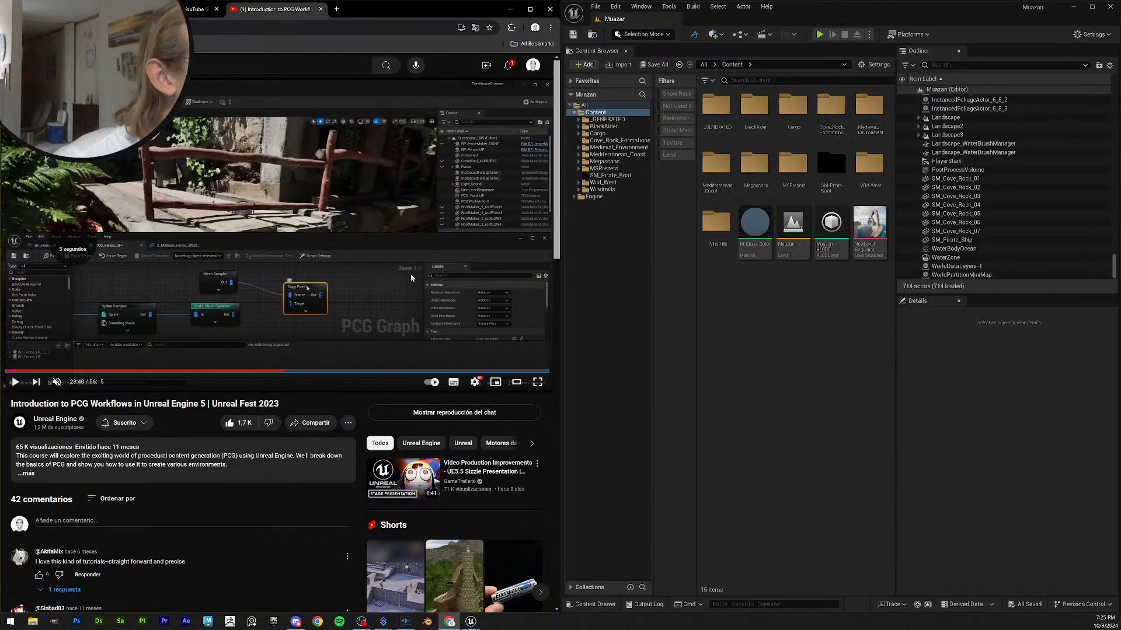
key(Left)
key(Left)
key(Left)
key(Left)
key(Left)
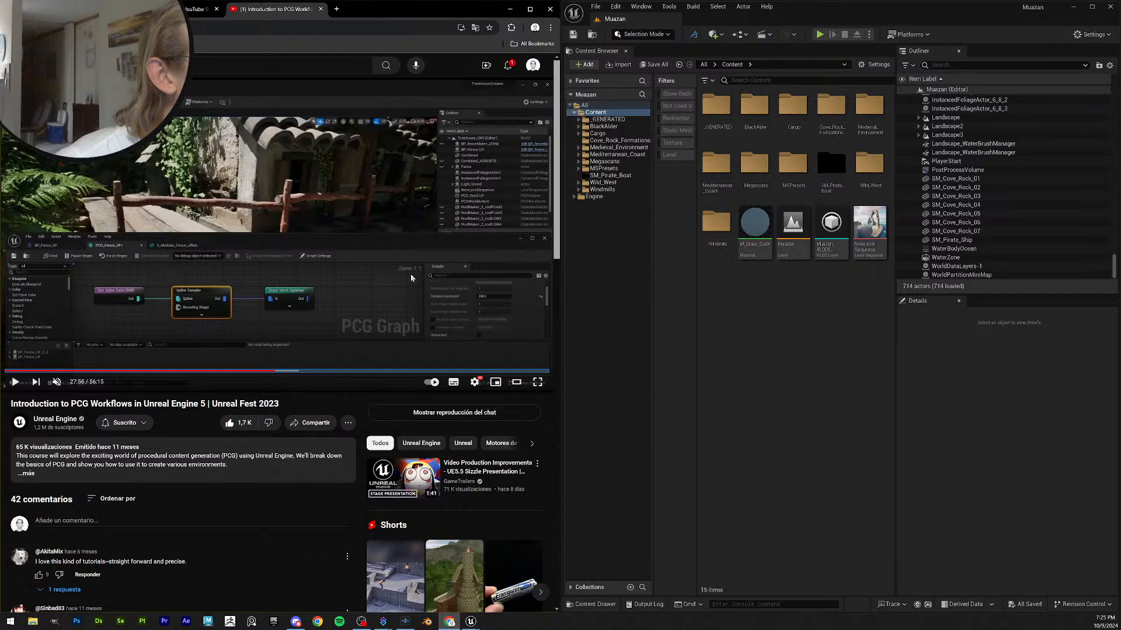
- Skim the video forward to about 29:00, studying how the Mesh Sampler and Copy Points nodes are added to the fence graph
key(Right)
key(Right)
key(Right)
key(Right)
key(Right)
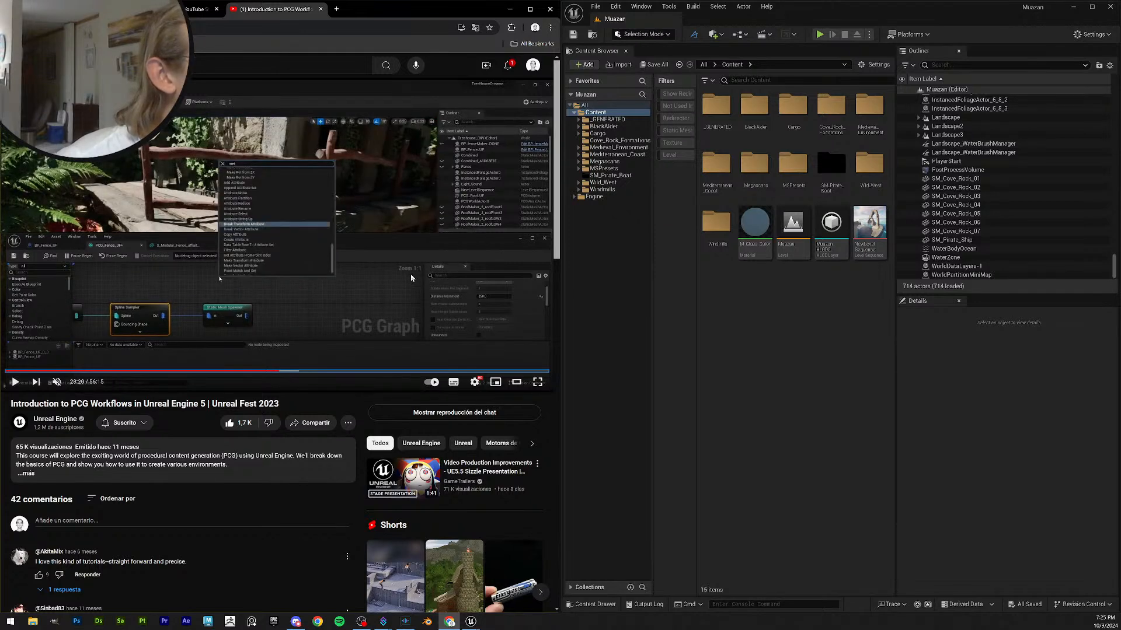
key(Right)
key(Right)
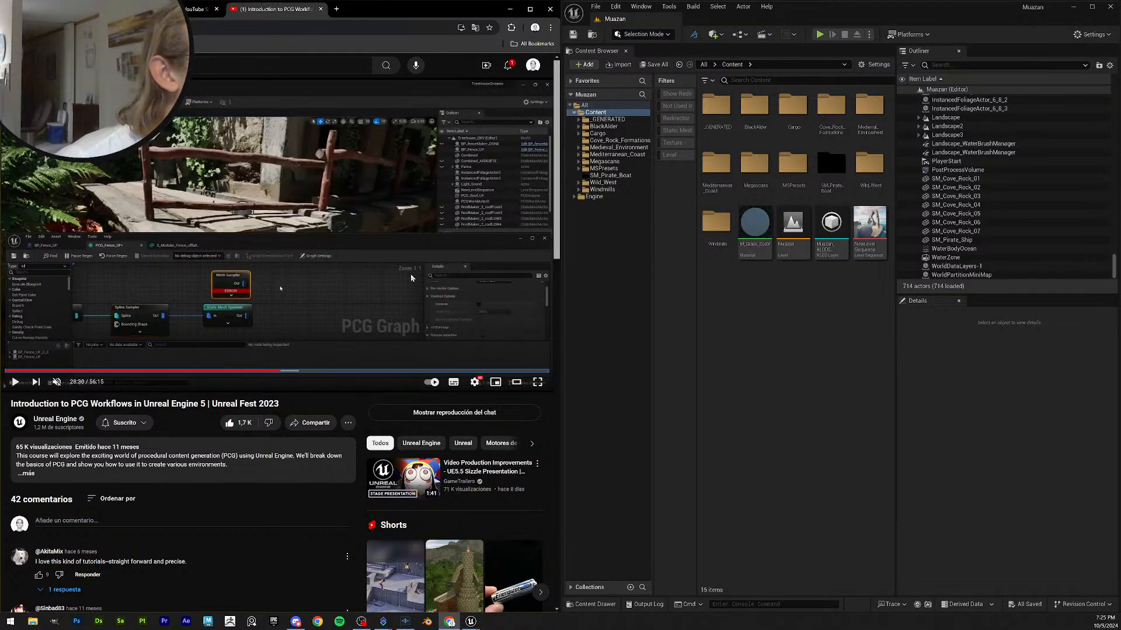
key(Right)
key(Right)
key(Right)
key(Right)
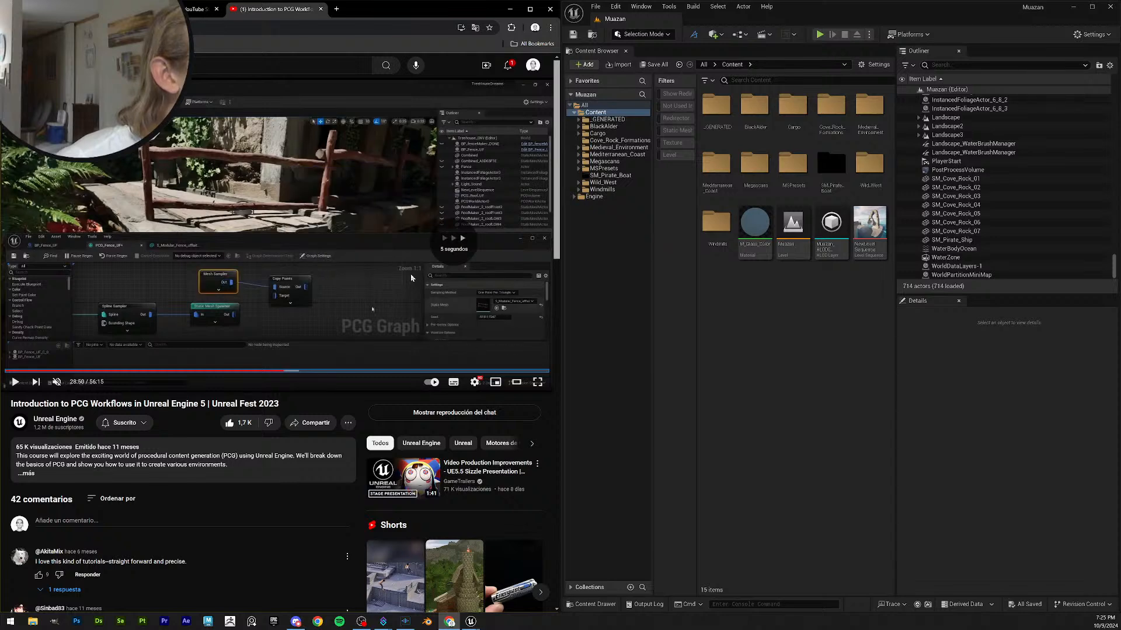
key(Right)
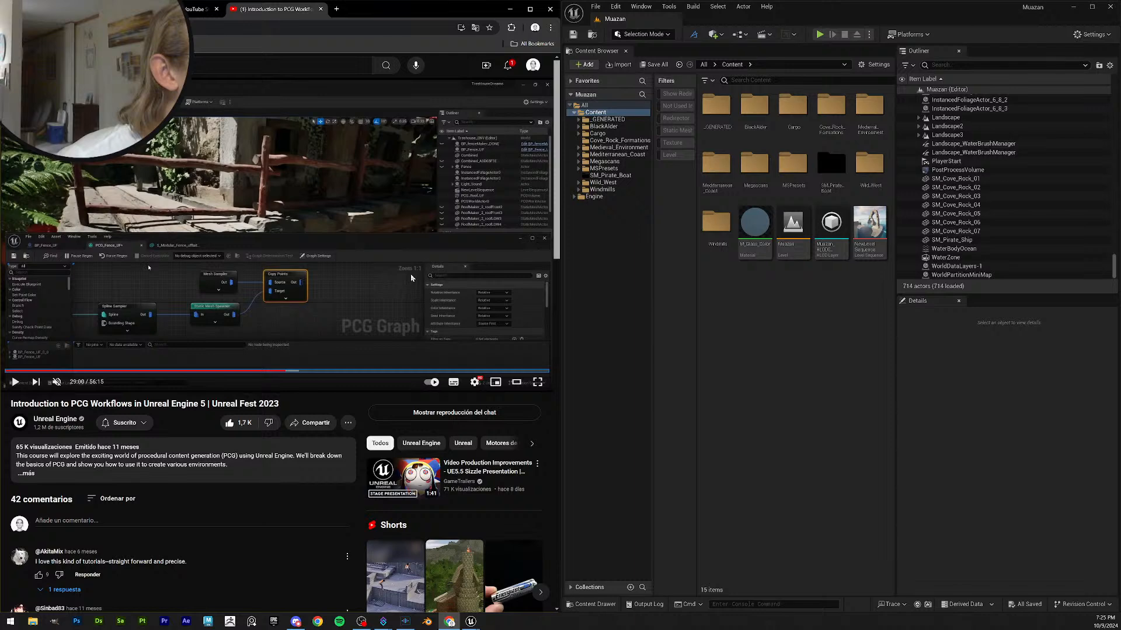
- Skim the video forward to 30:00, studying how the Mesh Sampler's static mesh is chosen and points are scattered on the fence
key(Right)
key(Right)
key(Right)
key(Right)
key(Right)
key(Right)
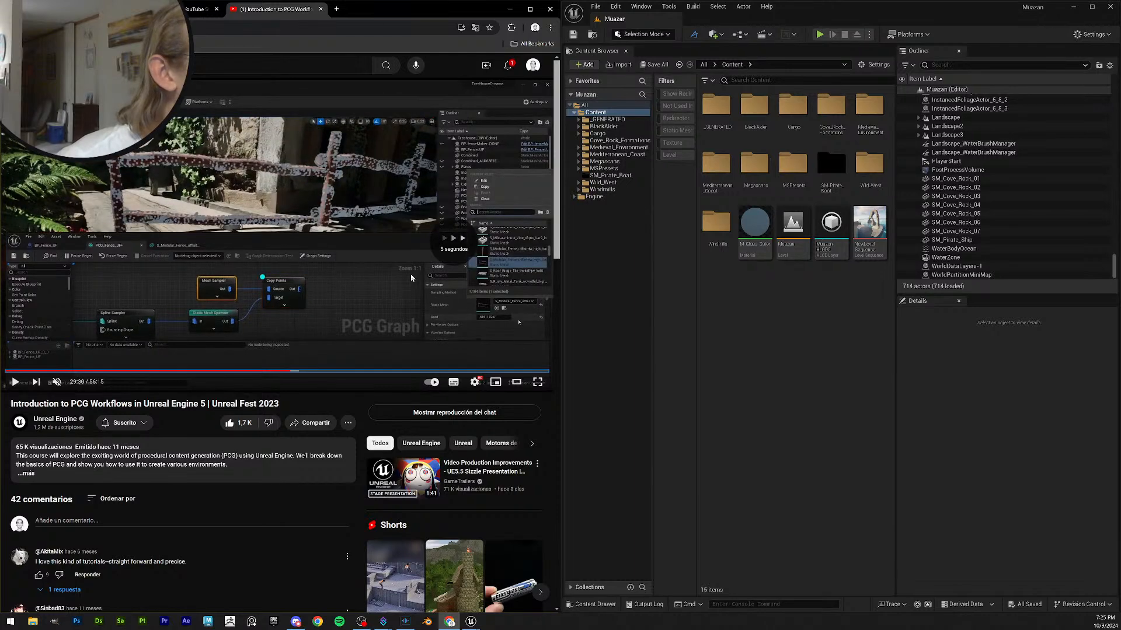
key(Right)
key(Right)
key(Right)
key(Right)
key(Right)
key(Right)
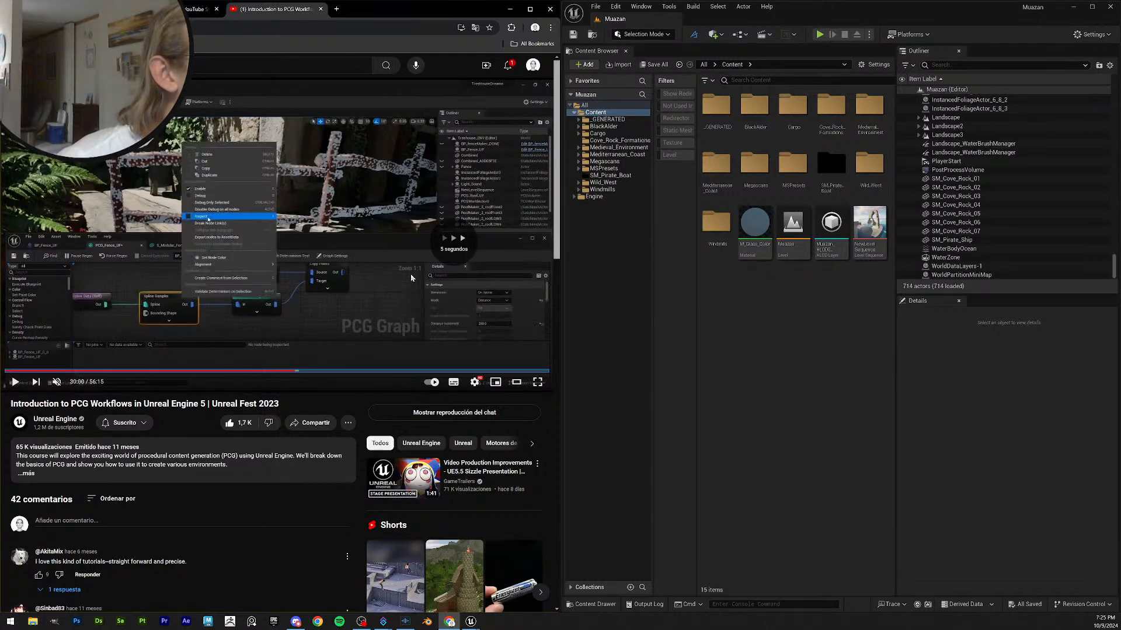
- Skim the video forward to about 31:46, examining how the point data of the fence graph's nodes is inspected
key(Right)
key(Right)
key(Right)
key(Right)
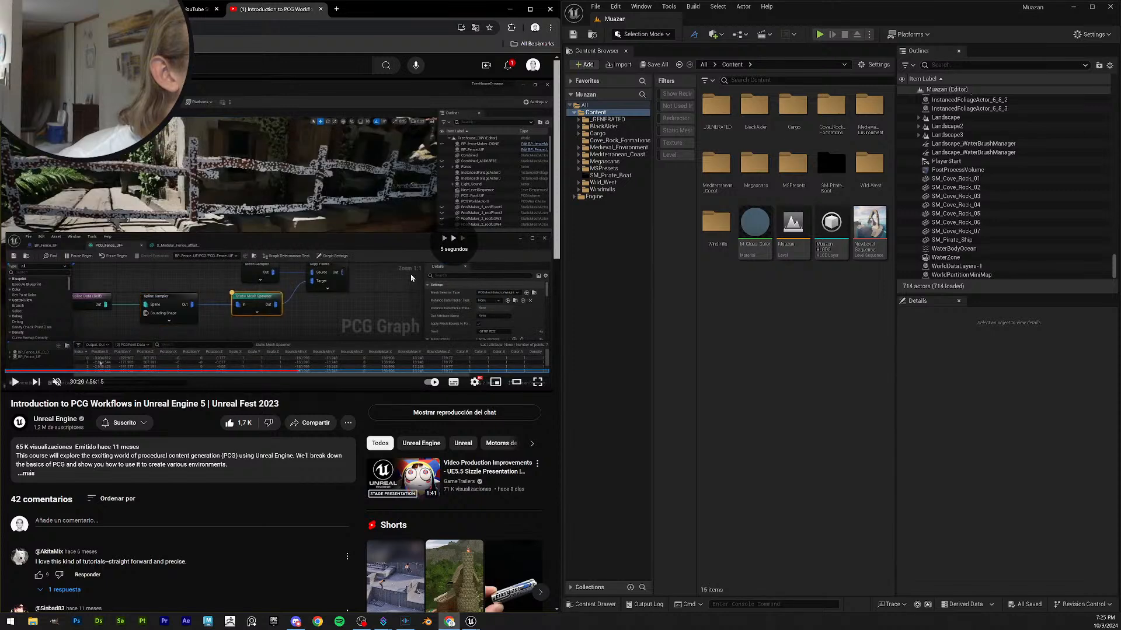
key(Right)
key(Right)
key(Right)
key(Right)
key(Right)
key(Right)
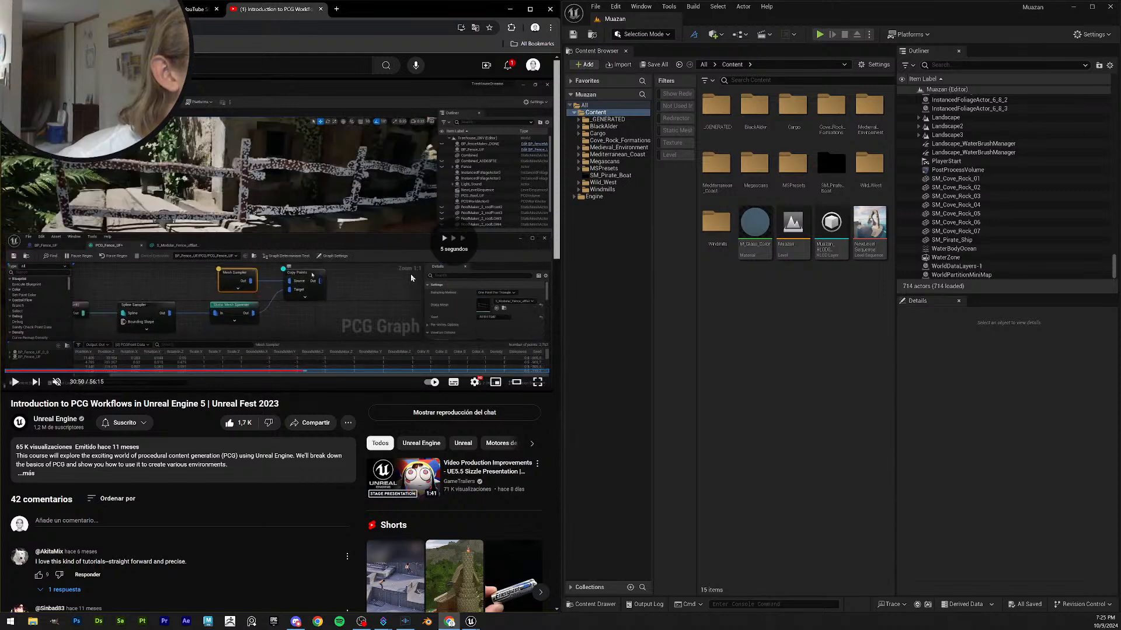
key(Right)
key(Right)
key(Right)
key(Right)
key(Right)
key(Right)
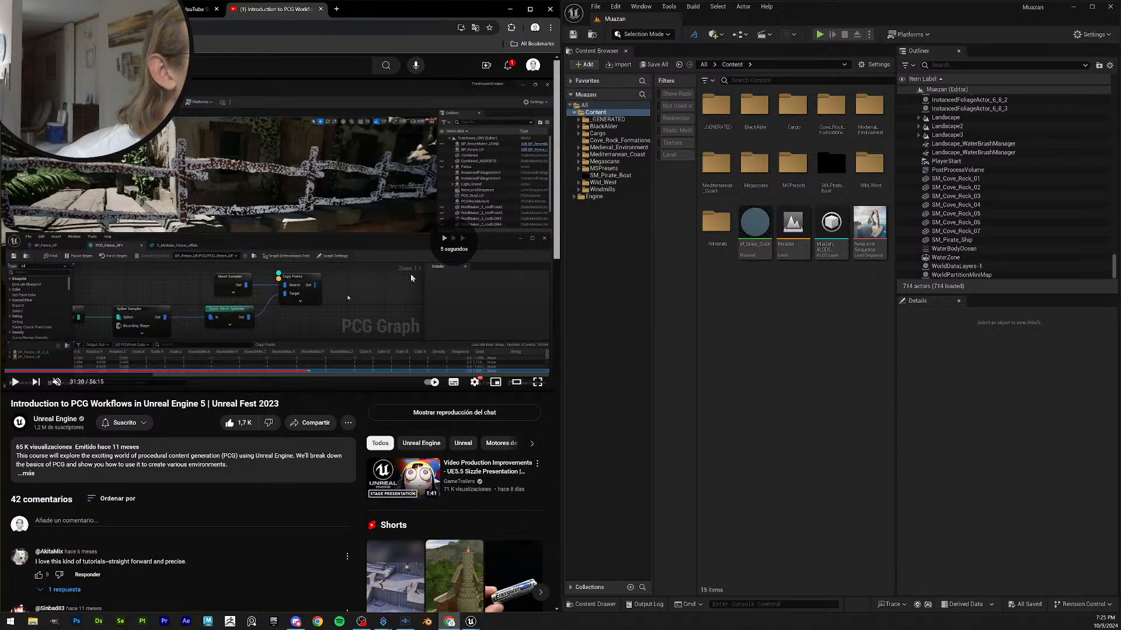
key(Right)
key(Right)
key(Right)
key(Right)
key(Right)
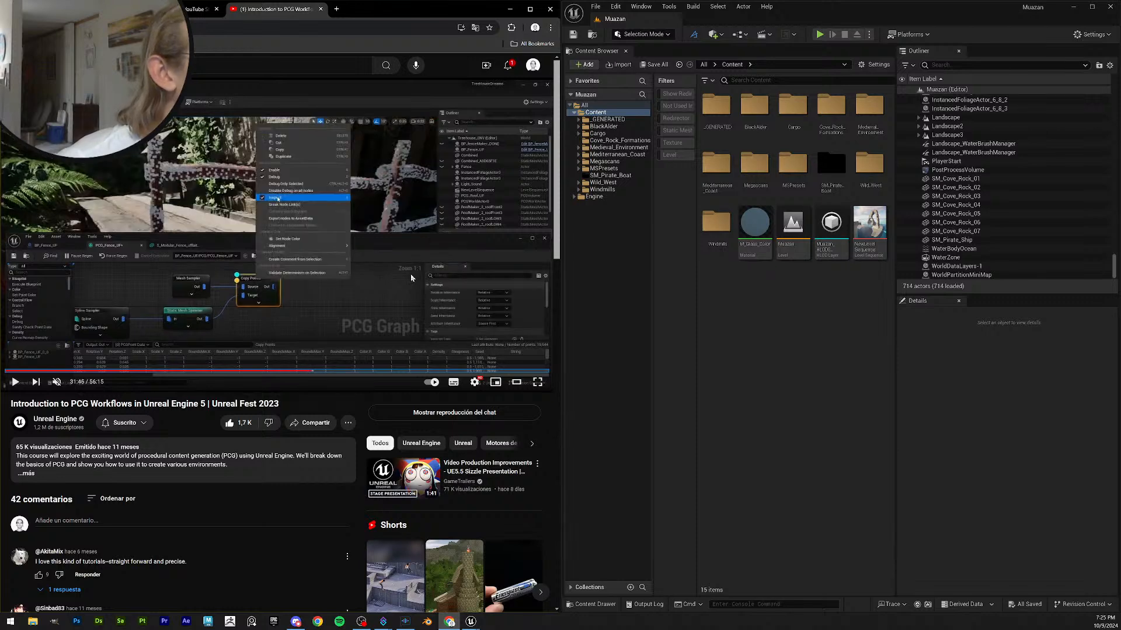
- Skim the video forward to 33:00, studying how the Normal To Density and Density Filter nodes follow Copy Points
key(Right)
key(Right)
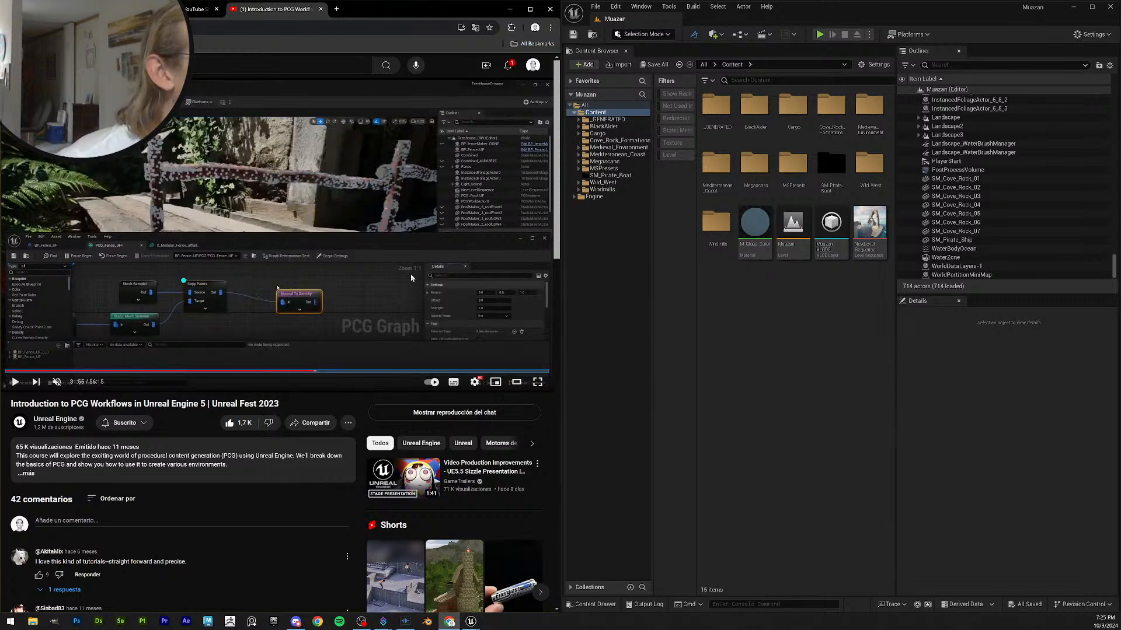
key(Right)
key(Right)
key(Right)
key(Right)
key(Right)
key(Right)
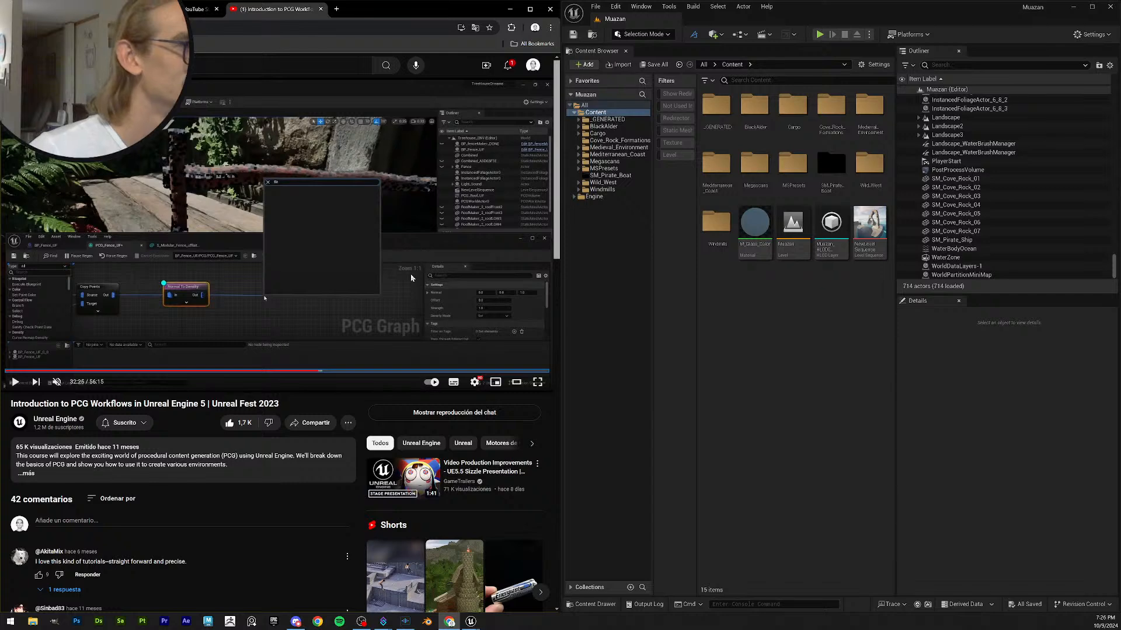
key(Right)
key(Right)
key(Right)
key(Right)
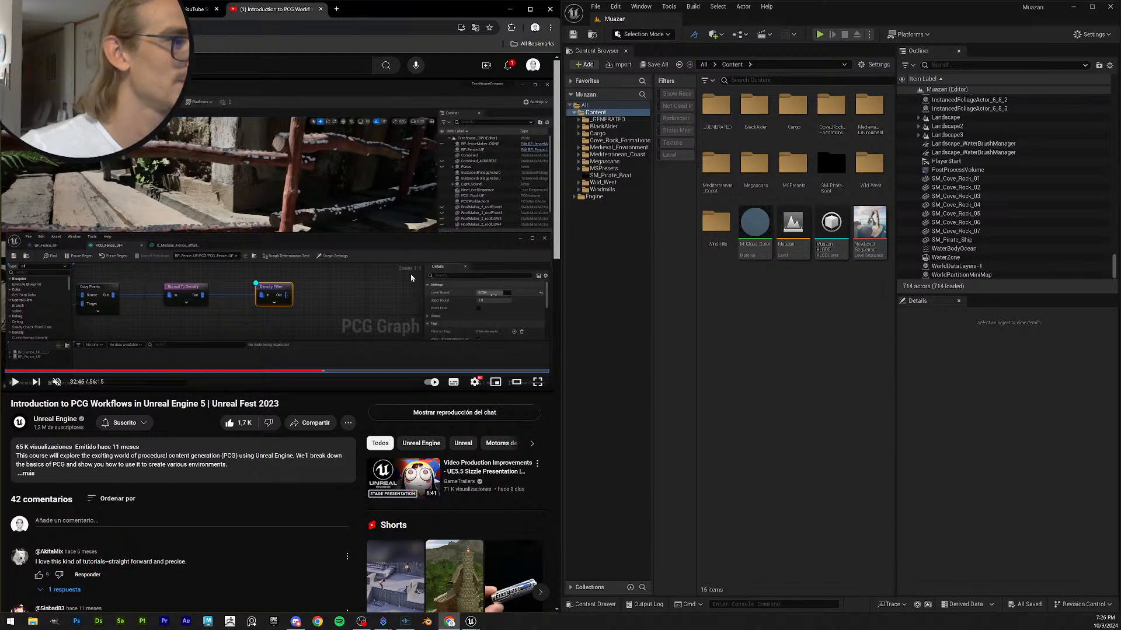
key(Right)
key(Right)
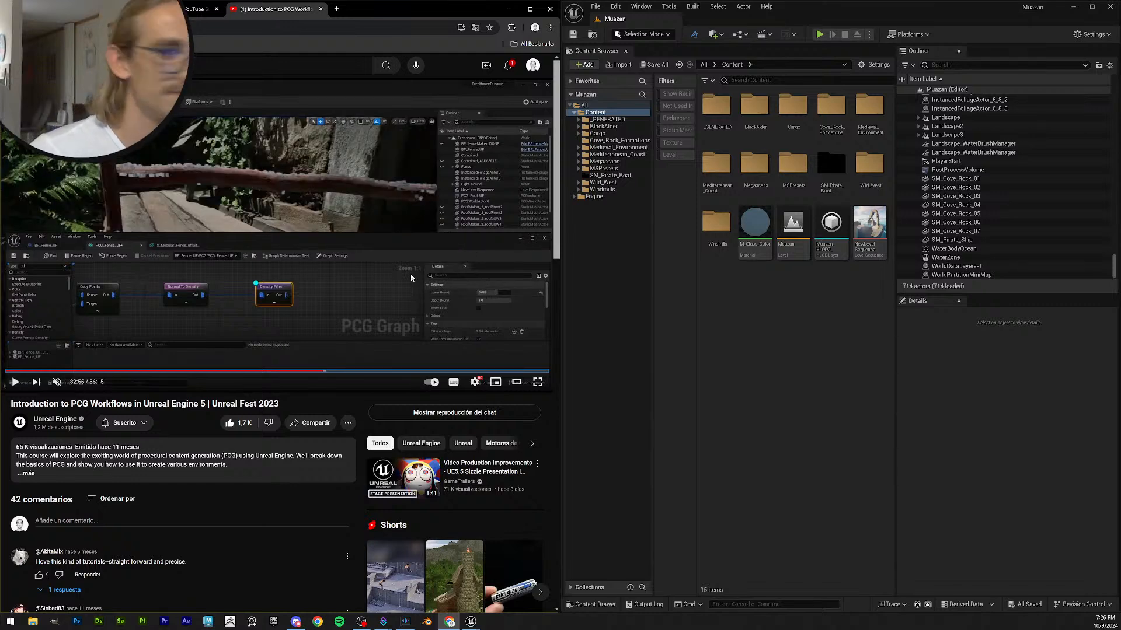
key(Right)
key(Right)
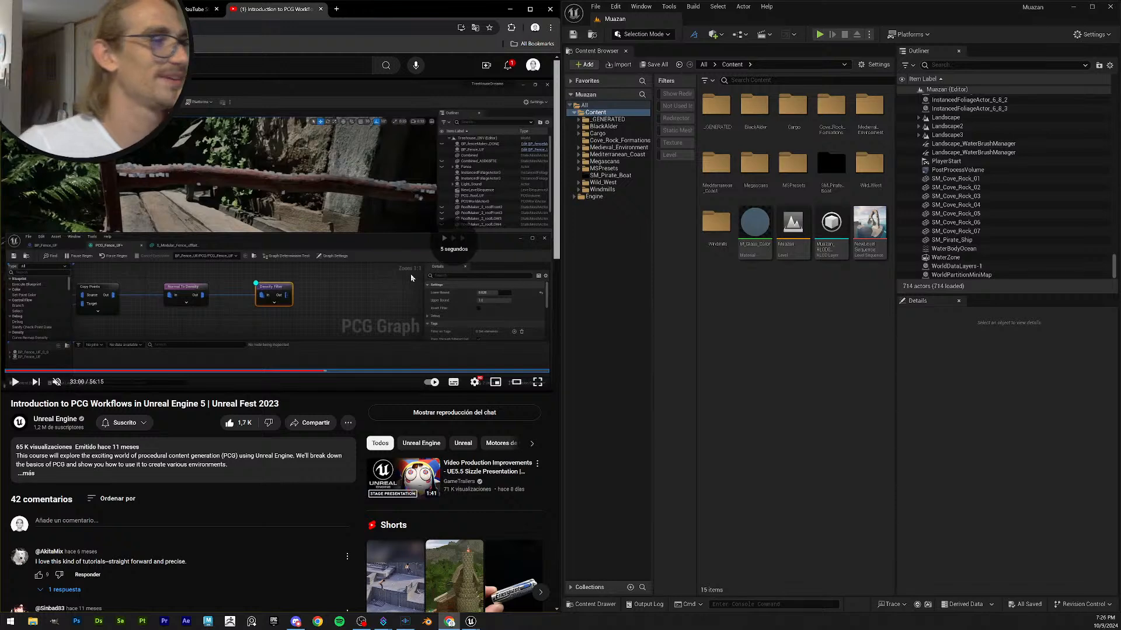
- Skim the video forward to about 33:56, examining the Mesh Sampler settings used for the points on the fence rails
key(Right)
key(Right)
key(Right)
key(Right)
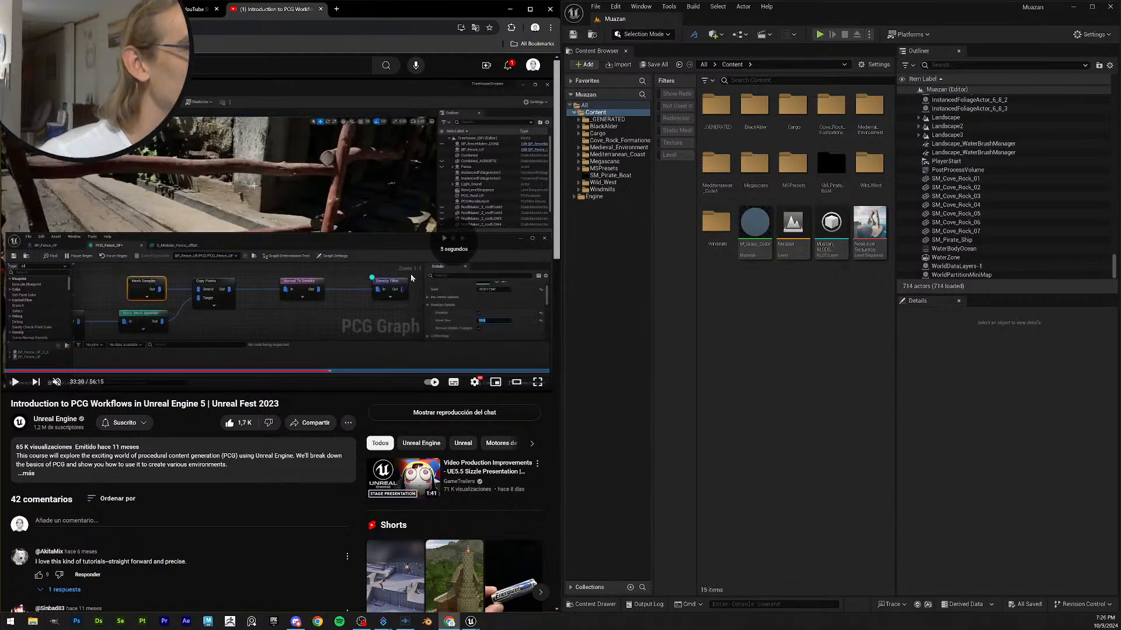
key(Right)
key(Right)
key(Right)
key(Right)
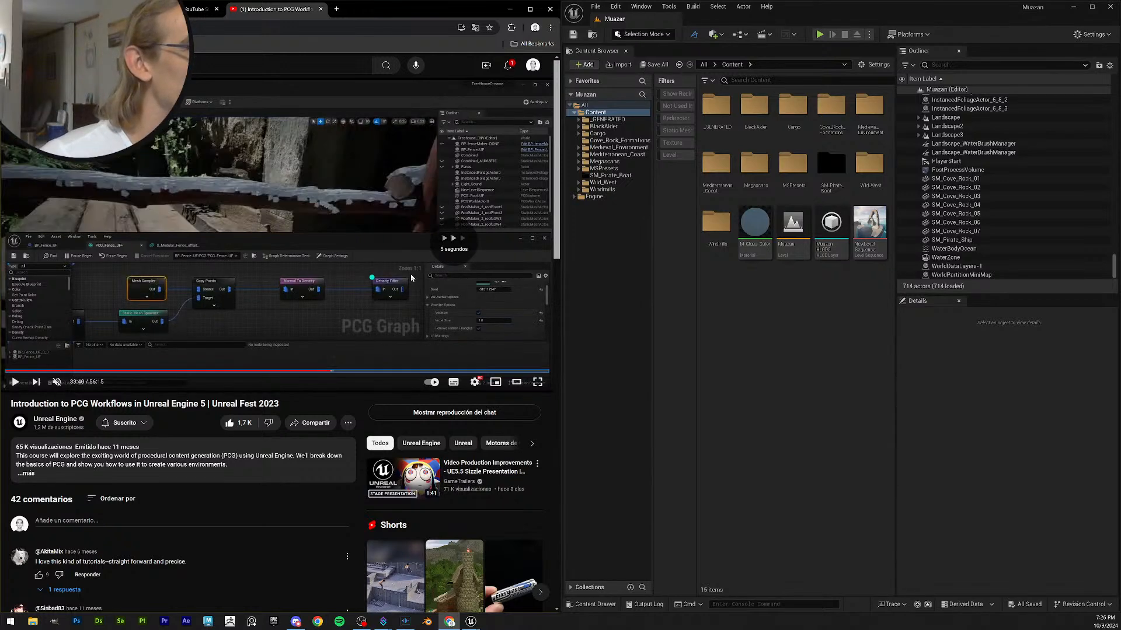
key(Right)
key(Right)
key(Right)
key(Right)
key(Right)
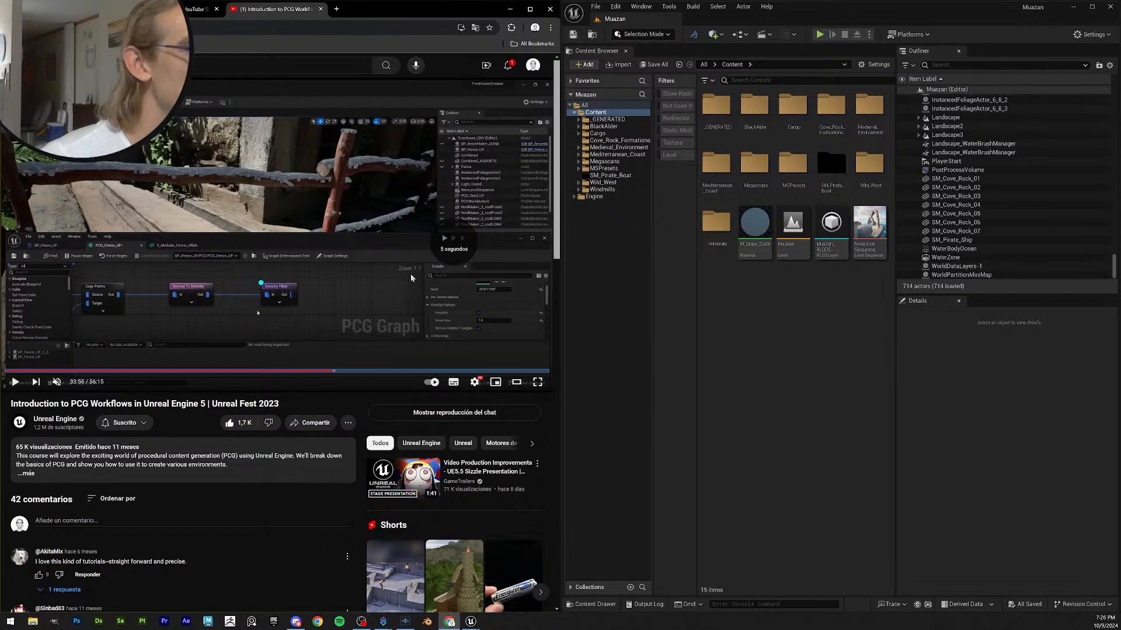
- Skim the video forward to 35:00, studying how the Spatial Noise node branches off Copy Points in the fence graph
key(Right)
key(Right)
key(Right)
key(Right)
key(Right)
key(Right)
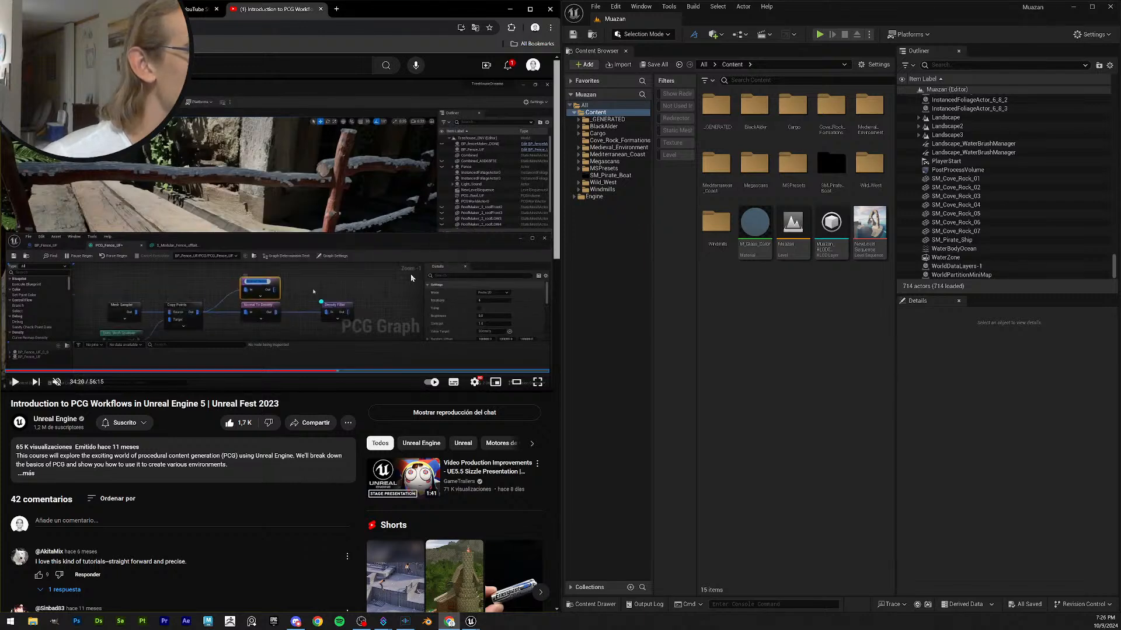
key(Right)
key(Right)
key(Right)
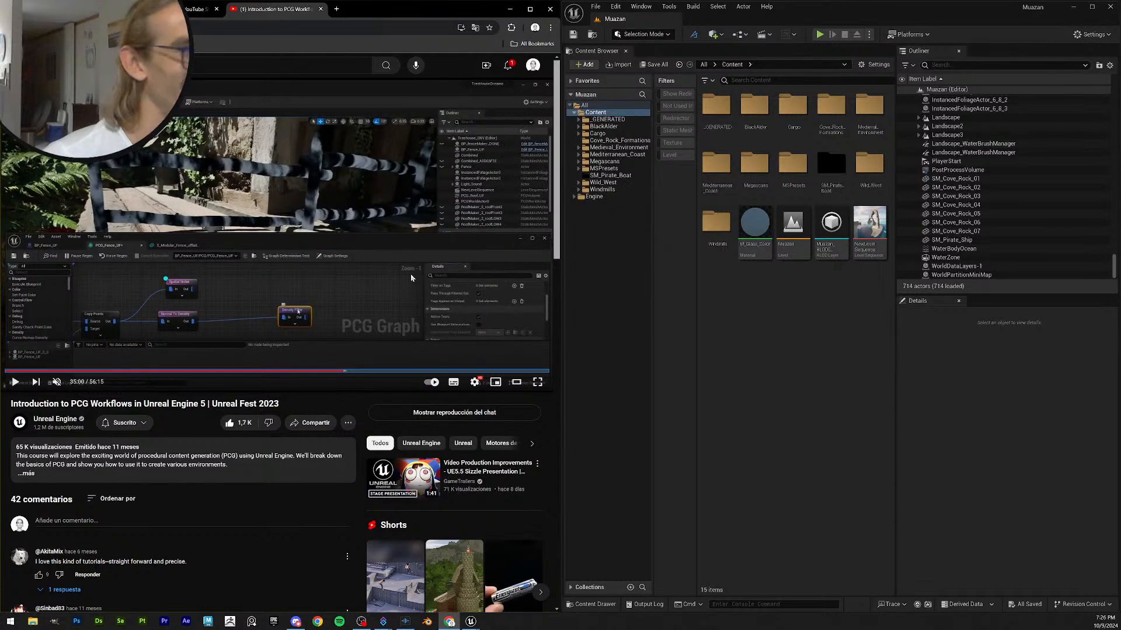
- Skim the video forward to about 36:36, studying how the combined densities are filtered and fed to the Static Mesh Spawner
key(Right)
key(Right)
key(Right)
key(Right)
key(Right)
key(Right)
key(Right)
key(Right)
key(Right)
key(Right)
key(Right)
key(Right)
key(Right)
key(Right)
key(Right)
key(Right)
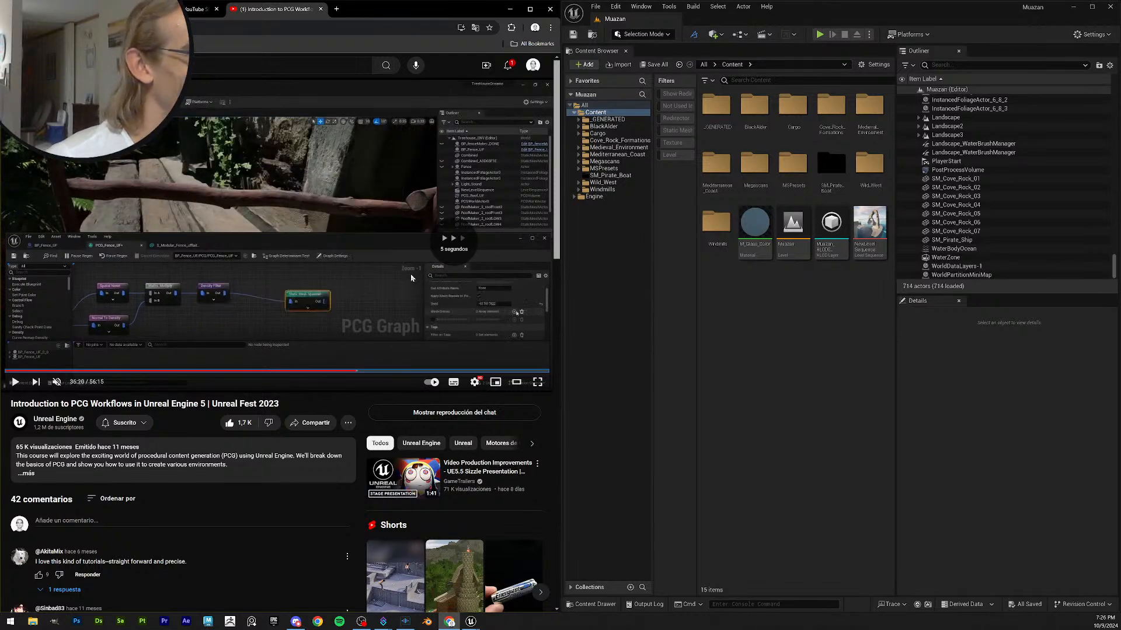
key(Right)
key(Right)
key(Right)
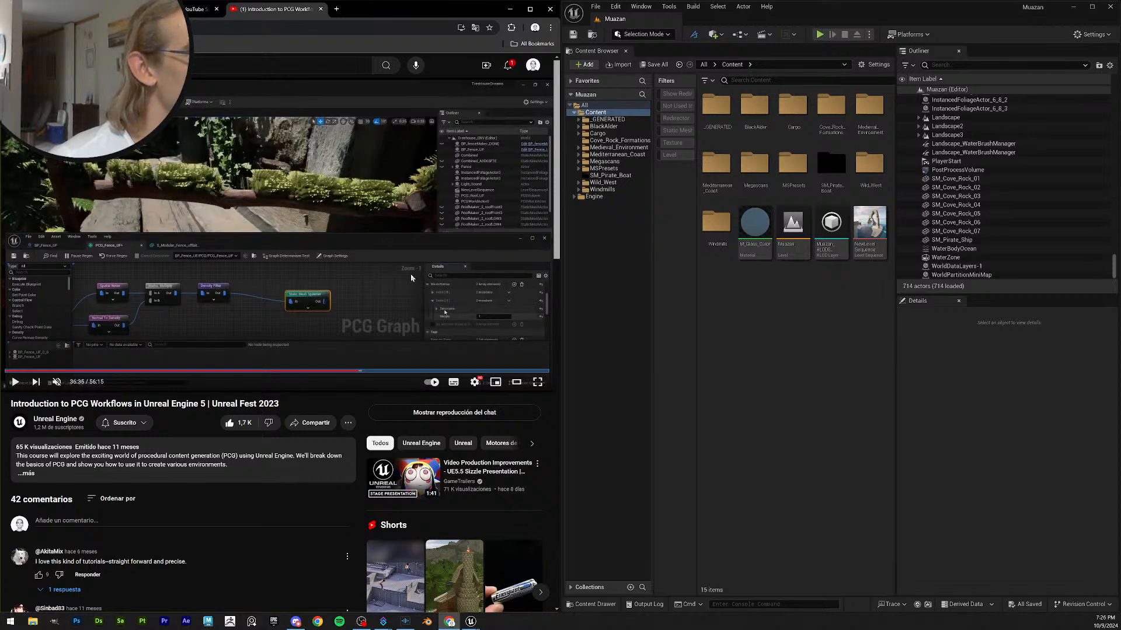
- Skim the video back to 35:20, re-examining how the noise and normal densities are combined with a Multiply node
key(Left)
key(Left)
key(Left)
key(Left)
key(Left)
key(Left)
key(Left)
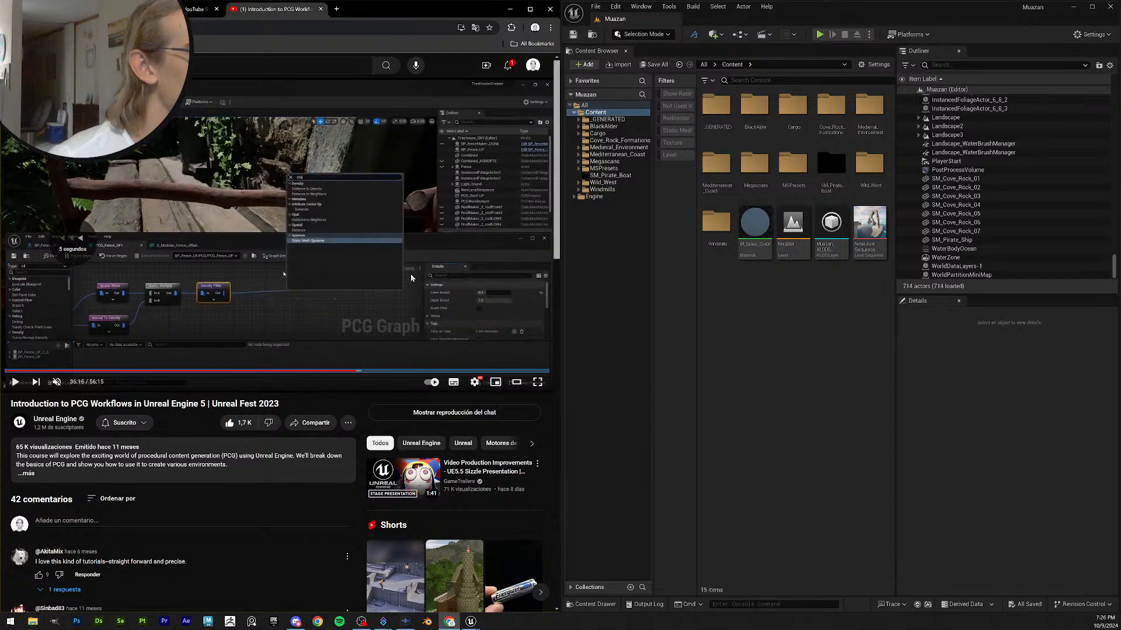
key(Left)
key(Left)
key(Left)
key(Left)
key(Left)
key(Left)
key(Left)
key(Left)
key(Left)
key(Left)
key(Left)
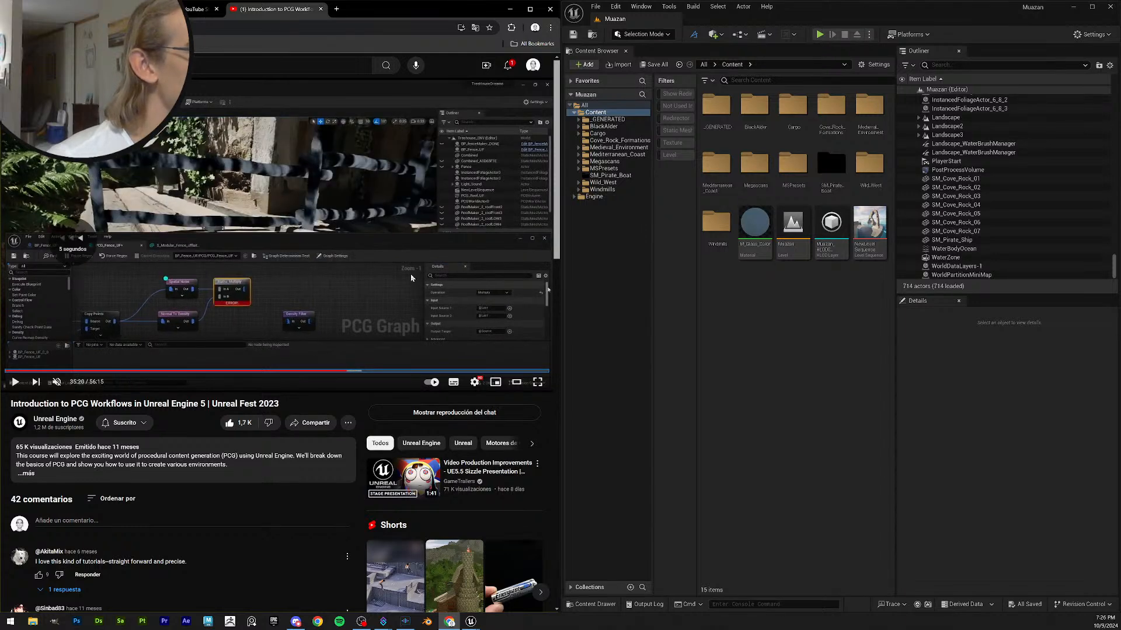
- Skim the video back to 34:20, re-examining the Spatial Noise node's settings and its effect on the fence
key(Left)
key(Left)
key(Left)
key(Left)
key(Left)
key(Left)
key(Left)
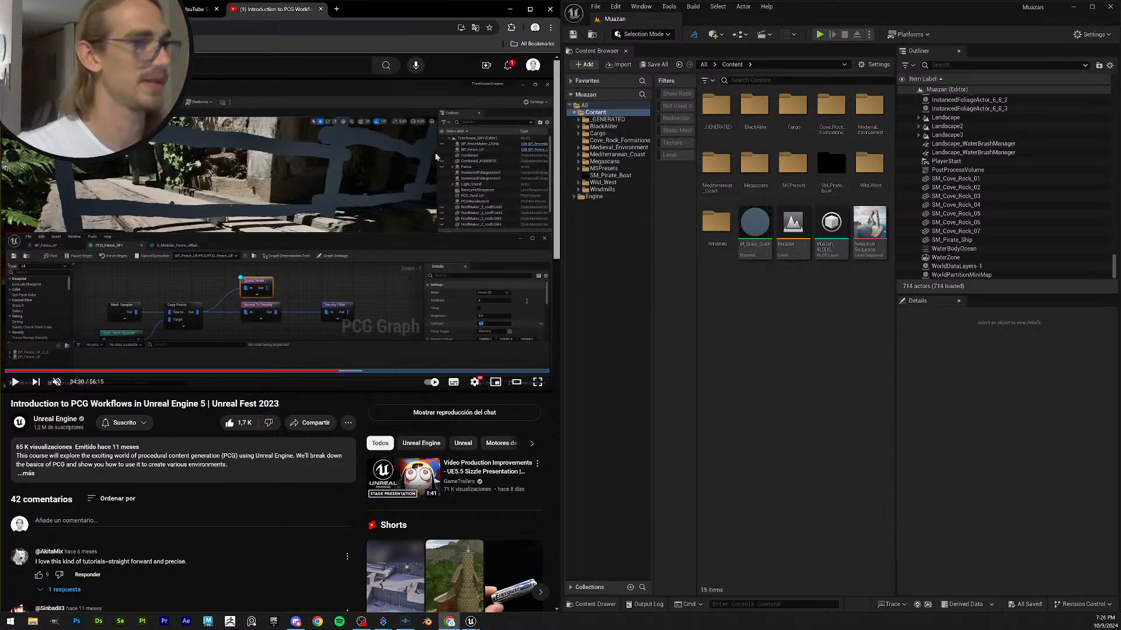
key(Left)
key(Left)
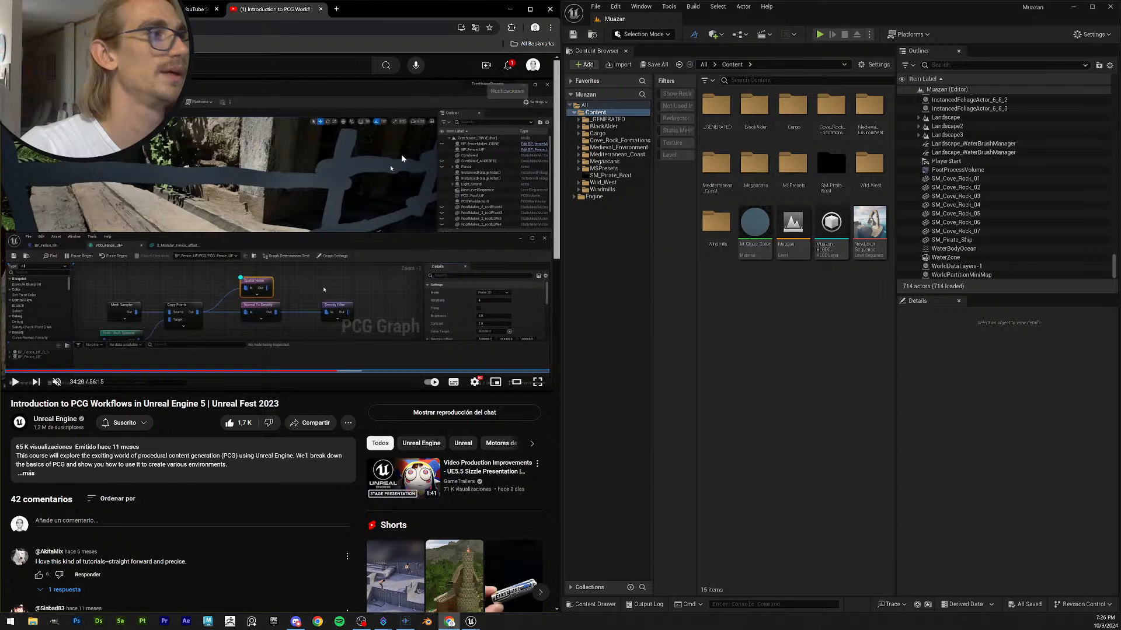
- Return to the Unreal level viewport and examine the rock arches, sand bar and pirate ships from several angles
drag(407, 15, 730, 629)
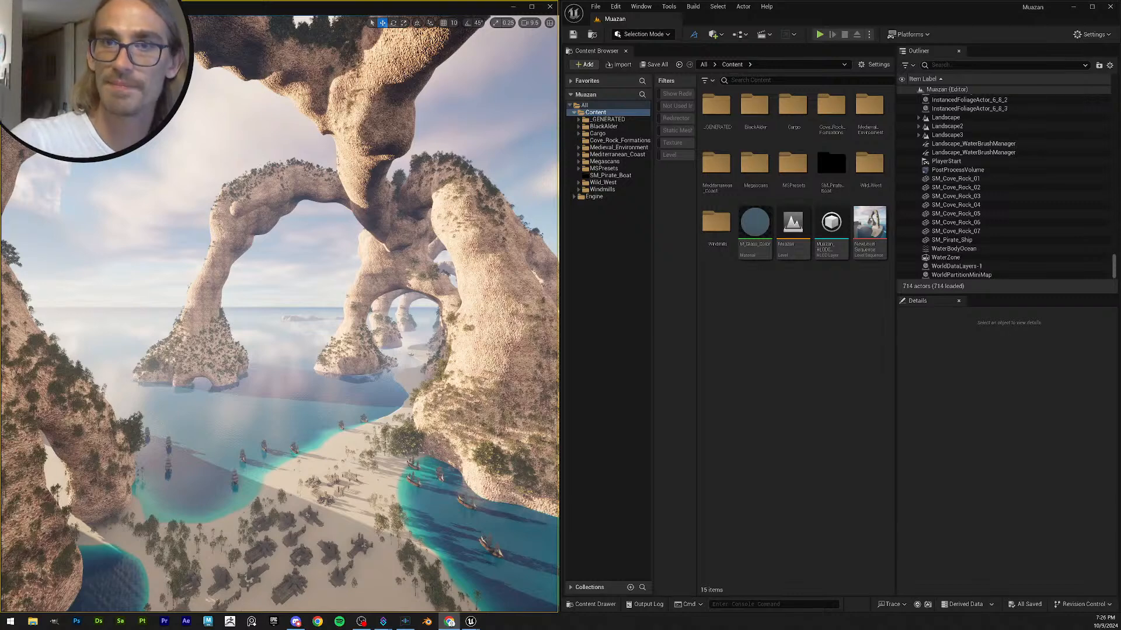
right_drag(291, 185, 251, 232)
key(s)
scroll(291, 212, up, 1)
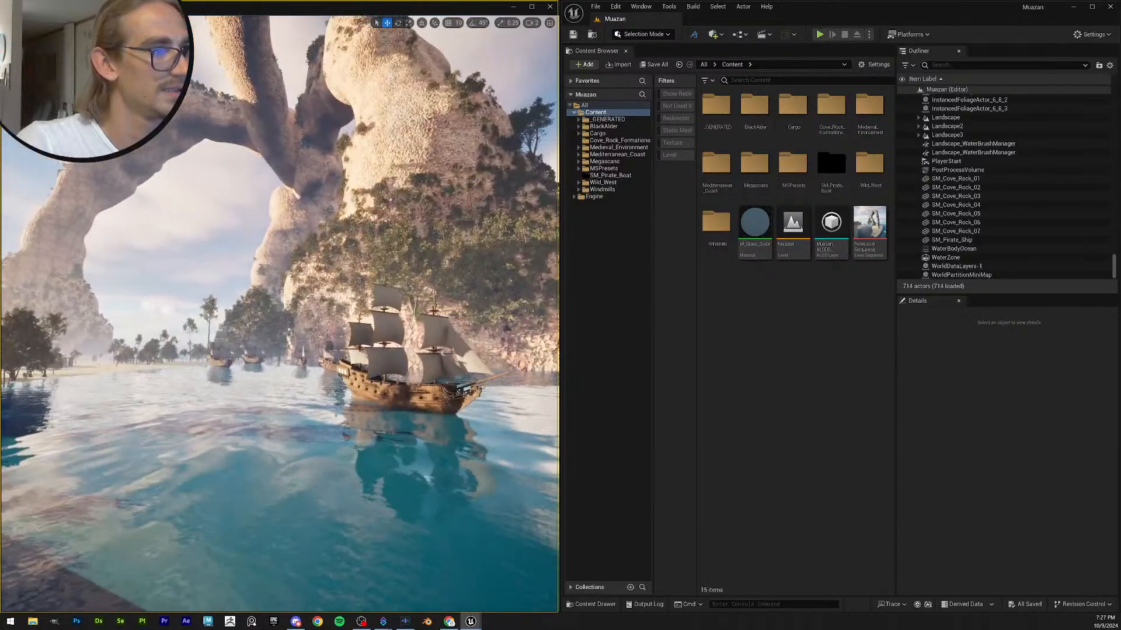
right_drag(279, 314, 321, 313)
scroll(232, 313, up, 1)
scroll(309, 314, up, 1)
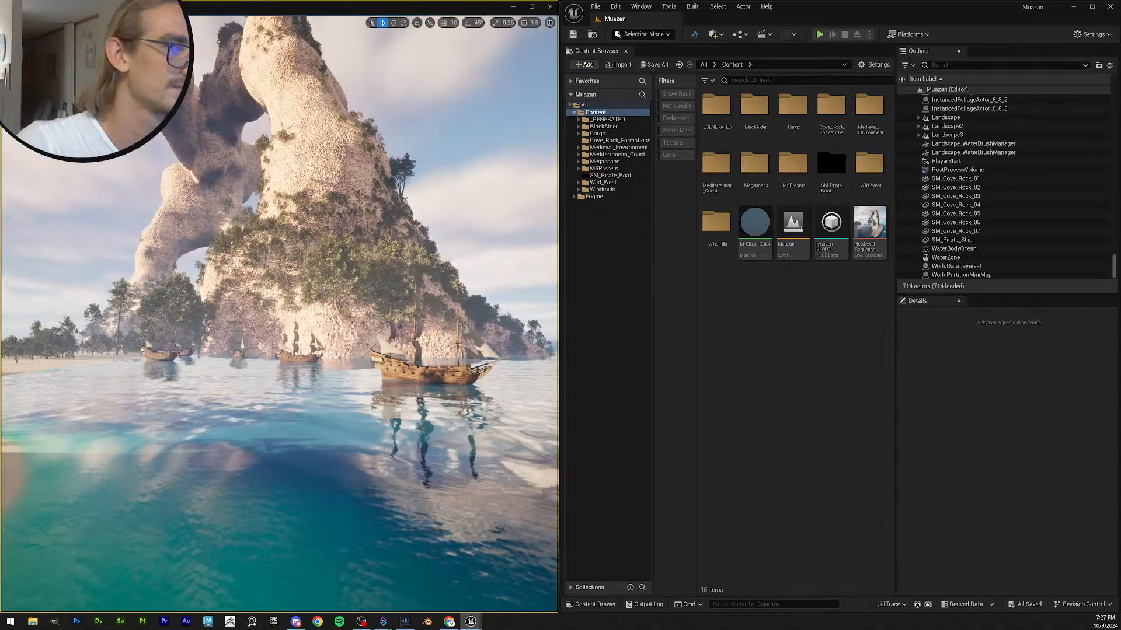
key(a)
right_drag(279, 314, 232, 362)
scroll(279, 314, up, 1)
key(s)
scroll(279, 314, up, 4)
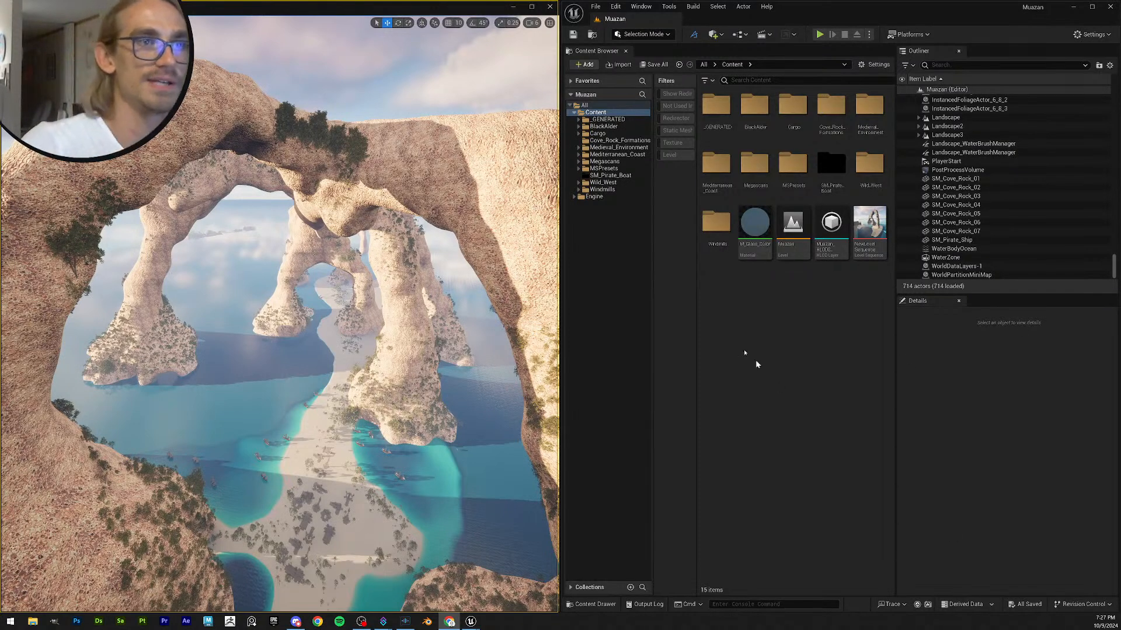
right_click(751, 295)
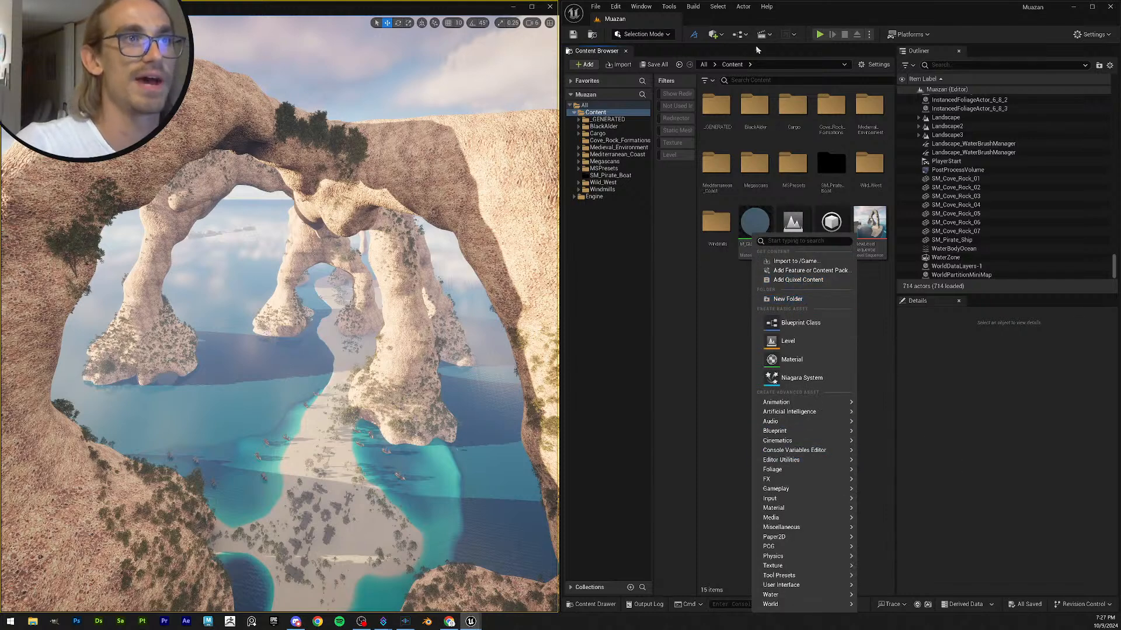
click(712, 34)
click(712, 34)
text(P)
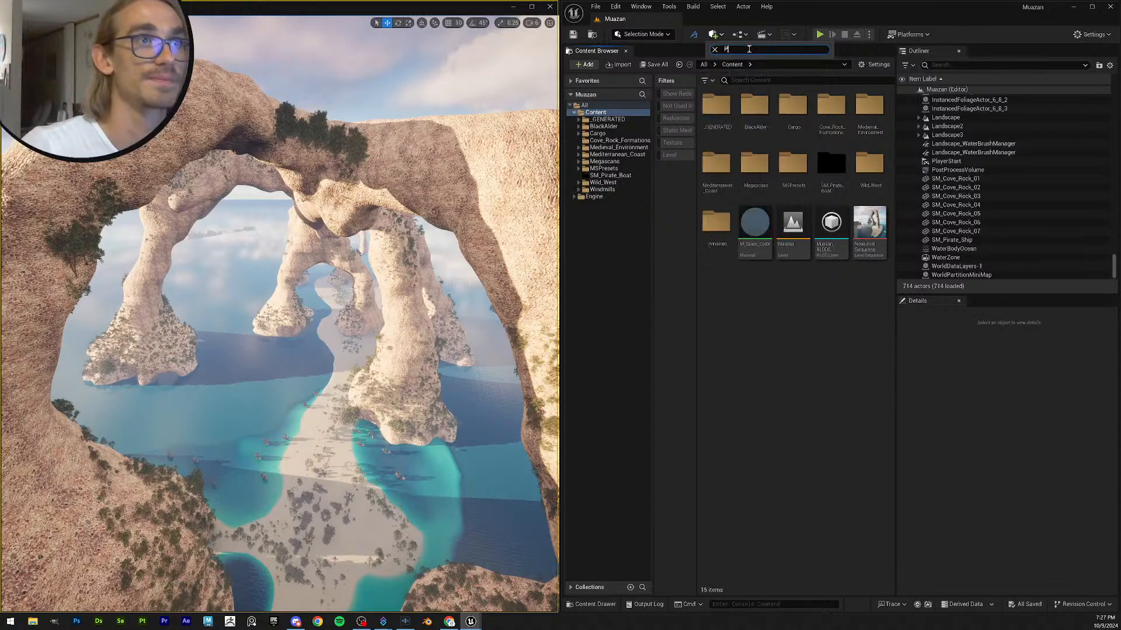
text(XCGCG)
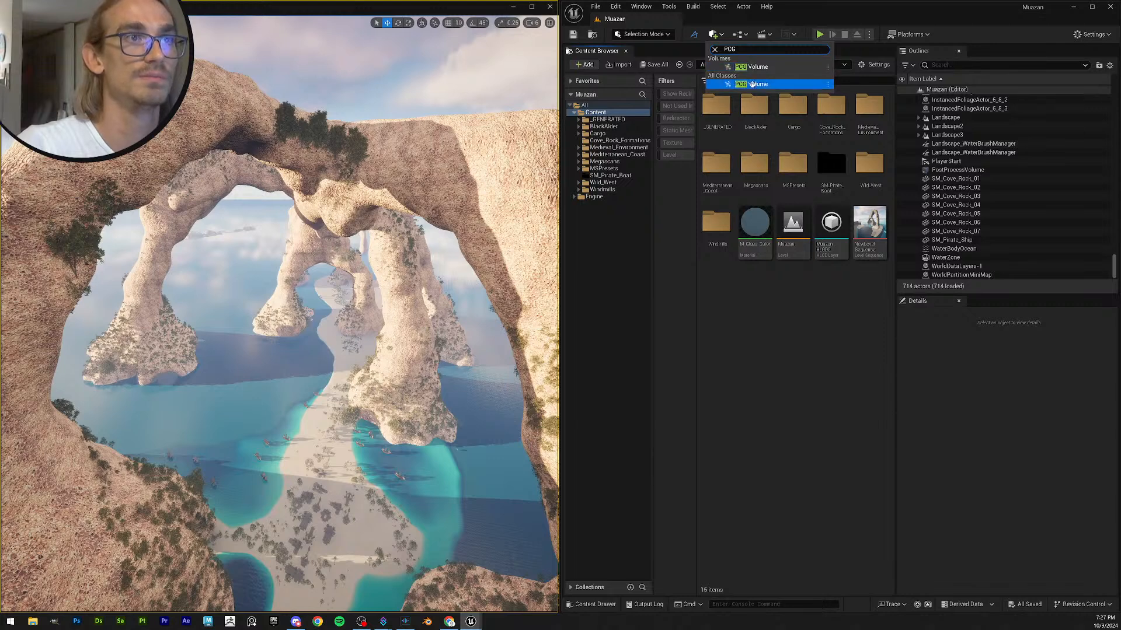
drag(746, 50, 612, 18)
key(BackSpace)
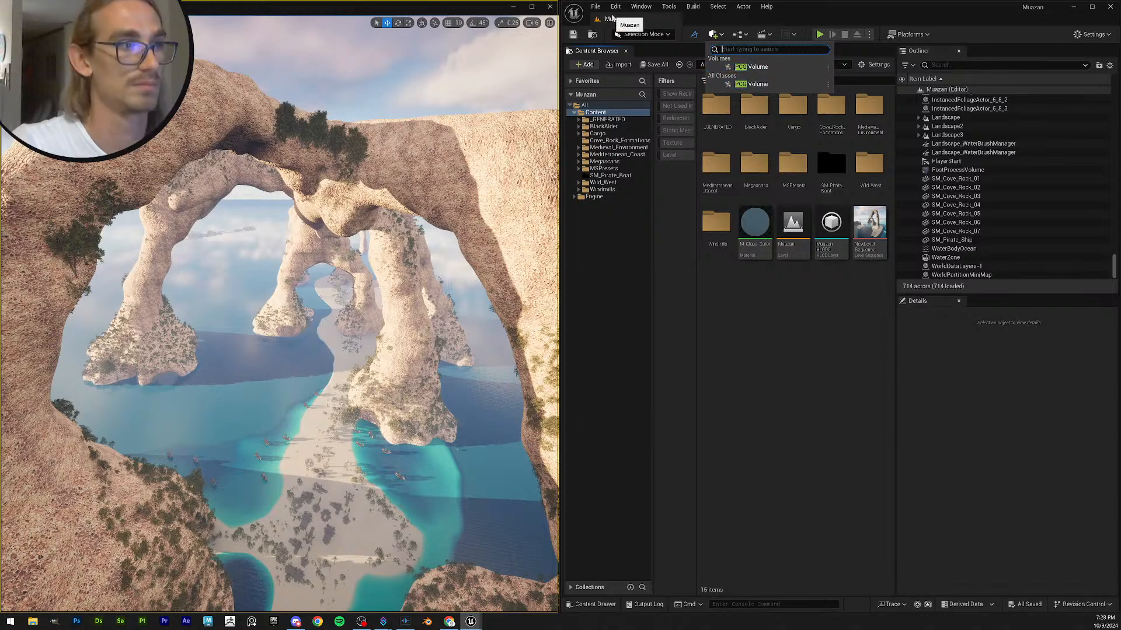
click(760, 375)
- Find the DirectionalLight by filtering the outliner for LIGHT, try a Z rotation of -11°, and undo the rotation changes
right_drag(279, 357, 255, 364)
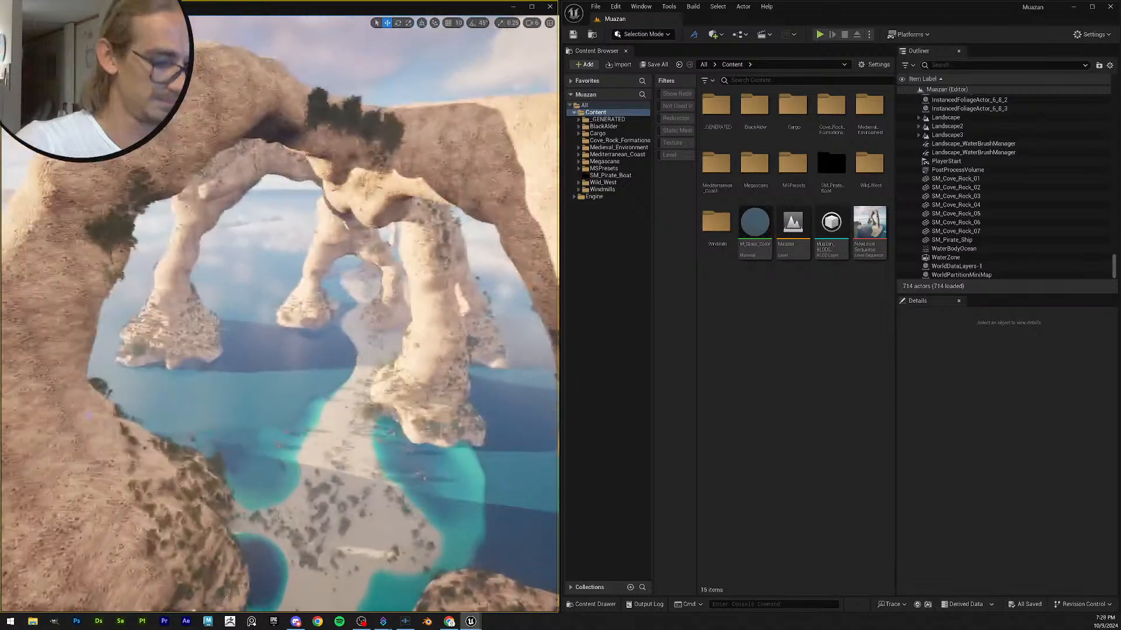
key(3)
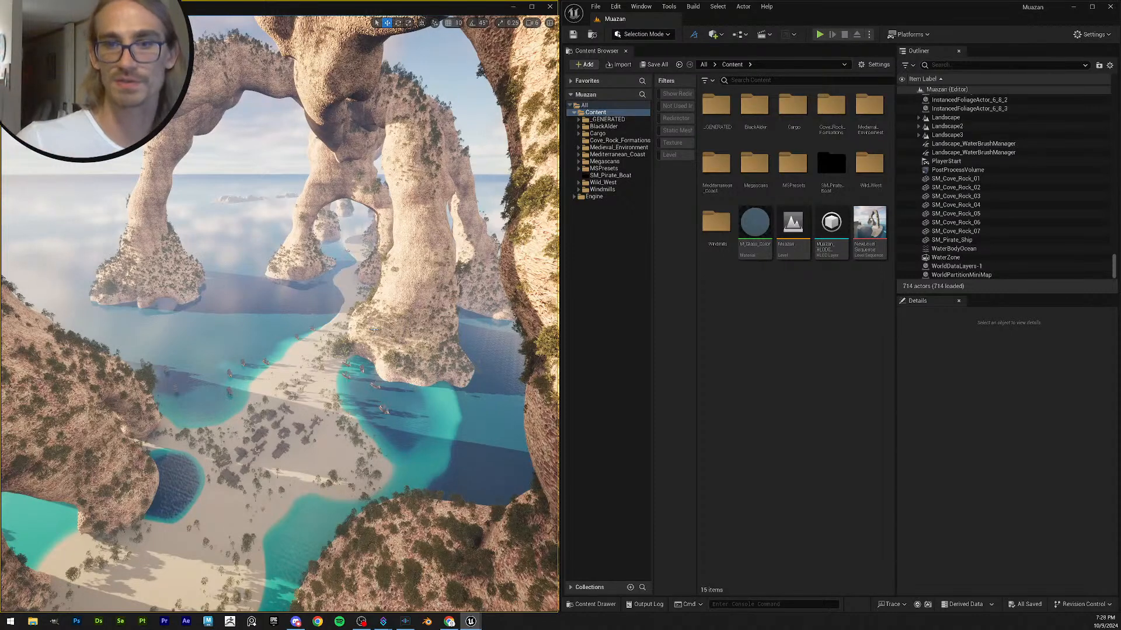
click(945, 65)
text(LIGHT)
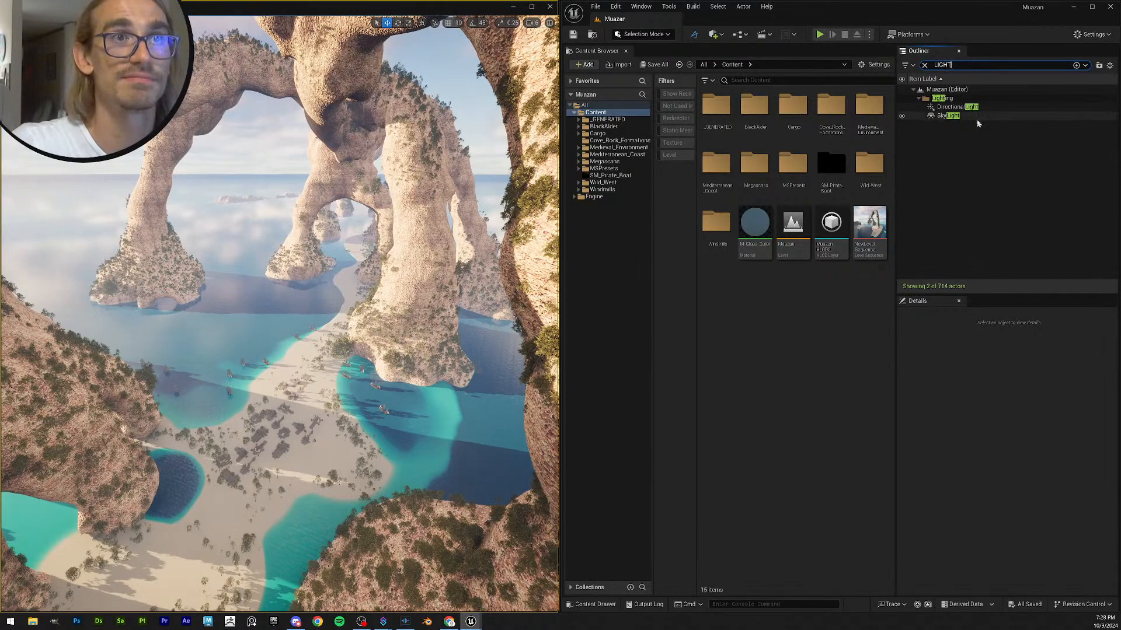
click(960, 107)
click(1088, 432)
text(-1)
key(Return)
mouse_move(1083, 435)
mouse_down()
mouse_move(1102, 435)
mouse_move(1013, 435)
mouse_move(1083, 435)
mouse_up()
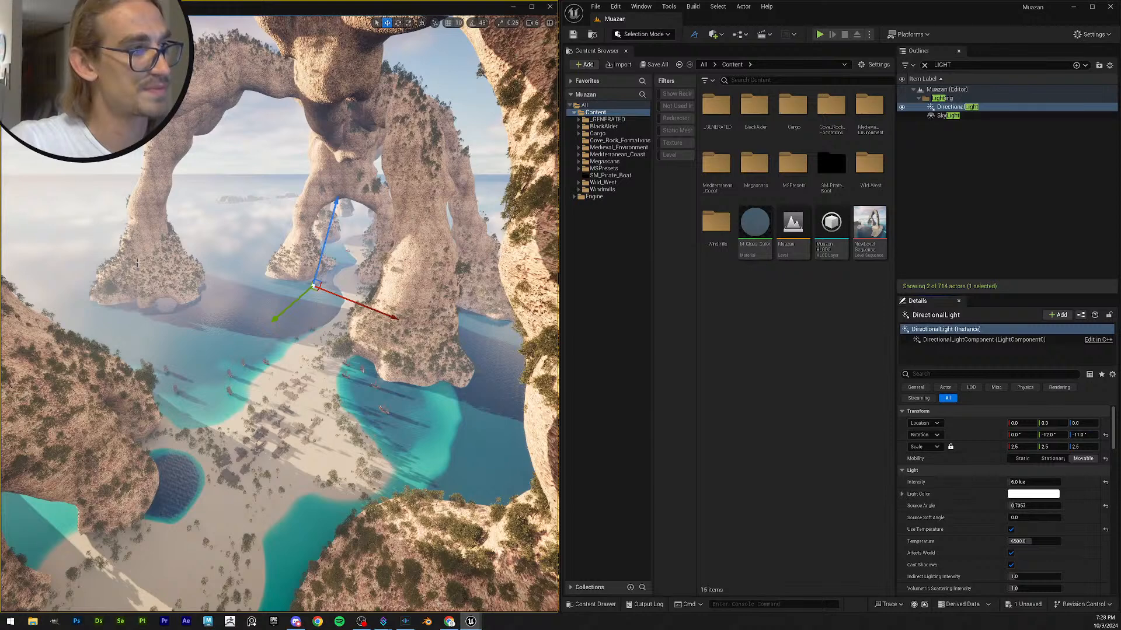
key(ctrl+z)
key(ctrl+z)
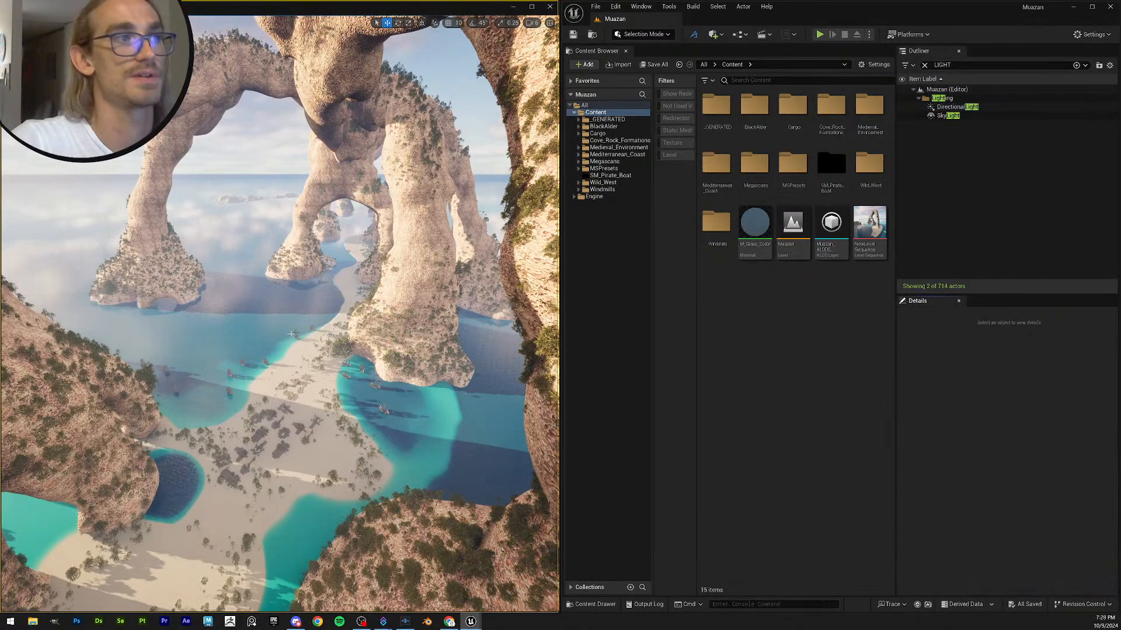
right_drag(279, 327, 286, 262)
right_drag(380, 312, 376, 330)
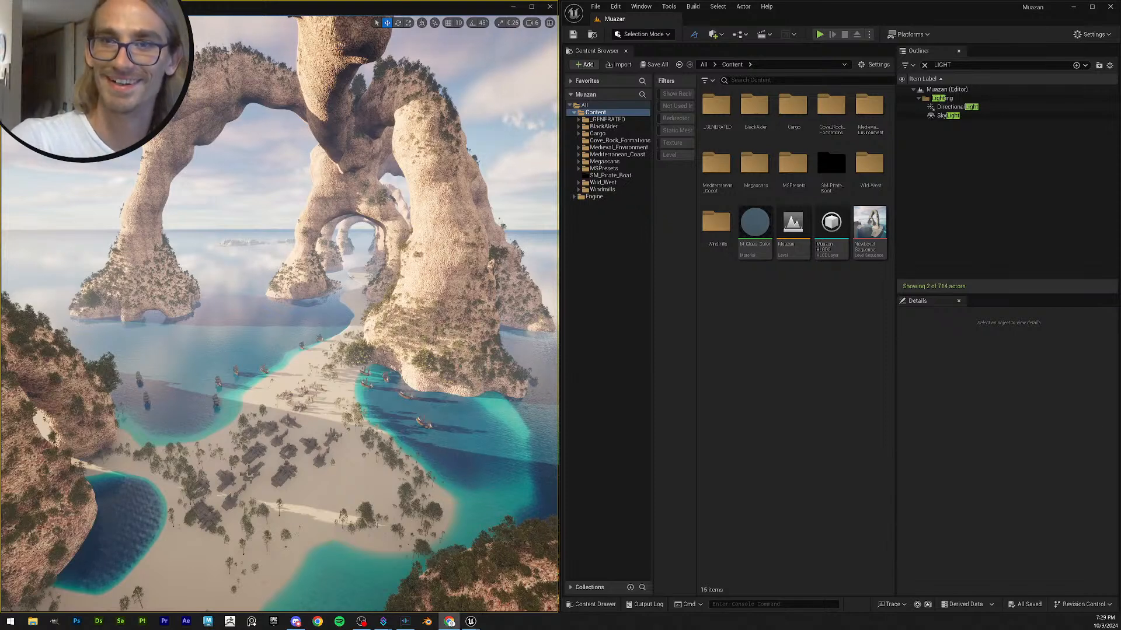
right_drag(380, 342, 402, 329)
key(2)
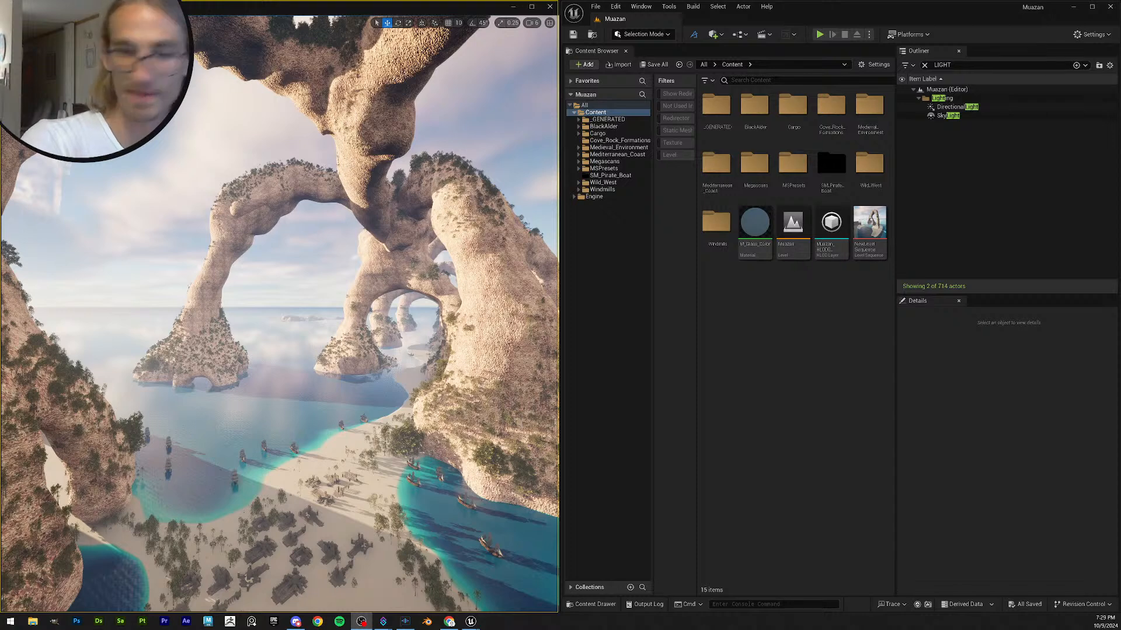
key(alt+Tab)
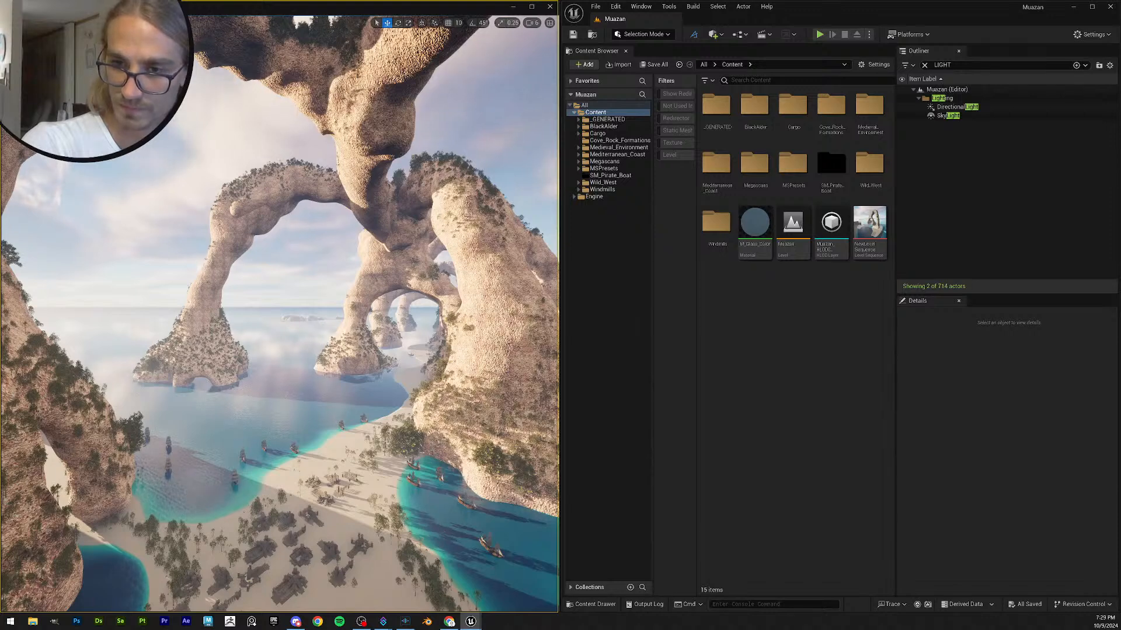
- Place a PCG Volume in the level and move it along its X axis
click(722, 36)
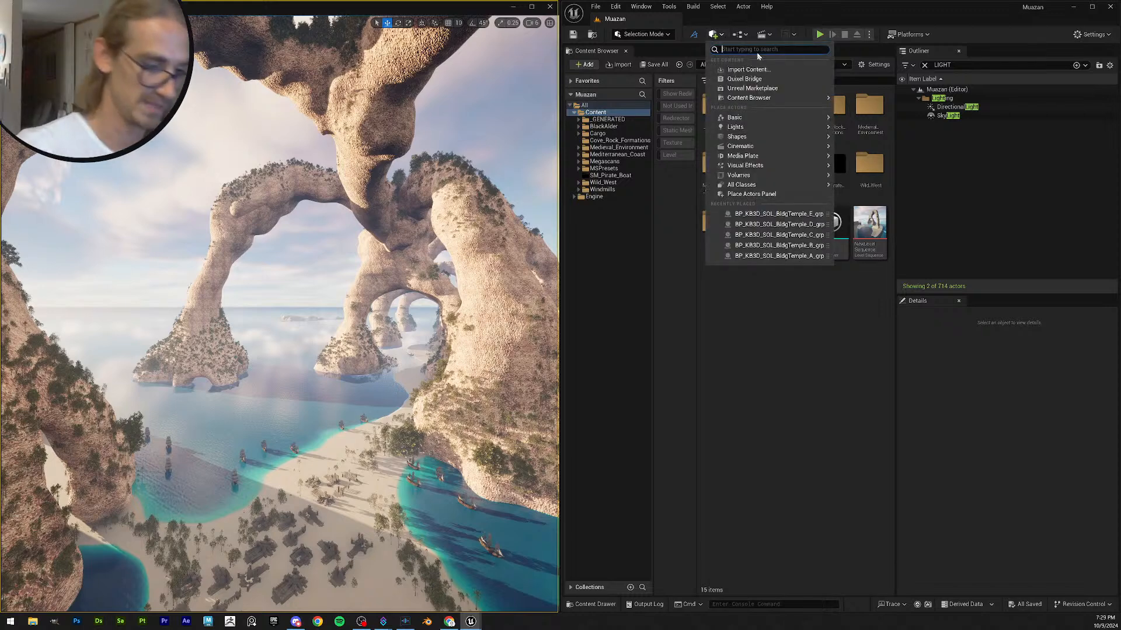
text(PCG)
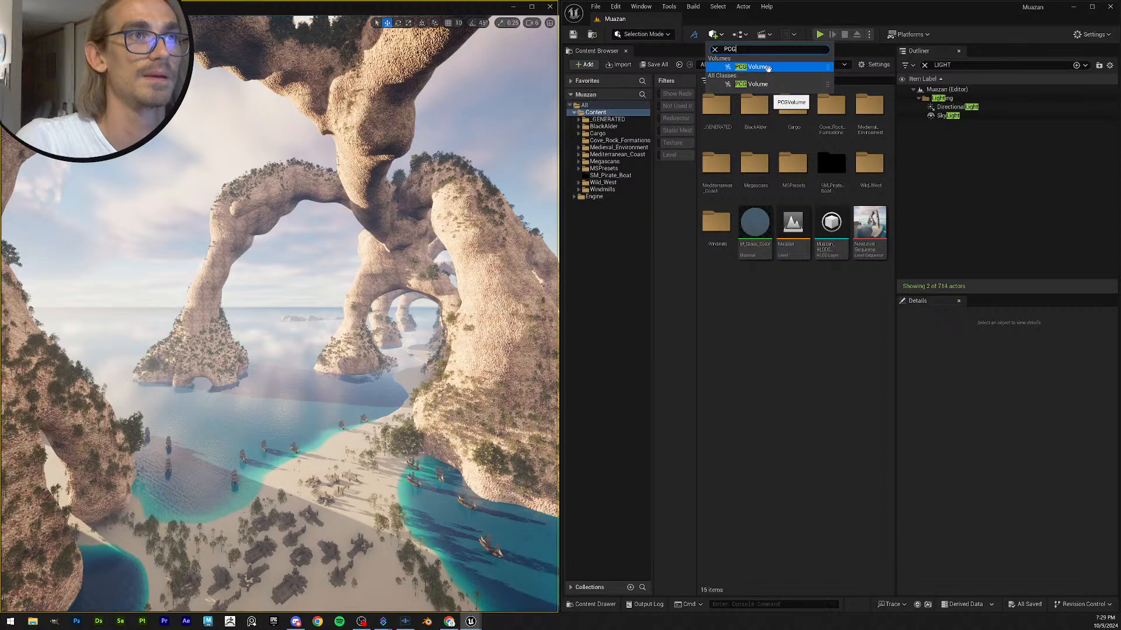
click(768, 68)
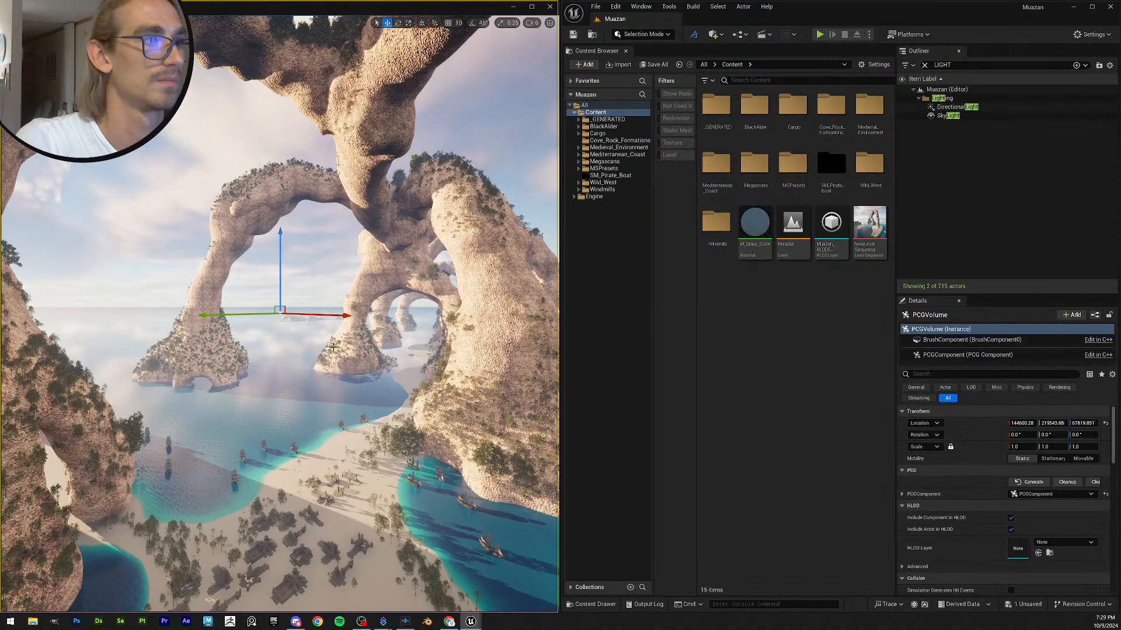
right_drag(367, 368, 357, 526)
key(s)
scroll(367, 368, up, 4)
key(w)
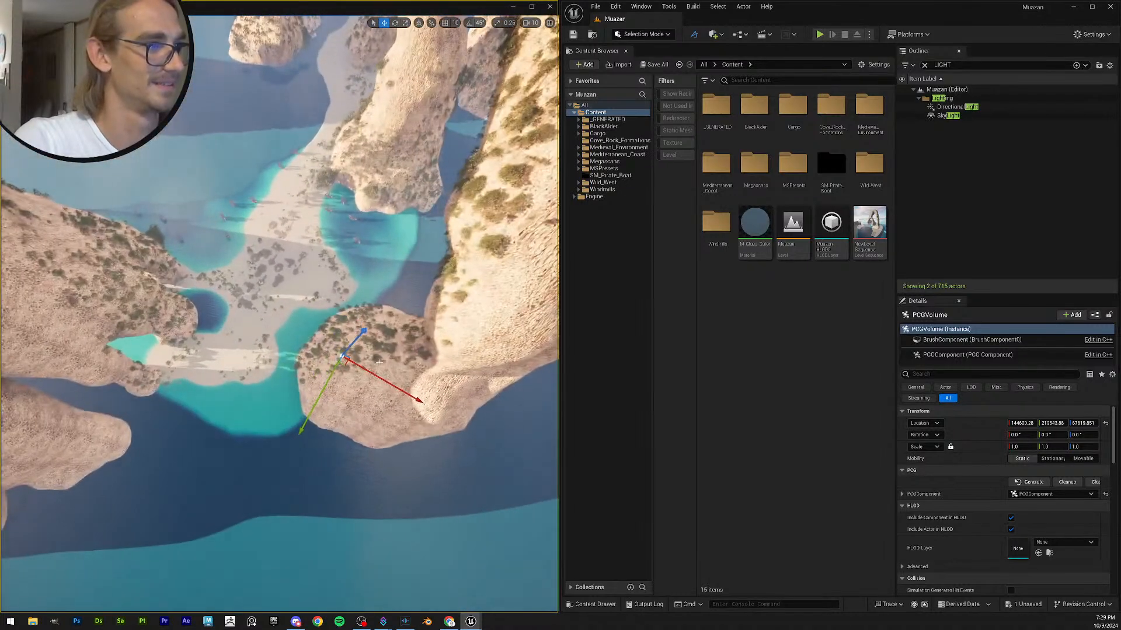
drag(416, 401, 327, 350)
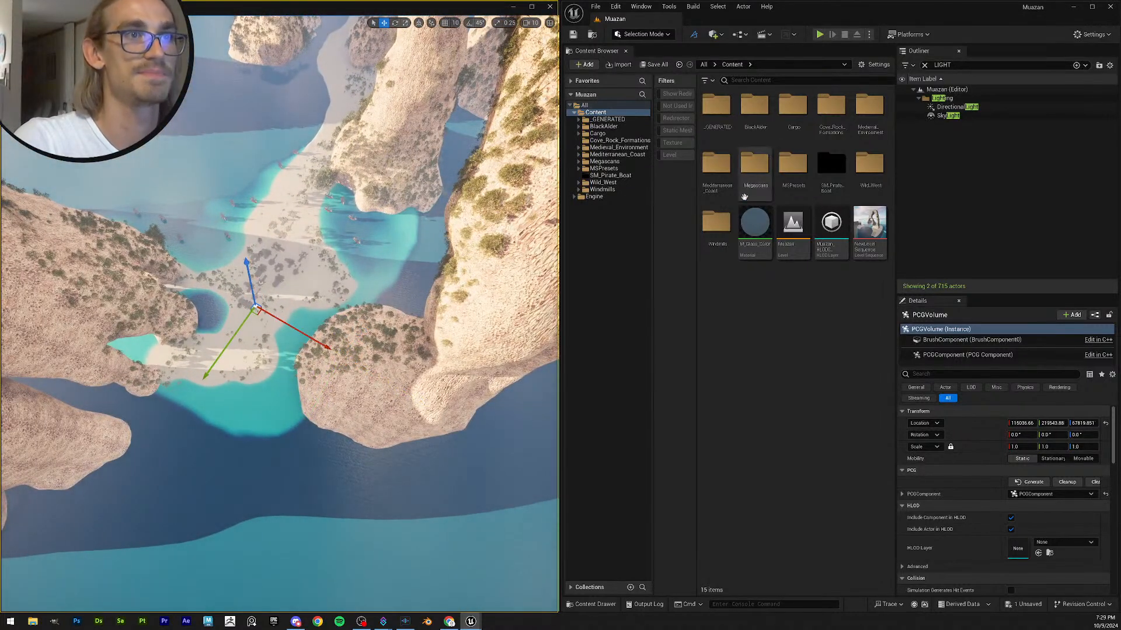
- Clear the outliner filter and delete the PCG Volume from the level
click(925, 65)
mouse_move(293, 296)
right_down()
mouse_move(300, 217)
mouse_move(273, 291)
mouse_move(286, 290)
right_up()
key(w)
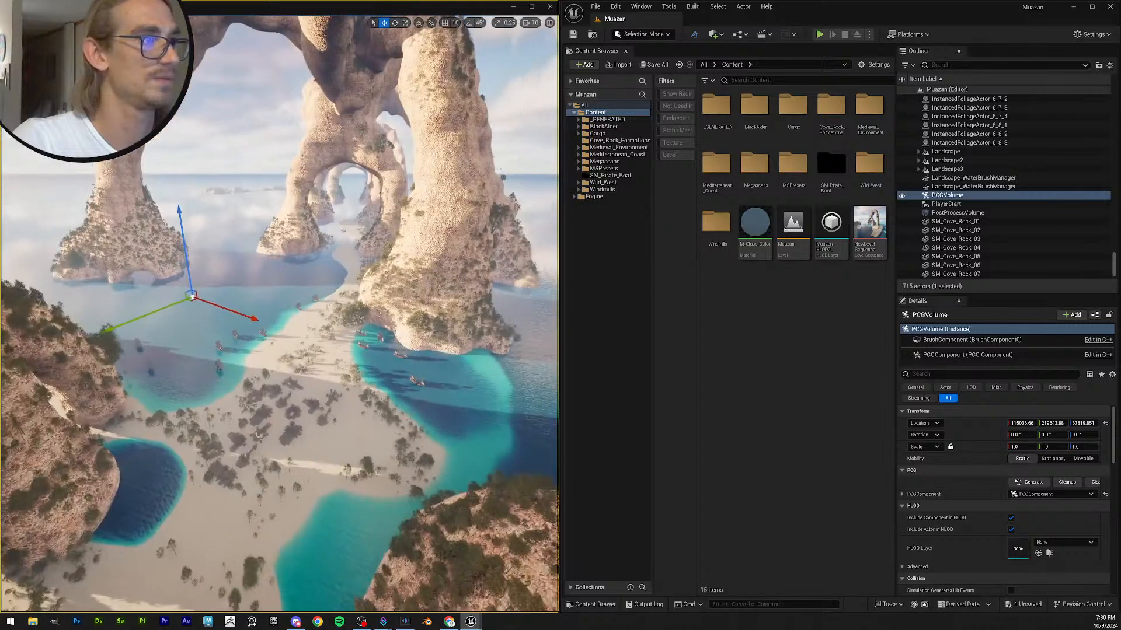
key(Delete)
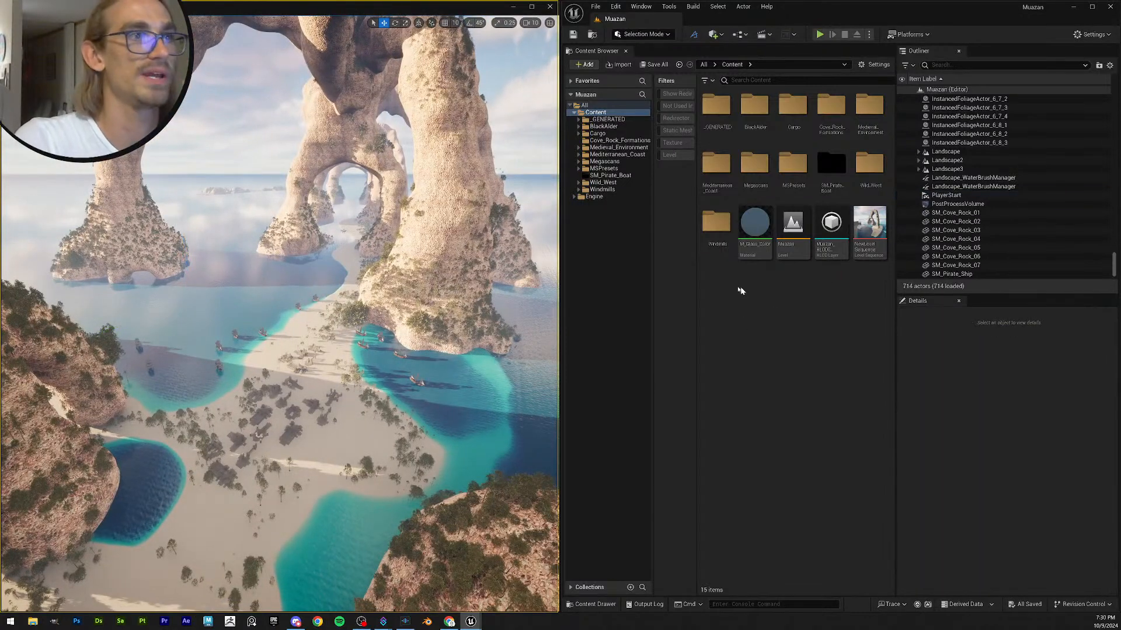
- Create a new PCG Graph asset in the Content folder
click(653, 34)
click(653, 34)
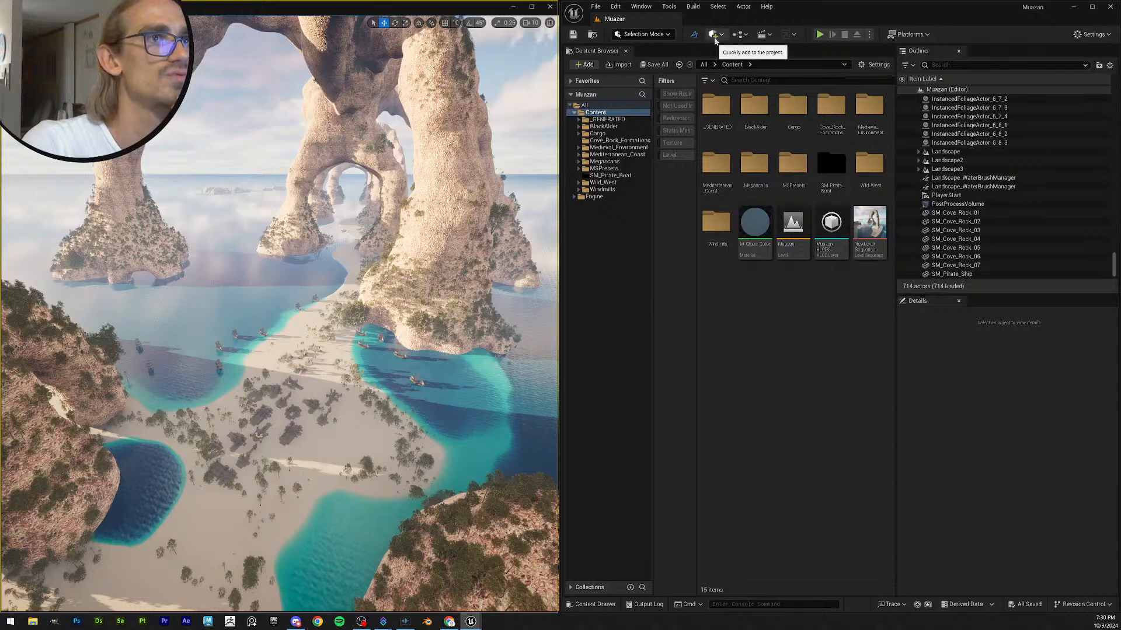
right_click(746, 290)
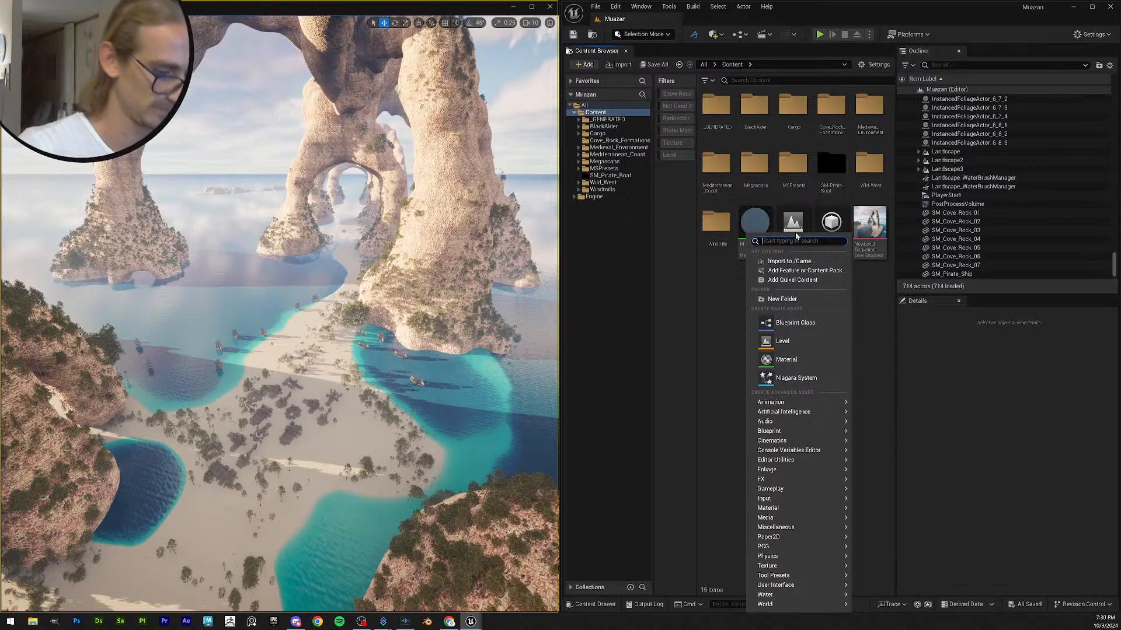
text(pcg)
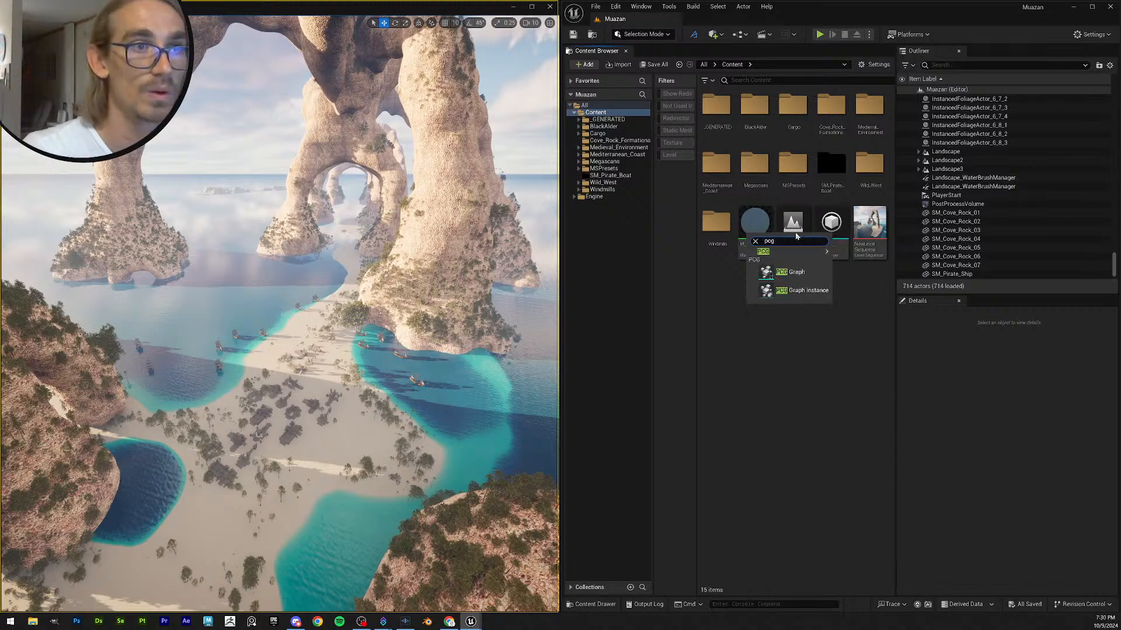
click(798, 273)
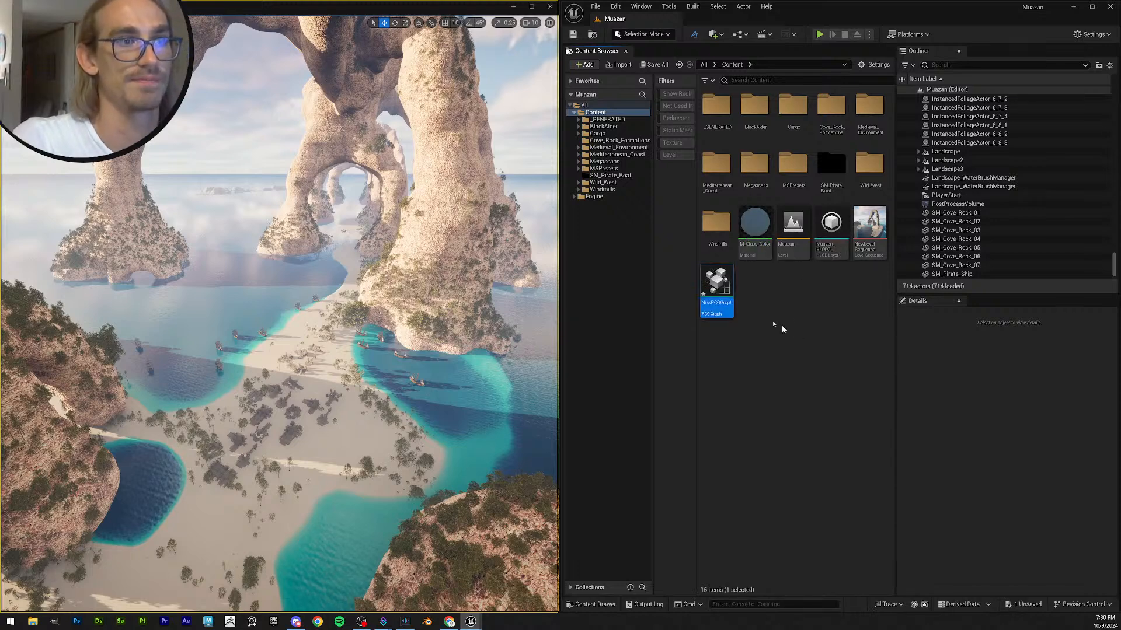
- Open the new PCG graph, dock its editor beside the main editor, and enlarge the node canvas by shrinking the surrounding panels
double_click(729, 284)
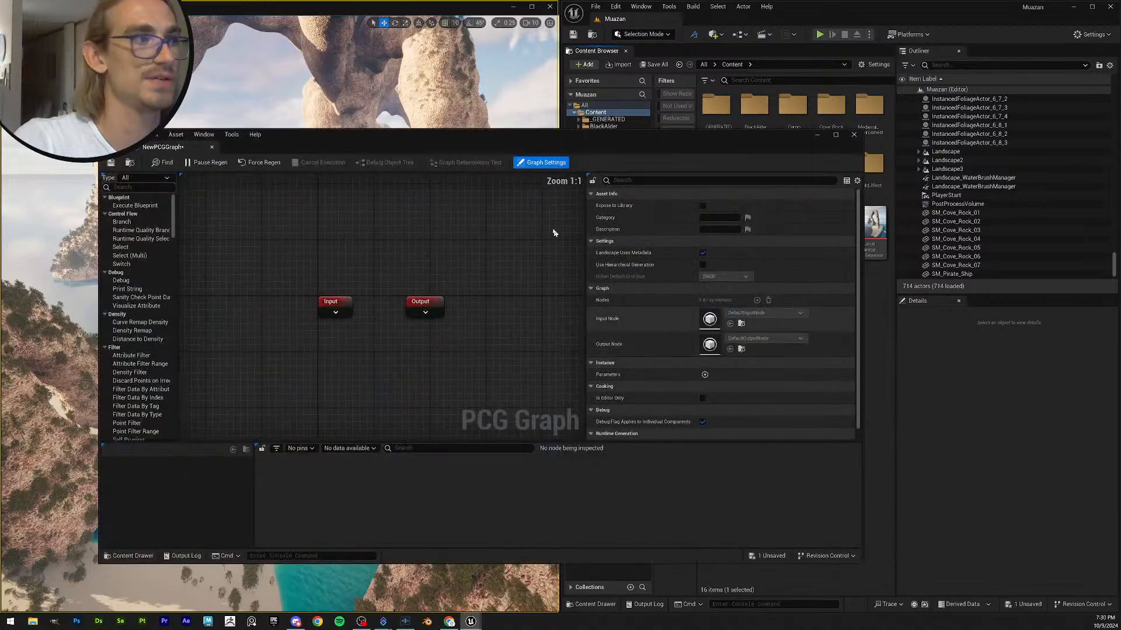
scroll(455, 238, down, 5)
drag(428, 148, 1, 273)
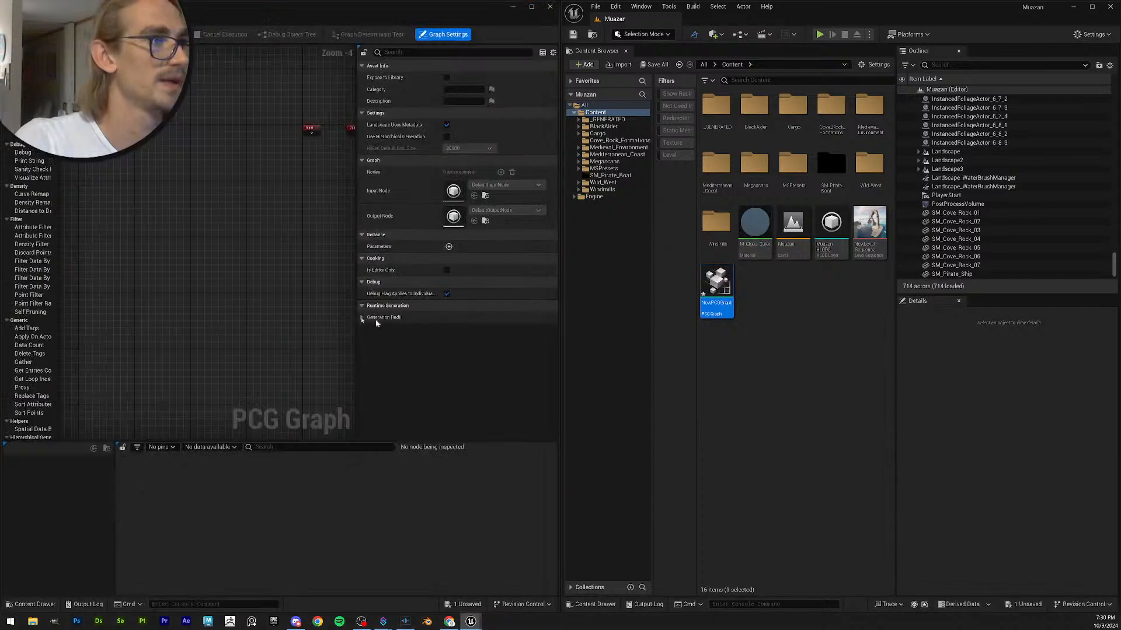
key(Home)
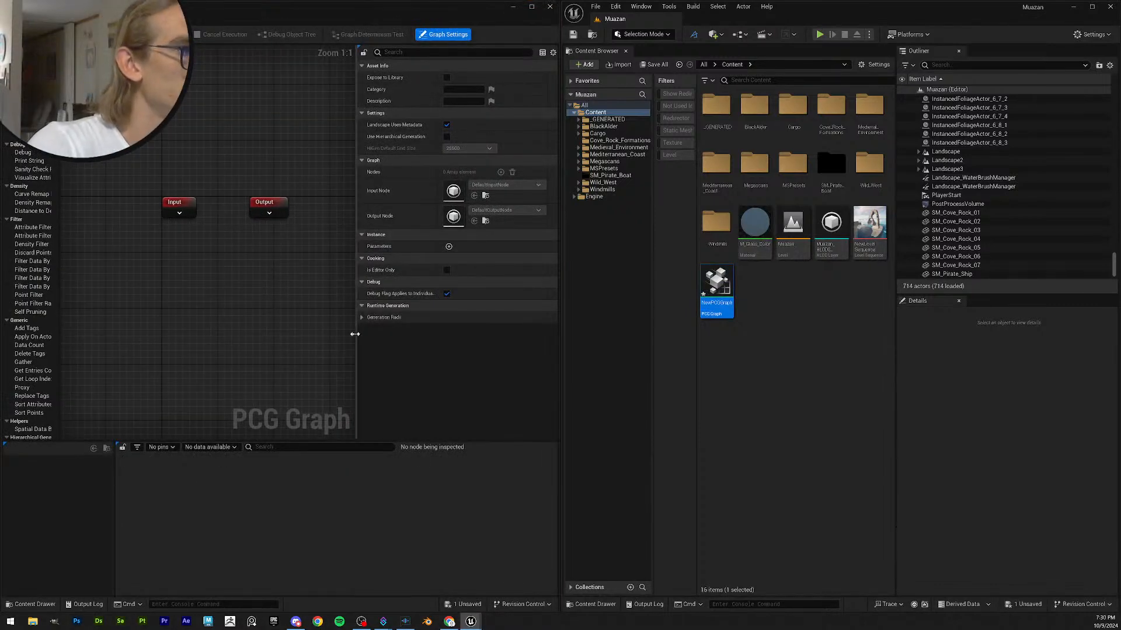
drag(356, 337, 430, 361)
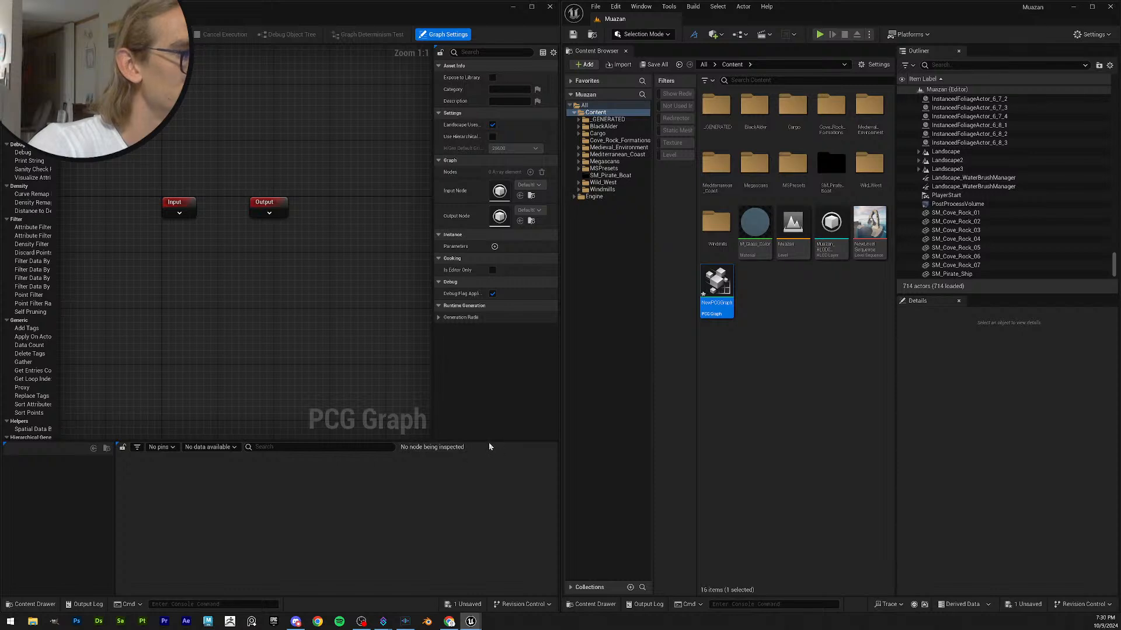
drag(488, 442, 487, 503)
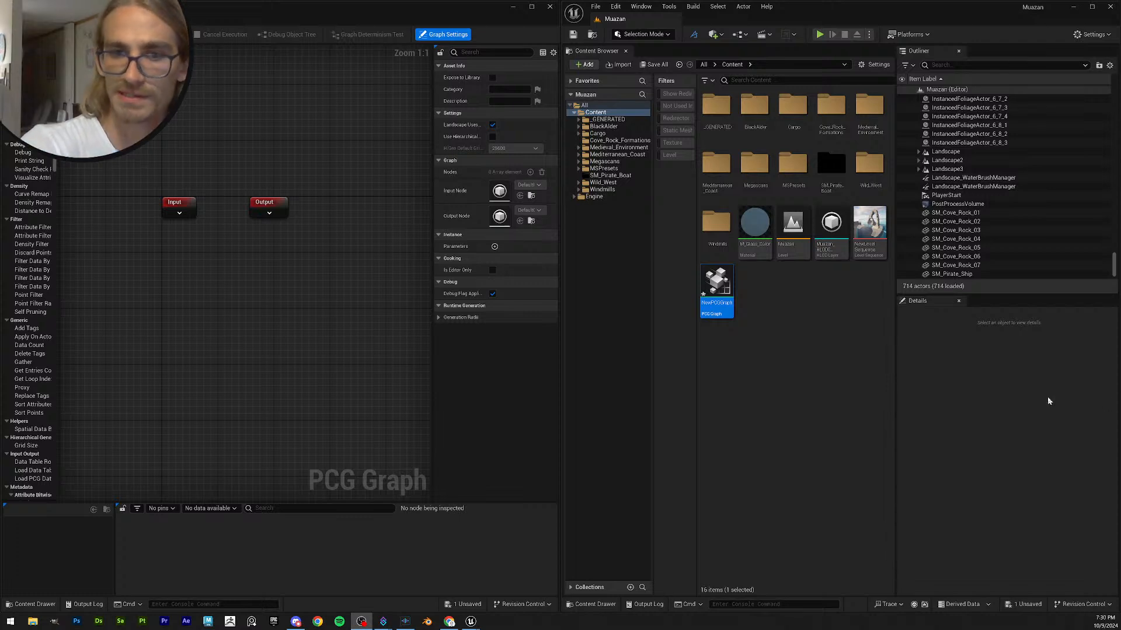
- Save all unsaved assets, including the new PCG graph
right_drag(237, 283, 271, 273)
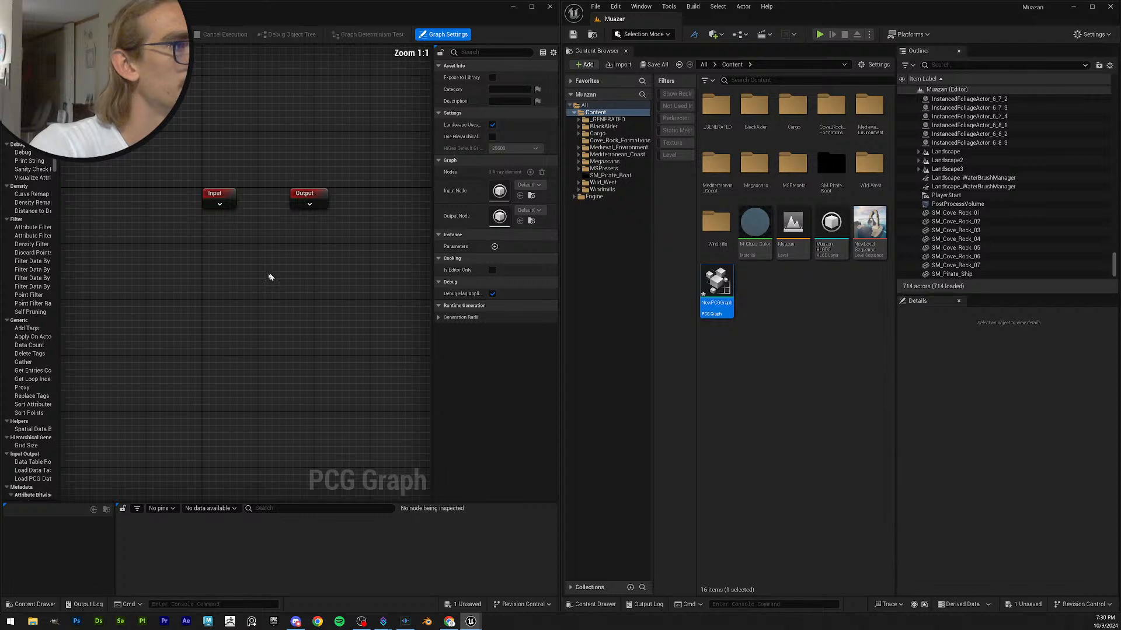
click(652, 64)
click(637, 412)
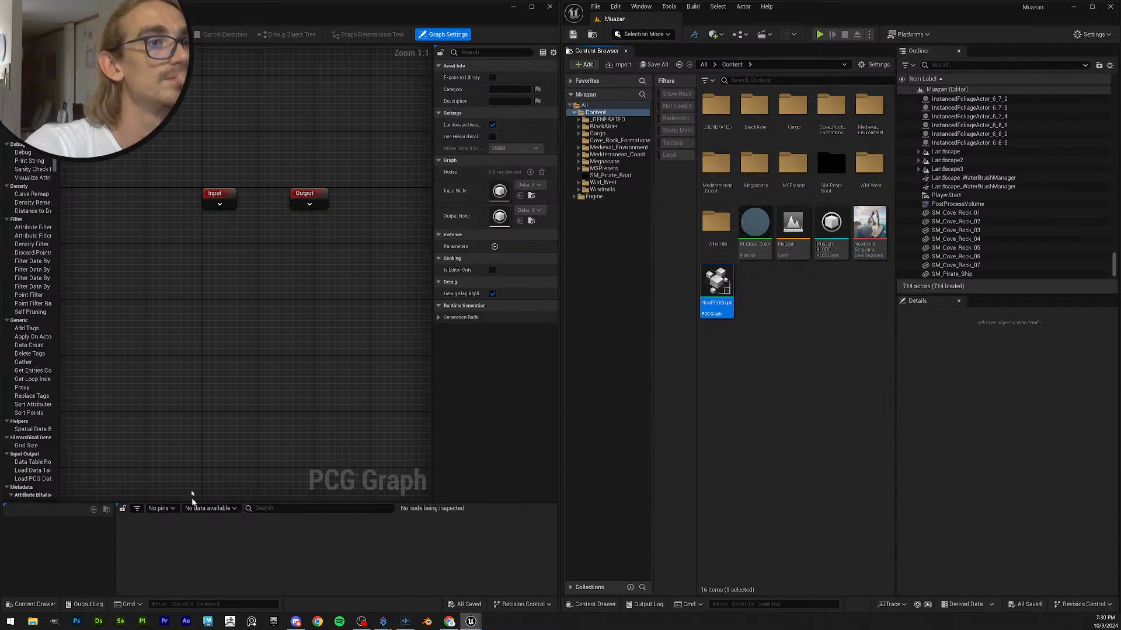
- Add a Static Mesh Spawner node to the graph and widen the details area for its settings
right_click(157, 275)
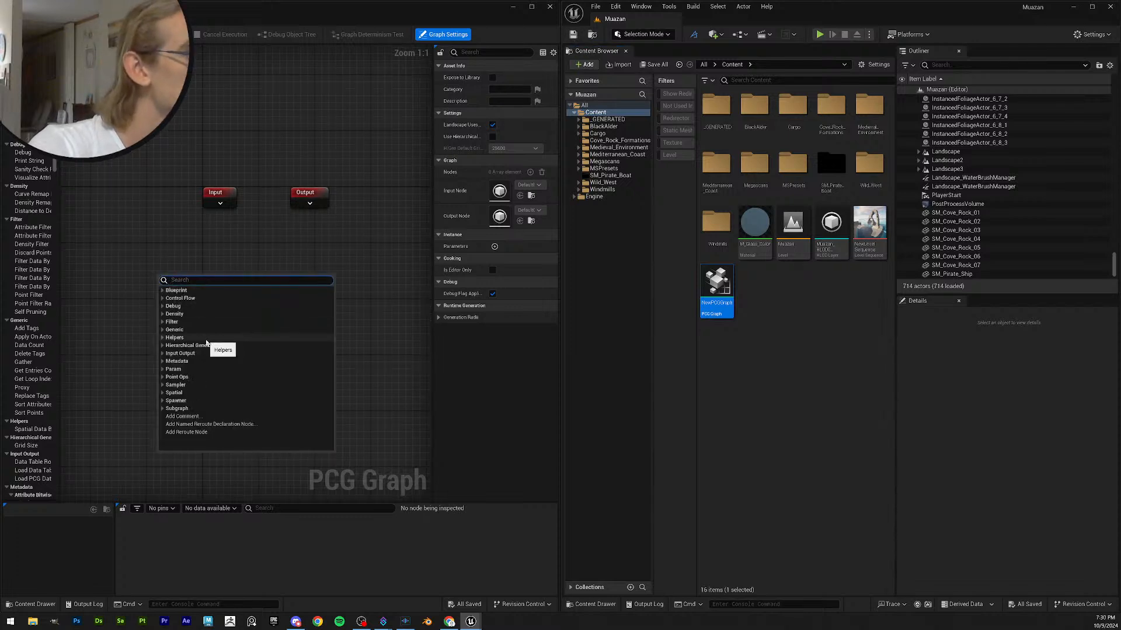
right_click(157, 259)
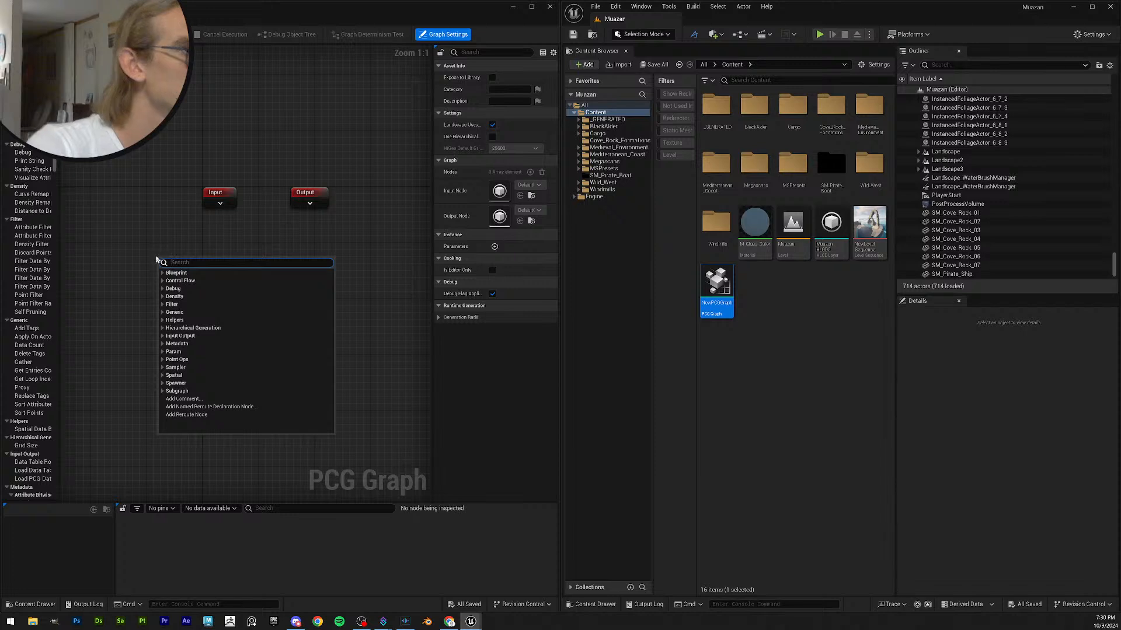
text(stati)
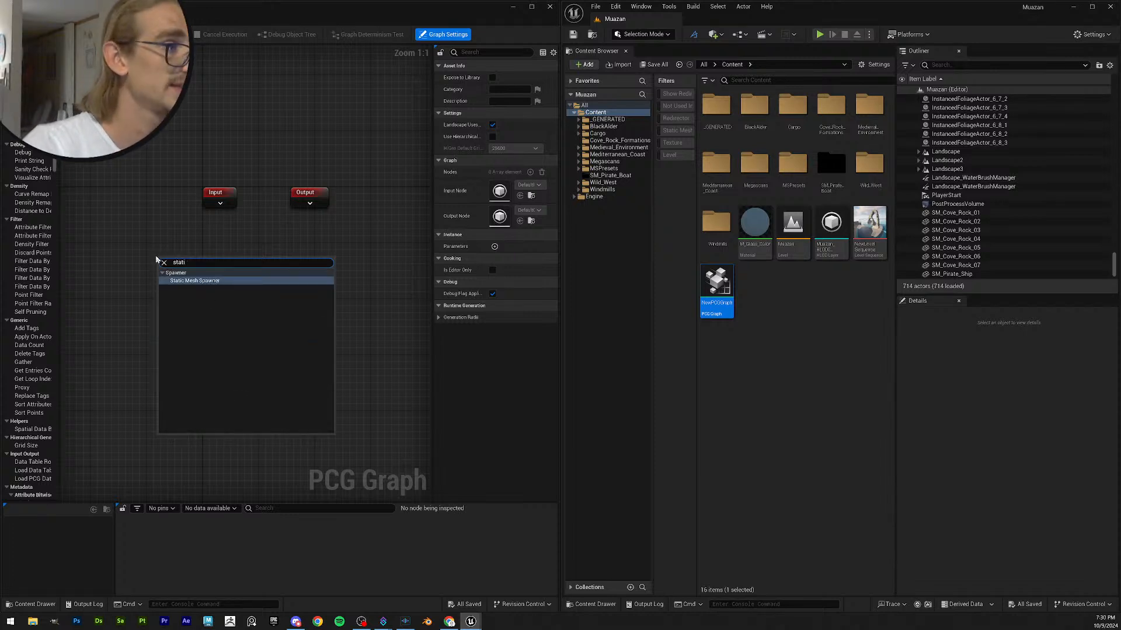
key(Return)
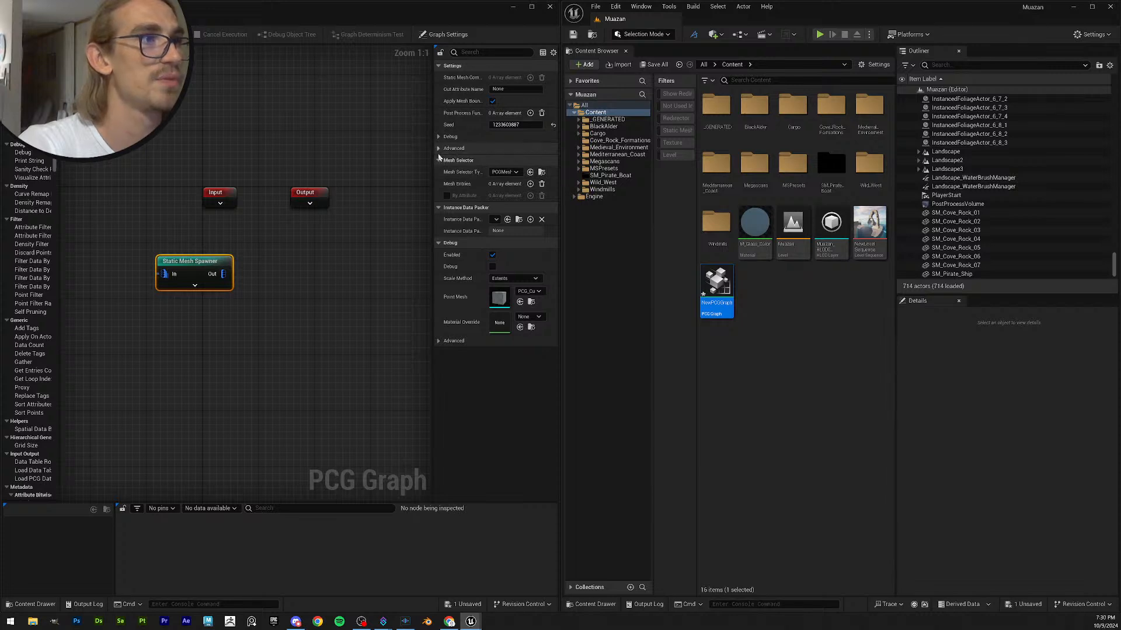
drag(430, 141, 399, 131)
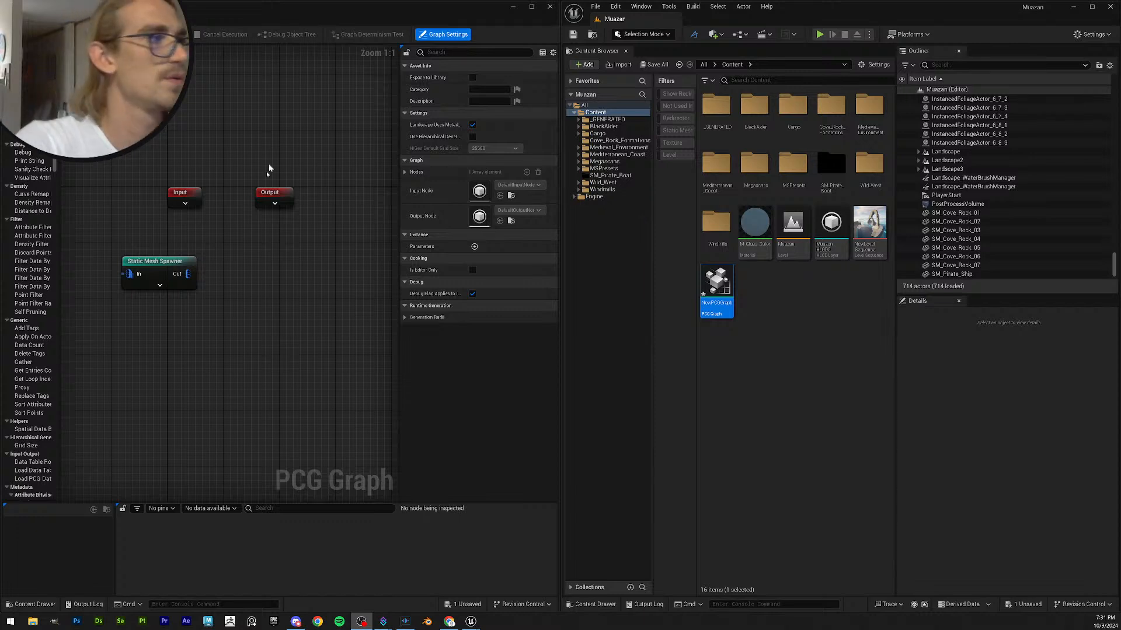
- Select the Static Mesh Spawner, view its mesh selector type options, and open the Cove_Rock_Formations content folder
click(172, 260)
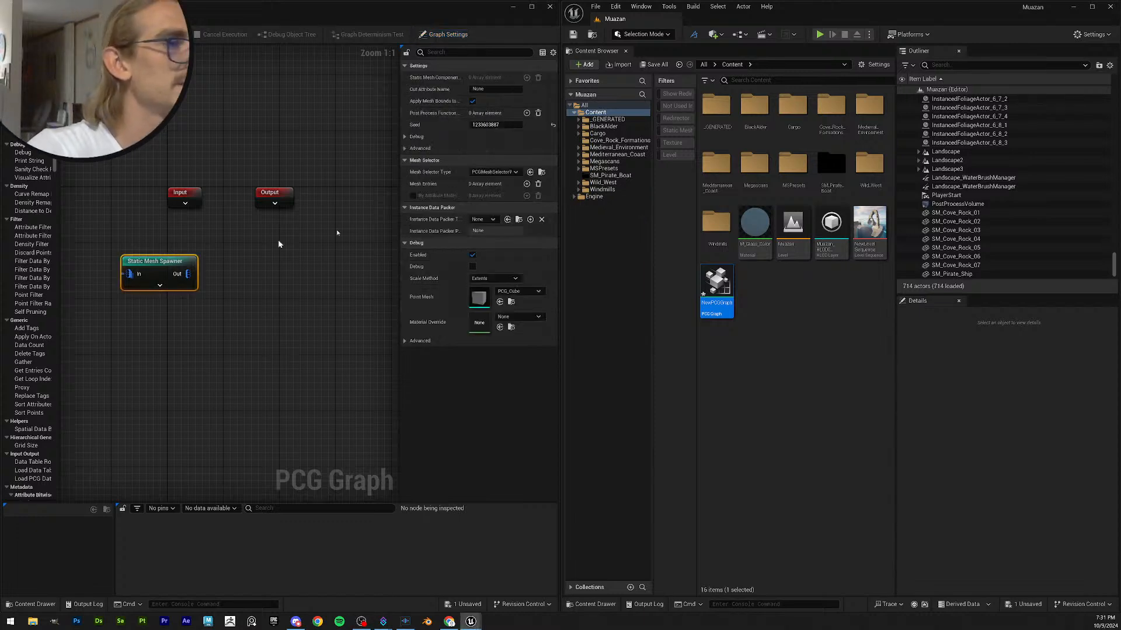
click(507, 171)
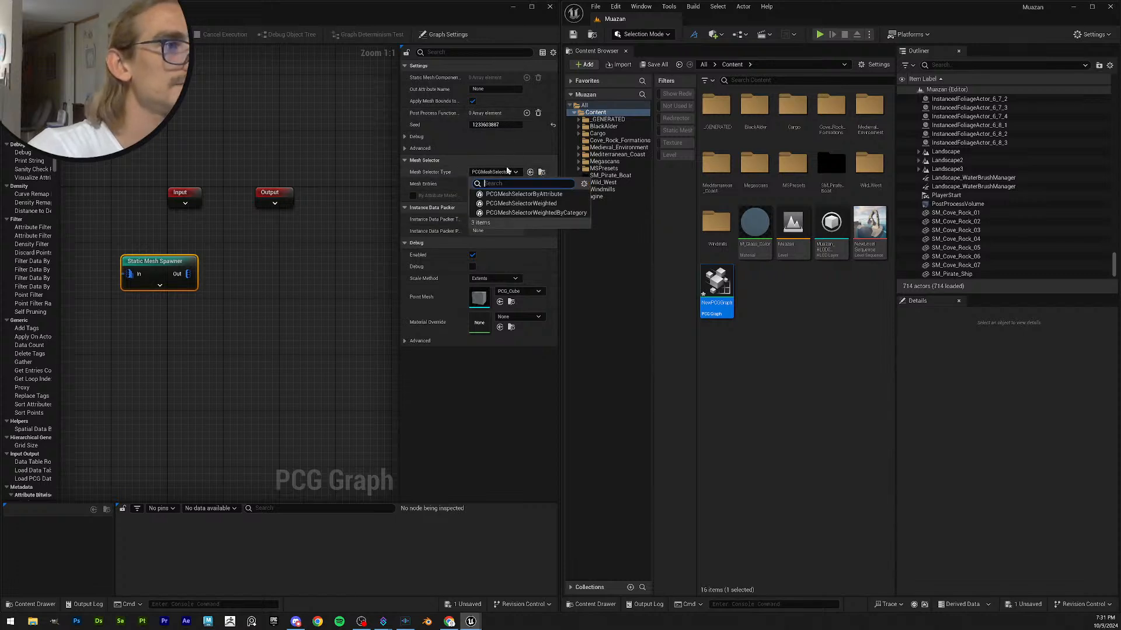
click(509, 171)
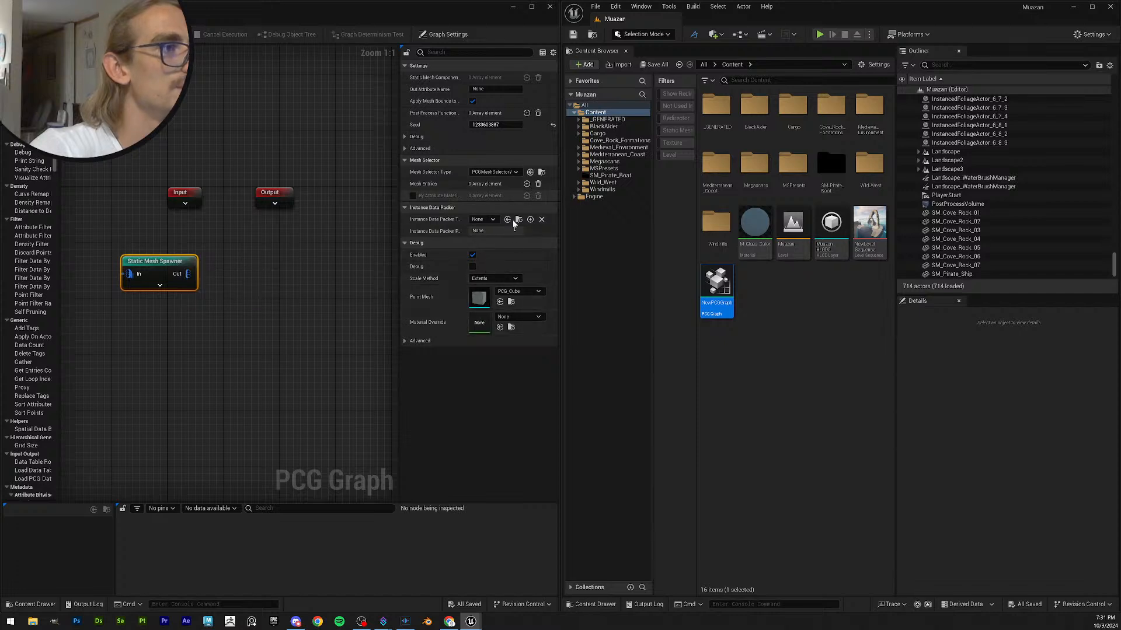
click(828, 136)
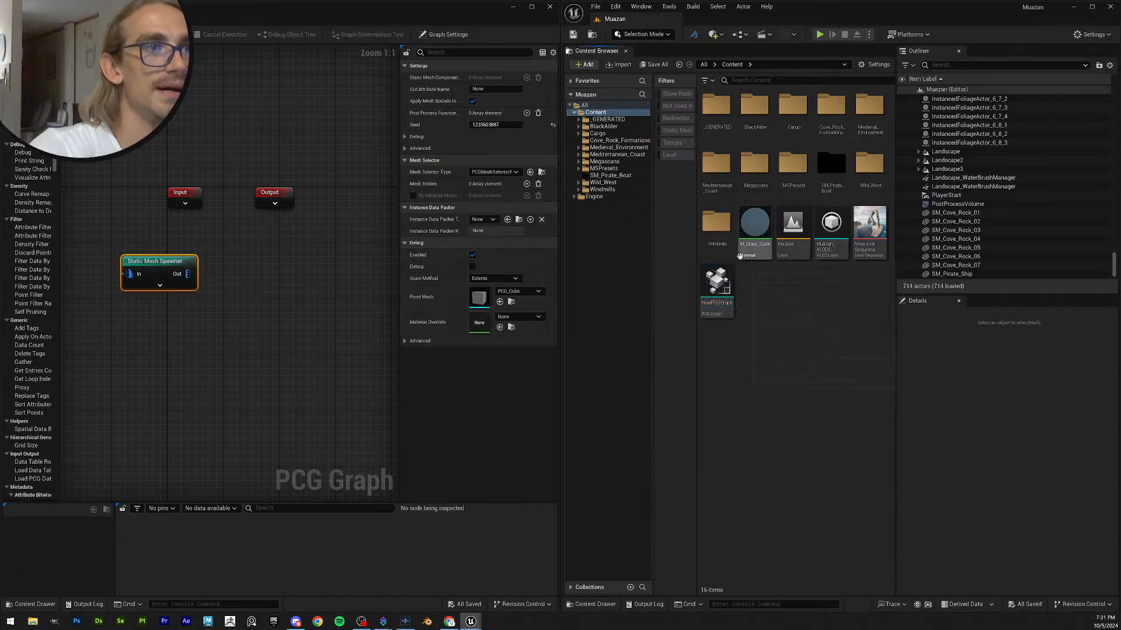
double_click(830, 110)
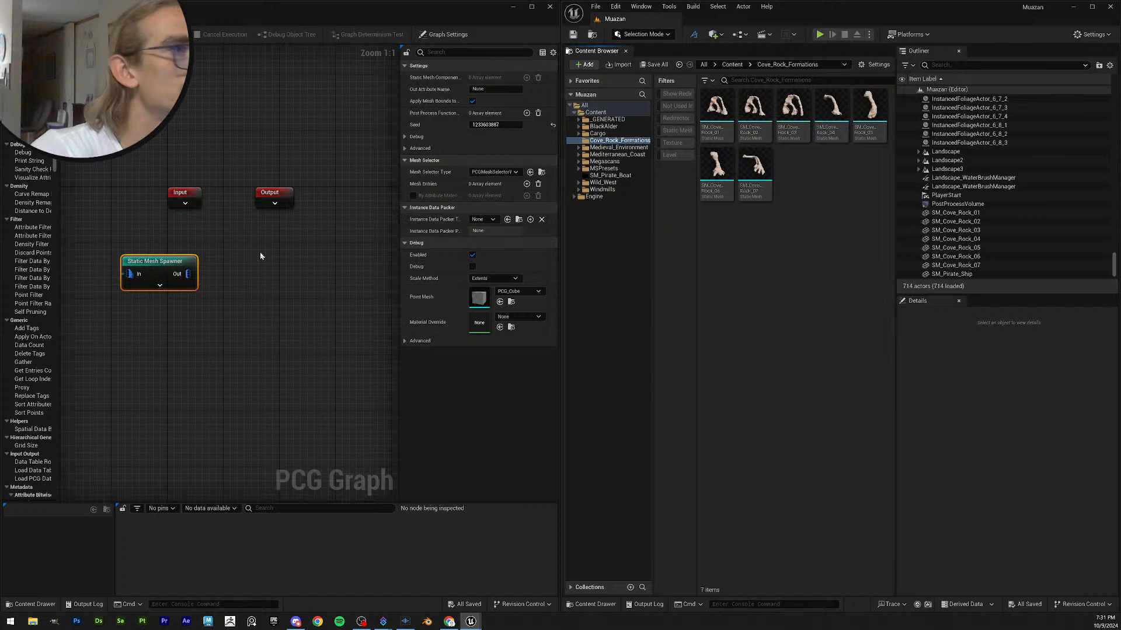
- Add a mesh entry to the Static Mesh Spawner and assign SM_Cove_Rock_01 as its static mesh
click(526, 184)
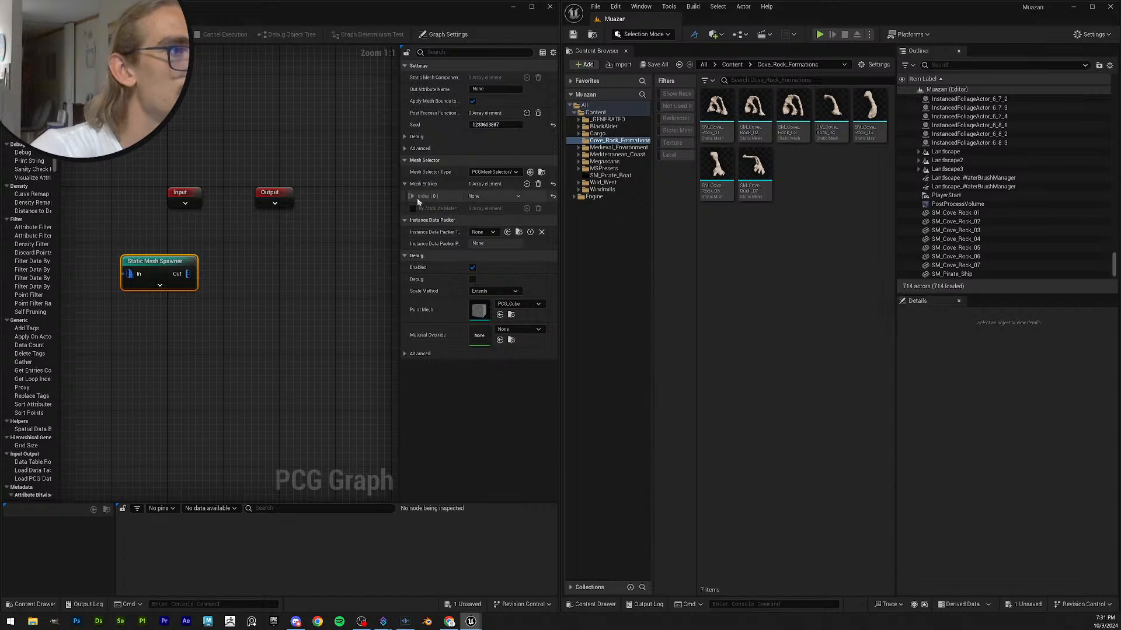
click(412, 196)
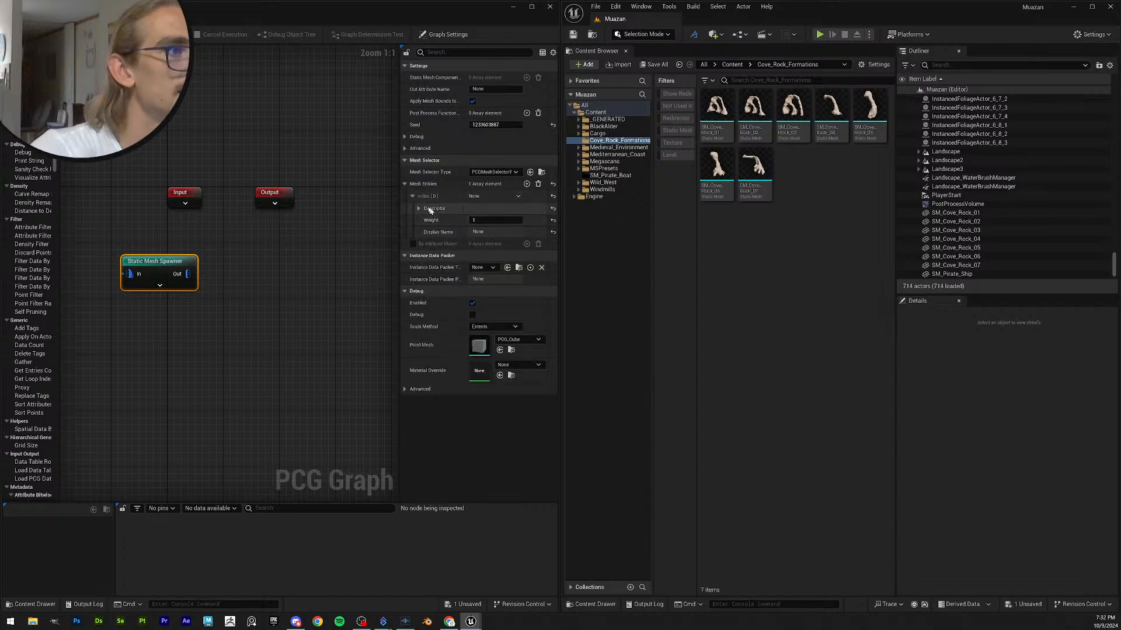
click(419, 209)
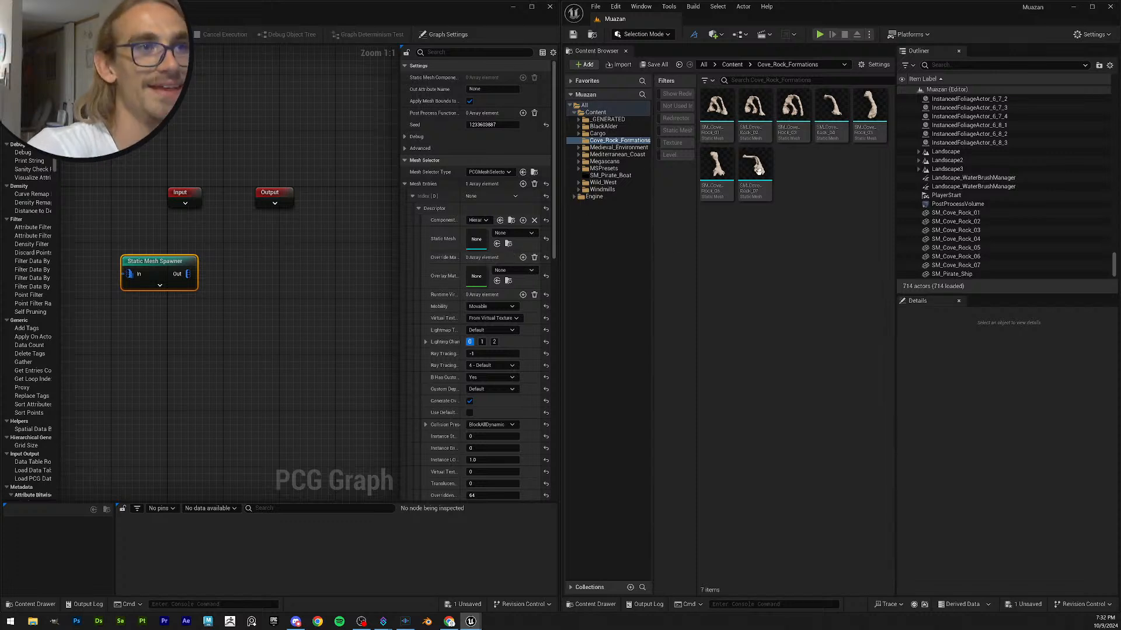
click(720, 161)
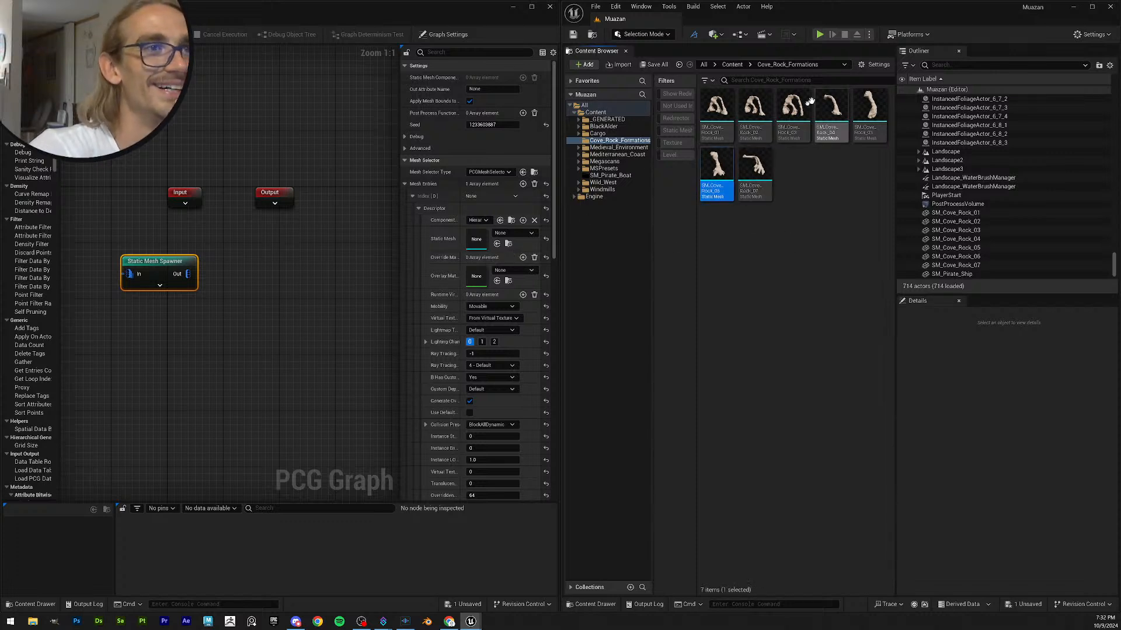
click(792, 108)
click(717, 108)
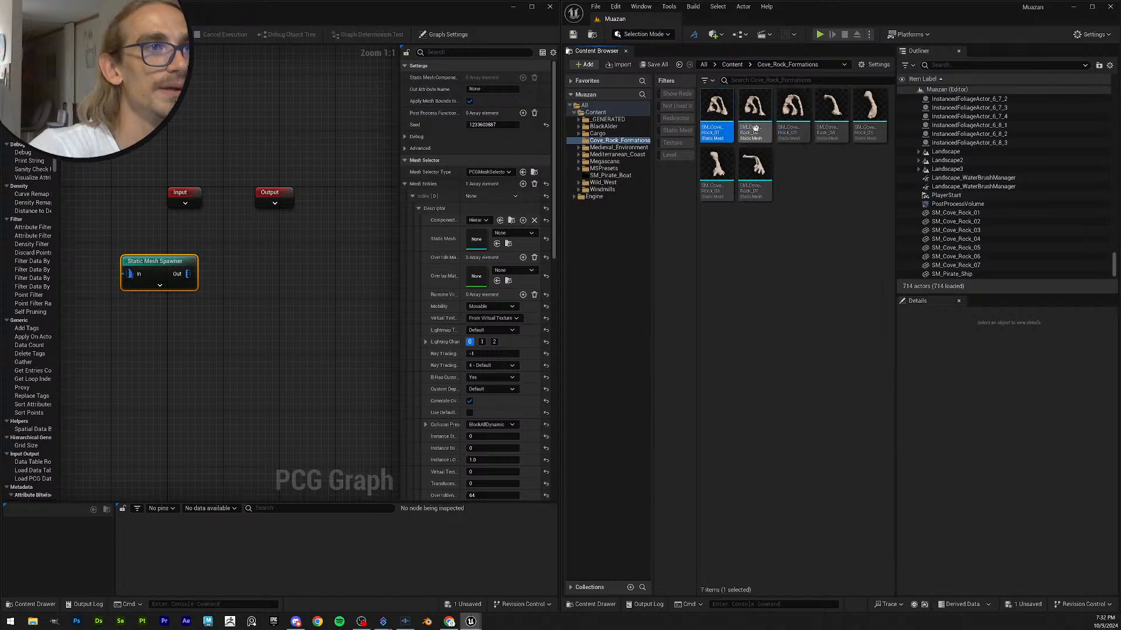
drag(726, 119, 509, 252)
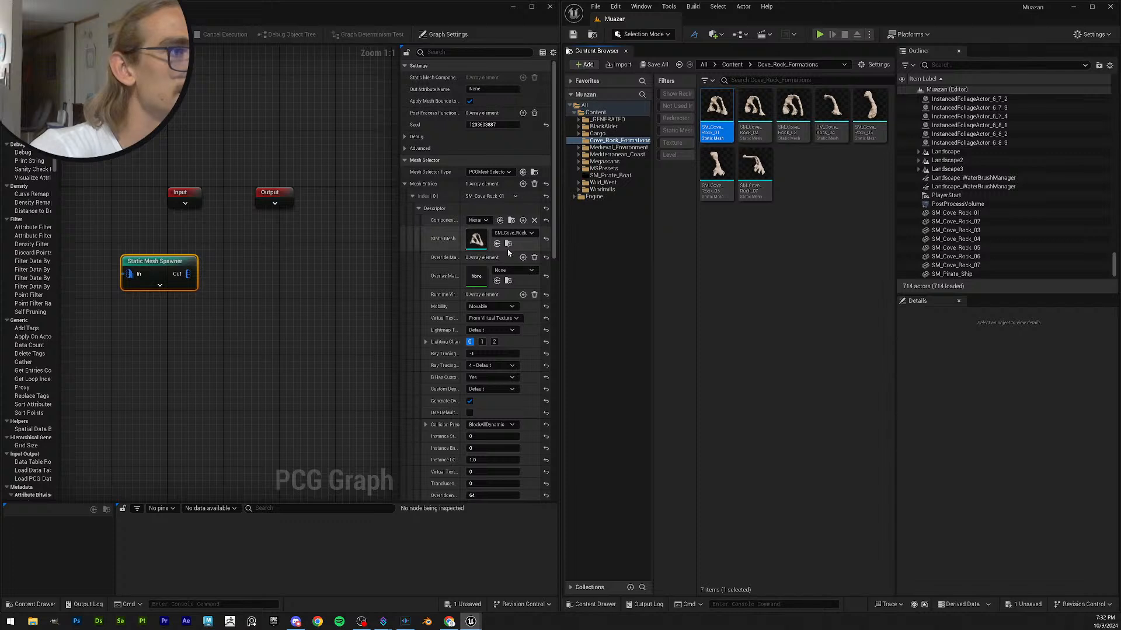
click(419, 209)
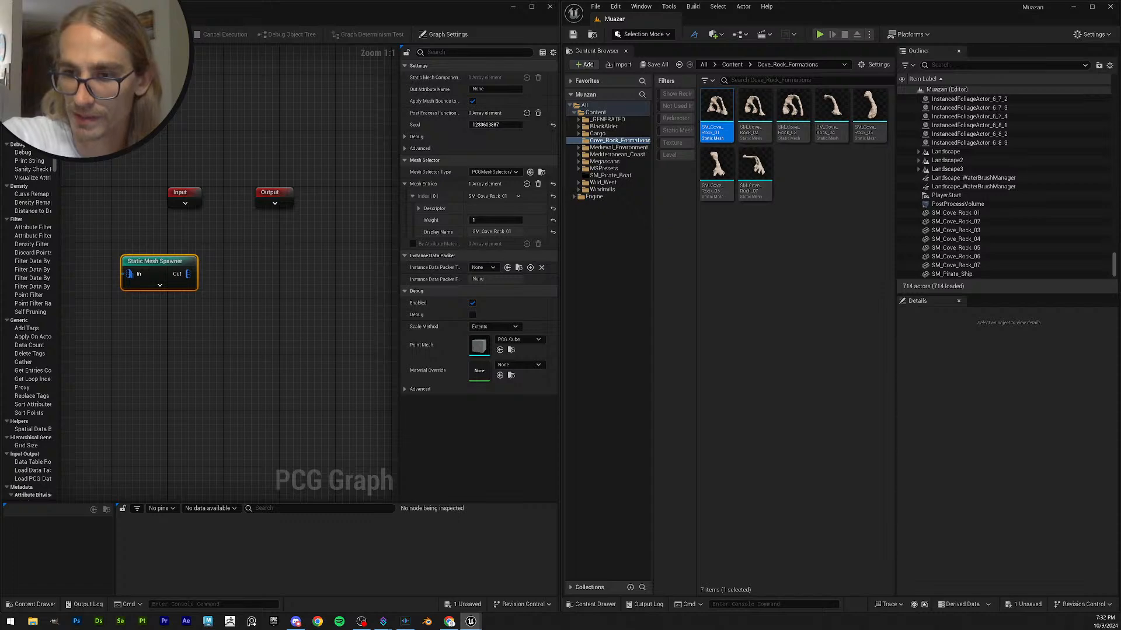
- Switch to the browser showing the Unreal Fest PCG video and place its window beside the PCG graph for reference
click(449, 621)
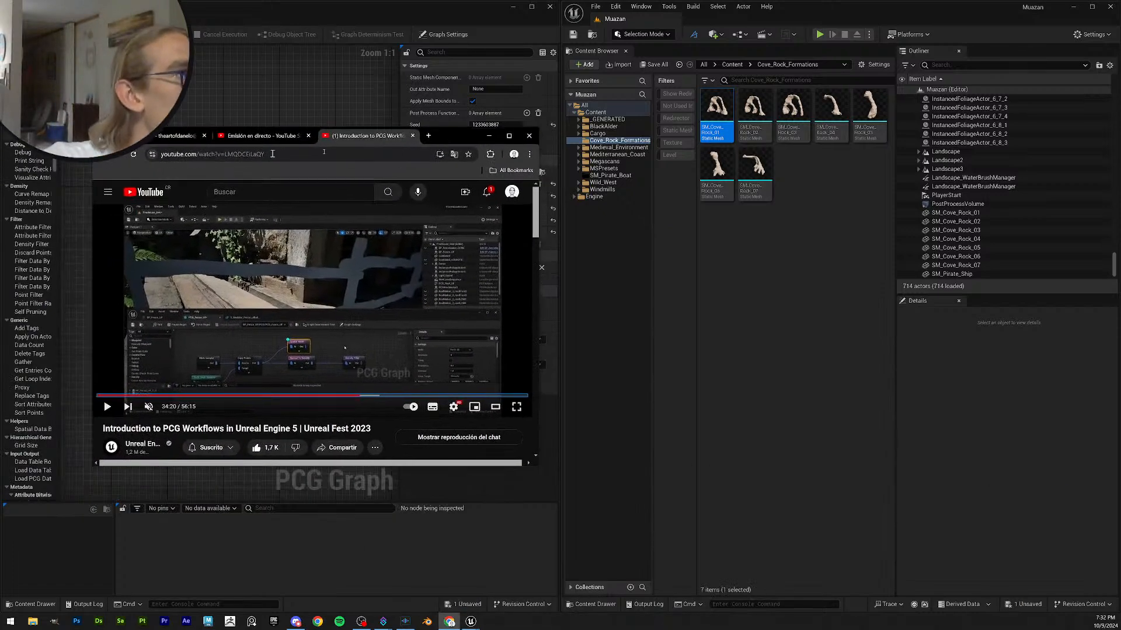
drag(458, 136, 2, 258)
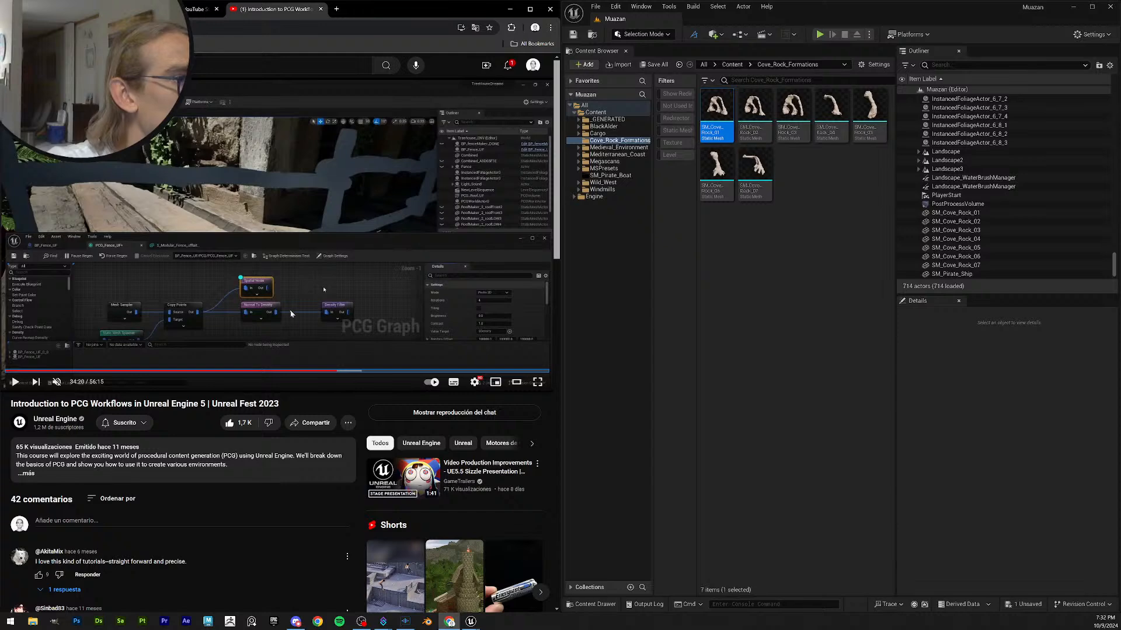
drag(375, 24, 1118, 251)
right_drag(231, 295, 197, 271)
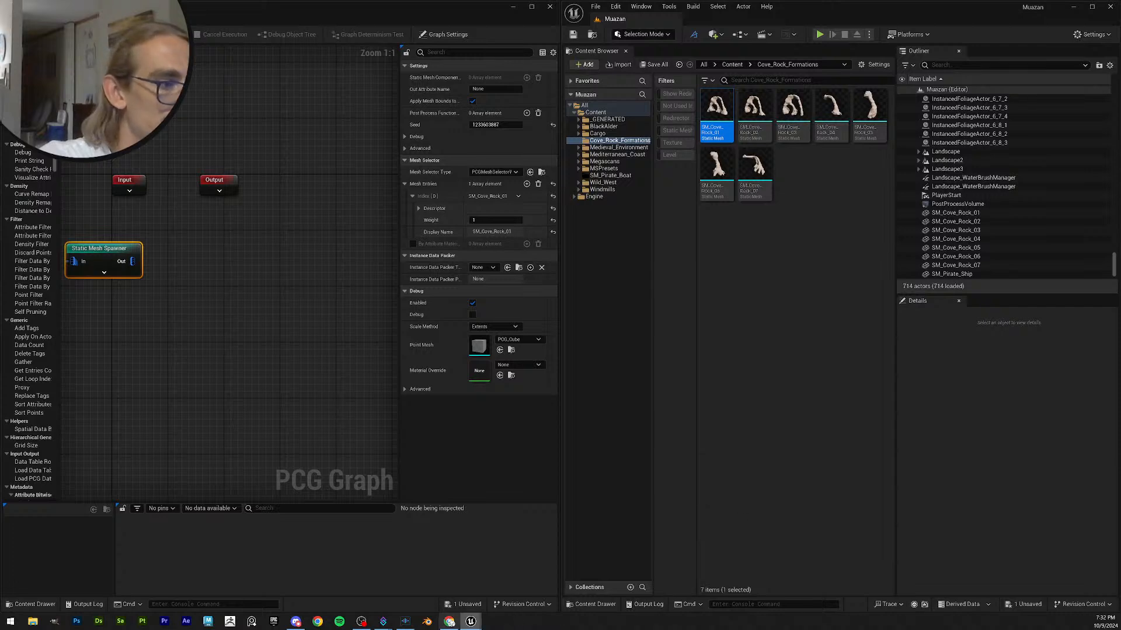
click(450, 621)
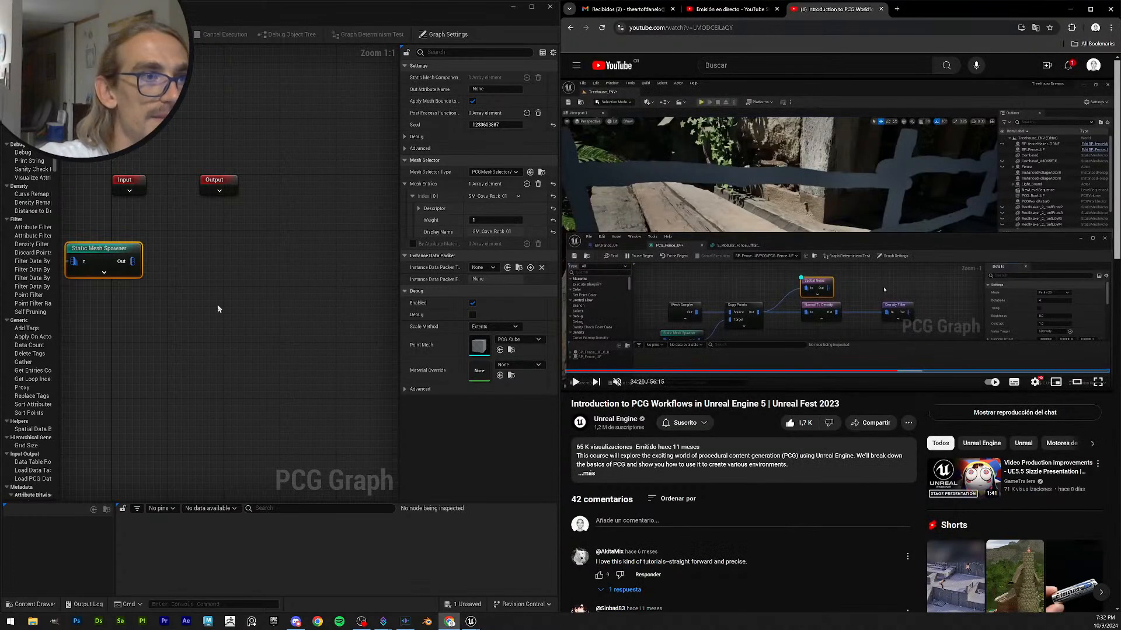
- Search the PCG graph's available nodes for a mesh sampler
right_click(177, 289)
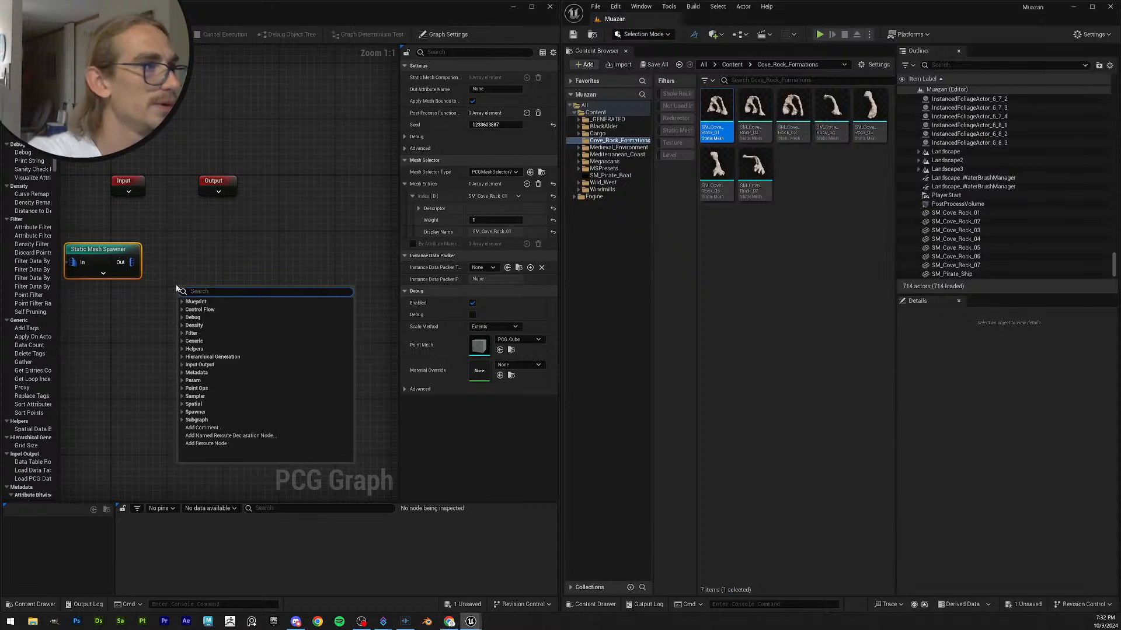
text(mesh sample)
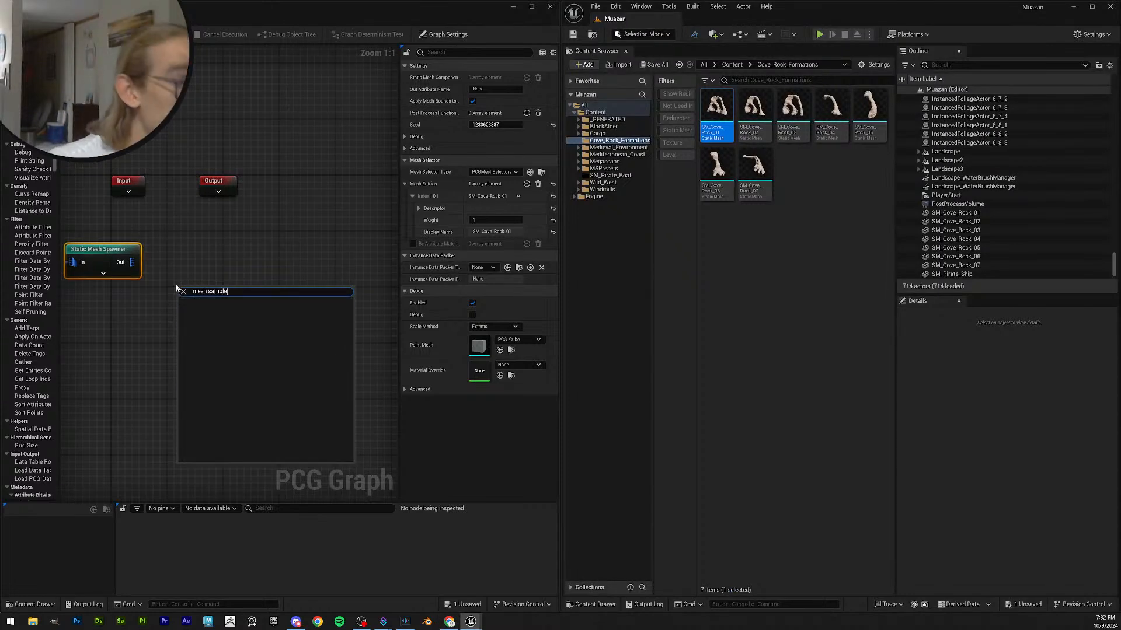
key(BackSpace)
key(BackSpace)
key(BackSpace)
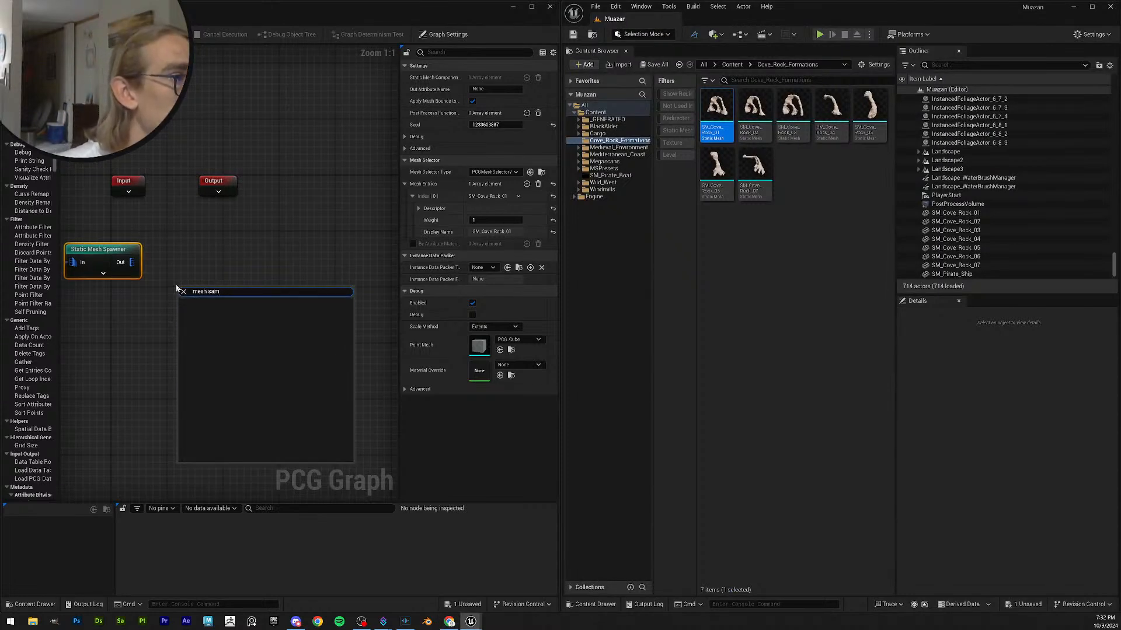
key(BackSpace)
key(BackSpace)
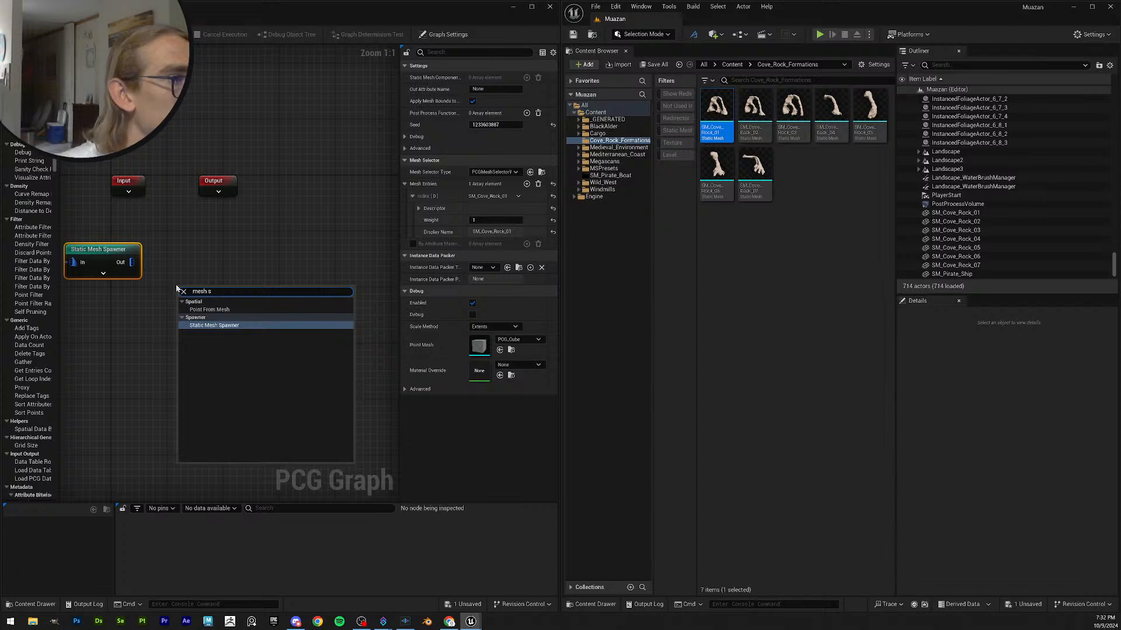
click(252, 276)
right_click(204, 276)
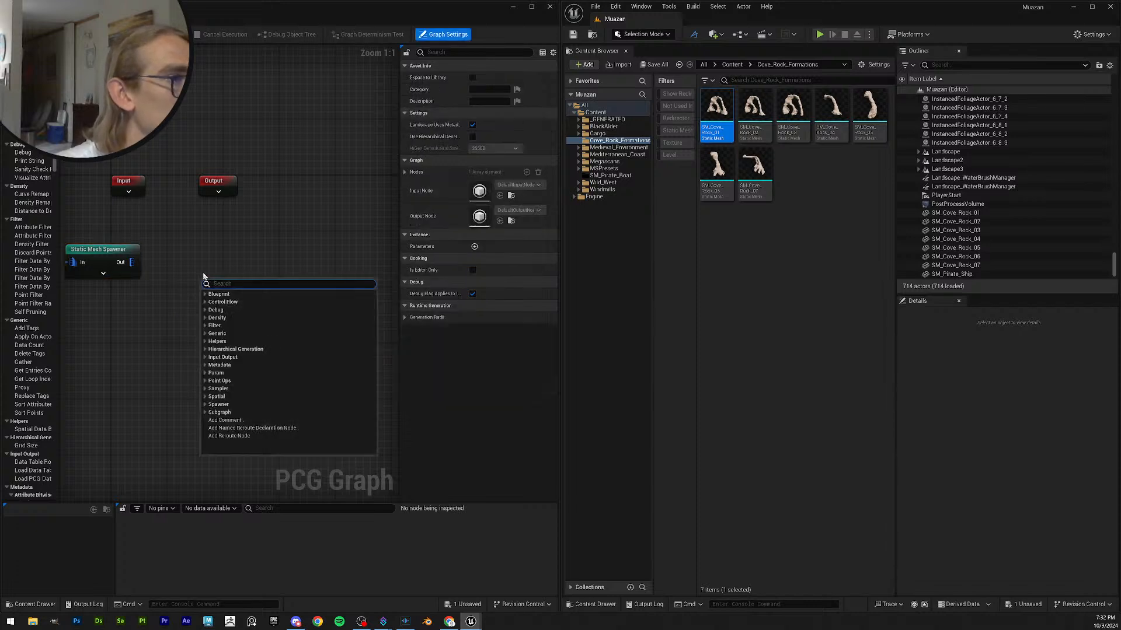
text(mesh)
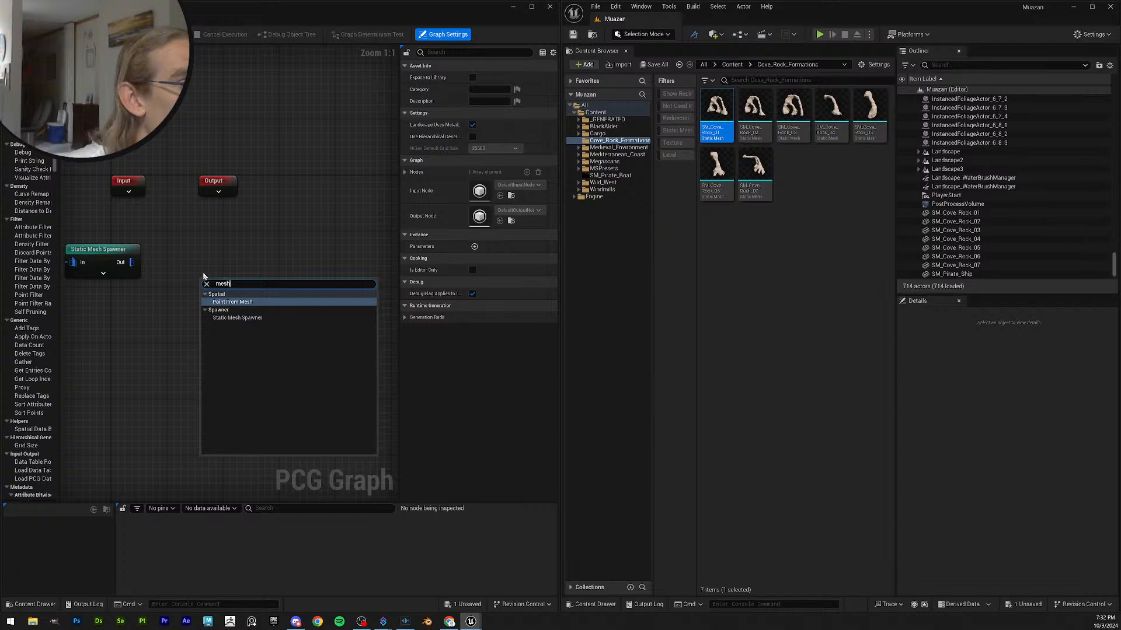
text( sam)
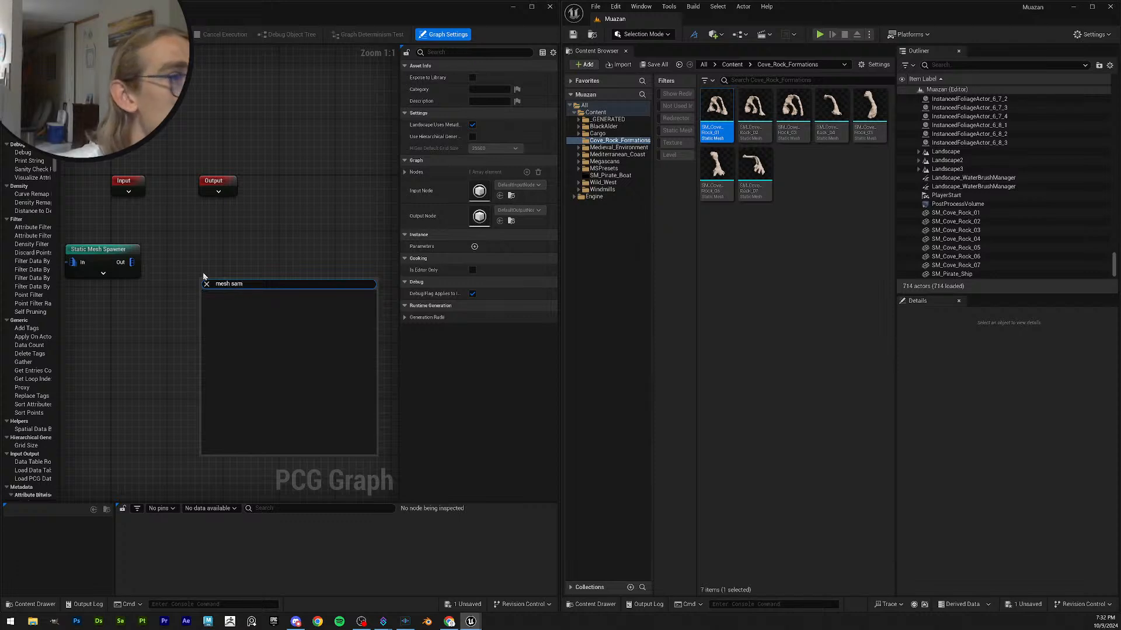
key(BackSpace)
key(BackSpace)
key(BackSpace)
key(BackSpace)
key(BackSpace)
key(BackSpace)
key(BackSpace)
key(BackSpace)
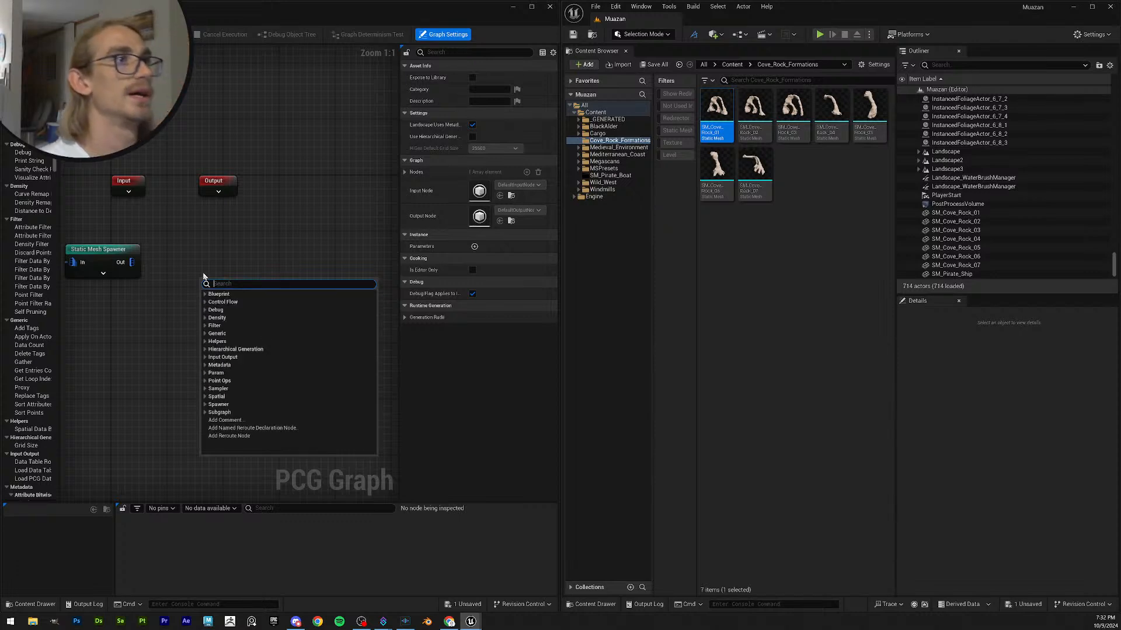
click(220, 240)
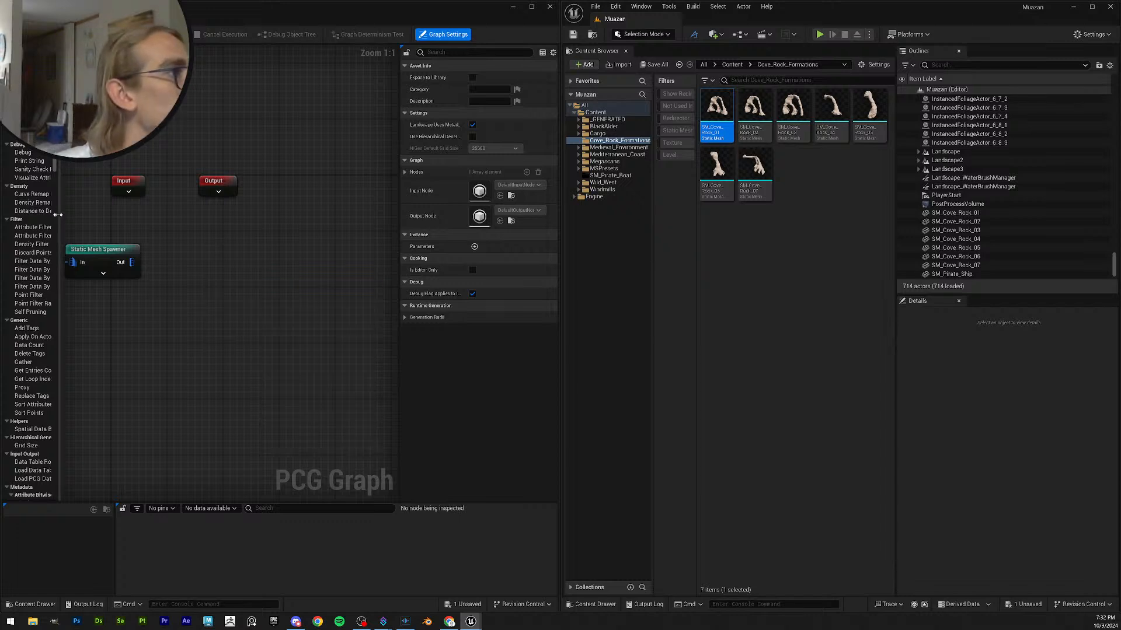
- Shift the Static Mesh Spawner node slightly down and right, and widen the node palette to show full node names
drag(101, 250, 139, 264)
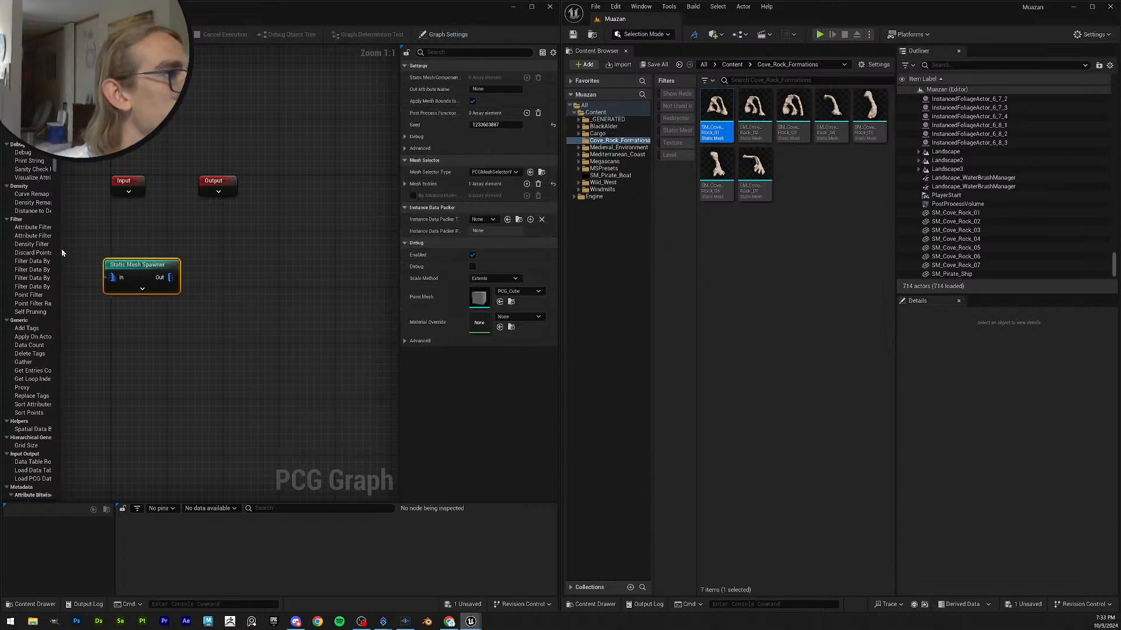
drag(61, 247, 98, 249)
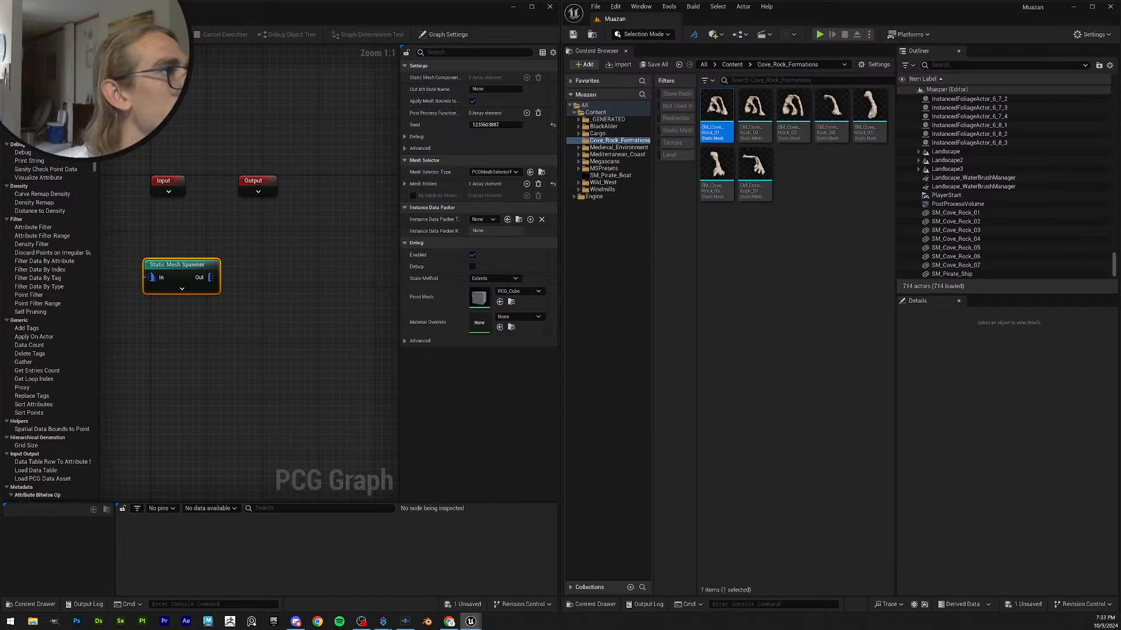
text(sur)
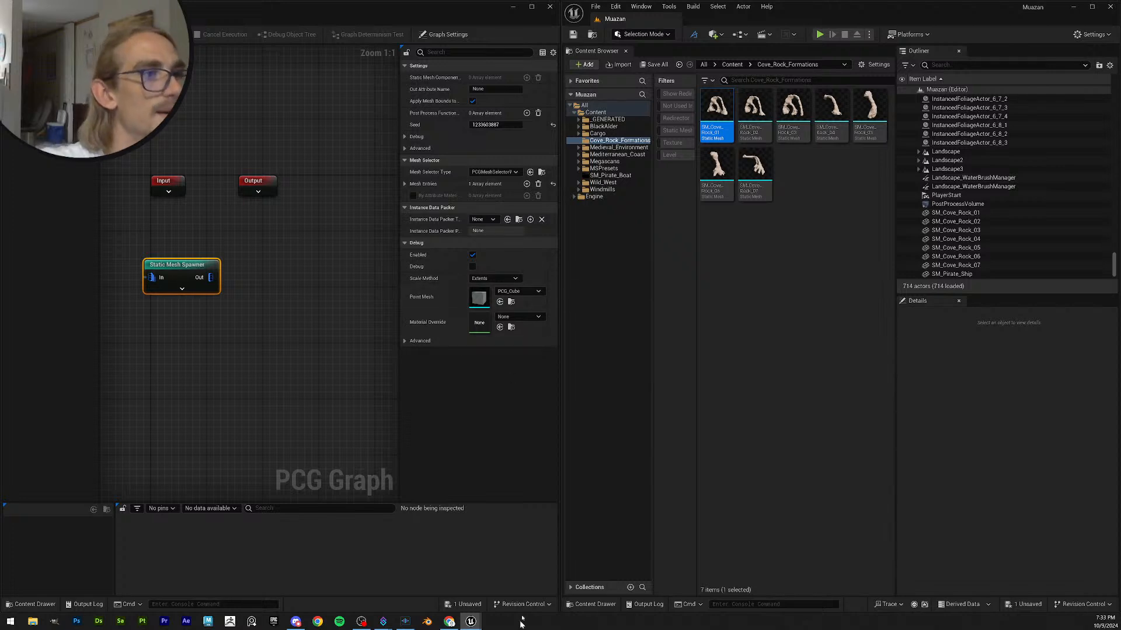
- Switch to the Unreal Fest video, unmute it, and review the part around 28:26 where the Mesh Sampler node is added
click(449, 622)
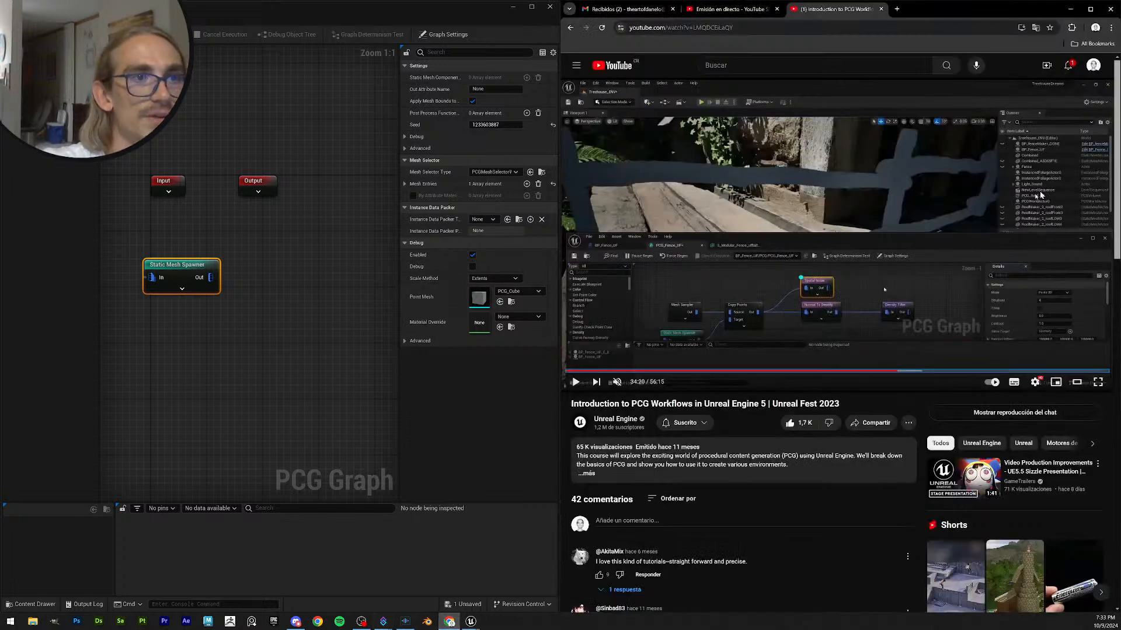
drag(881, 372, 830, 372)
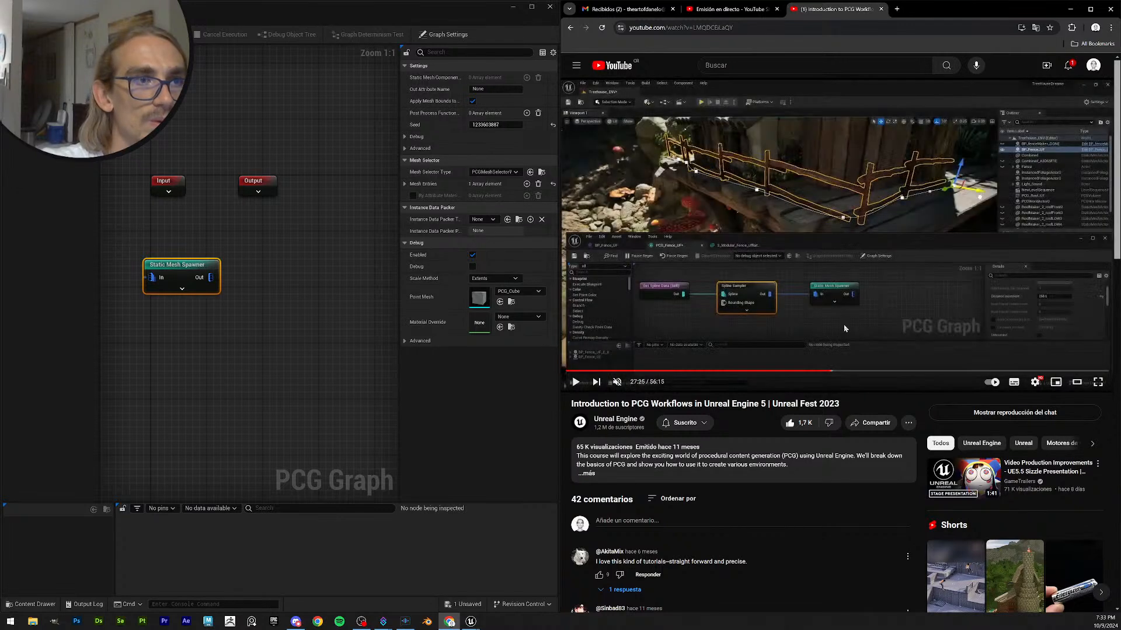
click(848, 327)
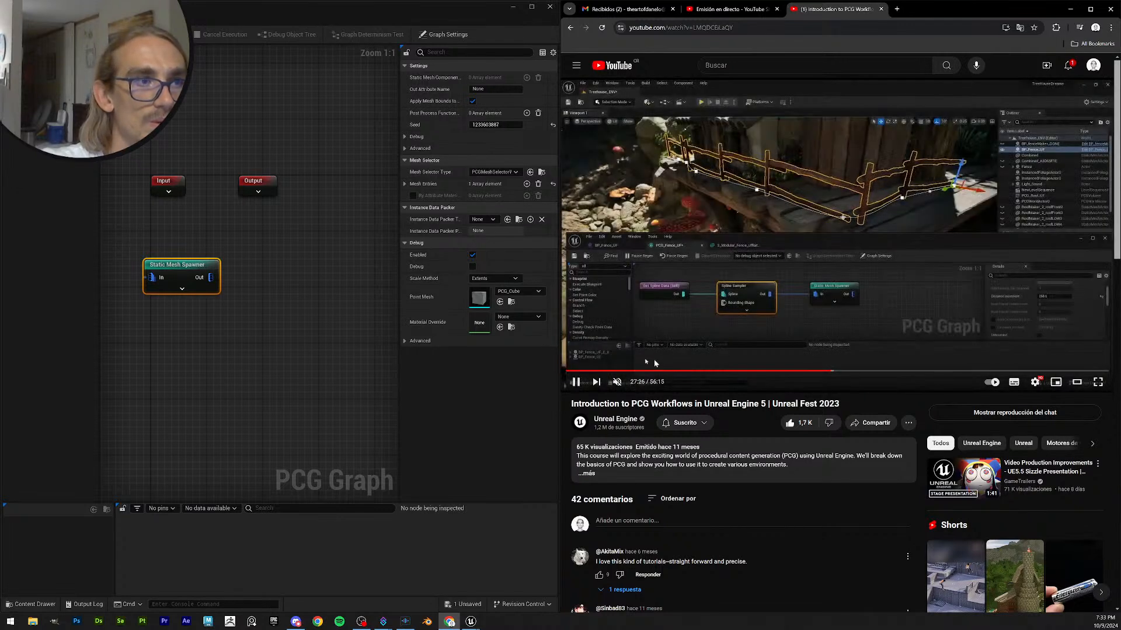
click(615, 383)
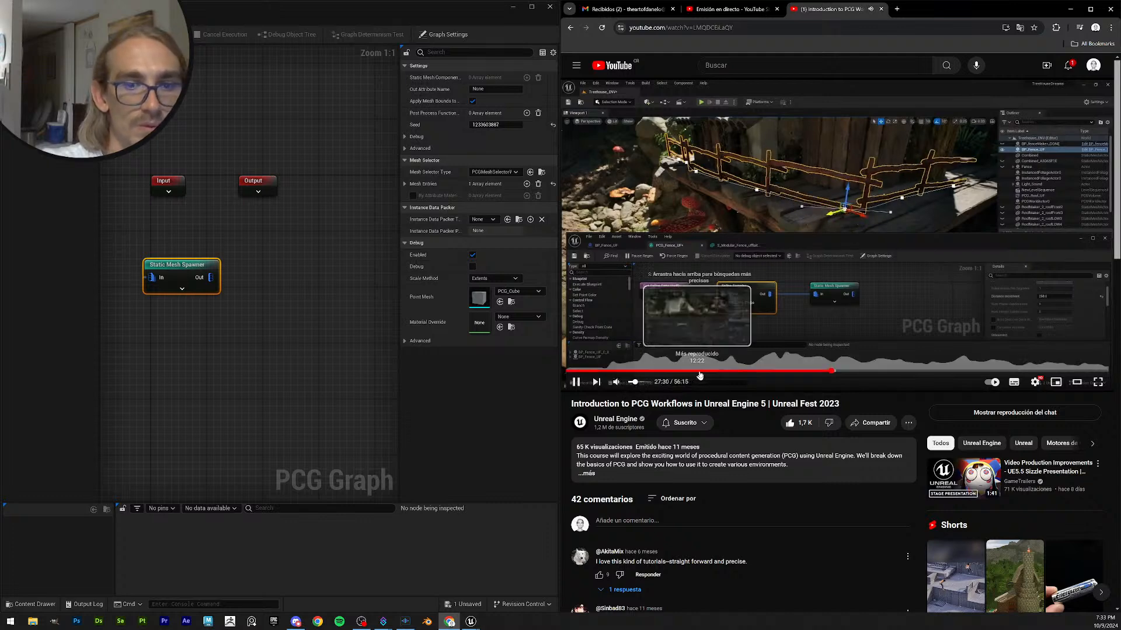
click(841, 374)
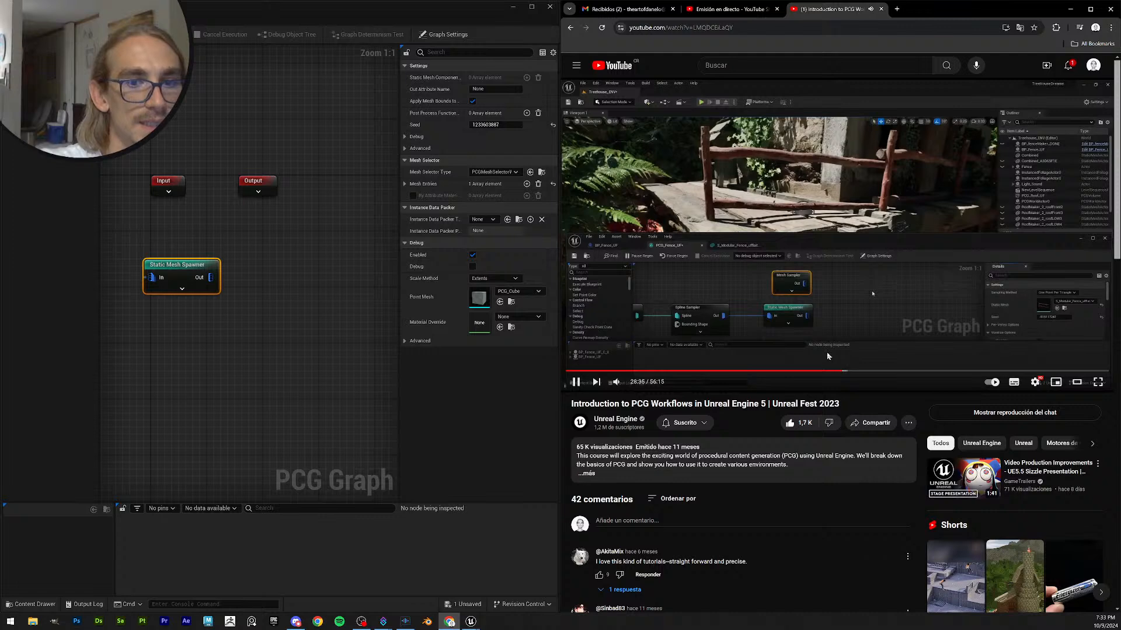
click(855, 323)
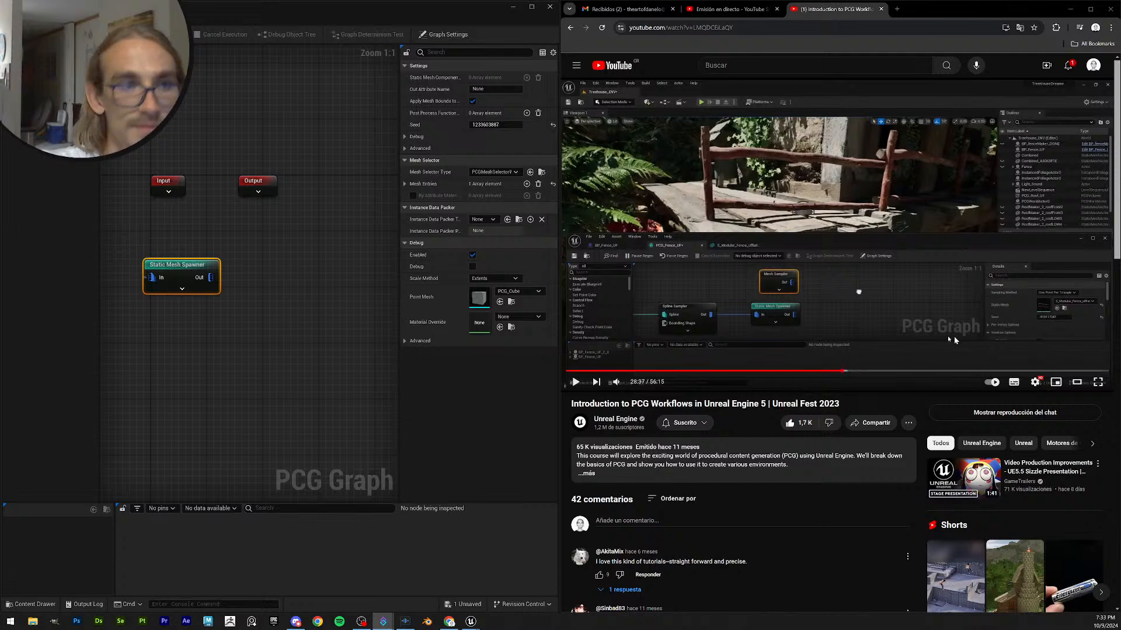
click(810, 271)
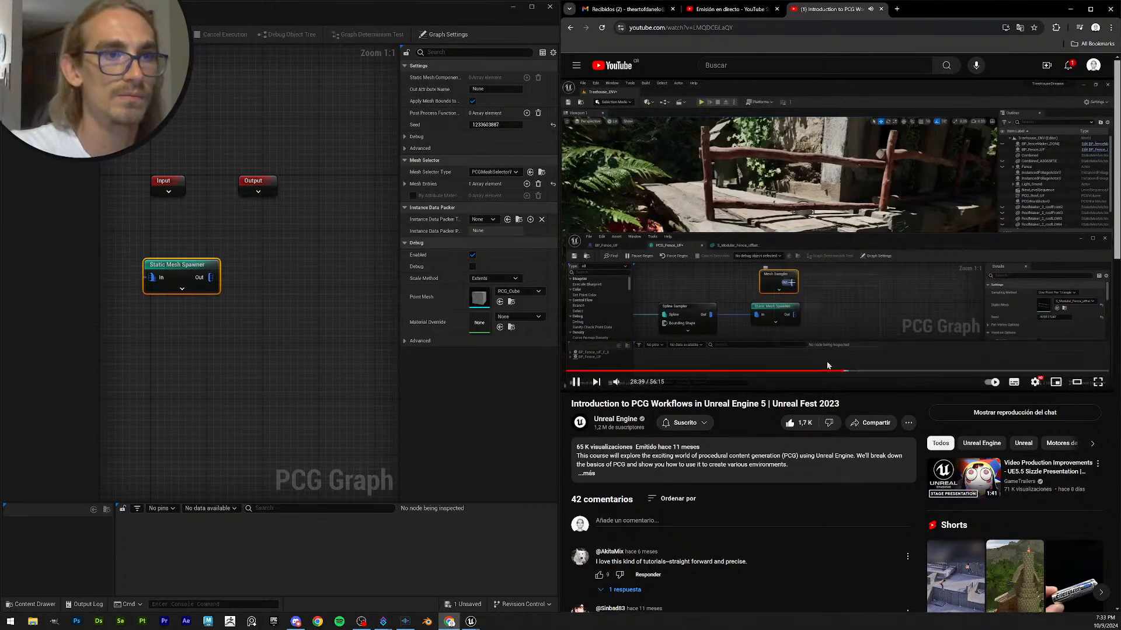
click(828, 370)
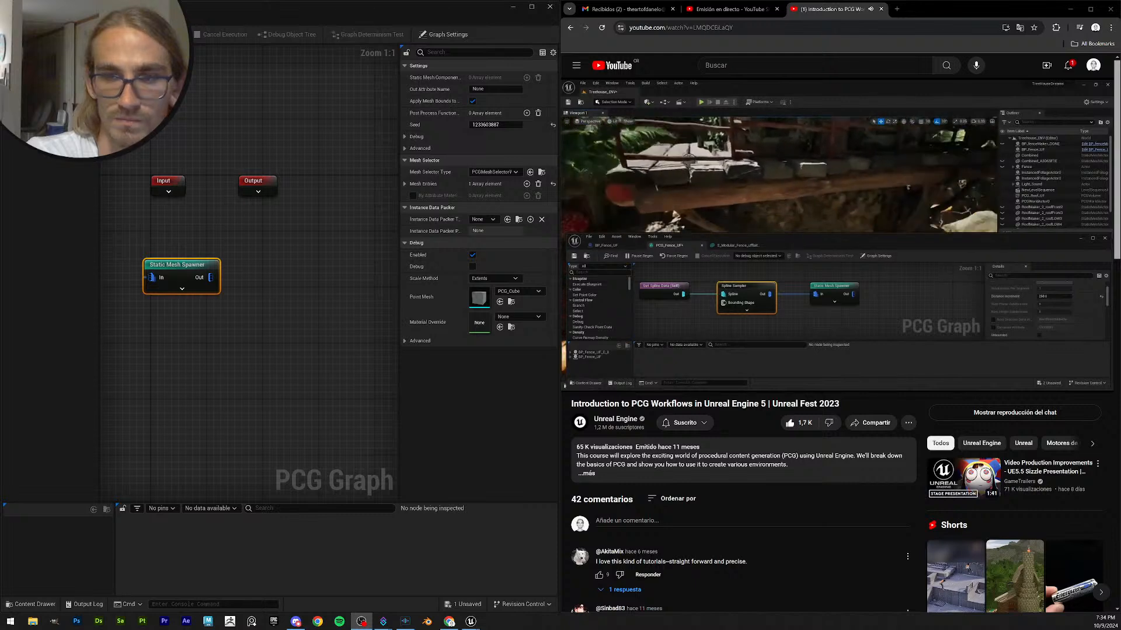
click(974, 11)
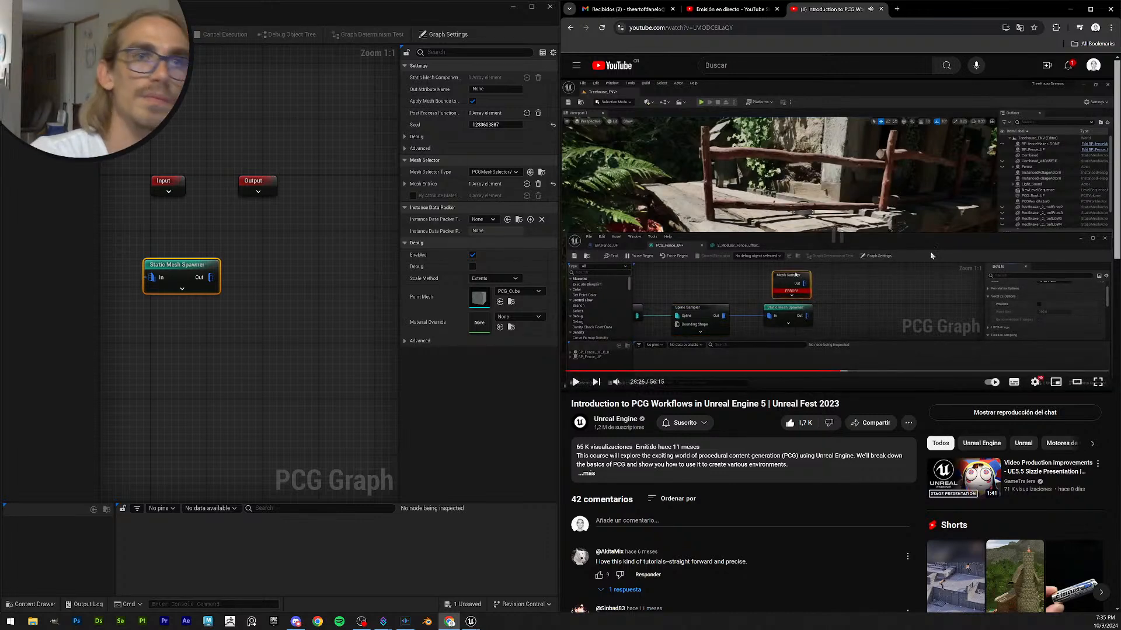
- Return to the PCG graph and check the node list again for nodes matching "mesh"
click(259, 247)
click(259, 246)
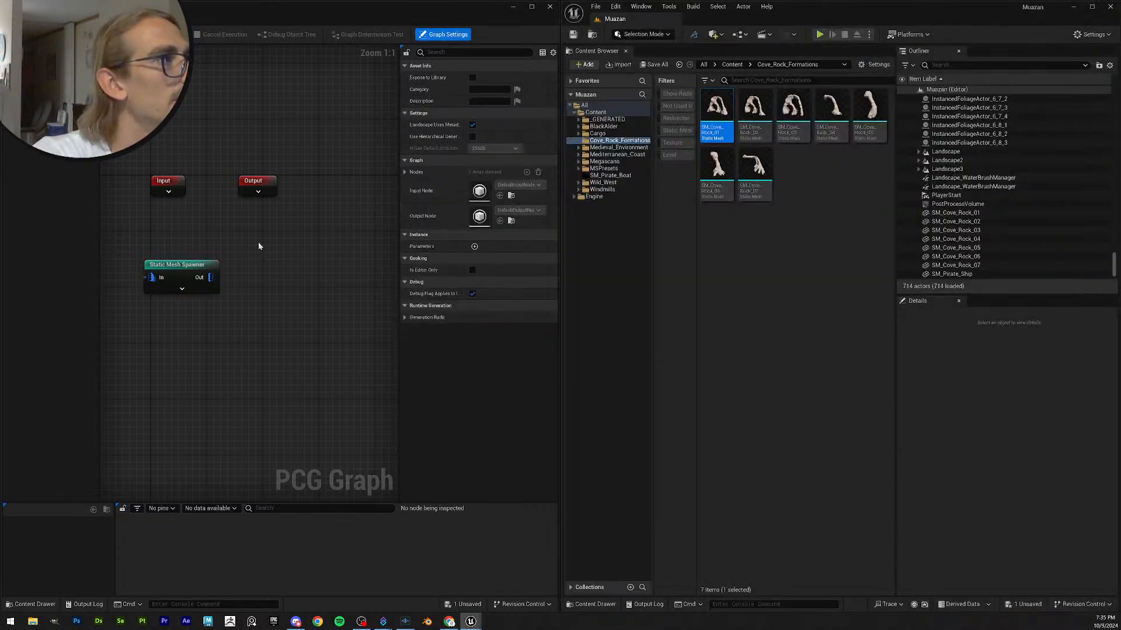
right_click(247, 248)
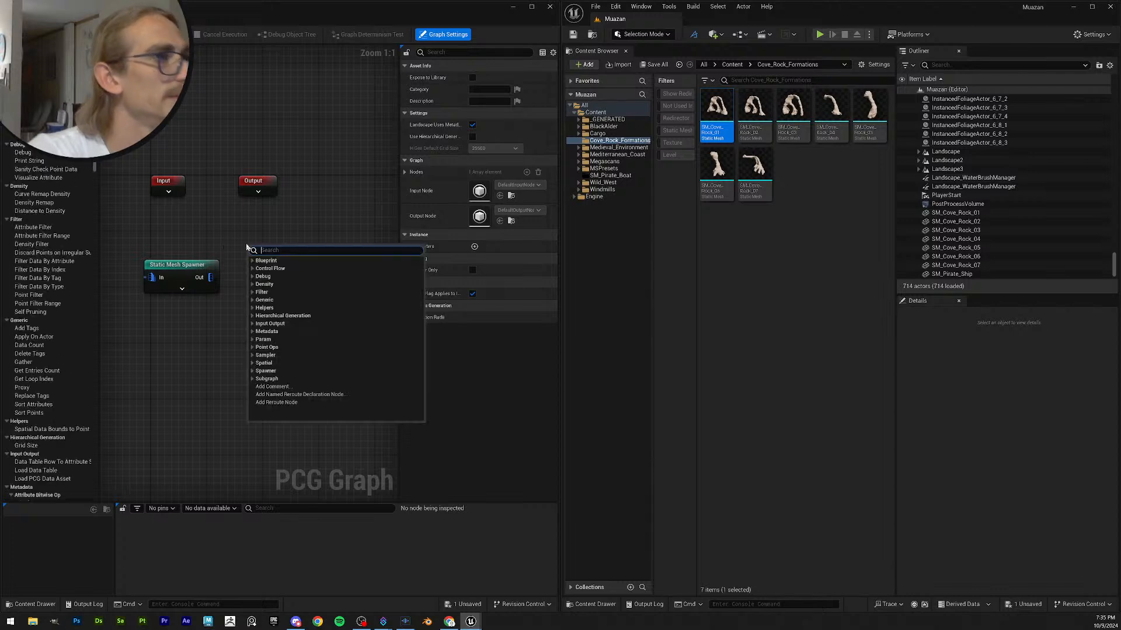
text(mesh)
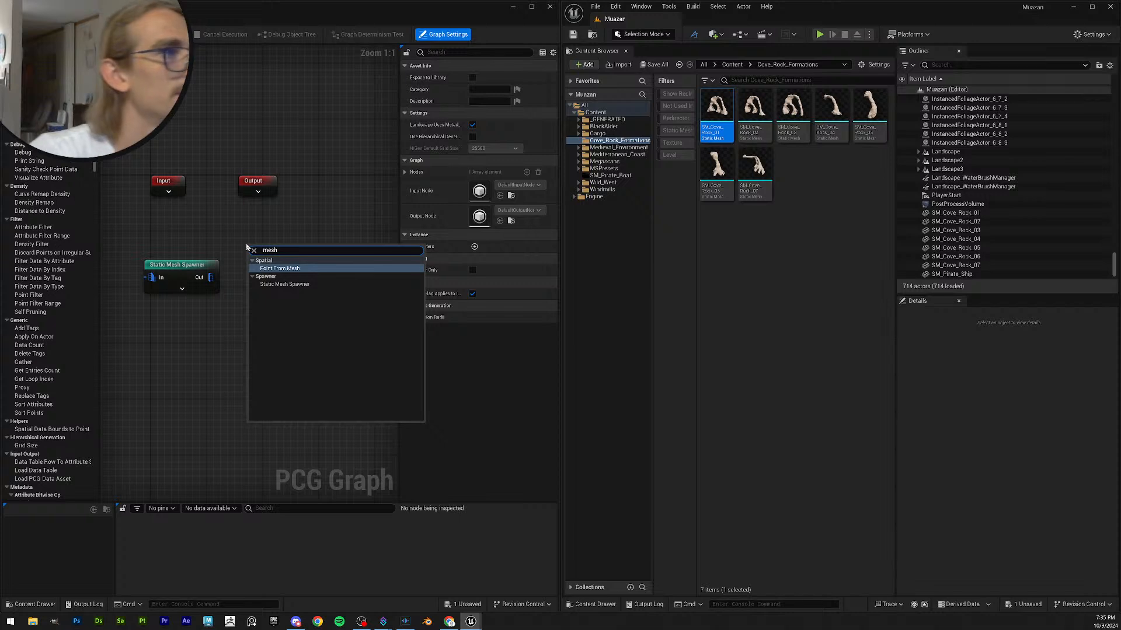
click(318, 229)
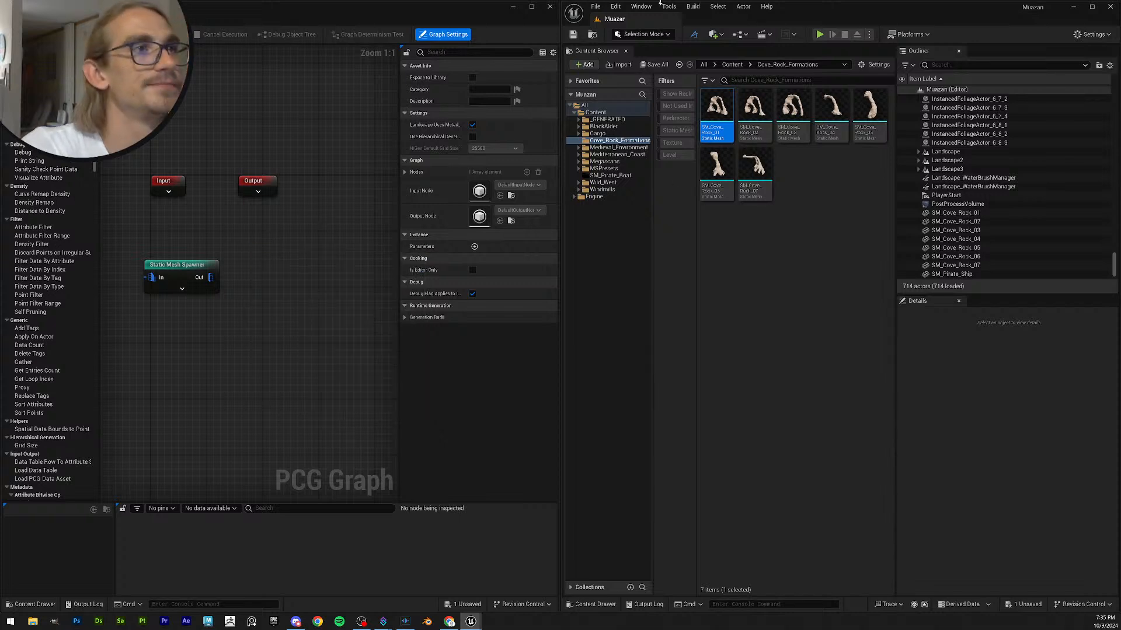
- Find the PCG plugins and enable the External Data Interop and Geometry Script Interop extensions, accepting their beta status
click(615, 7)
text(plug)
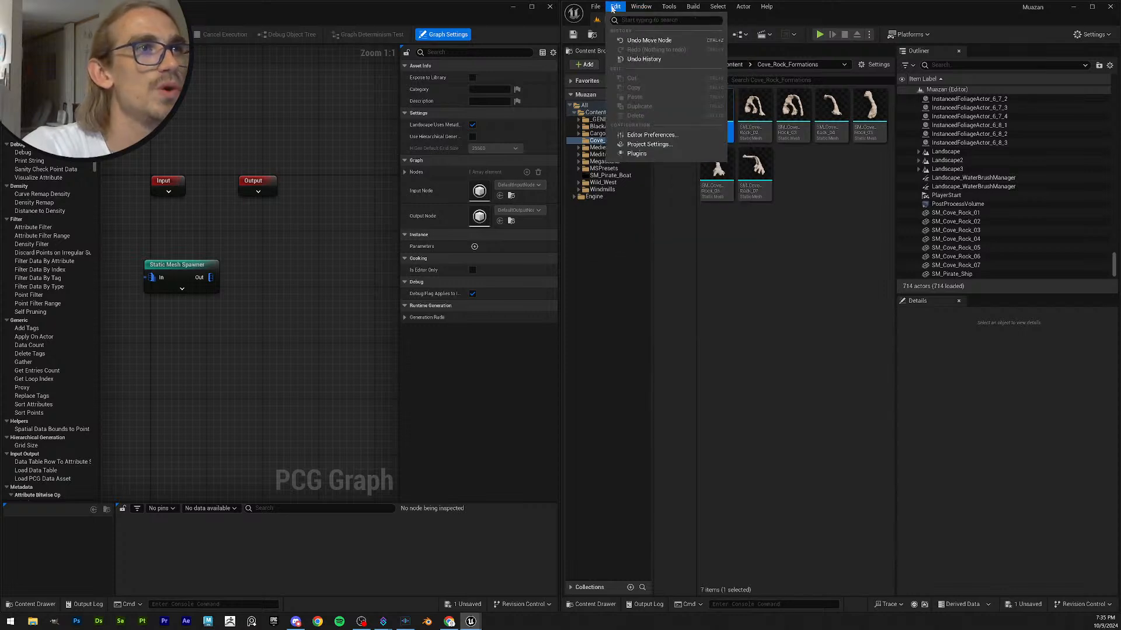
click(670, 153)
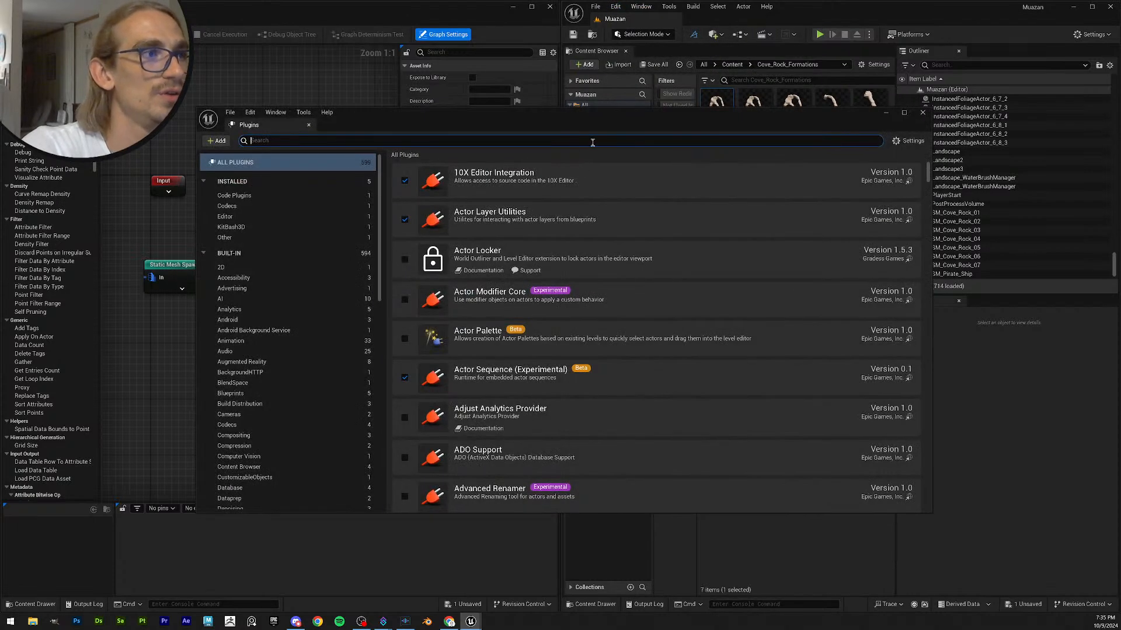
text(PCG)
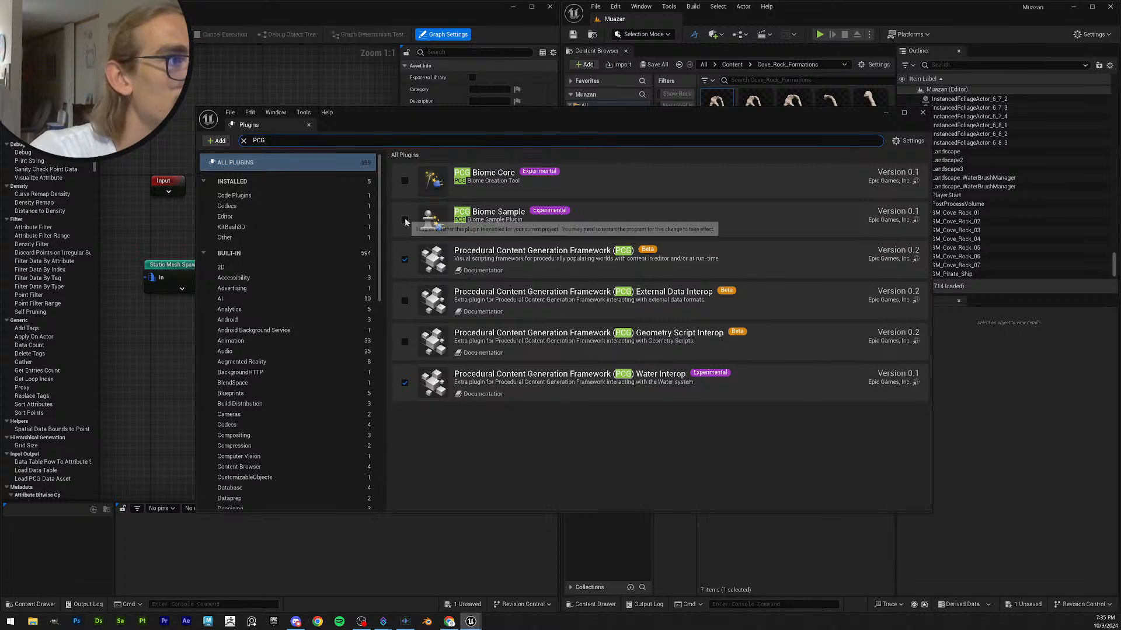
click(405, 301)
click(631, 338)
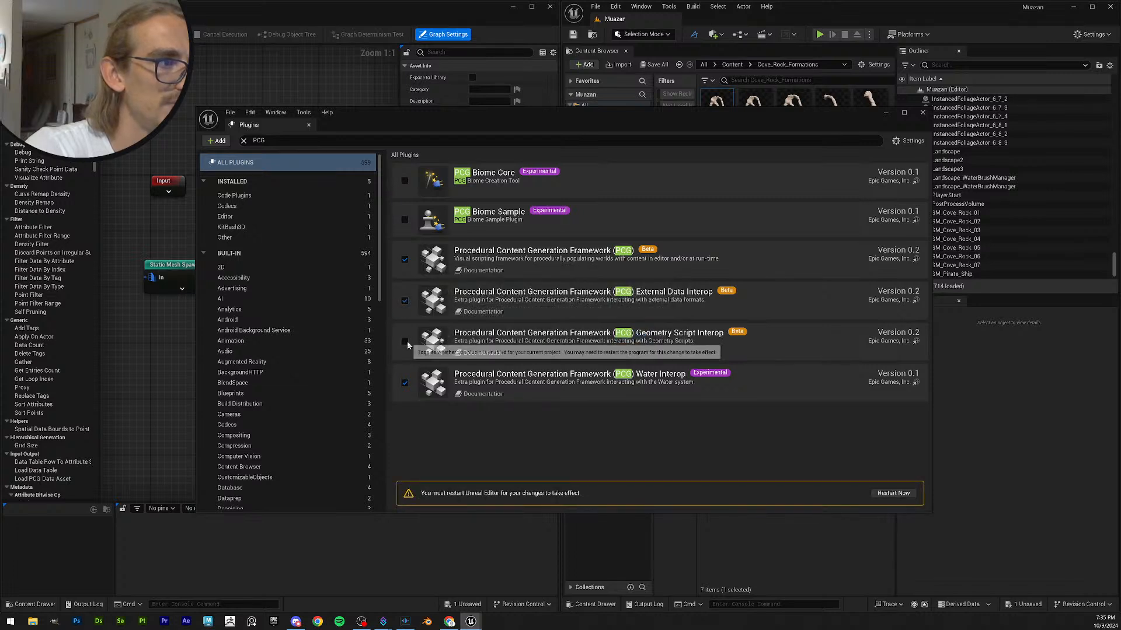
click(405, 342)
click(631, 337)
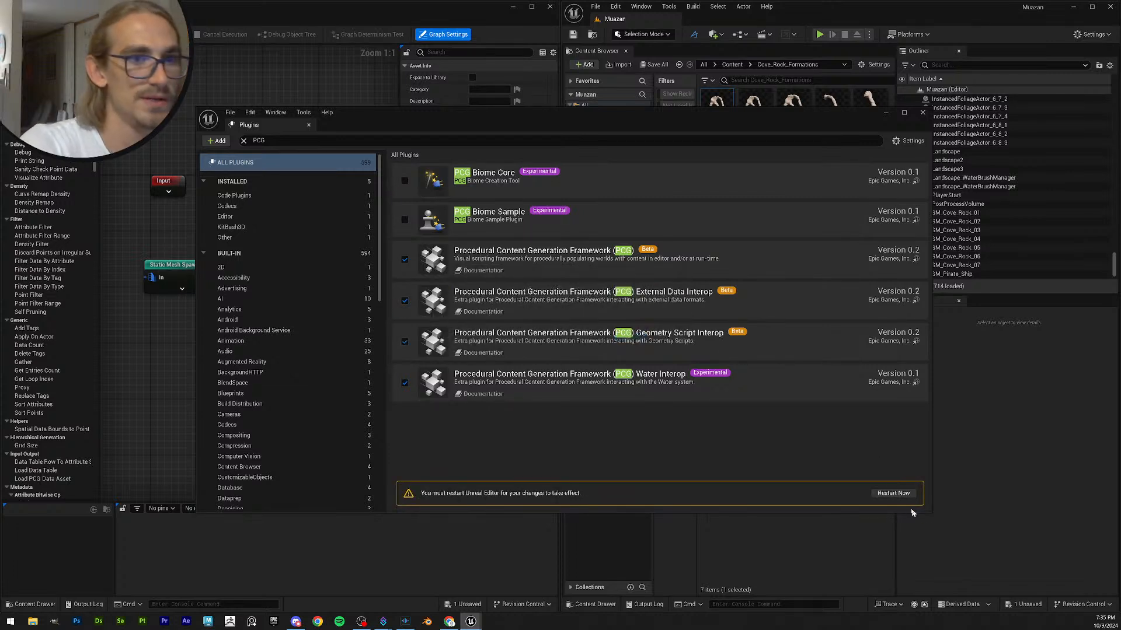
- Restart the editor, saving NewPCGGraph, and close the Plugins and Message Log windows once it reloads
click(892, 493)
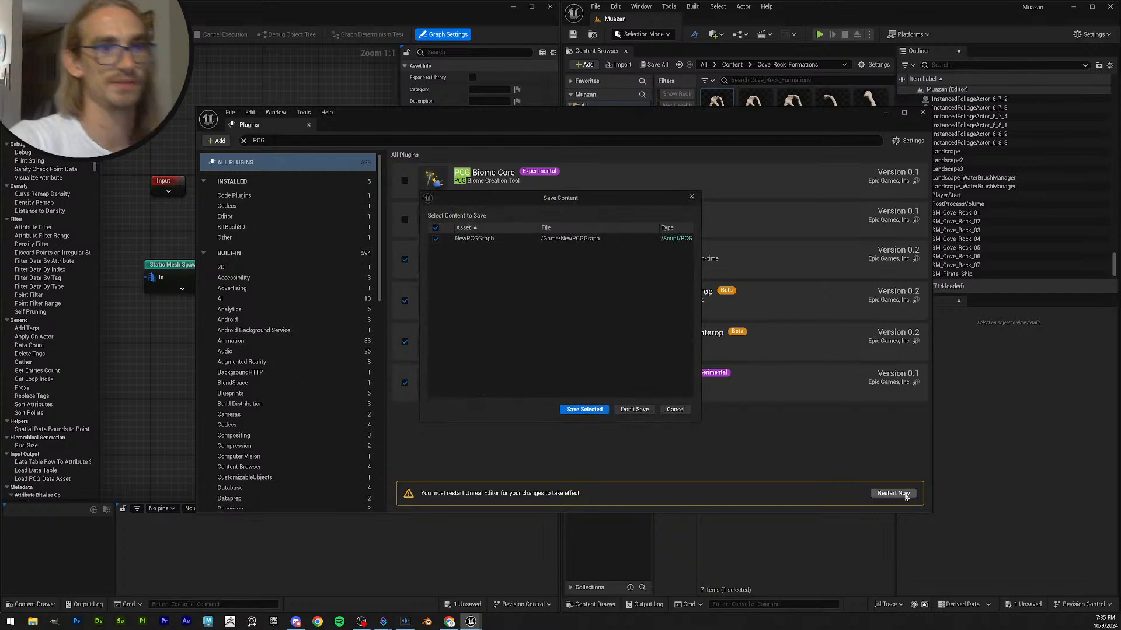
click(590, 410)
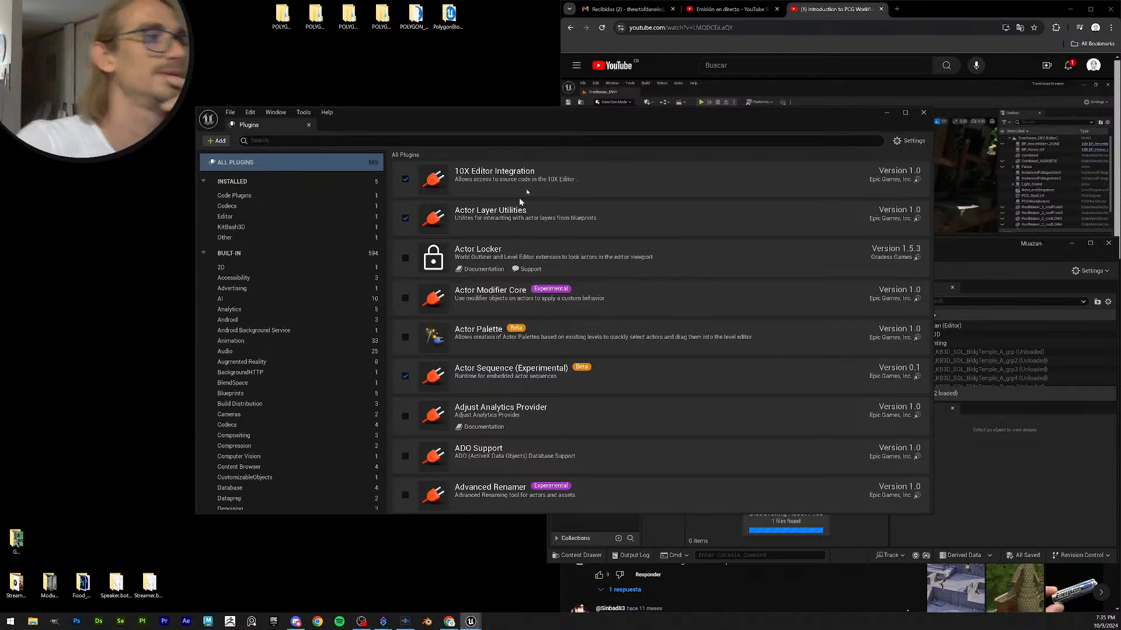
click(923, 116)
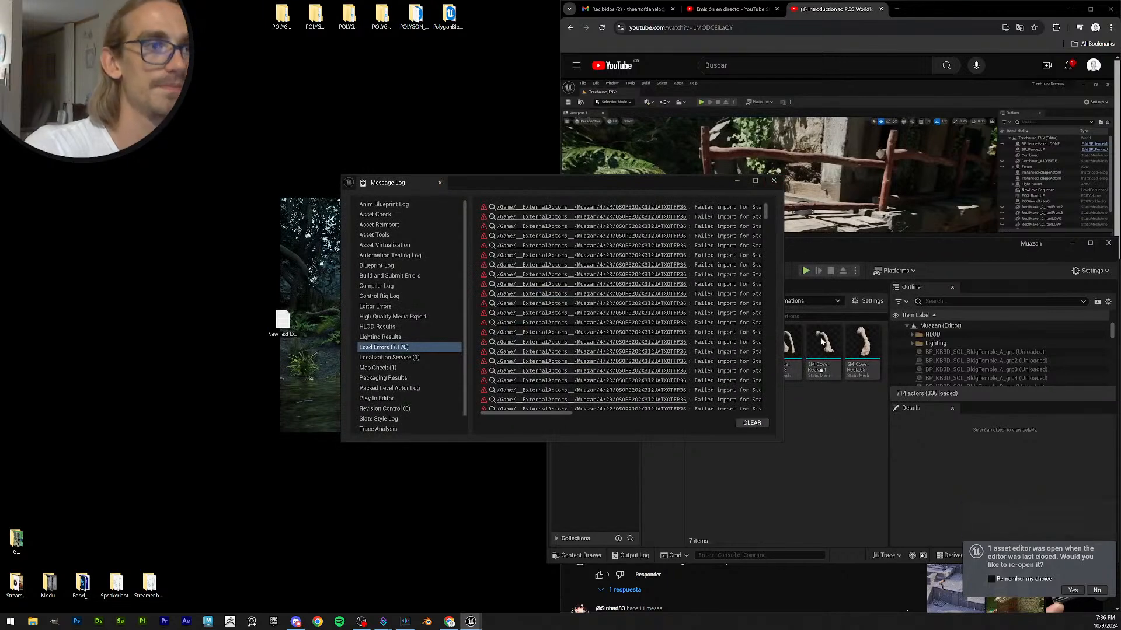
click(774, 180)
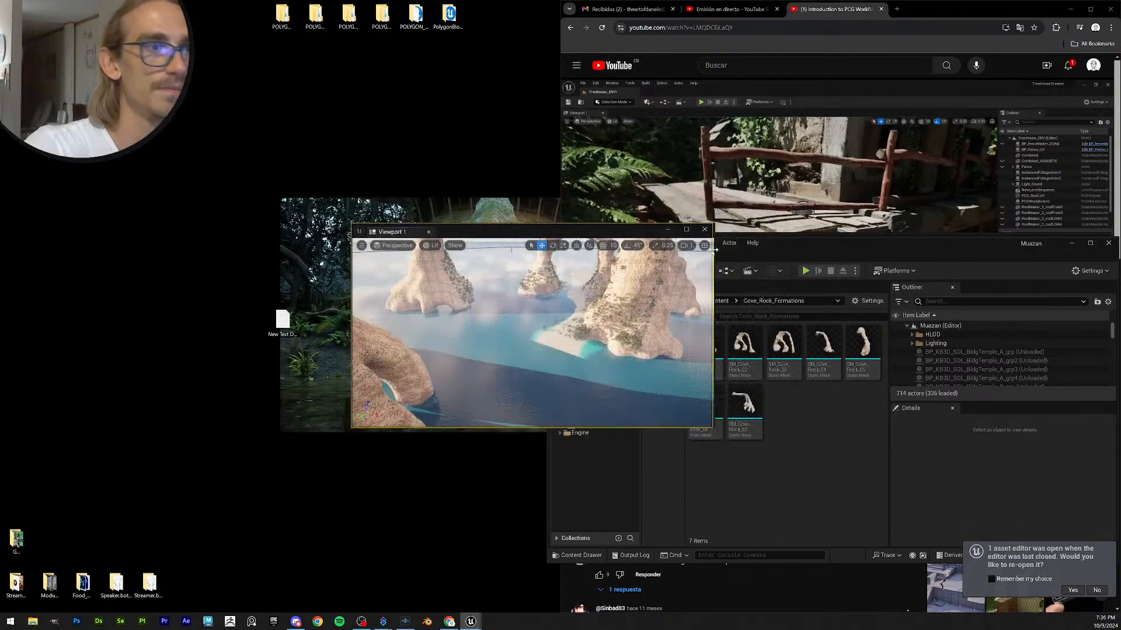
- Arrange the level viewport and main editor window side by side, and select the first BP_KB3D_SOL_BldgTemple actor in the Outliner
key(super+Left)
right_drag(349, 286, 346, 286)
drag(922, 247, 1117, 237)
click(1004, 115)
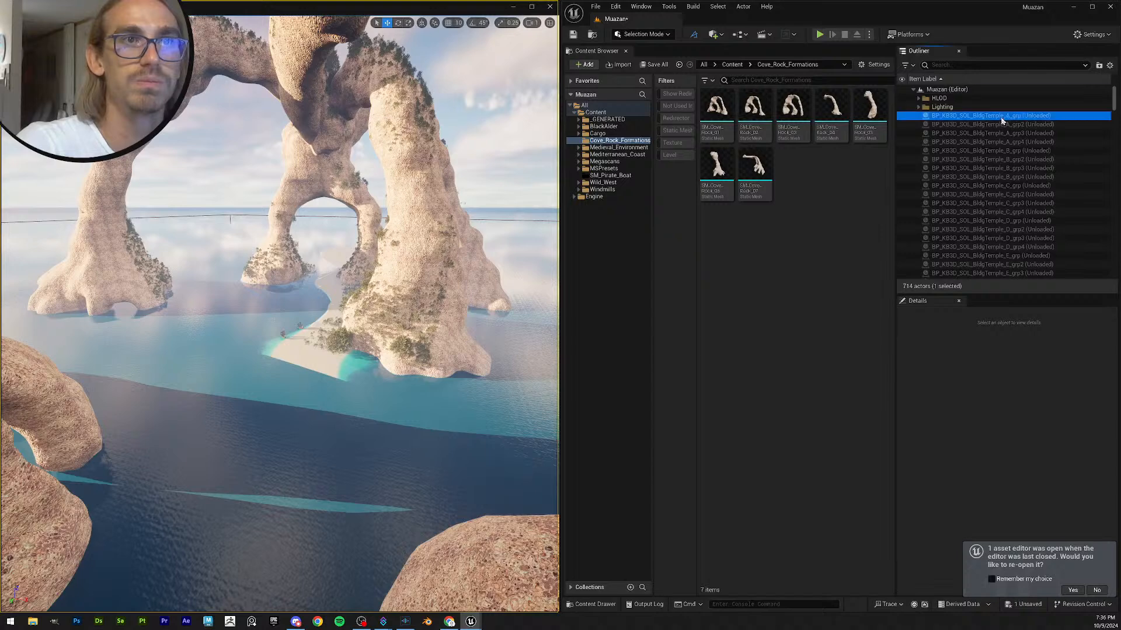
- Select every actor in the Outliner through WorldPartitionMiniMap, pin them so they stay loaded, and clear the selection
drag(1114, 106, 1114, 269)
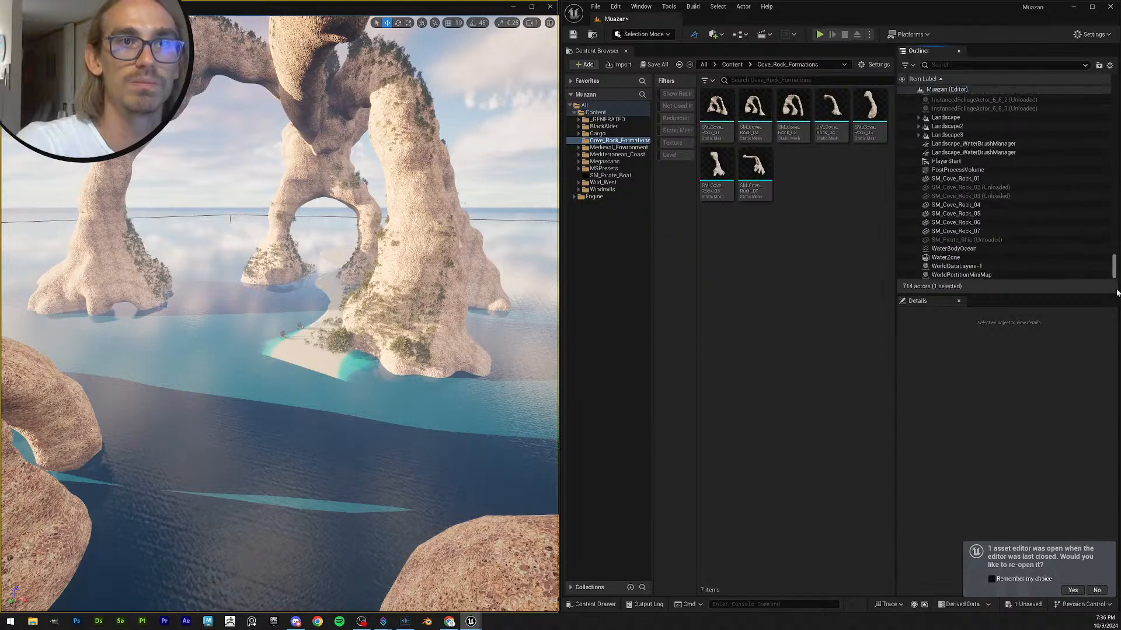
shift+click(975, 275)
right_click(978, 237)
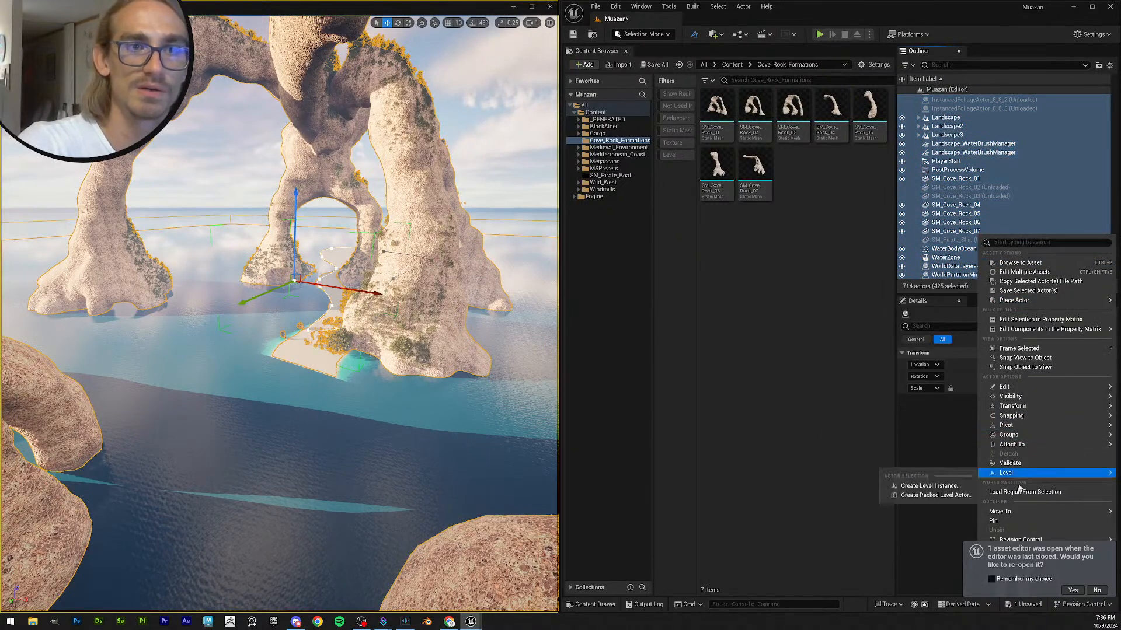
mouse_move(999, 426)
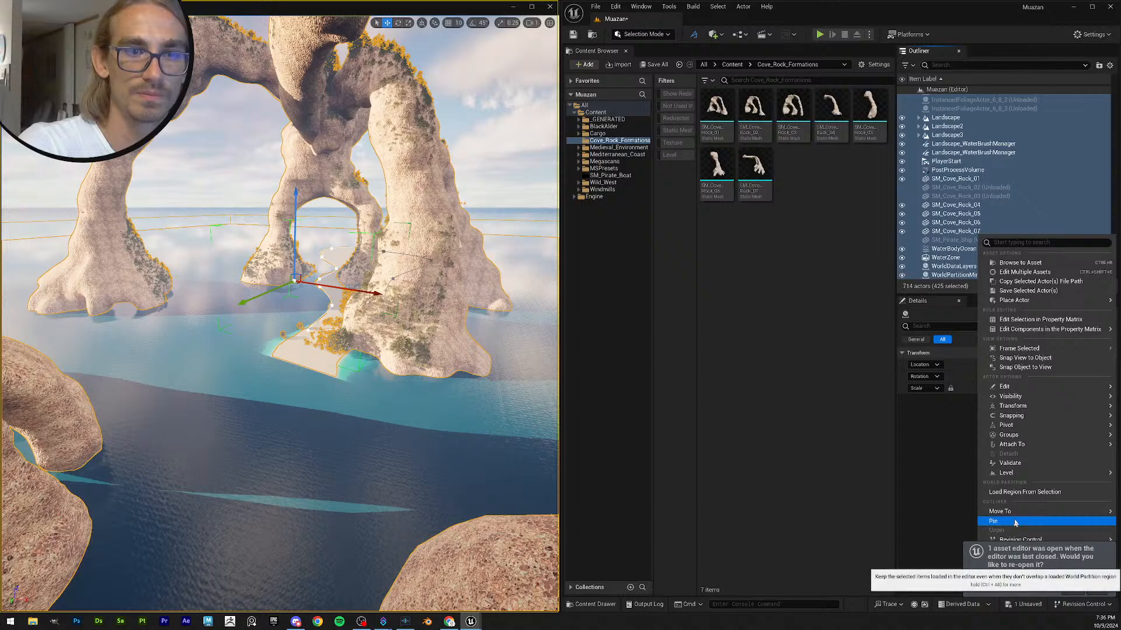
click(993, 520)
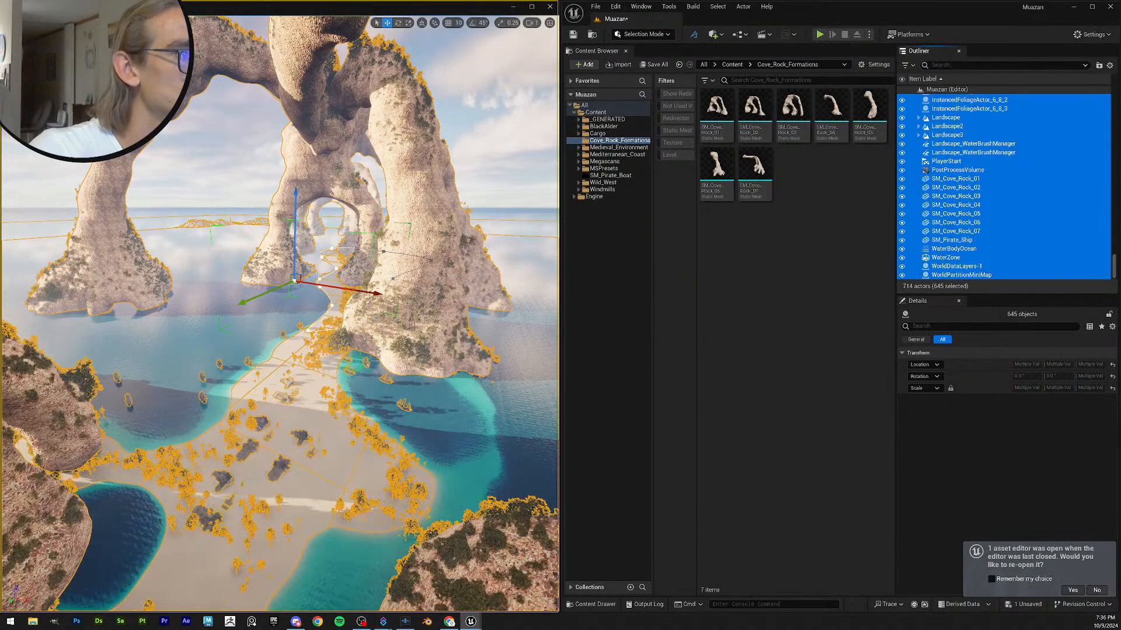
key(Escape)
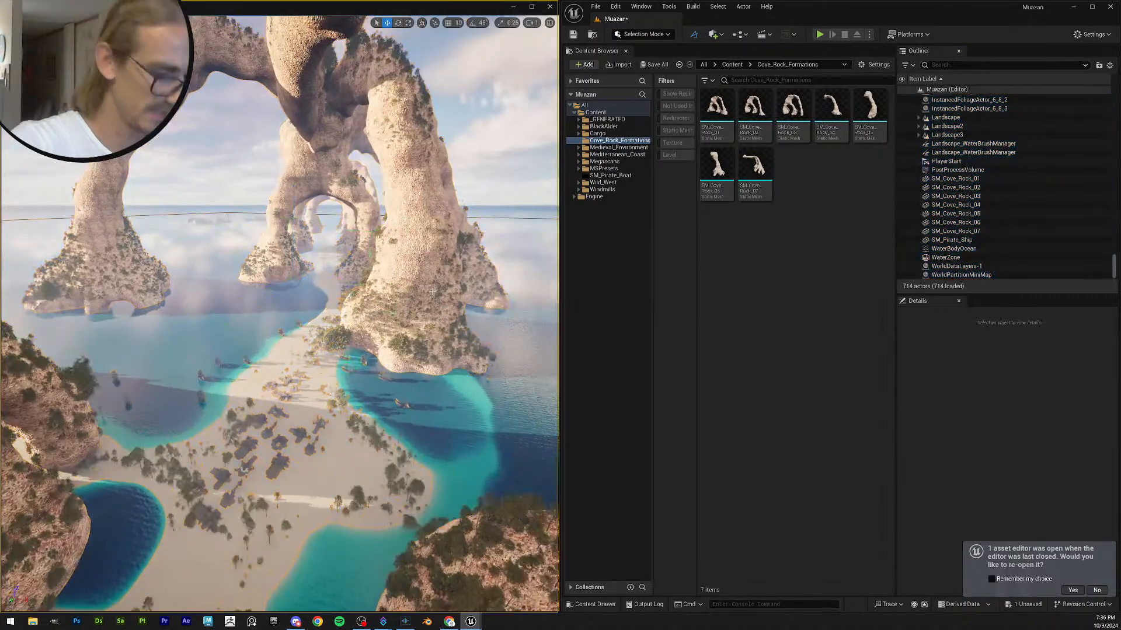
- Inspect the loaded level around the cove rocks, comparing viewport bookmarks 2 and 3 and ending at bookmark 2
mouse_move(418, 260)
right_down()
mouse_move(394, 225)
mouse_move(397, 257)
right_up()
mouse_move(416, 338)
right_down()
mouse_move(464, 355)
mouse_move(415, 338)
right_up()
scroll(416, 339, down, 1)
key(s)
scroll(416, 339, up, 3)
key(2)
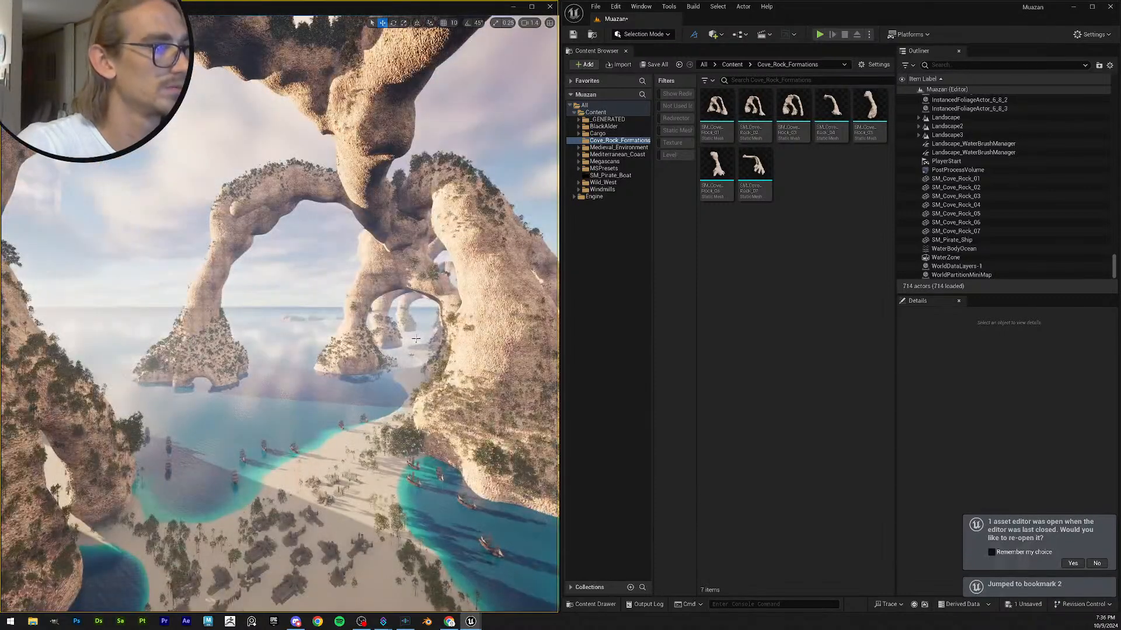
key(3)
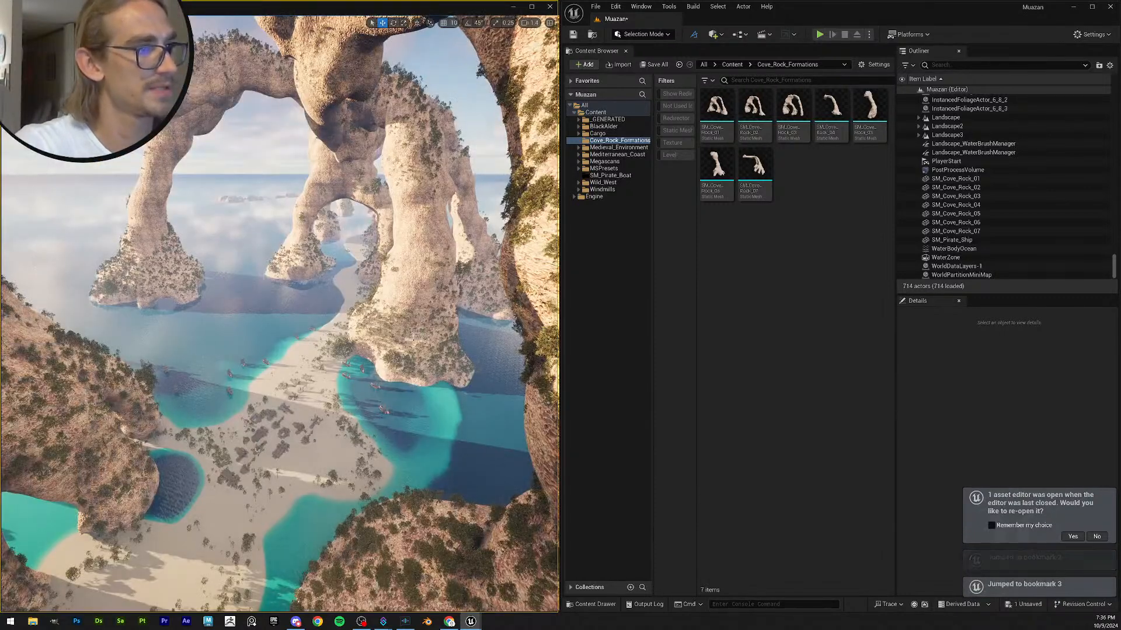
key(2)
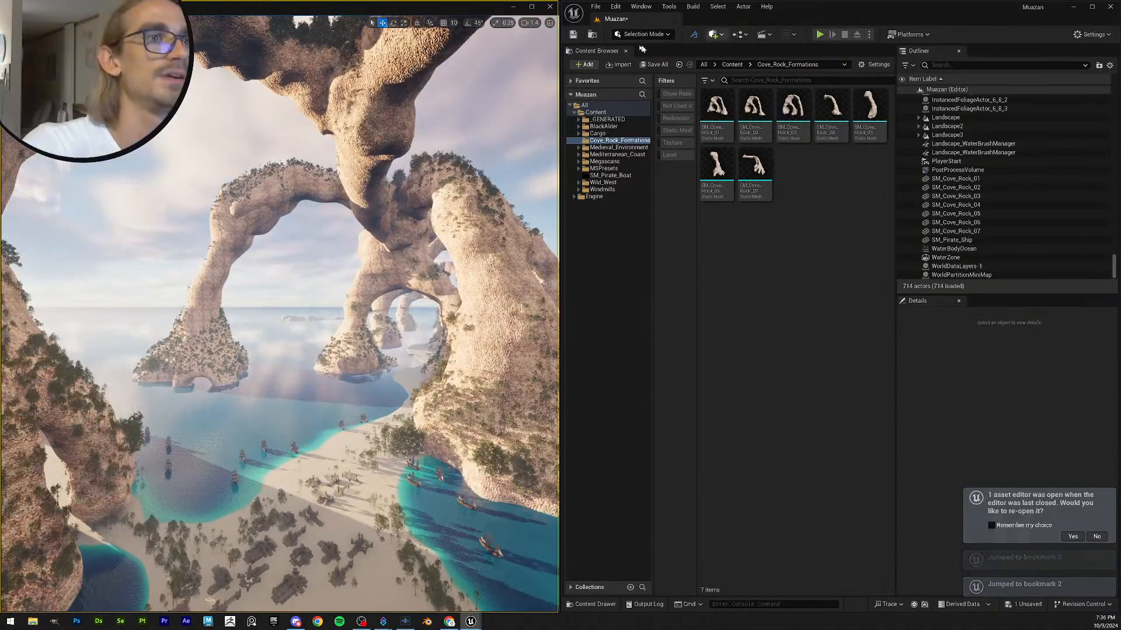
- Save the Muazan level and decline re-opening the previously open asset editor
click(574, 35)
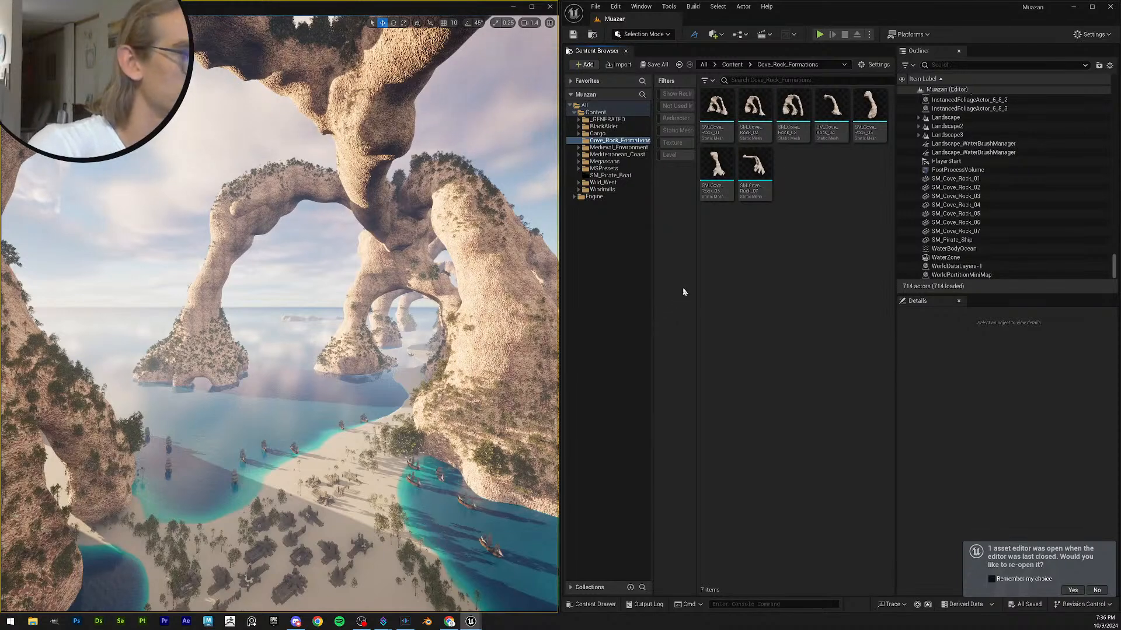
click(1095, 591)
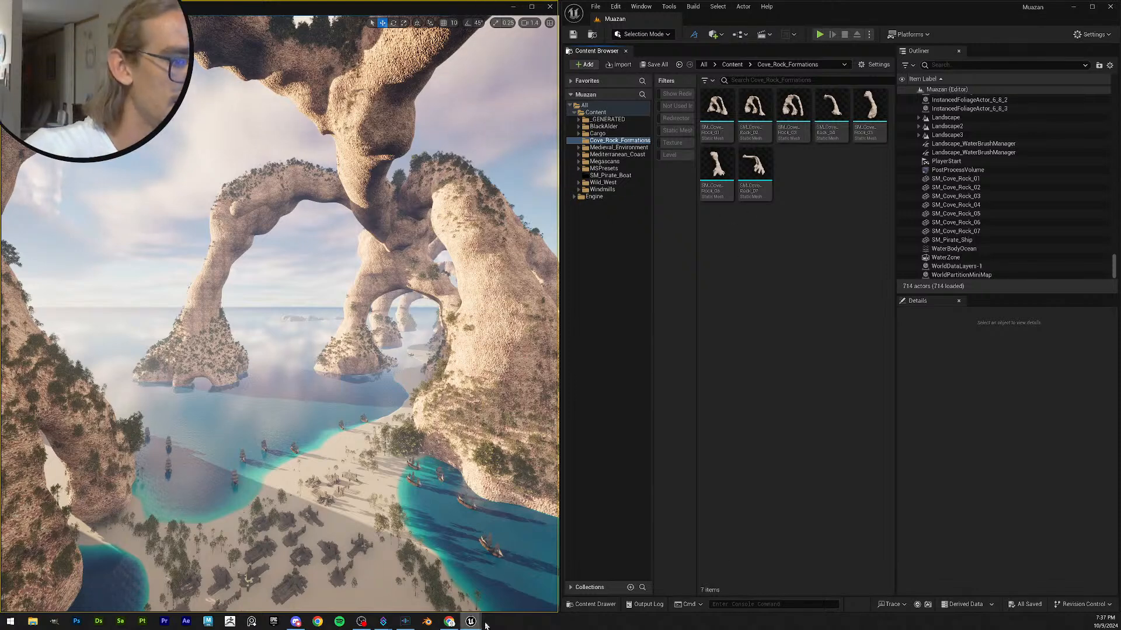
mouse_move(471, 621)
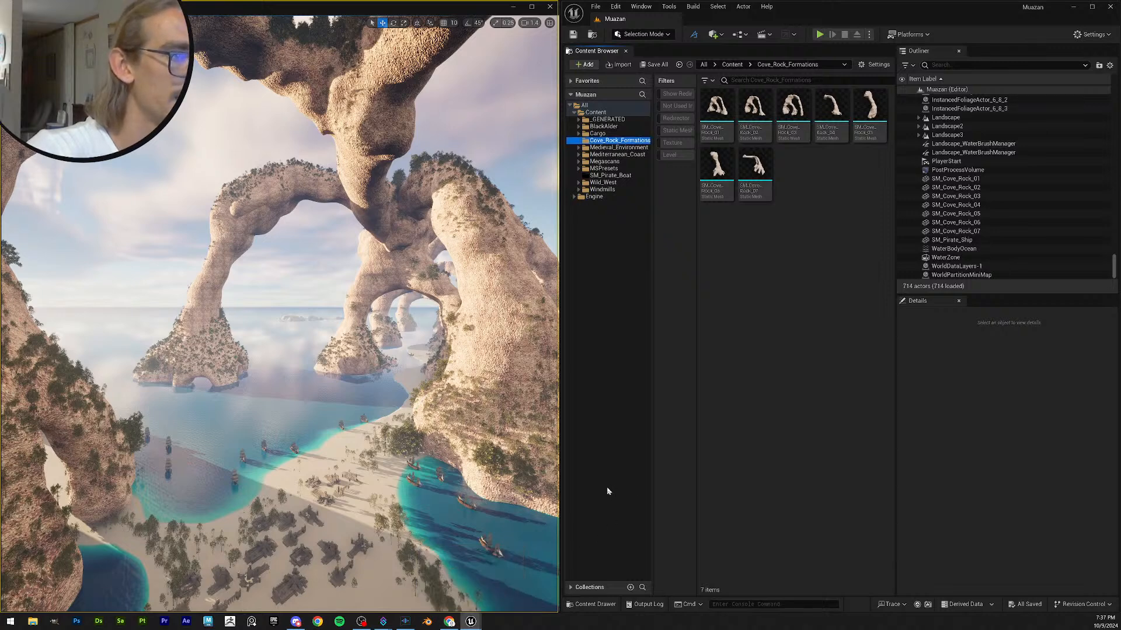
- Open NewPCGGraph from the Content folder and briefly check the PCG Workflows video in the browser for reference
click(731, 64)
double_click(732, 303)
right_drag(510, 328, 460, 321)
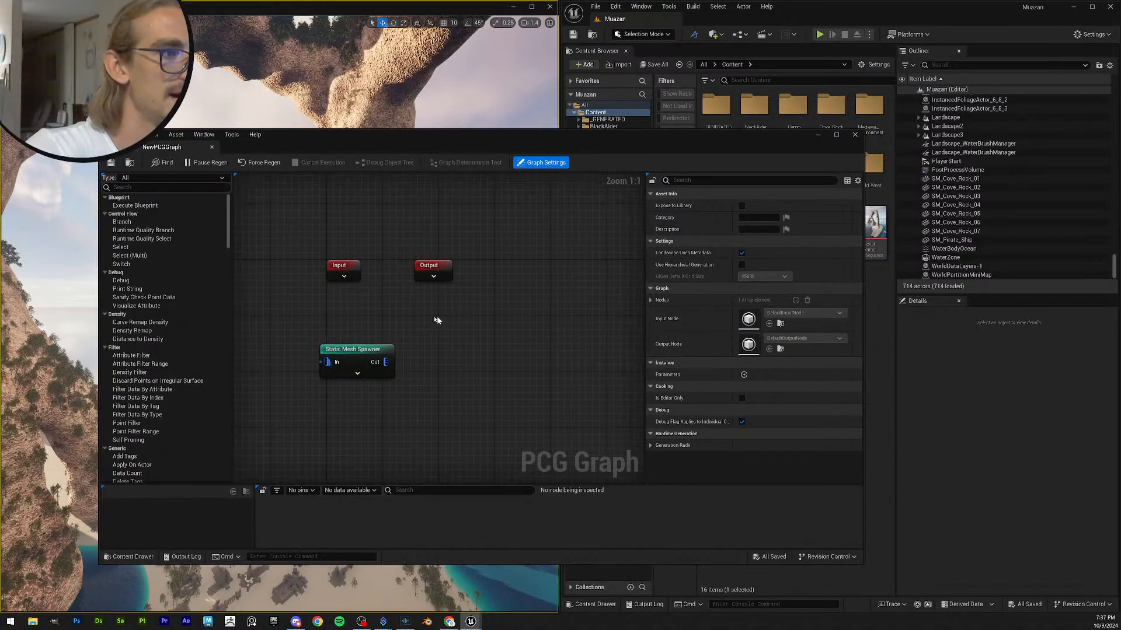
click(449, 622)
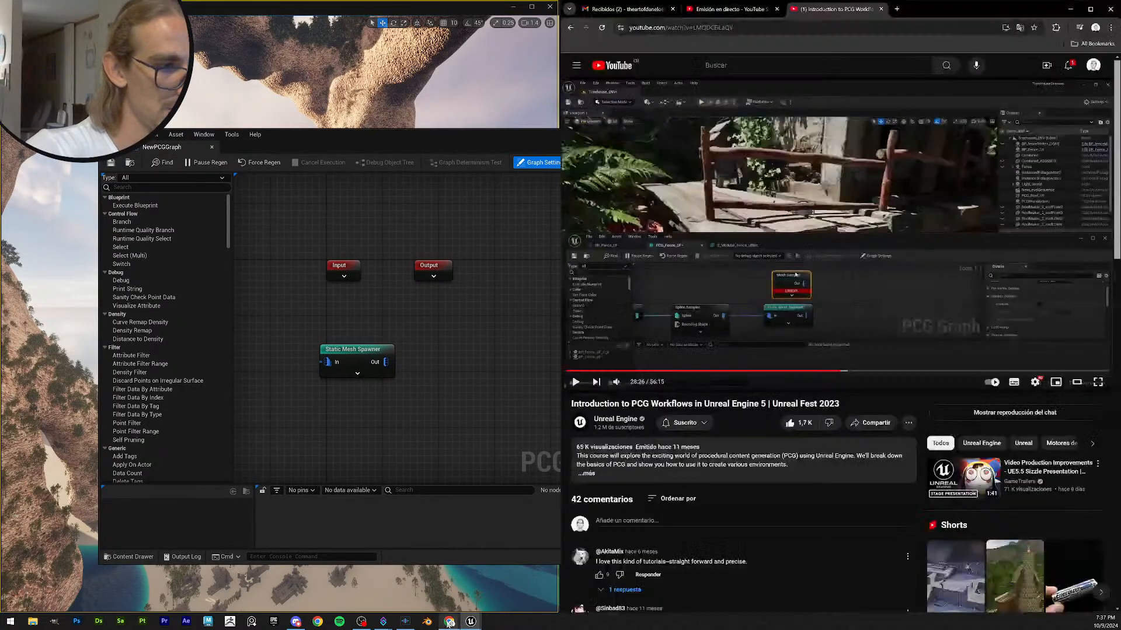
click(449, 621)
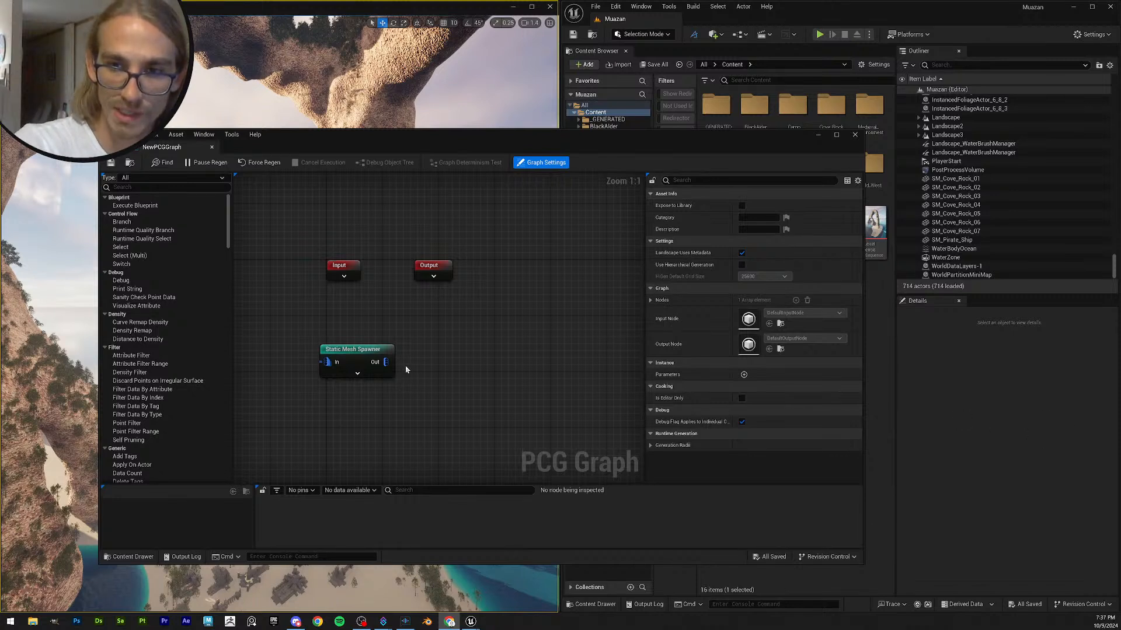
- Add a Mesh Sampler node to the graph and place it above the Static Mesh Spawner
right_click(444, 331)
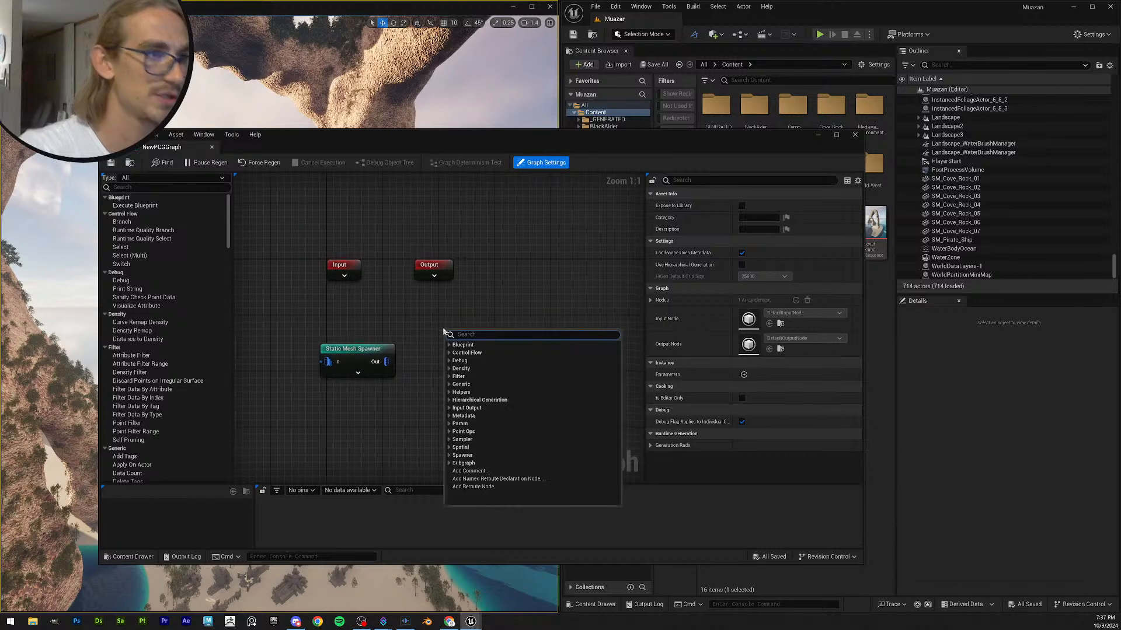
text(mesh sam)
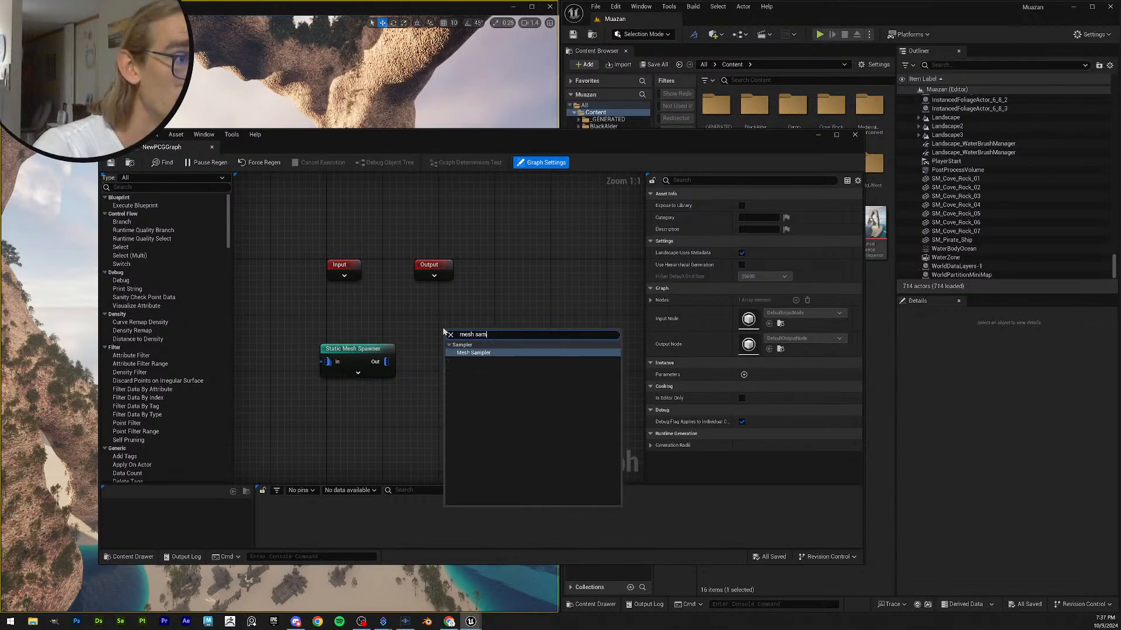
click(480, 353)
drag(476, 334, 461, 311)
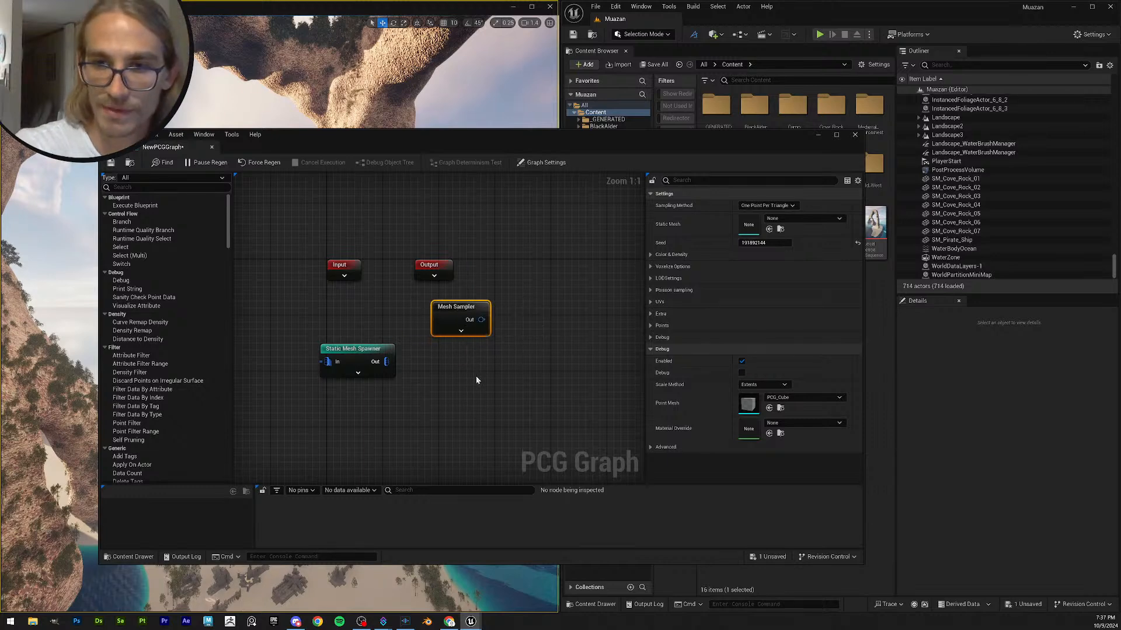
- Add a Copy Points node to the graph beside the Mesh Sampler
click(475, 376)
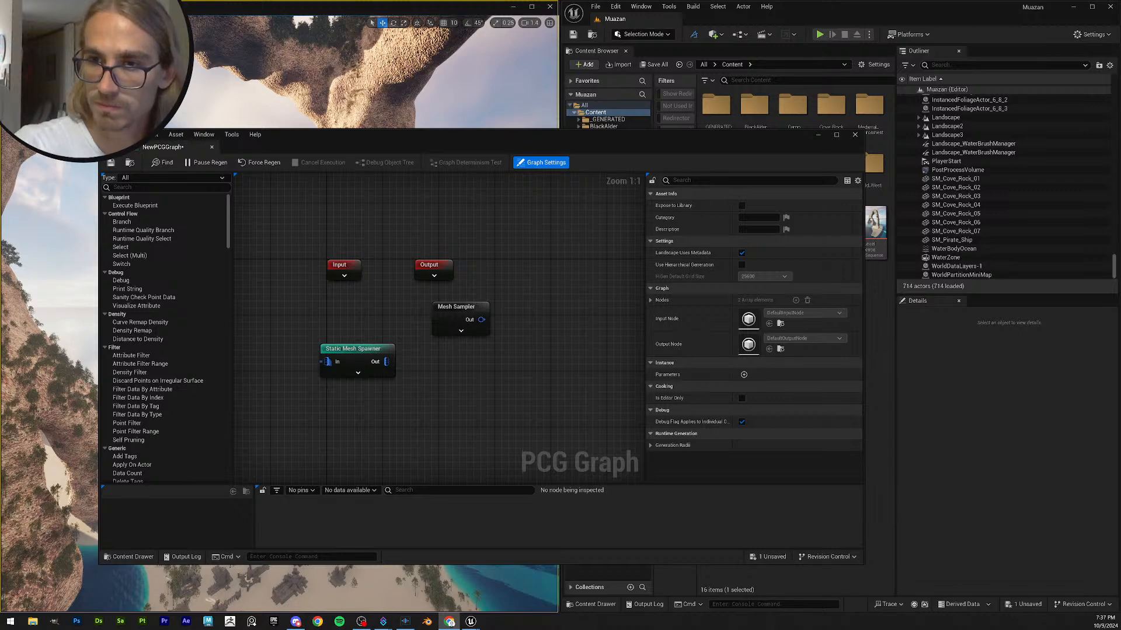
right_click(522, 306)
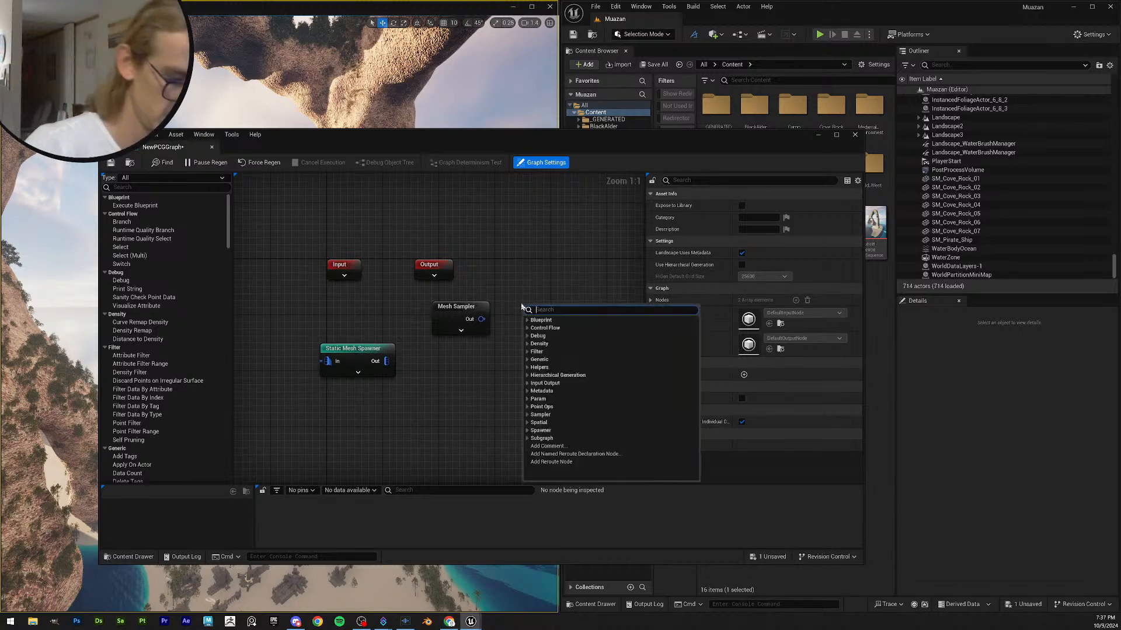
text(copy poi)
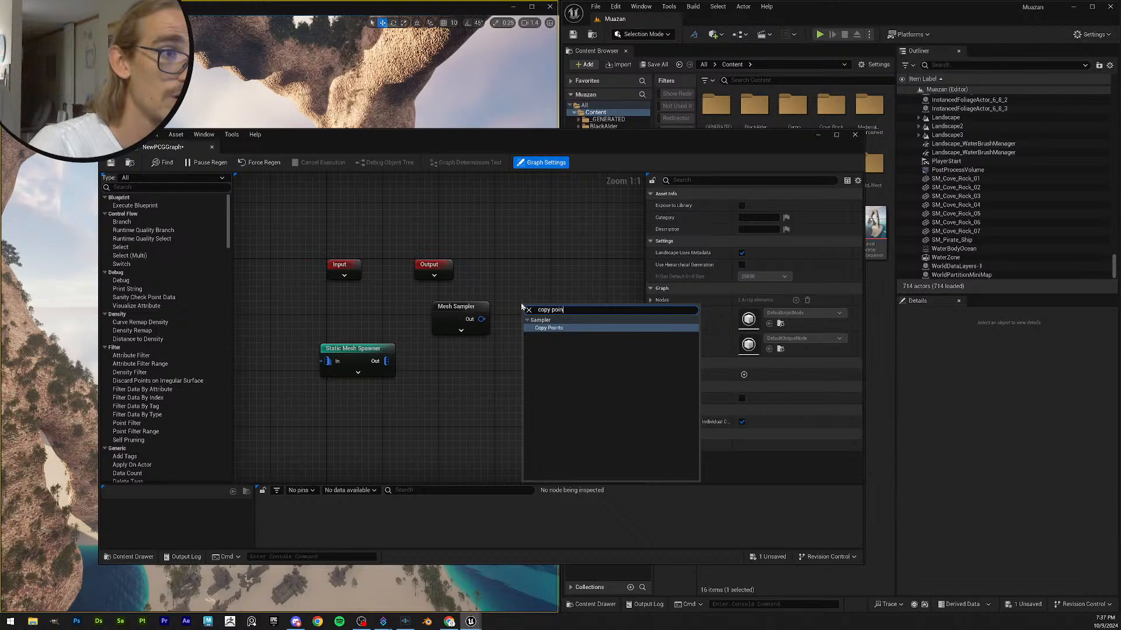
text(n)
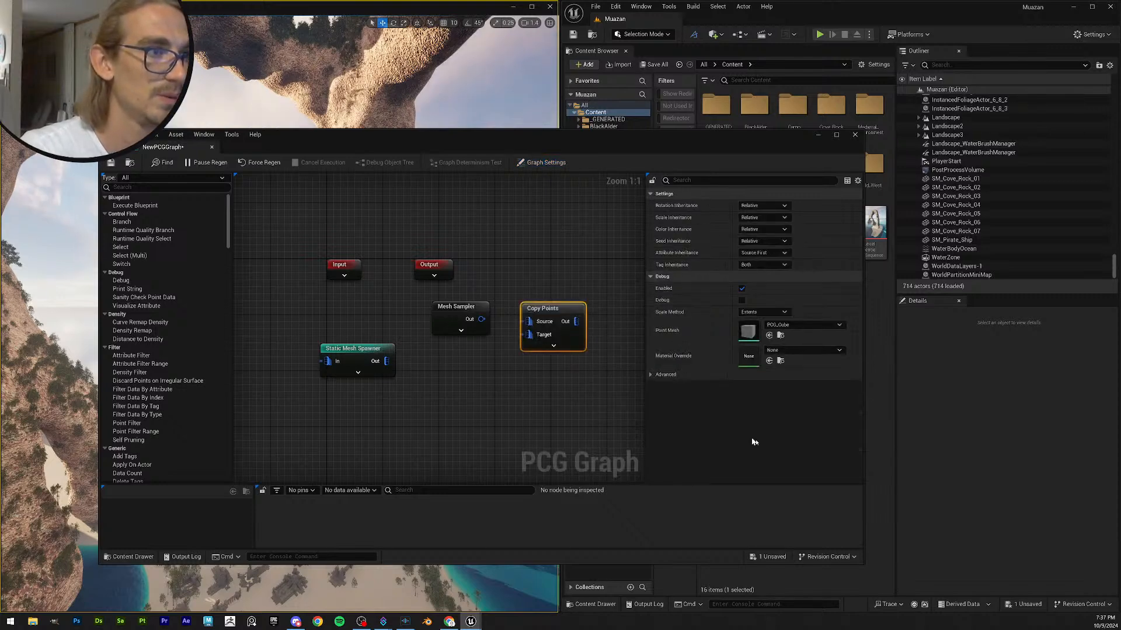
click(584, 328)
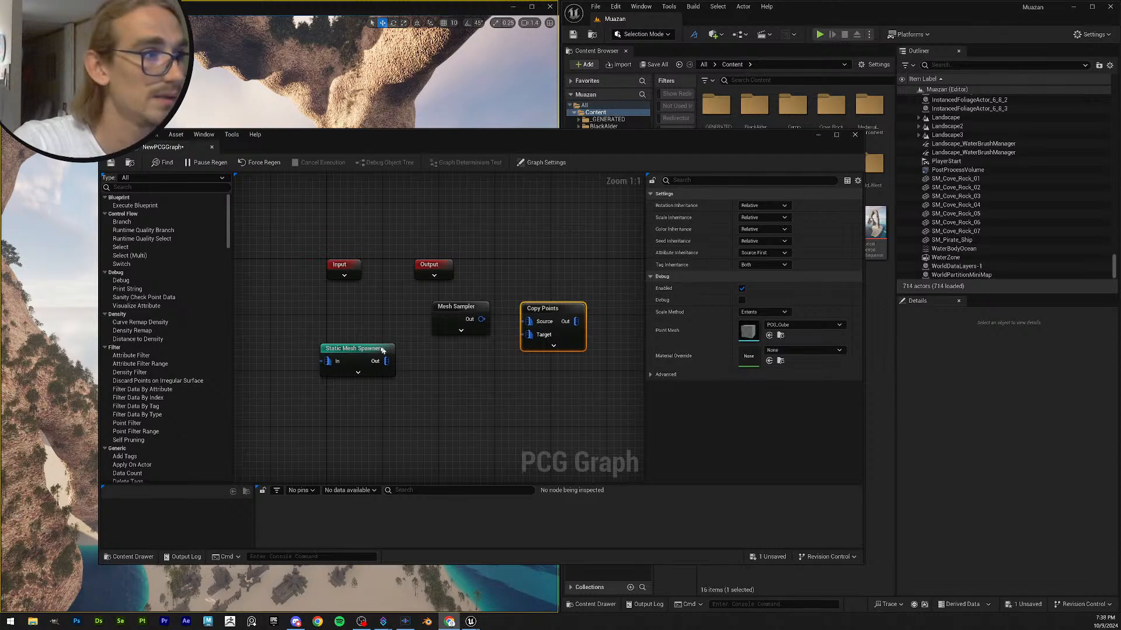
- Connect Mesh Sampler to the Source and Static Mesh Spawner to the Target of Copy Points, tidy the nodes, and save the graph
drag(368, 353, 375, 381)
drag(448, 313, 384, 327)
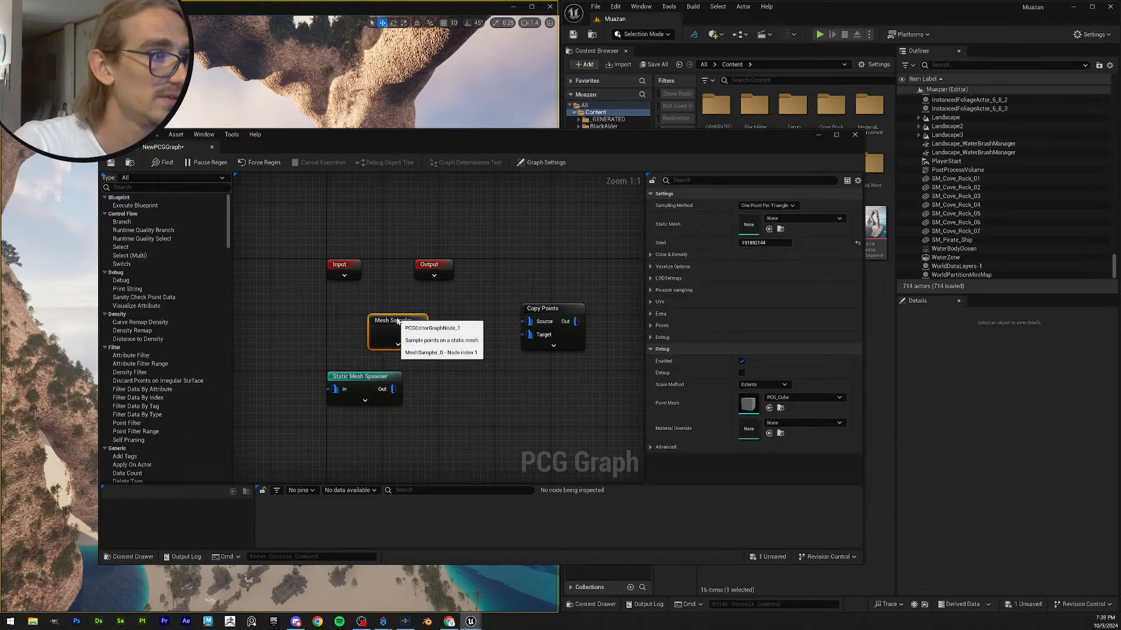
drag(395, 391, 528, 321)
drag(397, 321, 355, 328)
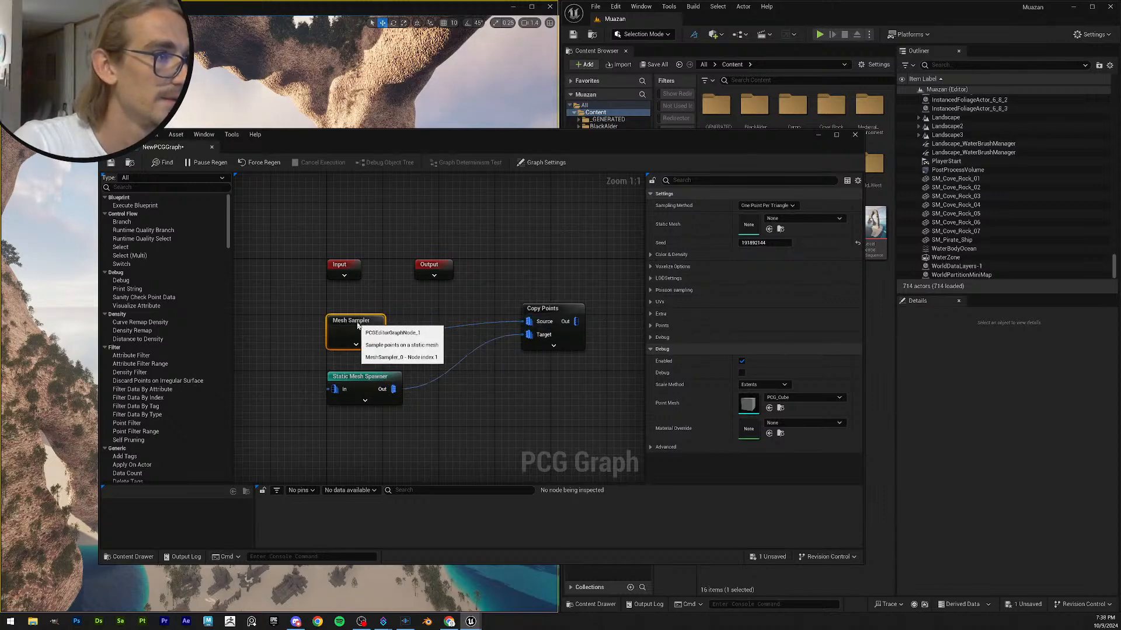
drag(566, 312, 505, 331)
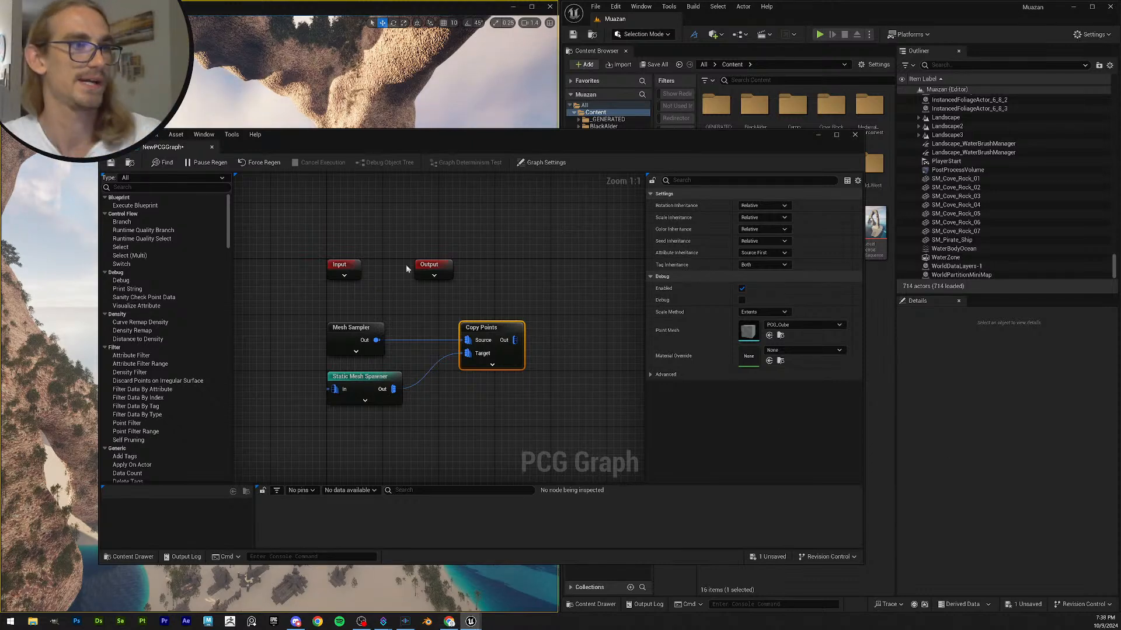
click(111, 163)
drag(655, 142, 1120, 438)
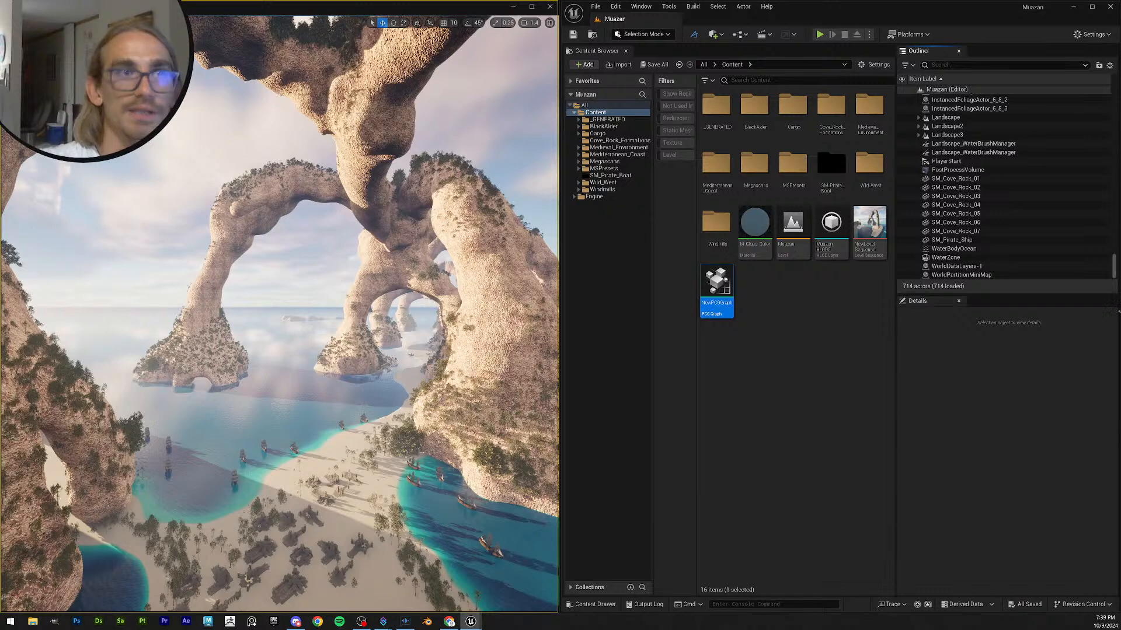
- Place a PCG Volume in the level and reset its location to the world origin
click(713, 33)
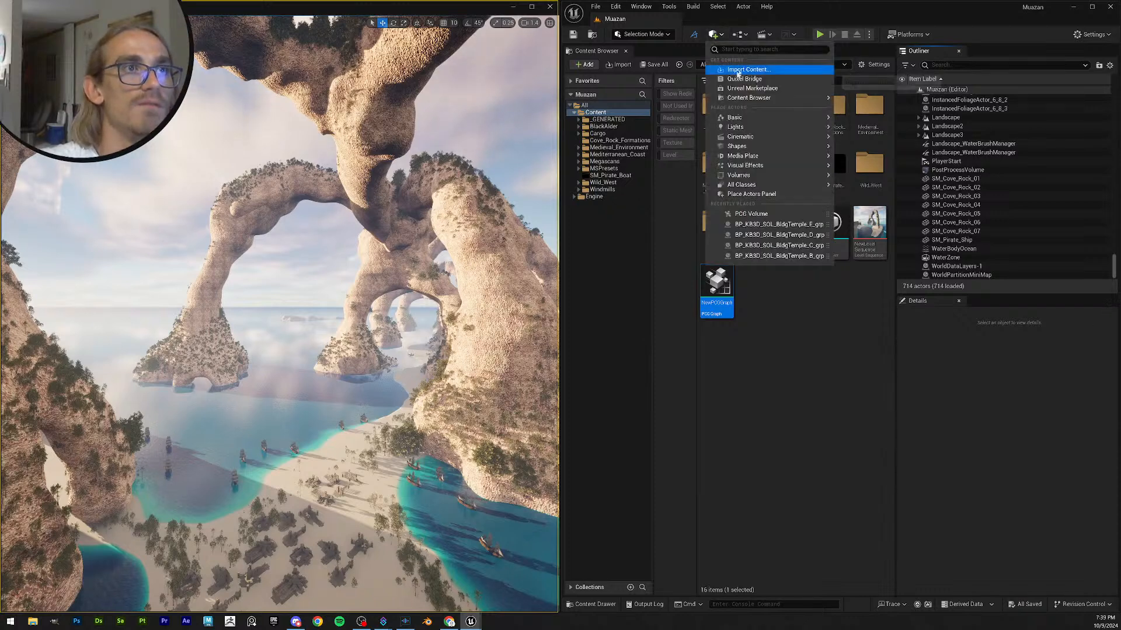
text(PCG)
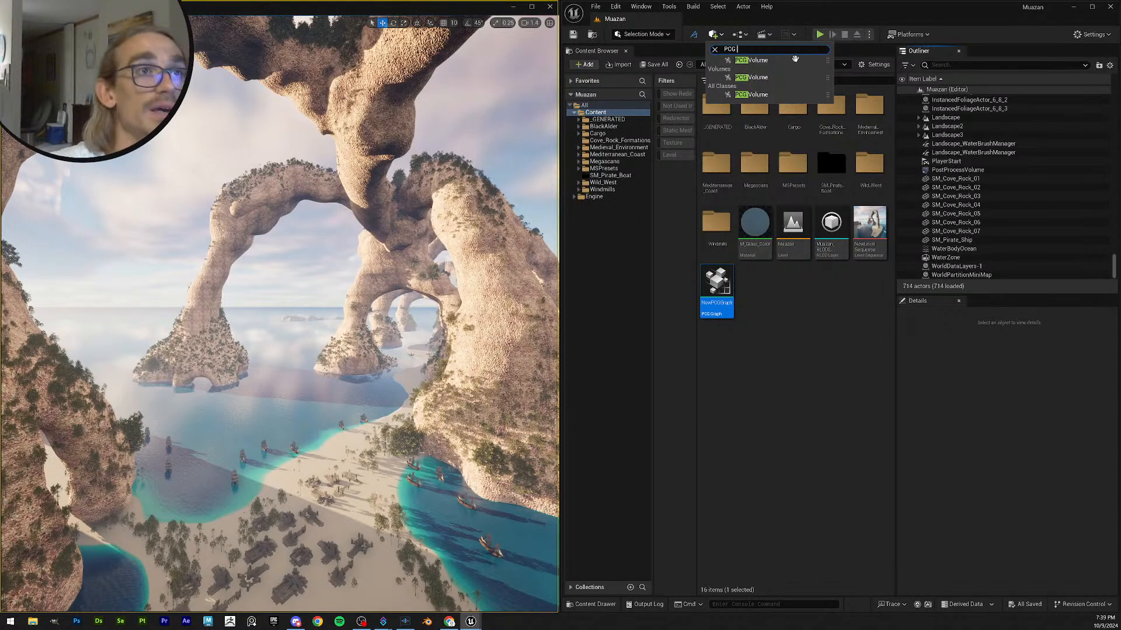
click(812, 61)
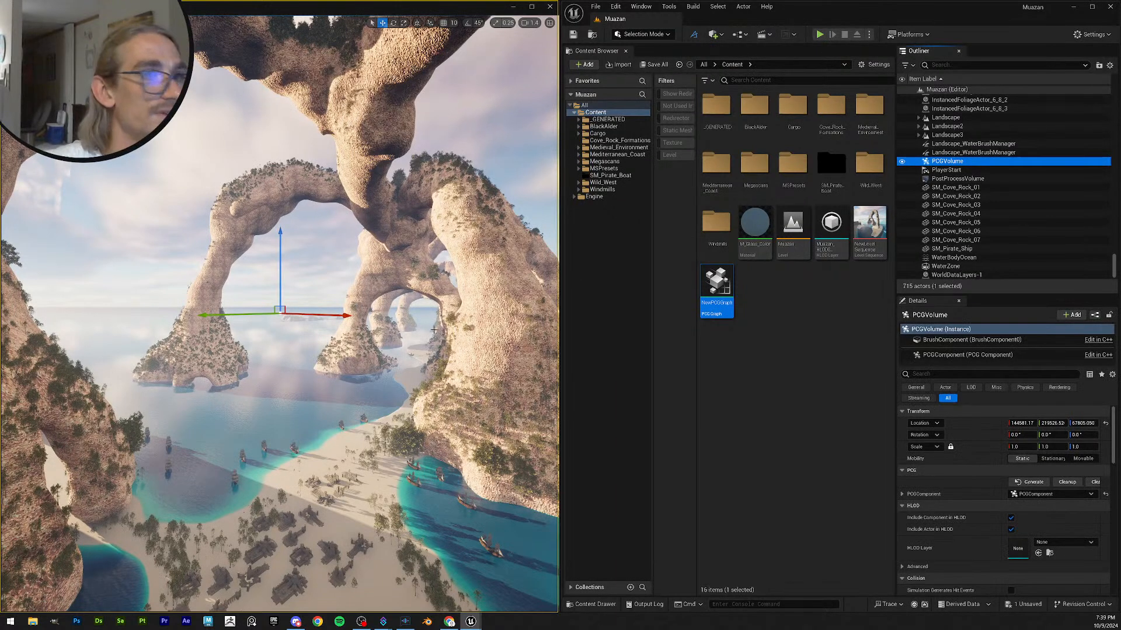
click(1105, 422)
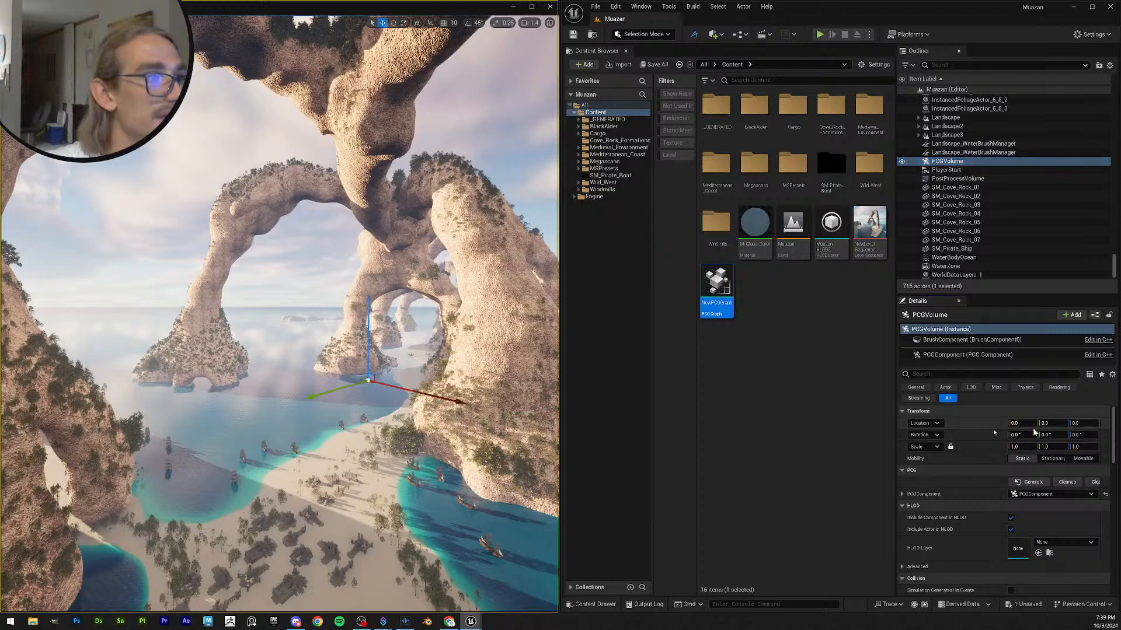
- Set the PCG Volume's scale to 10000 on all three axes and check its extent in the level
click(1022, 447)
text(100)
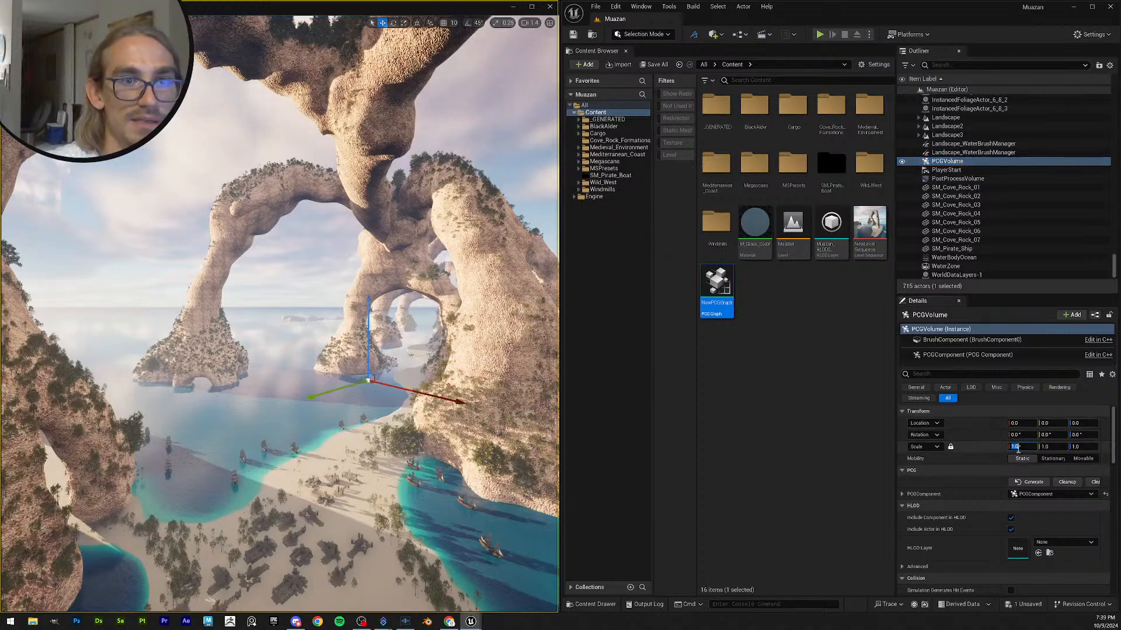
text(00)
key(Return)
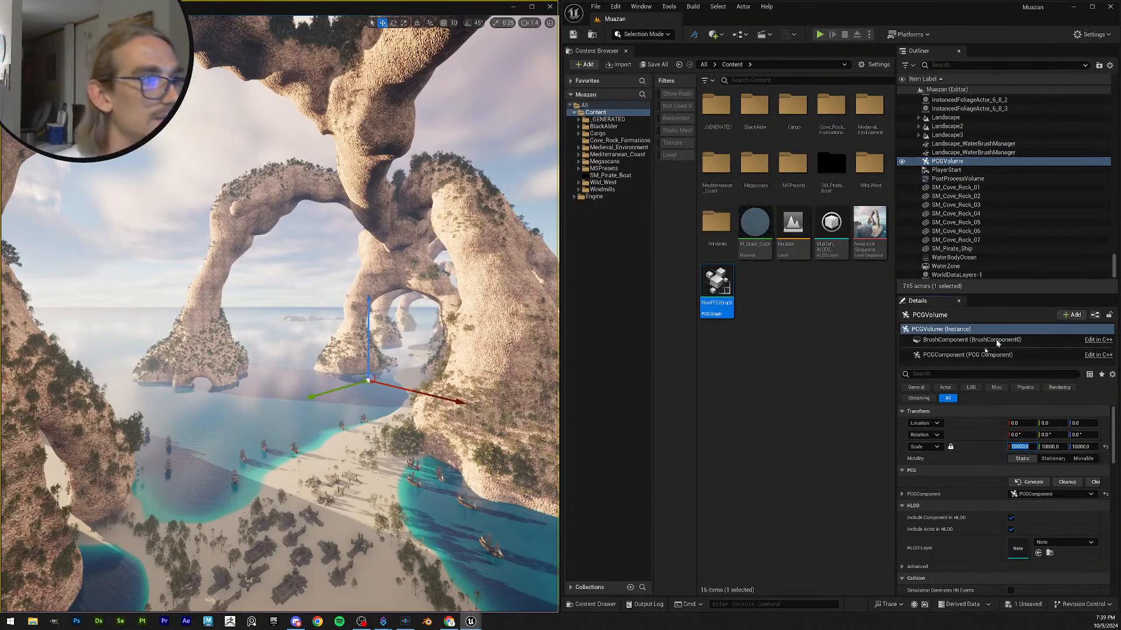
right_drag(379, 436, 397, 486)
key(s)
scroll(394, 422, up, 5)
key(w)
scroll(414, 465, up, 8)
key(s)
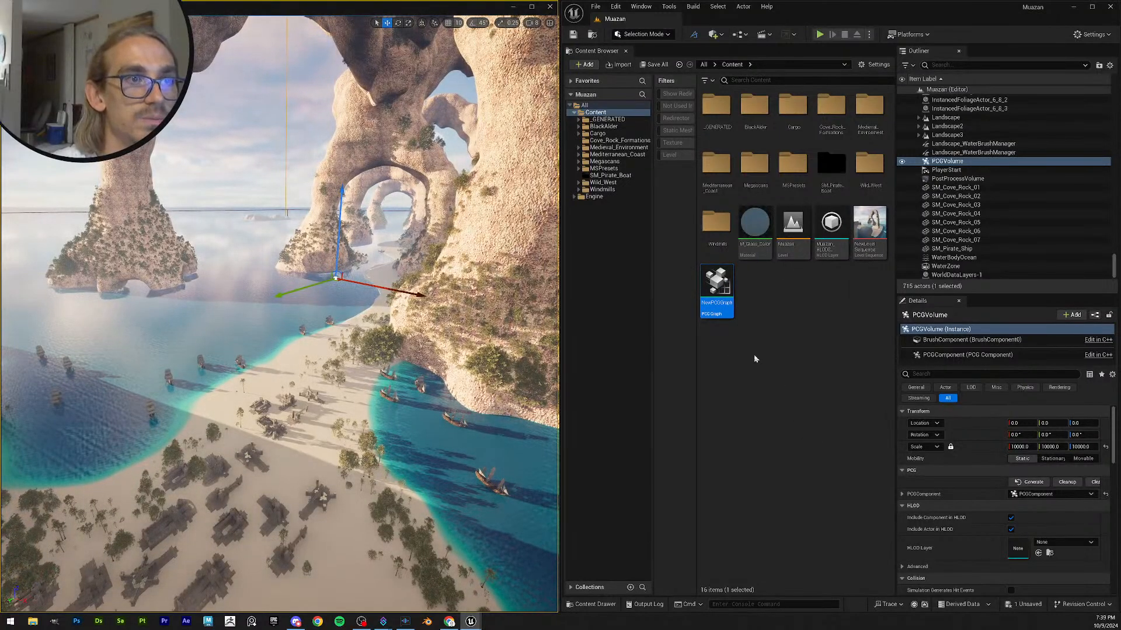
- Bring the NewPCGGraph editor back beside the level viewport and show the Static Mesh Spawner node's settings
click(948, 161)
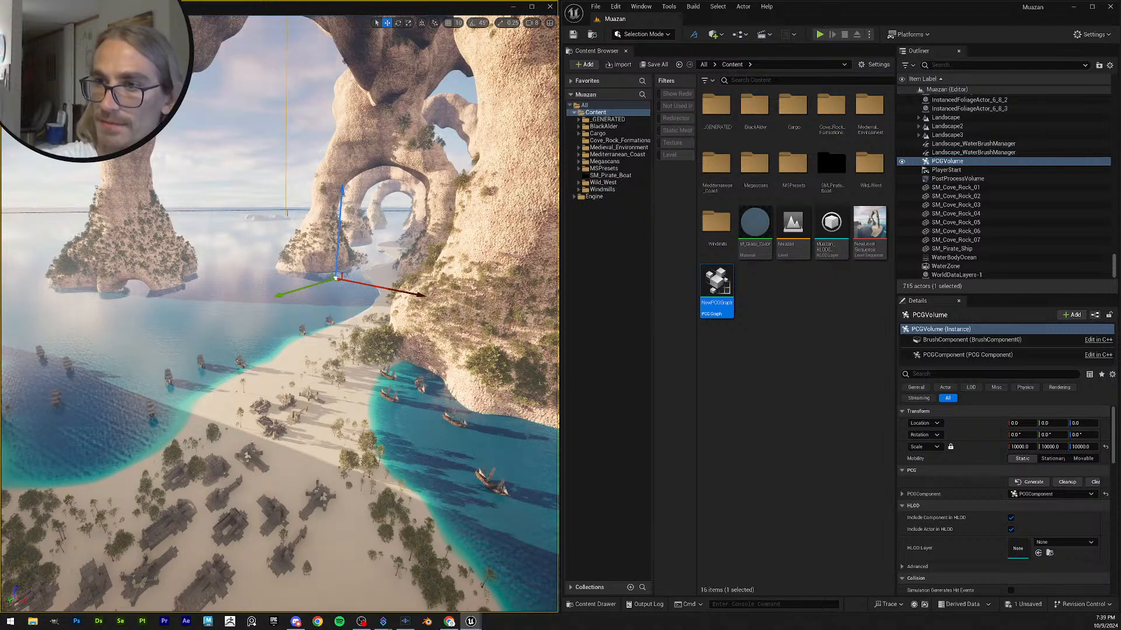
drag(1120, 403, 1120, 257)
right_drag(825, 155, 767, 196)
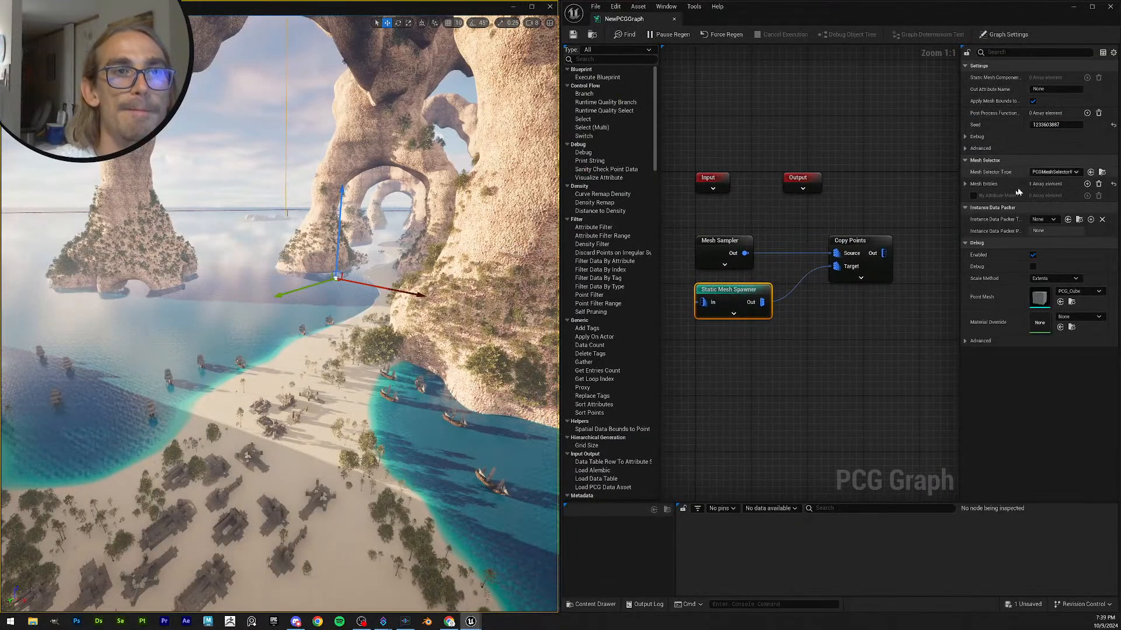
- Examine the first mesh entry of the Static Mesh Spawner and its descriptor settings
click(966, 184)
click(972, 196)
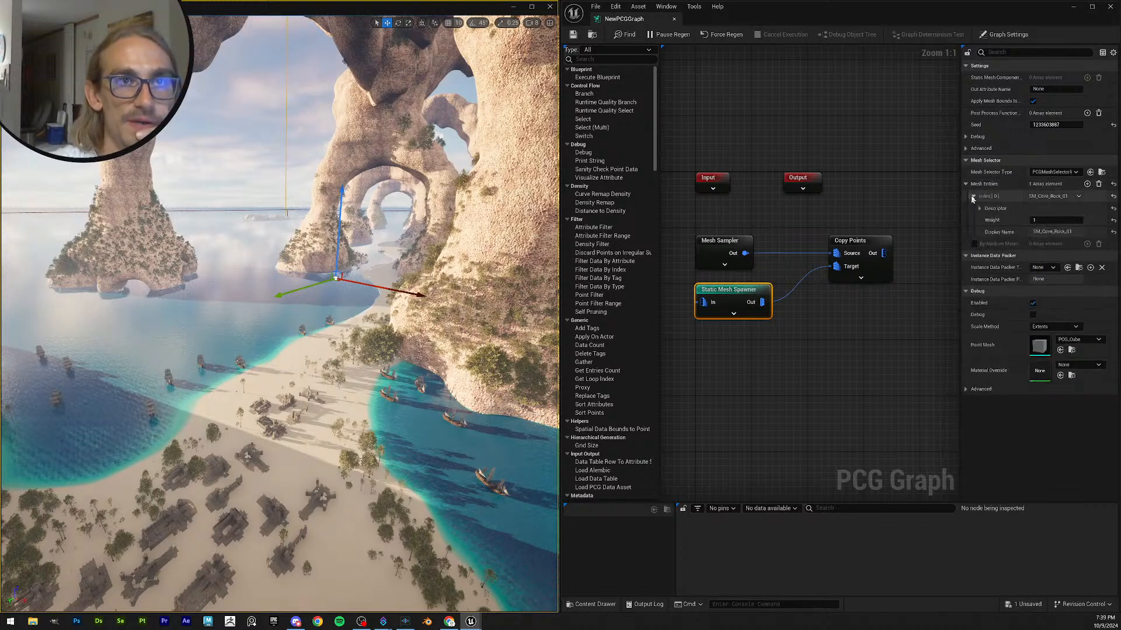
drag(960, 198, 915, 197)
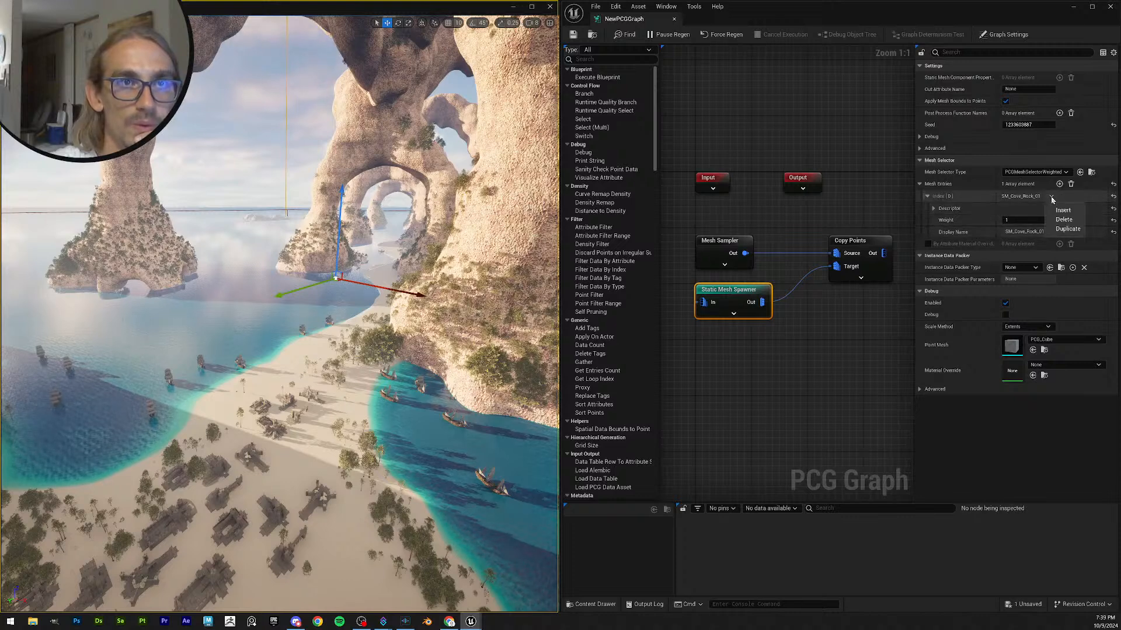
click(934, 209)
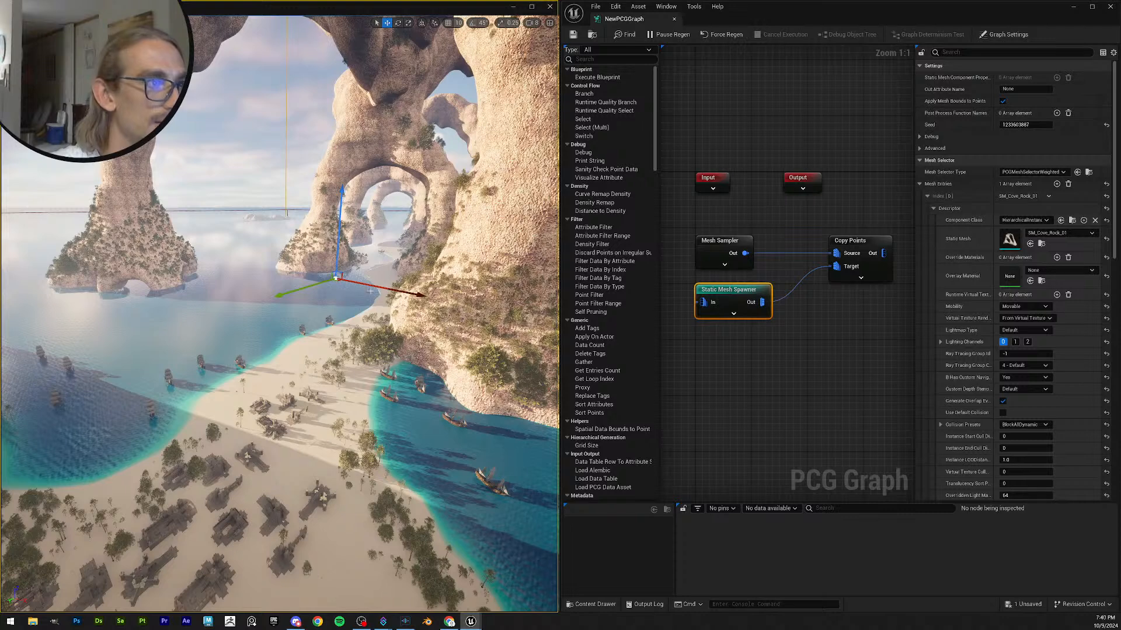
right_drag(397, 277, 418, 270)
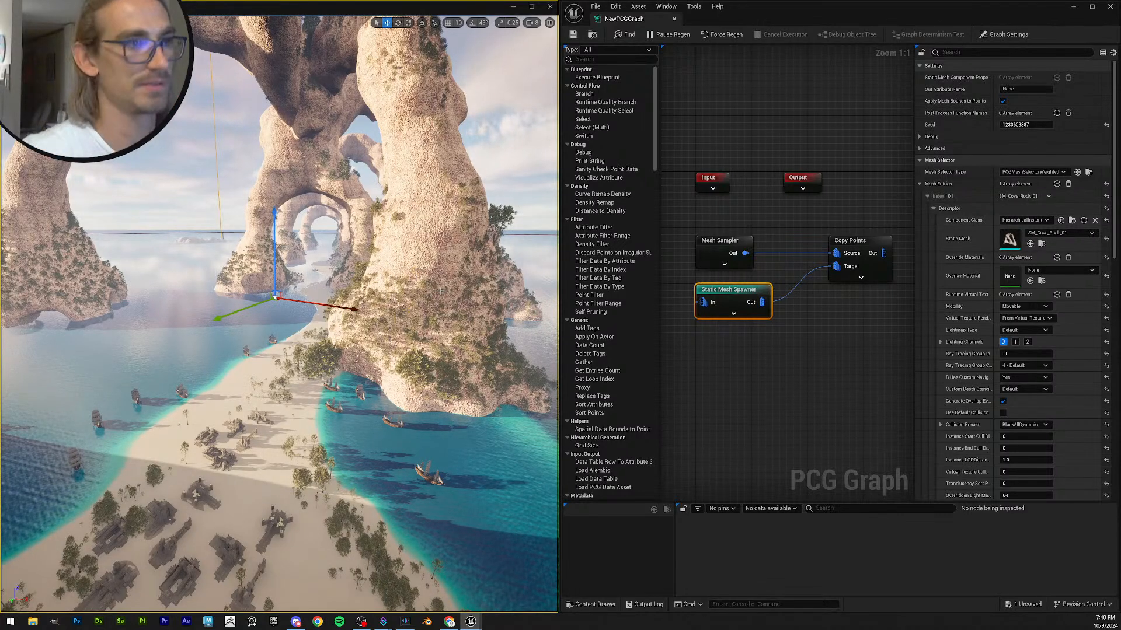
- Add a Get Spline Data node to the graph below the Static Mesh Spawner
scroll(899, 269, down, 3)
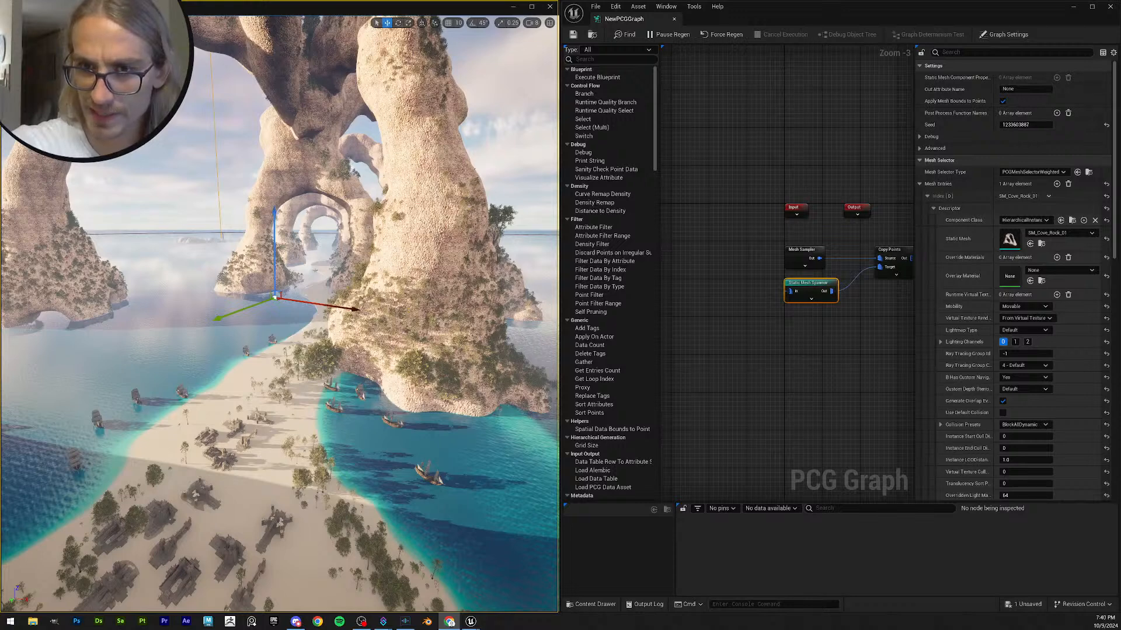
right_click(713, 328)
text(GET)
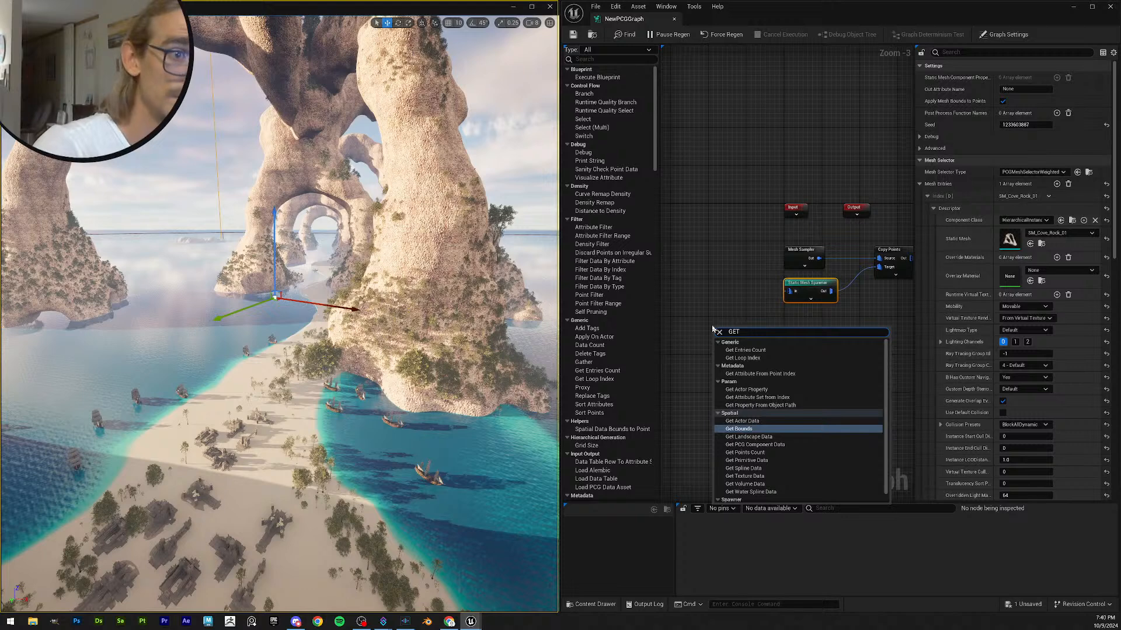
text( spli)
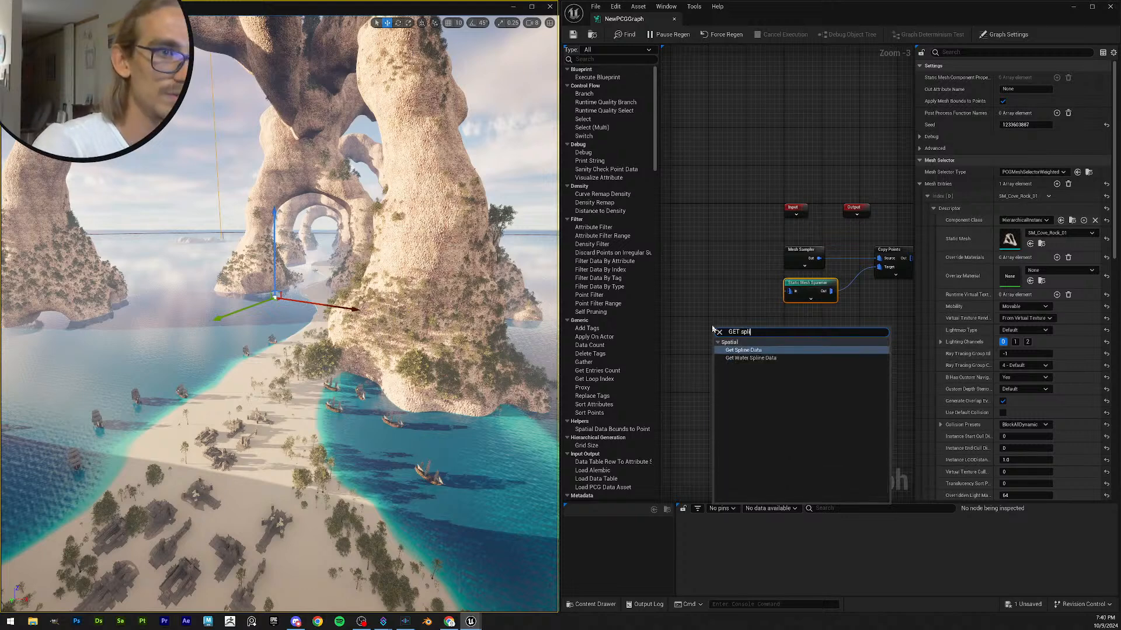
text(ne)
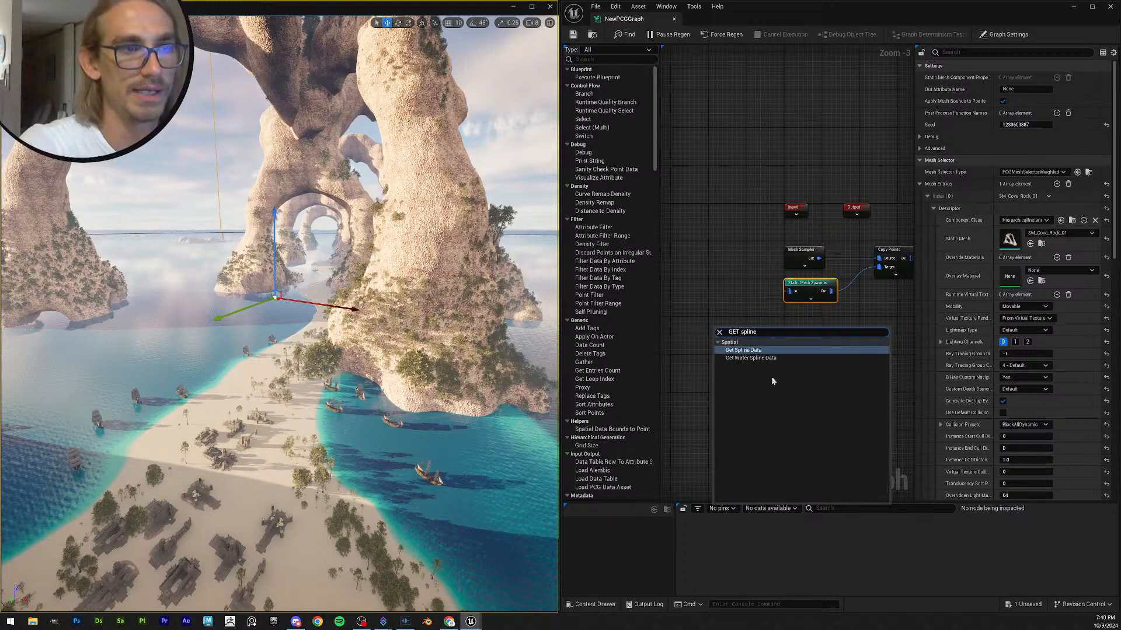
click(756, 351)
- Add a Spline Sampler node beside Get Spline Data
right_click(753, 360)
text(get spline sam)
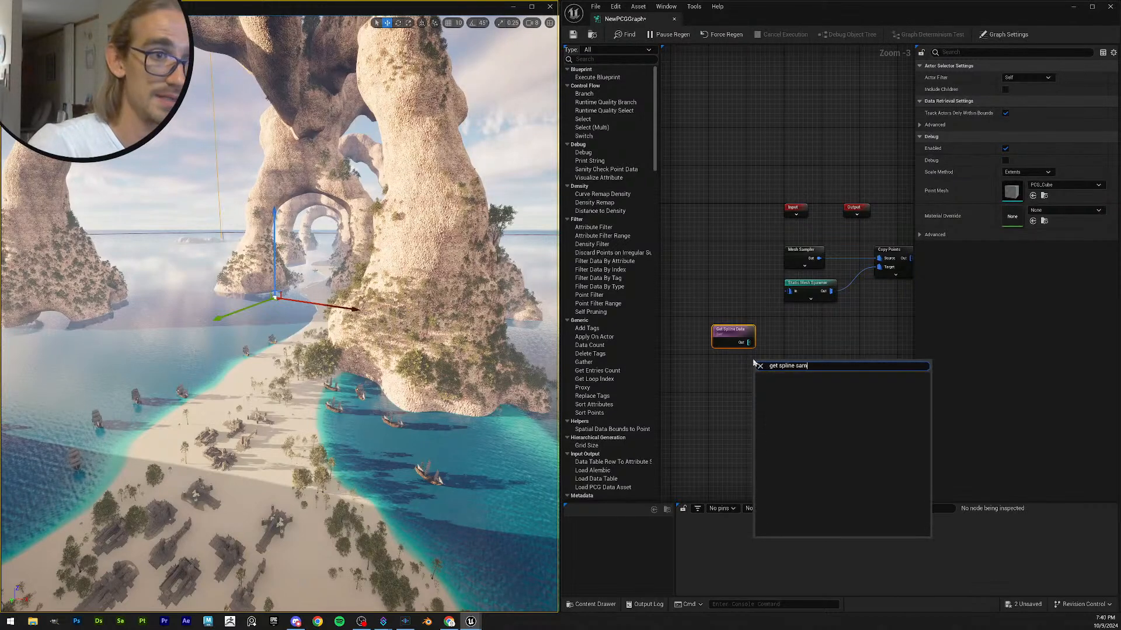
key(BackSpace)
key(BackSpace)
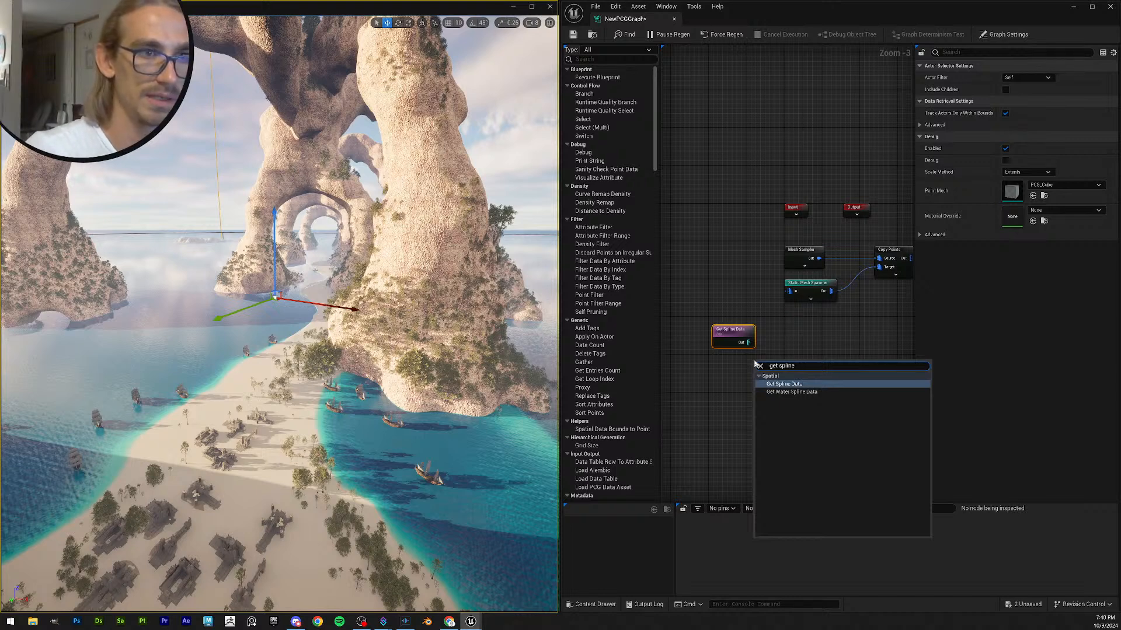
text(sa)
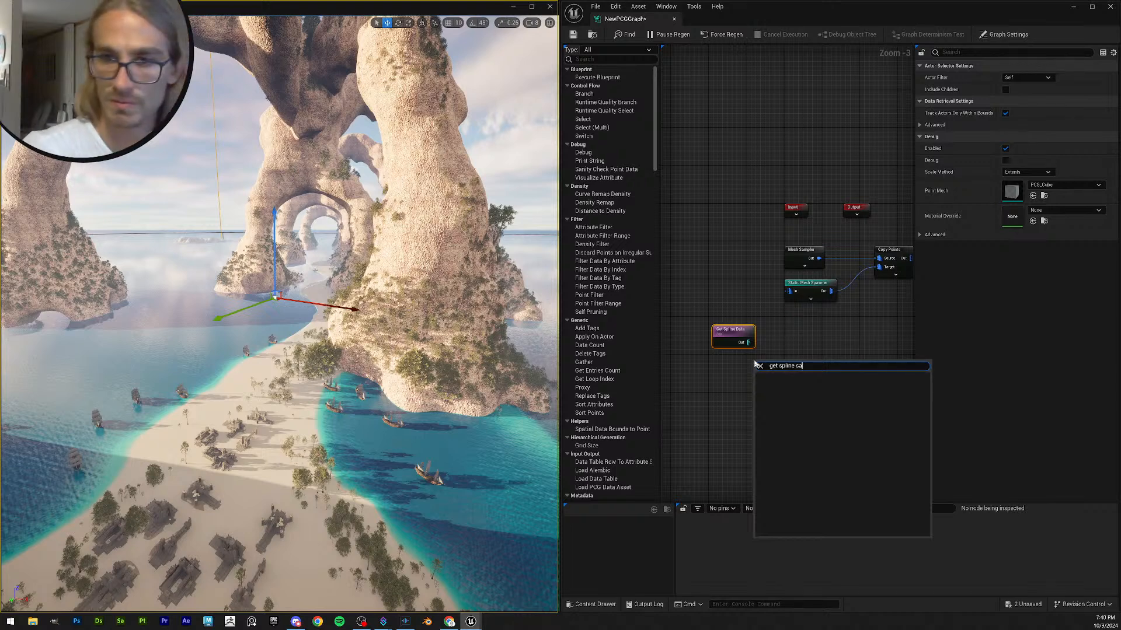
key(BackSpace)
key(BackSpace)
key(BackSpace)
key(BackSpace)
key(BackSpace)
key(BackSpace)
key(BackSpace)
key(BackSpace)
key(BackSpace)
key(BackSpace)
key(BackSpace)
key(BackSpace)
key(BackSpace)
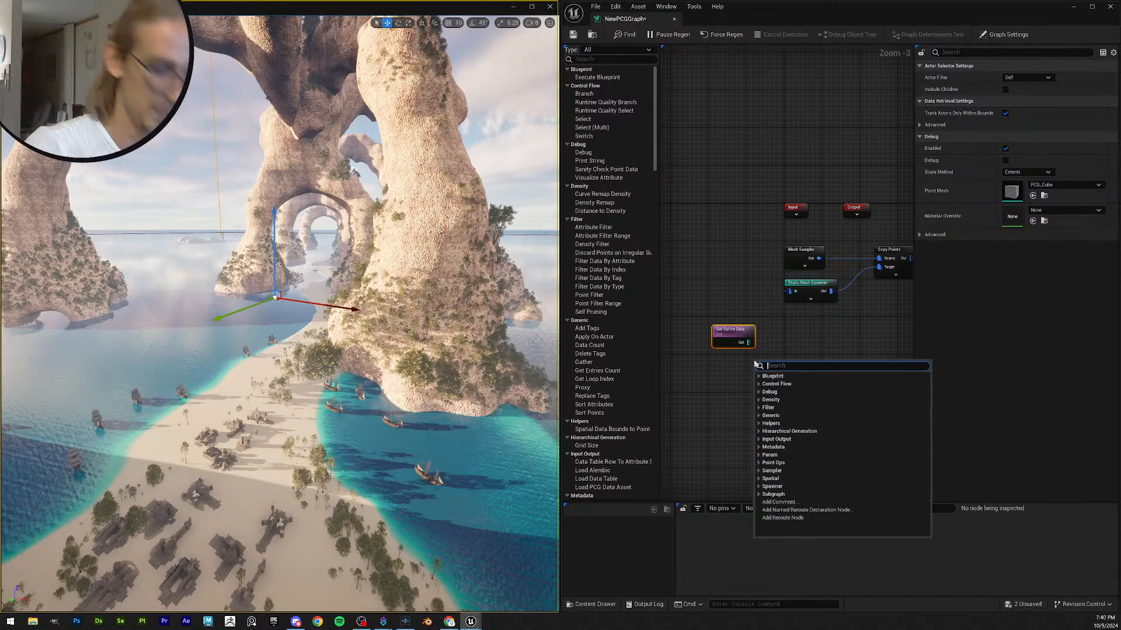
text(spline s)
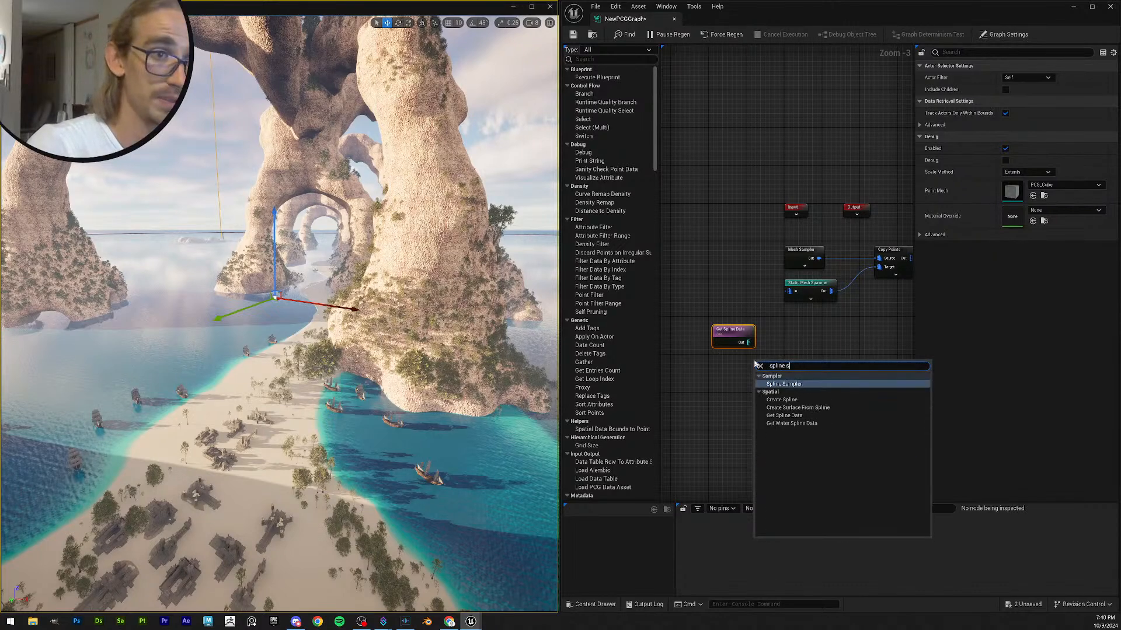
text(ampl)
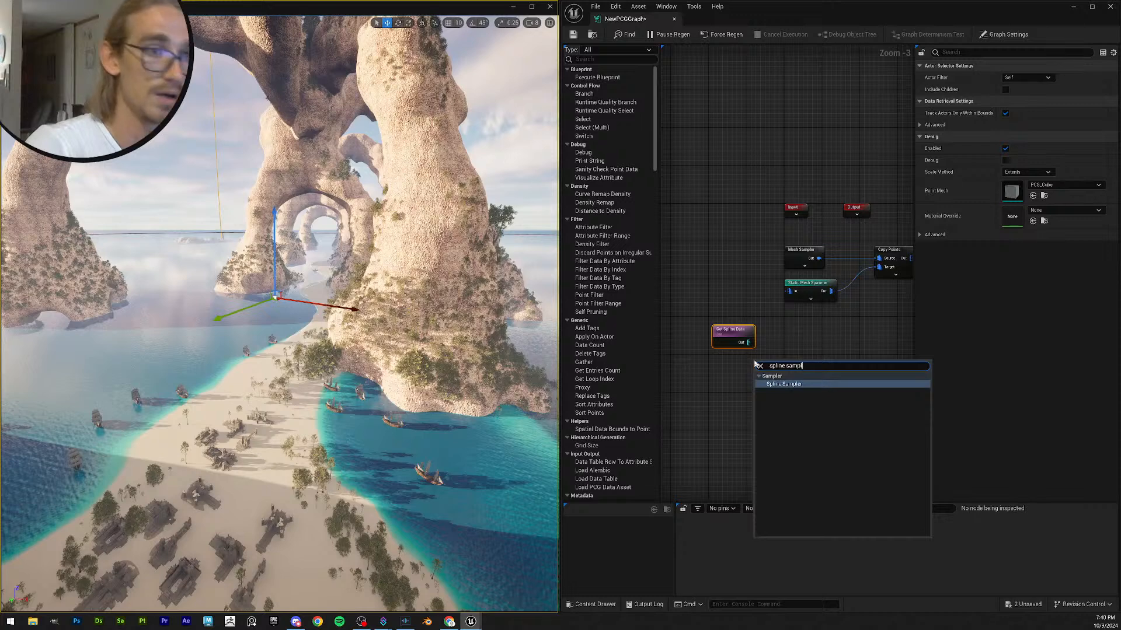
click(786, 385)
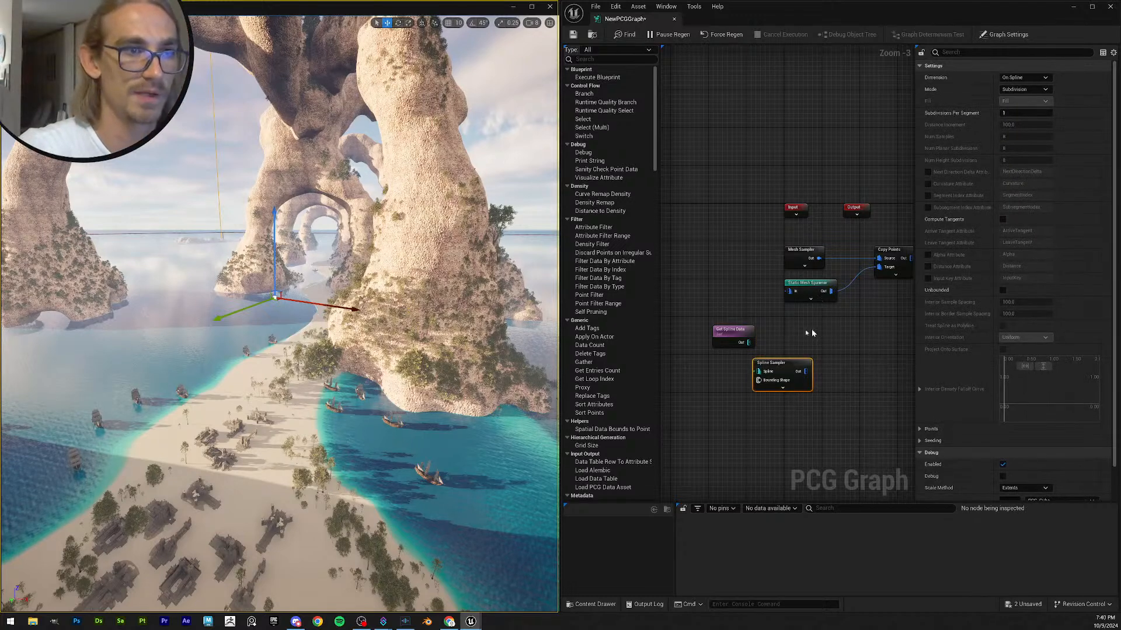
- Connect Get Spline Data to the Spline Sampler's Spline input and its output to the Static Mesh Spawner's In, spacing the two spline nodes apart
drag(749, 342, 785, 293)
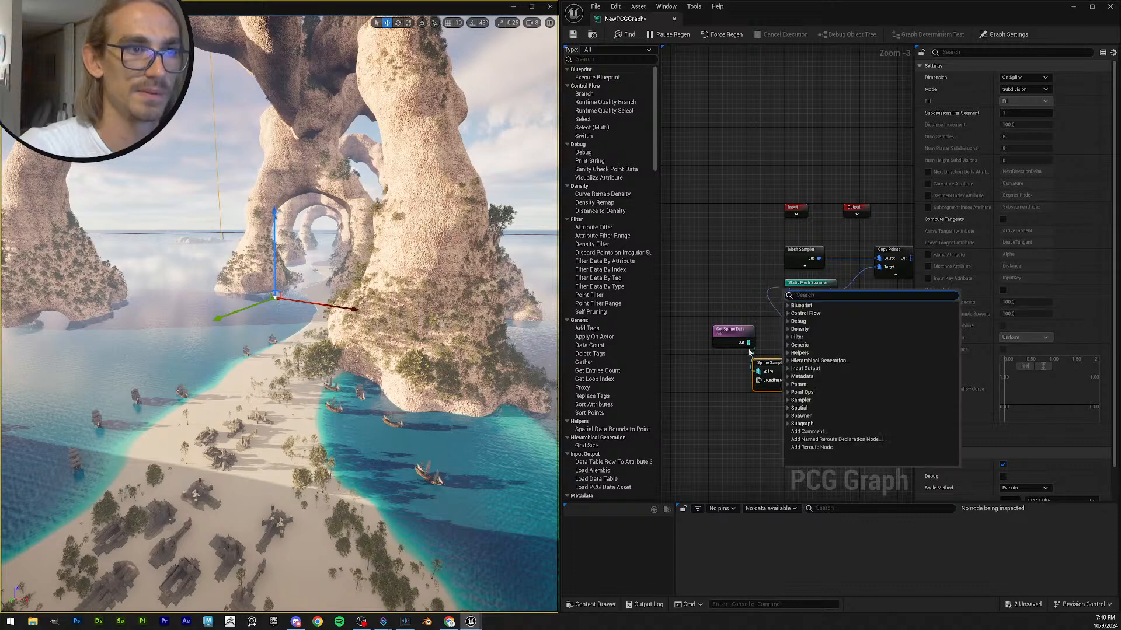
click(764, 340)
drag(805, 372, 790, 293)
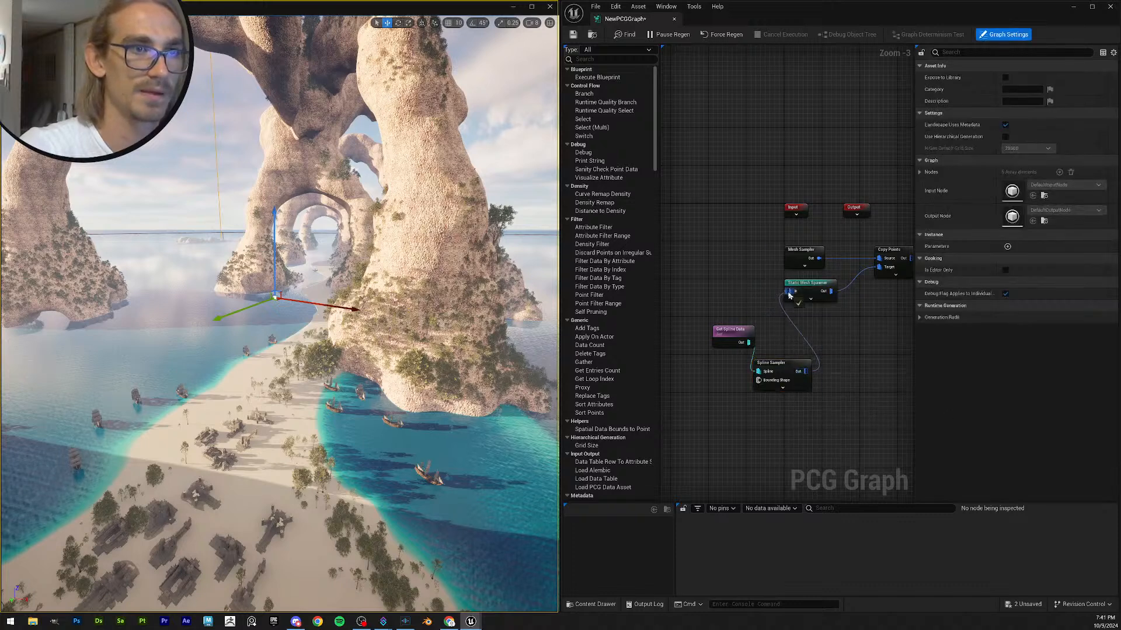
drag(737, 335, 700, 330)
drag(776, 366, 764, 347)
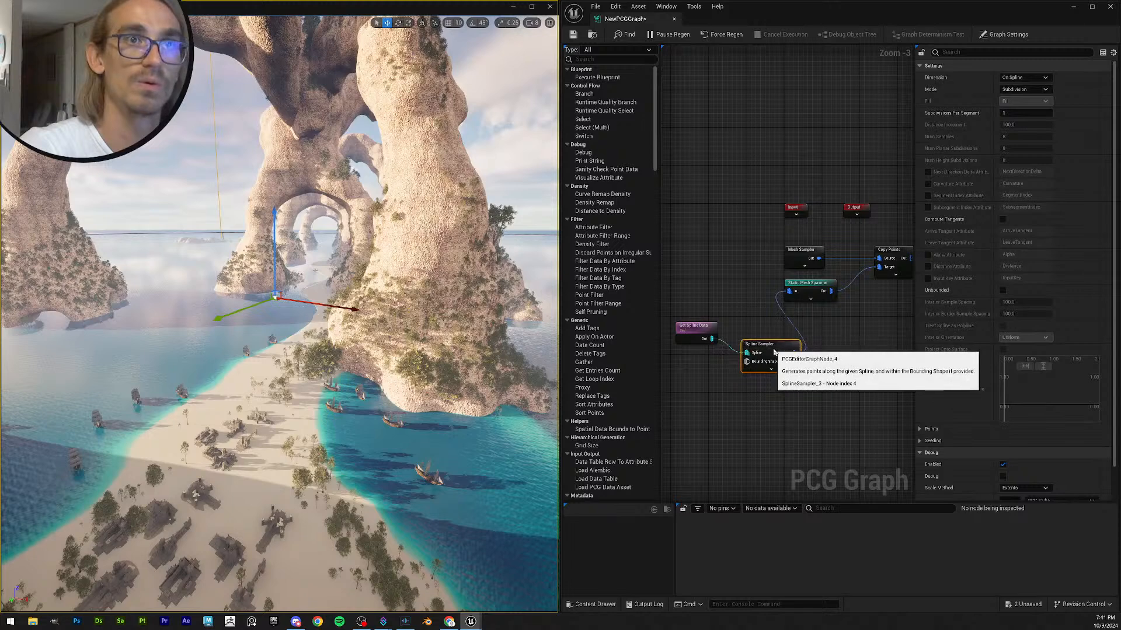
- Set the Get Spline Data node's Actor Filter to All World Actors
click(707, 330)
click(1025, 77)
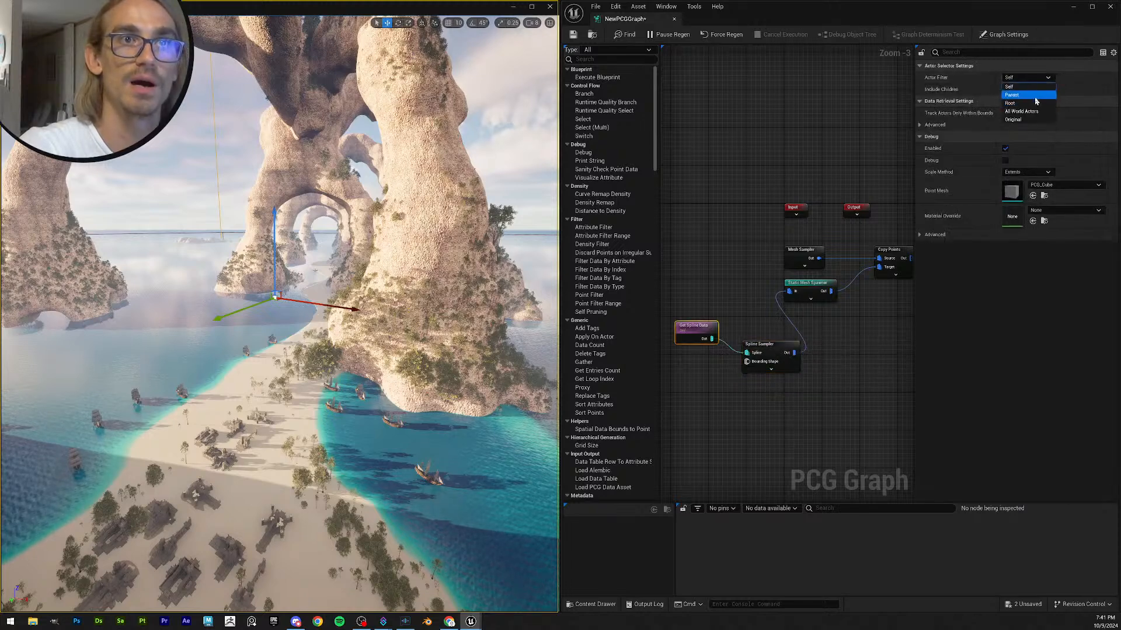
click(1028, 112)
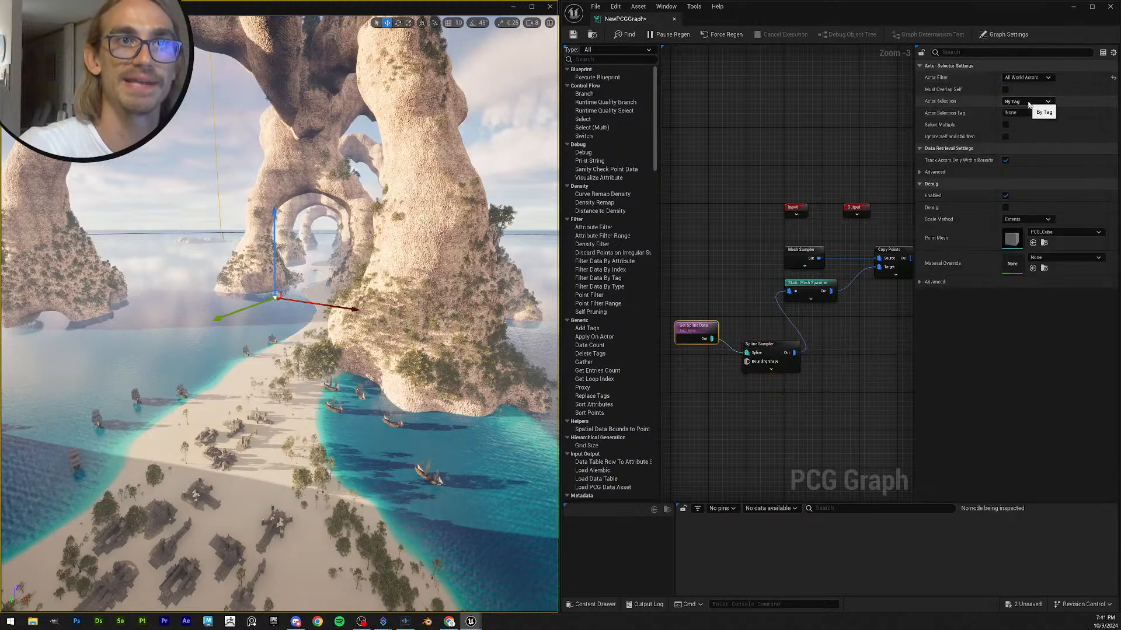
- Return from the graph to the Muazan level editor and switch it to Modeling Mode
right_drag(377, 338, 403, 349)
click(376, 337)
key(w)
scroll(382, 345, up, 1)
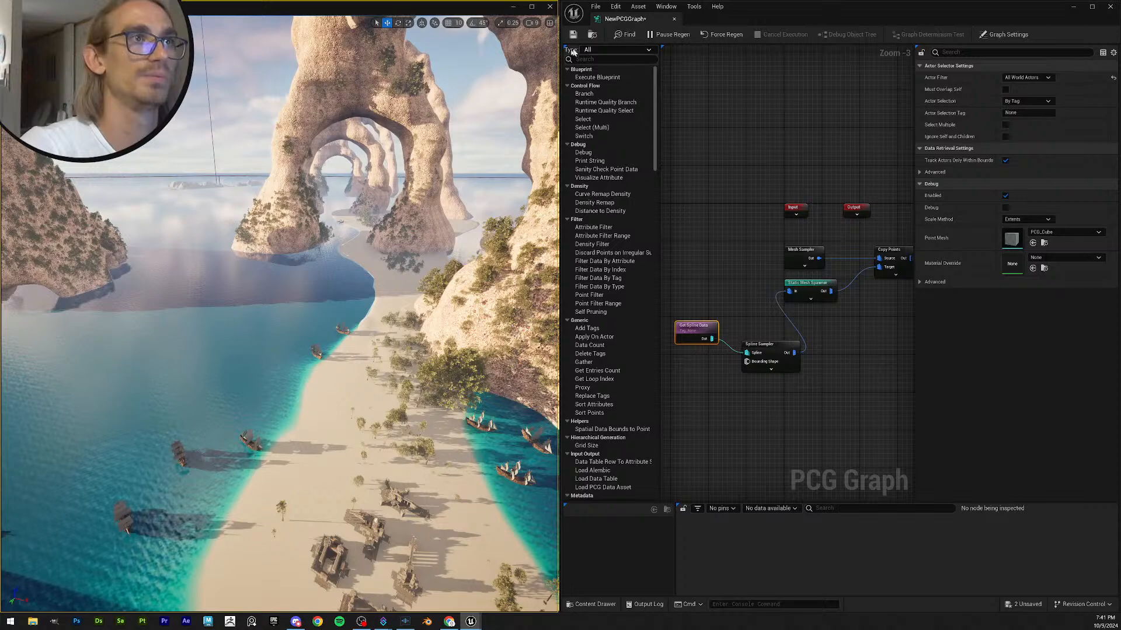
click(1074, 6)
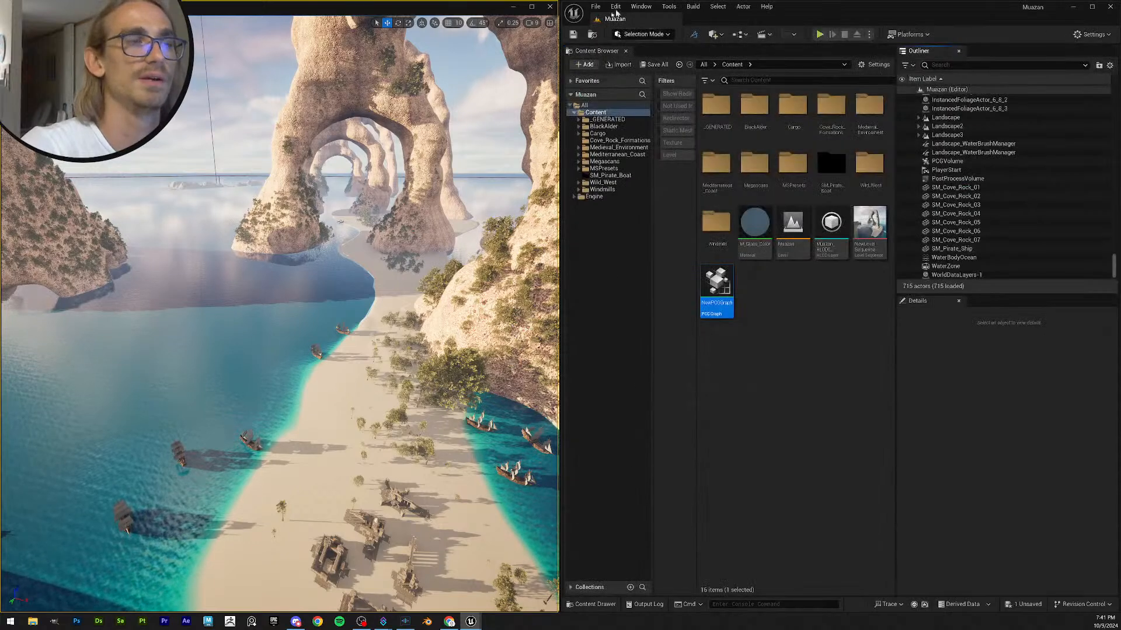
click(625, 38)
click(640, 86)
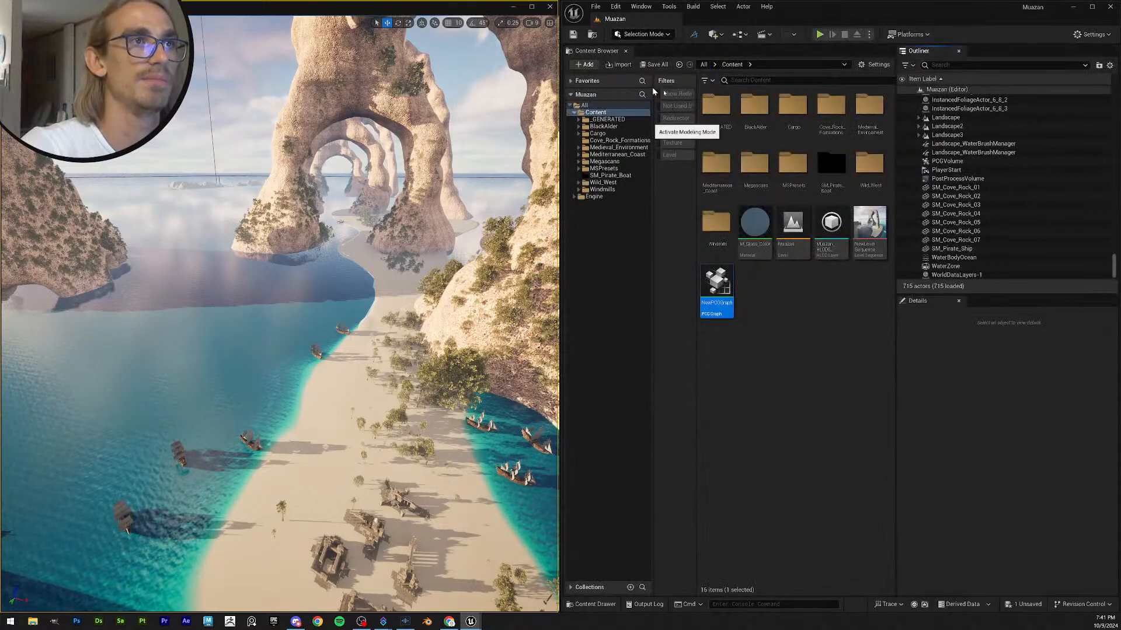
- Draw a four-point spline on the beach sand with Draw Spline, with Loop enabled, and accept it
click(622, 159)
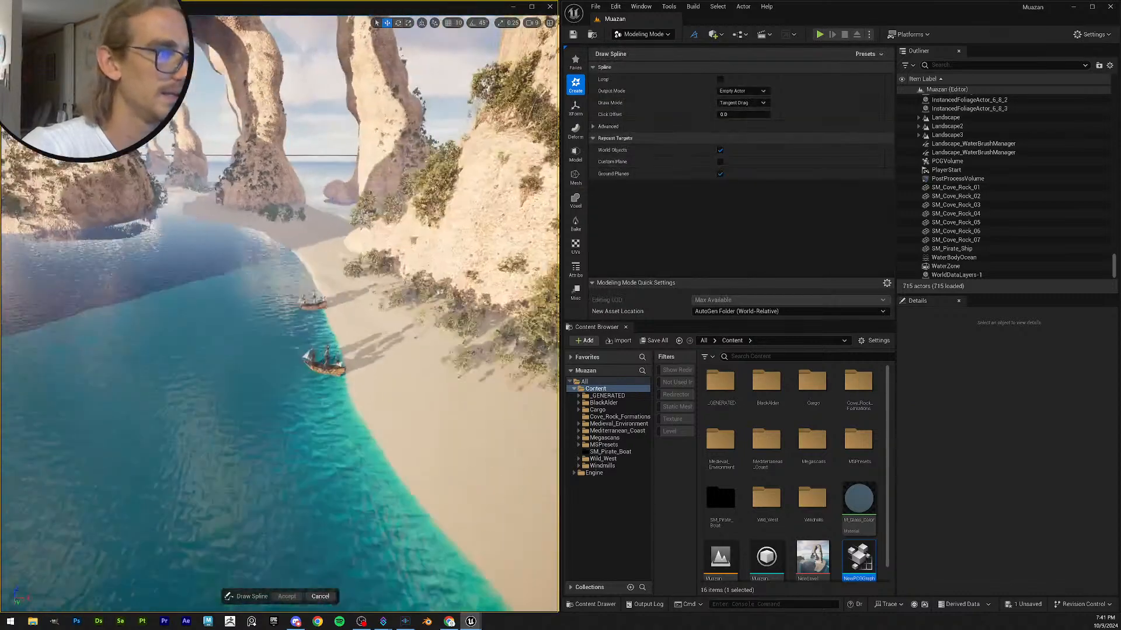
right_drag(357, 317, 379, 383)
click(366, 310)
click(339, 357)
click(389, 385)
click(428, 335)
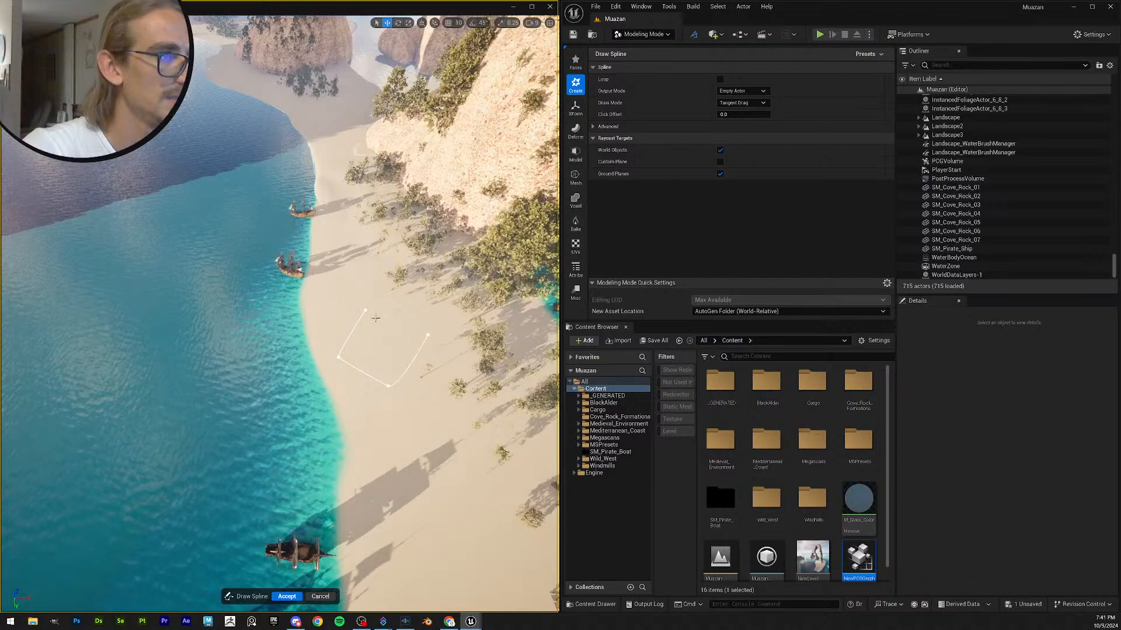
click(720, 79)
click(286, 596)
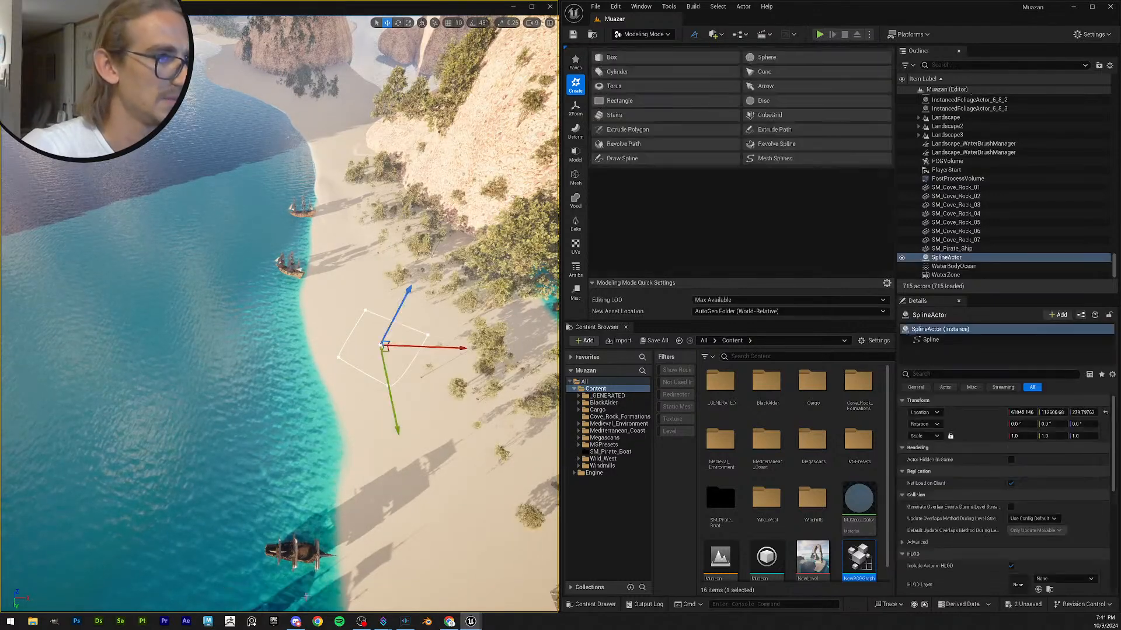
key(f)
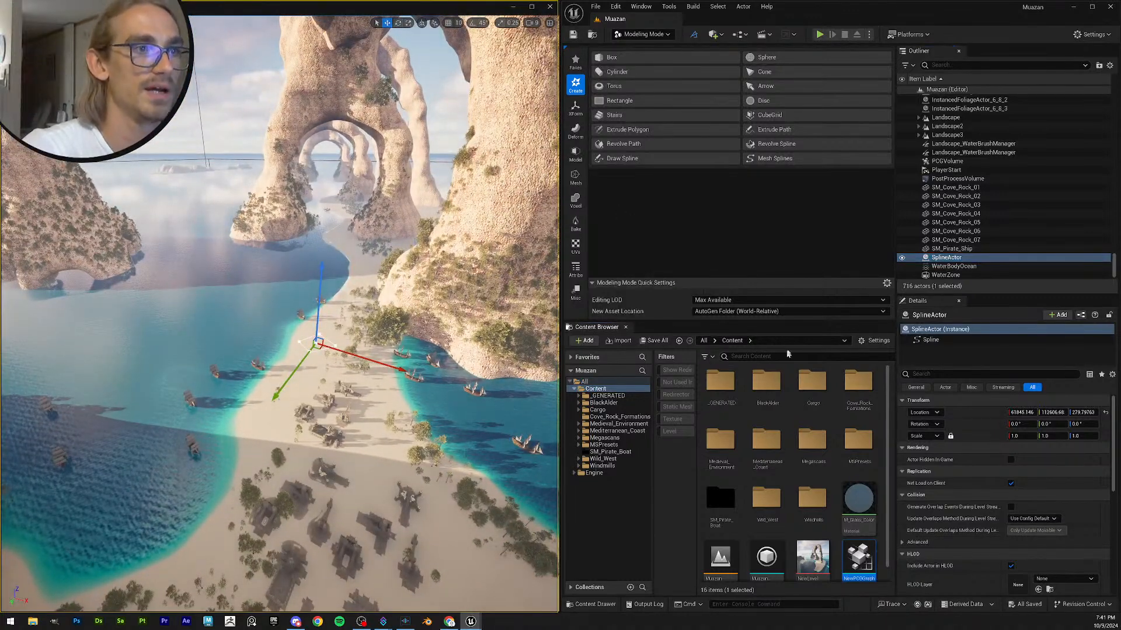
- Switch back to Selection Mode and briefly reopen NewPCGGraph to check the actor selection settings of Get Spline Data
click(641, 35)
click(631, 50)
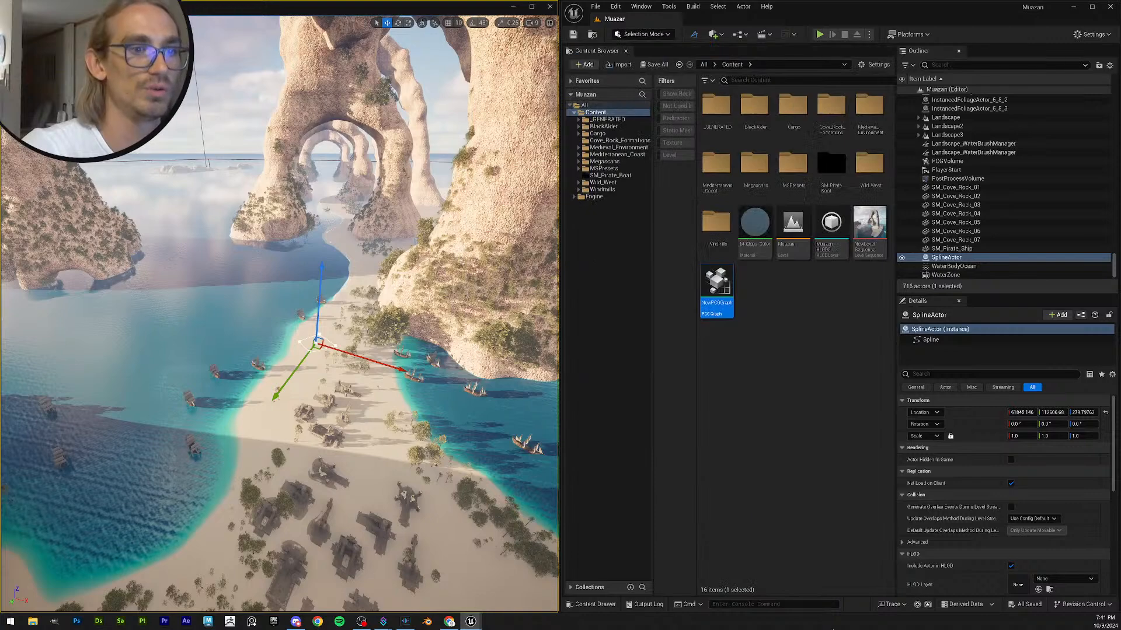
double_click(723, 287)
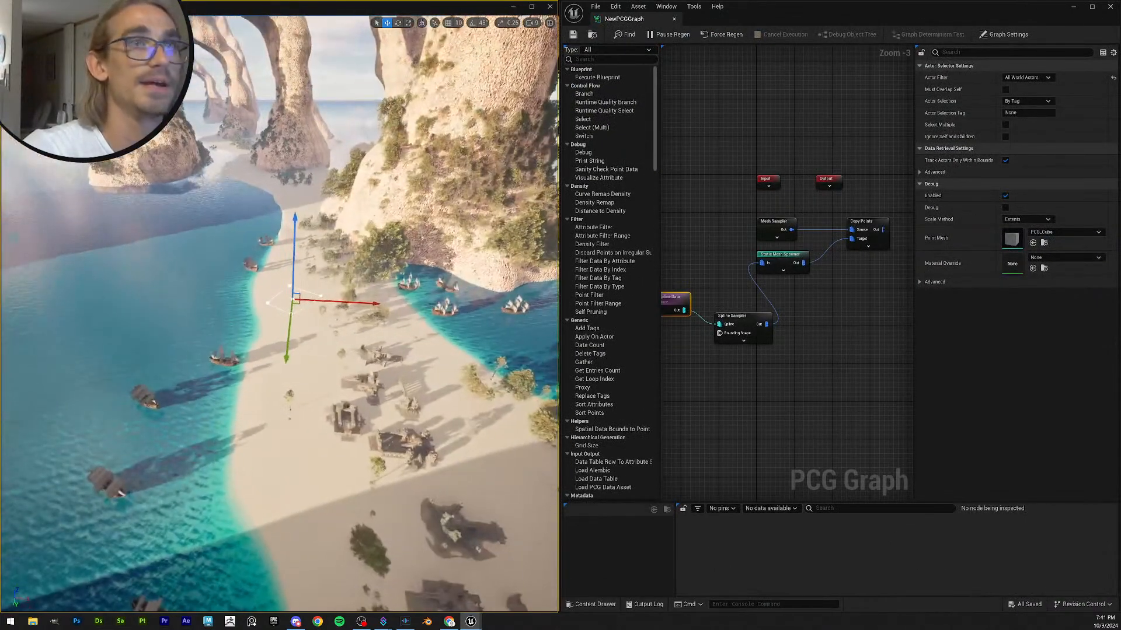
click(1074, 7)
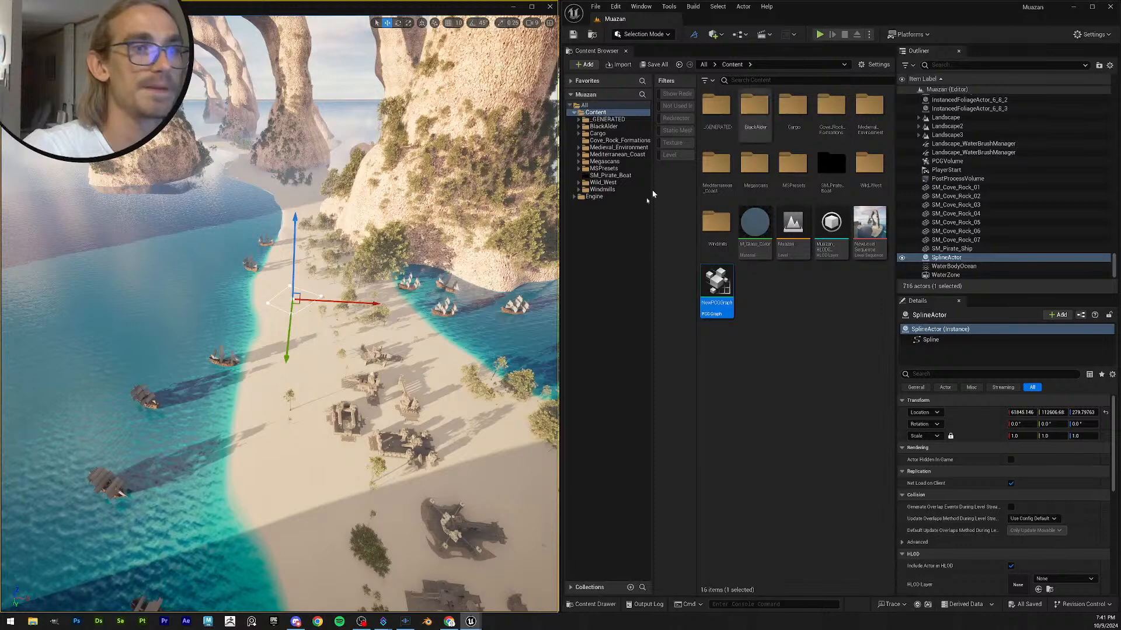
- Add the actor tag SP_Cove_Rock to the SplineActor and copy the tag text
click(930, 375)
text(tag)
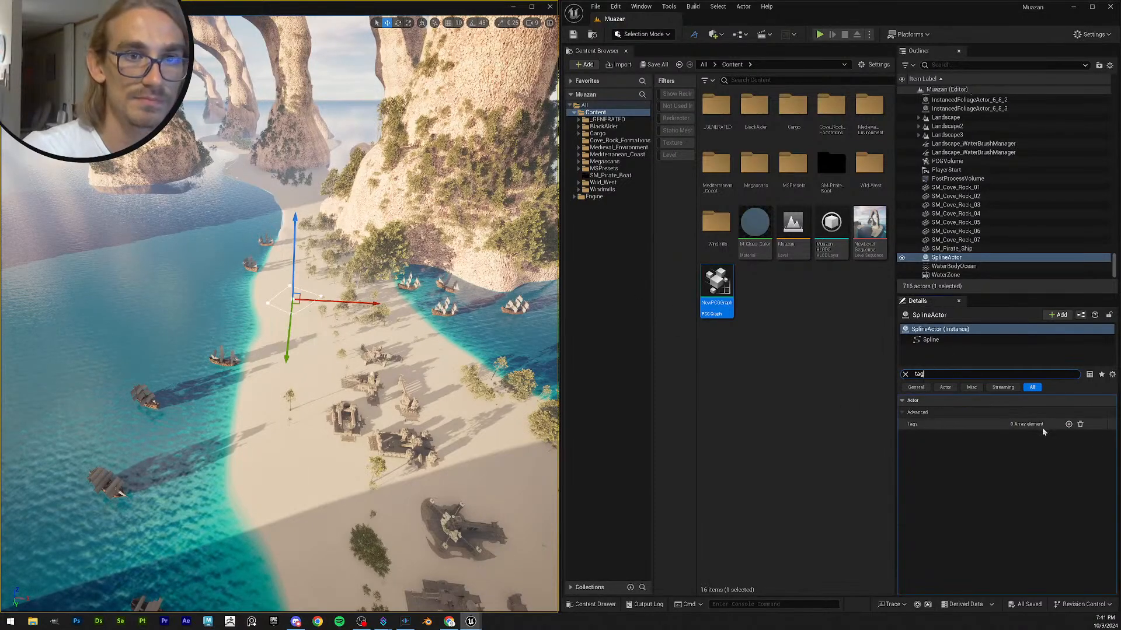
click(1069, 425)
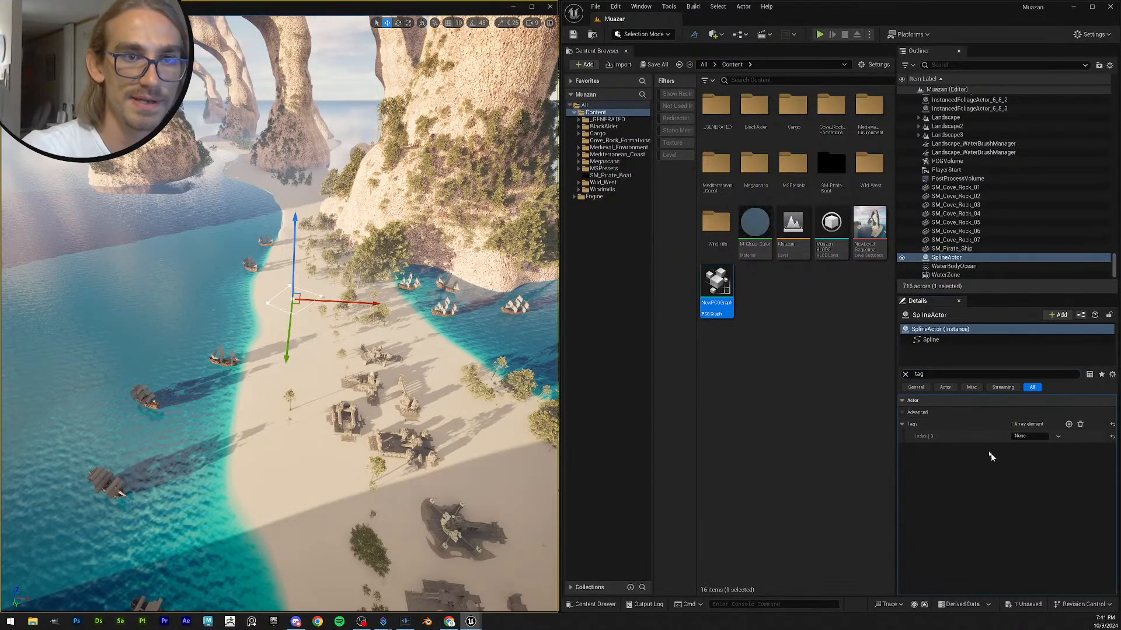
click(1021, 435)
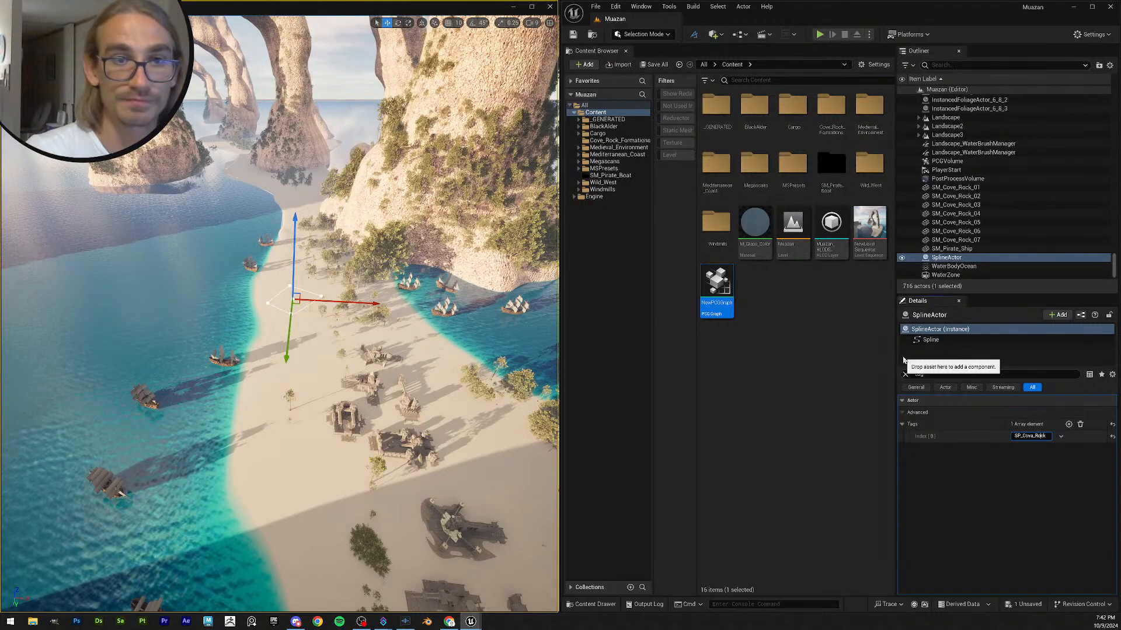
key(ctrl+a)
key(ctrl+c)
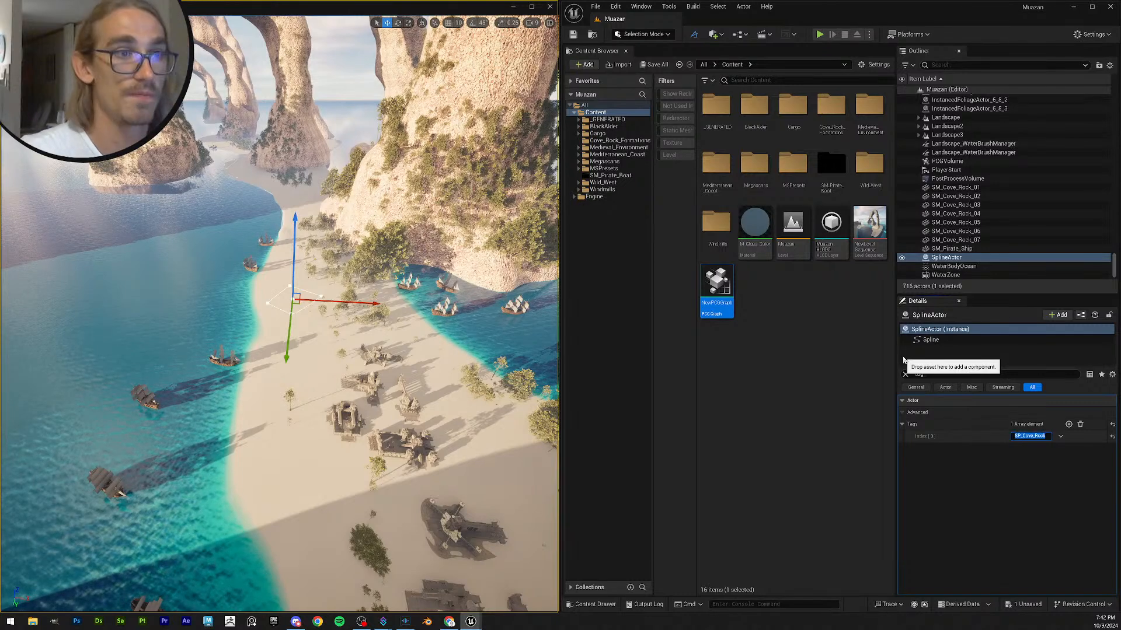
click(825, 316)
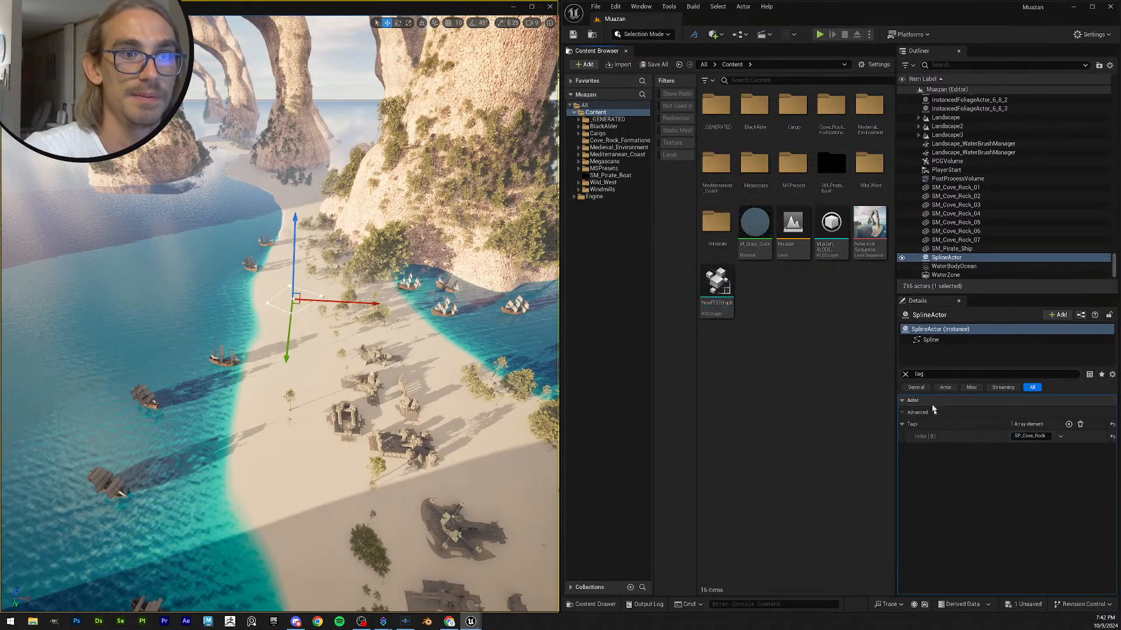
- Rename the SplineActor to SP_Cove_Rock in the Outliner and save the level
click(962, 258)
key(ctrl+v)
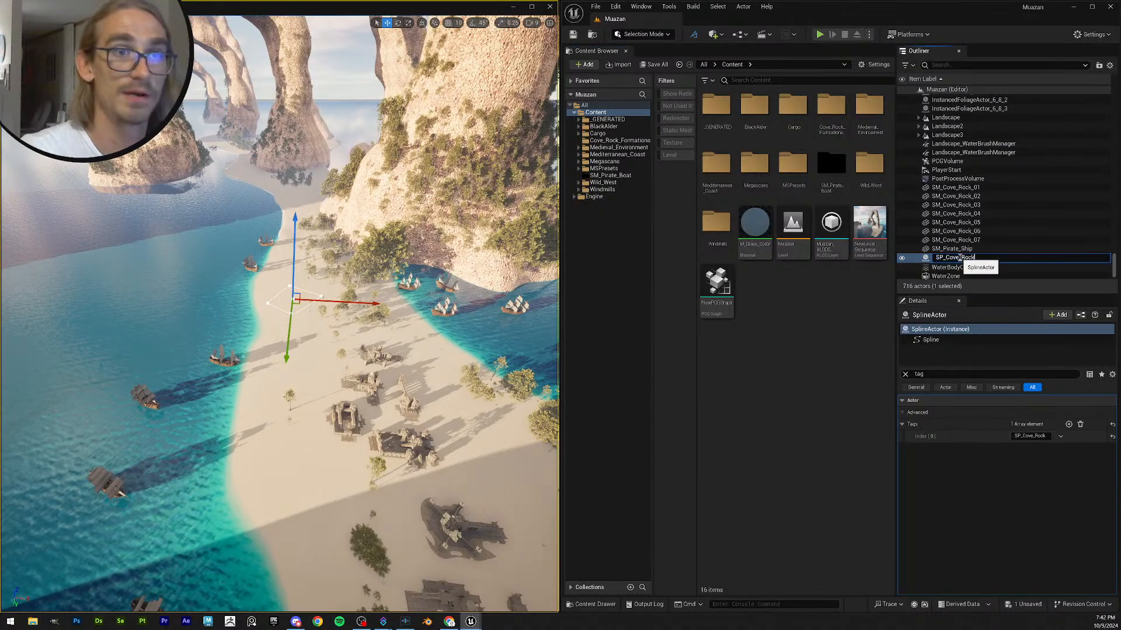
key(Return)
click(572, 34)
- Set the Actor Selection Tag of NewPCGGraph's Get Spline Data node to SP_Cove_Rock and save the graph
click(727, 285)
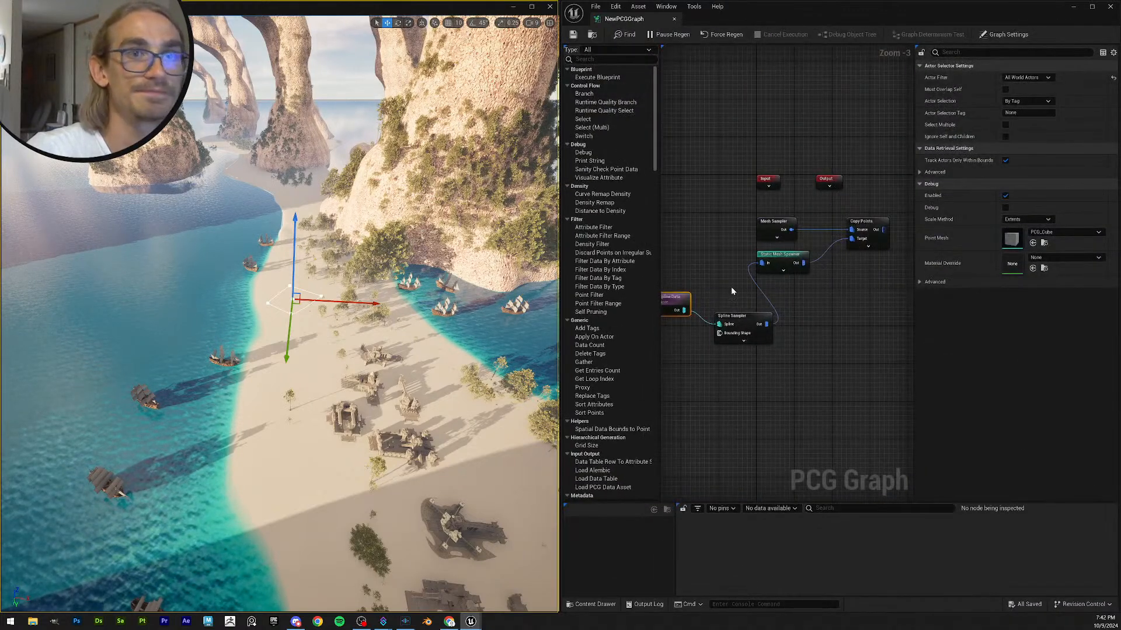
right_drag(731, 286, 770, 297)
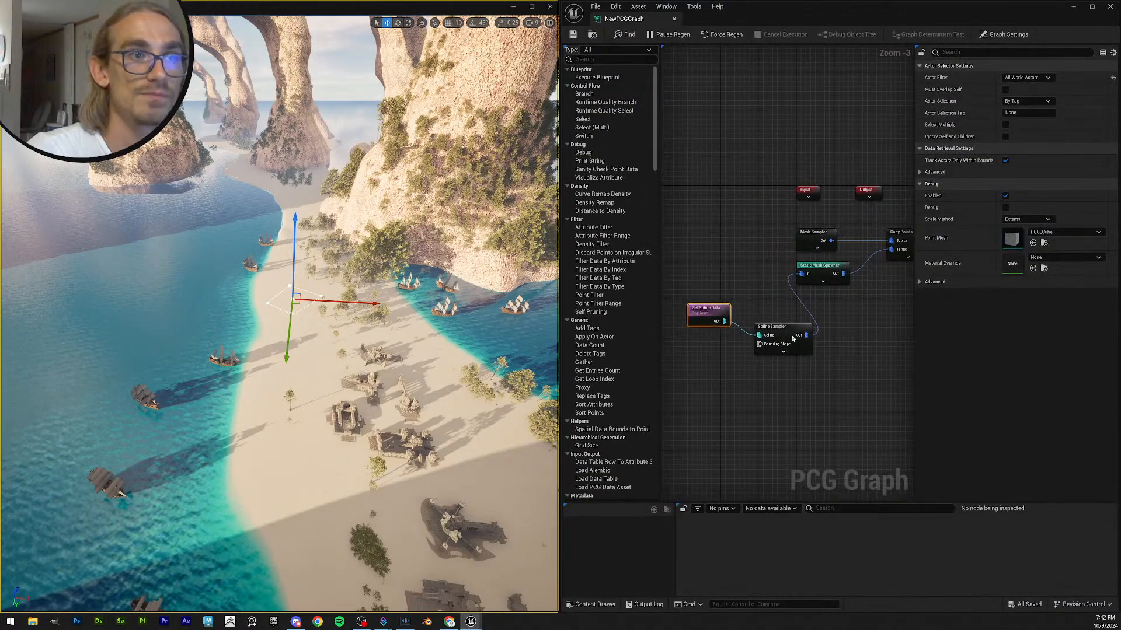
click(772, 327)
click(722, 312)
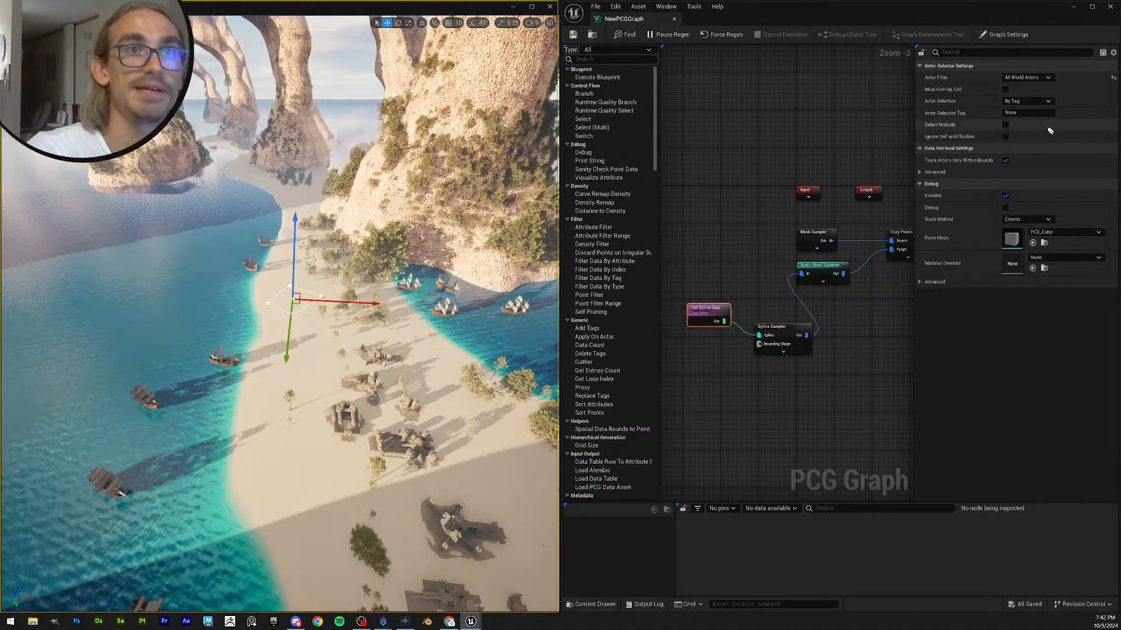
click(1027, 113)
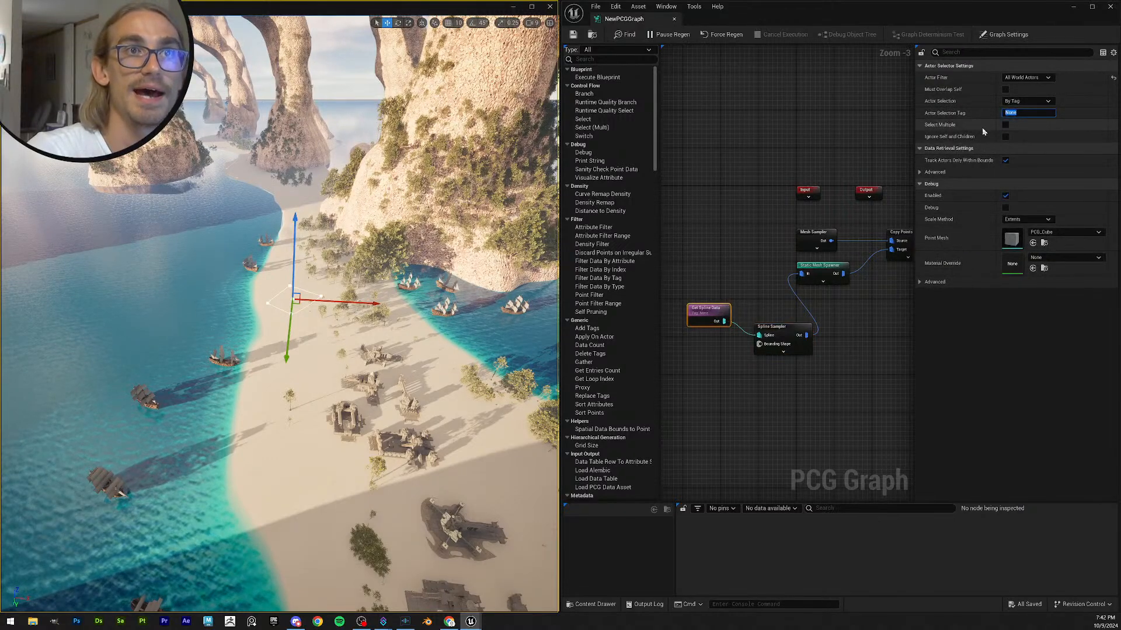
key(ctrl+v)
key(Return)
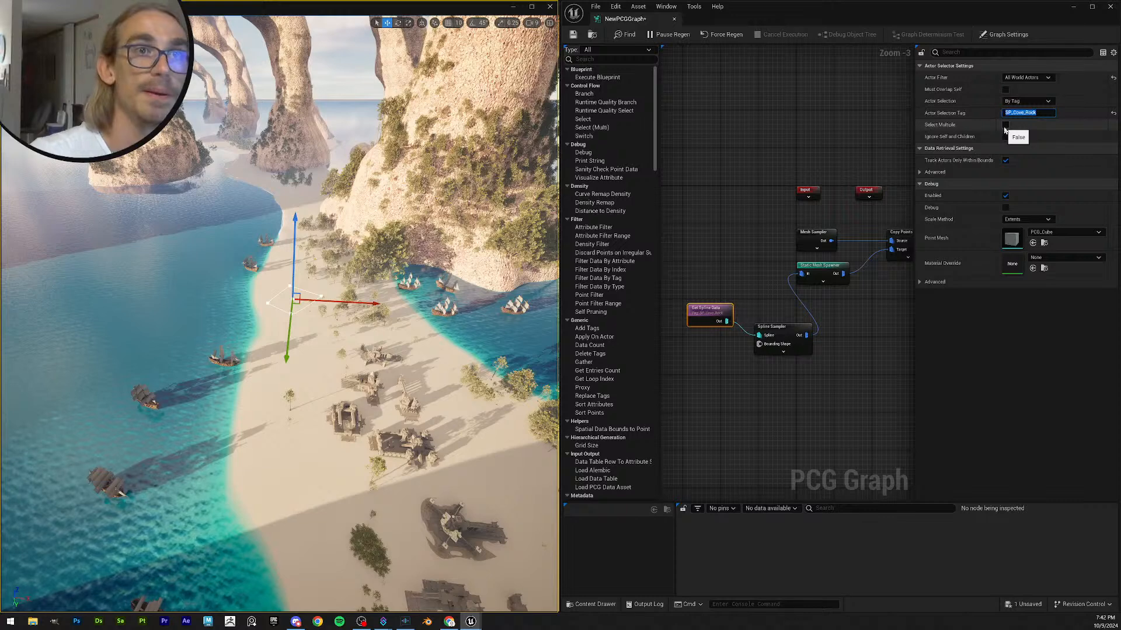
click(573, 36)
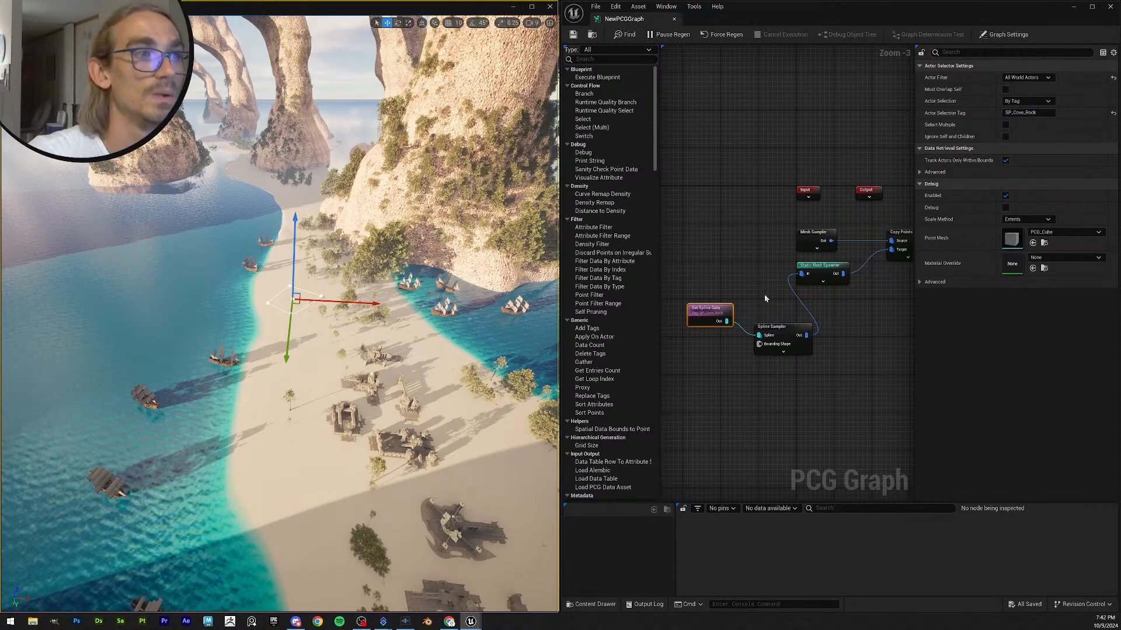
- Select the PCGVolume in the level and move it down along its vertical axis toward the beach
key(w)
right_drag(385, 255, 403, 298)
scroll(384, 255, down, 5)
key(w)
scroll(279, 251, up, 4)
right_drag(279, 251, 220, 230)
key(s)
key(q)
key(e)
key(e)
key(s)
click(286, 227)
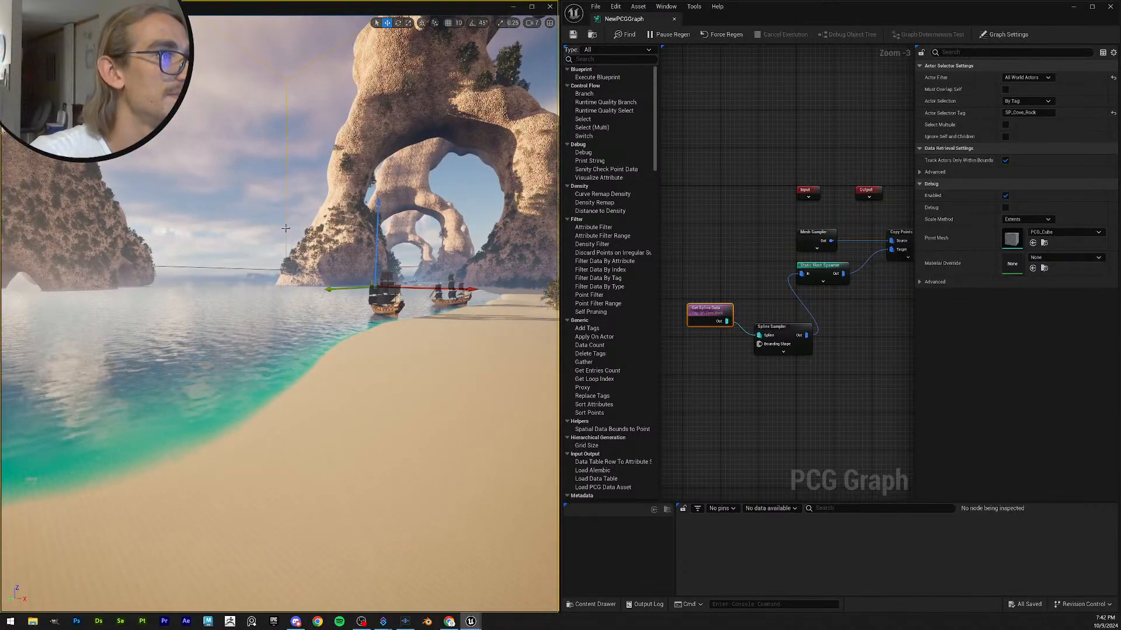
drag(932, 26, 1040, 459)
drag(376, 205, 374, 271)
right_drag(394, 298, 418, 322)
key(s)
scroll(395, 299, up, 1)
key(w)
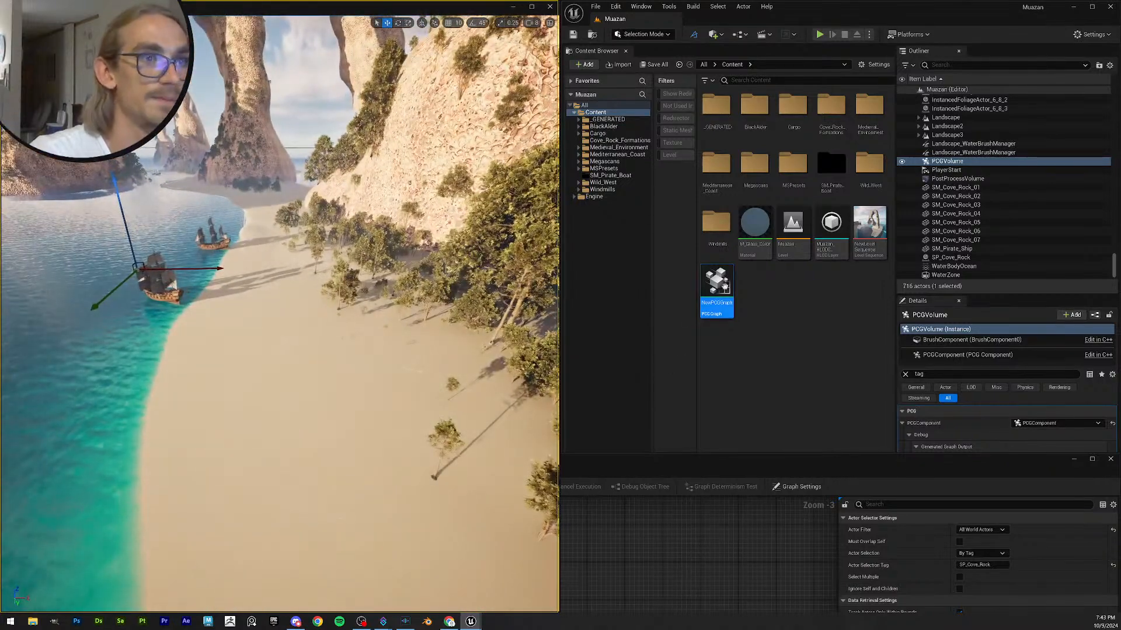
- Bring NewPCGGraph back up and check the debug display of Get Spline Data, Spline Sampler and Static Mesh Spawner one after another
double_click(727, 303)
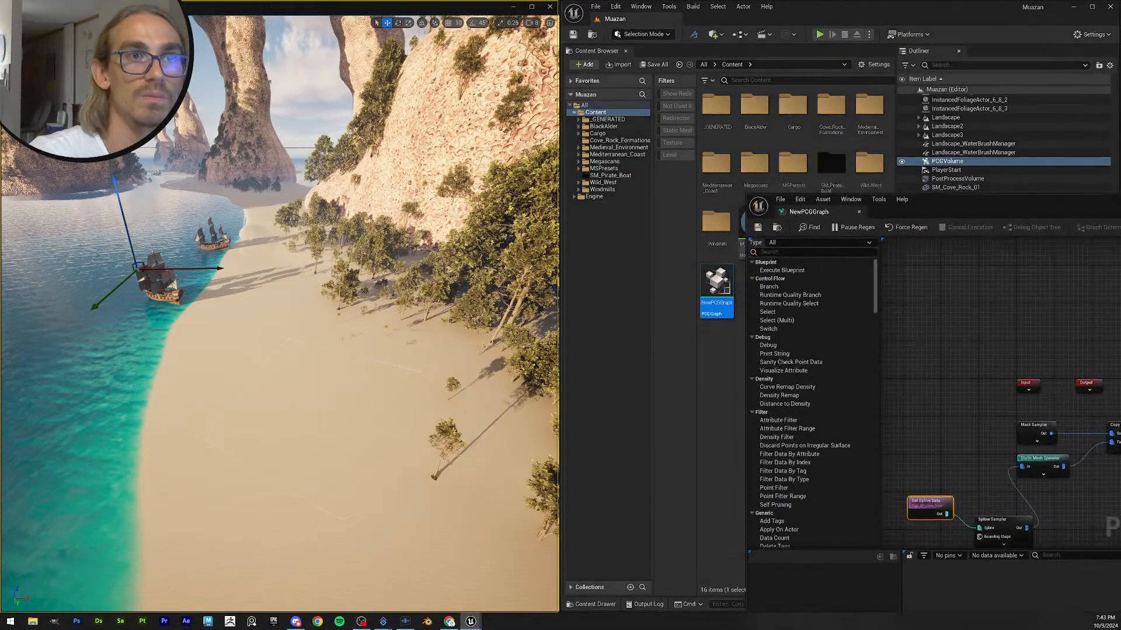
scroll(718, 275, down, 3)
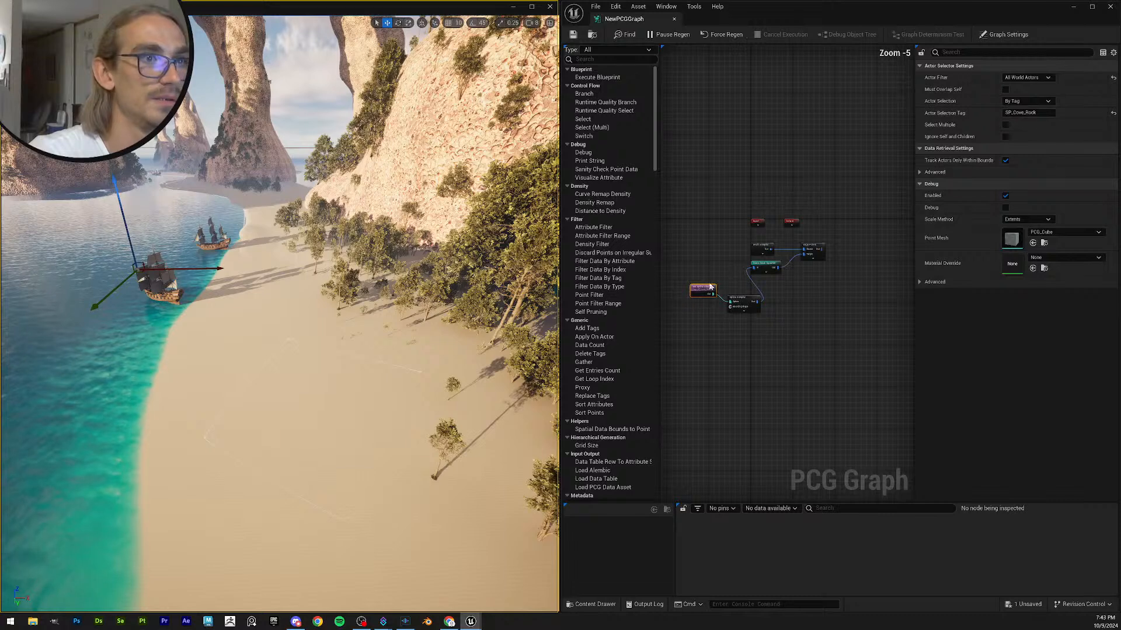
scroll(710, 288, up, 2)
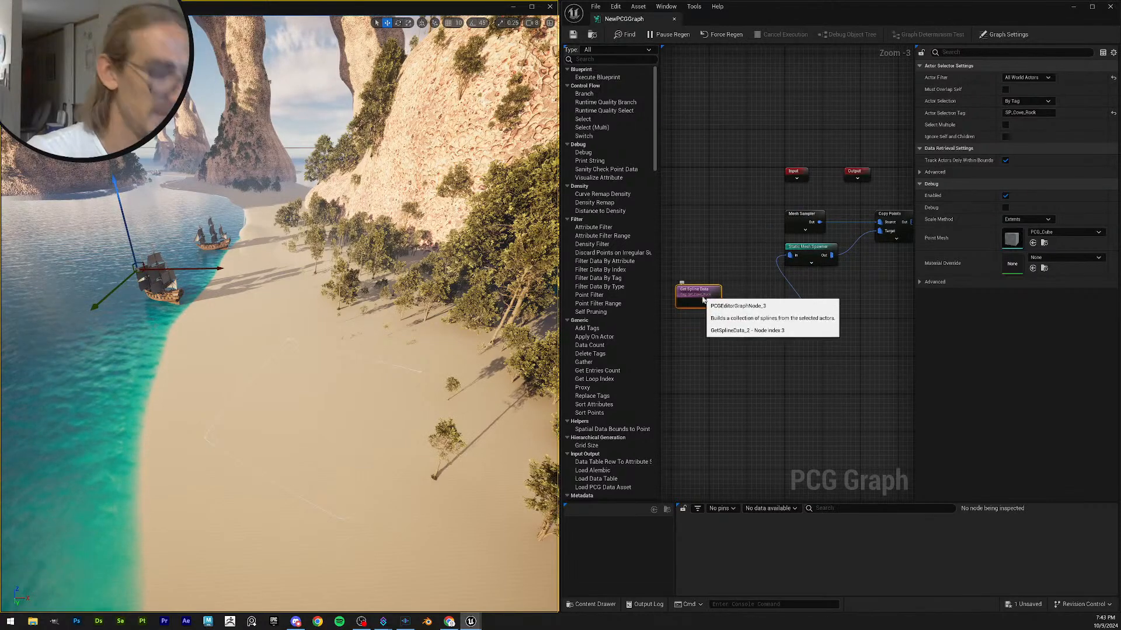
key(d)
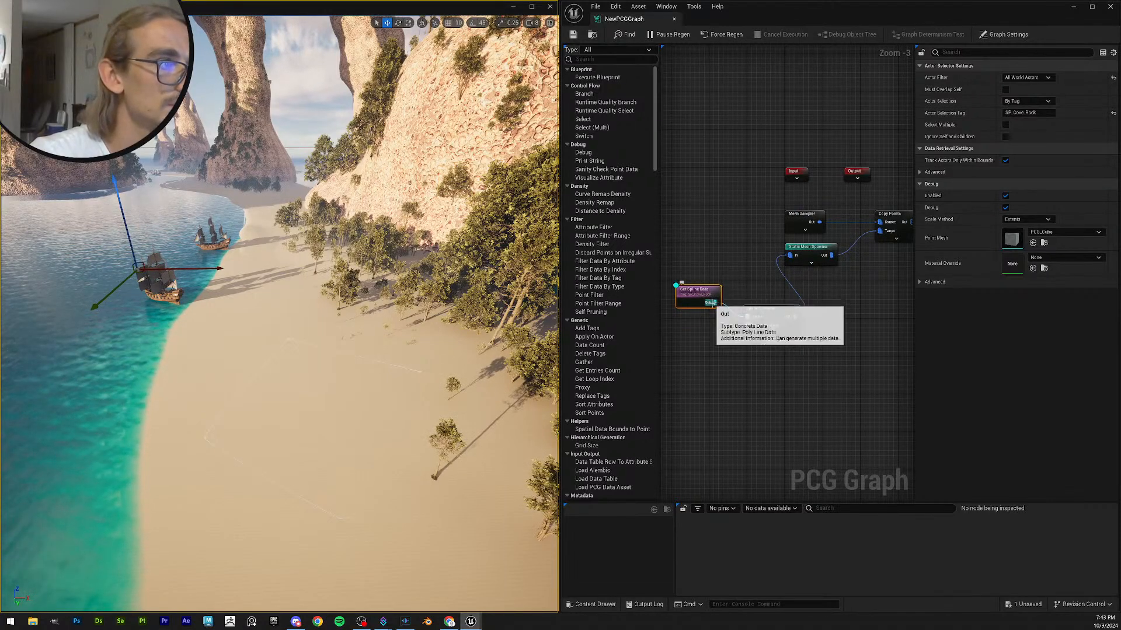
click(769, 310)
key(d)
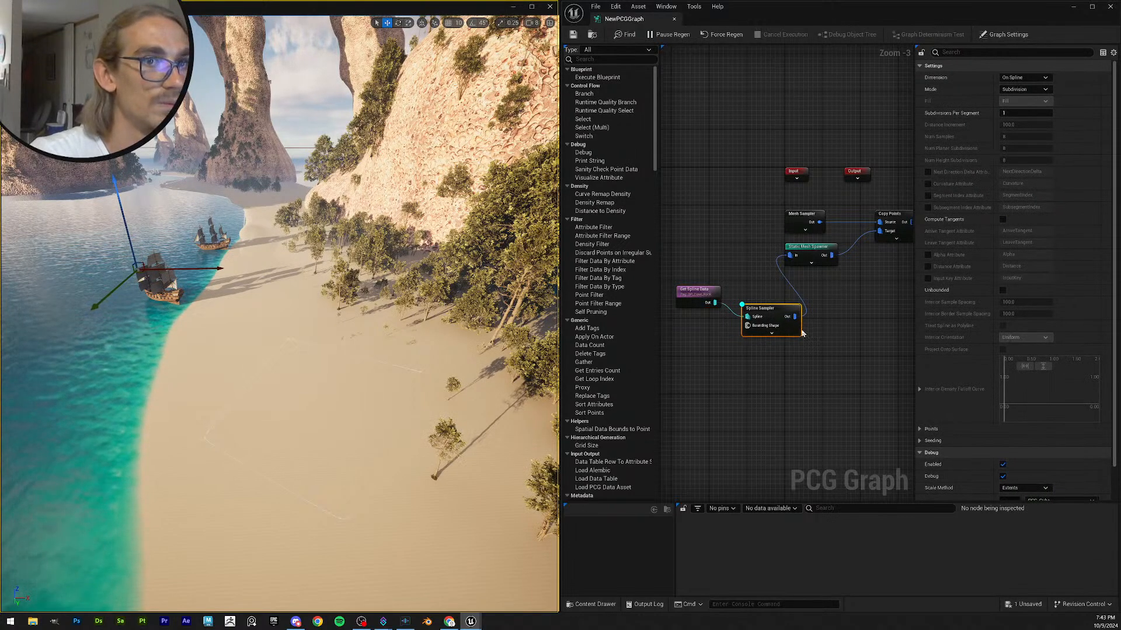
click(812, 250)
key(d)
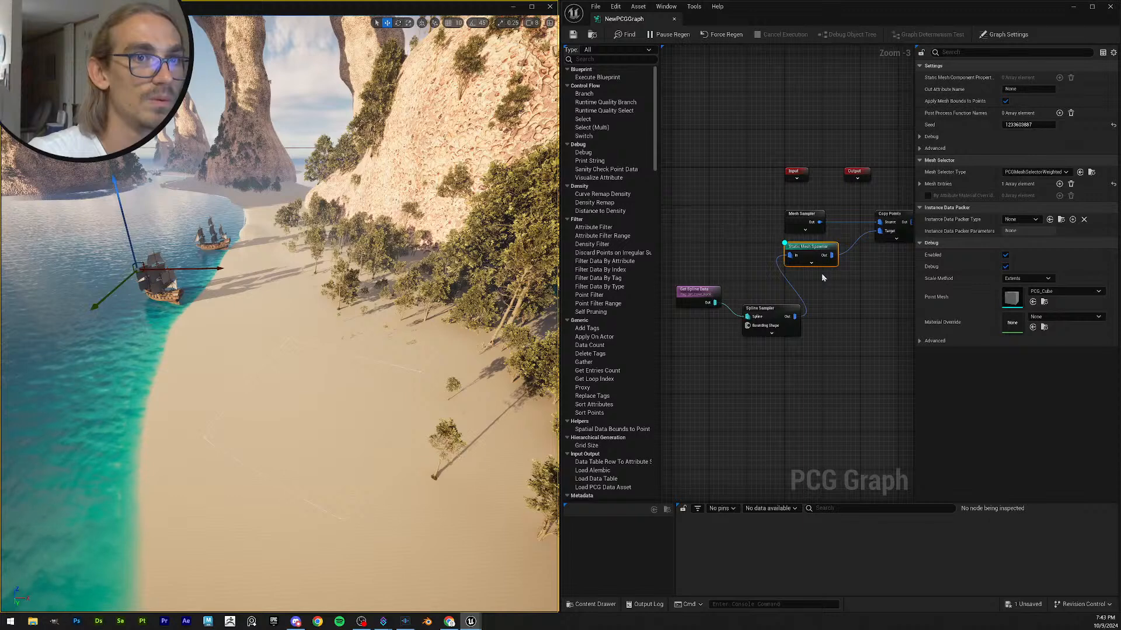
key(d)
- Nudge the Mesh Sampler node upward and try the debug display on Static Mesh Spawner and Mesh Sampler in turn
right_drag(763, 209, 719, 235)
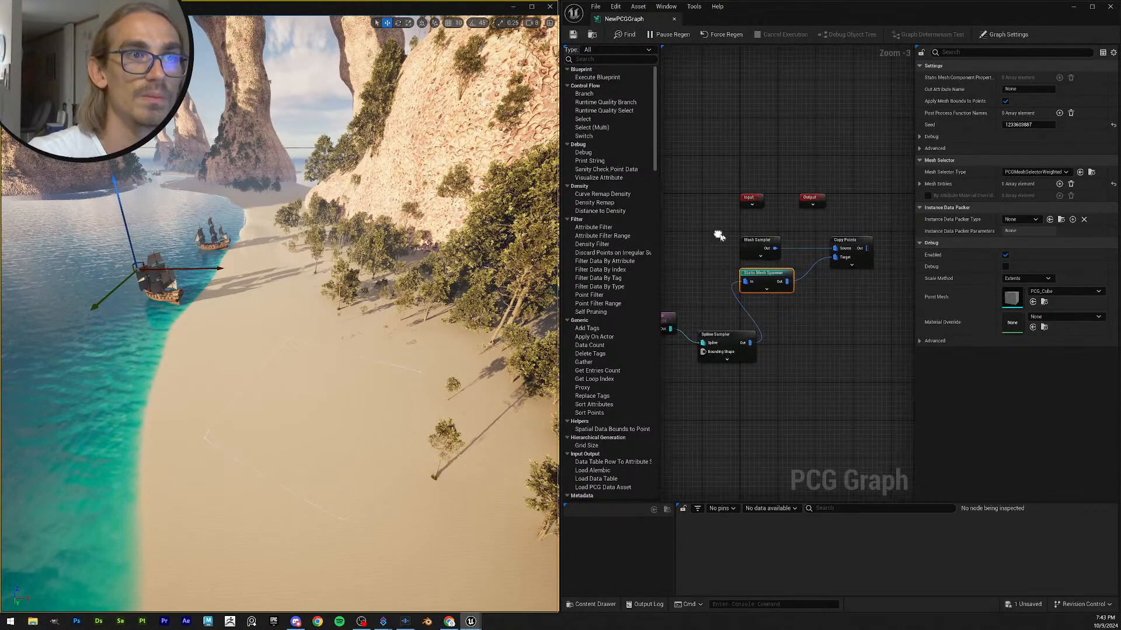
drag(759, 246, 755, 236)
click(777, 276)
key(d)
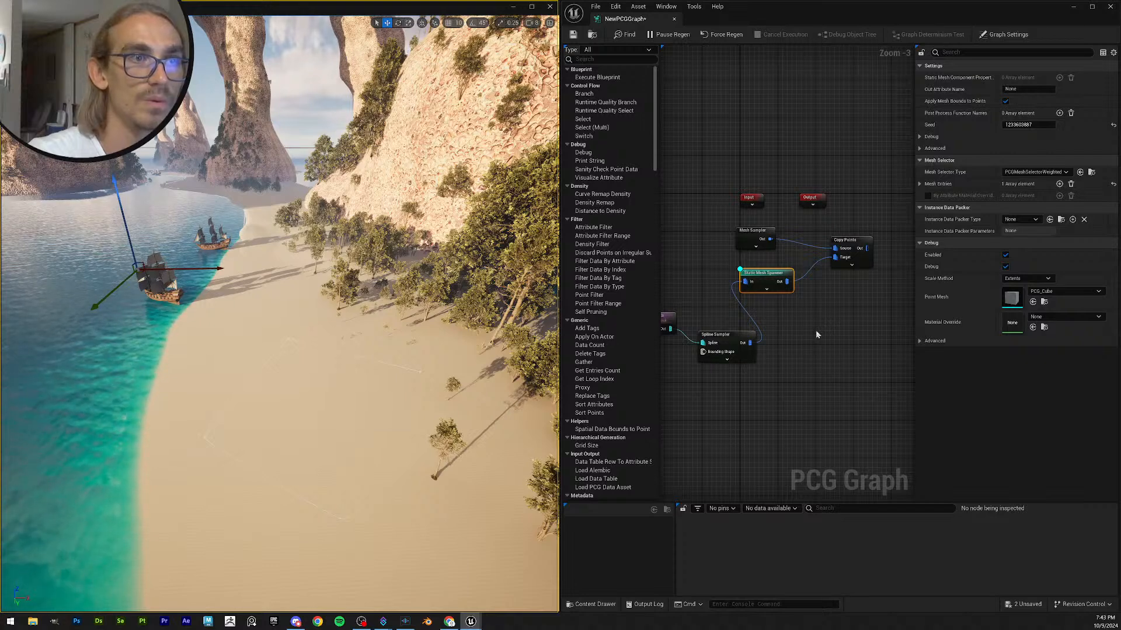
click(755, 233)
key(d)
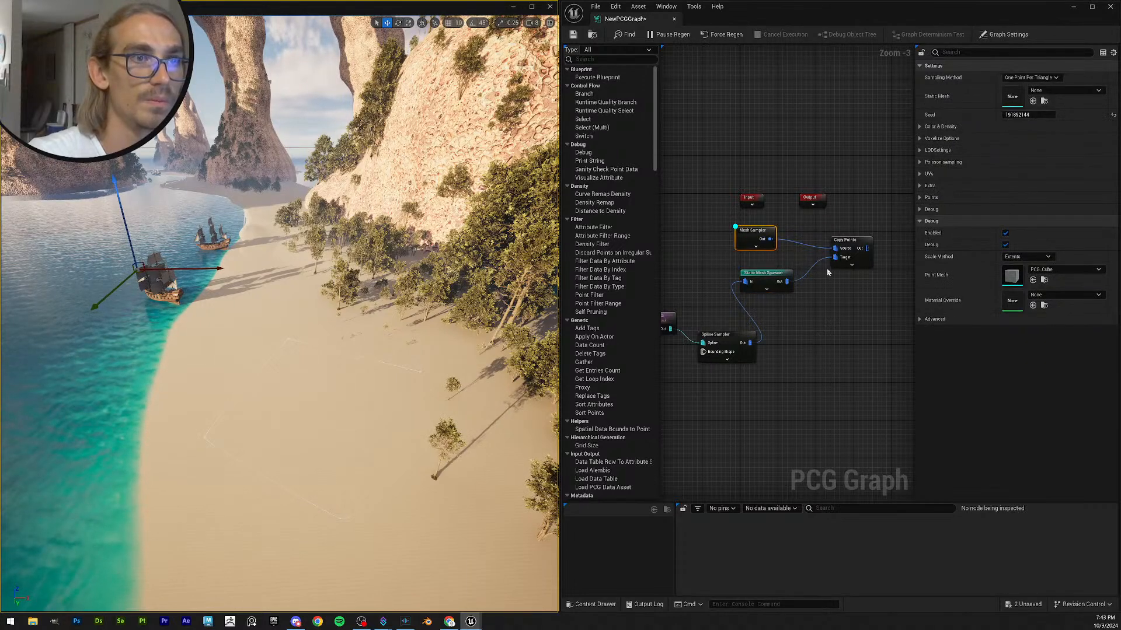
- Break the link between the Static Mesh Spawner output and the Target input of Copy Points
click(856, 261)
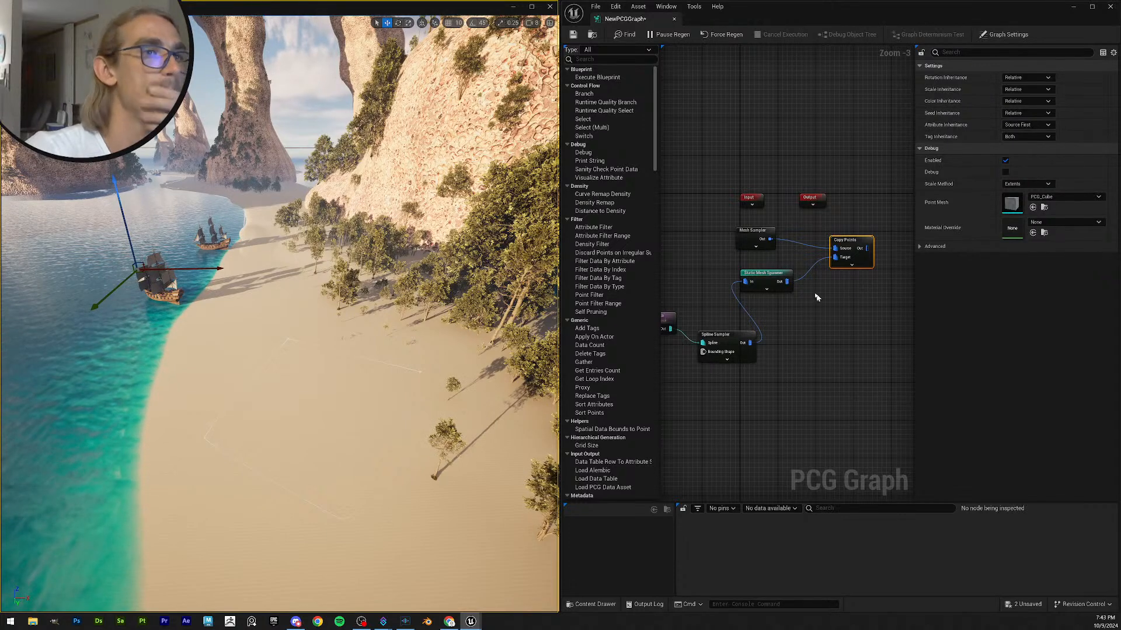
right_click(787, 282)
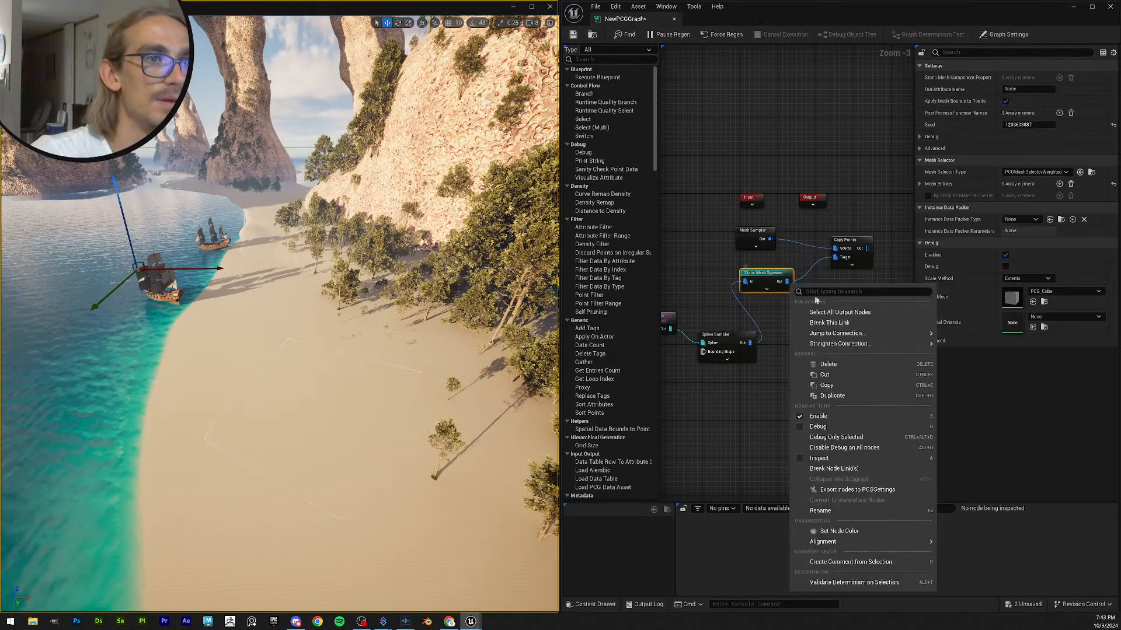
click(830, 323)
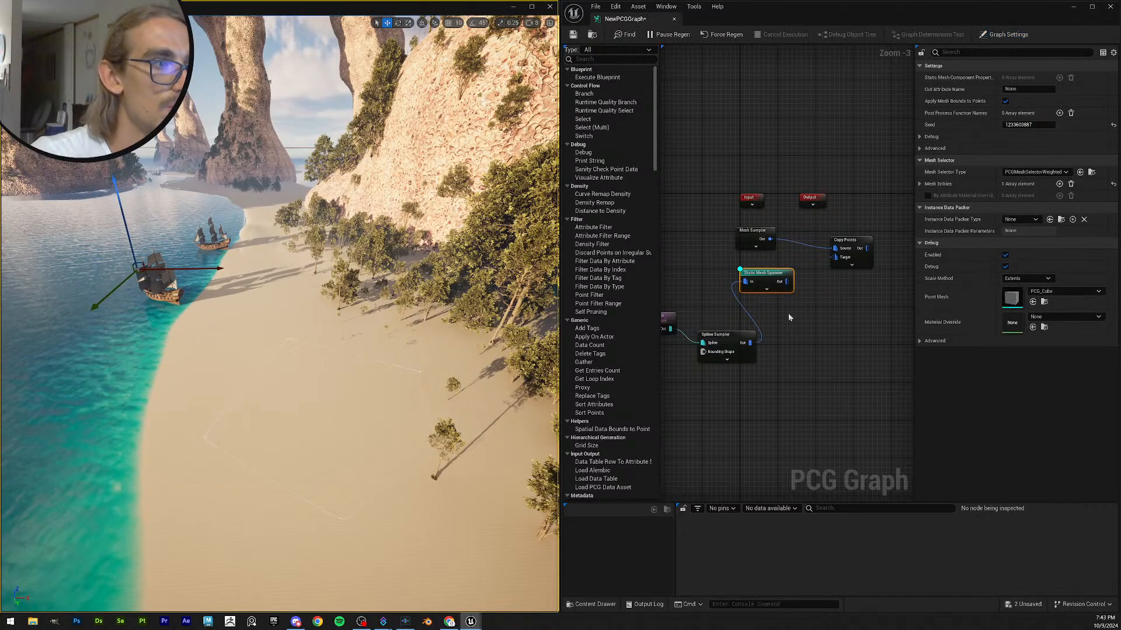
- Set the Spline Sampler's Dimension to On Interior and save the graph
click(750, 336)
right_drag(709, 312, 748, 322)
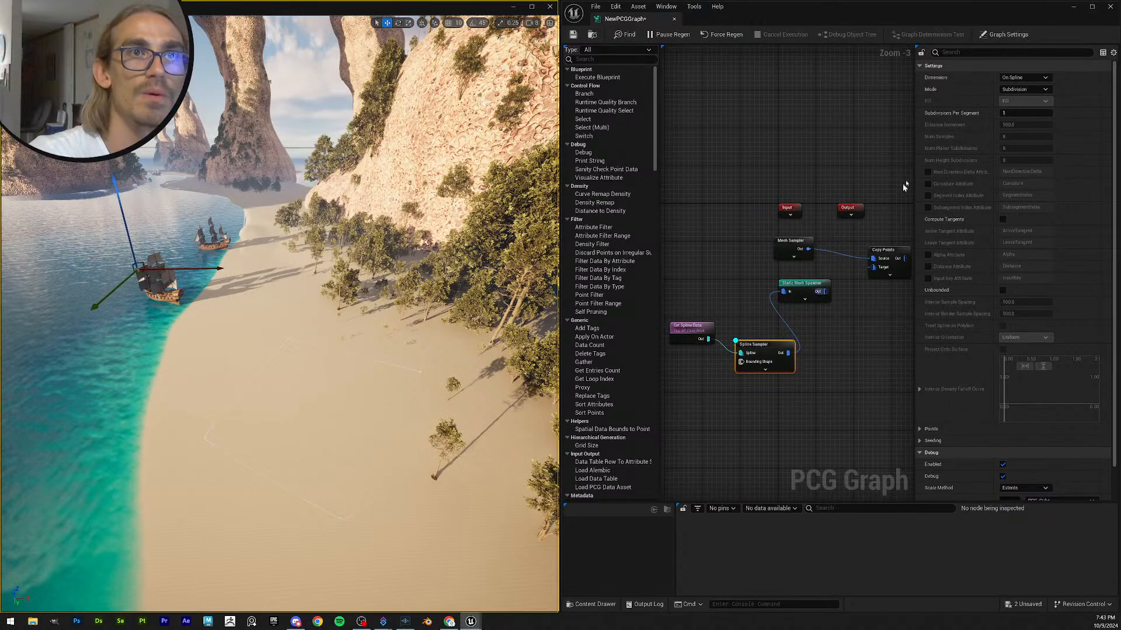
click(1038, 77)
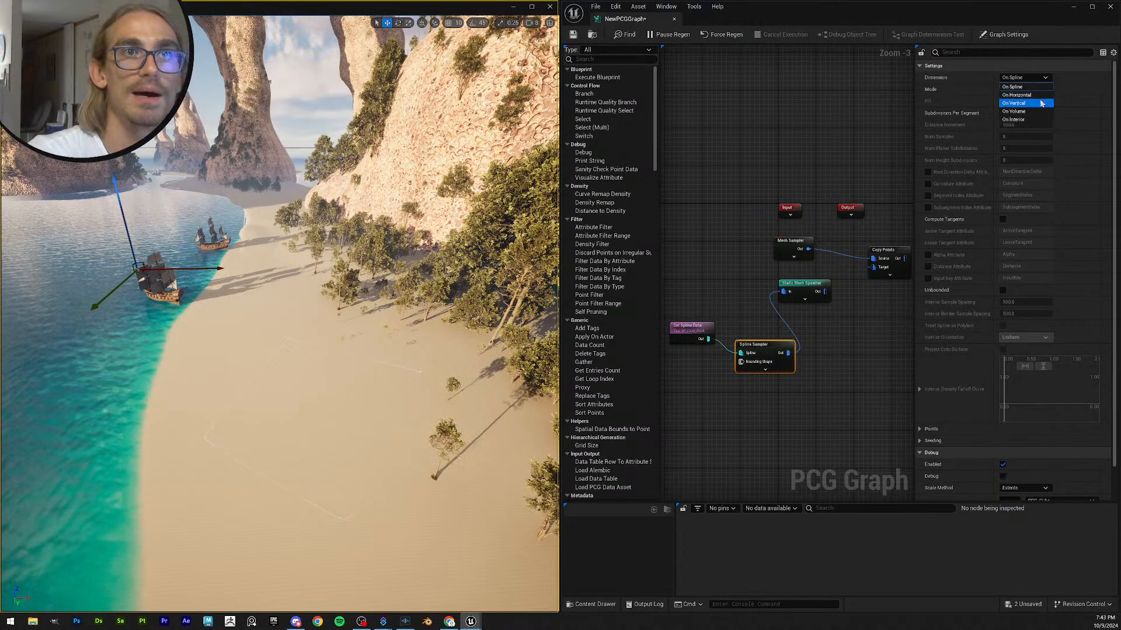
click(1022, 120)
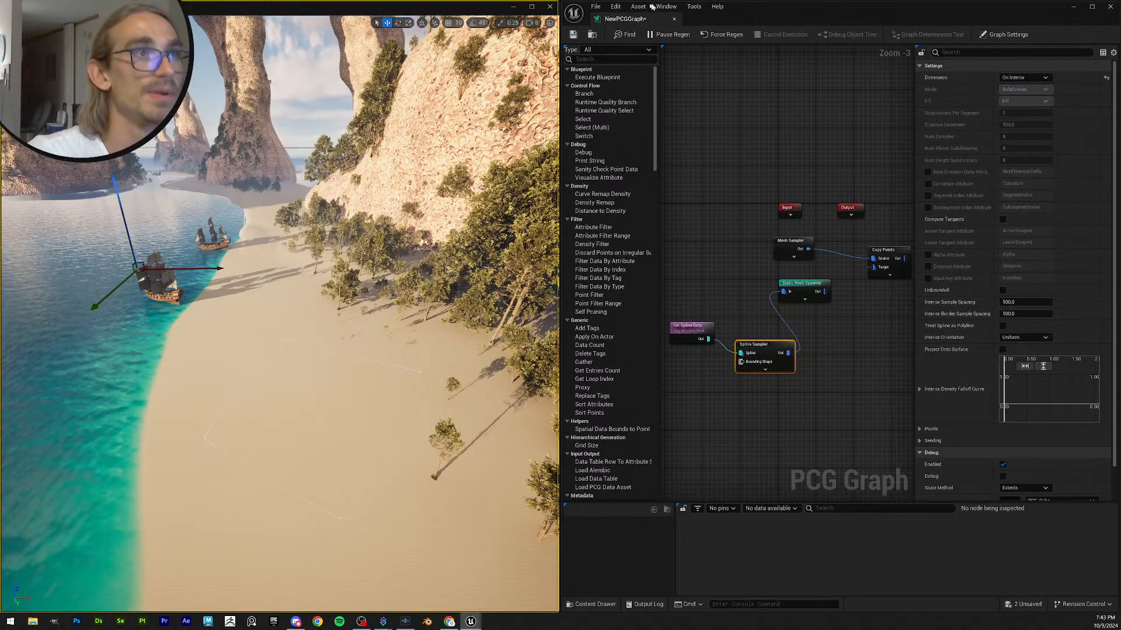
click(573, 35)
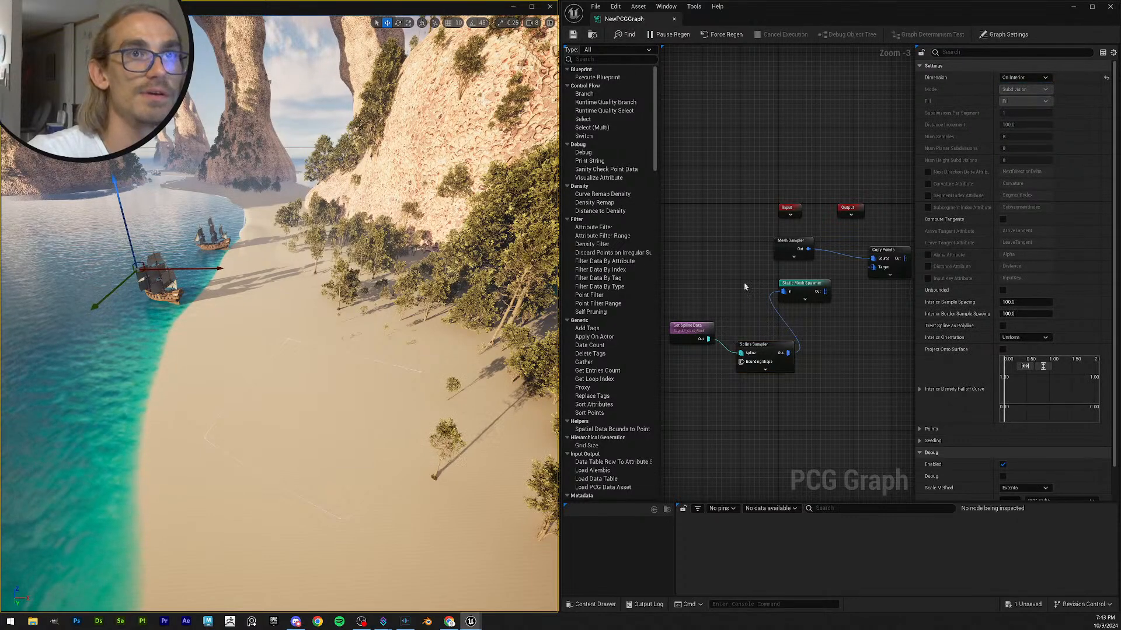
- Check the beach area in the level while toggling the debug display of Spline Sampler and Static Mesh Spawner
click(700, 327)
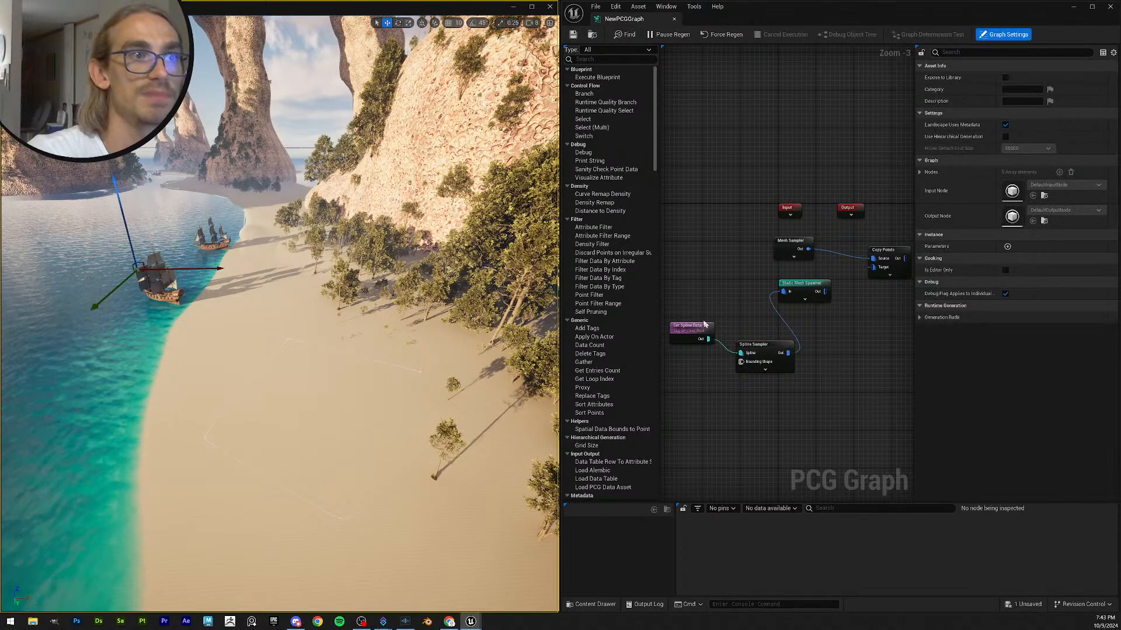
click(750, 358)
right_drag(281, 315, 280, 292)
scroll(280, 350, down, 2)
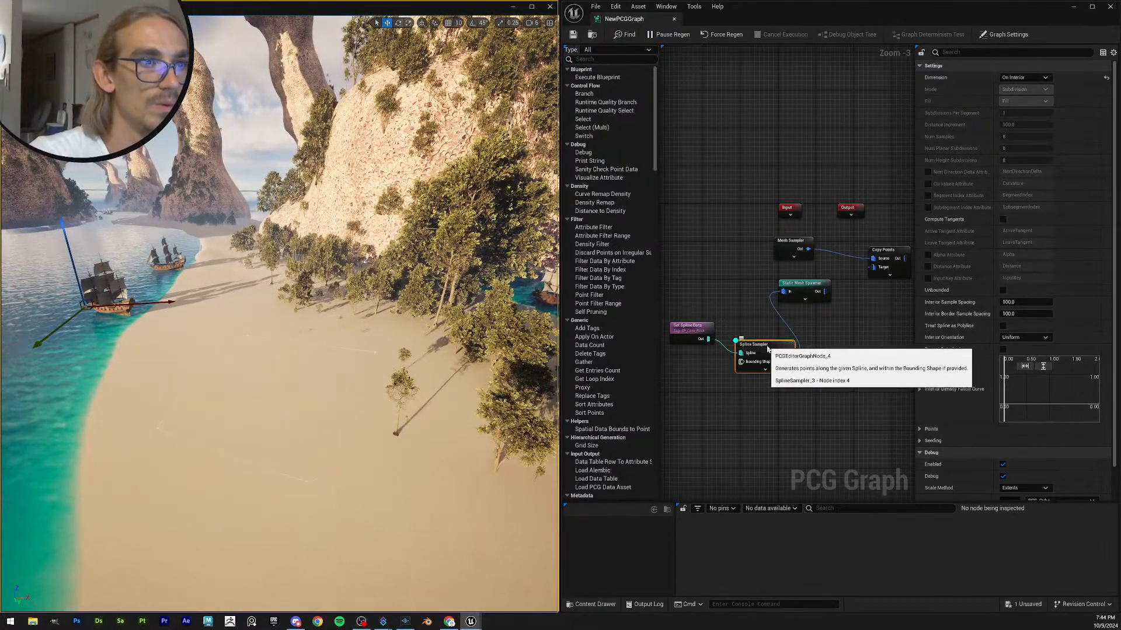
click(804, 292)
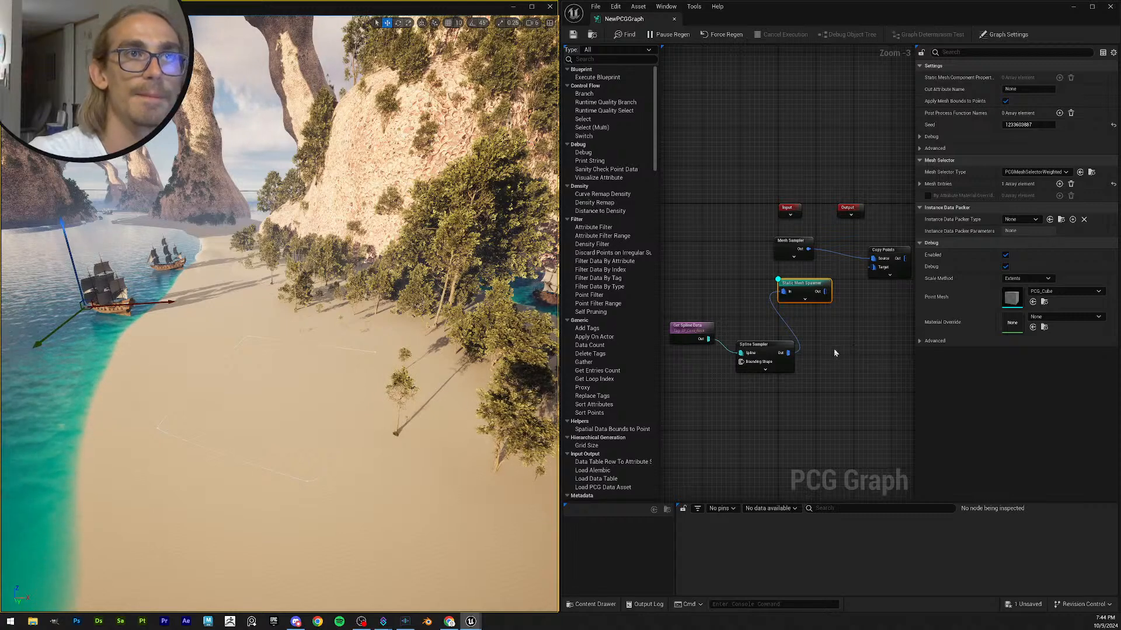
key(d)
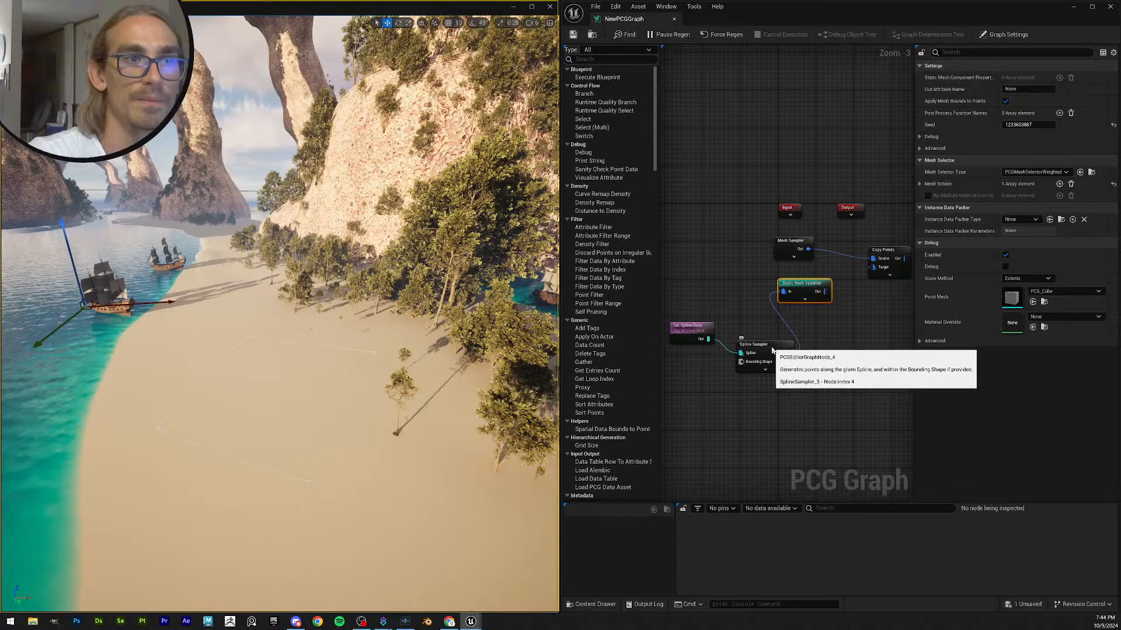
click(766, 366)
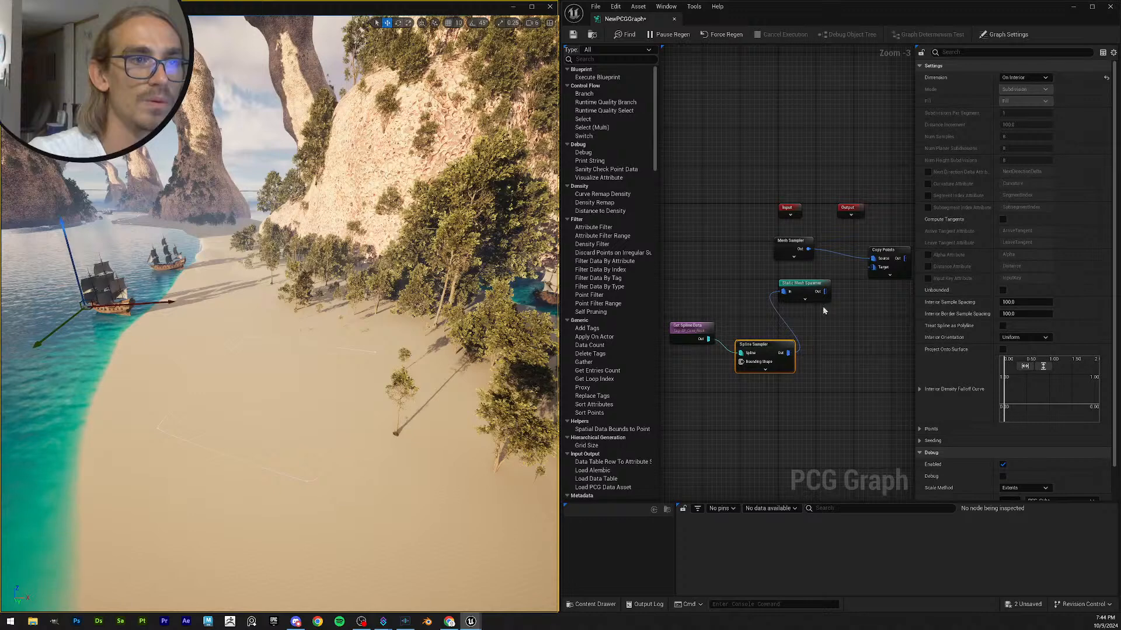
- Toggle debug on and back off for Get Spline Data and Spline Sampler, and save the graph
scroll(822, 306, down, 2)
click(747, 326)
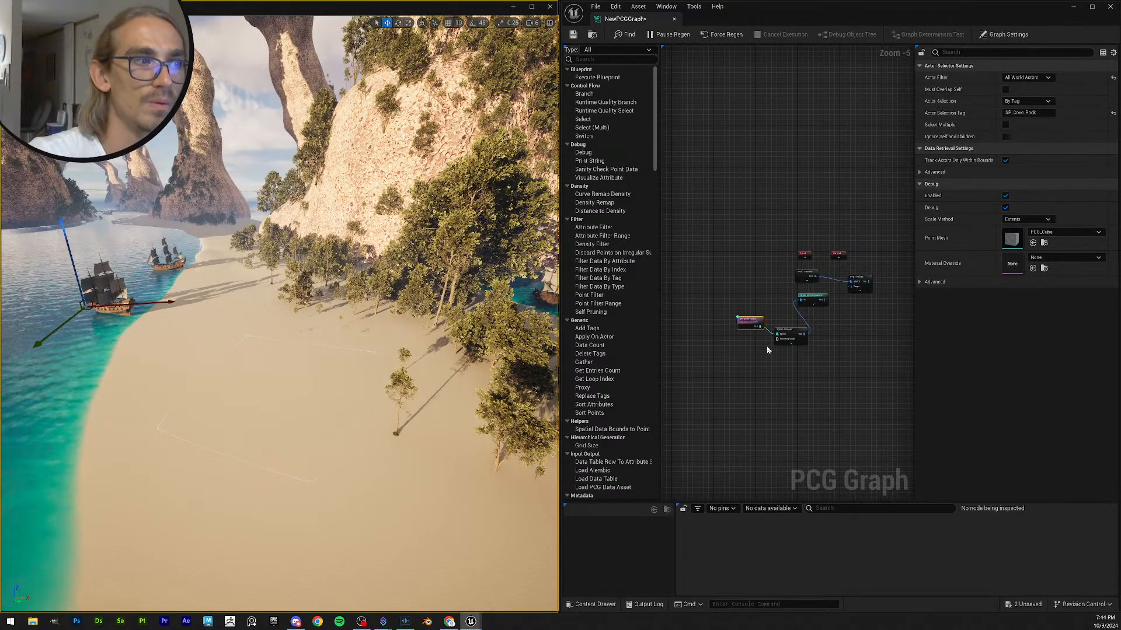
scroll(768, 349, up, 1)
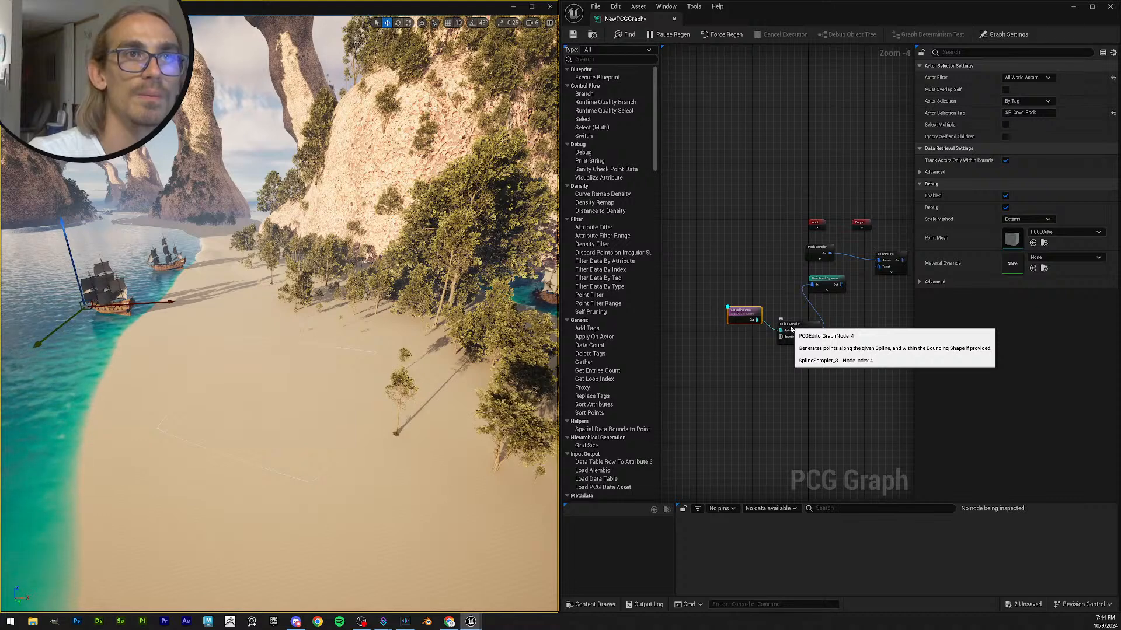
click(791, 330)
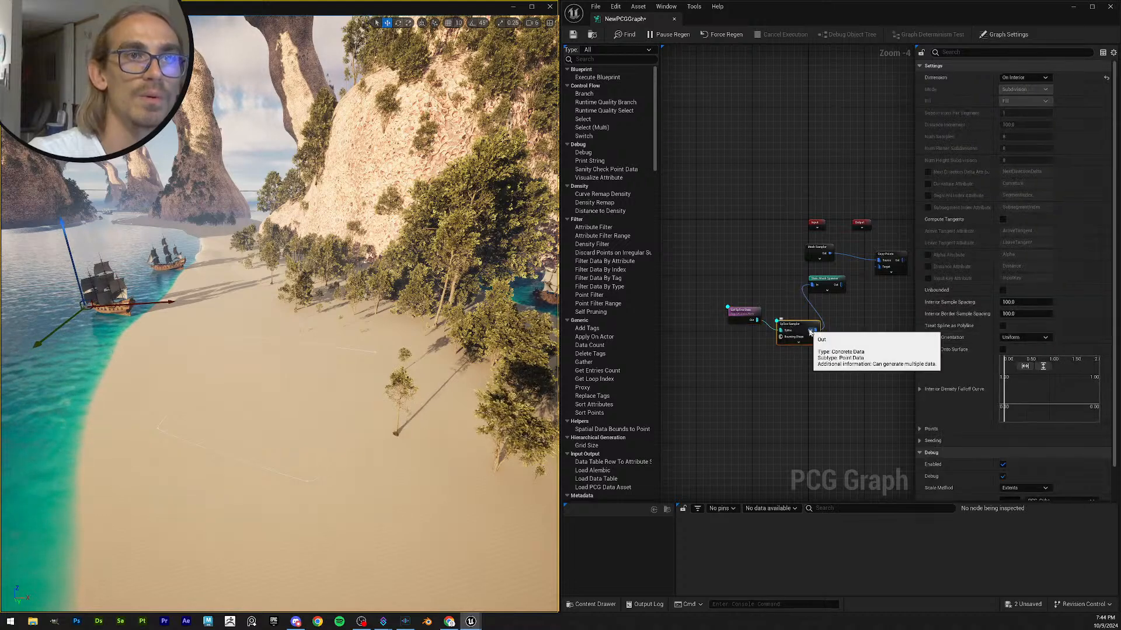
click(742, 312)
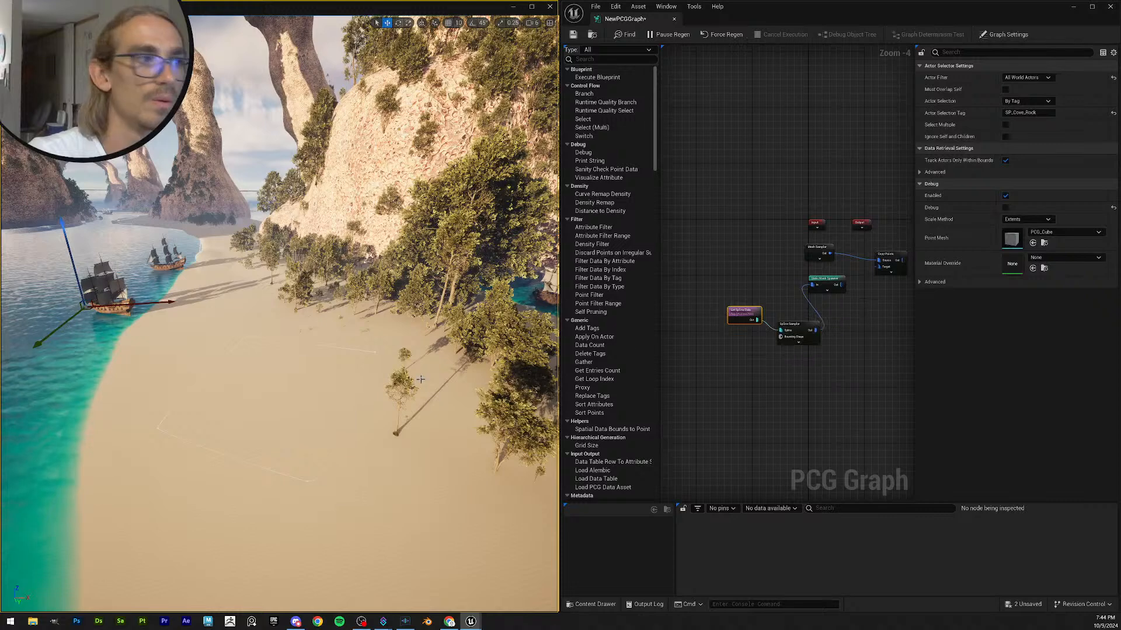
click(573, 34)
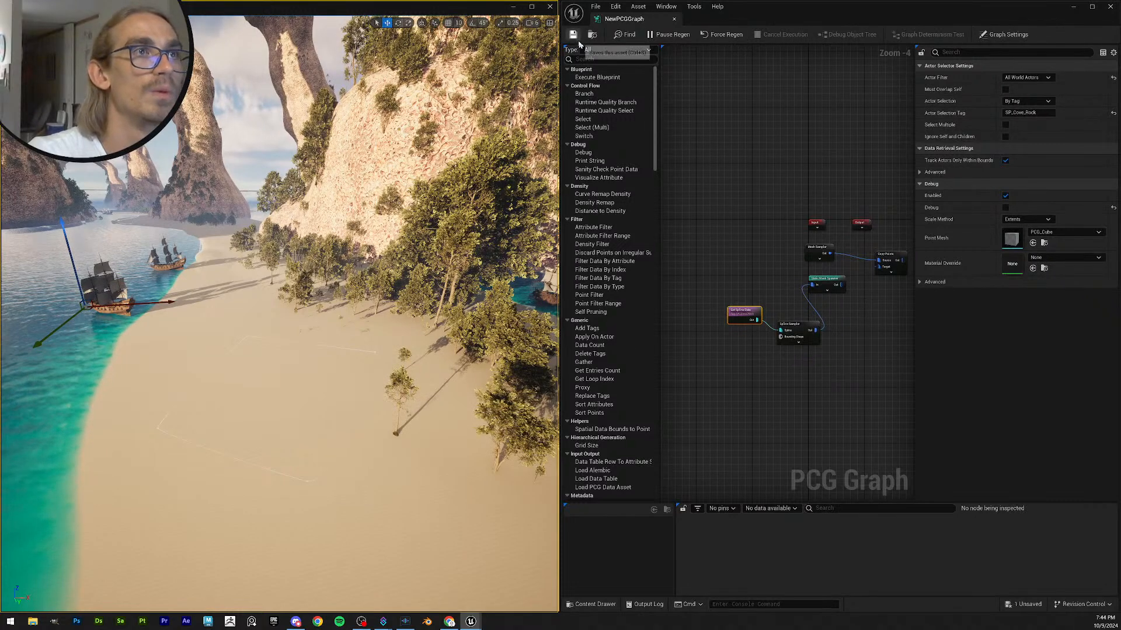
- Return to the Muazan level, filter the outliner for SP, then select the SP_Cove_Rock actor and focus the view on it
click(1073, 7)
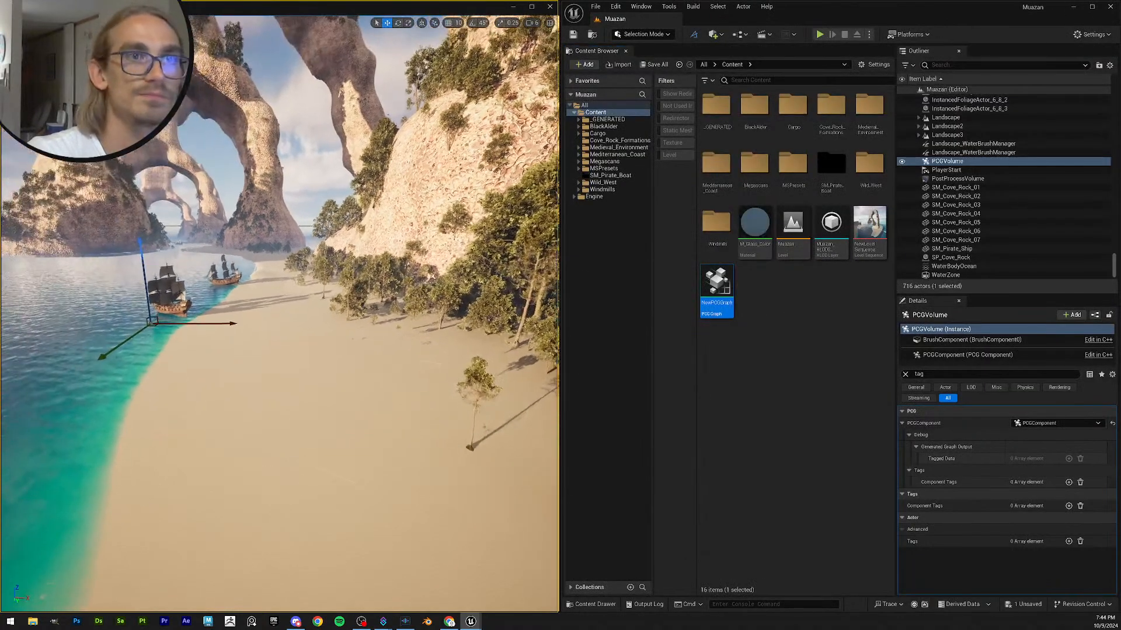
scroll(988, 207, down, 1)
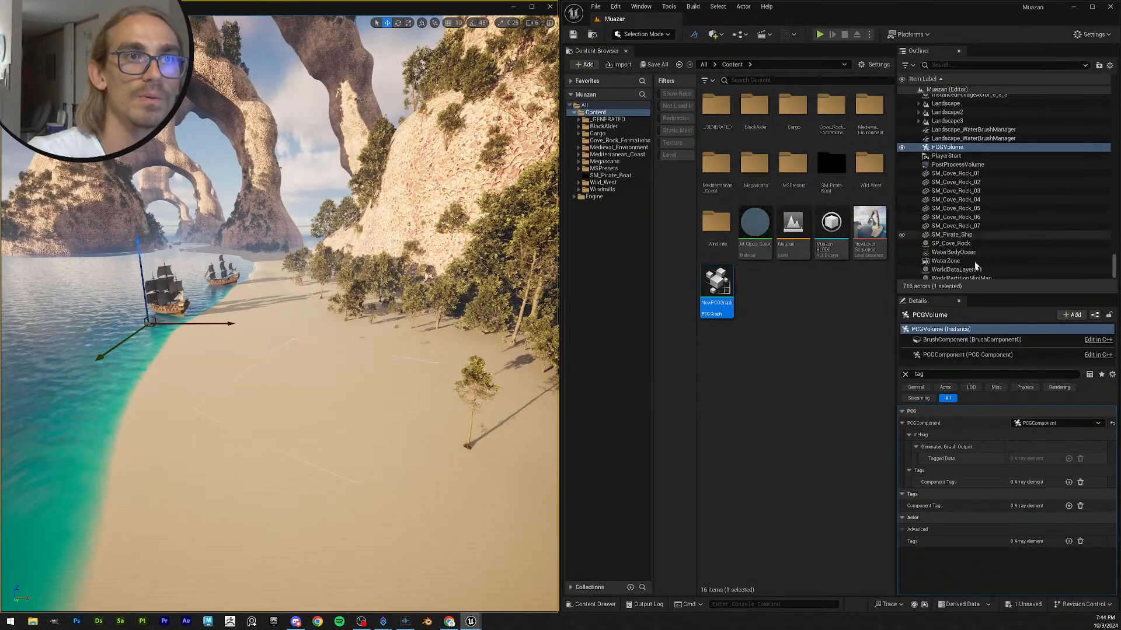
click(975, 68)
text(SP)
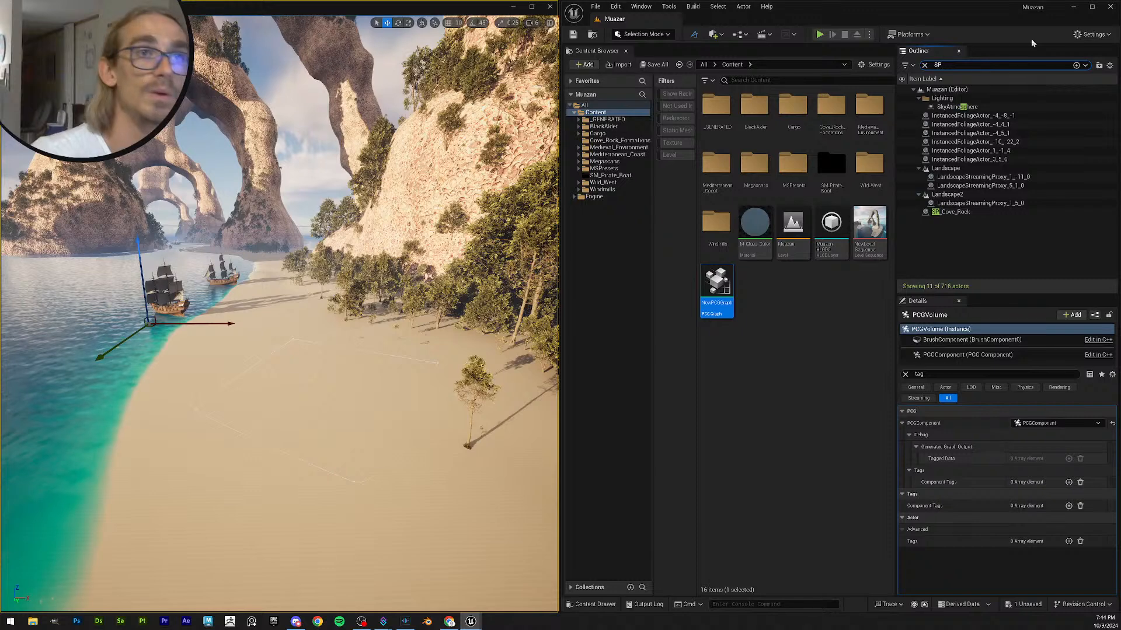
click(1002, 213)
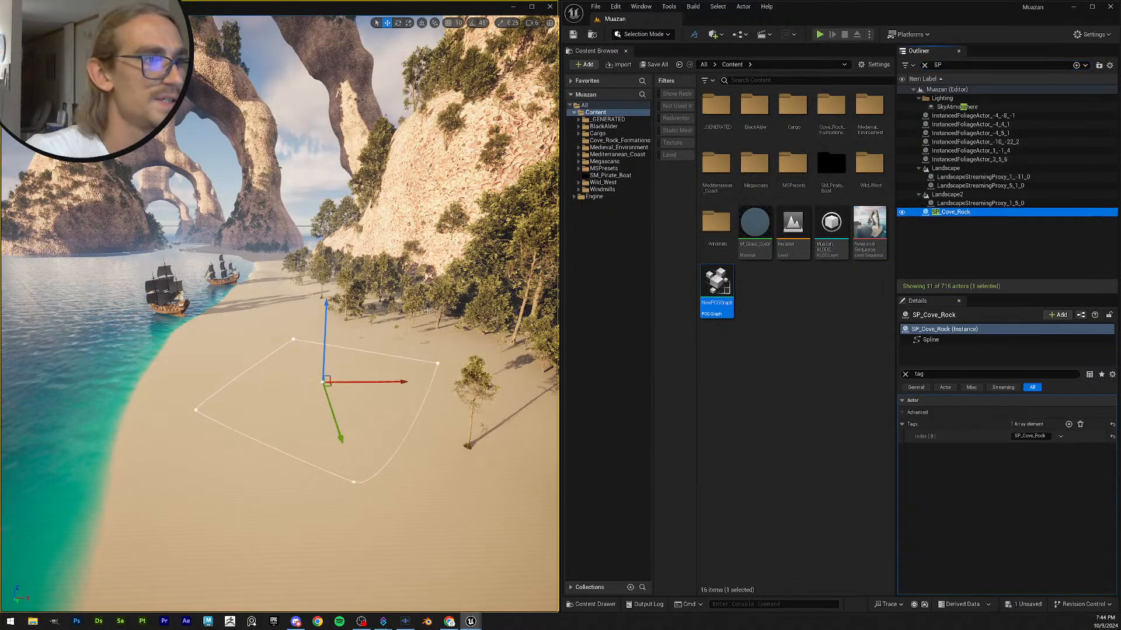
double_click(1002, 213)
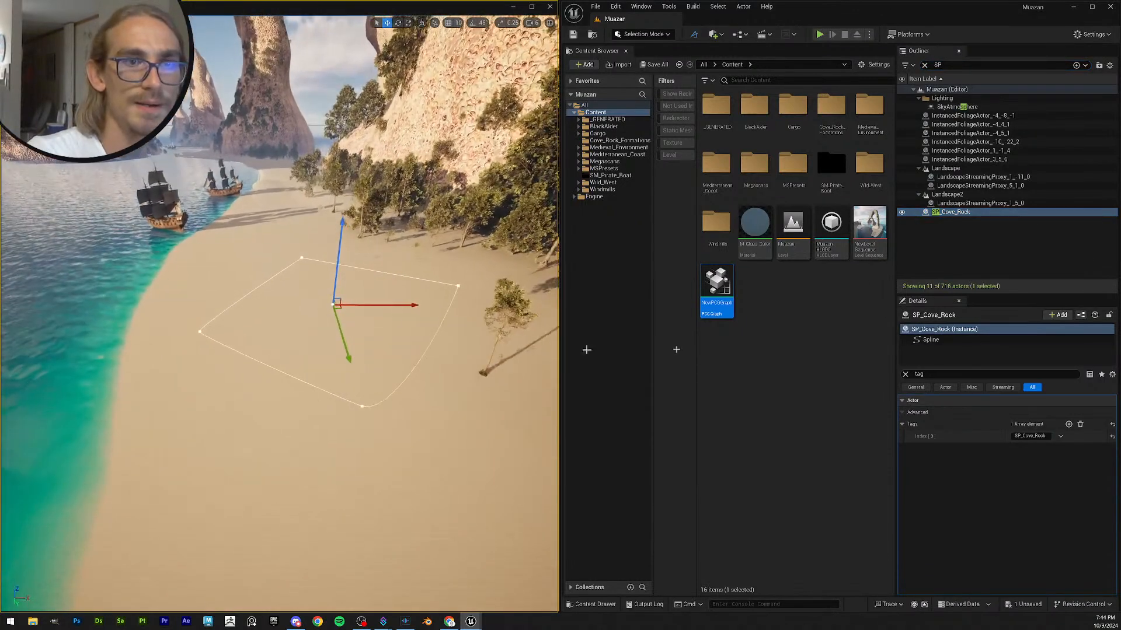
- Add the component tag SP_Cove_Rock to the Spline component of the SP_Cove_Rock actor
click(952, 339)
key(Up)
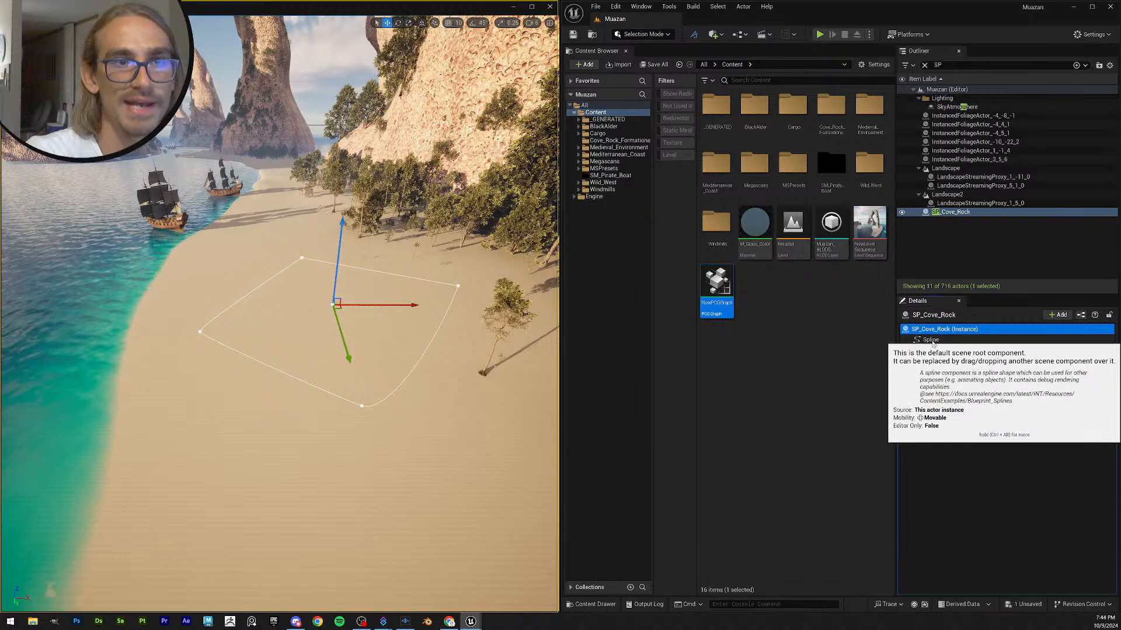
click(937, 345)
click(942, 330)
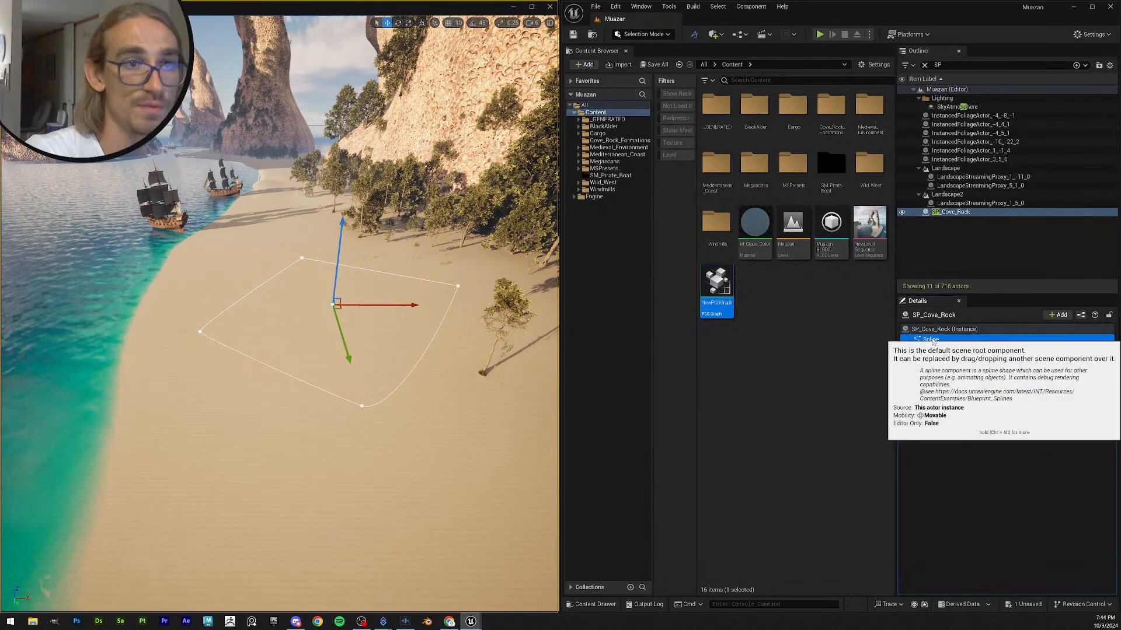
key(Down)
click(1045, 425)
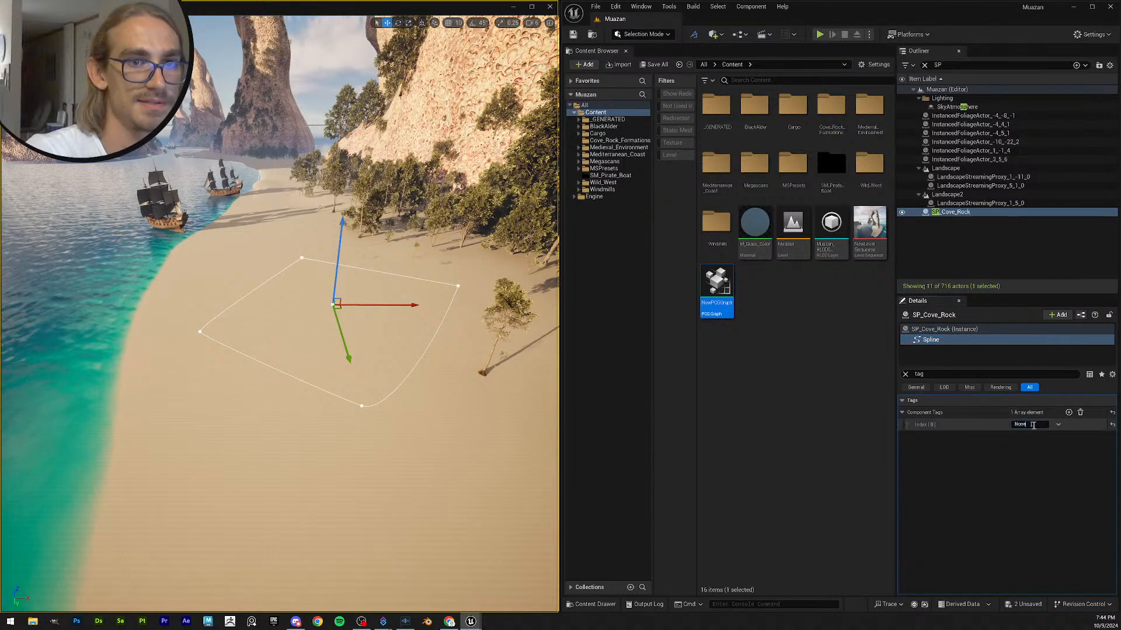
text(SP_Cove_Rock)
key(Return)
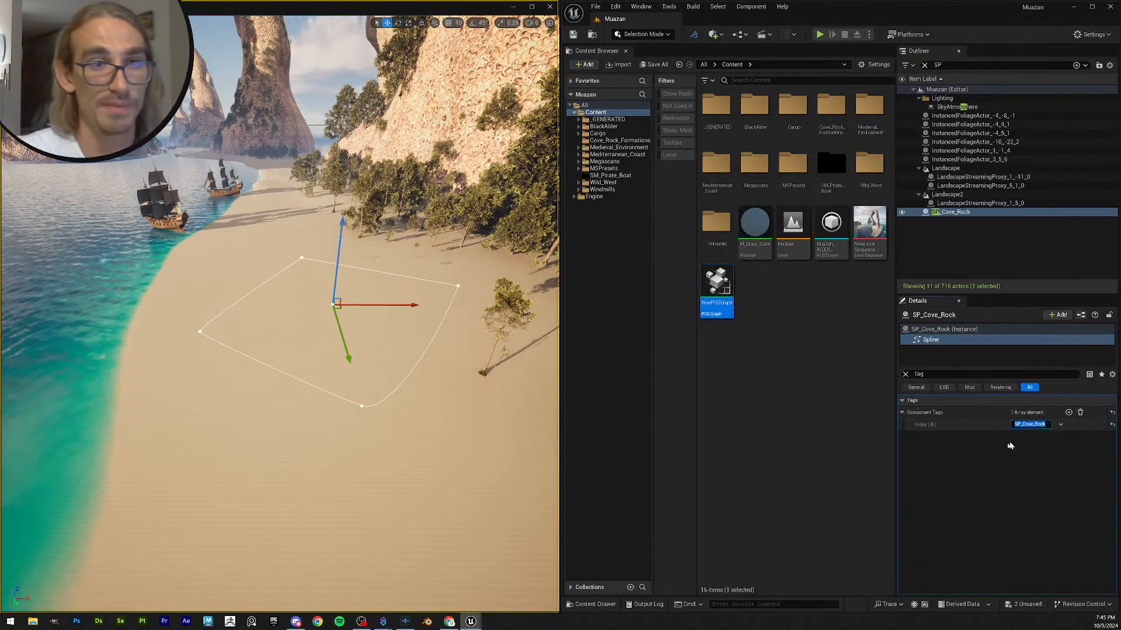
- Compare the tags of the SP_Cove_Rock actor and its Spline component, and save the level
click(966, 330)
click(954, 339)
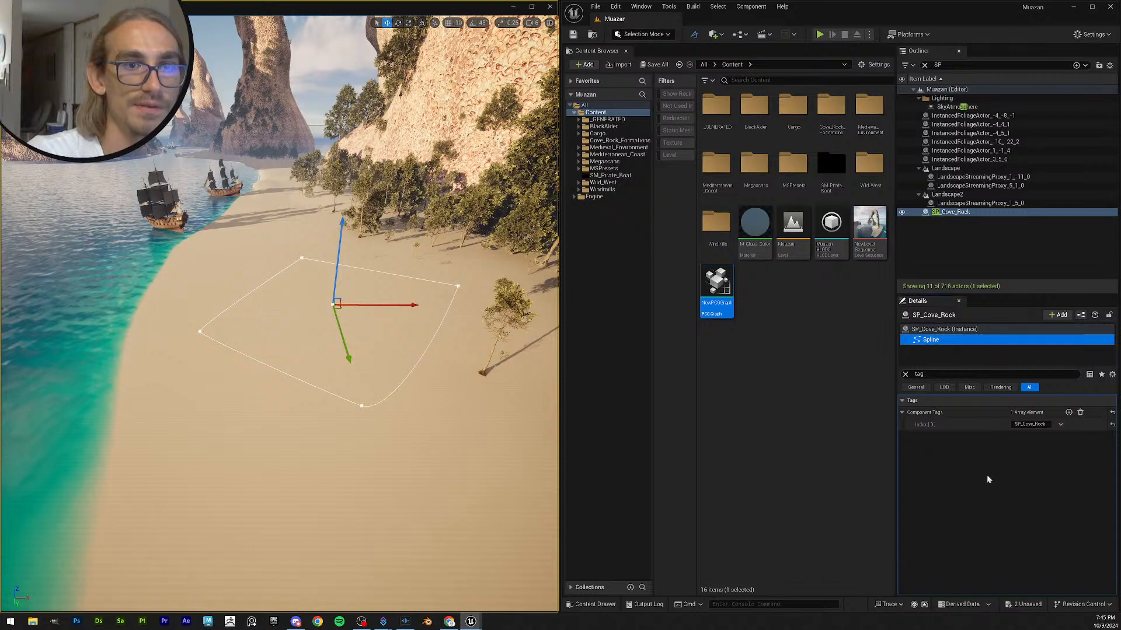
click(943, 330)
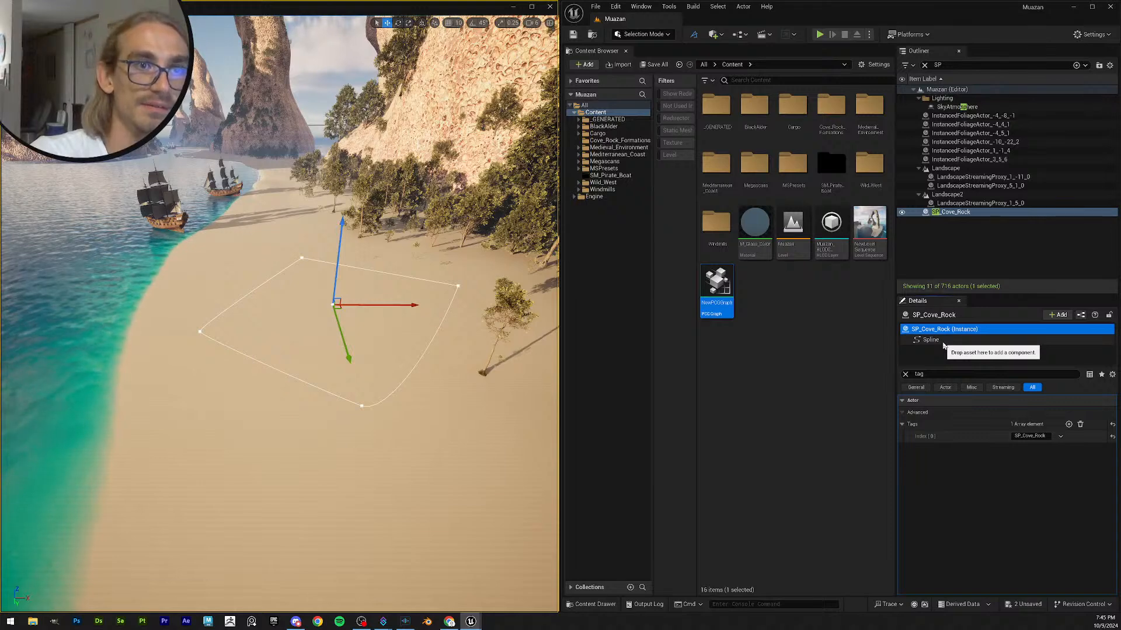
click(931, 342)
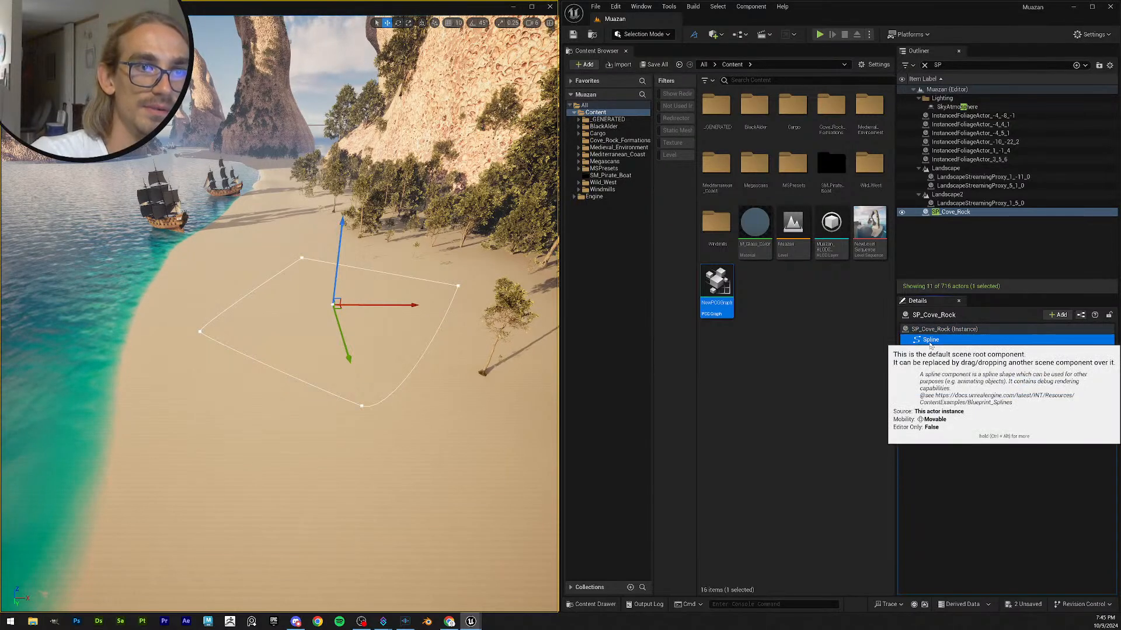
click(939, 331)
click(937, 342)
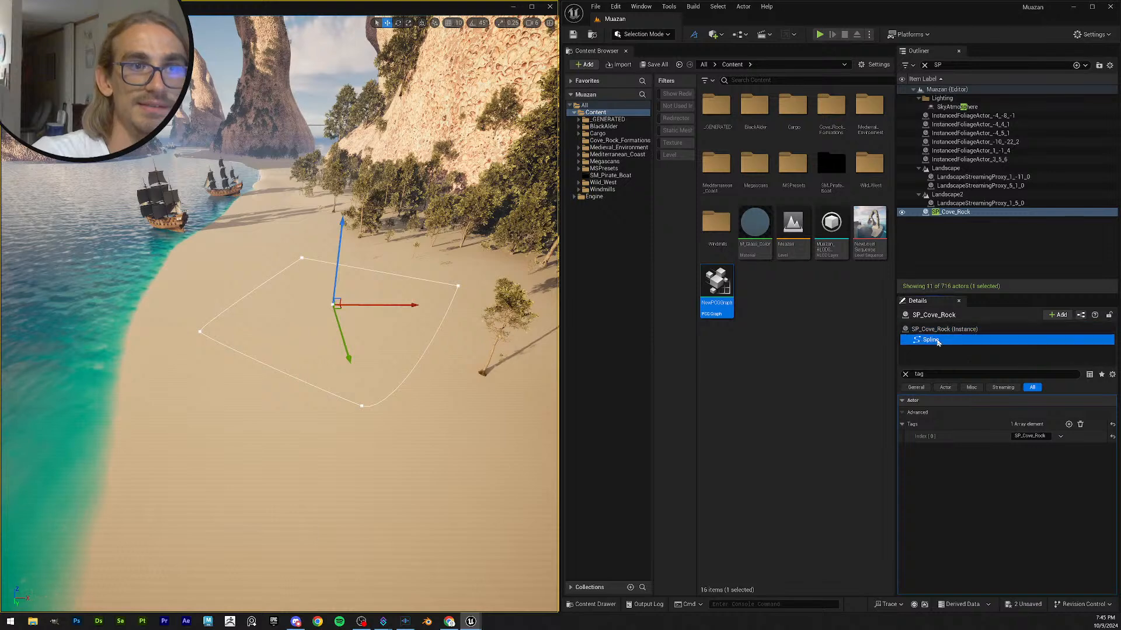
click(573, 35)
- Reopen NewPCGGraph and check the Spline Sampler with its debug display toggled on and back off
double_click(716, 292)
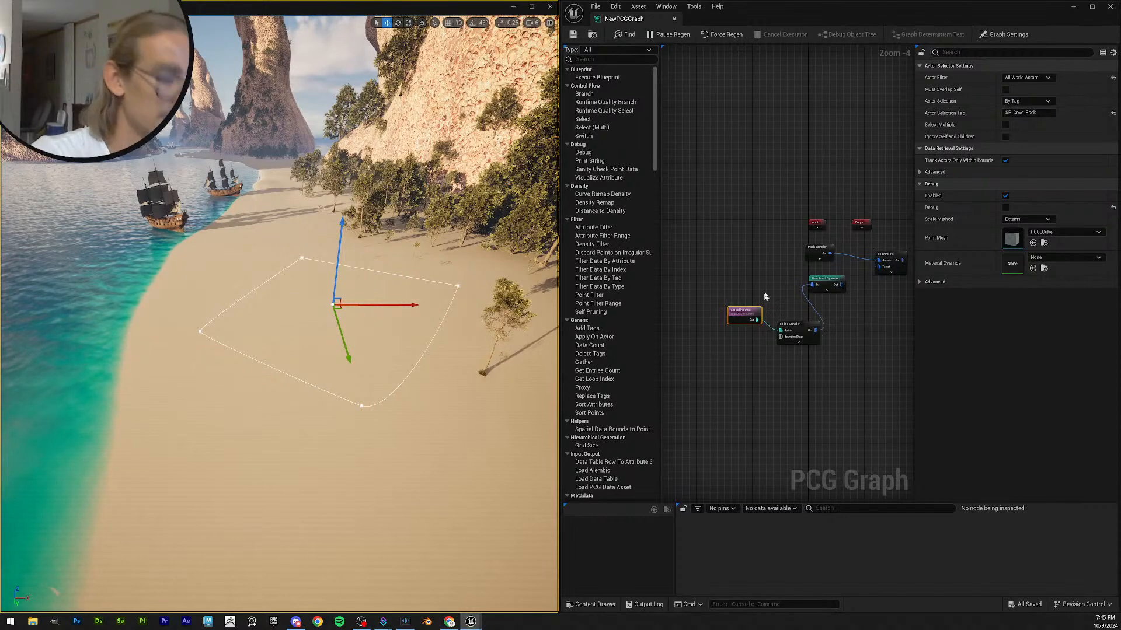
scroll(772, 288, up, 2)
click(808, 338)
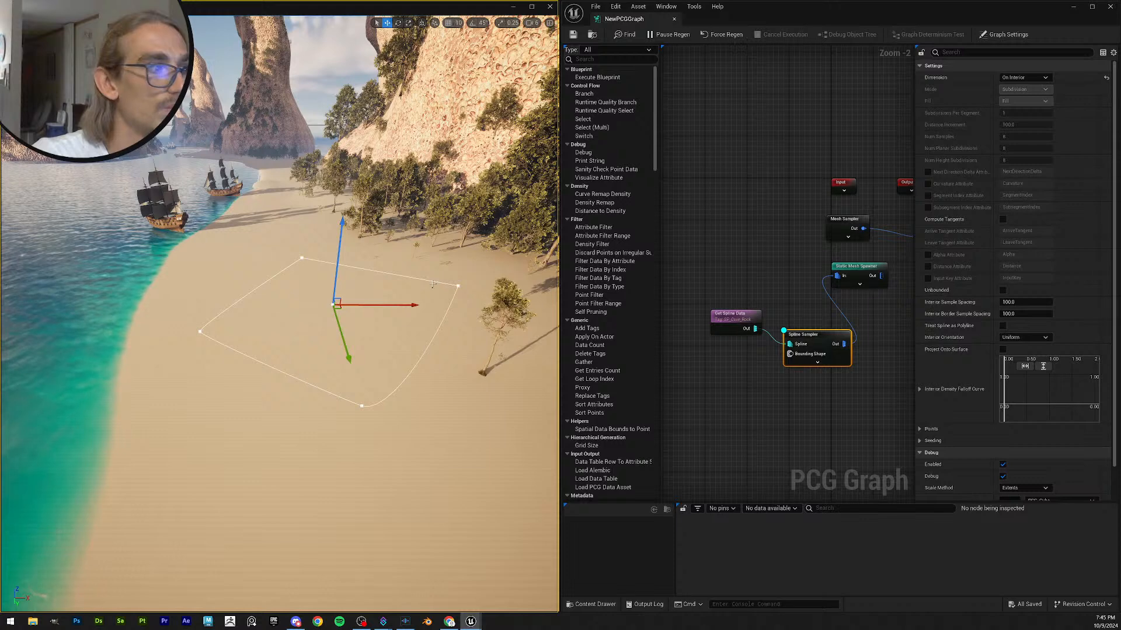
right_drag(789, 290, 784, 241)
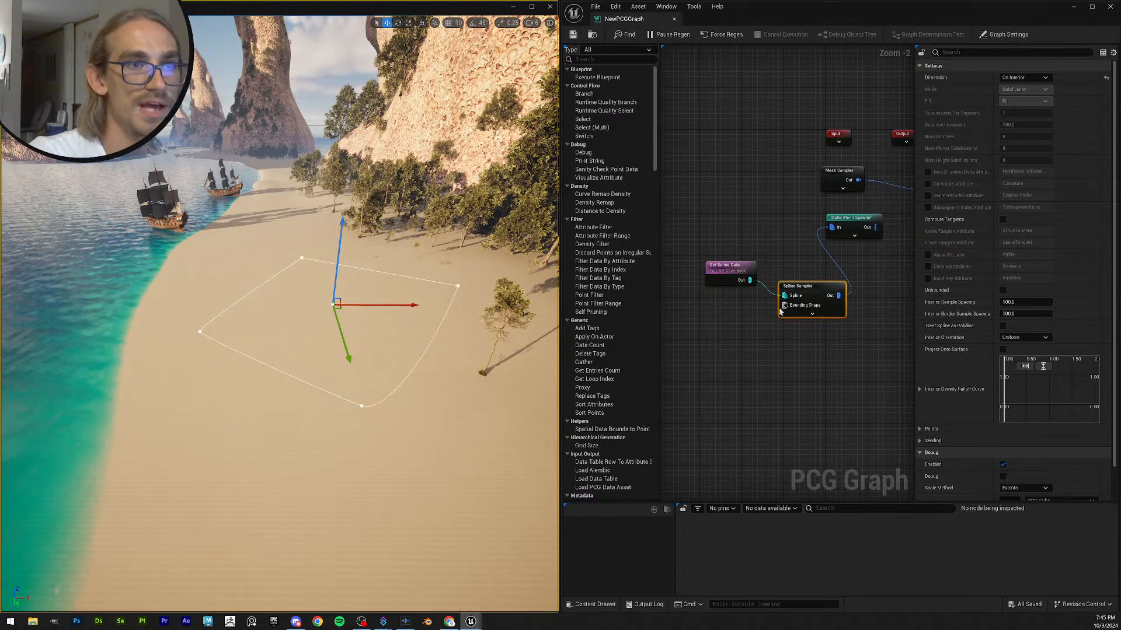
- Add a Bounds Modifier node below Get Spline Data and connect its output to the Spline Sampler's Bounding Shape input
right_click(730, 361)
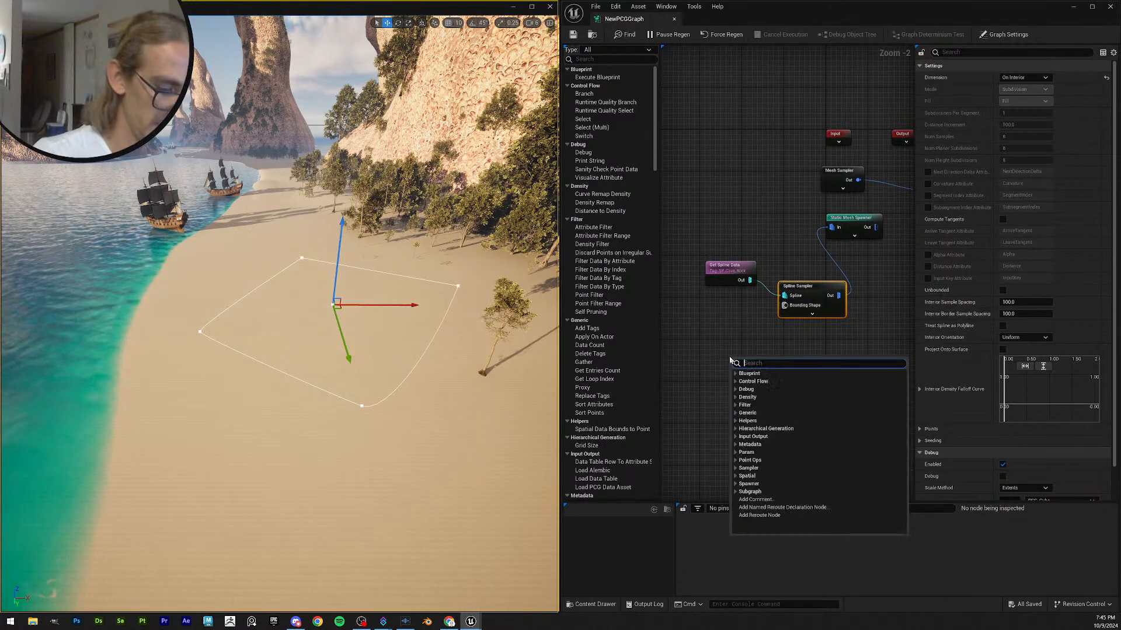
text(bound)
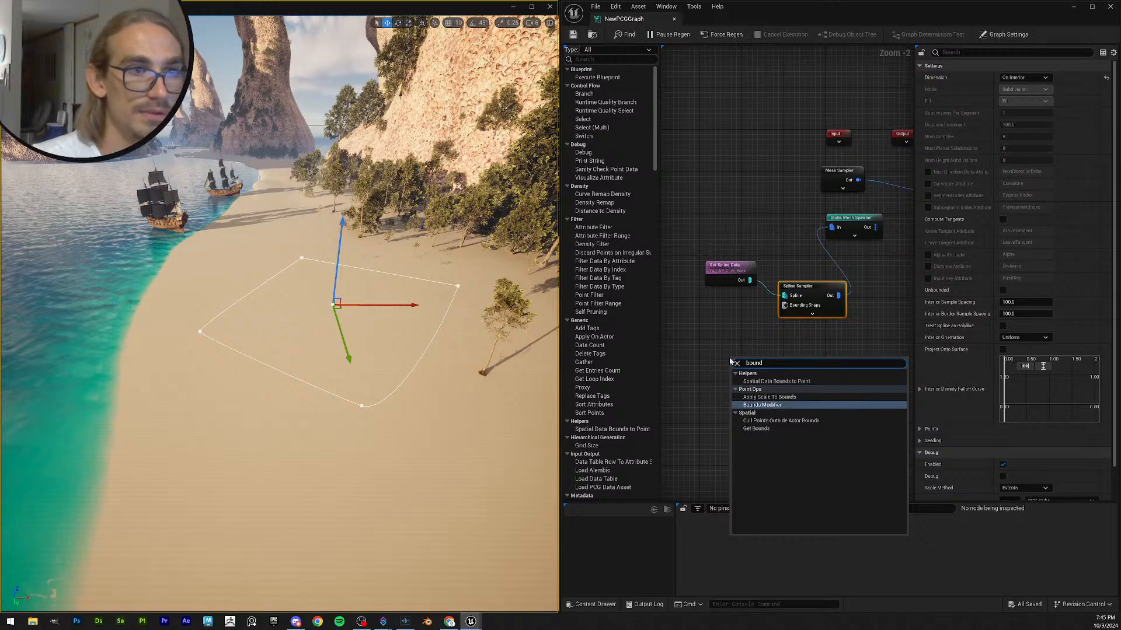
key(Return)
drag(770, 370, 785, 308)
click(776, 342)
drag(771, 370, 785, 305)
drag(753, 363, 734, 346)
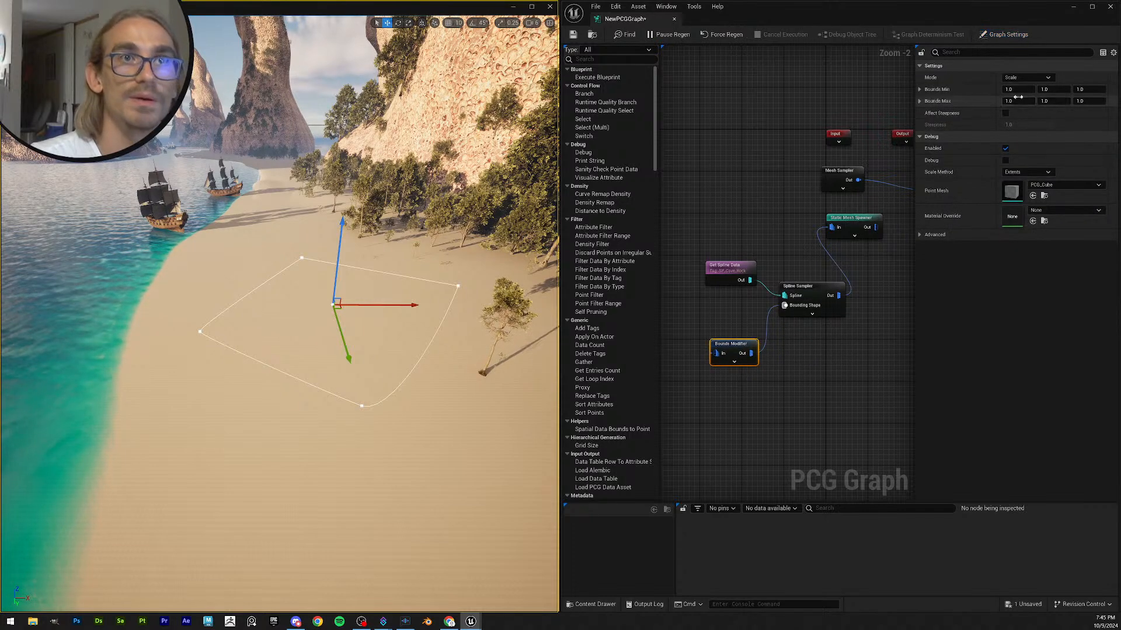
- Set the Z values of Bounds Min and Bounds Max on the Bounds Modifier to 100
click(1089, 89)
text(100)
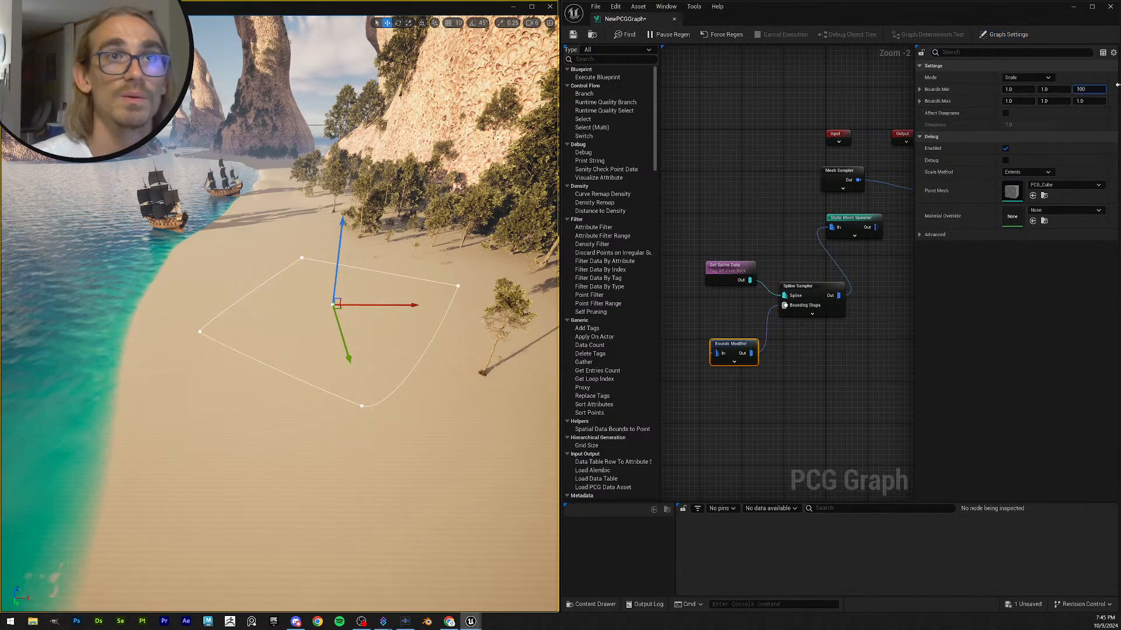
key(Return)
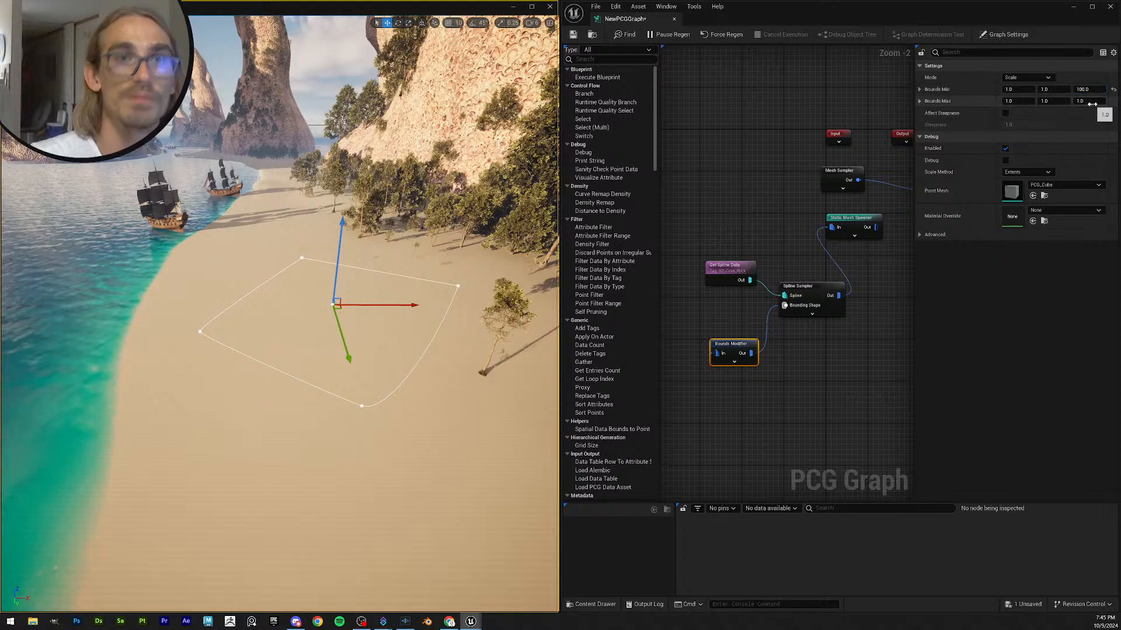
click(1083, 102)
text(10)
key(Return)
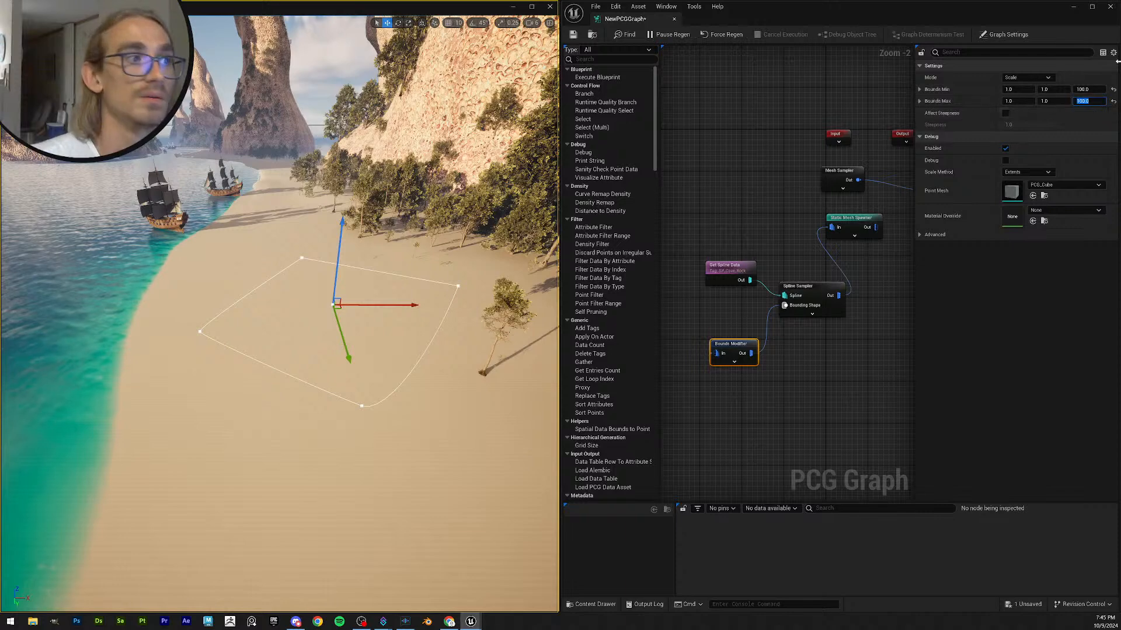
- Enable the debug display of the Bounds Modifier, inspect the beach in the level, and save the graph
key(d)
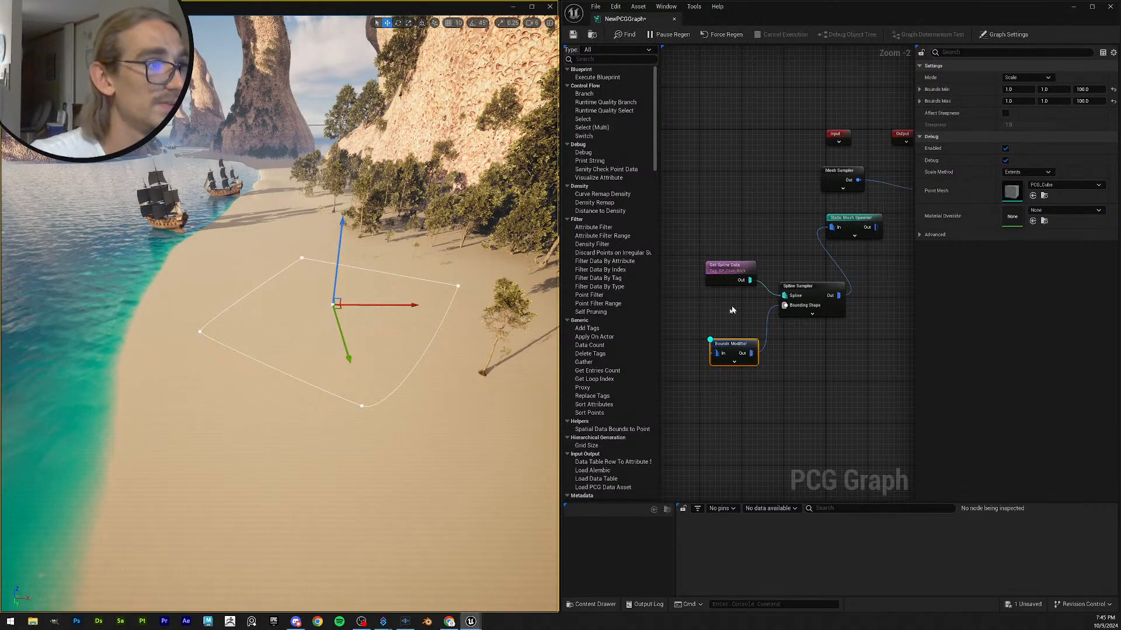
right_drag(409, 327, 286, 238)
key(ctrl+s)
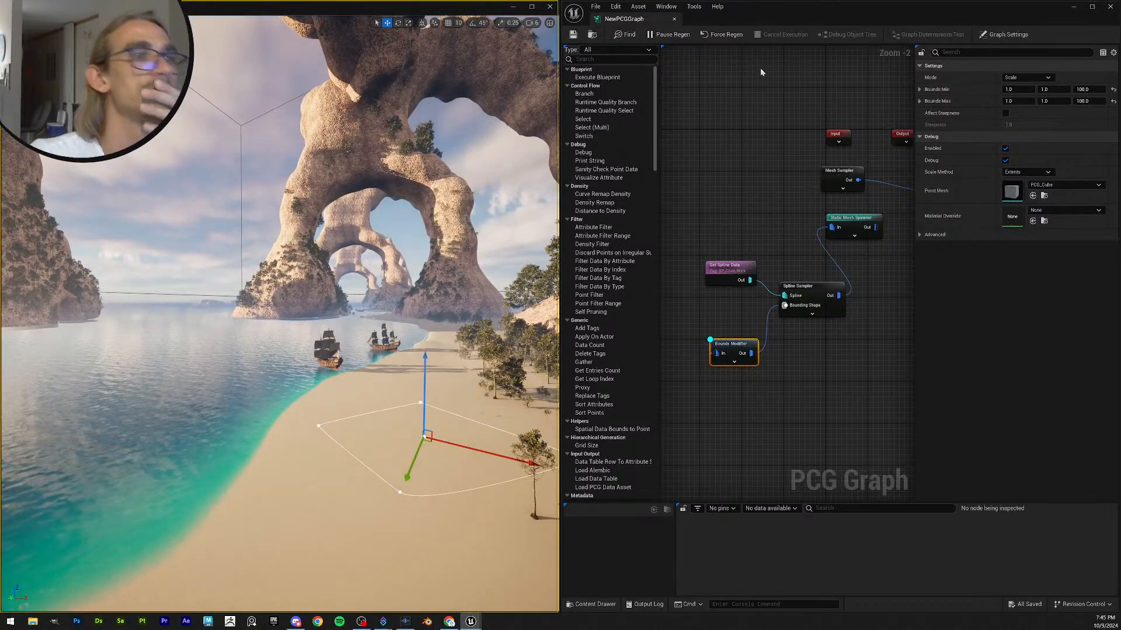
- Return to the Muazan level, filter the outliner for pcg and select PCGVolume
click(1074, 8)
click(958, 239)
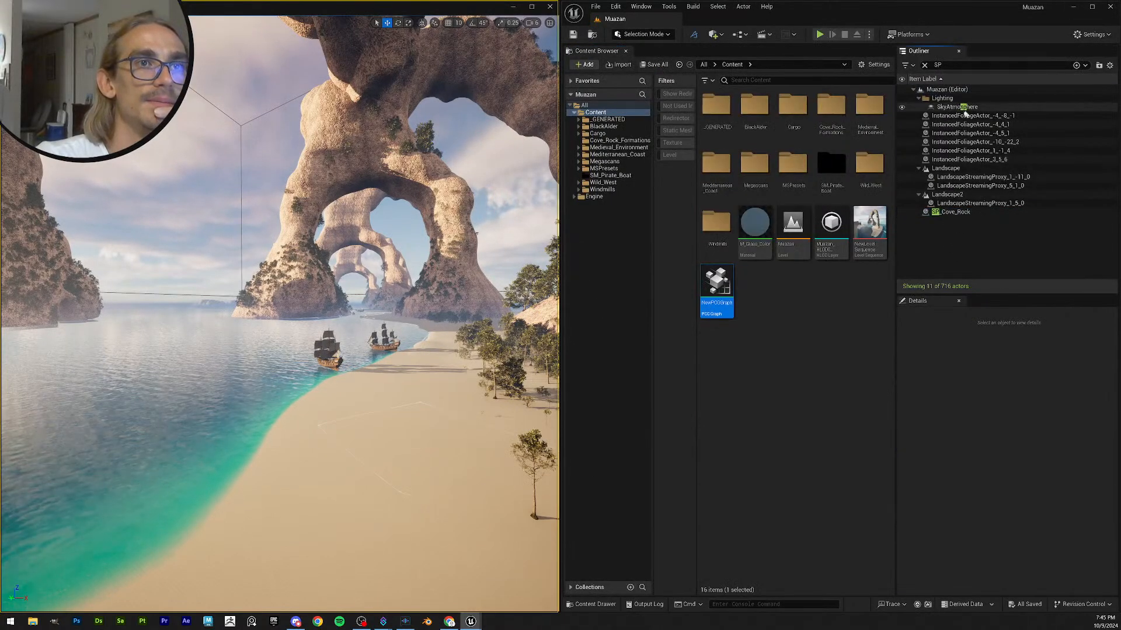
click(924, 65)
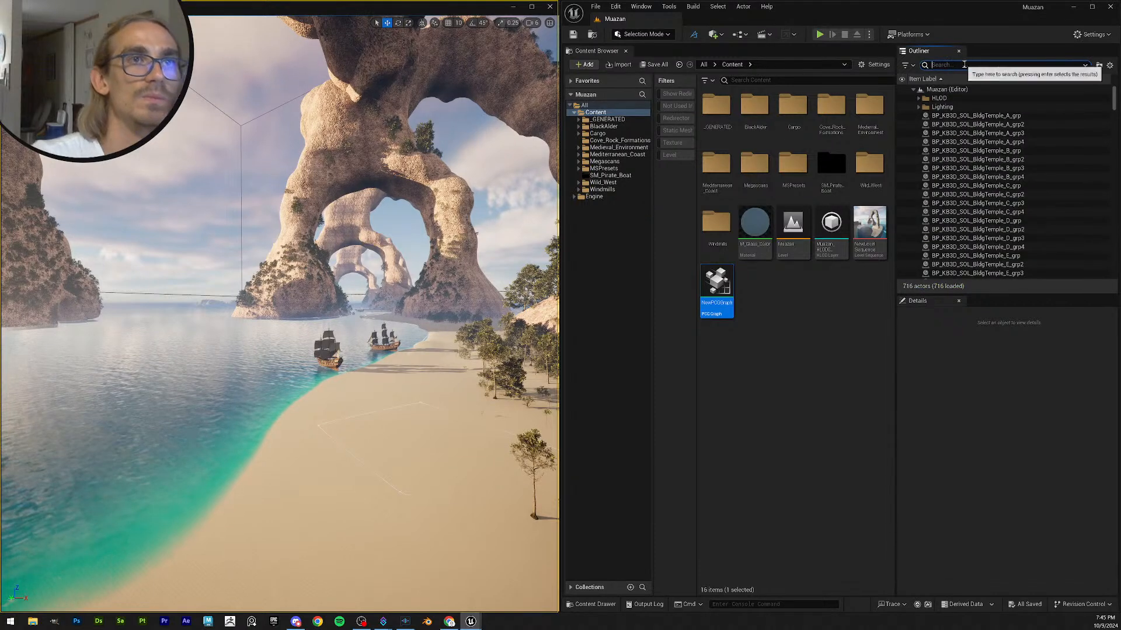
text(pcg)
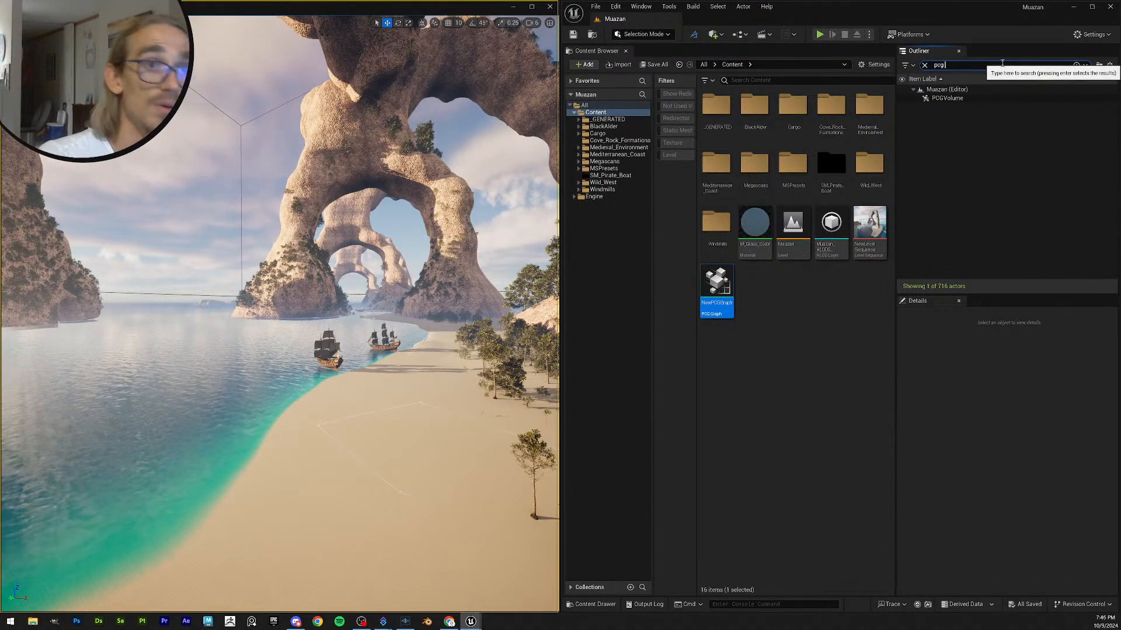
click(953, 103)
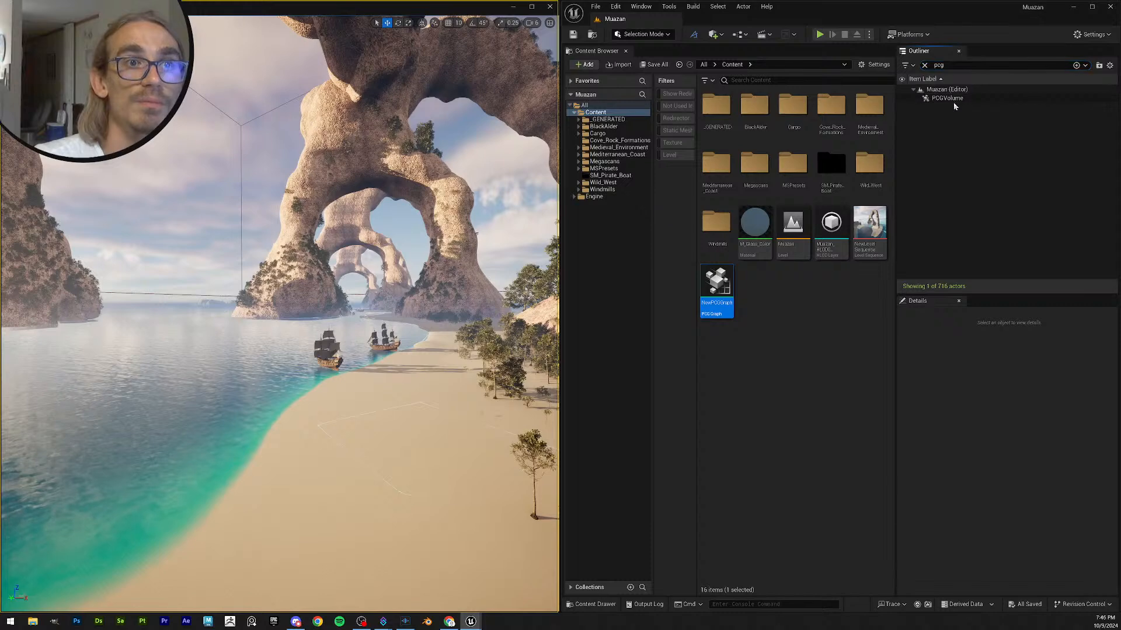
click(964, 100)
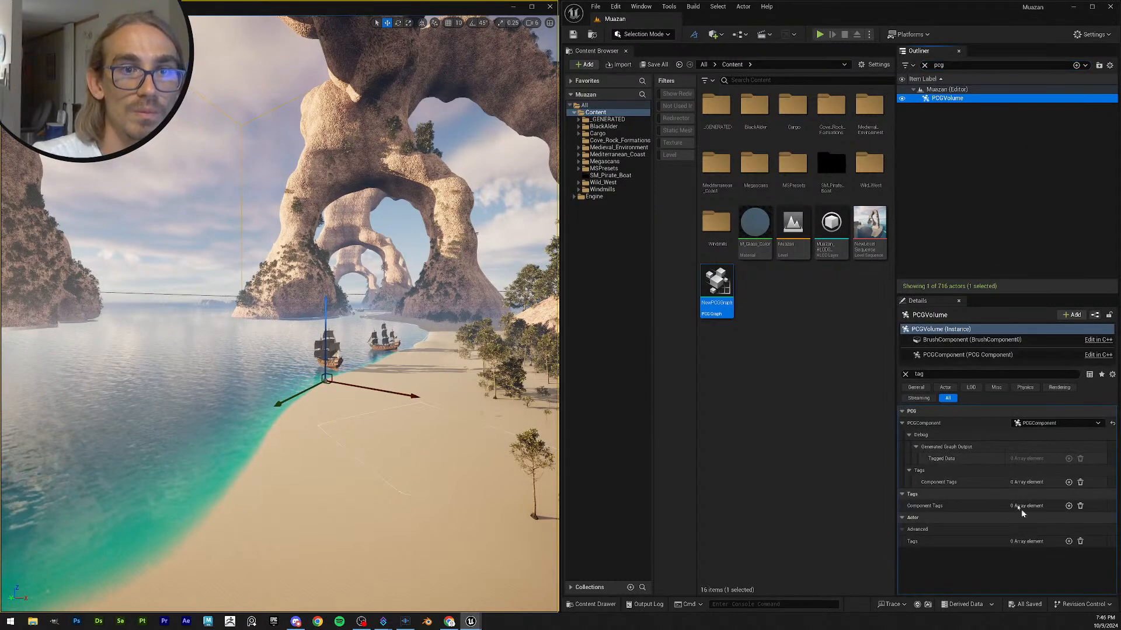
- Clear the property filter for PCGVolume and assign NewPCGGraph as the graph of its PCGComponent
click(906, 374)
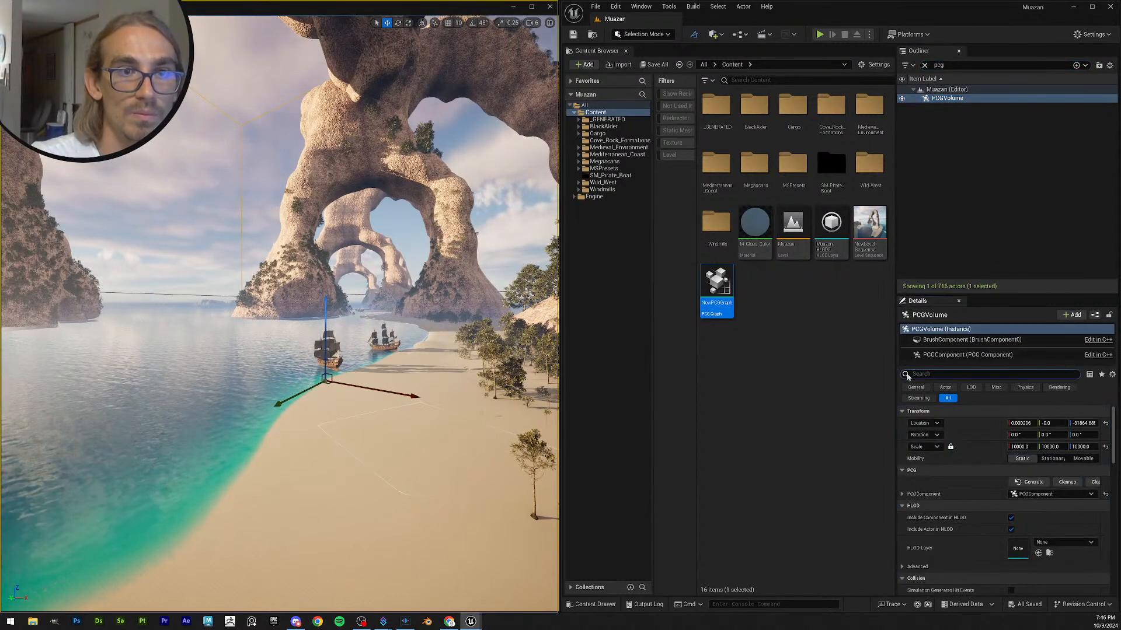
click(1071, 494)
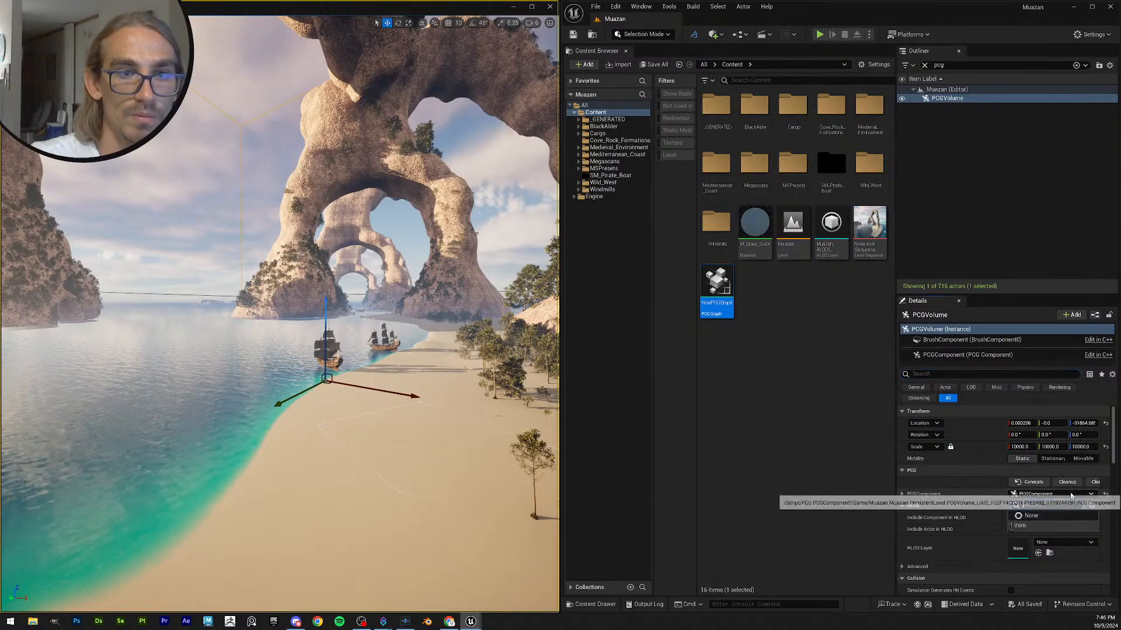
click(1072, 497)
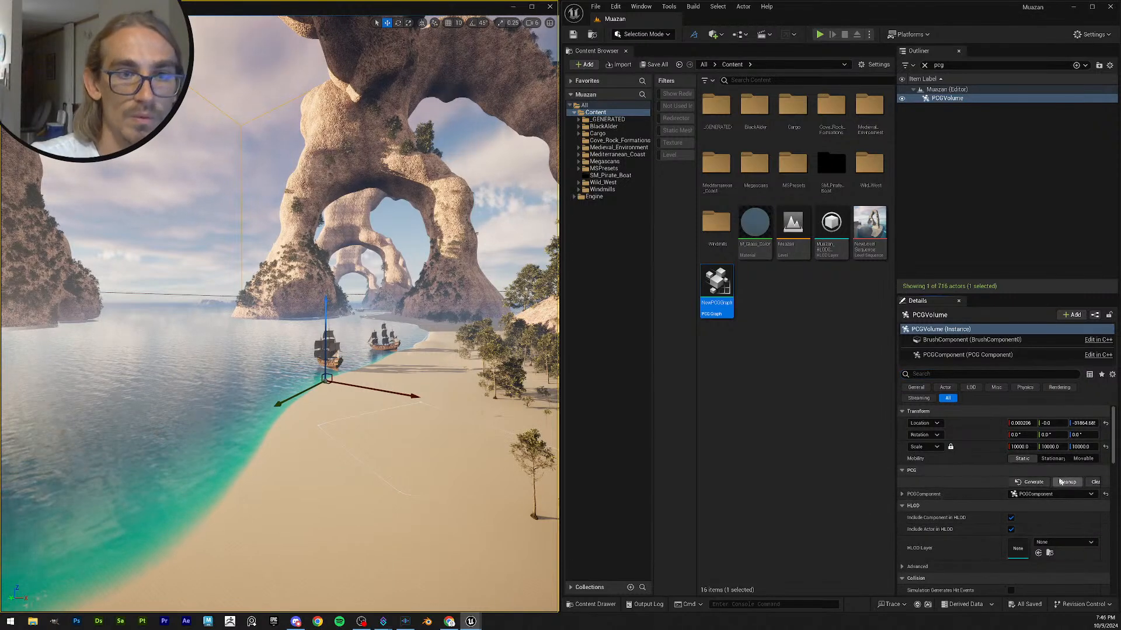
scroll(1080, 497, down, 5)
scroll(1089, 502, down, 3)
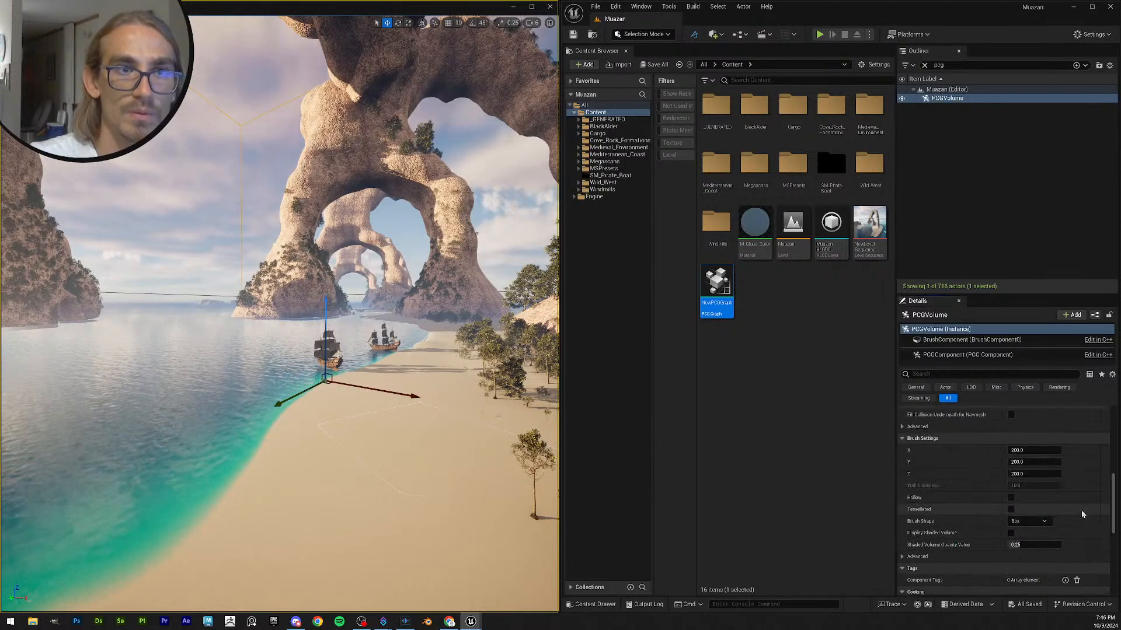
click(969, 355)
scroll(1048, 530, down, 3)
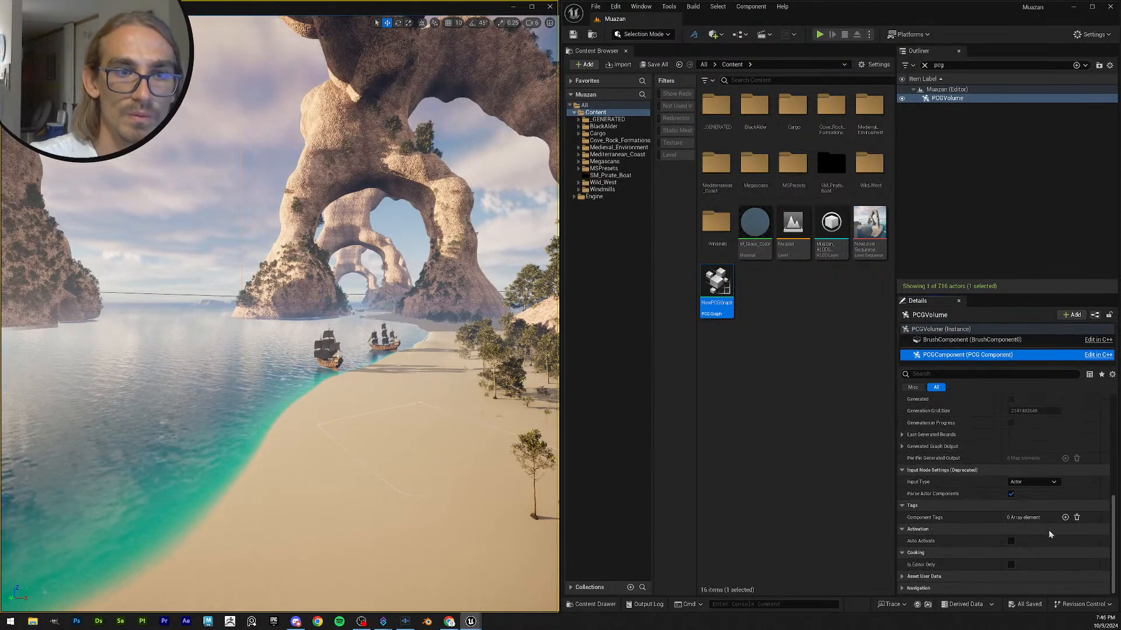
scroll(1056, 515, up, 10)
drag(717, 283, 1018, 537)
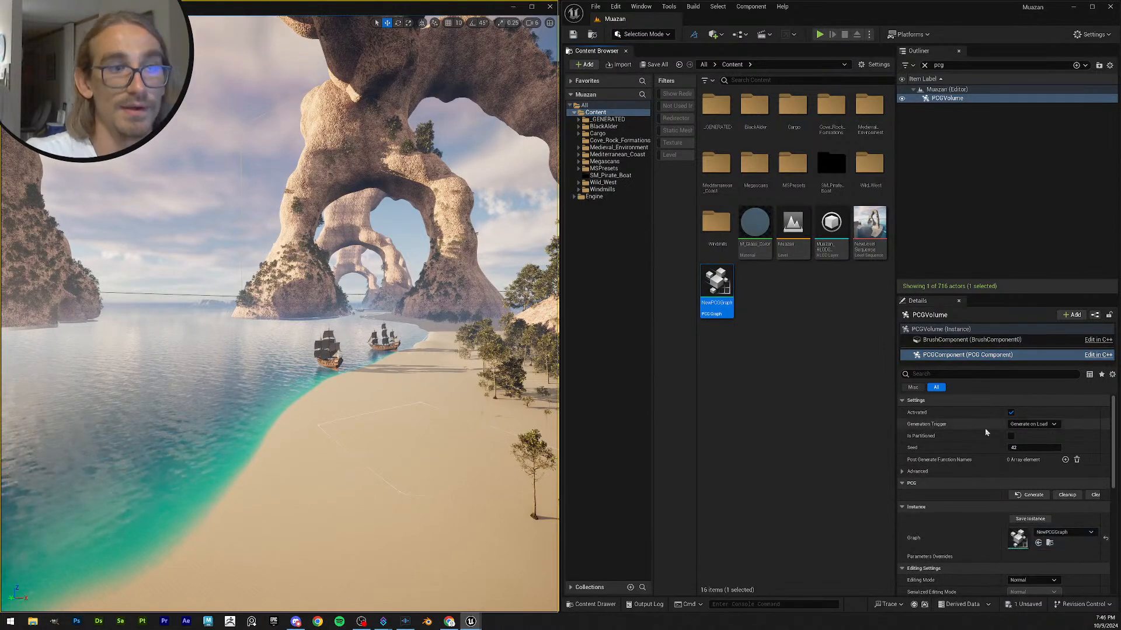
- Save the Muazan level and look over the PCGComponent settings of PCGVolume
click(578, 36)
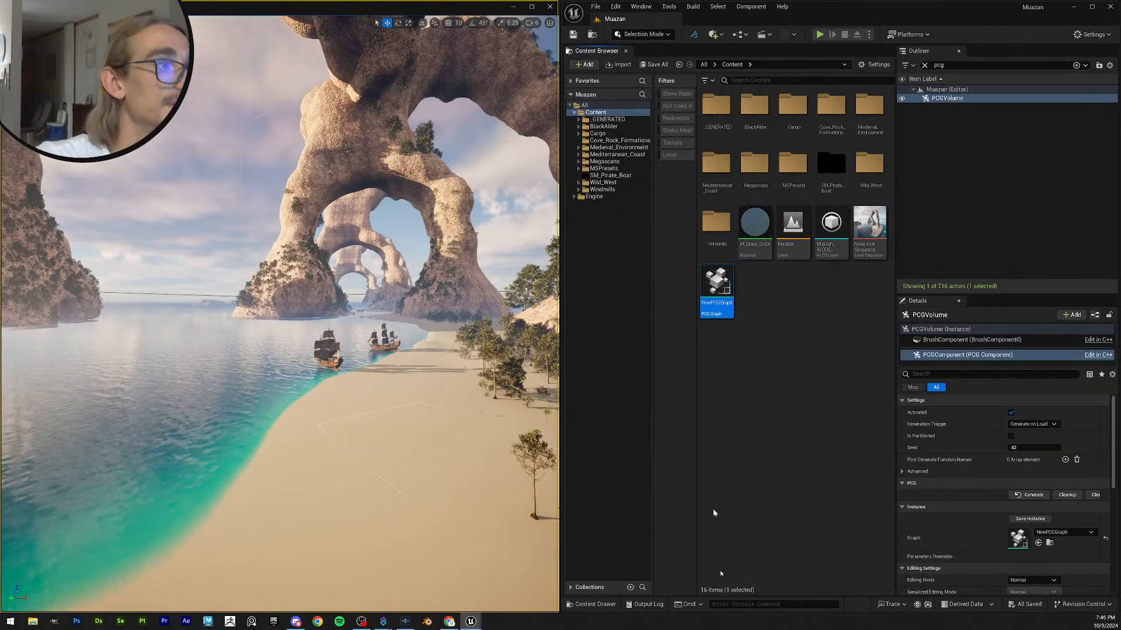
right_drag(350, 362, 411, 441)
key(w)
scroll(409, 420, down, 1)
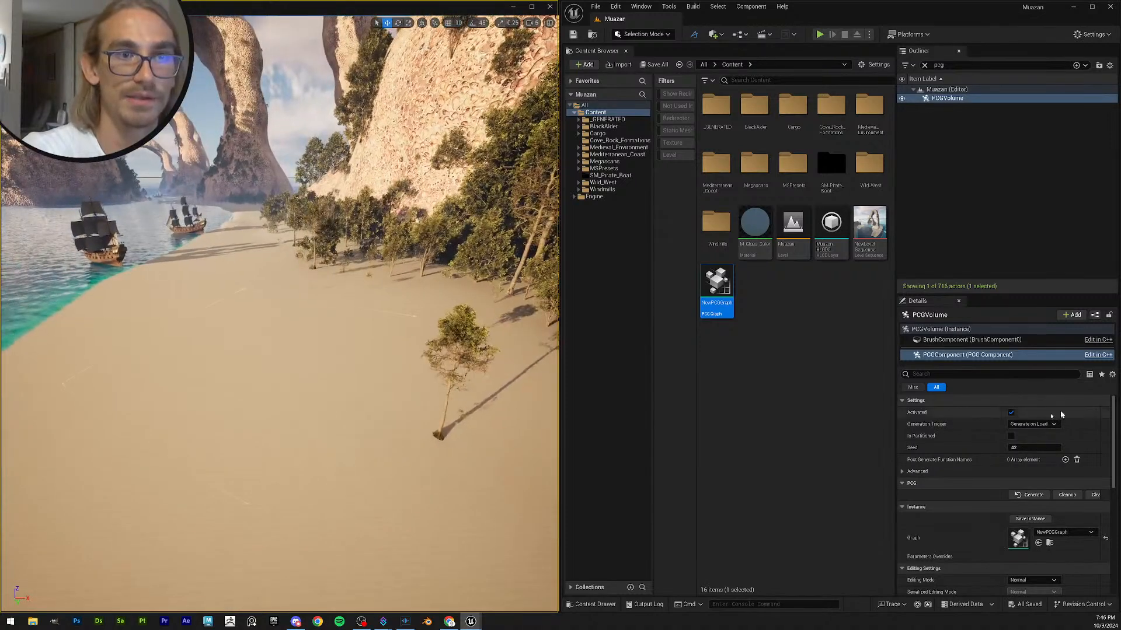
scroll(1056, 455, down, 5)
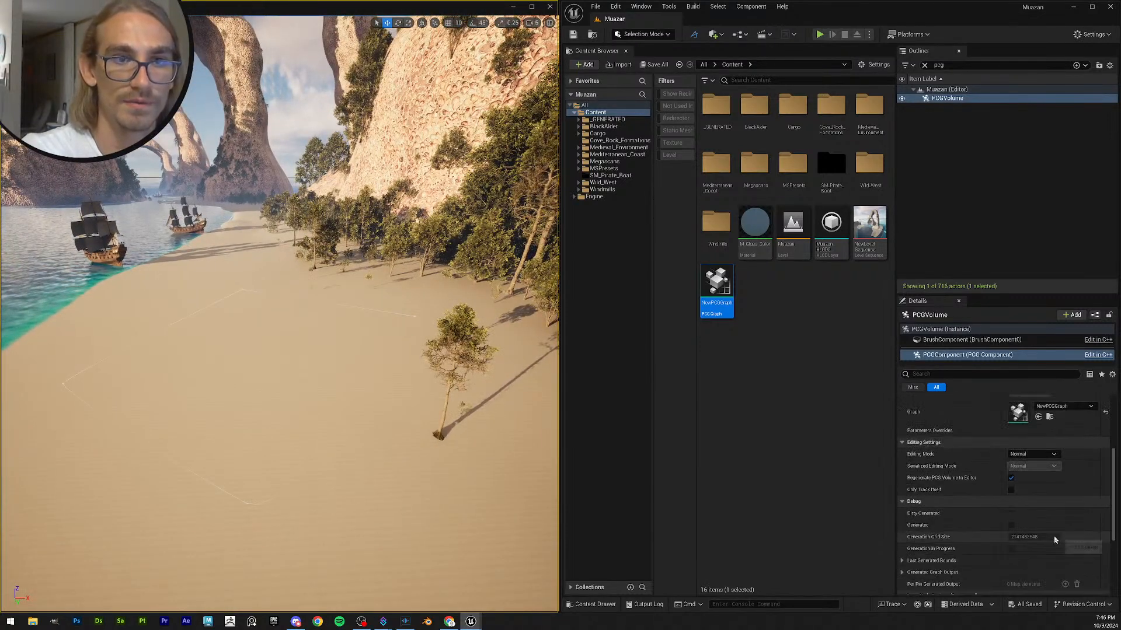
- Generate the PCG content of the PCGVolume instance and reset its PCGComponent property to the default value
click(946, 340)
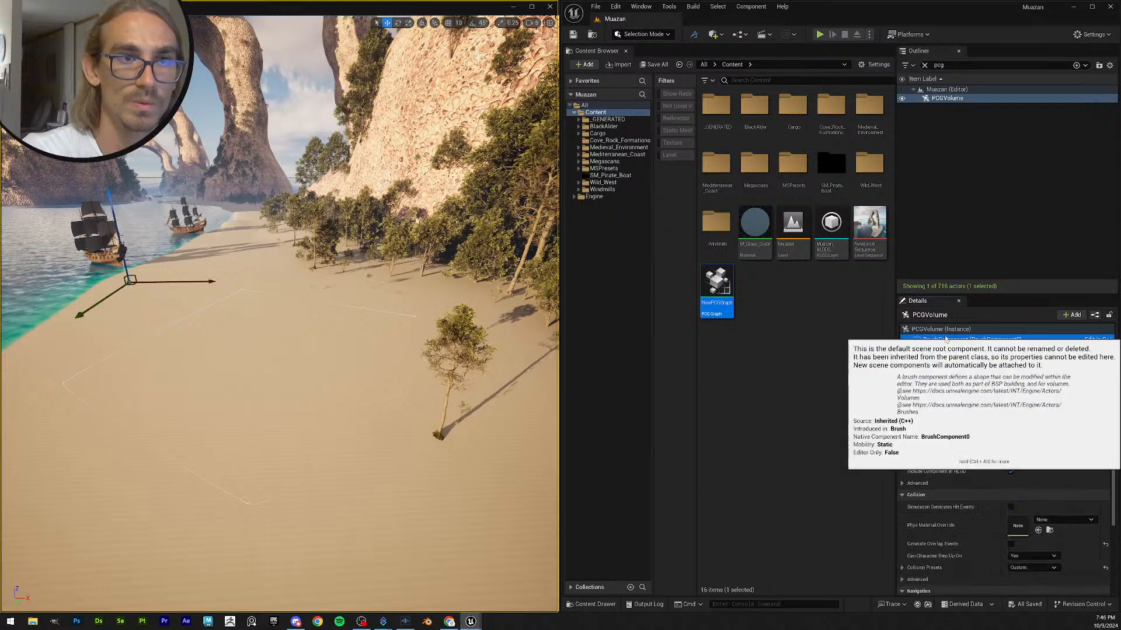
click(941, 330)
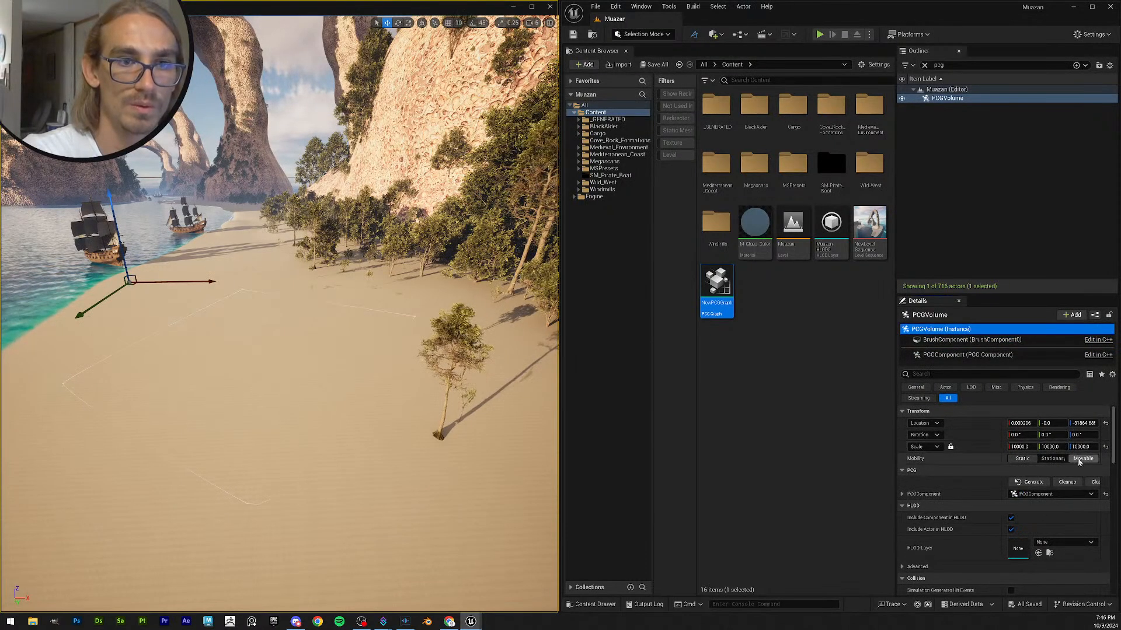
click(1030, 482)
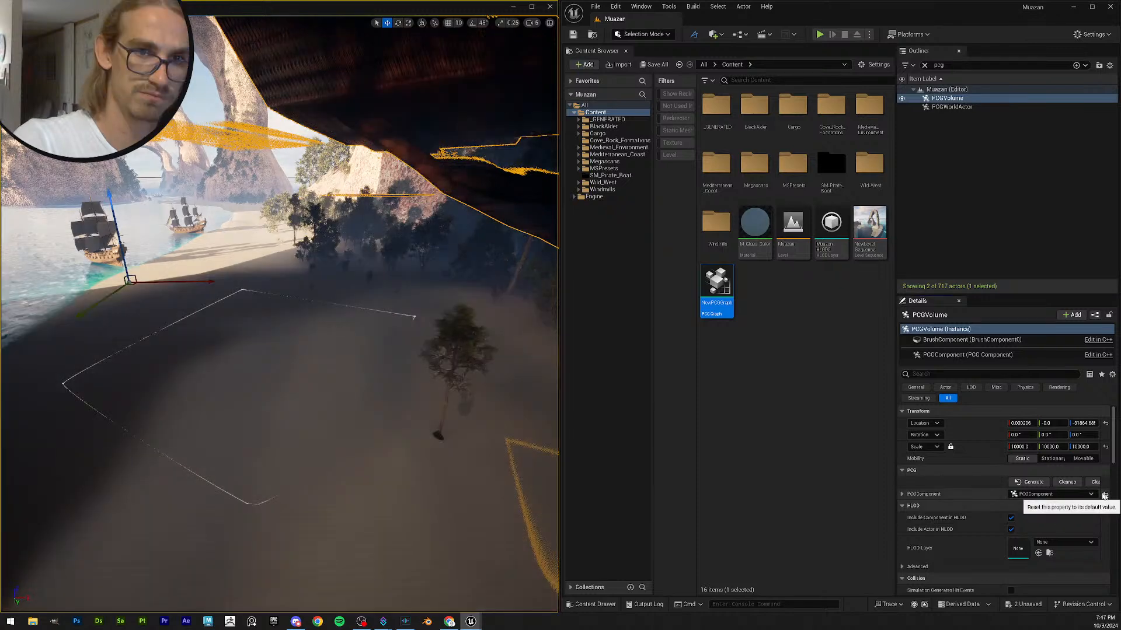
click(1105, 495)
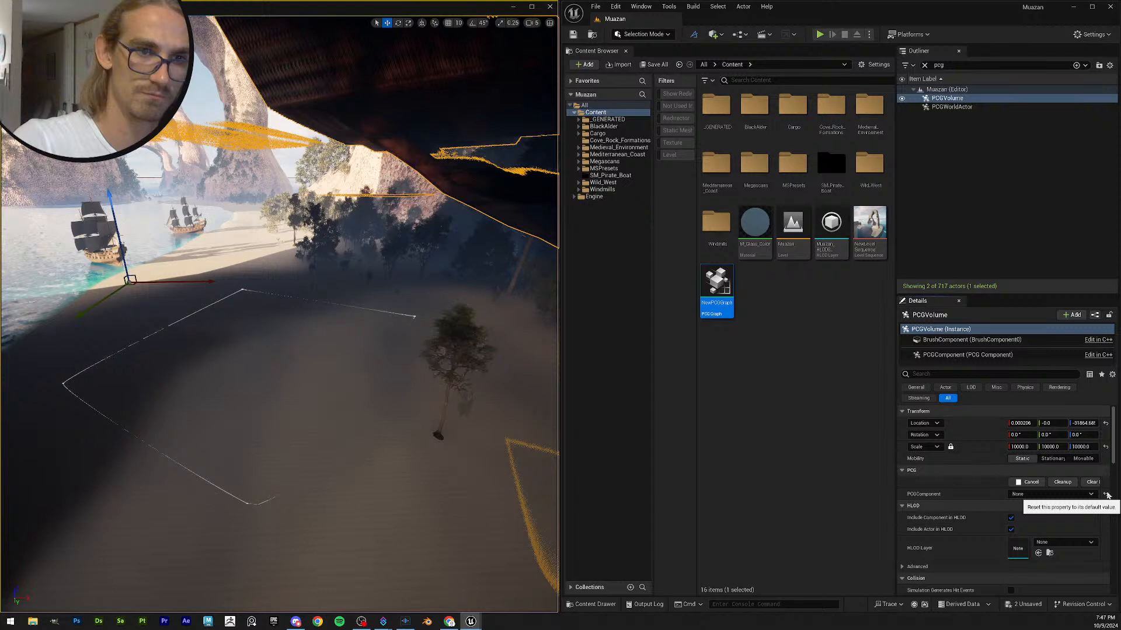
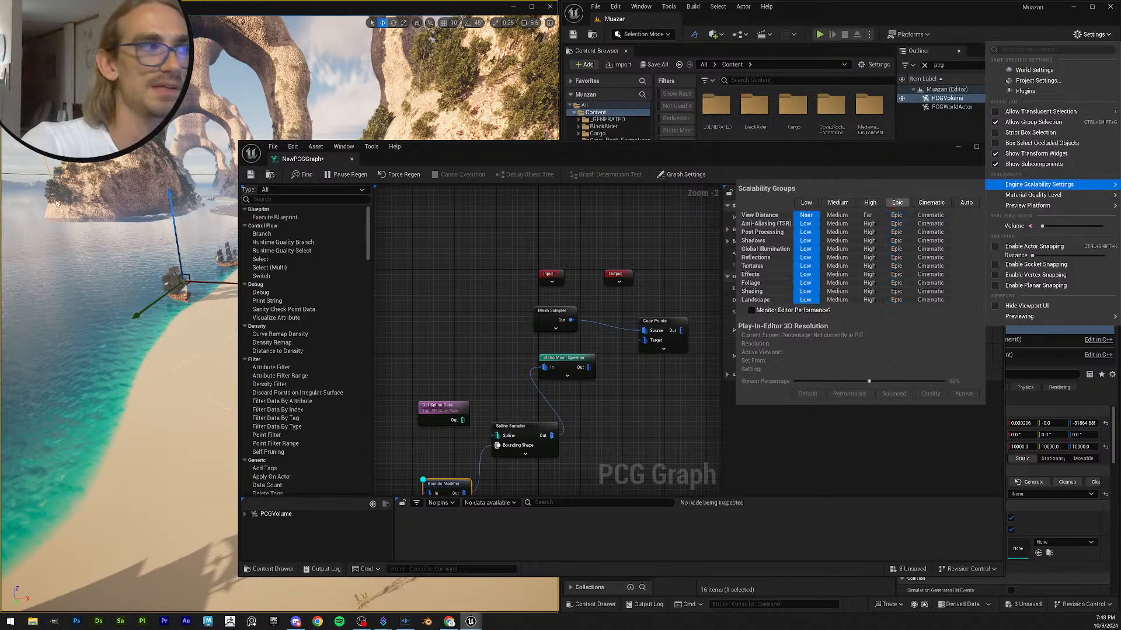
- Set the engine scalability to Low, save NewPCGGraph and minimize its editor window
click(811, 205)
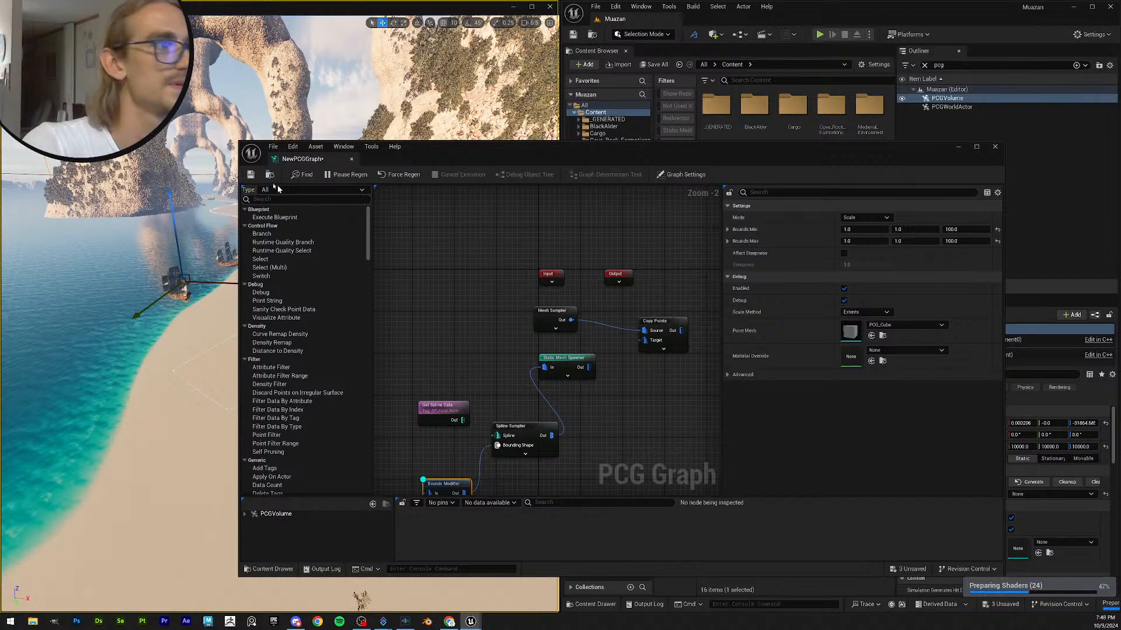
click(251, 176)
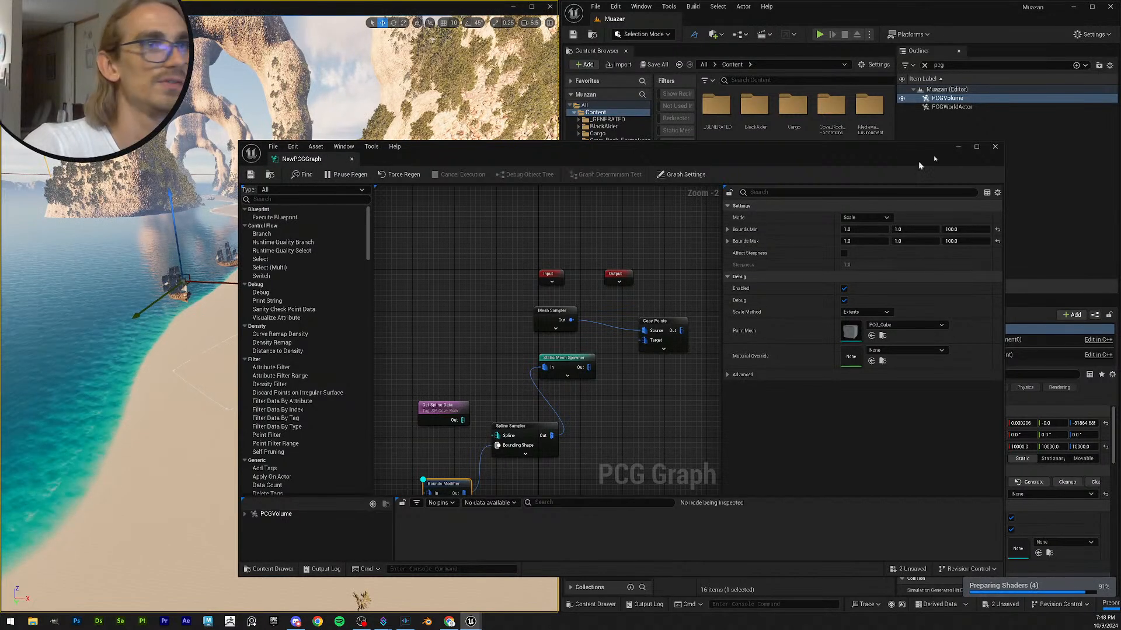
click(959, 147)
- Replace the outliner filter with foliage
click(925, 64)
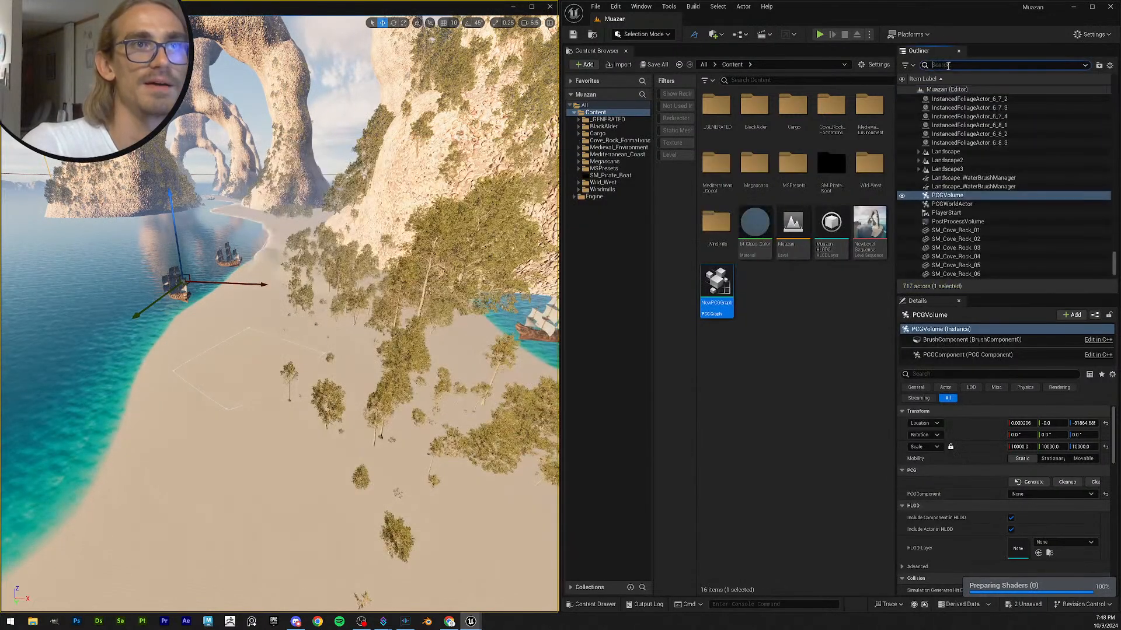
text(folliag)
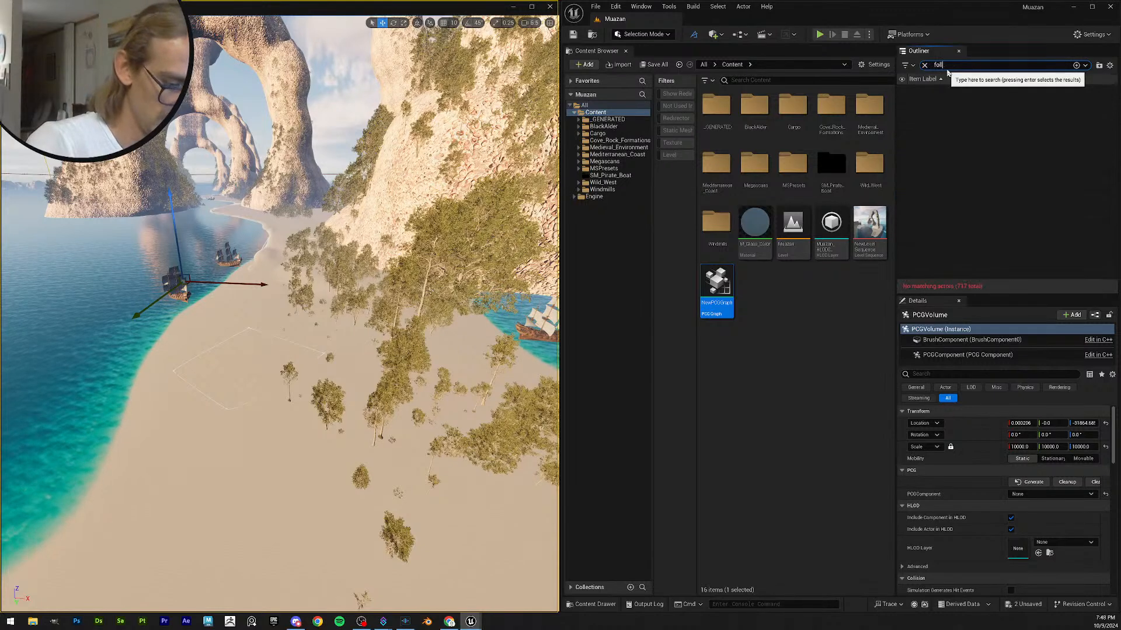
key(BackSpace)
key(BackSpace)
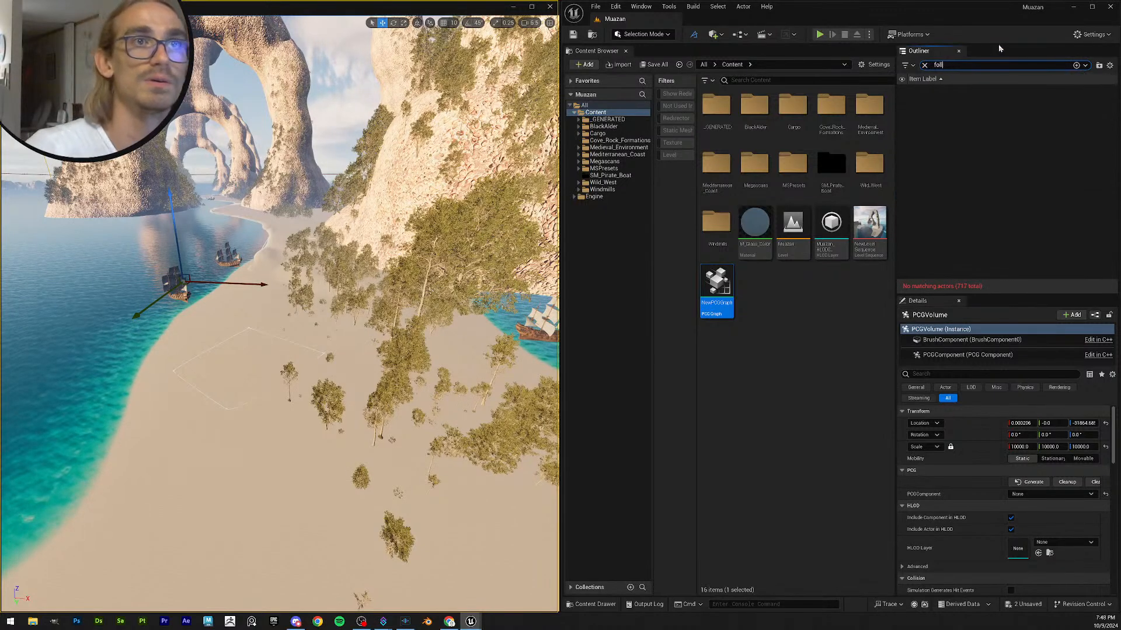
key(BackSpace)
key(BackSpace)
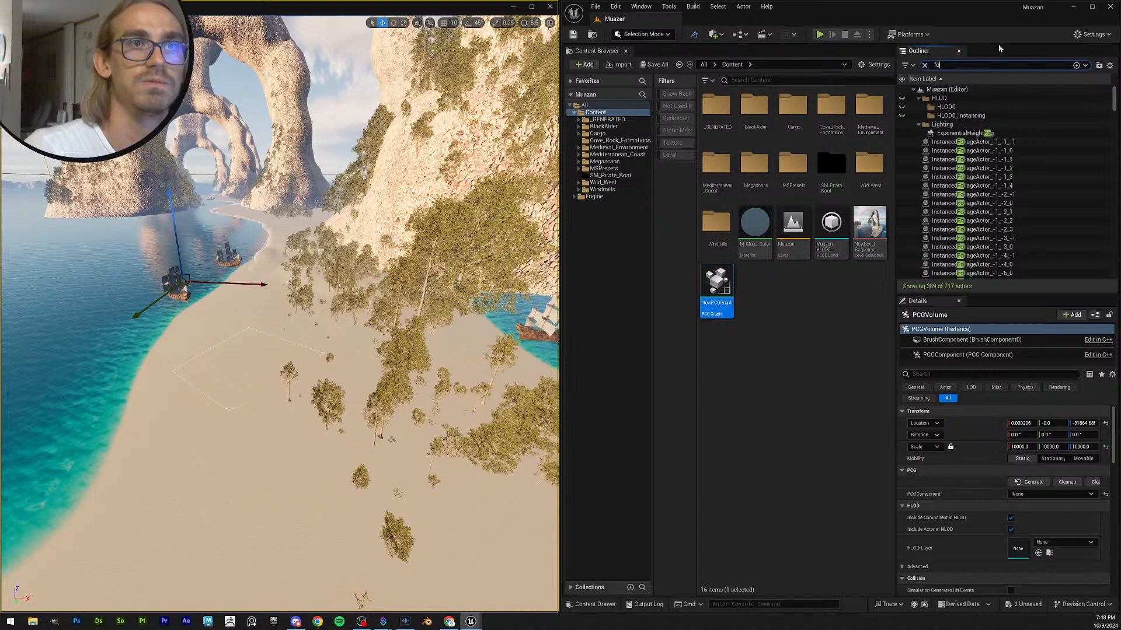
text(liage)
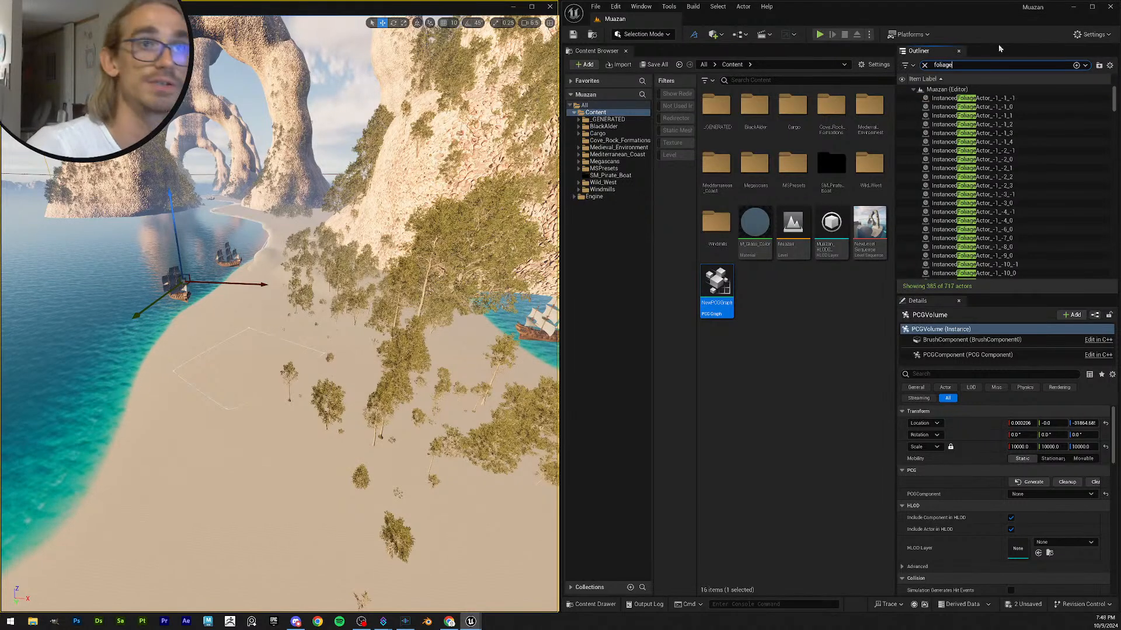
- Select all the InstancedFoliageActor entries in the outliner, hide them in the level, and save all changes
click(1097, 98)
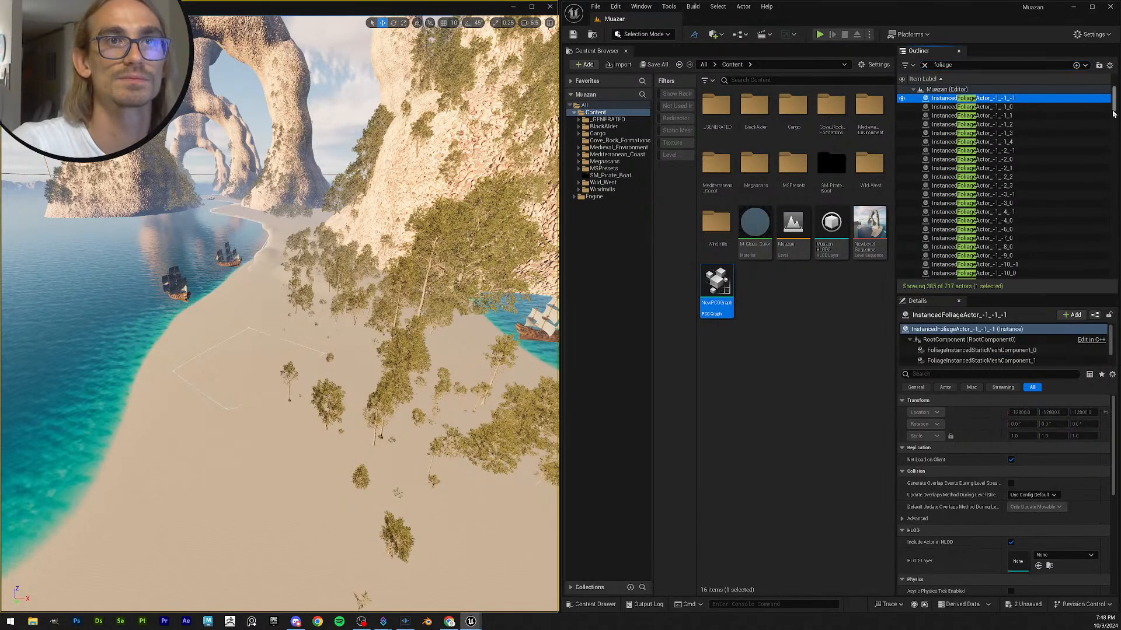
drag(1117, 109, 1085, 417)
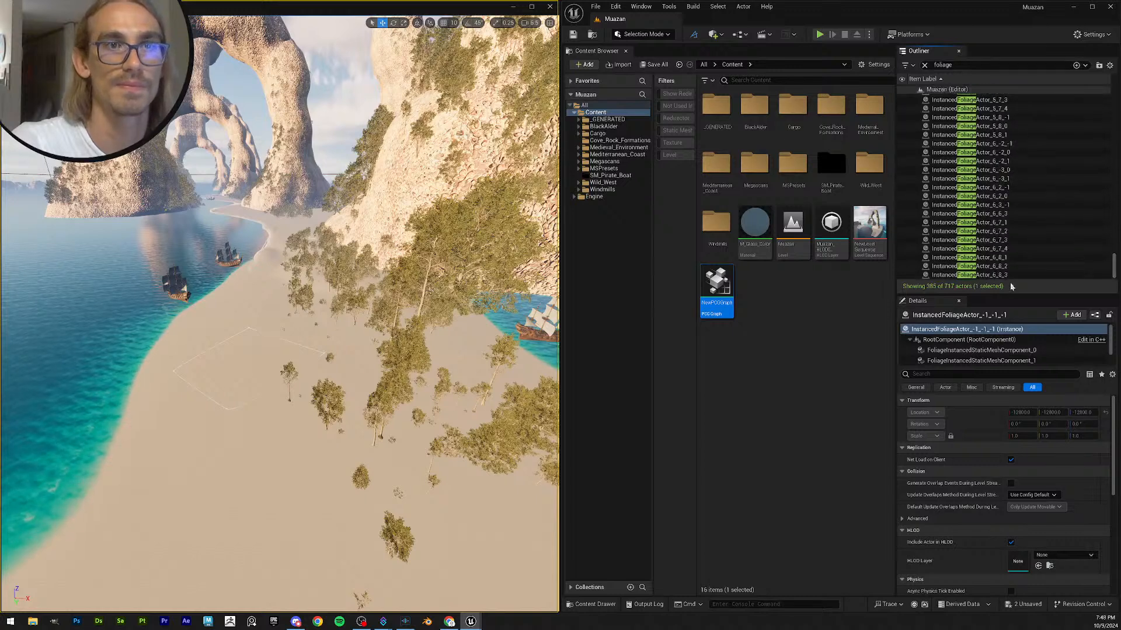
shift+click(1013, 275)
key(h)
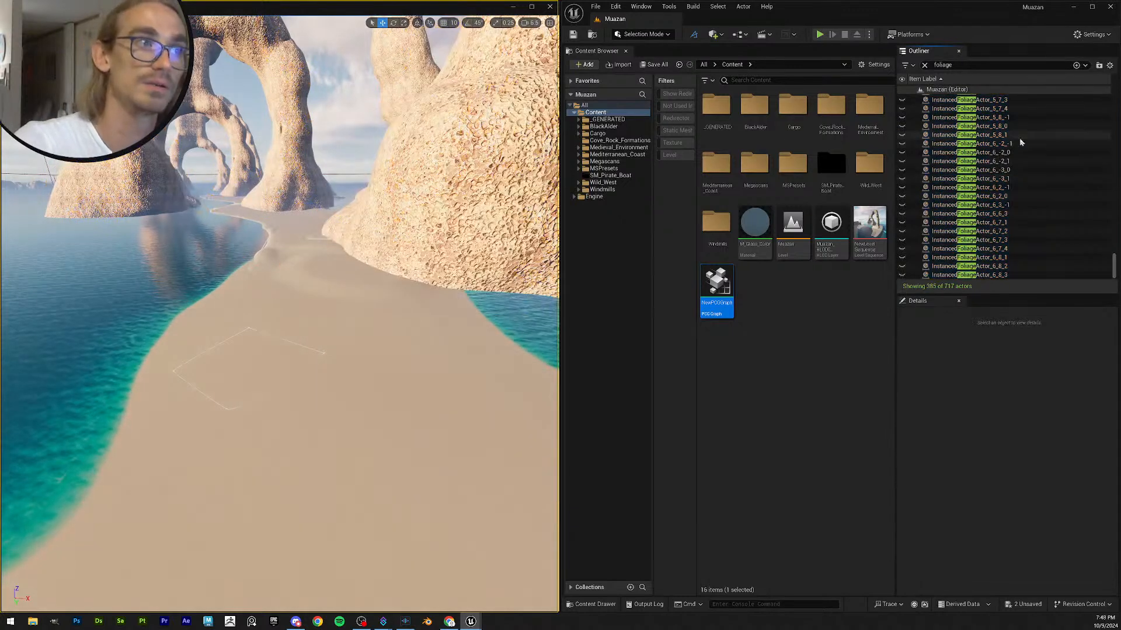
click(653, 65)
- Reopen NewPCGGraph and examine the settings of the Static Mesh Spawner and the Spline Sampler, including the interior sample spacing
right_drag(369, 290, 406, 304)
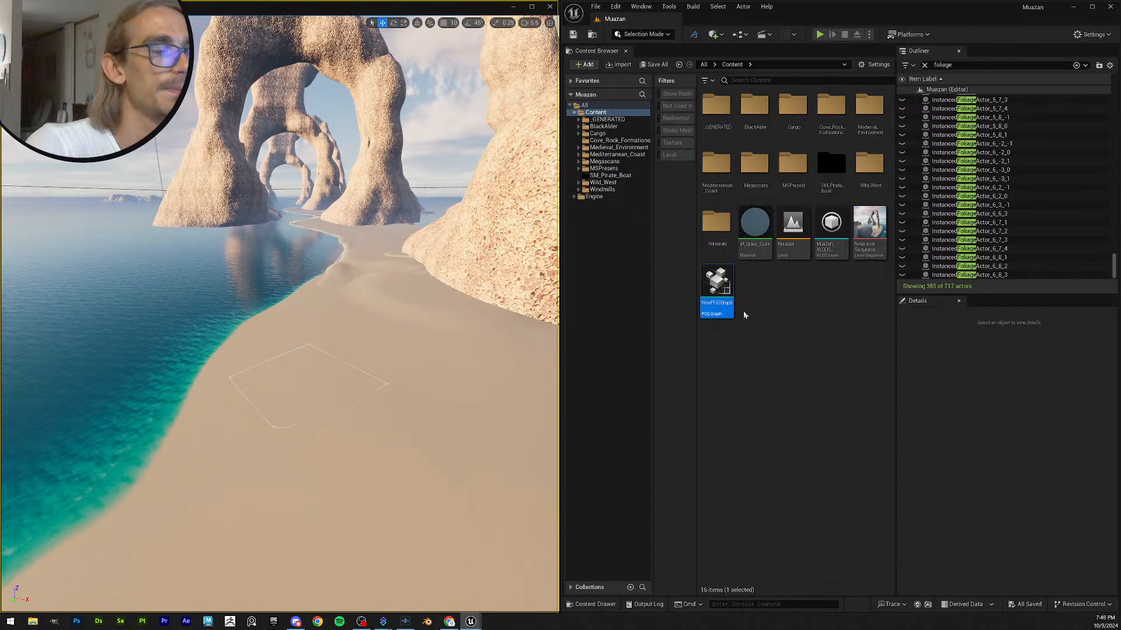
double_click(717, 284)
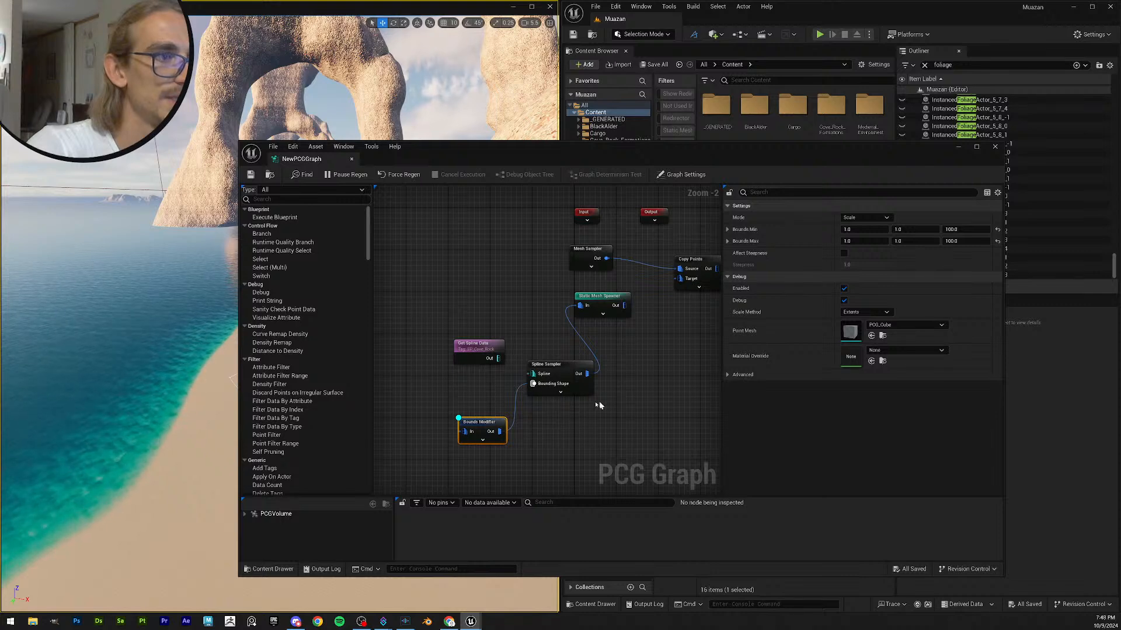
right_drag(535, 332, 445, 355)
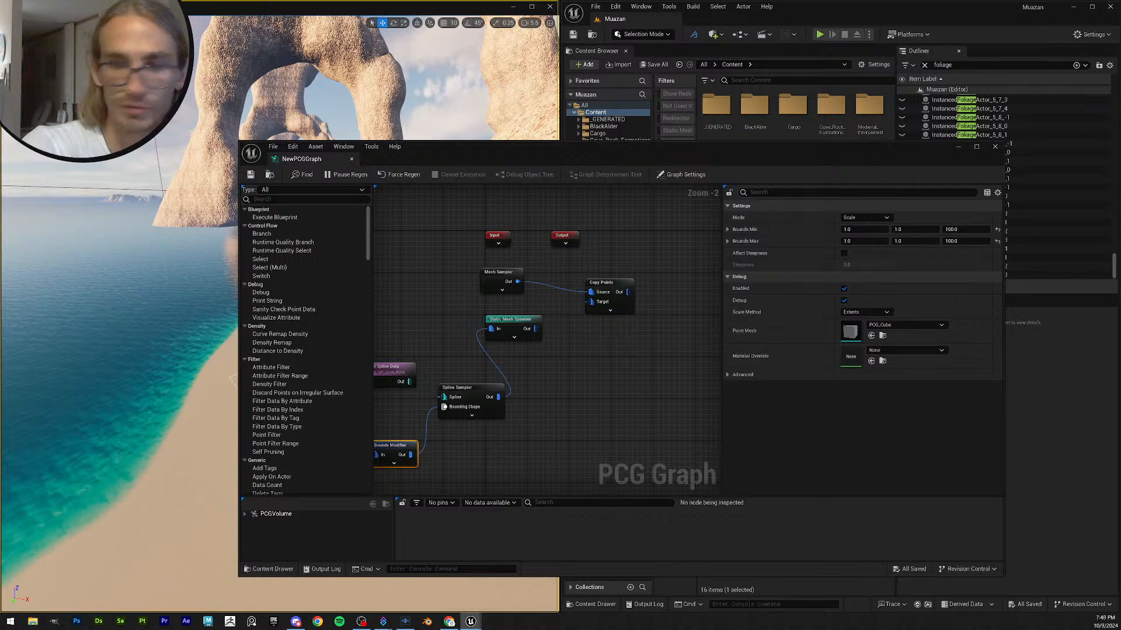
click(505, 325)
right_drag(423, 391, 461, 345)
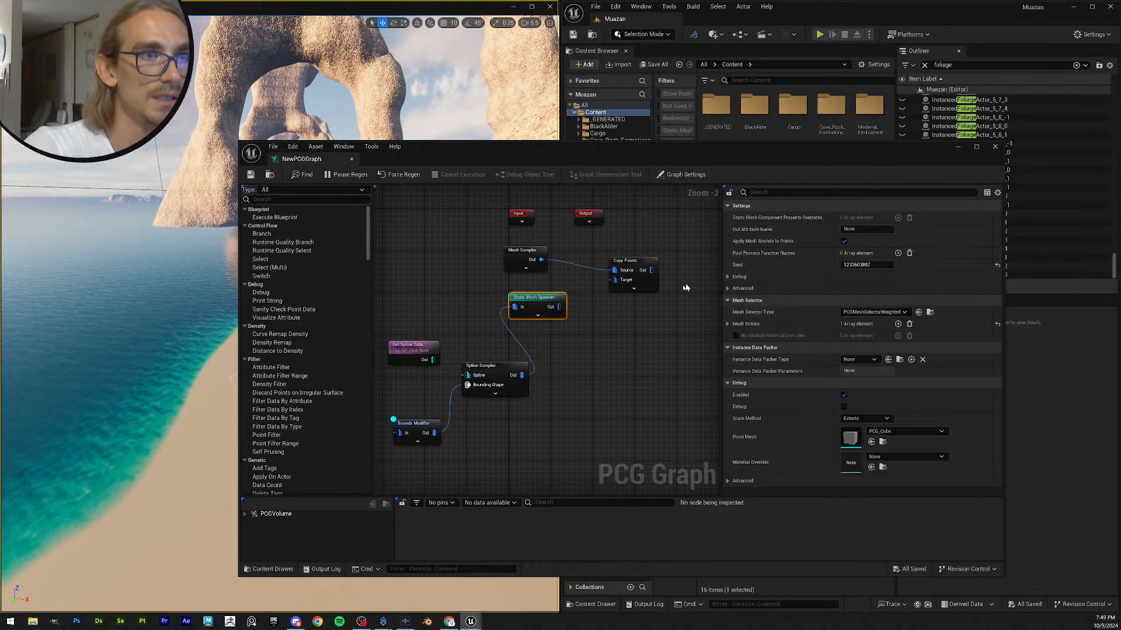
click(492, 370)
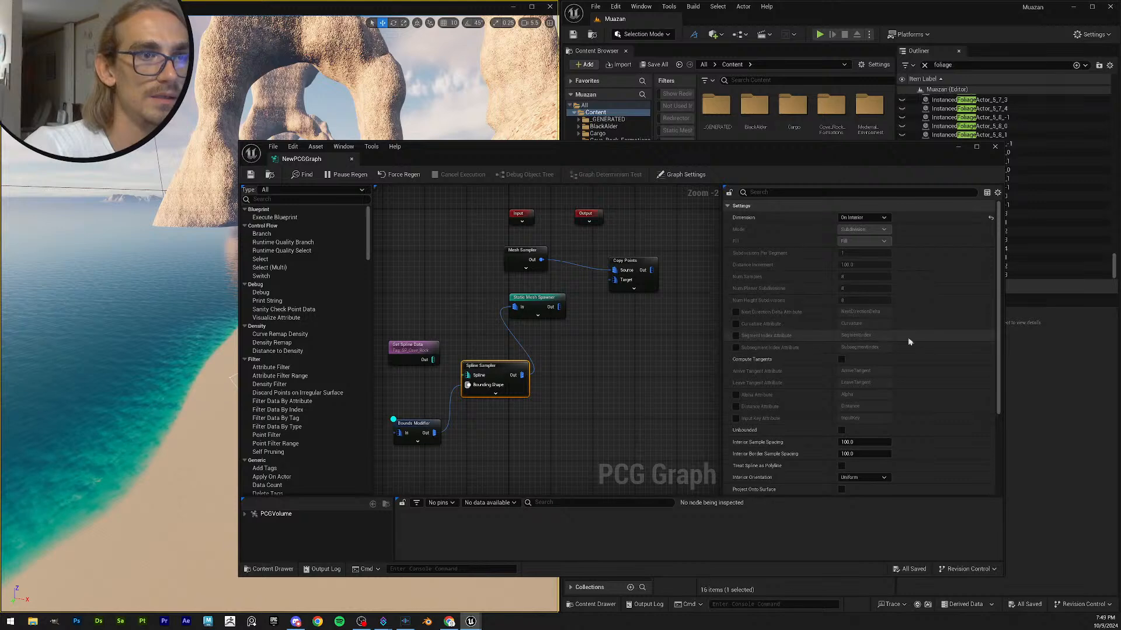
scroll(944, 350, down, 4)
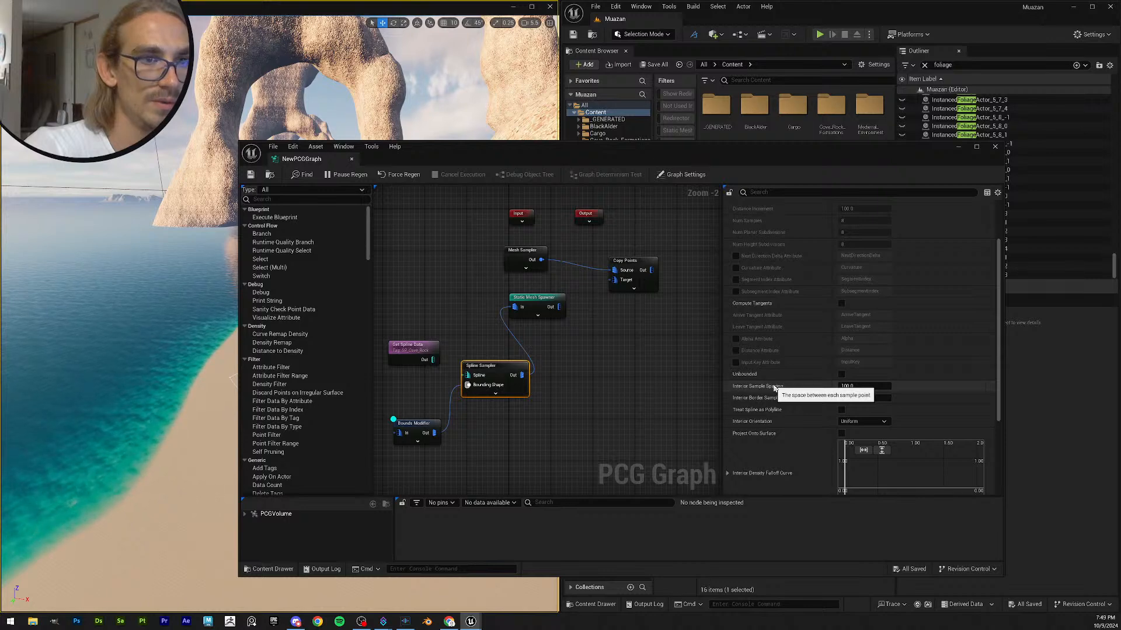
scroll(774, 387, down, 2)
- Move the graph window off the beach spline and break the link between the Spline Sampler and the Static Mesh Spawner
drag(556, 153, 777, 147)
key(w)
right_drag(313, 334, 304, 382)
key(e)
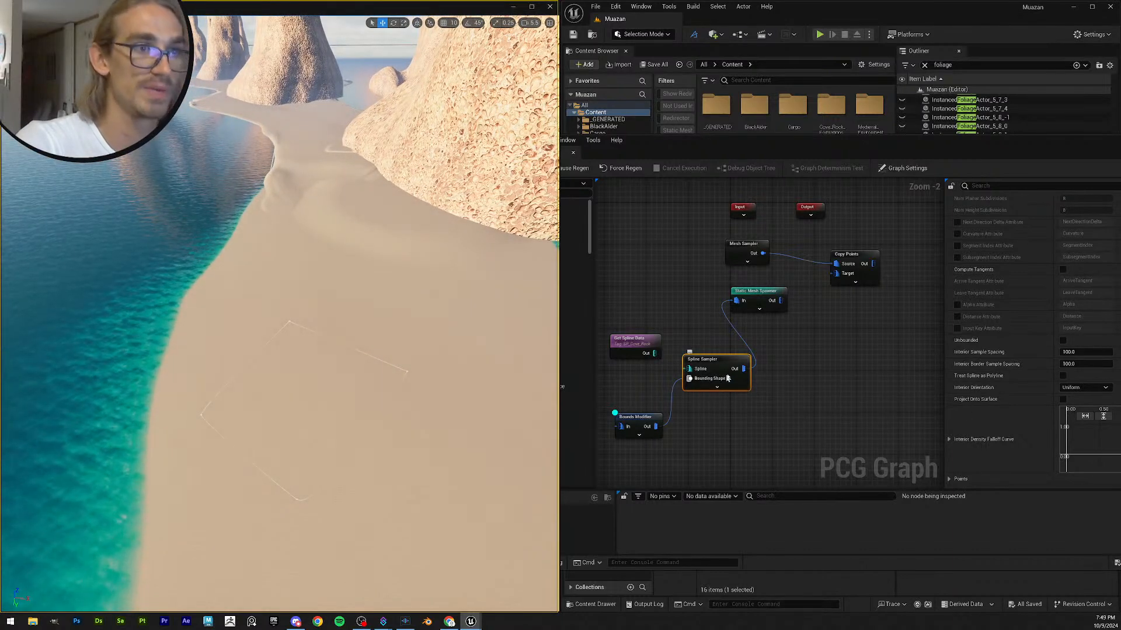
right_click(735, 300)
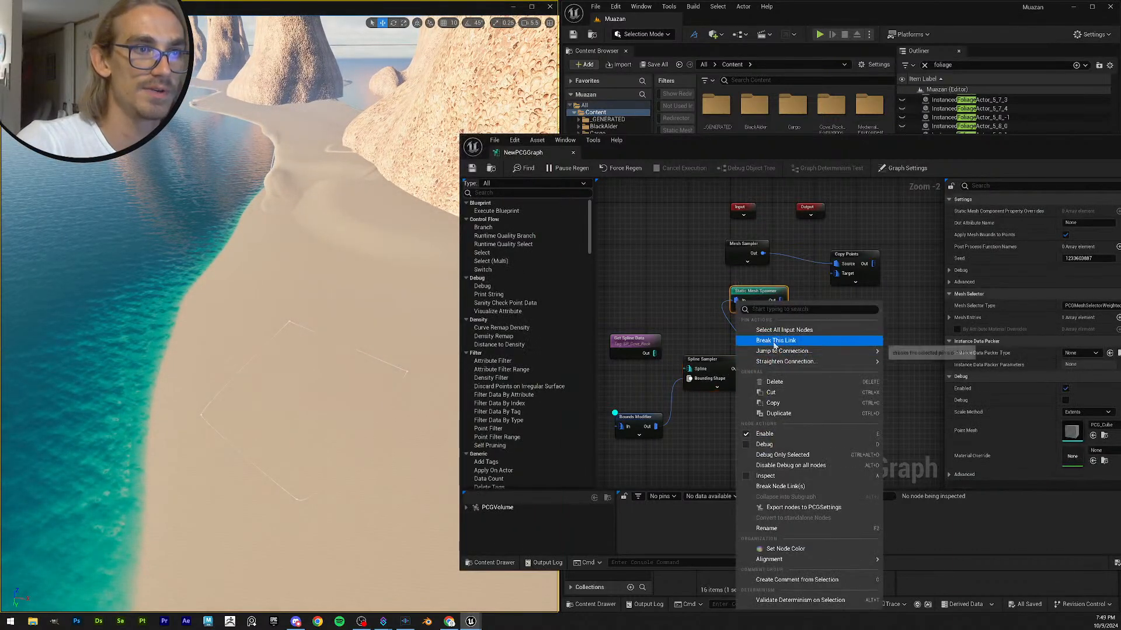
click(730, 313)
alt+click(735, 301)
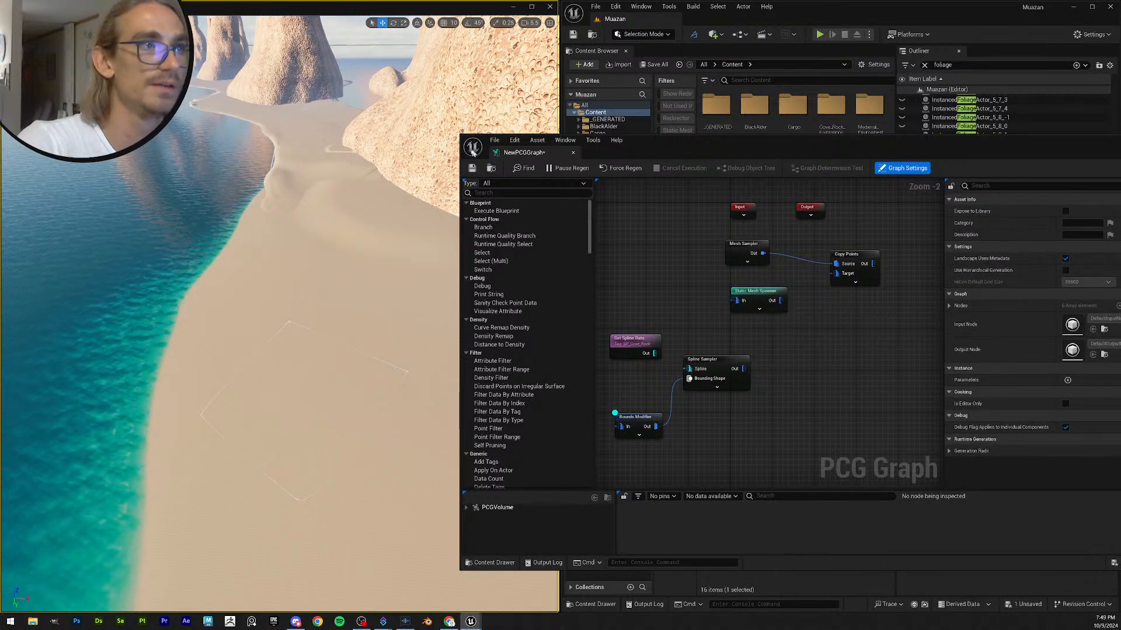
- Move the graph window clear of the outliner, filter the outliner for PCG and select PCGVolume
drag(841, 153, 549, 478)
click(829, 135)
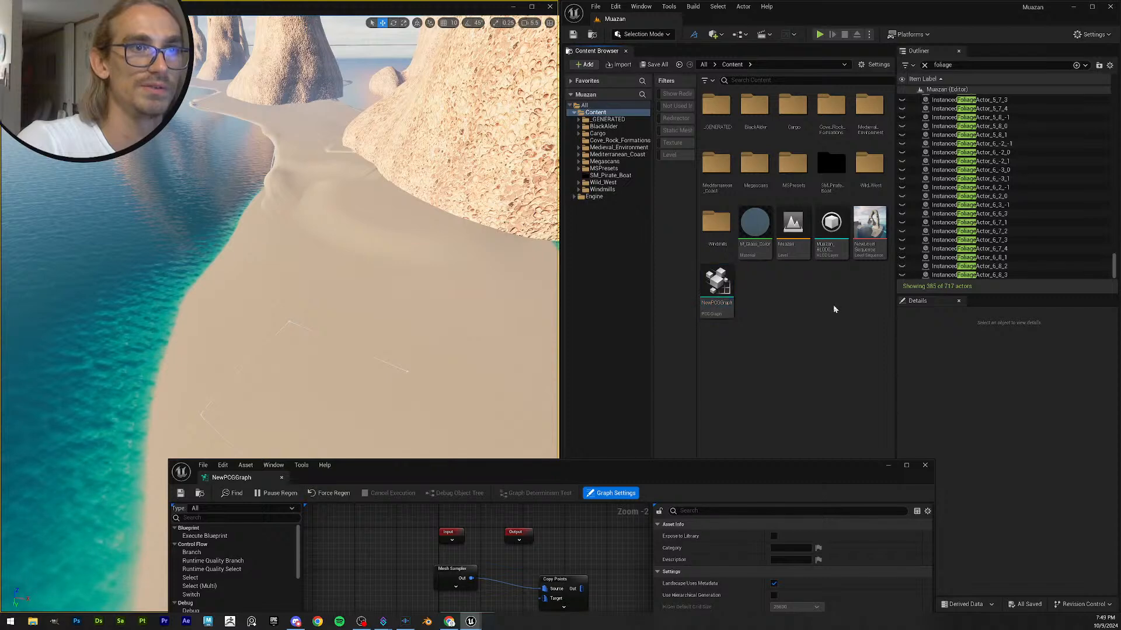
drag(957, 65, 837, 33)
text(PCG)
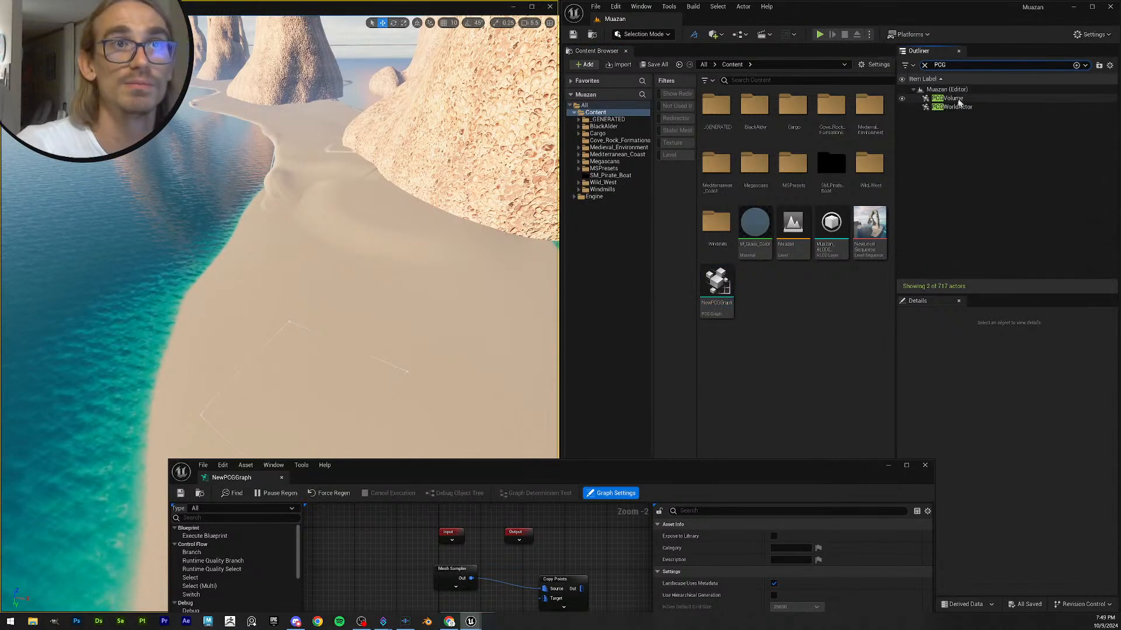
click(992, 98)
- Try to assign NewPCGGraph from the content folder to the PCGComponent property of PCGVolume
drag(847, 477, 594, 446)
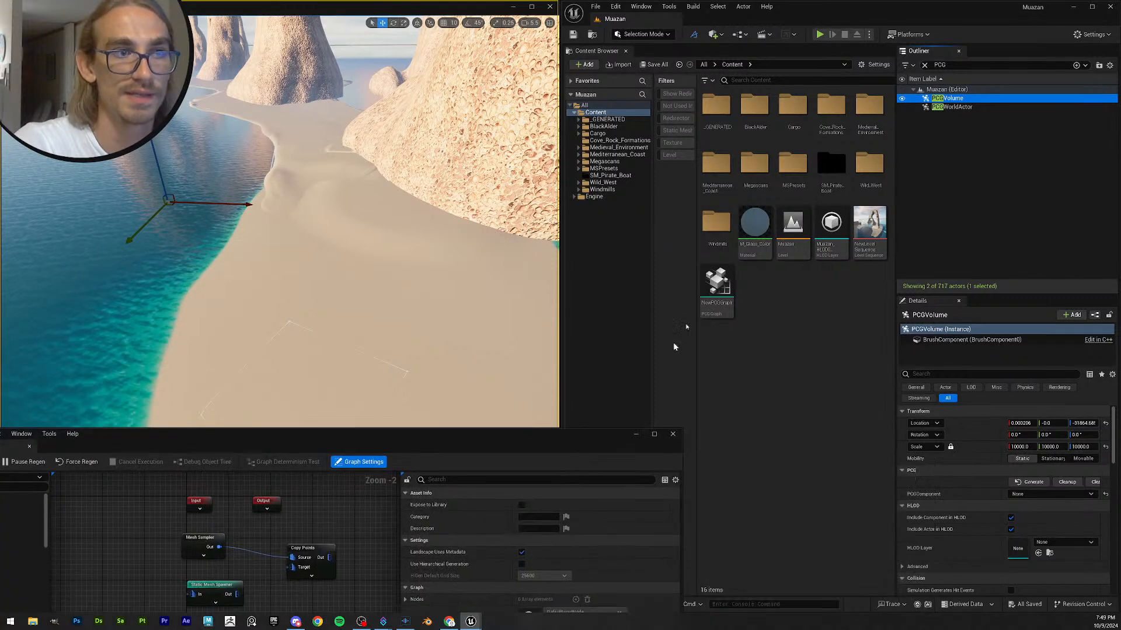
drag(721, 287, 756, 400)
click(1043, 495)
click(788, 393)
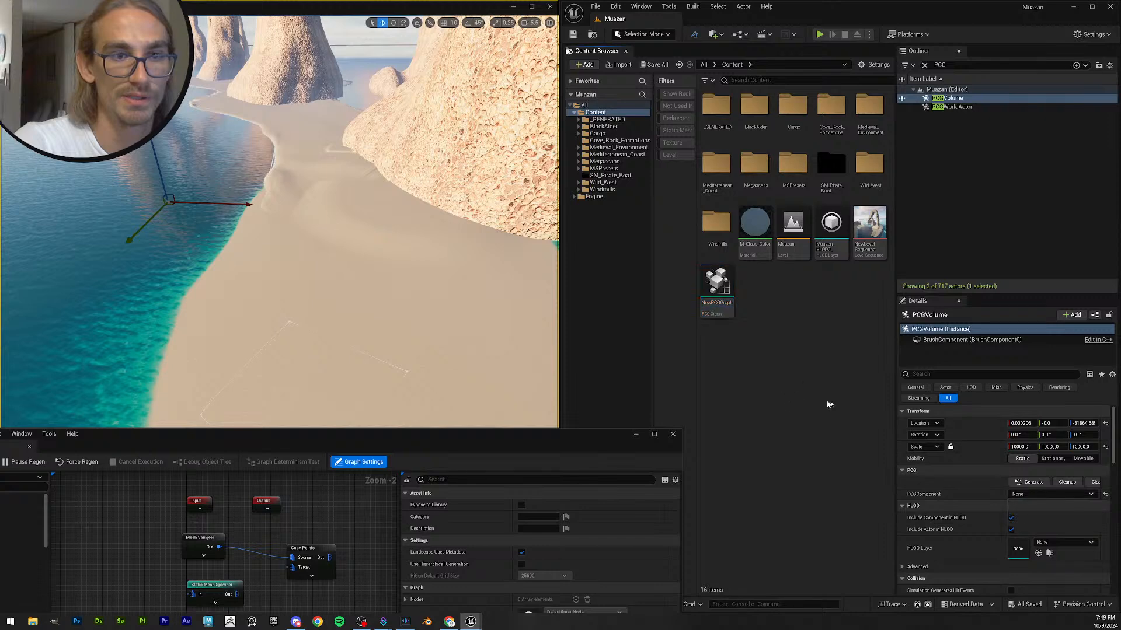
- Look through the details of PCGVolume and its BrushComponent for the missing PCG graph assignment
scroll(1029, 487, down, 3)
scroll(1029, 487, down, 10)
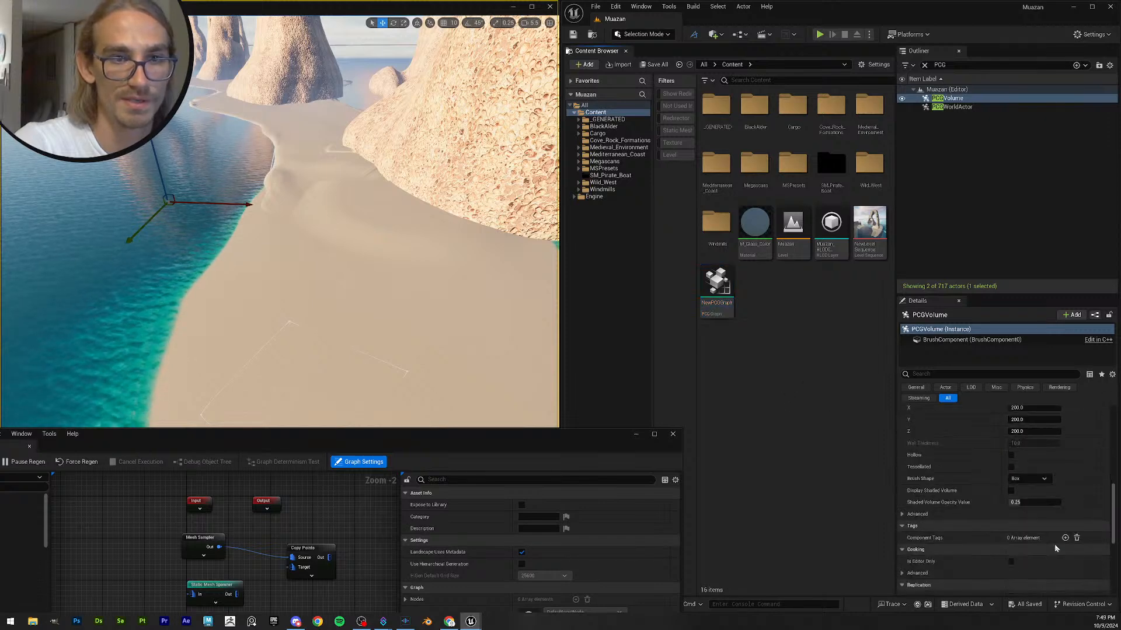
scroll(1025, 502, up, 5)
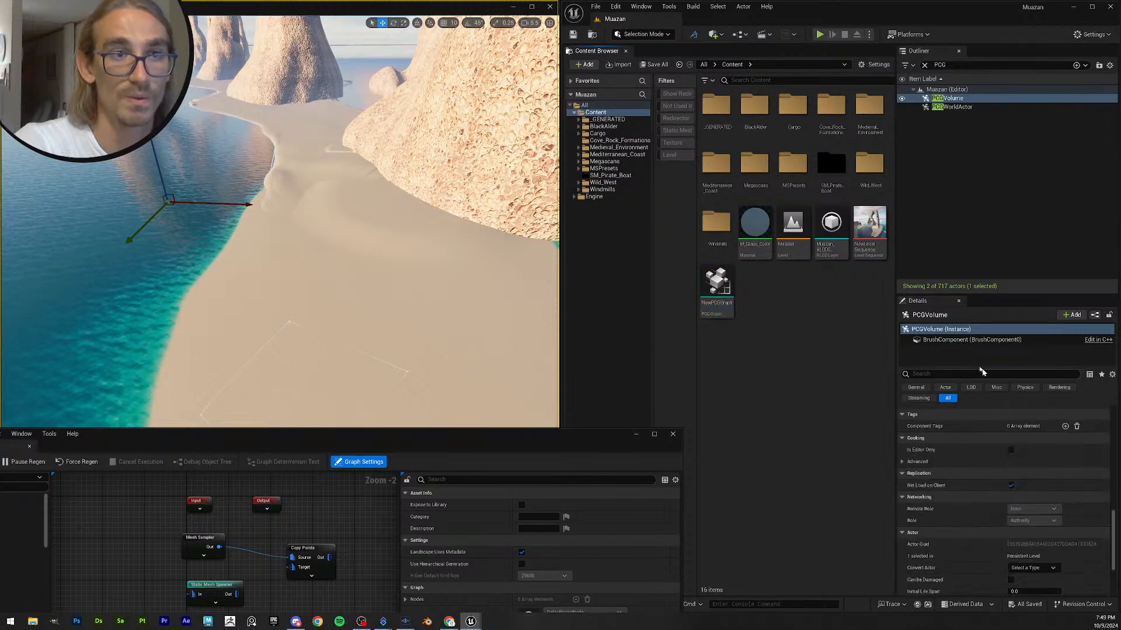
click(955, 340)
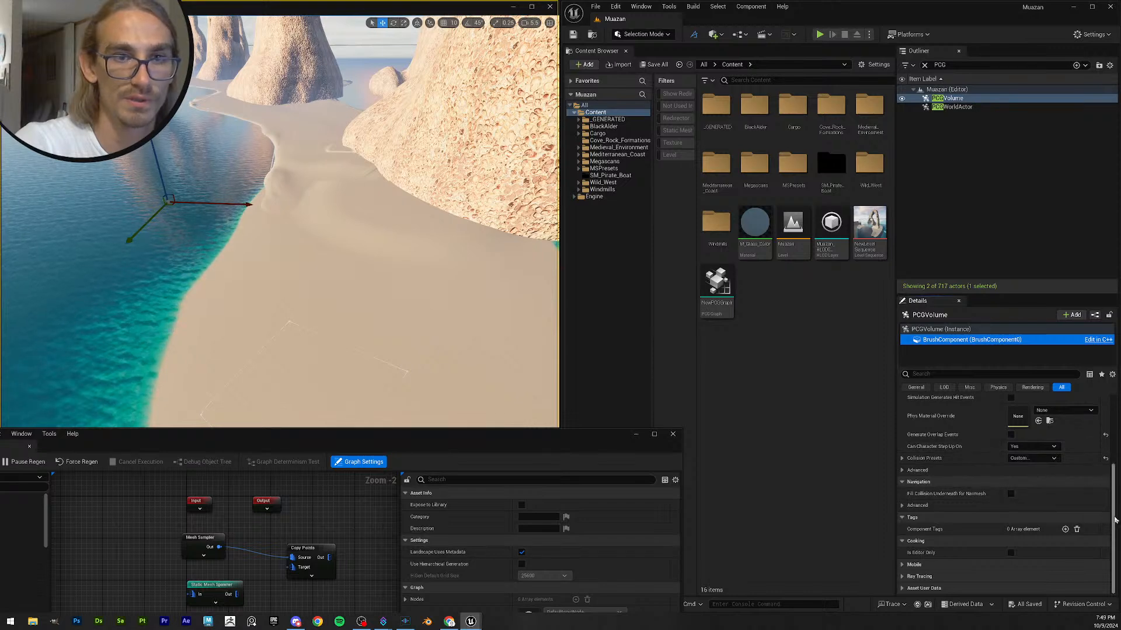
scroll(1108, 519, up, 5)
click(958, 331)
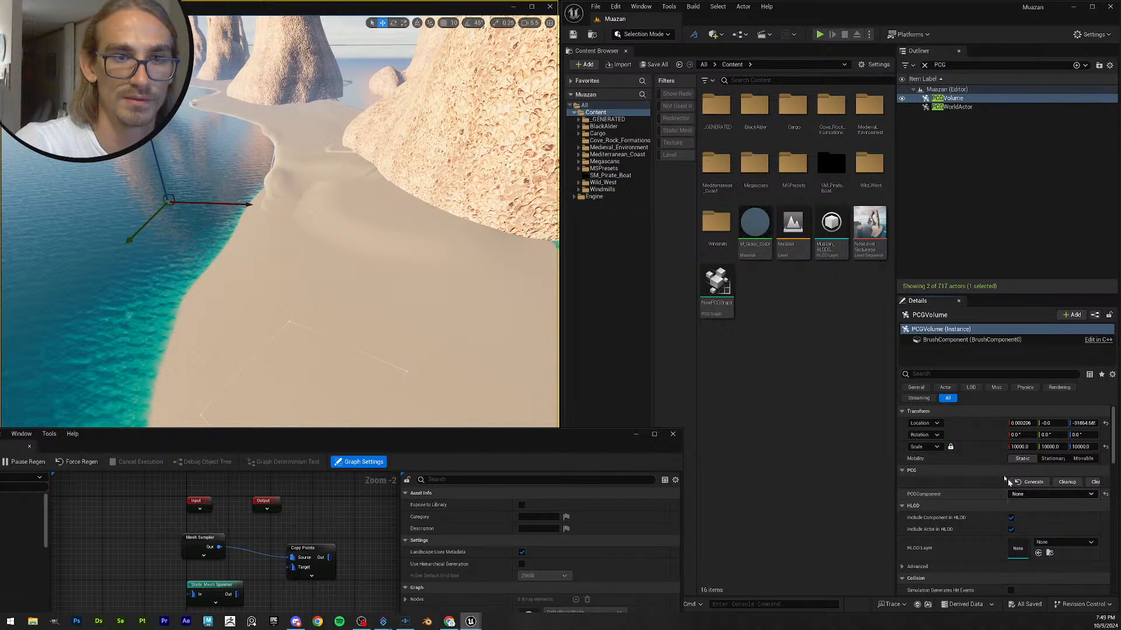
- Try again to assign NewPCGGraph to the PCGComponent property of PCGVolume
drag(716, 289, 1026, 493)
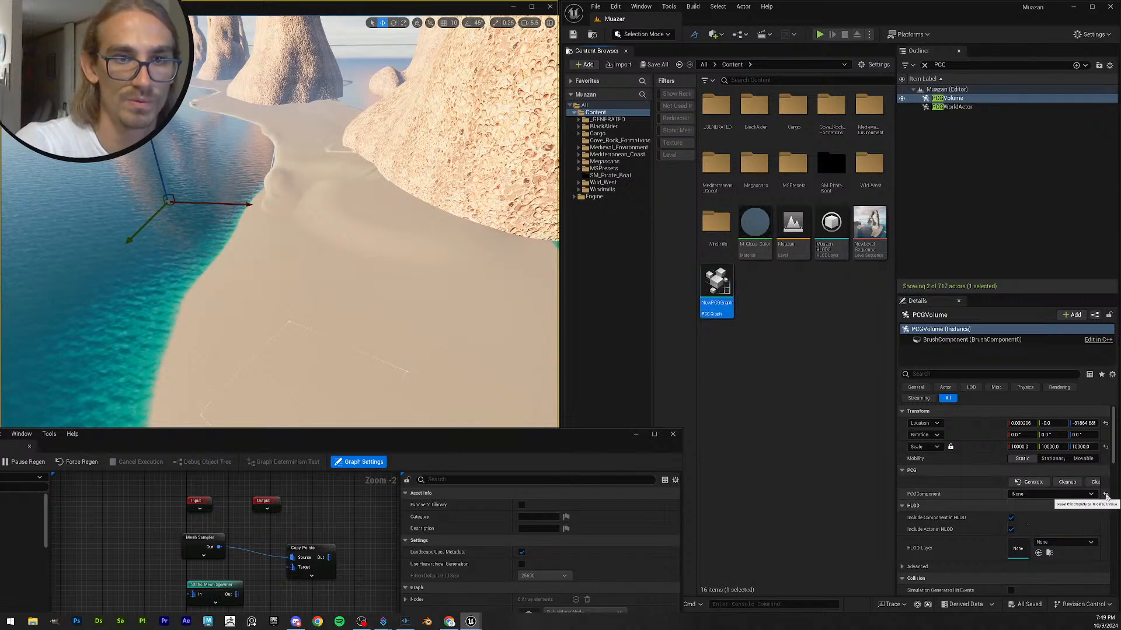
drag(723, 285, 1029, 495)
click(1037, 496)
click(1031, 516)
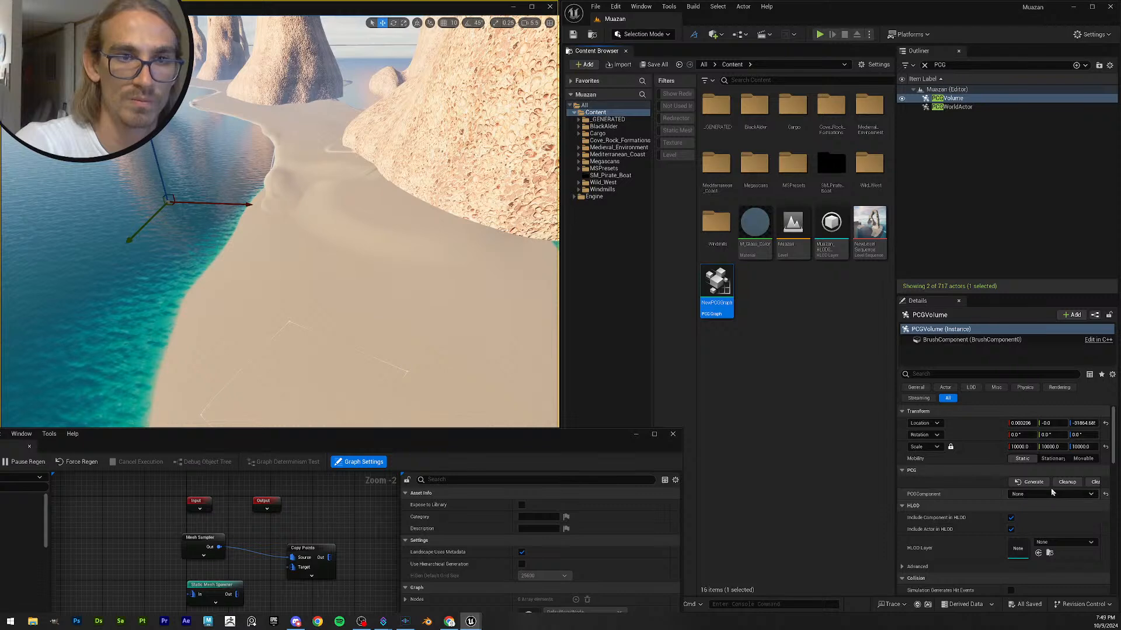
- Collapse the detail categories of PCGVolume from HLOD downward and check the list for a graph assignment
click(902, 505)
click(912, 518)
click(913, 531)
click(921, 542)
click(921, 553)
click(918, 564)
scroll(971, 555, down, 3)
click(917, 507)
click(917, 519)
click(914, 531)
scroll(975, 537, down, 1)
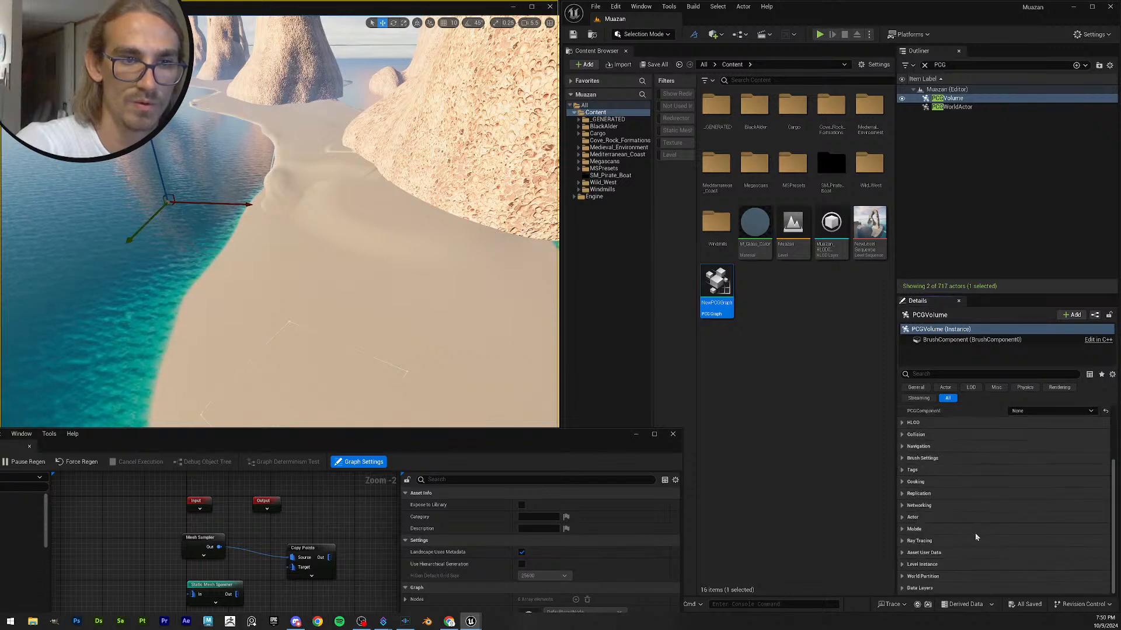
scroll(976, 537, up, 4)
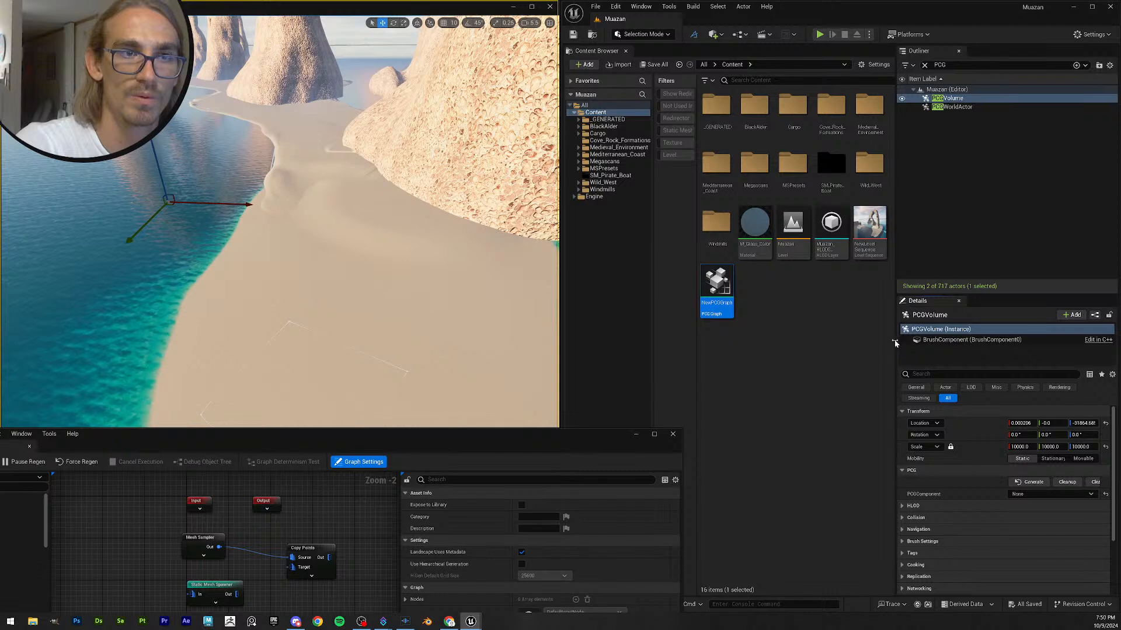
- Widen the details area, clear the PCG link of PCGVolume and try to assign NewPCGGraph to its PCGComponent
drag(895, 340, 863, 340)
click(730, 374)
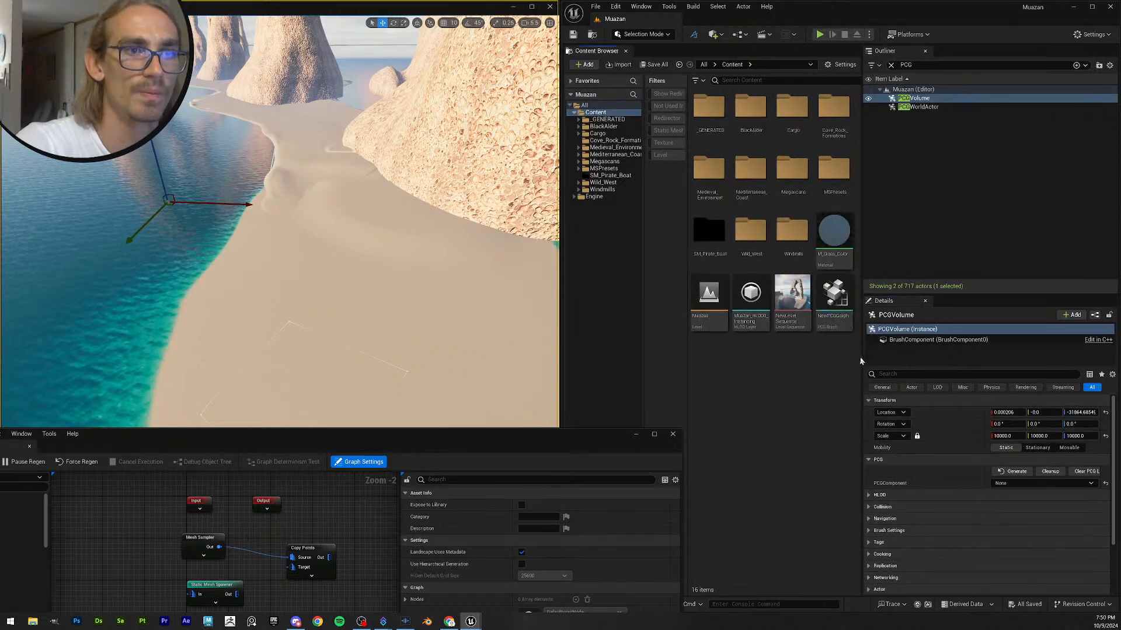
drag(860, 357, 881, 358)
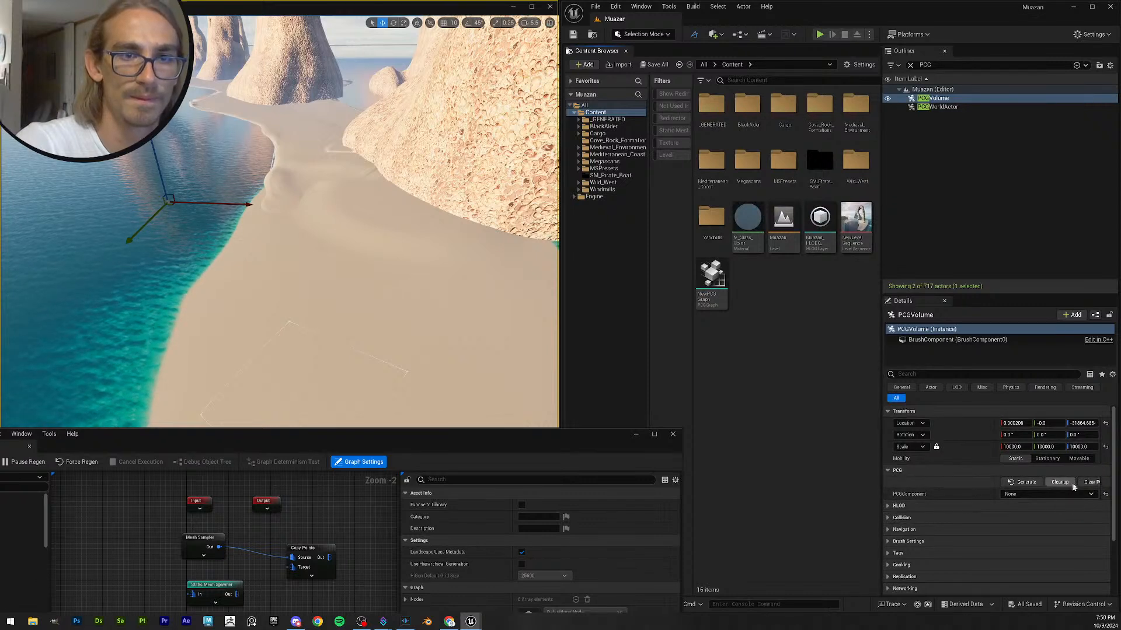
click(1091, 483)
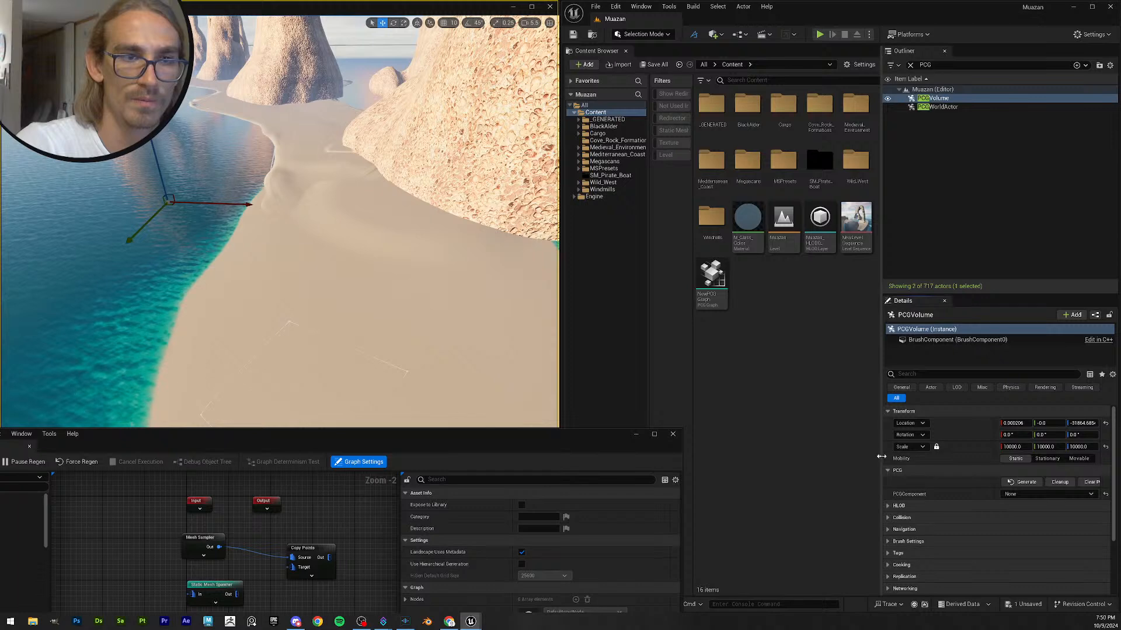
drag(879, 444, 853, 447)
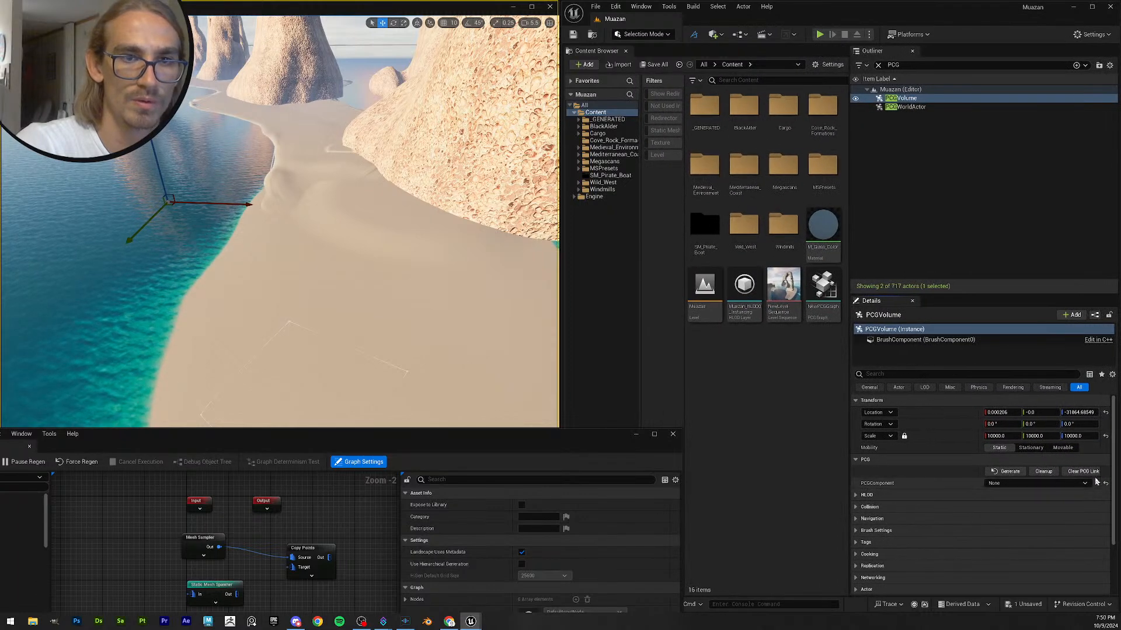
click(1084, 483)
drag(823, 286, 1015, 490)
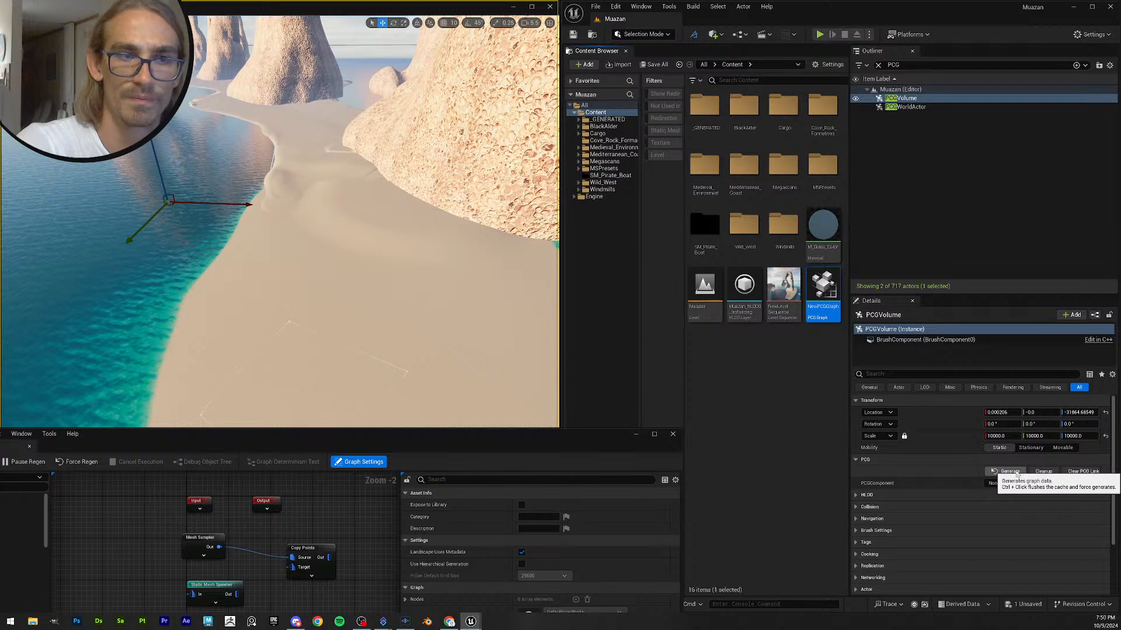
- Look through the details of PCGVolume, its BrushComponent and PCGWorldActor for a place to assign the graph
click(867, 460)
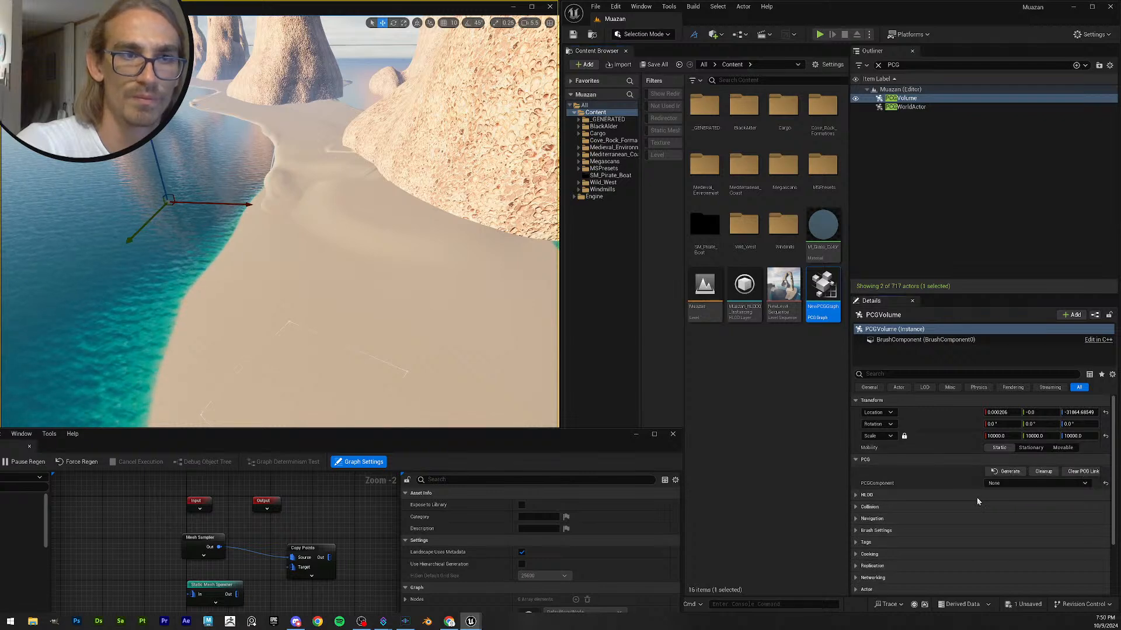
click(917, 339)
click(915, 330)
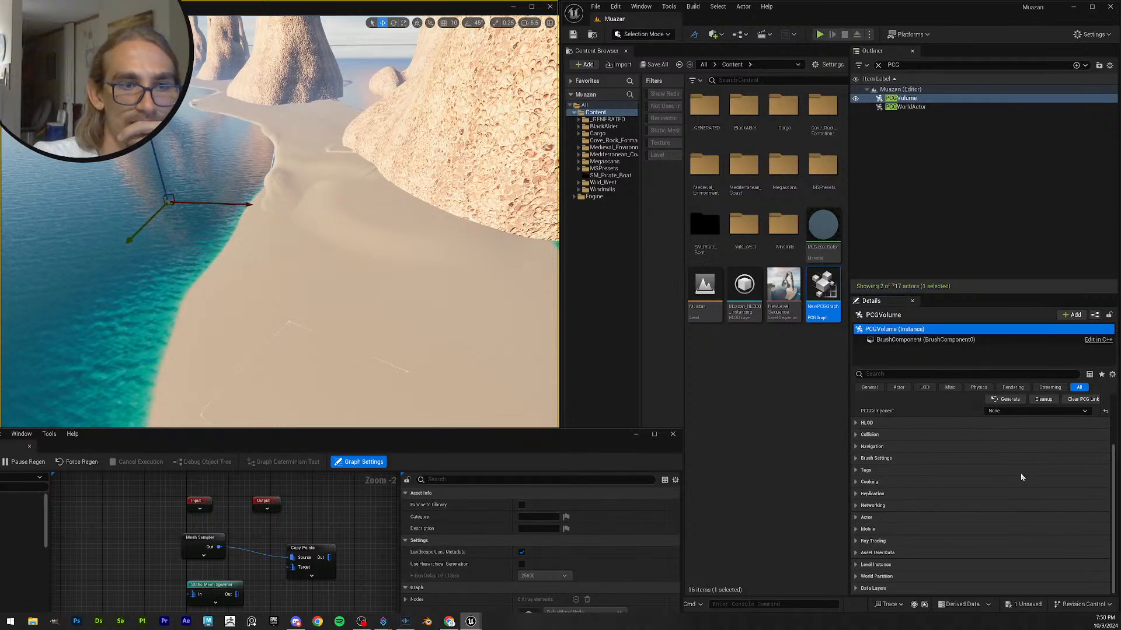
scroll(1022, 477, up, 3)
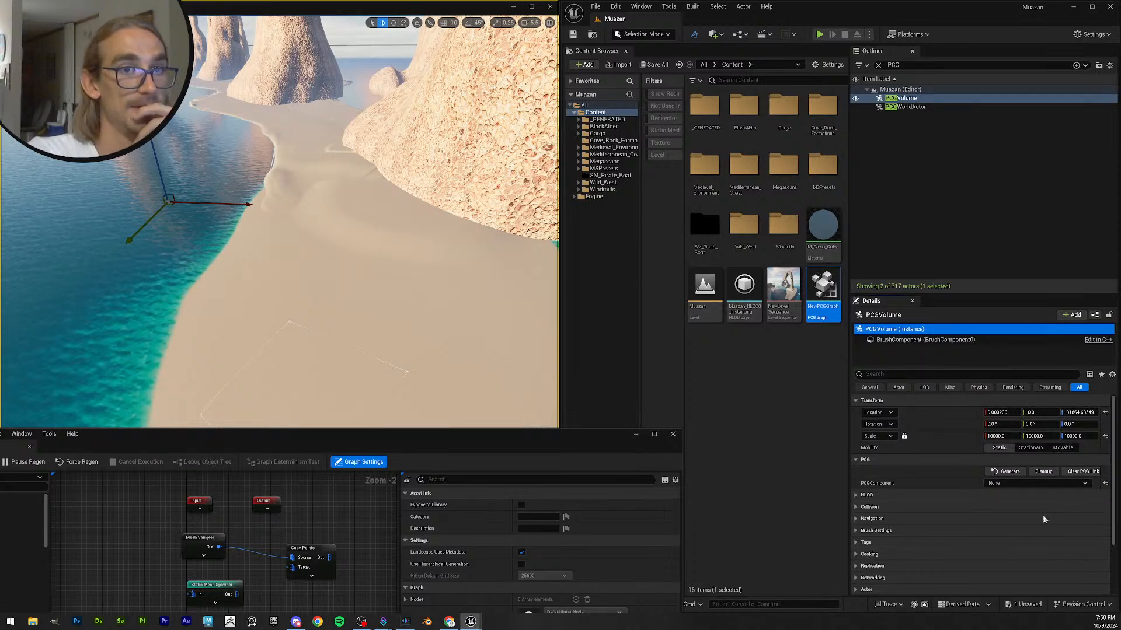
click(912, 108)
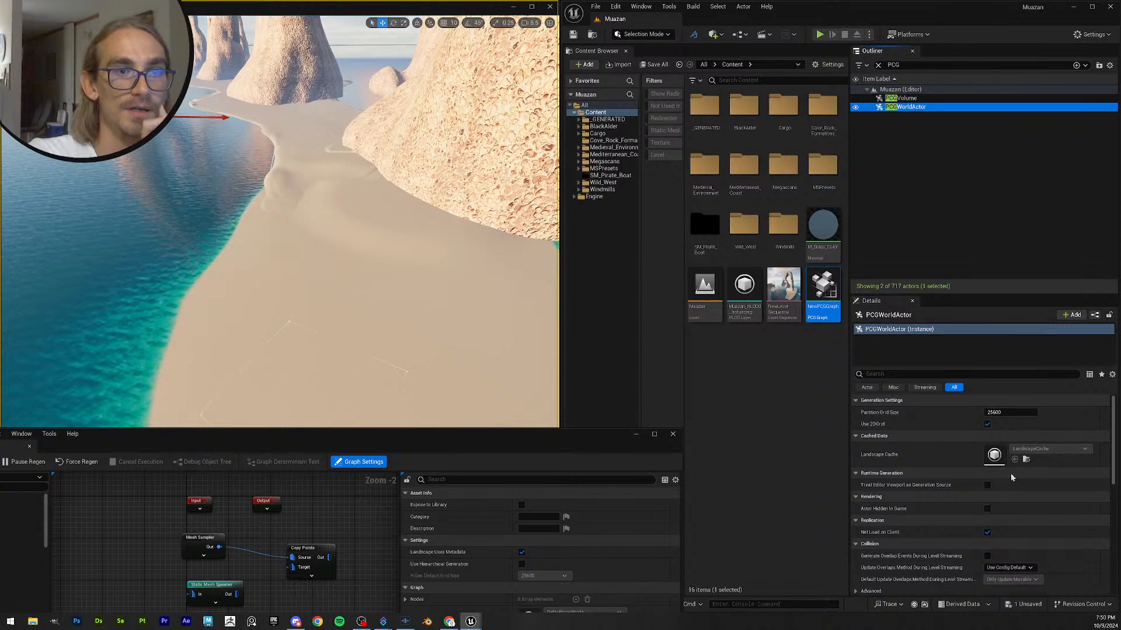
scroll(1028, 490, down, 8)
scroll(1052, 516, up, 5)
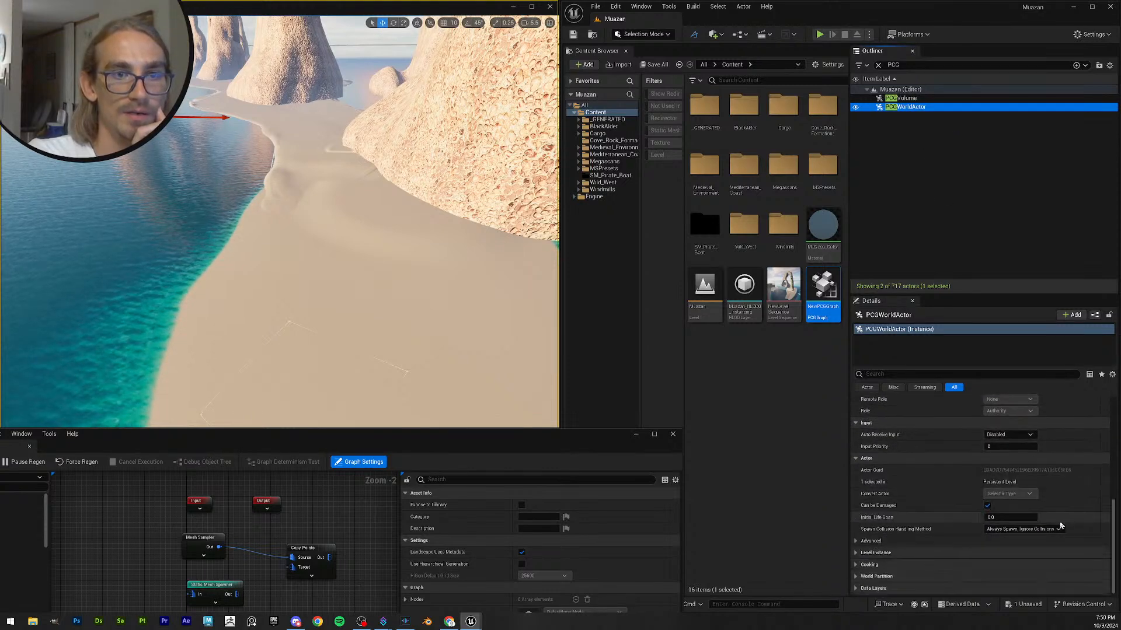
scroll(1071, 493, up, 1)
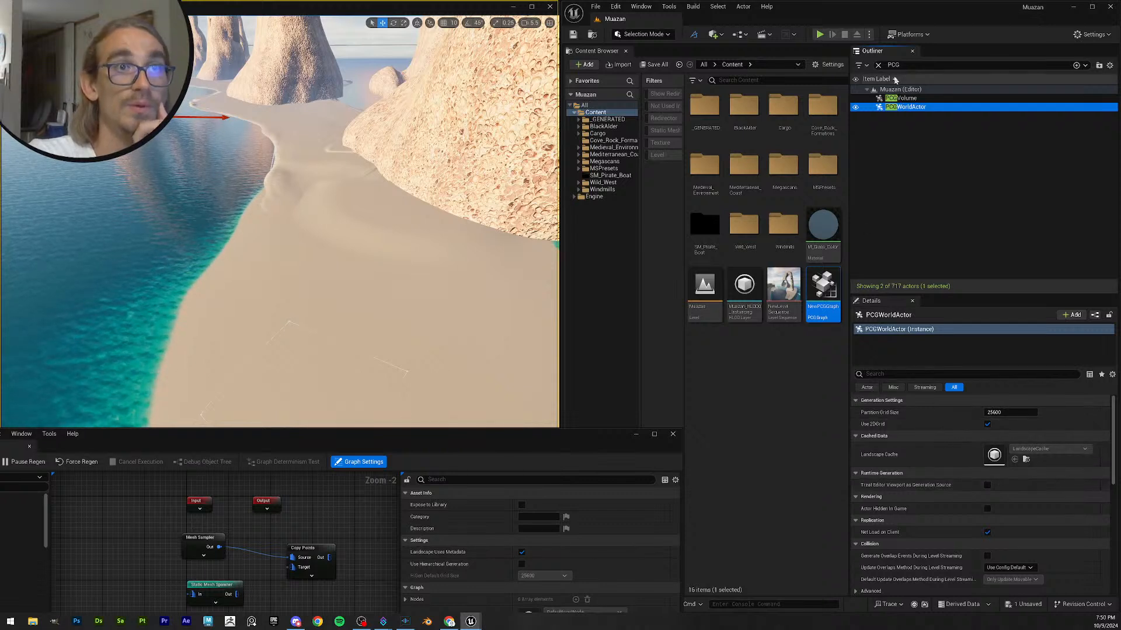
- Search the details of PCGVolume for a graph property, then clear the search
click(899, 98)
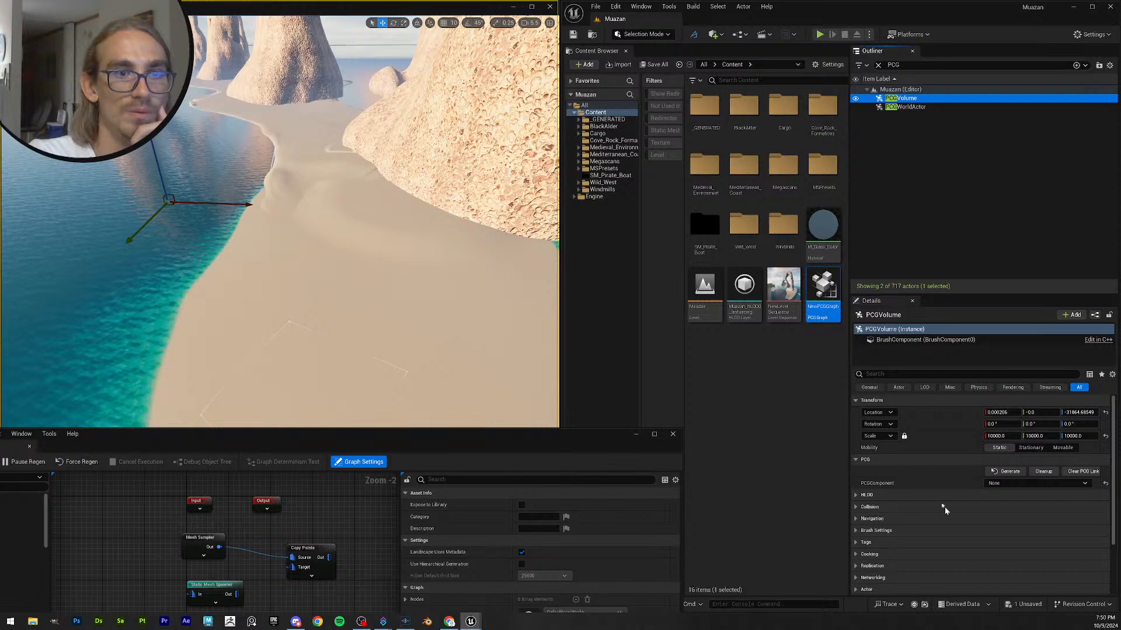
scroll(947, 545, down, 1)
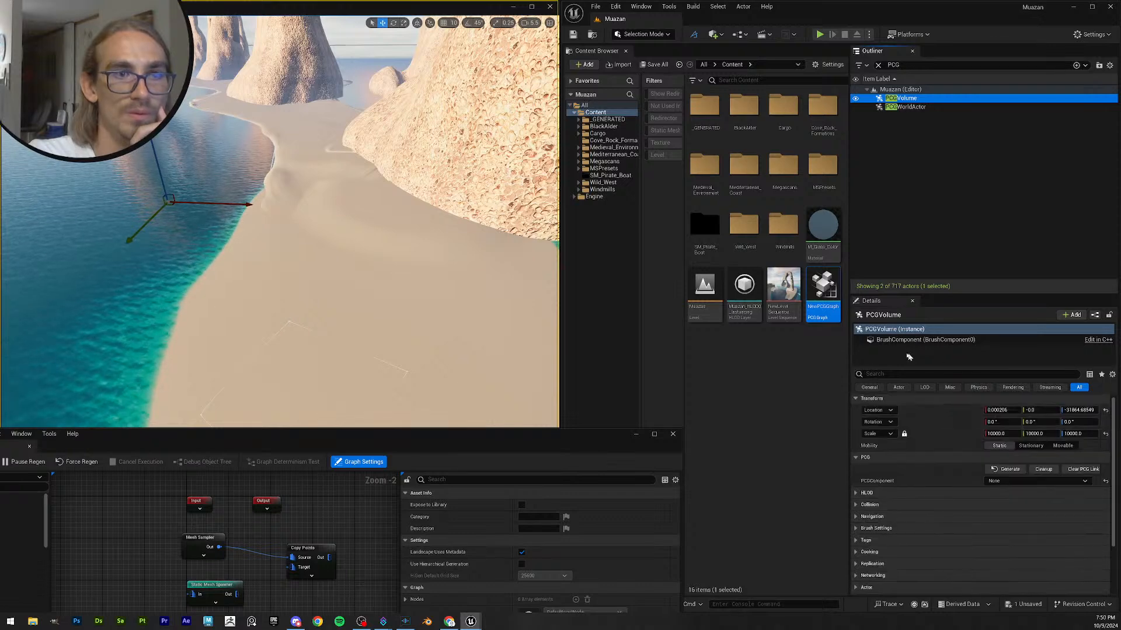
click(886, 374)
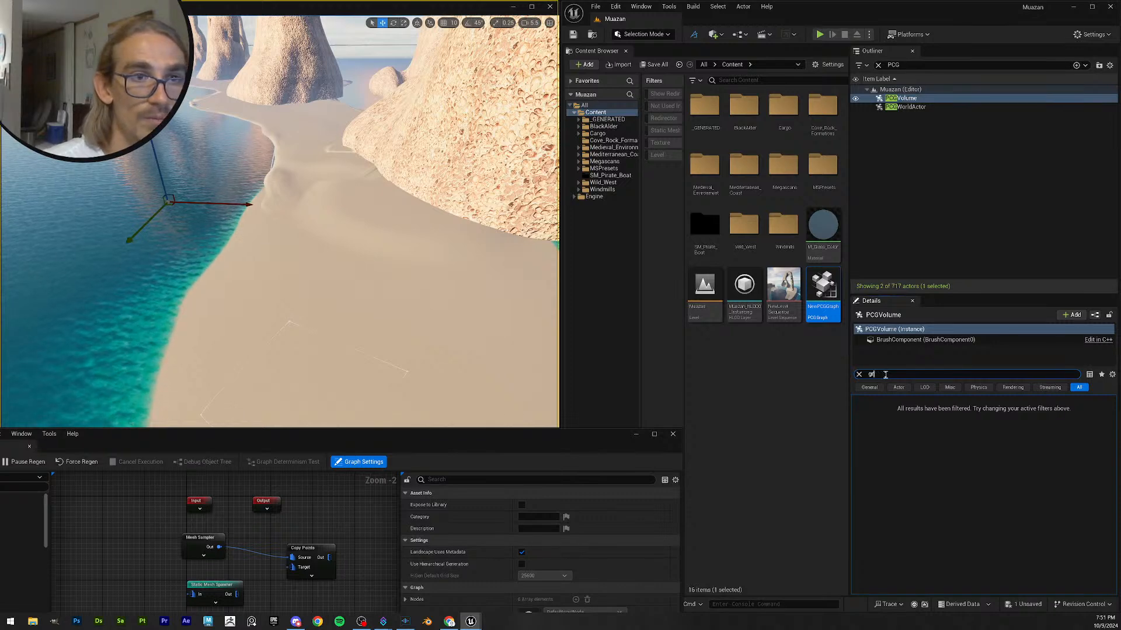
key(BackSpace)
key(BackSpace)
click(833, 364)
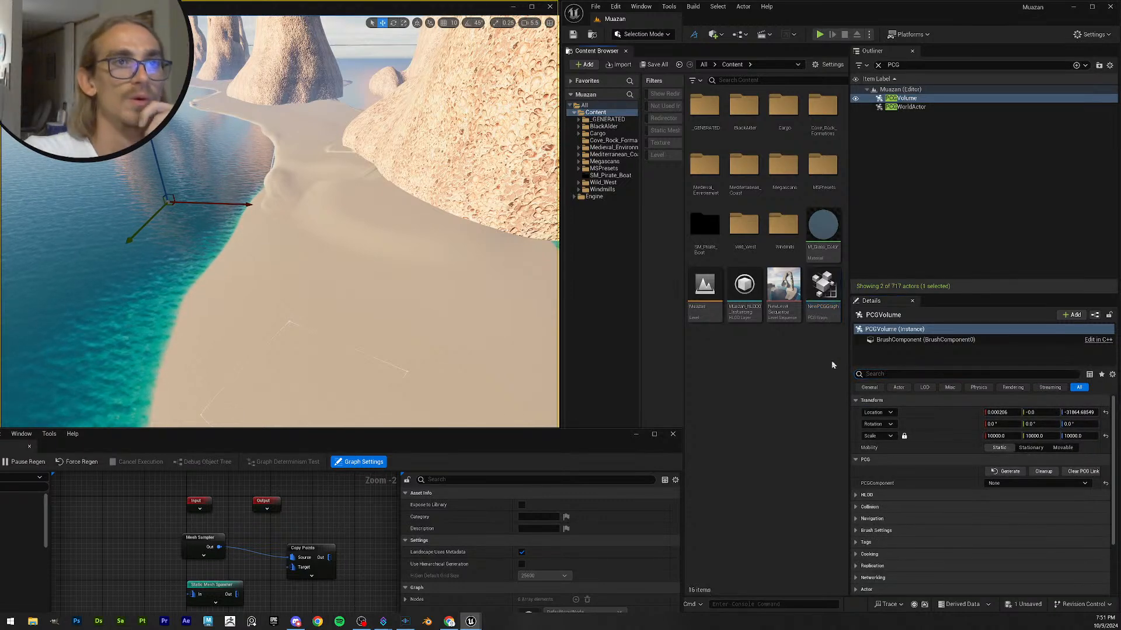
- Copy the scale of the existing PCGVolume and delete that volume from the level
click(919, 100)
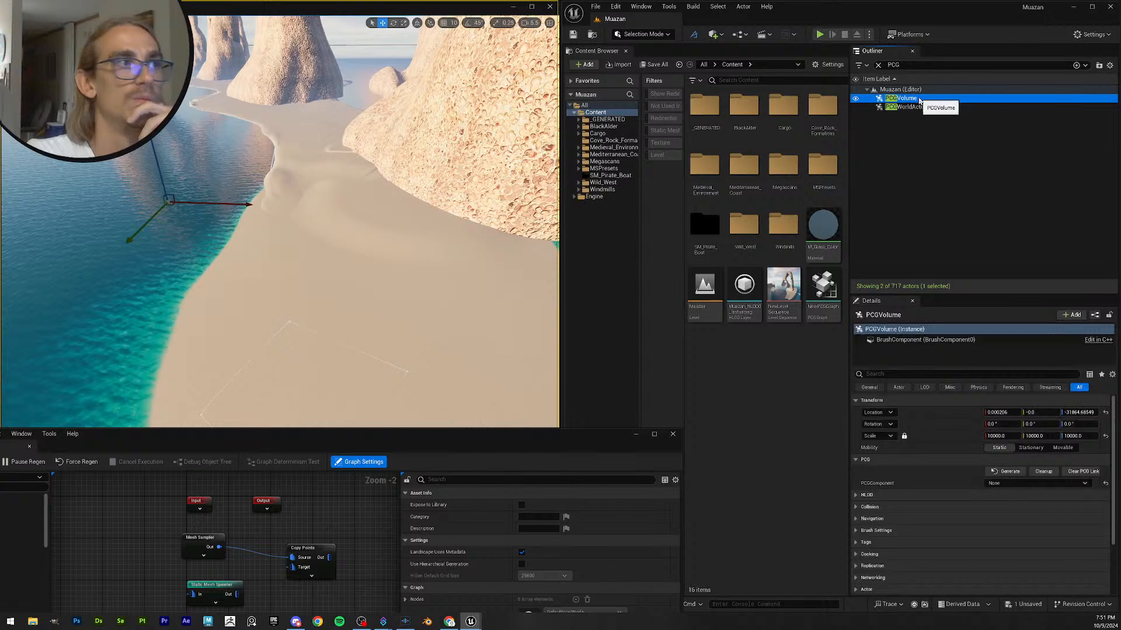
right_click(960, 443)
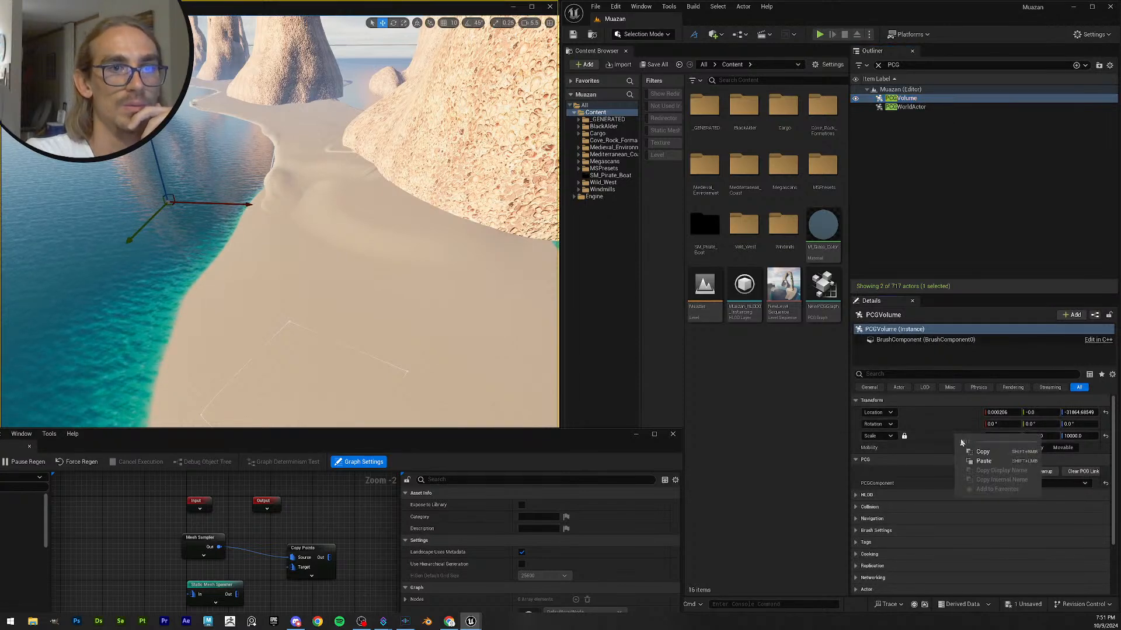
click(981, 451)
click(921, 100)
key(Delete)
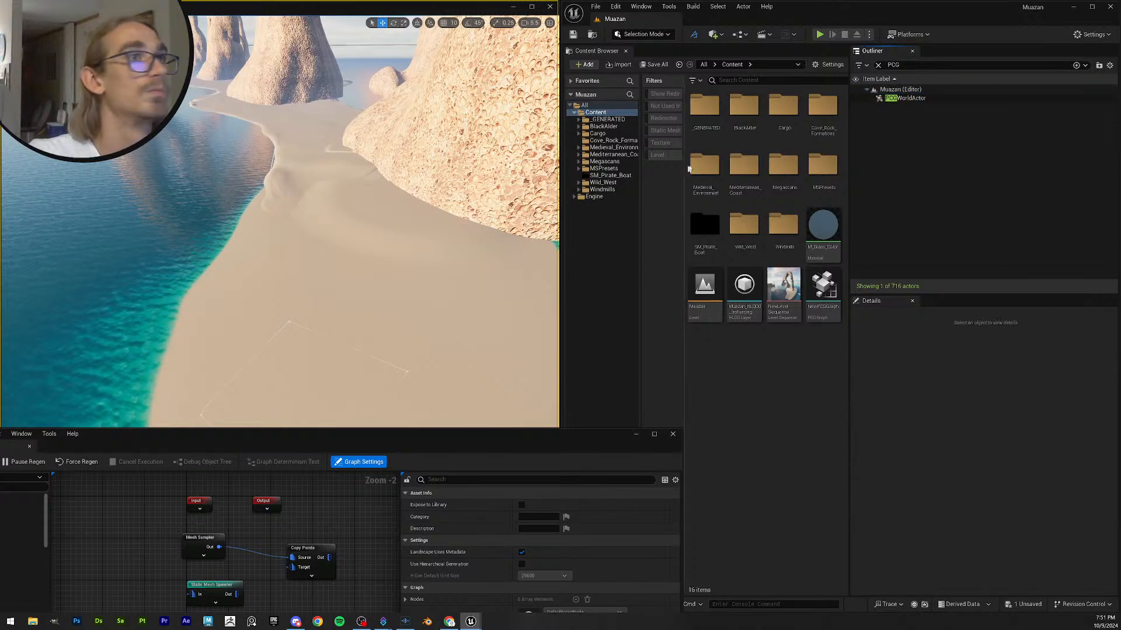
- Place a new PCG Volume on the beach, paste the copied scale of 10000 on all axes and lower it slightly
click(721, 34)
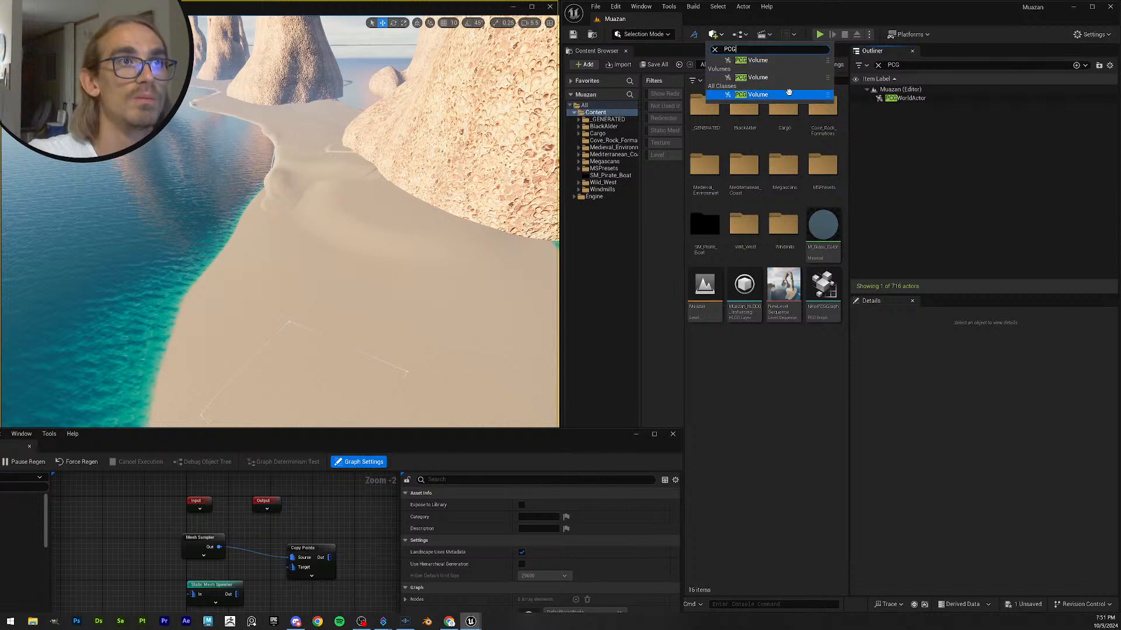
click(778, 76)
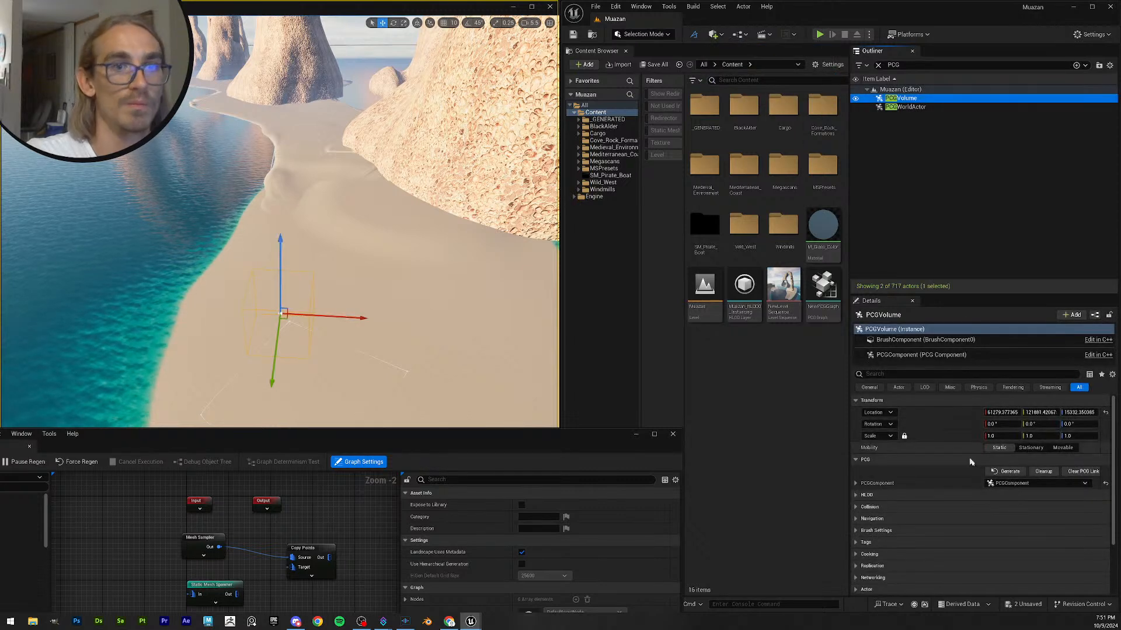
right_click(947, 437)
click(981, 467)
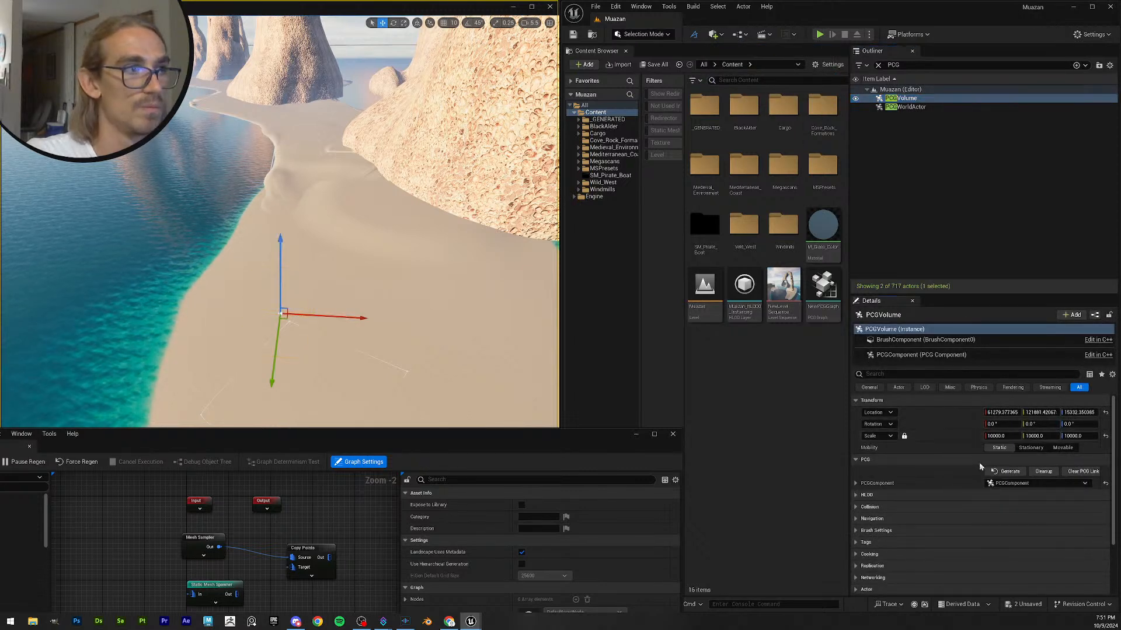
drag(281, 247, 283, 257)
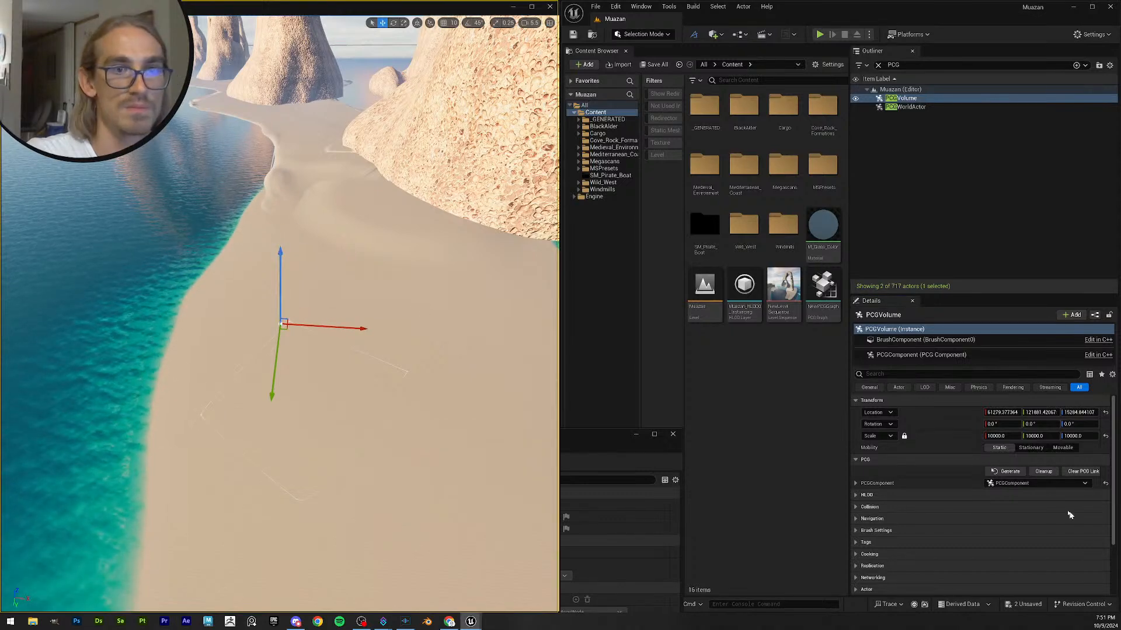
- Check the PCGComponent choices and remaining detail categories of the new PCGVolume for the graph assignment
click(1039, 485)
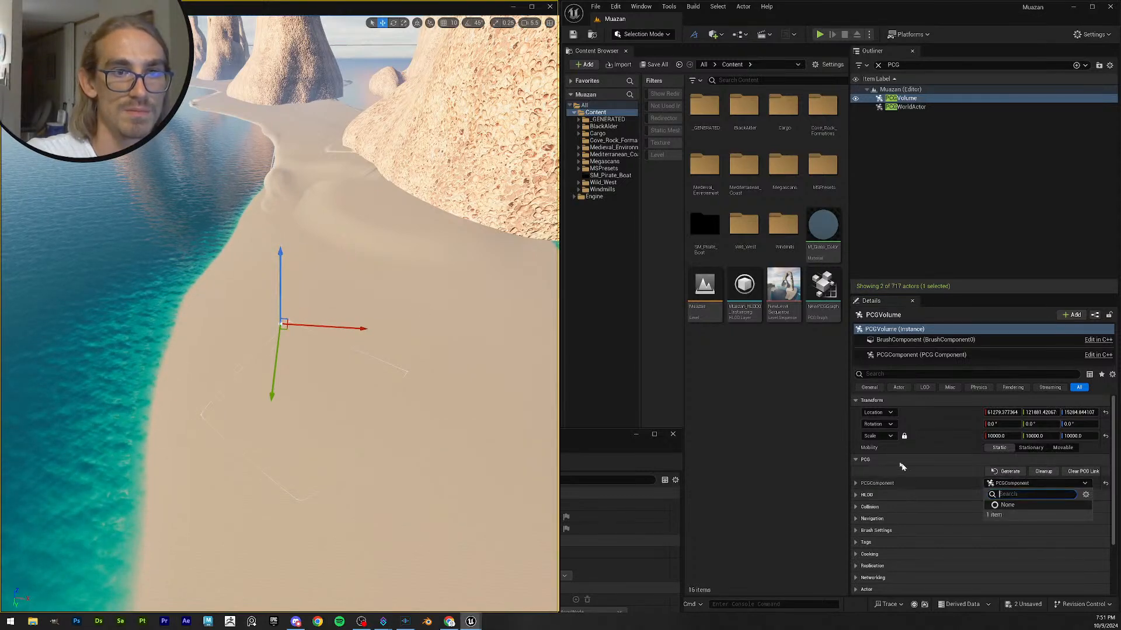
click(810, 407)
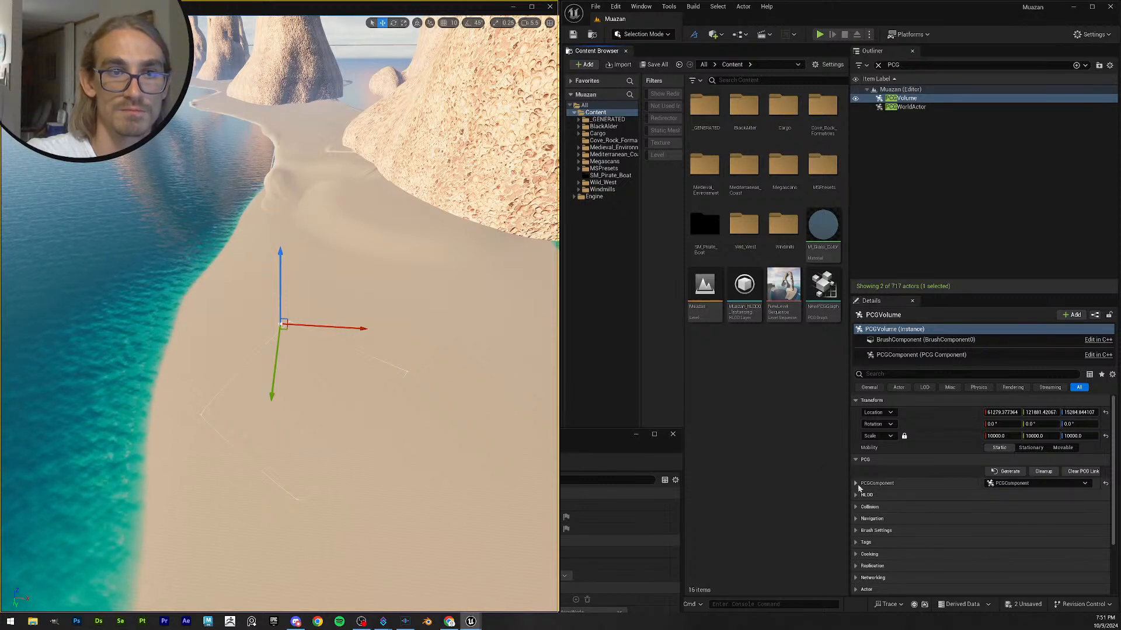
scroll(916, 550, down, 2)
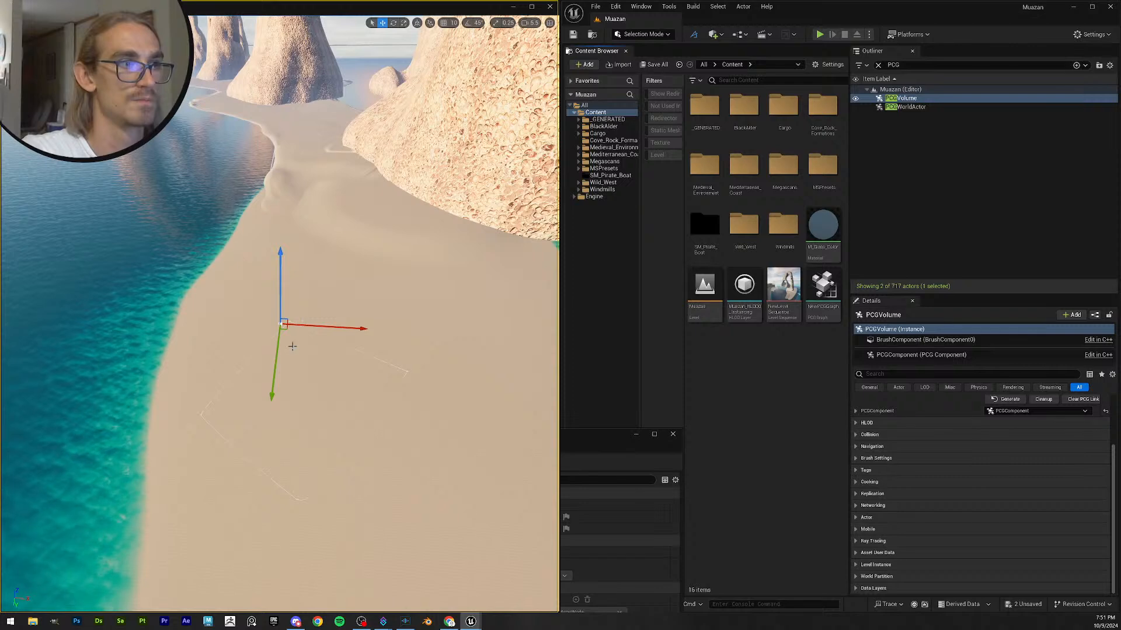
- Bring up the NewPCGGraph window and dock it over the right half of the screen, clear of the viewport
mouse_move(471, 621)
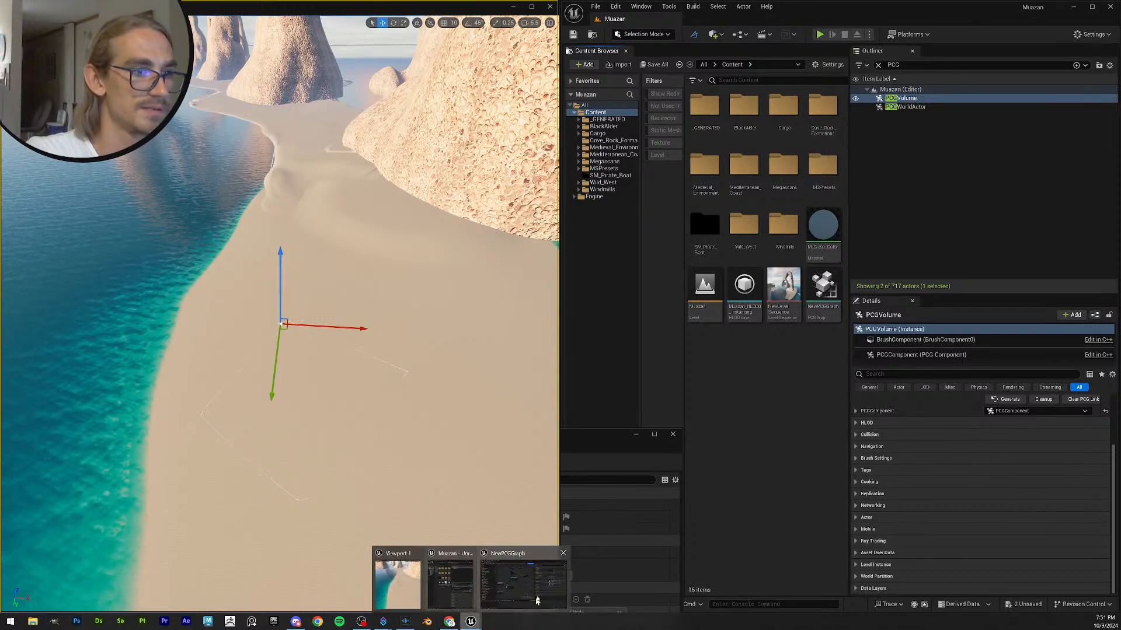
click(534, 593)
drag(501, 437, 1118, 327)
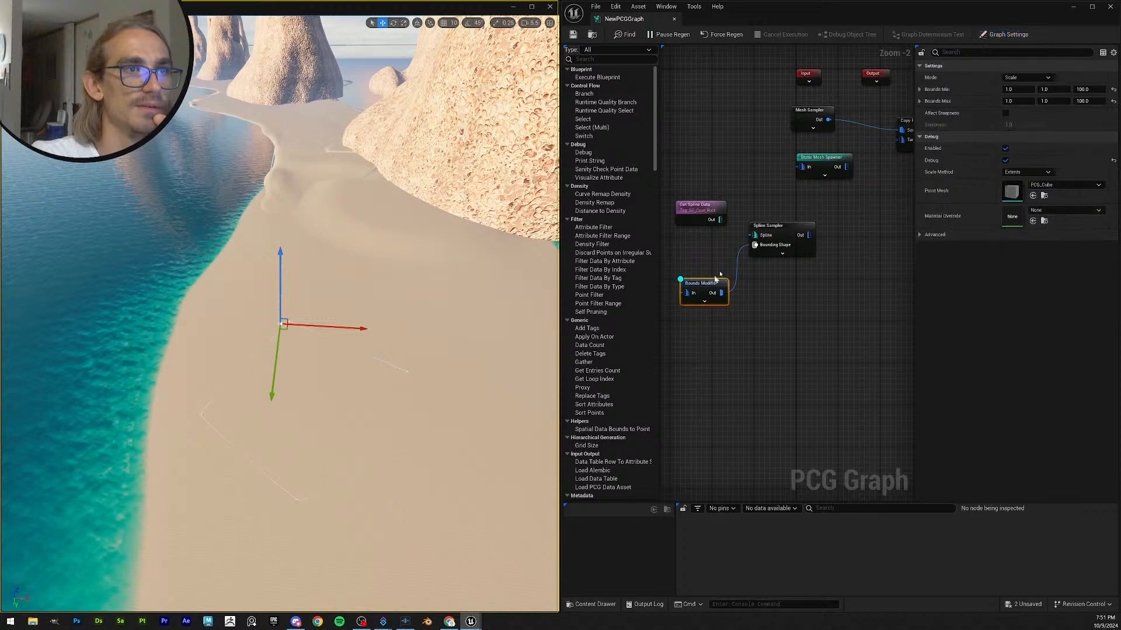
- Connect Get Spline Data to the Spline Sampler's Spline input and debug the Spline Sampler instead of the Bounds Modifier
drag(719, 220, 756, 239)
click(734, 218)
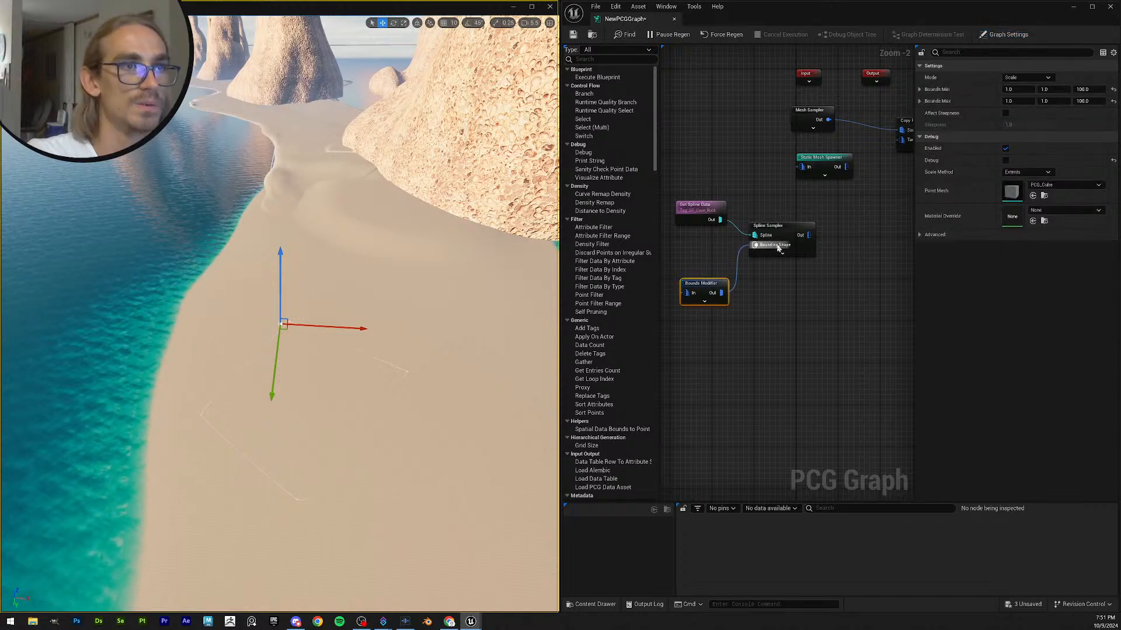
click(753, 223)
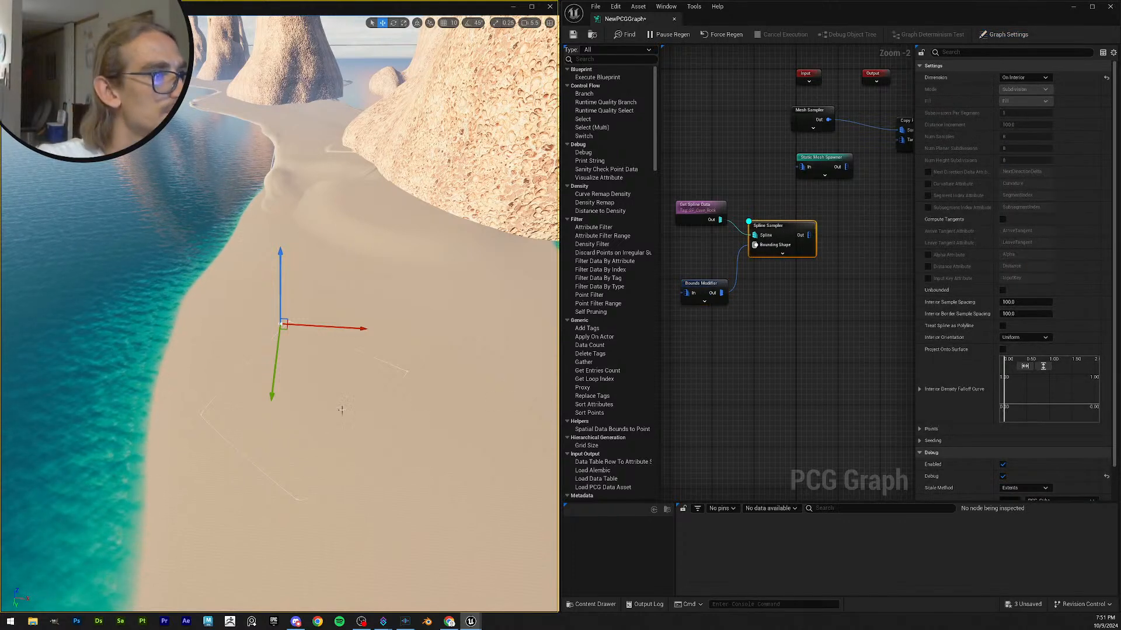
mouse_move(416, 355)
right_down()
mouse_move(419, 394)
mouse_move(418, 372)
right_up()
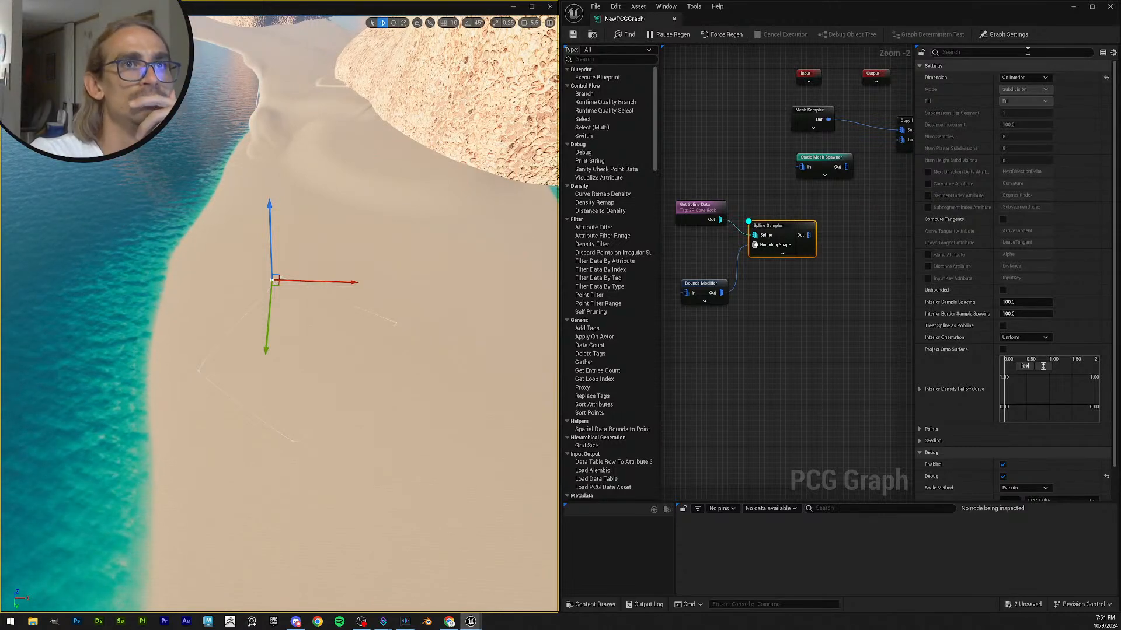
click(1073, 7)
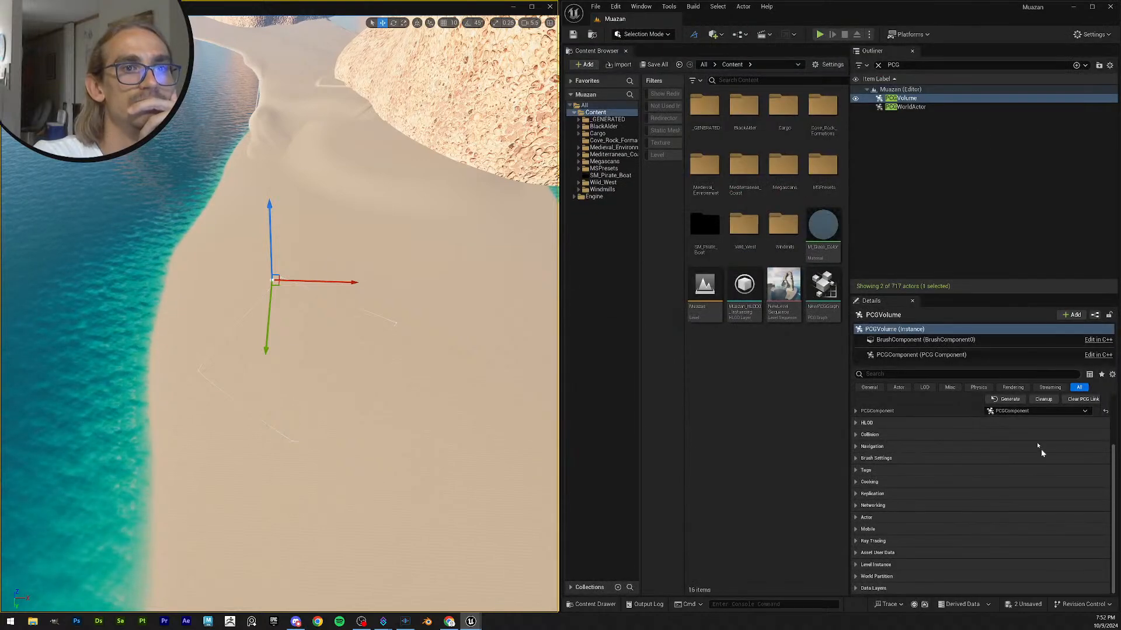
- Look through the details of the PCGVolume and the PCGWorldActor for a place to assign the PCG graph
scroll(995, 508, up, 3)
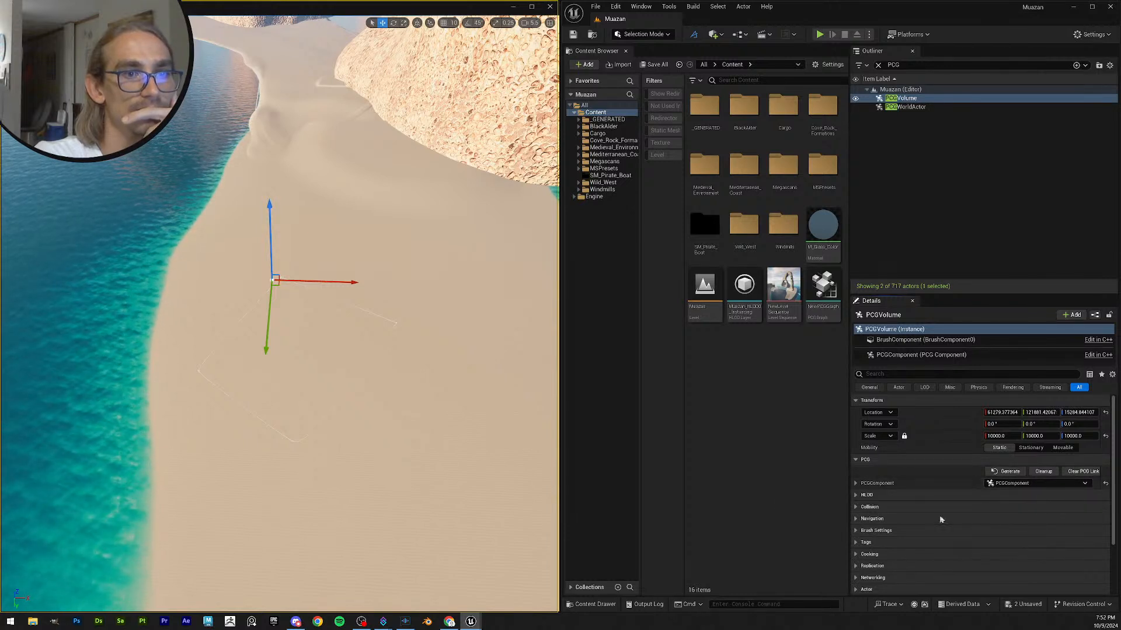
scroll(950, 522, down, 2)
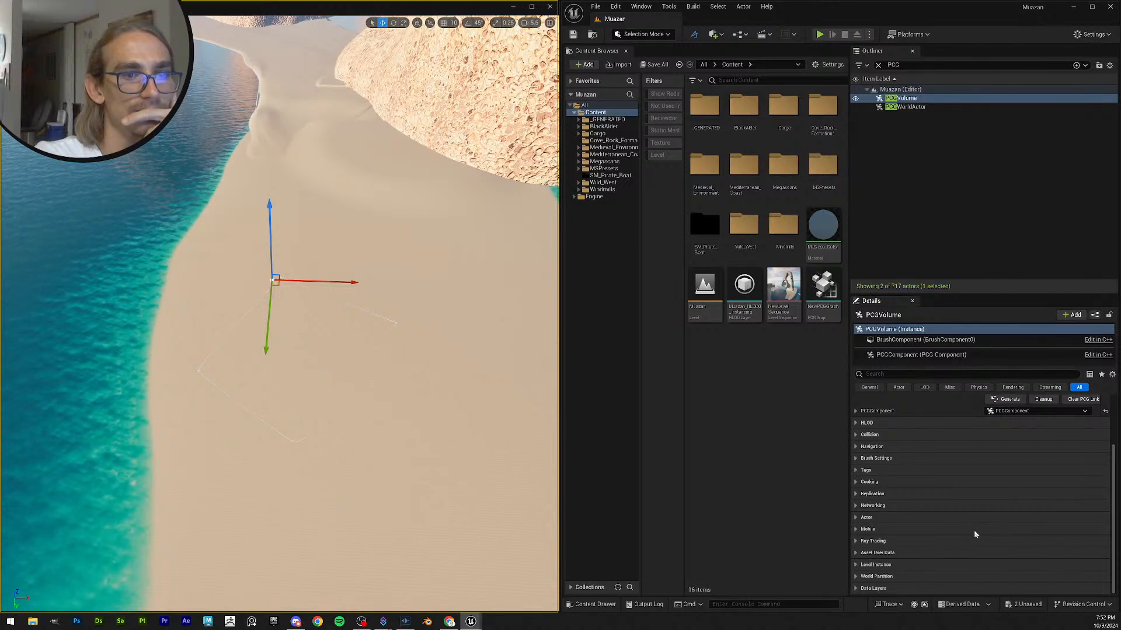
scroll(952, 560, up, 2)
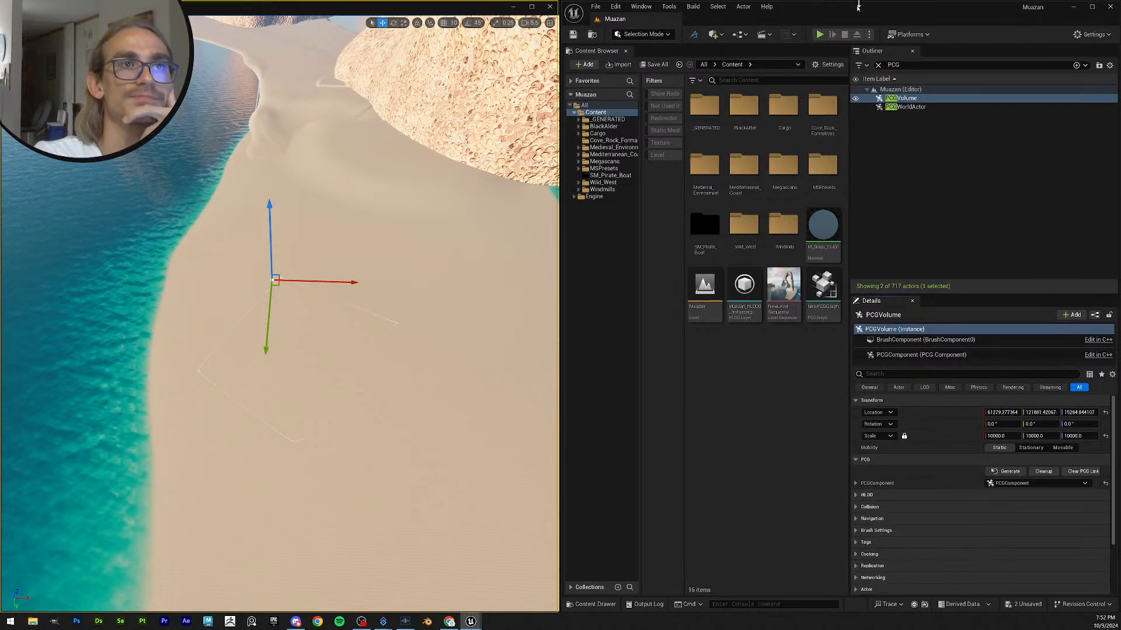
click(921, 109)
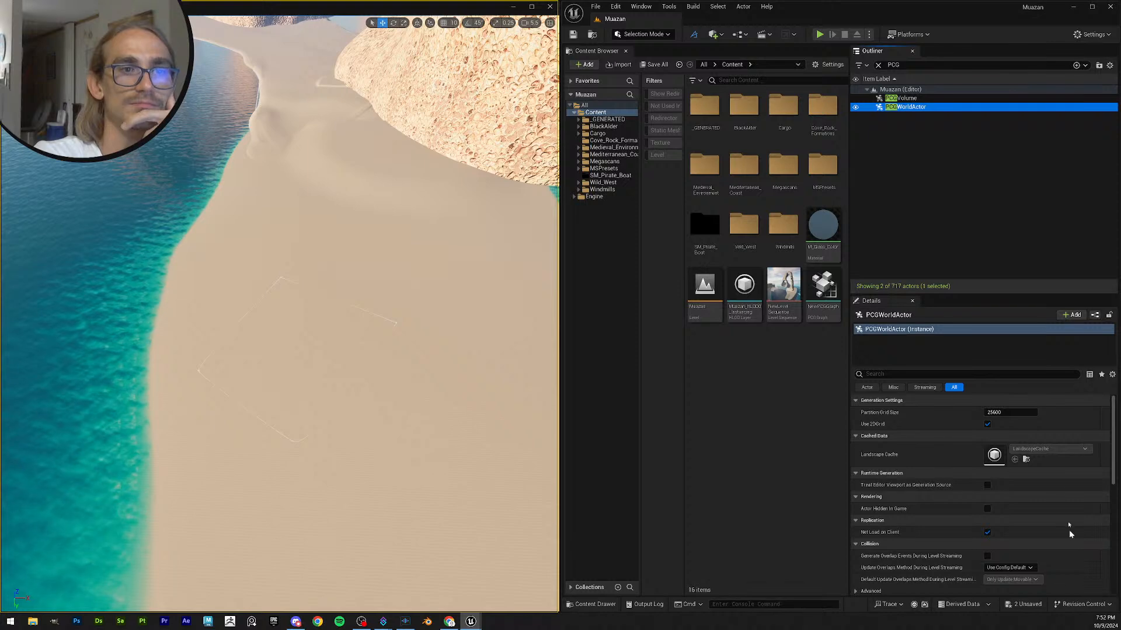
scroll(1060, 493, down, 10)
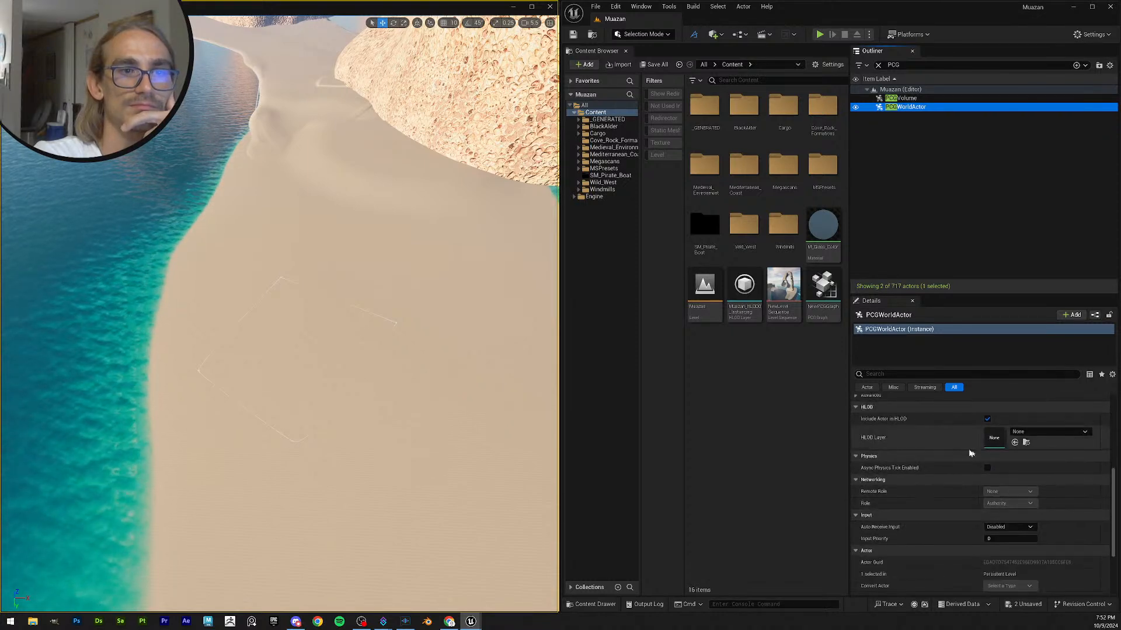
click(911, 374)
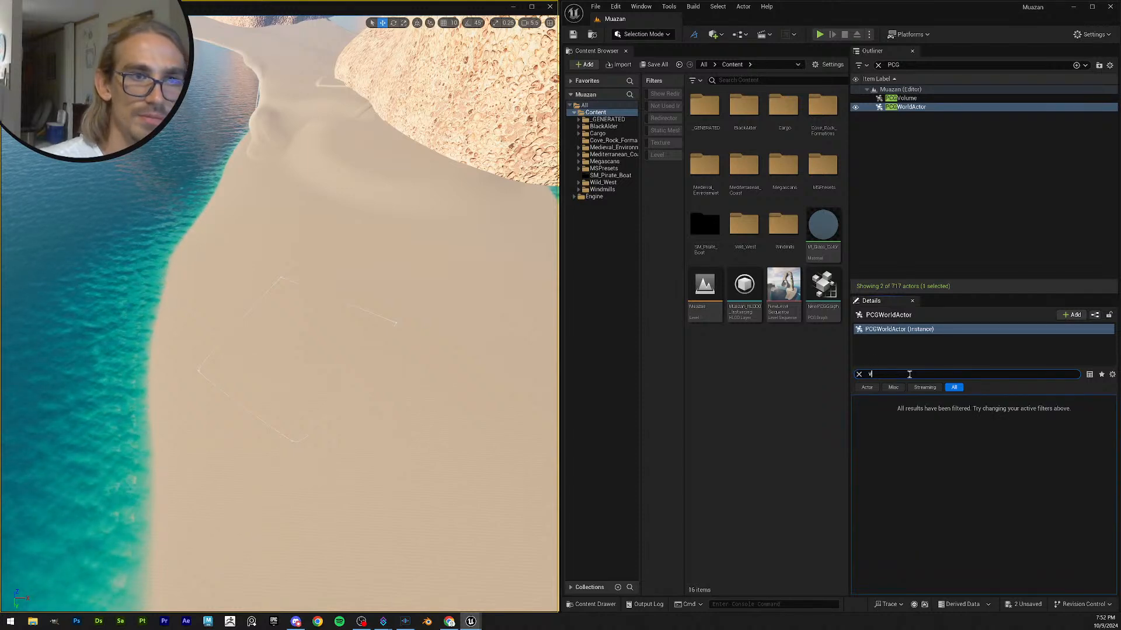
key(BackSpace)
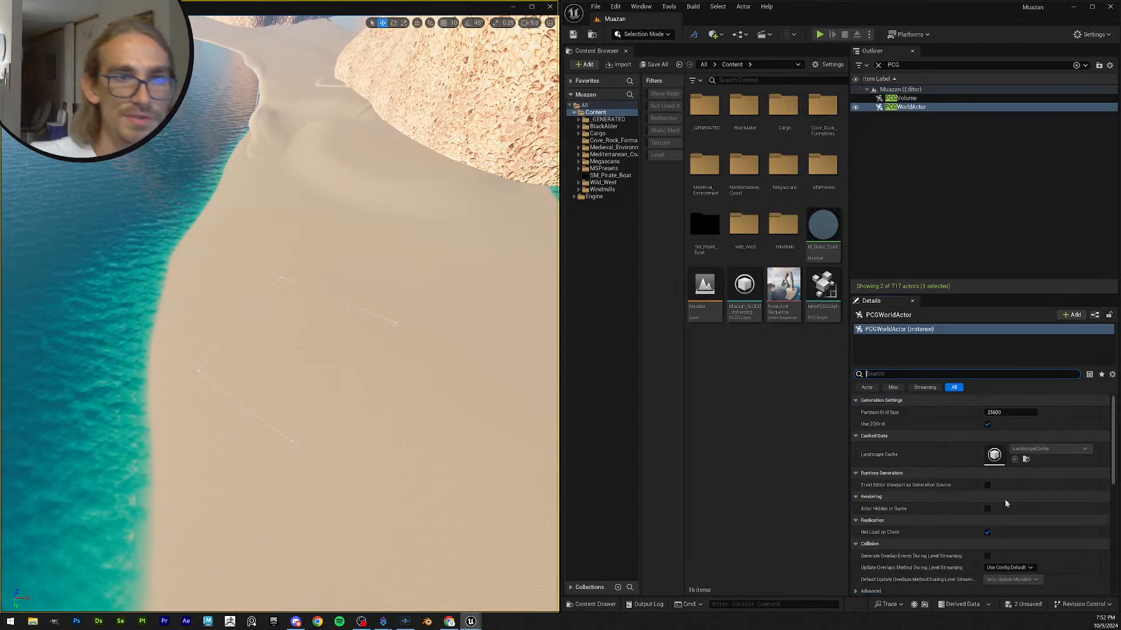
scroll(995, 504, down, 5)
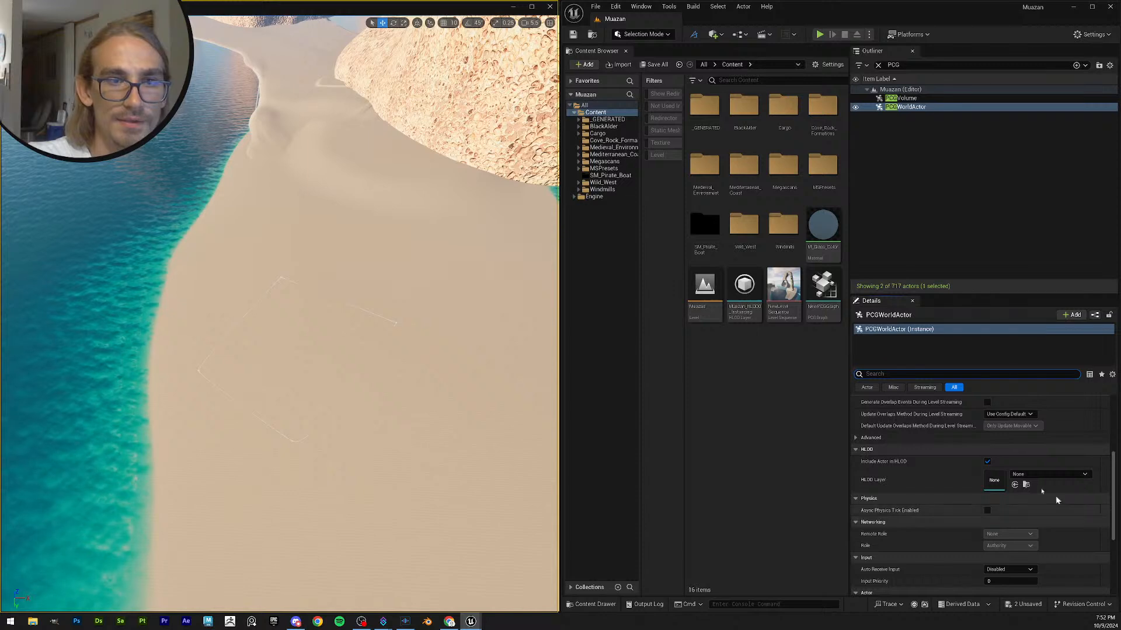
scroll(1059, 508, down, 3)
scroll(1066, 525, up, 3)
scroll(1066, 525, up, 5)
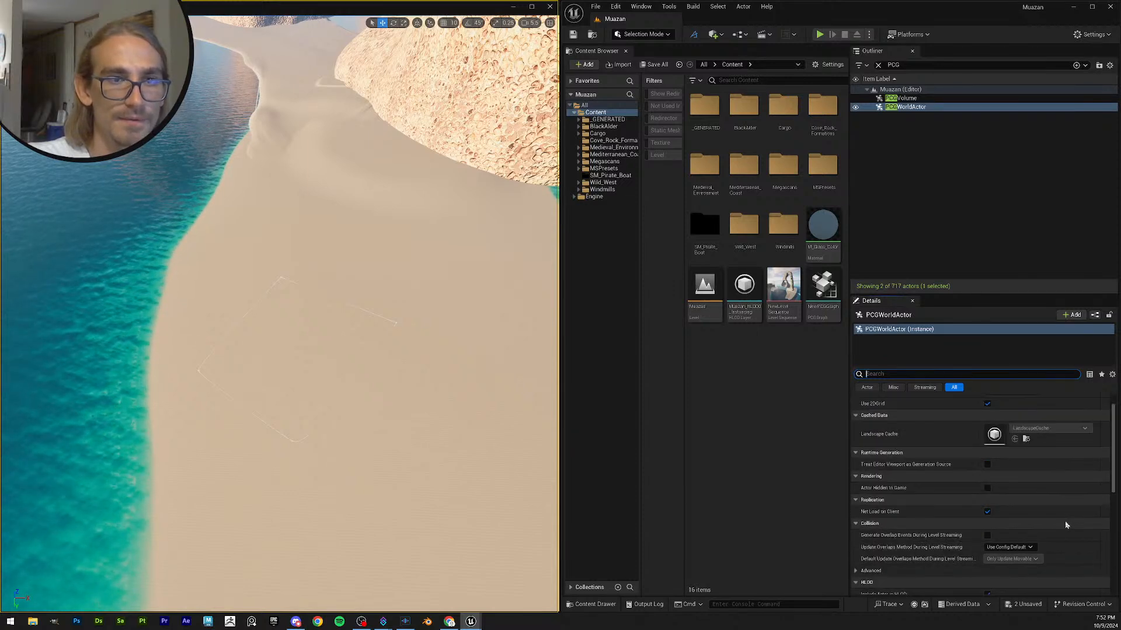
- Generate the PCGVolume's graph data and check its HLOD settings and remaining detail categories for the graph assignment
click(821, 295)
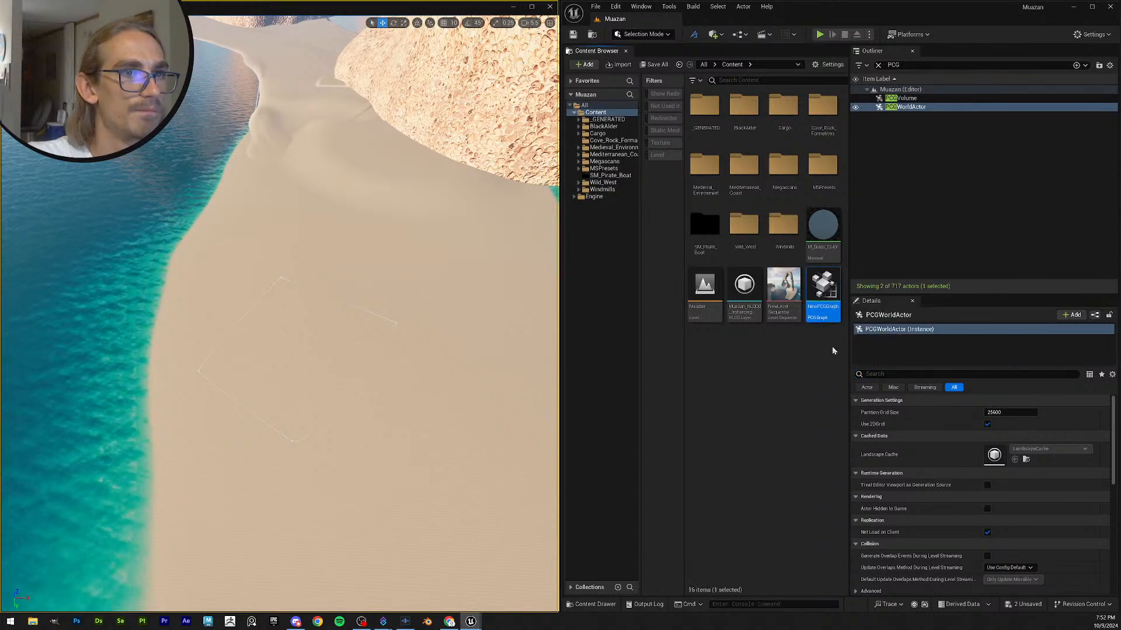
click(902, 98)
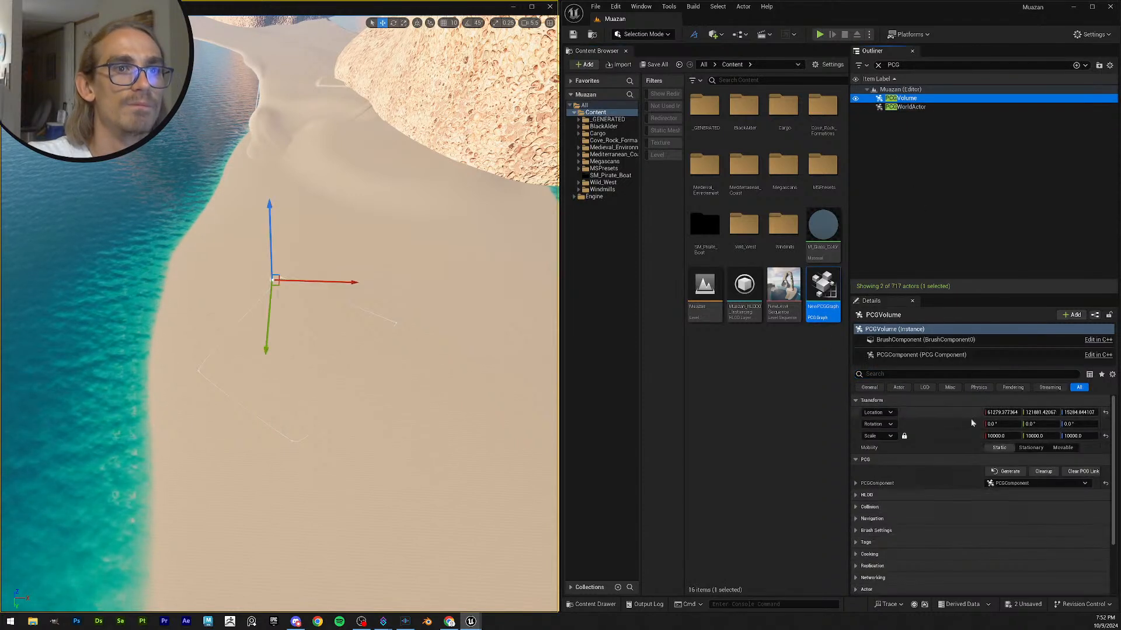
click(1009, 472)
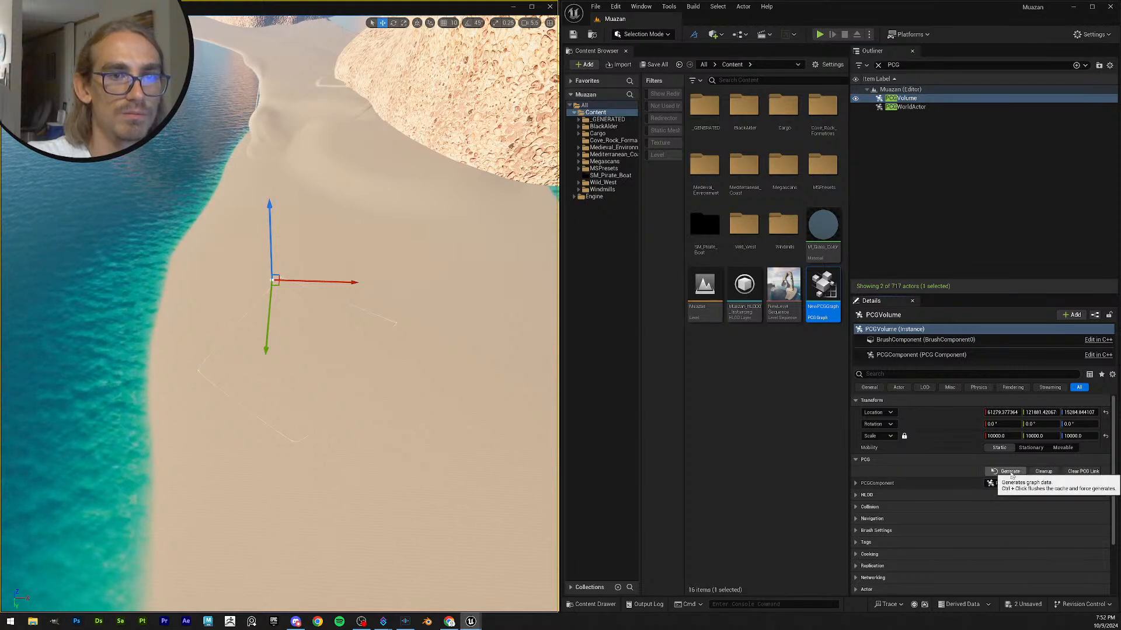
click(868, 495)
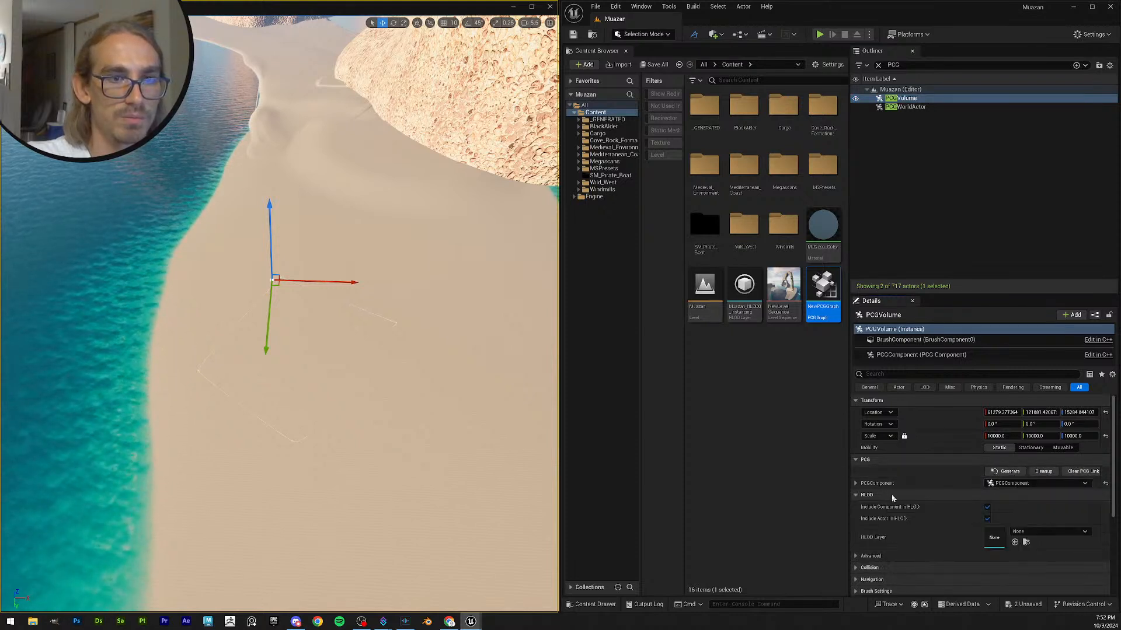
click(891, 495)
scroll(901, 518, down, 2)
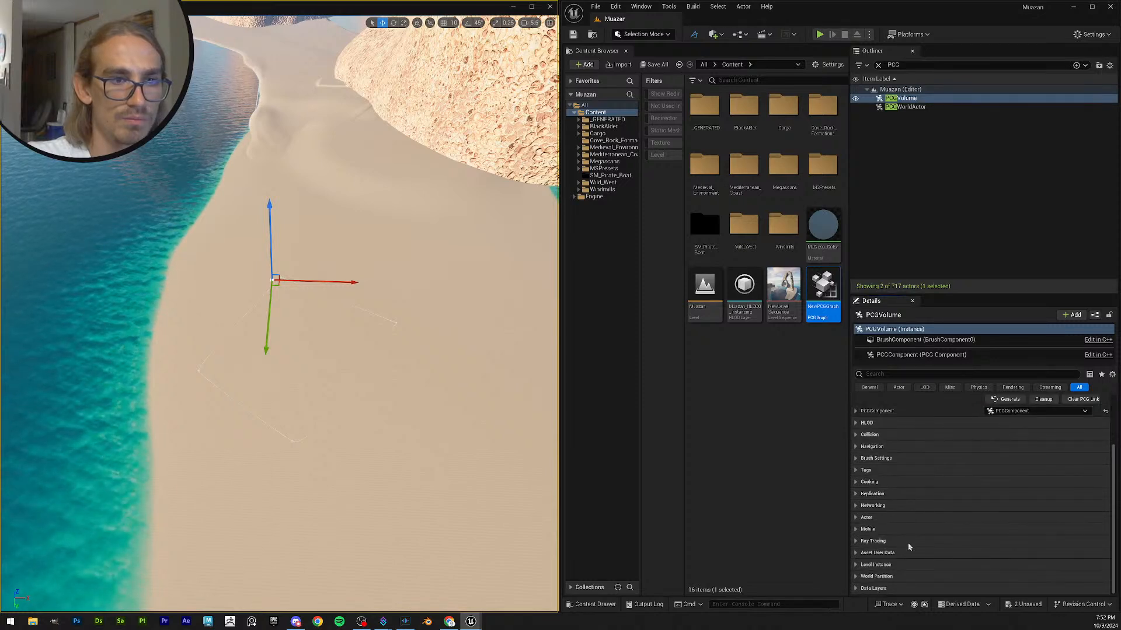
scroll(908, 543, up, 3)
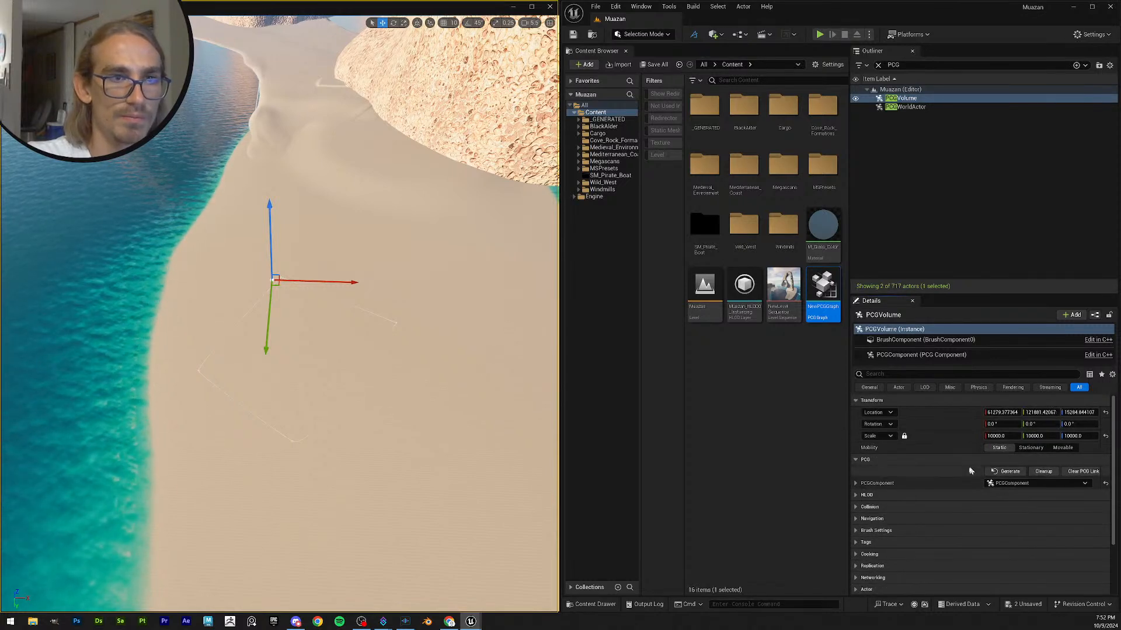
- Lower the PCGVolume slightly to a Z location of about 15279 and save the level
right_drag(374, 327, 324, 271)
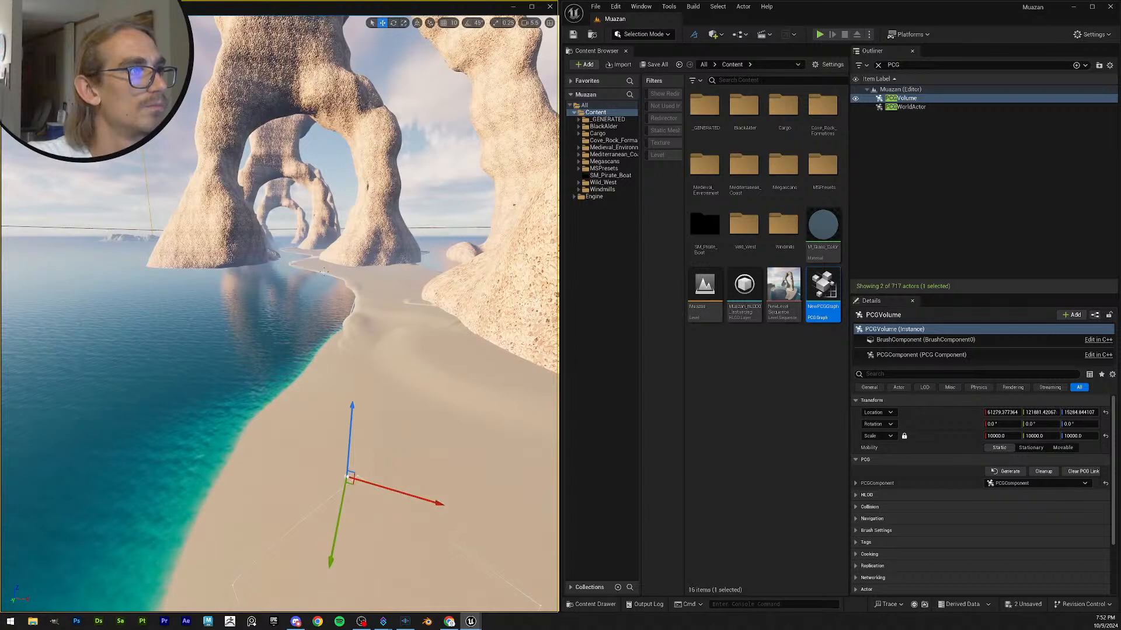
drag(350, 406, 350, 407)
right_drag(368, 405, 409, 470)
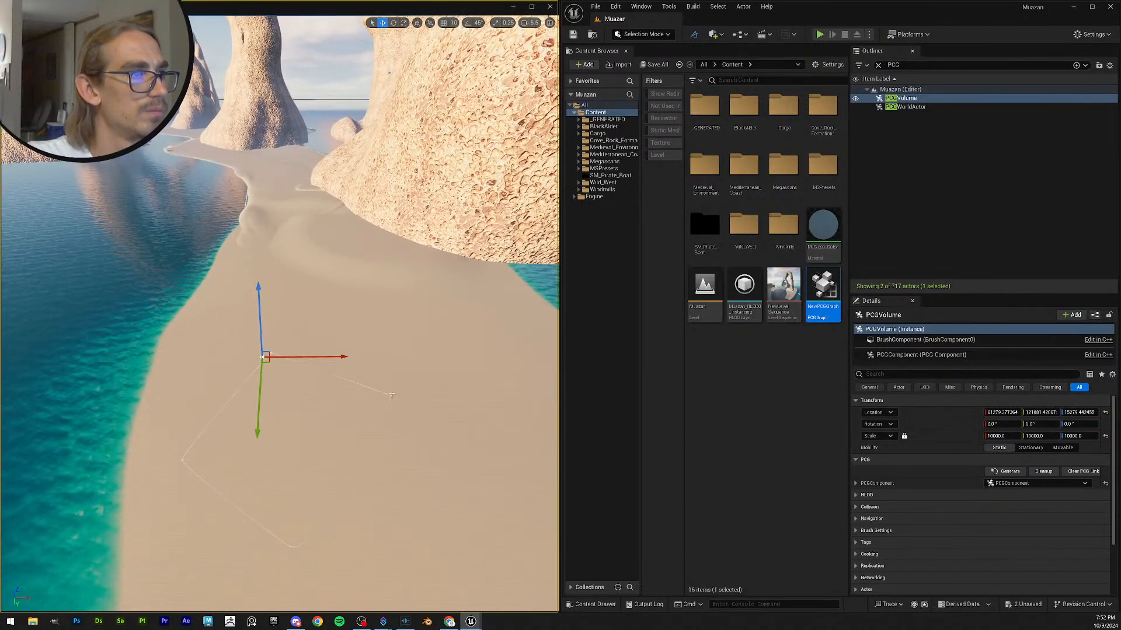
key(ctrl+s)
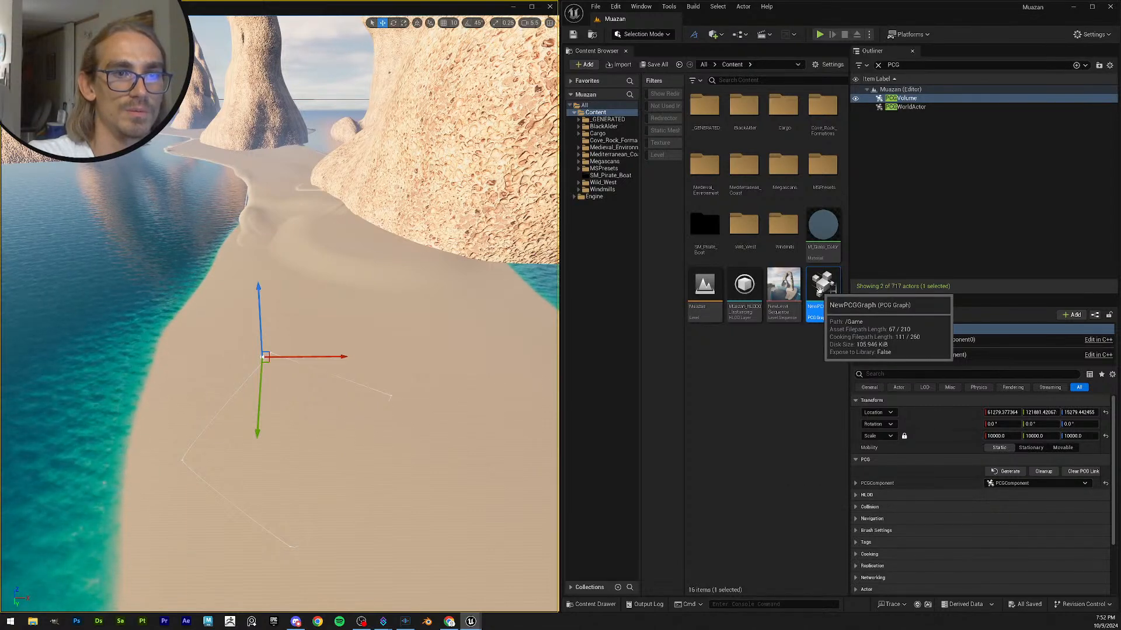
- Expand the PCGVolume's PCGComponent settings down to the Graph property of its graph instance
click(855, 484)
scroll(881, 497, down, 3)
click(863, 439)
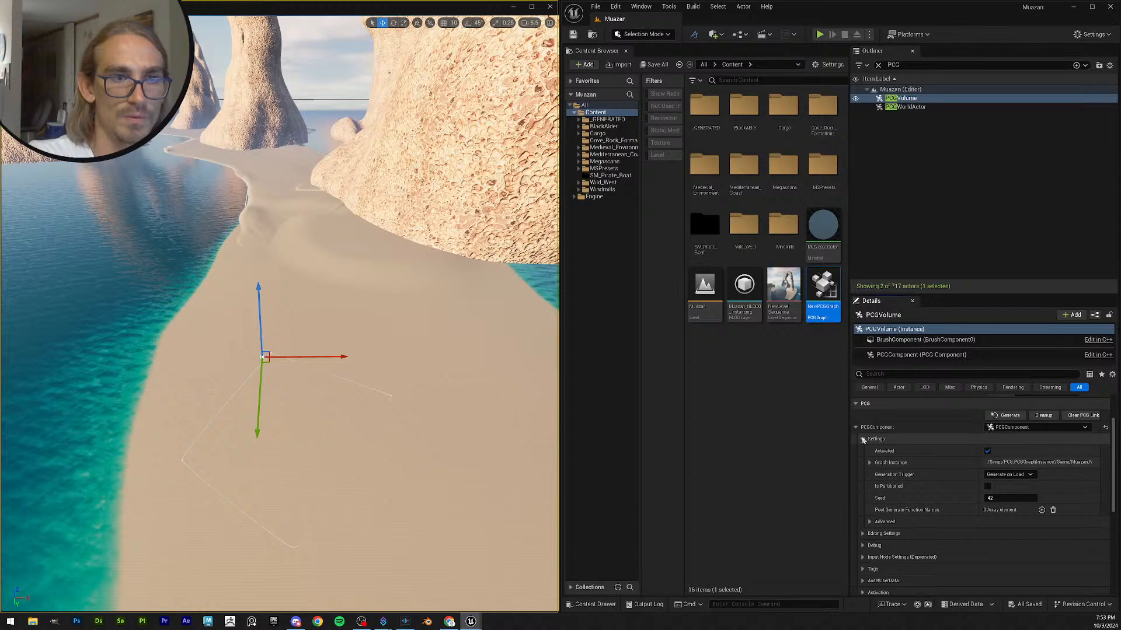
click(869, 462)
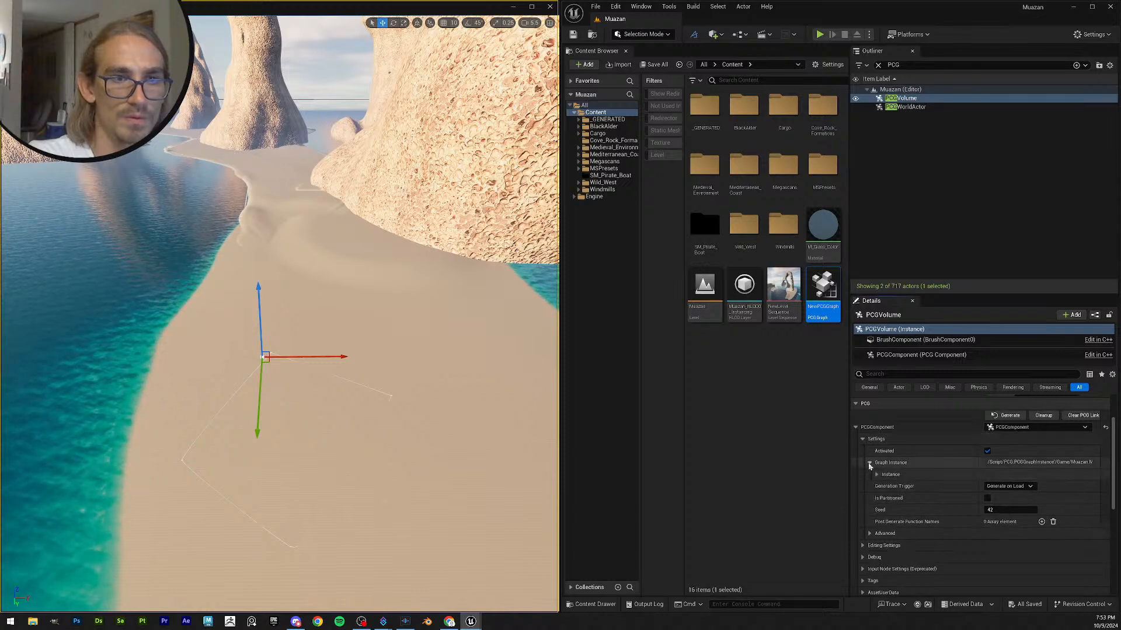
click(876, 475)
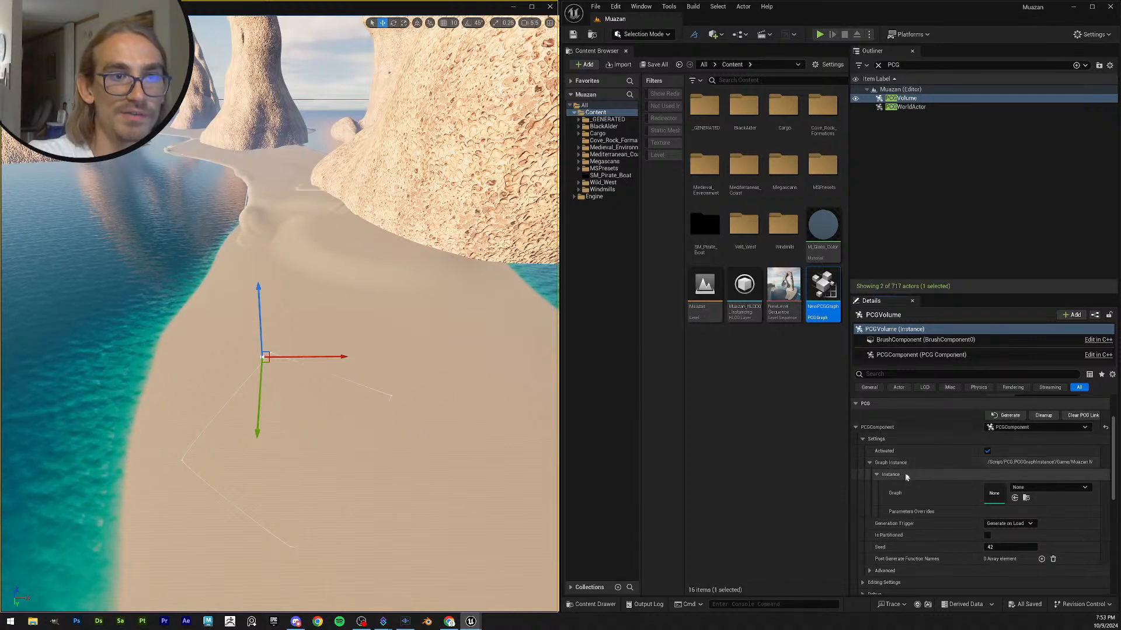
- Assign NewPCGGraph as the graph of the PCGVolume's PCG component and save all changes
drag(823, 301, 1004, 495)
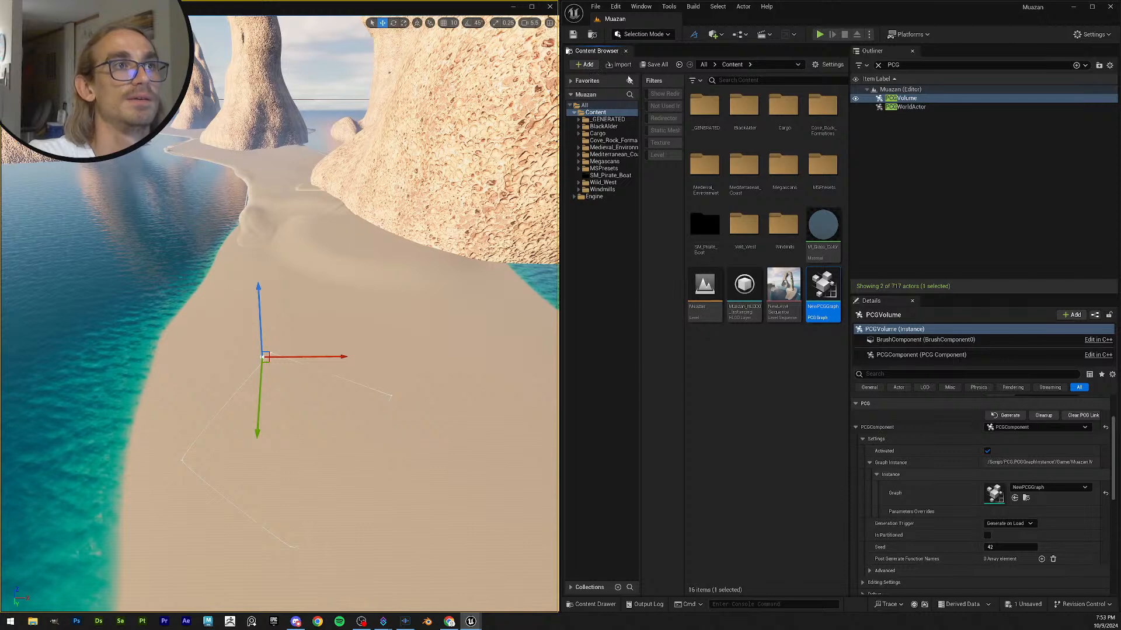
click(657, 65)
click(638, 407)
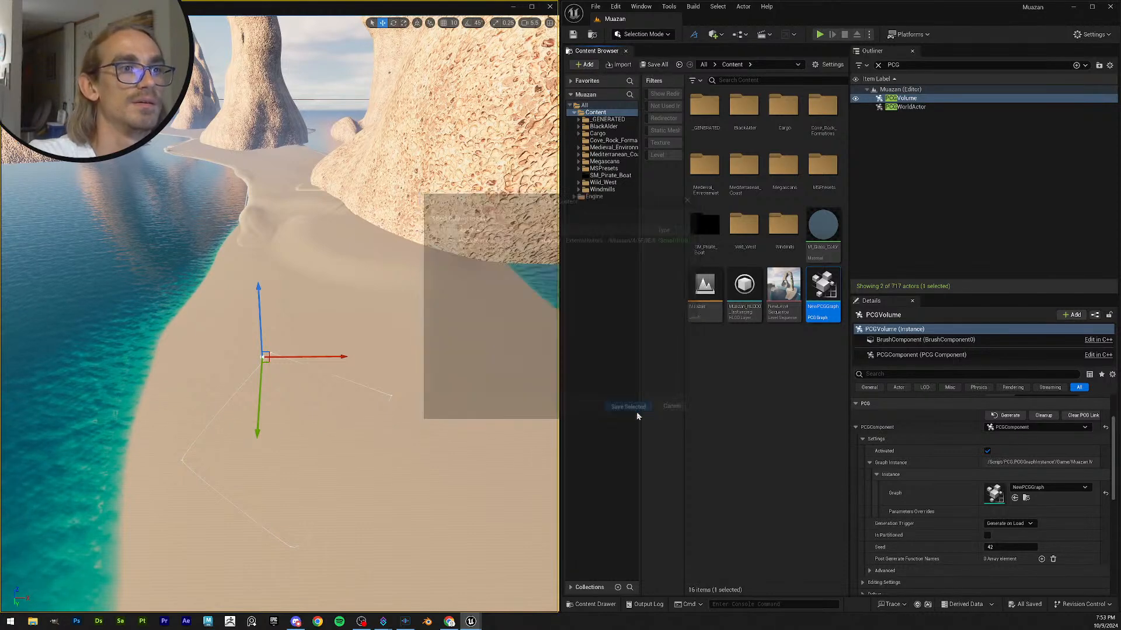
- Open NewPCGGraph and switch the debug display through the Spline Sampler, Get Spline Data and Bounds Modifier nodes
double_click(823, 291)
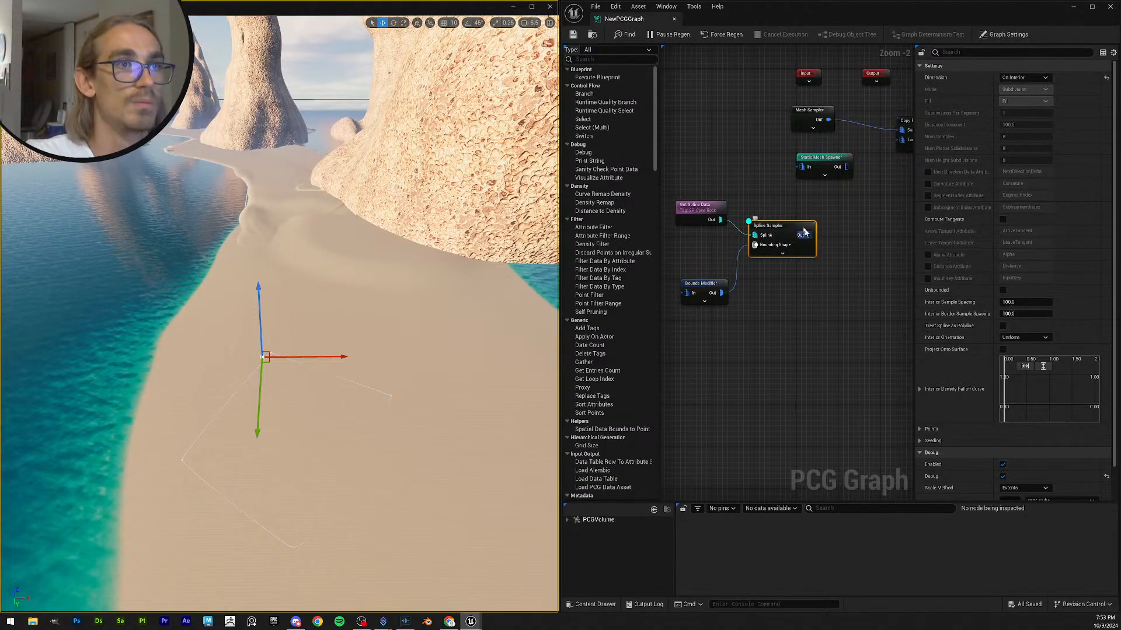
key(d)
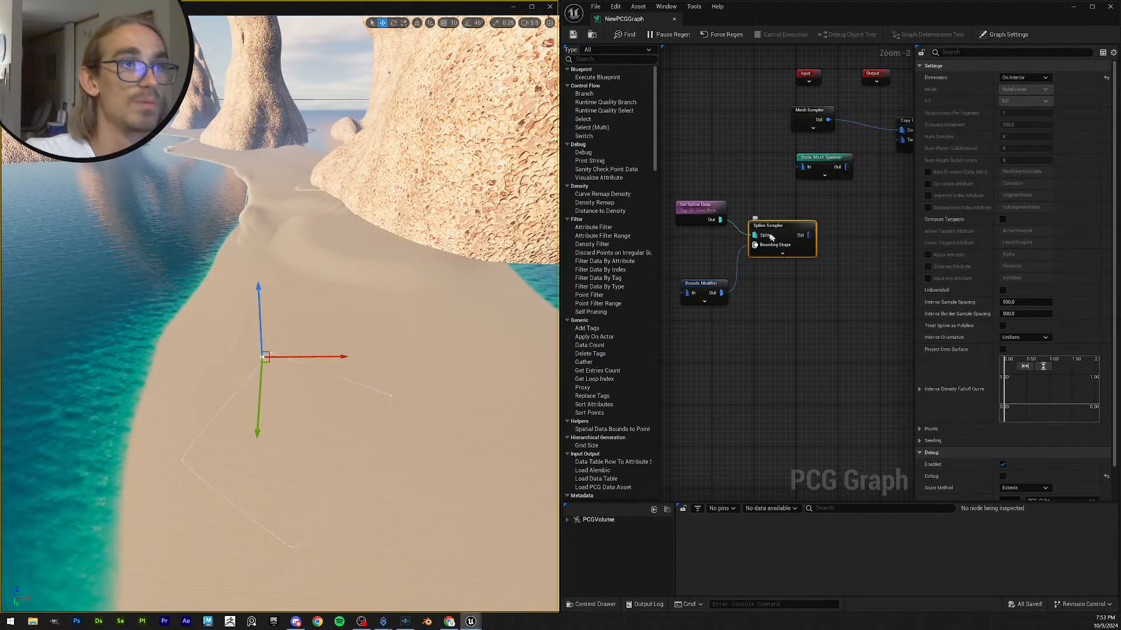
click(718, 213)
key(d)
click(715, 295)
key(d)
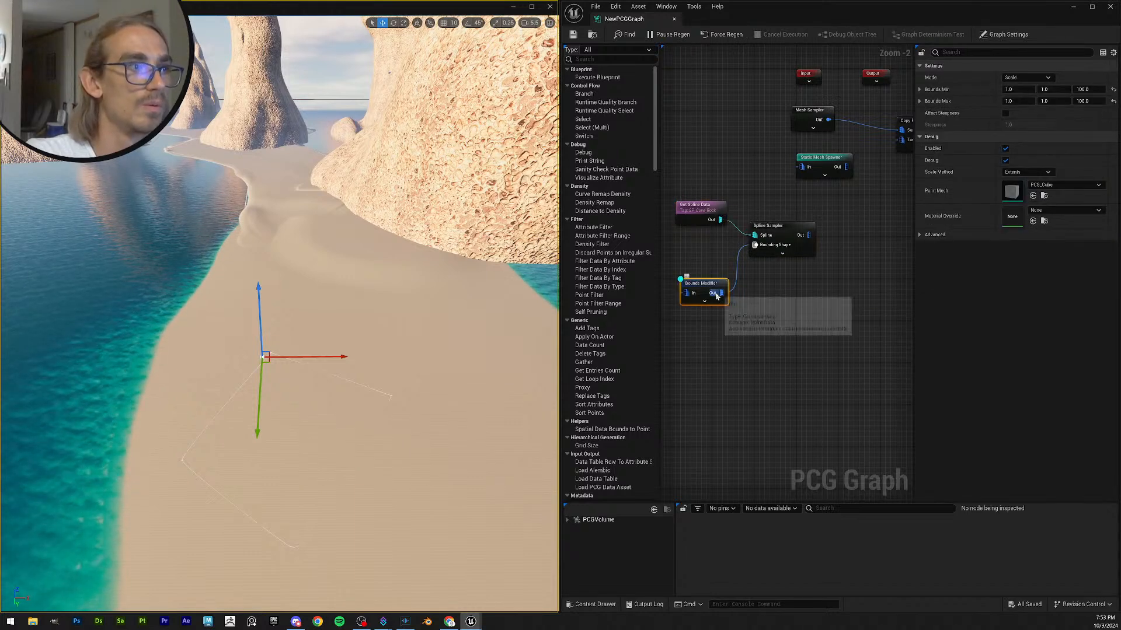
- Examine the spline area on the beach and compare the settings of the Spline Sampler and Bounds Modifier nodes
right_drag(506, 308, 494, 265)
right_drag(376, 318, 369, 325)
scroll(373, 322, down, 2)
click(785, 226)
scroll(789, 225, down, 1)
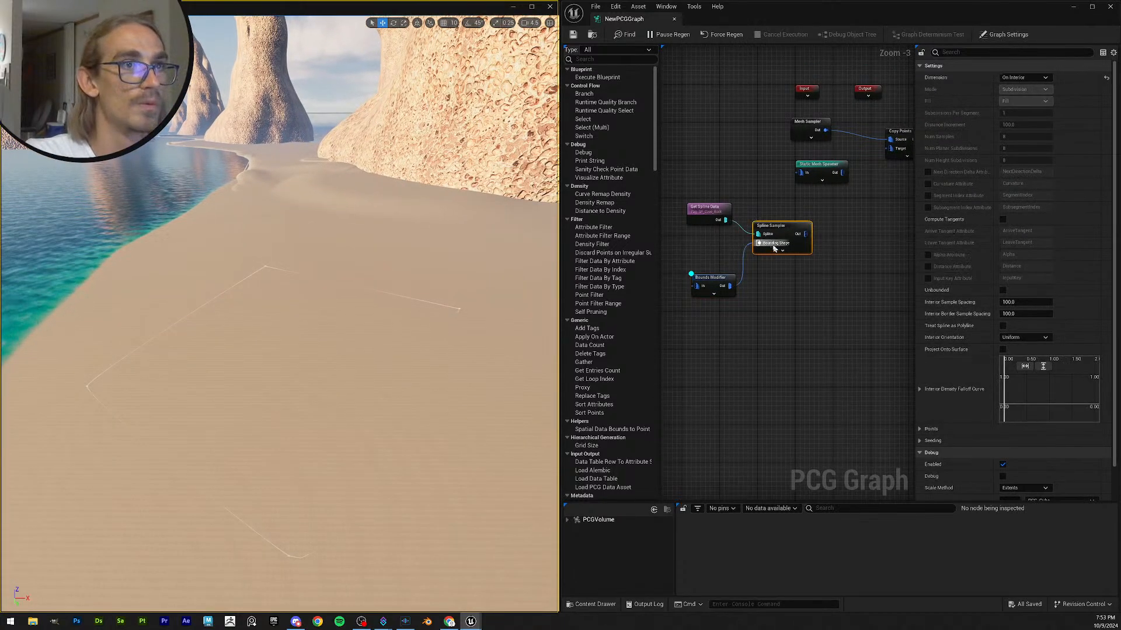
click(714, 280)
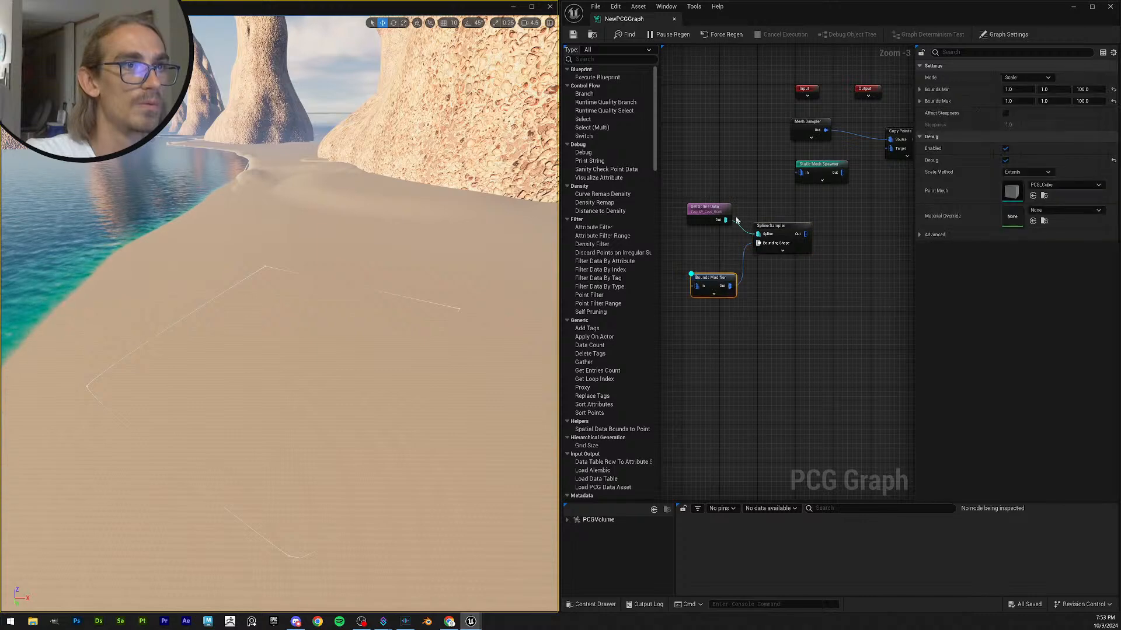
scroll(740, 236, down, 2)
scroll(744, 245, up, 3)
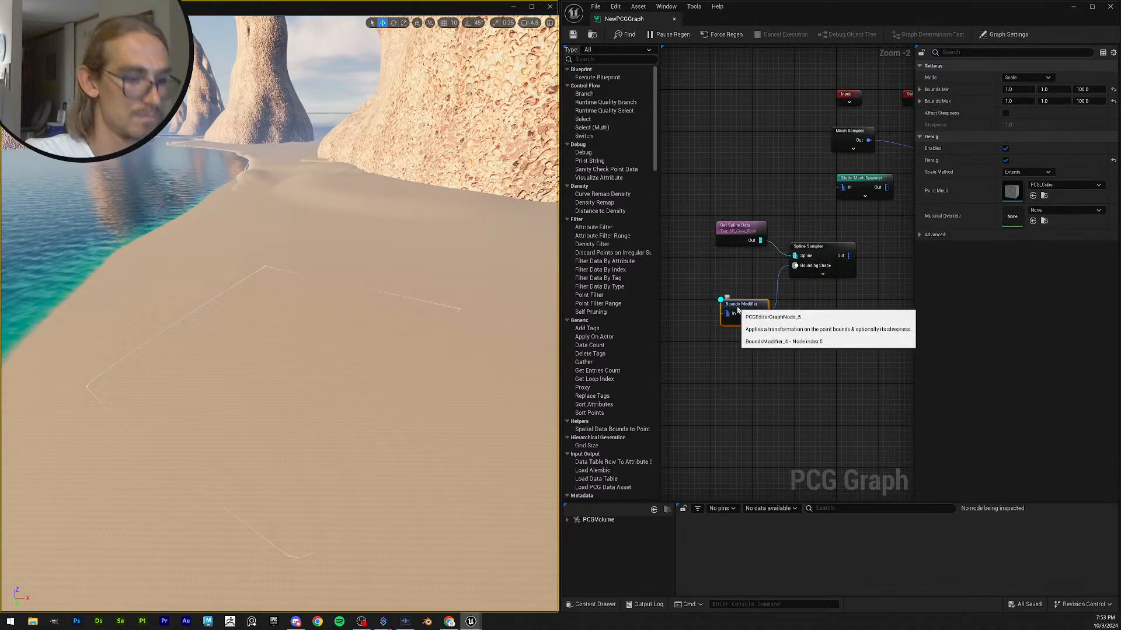
- Expand the Spline Sampler node to inspect its additional pins, and collapse it again
click(813, 258)
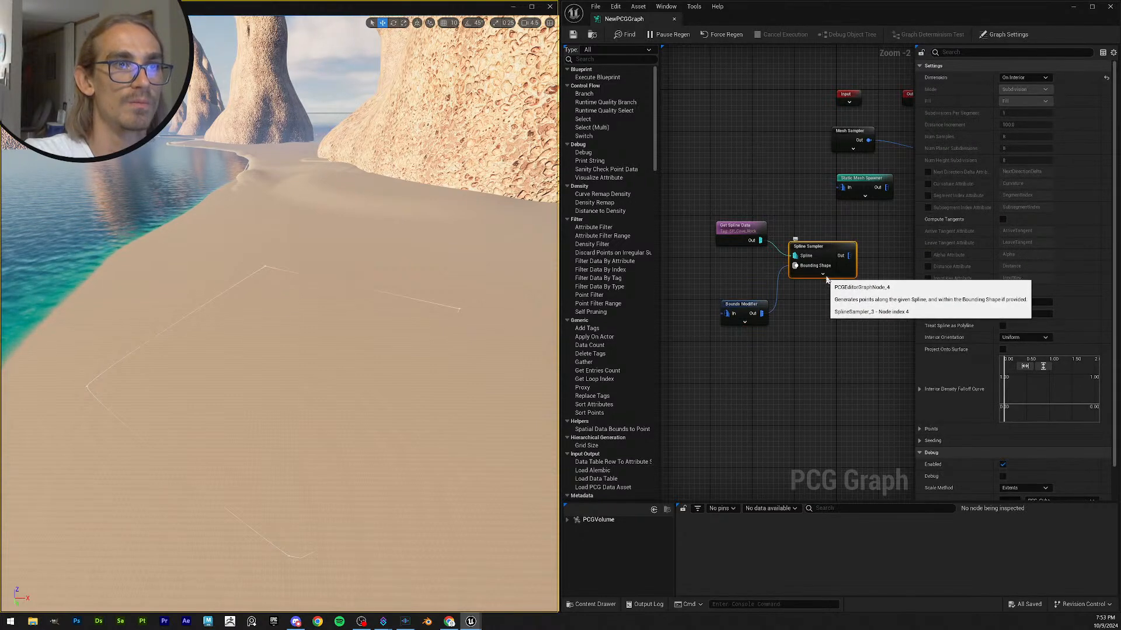
click(822, 274)
scroll(839, 249, down, 4)
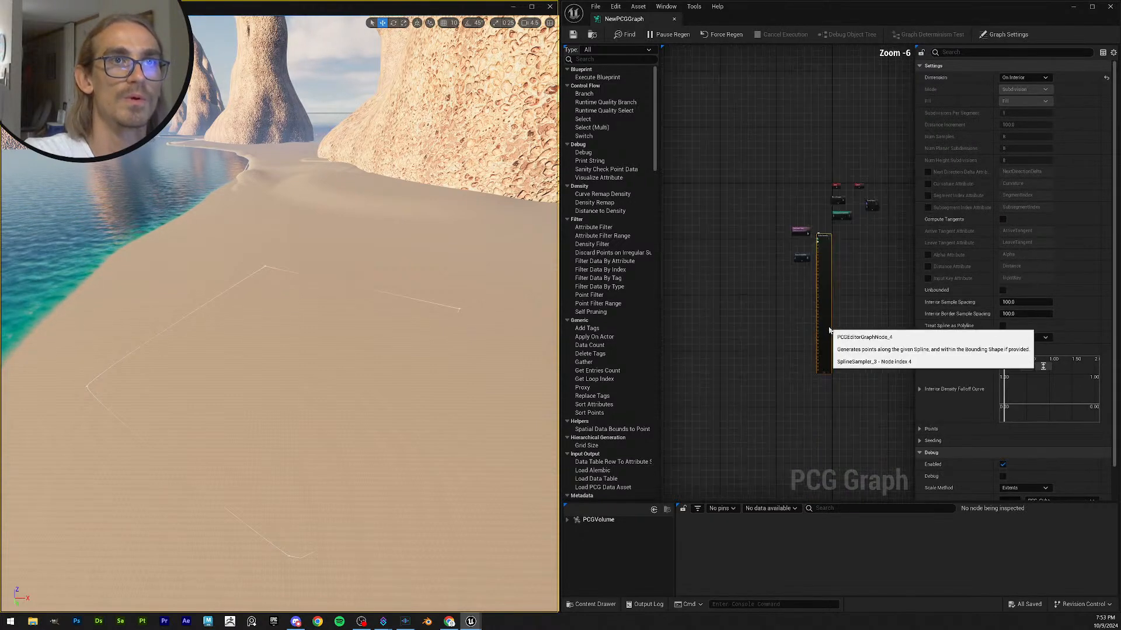
click(824, 374)
scroll(836, 275, up, 4)
right_drag(811, 229, 831, 350)
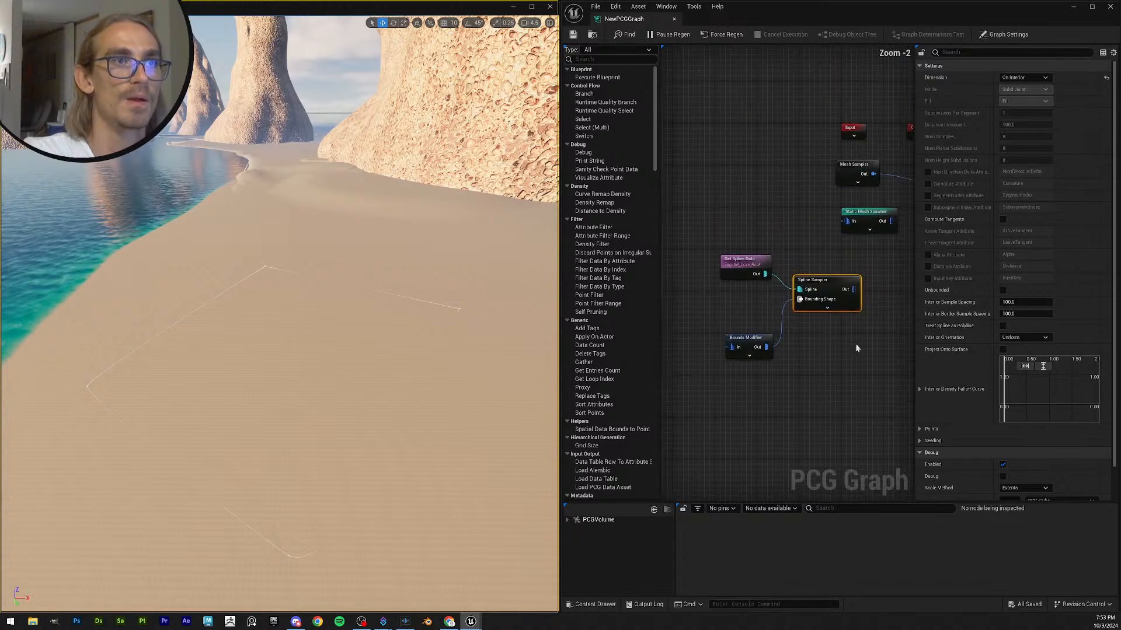
- Check the debug display of the Get Spline Data, Bounds Modifier and Spline Sampler nodes against the beach and rocks in the level
click(745, 264)
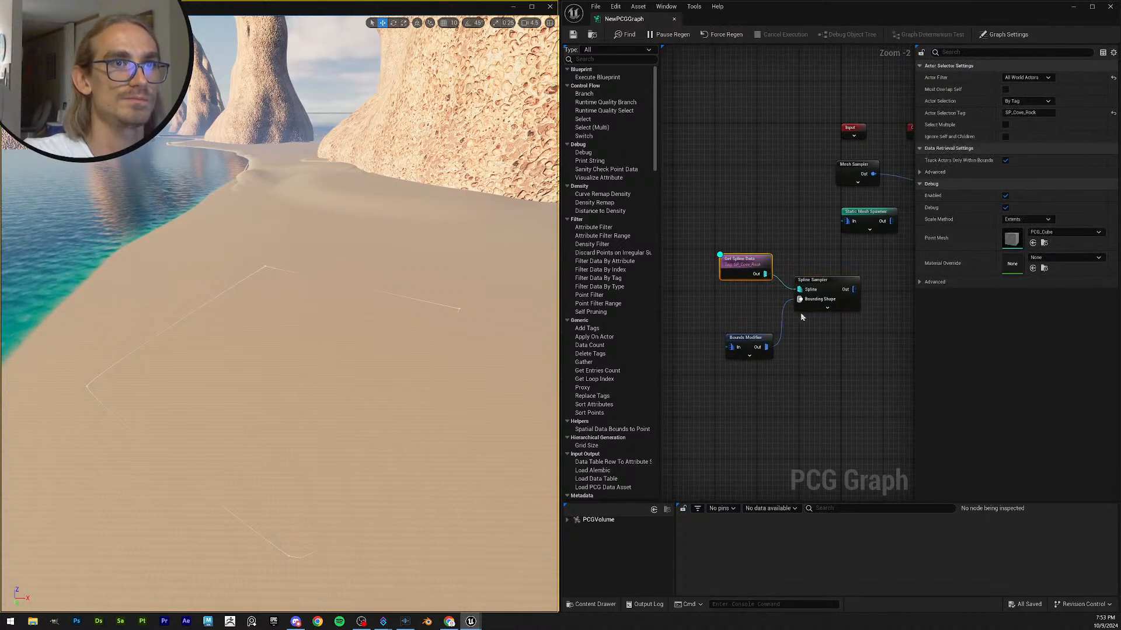
click(745, 341)
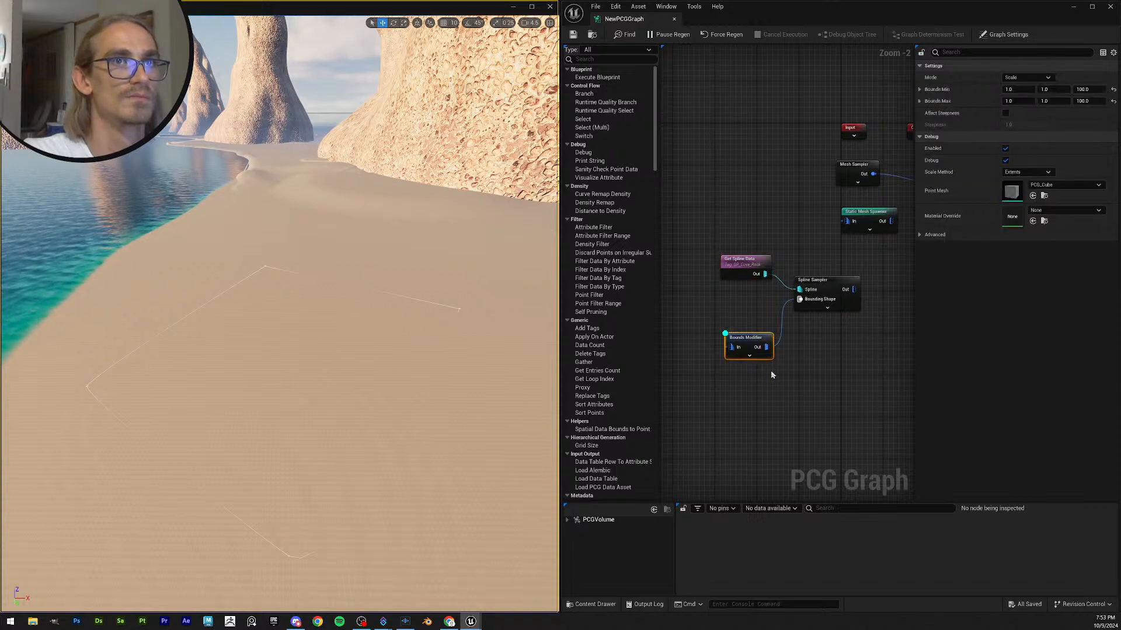
key(d)
click(836, 284)
key(d)
key(d)
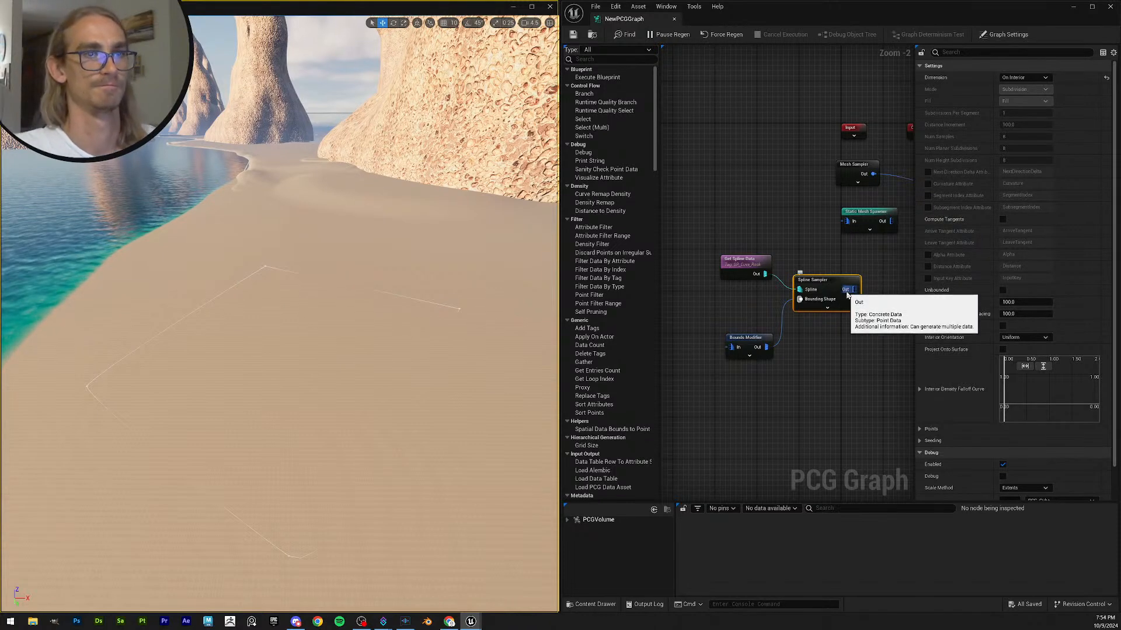
scroll(317, 297, down, 3)
right_drag(407, 286, 403, 222)
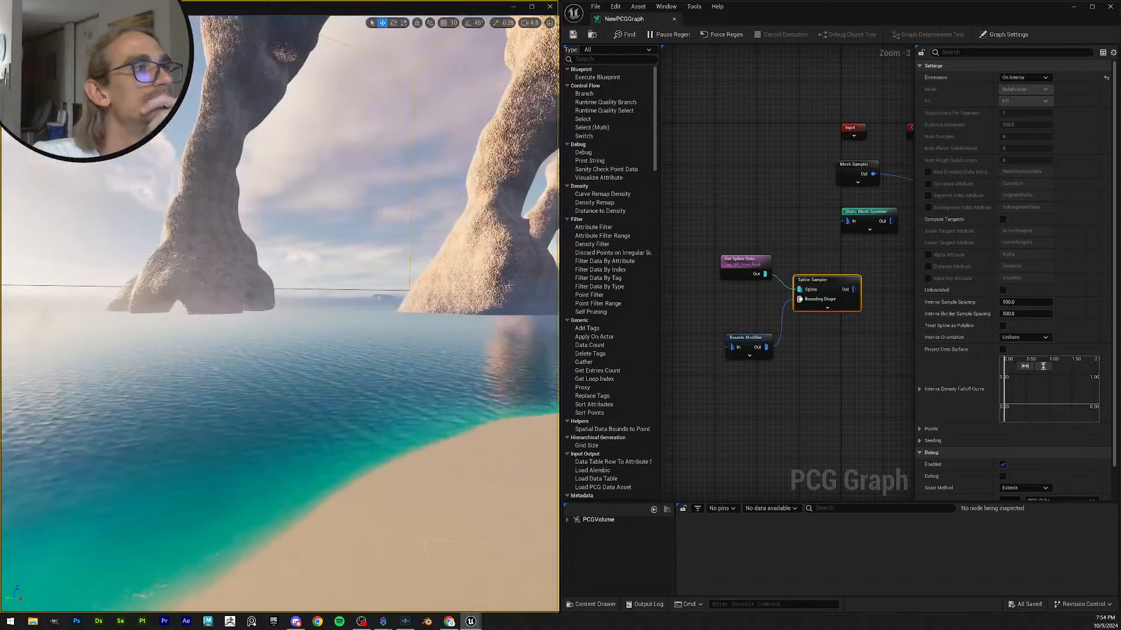
right_drag(422, 298, 423, 374)
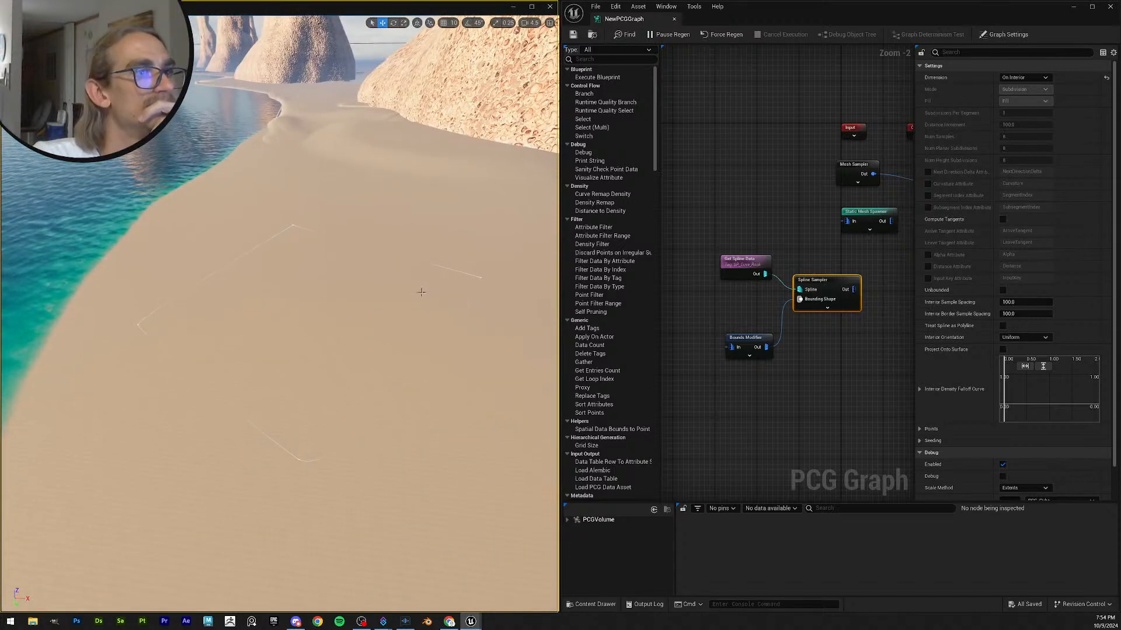
- Enable Select Multiple on the Get Spline Data node and test the debug display on Bounds Modifier and Spline Sampler
click(742, 259)
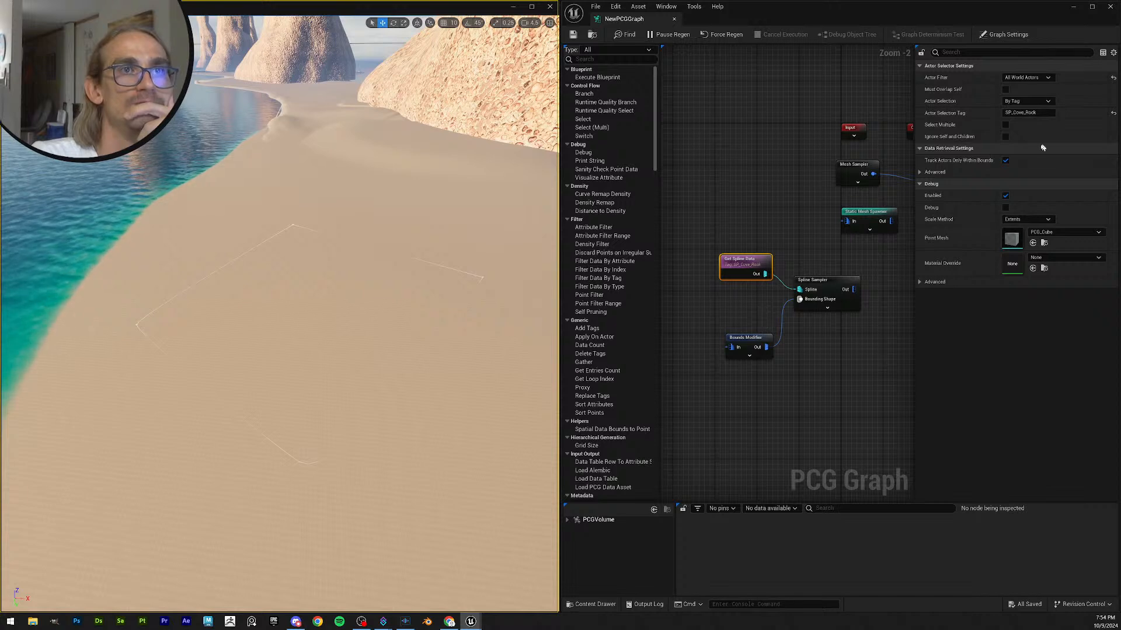
click(1005, 125)
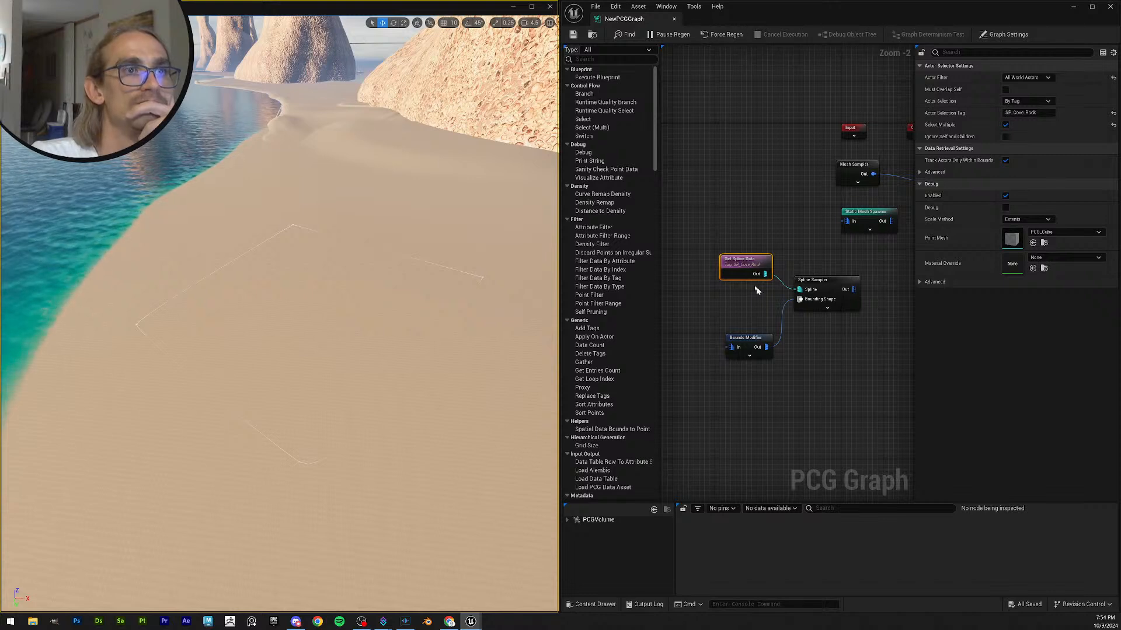
click(744, 345)
key(d)
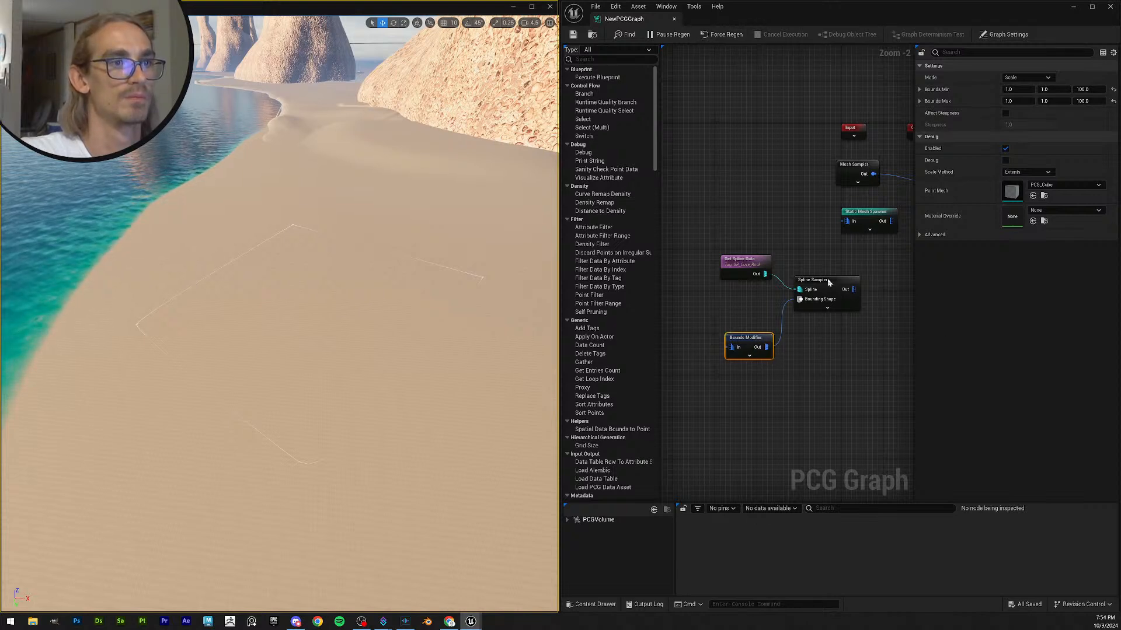
click(824, 305)
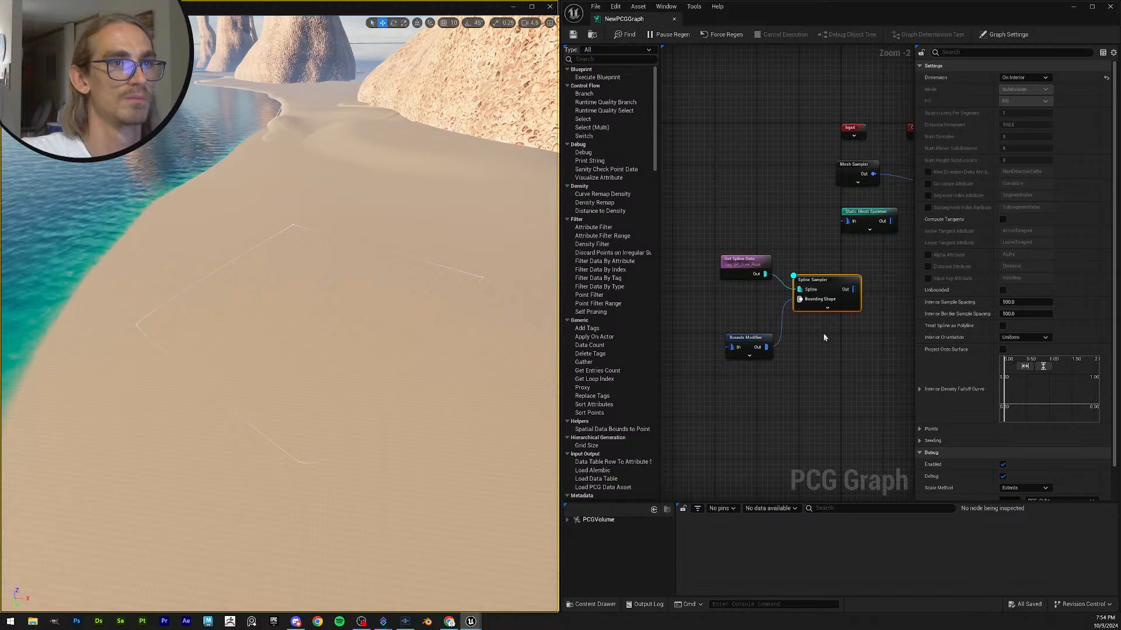
- Place the Static Mesh Spawner node beside the Spline Sampler and connect the sampler's Out to the spawner's In
right_drag(825, 264, 779, 266)
drag(823, 212, 848, 272)
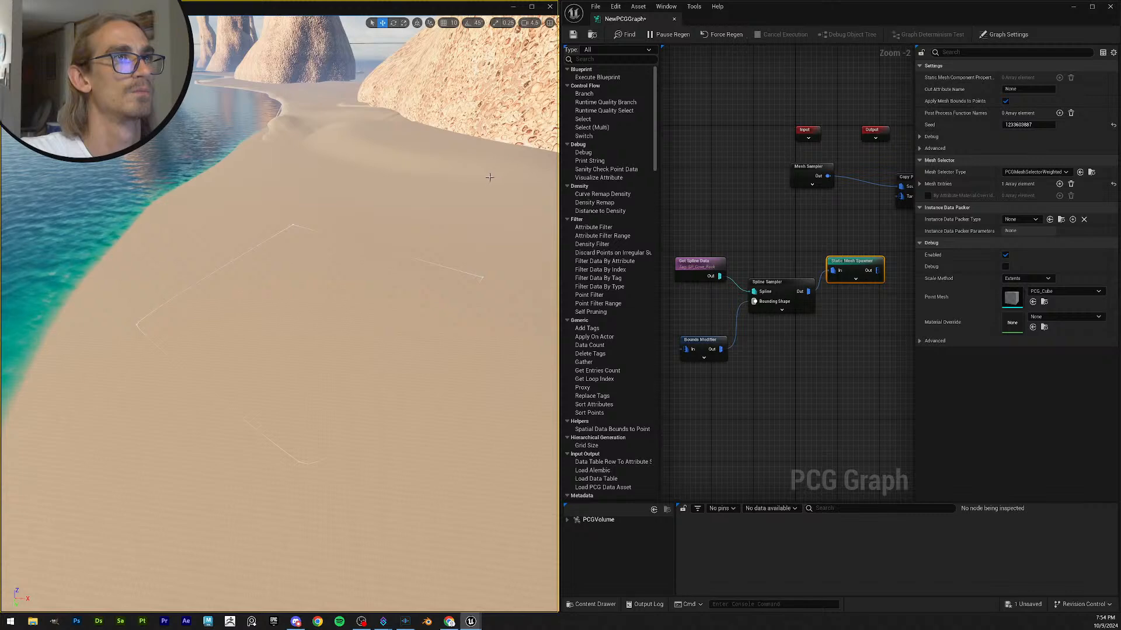
right_drag(461, 263, 564, 248)
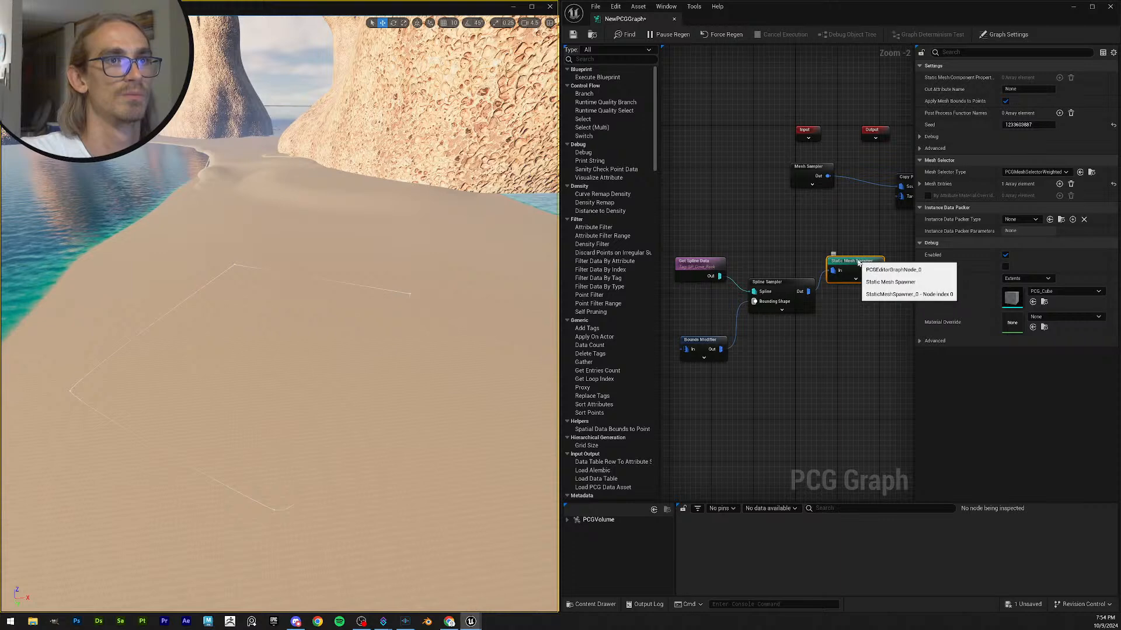
drag(856, 260, 868, 265)
- Turn the Static Mesh Spawner's debug display on and off to check the level, and save the graph
key(d)
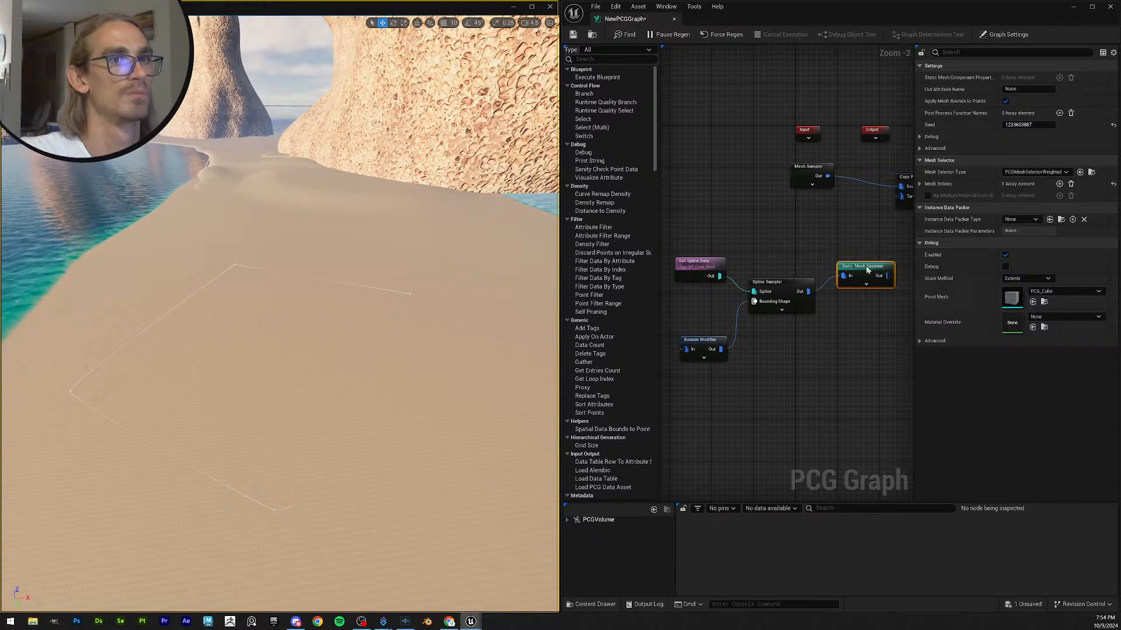
right_drag(400, 263, 412, 255)
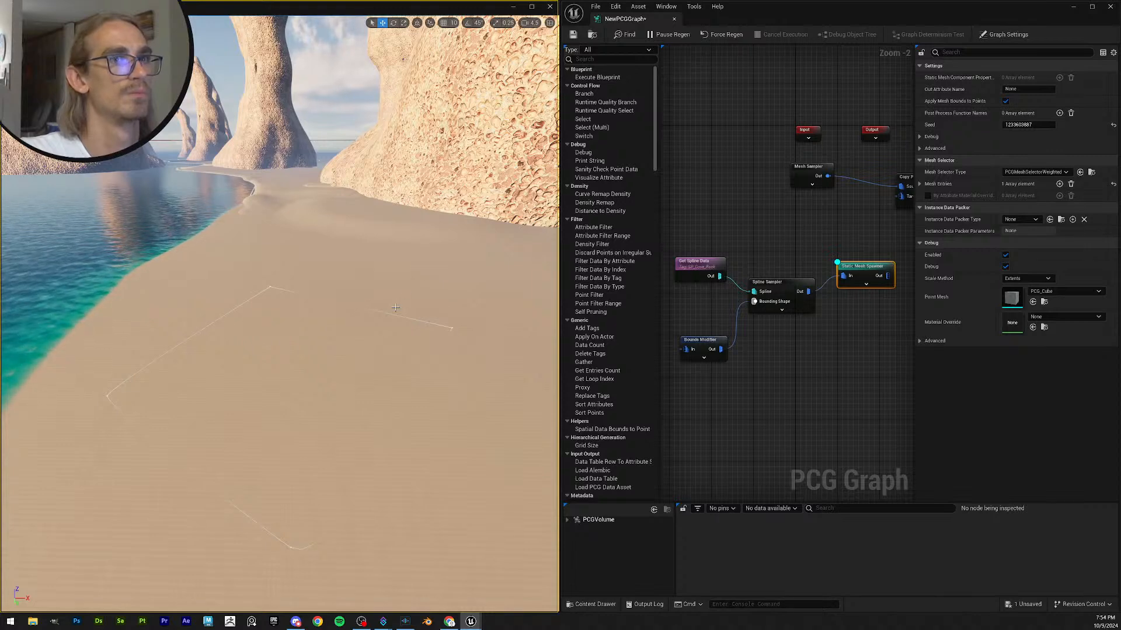
click(1005, 266)
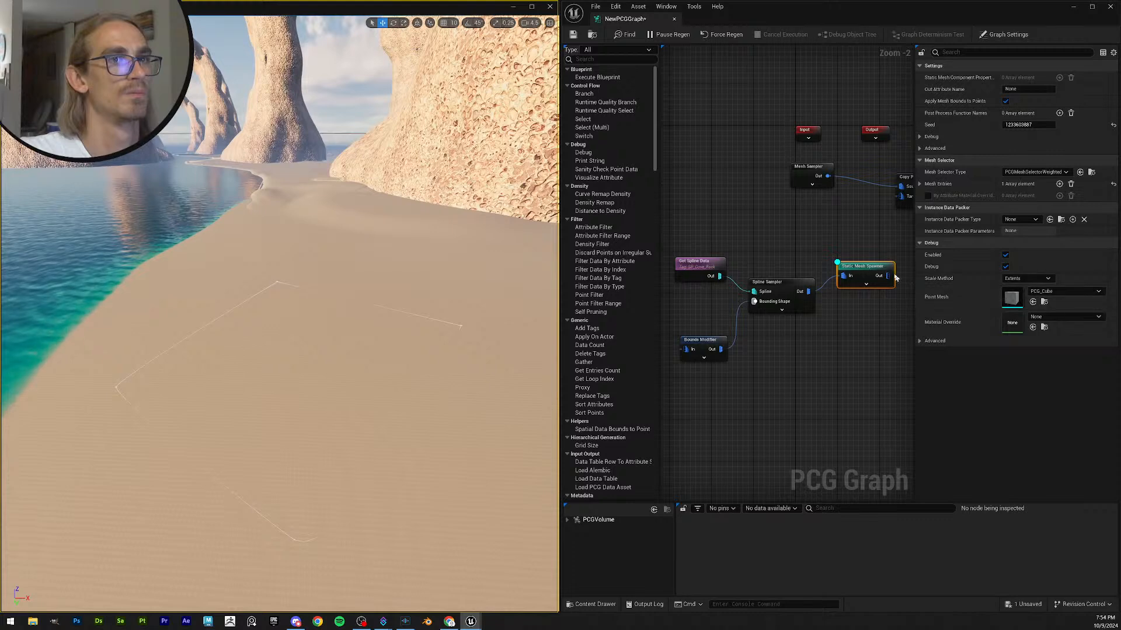
key(ctrl+s)
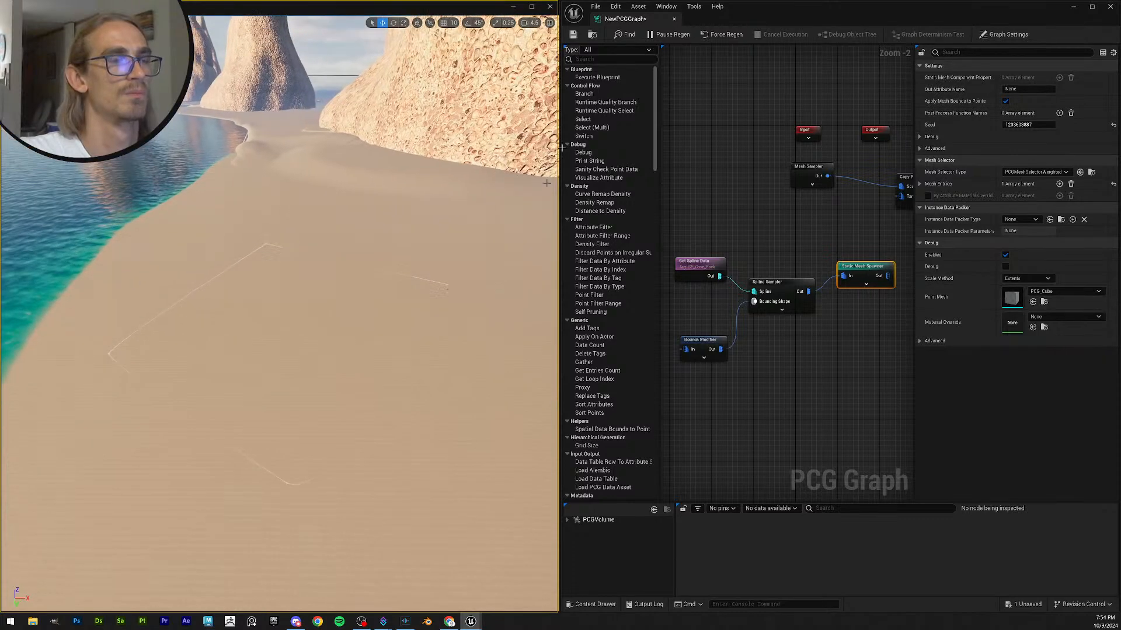
- Check the Spline Sampler's debug display and review its Scale Method options, keeping Extents
click(796, 302)
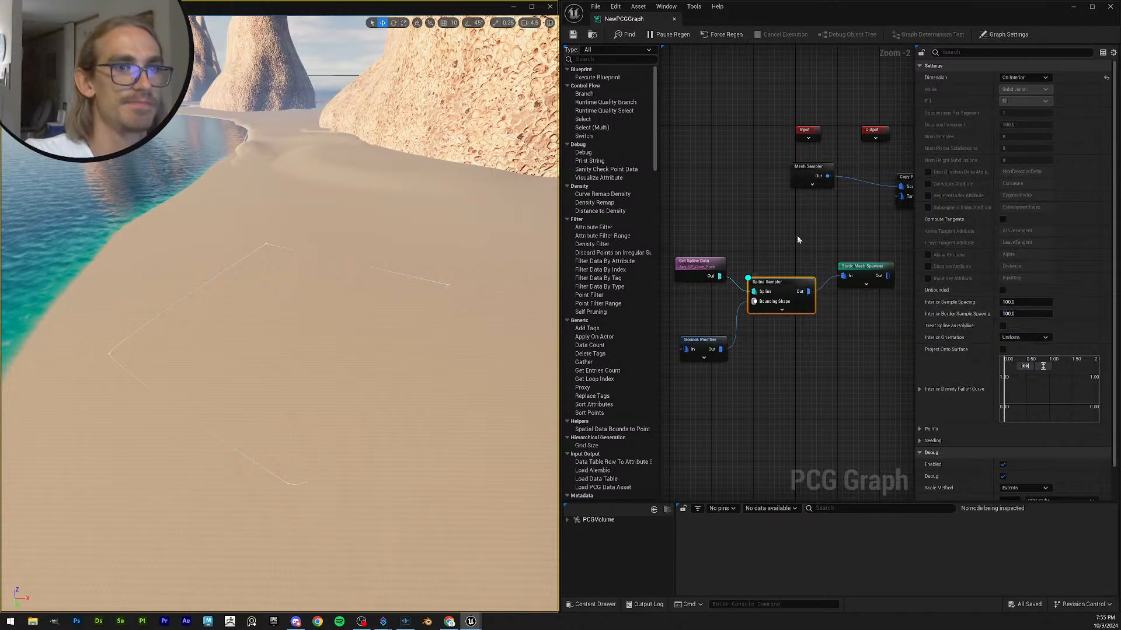
key(d)
scroll(1022, 420, down, 2)
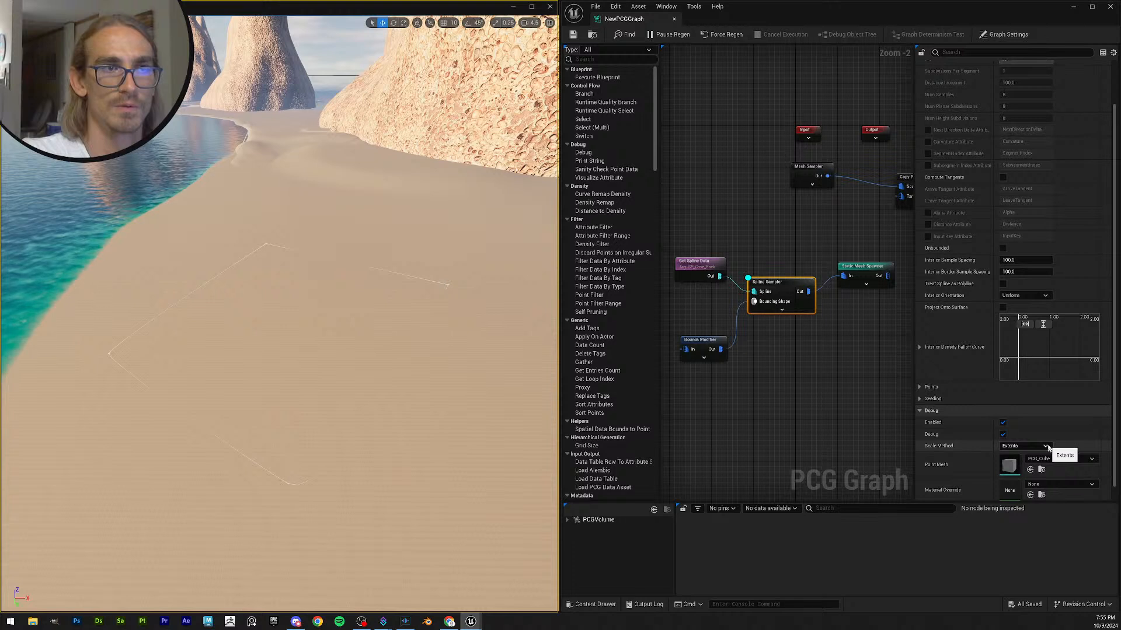
click(1045, 447)
click(1048, 448)
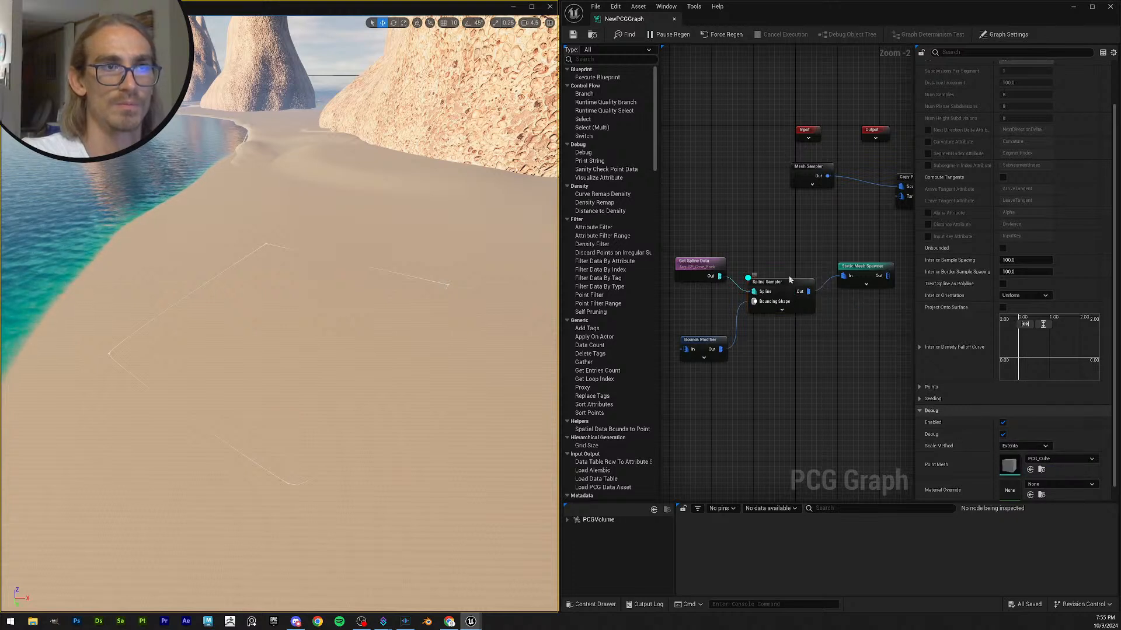
click(774, 303)
scroll(1076, 422, down, 2)
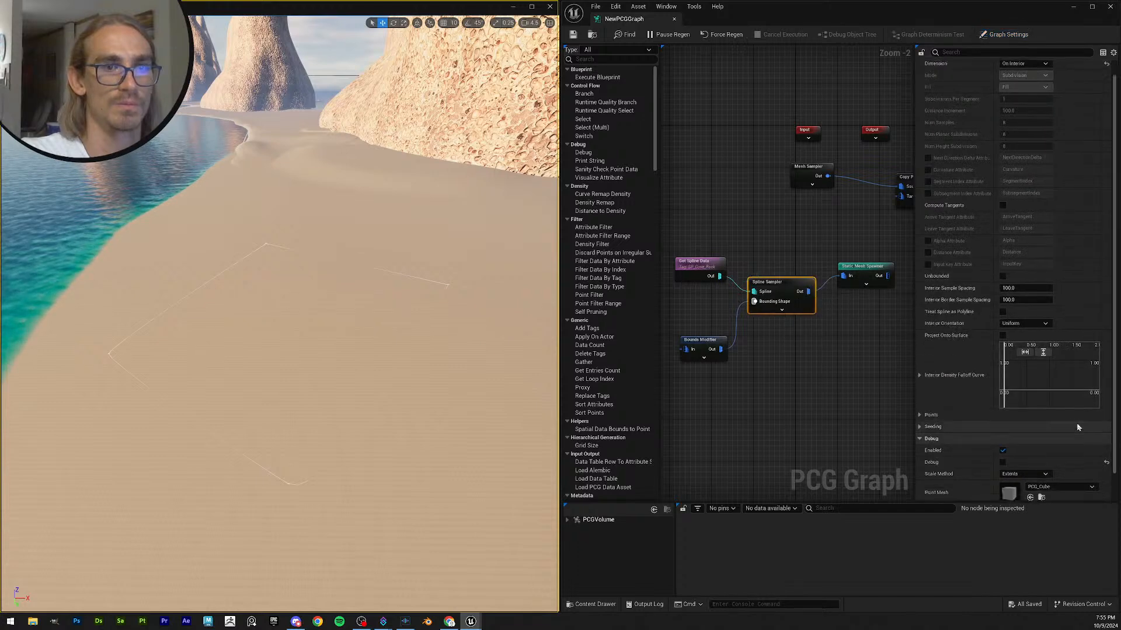
click(1031, 432)
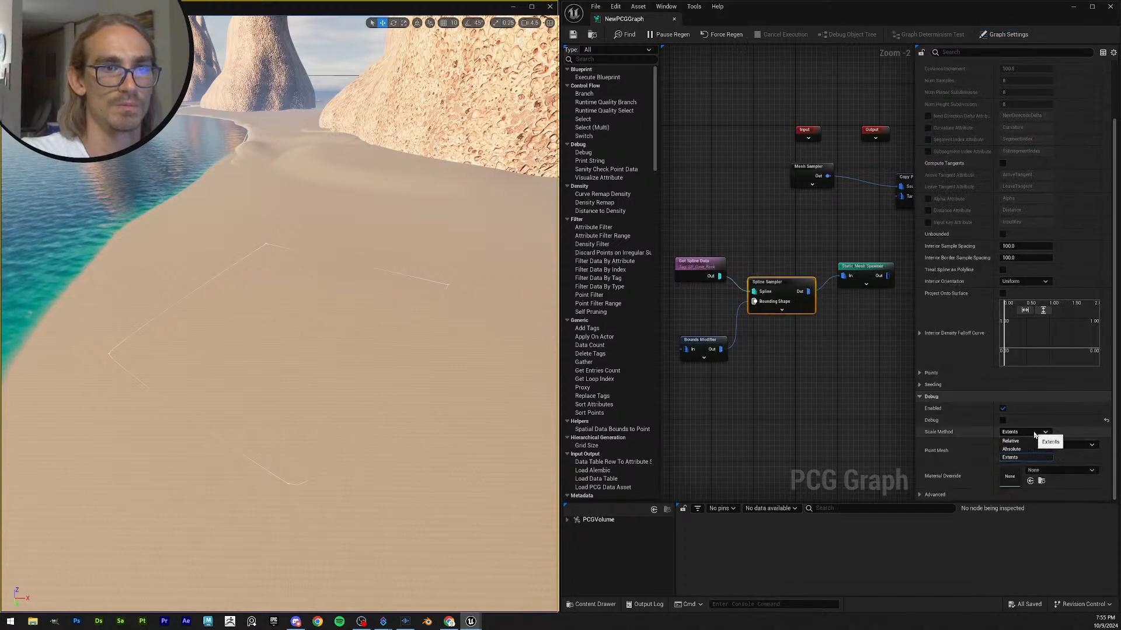
click(1011, 457)
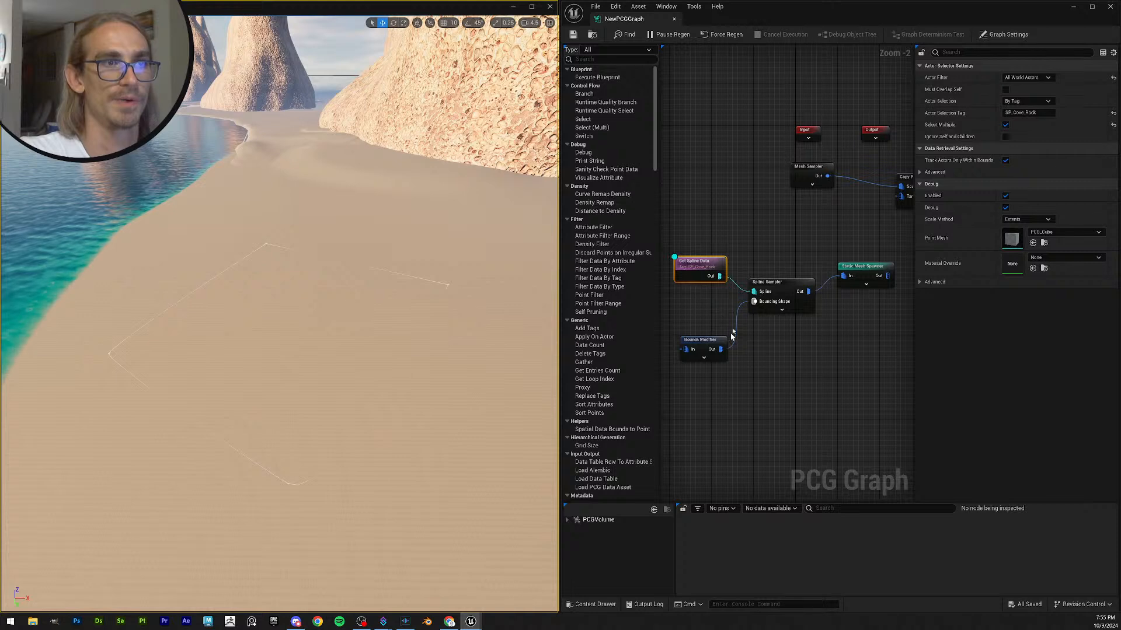
- Turn off the Bounds Modifier's debug display and return from the PCG graph to the main level editor window
click(703, 341)
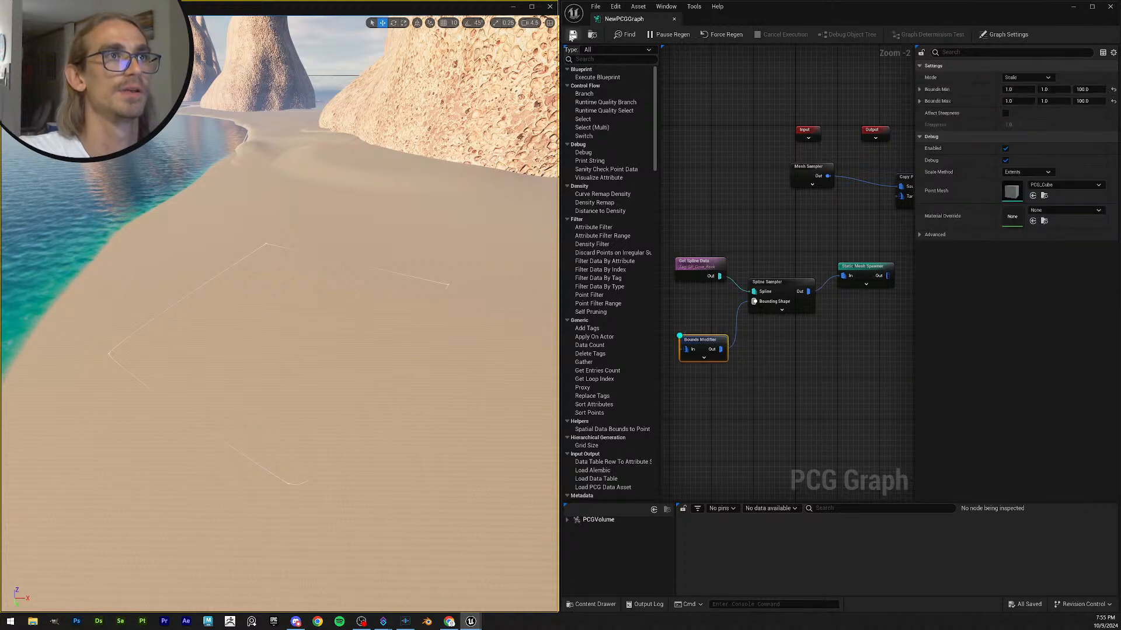
key(d)
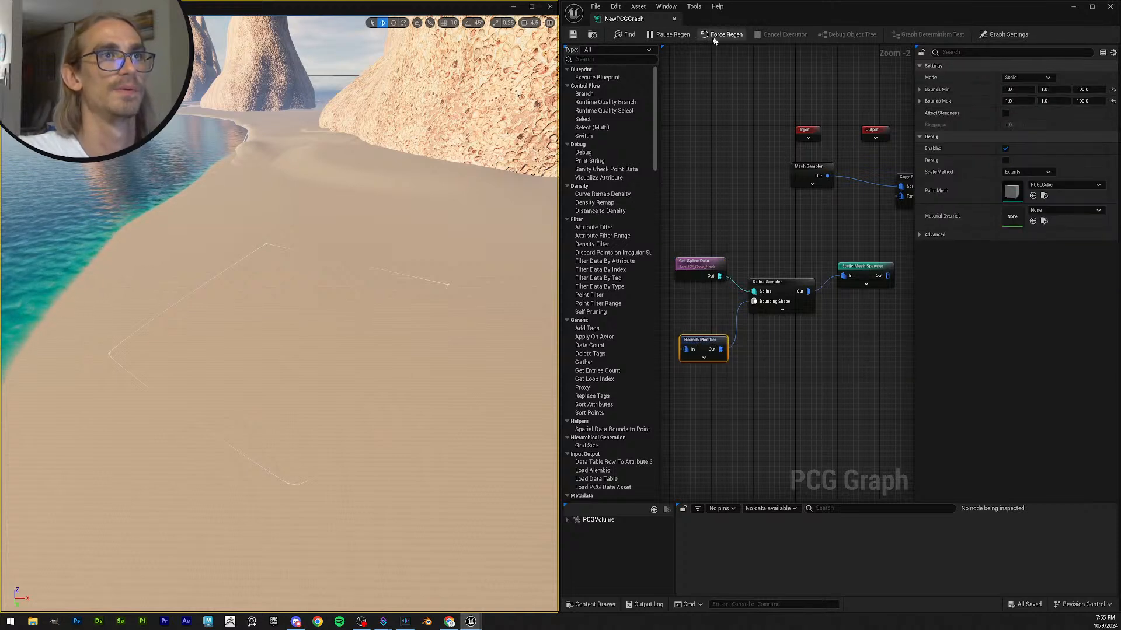
click(1073, 8)
click(750, 374)
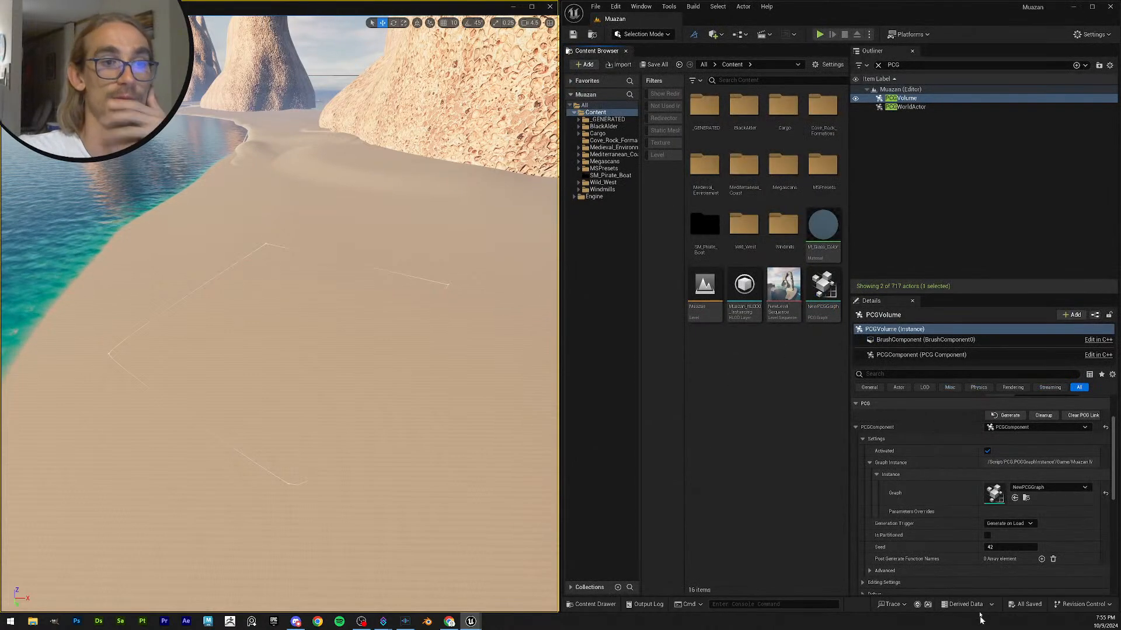
- Regenerate the PCGVolume's PCG component and reopen NewPCGGraph
scroll(1036, 502, up, 1)
scroll(1031, 507, up, 3)
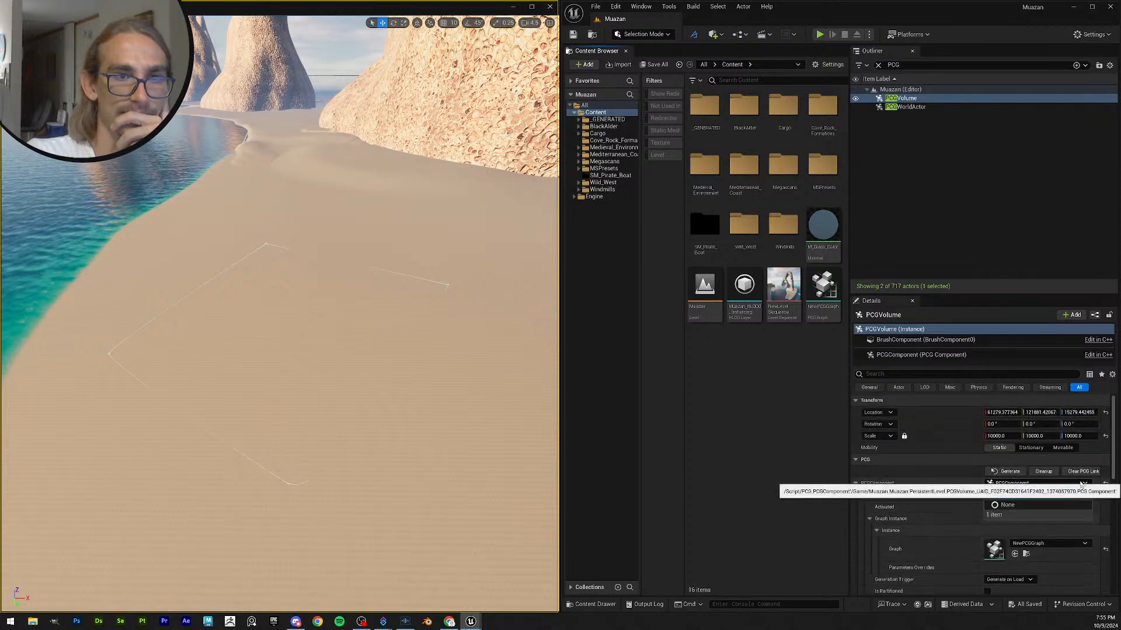
click(1008, 472)
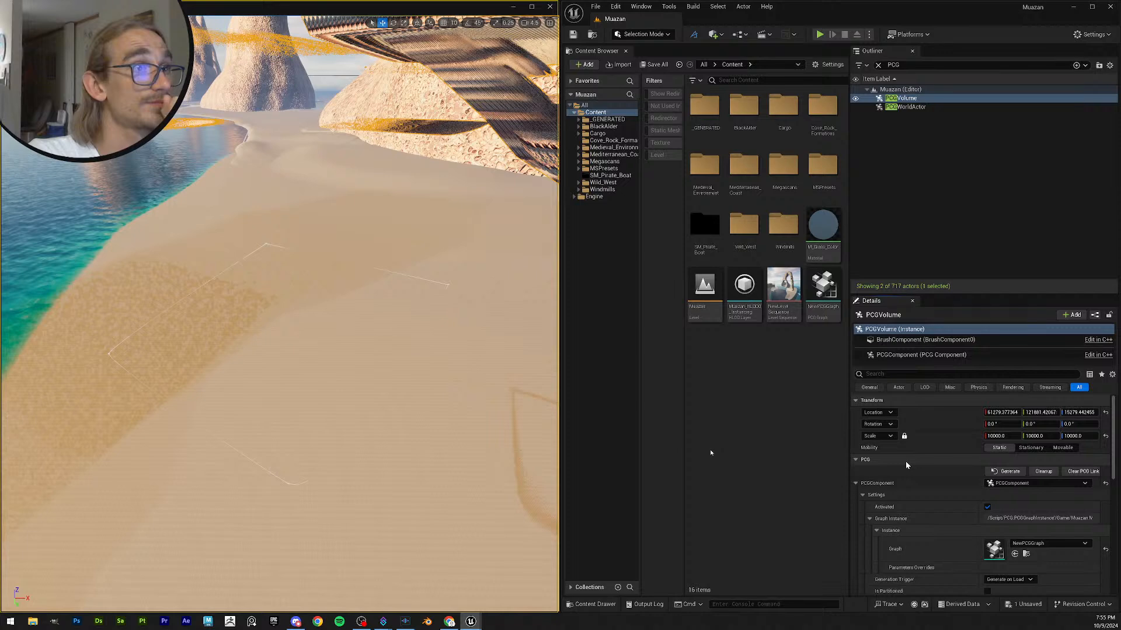
double_click(835, 294)
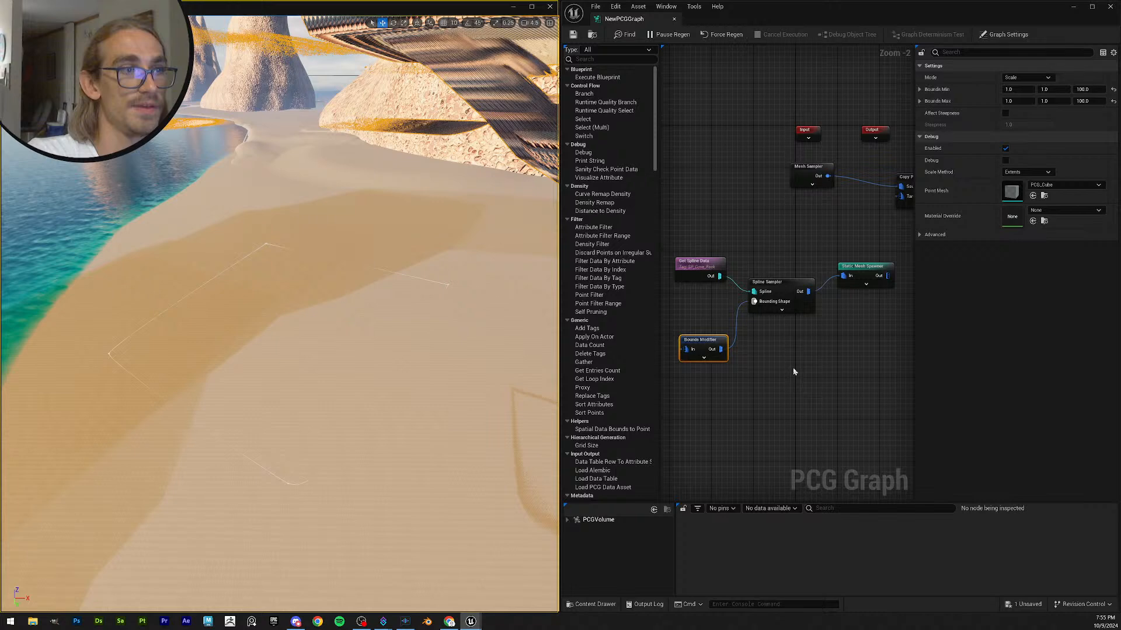
- Disconnect the Spline Sampler from the Static Mesh Spawner and show the sampler's debug points in the beach area
click(779, 294)
key(d)
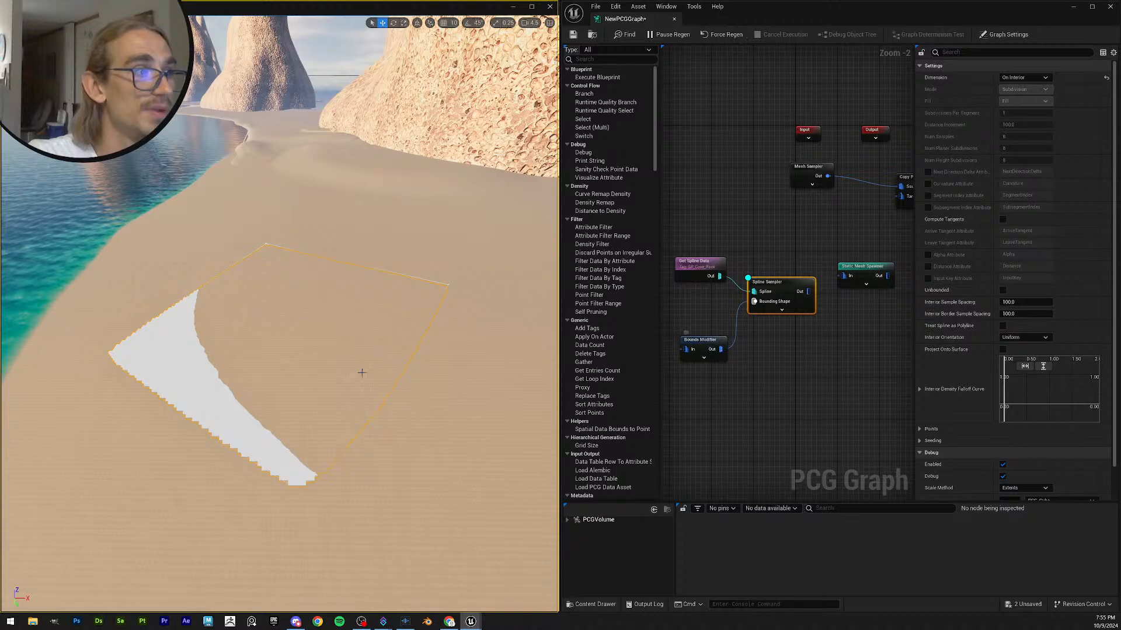
right_drag(360, 373, 403, 409)
key(d)
mouse_move(503, 307)
right_down()
mouse_move(473, 313)
mouse_move(476, 344)
mouse_move(503, 307)
right_up()
scroll(503, 307, down, 4)
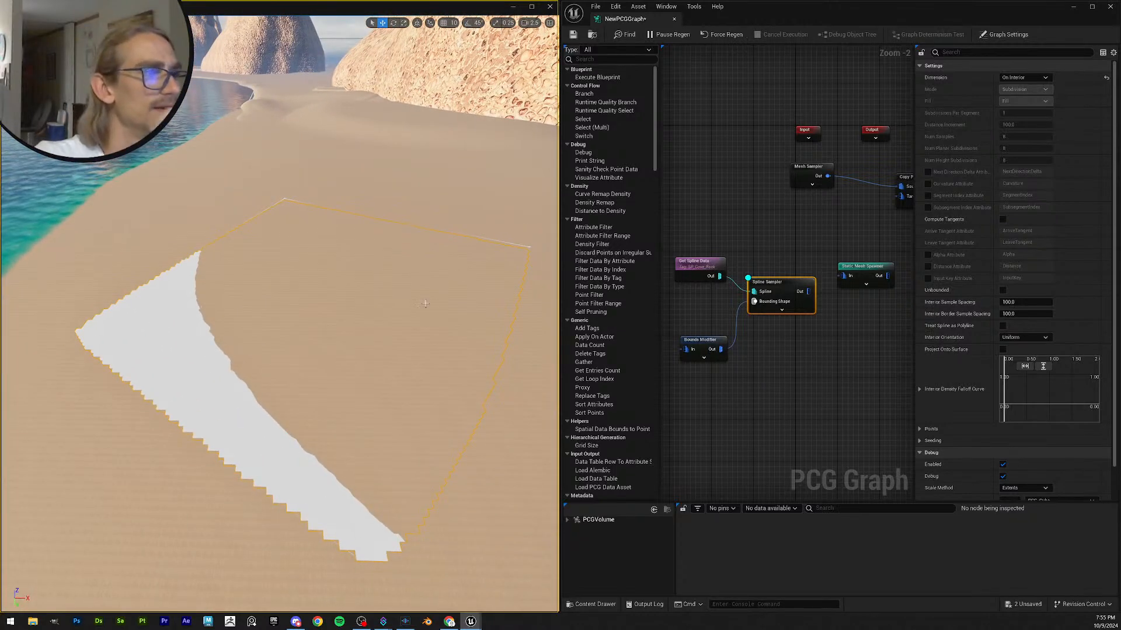
- Save the graph and review the settings of the Get Spline Data and Bounds Modifier nodes
click(699, 268)
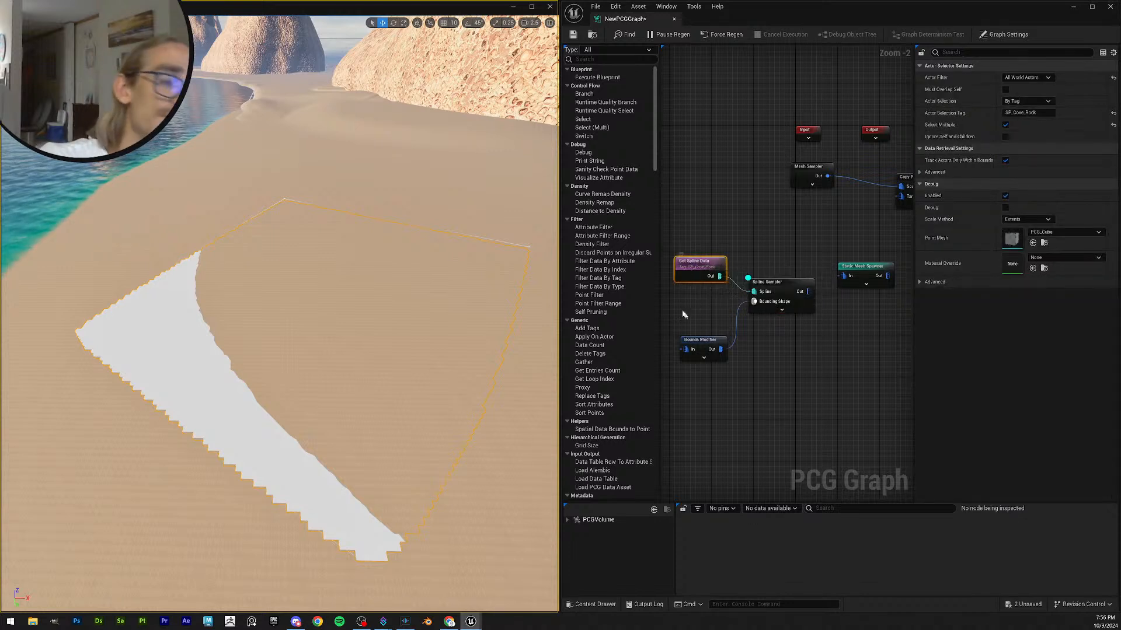
click(573, 35)
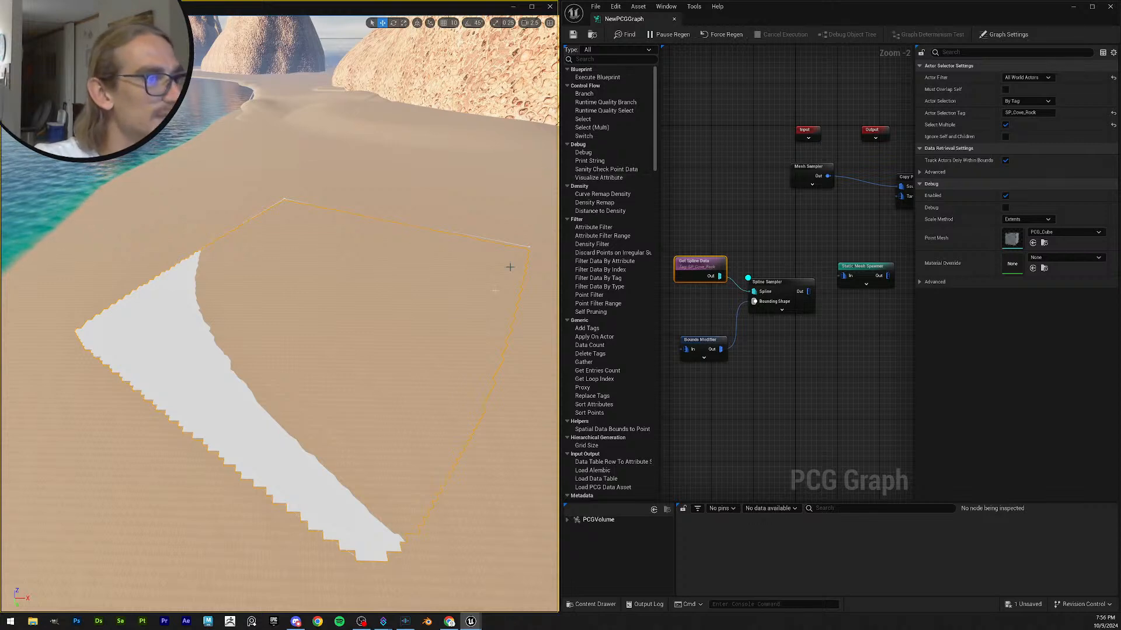
click(700, 346)
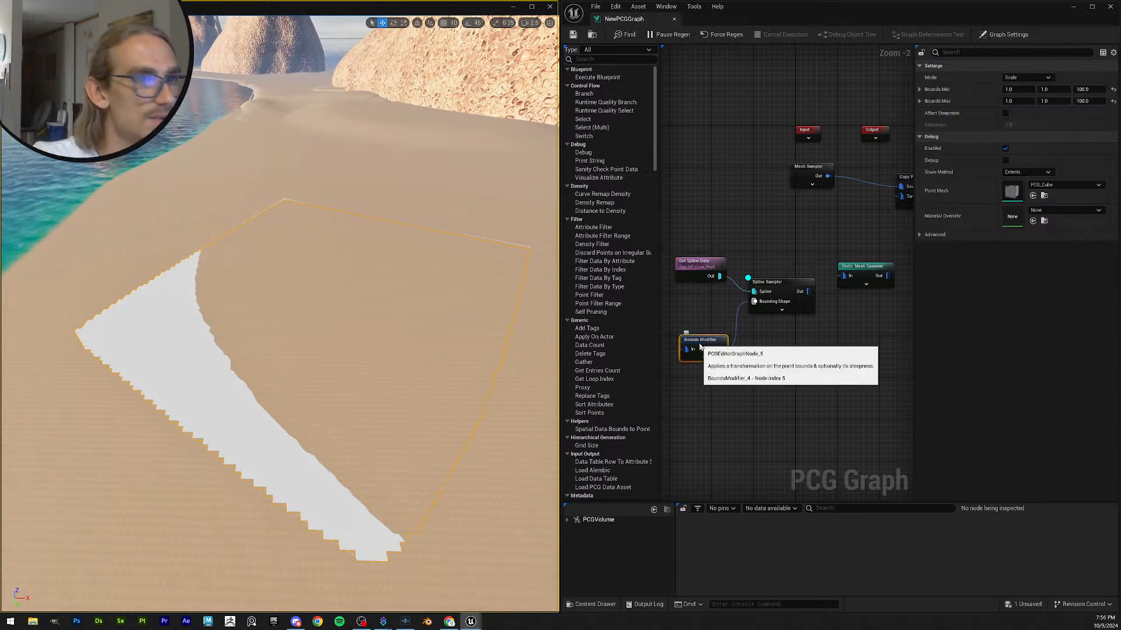
- Try Interior Sample Spacing values of 50 and 1000 on the Spline Sampler
click(781, 294)
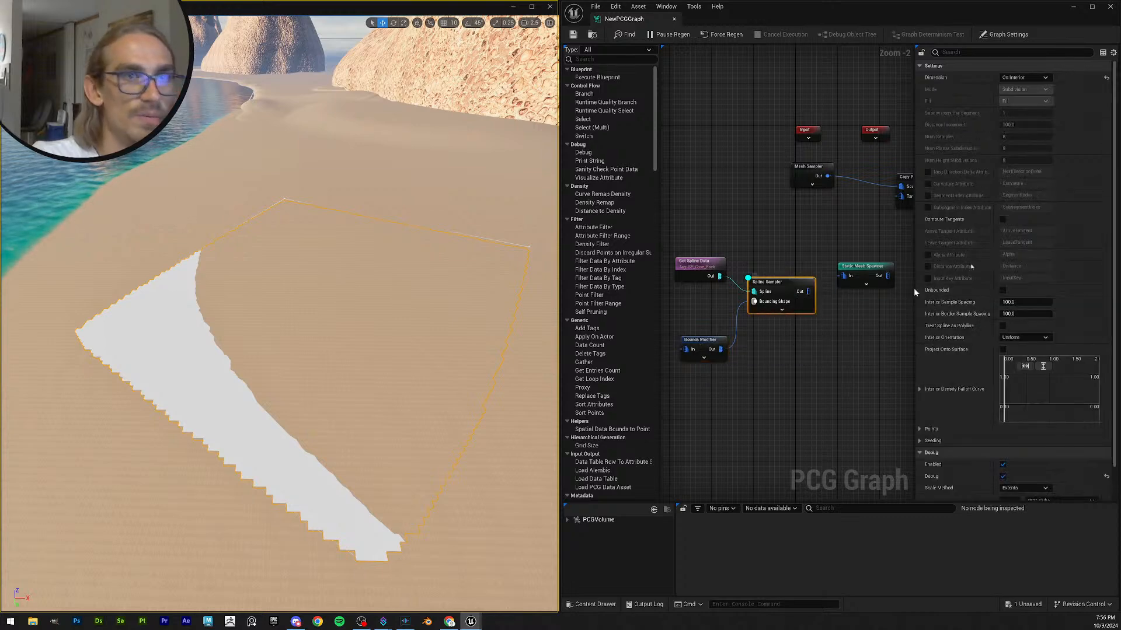
click(1026, 302)
text(50)
key(Return)
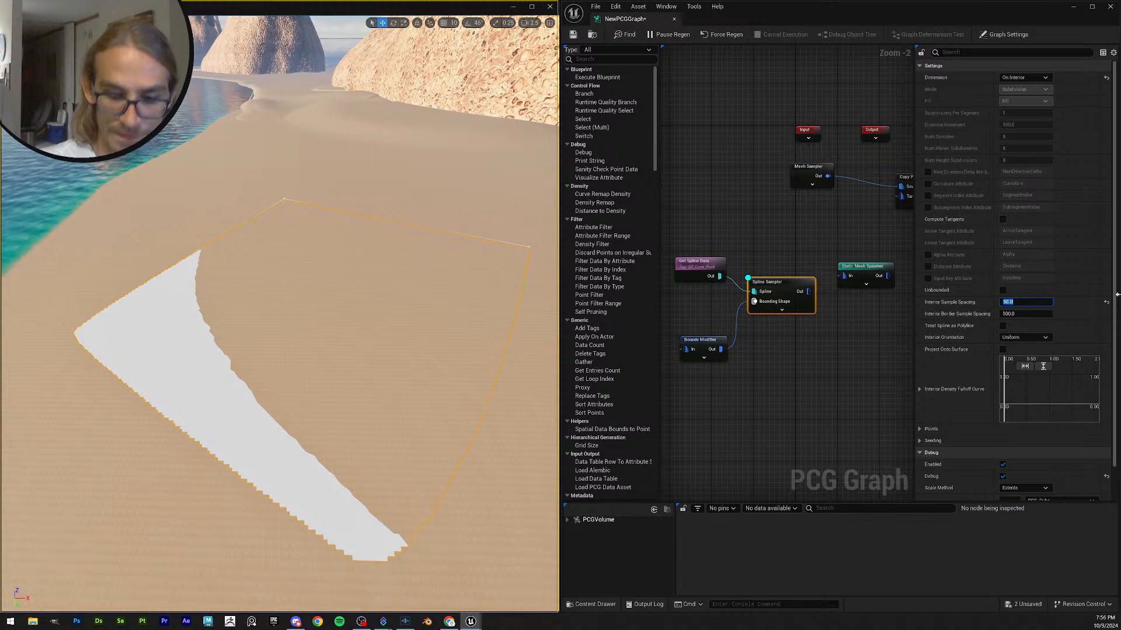
text(1000)
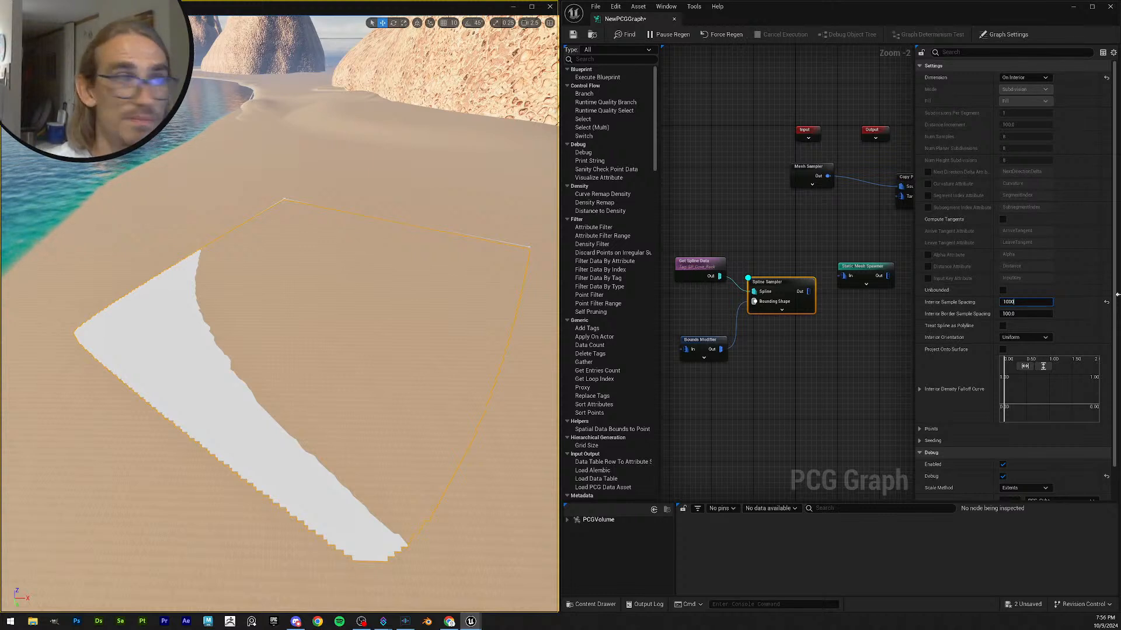
key(Return)
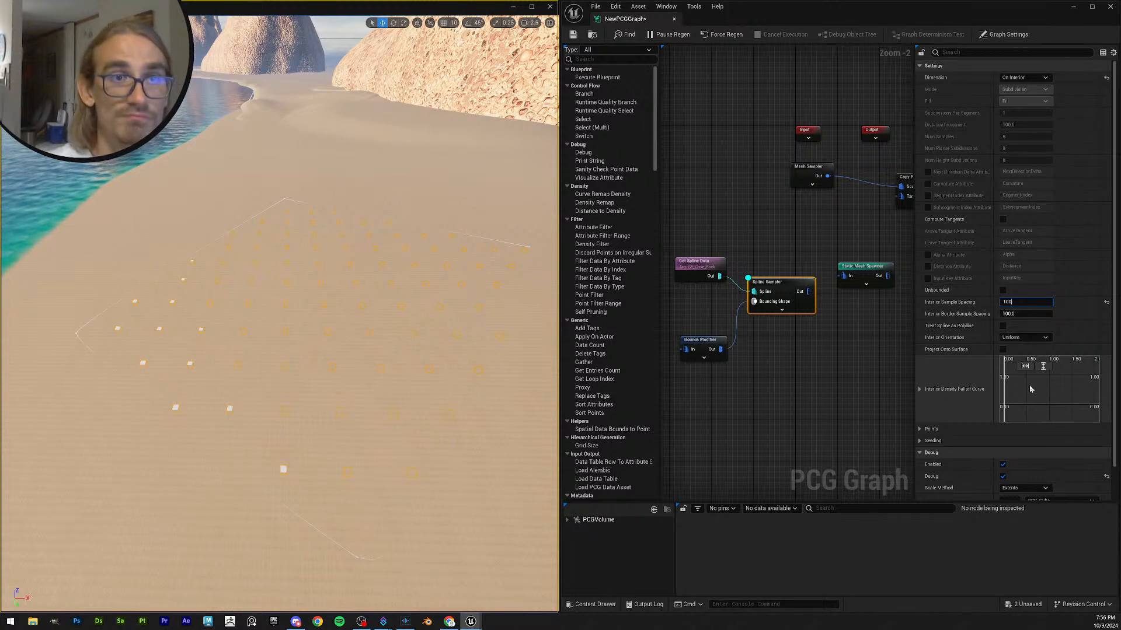
- Try an Interior Sample Spacing of 10000 on the Spline Sampler, and return it to 1000
text(10000)
key(Return)
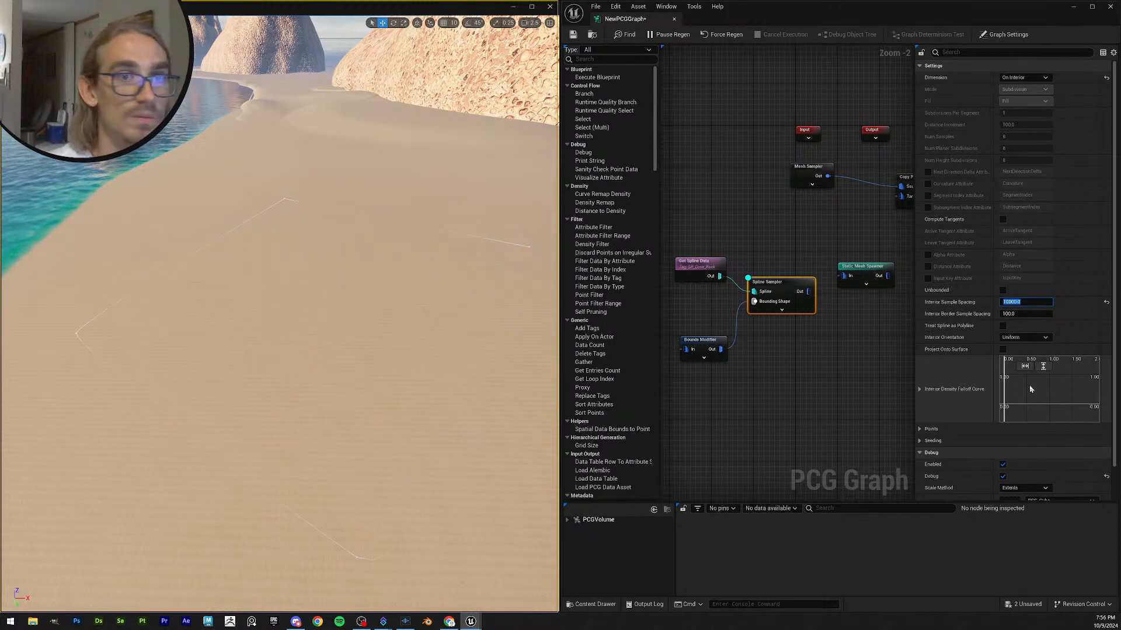
key(Up)
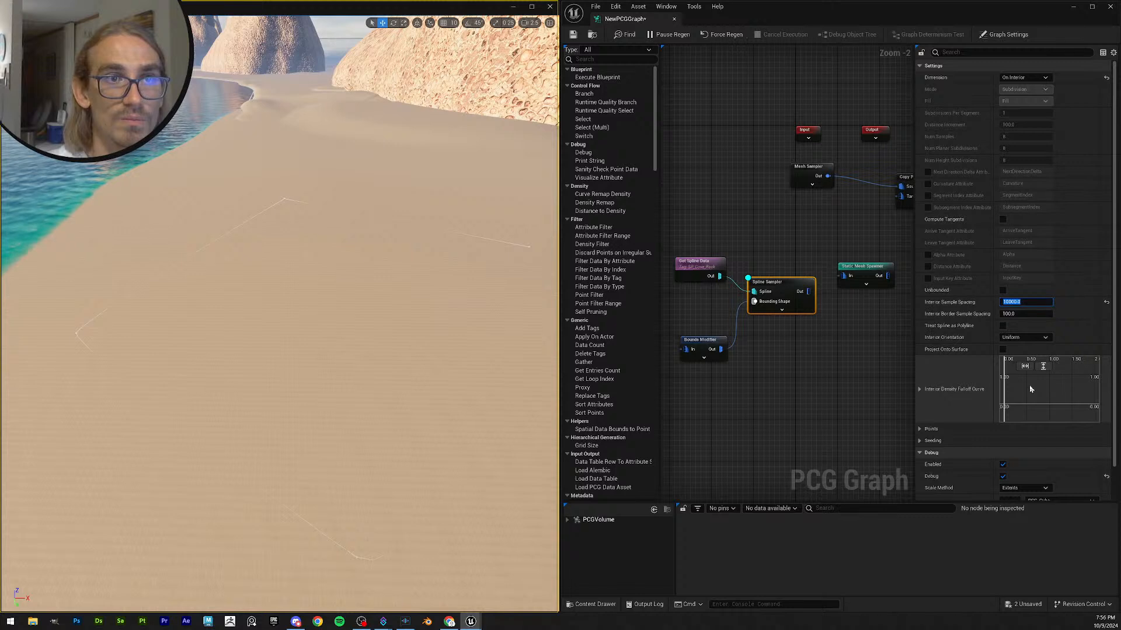
key(BackSpace)
key(Return)
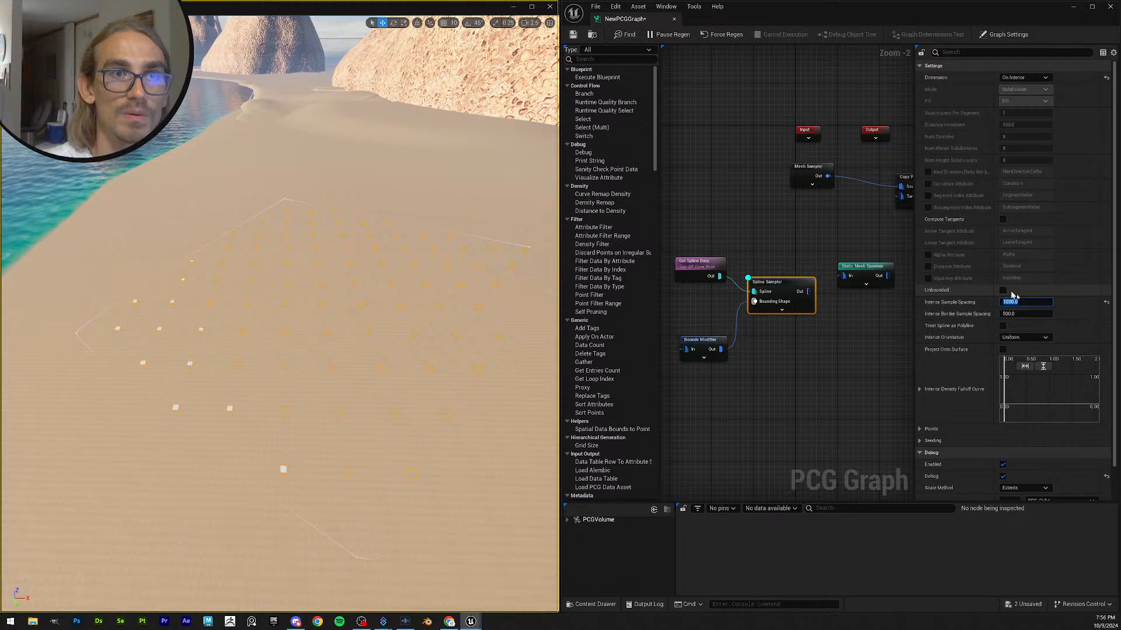
- Try Follow Curvature as the Spline Sampler's Interior Orientation and switch it back to Uniform
click(1038, 340)
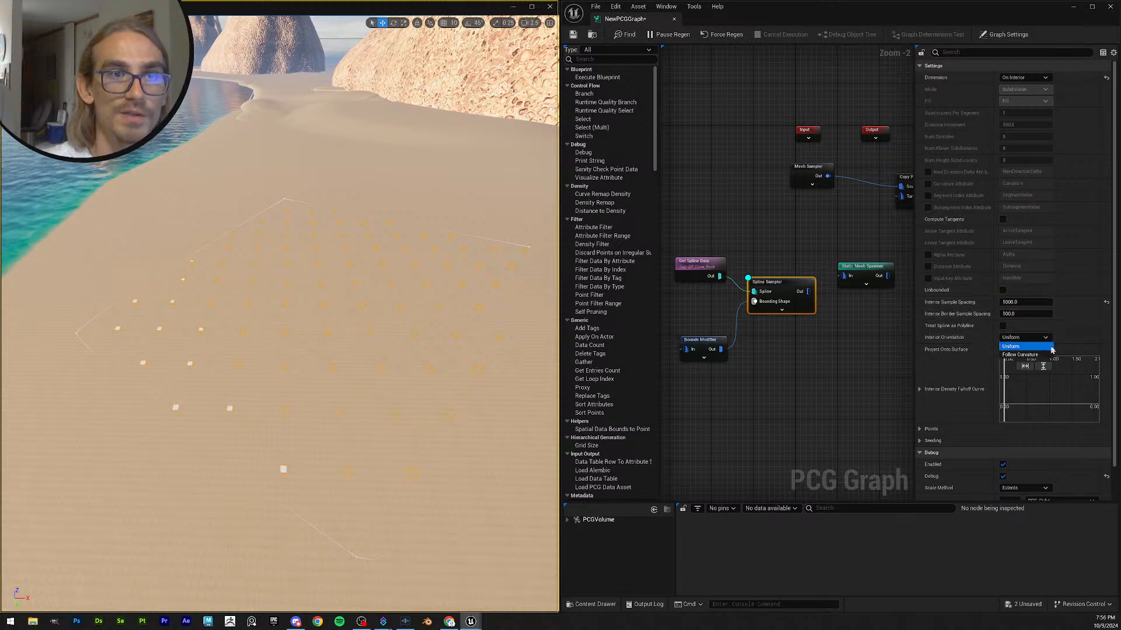
click(1043, 355)
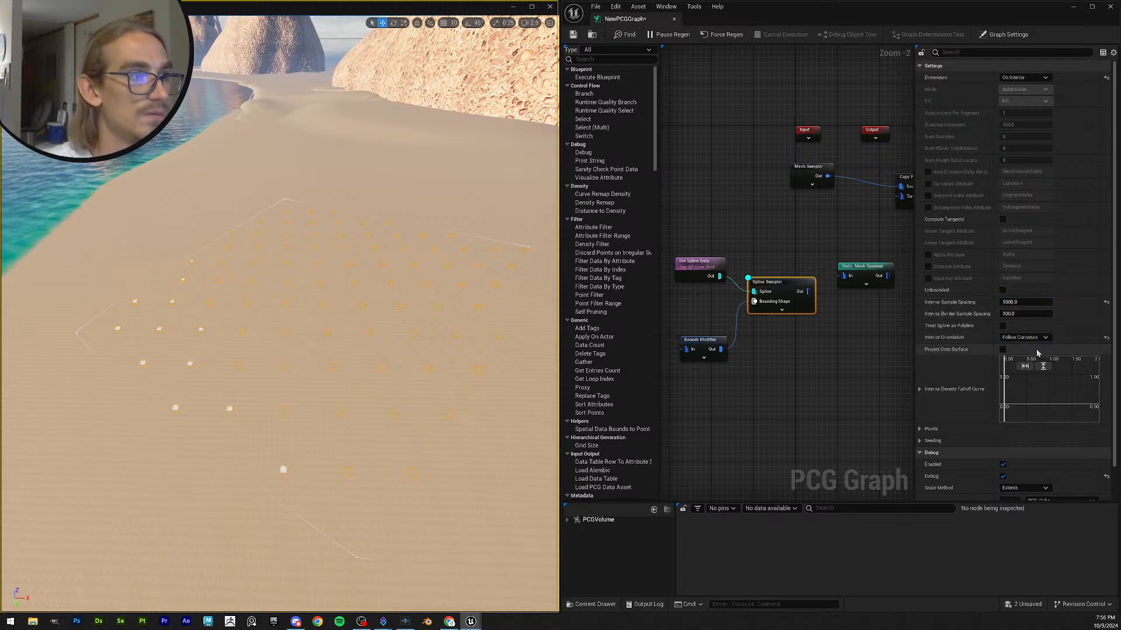
click(1038, 339)
click(1033, 347)
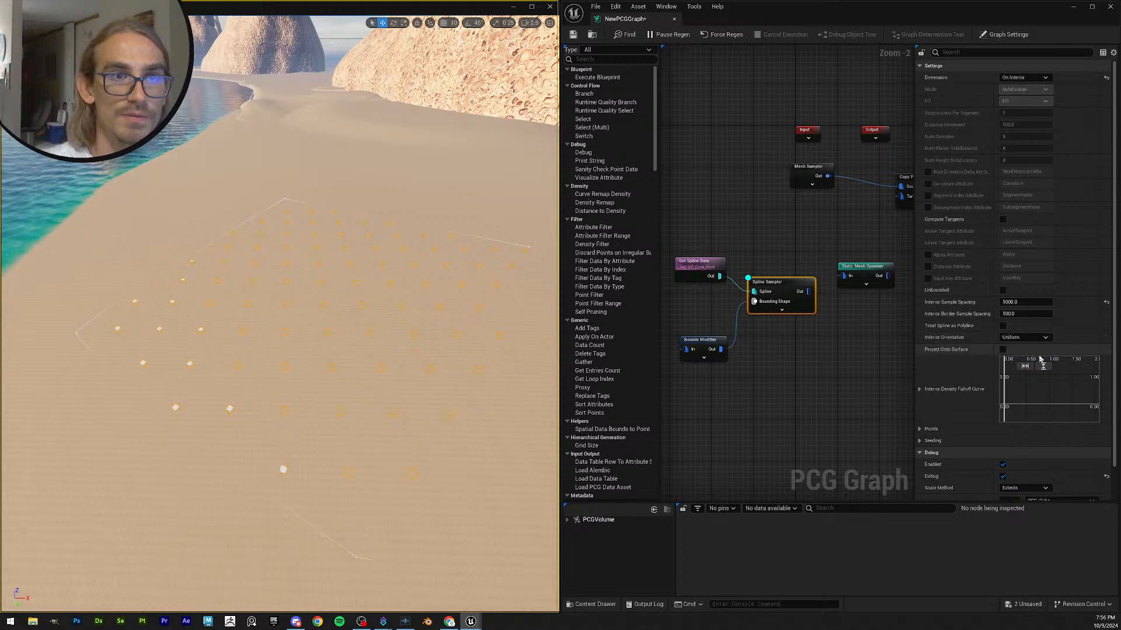
- Try a Point Steepness of 1 on the Spline Sampler and reset it to its default
click(927, 429)
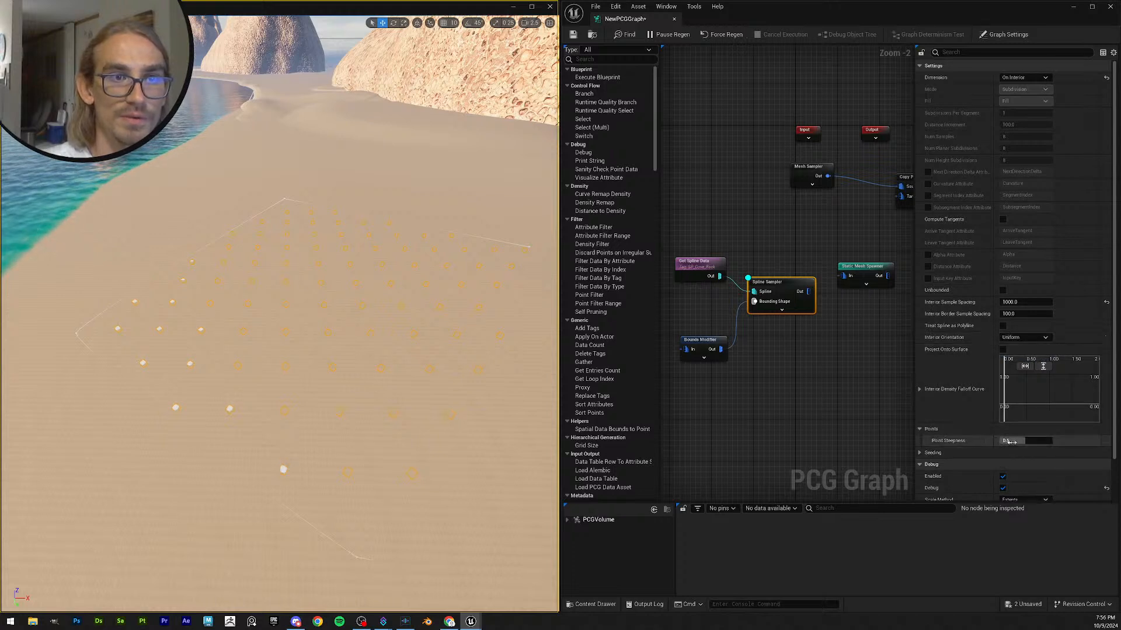
drag(1026, 442, 1018, 442)
text(1)
key(Return)
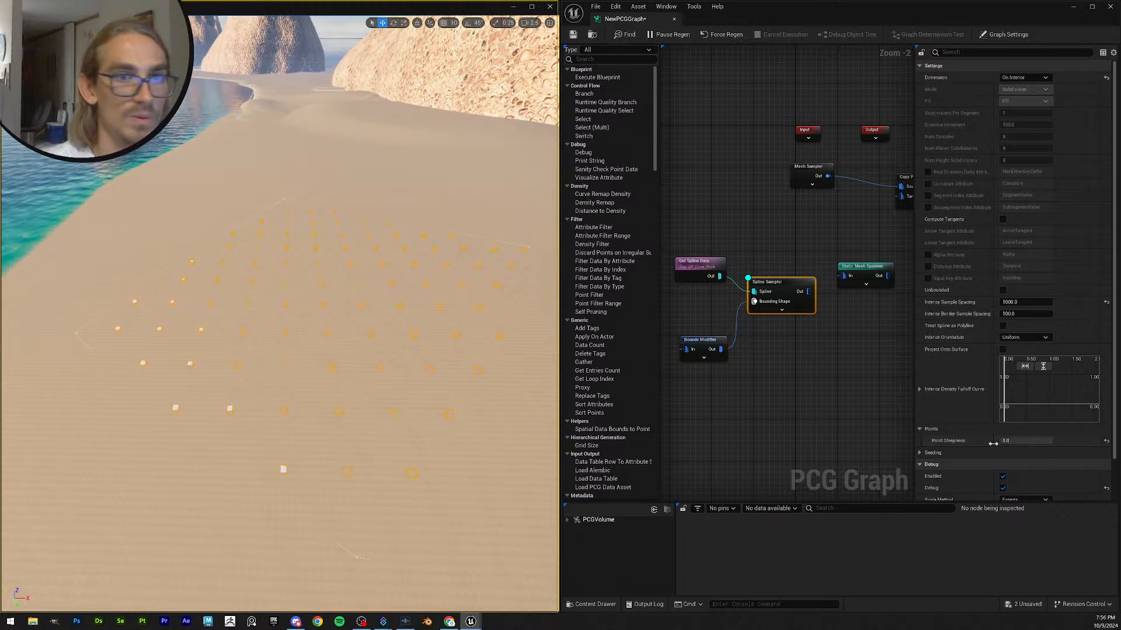
click(1106, 441)
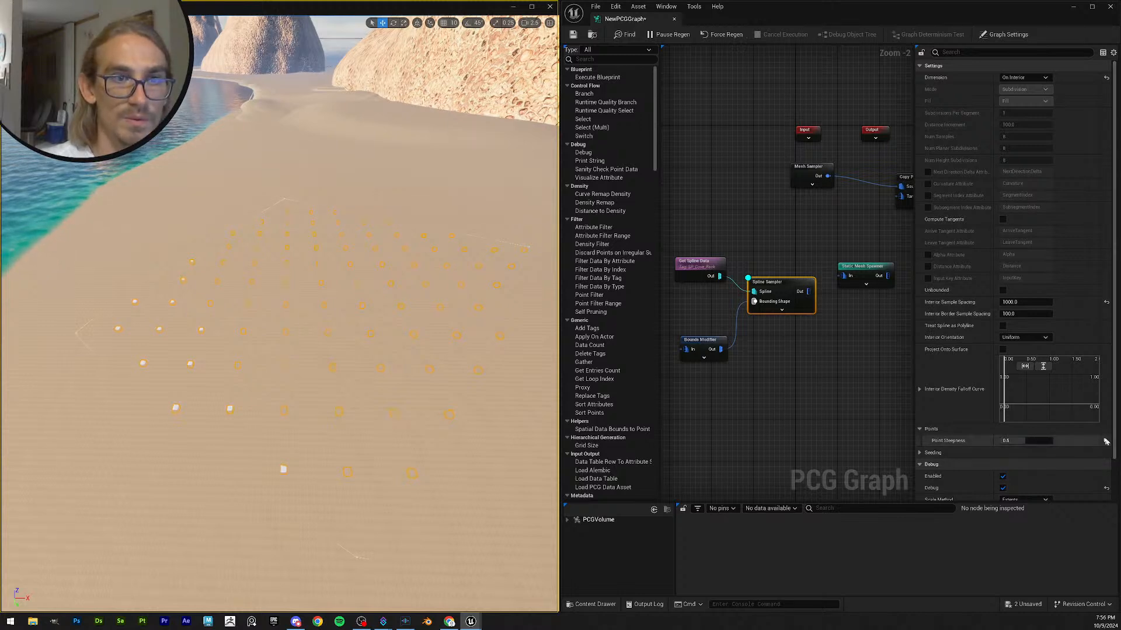
scroll(1098, 432, down, 3)
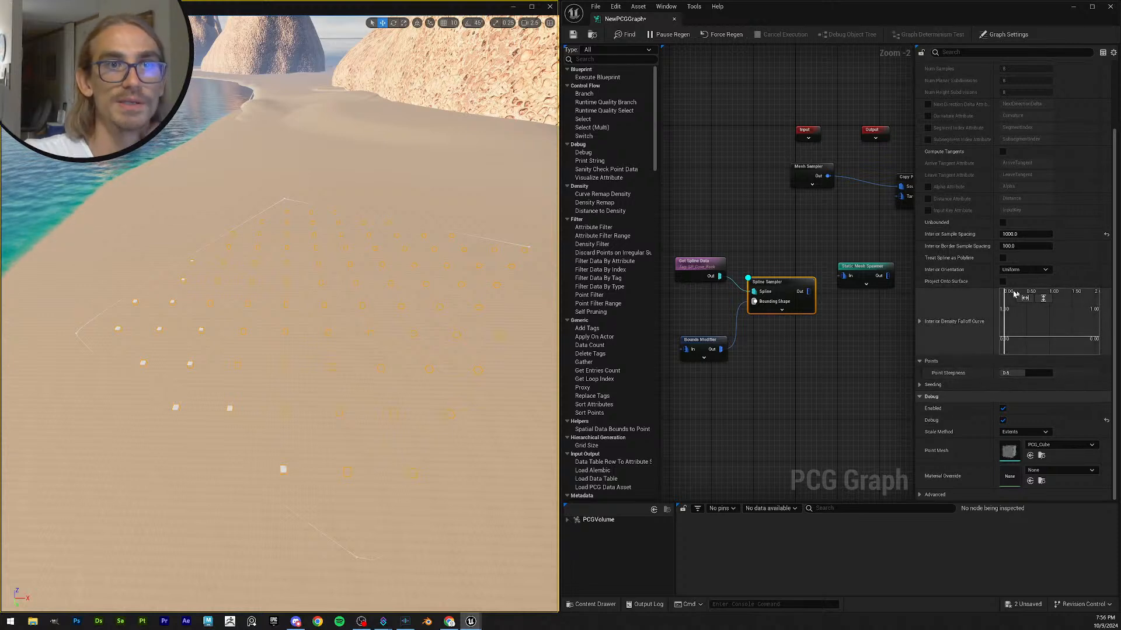
- Try an Interior Sample Spacing of 5000 on the Spline Sampler, and return it to 100
click(1026, 234)
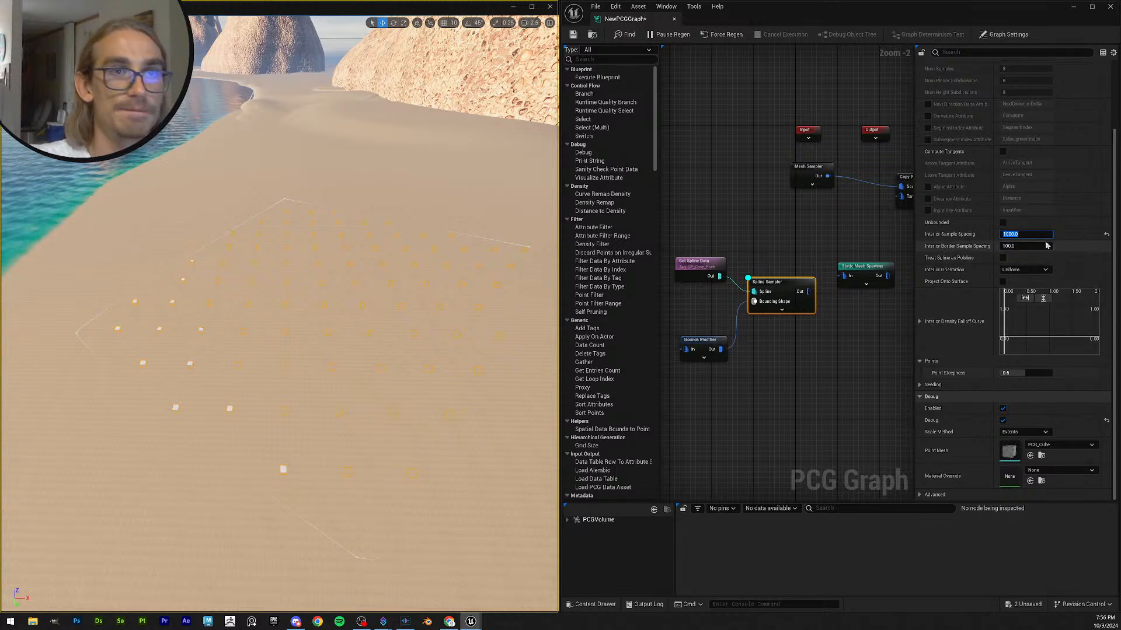
click(1029, 231)
drag(1007, 235, 946, 229)
text(5)
key(Return)
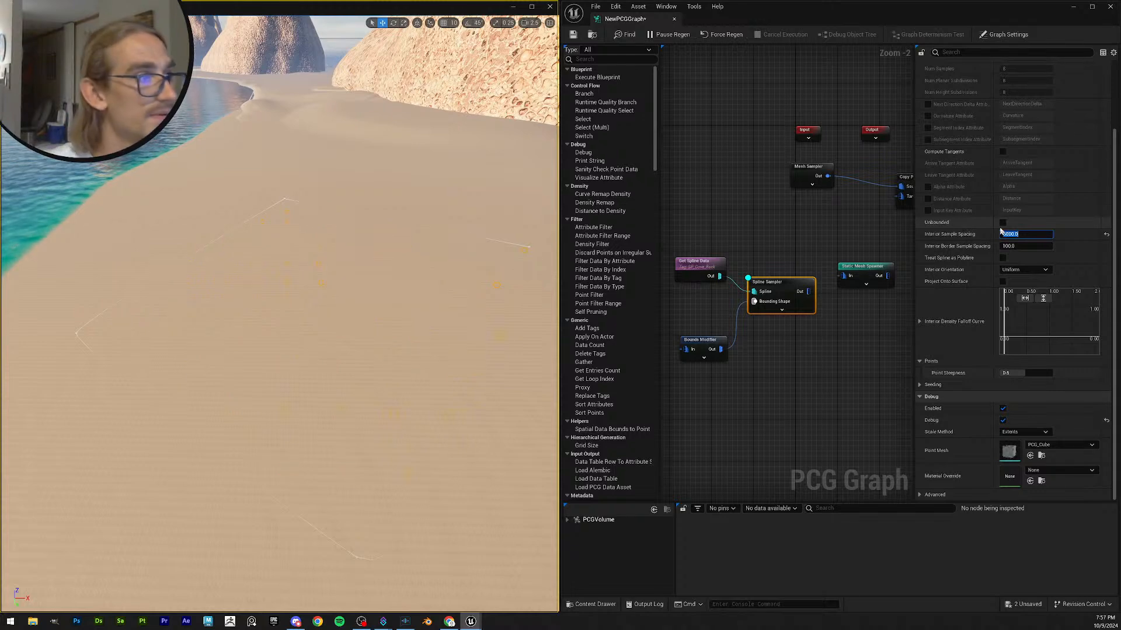
right_drag(297, 391, 411, 280)
scroll(292, 380, up, 1)
click(1009, 234)
drag(1006, 234, 981, 234)
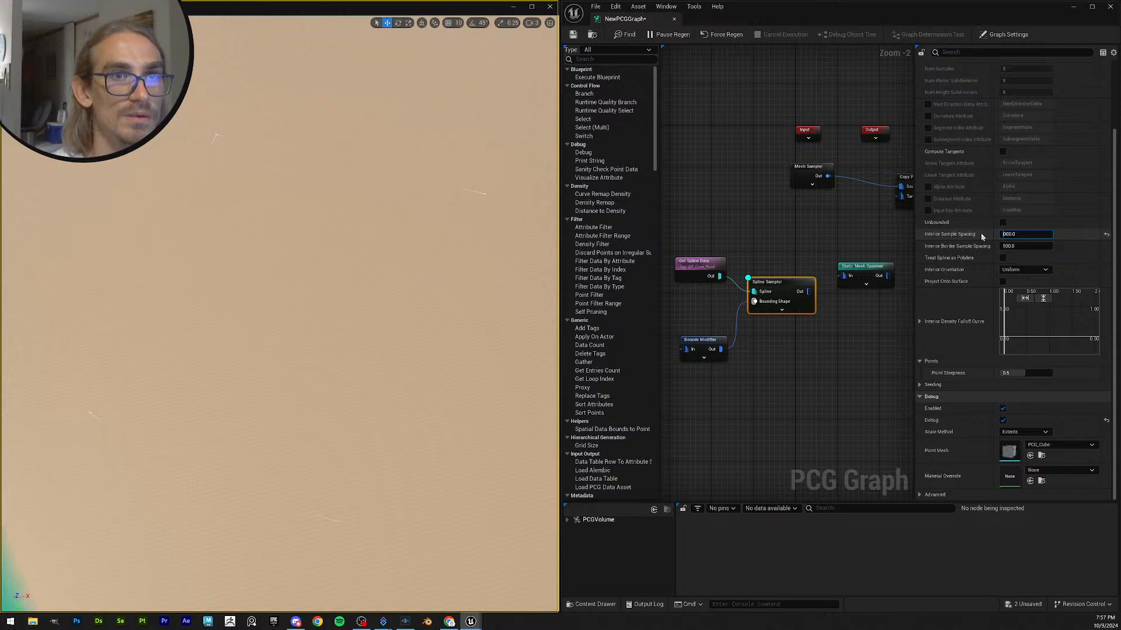
key(Return)
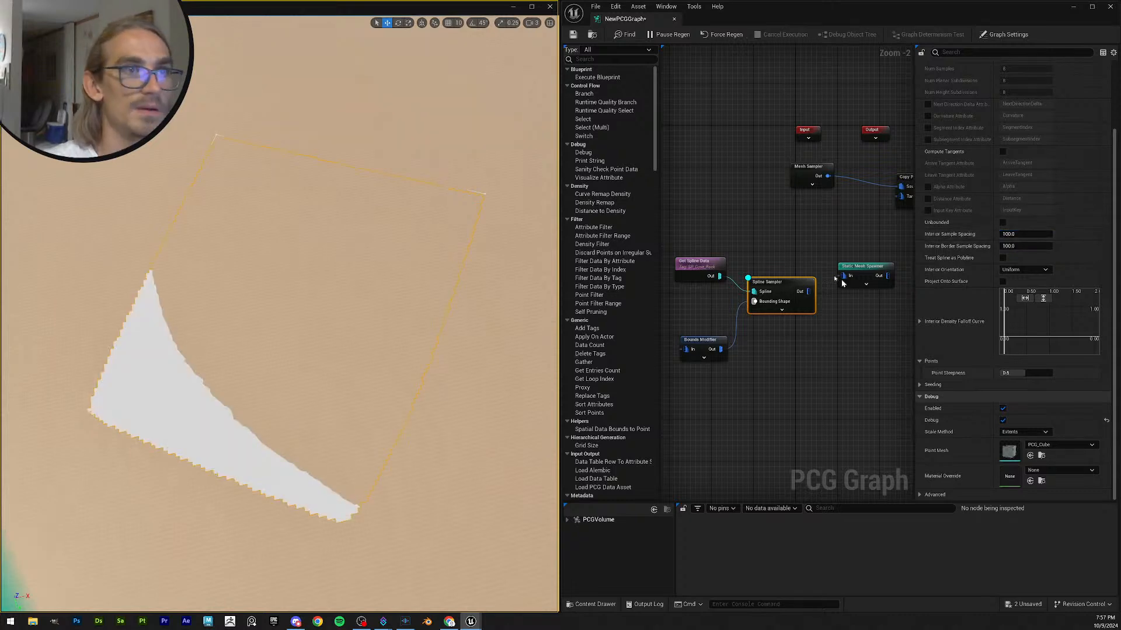
- Move the Static Mesh Spawner away to make room and add a Density Filter node from the Spline Sampler's Out
drag(875, 274, 907, 269)
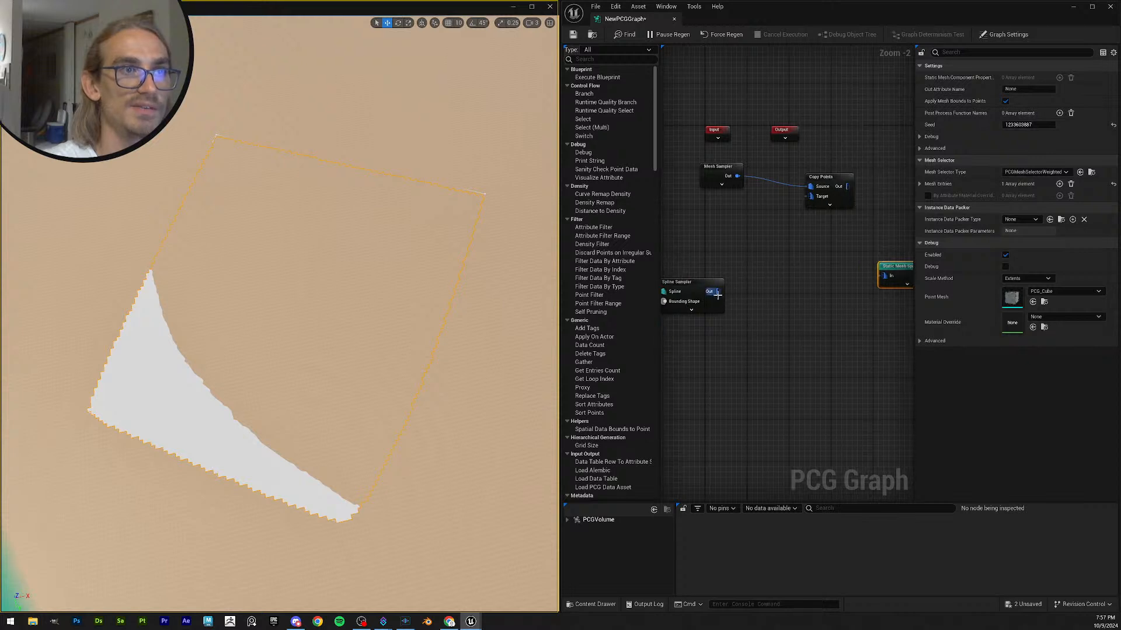
drag(718, 291, 745, 292)
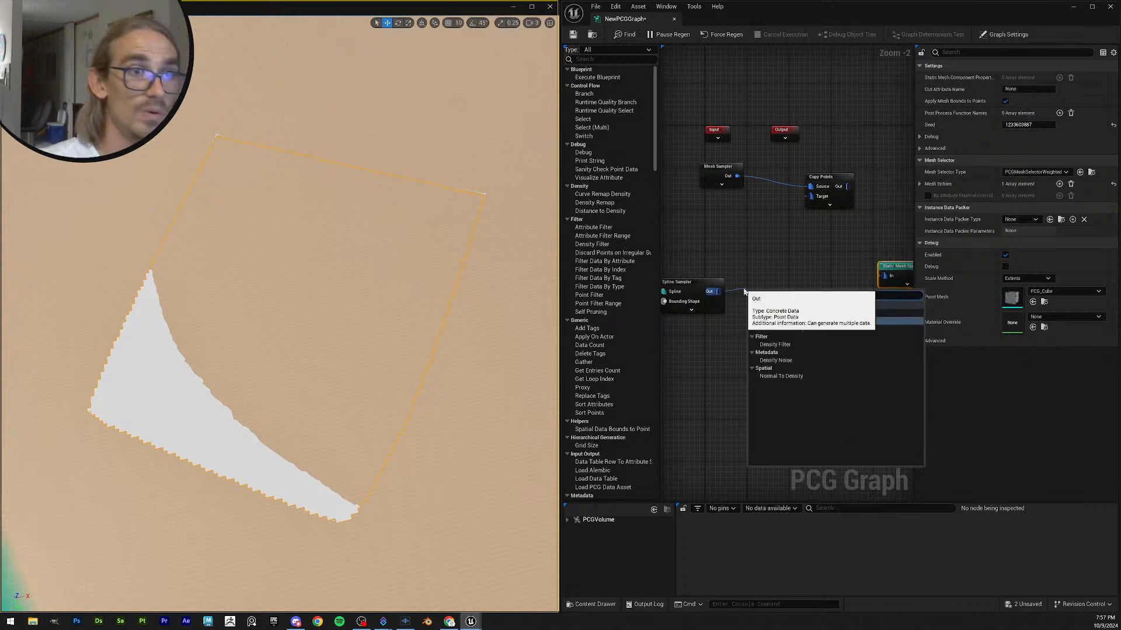
click(791, 347)
drag(778, 302, 694, 320)
click(775, 185)
- Maximize the graph window and connect the Density Filter's Out to the Static Mesh Spawner's In
drag(725, 19, 444, 201)
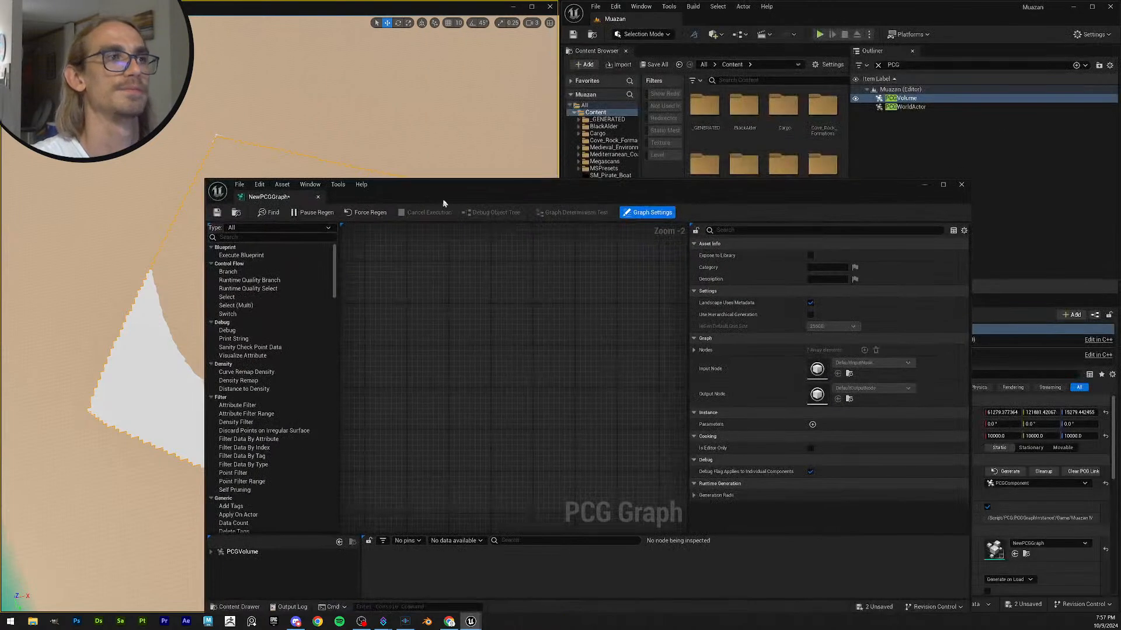
double_click(444, 201)
scroll(384, 376, down, 9)
scroll(362, 420, up, 6)
scroll(362, 420, up, 5)
drag(440, 298, 578, 264)
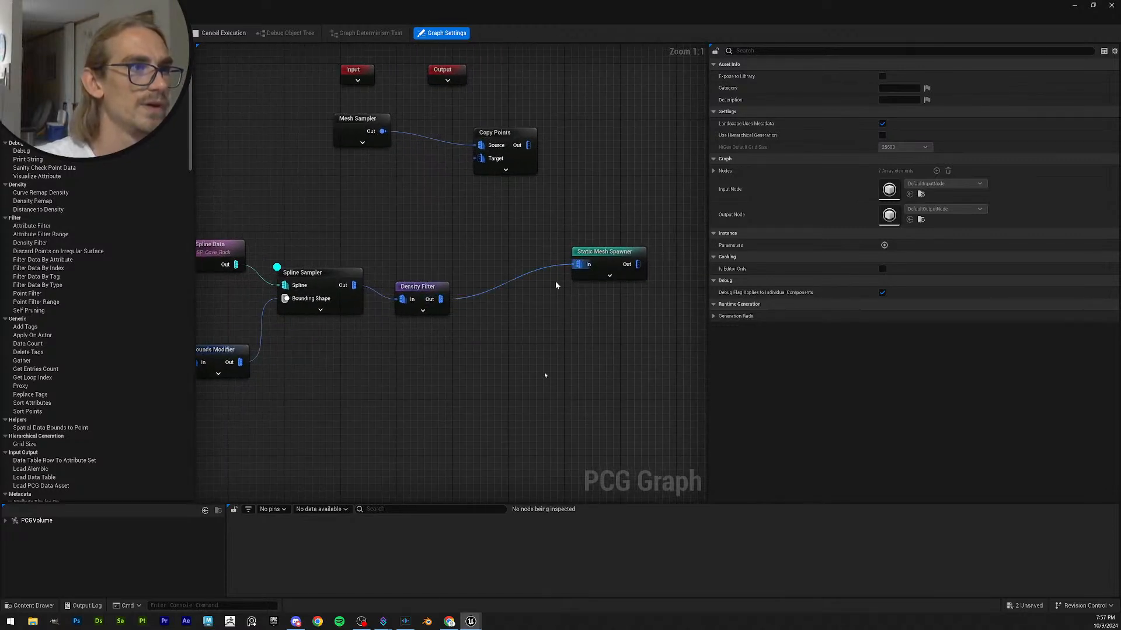
- Expand the Density Filter node's parameter pins and disconnect its Out from the Static Mesh Spawner
right_drag(498, 426, 513, 390)
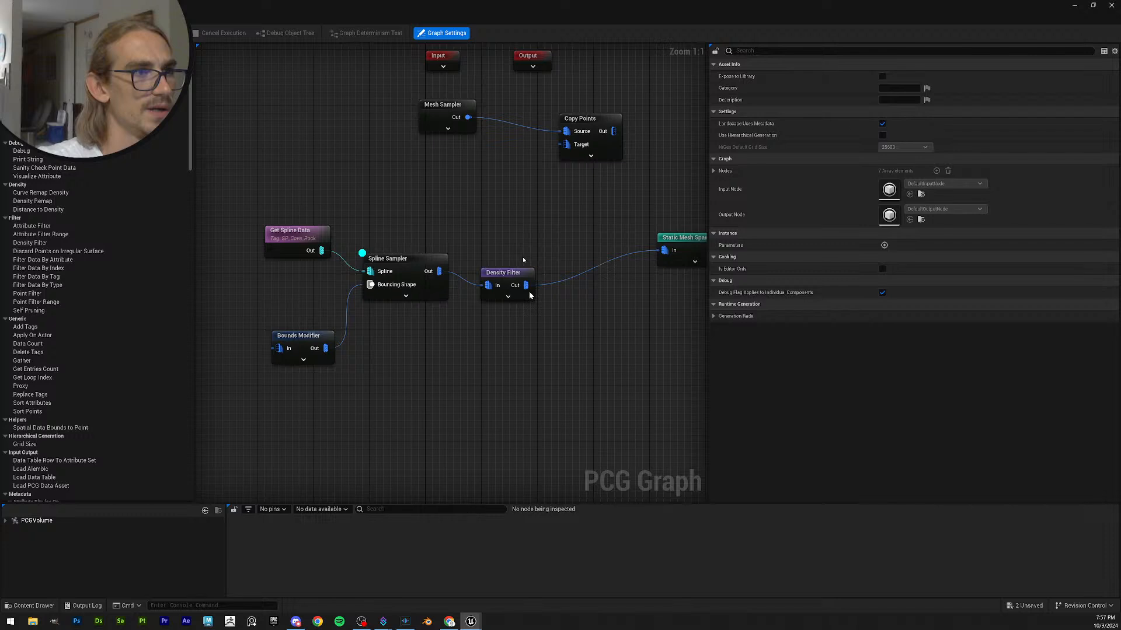
click(508, 297)
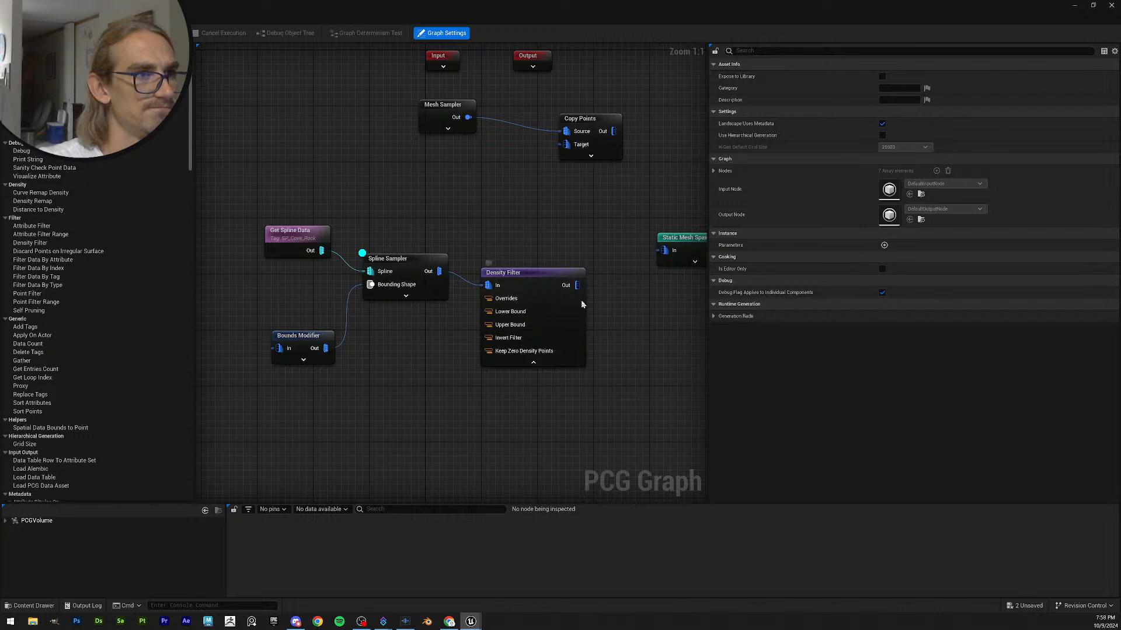
- Return the graph window to its place beside the level viewport with the Density Filter node in view
drag(610, 4, 1120, 259)
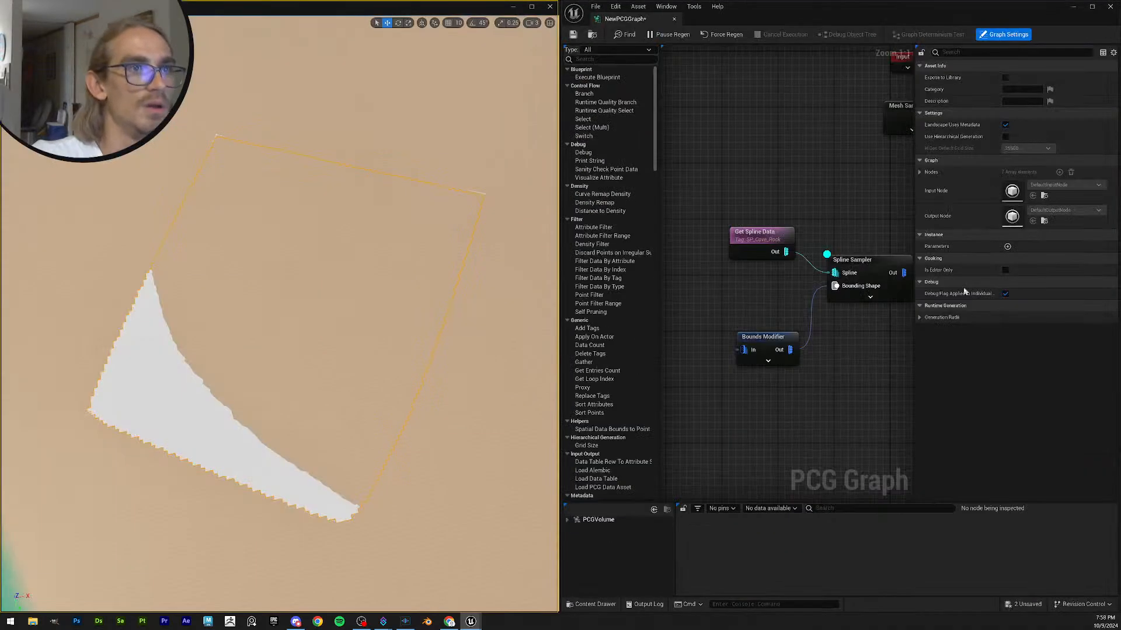
right_drag(850, 393, 759, 377)
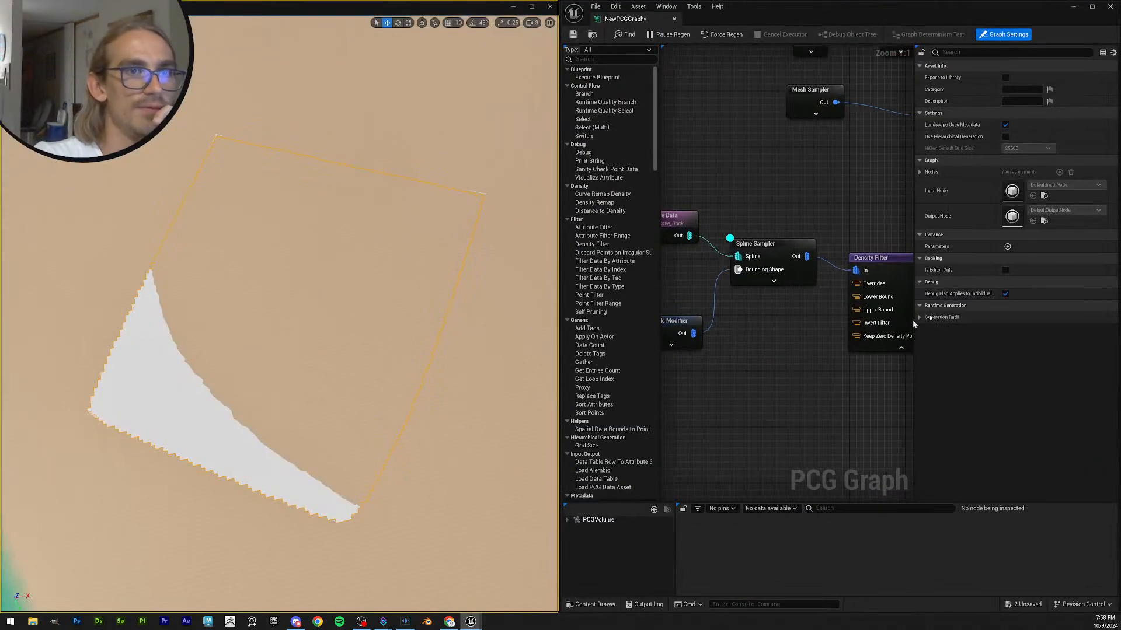
scroll(839, 379, down, 2)
right_drag(839, 378, 776, 360)
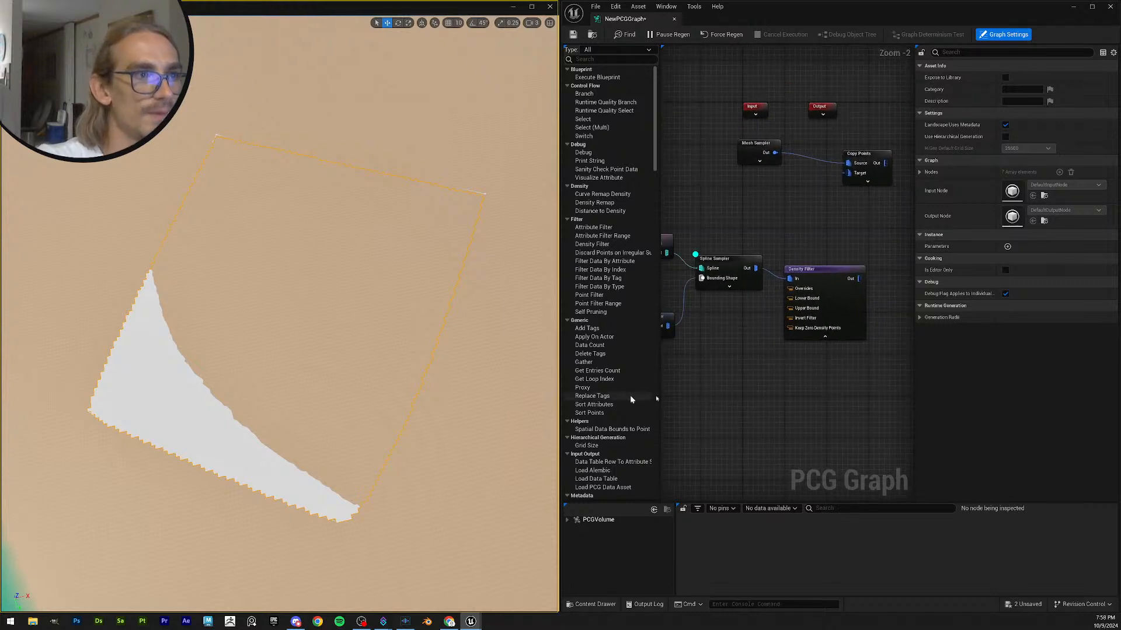
- Set the Density Filter's Lower Bound to 0.01 and Upper Bound to 0.1
click(808, 271)
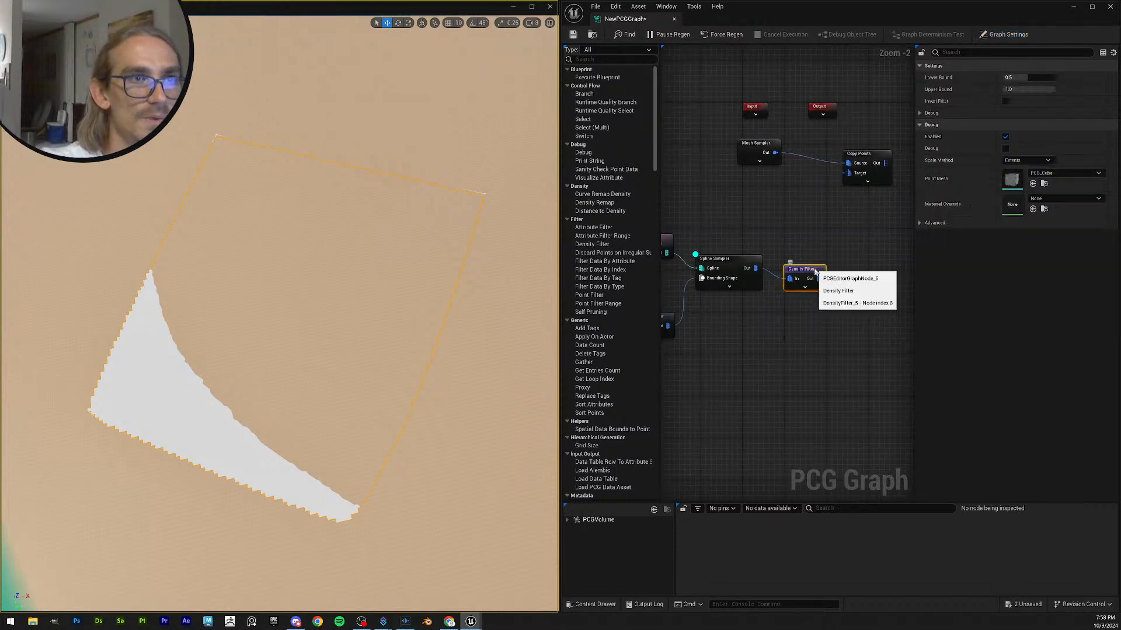
drag(1026, 77, 1020, 78)
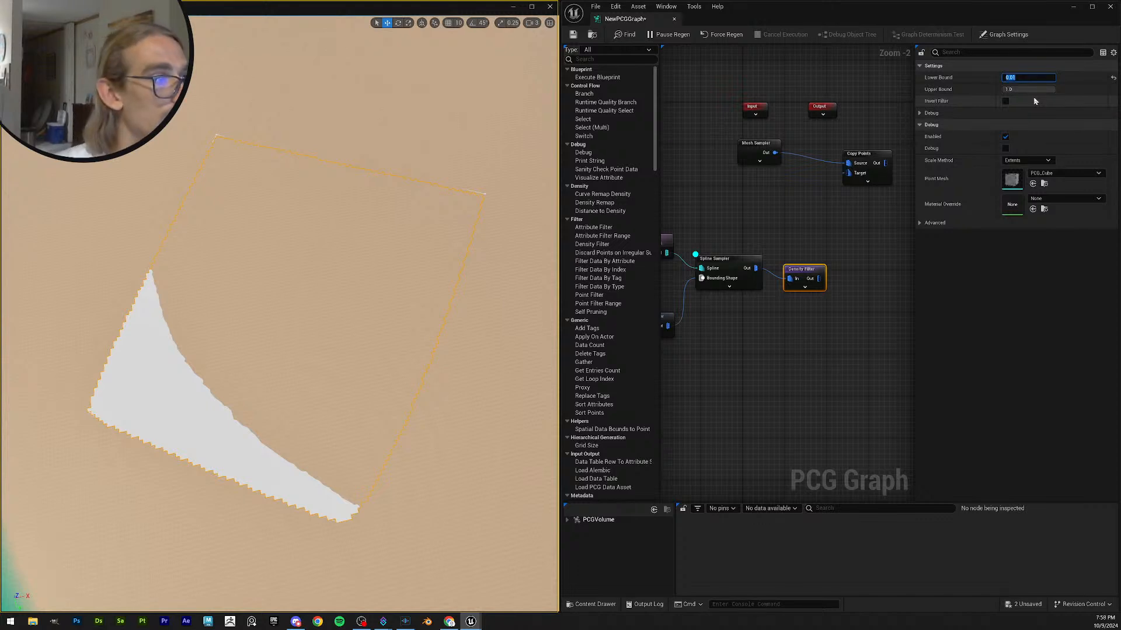
click(1016, 91)
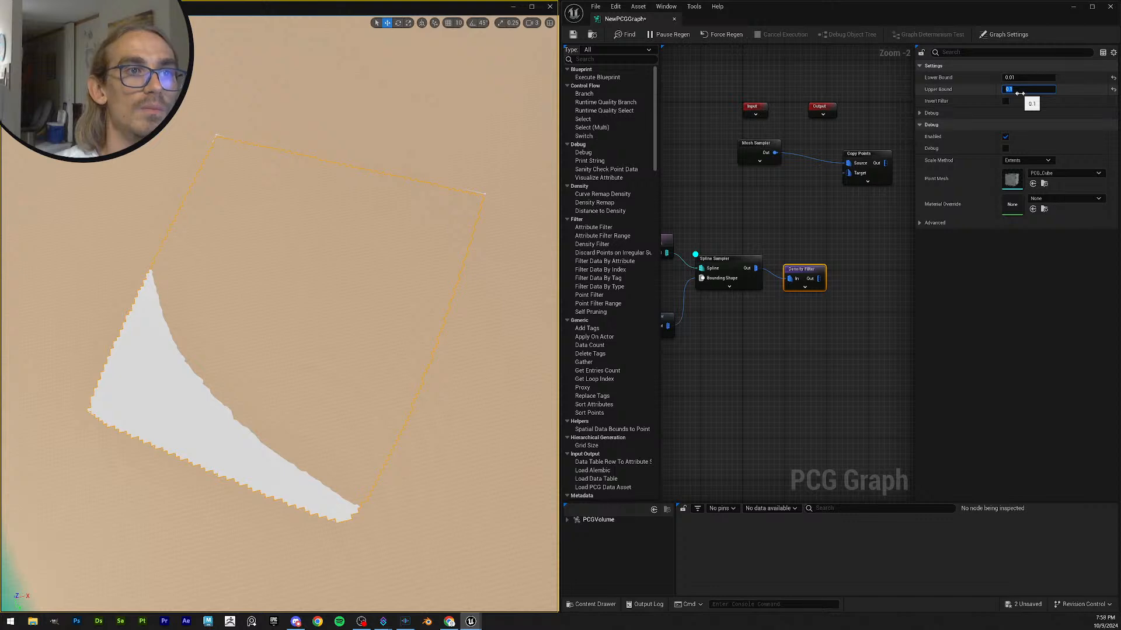
- Switch off the debug display on the Spline Sampler and enable it on the Density Filter
click(800, 272)
click(730, 260)
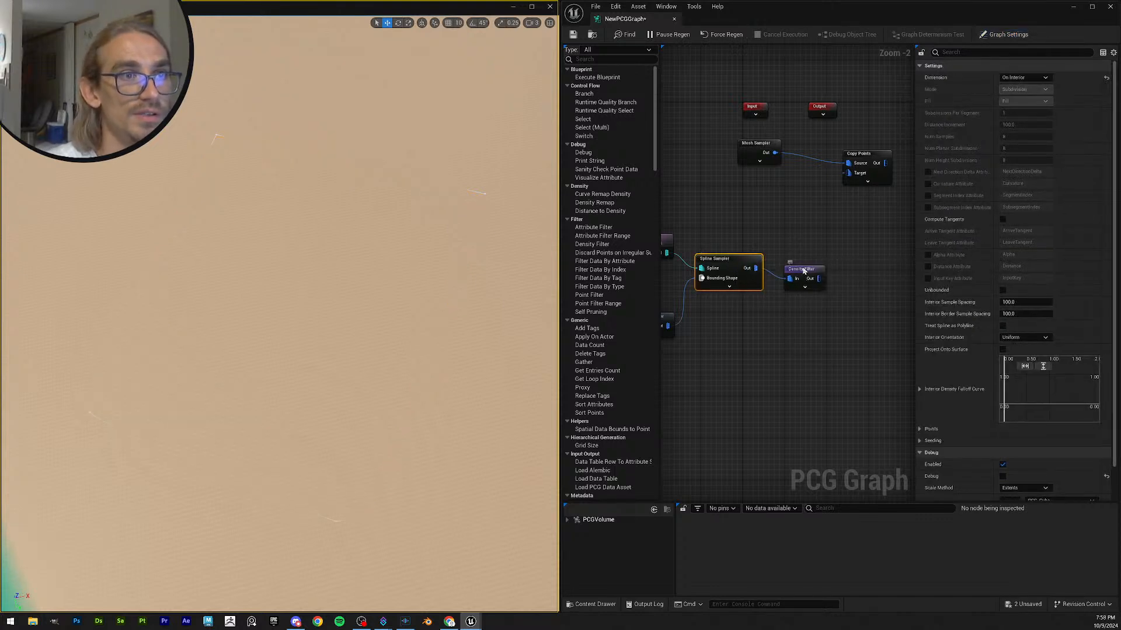
click(803, 271)
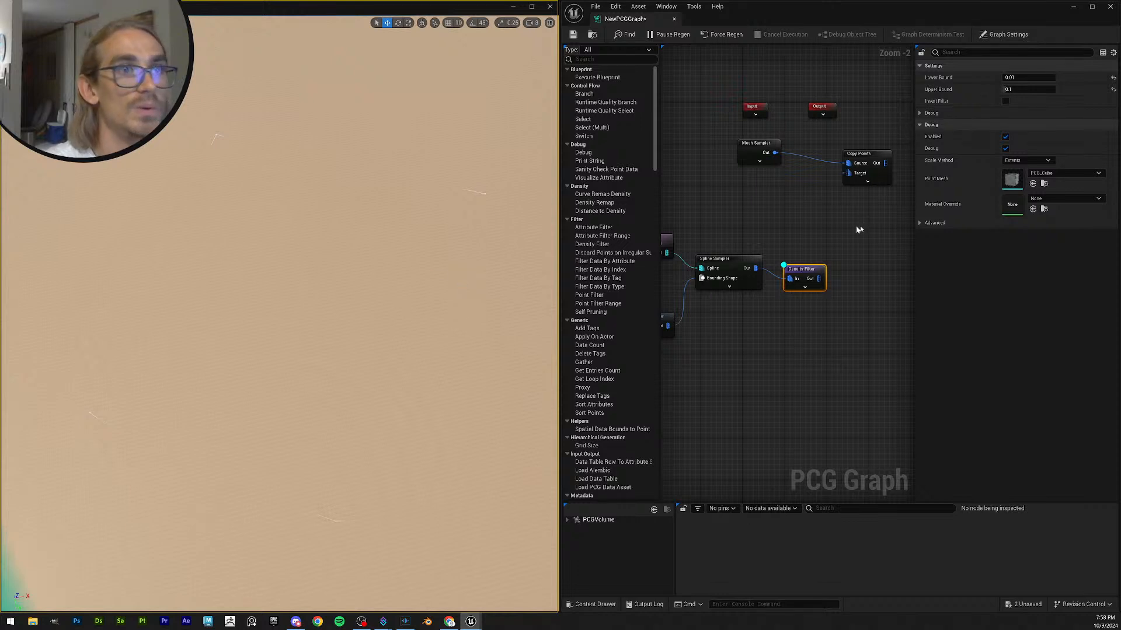
- Reset both Density Filter bounds to their defaults and try an Upper Bound of 0.0 before restoring it
click(1113, 89)
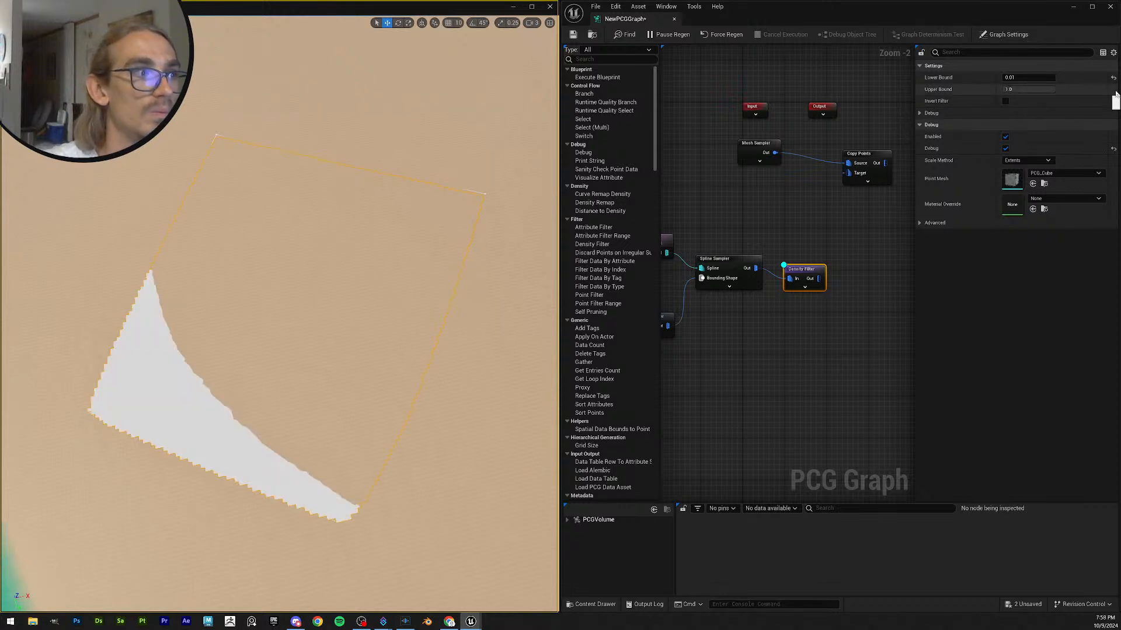
click(1113, 77)
drag(1054, 89, 1002, 89)
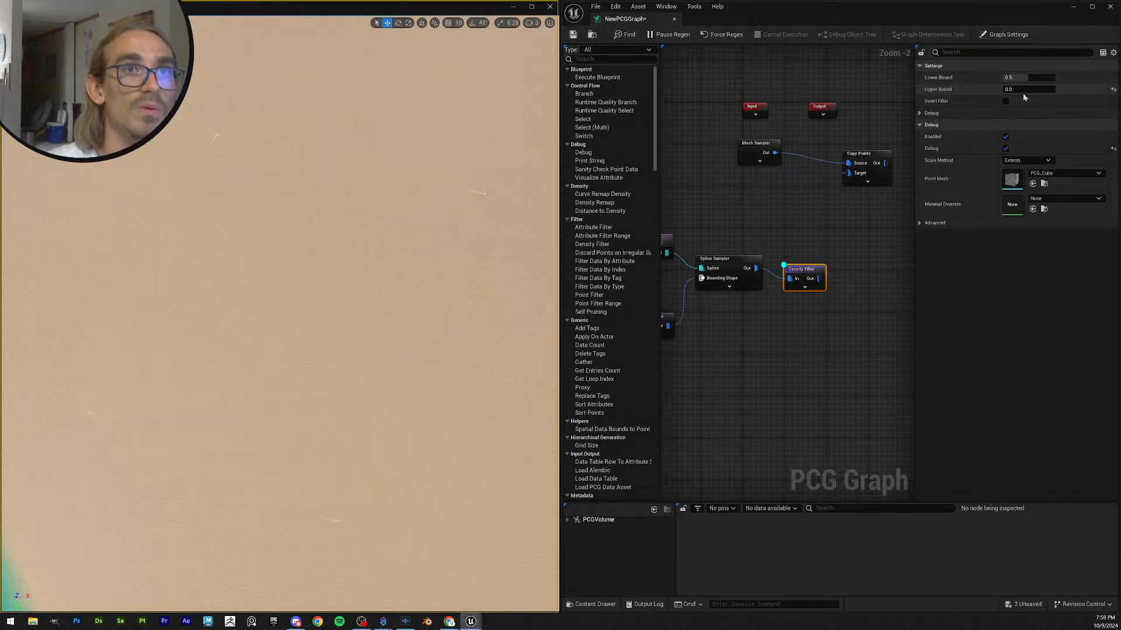
click(1113, 89)
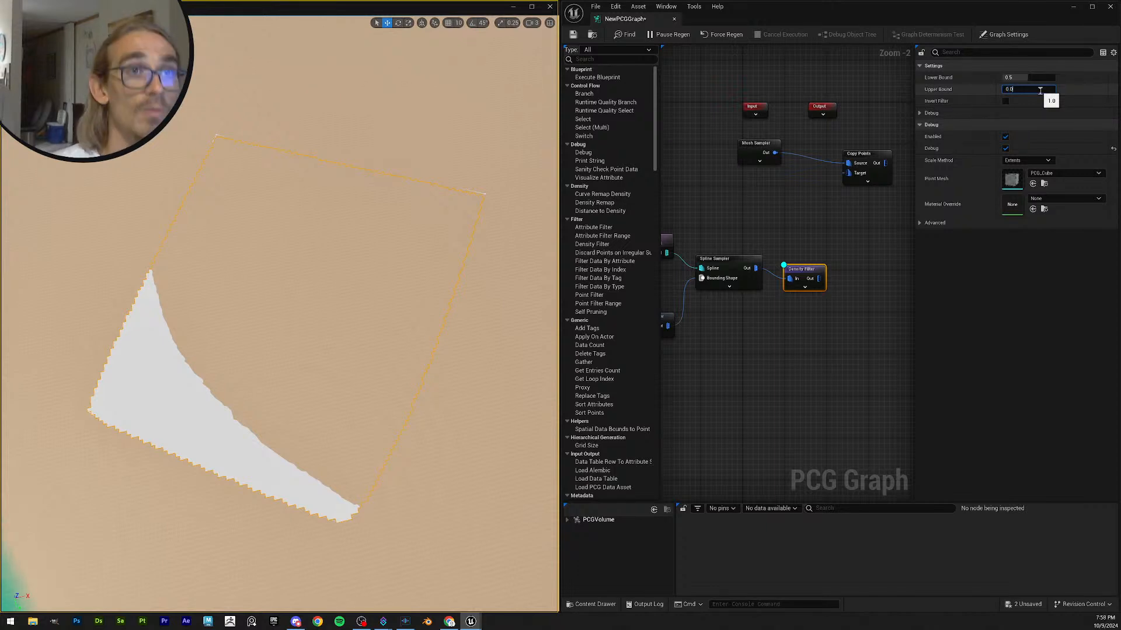
- Try low values for the Density Filter's bounds, including 0.01 and 0.1 for the upper and 0.1 for the lower
click(1040, 91)
text(0.01)
key(Return)
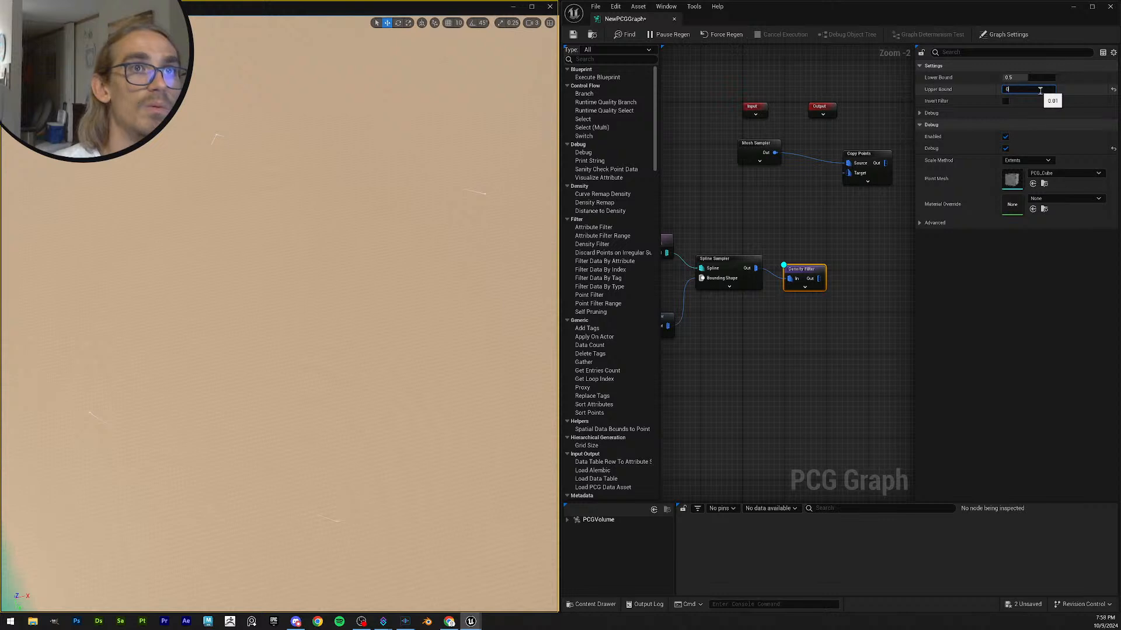
click(1041, 77)
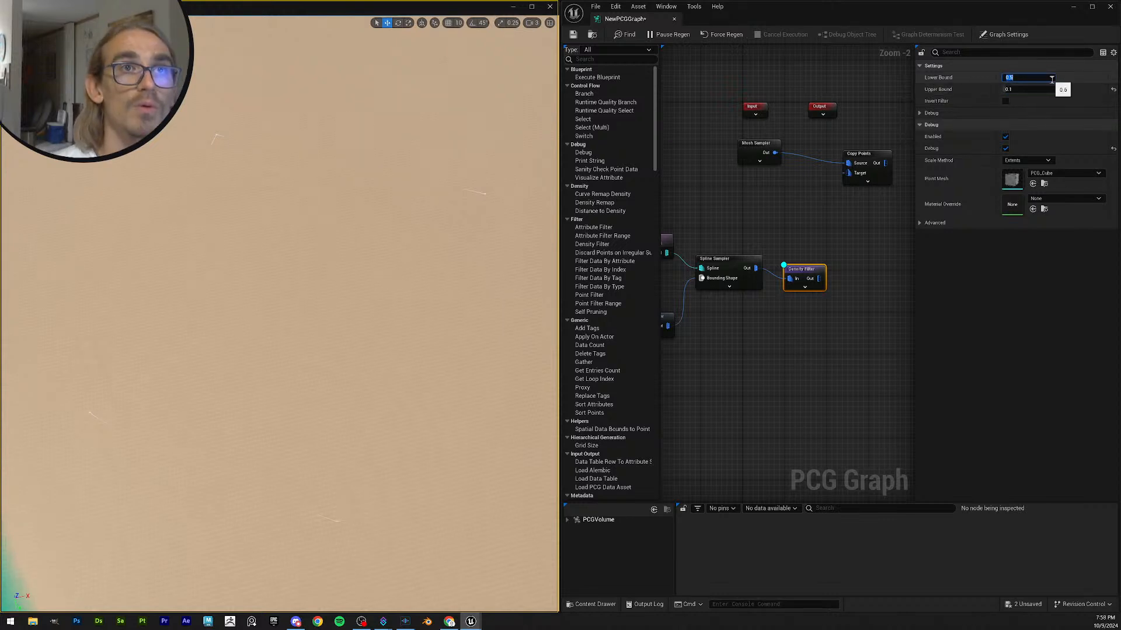
text(0)
key(Return)
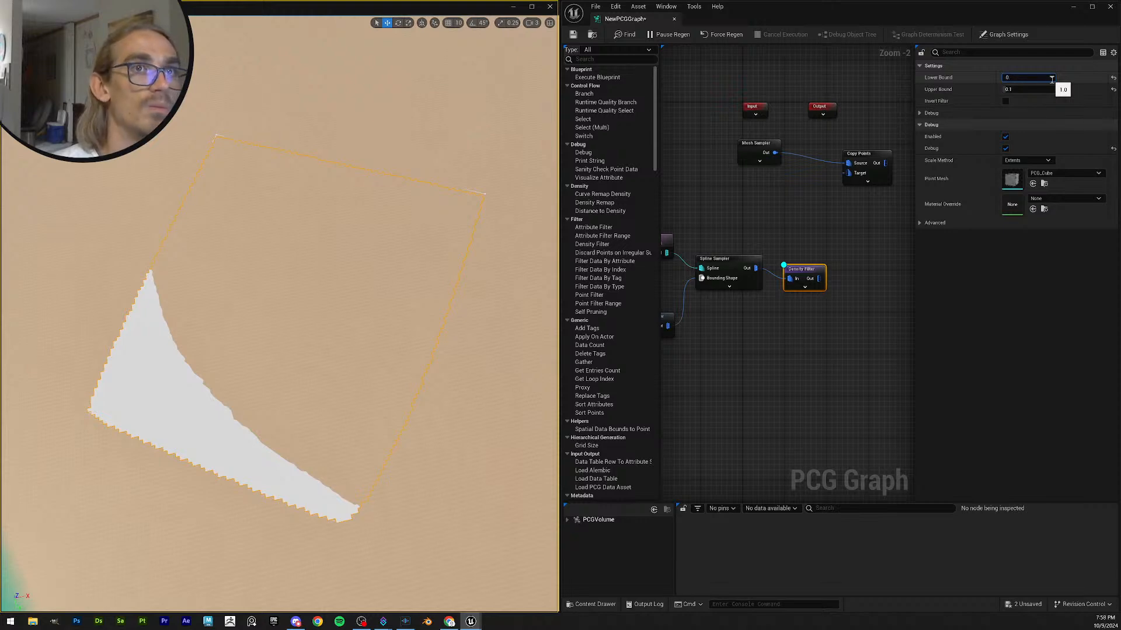
key(Return)
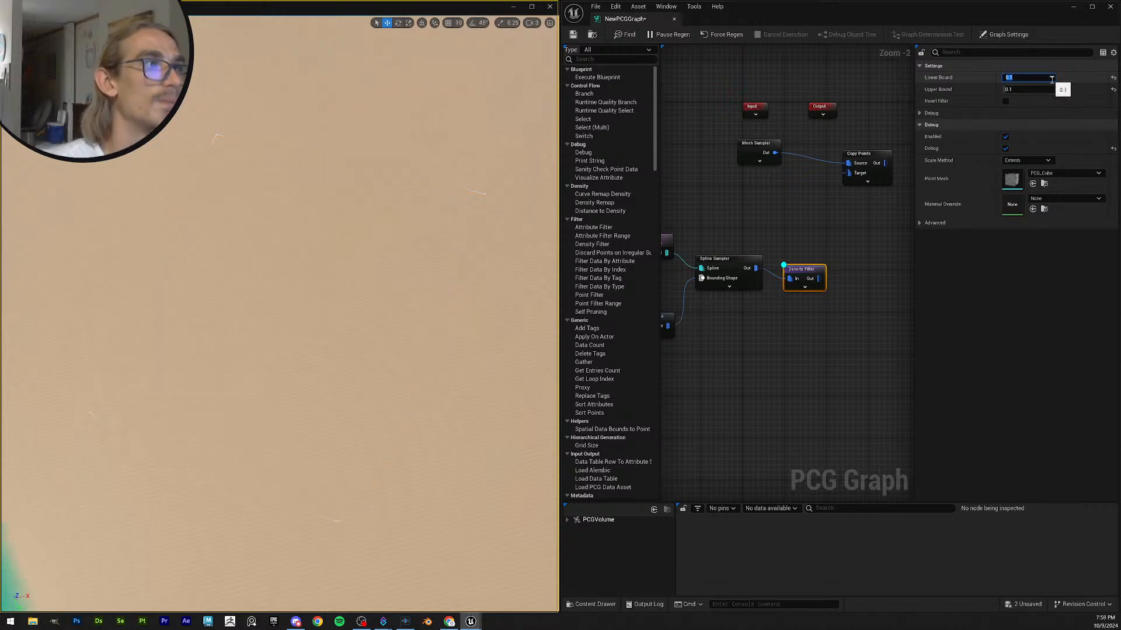
mouse_move(373, 251)
right_down()
mouse_move(356, 47)
mouse_move(374, 256)
mouse_move(377, 249)
right_up()
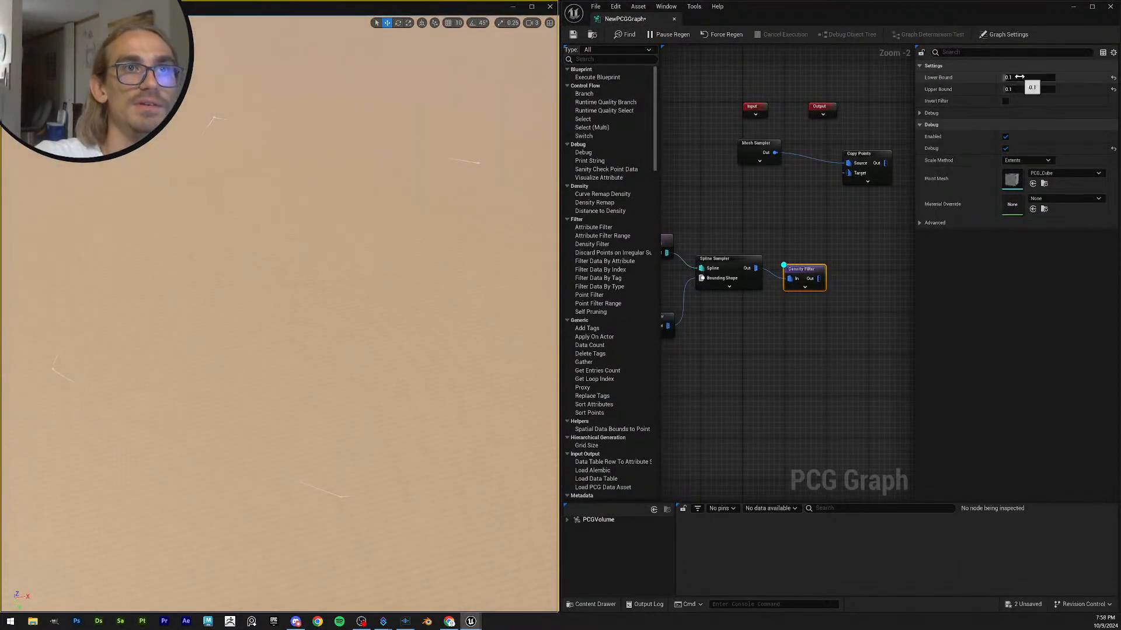
drag(1007, 77, 1029, 77)
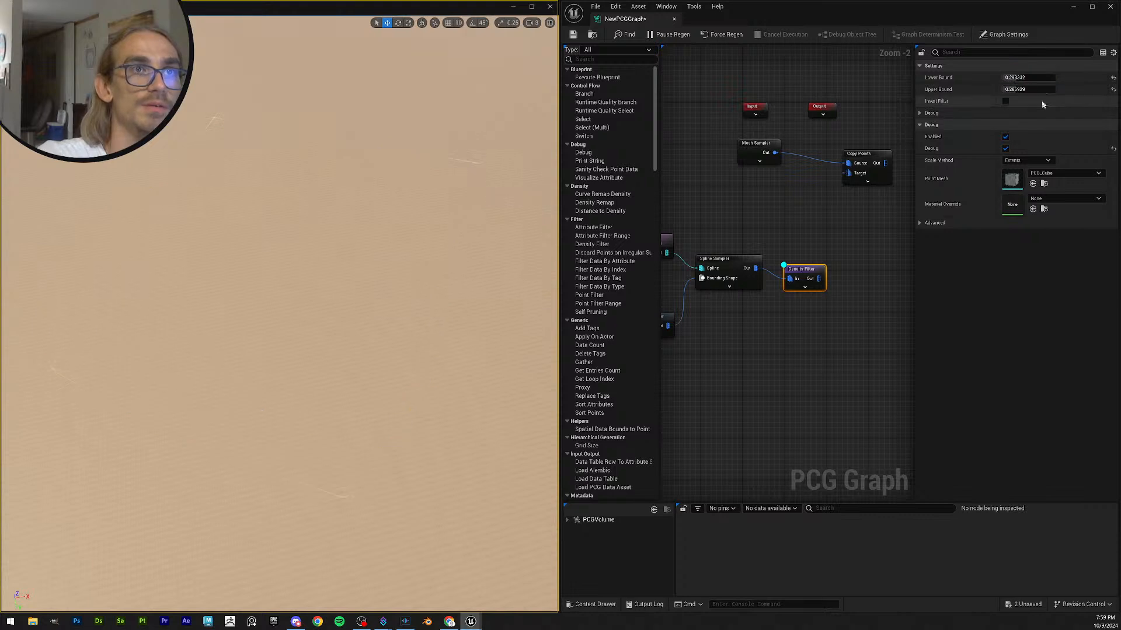
- Reset the Density Filter's bounds to 0.5 and 1.0, and try Invert Filter on and off
click(1113, 89)
click(1113, 77)
click(1005, 101)
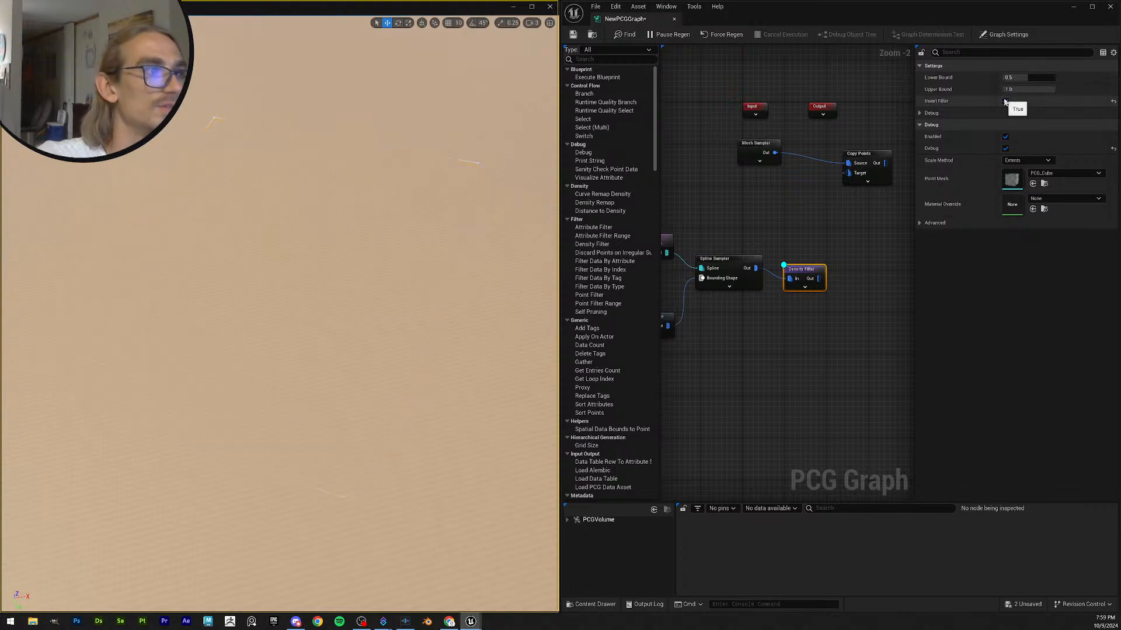
click(1005, 101)
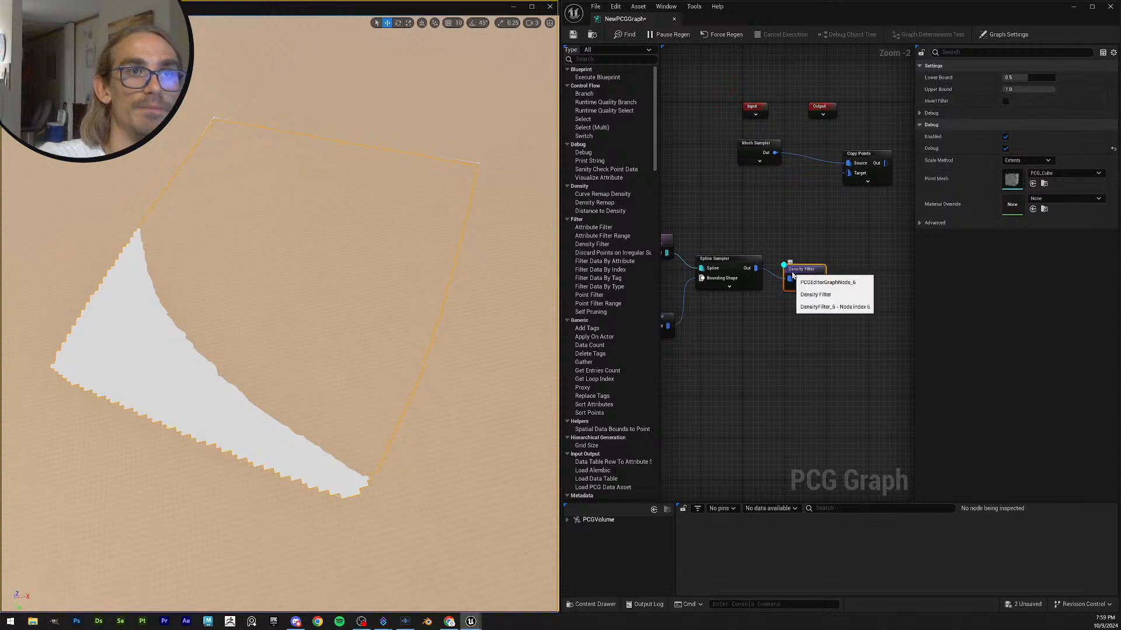
- Set the Density Filter's debug Scale Method to Absolute with a Point Scale of 0.1 and view the points from the side
click(1022, 160)
click(1019, 175)
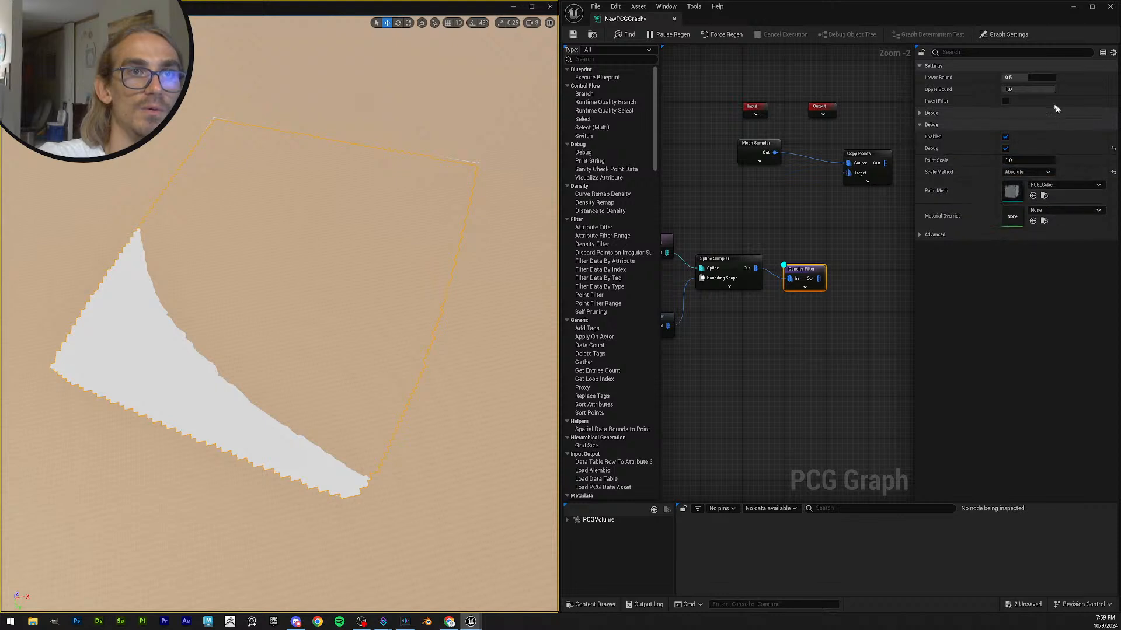
drag(1040, 160, 1040, 160)
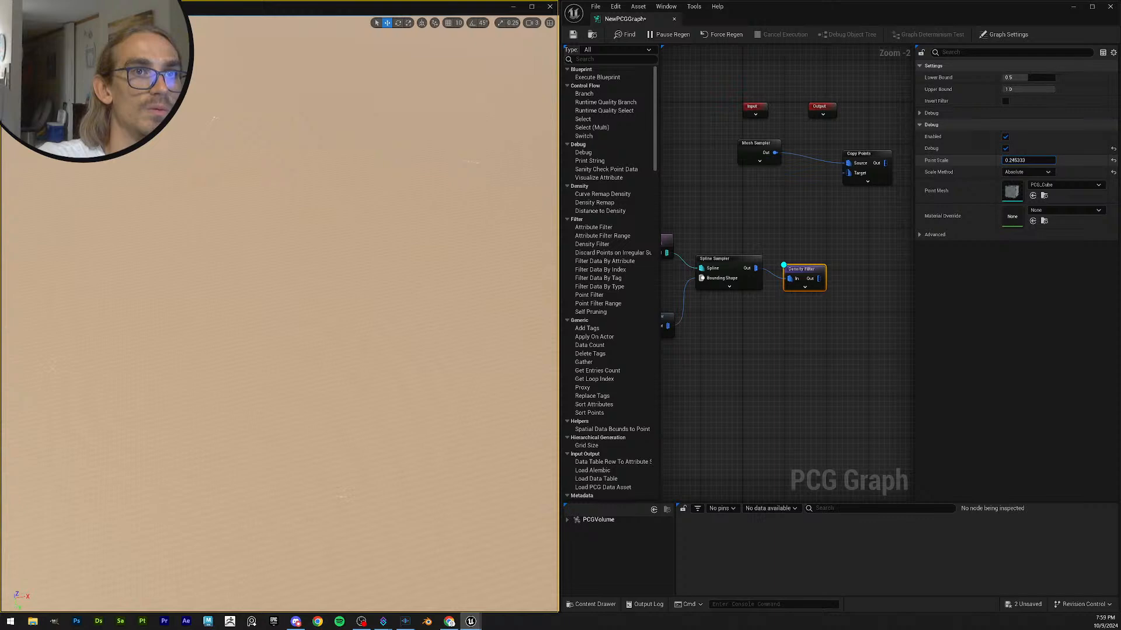
key(w)
mouse_move(353, 290)
right_down()
mouse_move(352, 318)
mouse_move(355, 263)
mouse_move(353, 301)
mouse_move(352, 289)
right_up()
scroll(352, 309, down, 3)
key(s)
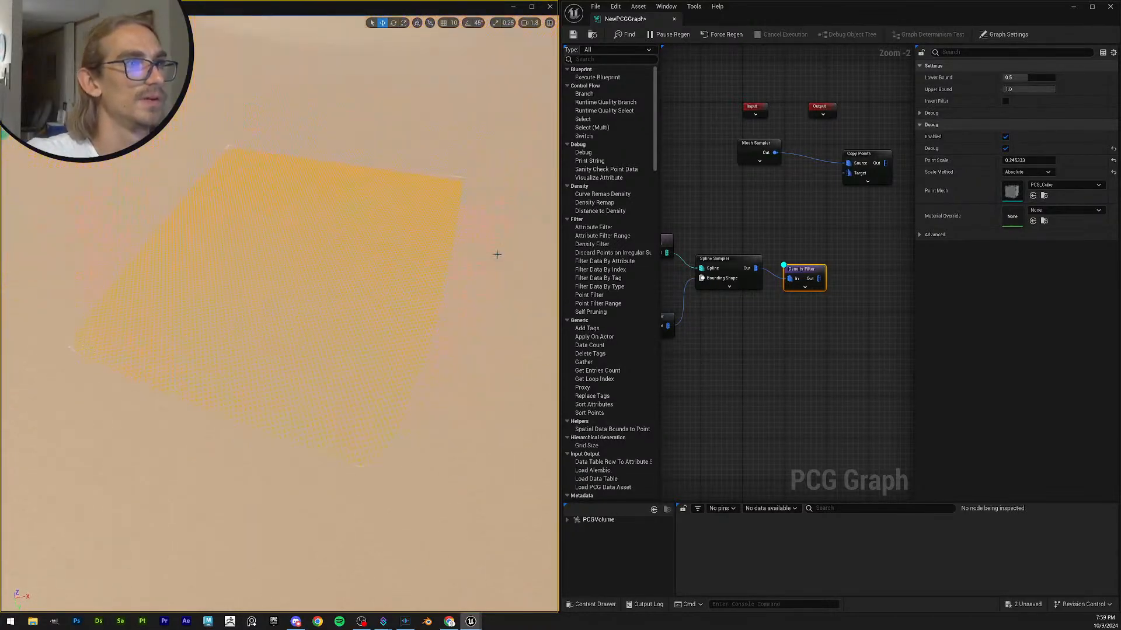
text(0.1)
key(Return)
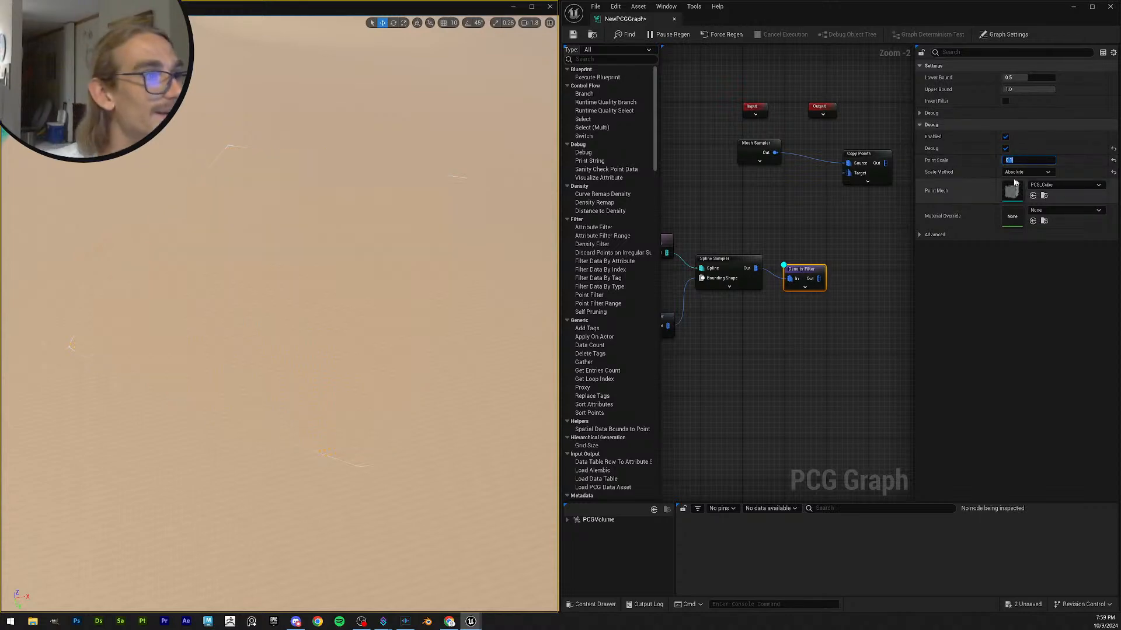
right_drag(379, 310, 372, 177)
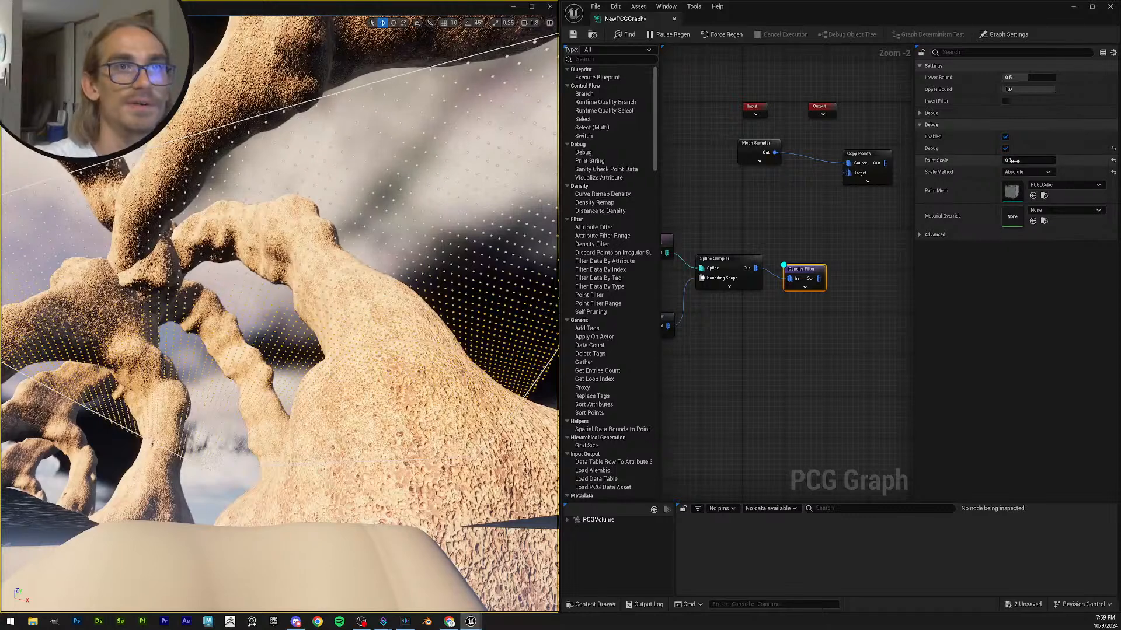
- Try other Lower and Upper Bound values on the Density Filter, restoring them to 0.5 and 1.0
mouse_move(1037, 78)
mouse_down()
mouse_move(1025, 77)
mouse_move(1032, 89)
mouse_up()
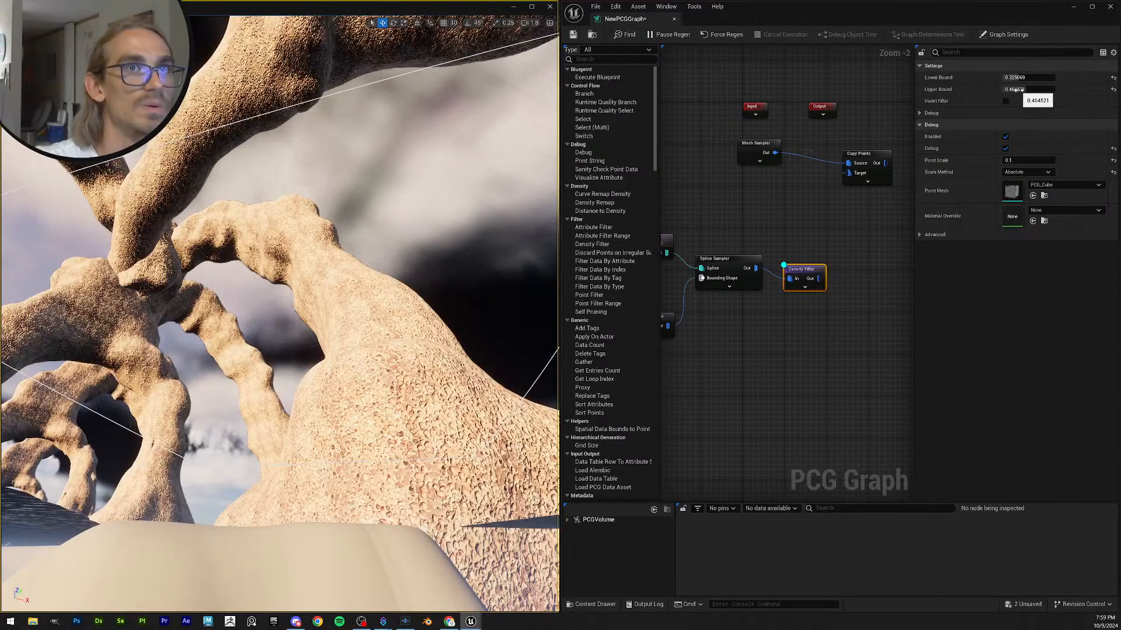
drag(1019, 88, 1037, 90)
click(1027, 89)
text(1)
key(Return)
drag(1026, 78, 1052, 79)
click(1113, 77)
- Compare the Relative, Extents and Absolute debug scale methods on the Density Filter, ending on Absolute
right_drag(287, 160, 299, 213)
click(1036, 172)
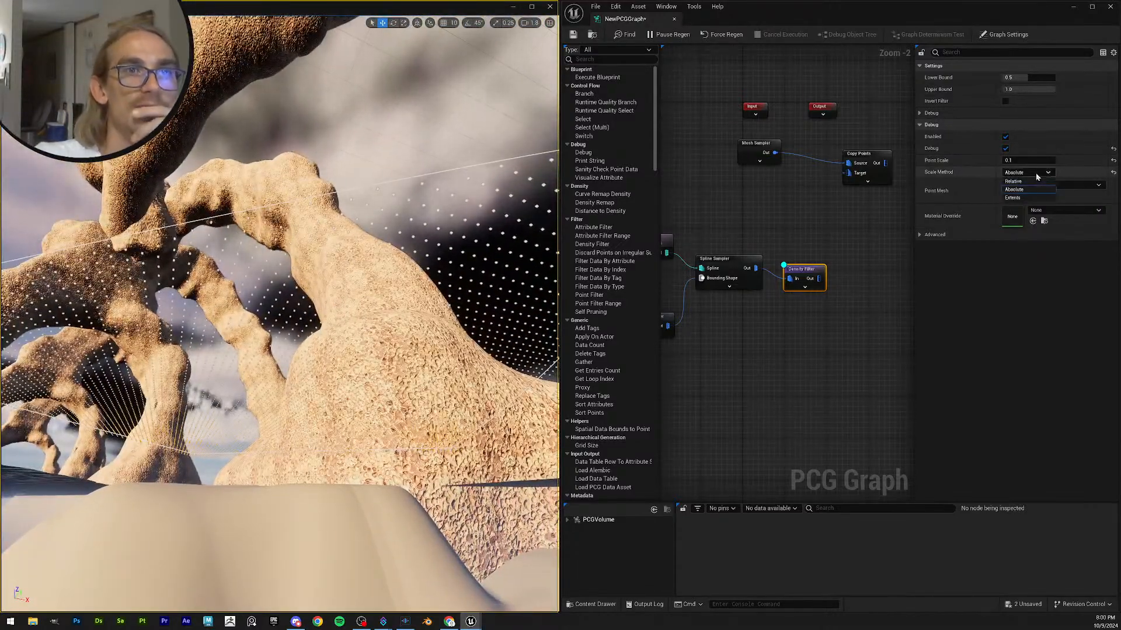
click(1014, 181)
click(1025, 173)
click(1013, 197)
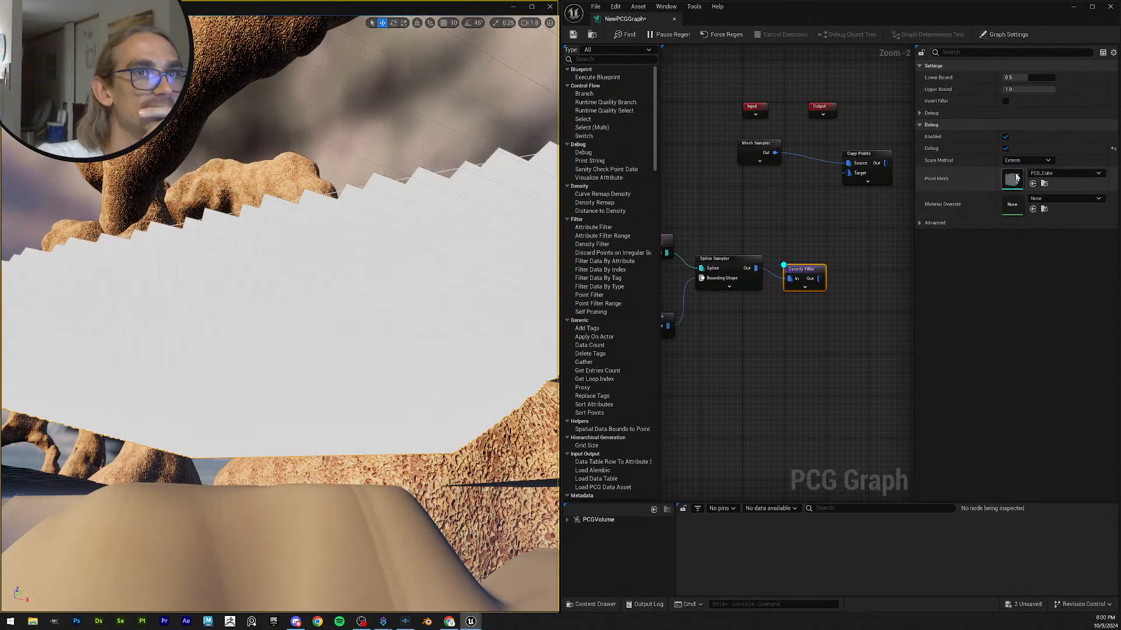
click(1026, 161)
click(1016, 170)
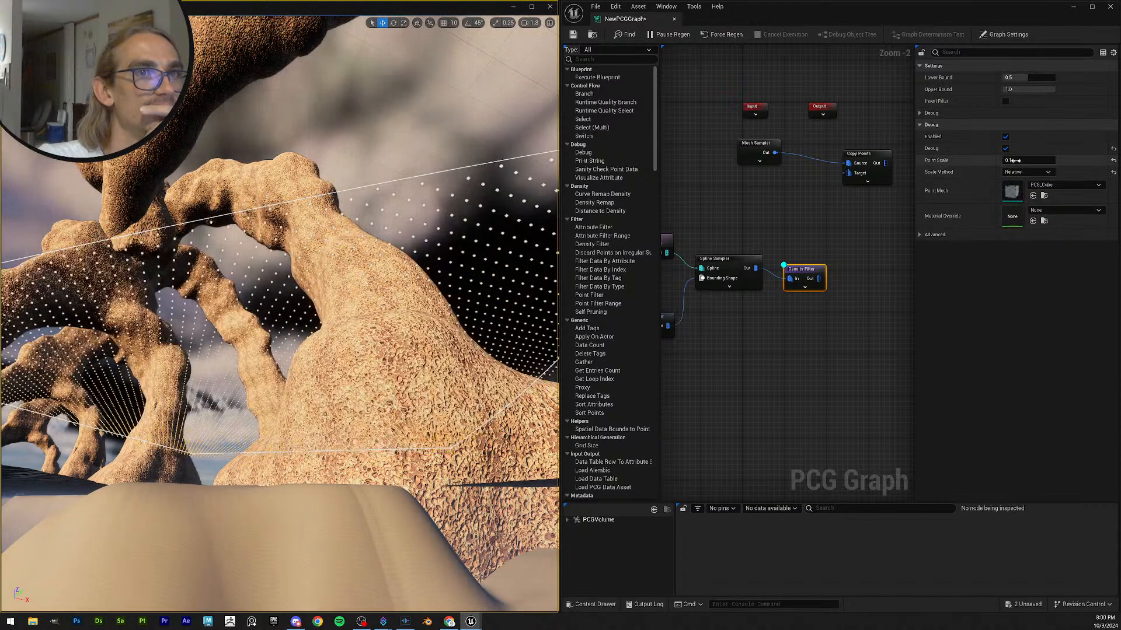
click(1027, 171)
click(1019, 190)
- Try debug Point Scale values of 1 and 0.5 on the Density Filter
click(1029, 160)
text(0)
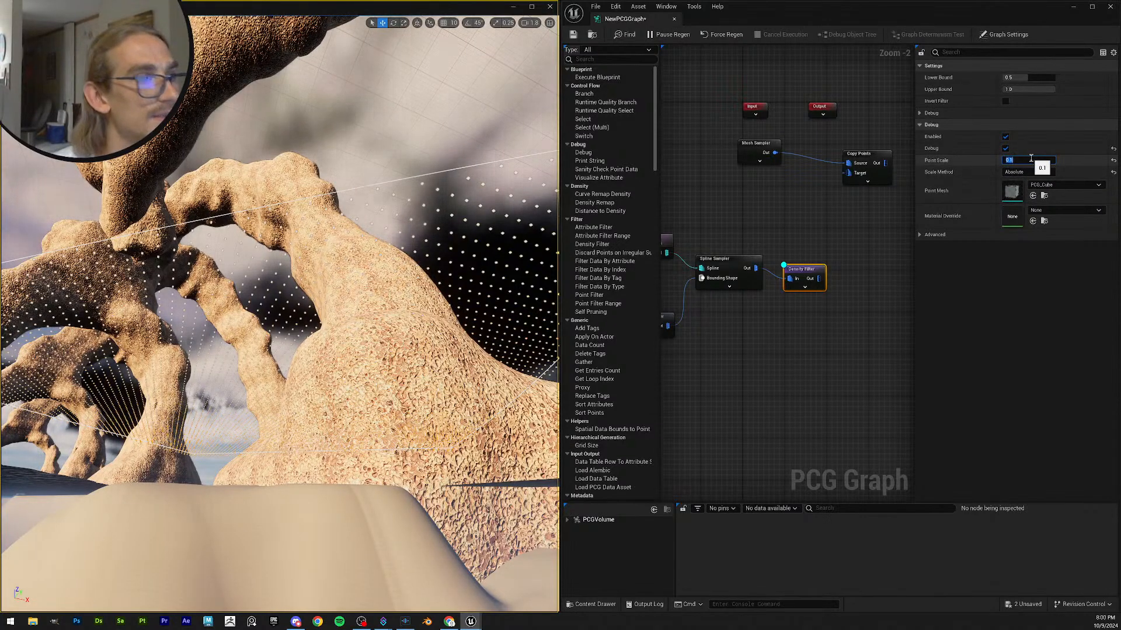
text(1)
key(Return)
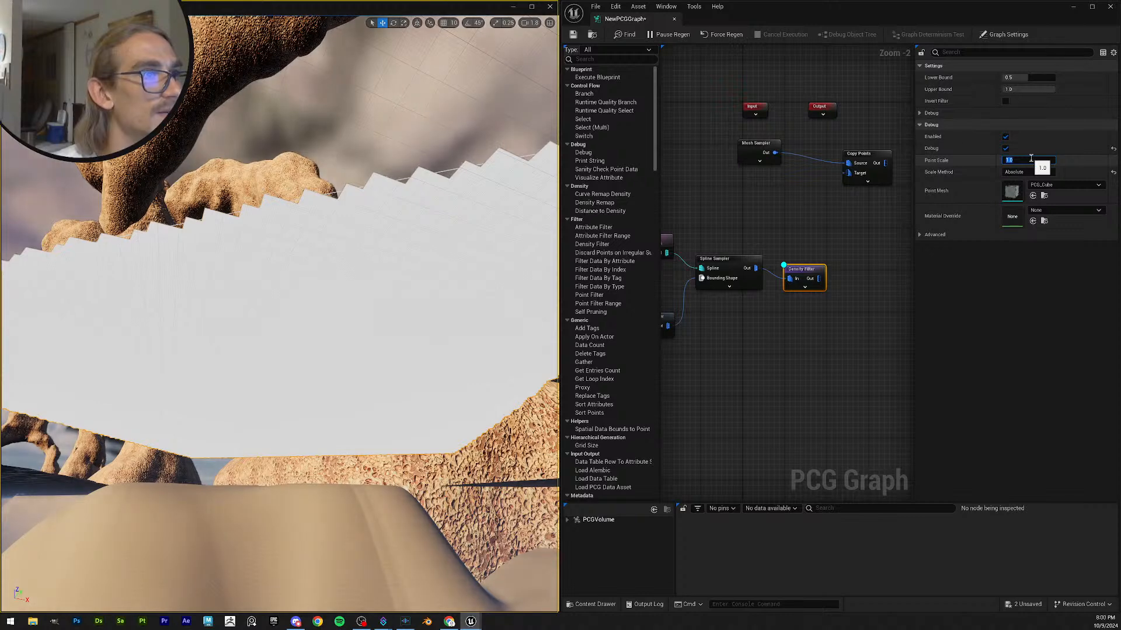
text(0.5)
key(Return)
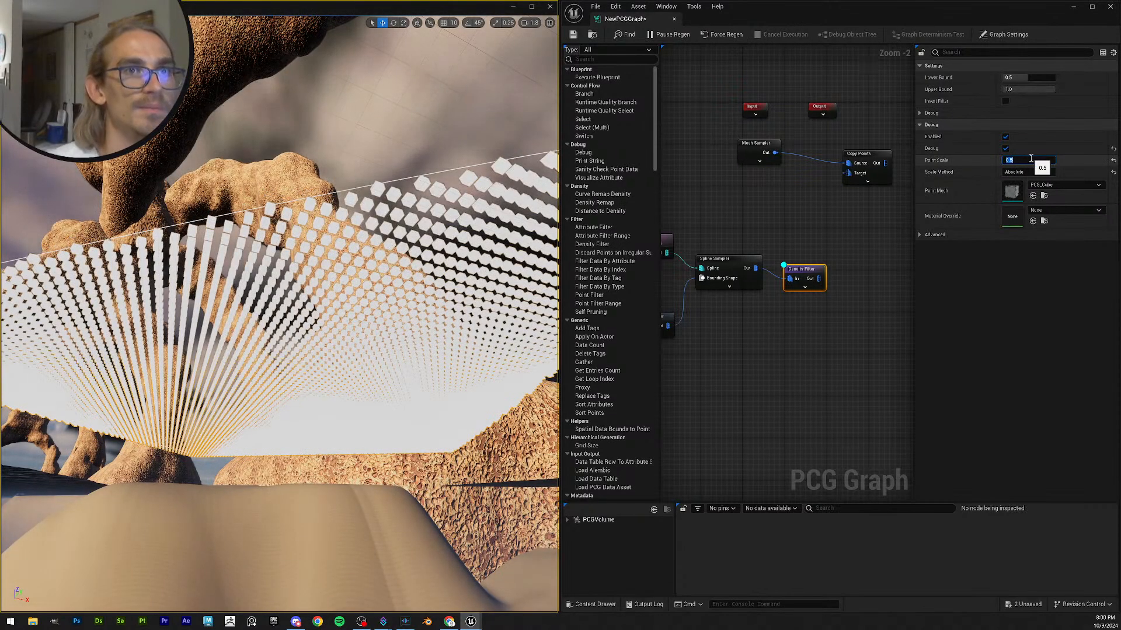
- Reset the debug Scale Method to Extents and try another Lower Bound before restoring it to 0.5
click(1113, 172)
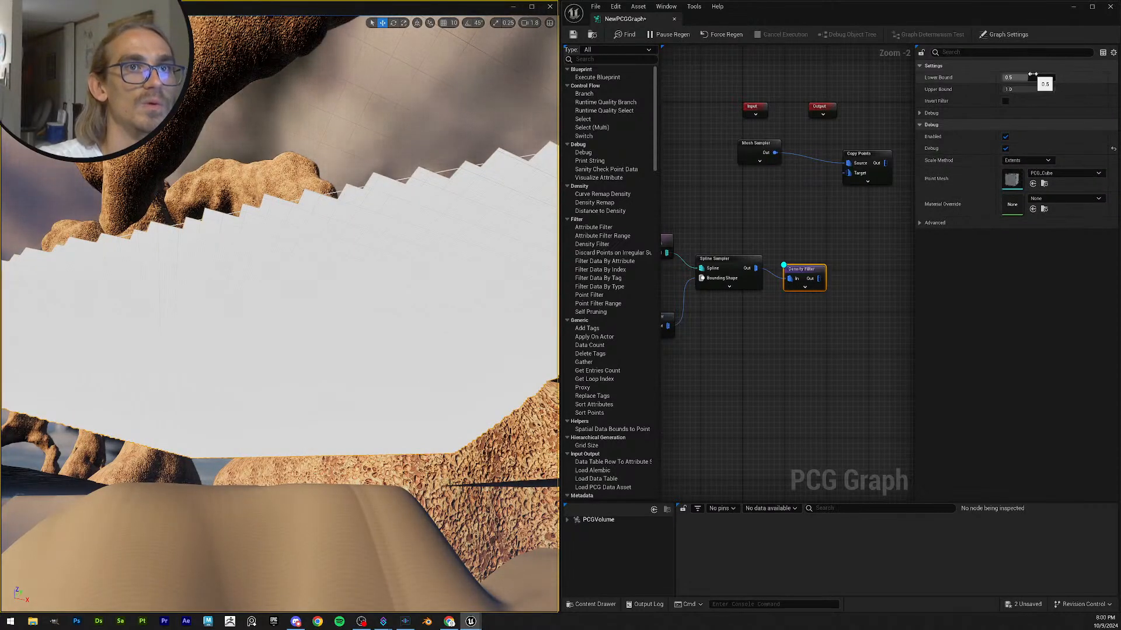
mouse_move(1033, 75)
mouse_down()
mouse_move(1016, 74)
mouse_move(1051, 78)
mouse_move(1029, 77)
mouse_up()
click(1113, 77)
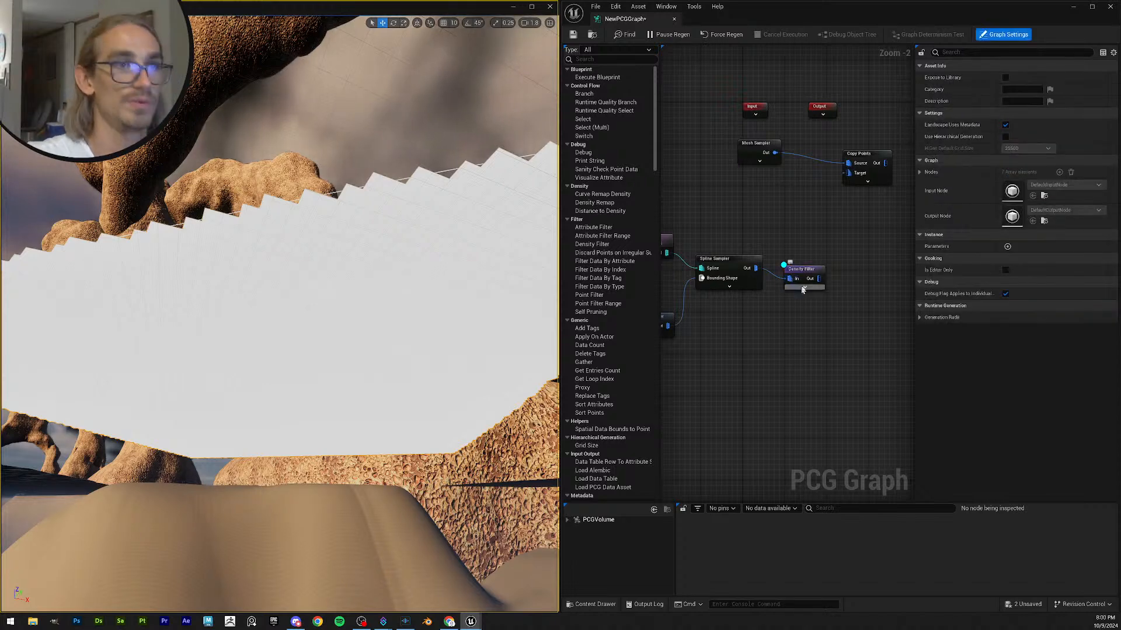
- Turn off the Density Filter's debug display, disconnect it from the Spline Sampler and move it up out of the way
key(d)
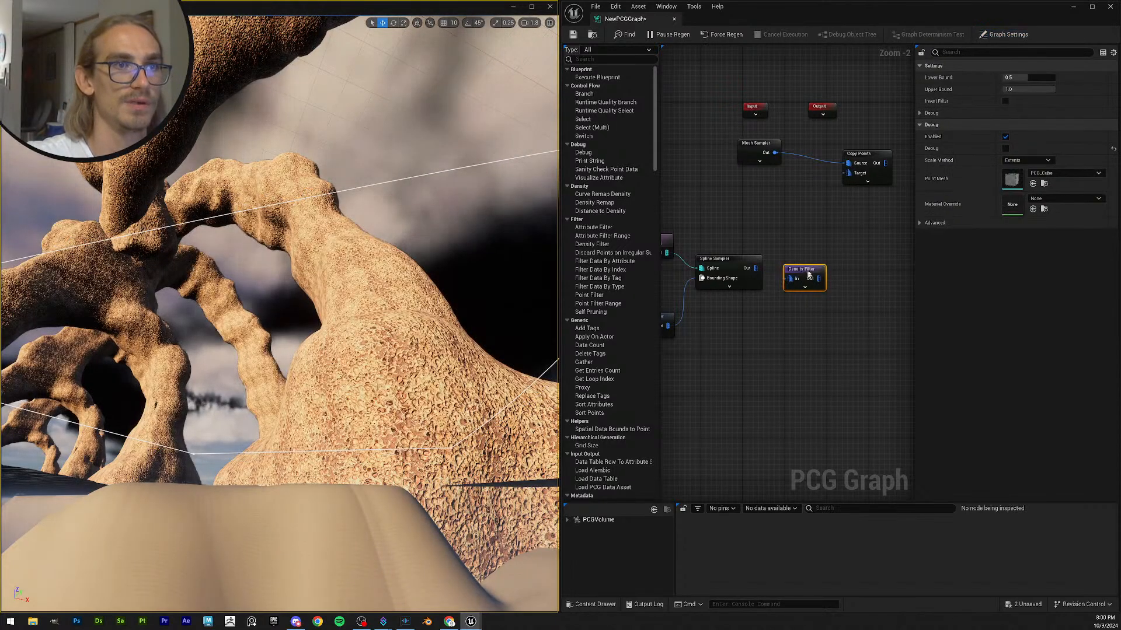
drag(797, 274, 811, 231)
scroll(786, 284, up, 1)
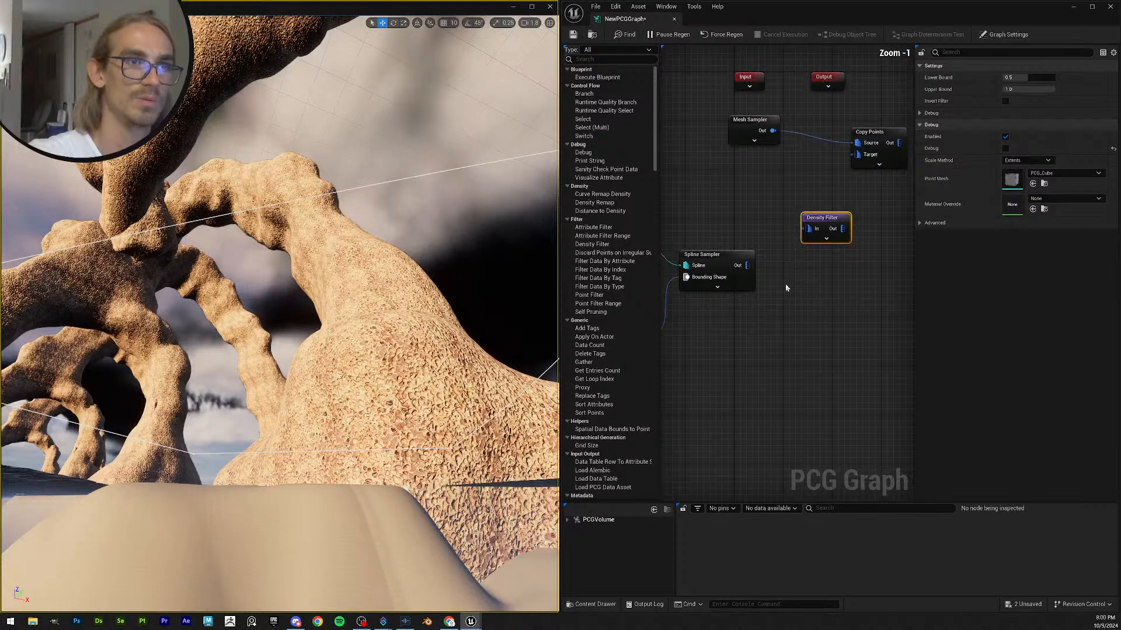
- Add an Attribute Noise node beside the Spline Sampler
right_click(786, 285)
text(noise)
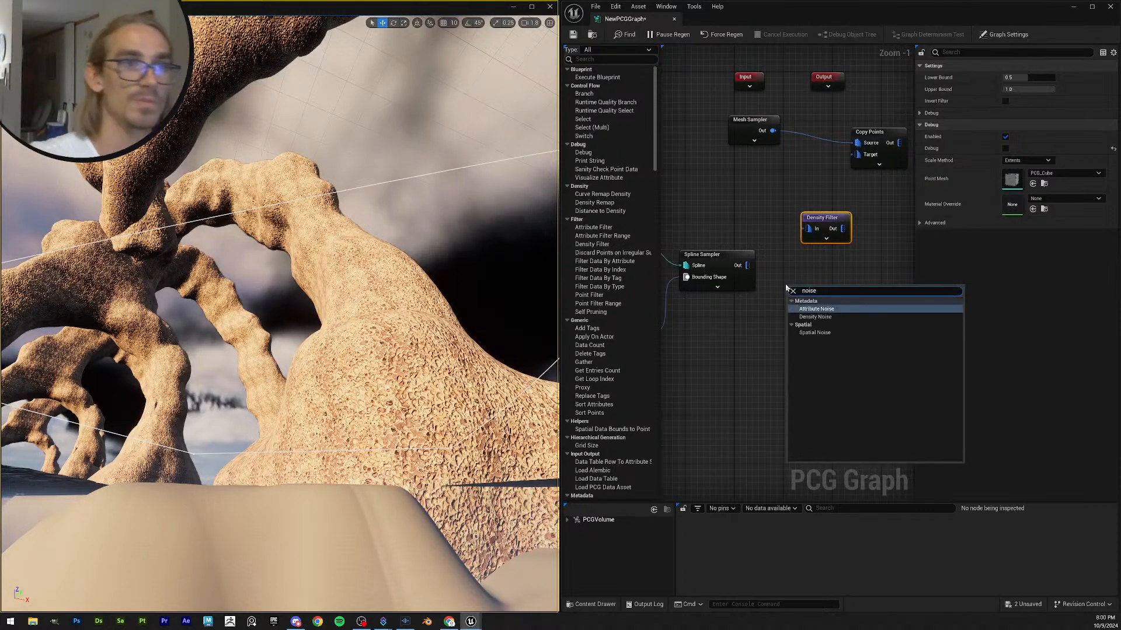
click(852, 311)
- Add a Density Noise node and a Spatial Noise node below the existing Attribute Noise node
right_click(803, 347)
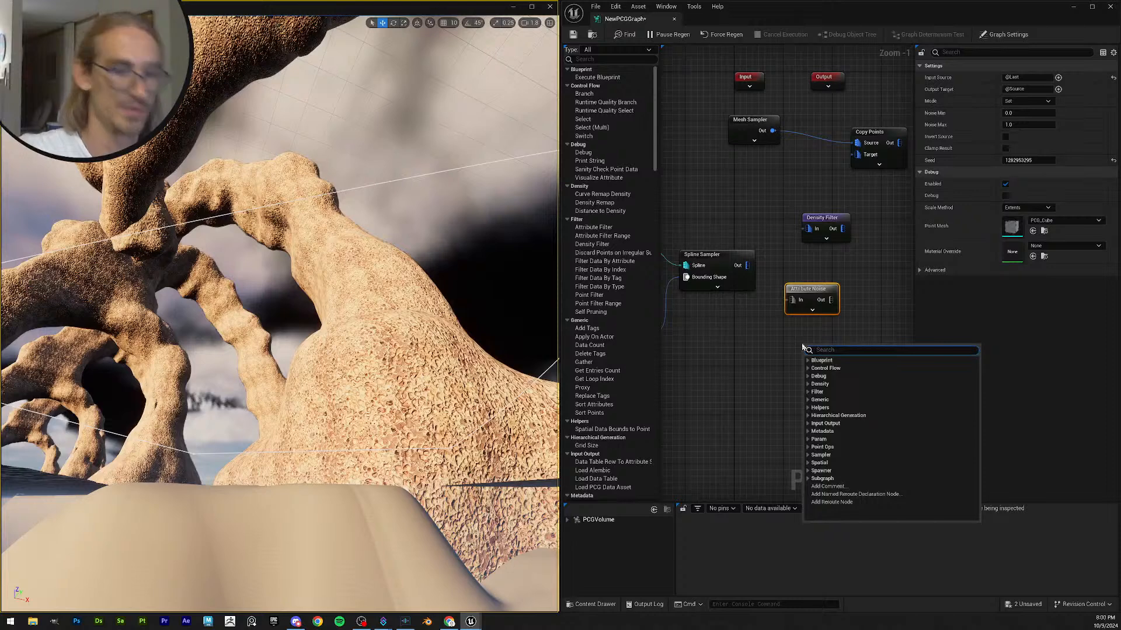
text(noise)
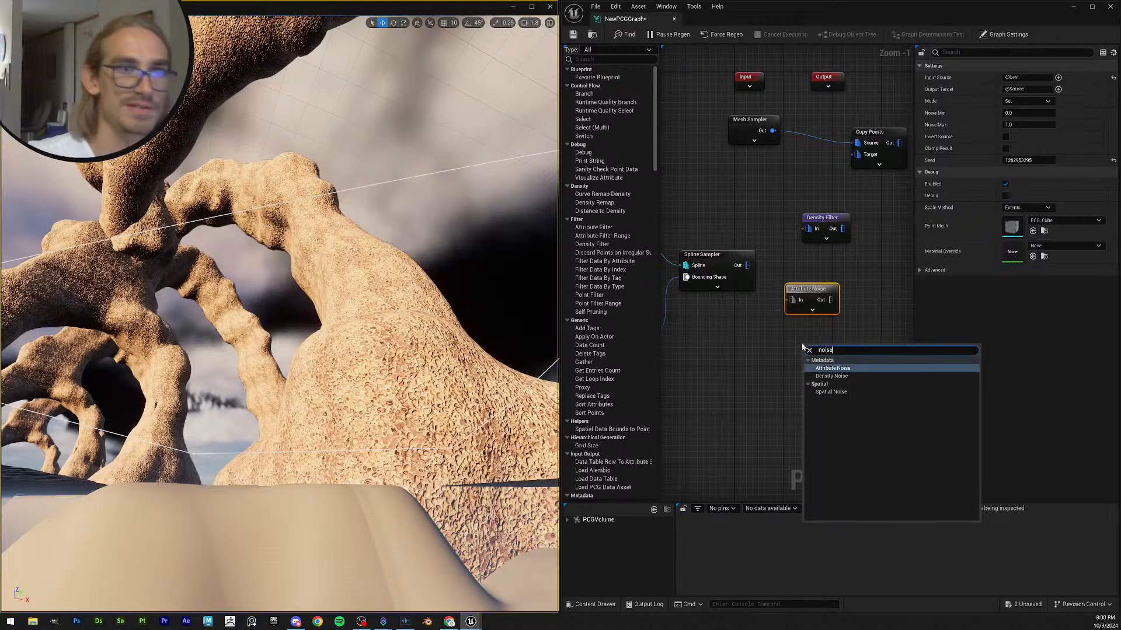
click(851, 377)
drag(830, 345, 817, 327)
right_click(812, 385)
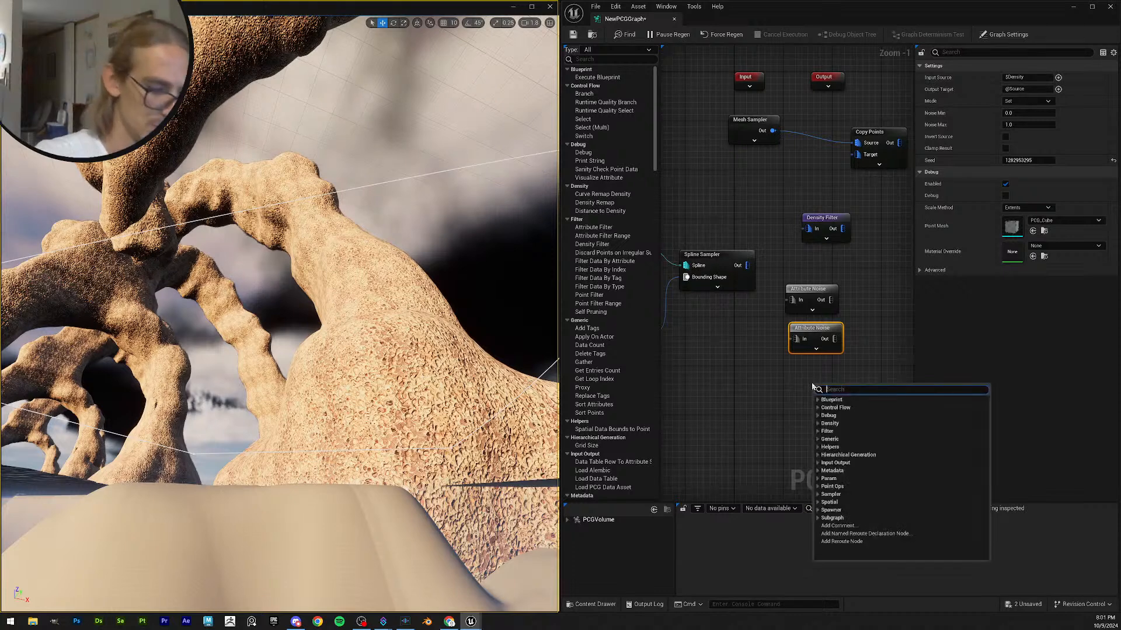
text(noise)
click(841, 432)
drag(834, 399, 811, 388)
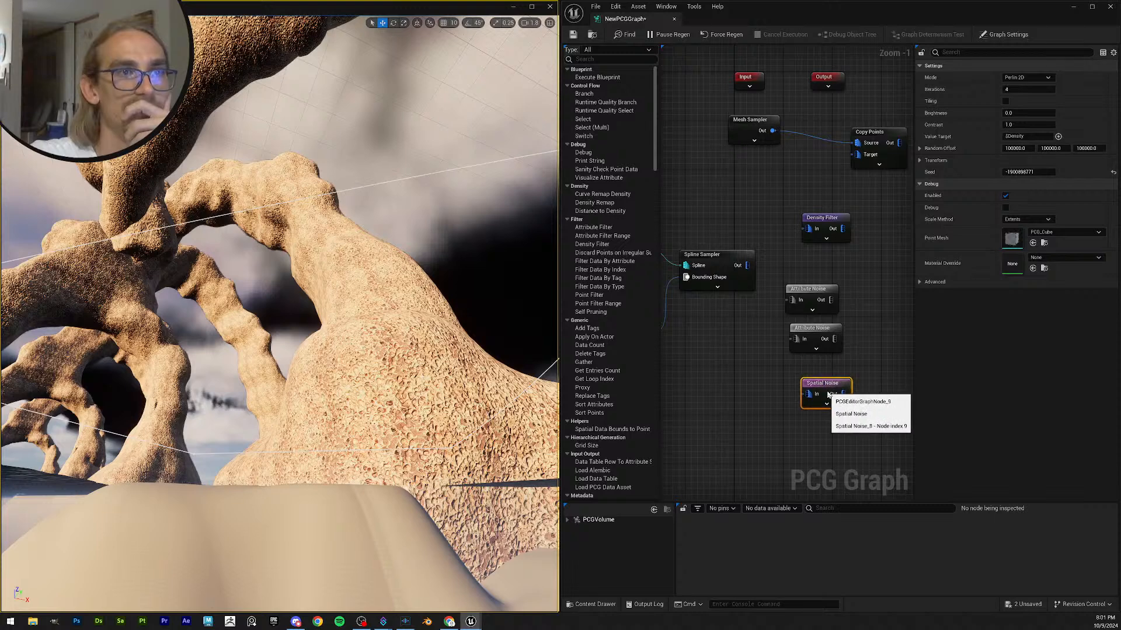
- Connect the Spline Sampler output to the Attribute Noise node and set its Input Source to $Density
drag(747, 266, 793, 300)
click(820, 316)
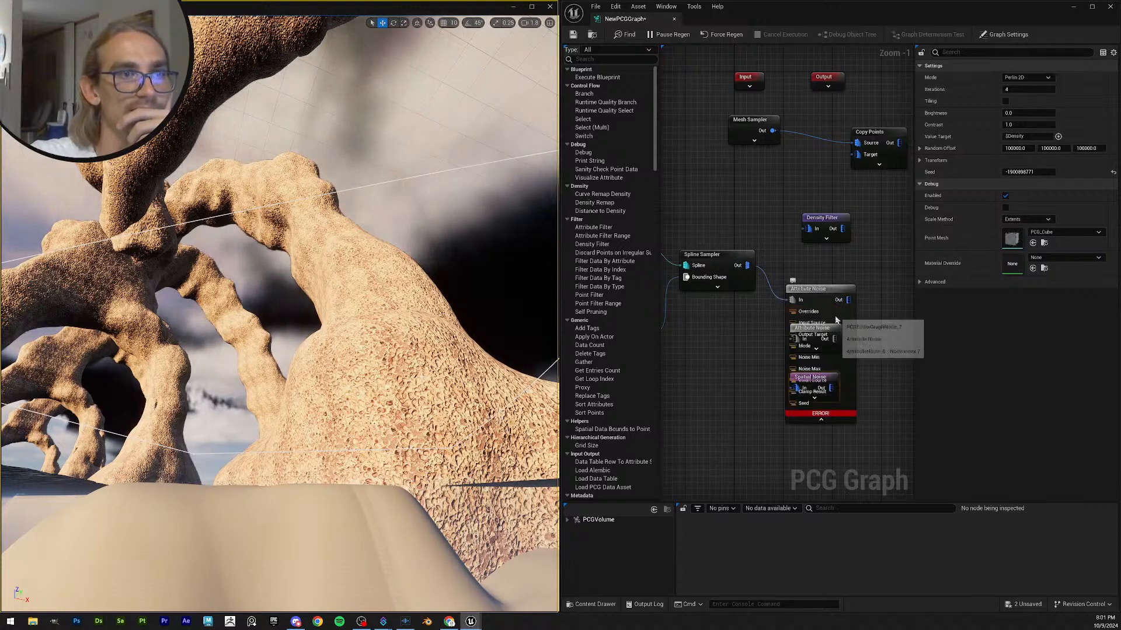
click(824, 421)
click(811, 294)
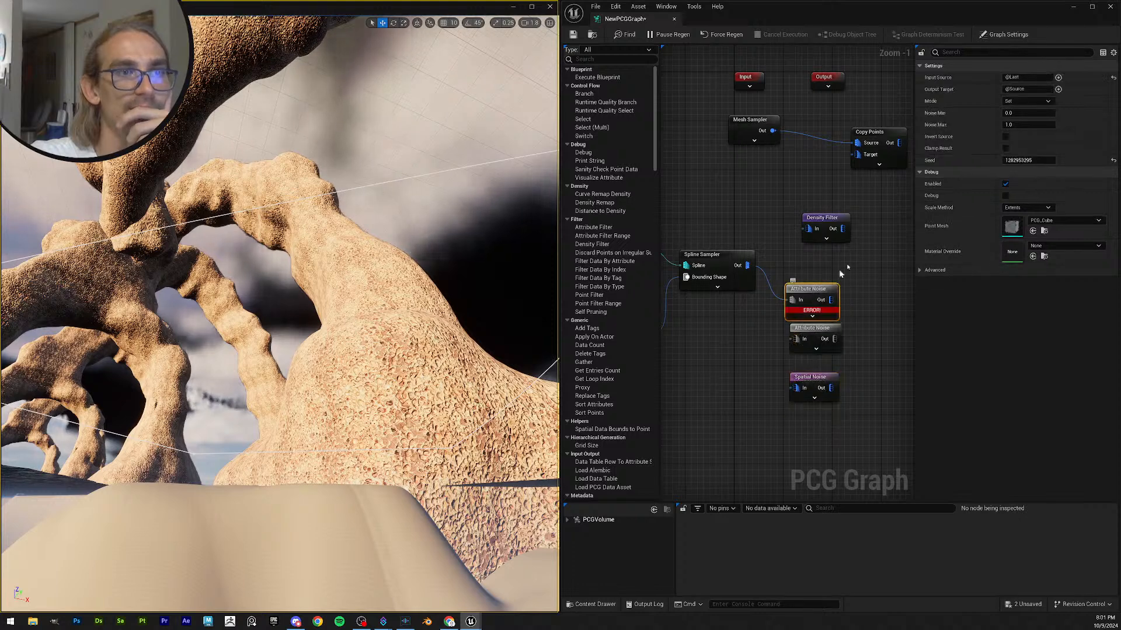
click(1058, 77)
click(1097, 90)
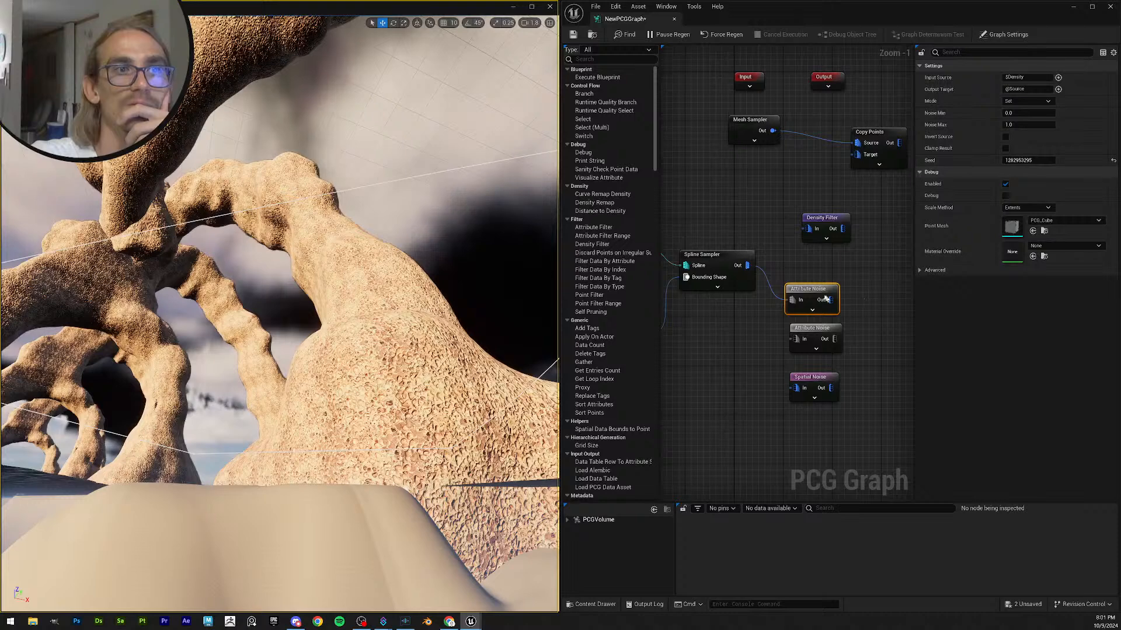
drag(817, 290, 821, 274)
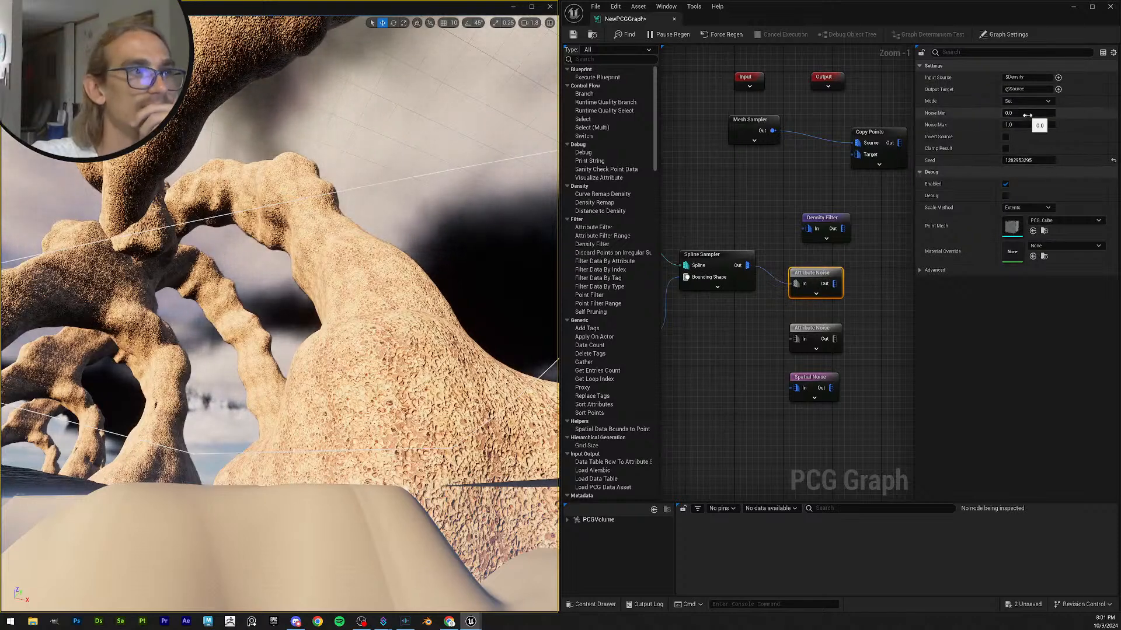
- Turn on the Attribute Noise debug display, try other Noise Min and Noise Max values, and reset both
key(d)
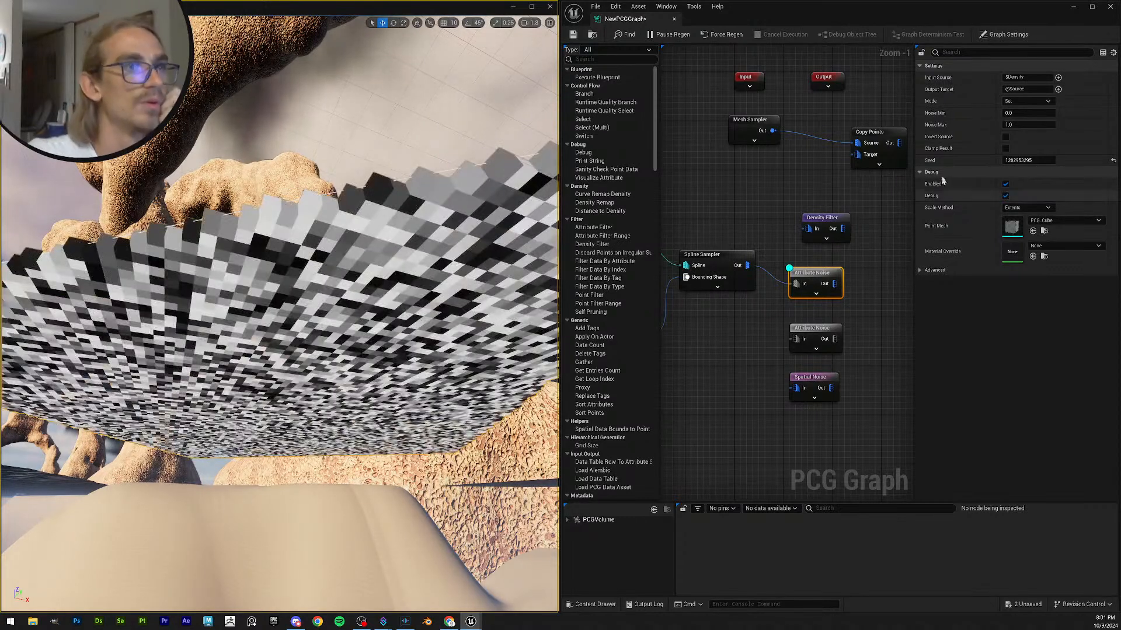
mouse_move(1032, 115)
mouse_down()
mouse_move(1062, 115)
mouse_move(1013, 115)
mouse_move(1018, 125)
mouse_up()
click(1113, 114)
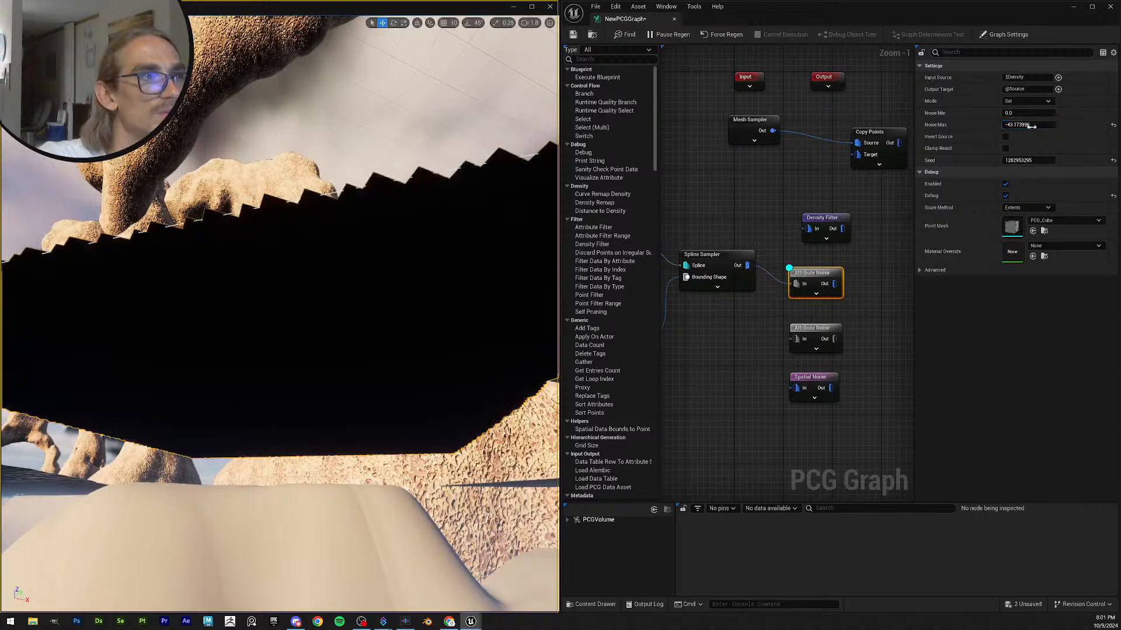
click(1114, 125)
- Reconnect the Spline Sampler output to the Density Noise node instead and switch the debug display over to it
alt+click(791, 289)
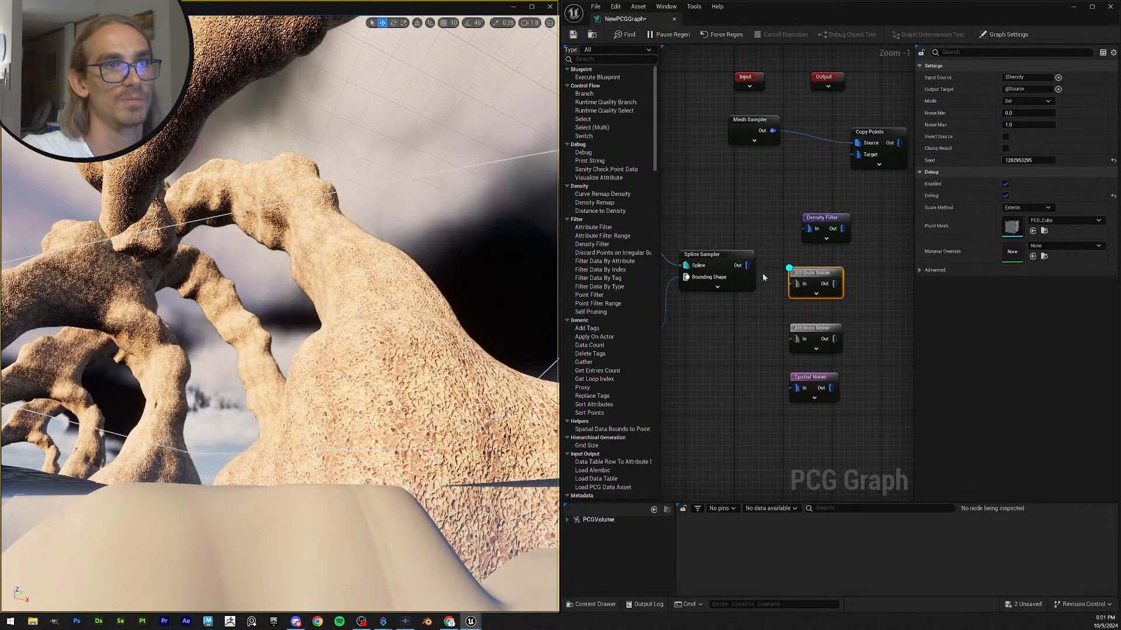
drag(746, 269, 801, 349)
click(825, 334)
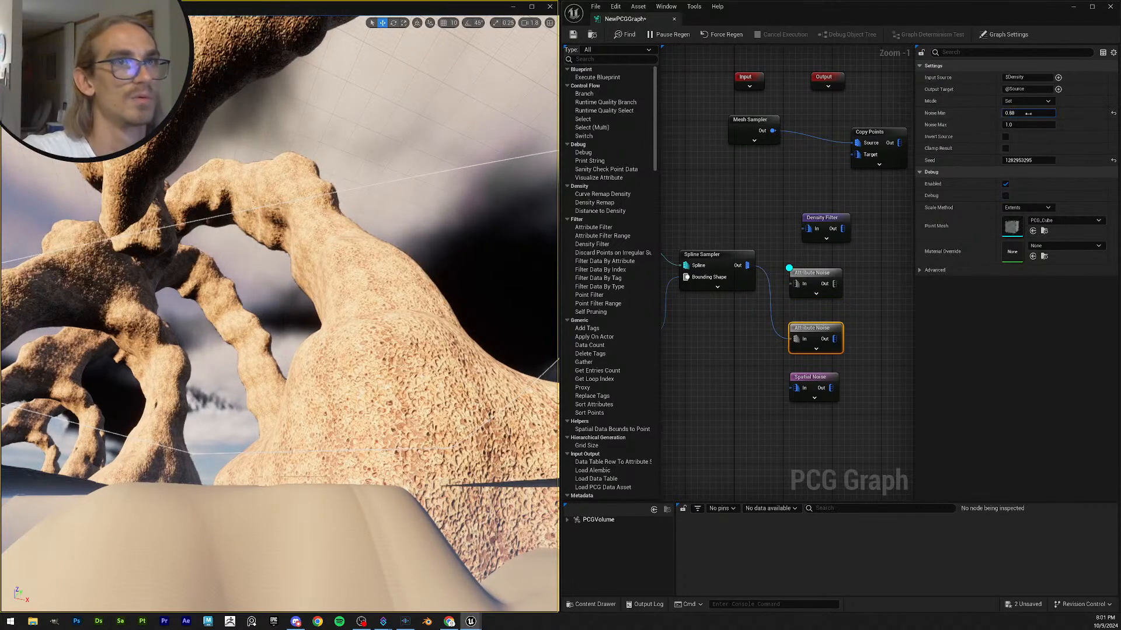
key(d)
click(814, 274)
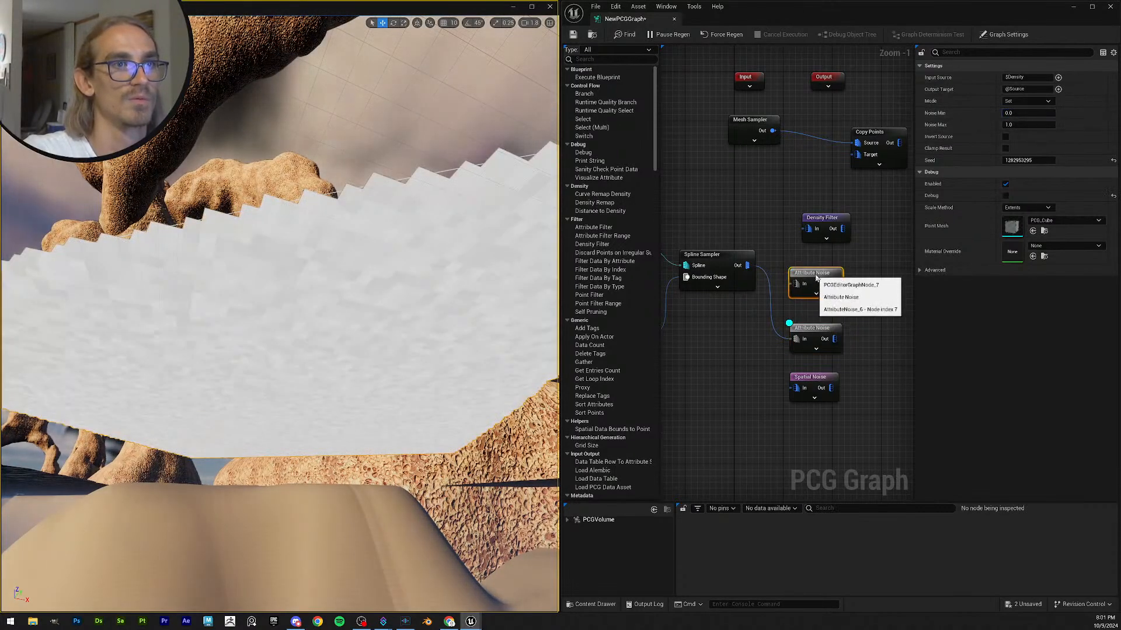
click(815, 330)
- Try much higher Noise Min and Noise Max values on the Density Noise node and reset both to default
mouse_move(1019, 114)
mouse_down()
mouse_move(1047, 127)
mouse_move(1023, 115)
mouse_move(1034, 126)
mouse_move(994, 121)
mouse_move(1014, 128)
mouse_up()
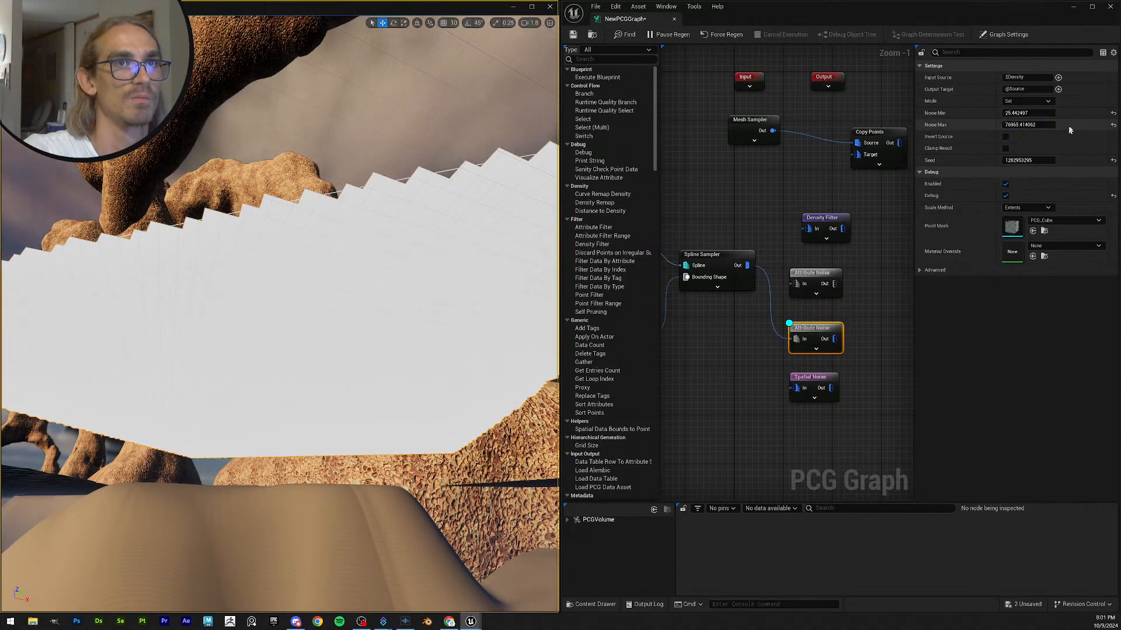
click(1113, 125)
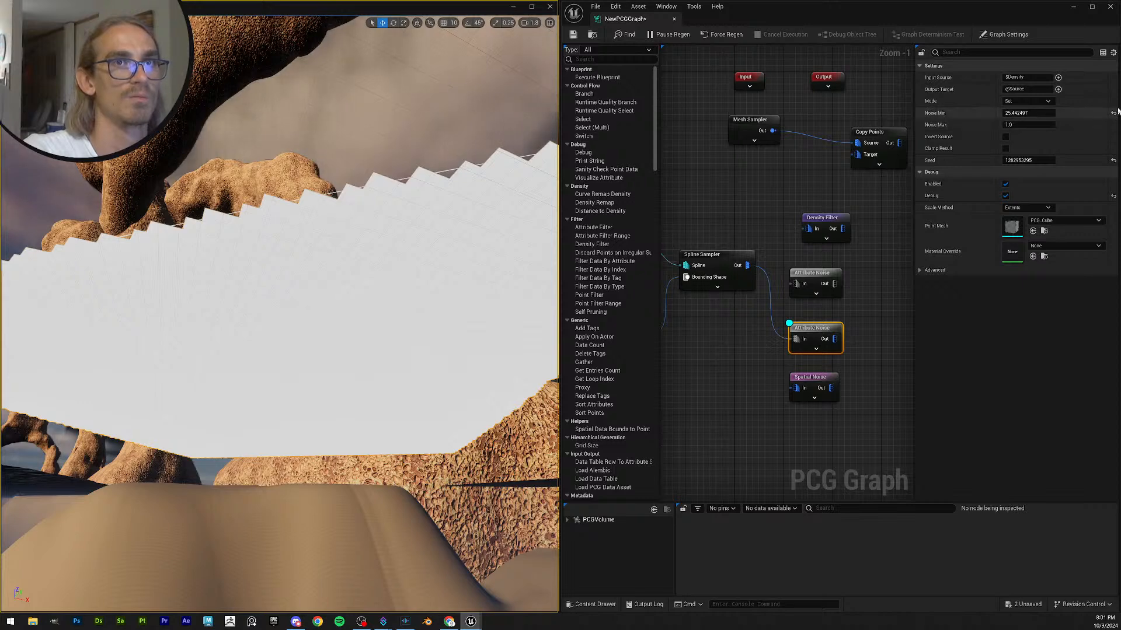
click(1113, 113)
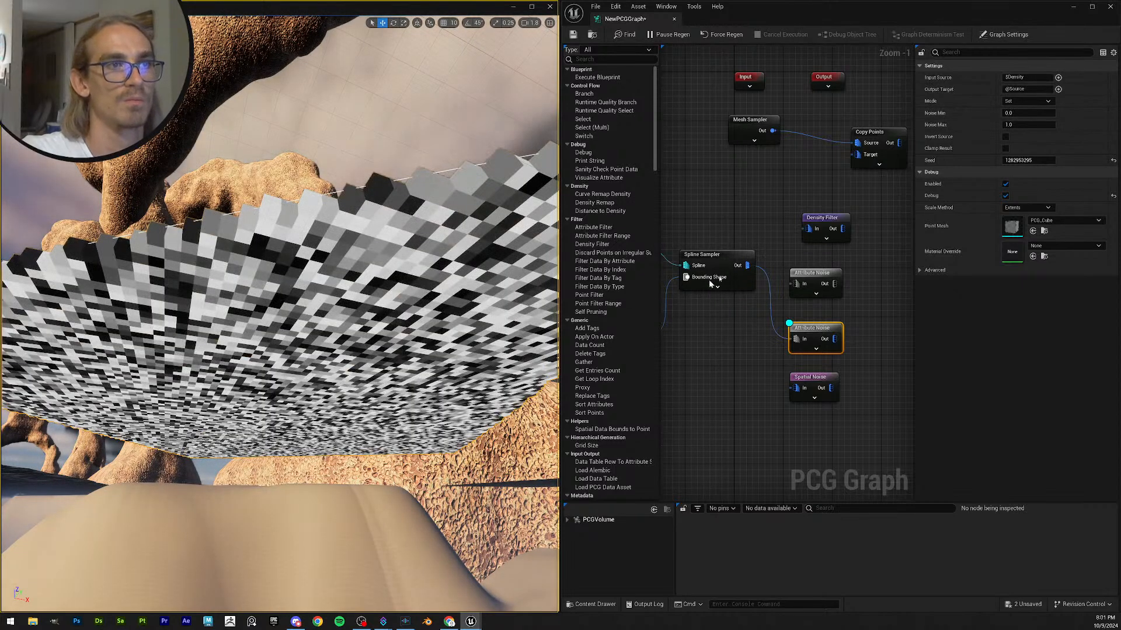
- Examine the noise debug points across the whole spline area on the sand from above
scroll(743, 232, down, 4)
scroll(738, 248, up, 4)
right_drag(758, 218, 792, 276)
click(802, 188)
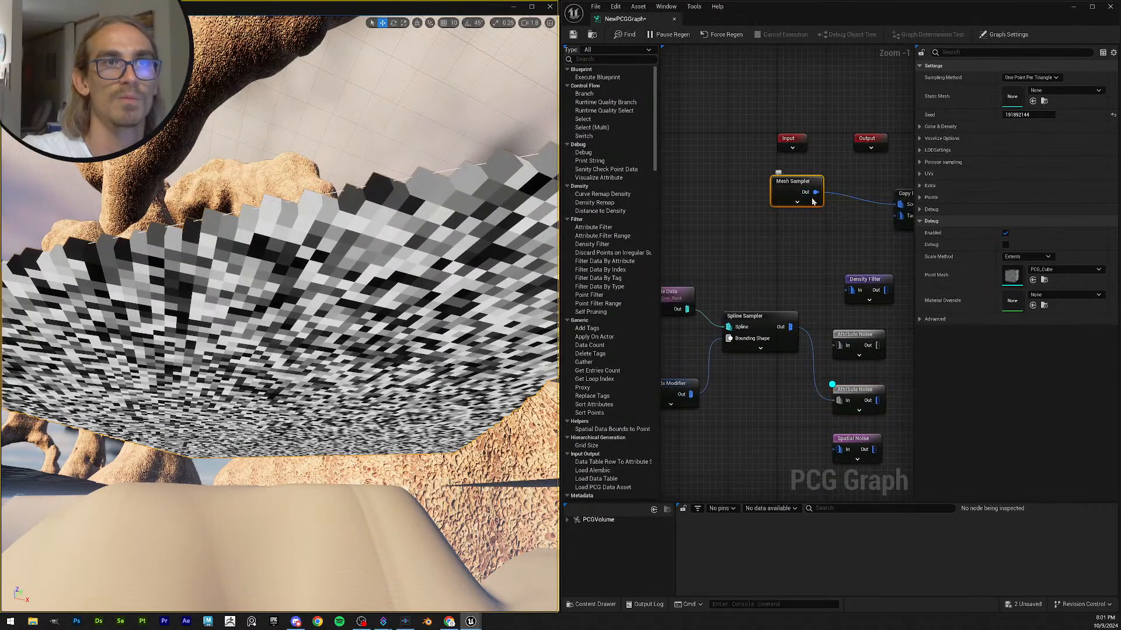
scroll(442, 231, down, 3)
key(s)
scroll(443, 233, up, 2)
right_drag(444, 232, 452, 410)
scroll(807, 254, down, 2)
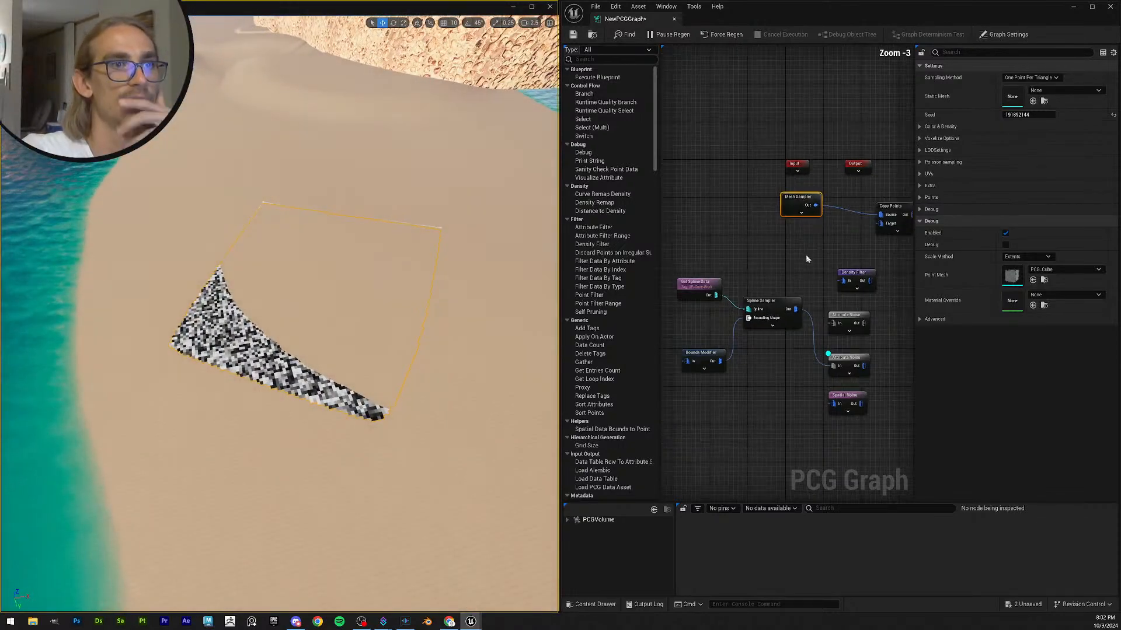
- Turn off the Density Noise debug display and disconnect the node from the Spline Sampler
right_drag(807, 254, 779, 206)
click(812, 322)
key(d)
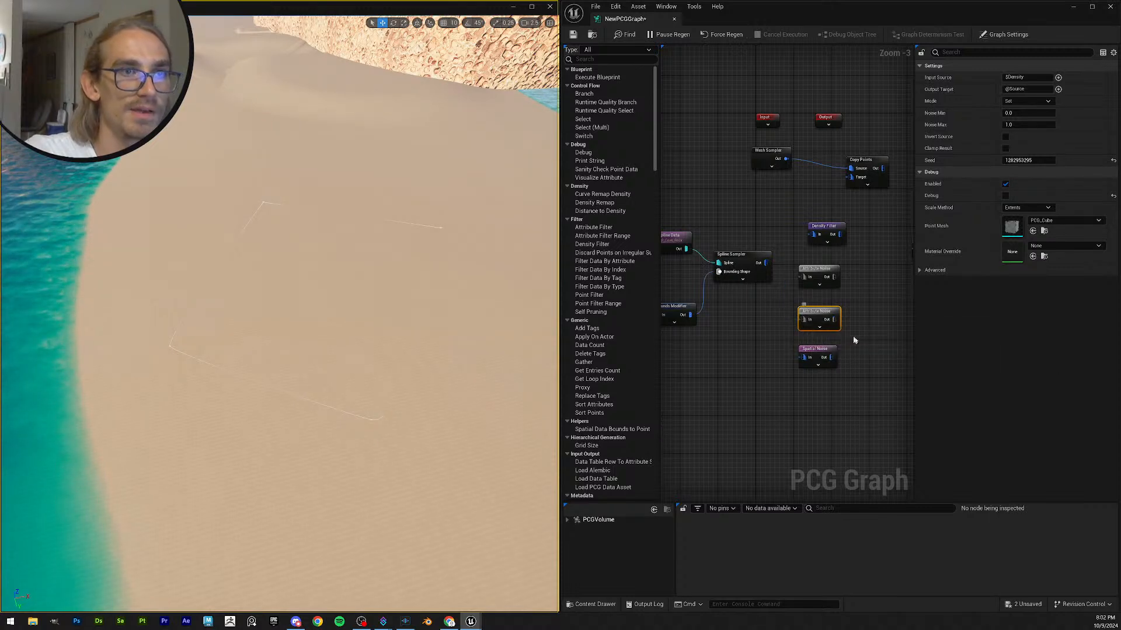
- Move the Density Filter and the noise nodes down, away from the Spline Sampler
scroll(875, 376, down, 2)
drag(892, 402, 784, 407)
drag(844, 287, 842, 286)
drag(847, 316, 811, 394)
scroll(861, 304, up, 3)
right_drag(862, 304, 826, 352)
- Spread the Mesh Sampler and Copy Points nodes slightly farther apart in the graph
click(742, 275)
right_drag(390, 321, 487, 265)
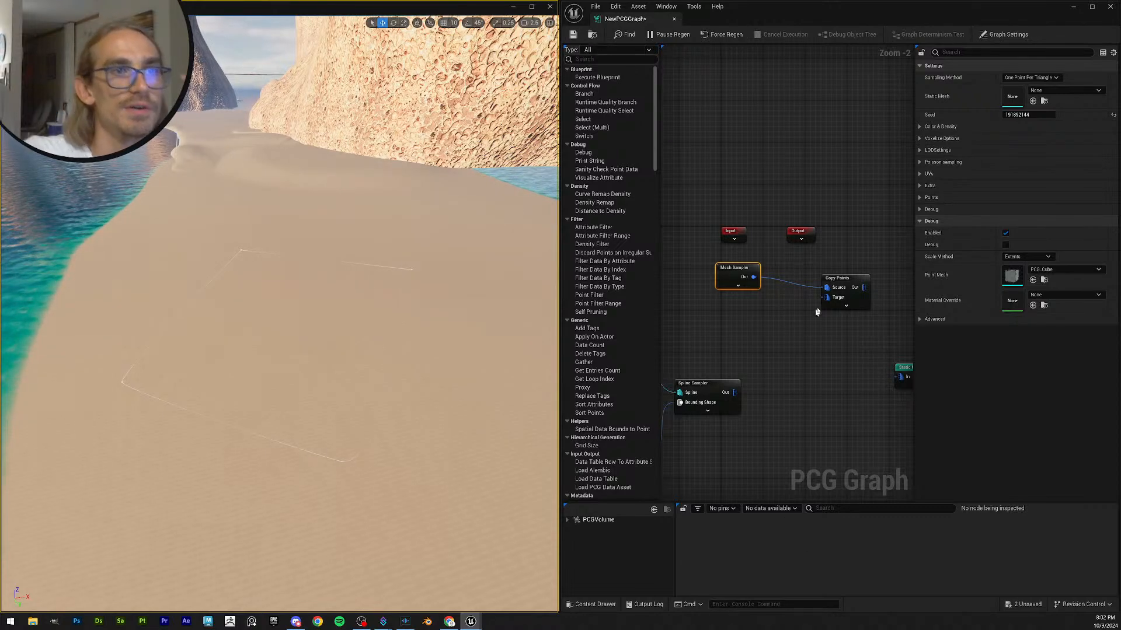
drag(835, 281, 845, 282)
click(778, 302)
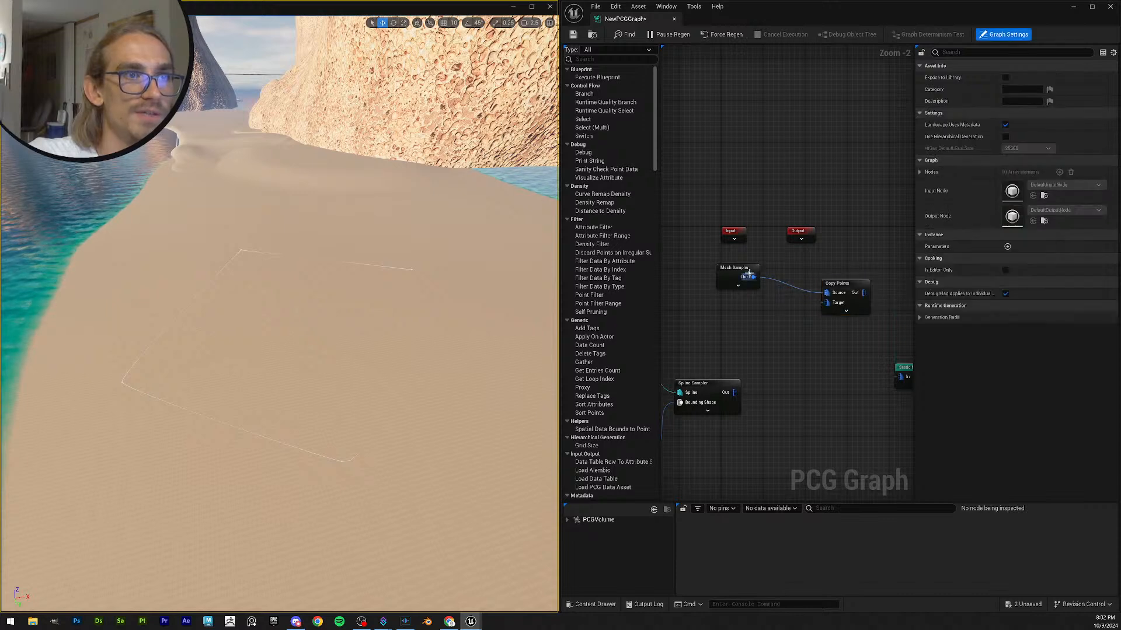
drag(735, 267, 719, 268)
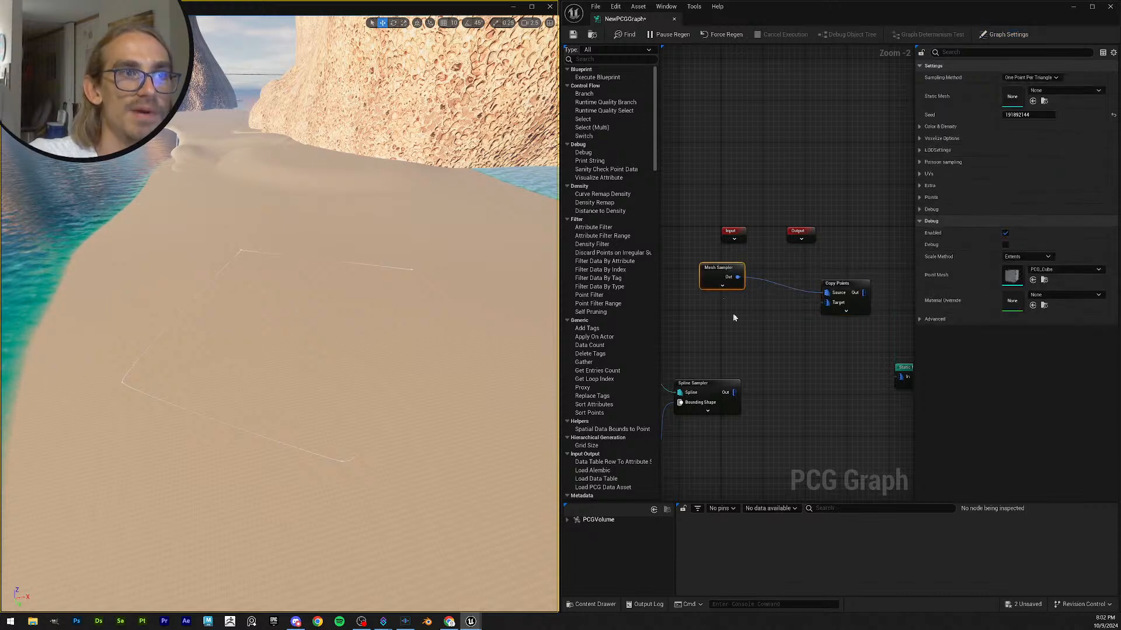
scroll(724, 335, up, 1)
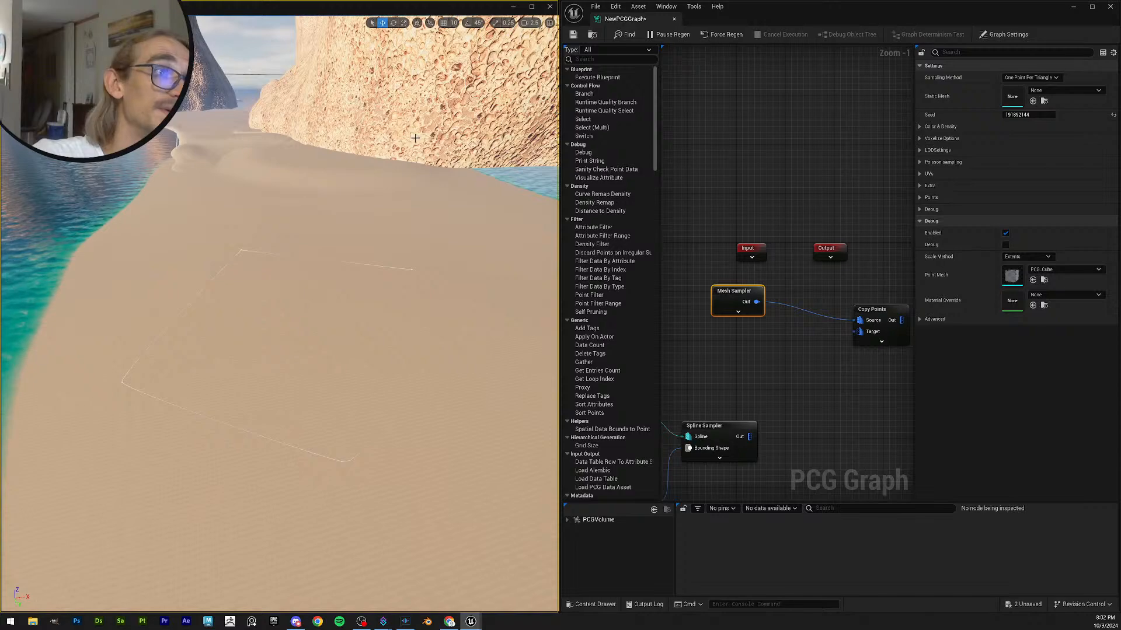
- Locate the large arch rock's mesh asset from the level and assign SM_Cove_Rock_07 as the Mesh Sampler's Static Mesh
scroll(280, 315, up, 3)
mouse_move(280, 316)
right_down()
mouse_move(327, 222)
mouse_move(326, 310)
mouse_move(204, 315)
mouse_move(385, 353)
mouse_move(391, 321)
mouse_move(368, 274)
mouse_move(297, 330)
mouse_move(362, 374)
mouse_move(403, 356)
mouse_move(275, 306)
mouse_move(266, 318)
mouse_move(432, 306)
mouse_move(262, 310)
mouse_move(251, 321)
mouse_move(268, 304)
mouse_move(274, 327)
right_up()
scroll(385, 353, up, 4)
mouse_move(462, 383)
right_down()
mouse_move(496, 415)
mouse_move(463, 383)
right_up()
click(463, 382)
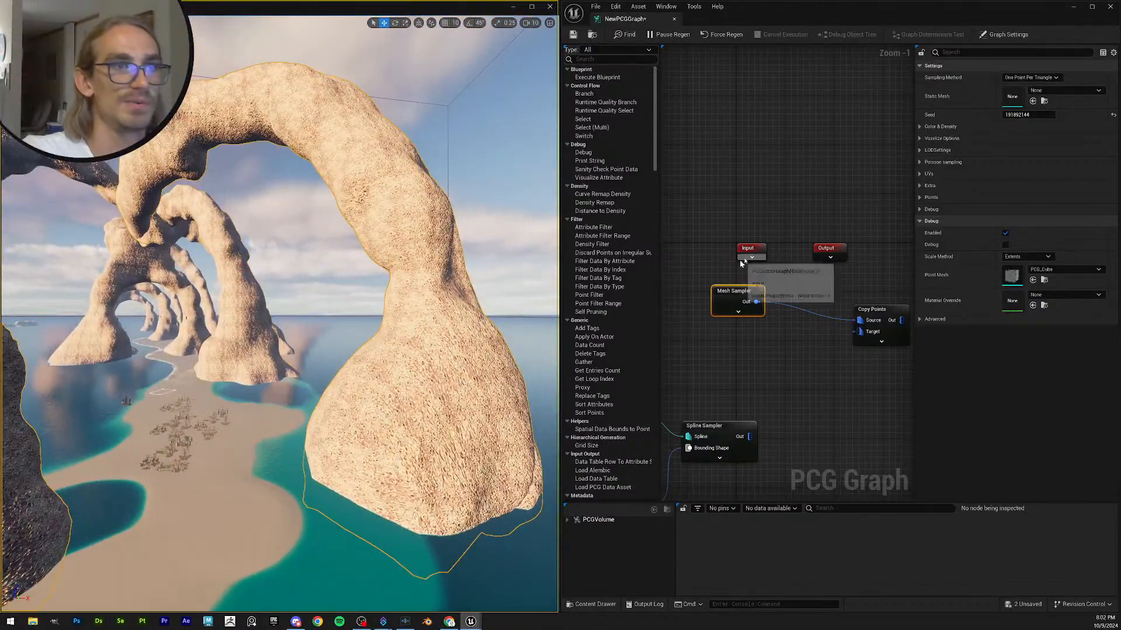
drag(914, 12, 0, 52)
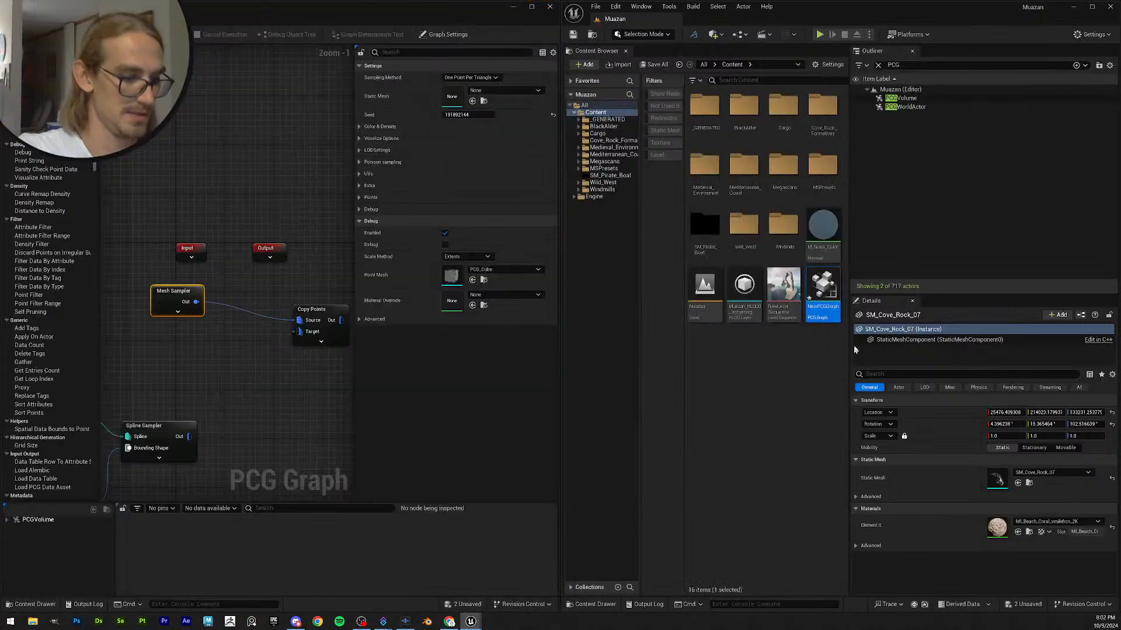
key(ctrl+b)
drag(783, 169, 493, 96)
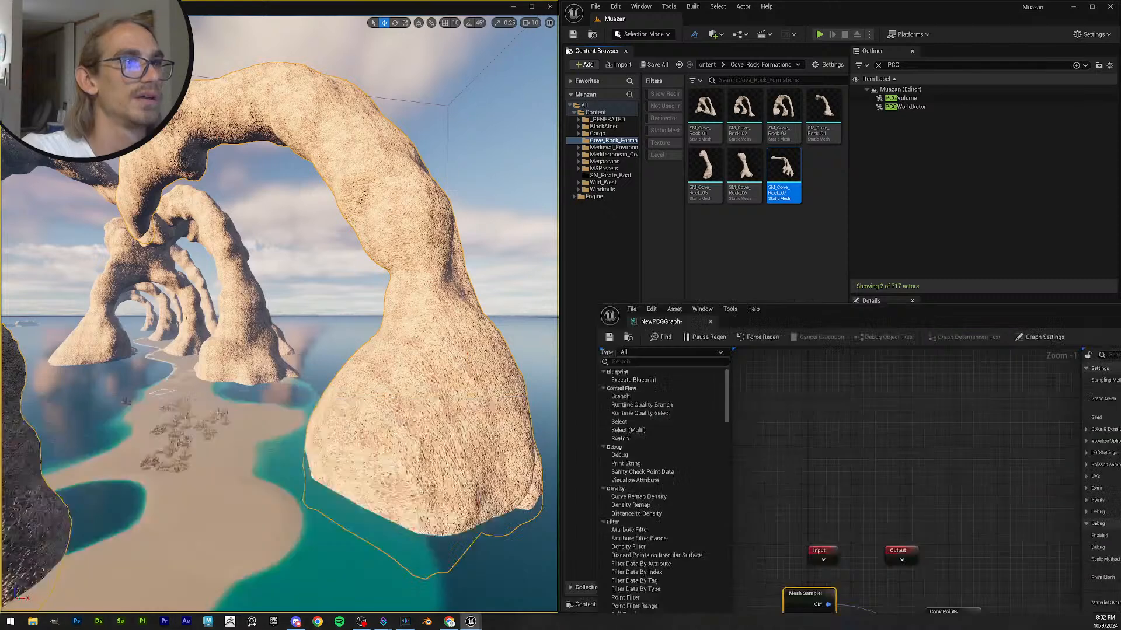
drag(1109, 310, 1120, 157)
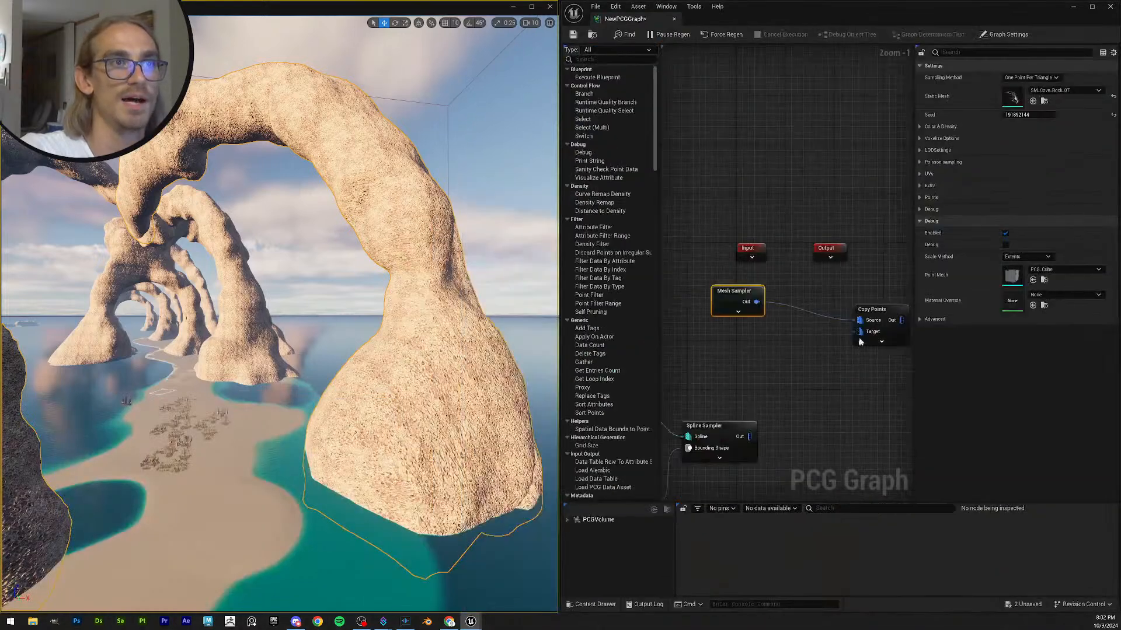
- Bring the Density Filter up below the Mesh Sampler and connect its output to the Copy Points Target input
right_drag(804, 352, 720, 358)
scroll(772, 359, up, 1)
right_drag(677, 420, 719, 342)
scroll(833, 359, down, 2)
drag(724, 465, 740, 297)
right_drag(810, 307, 788, 359)
scroll(788, 359, up, 2)
drag(718, 363, 735, 354)
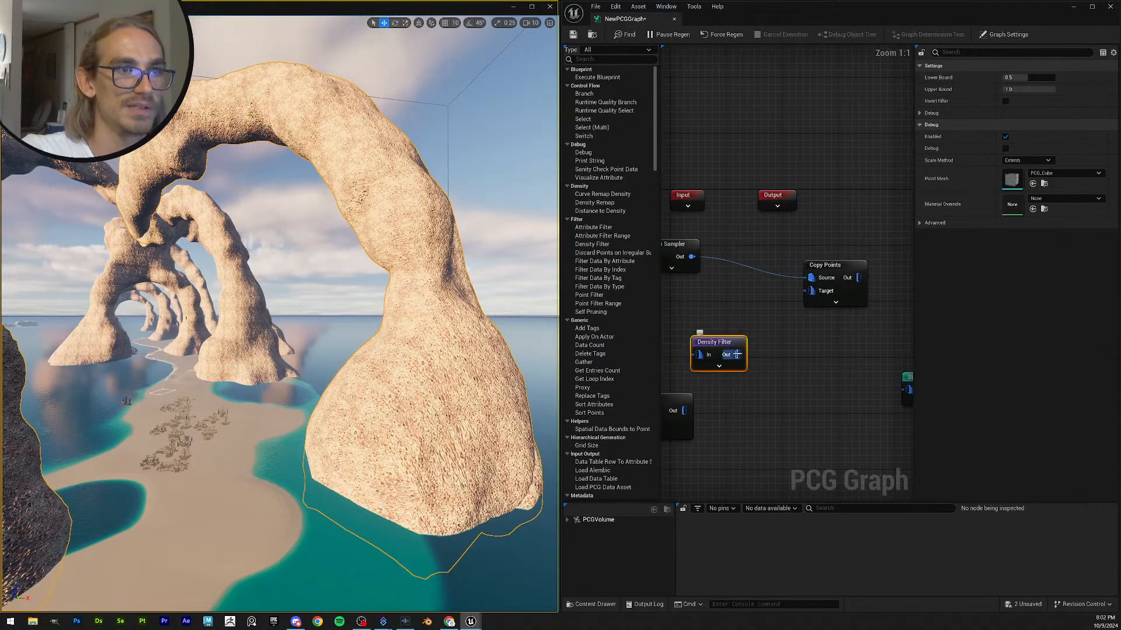
- Turn on the Copy Points debug display and inspect the arch rock for generated points
click(842, 264)
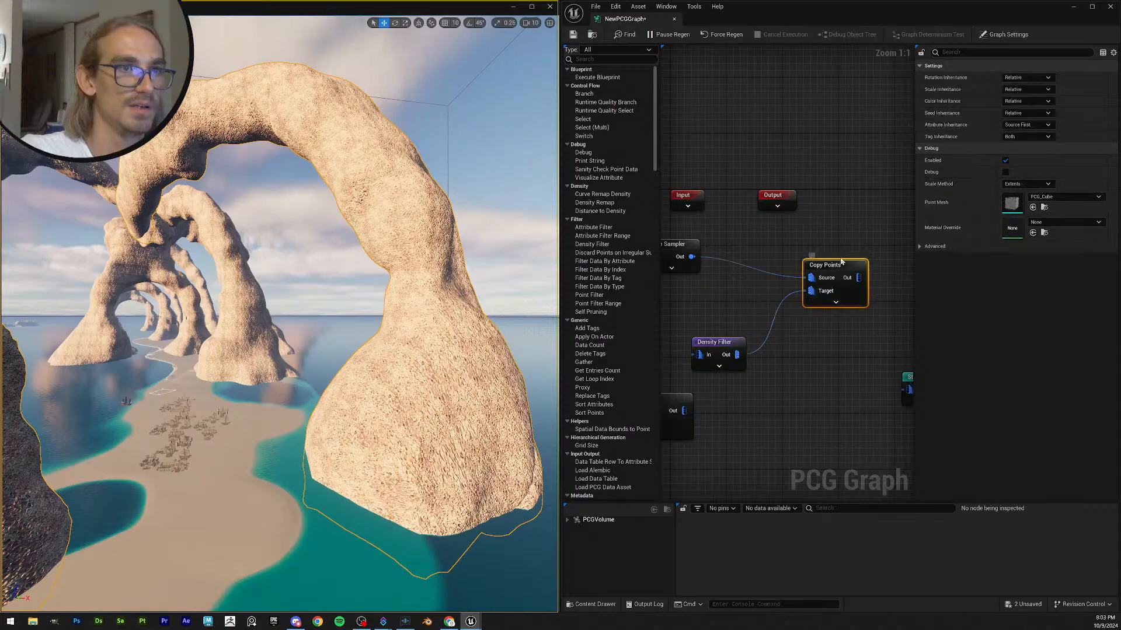
mouse_move(402, 301)
right_down()
mouse_move(408, 367)
mouse_move(399, 313)
right_up()
key(w)
key(s)
key(w)
key(s)
right_drag(753, 241, 784, 254)
scroll(784, 255, down, 1)
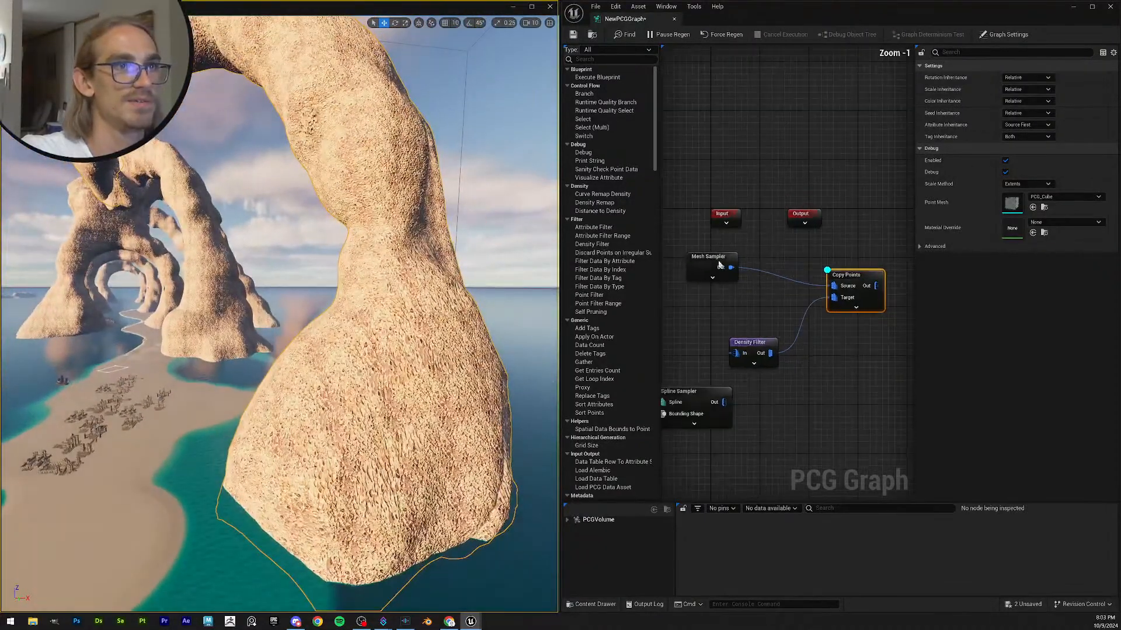
- Move the Mesh Sampler and Density Filter nodes closer to Copy Points
click(737, 267)
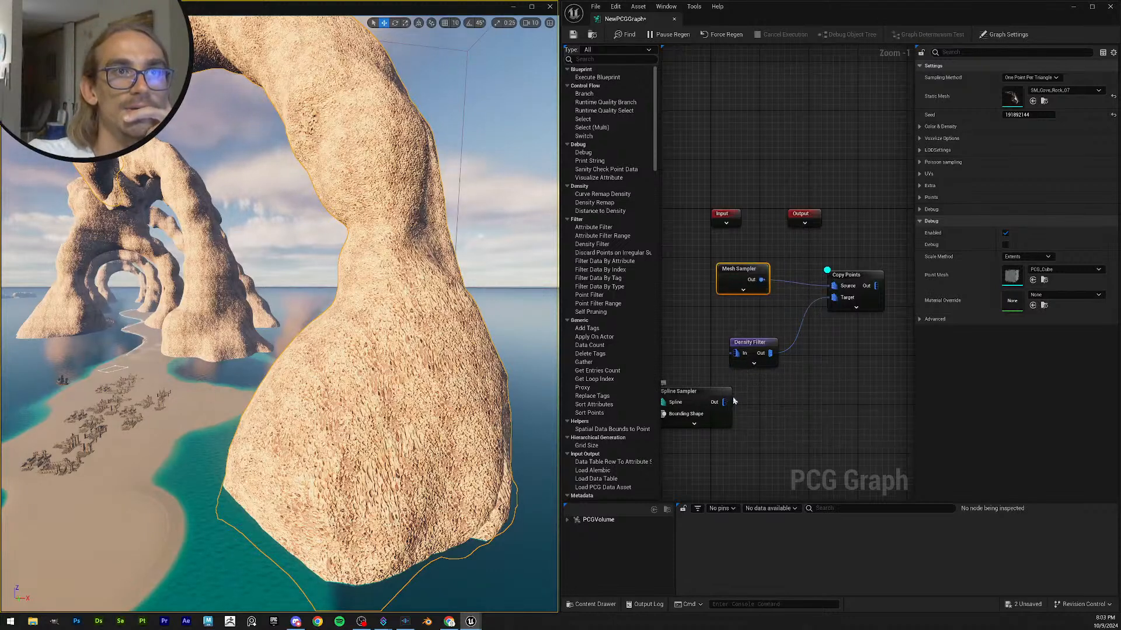
drag(755, 340, 765, 330)
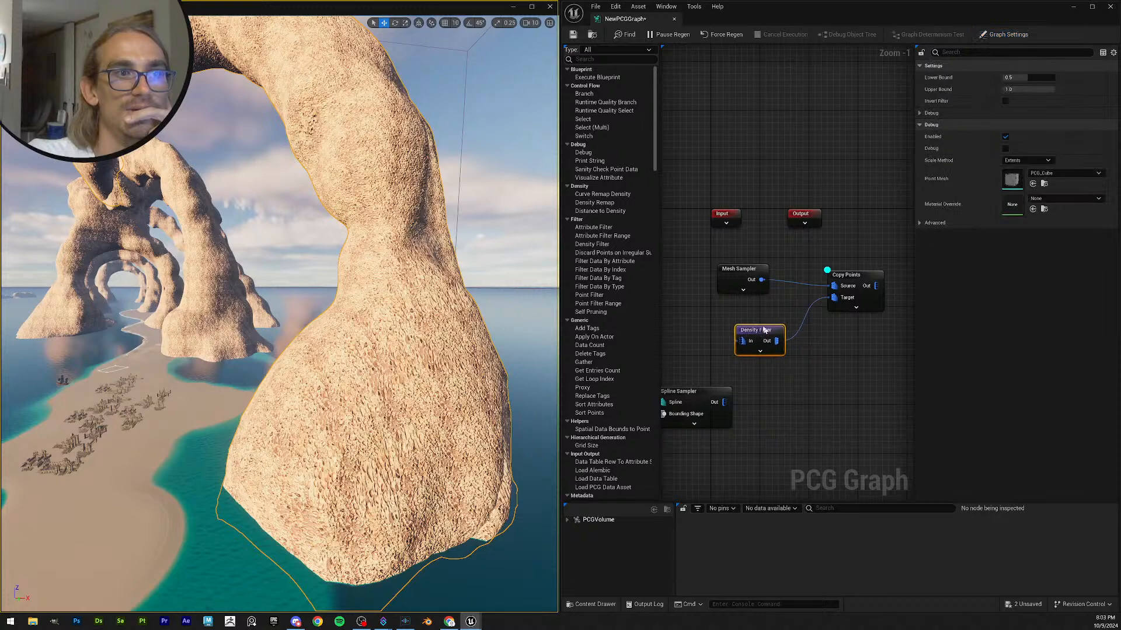
- Set the Density Filter's Lower Bound to 1.0 and switch the debug display from Copy Points to the Density Filter
scroll(807, 359, up, 1)
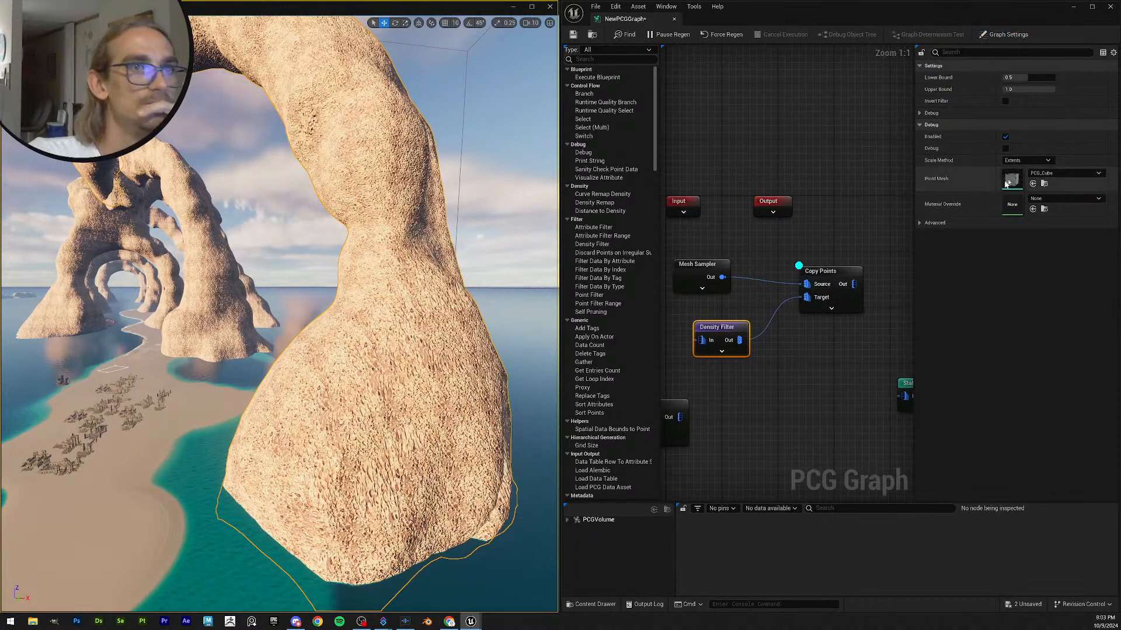
drag(1027, 77, 1055, 77)
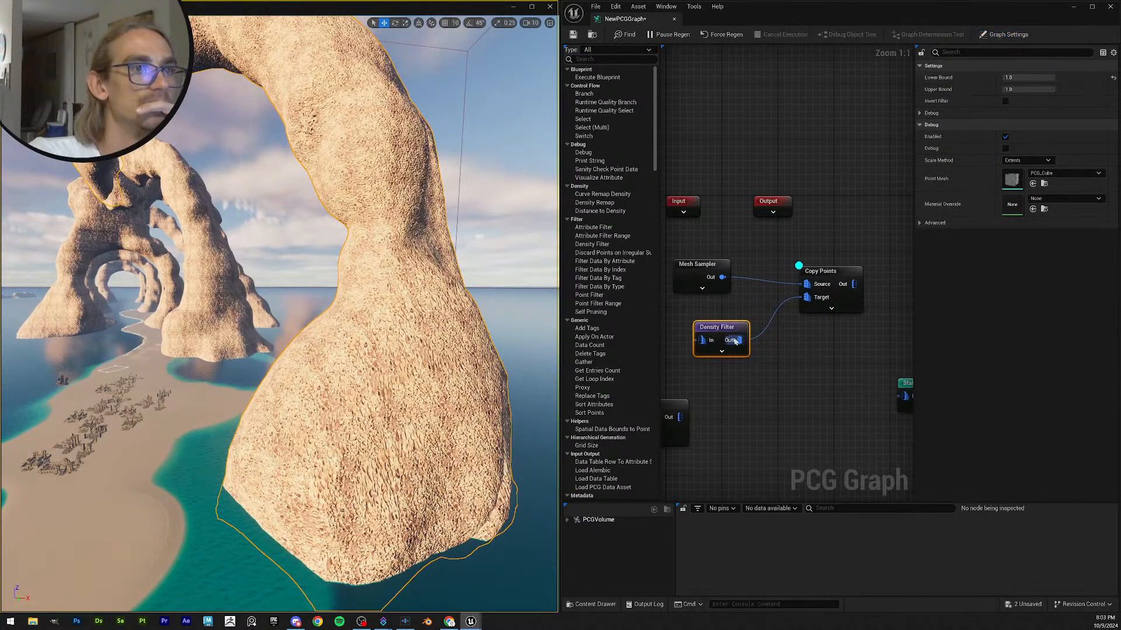
click(816, 279)
click(733, 336)
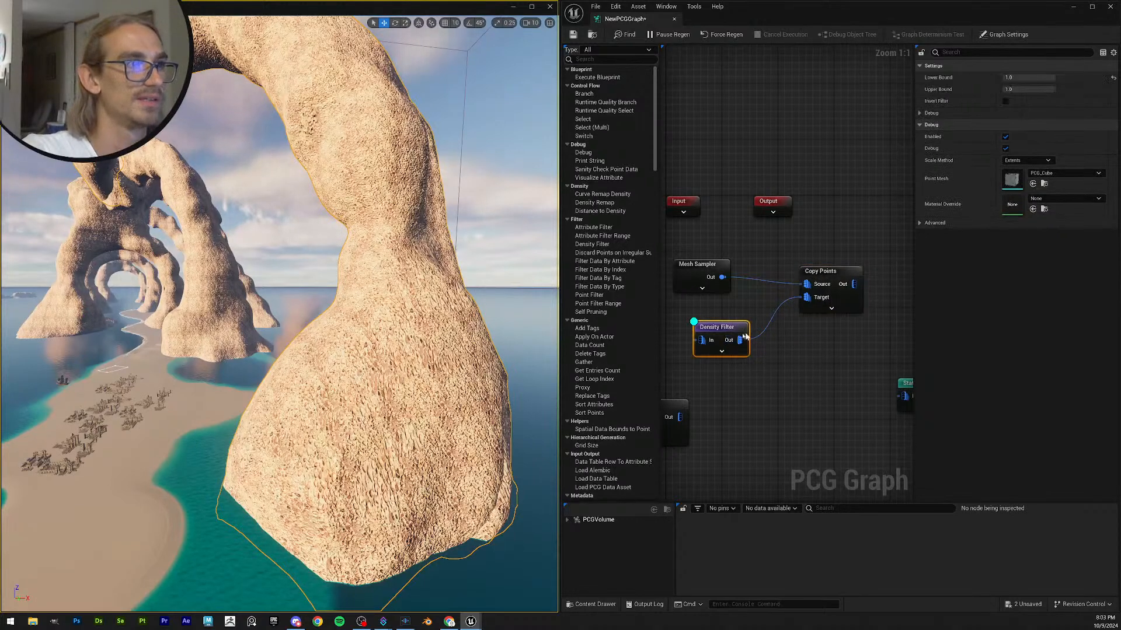
- Reset the Density Filter's Lower Bound to its default of 0.5
mouse_move(422, 311)
right_down()
mouse_move(402, 275)
mouse_move(412, 351)
mouse_move(409, 286)
mouse_move(407, 309)
right_up()
key(s)
scroll(776, 370, down, 2)
right_drag(796, 375, 843, 320)
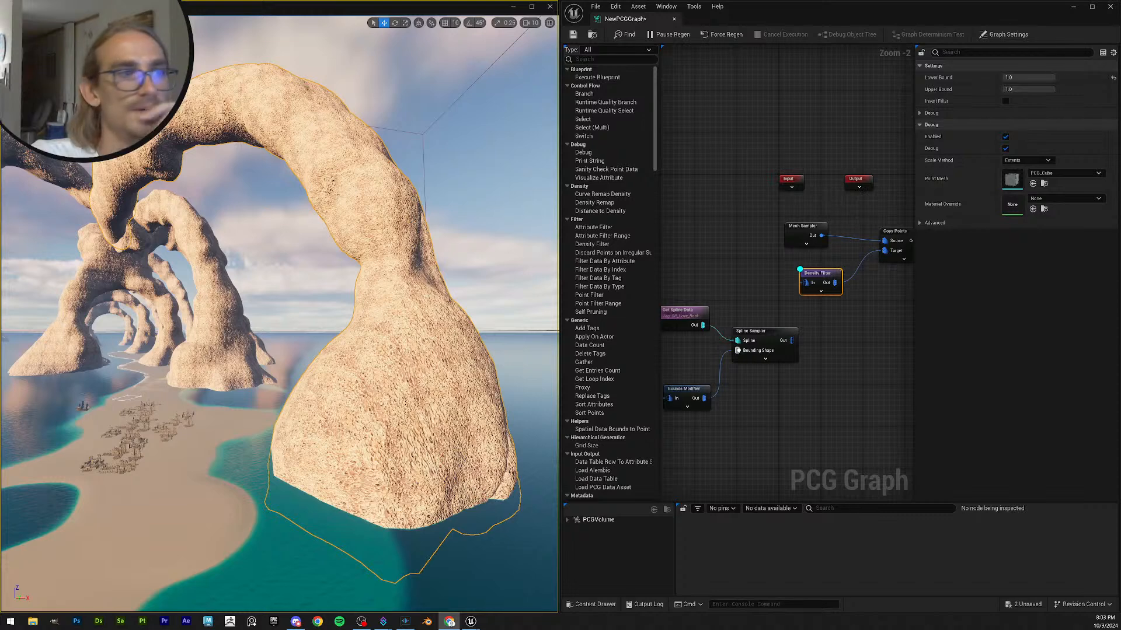
right_drag(840, 314, 805, 319)
click(840, 322)
click(784, 284)
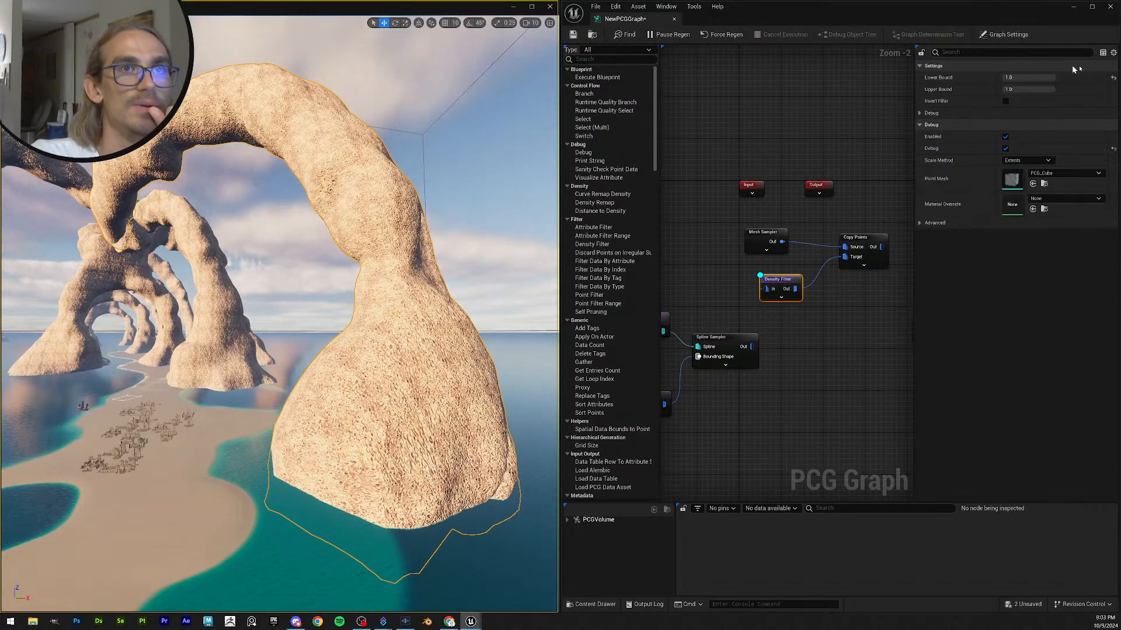
click(1113, 79)
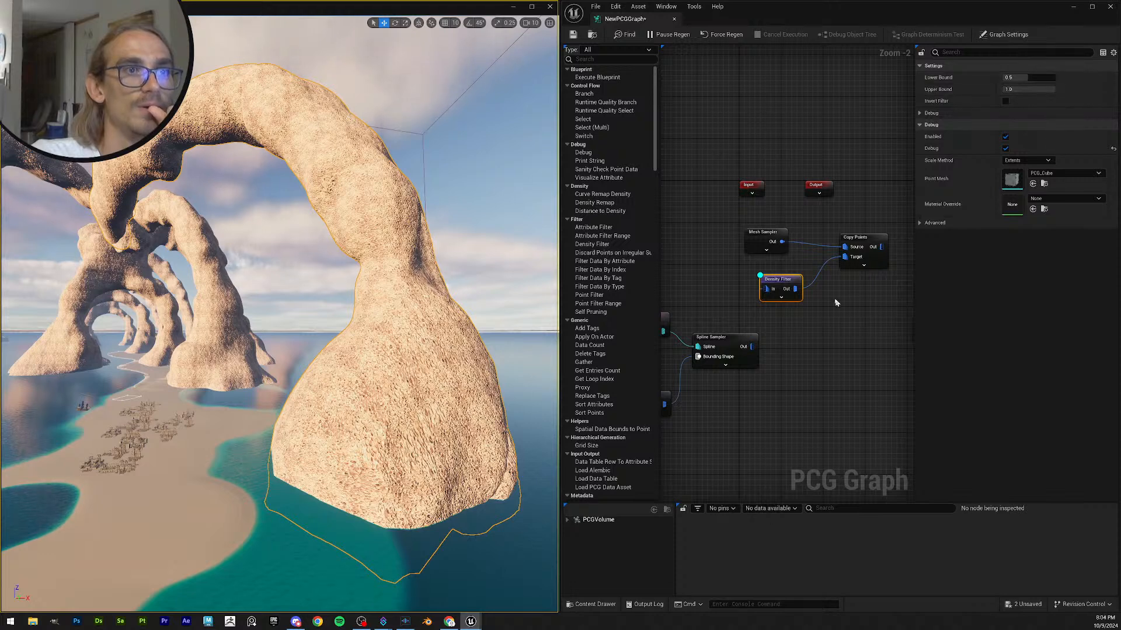
- Turn off the Density Filter's debug display and connect the Spline Sampler's output to the Density Filter's input
right_drag(812, 352, 856, 342)
click(821, 272)
click(817, 281)
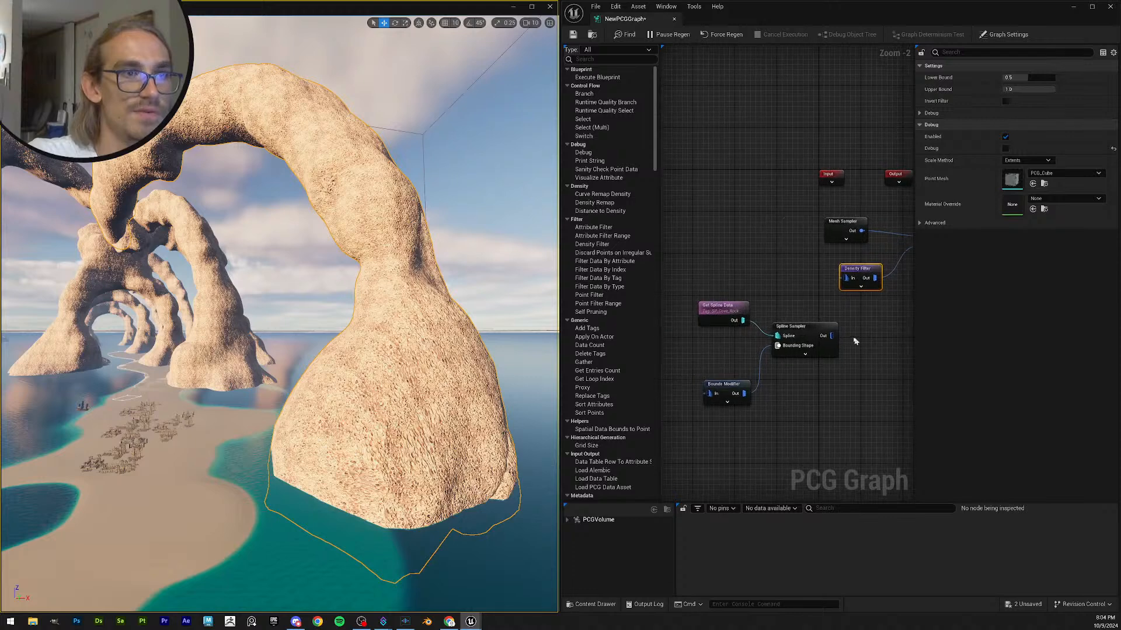
drag(834, 341, 852, 270)
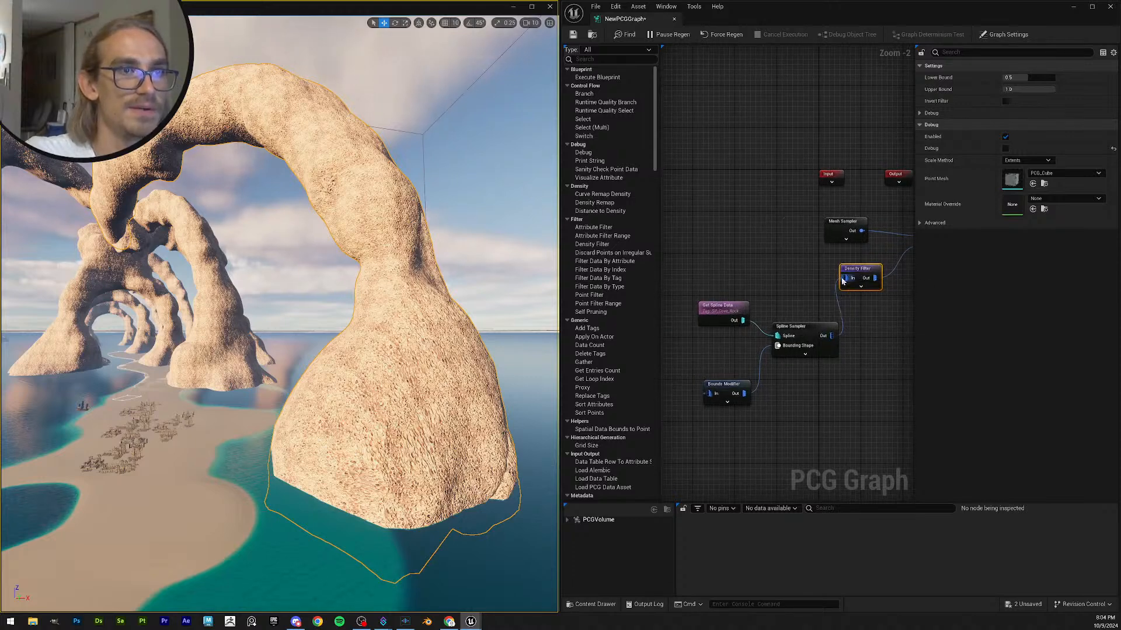
right_drag(406, 313, 400, 362)
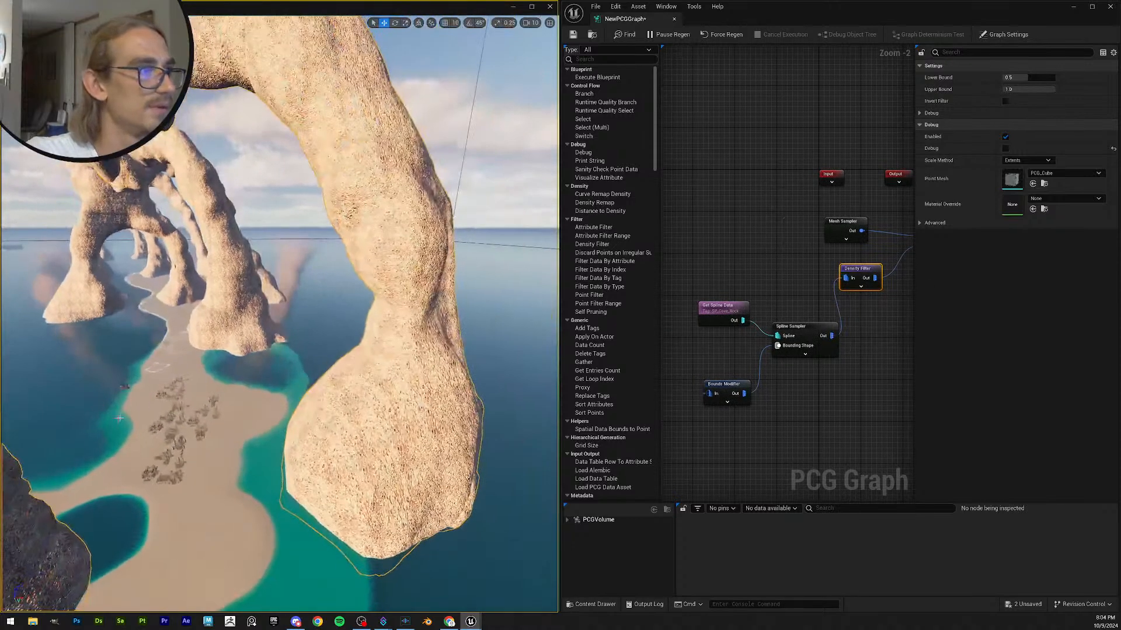
- Uncover the main editor window, filter the level's actors by SP, and select SP_Cove_Rock
drag(783, 14, 691, 369)
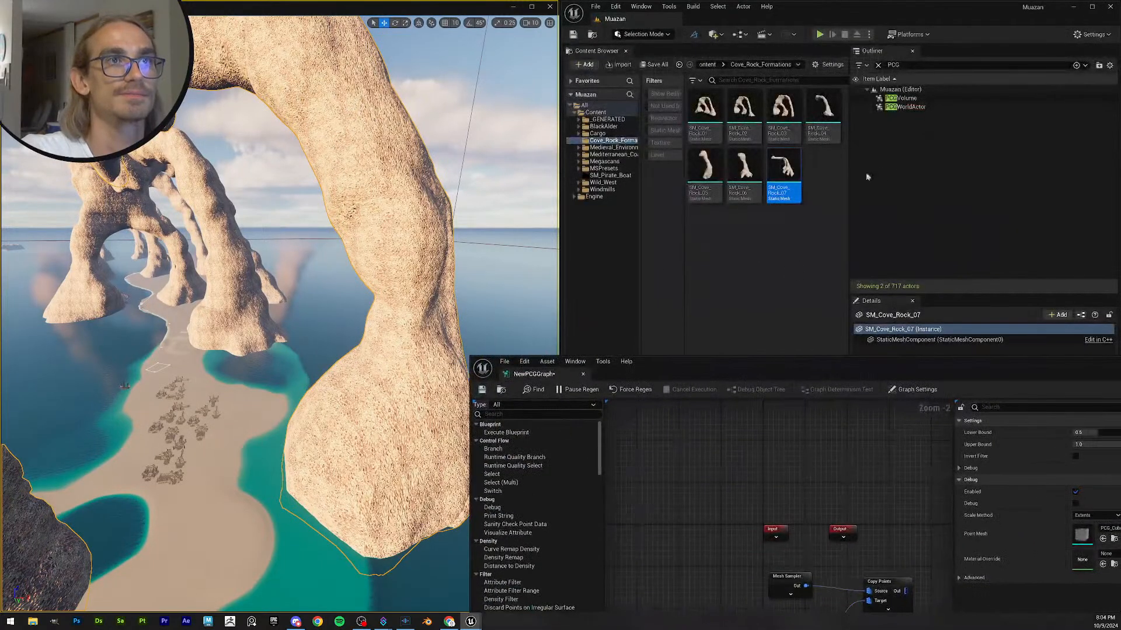
click(879, 65)
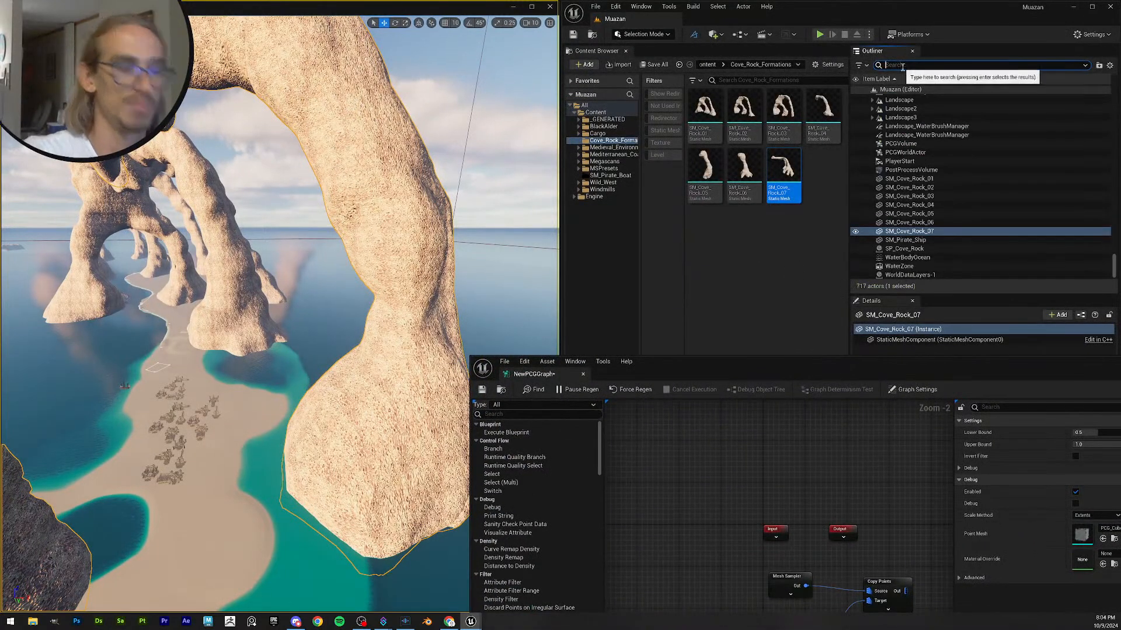
text(SP)
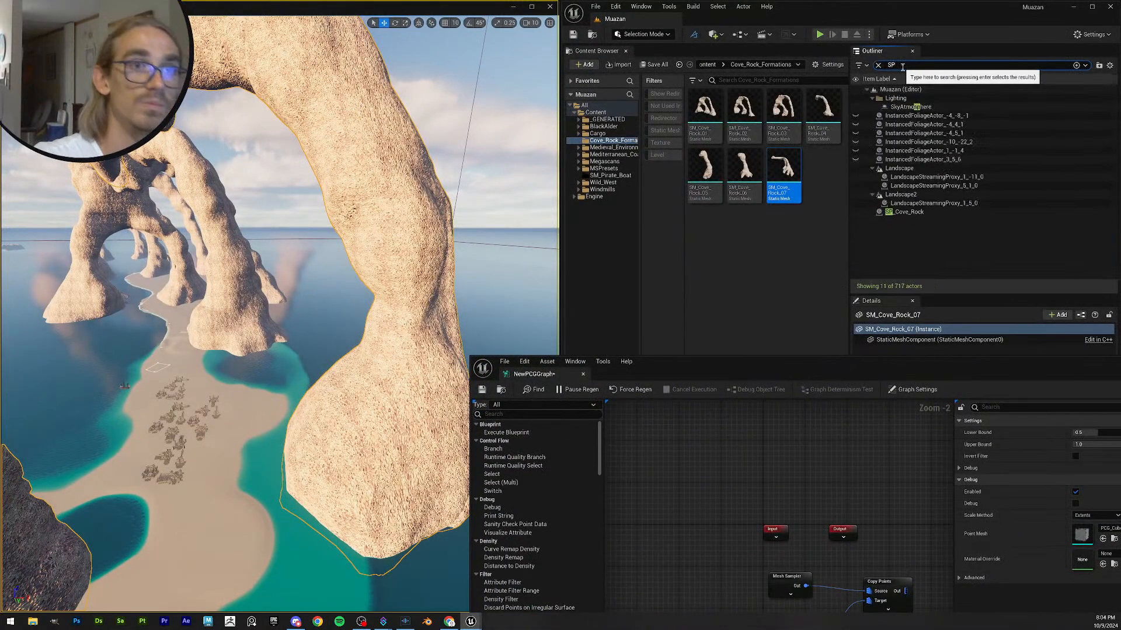
click(909, 212)
key(f)
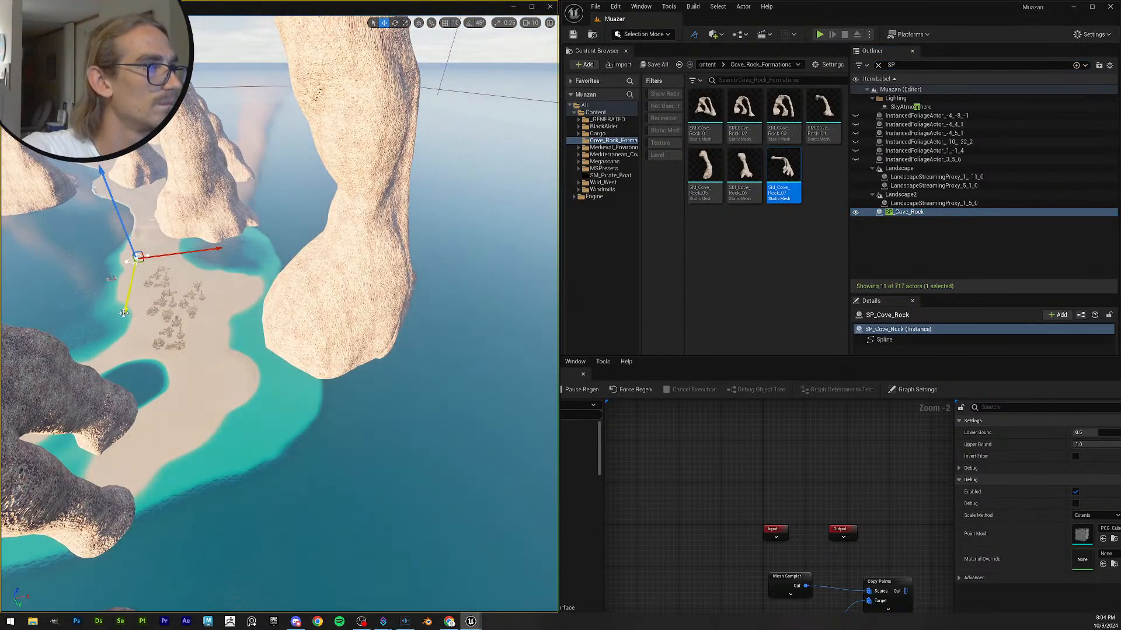
- Move the SP_Cove_Rock spline over to the foot of the large arch rock and rescale it there
drag(210, 343, 331, 375)
right_drag(325, 394, 358, 395)
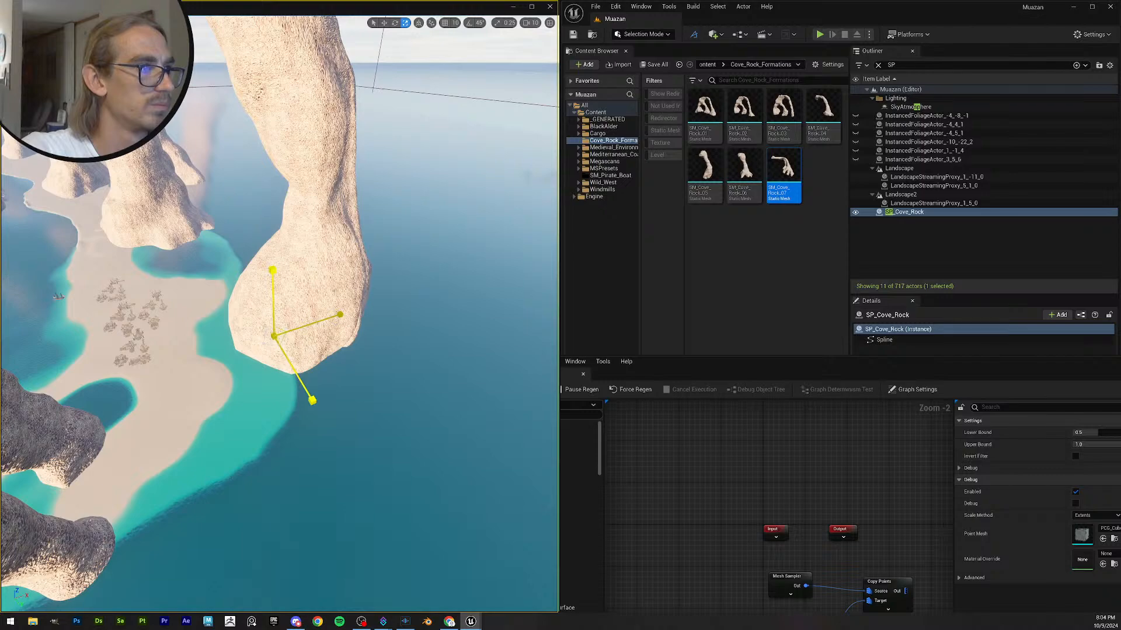
drag(273, 337, 274, 360)
drag(338, 314, 368, 304)
mouse_move(369, 304)
right_down()
mouse_move(368, 330)
mouse_move(368, 315)
right_up()
drag(361, 410, 325, 354)
right_drag(324, 354, 324, 343)
- Enlarge the spline further and reposition it so that its outline surrounds the foot of the arch rock
key(r)
drag(289, 328, 380, 332)
mouse_move(406, 338)
right_down()
mouse_move(405, 292)
mouse_move(406, 351)
right_up()
right_drag(350, 298, 346, 301)
key(w)
drag(266, 321, 286, 308)
mouse_move(286, 308)
right_down()
mouse_move(266, 286)
mouse_move(286, 321)
mouse_move(277, 286)
mouse_move(287, 303)
right_up()
- Bring the PCG graph window back beside the viewport and inspect the arch rock around the spline for generated points
drag(800, 371, 1120, 253)
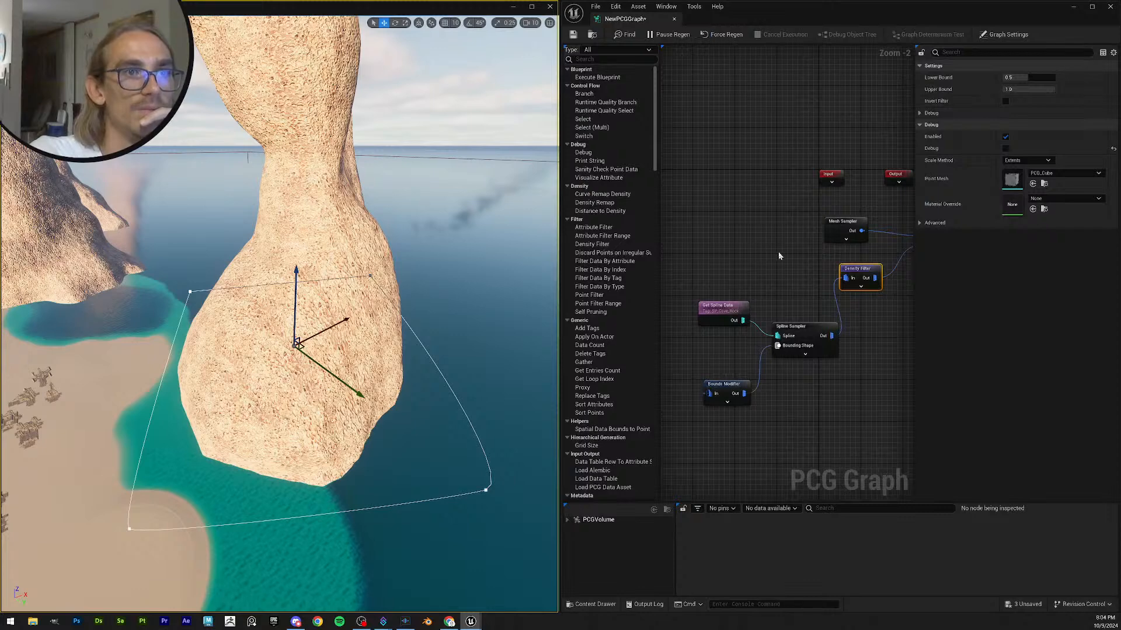
right_drag(783, 257, 742, 251)
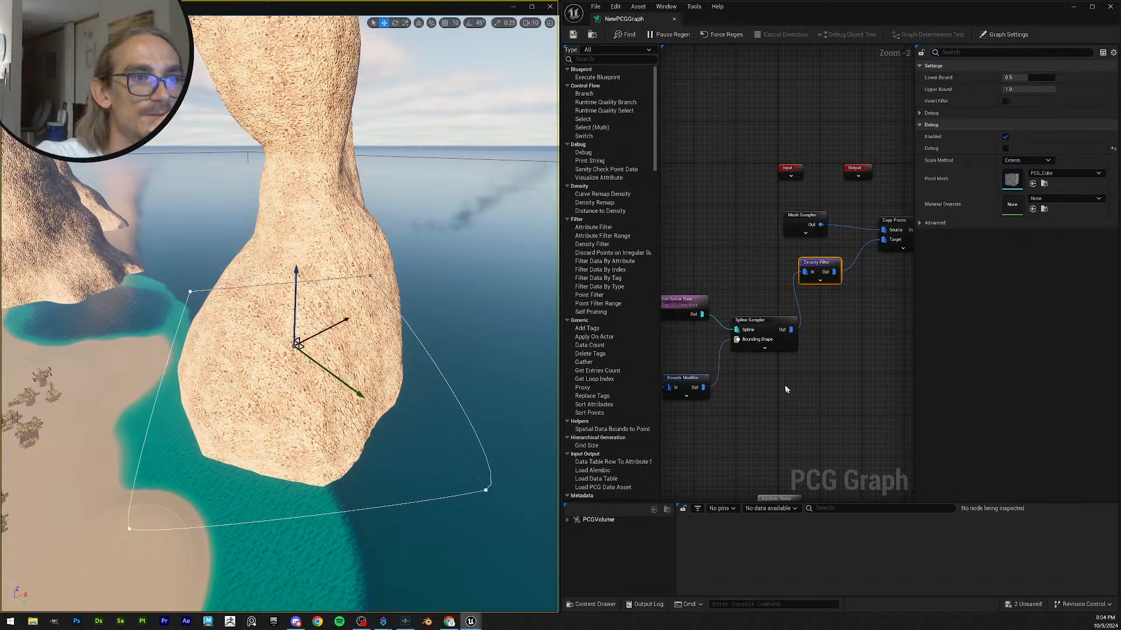
right_drag(780, 385, 852, 390)
right_drag(366, 278, 262, 194)
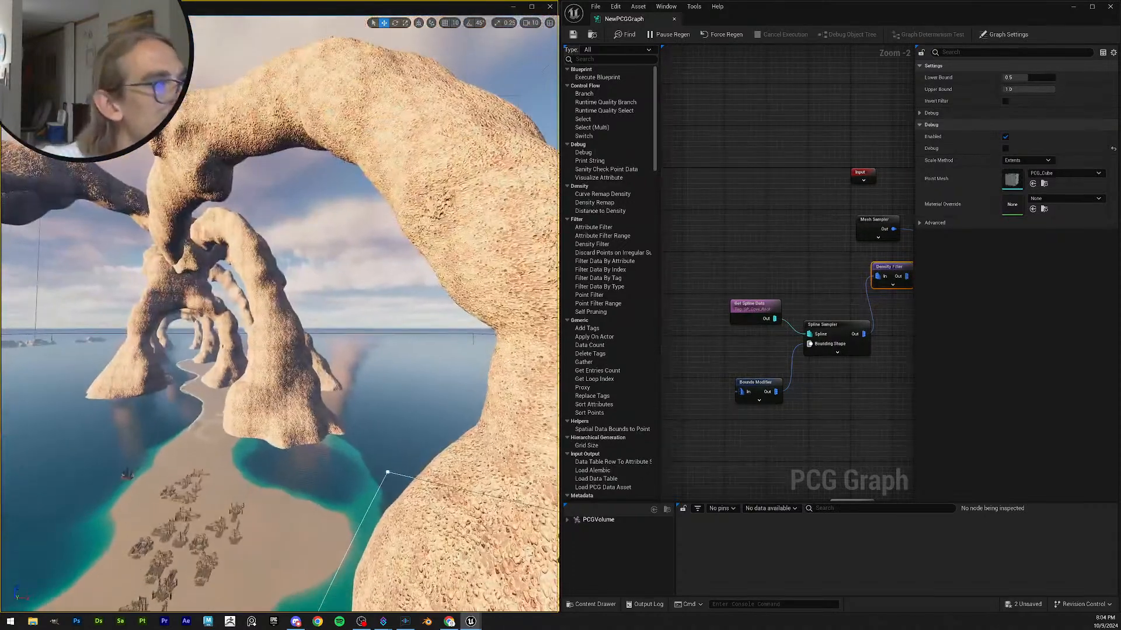
right_drag(392, 272, 371, 279)
right_drag(787, 247, 744, 231)
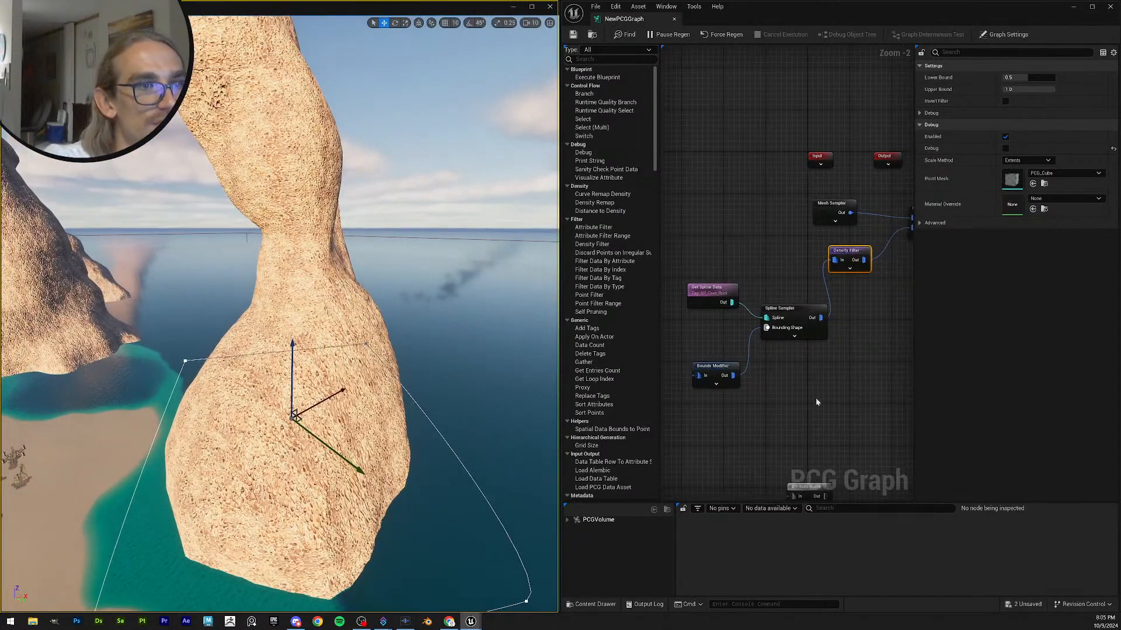
- Check the debug displays of the Bounds Modifier and the Spline Sampler in turn around the rock's foot
click(713, 378)
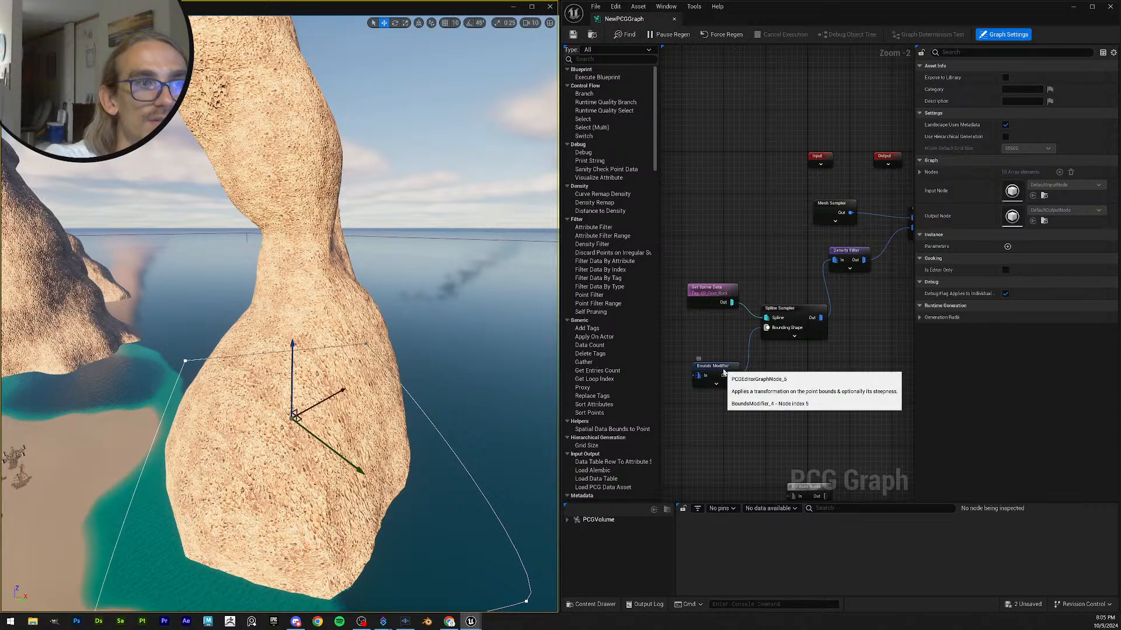
right_drag(259, 378, 463, 359)
click(748, 384)
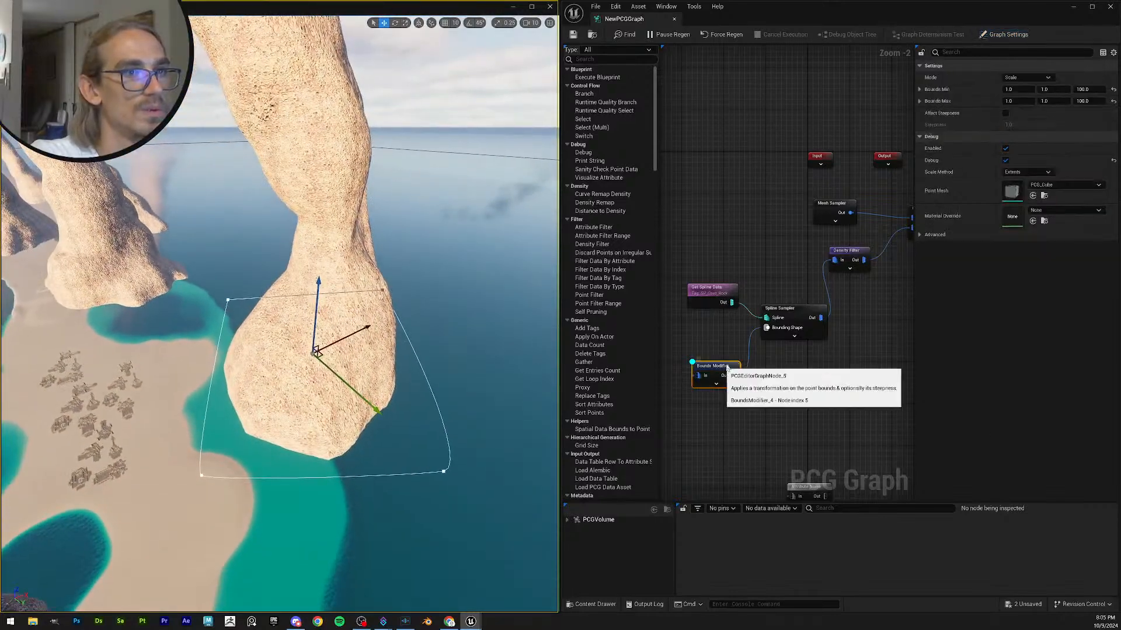
click(795, 308)
key(d)
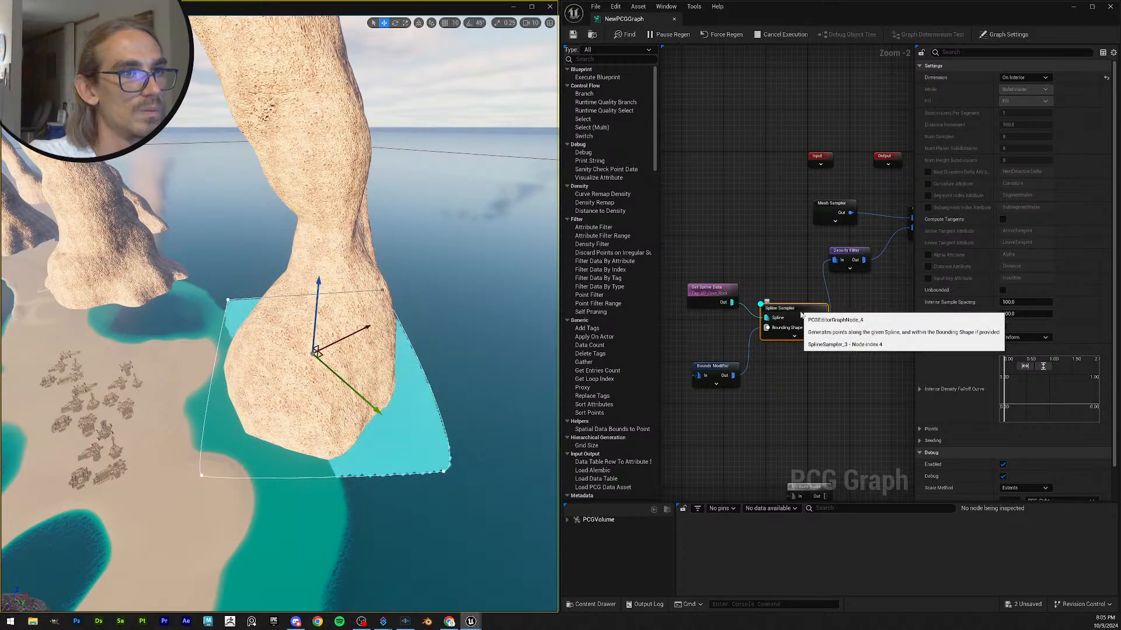
right_drag(441, 382, 463, 376)
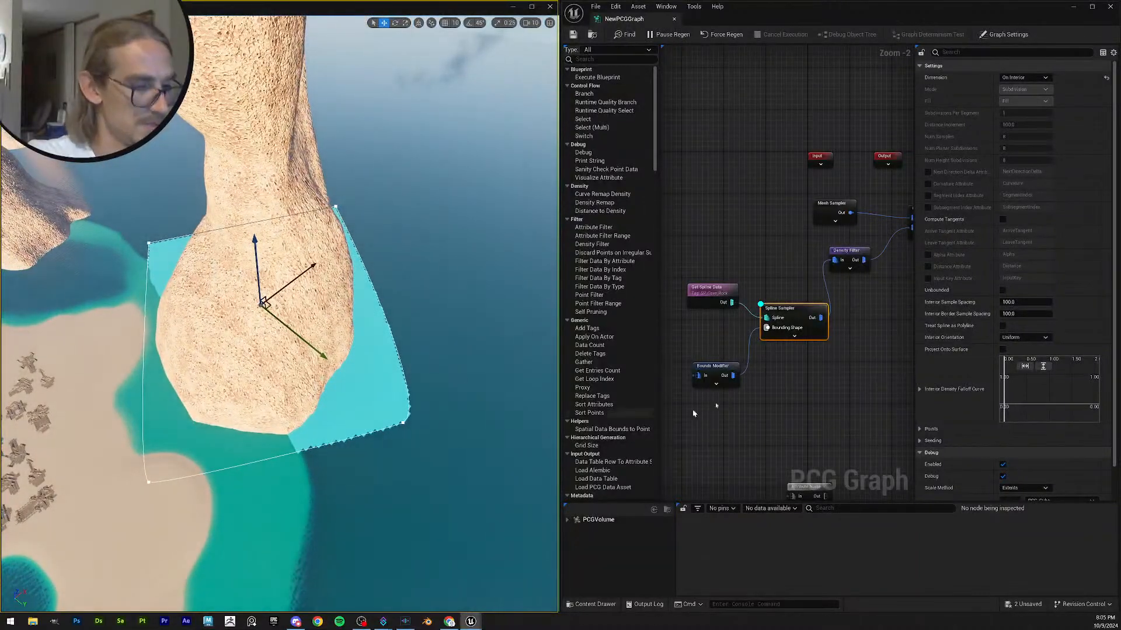
key(d)
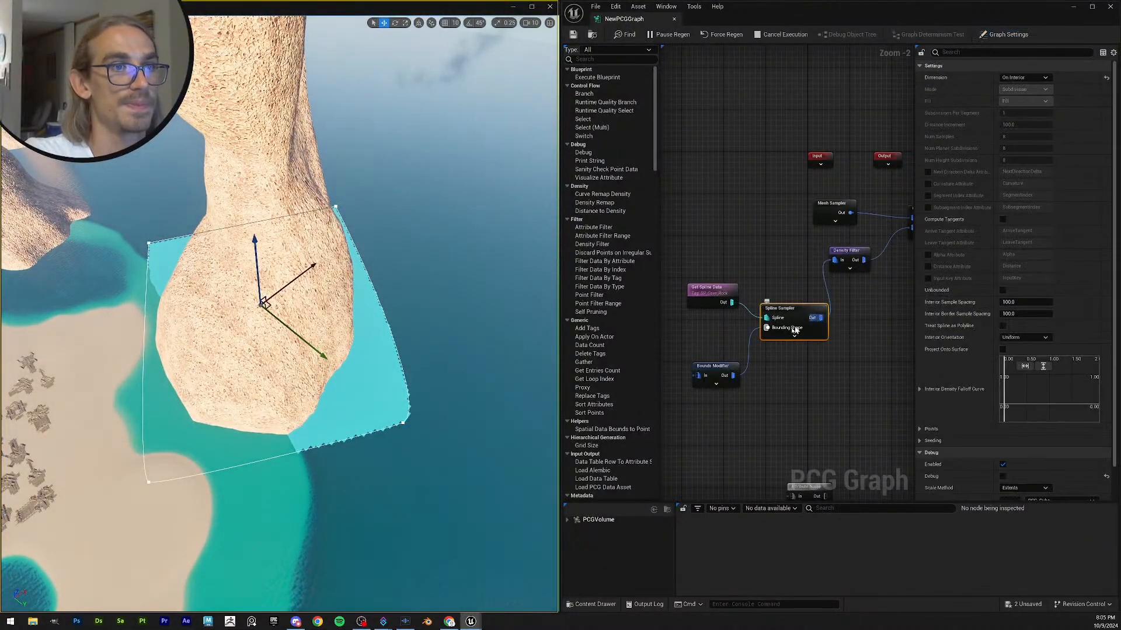
- Set the Z values of the Bounds Modifier's Bounds Min and Bounds Max to 1000
click(720, 371)
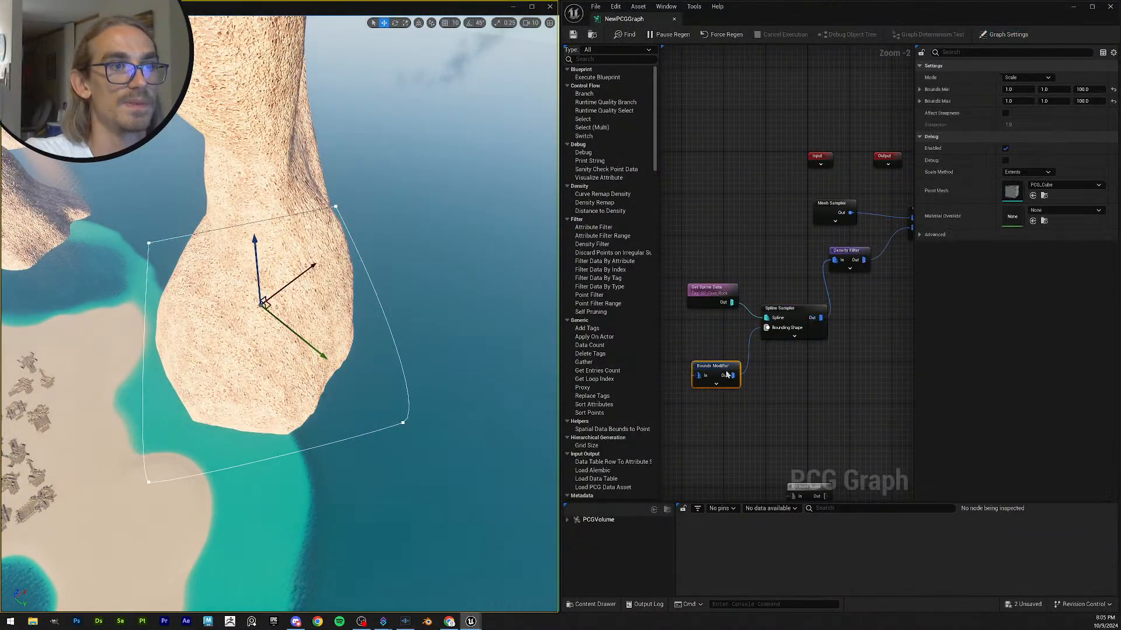
click(1090, 88)
text(1000)
key(Return)
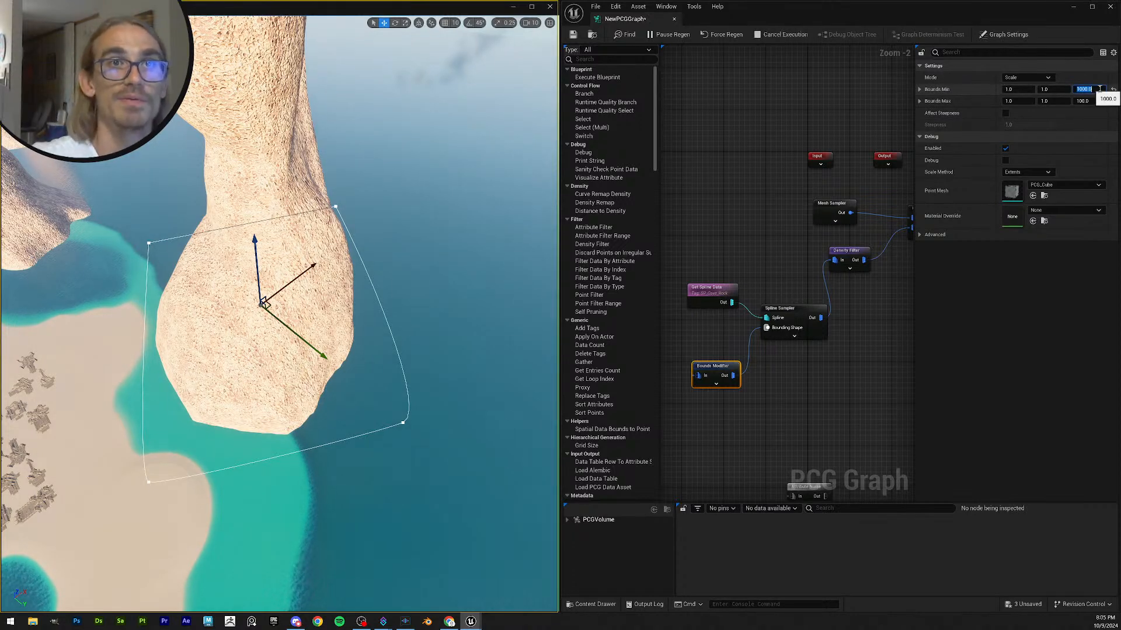
click(1090, 101)
text(10)
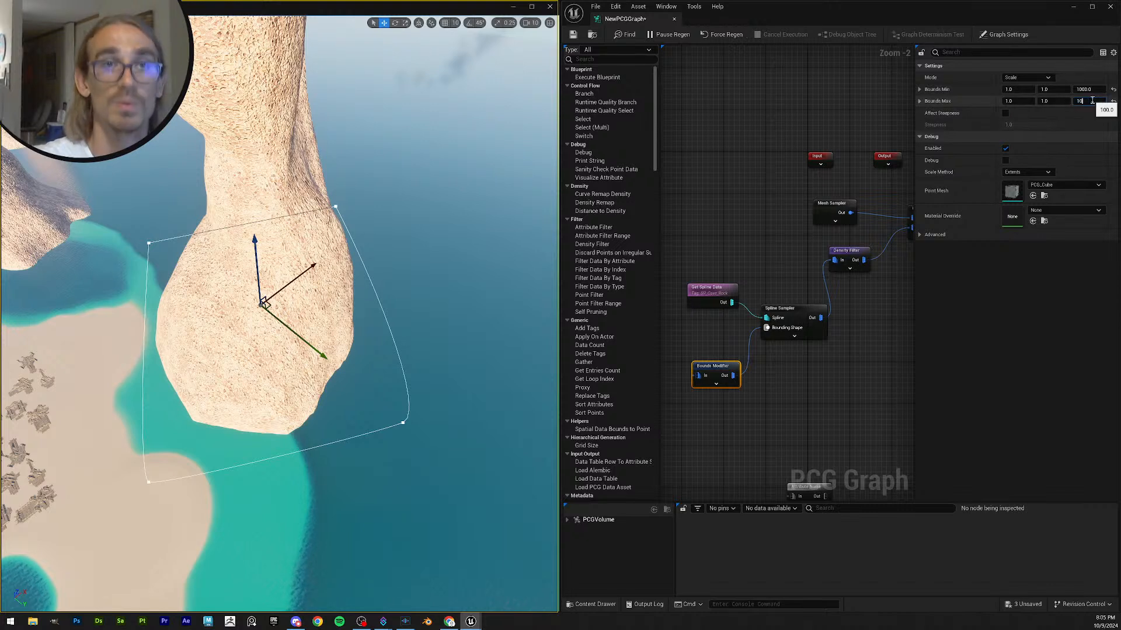
text(00)
key(Return)
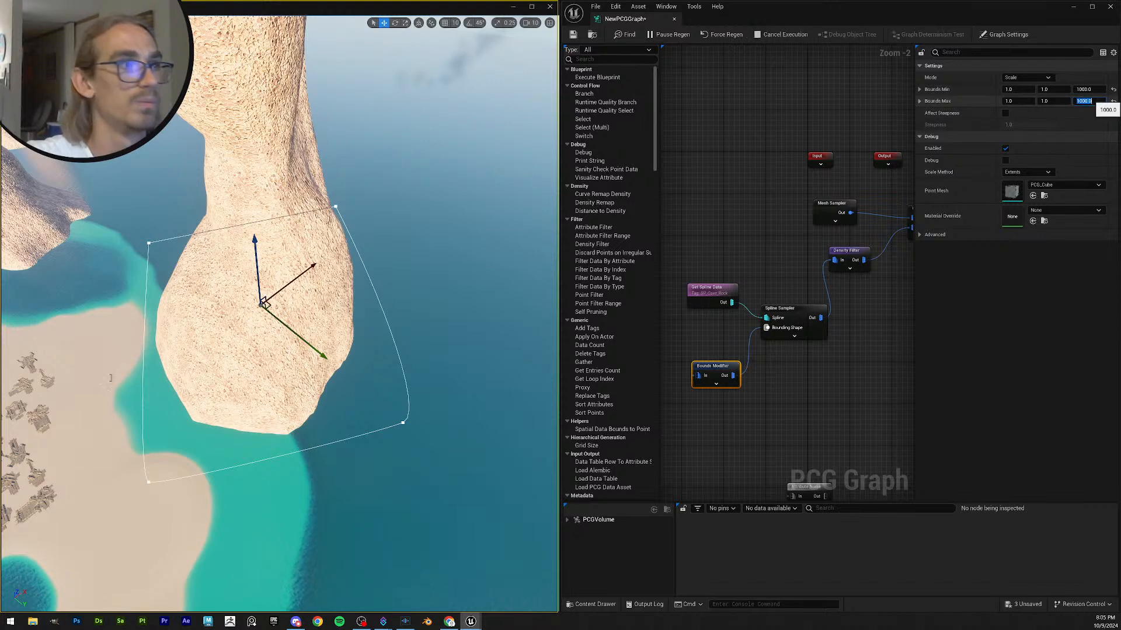
- Toggle the Bounds Modifier's debug display on and off to check the effect of the enlarged bounds
click(789, 402)
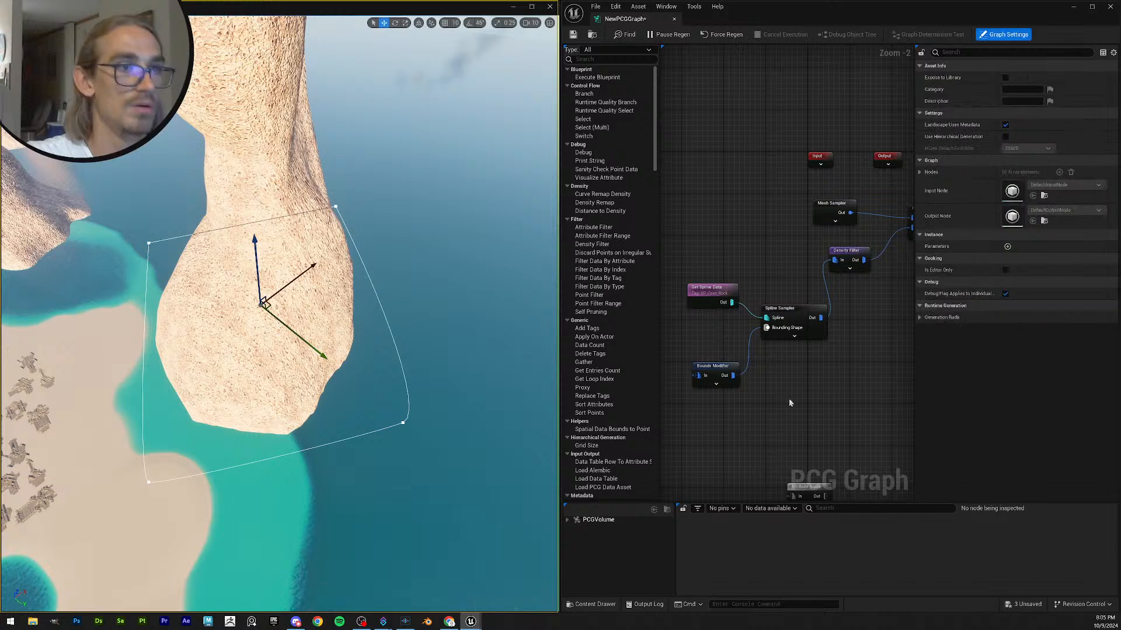
click(712, 367)
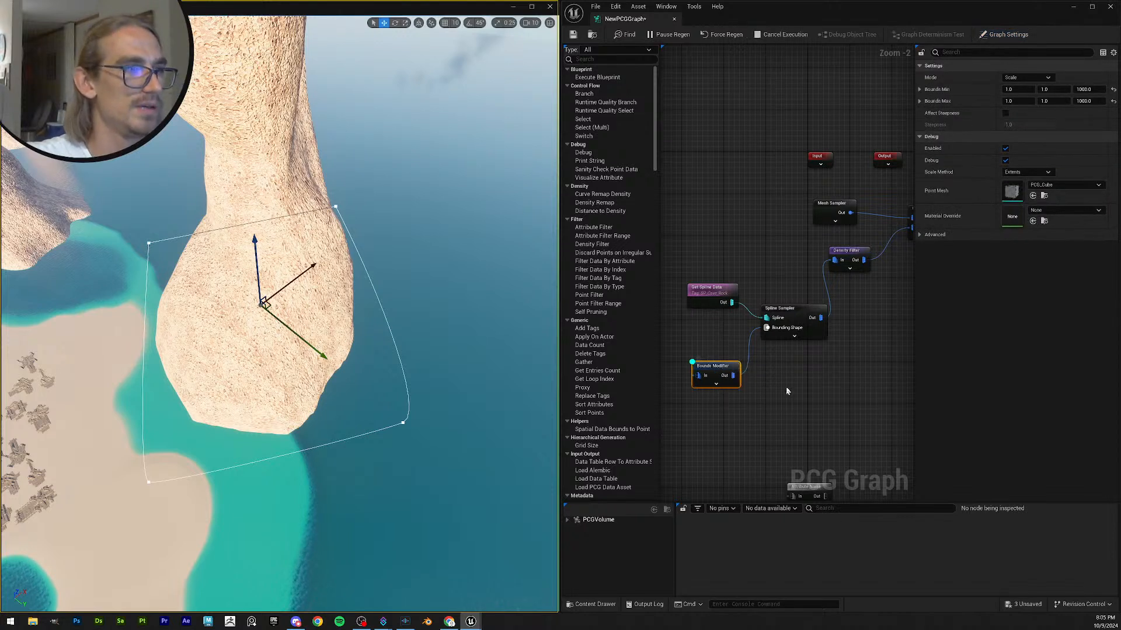
key(d)
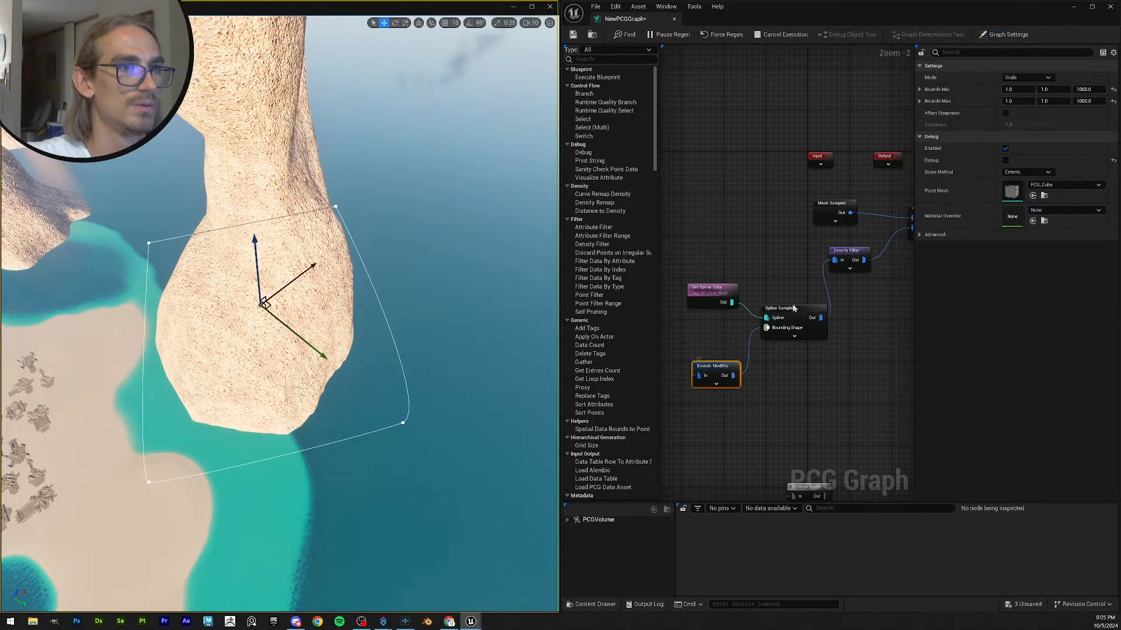
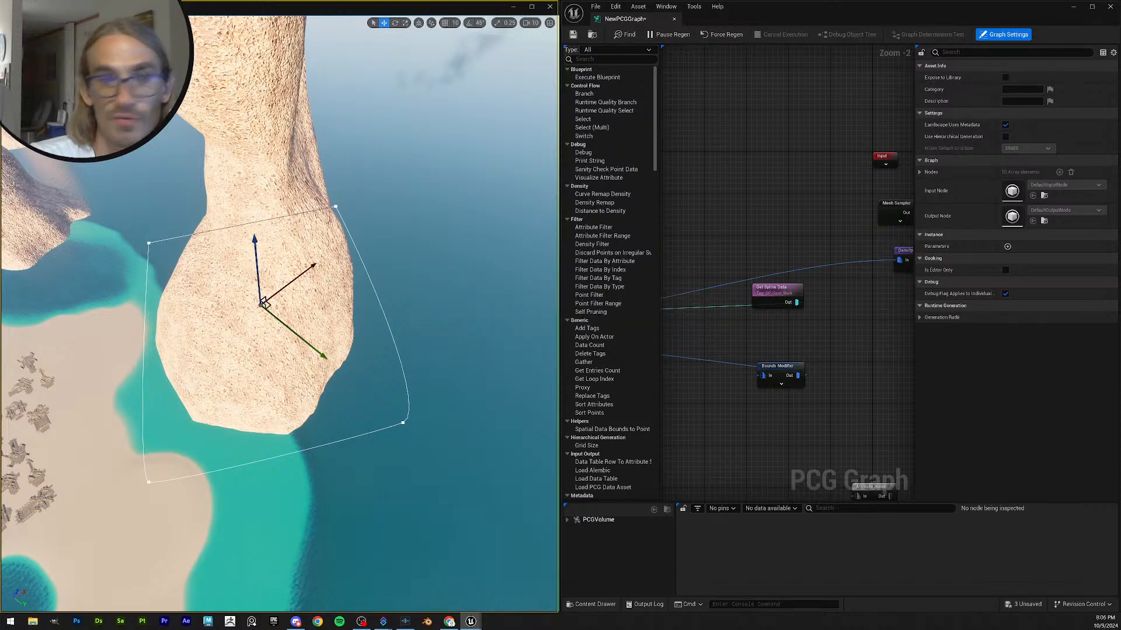
- Move the stray Spline Sampler node back between its two input nodes and the Density Filter
right_drag(760, 219, 808, 200)
scroll(835, 282, down, 5)
right_drag(770, 326, 748, 325)
scroll(746, 325, up, 2)
right_drag(711, 271, 675, 267)
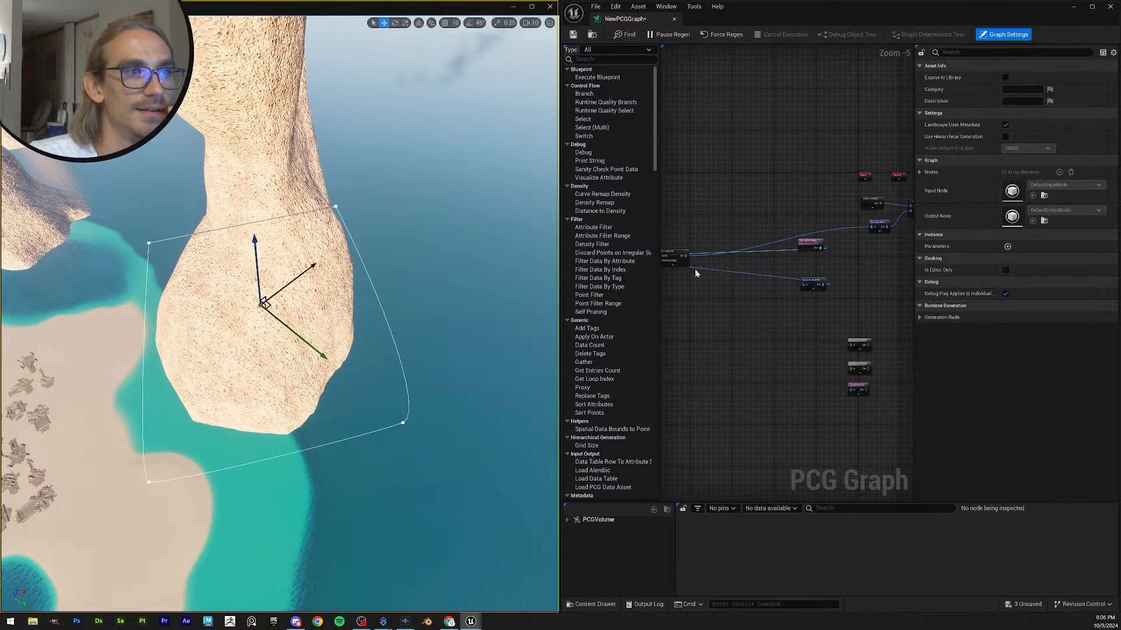
drag(689, 268, 875, 266)
scroll(785, 335, up, 1)
right_drag(856, 300, 797, 353)
- Save the PCG graph and adjust the divider between the viewport and the graph window
drag(559, 43, 563, 42)
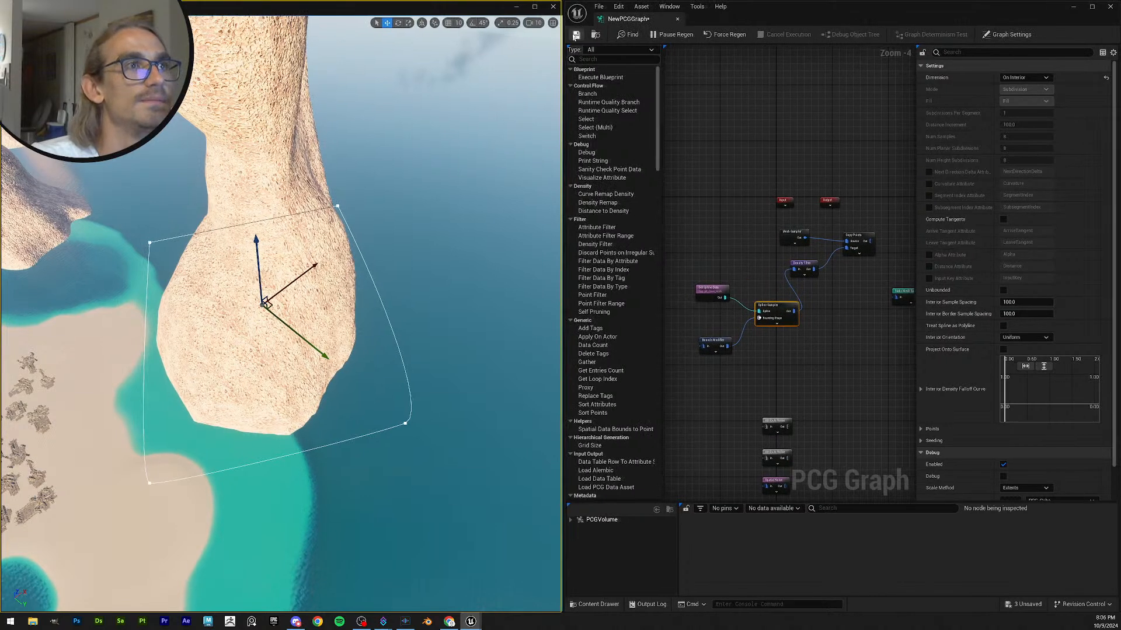
click(575, 36)
mouse_move(563, 452)
mouse_down()
mouse_move(539, 450)
mouse_move(555, 457)
mouse_up()
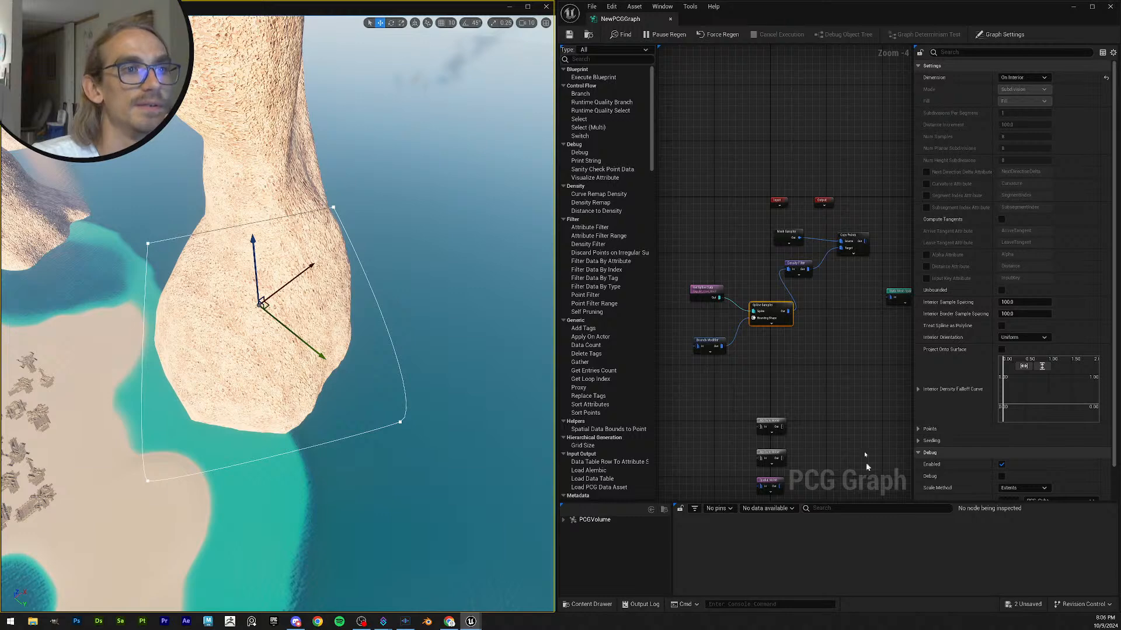
- Show the Bounds Modifier's debug display again, inspect the spline area, and turn the display off
scroll(770, 316, up, 3)
click(686, 334)
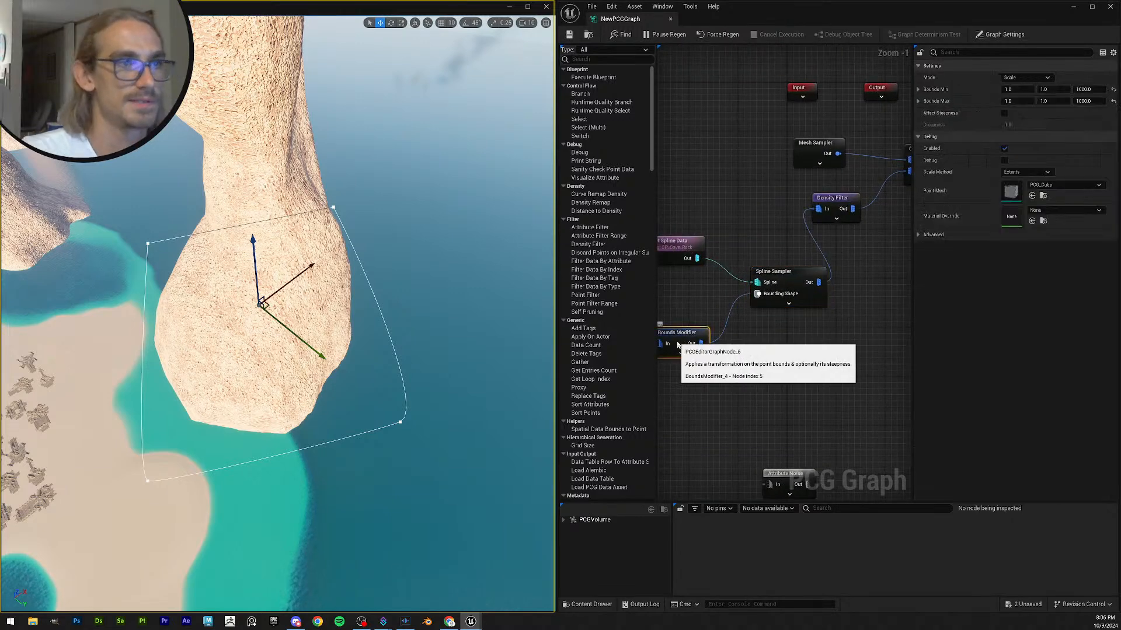
key(d)
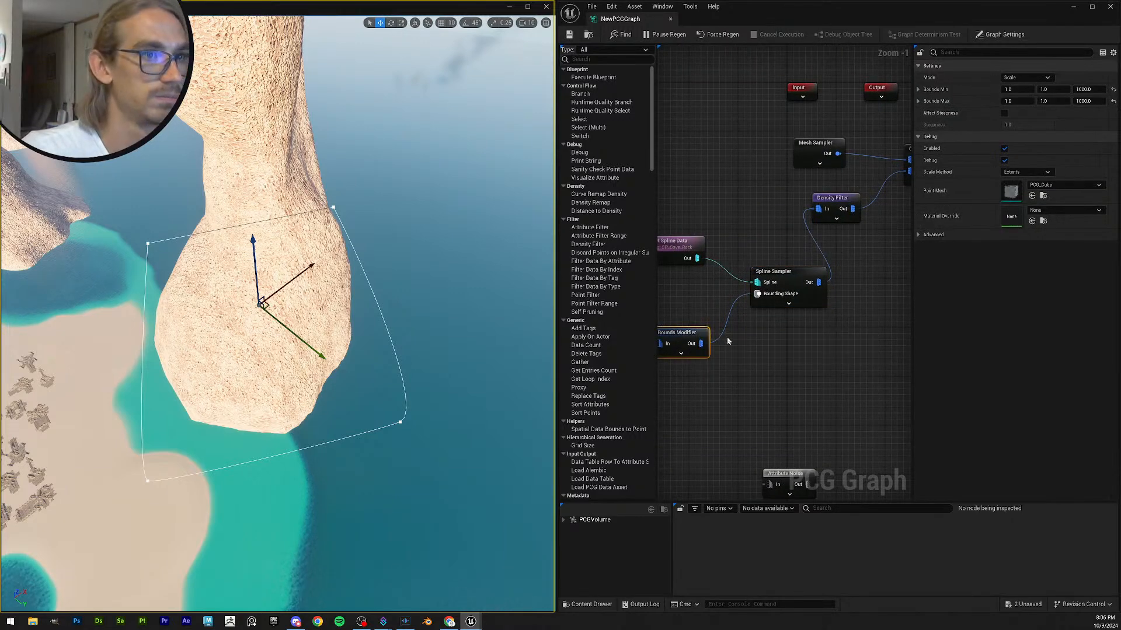
scroll(744, 376, down, 2)
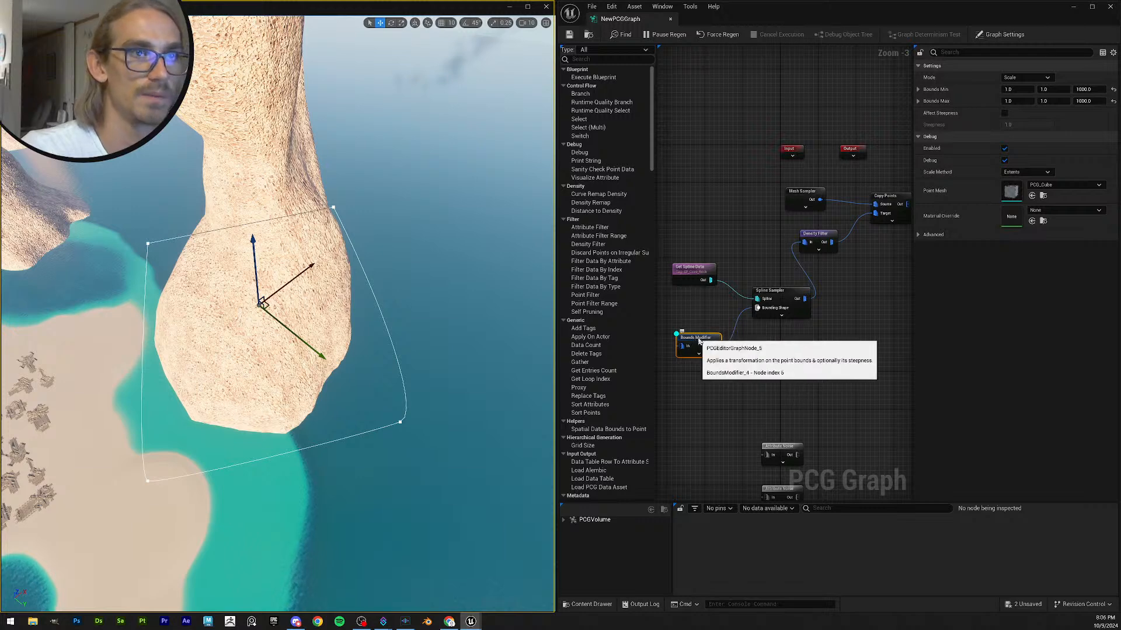
key(d)
- Move the Bounds Modifier node directly below the Spline Sampler
right_drag(810, 342, 794, 354)
drag(702, 348, 777, 368)
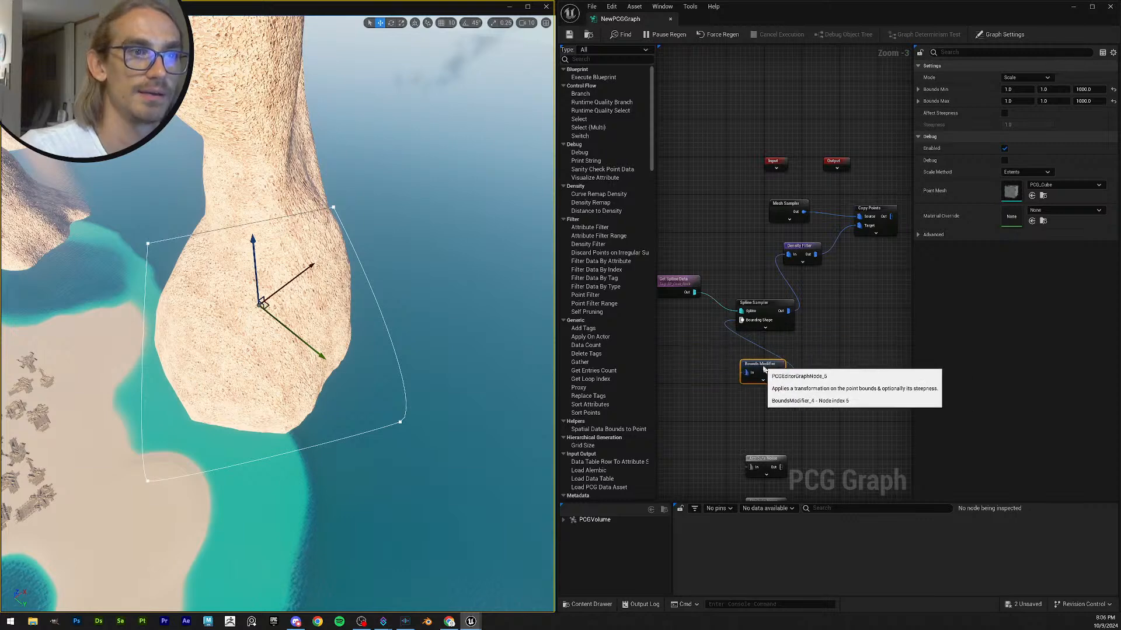
- Disconnect the Bounds Modifier and Spline Sampler outputs, then rewire the Bounds Modifier between the Spline Sampler and the Density Filter
alt+click(775, 378)
alt+click(788, 310)
right_drag(797, 312, 835, 359)
mouse_move(703, 304)
mouse_down()
mouse_move(785, 370)
mouse_move(718, 301)
mouse_up()
drag(708, 290, 742, 331)
click(824, 399)
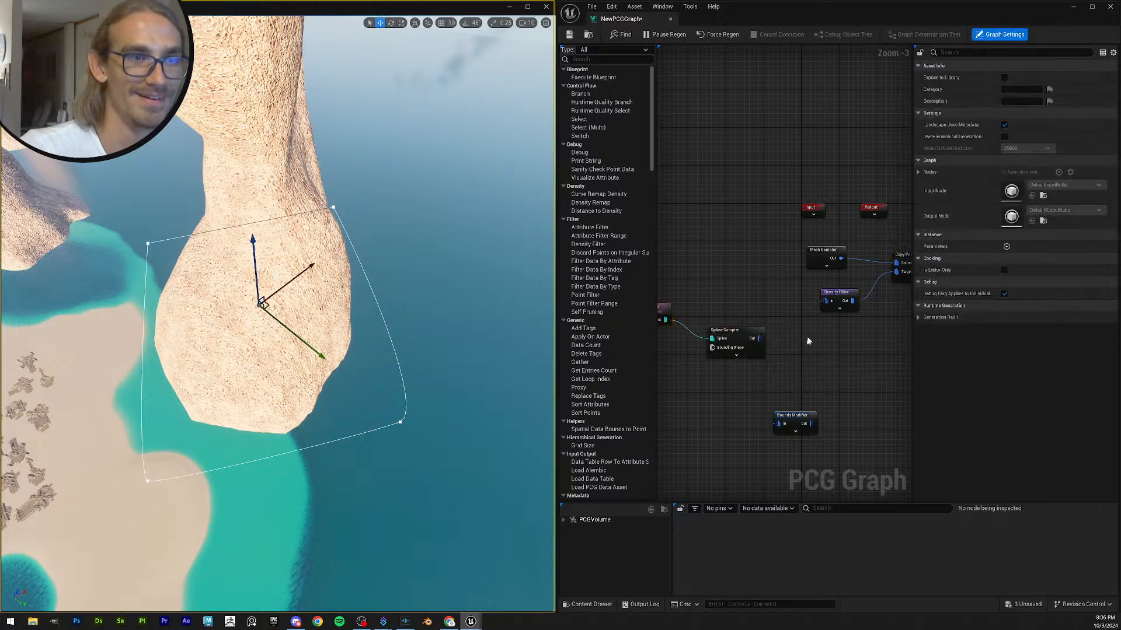
drag(790, 416, 825, 300)
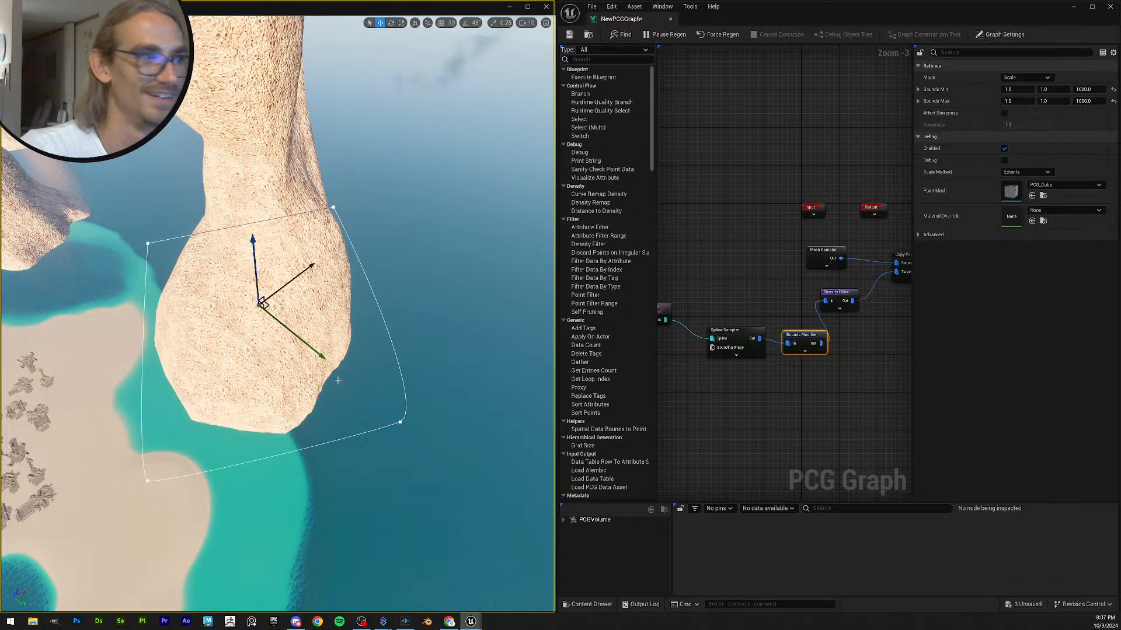
- Show the Bounds Modifier's debug points, inspect the extended volume over the spline area, and hide them again
key(d)
right_drag(408, 315, 463, 367)
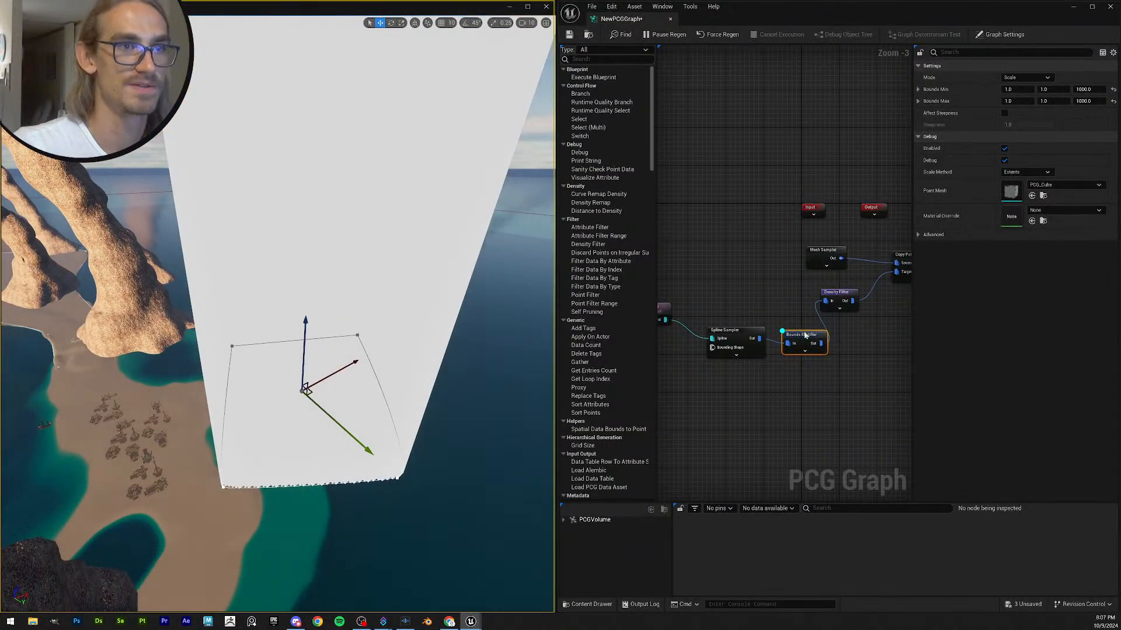
key(d)
right_drag(380, 395, 410, 336)
- Enable the debug display on the Mesh Sampler node and inspect the rock formation around the spline
right_drag(818, 266, 779, 257)
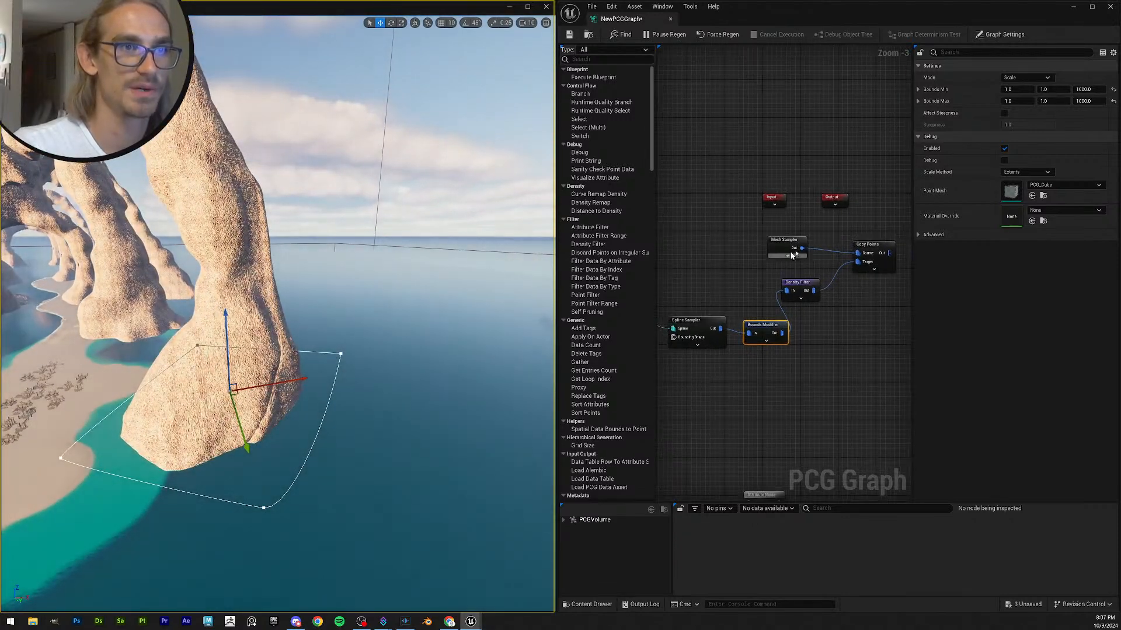
click(805, 253)
key(d)
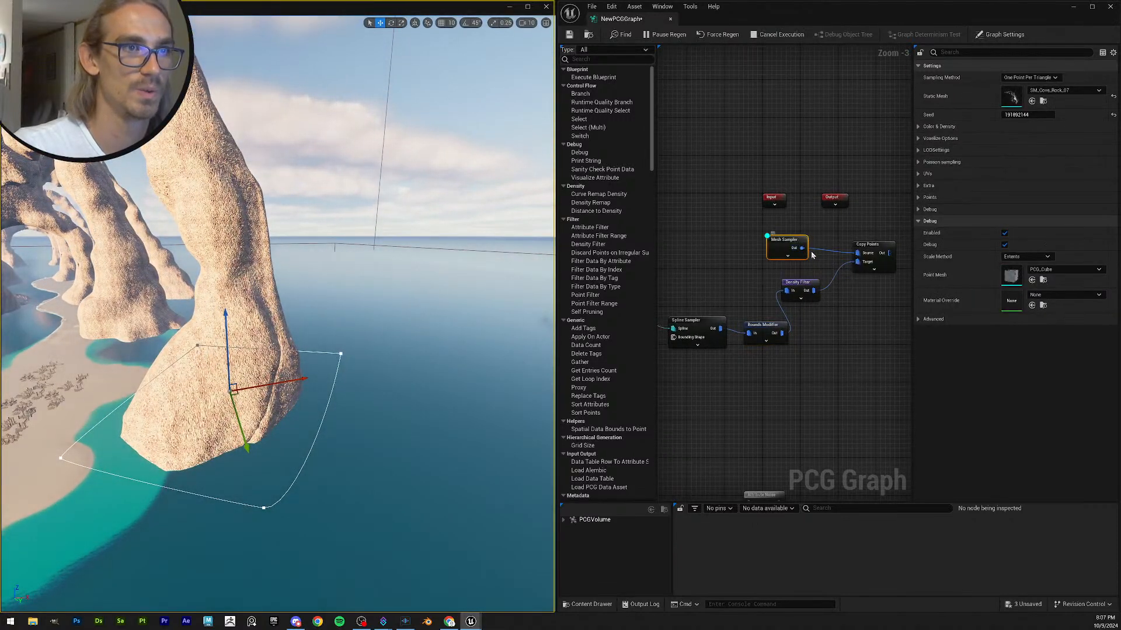
key(w)
right_drag(292, 321, 233, 399)
key(s)
key(w)
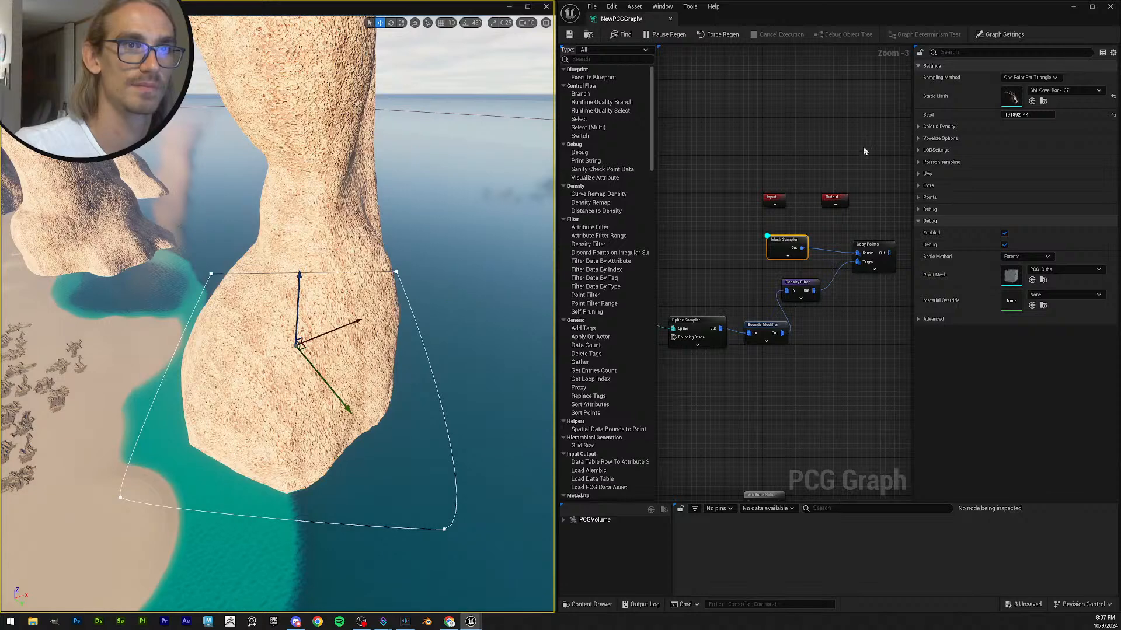
- Examine the Mesh Sampler's Poisson sampling options, collapse them, and turn off the node's debug display
click(919, 162)
click(924, 174)
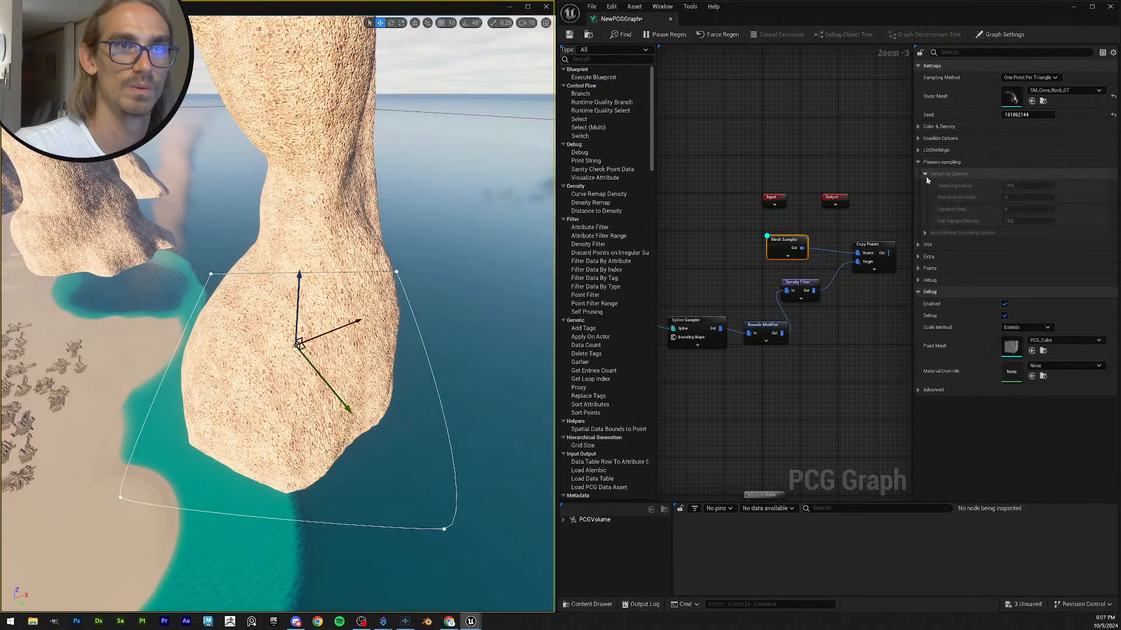
click(925, 233)
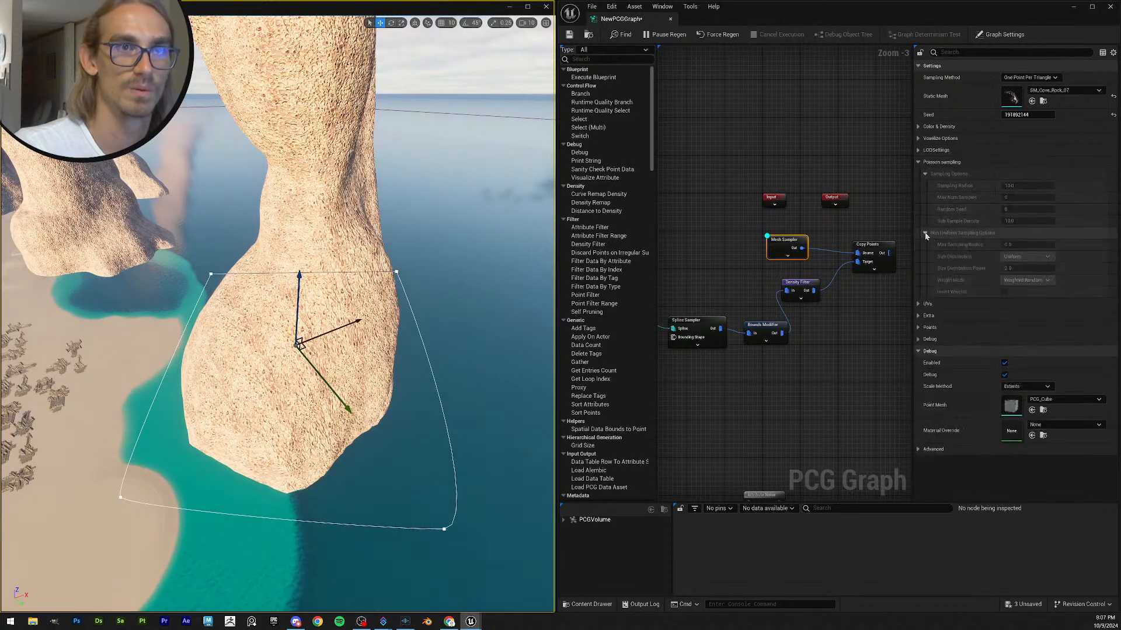
click(925, 233)
click(925, 174)
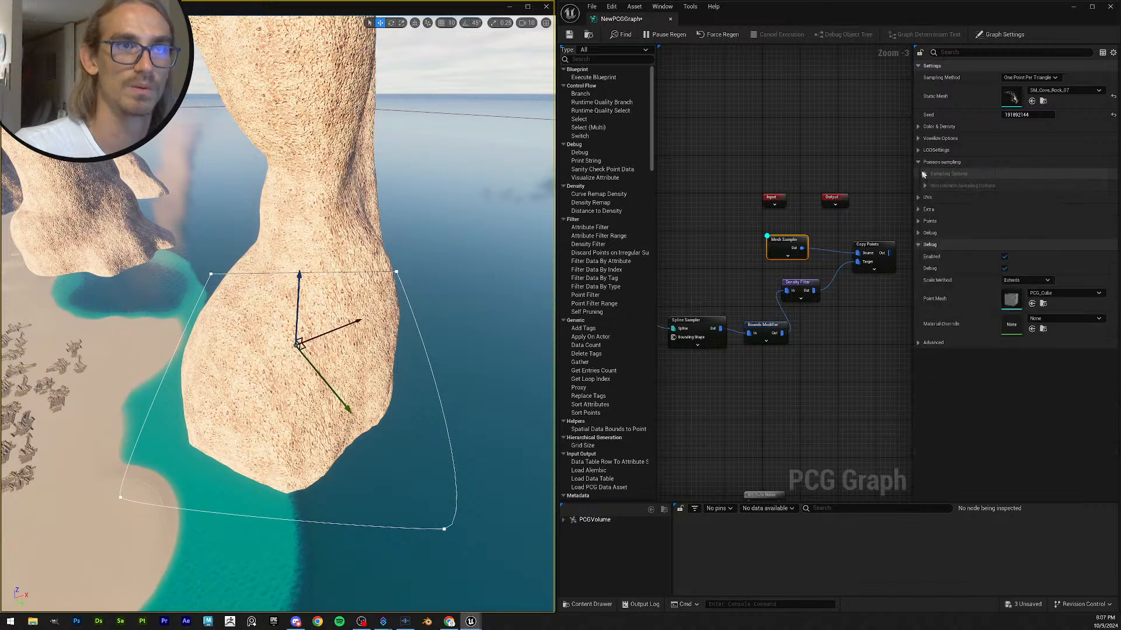
click(919, 162)
key(d)
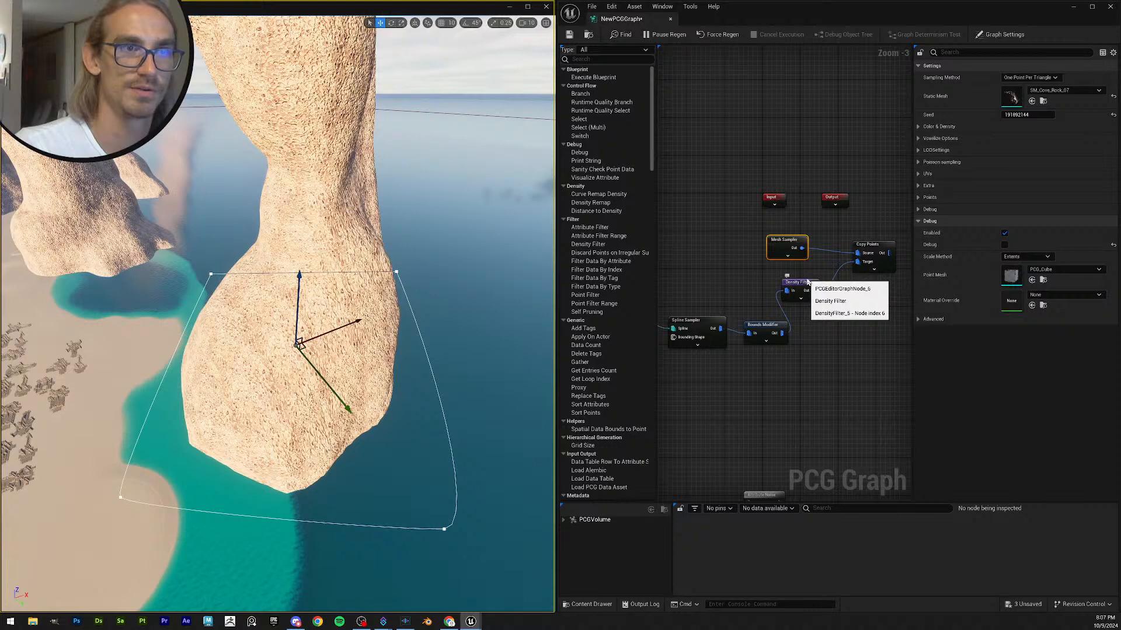
- Check the Copy Points node's additional inputs and enable its debug display
click(874, 269)
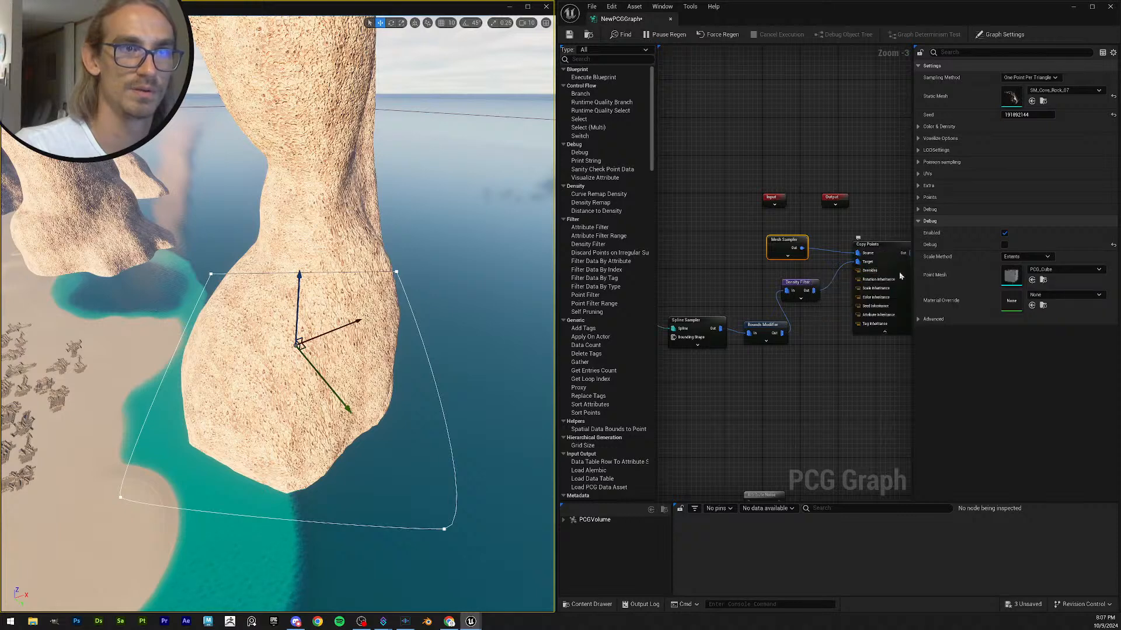
click(884, 331)
click(880, 248)
key(d)
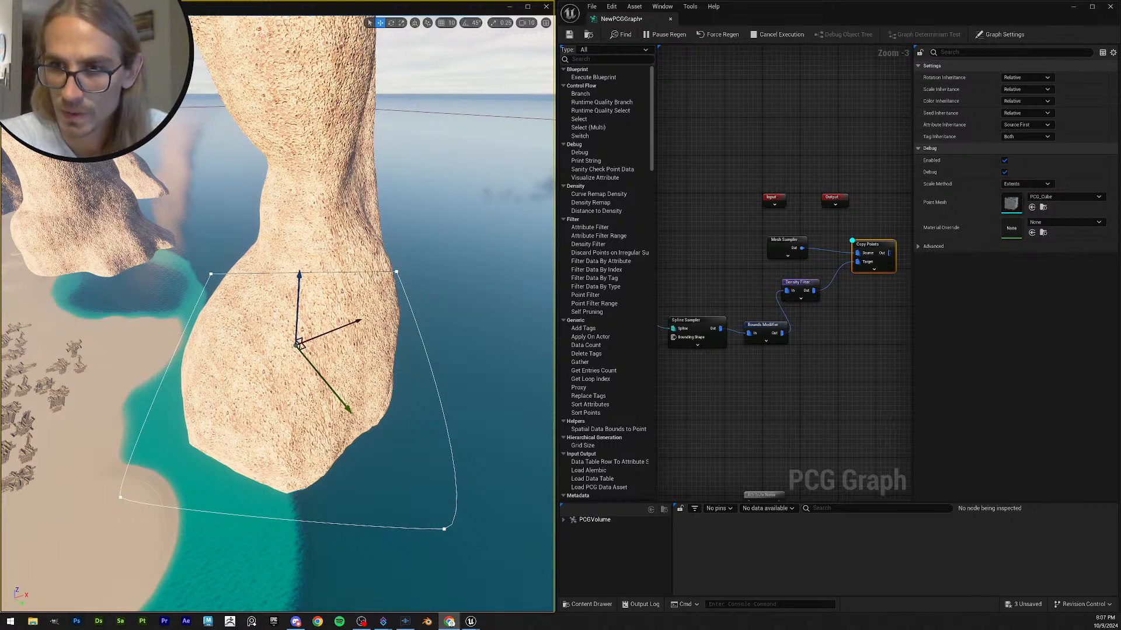
- Switch to the browser and show the video "Introduction to PCG Workflows in Unreal Engine 5" in full screen
key(super+d)
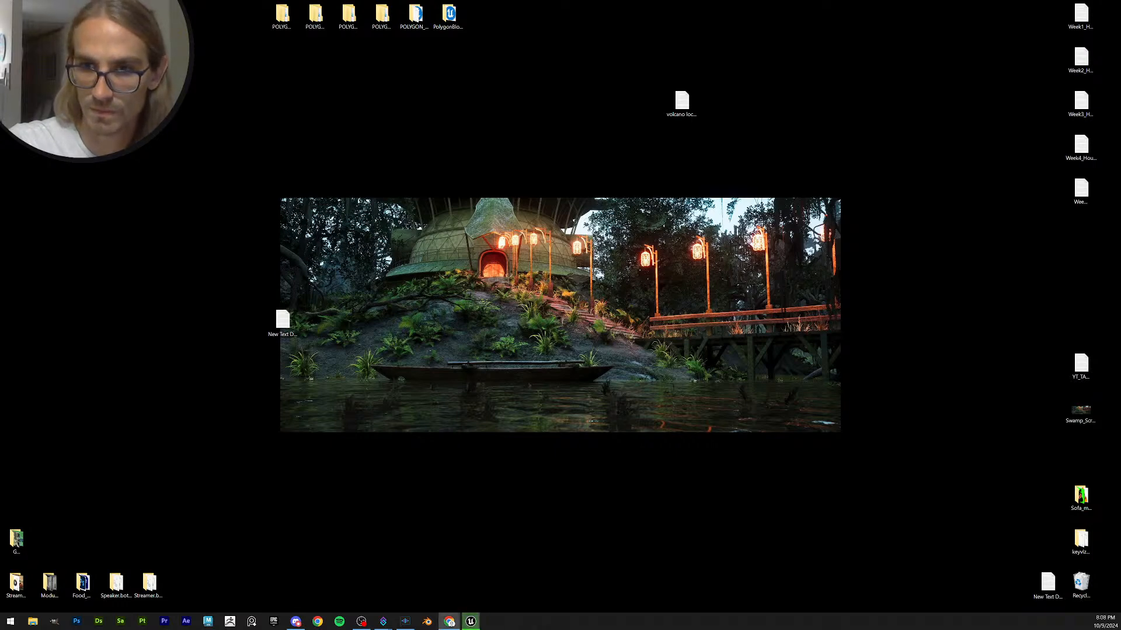
key(alt+Tab)
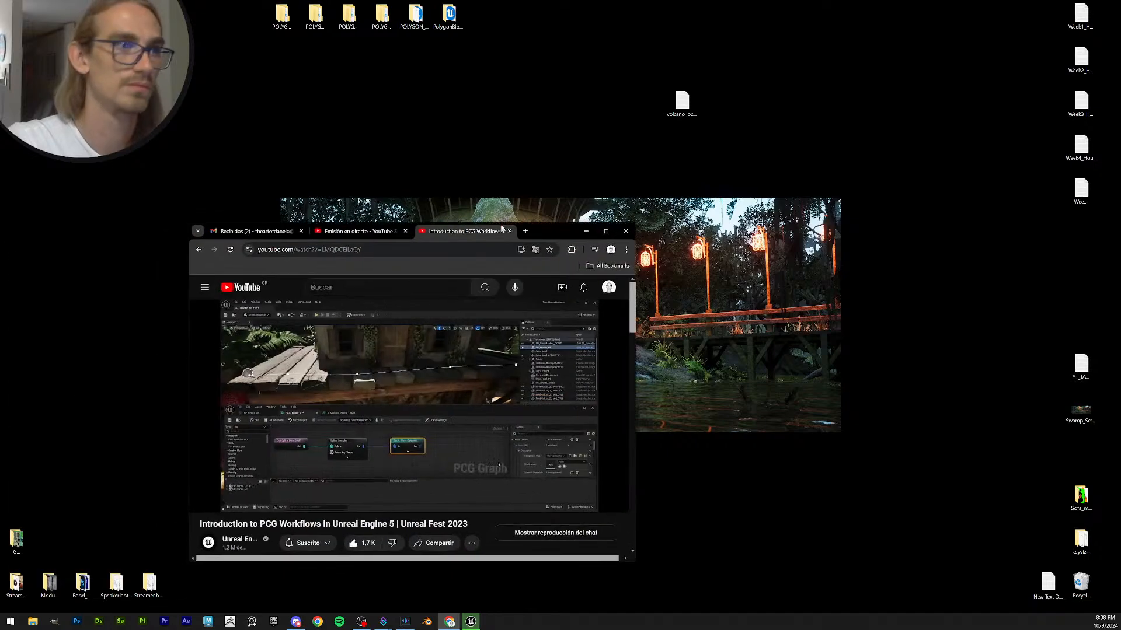
double_click(537, 235)
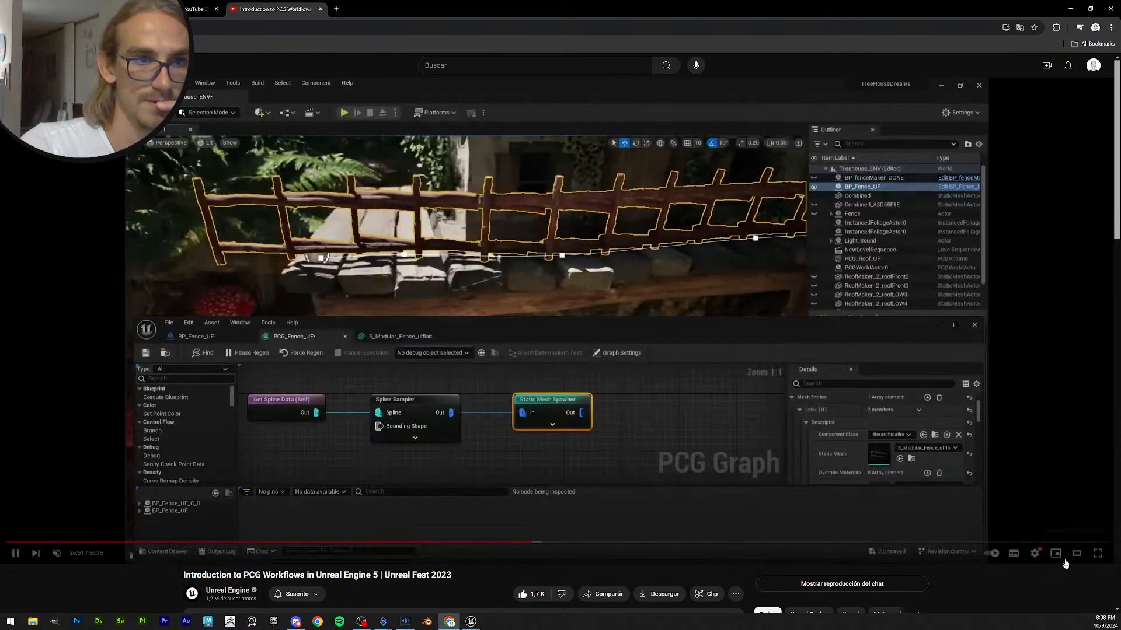
click(1098, 554)
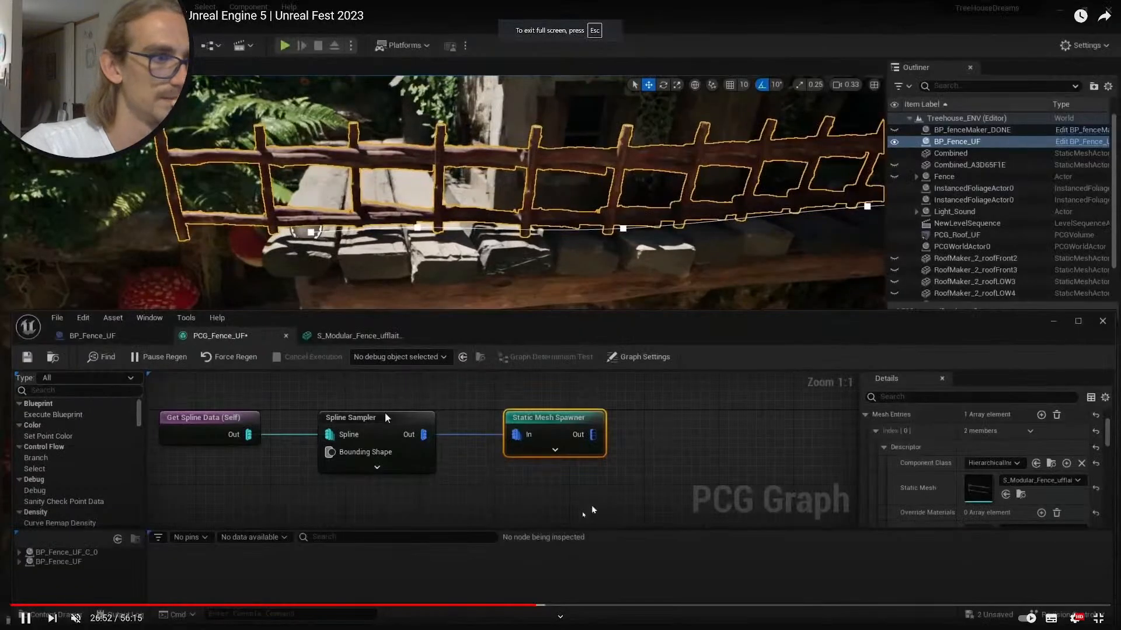
- Turn on the video's sound and seek to the fence example's Static Mesh Spawner part around 28:12
mouse_move(75, 618)
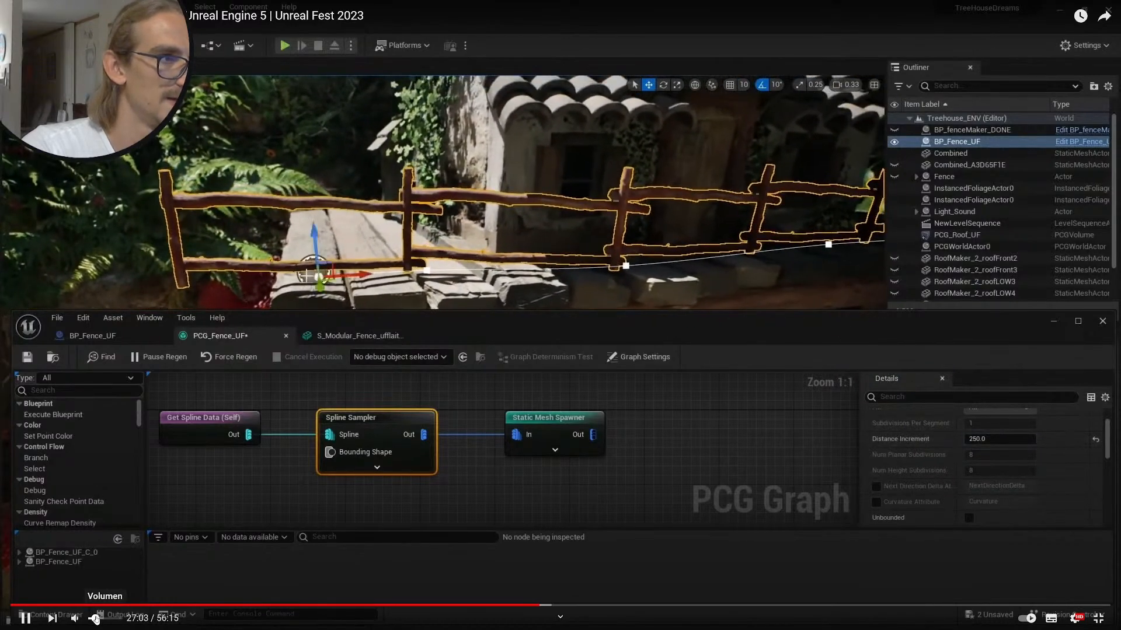
click(510, 605)
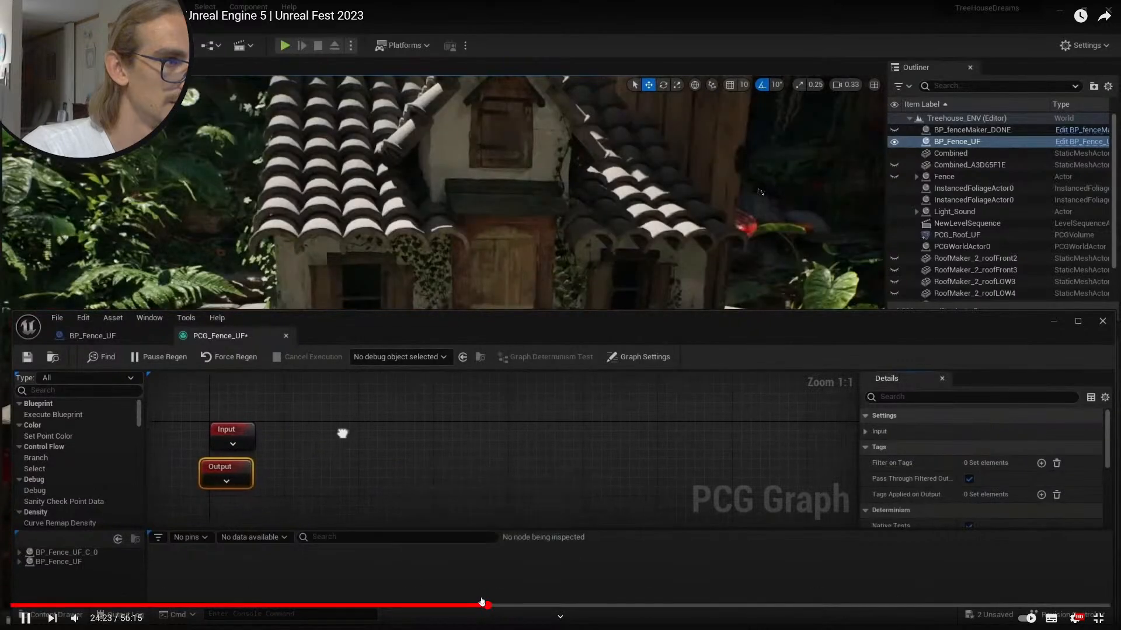
click(486, 606)
click(534, 605)
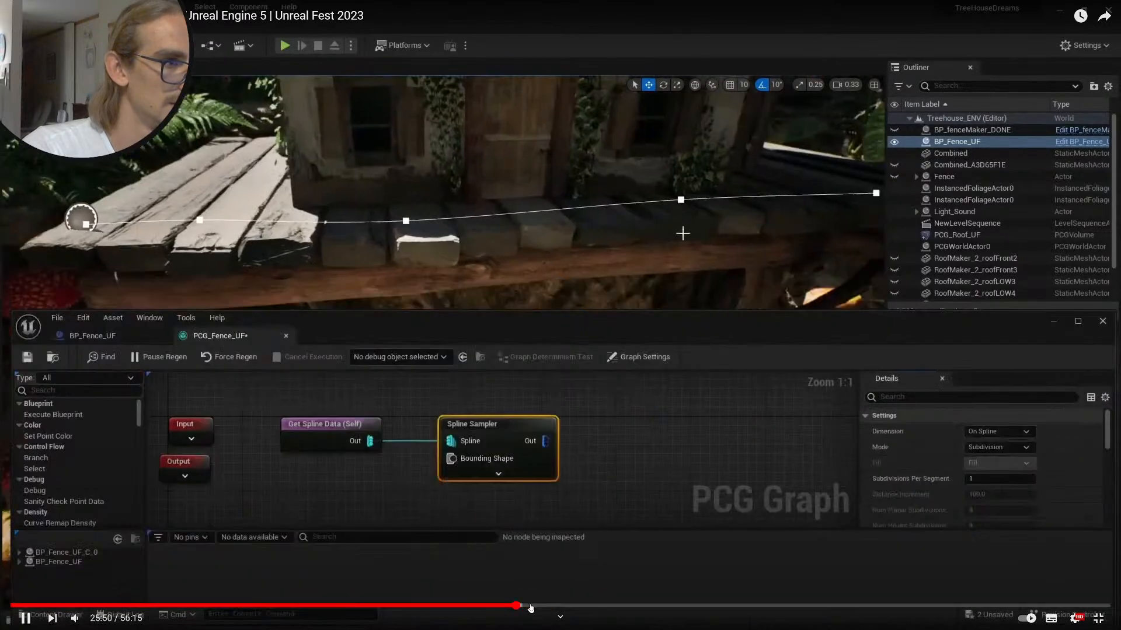
click(560, 605)
key(space)
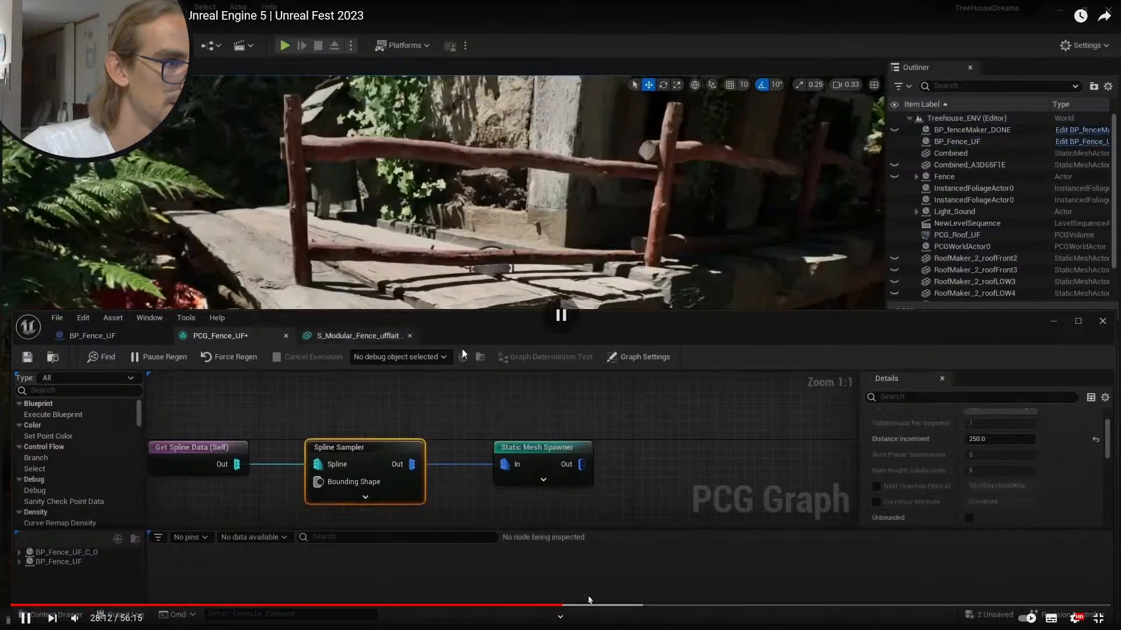
key(space)
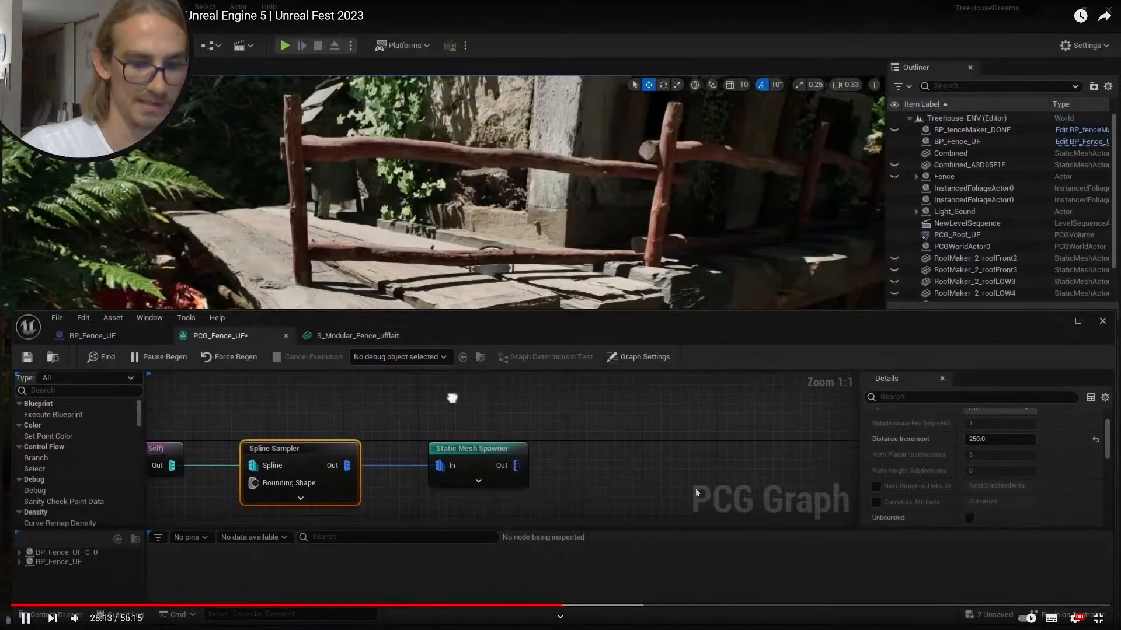
- Skip forward through the video to study how the Mesh Sampler and Copy Points nodes are set up for the fence
key(Right)
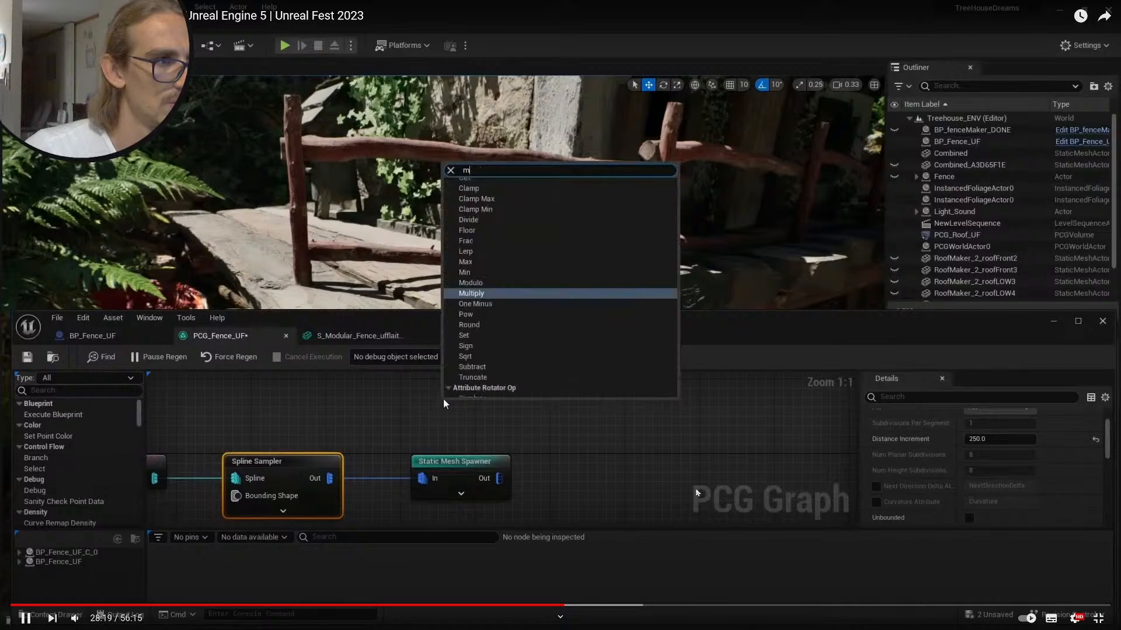
key(Right)
key(Right)
key(Right)
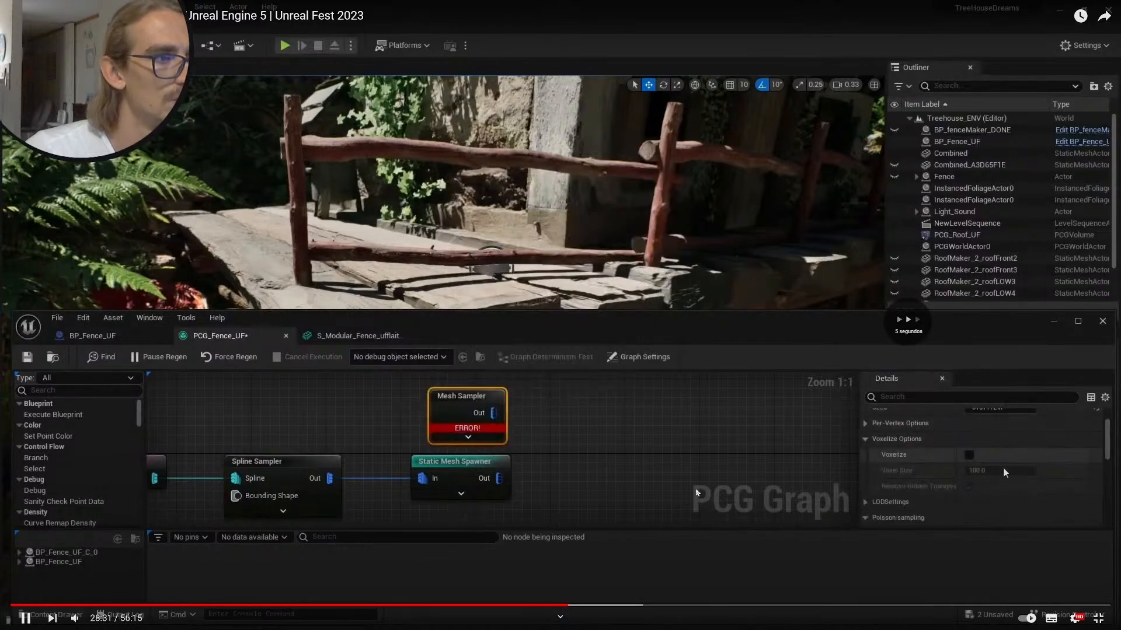
key(Right)
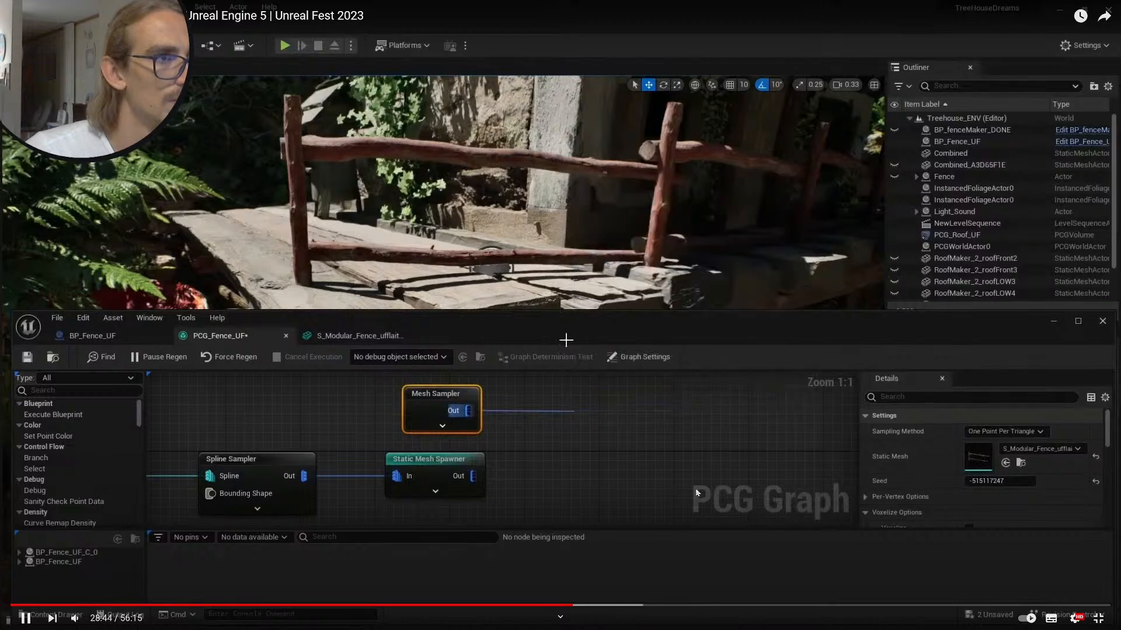
key(Right)
key(Right)
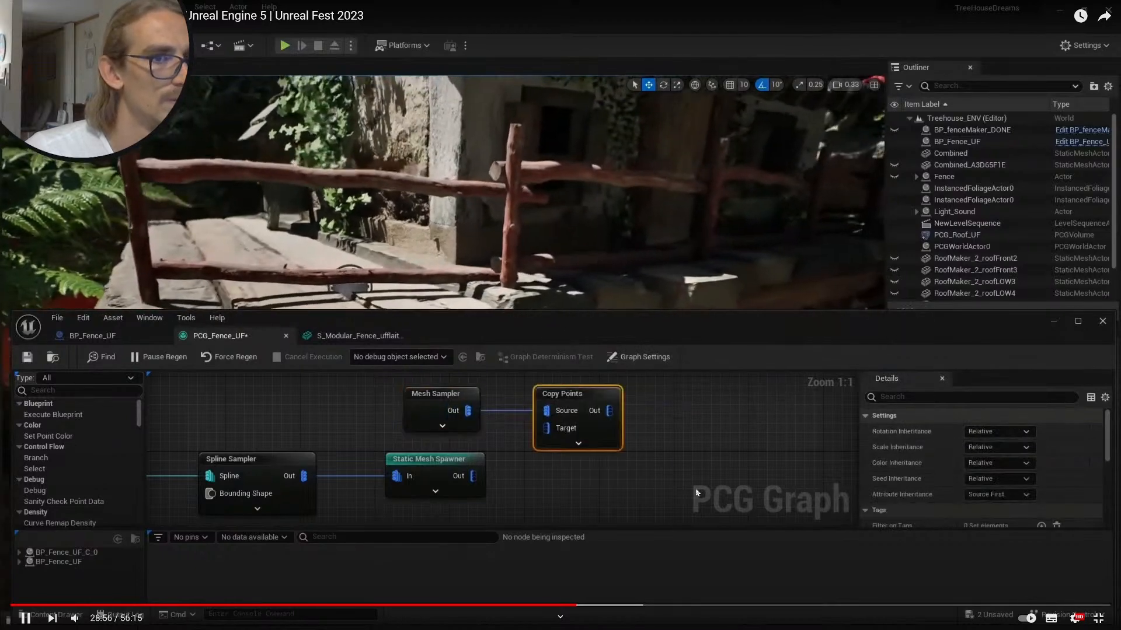
key(Right)
key(Right)
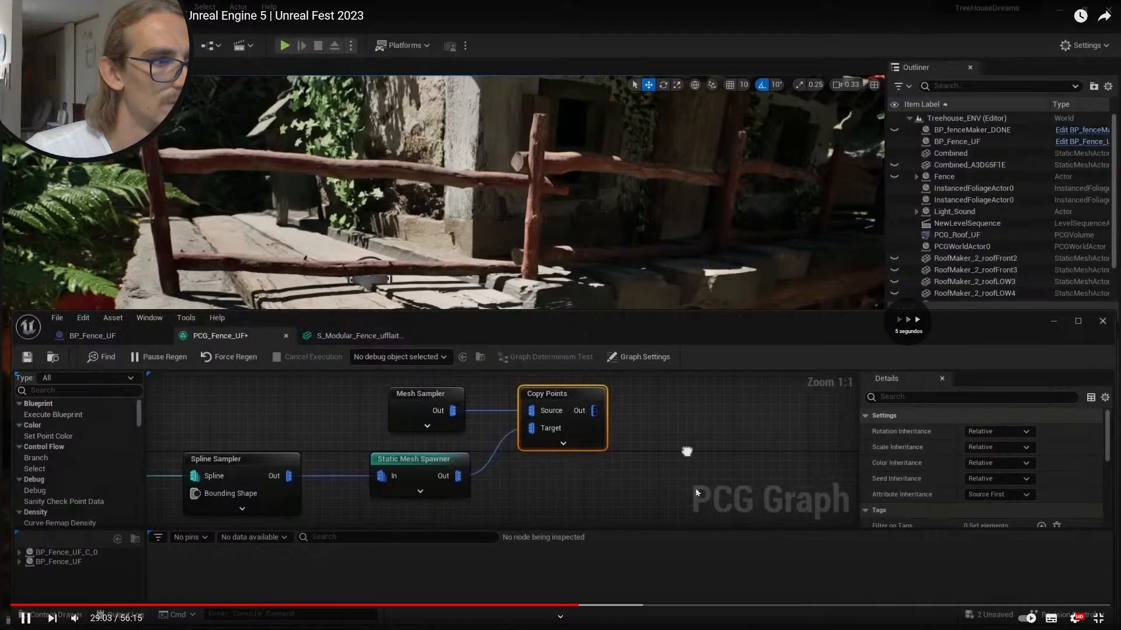
key(Right)
key(Right)
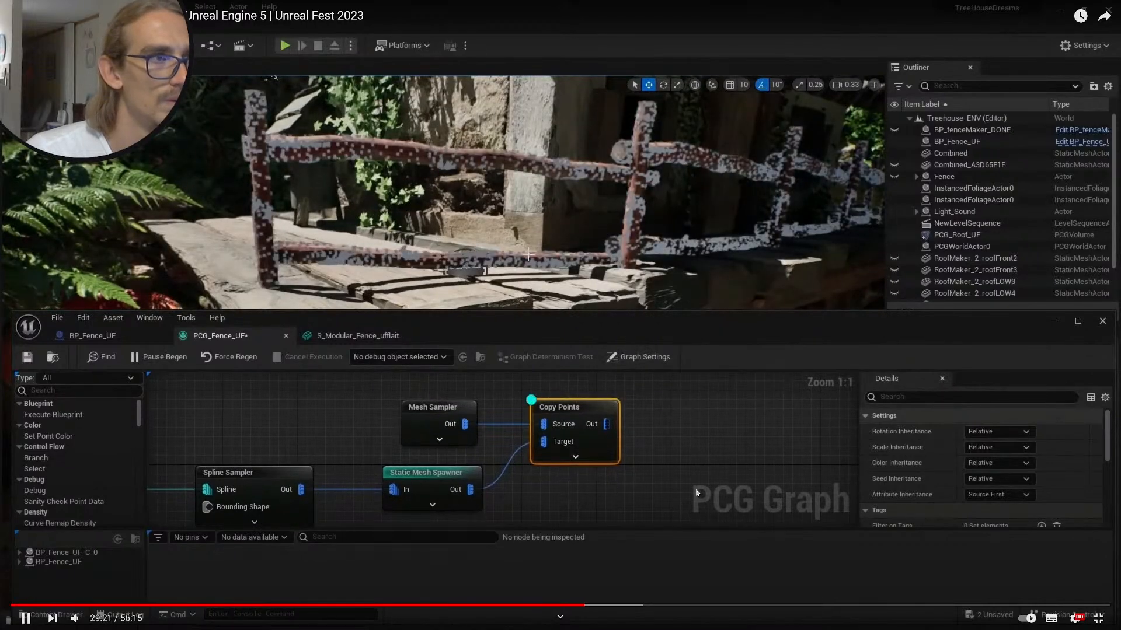
key(Right)
key(Right)
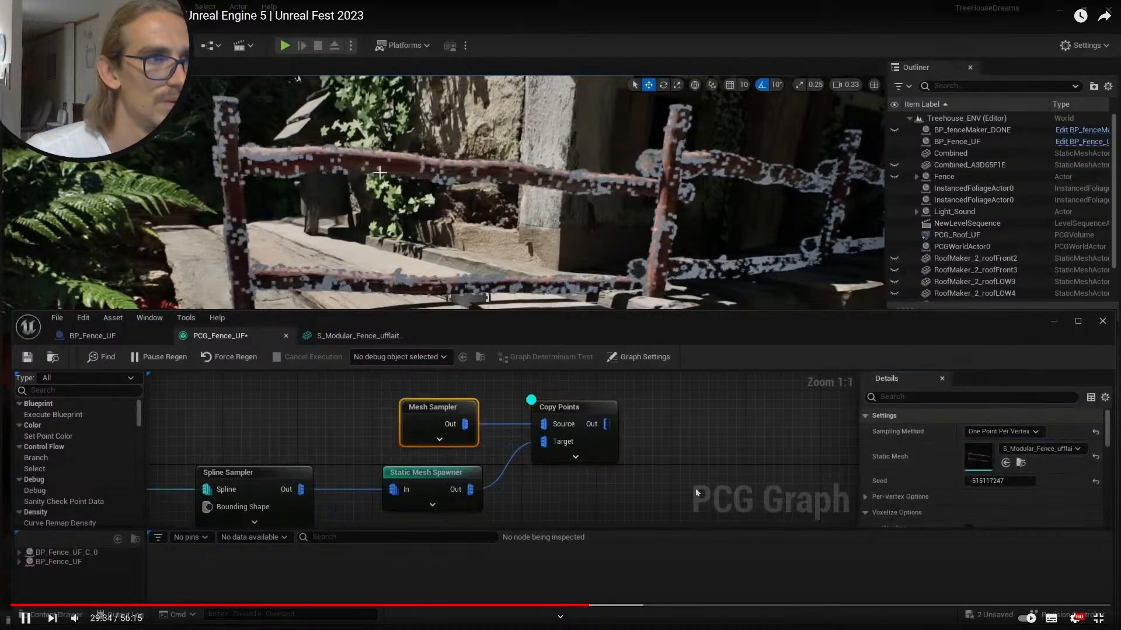
key(Right)
key(Right)
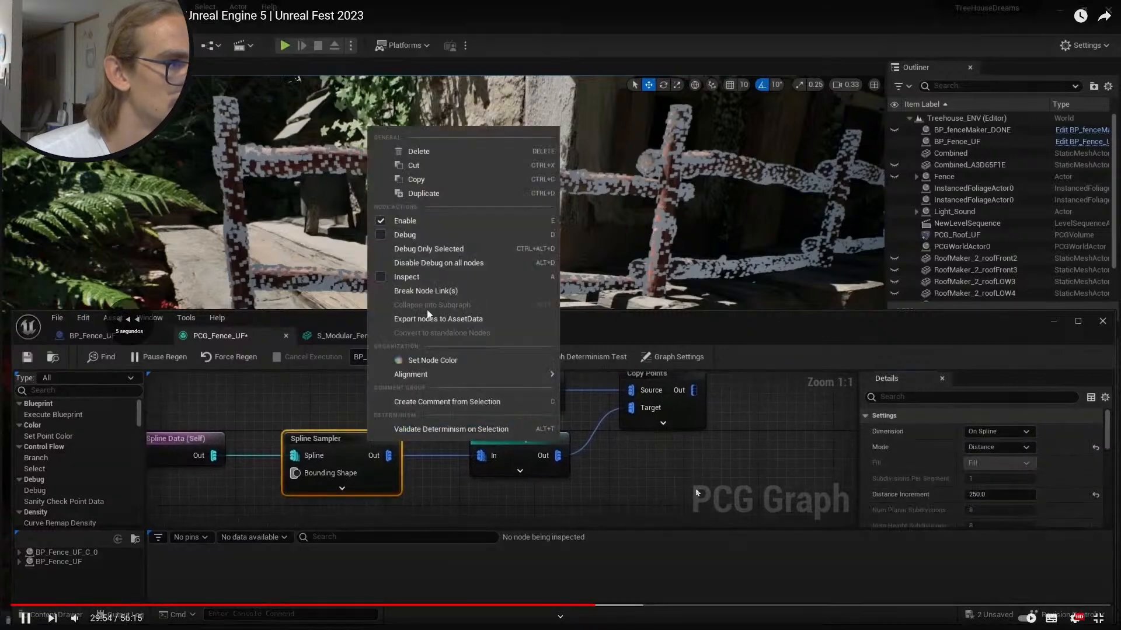
- Rewind the video slightly and pause it at 29:55 on the Mesh Sampler and Copy Points graph
key(Left)
key(Left)
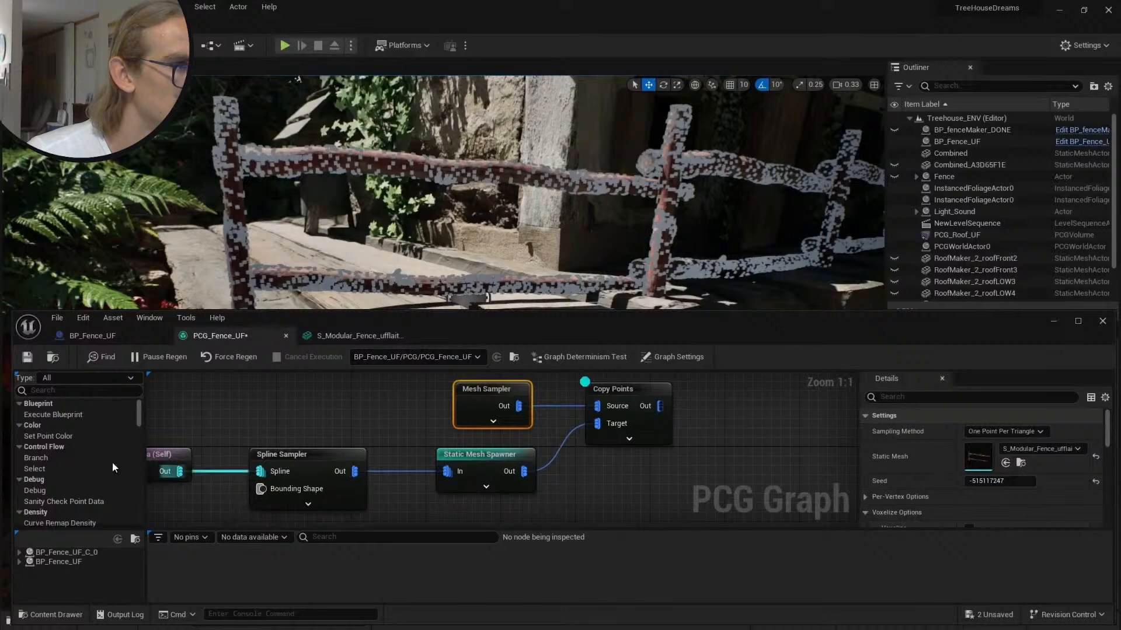
key(Left)
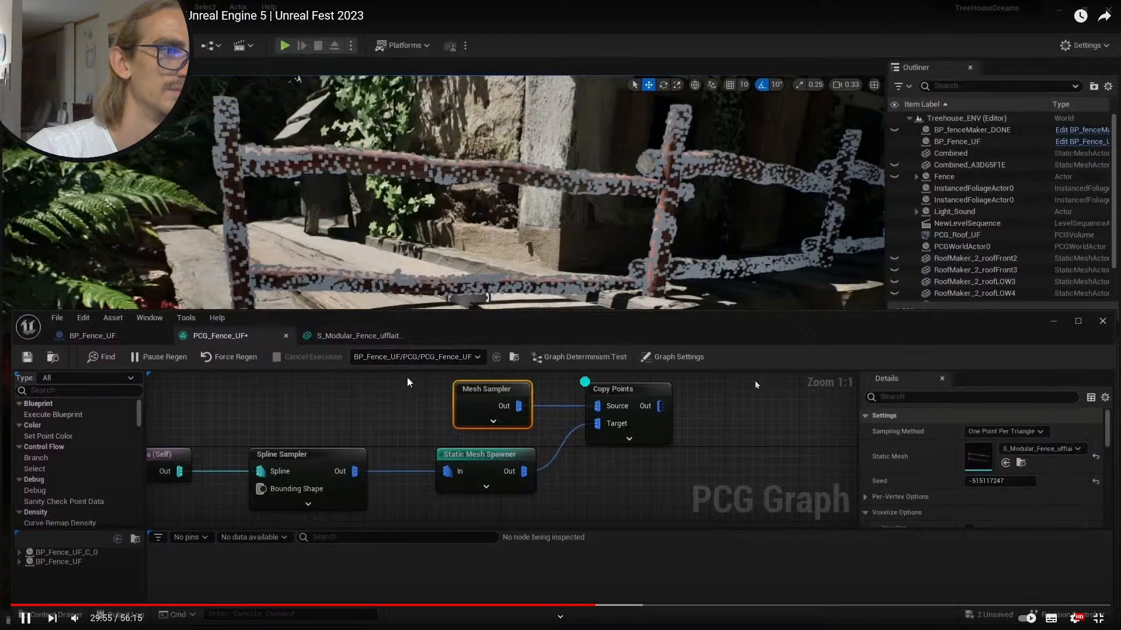
click(406, 378)
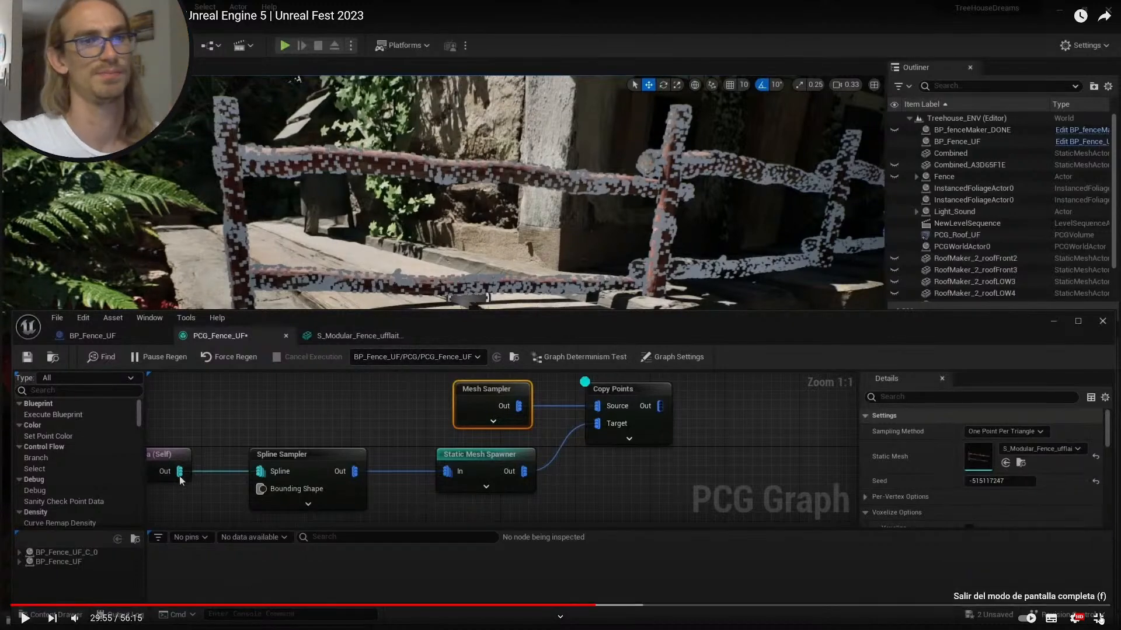
- Leave the full-screen video, minimize the browser to return to Unreal Editor, and close the Plugins window
click(1098, 619)
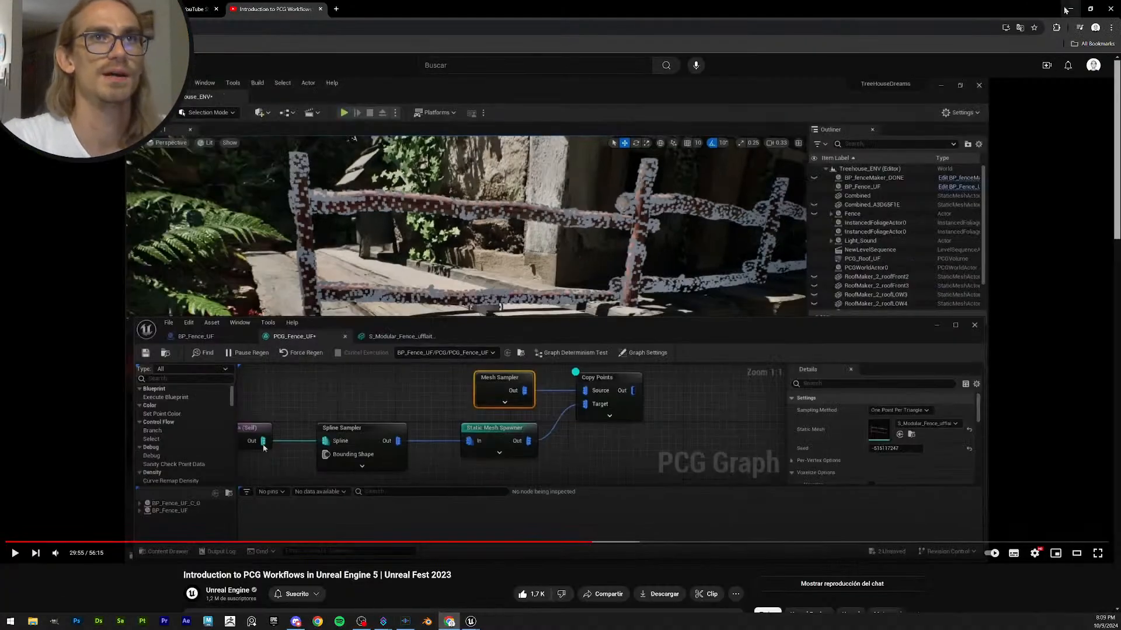
click(1069, 7)
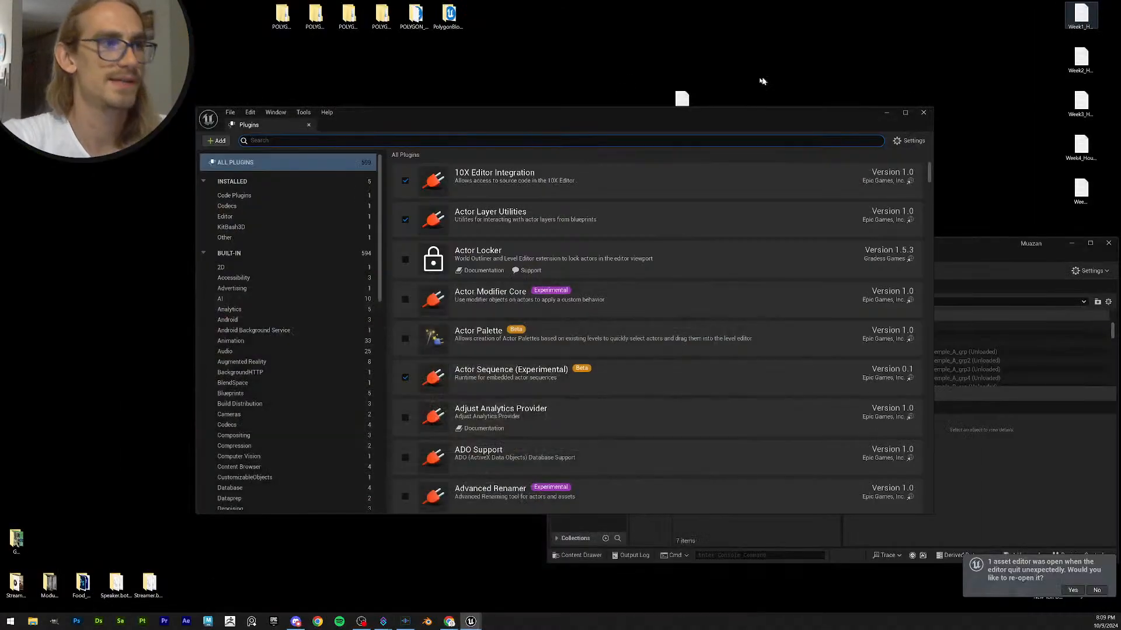
click(925, 114)
click(774, 181)
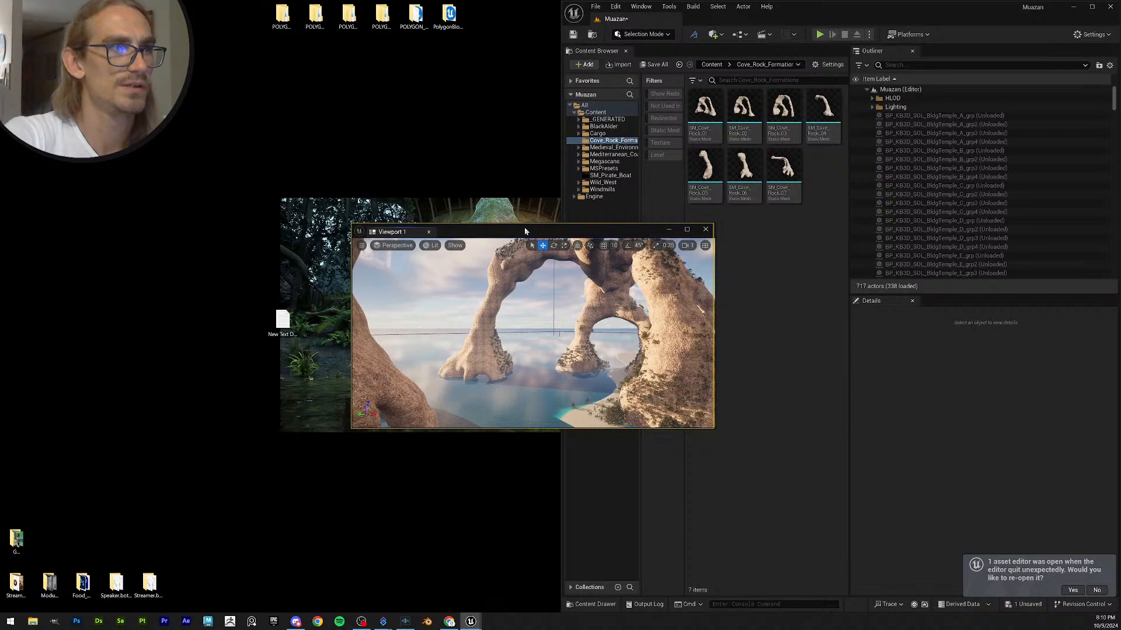
- Snap the floating viewport to half of the monitor and select all level actors from BP_KB3D_SOL_BldgTemple_A_grp through WorldPartitionMiniMap
drag(525, 232, 1, 233)
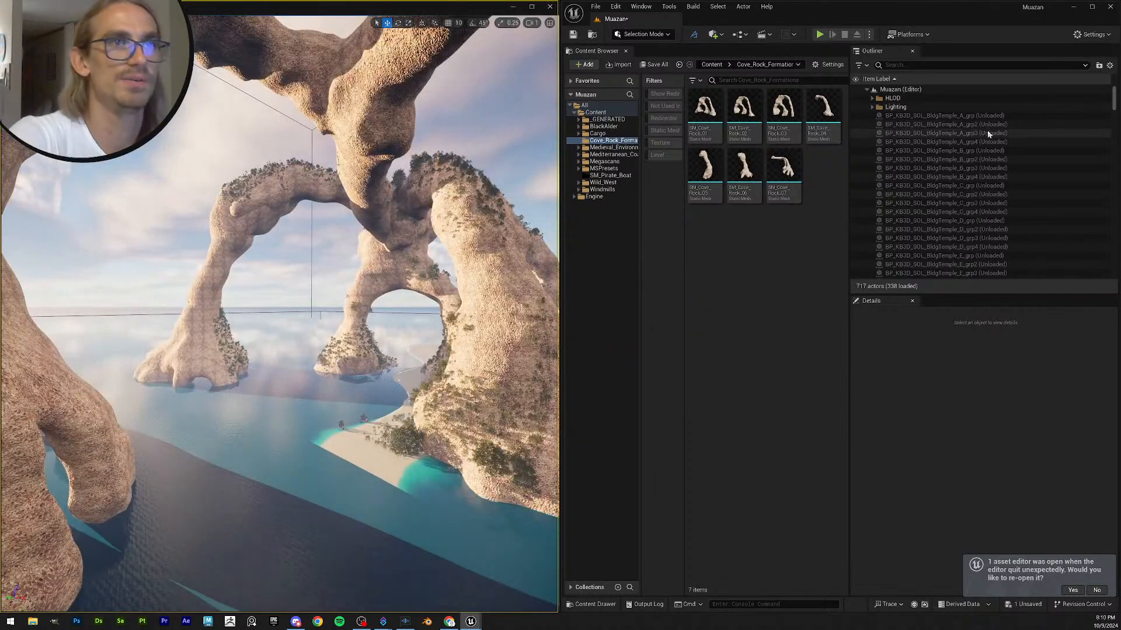
click(1079, 116)
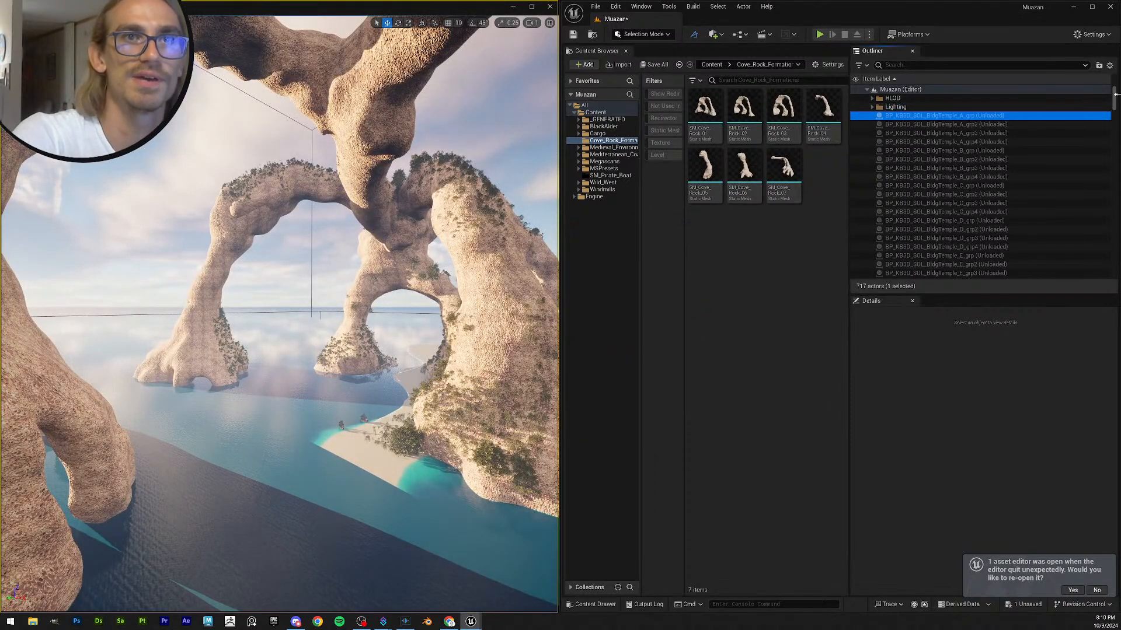
drag(1116, 99, 1116, 266)
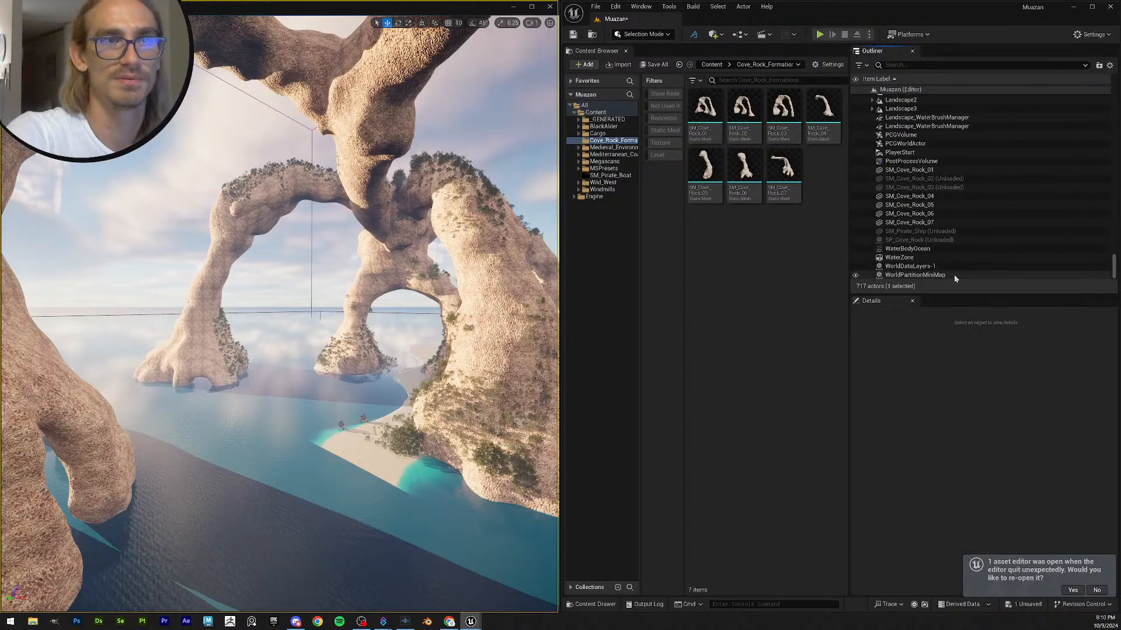
shift+click(956, 276)
- Reopen the PCG graph editor lost in the crash and pin the selected actors so they stay loaded
right_click(956, 275)
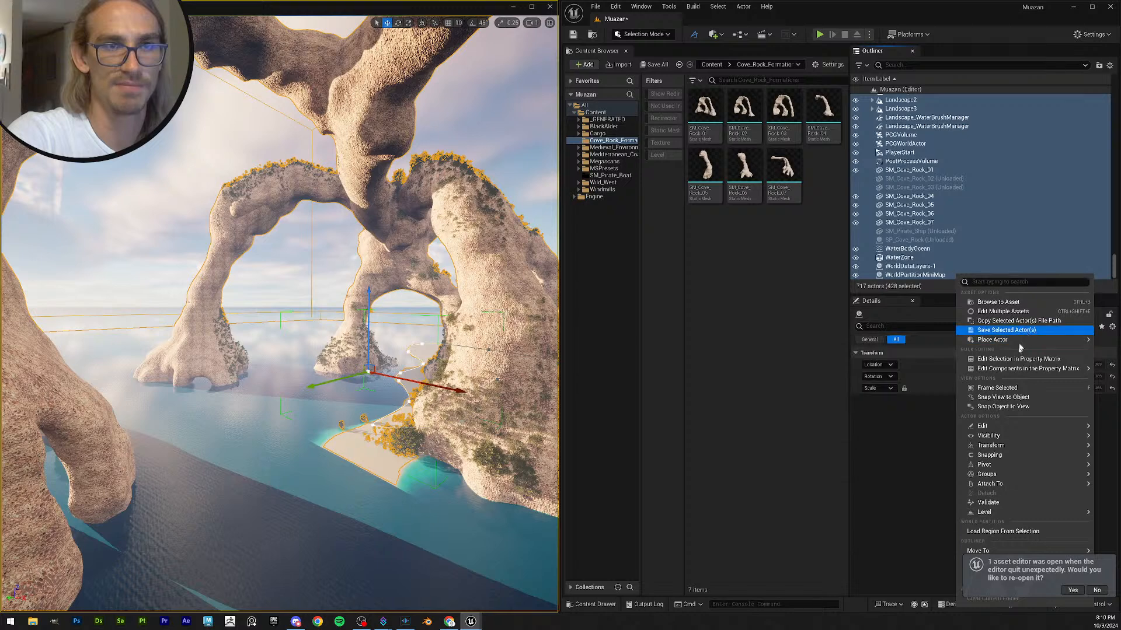
mouse_move(1023, 429)
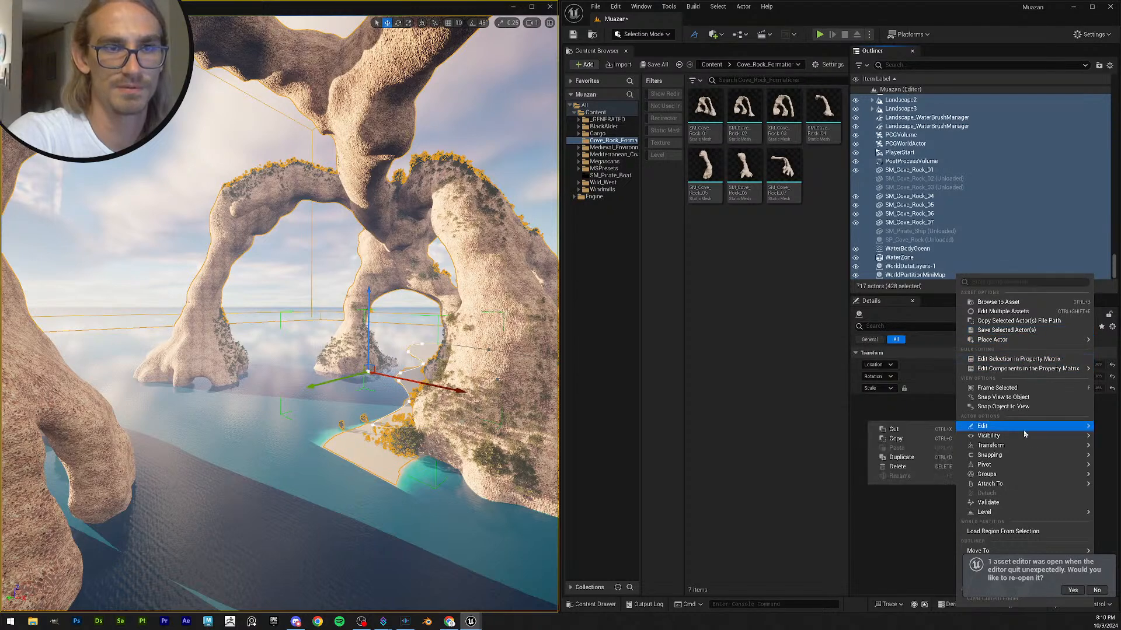
mouse_move(1016, 484)
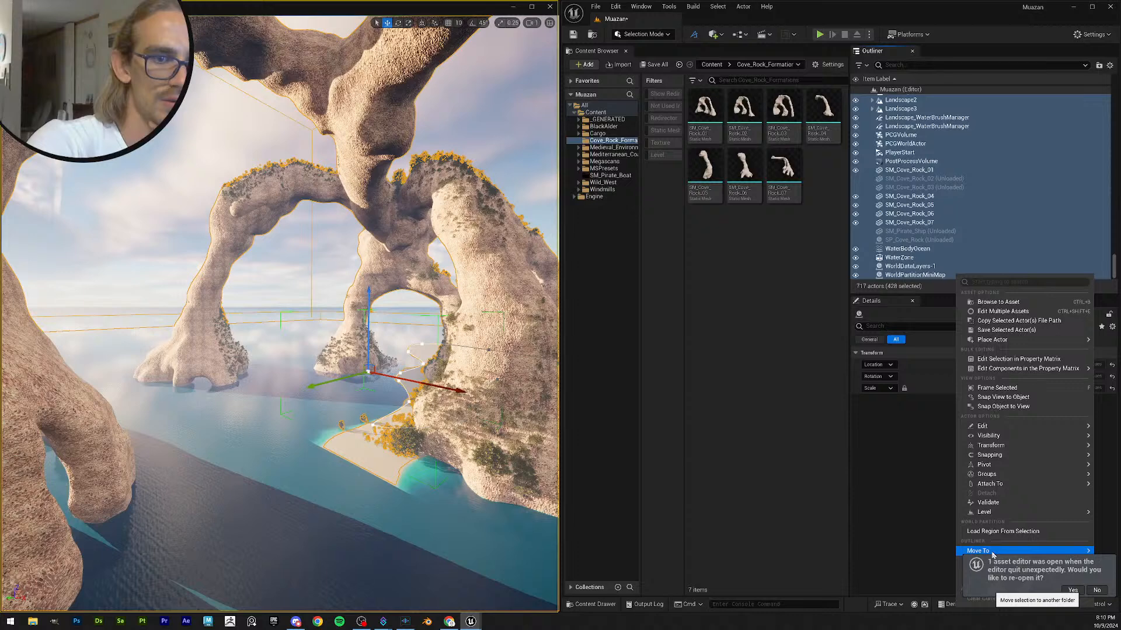
click(1072, 590)
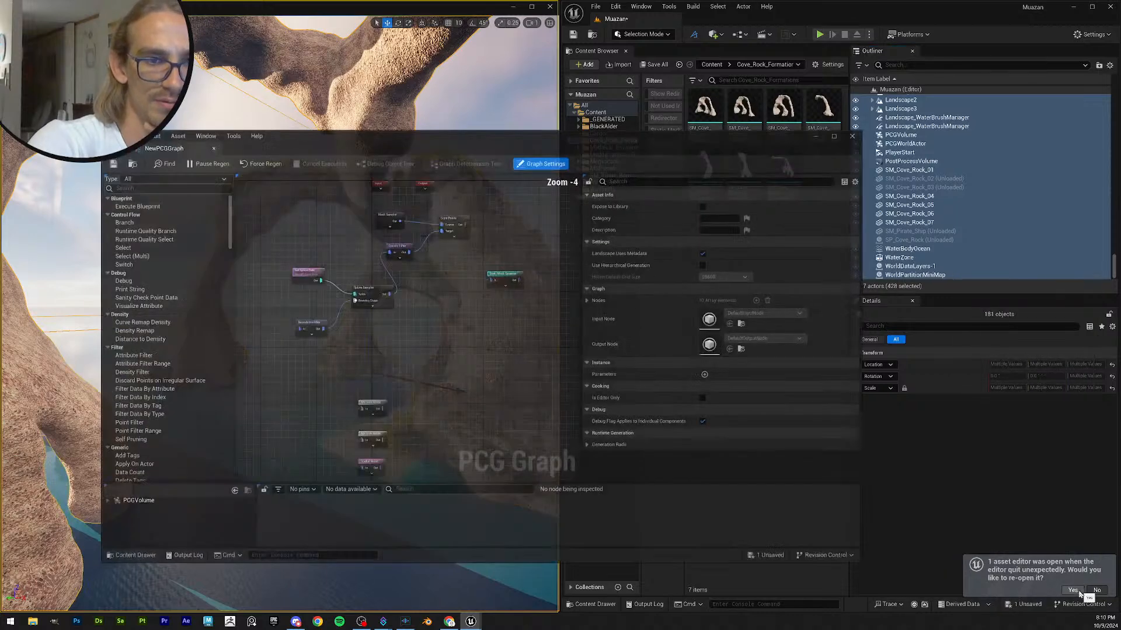
right_click(940, 169)
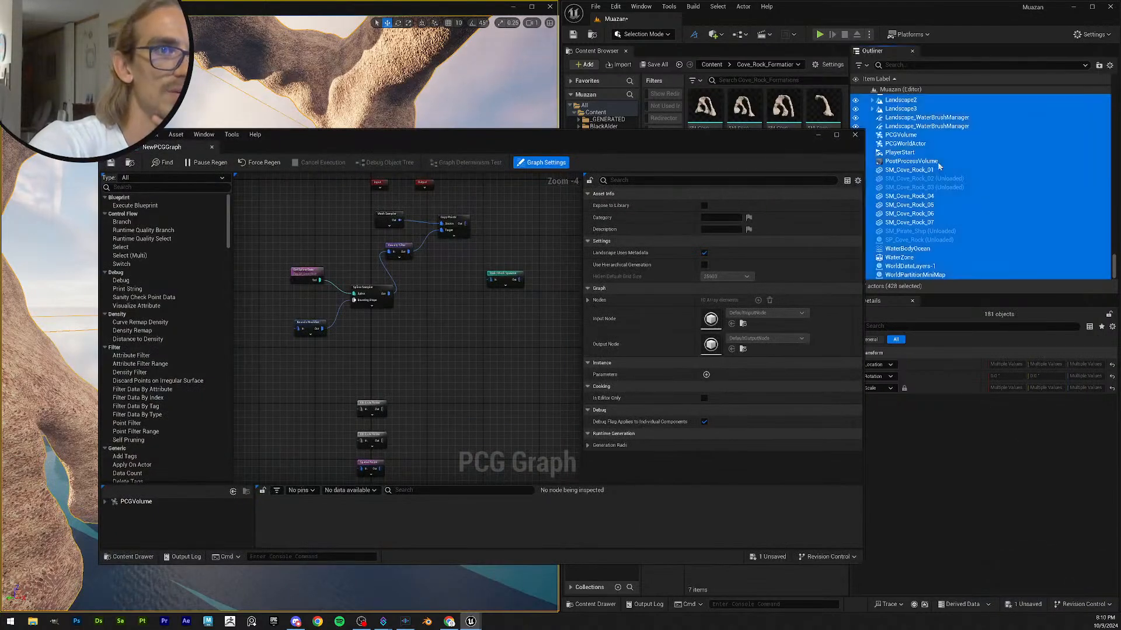
click(962, 454)
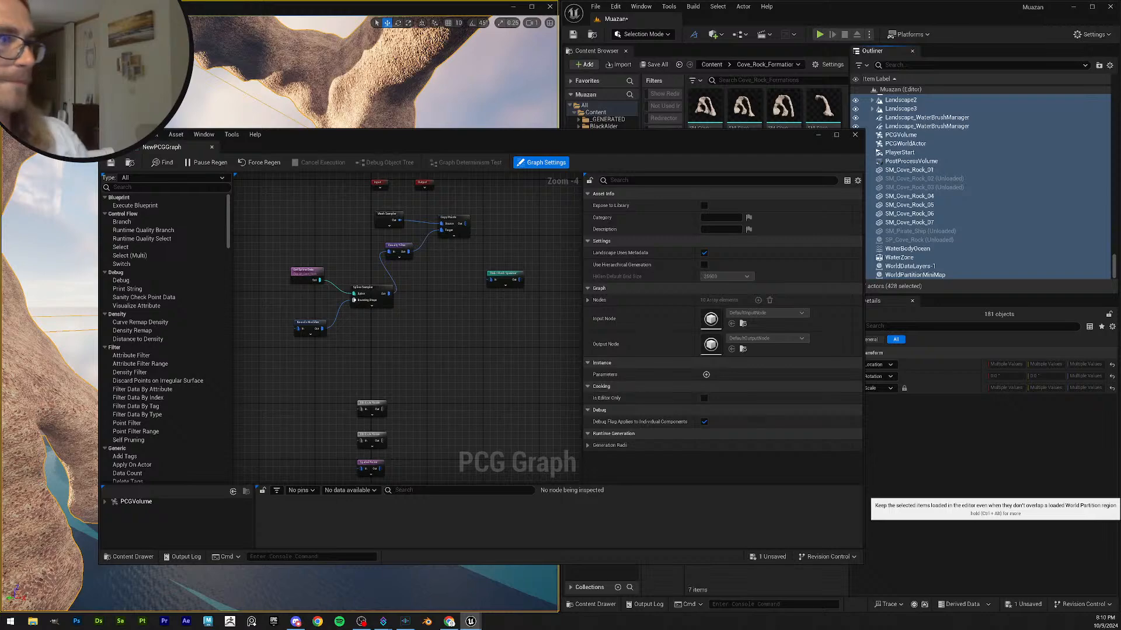
- Snap the PCG graph window beside the viewport and select the SM_Cove_Rock_07 rock formation in the level
drag(559, 144, 1117, 292)
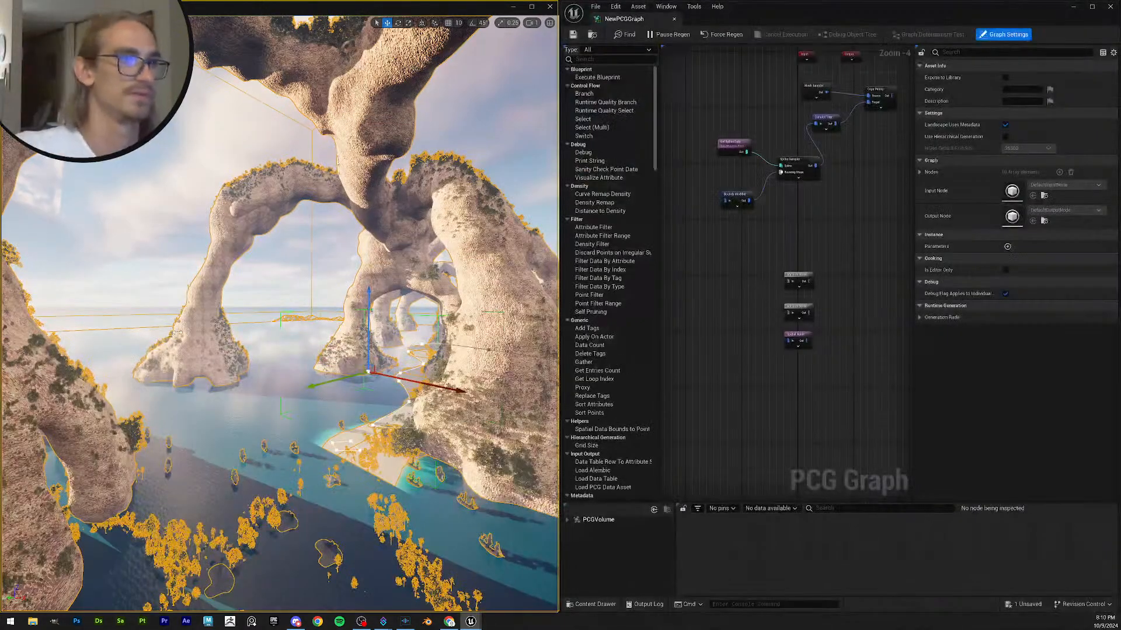
right_drag(327, 292, 479, 339)
key(Escape)
scroll(443, 333, up, 7)
key(s)
key(q)
click(363, 436)
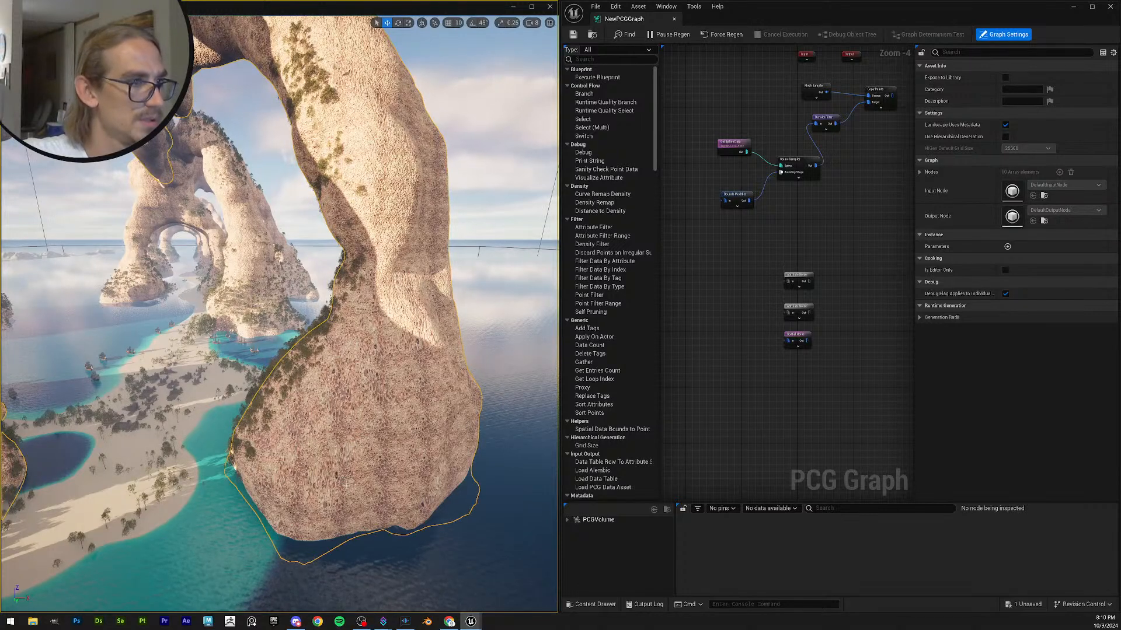
key(g)
right_drag(346, 484, 331, 498)
key(w)
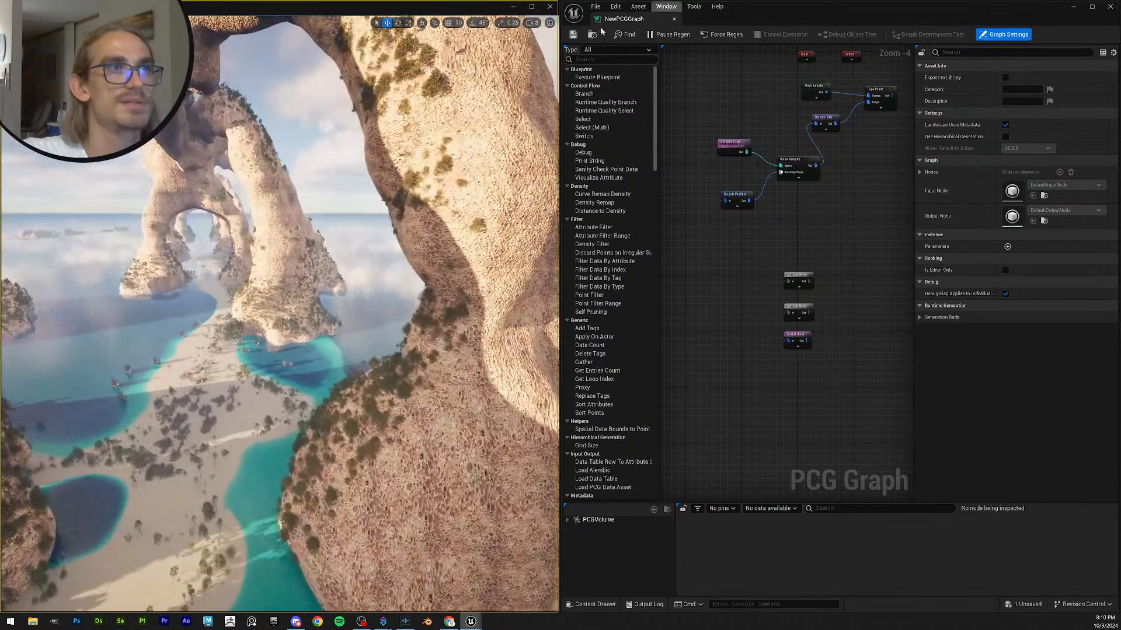
- Minimize the graph window and move the SP_Cove_Rock spline actor over the water to the base of SM_Cove_Rock_07
click(1073, 7)
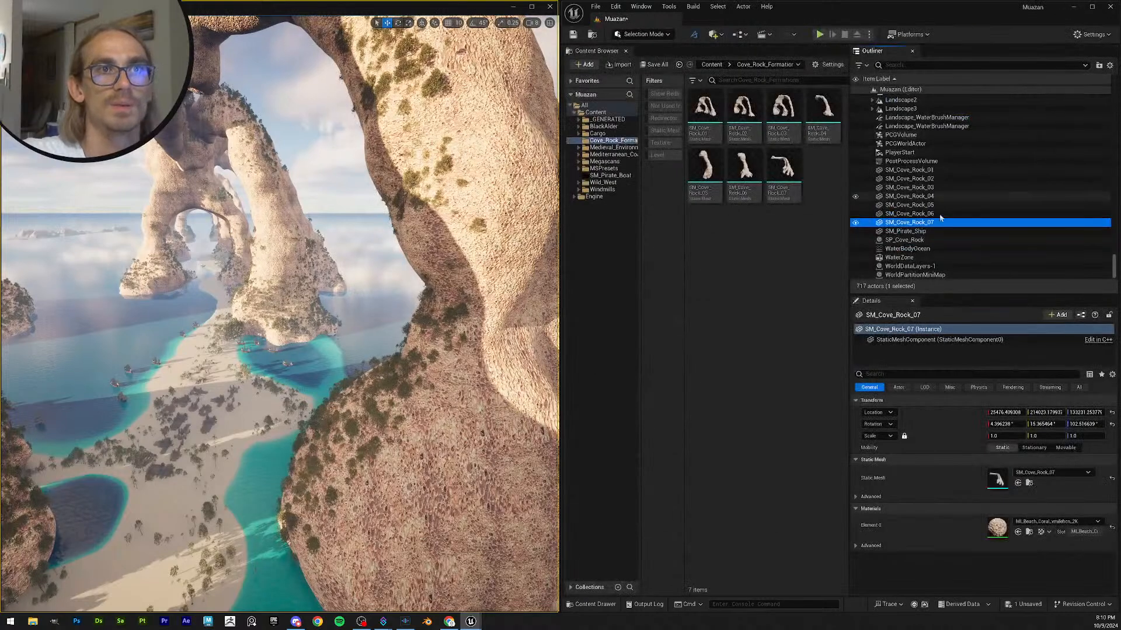
click(899, 240)
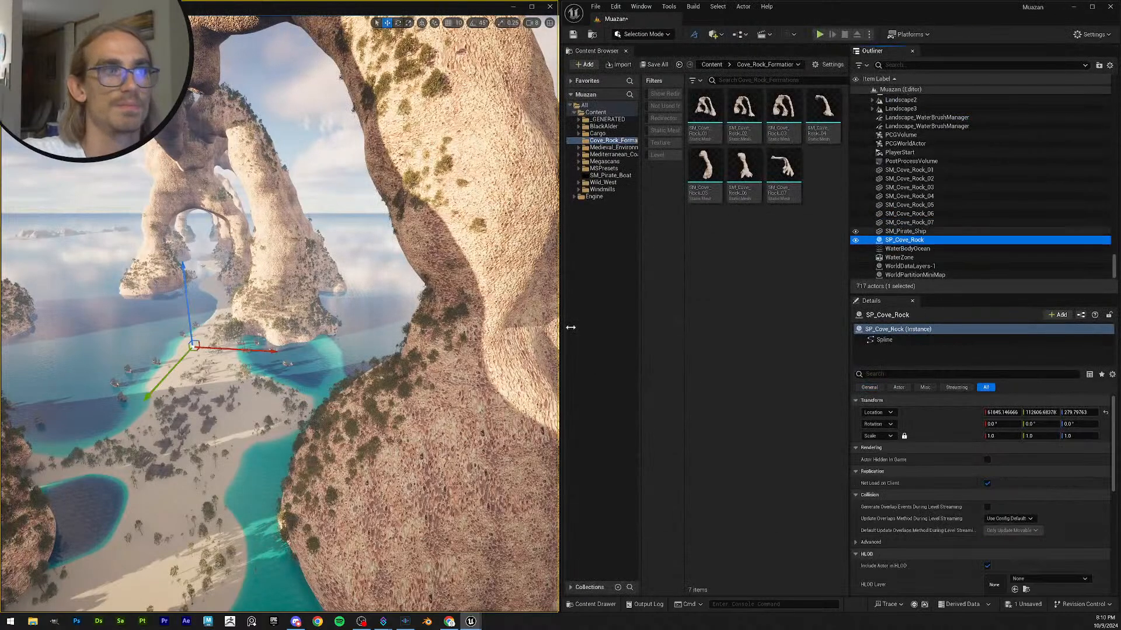
mouse_move(310, 380)
right_down()
mouse_move(331, 390)
mouse_move(324, 384)
right_up()
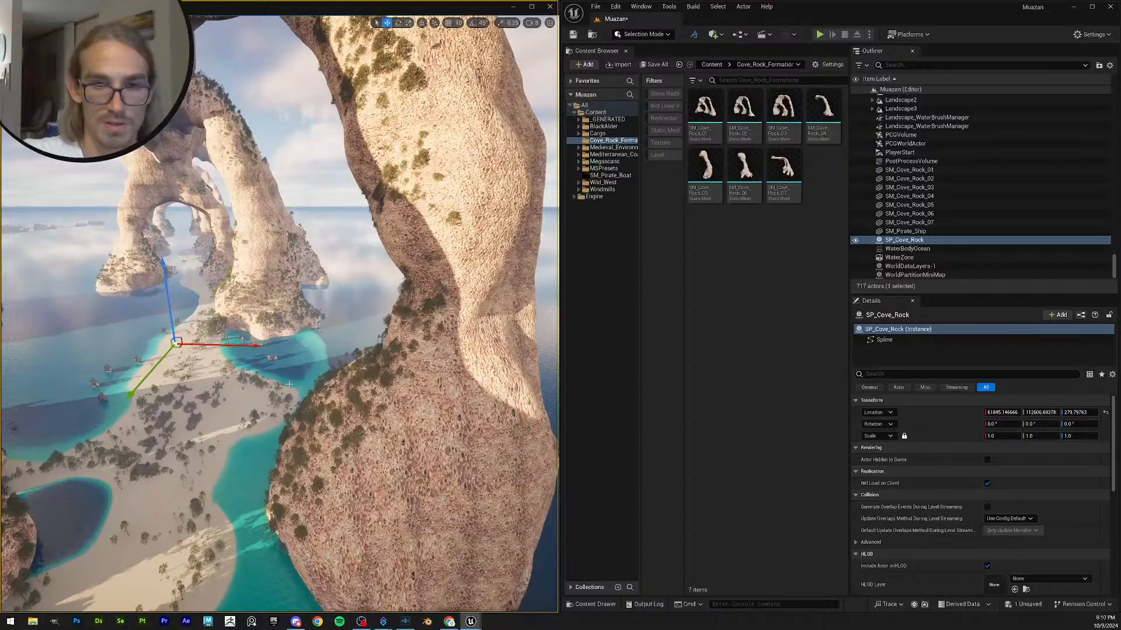
key(w)
right_drag(239, 410, 321, 476)
key(s)
scroll(292, 458, up, 1)
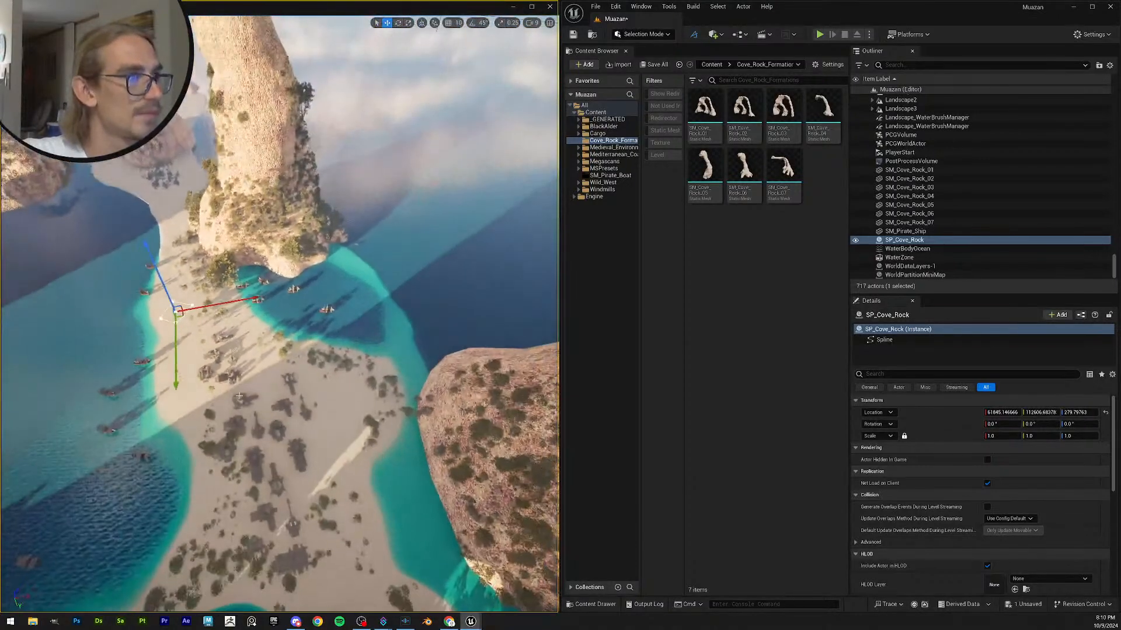
drag(175, 380, 175, 528)
key(s)
mouse_move(175, 529)
right_down()
mouse_move(179, 543)
mouse_move(169, 455)
mouse_move(161, 513)
right_up()
right_drag(299, 348, 299, 350)
key(s)
drag(298, 353, 450, 412)
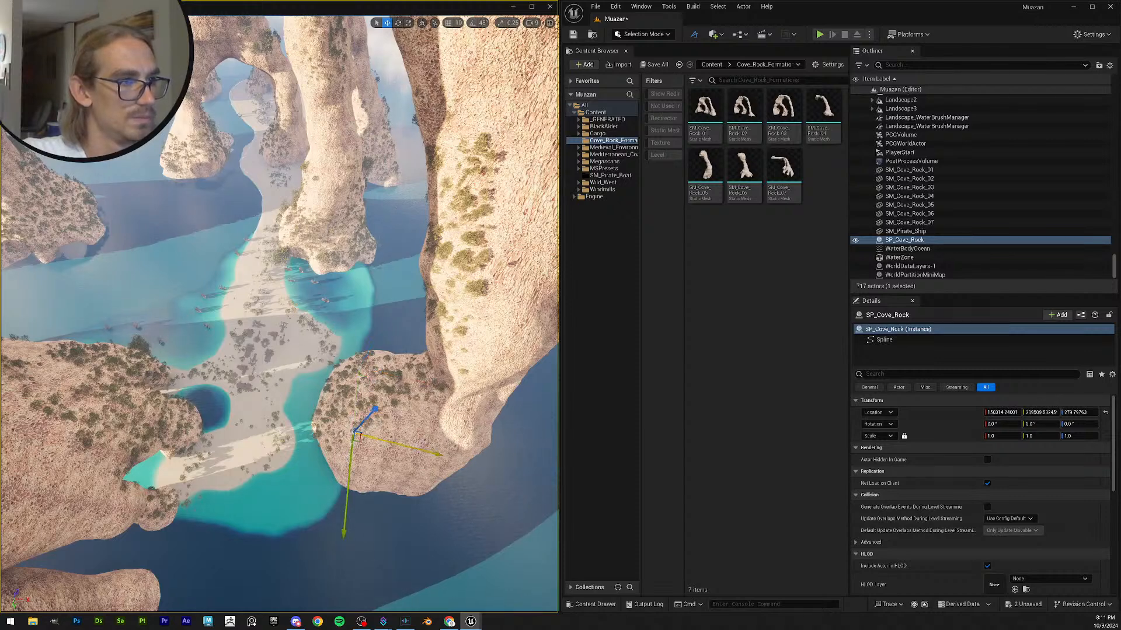
right_drag(355, 421, 423, 450)
- Scale SP_Cove_Rock uniformly to about 10.31 and shift it along Y to about 199458 so it encloses the rock's base
key(r)
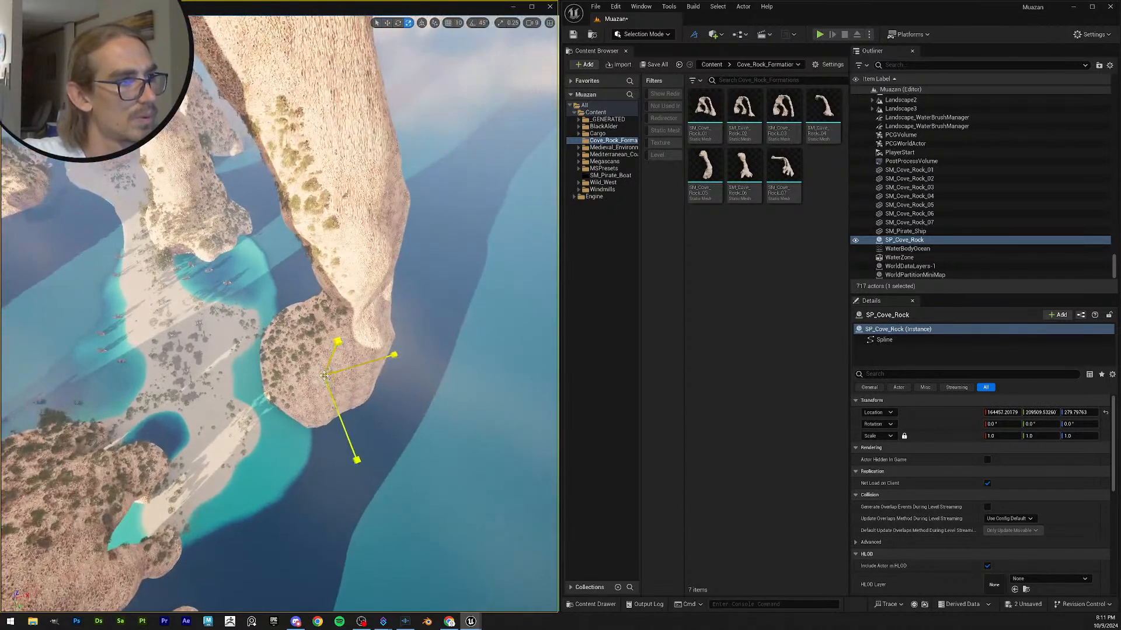
drag(345, 378, 319, 379)
drag(358, 465, 334, 421)
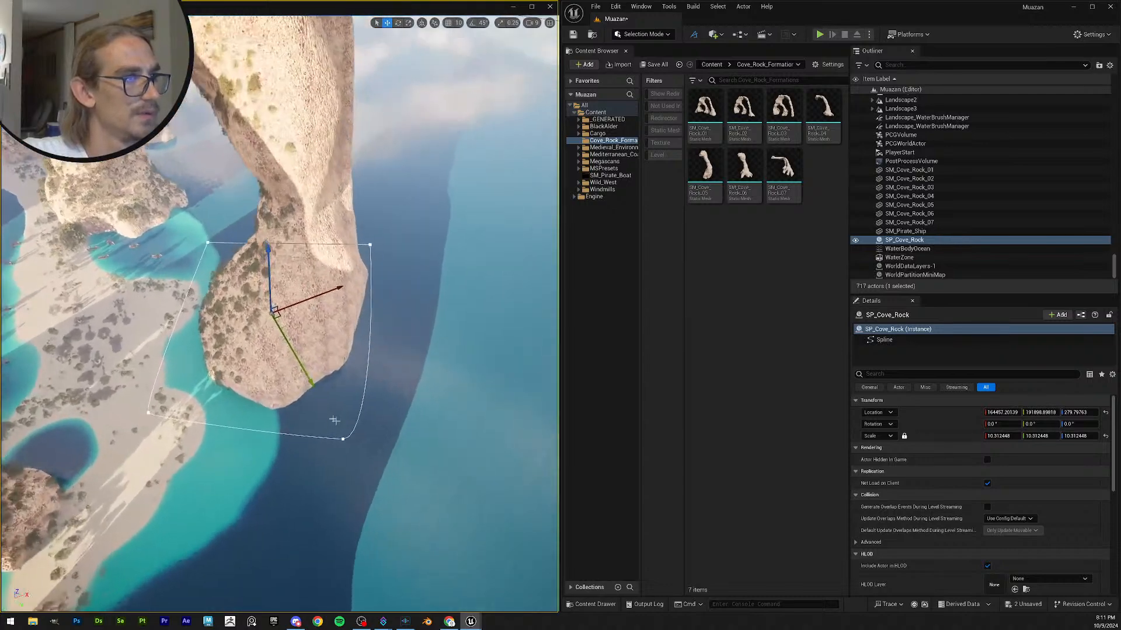
drag(316, 383, 338, 403)
right_drag(339, 403, 339, 365)
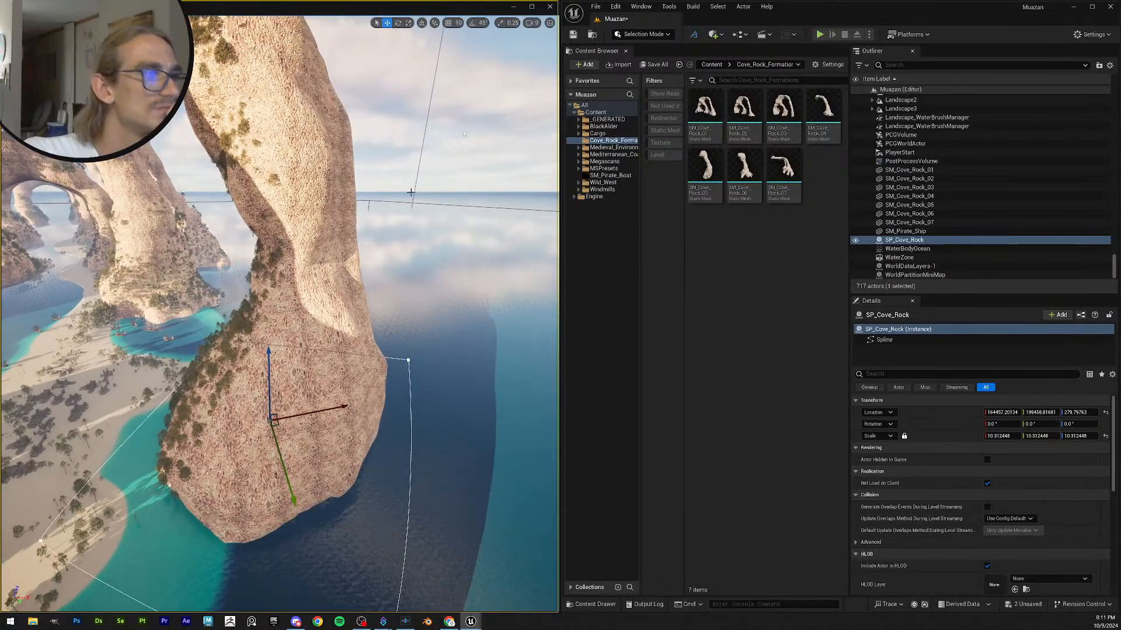
- Save the level and open NewPCGGraph from the root Content folder
click(573, 35)
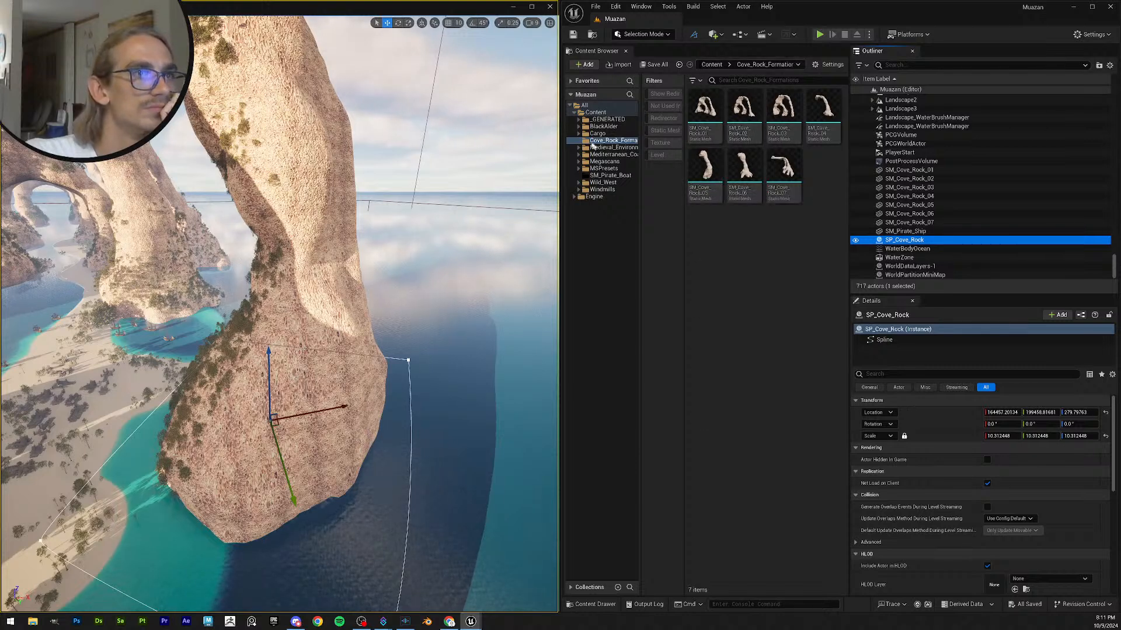
click(583, 113)
double_click(832, 274)
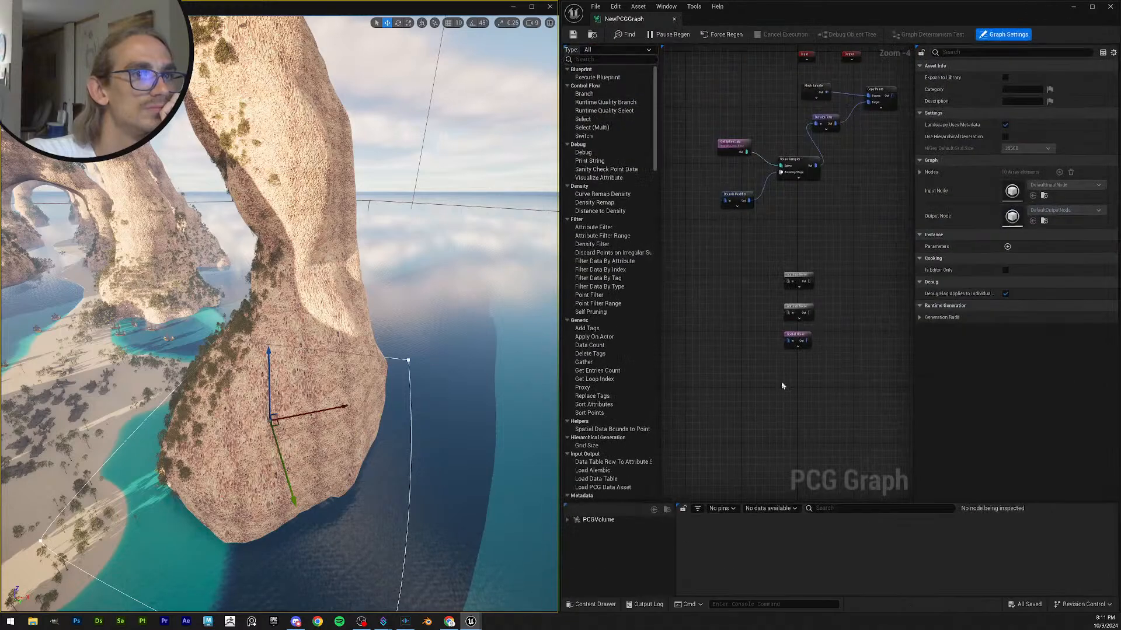
- Try Poisson Sampling as the Mesh Sampler's sampling method and toggle the node's debug display to check the rock
right_drag(801, 264, 707, 382)
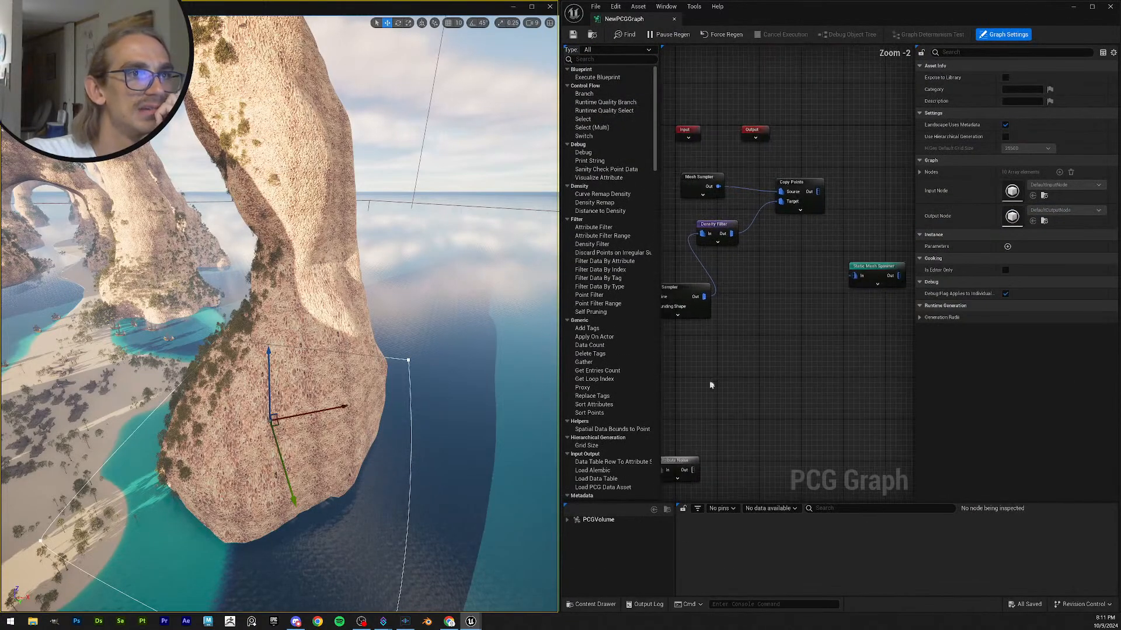
right_drag(801, 329, 883, 344)
right_drag(843, 247, 811, 276)
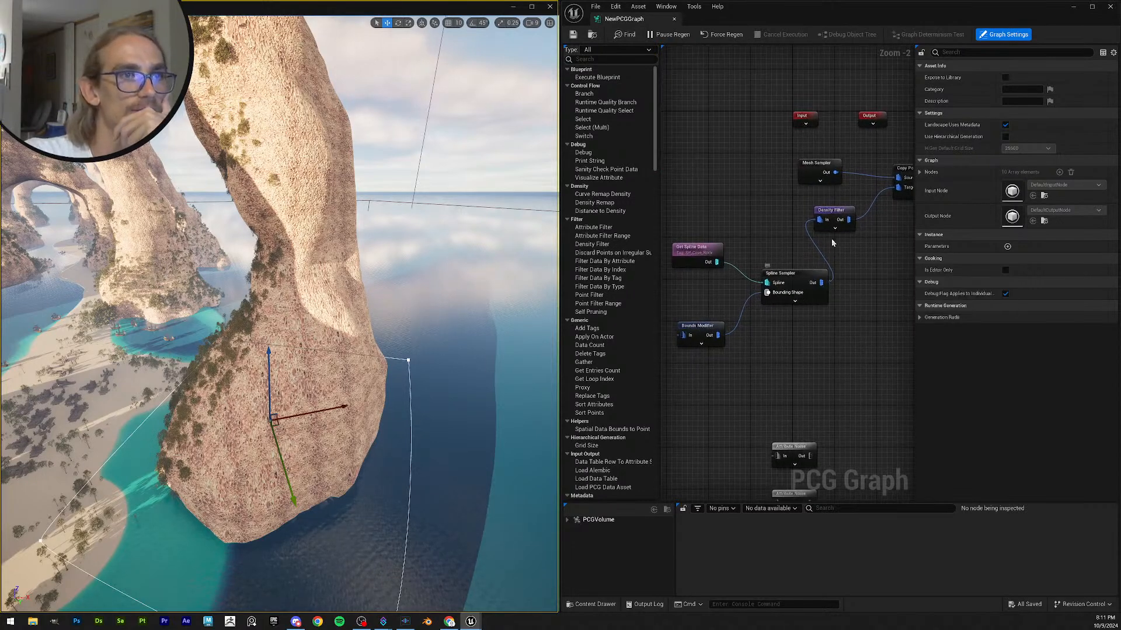
click(822, 167)
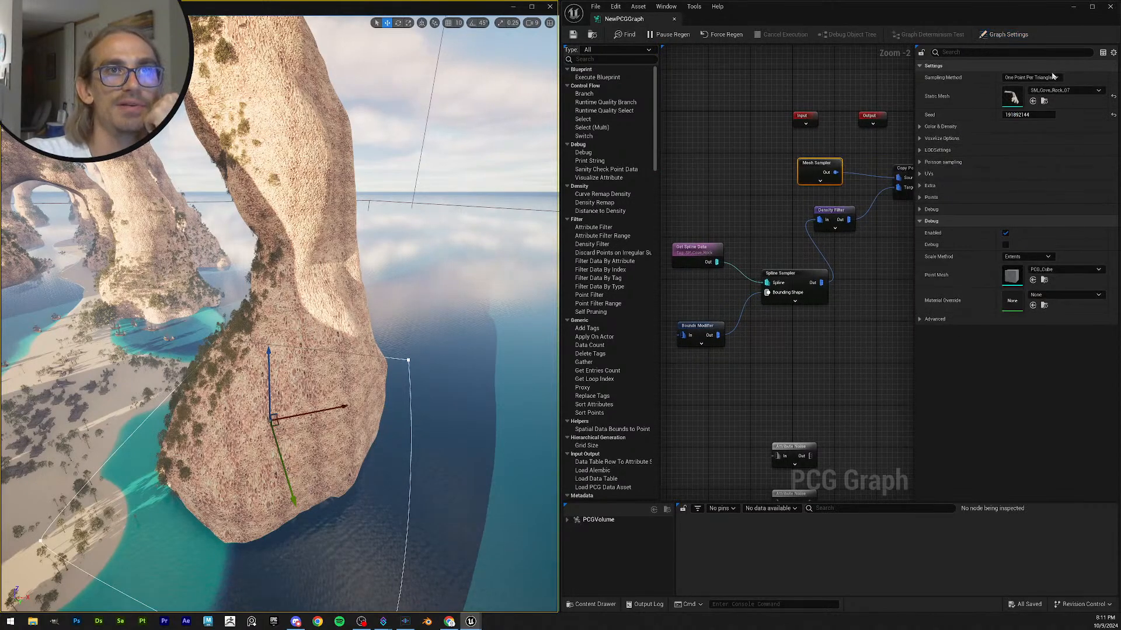
click(1055, 78)
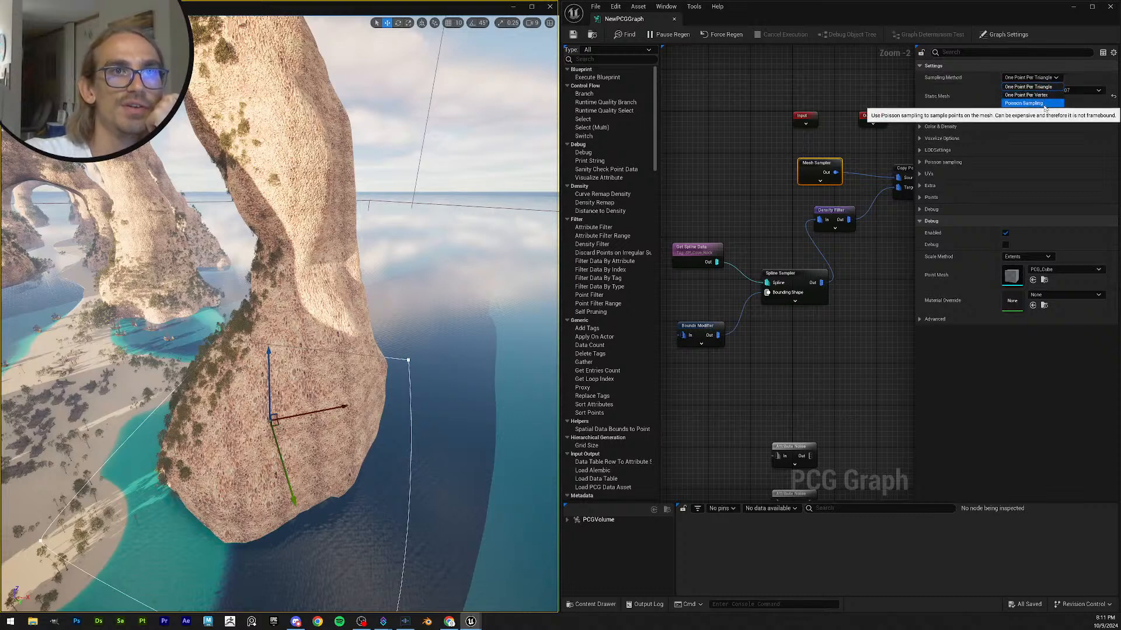
click(1045, 103)
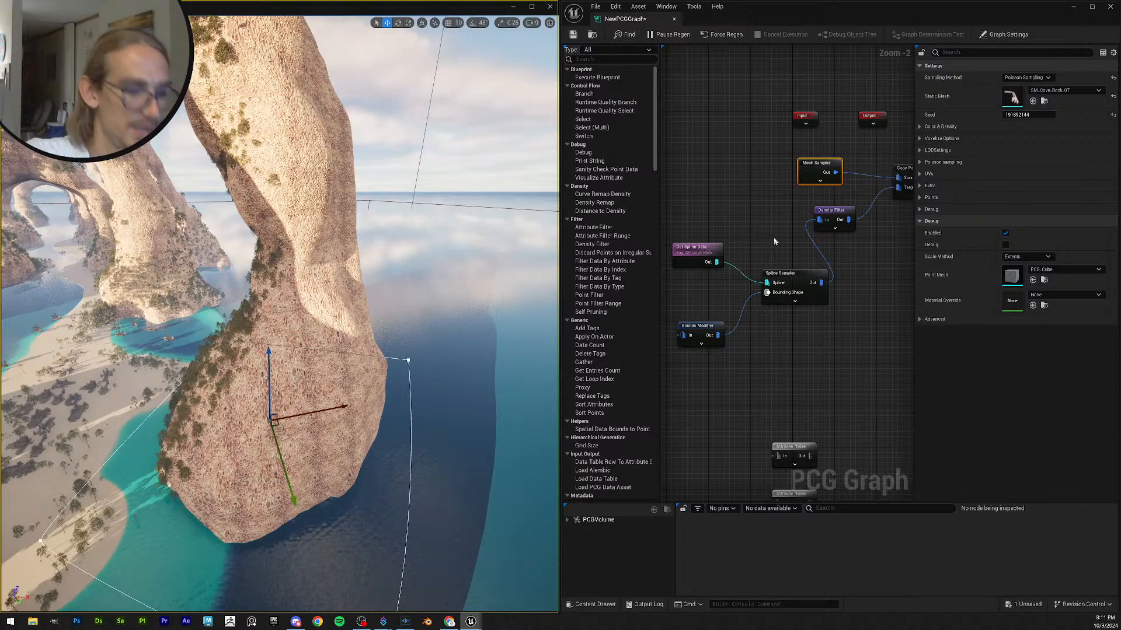
right_drag(409, 293, 383, 267)
key(w)
scroll(409, 293, down, 10)
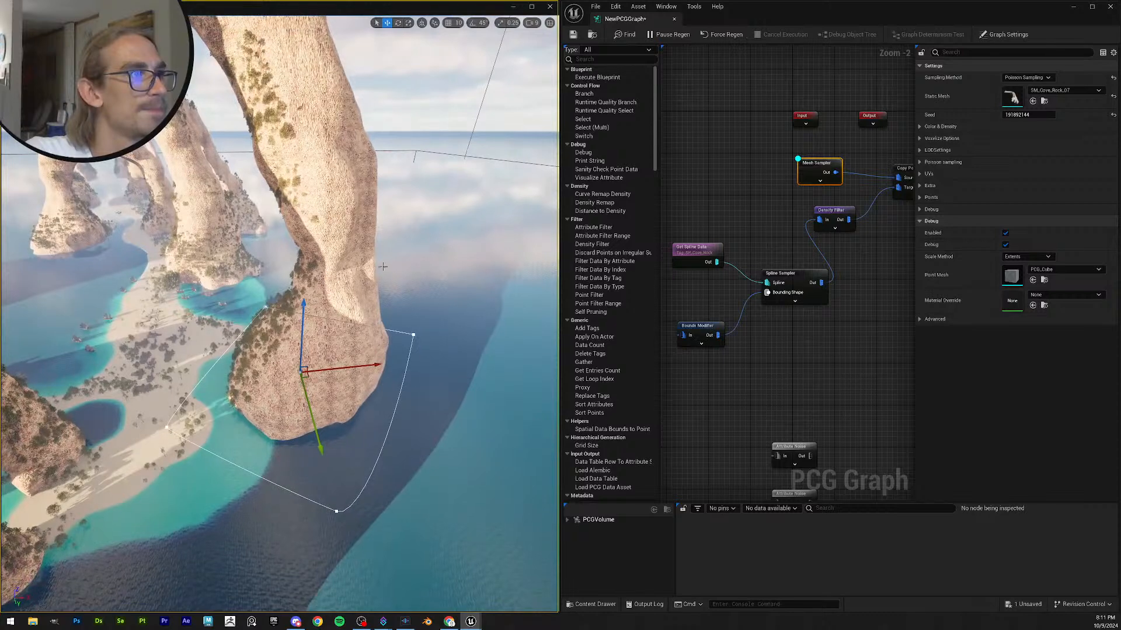
key(d)
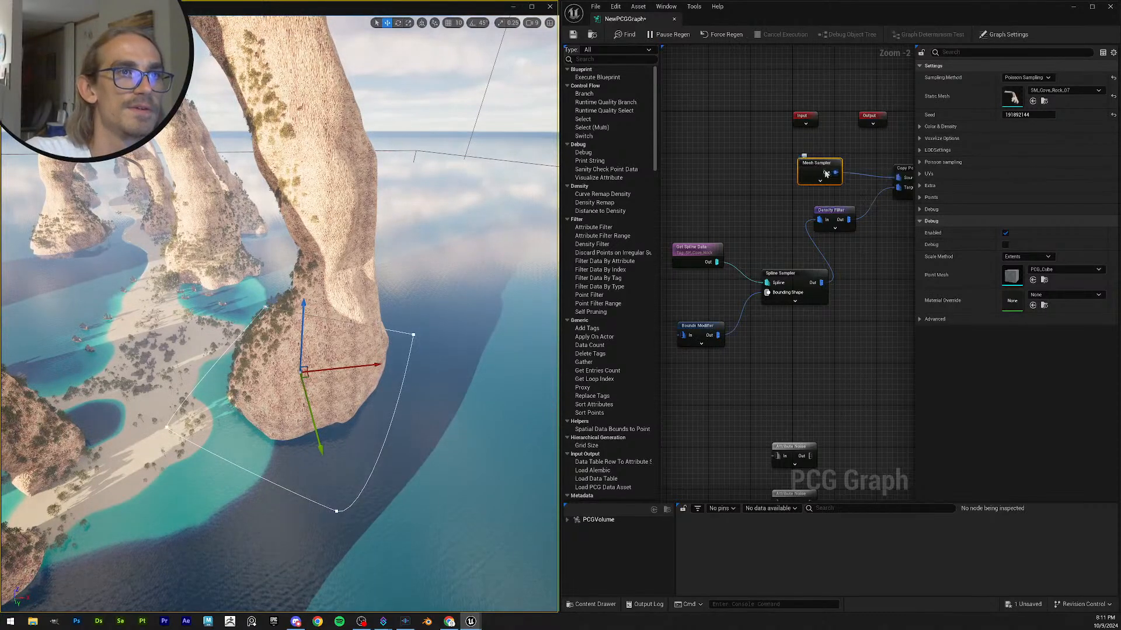
- Look through the Mesh Sampler's Color & Density, Voxelize and LOD settings, and return its sampling method to One Point Per Triangle
click(337, 216)
drag(924, 15, 1120, 197)
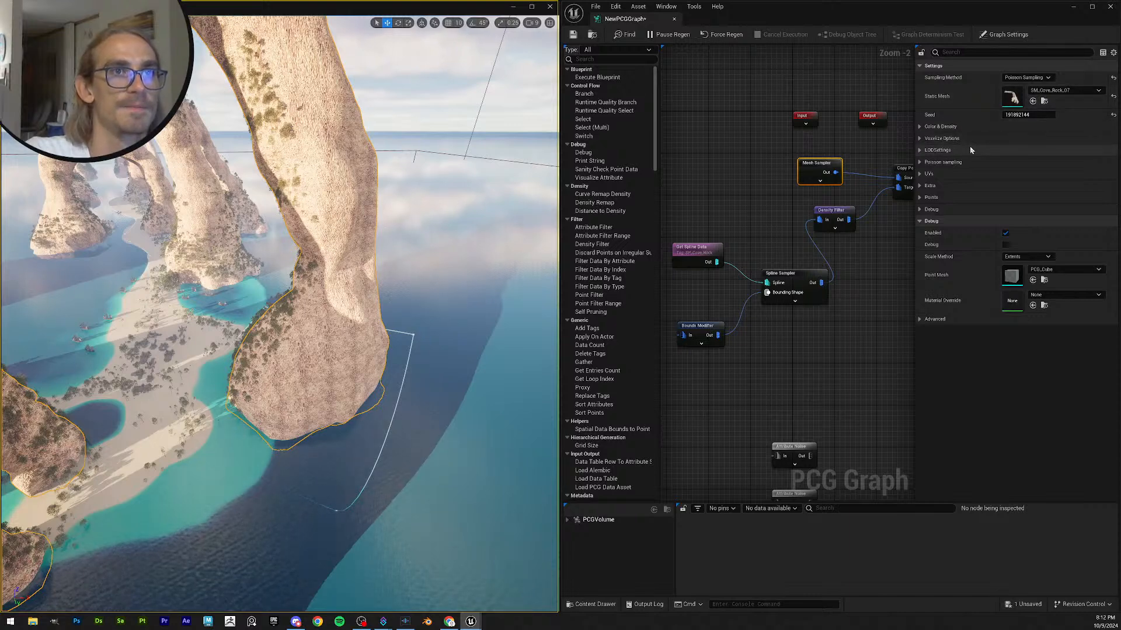
click(917, 128)
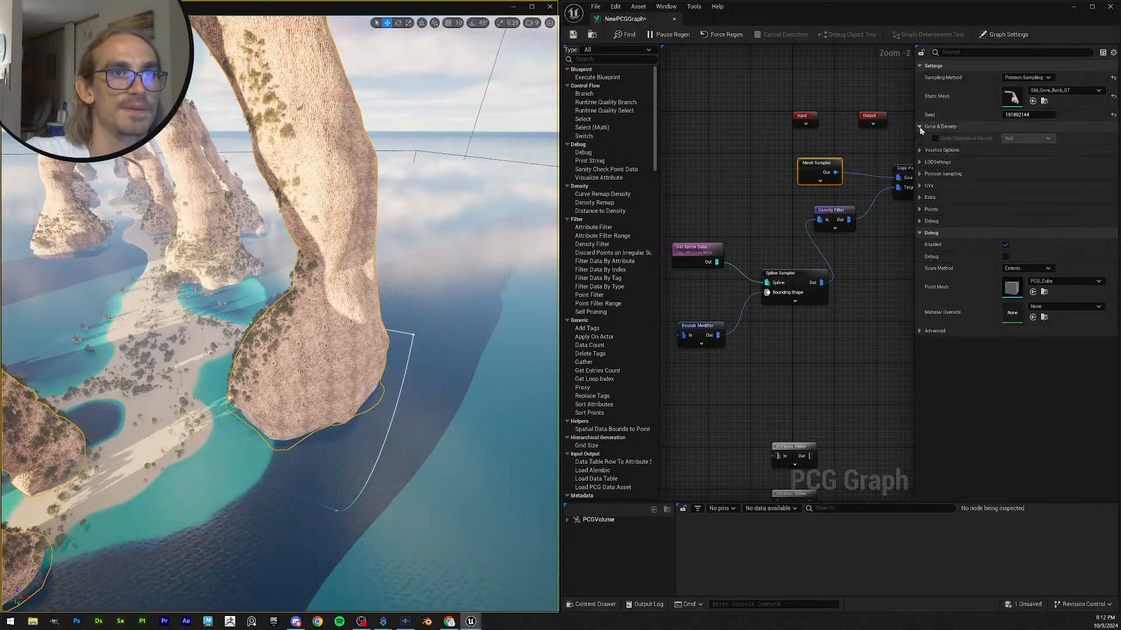
click(919, 128)
click(920, 139)
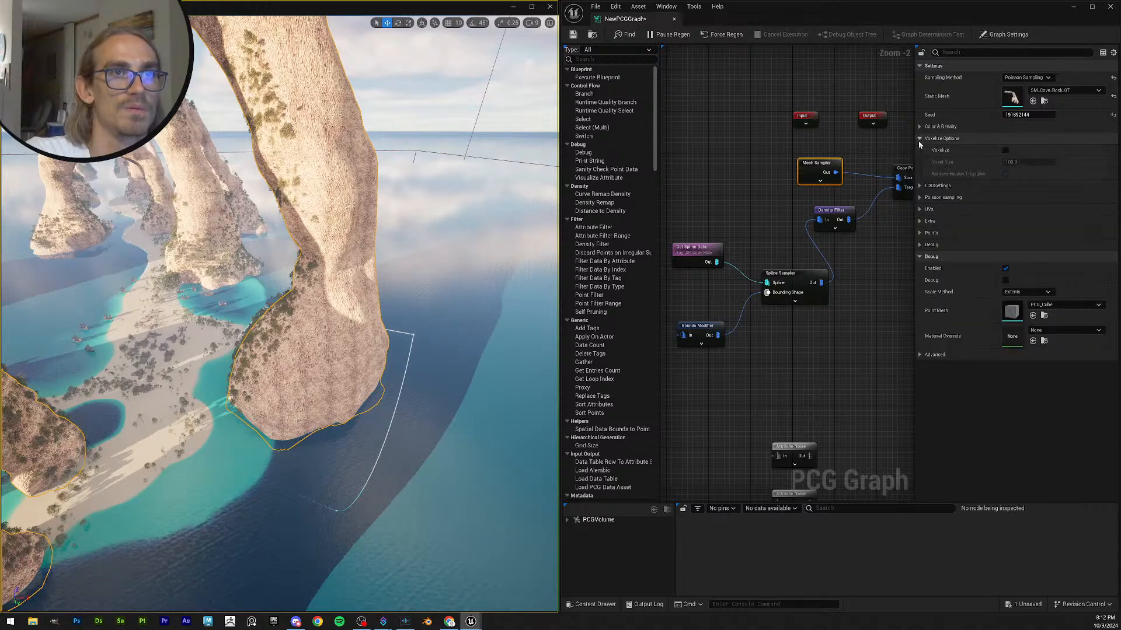
click(919, 140)
click(920, 151)
click(921, 151)
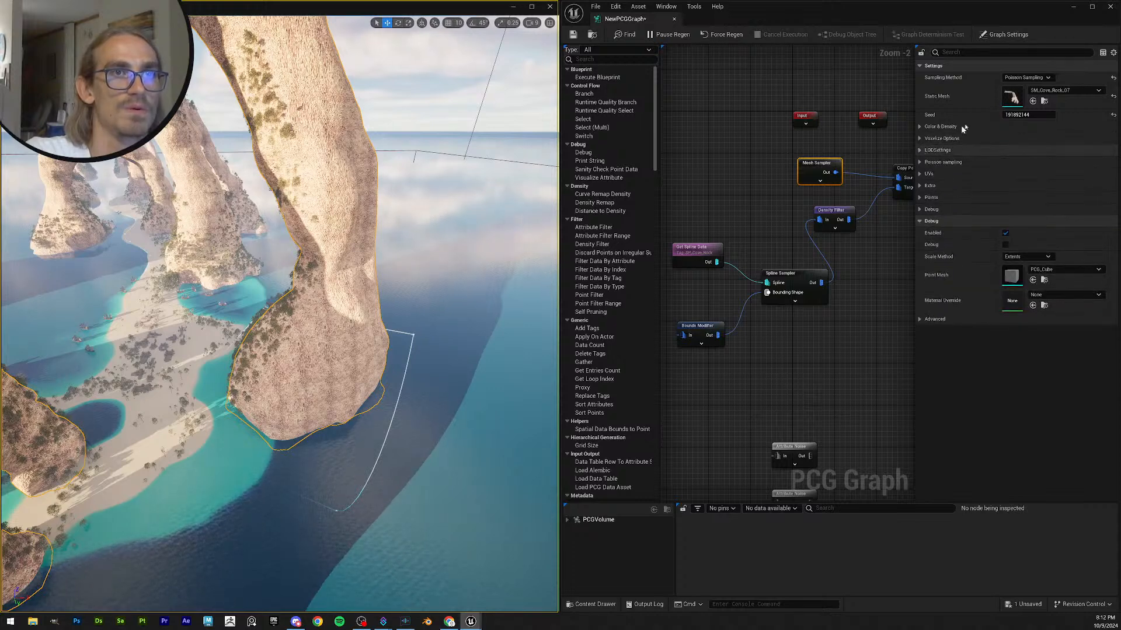
click(1026, 77)
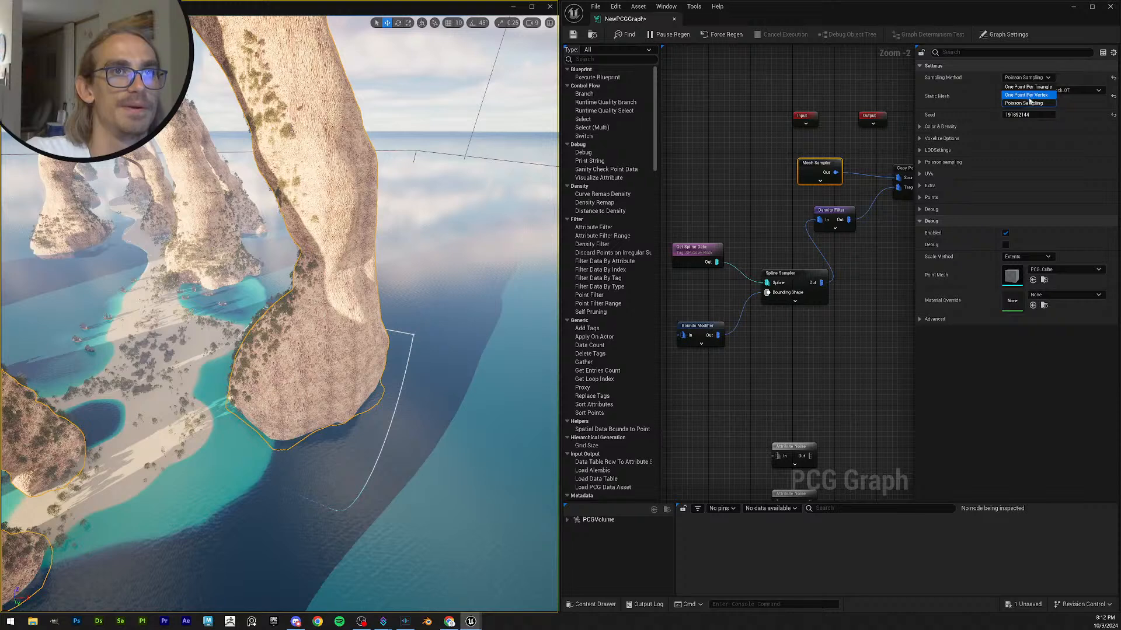
click(1027, 86)
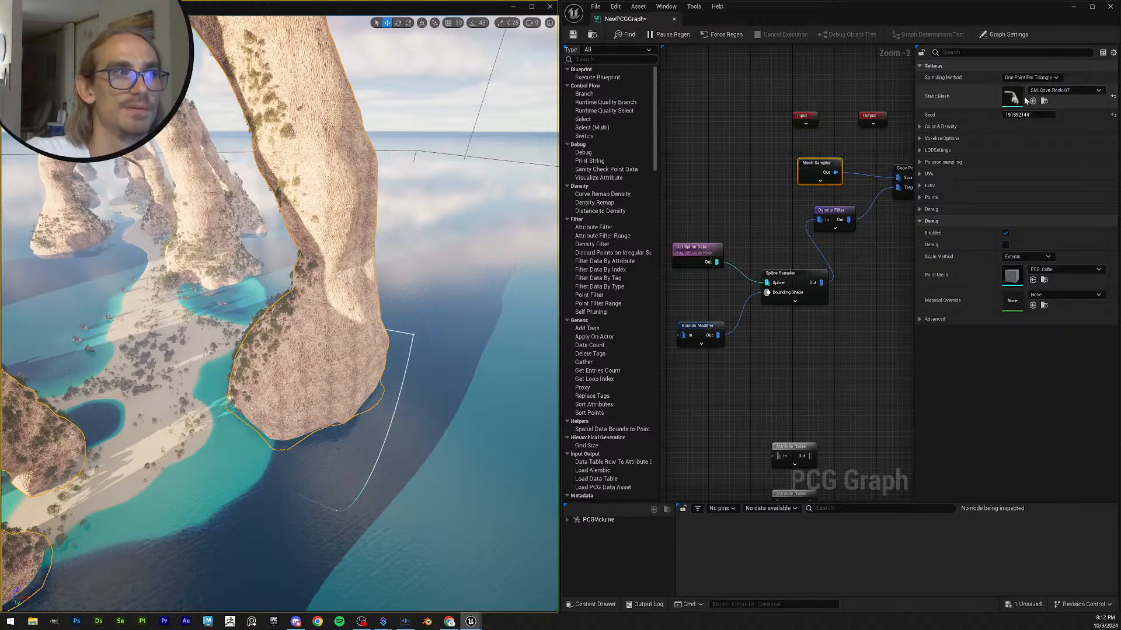
- Check the Mesh Sampler's sampling method options and save NewPCGGraph
click(1030, 77)
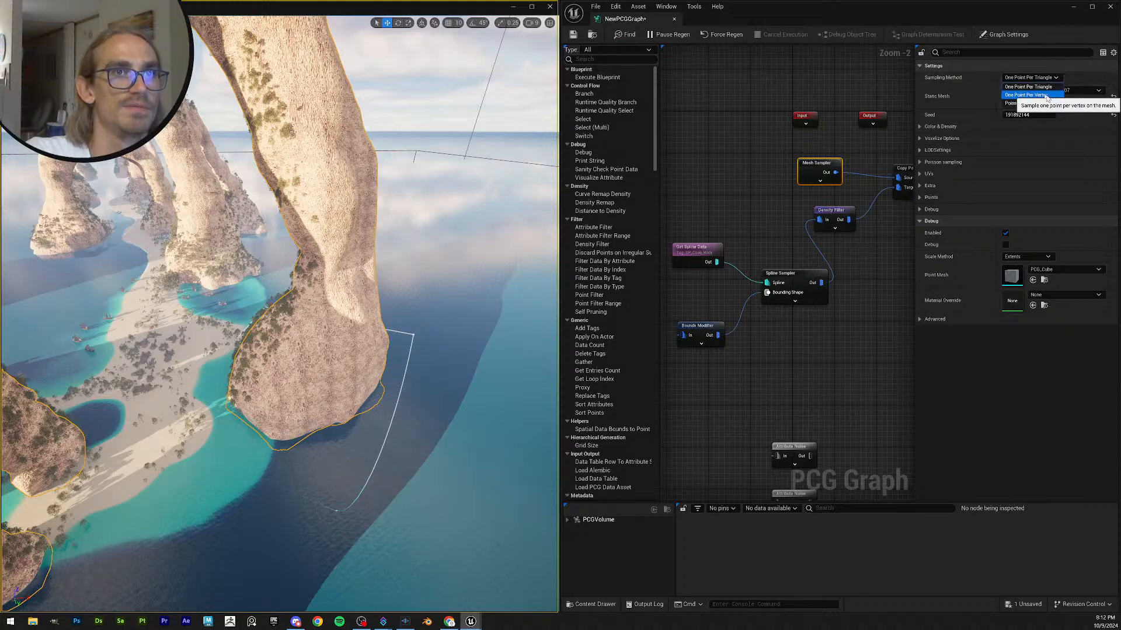
click(576, 36)
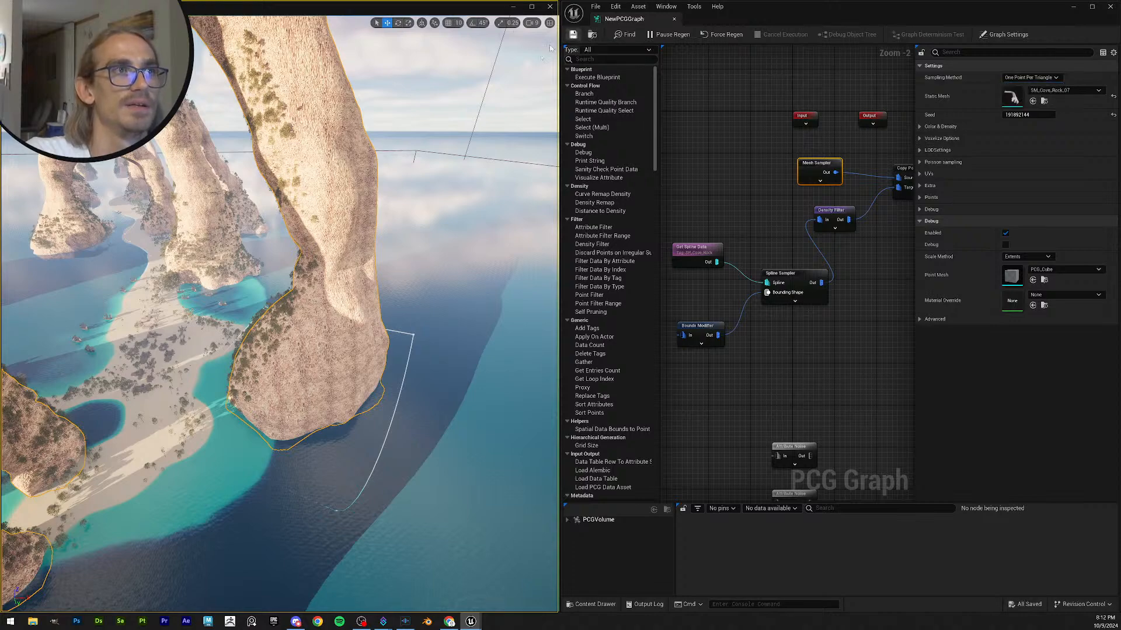
mouse_move(367, 196)
right_down()
mouse_move(372, 212)
mouse_move(370, 202)
right_up()
key(w)
key(s)
right_drag(828, 264, 841, 293)
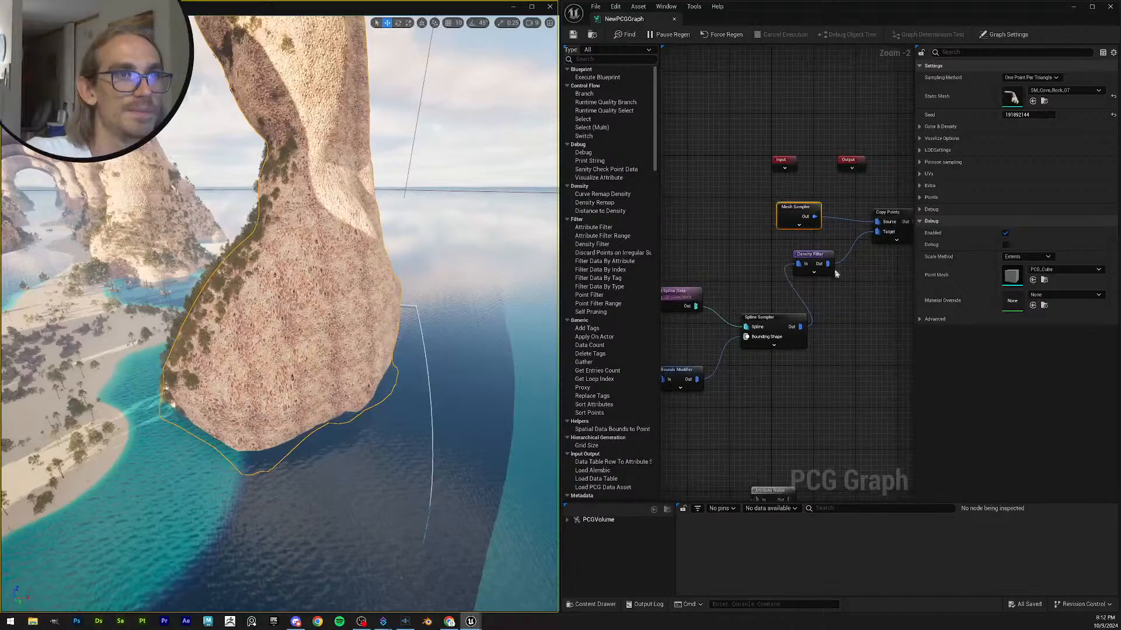
- Switch on the Mesh Sampler's debug display and examine the base of the rock up close for sampled points
right_drag(851, 180, 802, 200)
key(d)
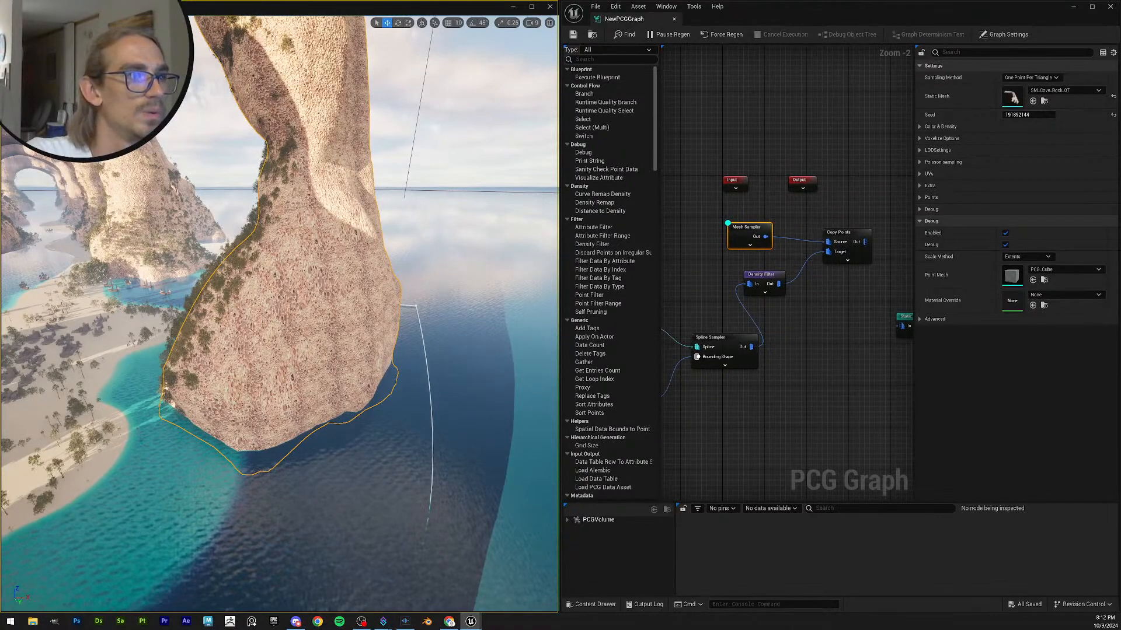
mouse_move(281, 304)
right_down()
mouse_move(295, 321)
mouse_move(305, 274)
mouse_move(295, 312)
mouse_move(277, 307)
right_up()
key(q)
key(e)
key(w)
key(s)
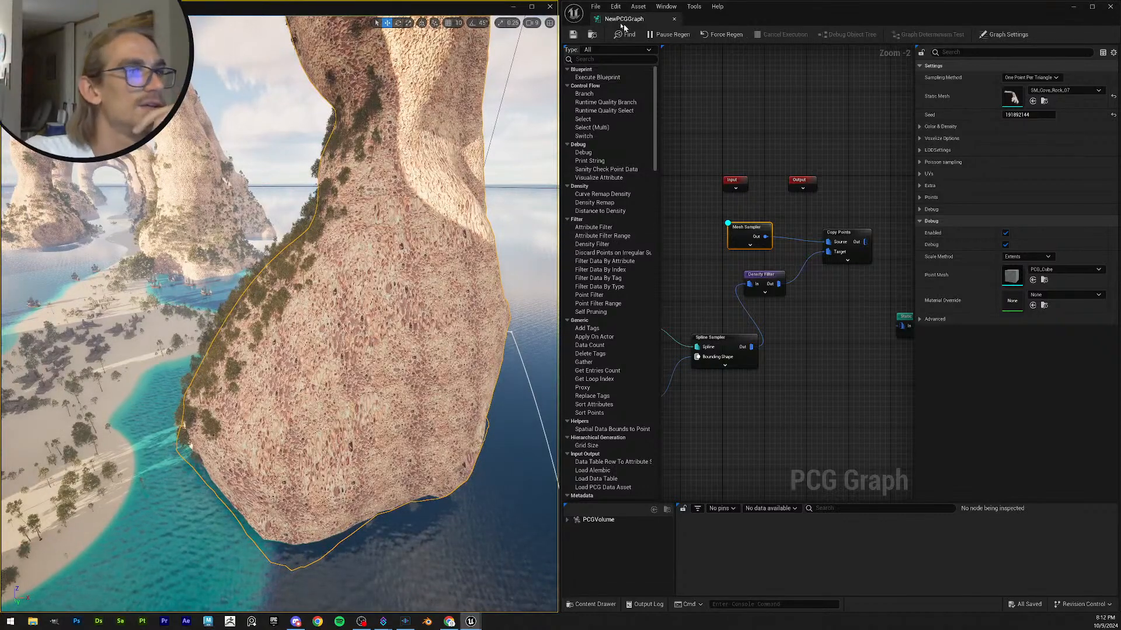
- Check the Get Spline Data settings and the debug displays of the Spline Sampler and Density Filter nodes
scroll(833, 323, down, 1)
right_drag(812, 339, 842, 332)
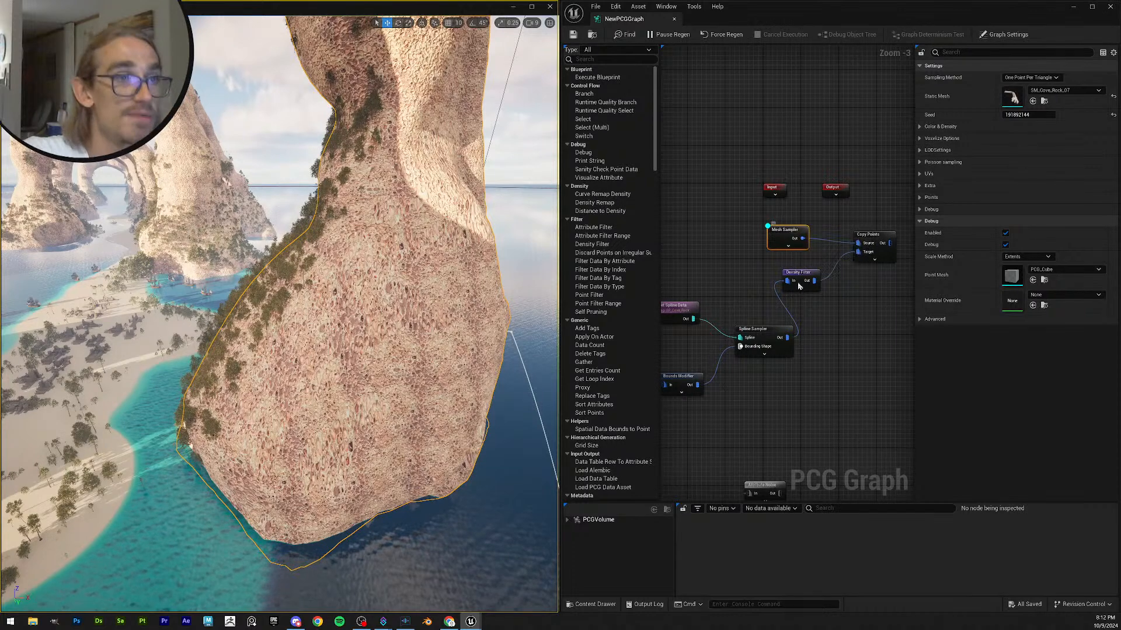
right_drag(730, 262, 747, 255)
click(694, 304)
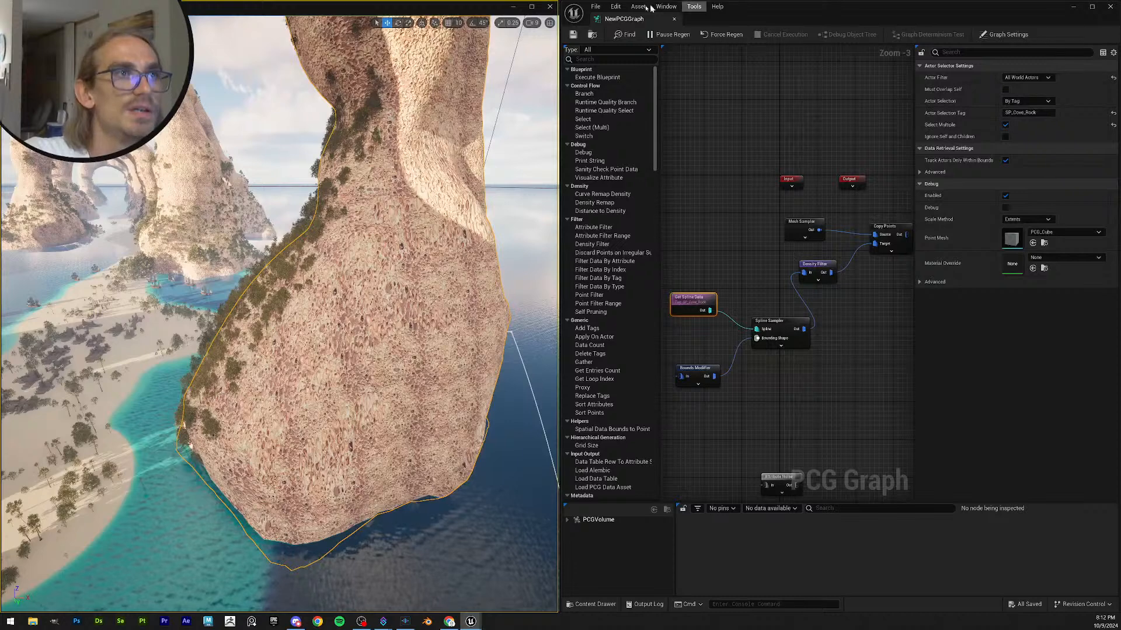
click(717, 367)
drag(717, 367, 718, 351)
click(776, 325)
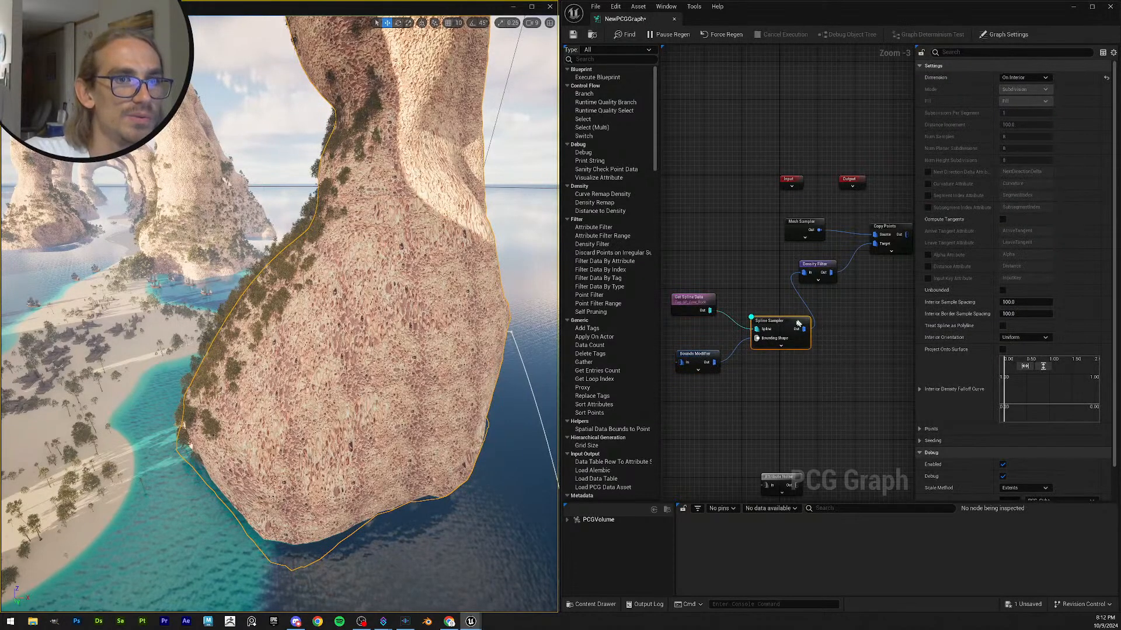
click(821, 270)
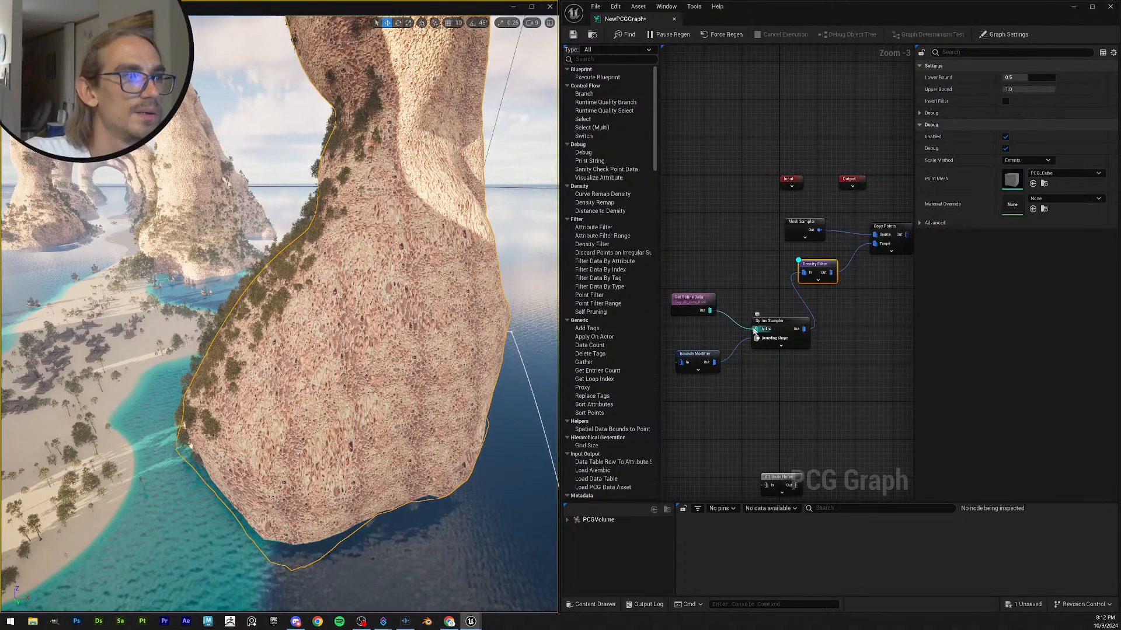
right_drag(856, 318, 889, 300)
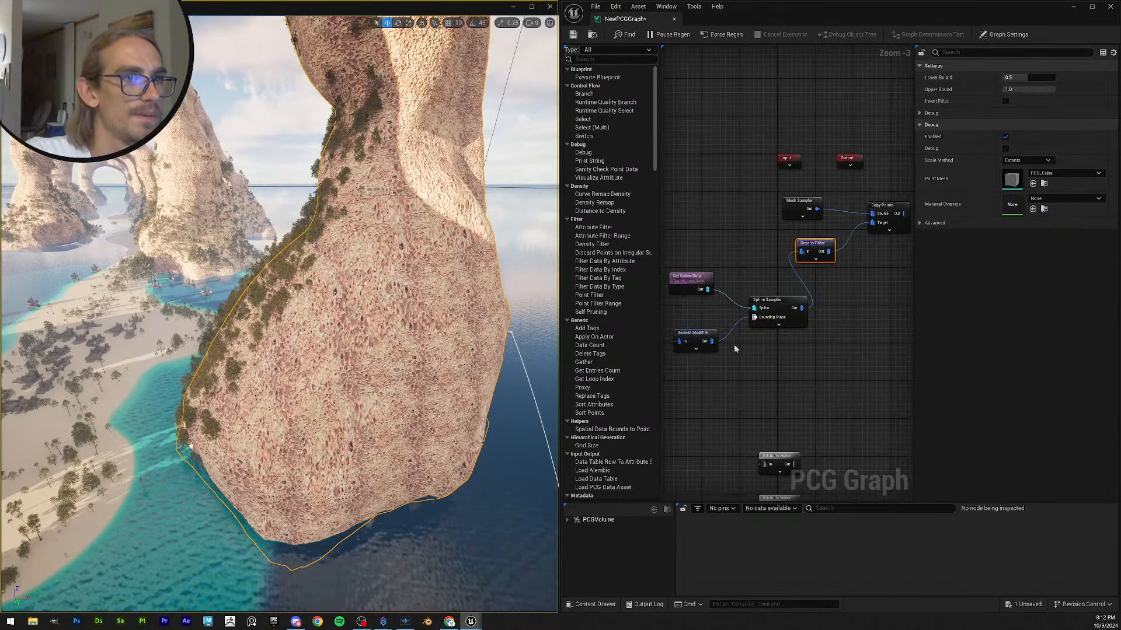
- Rewire the Bounds Modifier between the Spline Sampler's output and the Density Filter's input, placing it above the Spline Sampler
click(697, 337)
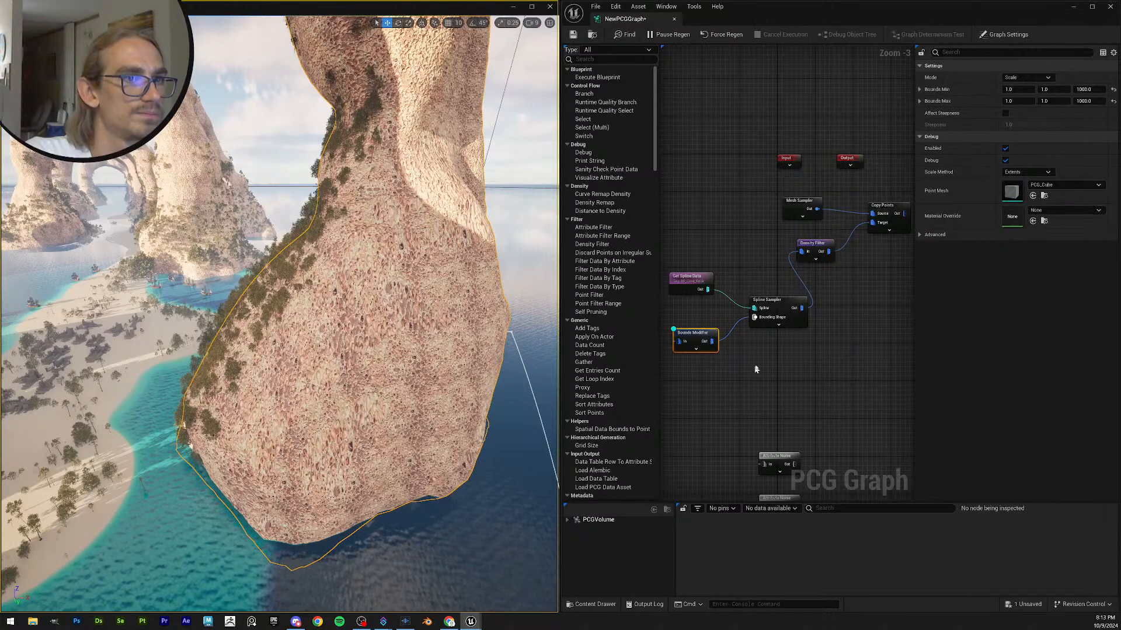
key(d)
right_drag(782, 348, 761, 360)
drag(687, 357, 851, 324)
drag(779, 325, 781, 264)
alt+click(778, 264)
drag(851, 320, 780, 264)
drag(835, 318, 742, 283)
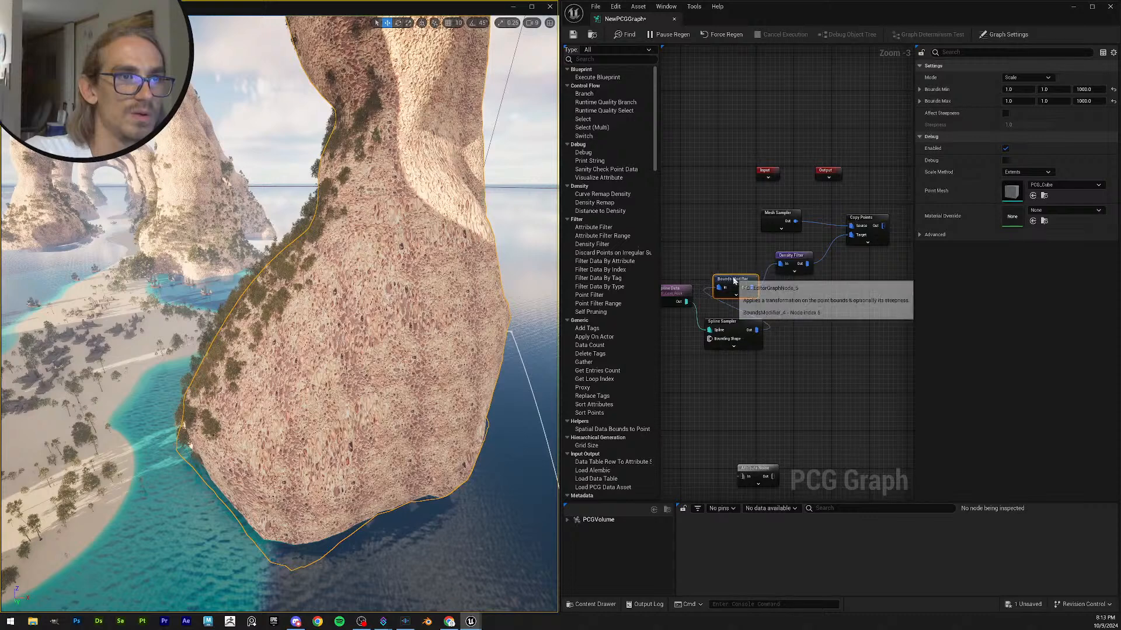
- Save the rewired graph and turn on the Bounds Modifier's debug display
scroll(818, 324, down, 1)
right_drag(822, 325, 816, 330)
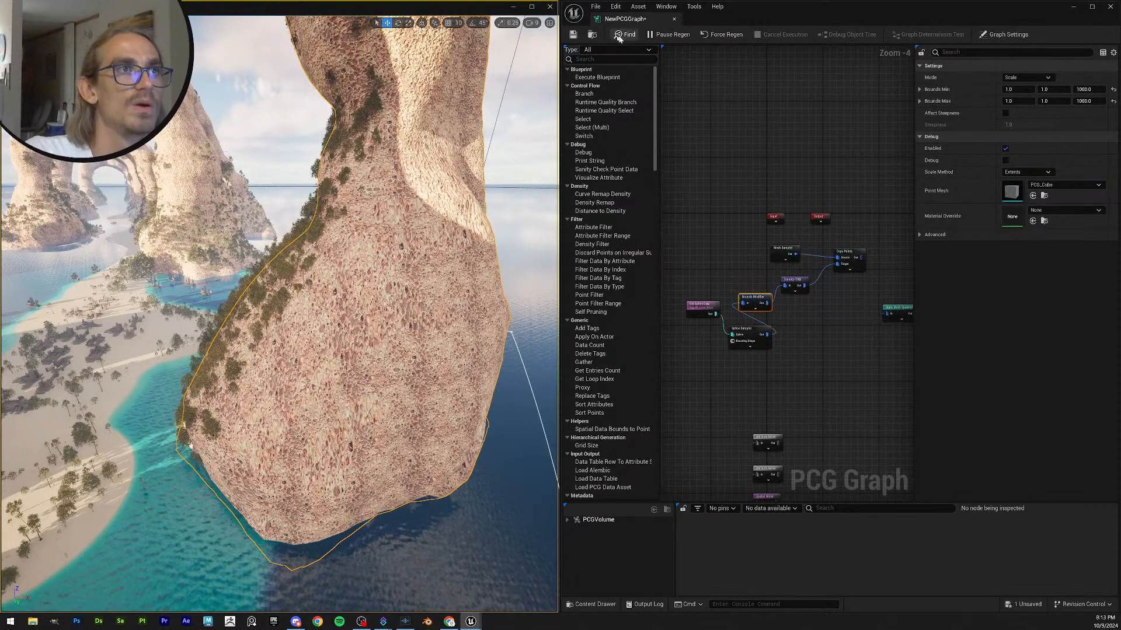
drag(1032, 21, 885, 420)
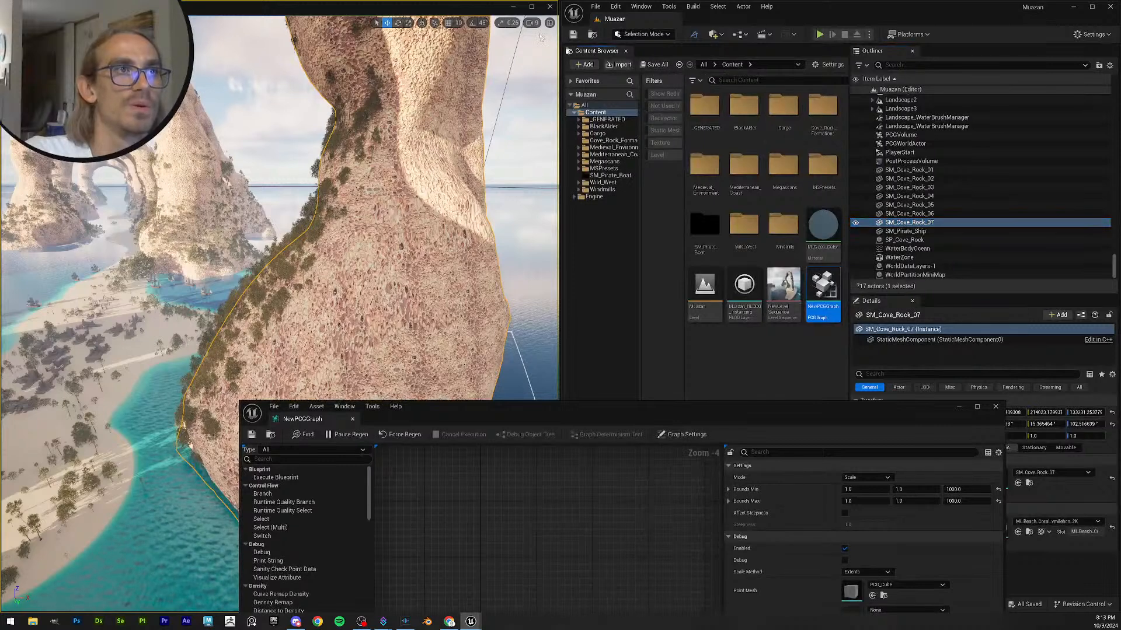
drag(678, 420, 1119, 251)
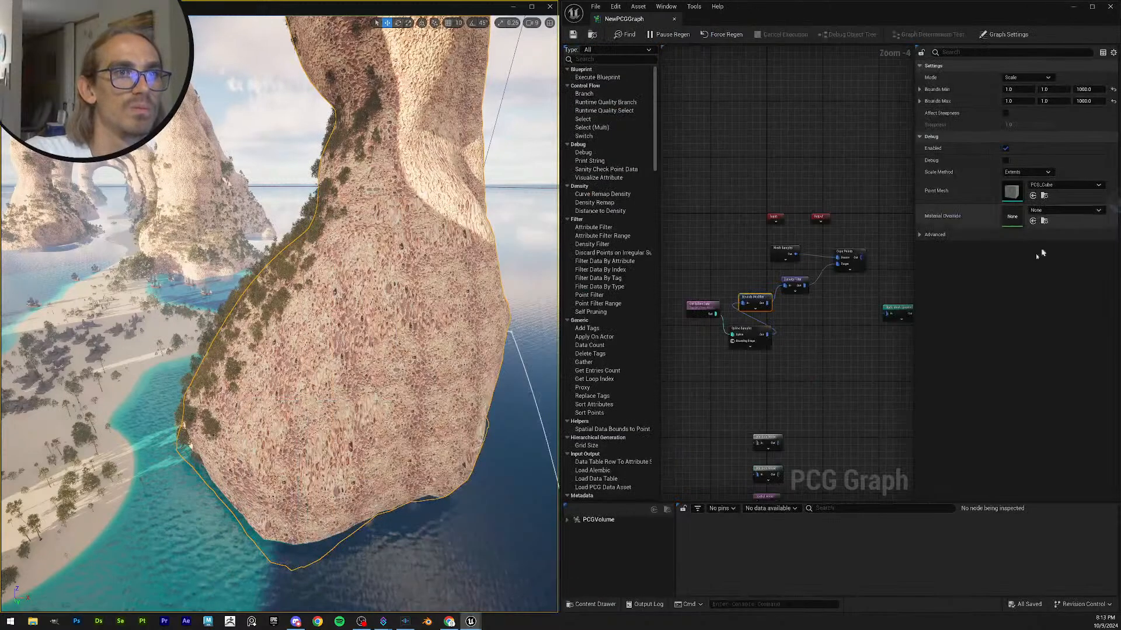
scroll(759, 298, up, 3)
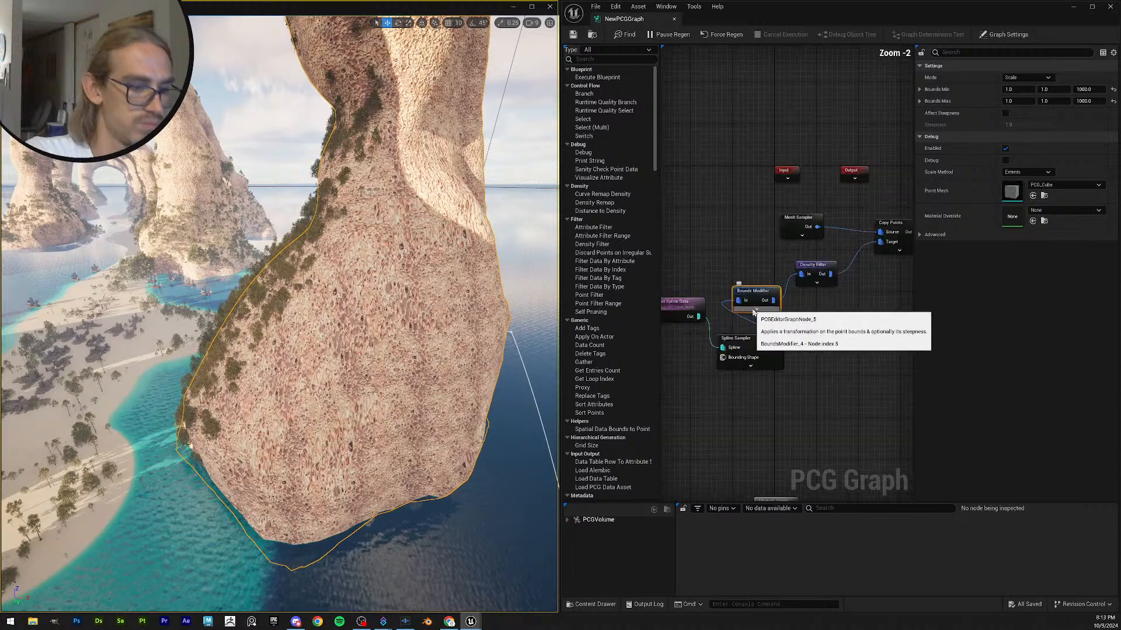
key(d)
- Switch to the browser to check the node setup in the Unreal Fest PCG Workflows video, and return to Unreal Editor
click(454, 625)
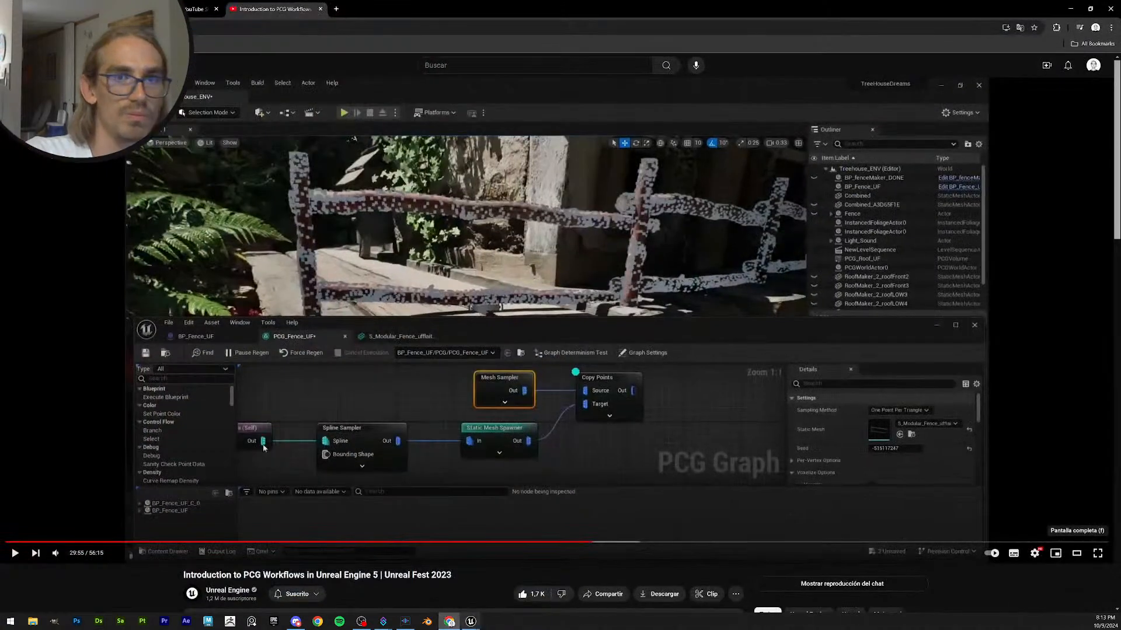
click(454, 625)
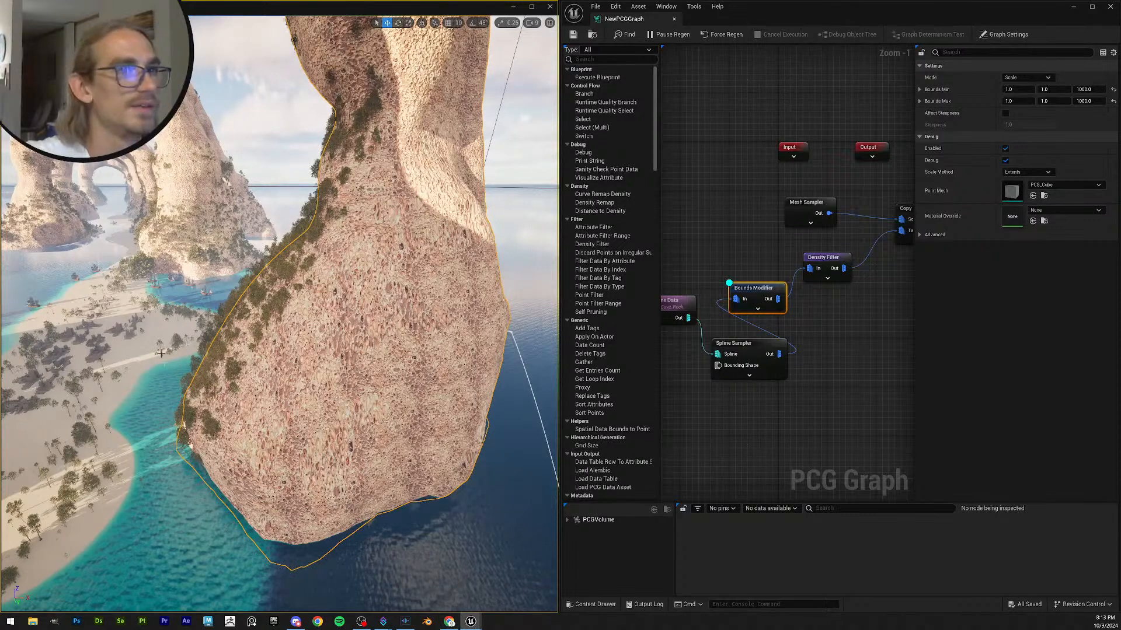
right_drag(280, 315, 362, 365)
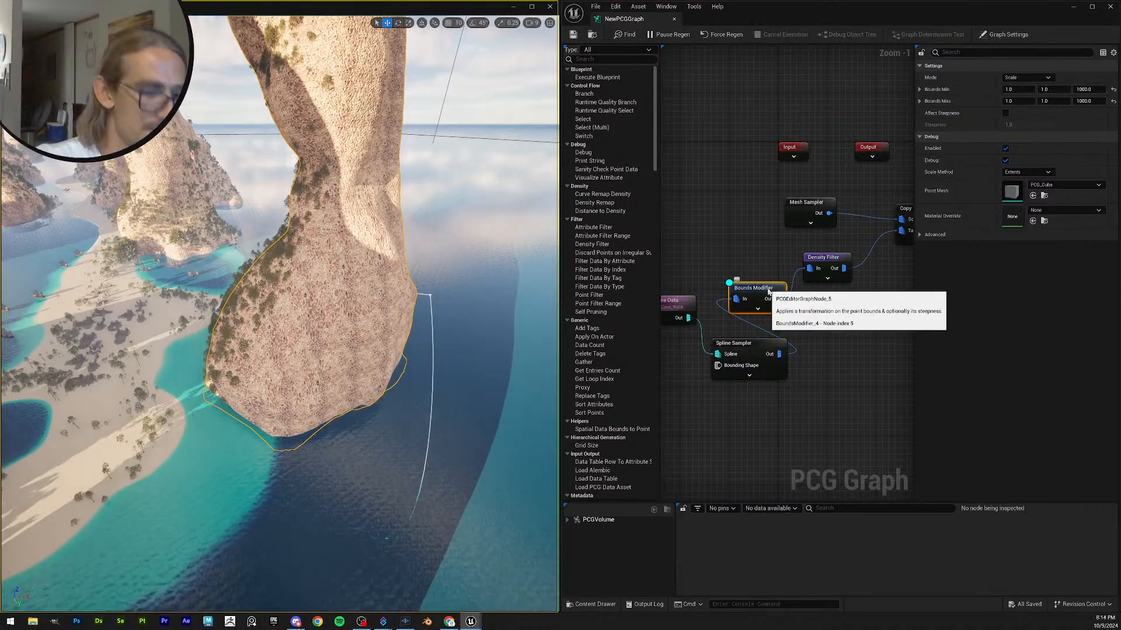
- Check the Density Filter's debug display and review the Bounds Modifier and Spline Sampler settings
click(826, 263)
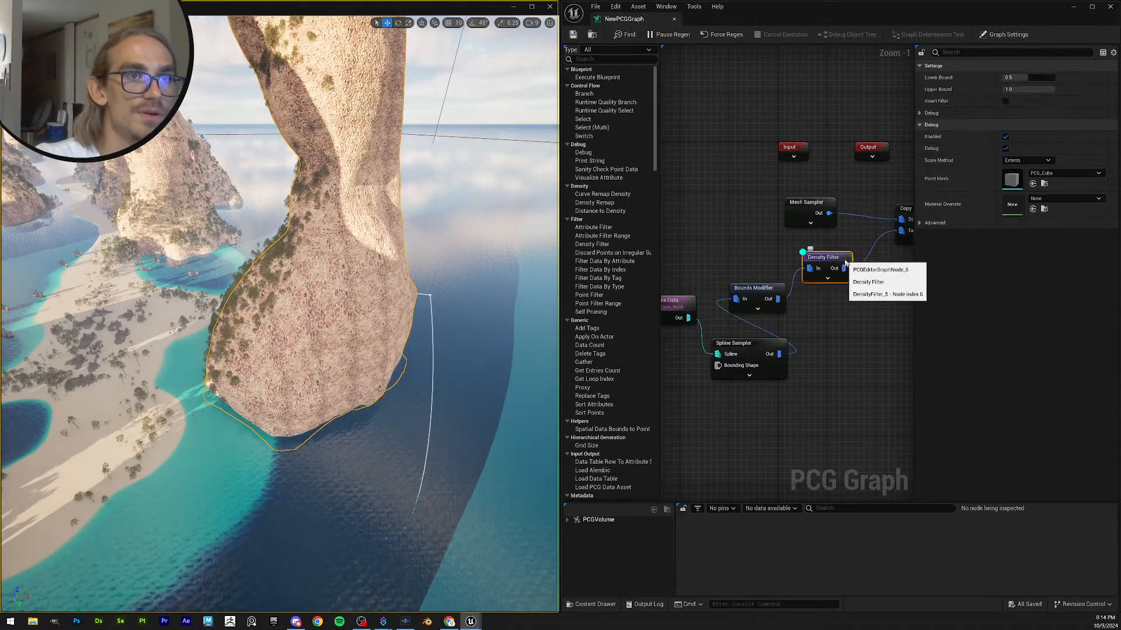
click(750, 292)
click(760, 343)
scroll(758, 241, down, 1)
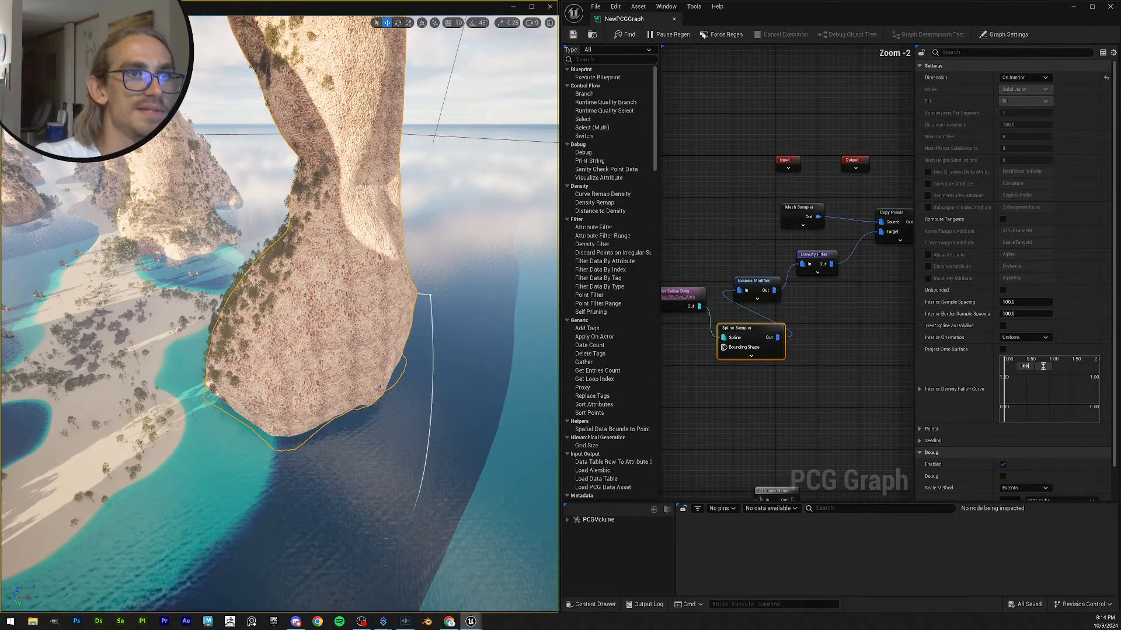
- Find PCGVolume in the level by searching for PCG, select it, and reopen NewPCGGraph
click(1073, 6)
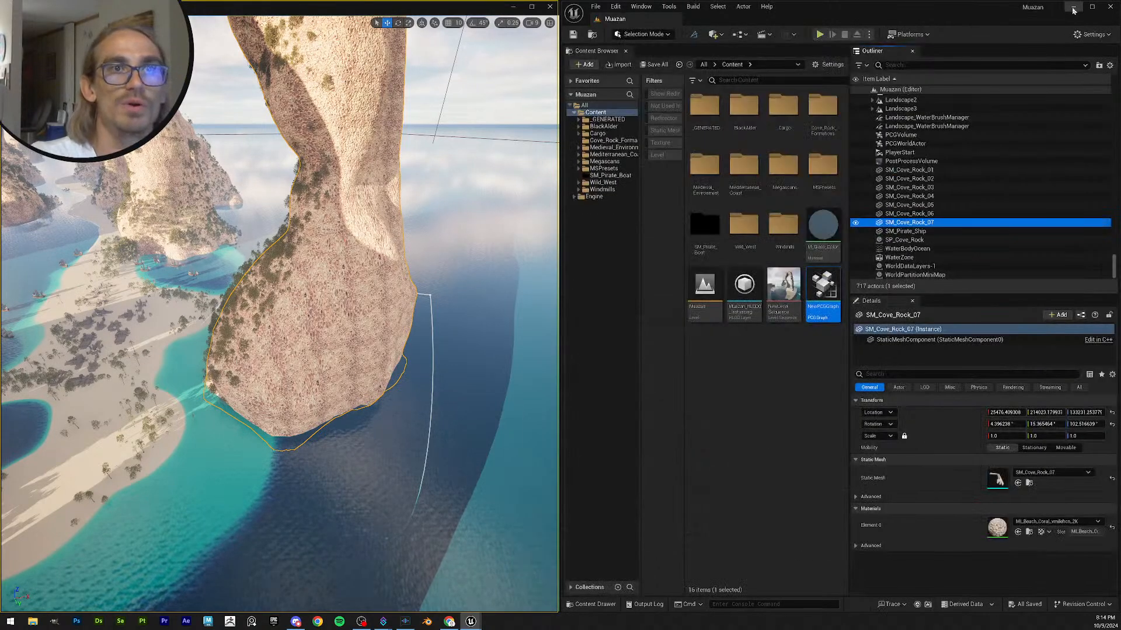
click(909, 64)
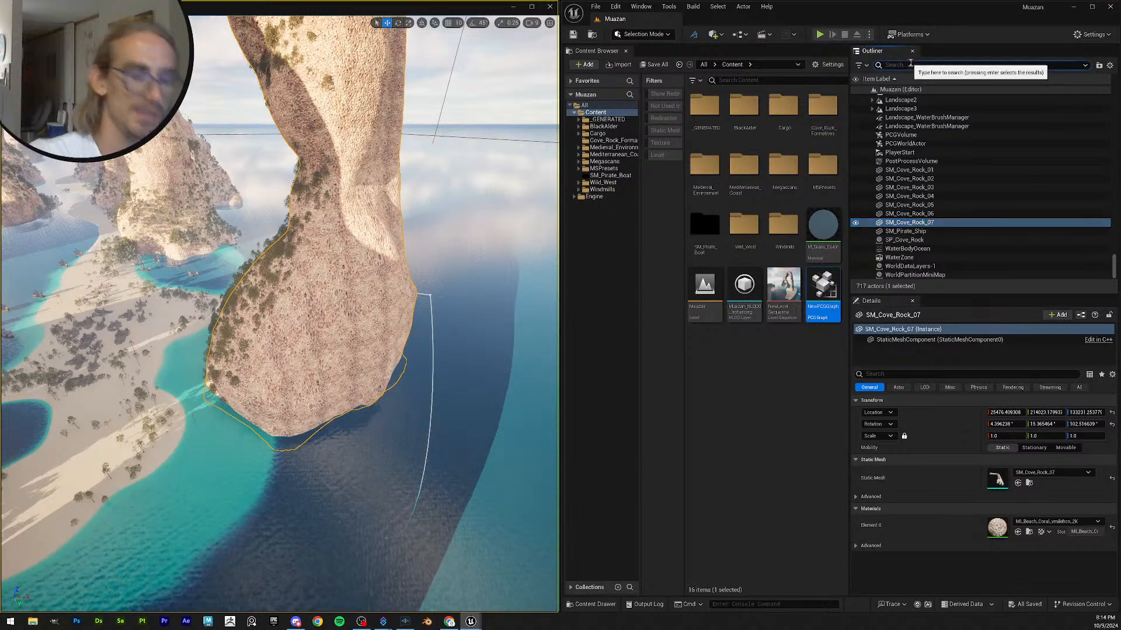
text(PCG)
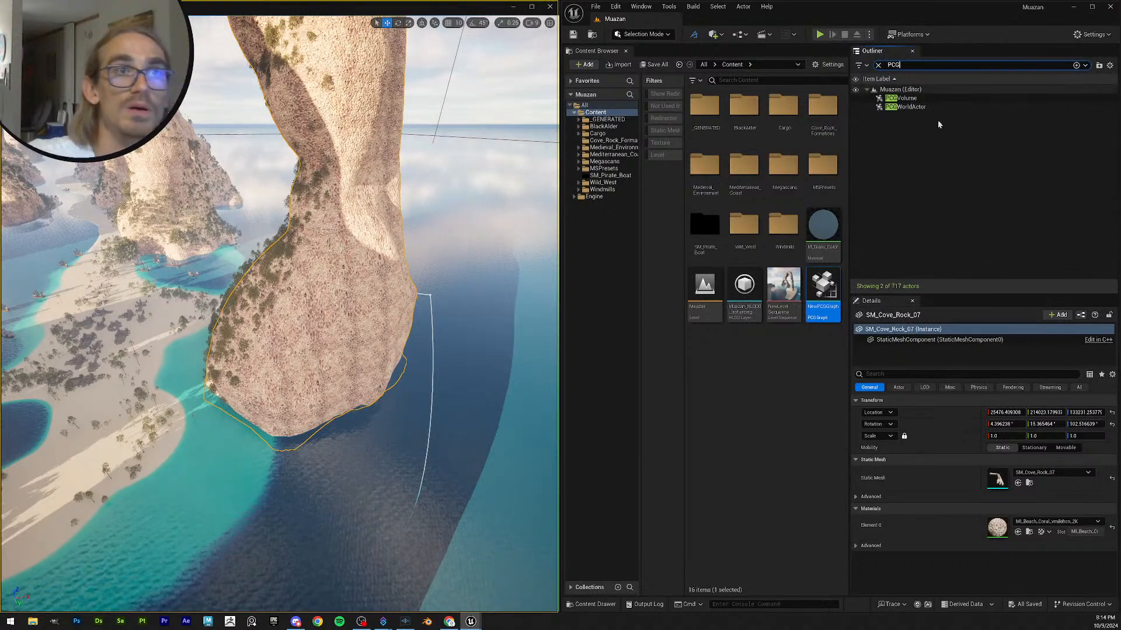
click(909, 99)
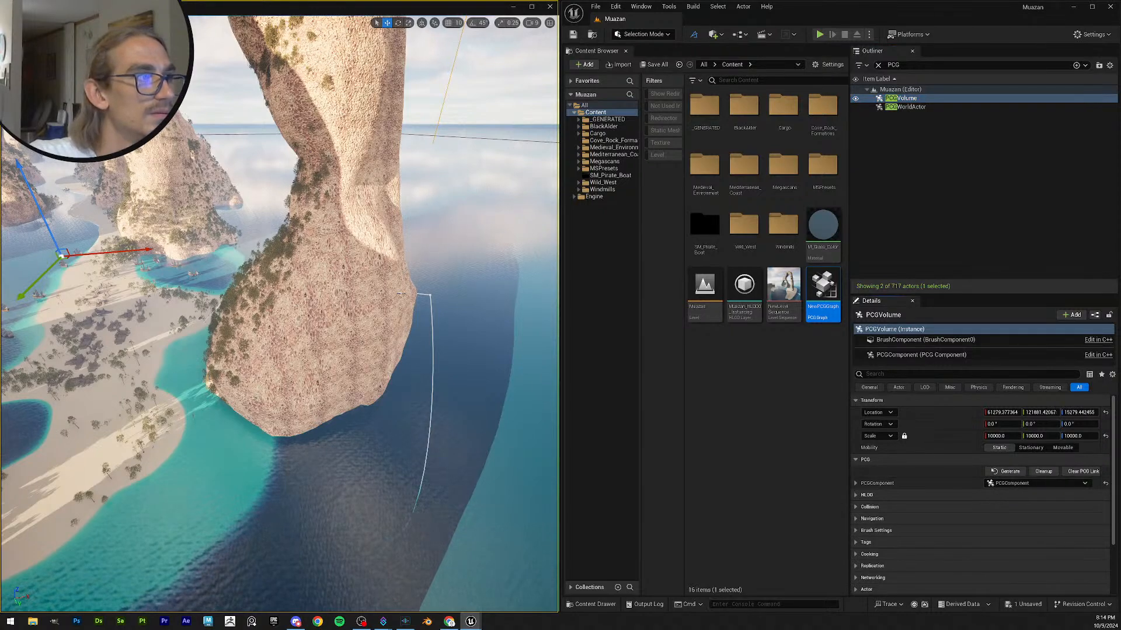
key(w)
right_drag(427, 313, 406, 264)
key(s)
click(829, 290)
double_click(829, 290)
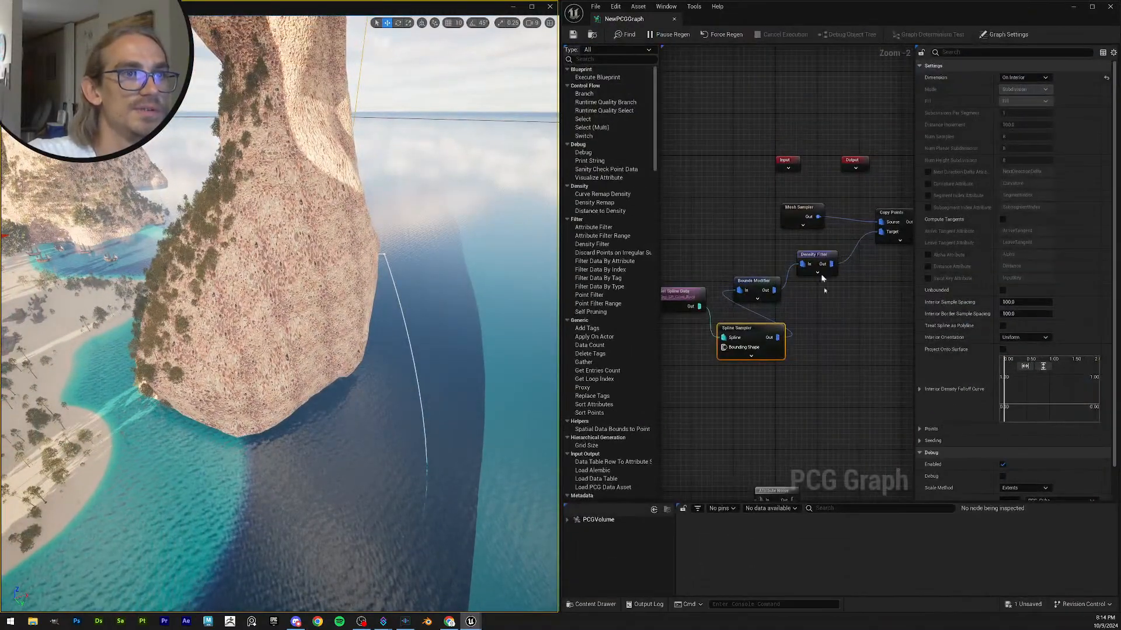
- Toggle the Bounds Modifier's debug display and examine its bounds around the rock in the viewport
click(777, 290)
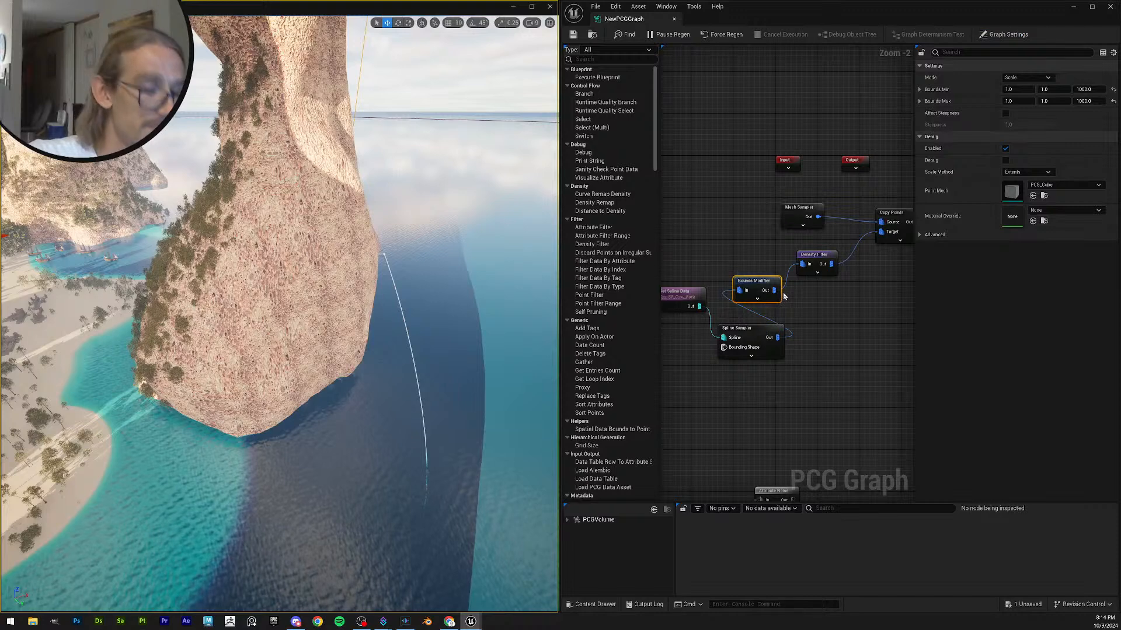
click(1005, 160)
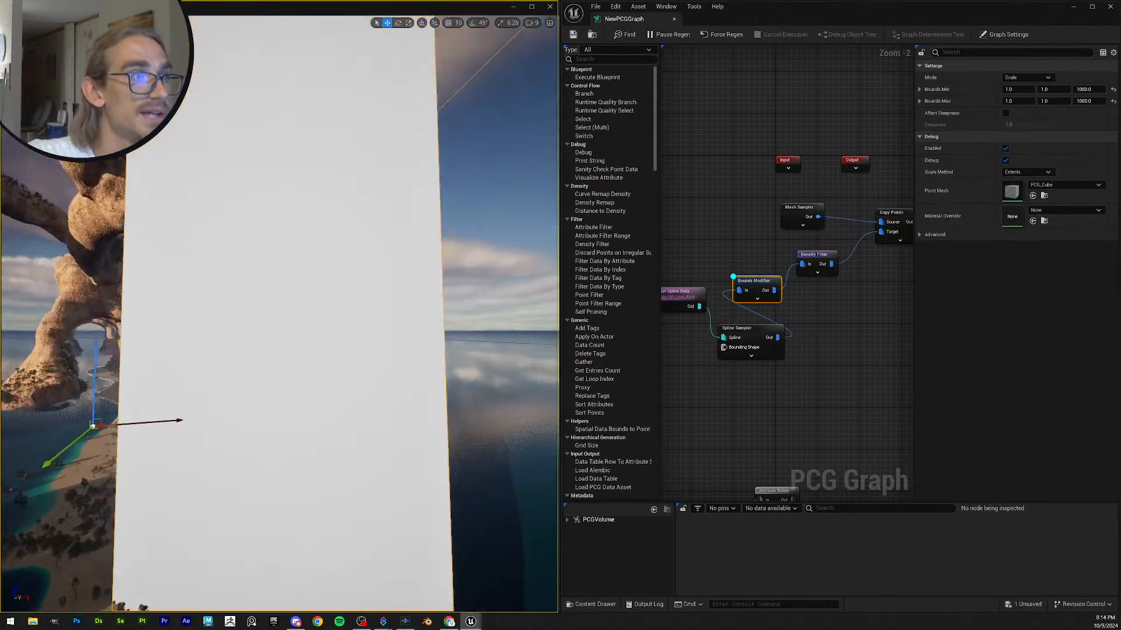
right_drag(279, 316, 277, 415)
key(d)
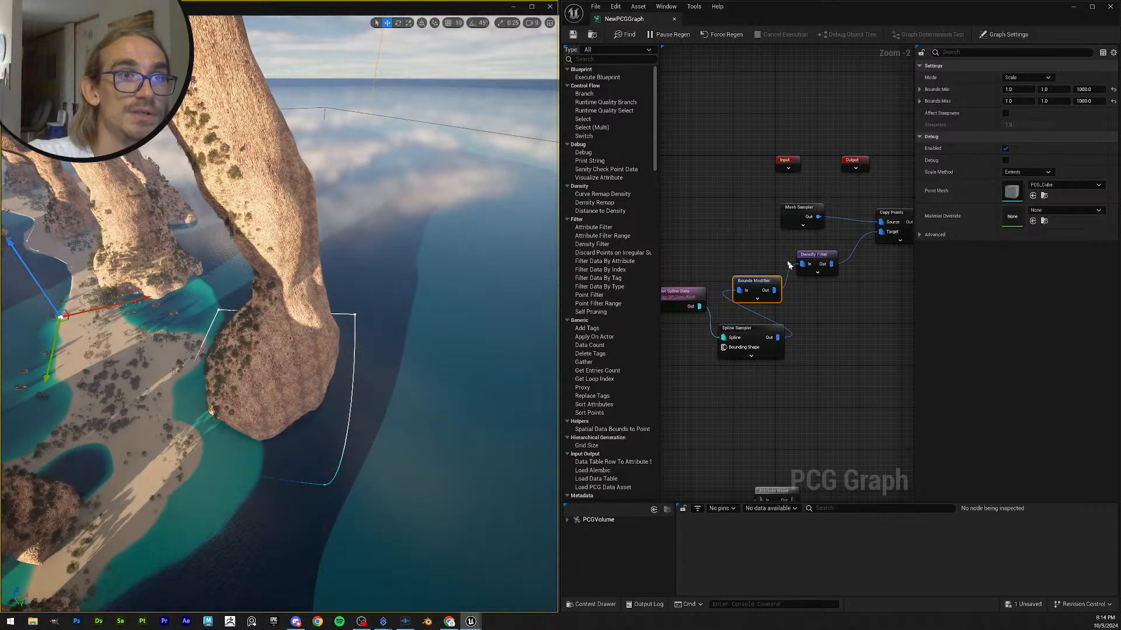
- Tidy the graph by lining up the Bounds Modifier with the Density Filter and moving the Mesh Sampler farther from Copy Points
right_drag(753, 240, 774, 248)
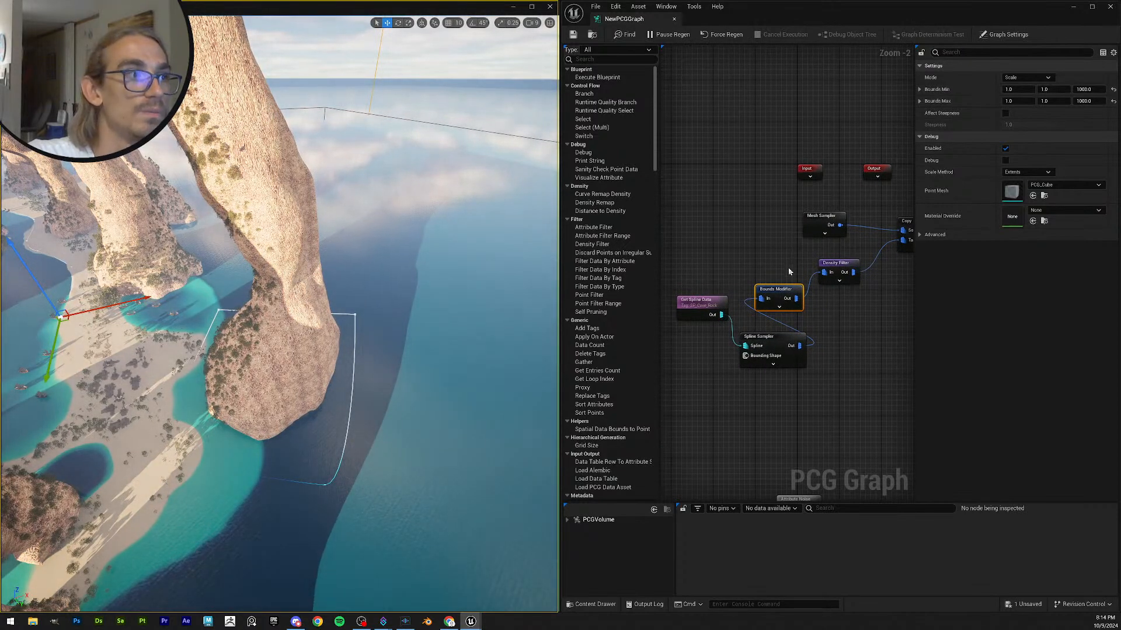
right_drag(789, 272, 776, 300)
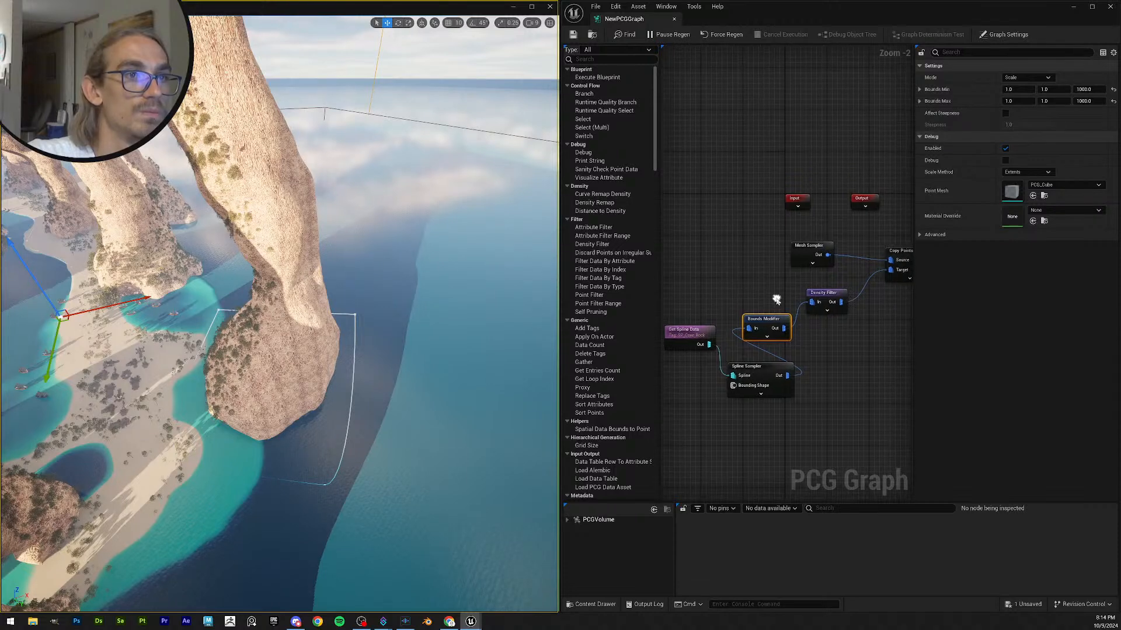
drag(769, 321, 757, 289)
right_drag(828, 266, 853, 286)
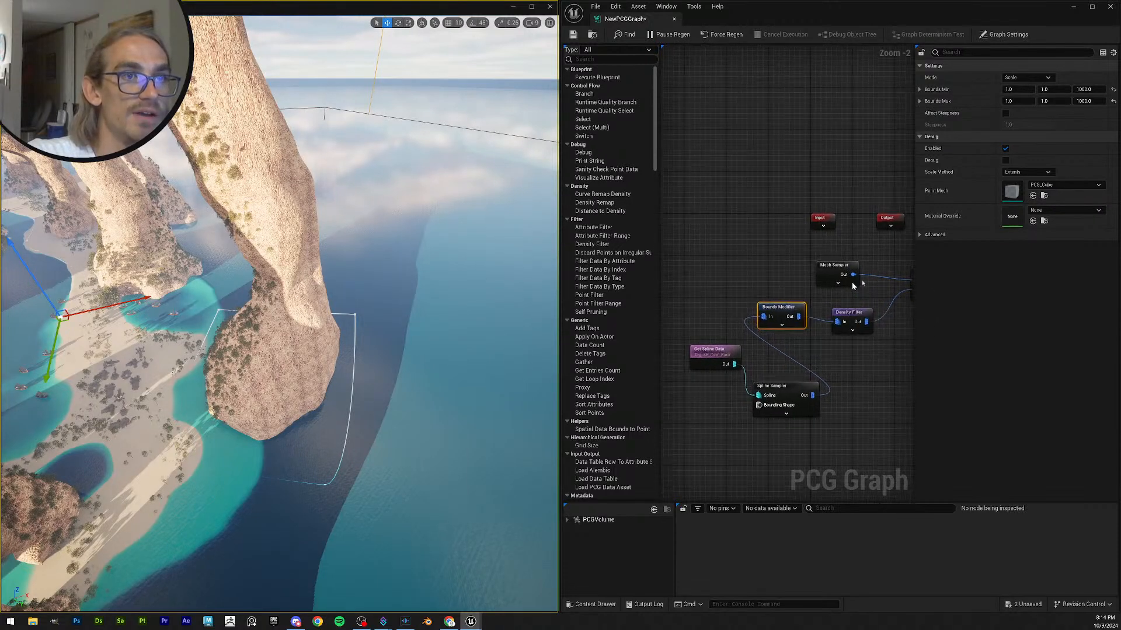
drag(842, 267, 725, 256)
right_drag(770, 243, 749, 232)
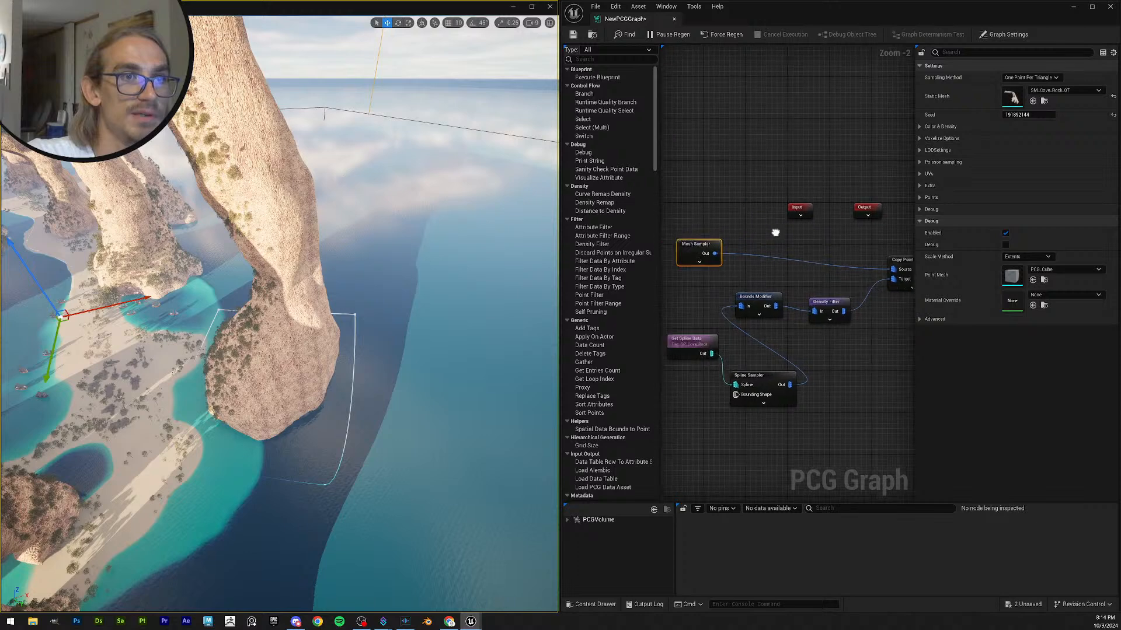
right_drag(823, 245, 802, 229)
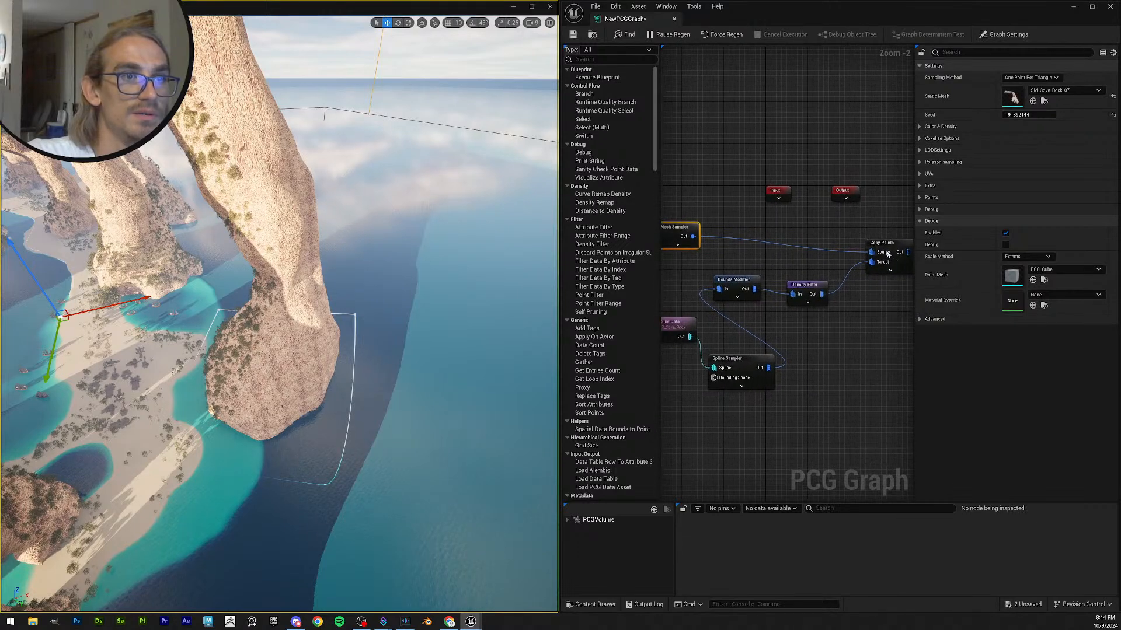
right_drag(882, 243, 821, 243)
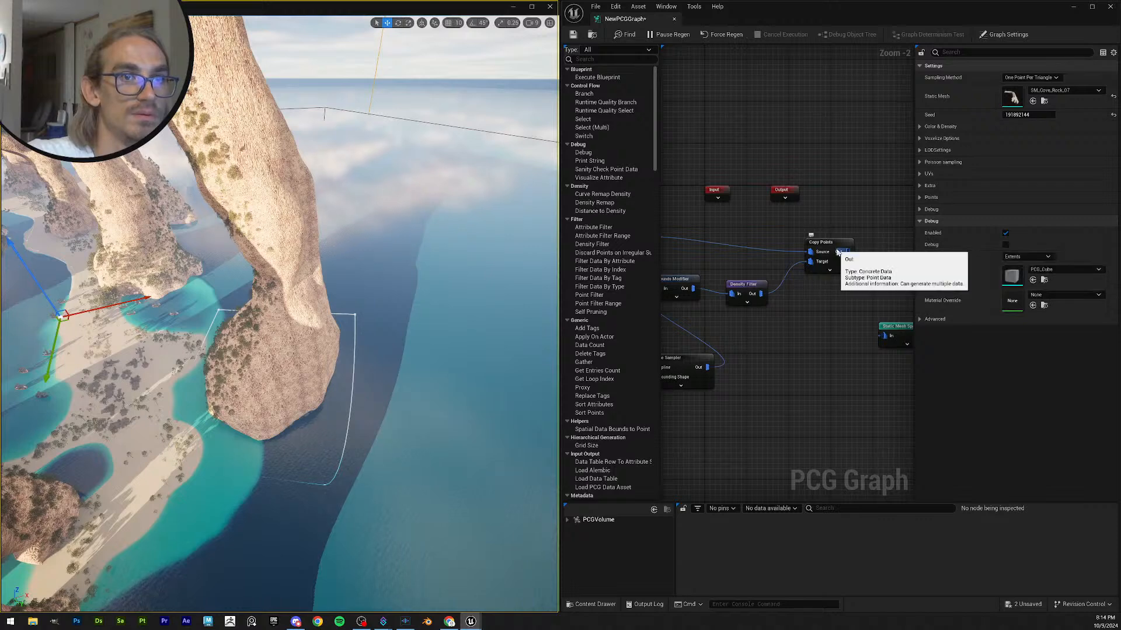
- Toggle the Mesh Sampler's debug display and examine its points on the rock in the viewport
right_drag(736, 225, 862, 207)
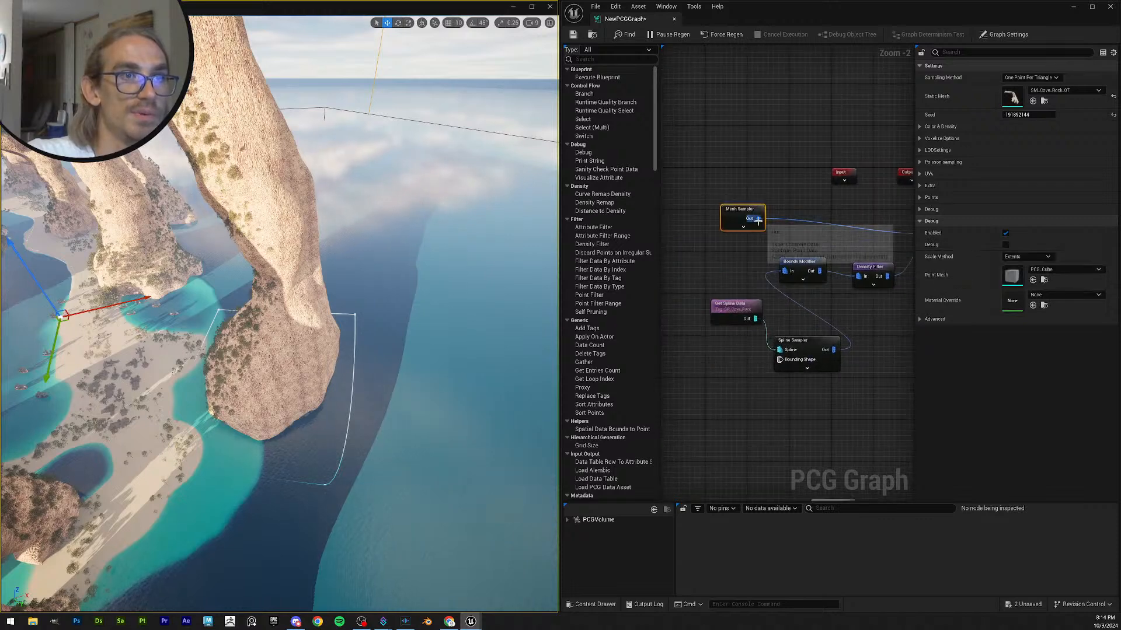
right_drag(850, 244, 813, 276)
key(d)
right_drag(397, 247, 396, 220)
key(d)
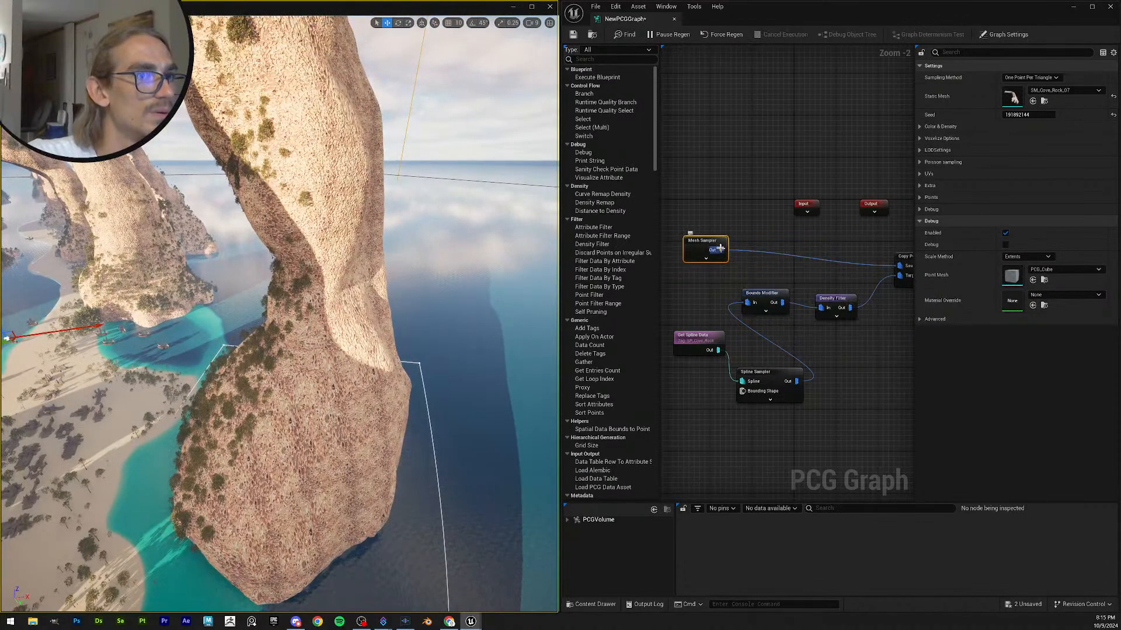
- Disconnect the Spline Sampler from the Bounds Modifier and the Mesh Sampler from Copy Points, and feed the Mesh Sampler into the Bounds Modifier
right_click(748, 306)
click(770, 318)
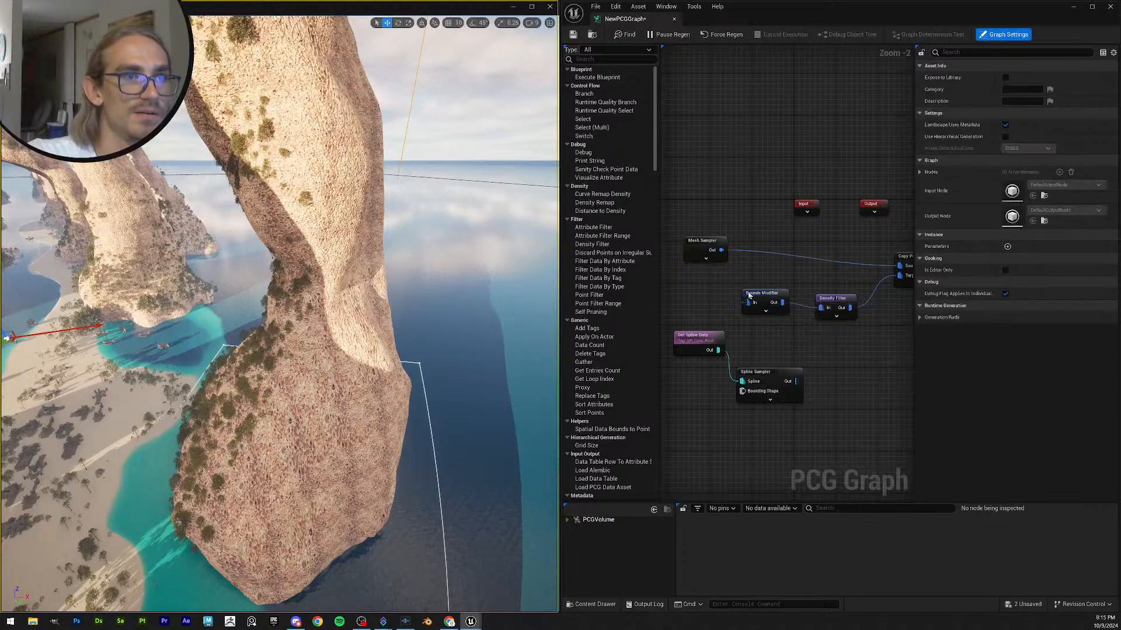
right_click(721, 250)
click(745, 262)
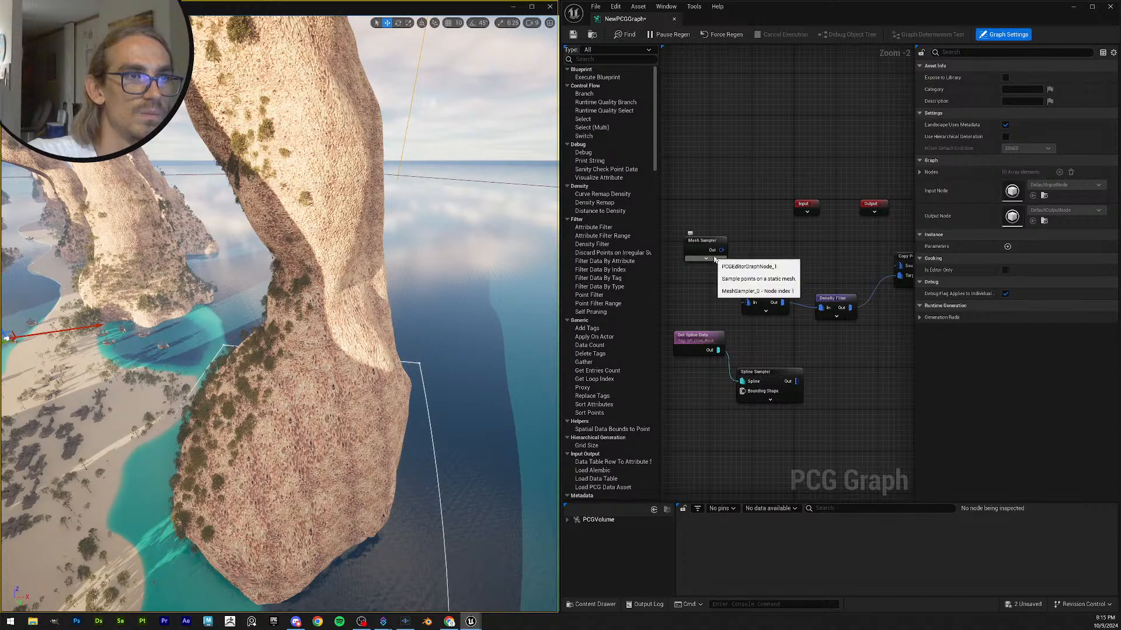
drag(721, 250, 772, 286)
click(753, 242)
- Turn on the Mesh Sampler's debug display and examine the sampled points around the rock arch
click(699, 246)
key(d)
right_drag(458, 296, 367, 301)
key(w)
key(s)
key(w)
right_drag(728, 214, 766, 220)
scroll(753, 234, down, 2)
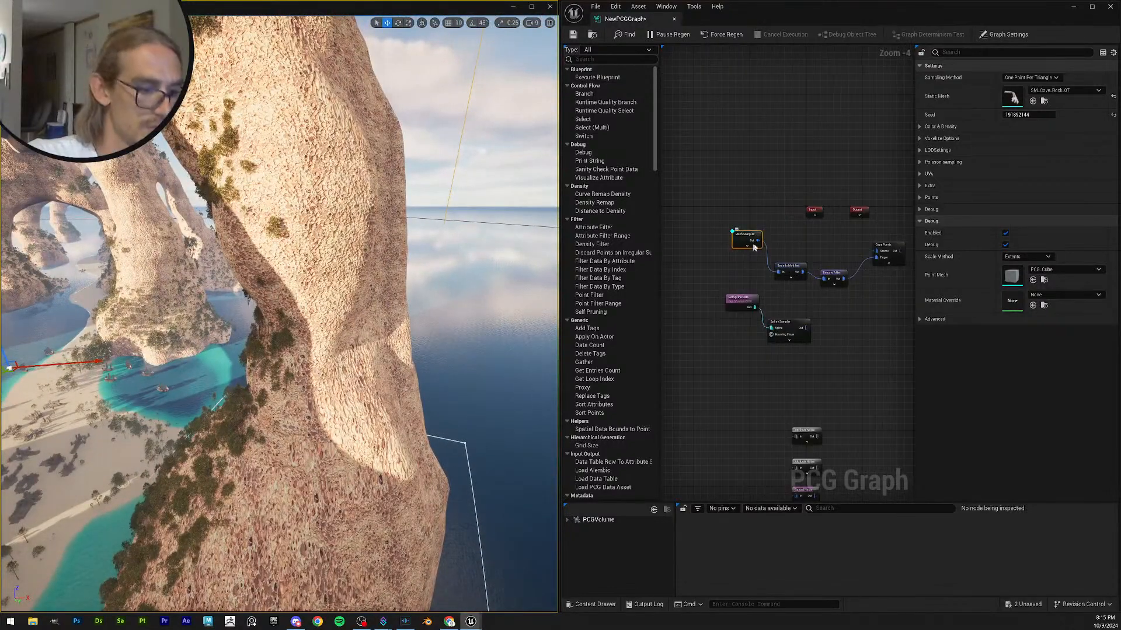
- Inspect the Bounds Modifier's settings and debug display around the arch, and turn the debug display off
click(801, 266)
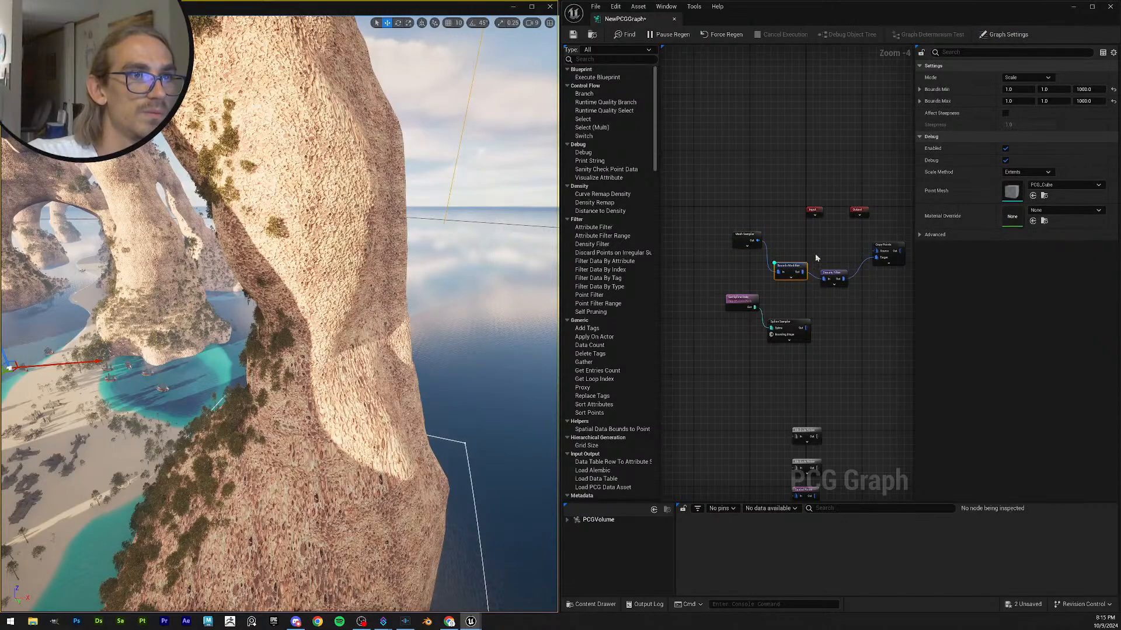
key(s)
right_drag(441, 336, 428, 305)
key(w)
key(s)
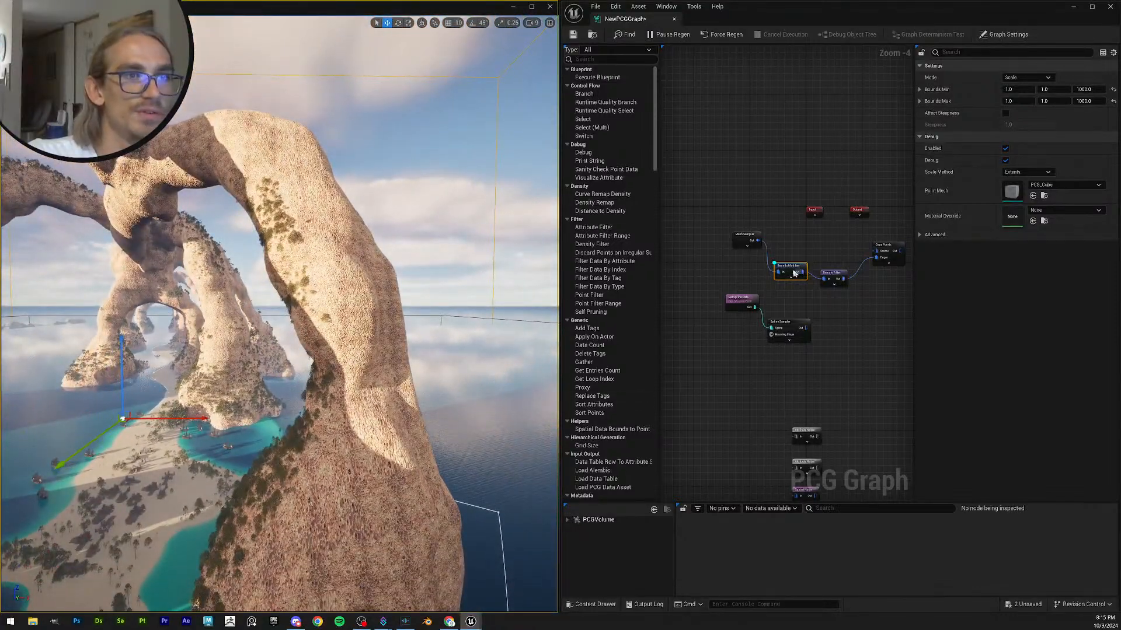
click(764, 238)
click(761, 238)
key(d)
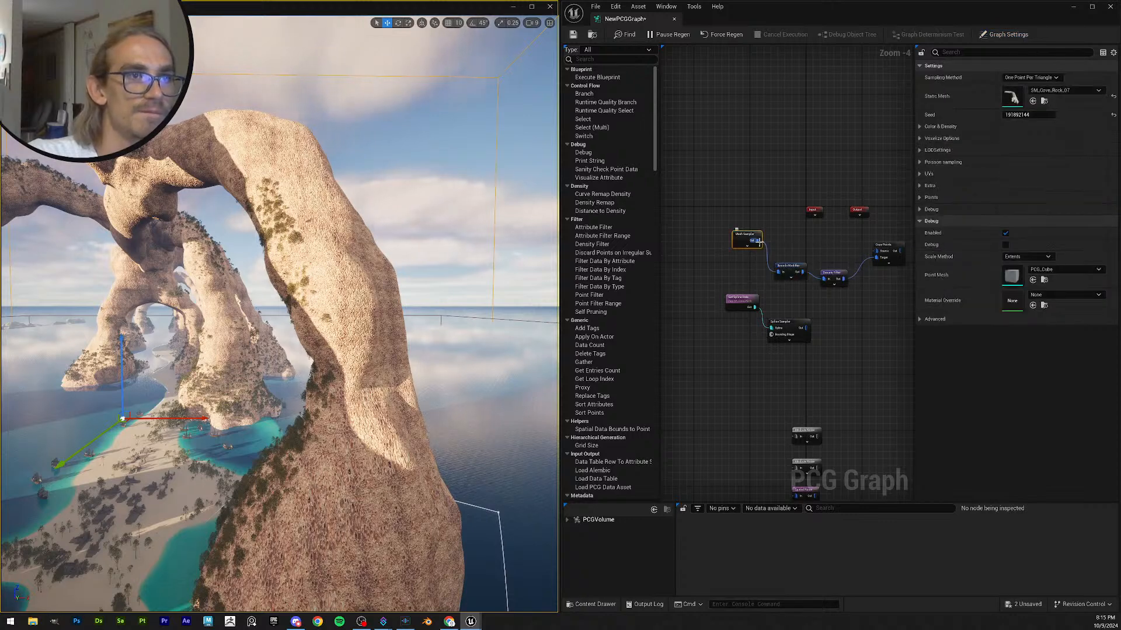
- Reposition the Mesh Sampler above the spline nodes and connect its output to the Bounds Modifier again
scroll(727, 263, up, 2)
drag(726, 267, 715, 293)
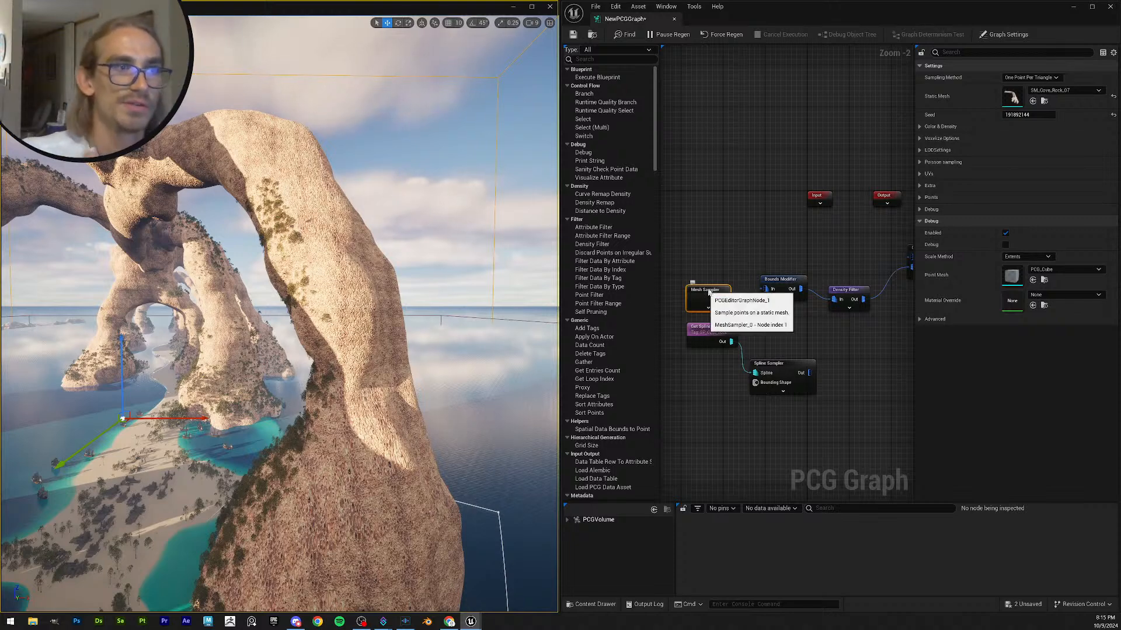
drag(707, 293, 711, 251)
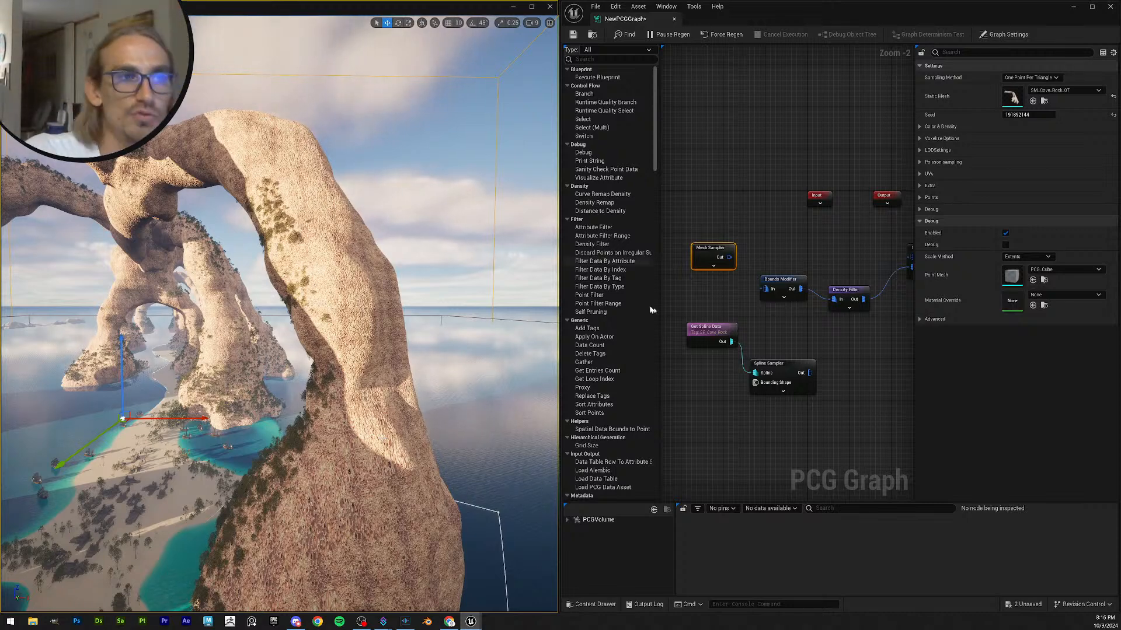
right_drag(784, 245, 805, 261)
drag(821, 425, 688, 320)
click(762, 328)
right_drag(881, 245, 815, 258)
scroll(814, 257, down, 1)
drag(692, 273, 725, 302)
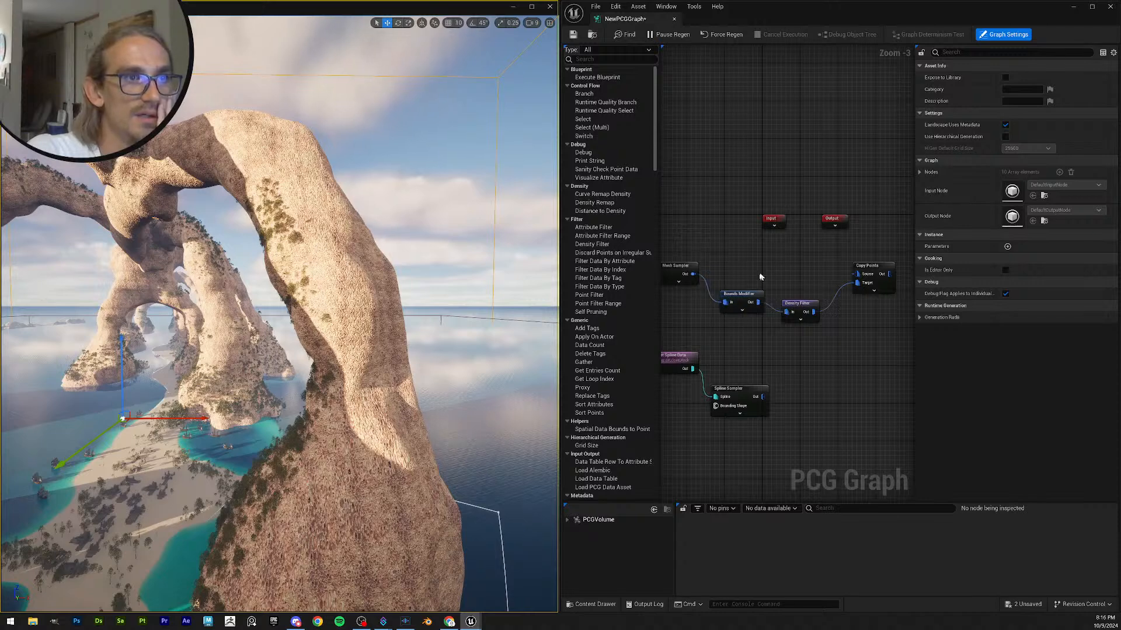
- Disconnect the Mesh Sampler from the Bounds Modifier, move the modifier beside the Spline Sampler, feed it from that sampler, and save
alt+click(725, 301)
drag(747, 298, 768, 369)
right_drag(733, 316, 748, 318)
drag(701, 268, 711, 296)
key(ctrl+s)
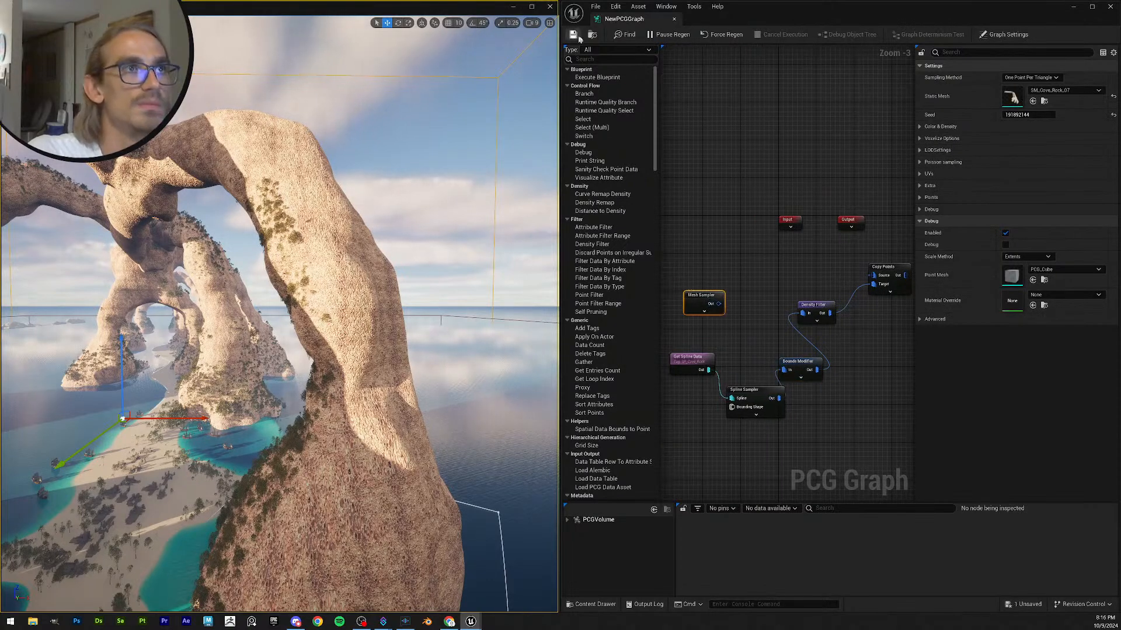
- Connect the Mesh Sampler to the Source input of Copy Points, move the sampler level with it, and save the graph
right_drag(741, 268, 729, 258)
drag(707, 295, 861, 266)
drag(680, 292, 689, 268)
click(573, 35)
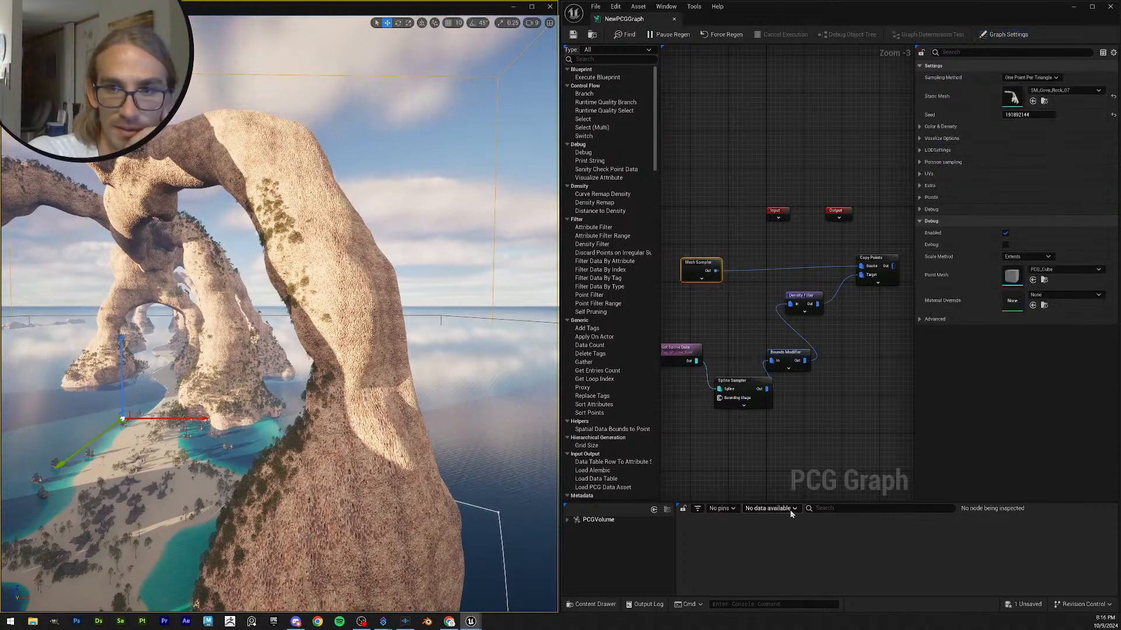
- Enlarge the graph editor and review the Mesh Sampler settings and the general graph settings
click(1091, 7)
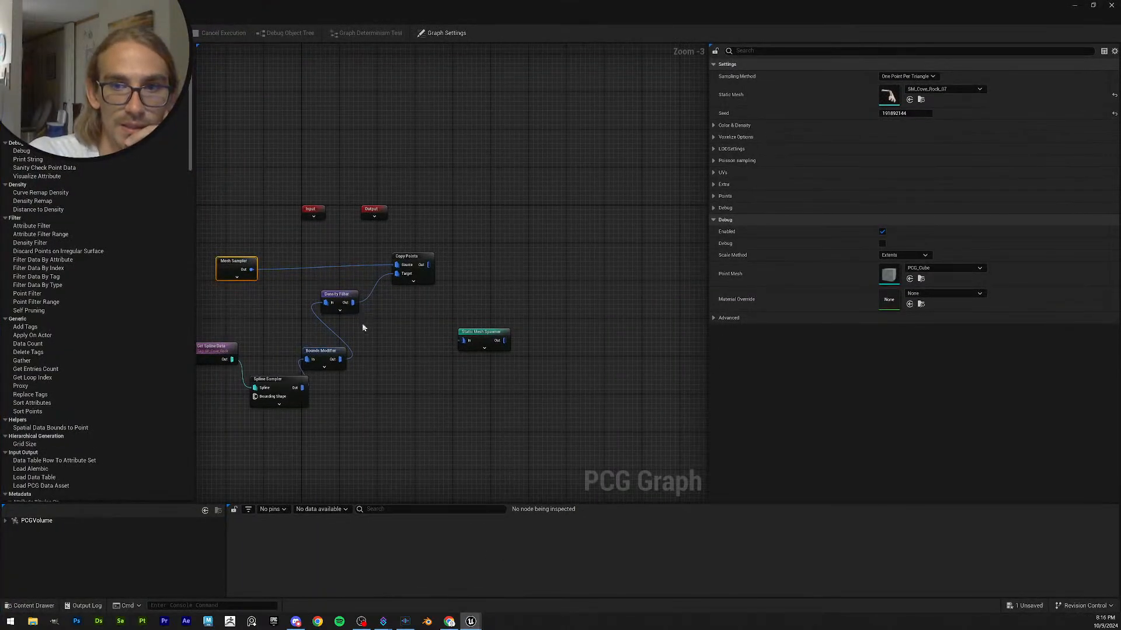
click(370, 129)
click(234, 262)
right_drag(314, 138, 391, 132)
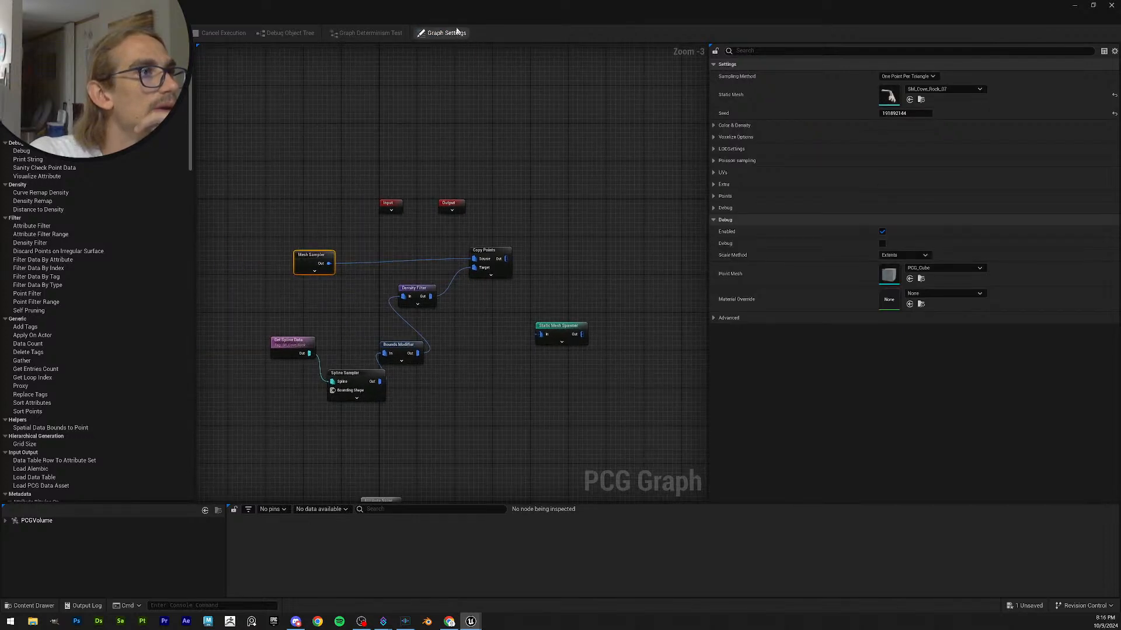
click(457, 32)
click(543, 209)
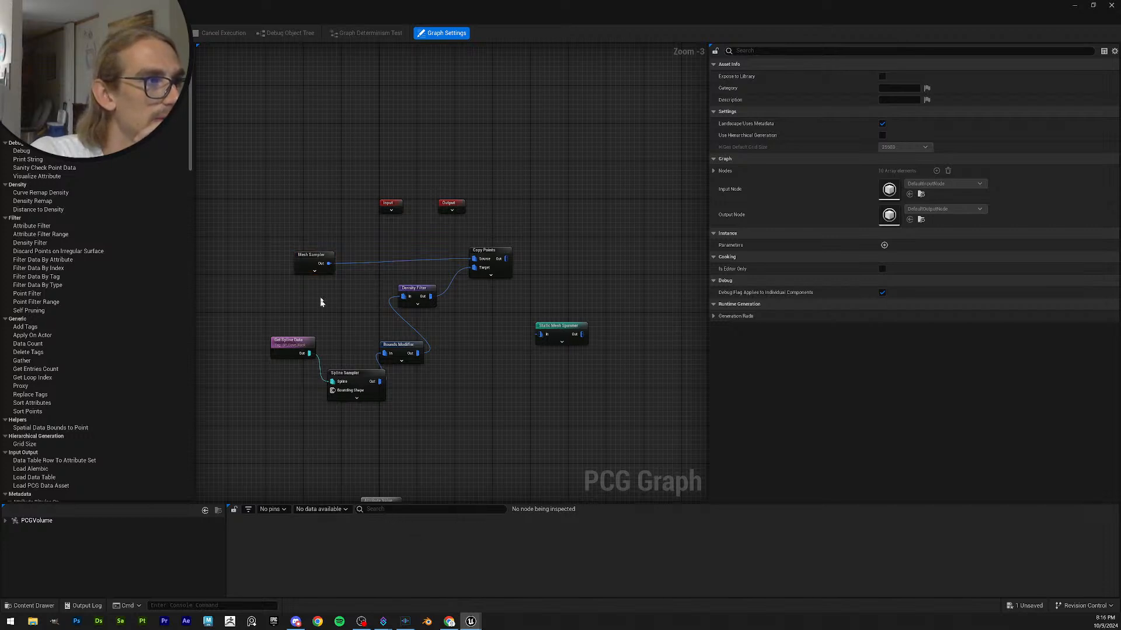
click(319, 261)
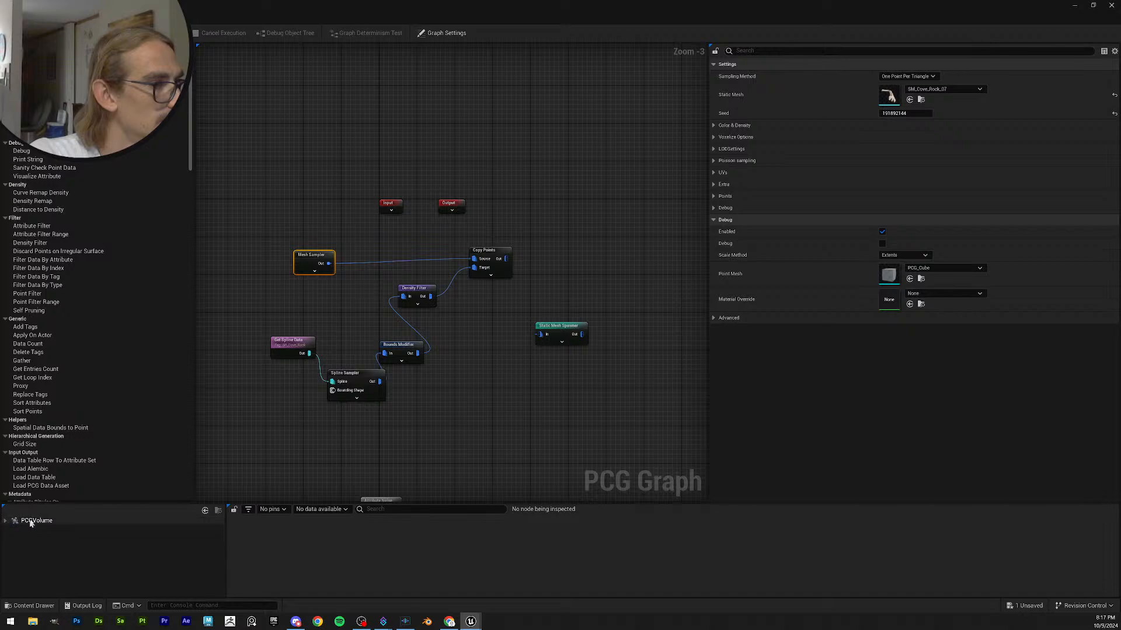
- Inspect the PCGVolume entry among the debug objects and bring the graph editor back beside the viewport
click(13, 521)
click(6, 523)
click(45, 529)
click(43, 521)
click(6, 521)
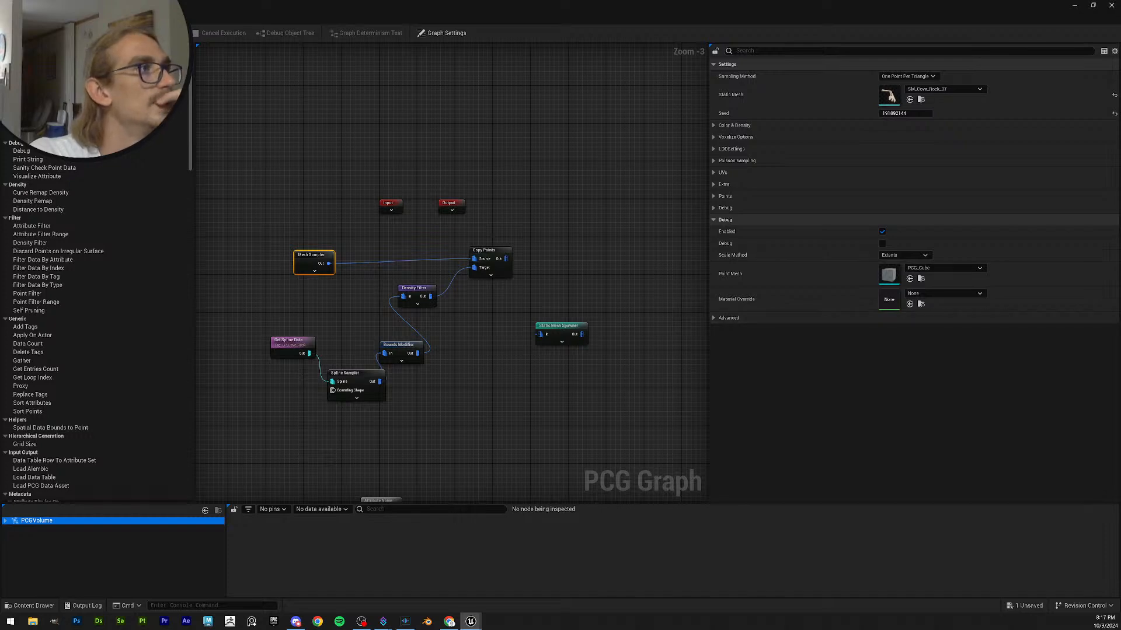
drag(547, 12, 1120, 117)
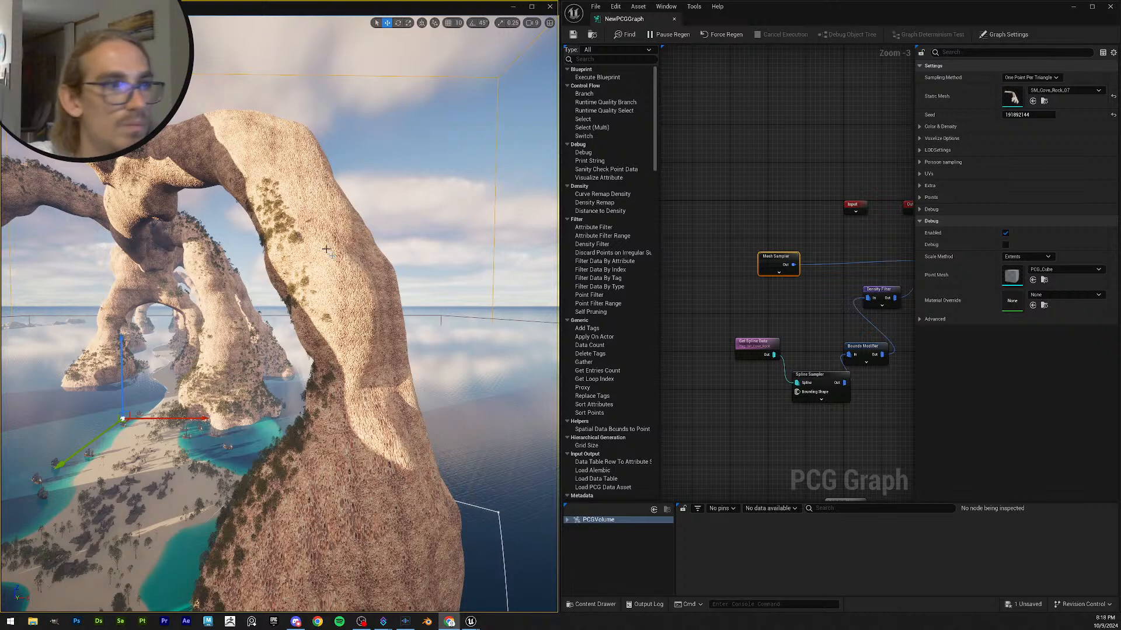
- Check the Static Mesh Spawner's settings and its available mesh selector types
right_drag(811, 209, 682, 212)
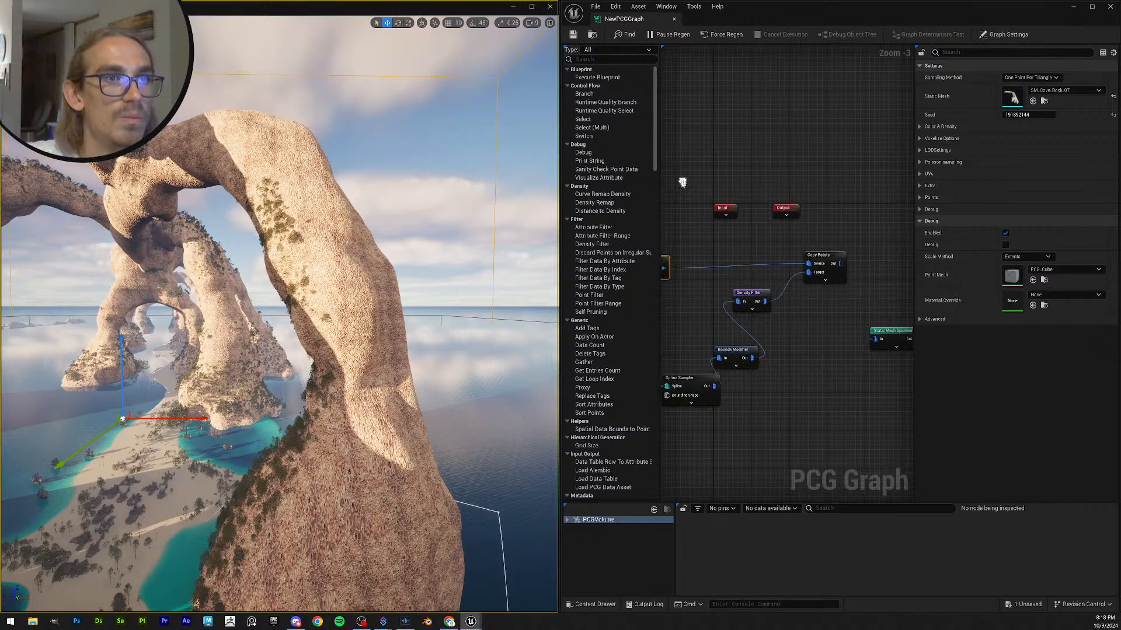
click(886, 332)
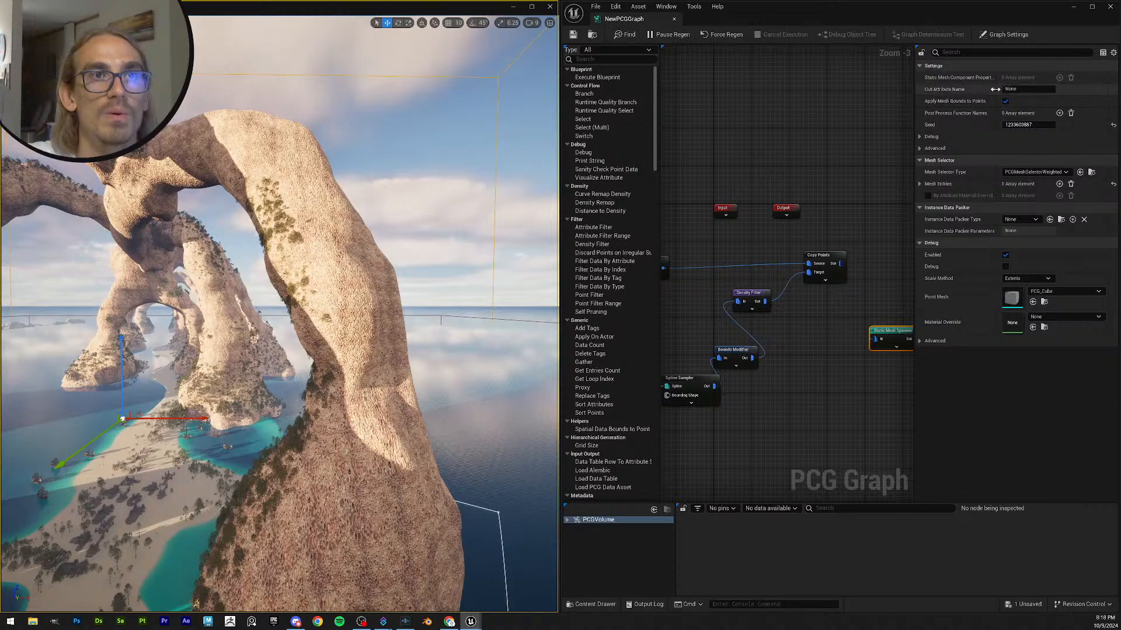
click(1031, 173)
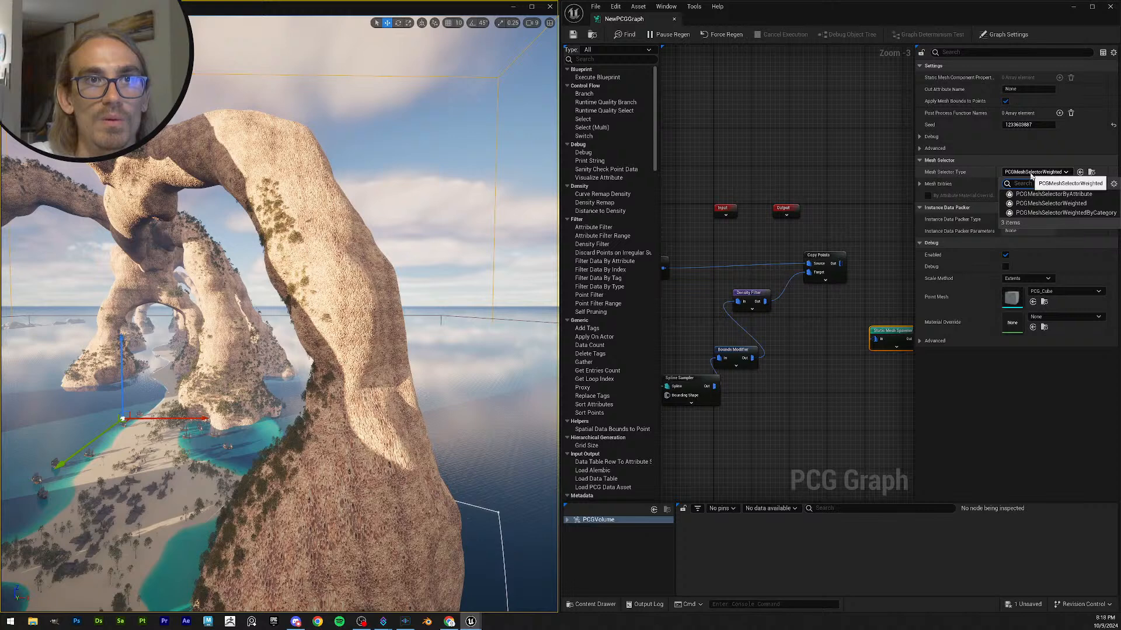
click(1062, 173)
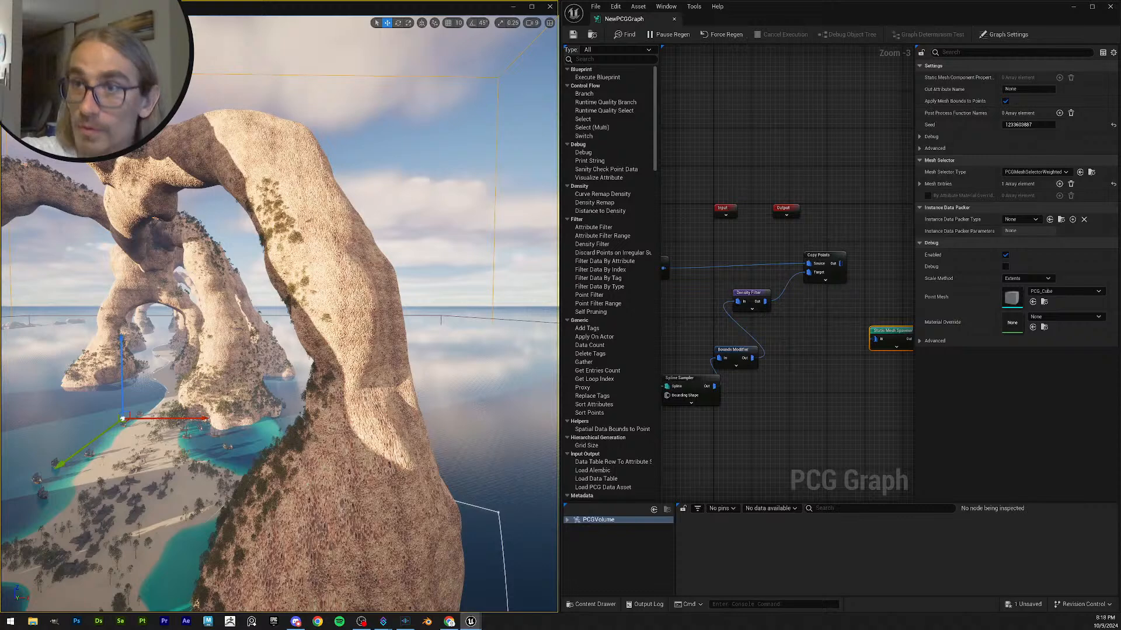
- Switch to Chrome and watch the Mesh Sampler and Static Mesh Spawner part of the Unreal Fest PCG Workflows video at 1080p60
click(449, 622)
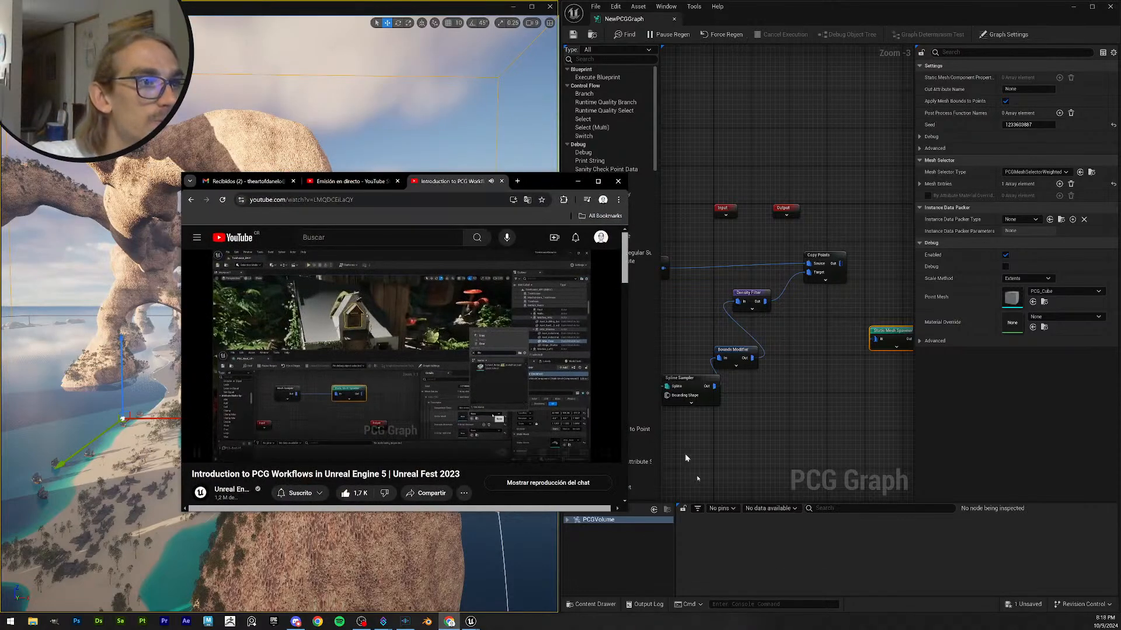
double_click(551, 186)
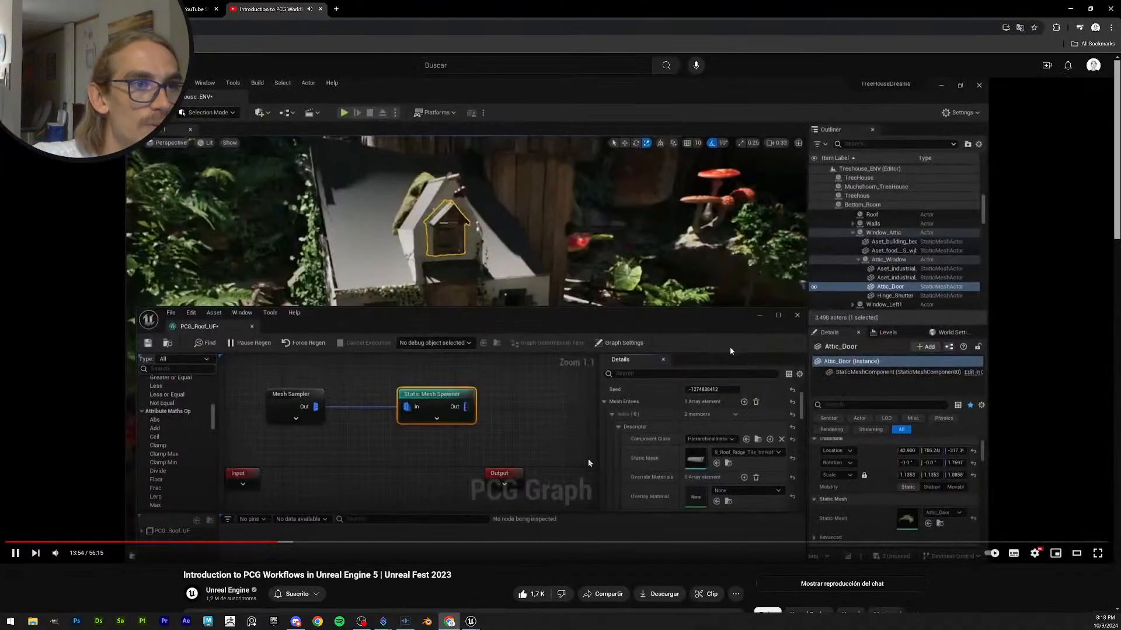
click(534, 415)
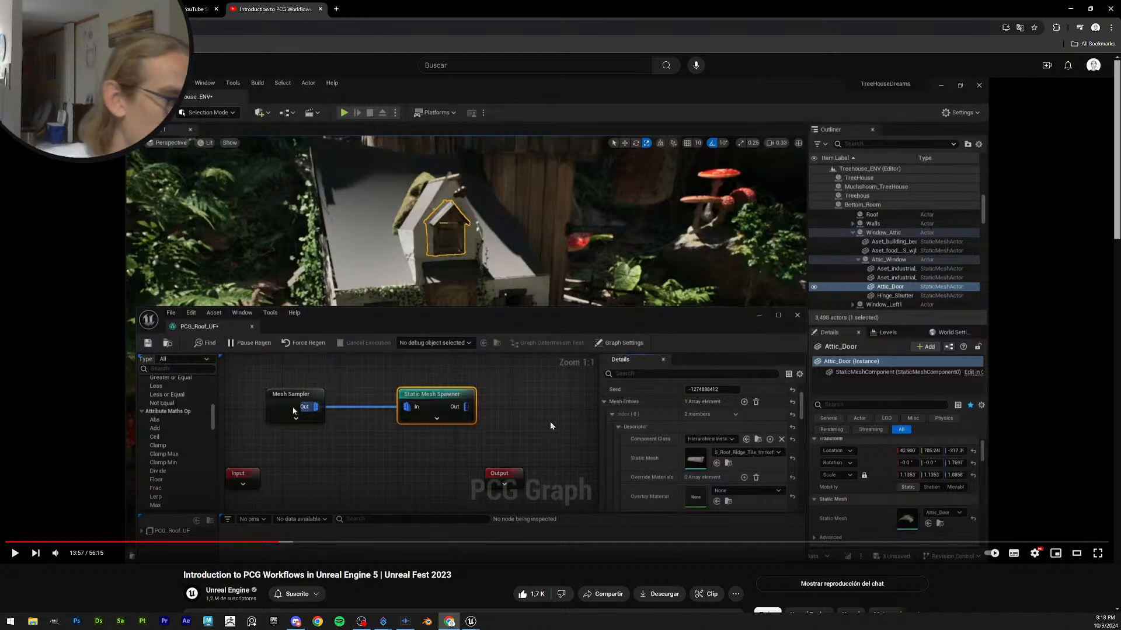
click(550, 424)
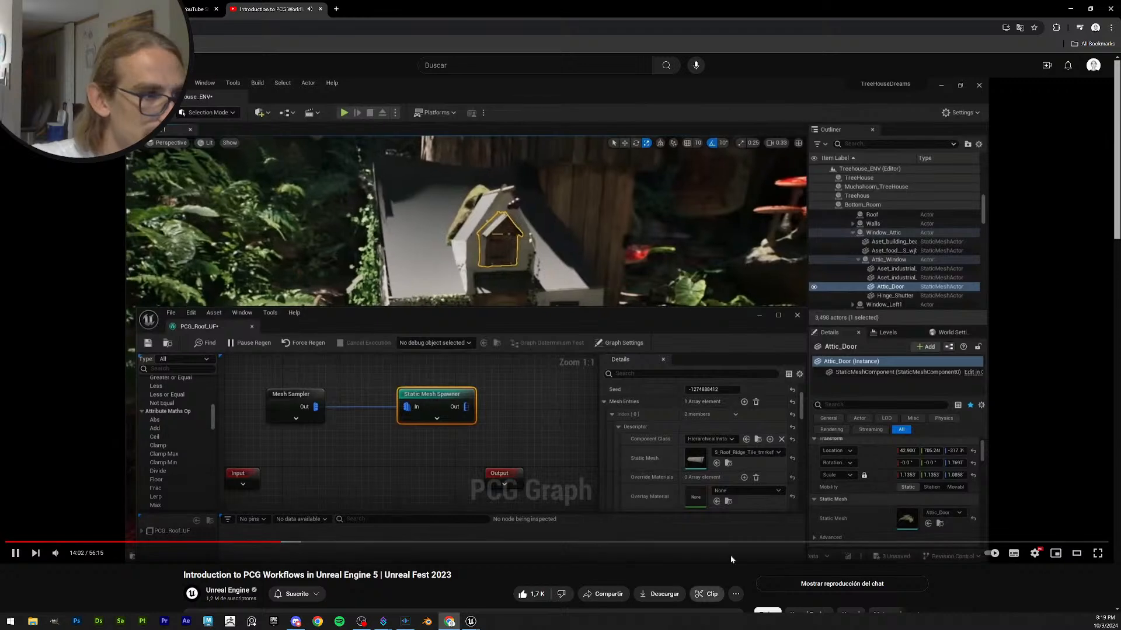
click(1035, 554)
click(1056, 527)
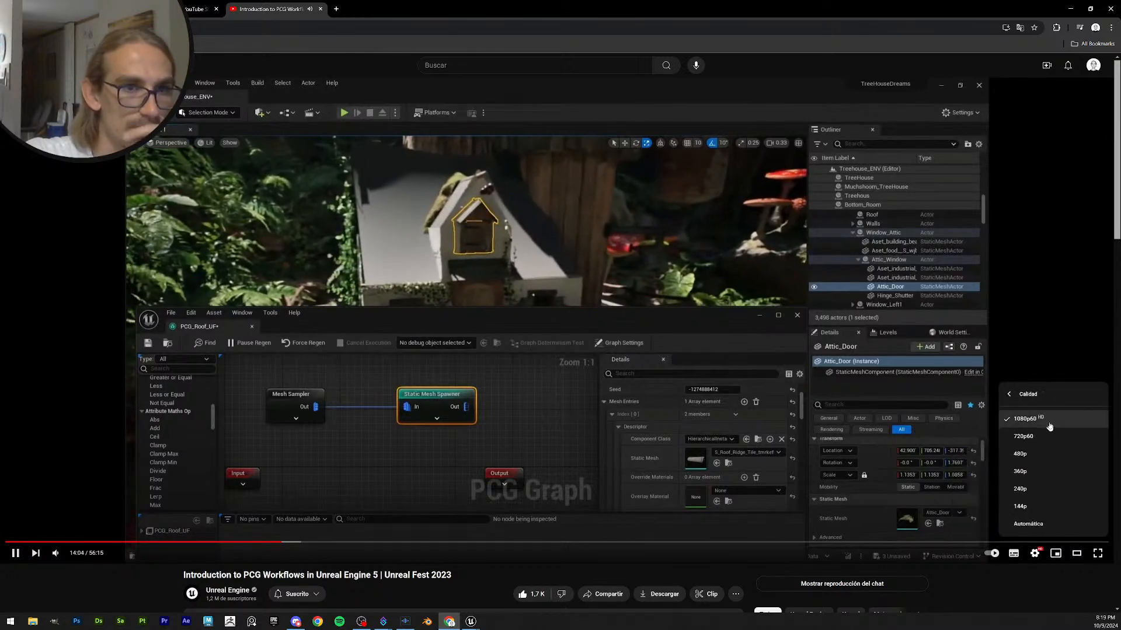
click(1004, 416)
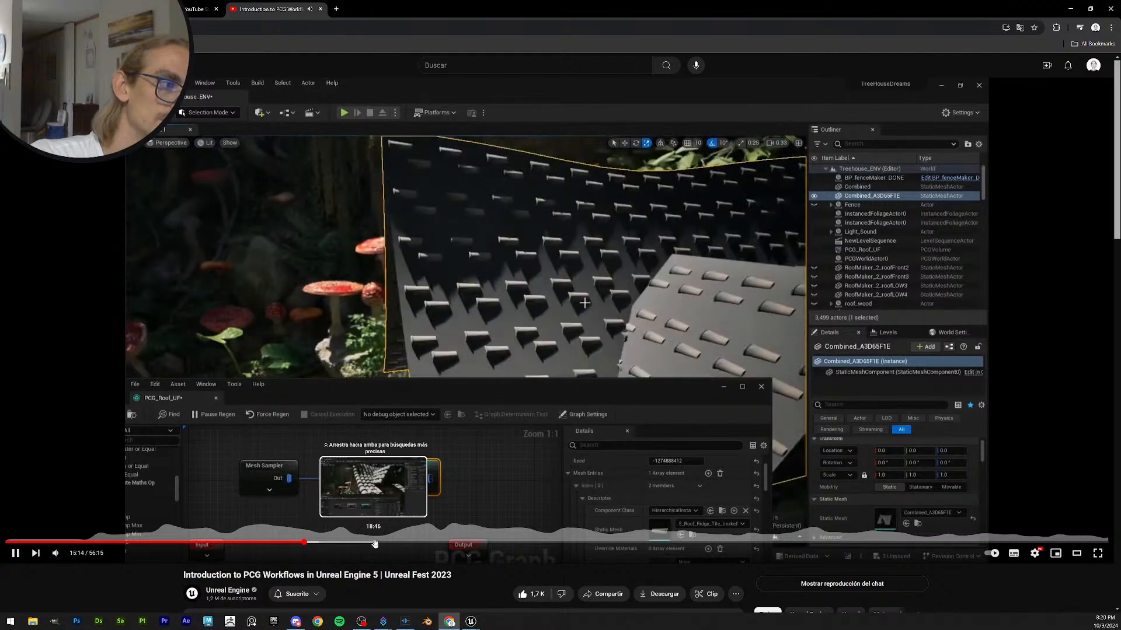
click(1071, 9)
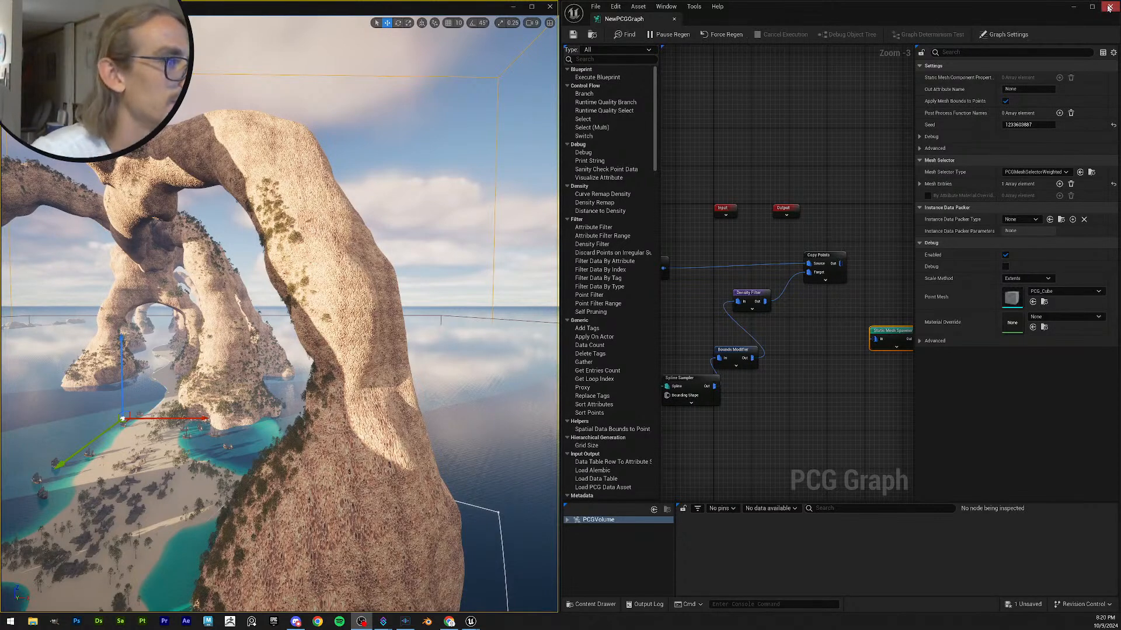
- Select the SM_Cove_Rock_07 rock in the viewport and float the PCG graph window over the level editor
right_drag(444, 268, 497, 268)
click(443, 269)
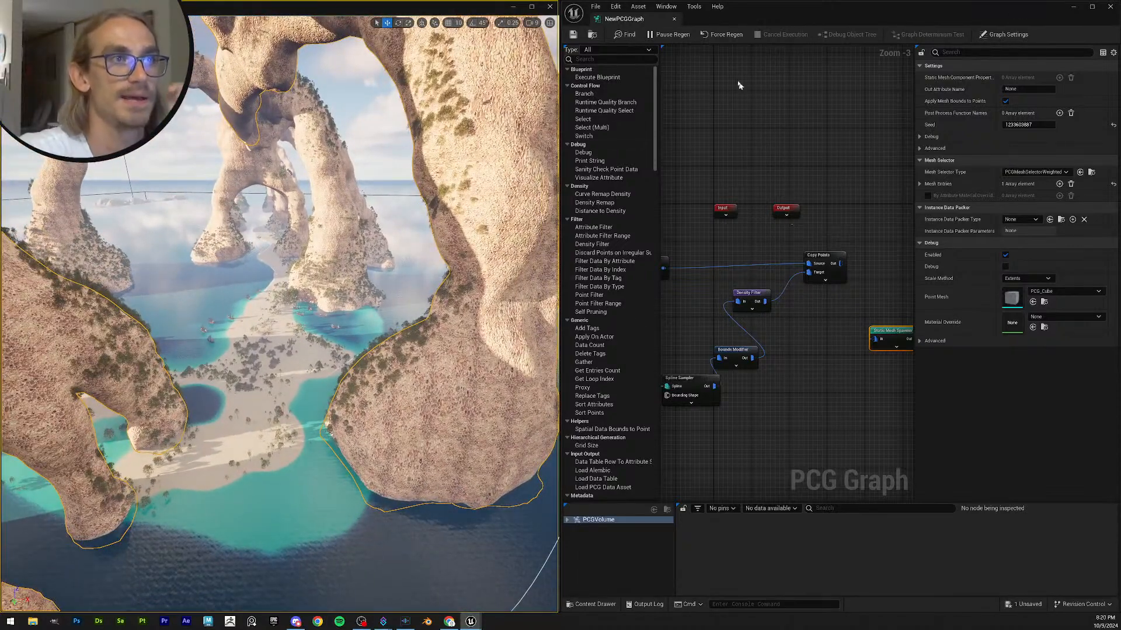
drag(754, 13, 235, 419)
mouse_move(166, 251)
right_down()
mouse_move(327, 204)
mouse_move(175, 239)
right_up()
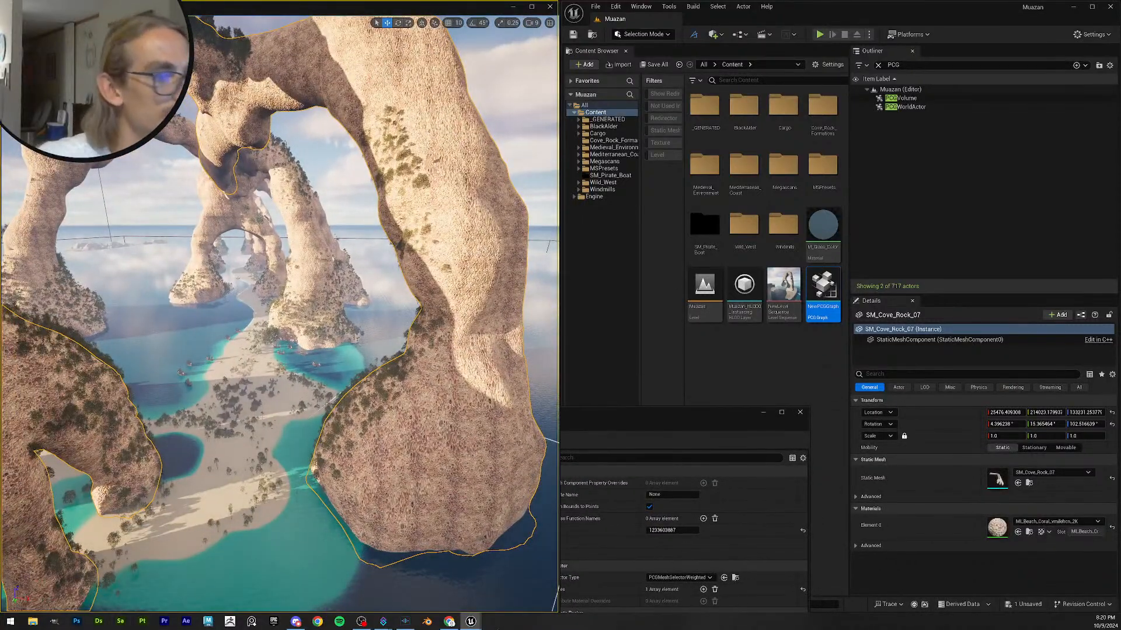
mouse_move(471, 622)
click(518, 572)
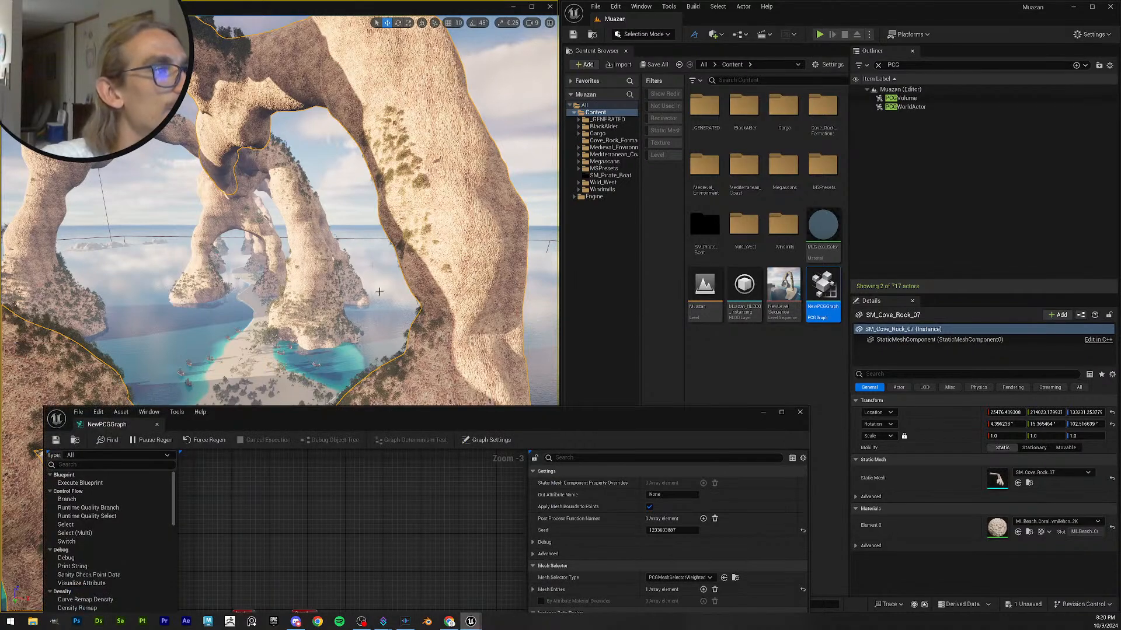
drag(586, 422, 649, 146)
right_drag(484, 319, 526, 242)
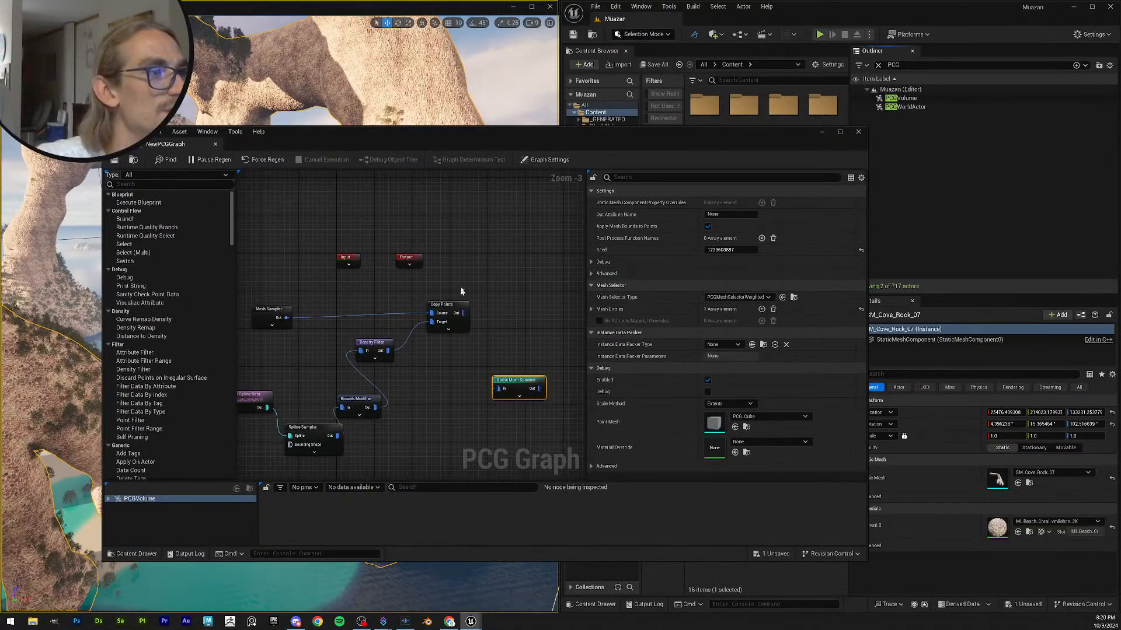
- Disconnect the Mesh Sampler from Copy Points, place it directly before the Static Mesh Spawner, and select the spawner
alt+click(286, 319)
drag(277, 314, 464, 392)
click(517, 388)
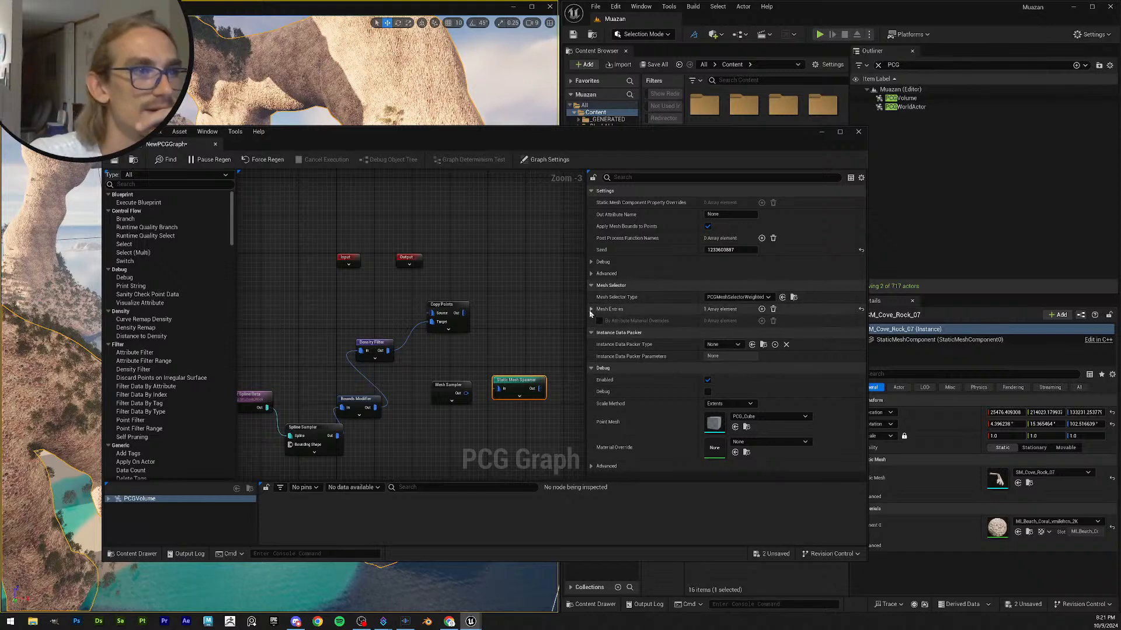
- Remove the SM_Cove_Rock_07 entry from the Static Mesh Spawner's mesh entries and locate the Mesh Sampler's static mesh in the Content Browser
click(591, 309)
click(599, 322)
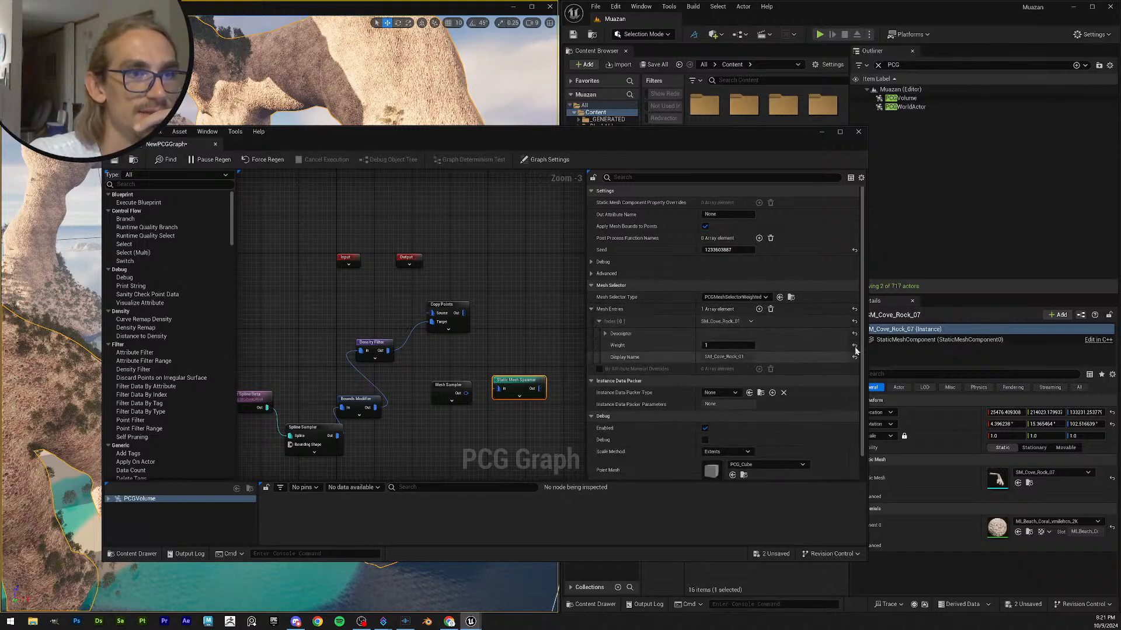
click(855, 322)
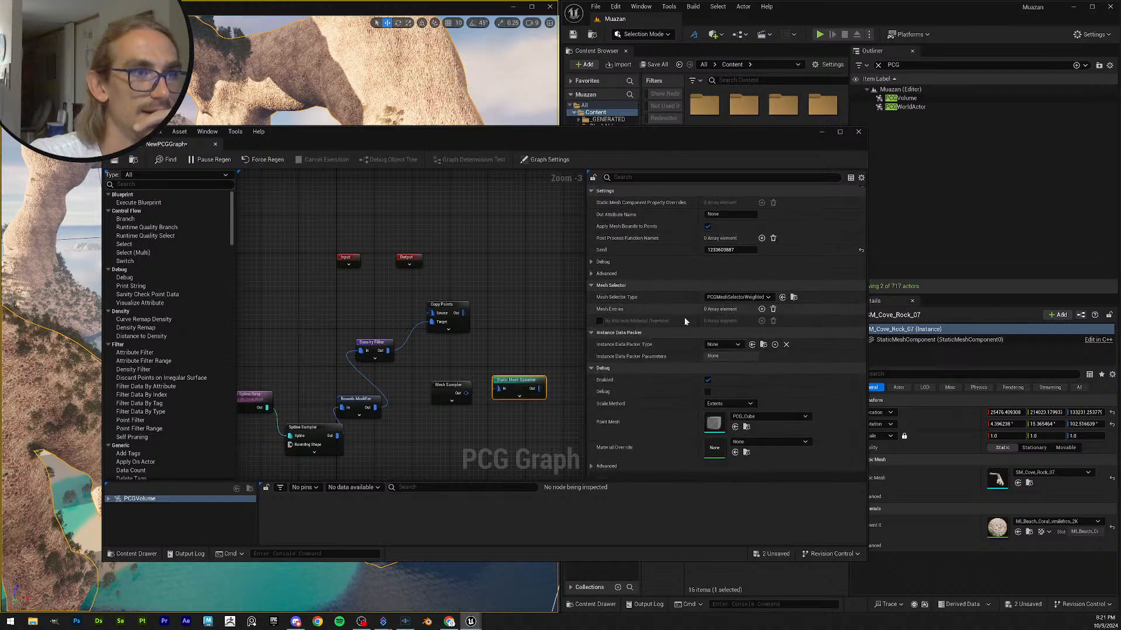
click(447, 385)
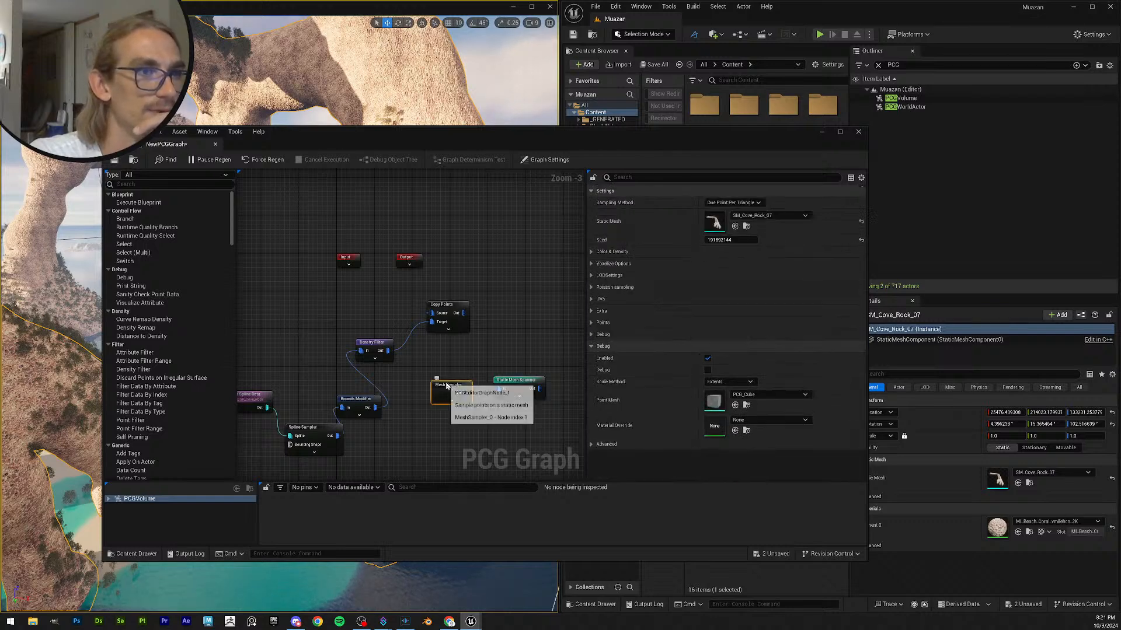
click(747, 226)
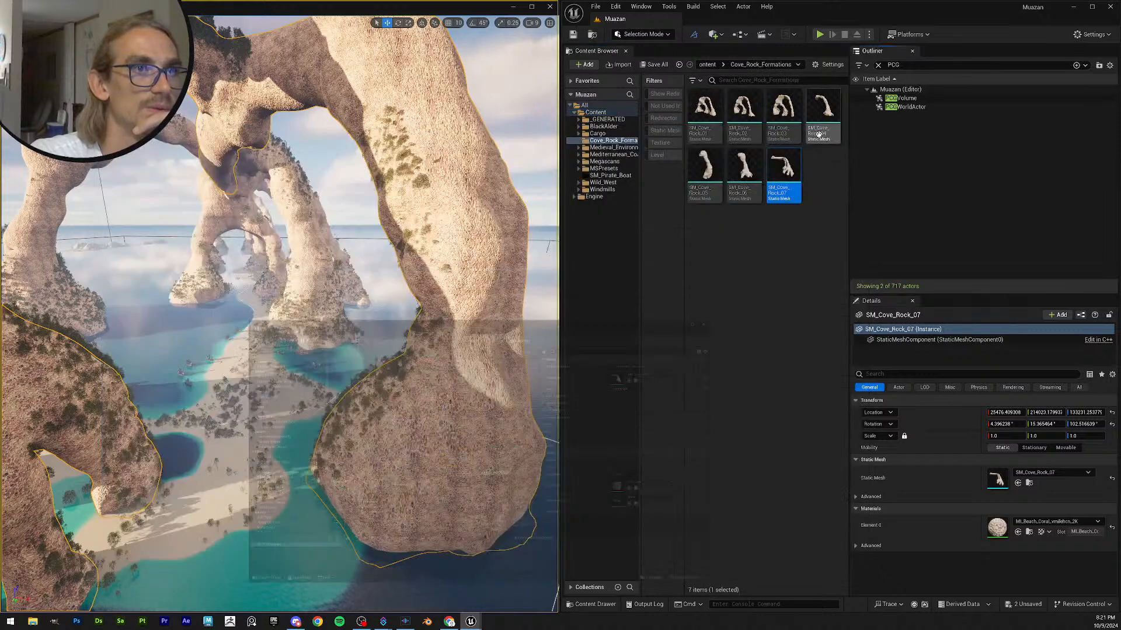
- Deselect everything, place an SM_Cove_Rock_06 mesh in the level and set its location to 0, 0, 0
key(s)
right_drag(279, 315, 260, 373)
scroll(279, 315, up, 1)
key(e)
right_drag(388, 305, 384, 345)
click(498, 219)
click(404, 327)
key(w)
key(w)
key(Escape)
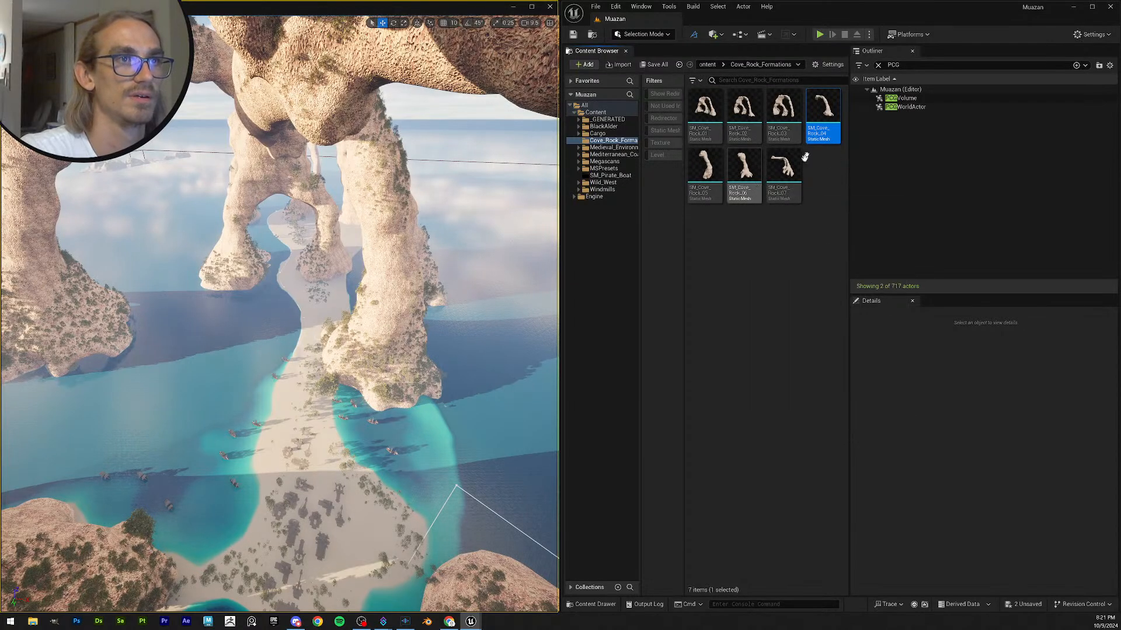
drag(747, 175, 349, 359)
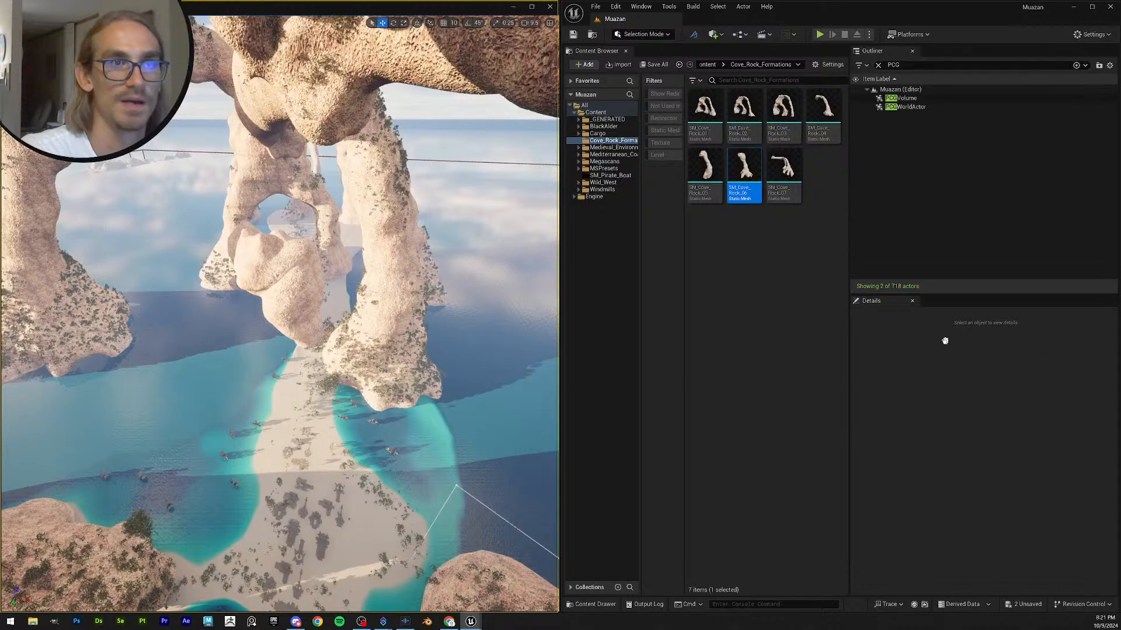
drag(945, 340, 945, 340)
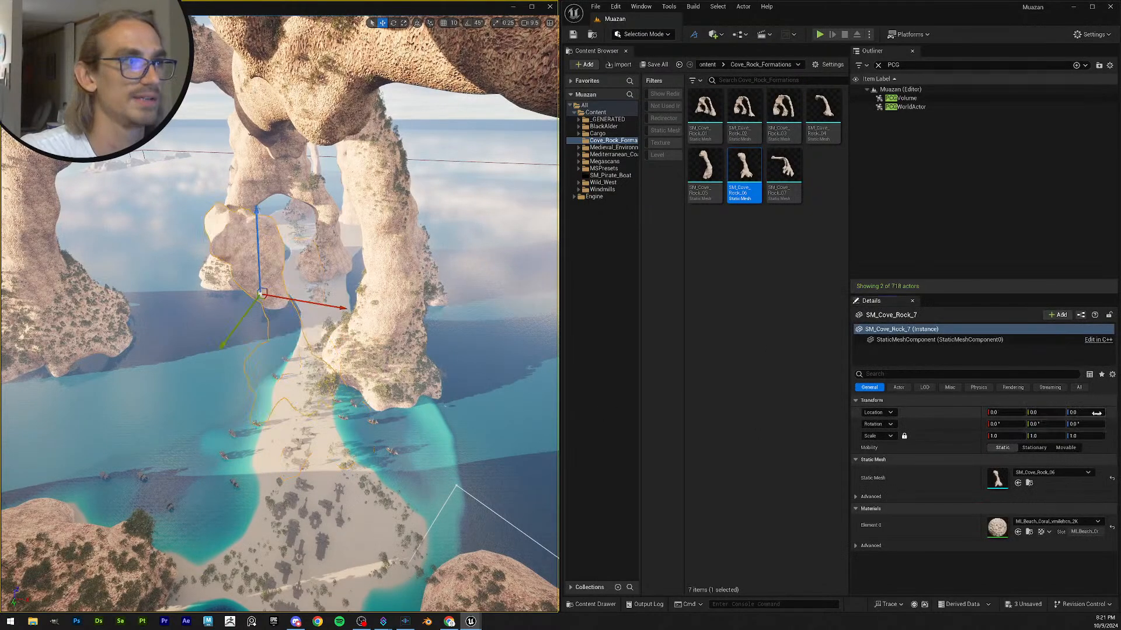
right_drag(249, 379, 250, 379)
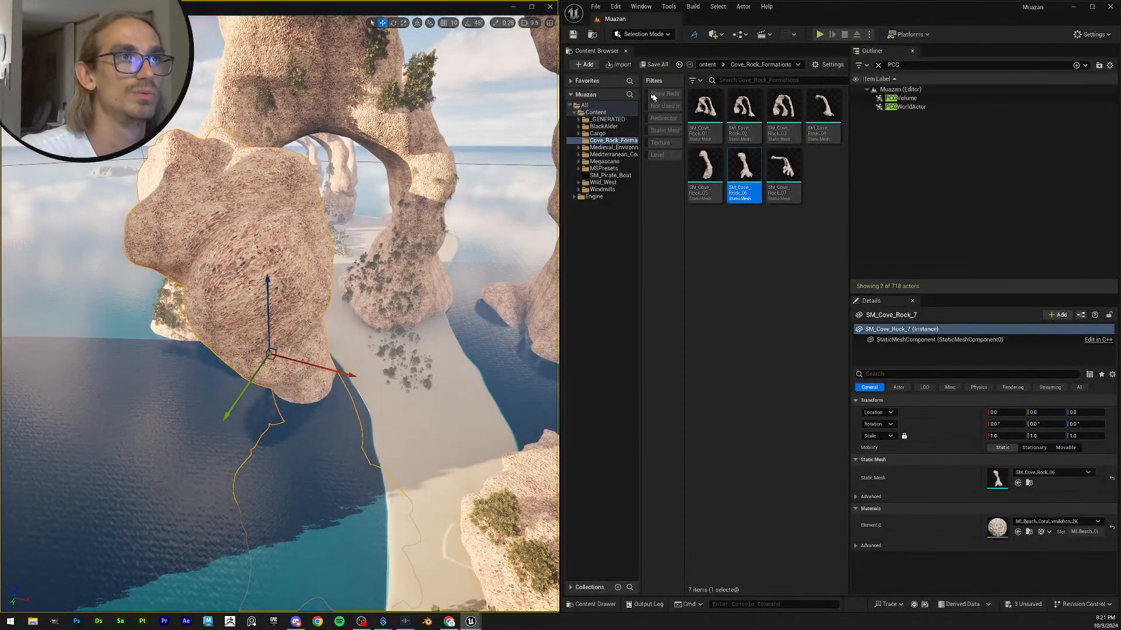
- Open NewPCGGraph, and clear the Outliner's search filter to select the newly placed SM_Cove_Rock_7 actor
click(595, 112)
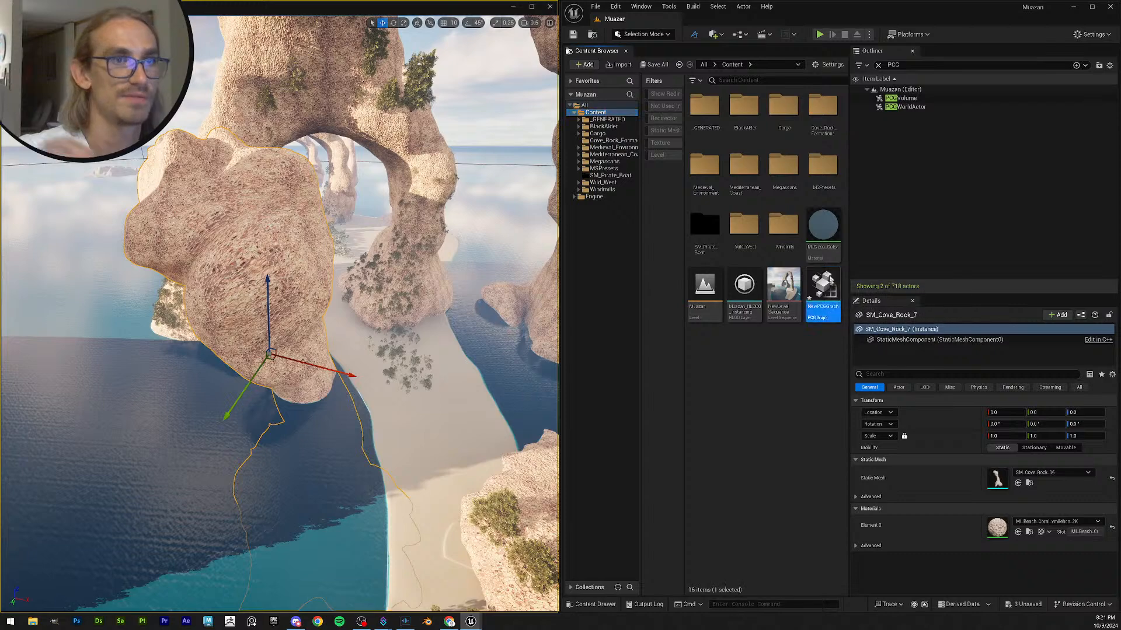
double_click(821, 286)
drag(719, 139, 820, 332)
click(878, 64)
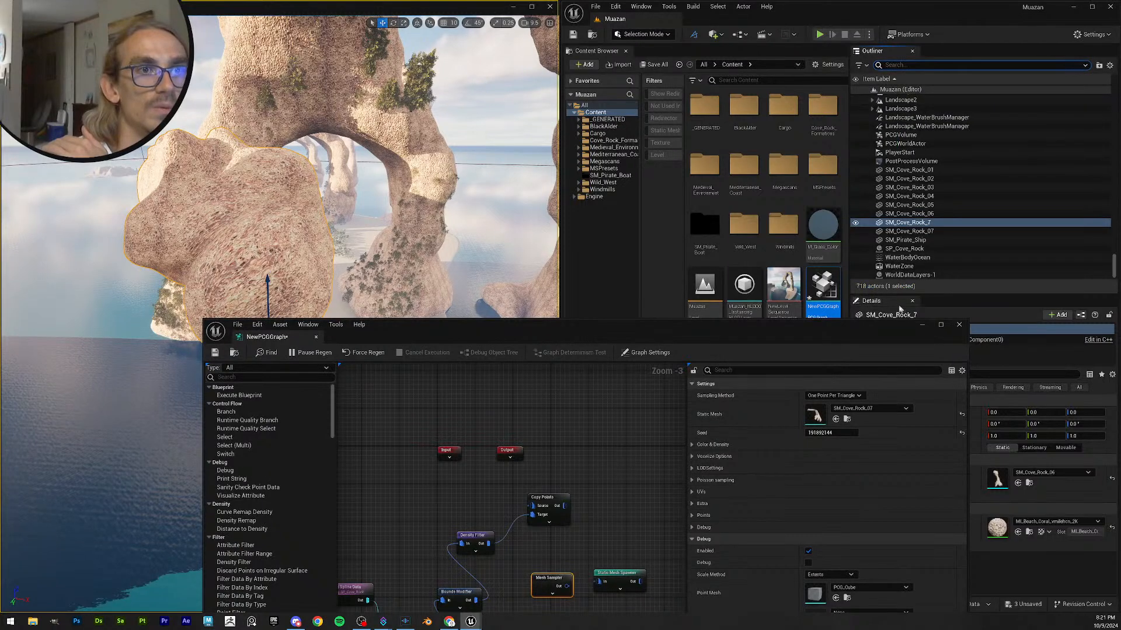
click(921, 224)
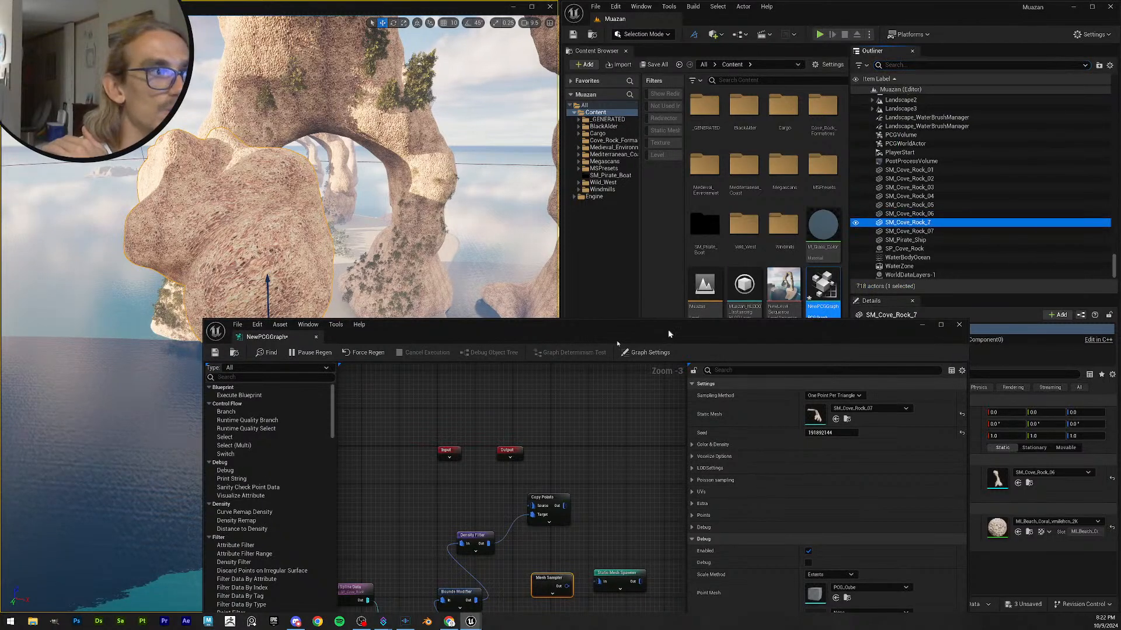
drag(757, 324, 657, 107)
click(769, 192)
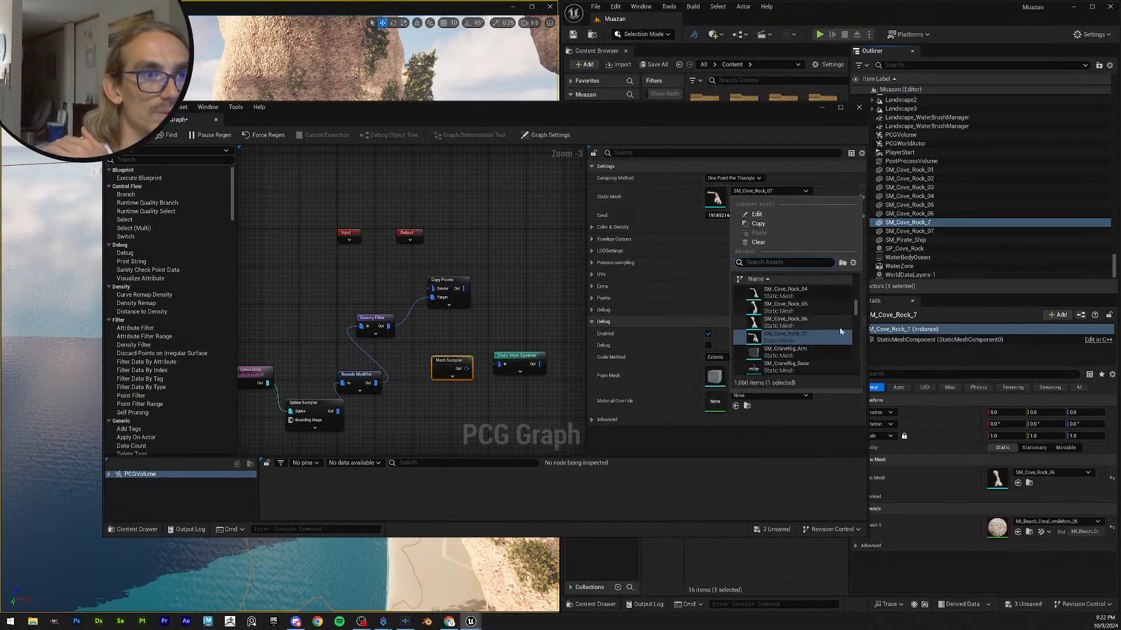
scroll(835, 331, down, 3)
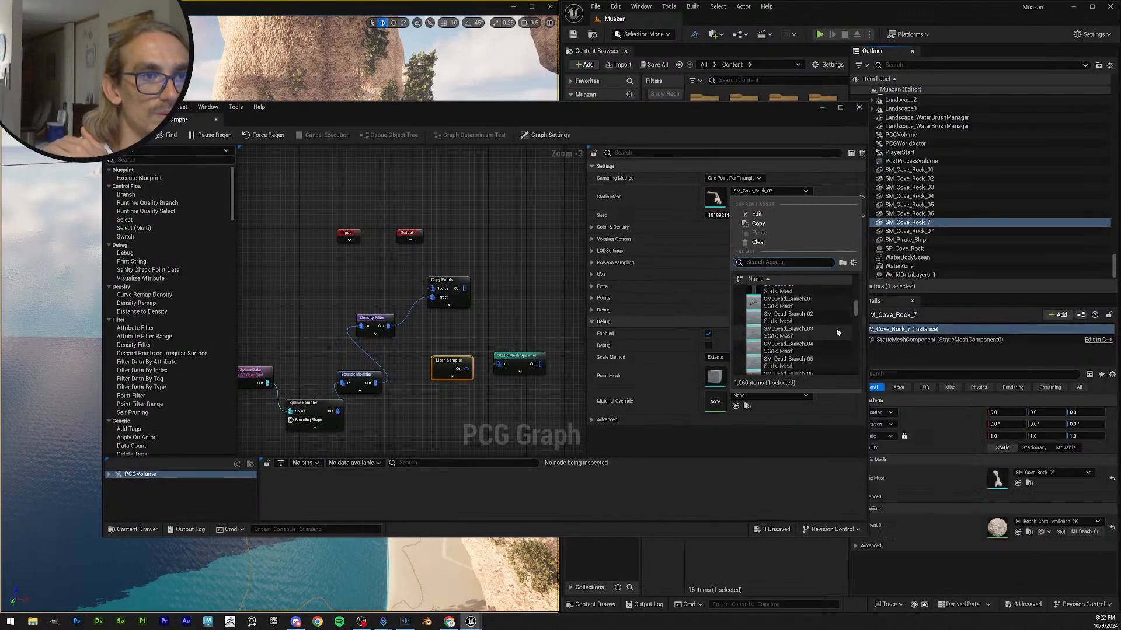
scroll(836, 328, up, 5)
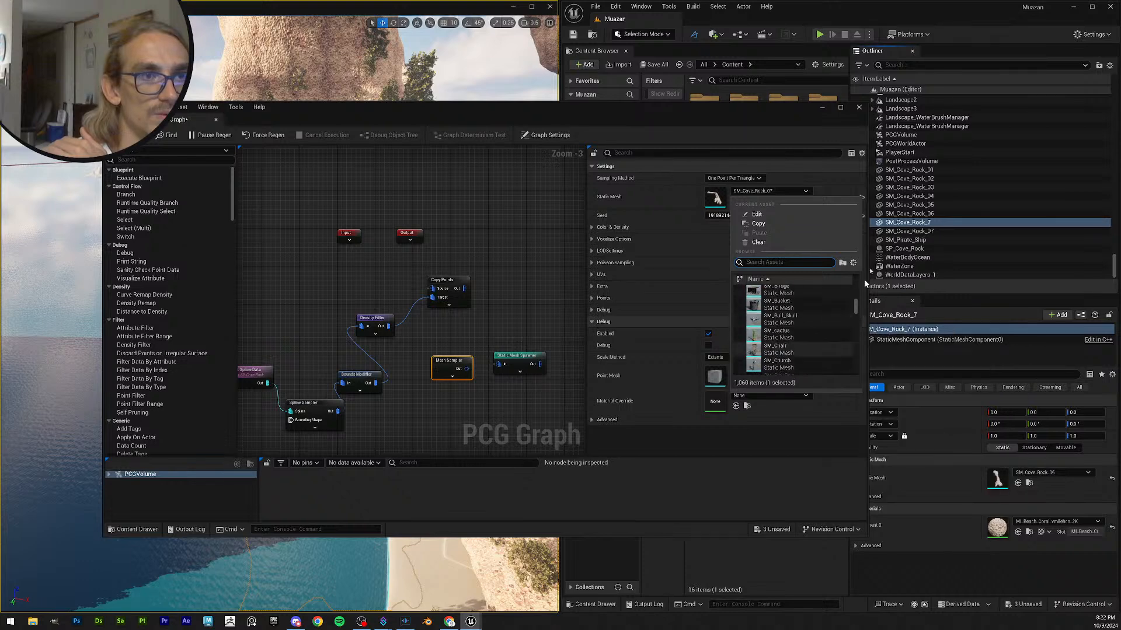
click(859, 108)
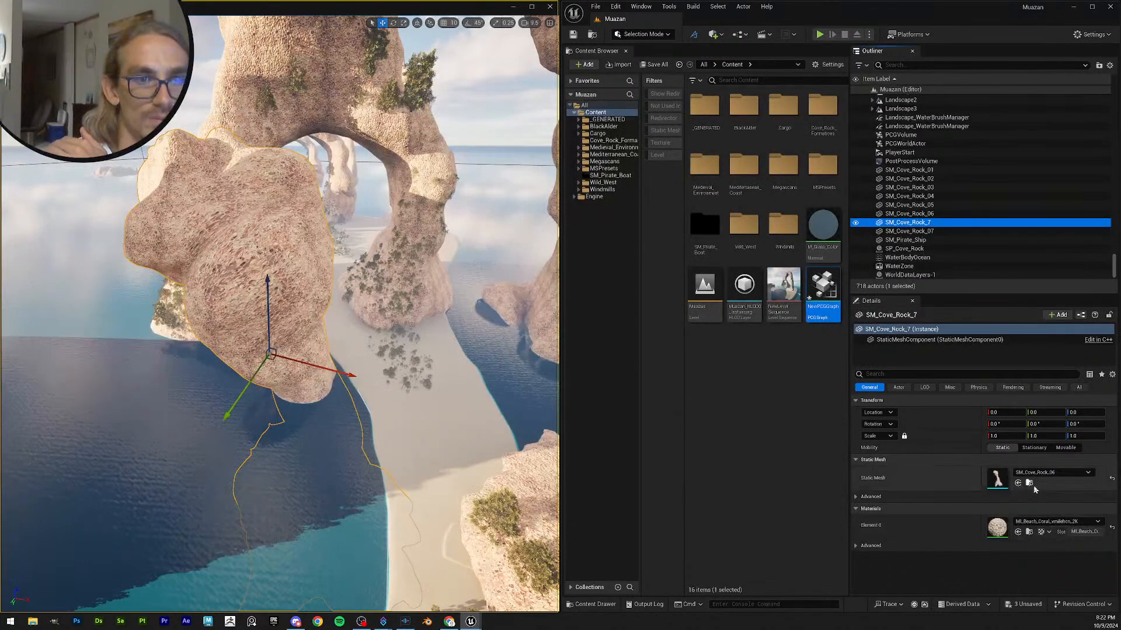
- Reopen NewPCGGraph and place its window beside the placed rock's SM_Cove_Rock_06 asset in the Content Browser
click(1029, 483)
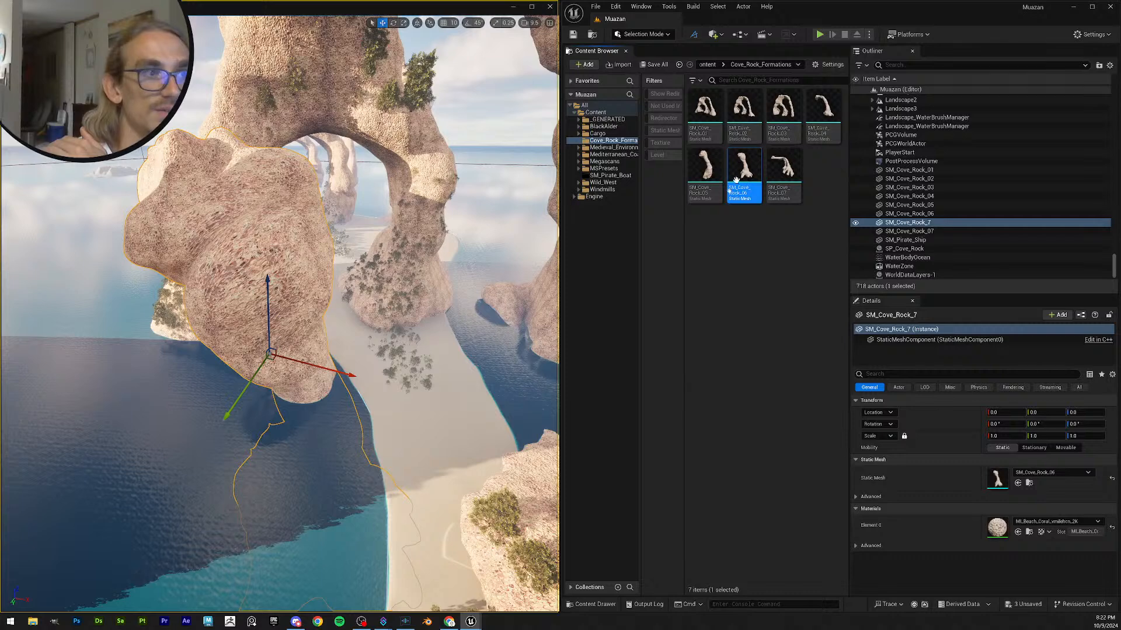
mouse_move(471, 620)
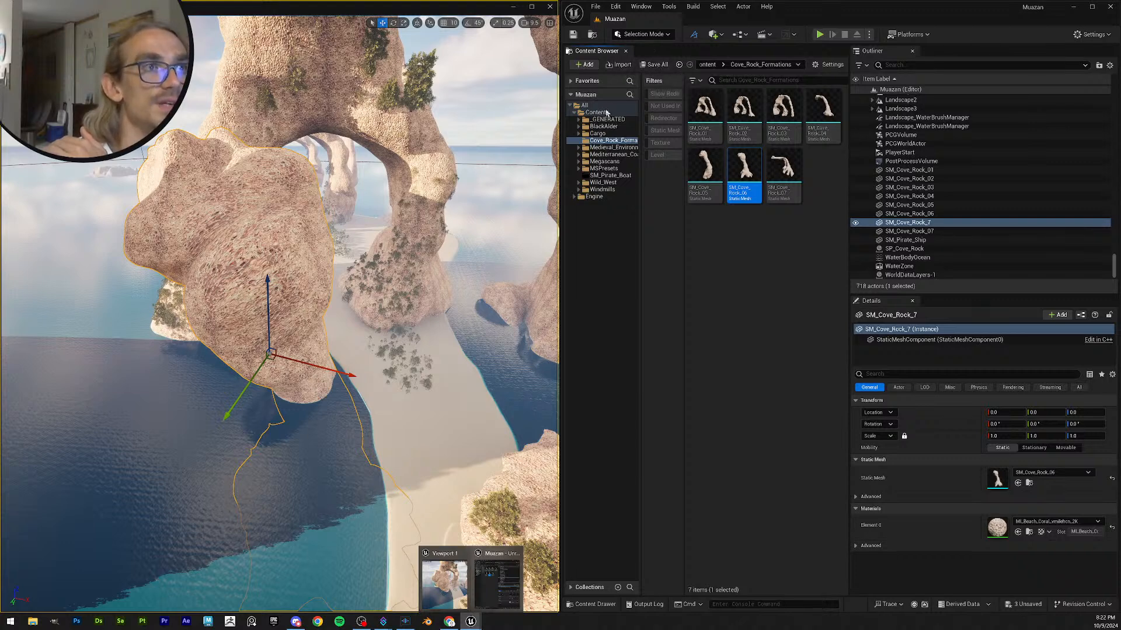
drag(606, 114, 611, 115)
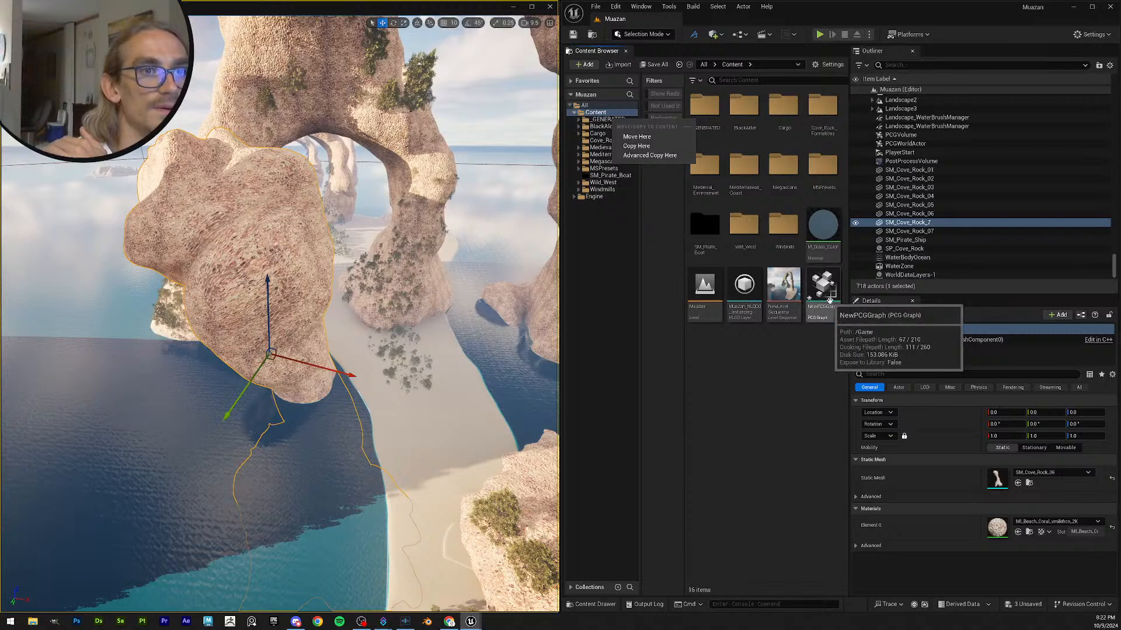
double_click(824, 287)
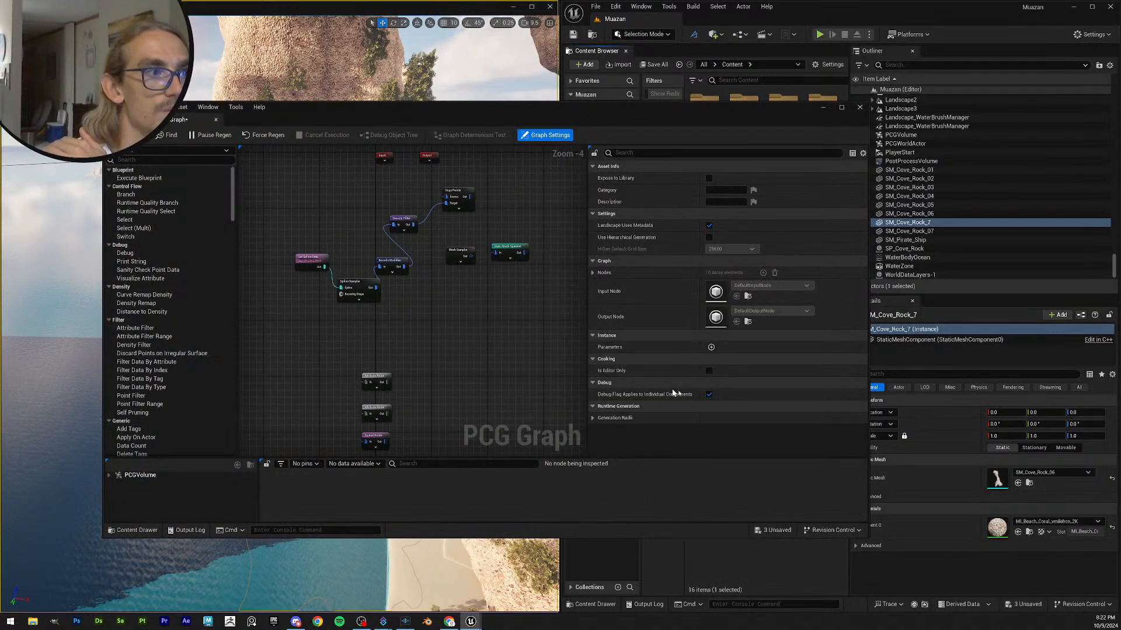
click(1029, 483)
drag(638, 119, 454, 103)
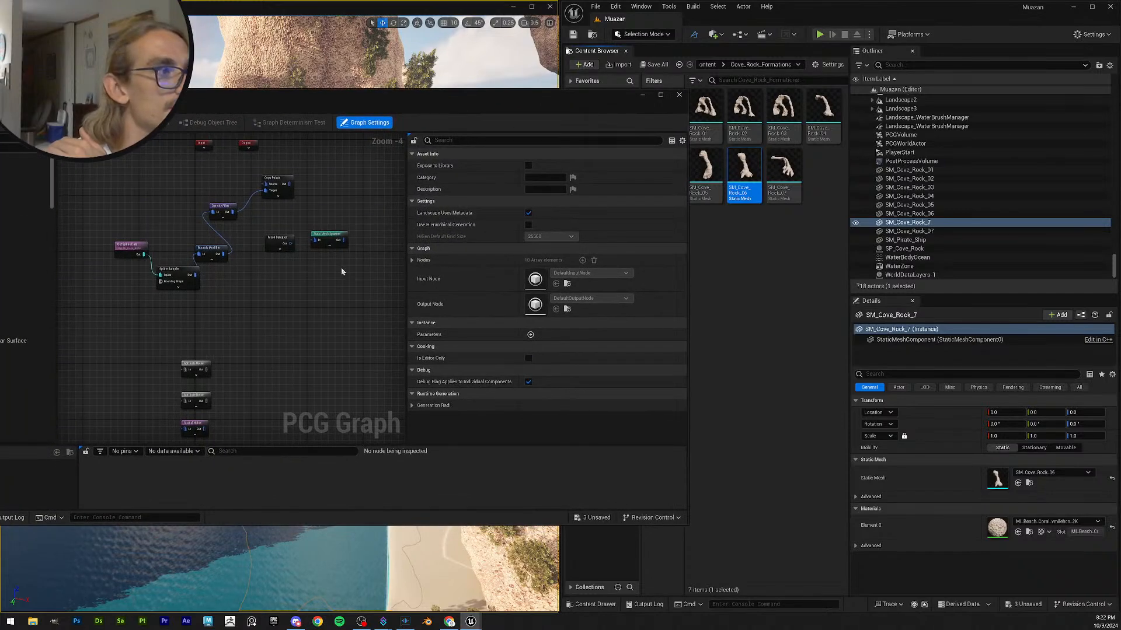
- Assign SM_Cove_Rock_06 as the static mesh of the Mesh Sampler node
scroll(310, 300, up, 2)
right_drag(277, 278, 303, 276)
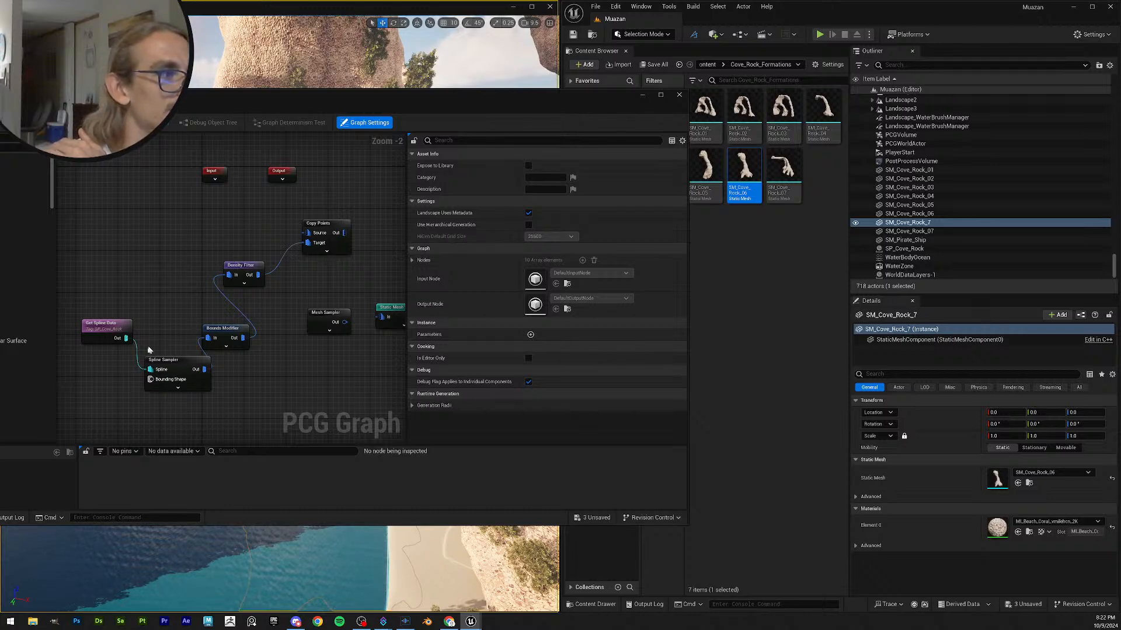
right_drag(380, 281, 301, 279)
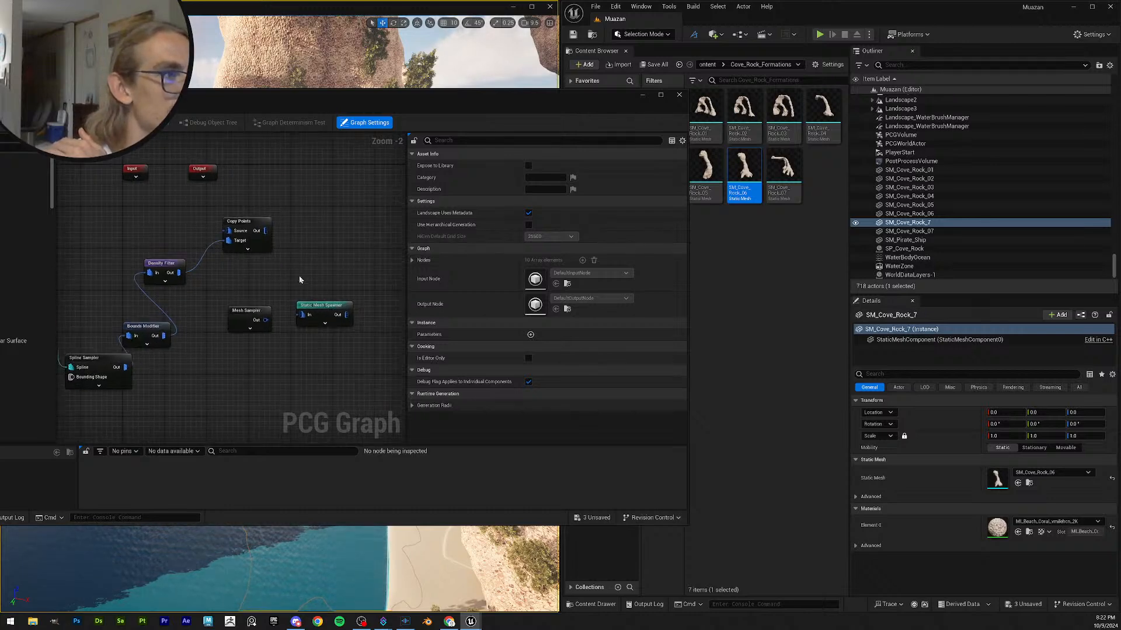
click(242, 312)
drag(744, 175, 576, 199)
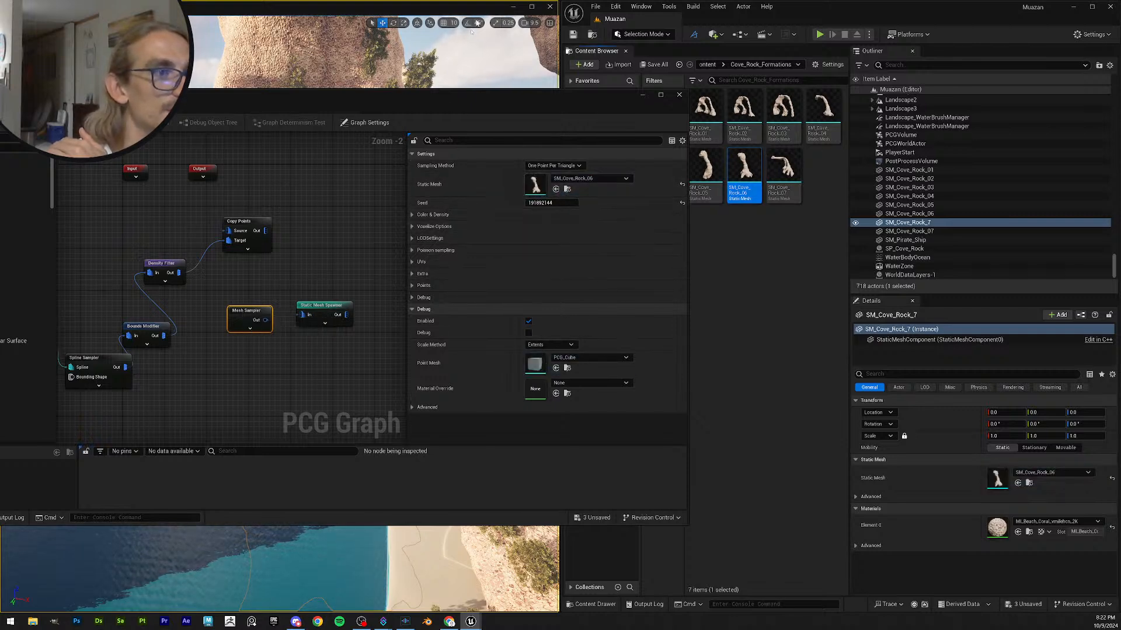
- Connect the Mesh Sampler's output to the Static Mesh Spawner's input and snap the graph window beside the viewport
drag(489, 105, 657, 122)
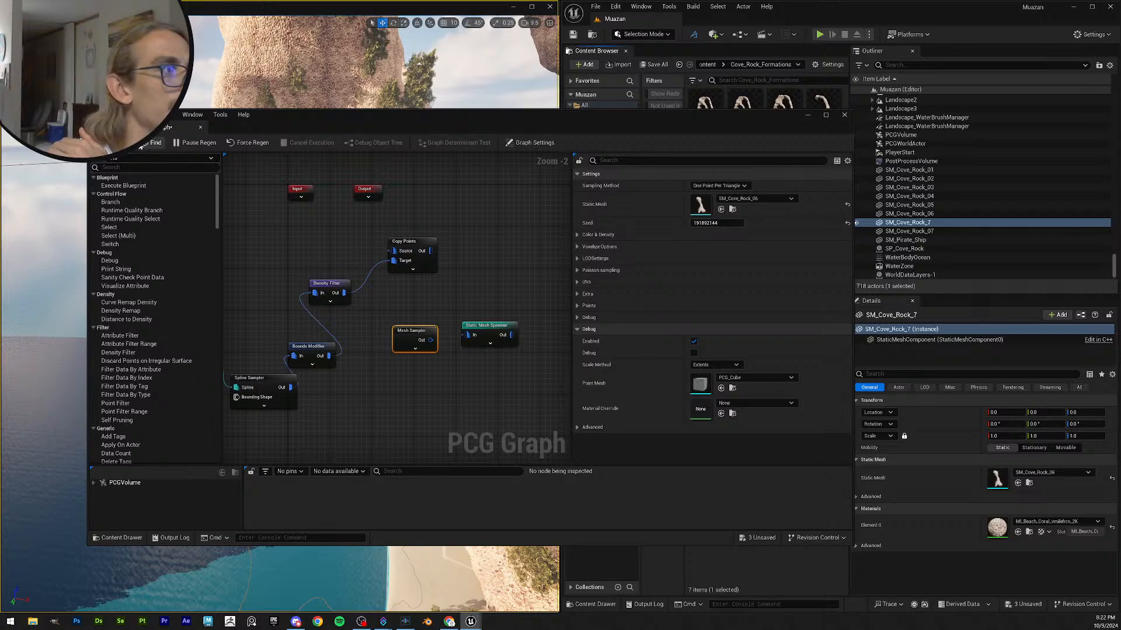
click(108, 144)
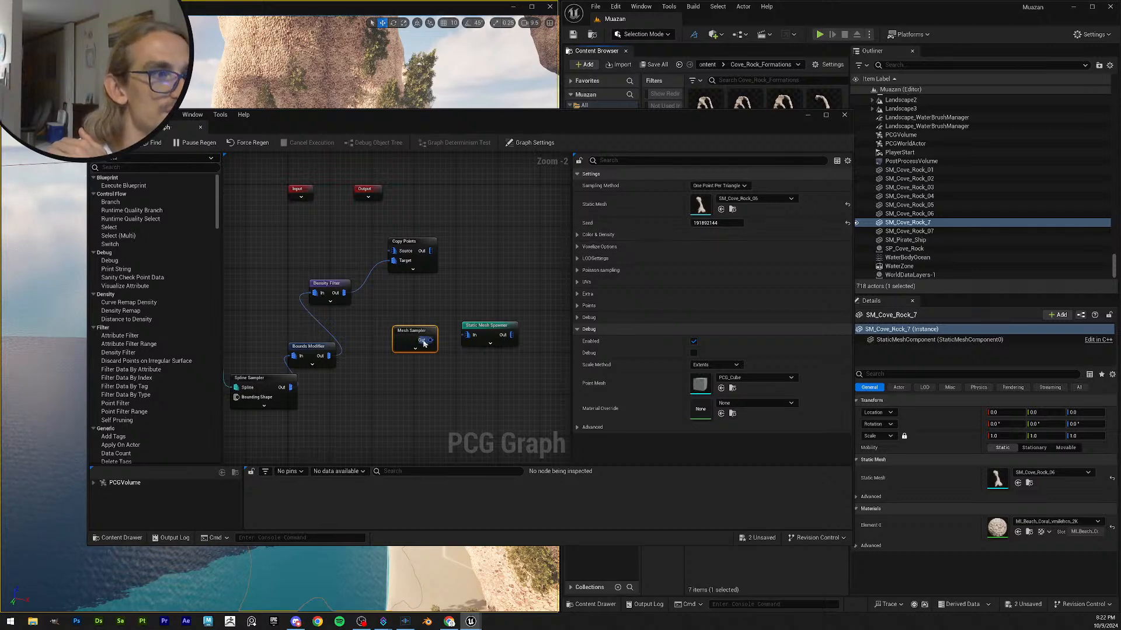
drag(552, 119, 1116, 236)
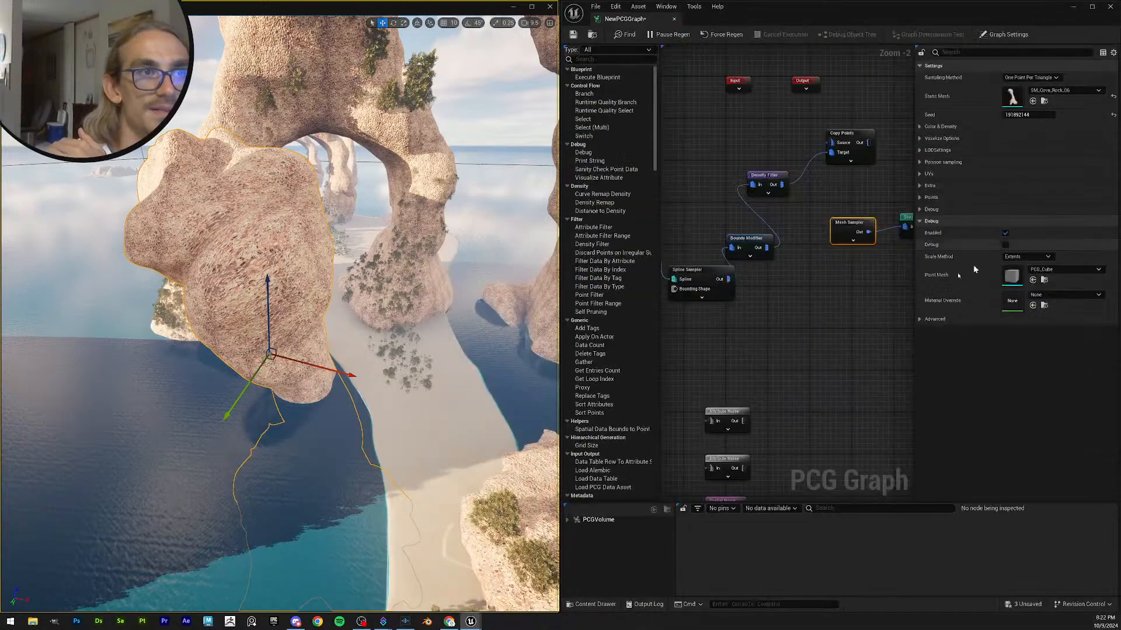
- Add one mesh entry to the Static Mesh Spawner and set its descriptor's static mesh to EditorCube
scroll(841, 296, up, 3)
click(791, 270)
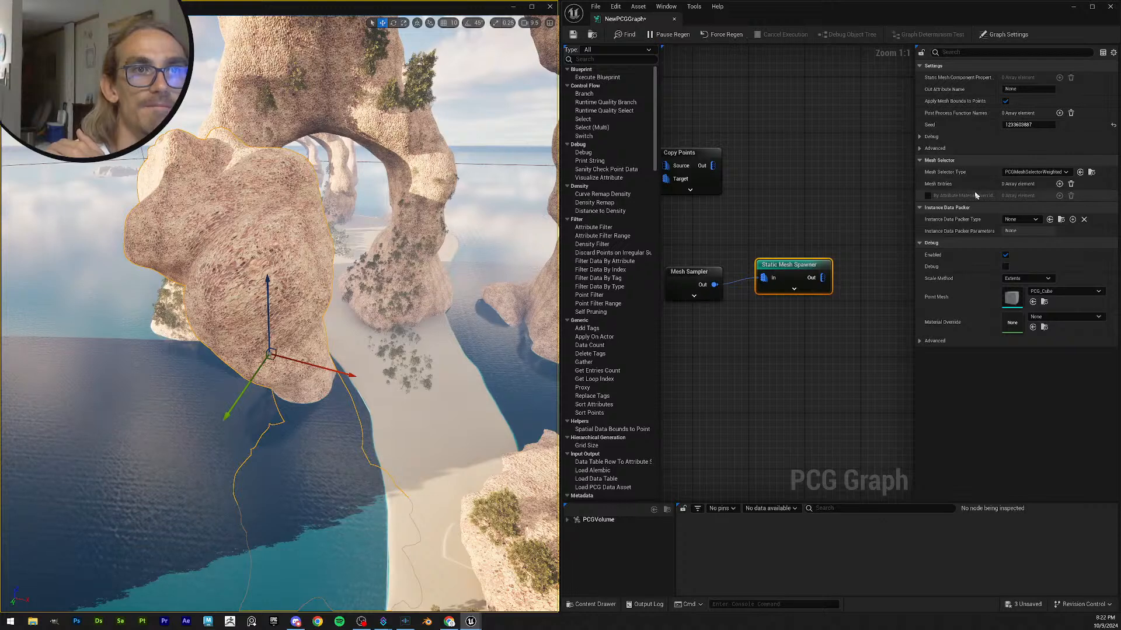
click(1060, 184)
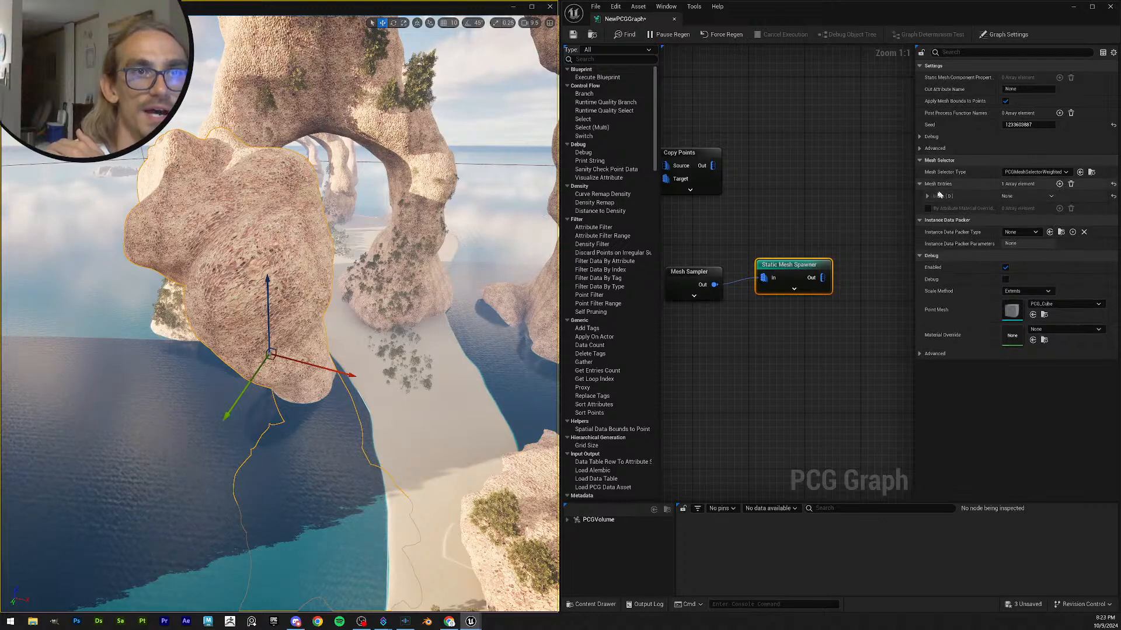
click(927, 196)
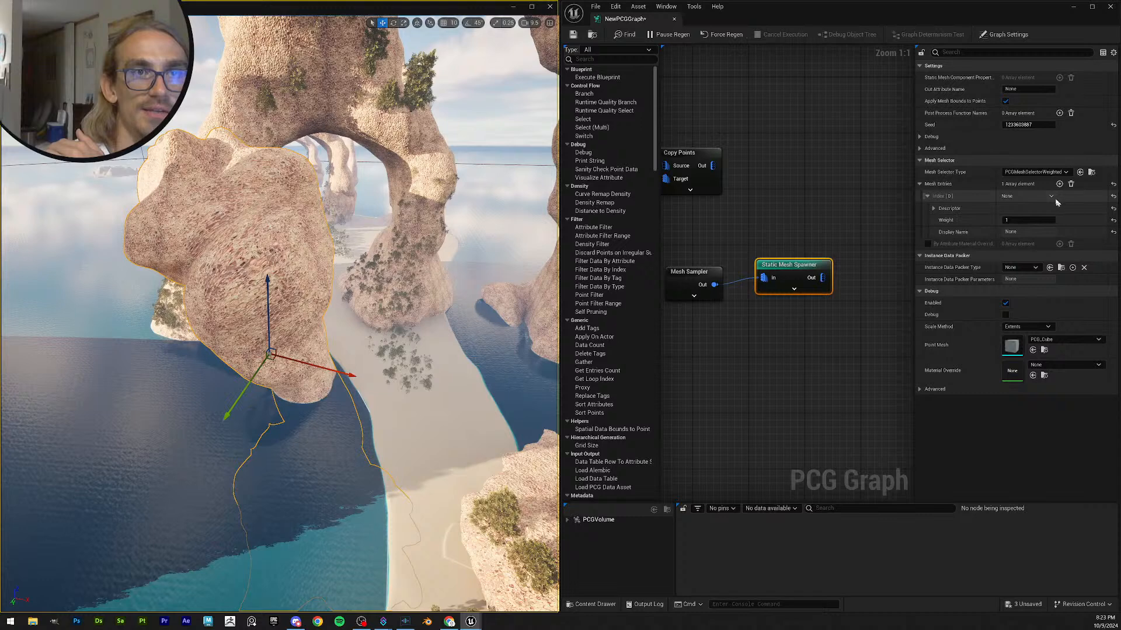
click(934, 209)
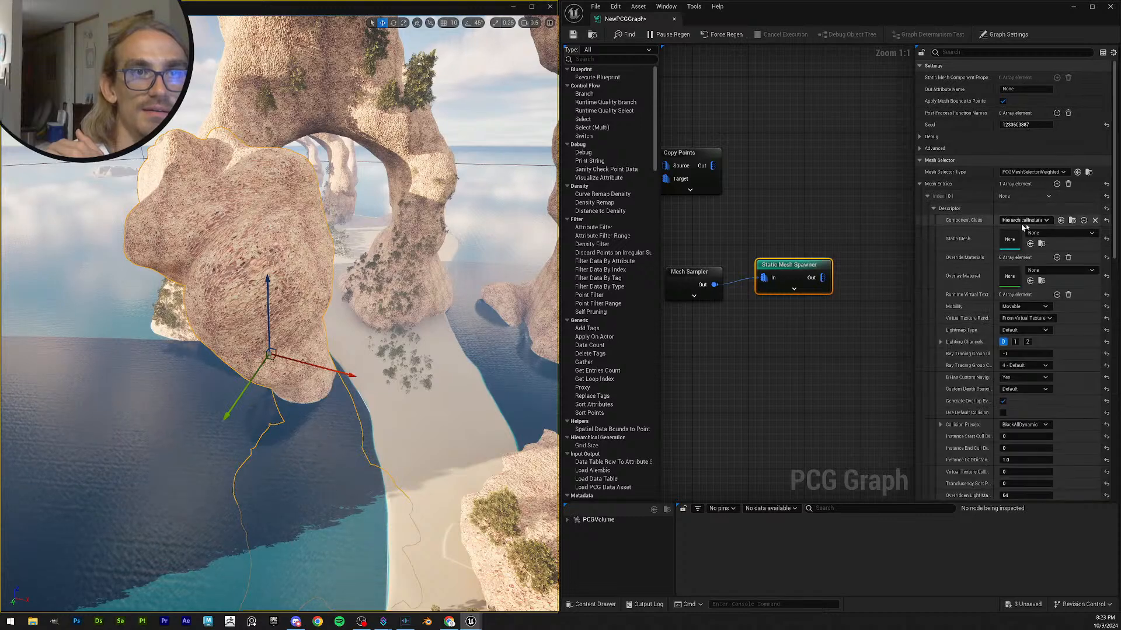
click(1059, 233)
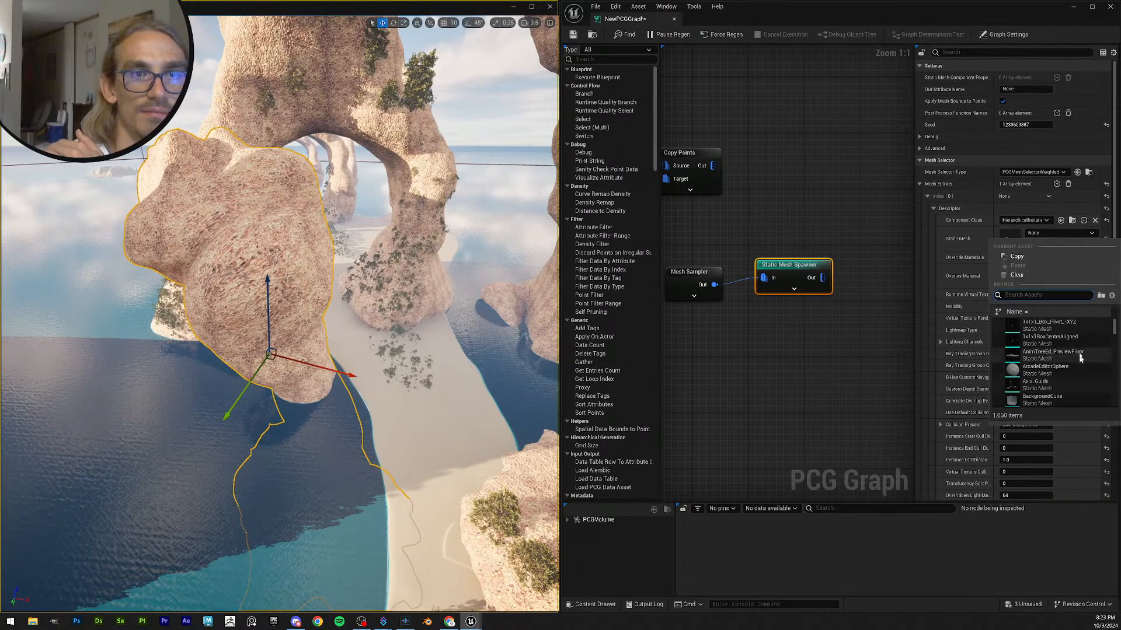
scroll(1075, 366, down, 3)
scroll(1074, 363, up, 3)
scroll(1068, 338, down, 5)
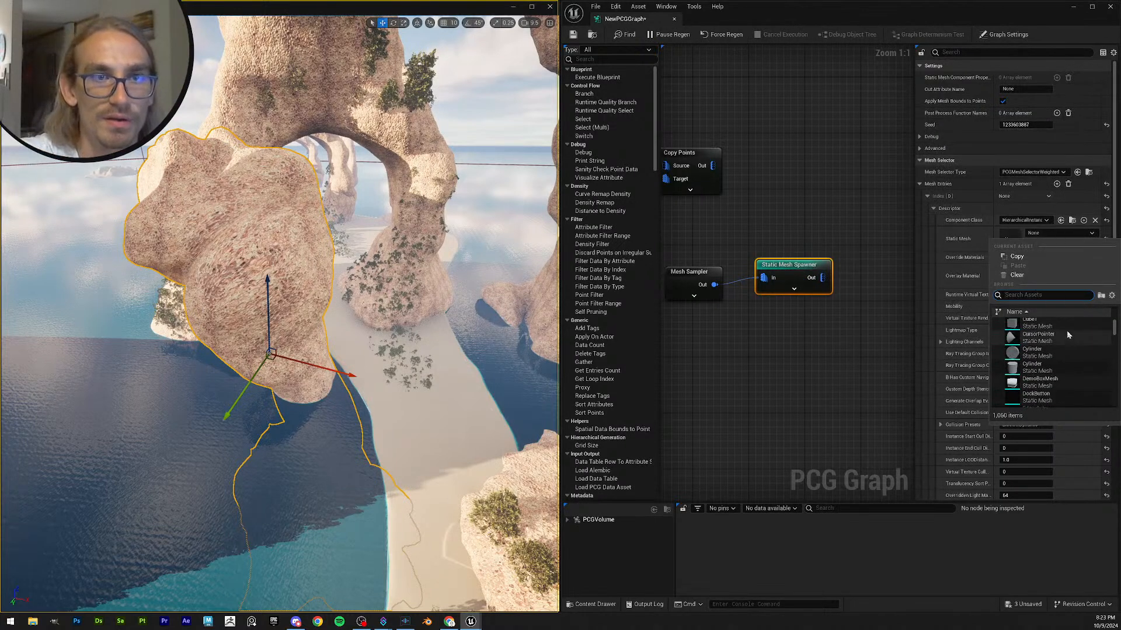
click(1061, 359)
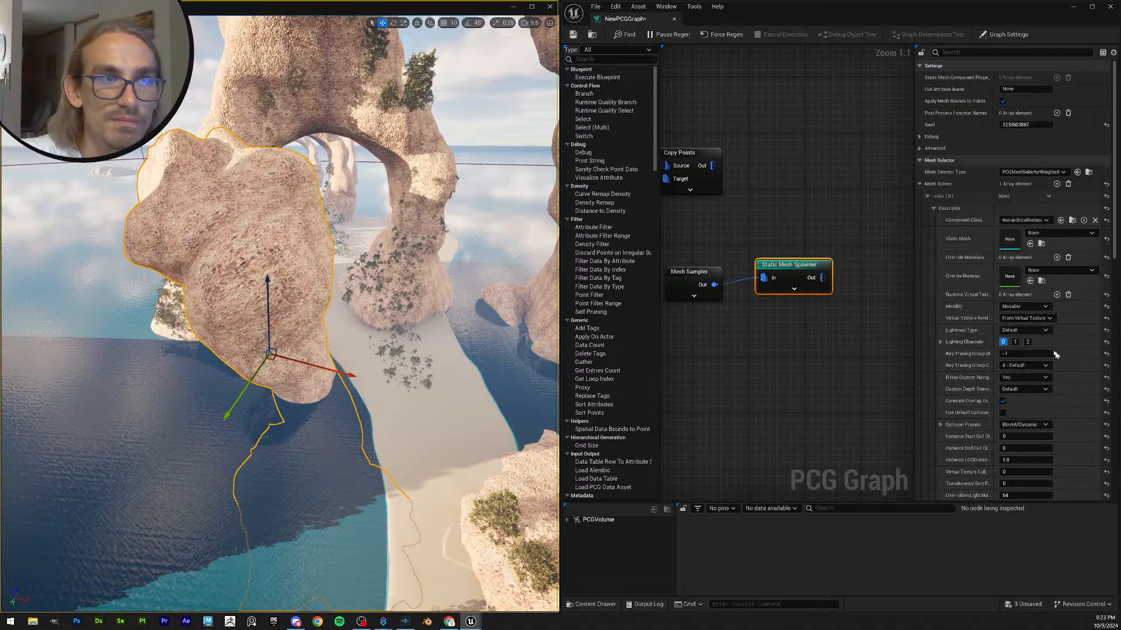
- Examine the placed SM_Cove_Rock_06 rock up close and from afar for spawned cubes, and undo the last element move
right_drag(280, 315, 473, 362)
key(d)
key(w)
key(s)
key(w)
mouse_move(450, 279)
right_down()
mouse_move(408, 292)
mouse_move(461, 263)
mouse_move(451, 279)
right_up()
key(s)
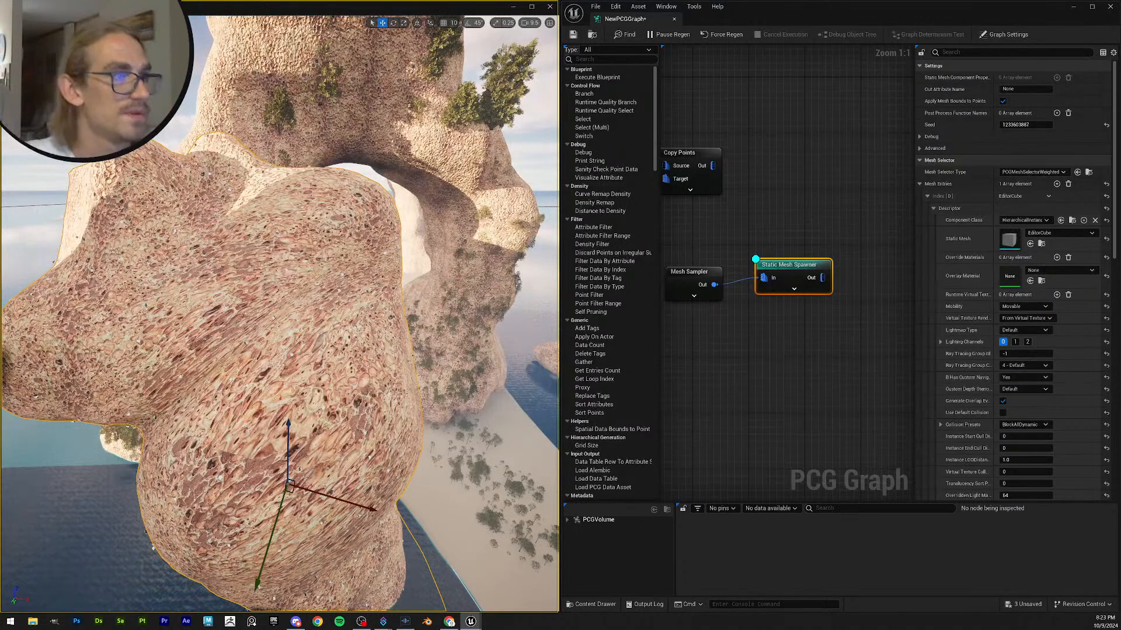
right_drag(279, 315, 264, 400)
key(ctrl+z)
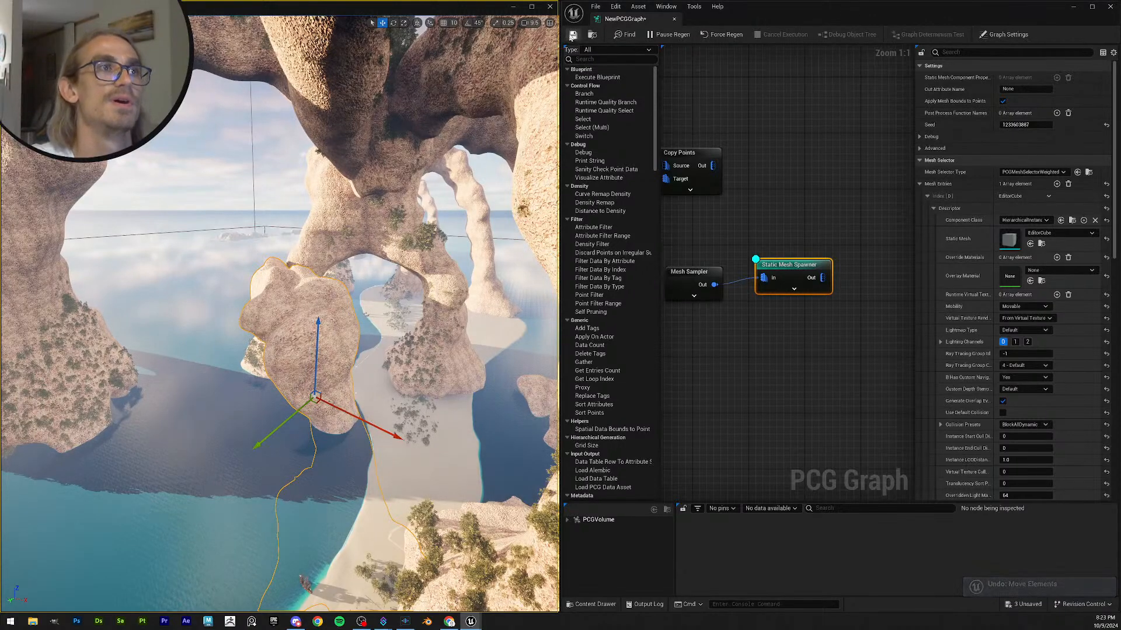
- Clear the mesh entries of the Static Mesh Spawner after inspecting the rock's surface
mouse_move(327, 344)
right_down()
mouse_move(318, 350)
mouse_move(345, 379)
mouse_move(345, 339)
right_up()
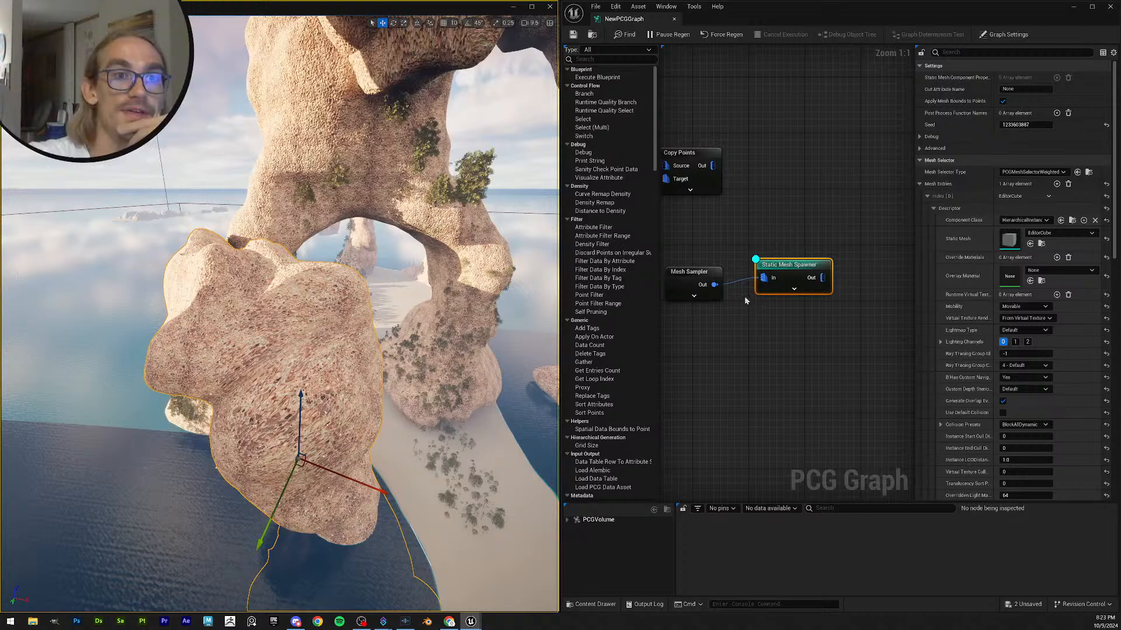
click(919, 183)
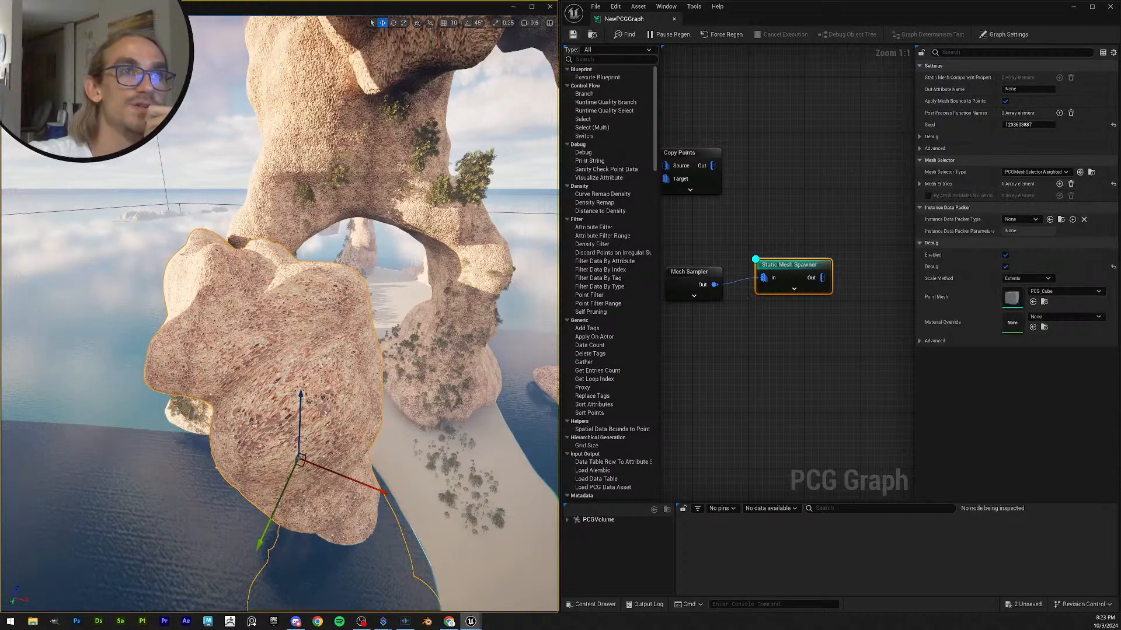
- Minimise the PCG graph window, switch to the maximised Chrome window with the Unreal Fest 2023 PCG Workflows video, and mute it
click(1073, 6)
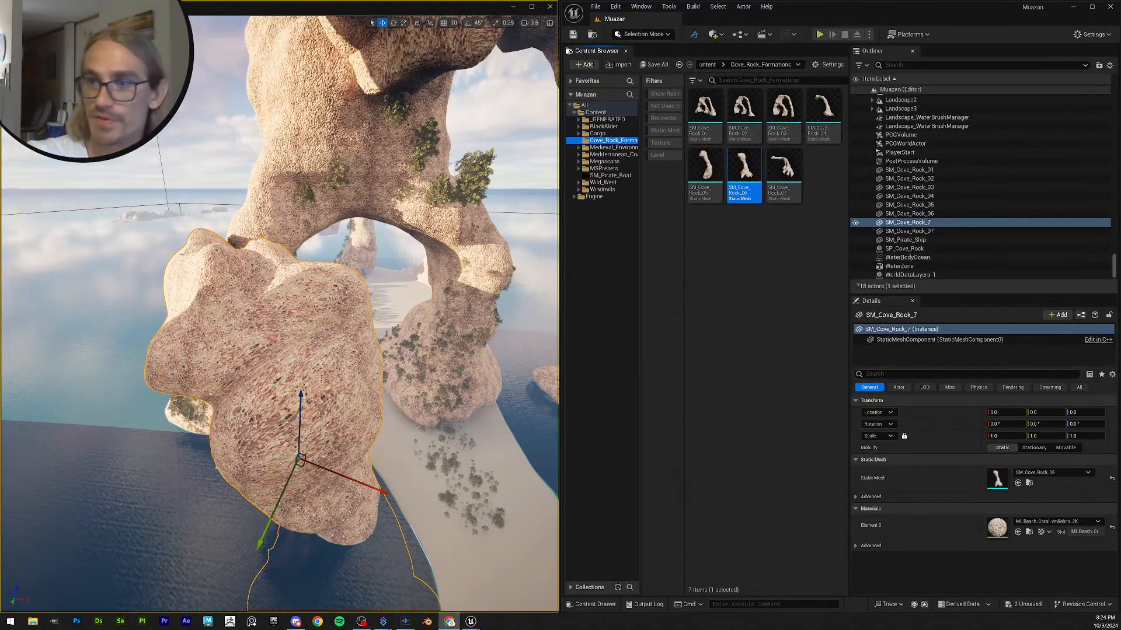
drag(507, 190, 674, 287)
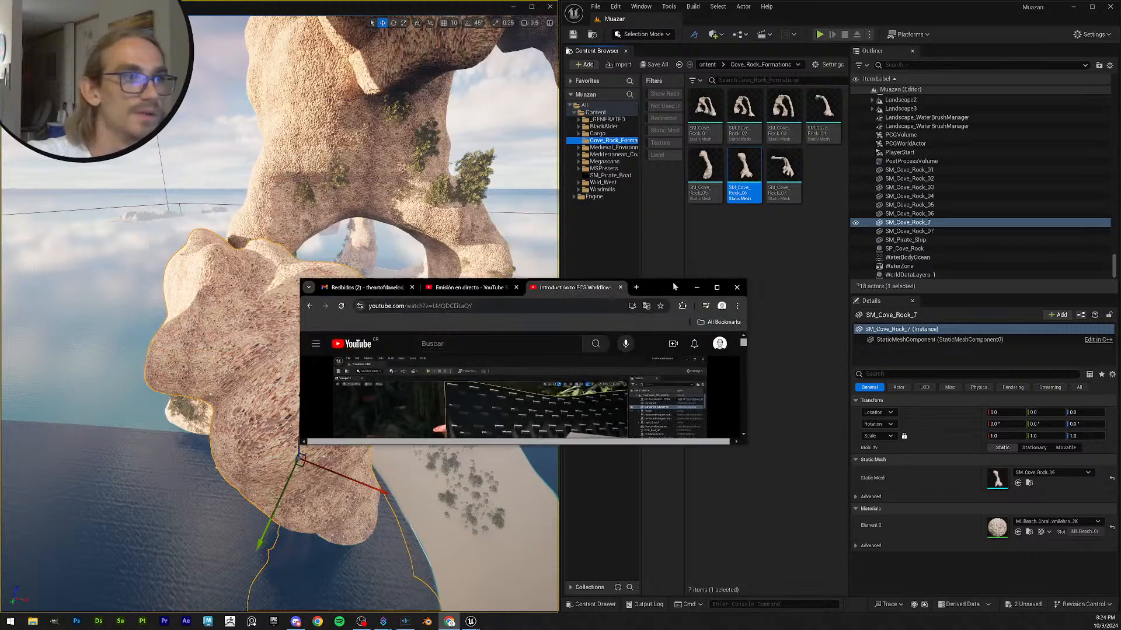
click(717, 287)
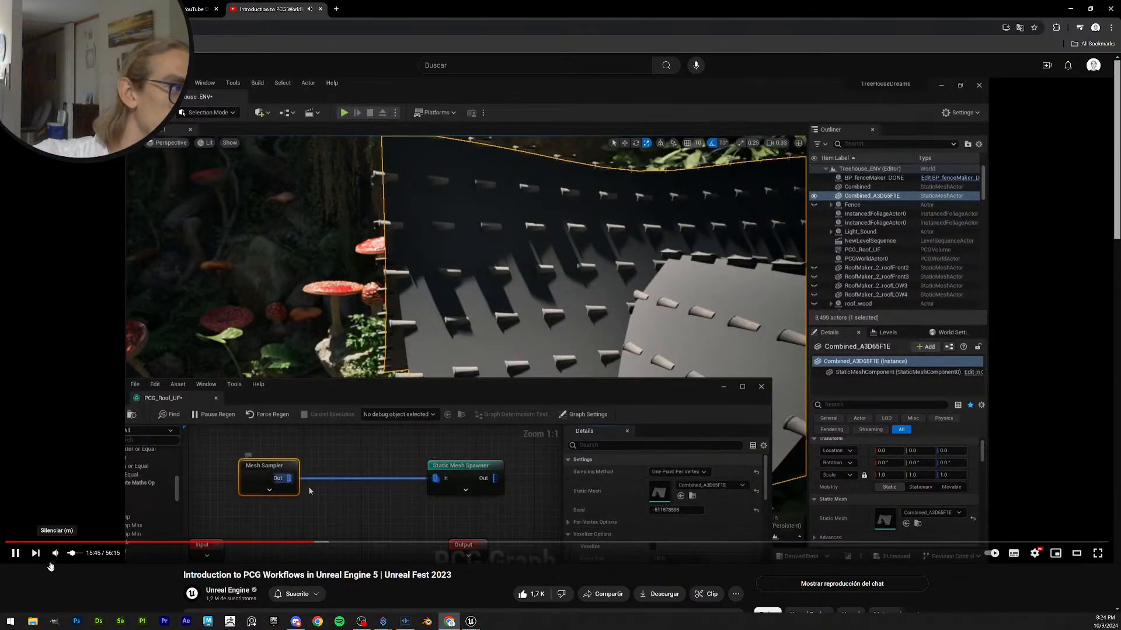
click(56, 554)
click(251, 461)
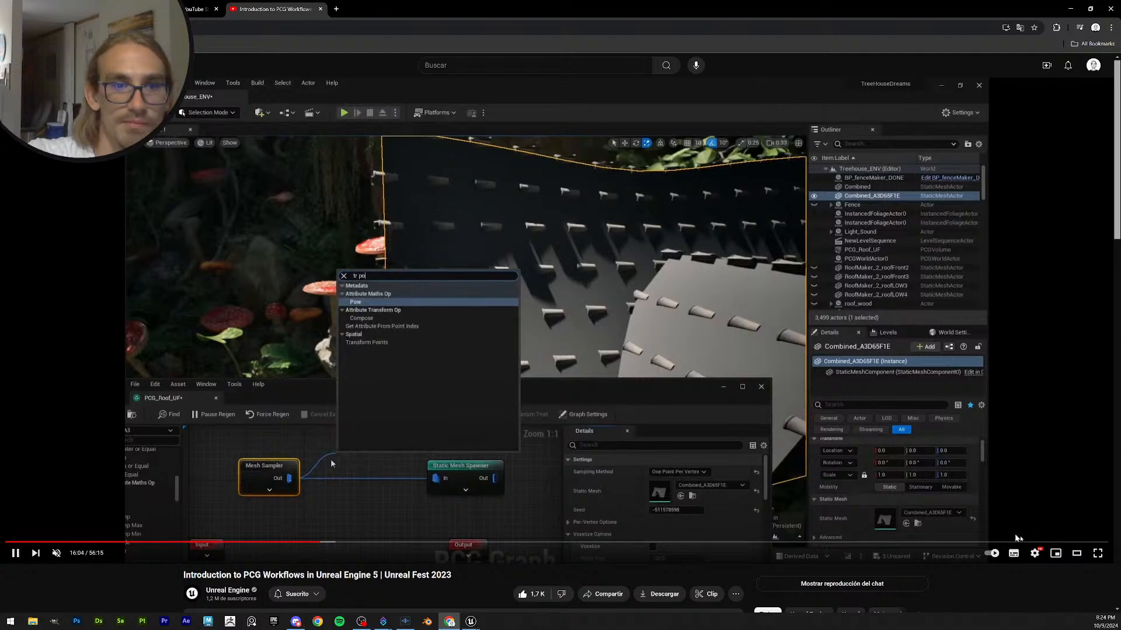
- Set the tutorial video's playback speed to 2
click(1035, 553)
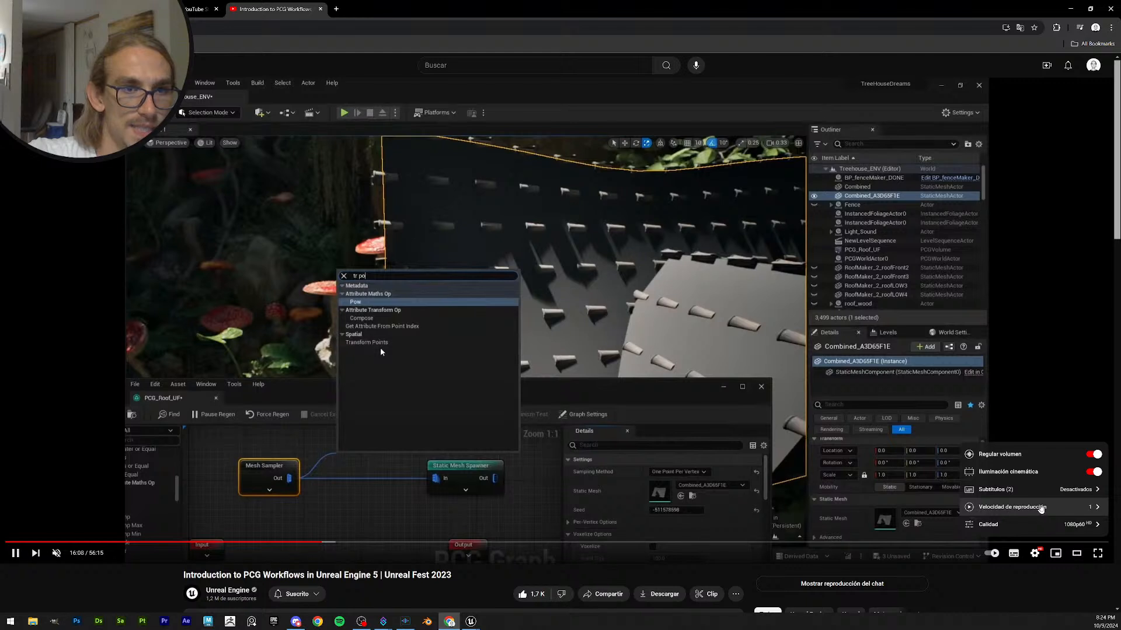
click(1042, 507)
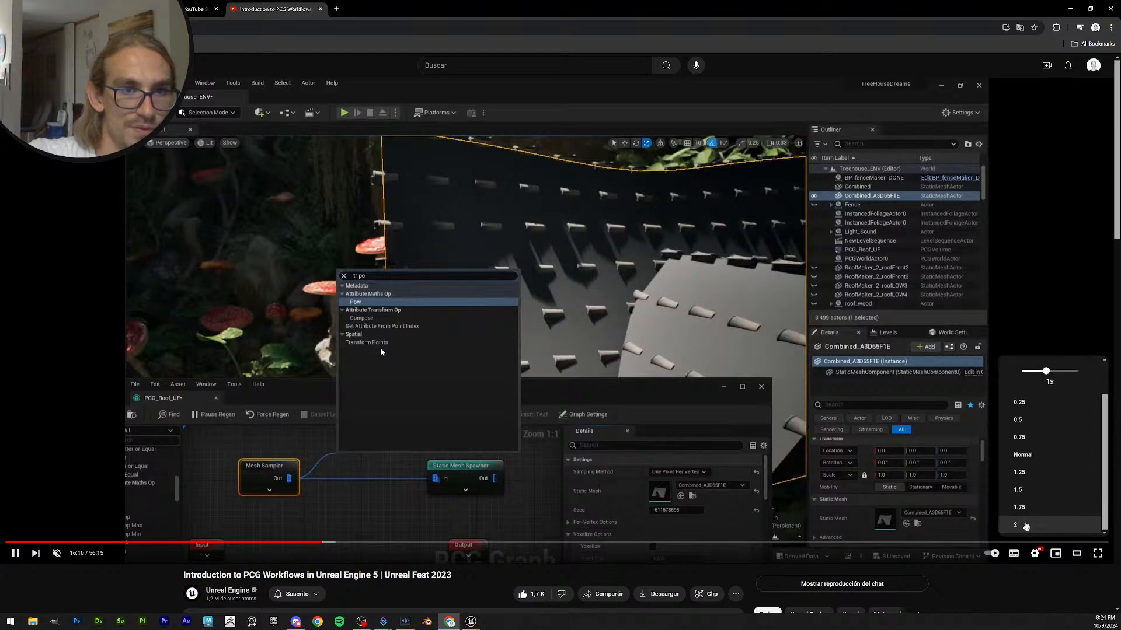
click(1043, 495)
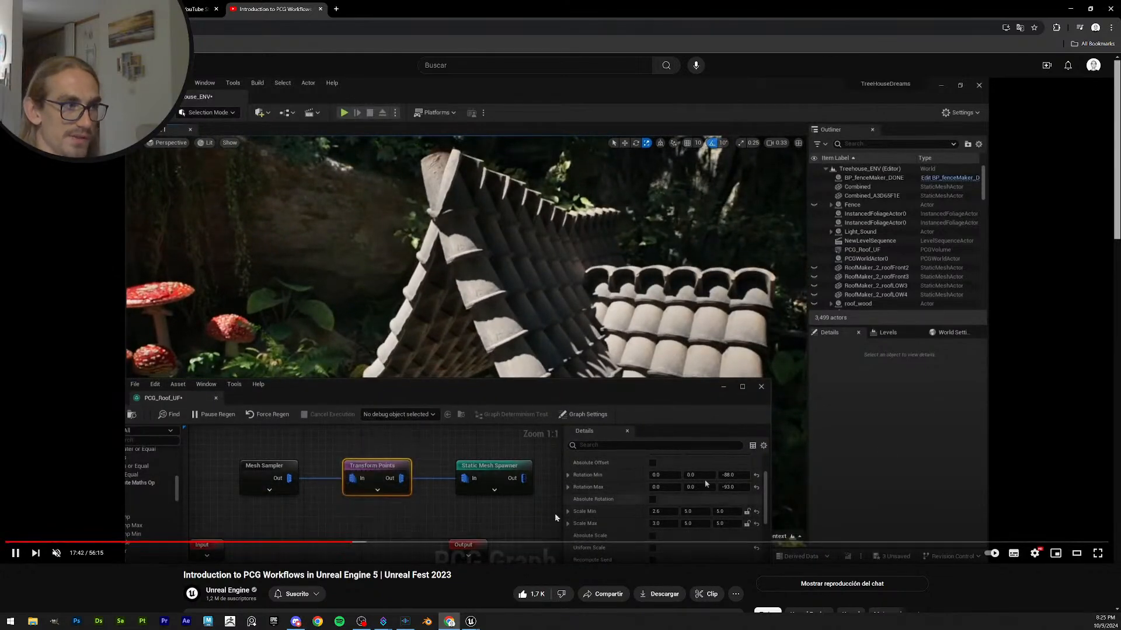
- Skip ahead through the roof-tile demonstration to about 19:02, examining the Transform Points offset, rotation and scale settings
click(521, 508)
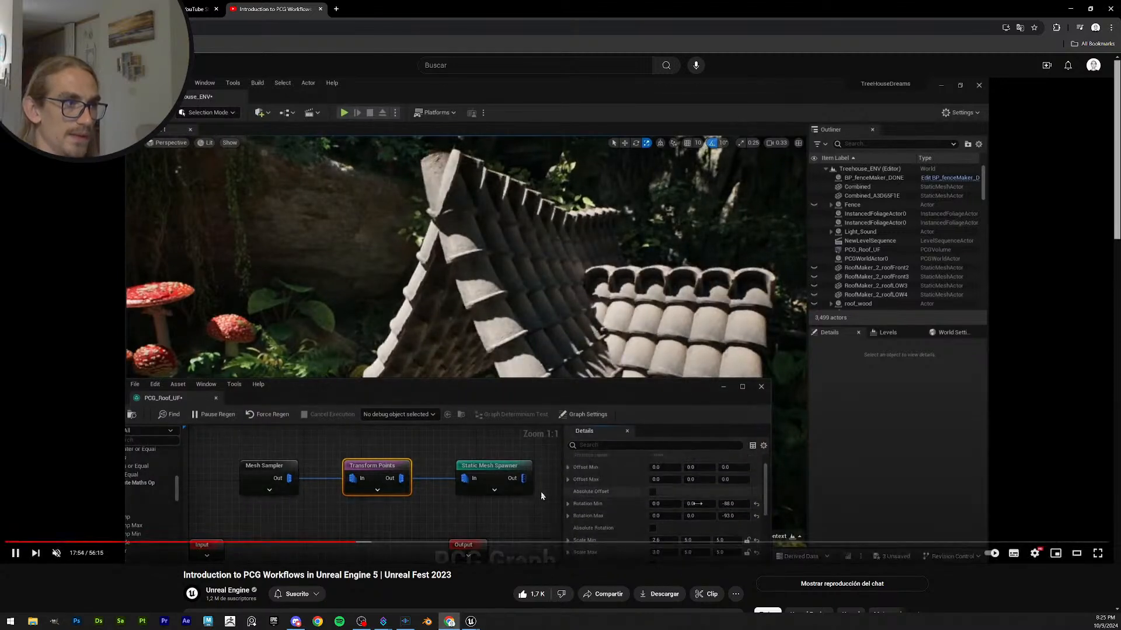
key(Right)
key(Right)
key(Right)
key(Right)
key(Right)
key(Right)
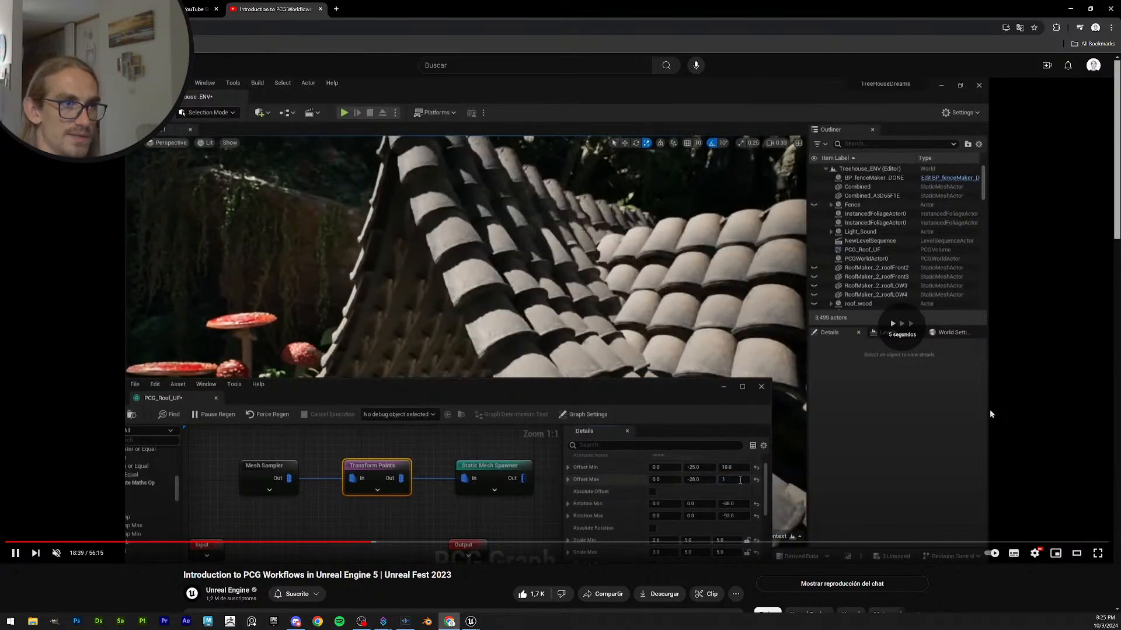
key(Right)
key(Right)
key(Right)
key(Right)
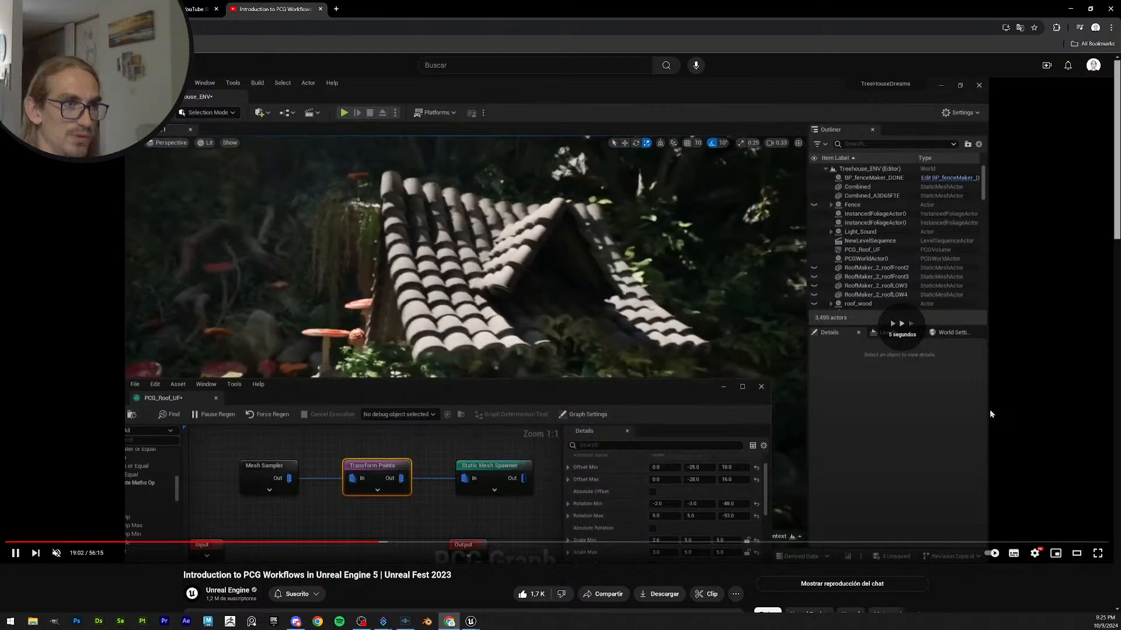
- Skim the PCG workflow tutorial video to the roof-tile example using Copy Points and Get Actor Data, and pause it there
key(Right)
key(Right)
key(Right)
key(Right)
key(Right)
key(Right)
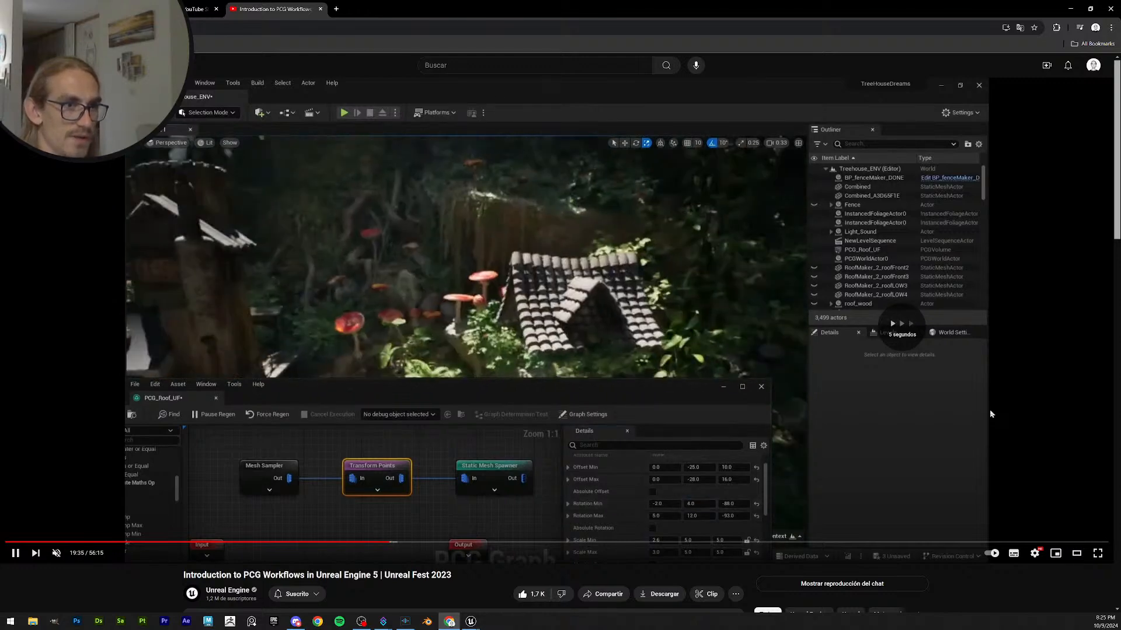
key(Right)
key(Right)
key(Right)
key(Right)
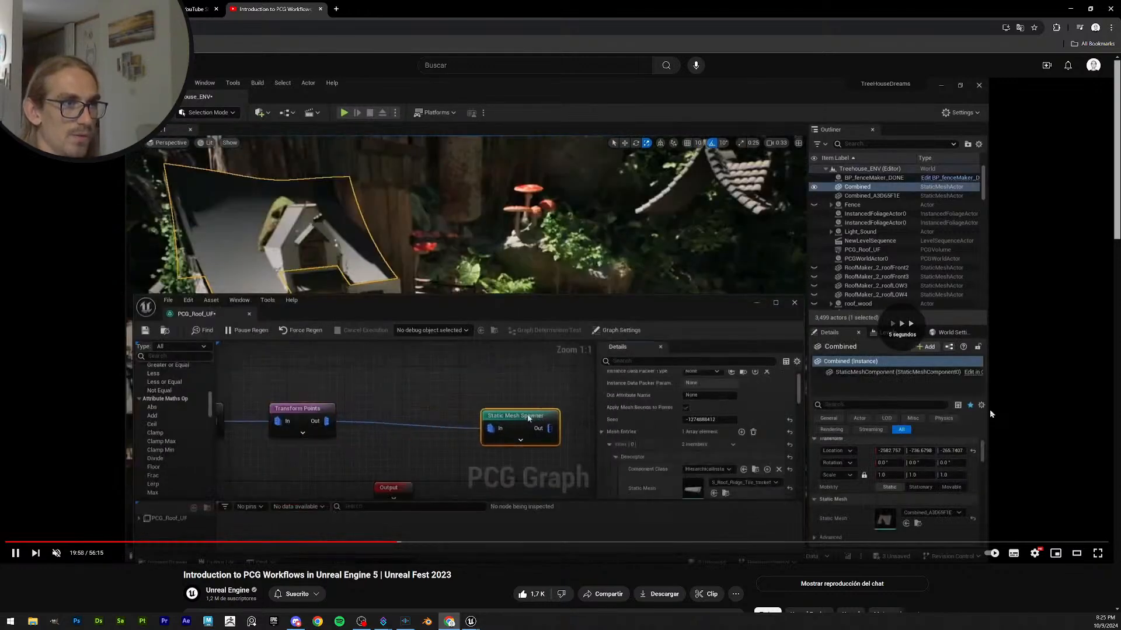
key(Right)
key(Right)
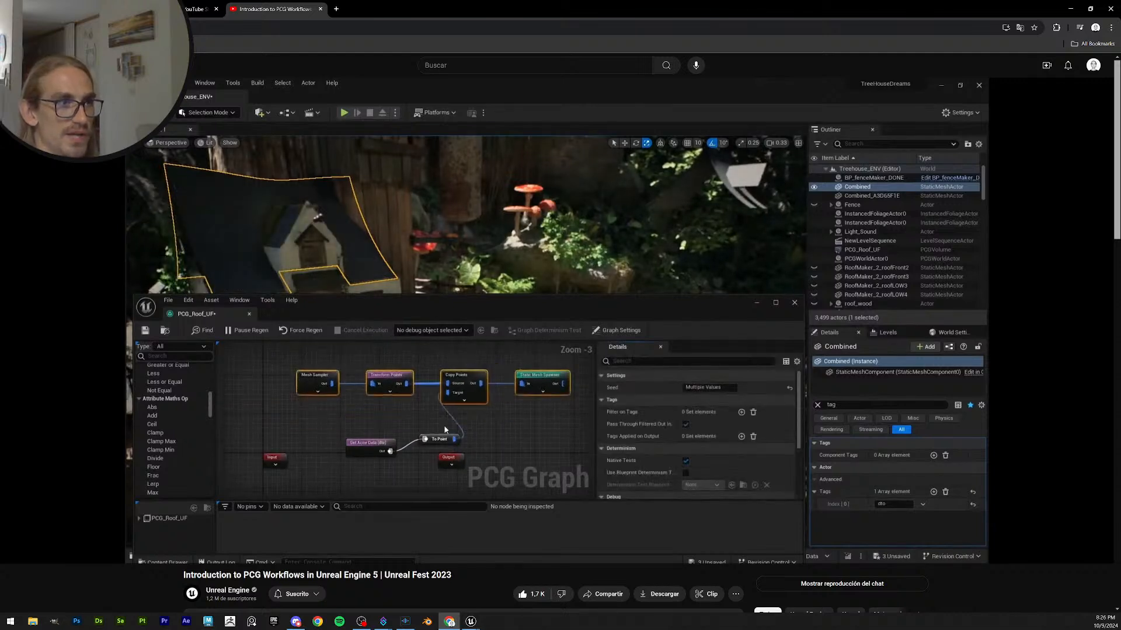
key(Right)
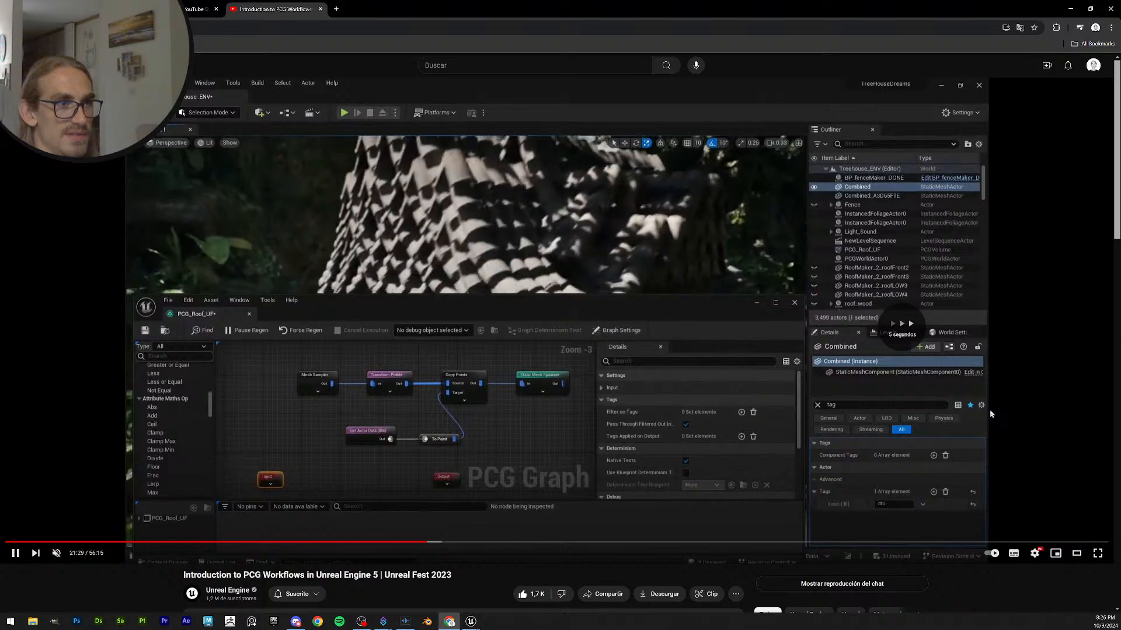
key(Left)
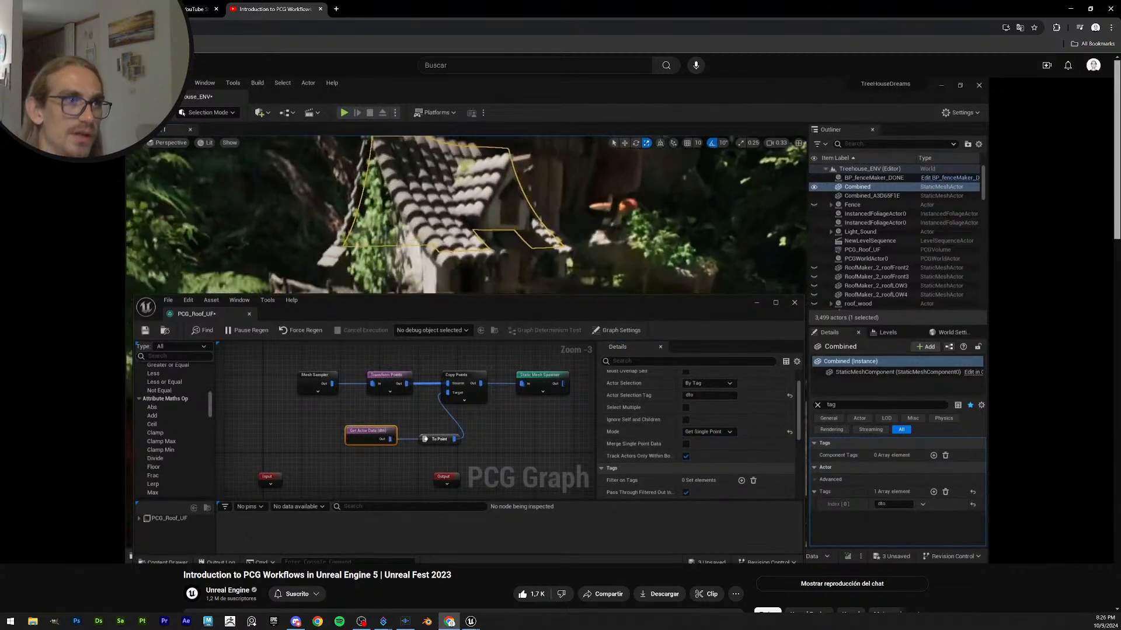
click(754, 307)
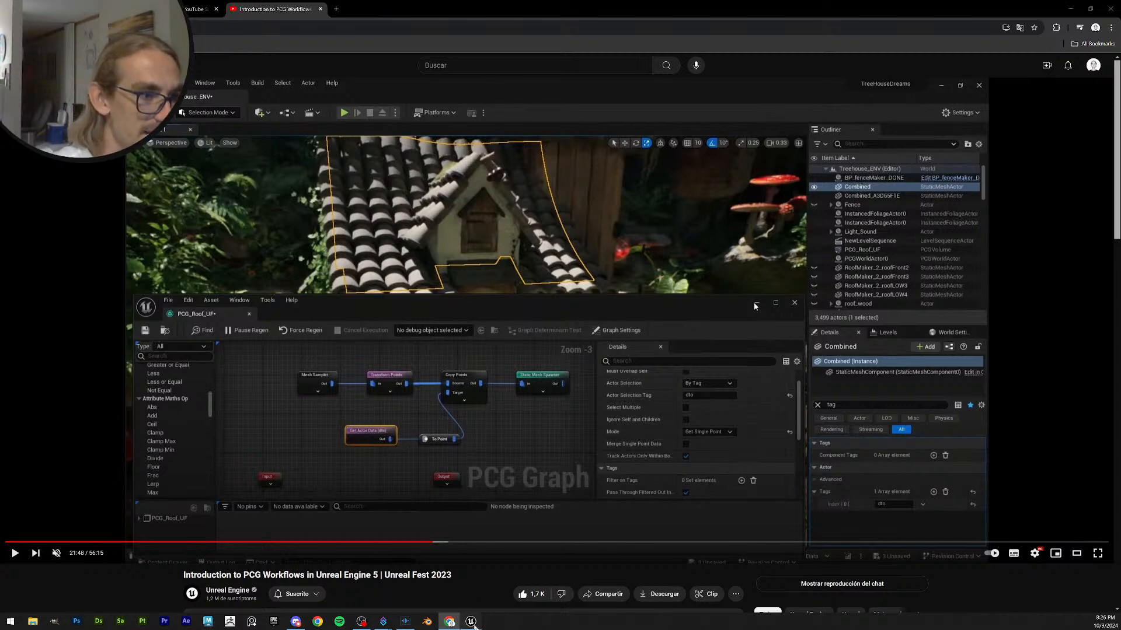
- Switch to NewPCGGraph in Unreal Engine, disconnect Density Filter from Copy Points, and move the spline-sampling node group aside
mouse_move(471, 622)
click(510, 594)
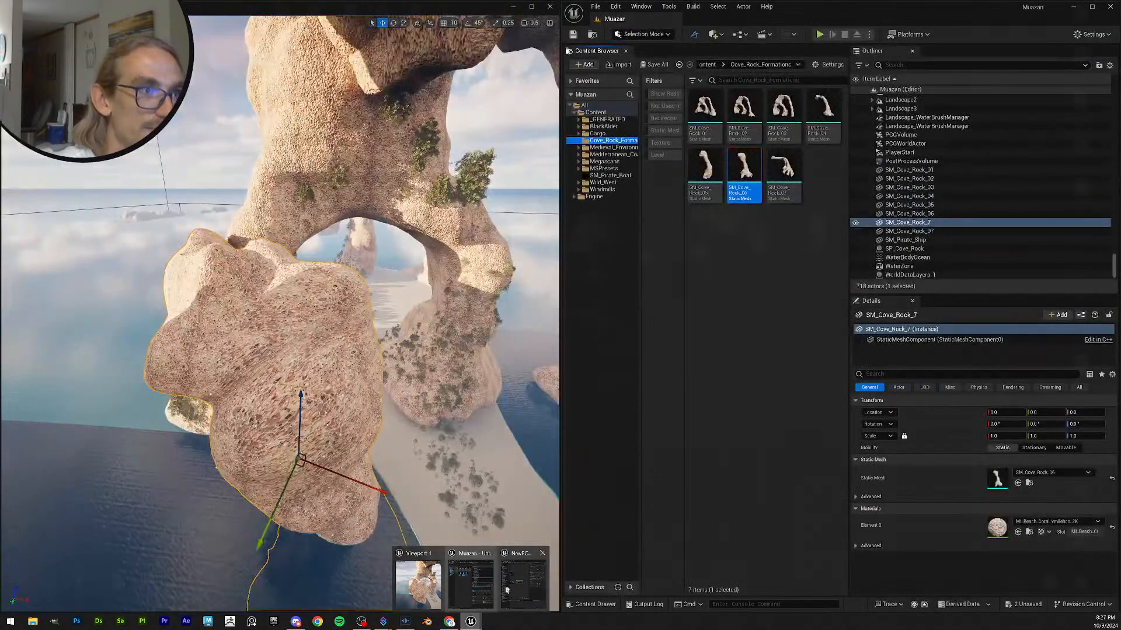
click(509, 589)
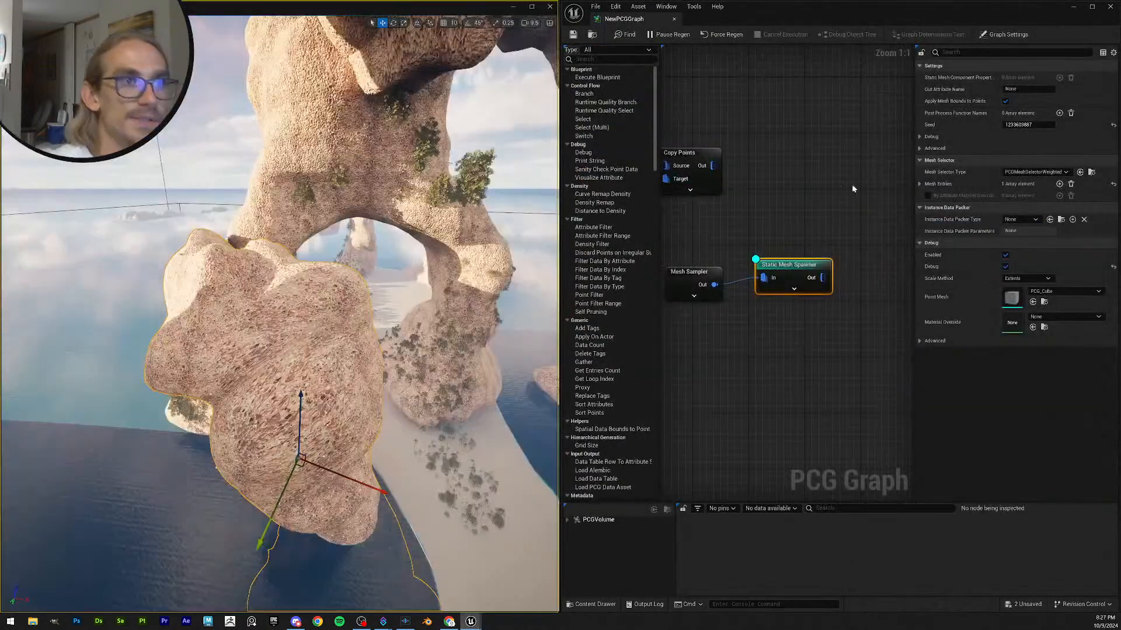
scroll(847, 233, down, 3)
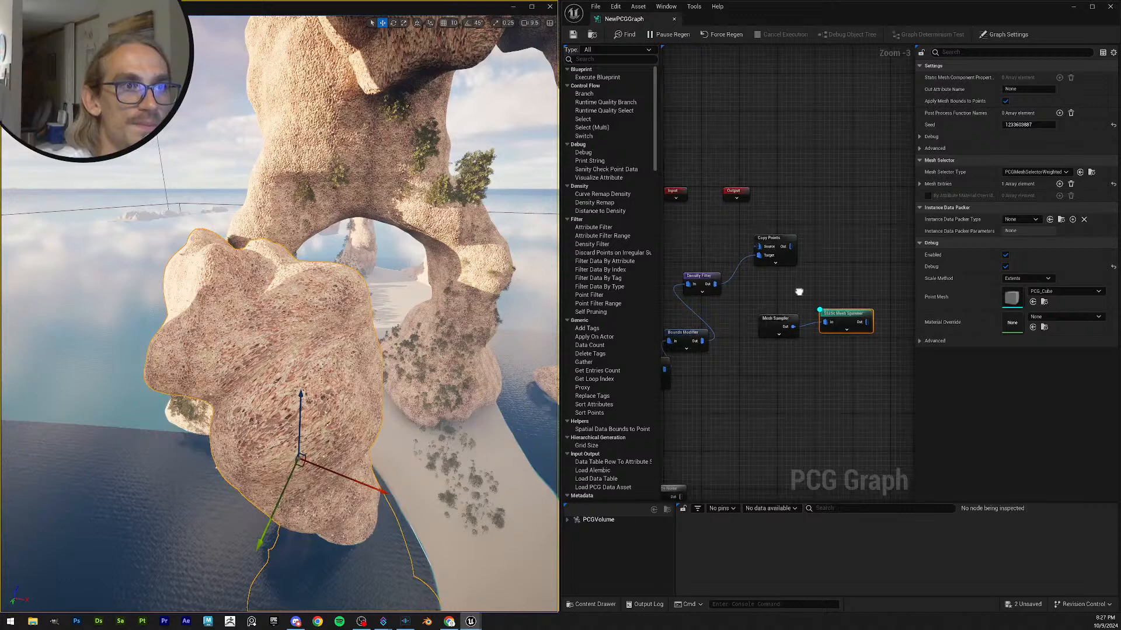
scroll(799, 295, down, 1)
right_click(779, 317)
click(797, 341)
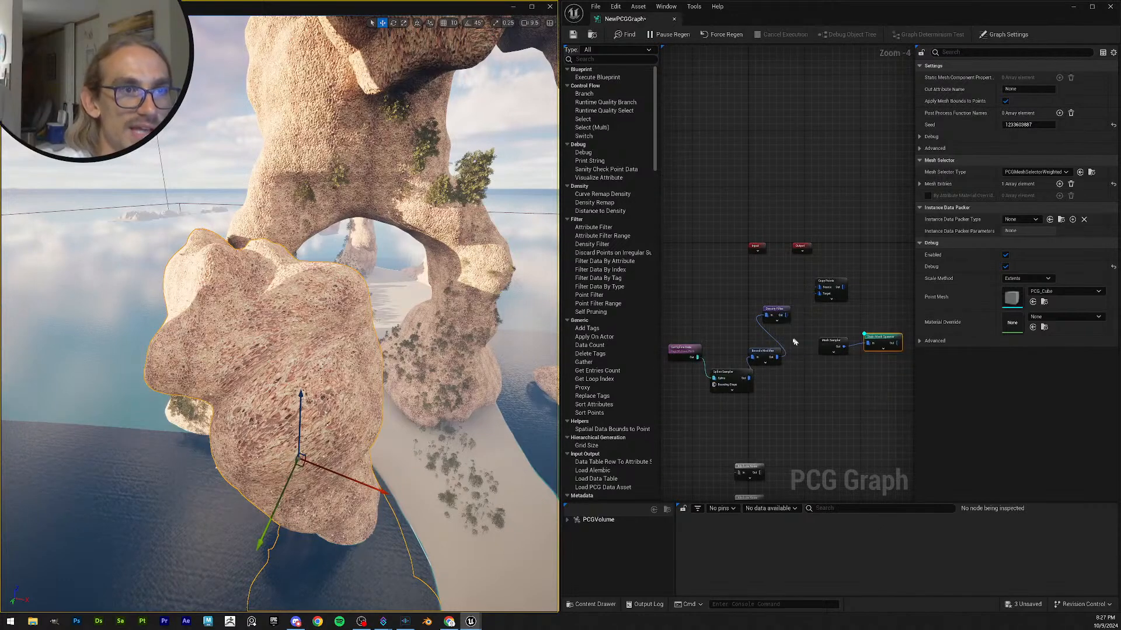
drag(679, 305, 782, 404)
drag(688, 350, 708, 381)
- Space the Mesh Sampler and Static Mesh Spawner nodes apart and bring the Copy Points node down between them
right_drag(827, 292, 762, 290)
right_drag(910, 303, 811, 315)
scroll(775, 295, up, 1)
drag(764, 332, 859, 393)
drag(766, 365, 682, 351)
click(824, 348)
drag(750, 344, 820, 351)
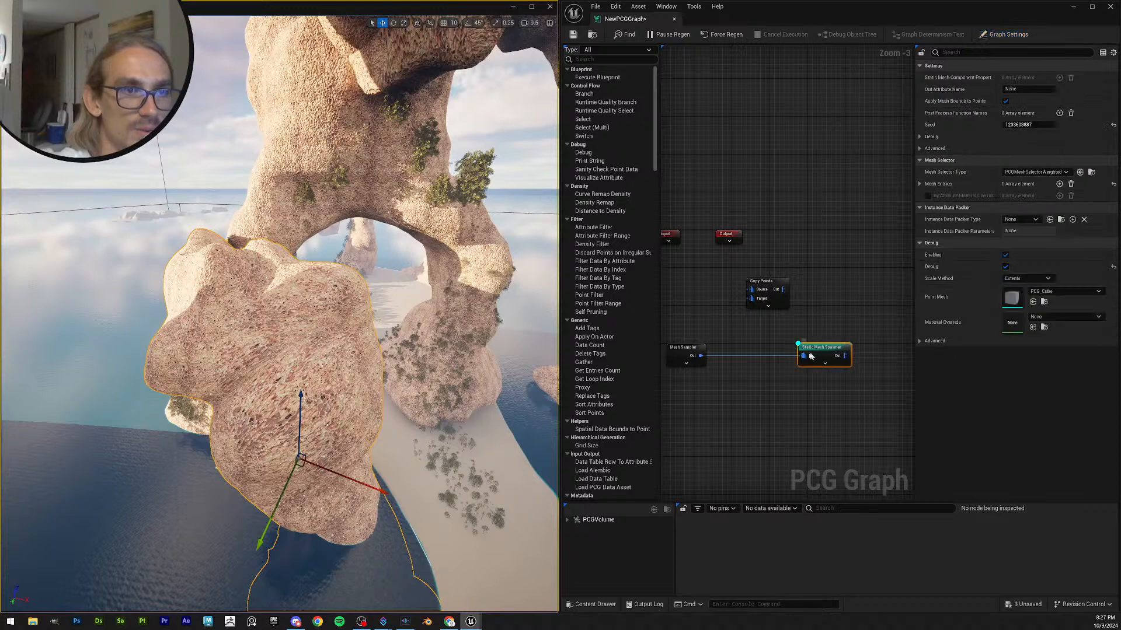
scroll(769, 285, up, 2)
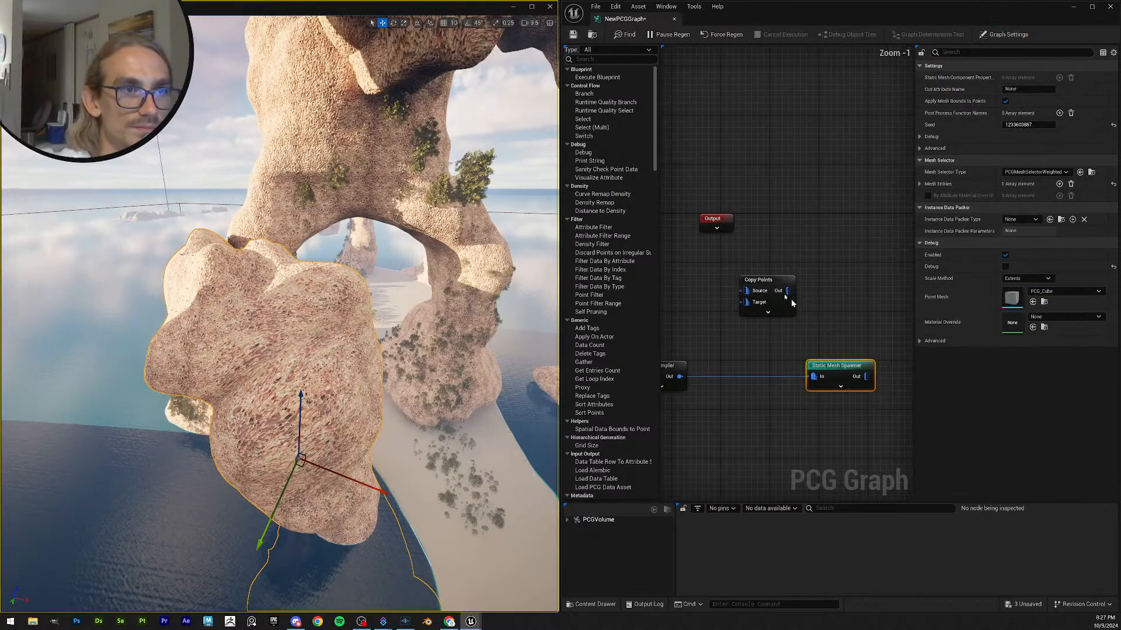
drag(766, 288, 752, 336)
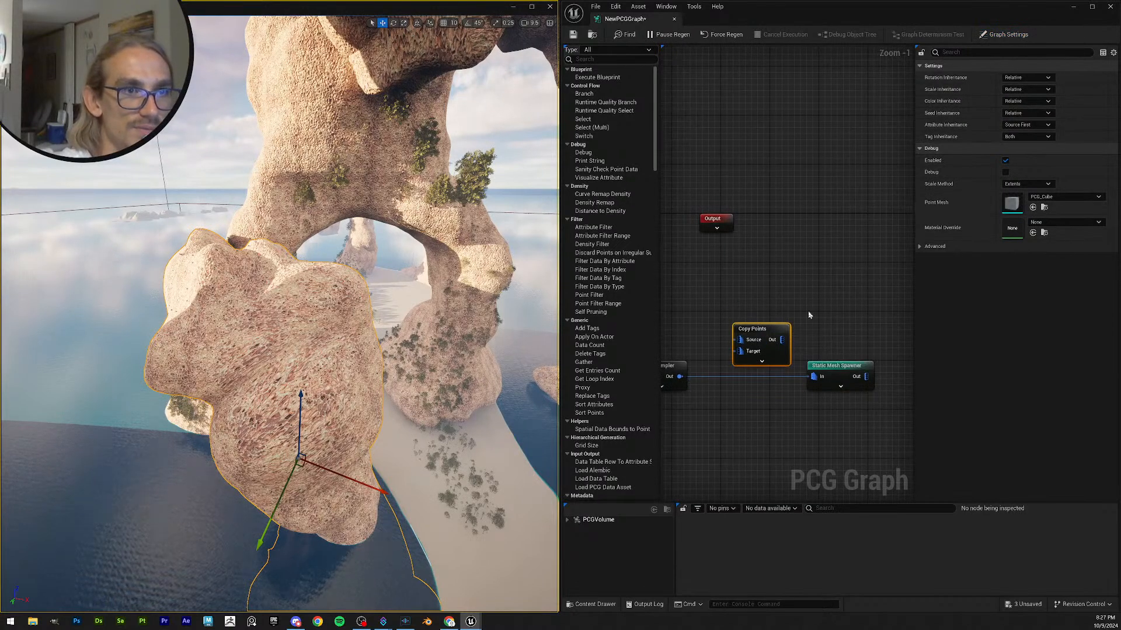
right_drag(808, 313, 837, 297)
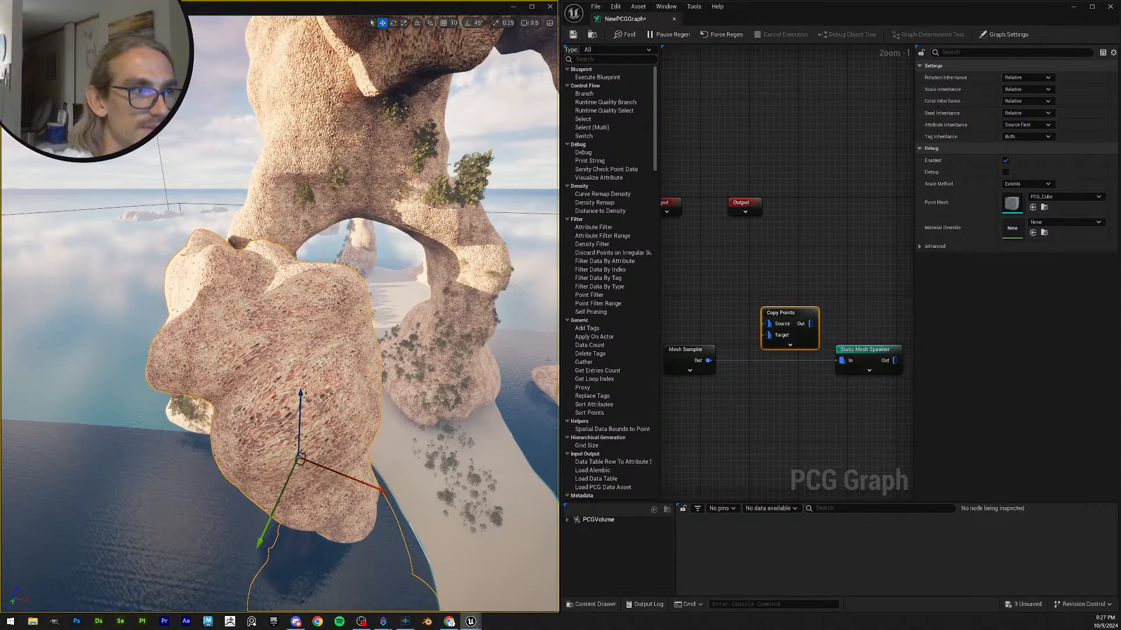
- Select the large foreground cove rock arch in the level viewport
key(s)
right_drag(412, 355, 425, 380)
key(w)
scroll(514, 339, up, 1)
key(s)
key(w)
click(425, 380)
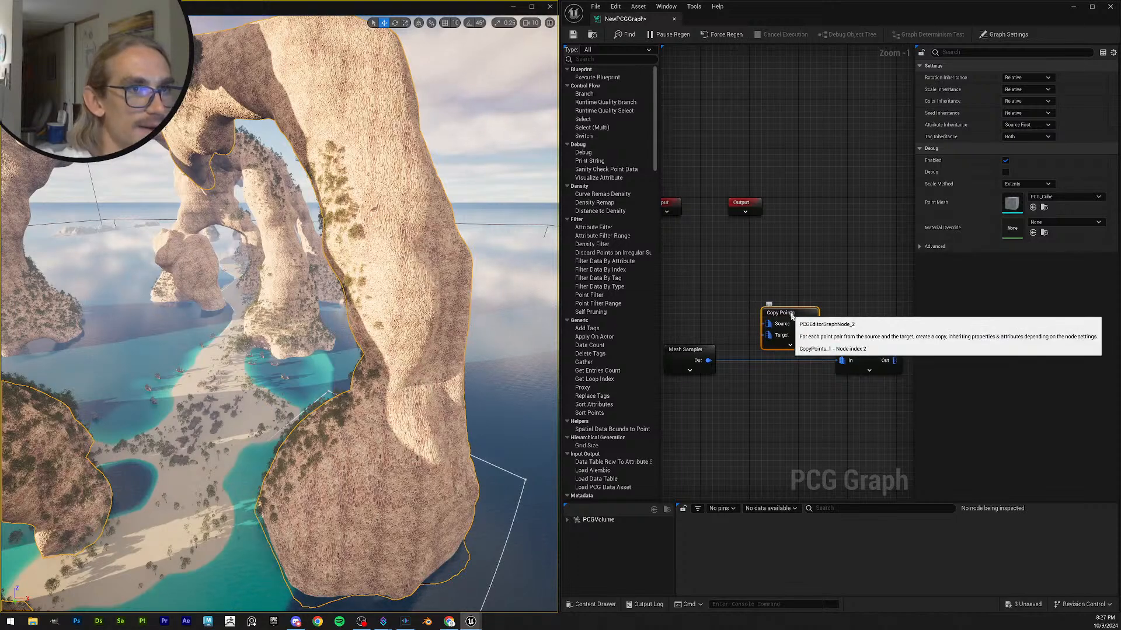
- Route the Mesh Sampler output into the Copy Points Source and the Copy Points output into the Static Mesh Spawner
drag(779, 321, 774, 309)
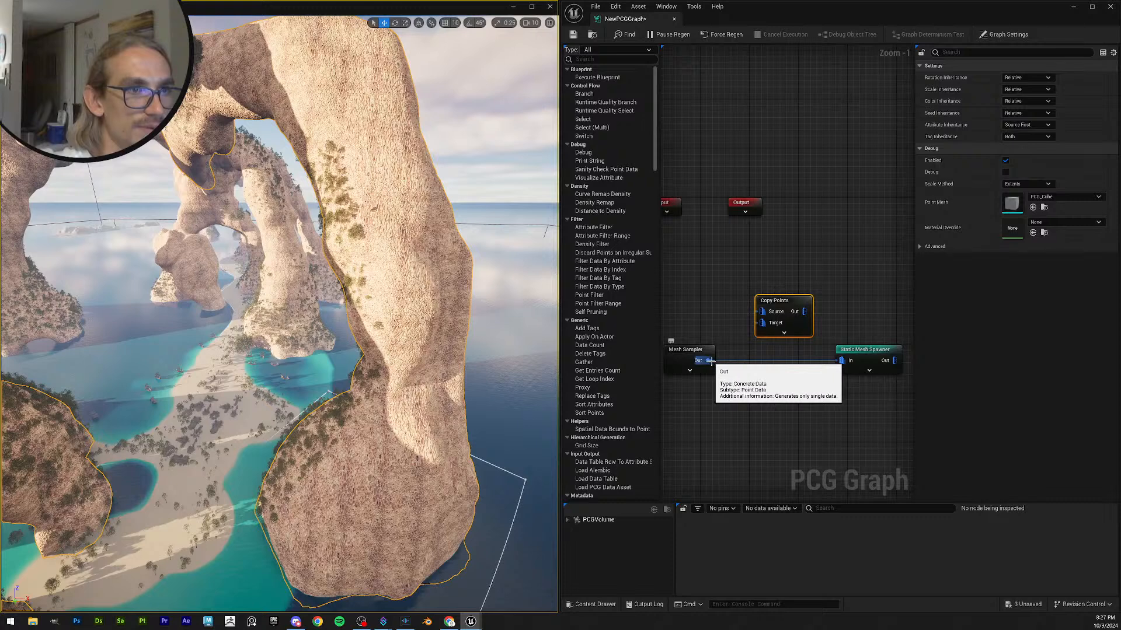
ctrl+drag(707, 360, 843, 361)
drag(784, 314, 783, 348)
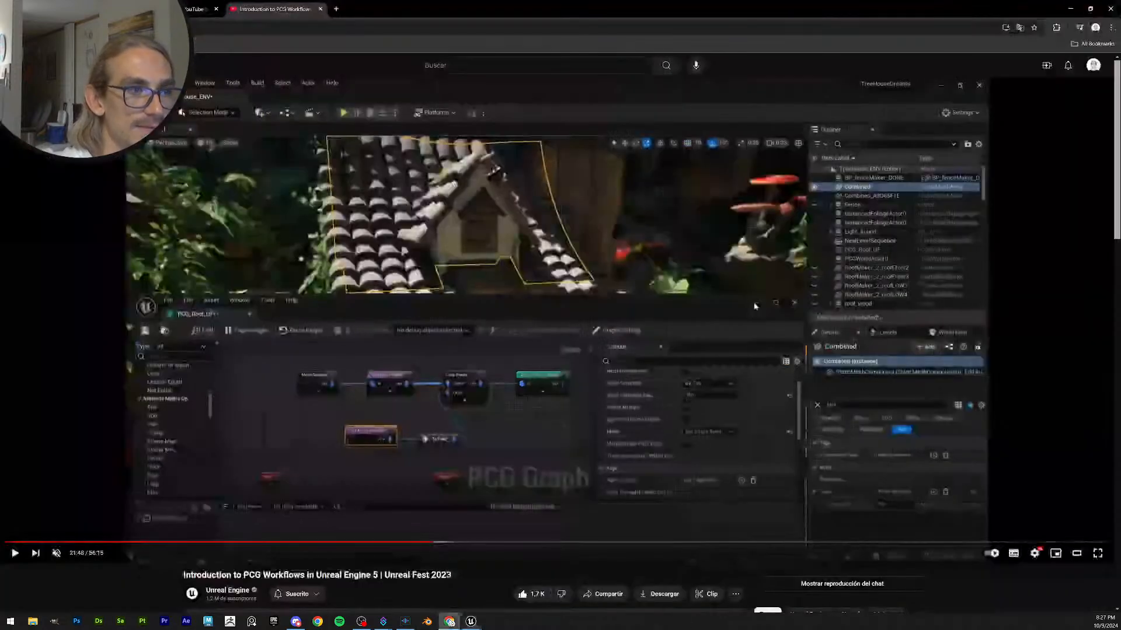
- Check the paused tutorial graph in the browser, return to Unreal Engine, and add a Get Actor Data node below Mesh Sampler
click(449, 622)
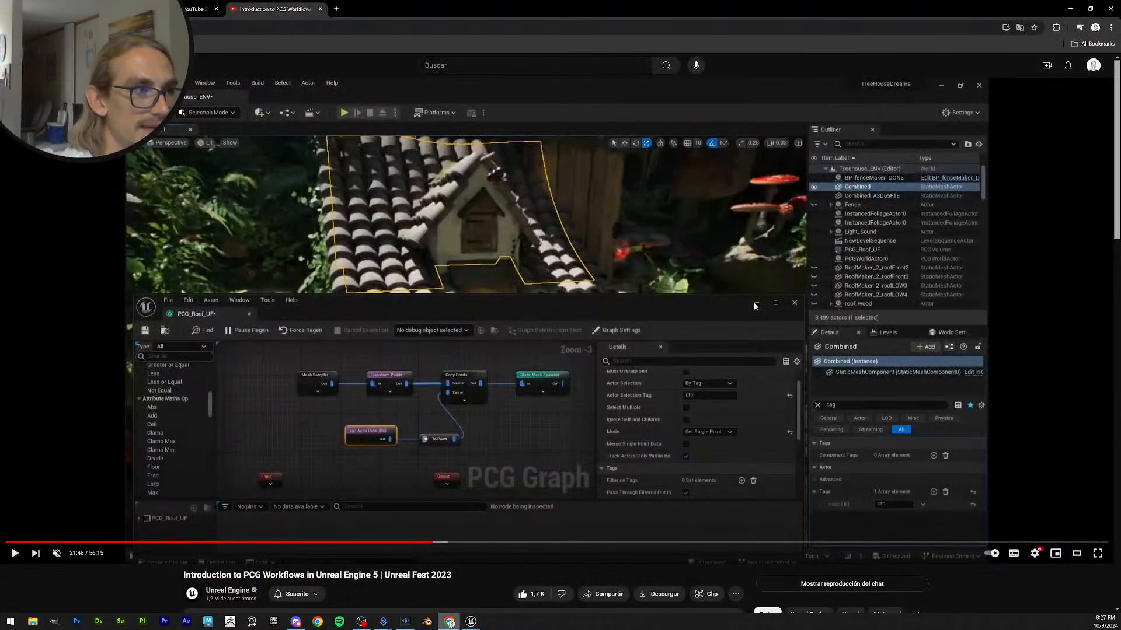
click(450, 622)
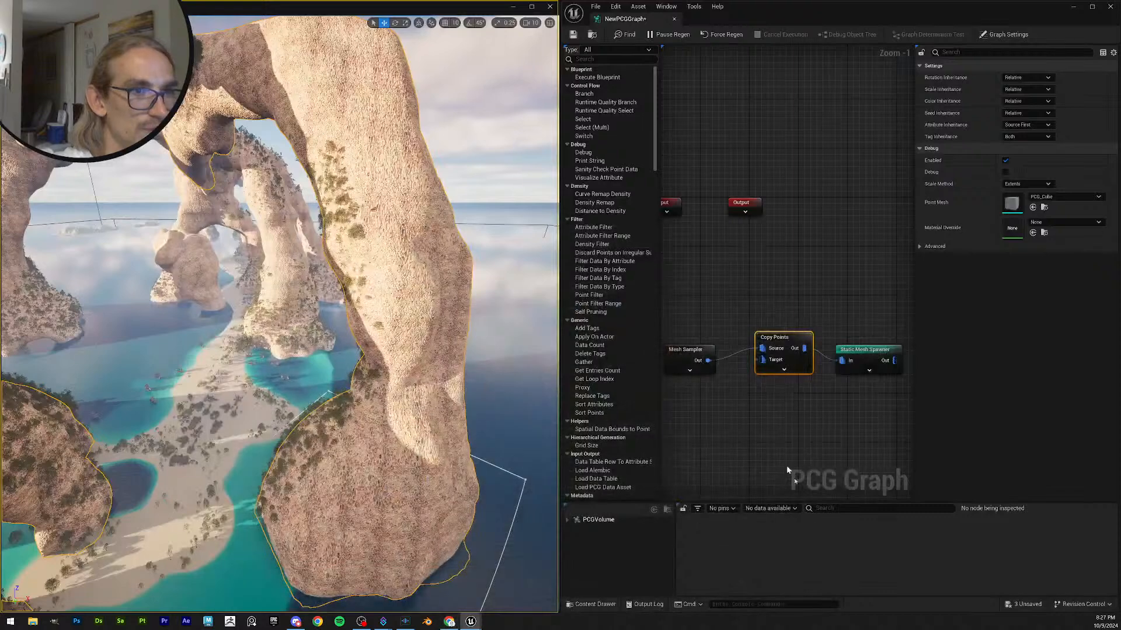
right_click(719, 418)
text(get acto)
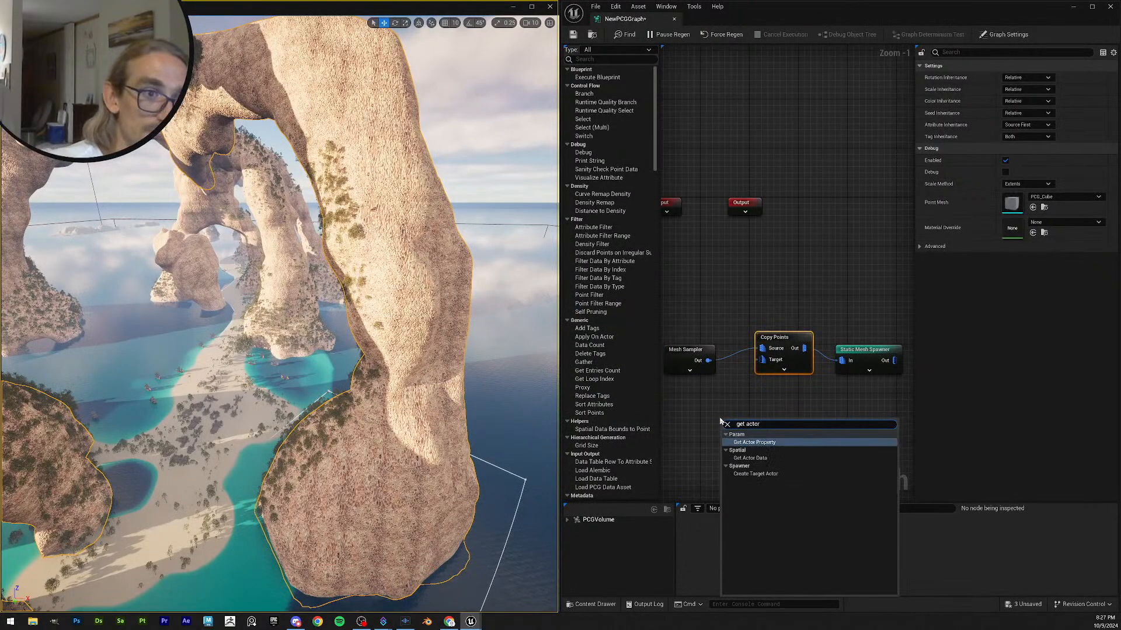
text(r)
click(749, 458)
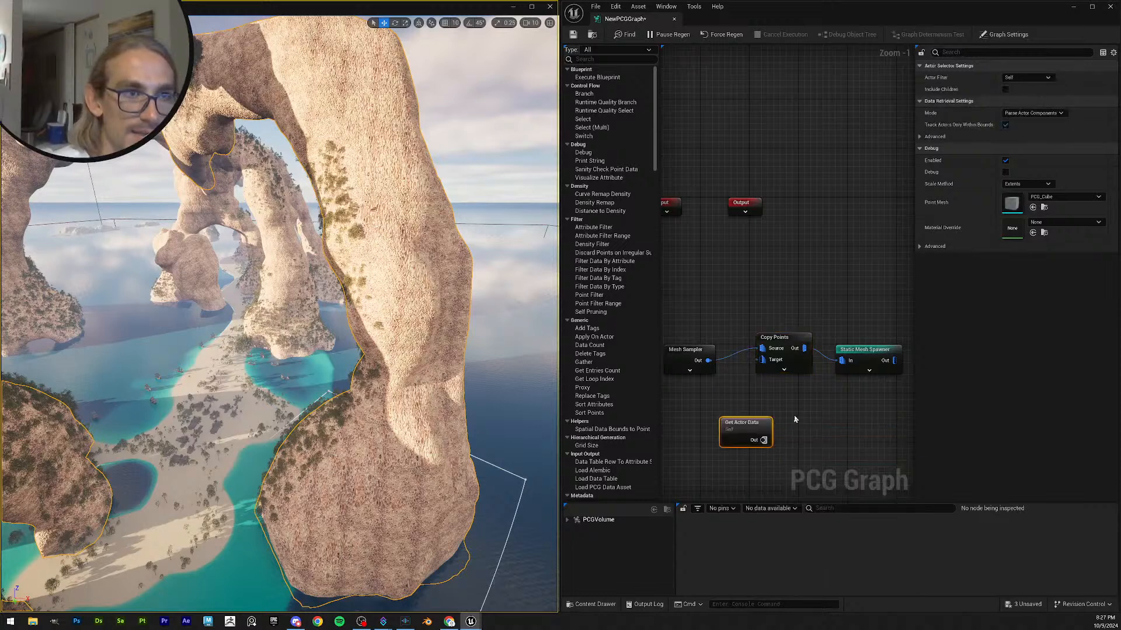
- Try to connect Get Actor Data to the Copy Points Target through an automatic To Point conversion node placed beside it
drag(753, 420, 763, 359)
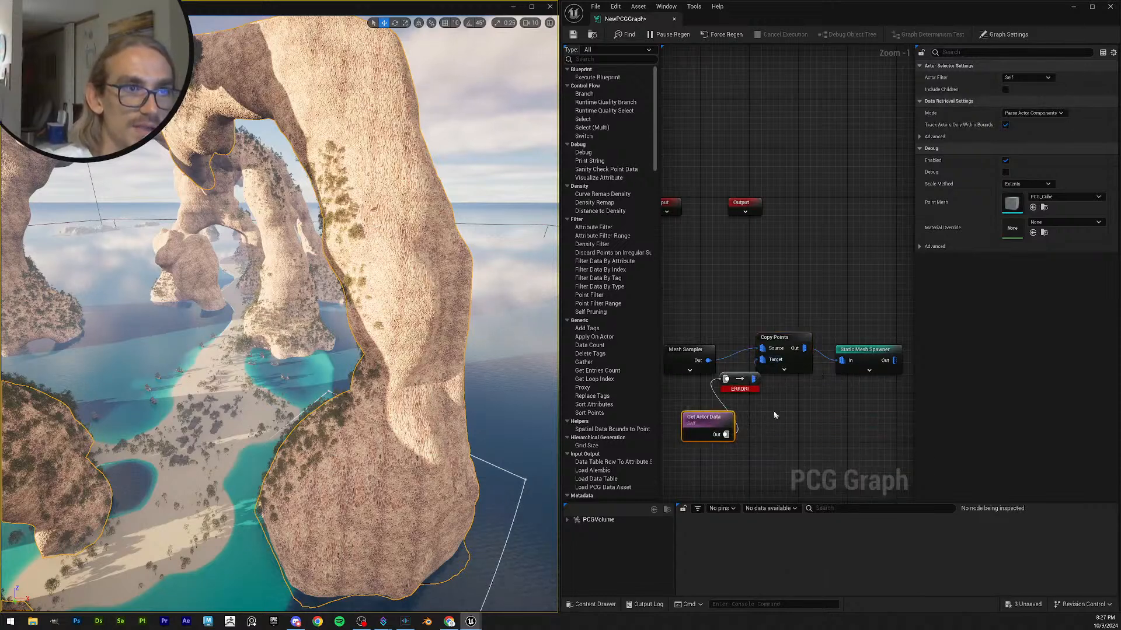
click(740, 379)
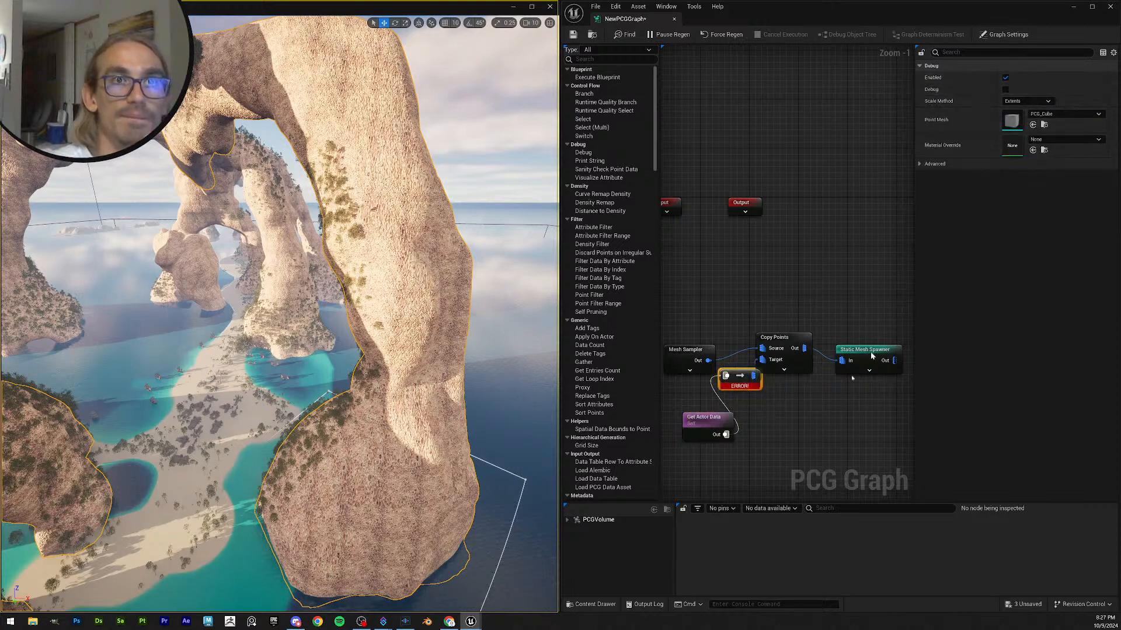
drag(735, 377, 777, 419)
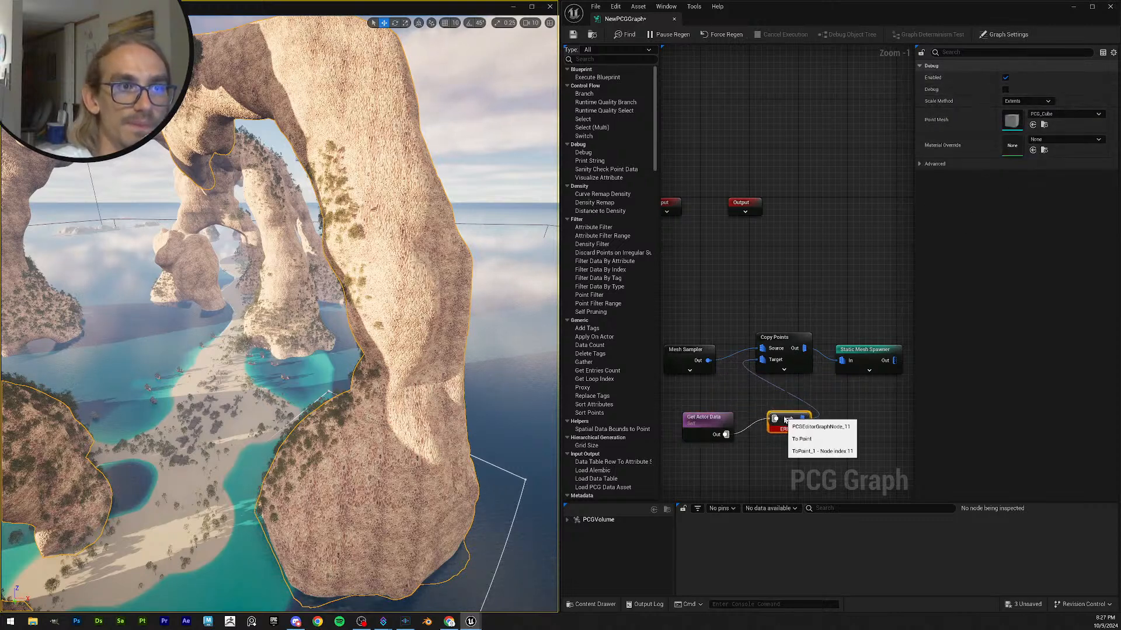
- Toggle the Enabled setting of the To Point conversion node and delete the node
click(1005, 77)
click(868, 430)
click(774, 413)
click(1005, 78)
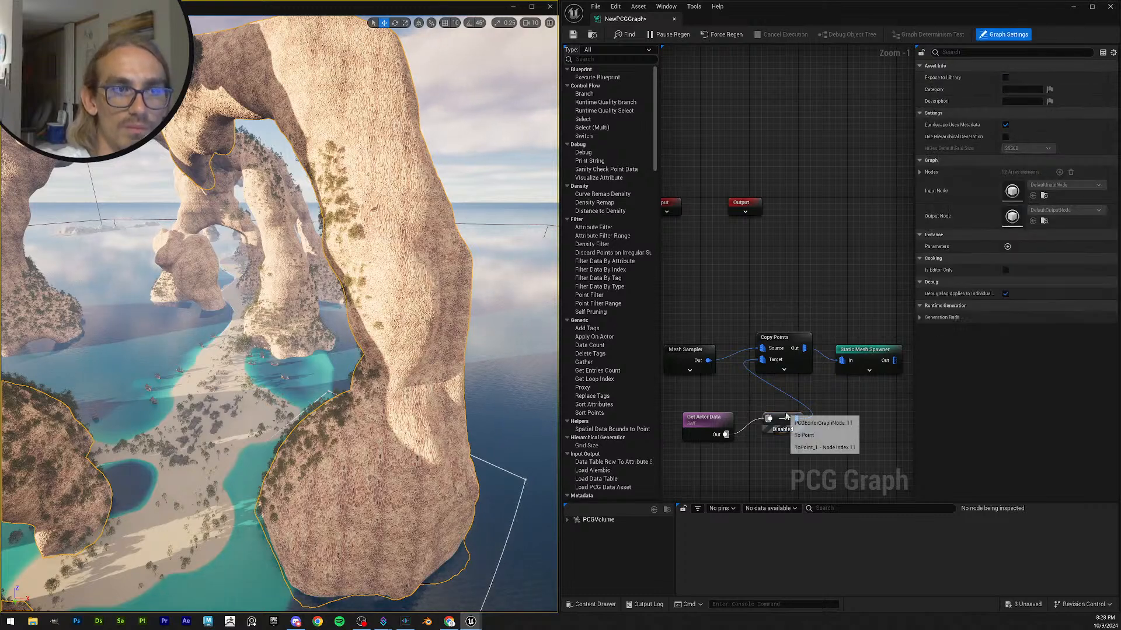
key(Delete)
- Add a To Point node fed by the Get Actor Data output
drag(724, 436, 759, 433)
text(to poin)
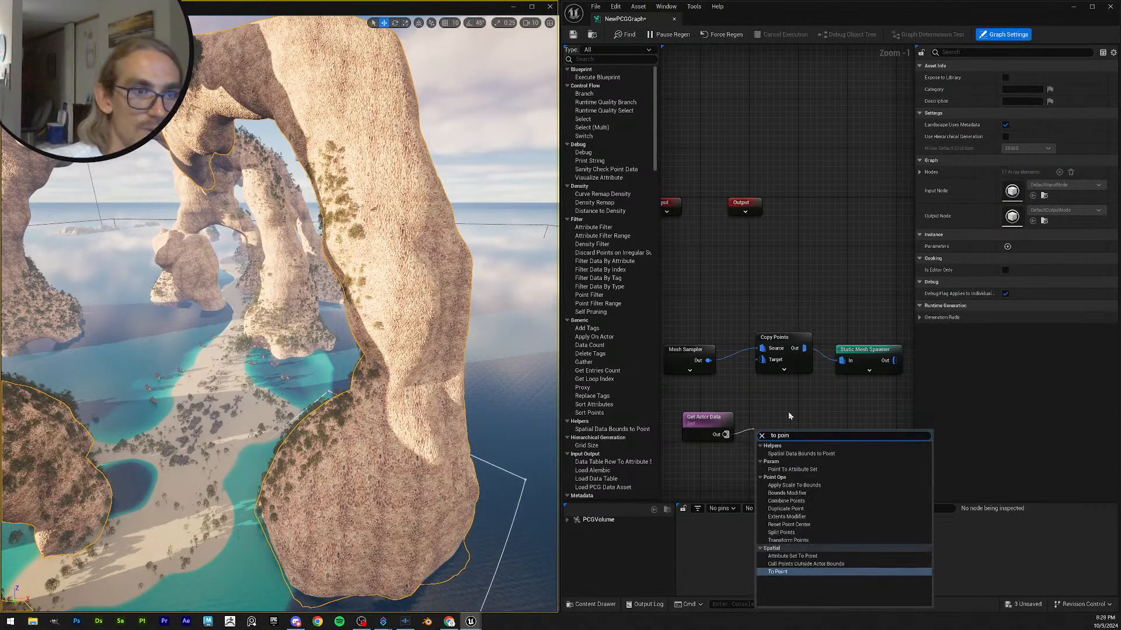
click(783, 571)
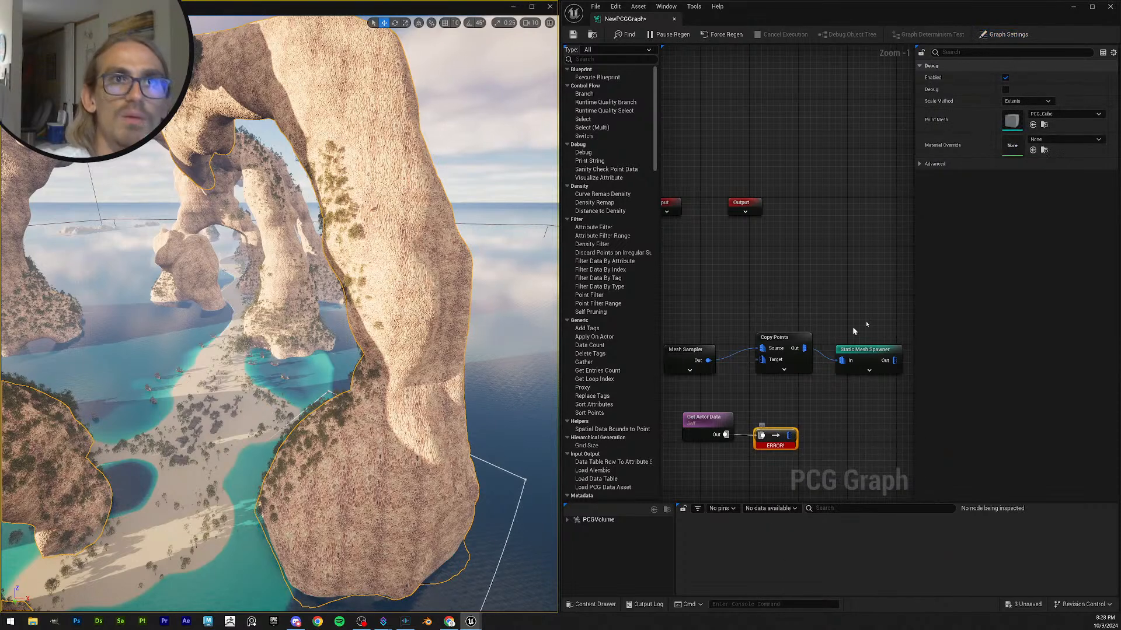
- Set the Get Actor Data node's Actor Filter to All World Actors and connect the To Point output to the Copy Points Target
click(759, 465)
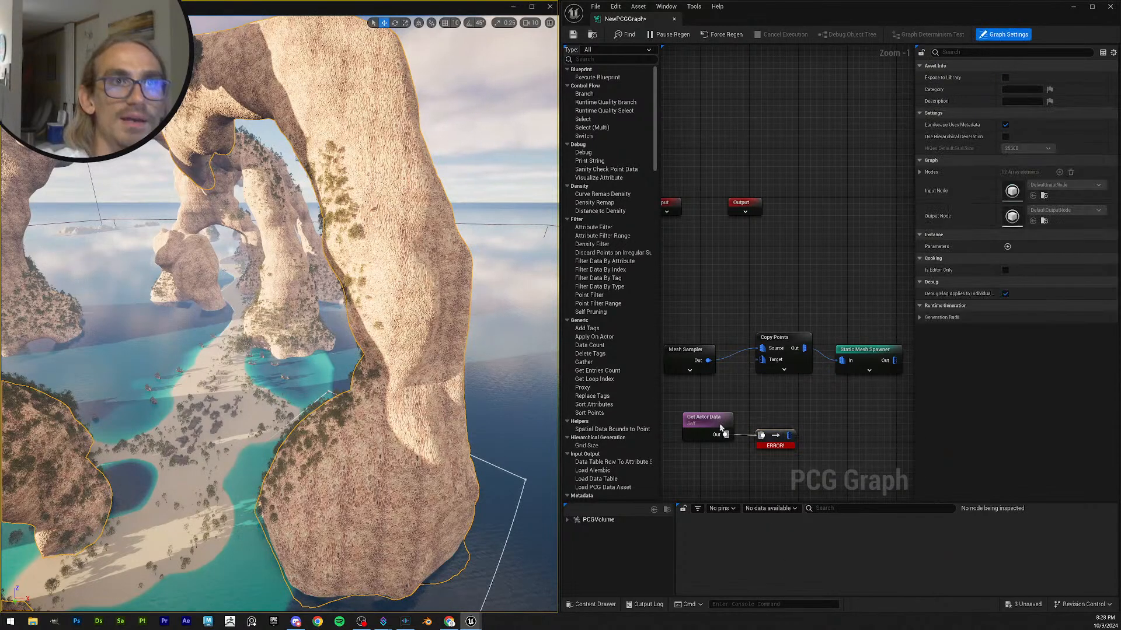
click(722, 431)
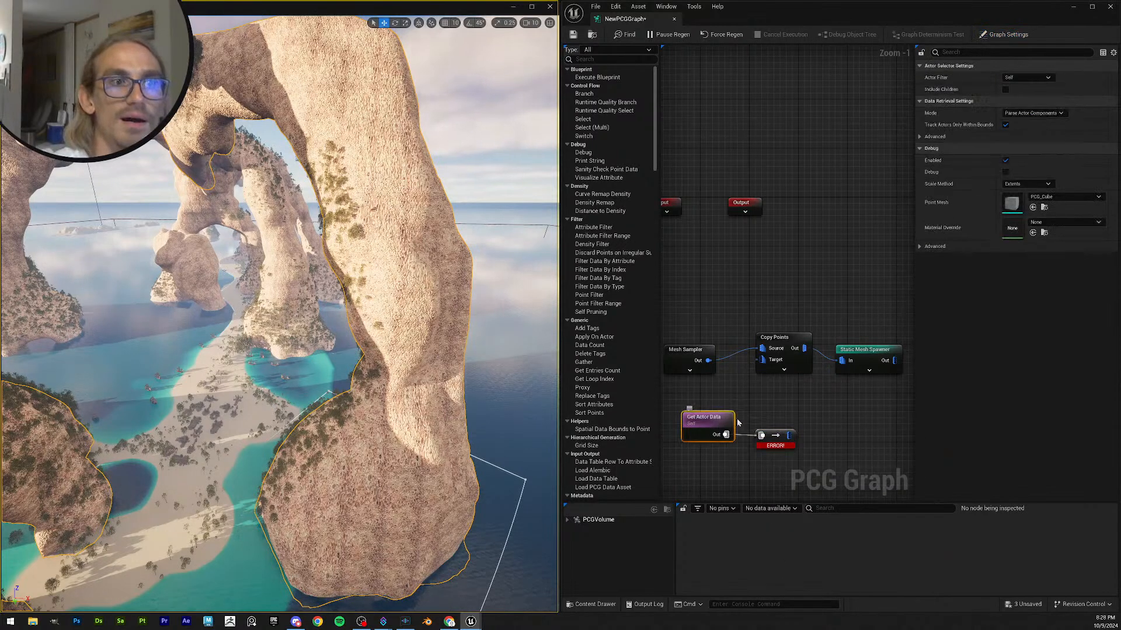
click(1045, 79)
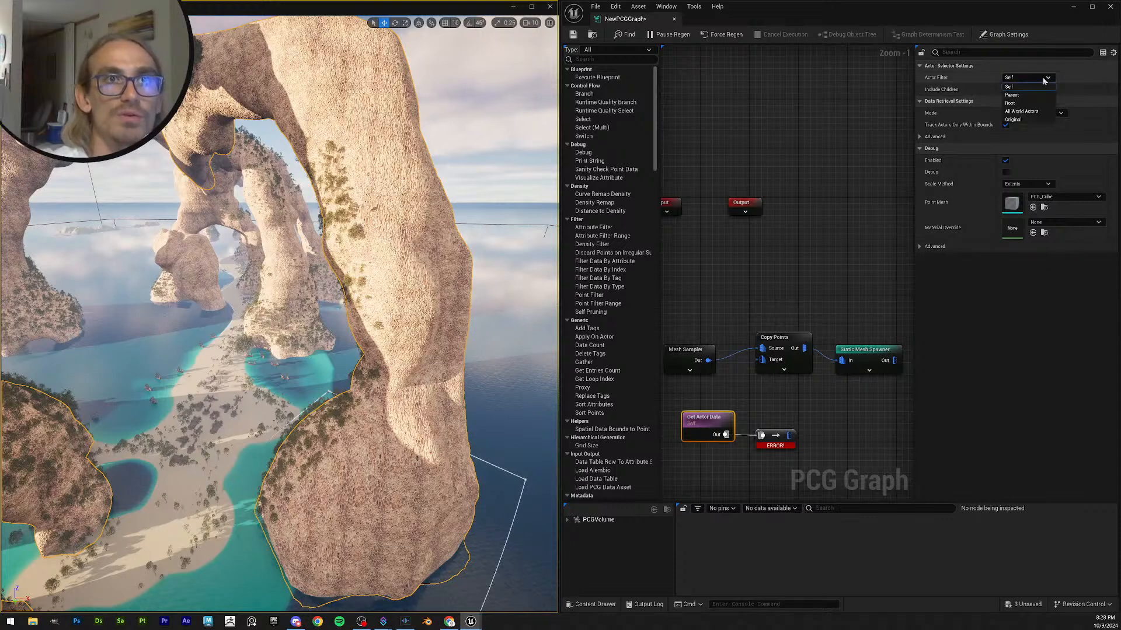
click(1046, 111)
drag(761, 434, 763, 360)
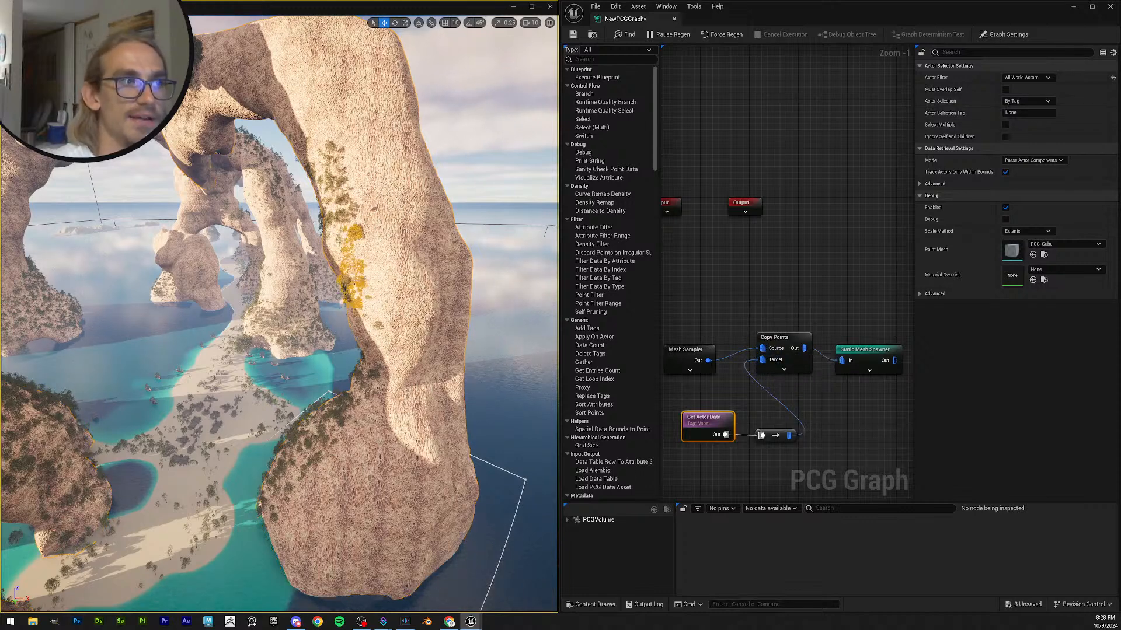
- Filter the SM_Cove_Rock_07 actor's details by "tag" and add one element each to its actor Tags and Component Tags
click(1072, 7)
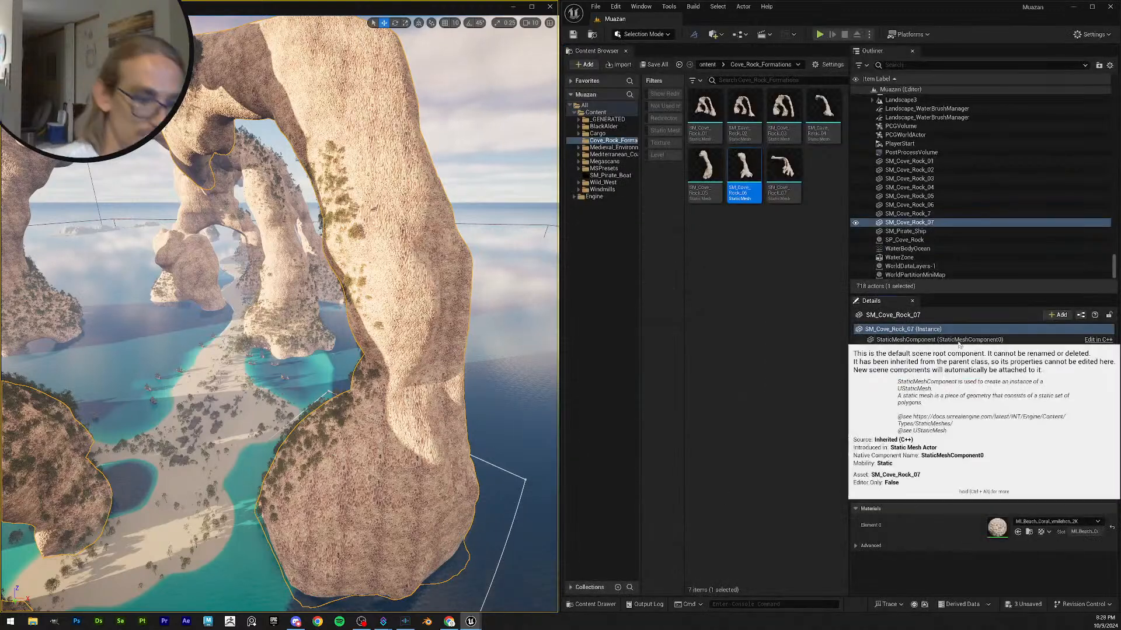
click(934, 375)
text(tag)
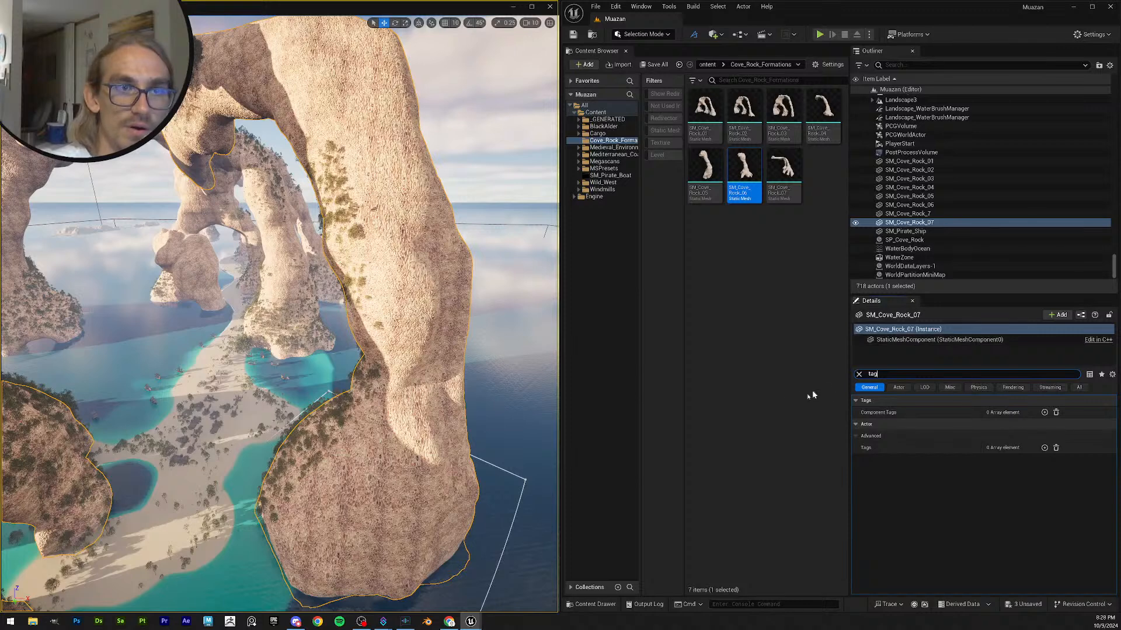
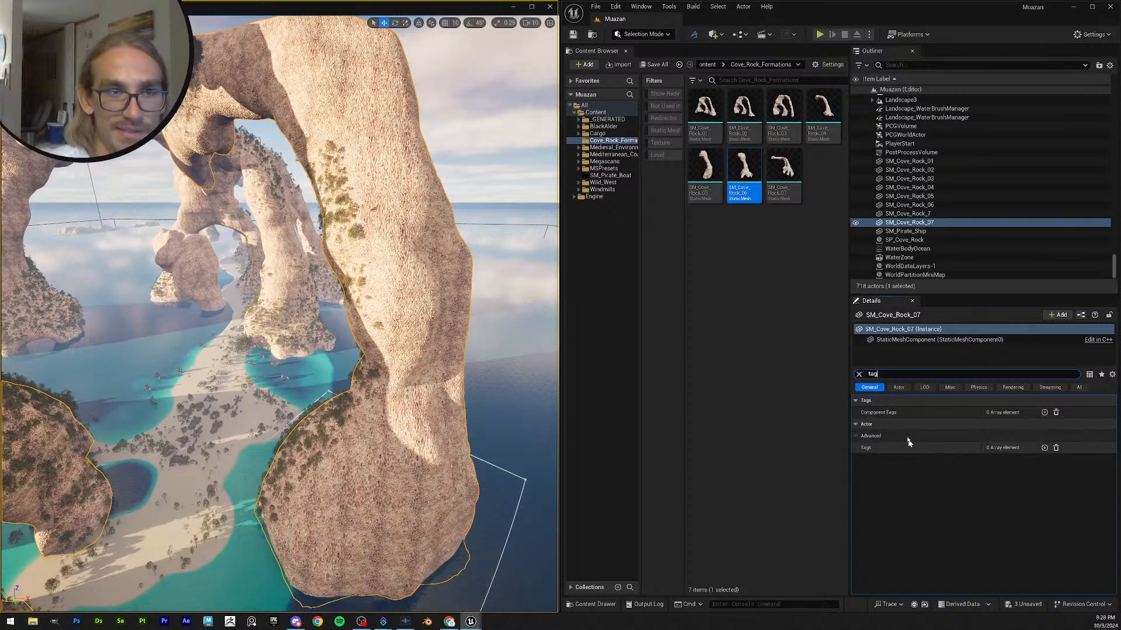
click(1044, 447)
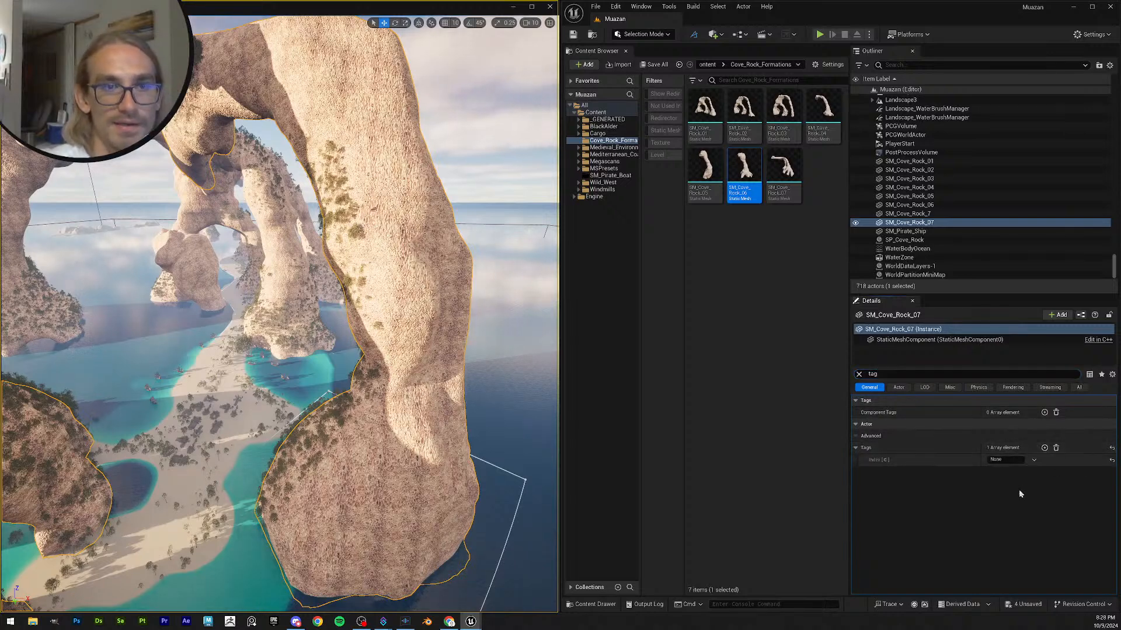
click(1044, 412)
click(1018, 425)
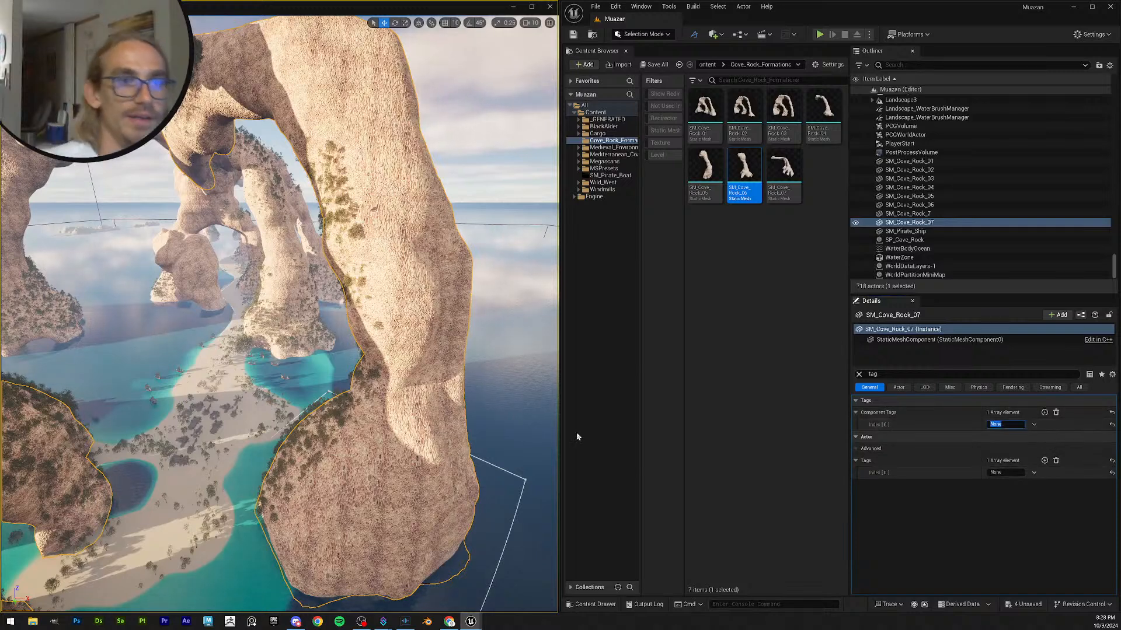
click(1009, 473)
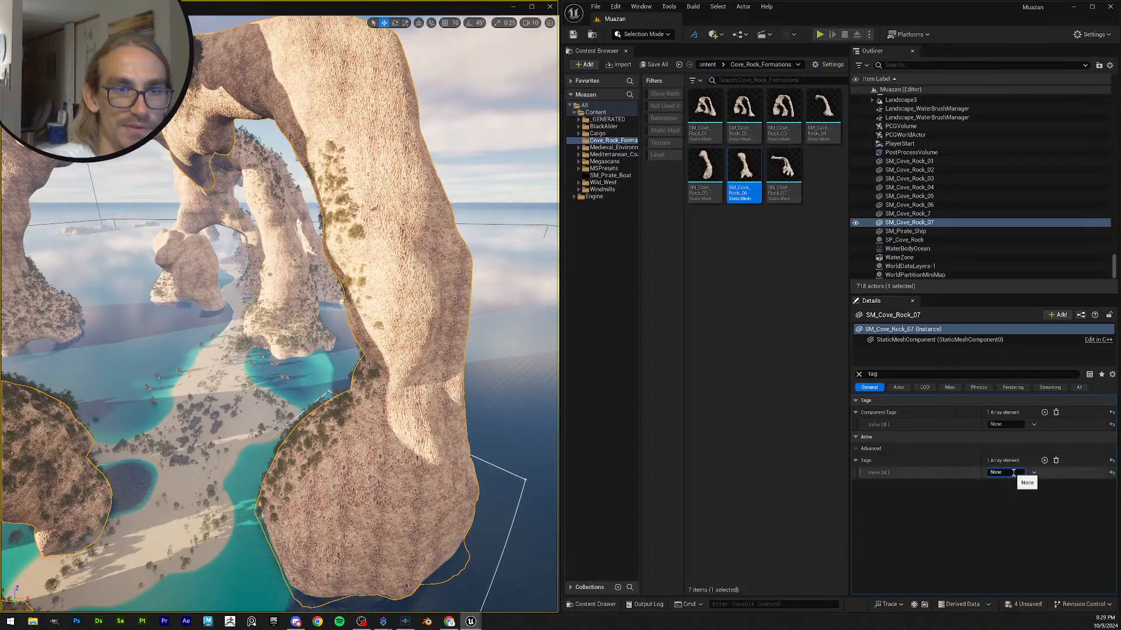
- Set the new actor tag of the cove rock to SM_Cove_Rock_07 and save the level
click(919, 223)
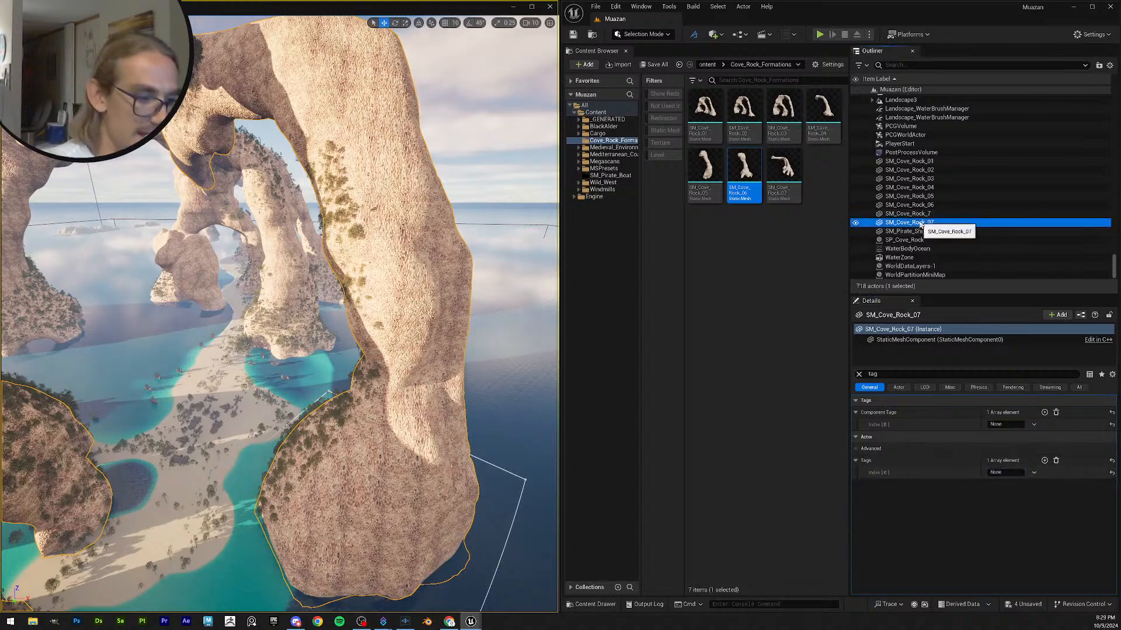
click(1003, 472)
text(SM_Cove_Rock_07)
key(ctrl+a)
key(Return)
click(573, 35)
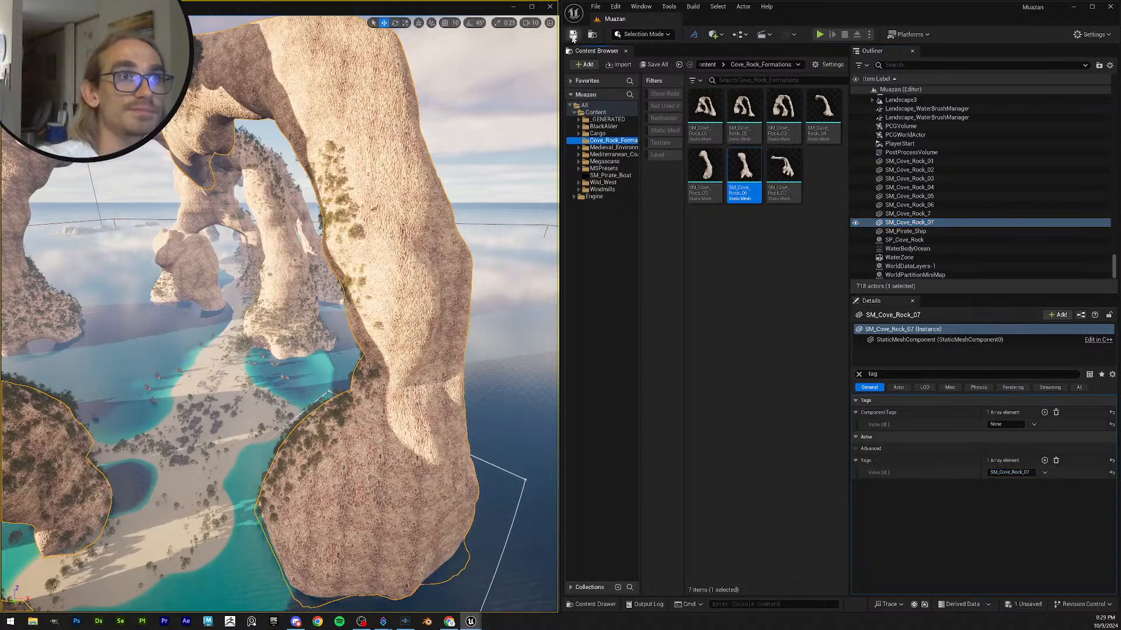
- Return to the PCG graph and set the Get Actor Data node's Actor Selection Tag to SM_Cove_Rock_07
mouse_move(470, 623)
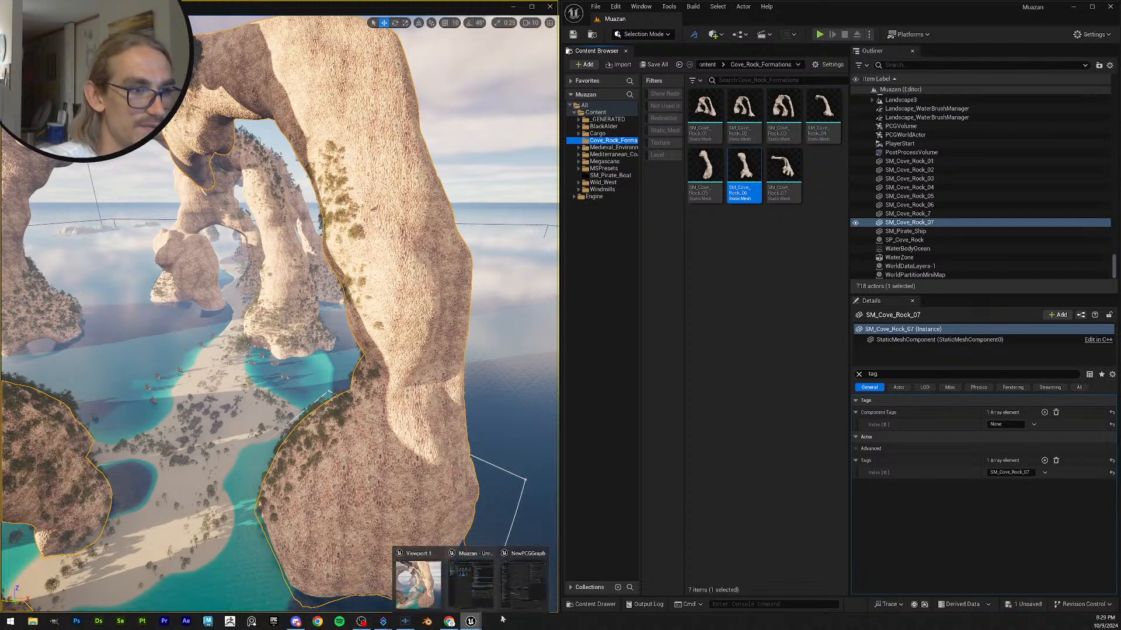
mouse_move(504, 601)
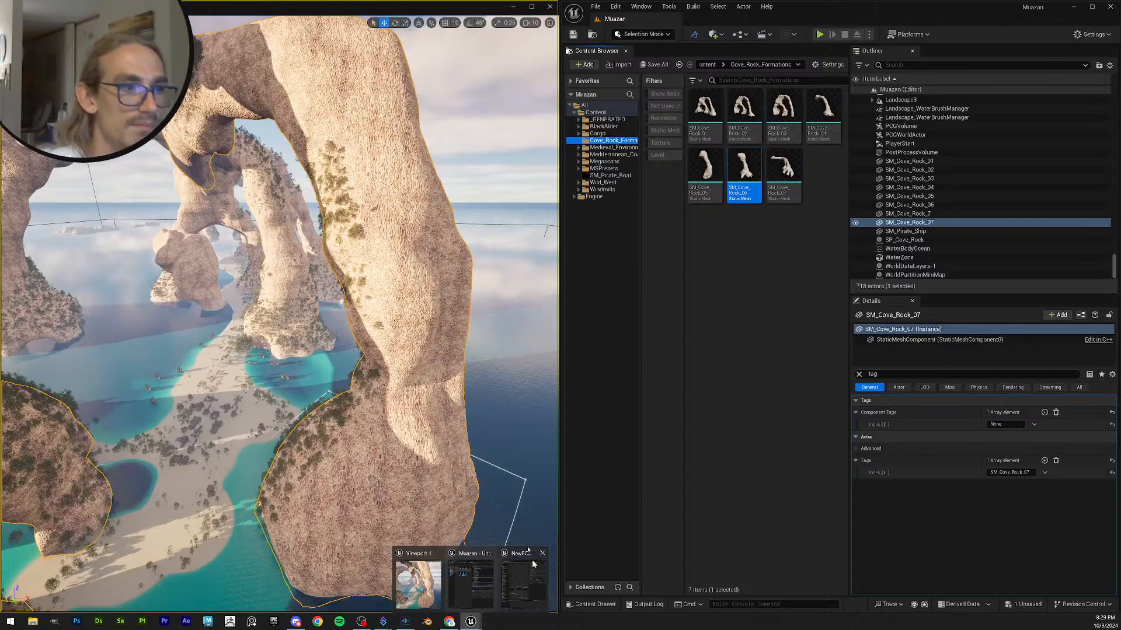
click(524, 581)
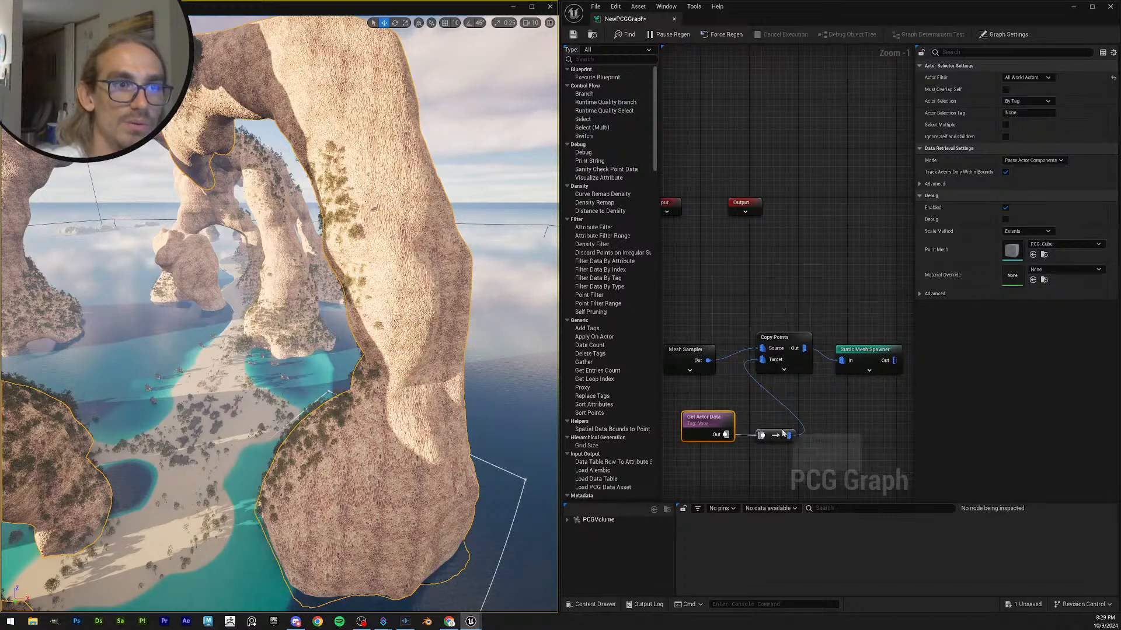
click(1035, 114)
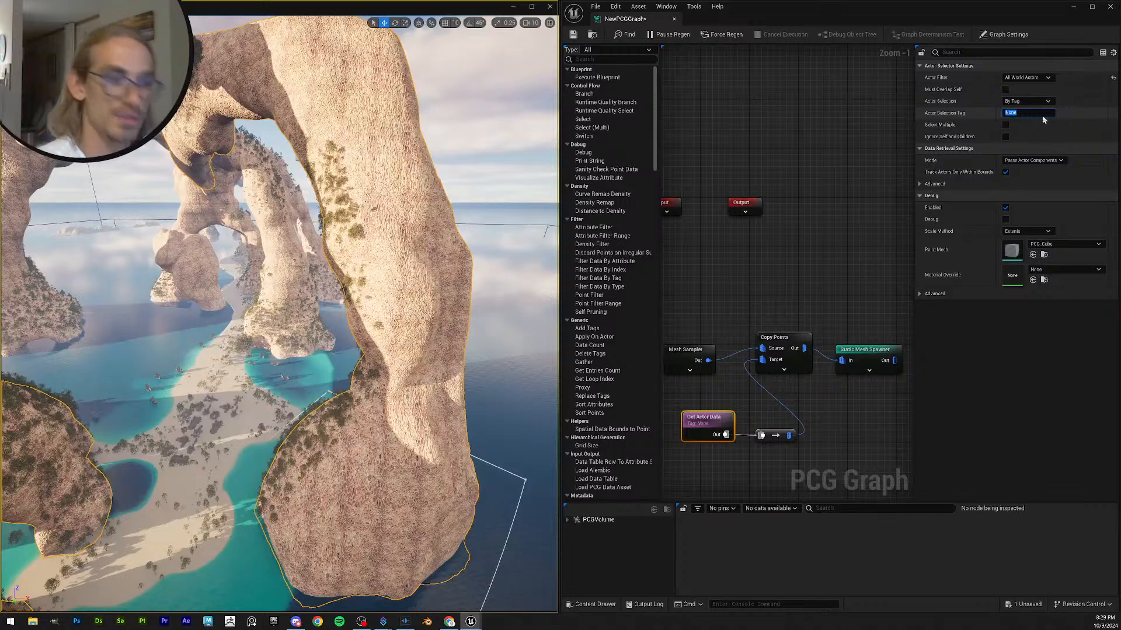
text(SM_Cove_Rock_07)
key(Return)
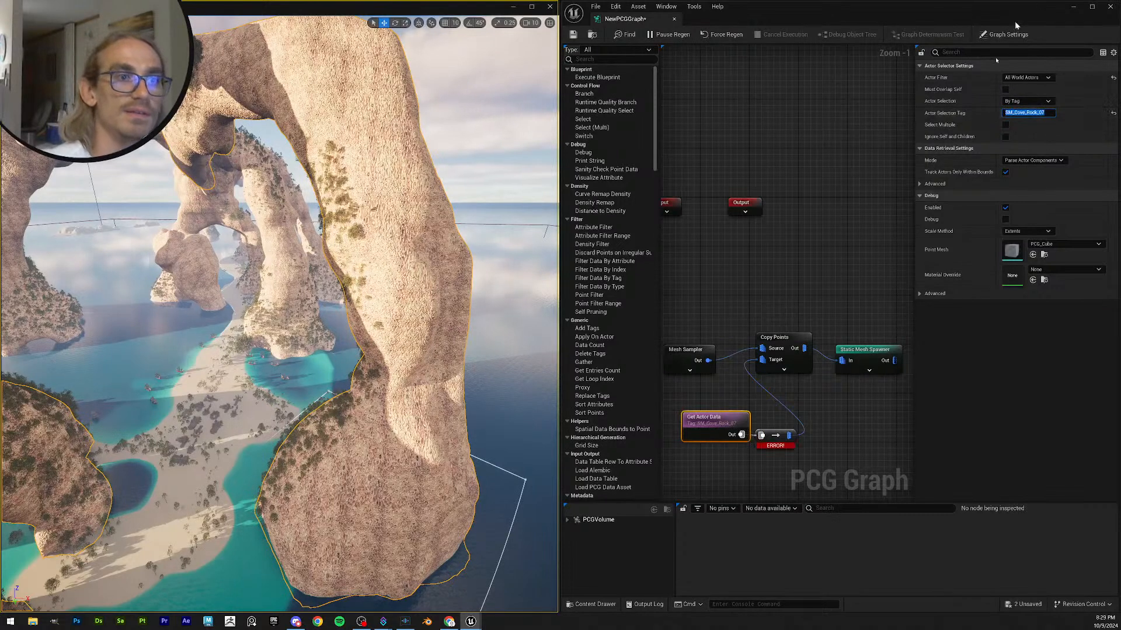
- Move the To Point node slightly away from Get Actor Data and save the graph
drag(780, 438, 800, 435)
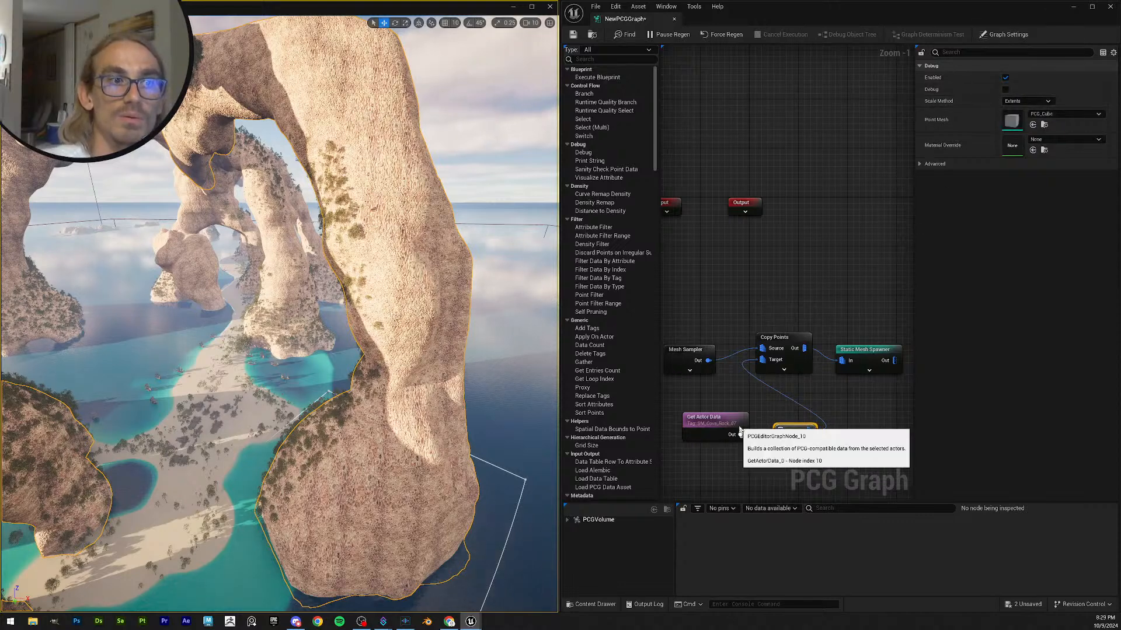
click(724, 426)
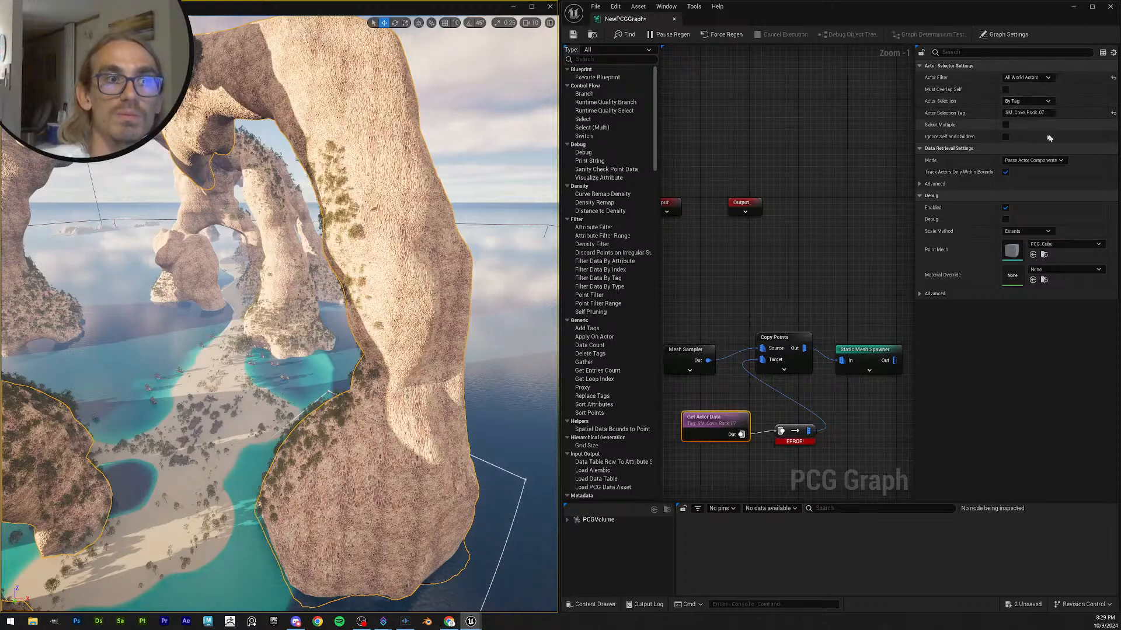
click(573, 35)
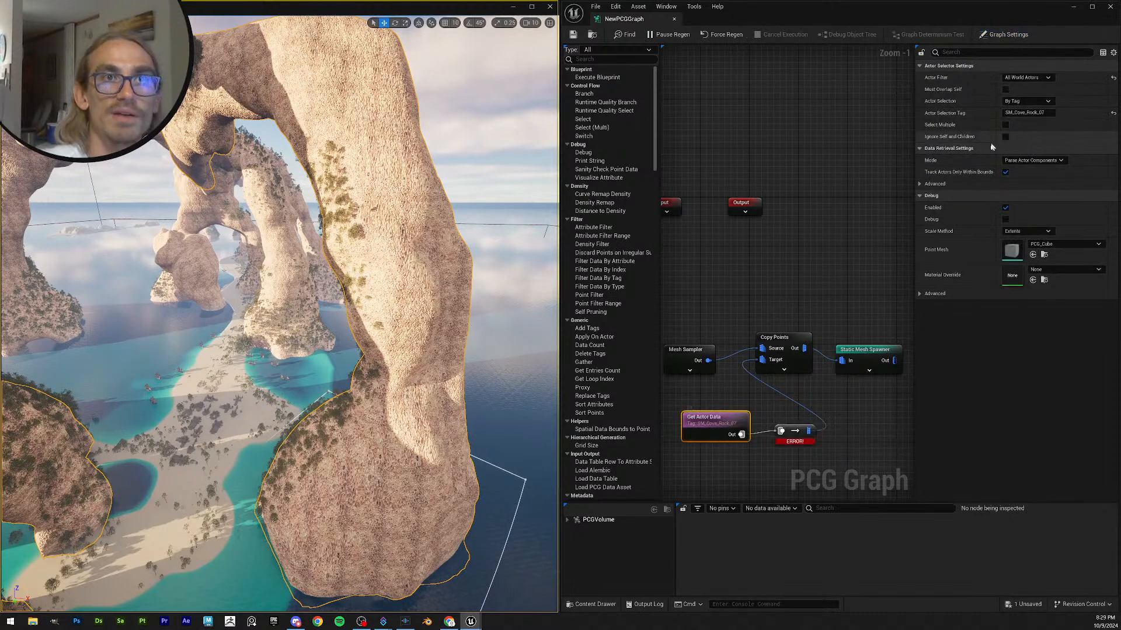
click(1048, 78)
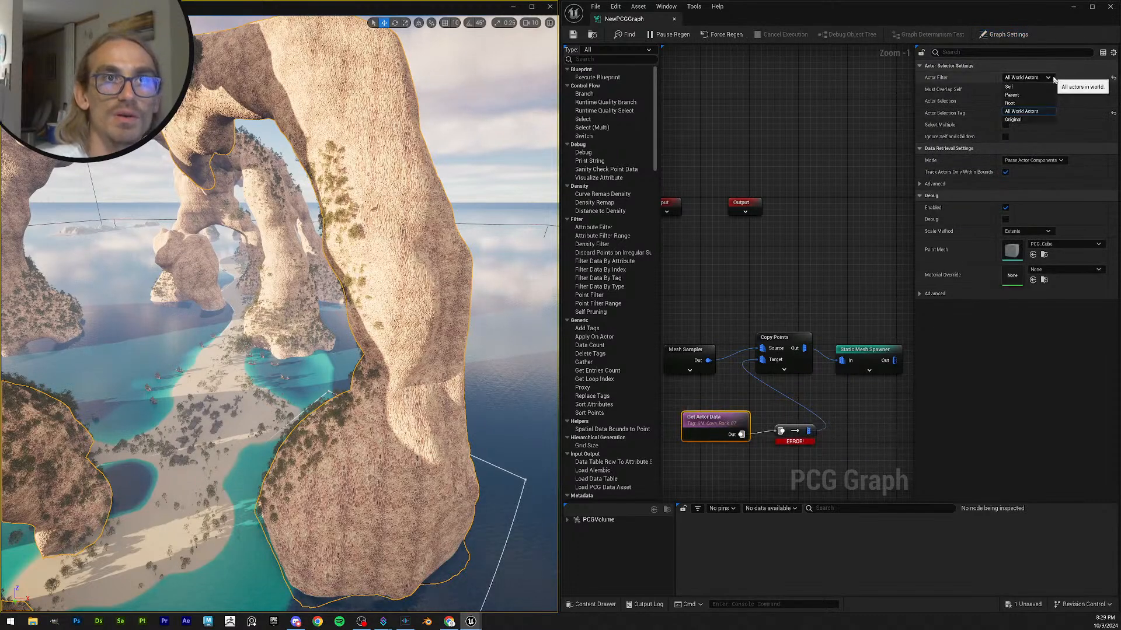
click(1053, 77)
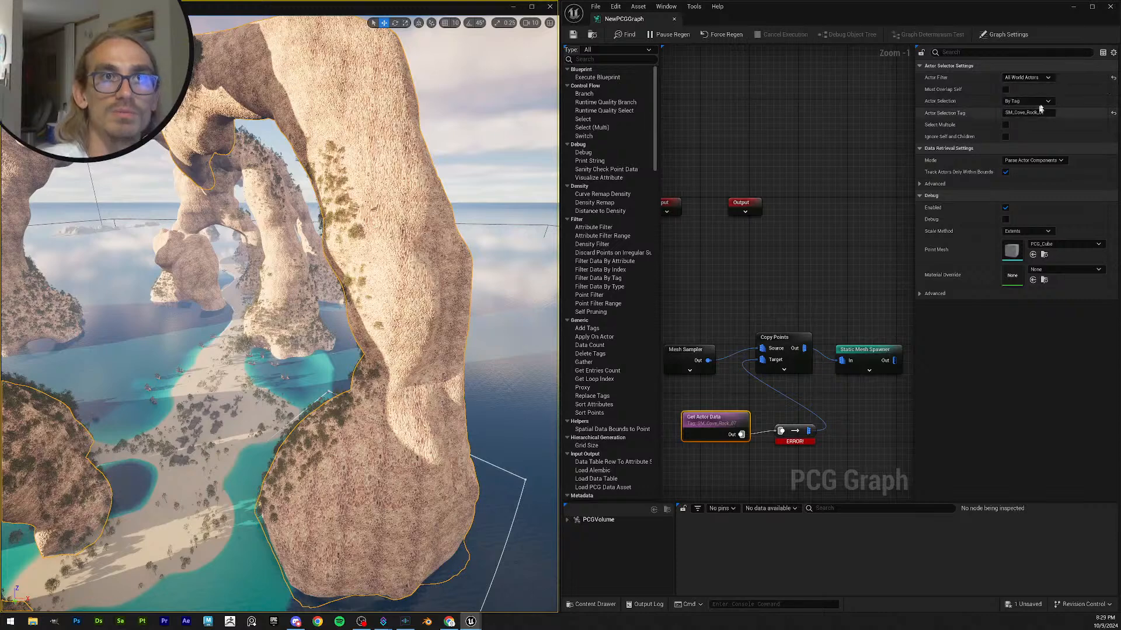
click(1049, 104)
click(1050, 105)
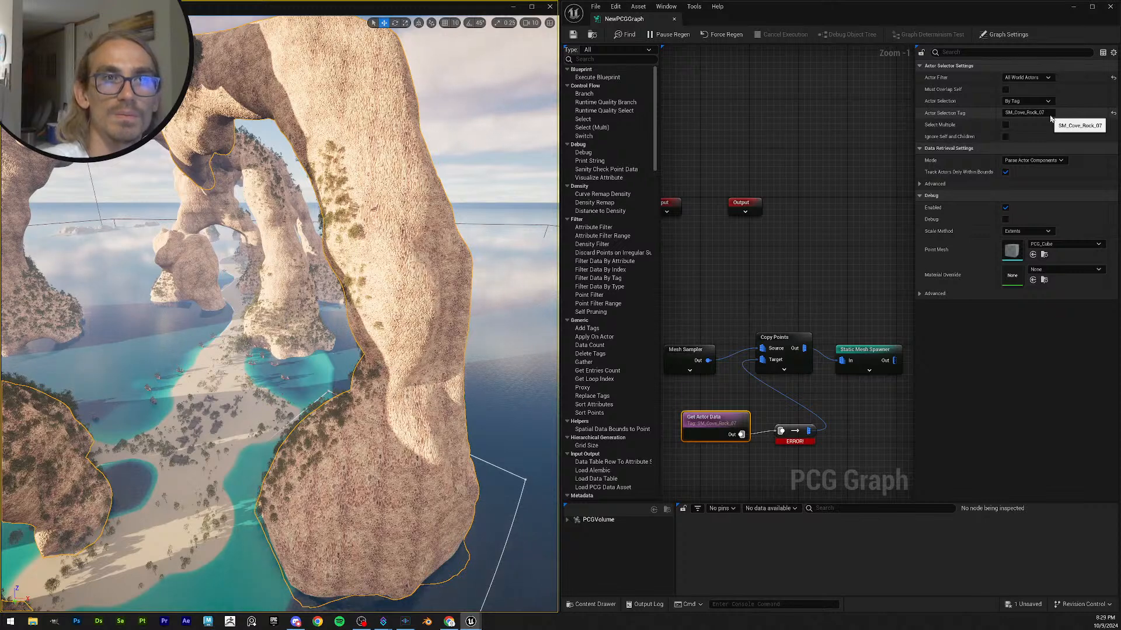
- Change the SM_Cove_Rock_07 actor's tag in the level editor to Tag_SM_Cove_Rock_07 and save the level
click(1073, 6)
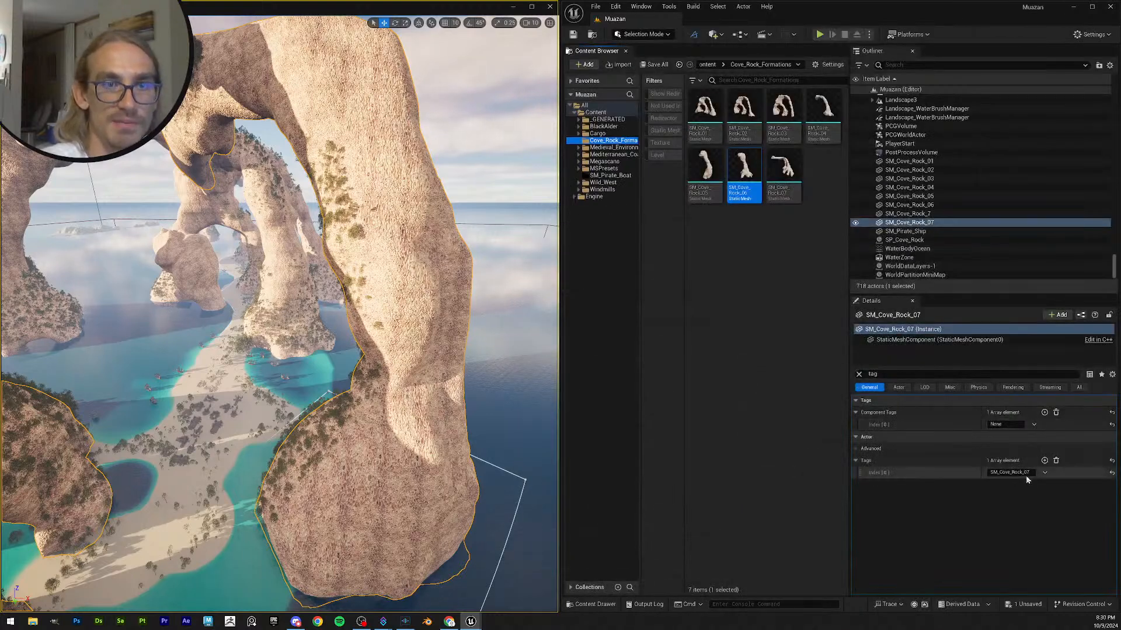
click(1005, 472)
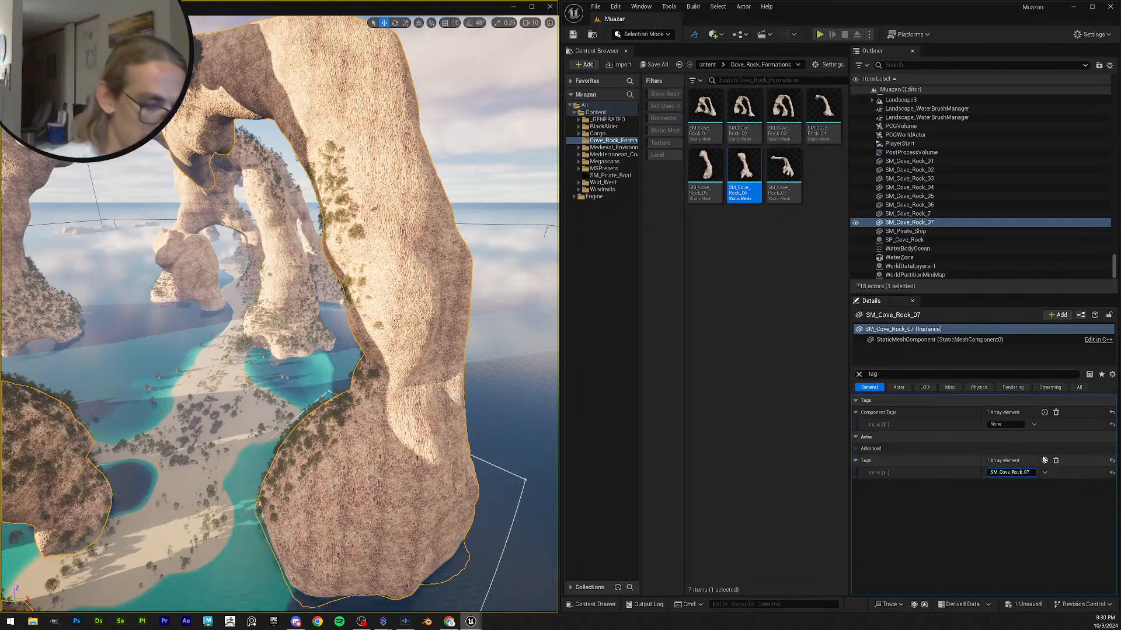
key(Return)
click(1016, 552)
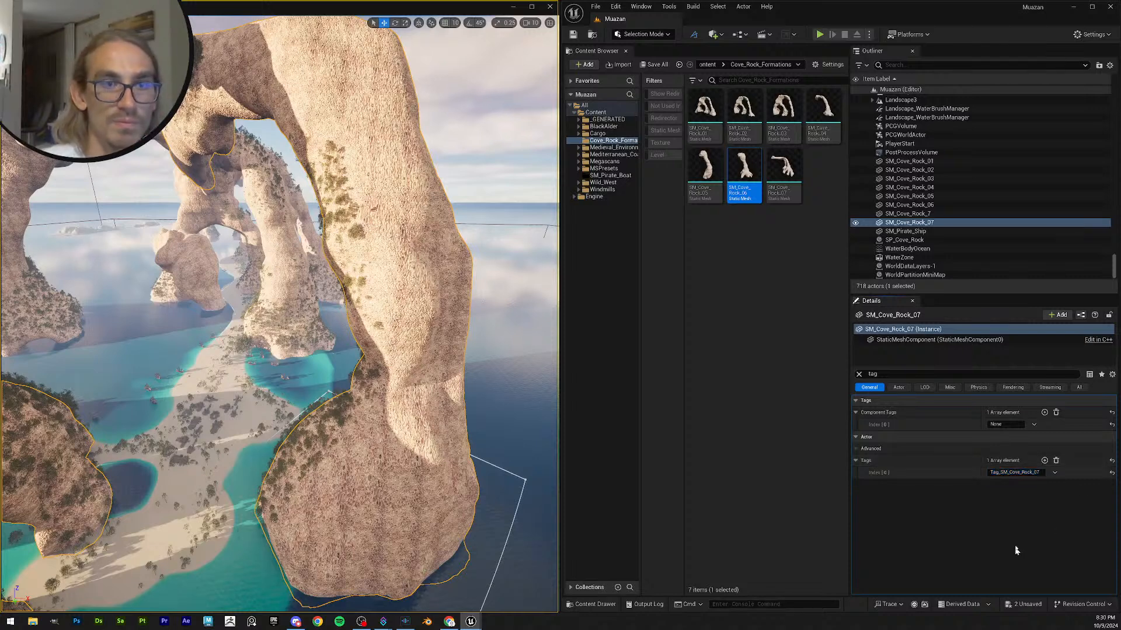
click(573, 35)
click(1073, 7)
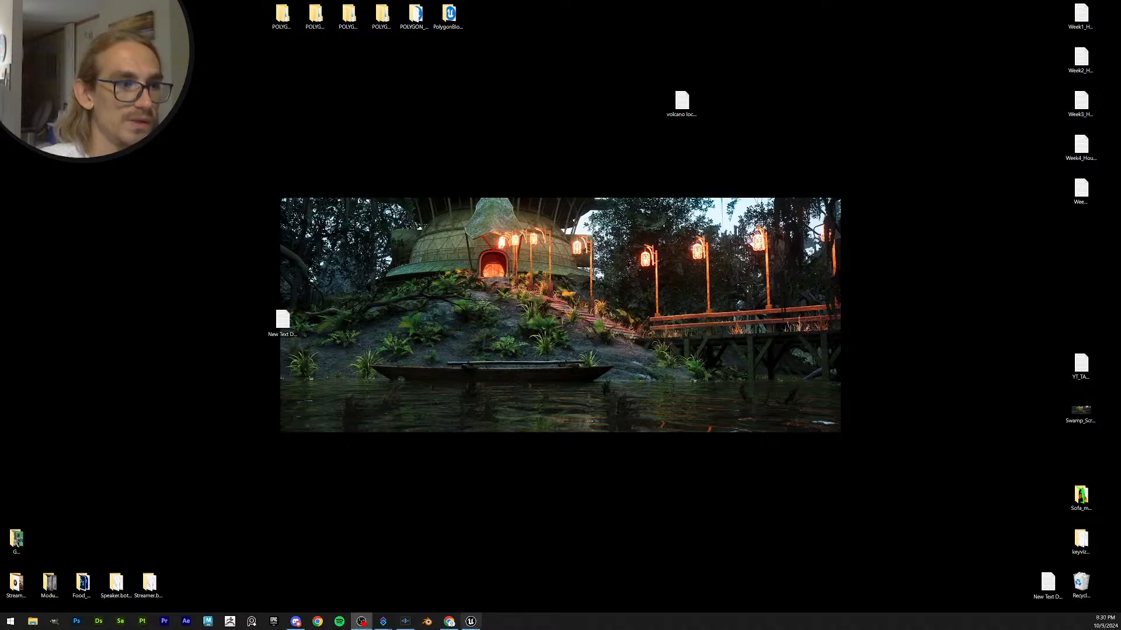
click(472, 623)
drag(563, 230, 2, 245)
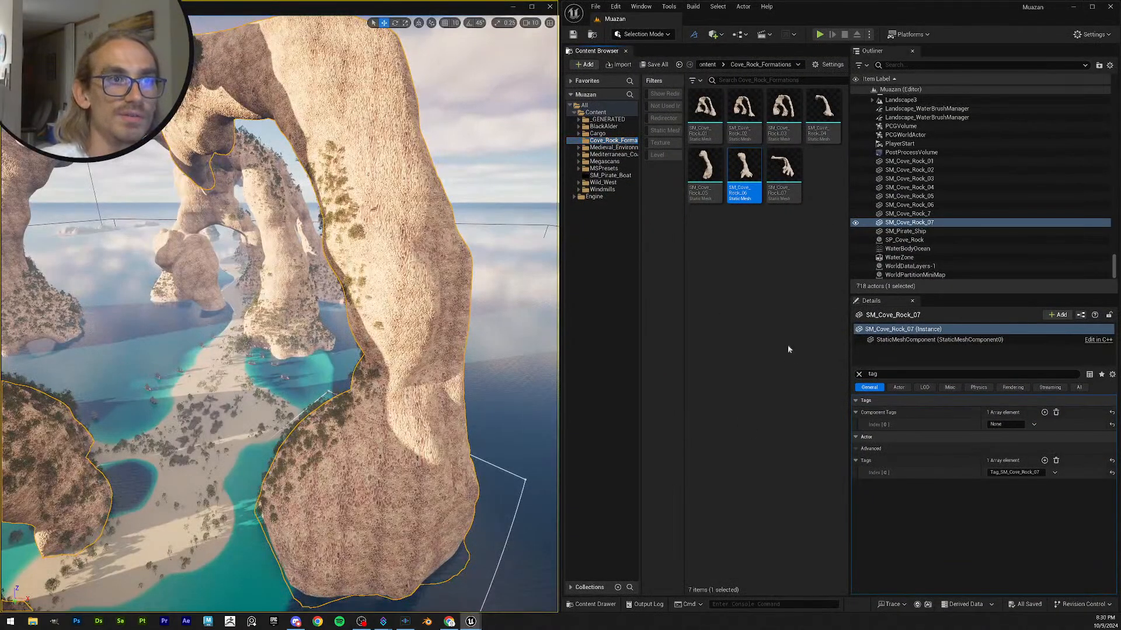
click(1073, 7)
click(470, 622)
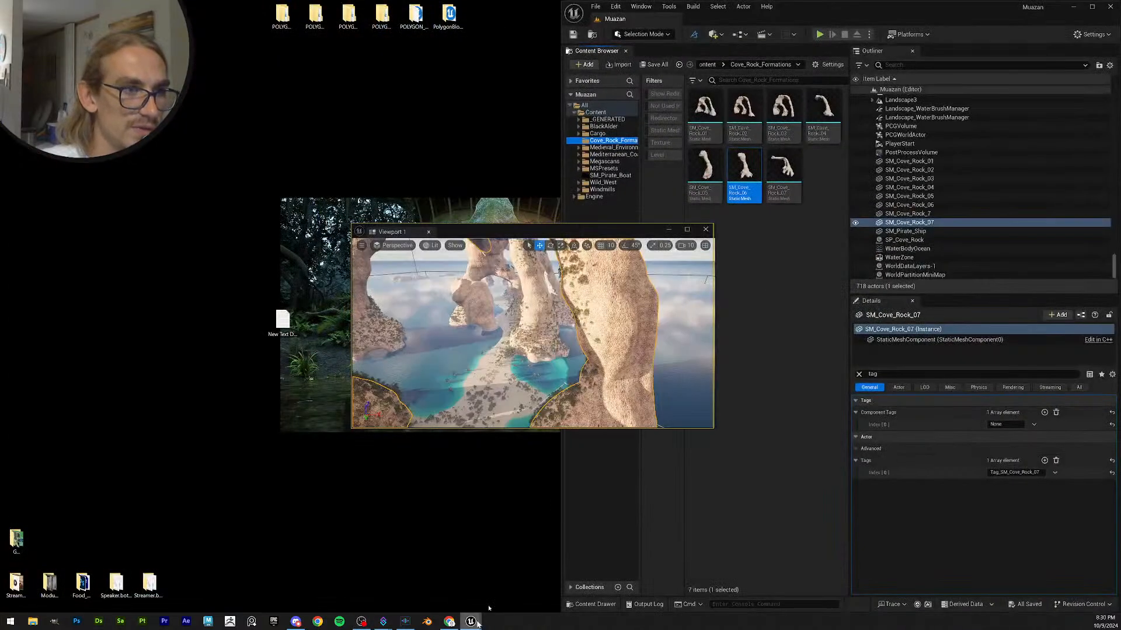
drag(608, 230, 2, 251)
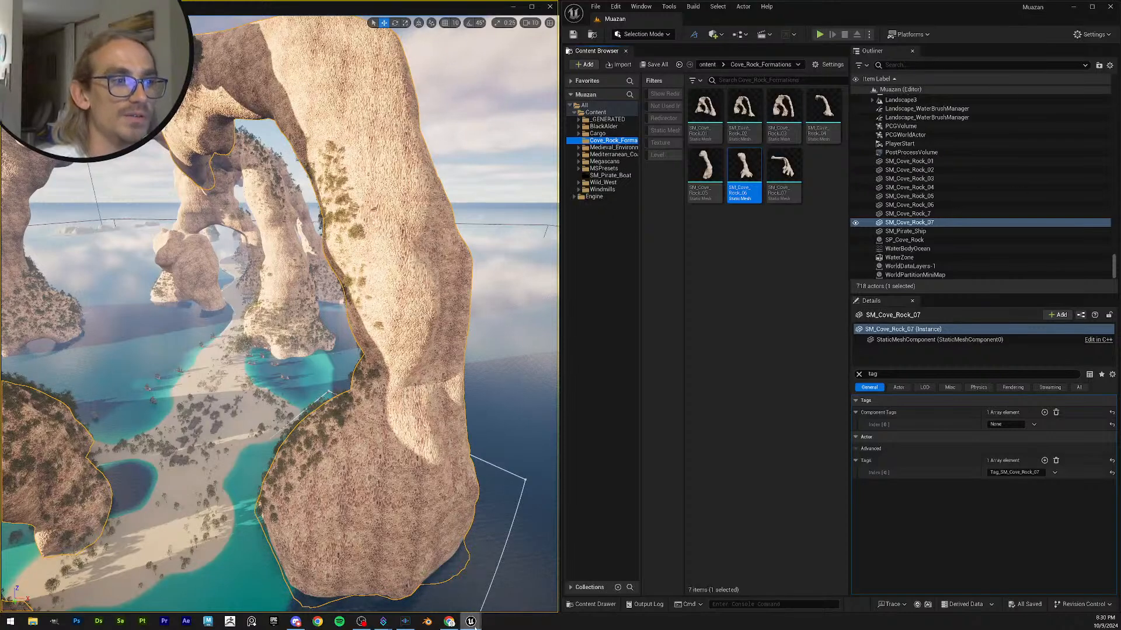
- Switch to the PCG graph, set Get Actor Data's Actor Selection Tag to Tag_SM_Cove_Rock_07, and save the graph
mouse_move(474, 626)
click(525, 575)
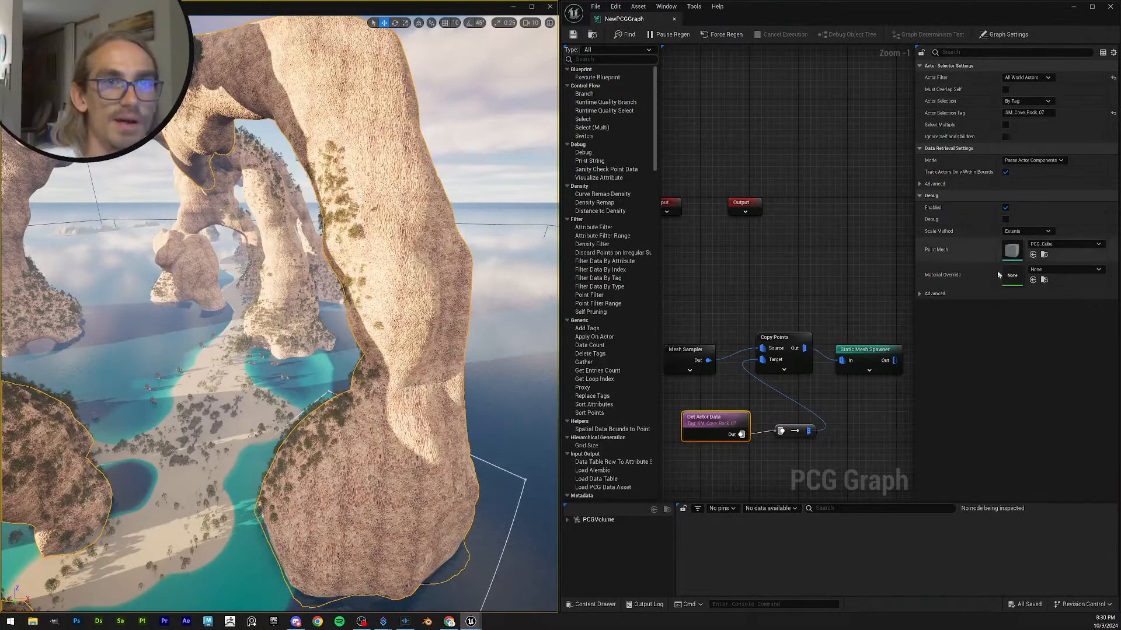
click(1028, 112)
key(Home)
text(Tag_)
key(Return)
click(575, 35)
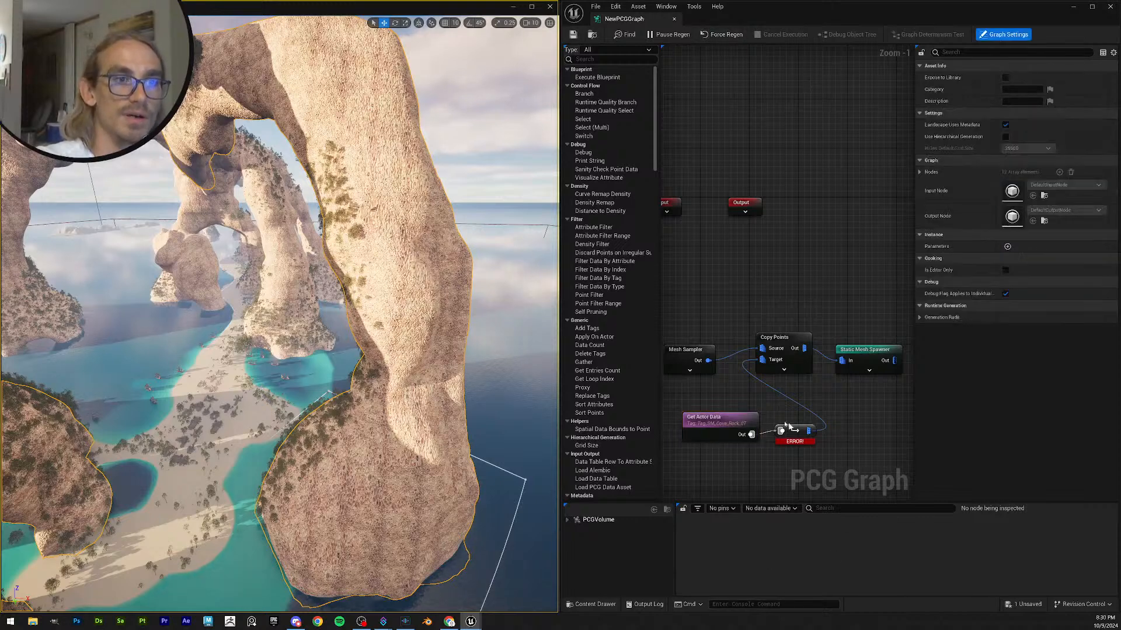
- Rebuild the To Point connection between Get Actor Data and the Copy Points Target, and save the graph
click(802, 443)
key(Delete)
drag(753, 435, 808, 432)
click(573, 35)
scroll(808, 304, down, 2)
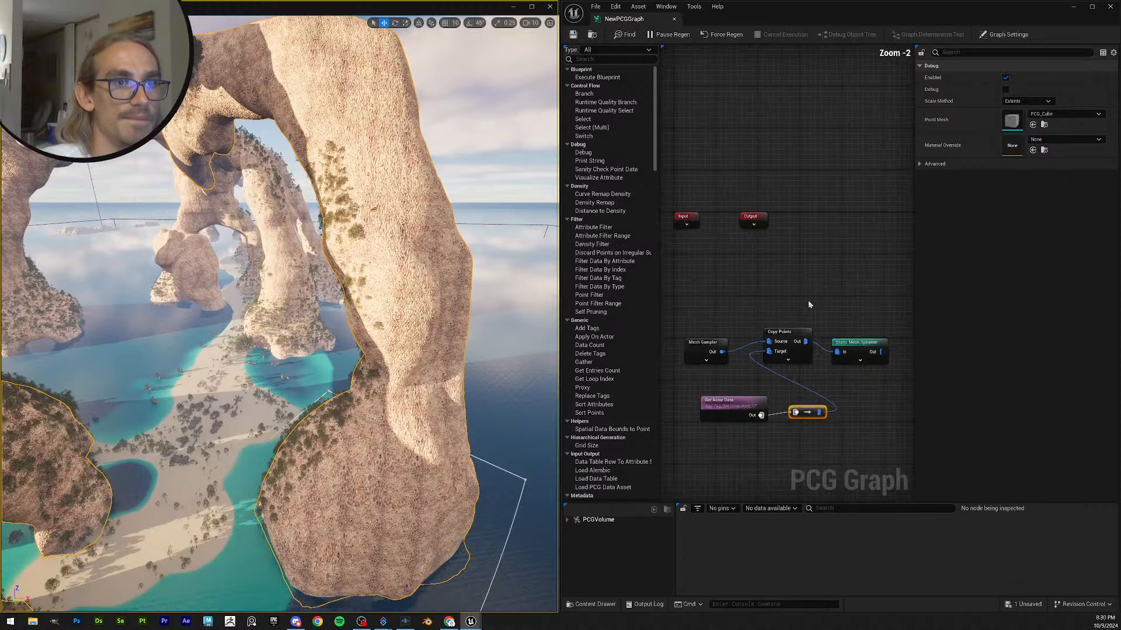
scroll(741, 341, up, 2)
- Set the Mesh Sampler's Static Mesh to the SM_Cove_Rock_07 asset from the Cove_Rock_Formations folder
click(709, 348)
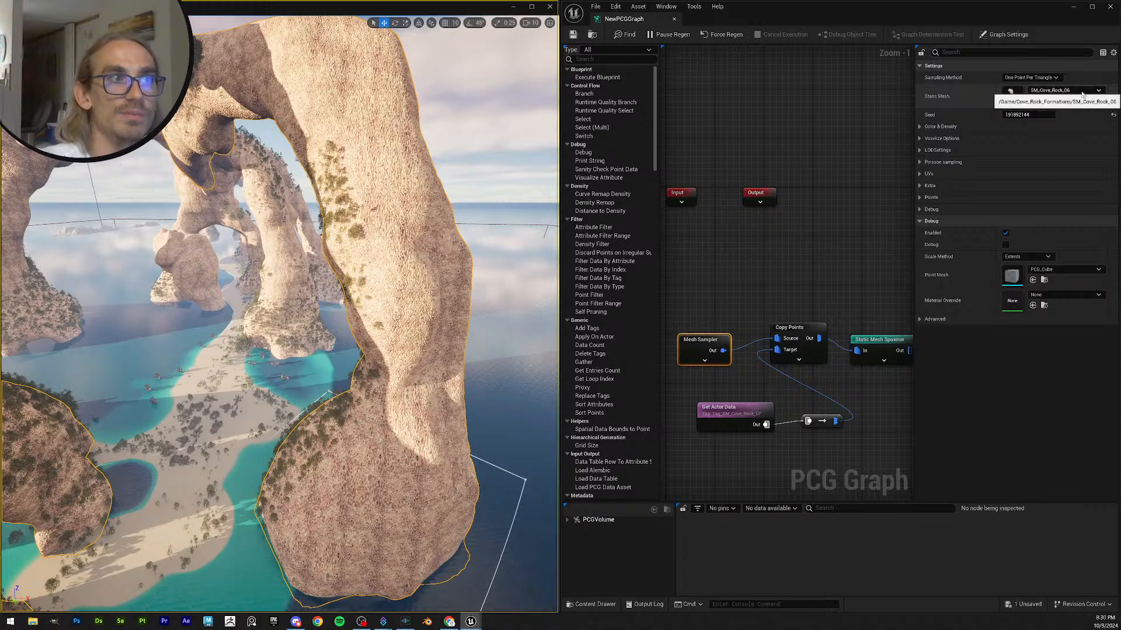
double_click(907, 19)
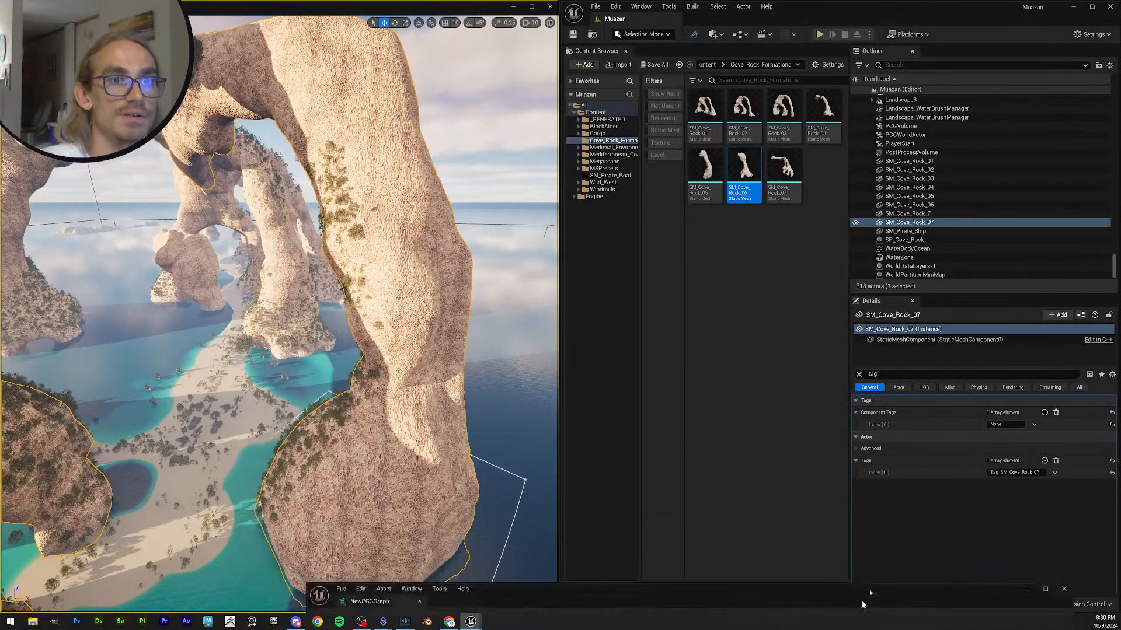
click(407, 335)
drag(925, 506, 1, 268)
click(858, 375)
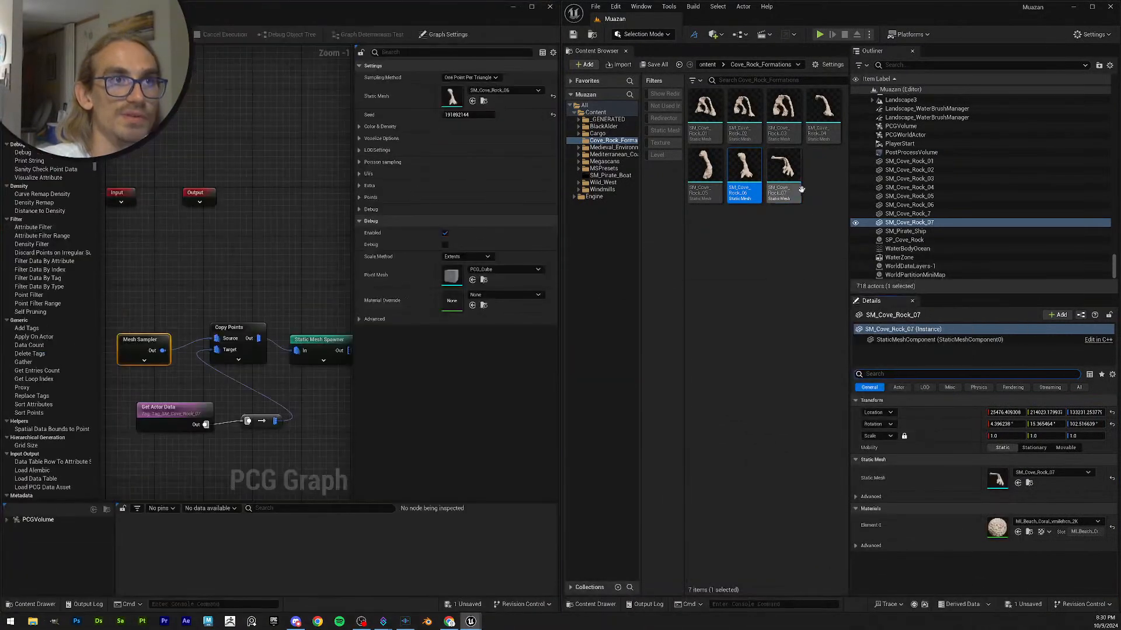
drag(786, 169, 448, 96)
drag(439, 8, 1119, 187)
- Save the PCG graph and jump the level viewport to camera bookmark 2
right_drag(808, 277, 844, 283)
click(812, 307)
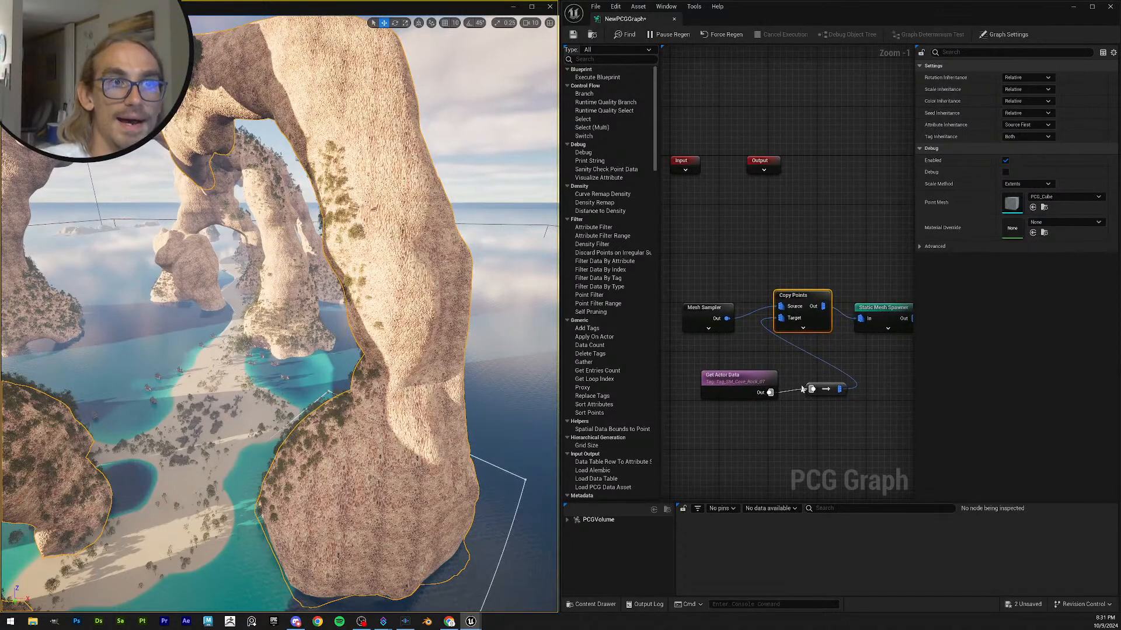
click(772, 397)
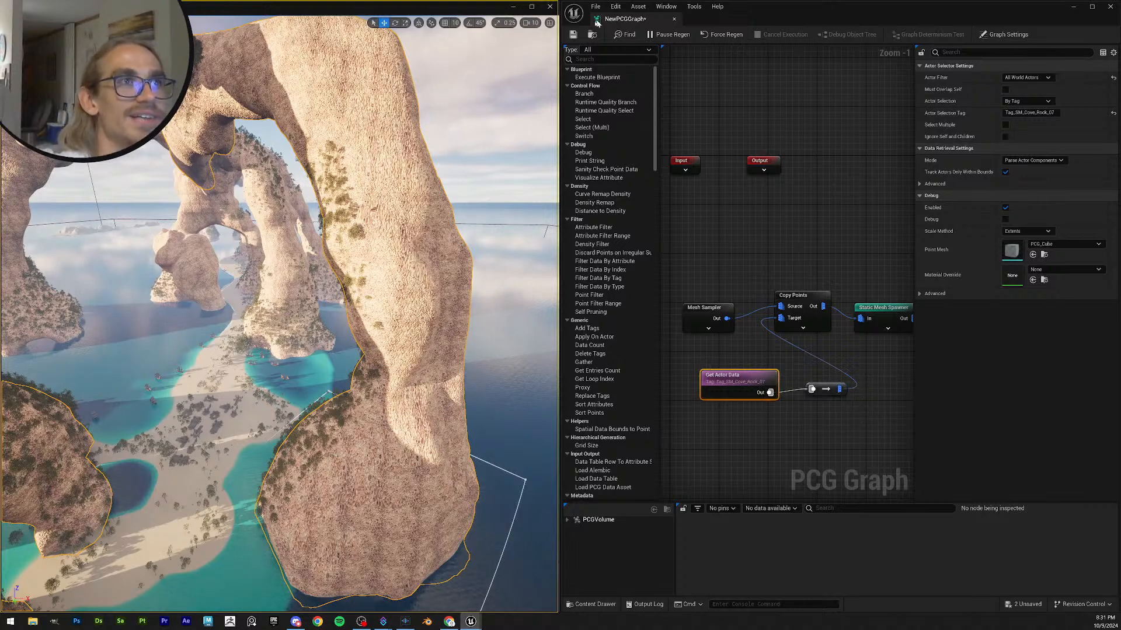
key(2)
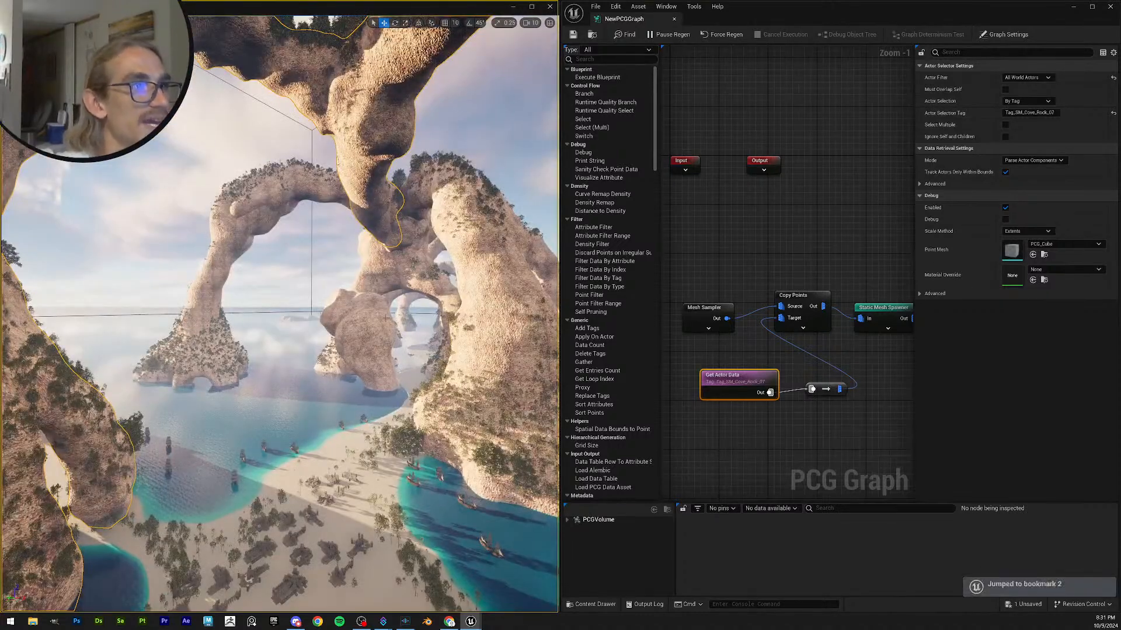
- Turn on game view in the level viewport and inspect the cove rocks from camera bookmarks 2 and 3
mouse_move(385, 318)
right_down()
mouse_move(397, 321)
mouse_move(379, 336)
right_up()
key(g)
key(2)
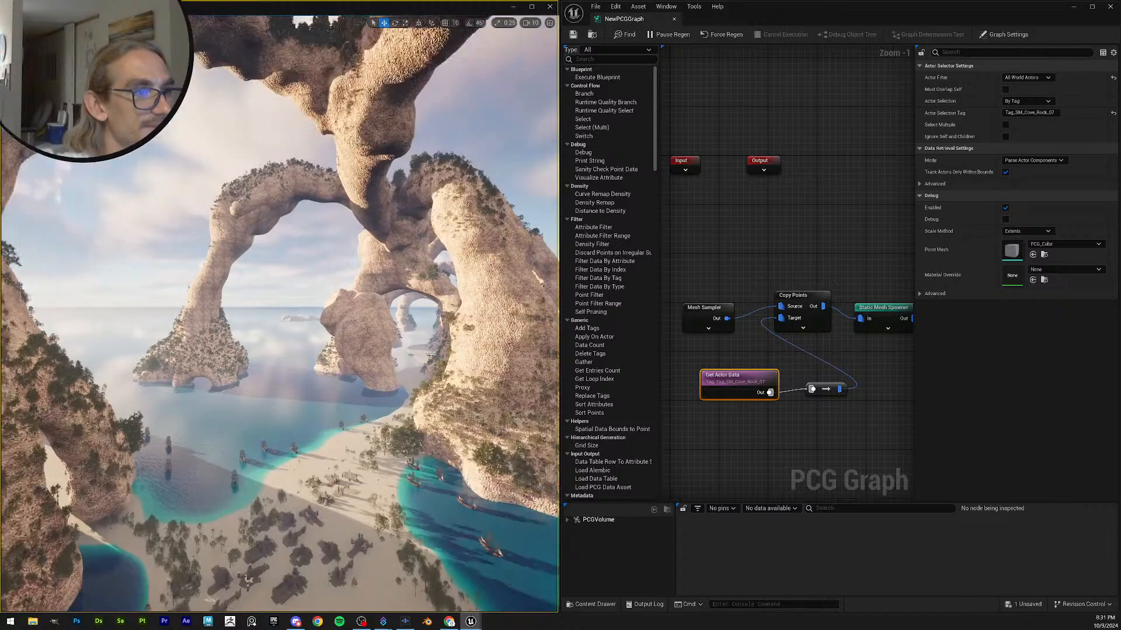
key(3)
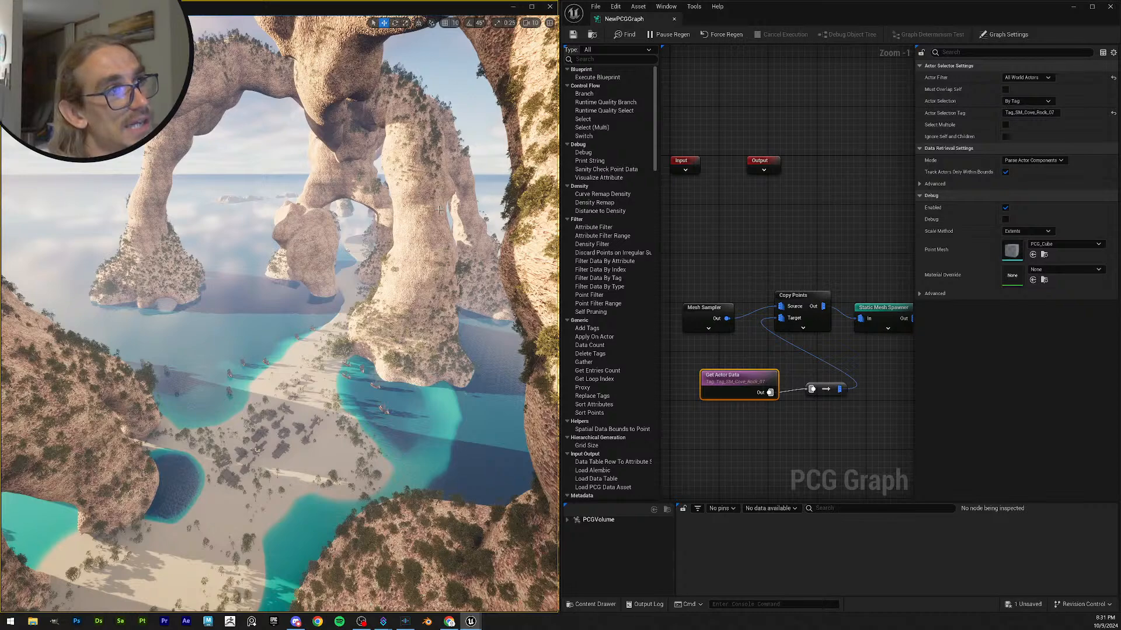
right_drag(405, 253, 392, 244)
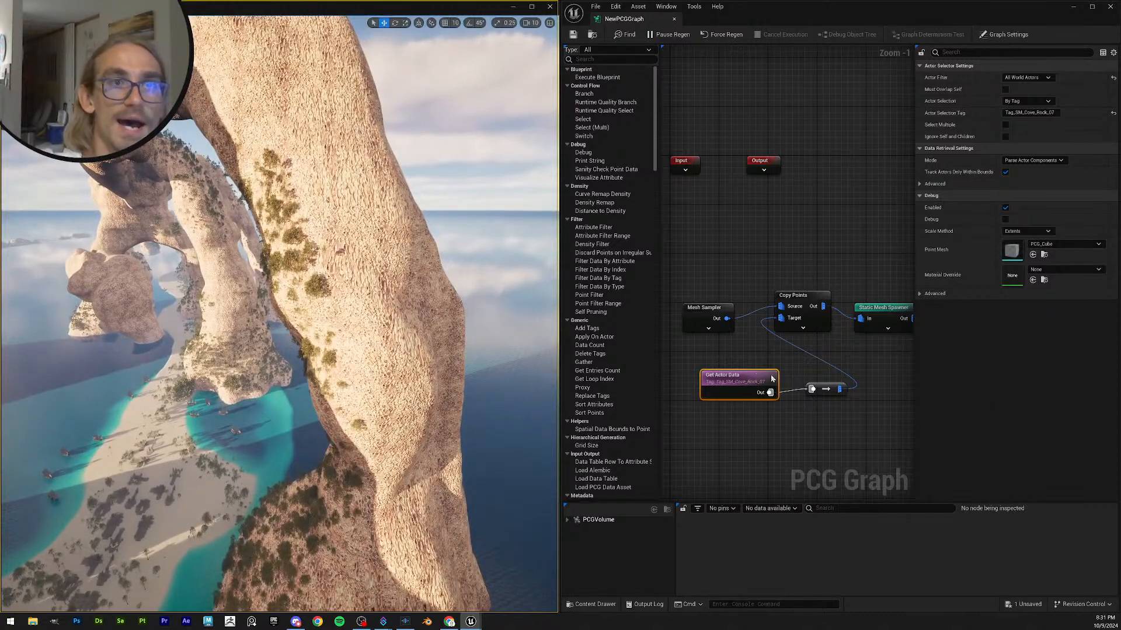
- Review the To Point, Copy Points and Static Mesh Spawner settings, including Copy Points' Attribute Inheritance and Tag Inheritance options
click(816, 384)
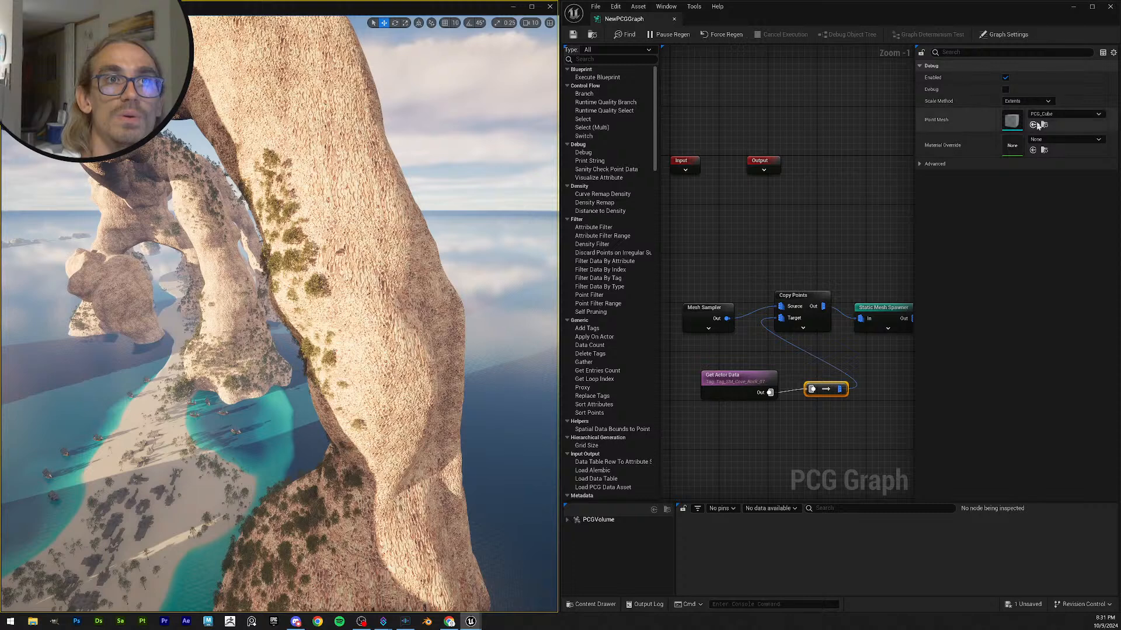
click(816, 299)
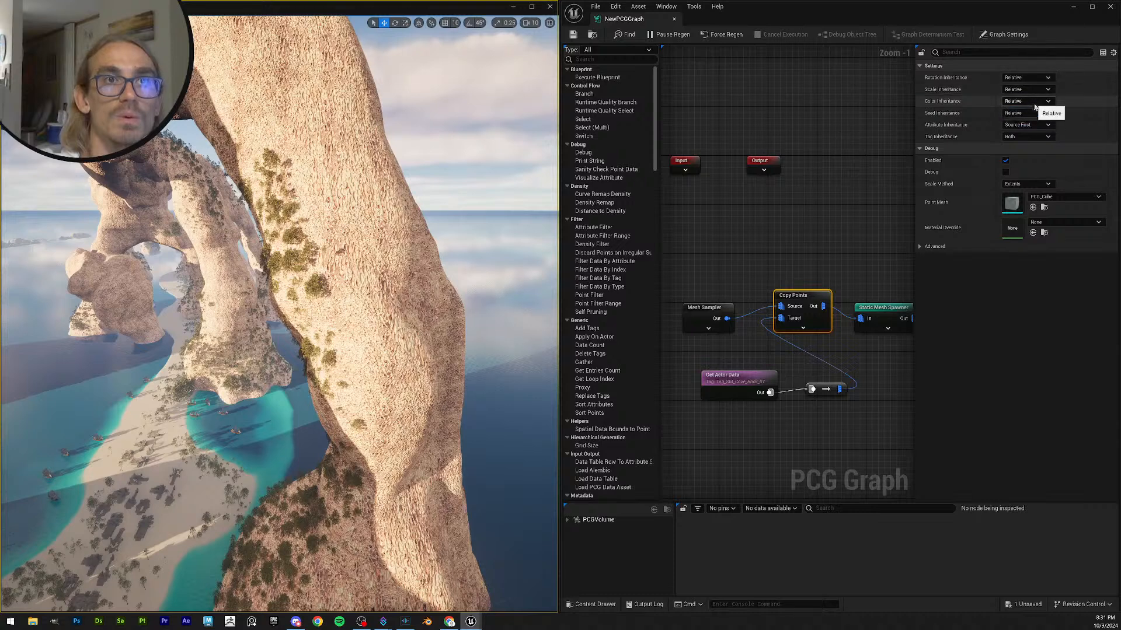
click(1030, 125)
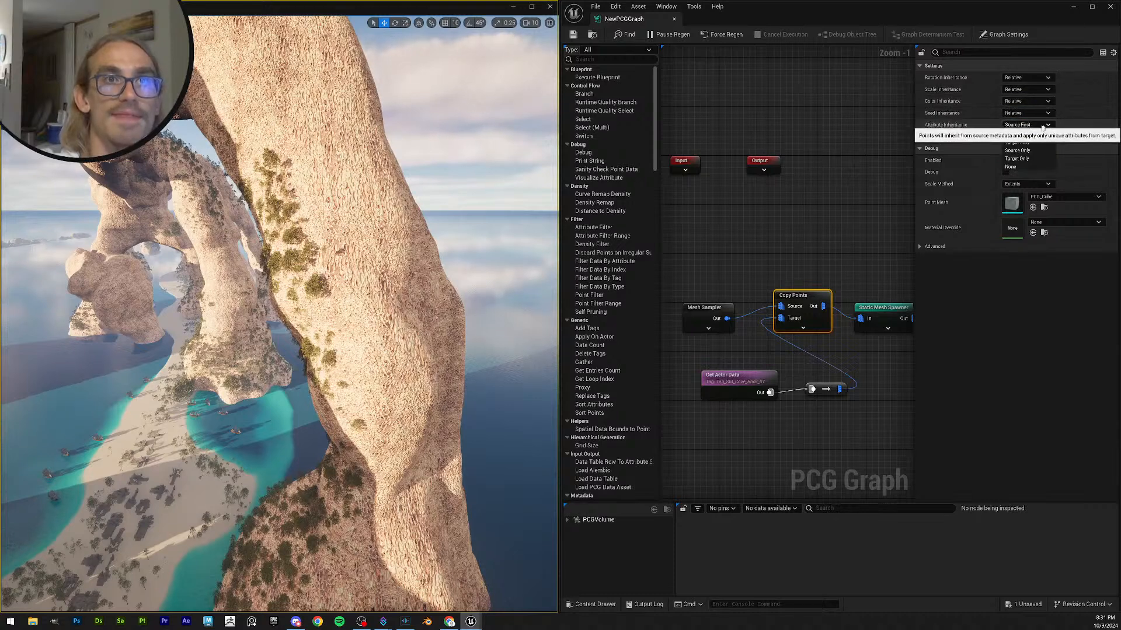
click(884, 145)
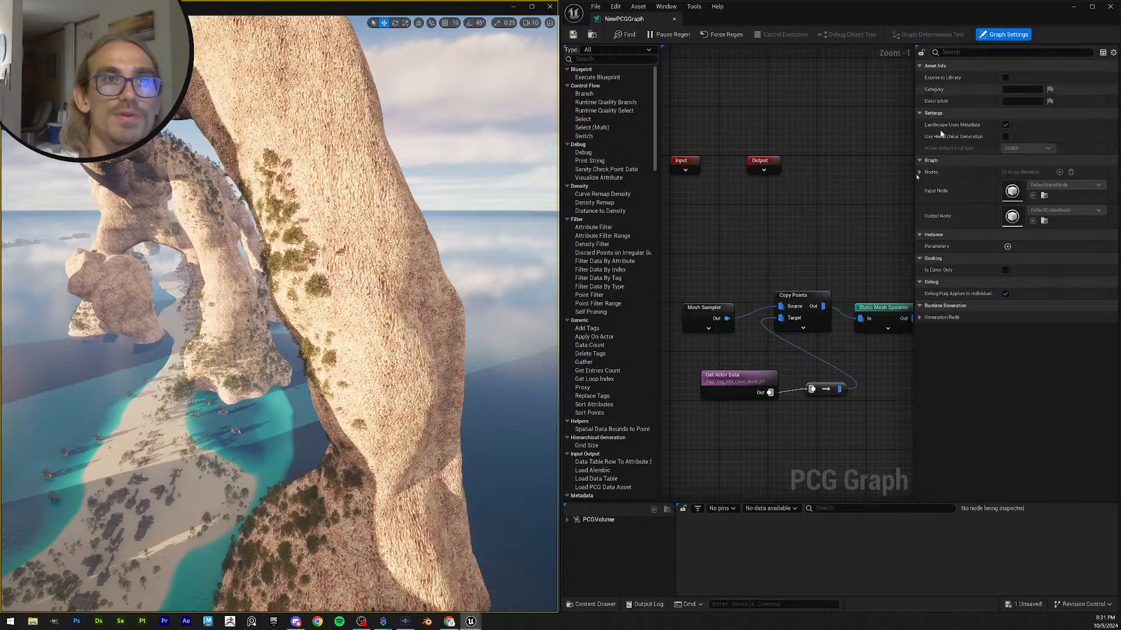
click(822, 296)
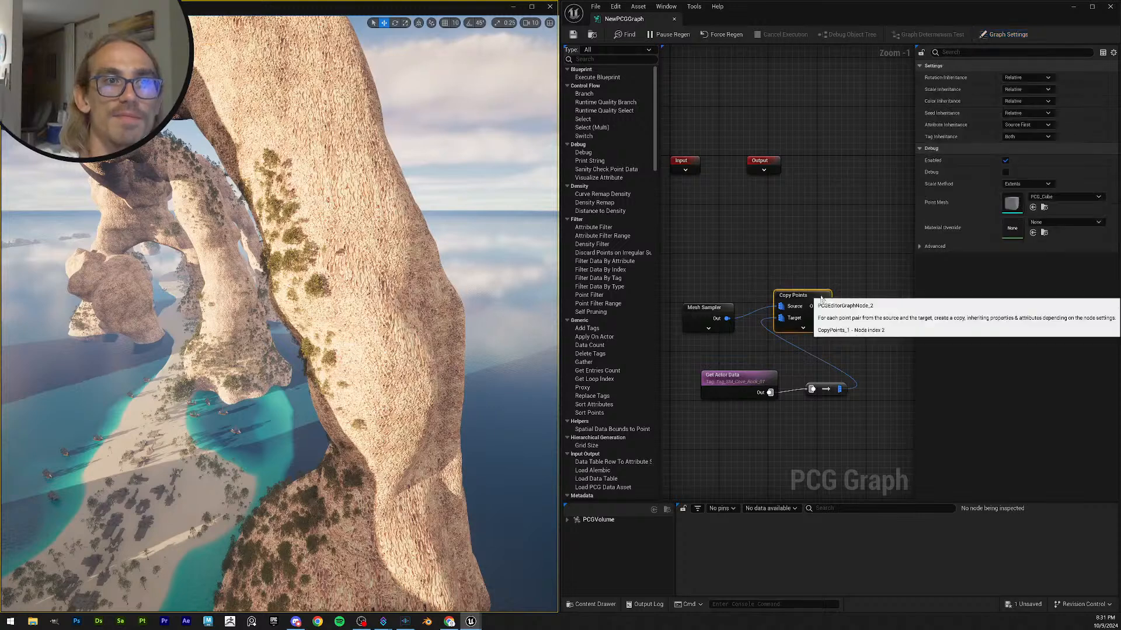
click(1046, 127)
click(890, 116)
click(895, 115)
click(817, 296)
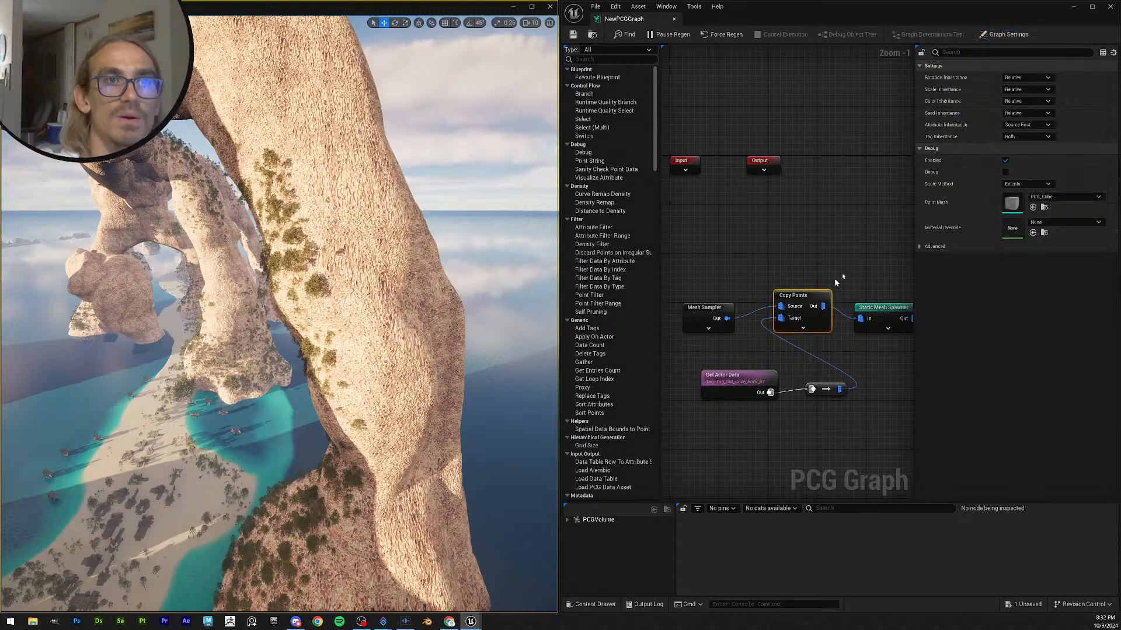
click(1045, 137)
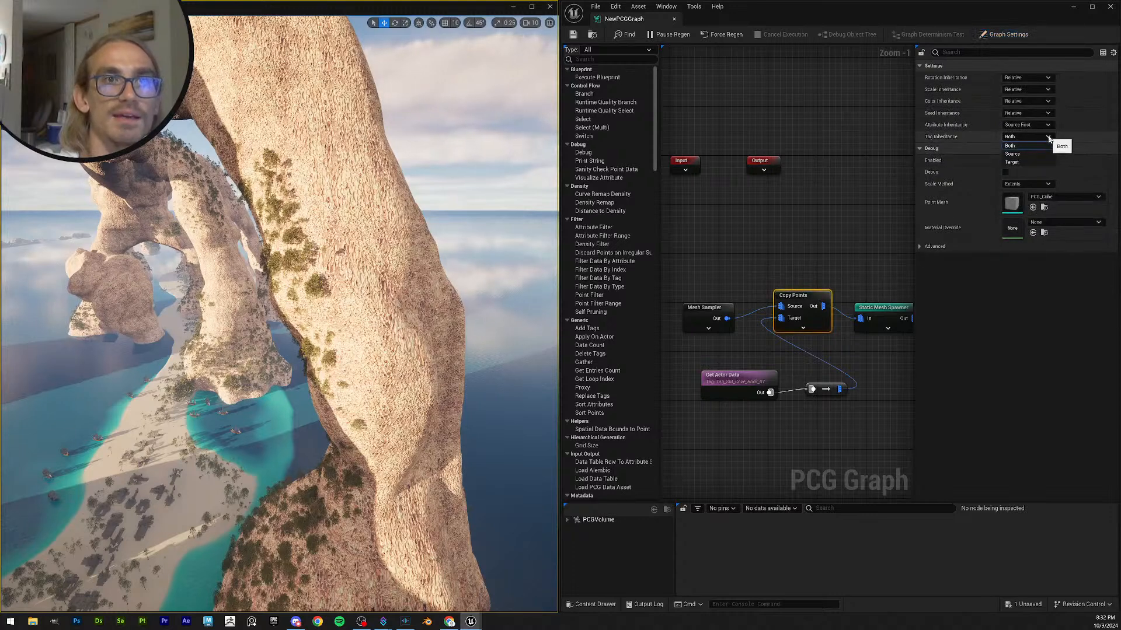
click(889, 309)
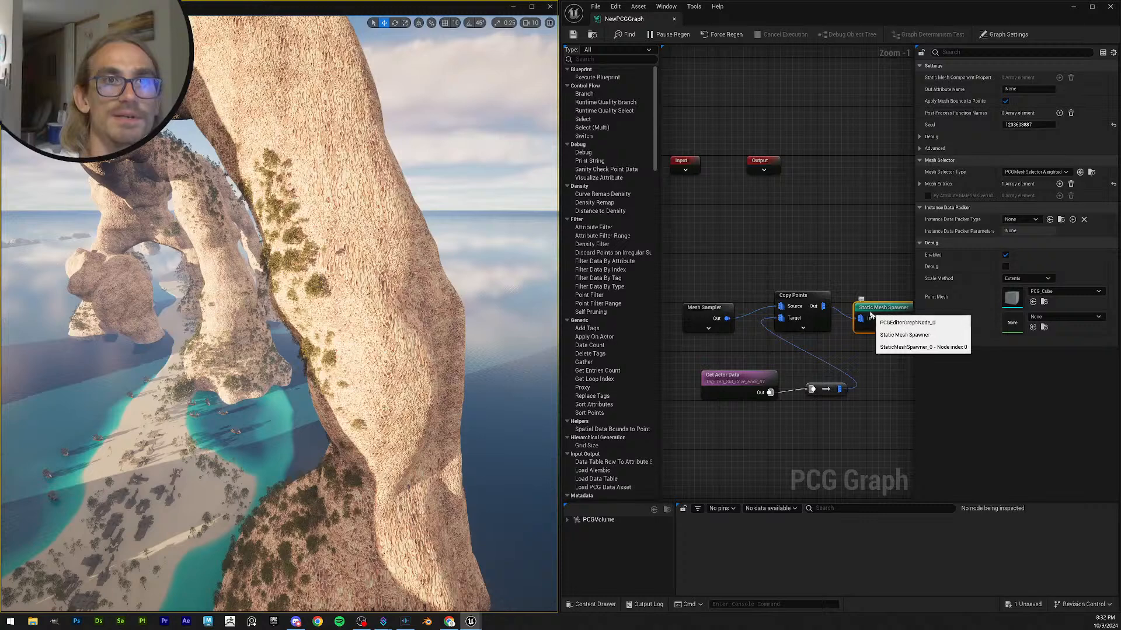
right_drag(825, 370, 794, 358)
scroll(794, 357, down, 1)
click(868, 371)
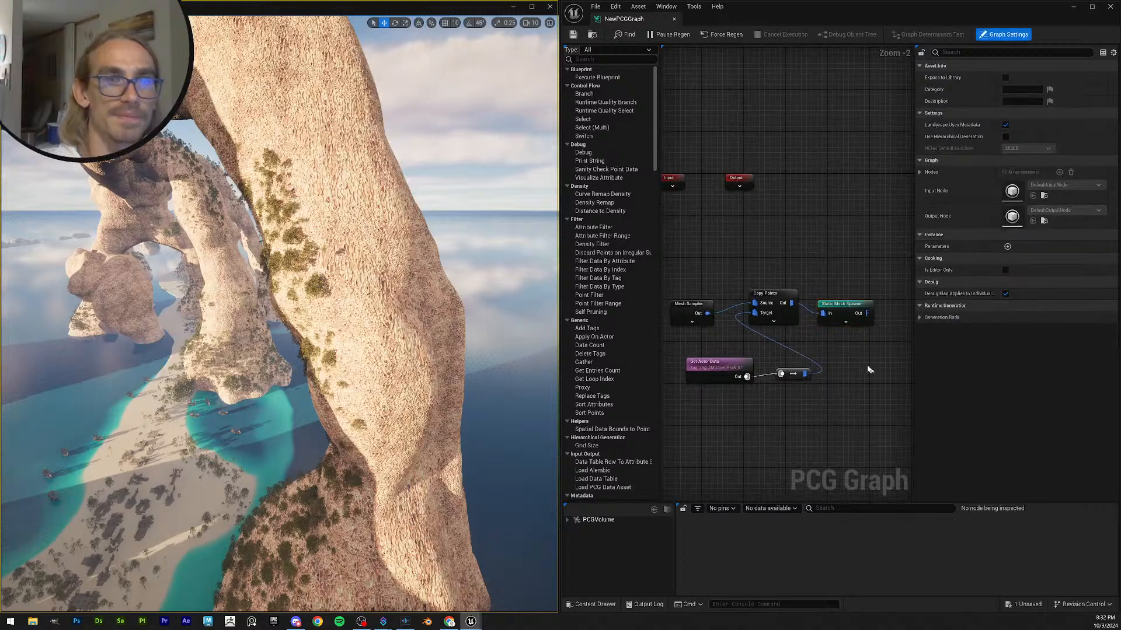
- Check the Get Actor Data settings in the PCG tutorial video, set the graph node's Mode to Get Single Point, and save the graph
click(449, 622)
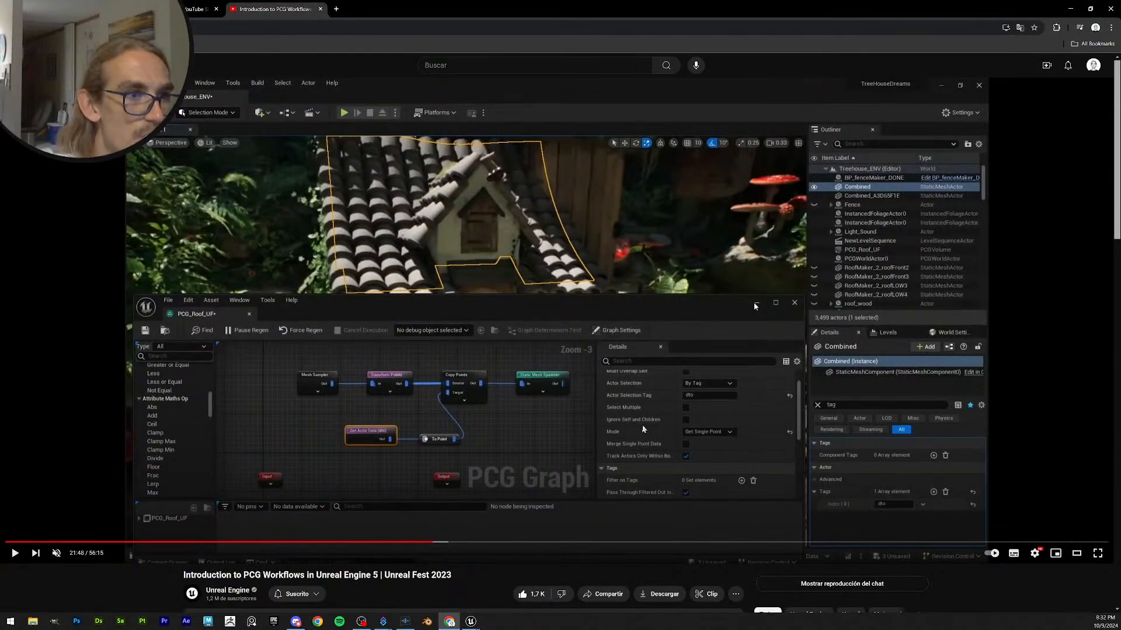
click(1070, 8)
click(730, 364)
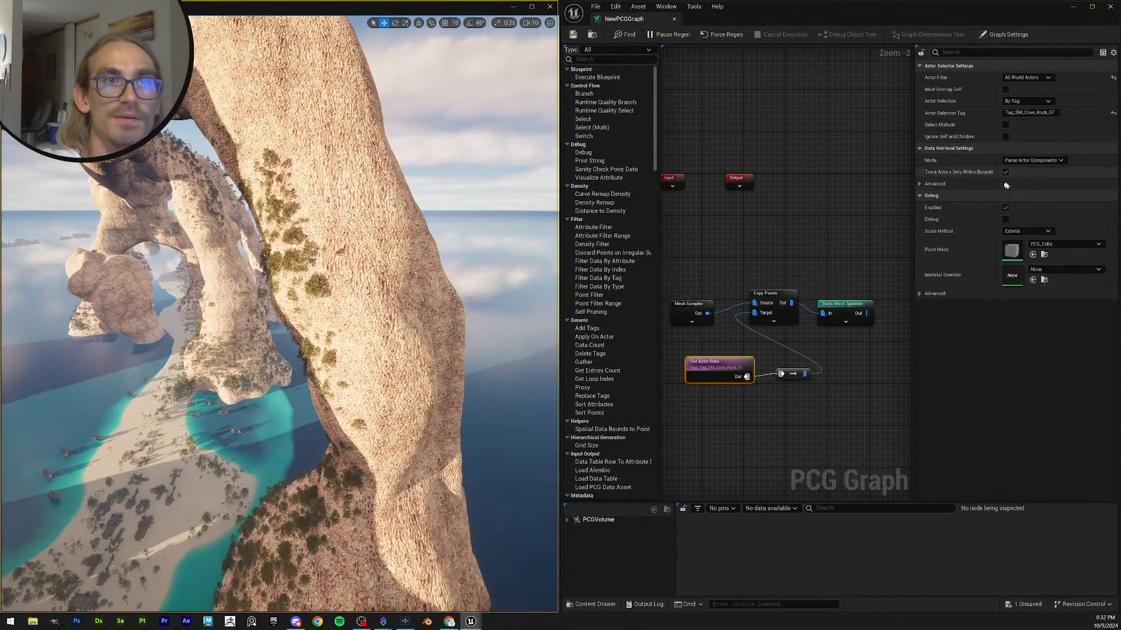
click(1060, 161)
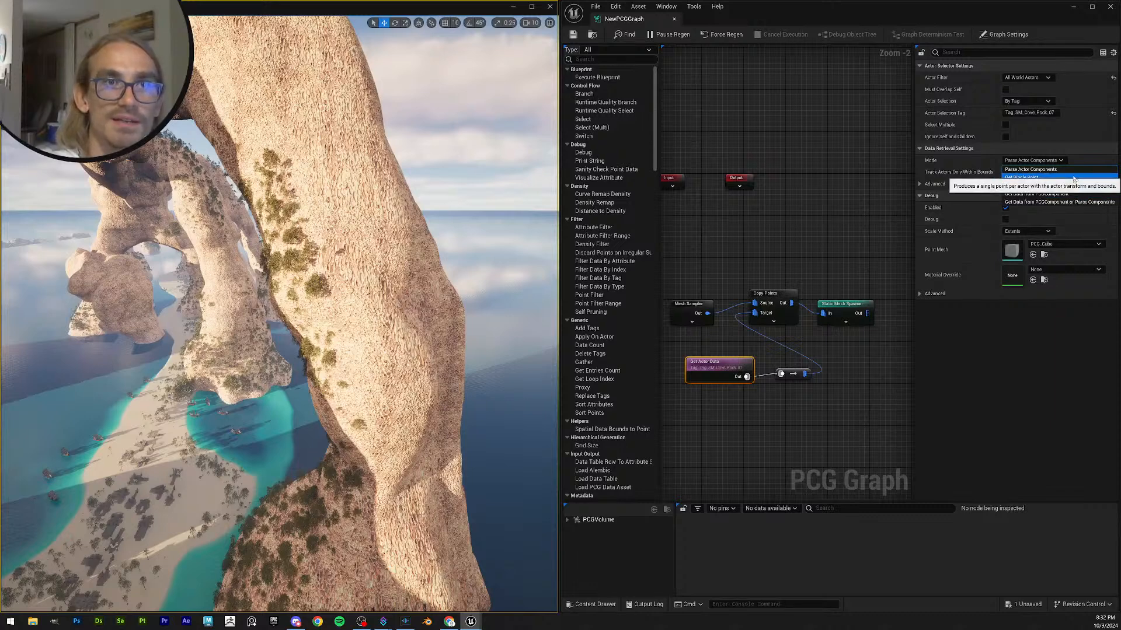
click(1048, 178)
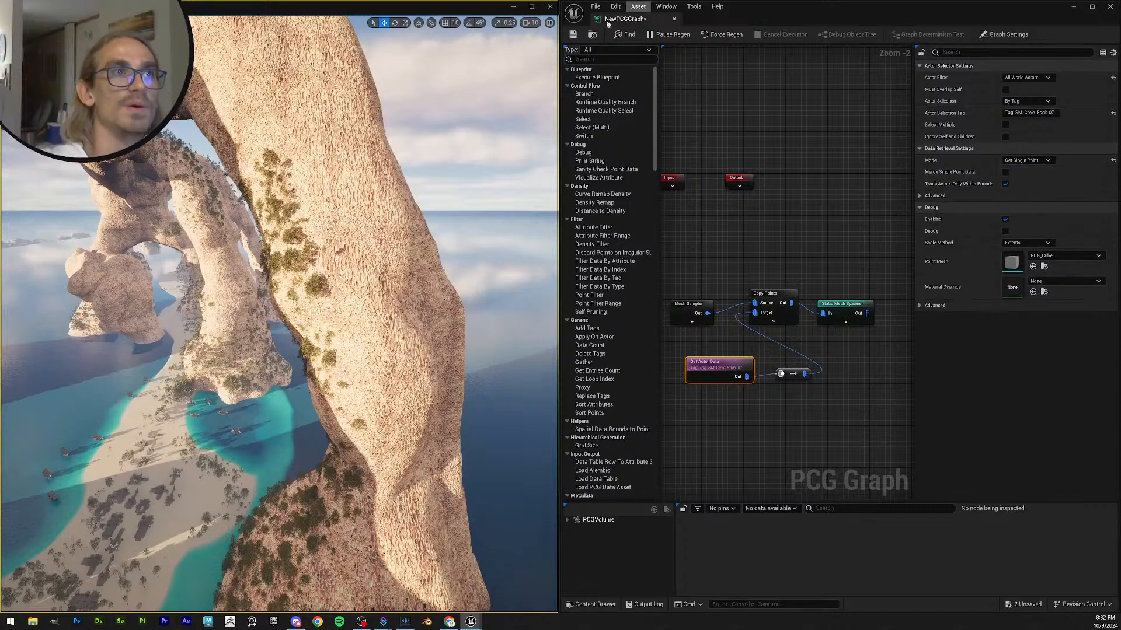
click(573, 34)
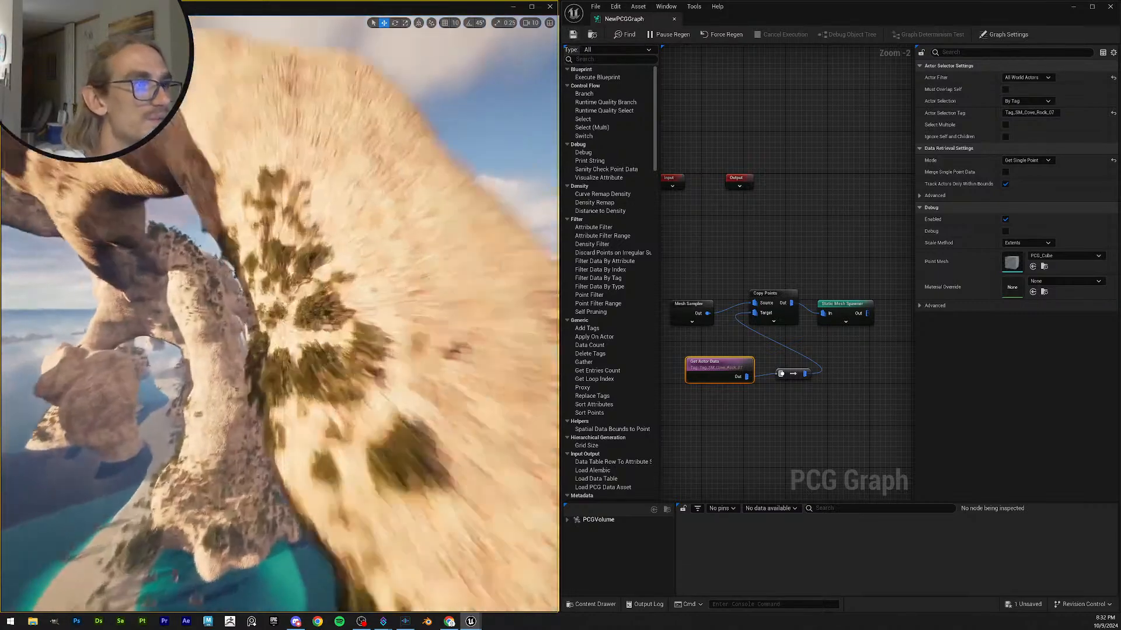
- Examine the meshes spawned over the whole cove rock arch from a distance
right_drag(279, 315, 416, 304)
scroll(280, 315, down, 1)
scroll(502, 321, up, 1)
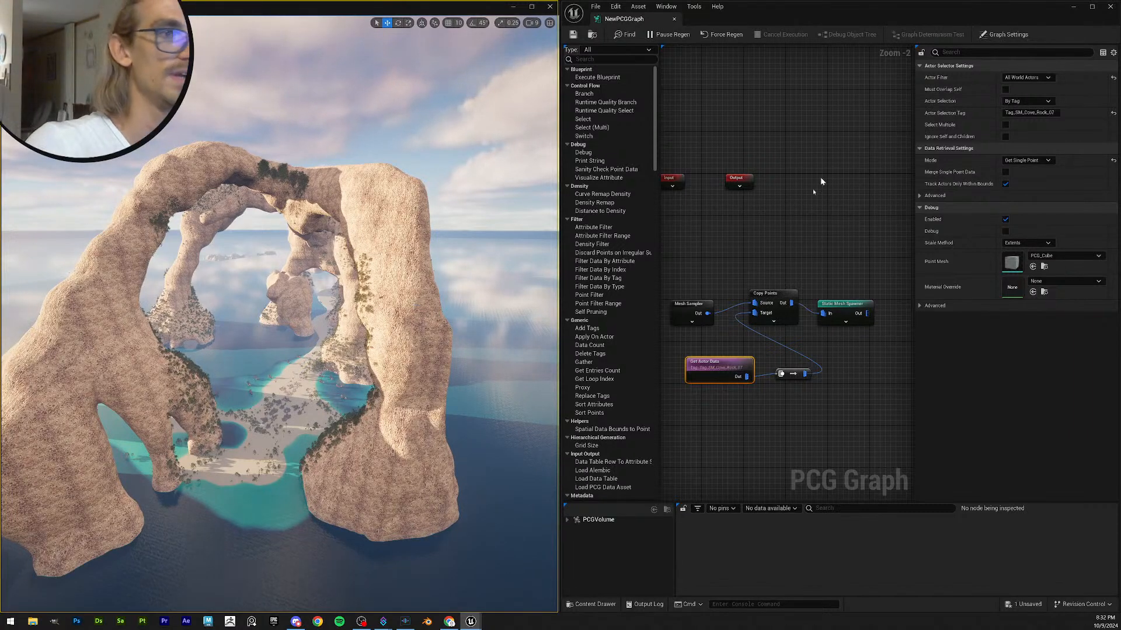
- Delete the three unconnected nodes below the main chain in the PCG graph and save it
scroll(752, 416, down, 4)
scroll(751, 416, up, 1)
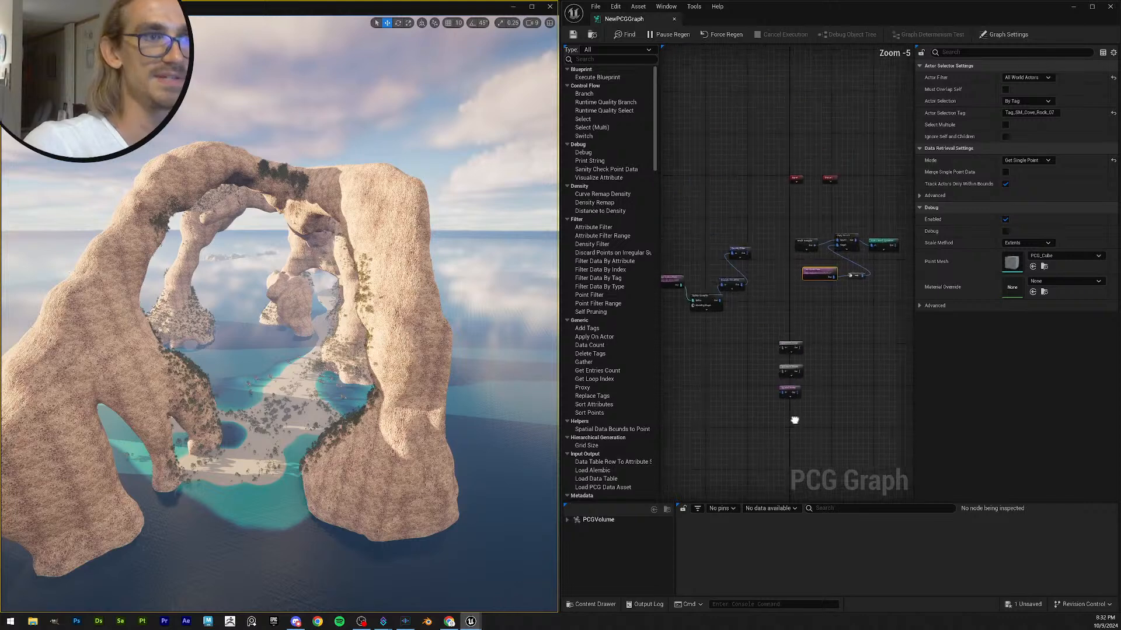
click(753, 328)
click(573, 35)
right_drag(738, 349, 785, 390)
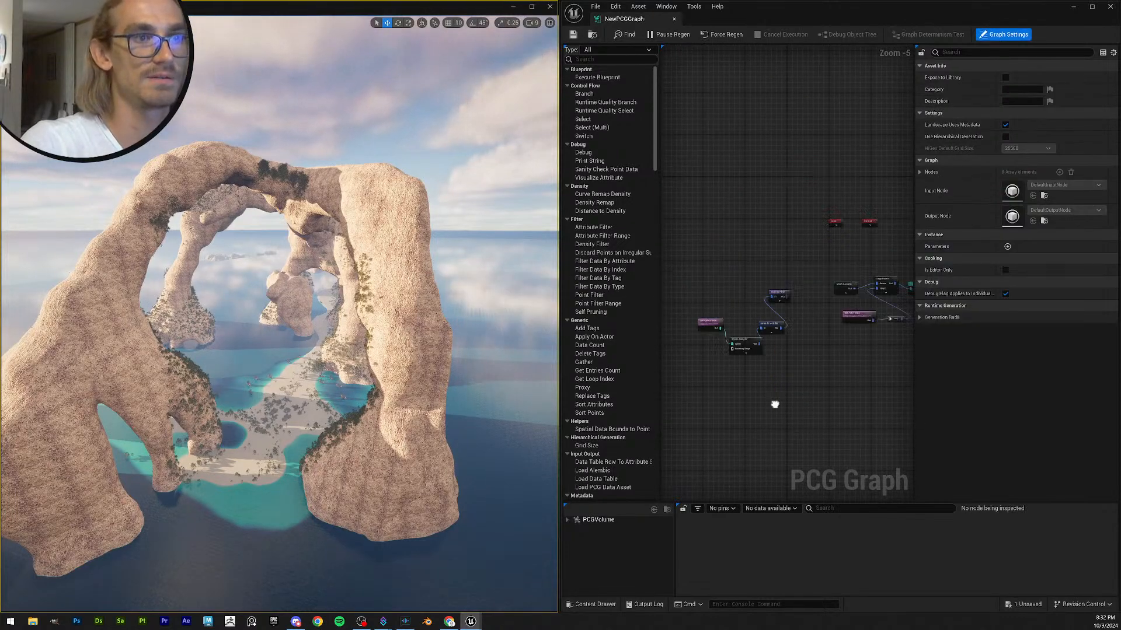
drag(804, 373, 750, 295)
scroll(785, 302, up, 1)
click(825, 373)
right_drag(825, 373, 786, 372)
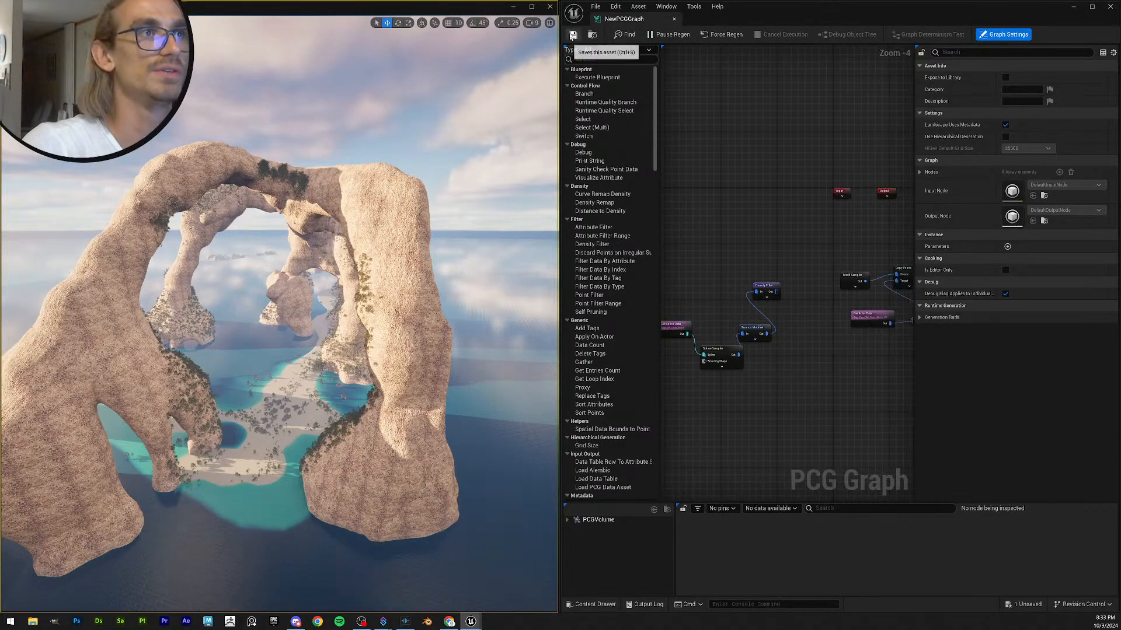
right_drag(886, 209, 835, 215)
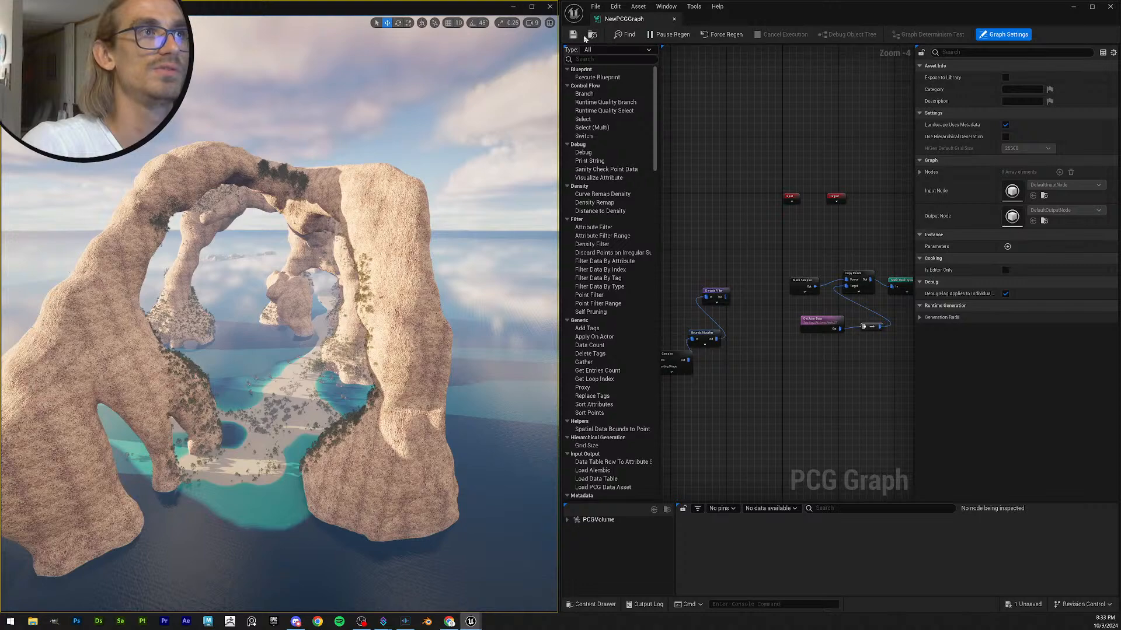
right_drag(791, 259, 717, 202)
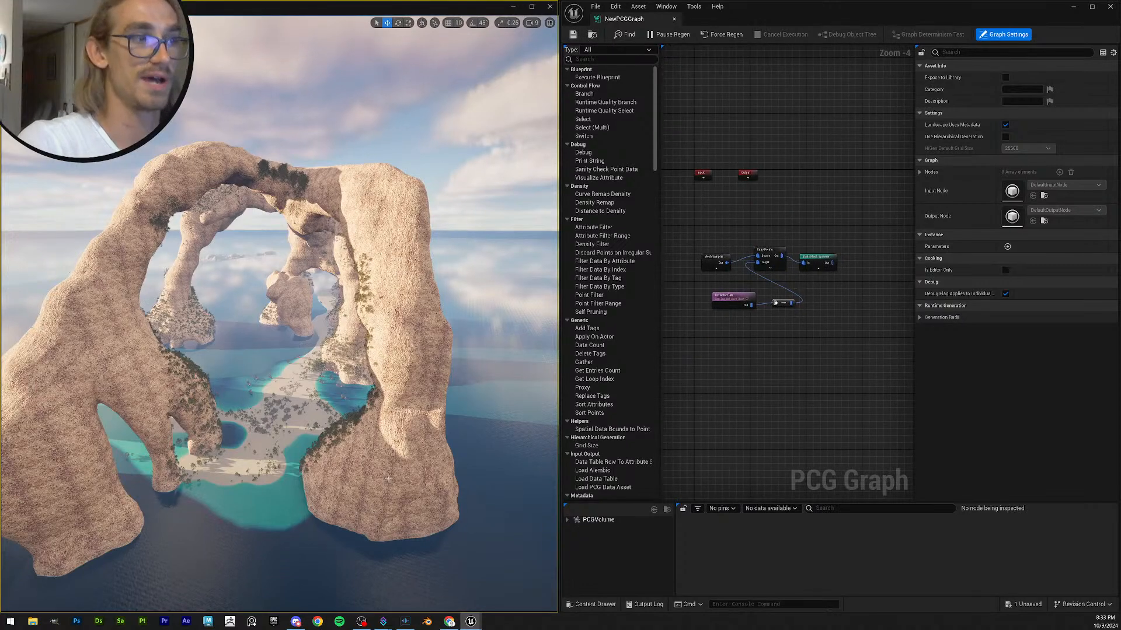
- Examine the spawned meshes on the large cove rock's surface up close
right_drag(372, 340, 441, 321)
key(w)
scroll(433, 332, up, 1)
key(s)
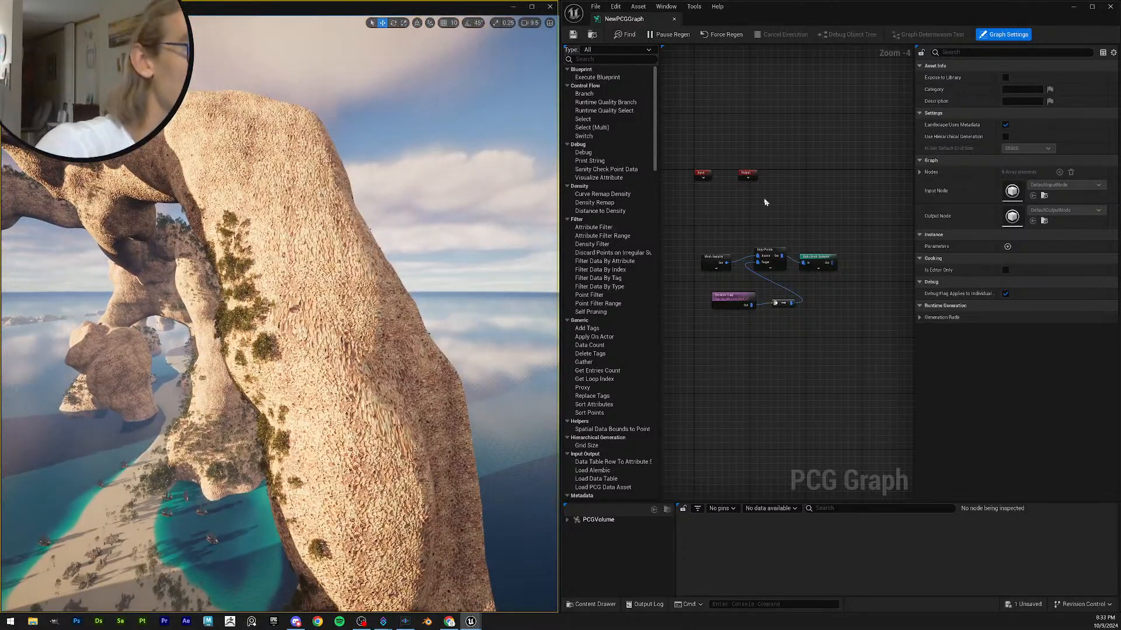
- Minimize the PCG graph editor, open Quixel Bridge from the main editor, and go to the 3D Assets category
click(1072, 8)
click(714, 34)
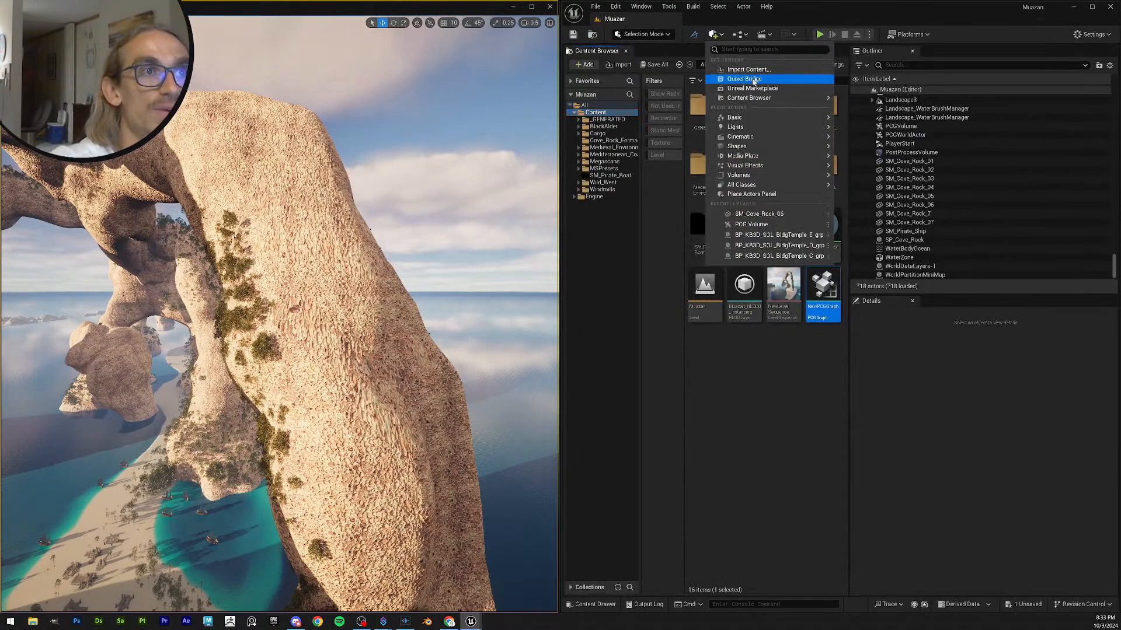
click(744, 79)
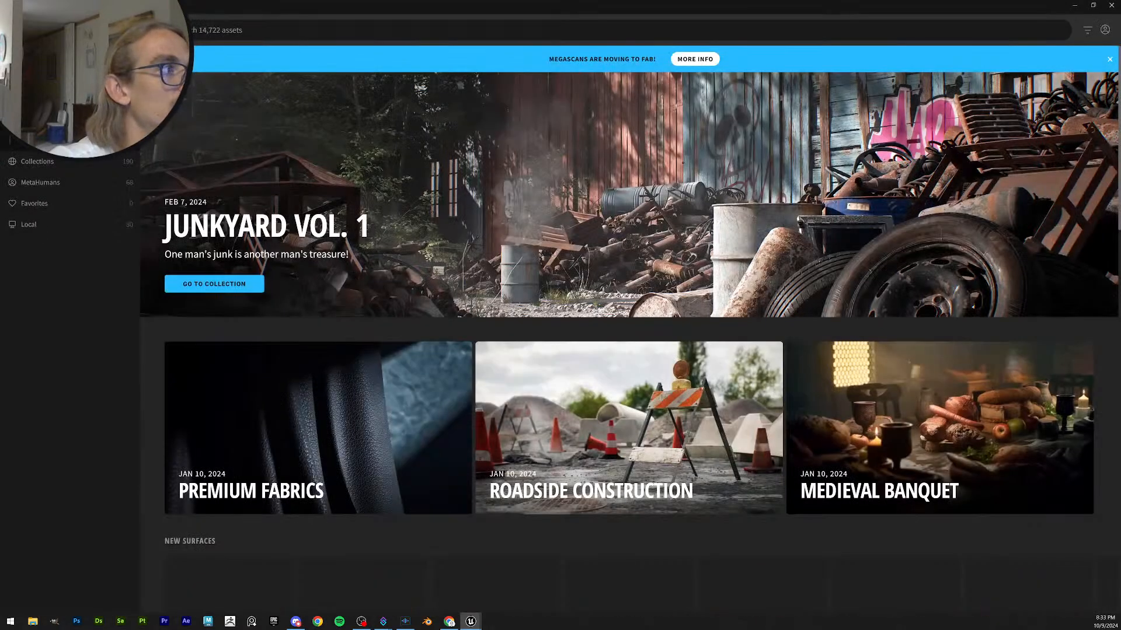
click(35, 95)
click(36, 80)
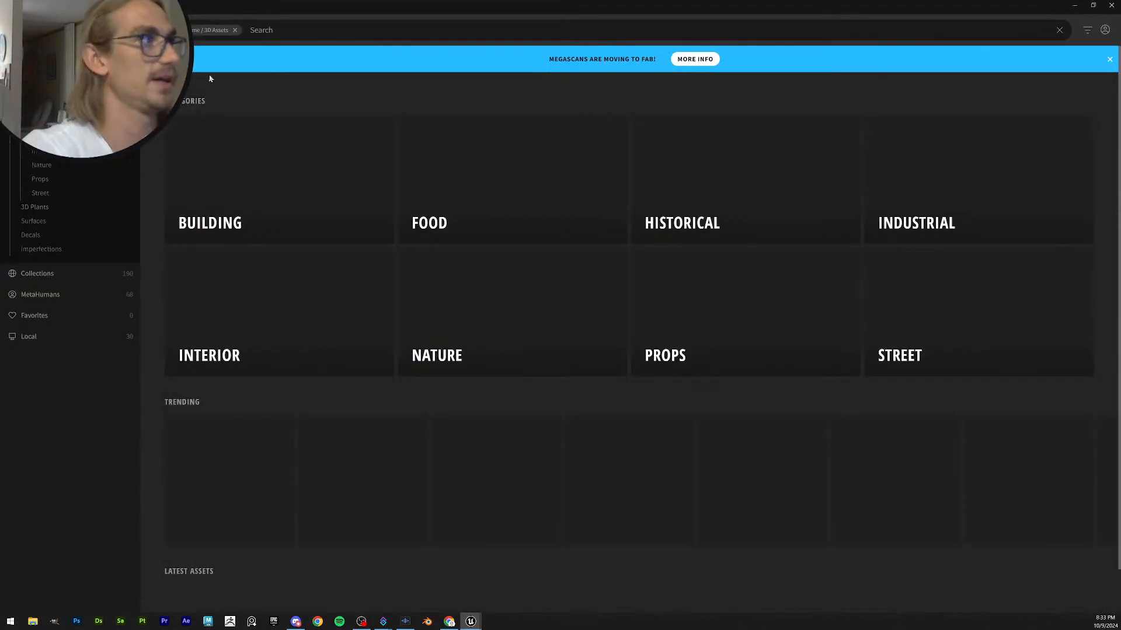
- Search Quixel Bridge for "coastal" and open the Hartland Quay Shore collection
click(285, 28)
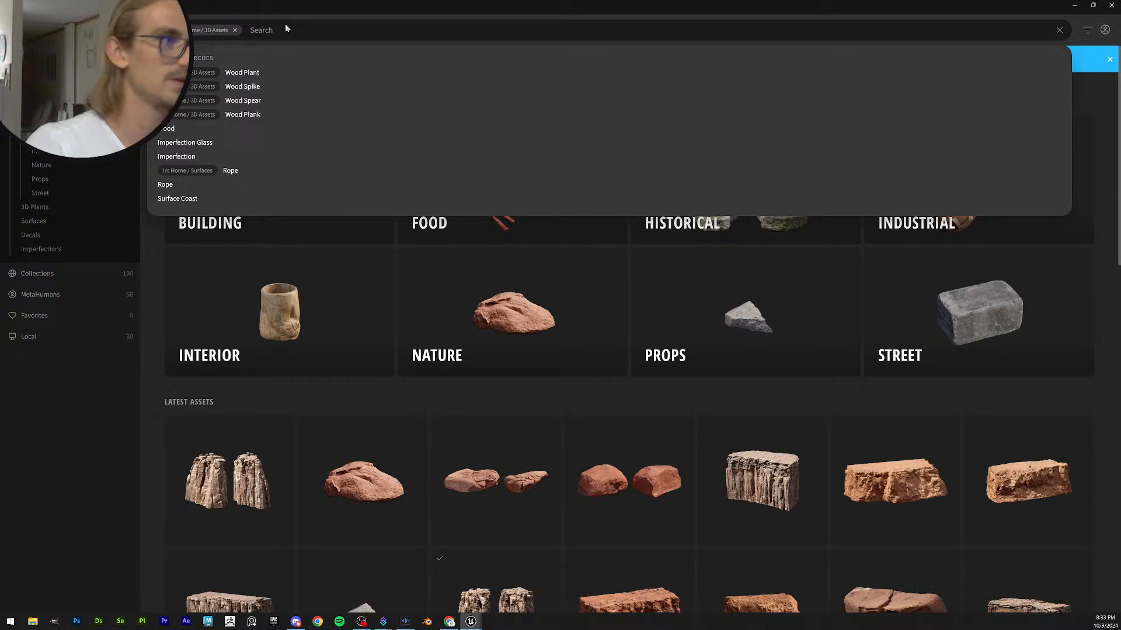
text(cliff)
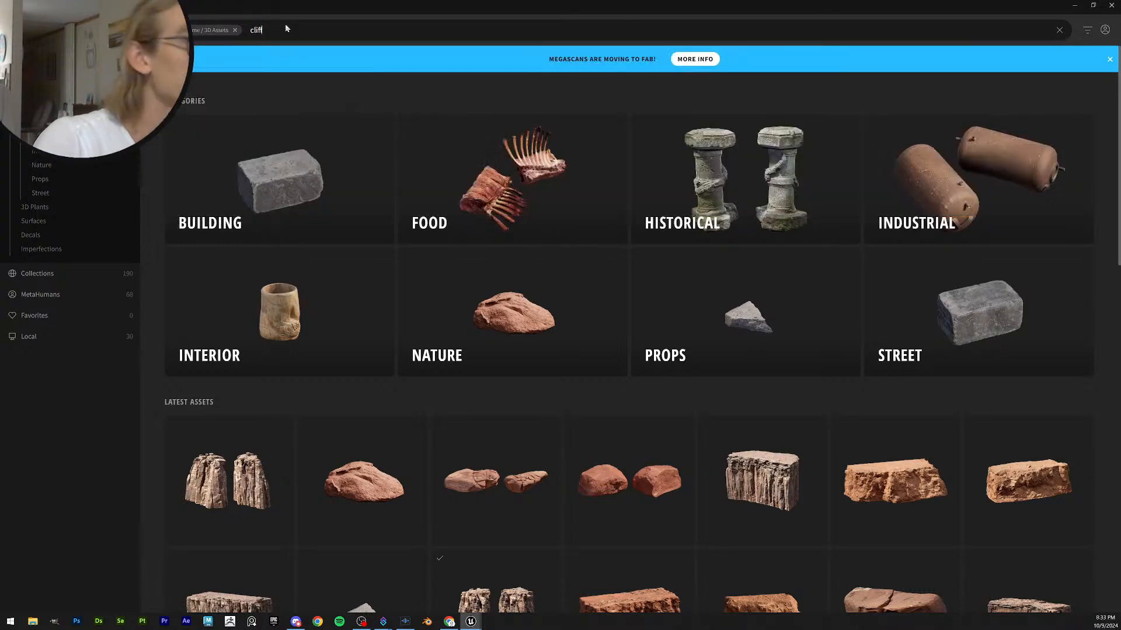
key(BackSpace)
key(BackSpace)
key(BackSpace)
key(BackSpace)
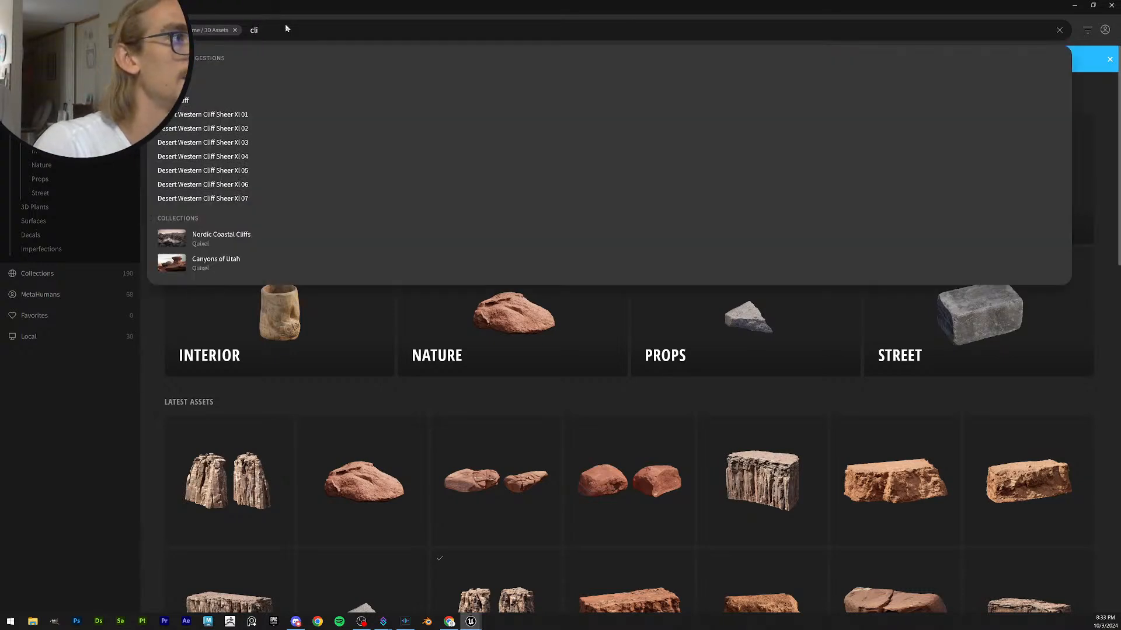
text(oastal)
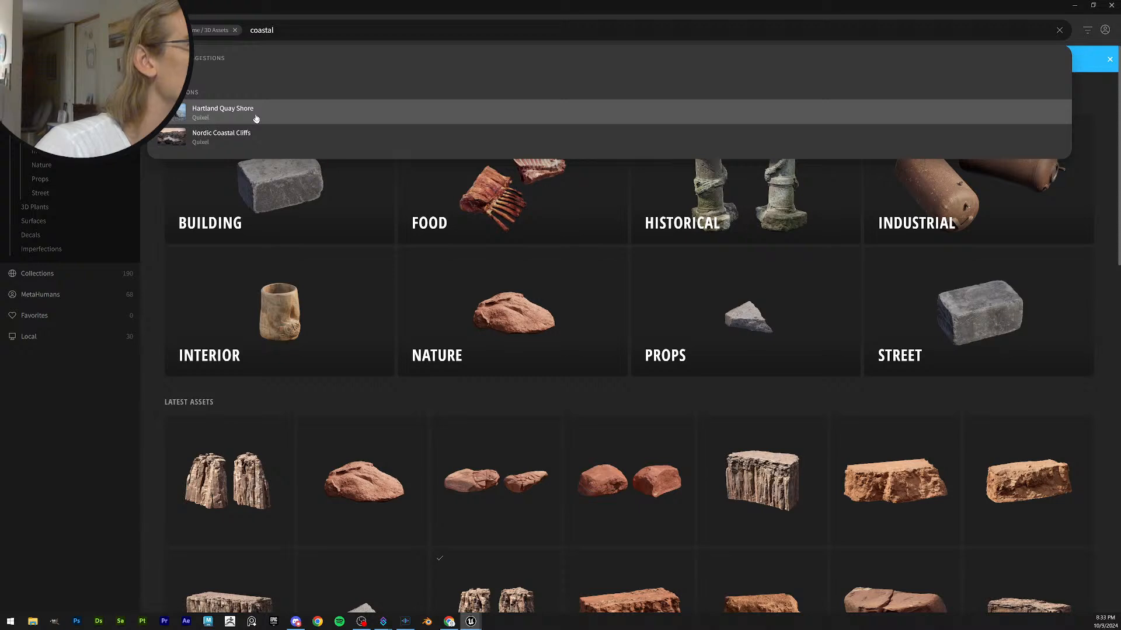
click(255, 115)
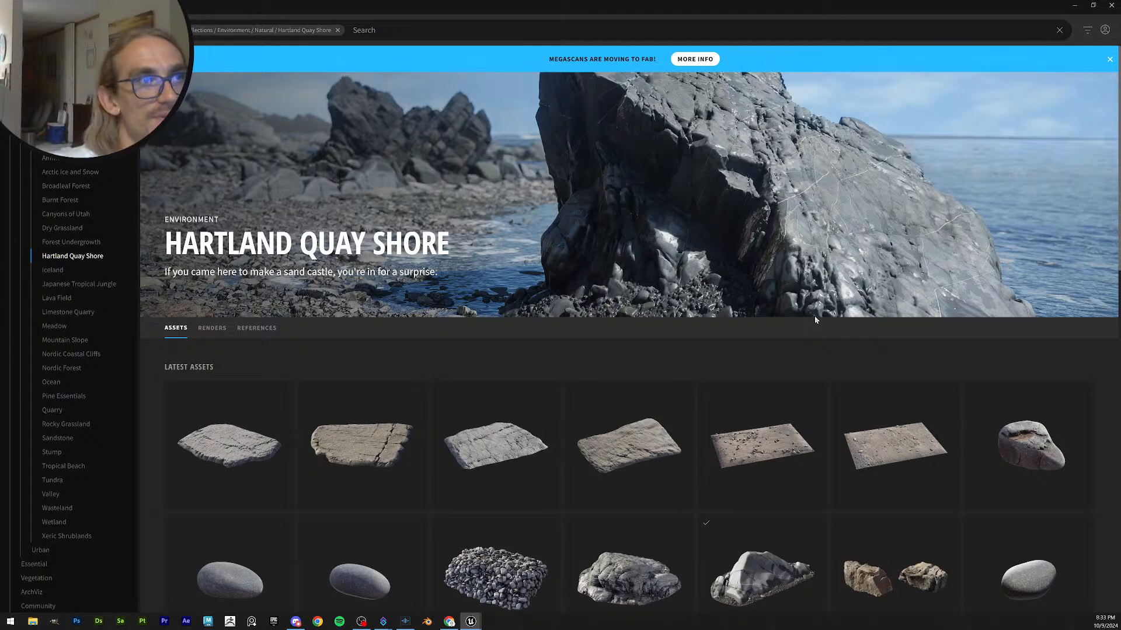
- Find the two jagged, blocky dark Layered Rock Cliff surfaces in the Hartland Quay Shore collection and download both
scroll(736, 409, down, 3)
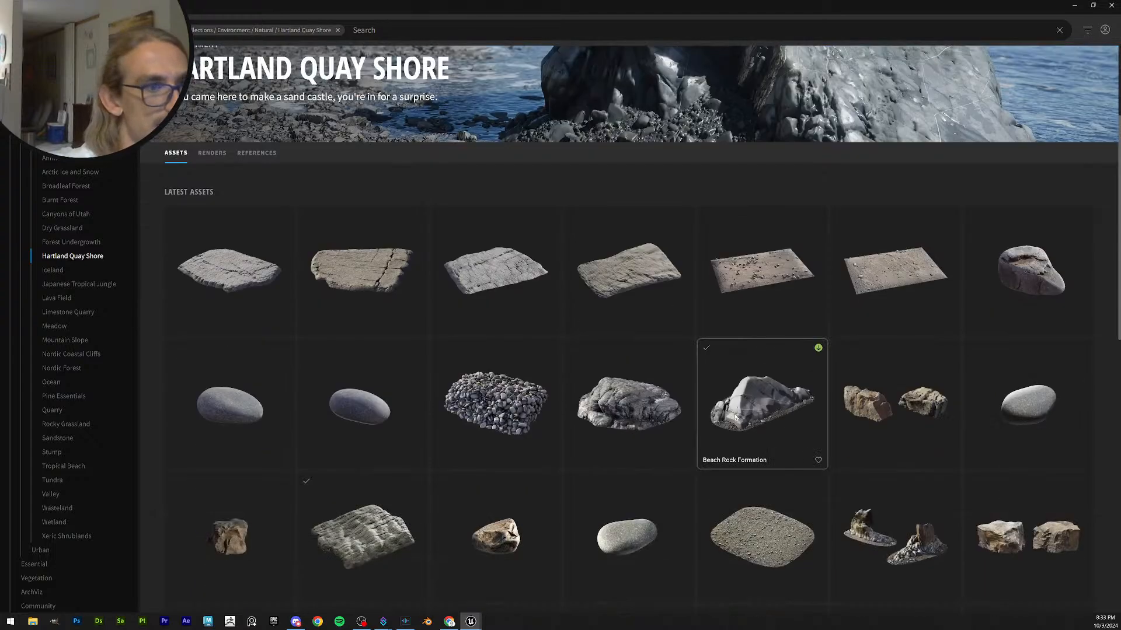
scroll(724, 450, down, 4)
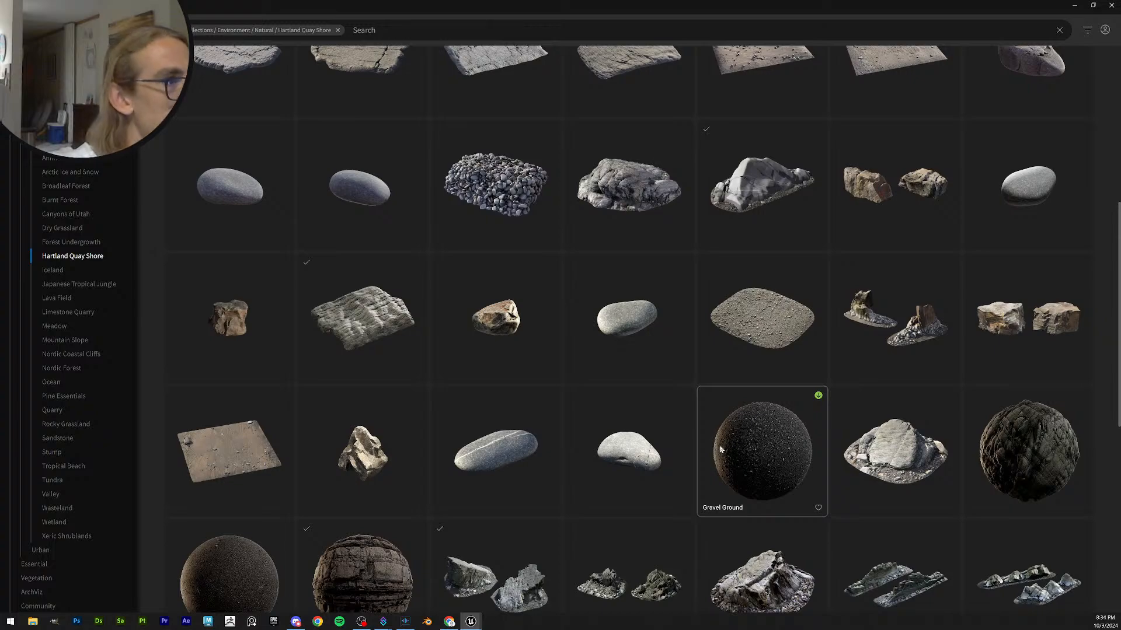
scroll(721, 449, down, 3)
scroll(724, 488, down, 4)
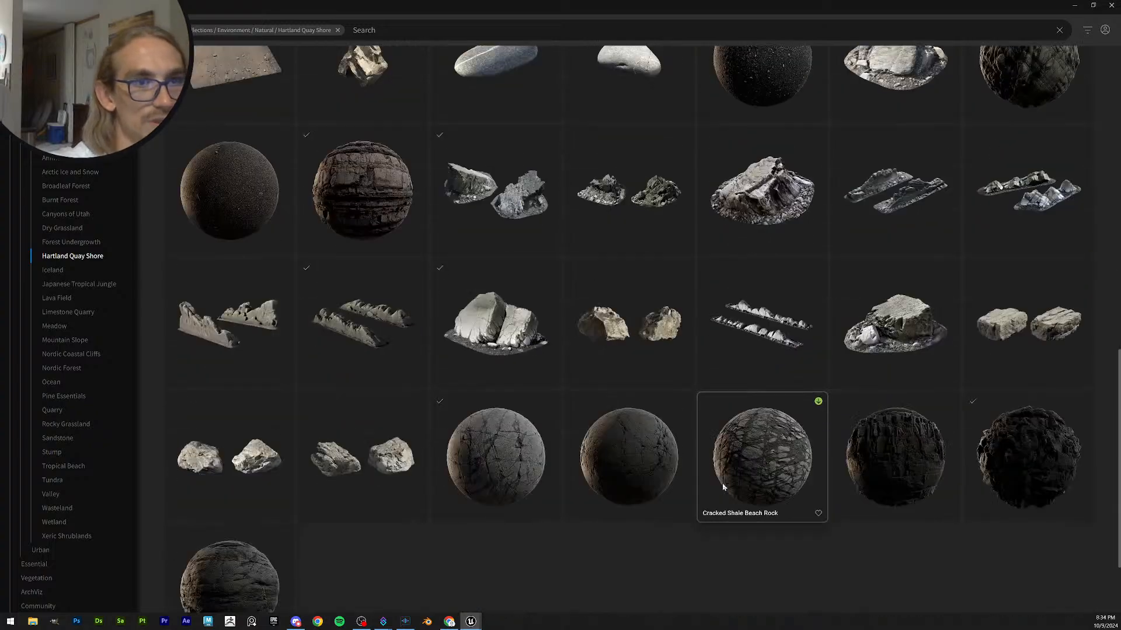
scroll(723, 487, down, 3)
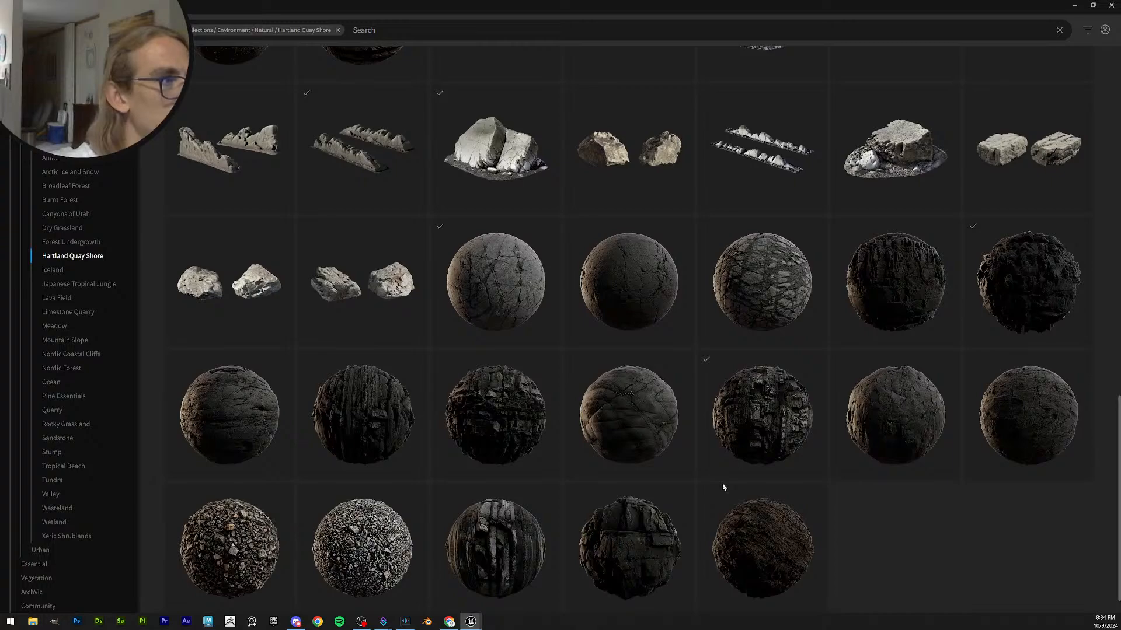
scroll(723, 488, down, 1)
scroll(788, 515, up, 5)
scroll(790, 517, down, 5)
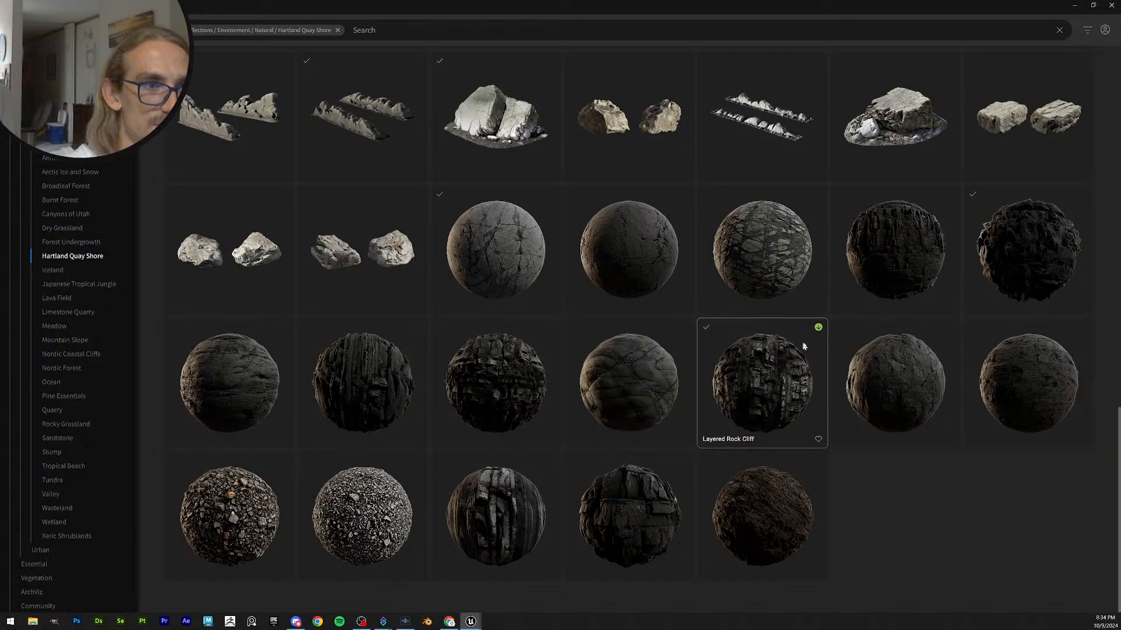
click(685, 460)
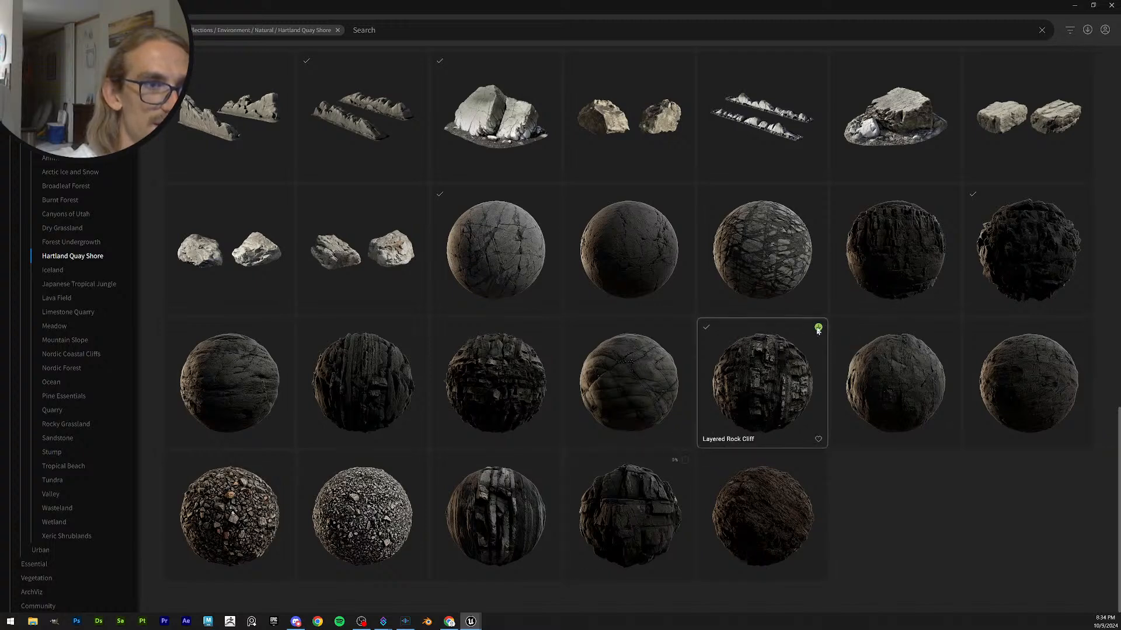
click(819, 328)
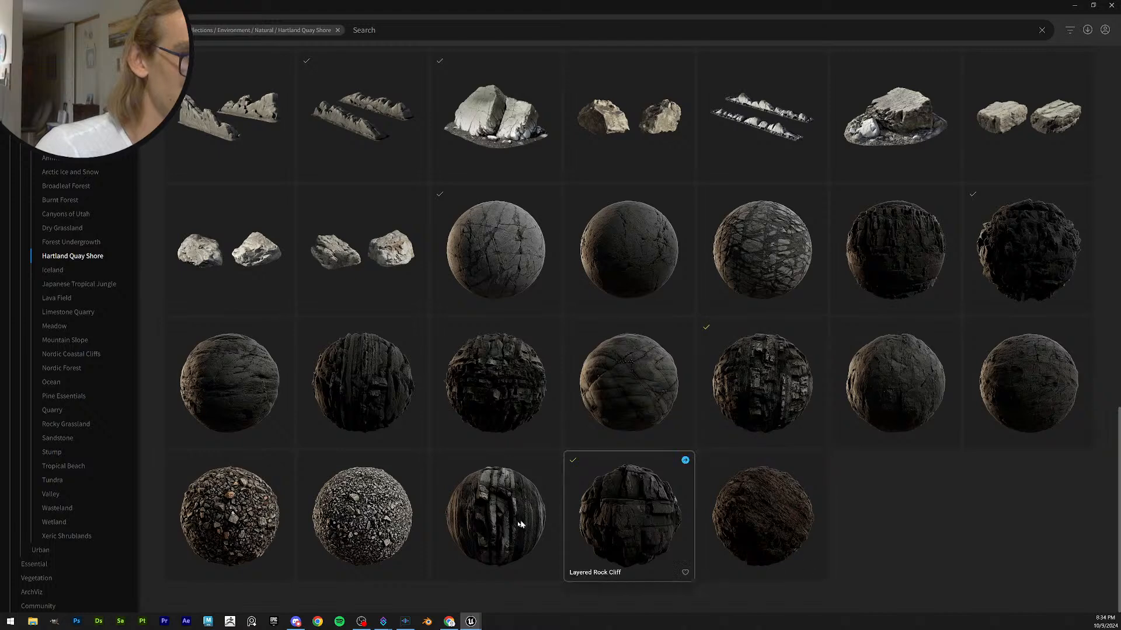
- Add the two downloaded Layered Rock Cliff surfaces to the Unreal project at Medium Quality
click(683, 464)
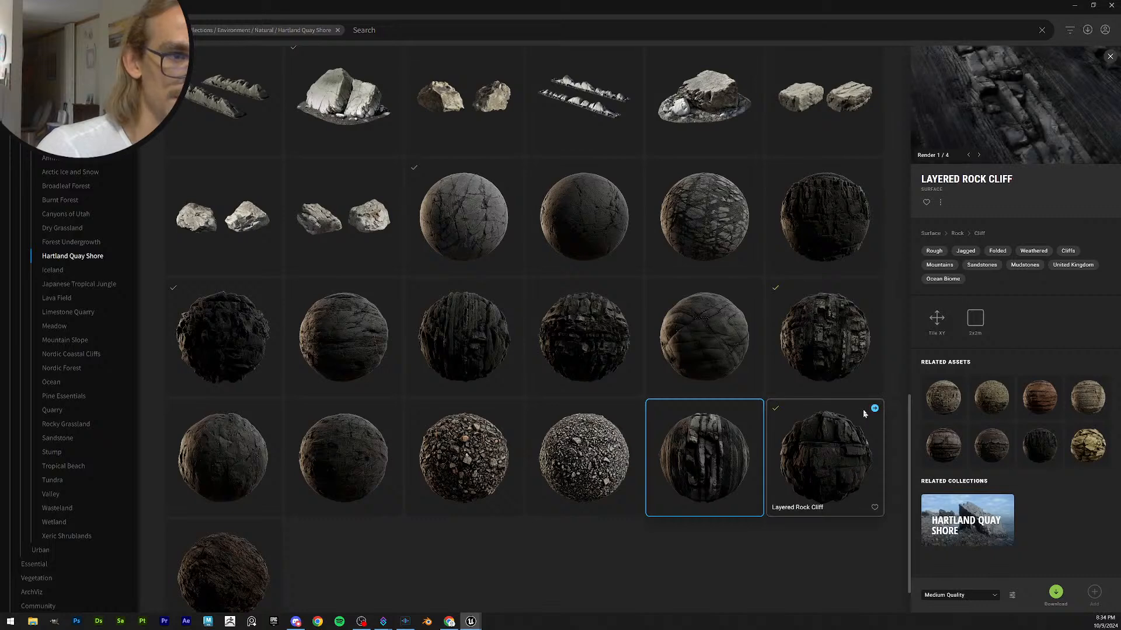
click(846, 444)
click(867, 289)
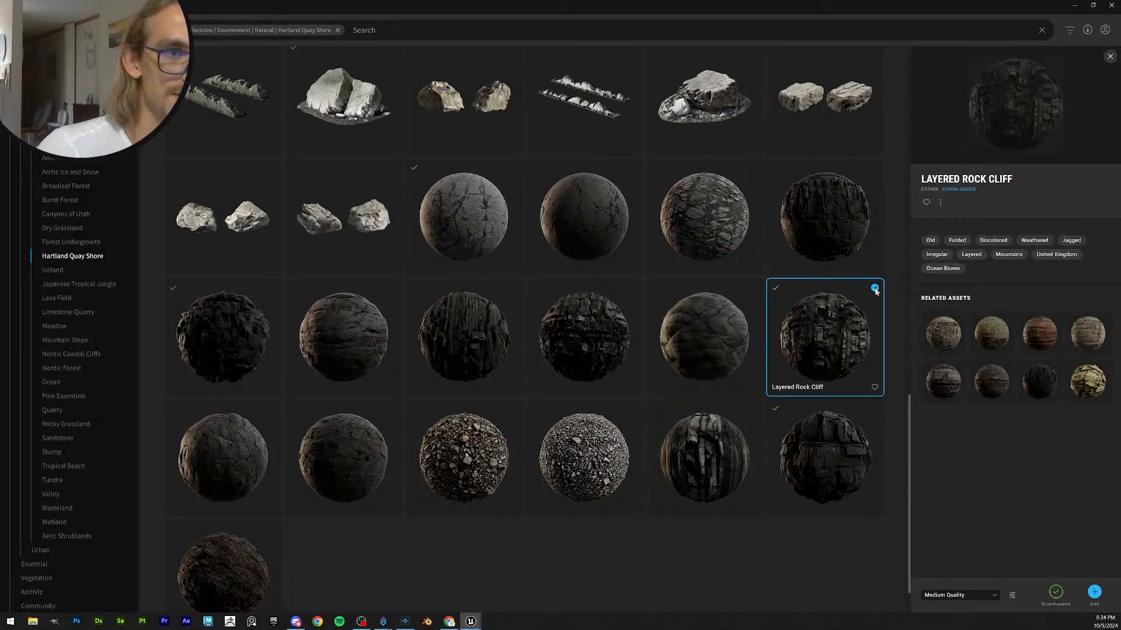
click(862, 437)
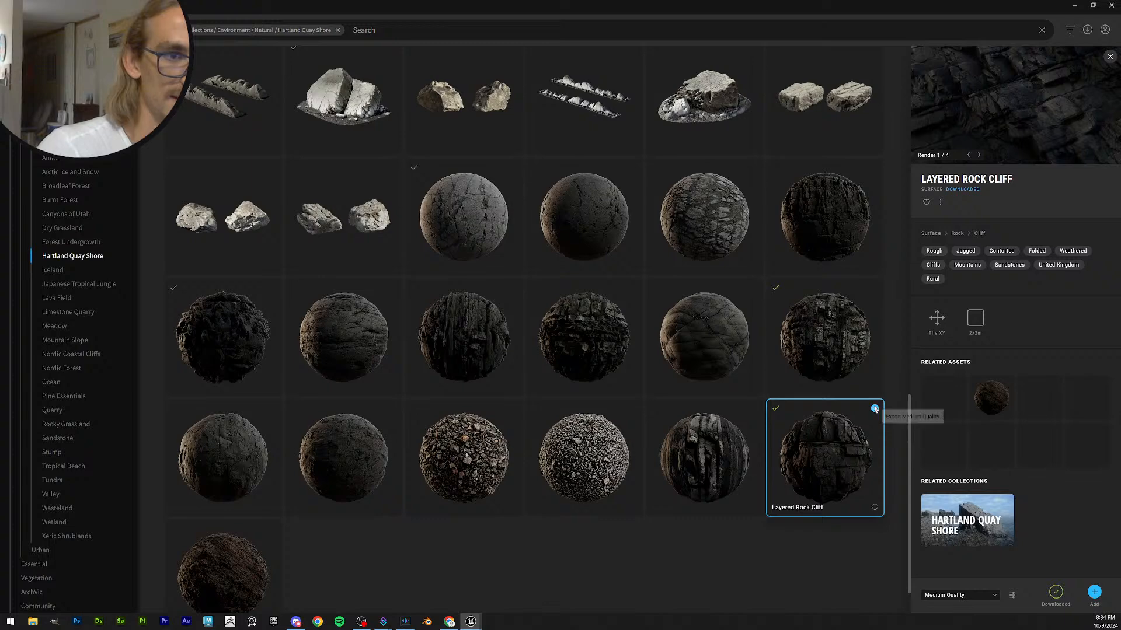
- Look through the rest of the Hartland Quay Shore collection for suitable beach rock formations and surfaces
scroll(625, 352, up, 15)
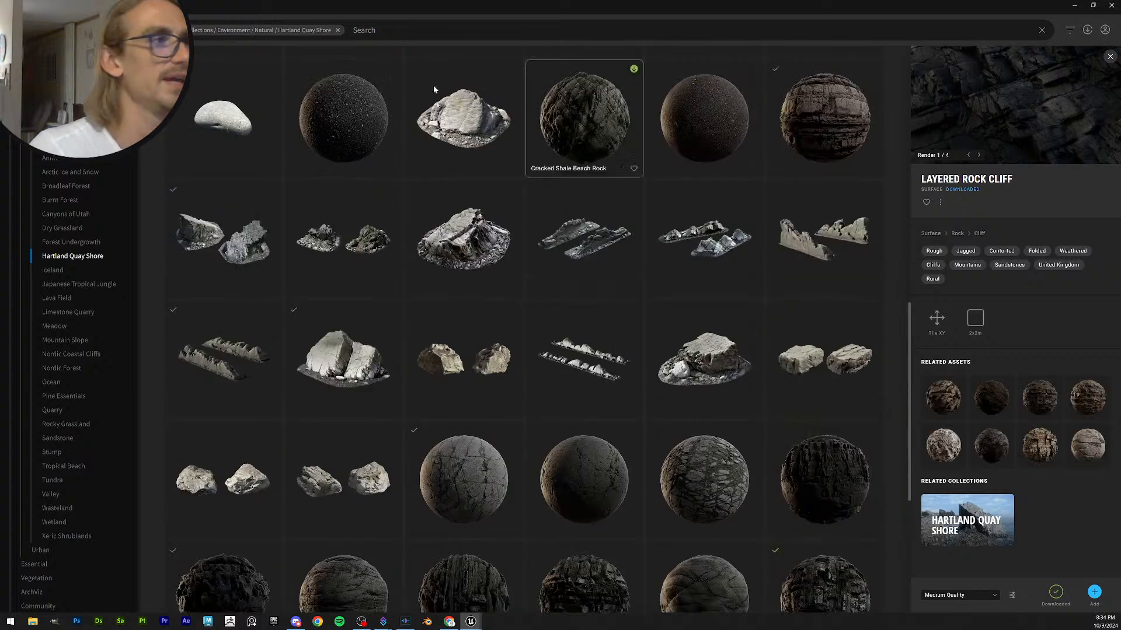
scroll(413, 320, down, 5)
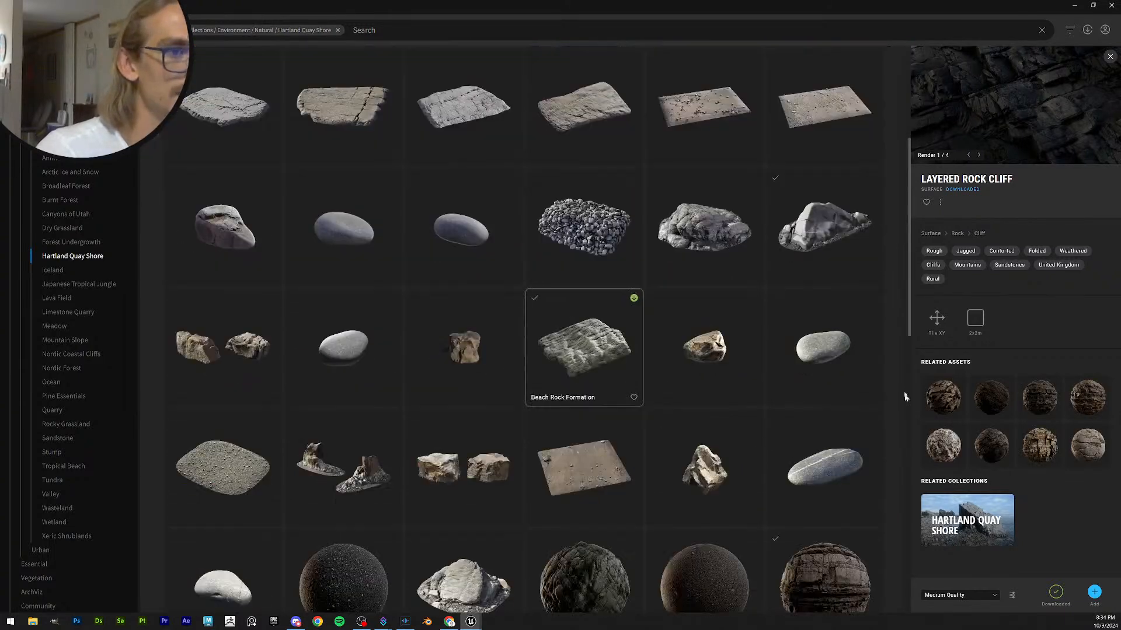
scroll(416, 473, down, 5)
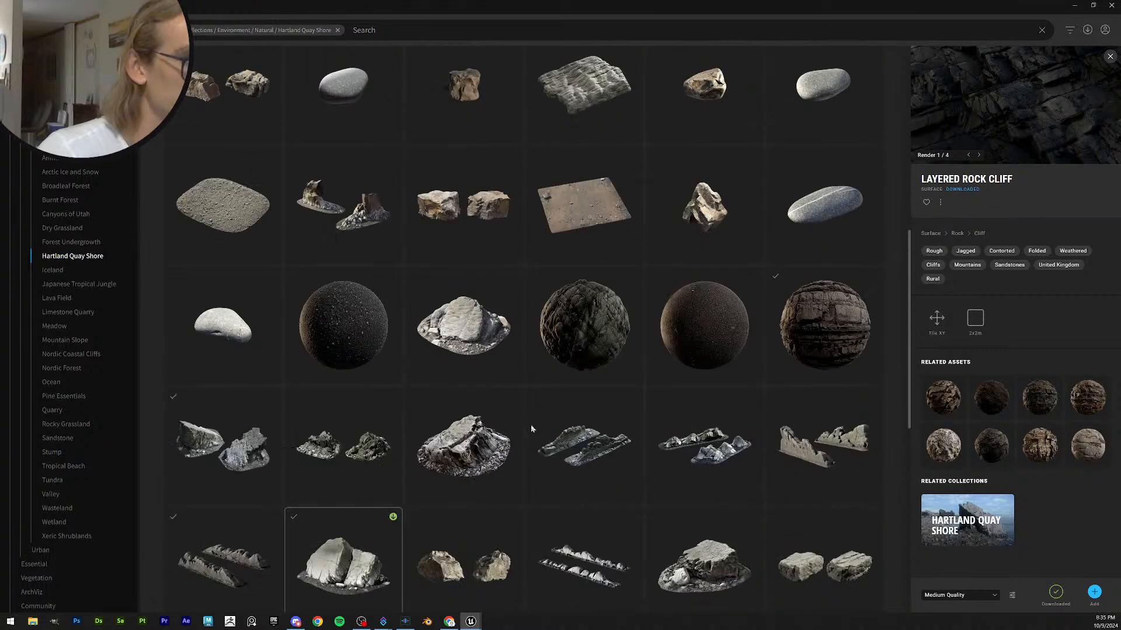
scroll(457, 416, down, 7)
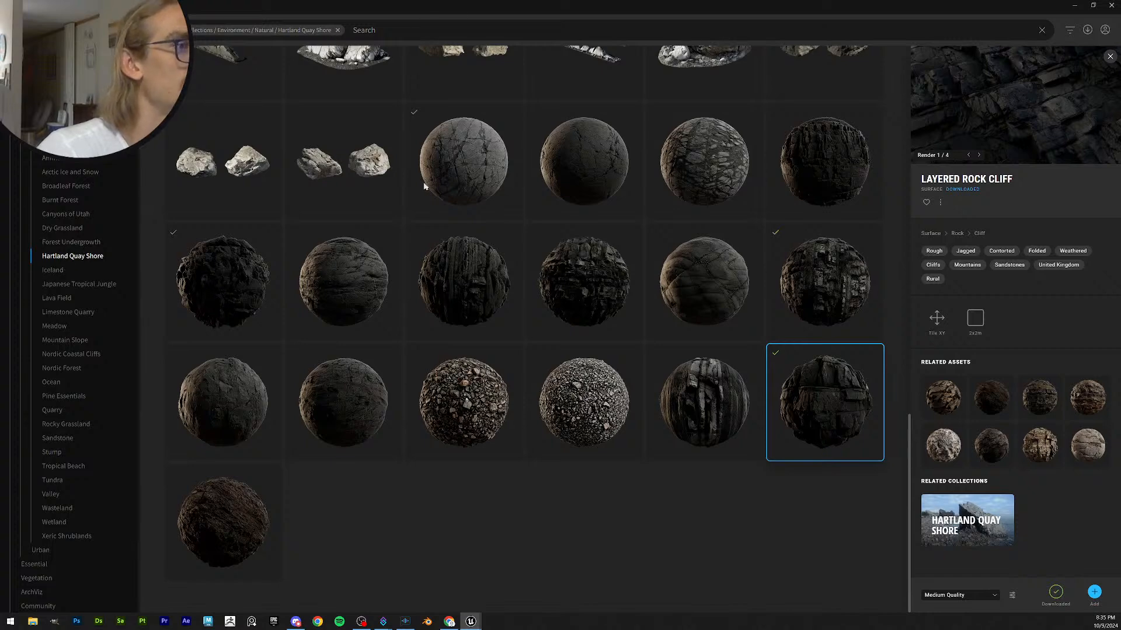
scroll(402, 168, up, 4)
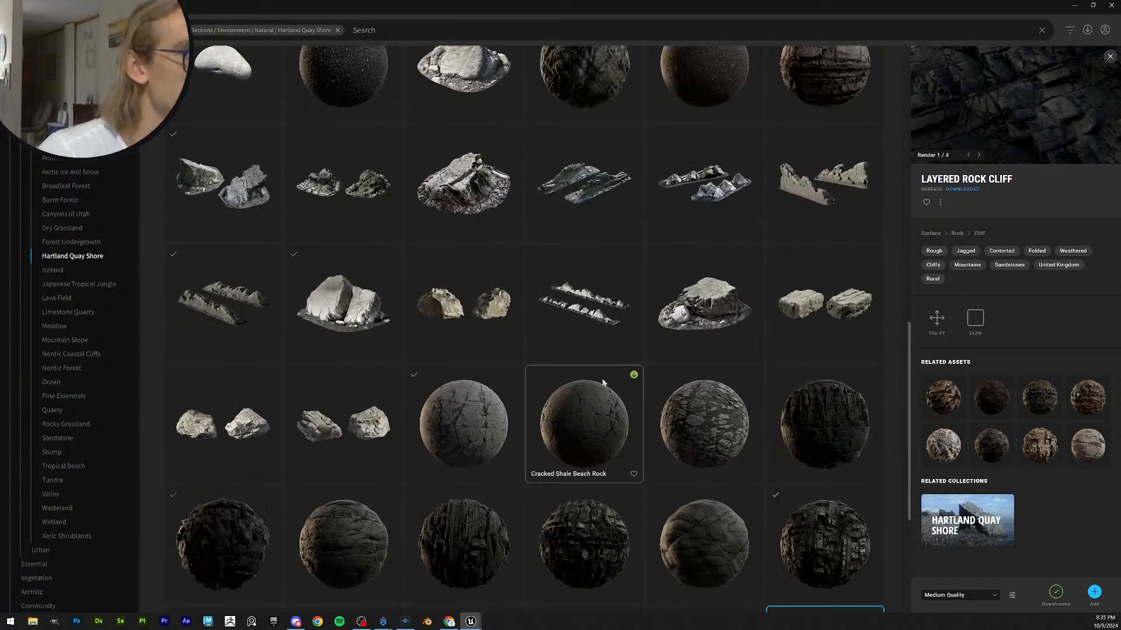
scroll(619, 391, up, 3)
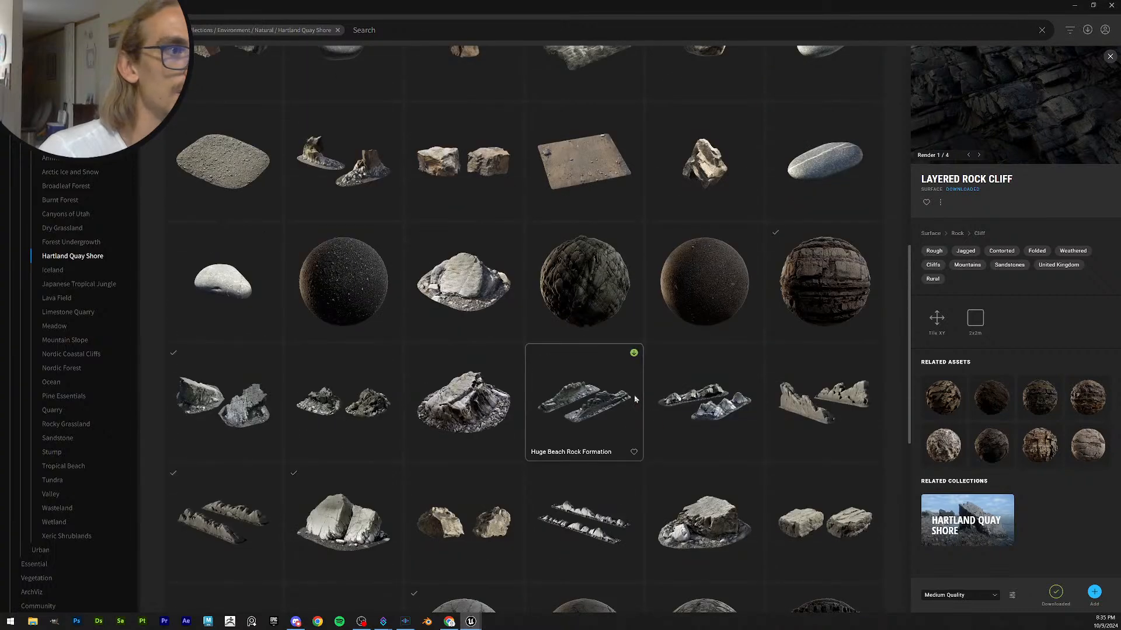
scroll(635, 399, up, 3)
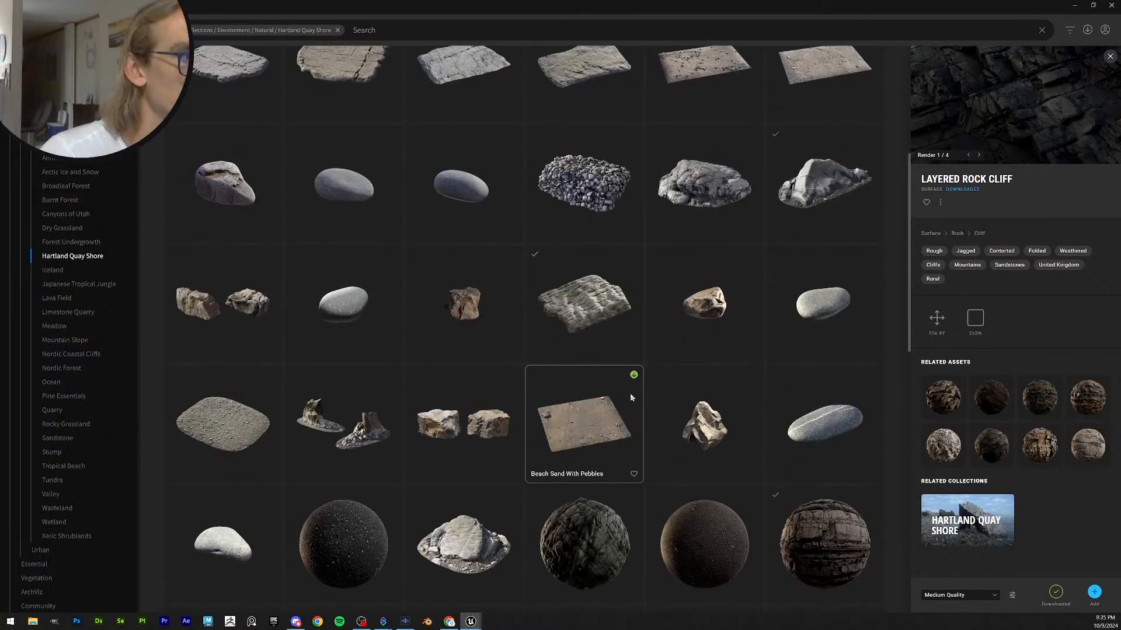
scroll(629, 393, up, 3)
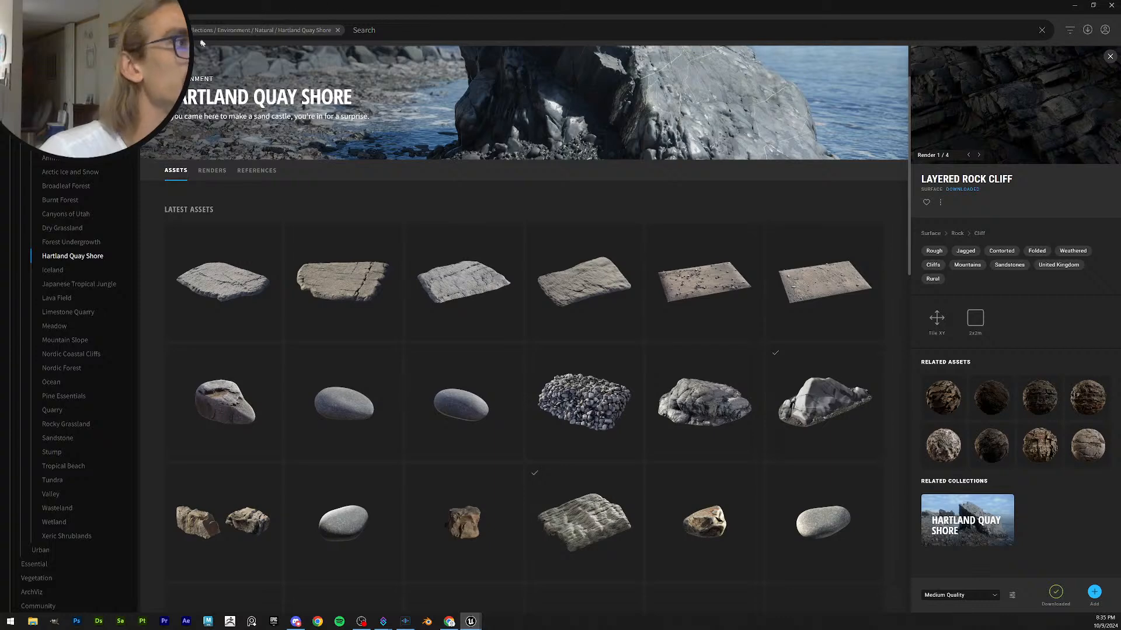
- Clear the Hartland Quay Shore collection filter and search the whole asset library for "coastal rock"
click(338, 30)
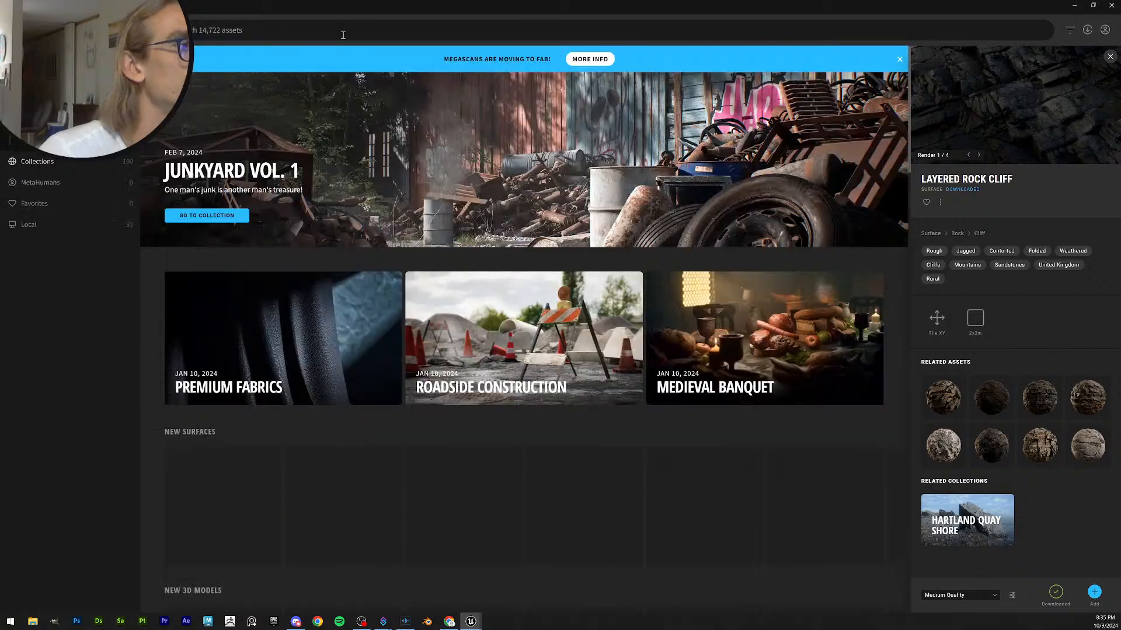
click(245, 27)
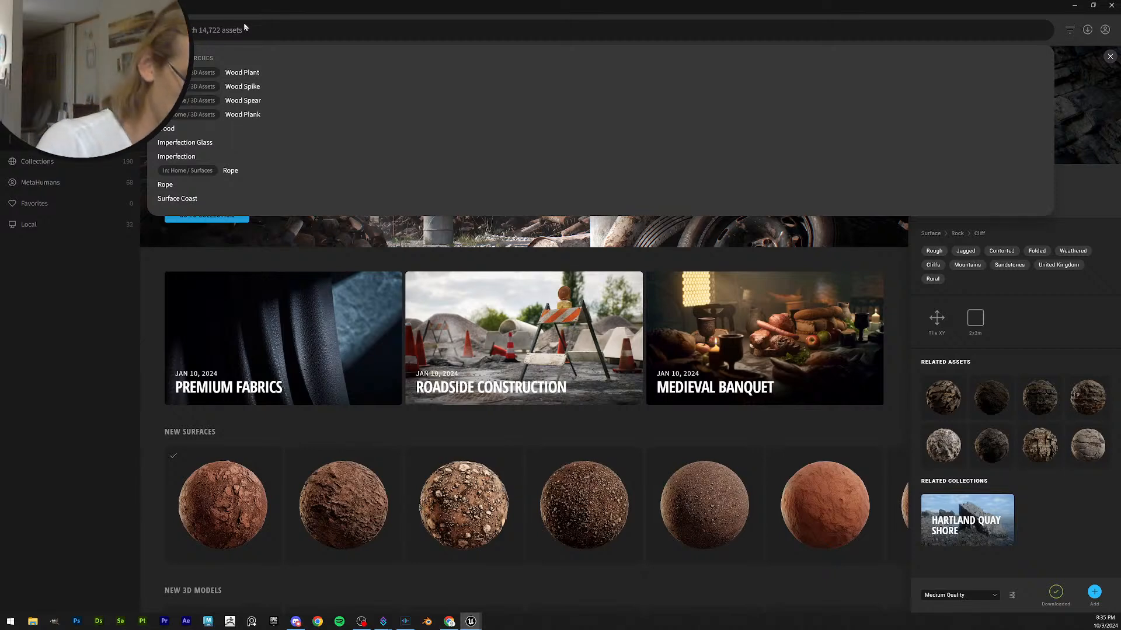
text(coastal)
key(Return)
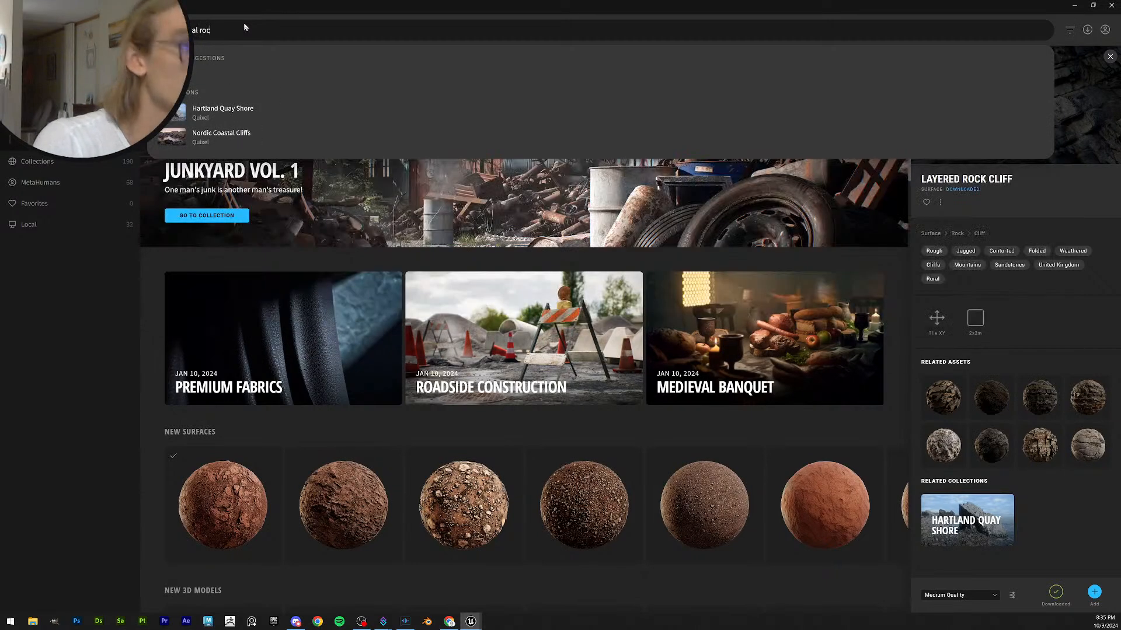
text(rock)
key(Return)
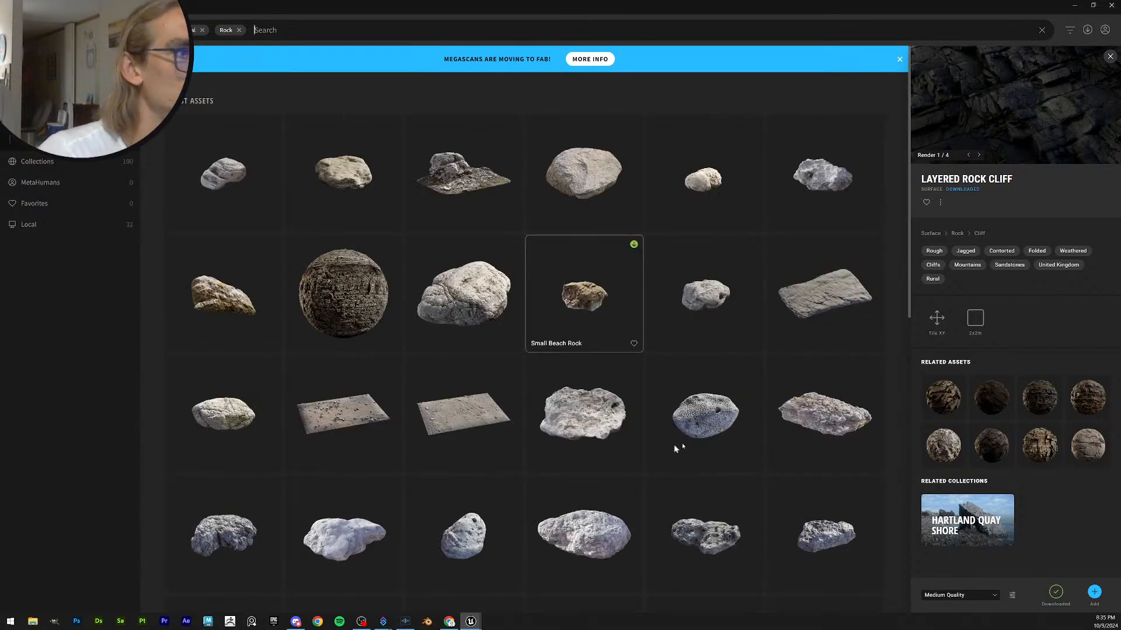
- Look through the "coastal rock" search results for suitable beach rock meshes, rock formations and cliff surfaces
scroll(662, 420, down, 4)
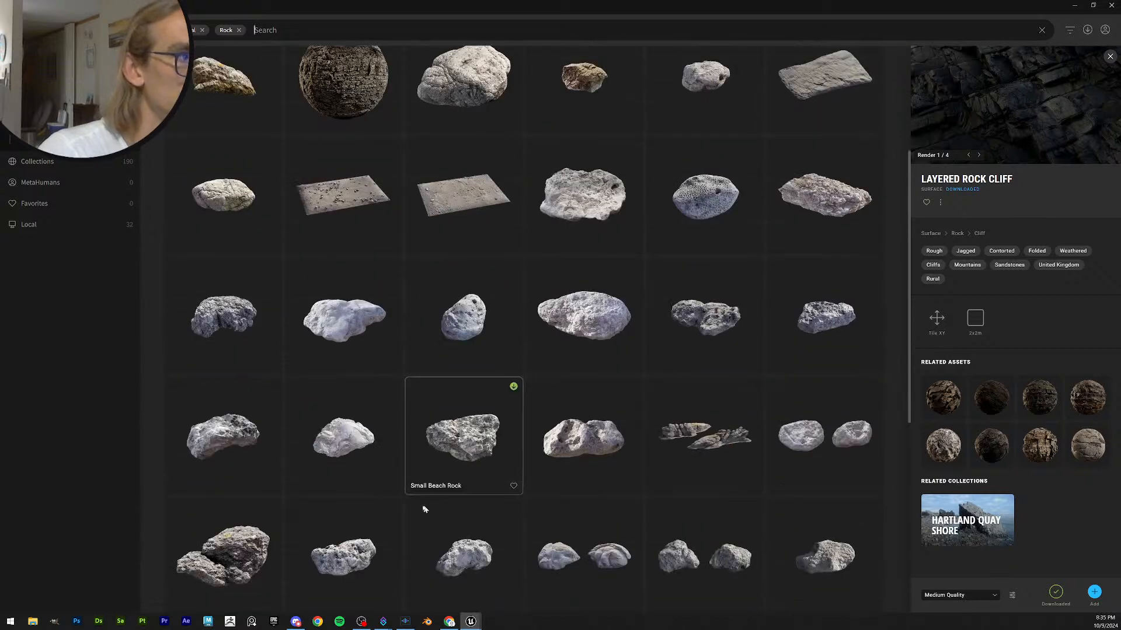
scroll(559, 477, down, 5)
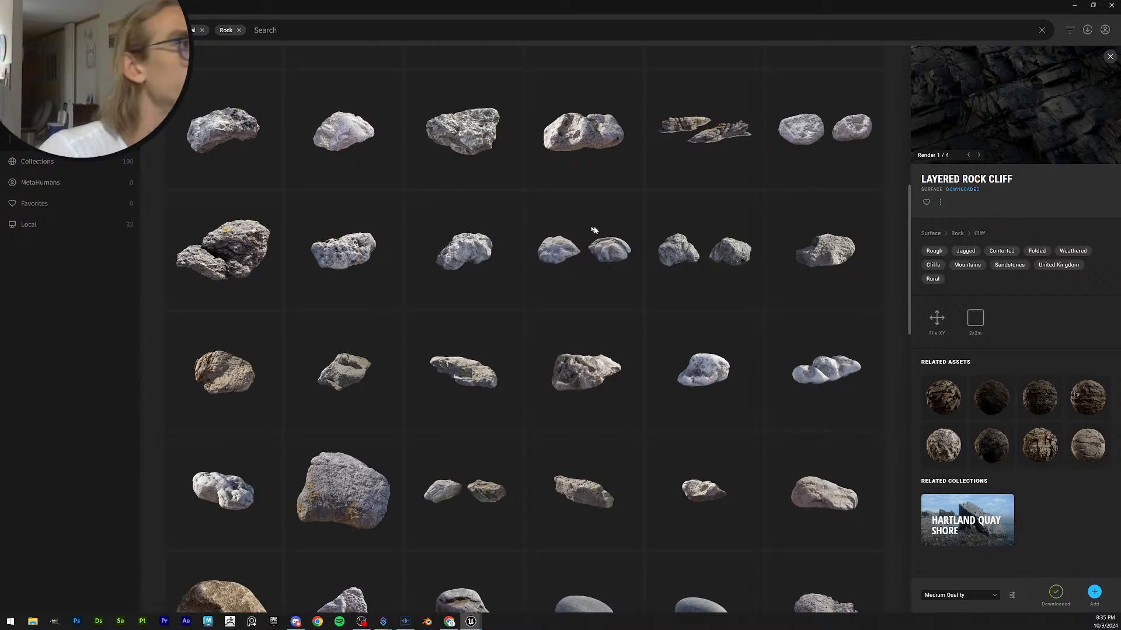
scroll(582, 371, down, 2)
scroll(612, 385, down, 10)
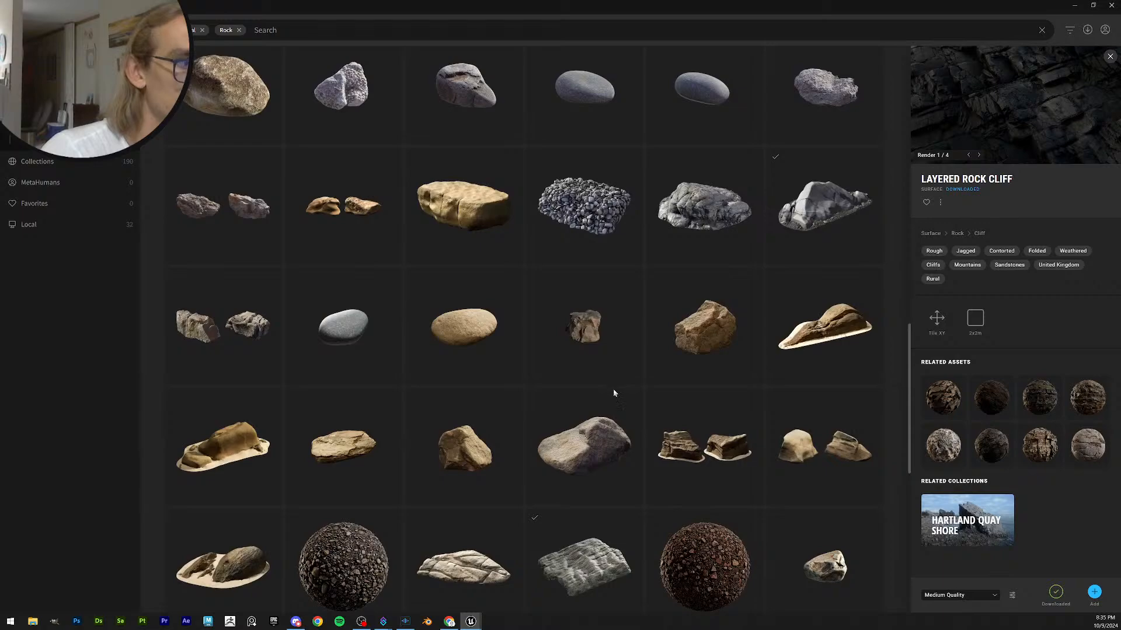
scroll(613, 390, down, 10)
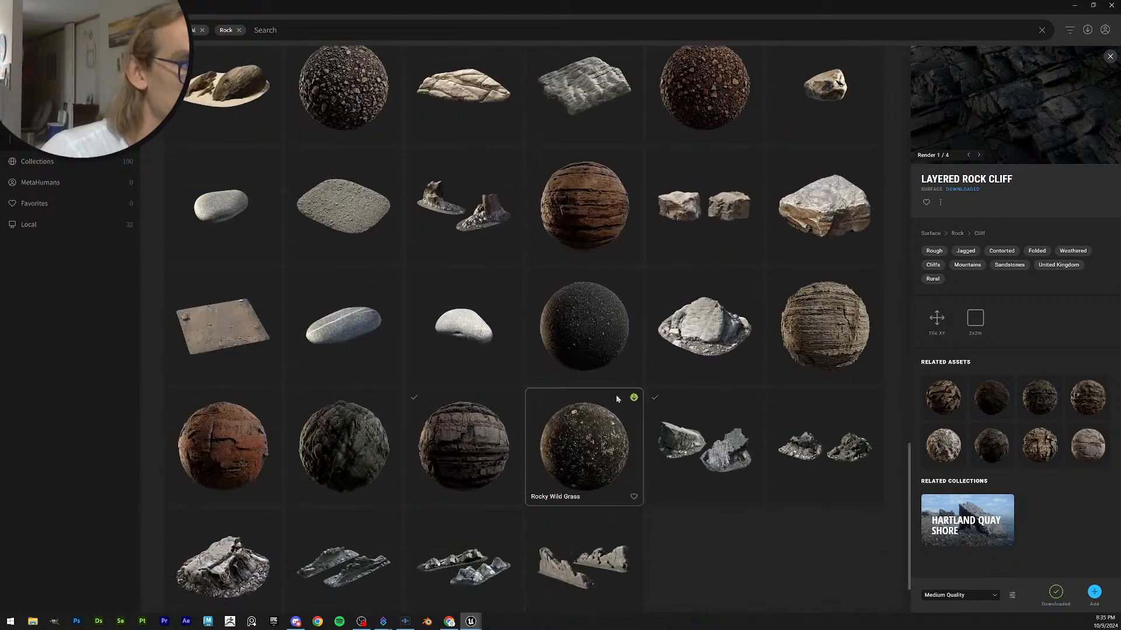
scroll(617, 399, down, 2)
scroll(619, 397, down, 9)
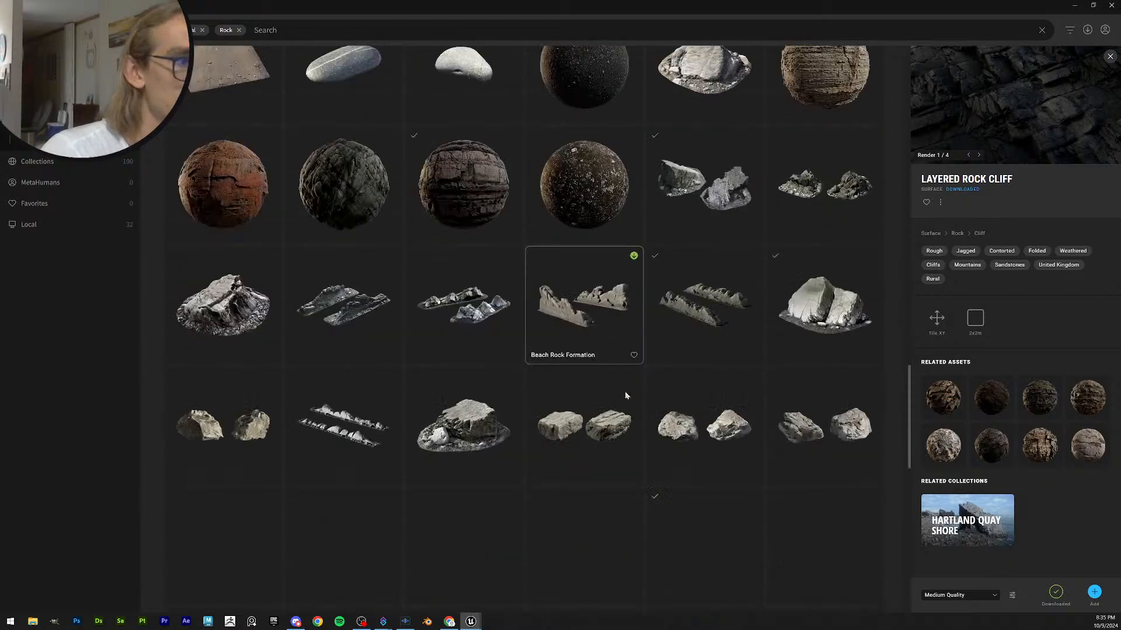
scroll(625, 396, down, 1)
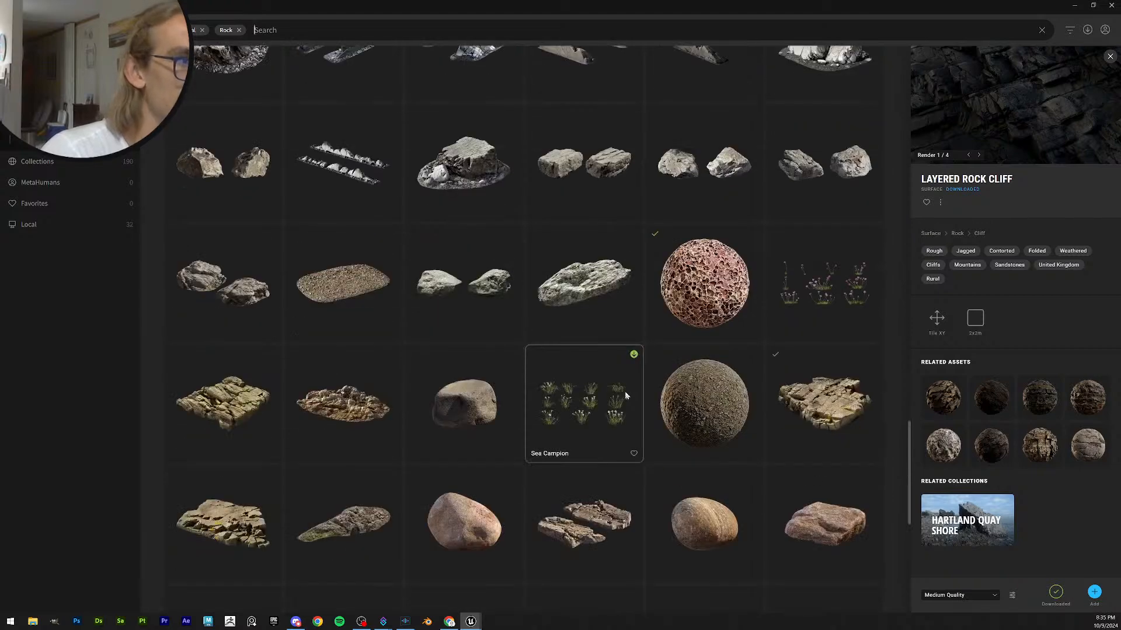
scroll(625, 392, down, 6)
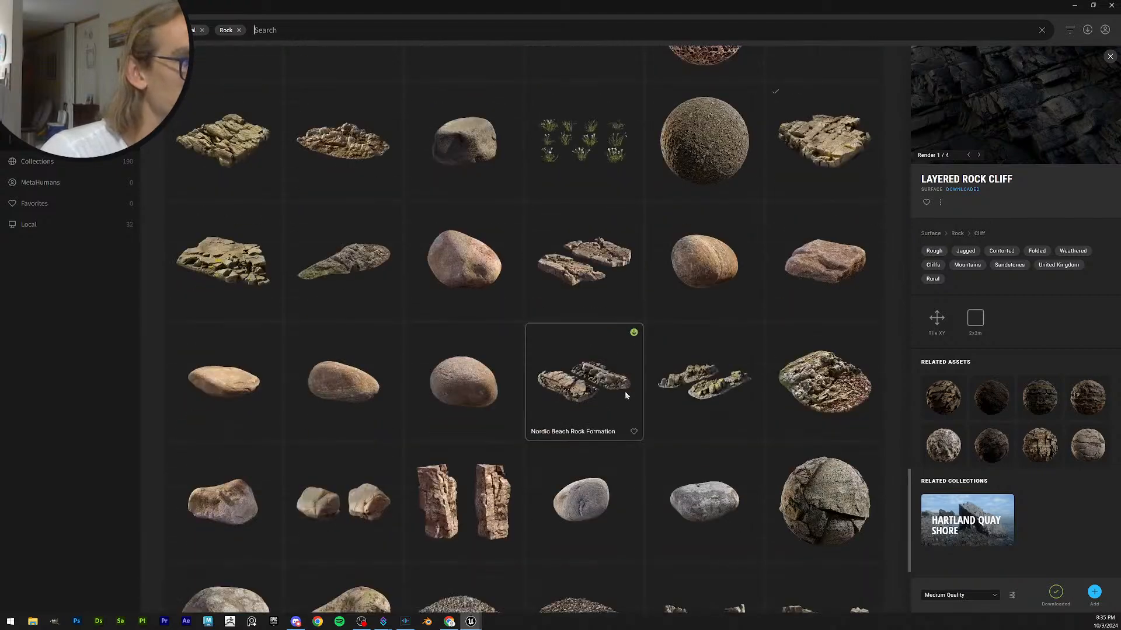
scroll(624, 391, down, 5)
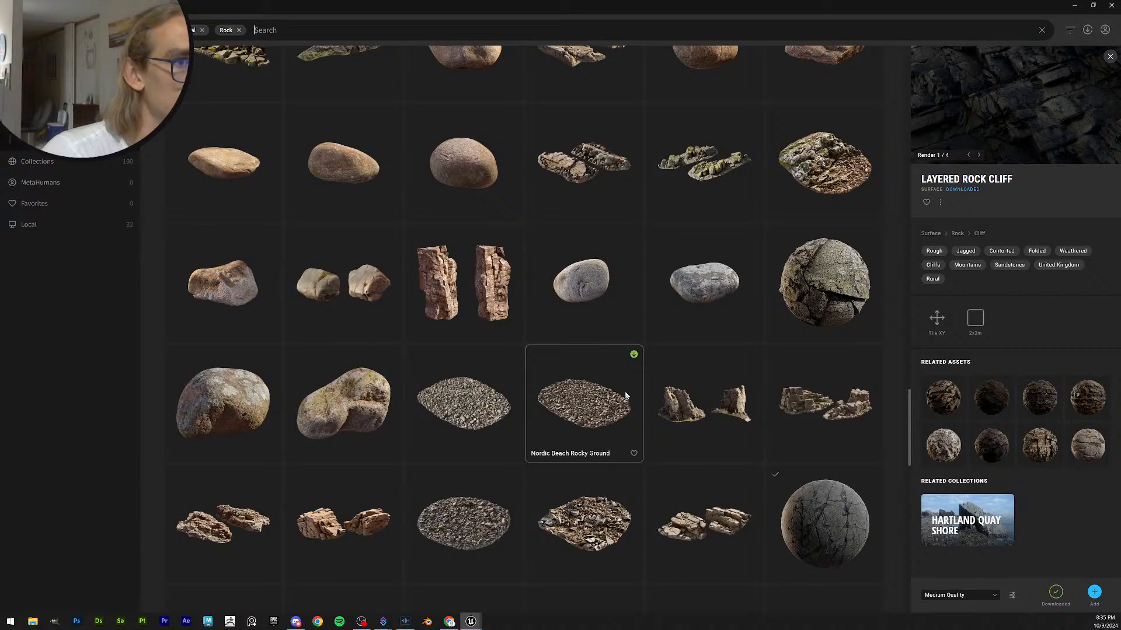
scroll(625, 395, down, 6)
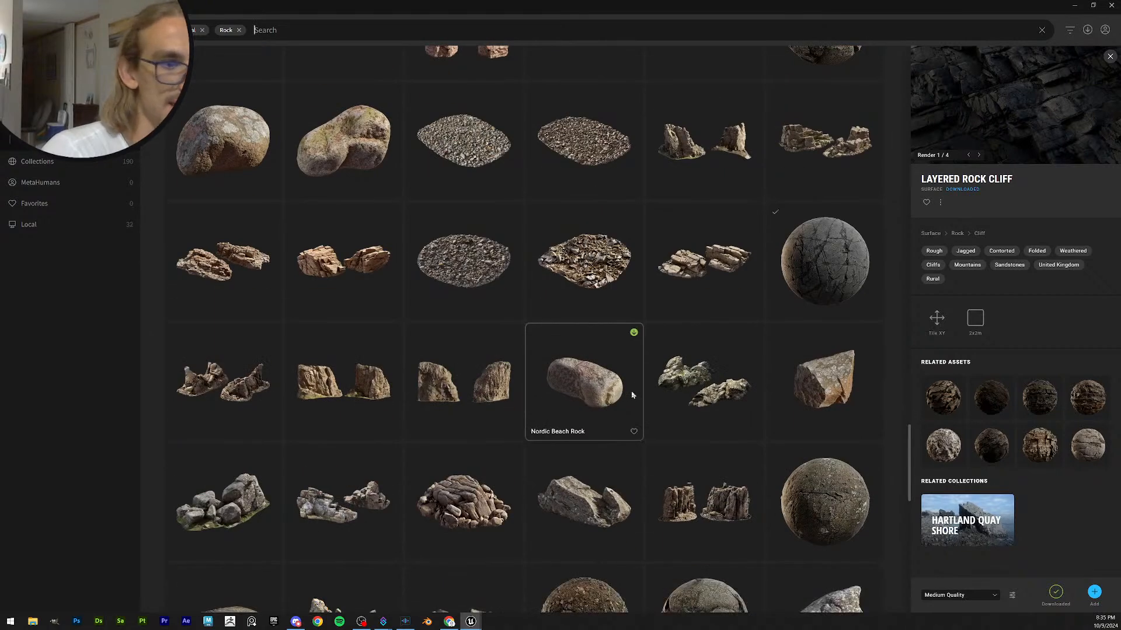
scroll(631, 392, down, 6)
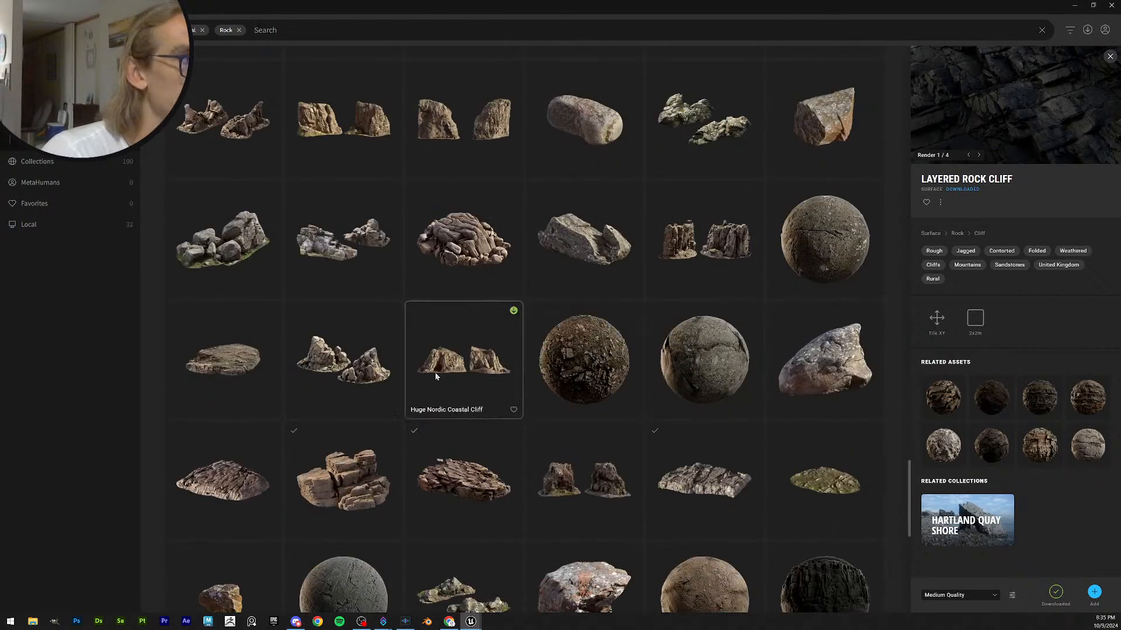
scroll(436, 373, down, 5)
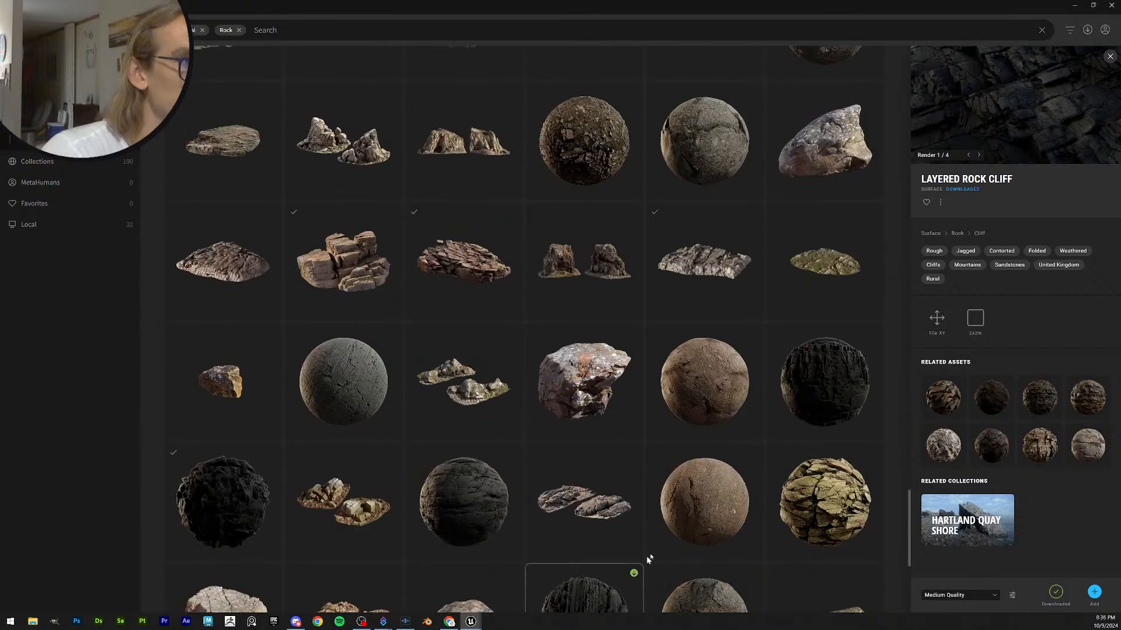
scroll(658, 488, down, 9)
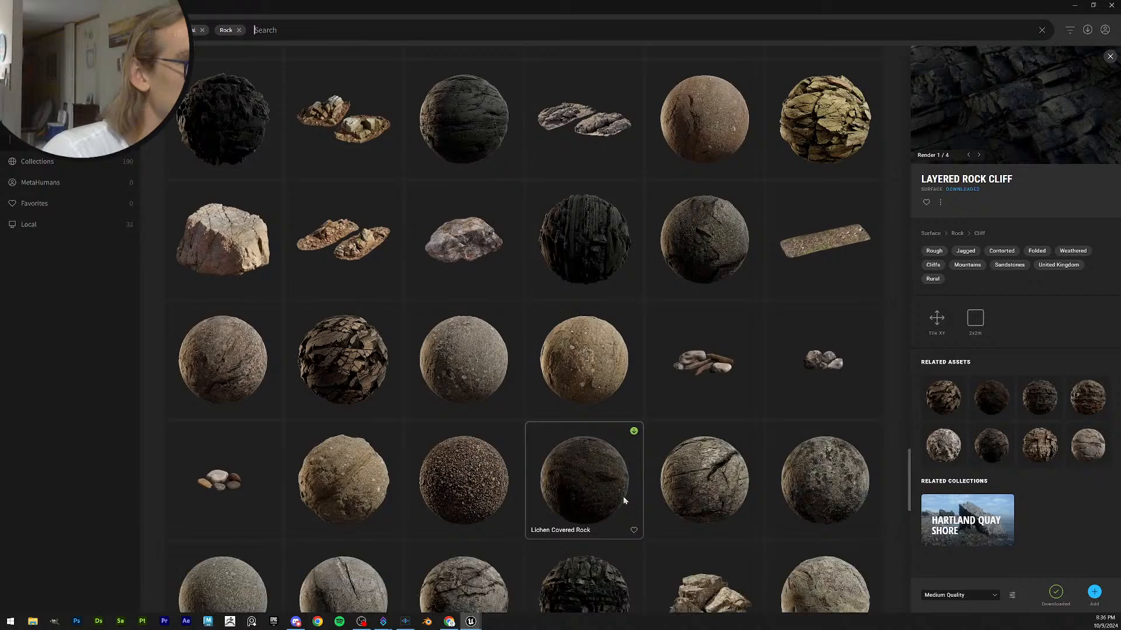
scroll(623, 501, down, 6)
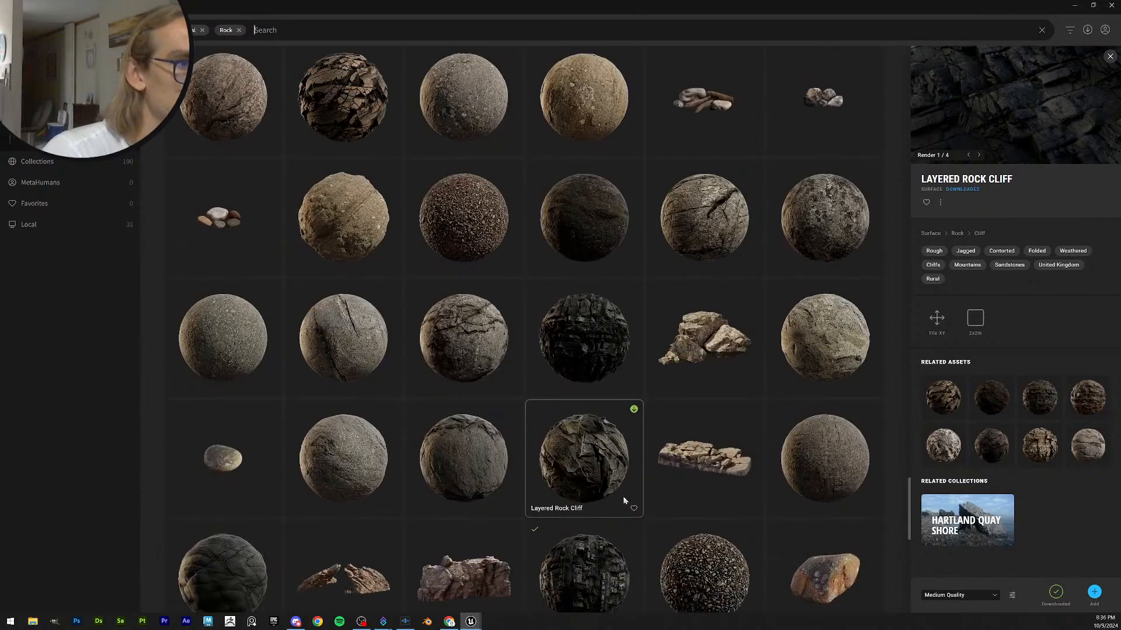
scroll(623, 496, down, 6)
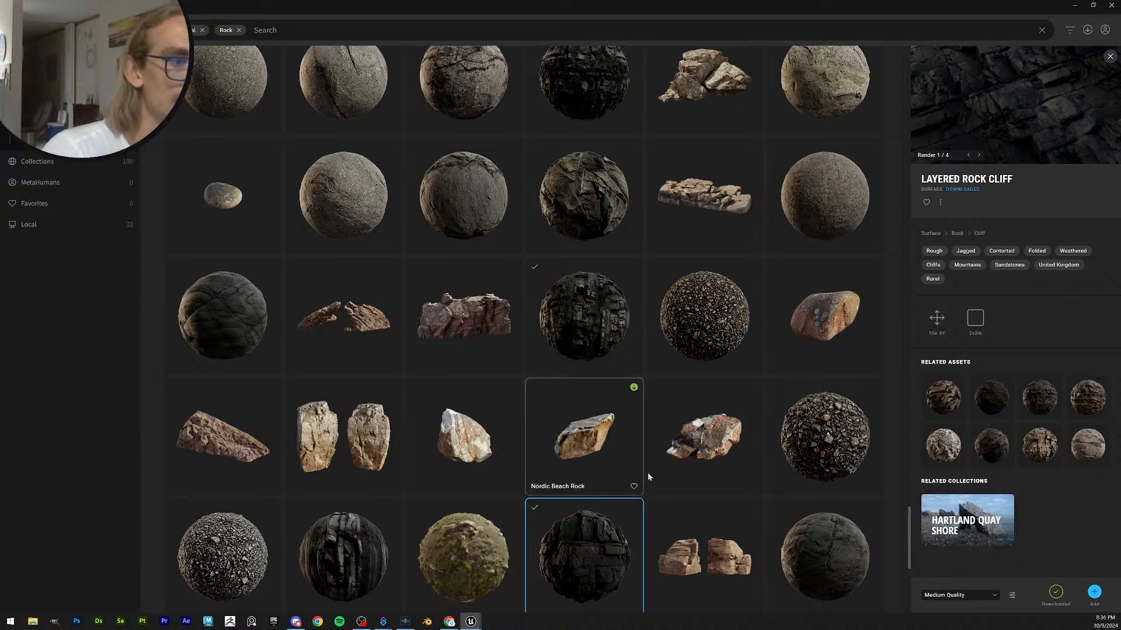
- Clear the "coastal rock" search and switch to the overview of all asset collections
scroll(668, 465, up, 15)
scroll(664, 408, up, 20)
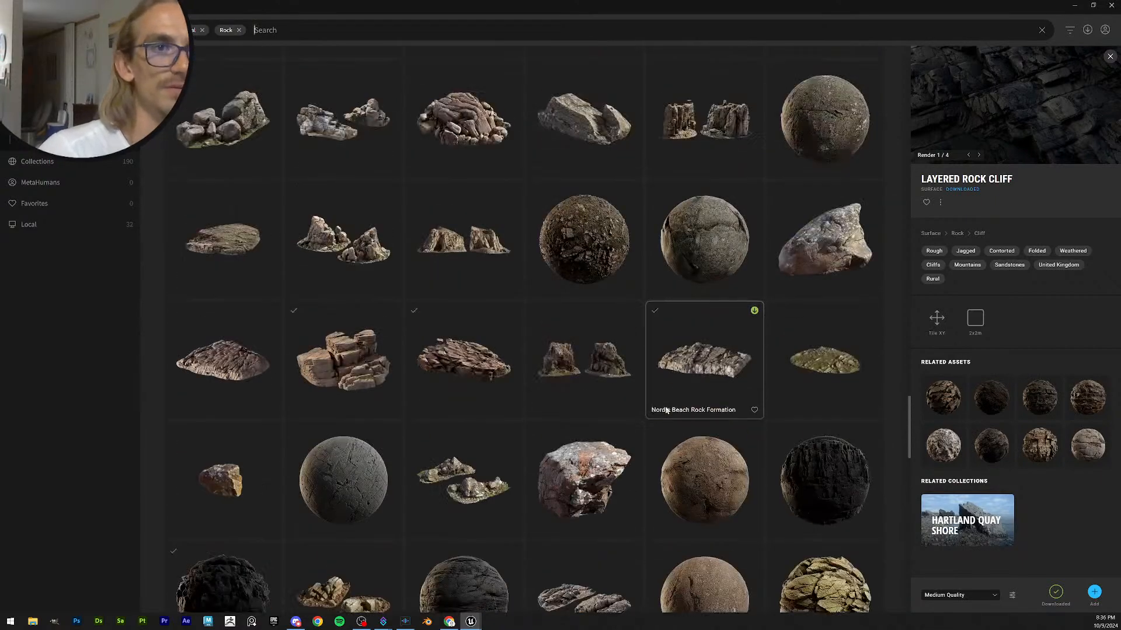
scroll(665, 405, up, 15)
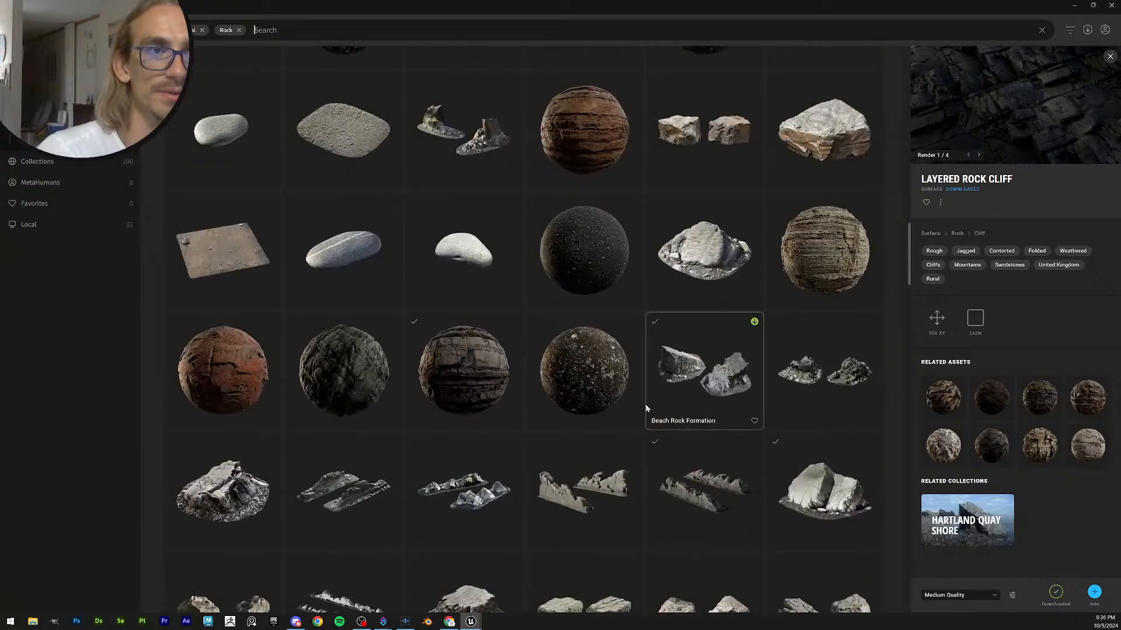
scroll(646, 408, up, 15)
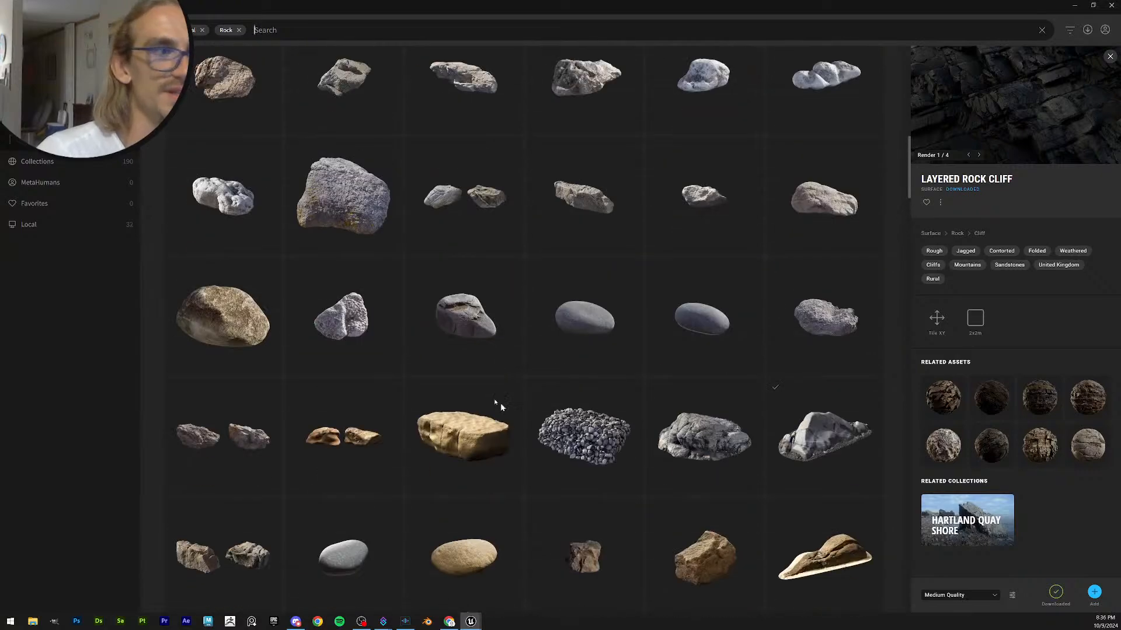
scroll(280, 263, up, 12)
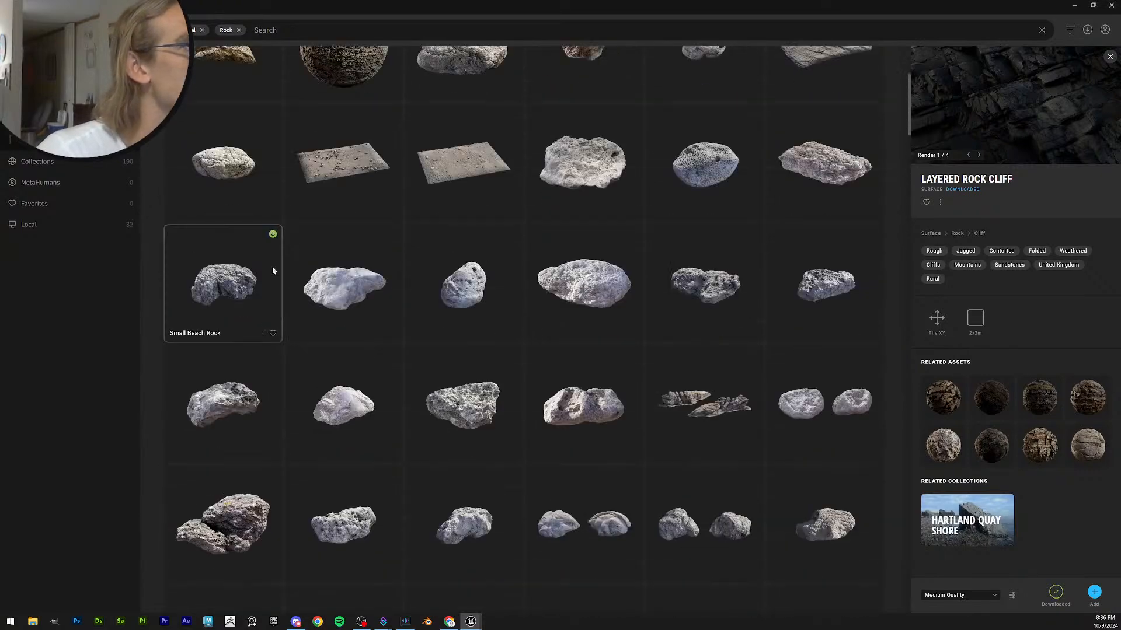
click(261, 27)
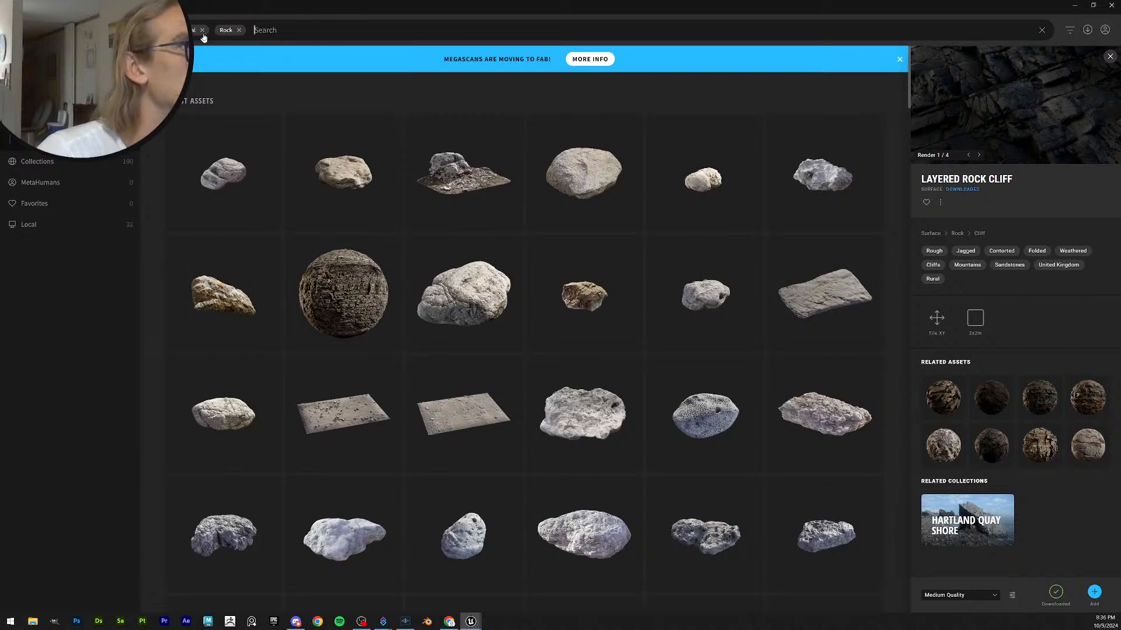
click(202, 30)
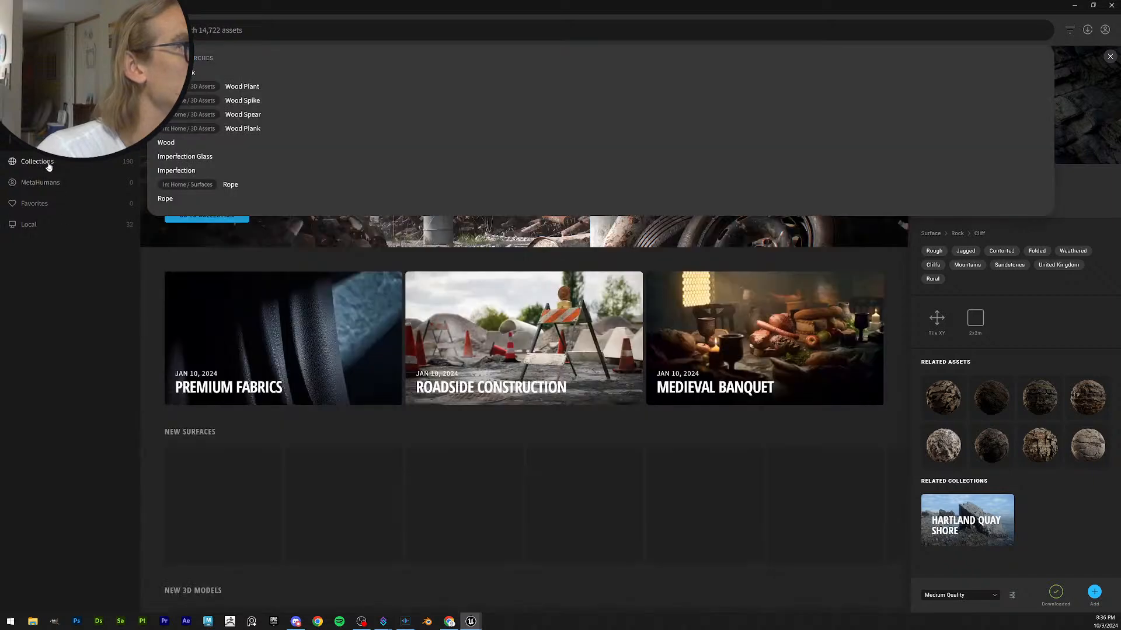
click(49, 167)
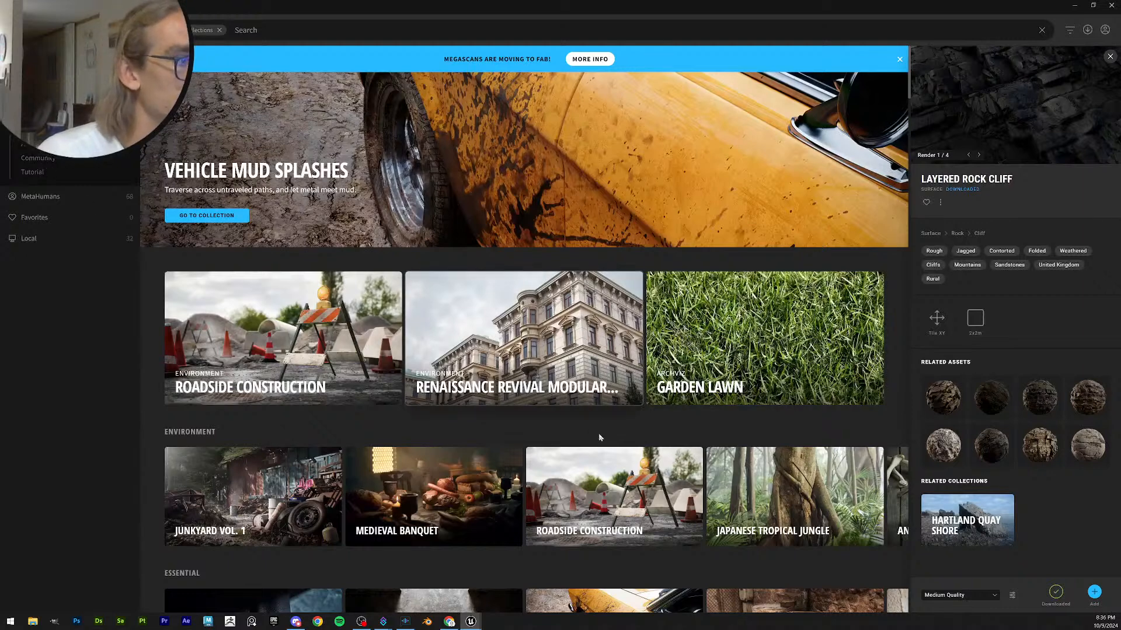
- Find the Nordic Coastal Cliffs collection among all collections and open it
scroll(598, 437, down, 2)
scroll(646, 457, down, 4)
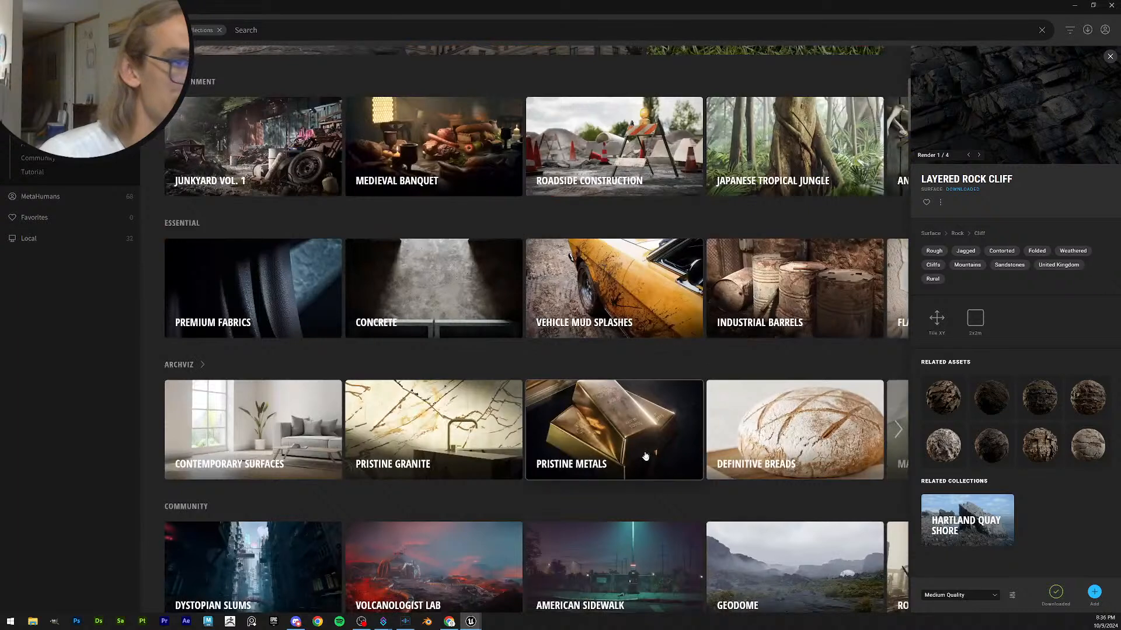
scroll(645, 457, down, 2)
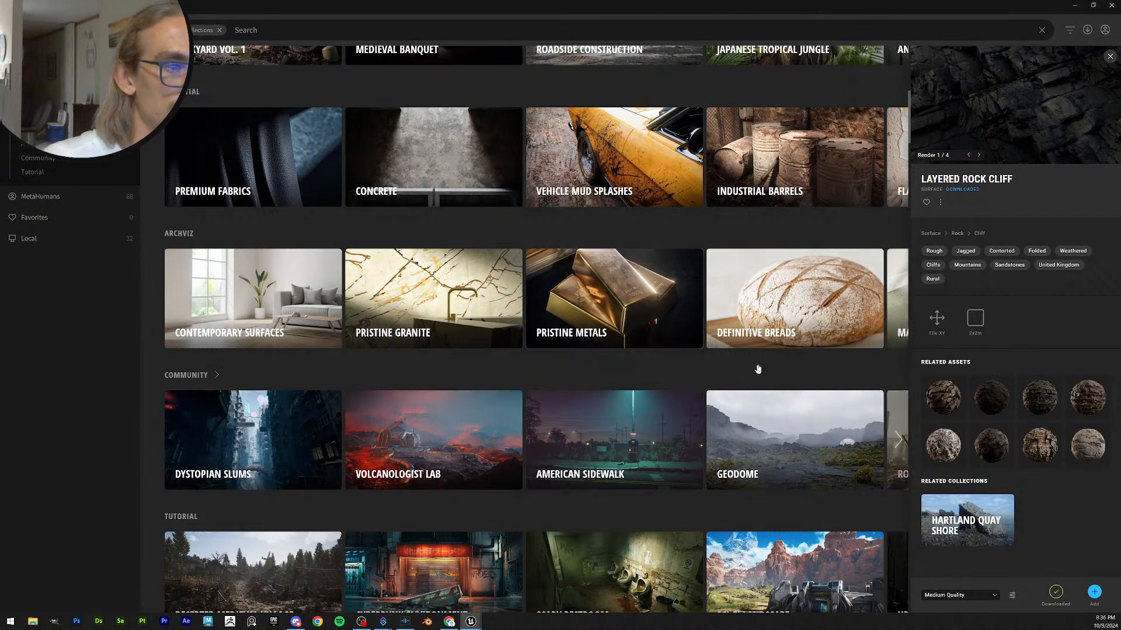
scroll(627, 340, down, 3)
scroll(592, 347, down, 1)
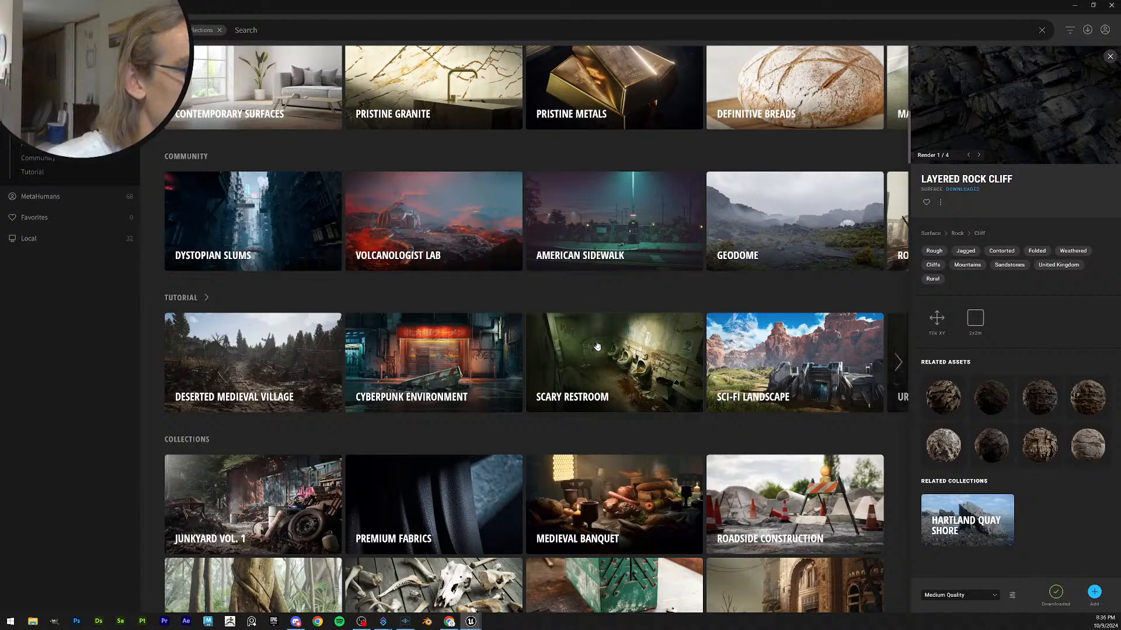
scroll(595, 347, down, 6)
scroll(626, 358, down, 2)
scroll(648, 327, down, 6)
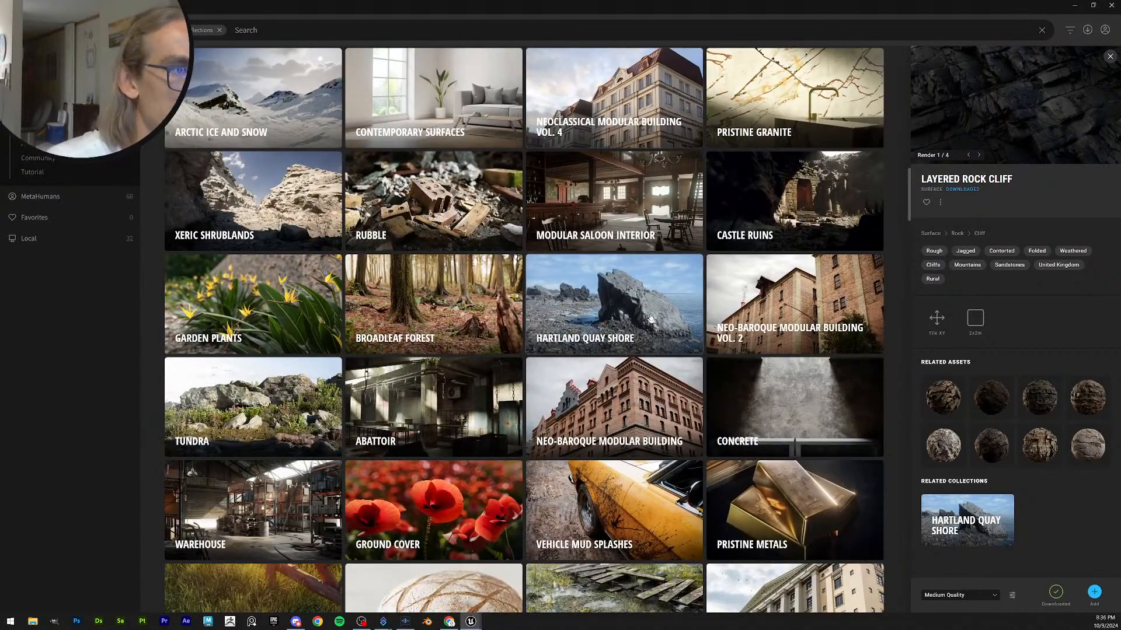
scroll(649, 325, down, 5)
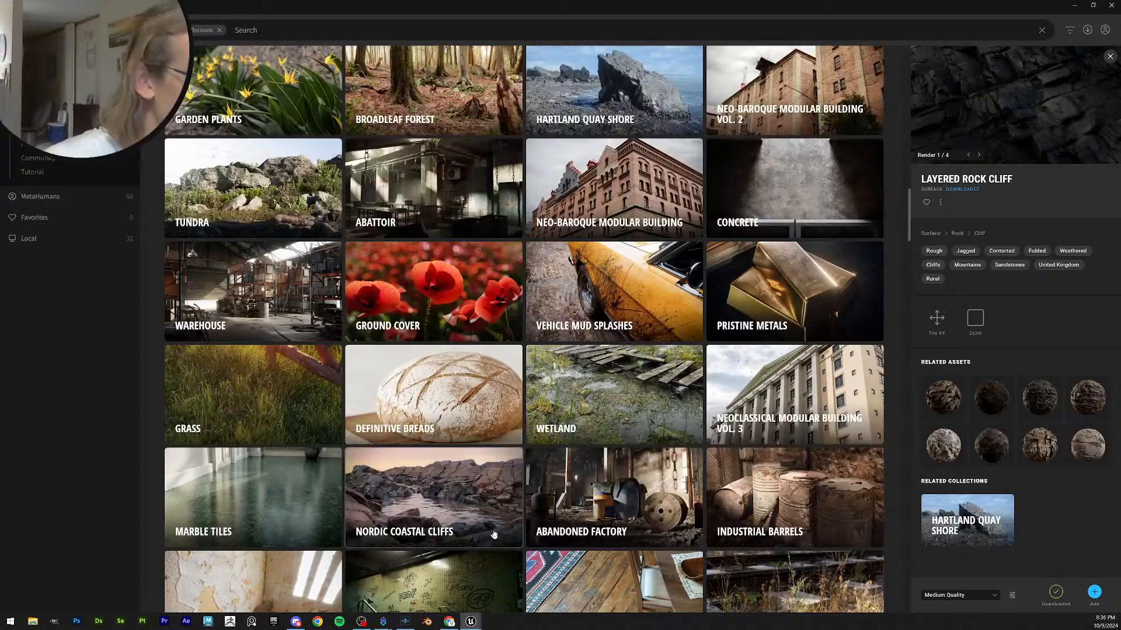
scroll(494, 534, down, 3)
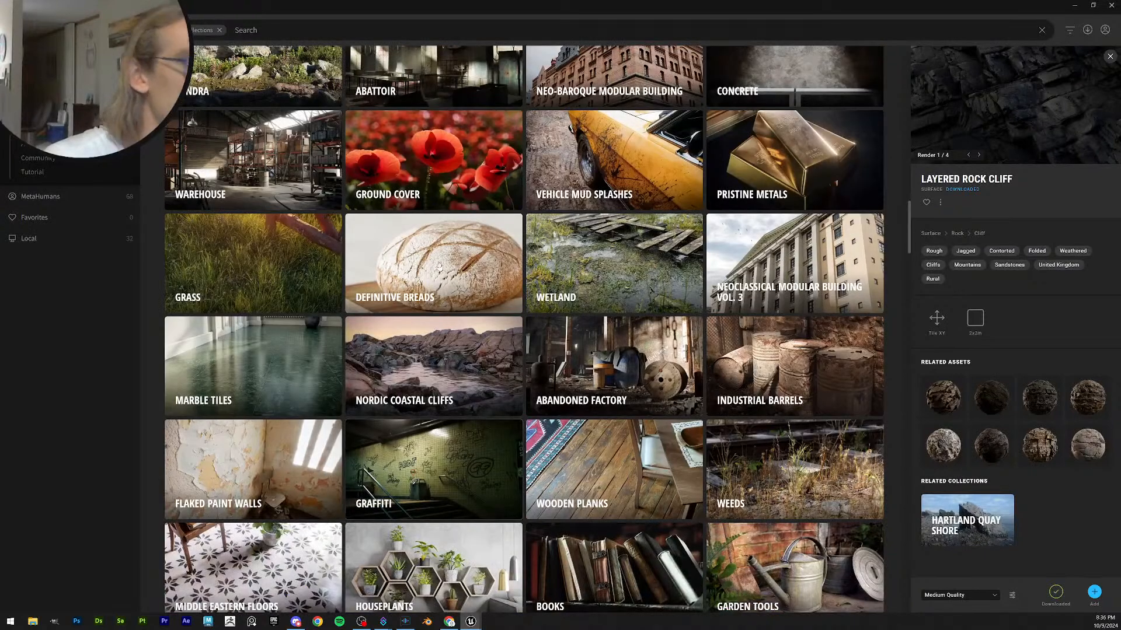
click(468, 370)
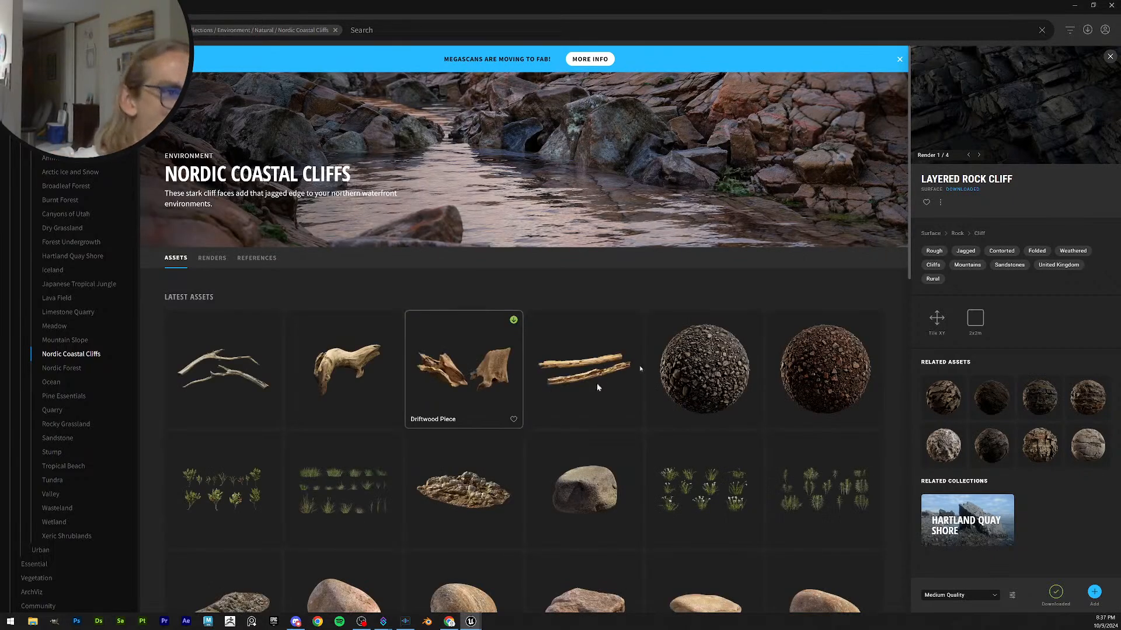
- Find the reddish two-piece Nordic Beach Rock 3D asset near the end of the Nordic Coastal Cliffs collection and download it at Medium Quality
scroll(728, 465, down, 4)
scroll(622, 479, down, 3)
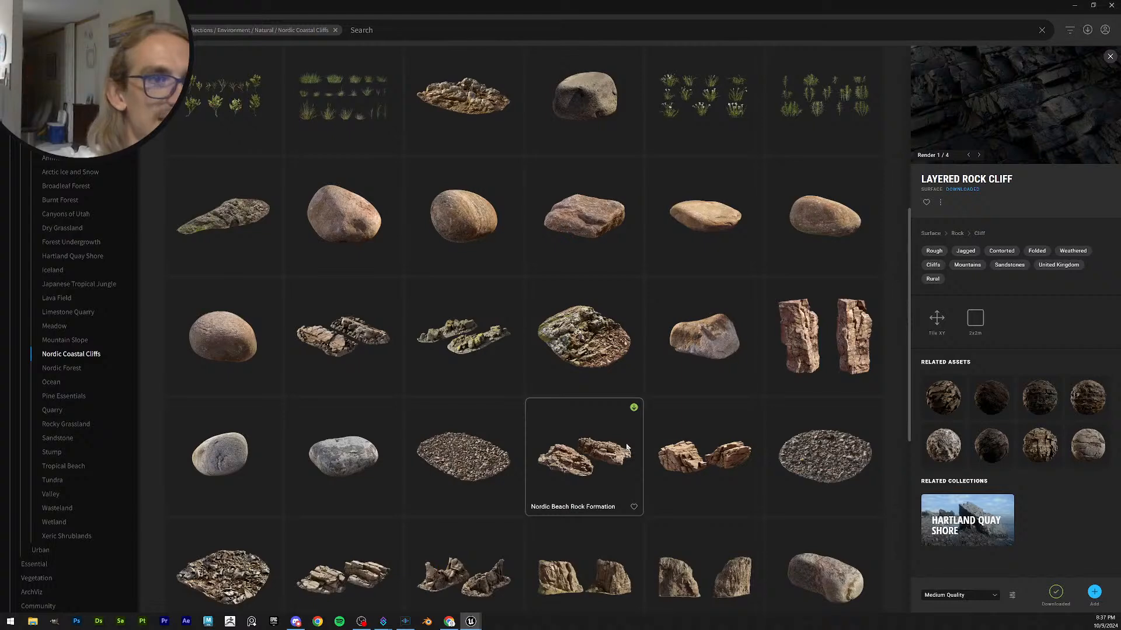
scroll(628, 452, down, 5)
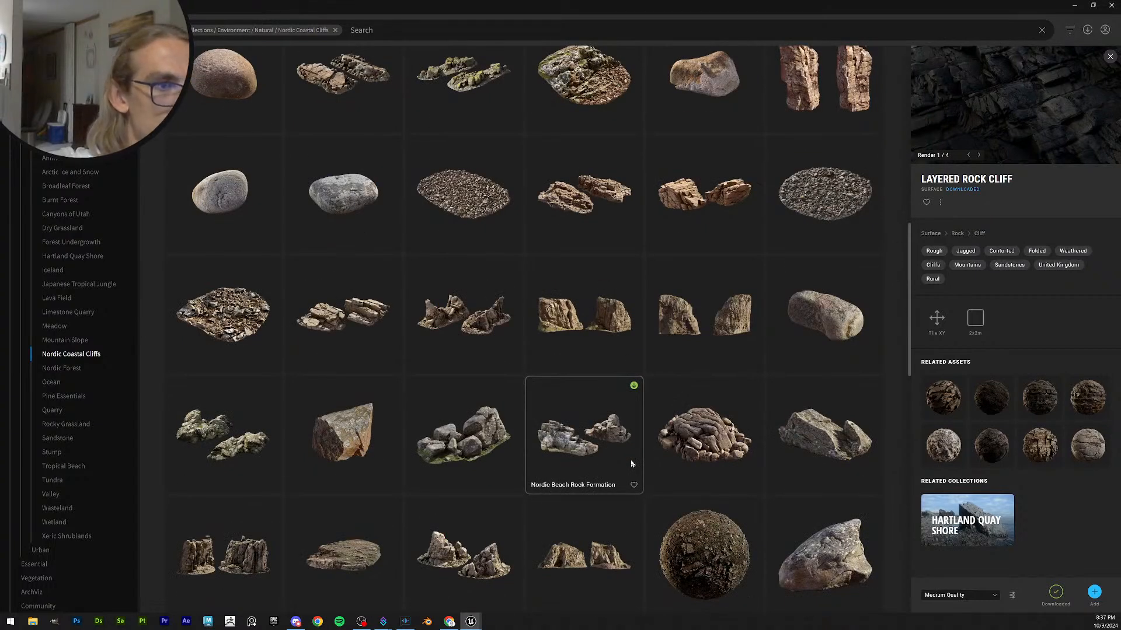
scroll(631, 464, down, 5)
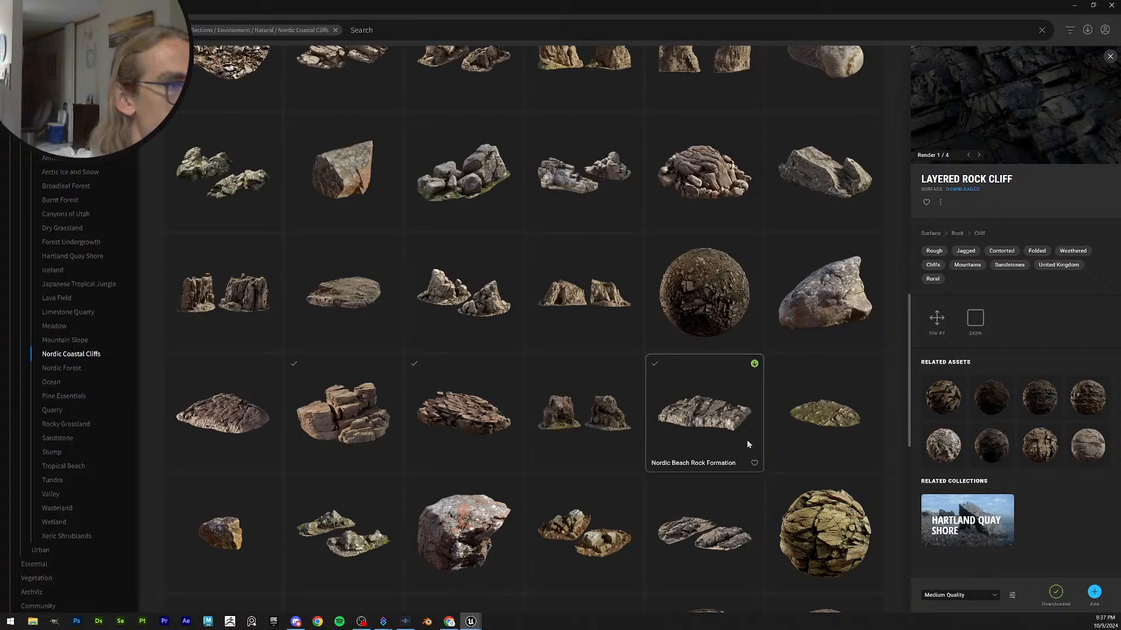
scroll(747, 445, down, 4)
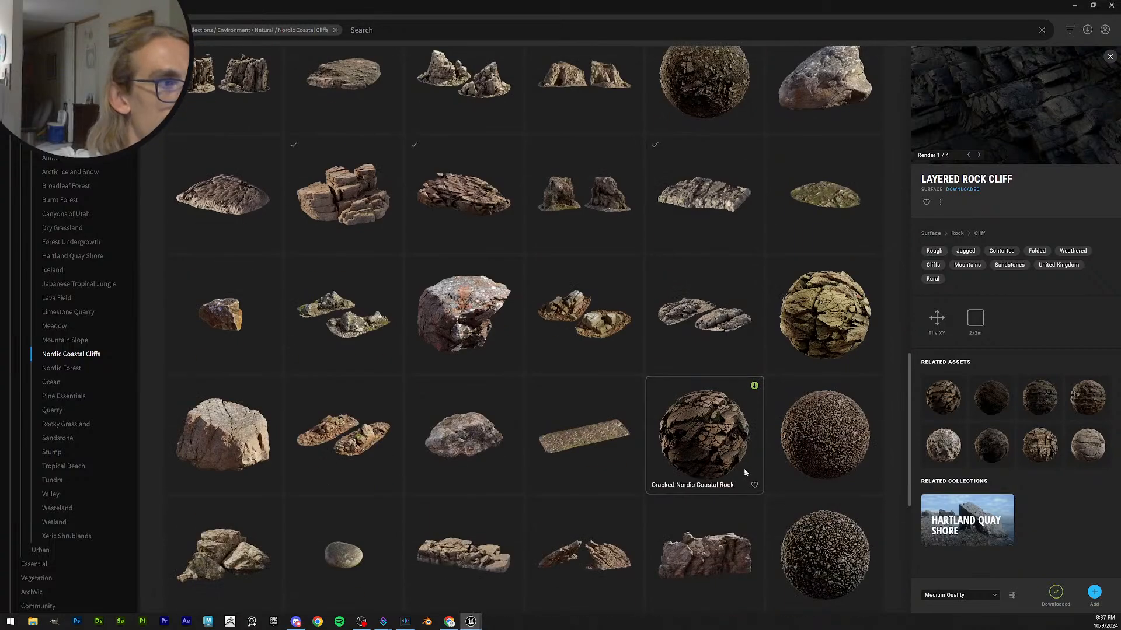
scroll(743, 468, down, 7)
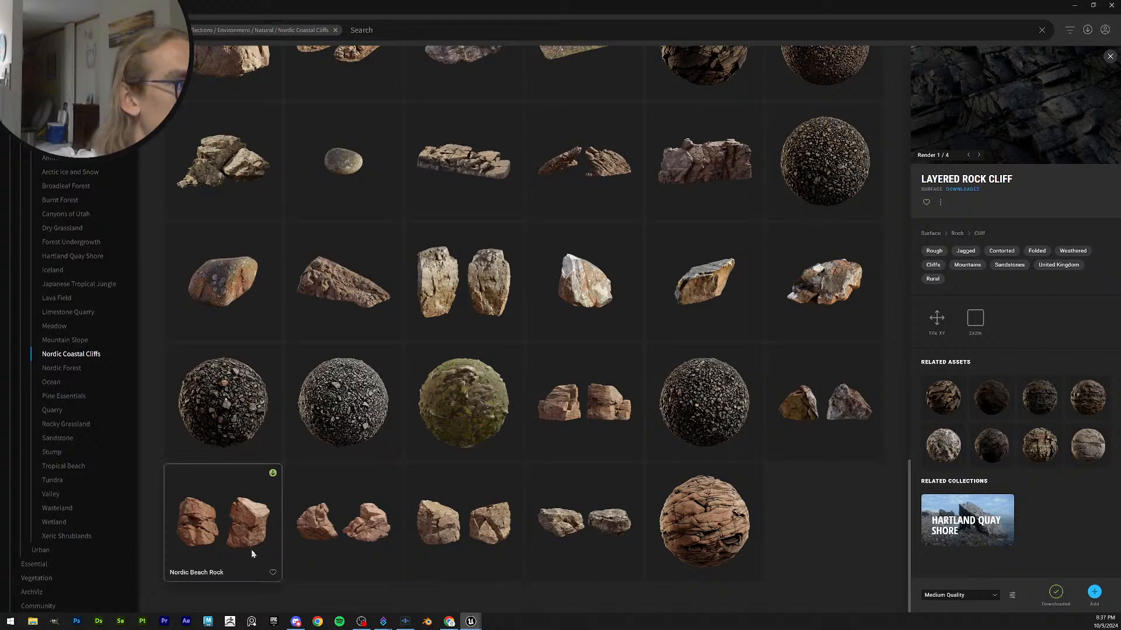
click(252, 535)
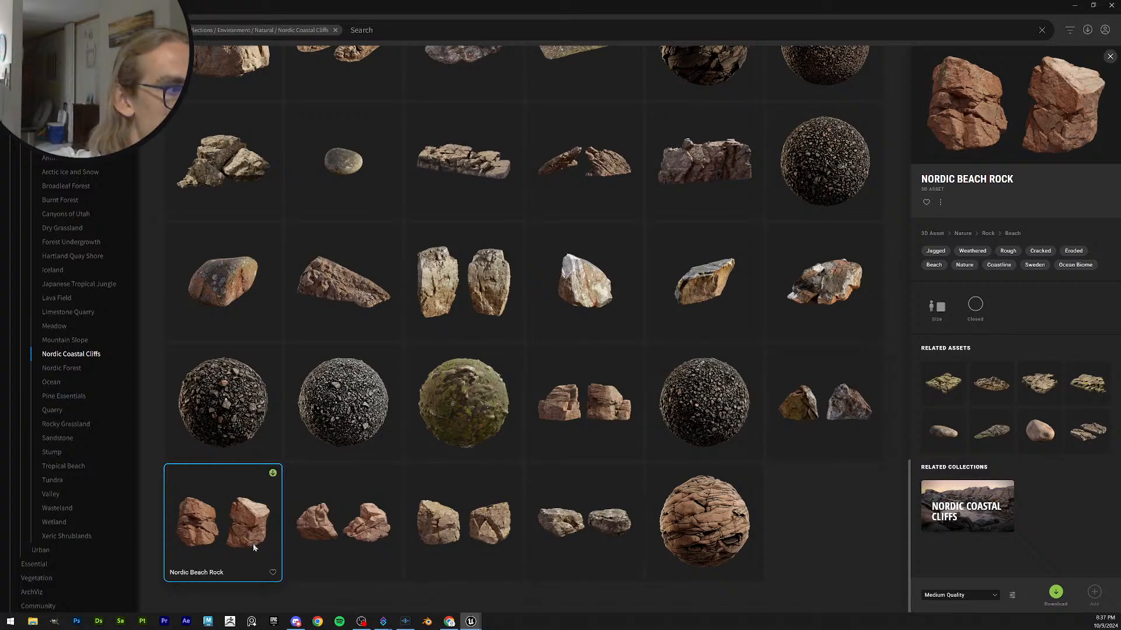
click(272, 474)
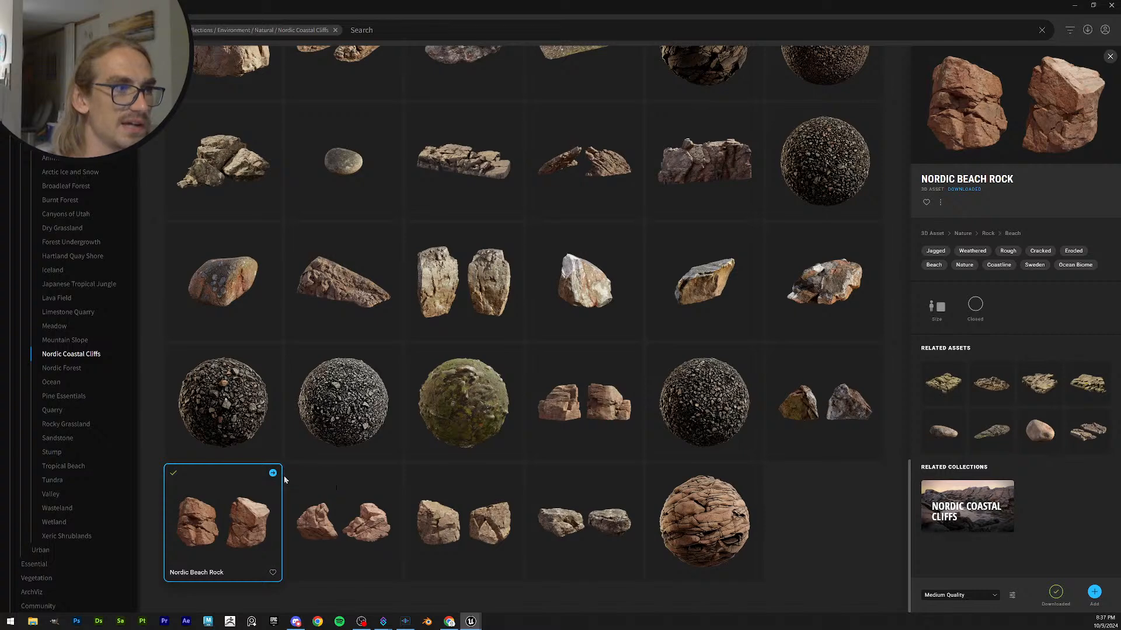
- Leave Bridge for the Unreal editor, open the imported Nordic Beach Rock static mesh and examine its shape and surface from several angles
click(1073, 9)
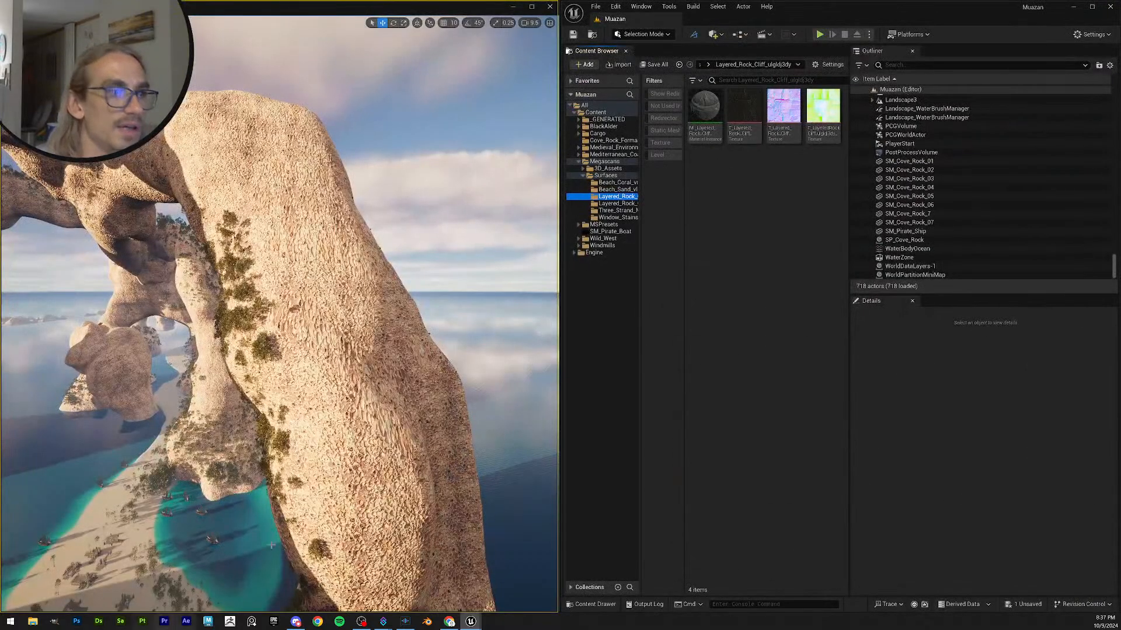
mouse_move(470, 624)
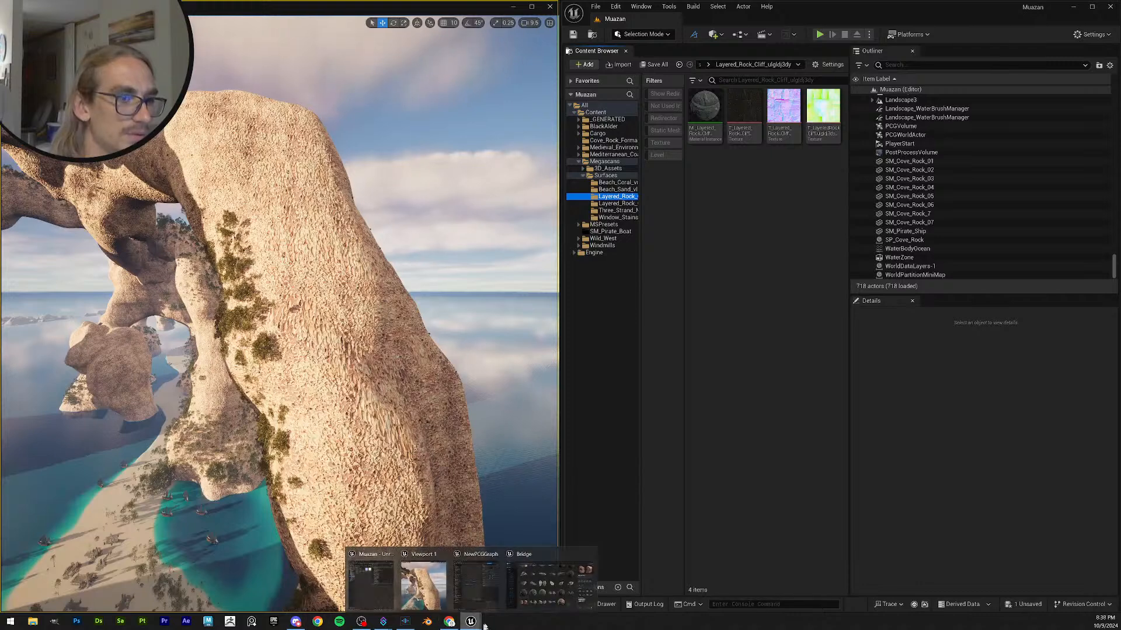
click(570, 585)
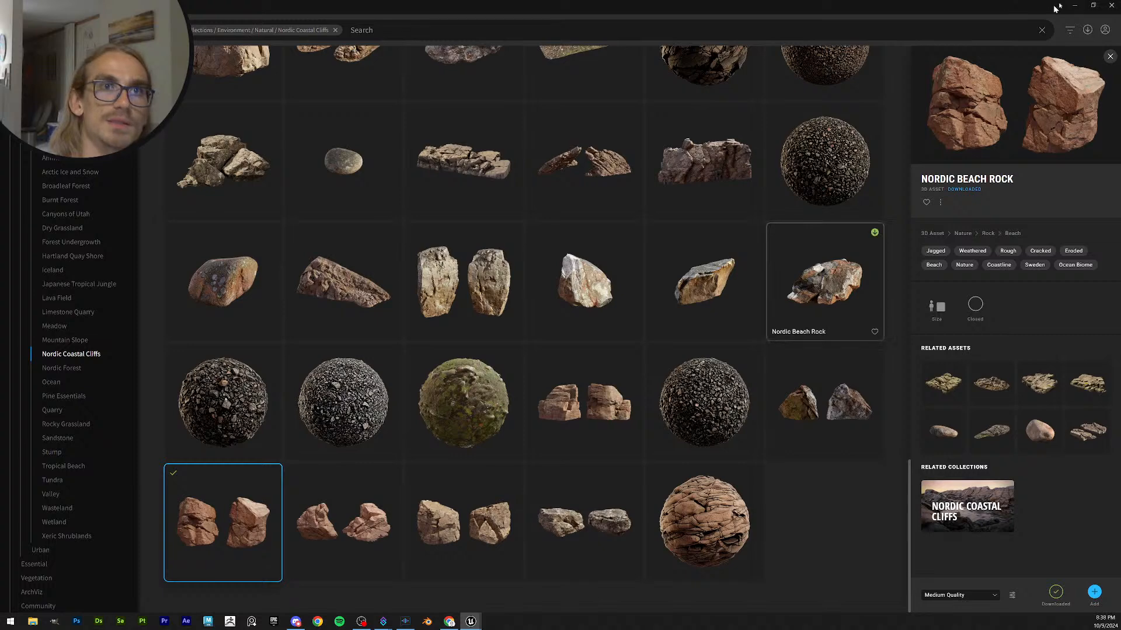
click(1075, 6)
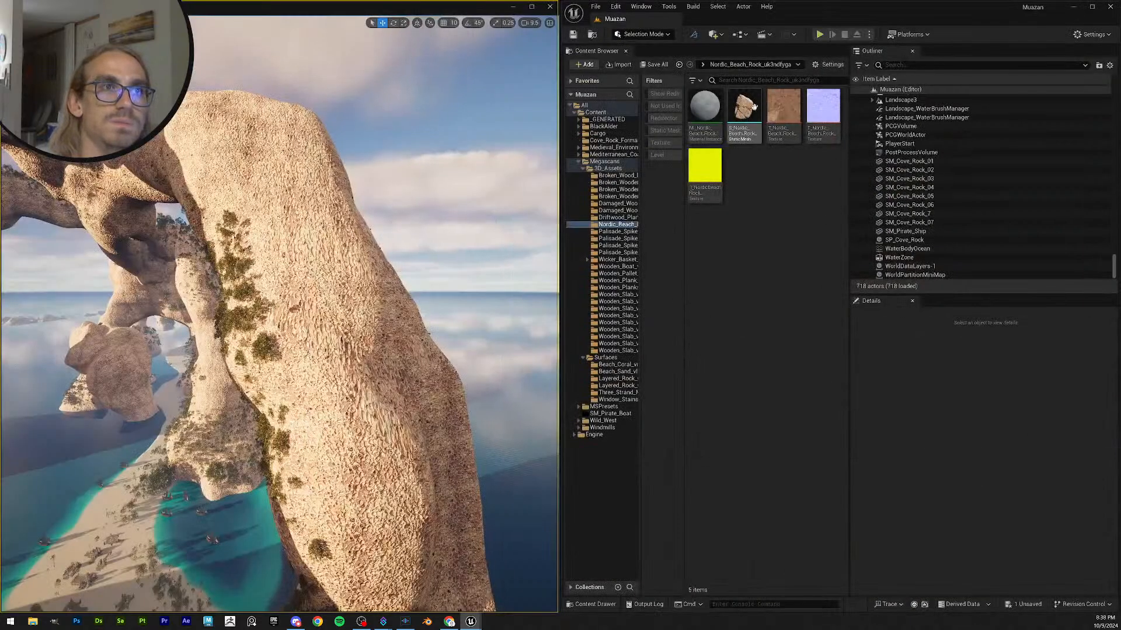
double_click(743, 108)
scroll(801, 393, up, 3)
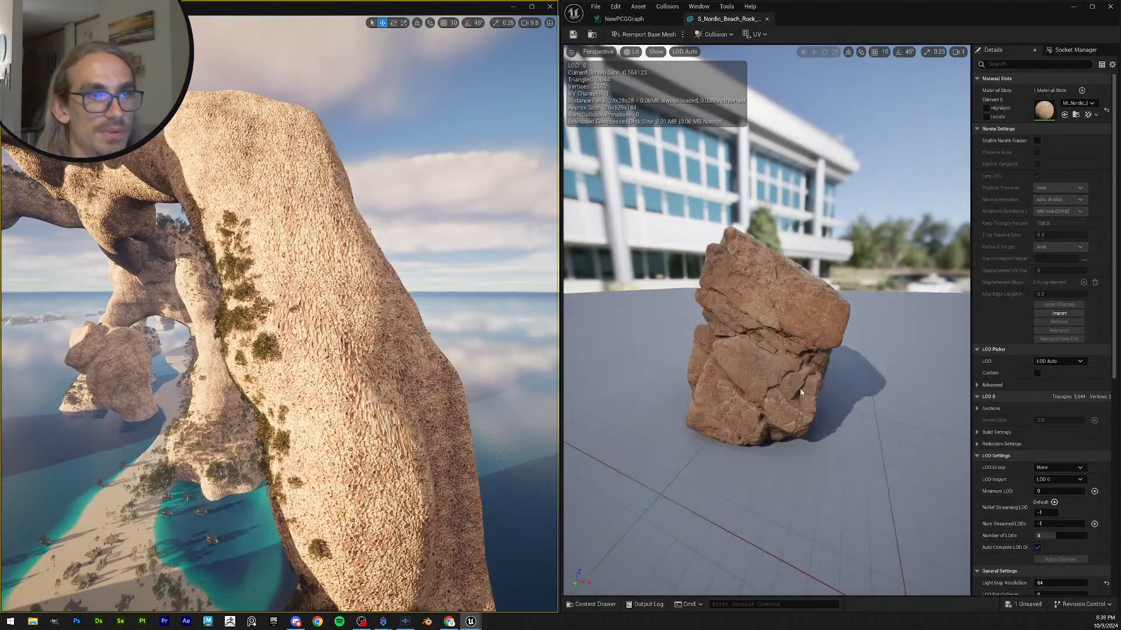
mouse_move(785, 370)
mouse_down()
mouse_move(759, 350)
mouse_move(785, 370)
mouse_up()
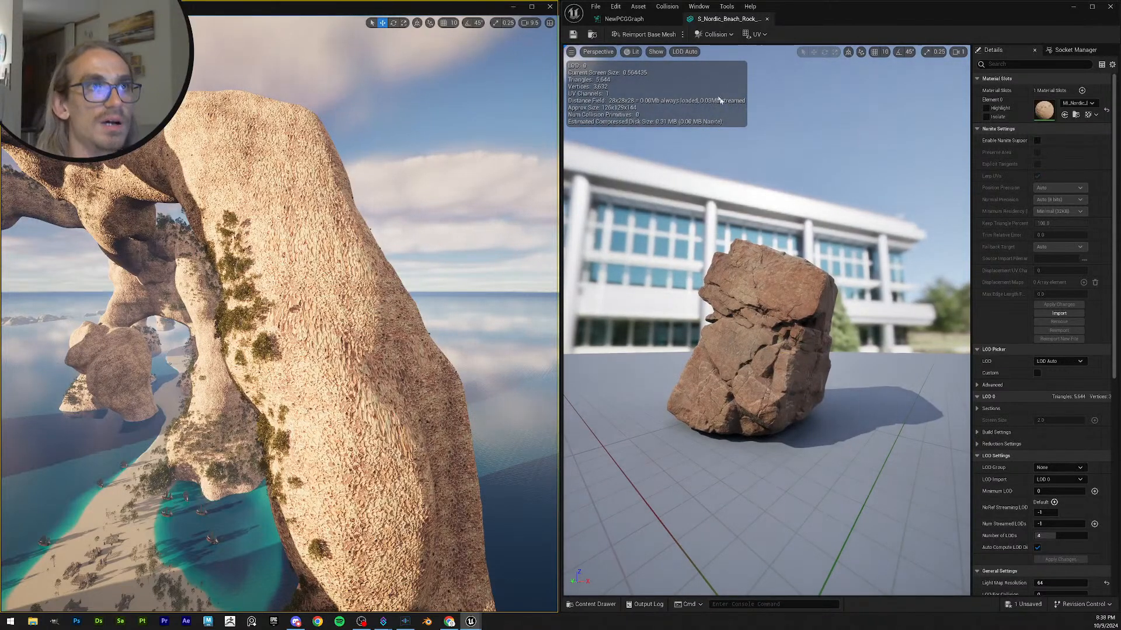
drag(744, 258, 819, 388)
scroll(751, 381, up, 5)
scroll(767, 392, down, 5)
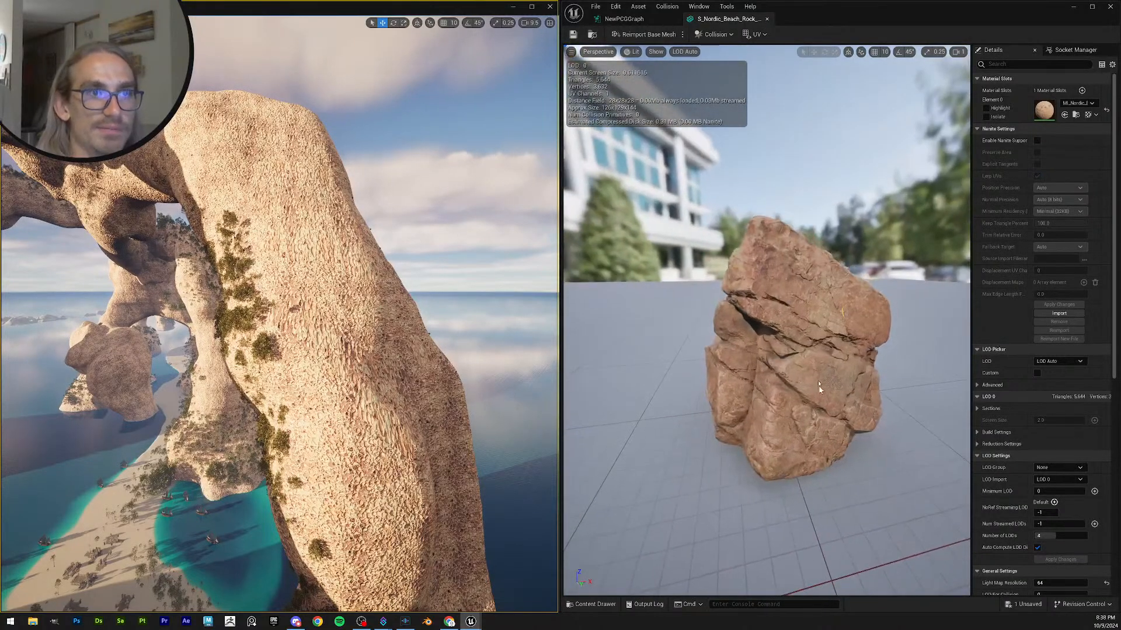
- Save the Nordic Beach Rock mesh and place its editor window beside the Content Browser, with the folder tree widened to show longer names
click(626, 19)
click(726, 19)
click(572, 34)
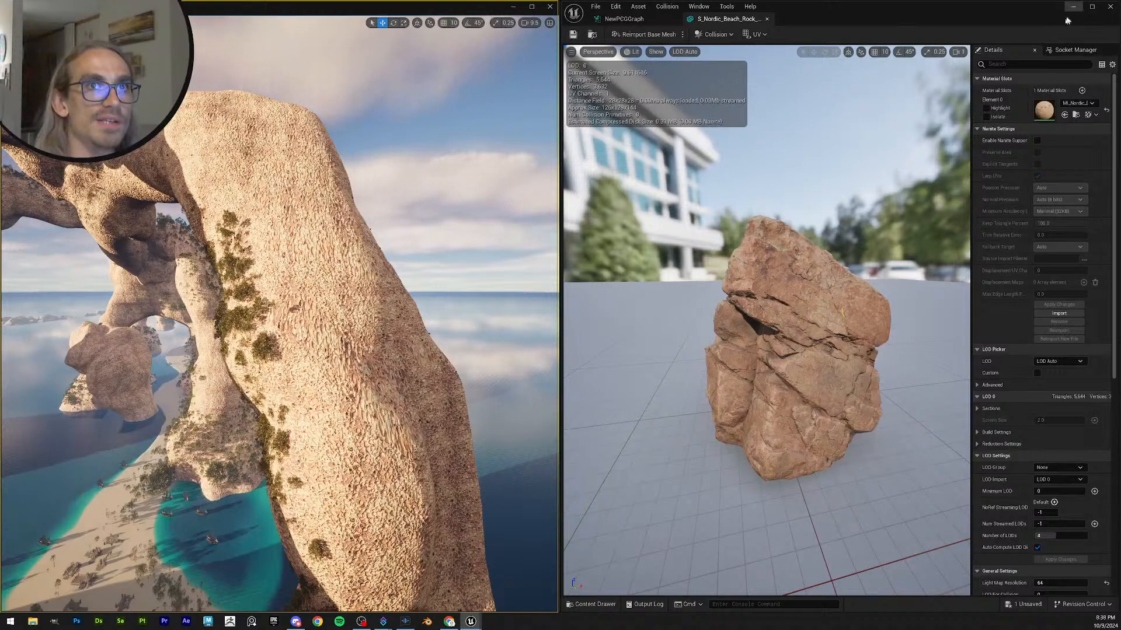
drag(1059, 8, 1, 233)
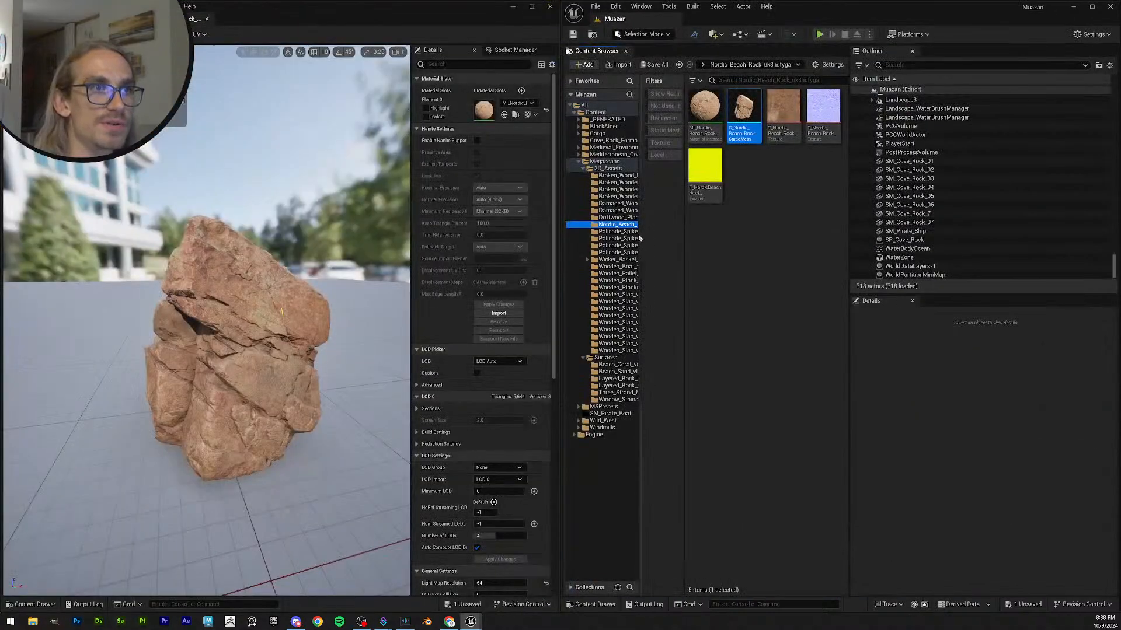
drag(641, 234, 678, 236)
- Look through the Megascans 3D_Assets folders from the palisade spikes to the wooden slabs, comparing them with the Nordic Beach Rock mesh
click(648, 232)
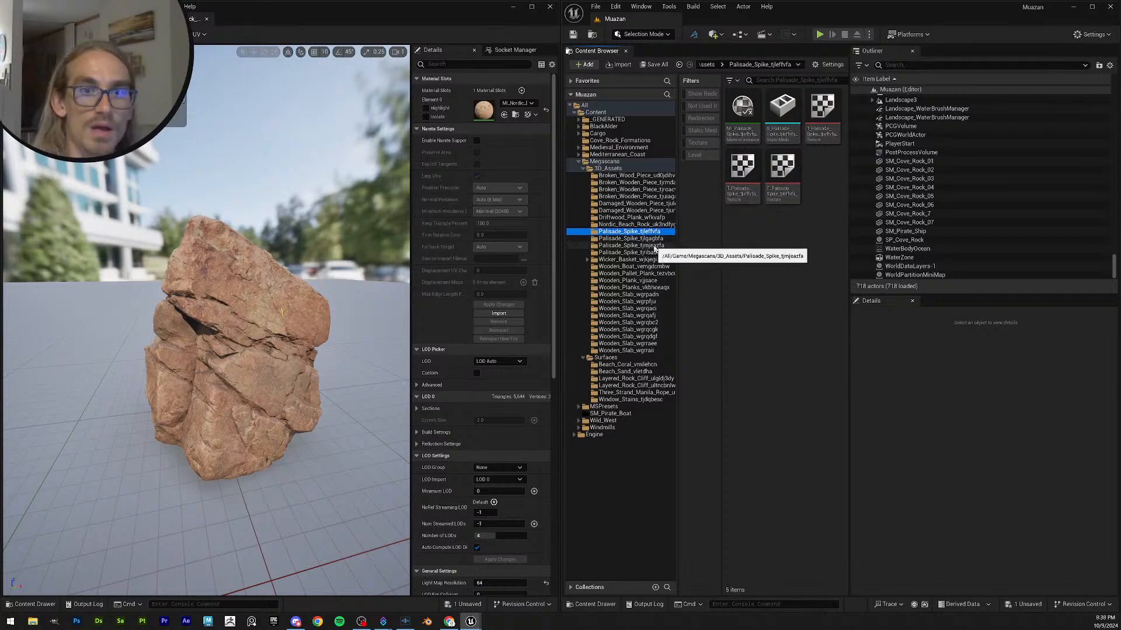
click(652, 245)
click(636, 253)
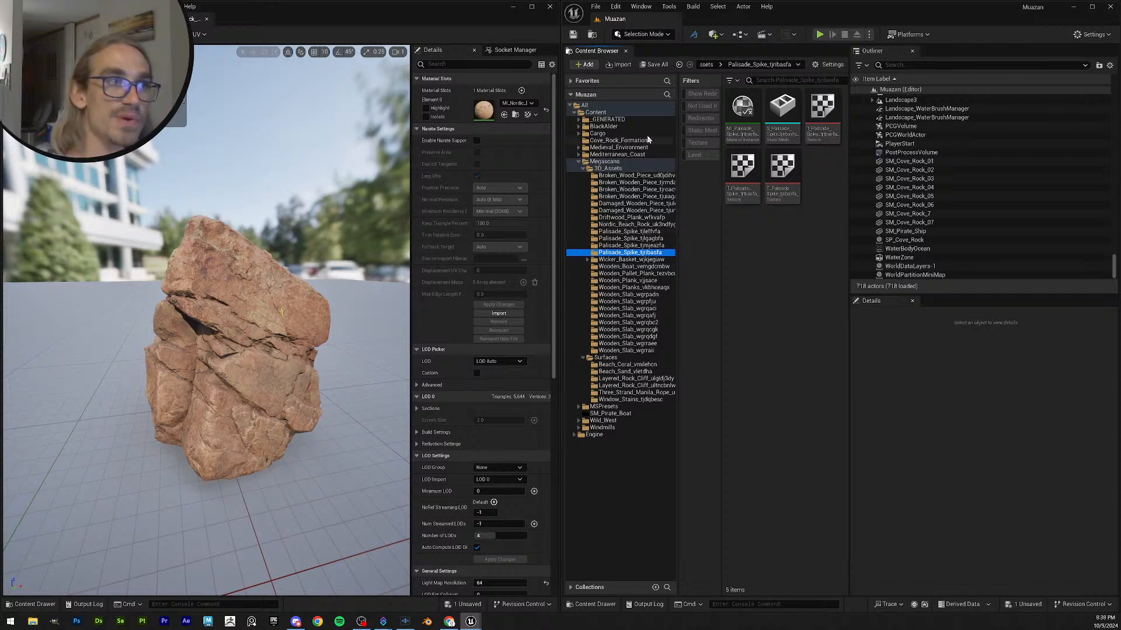
click(654, 260)
click(653, 267)
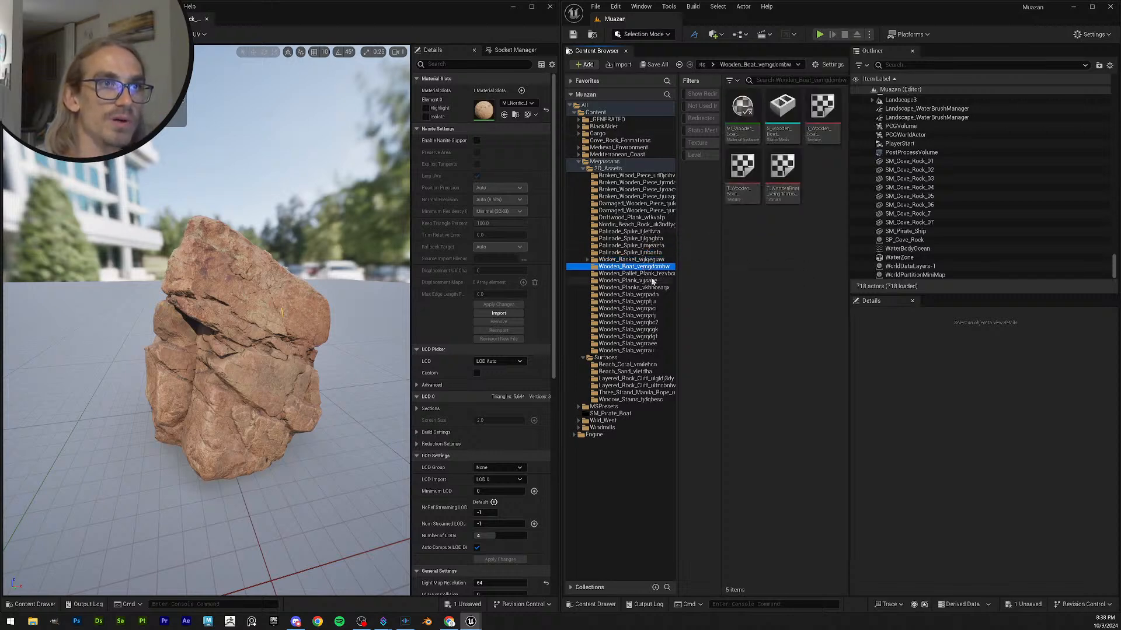
click(651, 274)
click(636, 281)
click(630, 295)
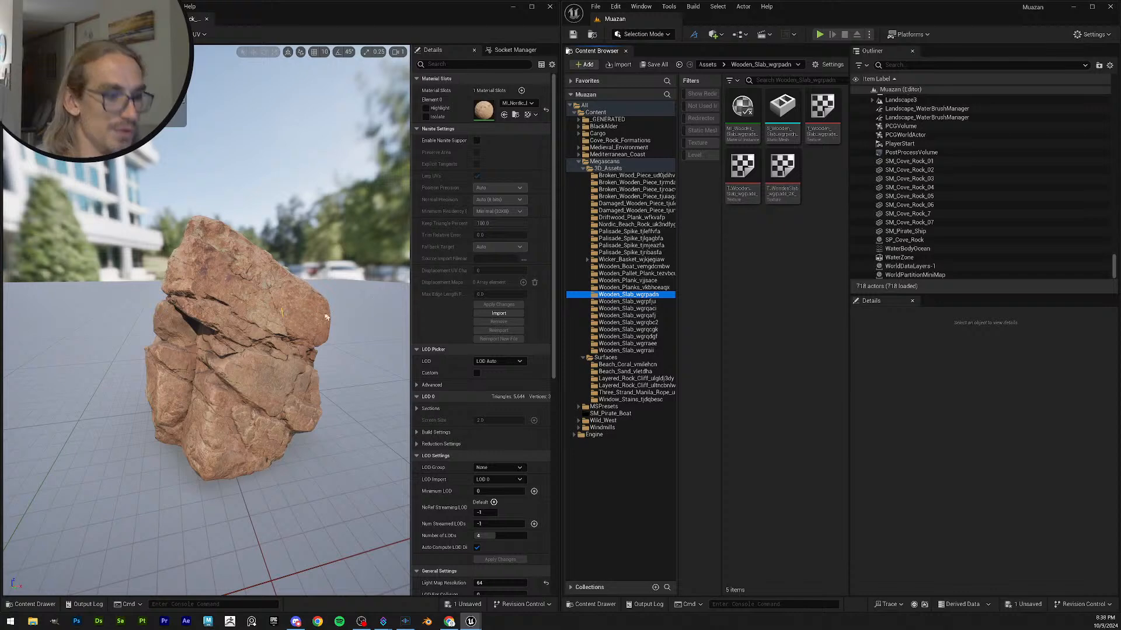
drag(290, 336, 407, 352)
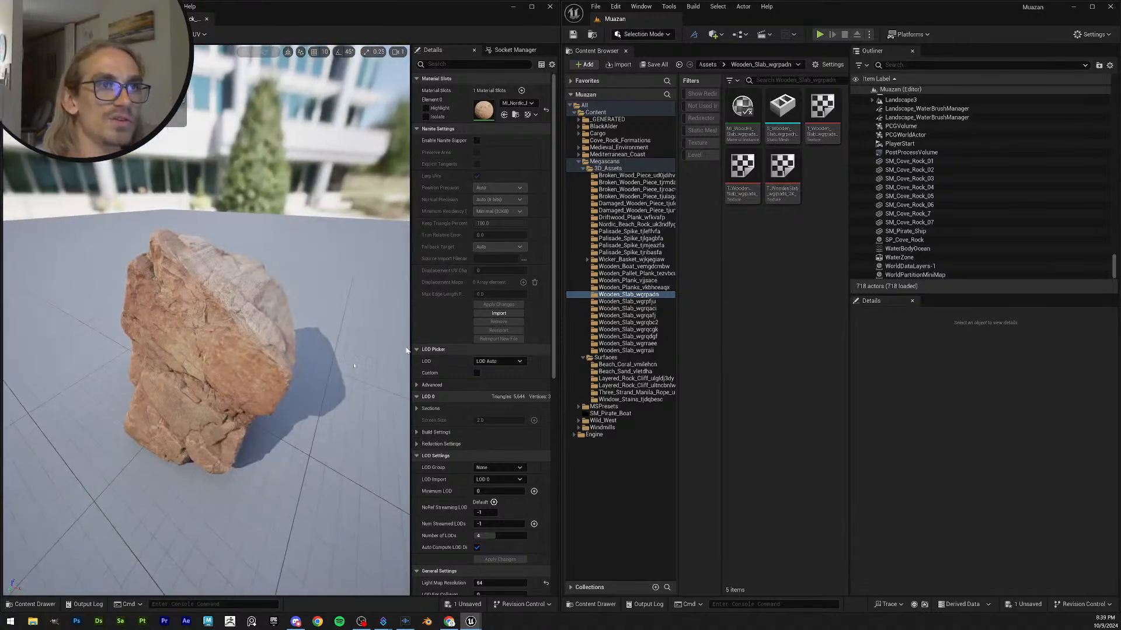
drag(272, 373, 276, 363)
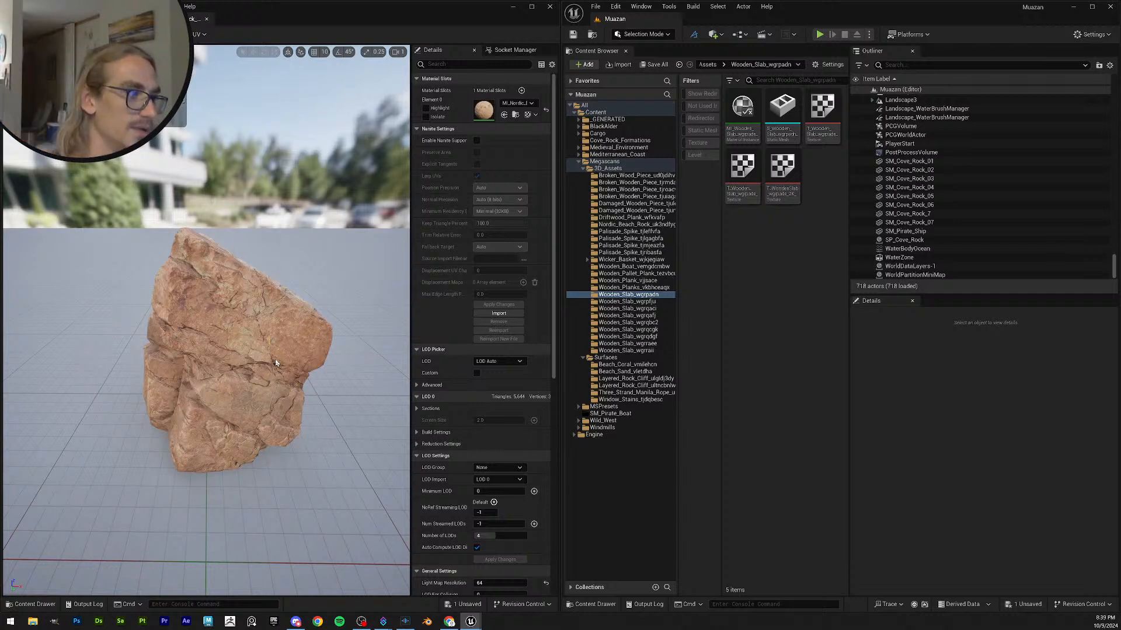
click(647, 301)
click(641, 309)
click(656, 323)
click(660, 345)
drag(647, 264, 639, 266)
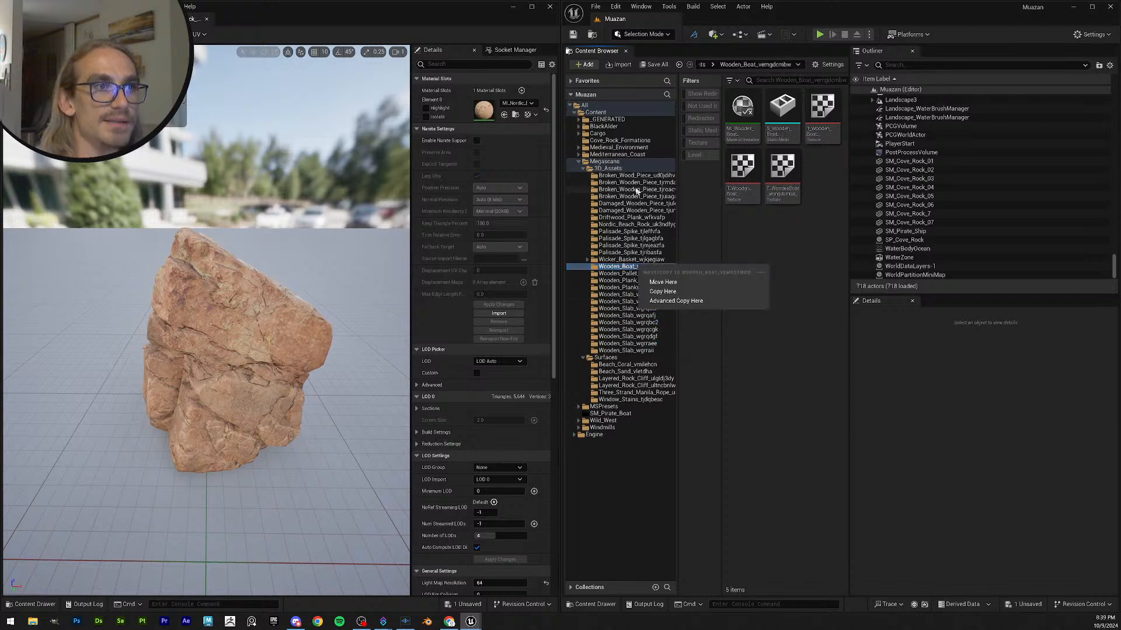
- Try the Layered_Rock_Cliff_ultncbnlw surface material on the Nordic Beach Rock mesh and check how it looks
click(627, 366)
drag(624, 371, 625, 373)
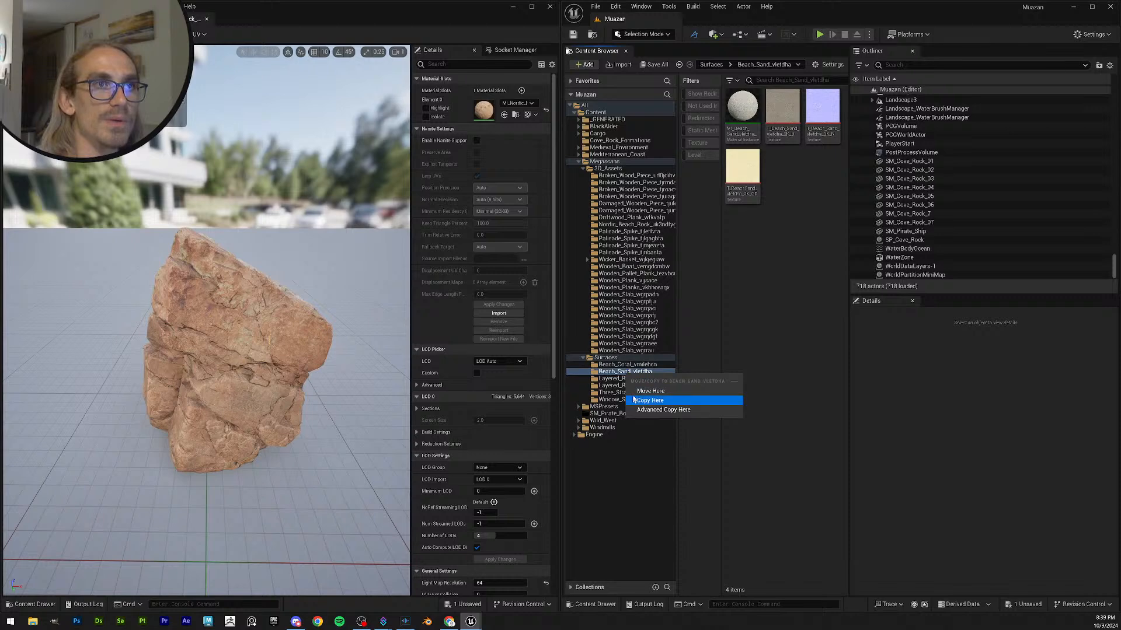
click(620, 386)
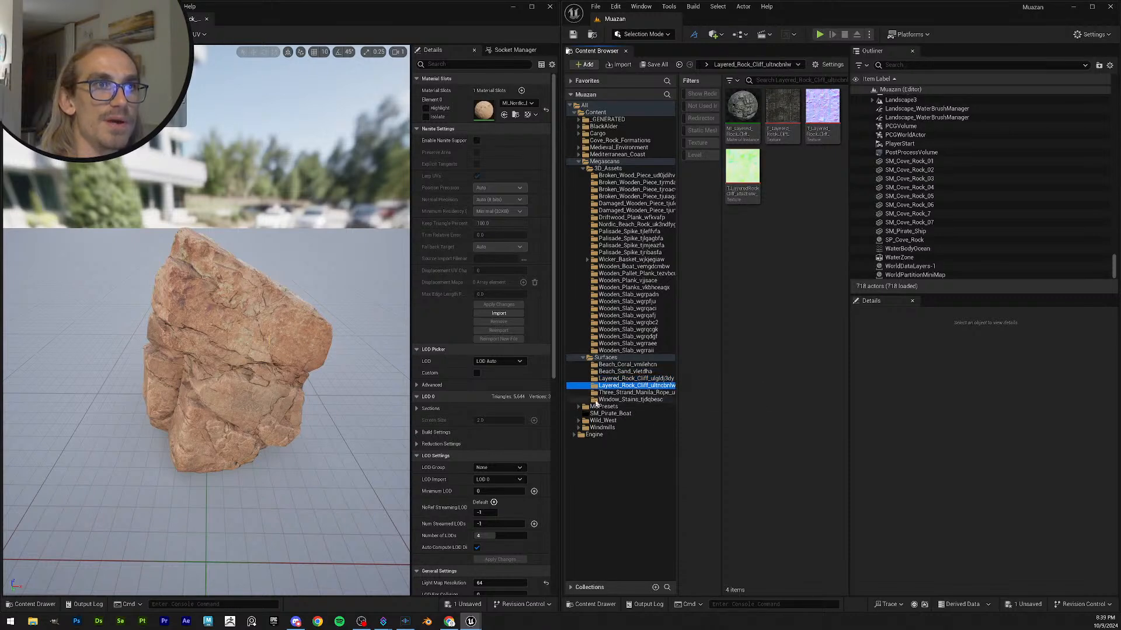
drag(742, 106, 483, 112)
mouse_move(245, 303)
alt+mouse_down()
mouse_move(204, 310)
mouse_move(323, 342)
mouse_move(228, 359)
mouse_move(291, 306)
mouse_move(239, 312)
alt+mouse_up()
scroll(323, 342, up, 5)
scroll(314, 358, down, 5)
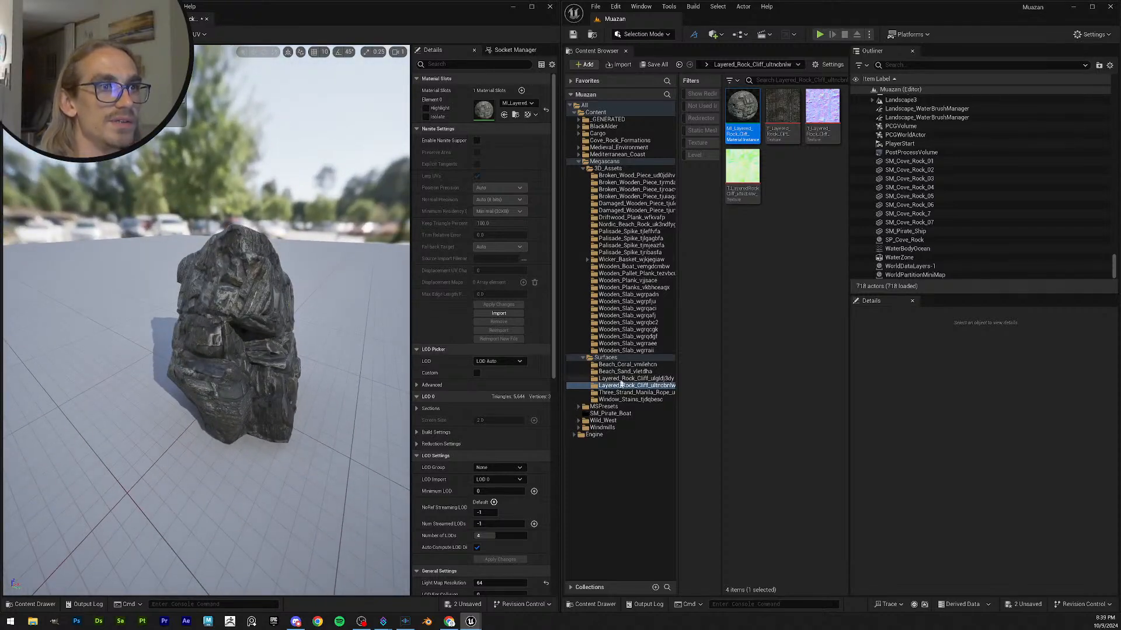
- Try the Layered_Rock_Cliff_ulgldj3dy surface material on the Nordic Beach Rock mesh and inspect it up close from several angles
click(629, 365)
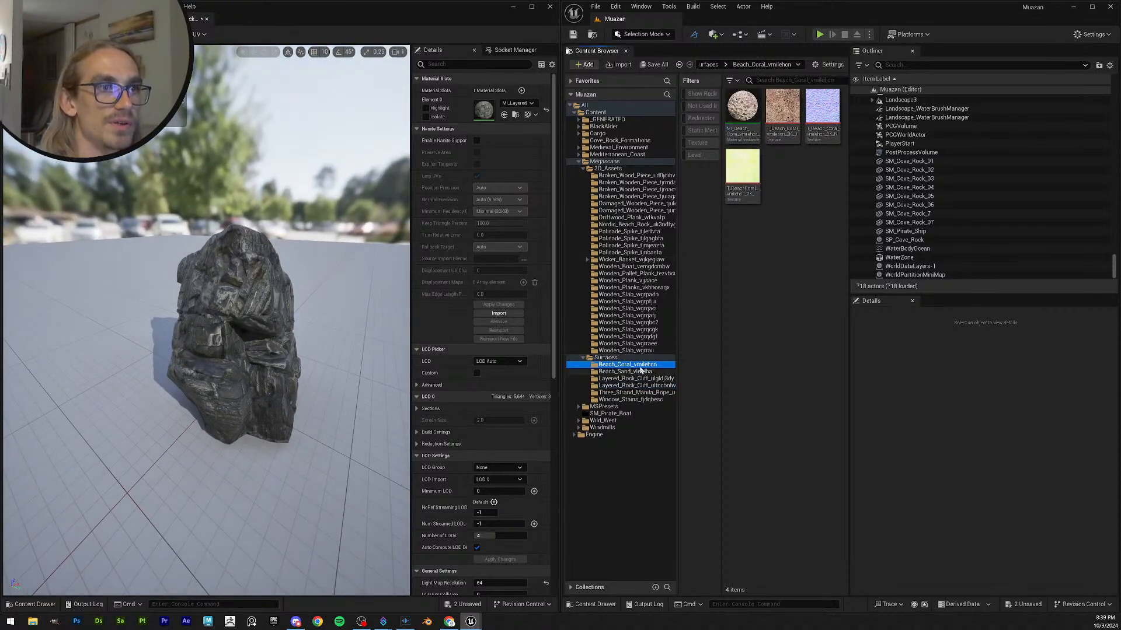
click(651, 385)
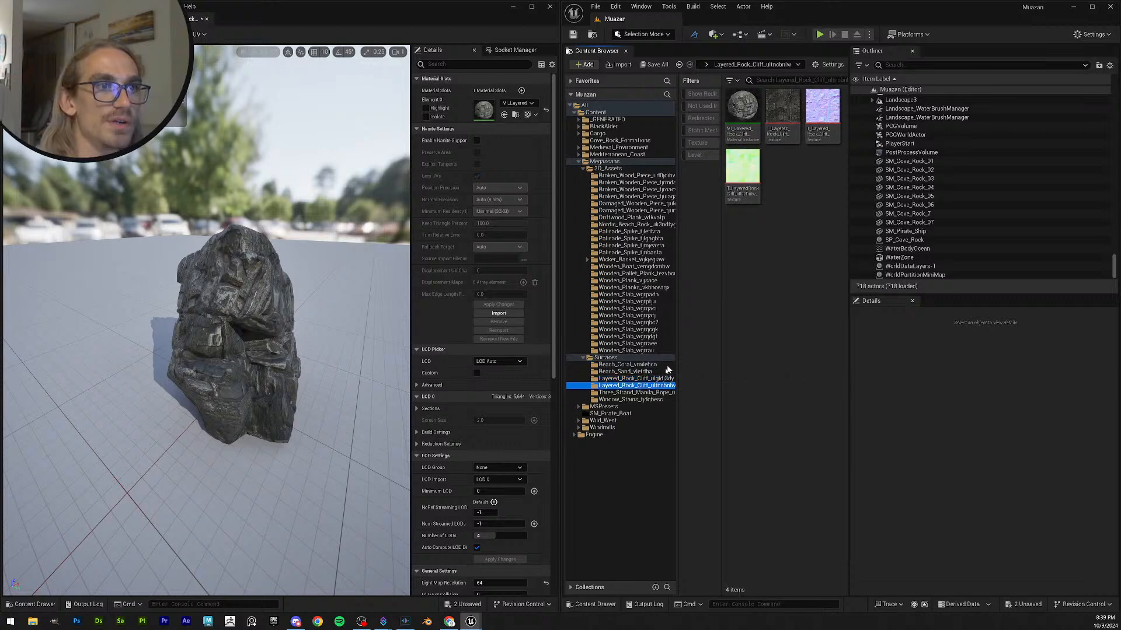
click(663, 380)
drag(742, 108, 502, 108)
scroll(313, 272, up, 5)
alt+drag(313, 273, 373, 263)
scroll(286, 316, down, 5)
alt+drag(315, 310, 371, 328)
scroll(286, 316, up, 5)
- Undo both layered rock cliff material assignments on the Nordic Beach Rock mesh
key(ctrl+z)
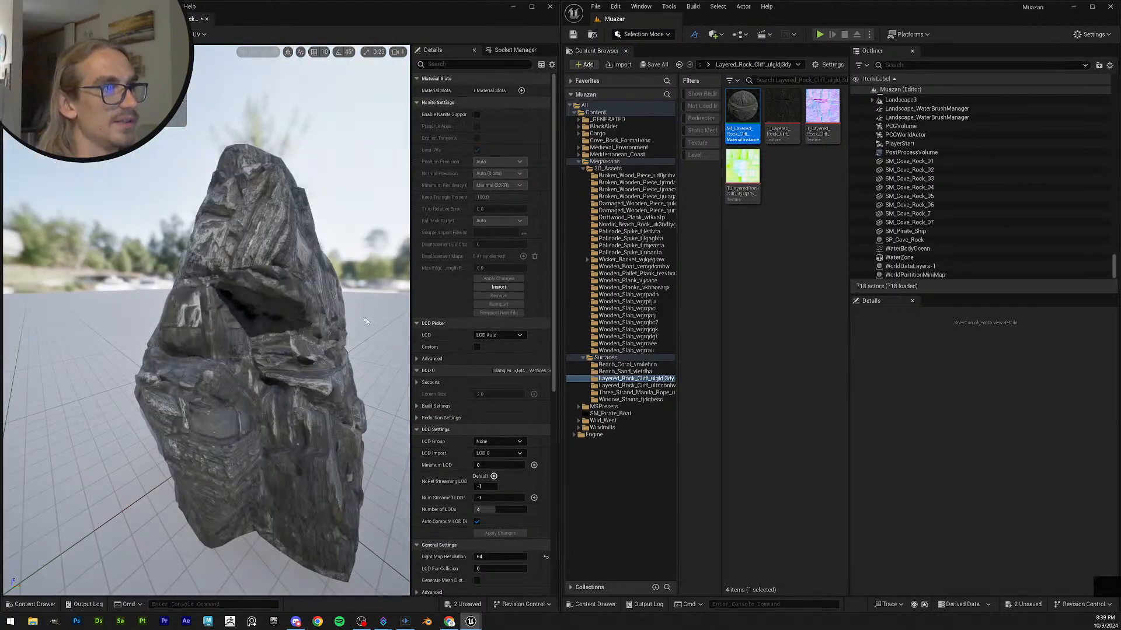
key(ctrl+z)
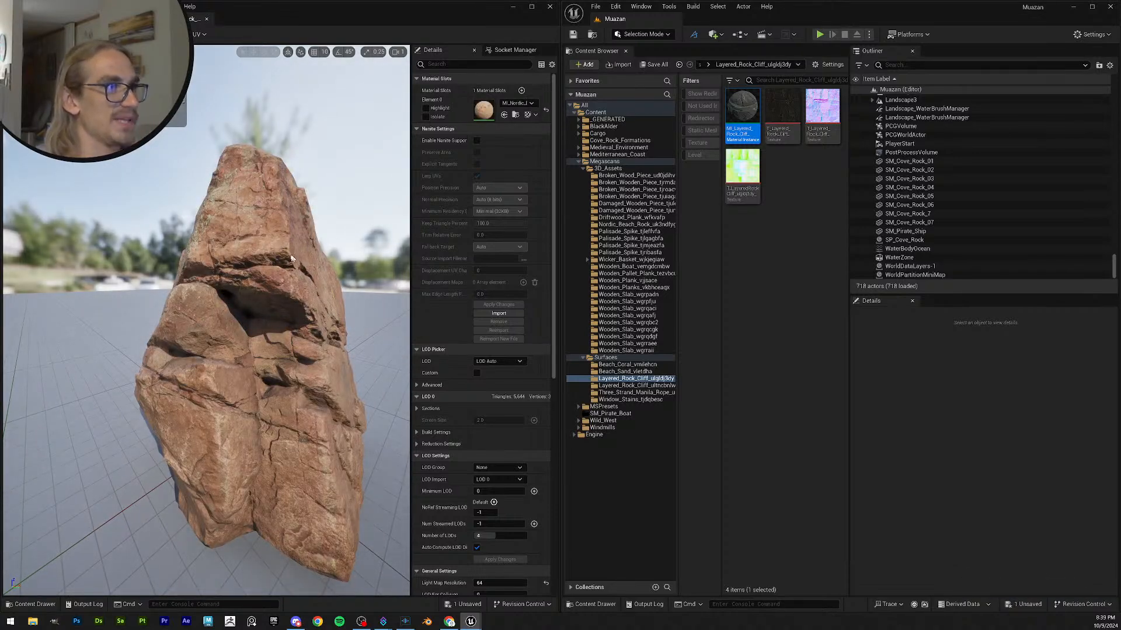
scroll(292, 258, down, 5)
alt+drag(292, 258, 402, 261)
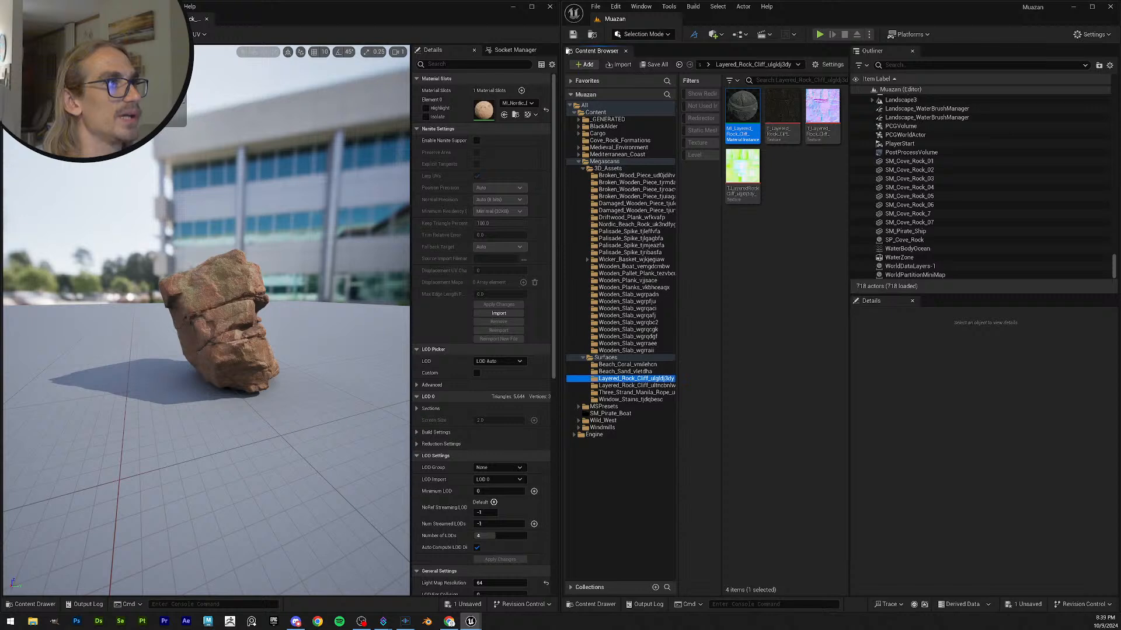
- Examine the Nordic Beach Rock mesh with its original material from close up, above and the sides
click(93, 19)
click(176, 19)
scroll(292, 292, up, 5)
scroll(292, 292, down, 3)
alt+drag(291, 292, 343, 342)
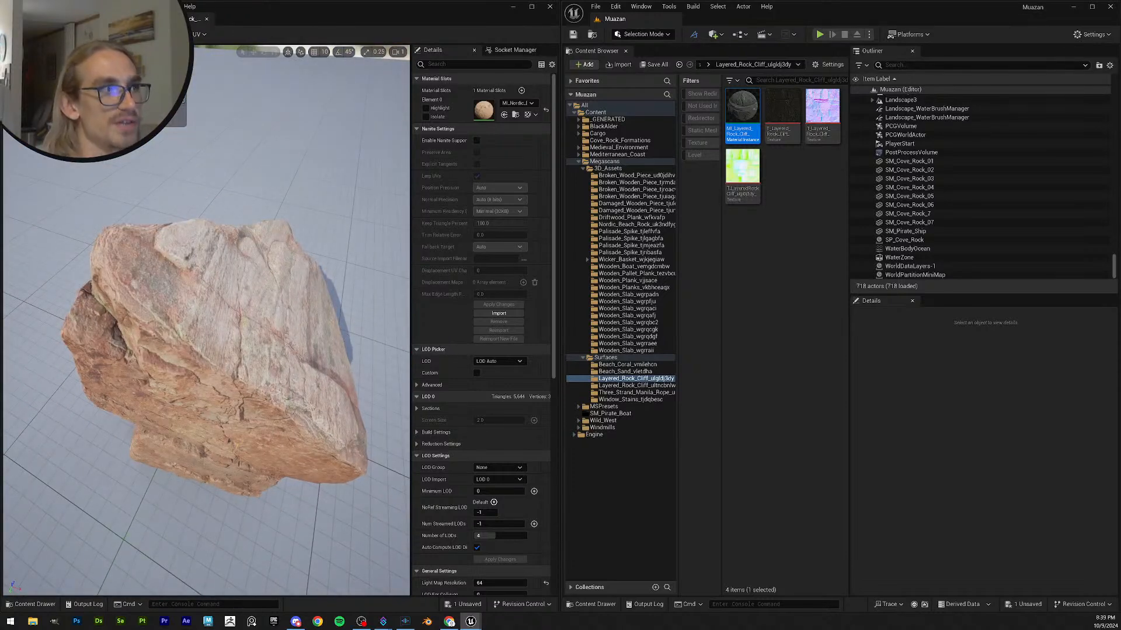
alt+drag(222, 291, 225, 233)
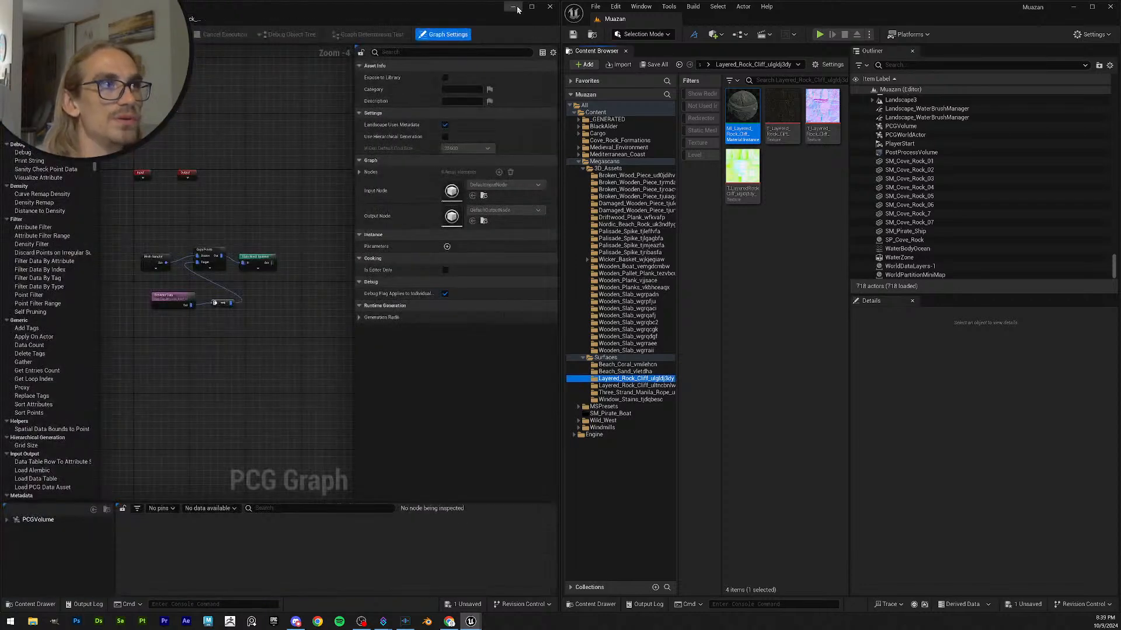
- In the PCG graph, set the Static Mesh Spawner's first mesh entry to the Nordic Beach Rock static mesh
click(250, 254)
scroll(257, 279, up, 5)
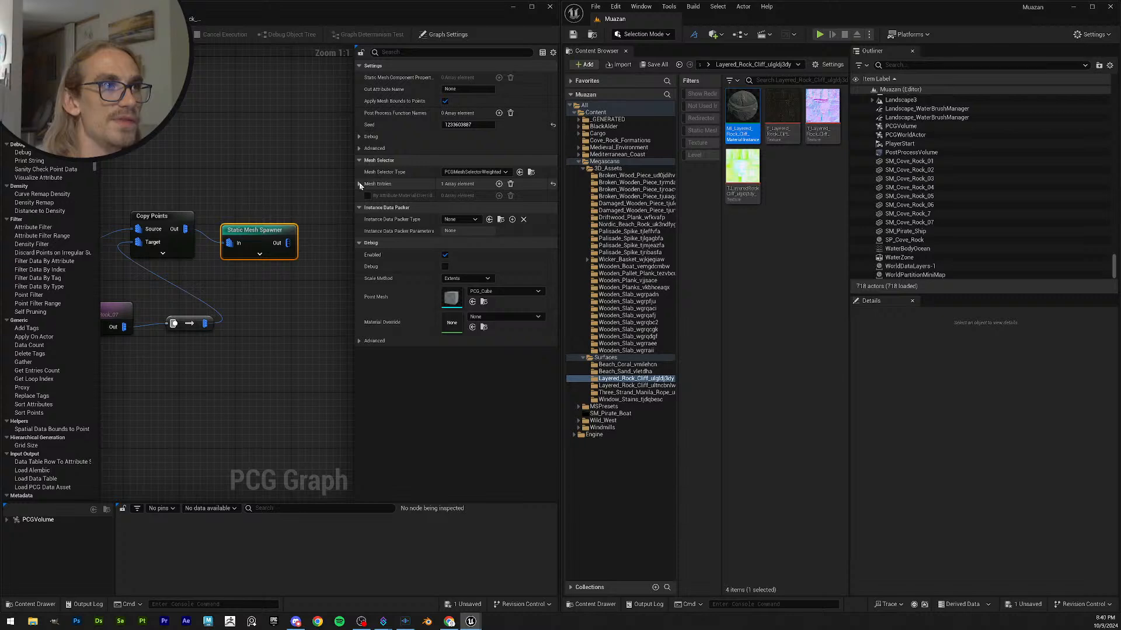
click(408, 184)
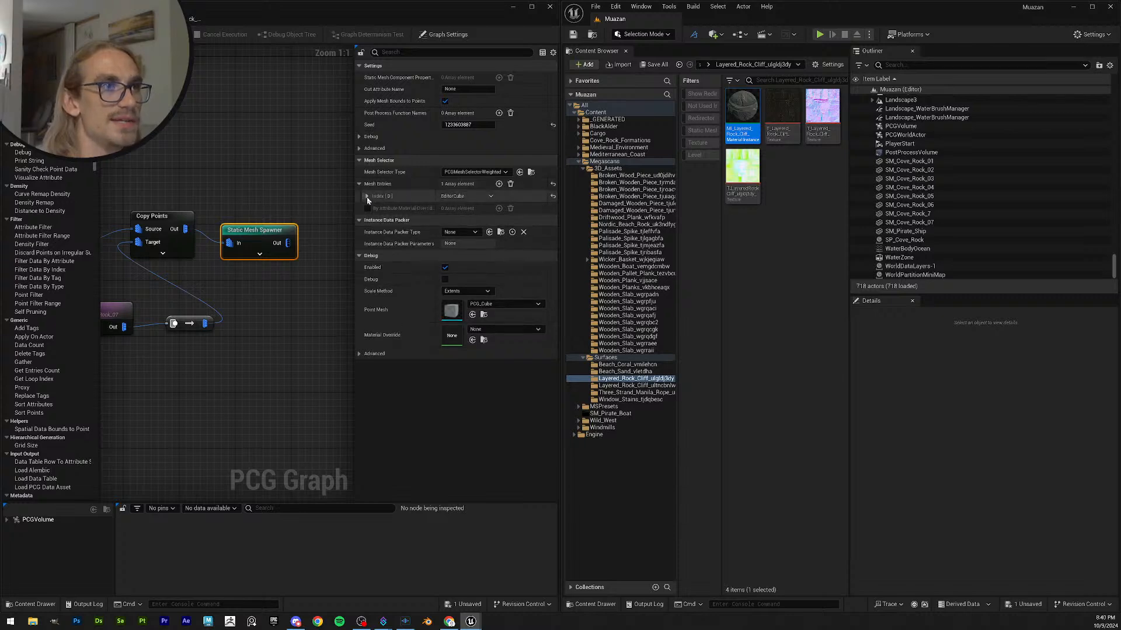
click(366, 196)
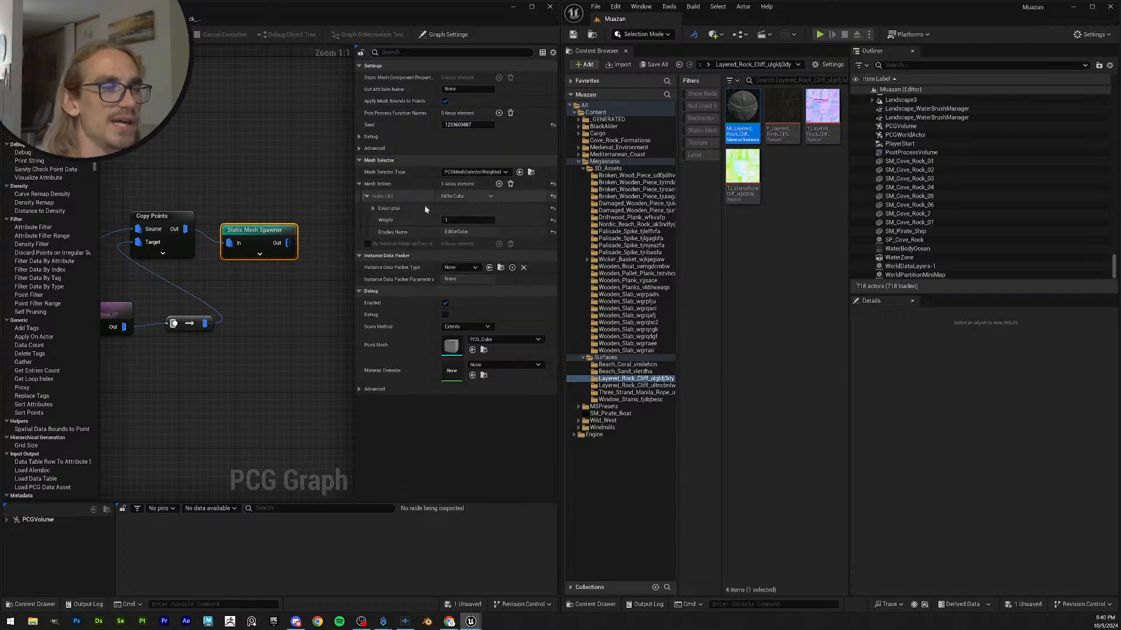
click(372, 208)
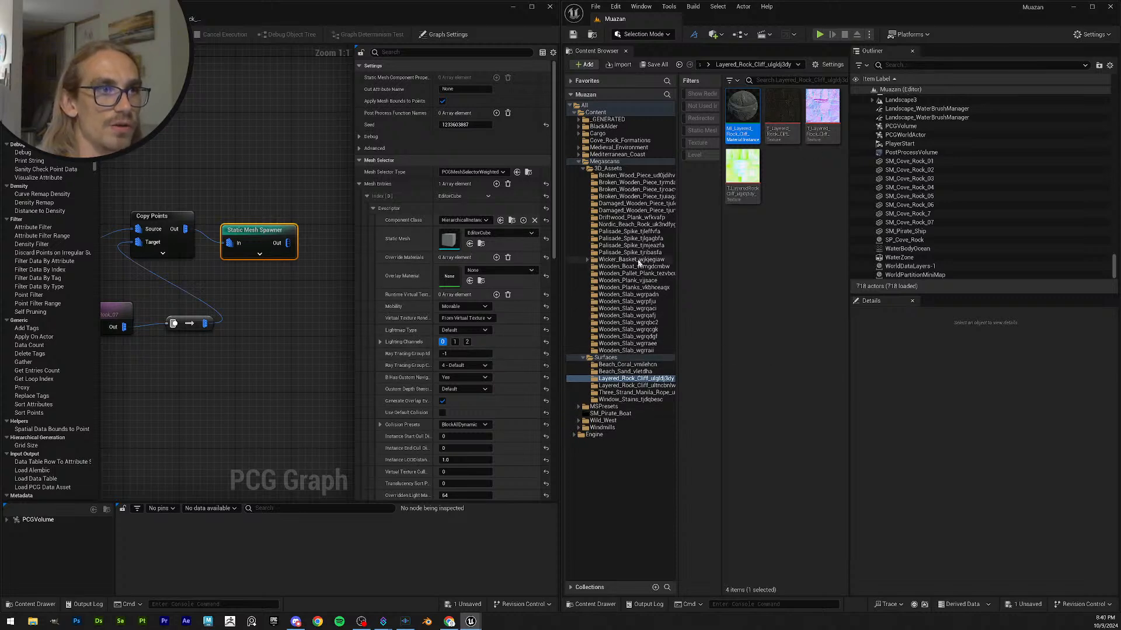
click(637, 224)
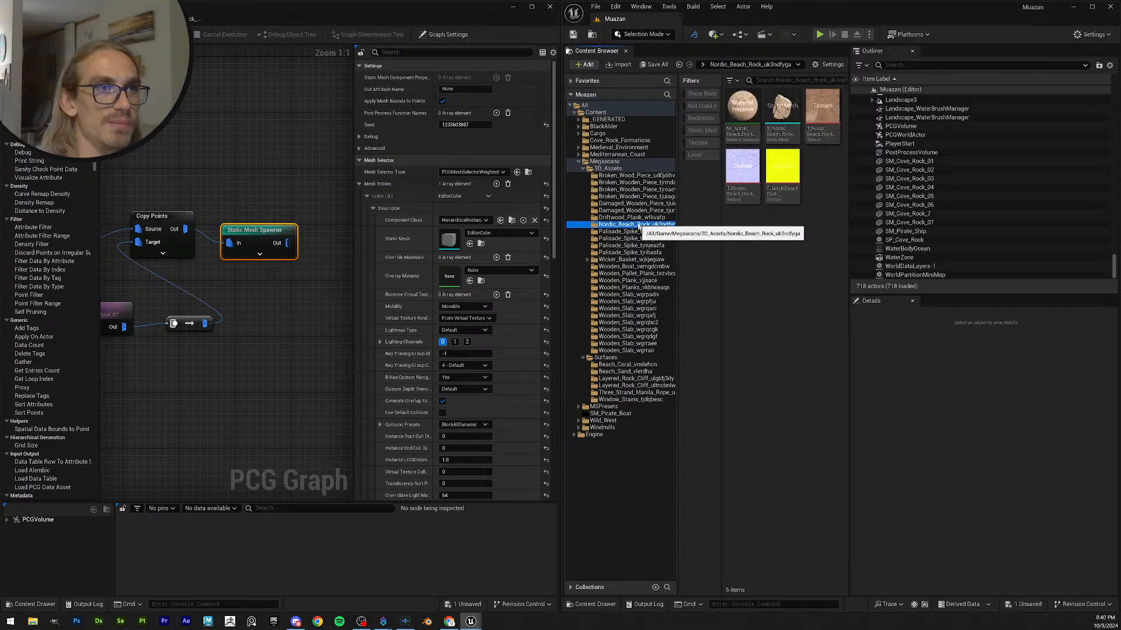
drag(783, 111, 456, 239)
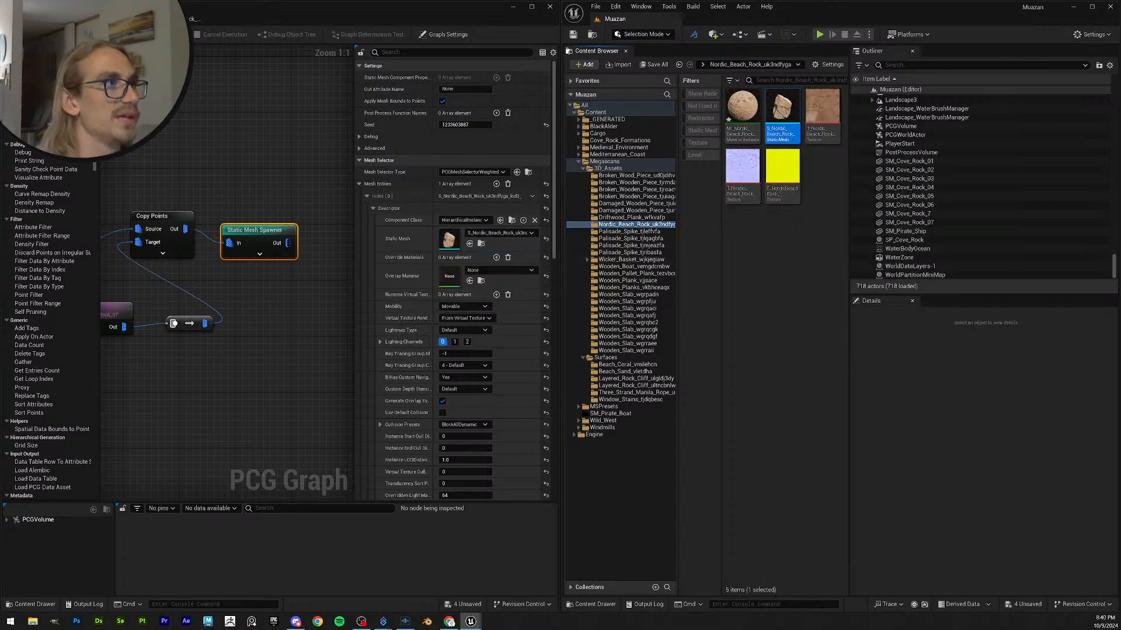
- Move the PCG graph window off the level viewport and view the cove rock from farther away to check the scattered rocks
drag(441, 11, 1120, 199)
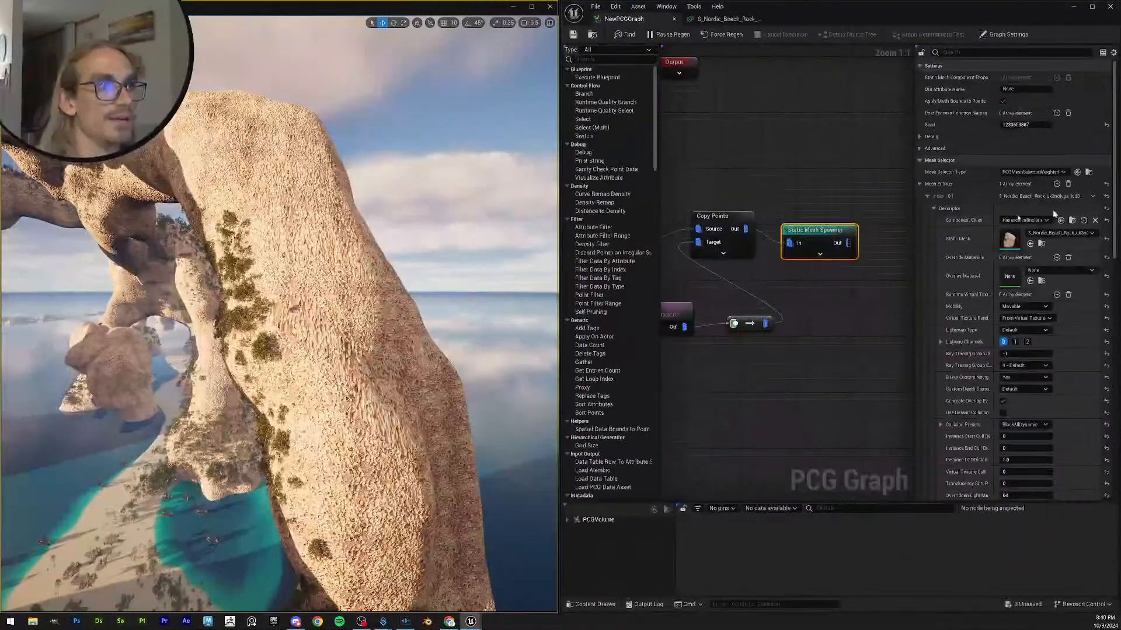
key(w)
right_drag(300, 342, 517, 379)
scroll(432, 345, up, 1)
key(w)
key(s)
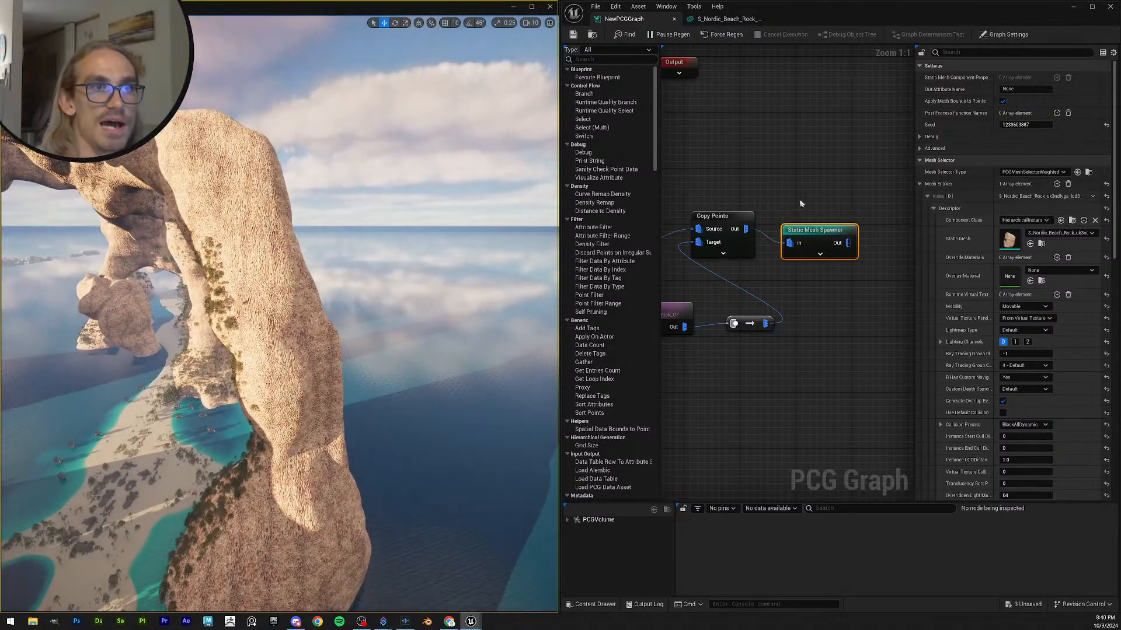
scroll(718, 222, down, 6)
scroll(716, 250, up, 3)
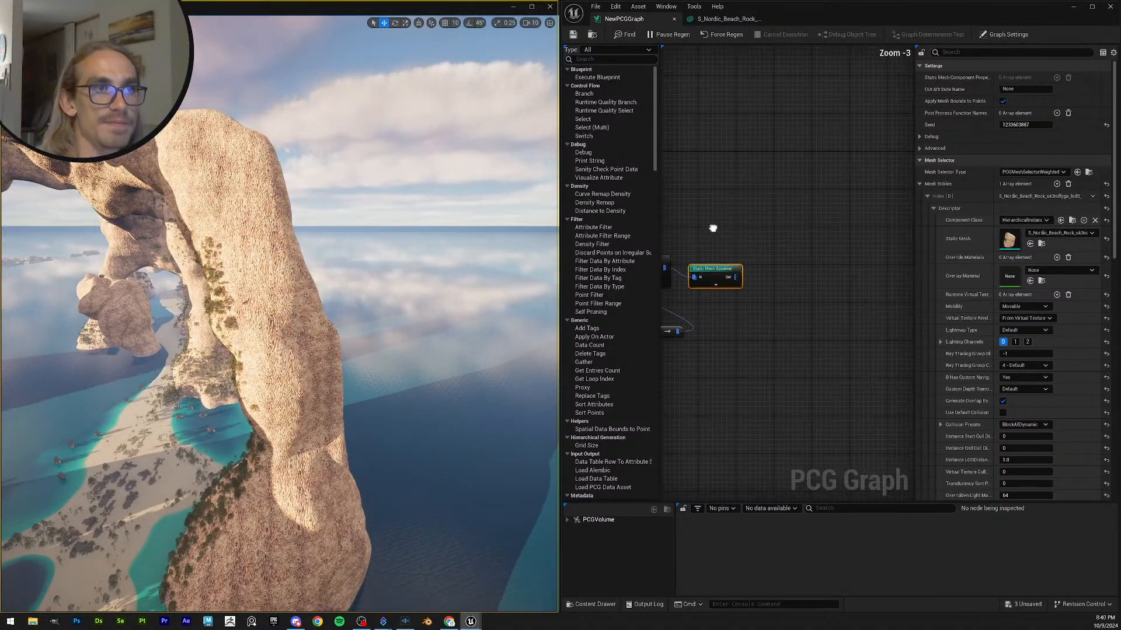
- Move the Static Mesh Spawner node farther from Copy Points and add a Transform Points node to the graph
drag(714, 268, 855, 263)
right_drag(781, 226, 835, 259)
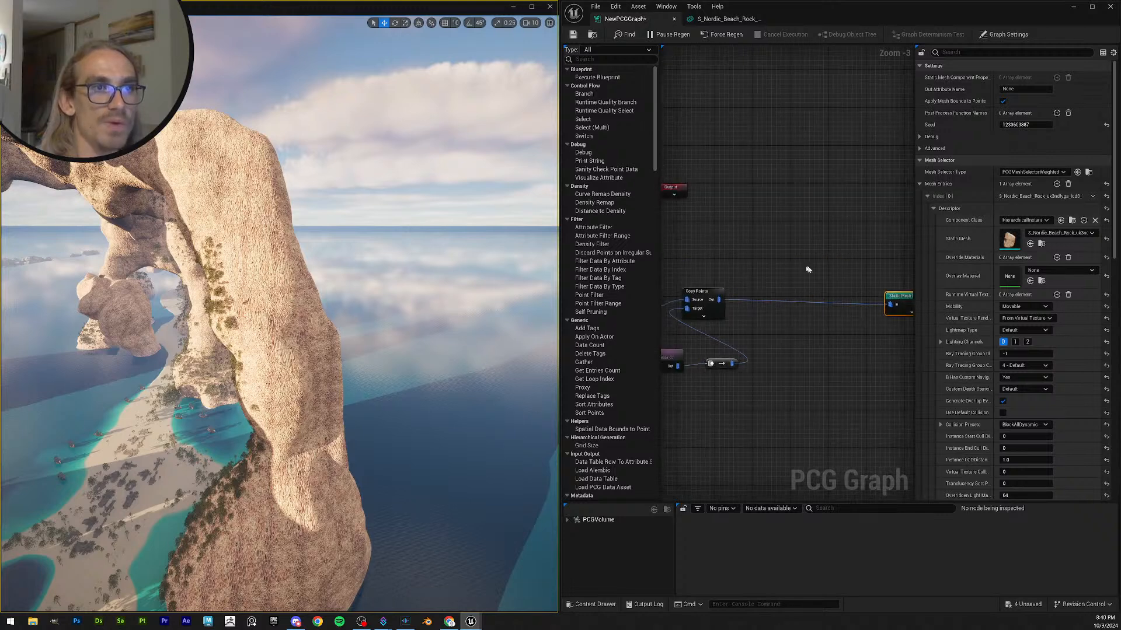
right_click(746, 255)
text(tranfo)
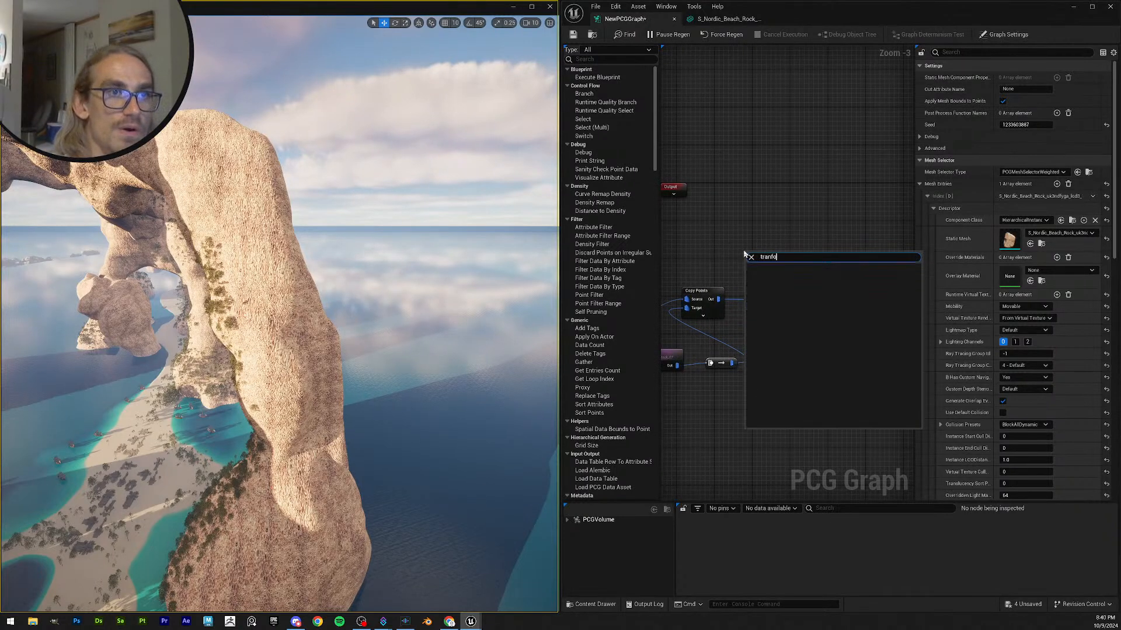
key(BackSpace)
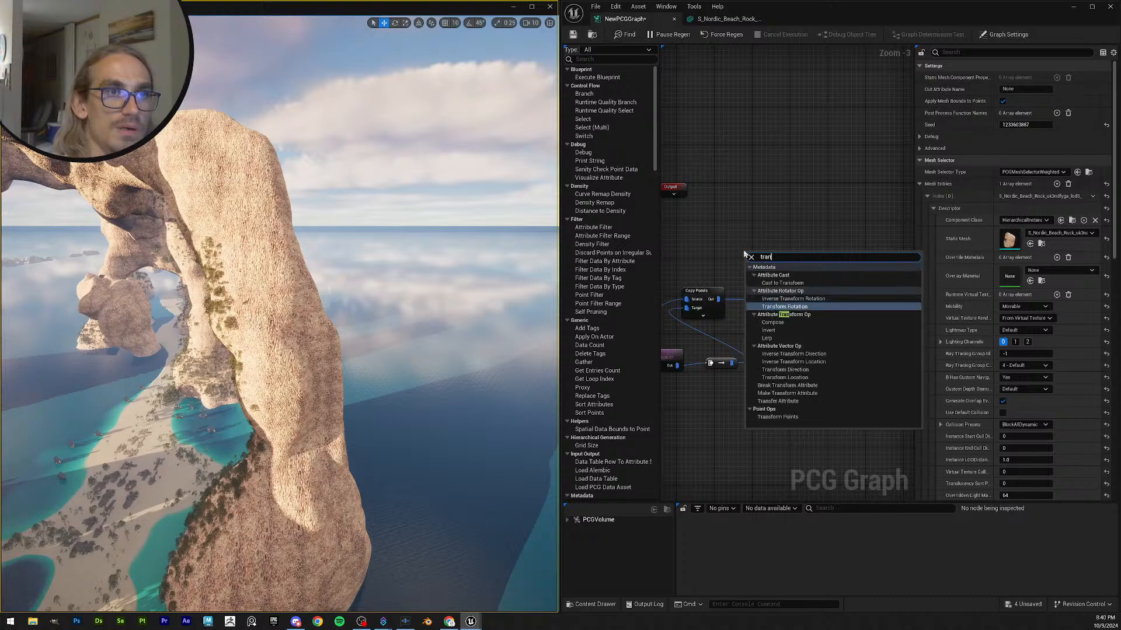
text(n)
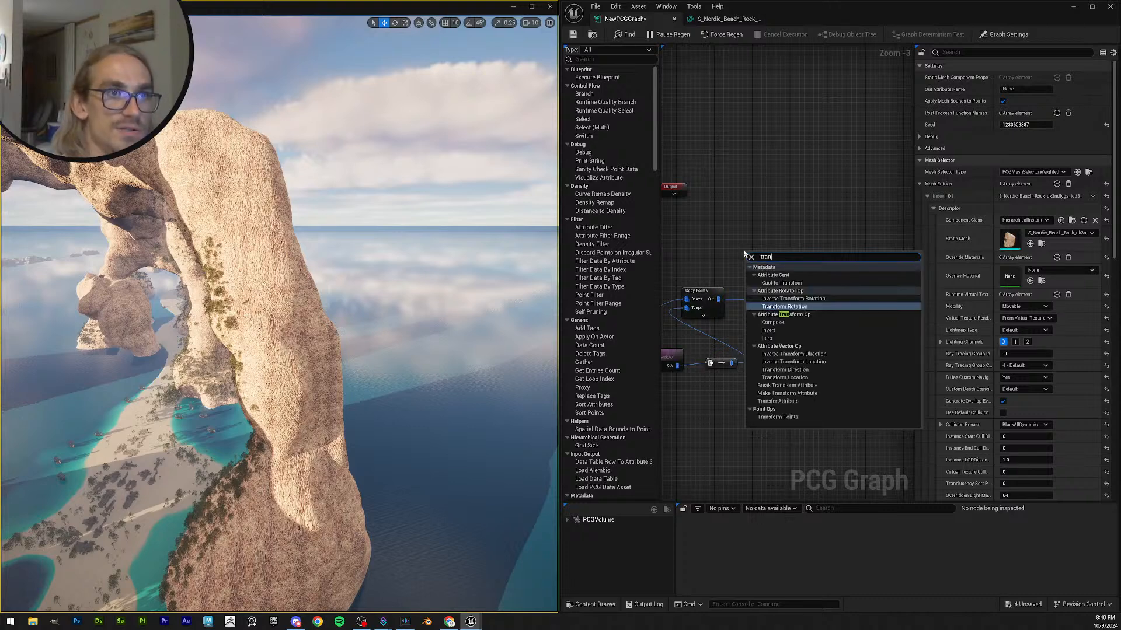
text(sform)
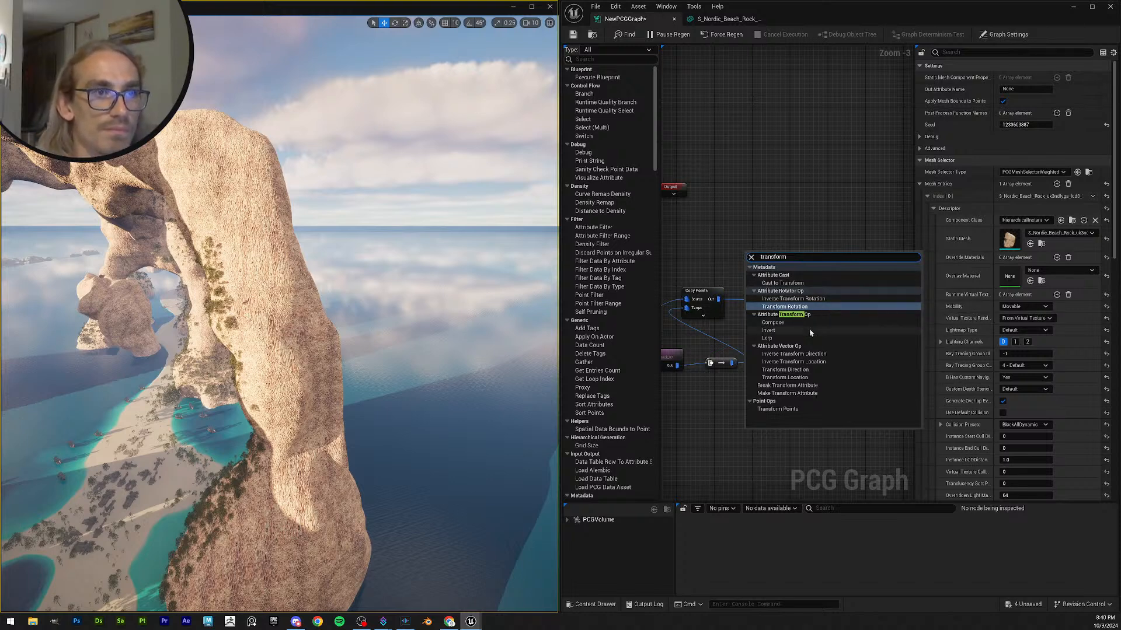
click(800, 410)
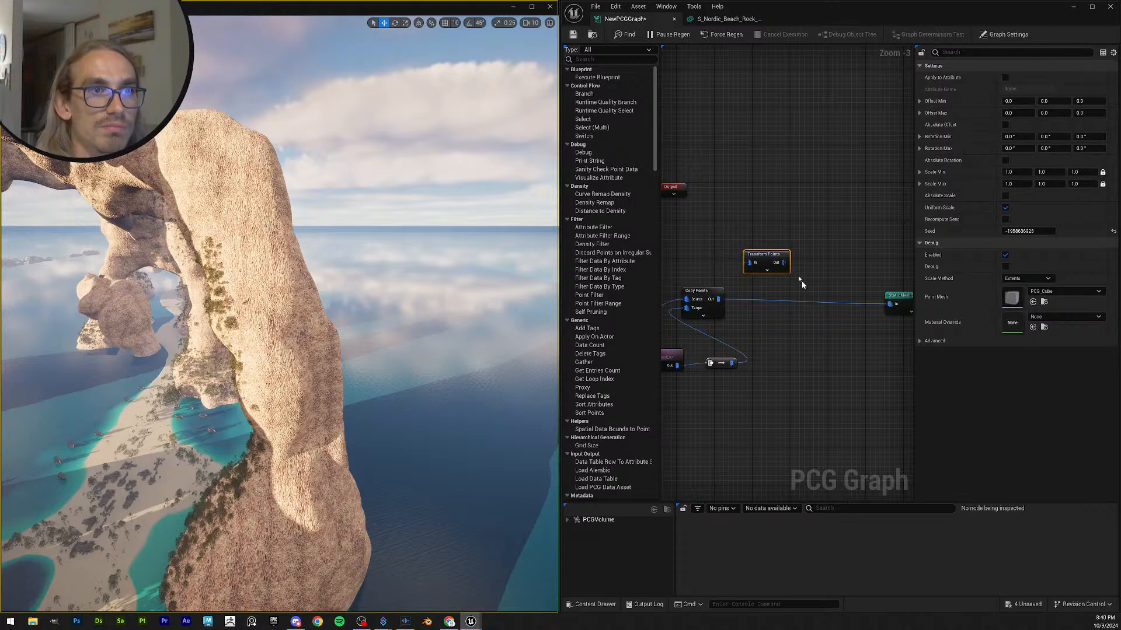
- Add a Density Filter node beside the Transform Points node
right_click(805, 234)
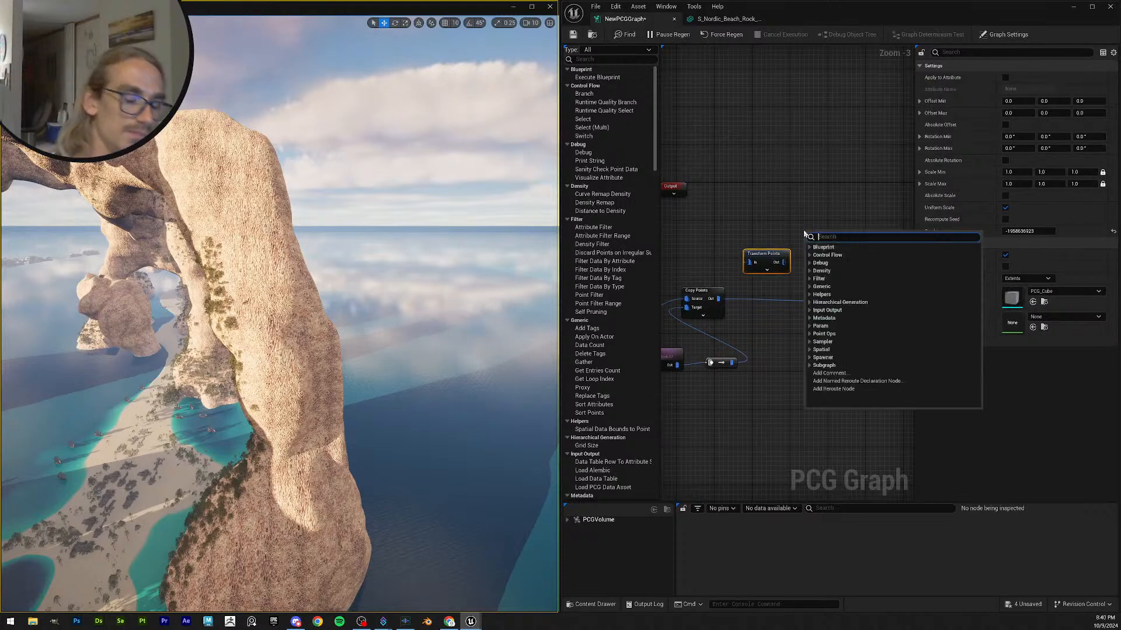
text(density)
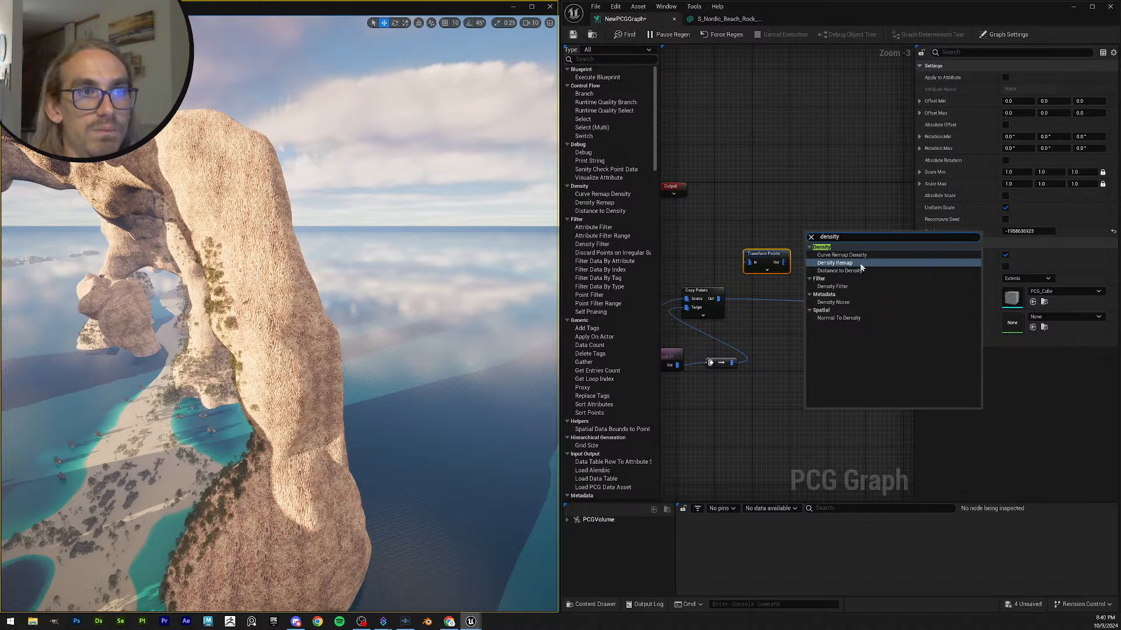
click(857, 287)
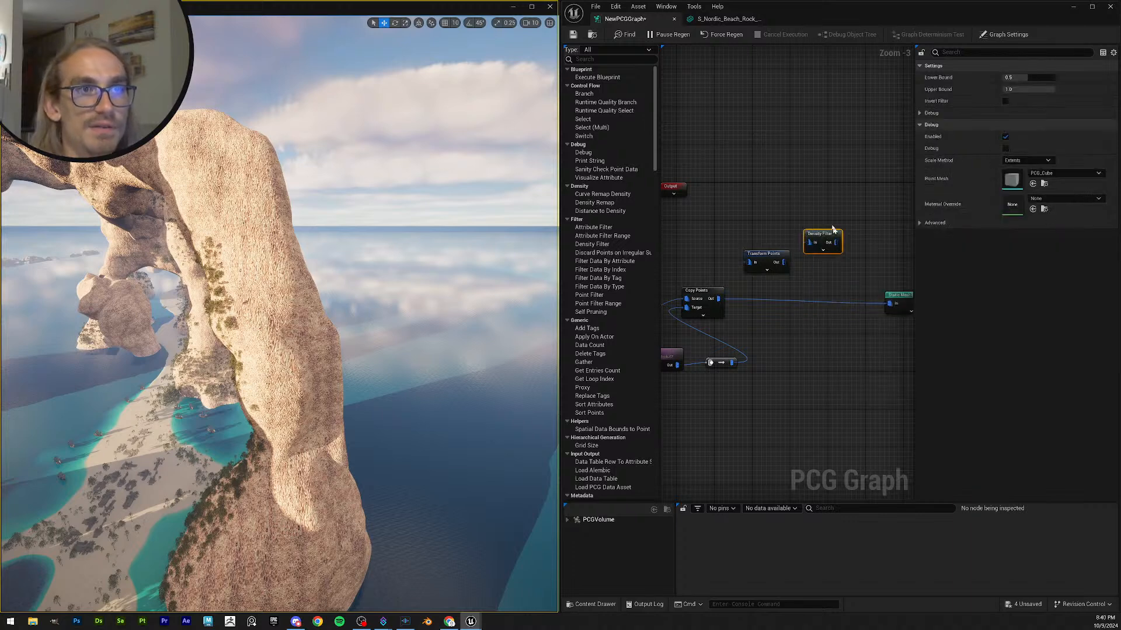
- Add an Attribute Noise node to the graph and arrange it above the Density Filter node
right_click(800, 213)
text(noise)
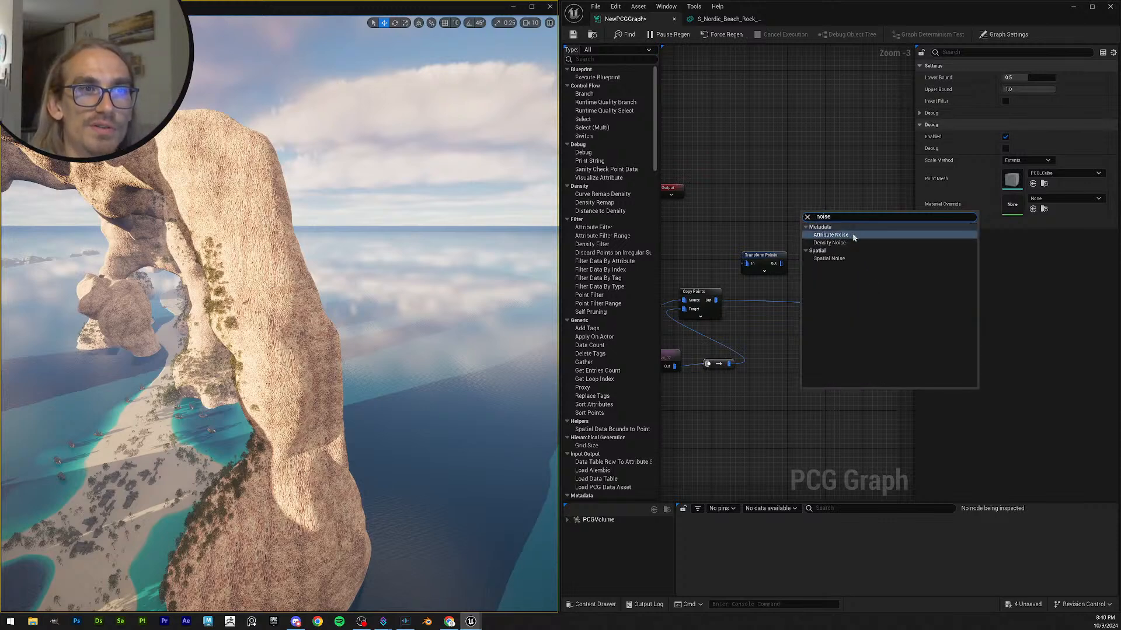
click(854, 236)
drag(815, 209, 846, 202)
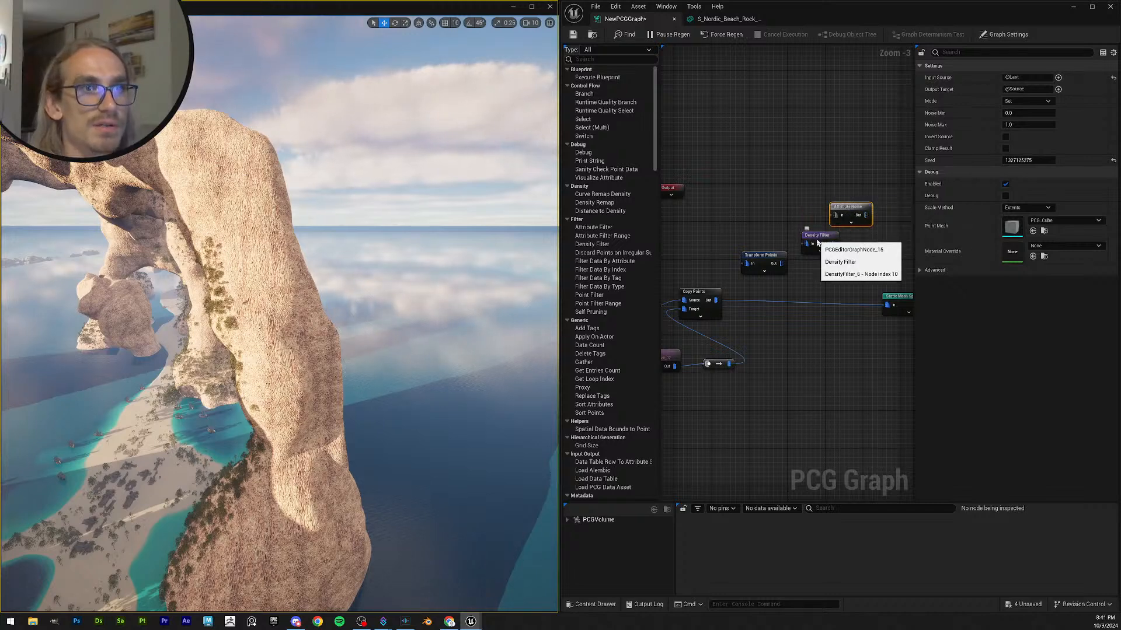
drag(814, 242, 810, 261)
- Add a Spatial Noise node above the Density Filter node
right_click(786, 220)
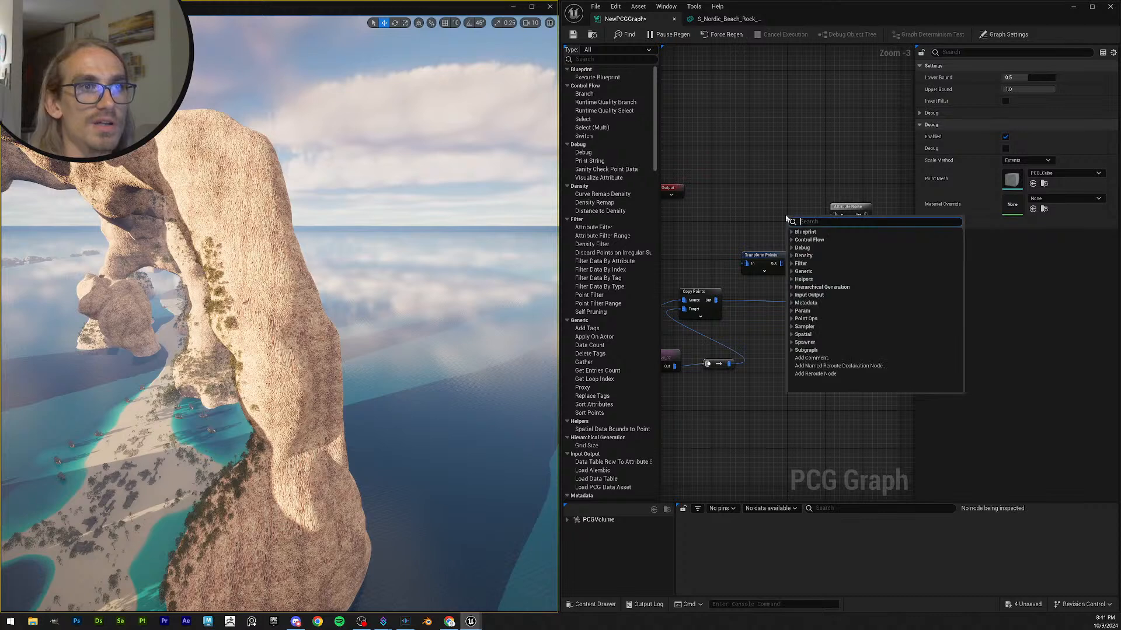
text(spatial)
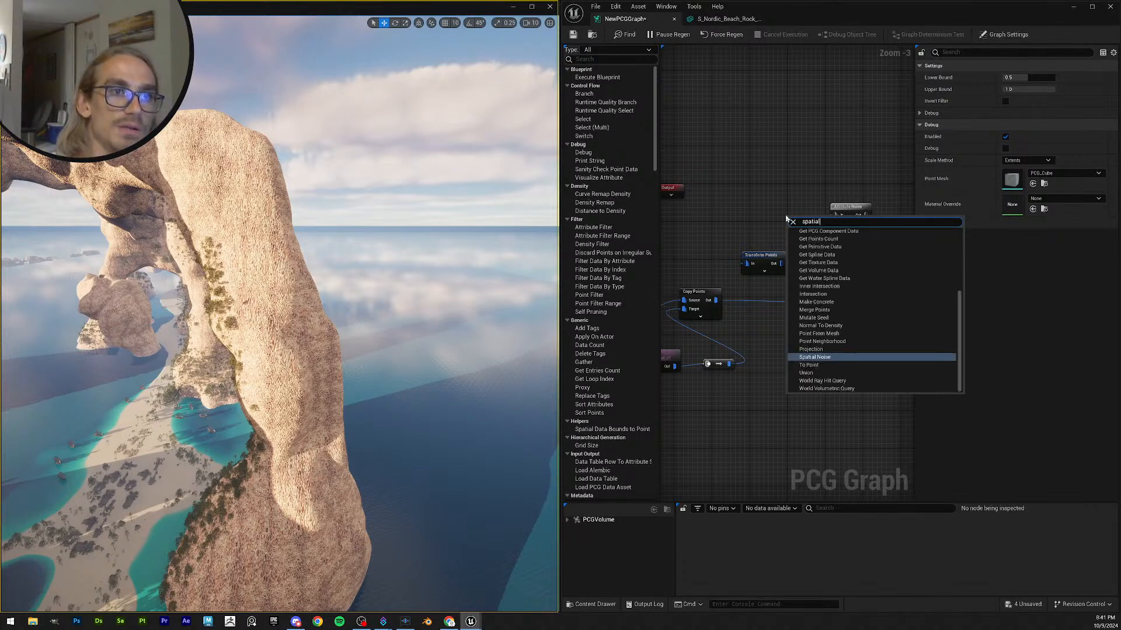
click(835, 358)
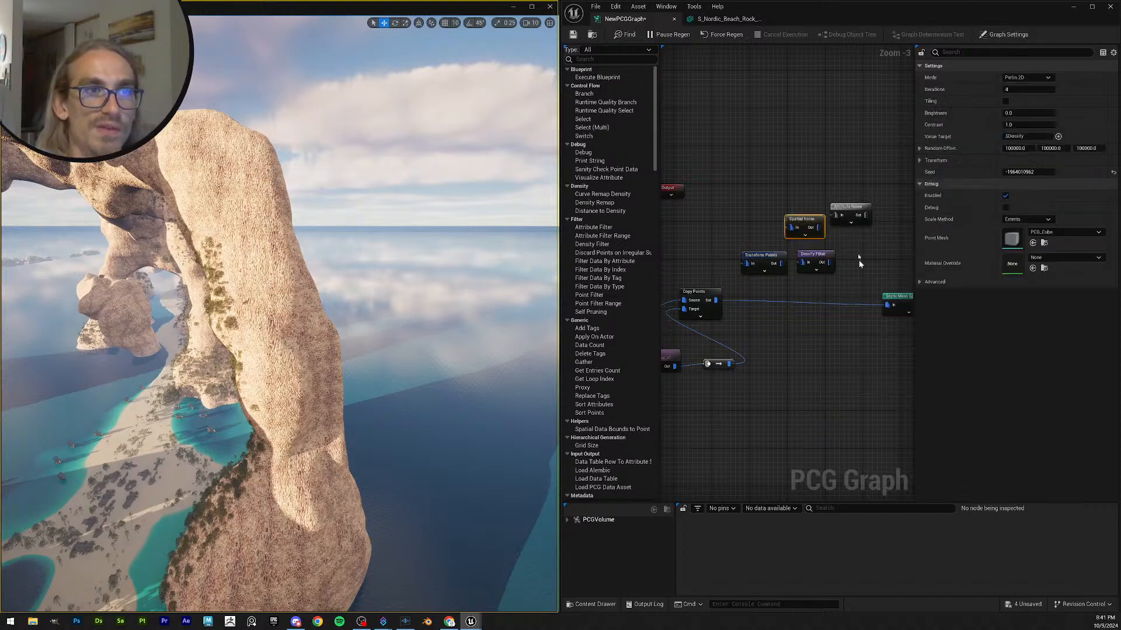
- Insert the Transform Points node between Copy Points and the Static Mesh Spawner, replacing their direct connection
alt+click(717, 301)
drag(716, 300, 768, 294)
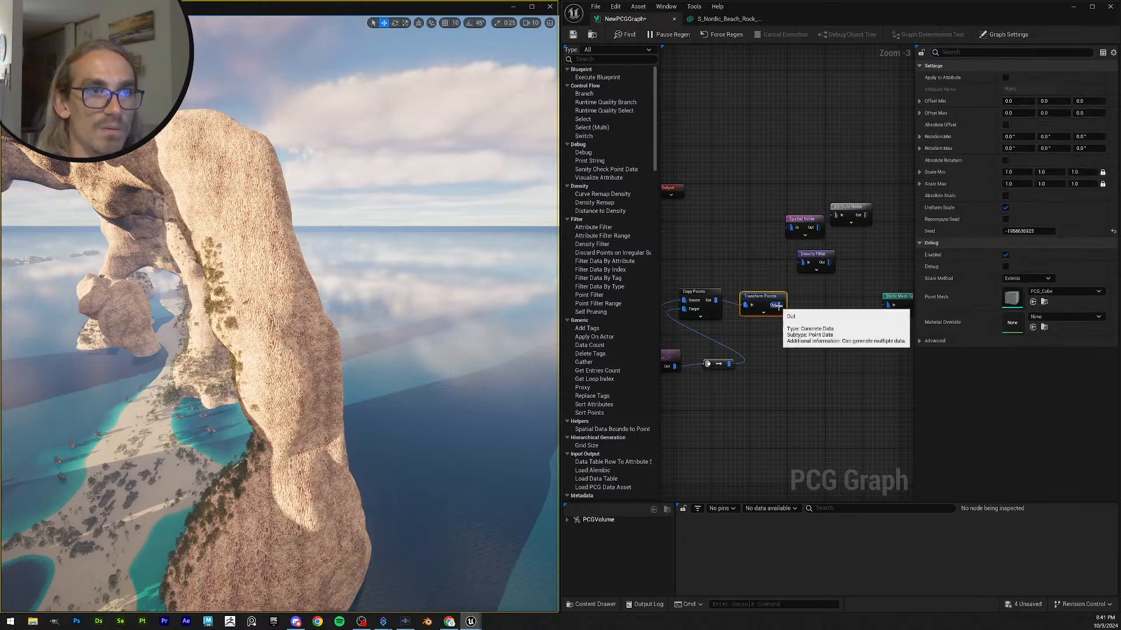
drag(784, 309, 864, 310)
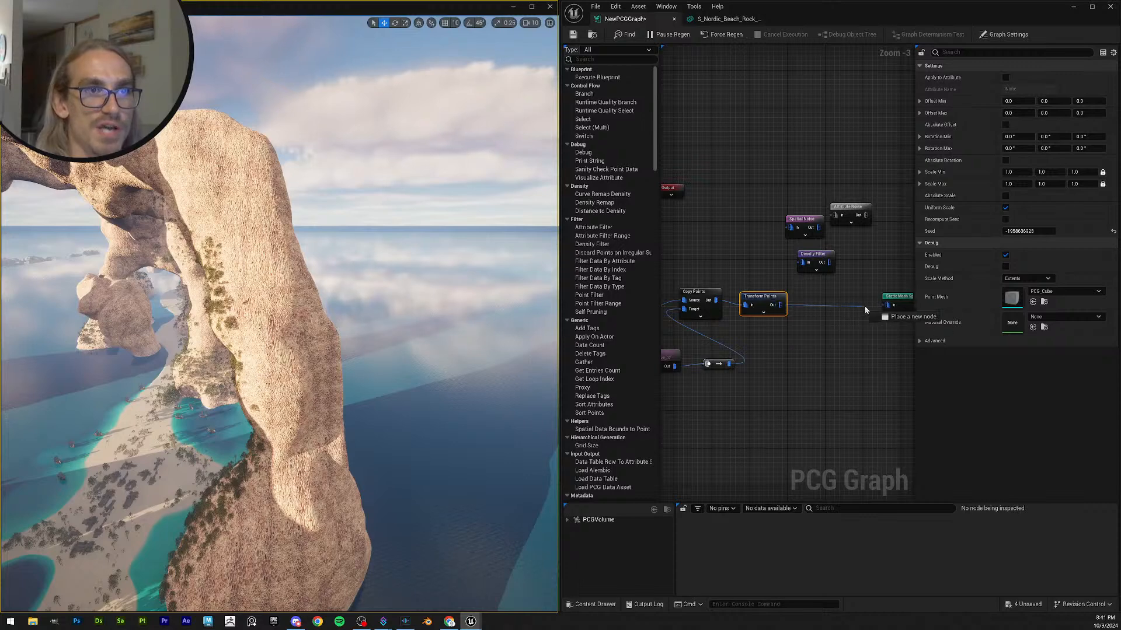
drag(771, 306, 776, 299)
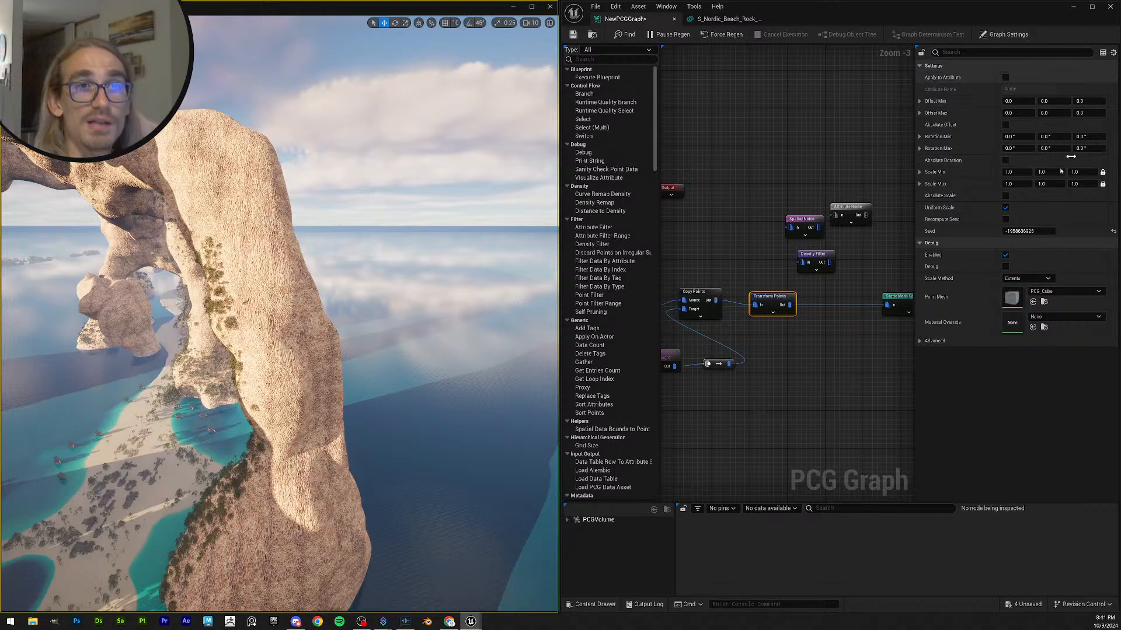
- Set the Transform Points node's Scale Min to 40 and Scale Max to 100 on all axes, and save the graph
right_drag(344, 253, 385, 234)
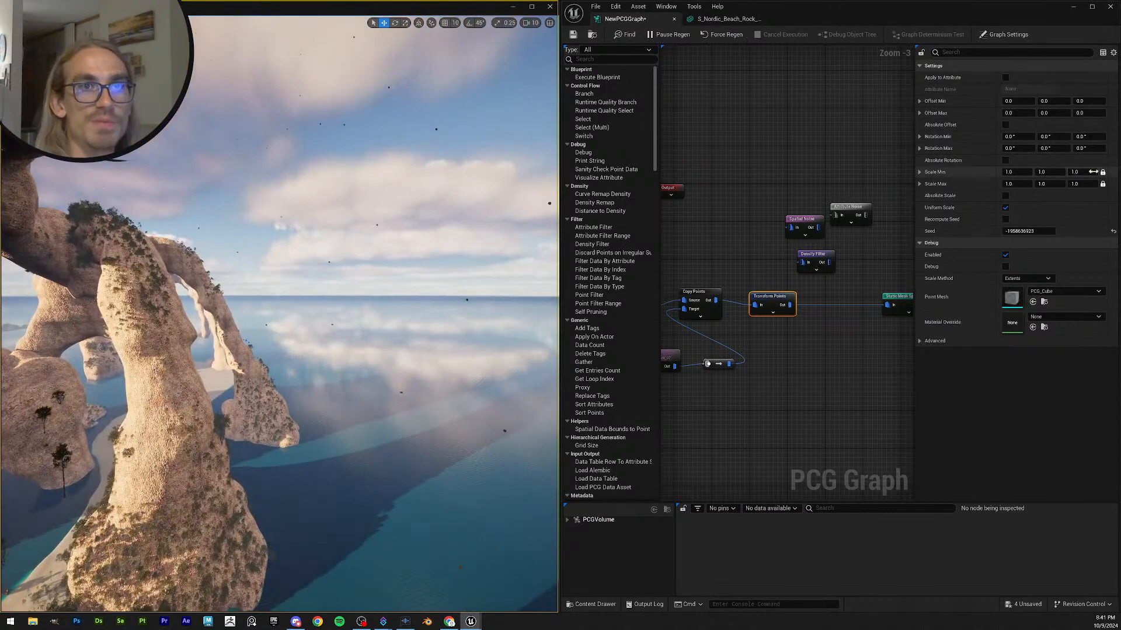
click(1090, 172)
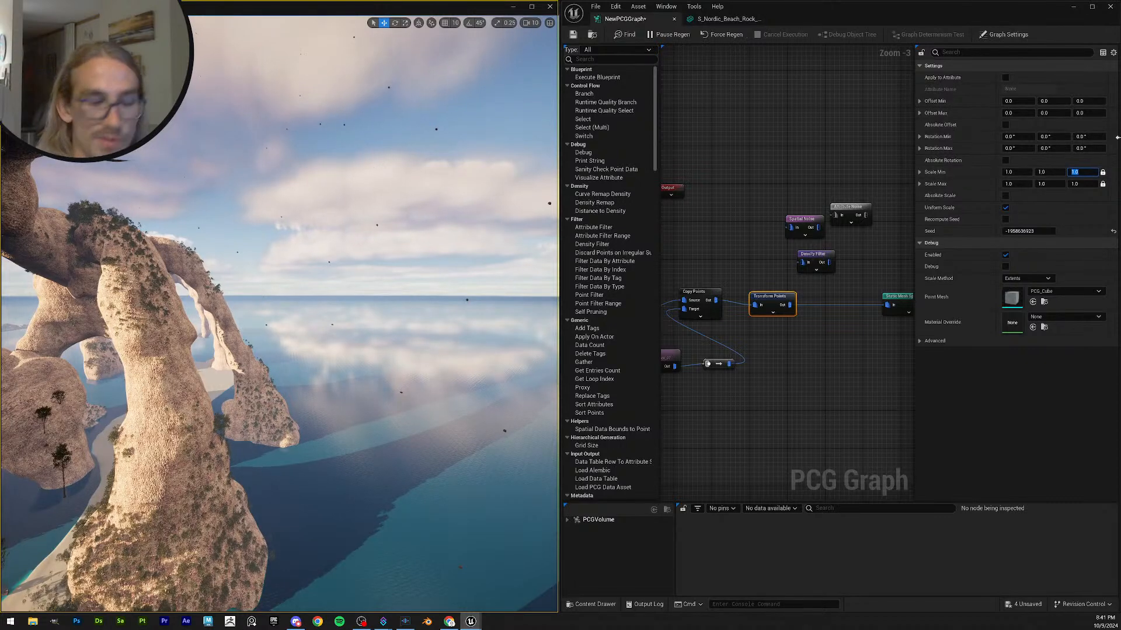
text(10)
key(Return)
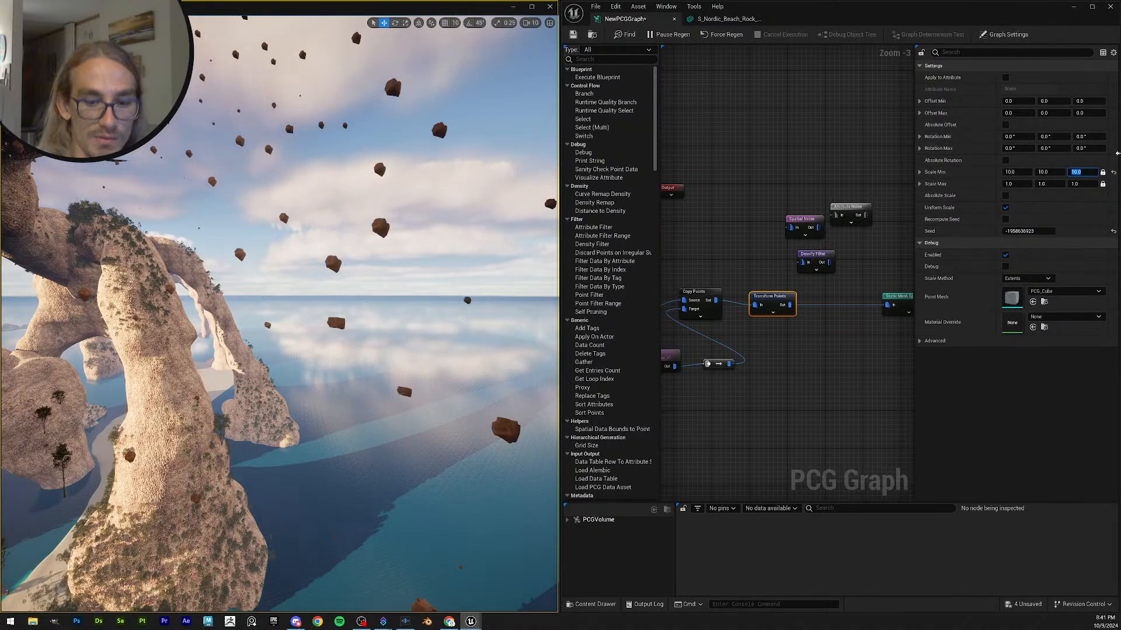
key(Return)
text(30)
key(Return)
text(40)
key(Tab)
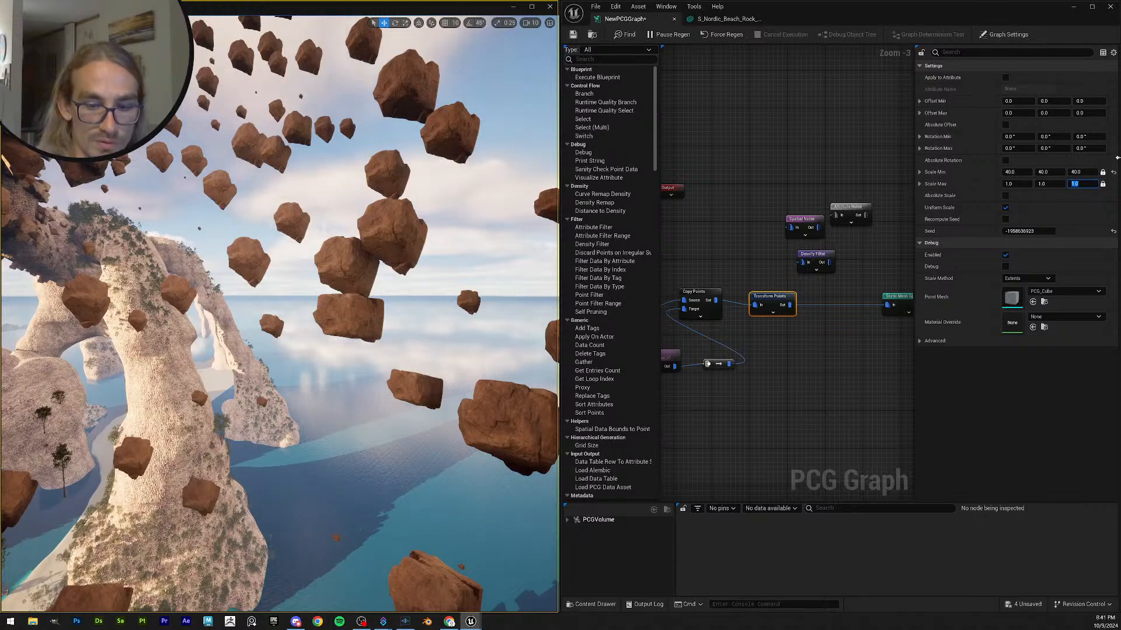
text(10)
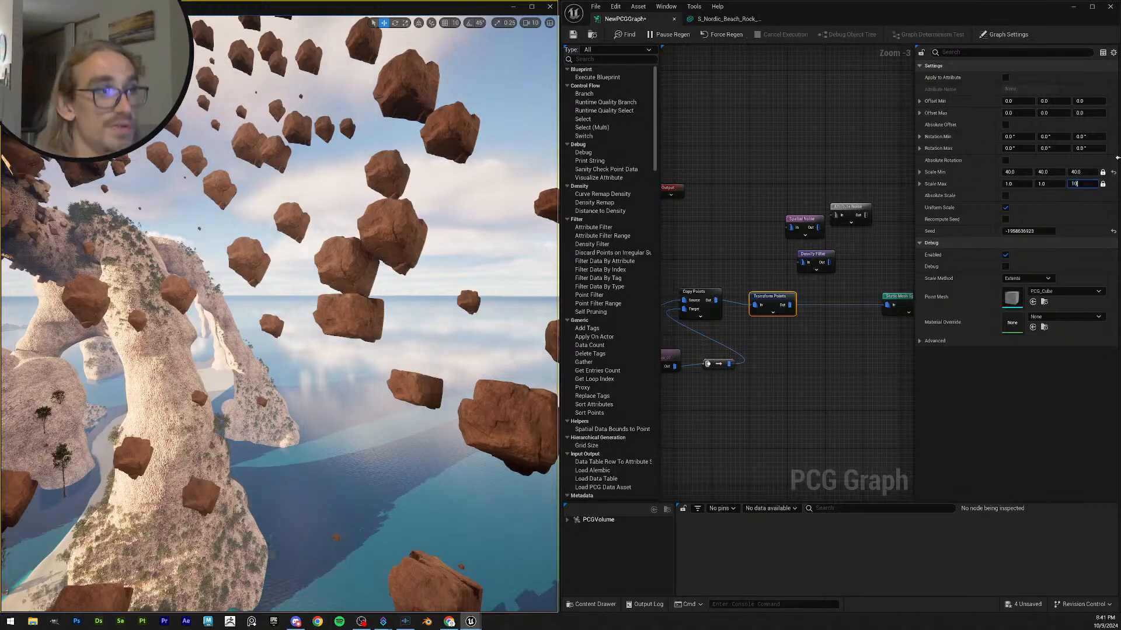
text(0)
key(Return)
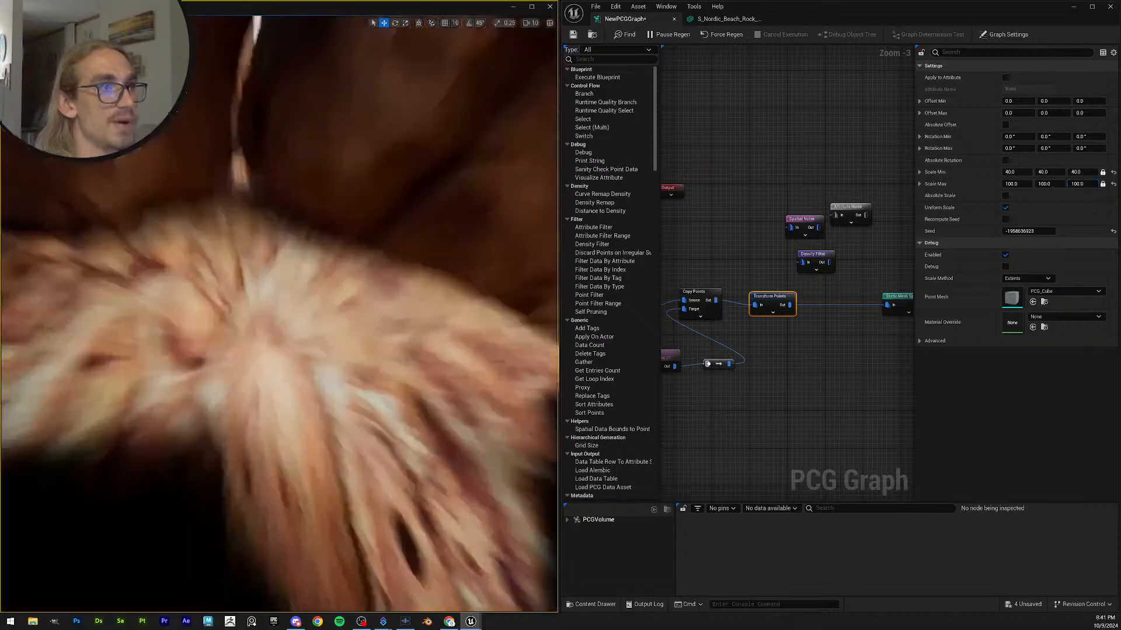
right_drag(279, 315, 342, 327)
click(575, 37)
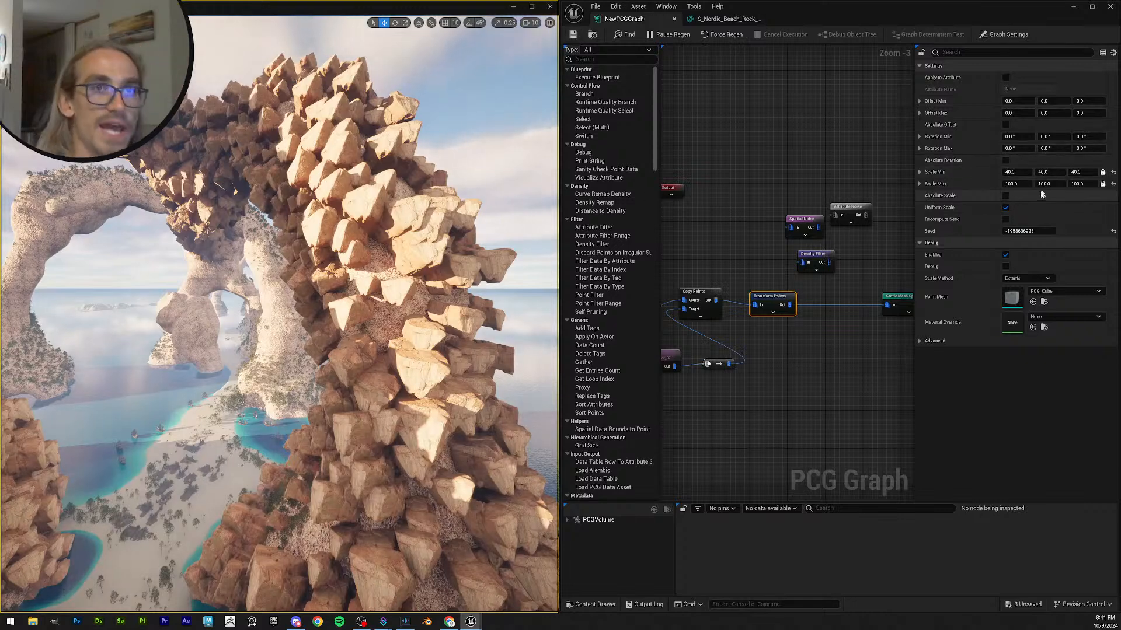
- Set the Transform Points node's Rotation Max to 360° on Z and reset Rotation Min to its default
click(1094, 149)
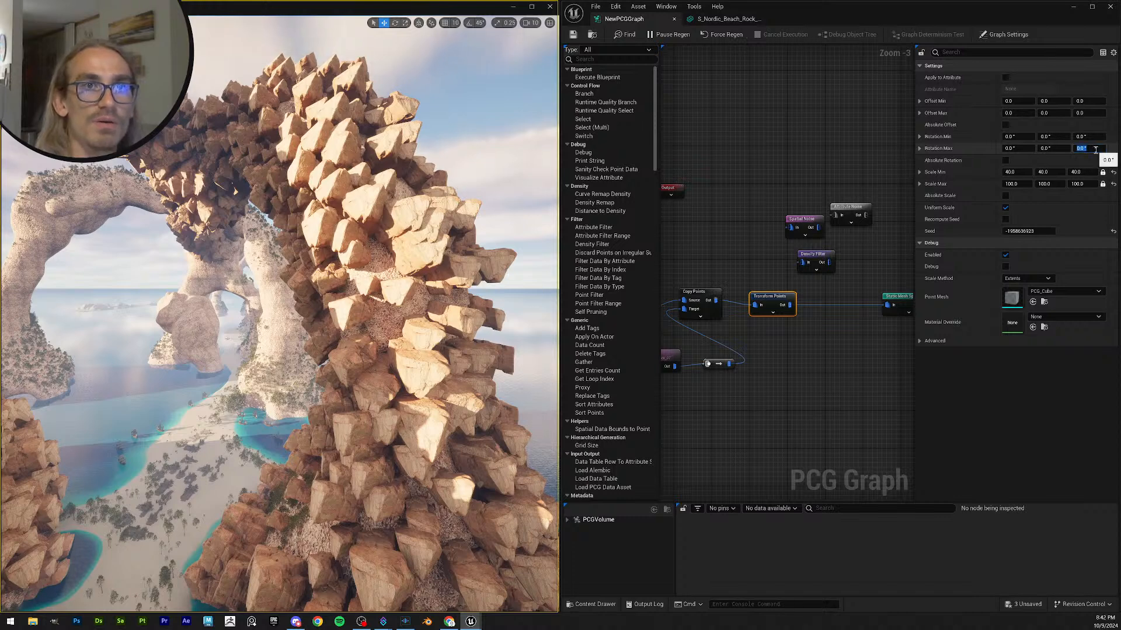
click(695, 121)
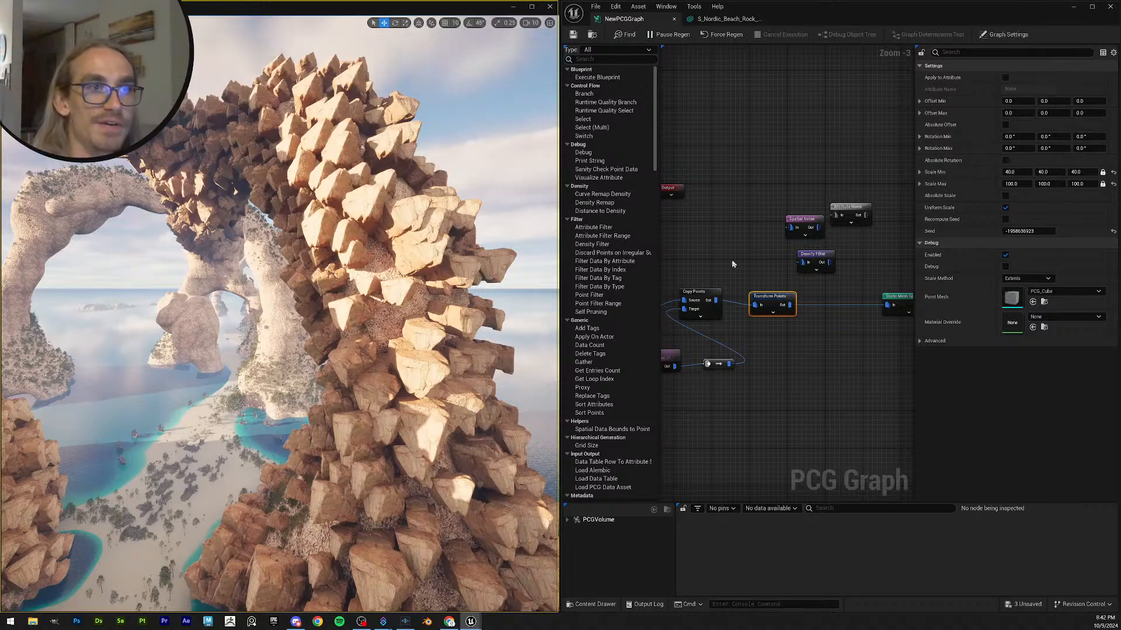
scroll(733, 264, down, 1)
right_drag(791, 257, 713, 280)
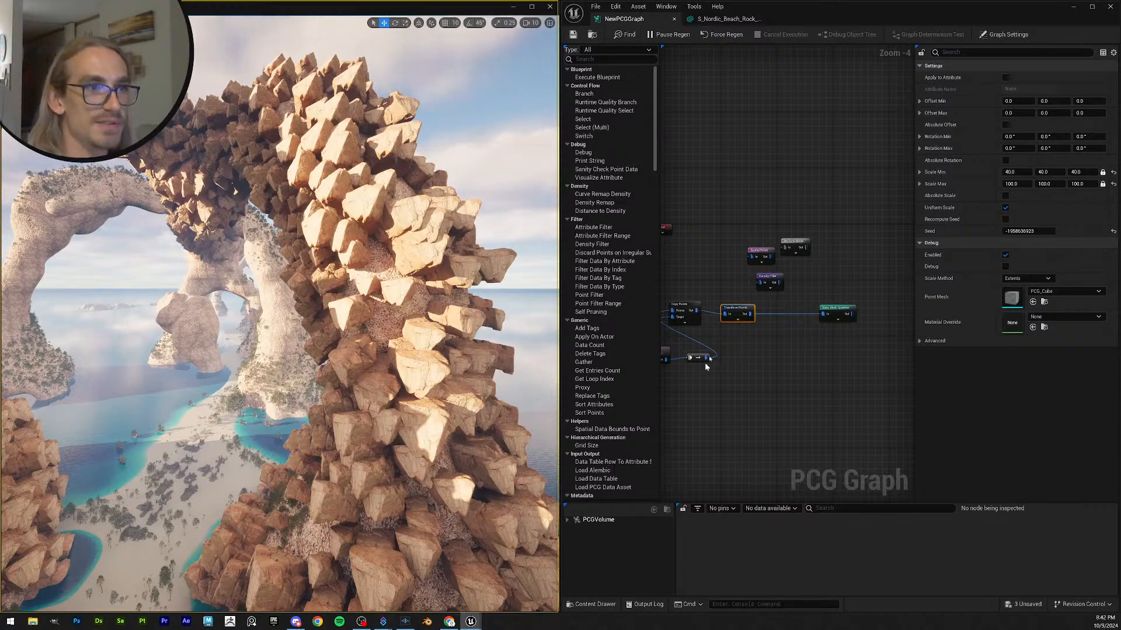
right_drag(766, 394, 788, 387)
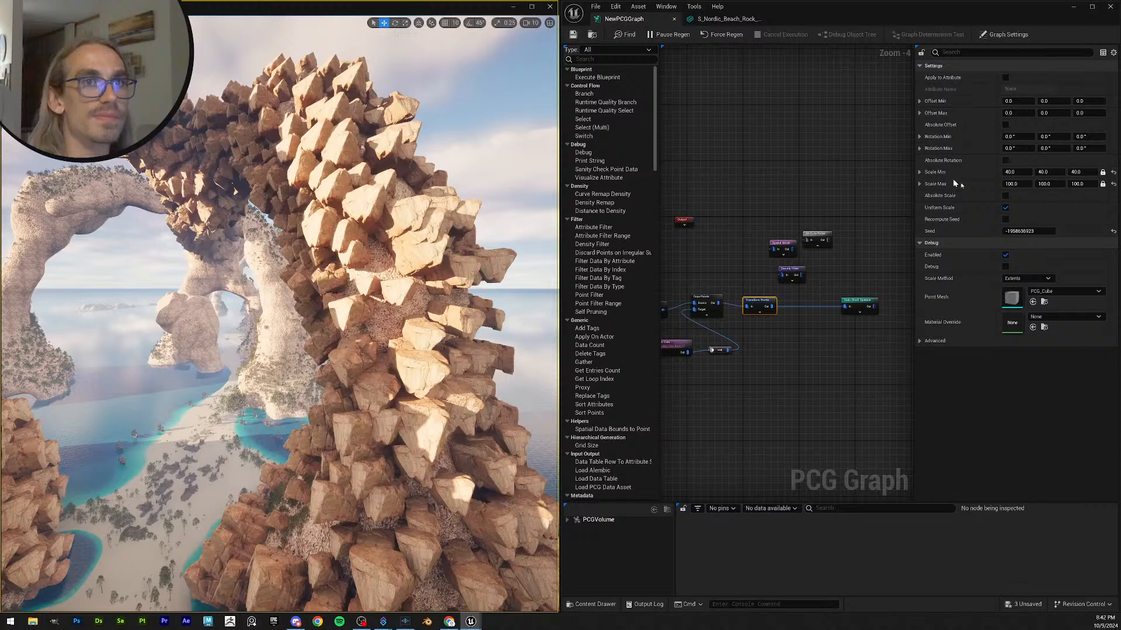
click(1089, 149)
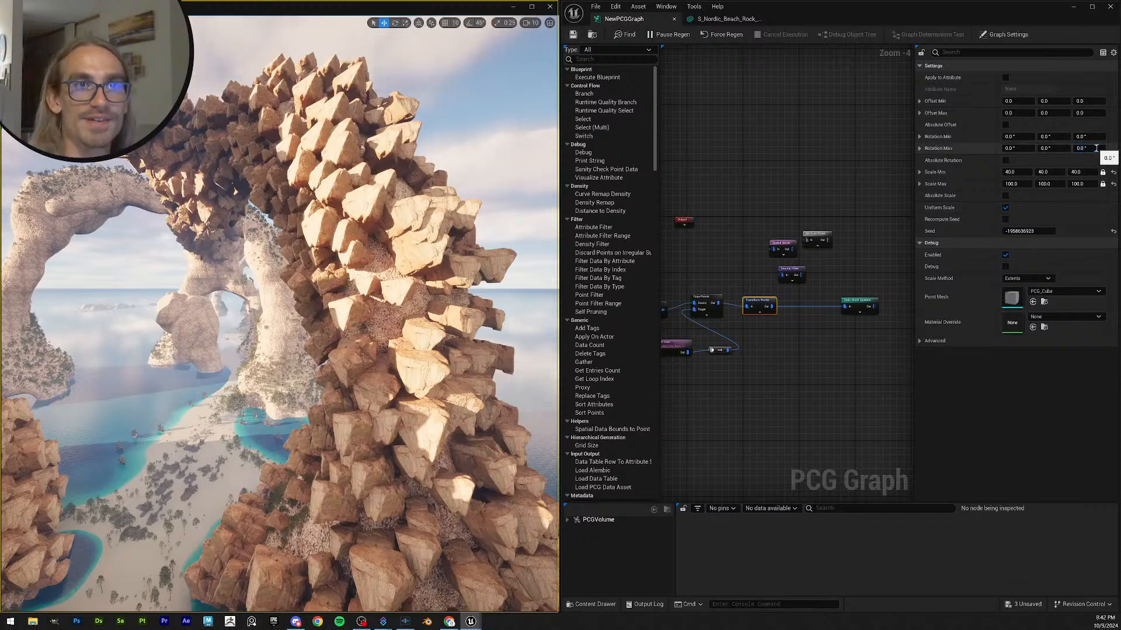
key(Return)
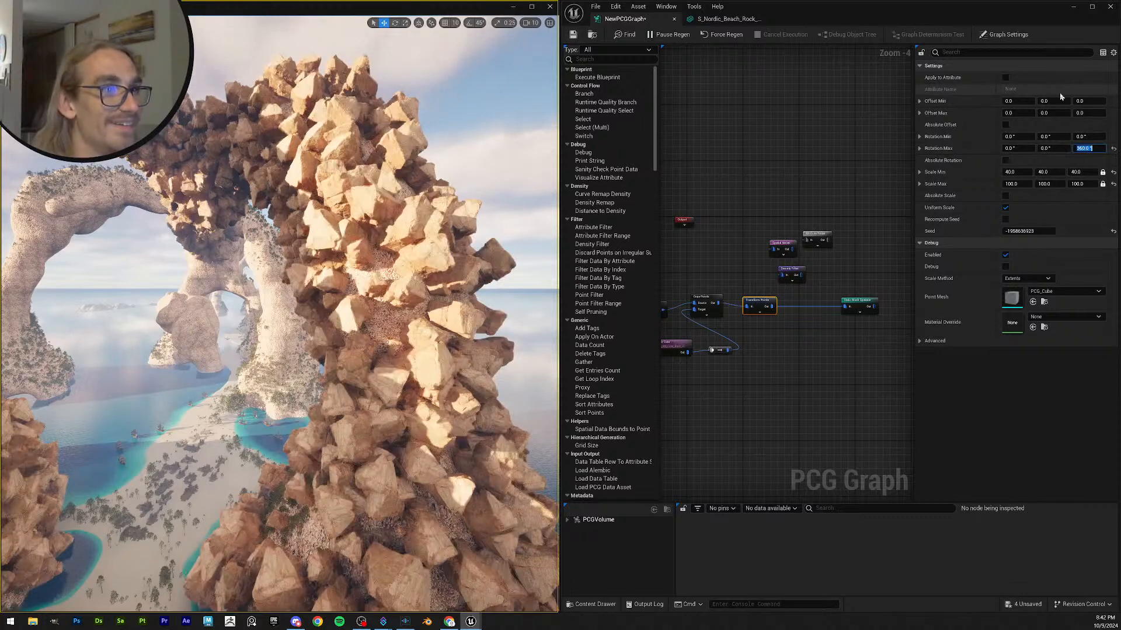
drag(1087, 138, 1085, 137)
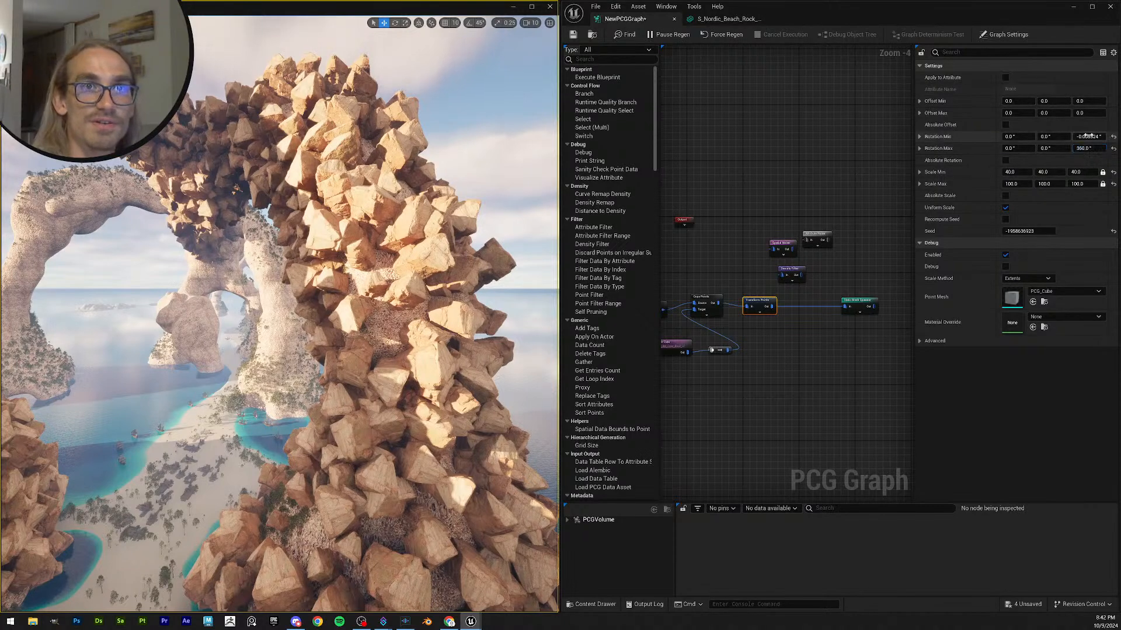
click(1113, 137)
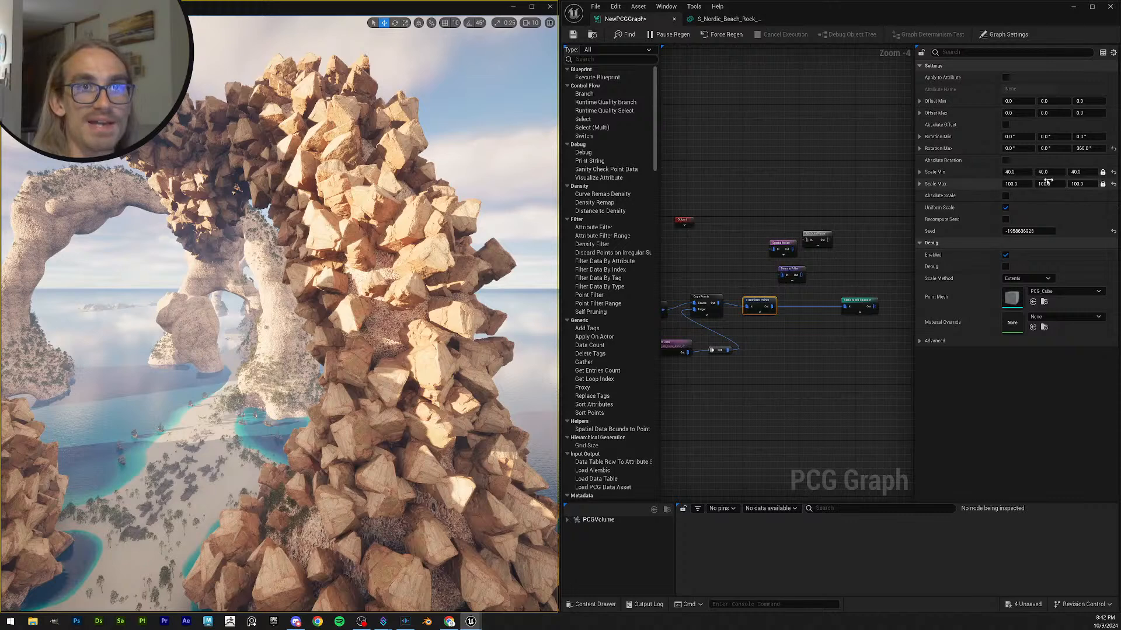
- Try a Scale Min of 20 on the Transform Points node and settle on 50 for all axes
click(1077, 172)
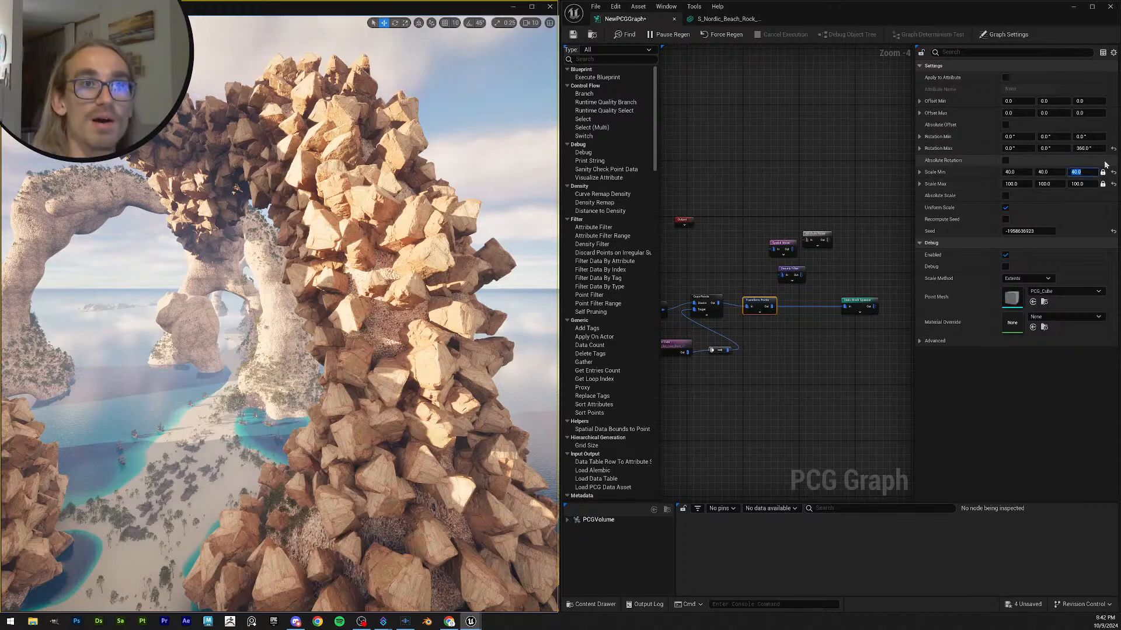
key(Return)
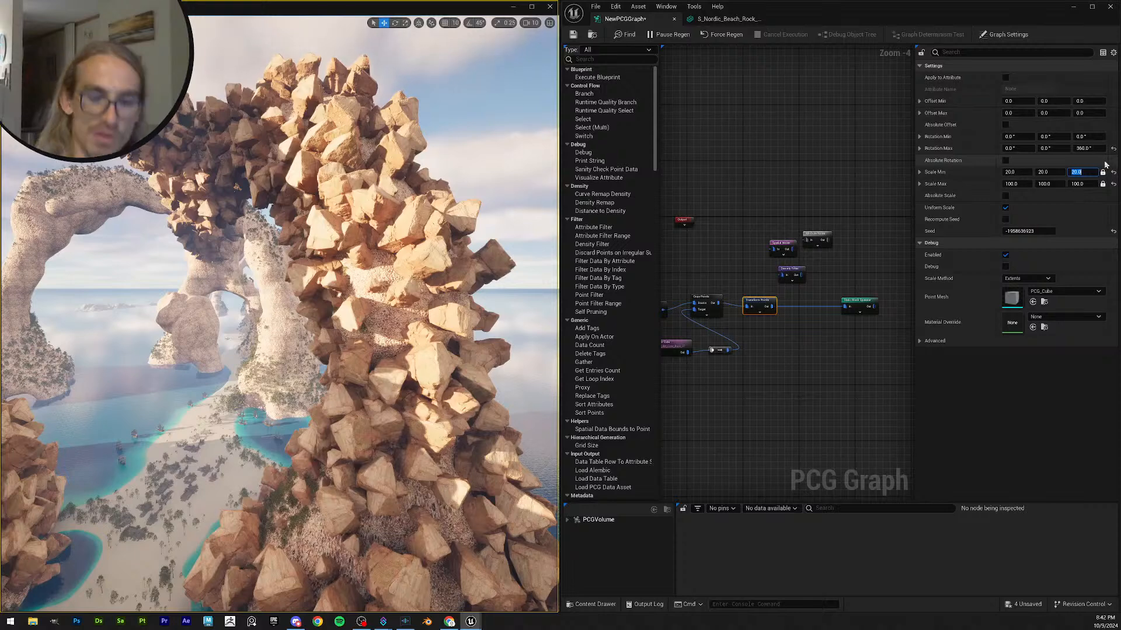
text(50)
key(Return)
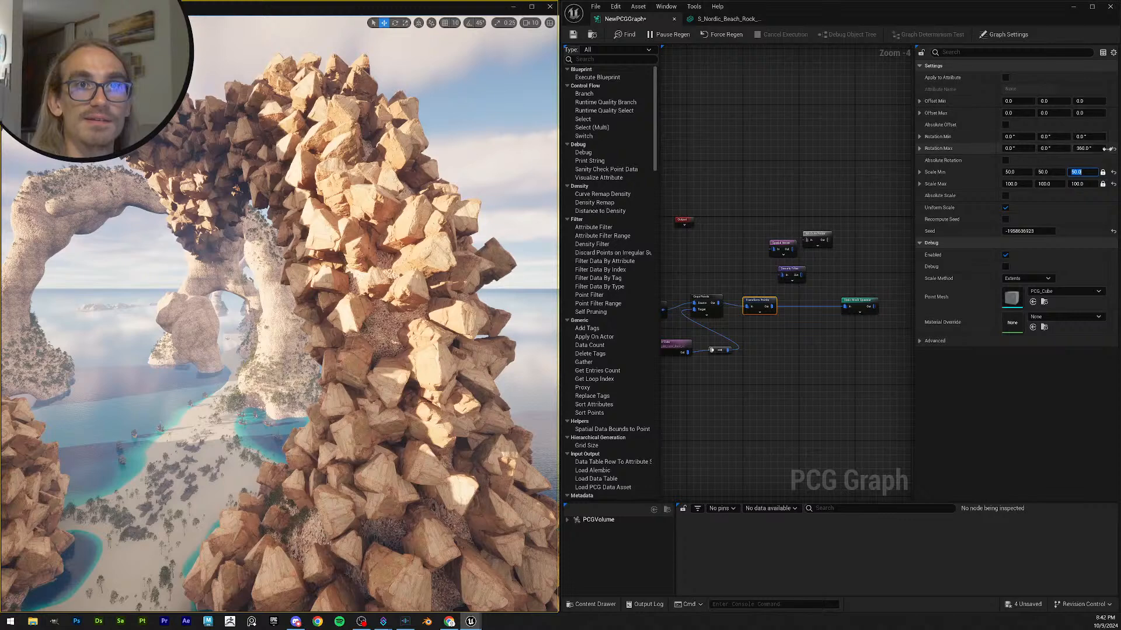
- Try an Offset Min of -50 on Z for Transform Points and toggle Apply to Attribute on and back off
click(1086, 101)
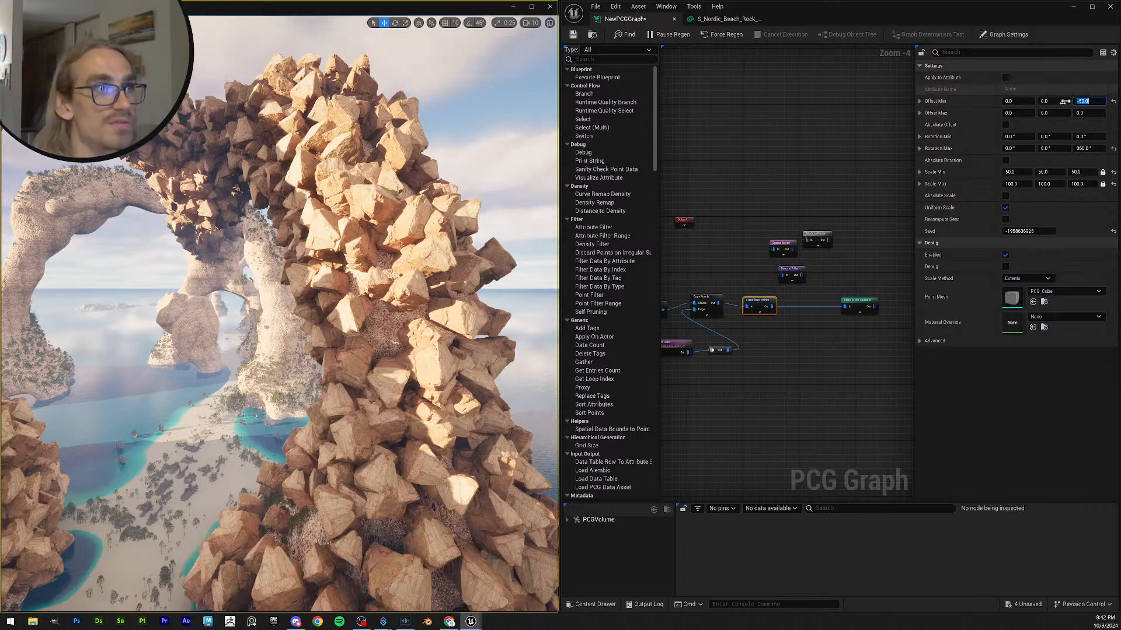
click(1005, 77)
click(1005, 78)
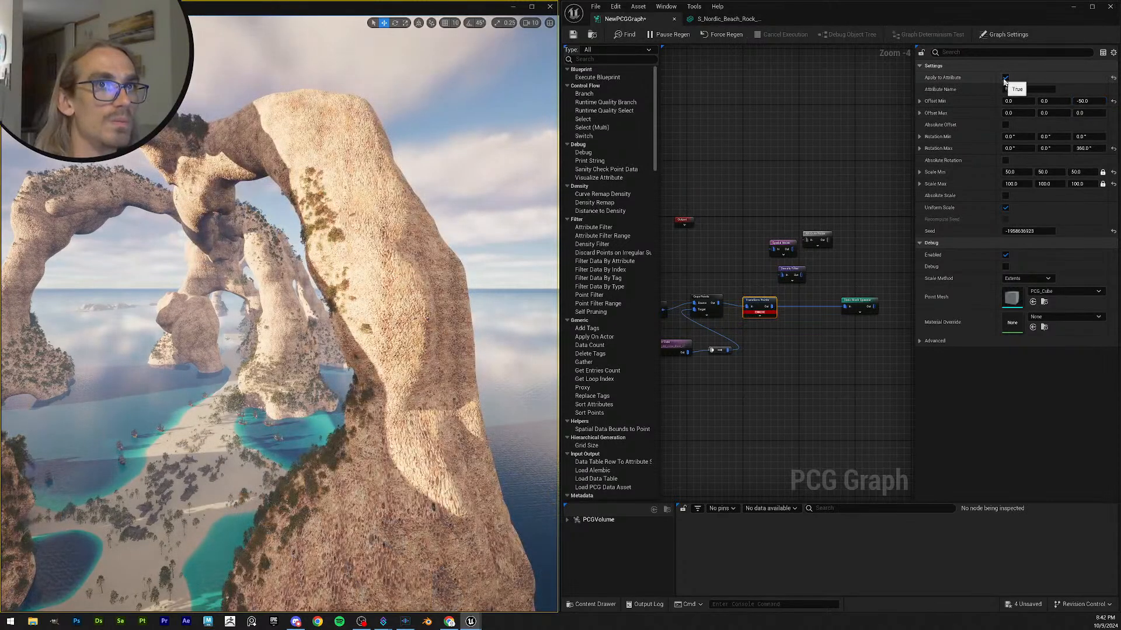
- Set the Transform Points node's Offset Max to -50 on all three axes
click(1084, 112)
text(-50)
key(Return)
click(1055, 114)
text(-50)
key(Return)
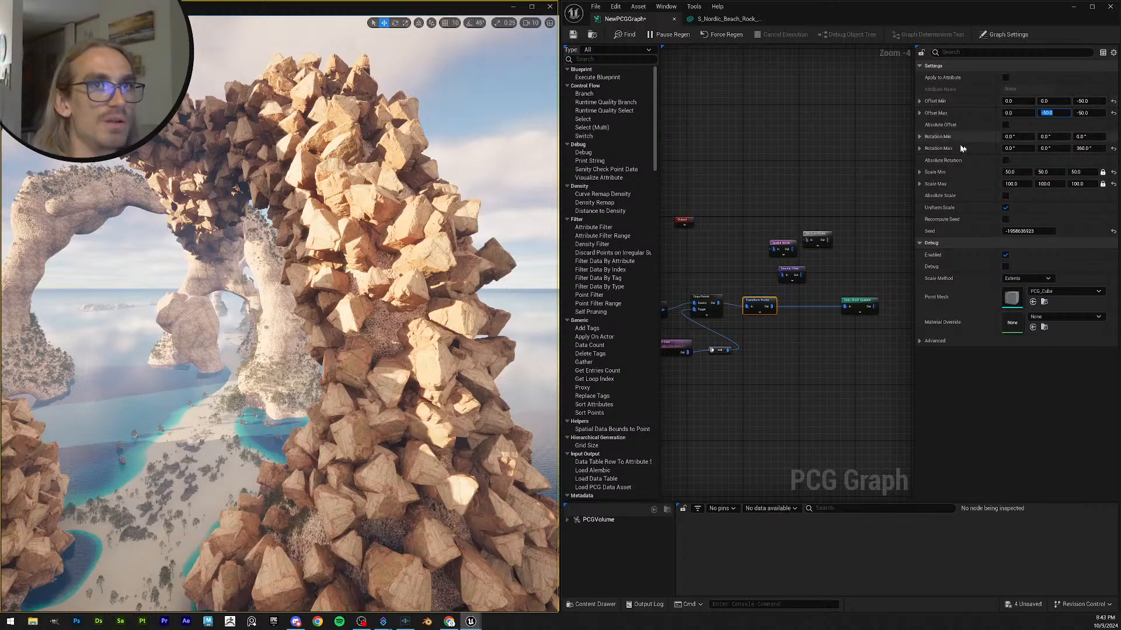
click(1009, 113)
text(-)
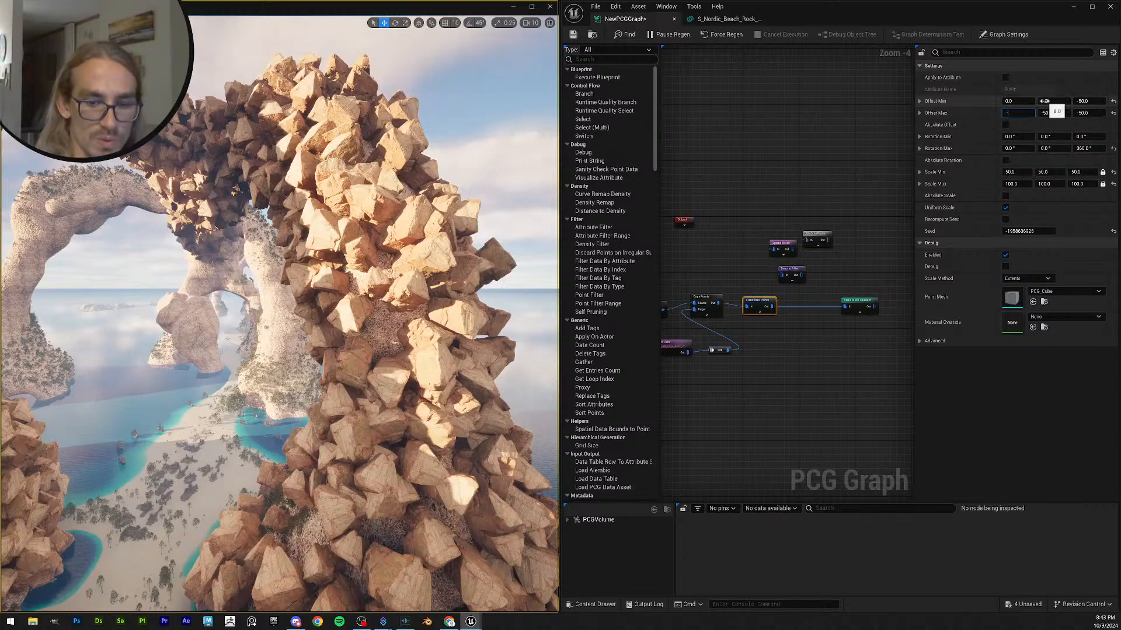
text(50)
key(Return)
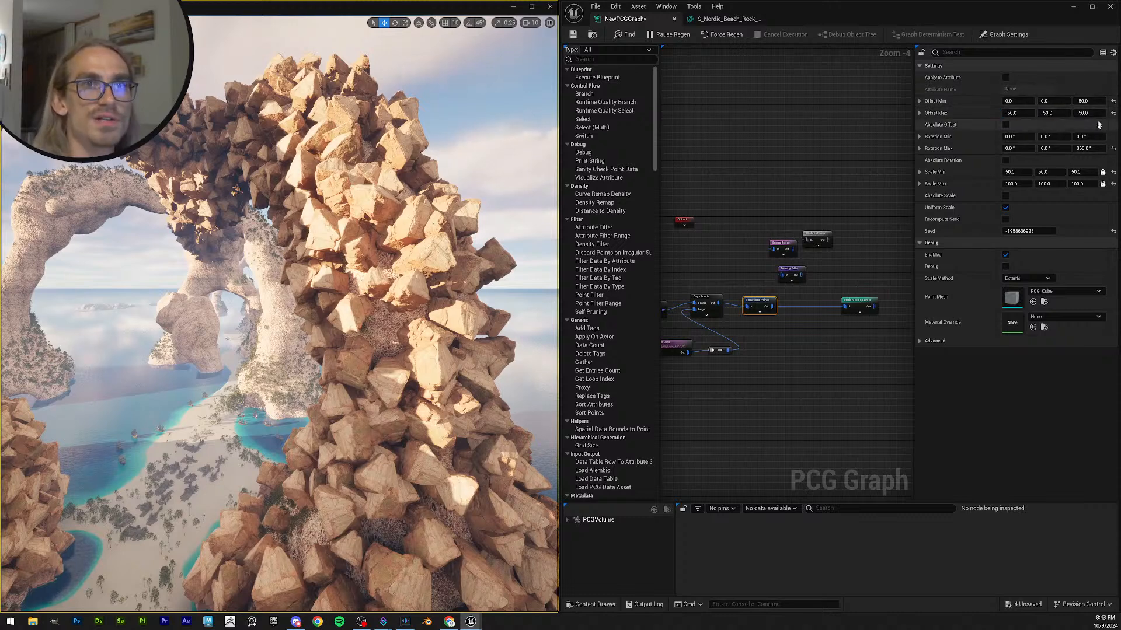
- Set Offset Min Z back to 0, try an Offset Max Z of -15000, and settle on -5000
click(1087, 101)
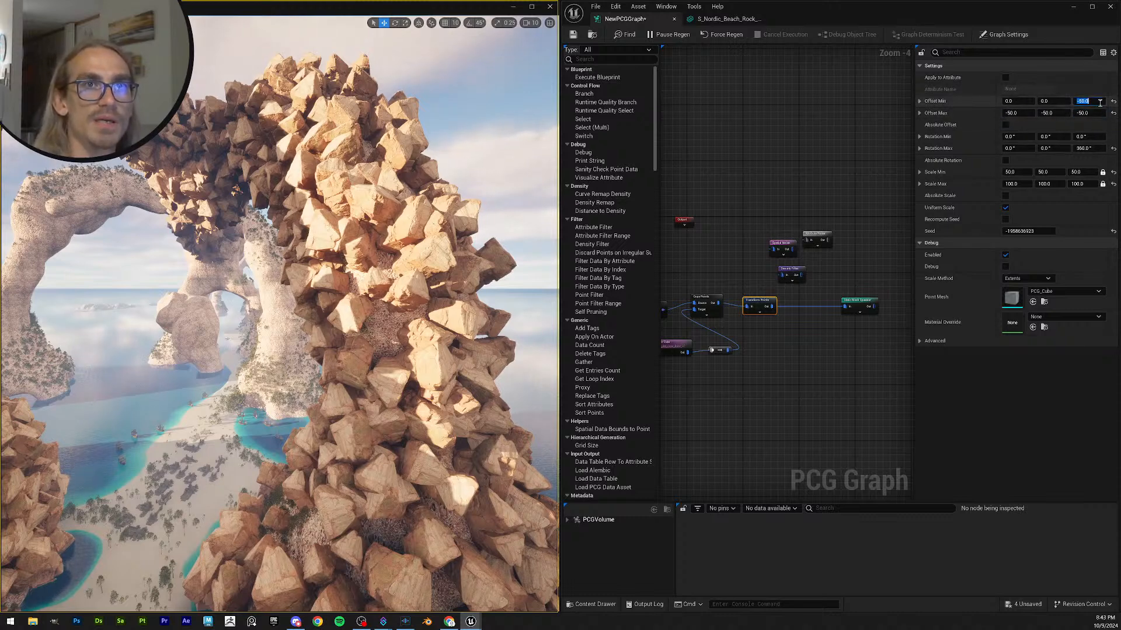
text(0)
key(Return)
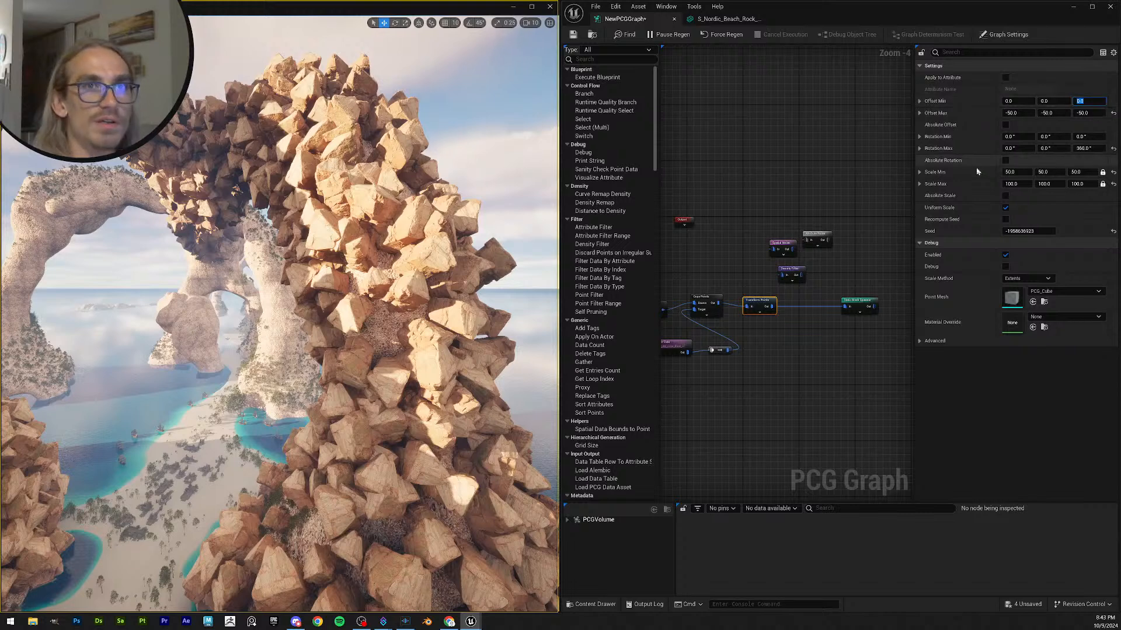
click(1087, 112)
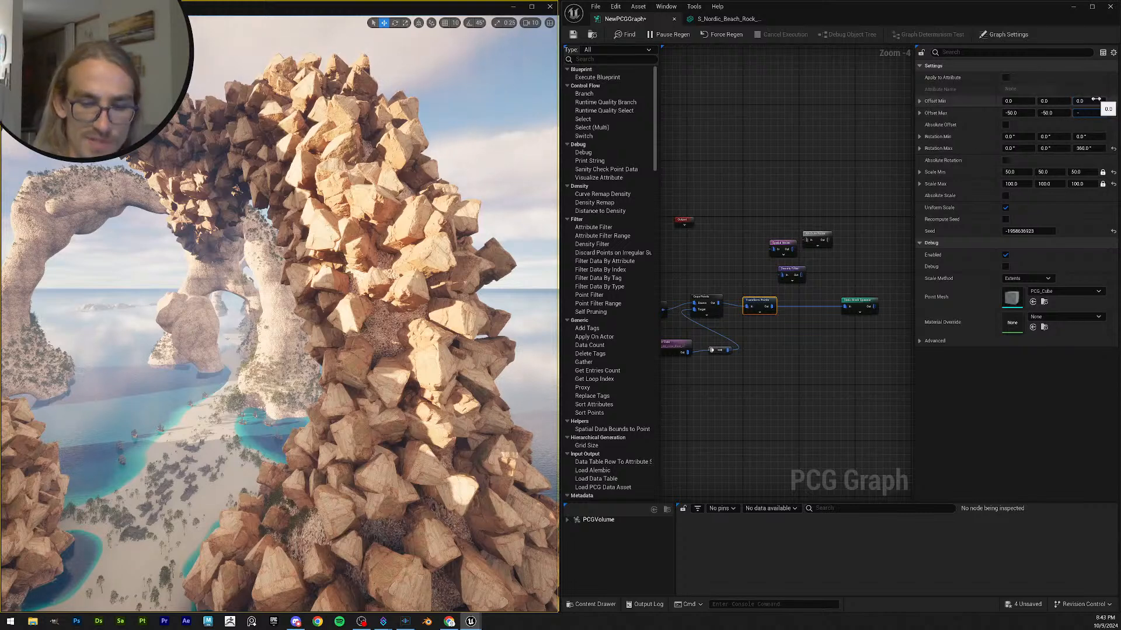
text(-5000)
key(Return)
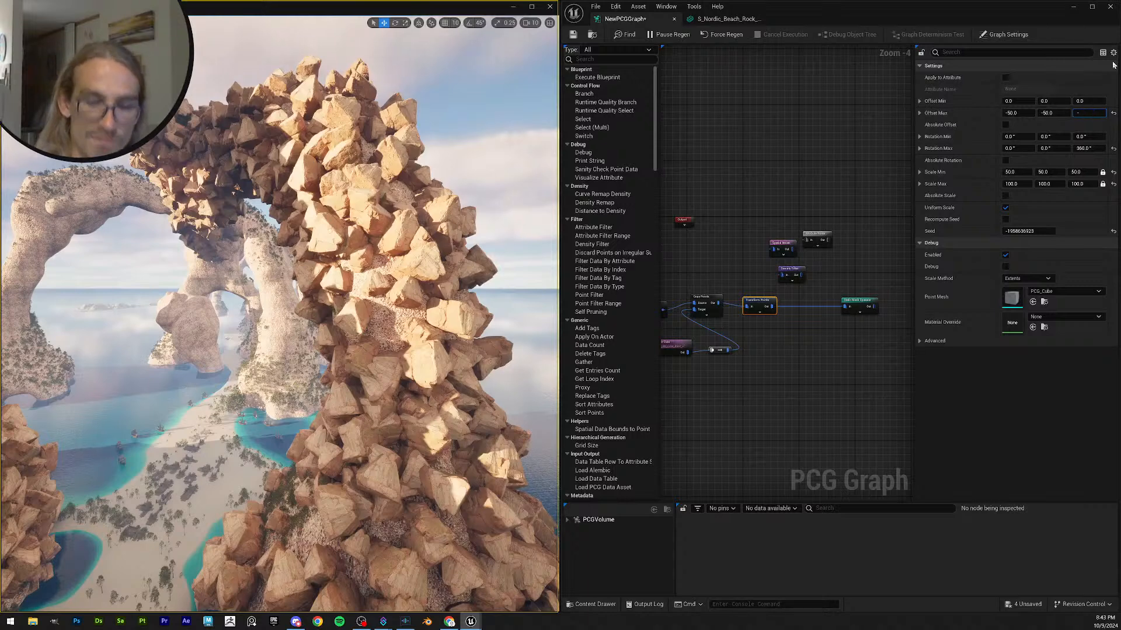
key(Return)
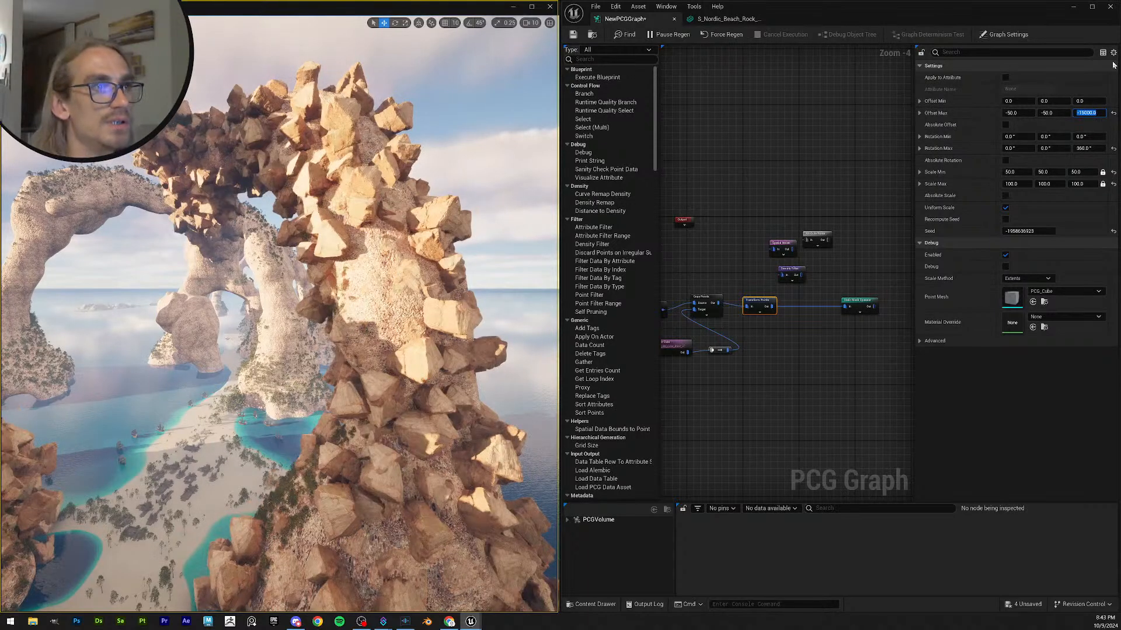
text(-)
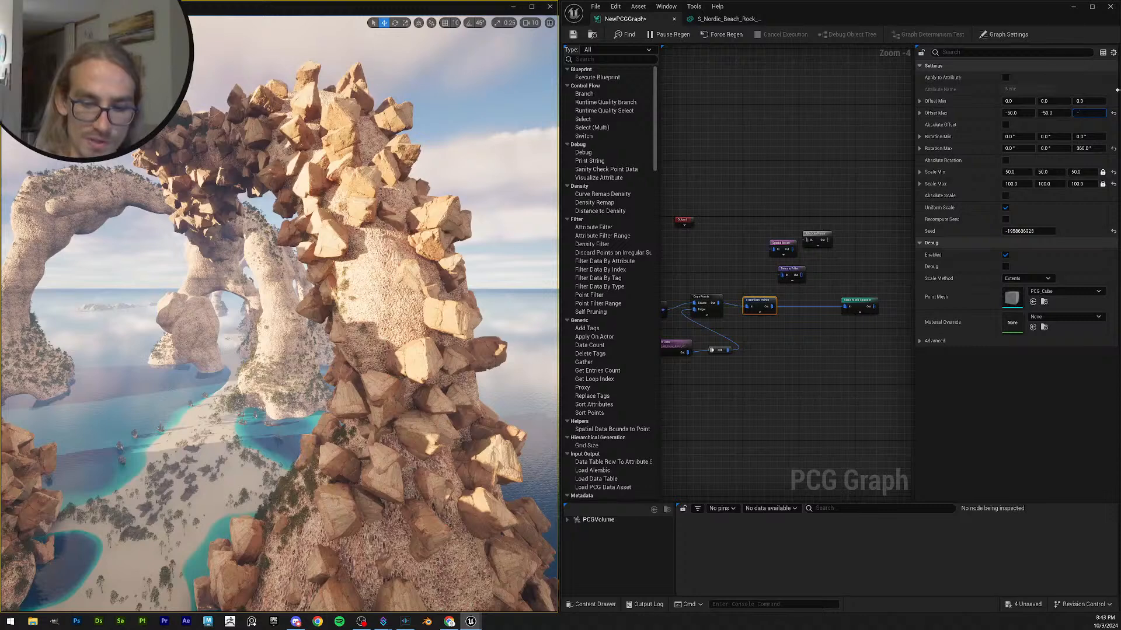
text(5000)
key(Return)
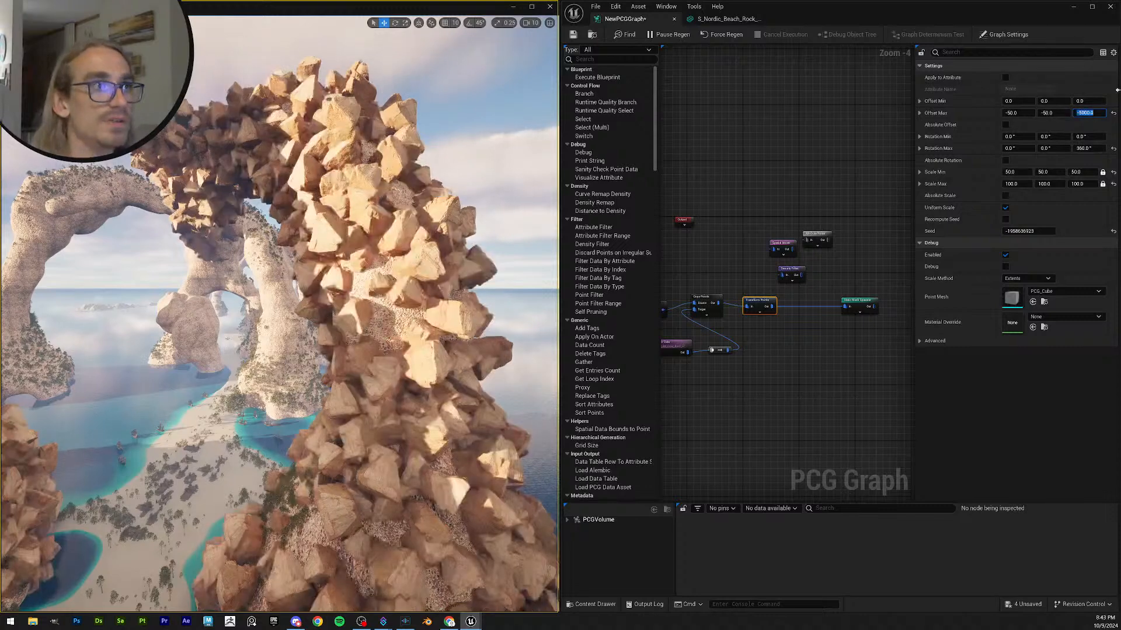
- Try an Offset Max of -5000 on the X and Y axes of the Transform Points node
click(1050, 113)
text(-50)
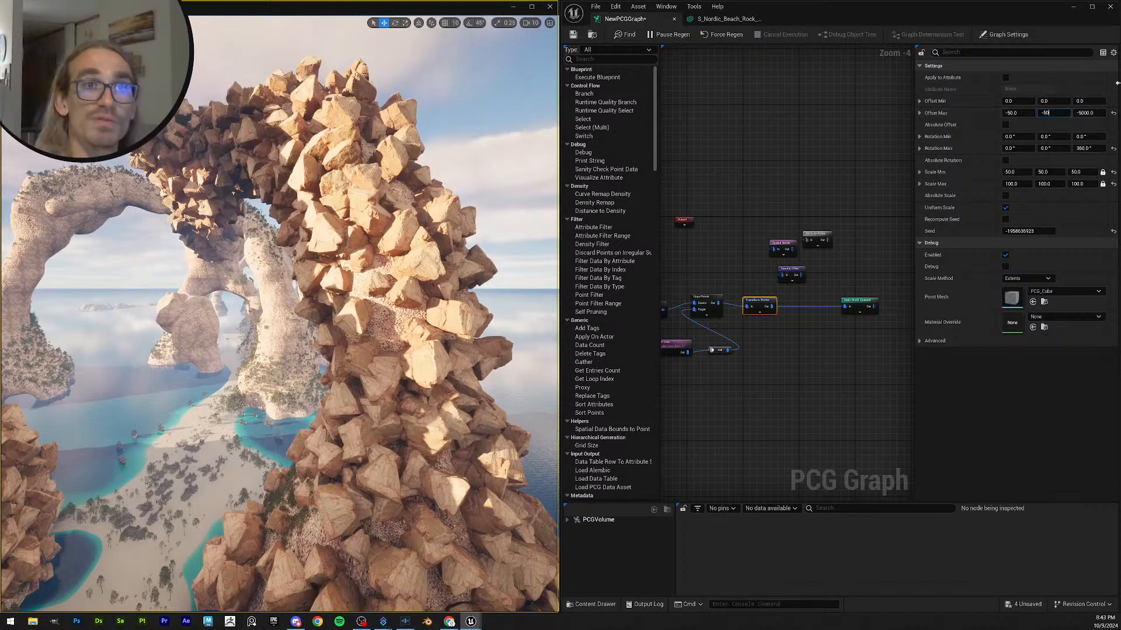
text(00)
key(Return)
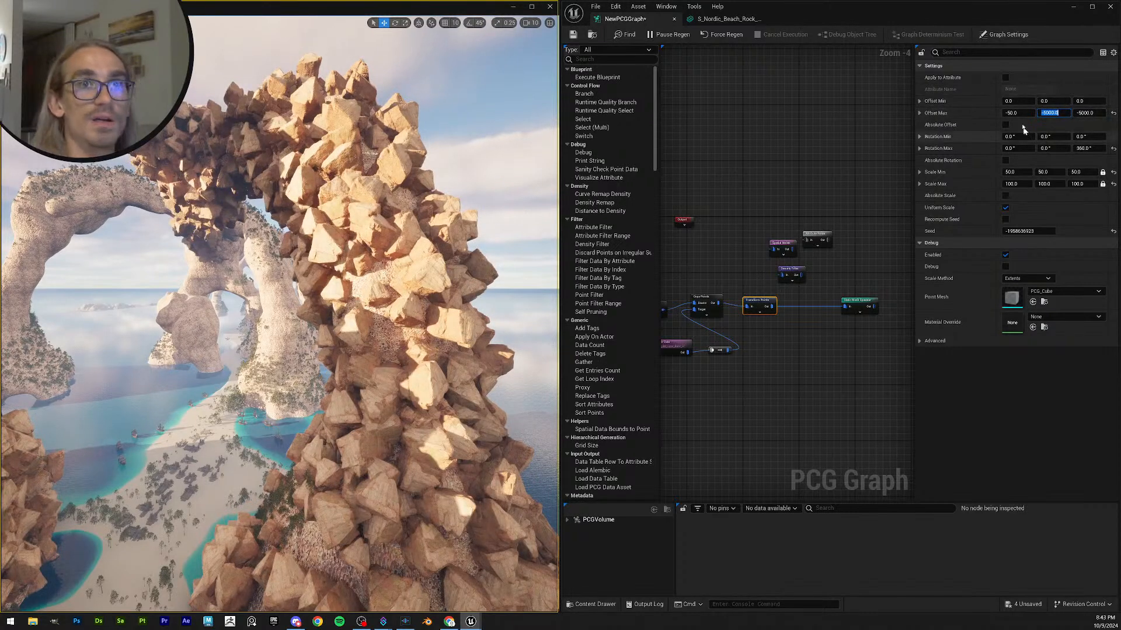
click(1021, 113)
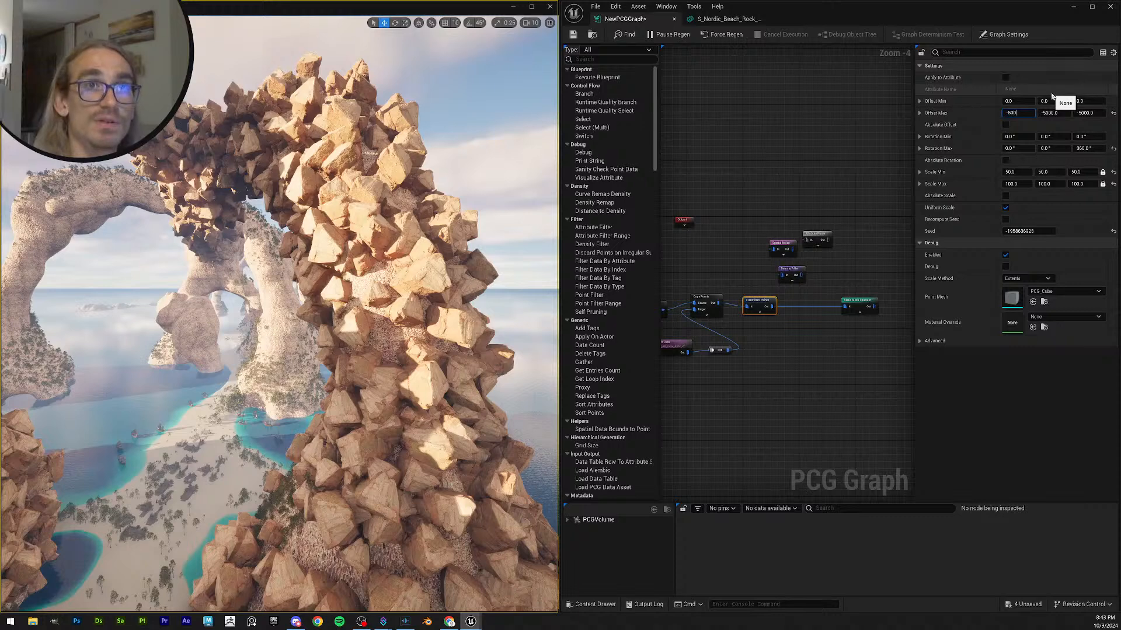
text(-5000)
key(Return)
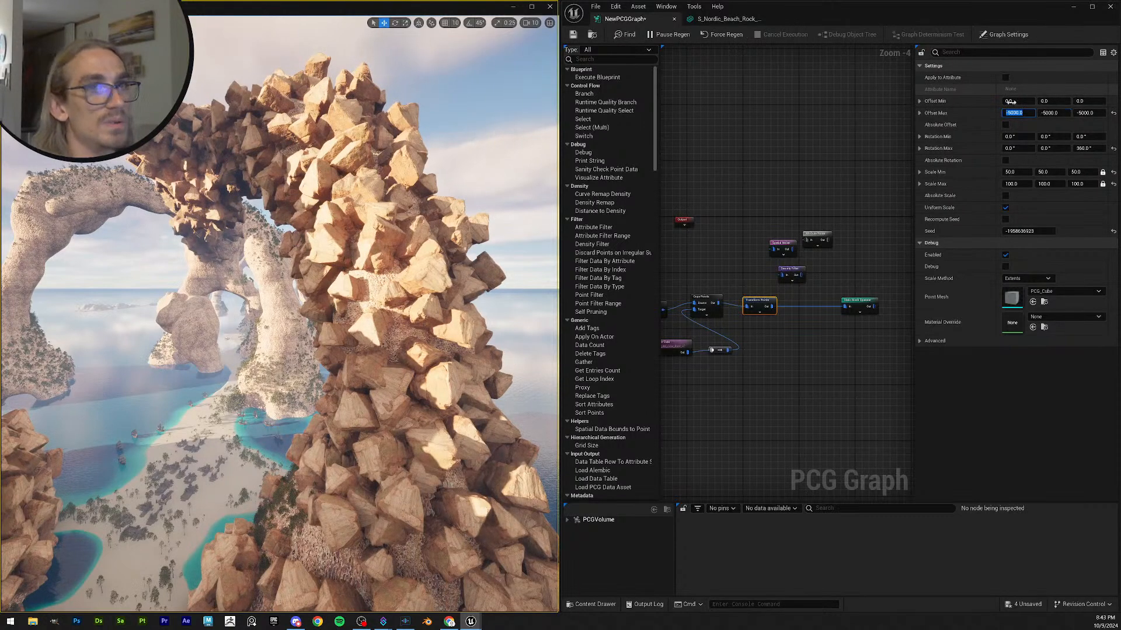
- Set the Transform Points node's Offset Max back to 0 on X and Y, and save the graph
text(0)
key(Return)
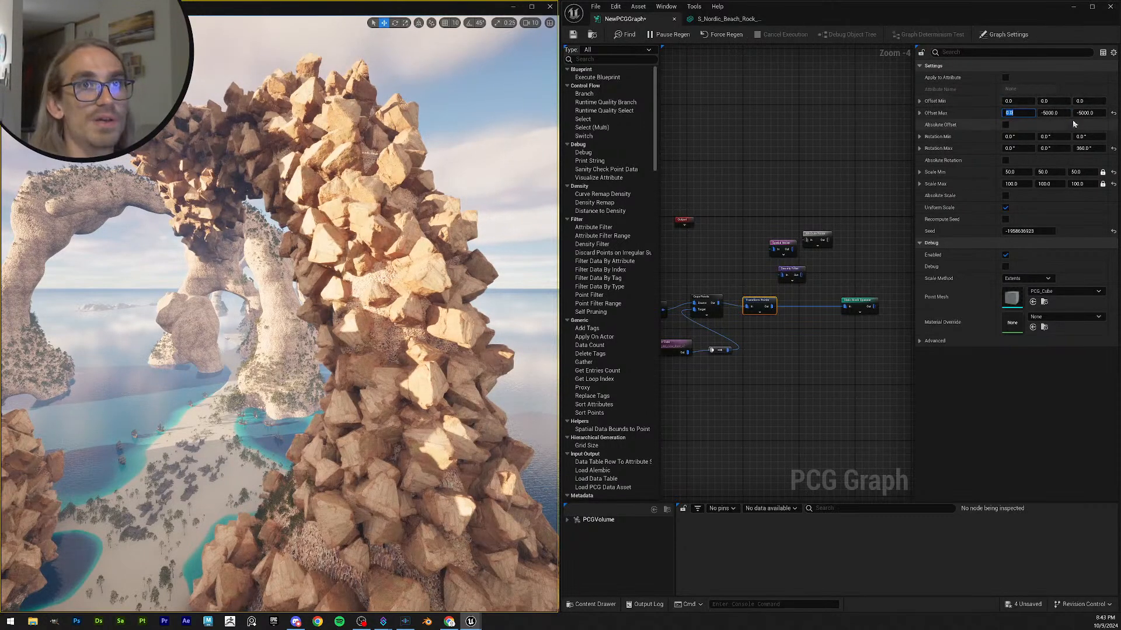
click(1051, 113)
text(0)
key(Return)
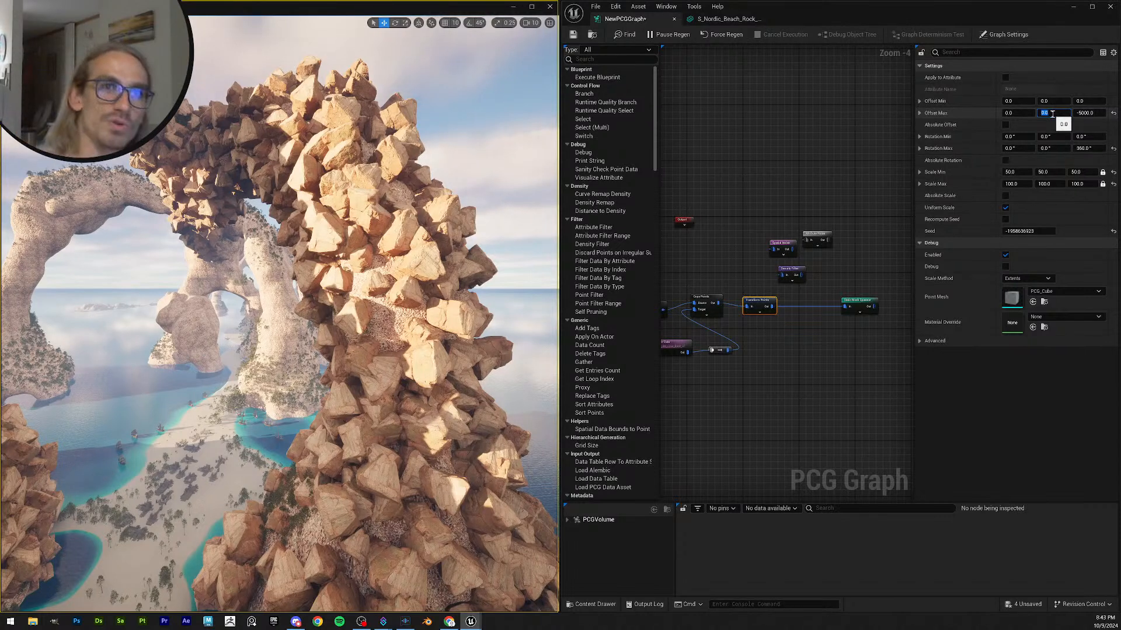
key(ctrl+s)
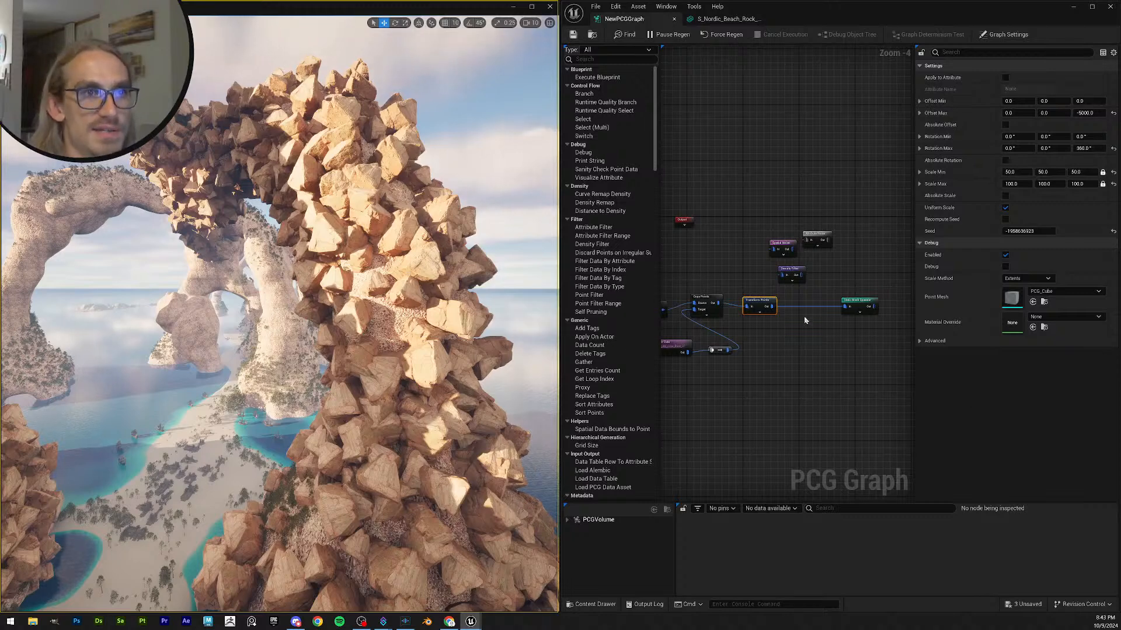
- Insert the Density Filter node between Transform Points and the Static Mesh Spawner, moving Spatial Noise out of the way
scroll(805, 321, up, 2)
scroll(793, 282, up, 1)
drag(822, 299, 845, 301)
right_drag(784, 253, 840, 255)
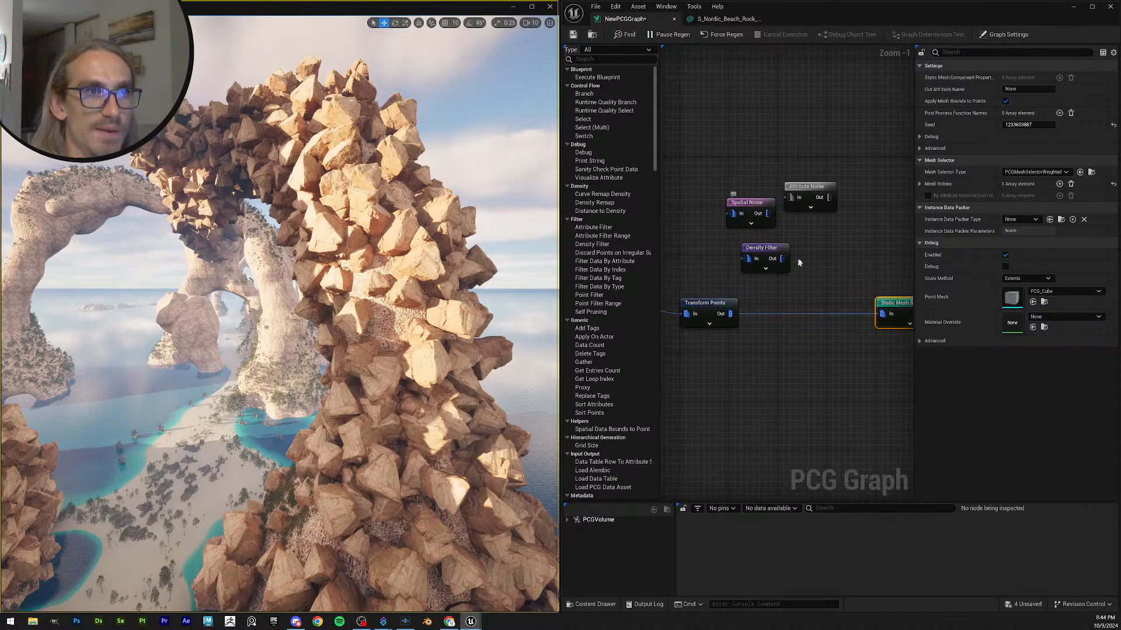
drag(755, 206, 732, 191)
drag(768, 250, 787, 304)
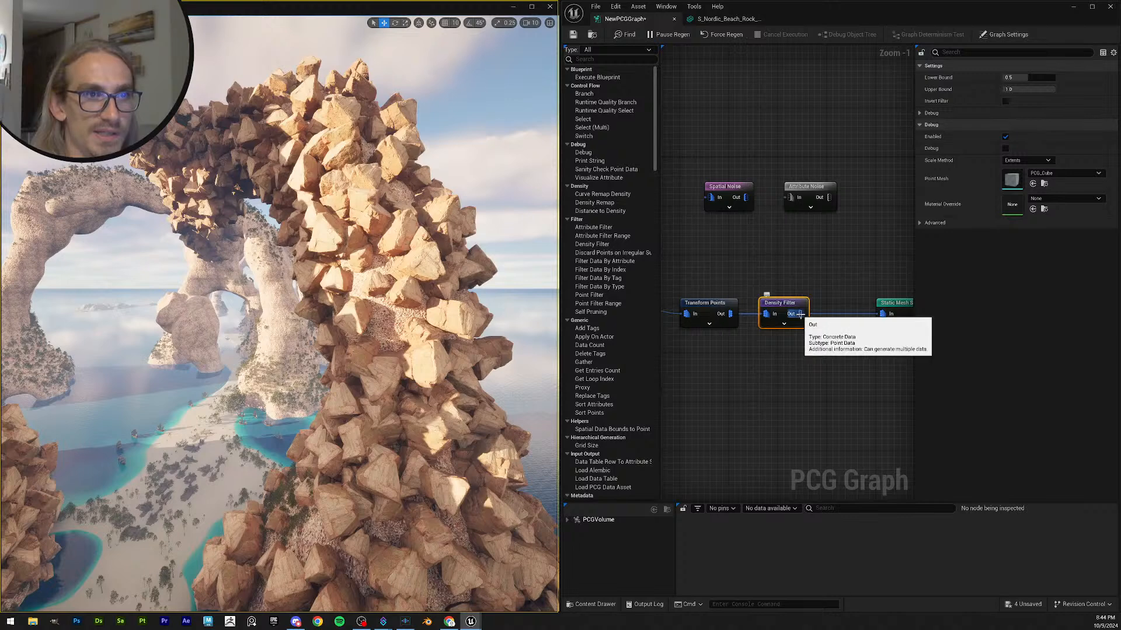
alt+click(730, 314)
drag(730, 314, 883, 314)
drag(794, 309, 795, 303)
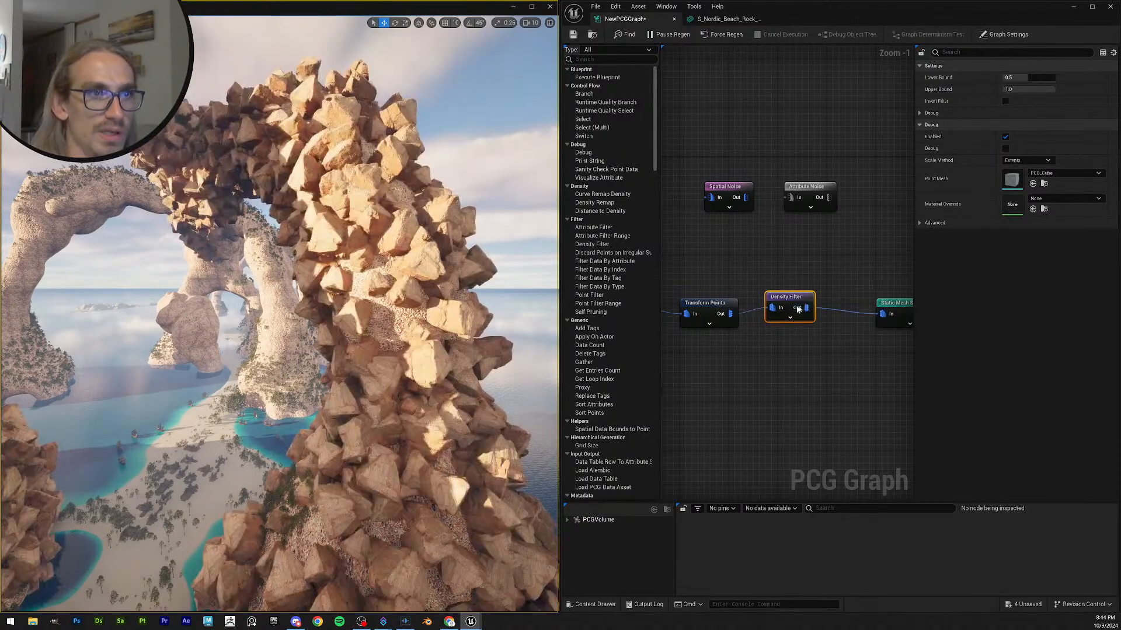
- Try Lower Bound values of 0.1 and 1 and an Upper Bound of 0.1 on the Density Filter
drag(1027, 78, 960, 77)
click(1027, 78)
key(Return)
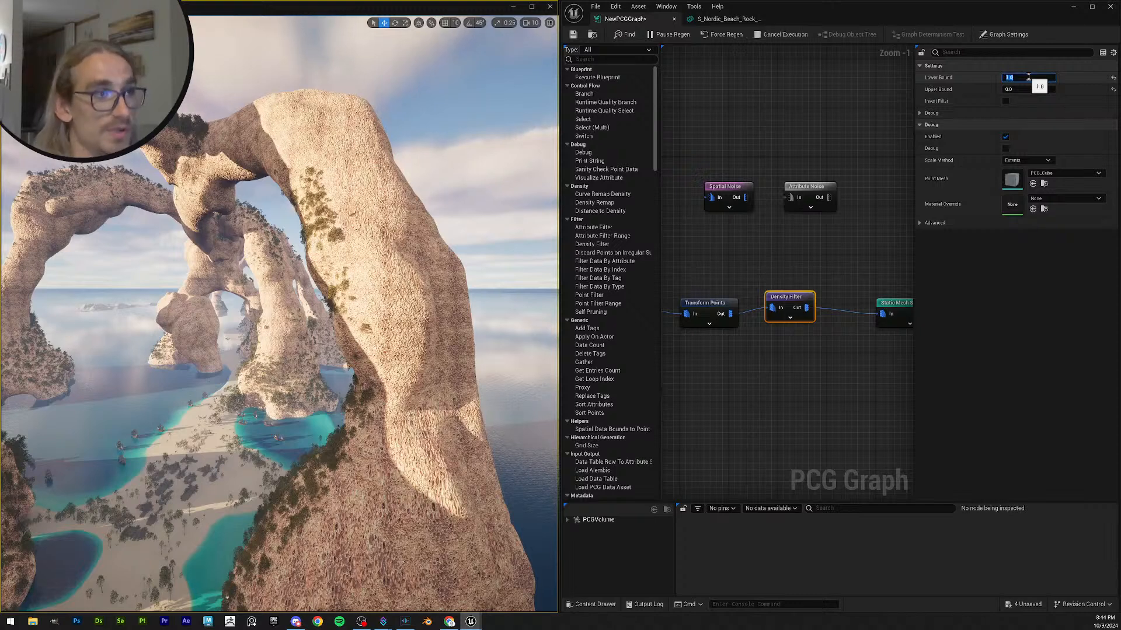
key(Return)
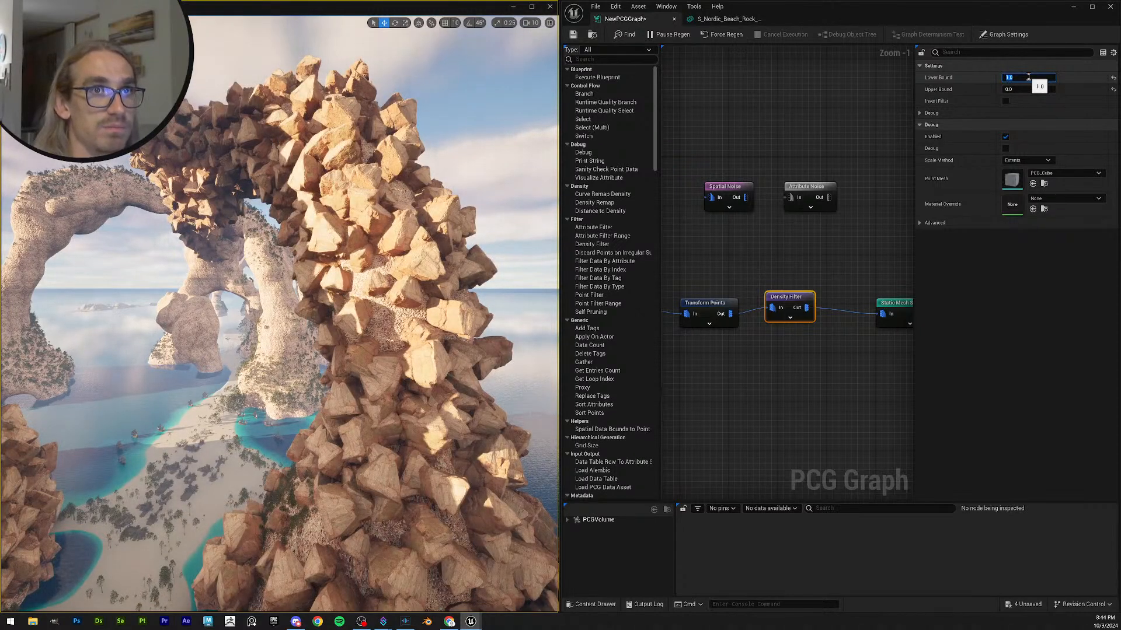
text(0.1)
key(Return)
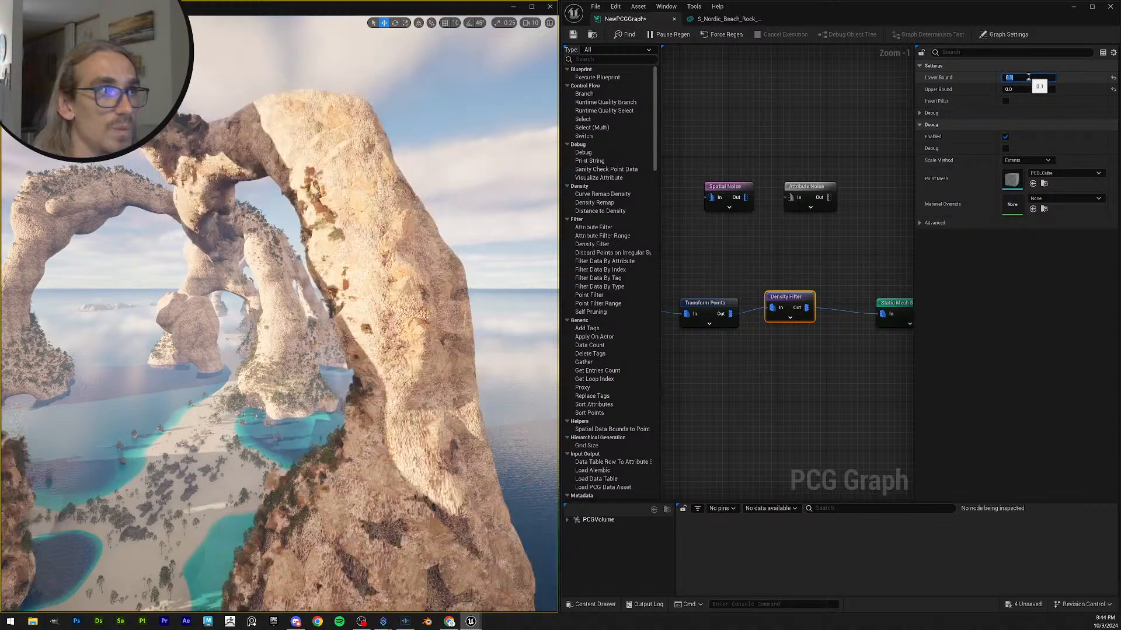
text(1)
key(Return)
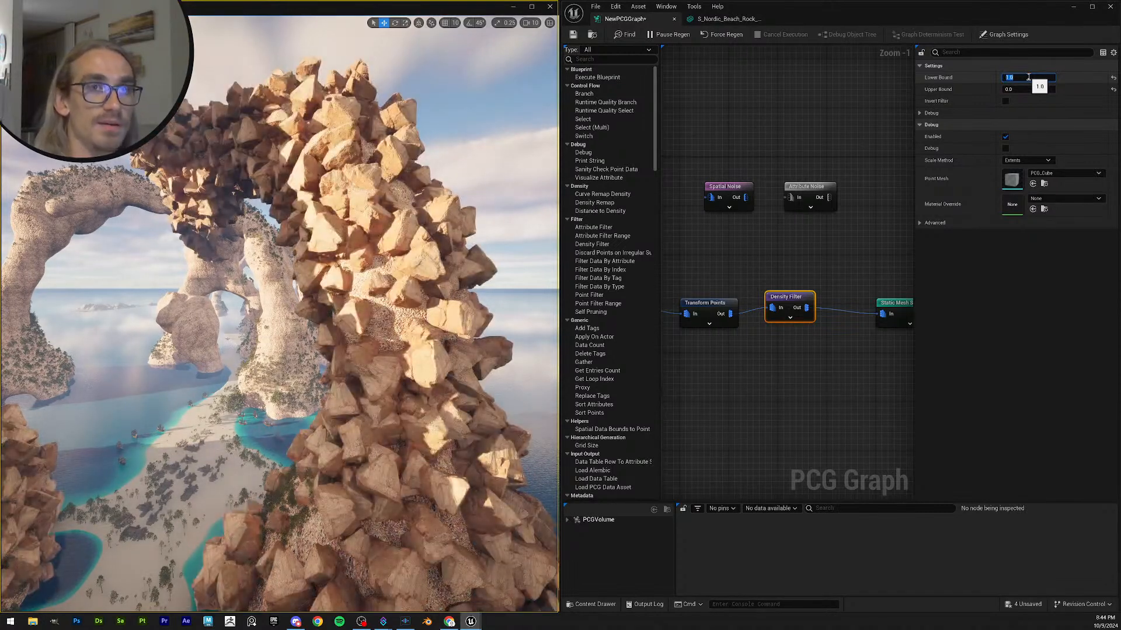
key(Tab)
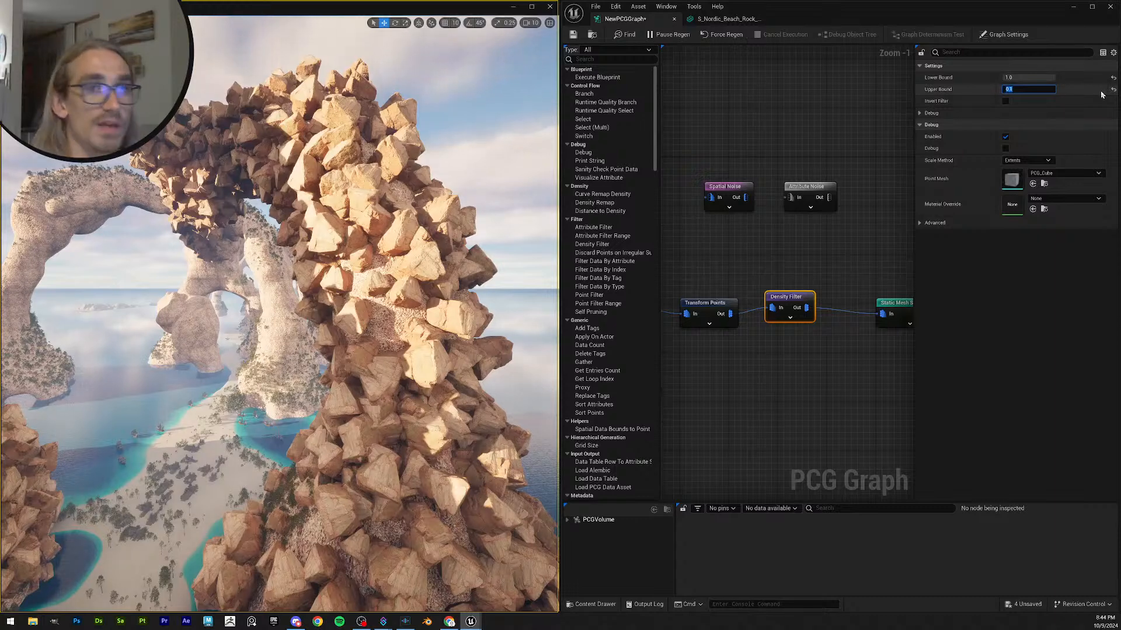
click(817, 281)
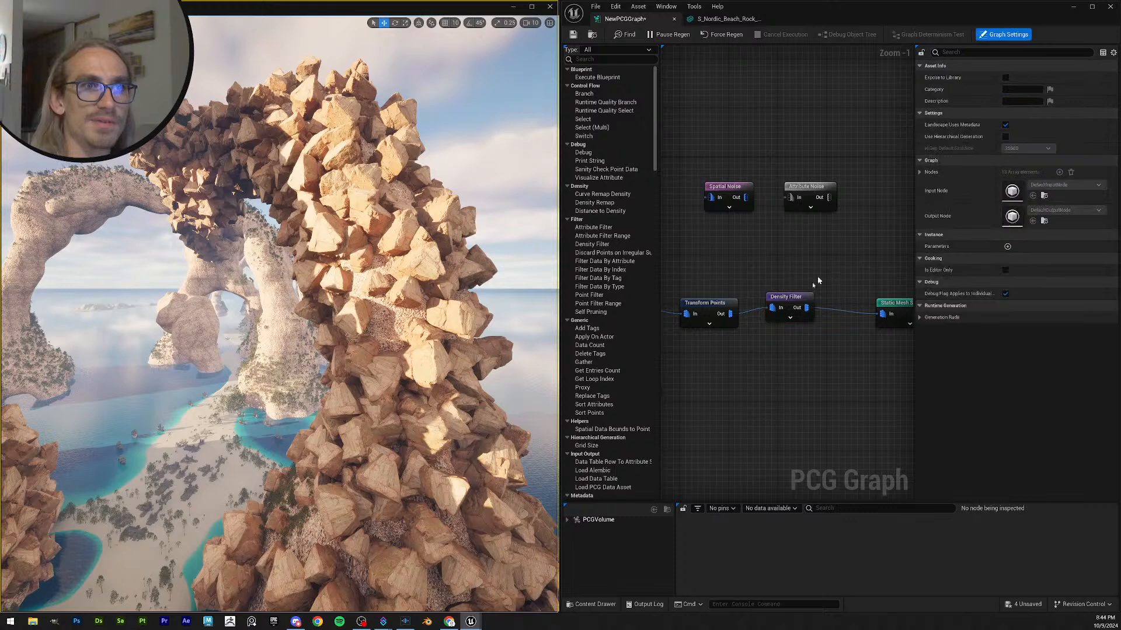
- Insert the Attribute Noise node after Transform Points and route its output through the Density Filter to the Static Mesh Spawner
drag(788, 303, 770, 296)
click(833, 278)
drag(809, 202, 806, 267)
alt+click(788, 302)
click(793, 264)
mouse_move(776, 301)
mouse_down()
mouse_move(818, 313)
mouse_move(760, 316)
mouse_move(772, 304)
mouse_move(760, 289)
mouse_up()
drag(822, 312, 847, 256)
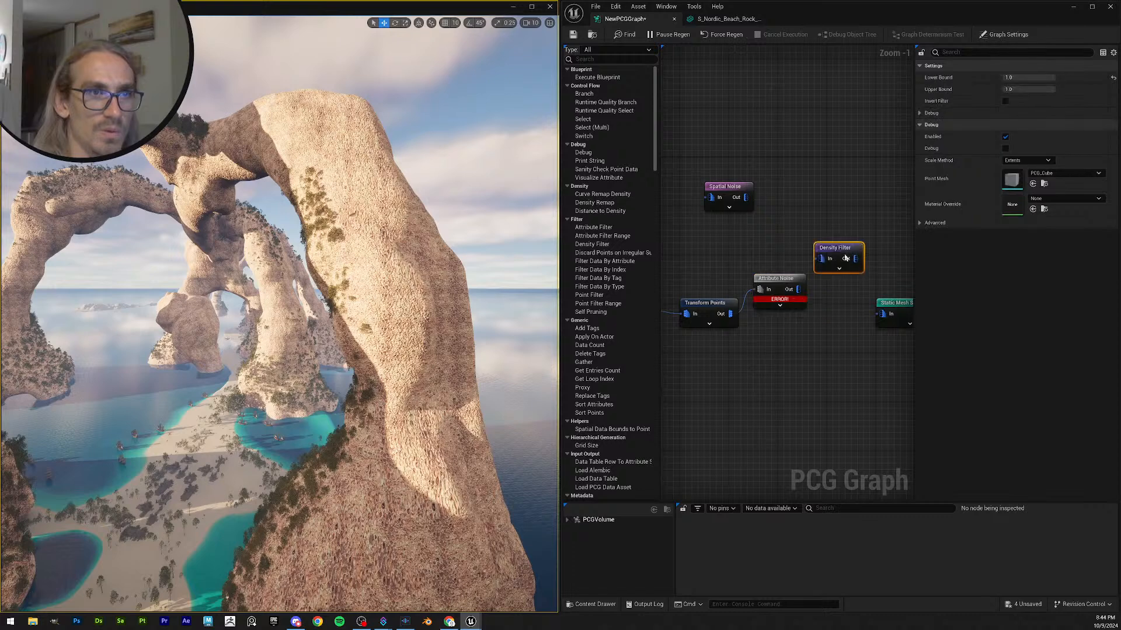
drag(797, 288, 886, 317)
click(811, 282)
click(875, 246)
scroll(892, 290, down, 3)
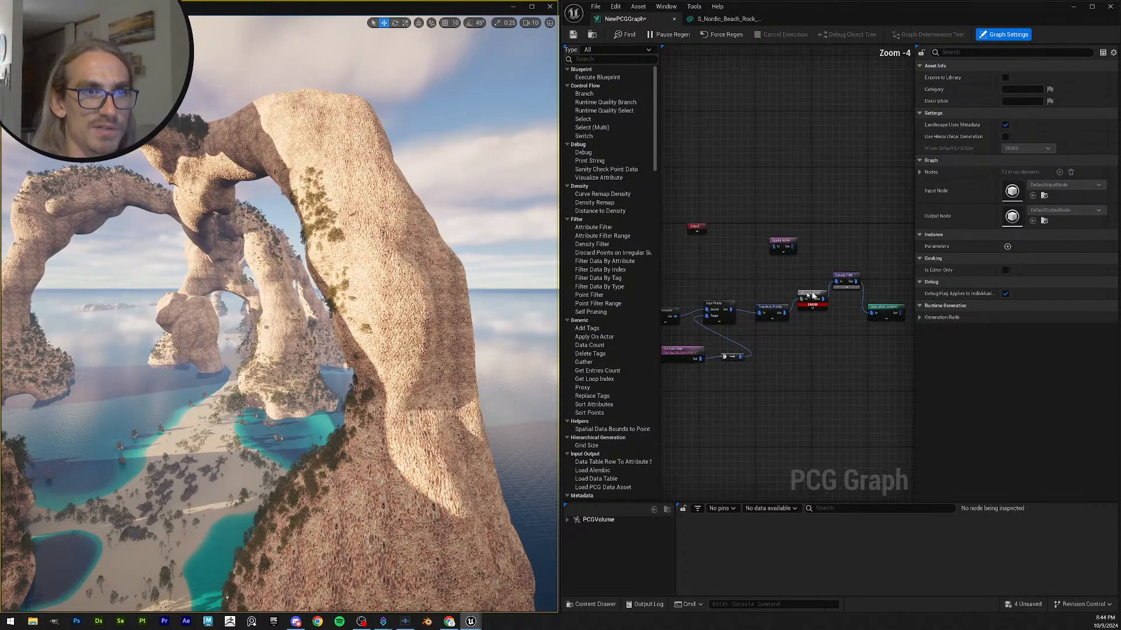
- Reset the Attribute Noise node's Input Source to its default, $Density
click(811, 294)
scroll(821, 188, up, 1)
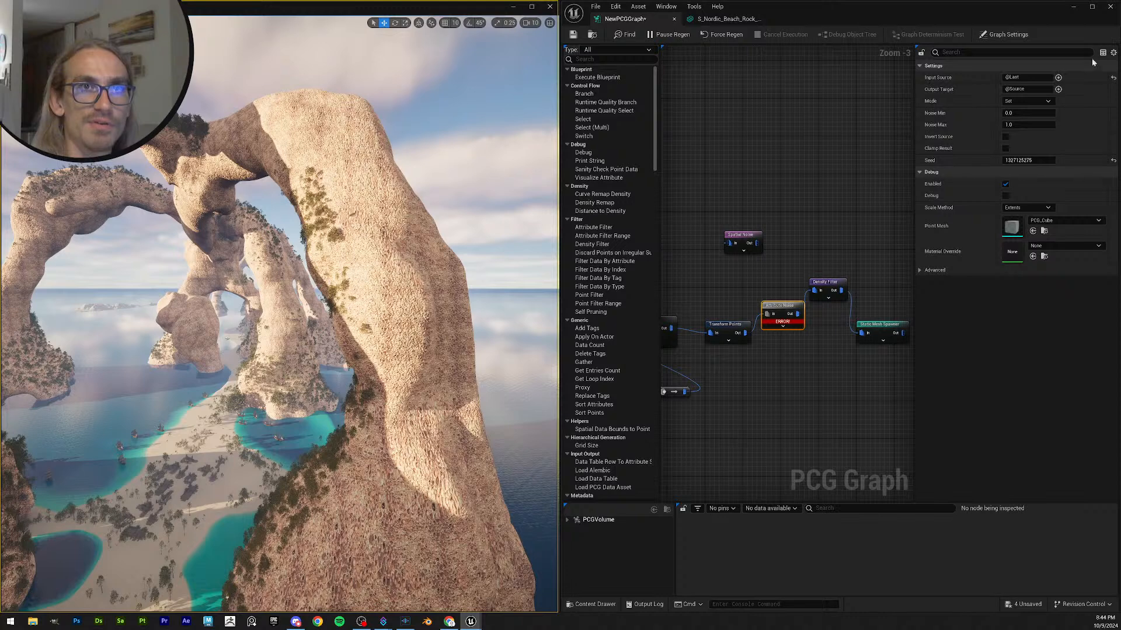
click(1114, 78)
scroll(765, 296, up, 3)
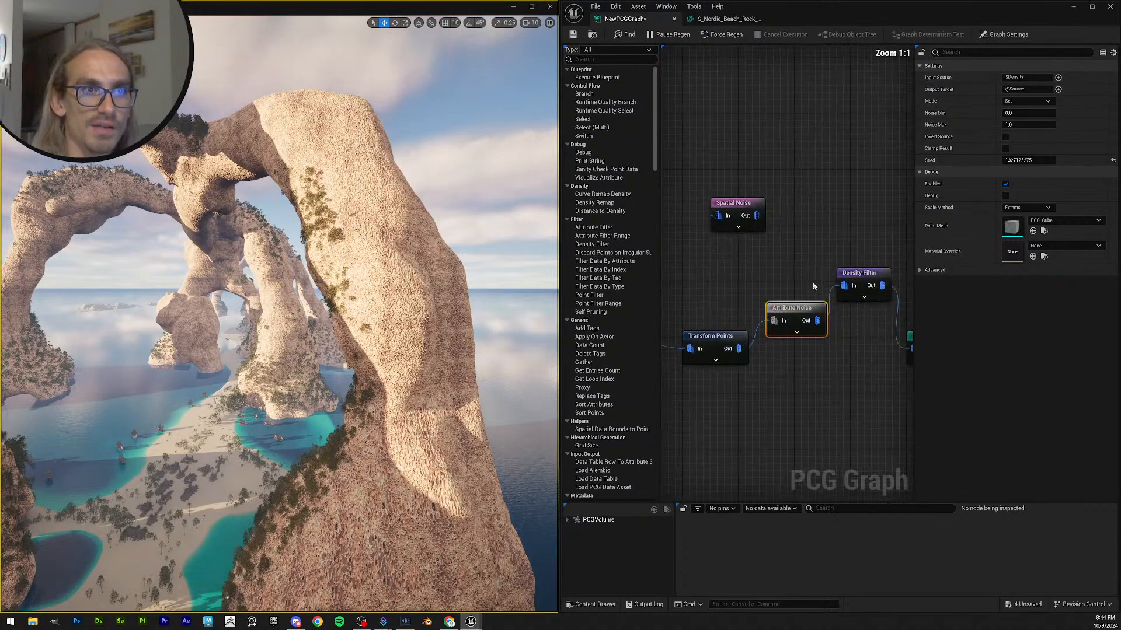
- Line up the Density Filter directly beside the Attribute Noise node and save the graph
scroll(810, 288, down, 1)
right_drag(810, 288, 720, 265)
right_drag(863, 288, 808, 265)
click(802, 295)
drag(732, 241, 750, 272)
right_drag(763, 242, 845, 215)
click(809, 205)
click(751, 248)
right_drag(758, 203, 773, 222)
drag(827, 263, 774, 263)
click(789, 252)
click(573, 35)
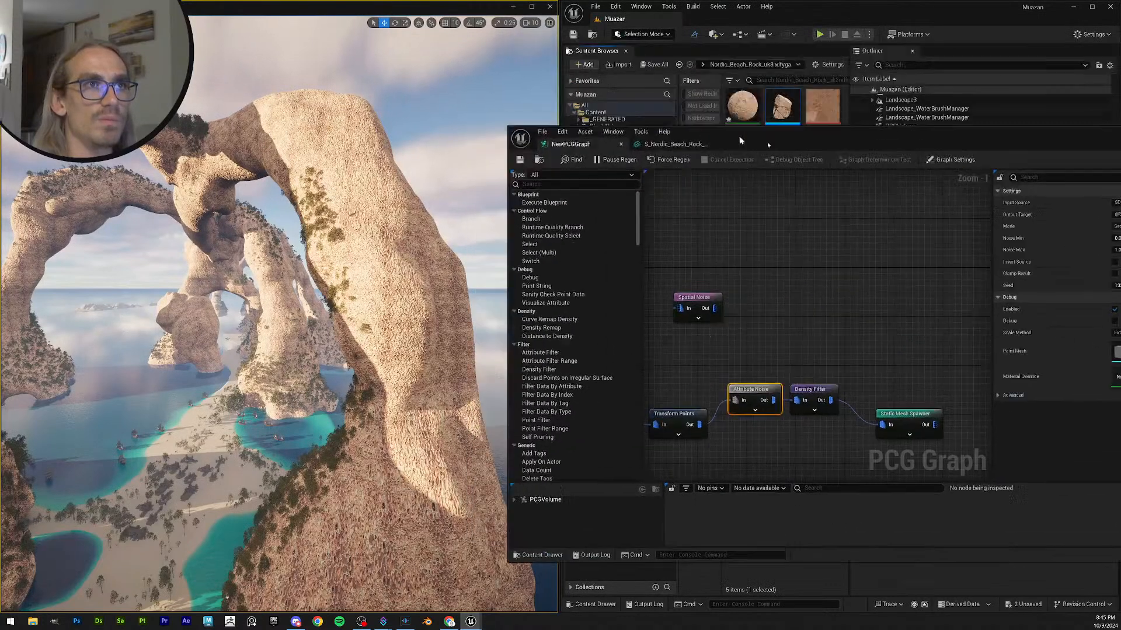
- Reset the Density Filter's Lower Bound to its default of 0.5
scroll(793, 219, down, 1)
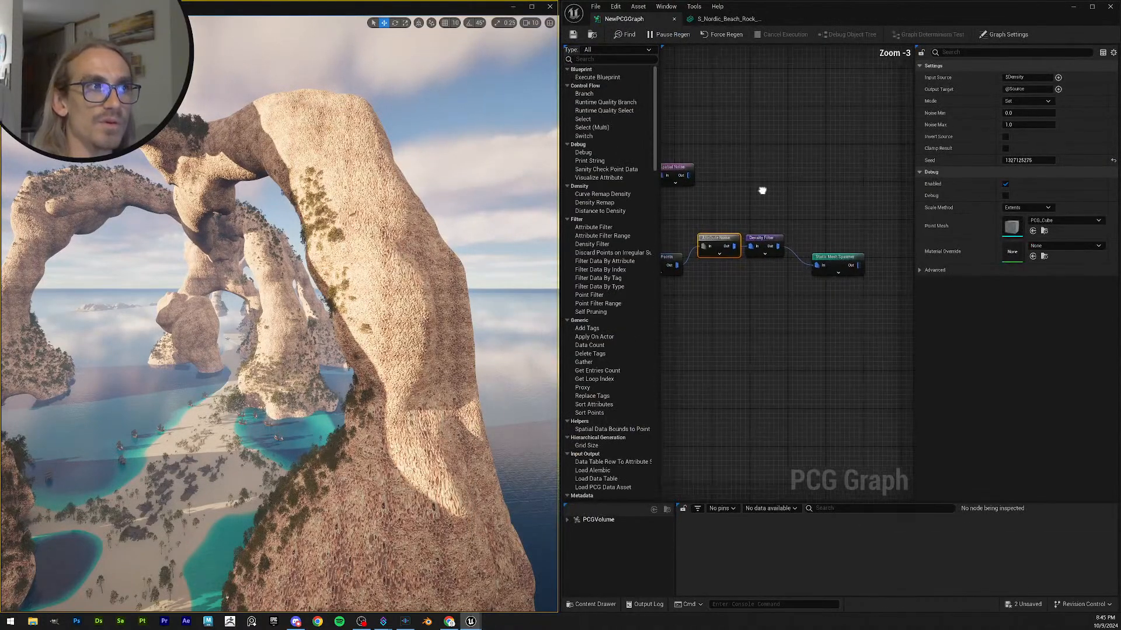
click(785, 244)
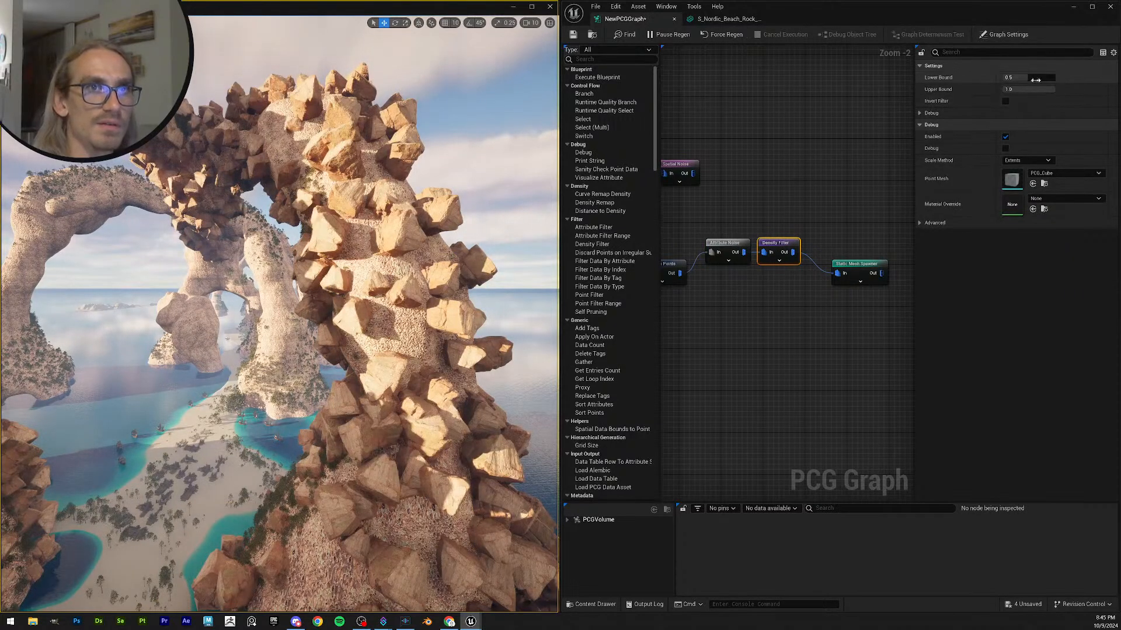
- Set the Density Filter's Lower Bound to 0.0, leaving the Upper Bound at 1.0
drag(1028, 79, 1013, 78)
click(1025, 76)
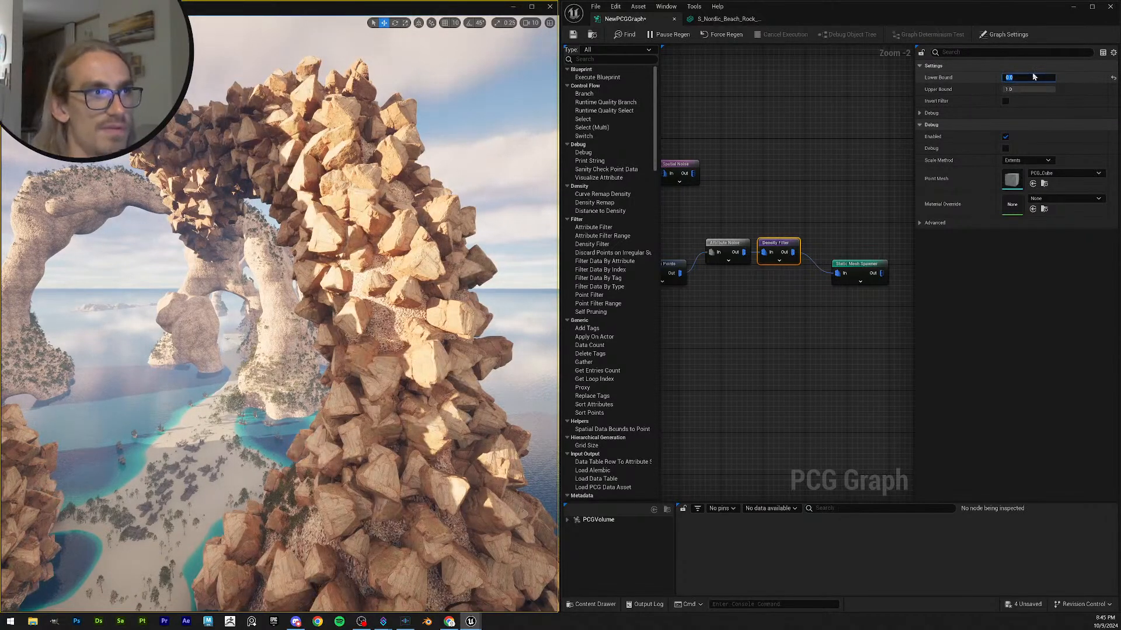
mouse_move(1037, 89)
mouse_down()
mouse_move(1022, 88)
mouse_move(1057, 98)
mouse_move(1007, 87)
mouse_move(1044, 91)
mouse_up()
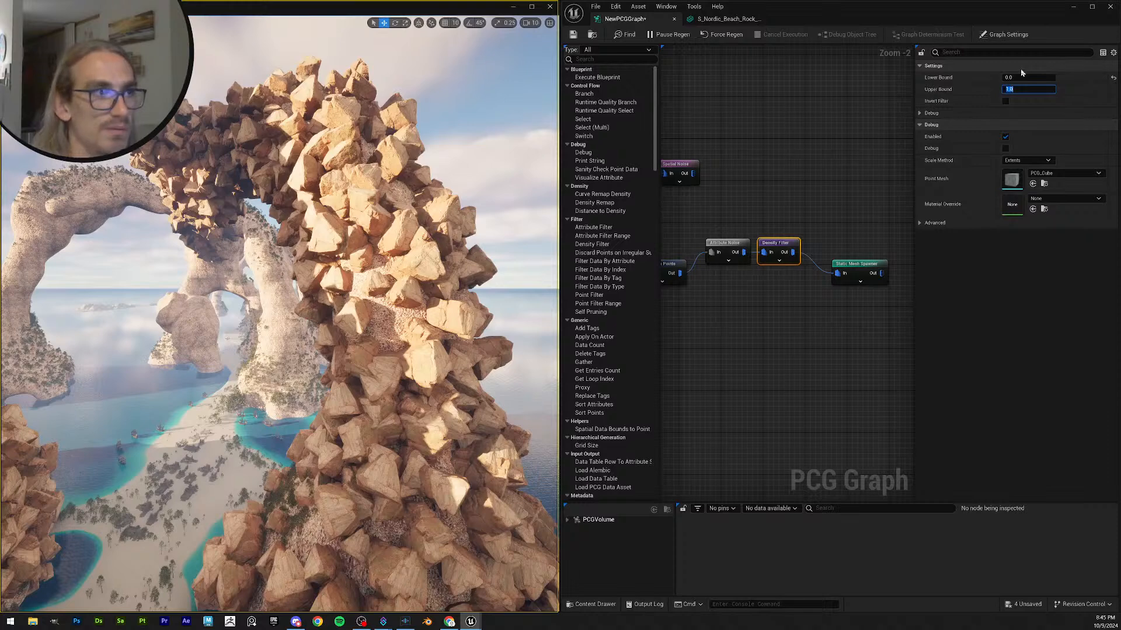
click(875, 309)
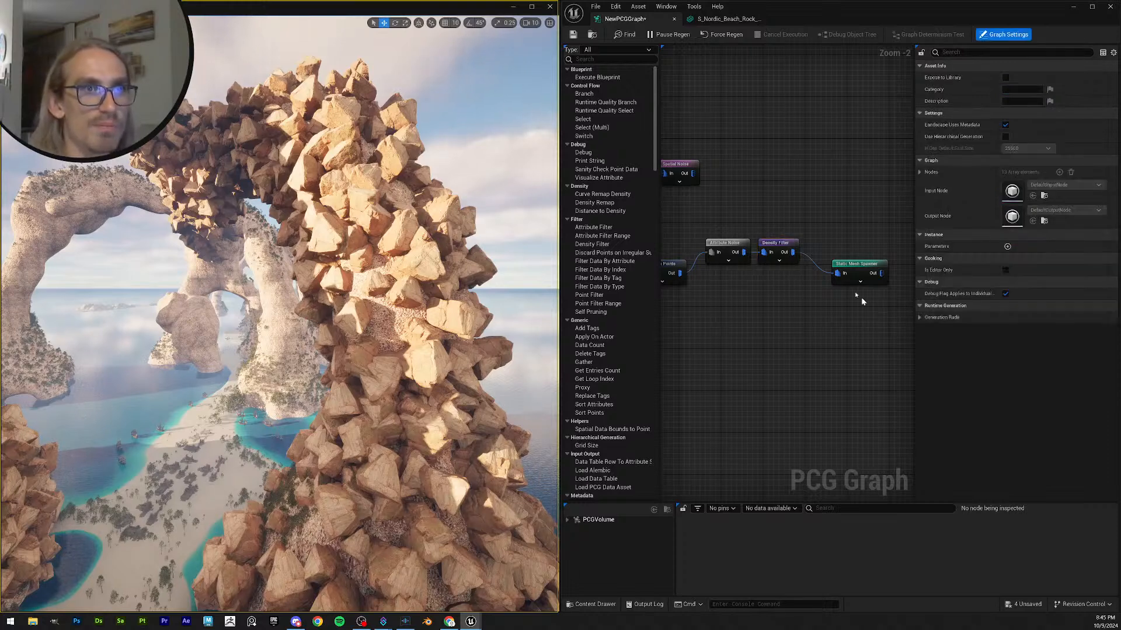
- Try a Noise Min of 100 on the Attribute Noise node, then a Noise Min of 0 with a Noise Max of 50
click(731, 246)
scroll(813, 223, up, 2)
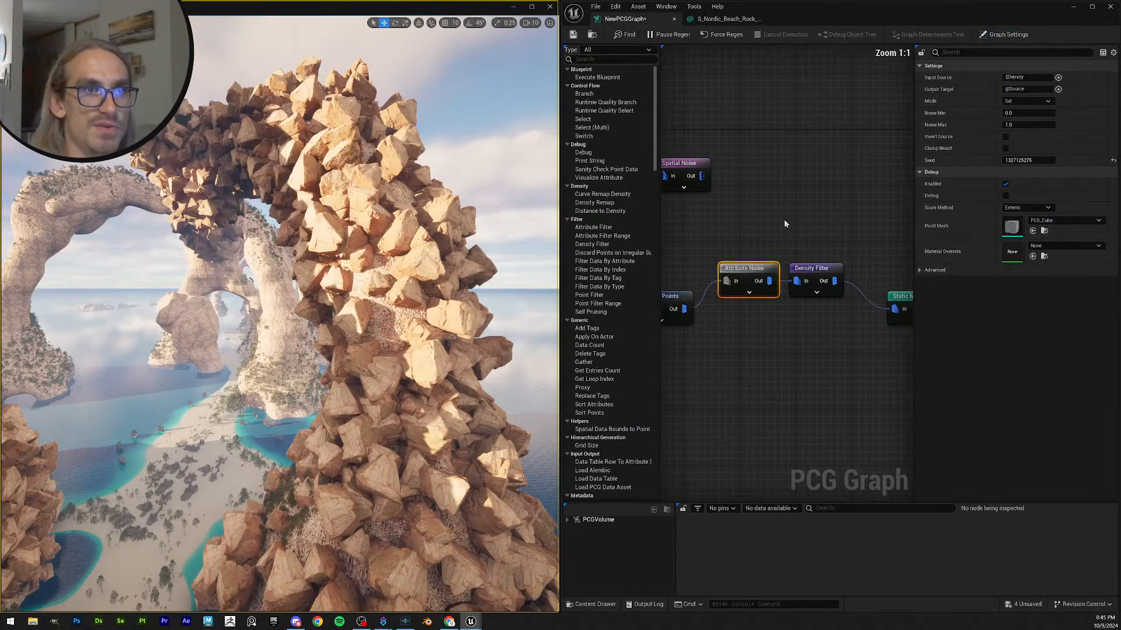
drag(1017, 114, 1051, 114)
click(1025, 114)
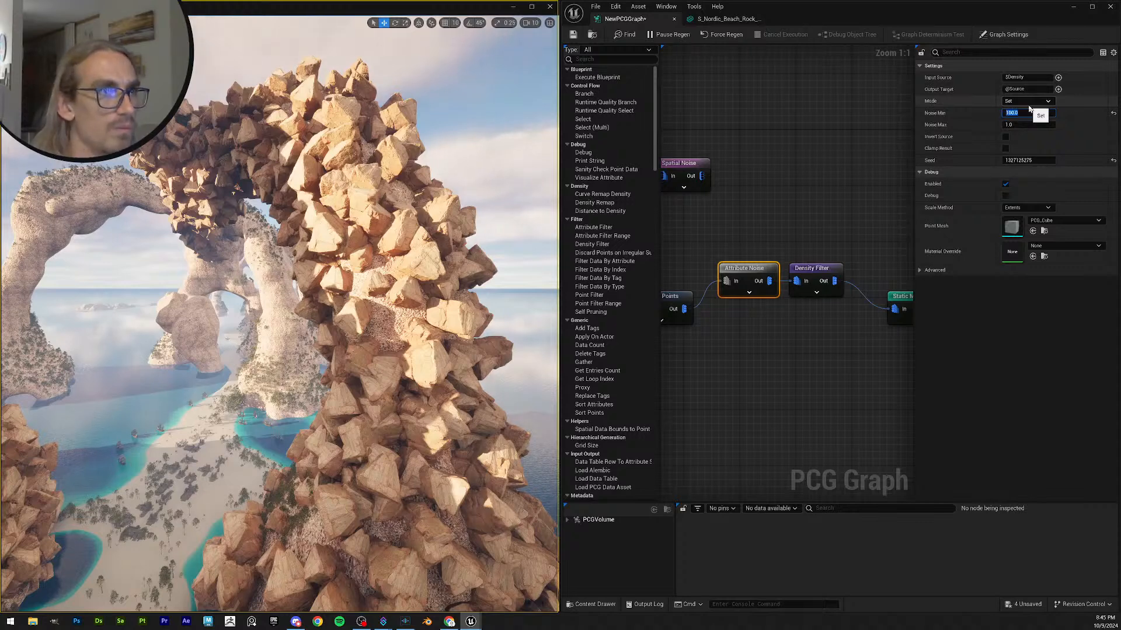
text(0)
key(Tab)
text(2)
key(Return)
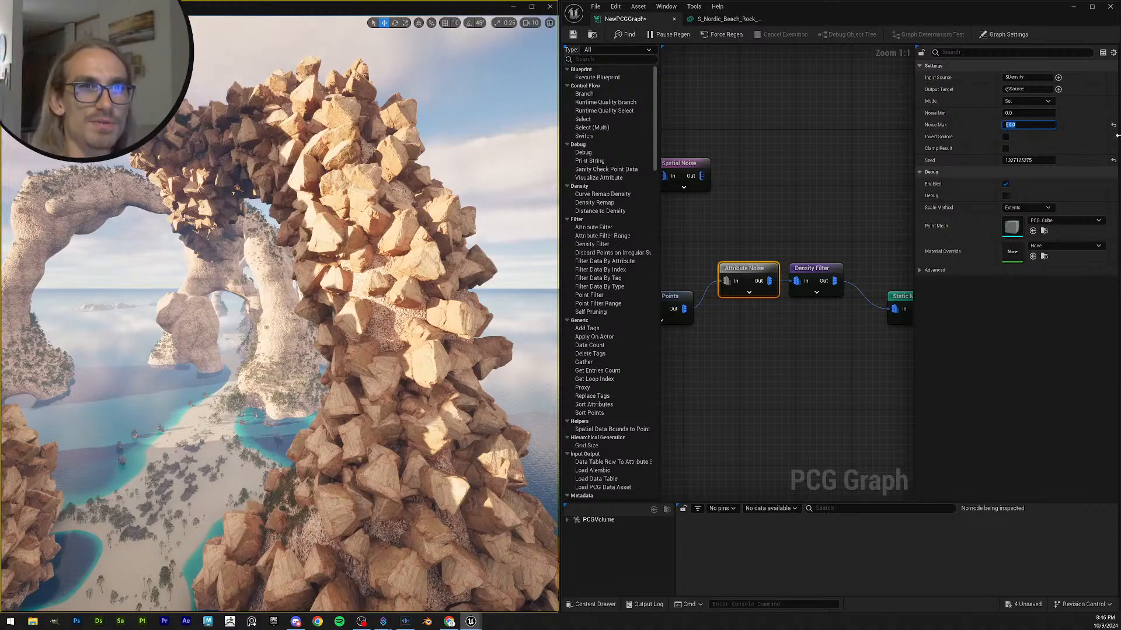
- Try other Noise Max and Noise Min values on the Attribute Noise node and reset both to their defaults of 1.0 and 0.0
click(876, 306)
click(748, 270)
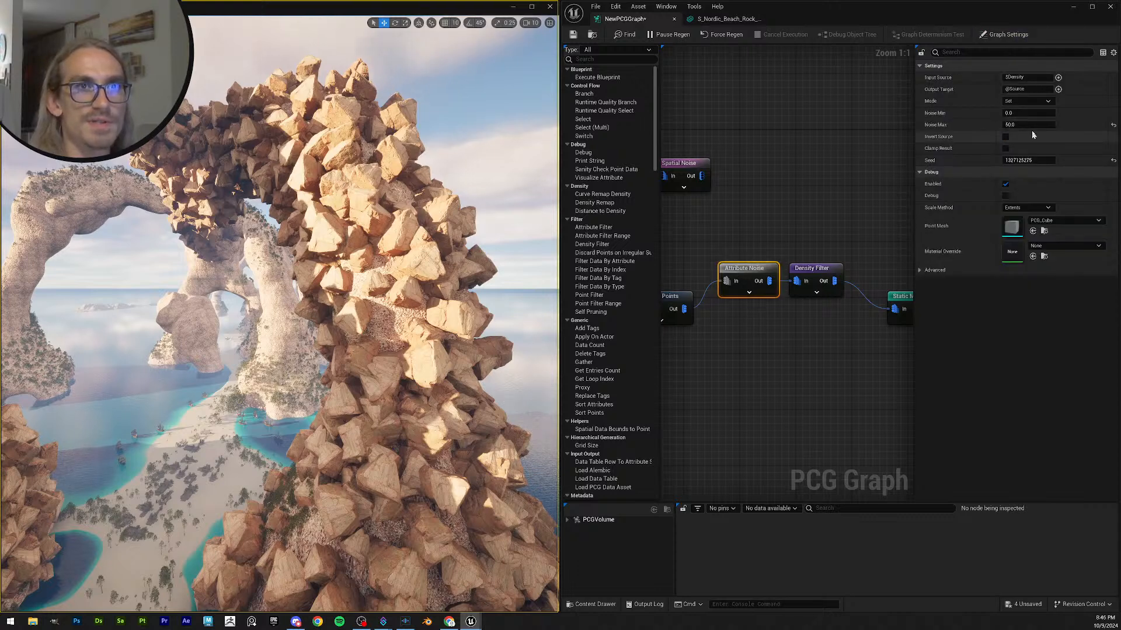
drag(1017, 124, 1116, 133)
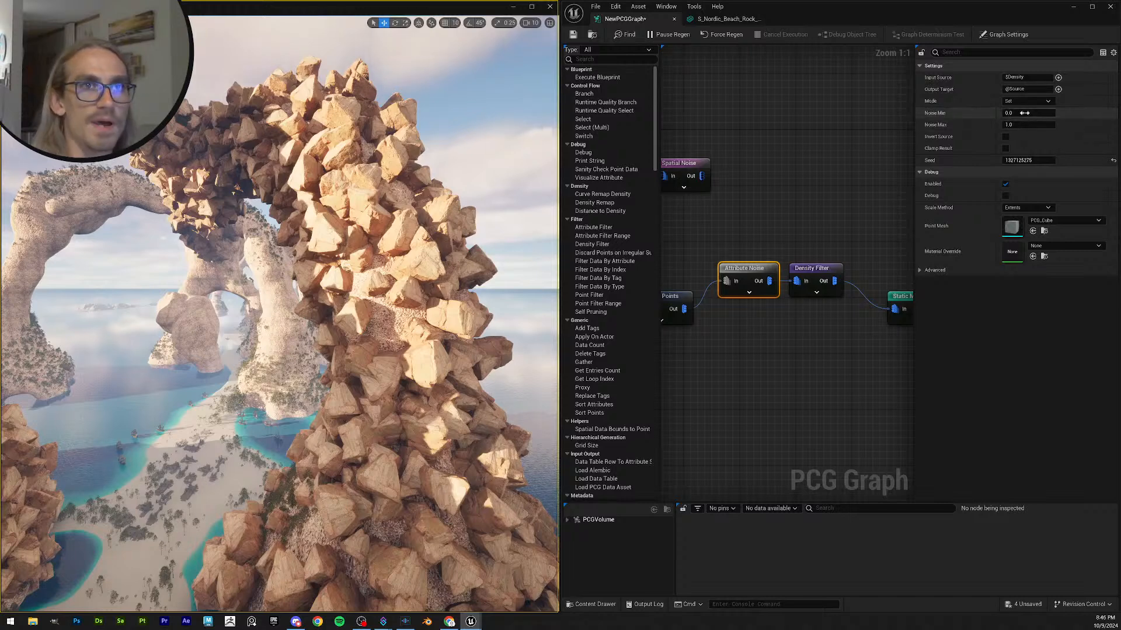
drag(1015, 113, 1044, 110)
click(1114, 113)
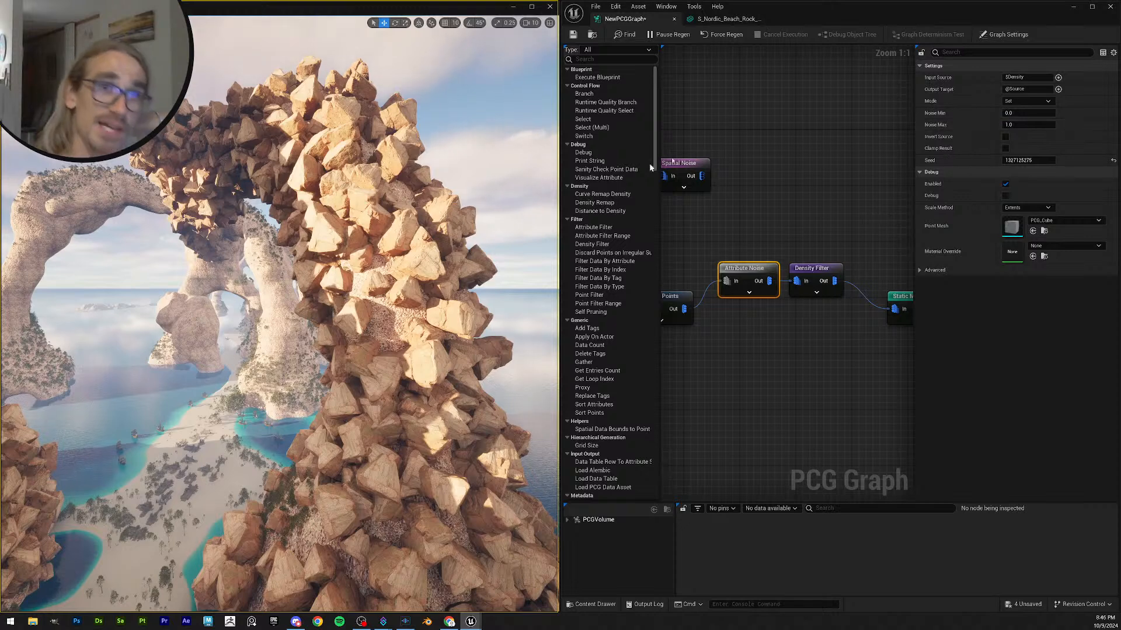
- Try $Density as the Attribute Noise node's Output Target
click(1057, 90)
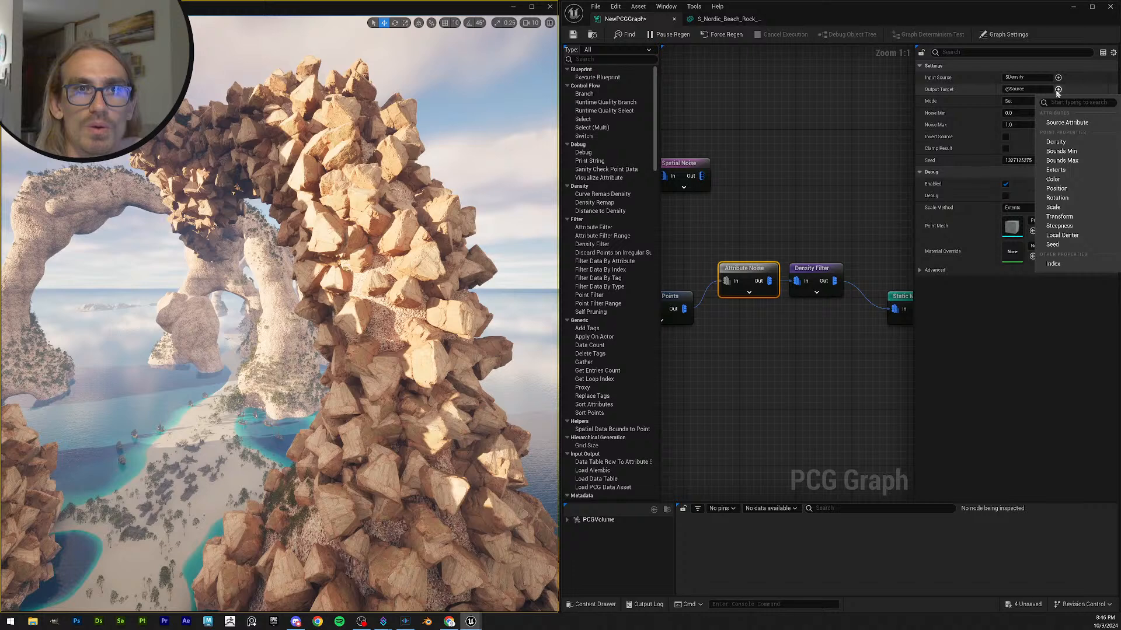
right_drag(883, 174, 975, 172)
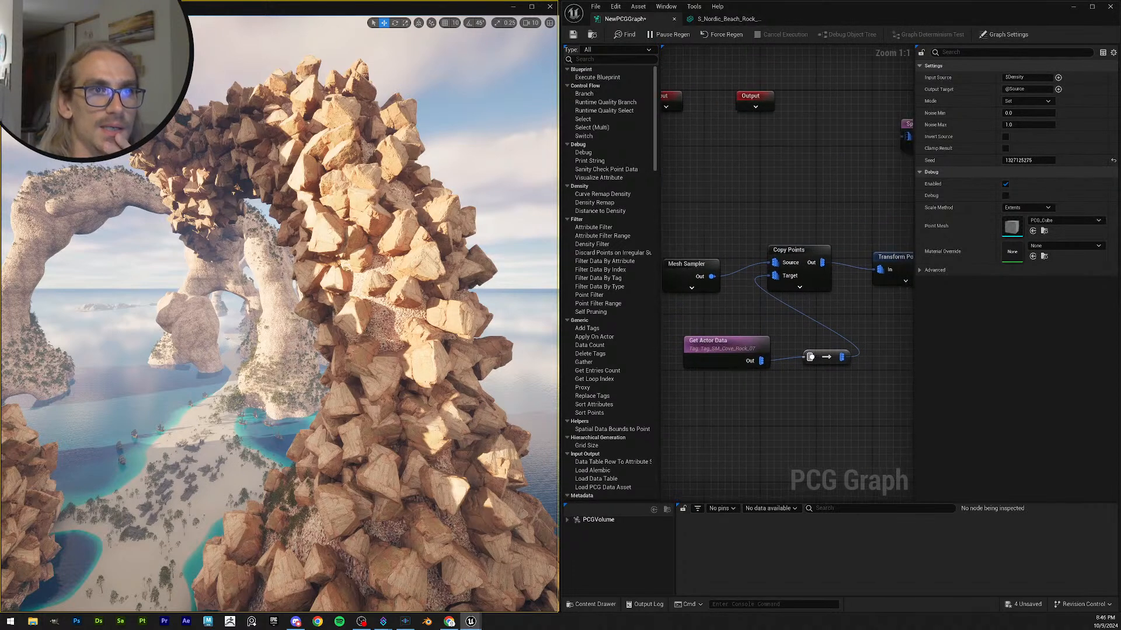
right_drag(1048, 167, 792, 204)
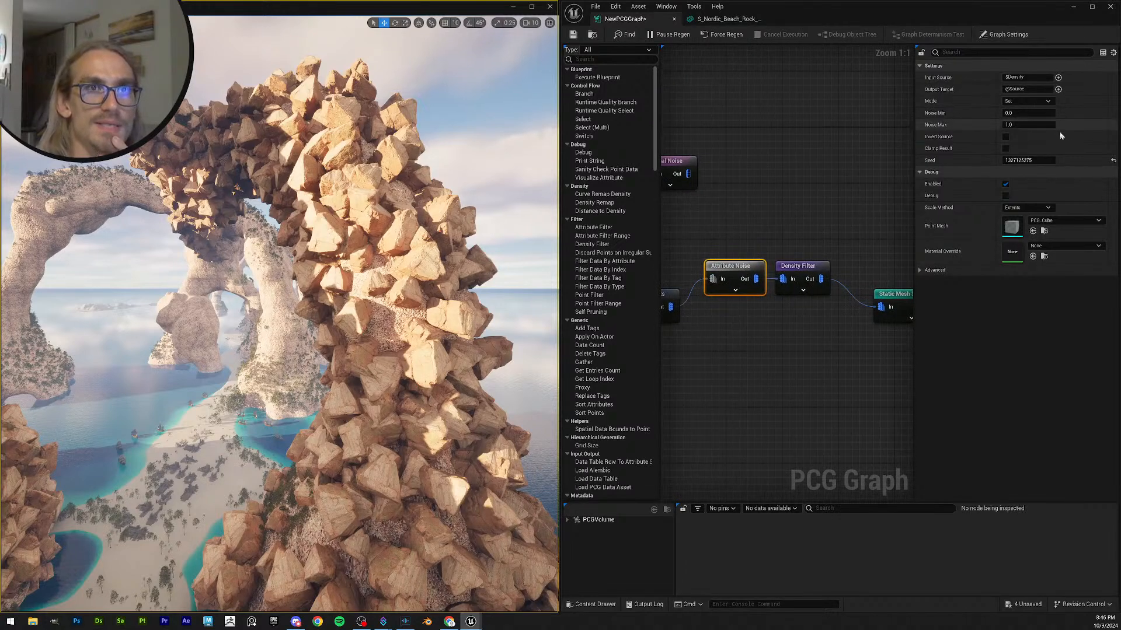
click(1059, 89)
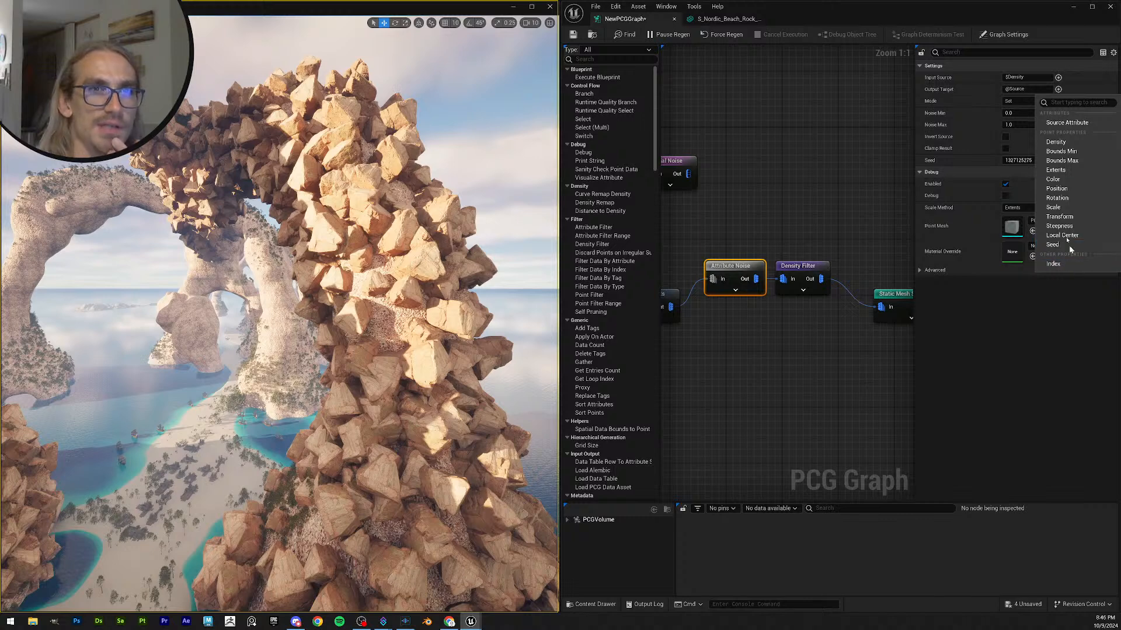
click(1056, 143)
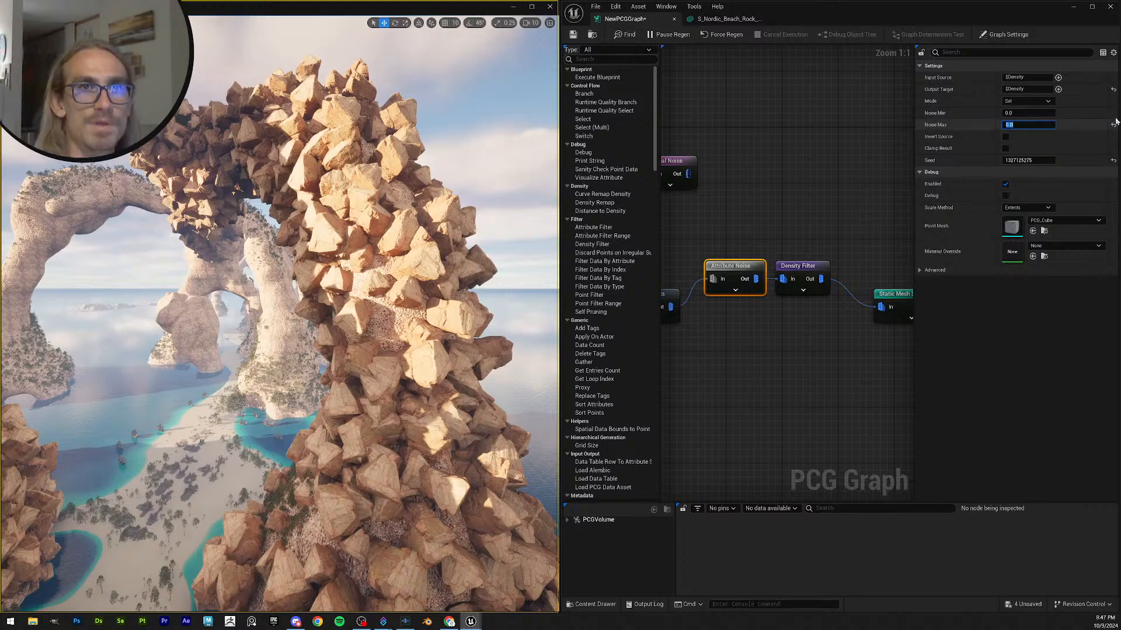
- Reset the Attribute Noise node's Noise Max and Output Target to their defaults and save the graph
click(1113, 124)
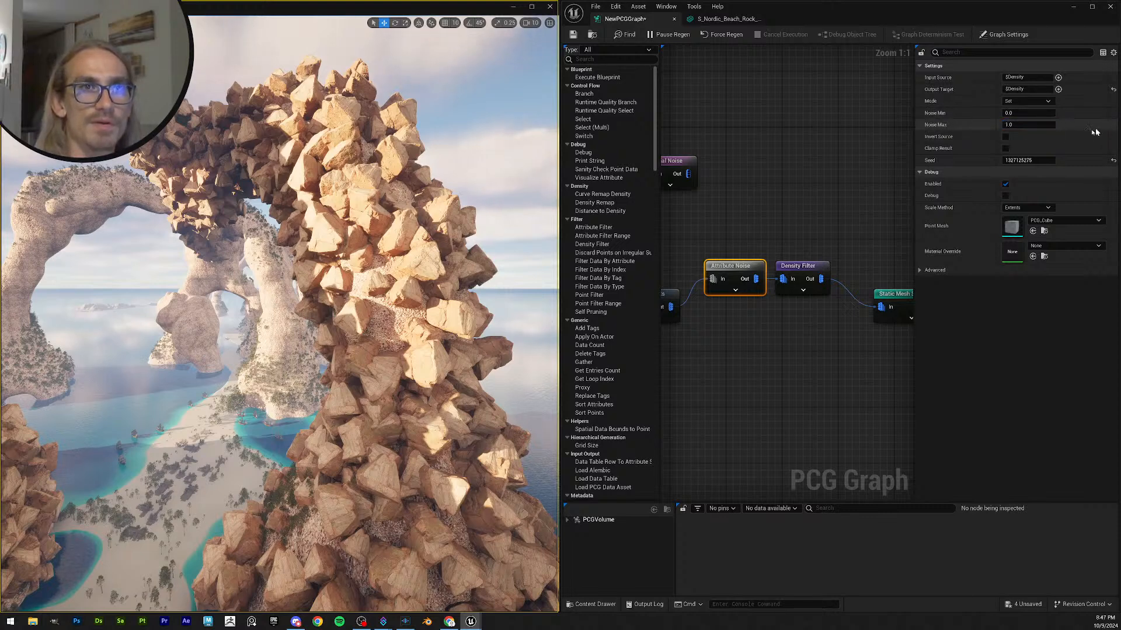
click(1113, 91)
click(572, 35)
- Try a Lower Bound of 1.0 together with an Upper Bound of 1.0 on the Density Filter
click(805, 268)
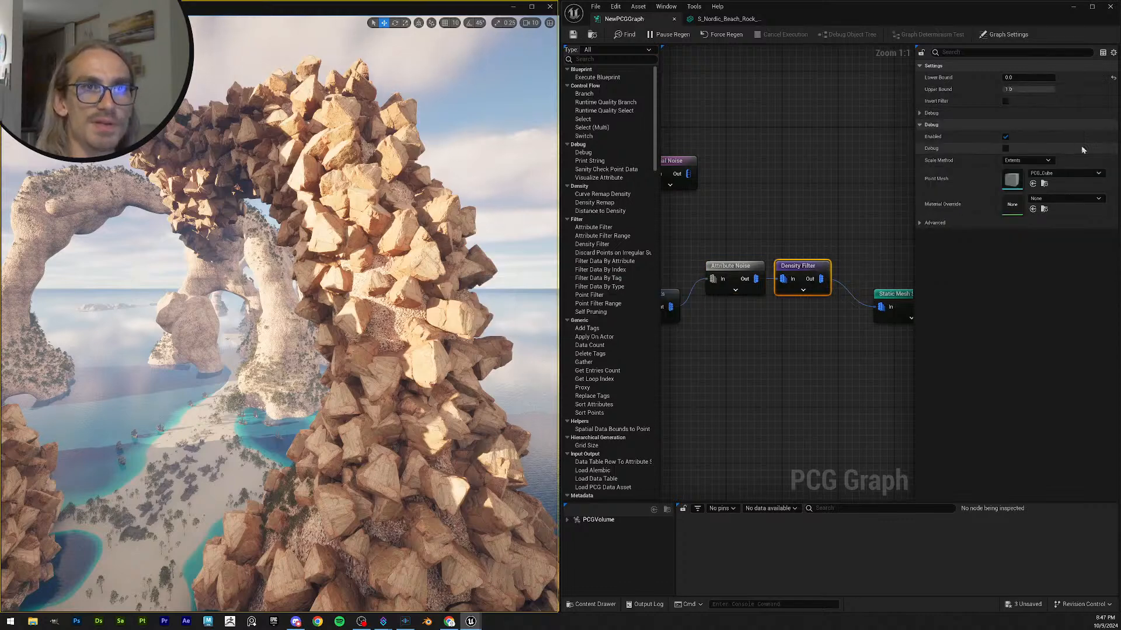
drag(1026, 89, 1021, 89)
text(1)
key(Return)
mouse_move(1009, 77)
mouse_down()
mouse_move(1019, 77)
mouse_move(1009, 77)
mouse_up()
click(1013, 77)
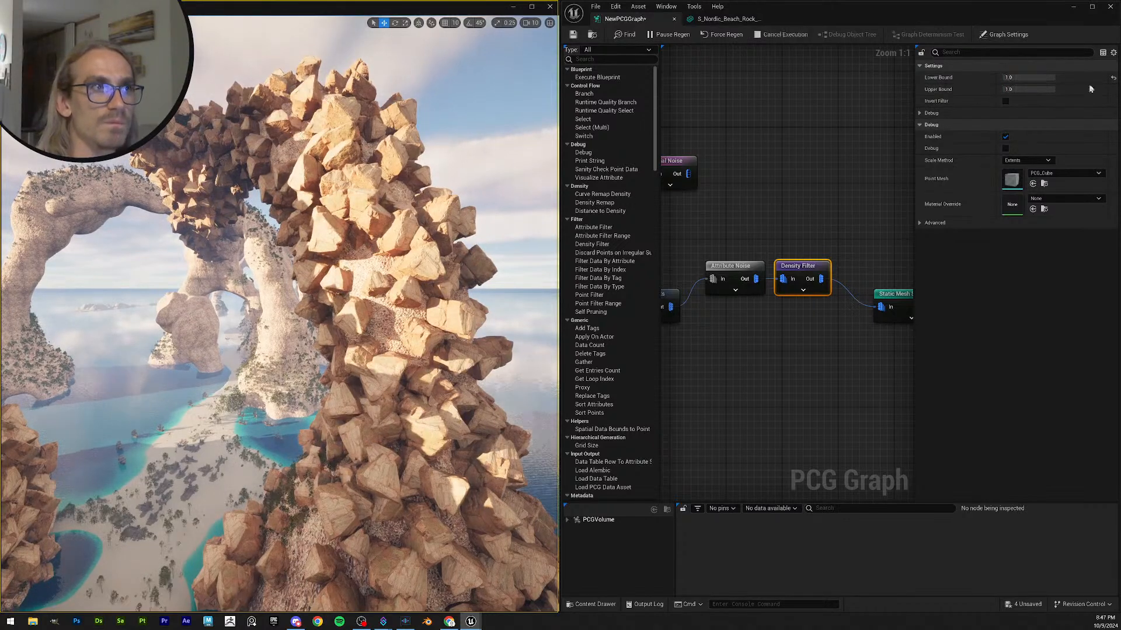
text(1)
key(Return)
- Try an intermediate Lower Bound on the Density Filter, then set it back to 0.0
click(1018, 77)
text(0.5)
key(Return)
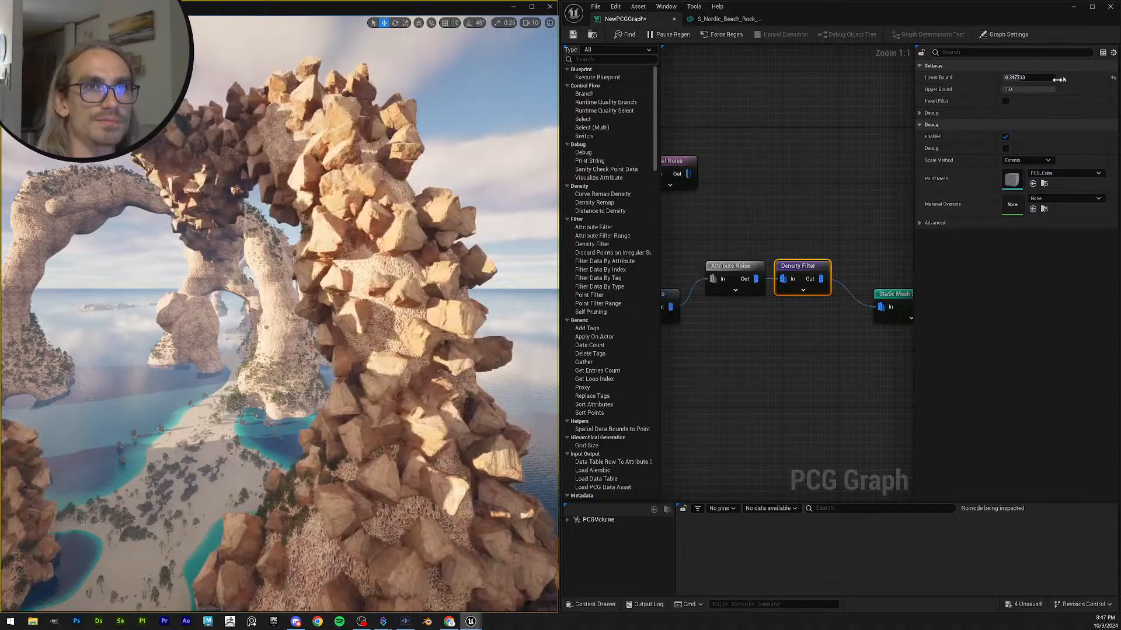
click(1016, 77)
text(0)
key(Return)
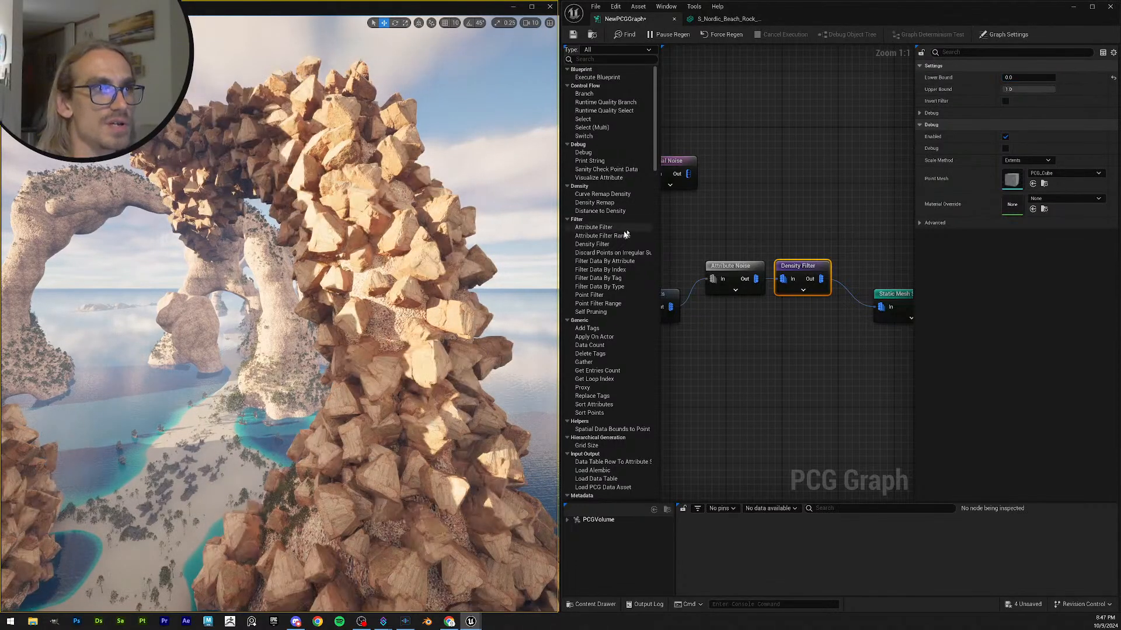
- Review the Copy Points node's settings and try One Point Per Vertex as the Mesh Sampler's Sampling Method
scroll(800, 324, down, 2)
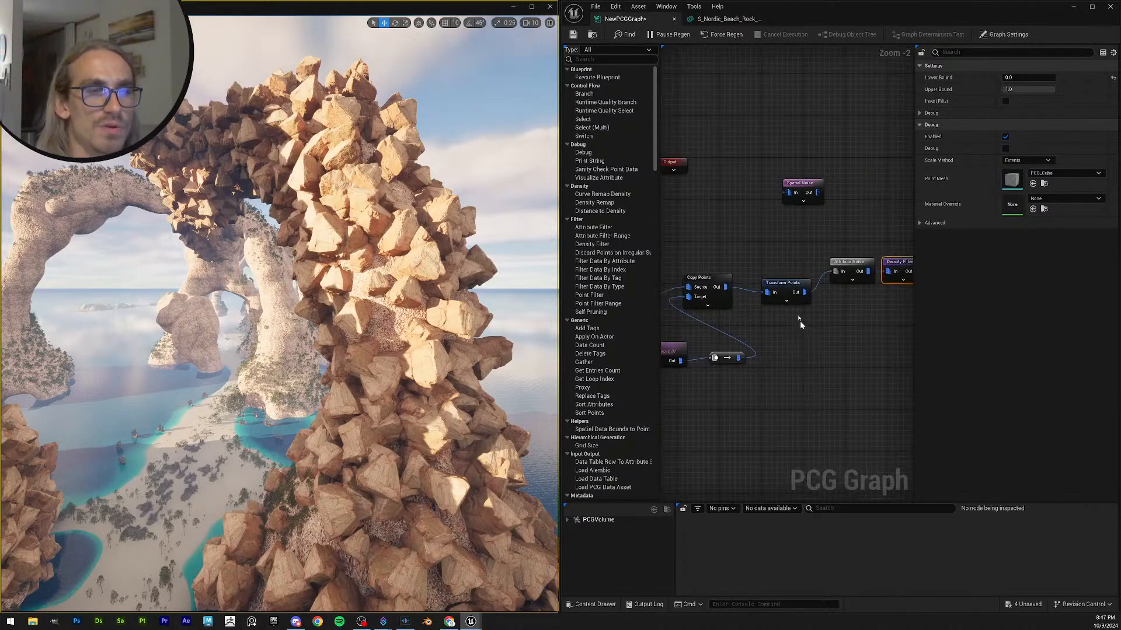
right_drag(800, 325, 876, 306)
click(763, 260)
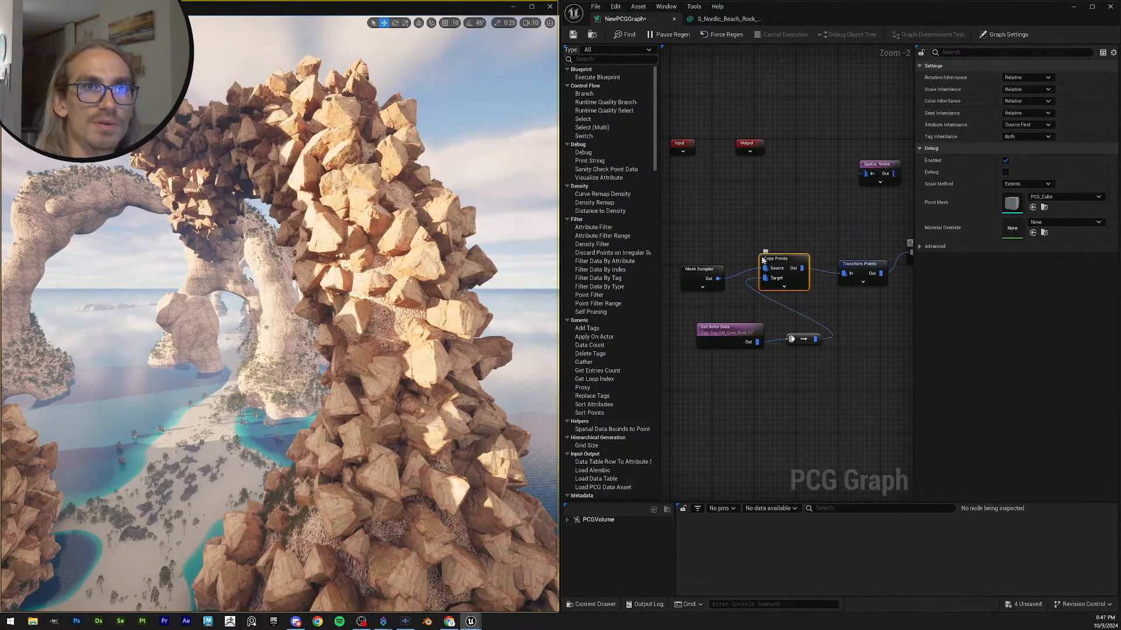
right_drag(707, 285, 759, 284)
click(758, 282)
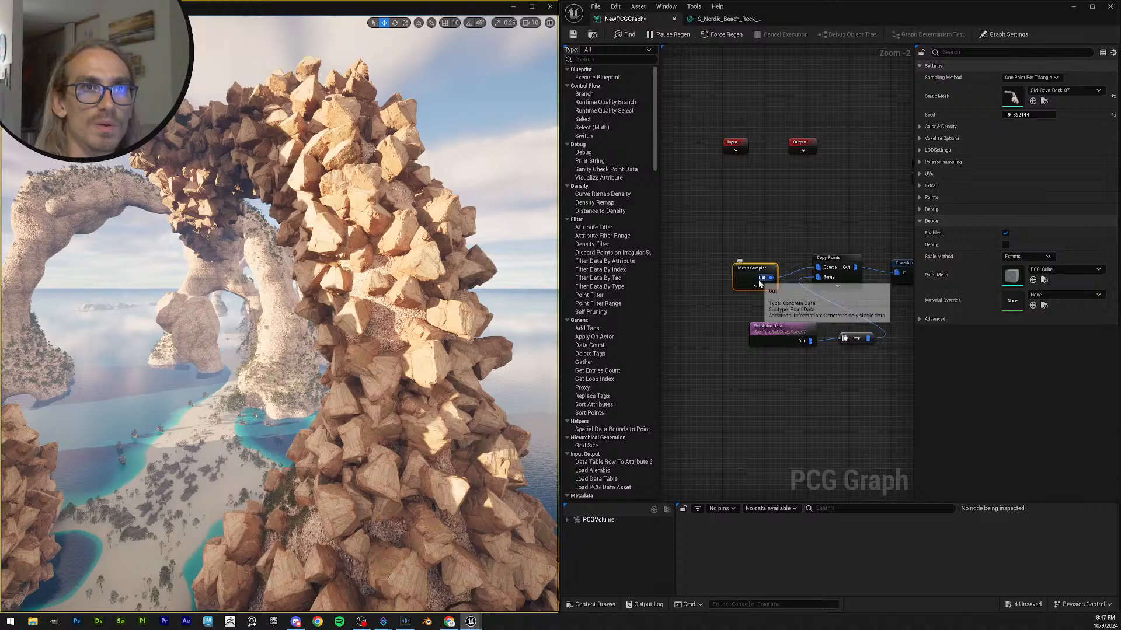
right_drag(811, 226, 781, 260)
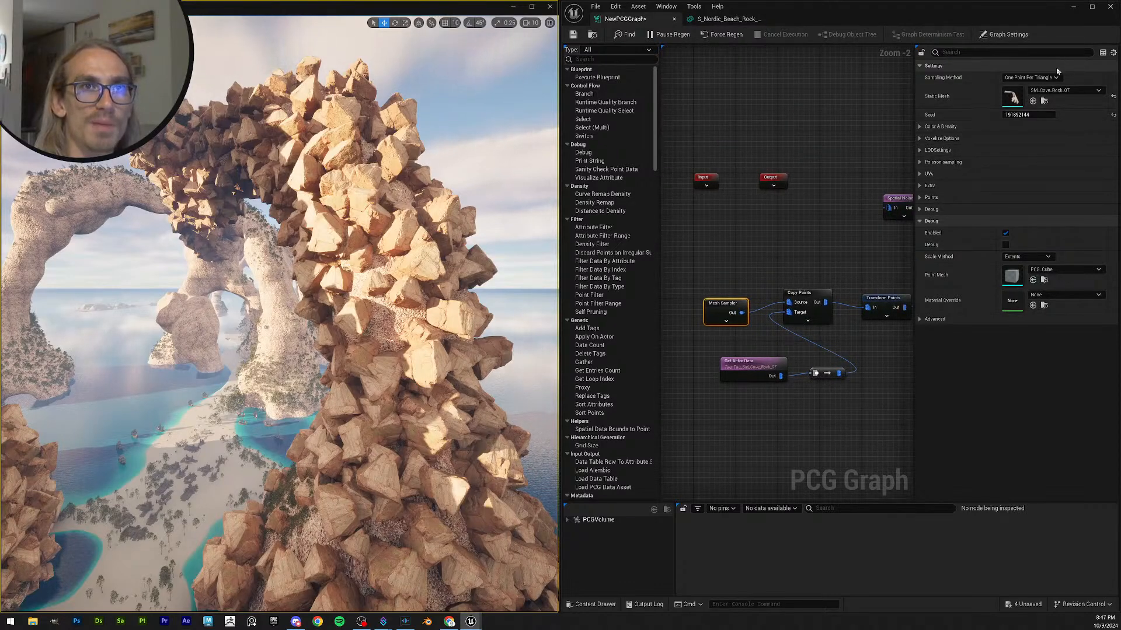
click(1031, 77)
click(1044, 100)
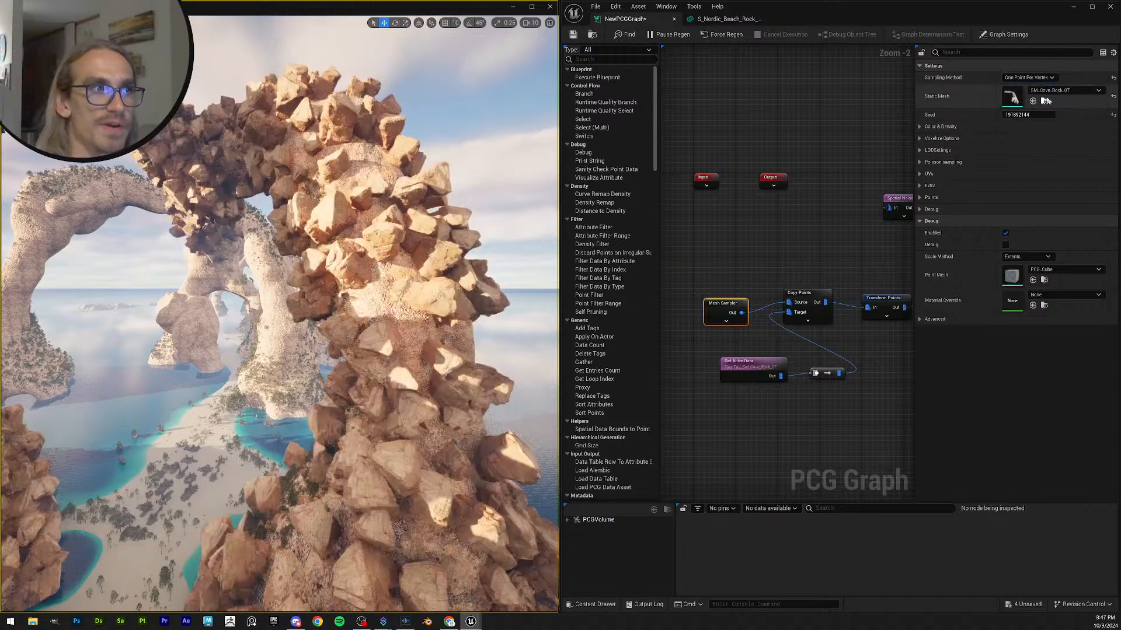
- Try Poisson Sampling on the Mesh Sampler, then restore its Sampling Method to One Point Per Triangle
click(1044, 78)
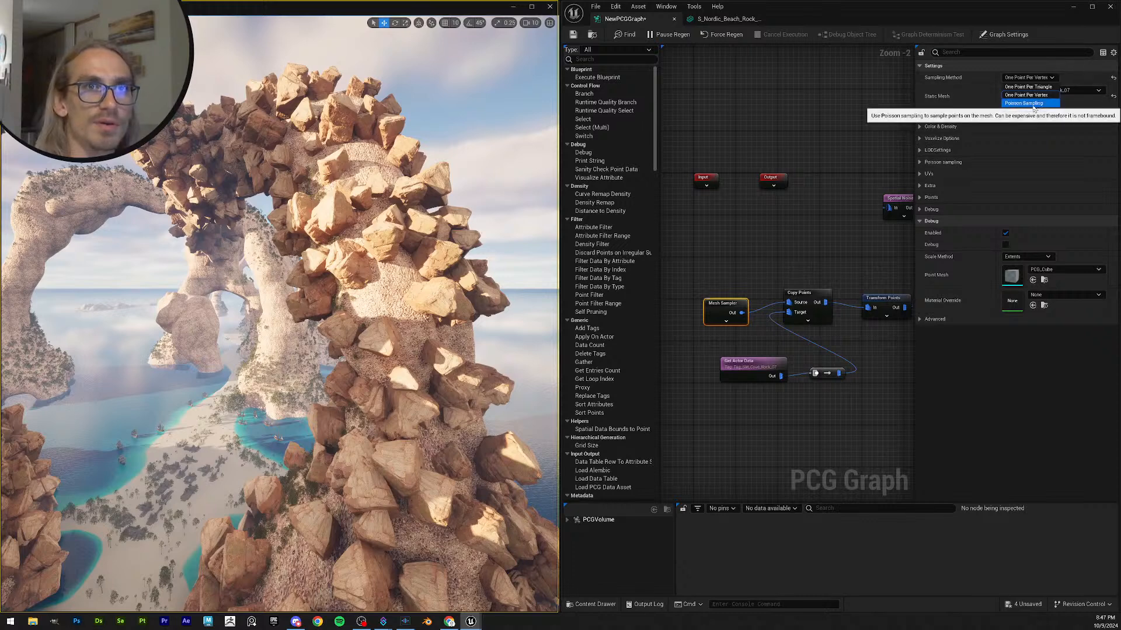
click(1034, 103)
click(1028, 77)
click(1026, 96)
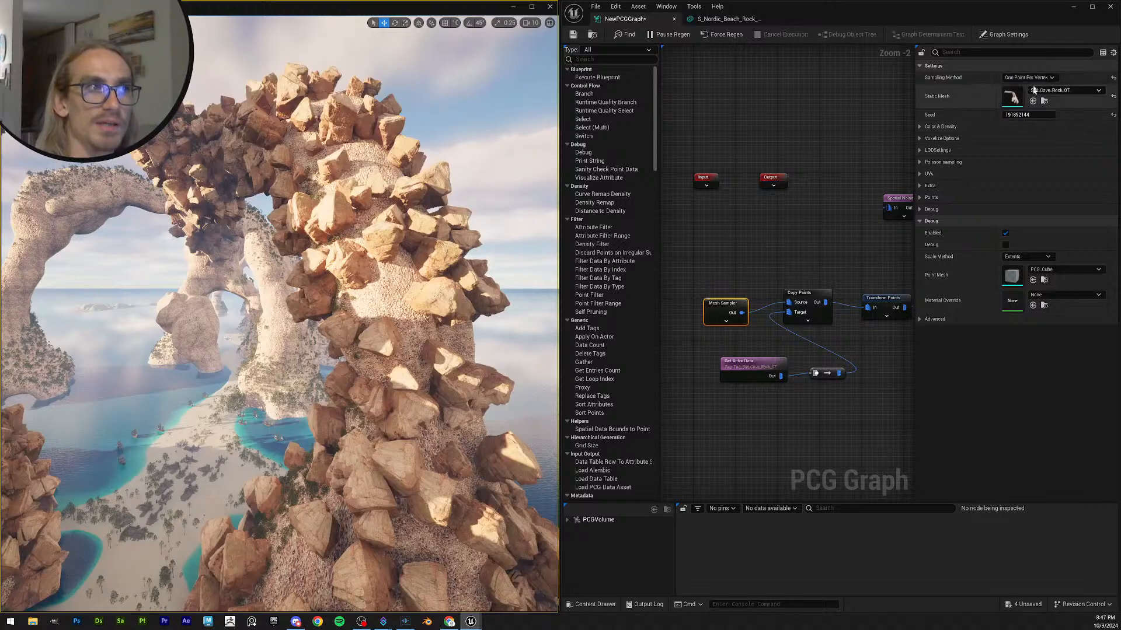
click(1030, 78)
click(1042, 87)
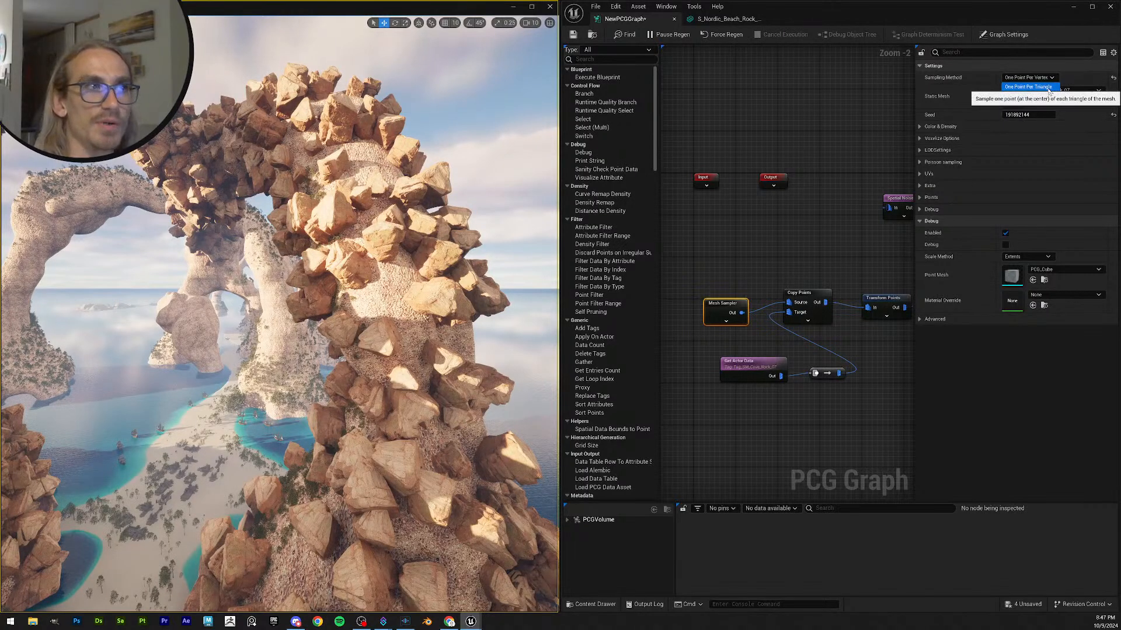
- Inspect the settings of the Get Actor Data node, the conversion node after it, and the Copy Points node
click(795, 254)
right_drag(802, 262, 779, 184)
click(743, 284)
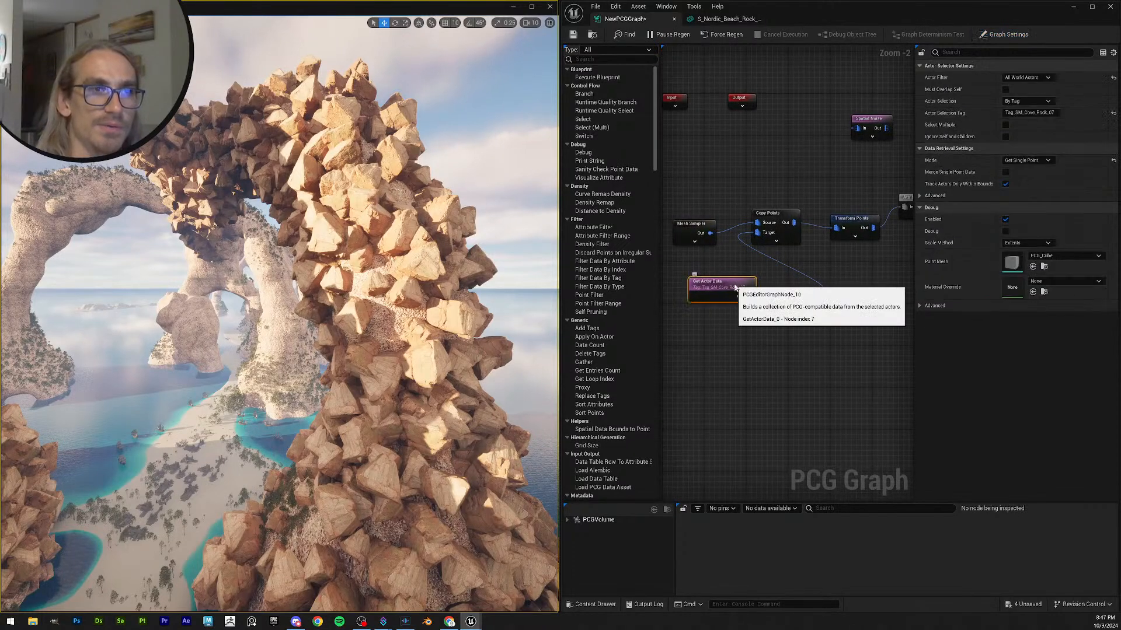
click(831, 337)
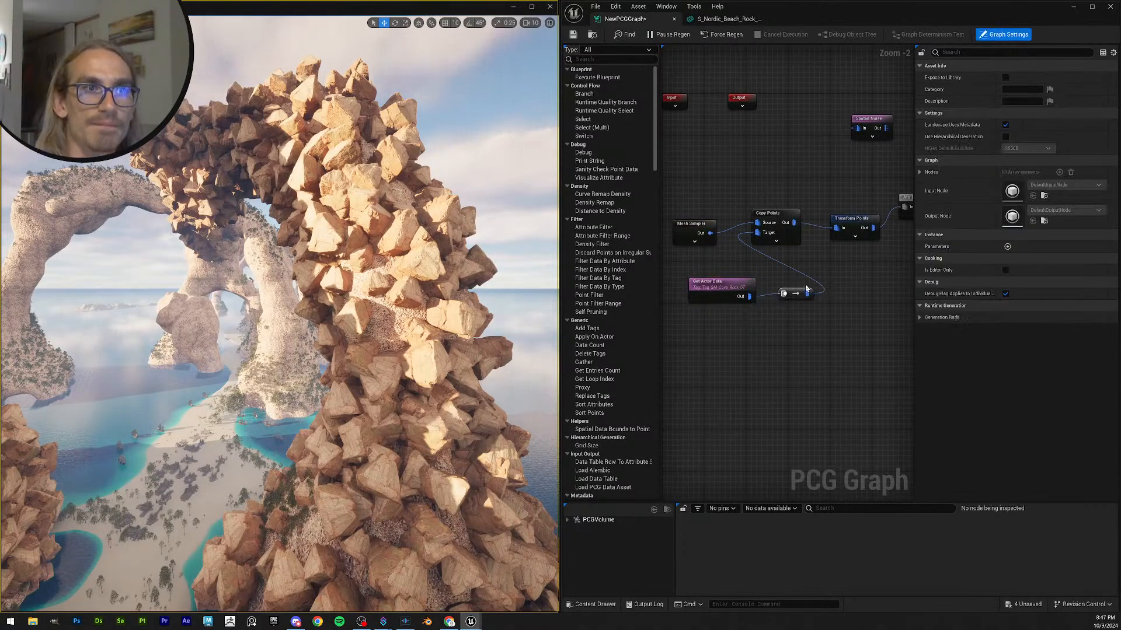
click(805, 292)
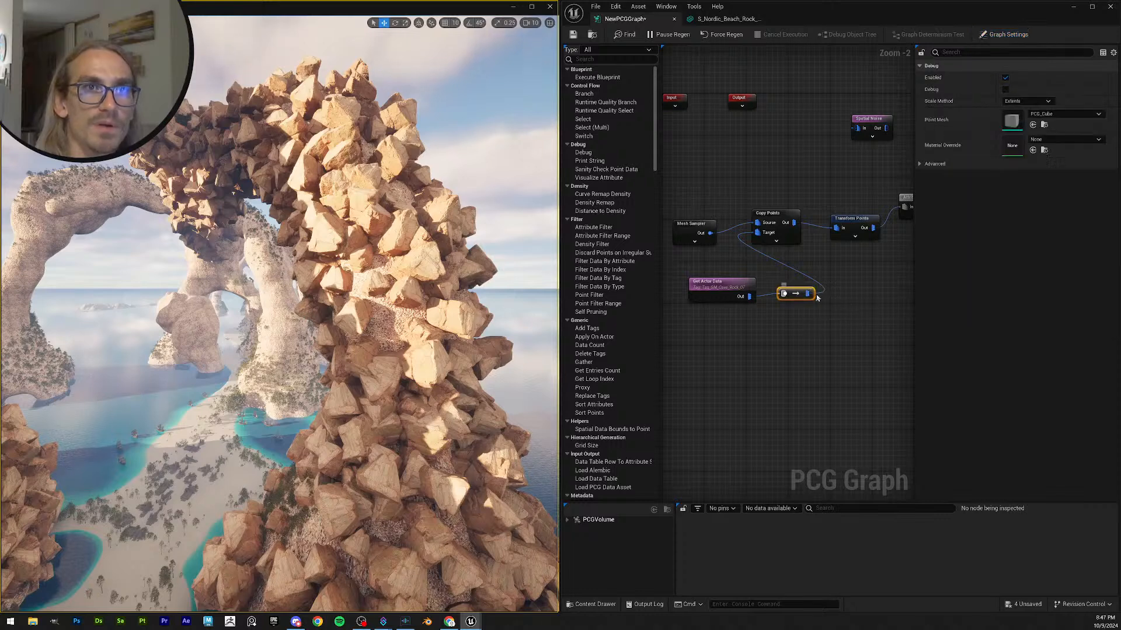
click(819, 244)
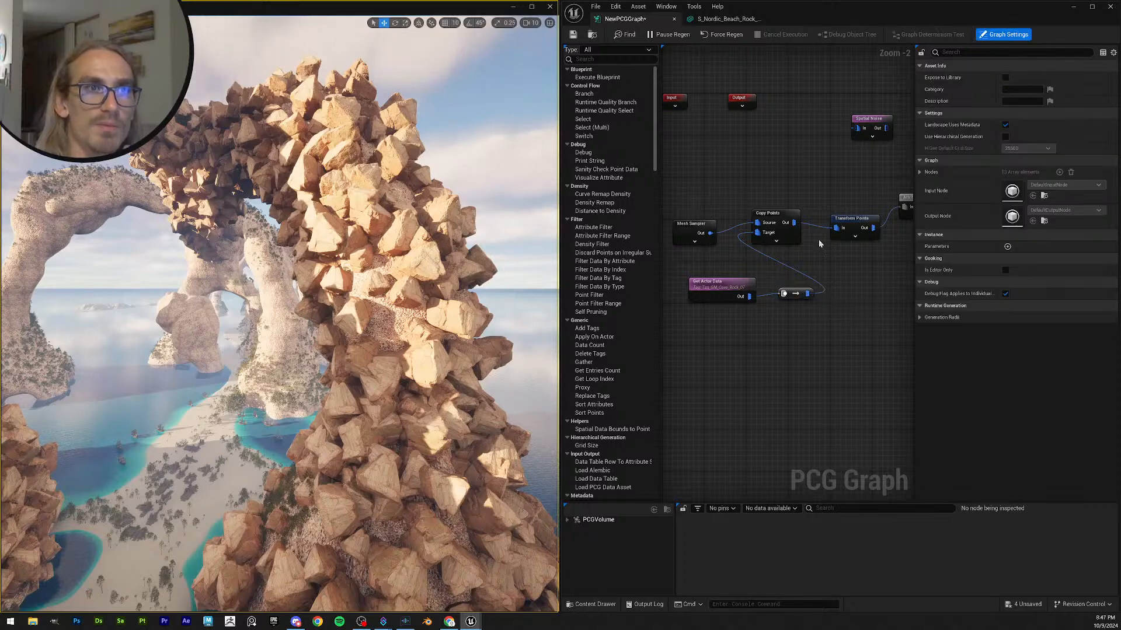
click(789, 216)
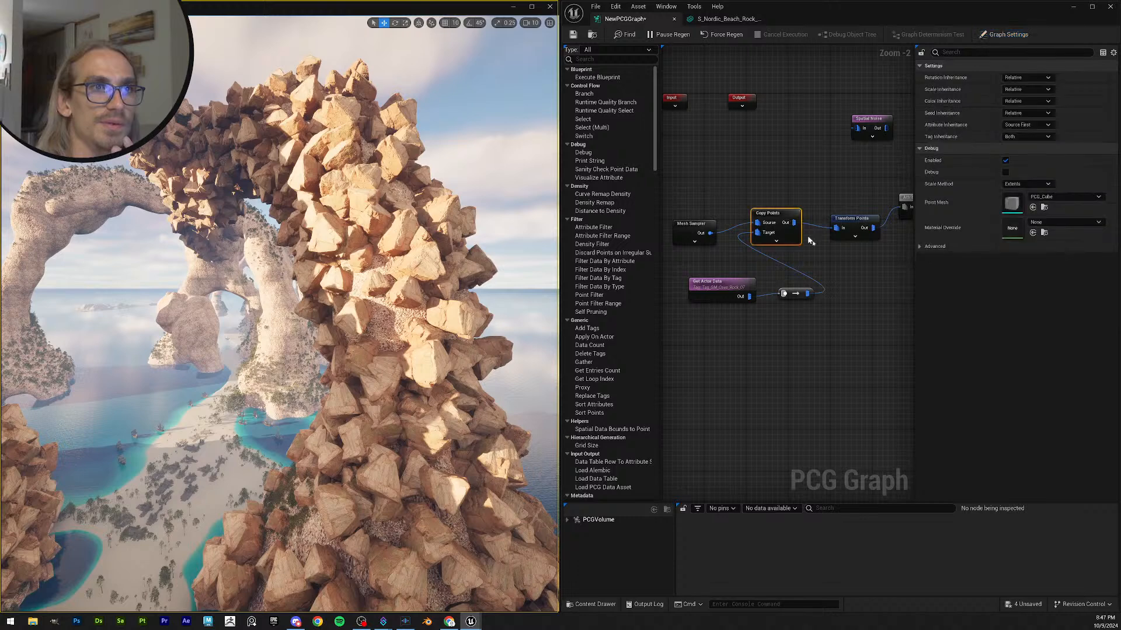
right_drag(848, 258, 761, 273)
- Try different Seed values on the Transform Points node, then reset its Seed to the default
click(774, 242)
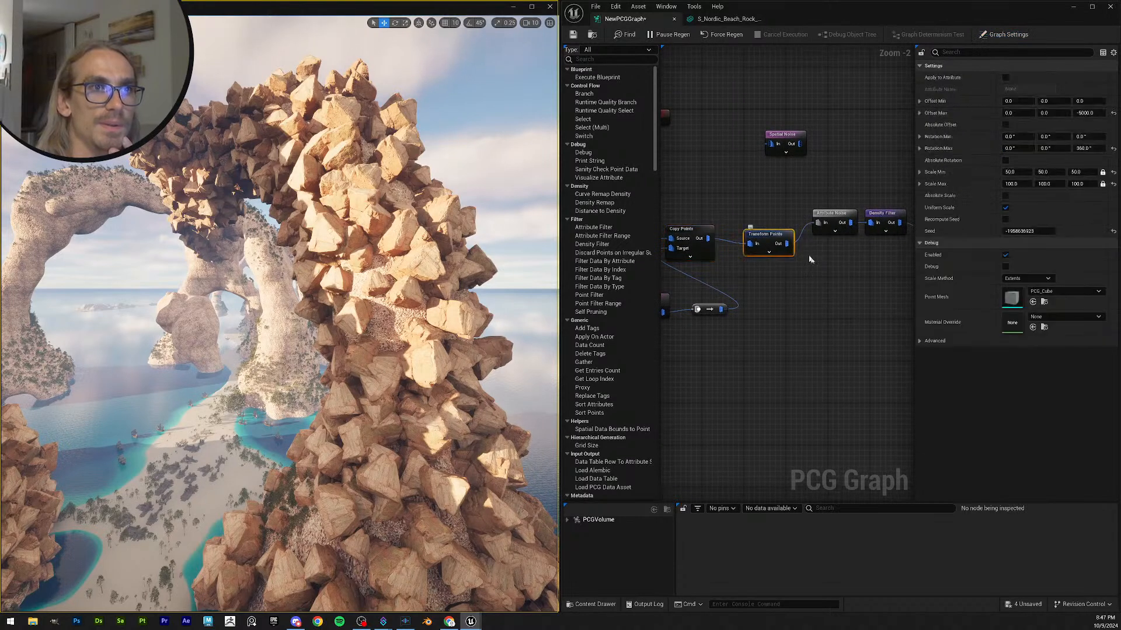
right_drag(827, 274, 803, 284)
mouse_move(1031, 235)
mouse_down()
mouse_move(1005, 230)
mouse_move(1033, 233)
mouse_up()
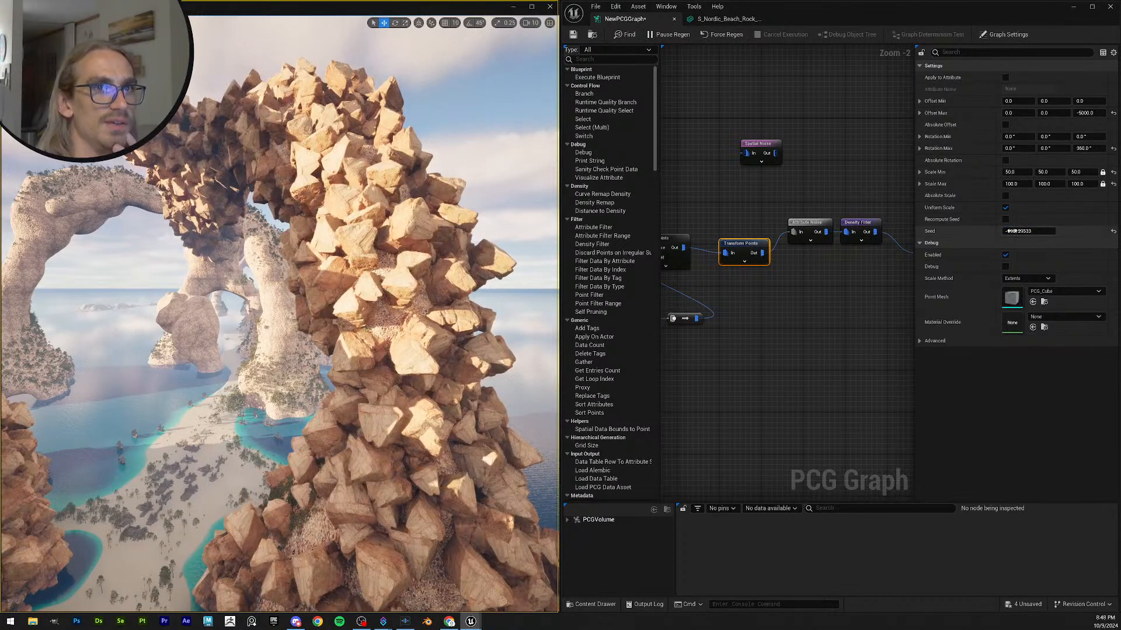
click(1114, 232)
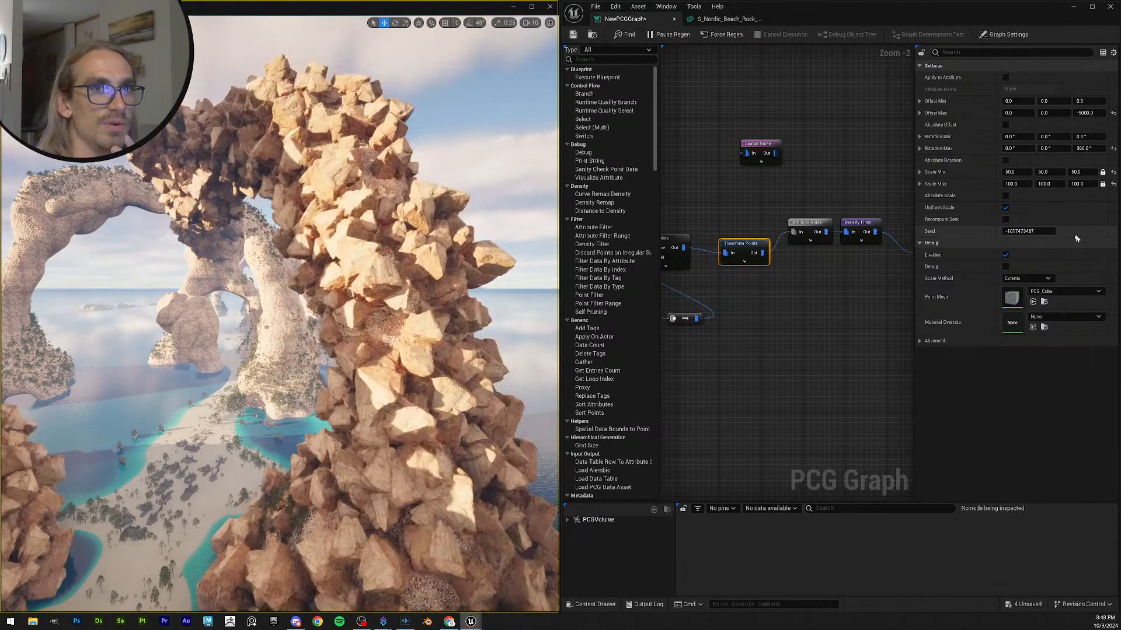
- Test further Seed variations on the Transform Points node against a wider view of the arch, then restore the default Seed
drag(1028, 231, 1031, 232)
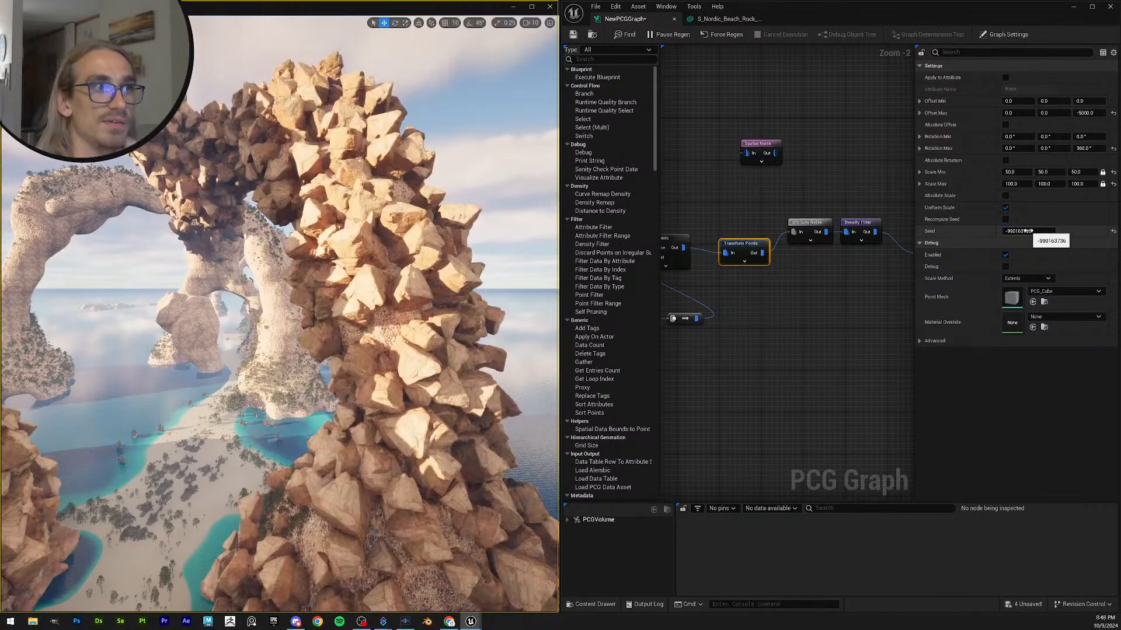
right_drag(545, 225, 484, 224)
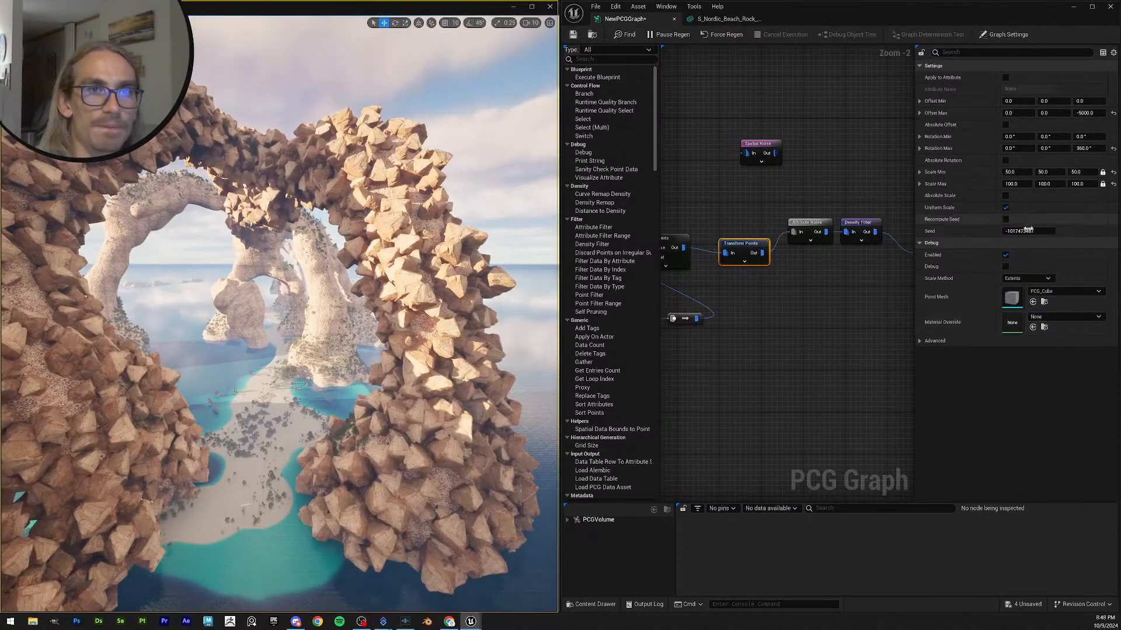
drag(1025, 231, 1031, 231)
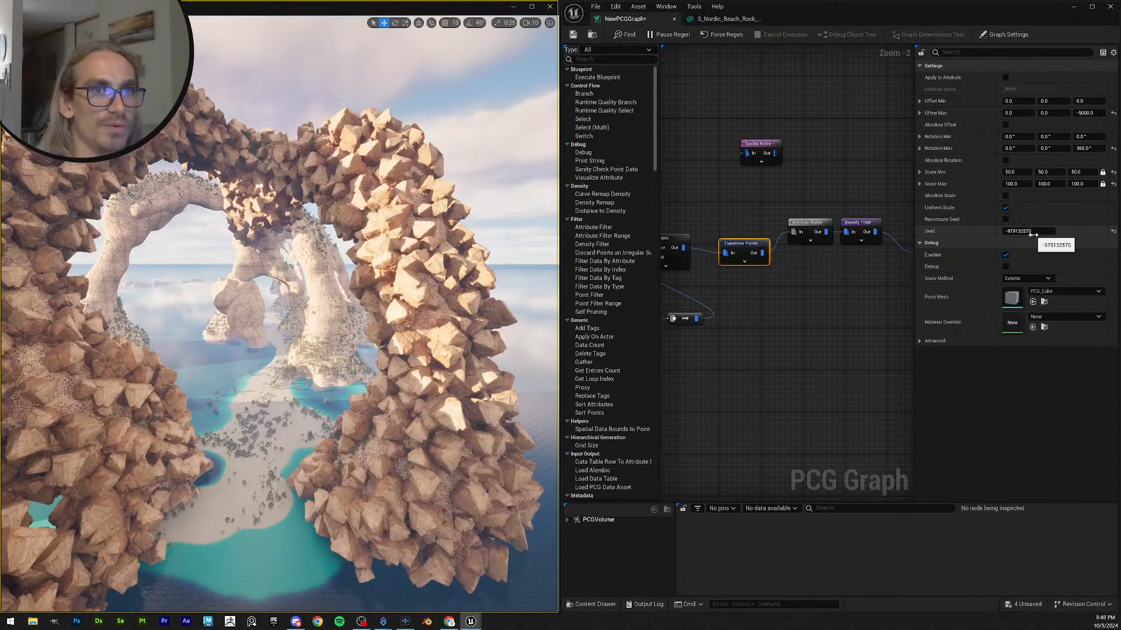
click(1113, 233)
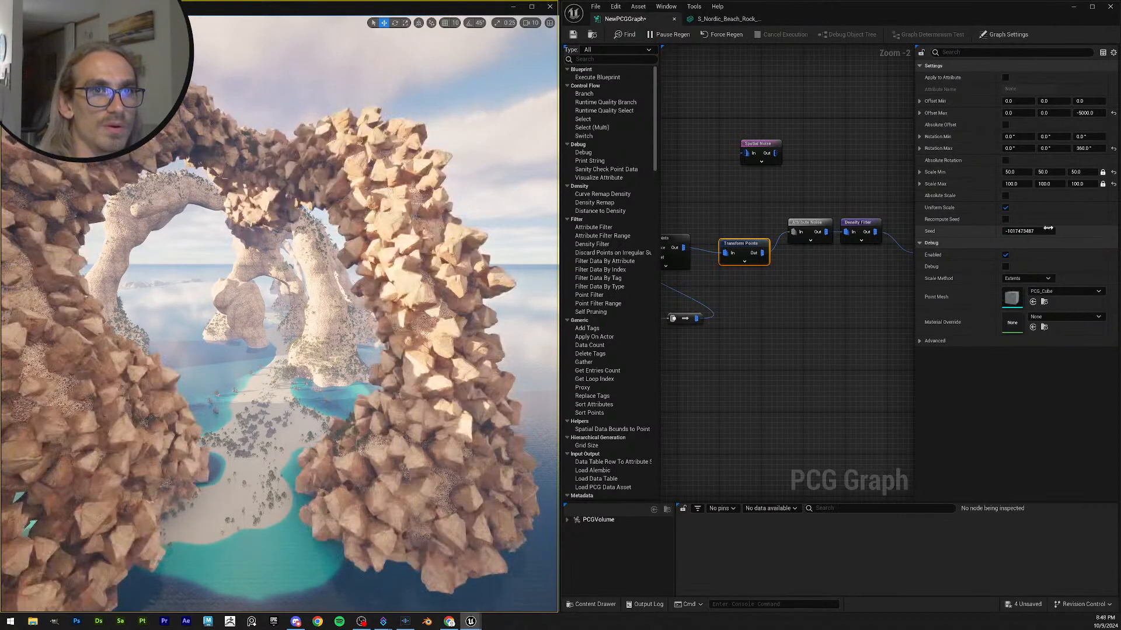
- Deselect the Transform Points node and save the PCG graph
click(781, 305)
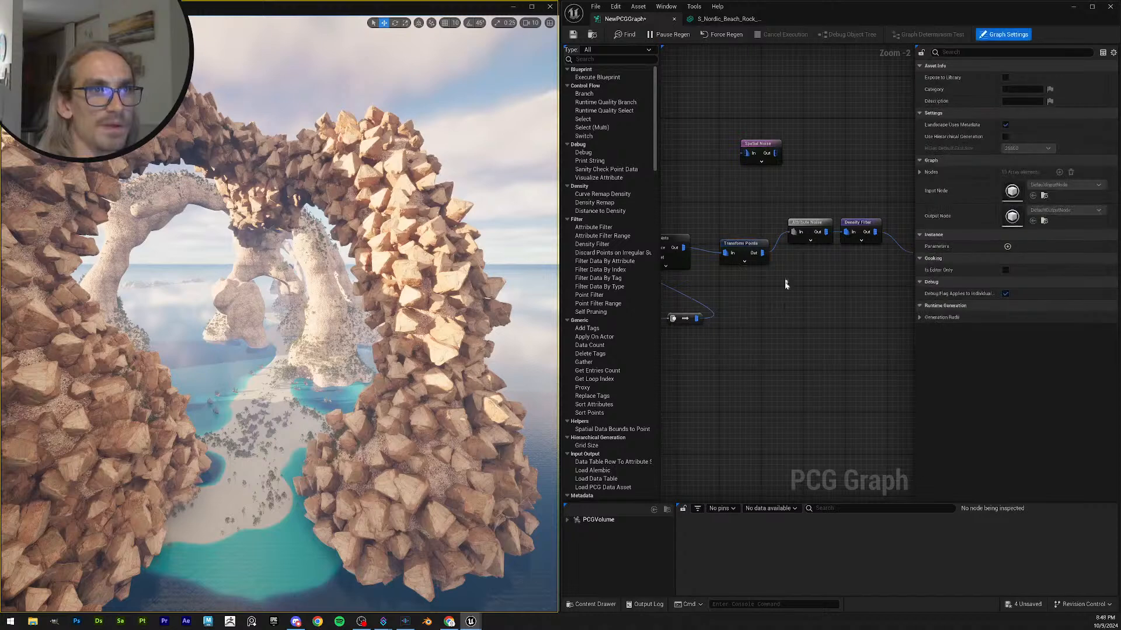
scroll(744, 224, down, 1)
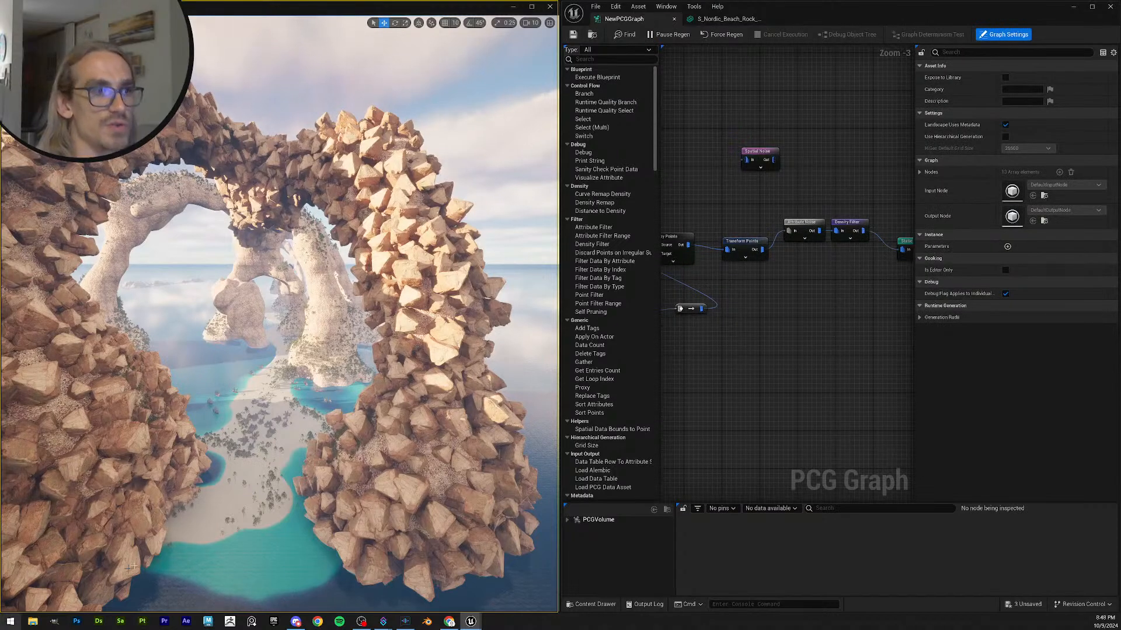
- Switch to Quixel Bridge and look through the Nordic Coastal Cliffs collection for further rock assets
mouse_move(470, 623)
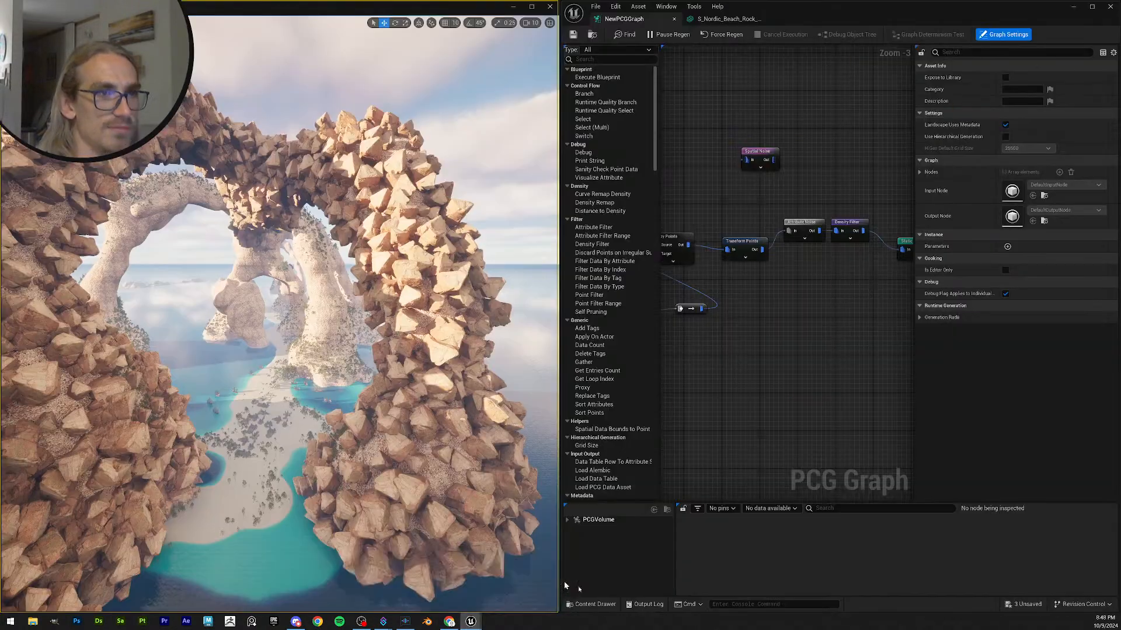
click(564, 581)
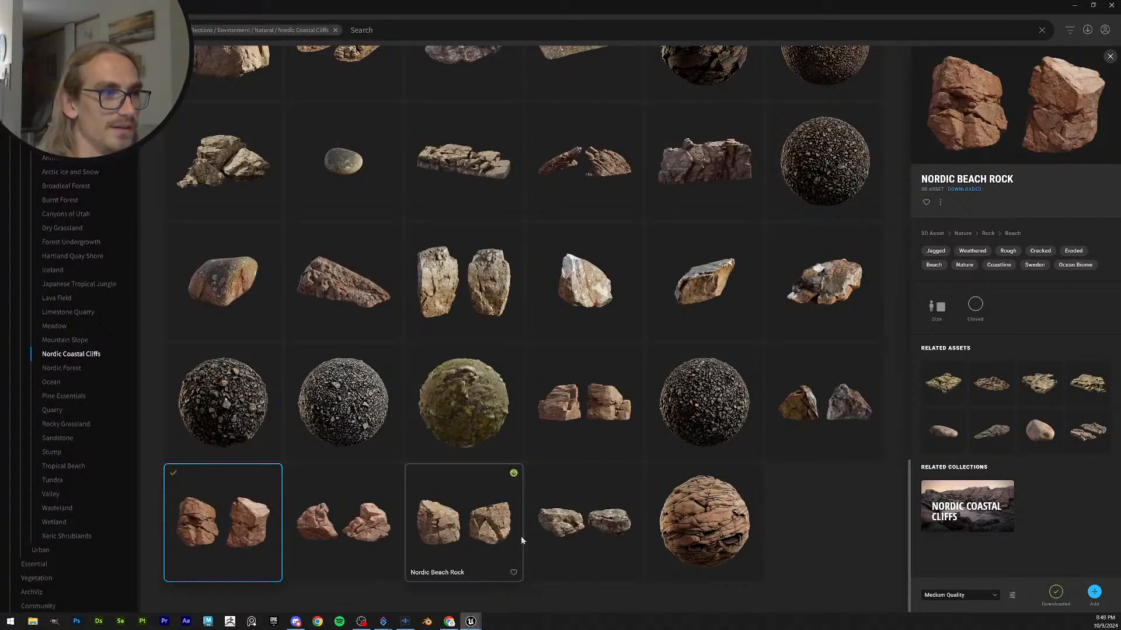
scroll(516, 407, up, 1)
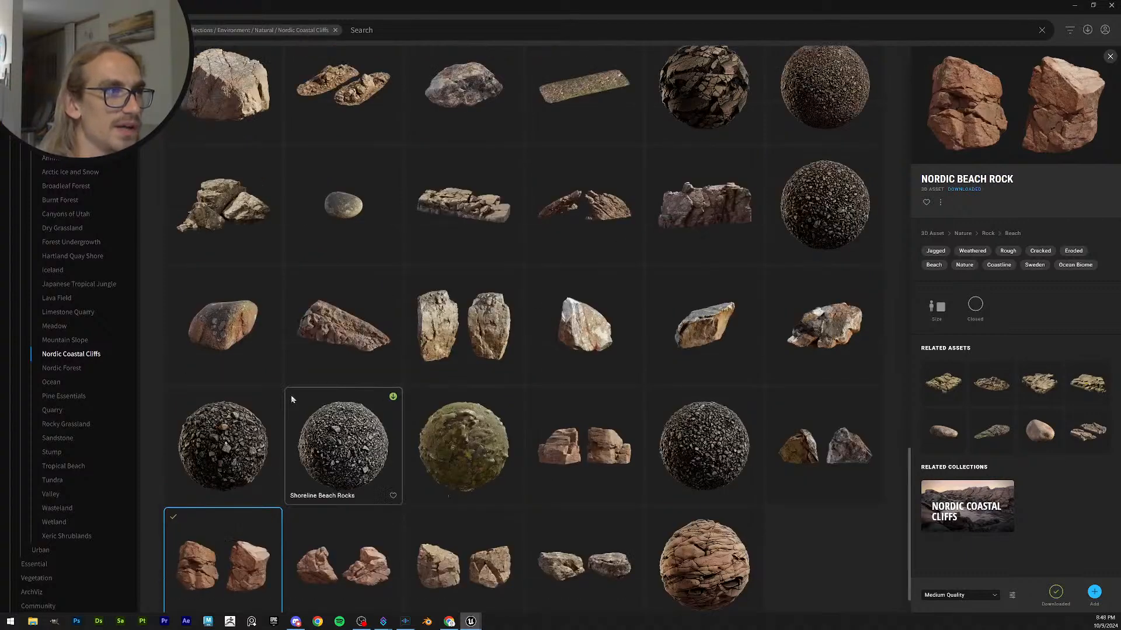
scroll(744, 289, up, 3)
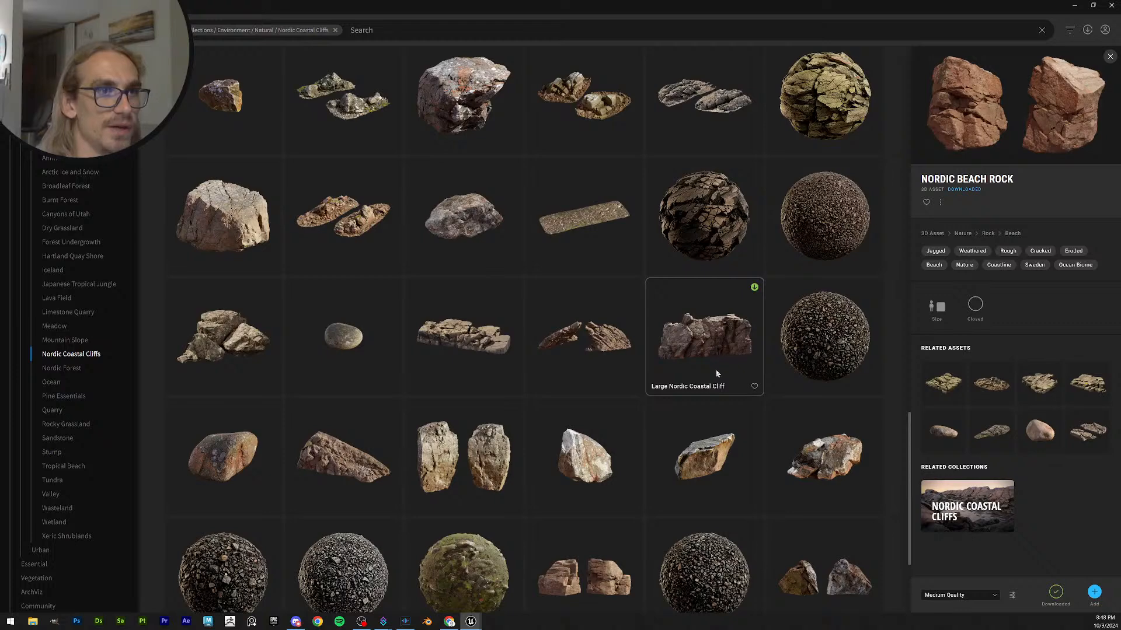
scroll(513, 303, up, 3)
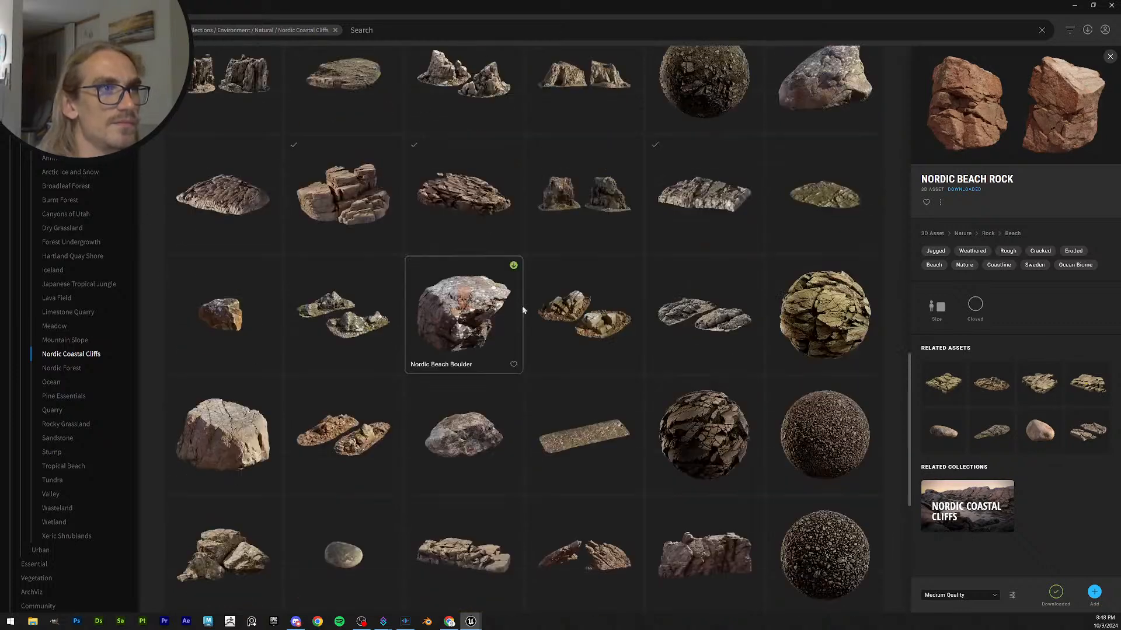
scroll(521, 306, up, 1)
scroll(525, 320, up, 1)
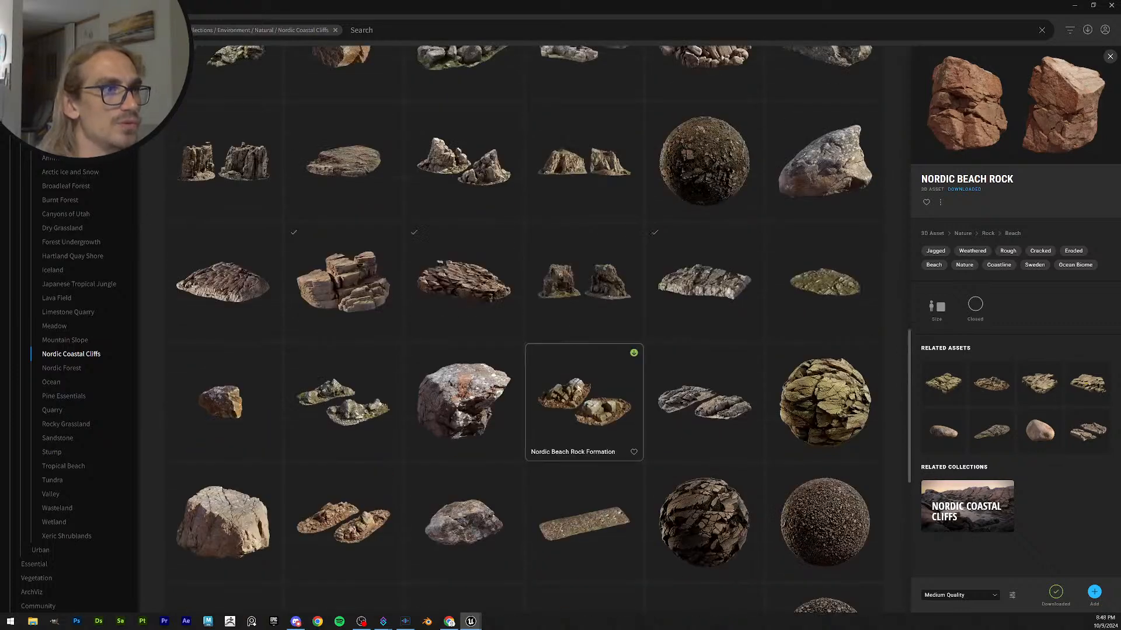
scroll(576, 383, up, 7)
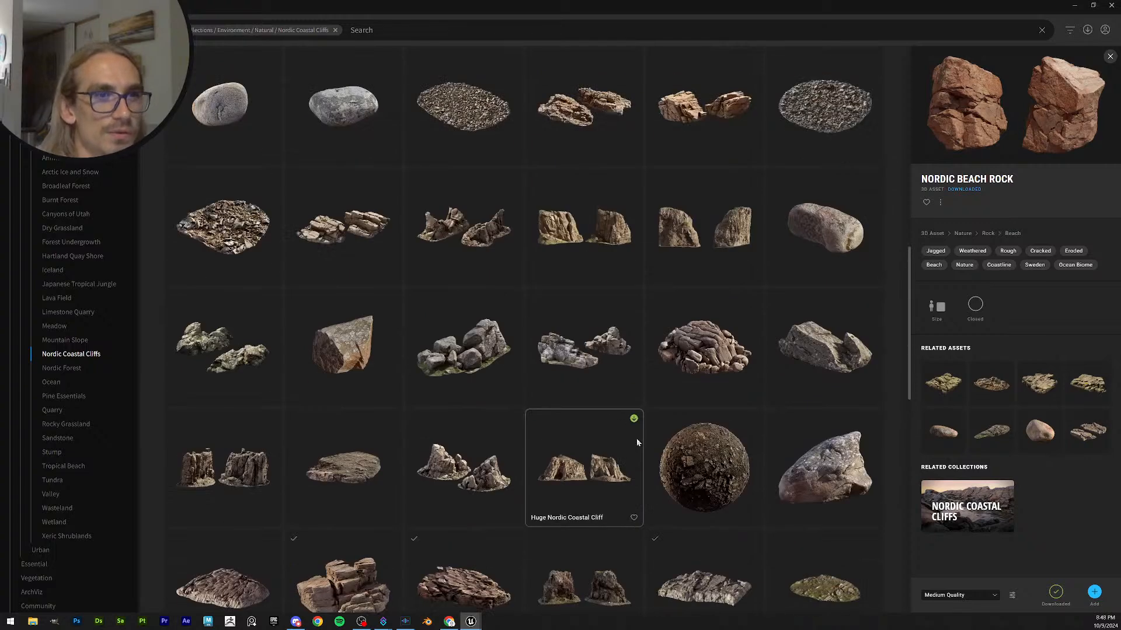
scroll(648, 429, up, 4)
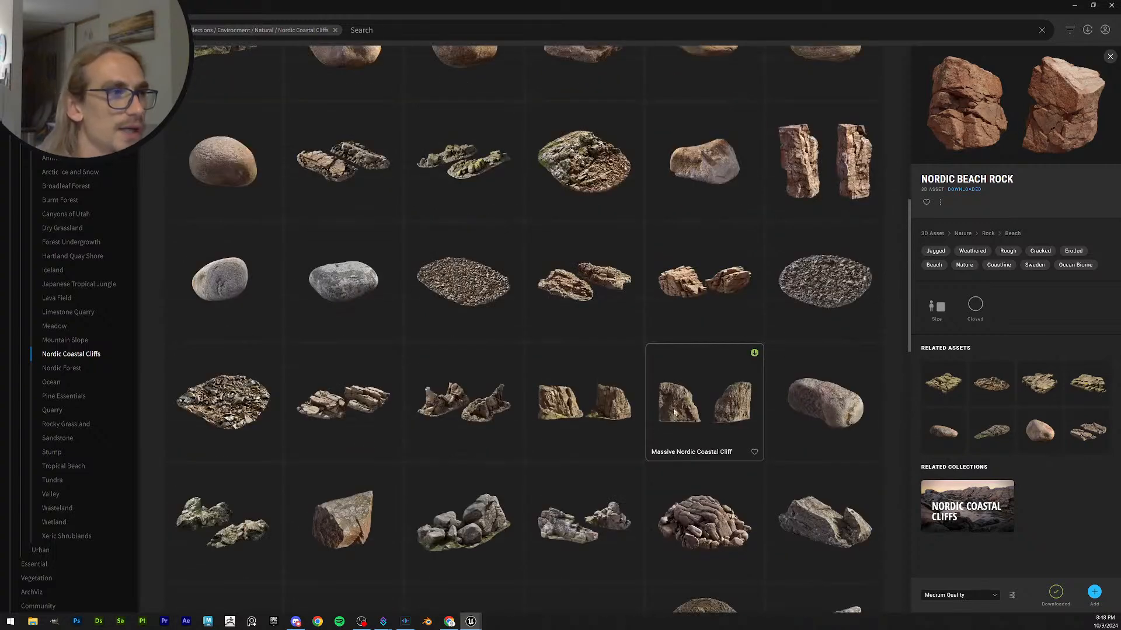
scroll(673, 412, up, 4)
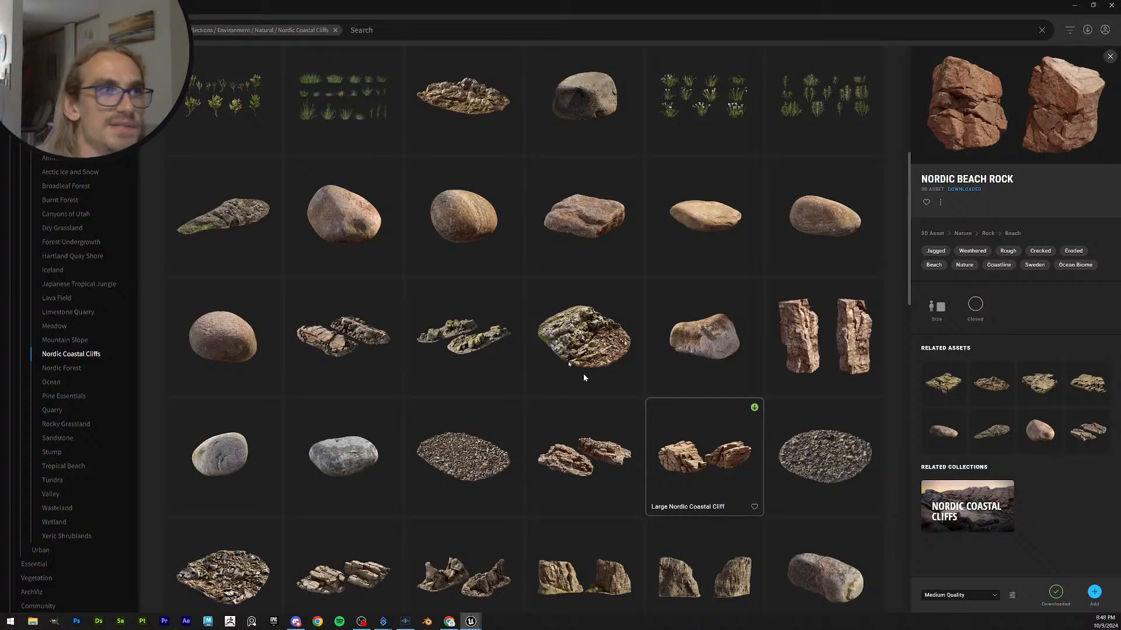
scroll(496, 351, up, 9)
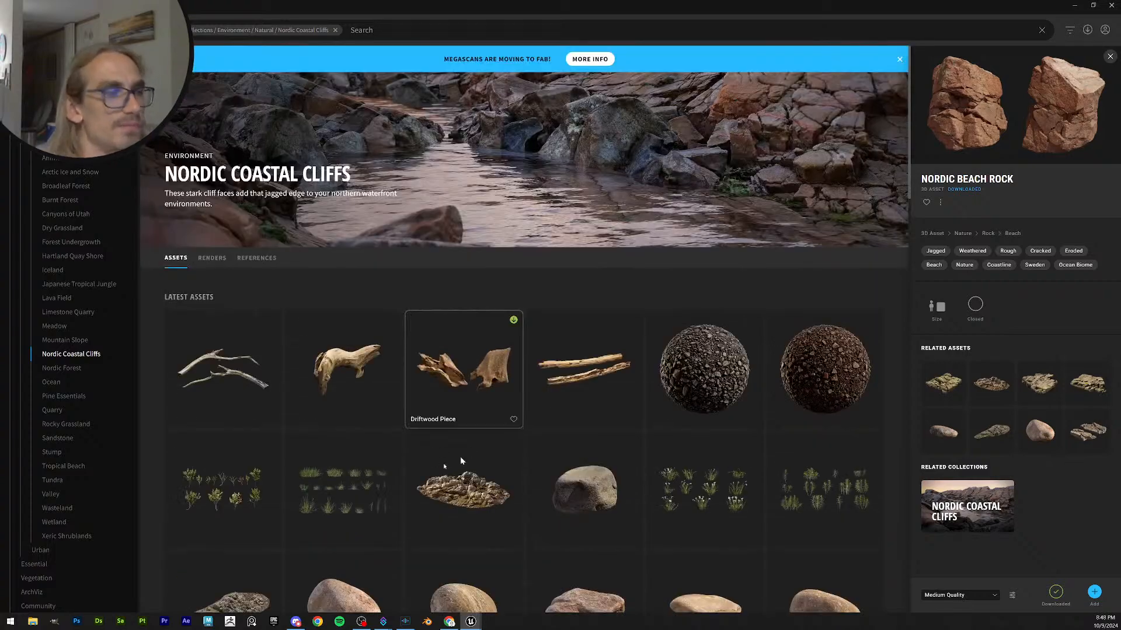
scroll(460, 461, down, 4)
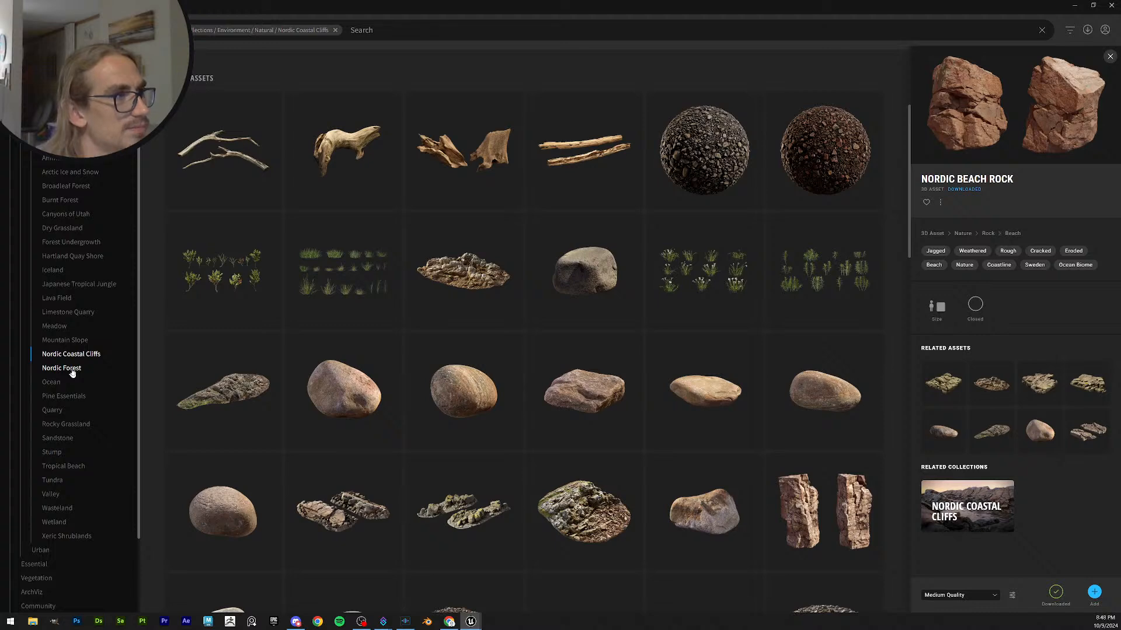
- Open the Iceland environment collection and look through its assets for suitable rocks and cliffs
click(53, 271)
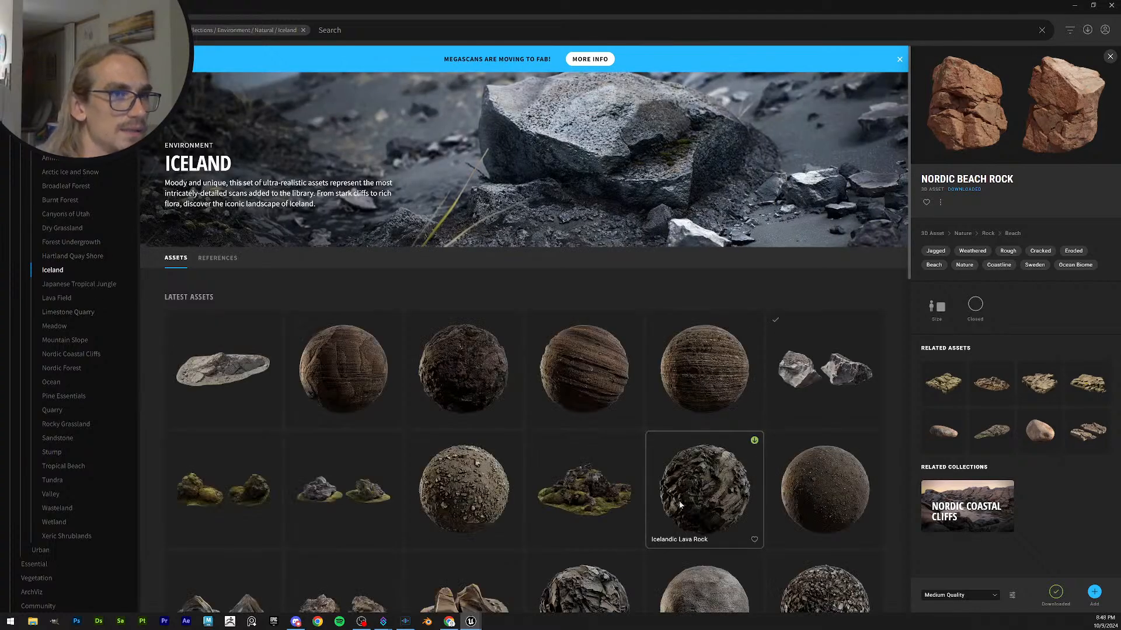
scroll(647, 475, down, 3)
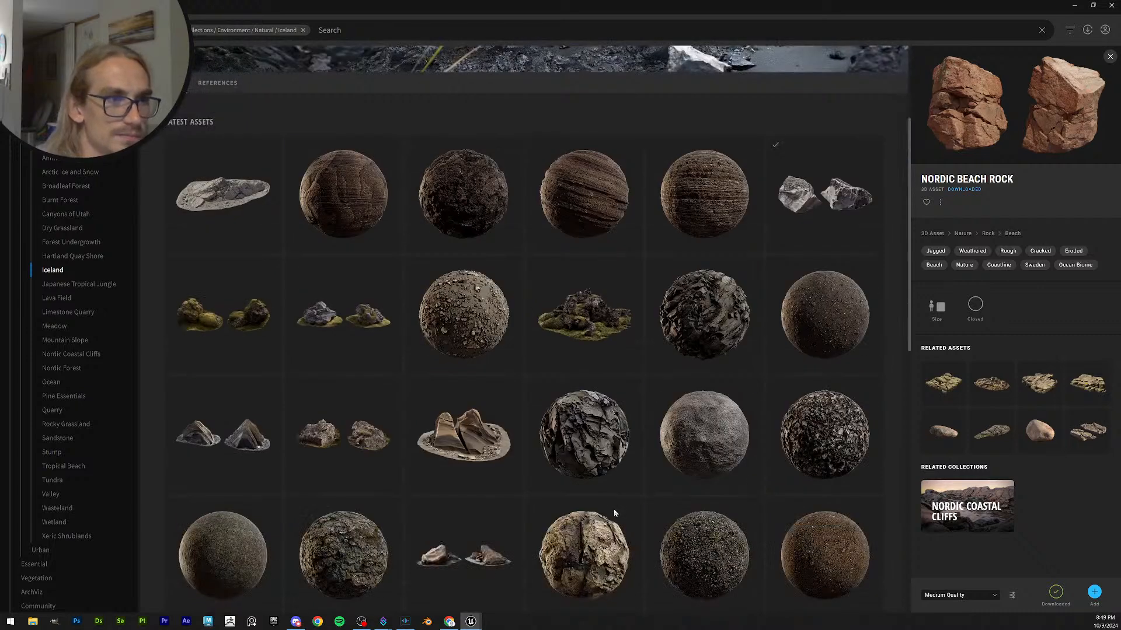
scroll(613, 510, down, 4)
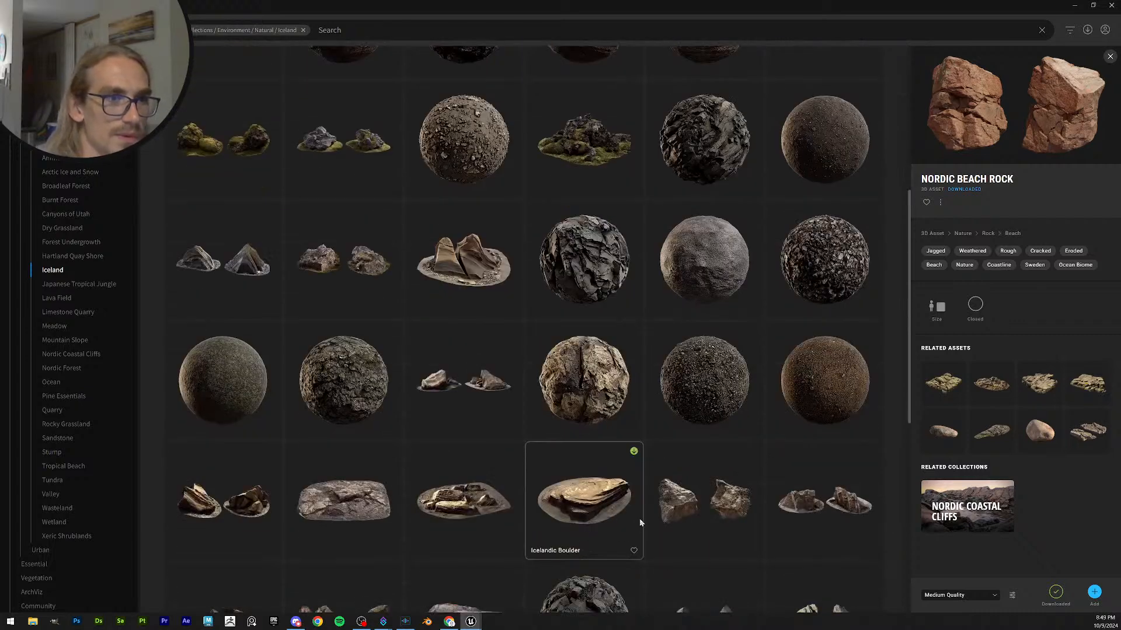
scroll(642, 533, down, 3)
scroll(642, 531, down, 5)
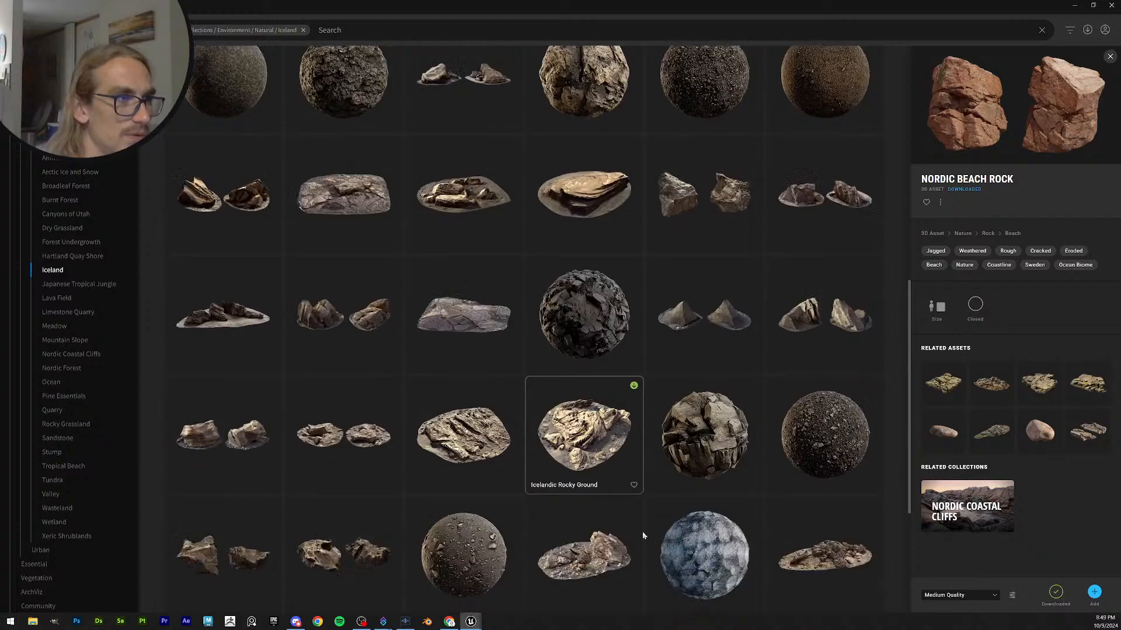
scroll(642, 531, down, 3)
scroll(644, 537, down, 8)
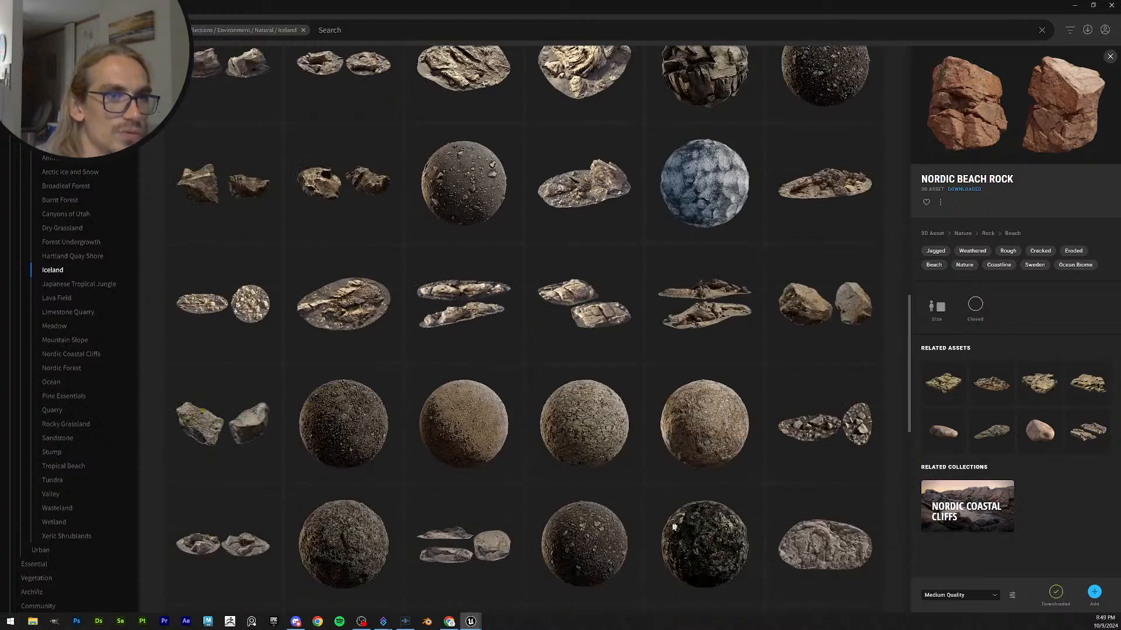
scroll(698, 512, down, 6)
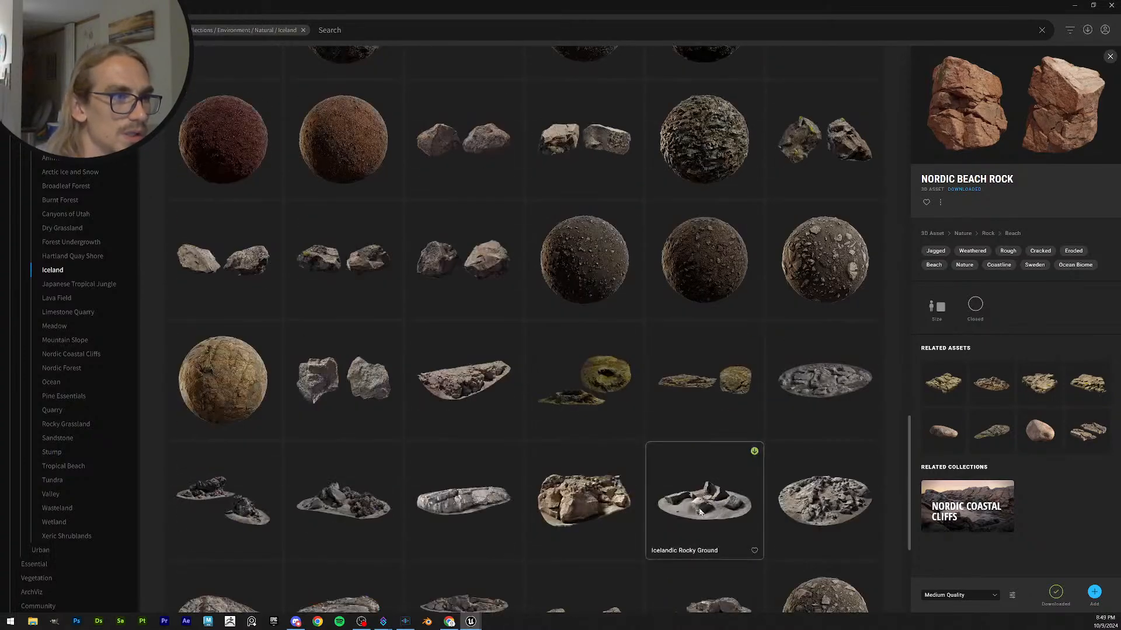
scroll(510, 416, down, 1)
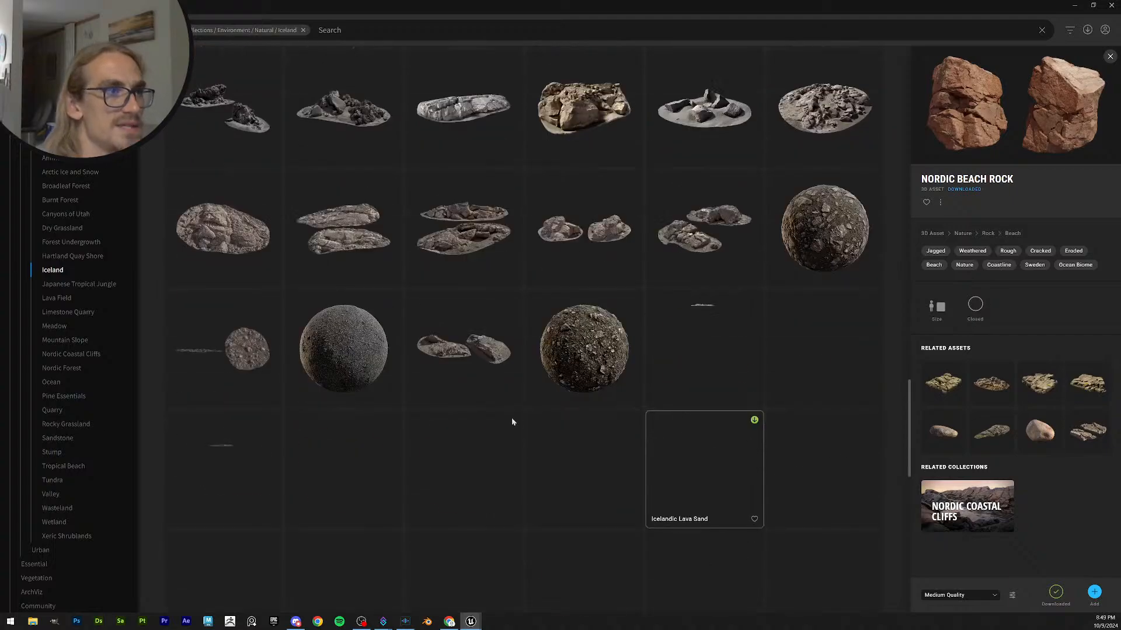
scroll(509, 459, down, 5)
scroll(514, 461, down, 5)
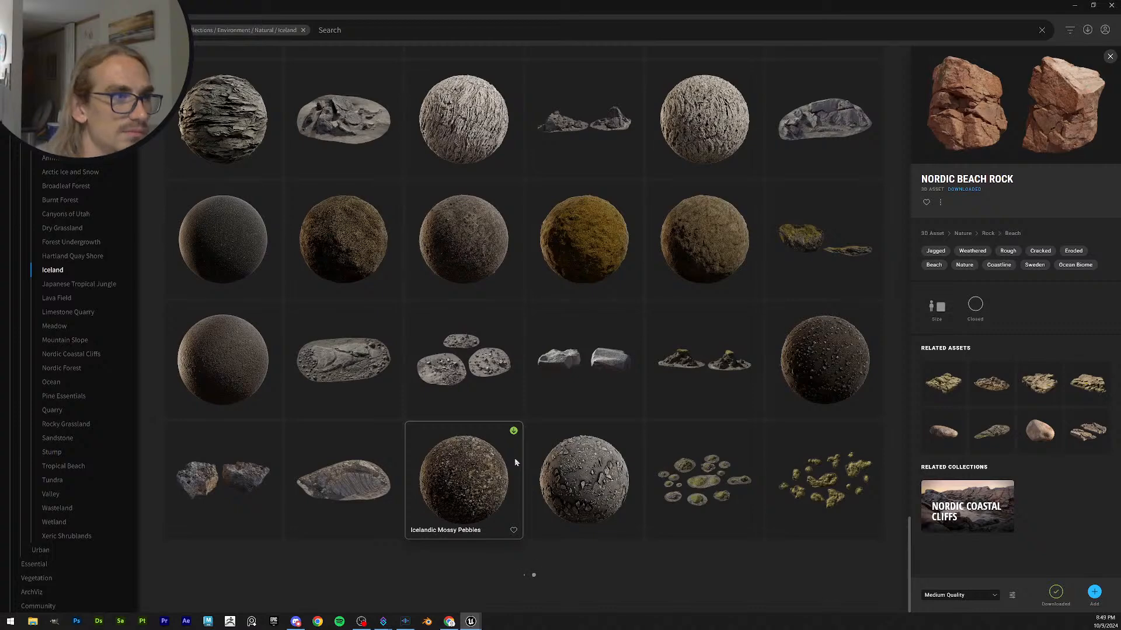
scroll(514, 457, down, 5)
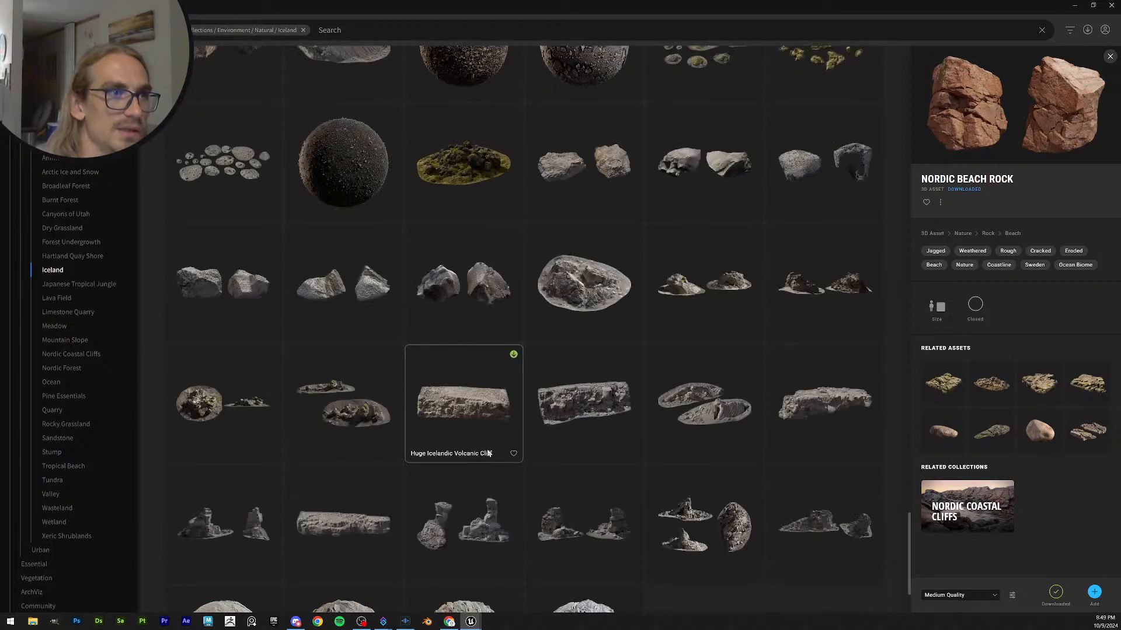
scroll(488, 453, down, 1)
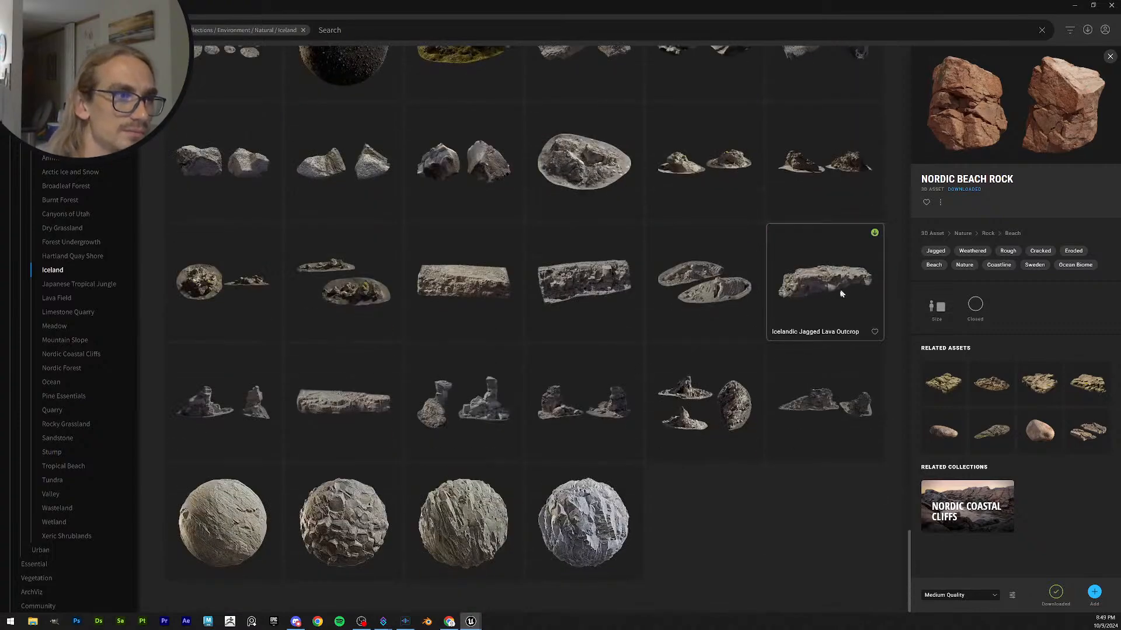
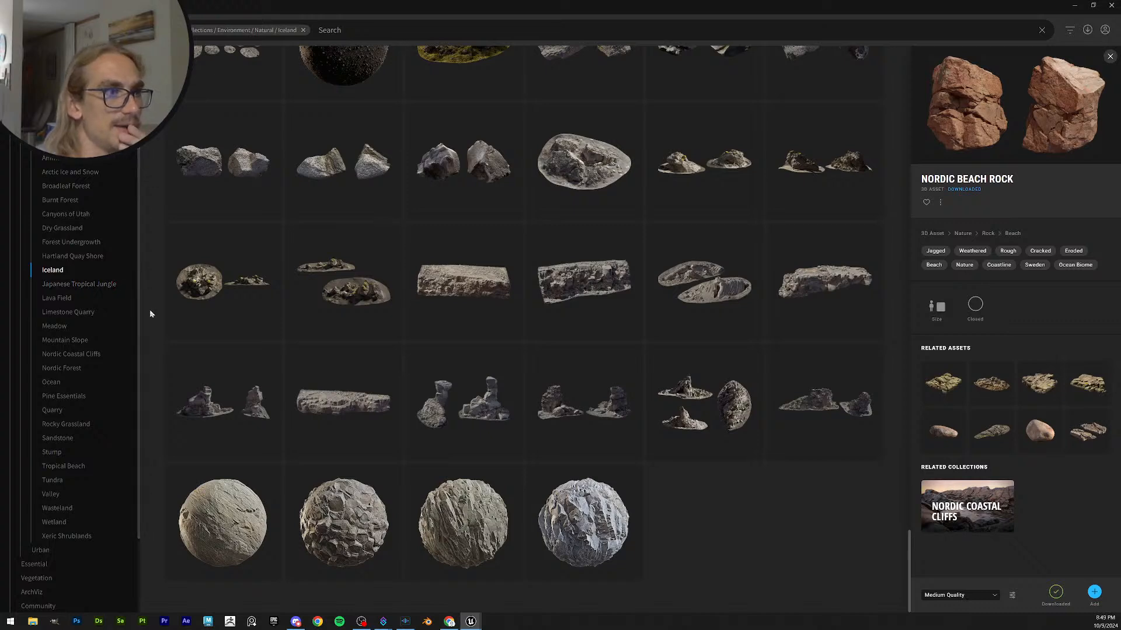
- Compare the lava spire and rock formation assets in the Iceland collection, and look back through its other rocks
click(220, 400)
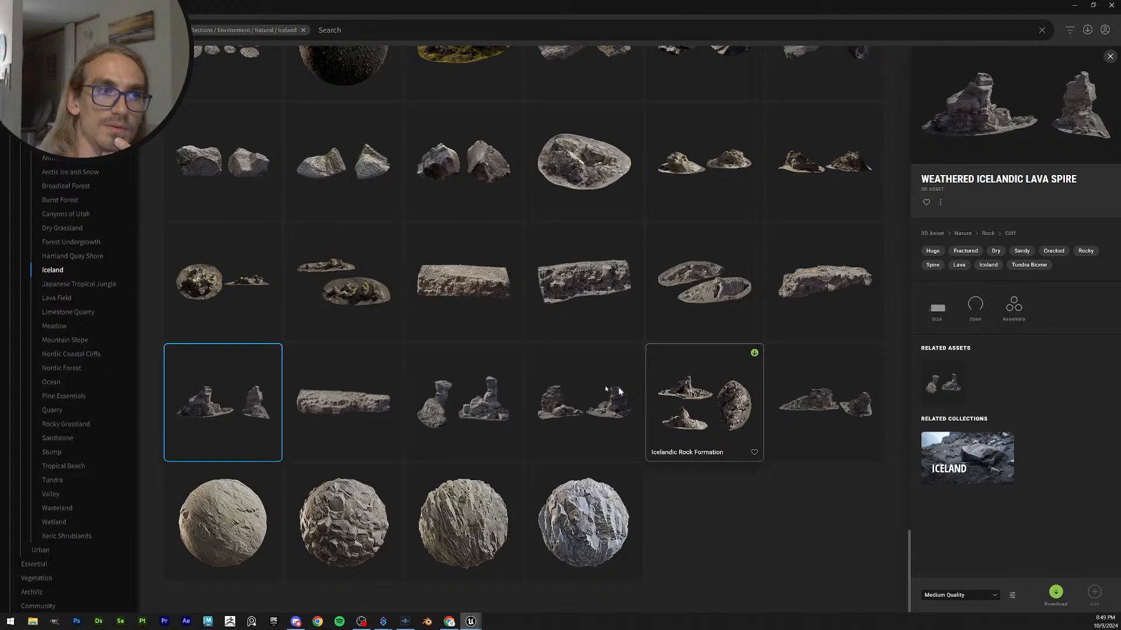
click(565, 384)
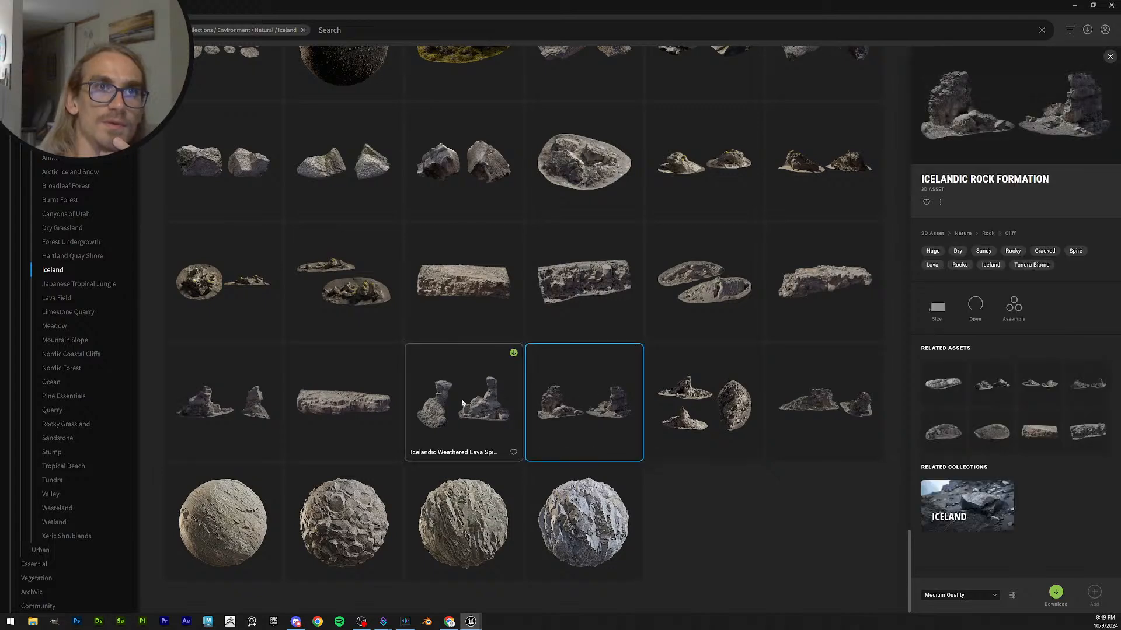
click(462, 403)
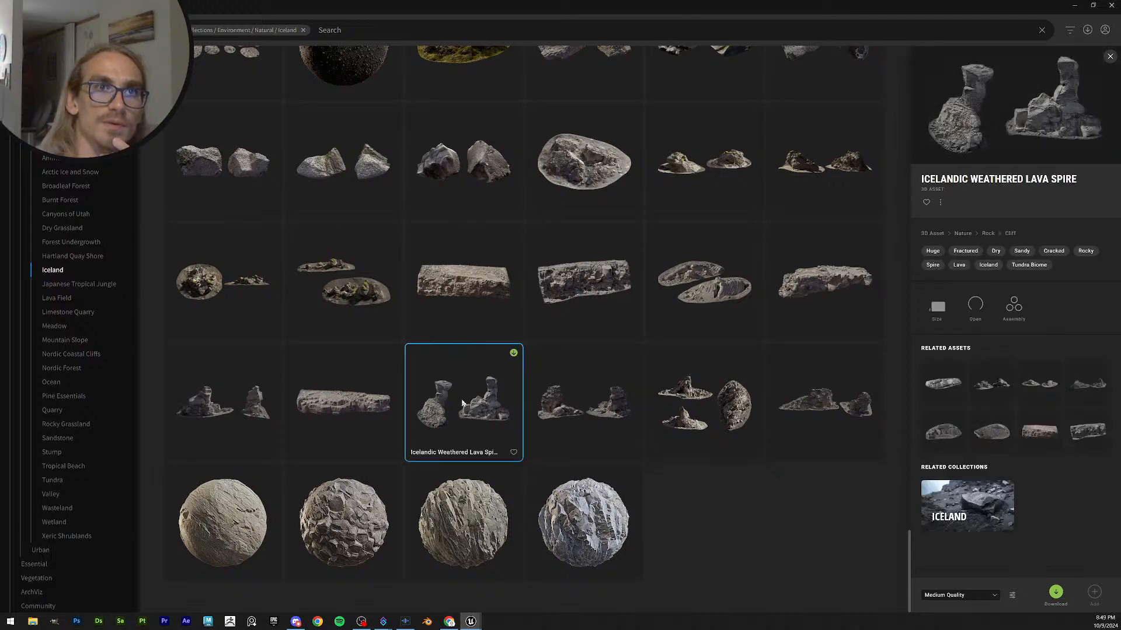
click(234, 402)
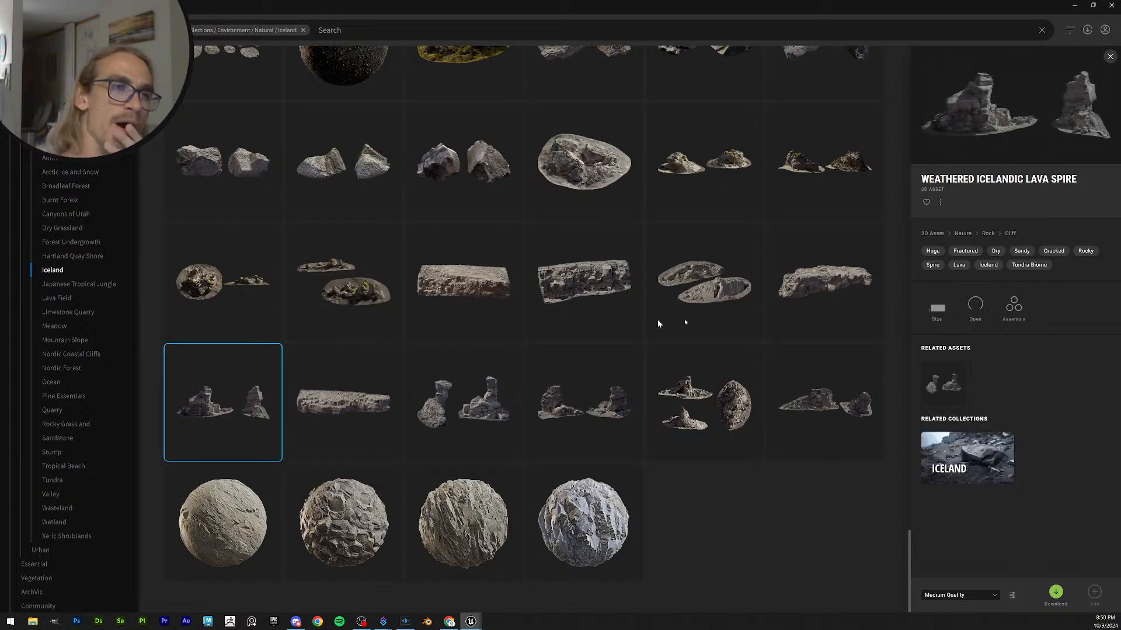
scroll(700, 304, up, 3)
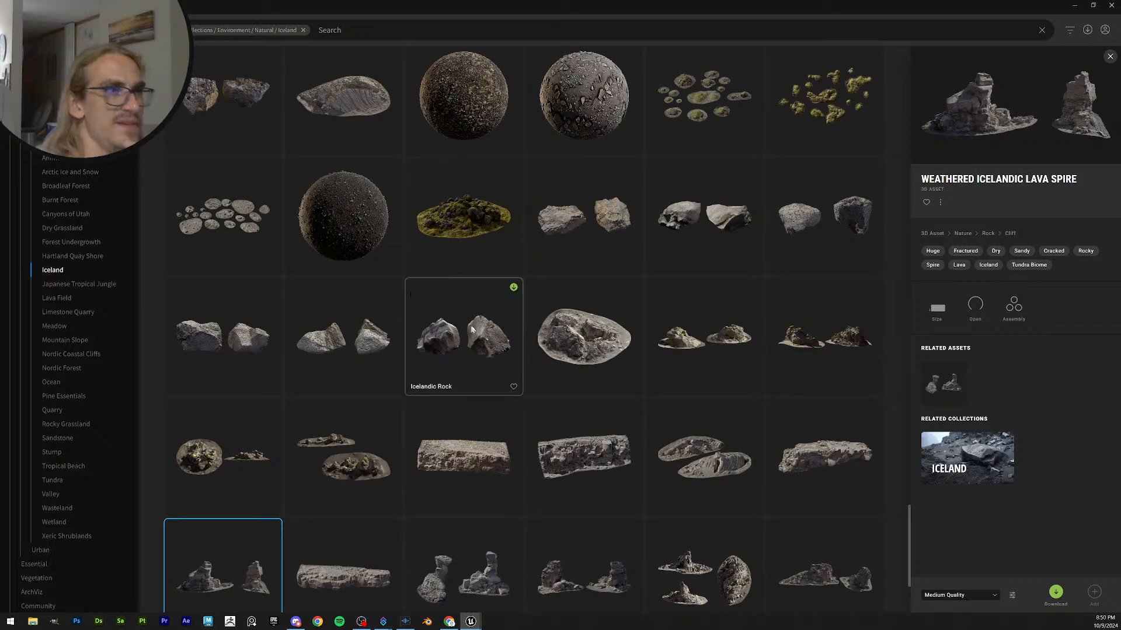
scroll(470, 325, up, 3)
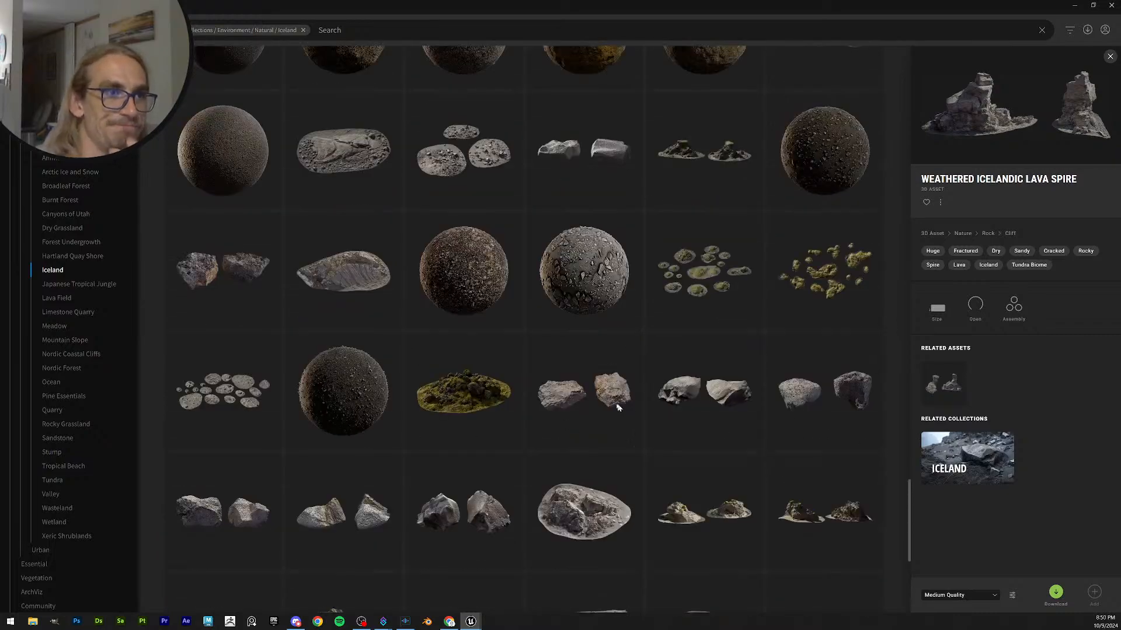
scroll(479, 386, up, 10)
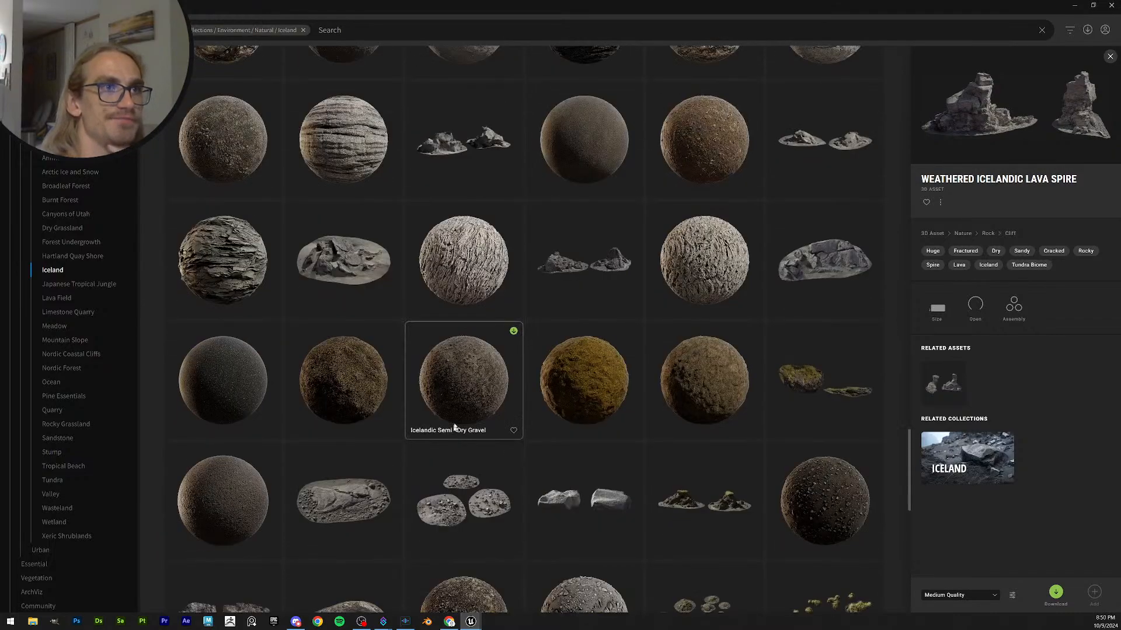
scroll(463, 408, up, 4)
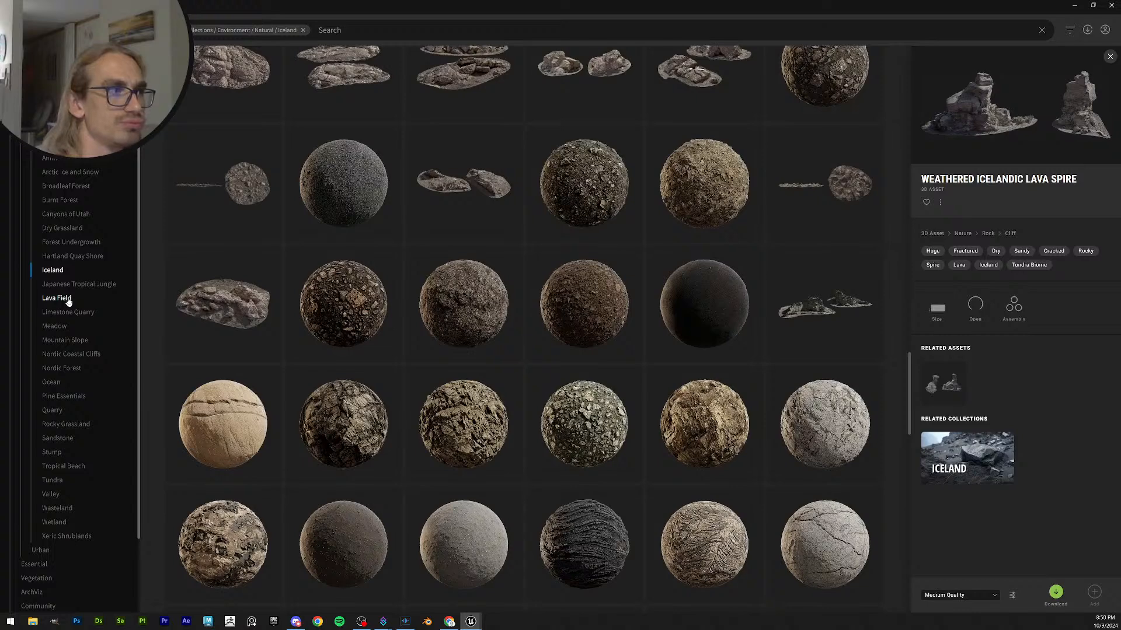
- Open the Nordic Coastal Cliffs collection and download the tall Nordic Coastal Cliff 3D asset at Medium Quality for the project
click(95, 356)
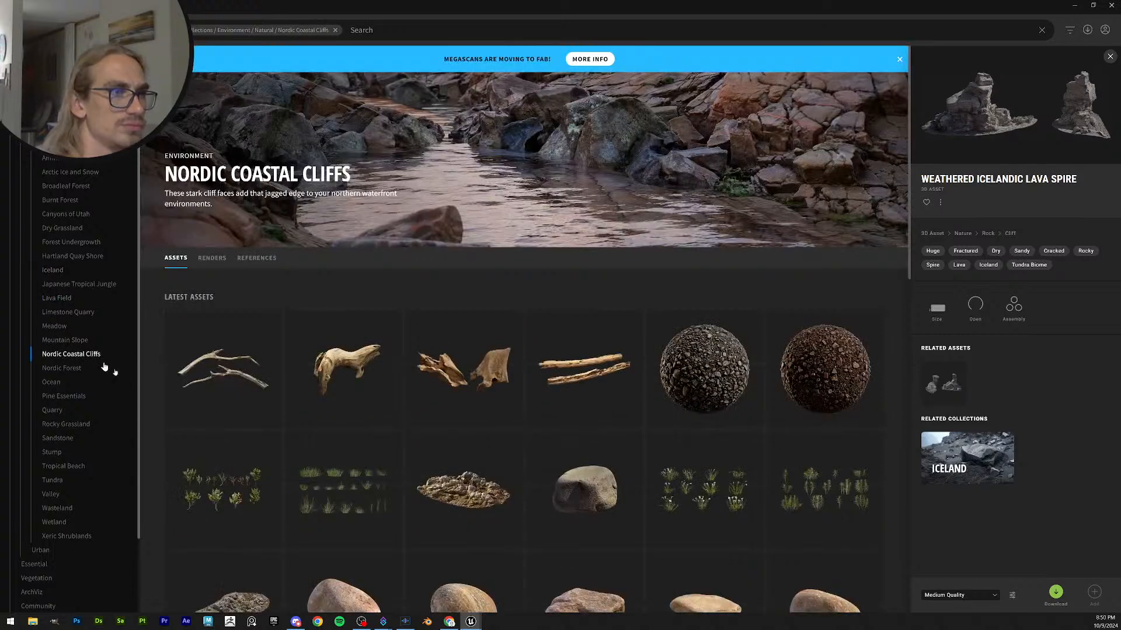
scroll(642, 392, down, 3)
scroll(621, 396, down, 10)
scroll(748, 363, up, 5)
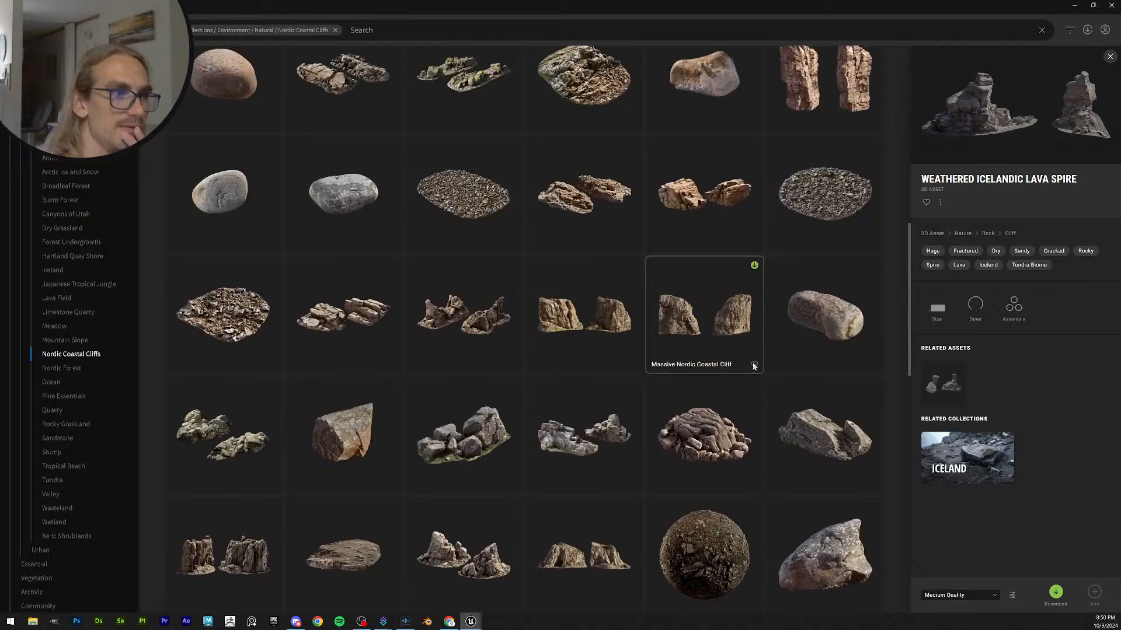
scroll(824, 300, up, 2)
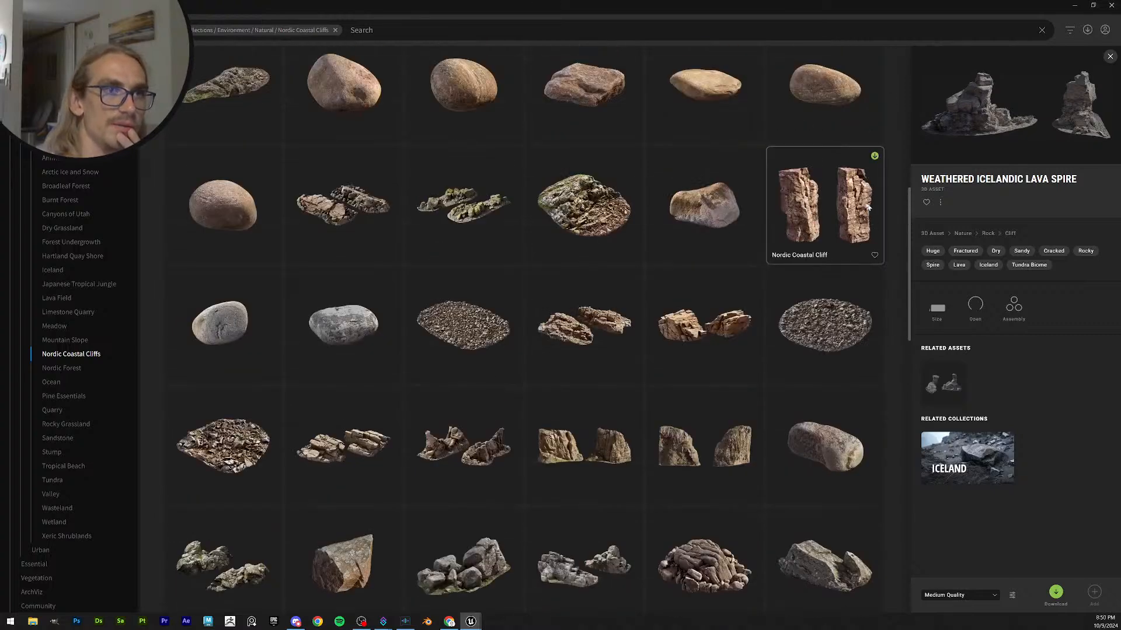
click(869, 207)
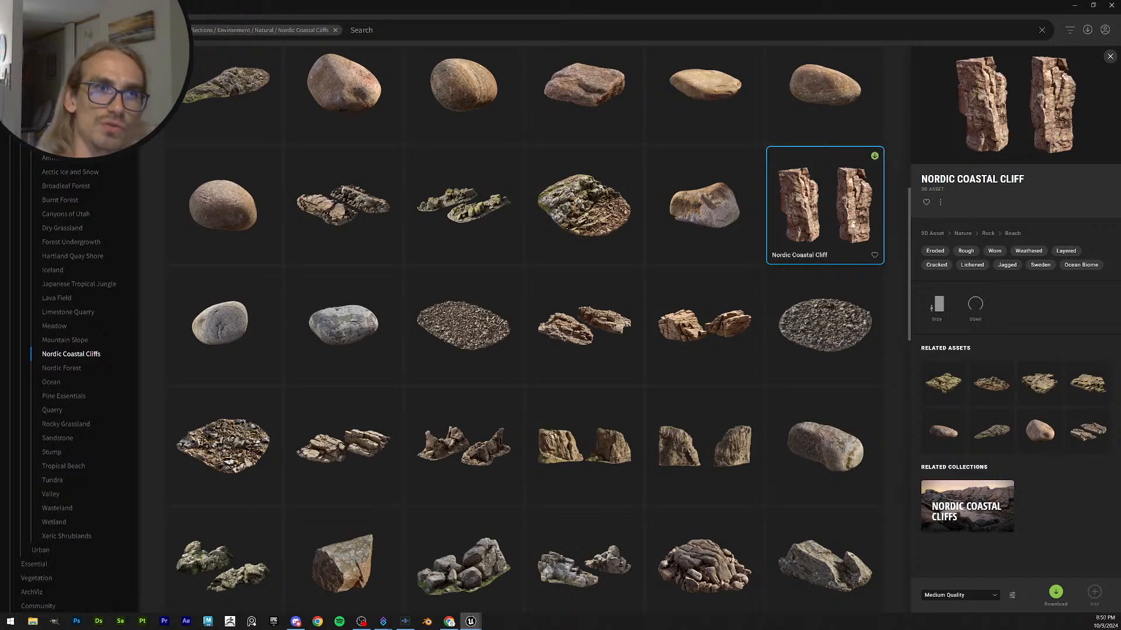
click(875, 157)
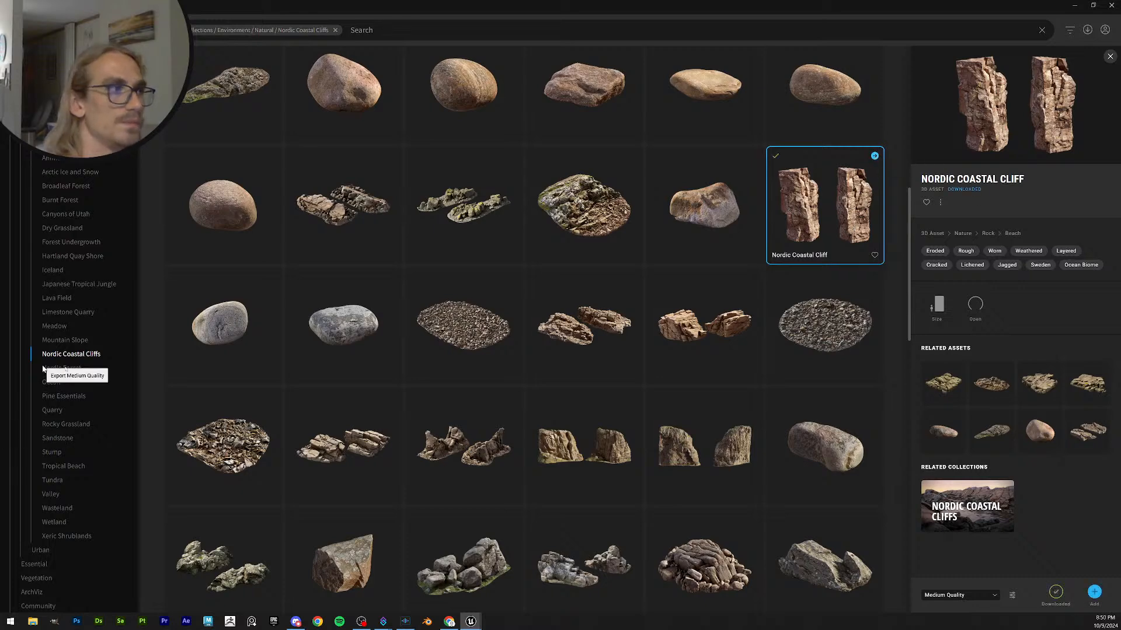
- Look through the Nordic Forest, Rocky Grassland and Tundra collections for further rock assets
click(60, 368)
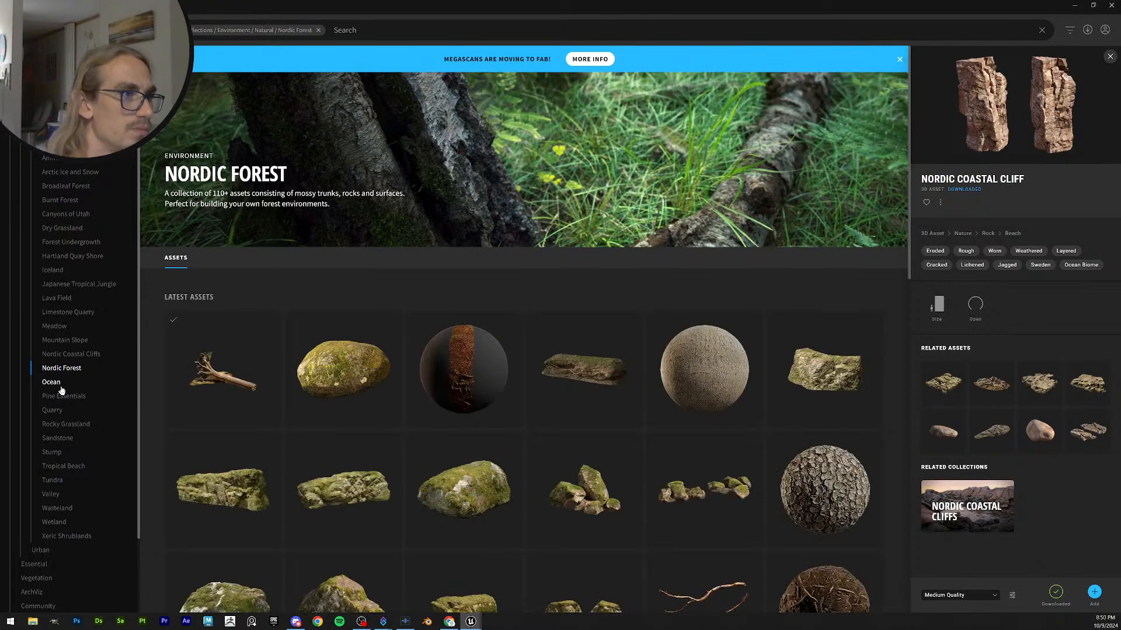
click(82, 424)
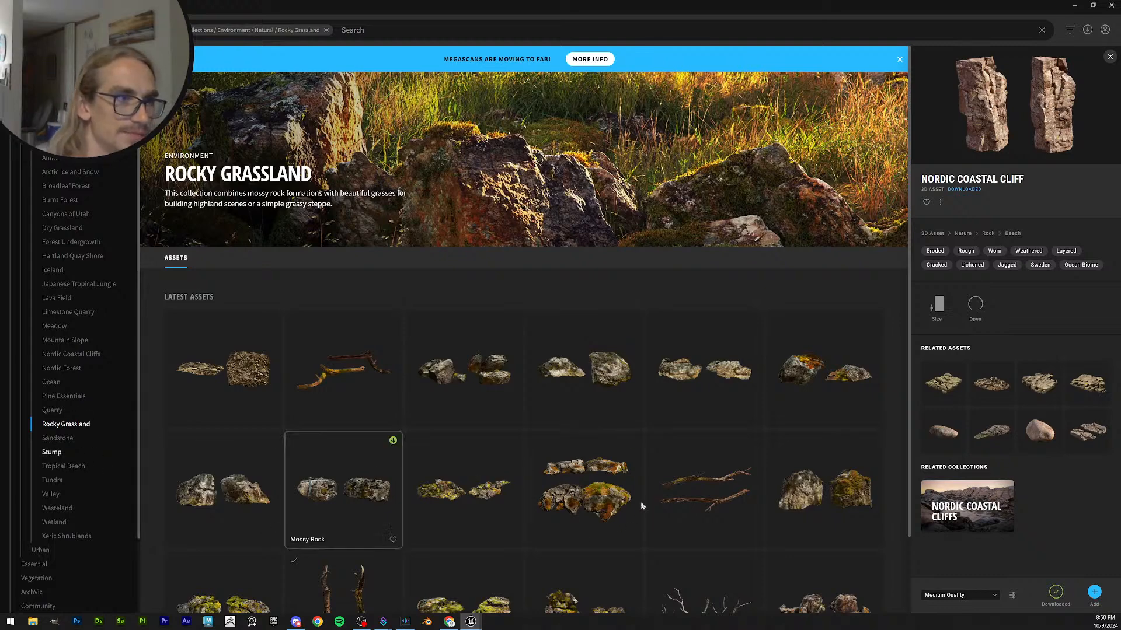
scroll(641, 506, down, 2)
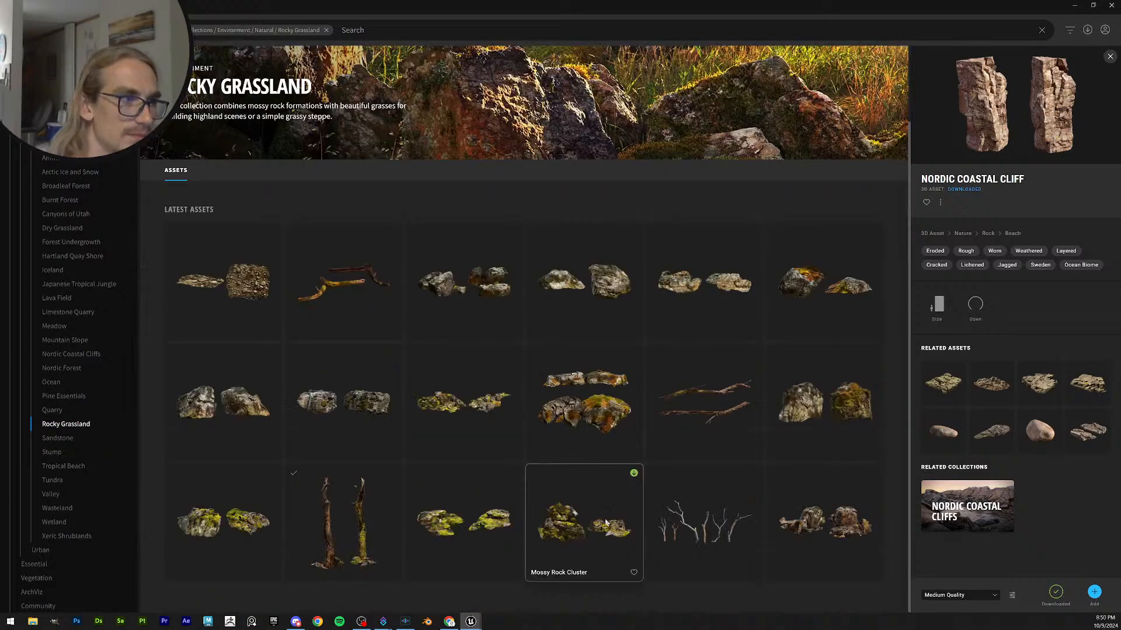
click(53, 480)
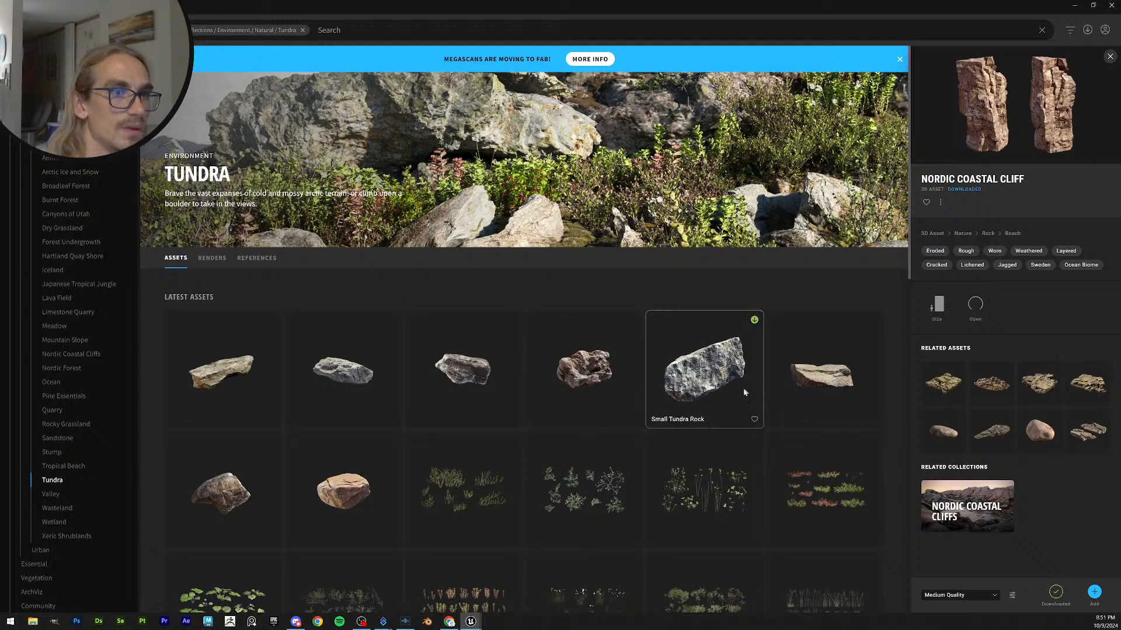
scroll(741, 382, down, 10)
scroll(724, 504, down, 5)
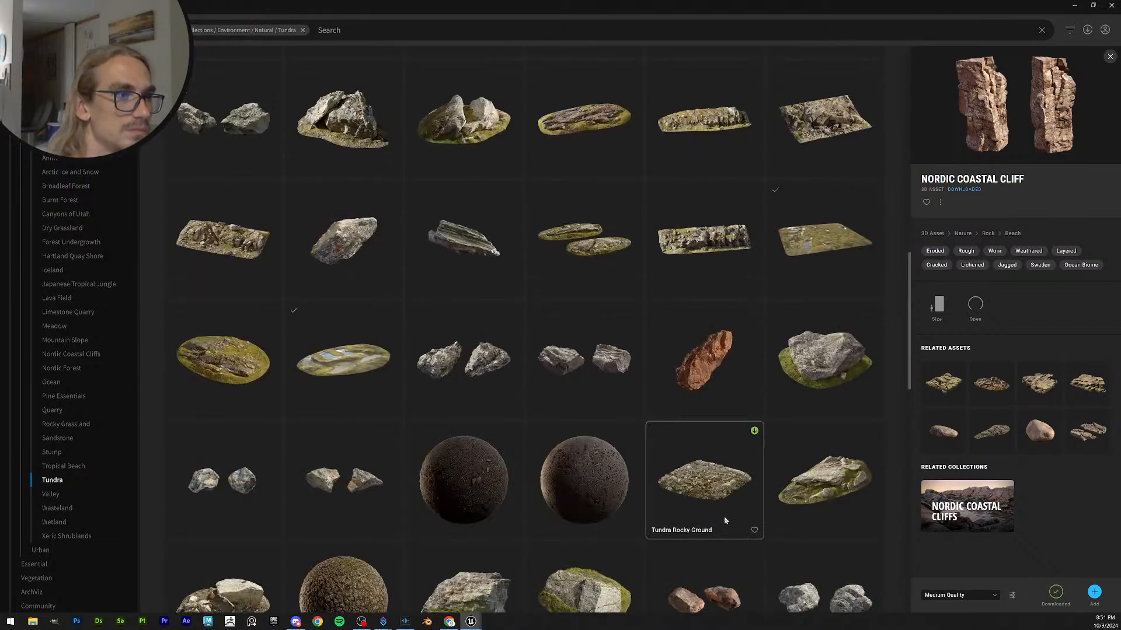
scroll(725, 520, down, 6)
scroll(725, 520, down, 6)
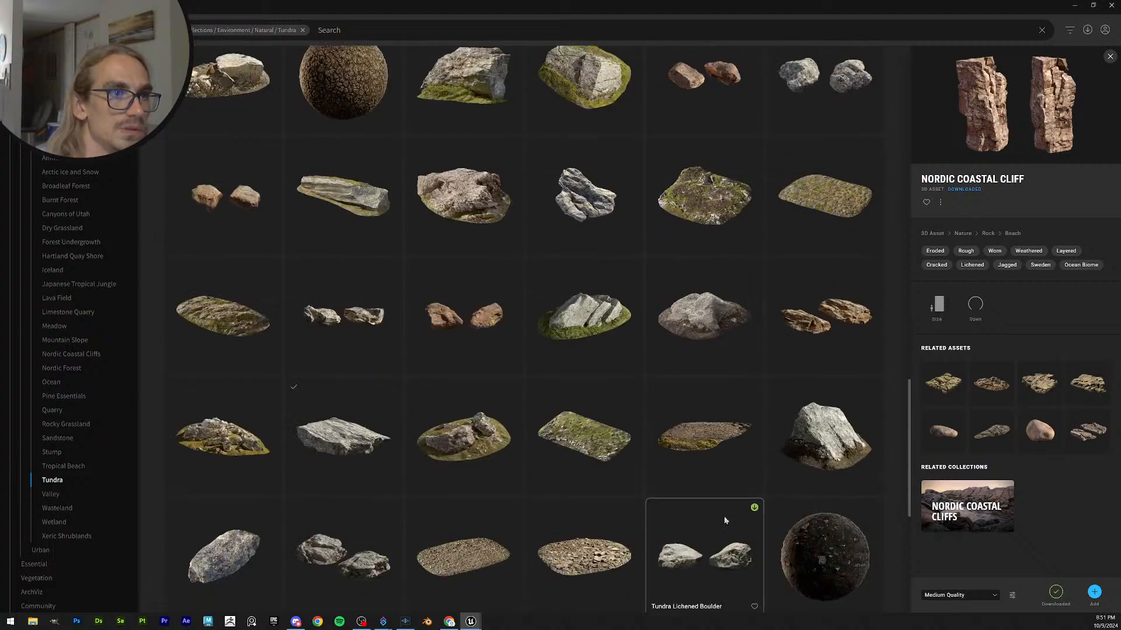
scroll(725, 520, down, 6)
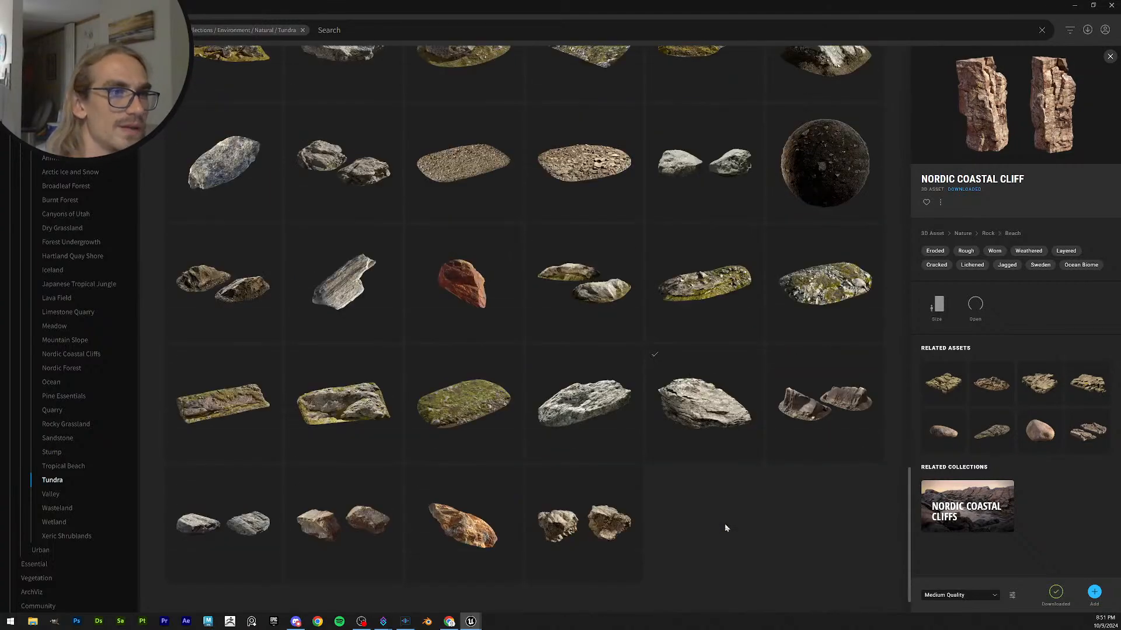
scroll(738, 534, down, 7)
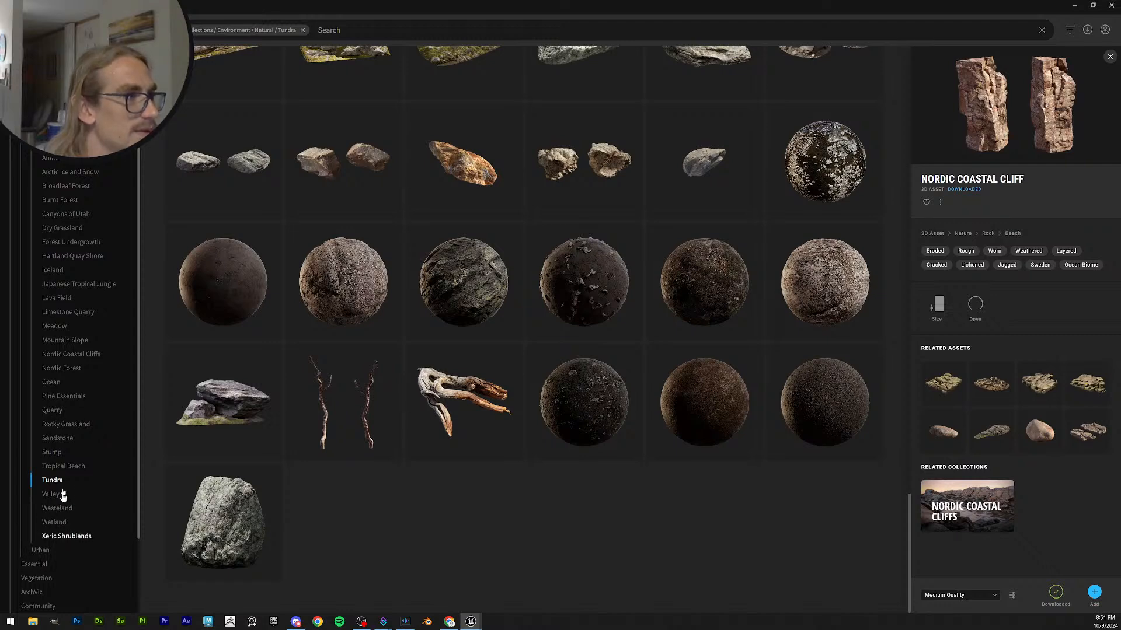
- Look through the Mountain Slope, Lava Field and Limestone Quarry collections for suitable cliffs and rocks
click(81, 342)
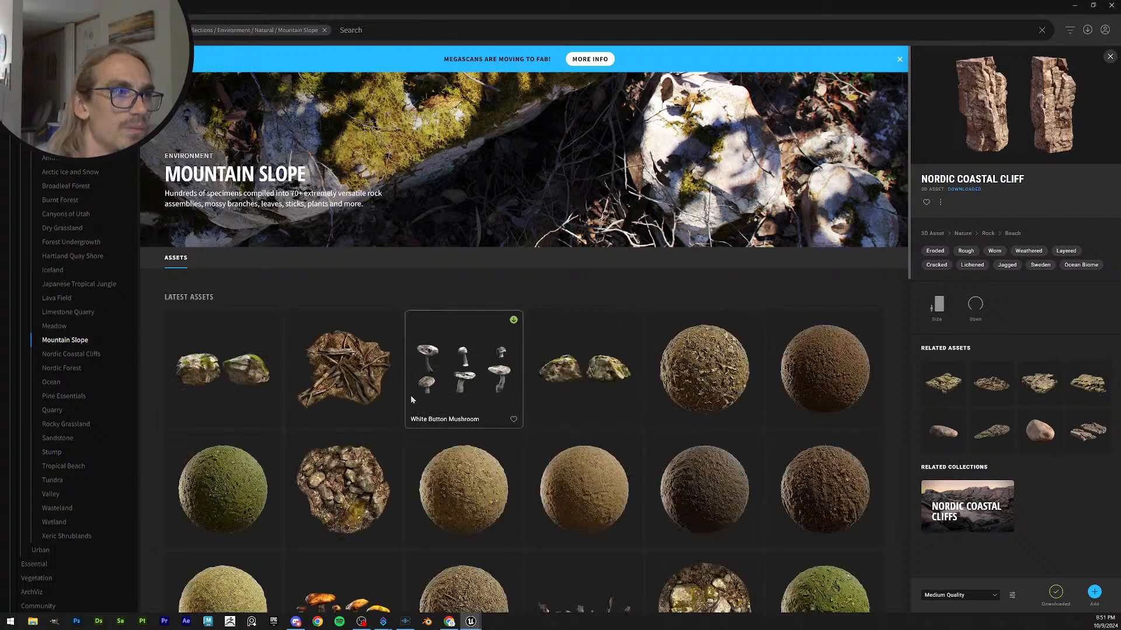
click(62, 302)
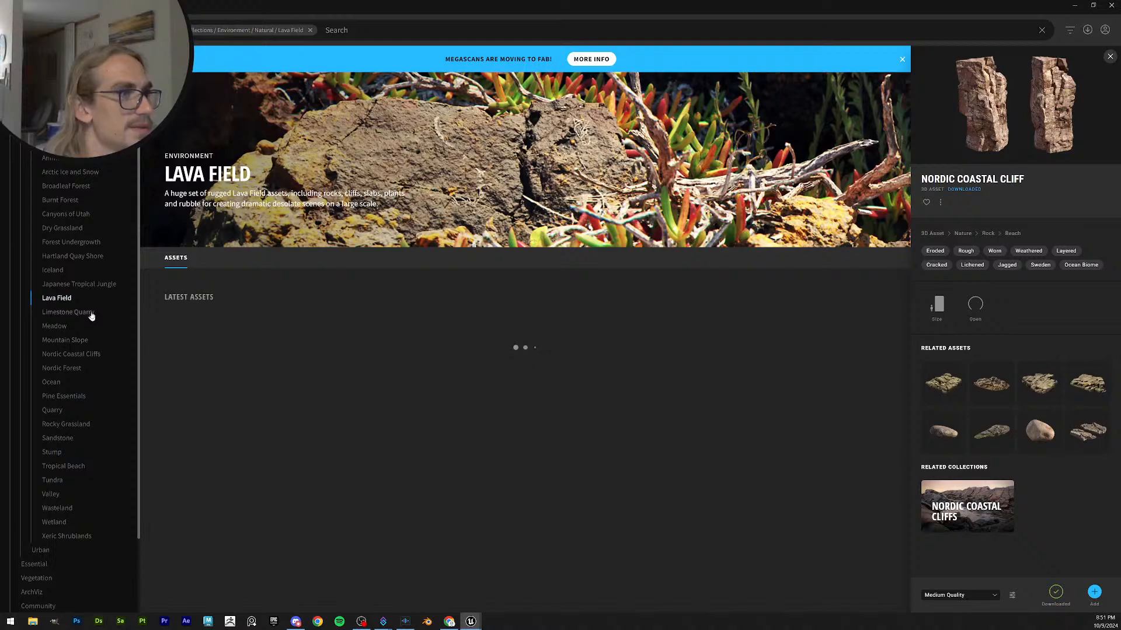
scroll(666, 411, down, 7)
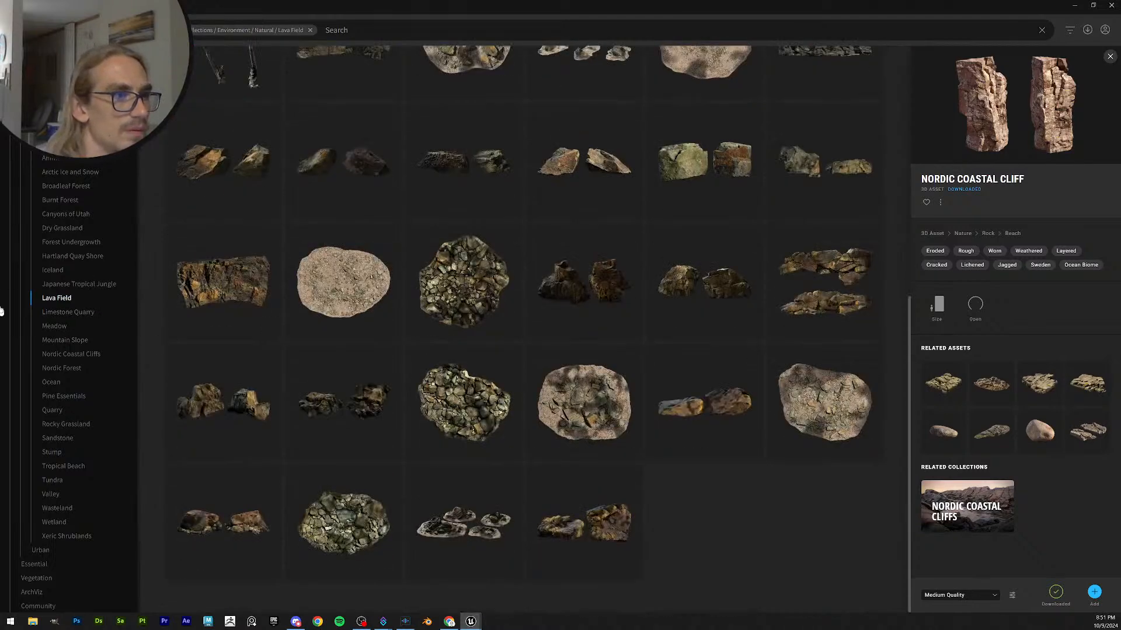
click(84, 313)
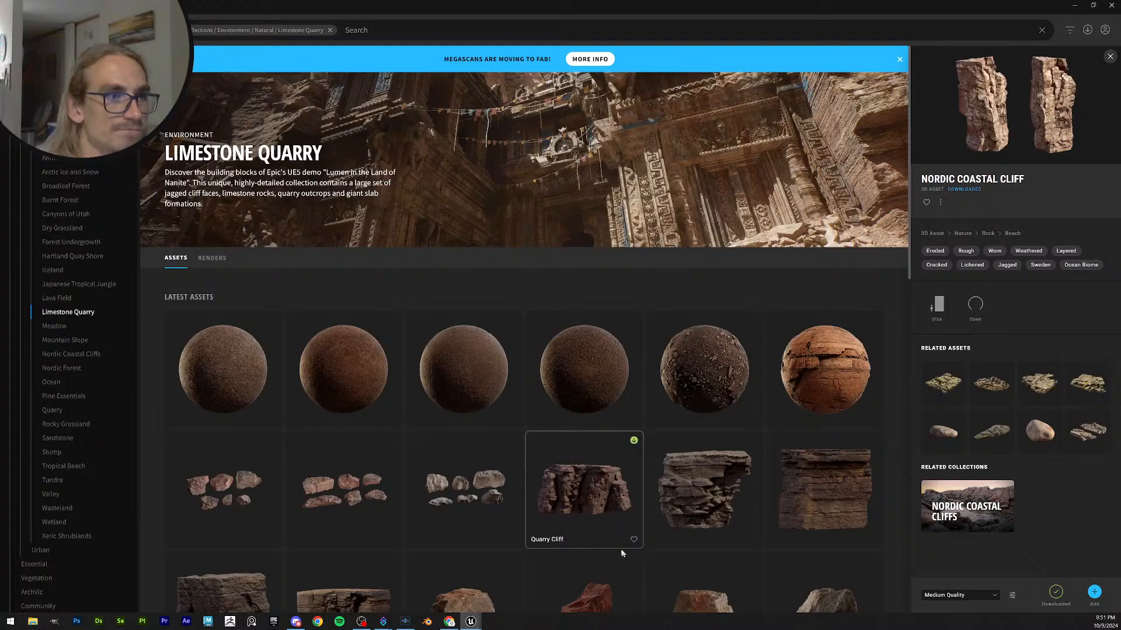
scroll(718, 432, down, 5)
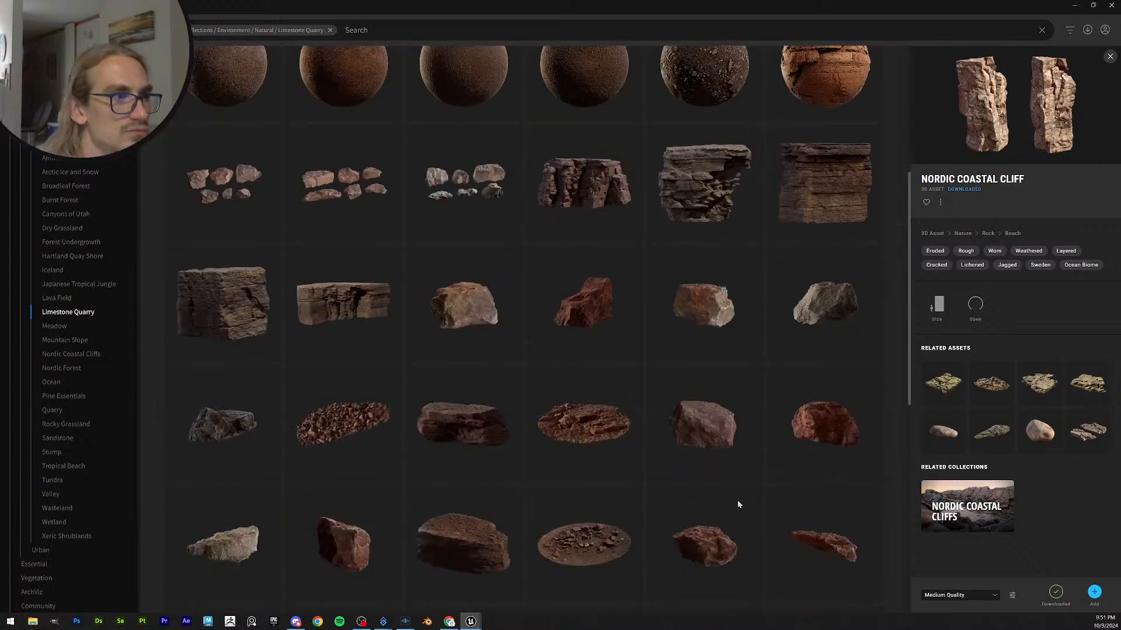
scroll(737, 500, down, 5)
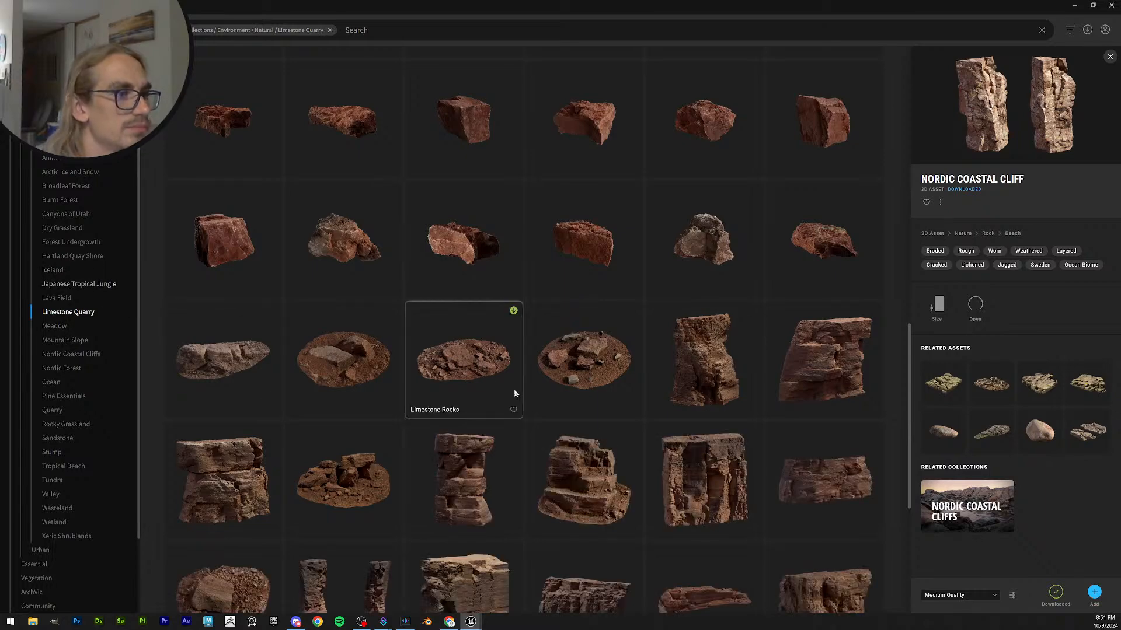
scroll(514, 389, down, 4)
scroll(513, 394, down, 1)
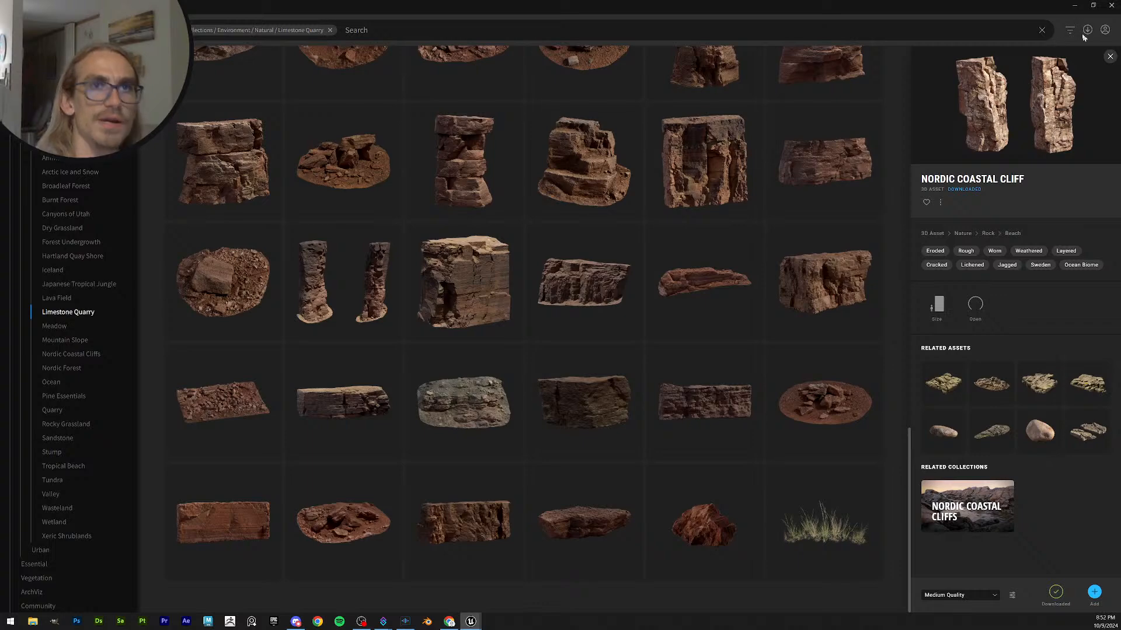
- Return to Unreal Engine and inspect the imported Nordic Coastal Cliff static mesh in its mesh editor, then close the editor
click(1081, 7)
drag(938, 6, 2, 219)
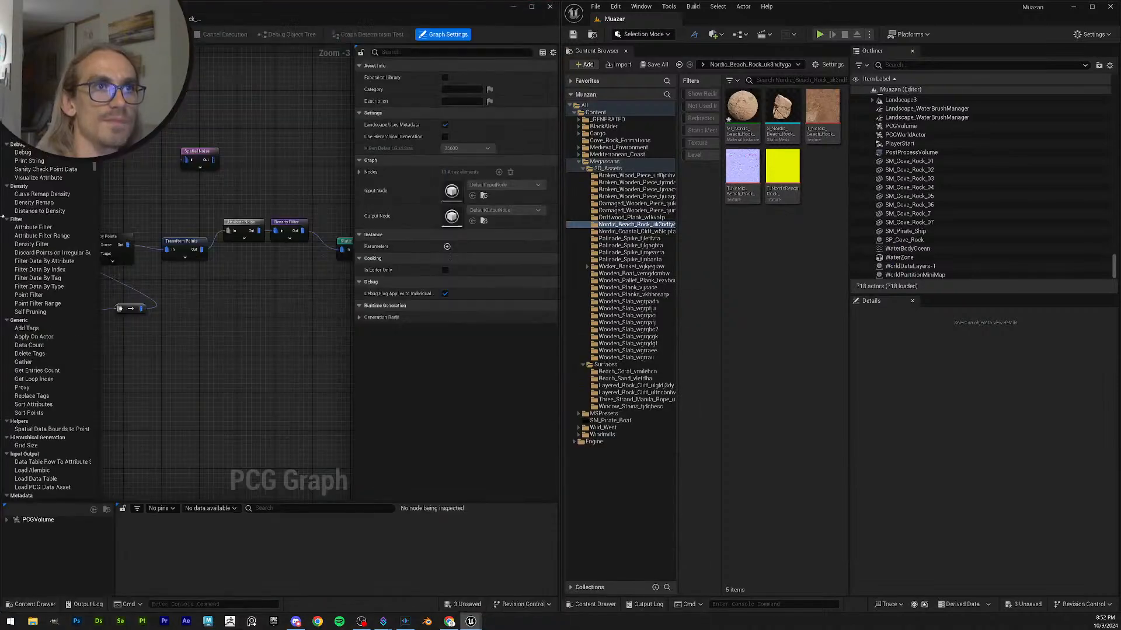
click(637, 232)
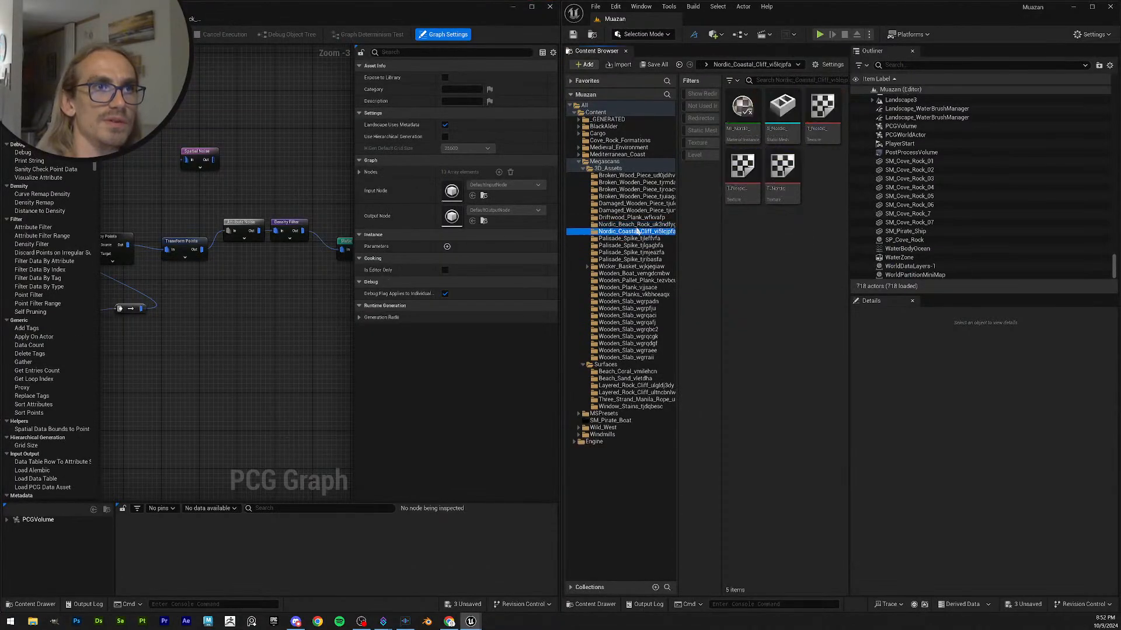
click(782, 111)
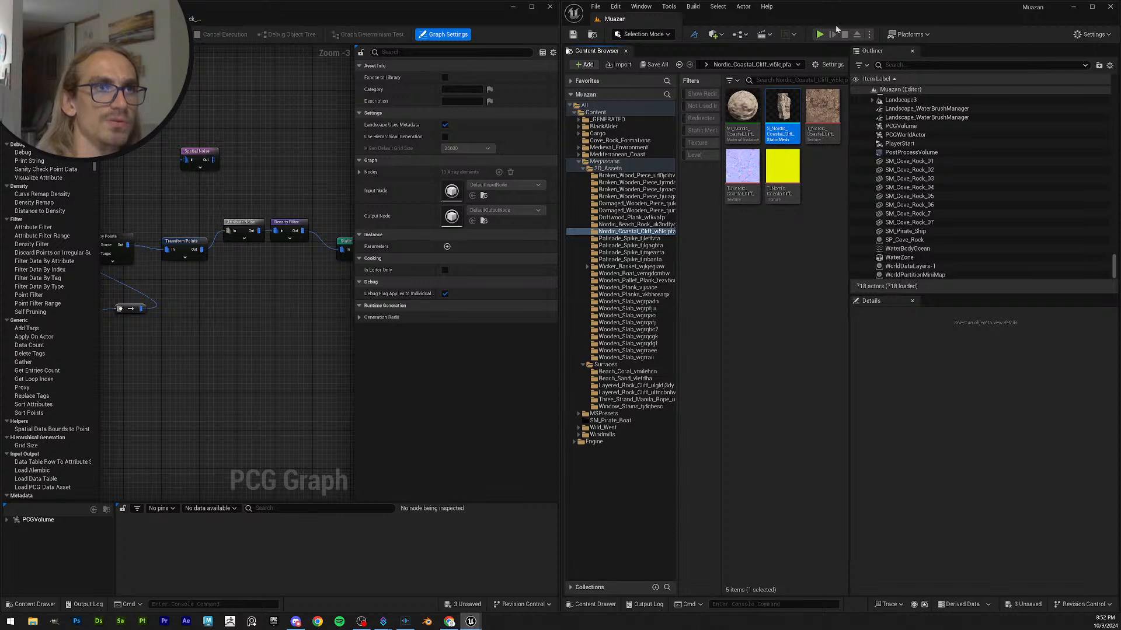
double_click(772, 120)
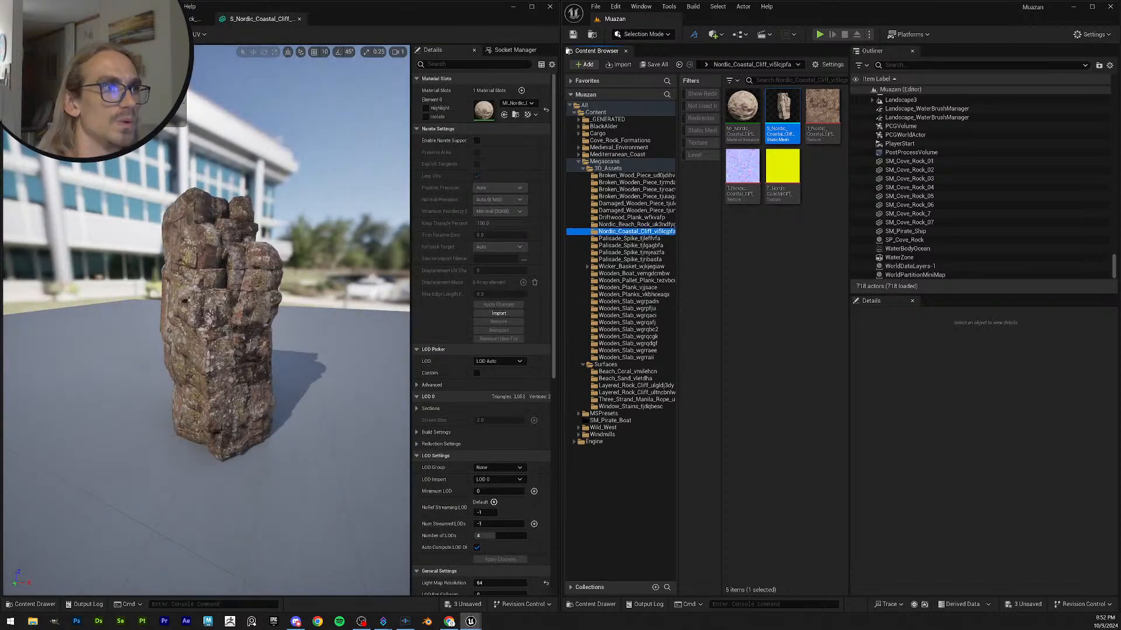
right_drag(207, 320, 227, 391)
scroll(206, 320, down, 1)
right_drag(238, 326, 187, 327)
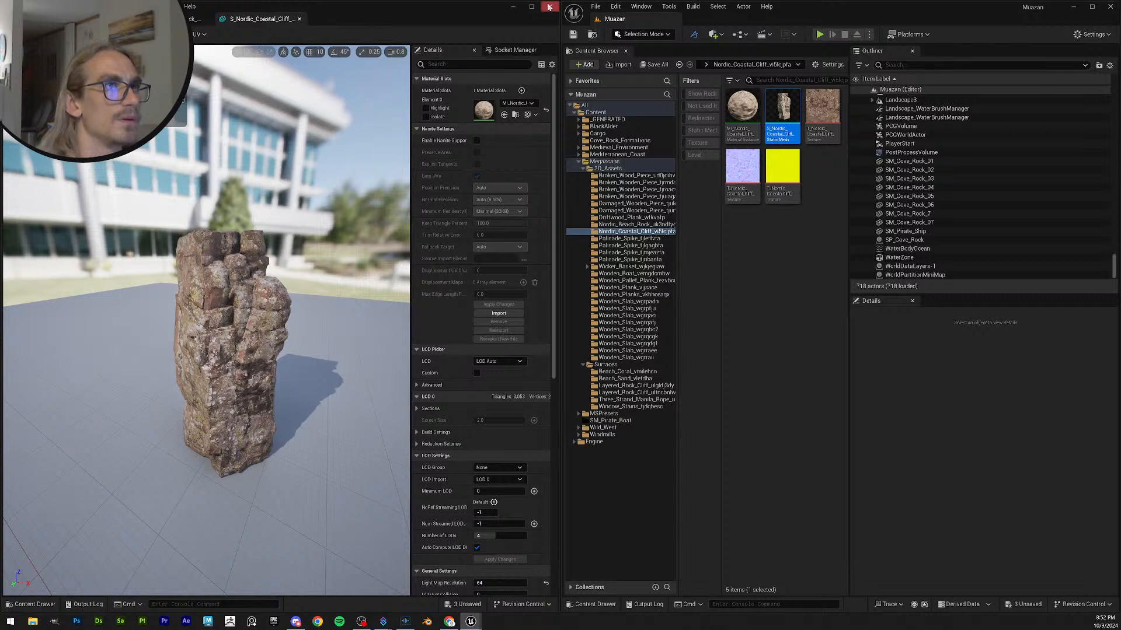
click(549, 7)
- Place the Nordic Coastal Cliff static mesh on the open sand as a test
right_drag(452, 328, 514, 351)
right_drag(327, 327, 286, 345)
key(w)
scroll(281, 346, down, 2)
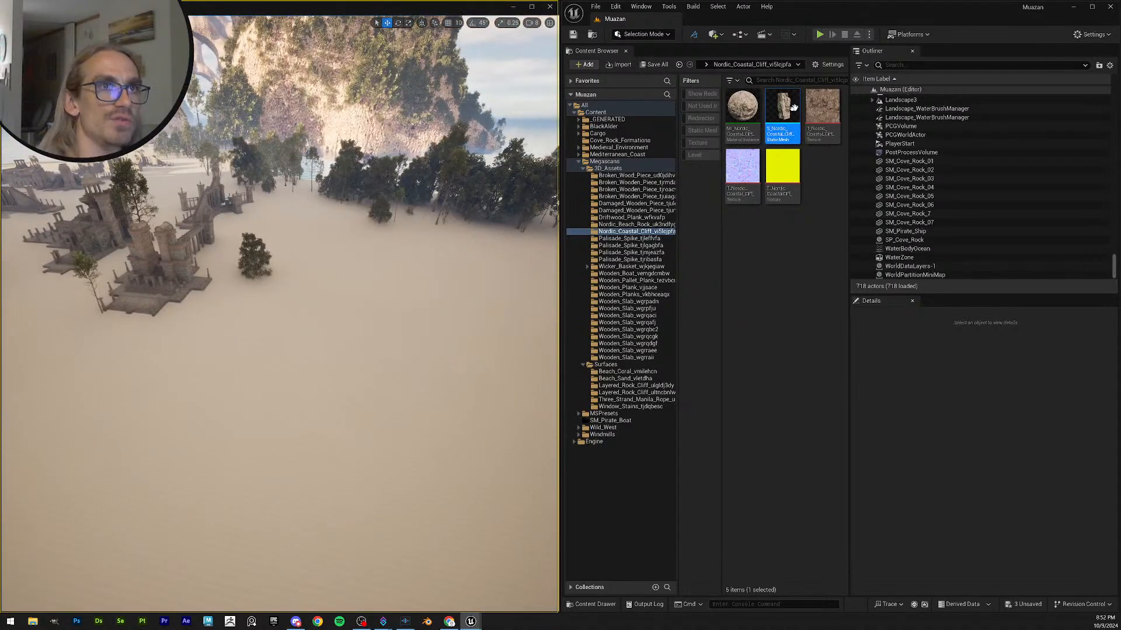
drag(794, 106, 218, 448)
drag(298, 384, 299, 383)
key(f)
- Examine the placed cliff mesh from above and at ground level, then delete it from the level
right_drag(298, 380, 70, 440)
key(w)
scroll(257, 348, down, 3)
key(w)
scroll(239, 338, down, 5)
key(s)
key(w)
key(s)
key(d)
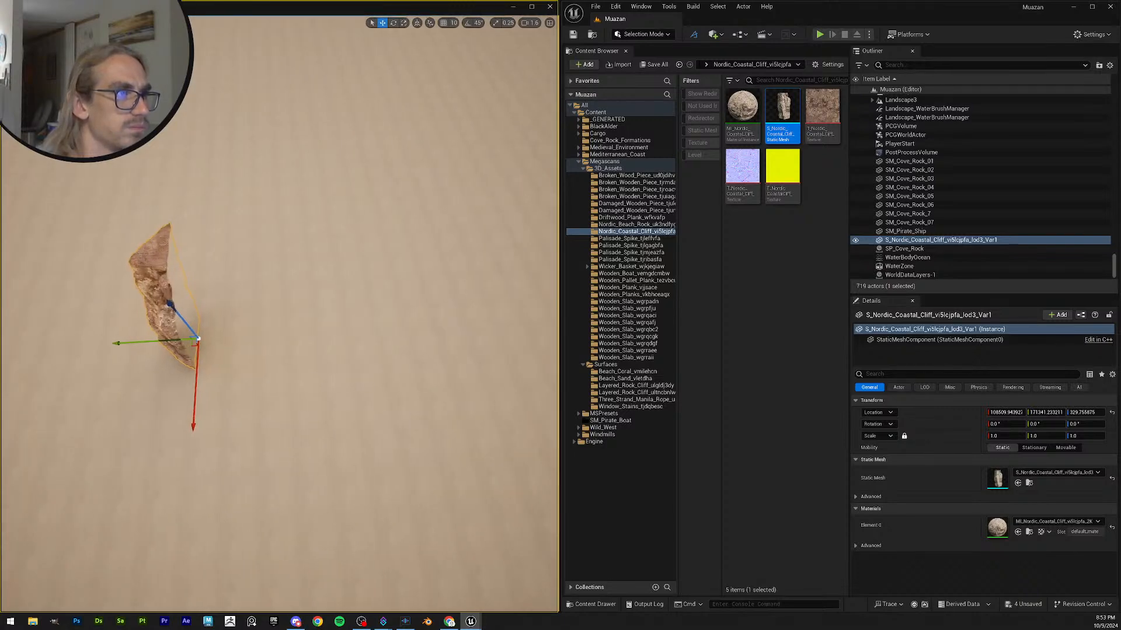
right_drag(70, 440, 70, 382)
right_drag(425, 439, 421, 438)
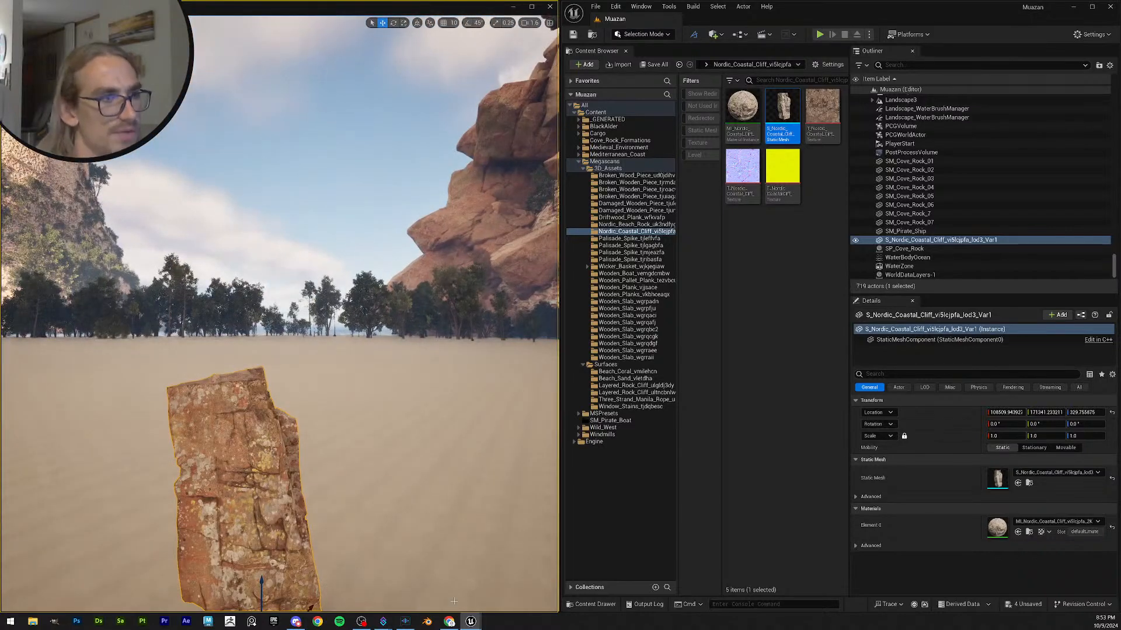
key(Delete)
- Select the PCGVolume that scatters rocks over the arch
right_drag(416, 586, 298, 482)
scroll(374, 441, up, 3)
scroll(344, 447, up, 1)
scroll(286, 291, up, 2)
right_drag(298, 327, 286, 291)
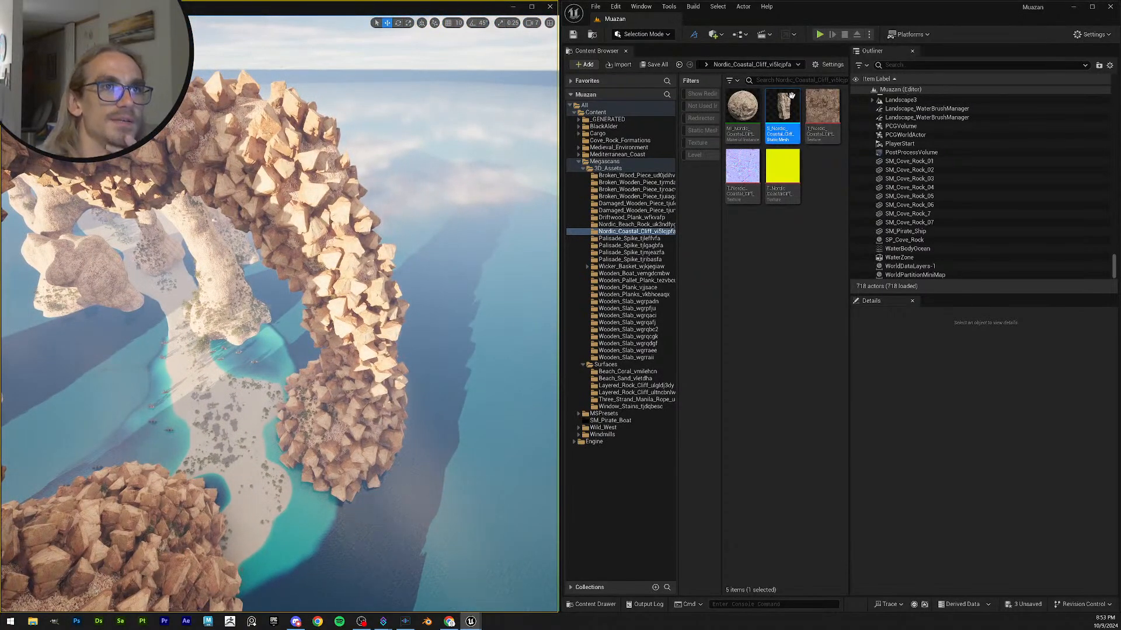
click(332, 257)
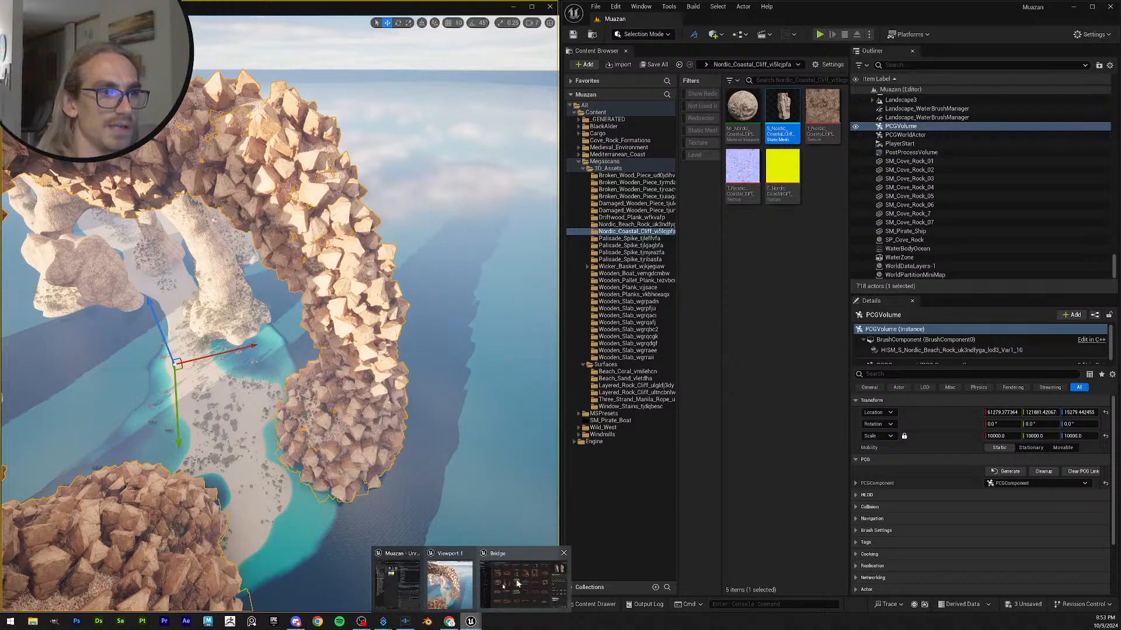
- Open the NewPCGGraph asset from the Content folder
mouse_move(471, 621)
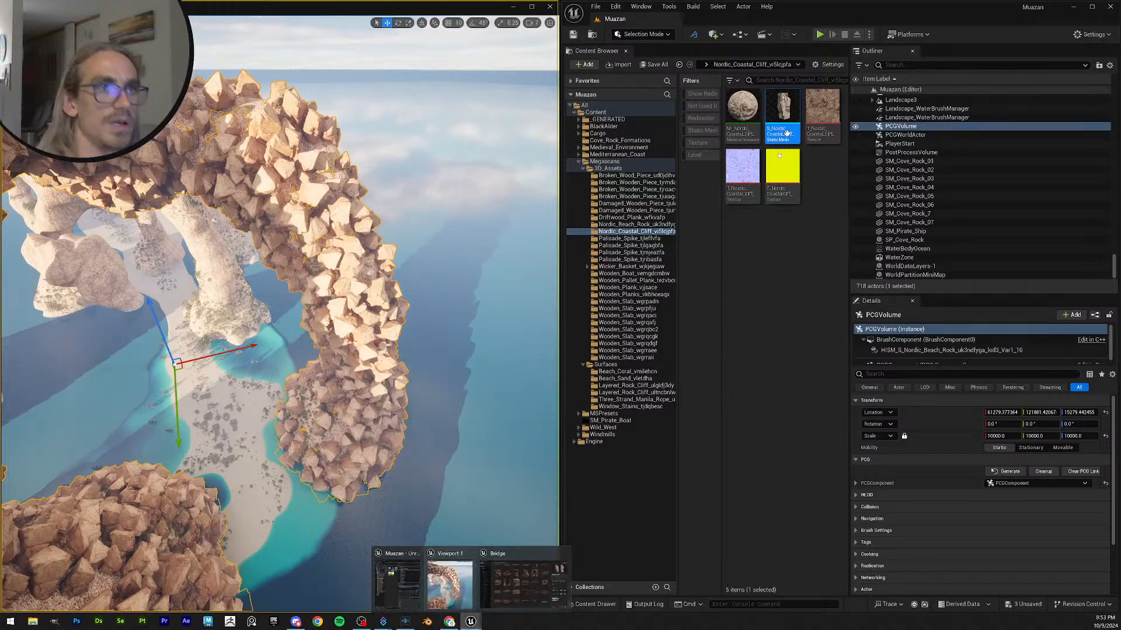
click(776, 218)
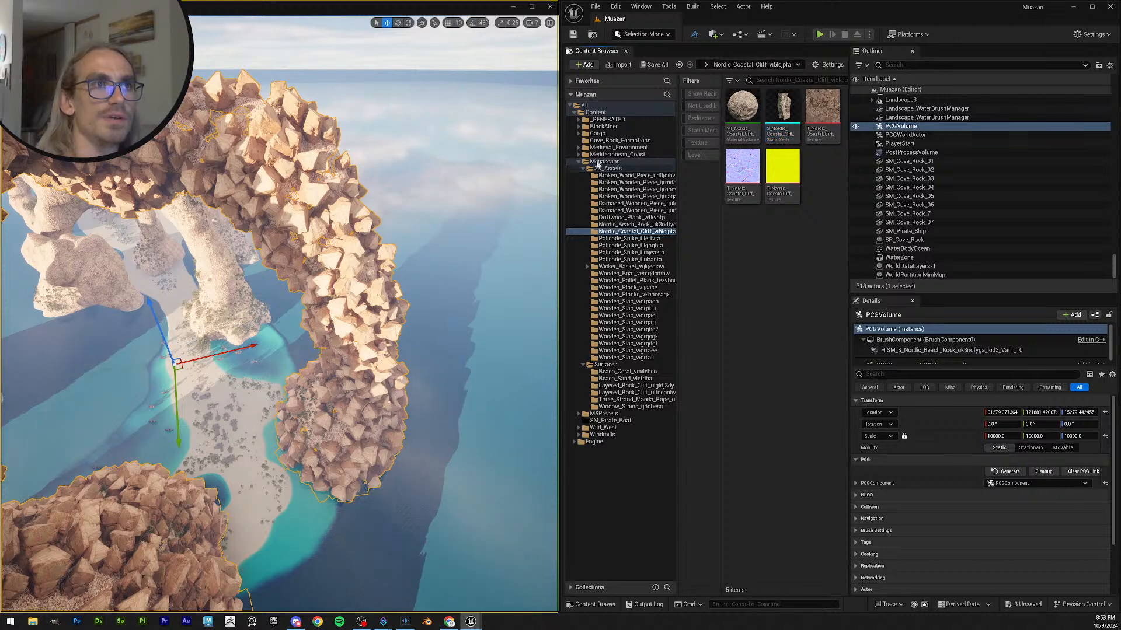
click(593, 113)
click(750, 412)
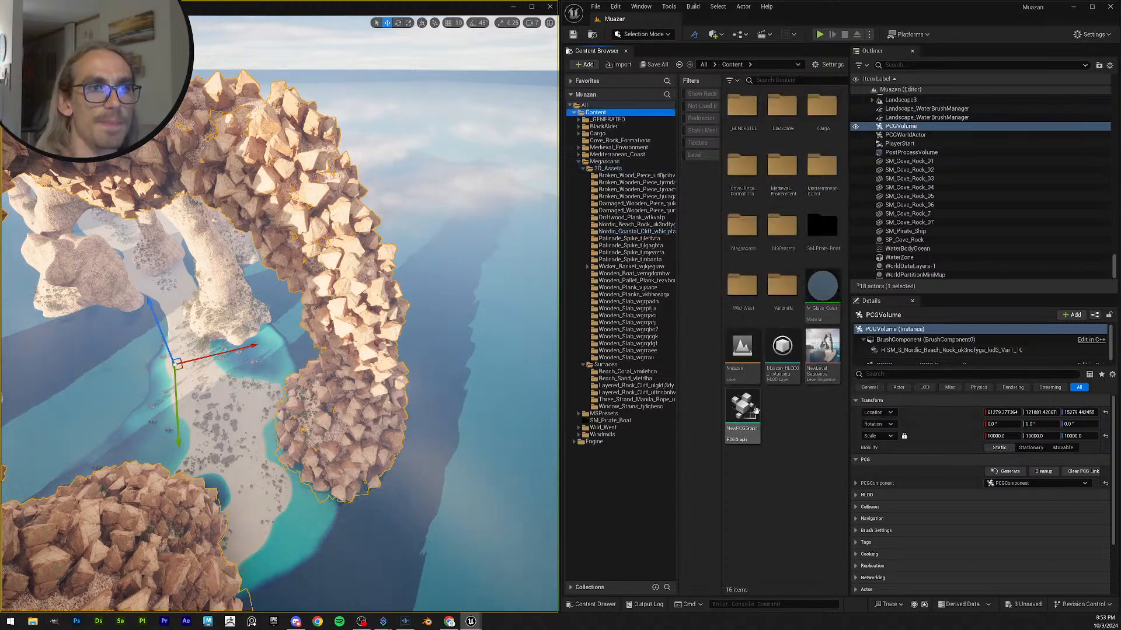
double_click(753, 413)
- Duplicate the Transform Points, Attribute Noise, Density Filter and Static Mesh Spawner nodes and place the copies below the original branch
scroll(863, 292, up, 3)
right_drag(761, 326, 844, 244)
scroll(914, 263, down, 1)
scroll(868, 232, up, 1)
drag(820, 221, 725, 173)
click(774, 281)
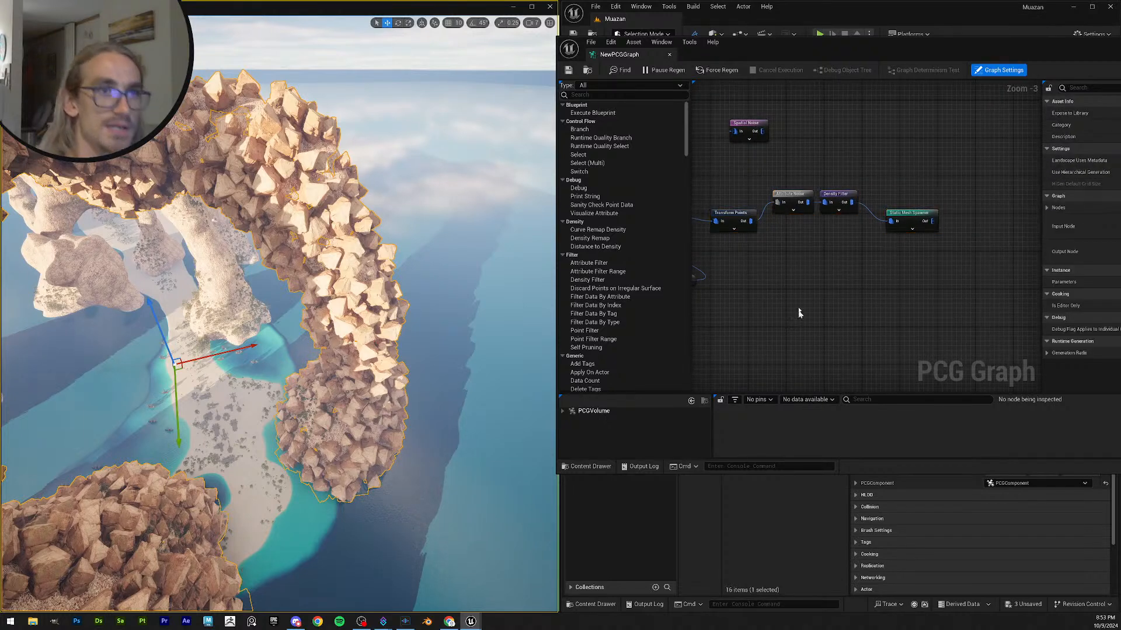
key(ctrl+v)
right_drag(778, 253, 812, 262)
click(806, 262)
drag(769, 267, 947, 342)
right_drag(947, 342, 936, 297)
drag(792, 239, 820, 215)
click(793, 195)
- Connect the Copy Points output to the input of the duplicated Transform Points node
right_drag(791, 193, 819, 217)
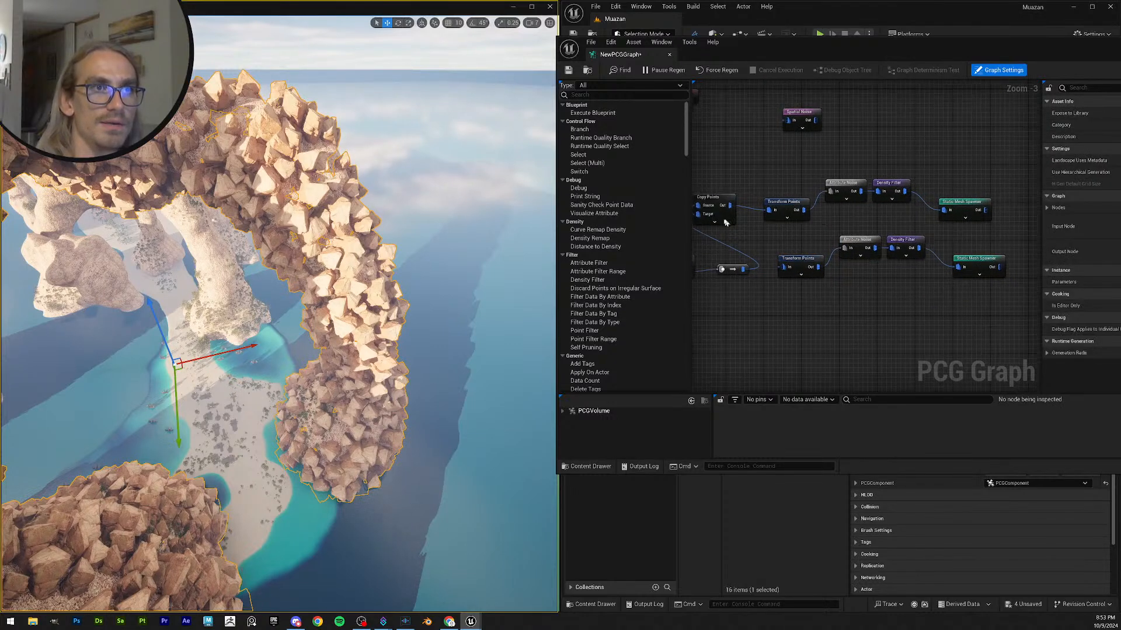
drag(727, 206, 783, 266)
right_drag(839, 238, 792, 249)
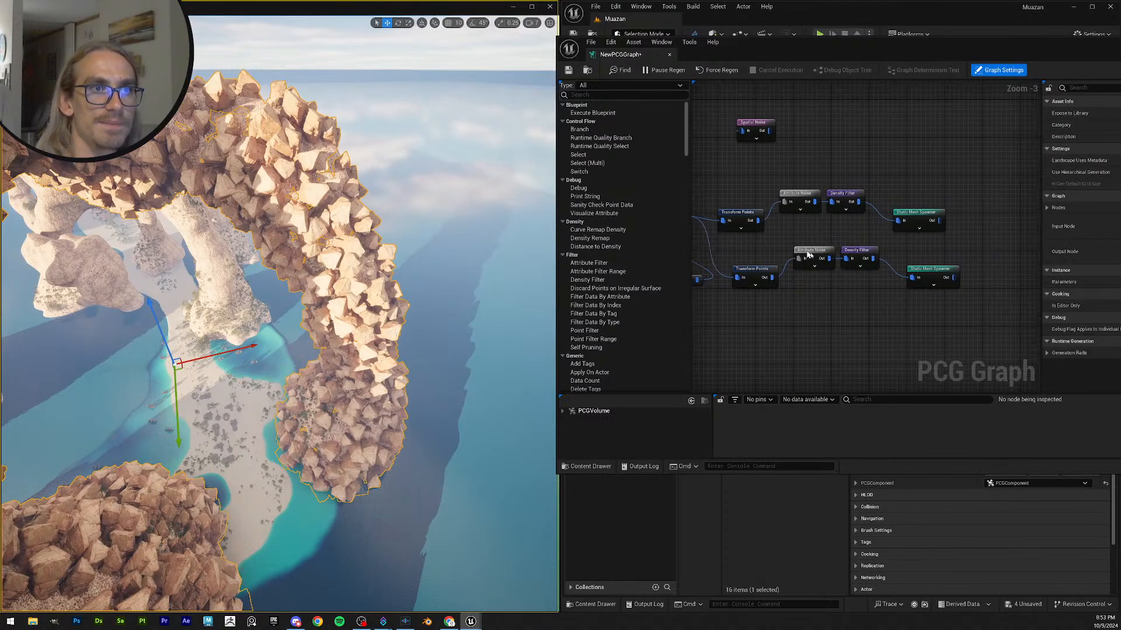
- Assign the static mesh from the Nordic_Coastal_Cliff_vi5lcjpfa folder to the duplicated Static Mesh Spawner's mesh entry
click(939, 273)
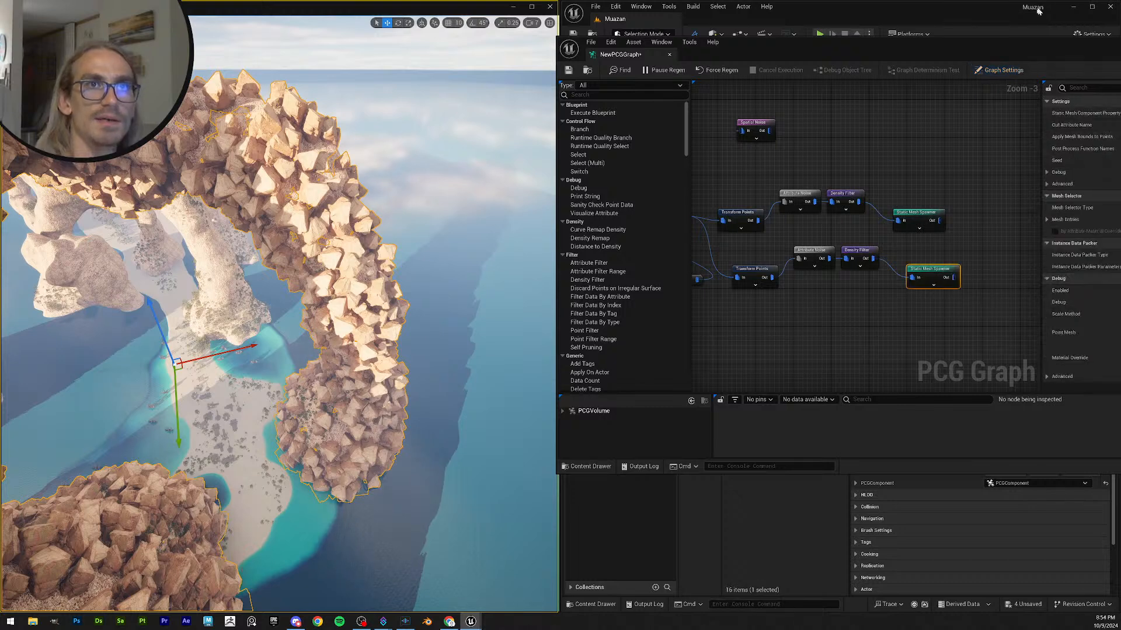
drag(1036, 50, 1, 170)
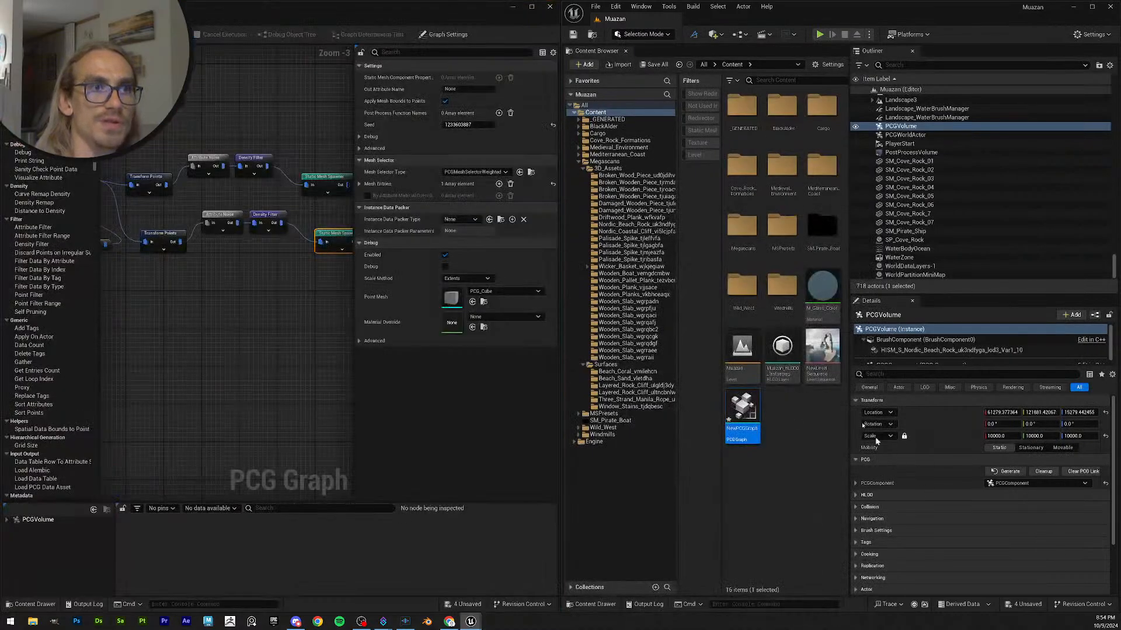
click(658, 281)
click(661, 266)
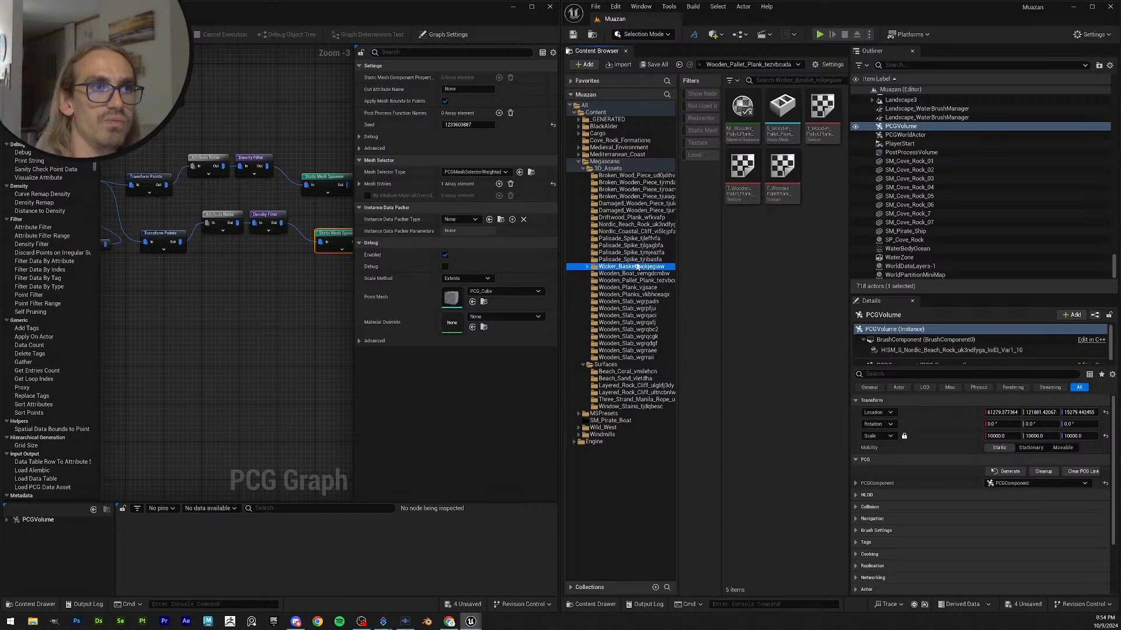
click(639, 231)
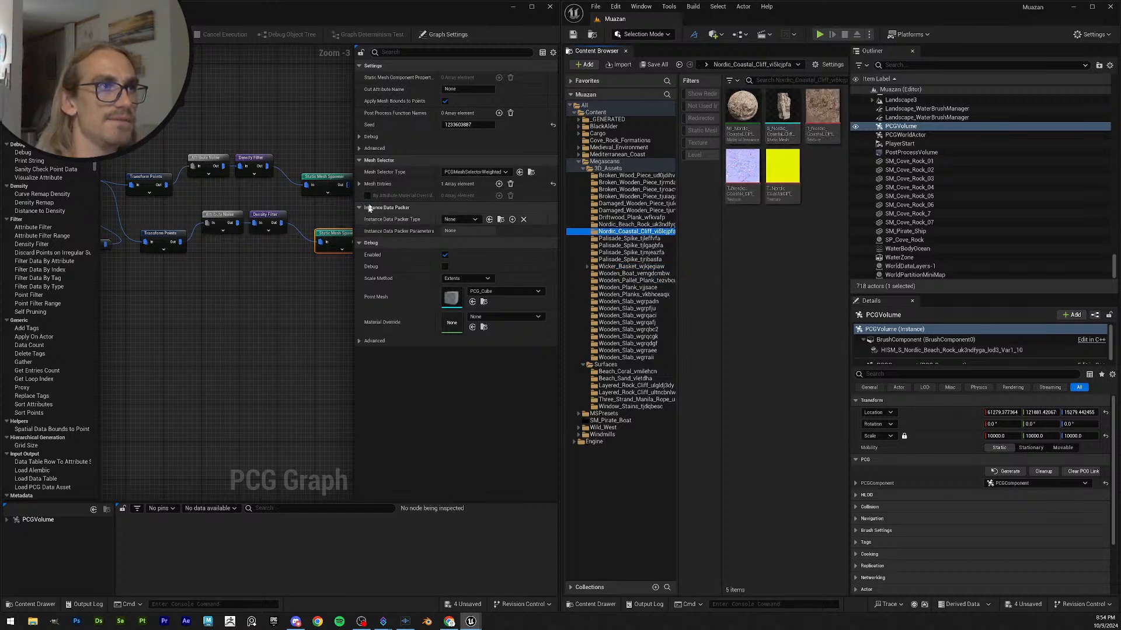
click(360, 184)
click(368, 197)
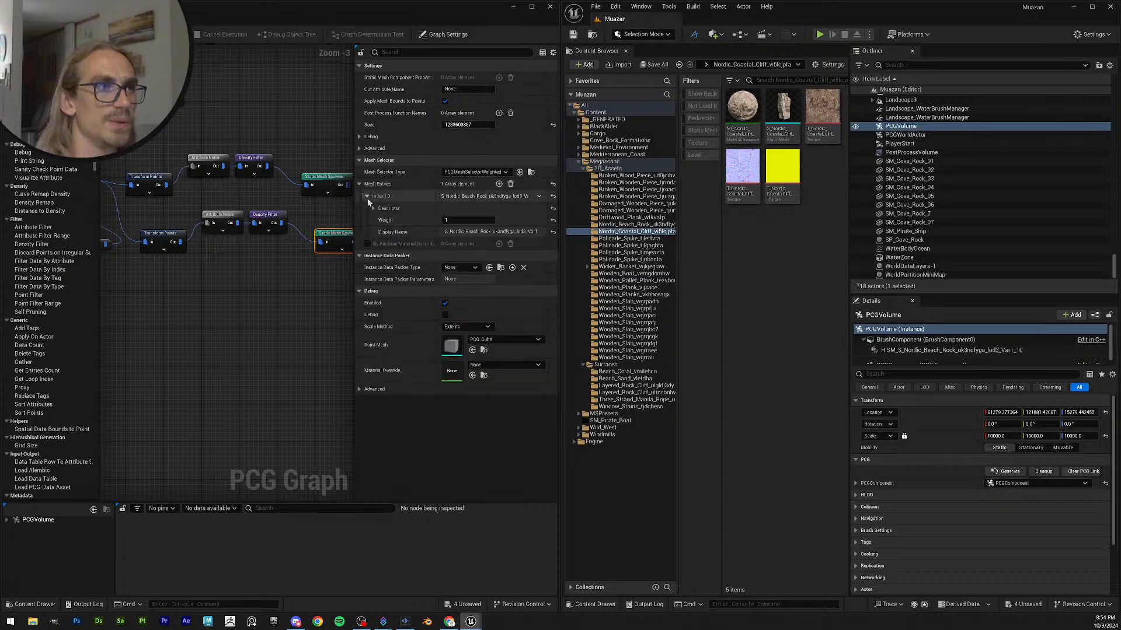
click(373, 209)
drag(783, 108, 496, 240)
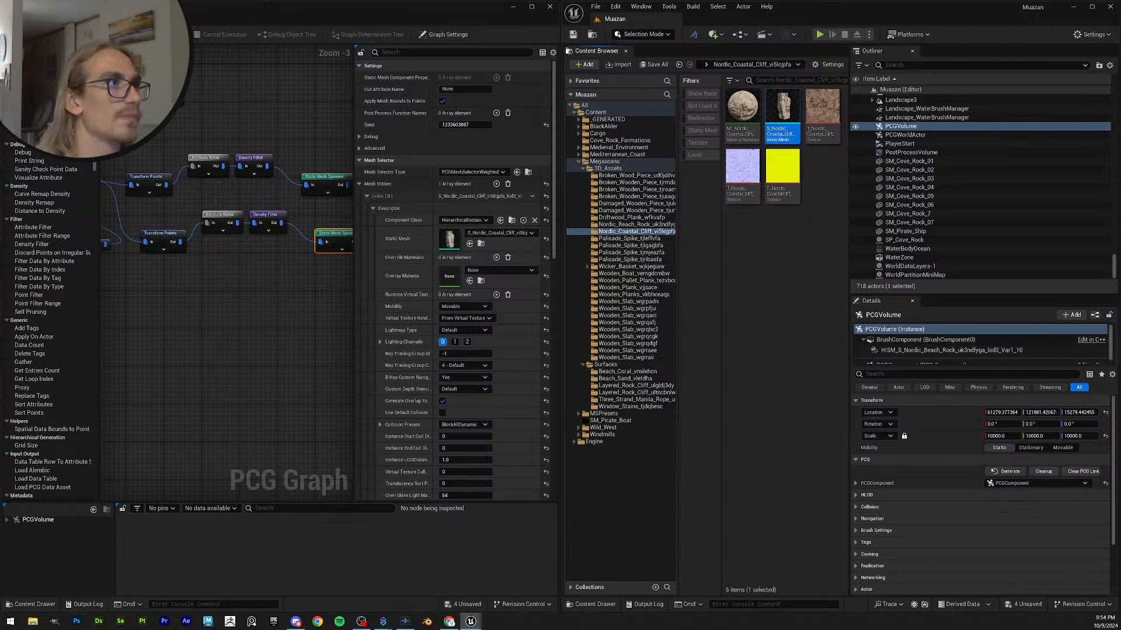
- Check the scattered cliff meshes in the viewport and arrange the PCG graph window beside it
click(513, 6)
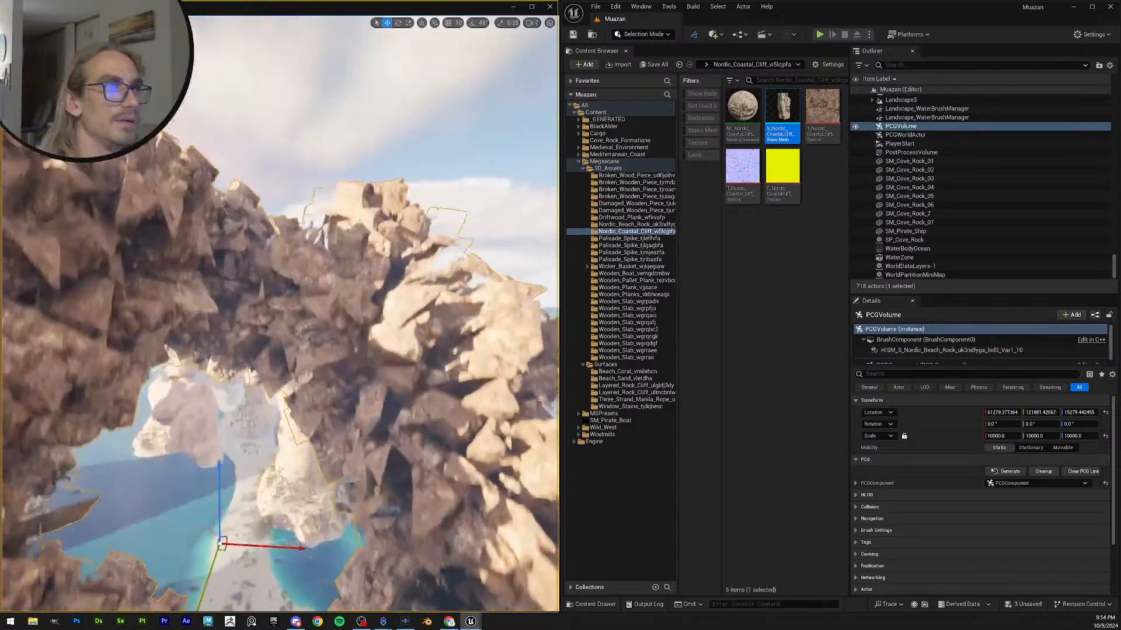
scroll(279, 314, up, 1)
right_drag(279, 314, 337, 336)
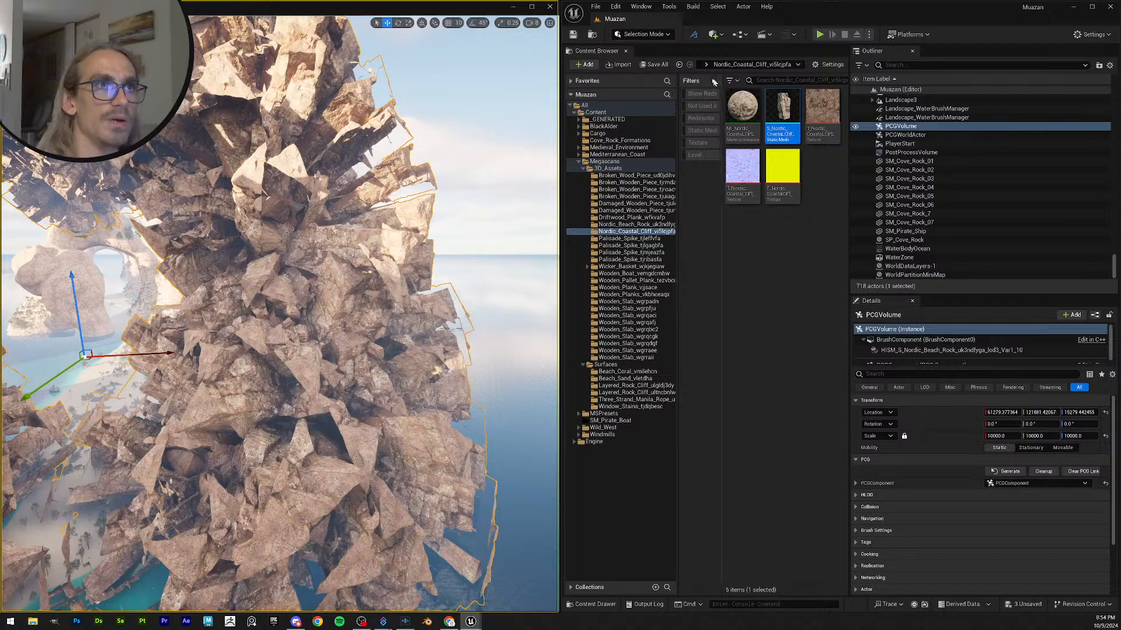
mouse_move(467, 622)
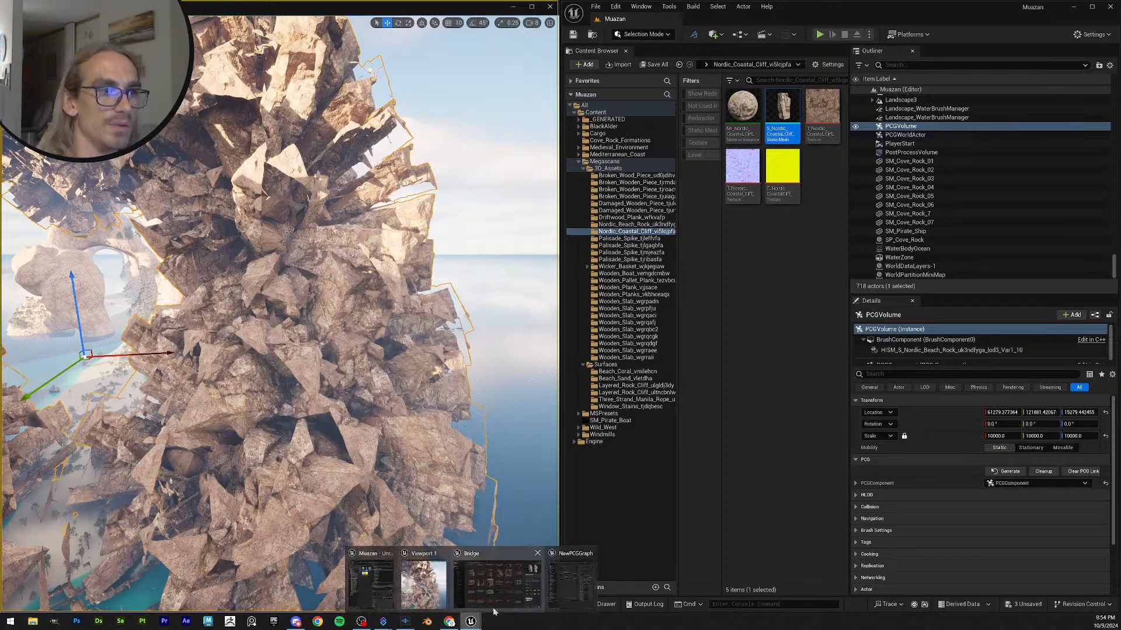
click(571, 580)
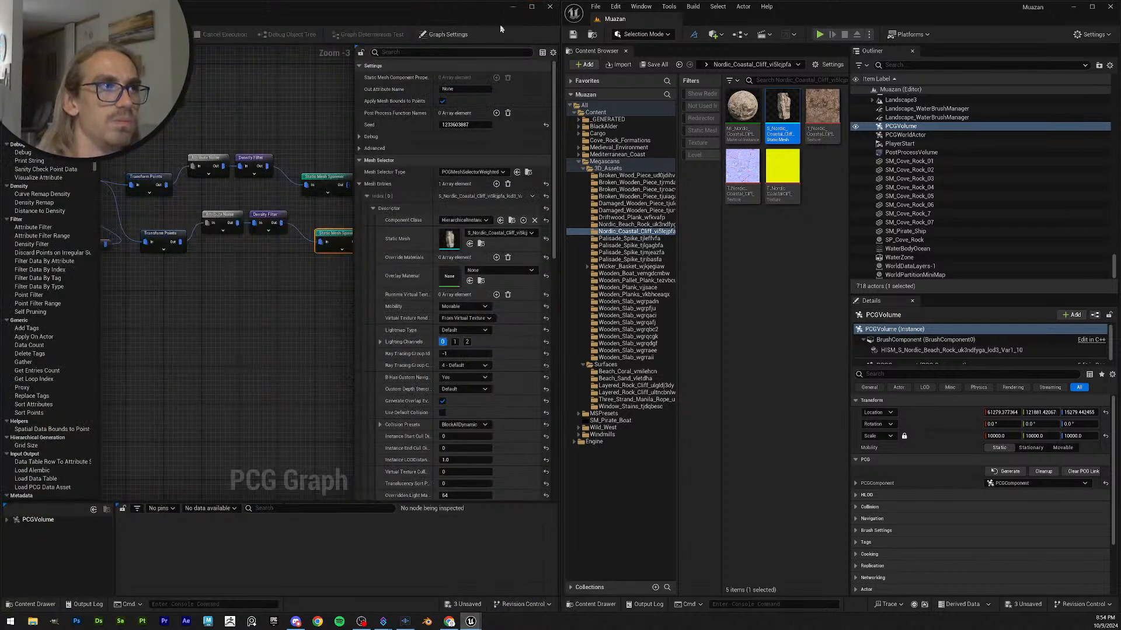
drag(474, 7, 915, 253)
drag(1103, 253, 1120, 253)
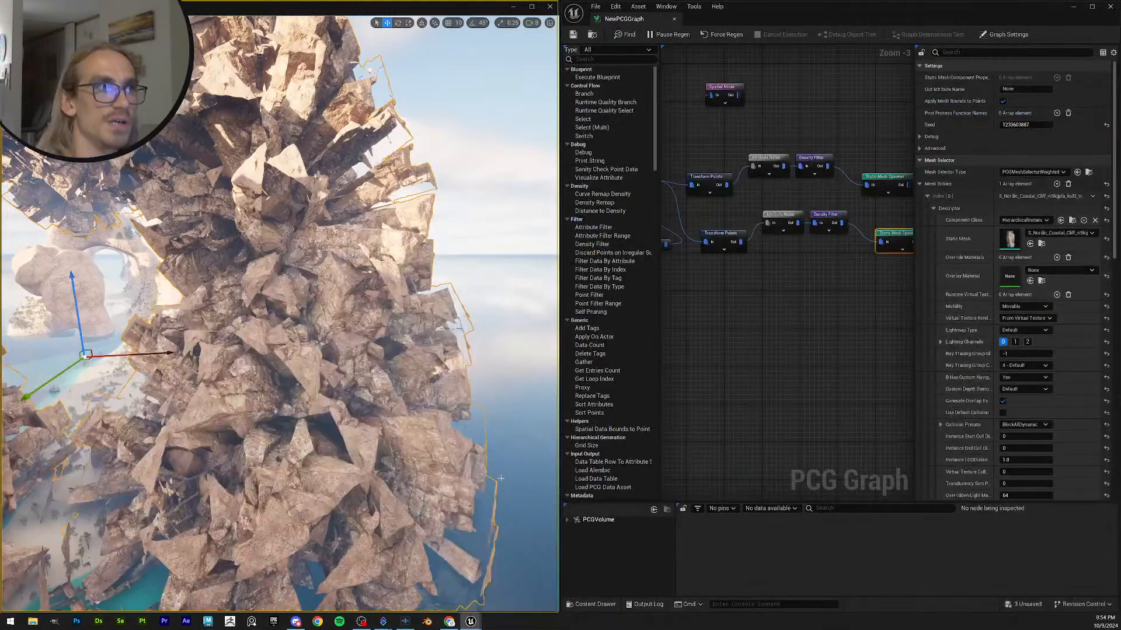
- Reset Rotation Max on the duplicated Transform Points node to its default
scroll(703, 294, up, 2)
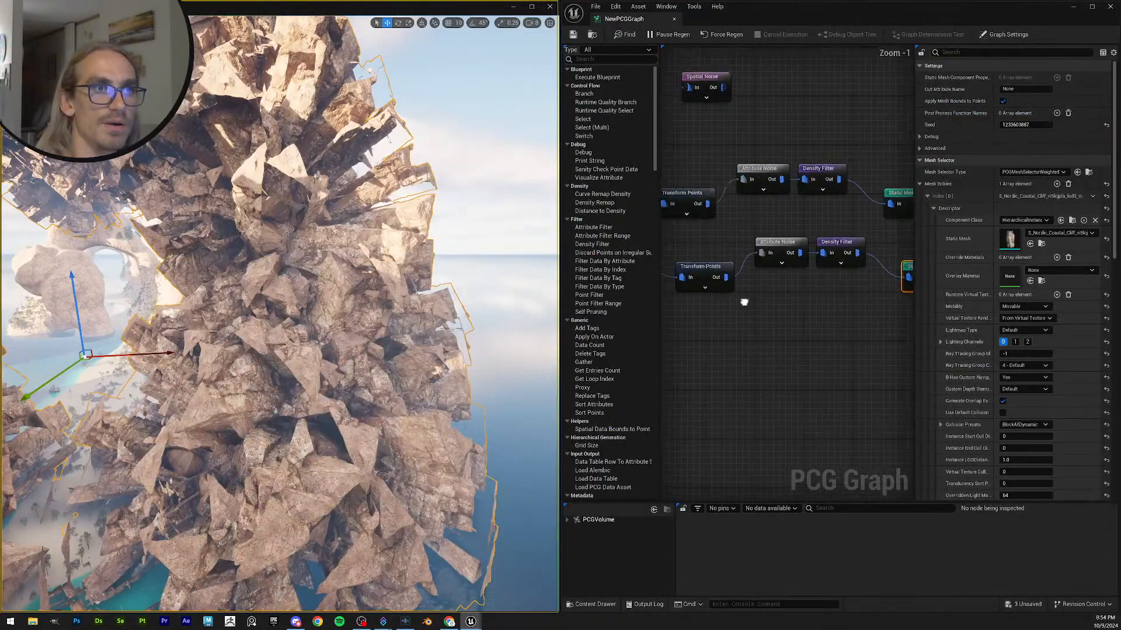
click(709, 265)
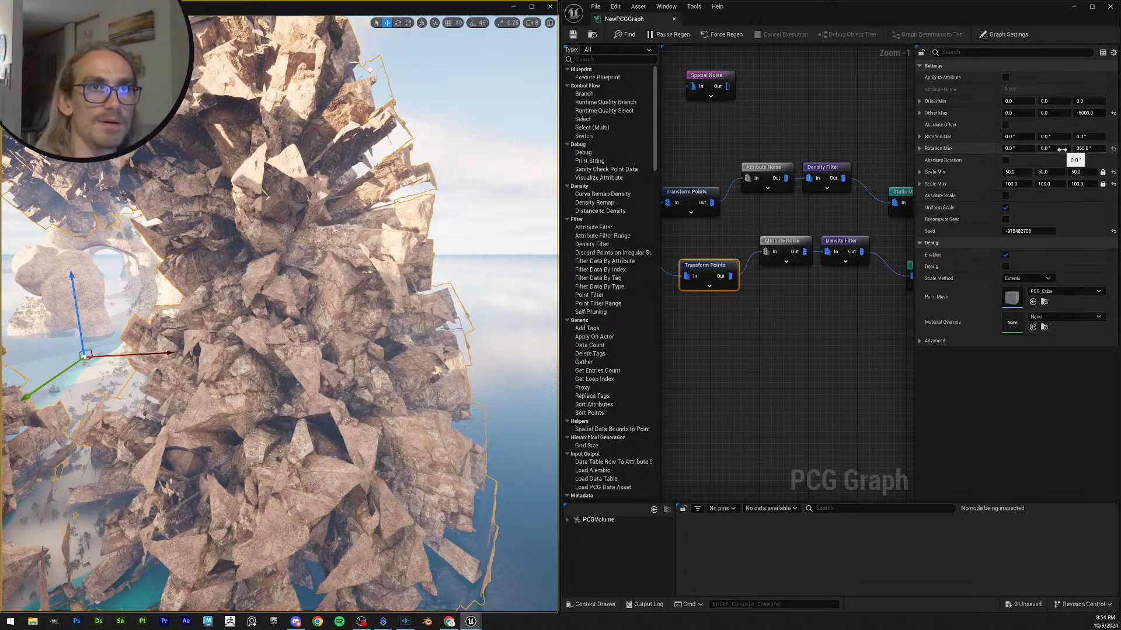
click(1113, 149)
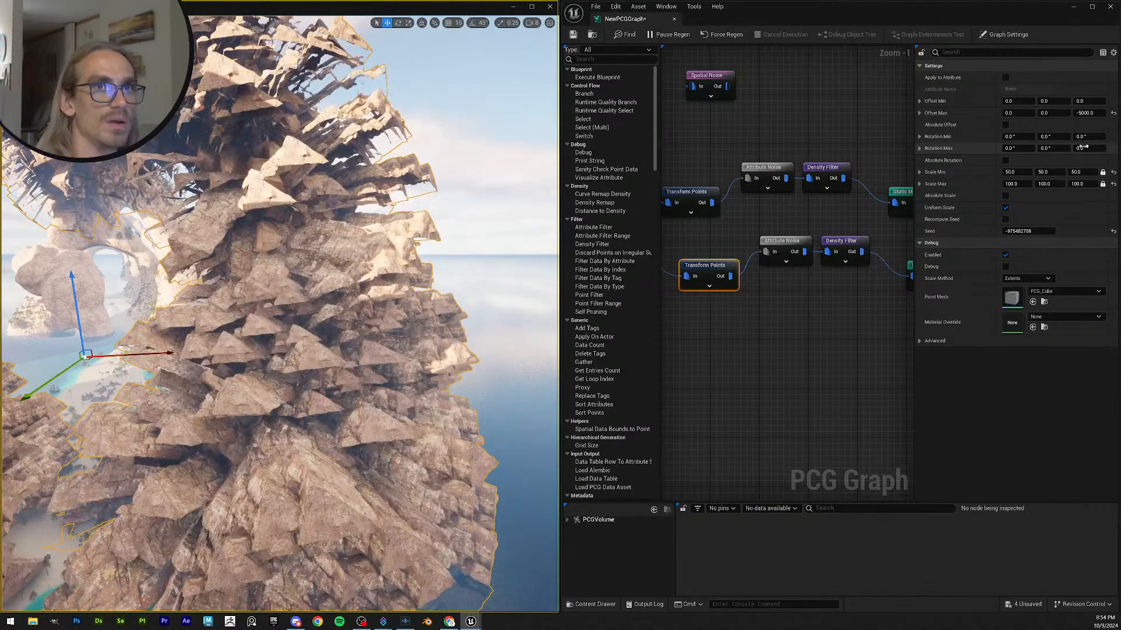
- Try a Rotation Max of 90° on X, about 15.08° on Y and 3.53° on Z, and reset it
drag(1076, 148, 1061, 152)
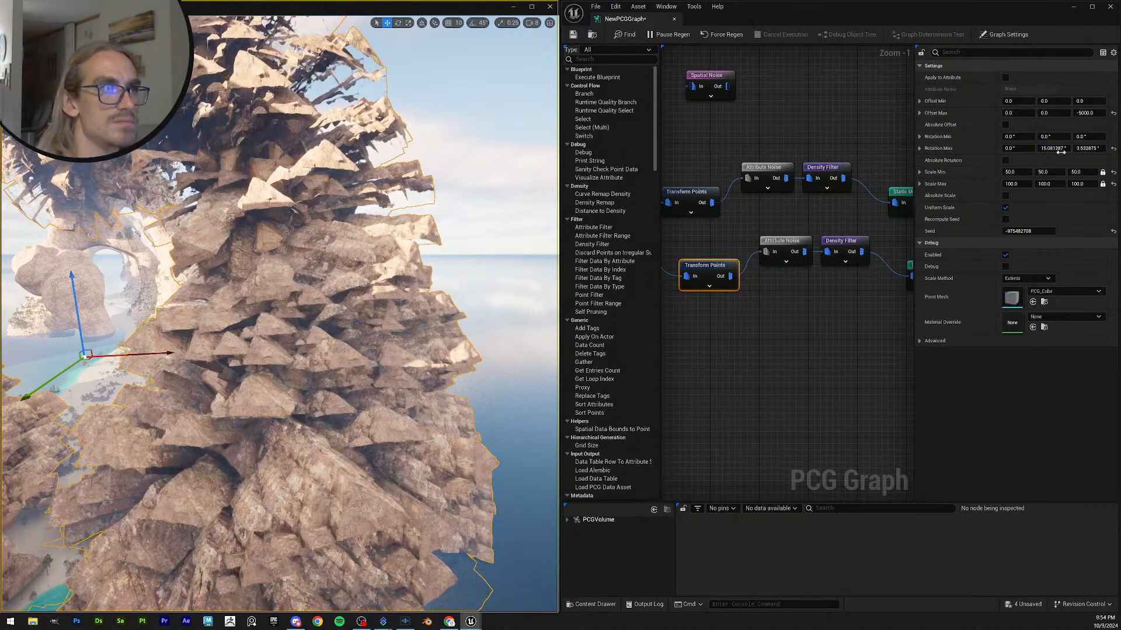
click(1017, 148)
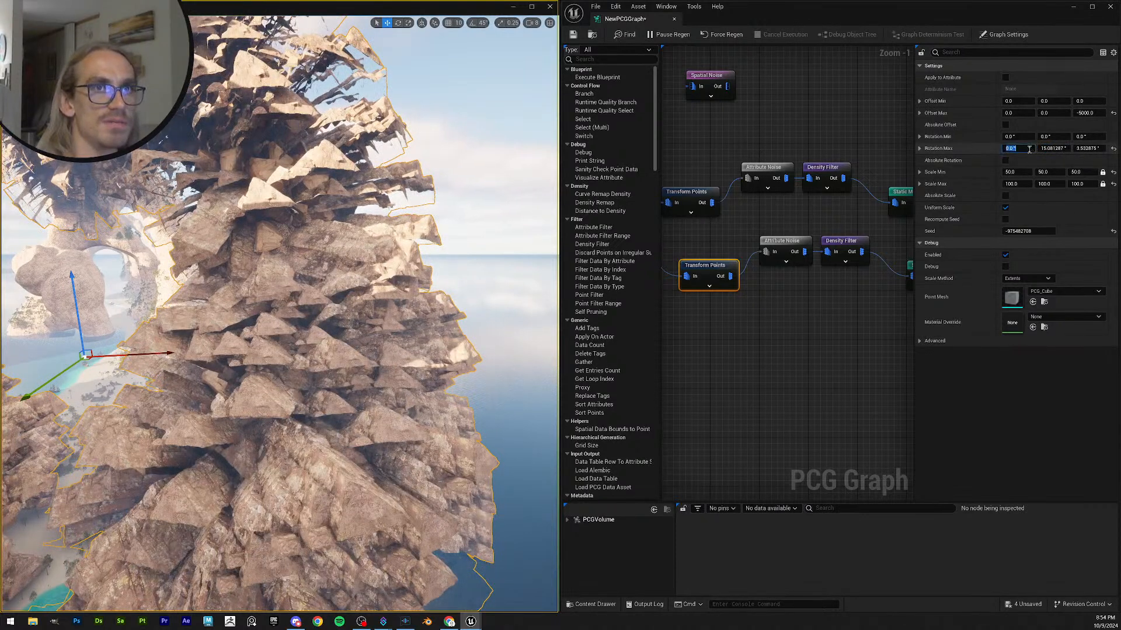
text(180)
key(Return)
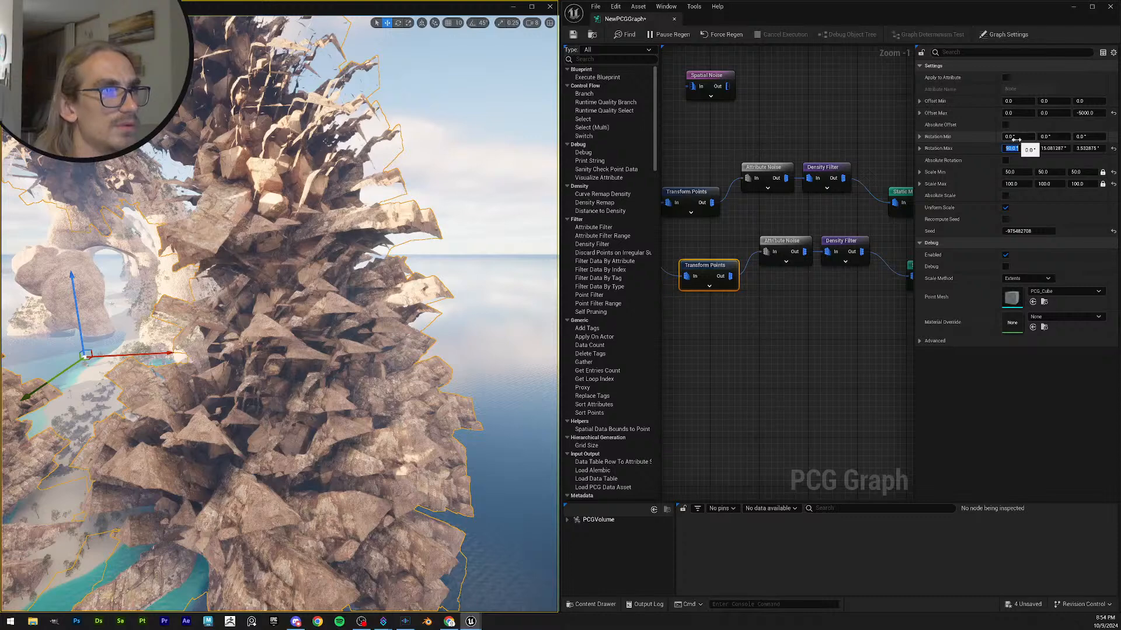
click(1113, 149)
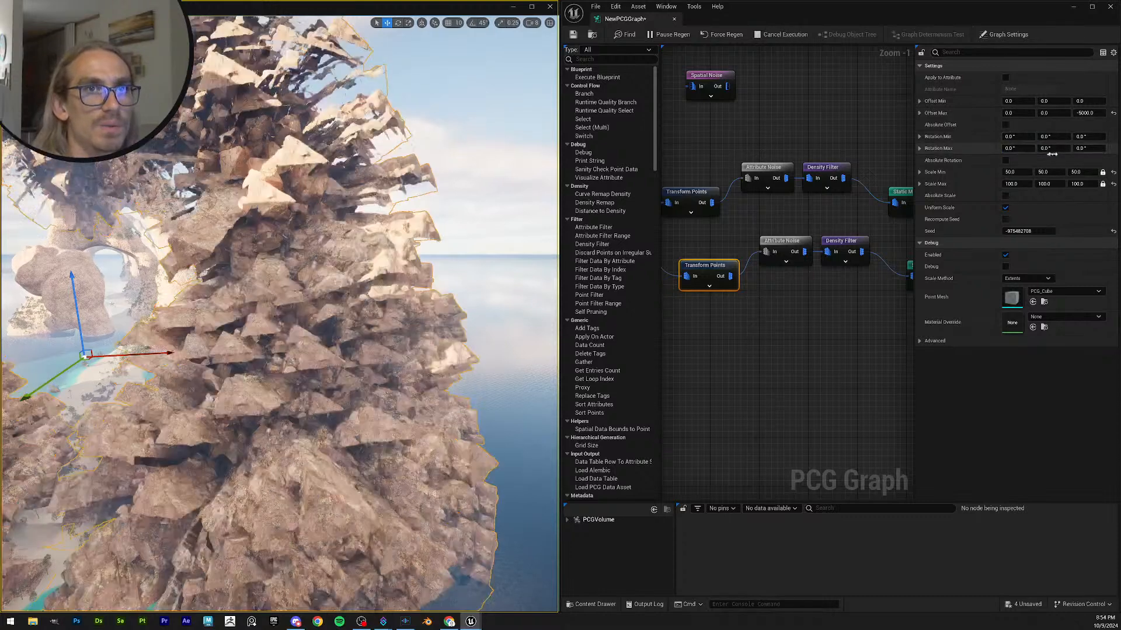
- Try Rotation Max X at 90° and 180°, return it to 0, and try 90° on Y
text(90)
key(Return)
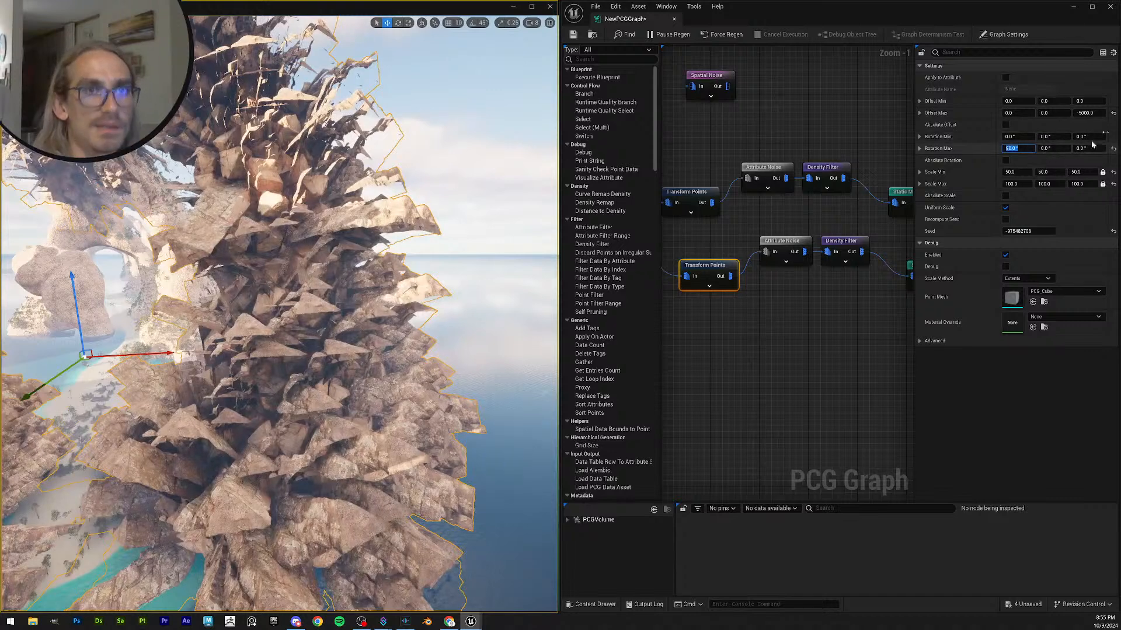
text(180)
key(Return)
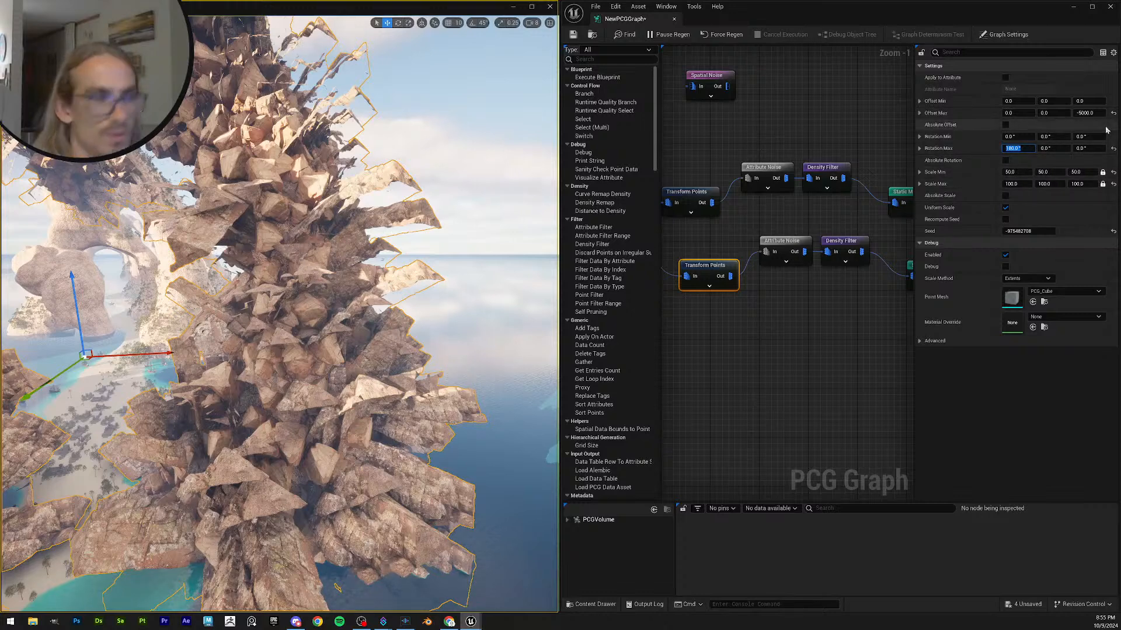
text(90)
key(Return)
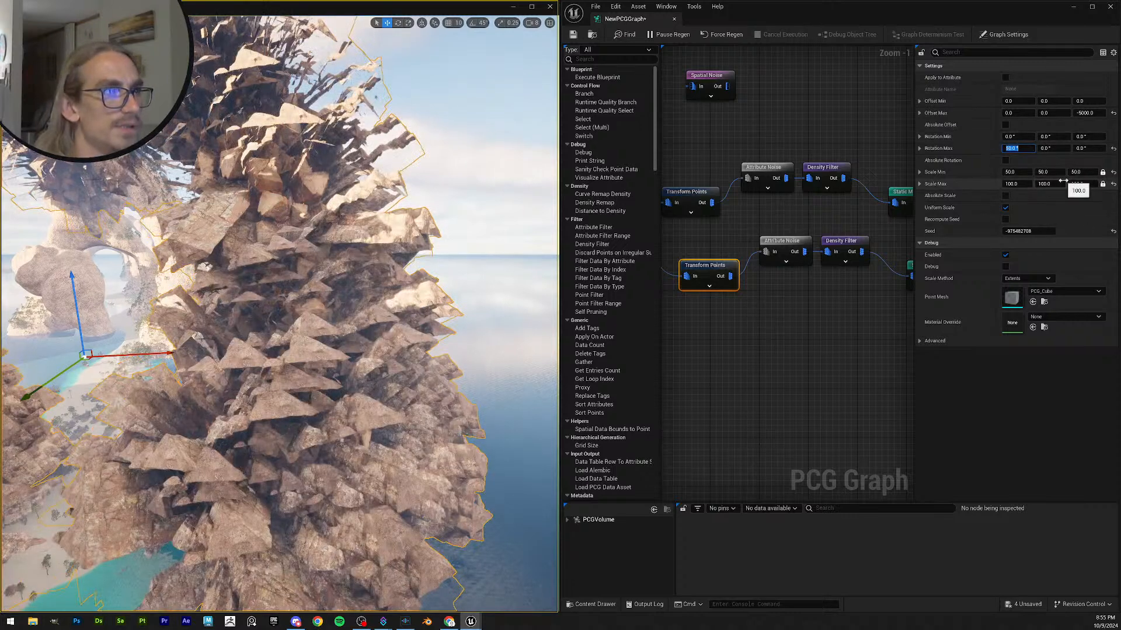
text(0)
key(Return)
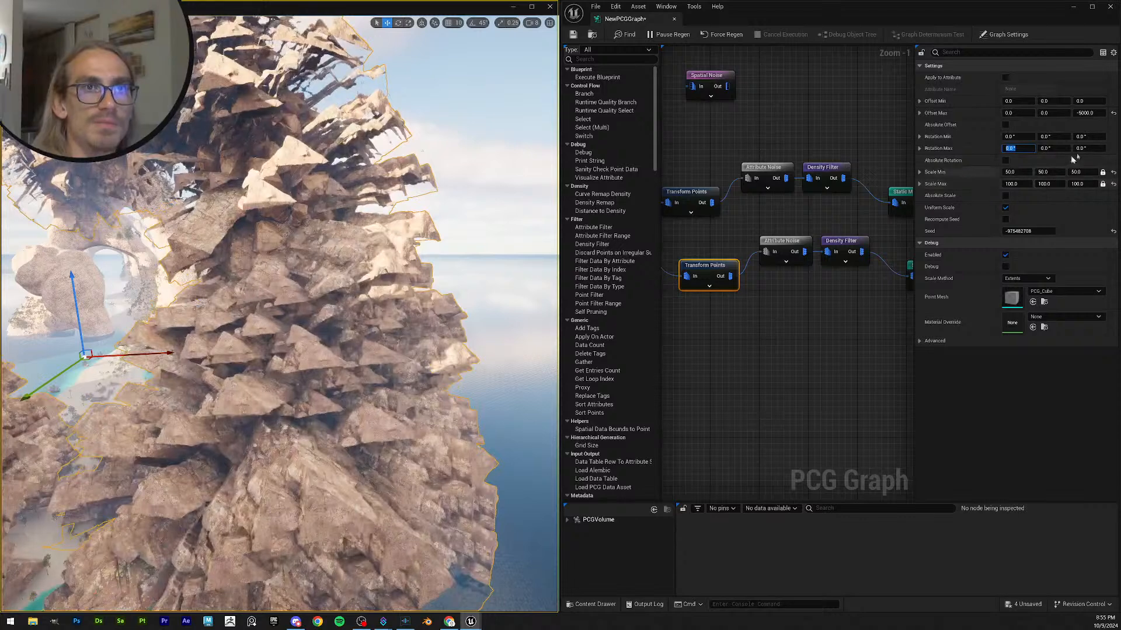
click(1045, 148)
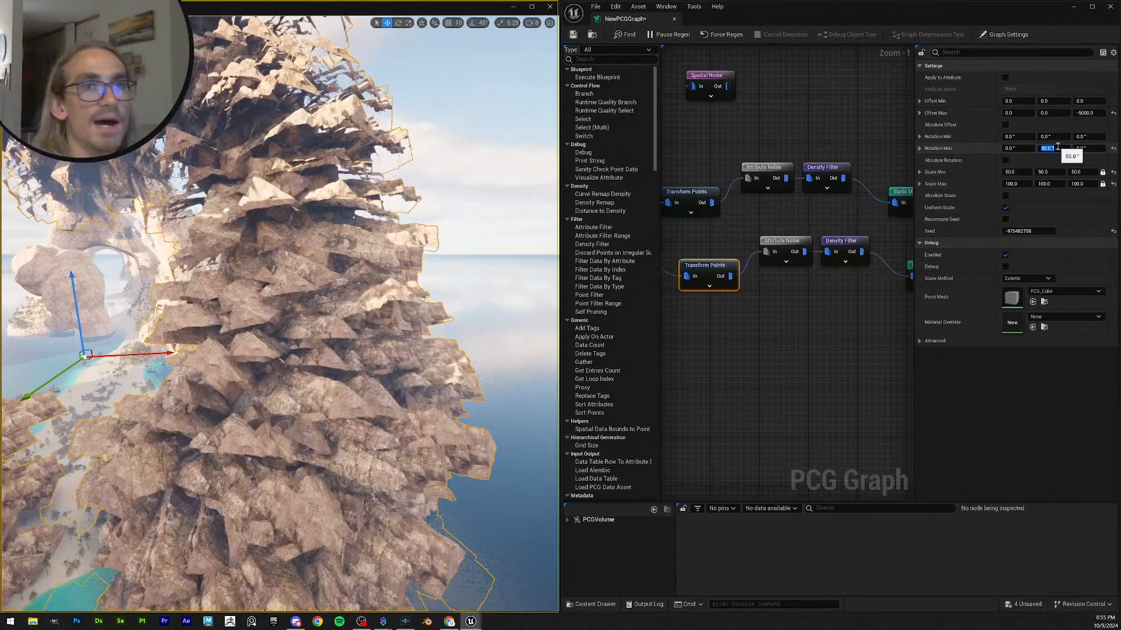
- Enable Absolute Rotation on the duplicated Transform Points node and examine the cliff in the viewport
click(1005, 160)
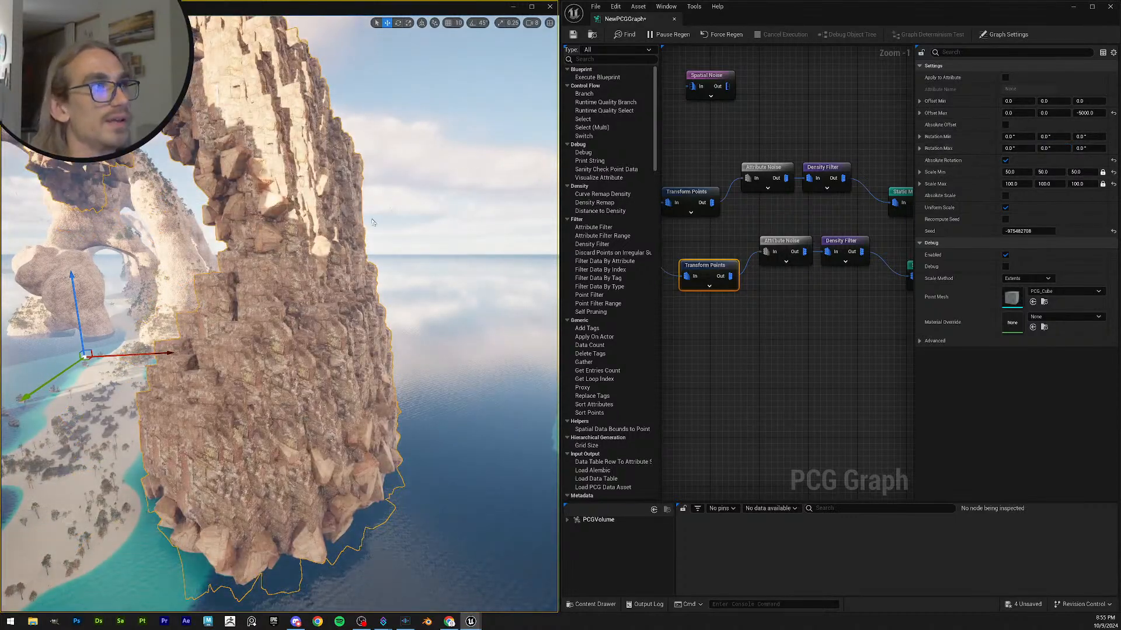
right_drag(393, 216, 280, 204)
key(Escape)
right_drag(393, 215, 361, 257)
scroll(374, 257, up, 1)
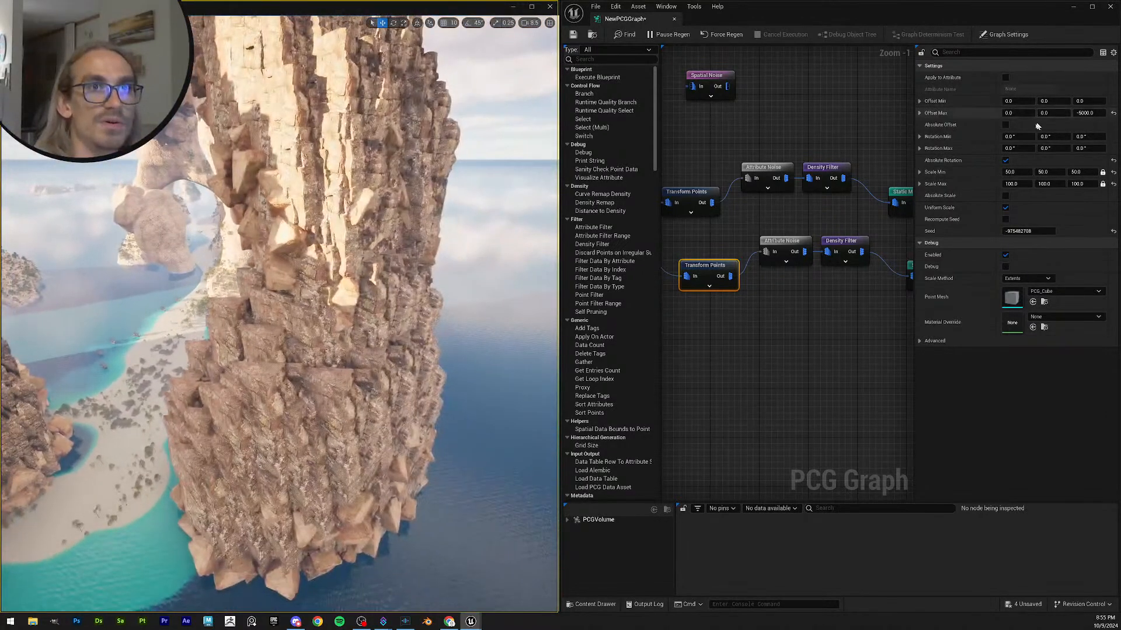
- Try a Rotation Max of 90° on X and on Y with absolute rotation, returning each to 0, and view the arch
click(1017, 151)
text(90)
key(Return)
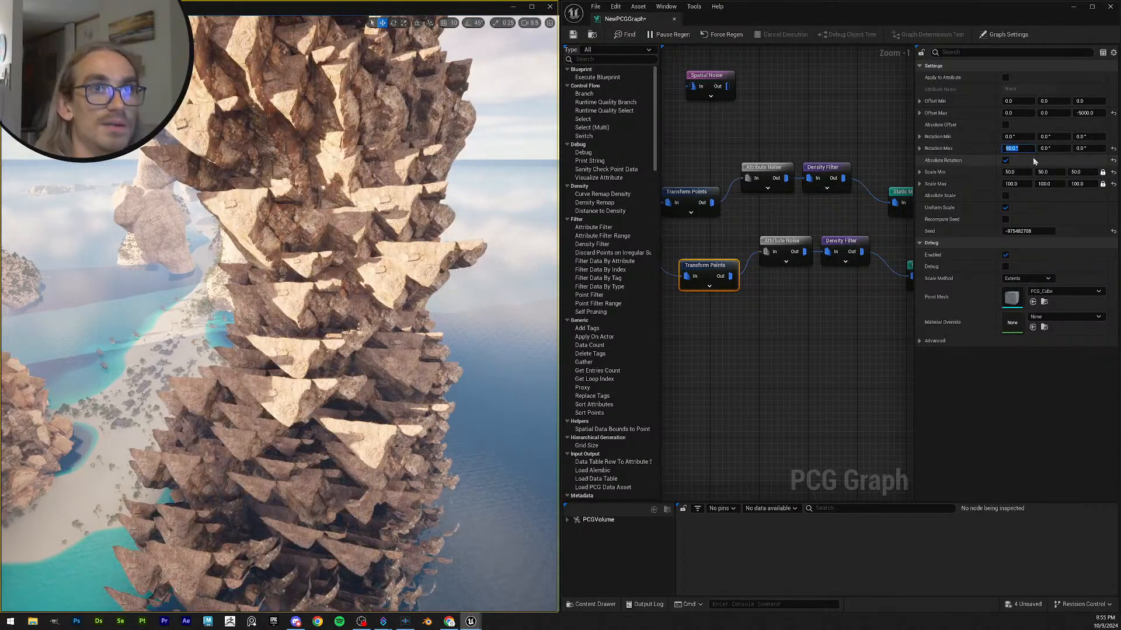
text(0)
key(Return)
click(1052, 150)
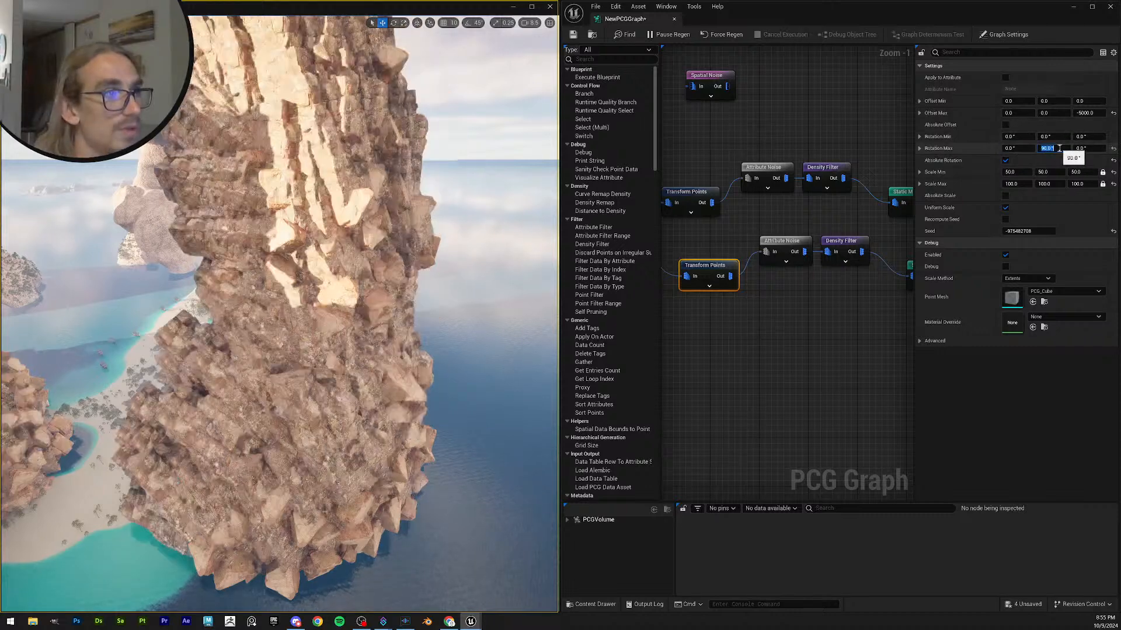
text(0)
key(Return)
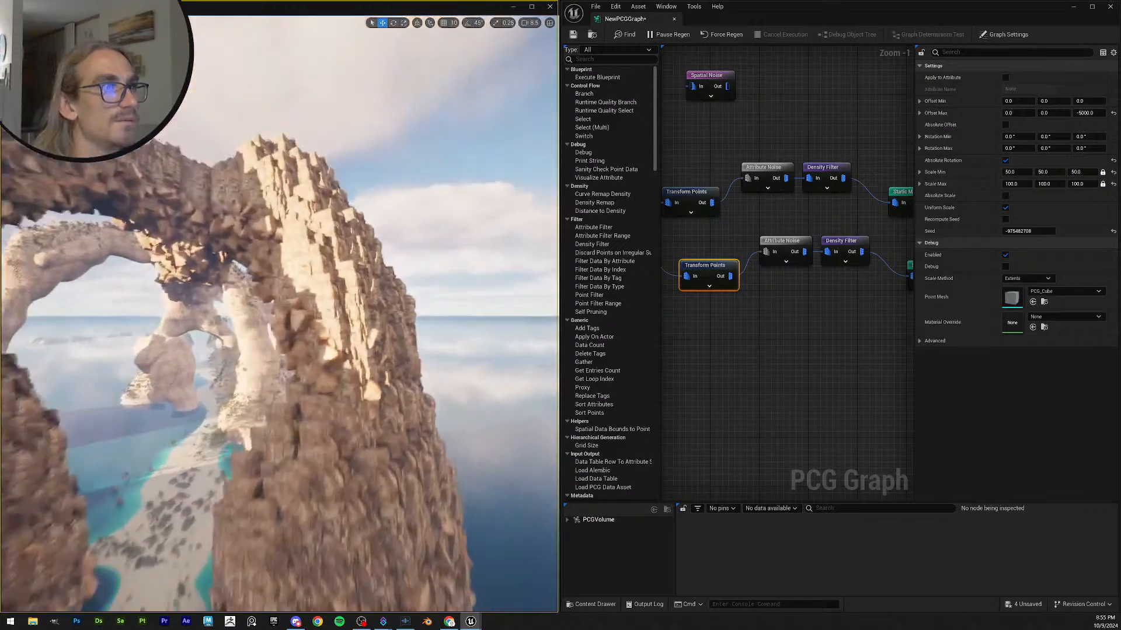
right_drag(304, 315, 339, 333)
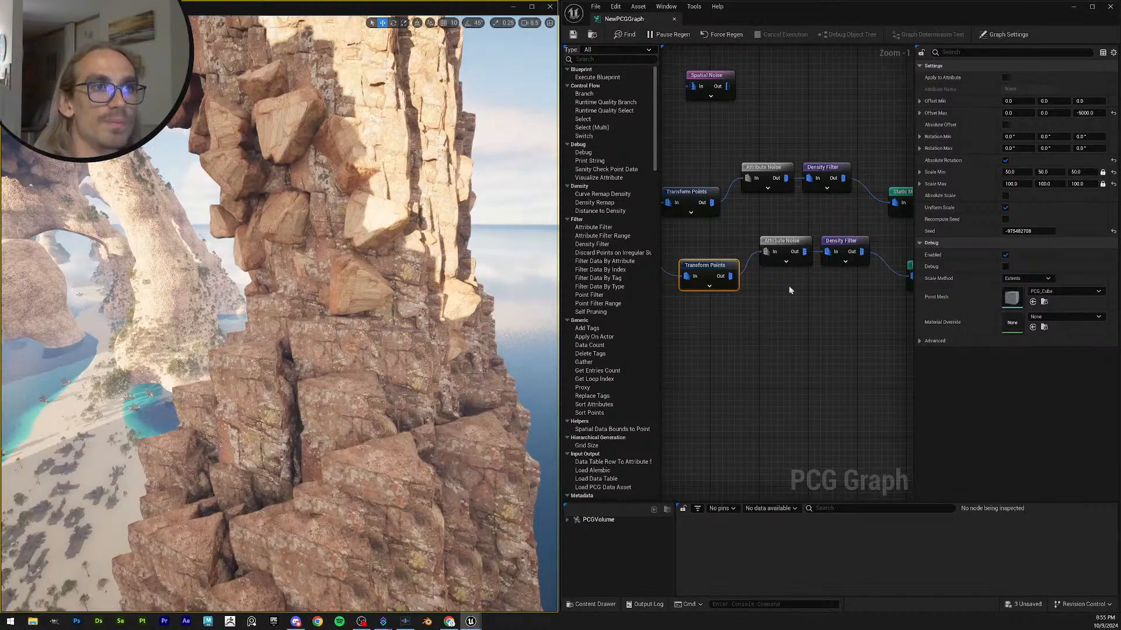
- Try a Rotation Max of 10° on X and 20° on Y in the lower Transform Points node, resetting each to 0
right_drag(292, 315, 289, 397)
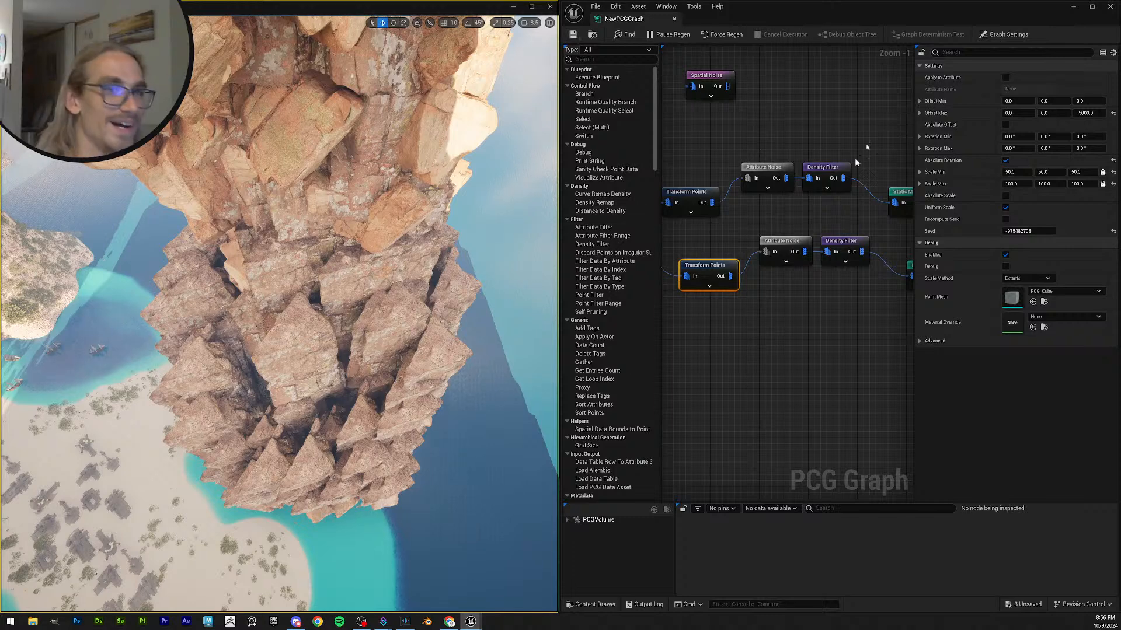
click(1019, 112)
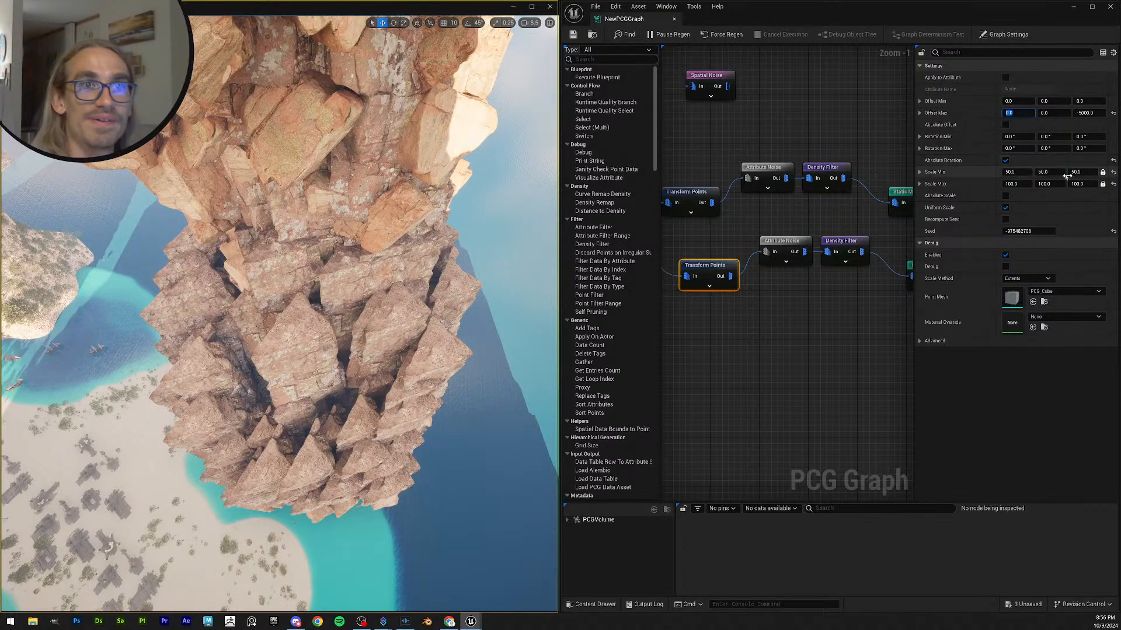
click(1028, 148)
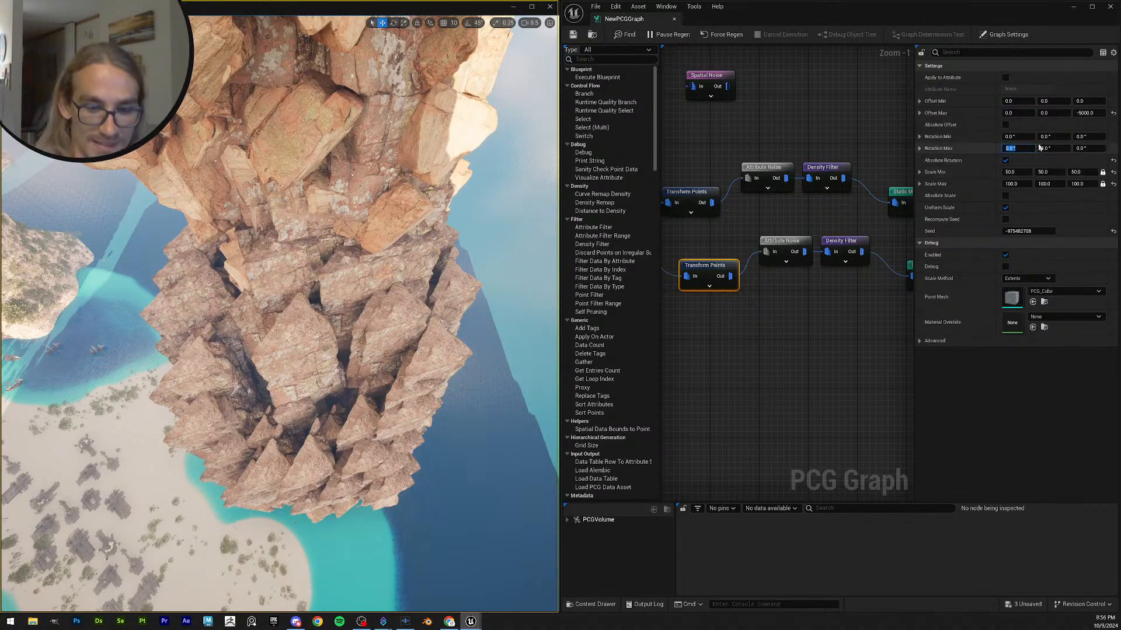
text(10)
key(Return)
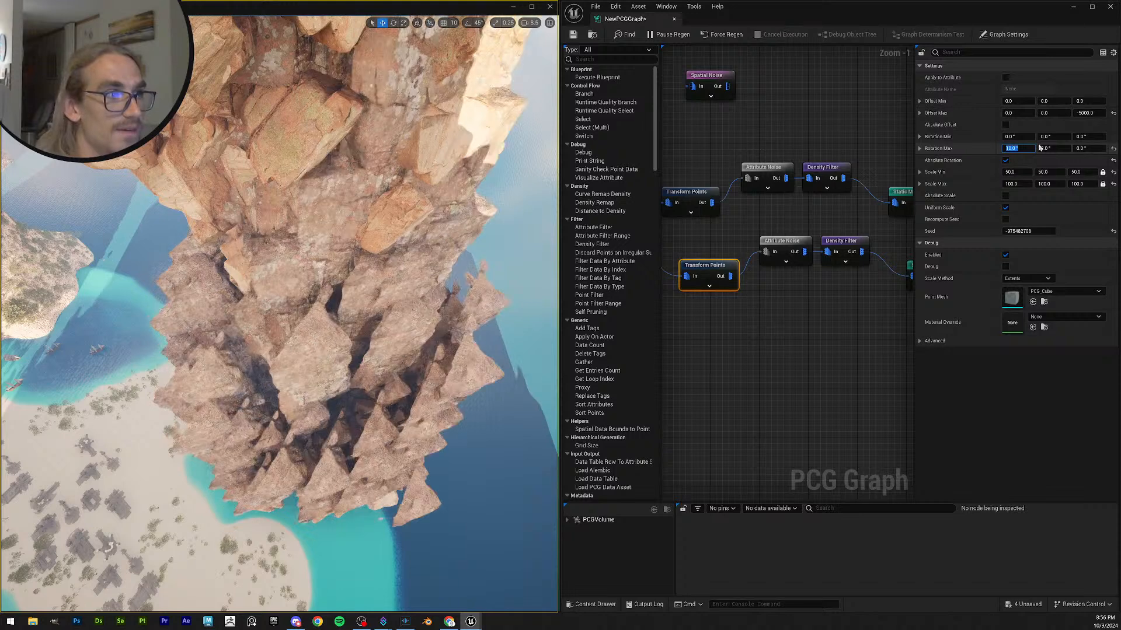
text(0)
key(Return)
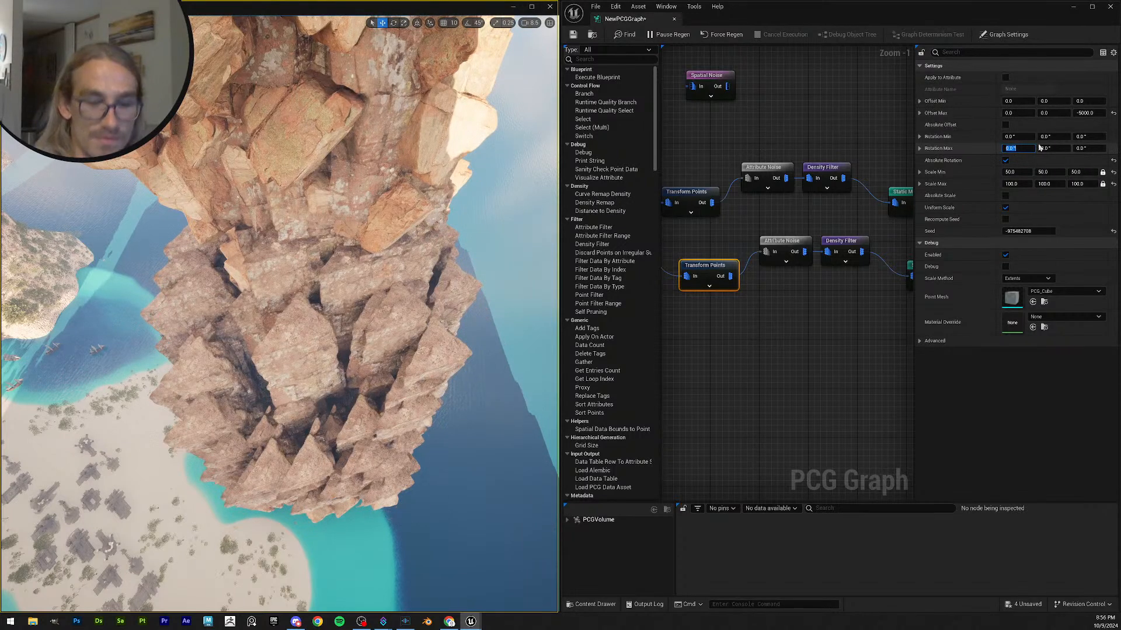
click(1050, 150)
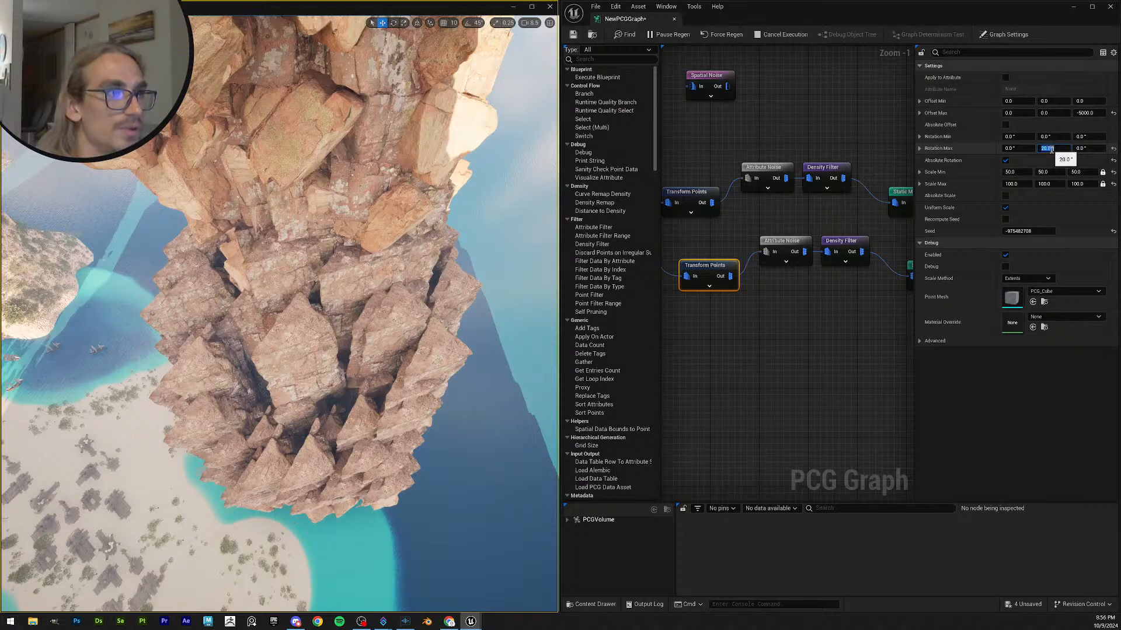
text(0)
key(Return)
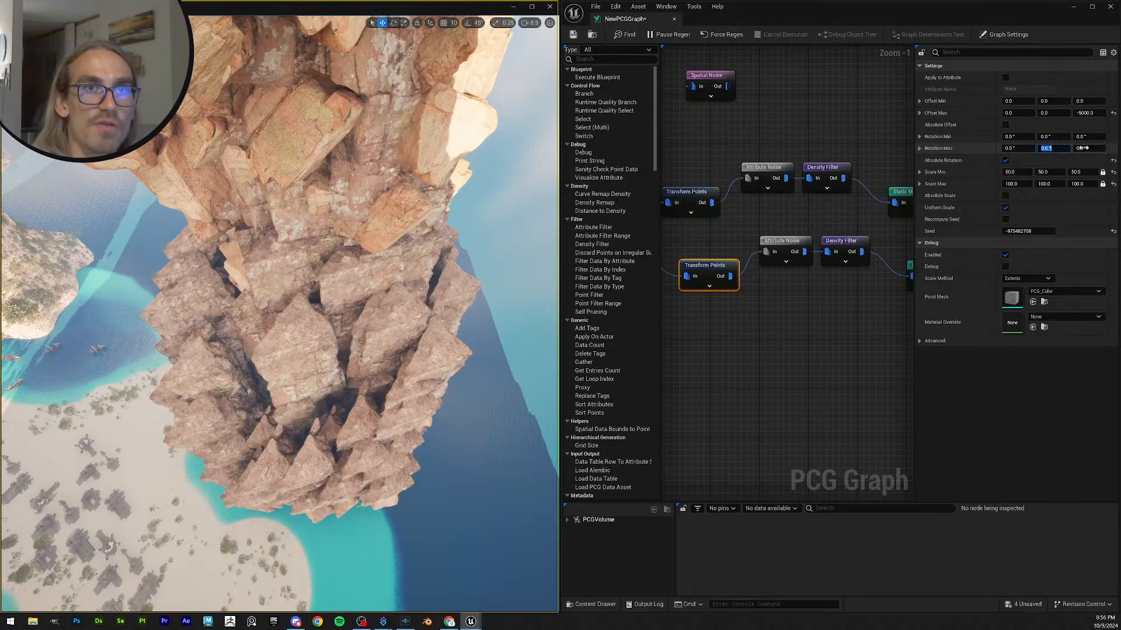
- Step the Z Rotation Max through 30°, 45°, 50°, 60° and 70°, and set it to 90°
text(30)
key(Return)
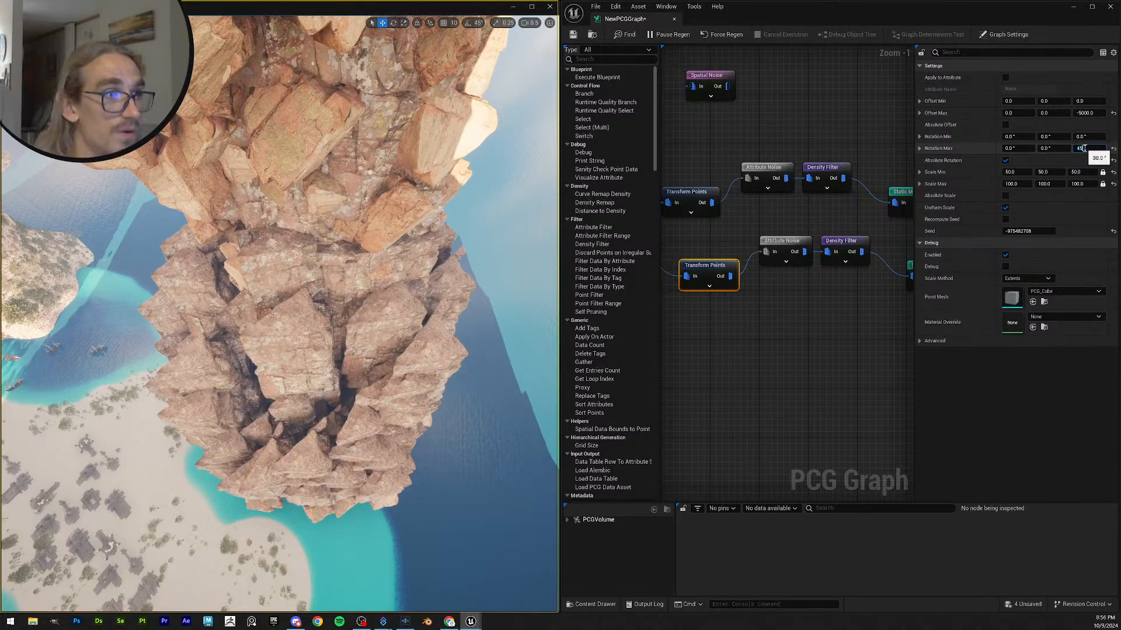
text(45)
key(Return)
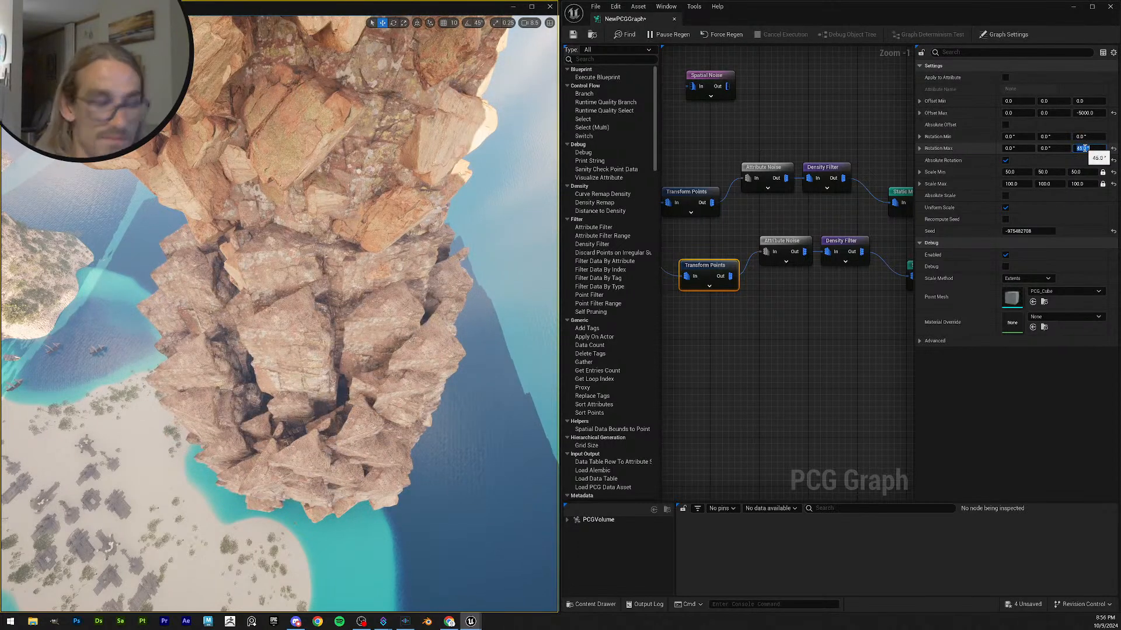
text(50)
key(Return)
text(60)
key(Return)
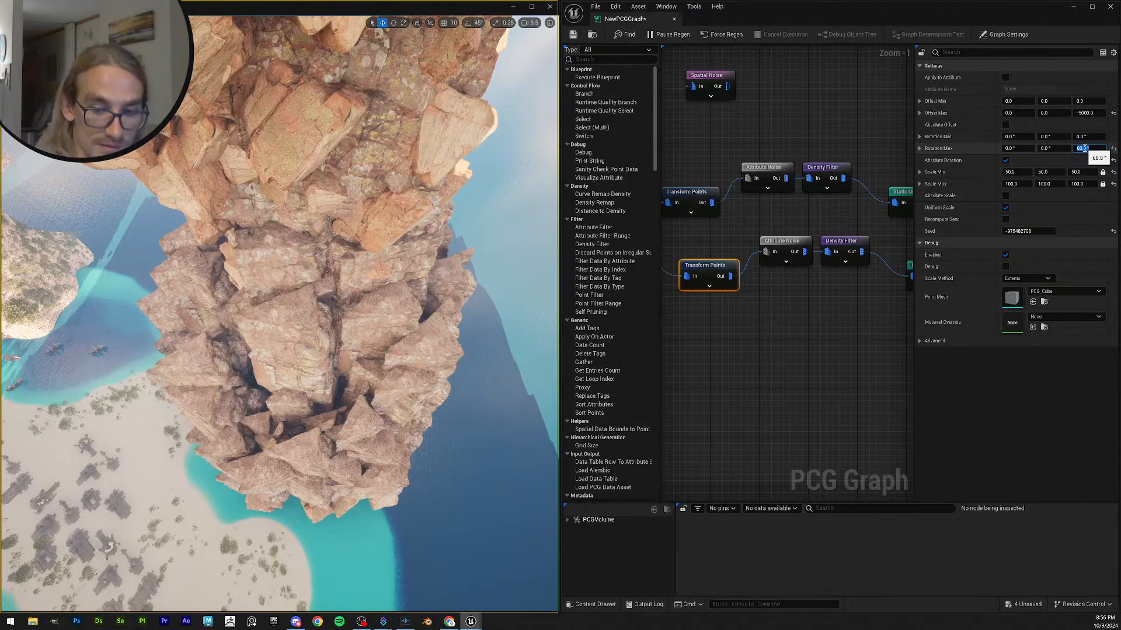
text(70)
key(Return)
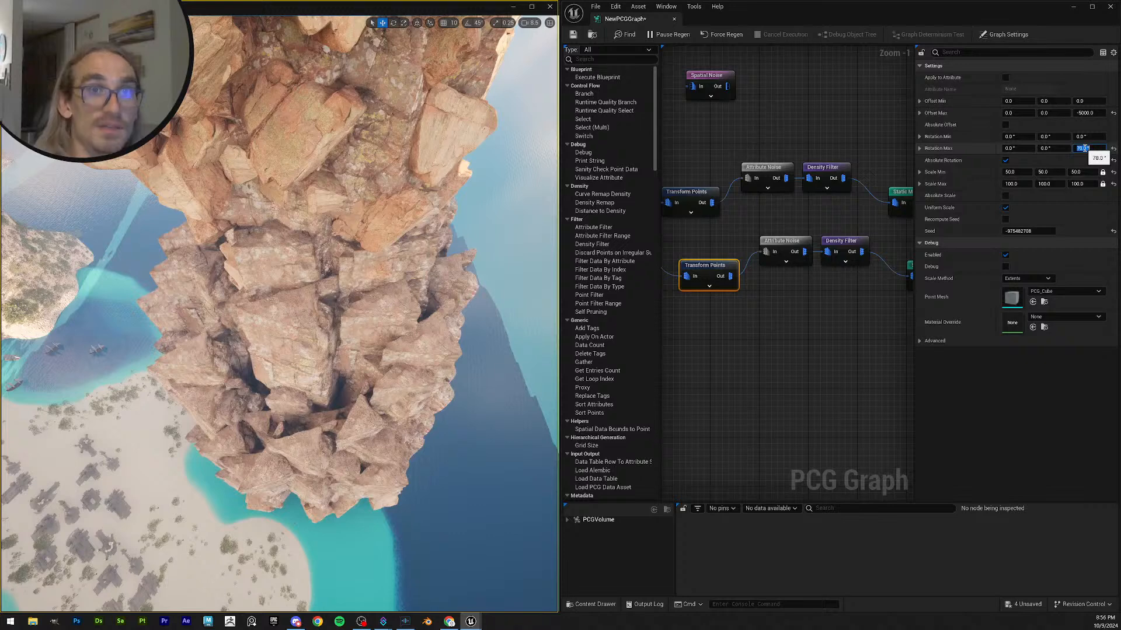
text(90)
key(Return)
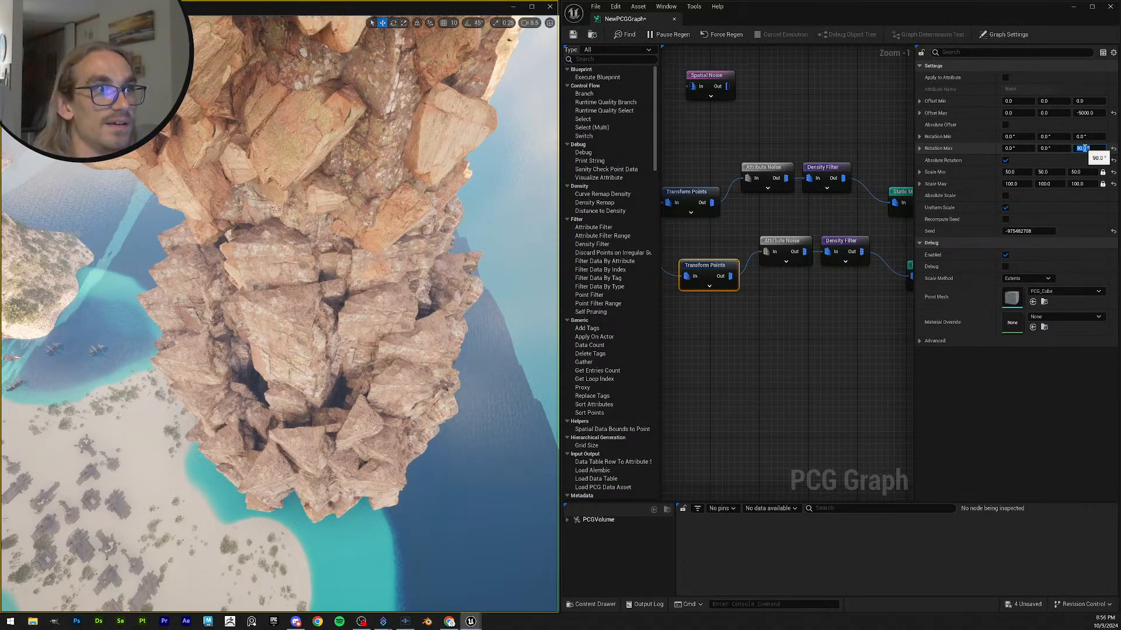
- Examine the scattered cliff meshes on the arch from several distances and angles around the cove
right_drag(350, 233, 277, 184)
scroll(350, 152, up, 1)
key(s)
key(w)
right_drag(278, 233, 416, 273)
key(s)
key(s)
key(w)
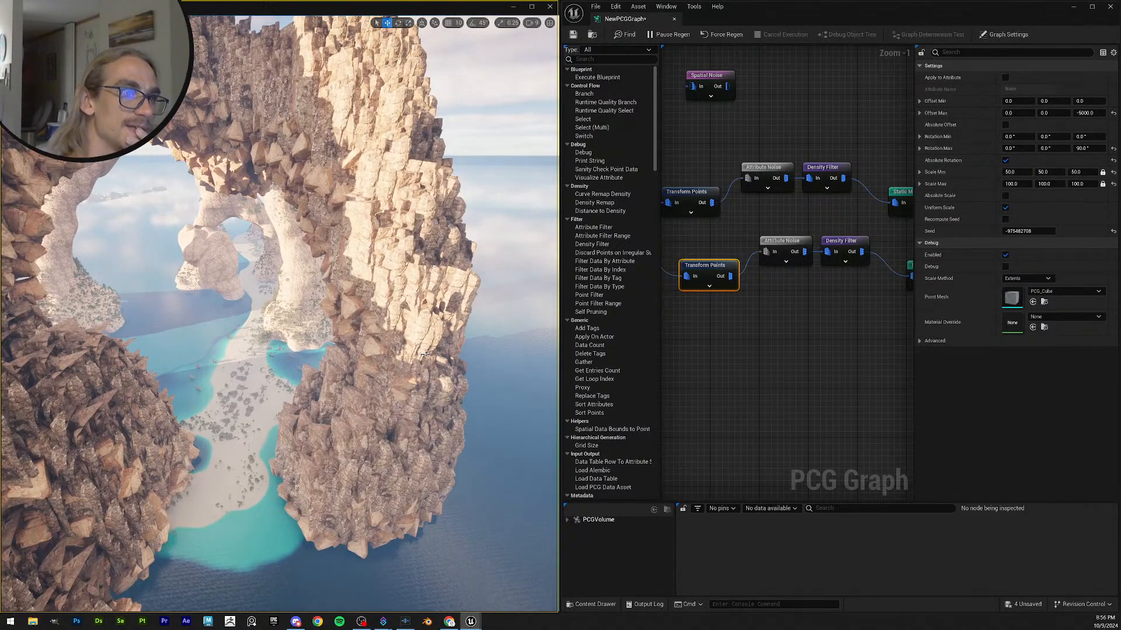
key(s)
right_drag(425, 353, 419, 331)
key(w)
key(s)
key(w)
- Save the PCG graph and minimize its editor to return to the level
key(ctrl+s)
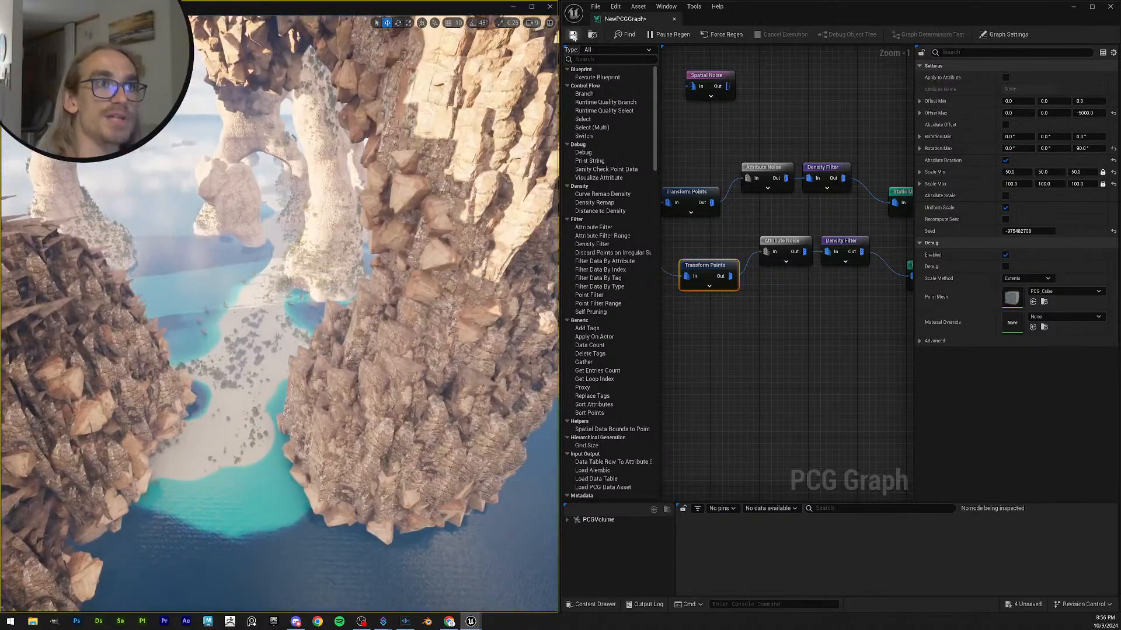
click(1071, 7)
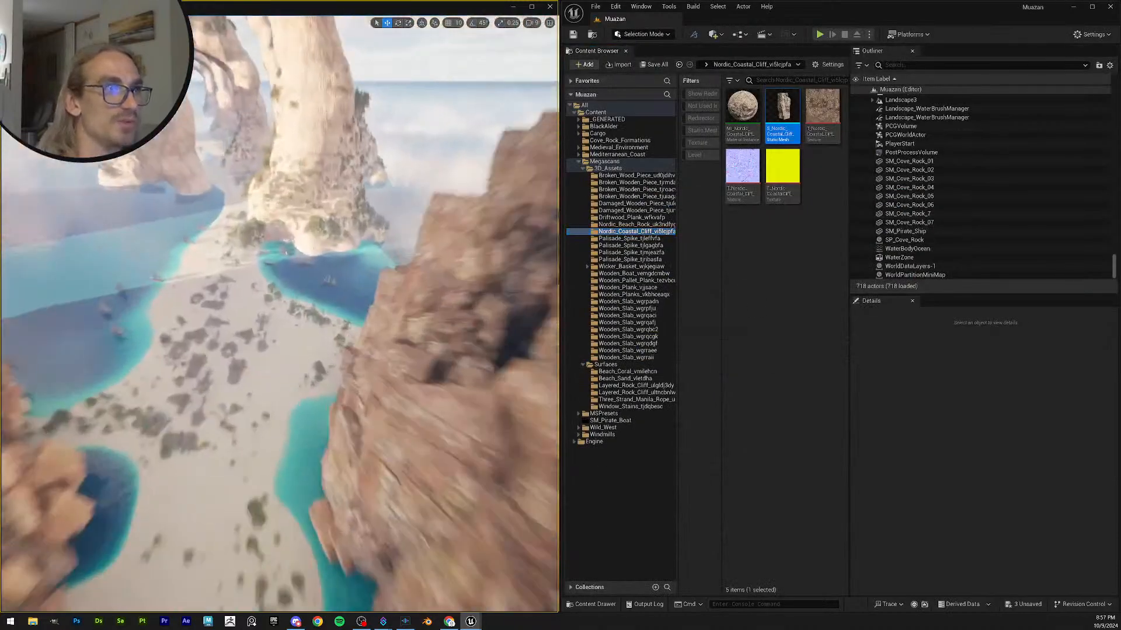
- Place the Nordic coastal cliff static mesh on the open beach sand and frame it in the viewport
right_drag(280, 315, 321, 379)
key(w)
scroll(326, 359, down, 3)
scroll(321, 359, down, 2)
drag(781, 117, 291, 370)
key(f)
scroll(290, 370, down, 2)
right_drag(290, 370, 414, 467)
key(s)
scroll(397, 345, down, 4)
key(e)
scroll(397, 344, down, 1)
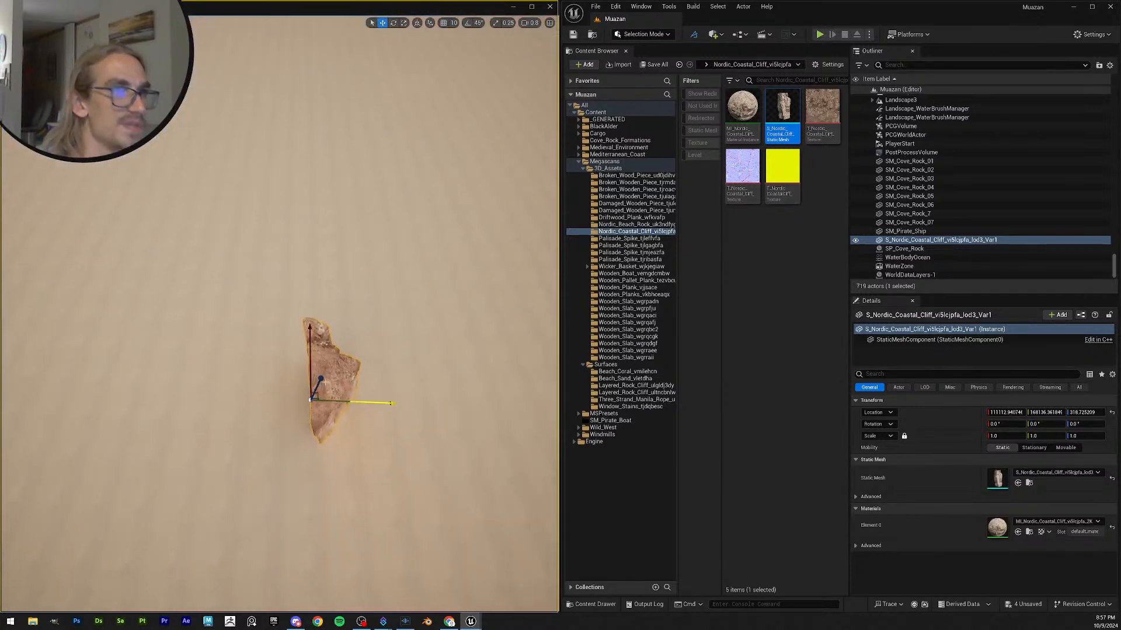
- Switch to Modeling Mode, create a 100 × 100 × 100 box beside the cliff mesh, and reset its rotation
click(658, 35)
click(647, 91)
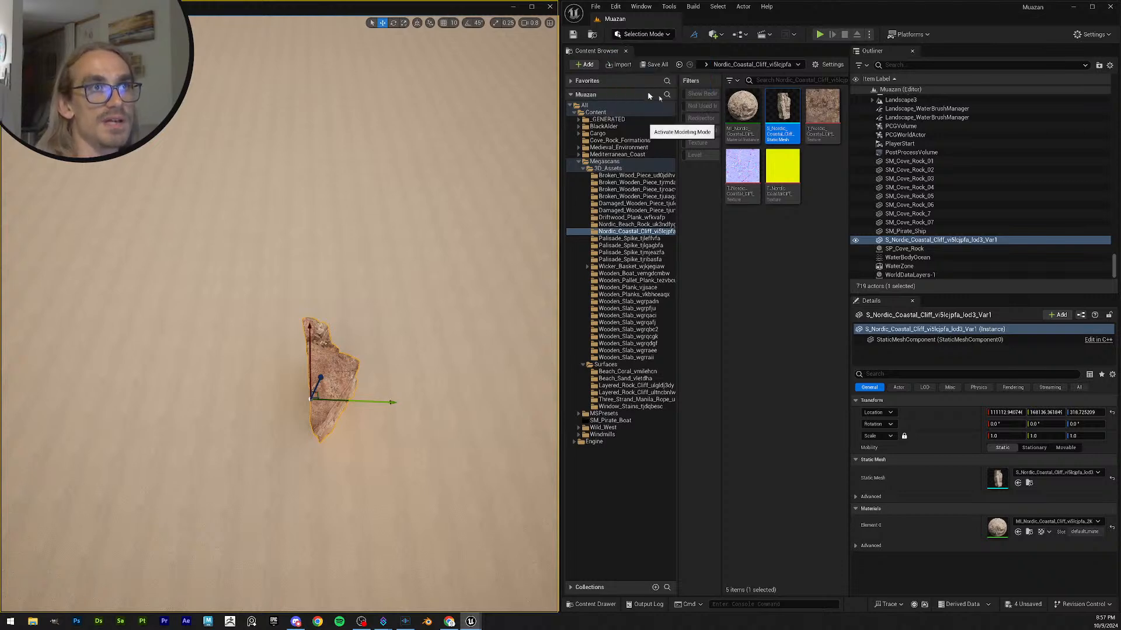
click(607, 57)
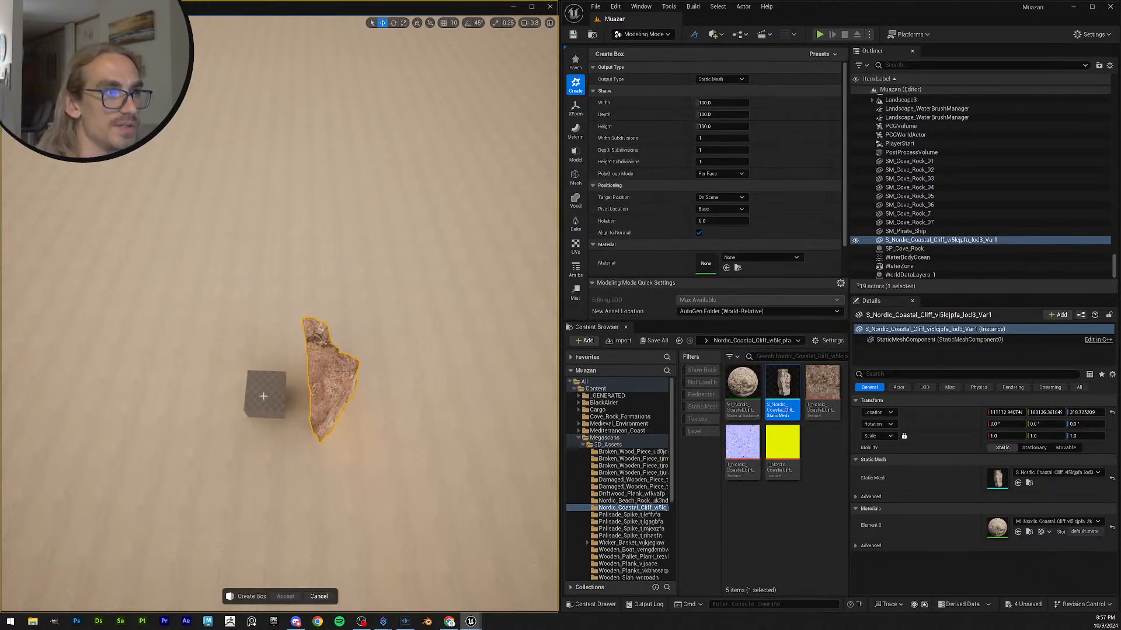
click(266, 399)
click(285, 597)
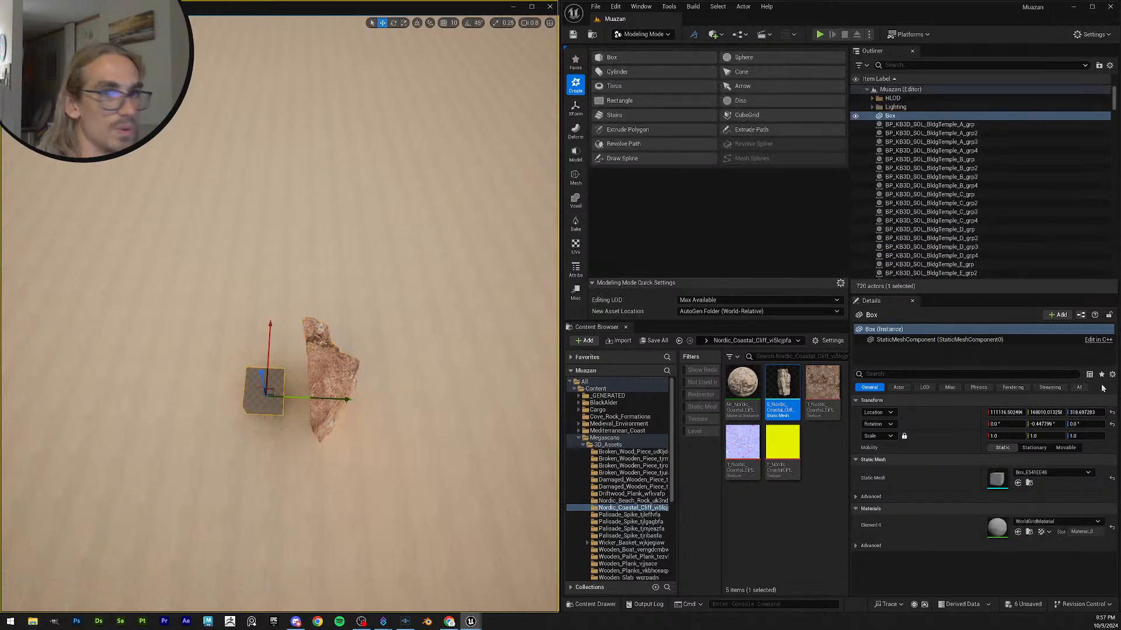
click(1111, 425)
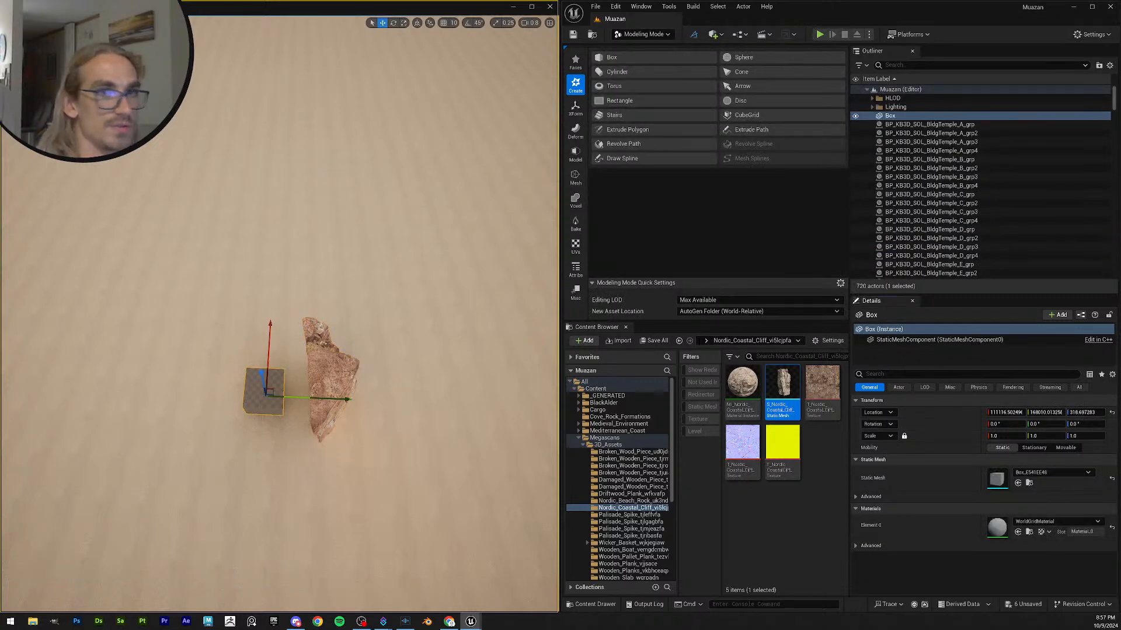
- Scale the box to about 4.05 × 2.28 × 4.91 and position it behind the cliff mesh, sunk into the sand
drag(261, 373, 345, 406)
key(w)
drag(276, 330, 294, 413)
right_drag(292, 409, 228, 338)
mouse_move(257, 402)
mouse_down()
mouse_move(256, 345)
mouse_move(255, 385)
mouse_up()
click(339, 474)
key(w)
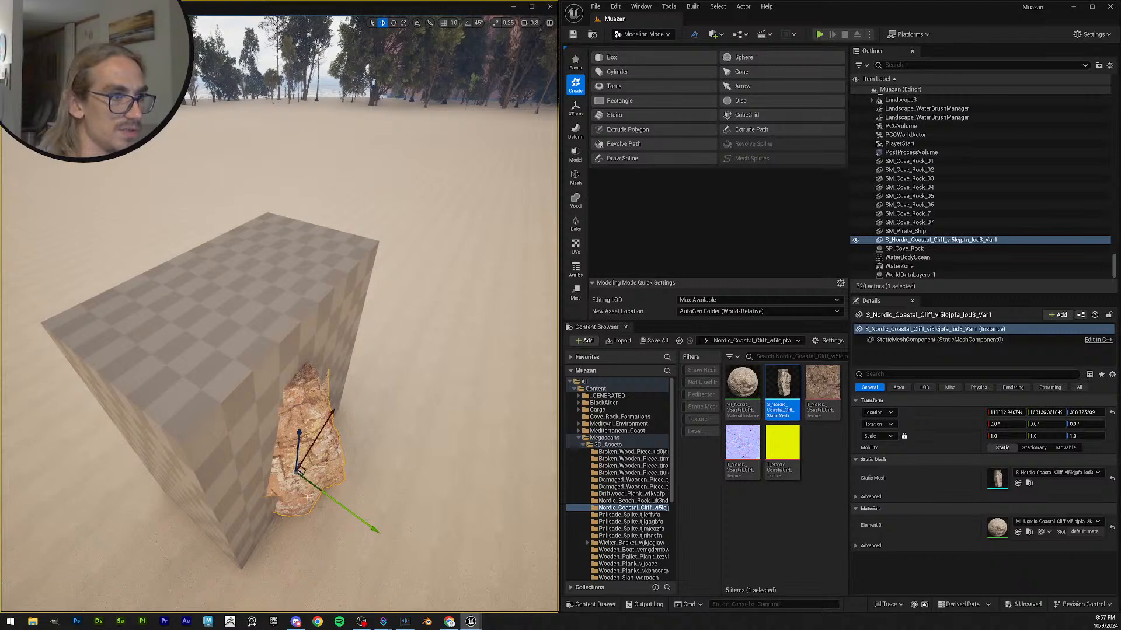
click(231, 424)
drag(255, 407, 257, 421)
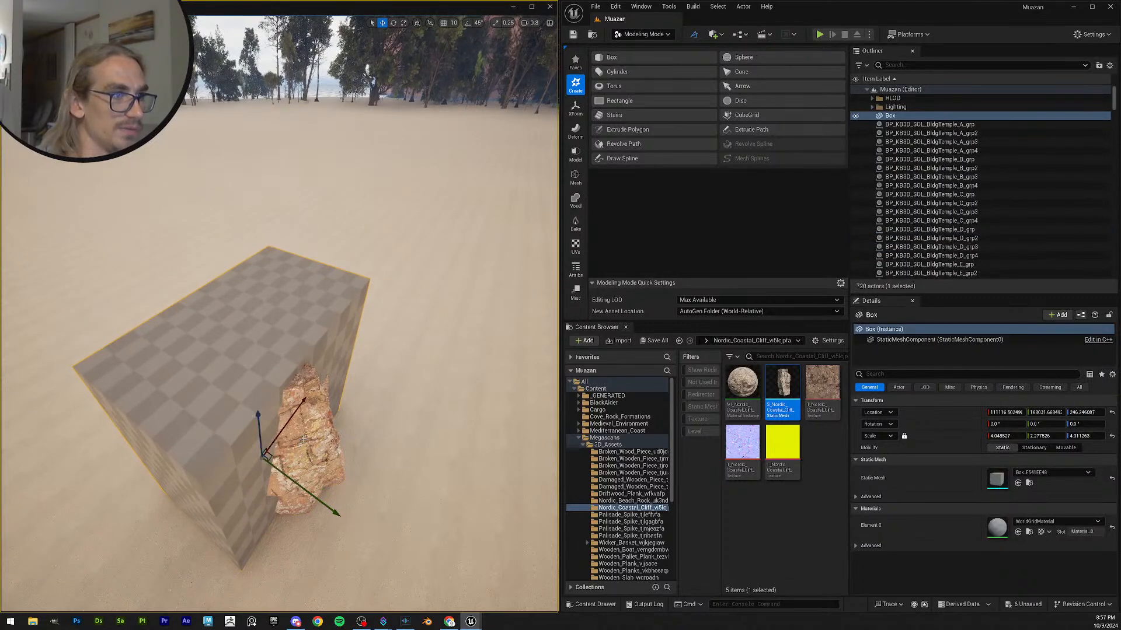
- Move the cliff mesh along Y against the box and tilt it about 7.59° around X
click(318, 474)
mouse_move(386, 540)
mouse_down()
mouse_move(405, 553)
mouse_move(396, 548)
mouse_up()
right_drag(396, 561, 453, 401)
key(e)
drag(274, 411, 315, 409)
key(w)
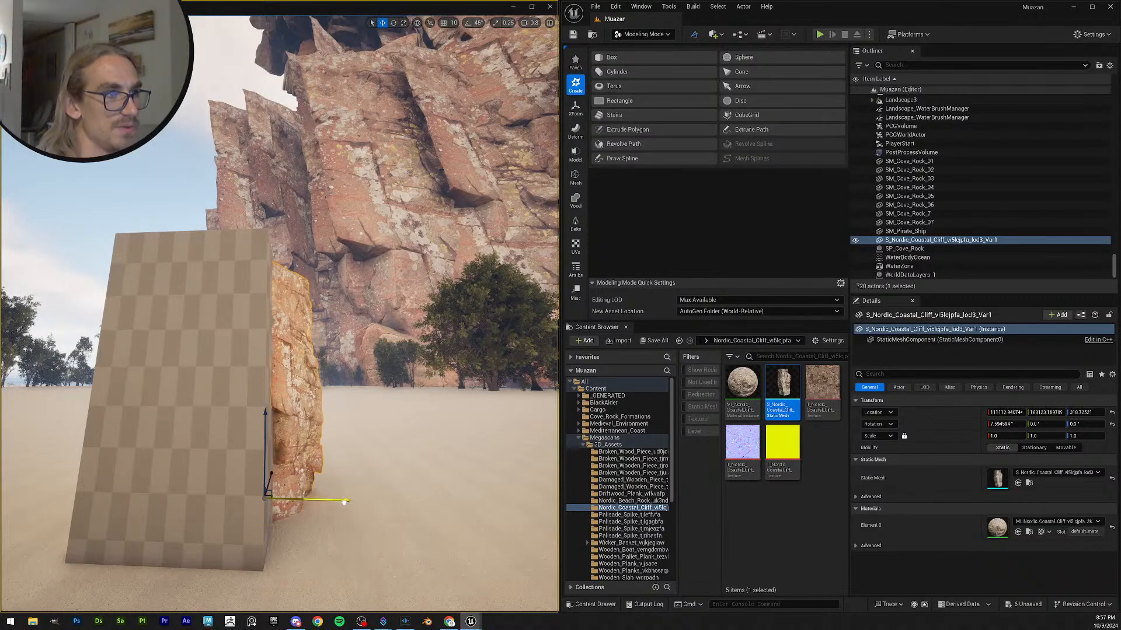
- Increase the box's Z scale to about 5.16 so it covers the cliff mesh's height
right_drag(344, 502, 194, 489)
click(274, 425)
key(r)
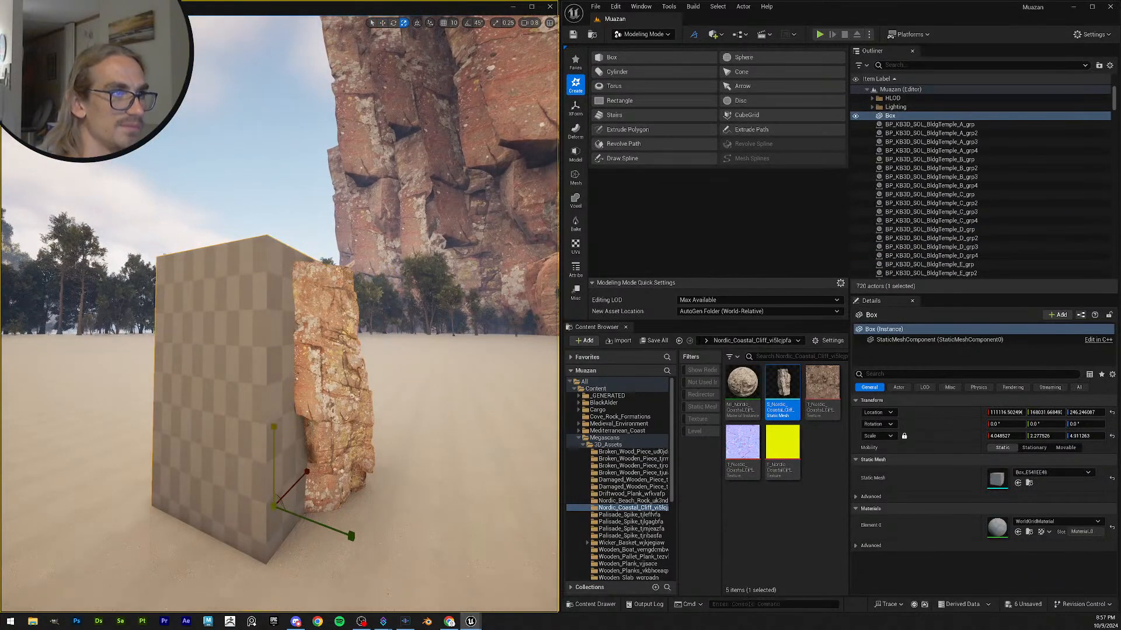
click(204, 201)
- Apply the Nordic coastal cliff material instance to the box
right_drag(205, 201, 348, 412)
scroll(157, 201, down, 2)
scroll(195, 201, up, 2)
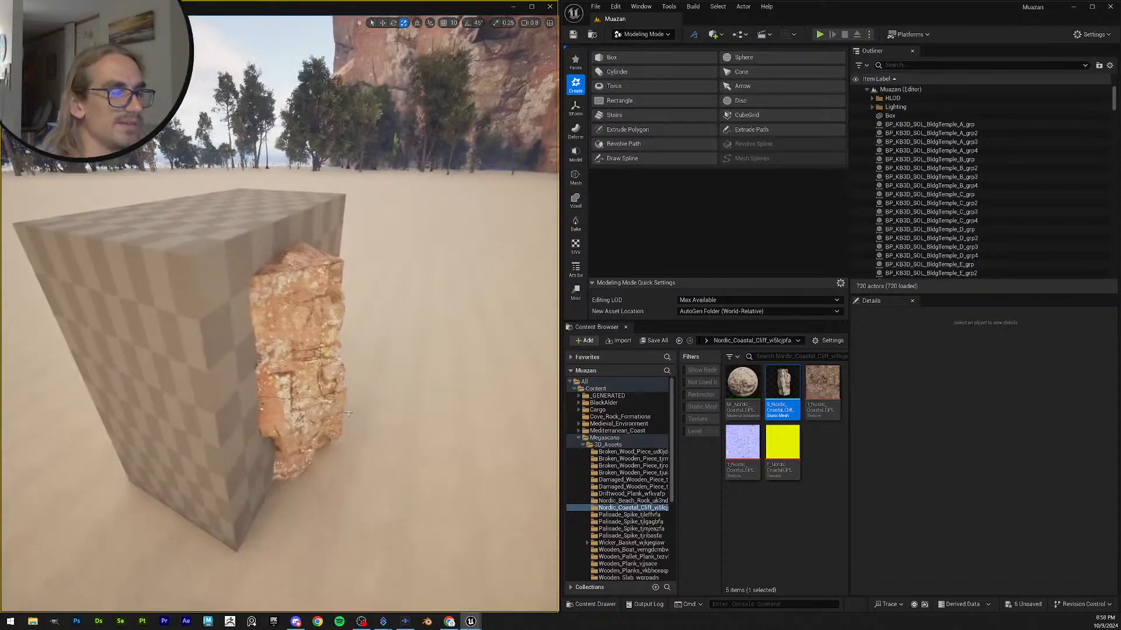
click(233, 274)
drag(742, 384, 988, 533)
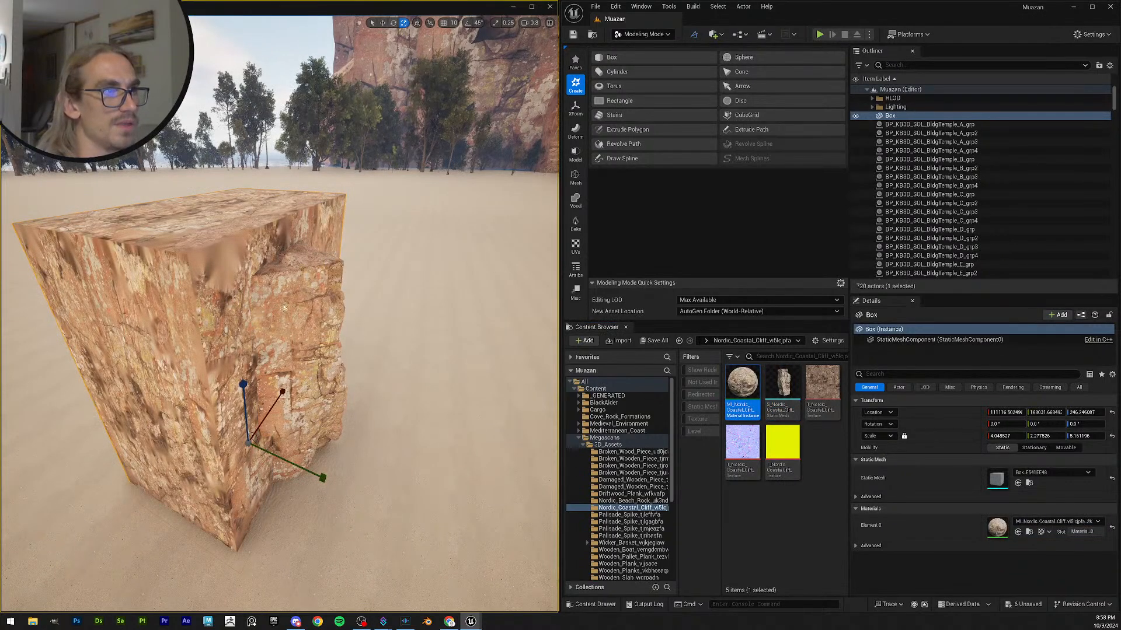
- Cut the box out of the cliff mesh with a Mesh Boolean using the Difference B - A operation
ctrl+click(283, 304)
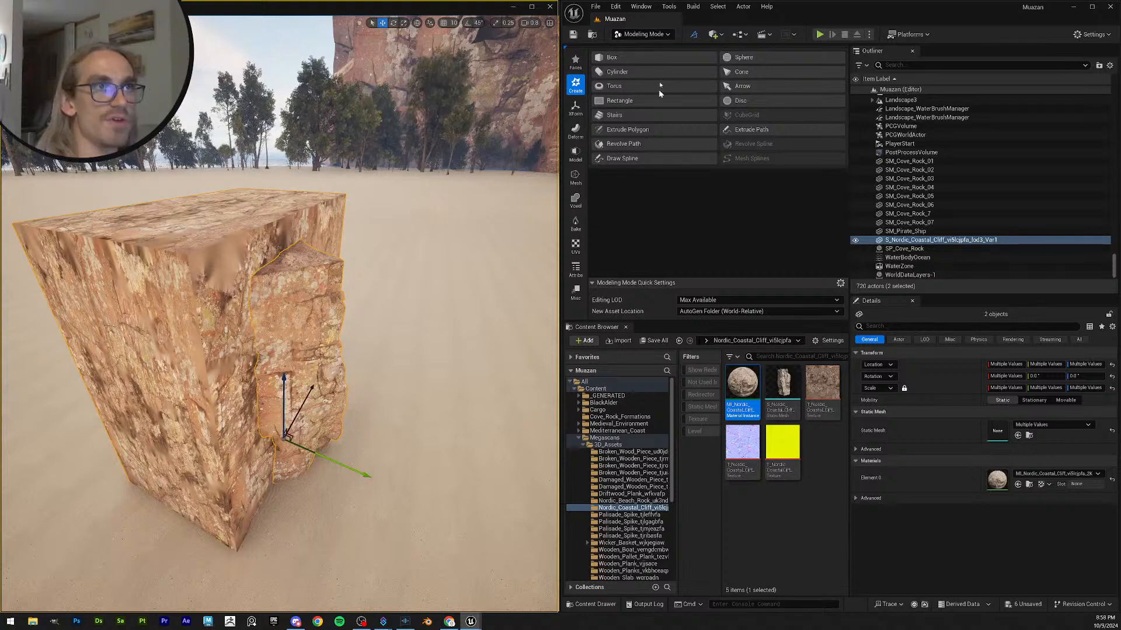
click(575, 153)
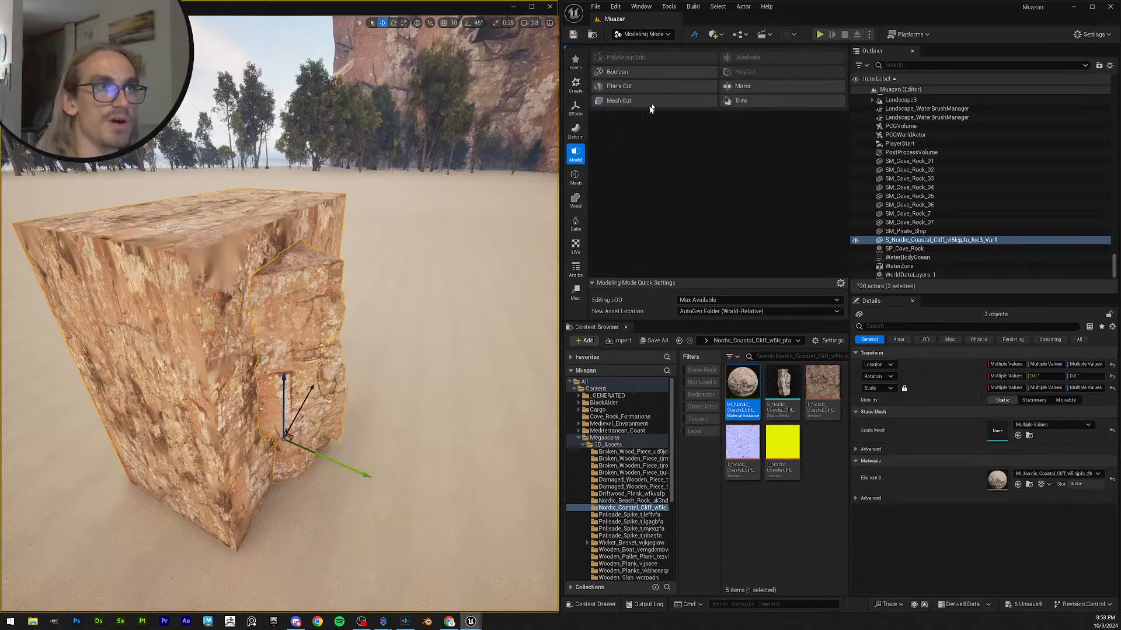
click(617, 71)
key(d)
right_drag(442, 345, 388, 319)
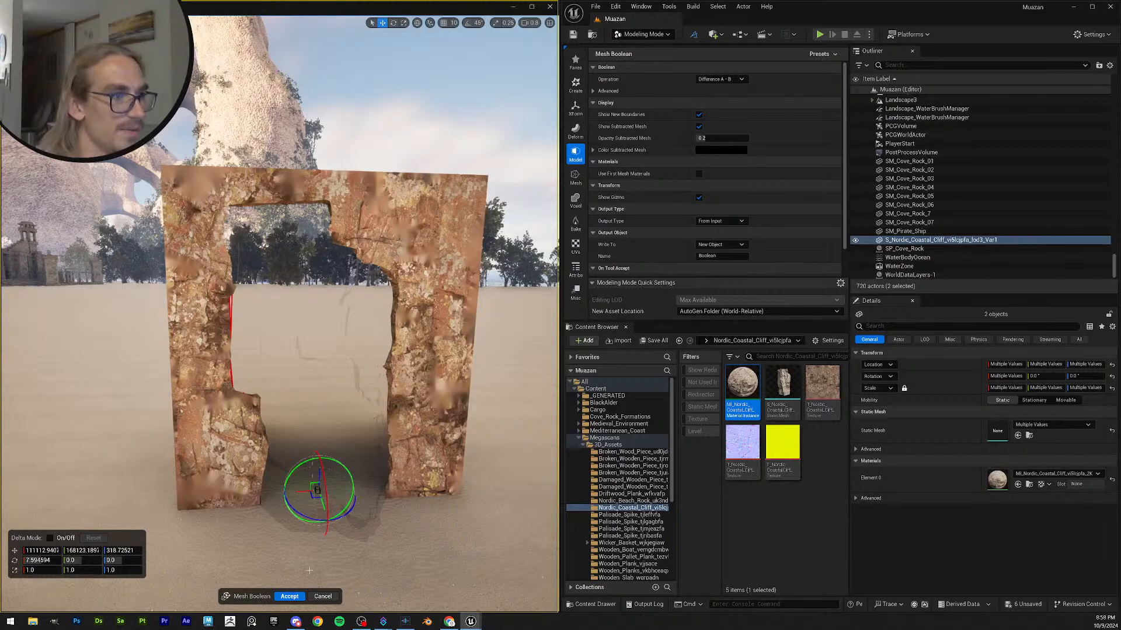
click(721, 79)
click(718, 99)
right_drag(280, 461, 270, 463)
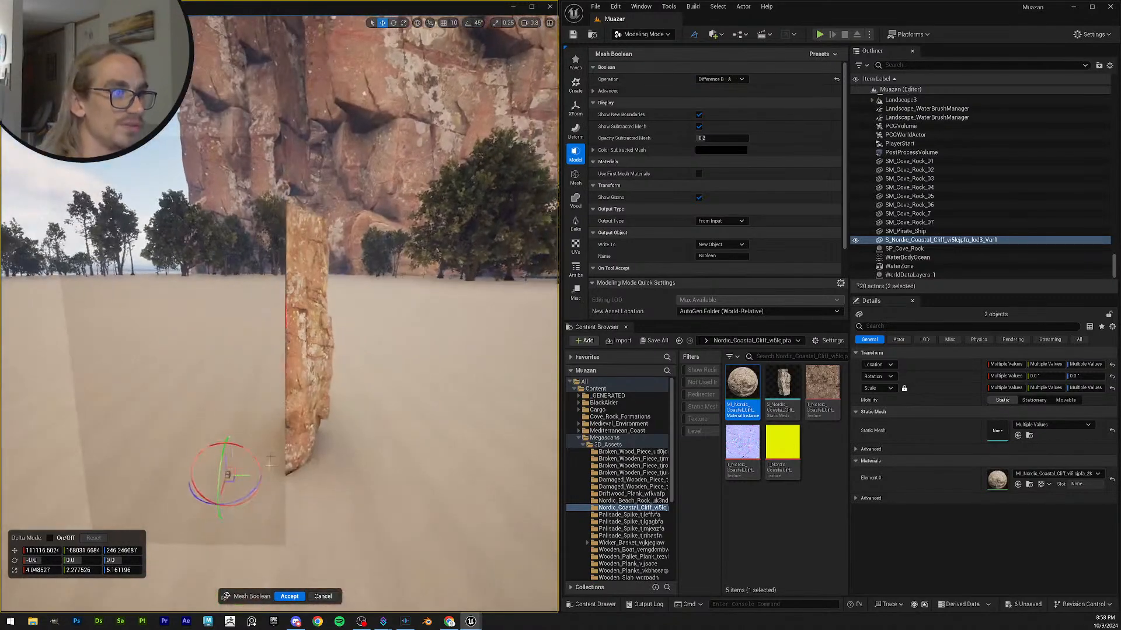
click(290, 596)
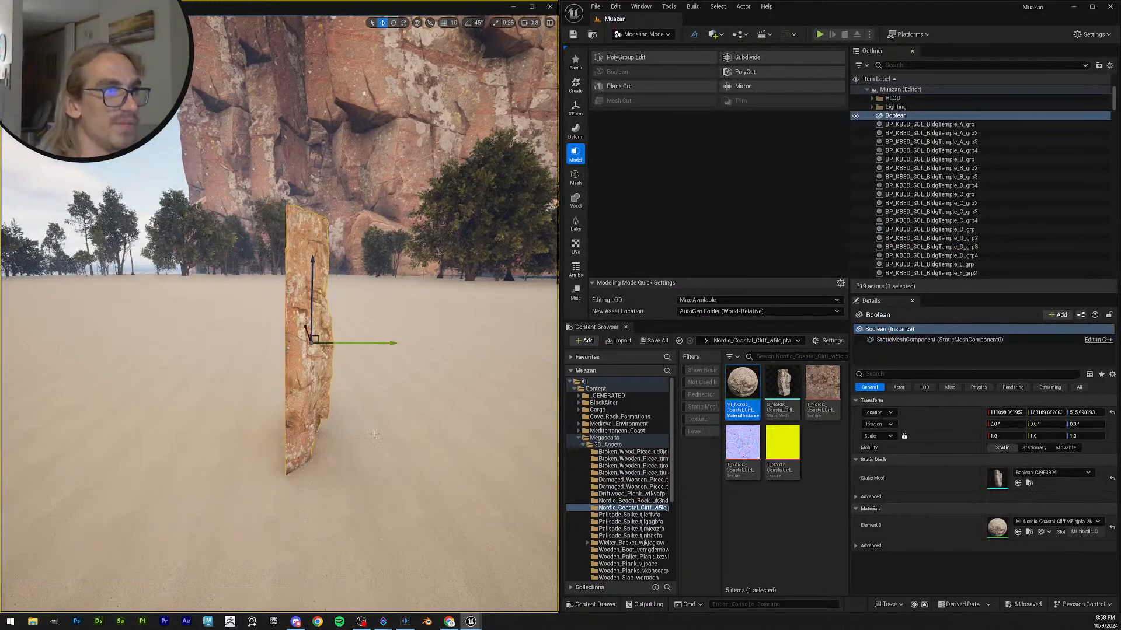
- Mirror the cut cliff mesh across its flat back to form a two-sided rock
key(f)
right_drag(292, 374, 152, 358)
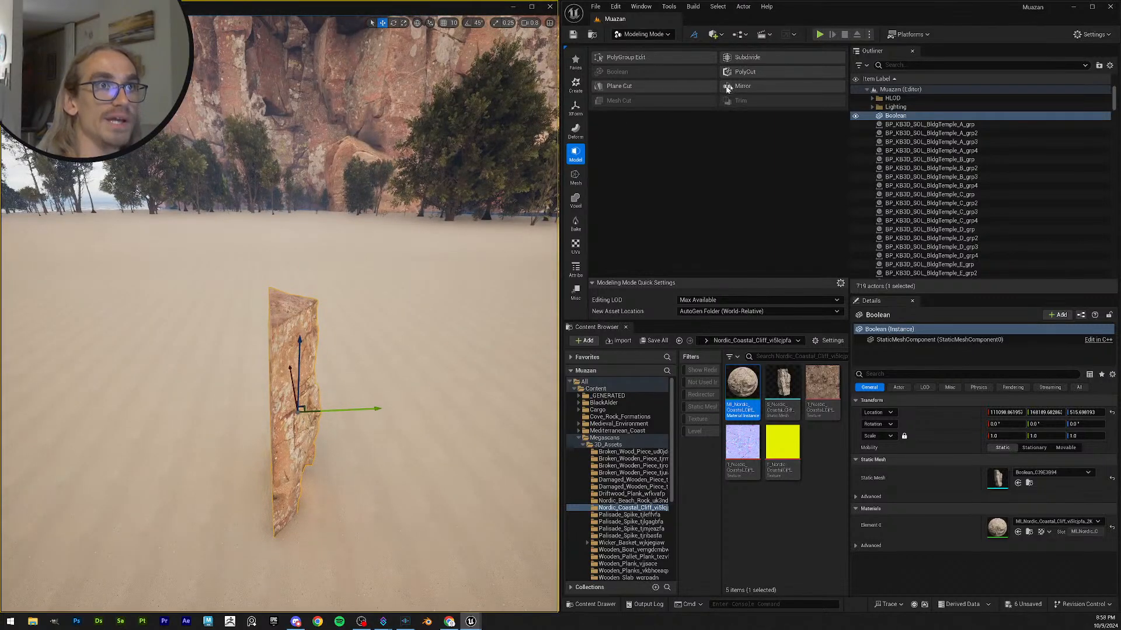
click(743, 86)
right_drag(373, 263, 558, 137)
click(274, 595)
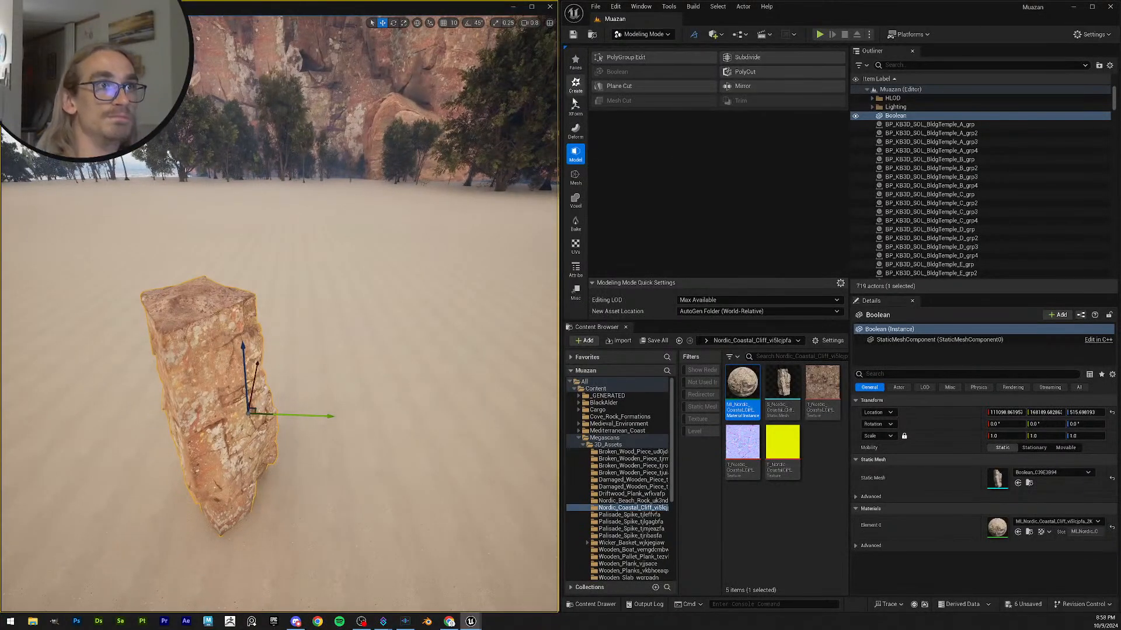
- Place another original Nordic coastal cliff mesh on the sand beside the mirrored rock
click(575, 105)
drag(783, 387, 399, 388)
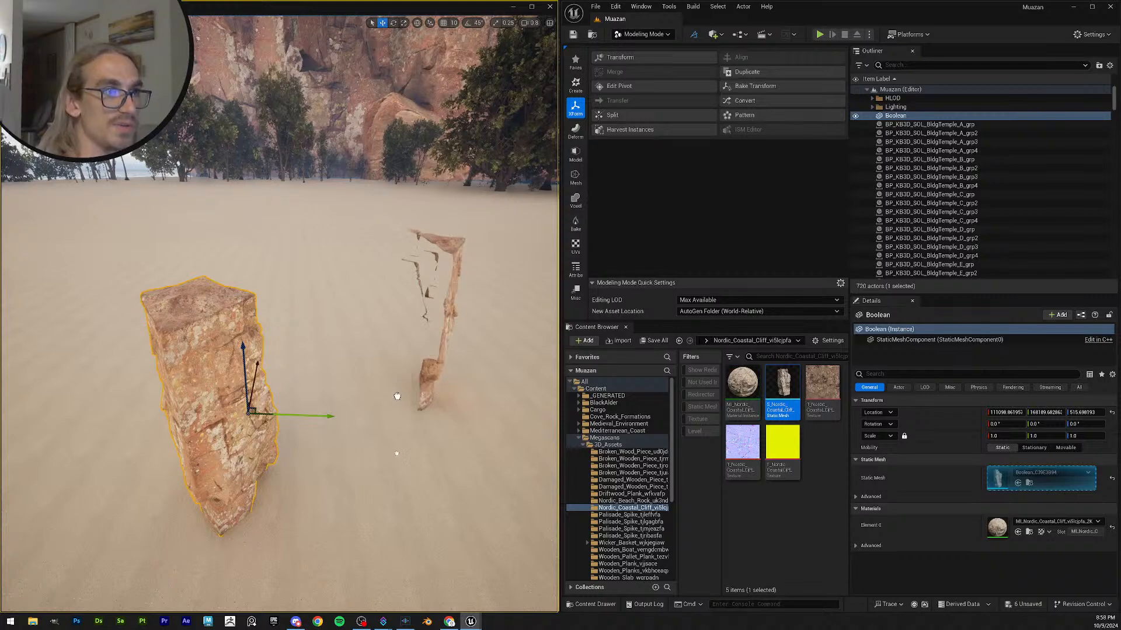
right_drag(507, 436, 422, 301)
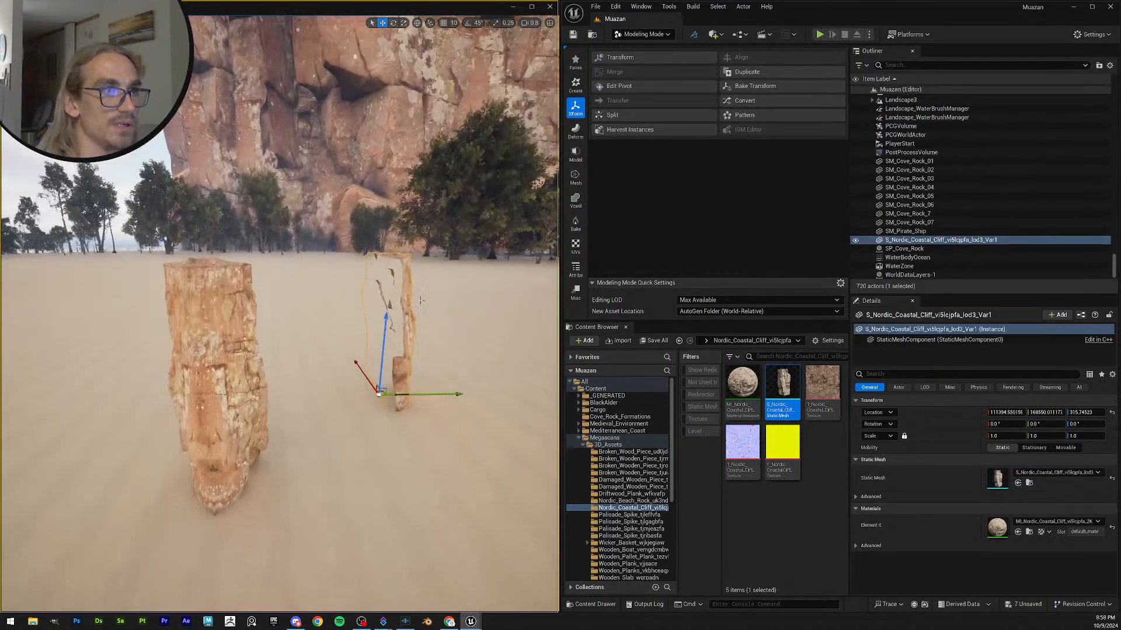
- Undo the last cliff mesh placement and move the mirrored rock's pivot to its base with Edit Pivot
key(ctrl+z)
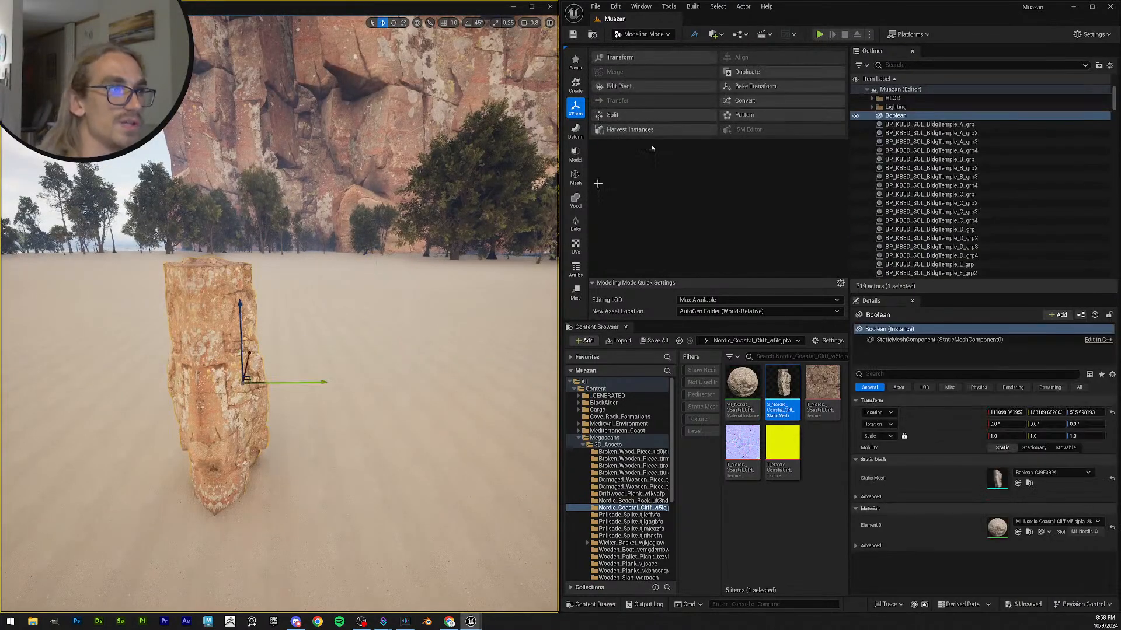
click(624, 87)
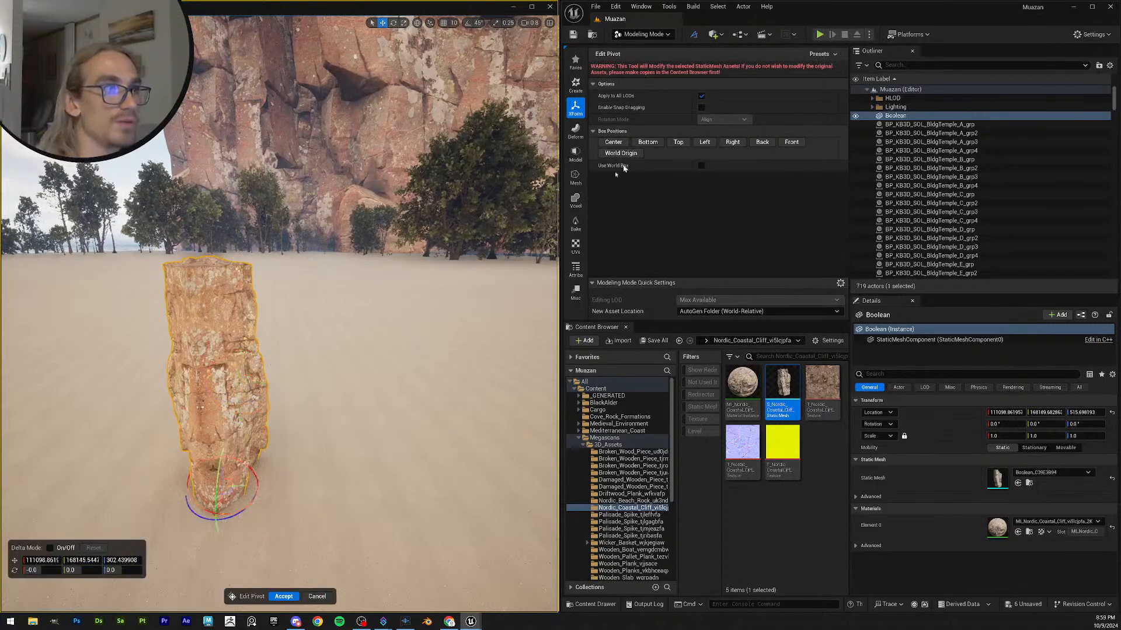
click(284, 596)
right_drag(396, 439, 327, 443)
- Locate the mirrored rock's generated Boolean mesh asset and rename it after the original S_Nordic_Coastal_Cliff mesh
click(785, 380)
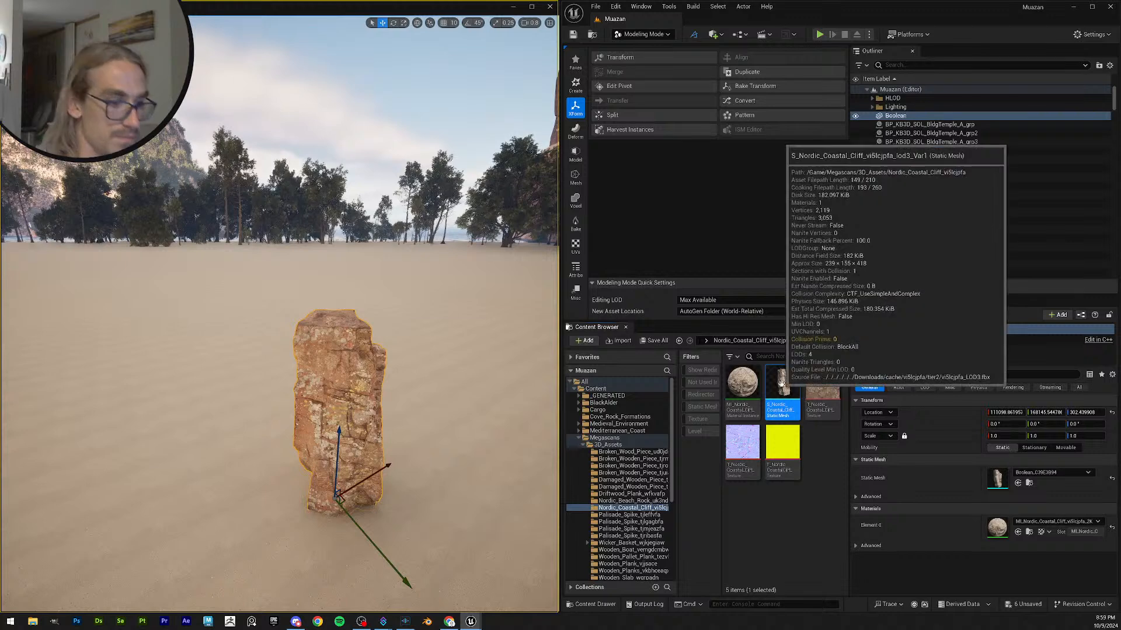
key(F2)
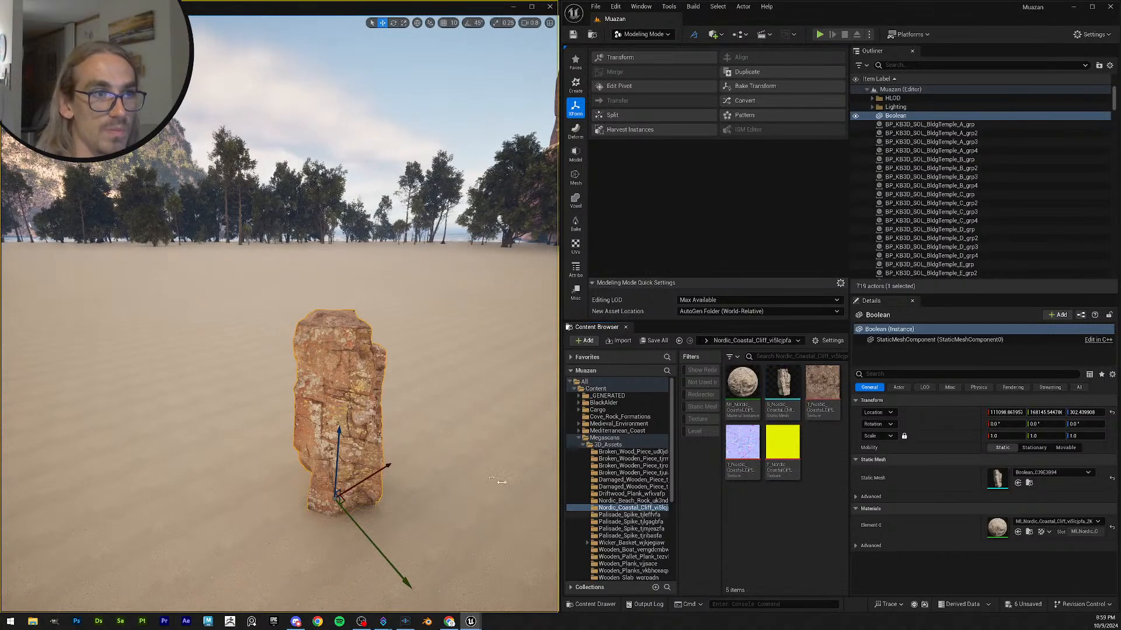
key(ctrl+b)
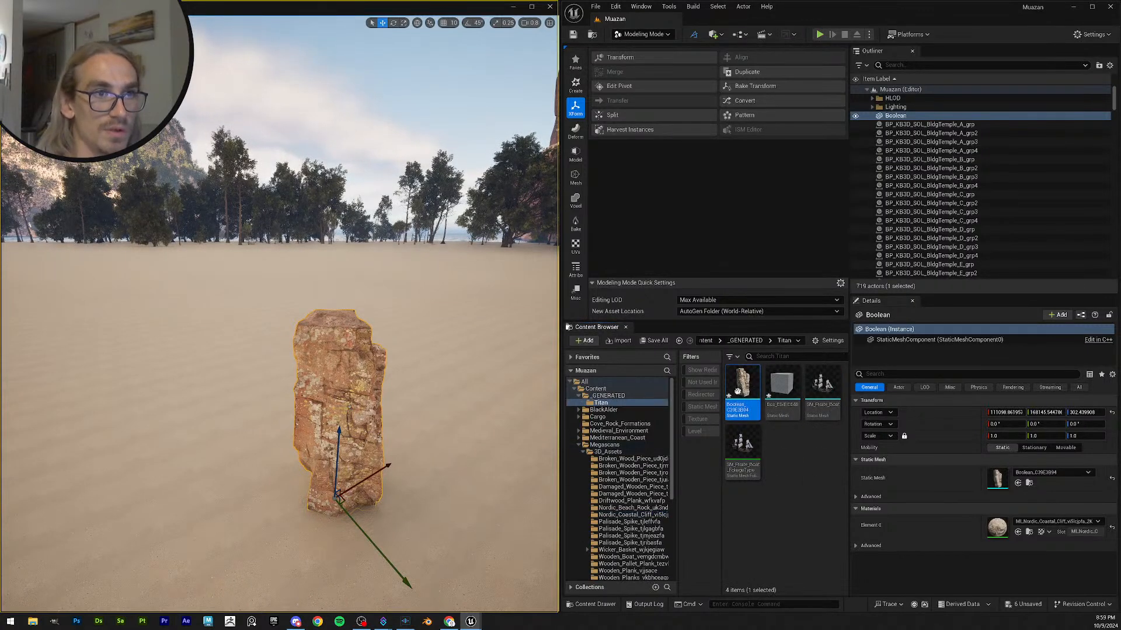
key(F2)
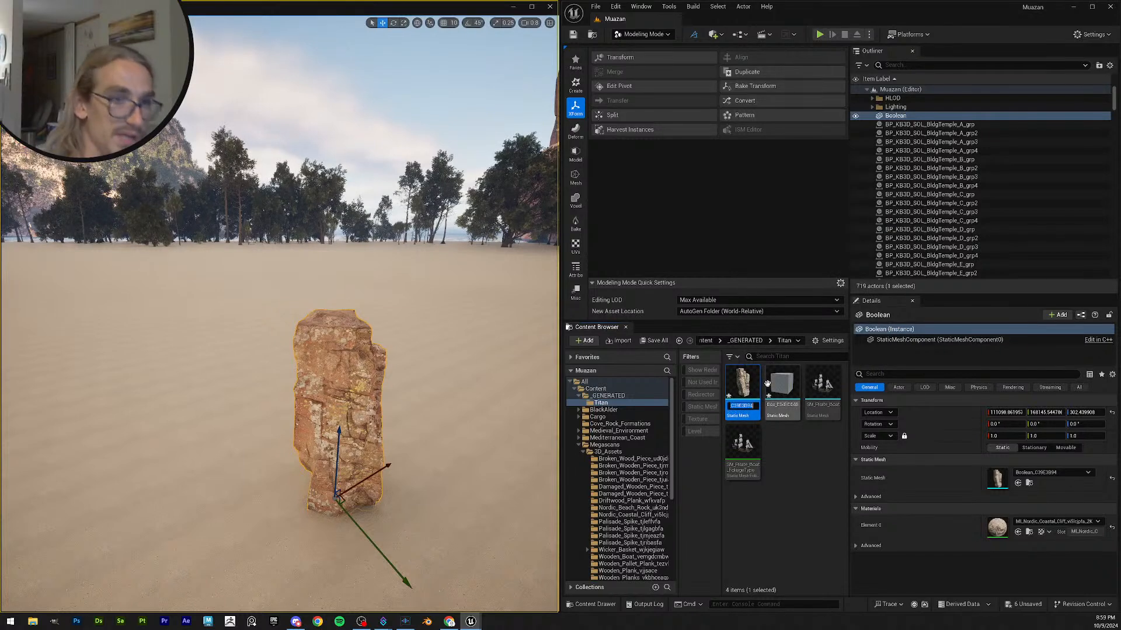
key(Return)
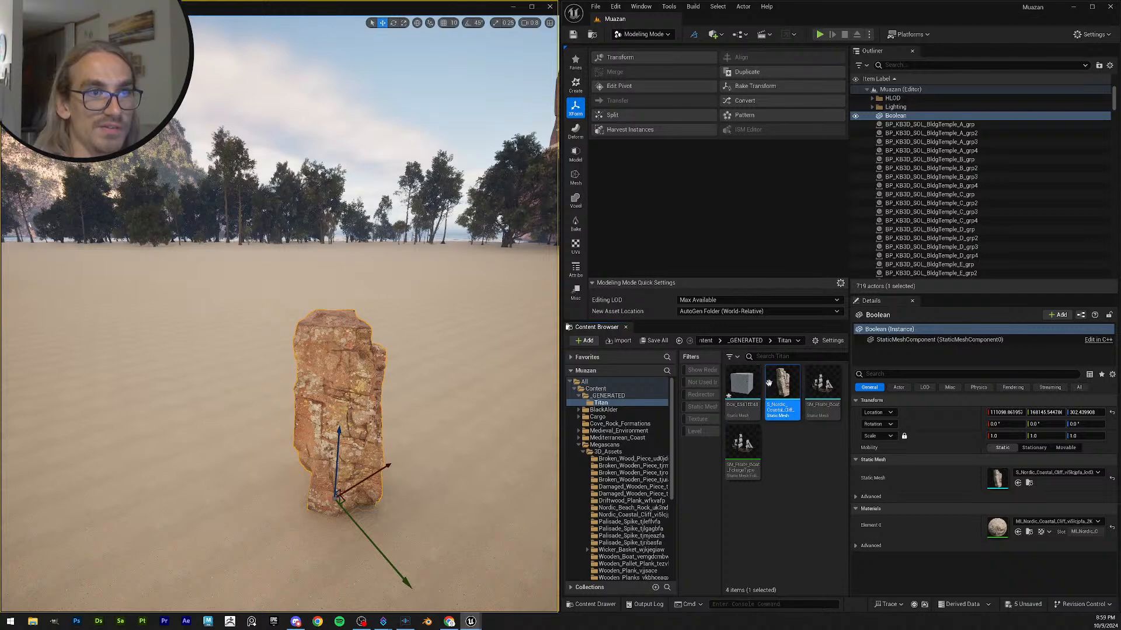
- Move the renamed mesh asset into the Nordic_Coastal_Cliff folder under Megascans 3D_Assets and open that folder
drag(675, 452, 672, 507)
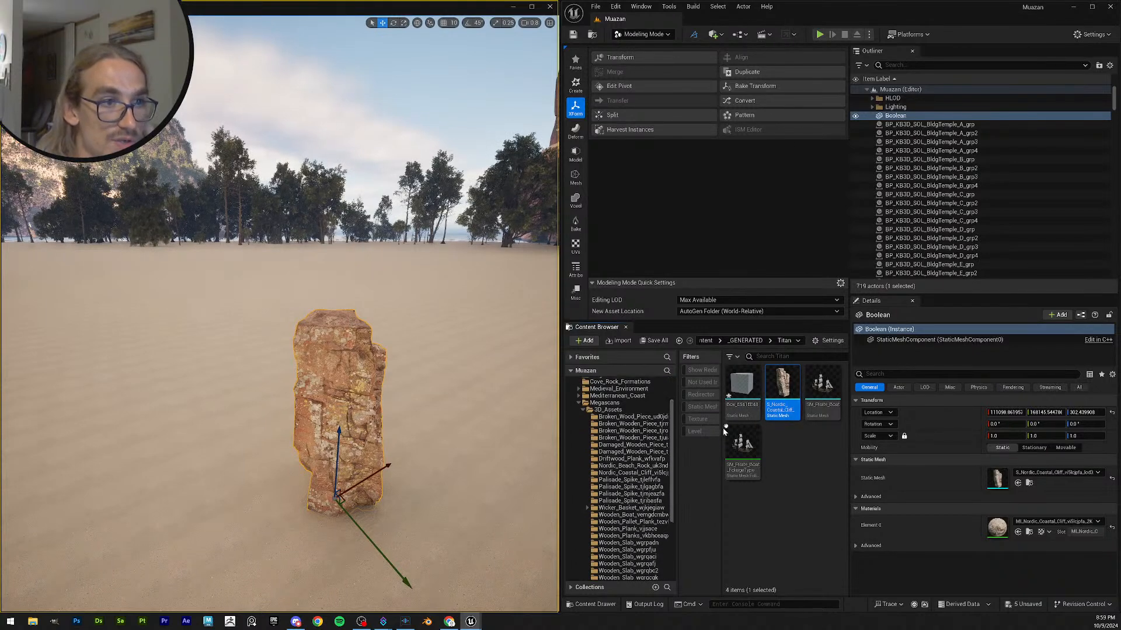
drag(781, 381, 651, 474)
click(654, 489)
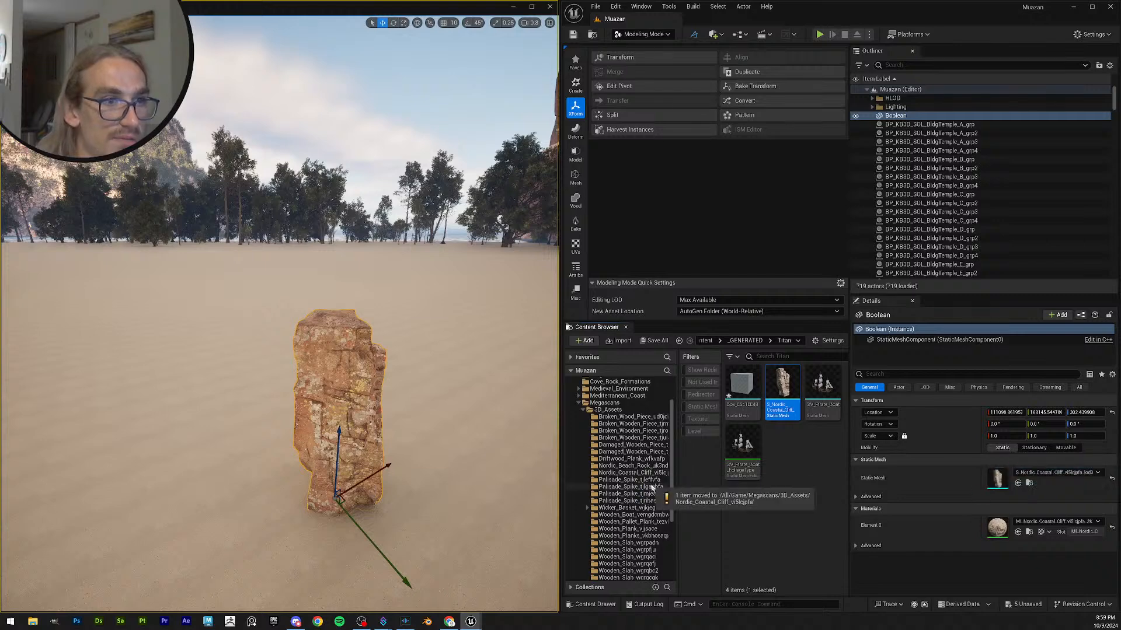
click(651, 473)
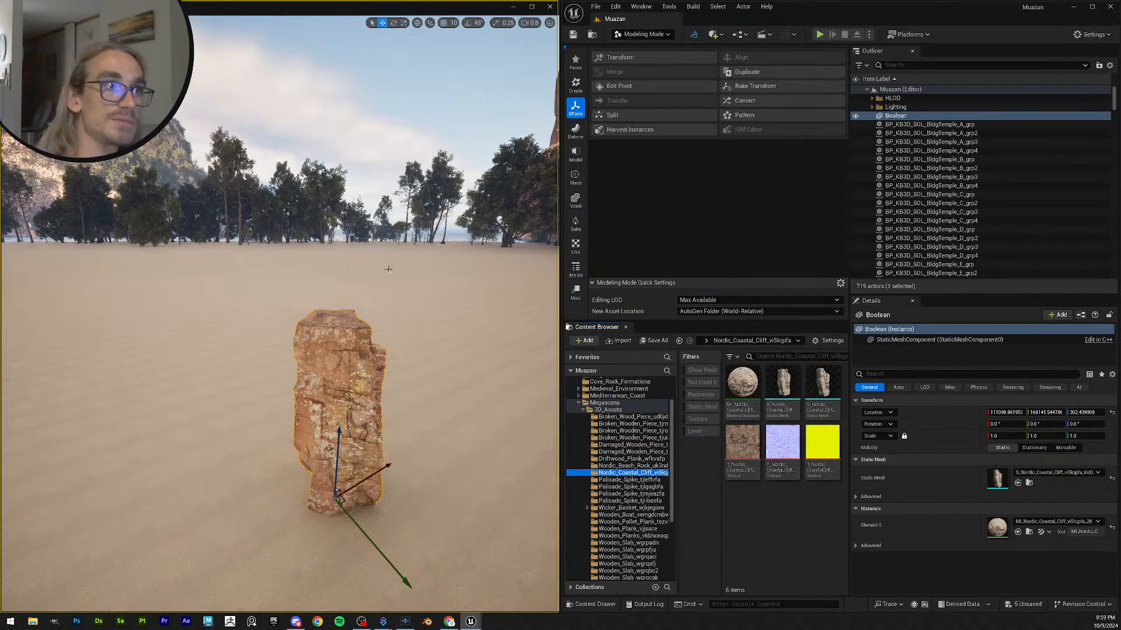
- Delete the mirrored rock from the level and save all modified assets
key(Delete)
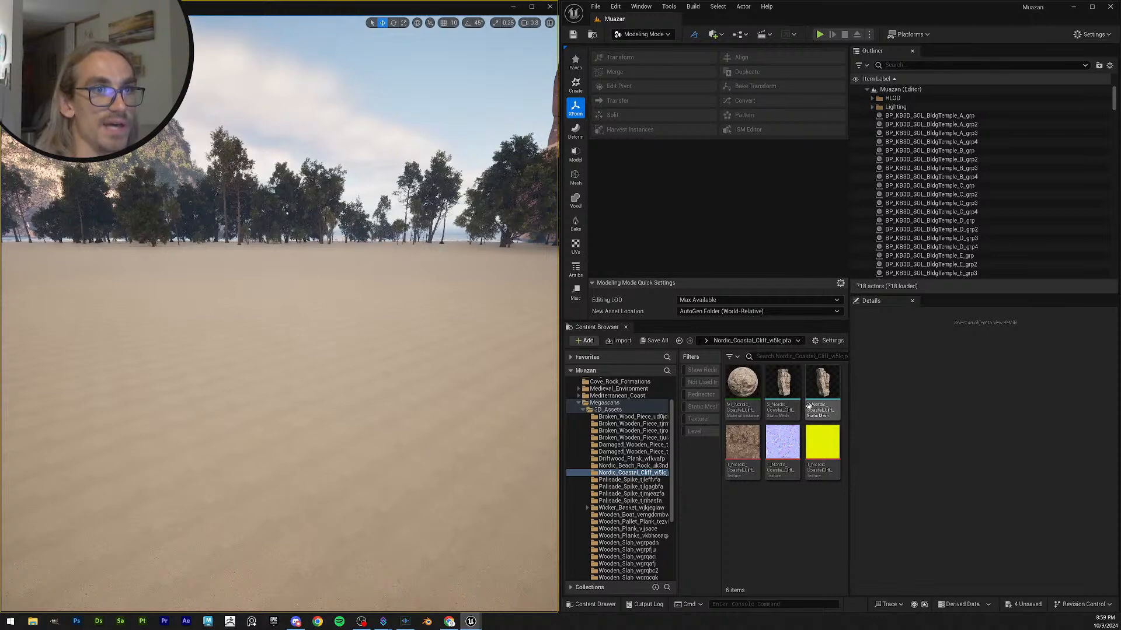
click(651, 342)
click(631, 408)
- Switch to Selection mode and open NewPCGGraph from the Content folder with its window beside the Content Browser
click(642, 34)
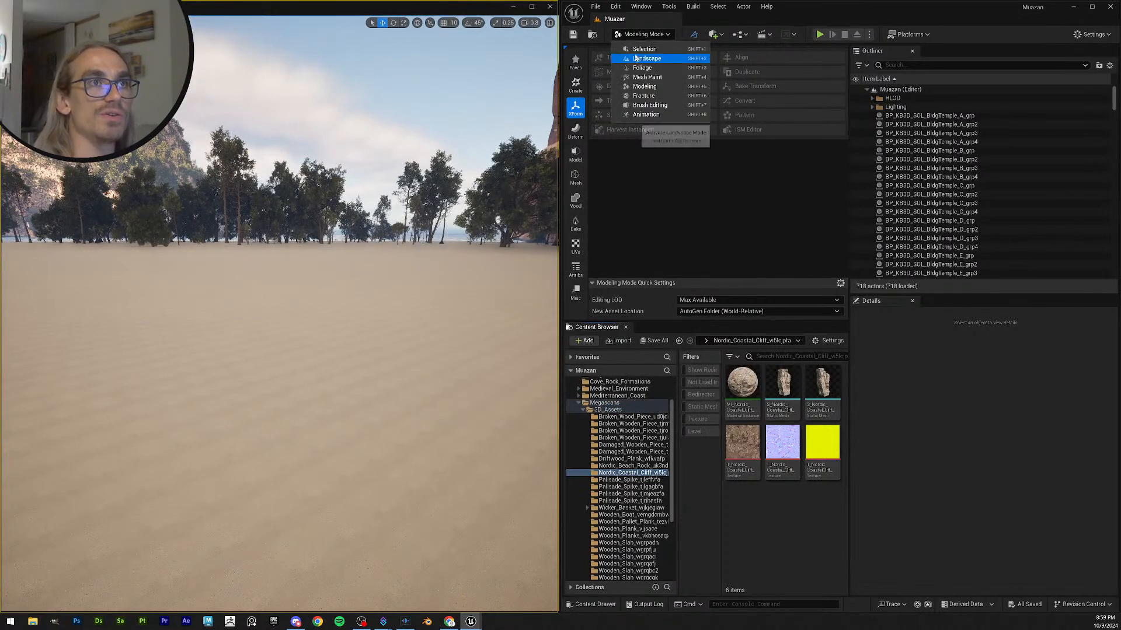
click(642, 50)
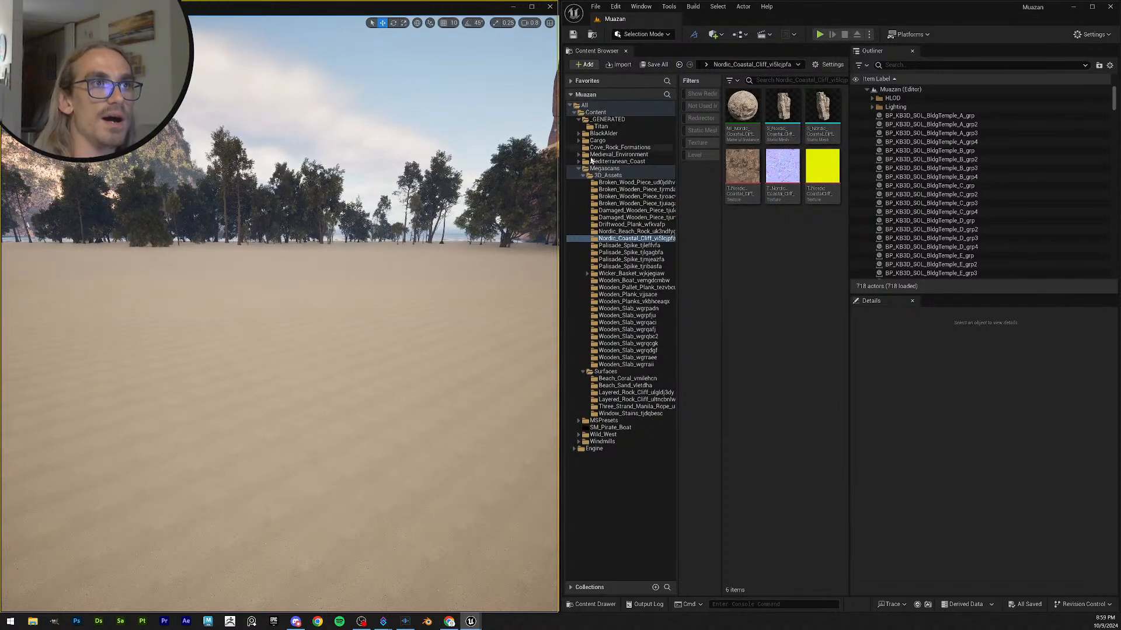
click(604, 168)
click(595, 112)
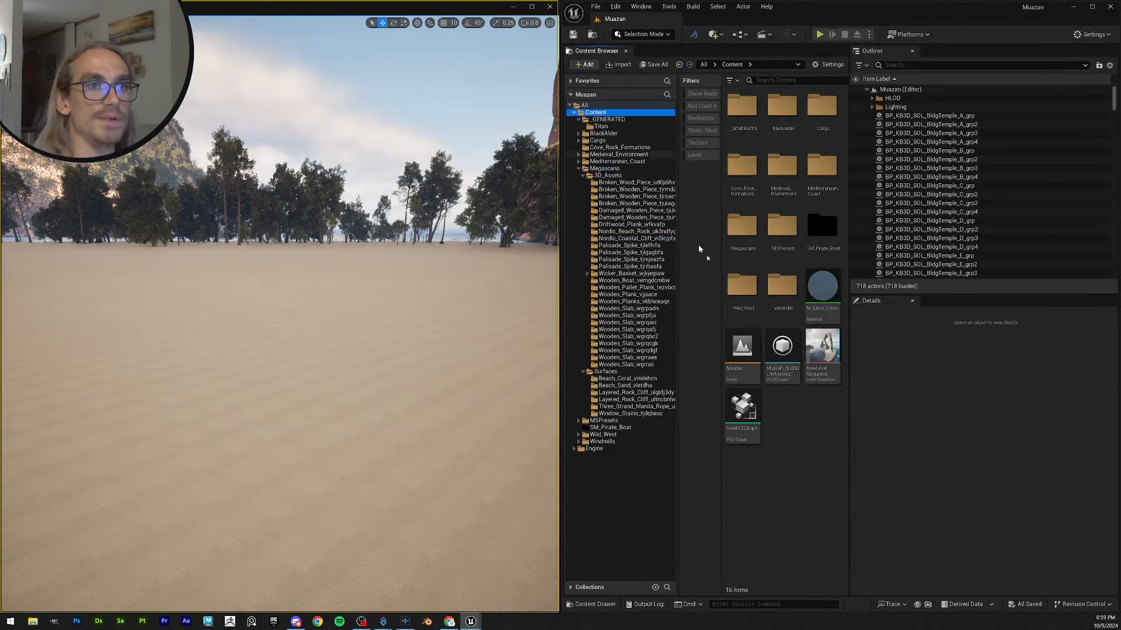
click(744, 408)
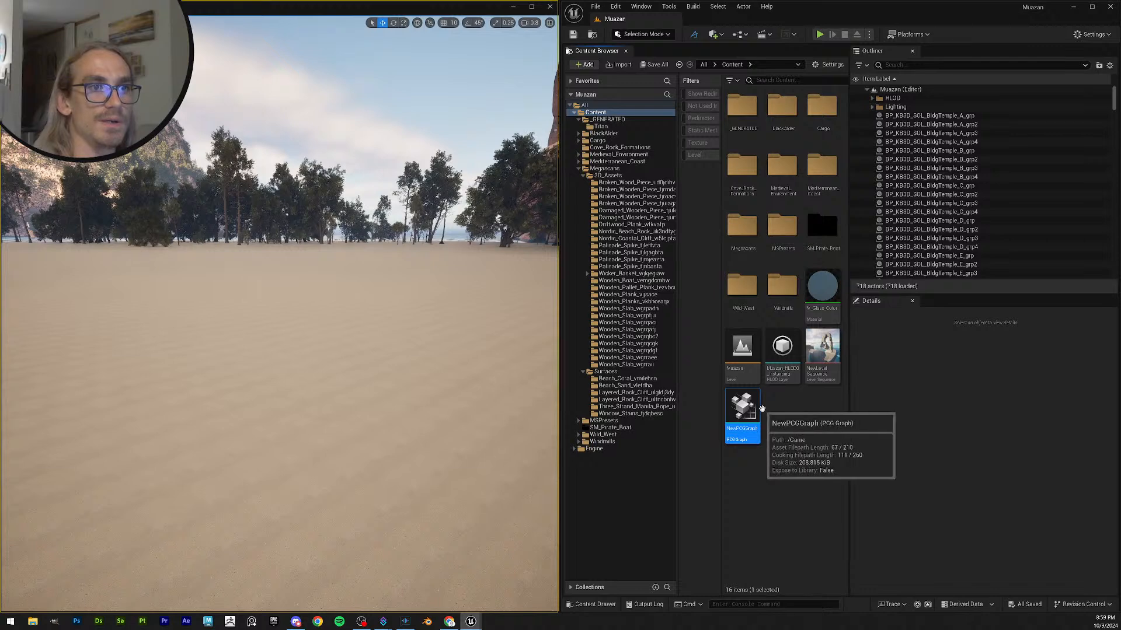
double_click(745, 404)
drag(841, 18, 1, 327)
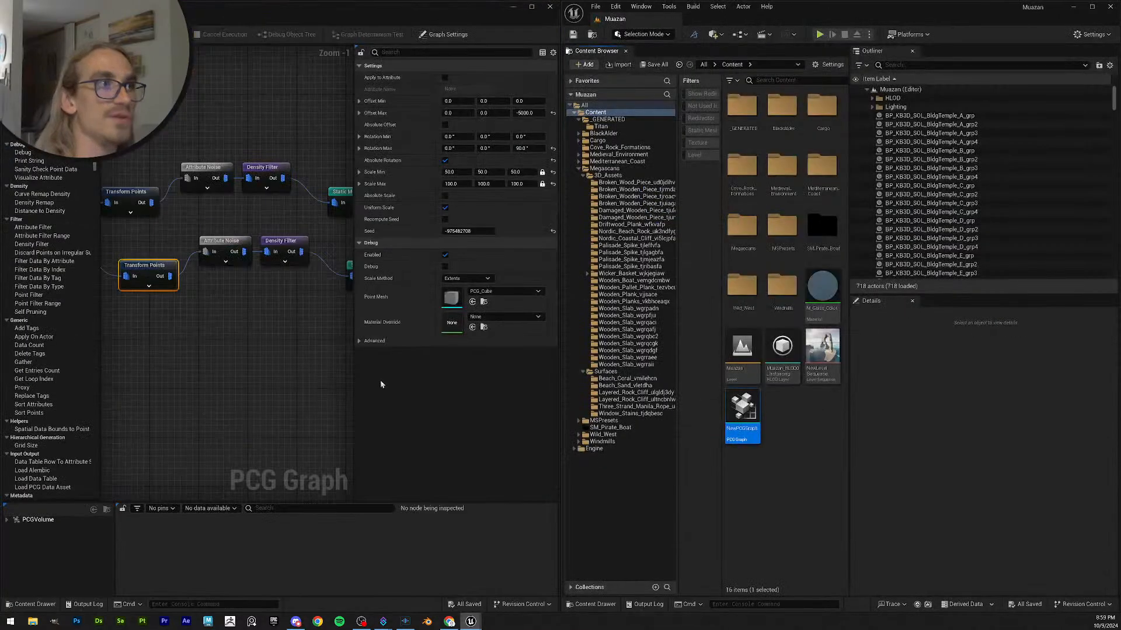
right_drag(270, 315, 163, 316)
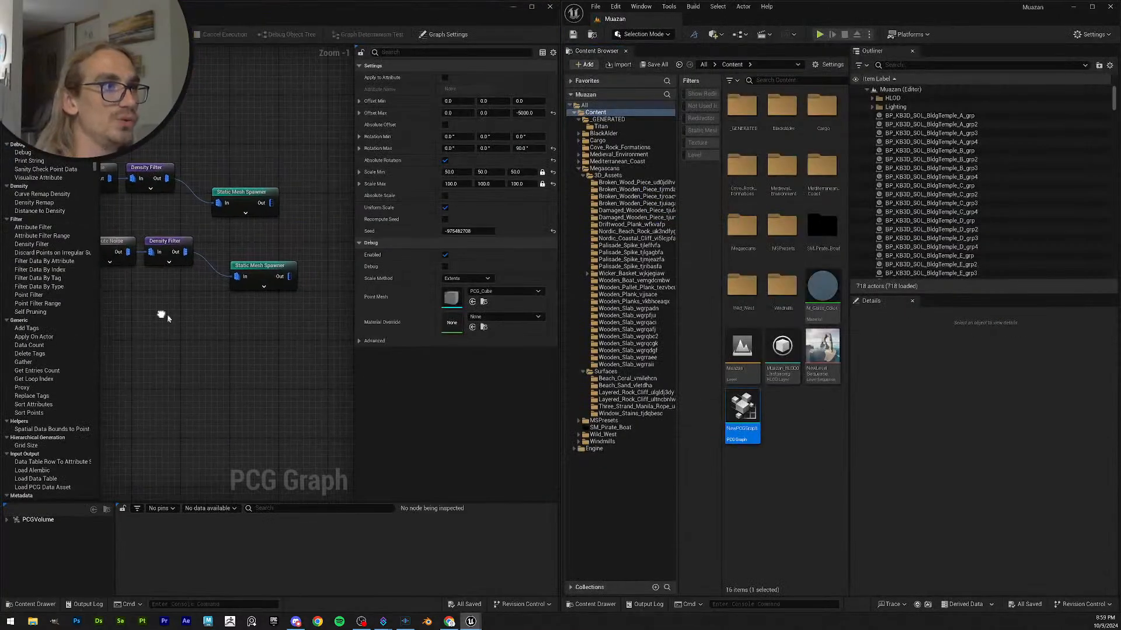
- Assign the new two-sided Nordic coastal cliff mesh to the lower Static Mesh Spawner's mesh entry
click(261, 261)
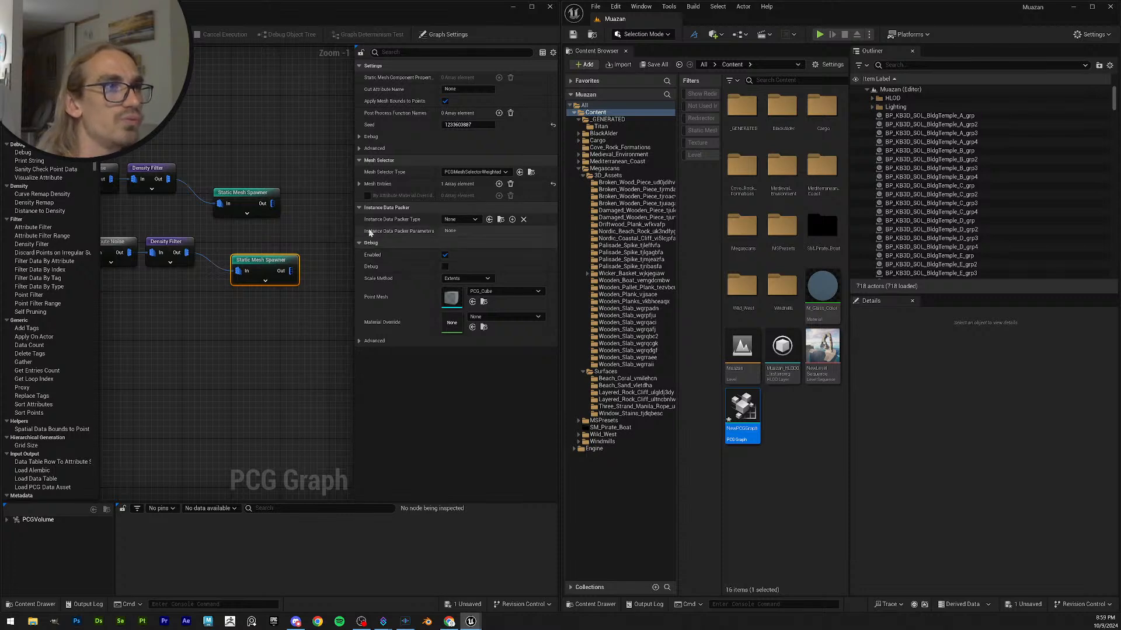
click(359, 184)
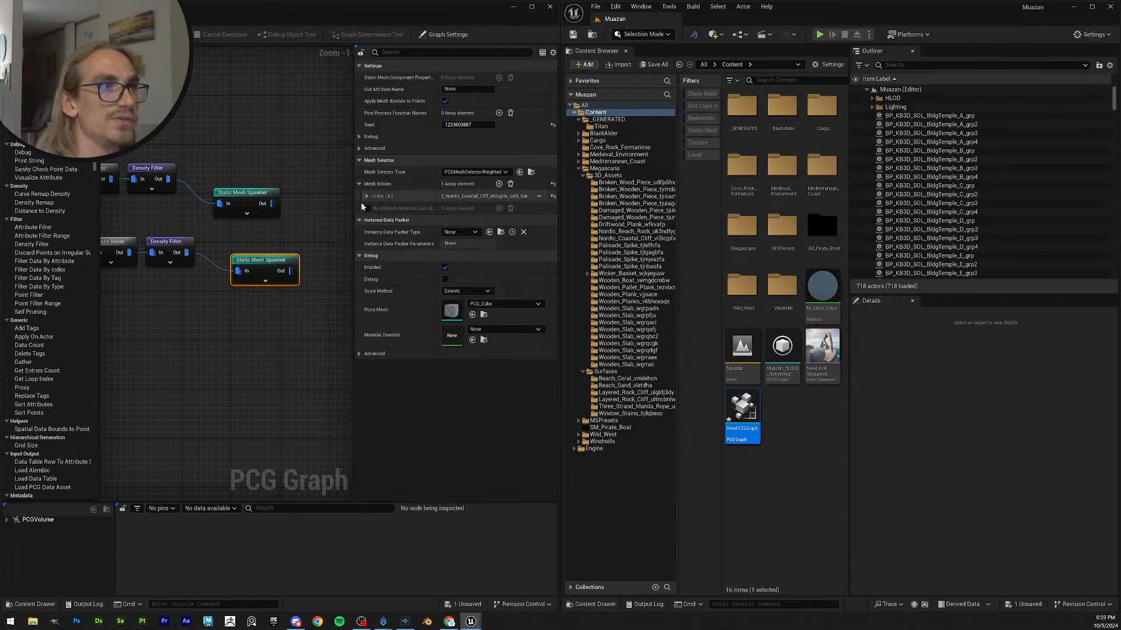
click(367, 197)
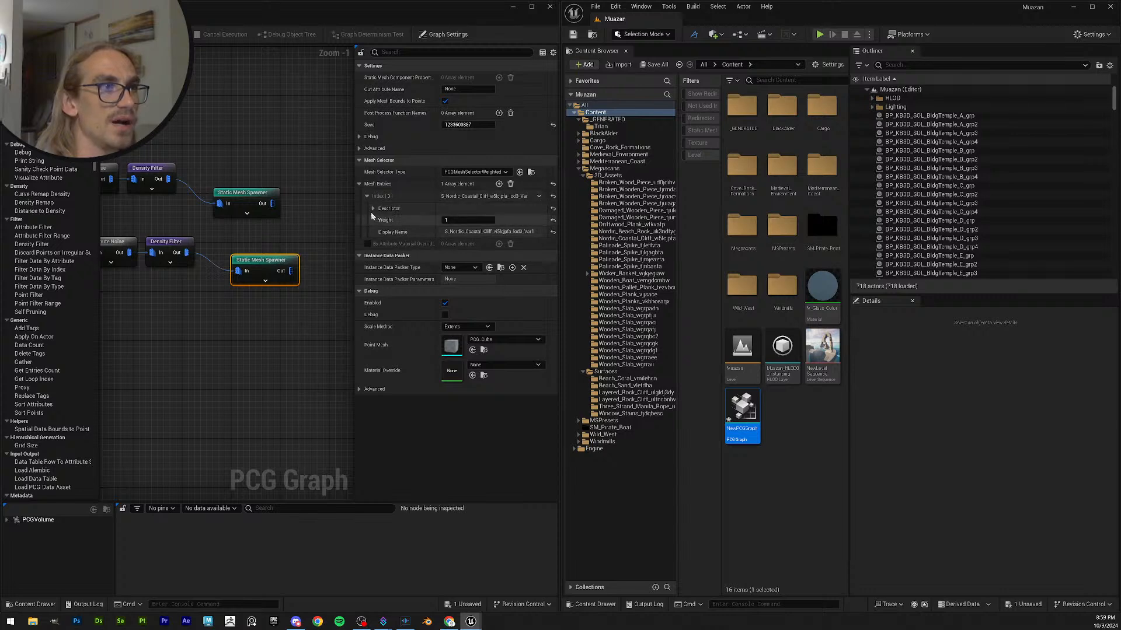
click(373, 208)
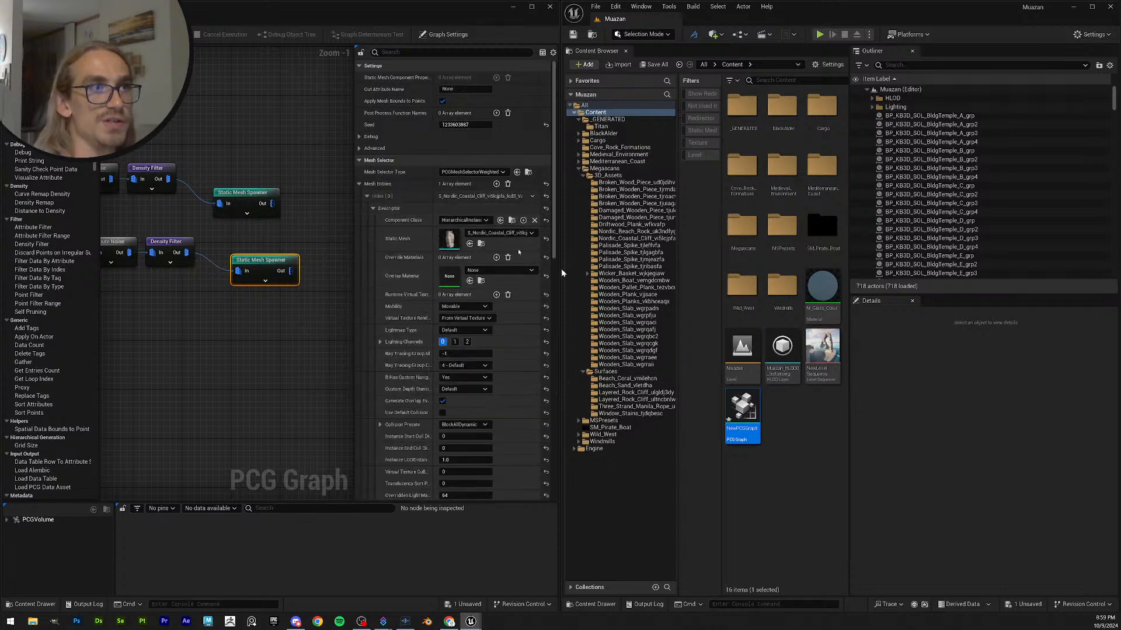
click(481, 243)
drag(820, 109, 449, 238)
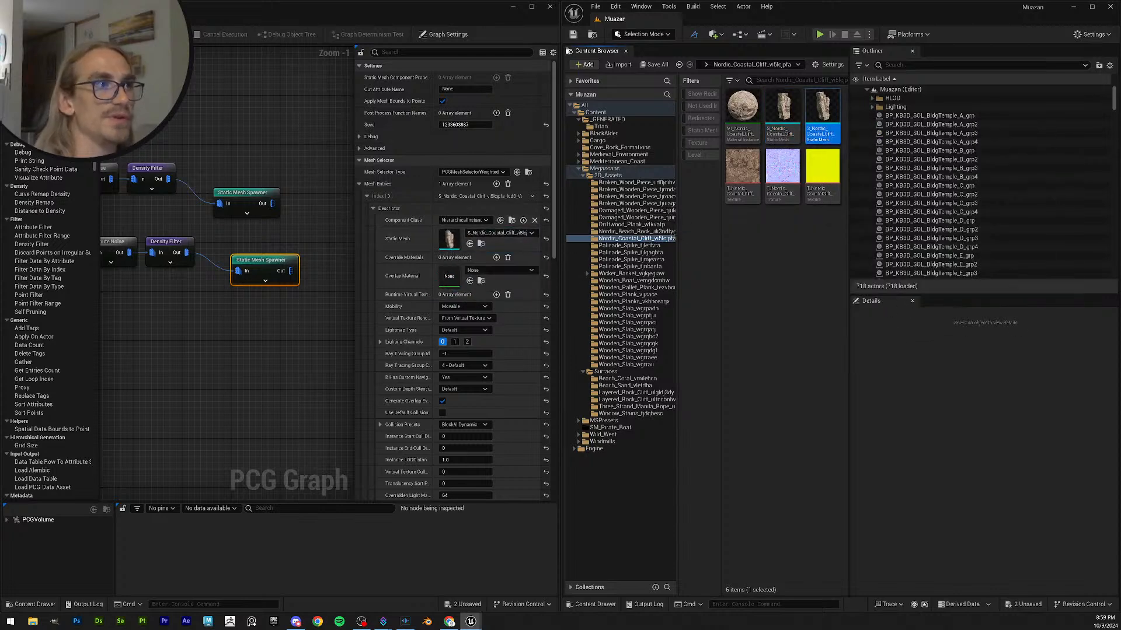
- Place the PCG graph window beside the viewport and examine the cliff meshes scattered over the cove arches
drag(478, 14, 1120, 219)
right_drag(443, 151, 321, 222)
key(w)
scroll(391, 58, up, 6)
key(w)
key(w)
key(w)
scroll(310, 181, down, 3)
key(w)
key(w)
scroll(316, 216, up, 2)
key(w)
scroll(345, 216, up, 1)
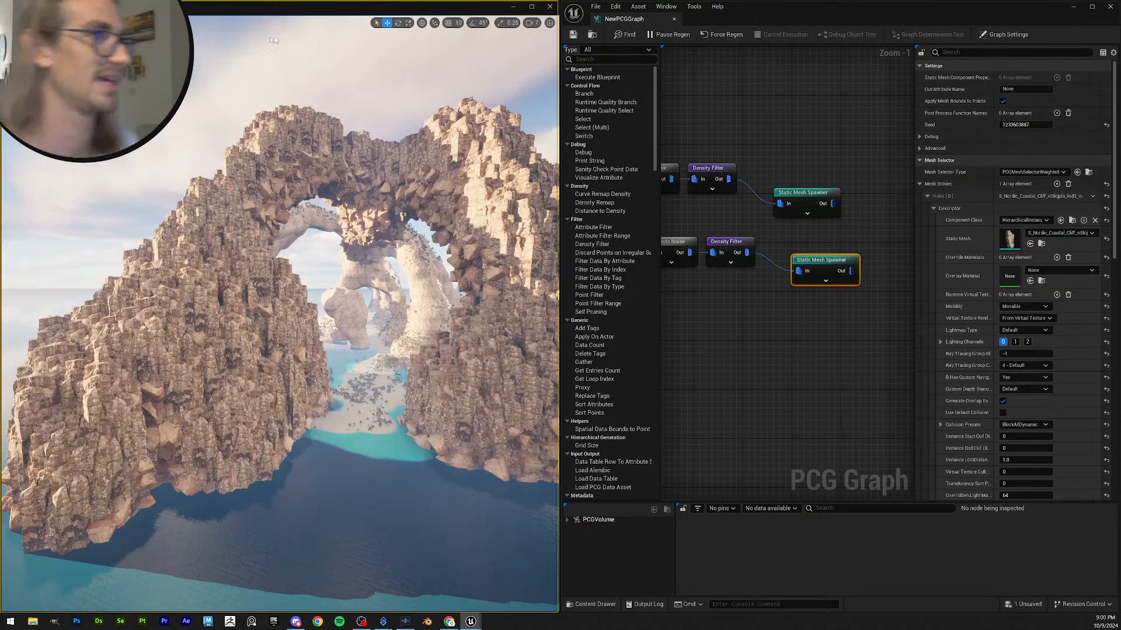
- Inspect the rock coverage up close on the arch's peaks and the underside of its span
right_drag(472, 281, 502, 304)
key(w)
scroll(534, 292, up, 3)
key(w)
key(s)
right_drag(328, 76, 356, 75)
right_drag(322, 169, 304, 175)
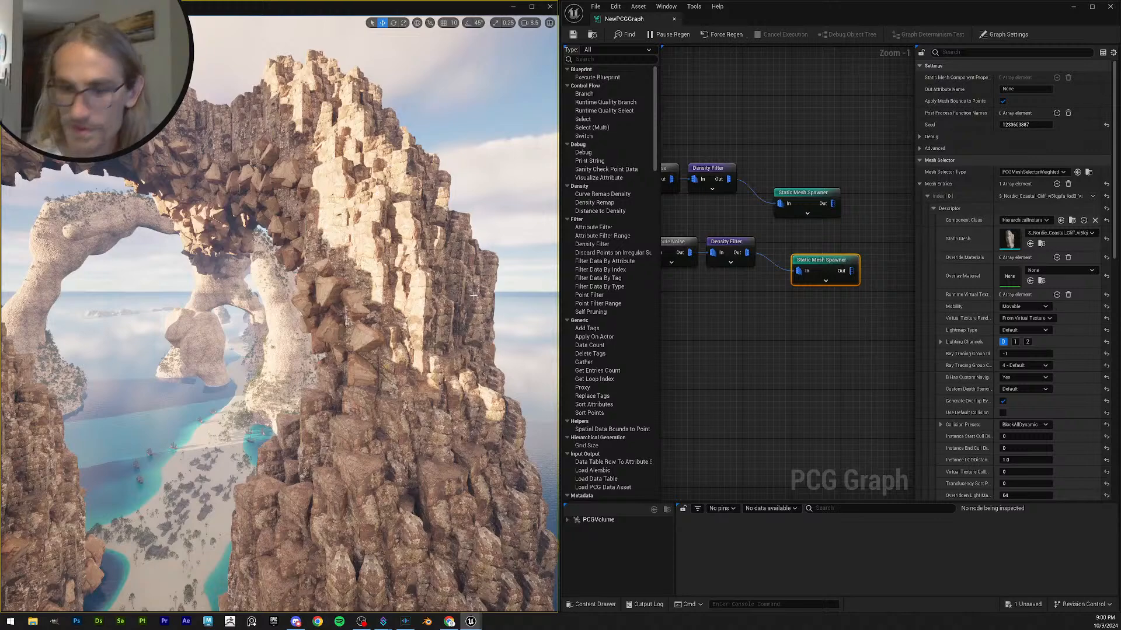
key(s)
right_drag(396, 375, 374, 376)
key(w)
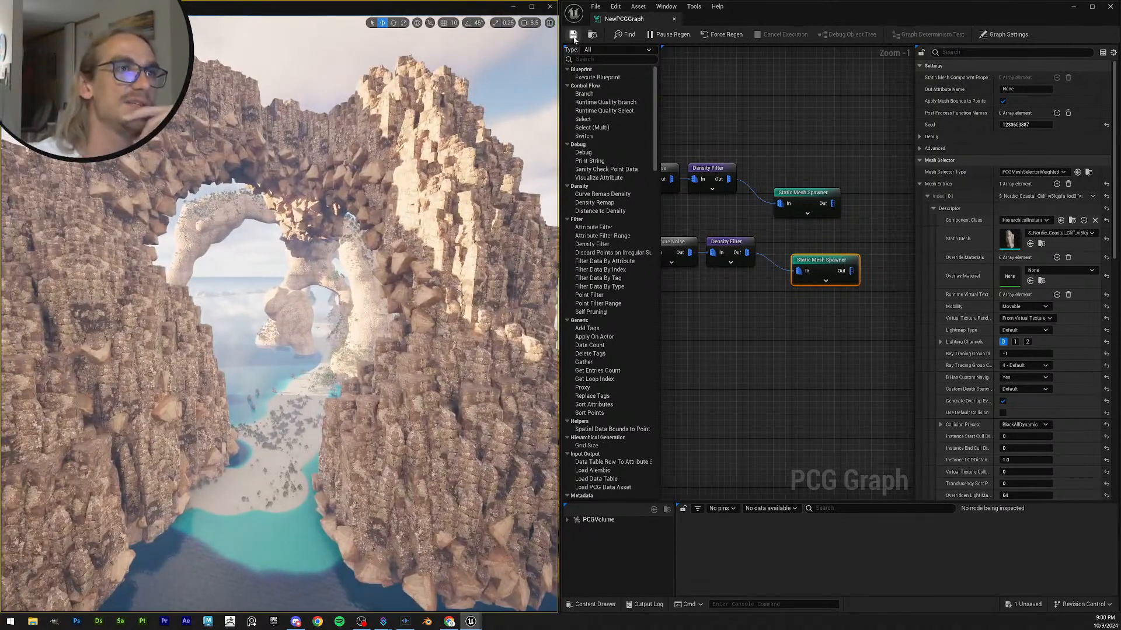
- Reposition the source data and reroute nodes feeding Copy Points to tidy the graph's input wiring
right_drag(792, 158, 853, 218)
scroll(832, 207, down, 3)
right_drag(769, 355, 846, 365)
right_drag(754, 327, 773, 369)
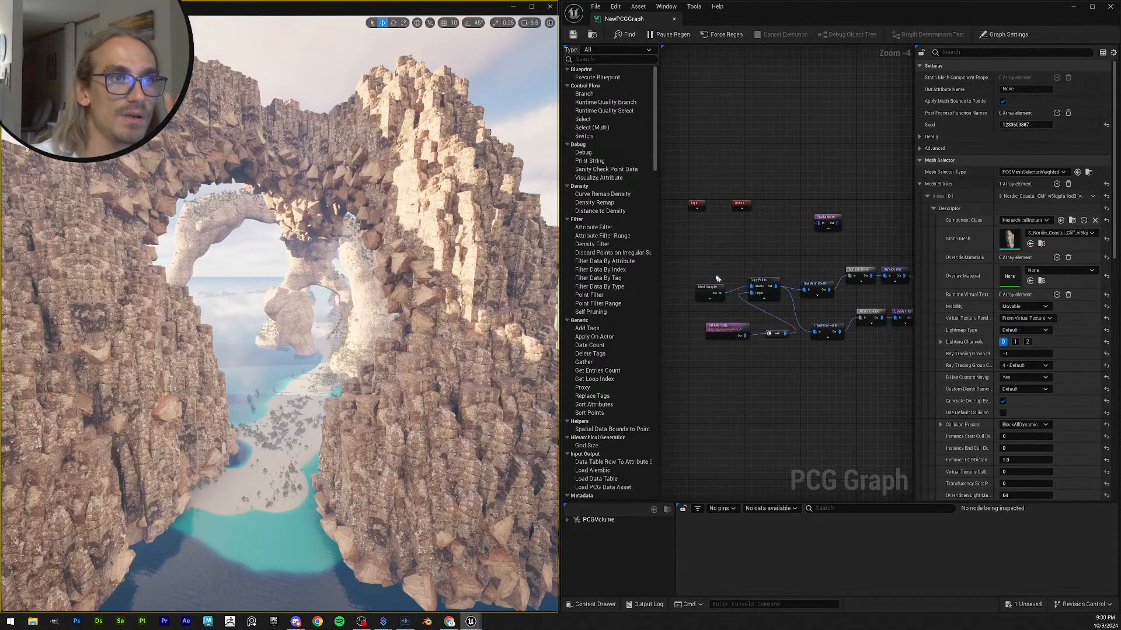
click(711, 281)
click(736, 264)
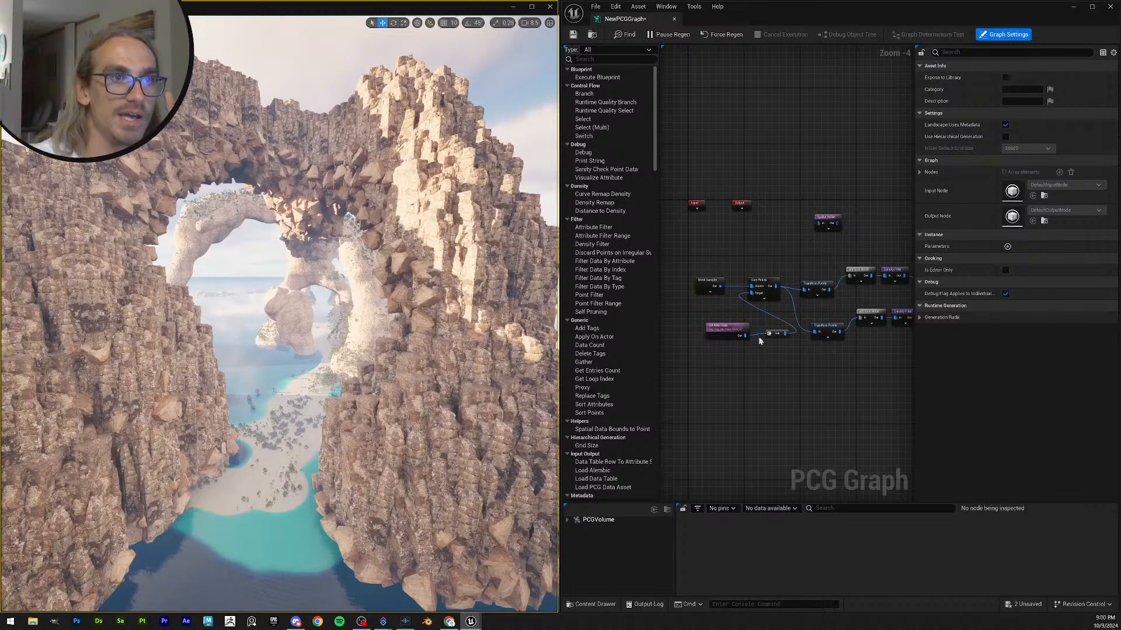
drag(785, 355, 784, 378)
mouse_move(741, 328)
mouse_down()
mouse_move(684, 321)
mouse_move(733, 314)
mouse_up()
click(738, 328)
click(758, 358)
- Select the input-side nodes together and shift them so they sit in order before the Transform Points nodes
right_drag(757, 358, 856, 365)
right_drag(729, 304, 779, 304)
scroll(757, 266, down, 1)
drag(713, 280, 839, 382)
click(797, 358)
drag(707, 267, 818, 378)
drag(769, 346, 729, 346)
click(774, 364)
right_drag(821, 380, 663, 388)
right_drag(789, 357, 758, 363)
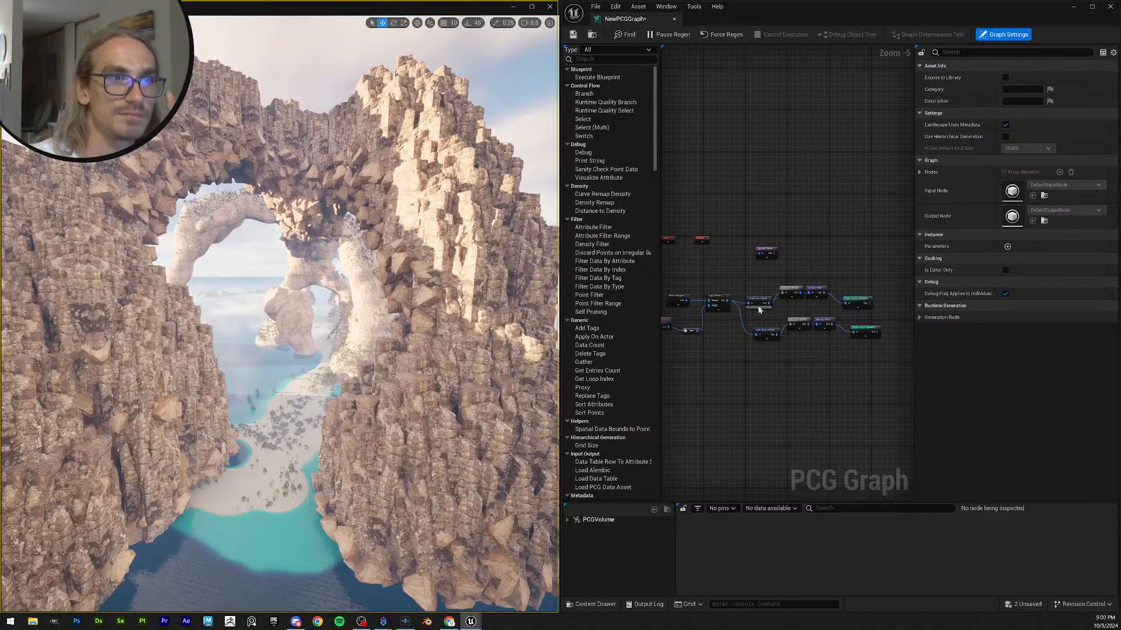
- Align the lower Transform Points node directly beneath the upper one
click(759, 297)
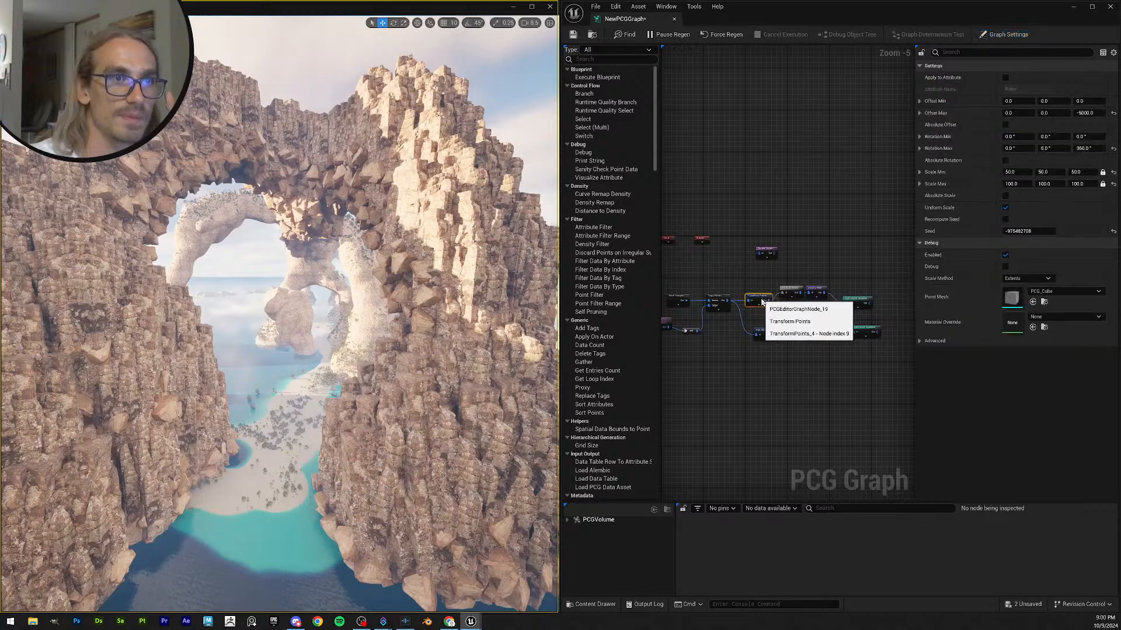
click(778, 401)
click(760, 329)
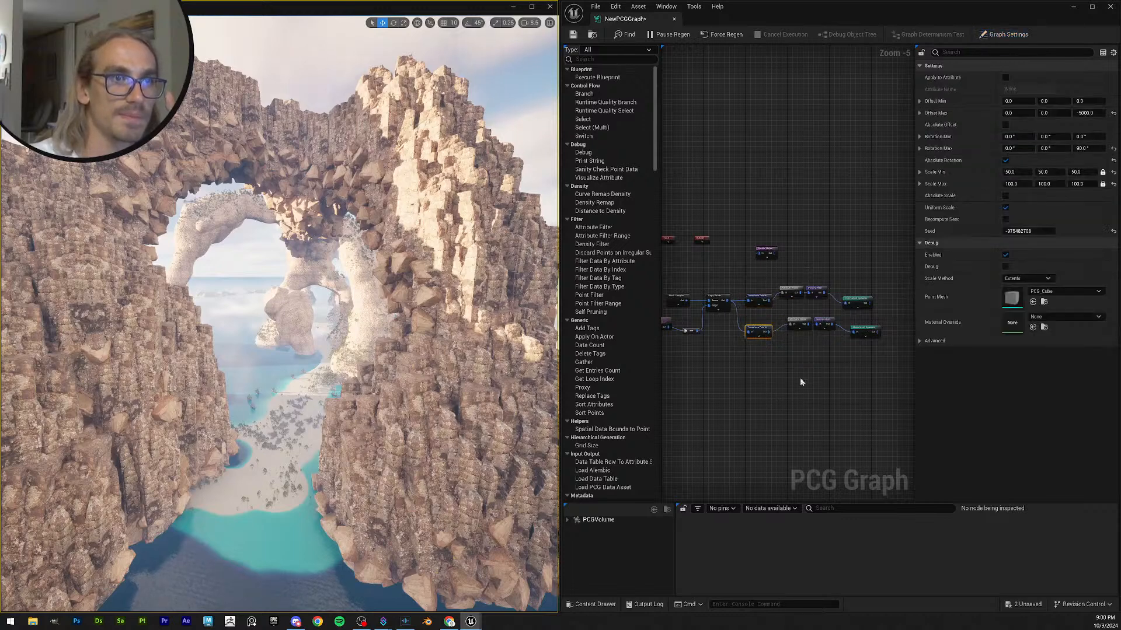
click(798, 380)
- Line up both branches' Attribute Noise, Density Filter and Static Mesh Spawner nodes in even rows and save the graph
scroll(766, 386, up, 1)
drag(741, 275, 776, 286)
click(759, 262)
click(801, 274)
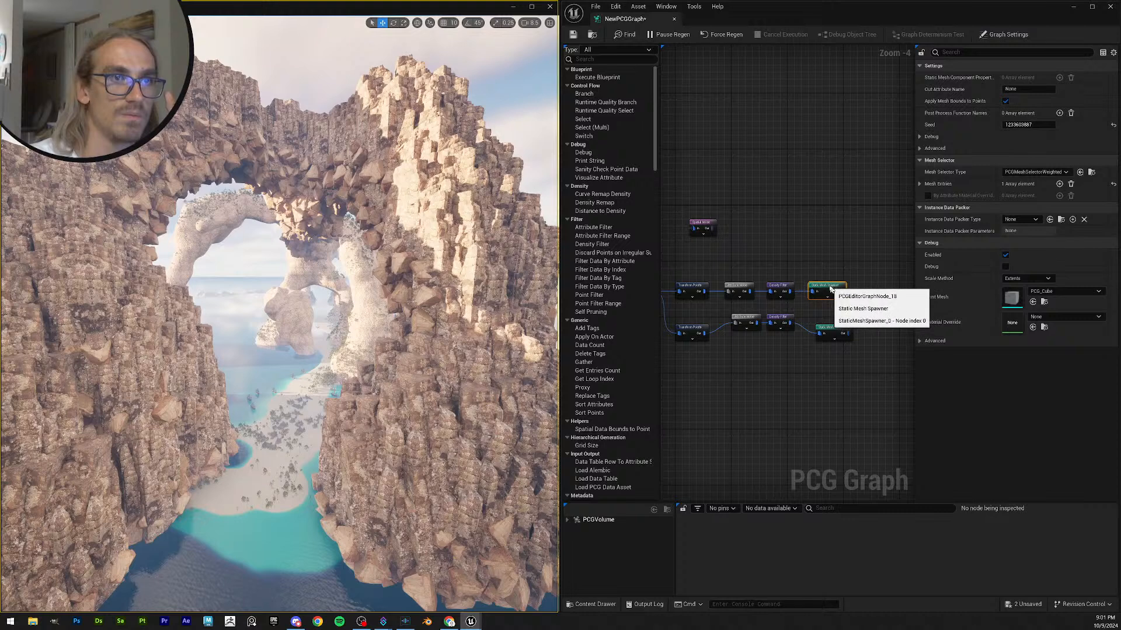
mouse_move(759, 324)
mouse_down()
mouse_move(747, 334)
mouse_move(777, 330)
mouse_up()
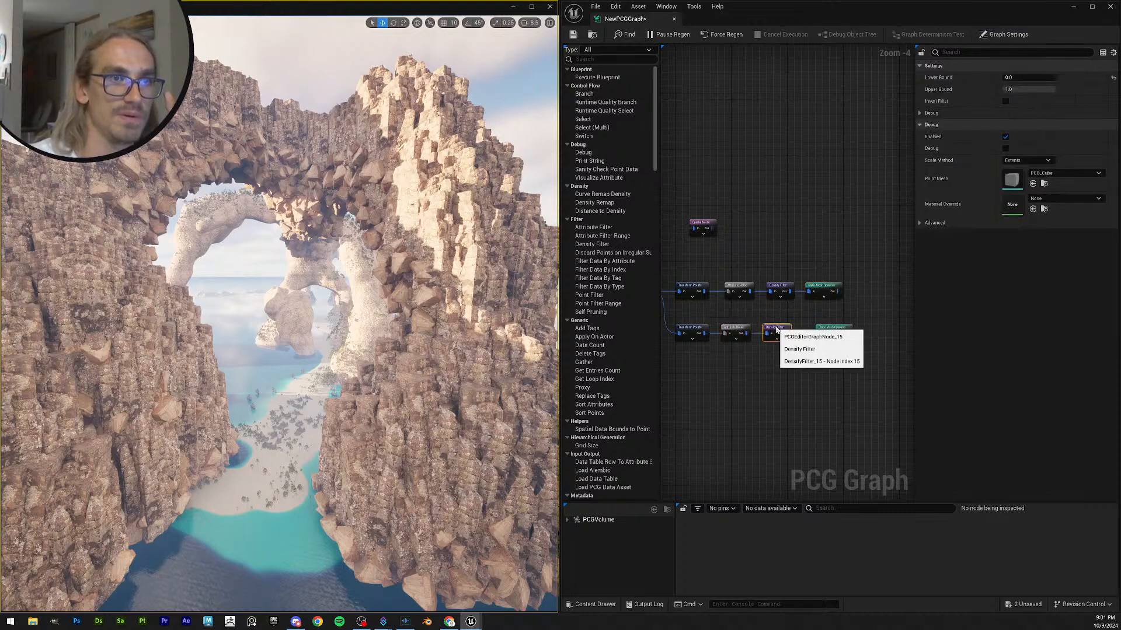
click(823, 332)
click(798, 370)
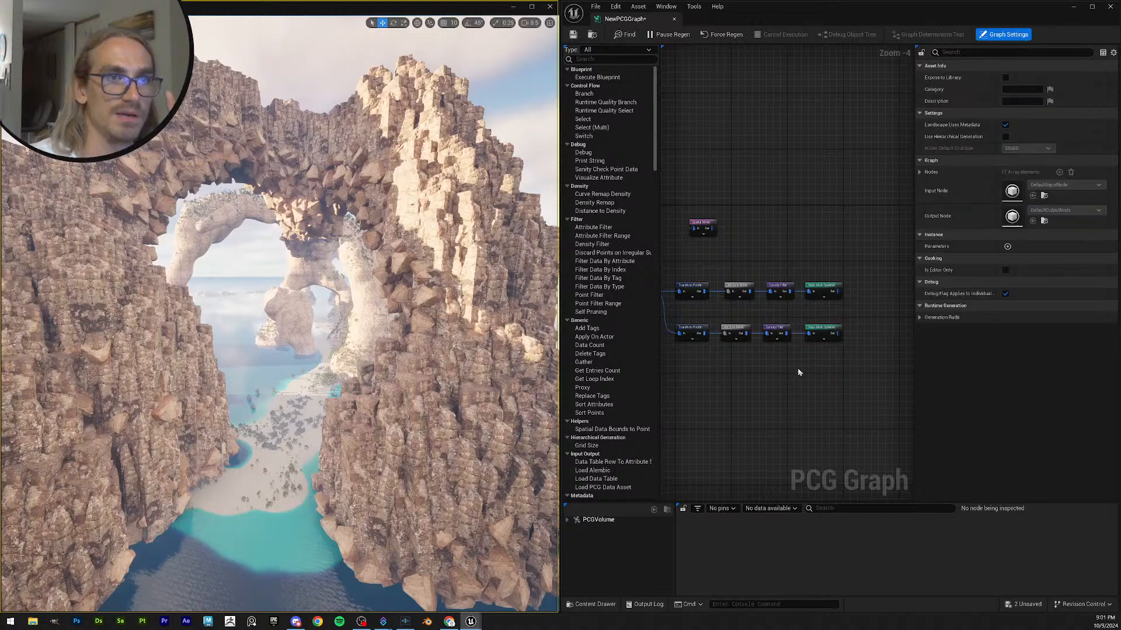
right_drag(809, 247, 886, 257)
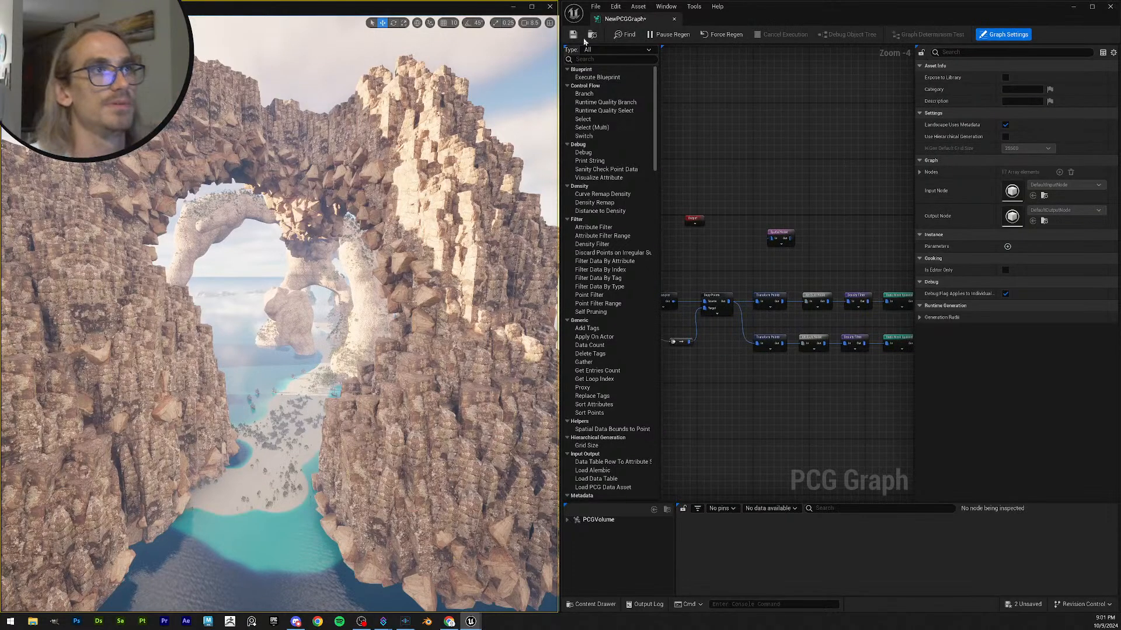
scroll(767, 242, down, 3)
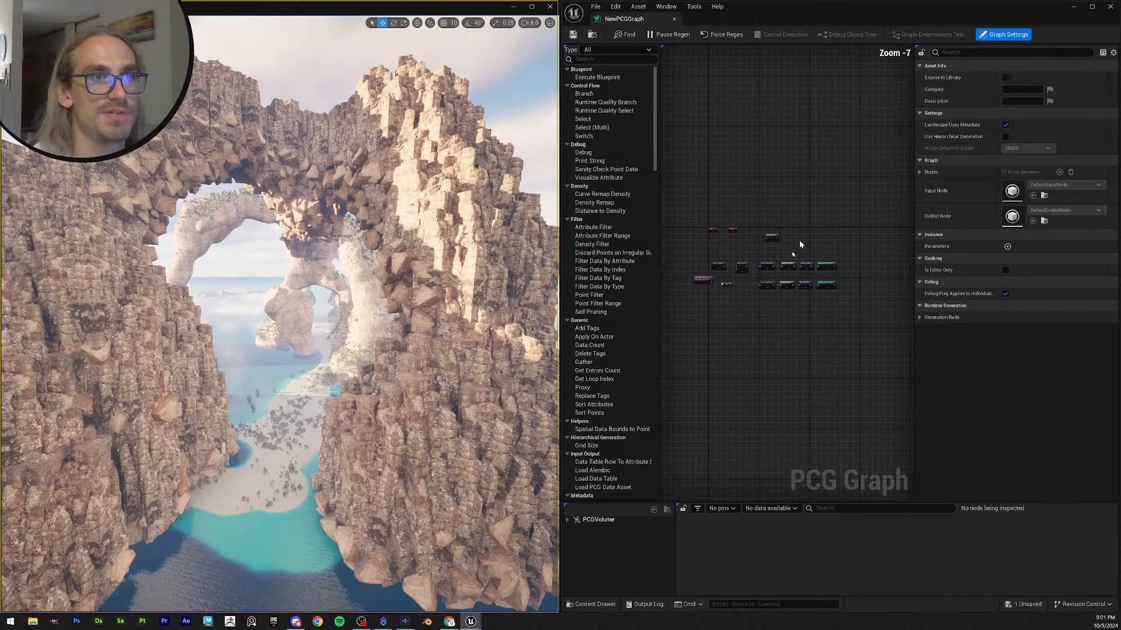
- Shift the Mesh Sampler node so it lines up above the actor data node feeding Copy Points
scroll(805, 291, up, 3)
right_drag(753, 197, 909, 290)
right_drag(823, 285, 838, 227)
drag(771, 279, 747, 274)
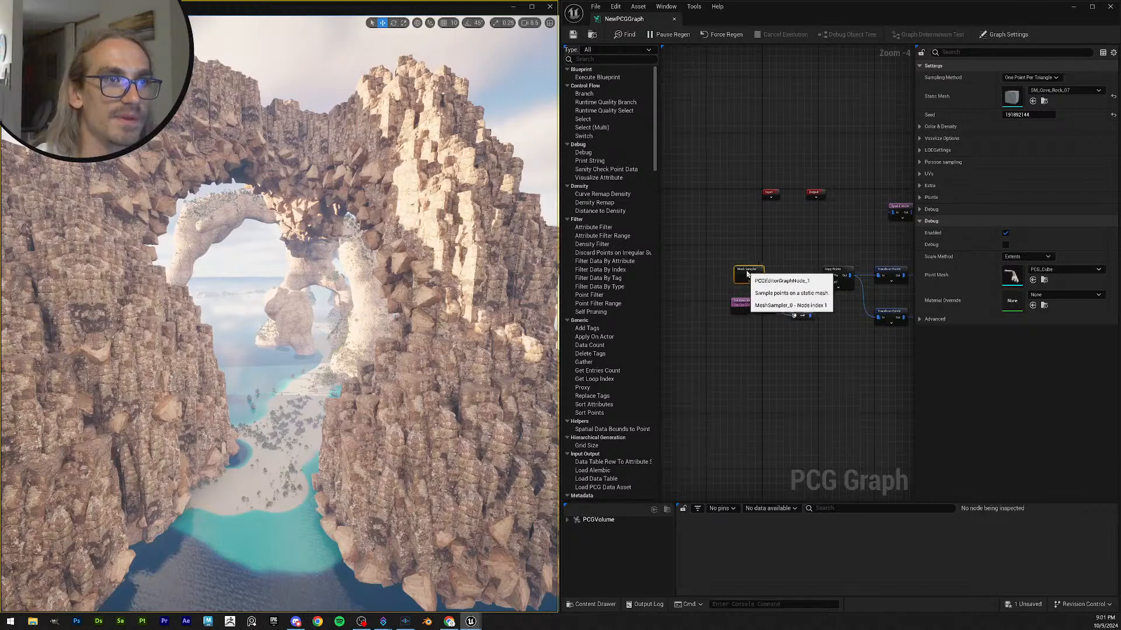
click(737, 175)
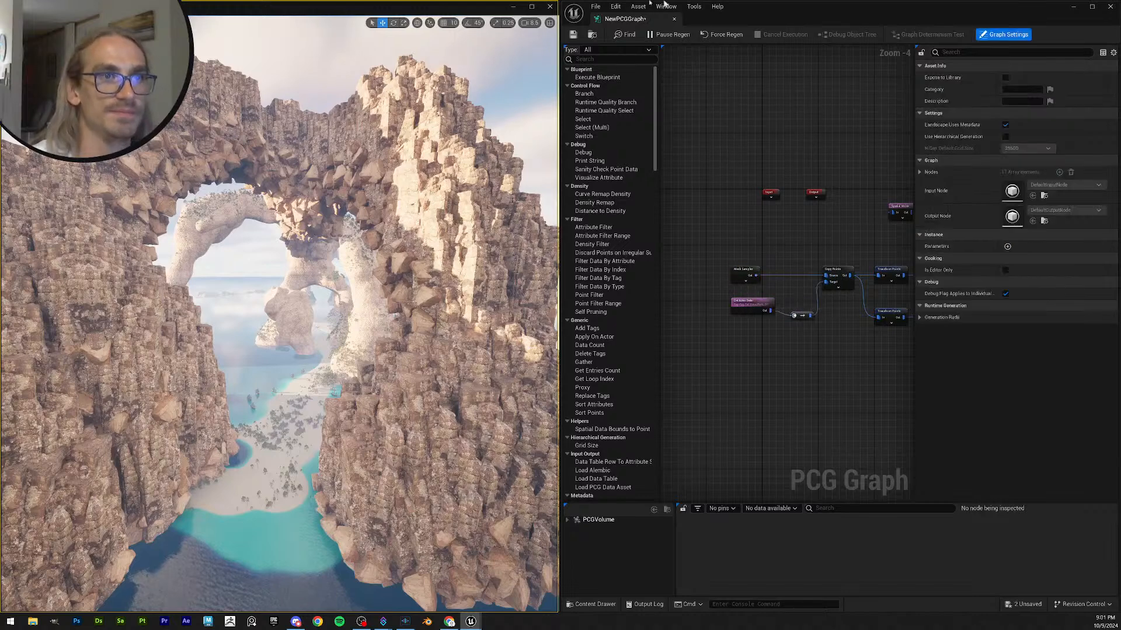
- Set the lower Transform Points node's Offset Max Z to -6000
right_drag(280, 315, 293, 365)
key(w)
key(s)
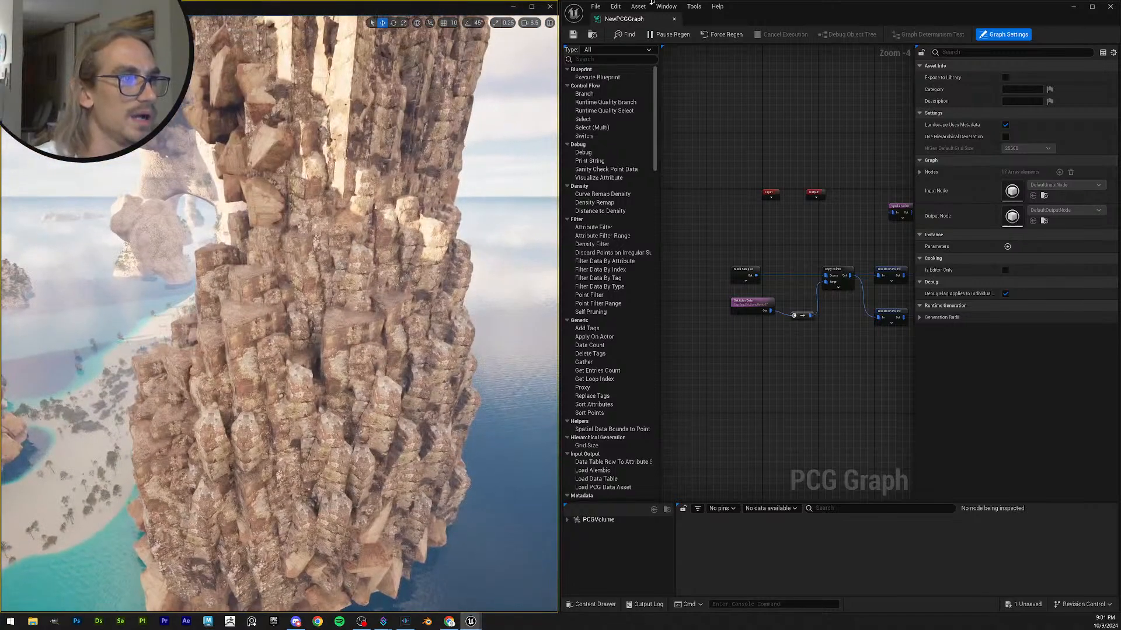
right_drag(721, 193, 661, 93)
scroll(833, 274, up, 2)
right_drag(848, 231, 811, 317)
right_drag(732, 321, 796, 323)
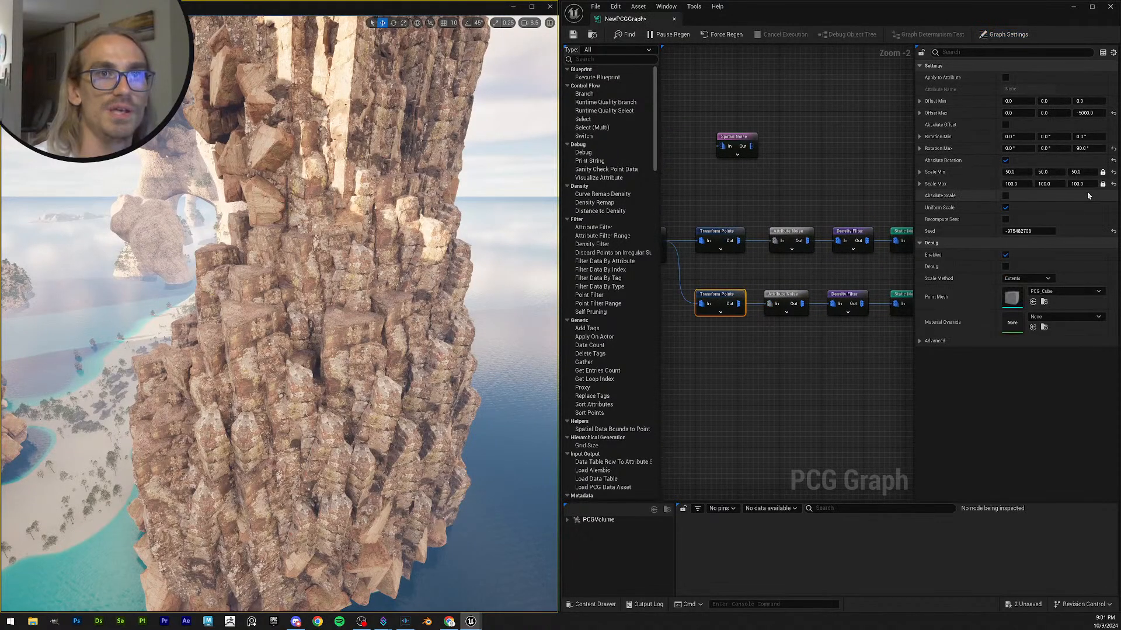
click(1096, 113)
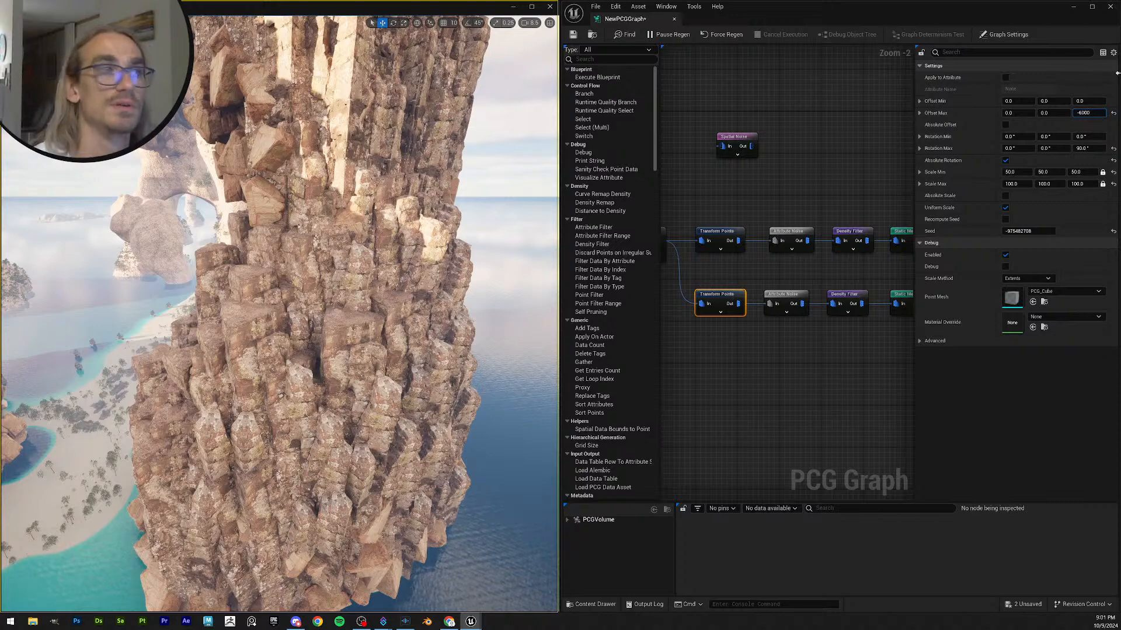
key(Return)
- Set the upper Transform Points node's Scale Min to 100 on all axes
right_drag(195, 272, 194, 272)
key(w)
right_drag(320, 288, 320, 288)
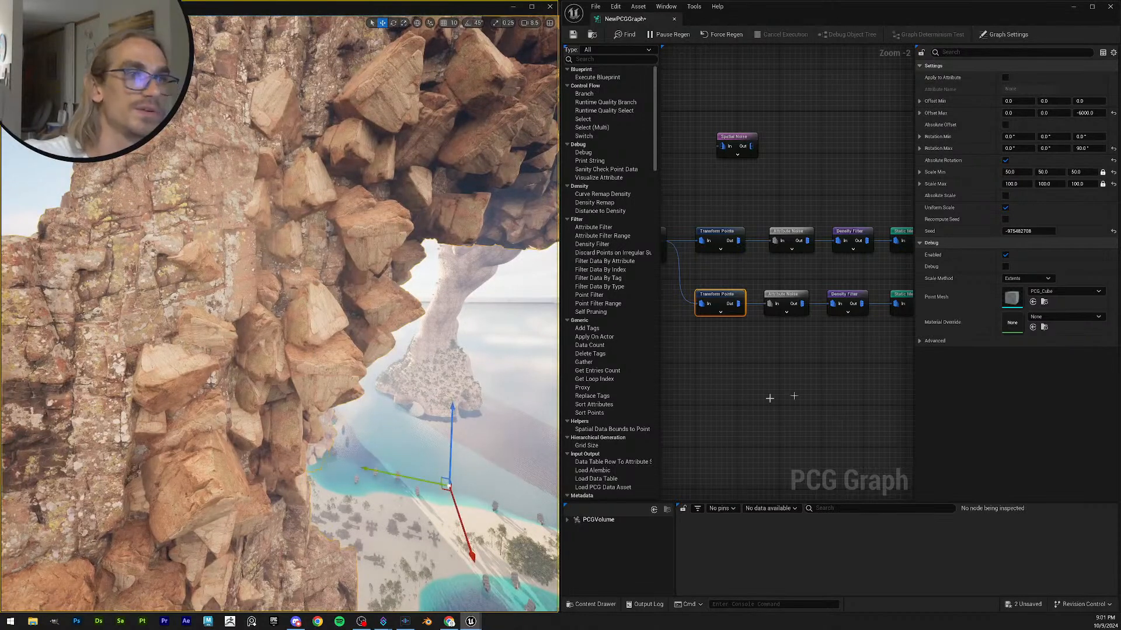
right_drag(772, 190, 770, 199)
click(715, 243)
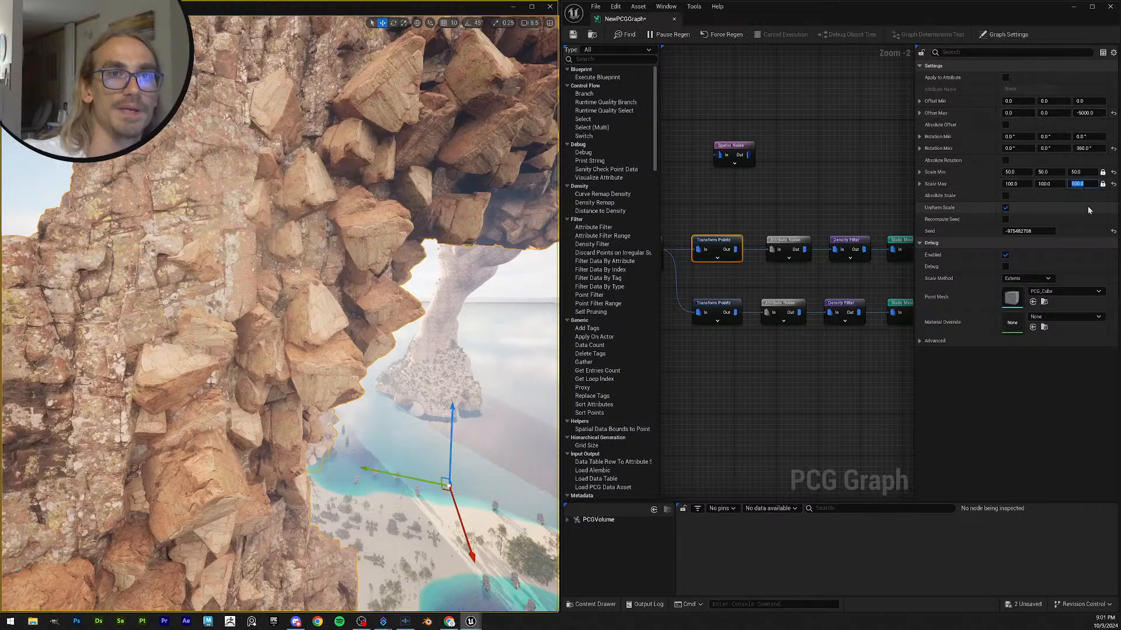
click(1082, 173)
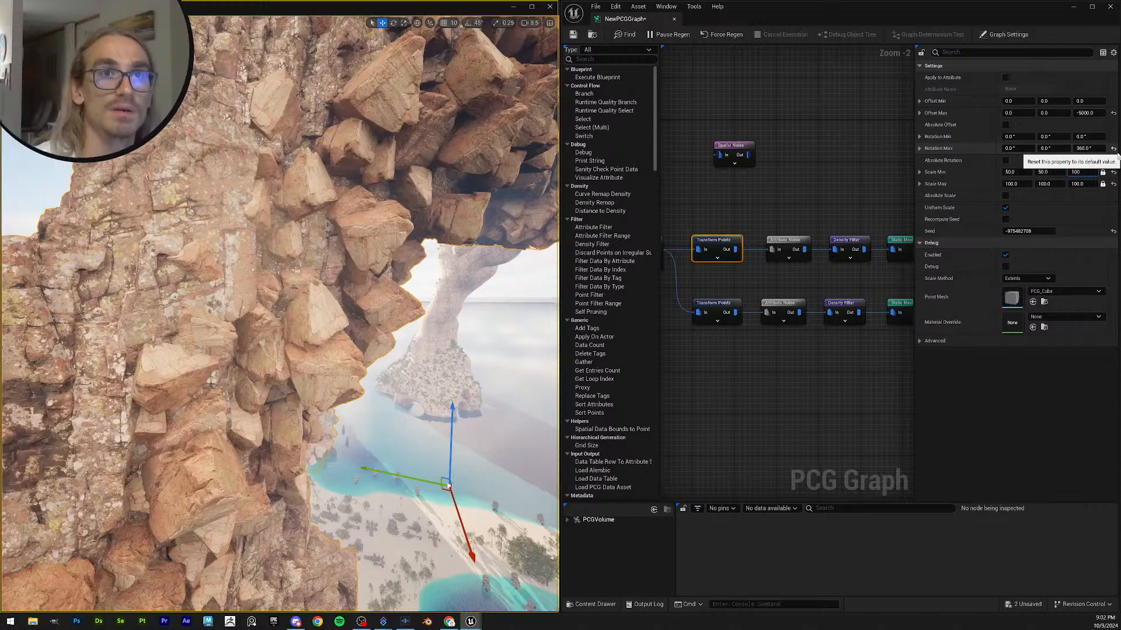
text(100)
key(Return)
- Reset the upper Transform Points node's Rotation Max to its default value
right_drag(393, 273, 323, 318)
key(s)
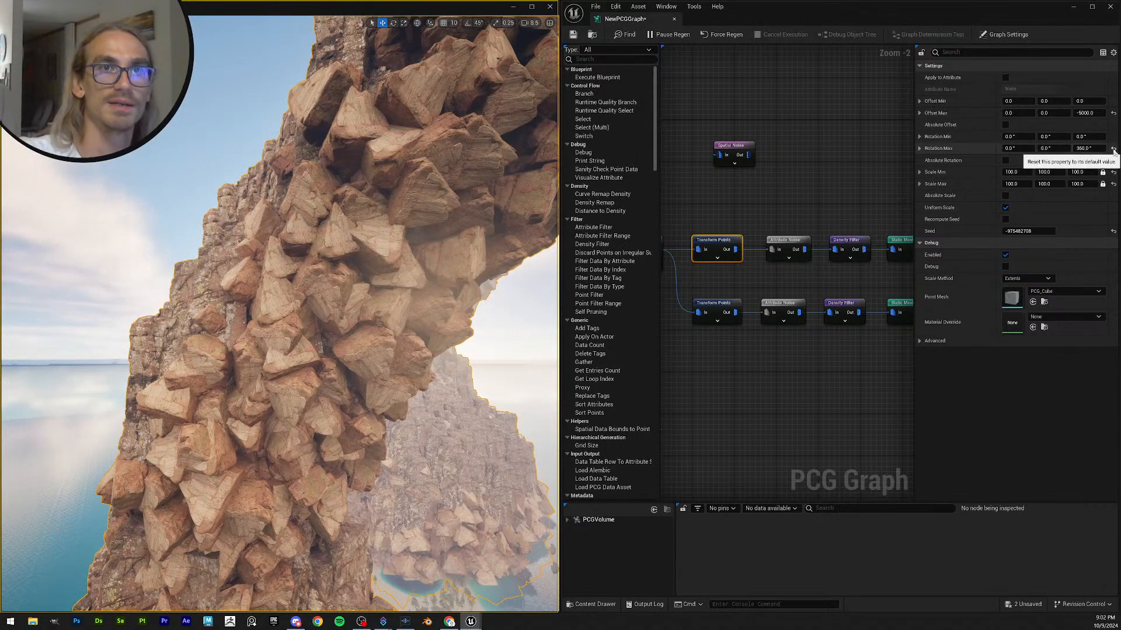
click(1113, 150)
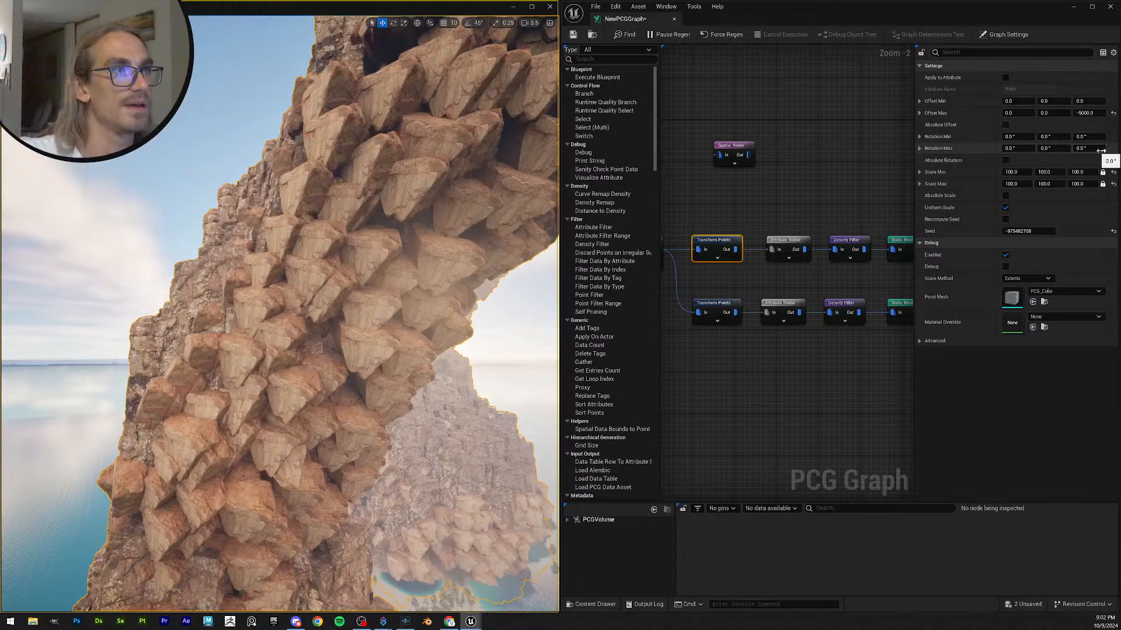
right_drag(362, 327, 337, 372)
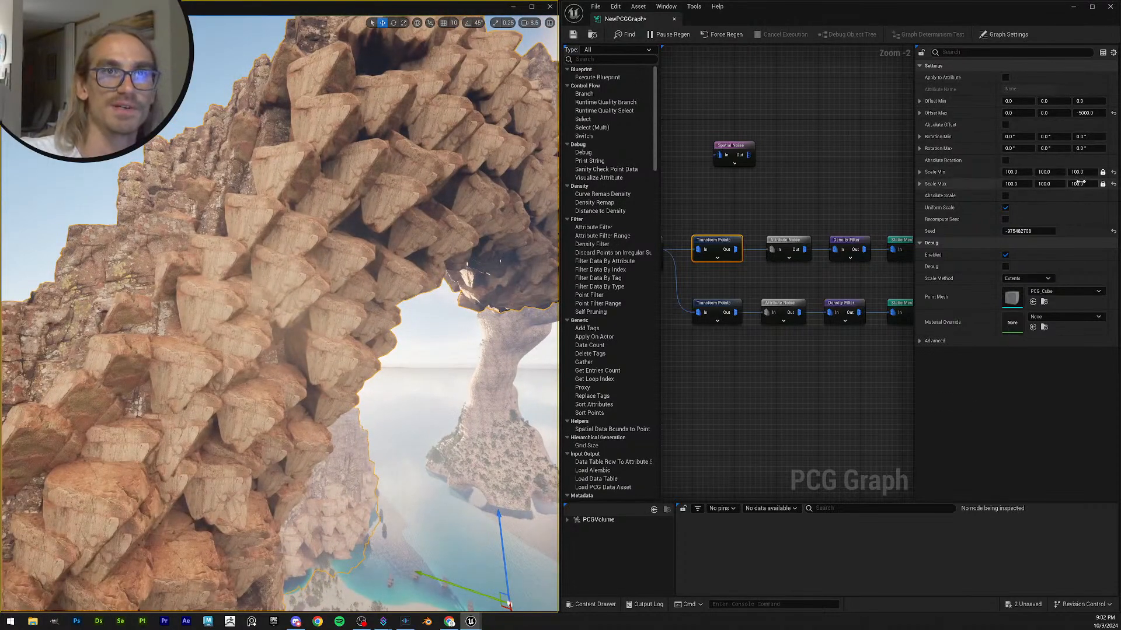
- Try a Scale Max of 200 on the upper Transform Points node and check the rocks on the arch
click(1079, 184)
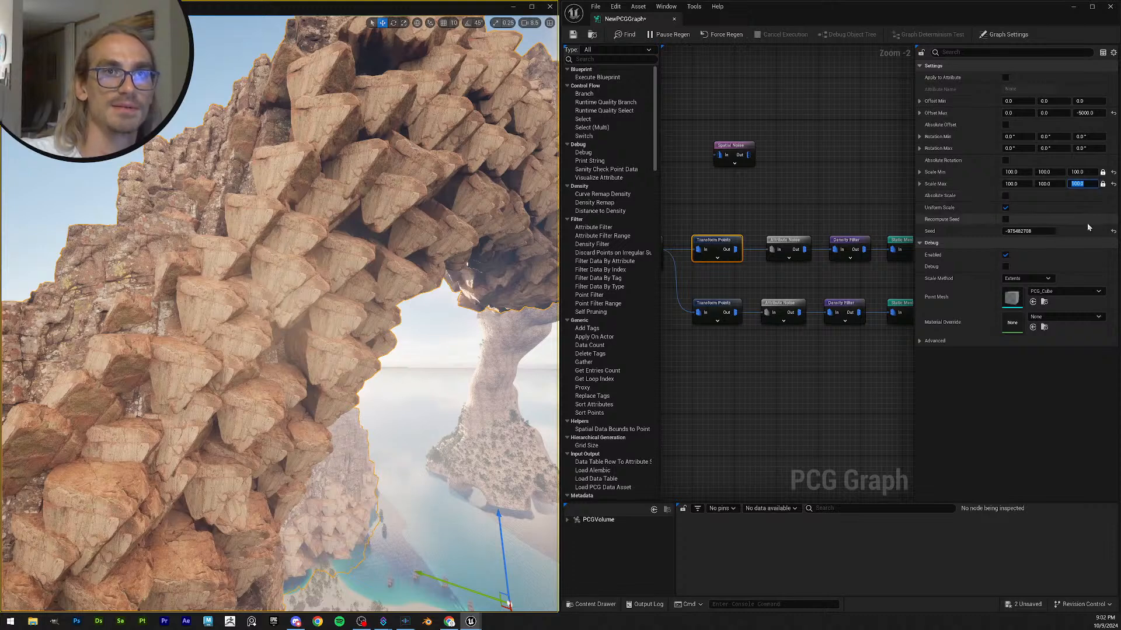
text(20)
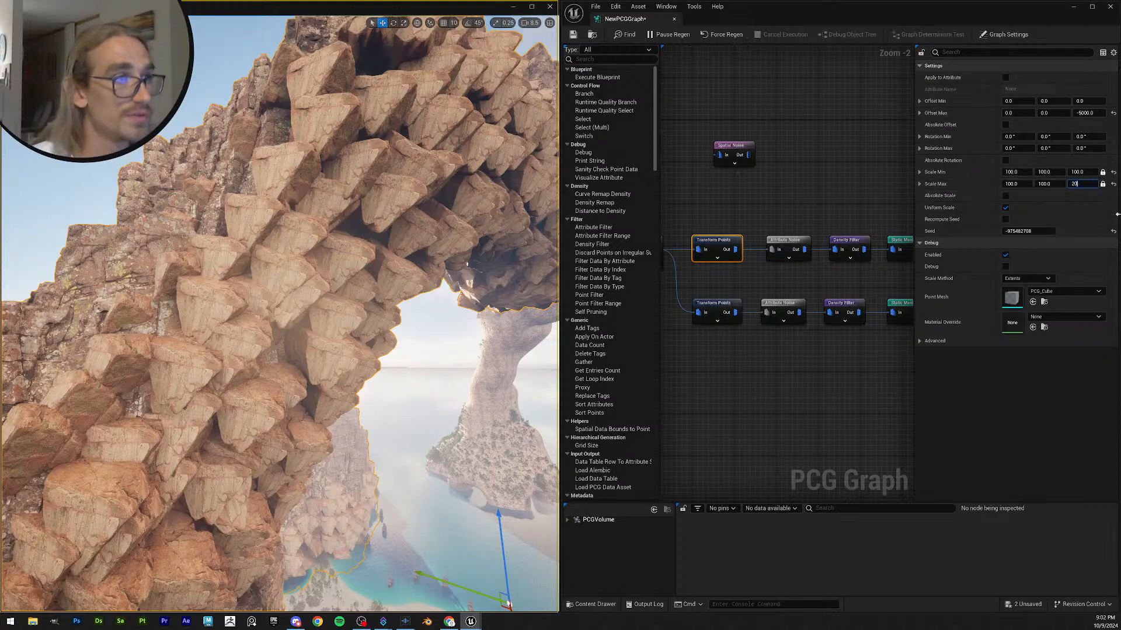
text(0)
key(Return)
right_drag(280, 315, 389, 362)
key(s)
scroll(231, 357, up, 1)
key(w)
mouse_move(430, 316)
right_down()
mouse_move(408, 327)
mouse_move(437, 309)
mouse_move(429, 316)
mouse_move(455, 318)
mouse_move(437, 310)
right_up()
key(s)
key(w)
key(s)
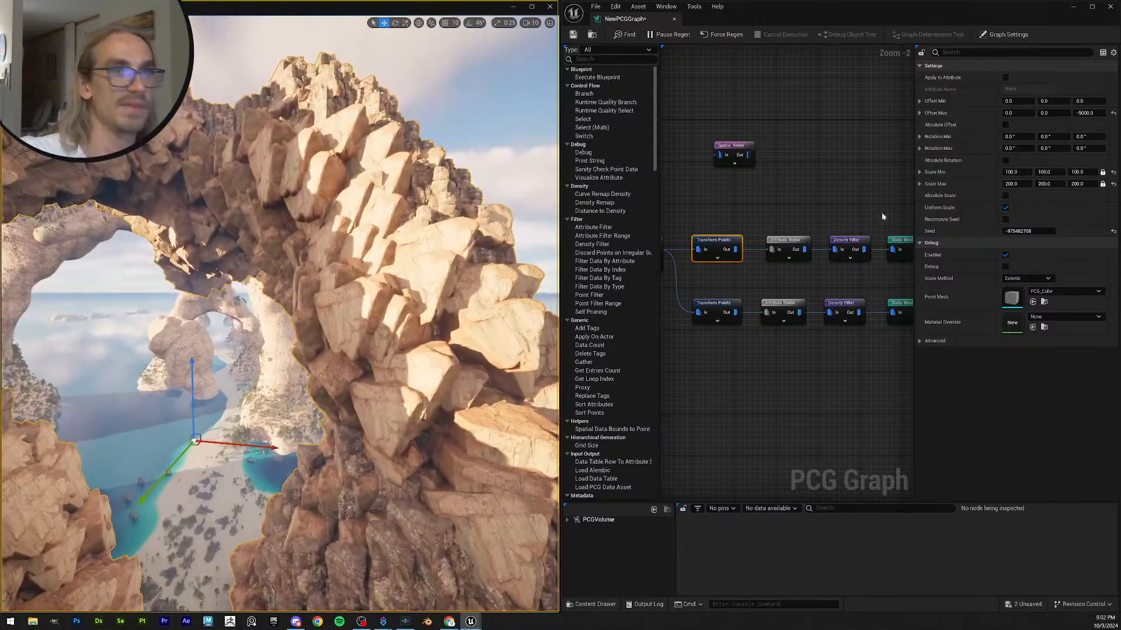
click(1077, 171)
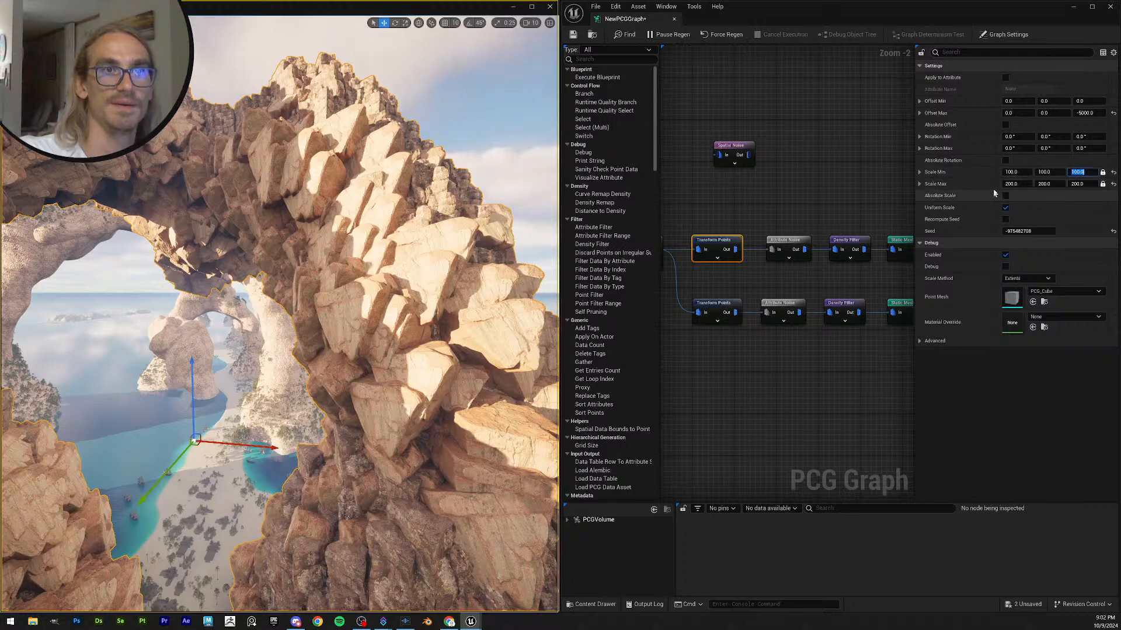
click(1006, 197)
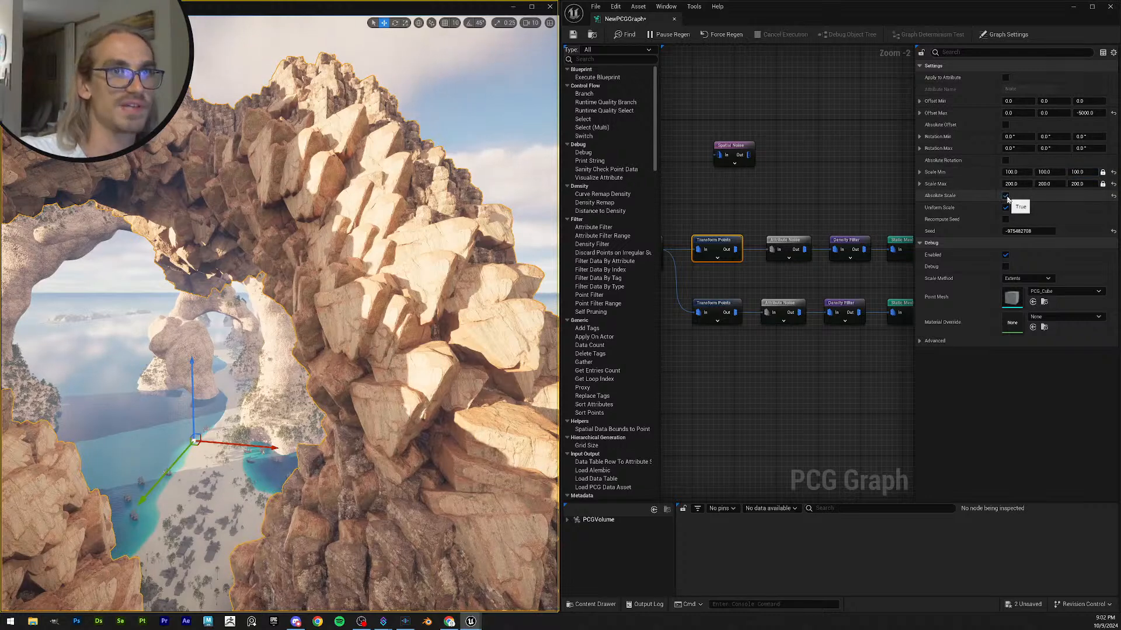
click(1077, 171)
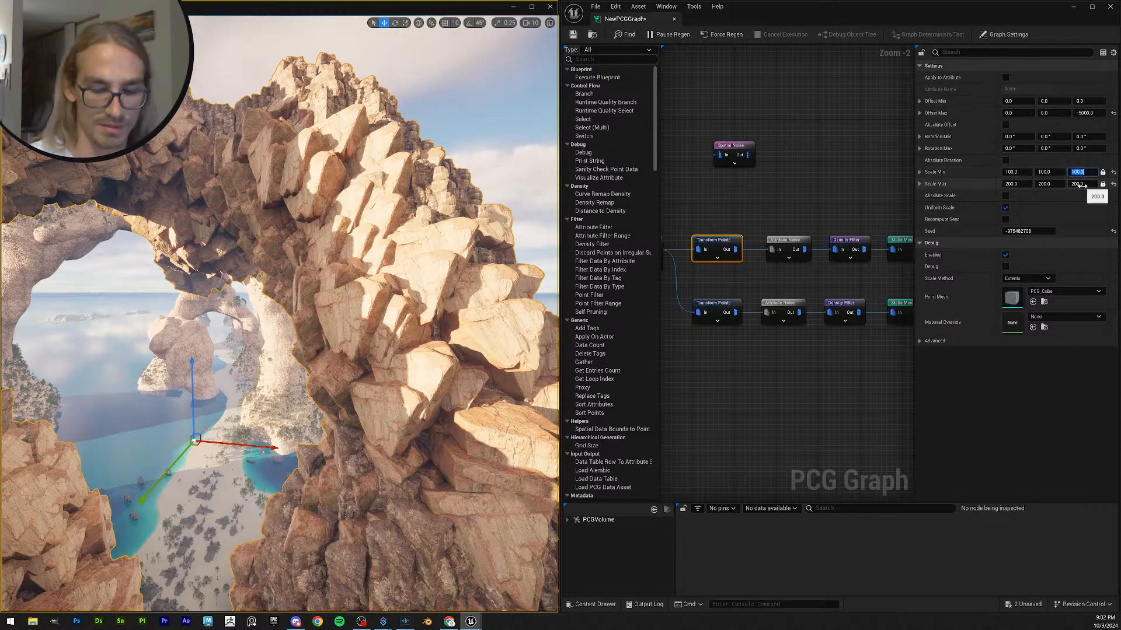
- Set the upper Transform Points node's Scale Max to 150 and switch the viewport to game view
click(1079, 184)
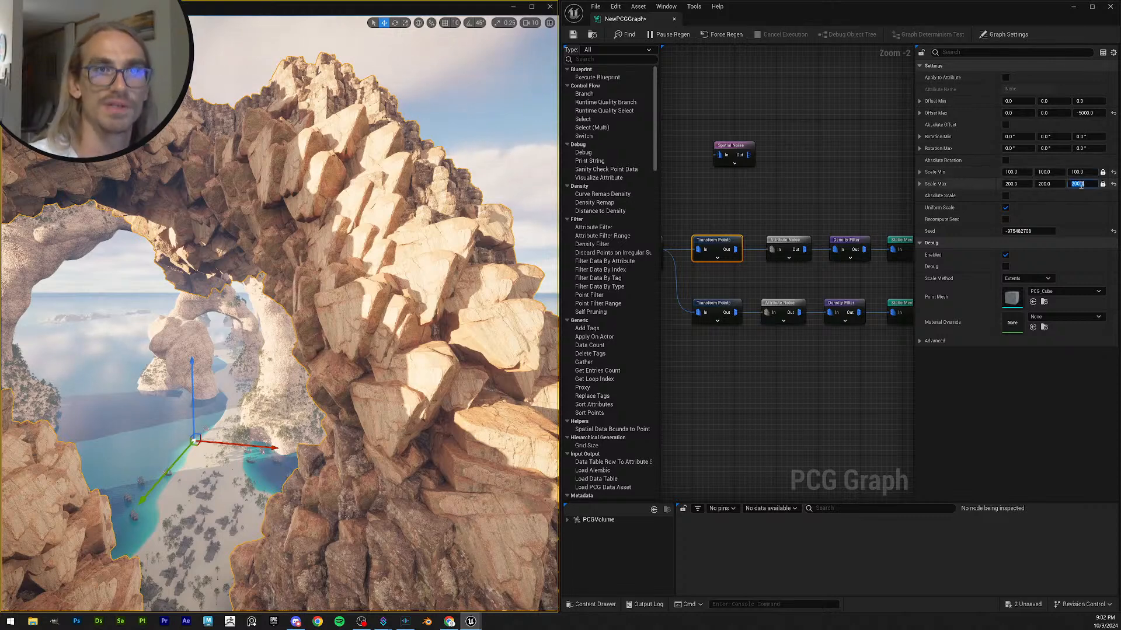
text(150)
key(Return)
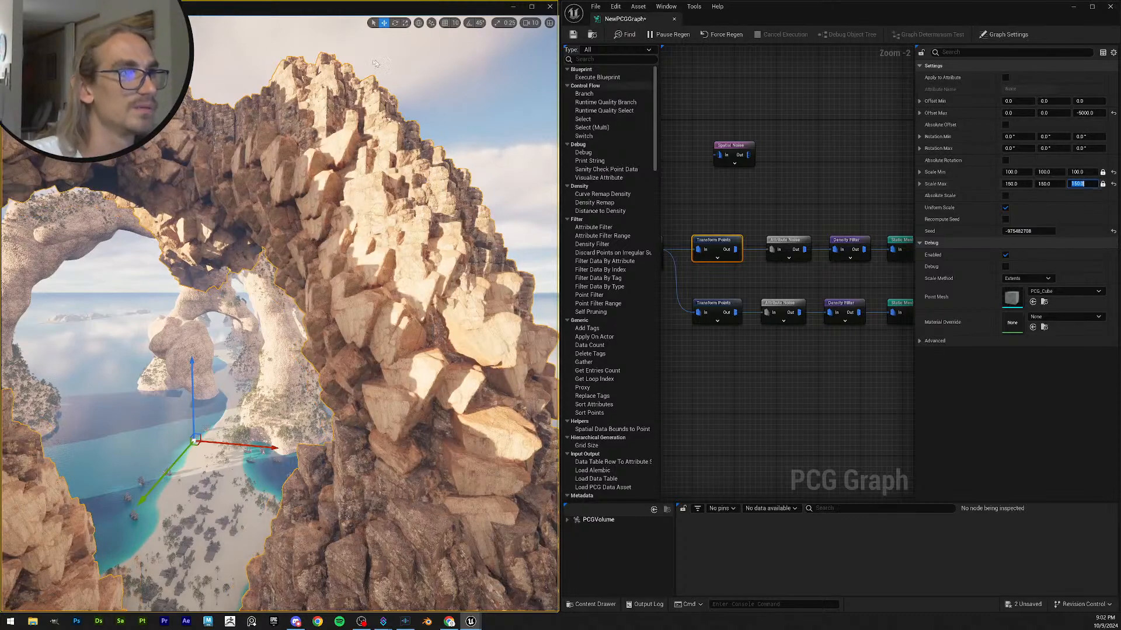
right_drag(355, 194, 387, 243)
key(g)
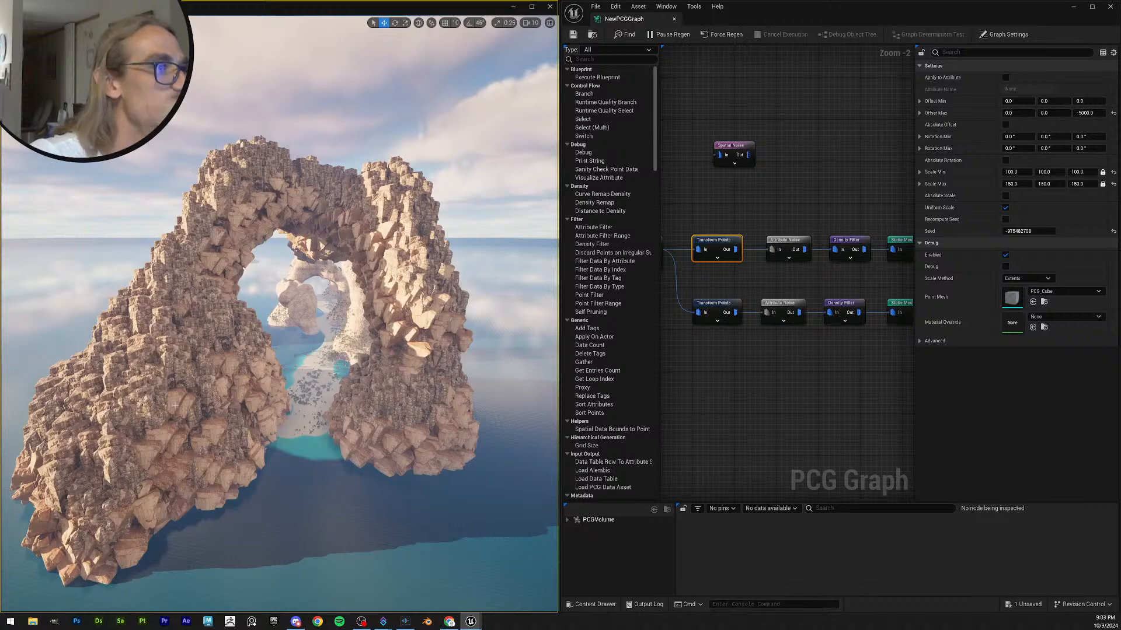
- Examine the rock coverage on the front arch from close up and from a distance
mouse_move(413, 340)
right_down()
mouse_move(374, 364)
mouse_move(367, 388)
mouse_move(373, 313)
mouse_move(326, 361)
mouse_move(318, 345)
mouse_move(350, 338)
mouse_move(362, 351)
mouse_move(345, 359)
mouse_move(303, 344)
mouse_move(321, 327)
mouse_move(309, 350)
mouse_move(309, 327)
mouse_move(309, 397)
mouse_move(309, 309)
mouse_move(307, 350)
mouse_move(280, 339)
mouse_move(275, 321)
mouse_move(419, 342)
right_up()
key(w)
key(w)
key(w)
key(s)
key(w)
key(w)
key(w)
key(s)
key(s)
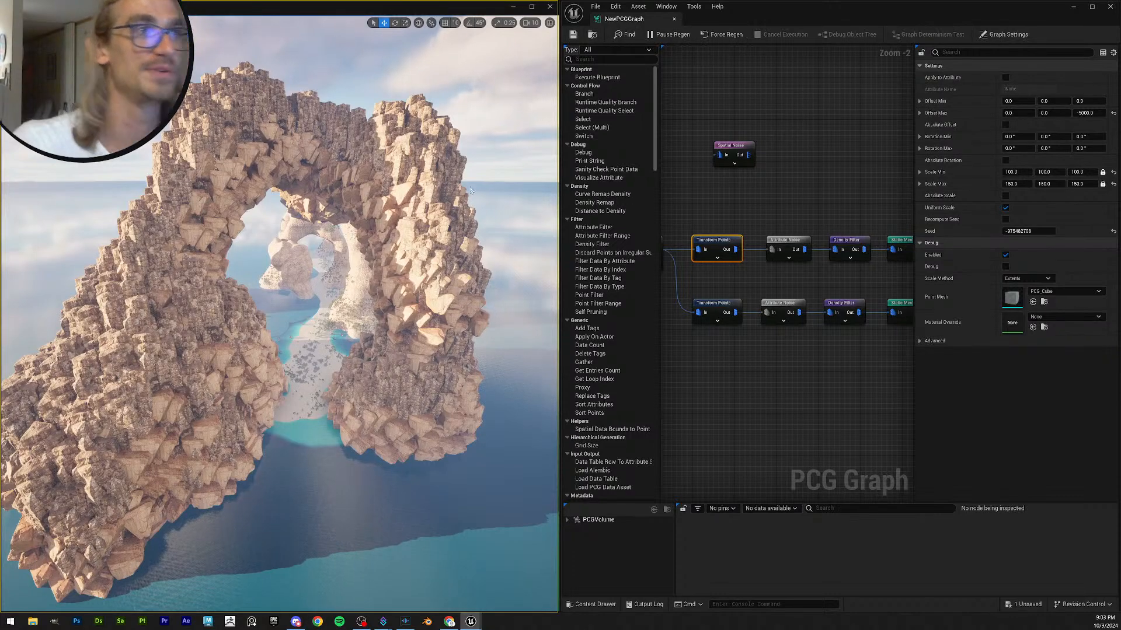
- Delete the separate rock formation standing in the bay beyond the front arch
key(w)
right_drag(280, 315, 357, 271)
scroll(280, 315, down, 3)
click(343, 268)
key(Delete)
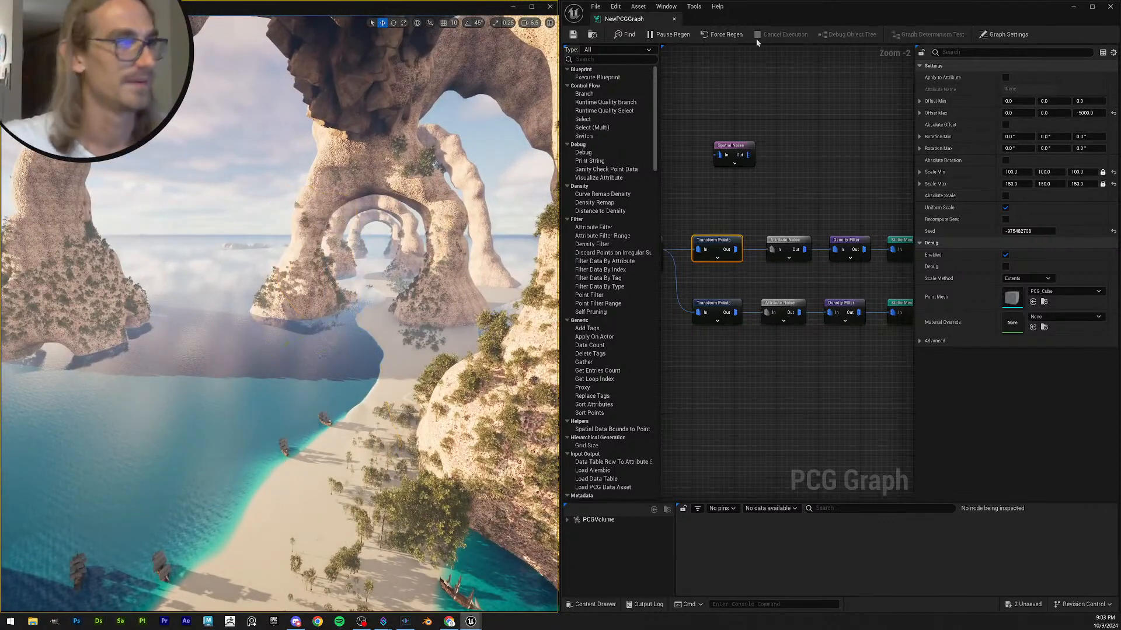
- Move the graph window aside to save the level's changed packages, then restore it beside the viewport
key(s)
mouse_move(397, 309)
right_down()
mouse_move(436, 328)
mouse_move(418, 315)
right_up()
scroll(437, 328, up, 6)
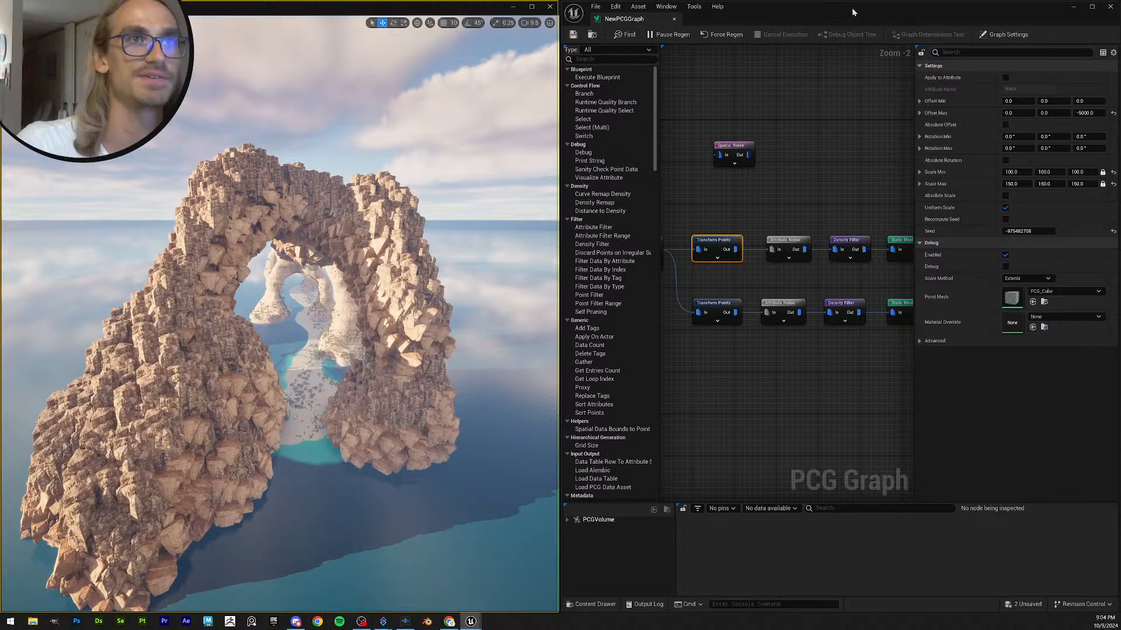
drag(1022, 13, 939, 295)
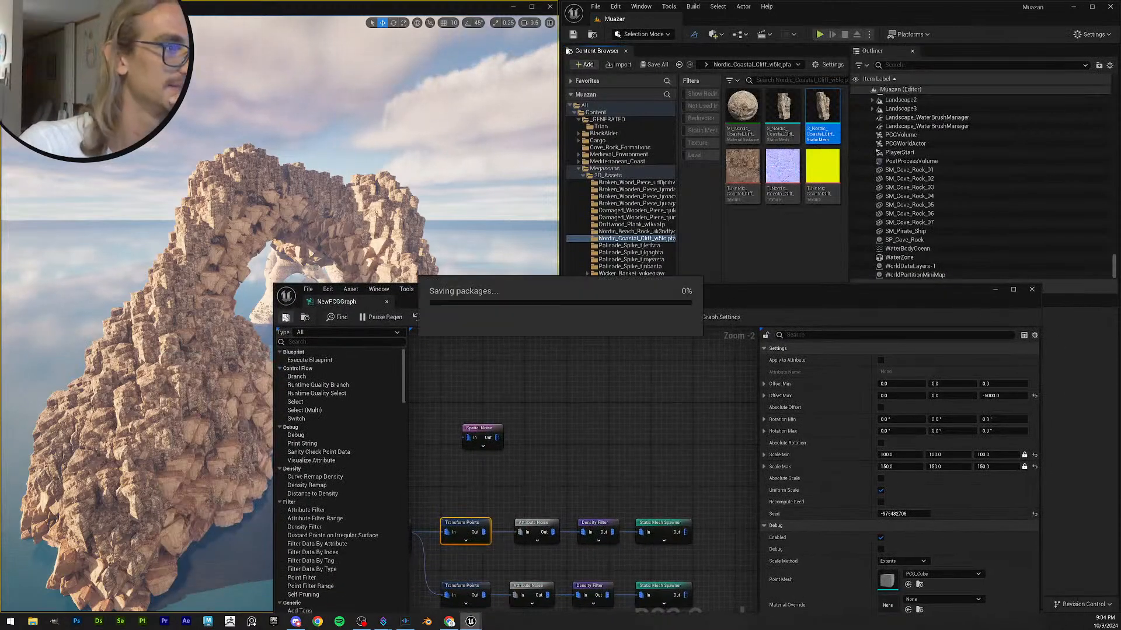
drag(677, 292, 1118, 206)
drag(1008, 212, 1120, 212)
- Move the unused Spatial Noise node to just above the graph's Output node
key(w)
key(s)
key(w)
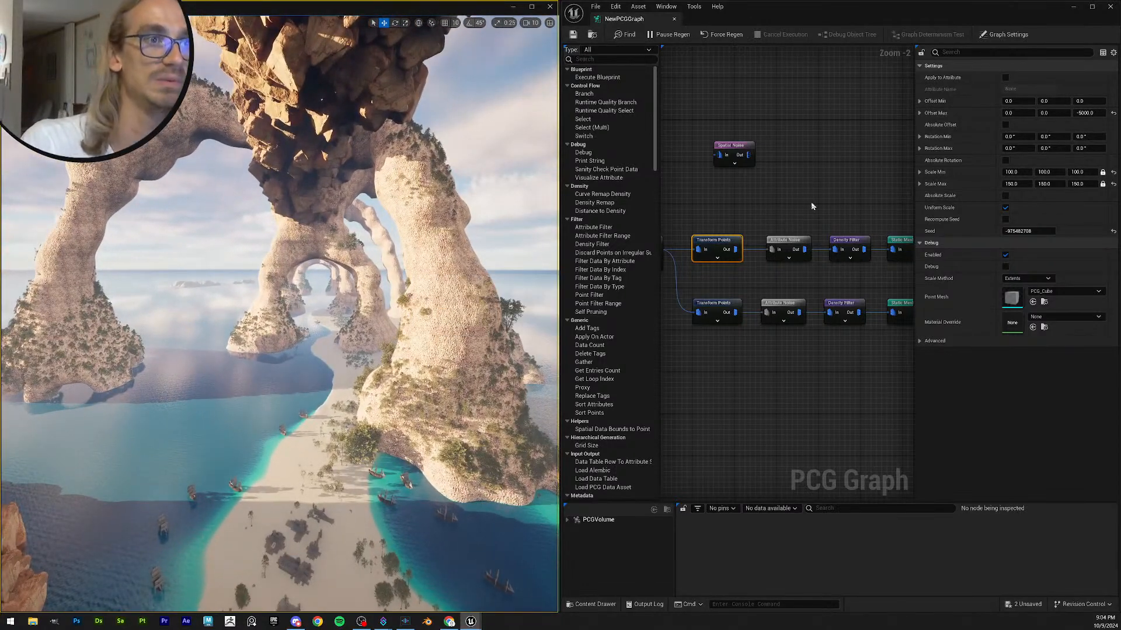
scroll(819, 197, down, 1)
scroll(819, 196, down, 1)
drag(817, 197, 737, 155)
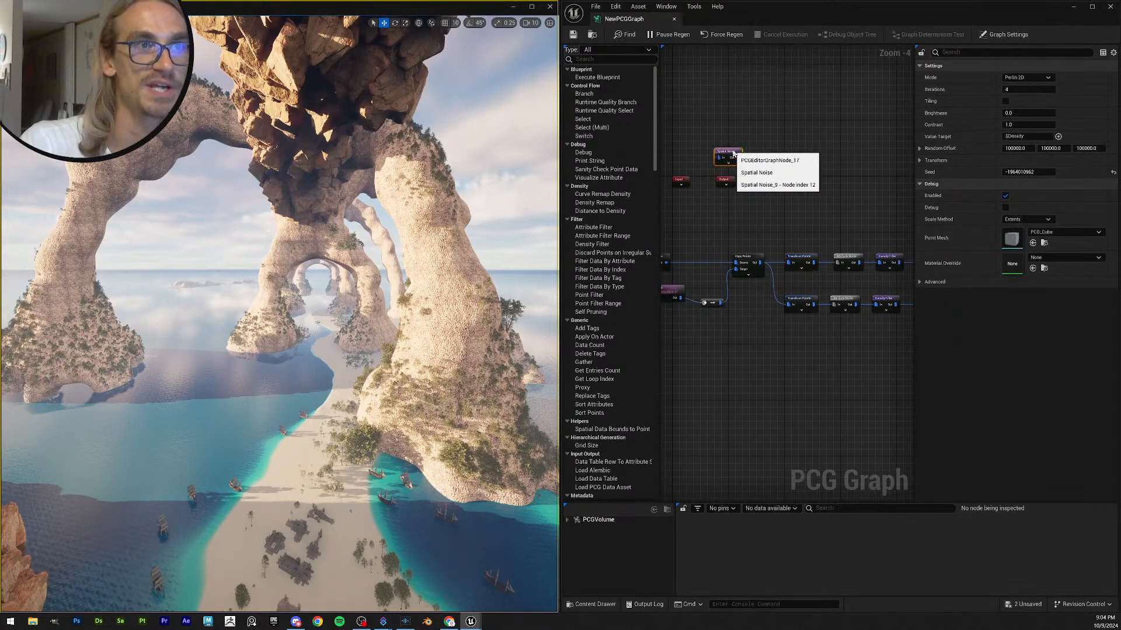
click(752, 125)
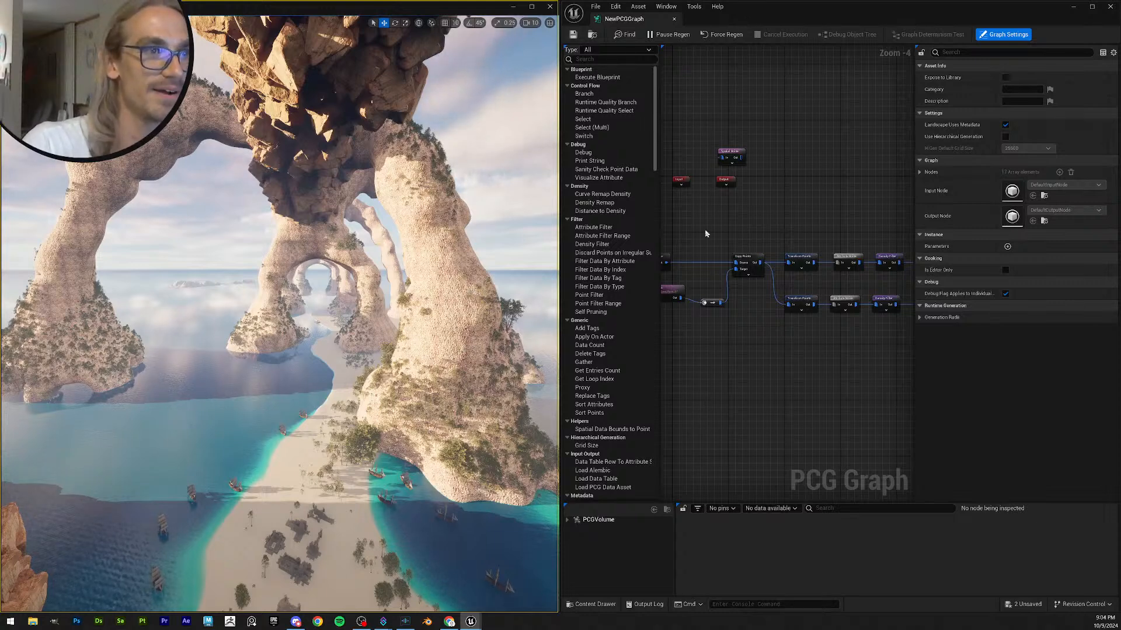
- Look through the Mesh Sampler node's Visualize Options, Poisson sampling and Points settings
right_drag(706, 233, 844, 230)
click(449, 286)
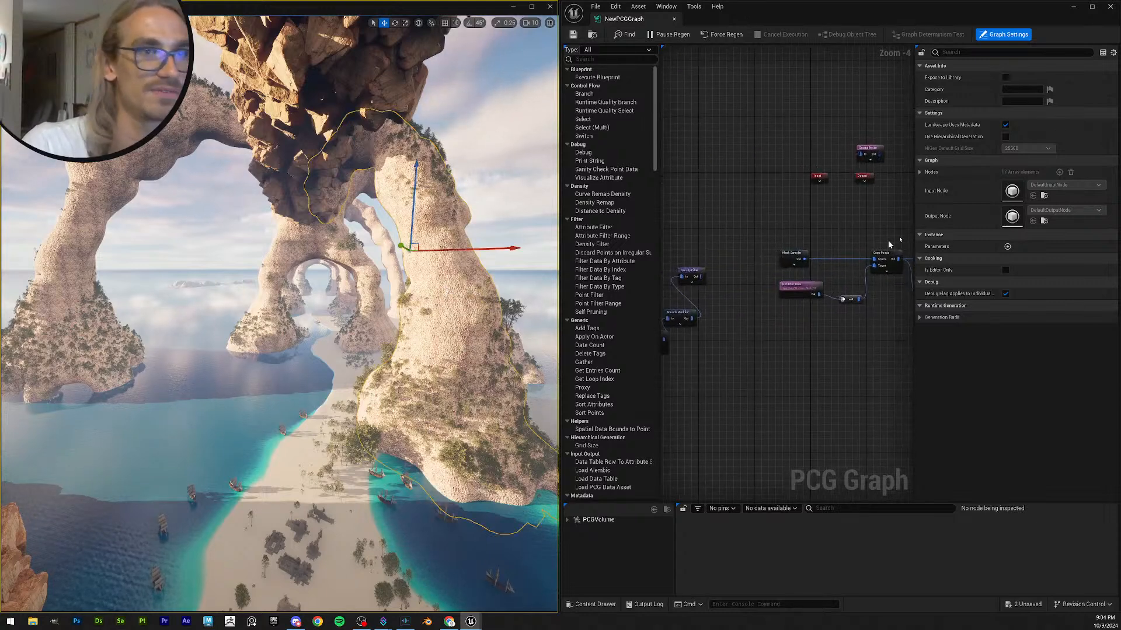
click(802, 259)
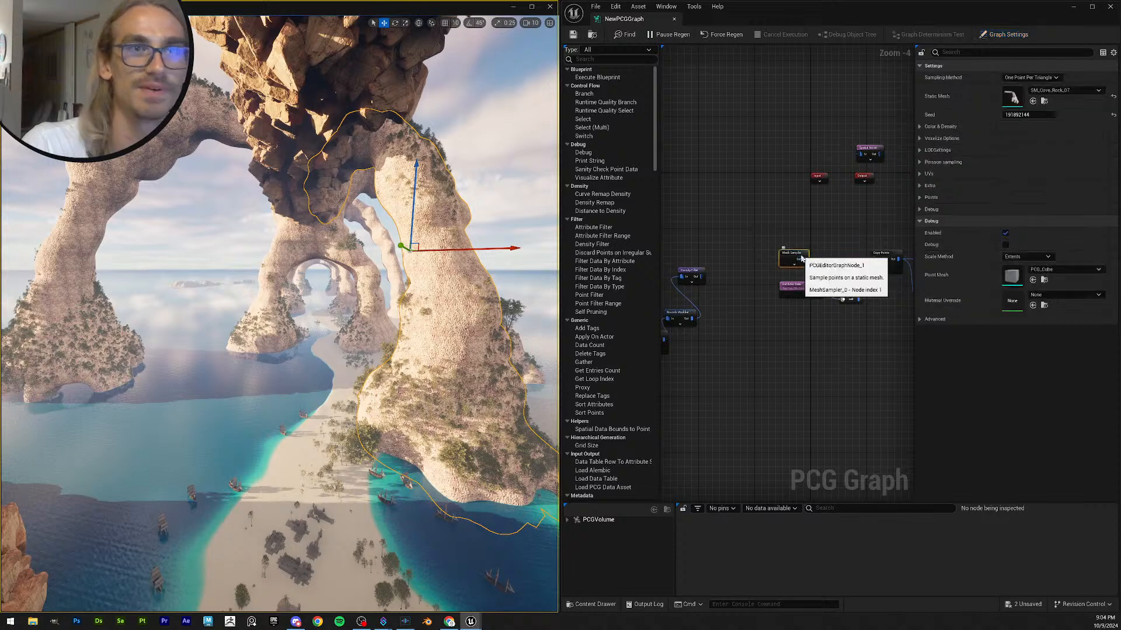
click(921, 139)
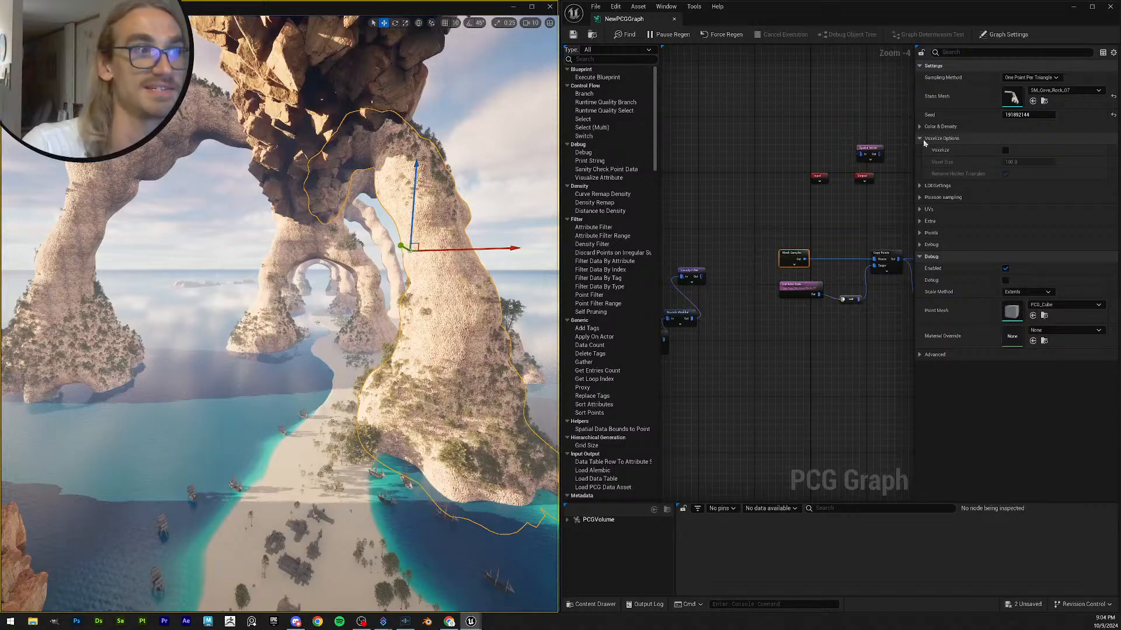
click(922, 139)
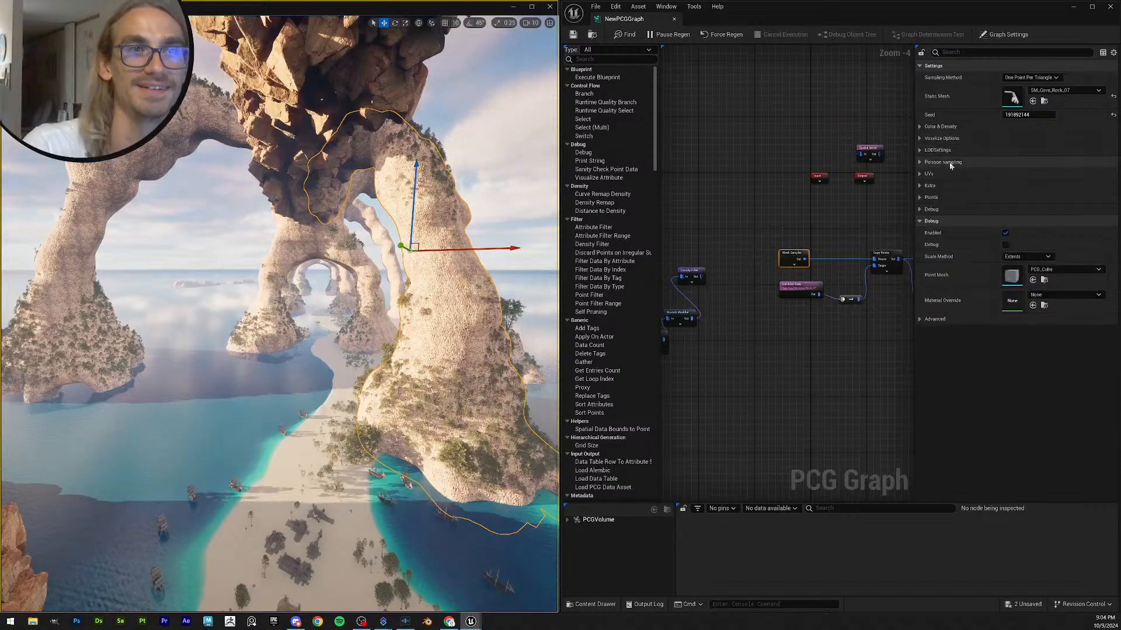
click(922, 165)
click(922, 164)
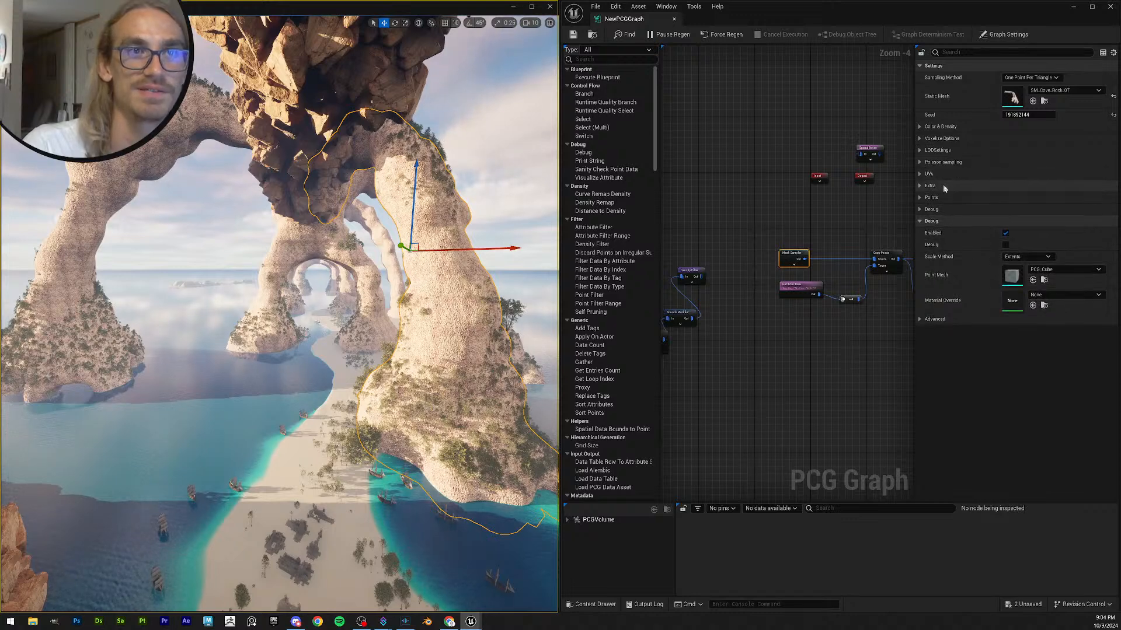
click(926, 197)
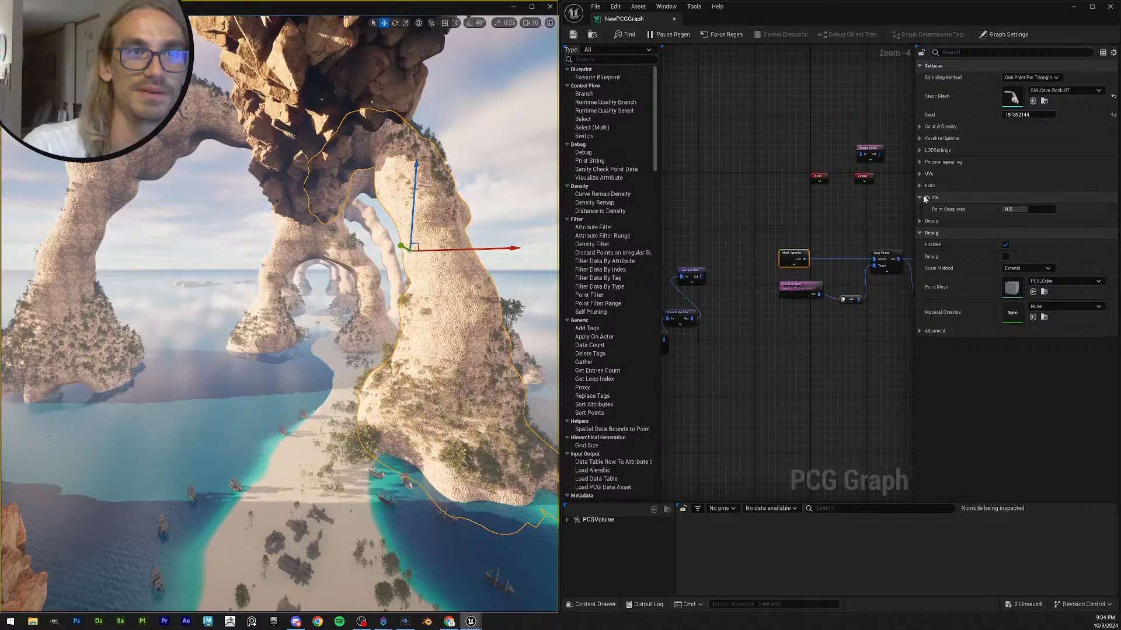
click(926, 198)
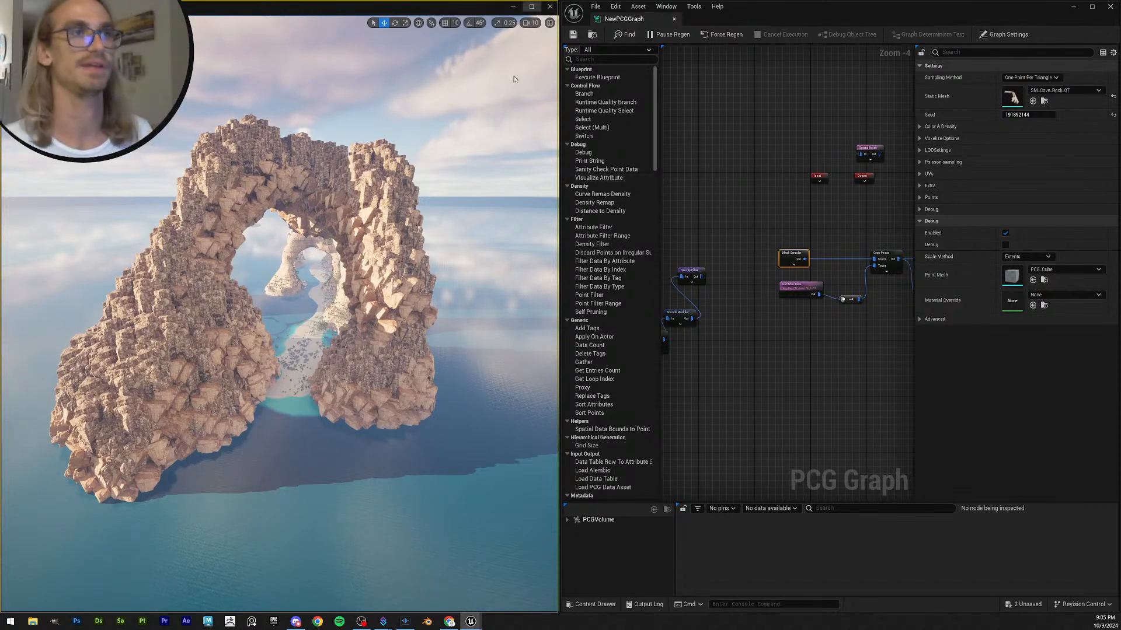
- Save the PCG graph
click(572, 35)
mouse_move(501, 396)
right_down()
mouse_move(526, 385)
mouse_move(509, 394)
mouse_move(512, 379)
right_up()
key(w)
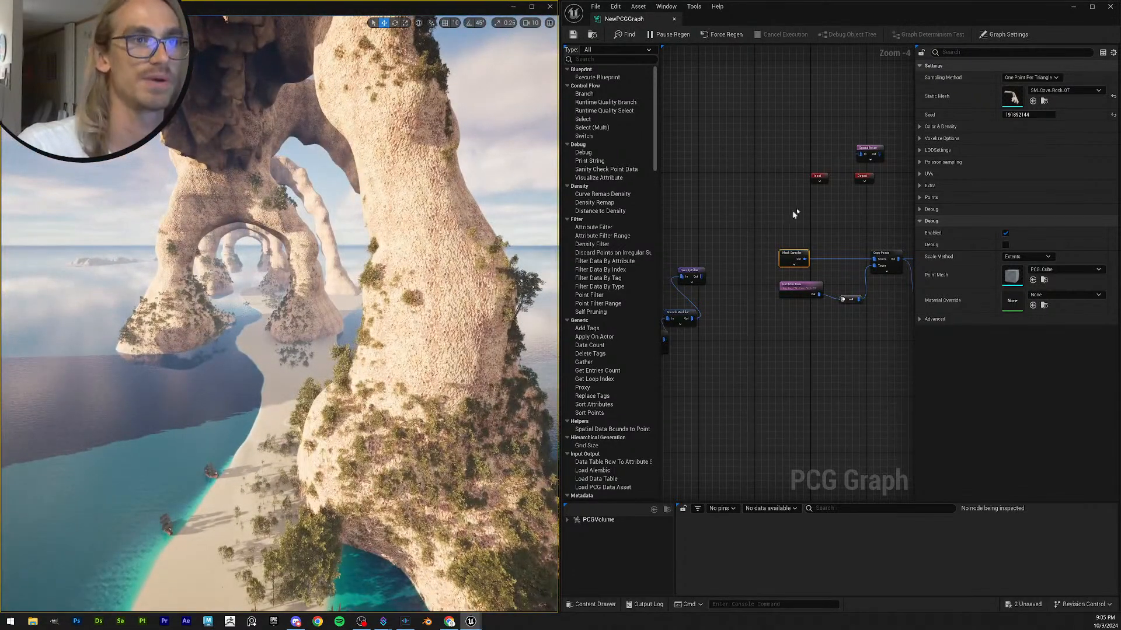
- Duplicate the Mesh Sampler node and place the copy just above the original
scroll(745, 241, up, 1)
scroll(745, 241, up, 1)
key(ctrl+c)
key(ctrl+v)
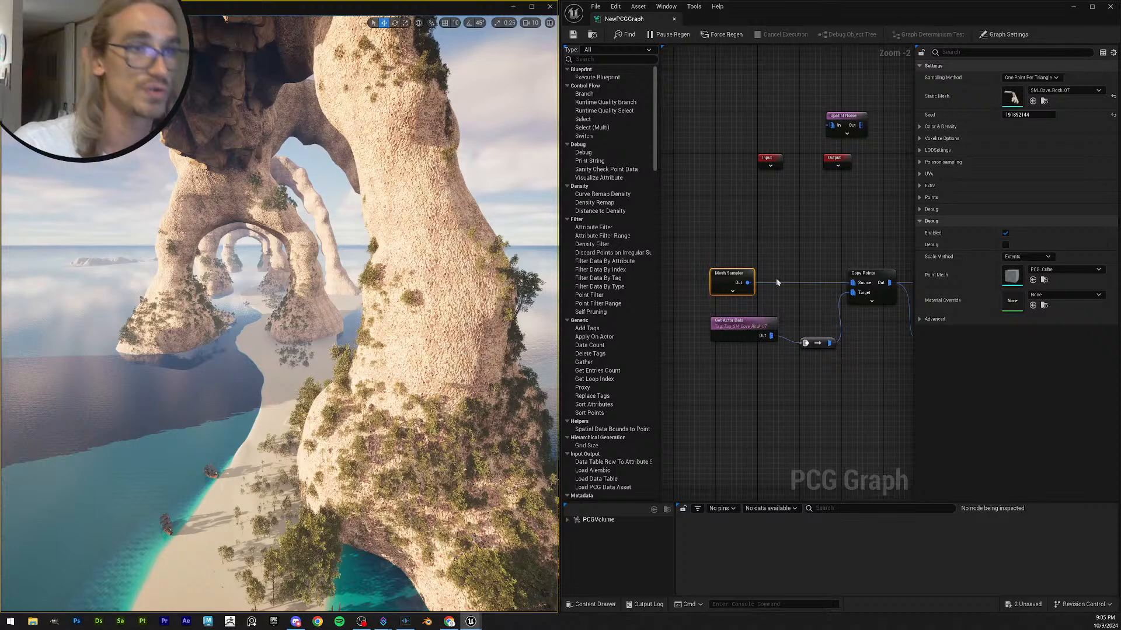
drag(789, 287, 722, 239)
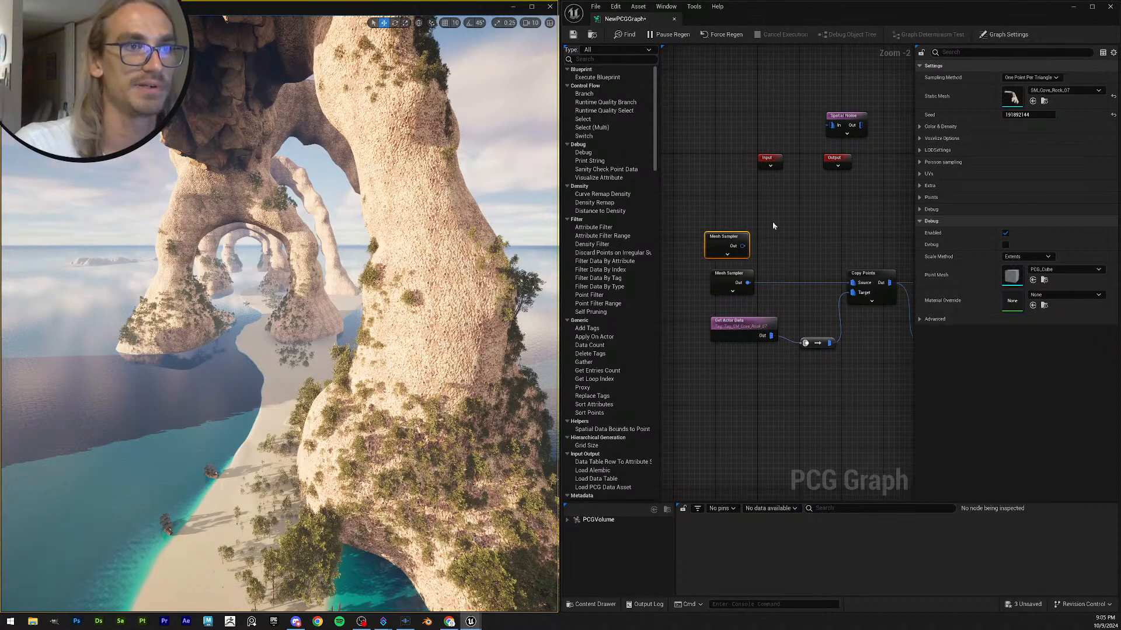
click(736, 198)
click(720, 236)
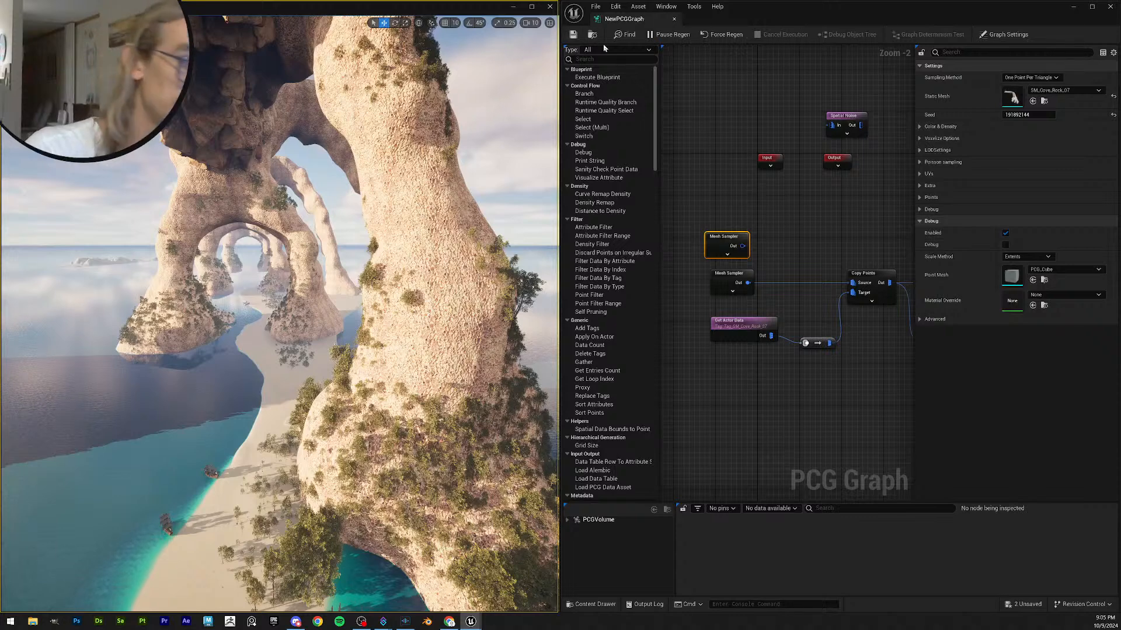
- Select the large foreground rock arch in the viewport and locate its static mesh in the project content
click(466, 362)
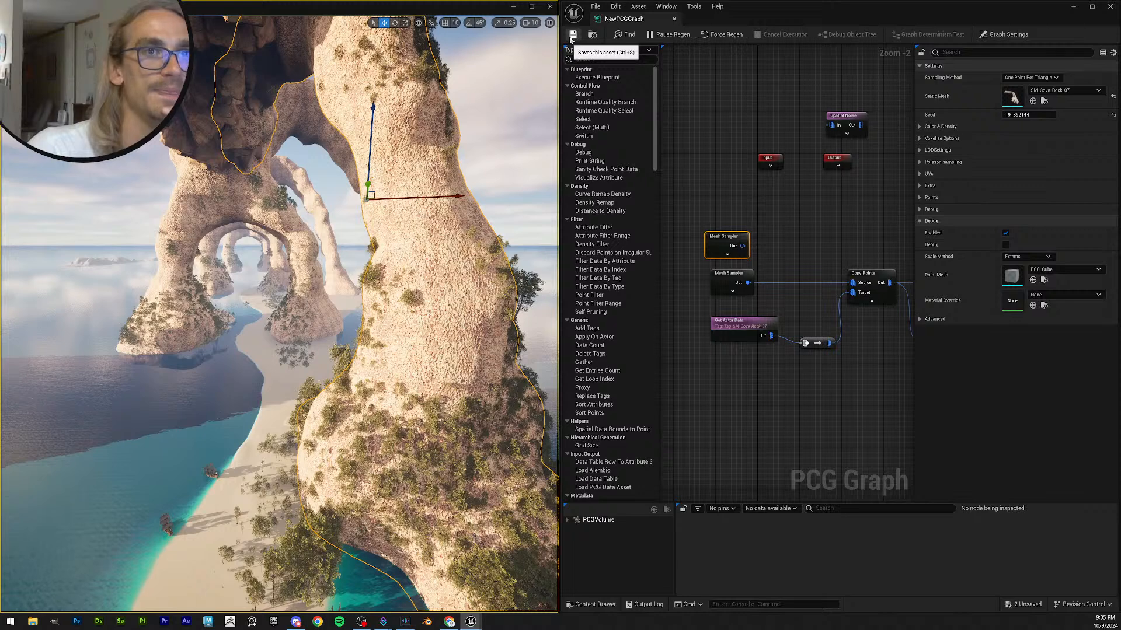
drag(1036, 23, 0, 400)
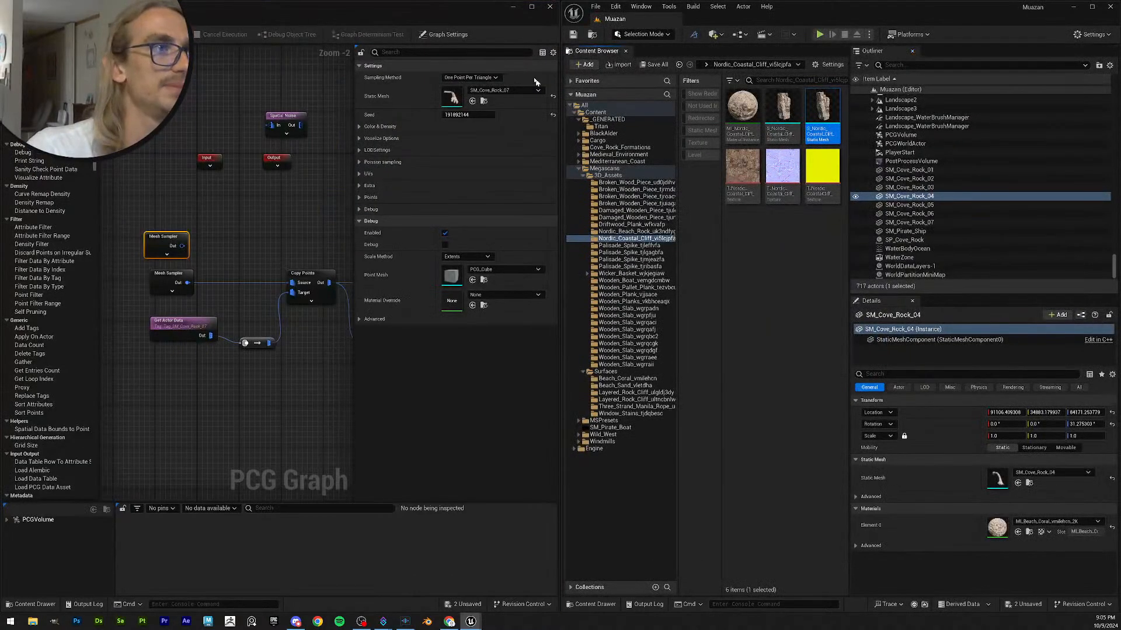
drag(481, 15, 0, 284)
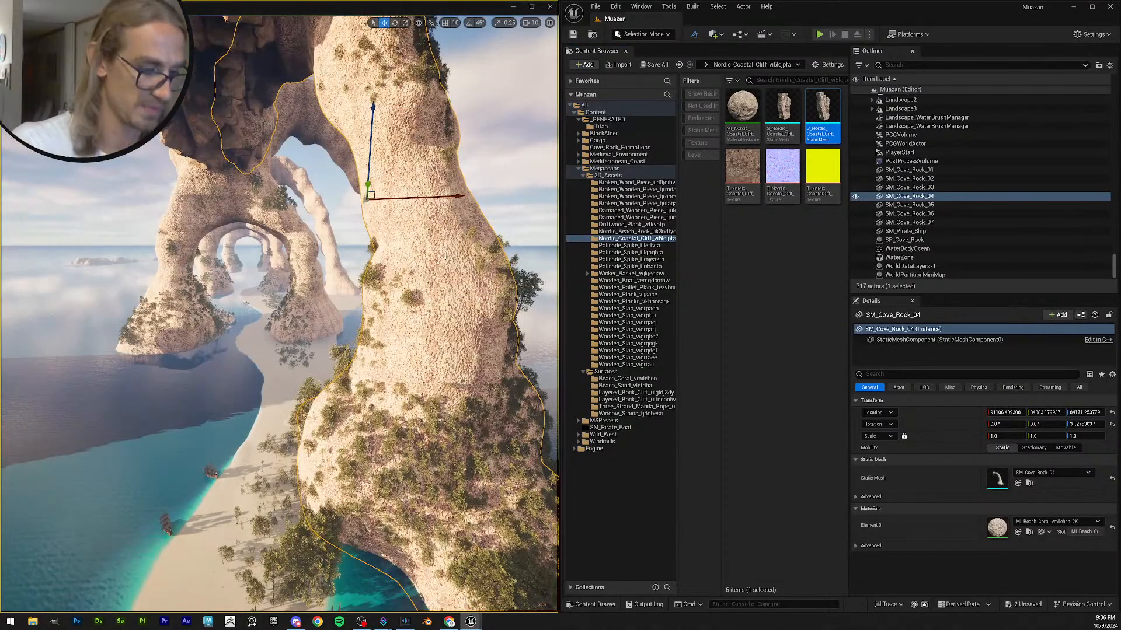
key(ctrl+b)
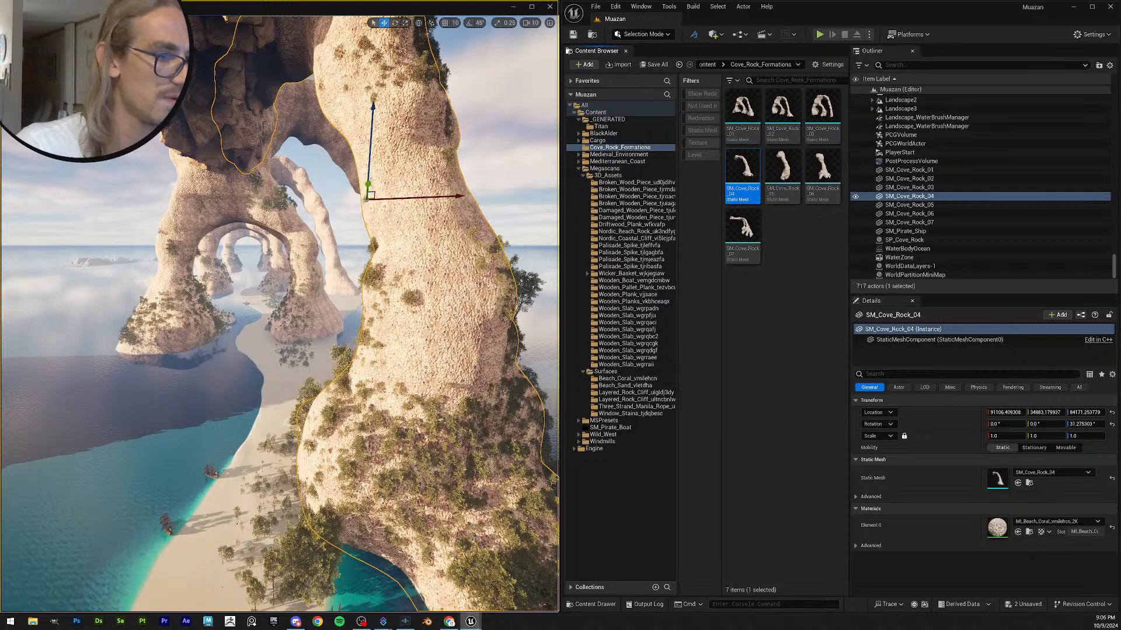
- Assign SM_Cove_Rock_04 as the static mesh of the duplicated Mesh Sampler node, then put the graph window away
mouse_move(470, 621)
mouse_move(554, 595)
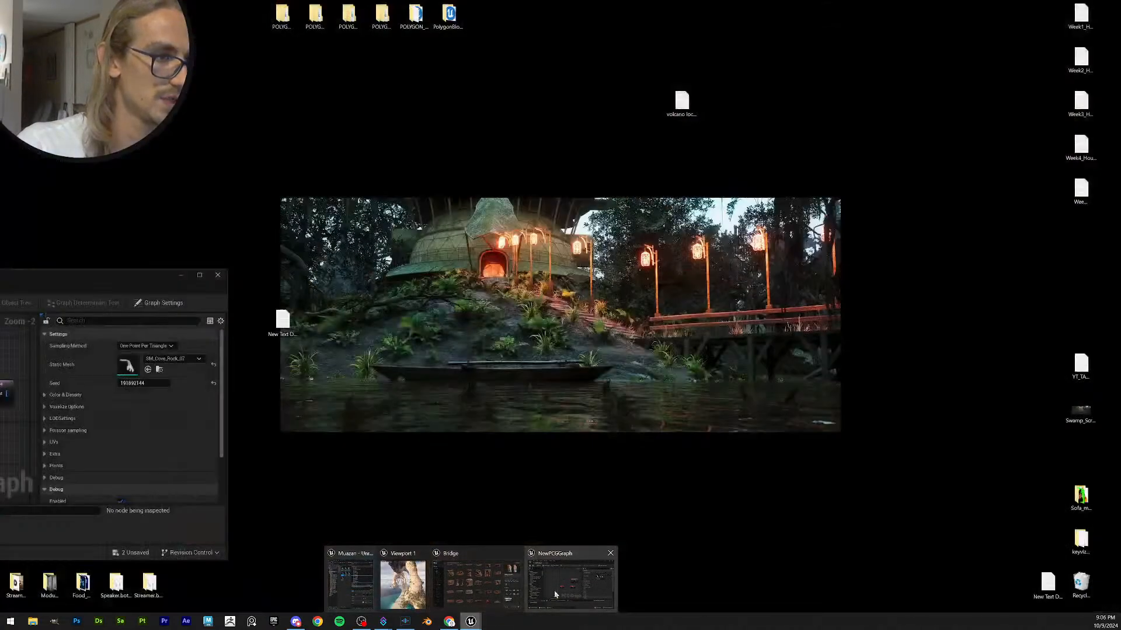
click(517, 553)
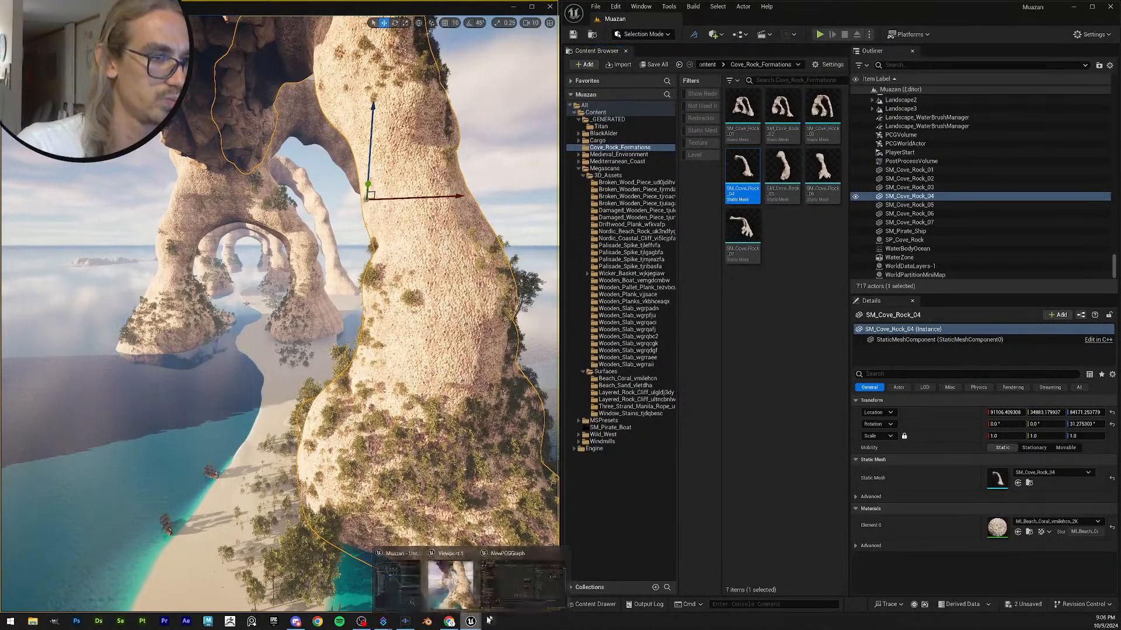
click(531, 593)
drag(104, 287, 1, 222)
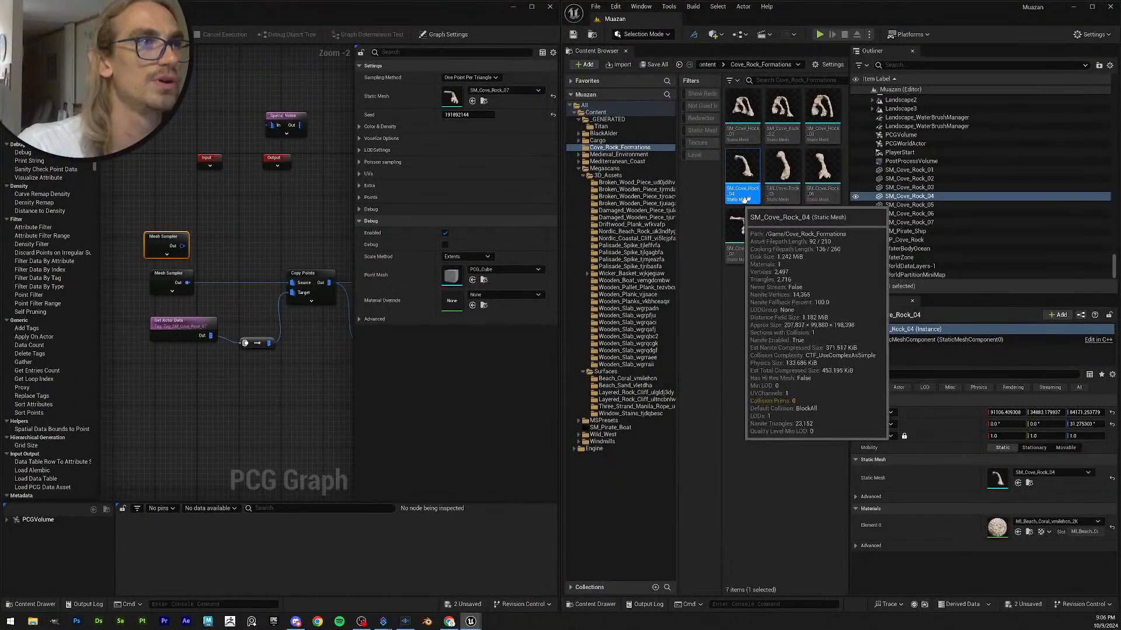
drag(759, 185, 455, 98)
click(512, 7)
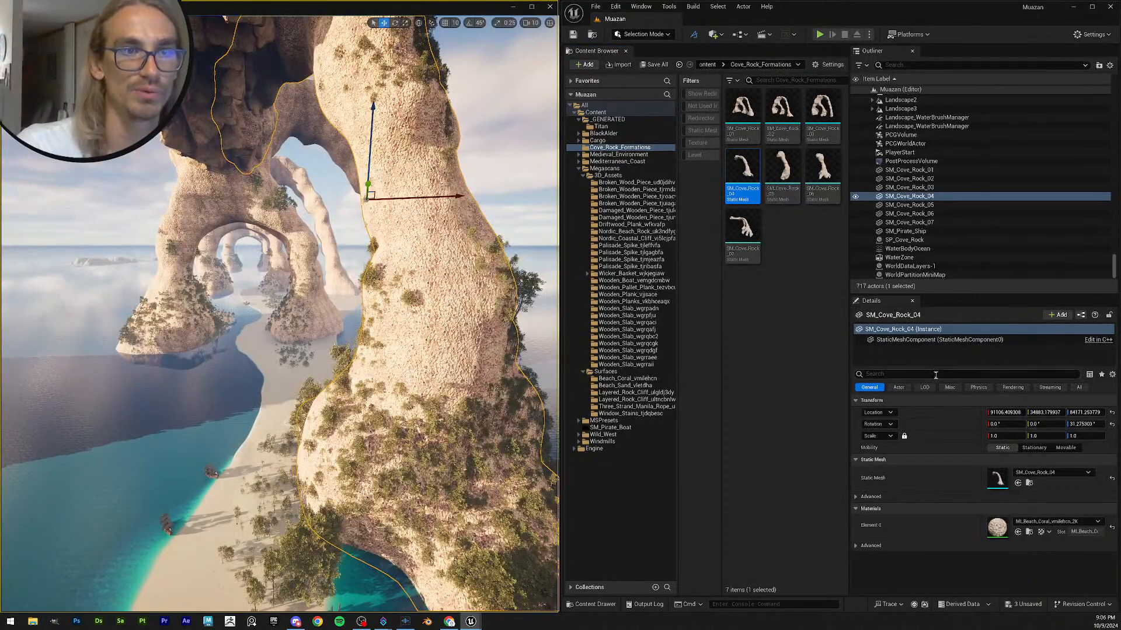
- Add an actor tag to the SM_Cove_Rock_04 actor and name it Tag_SM_Cove_Rock_04
text(ta)
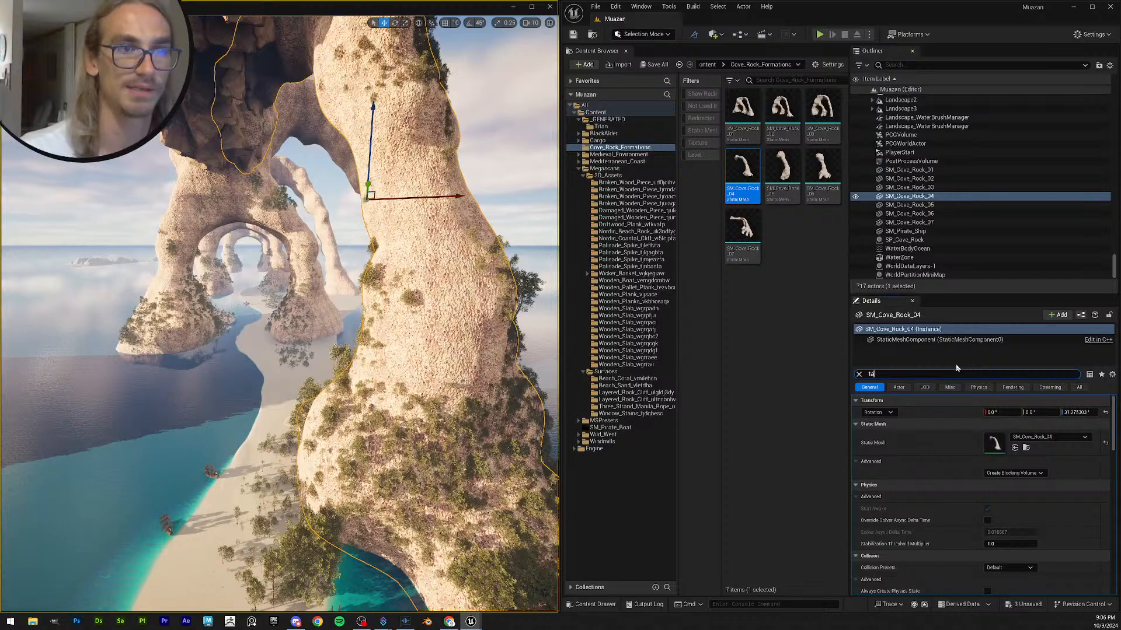
text(g)
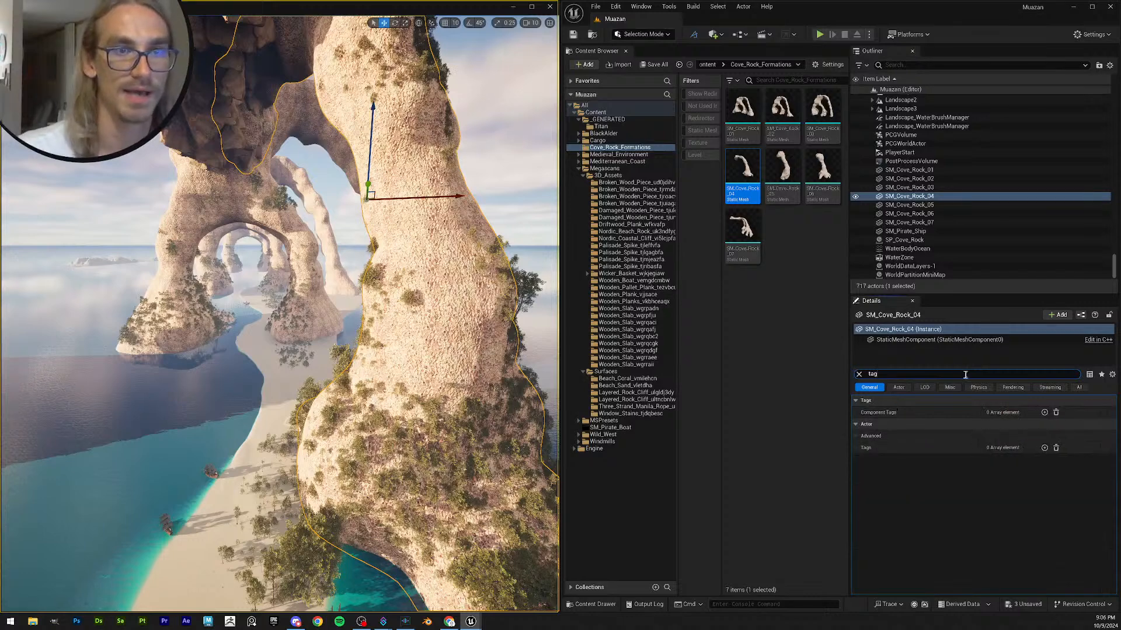
click(1044, 448)
click(929, 197)
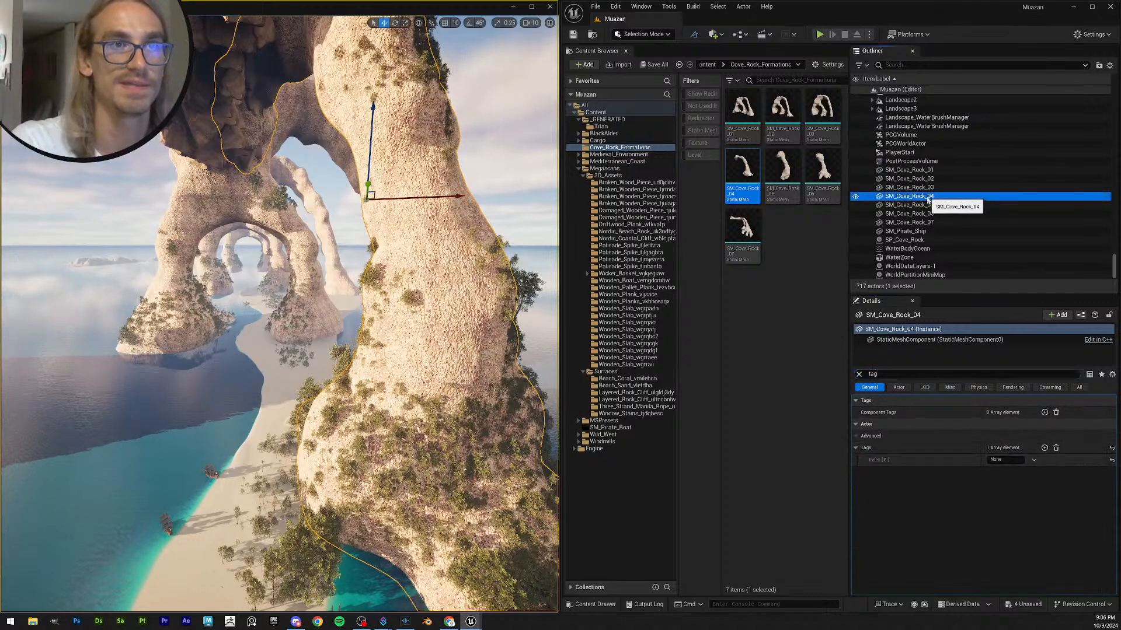
key(F2)
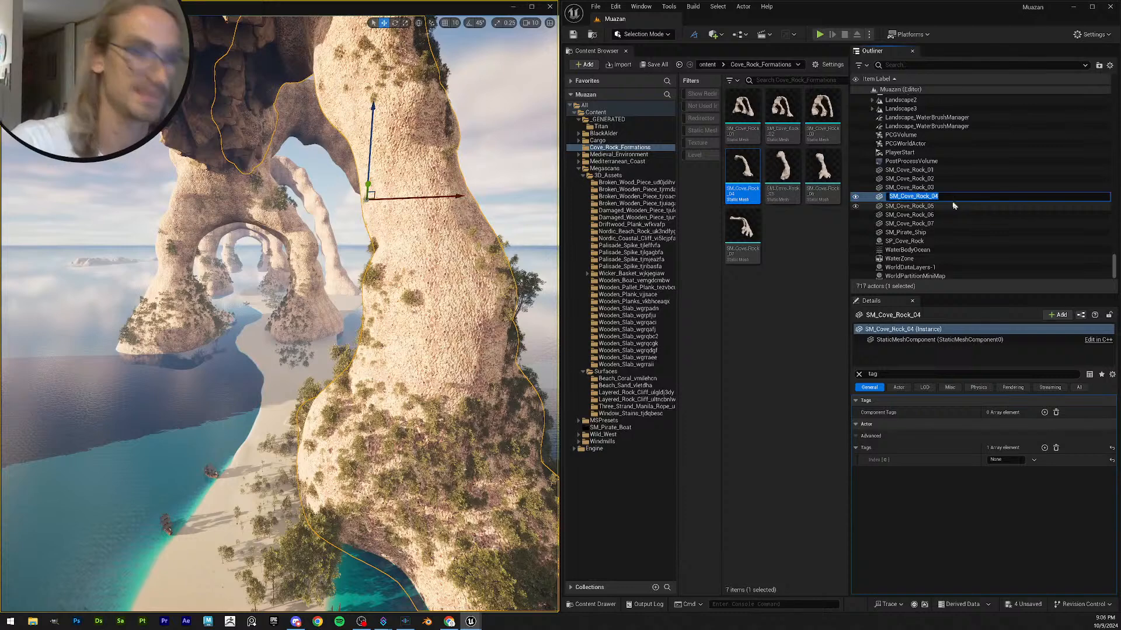
click(1005, 460)
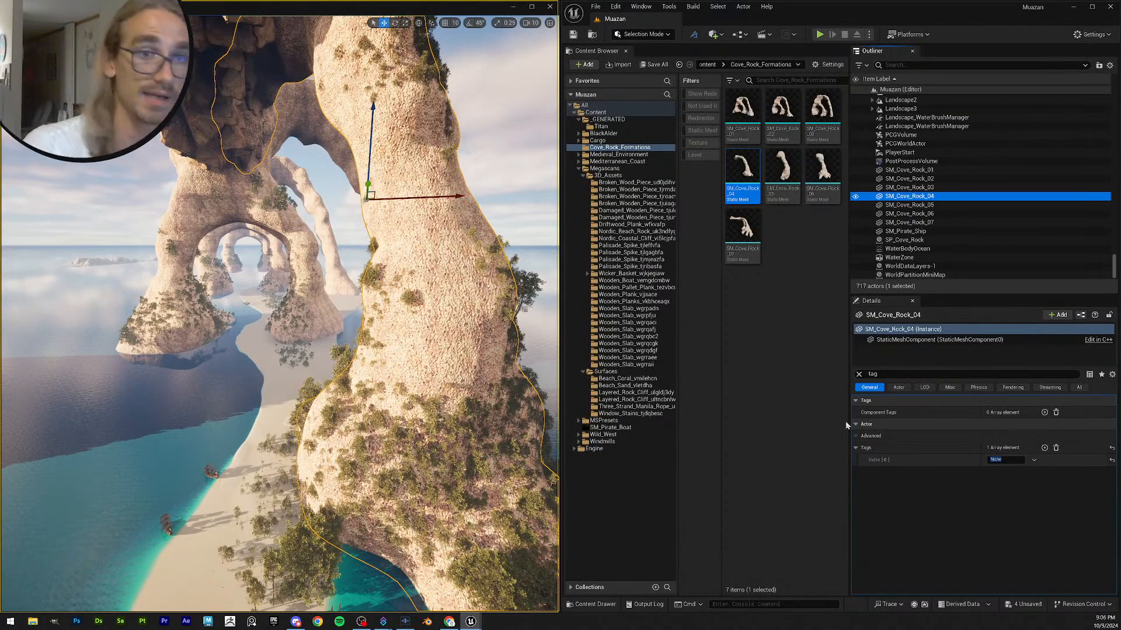
click(1010, 459)
text(Tag_)
text(_SM_Cove_Rock_04)
key(ctrl+a)
click(912, 501)
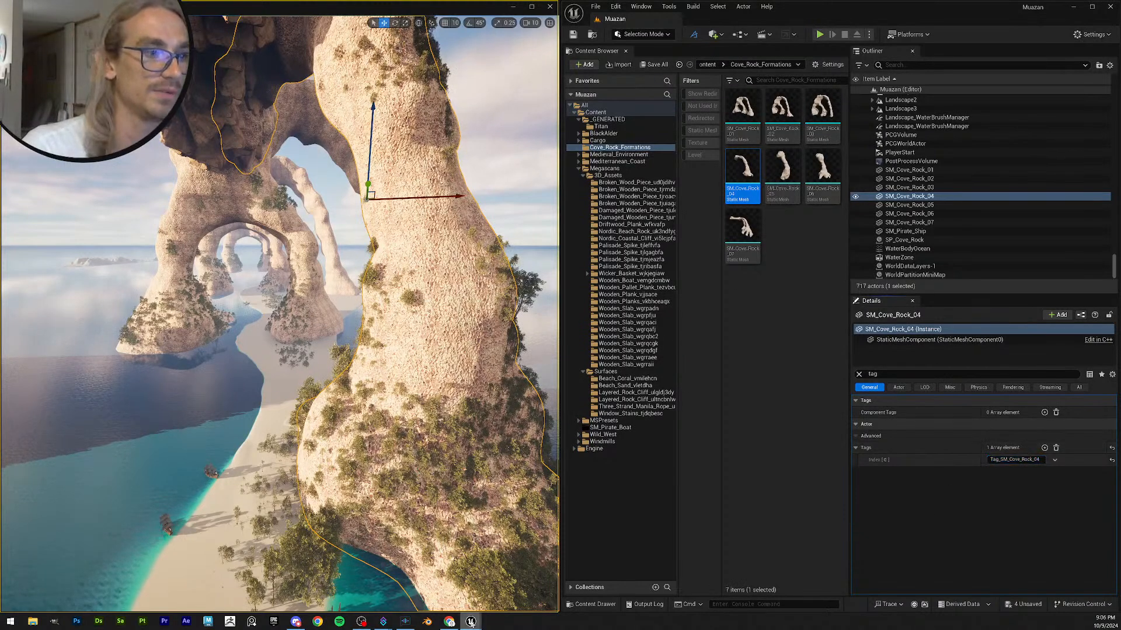
- Bring back the PCG graph, maximize its window and narrow both side panels to widen the canvas
click(520, 583)
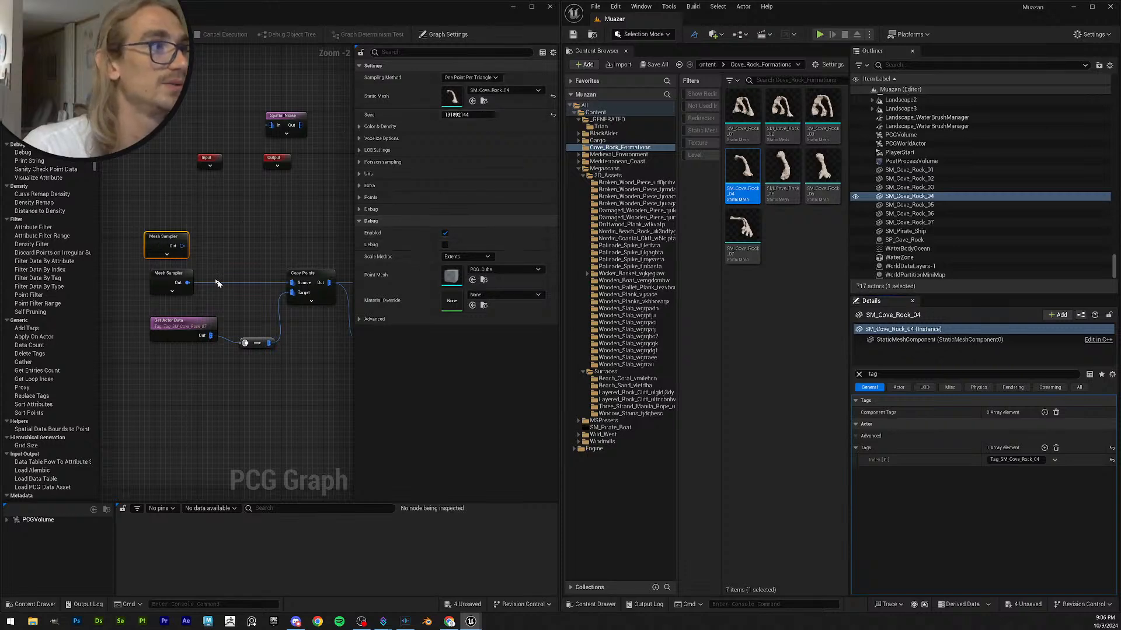
right_drag(280, 263, 221, 247)
scroll(251, 246, down, 2)
scroll(276, 224, down, 2)
right_drag(277, 225, 273, 277)
drag(343, 353, 208, 288)
scroll(223, 286, up, 4)
scroll(223, 286, down, 1)
right_drag(210, 288, 234, 240)
scroll(245, 236, down, 4)
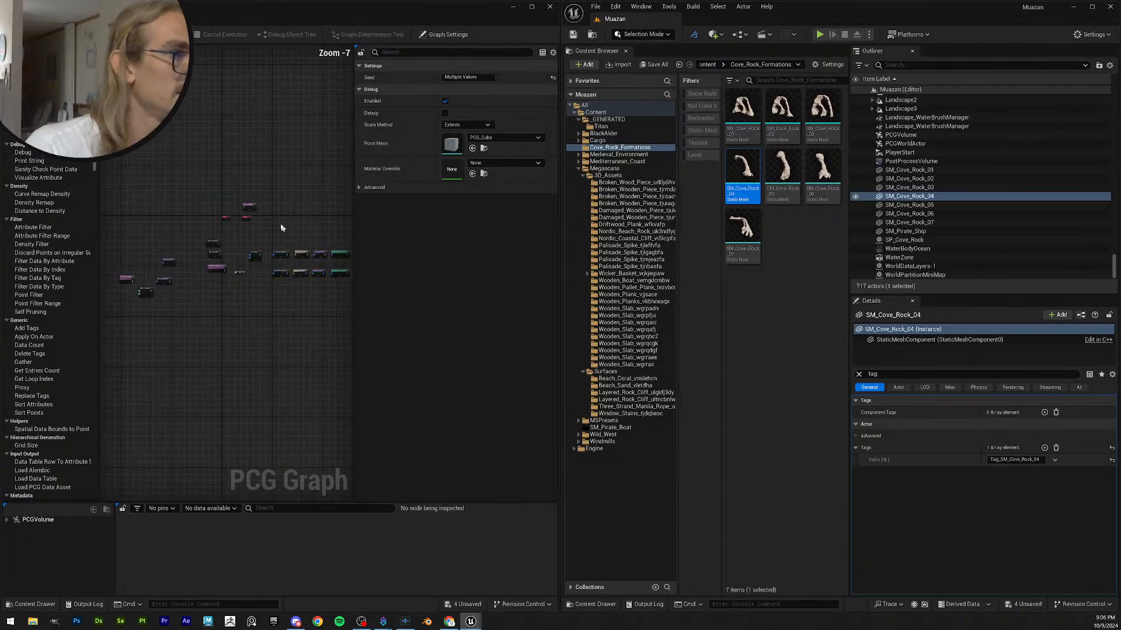
click(283, 205)
scroll(257, 289, up, 4)
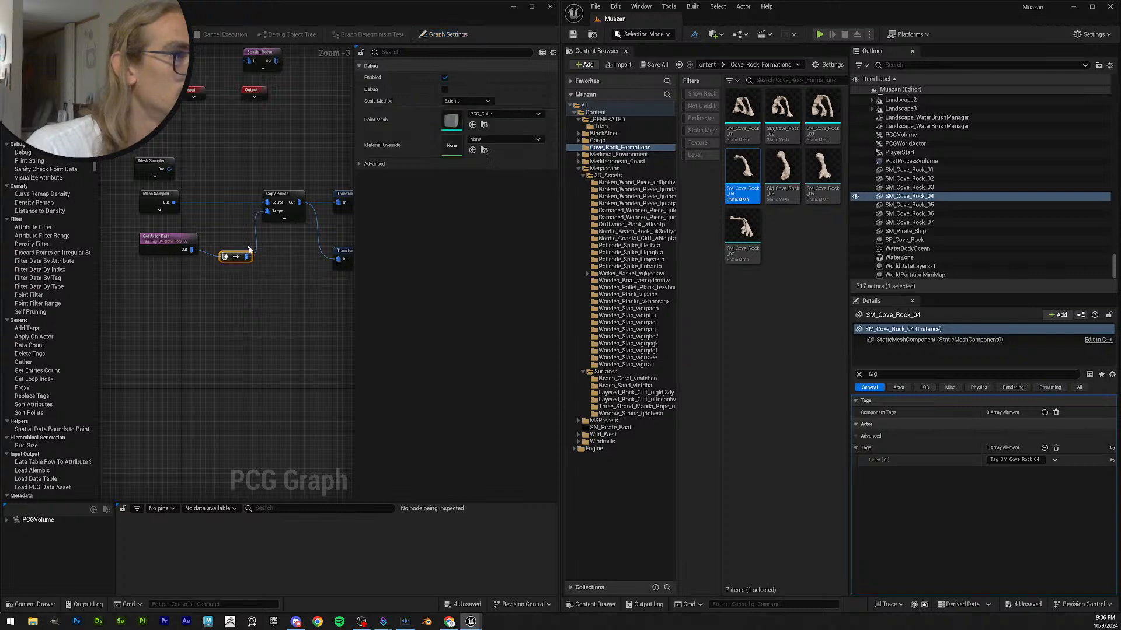
click(531, 7)
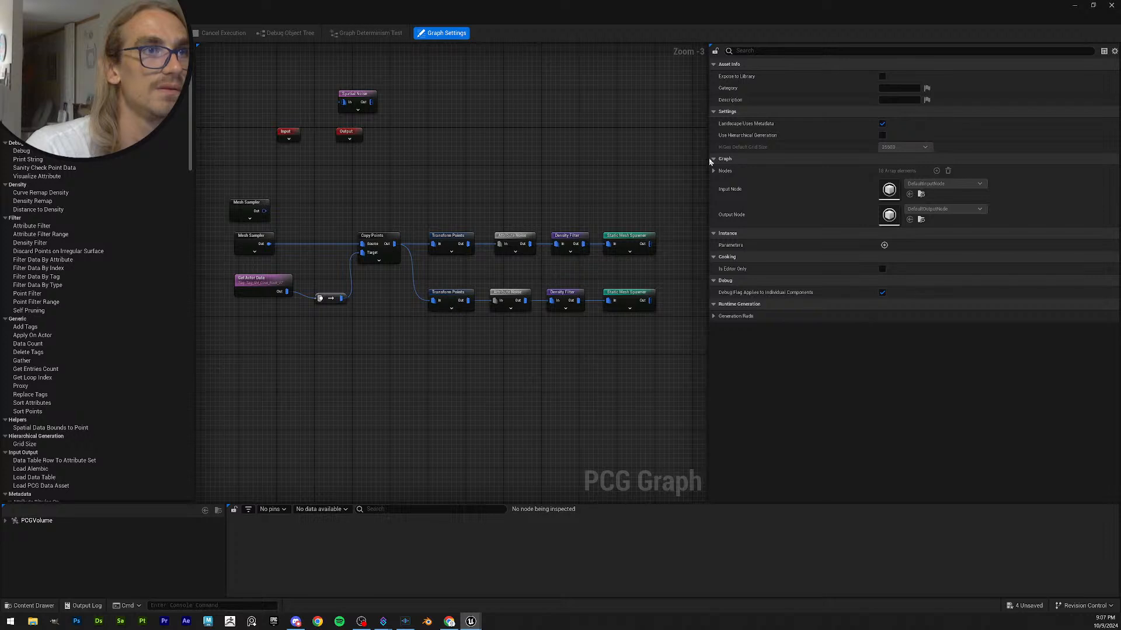
drag(708, 159, 926, 172)
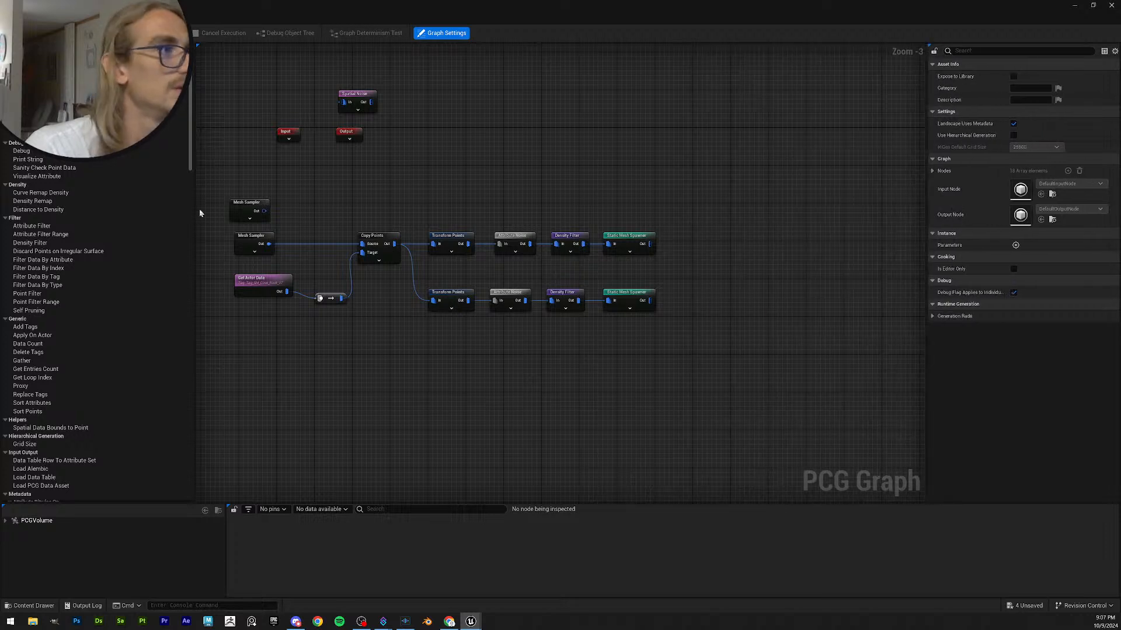
drag(194, 218, 95, 217)
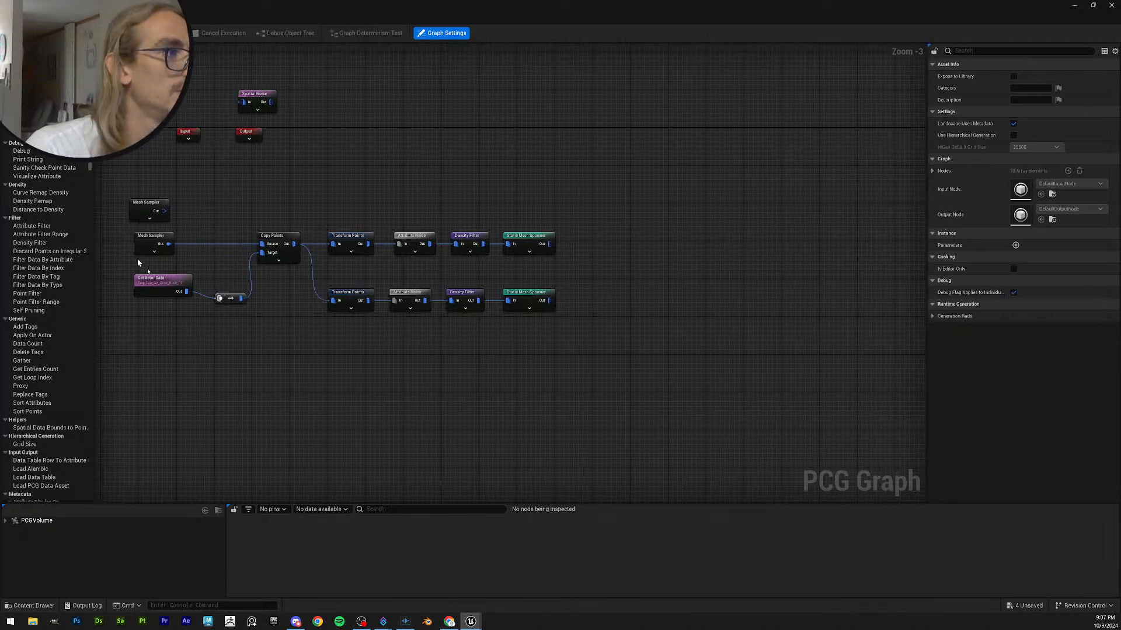
- Shift the Get Actor Data and To Point nodes so they sit under the Mesh Sampler and Copy Points nodes
right_drag(242, 394, 433, 431)
drag(412, 333, 456, 337)
drag(383, 327, 400, 341)
- Duplicate the whole chain from Get Actor Data through both Static Mesh Spawners and place the copy below the original
drag(794, 381, 403, 244)
click(505, 220)
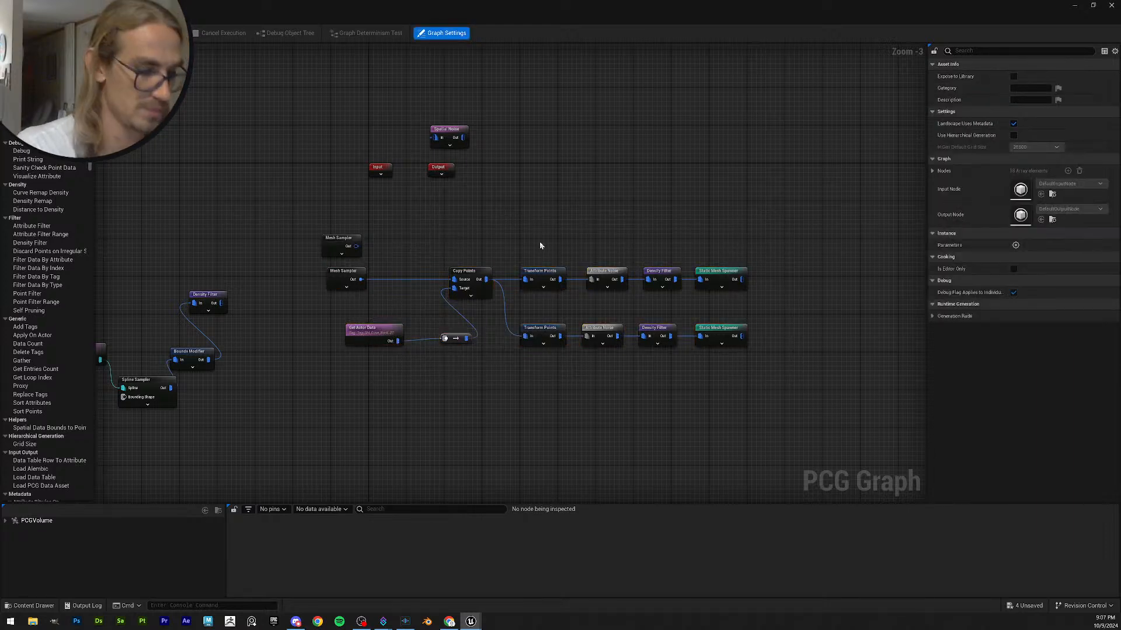
key(ctrl+v)
right_drag(500, 386, 561, 322)
drag(461, 358, 542, 331)
click(439, 226)
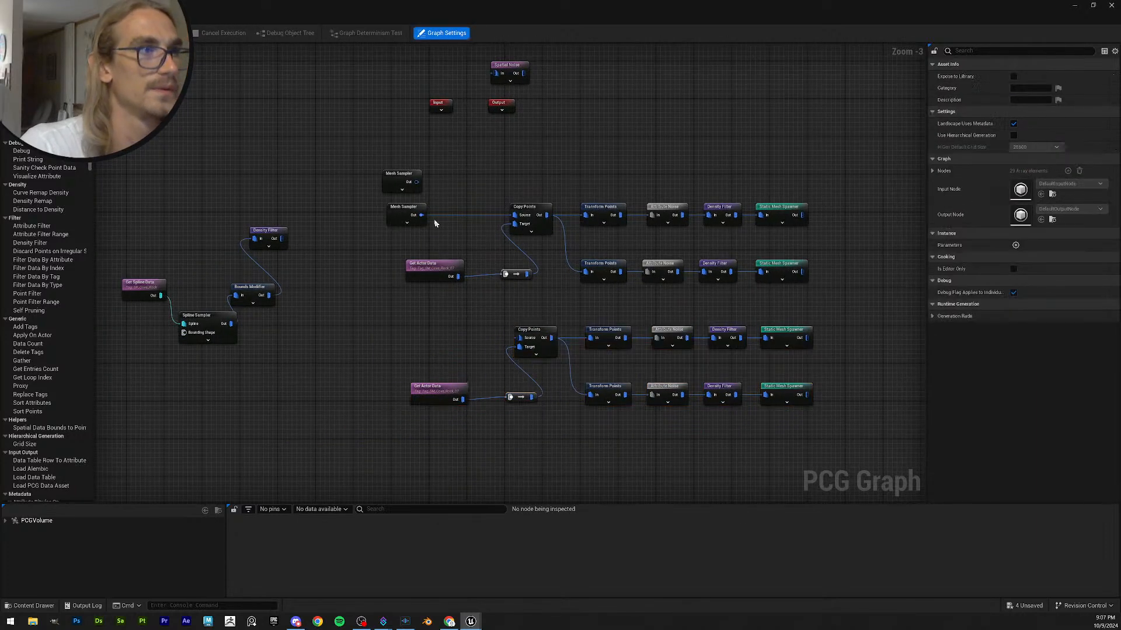
- Wire the second Mesh Sampler into the copied Copy Points node's Source and tidy the copied To Point node
drag(399, 183, 519, 339)
click(447, 387)
right_drag(598, 143, 515, 147)
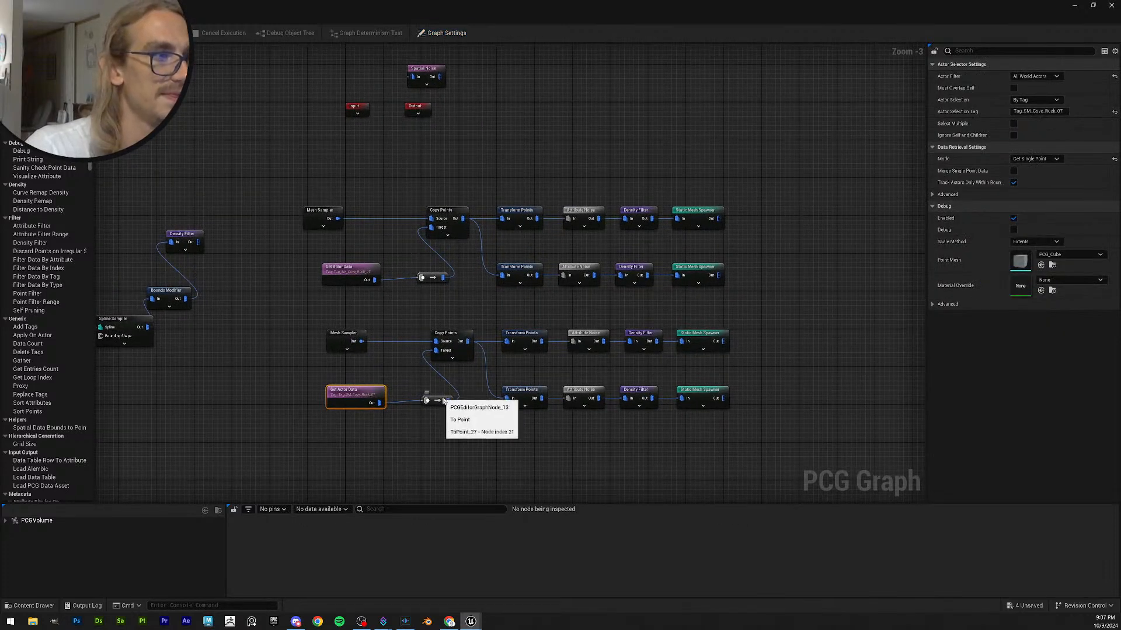
click(436, 402)
click(365, 392)
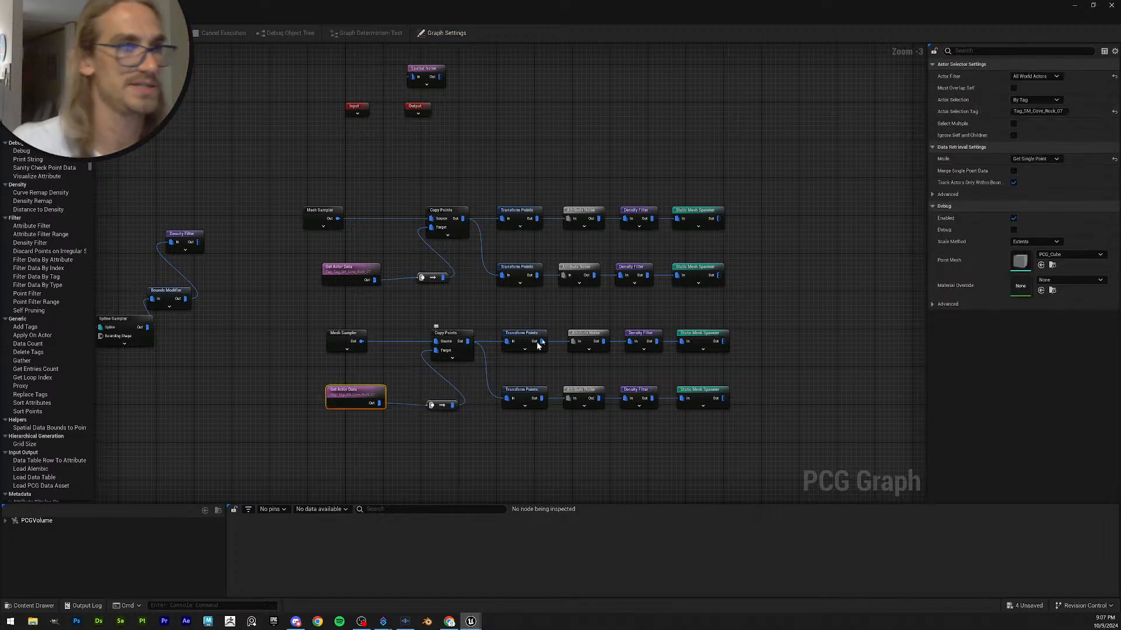
click(1063, 111)
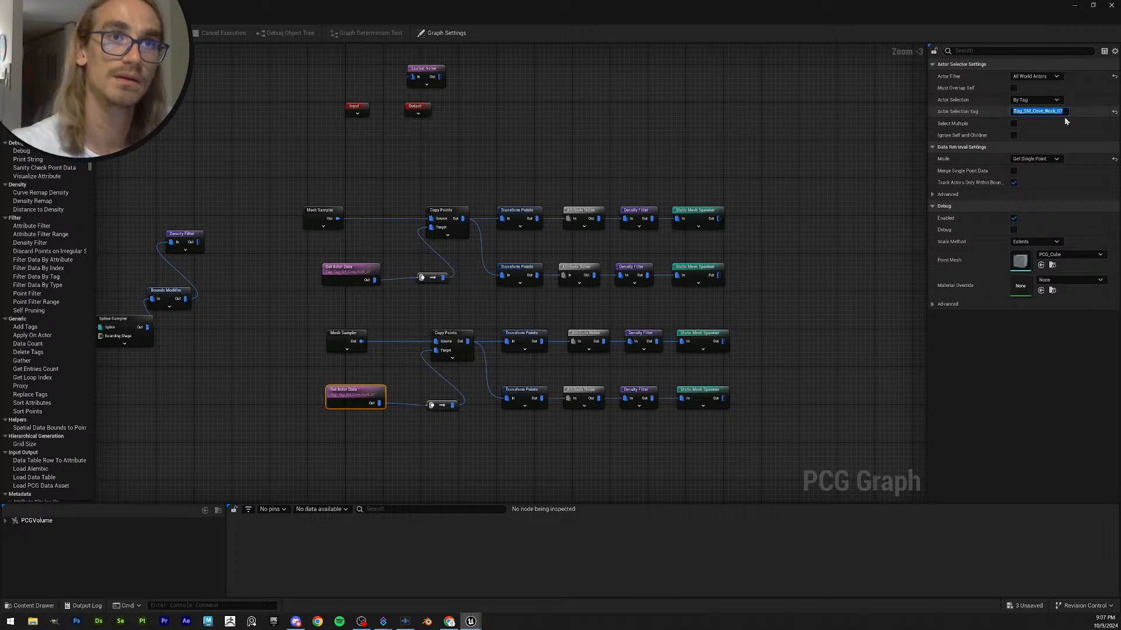
key(ctrl+v)
key(BackSpace)
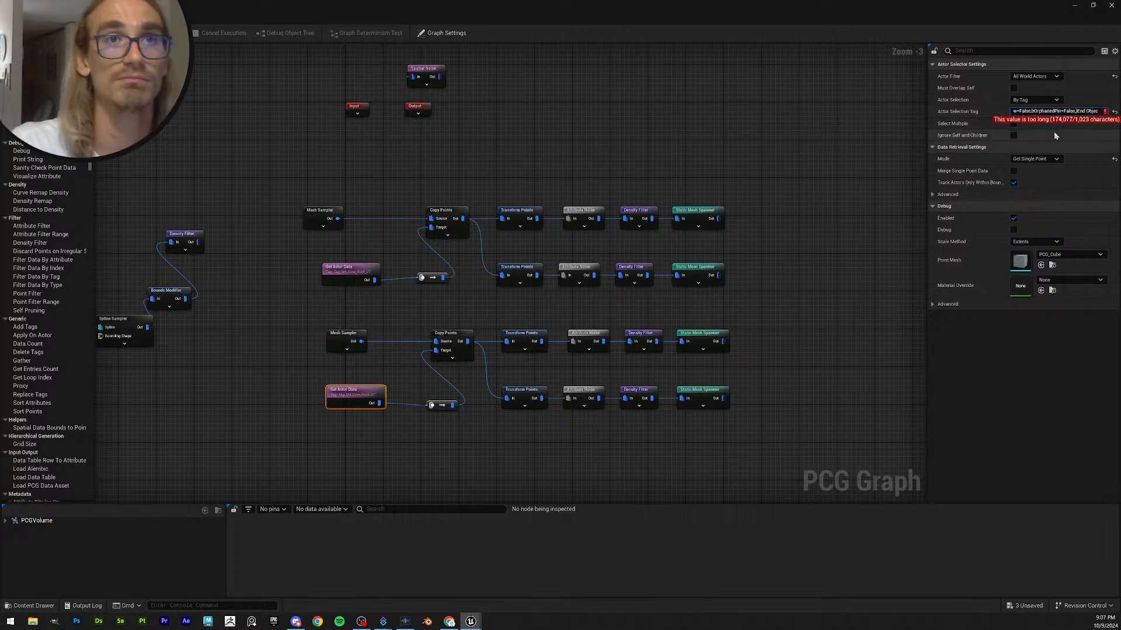
key(BackSpace)
key(BackSpace)
key(BackSpace)
key(BackSpace)
key(BackSpace)
key(BackSpace)
key(BackSpace)
key(BackSpace)
key(BackSpace)
key(BackSpace)
key(BackSpace)
click(1115, 112)
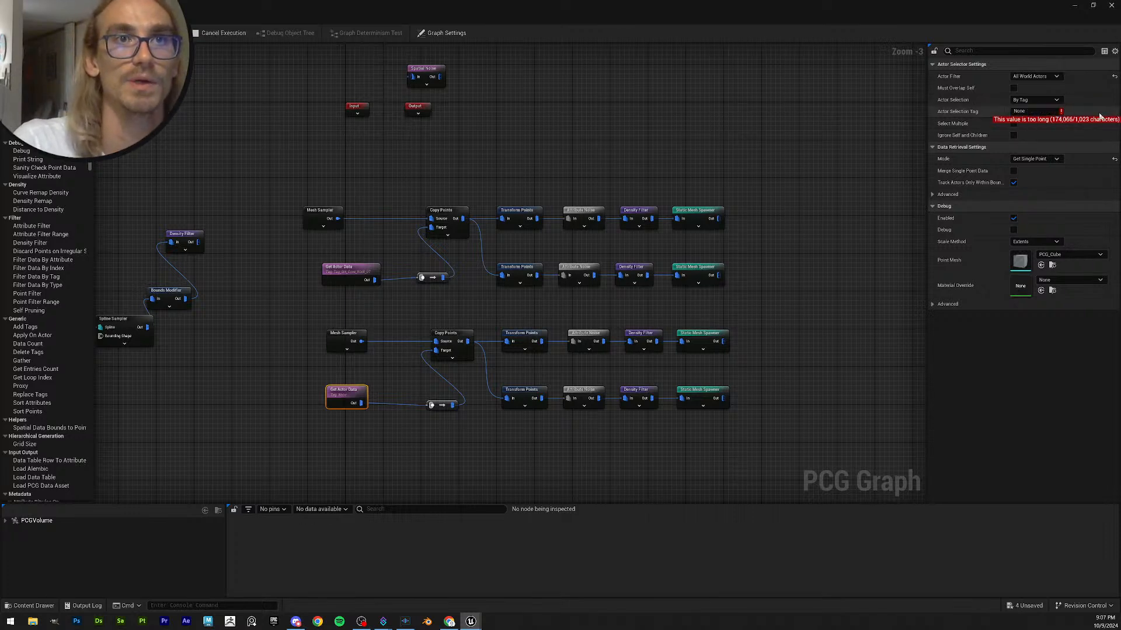
- Set the copied Get Actor Data node's Actor Selection Tag to Tag_SM_Cove_Rock_04 and save the graph
click(356, 274)
click(1045, 111)
key(ctrl+c)
click(345, 395)
click(1041, 111)
key(ctrl+v)
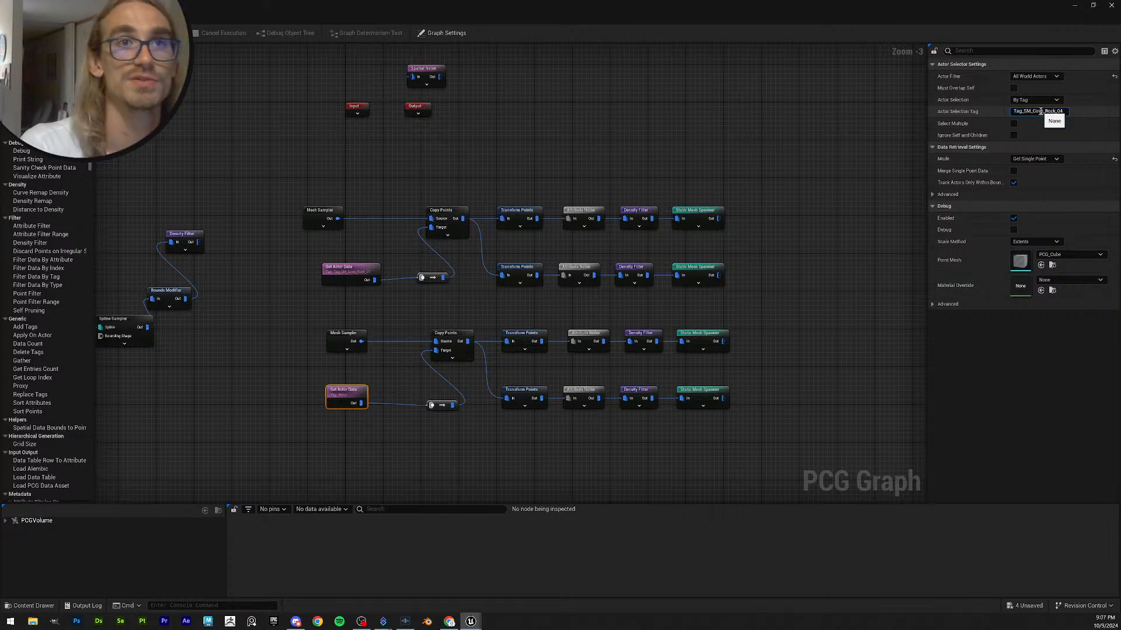
key(Return)
key(ctrl+s)
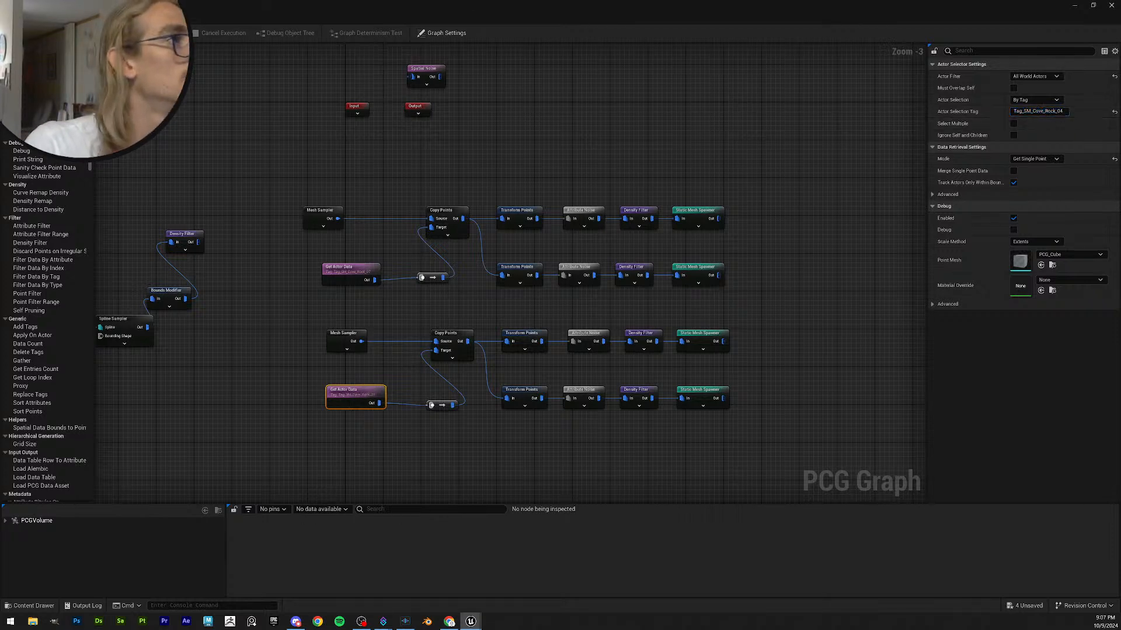
- Inspect the cliff coverage on the cove arches in the viewport, then save all unsaved changes
click(1074, 7)
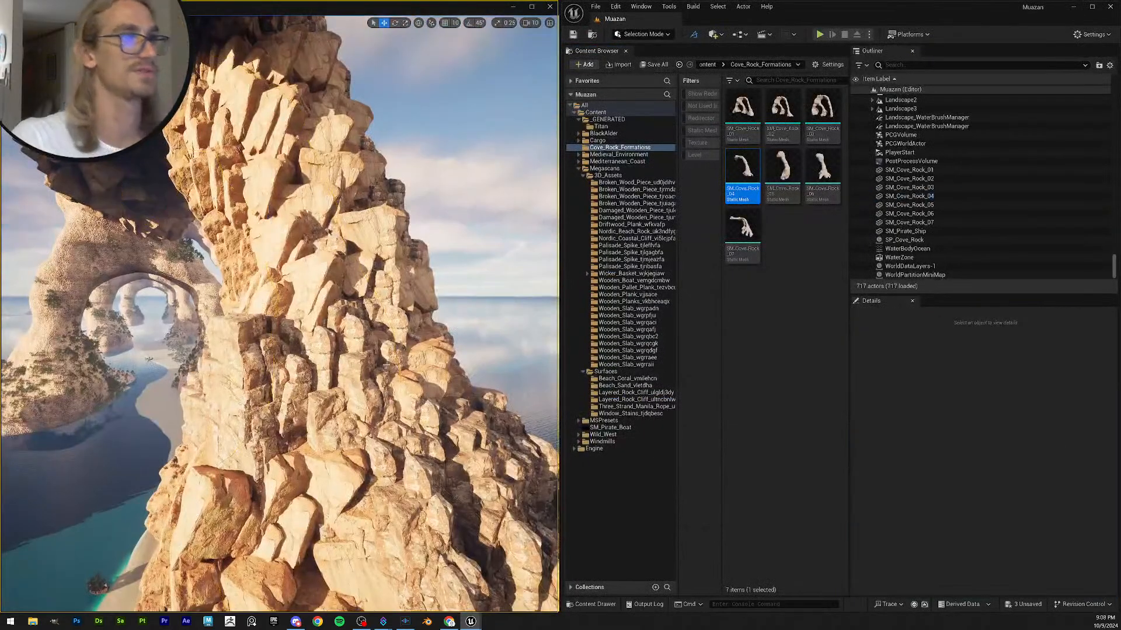
key(s)
mouse_move(386, 365)
right_down()
mouse_move(382, 336)
mouse_move(388, 371)
mouse_move(417, 370)
mouse_move(377, 365)
mouse_move(391, 361)
mouse_move(371, 379)
right_up()
key(w)
key(d)
key(s)
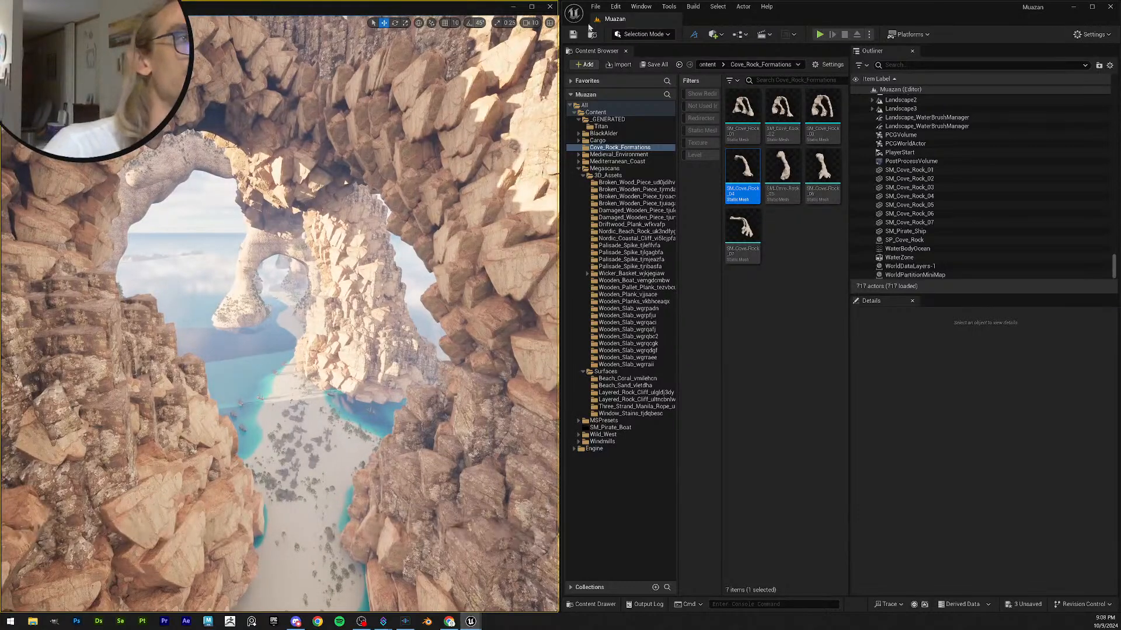
click(654, 66)
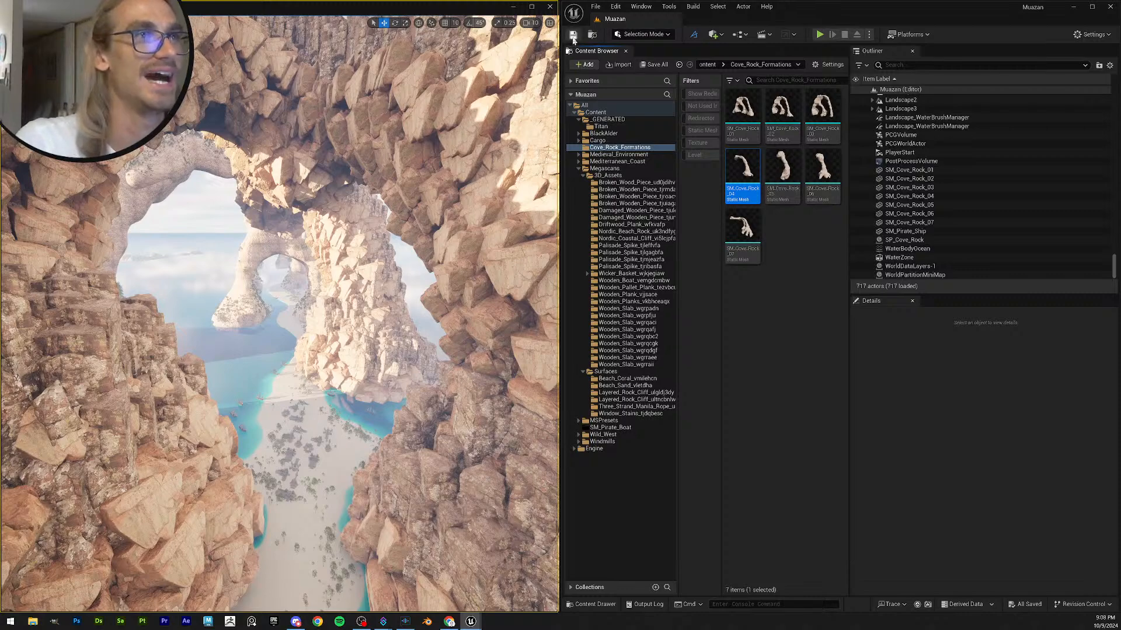
- Inspect the cliff-covered arches and the neighbouring cove rock that is still bare in the viewport
right_drag(417, 232, 478, 234)
key(w)
key(s)
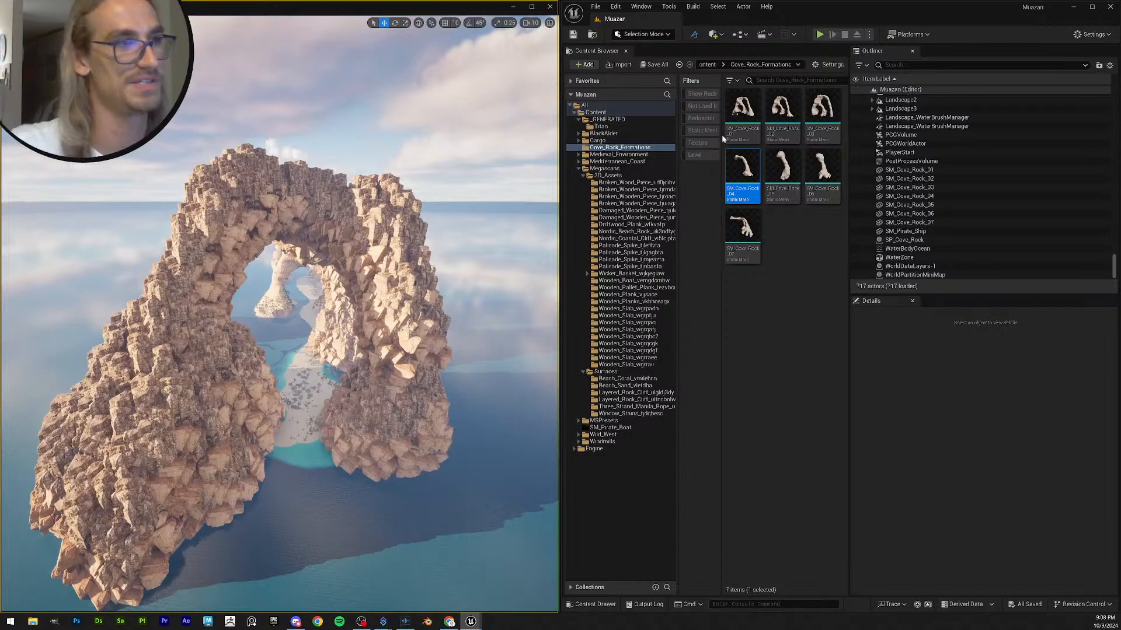
key(w)
right_drag(414, 232, 414, 232)
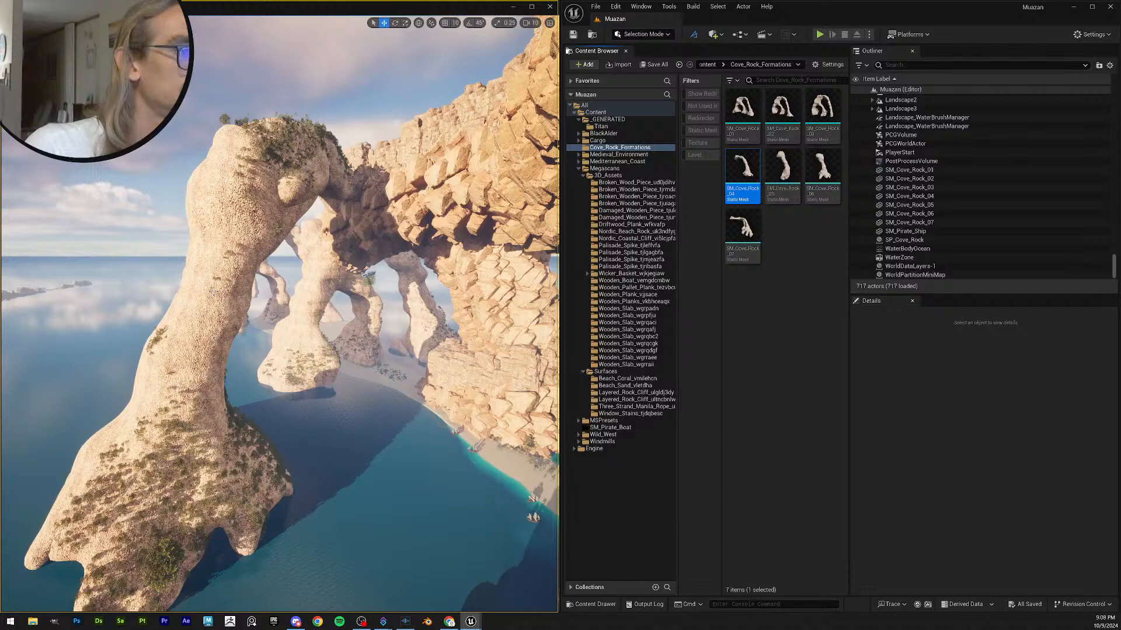
- Switch to the browser to point out the title of the Introduction to PCG Workflows in Unreal Engine 5 video, and return to Unreal
click(448, 622)
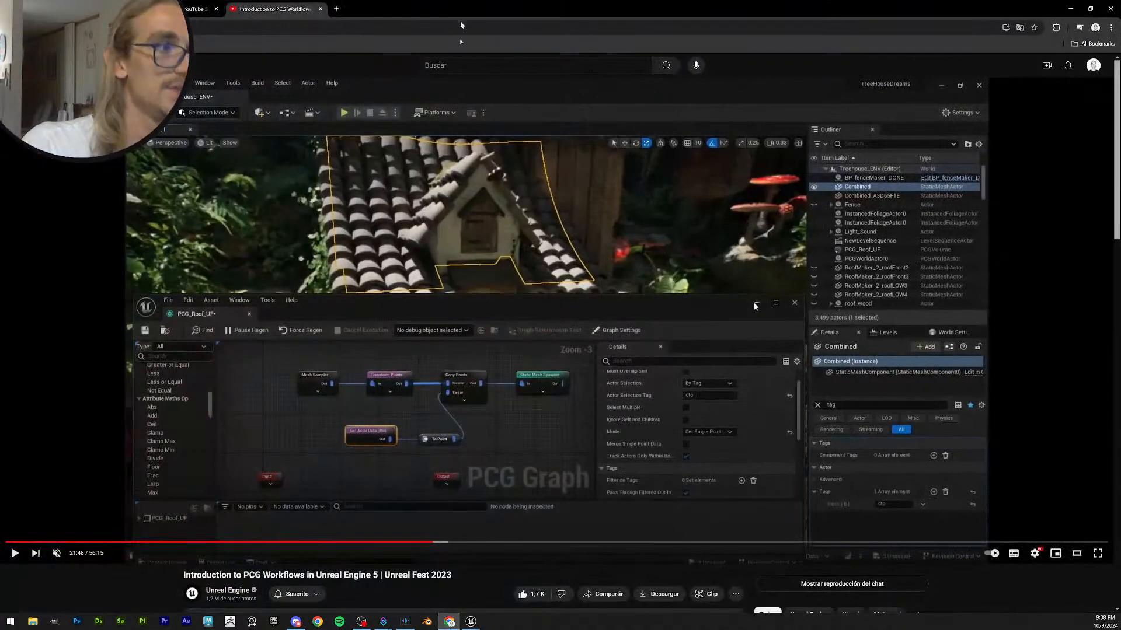
drag(460, 574, 183, 579)
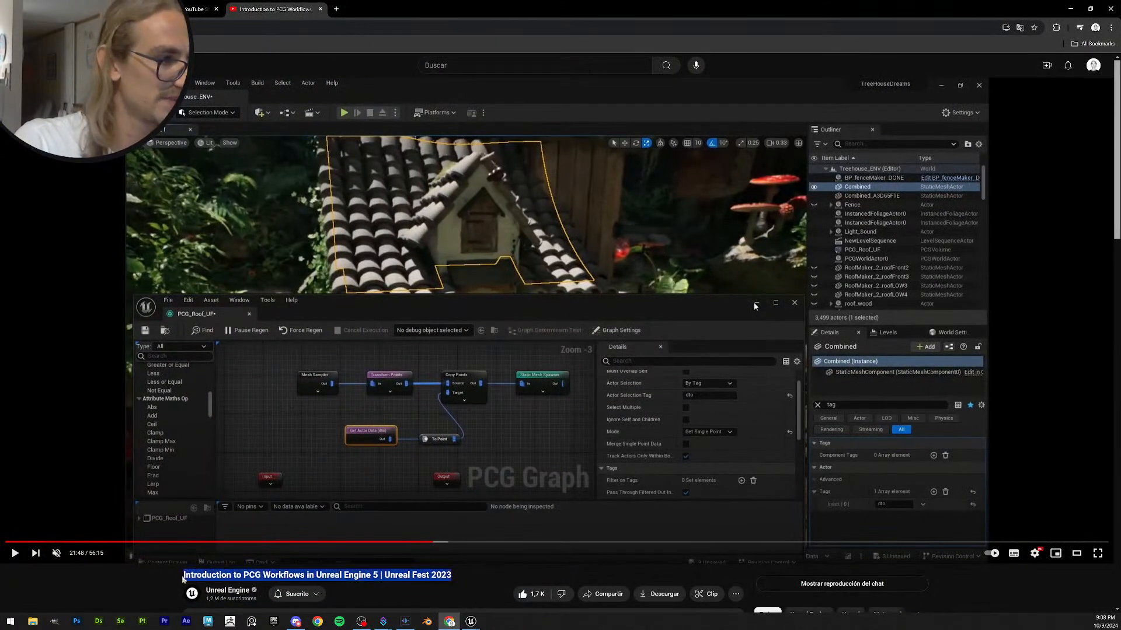
click(189, 582)
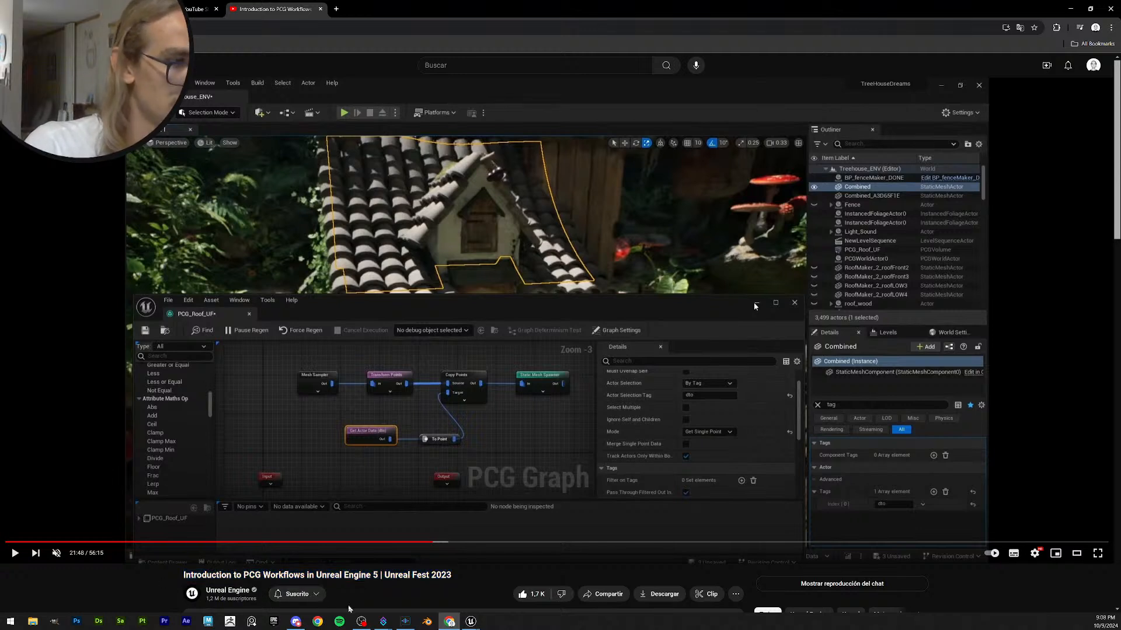
click(1078, 14)
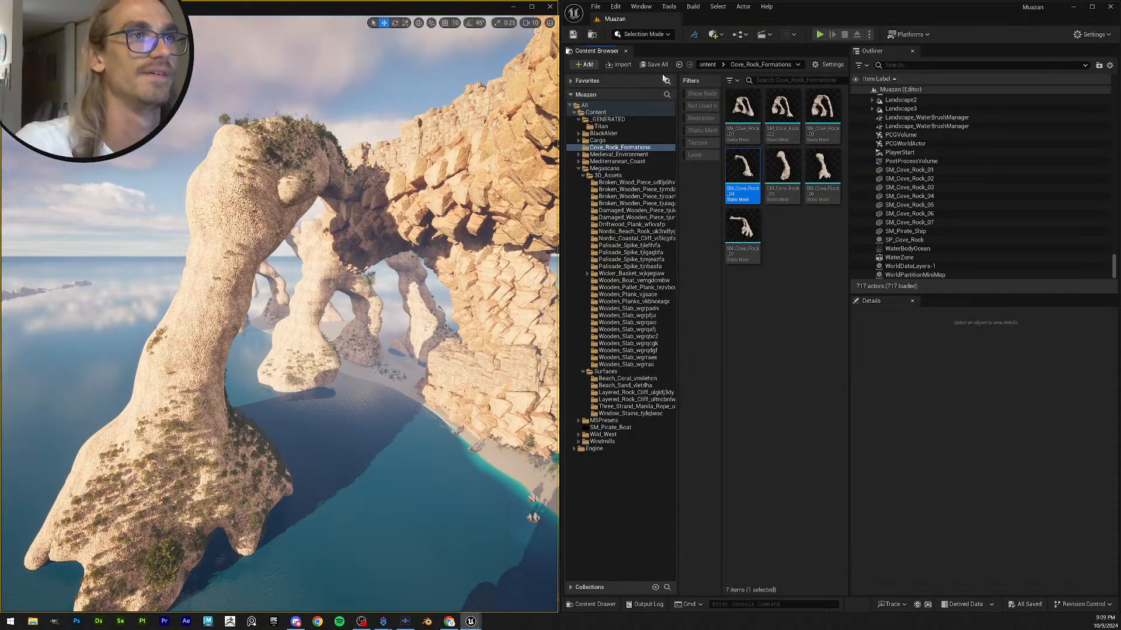
- Move the level editor window aside and bring up the PCG graph with its two node chains
right_drag(408, 251, 416, 224)
key(s)
key(w)
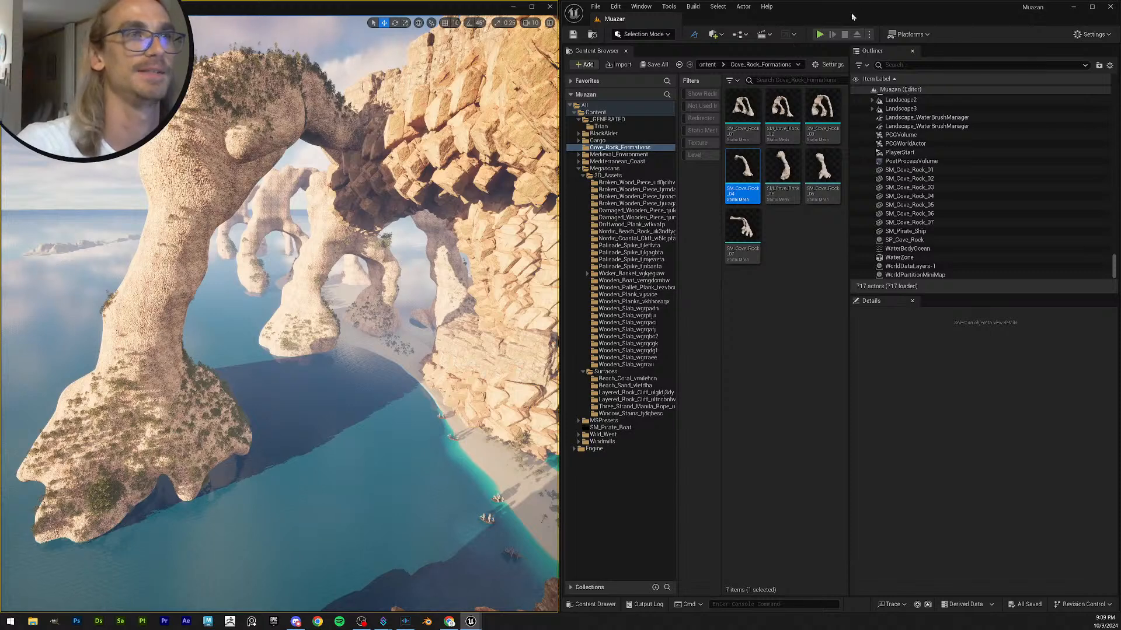
drag(852, 17, 1120, 537)
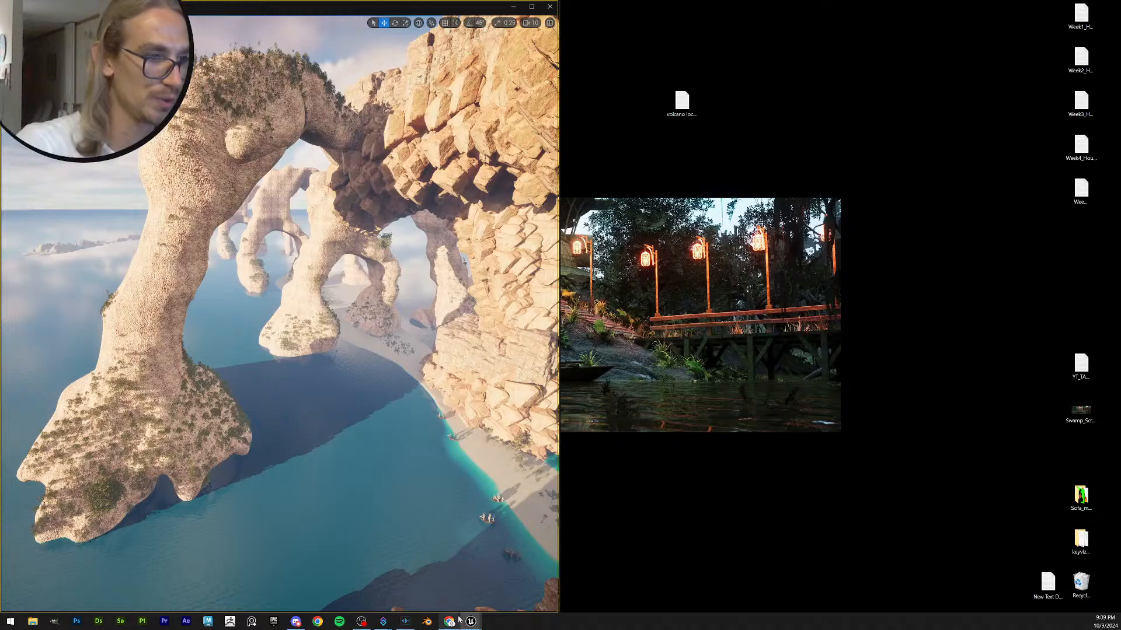
mouse_move(467, 620)
click(540, 584)
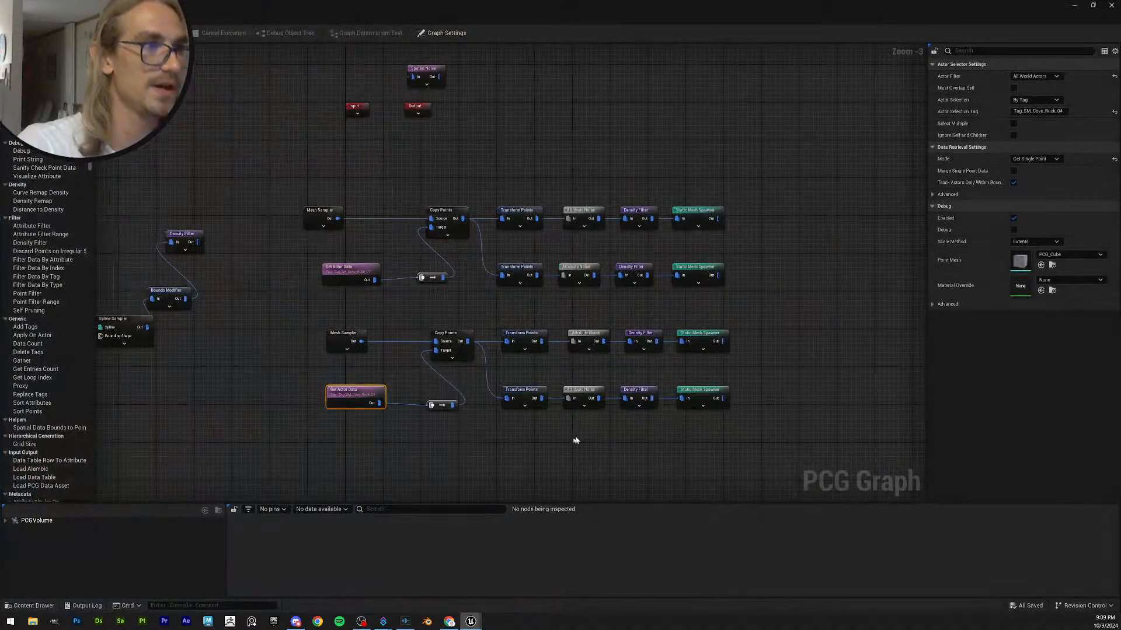
right_drag(532, 199, 538, 65)
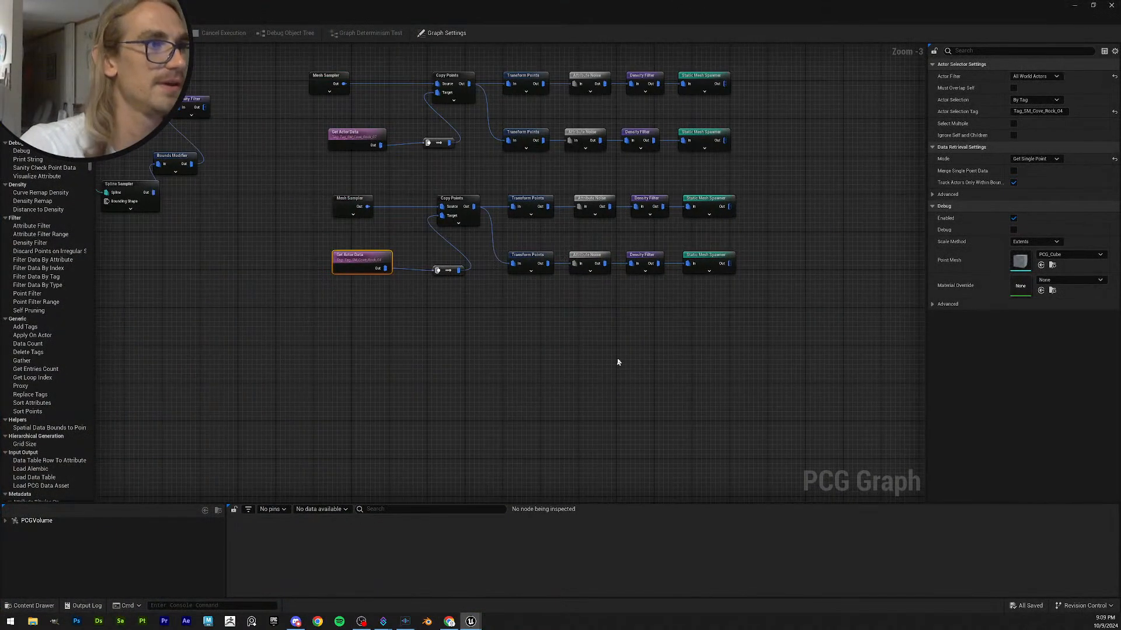
drag(748, 325, 320, 183)
mouse_move(490, 325)
right_down()
mouse_move(518, 460)
mouse_move(510, 325)
mouse_move(499, 315)
right_up()
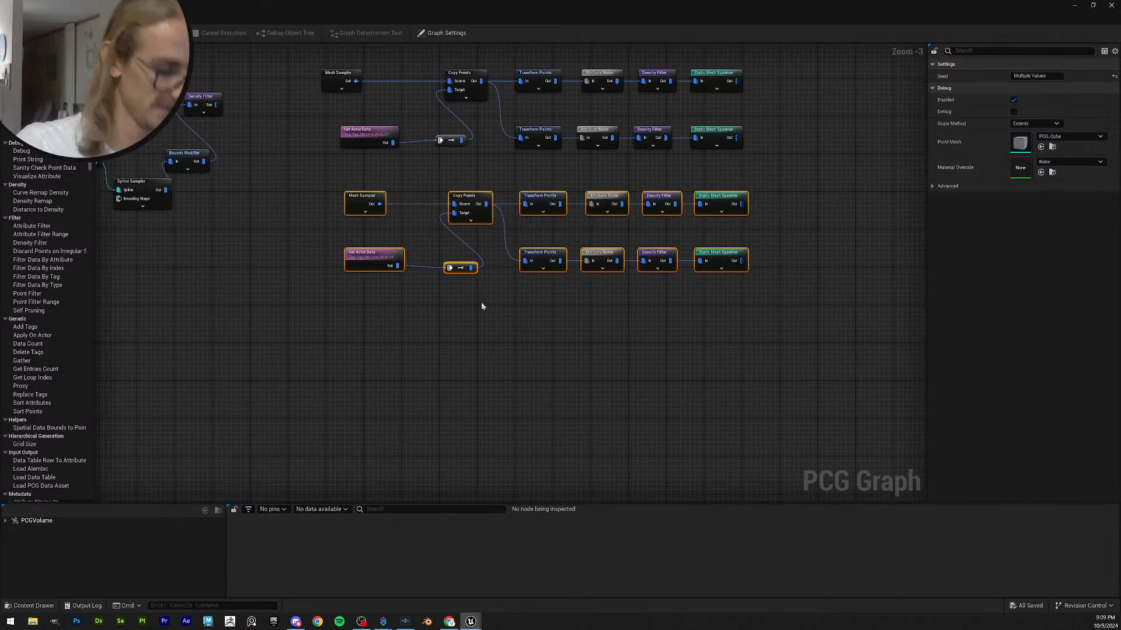
click(452, 302)
drag(772, 308, 436, 305)
right_click(436, 304)
right_drag(411, 301, 399, 385)
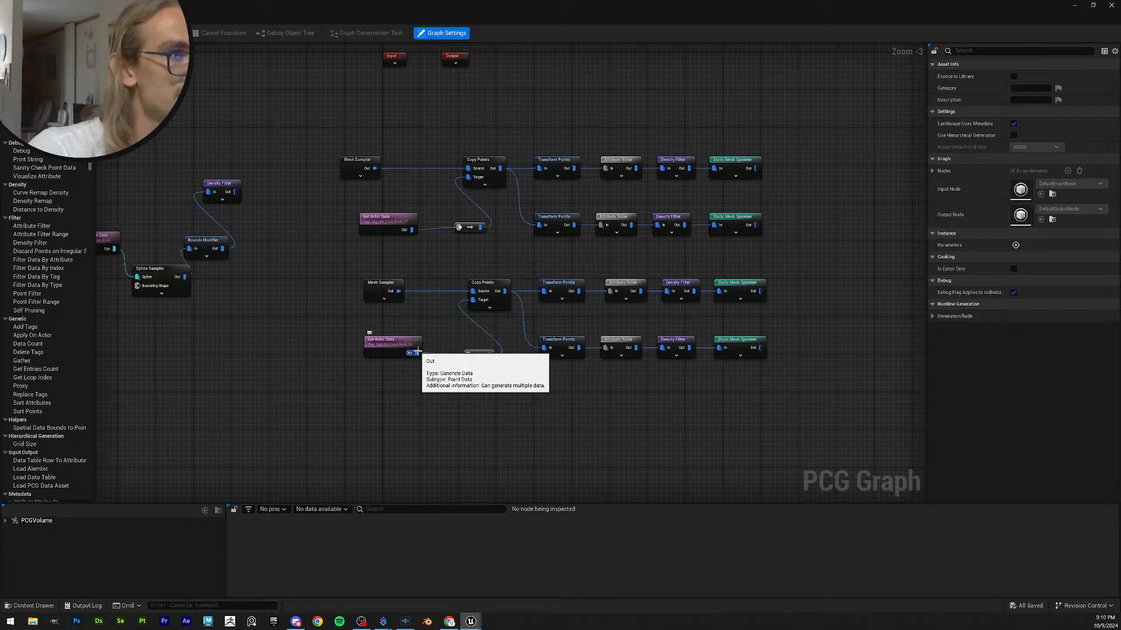
- Try to feed the Tag_SM_Cove_Rock_04 Get Actor Data node into the first chain's To Point node and place it beside that chain
click(414, 356)
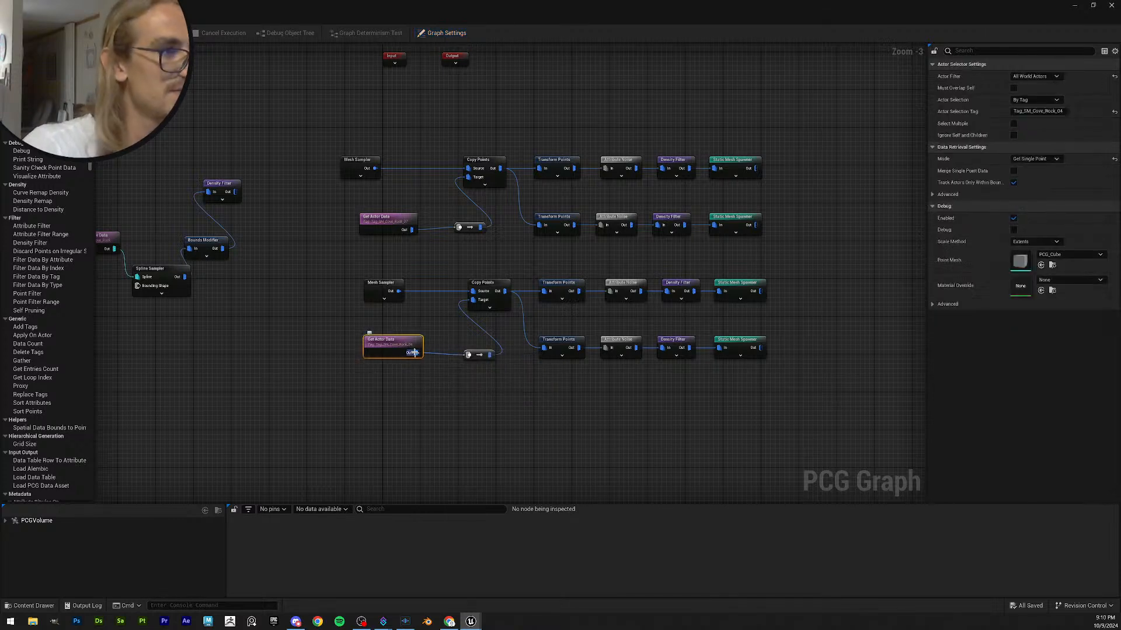
drag(416, 352, 458, 227)
drag(390, 344, 357, 250)
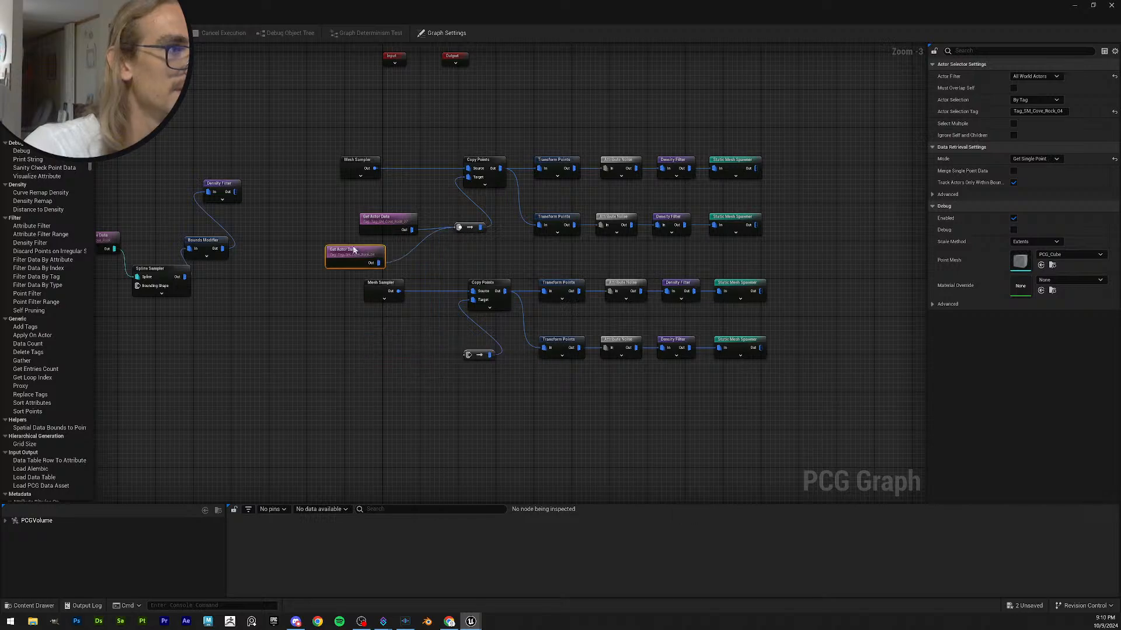
drag(557, 12, 477, 293)
right_drag(442, 186, 502, 193)
right_drag(281, 316, 467, 327)
drag(633, 294, 559, 198)
double_click(559, 198)
drag(818, 438, 350, 341)
click(390, 257)
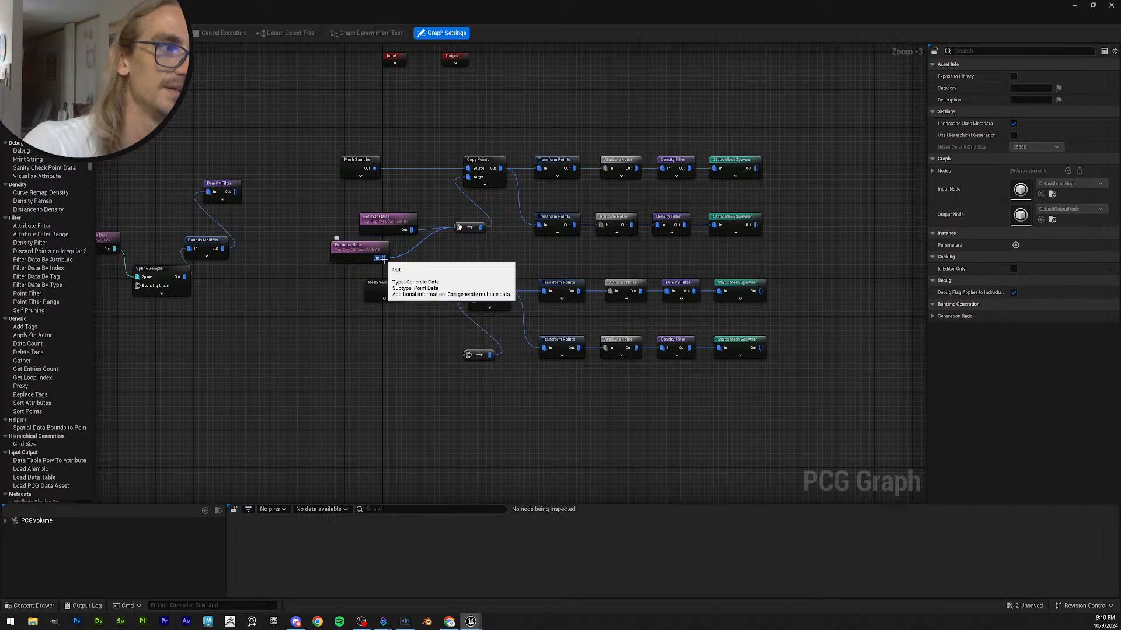
- Return the Tag_SM_Cove_Rock_04 Get Actor Data node to the second chain and rewire it to that chain's To Point node
drag(380, 255, 398, 340)
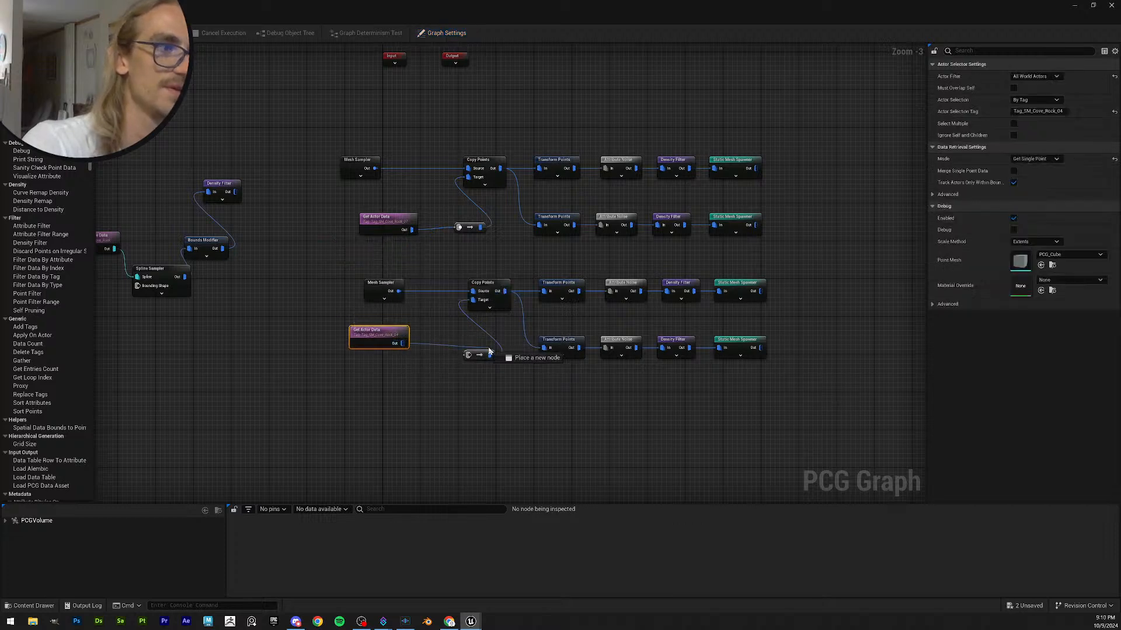
mouse_move(396, 335)
mouse_down()
mouse_move(403, 314)
mouse_move(417, 336)
mouse_move(398, 338)
mouse_up()
click(447, 326)
right_drag(629, 410, 581, 362)
drag(341, 292, 346, 296)
click(378, 272)
- Duplicate the entire second node chain, place the copy below it as a third chain, and save the graph
drag(750, 340, 290, 234)
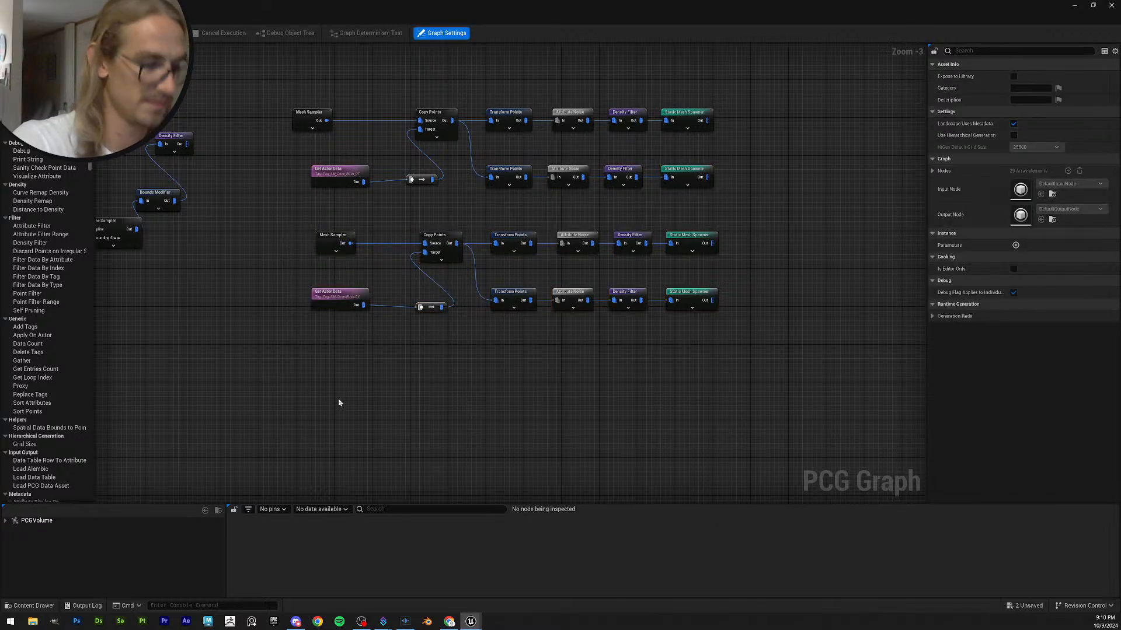
key(ctrl+d)
drag(316, 360, 445, 349)
click(738, 273)
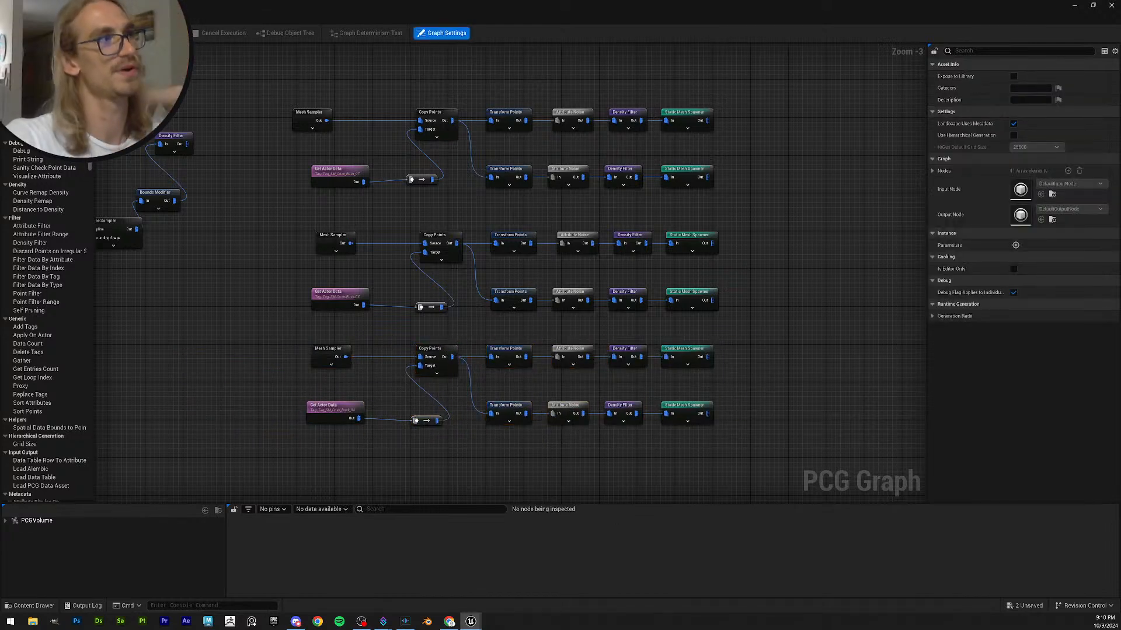
key(ctrl+s)
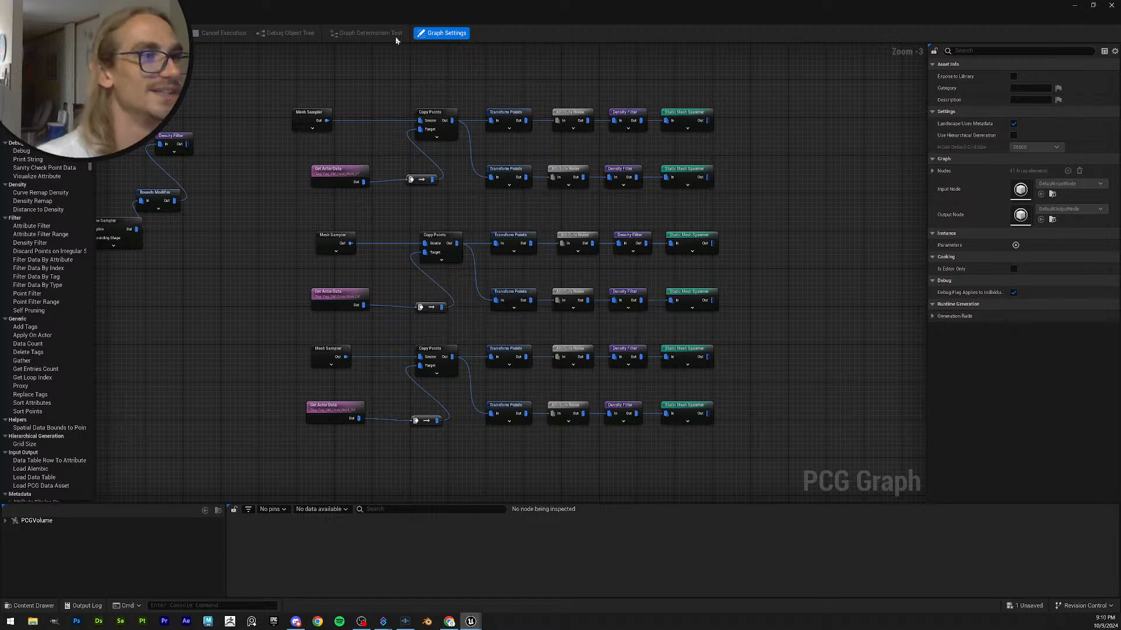
- Nudge the middle node chain slightly so it lines up between the first and third chains
drag(739, 313, 260, 248)
drag(448, 237, 440, 232)
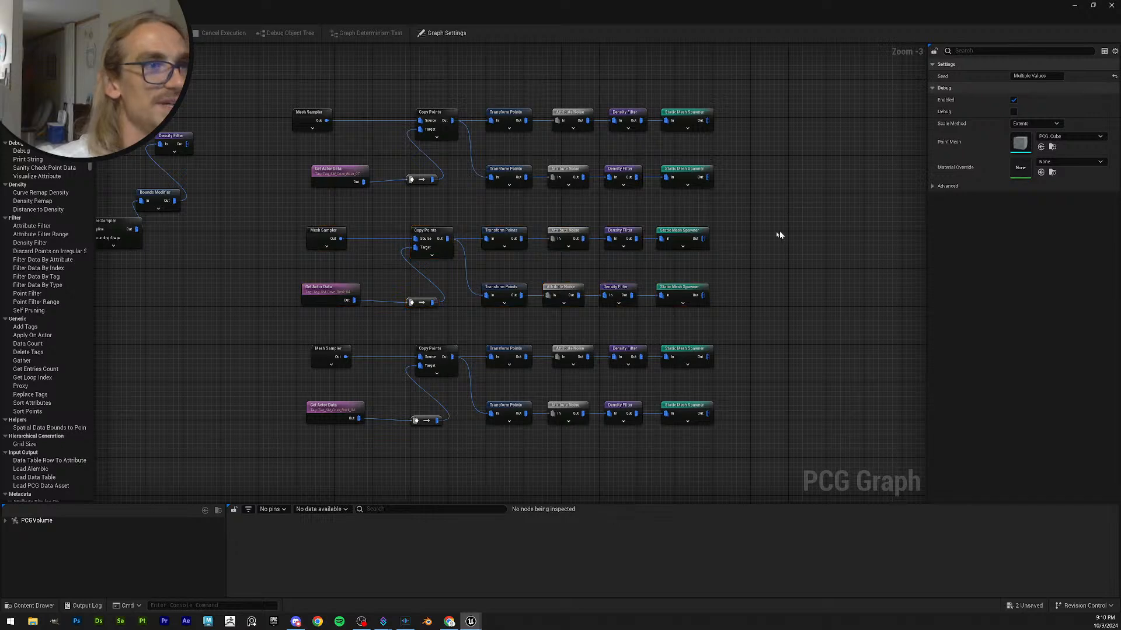
click(413, 199)
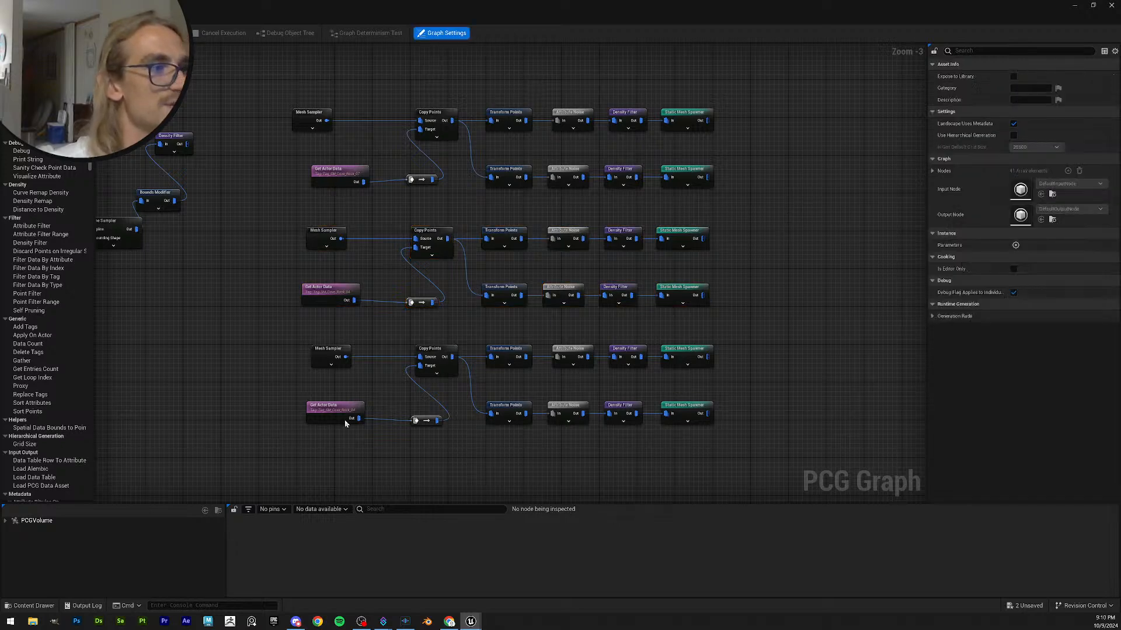
- Place the PCG graph window beside the viewport, save the graph, and select the bare cove rock formation in the scene
drag(704, 11, 1120, 189)
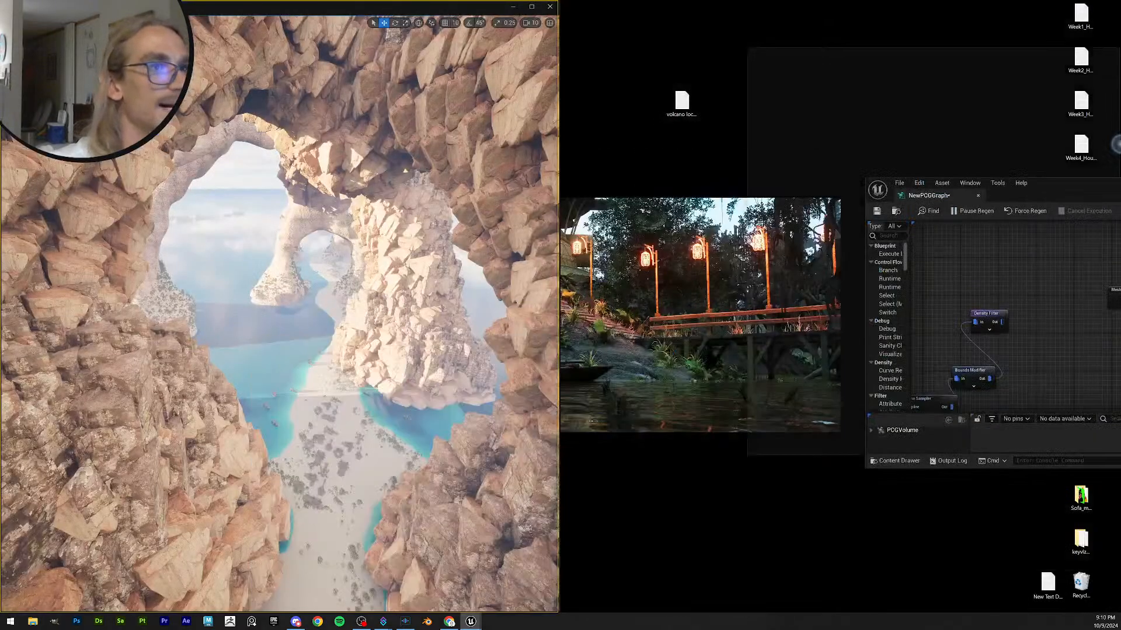
drag(1117, 144, 1117, 144)
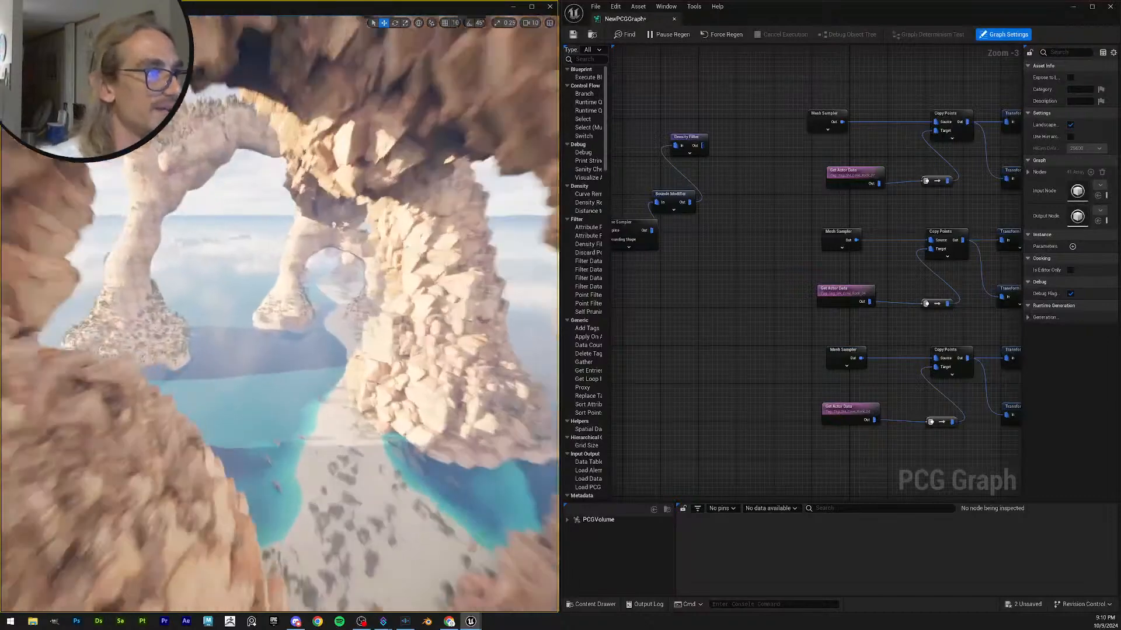
right_drag(280, 315, 309, 321)
key(w)
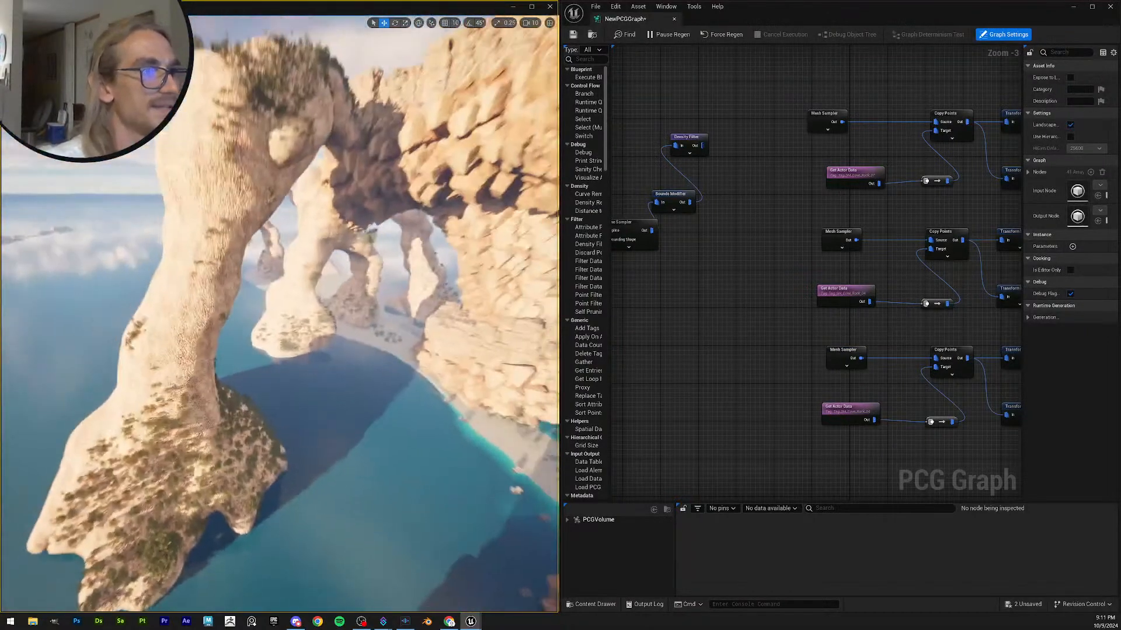
click(572, 35)
click(198, 254)
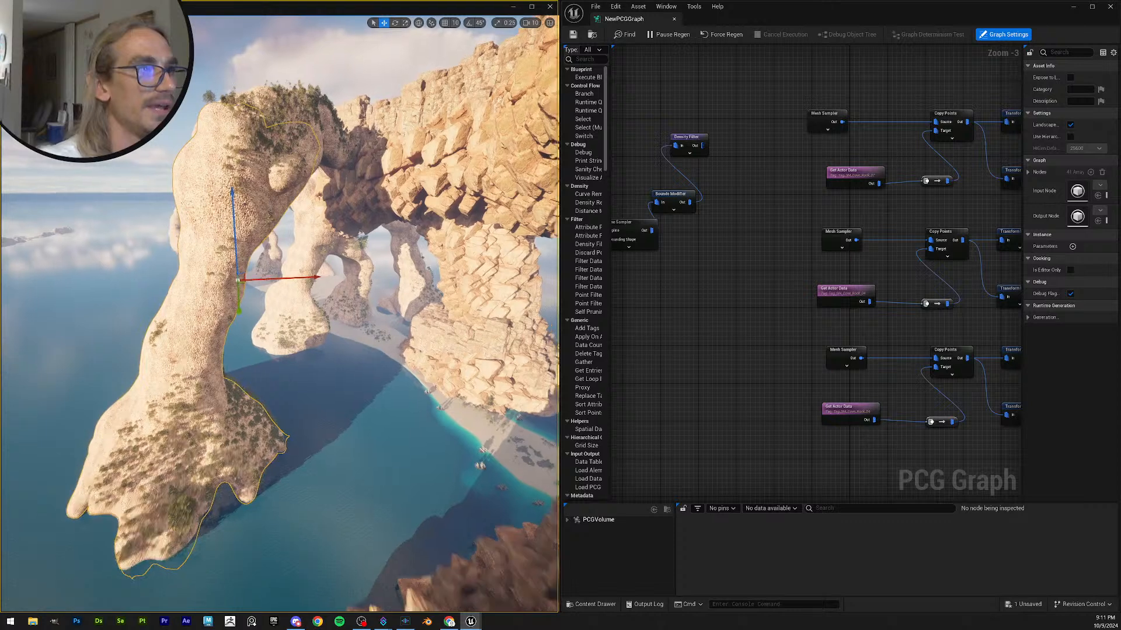
right_drag(198, 254, 200, 277)
key(s)
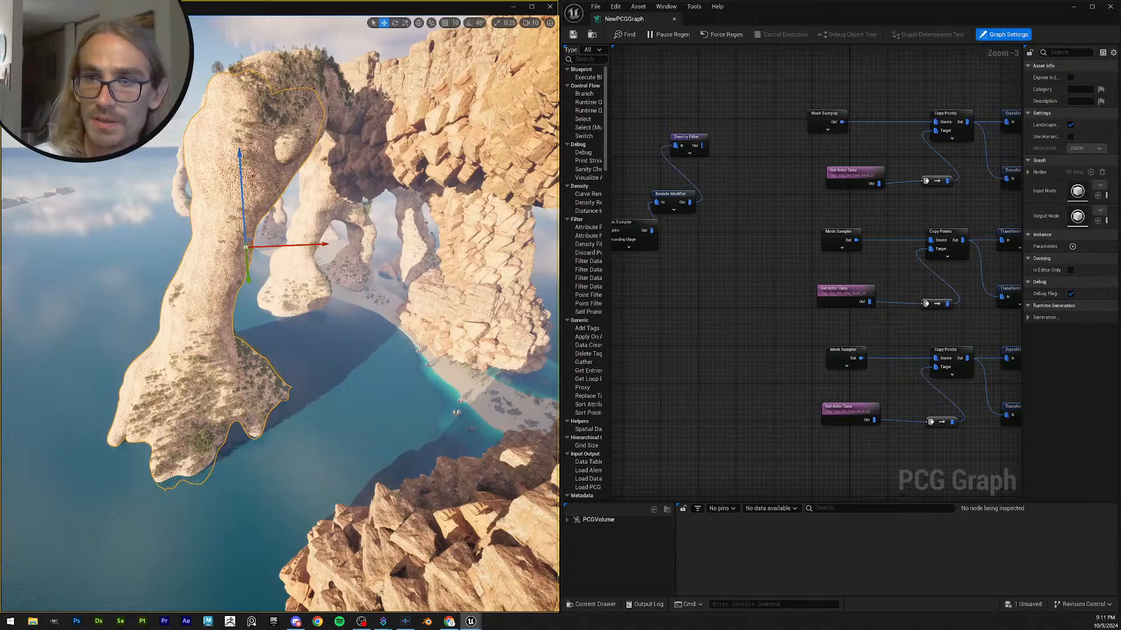
- Widen the node settings area and set the third chain's Mesh Sampler Static Mesh to SM_Cove_Rock_06
right_drag(754, 354, 602, 343)
click(693, 343)
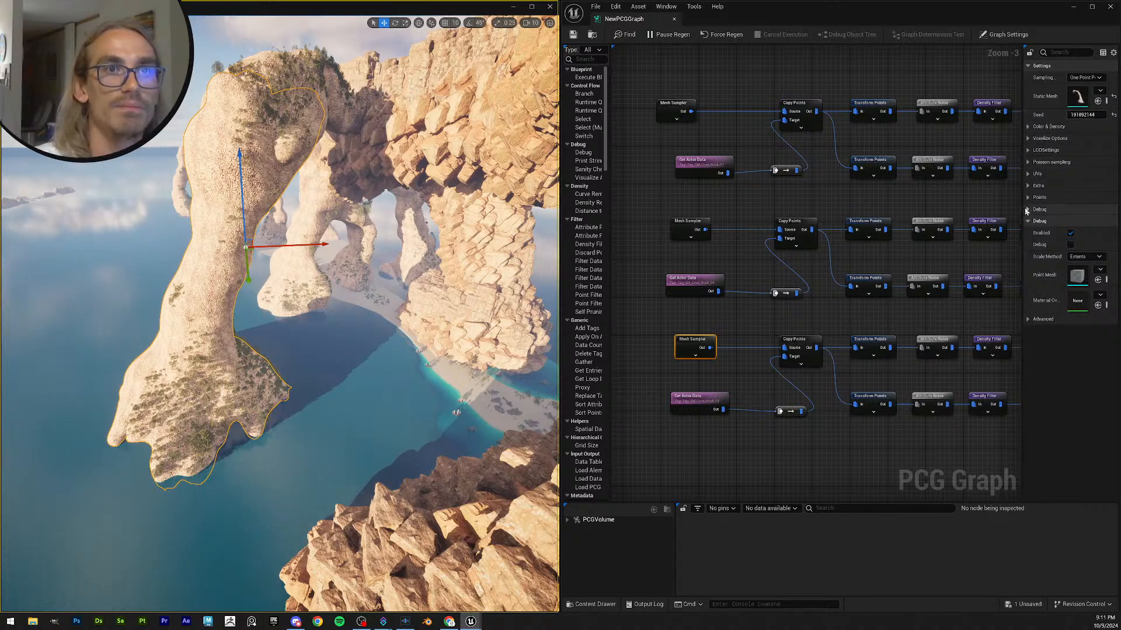
right_drag(1020, 211, 999, 211)
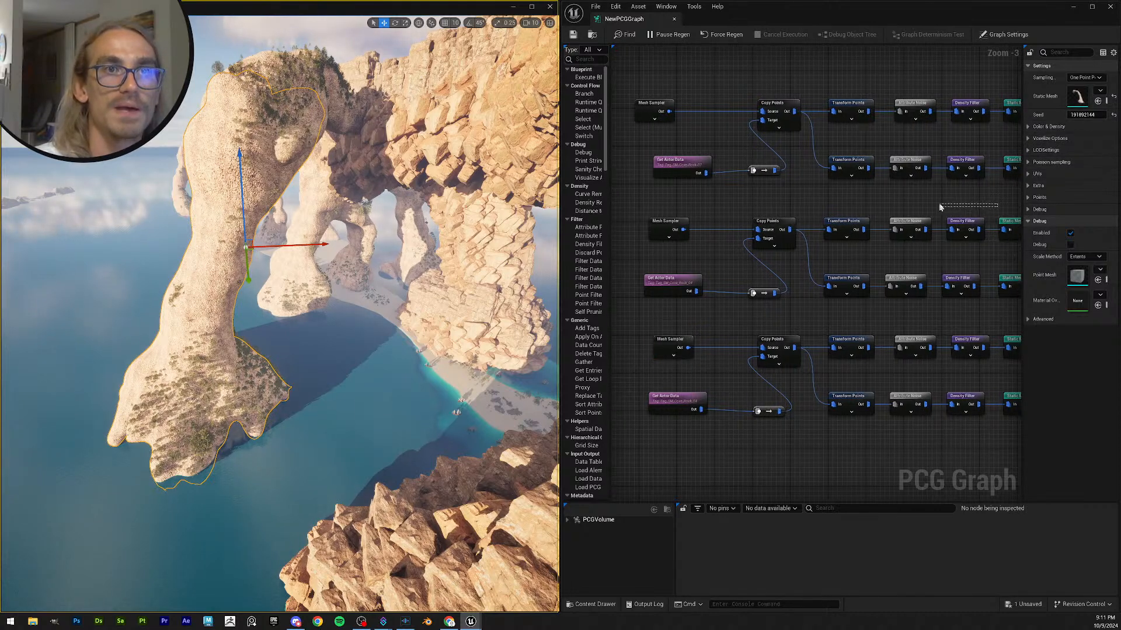
click(1004, 35)
drag(1022, 202, 962, 202)
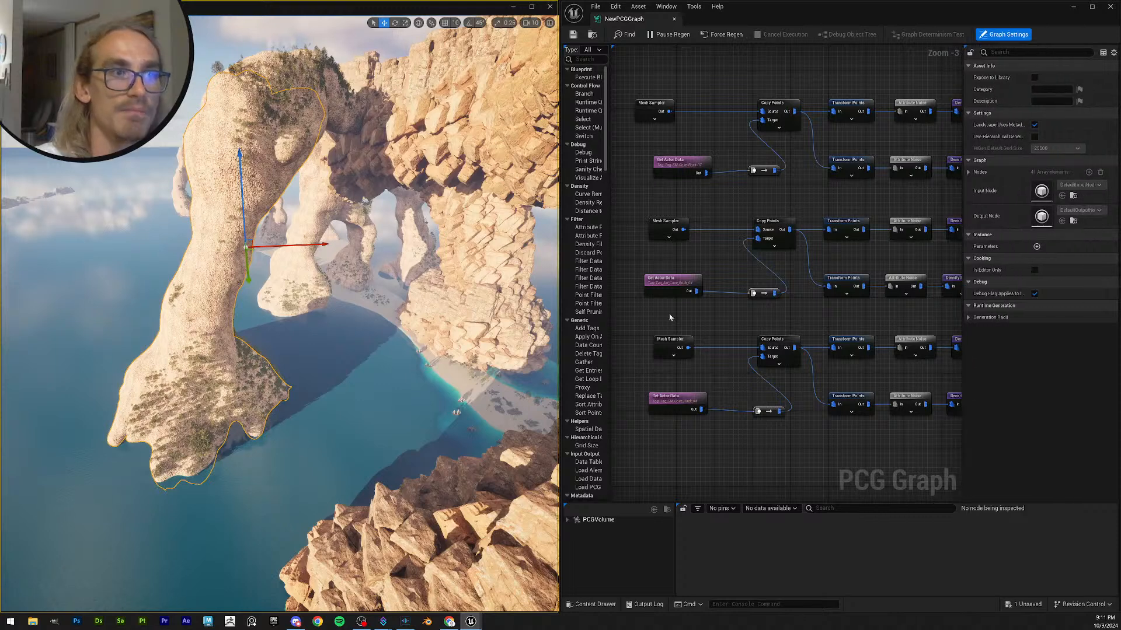
click(670, 341)
drag(1120, 374, 1047, 98)
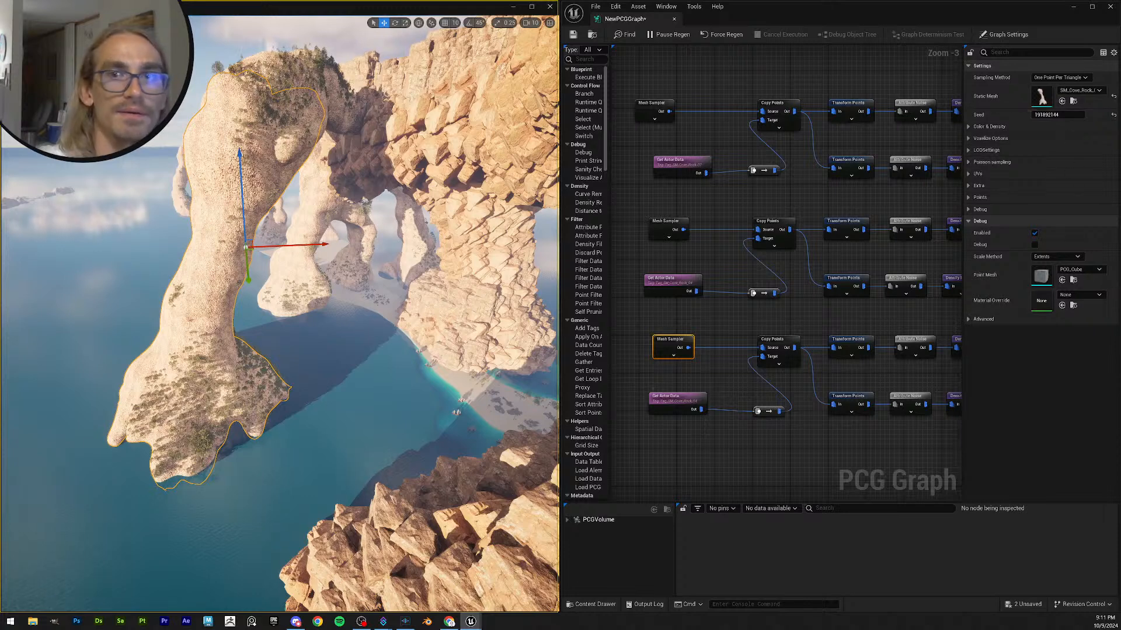
- Bring up the level editor with the tag settings of SM_Cove_Rock_06 and reopen the PCG graph window maximized
click(666, 388)
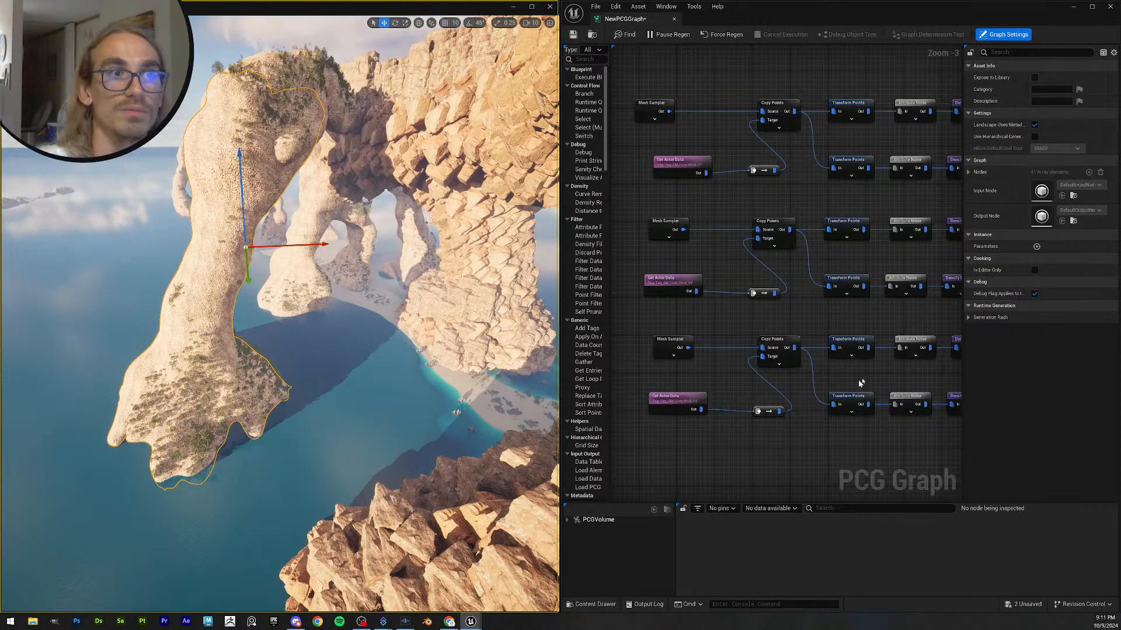
drag(1003, 23, 327, 275)
drag(900, 294, 1119, 165)
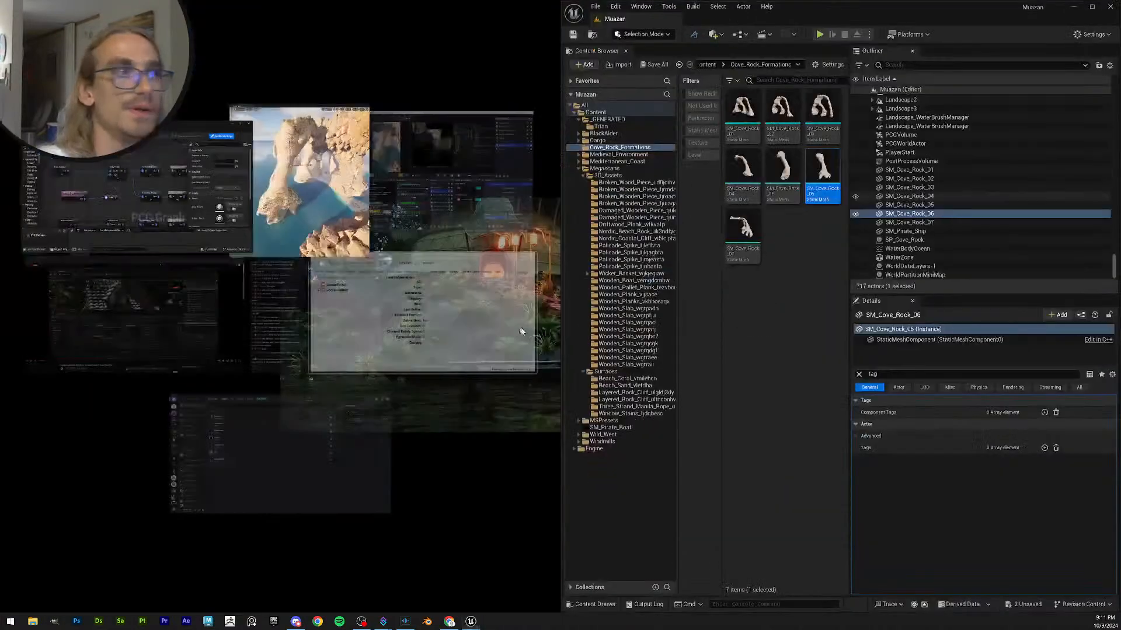
click(269, 224)
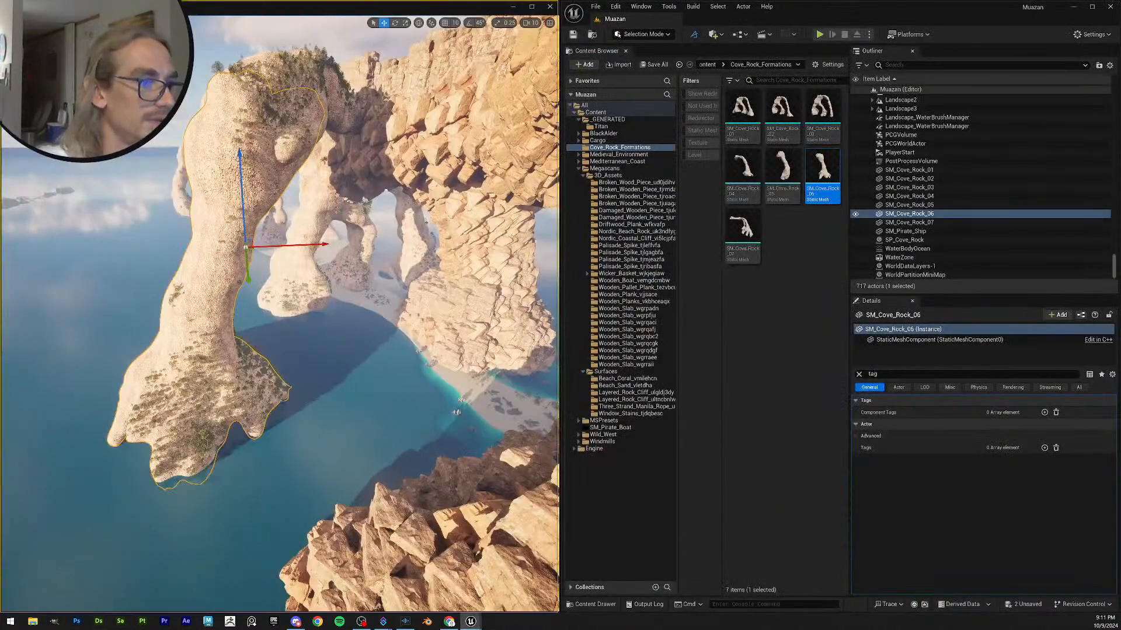
mouse_move(472, 622)
click(525, 582)
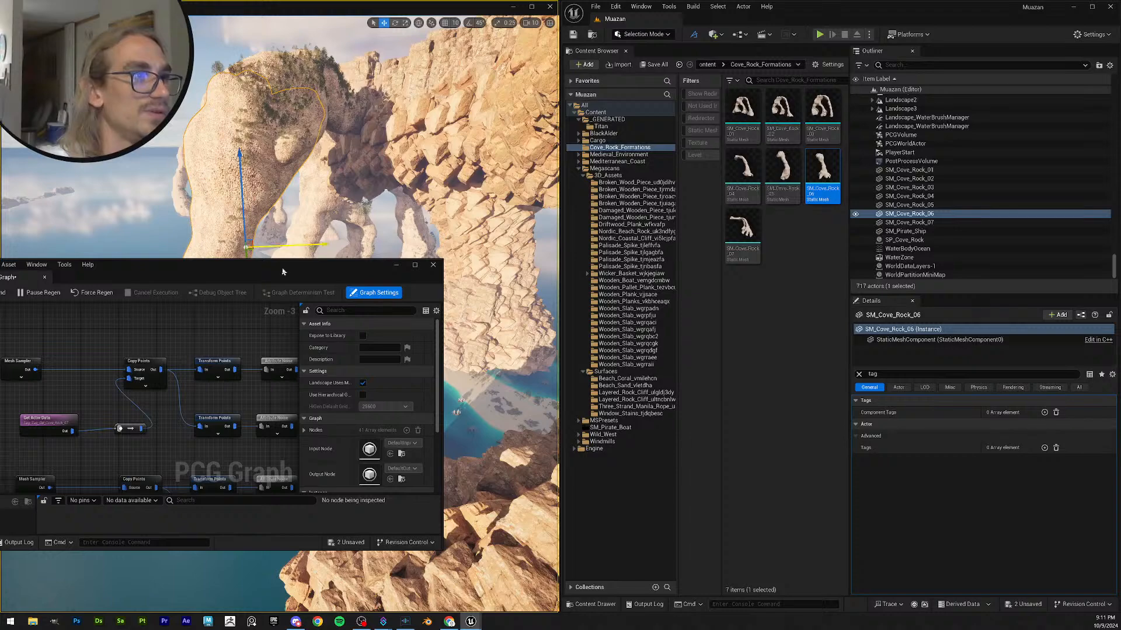
drag(286, 272, 418, 236)
click(552, 224)
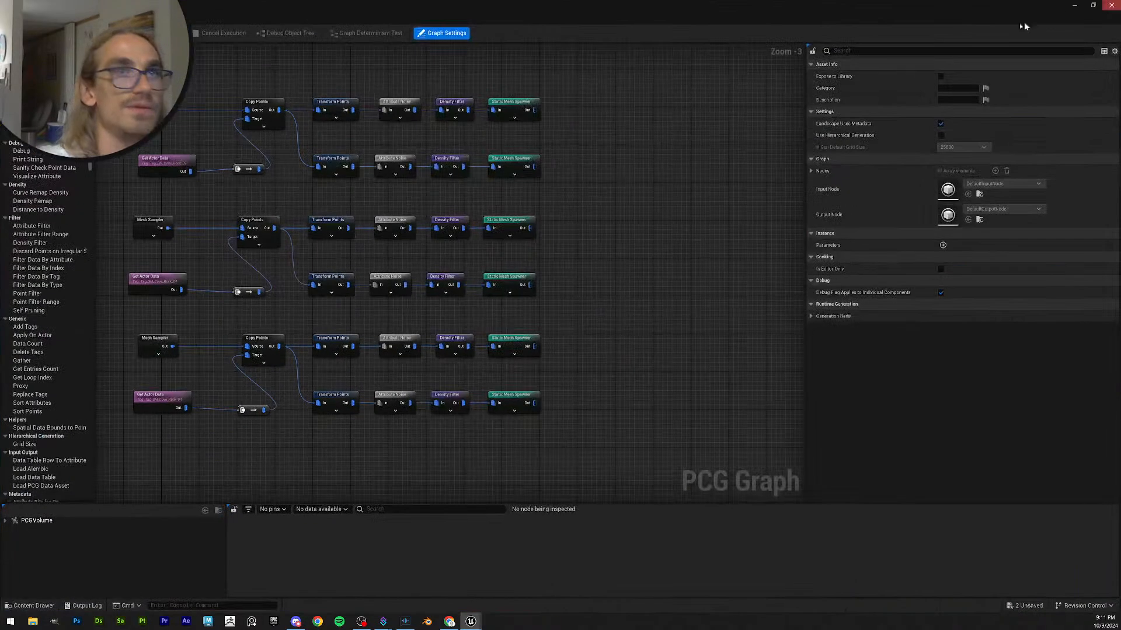
- Add the actor tag Tag_SM_Cove_Rock_06 to SM_Cove_Rock_06 and copy the tag text
click(1075, 9)
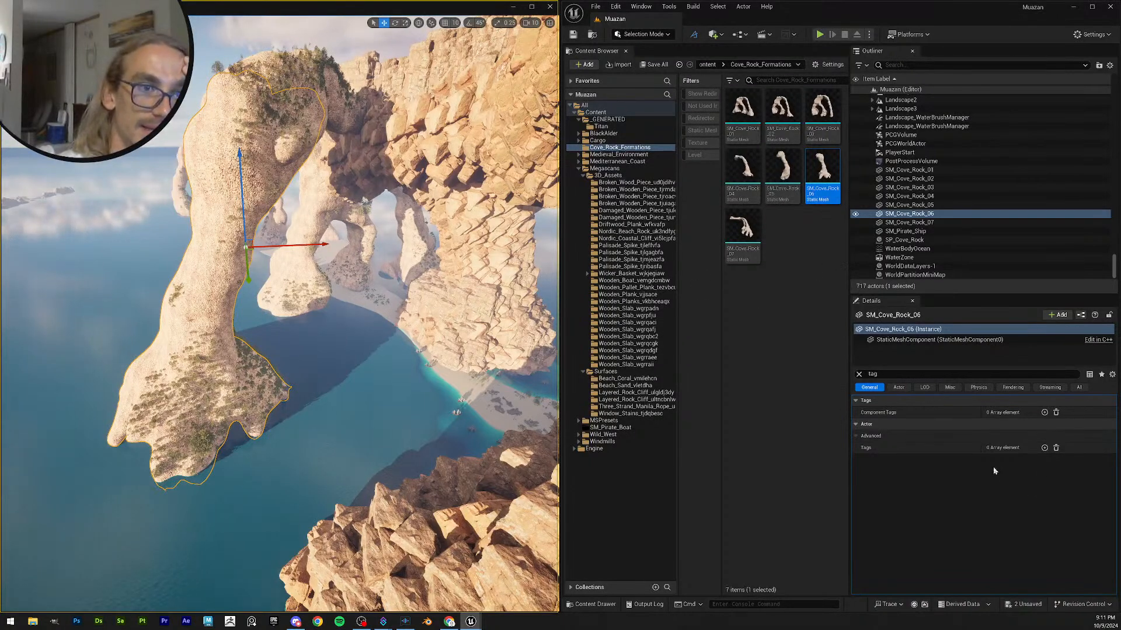
click(1045, 448)
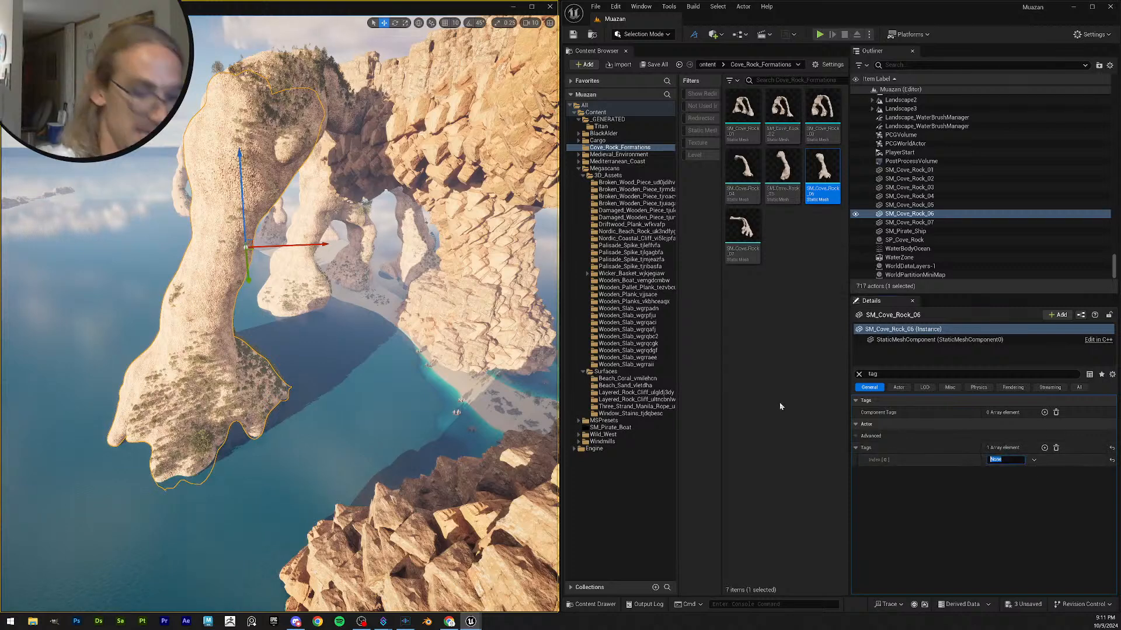
text(SM_Cove_Rock_06)
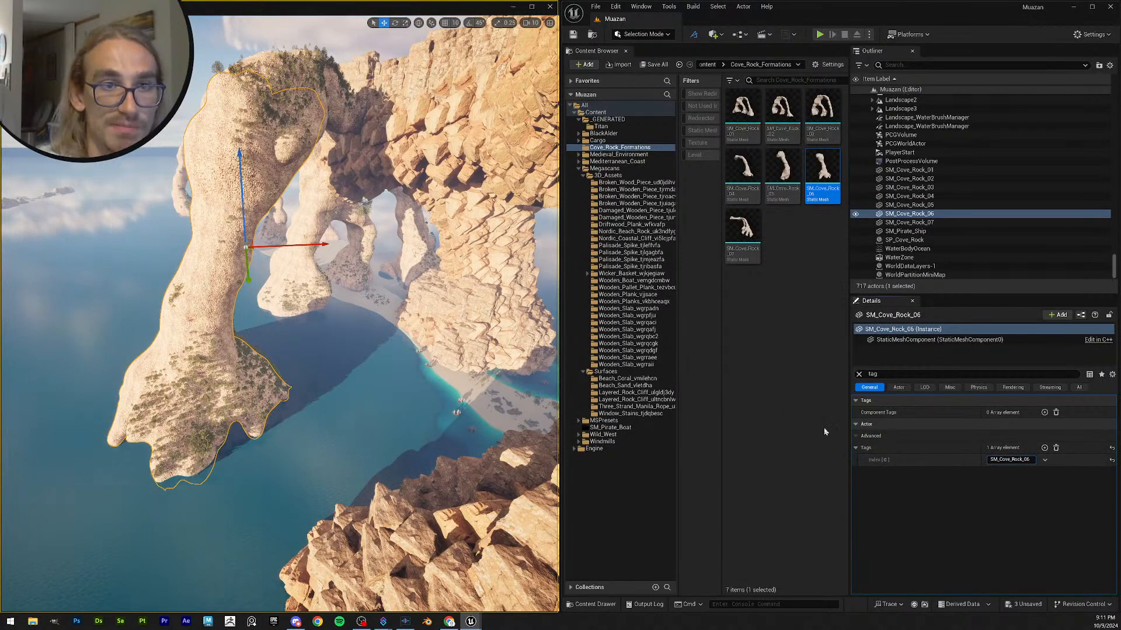
key(Home)
text(Ta)
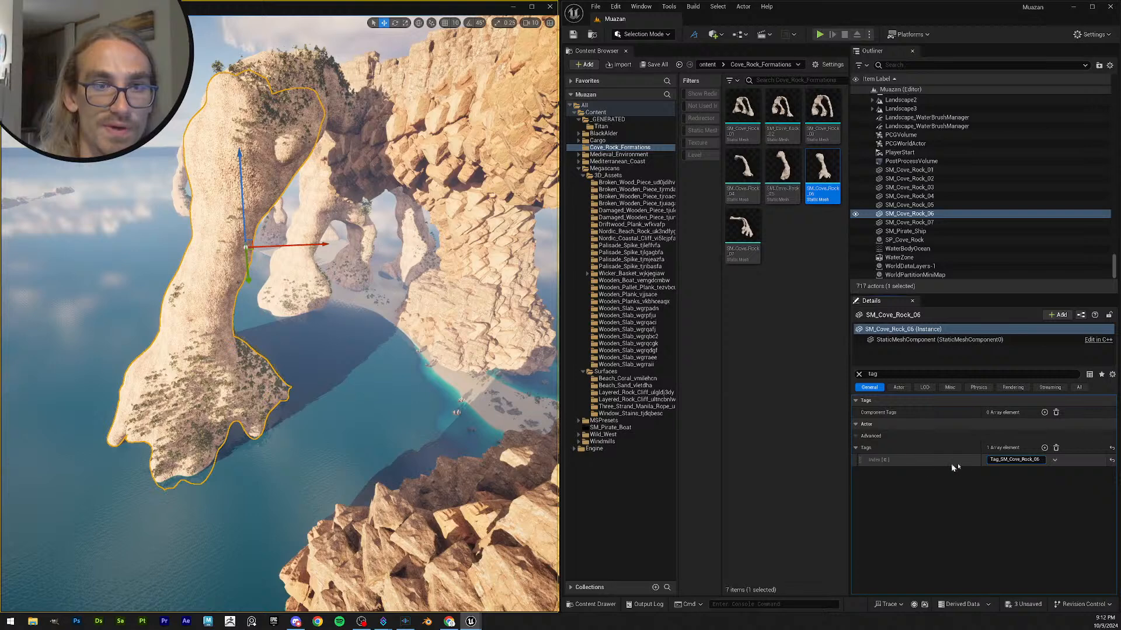
key(ctrl+a)
key(ctrl+c)
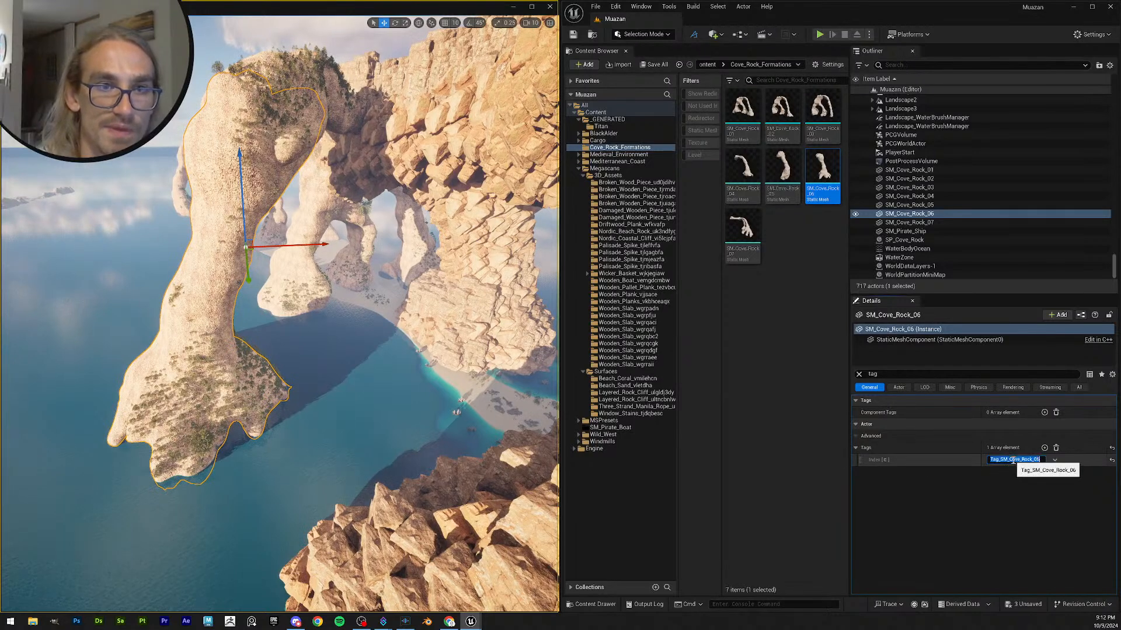
click(1014, 542)
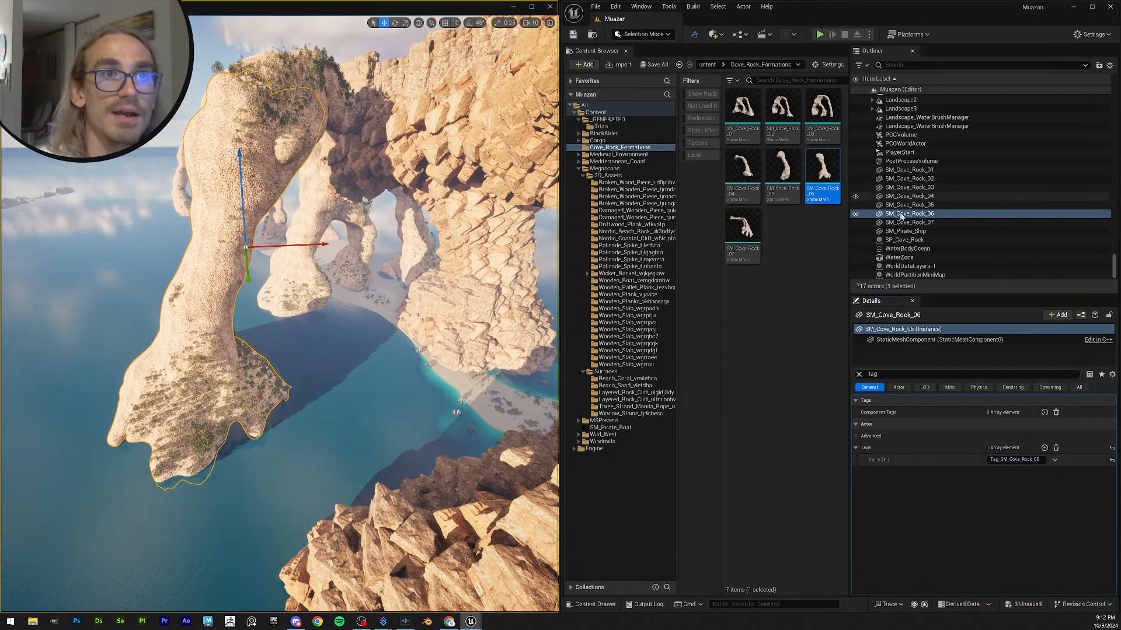
- Select SM_Cove_Rock_05 and add the actor tag Tag_SM_Cove_Rock_05
click(930, 223)
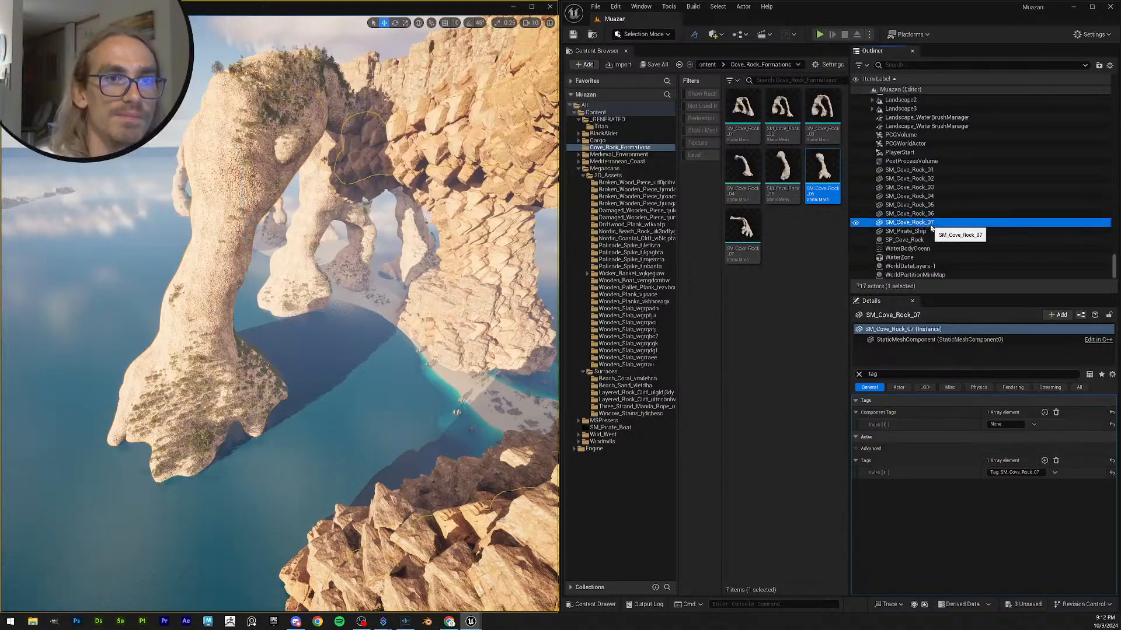
click(933, 212)
click(928, 204)
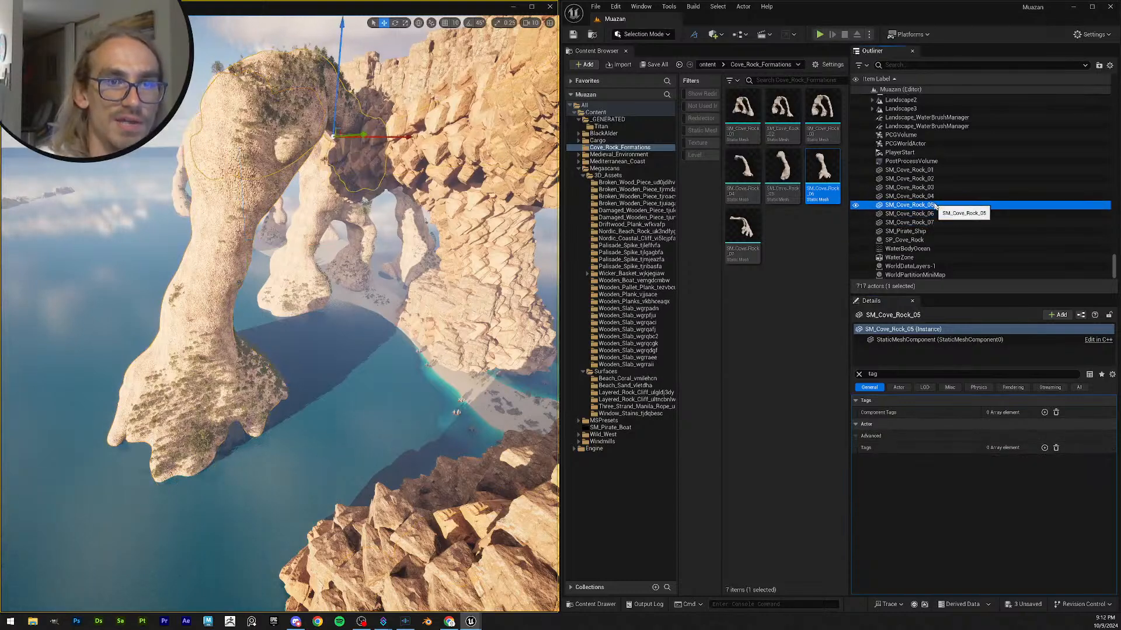
click(1045, 449)
click(1012, 459)
key(ctrl+v)
text(5)
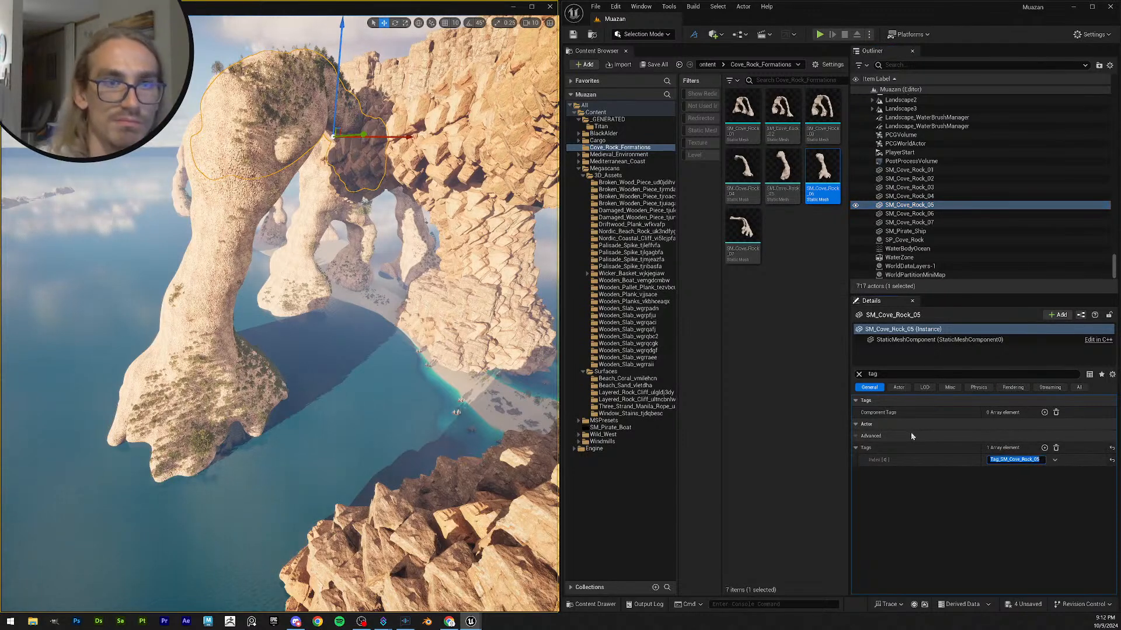
- Check the tag of SM_Cove_Rock_04, and add the actor tag Tag_SM_Cove_Rock_03 to SM_Cove_Rock_03
click(923, 196)
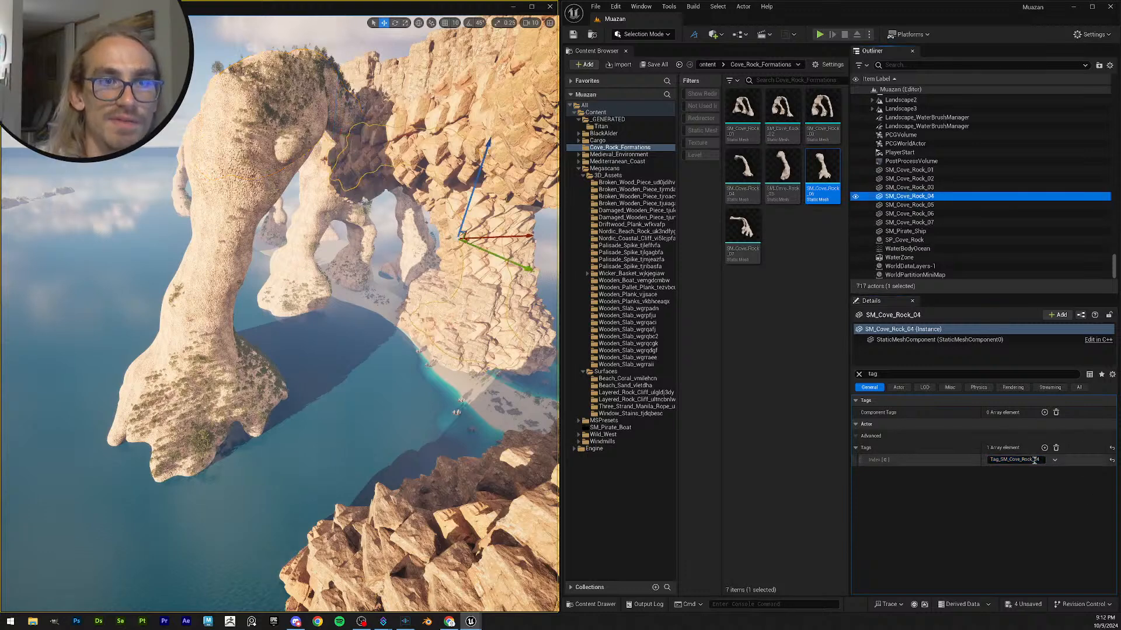
click(929, 187)
click(1044, 448)
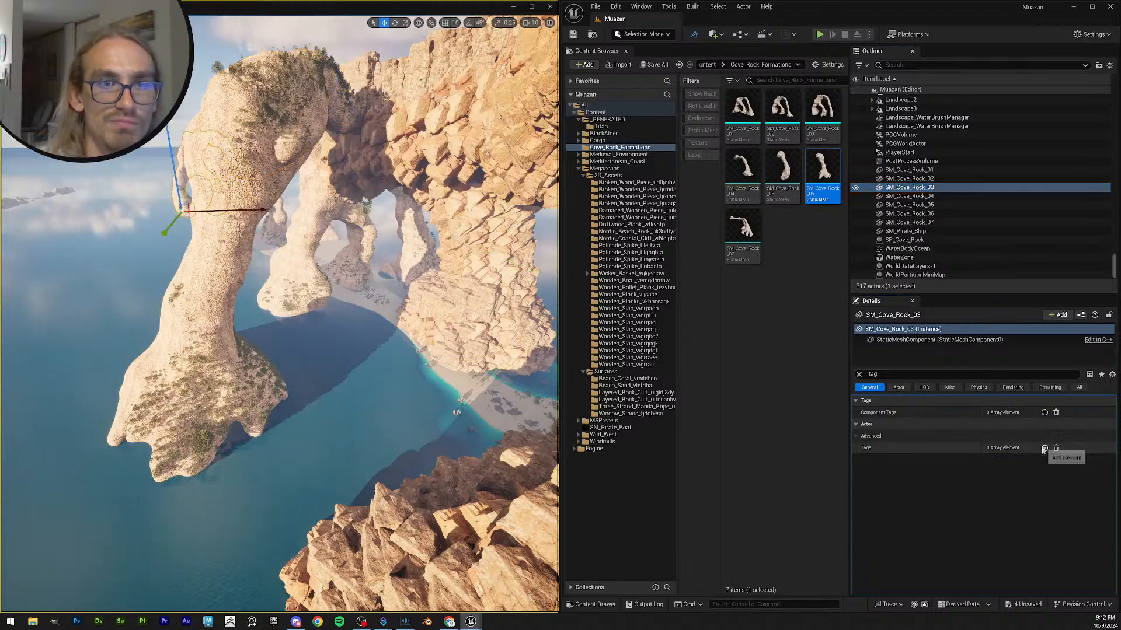
click(1004, 460)
key(ctrl+v)
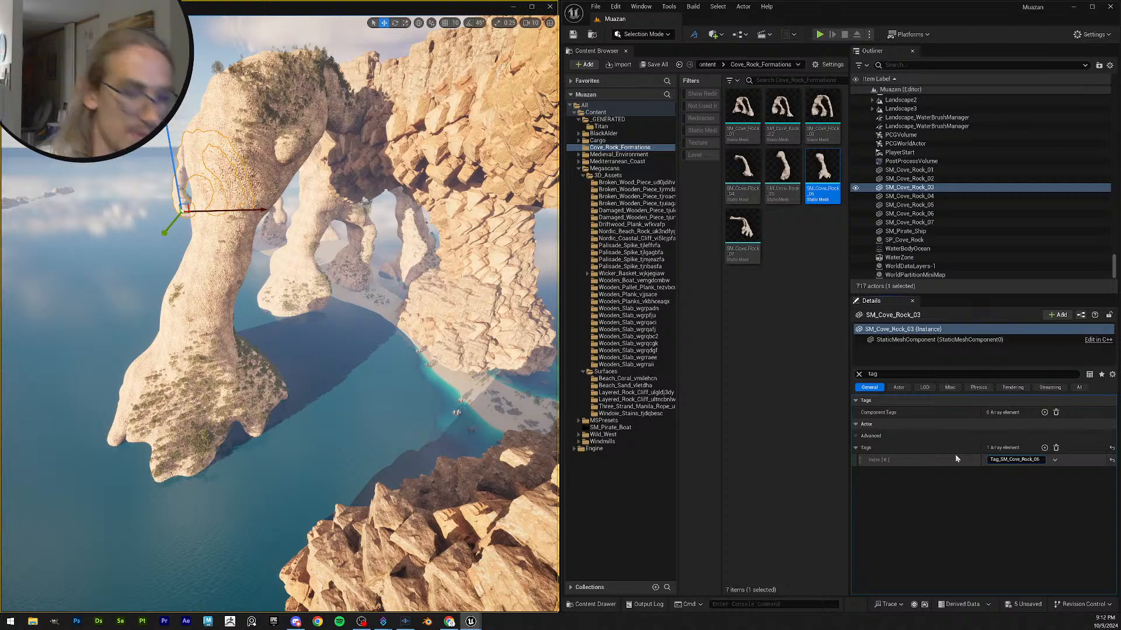
key(BackSpace)
text(3)
key(Return)
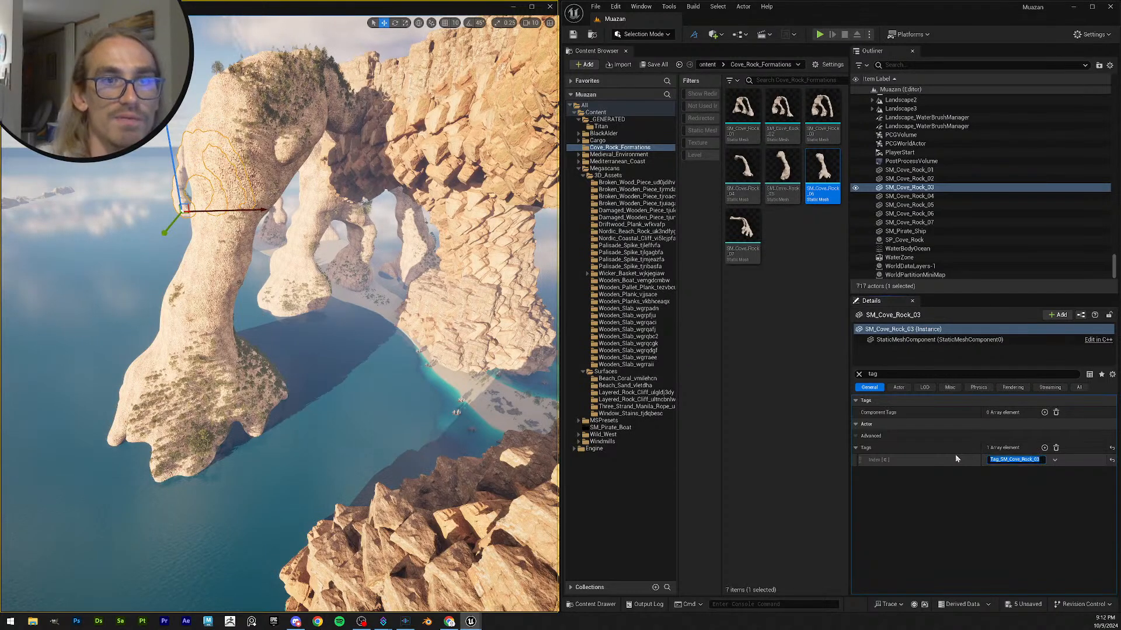
- Select SM_Cove_Rock_02 and add the actor tag Tag_SM_Cove_Rock_02
click(922, 178)
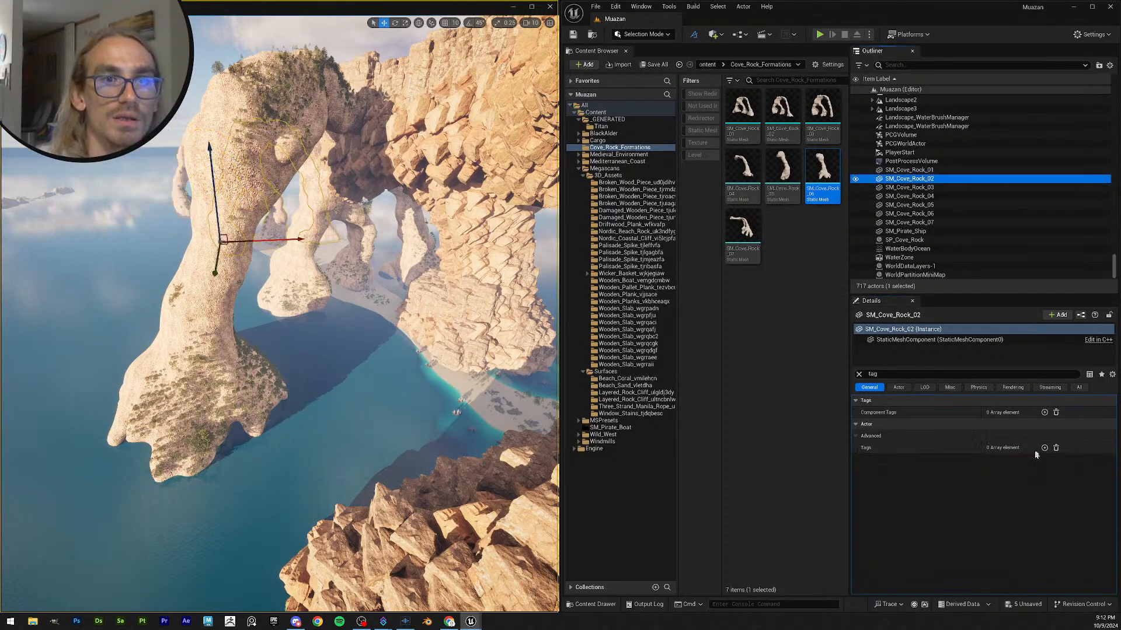
click(1016, 460)
key(ctrl+v)
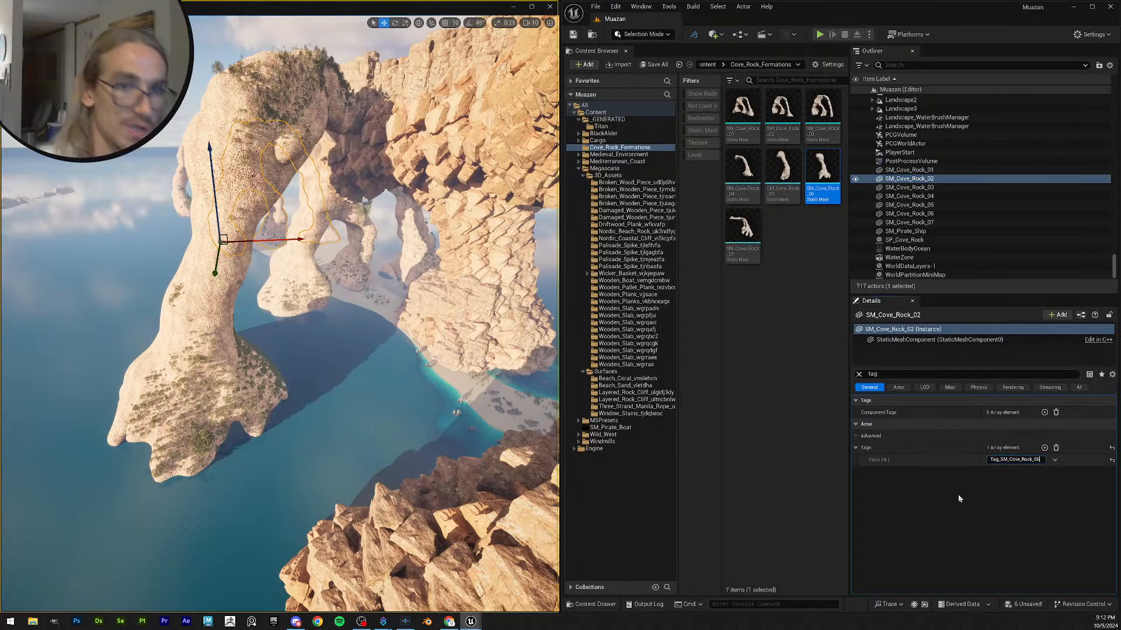
key(BackSpace)
text(2)
key(Return)
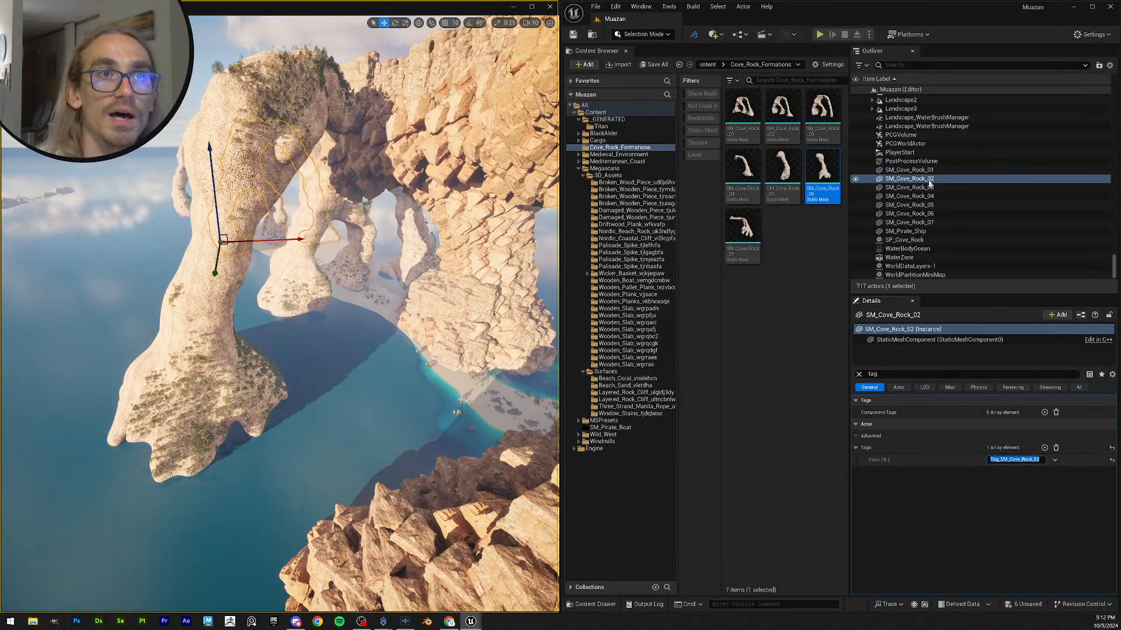
- Add the actor tag Tag_SM_Cove_Rock_01 to SM_Cove_Rock_01, and save the level together with NewPCGGraph
click(958, 170)
click(1046, 448)
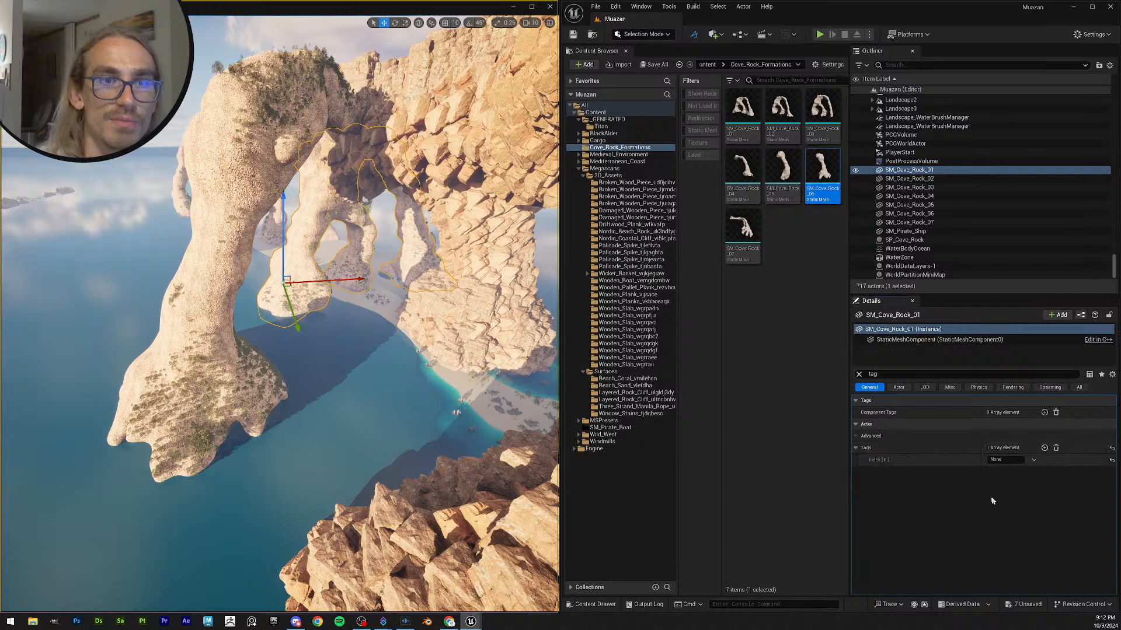
click(1009, 459)
key(ctrl+v)
key(Return)
click(574, 35)
click(653, 64)
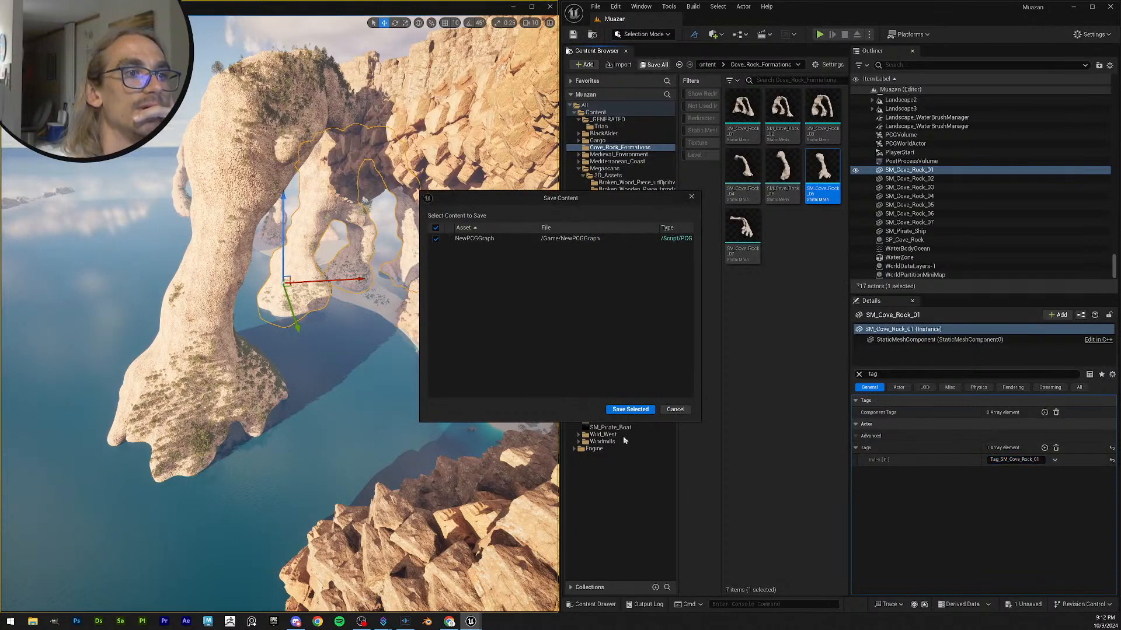
click(630, 409)
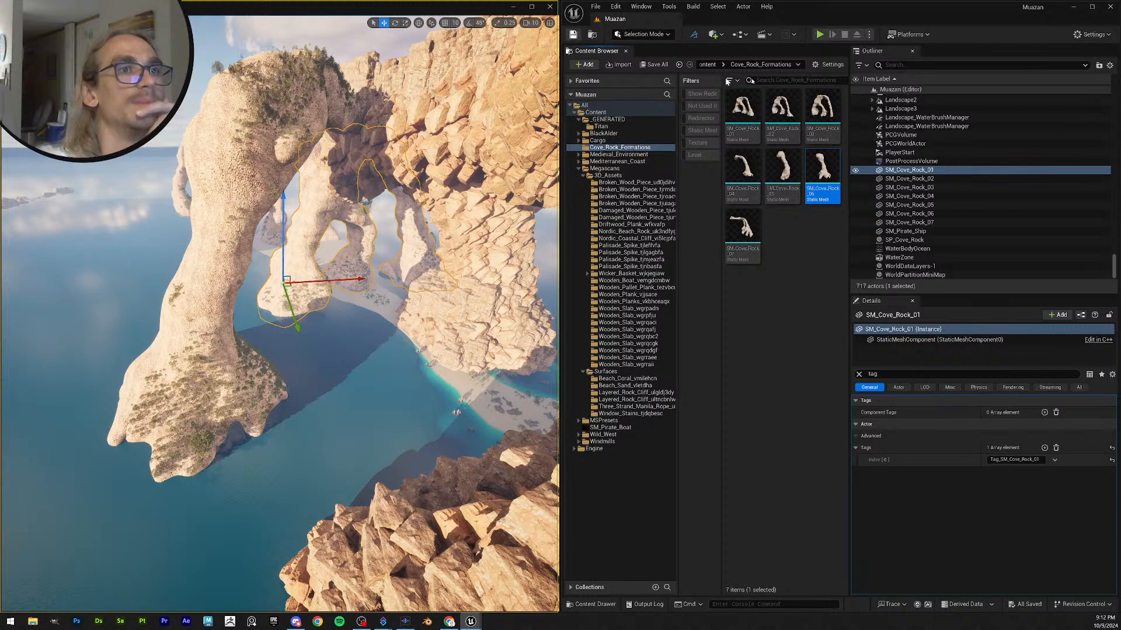
- Bring the NewPCGGraph window back up, try it docked beside the level editor, and return it to maximized
mouse_move(470, 621)
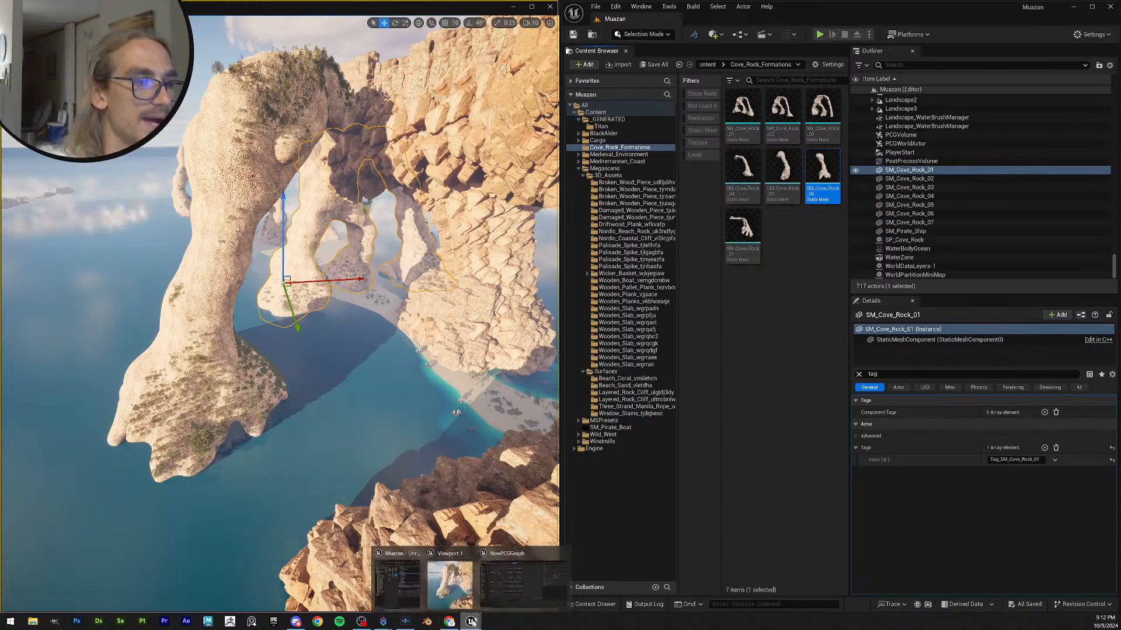
click(565, 582)
right_drag(585, 185, 714, 164)
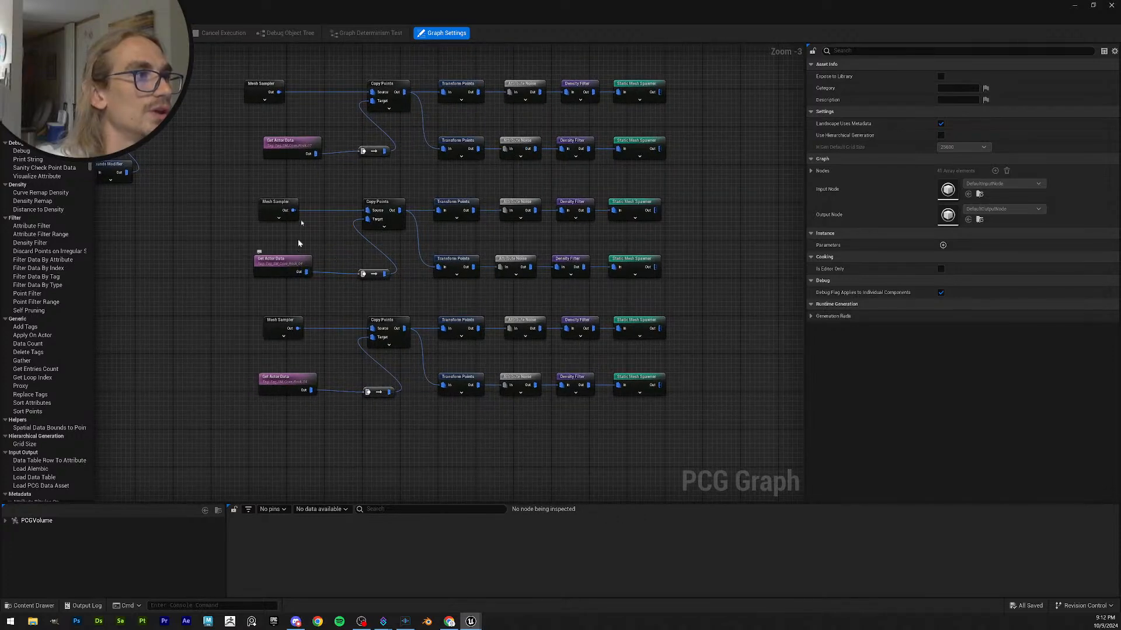
drag(585, 10, 0, 271)
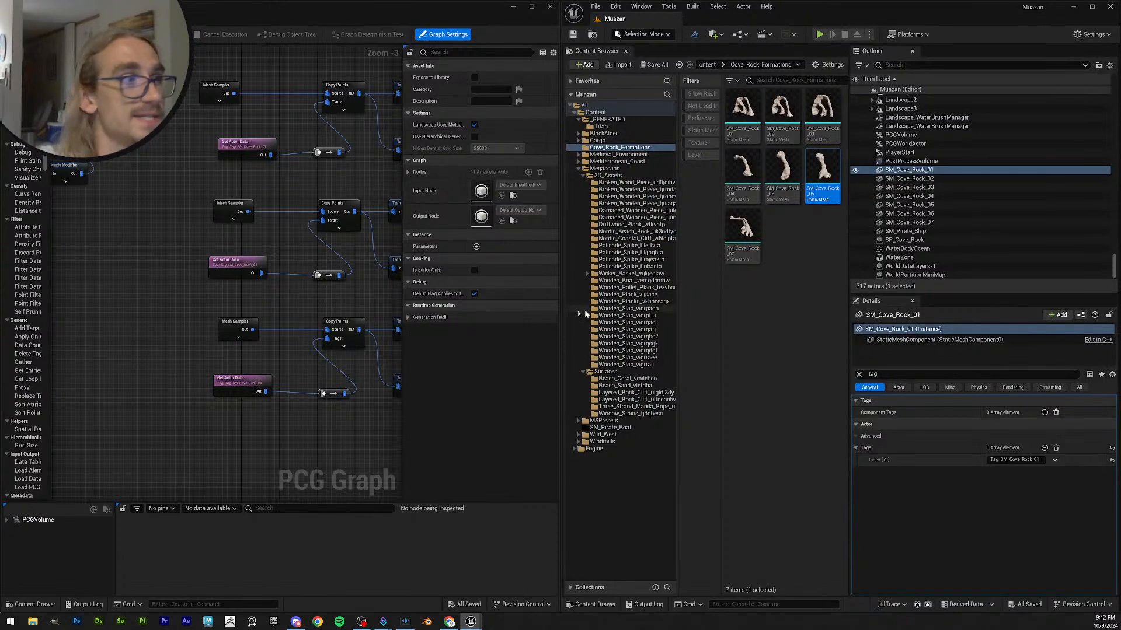
scroll(149, 279, down, 3)
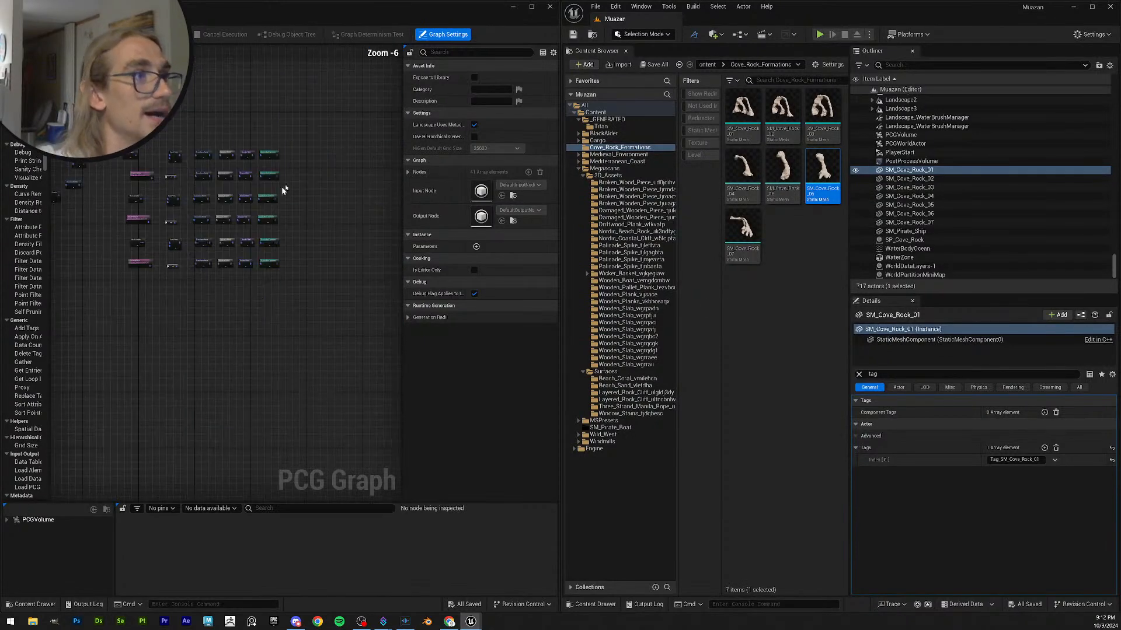
click(531, 7)
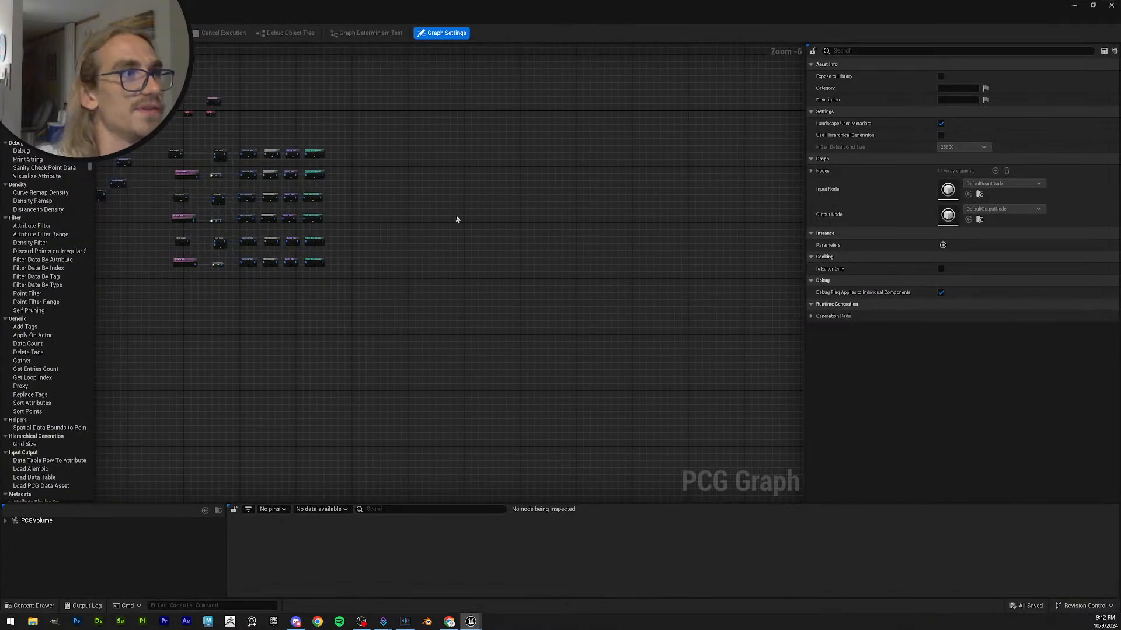
- Duplicate the third chain of nodes, from Mesh Sampler to Static Mesh Spawner, and place the copy directly below it
right_drag(431, 244, 571, 290)
scroll(571, 290, up, 1)
scroll(475, 282, up, 2)
right_drag(475, 282, 653, 288)
scroll(618, 251, down, 2)
right_drag(456, 220, 571, 255)
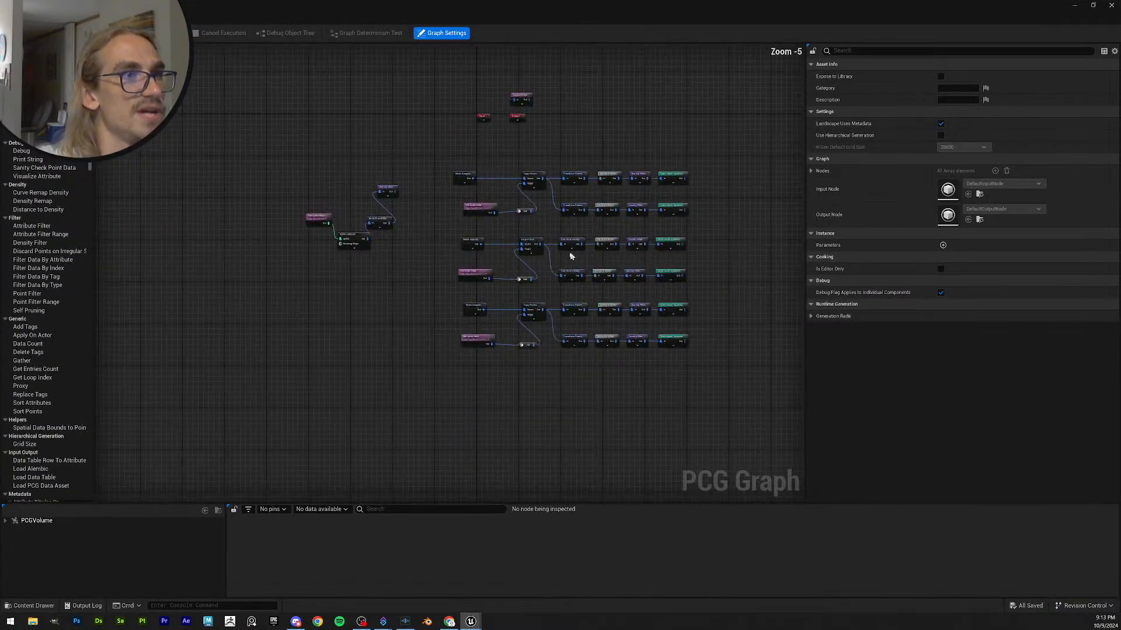
scroll(571, 256, up, 2)
right_drag(295, 250, 200, 210)
drag(724, 418, 309, 299)
scroll(467, 350, down, 1)
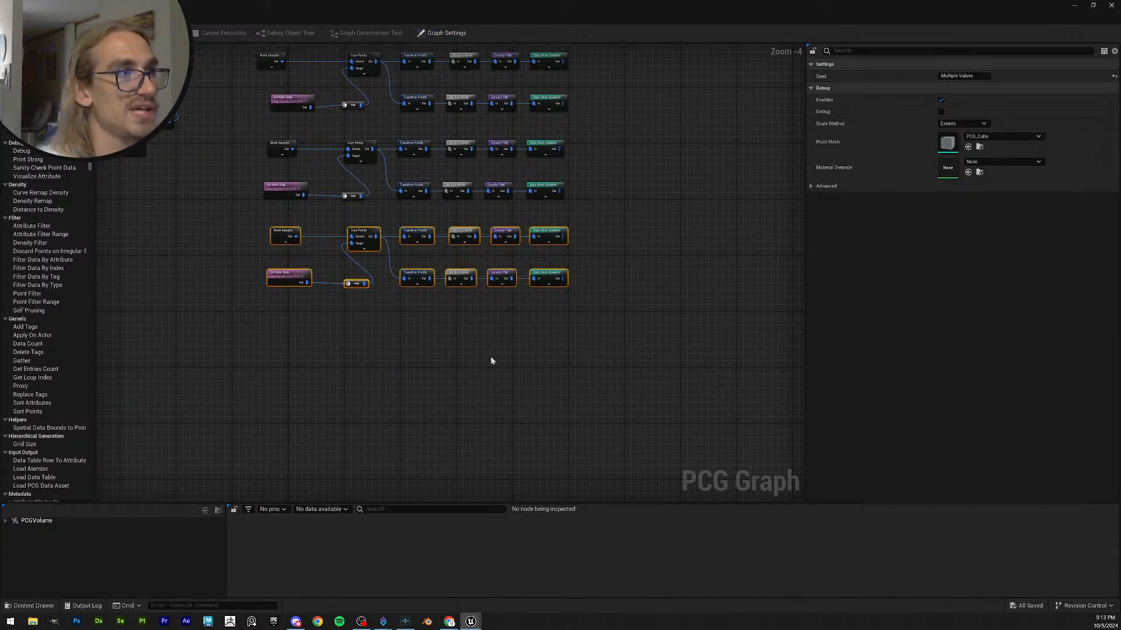
key(ctrl+d)
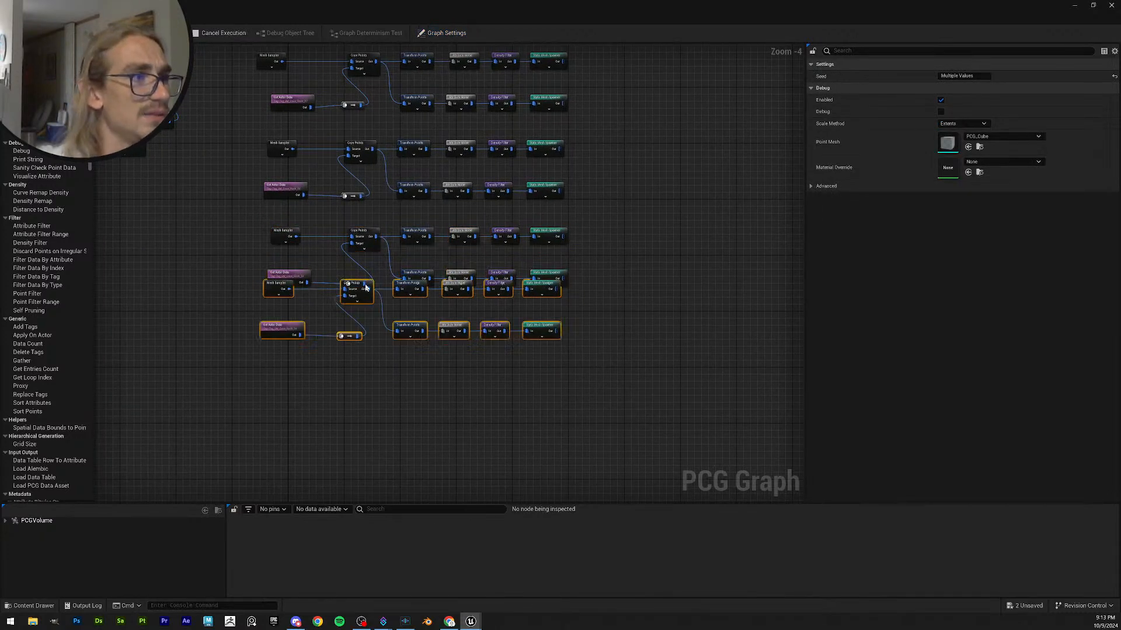
drag(364, 301, 370, 322)
- Make further duplicates of the rock scattering chain and stack each copy below the previous one
key(ctrl+d)
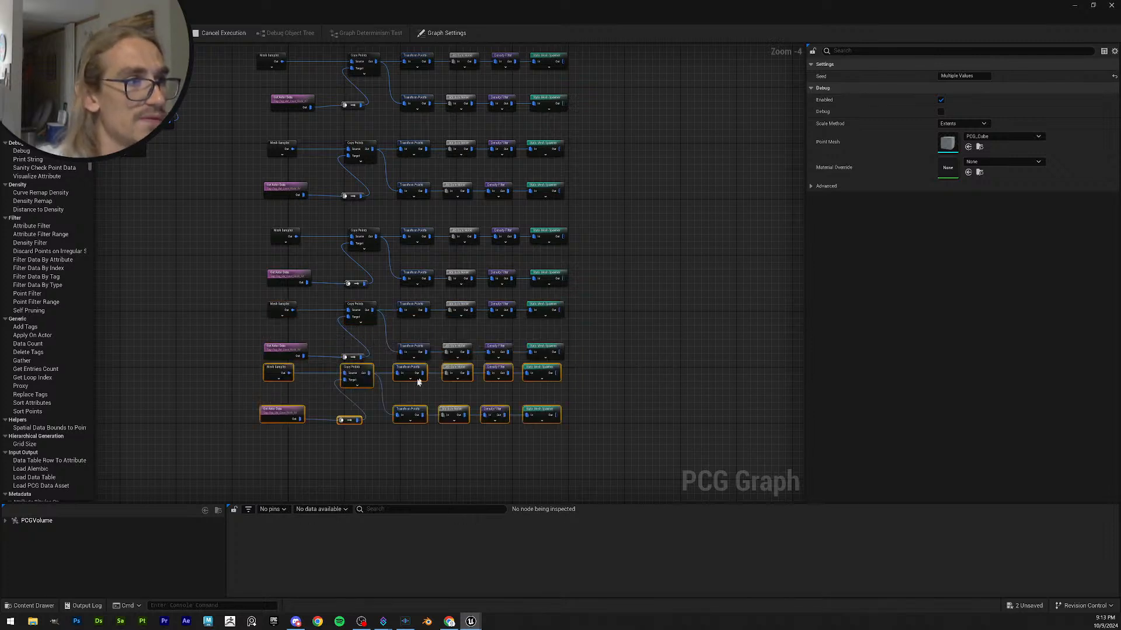
mouse_move(368, 371)
mouse_down()
mouse_move(363, 409)
mouse_move(375, 384)
mouse_up()
right_drag(586, 371, 611, 263)
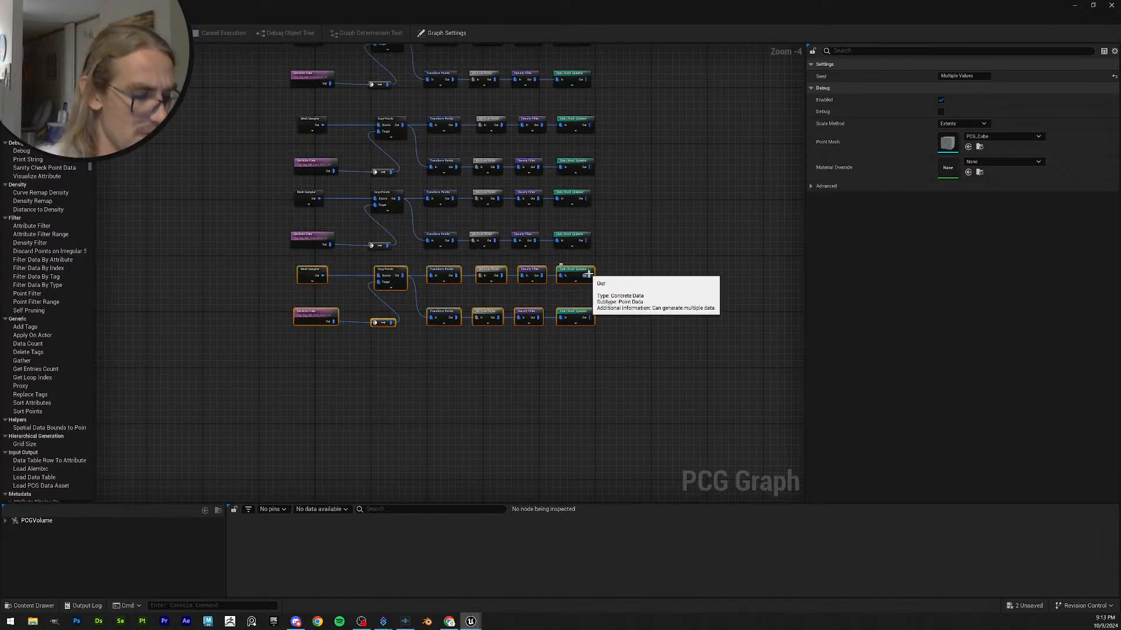
key(ctrl+d)
drag(605, 274, 448, 362)
right_drag(618, 242, 686, 304)
click(687, 285)
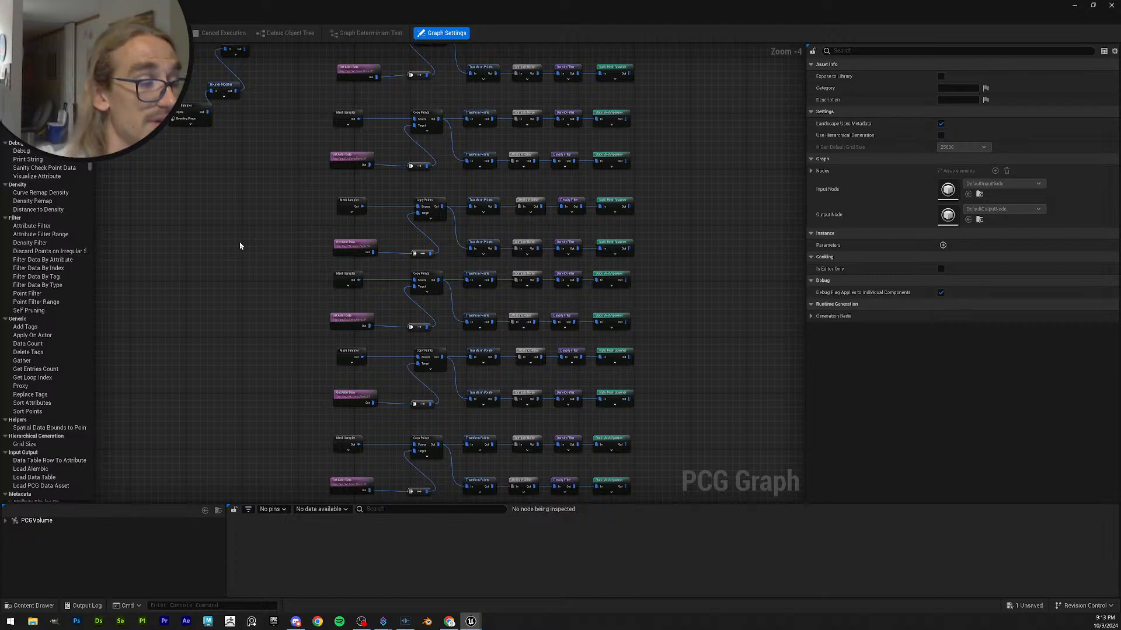
- Set the actor selection tag of the second chain's Get Actor Data node to Tag_SM_Cove_Rock_06
scroll(239, 245, up, 2)
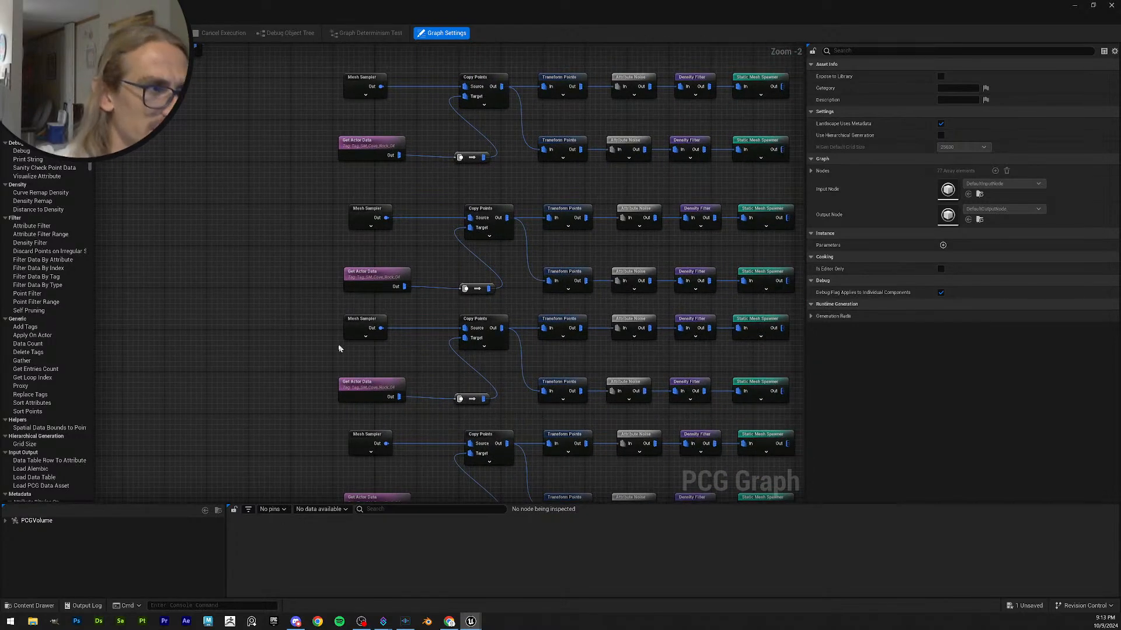
right_drag(339, 348, 257, 343)
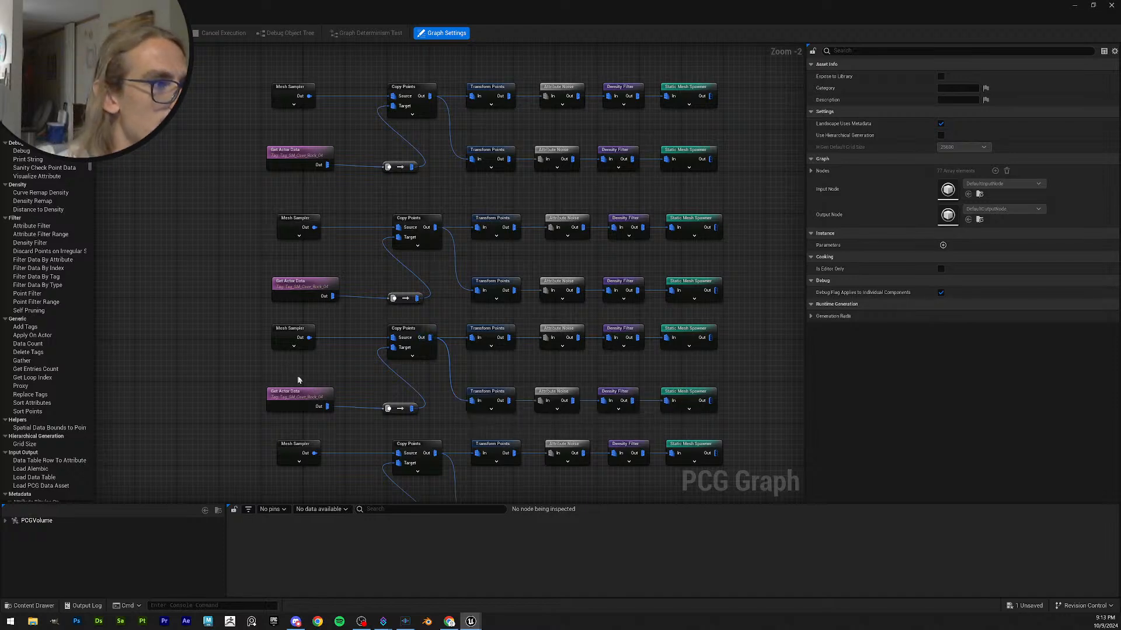
right_drag(262, 269, 286, 492)
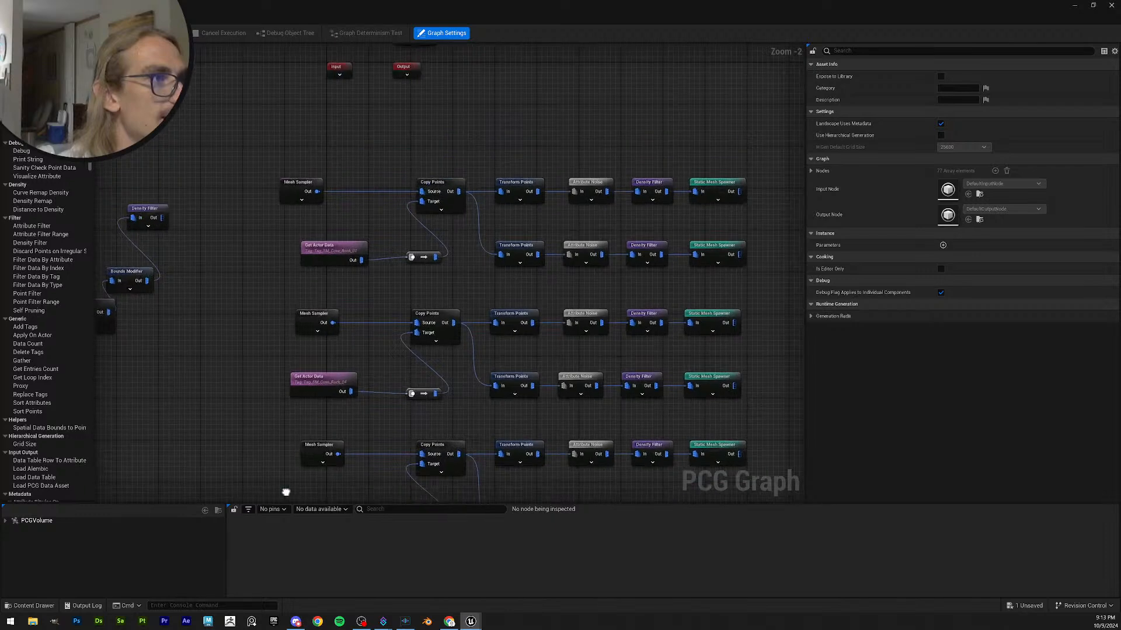
right_drag(351, 263, 312, 268)
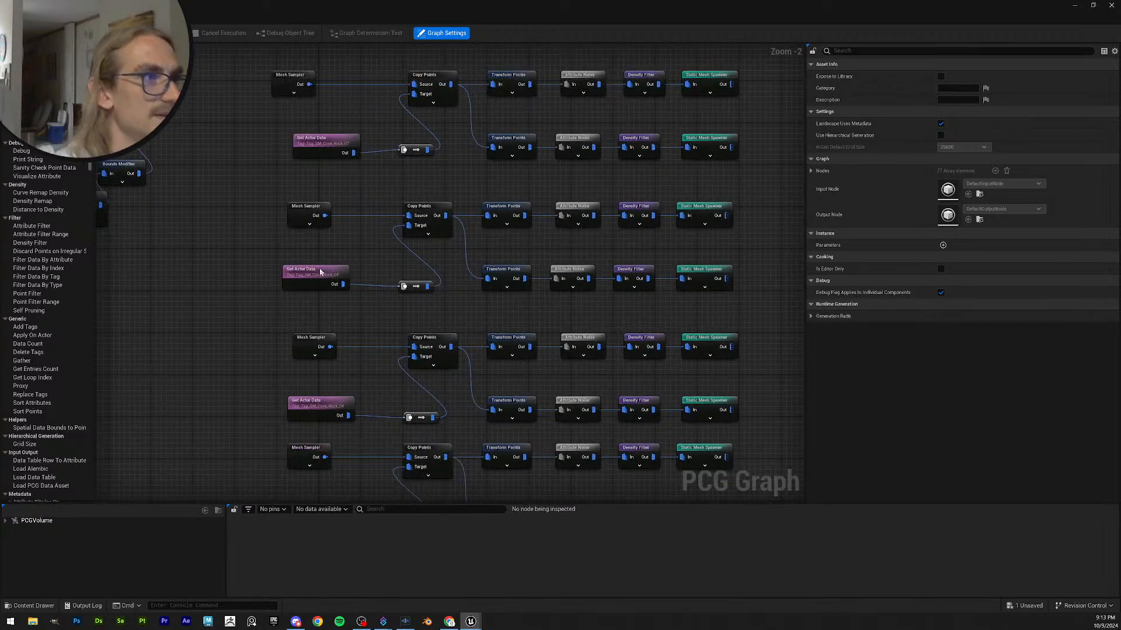
click(320, 272)
click(992, 112)
click(992, 112)
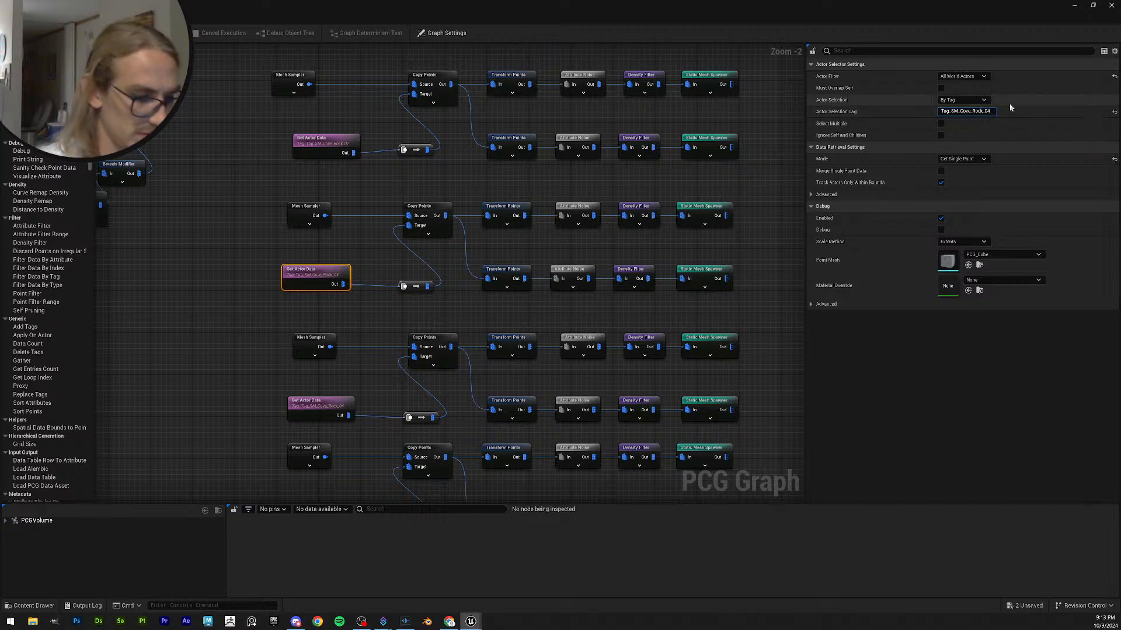
key(BackSpace)
text(6)
key(Return)
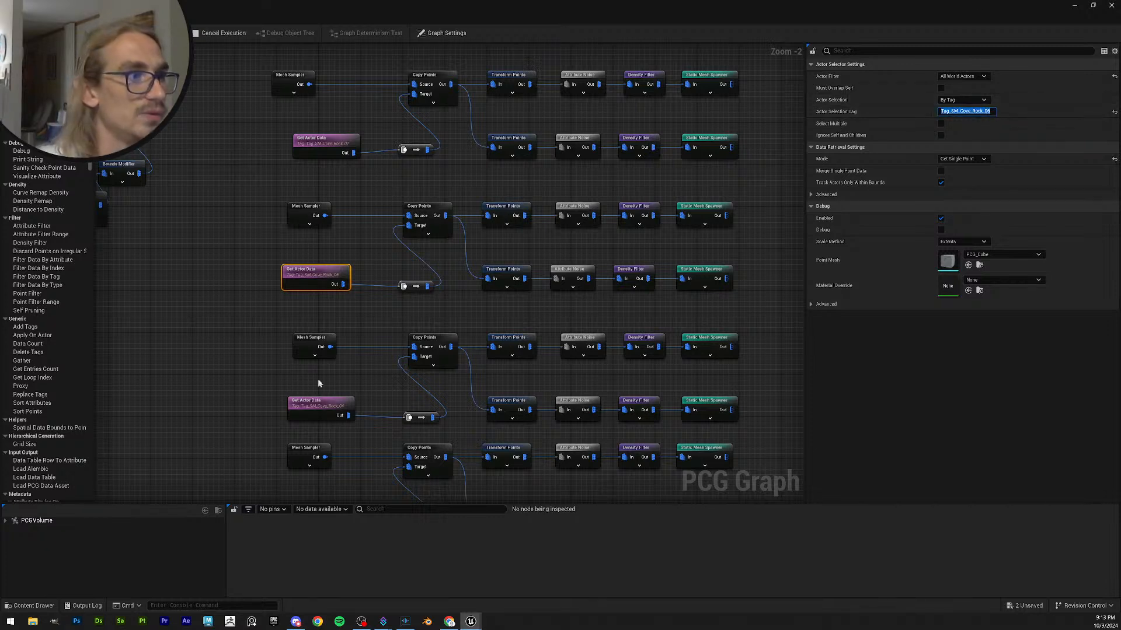
- Change the third chain's Get Actor Data selection tag to Tag_SM_Cove_Rock_05
click(322, 405)
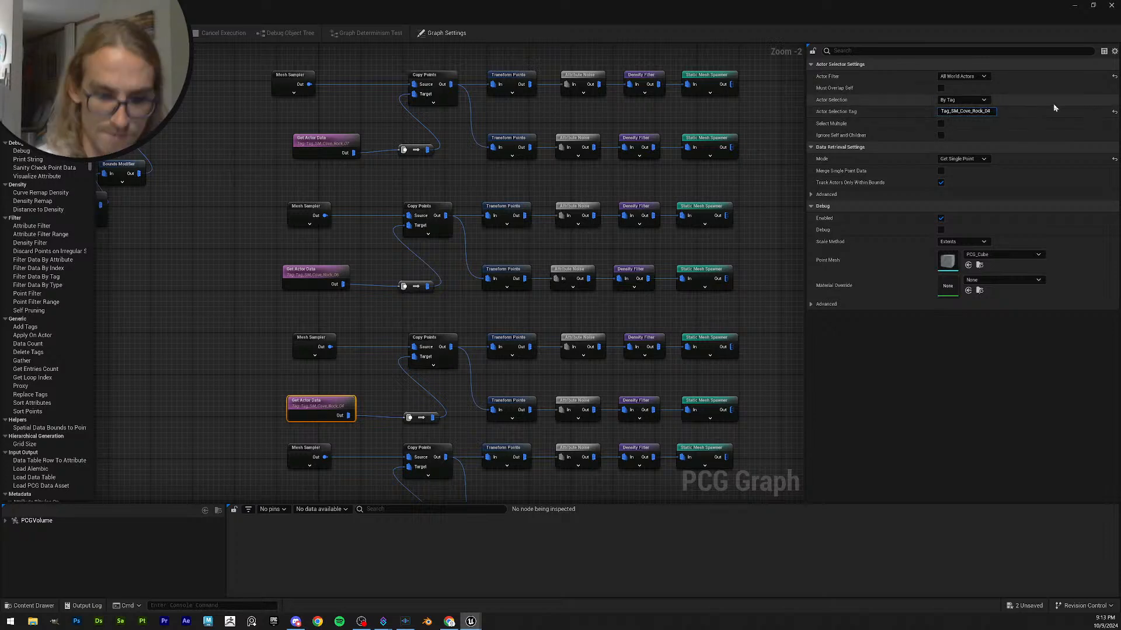
key(BackSpace)
text(5)
key(Return)
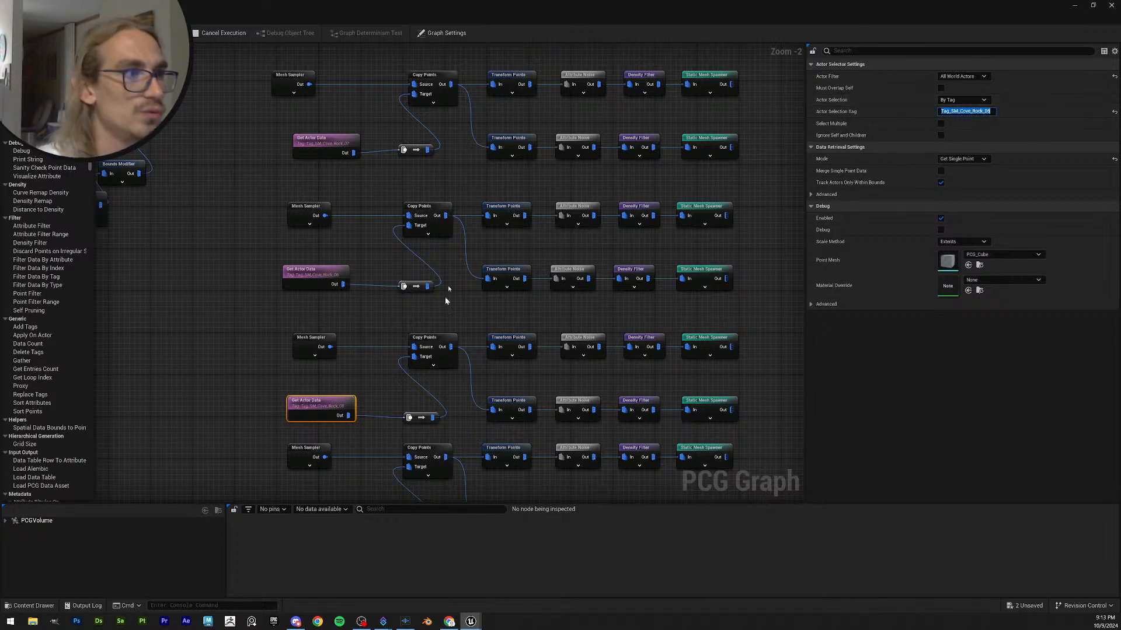
- Enter Tag_SM_Cove_Rock_05 as the actor selection tag of the fourth chain's Get Actor Data node
scroll(285, 356, down, 2)
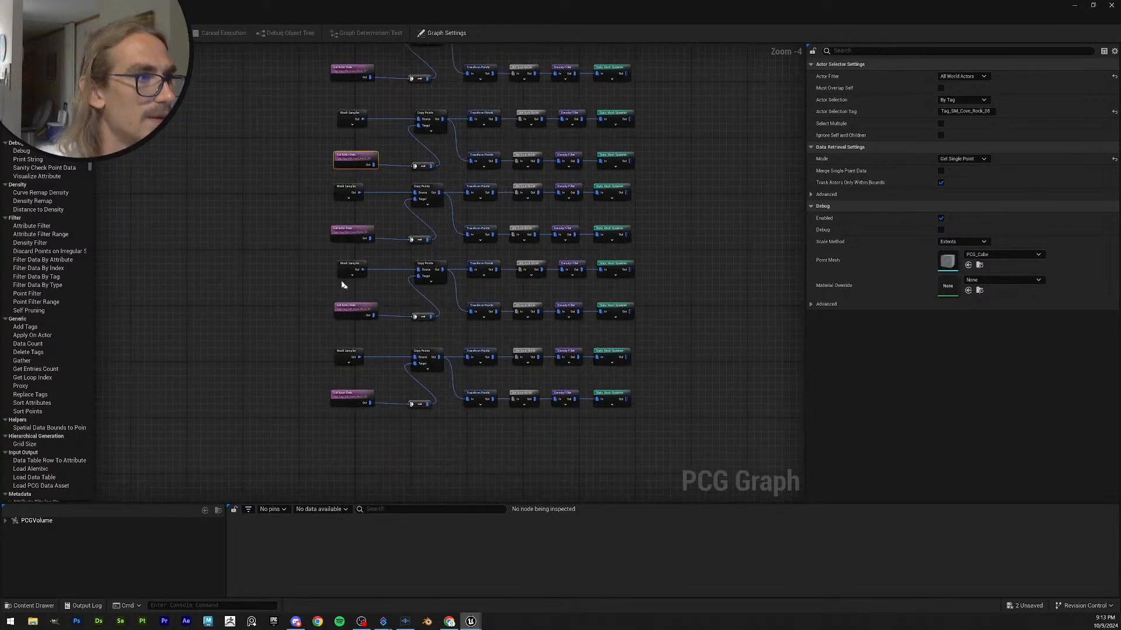
click(352, 232)
scroll(351, 232, up, 2)
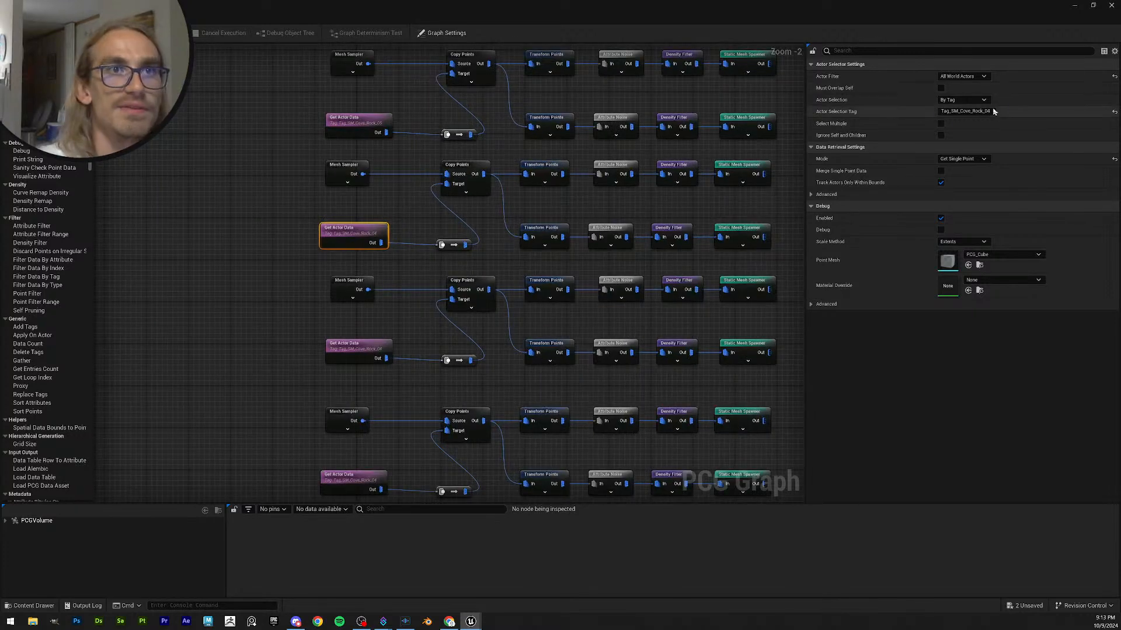
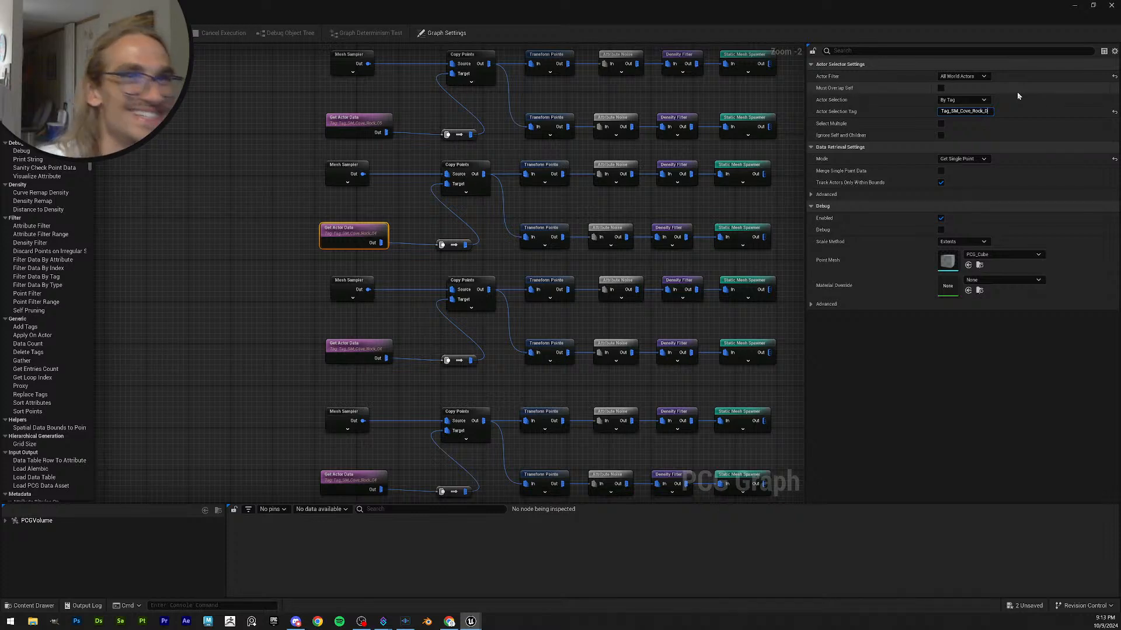
text(5)
key(Return)
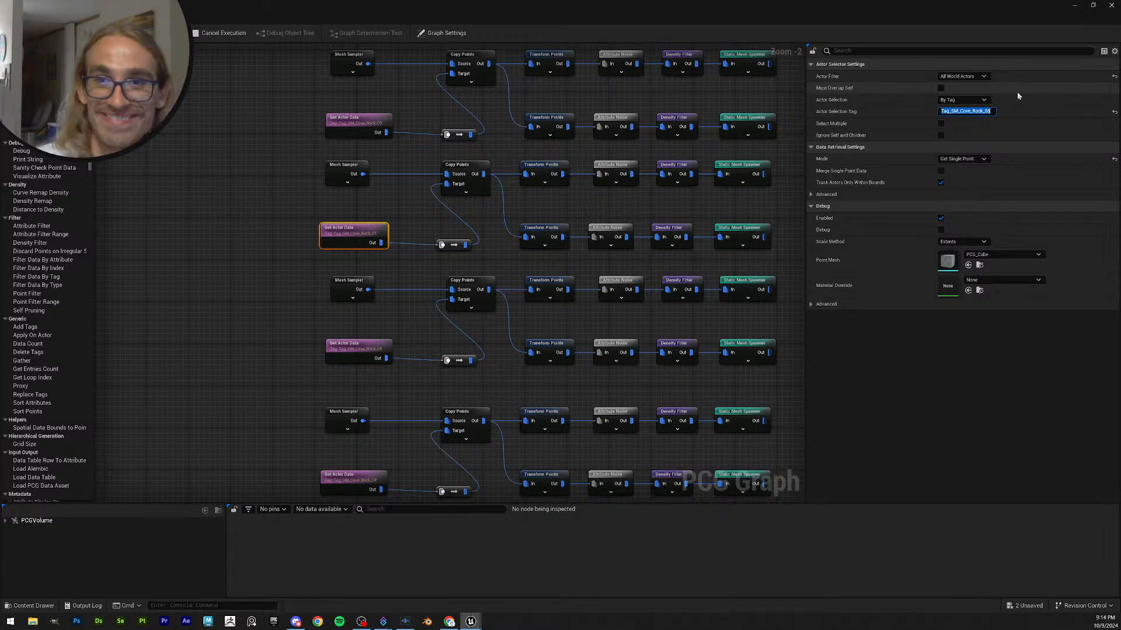
- Set the actor selection tag of the lowest chain's Get Actor Data node to Tag_SM_Cove_Rock_03
click(355, 351)
right_drag(300, 374, 278, 211)
click(345, 315)
click(990, 111)
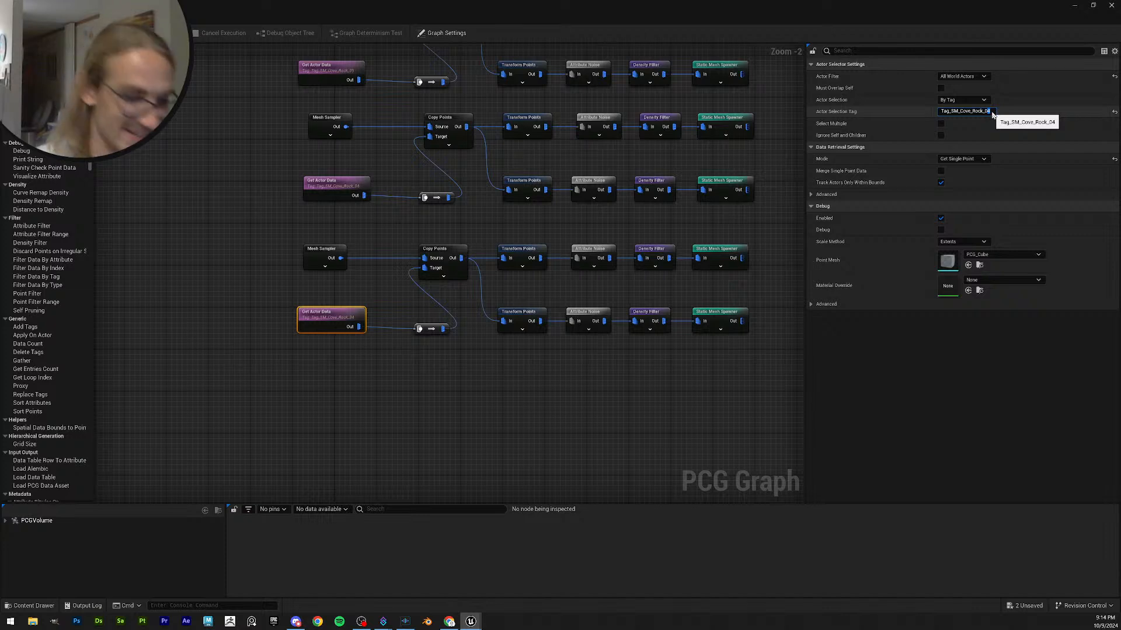
key(BackSpace)
text(3)
key(Return)
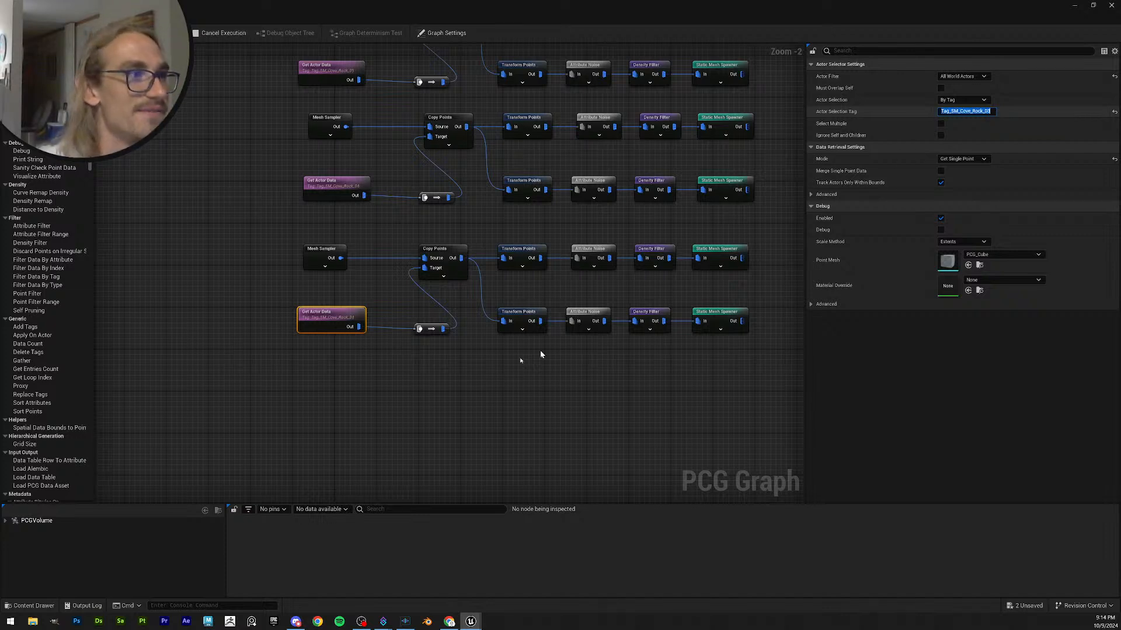
- Duplicate the whole Rock_03 chain, from Mesh Sampler to Static Mesh Spawner, and place the copy directly below it
drag(745, 354, 305, 248)
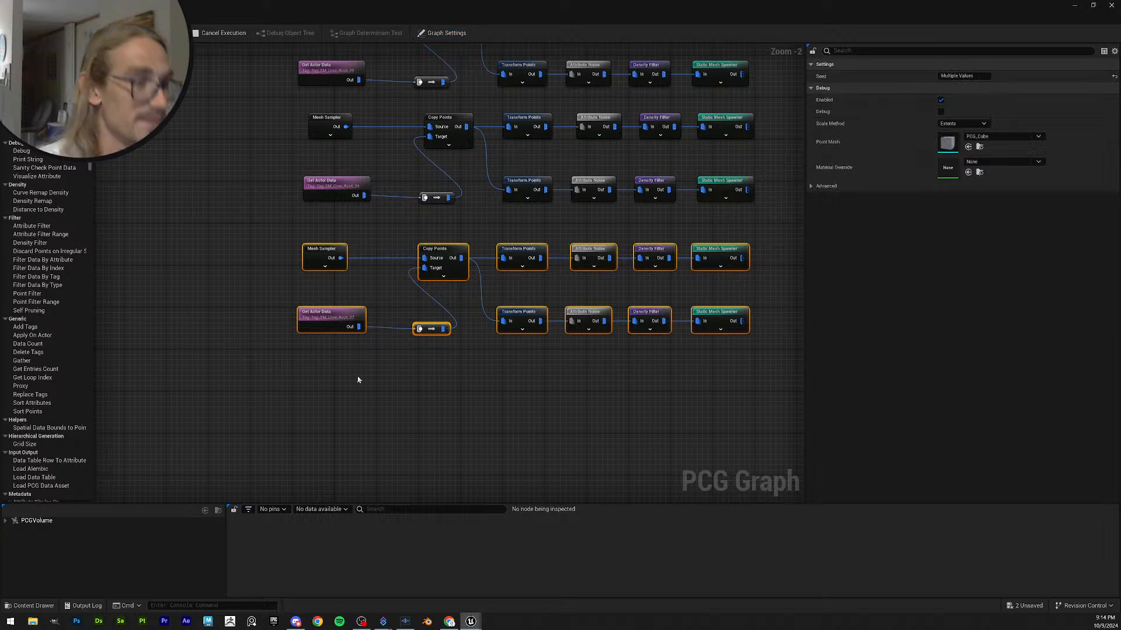
click(317, 400)
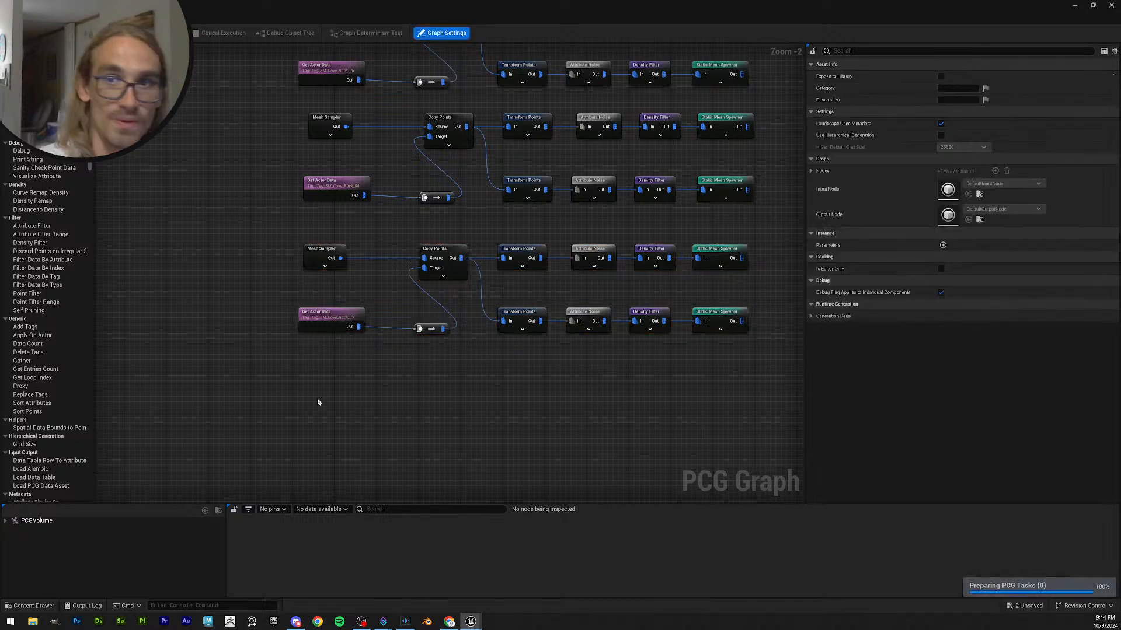
key(ctrl+v)
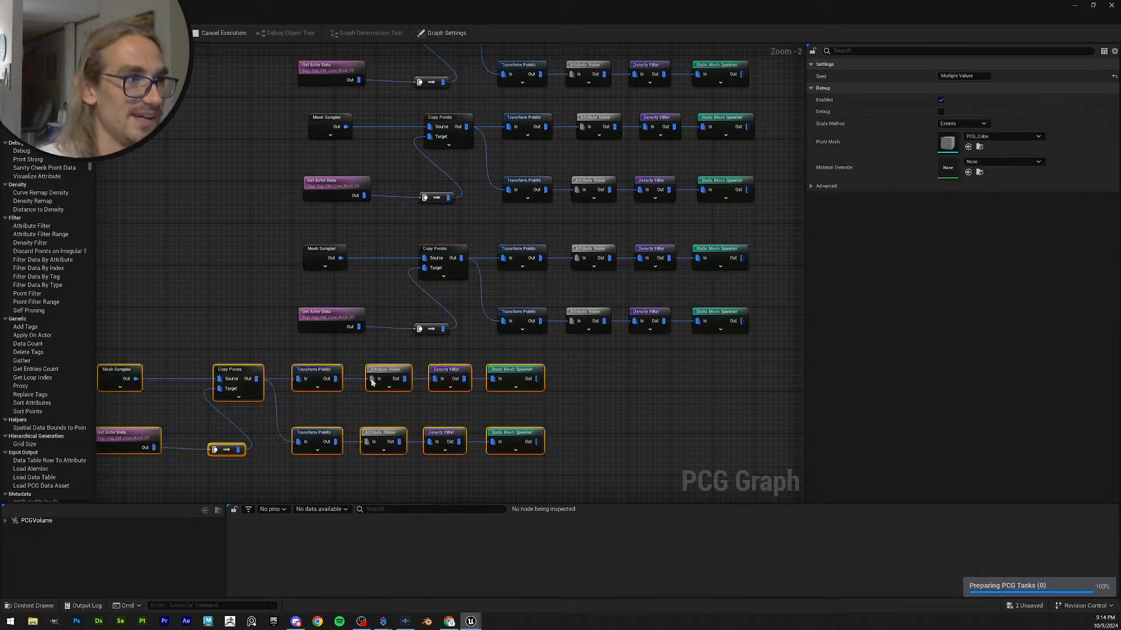
drag(262, 374, 451, 369)
- Set the actor selection tag of the new chain's Get Actor Data node to Tag_SM_Cove_Rock_02
click(343, 433)
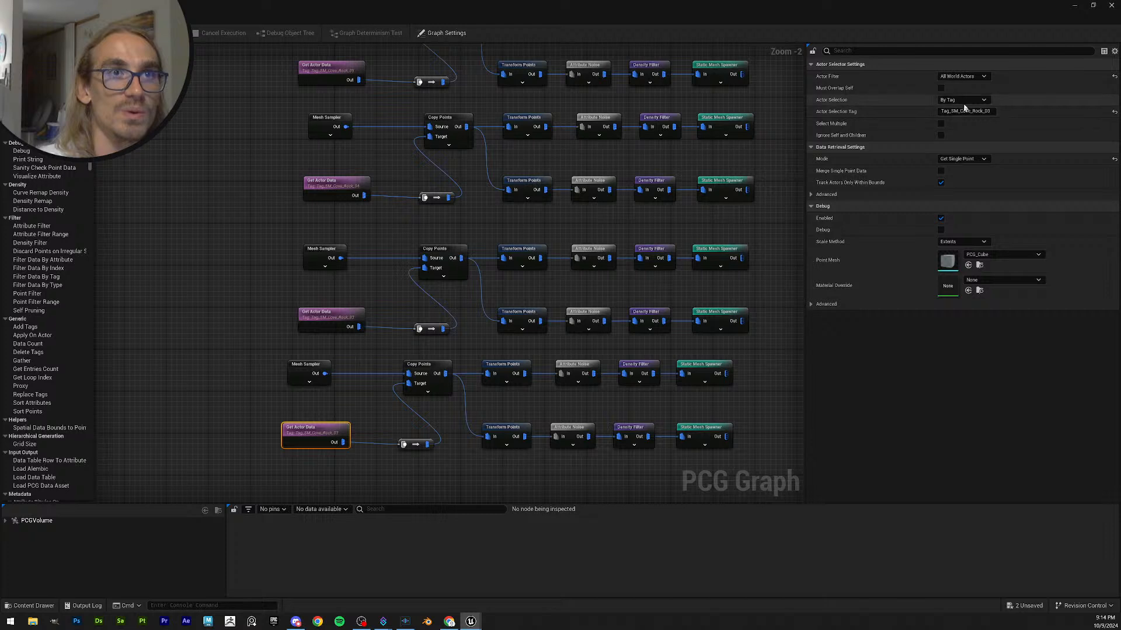
click(988, 112)
click(987, 112)
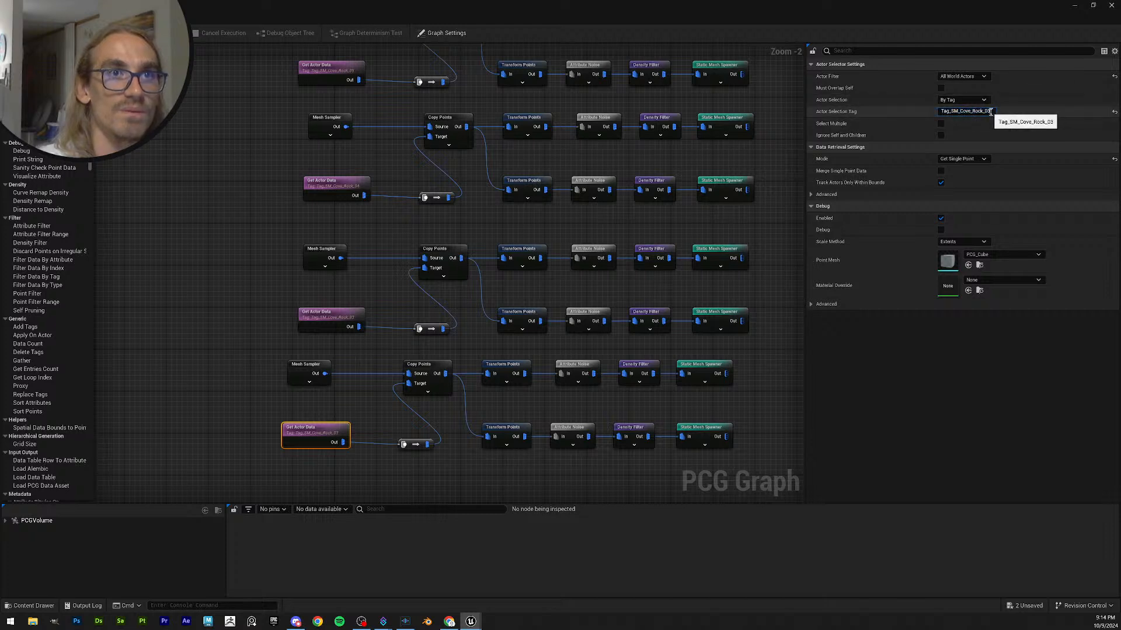
key(BackSpace)
text(2)
key(Return)
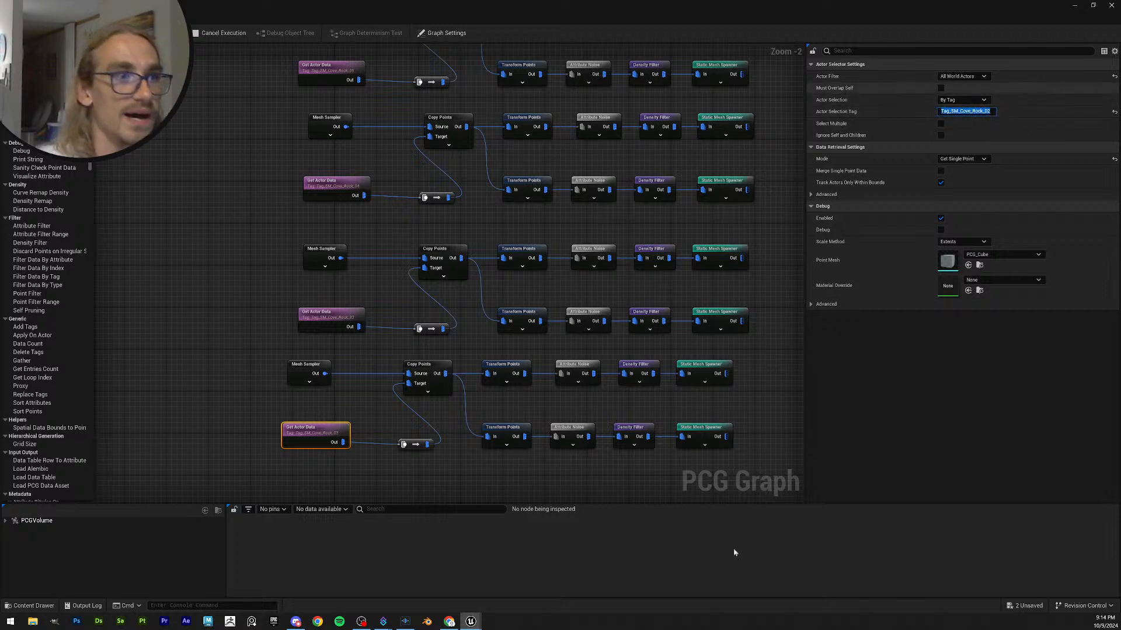
- Duplicate the Rock_02 chain of nodes and align the copy directly beneath it
click(663, 473)
right_drag(664, 445, 643, 259)
drag(714, 288, 262, 170)
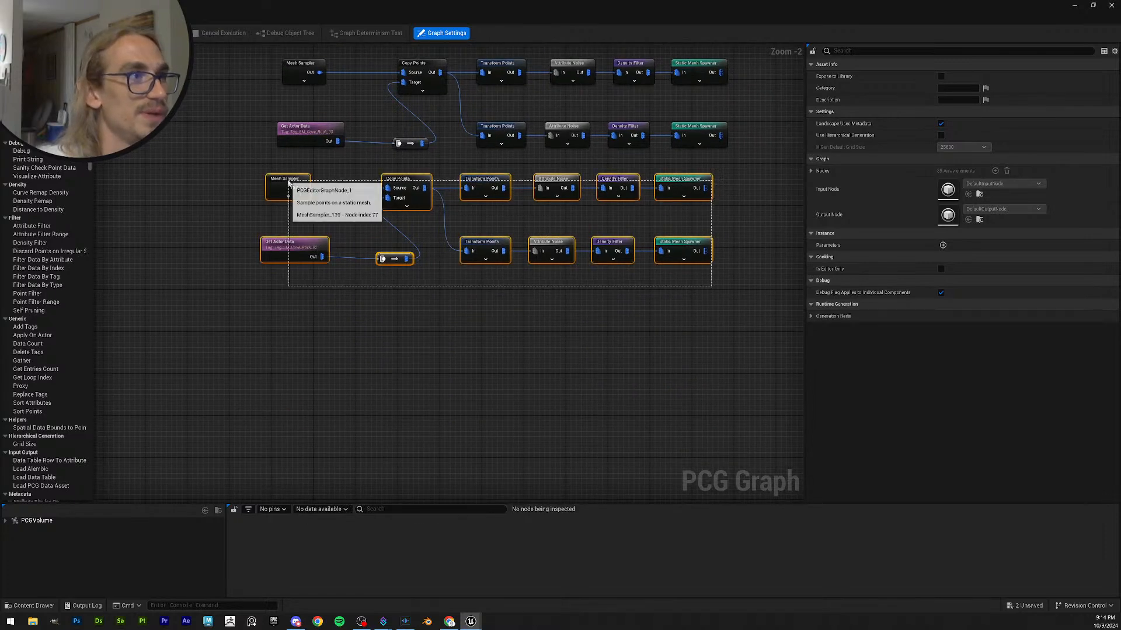
key(ctrl+c)
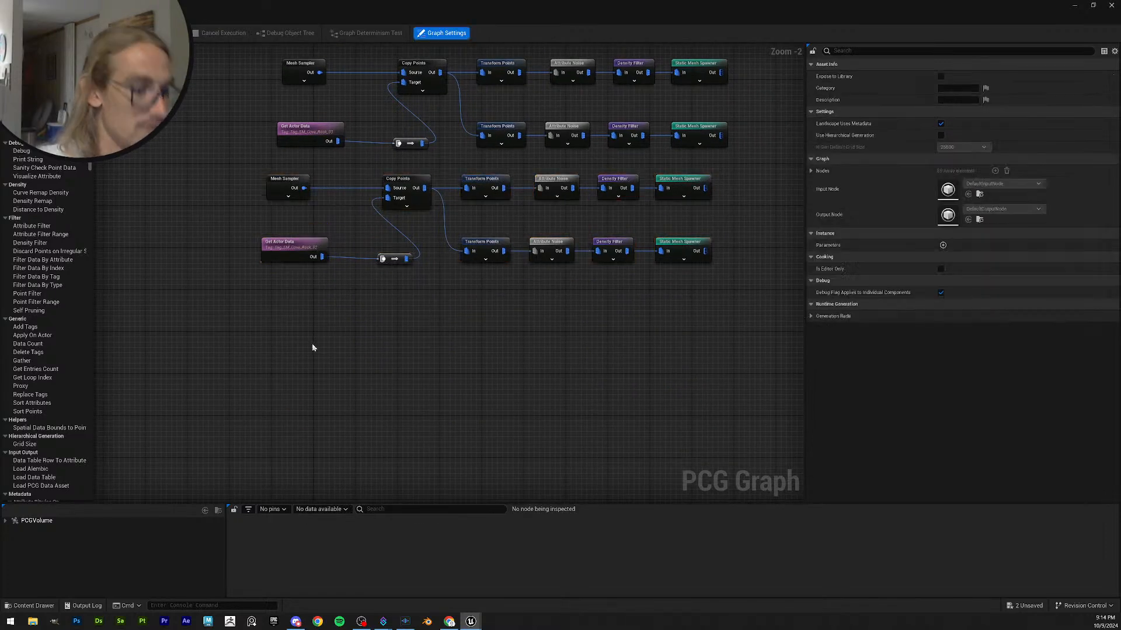
key(ctrl+v)
drag(252, 316, 414, 300)
- Set the actor selection tag in the newest chain's Get Actor Data node to Tag_SM_Cove_Rock_01
click(290, 366)
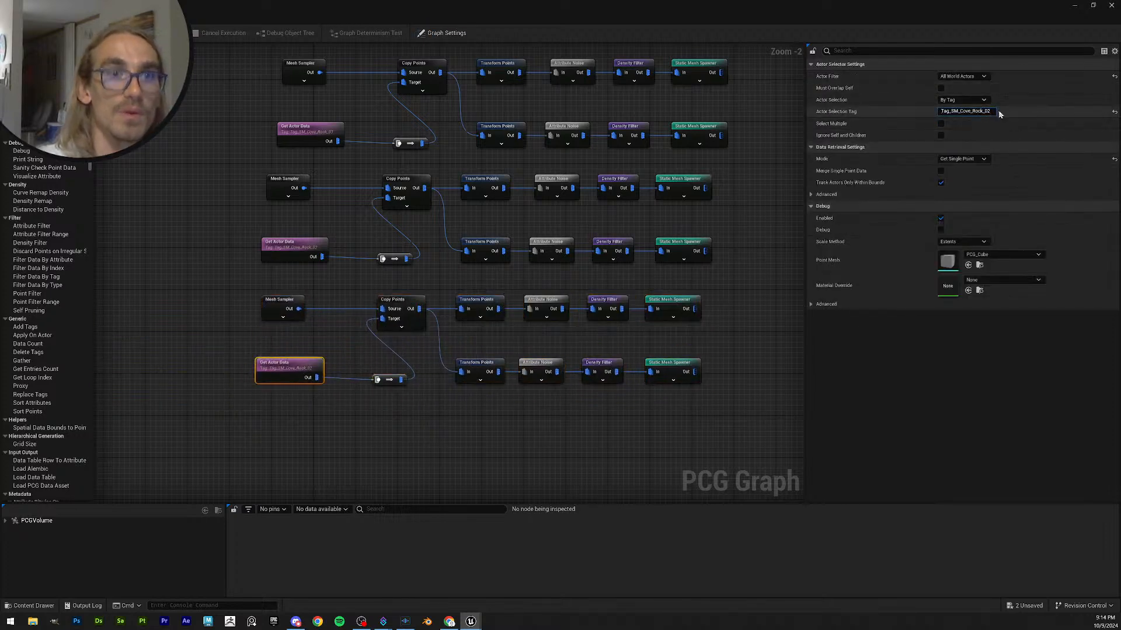
key(BackSpace)
text(1)
key(Return)
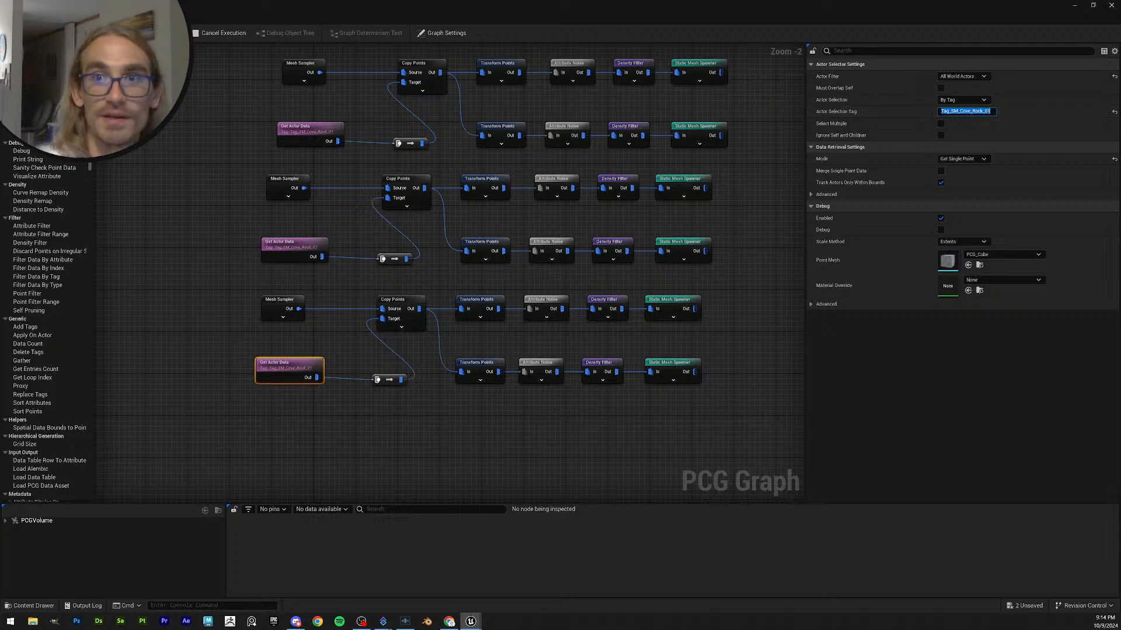
- Snap the NewPCGGraph window to half the screen beside the level viewport, with the lowest three chains in view
click(762, 234)
drag(819, 18, 1119, 248)
right_drag(407, 306, 379, 282)
right_drag(409, 309, 409, 309)
right_drag(287, 357, 287, 357)
right_drag(798, 215, 610, 231)
- Assign the static mesh SM_Cove_Rock_01 to the Mesh Sampler of the lowest chain
click(641, 301)
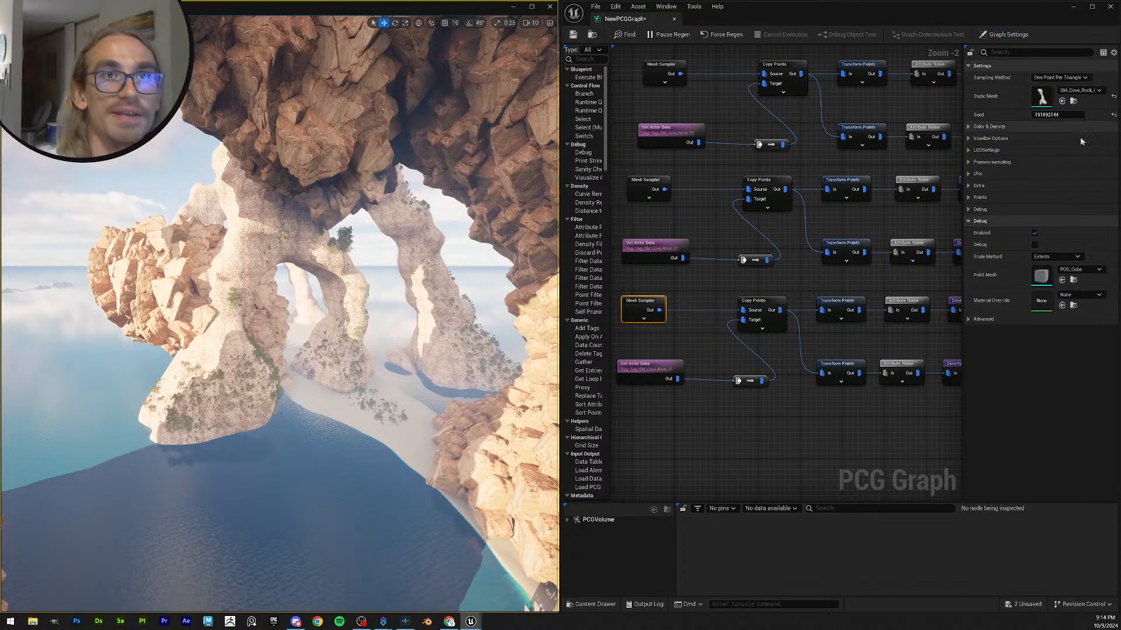
click(1087, 90)
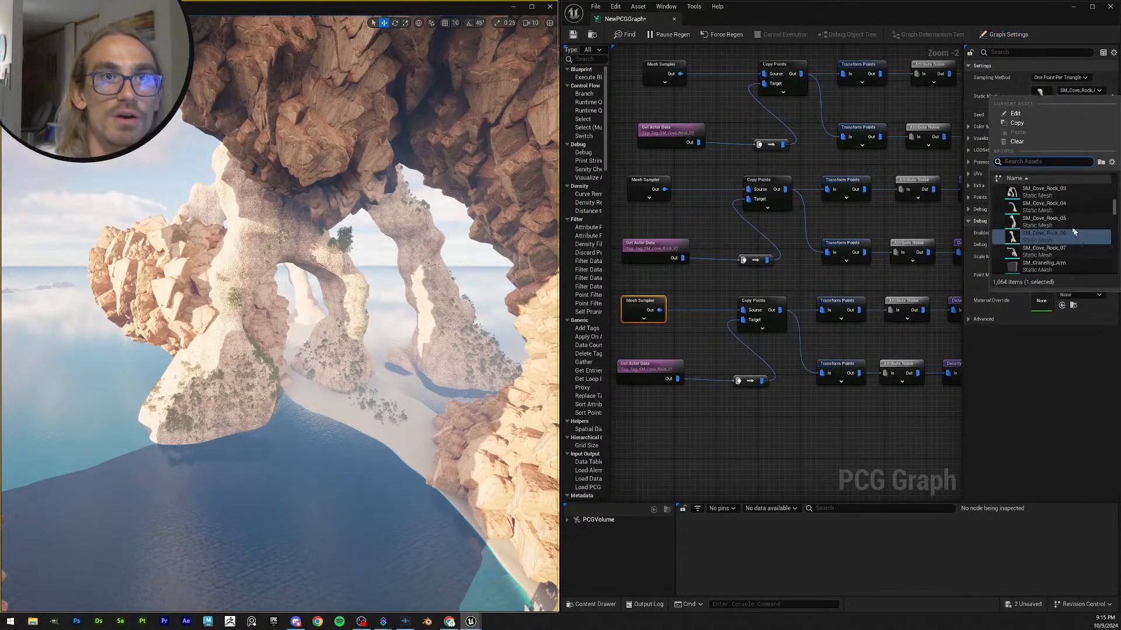
scroll(1059, 224, up, 2)
click(1071, 210)
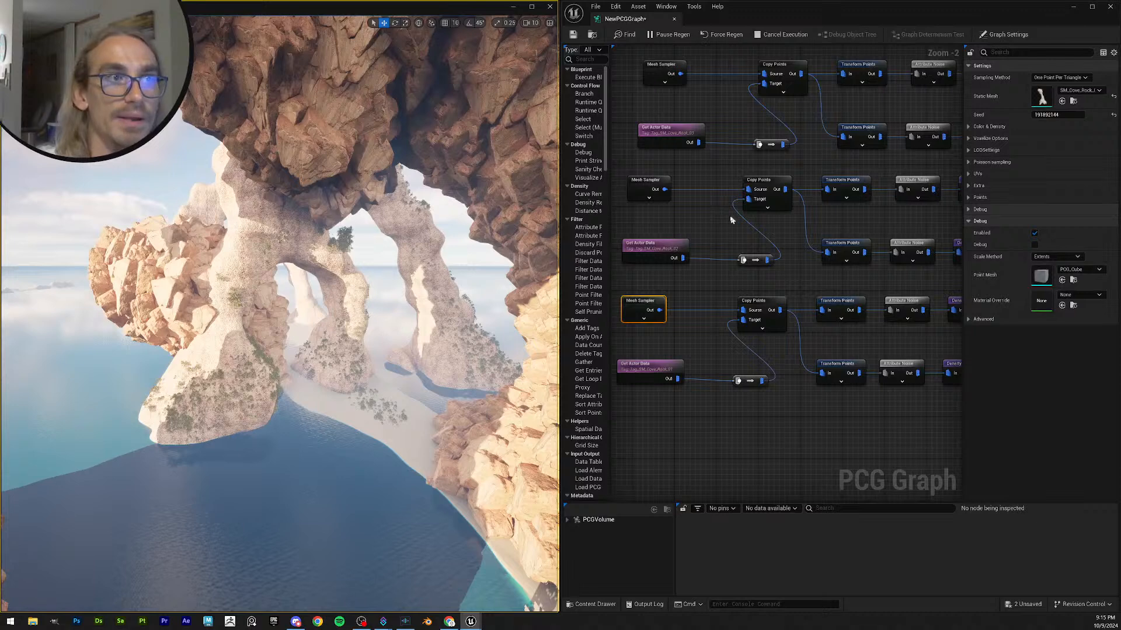
- Assign the static mesh SM_Cove_Rock_02 to the Mesh Sampler of the second-lowest chain
click(642, 188)
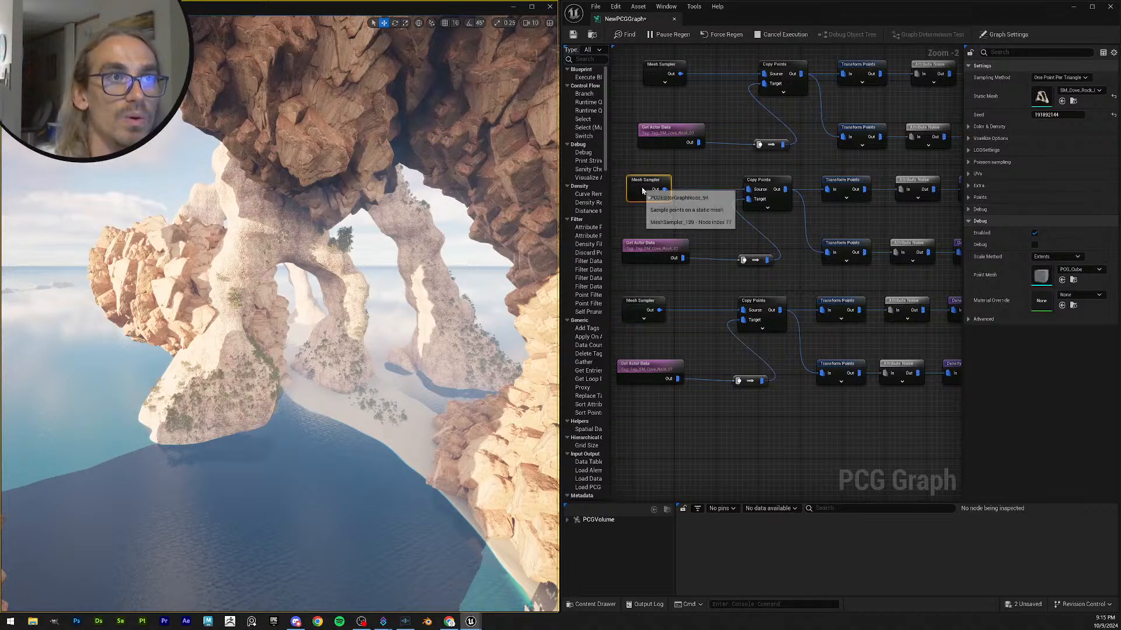
click(1092, 90)
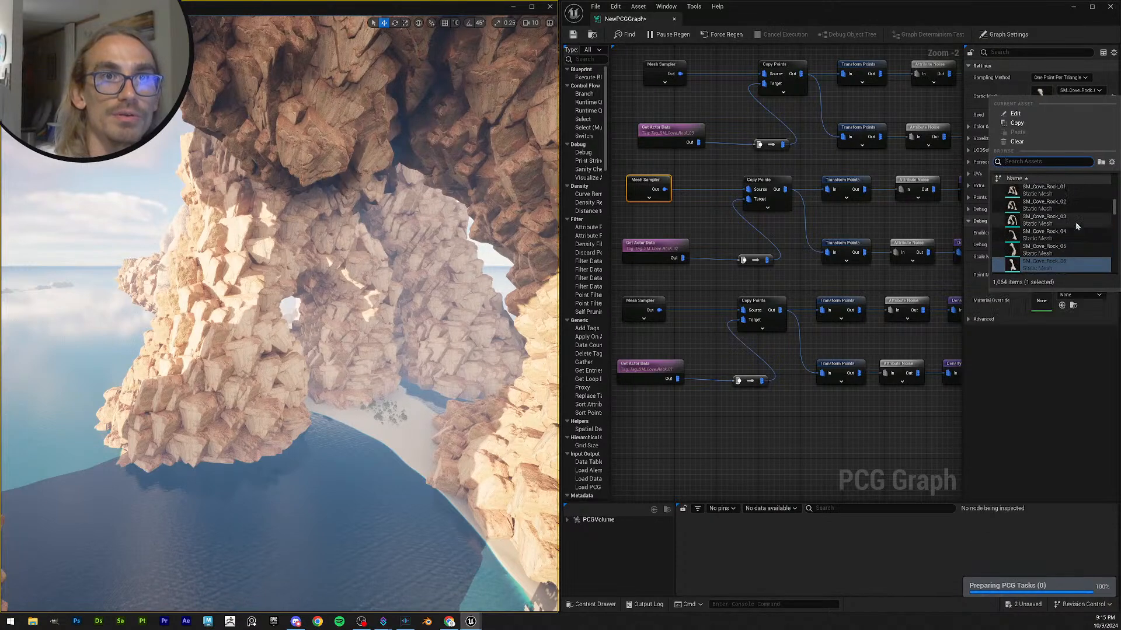
click(1068, 221)
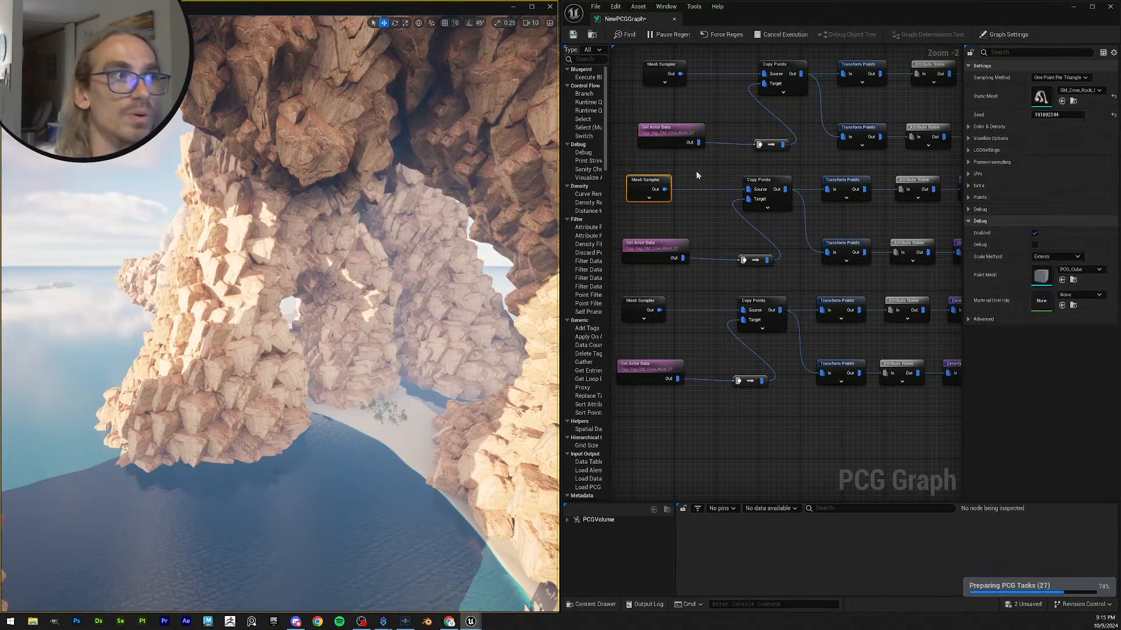
- Assign the static mesh SM_Cove_Rock_03 to the Mesh Sampler of the Rock_03 chain
right_drag(684, 182, 697, 289)
click(685, 182)
click(1080, 91)
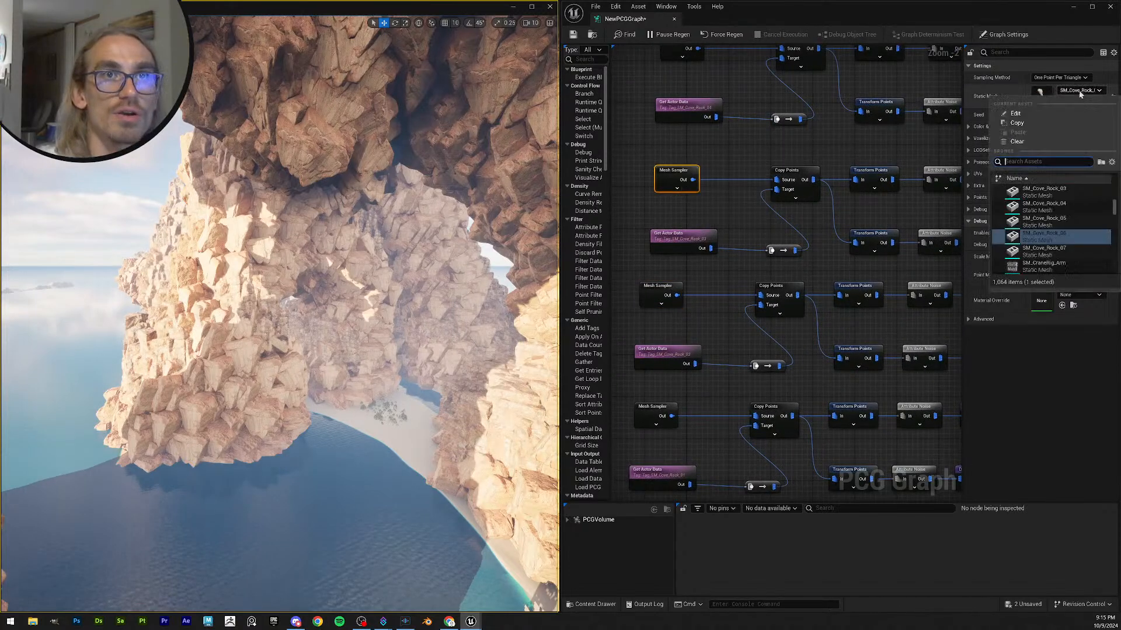
click(1070, 223)
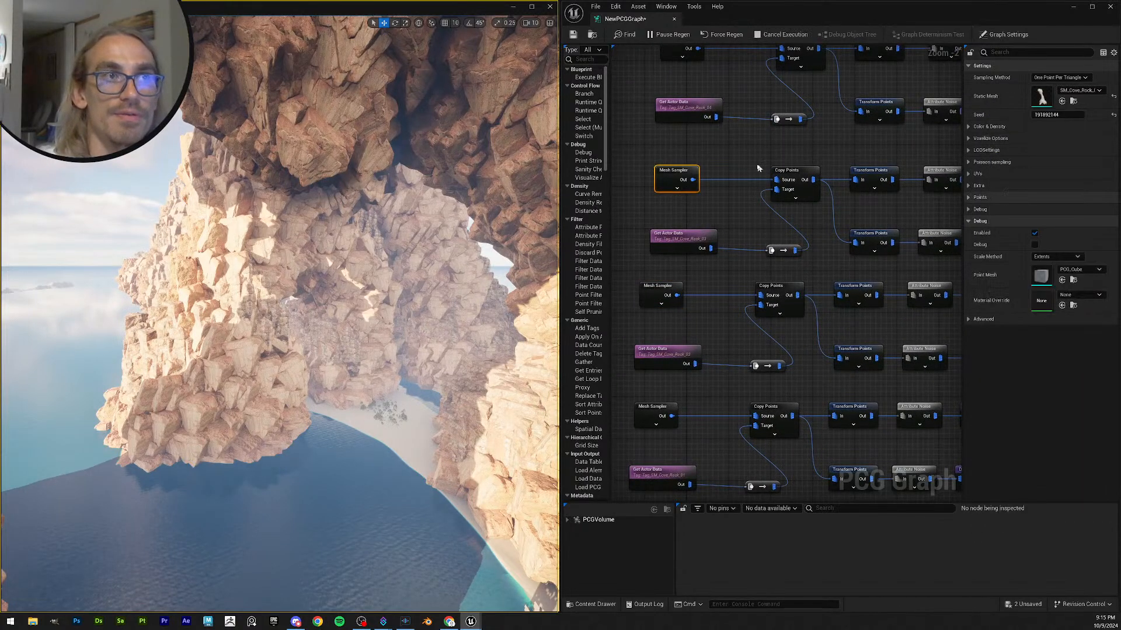
right_click(736, 157)
key(Escape)
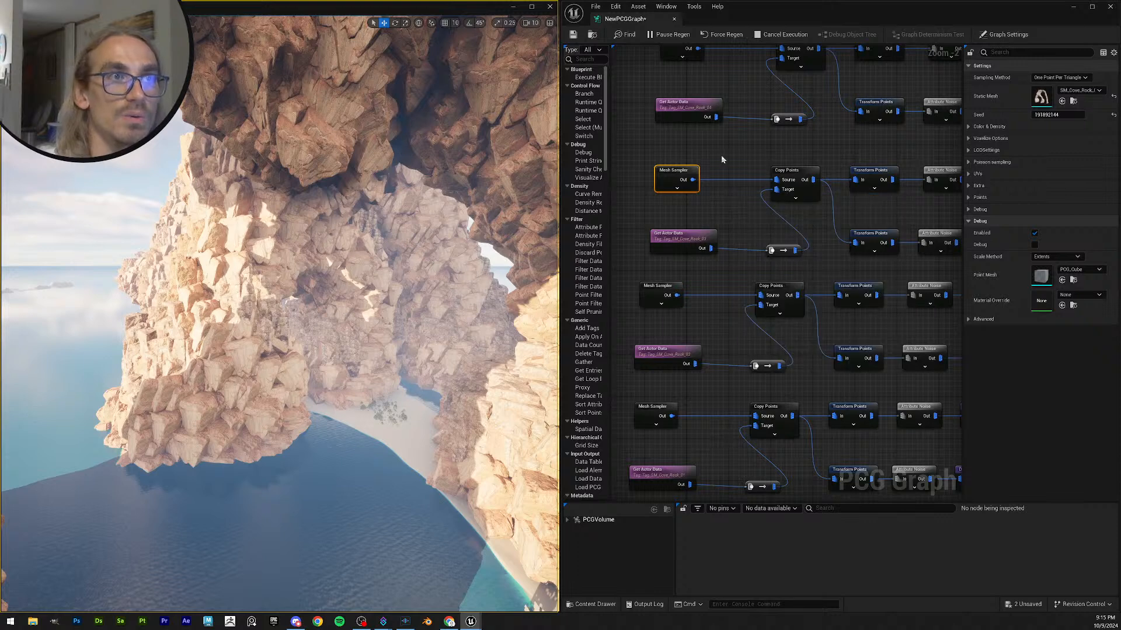
- Assign the static mesh SM_Cove_Rock_04 to the Mesh Sampler of the Rock_04 chain
click(734, 158)
right_click(729, 151)
right_drag(730, 150, 705, 174)
click(705, 167)
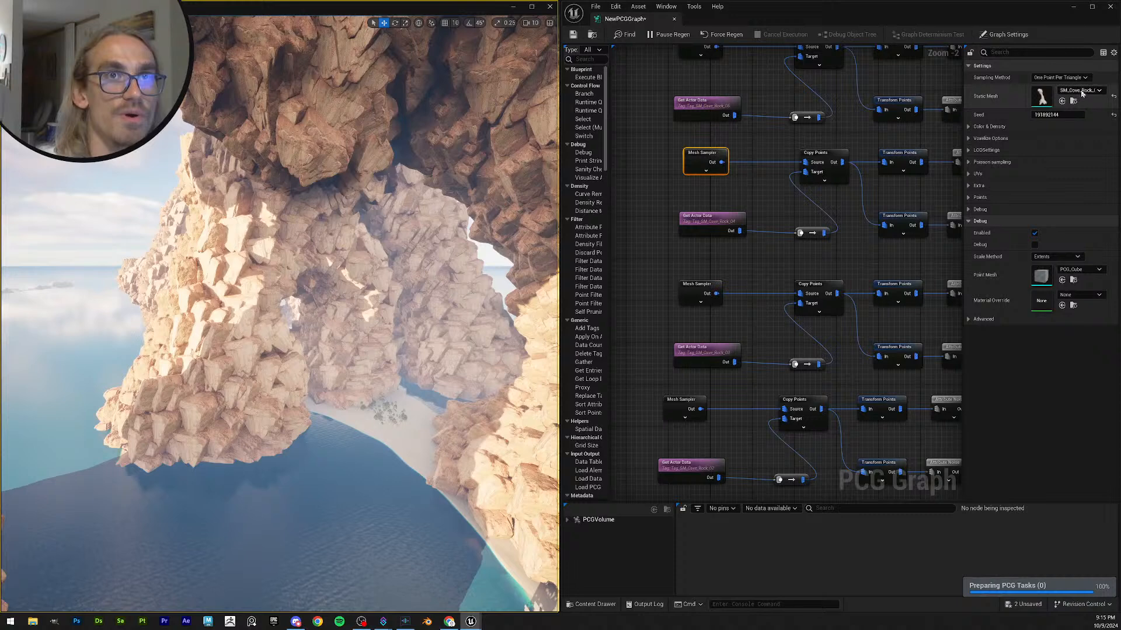
click(1080, 90)
click(1043, 207)
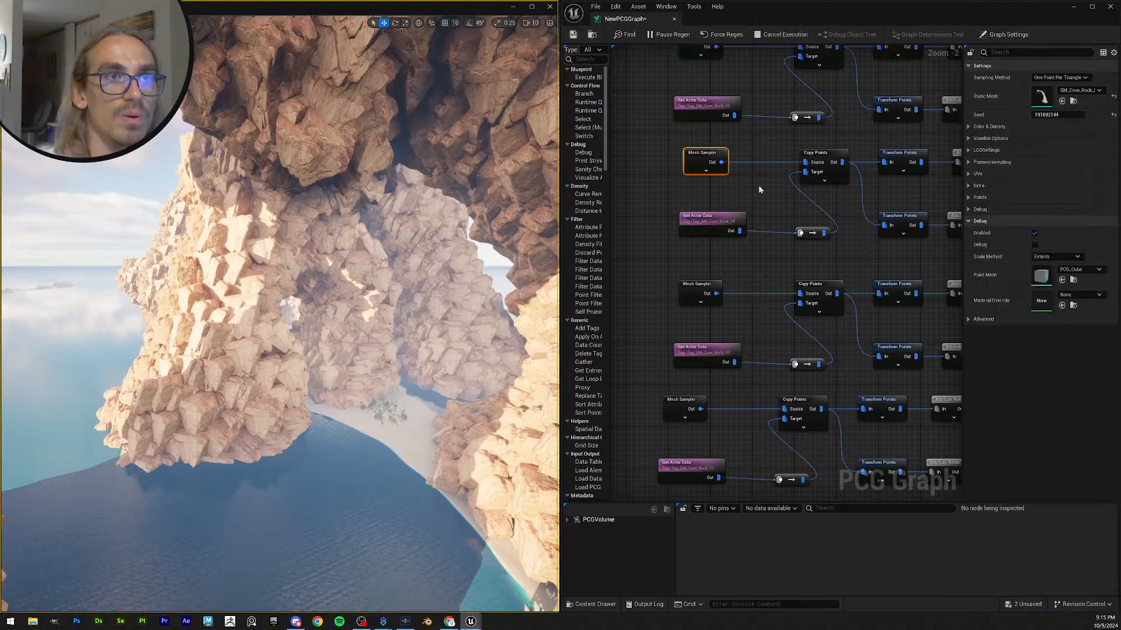
- Assign the matching cove rock static mesh to the Mesh Sampler of the Rock_05 chain directly above the Rock_04 chain
right_drag(757, 151, 737, 313)
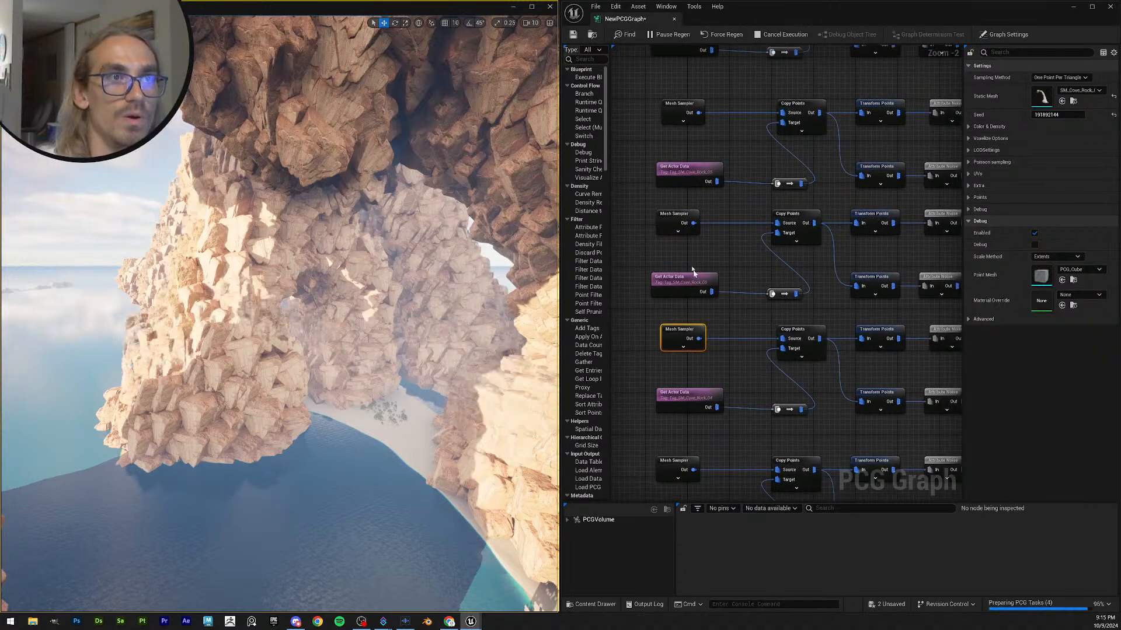
click(677, 217)
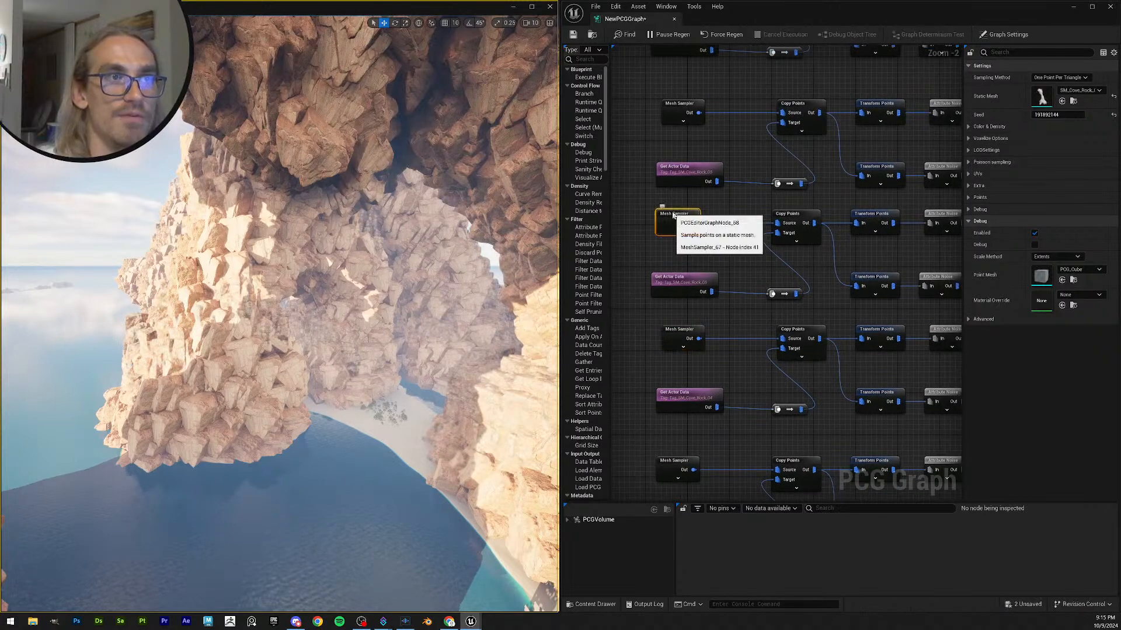
click(1080, 90)
click(1086, 225)
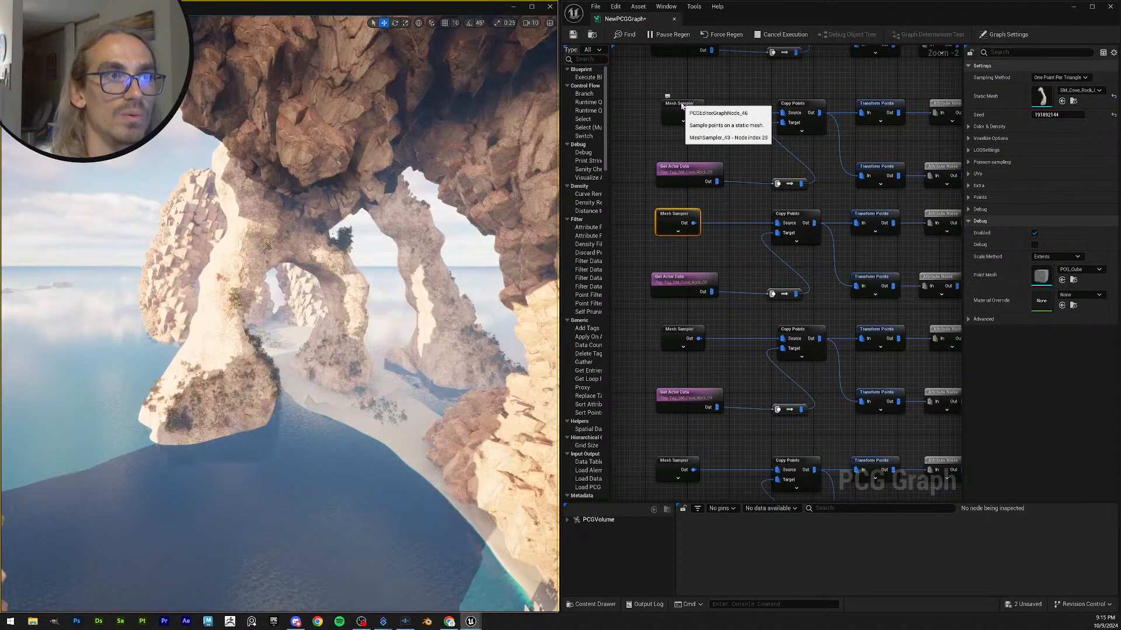
- Check which static meshes the Mesh Samplers of the next two chains further up use
click(681, 106)
right_drag(713, 138, 708, 305)
scroll(710, 306, down, 2)
scroll(712, 315, up, 2)
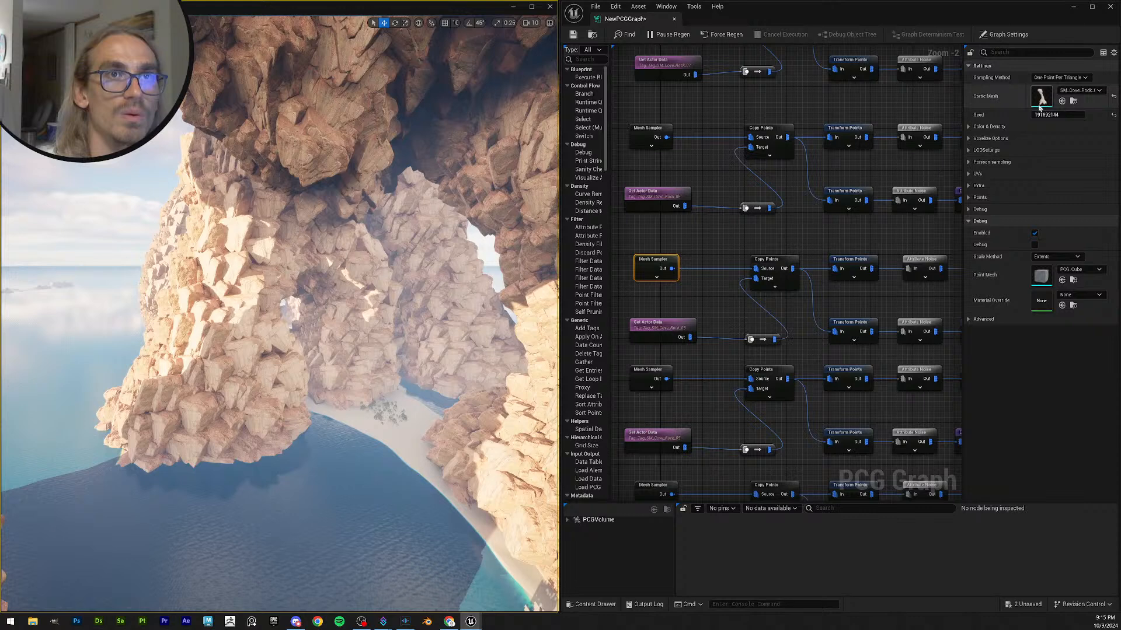
click(650, 139)
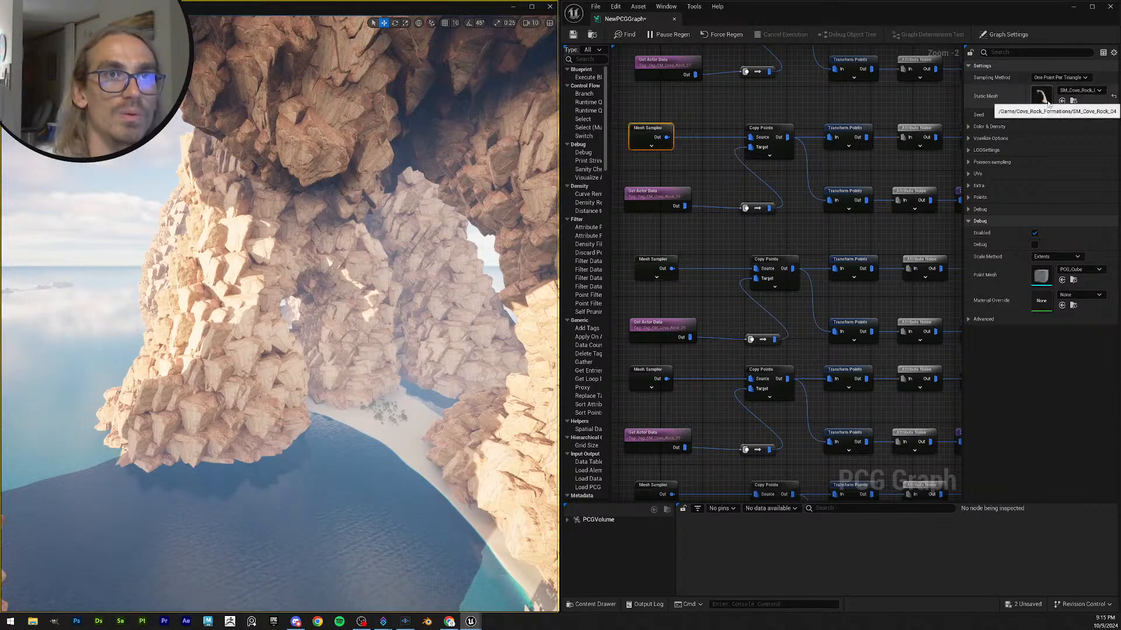
right_drag(707, 172, 711, 186)
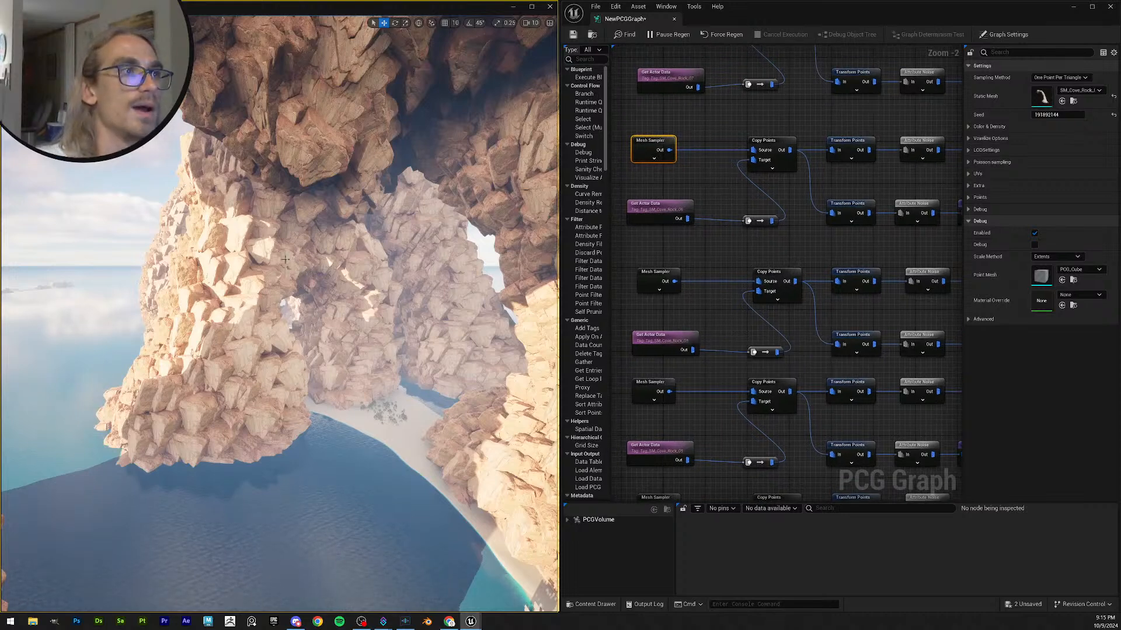
- Save all unsaved assets, including the PCG graph, and maximize the graph editor window
mouse_move(433, 282)
right_down()
mouse_move(446, 296)
mouse_move(459, 290)
mouse_move(436, 282)
mouse_move(442, 293)
right_up()
key(s)
key(w)
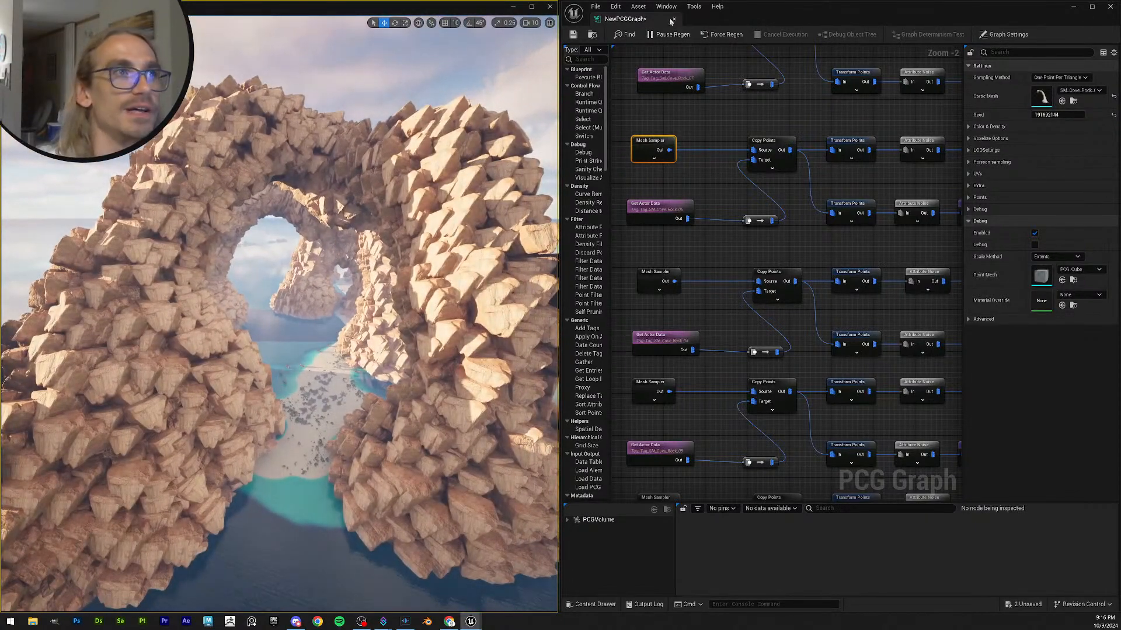
double_click(777, 18)
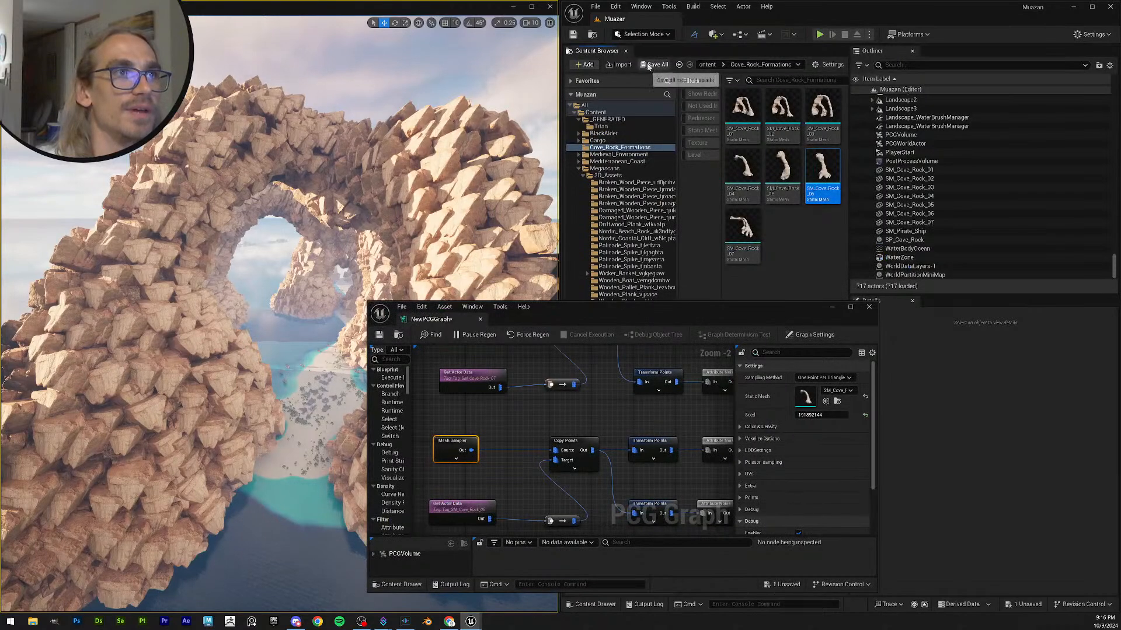
click(653, 65)
click(630, 409)
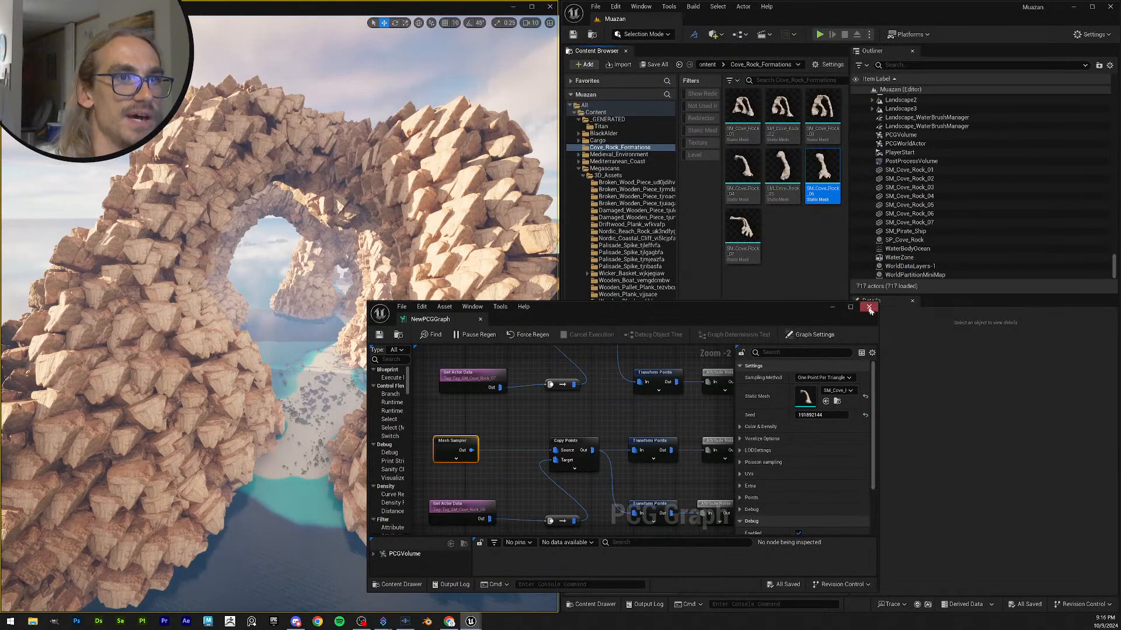
click(851, 308)
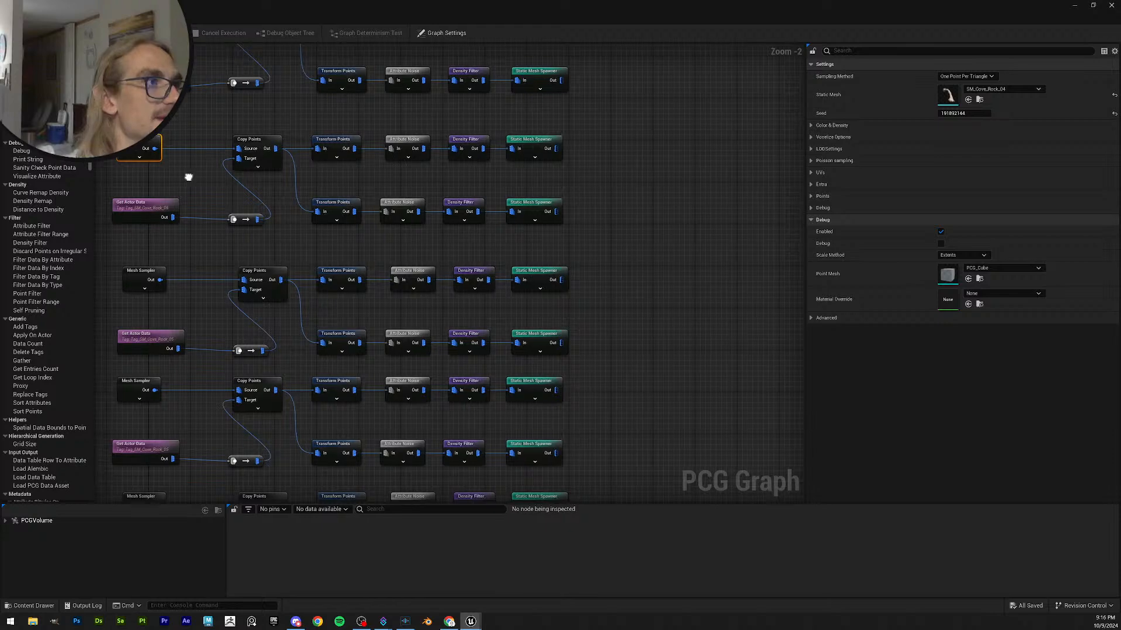
- Assign the static mesh SM_Cove_Rock_06 to the Mesh Sampler of the chain tagged Tag_SM_Cove_Rock_06, checking its tag
right_drag(188, 177, 312, 216)
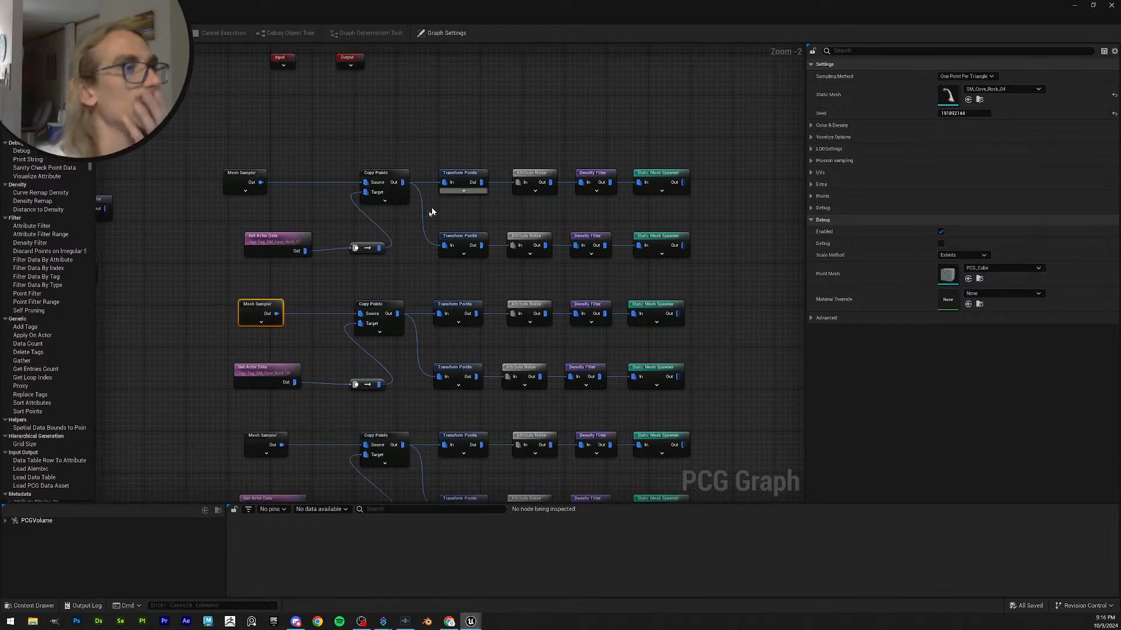
click(246, 186)
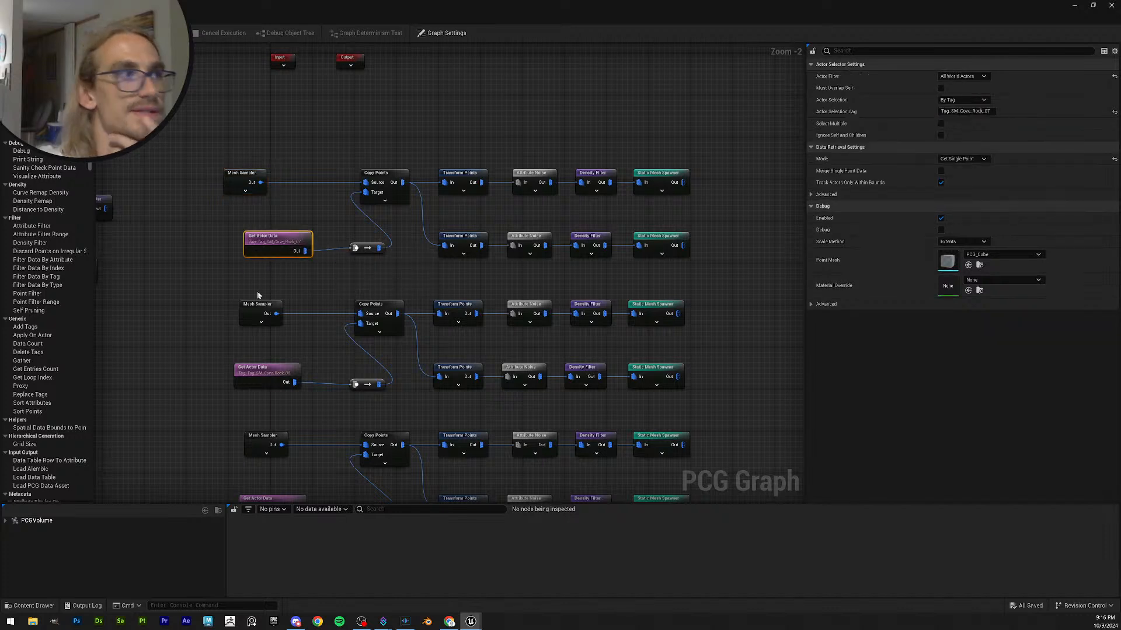
click(257, 309)
right_drag(193, 291, 229, 224)
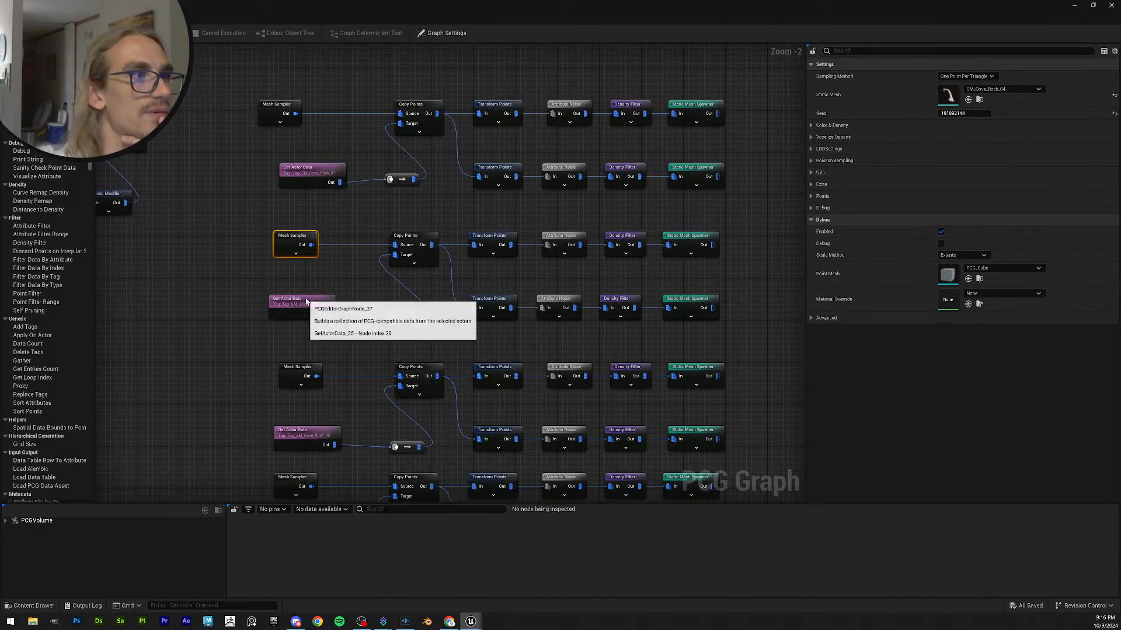
click(301, 305)
click(279, 240)
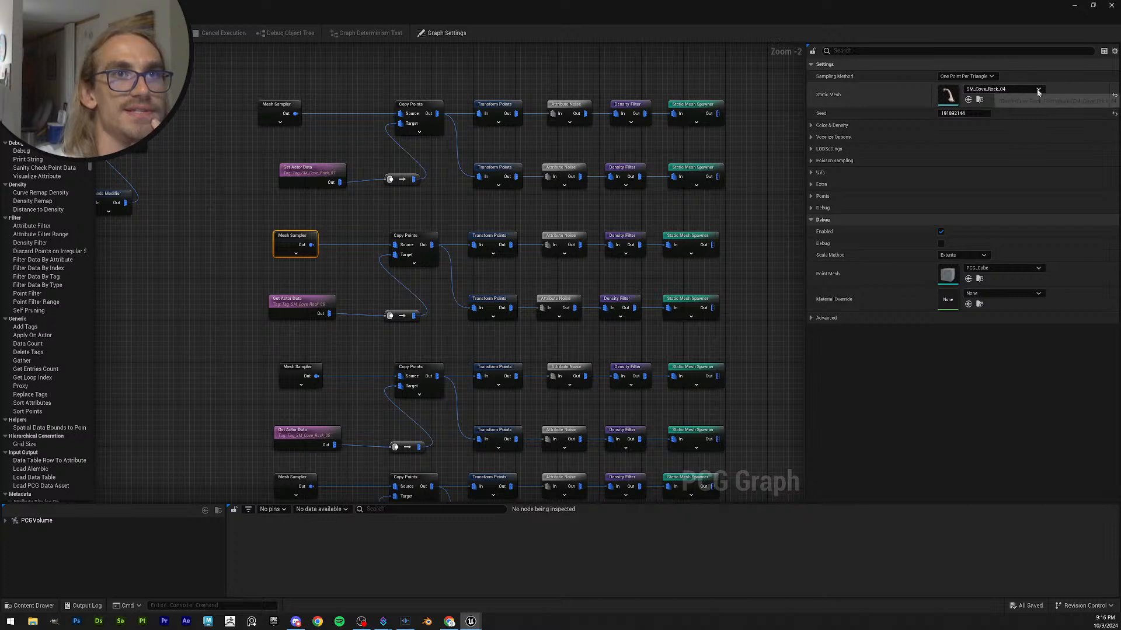
click(1002, 89)
click(1034, 262)
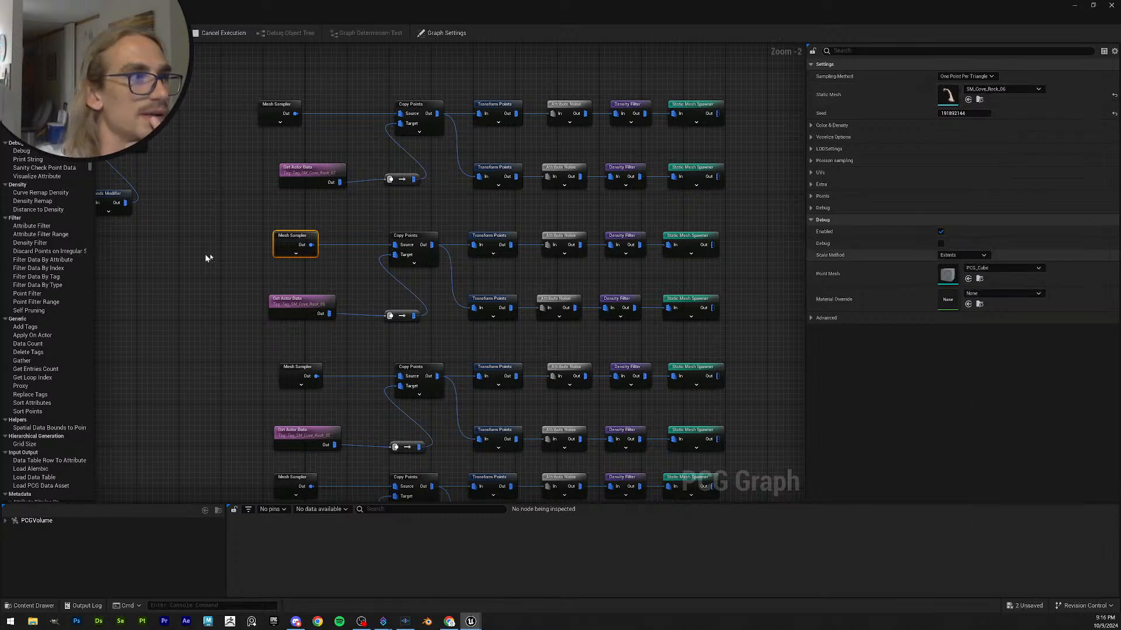
click(299, 305)
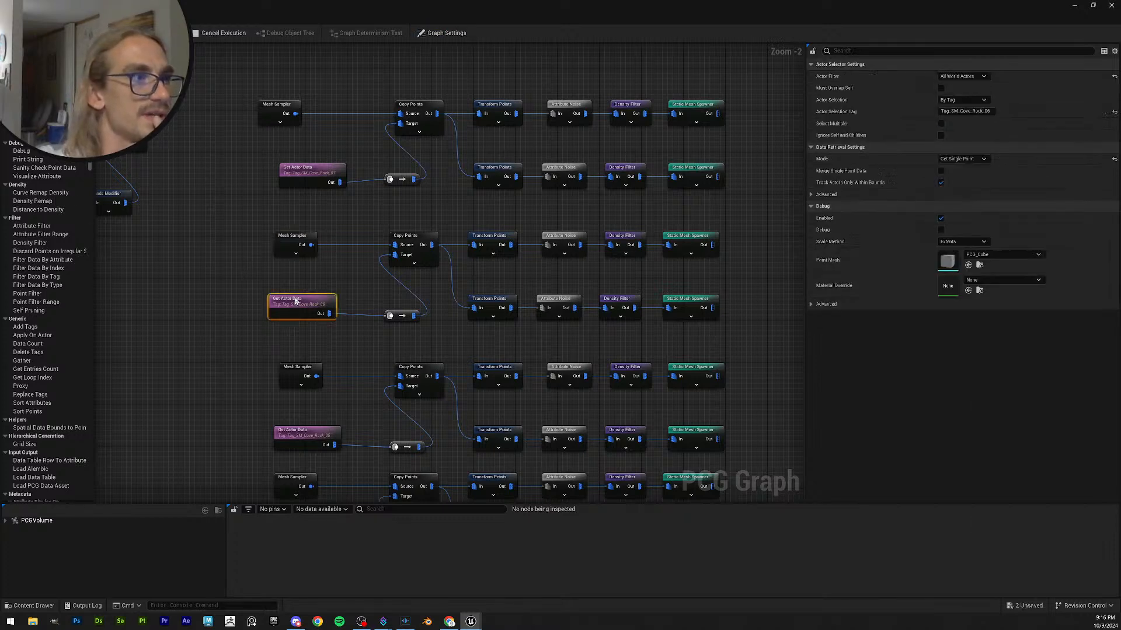
- Assign the static mesh SM_Cove_Rock_05 to the Mesh Sampler of the chain directly below the Rock_06 chain
right_drag(226, 340, 274, 191)
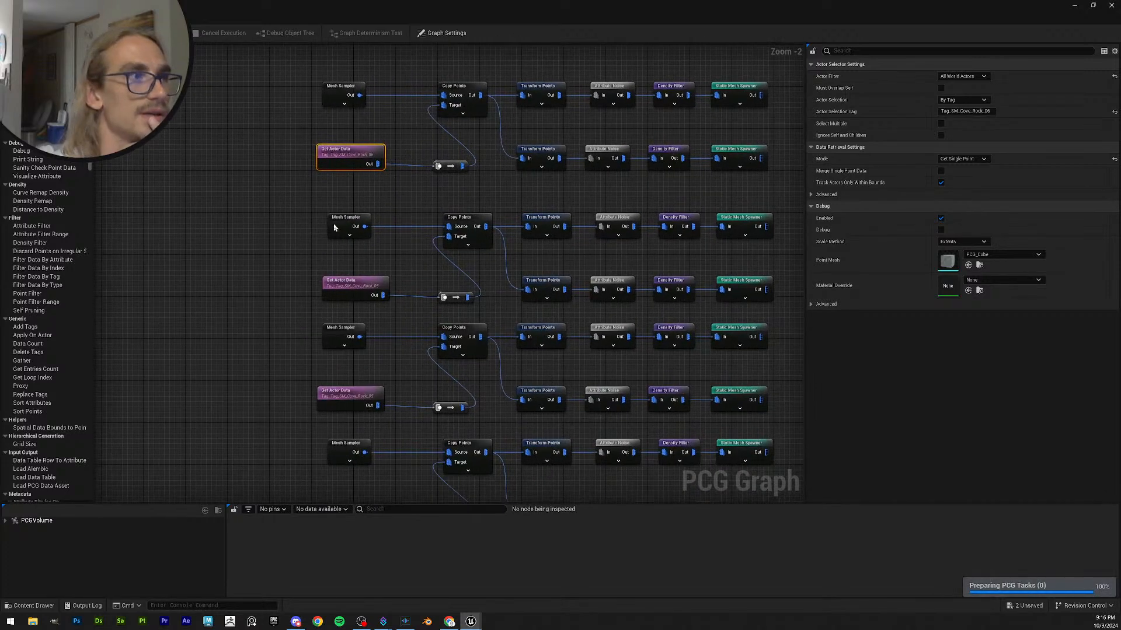
click(334, 222)
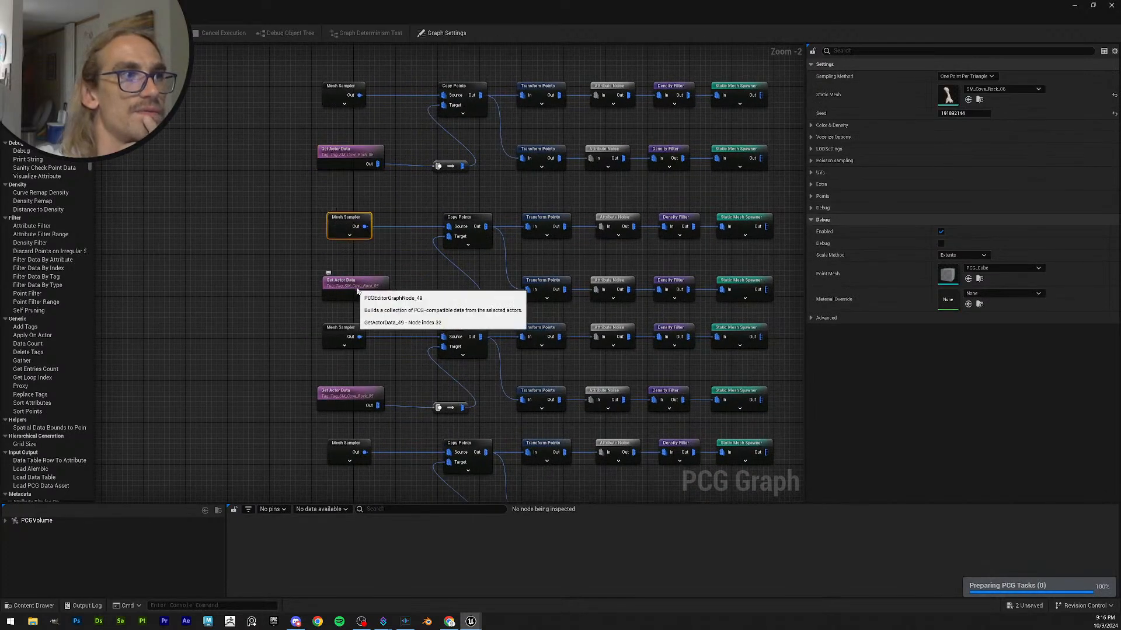
click(1023, 91)
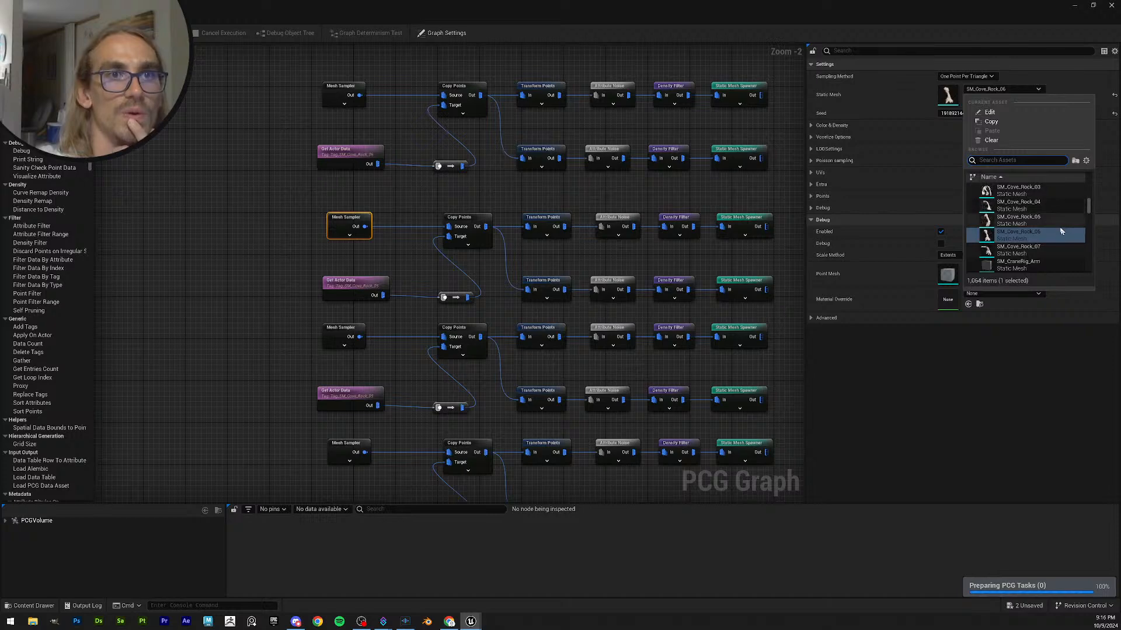
click(1016, 220)
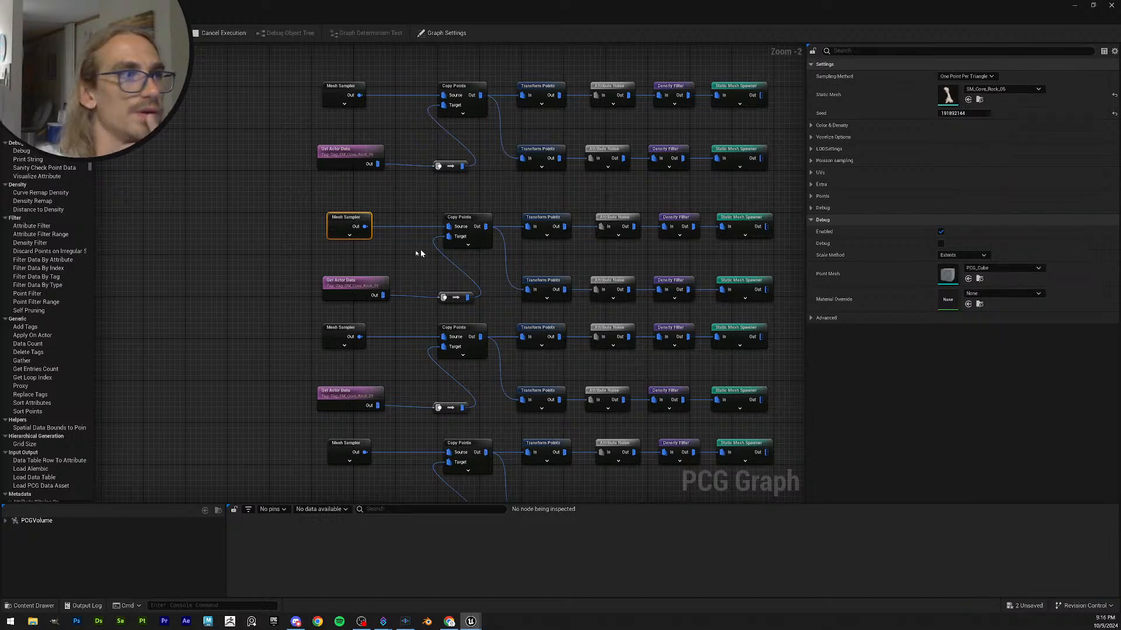
click(348, 292)
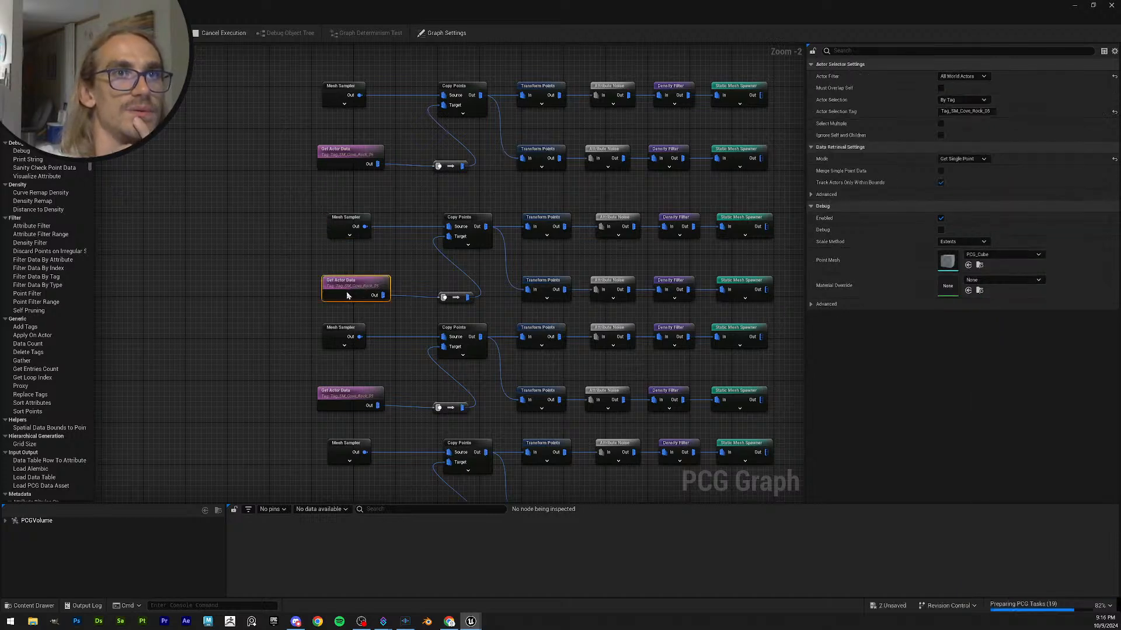
- Delete the duplicate Rock_05 node chain that sits just above the Rock_04 chain
right_drag(344, 301, 329, 226)
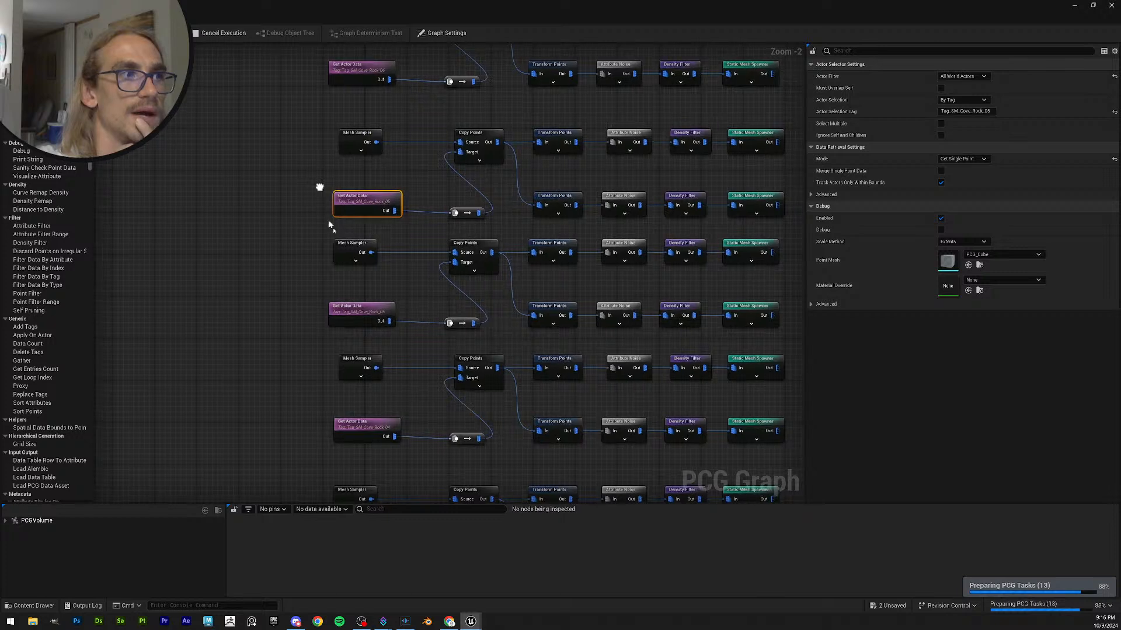
click(355, 318)
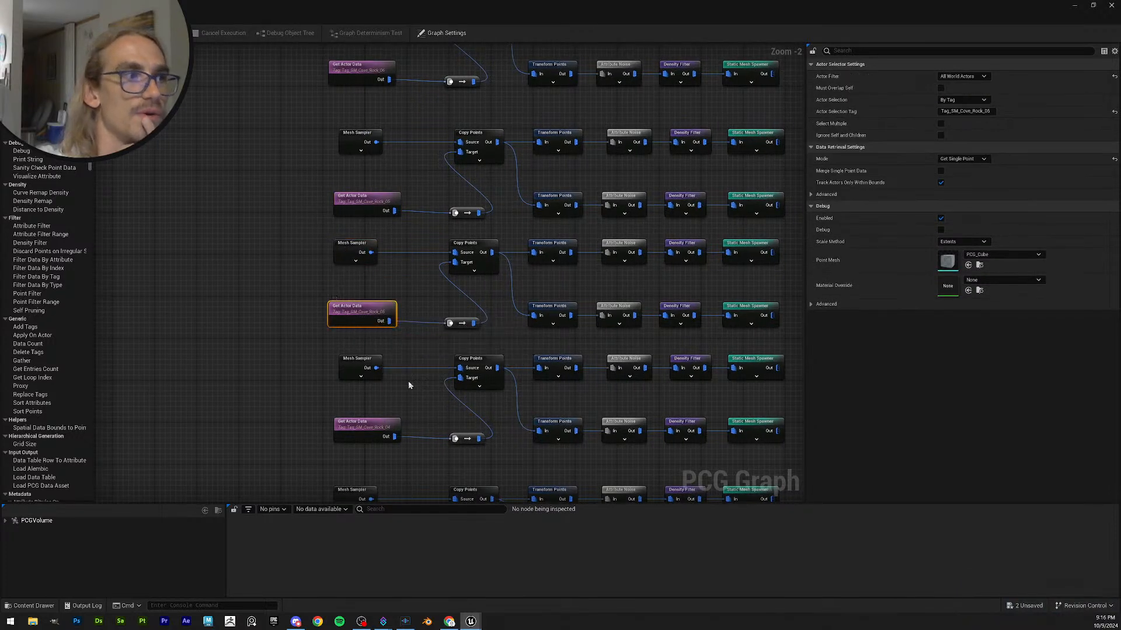
right_drag(307, 322, 272, 327)
drag(770, 337, 315, 245)
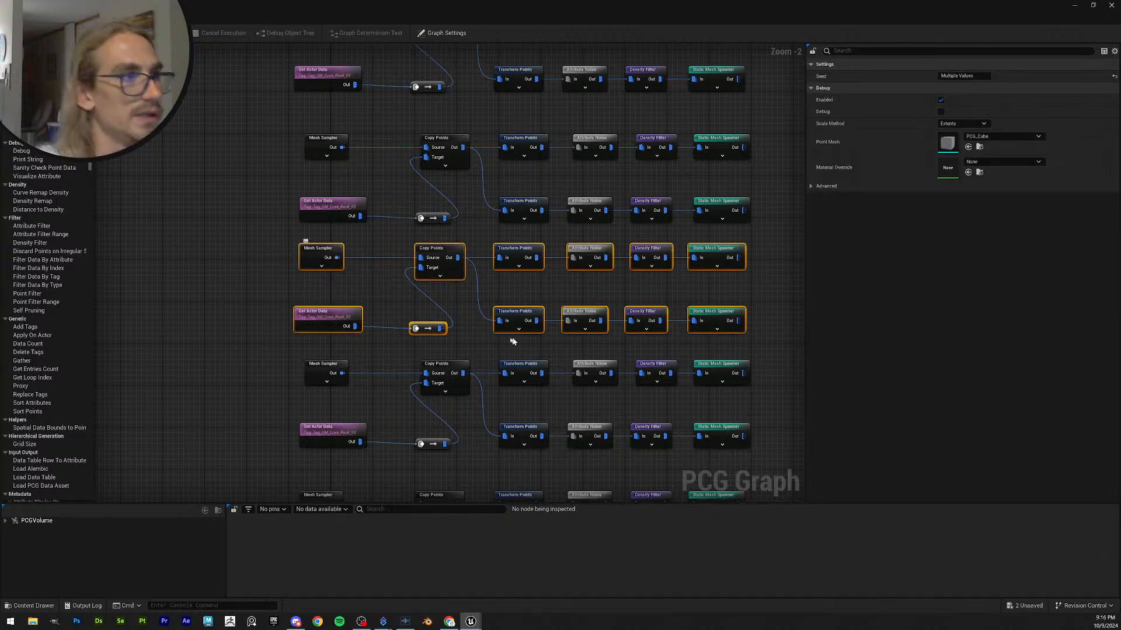
key(Delete)
- Move the two upper node chains down toward the others to close the gap left by the deleted chain
right_drag(562, 349, 558, 323)
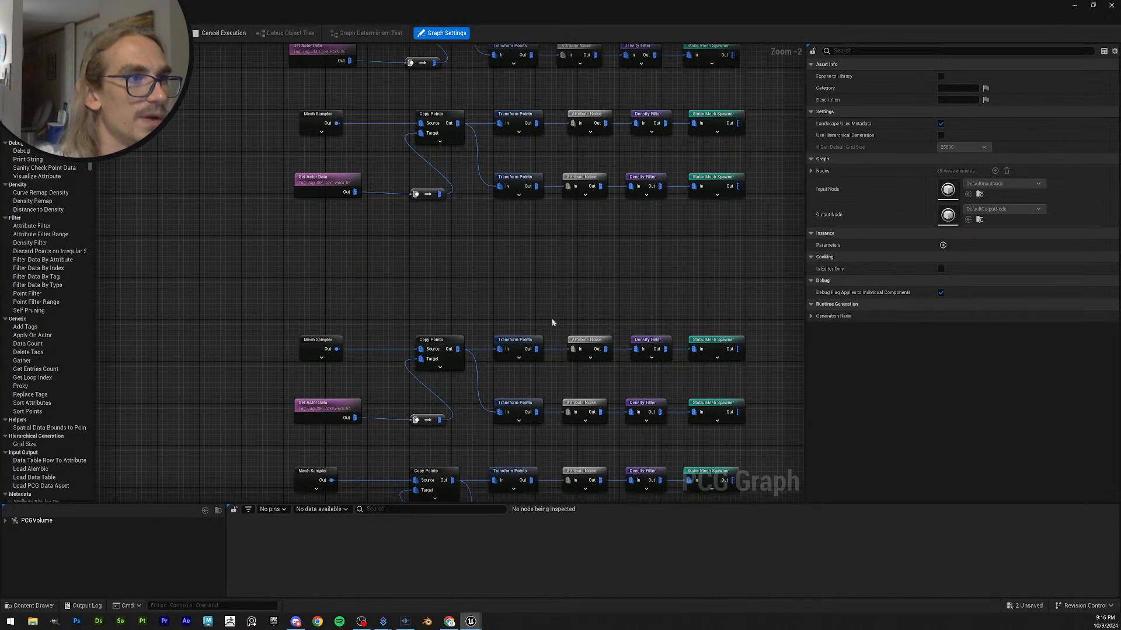
scroll(563, 415, down, 8)
drag(454, 317, 454, 316)
scroll(500, 339, up, 6)
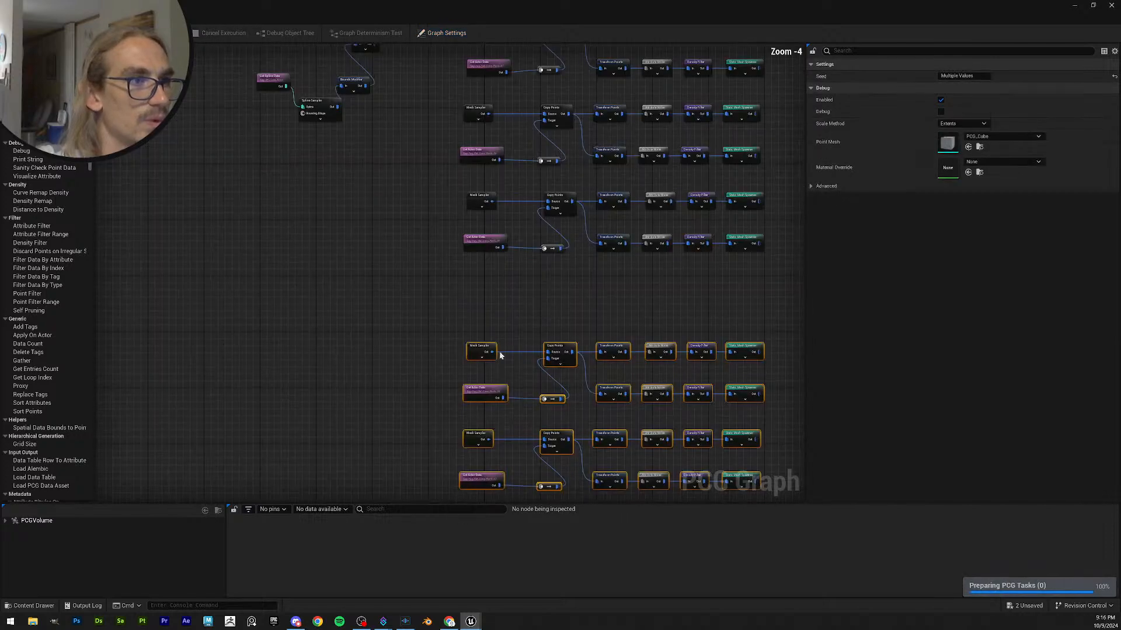
drag(489, 386, 485, 321)
click(420, 307)
- Check that each Mesh Sampler's static mesh matches its Get Actor Data tag in the Rock_04 through Rock_01 chains
scroll(454, 300, up, 4)
click(488, 264)
click(499, 350)
right_drag(372, 380, 402, 210)
click(528, 283)
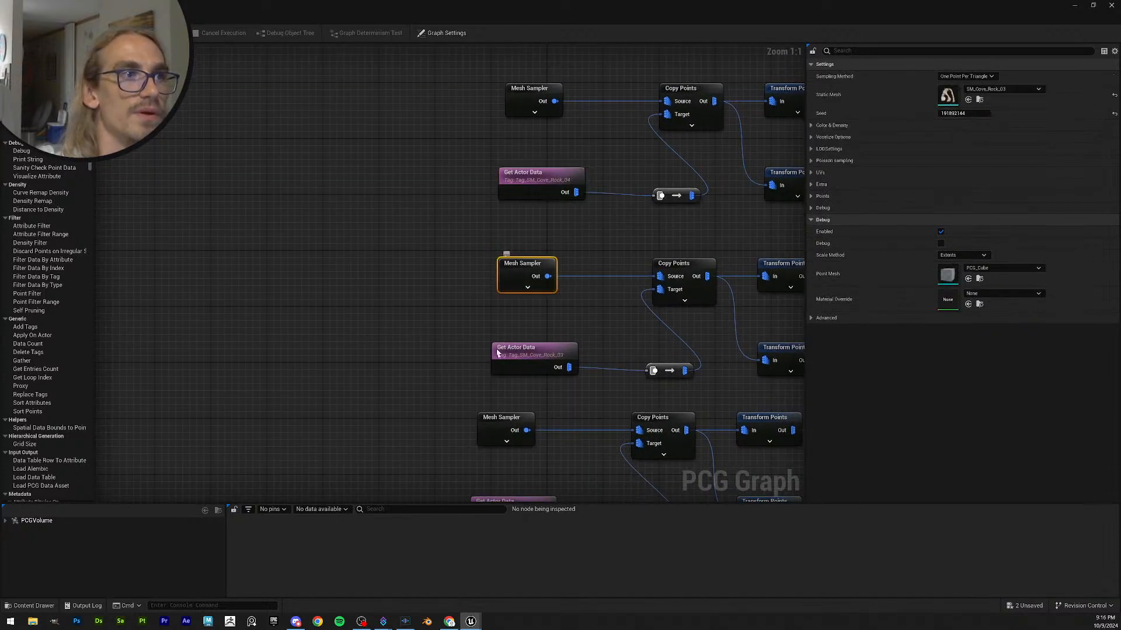
click(501, 353)
right_drag(424, 398, 414, 247)
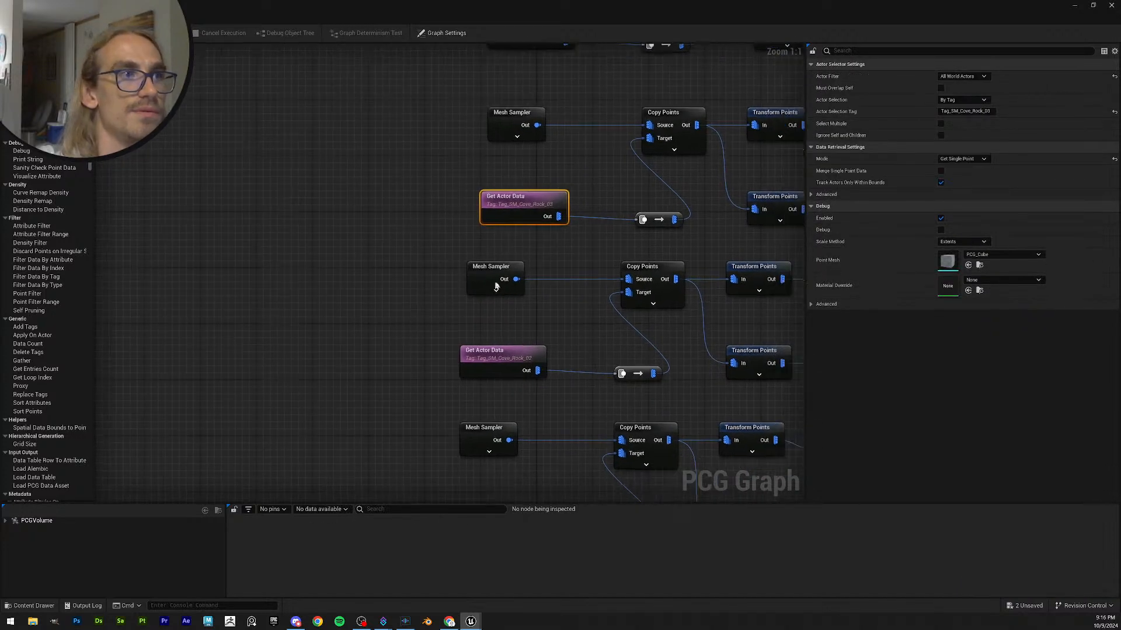
click(495, 283)
click(499, 353)
right_drag(358, 378, 366, 196)
click(480, 260)
click(487, 357)
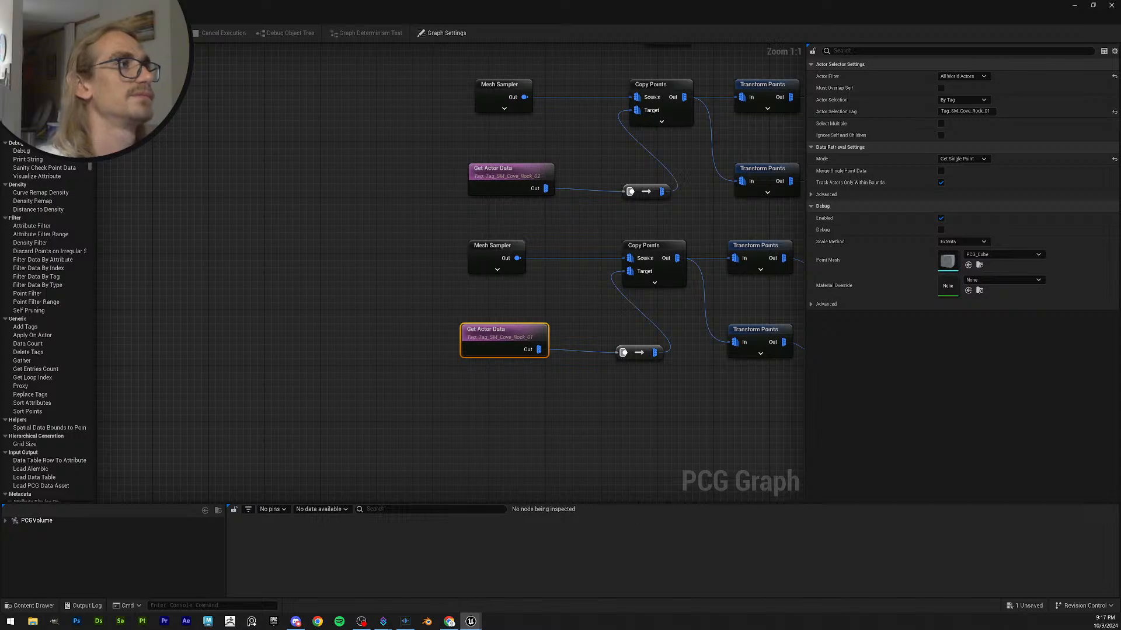
- Dock the PCG graph beside the viewport and inspect the cliff mesh coverage on the cove arches
drag(835, 12, 1120, 275)
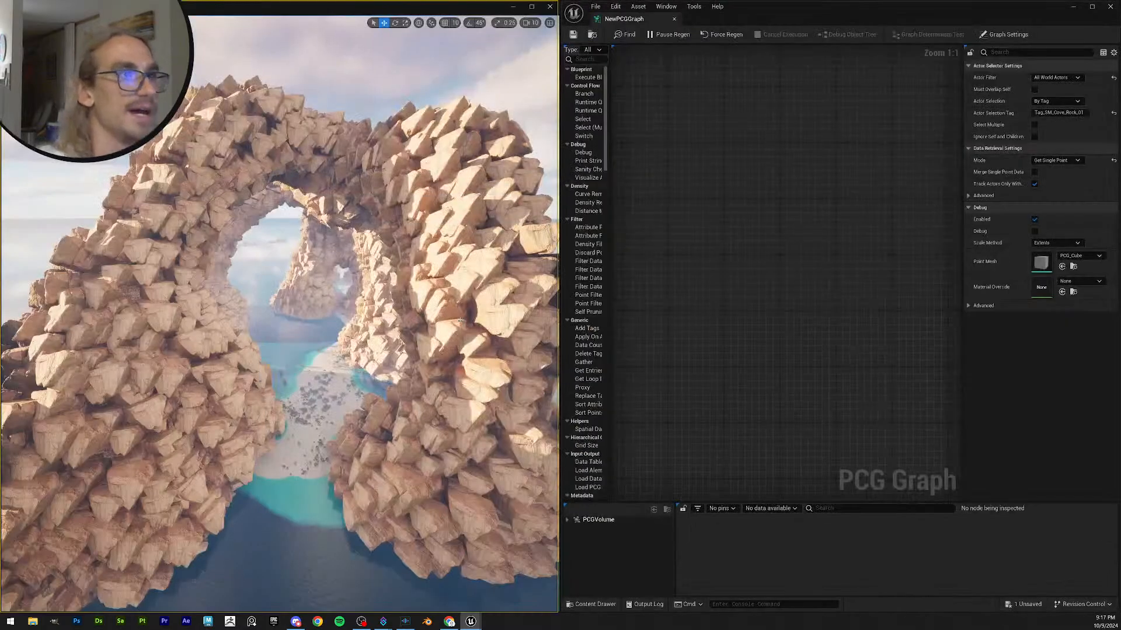
key(w)
mouse_move(280, 315)
right_down()
mouse_move(373, 286)
mouse_move(315, 298)
mouse_move(327, 309)
mouse_move(303, 303)
mouse_move(297, 321)
mouse_move(292, 310)
mouse_move(309, 313)
mouse_move(280, 313)
mouse_move(304, 321)
mouse_move(268, 310)
mouse_move(269, 294)
mouse_move(251, 298)
mouse_move(321, 301)
mouse_move(262, 306)
mouse_move(280, 301)
right_up()
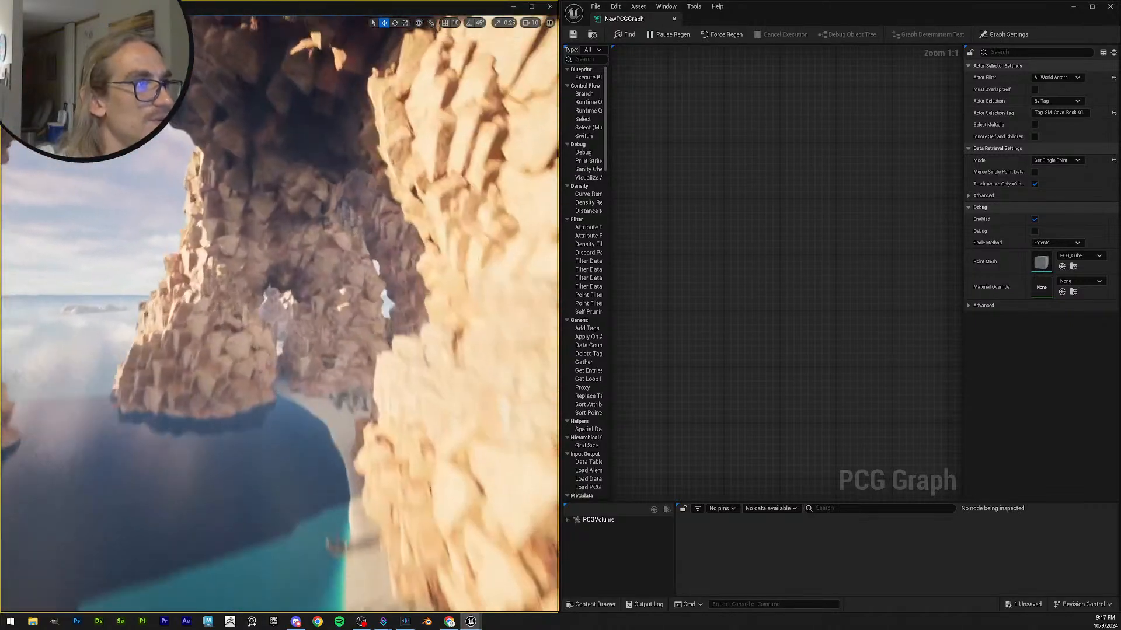
mouse_move(279, 314)
right_down()
mouse_move(274, 342)
mouse_move(234, 335)
mouse_move(271, 312)
right_up()
right_drag(258, 376, 245, 382)
click(258, 376)
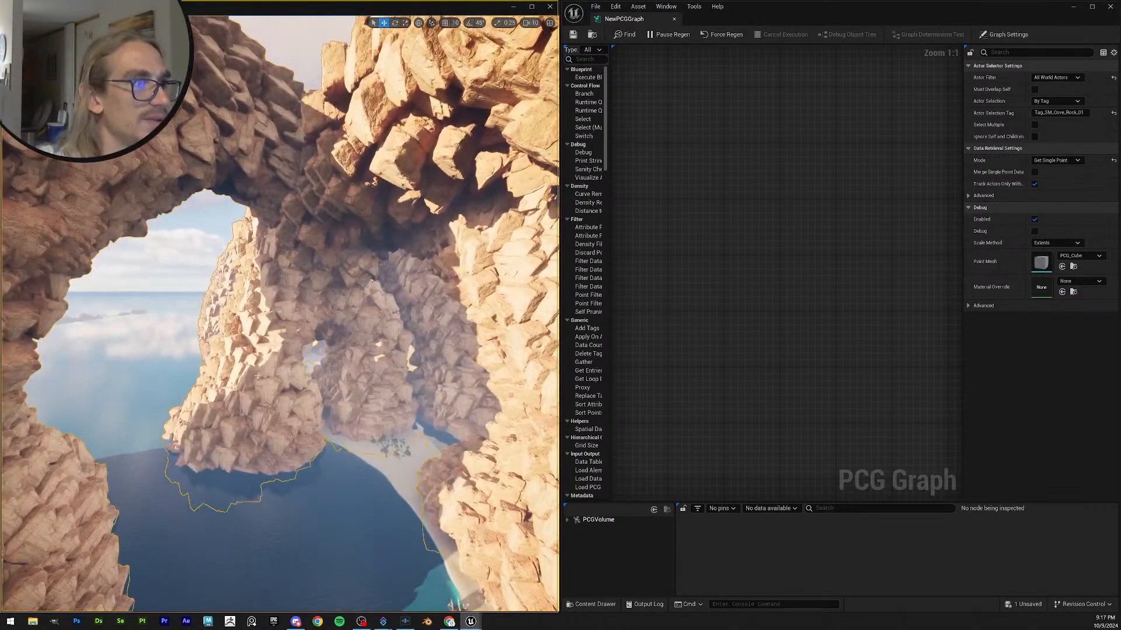
- Select the SM_Cove_Rock_01 actor in the Outliner and return the PCG graph beside the viewport
drag(809, 12, 750, 369)
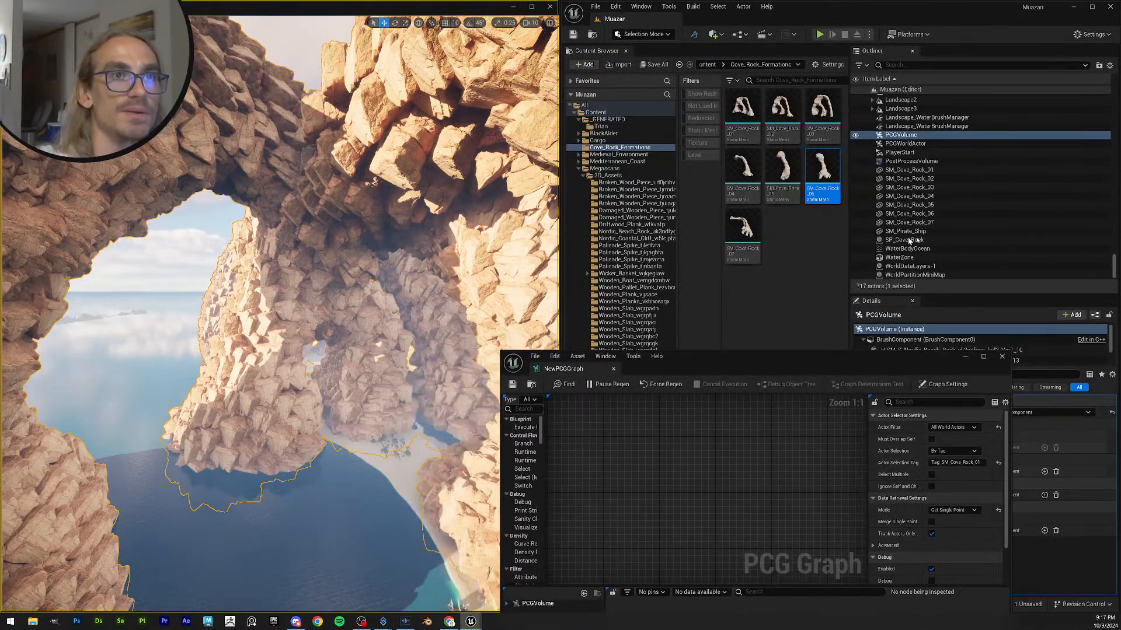
click(941, 178)
click(949, 170)
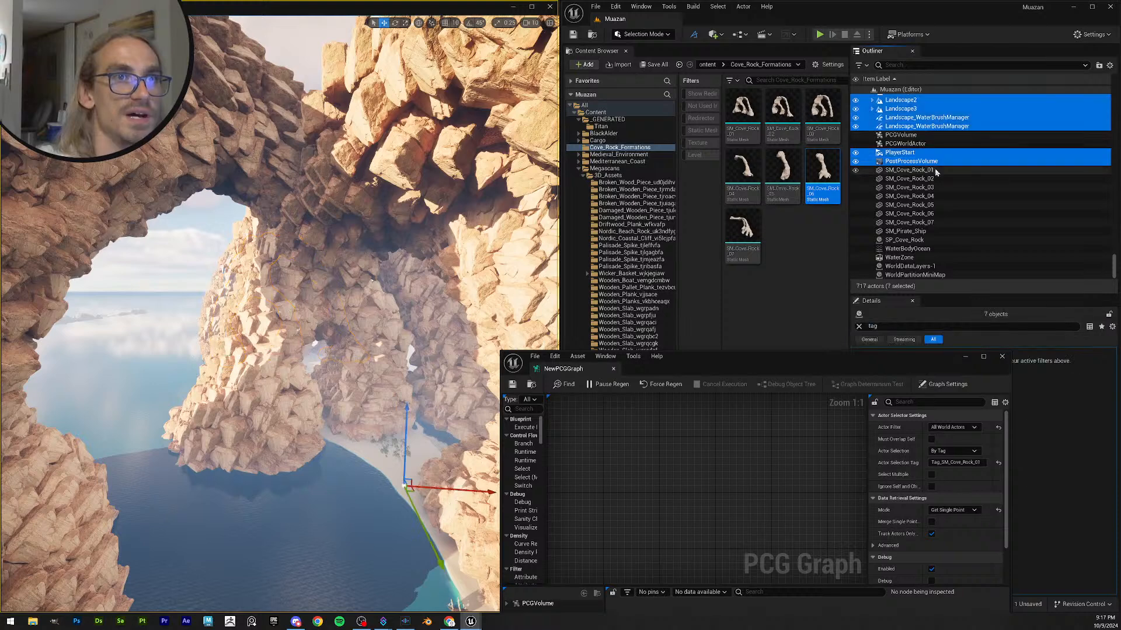
drag(699, 359, 1118, 204)
scroll(668, 278, down, 5)
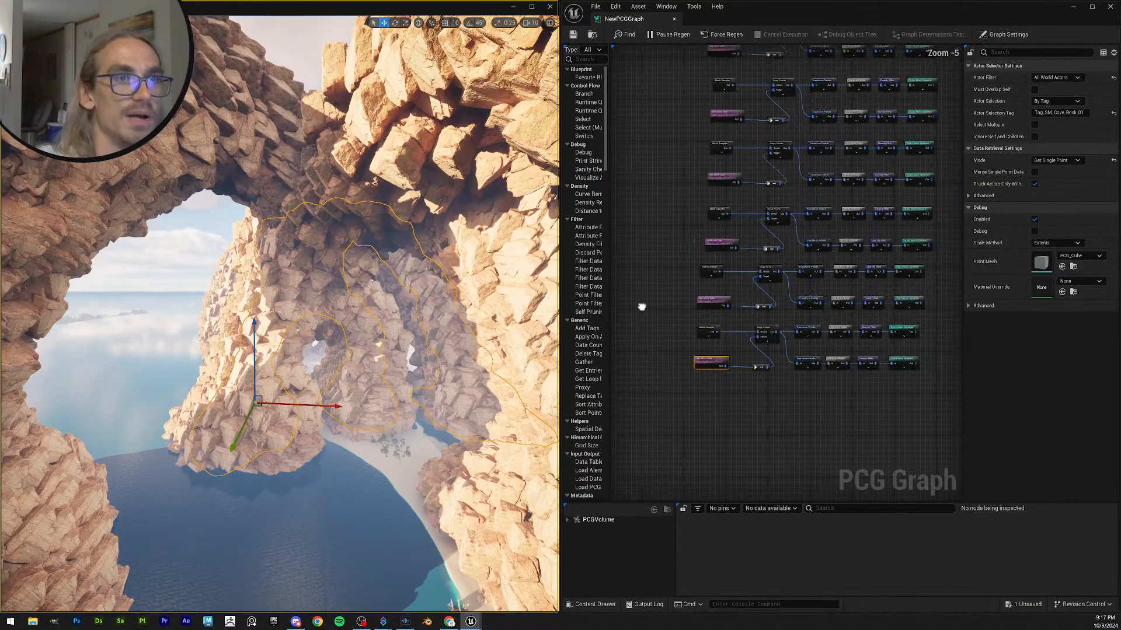
- Set Scale Min to 75 on the upper Transform Points node of the Tag_SM_Cove_Rock_01 chain
scroll(686, 464, up, 4)
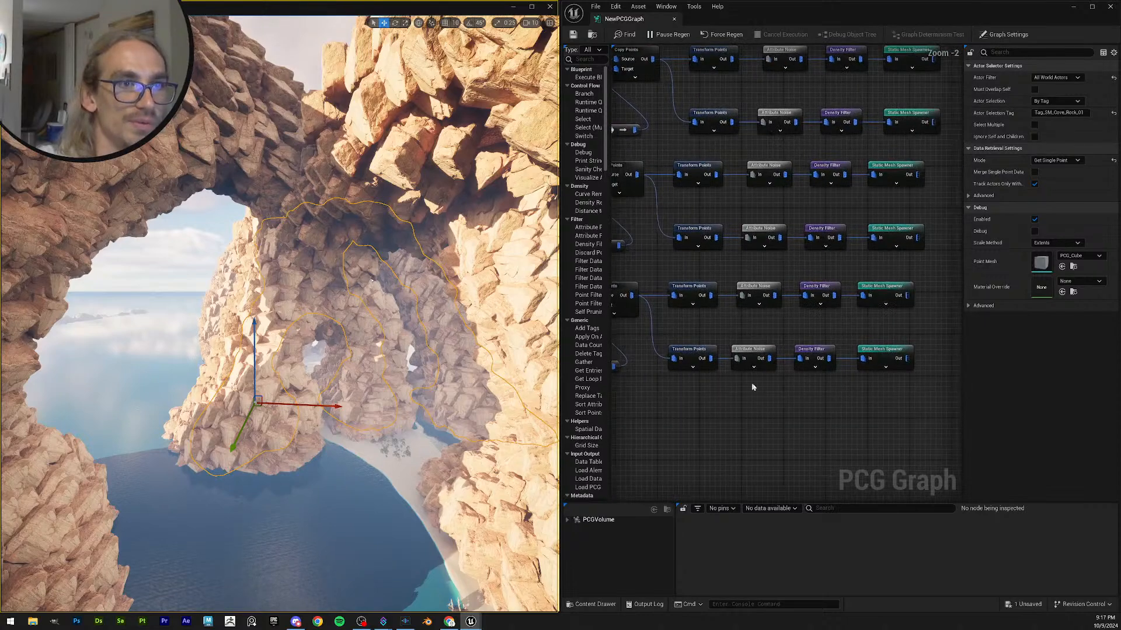
right_drag(697, 324, 735, 275)
scroll(735, 276, up, 1)
click(722, 233)
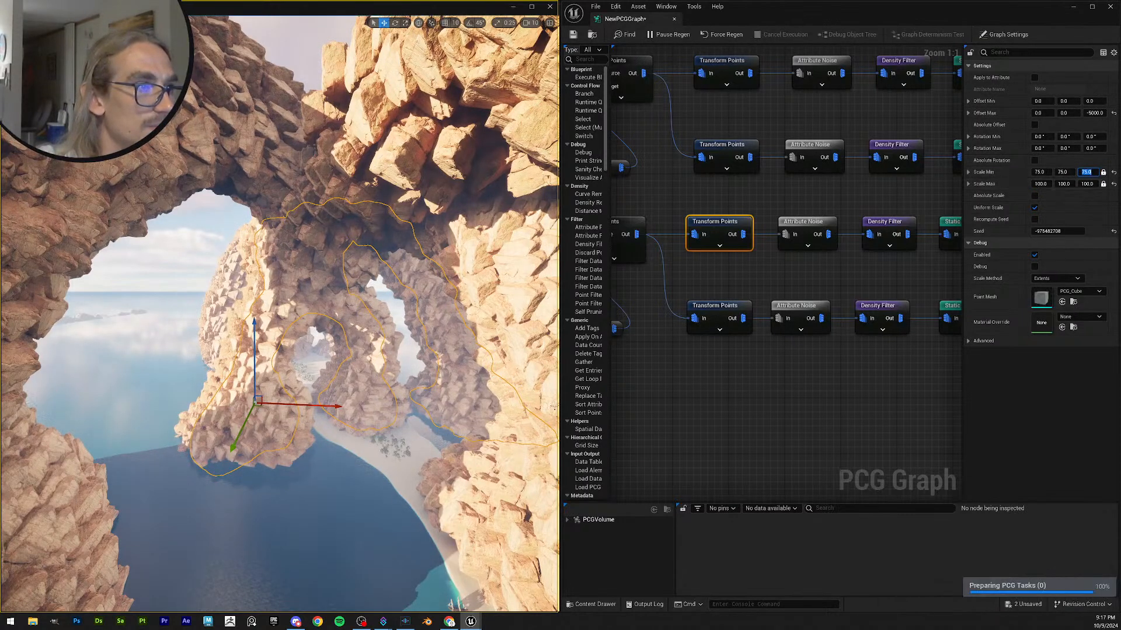
key(Return)
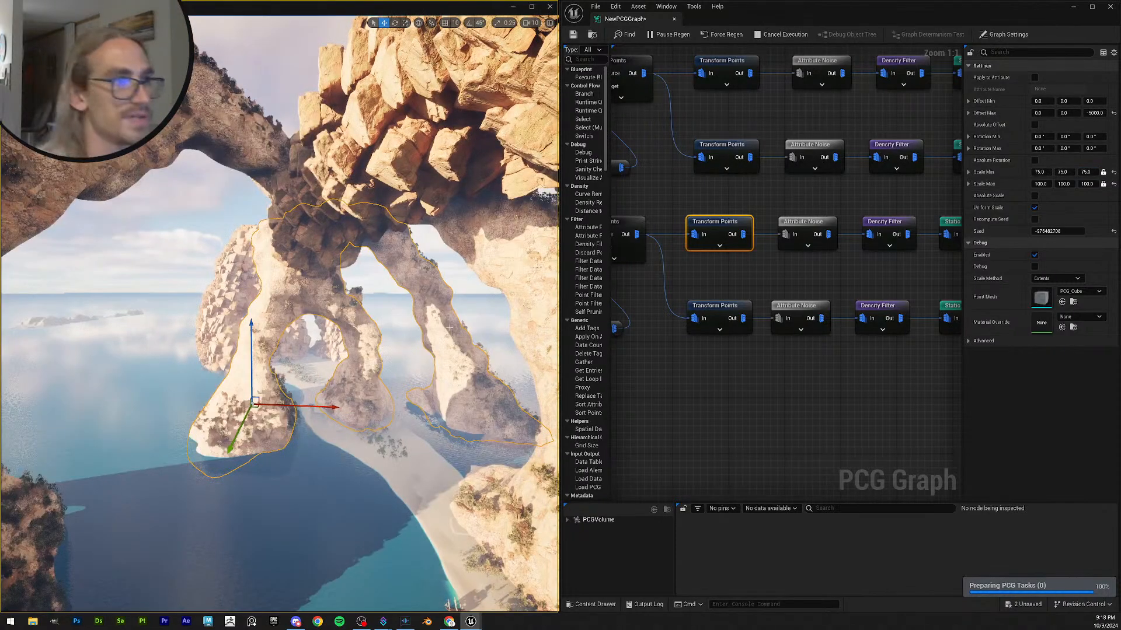
- Examine the size and coverage of the cliff meshes around the selected cove arch
key(w)
right_drag(449, 328, 447, 353)
key(w)
key(s)
key(s)
key(w)
key(s)
key(w)
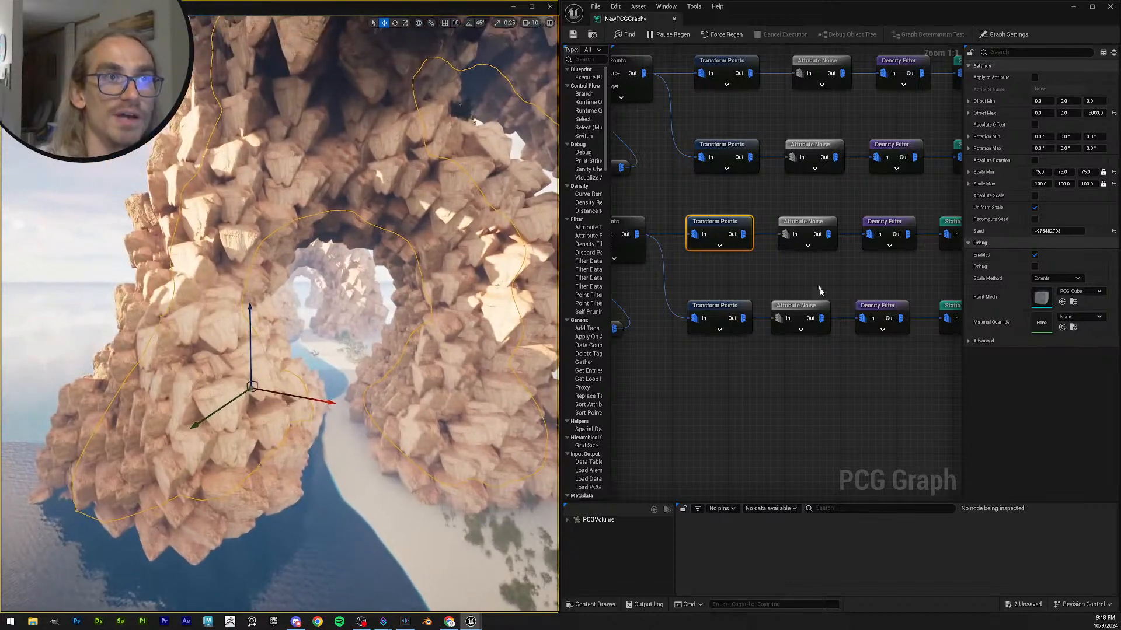
- Set the Z value of Offset Max to -7500 on the upper Transform Points node and inspect the arch
click(1098, 114)
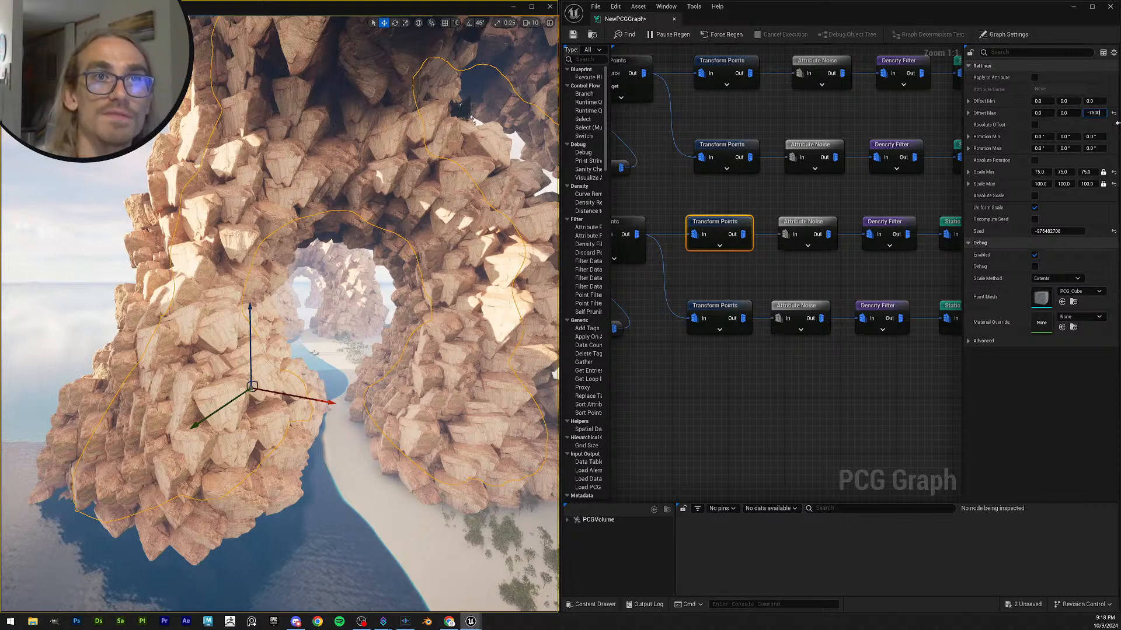
key(Return)
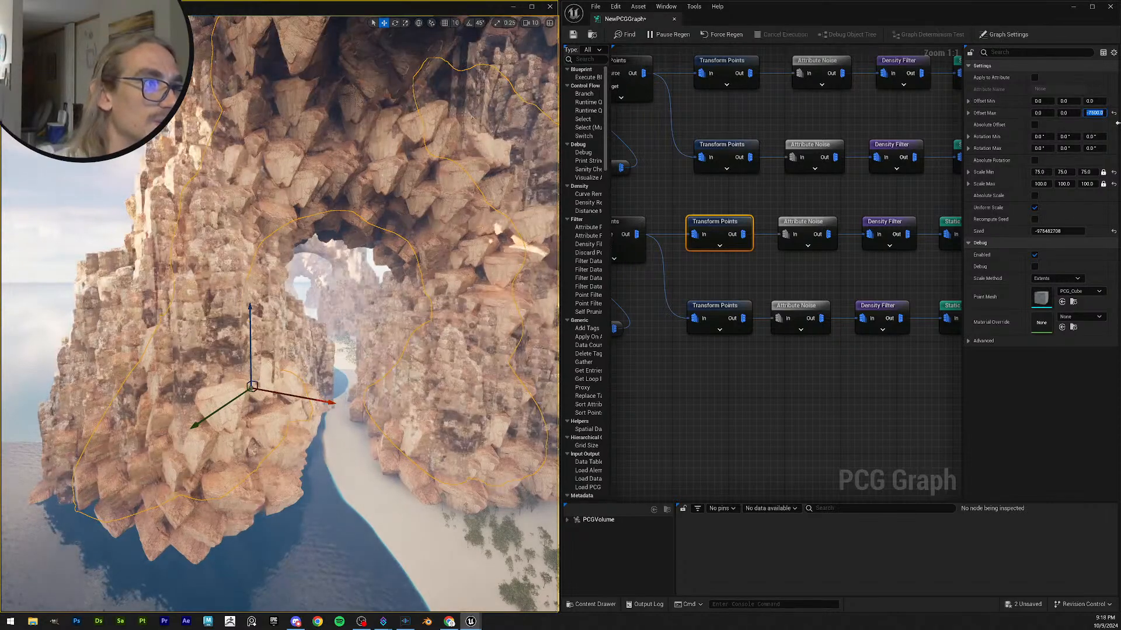
mouse_move(279, 315)
right_down()
mouse_move(277, 234)
mouse_move(289, 333)
mouse_move(279, 298)
right_up()
key(w)
key(s)
key(w)
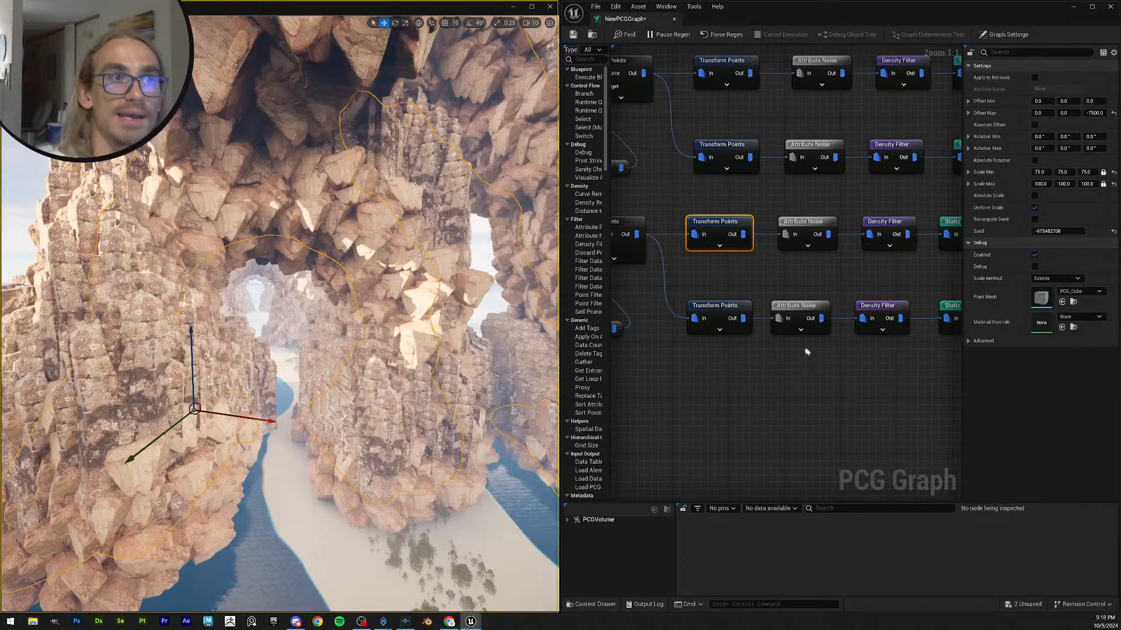
- Set the Z value of Offset Max to -8000 on the chain's lower Transform Points node
click(727, 325)
click(1096, 112)
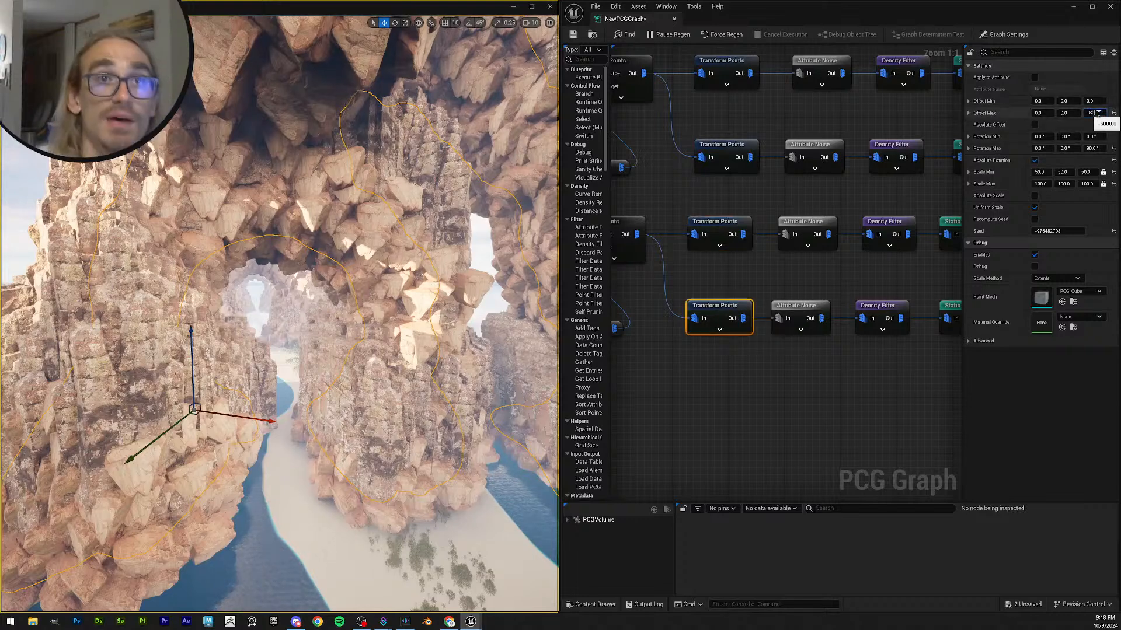
text(-8000)
key(Return)
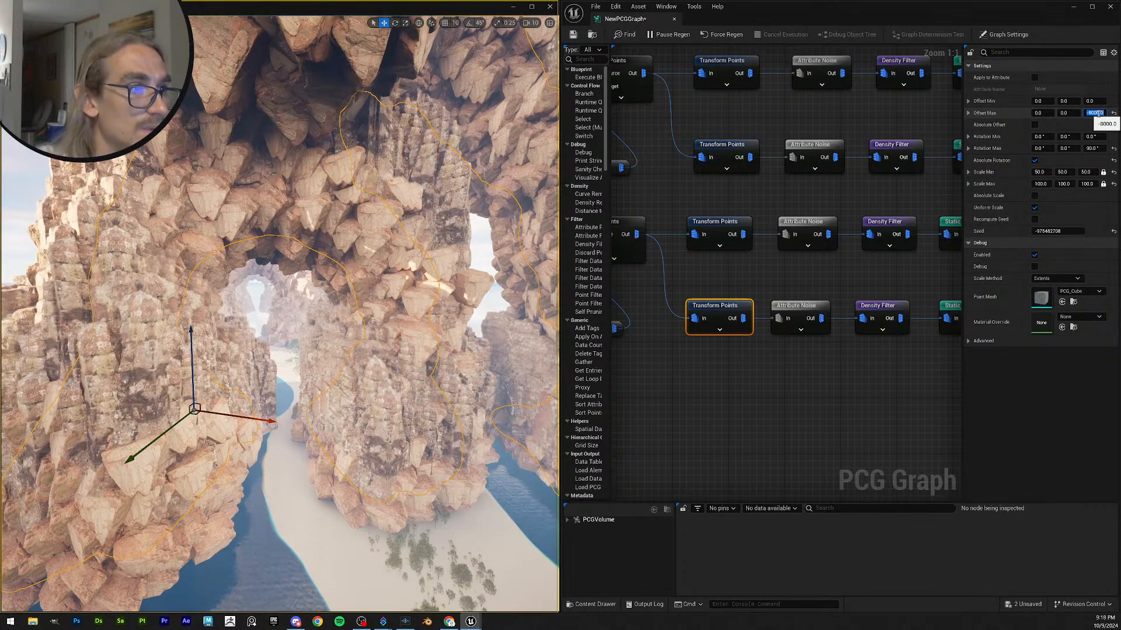
right_drag(441, 481, 316, 127)
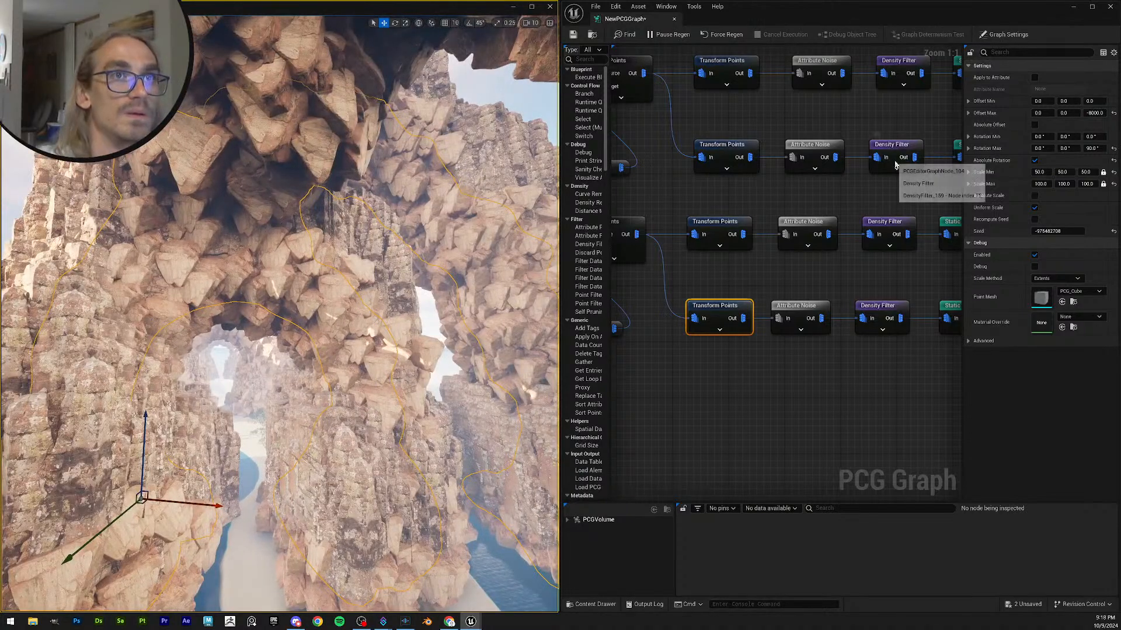
- Set a uniform Scale Max of 75 on the lower Transform Points node of the Rock_01 chain
scroll(740, 350, down, 6)
mouse_move(741, 362)
right_down()
mouse_move(730, 353)
mouse_move(710, 365)
mouse_move(737, 364)
right_up()
scroll(713, 345, up, 4)
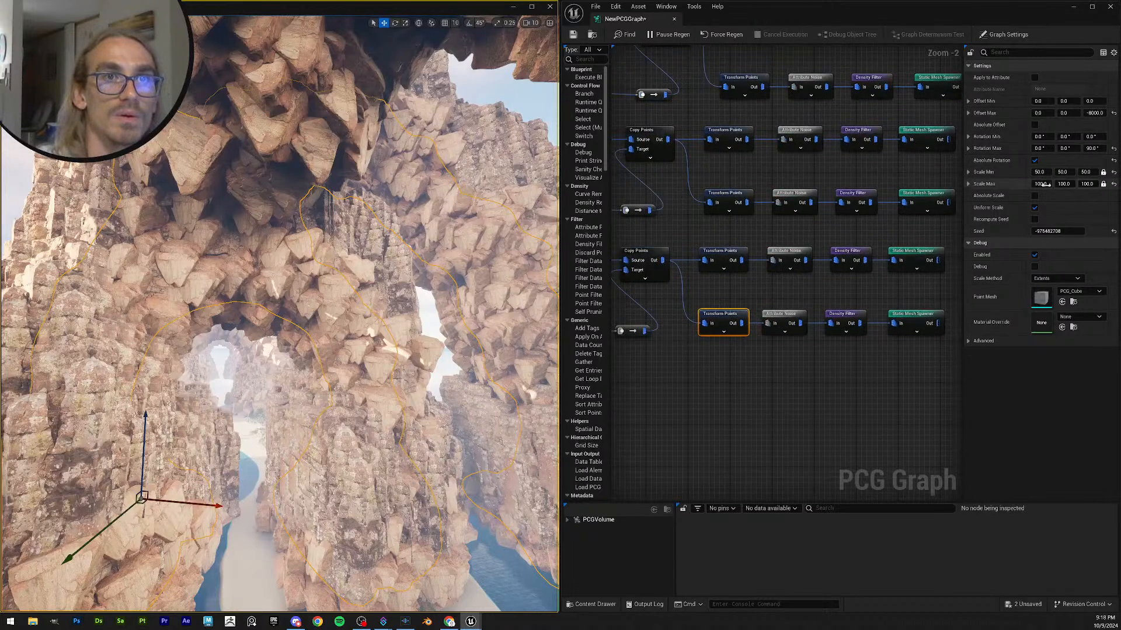
click(729, 257)
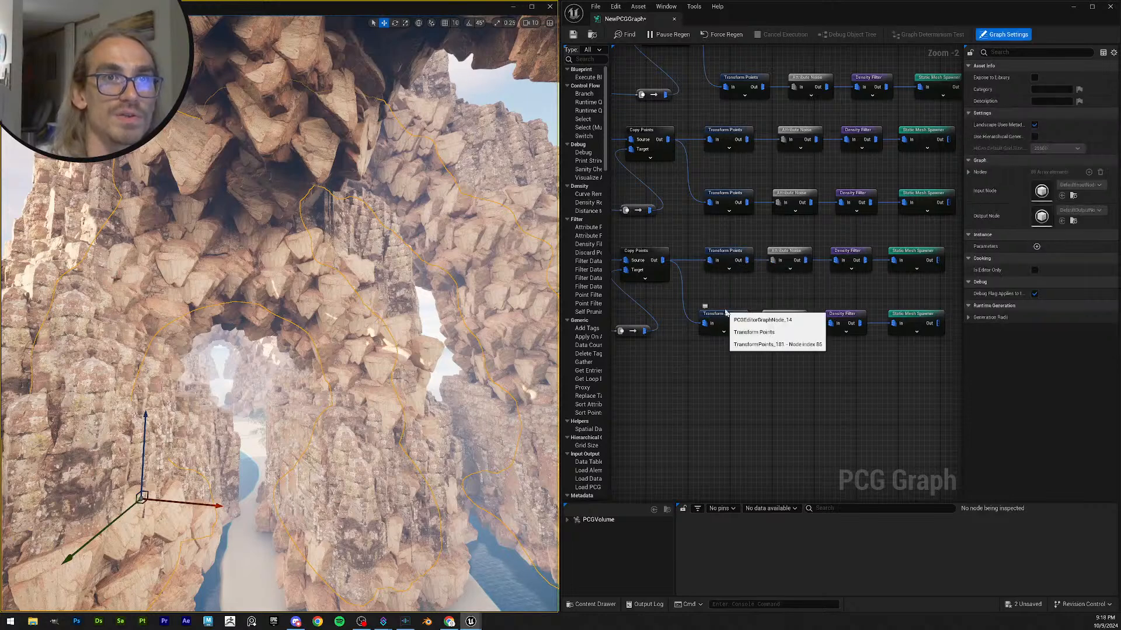
click(719, 315)
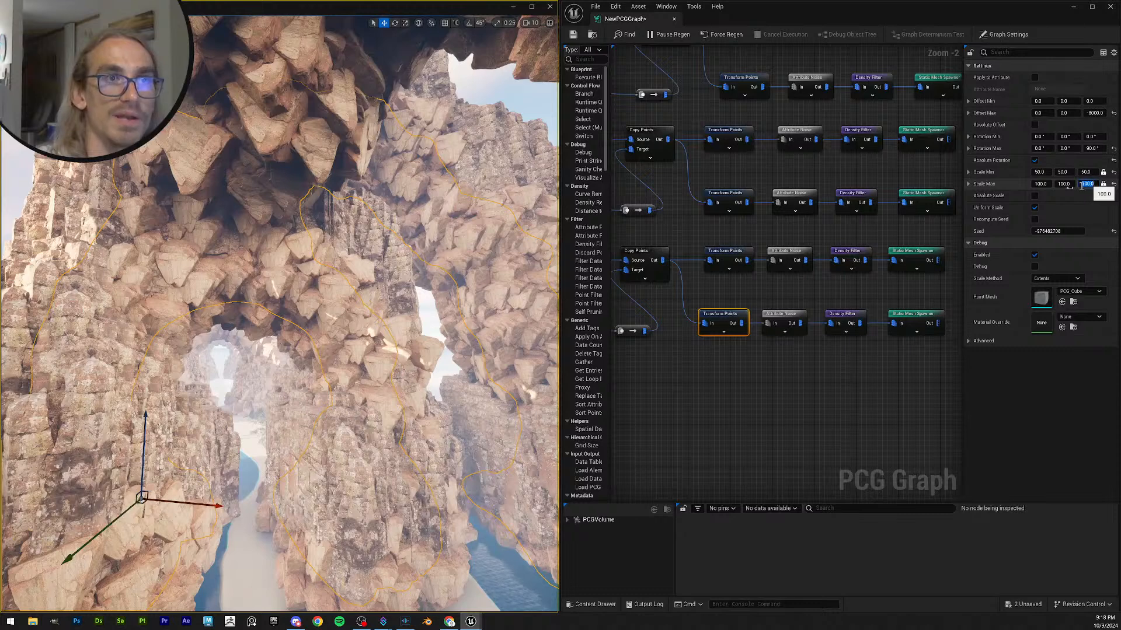
click(727, 268)
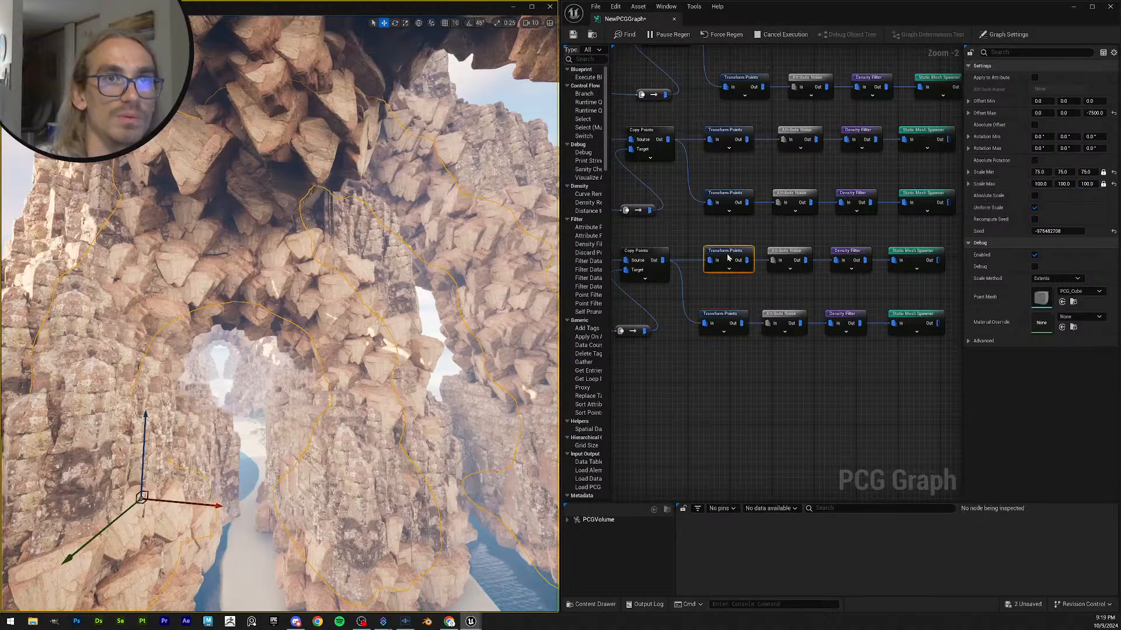
click(724, 320)
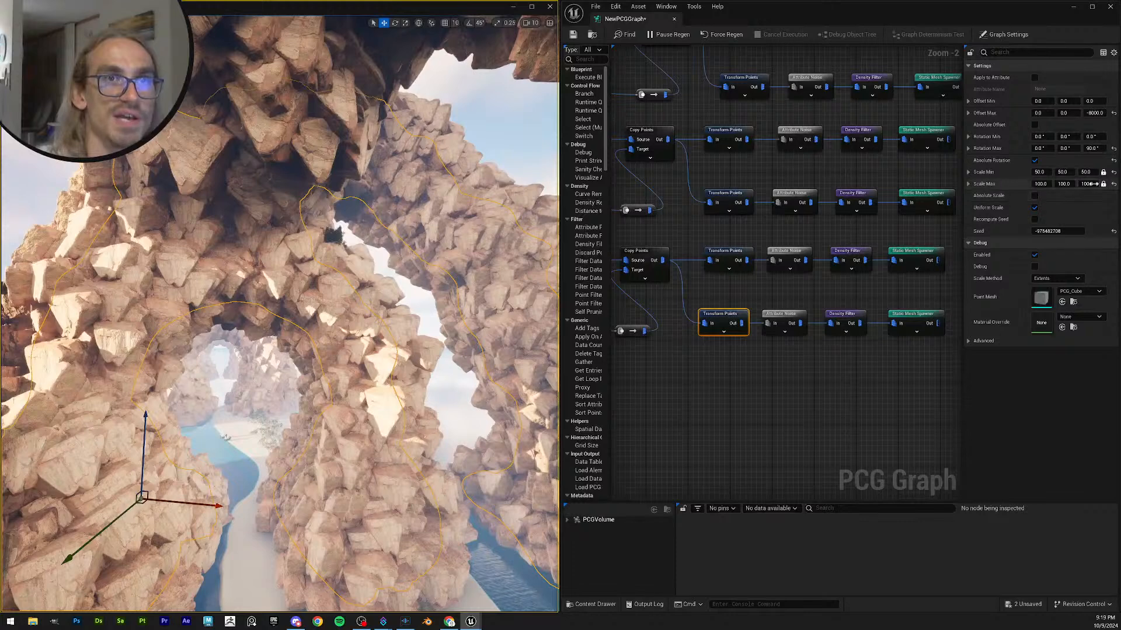
key(Return)
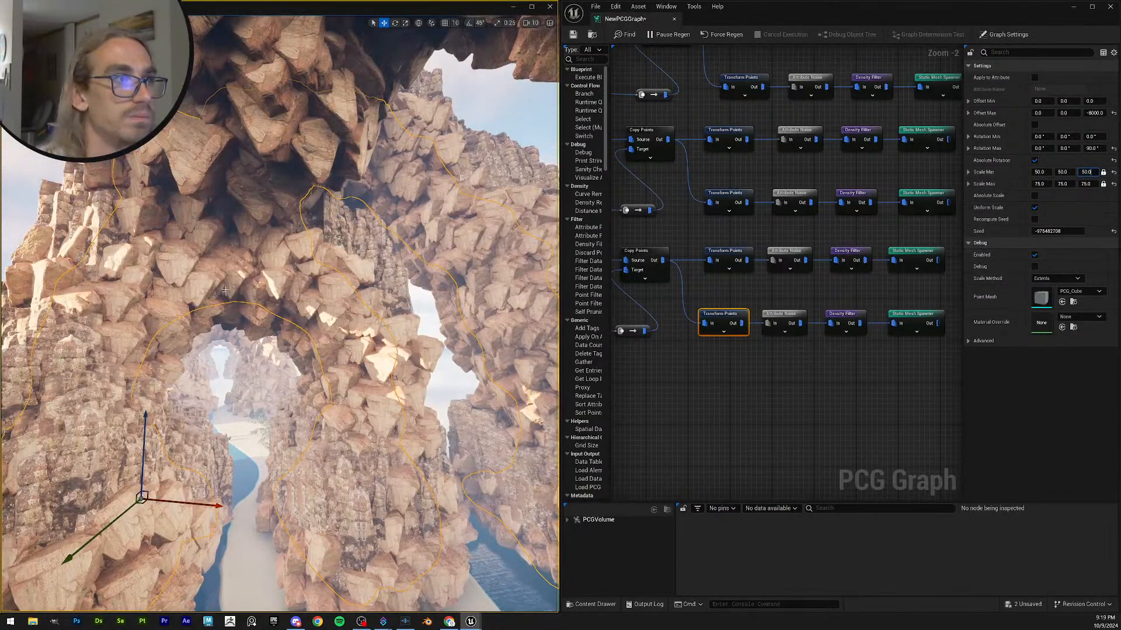
- Set Scale Max to 75 and Scale Min to 50 on the upper Transform Points node, and check the arch
click(740, 260)
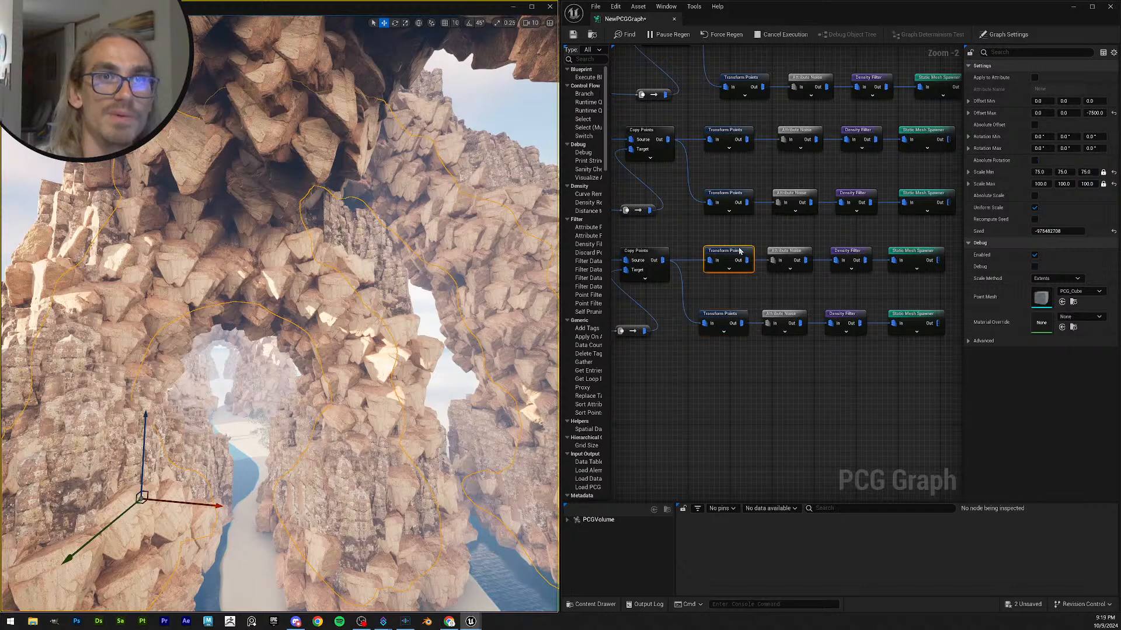
click(1088, 184)
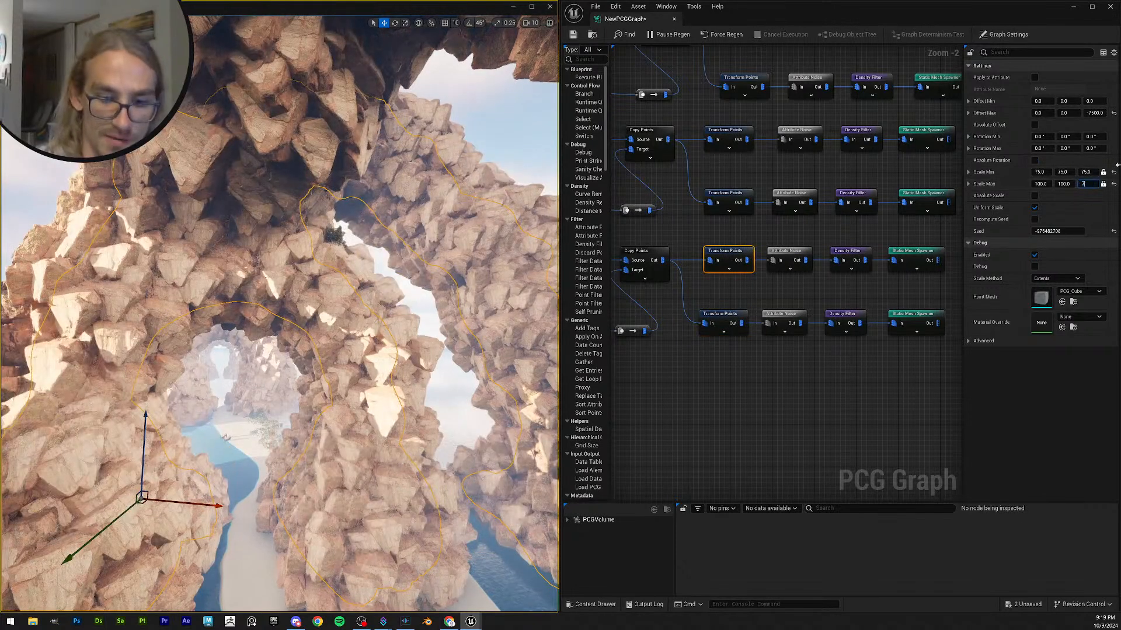
click(1087, 171)
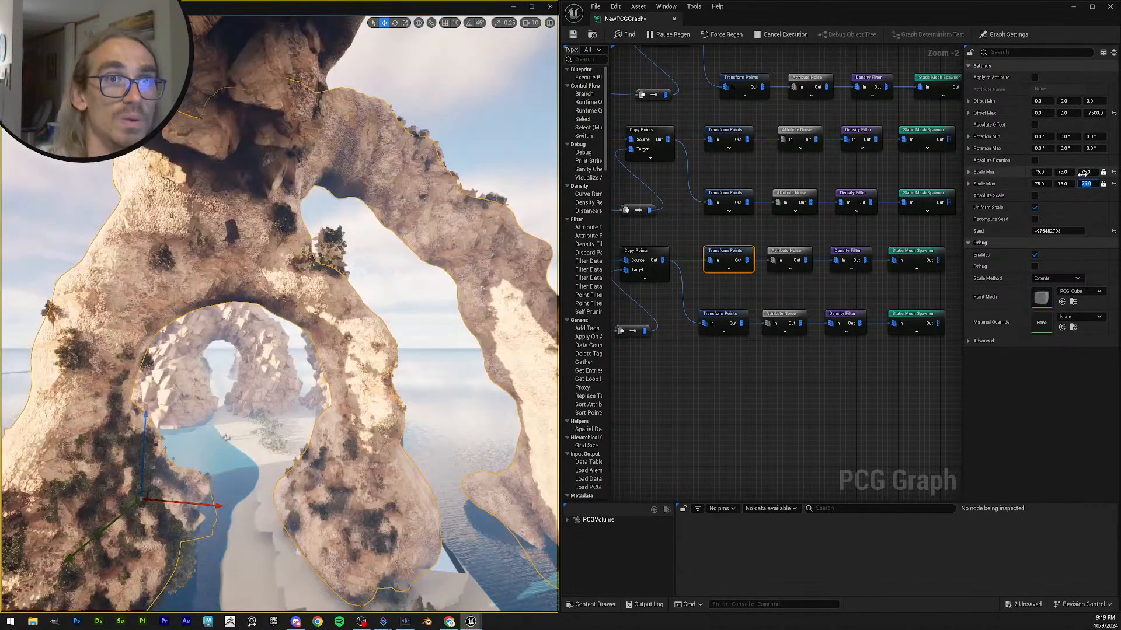
text(50)
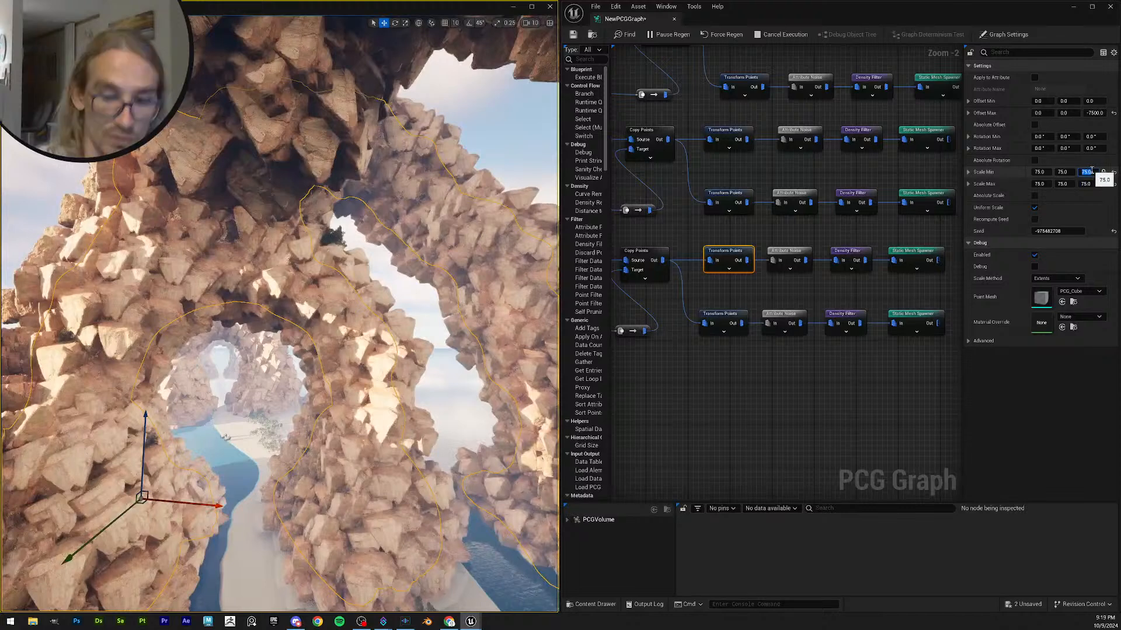
key(Return)
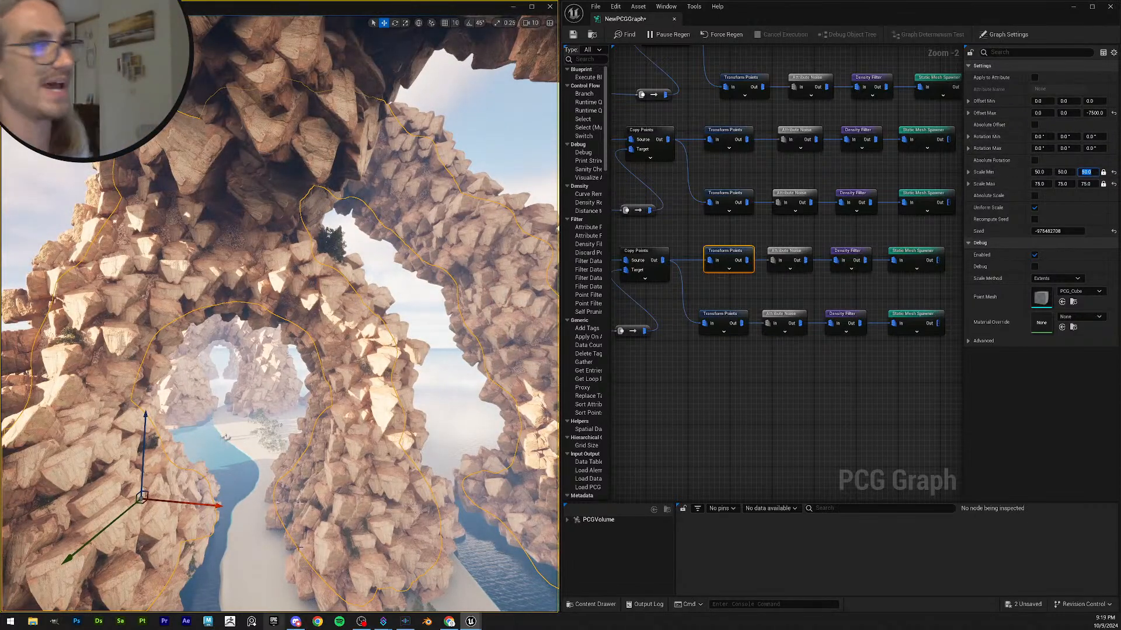
right_drag(393, 259, 395, 259)
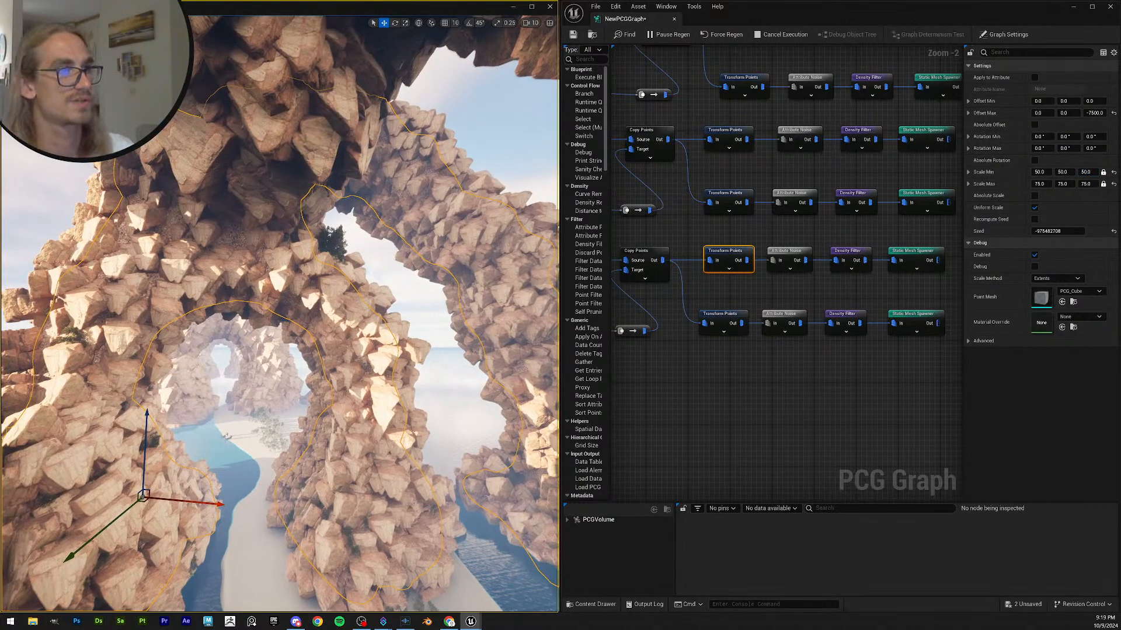
right_drag(377, 249, 430, 314)
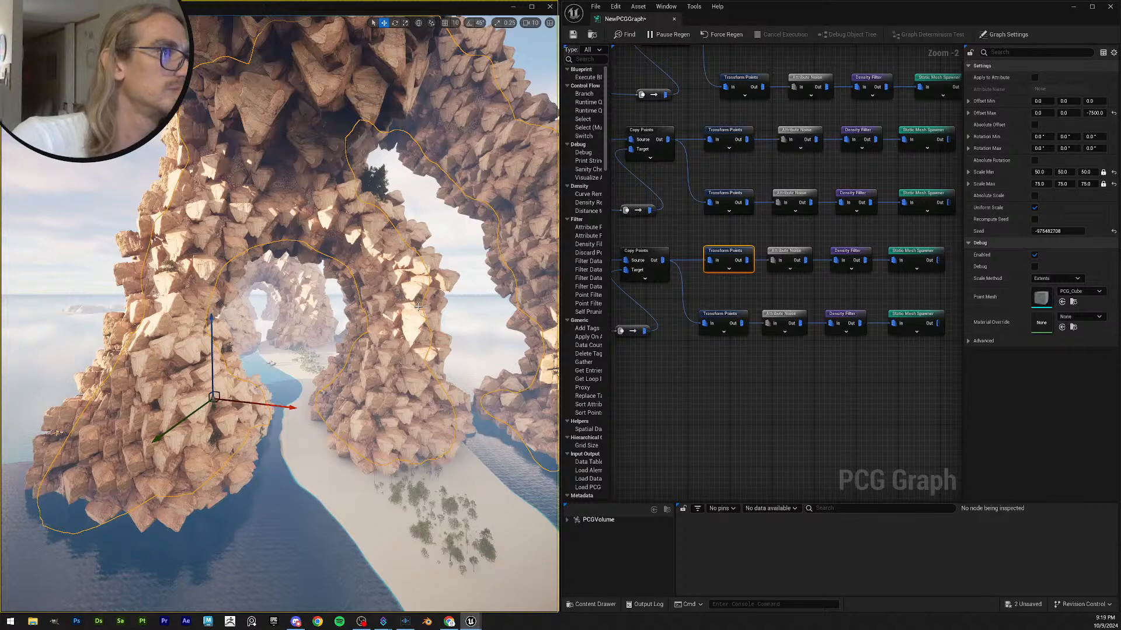
- Try a Scale Min of 75 and Scale Max of 100 on the upper Transform Points node, and return to 50 and 75
click(1088, 172)
key(Return)
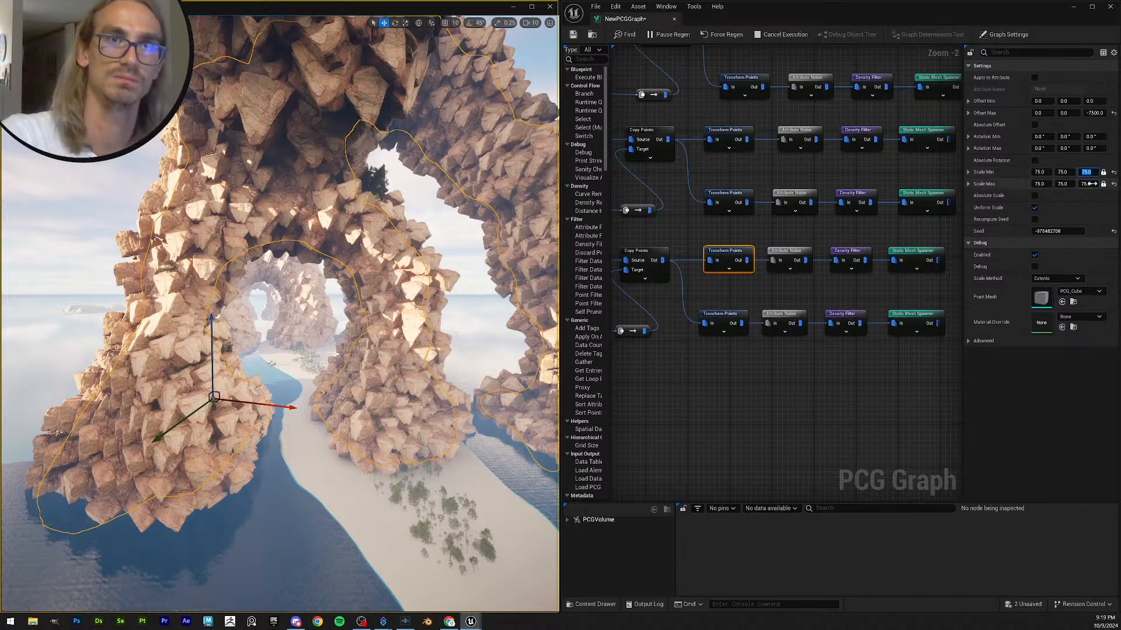
click(1092, 184)
text(100)
key(Return)
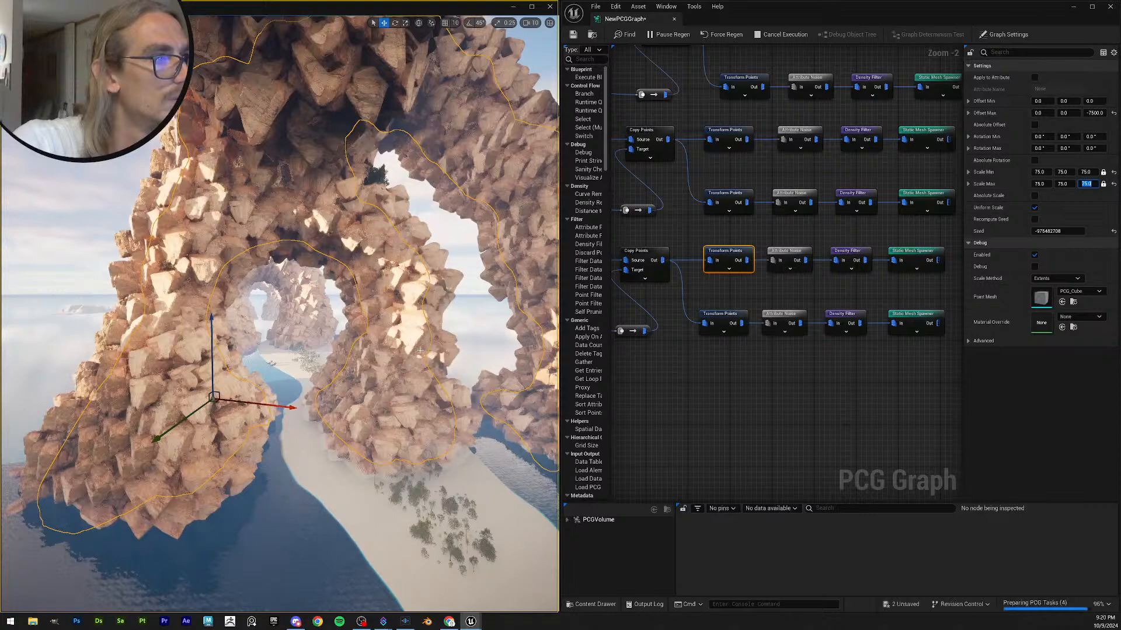
click(1085, 173)
click(1087, 173)
text(50)
key(Return)
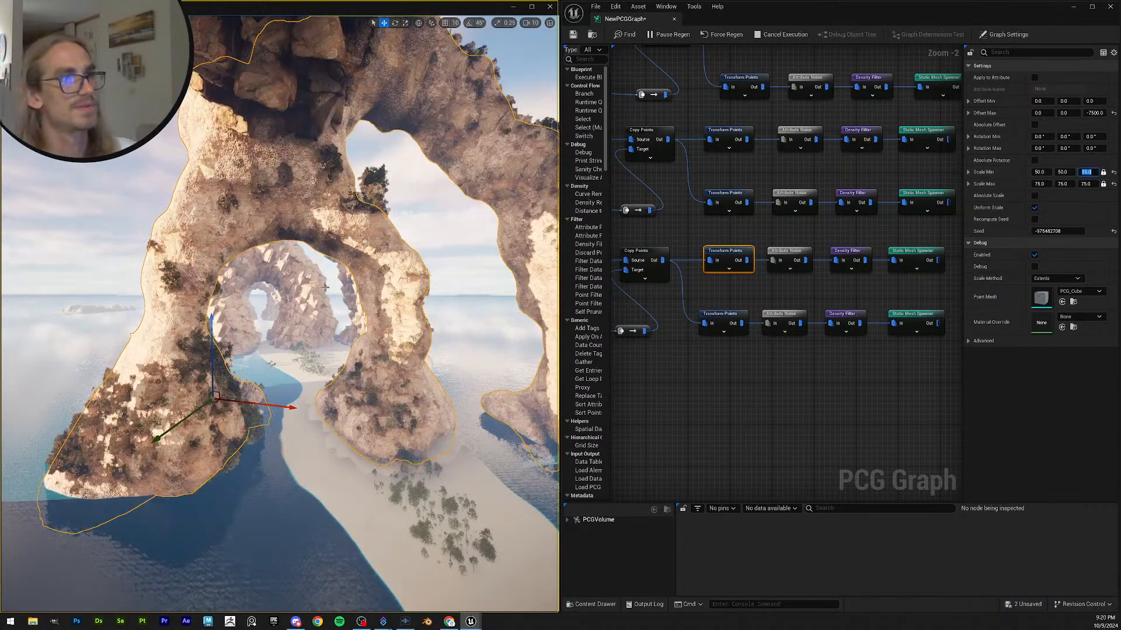
- Inspect the regenerated cliffs on the selected arch and compare the settings and seeds of the chain's two Transform Points nodes
right_drag(332, 295, 326, 306)
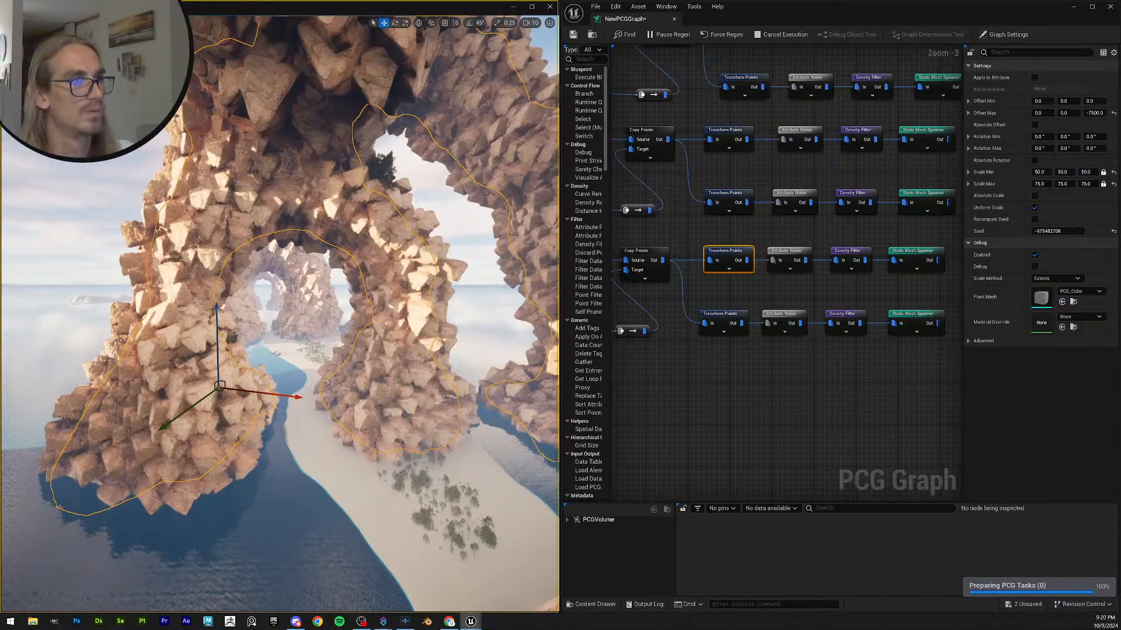
key(w)
right_drag(419, 321, 397, 365)
key(s)
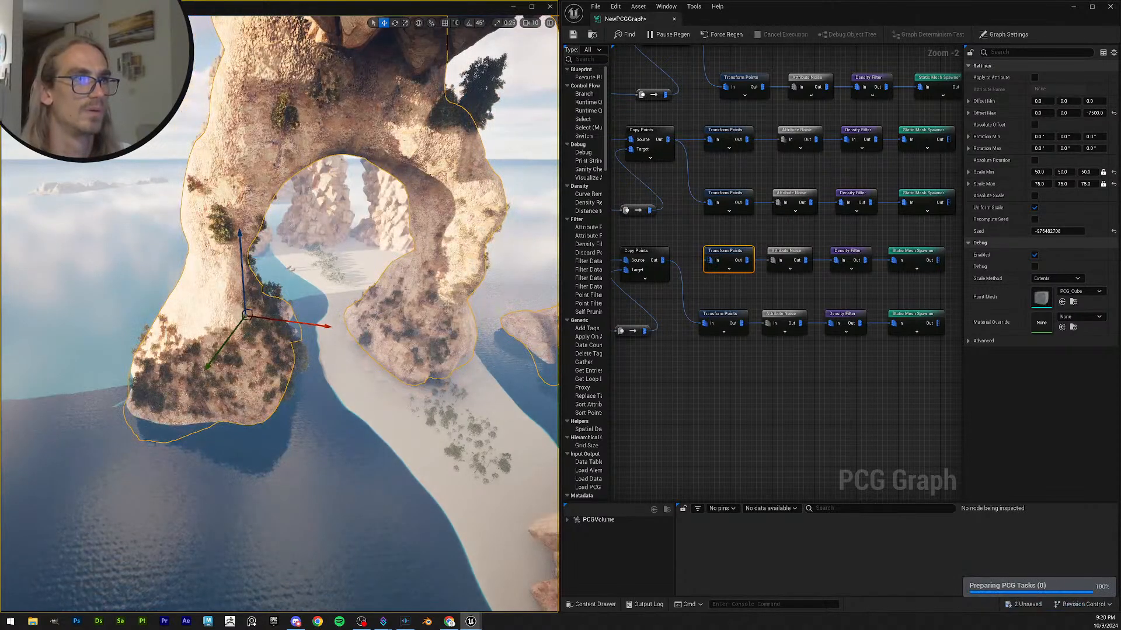
mouse_move(442, 301)
right_down()
mouse_move(467, 286)
mouse_move(464, 272)
mouse_move(461, 298)
right_up()
key(w)
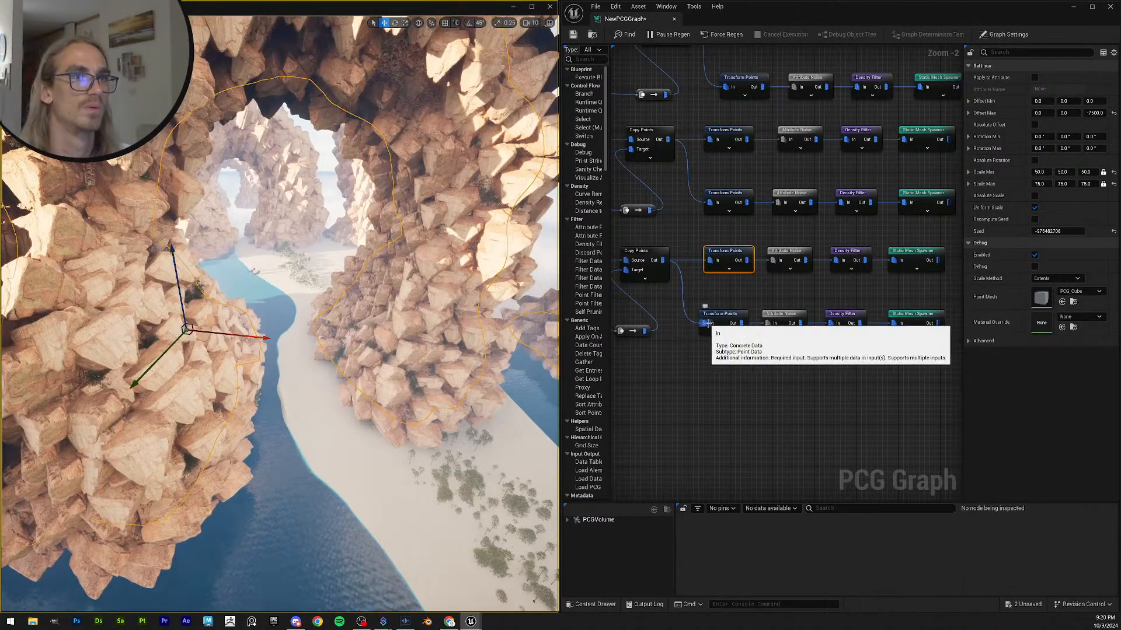
click(725, 320)
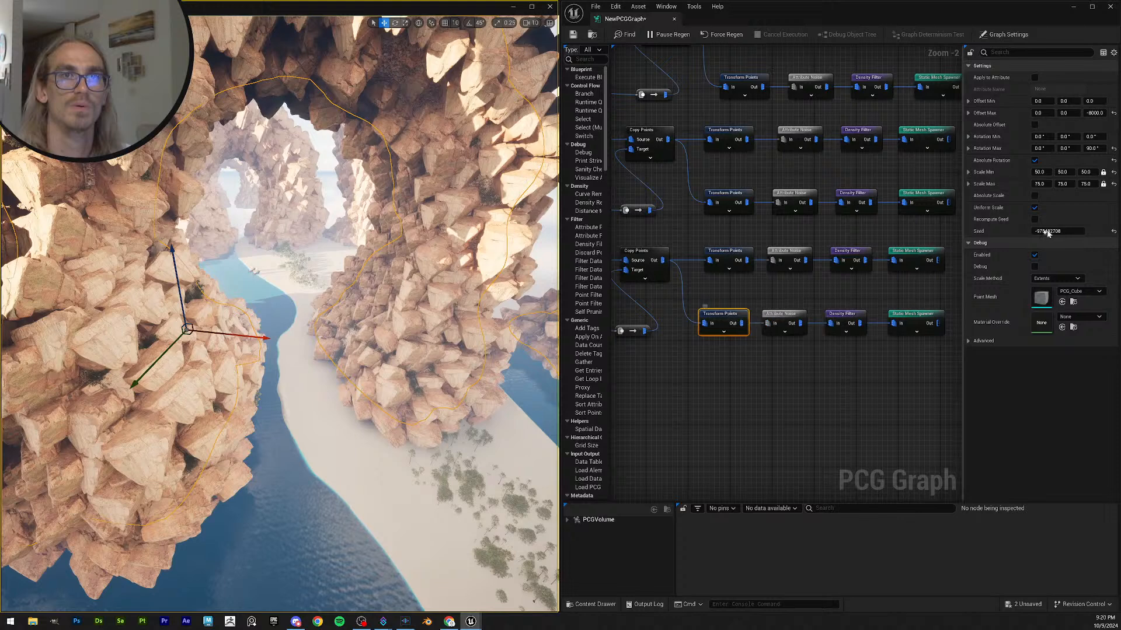
click(734, 252)
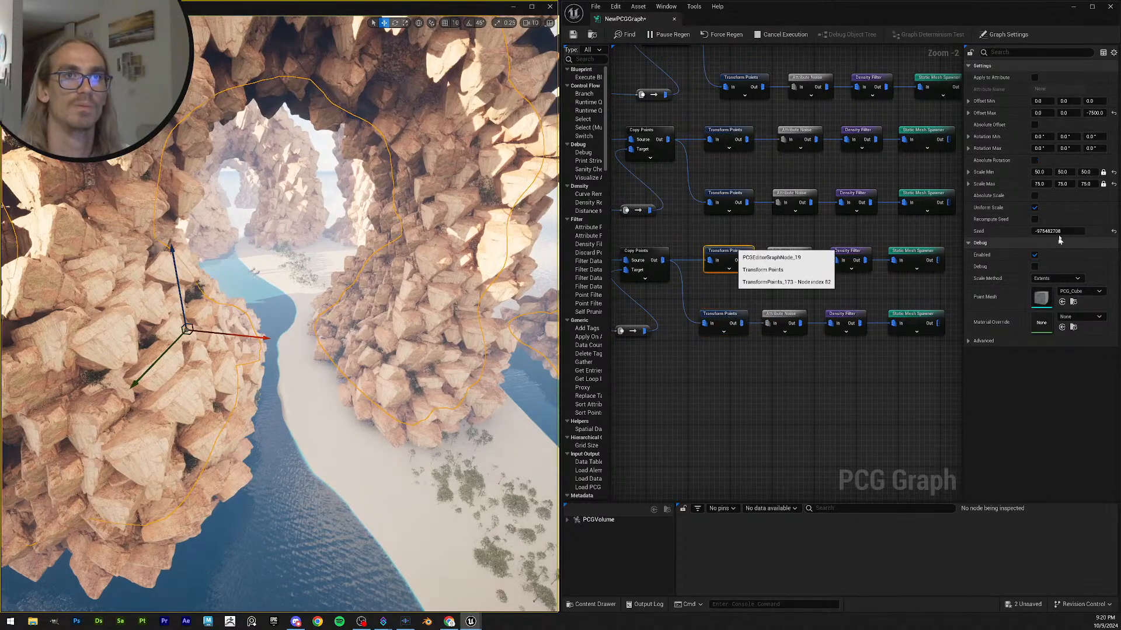
click(730, 317)
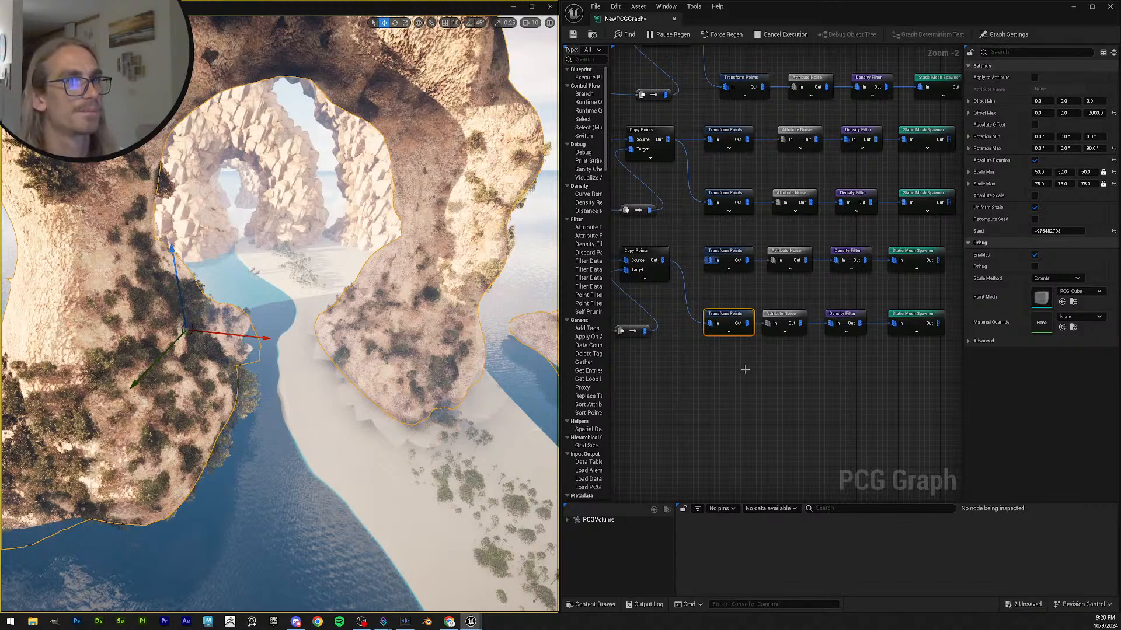
- Examine the selected arch in the viewport alongside the beginning of its node chain
scroll(745, 369, down, 6)
right_drag(471, 328, 488, 303)
scroll(702, 378, up, 6)
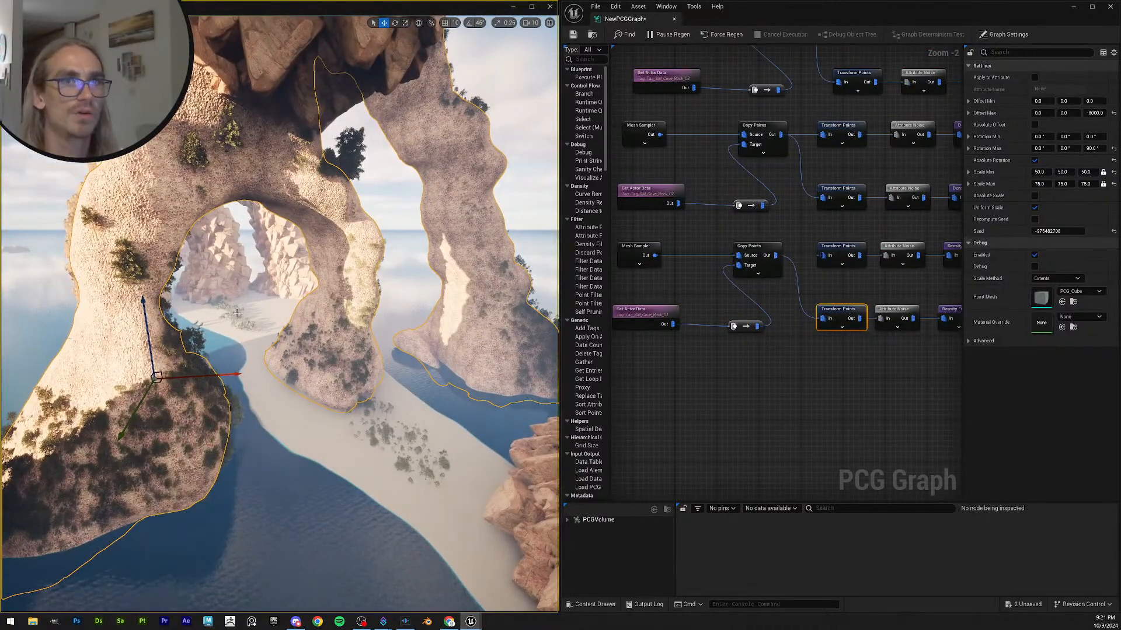
drag(963, 13, 1118, 292)
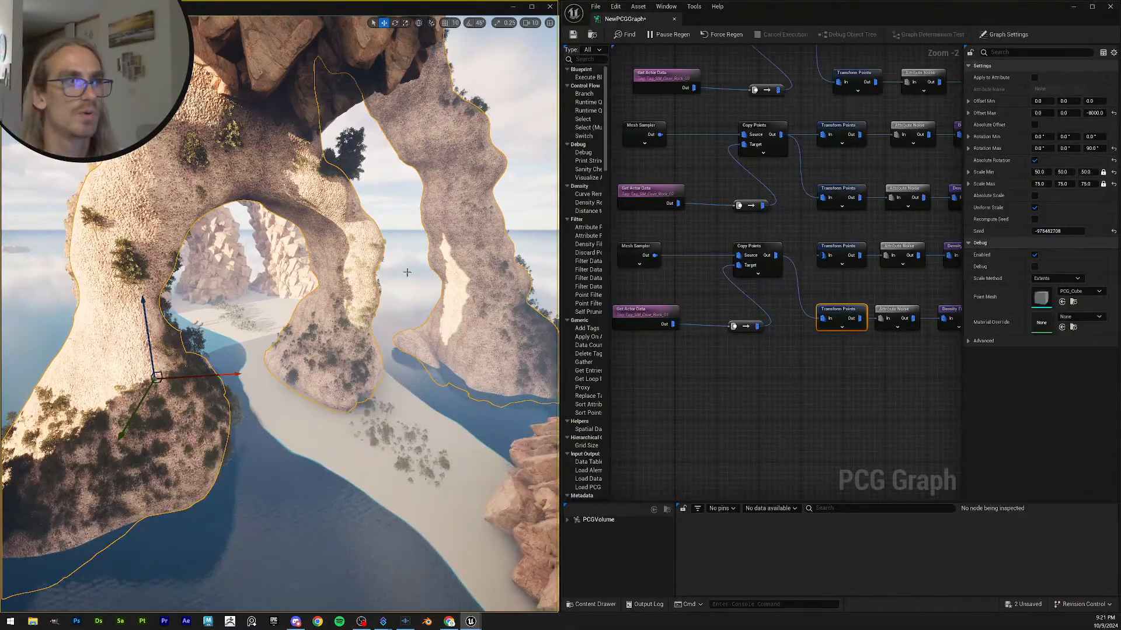
mouse_move(280, 315)
right_down()
mouse_move(281, 256)
mouse_move(292, 333)
mouse_move(268, 327)
mouse_move(277, 321)
right_up()
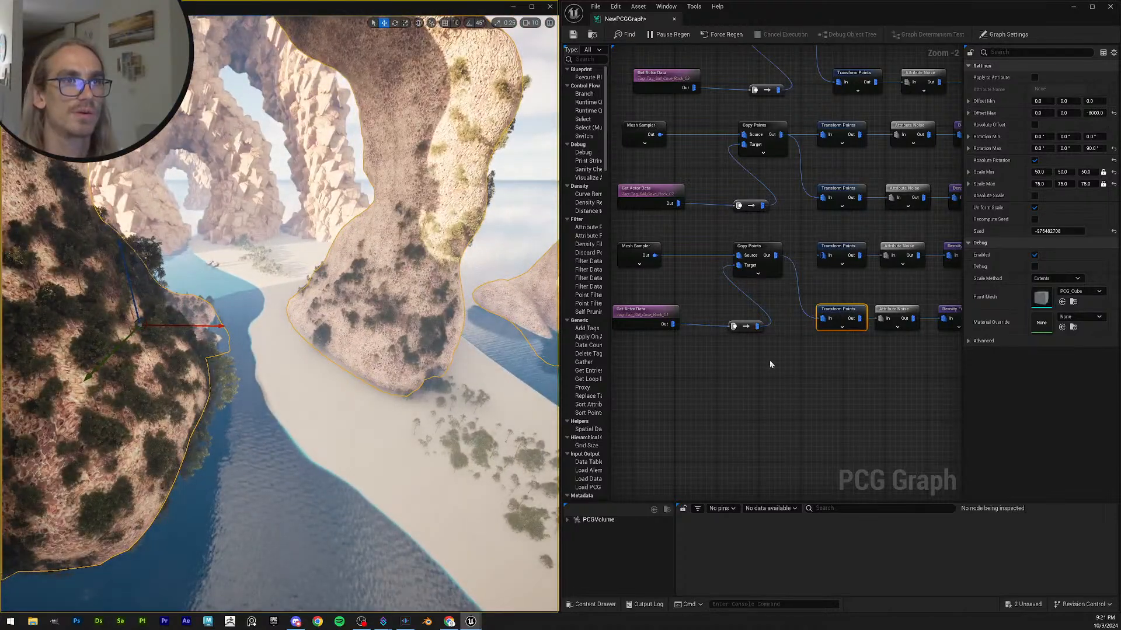
- Examine the mesh entry and its descriptor in the Static Mesh Spawner at the end of the lowest chain
scroll(770, 359, down, 1)
right_drag(834, 352, 769, 356)
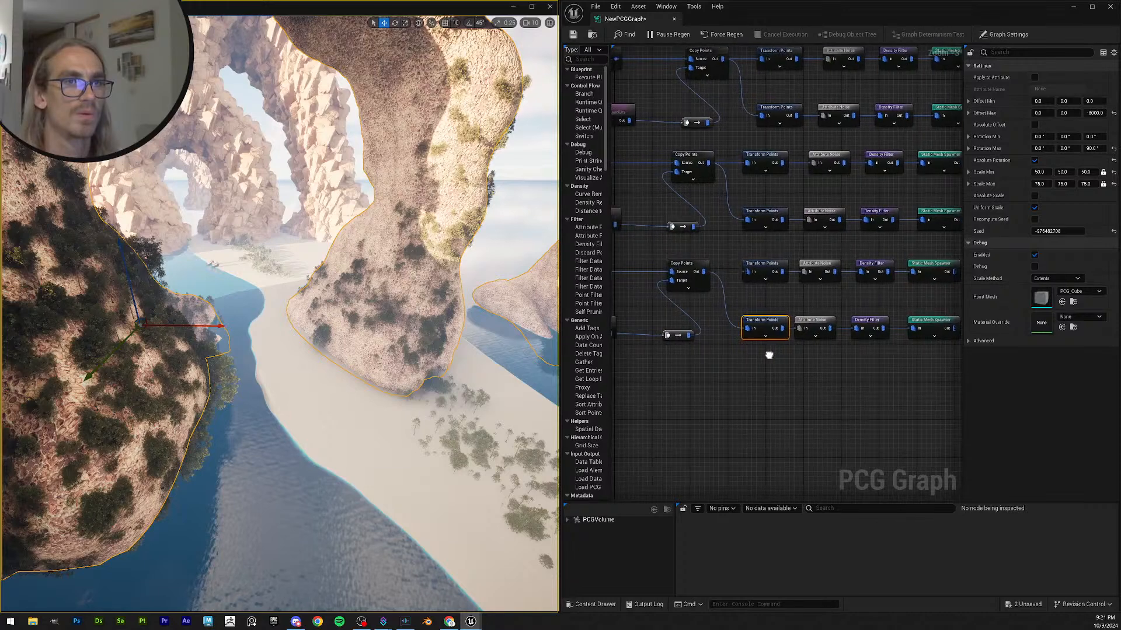
click(922, 320)
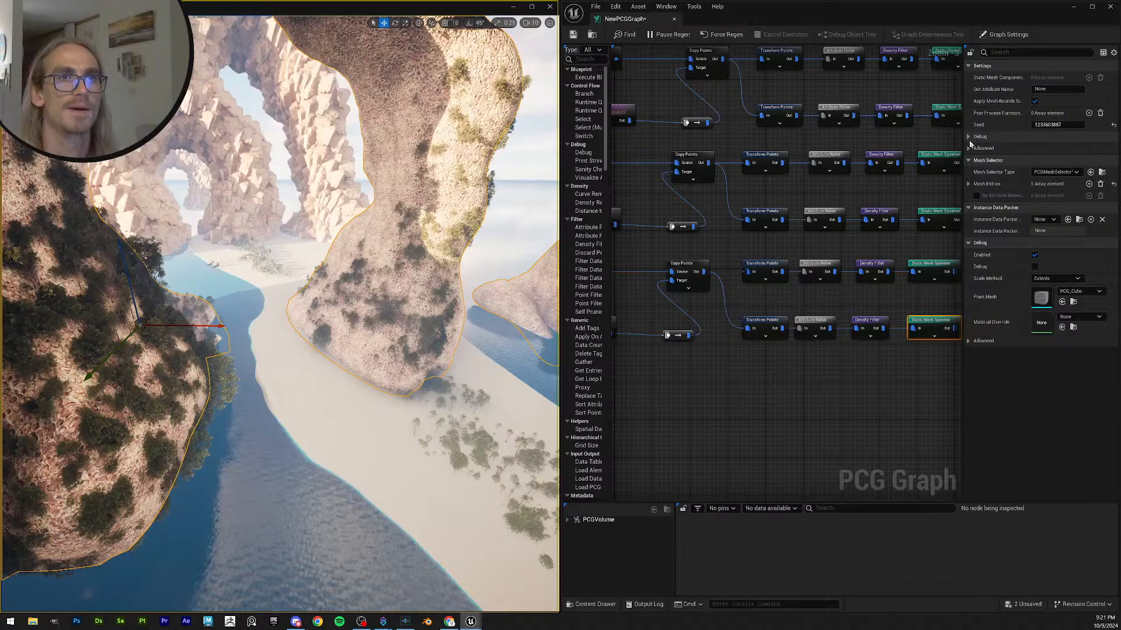
click(971, 184)
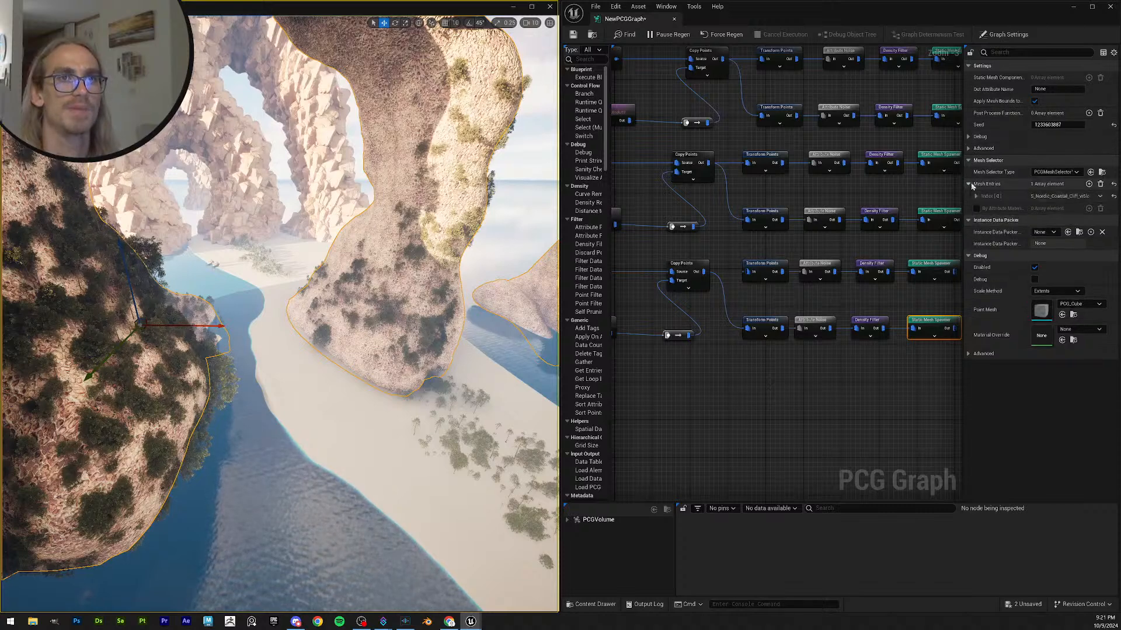
click(976, 196)
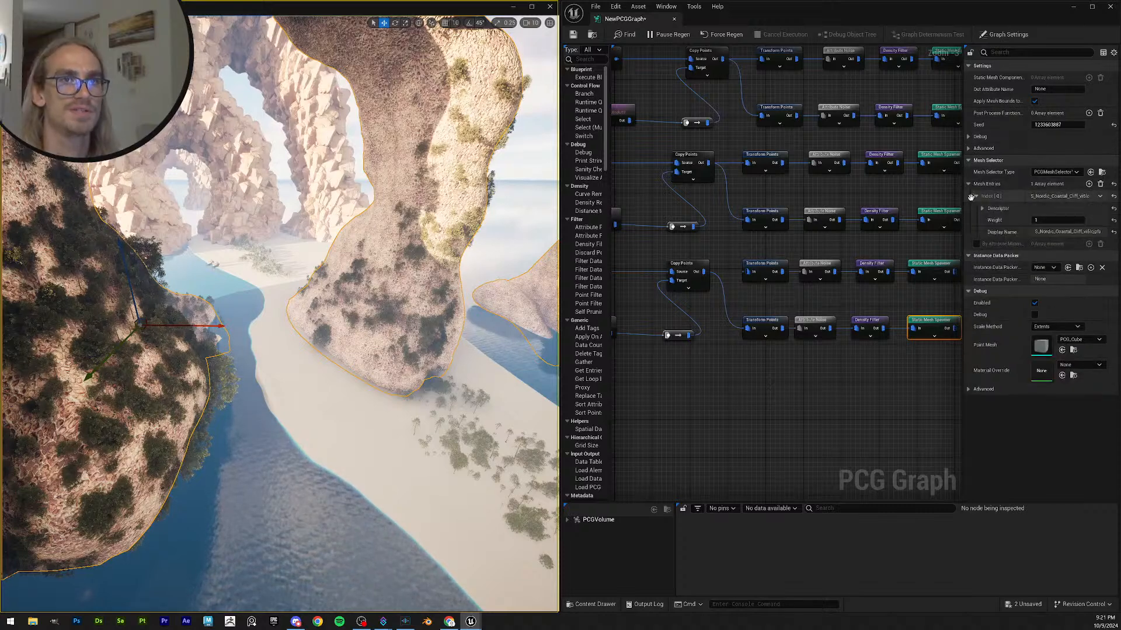
click(983, 208)
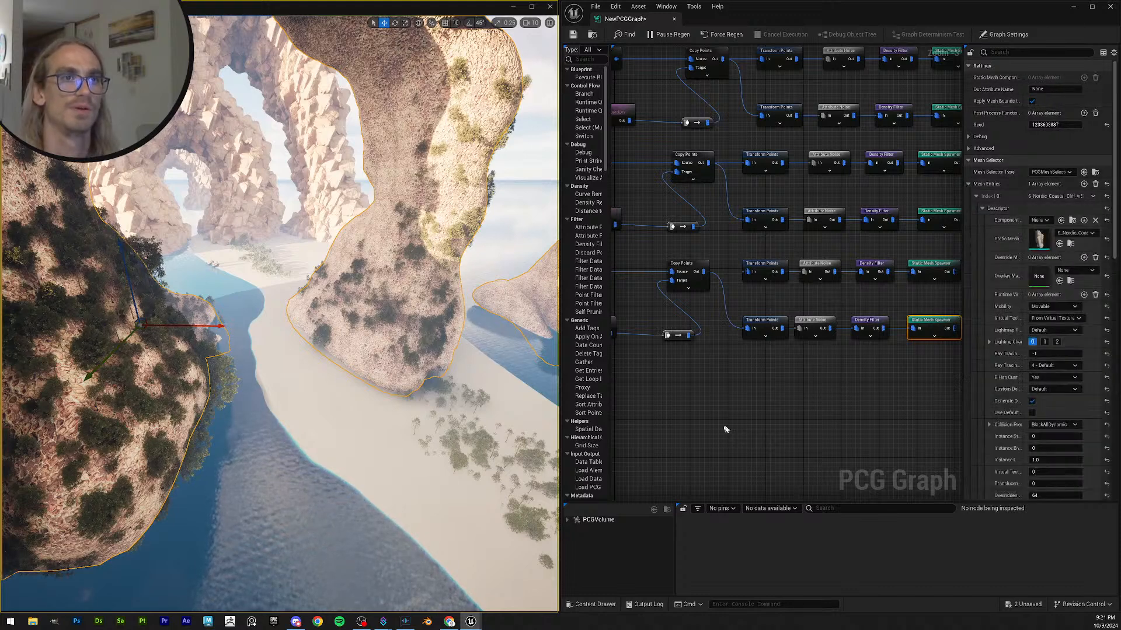
- Connect the output of the lowest Copy Points node to the upper Transform Points node of its pair
click(705, 374)
scroll(702, 349, up, 1)
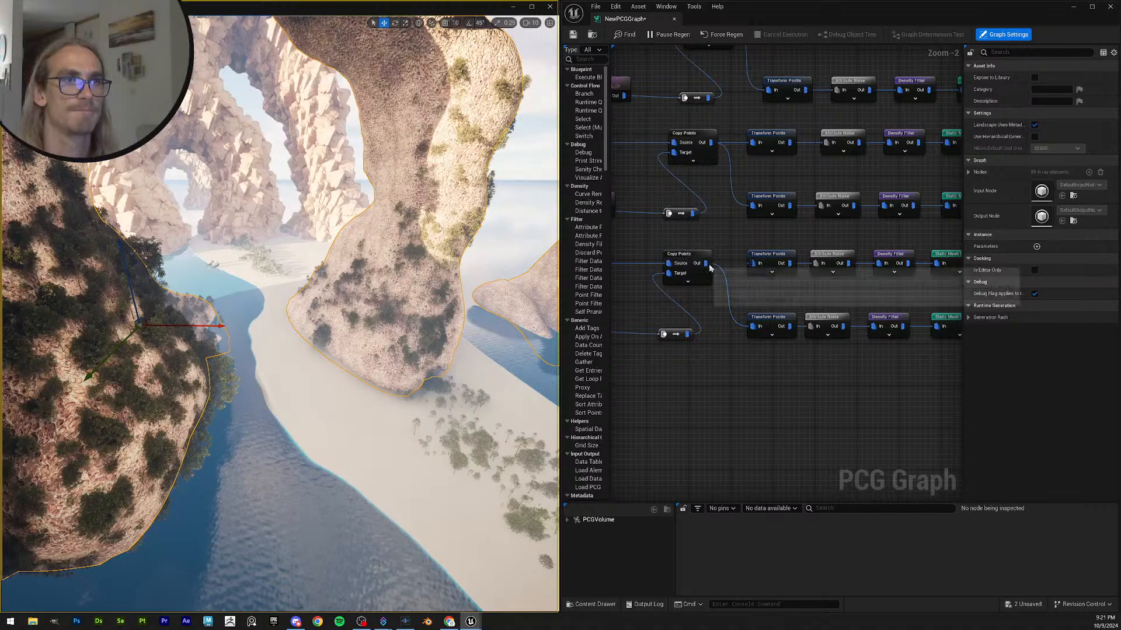
drag(706, 263, 753, 264)
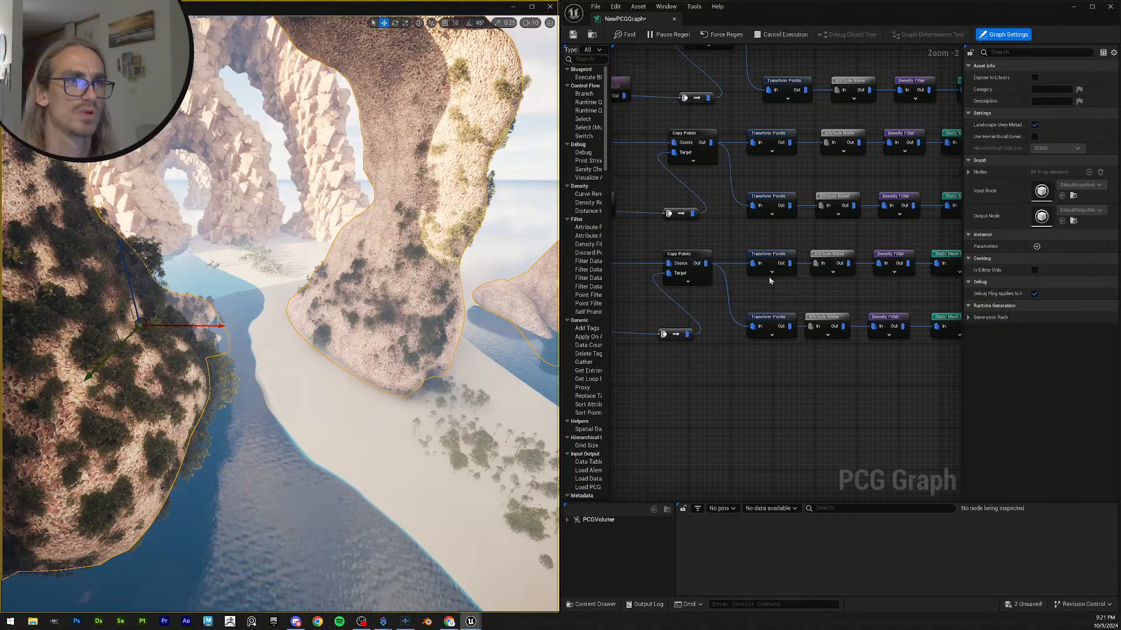
- Compare the lowest pair of Transform Points nodes, and set Scale Max to 100 and Scale Min to 75 on the lower one
click(775, 319)
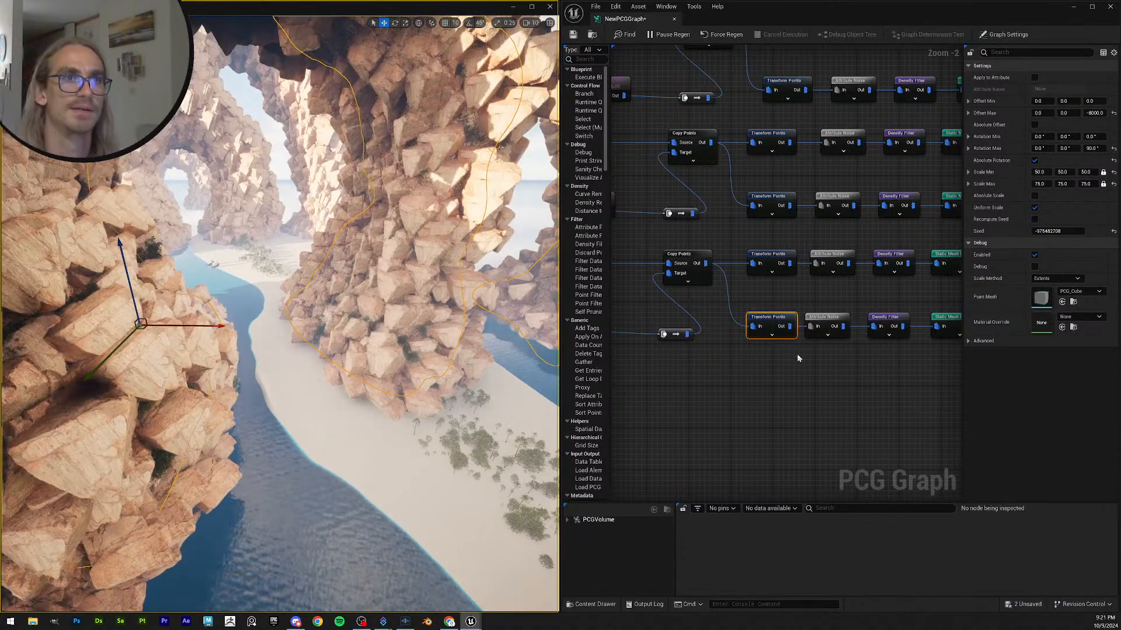
right_drag(829, 368, 781, 366)
click(774, 323)
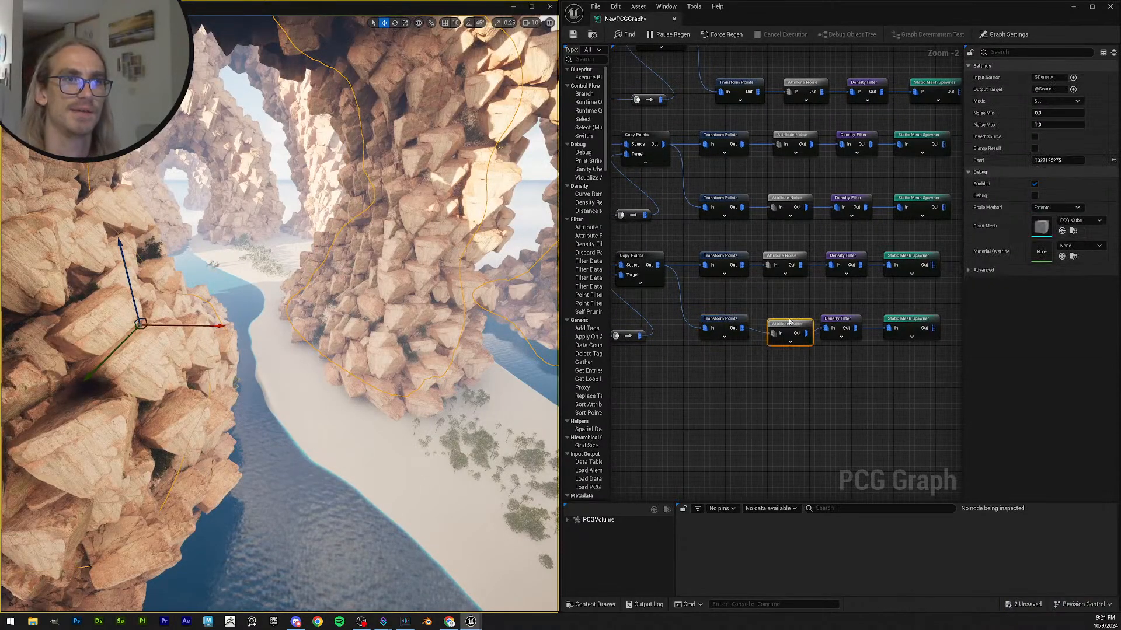
click(713, 322)
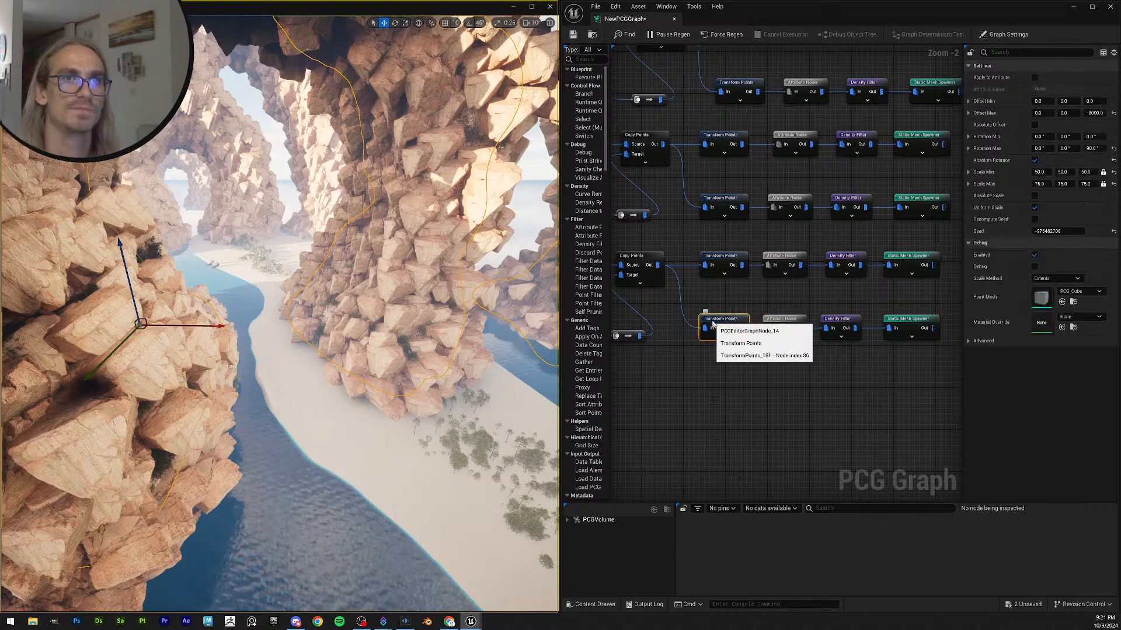
click(723, 261)
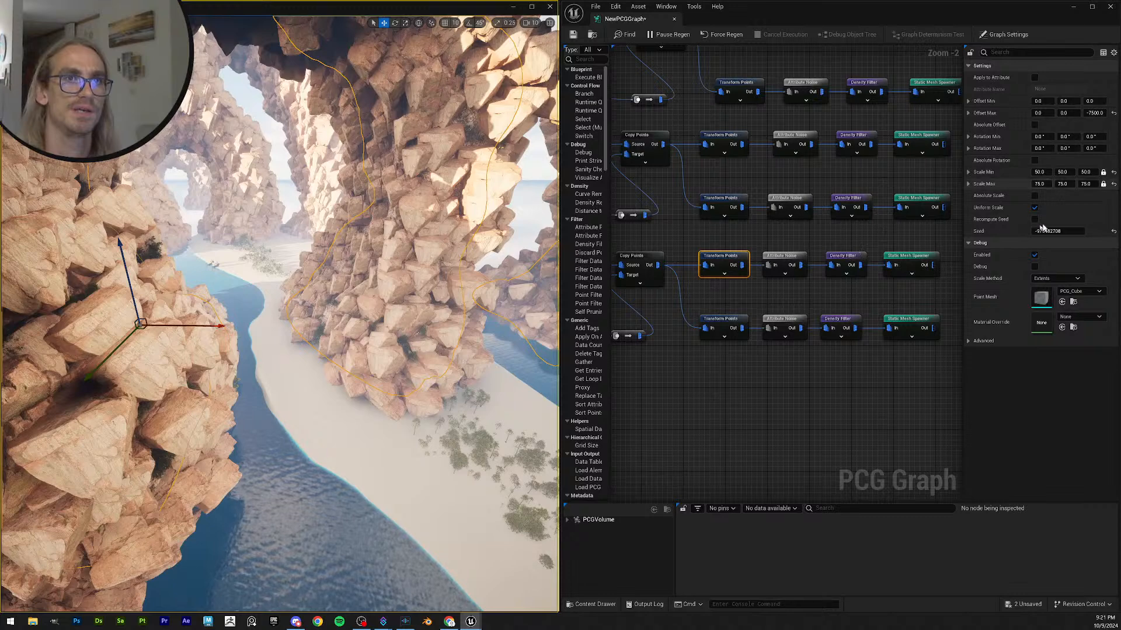
click(731, 320)
click(1086, 184)
text(100)
key(Return)
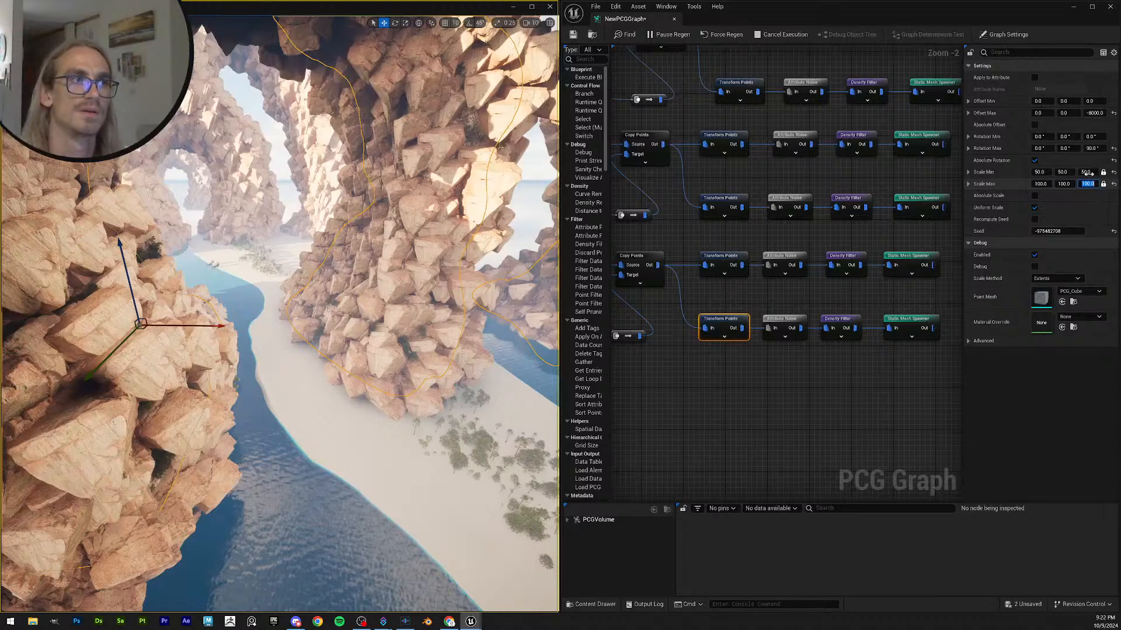
click(1089, 173)
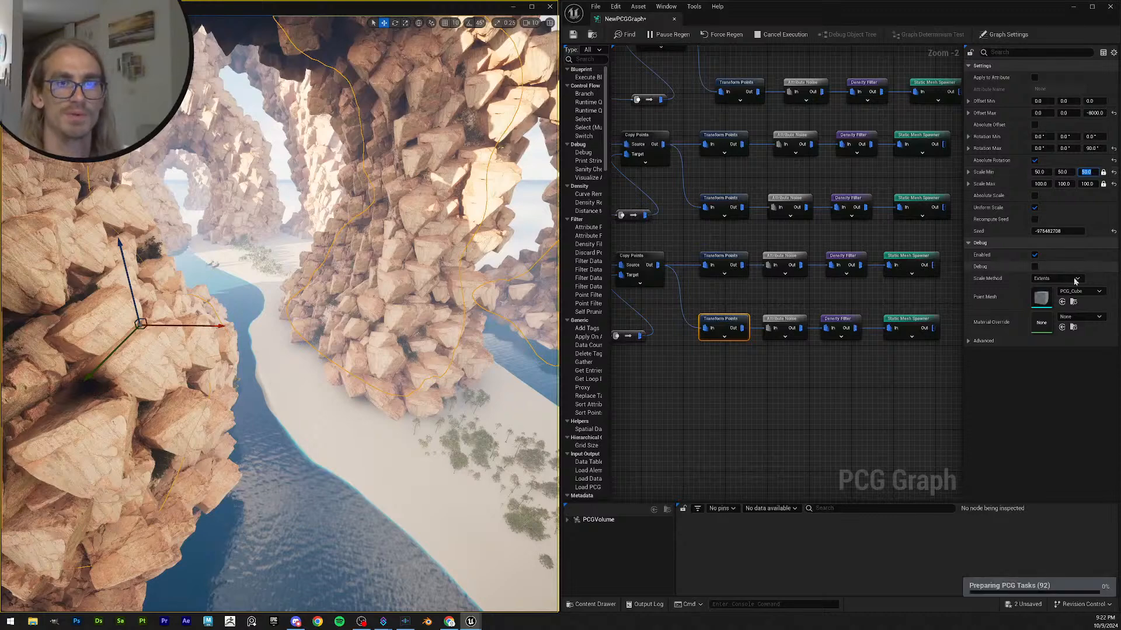
text(75)
key(Return)
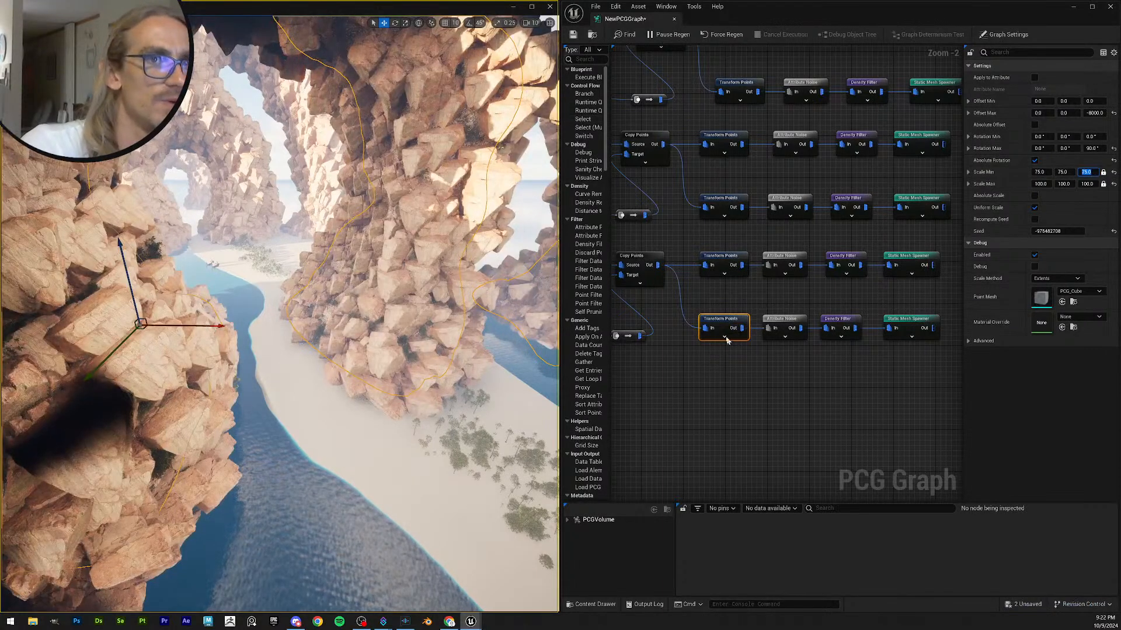
- Open the Z value of Offset Max for editing on the lowest Transform Points node
click(1107, 113)
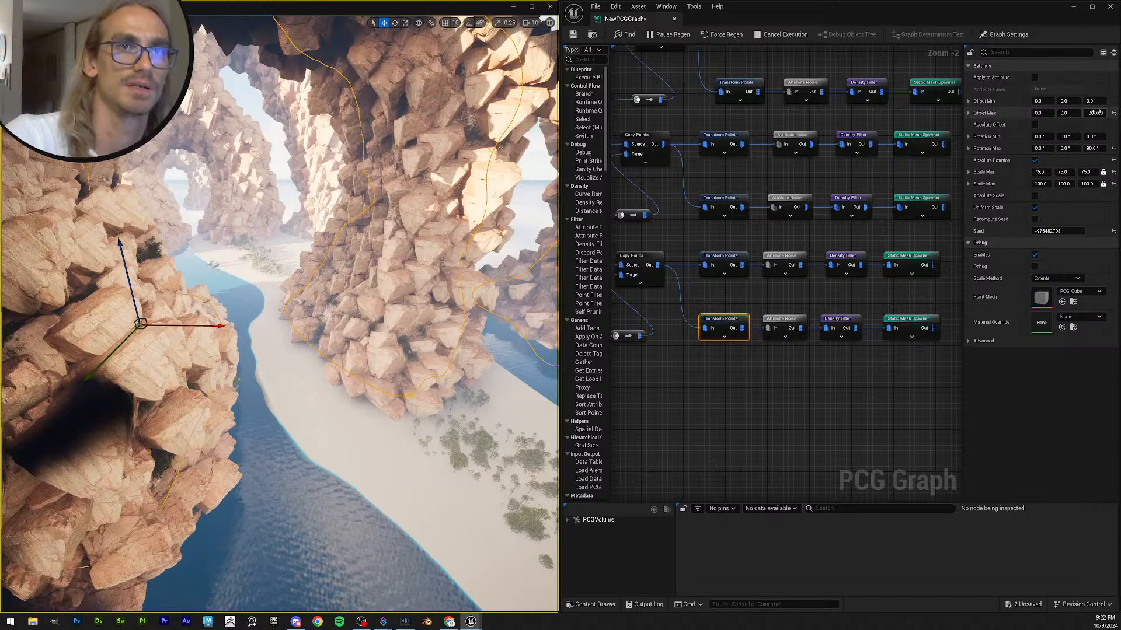
click(1097, 111)
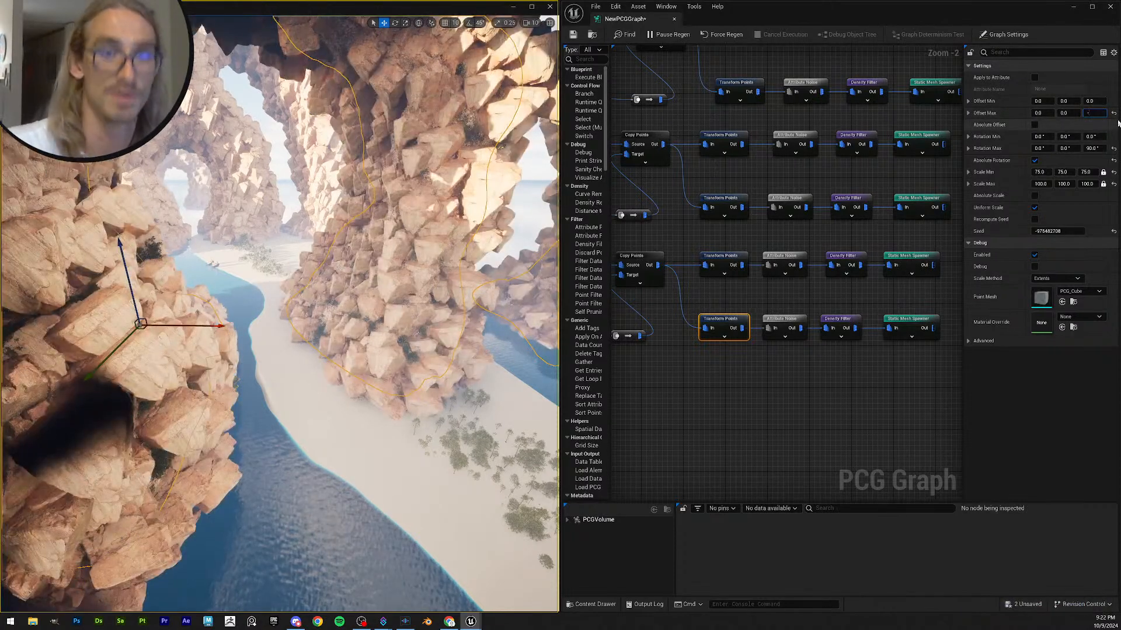
- Set the Z component of Offset Max to -5000 on the lowest Transform Points node
text(-5000)
key(Return)
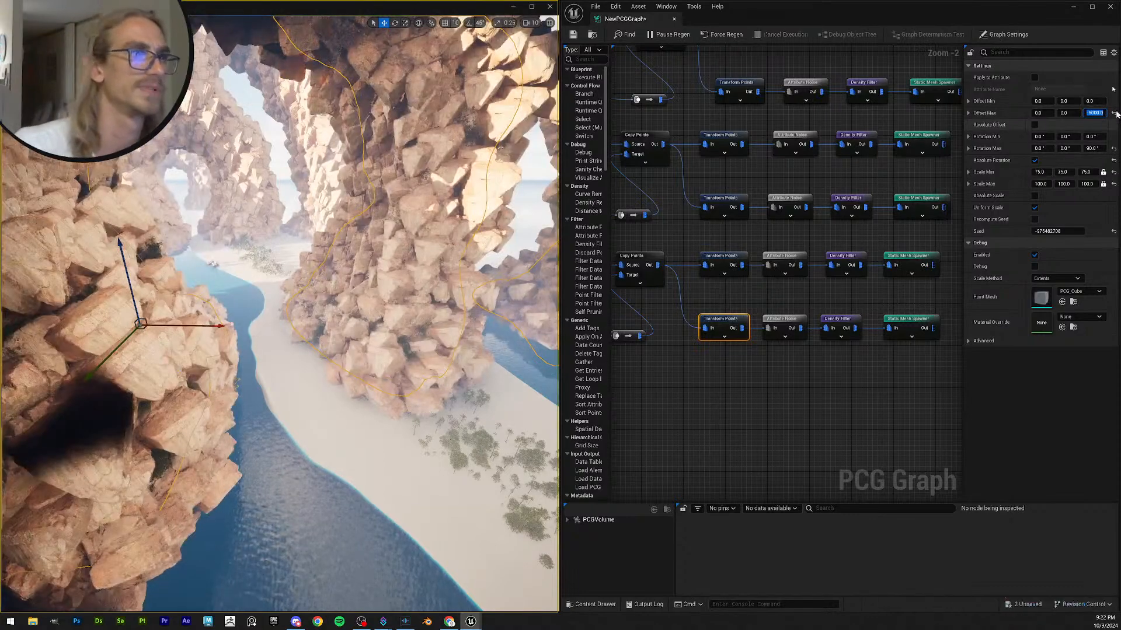
right_drag(362, 292, 321, 286)
- Set the lowest Transform Points node's Scale Max to 150 and Scale Min to 100, and save the graph
click(1091, 184)
text(150)
key(Return)
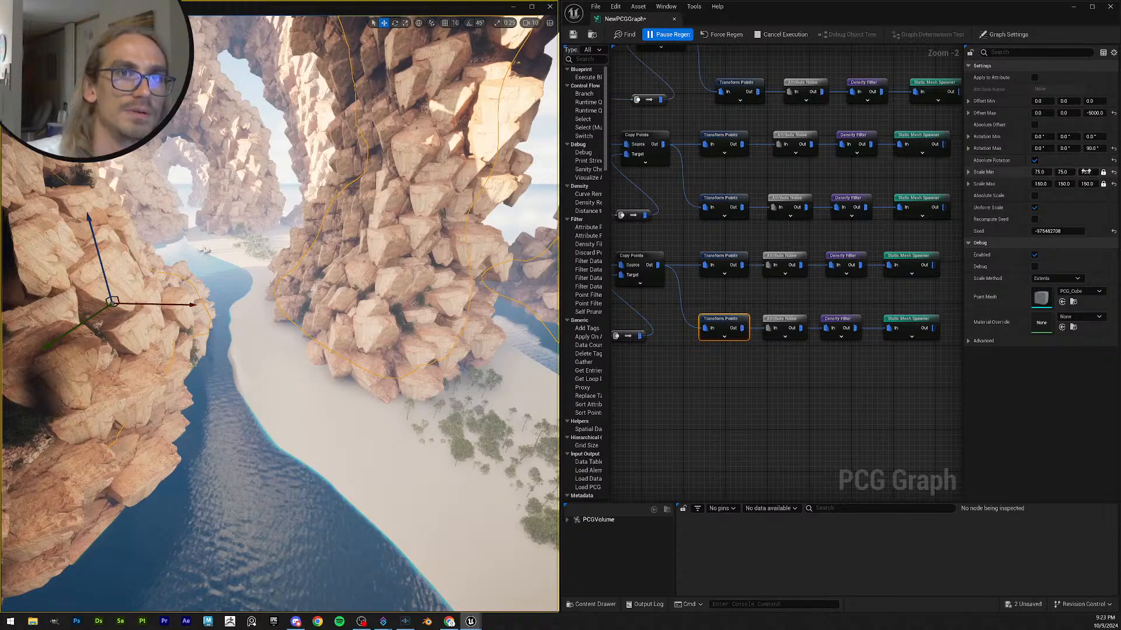
click(1086, 172)
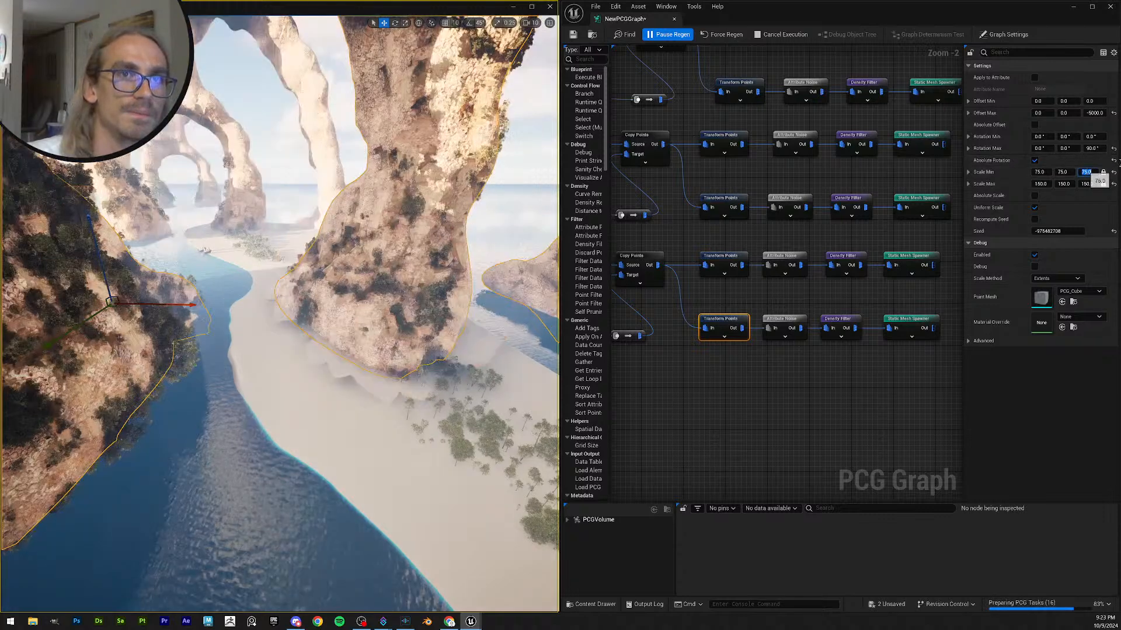
text(100)
key(Return)
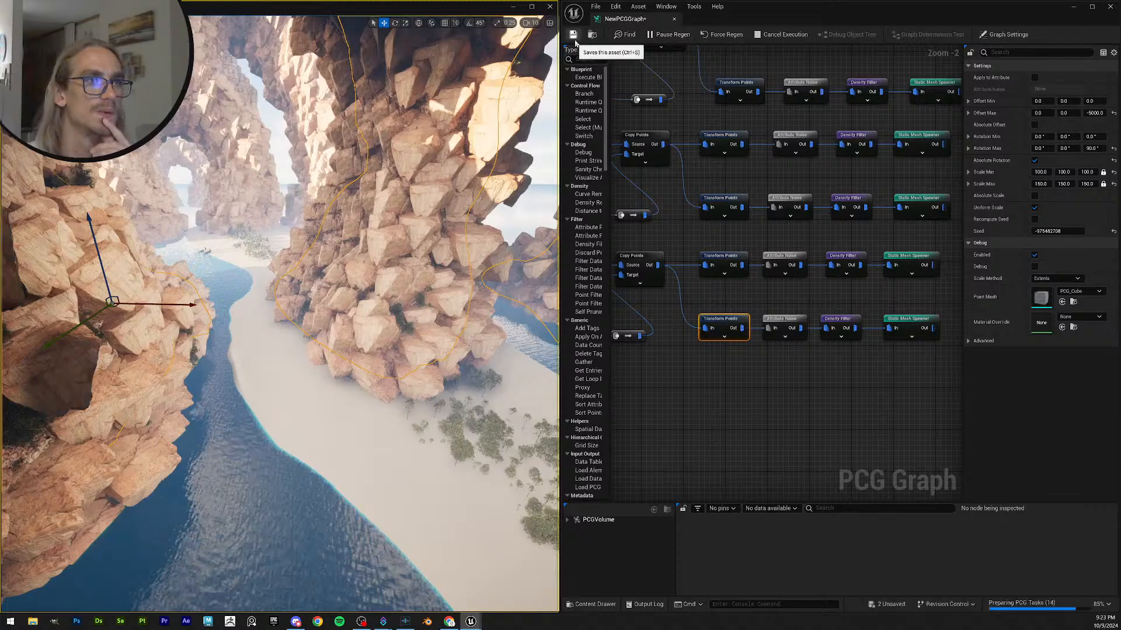
click(573, 35)
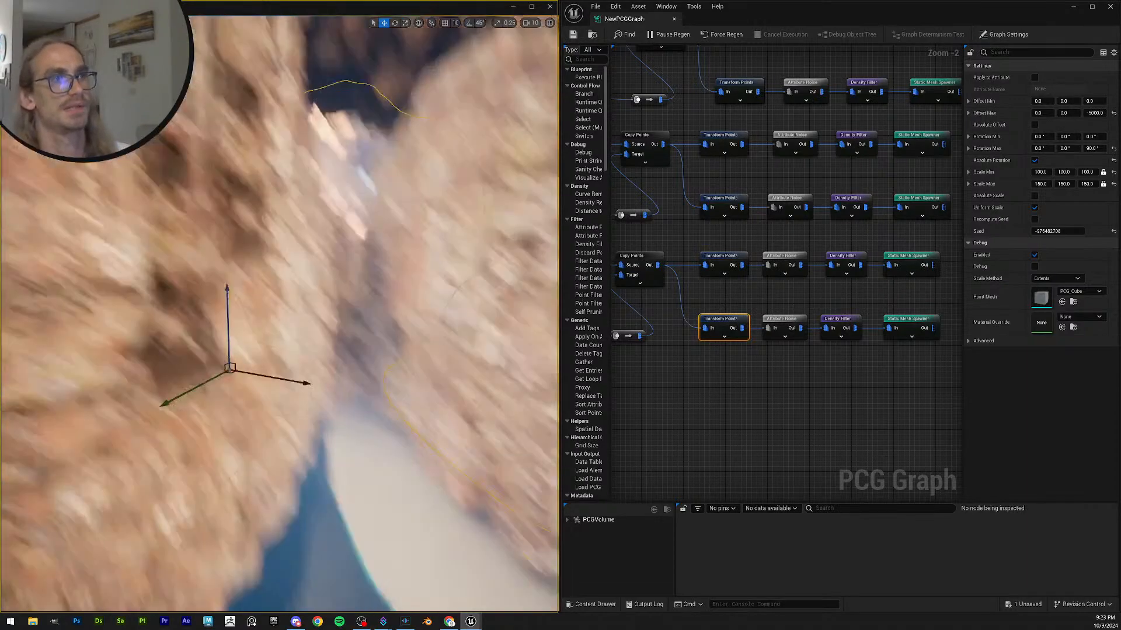
- Try a Scale Max of 100 on the same node, then settle on Scale Max 90 and Scale Min 75
mouse_move(280, 315)
right_down()
mouse_move(280, 280)
mouse_move(304, 298)
mouse_move(286, 309)
mouse_move(321, 312)
mouse_move(292, 315)
right_up()
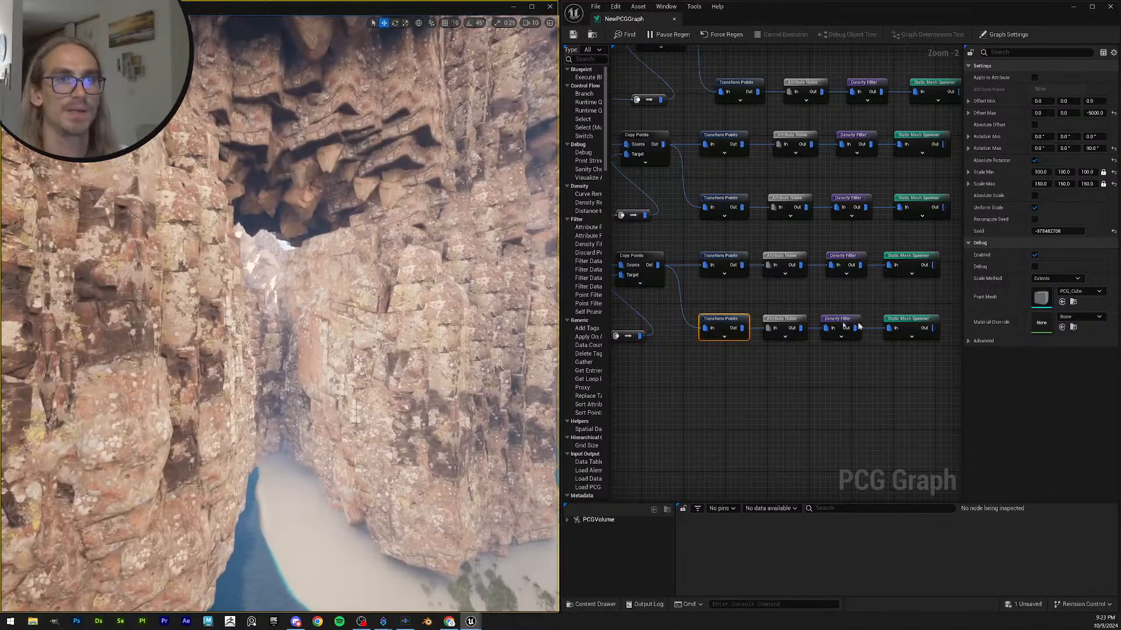
click(1088, 184)
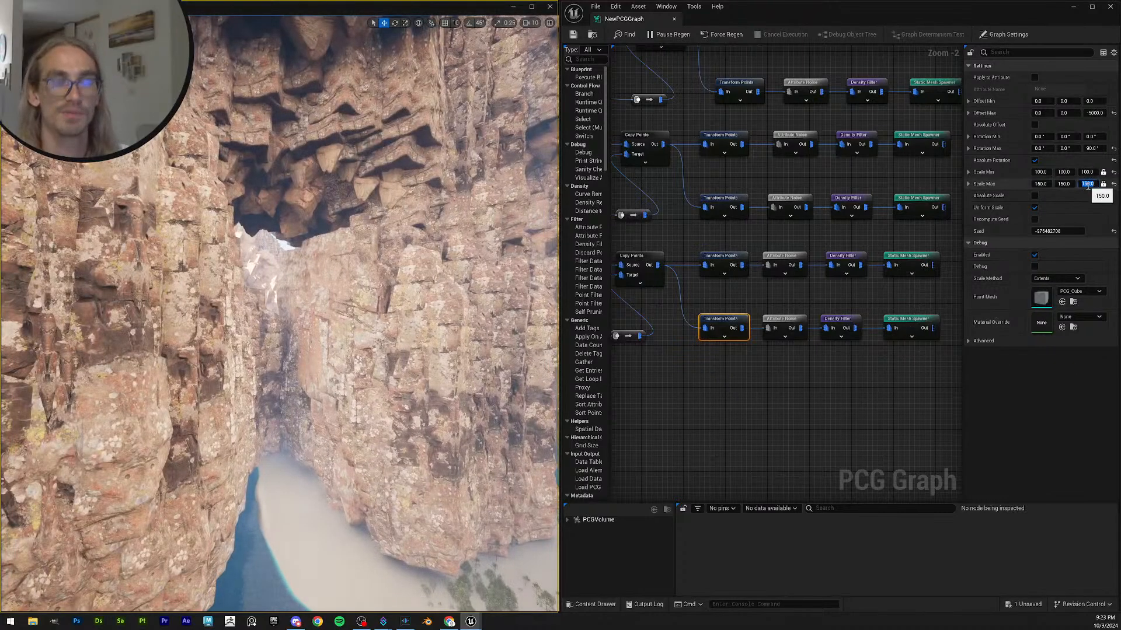
text(100)
key(Return)
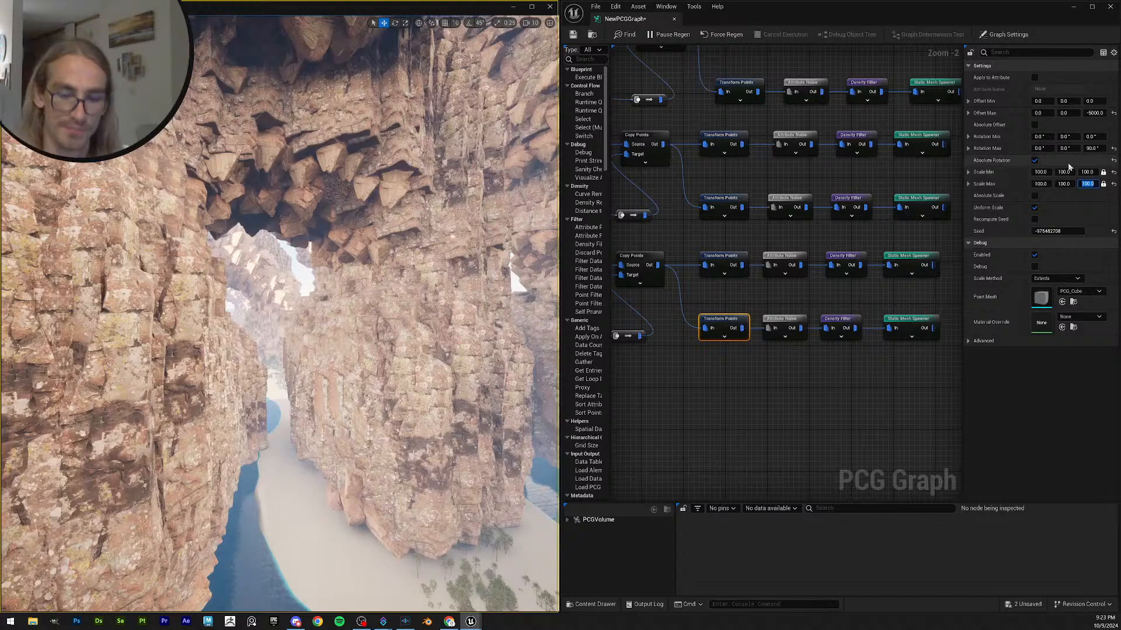
text(90)
key(Return)
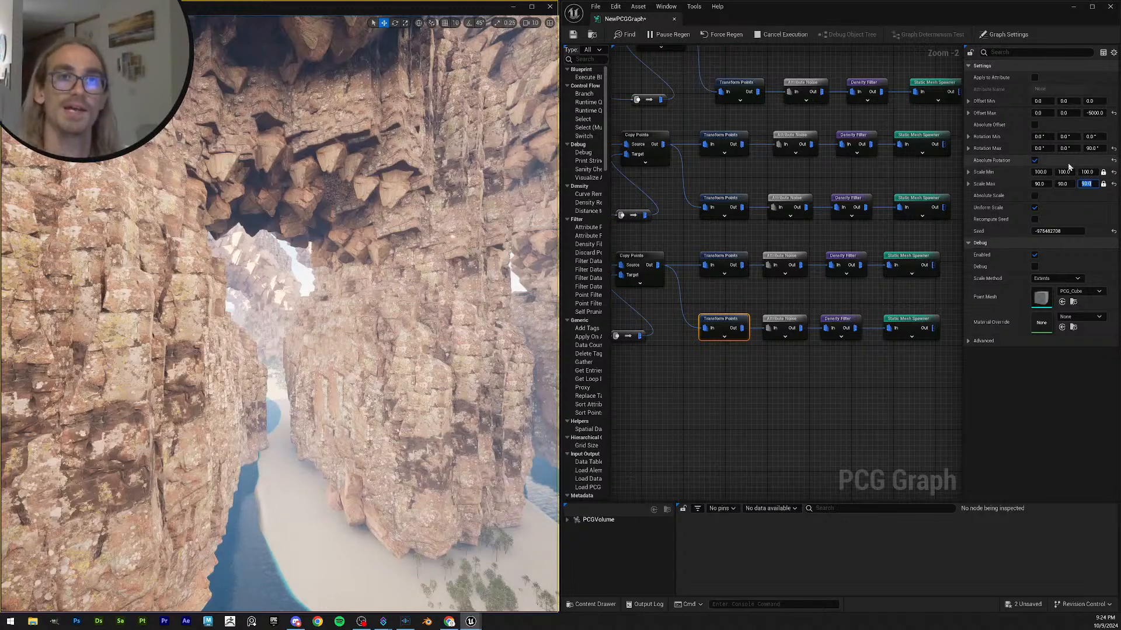
click(1087, 172)
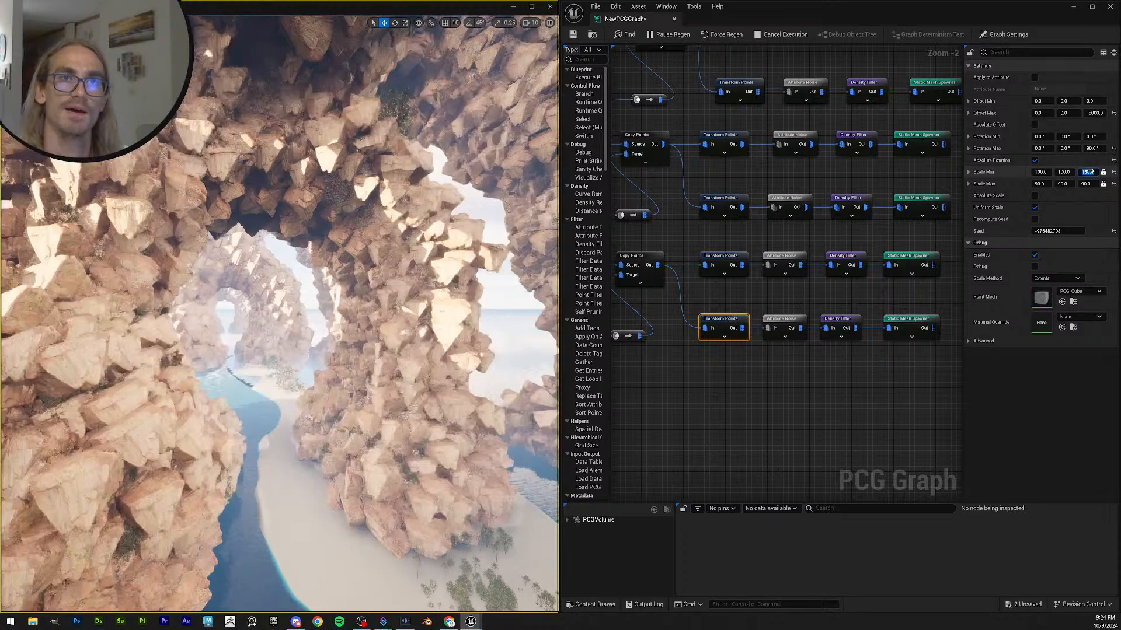
text(75)
key(Return)
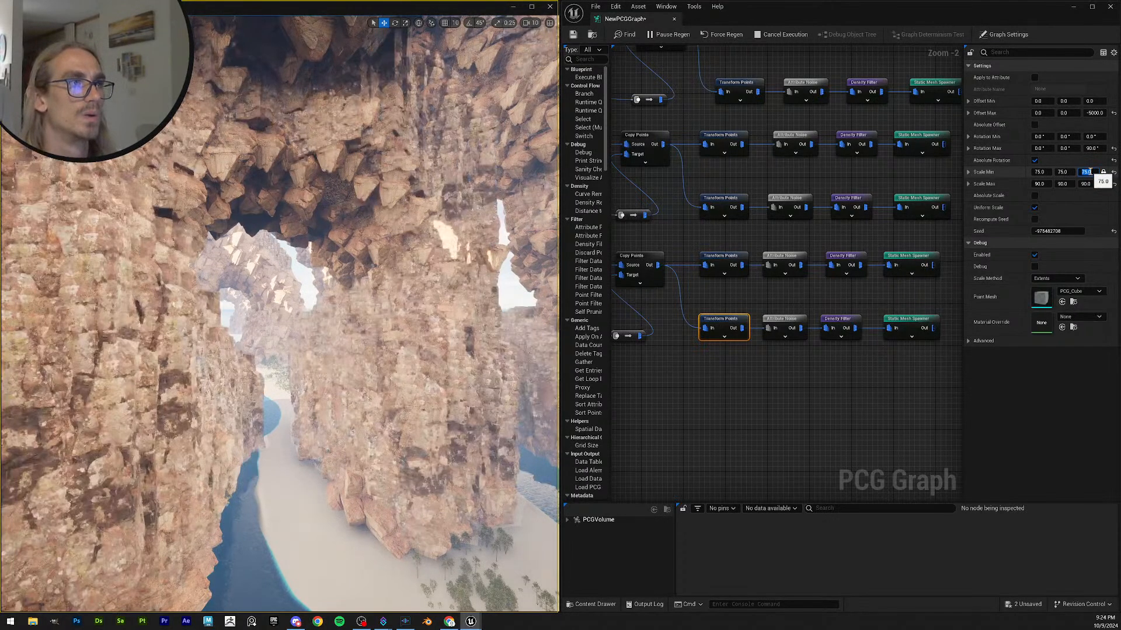
- Examine the size and spread of the generated rocks around the arches in the level
key(d)
right_drag(362, 233, 365, 234)
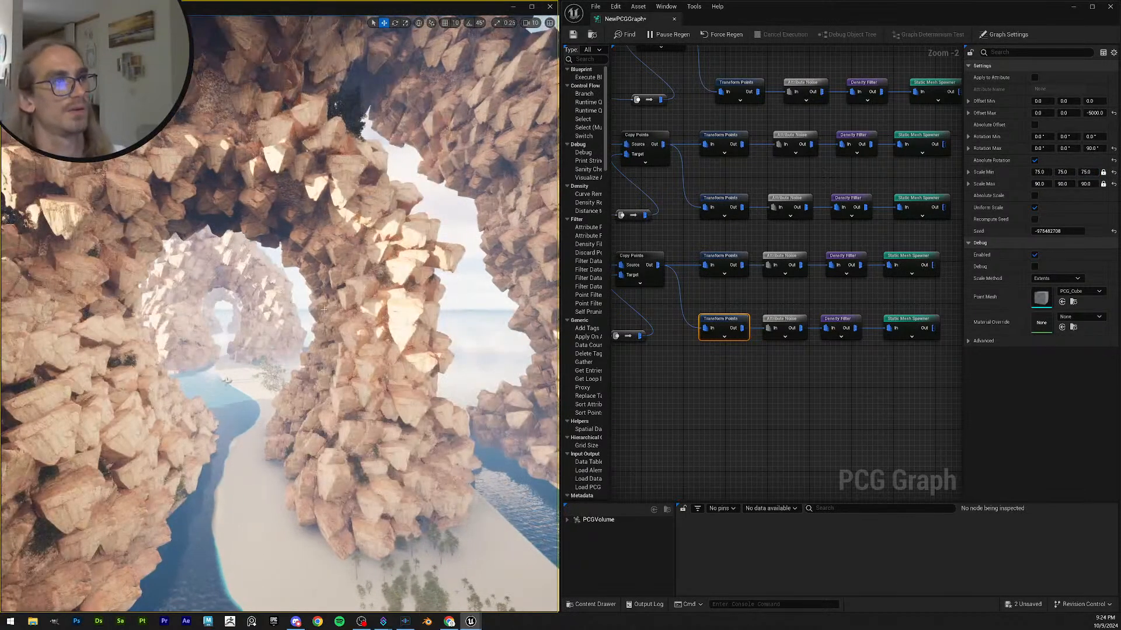
key(s)
mouse_move(357, 268)
right_down()
mouse_move(334, 274)
mouse_move(353, 269)
right_up()
key(w)
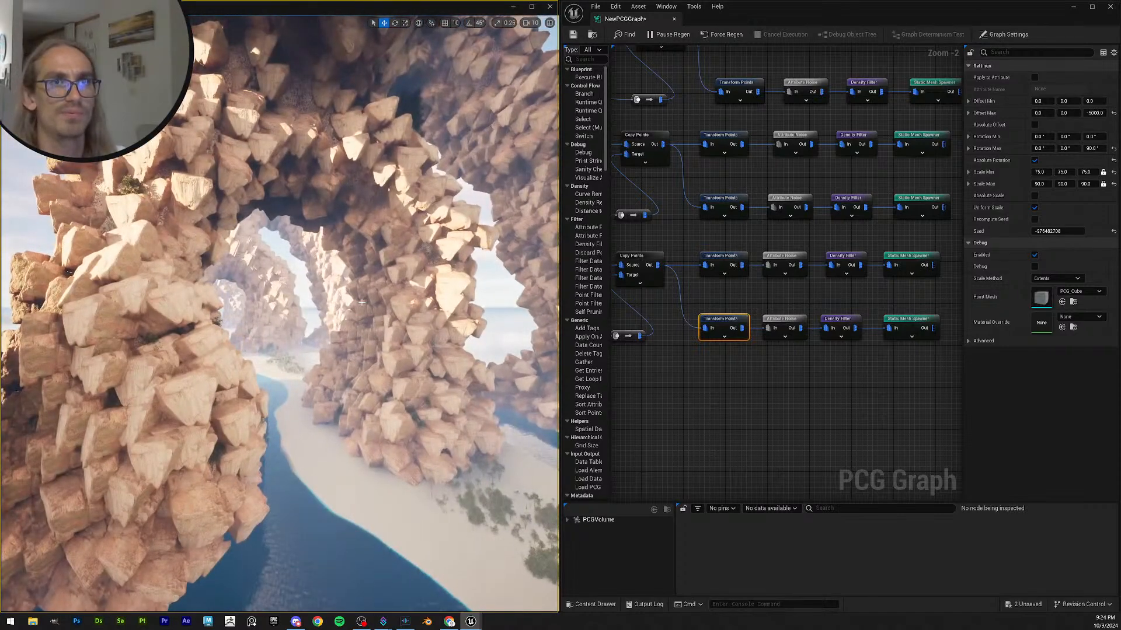
key(w)
right_drag(470, 306, 461, 309)
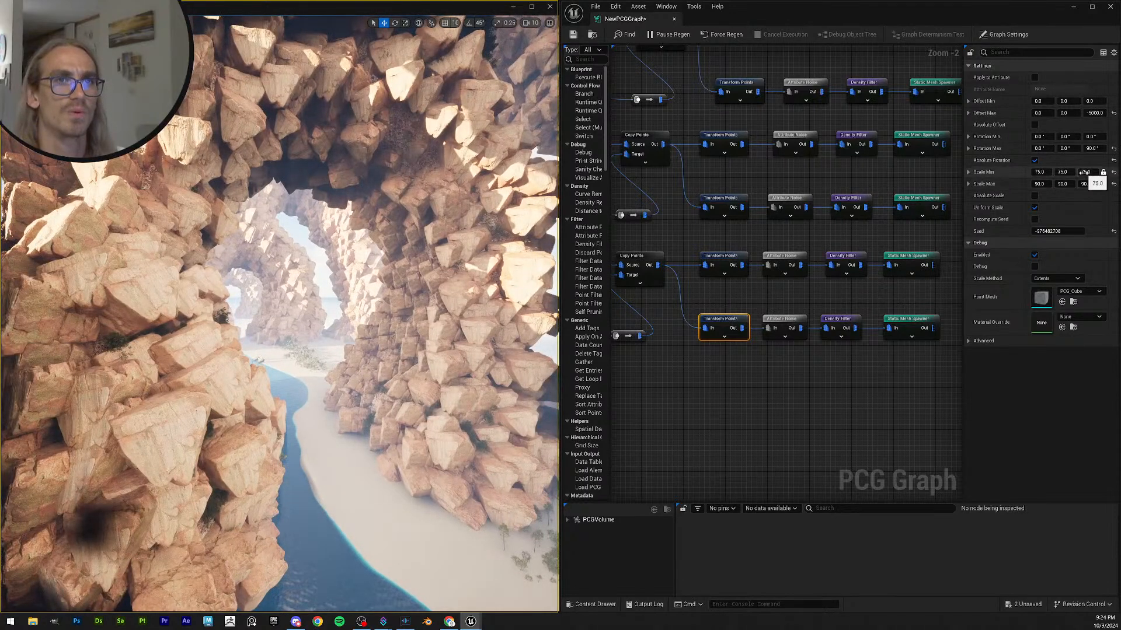
click(1087, 184)
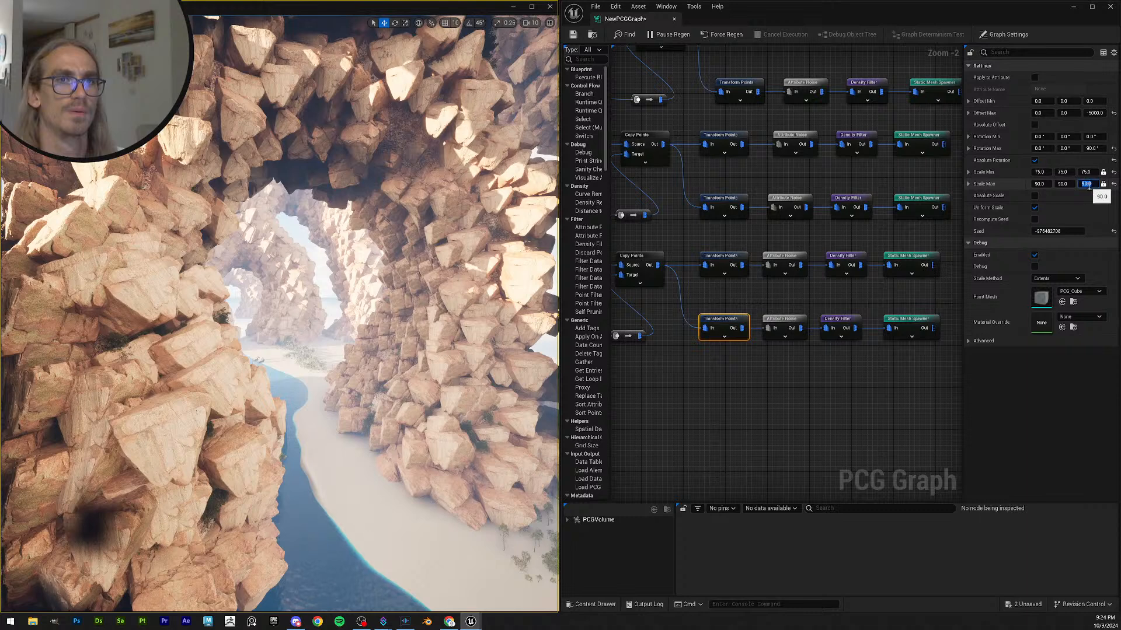
click(1069, 233)
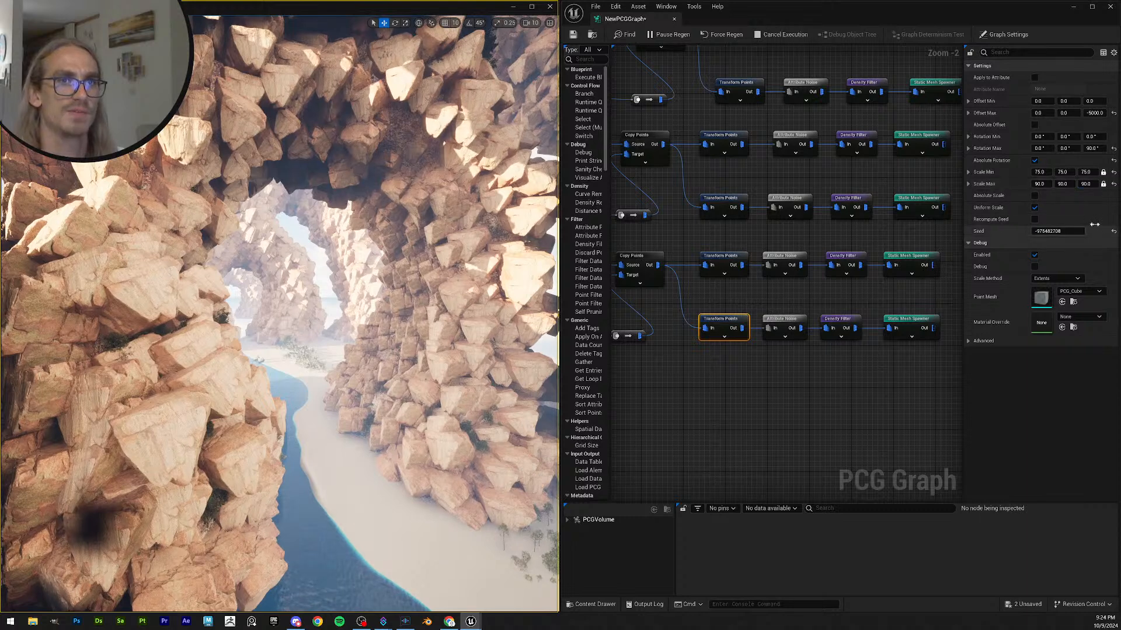
click(1049, 232)
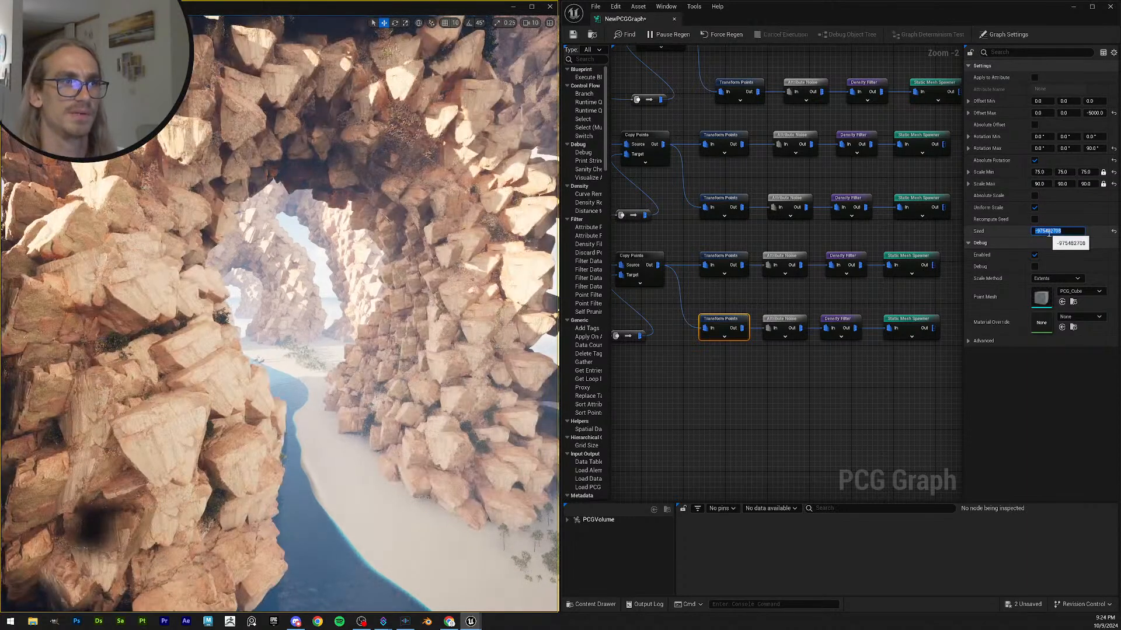
key(Return)
drag(1069, 232, 1065, 231)
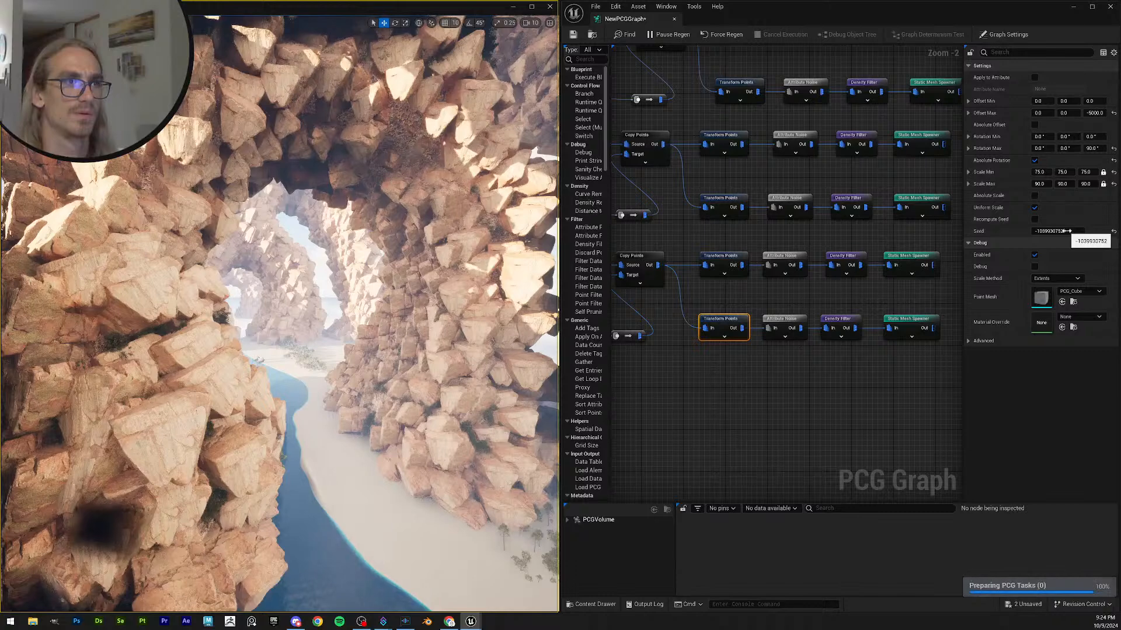
click(1084, 184)
text(100)
key(Return)
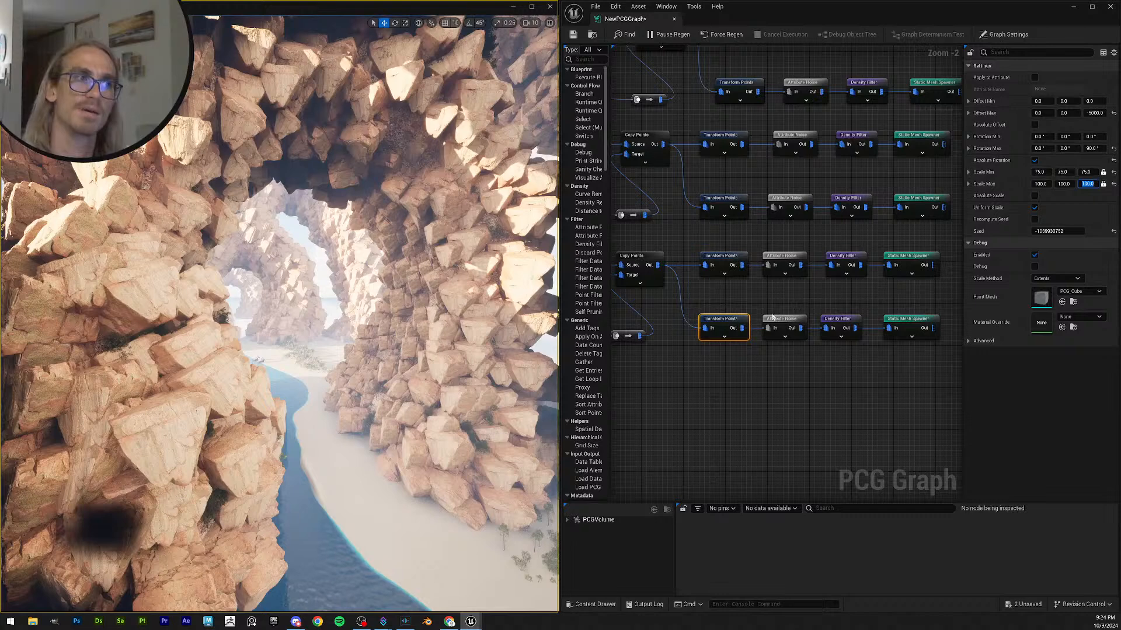
- Set the Z component of Offset Max to -10000 on the Transform Points node directly above the lowest one
click(724, 260)
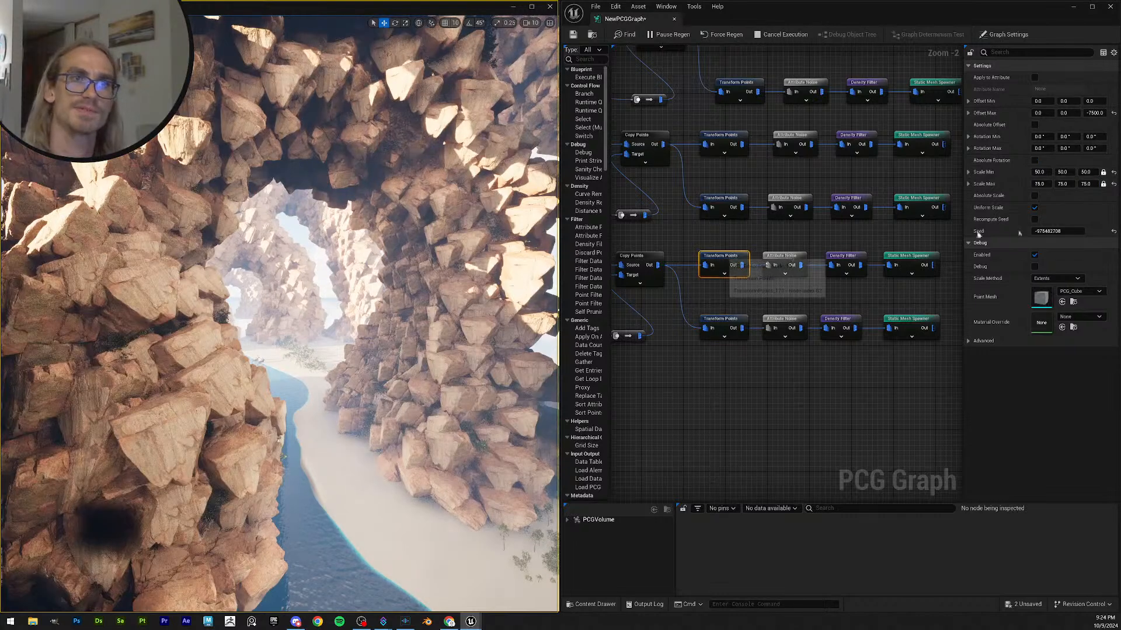
click(1084, 183)
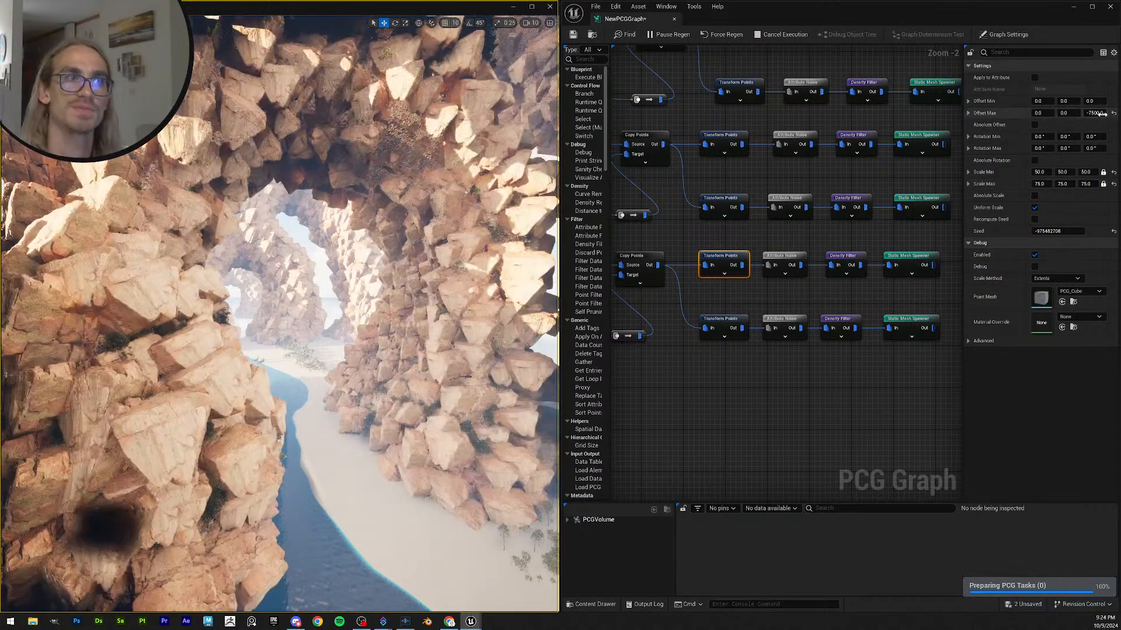
drag(1101, 114, 1101, 115)
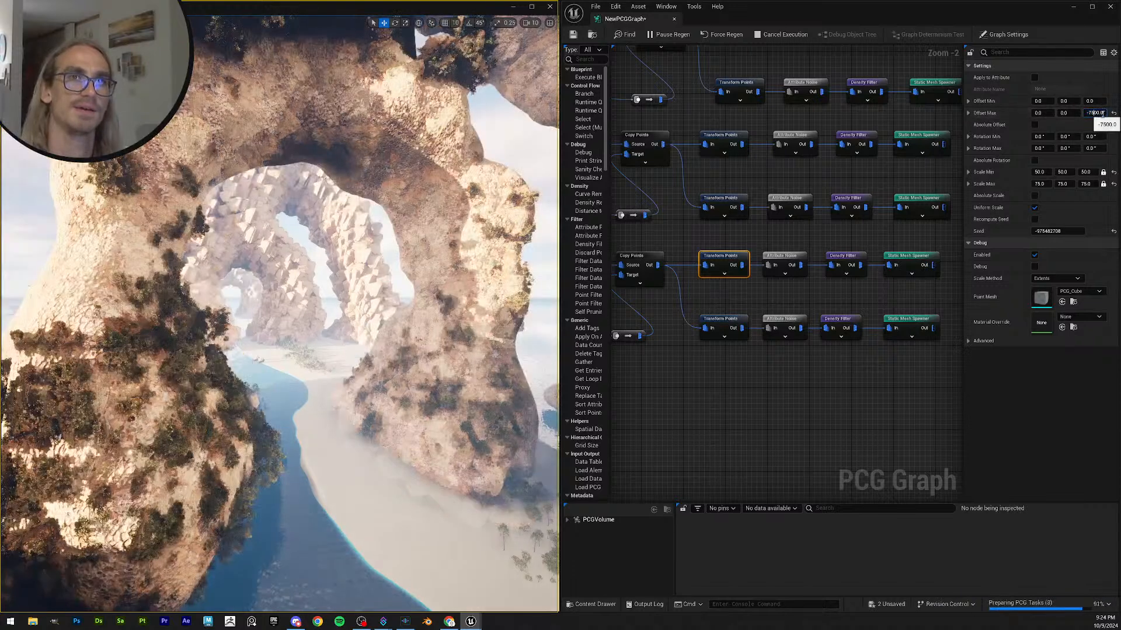
click(1098, 113)
text(-10000)
key(Return)
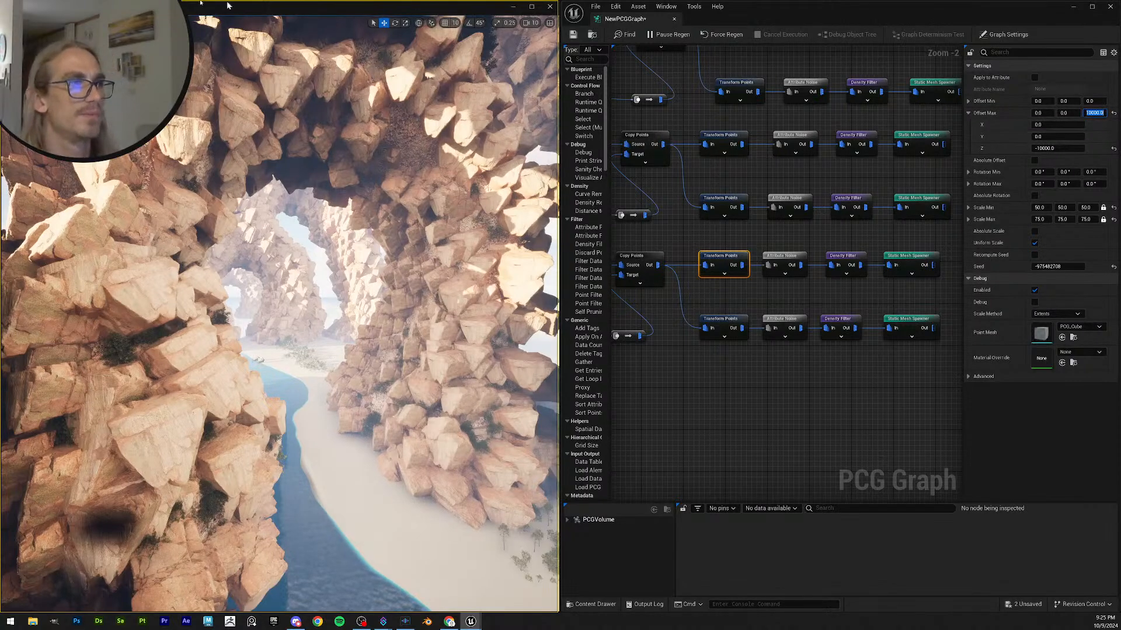
- Reset the lowest Transform Points node's Offset Max to its default and set its Z component to -1000
right_drag(278, 350, 303, 286)
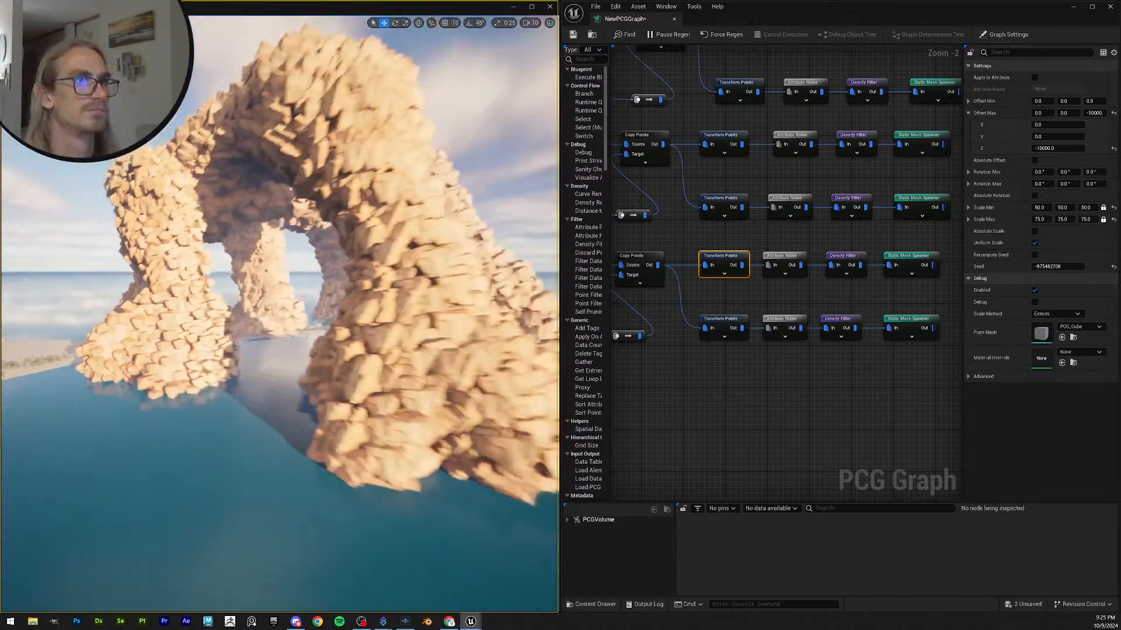
key(w)
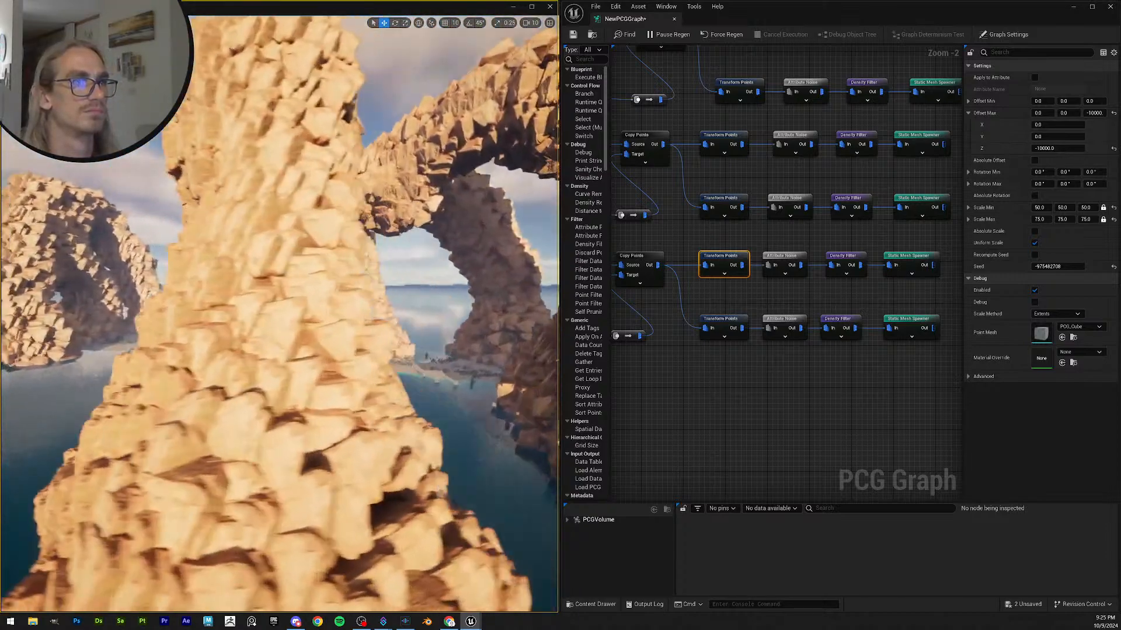
key(w)
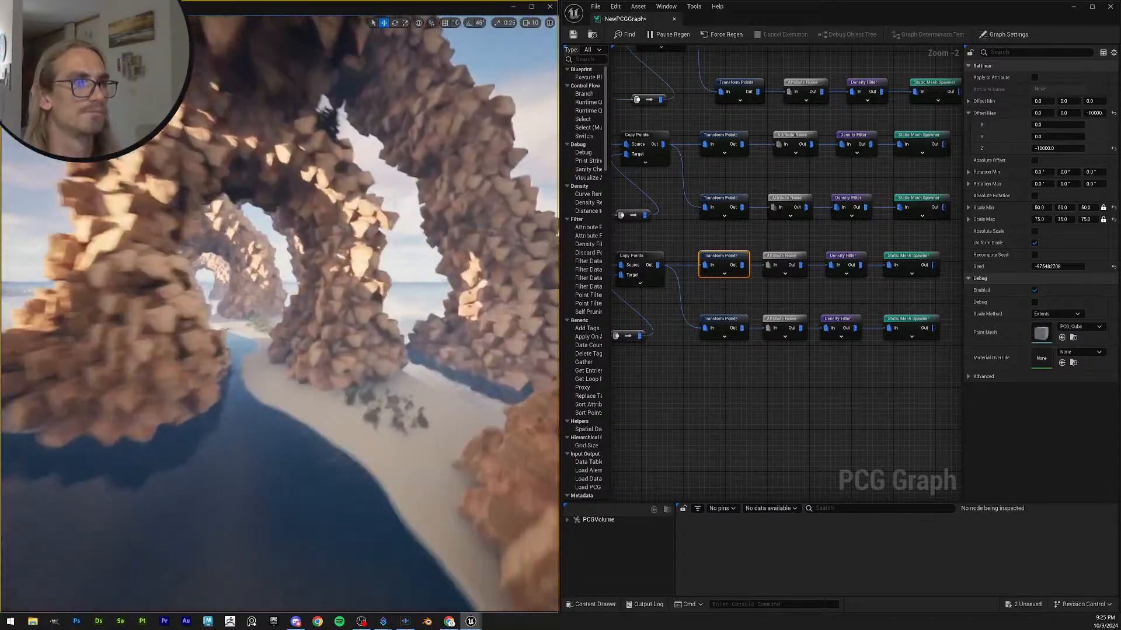
key(s)
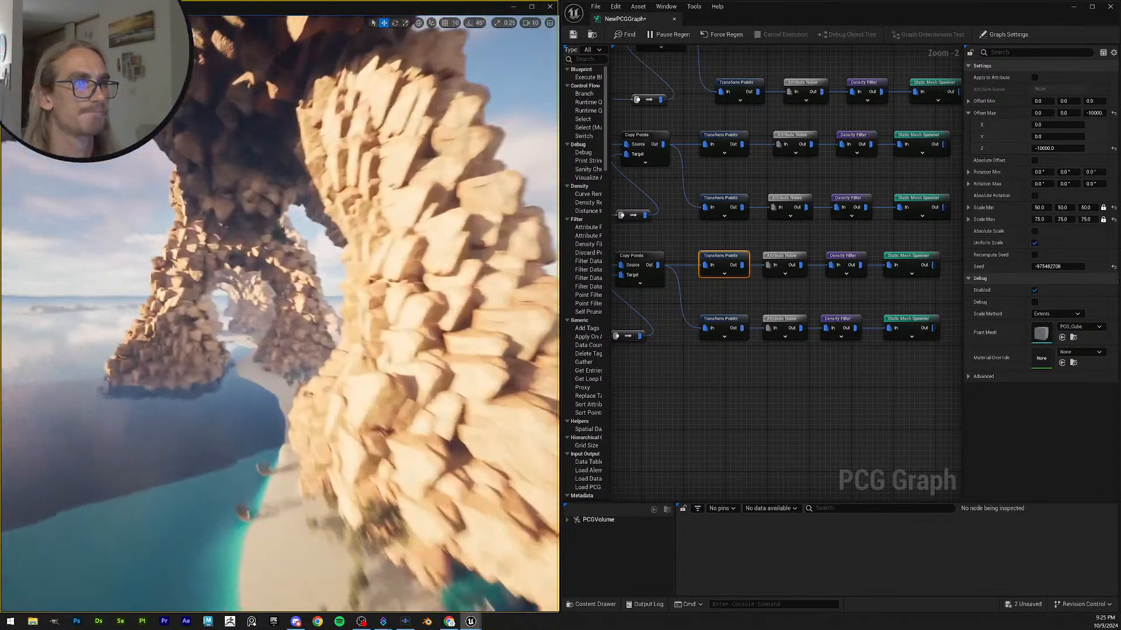
key(w)
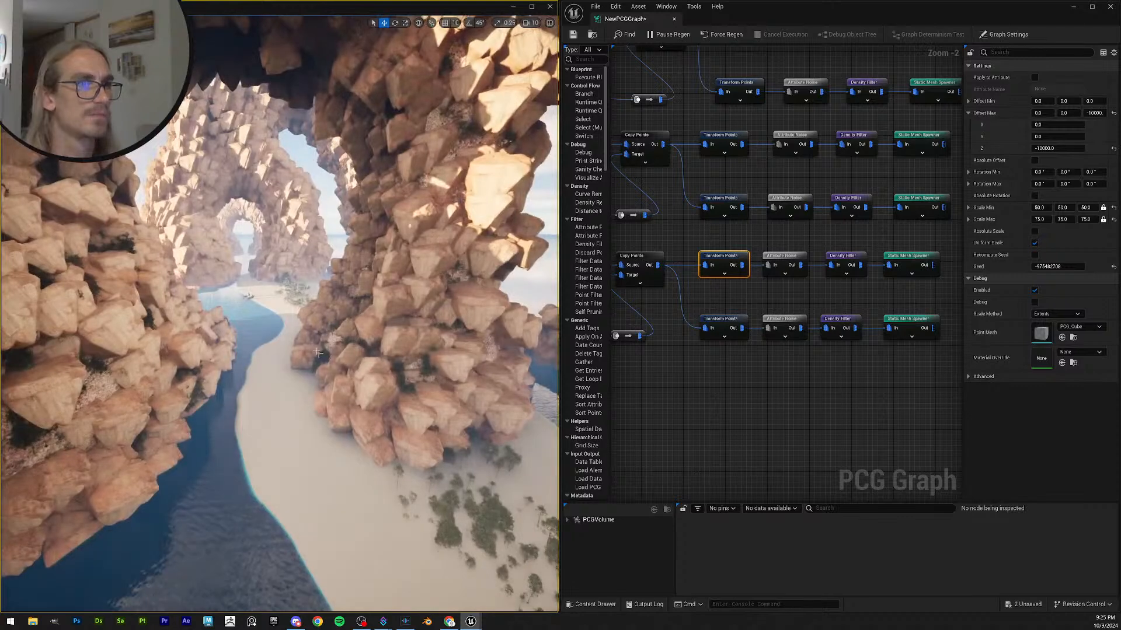
click(713, 320)
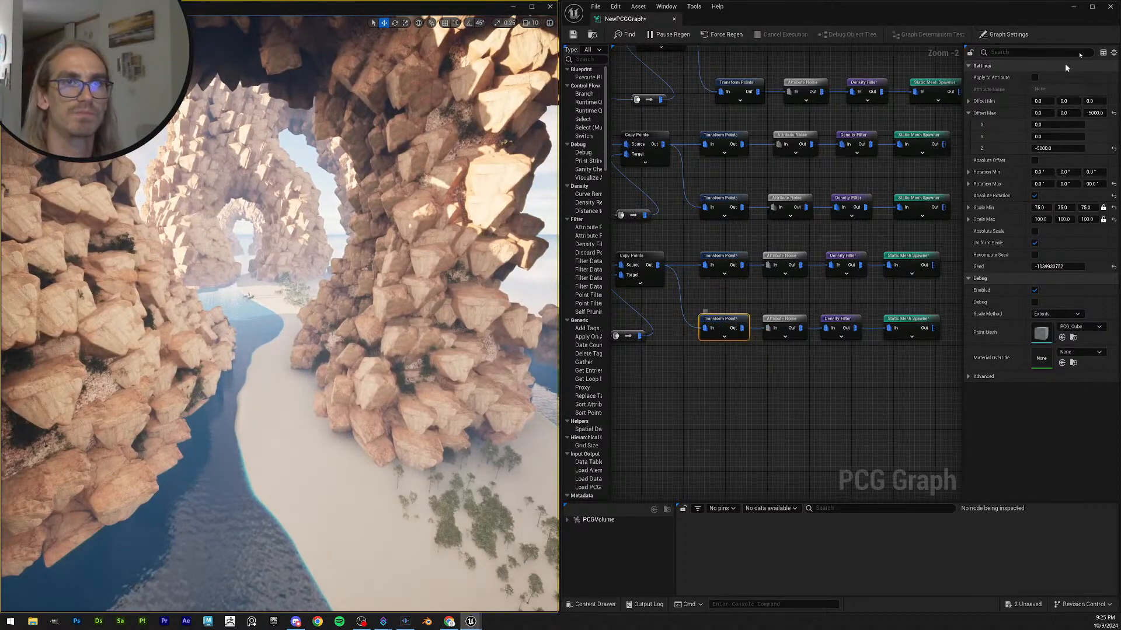
click(1114, 115)
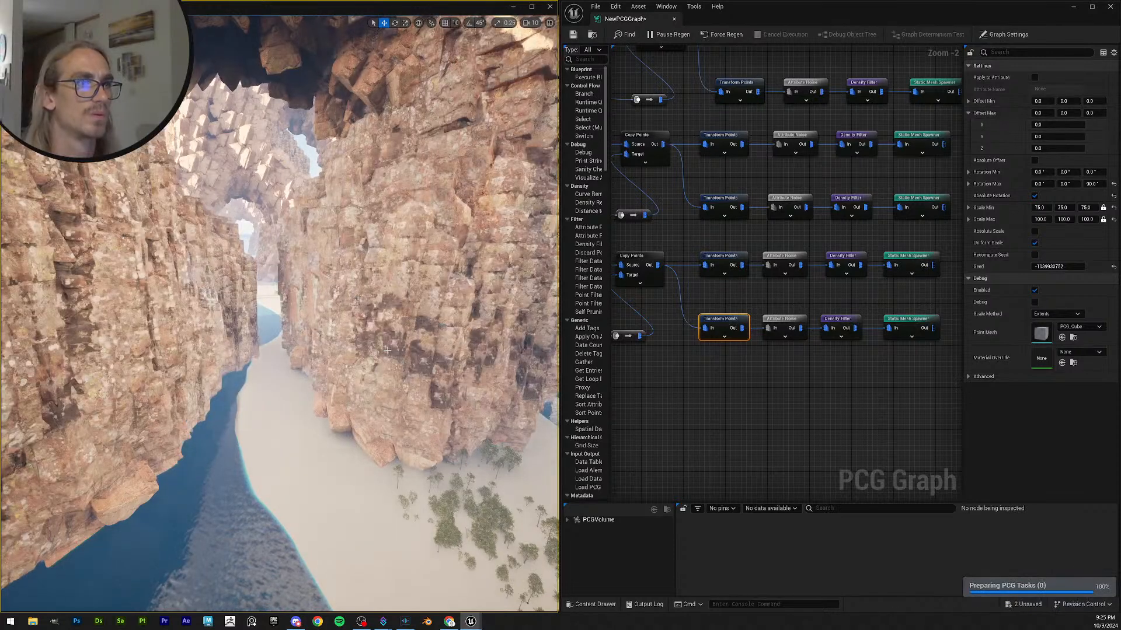
click(1090, 113)
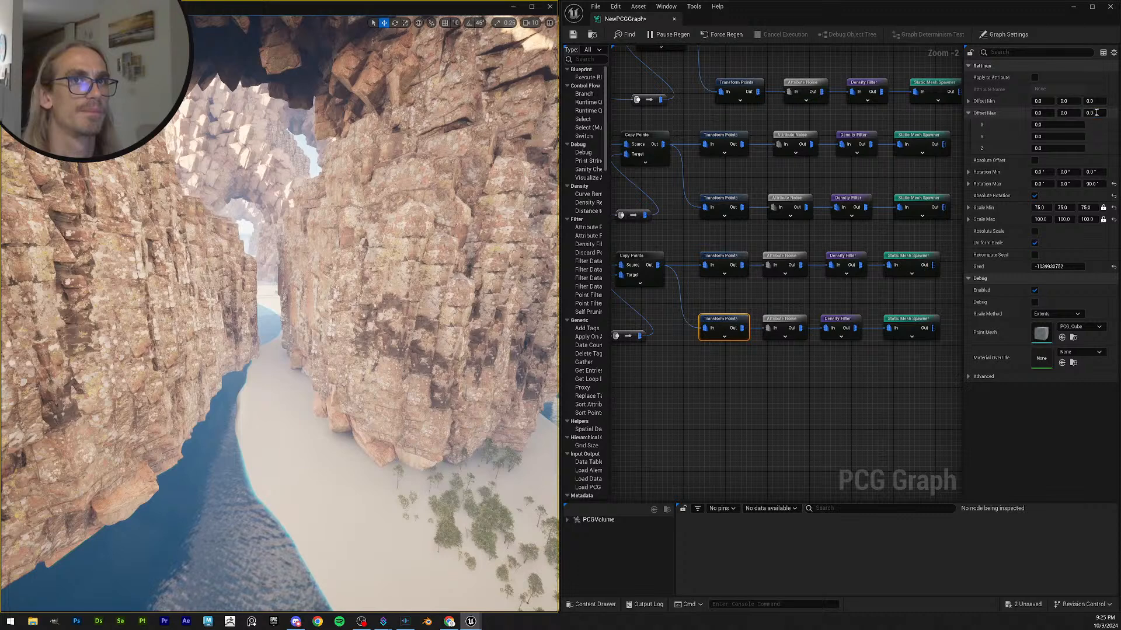
text(-)
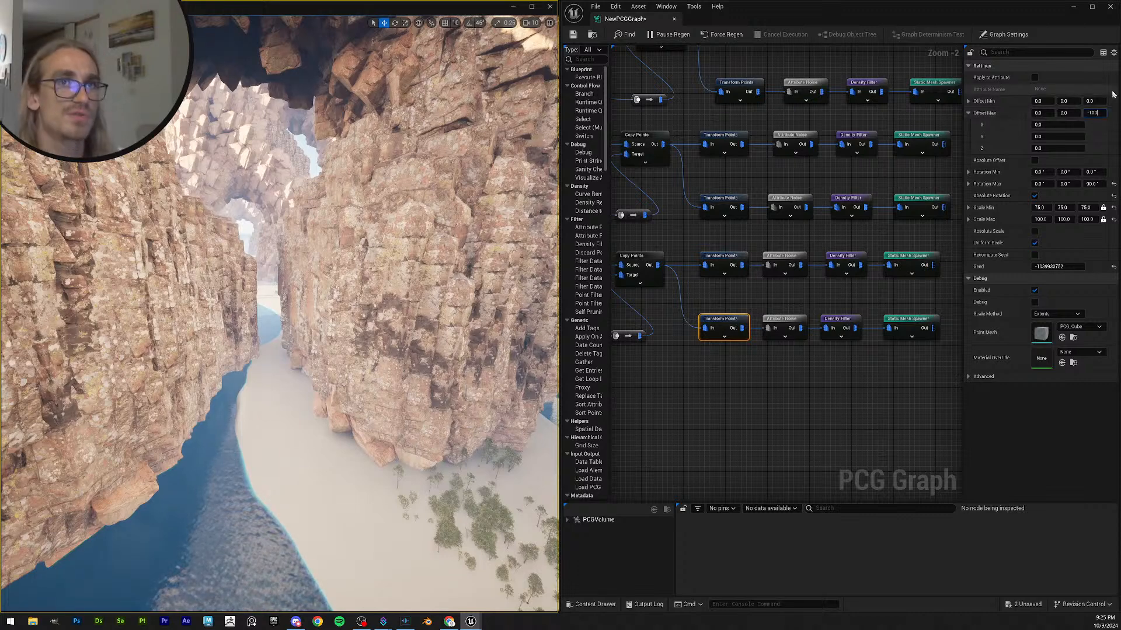
text(1000)
key(Return)
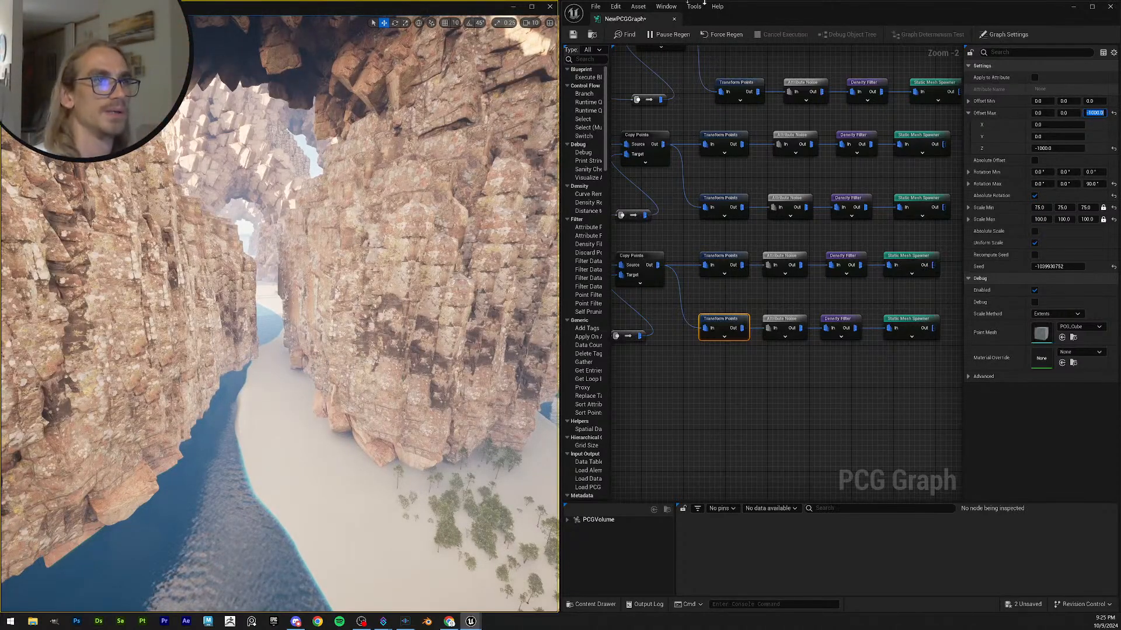
- Set the lowest Transform Points node's Scale Max to 75 and its Scale Min to 50
key(s)
mouse_move(327, 280)
right_down()
mouse_move(245, 292)
mouse_move(327, 280)
right_up()
key(w)
mouse_move(372, 385)
right_down()
mouse_move(365, 418)
mouse_move(379, 400)
mouse_move(372, 385)
right_up()
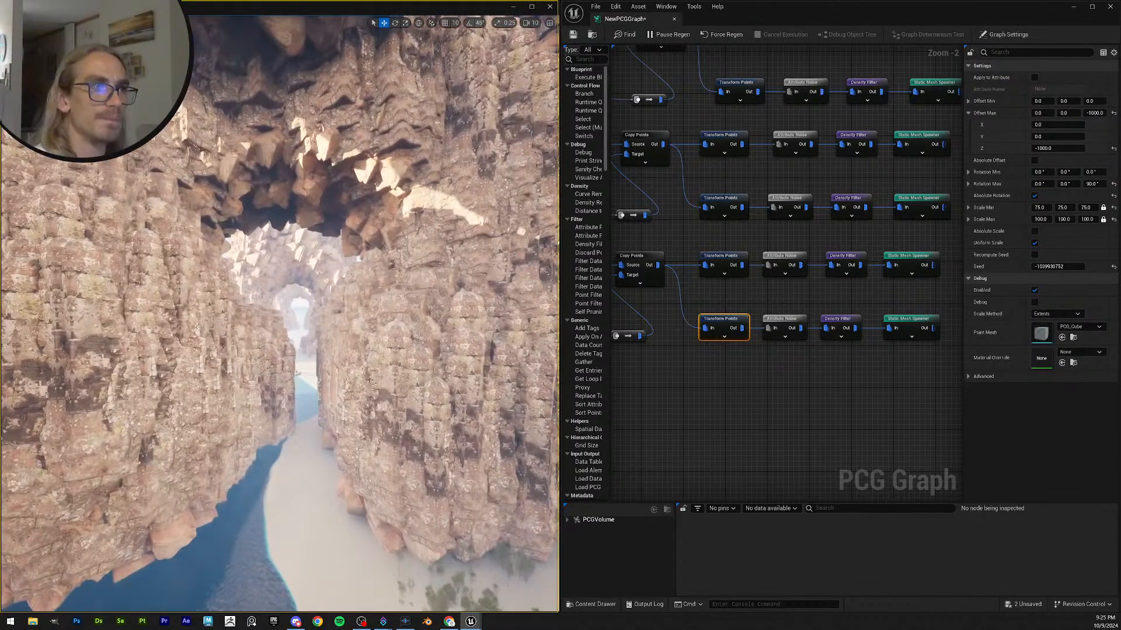
click(1089, 220)
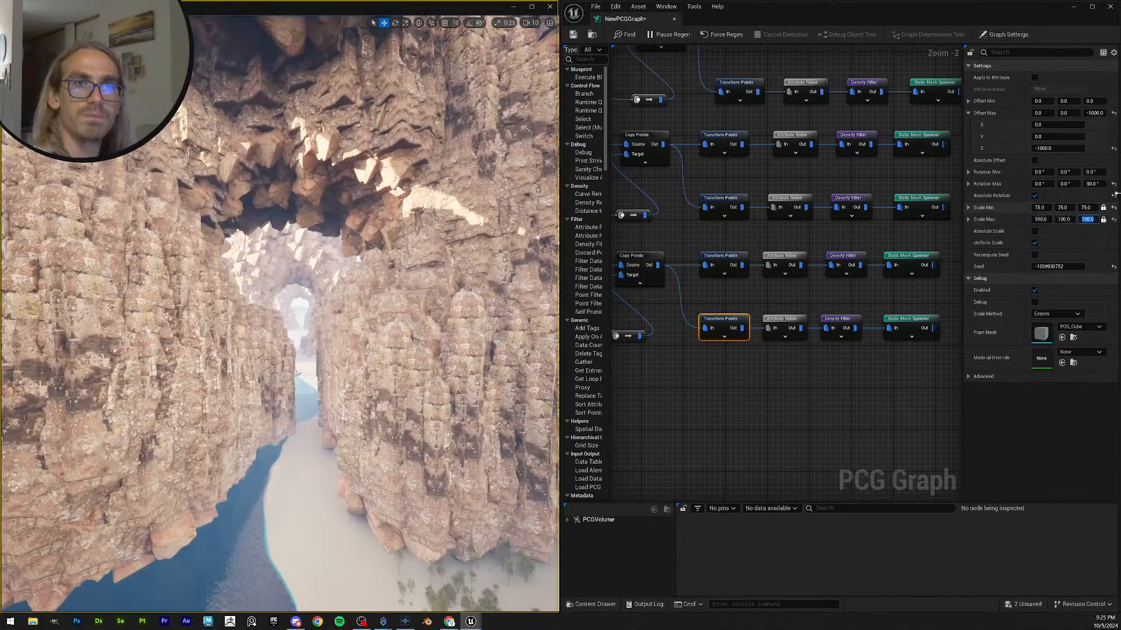
text(75)
key(Return)
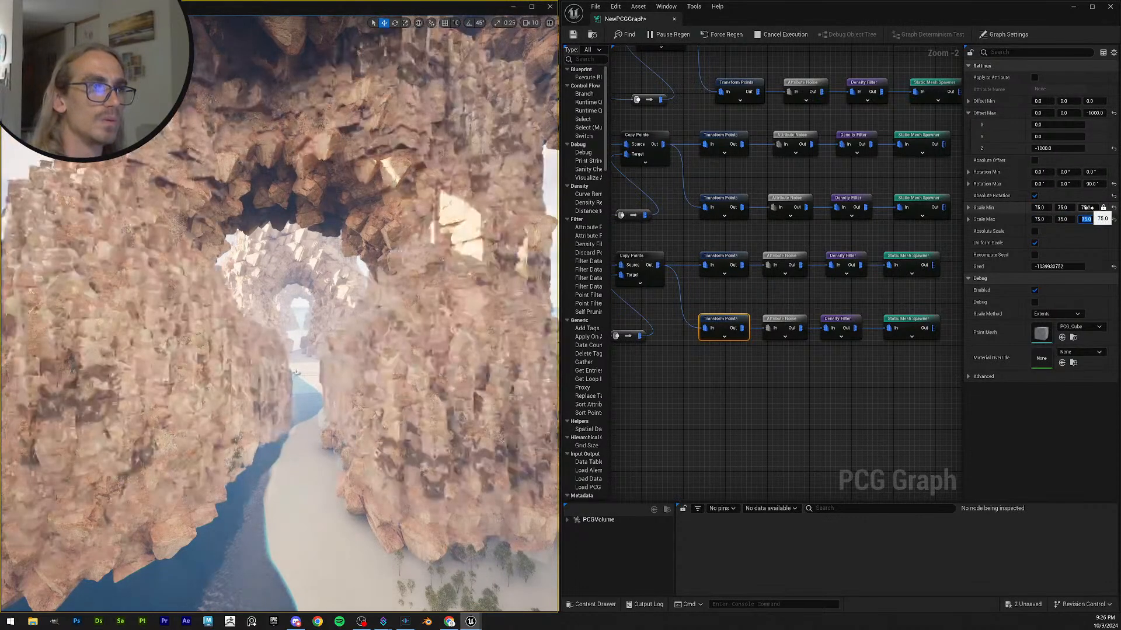
click(1087, 208)
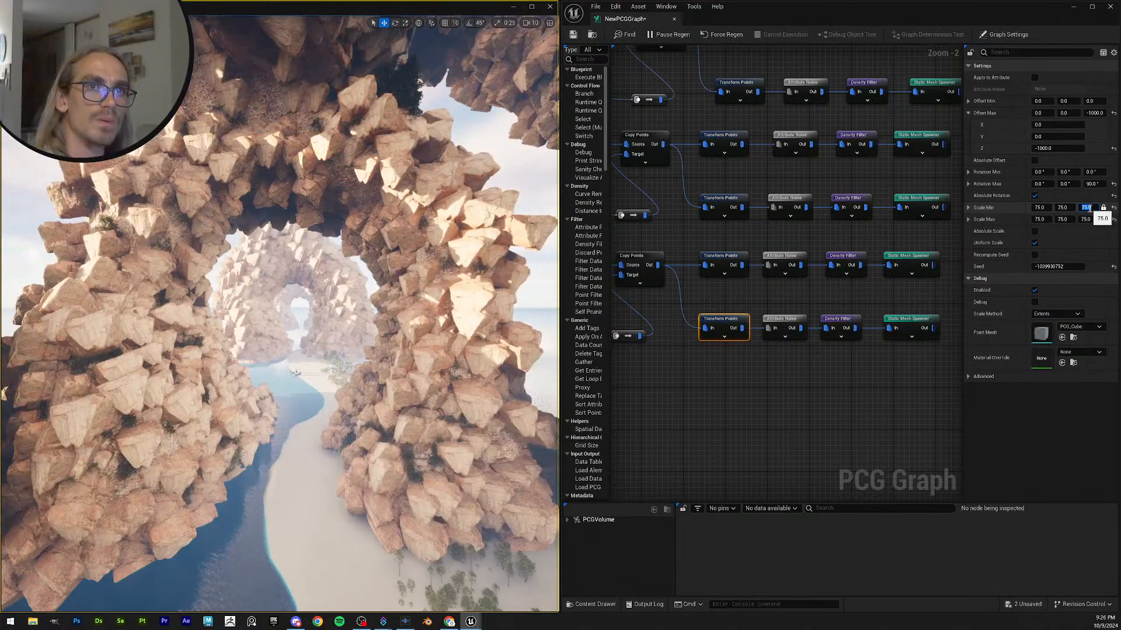
text(50)
key(Return)
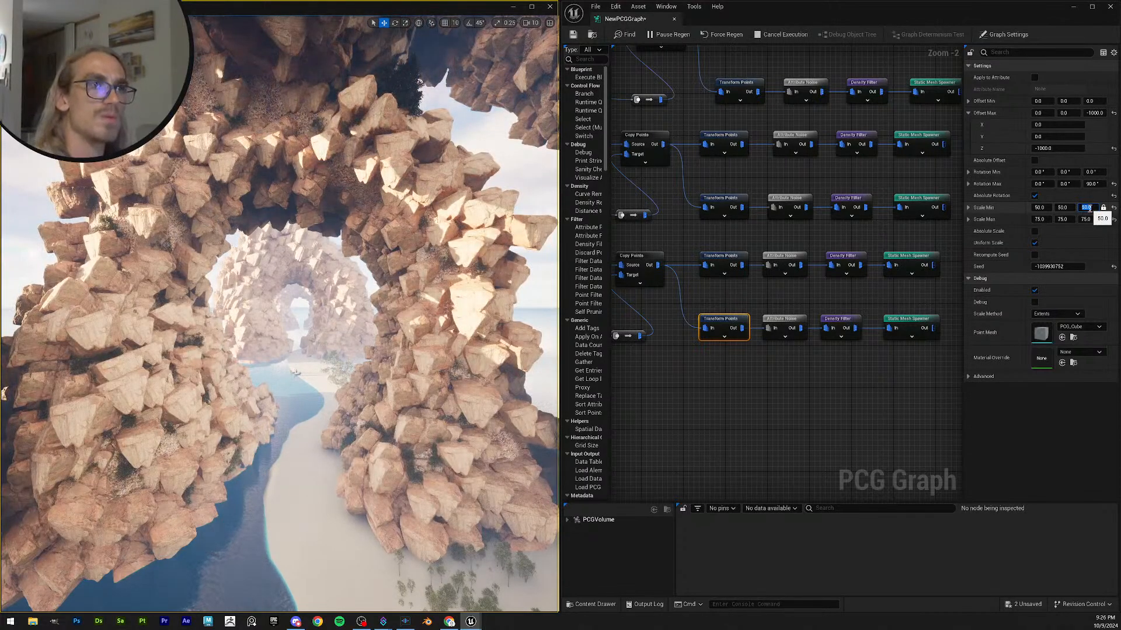
- Try a Noise Max of 2 on the lowest Attribute Noise node, check the rocks, and reset Noise Max to its default
click(802, 321)
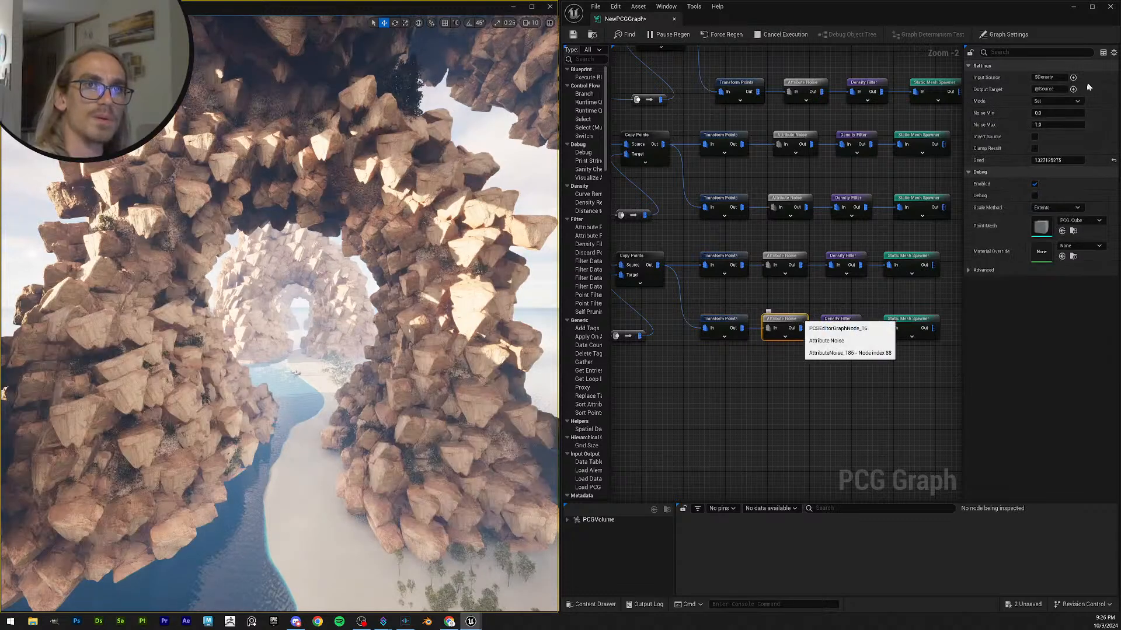
drag(1055, 125, 1055, 124)
click(1056, 125)
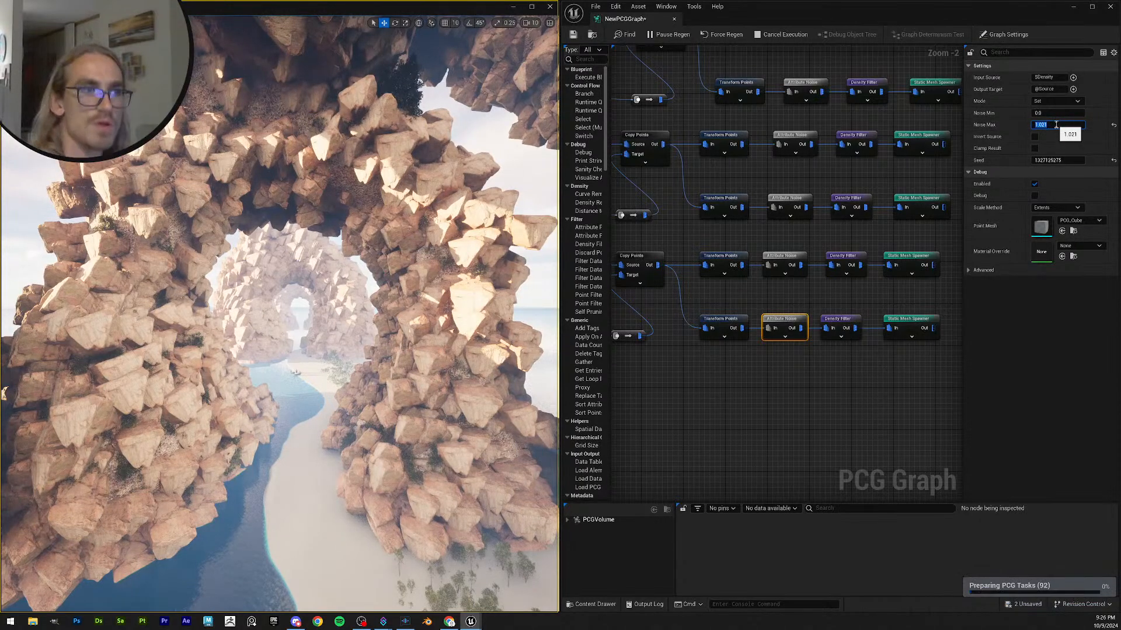
text(2)
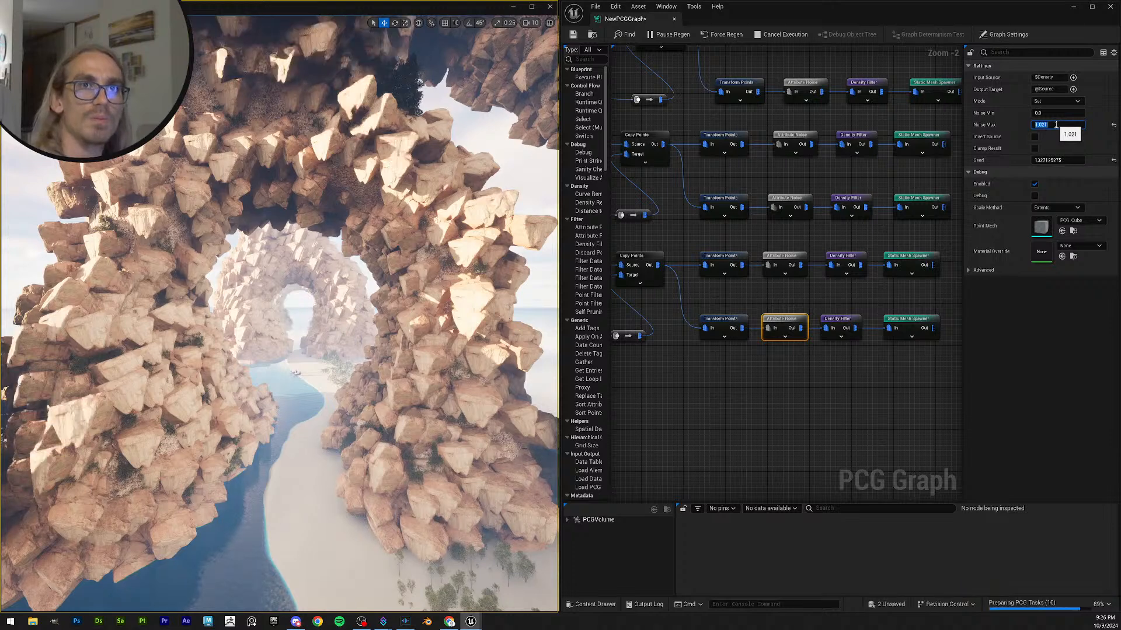
key(Return)
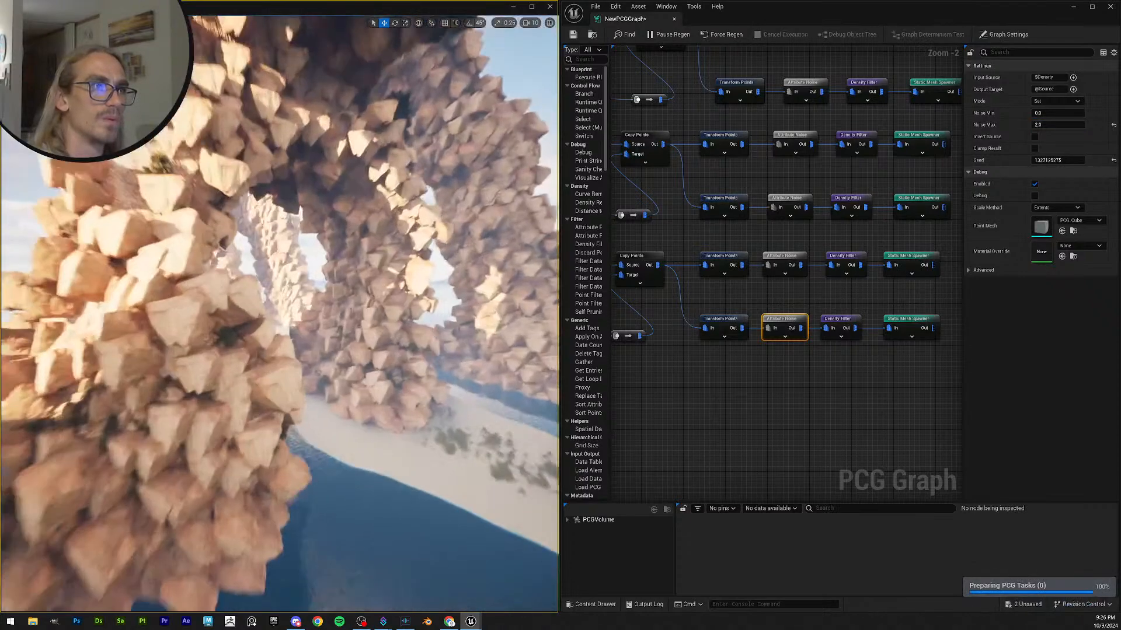
right_drag(279, 315, 196, 307)
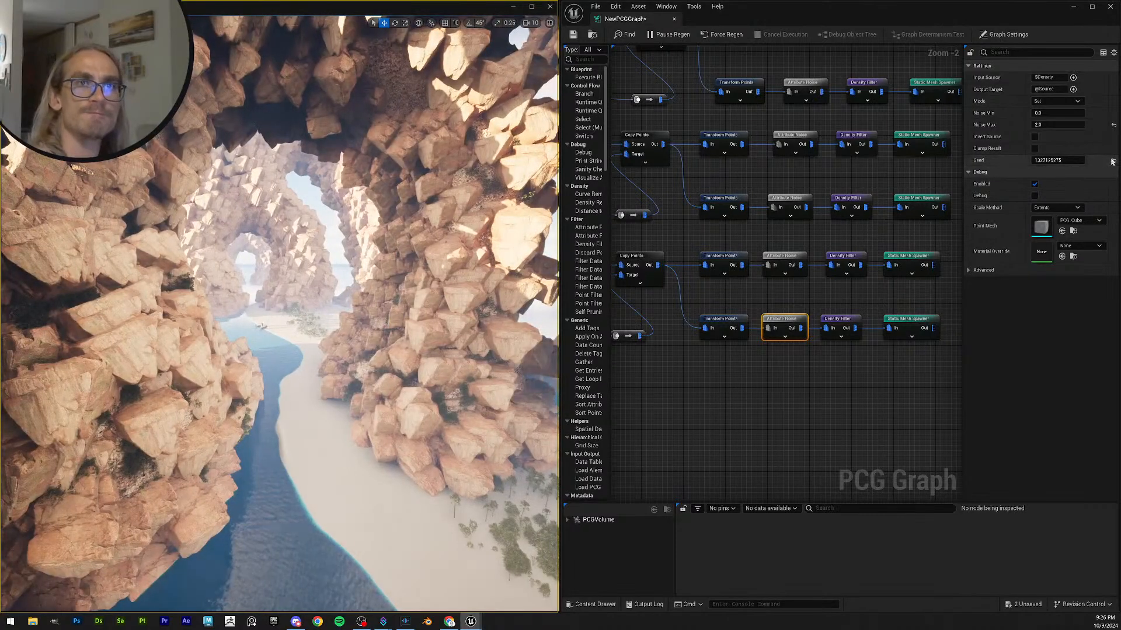
click(1113, 125)
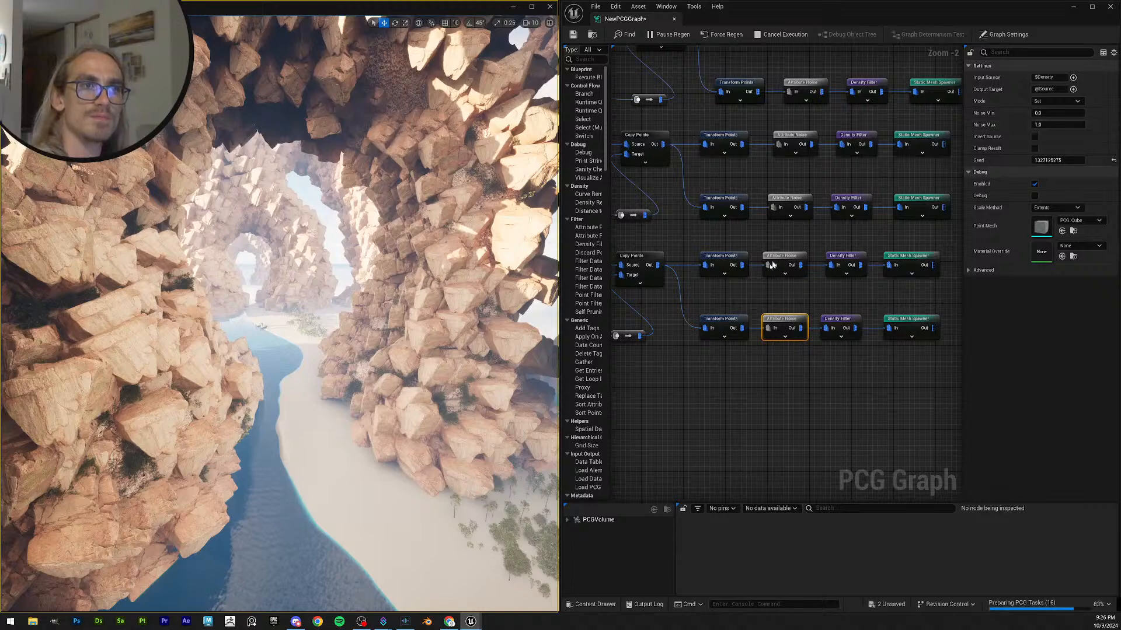
- Compare the settings of the two lowest Transform Points nodes and examine the rock arches and surfaces up close
click(727, 324)
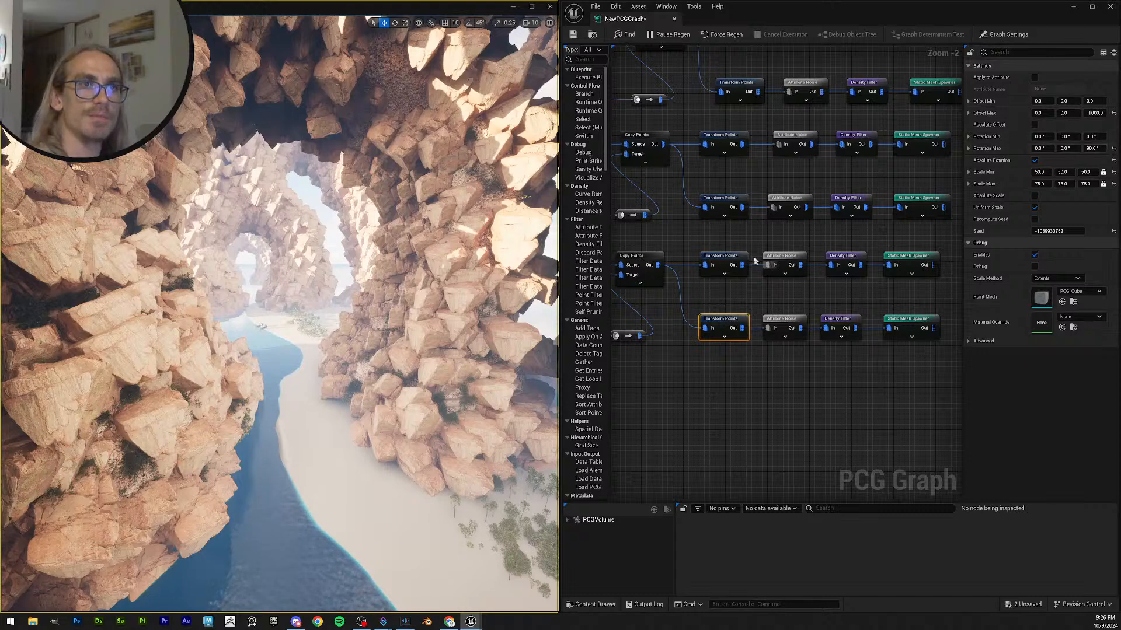
click(723, 248)
click(721, 261)
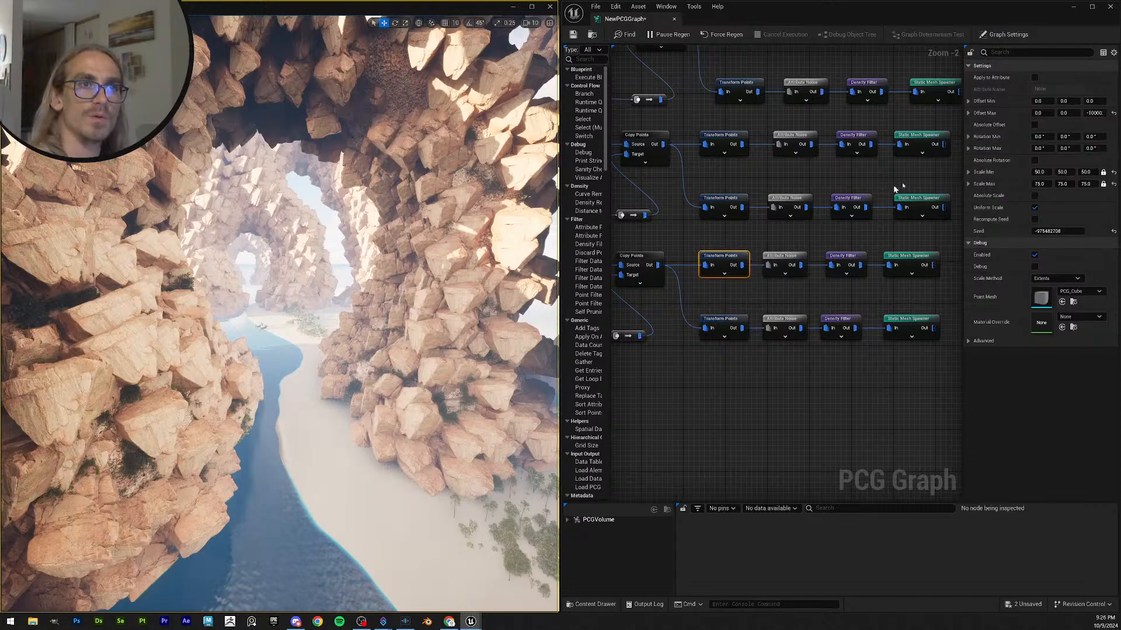
click(1086, 185)
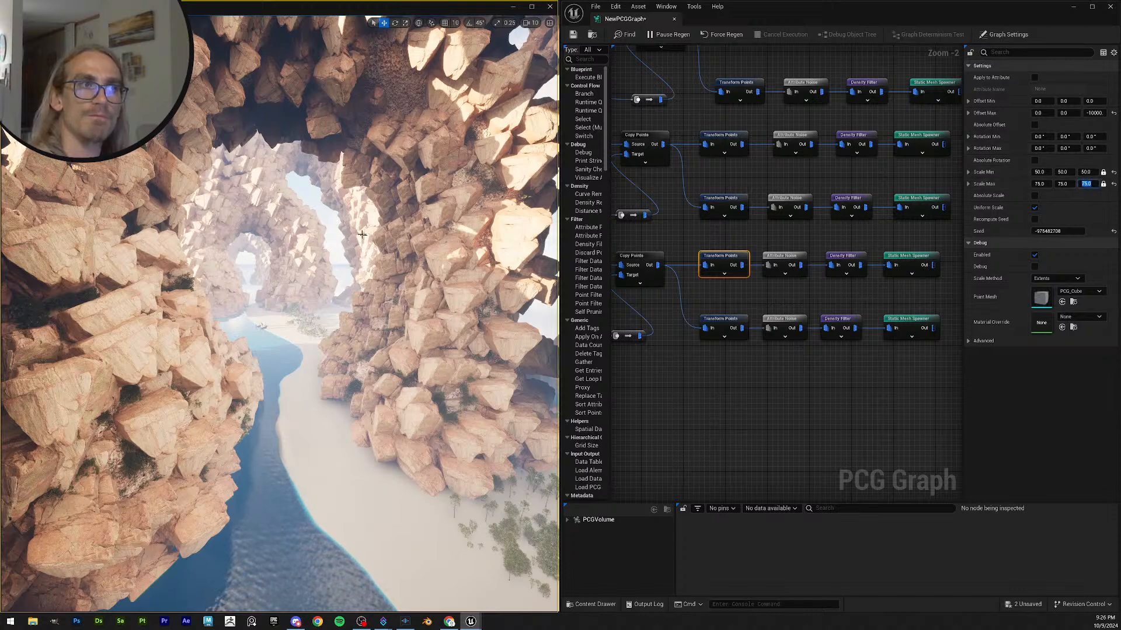
key(Return)
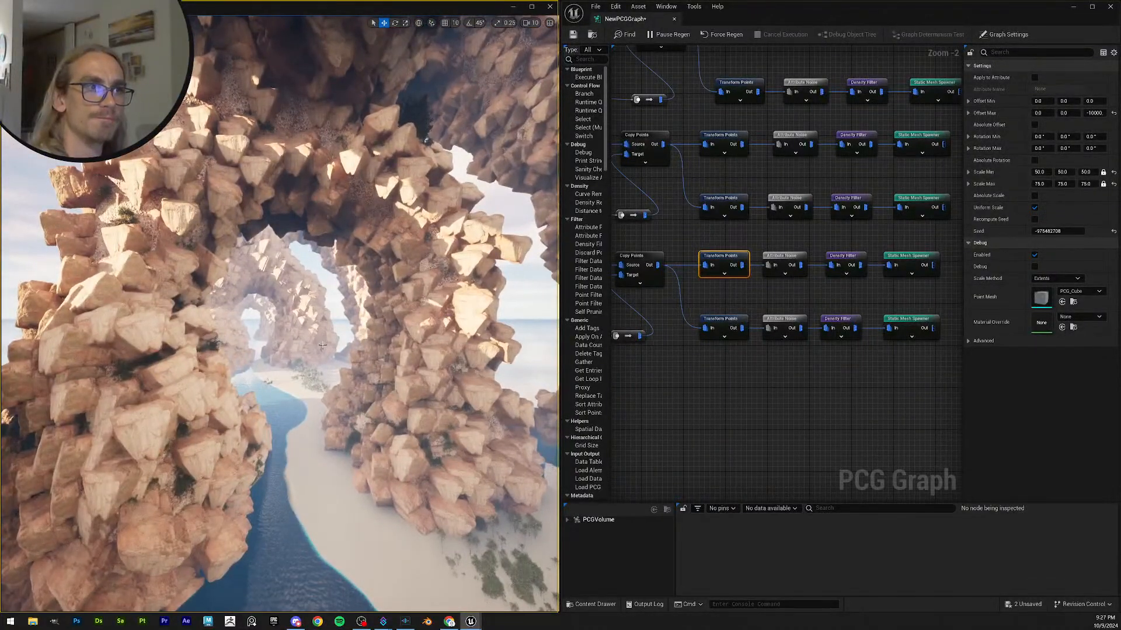
right_drag(322, 345, 338, 318)
key(s)
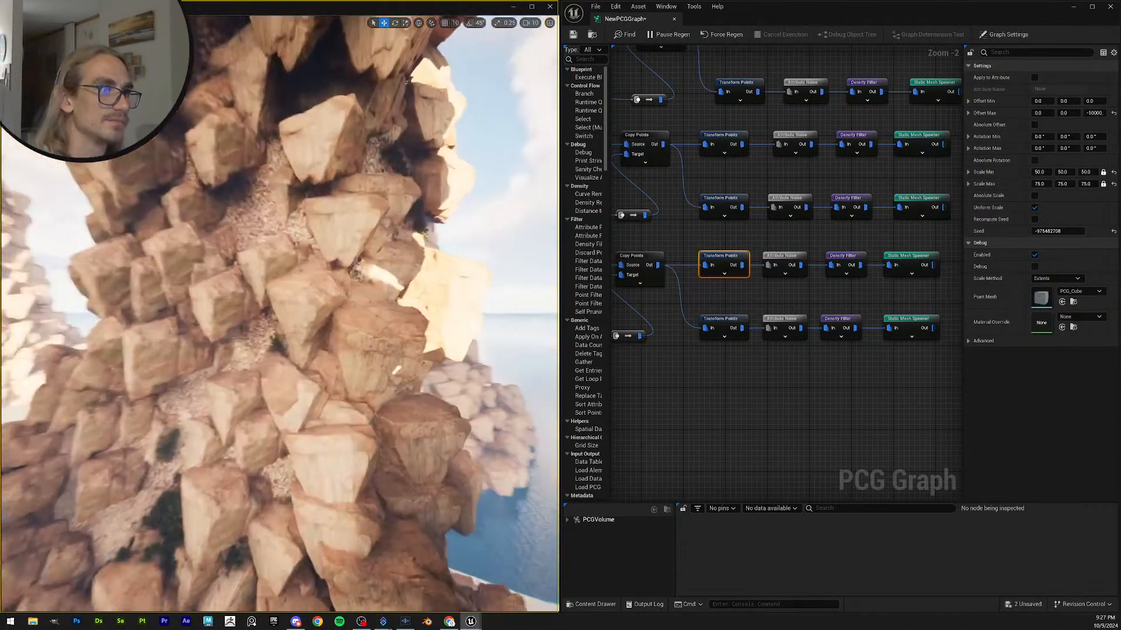
right_drag(279, 316, 275, 409)
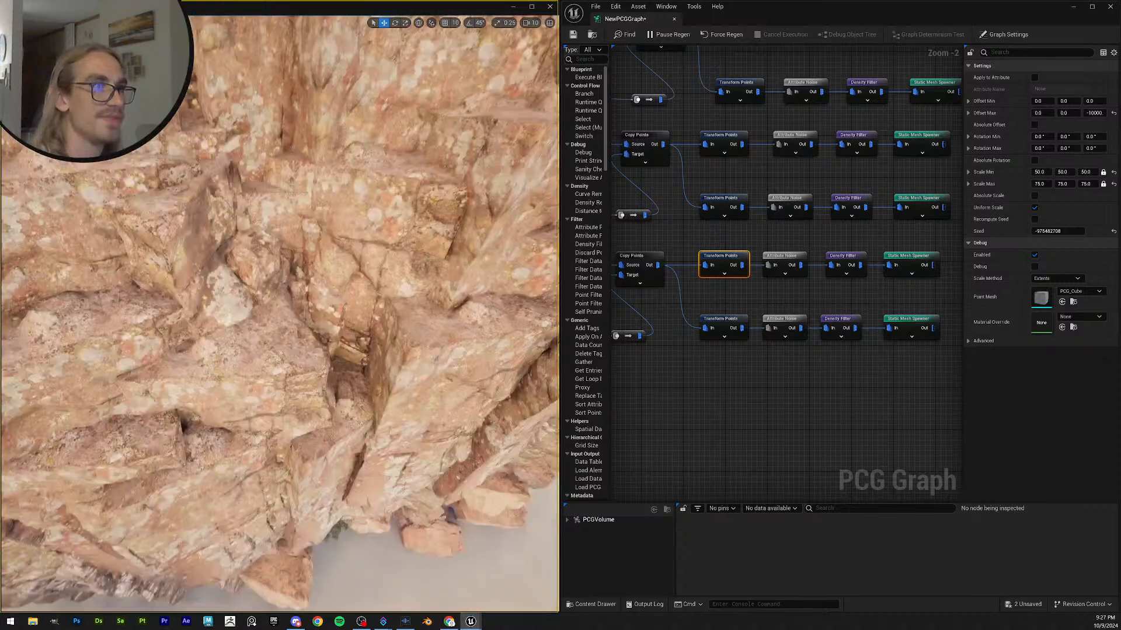
mouse_move(360, 344)
right_down()
mouse_move(344, 257)
mouse_move(360, 344)
right_up()
- Save the PCG graph, return to the main level editor and save the Muazan level
click(573, 34)
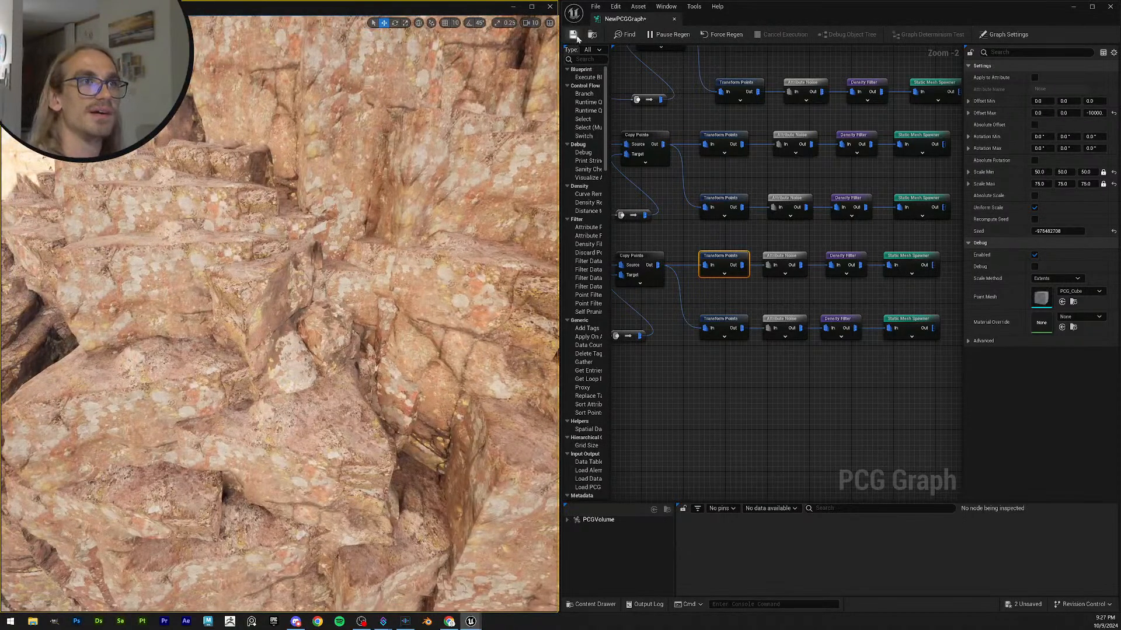
click(1073, 7)
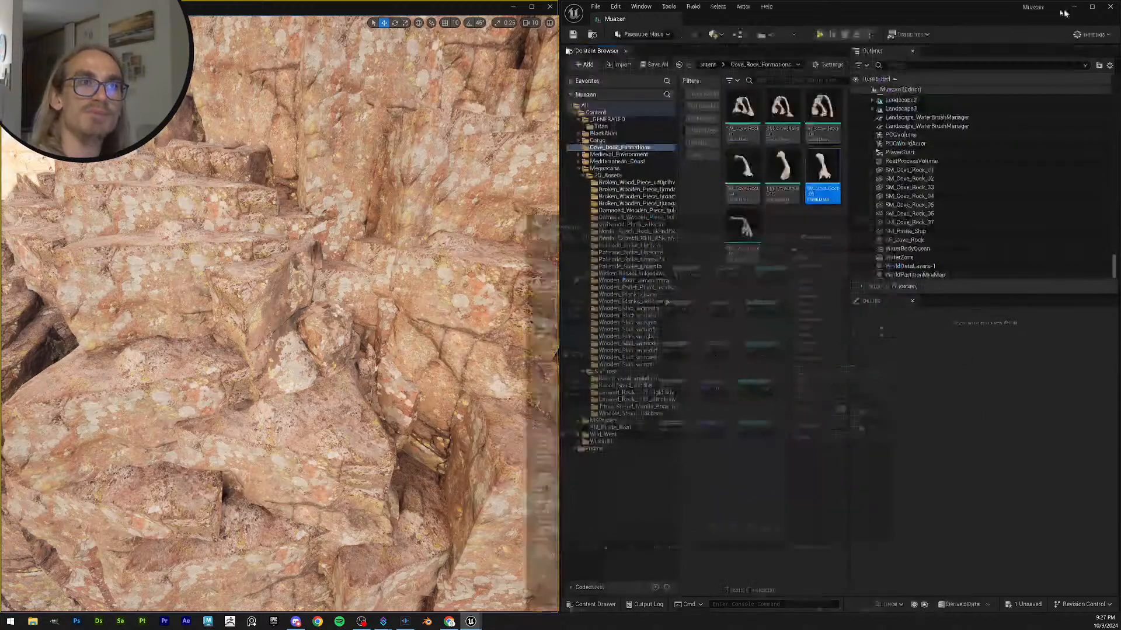
click(572, 34)
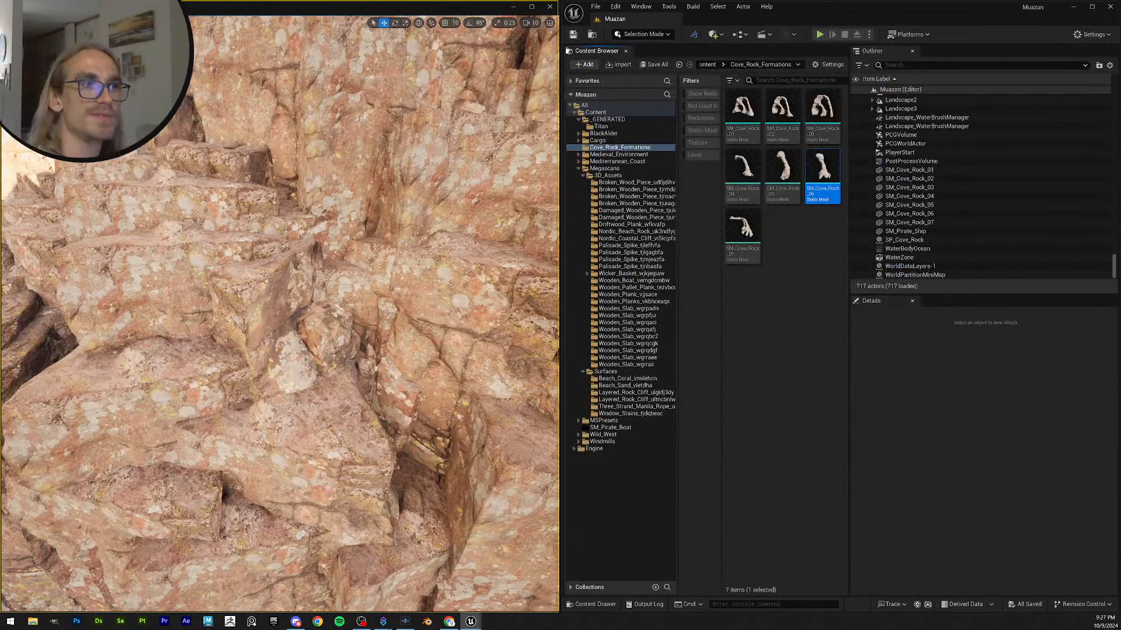
- Enable Nanite on the static mesh in the Megascans Nordic_Beach_Rock folder
click(649, 233)
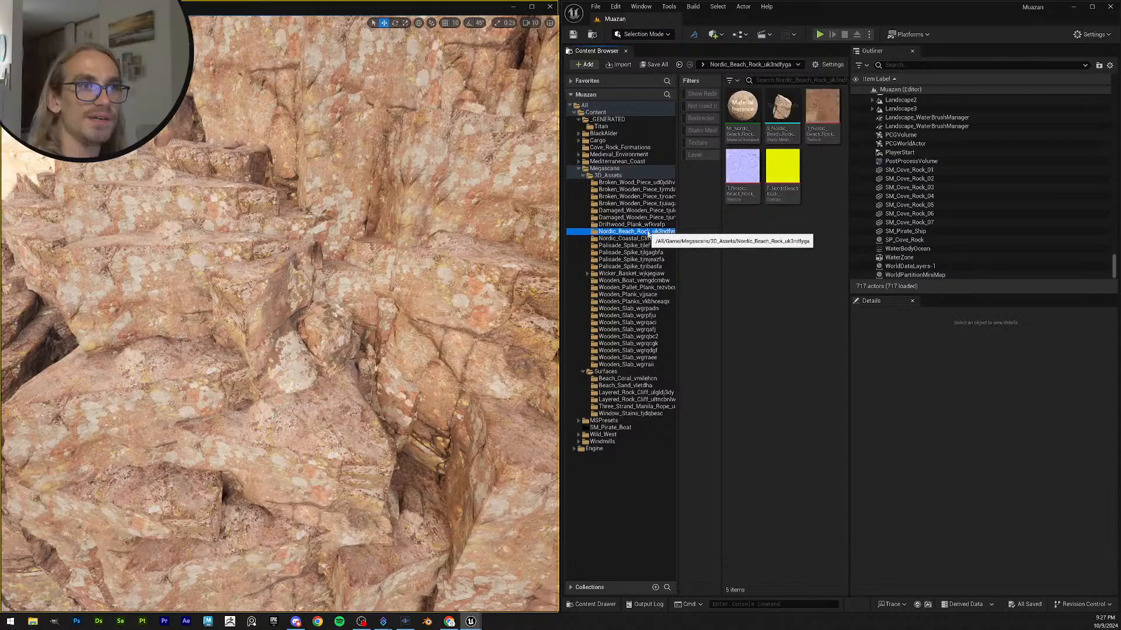
right_click(776, 111)
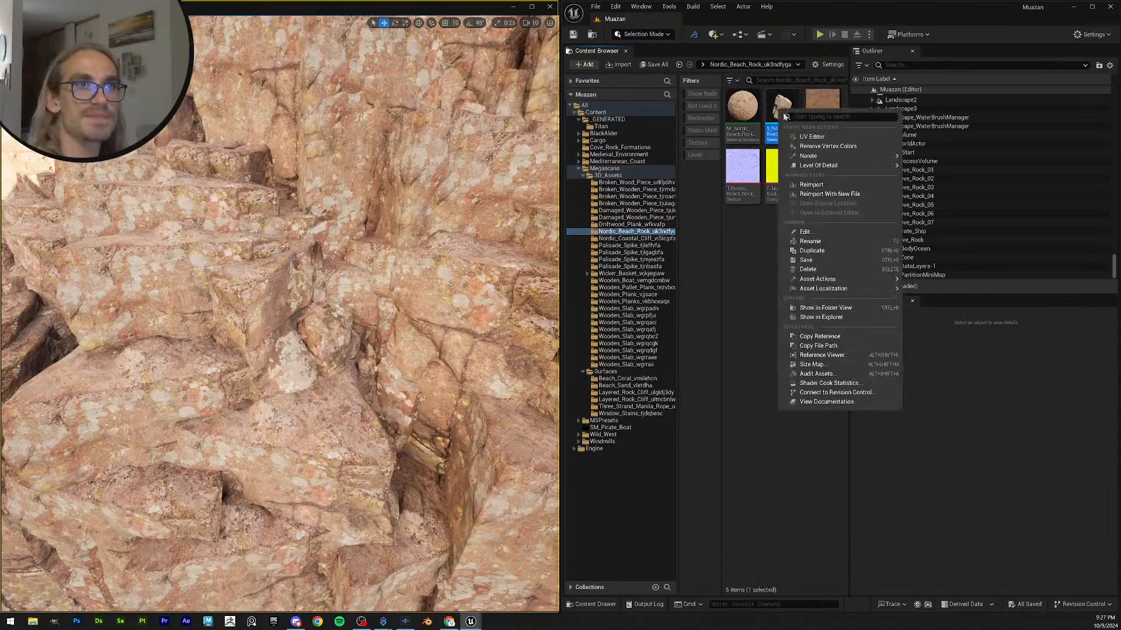
mouse_move(860, 156)
click(955, 176)
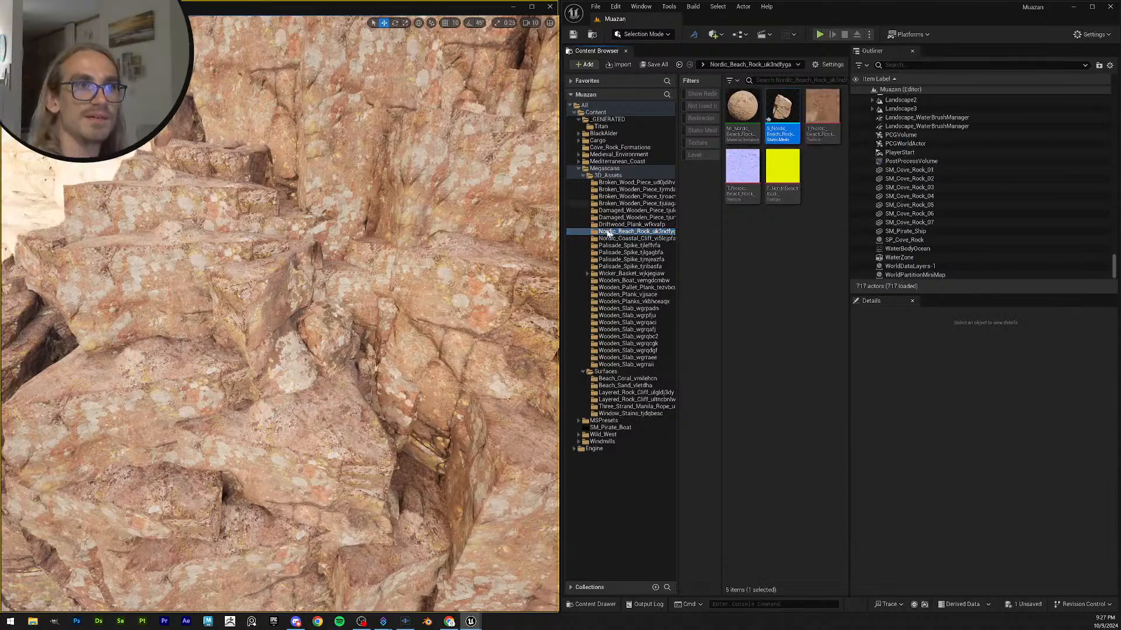
- Enable Nanite on both static meshes in the Megascans Nordic_Coastal_Cliff folder
click(637, 239)
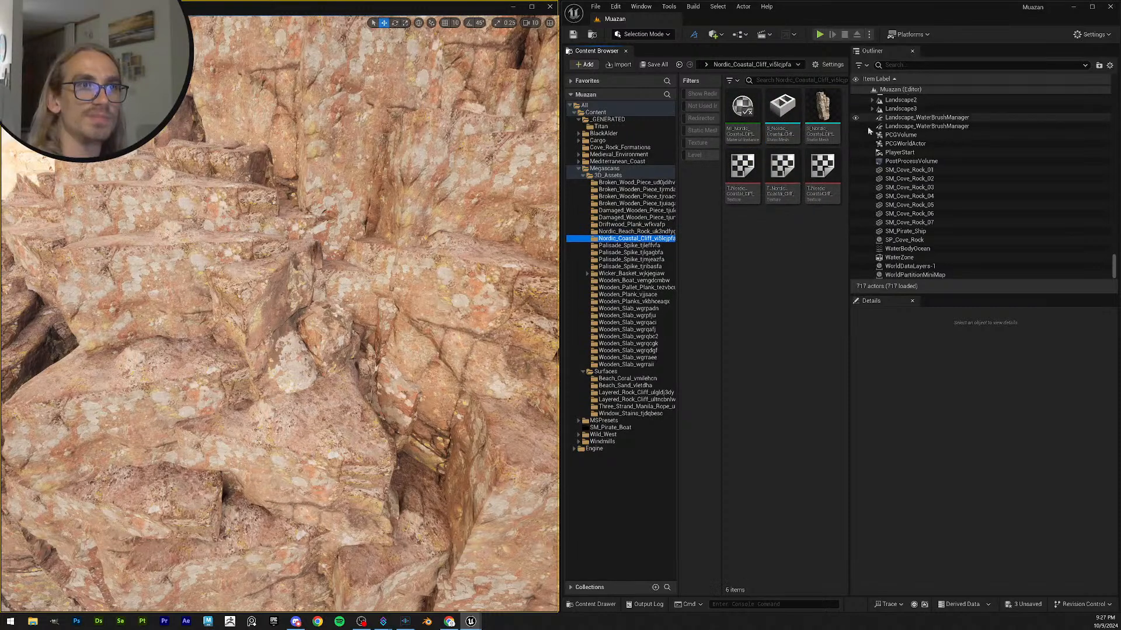
right_click(823, 111)
click(783, 108)
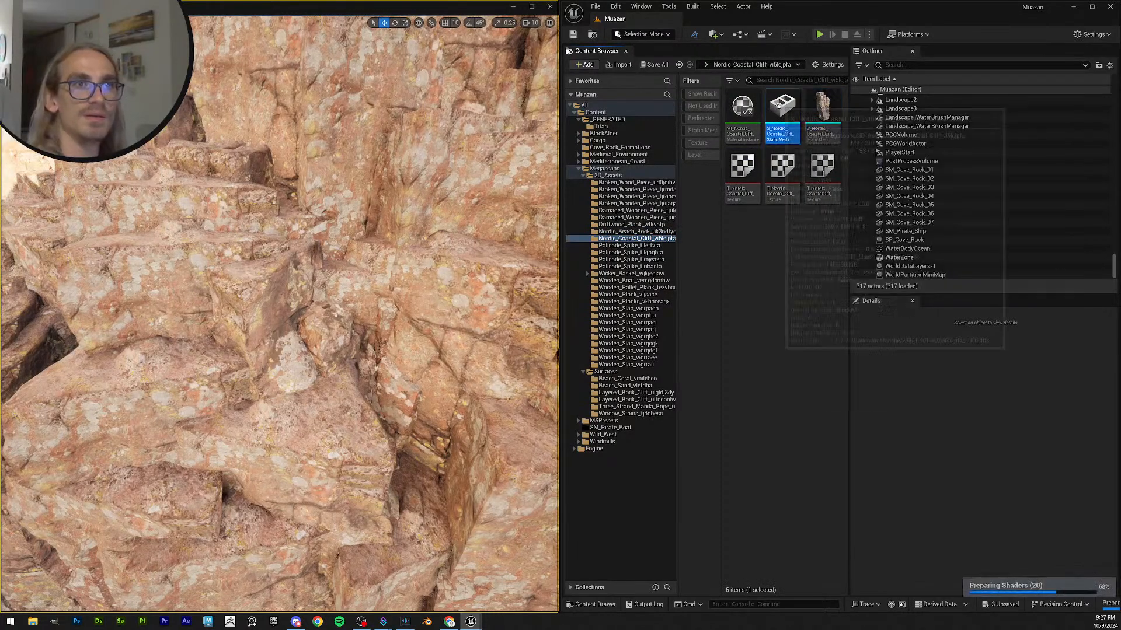
ctrl+click(823, 111)
right_click(795, 112)
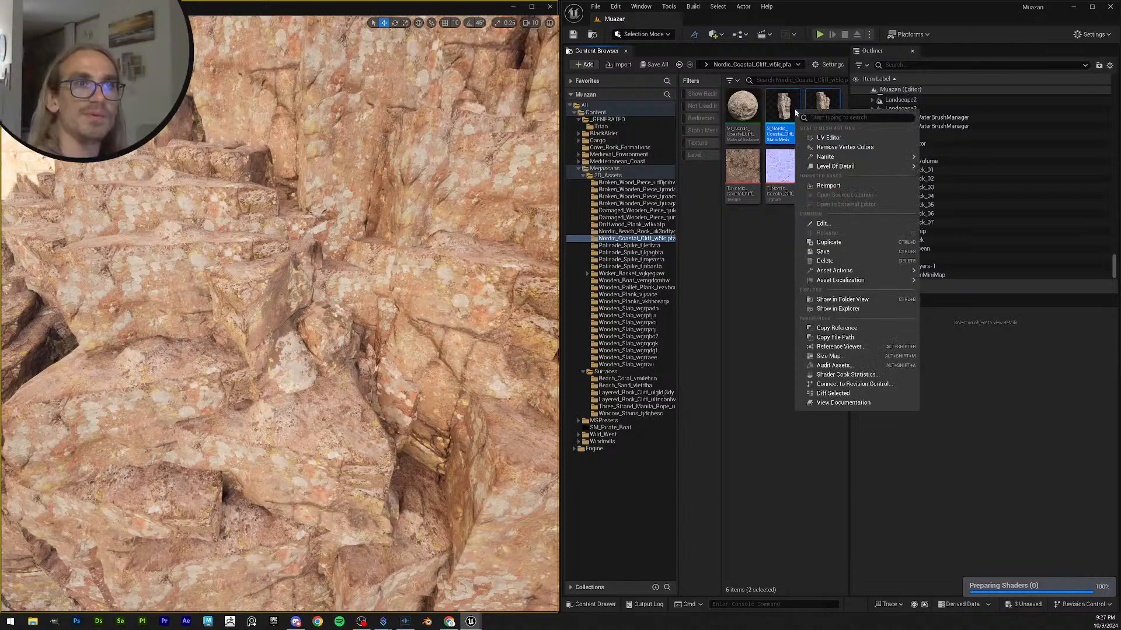
mouse_move(835, 157)
click(981, 162)
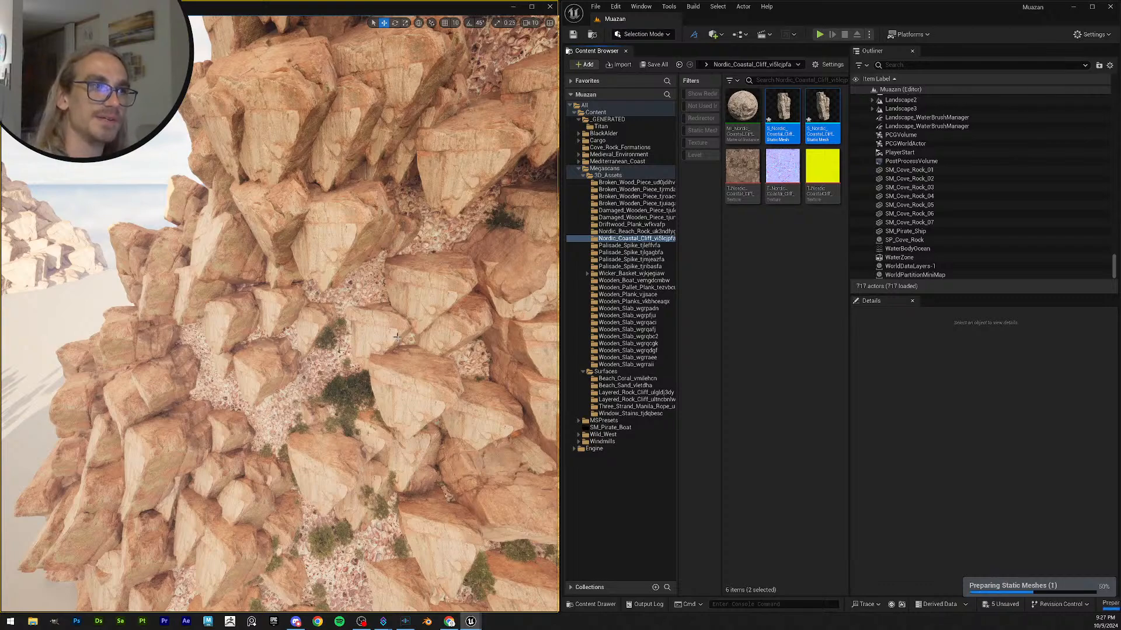
- Inspect the cliffs and rock arches around the cove in the level from near and far
key(w)
right_drag(400, 347, 287, 333)
key(s)
key(w)
key(s)
key(w)
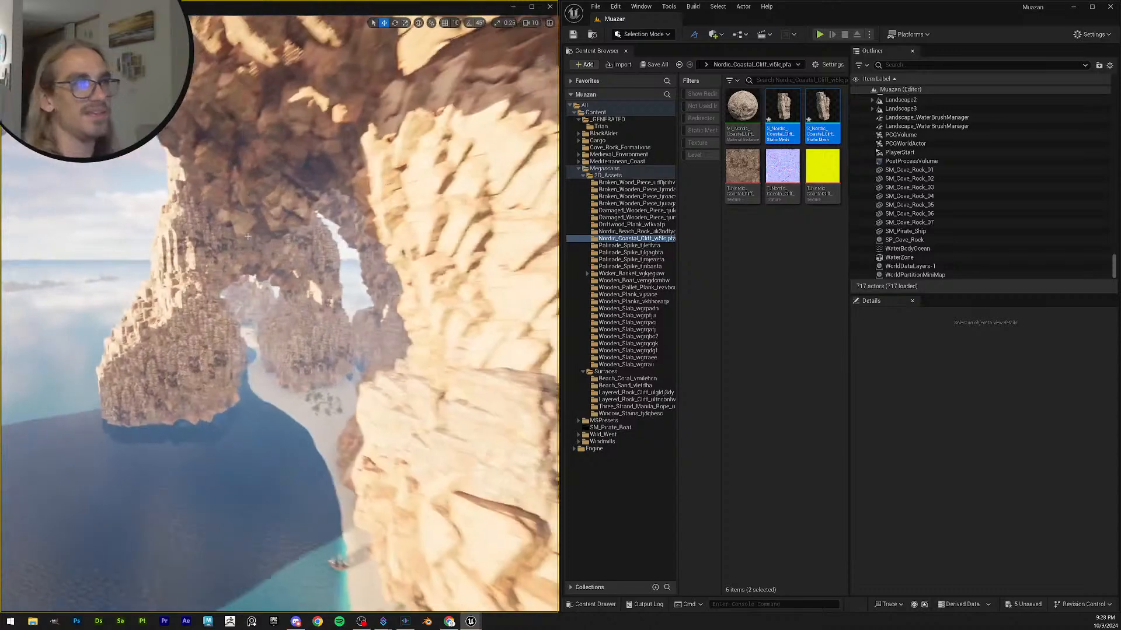
- Save the level and all modified content, including M_MS_Default_Material and the Nordic beach rock and coastal cliff meshes
click(573, 35)
click(654, 65)
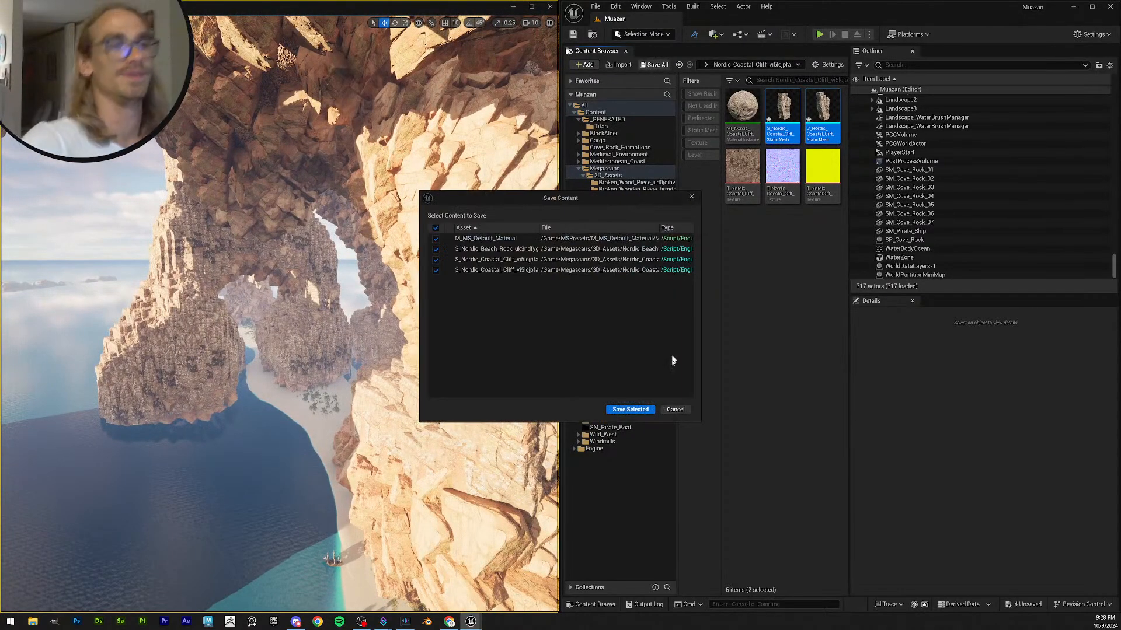
click(644, 409)
- Examine the large rock arch, then reopen NewPCGGraph and review the settings of the lower branches' Transform Points nodes
mouse_move(281, 366)
right_down()
mouse_move(327, 397)
mouse_move(286, 365)
mouse_move(303, 344)
mouse_move(291, 365)
mouse_move(275, 350)
right_up()
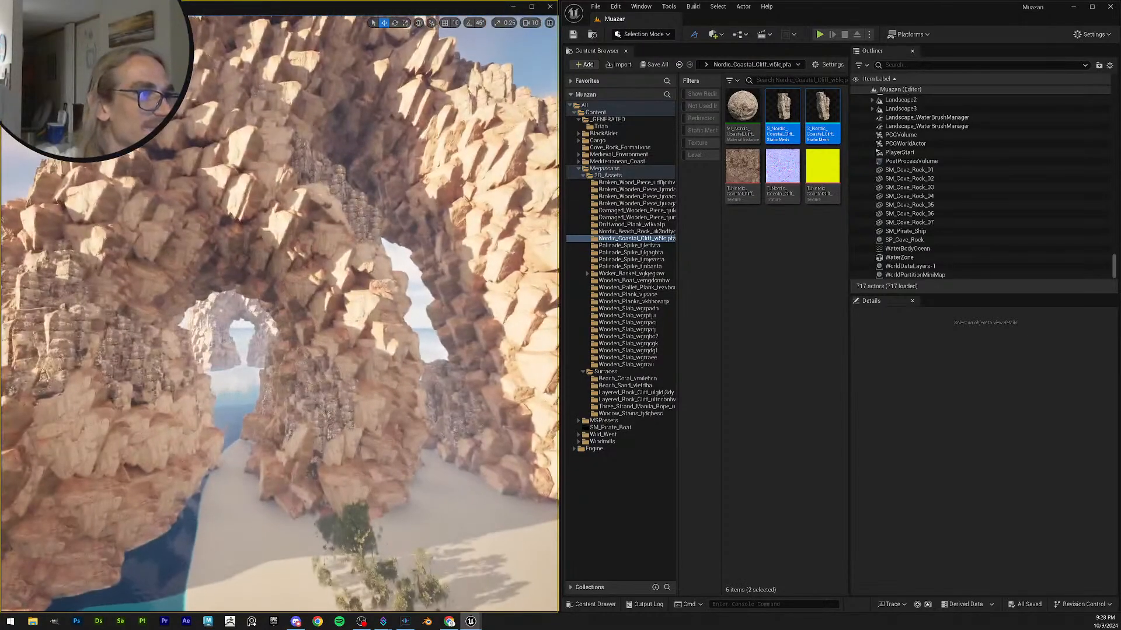
right_drag(280, 351, 315, 286)
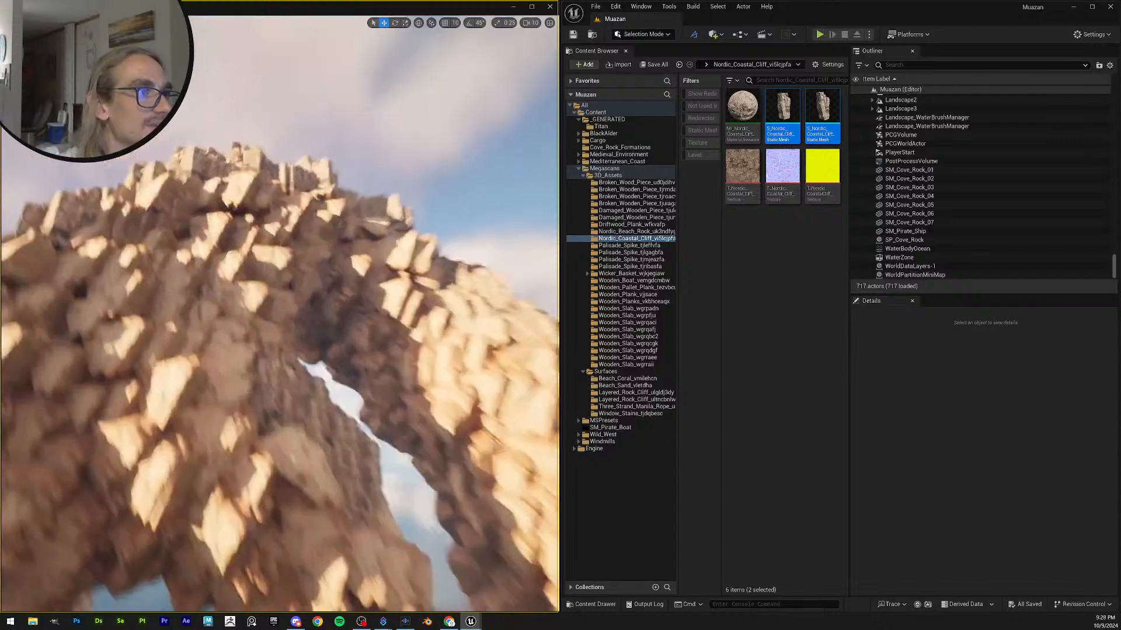
right_drag(280, 350, 563, 407)
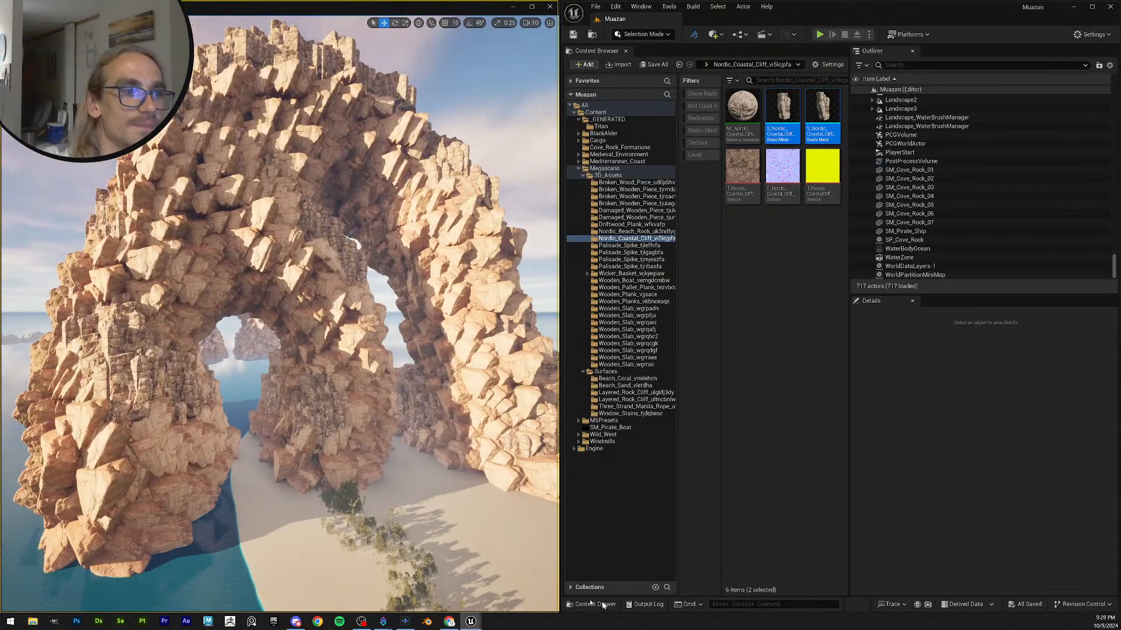
mouse_move(473, 622)
click(514, 578)
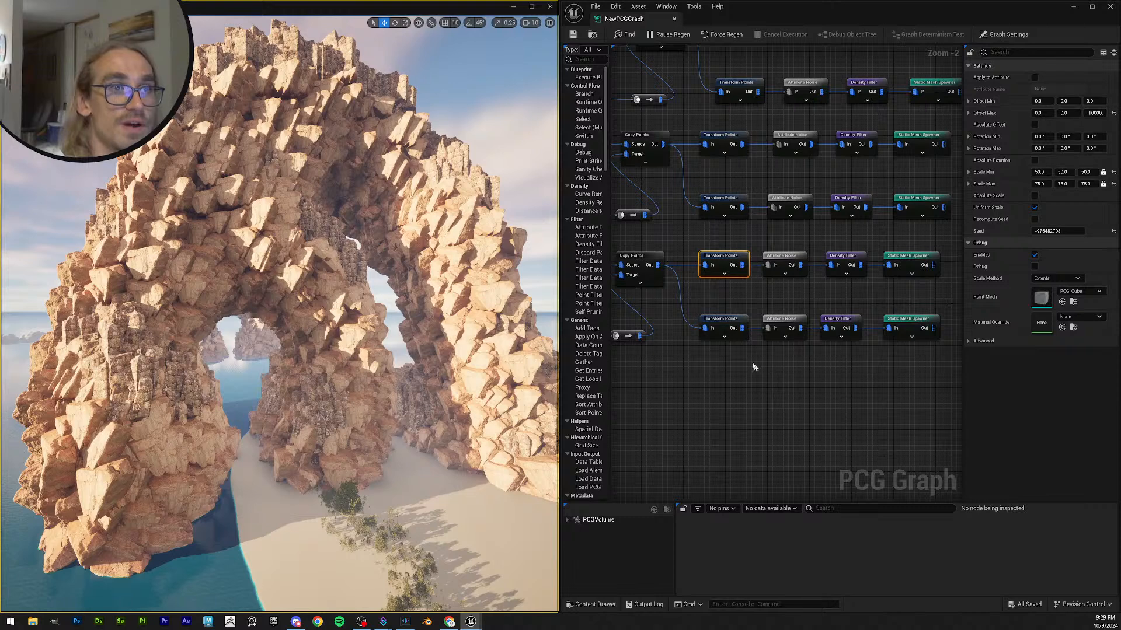
click(726, 323)
right_drag(725, 232, 708, 336)
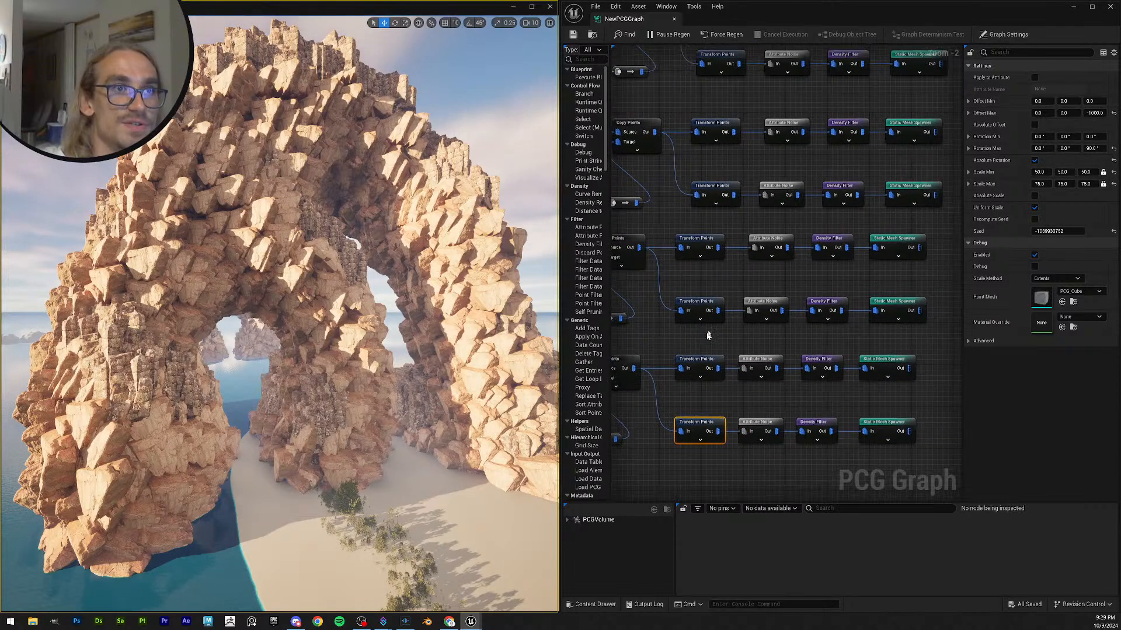
click(704, 300)
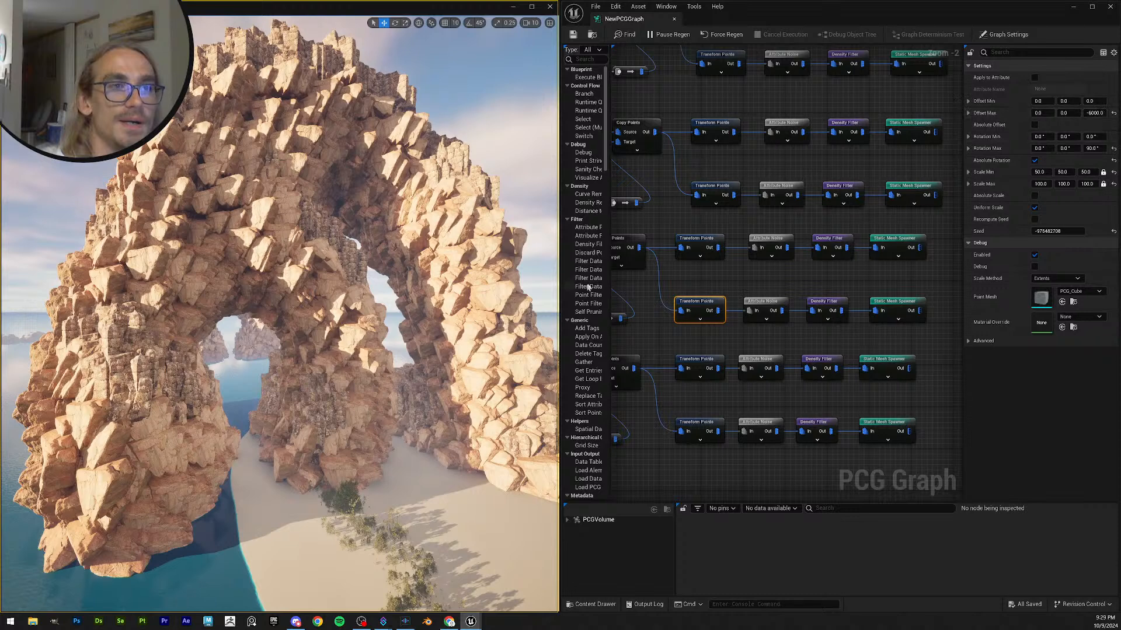
- Review the two middle Transform Points nodes' settings, then compare the rock arches from camera bookmarks 1, 2 and 3
click(700, 242)
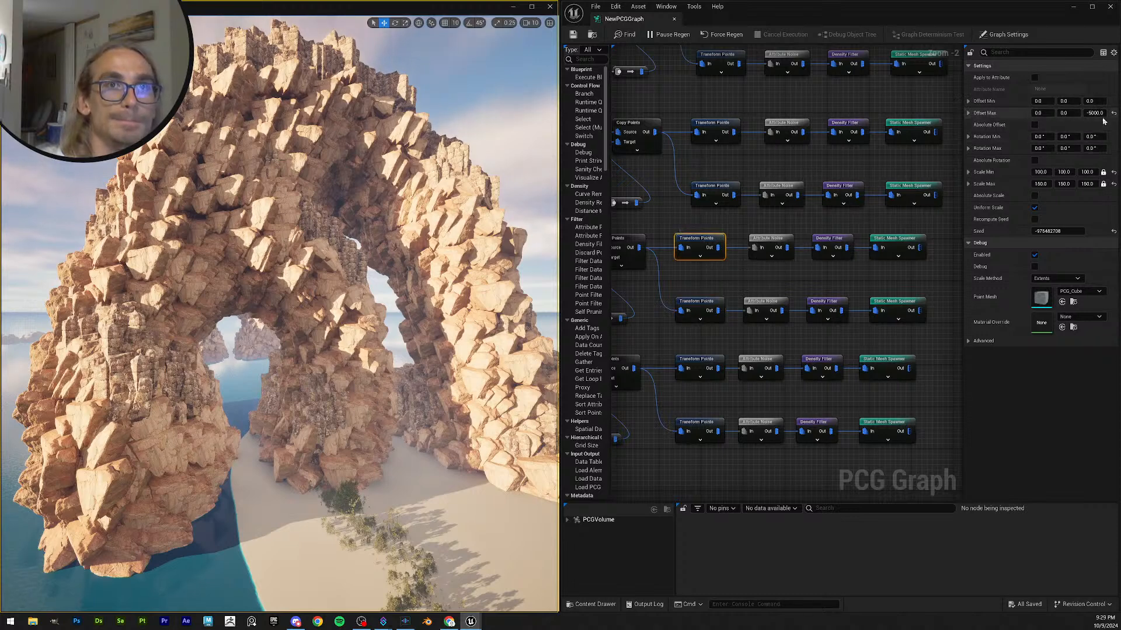
click(704, 297)
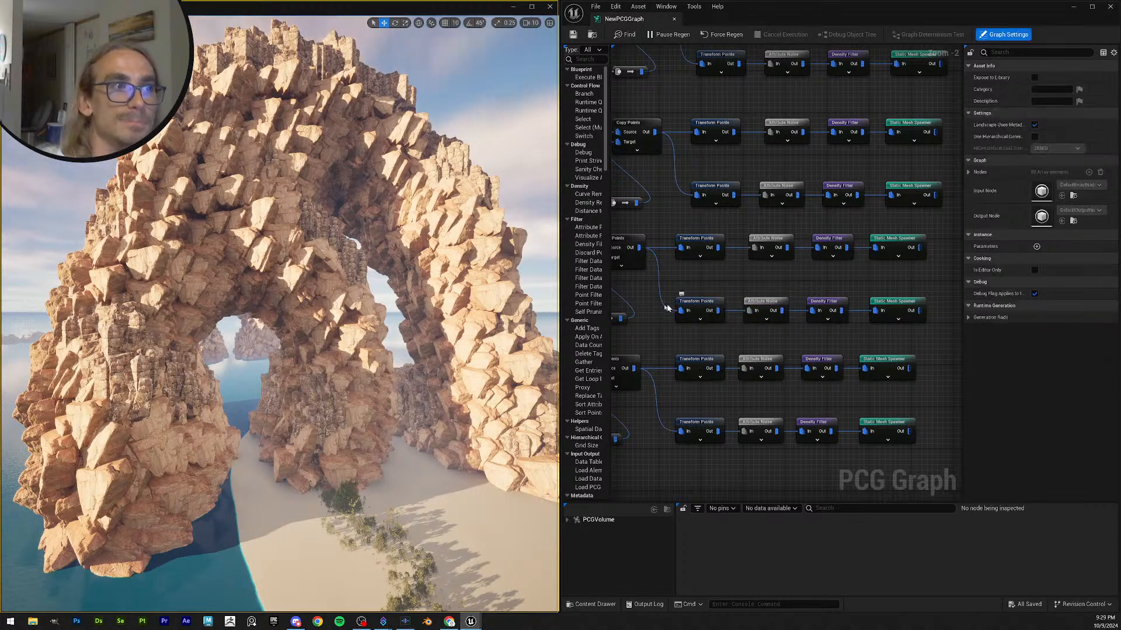
key(2)
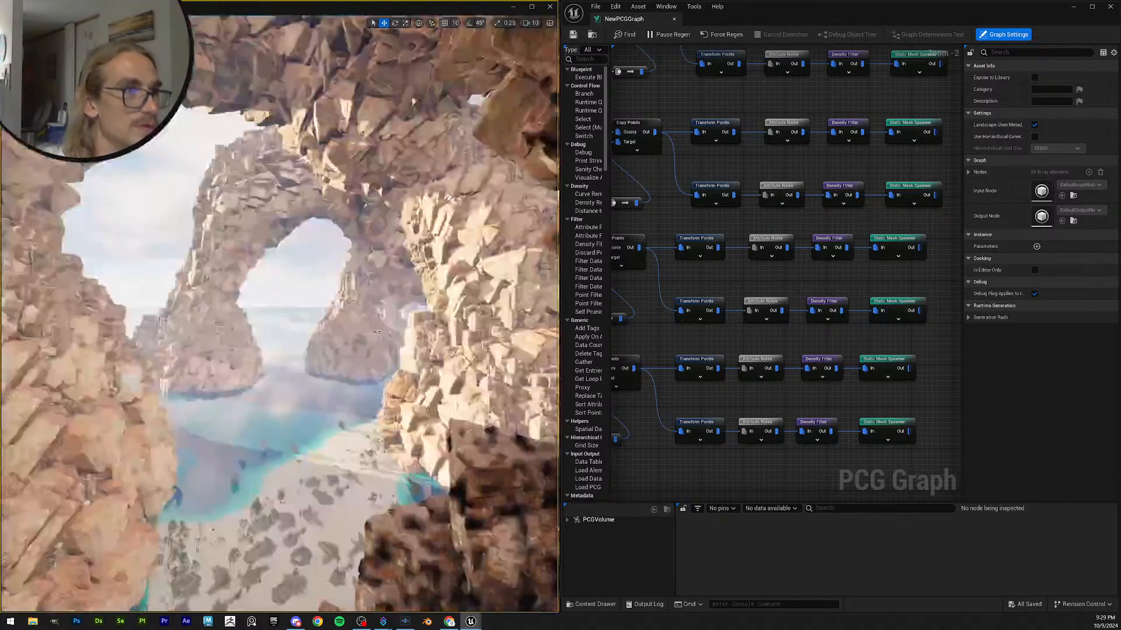
key(3)
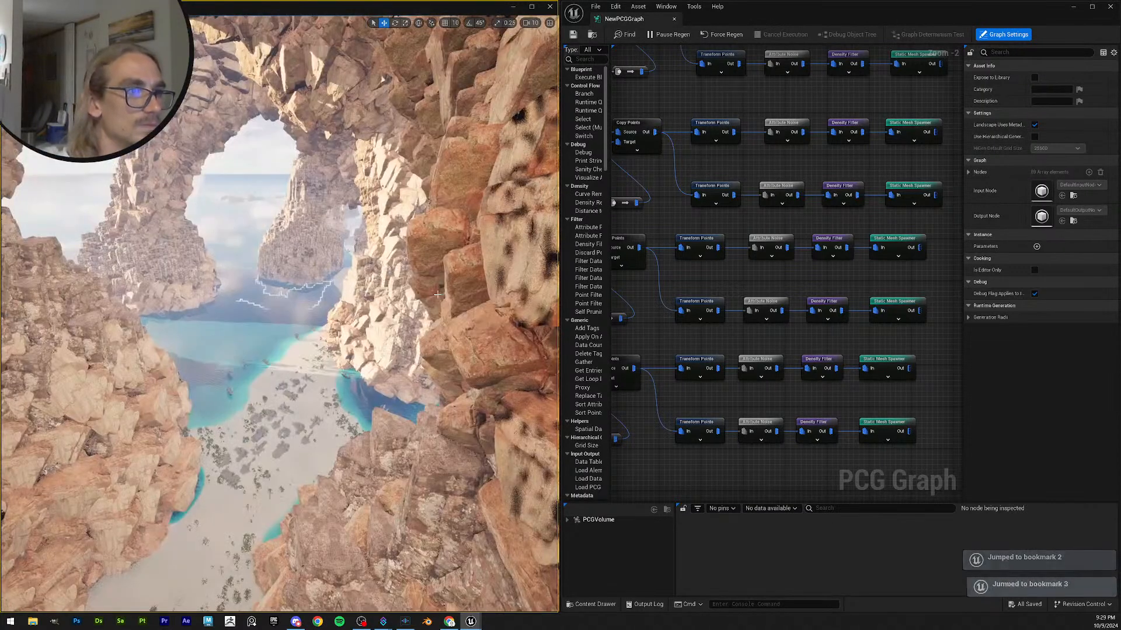
key(1)
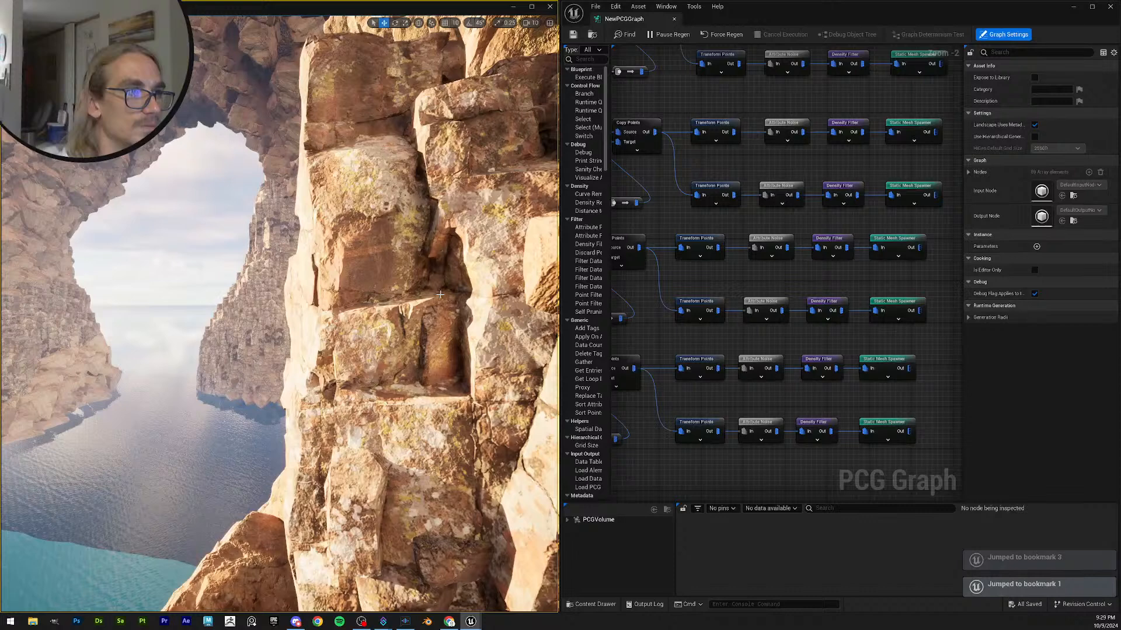
key(2)
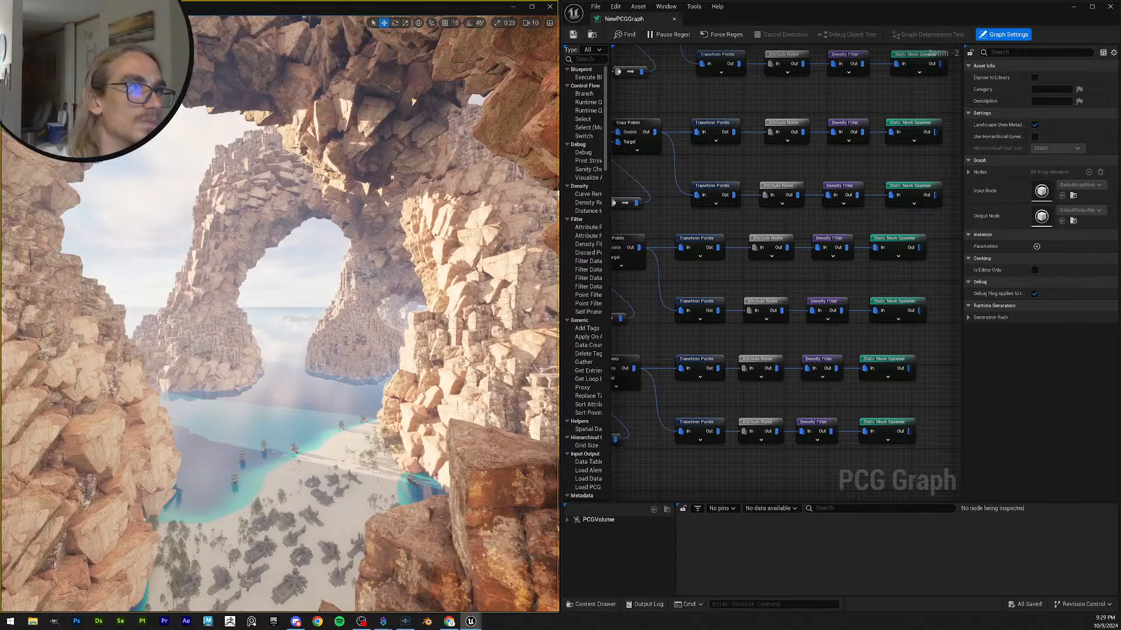
key(2)
key(3)
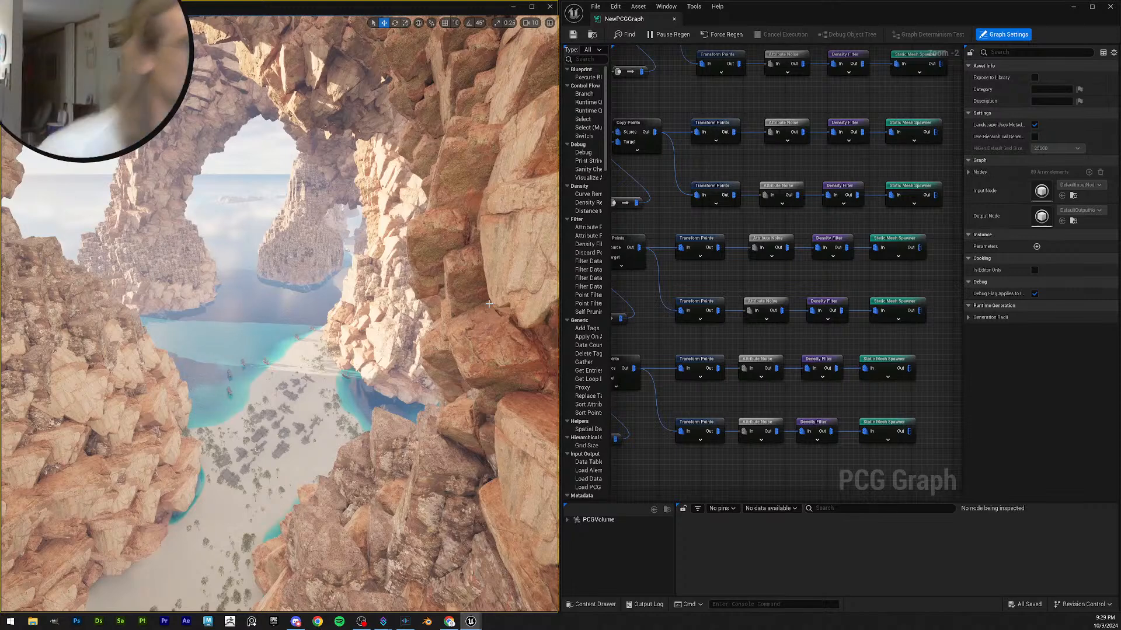
key(3)
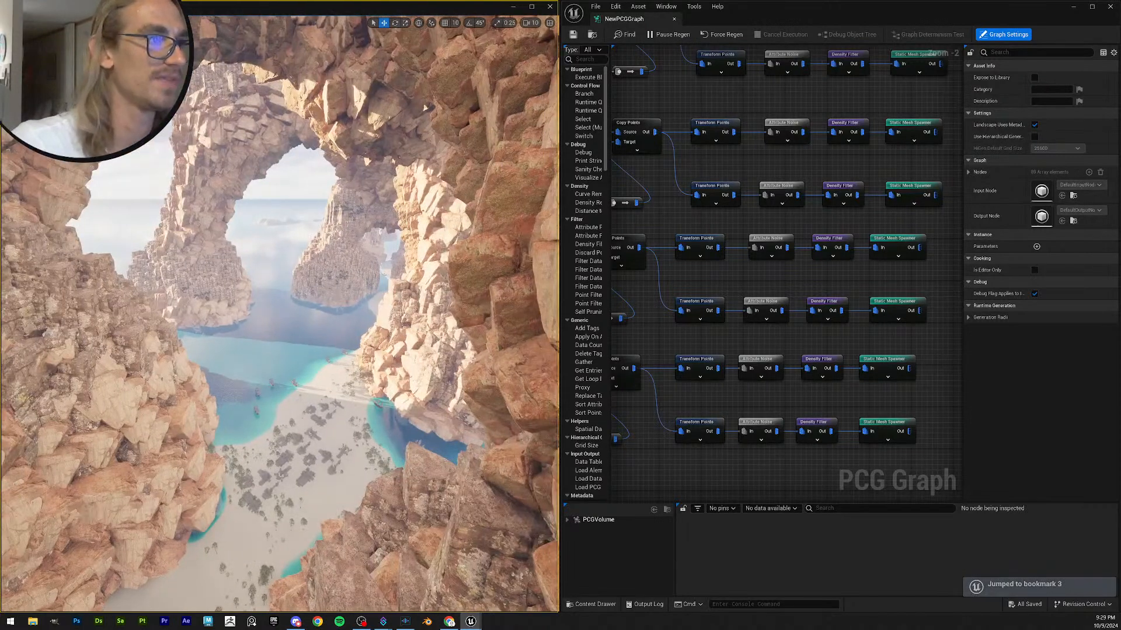
key(2)
key(1)
key(2)
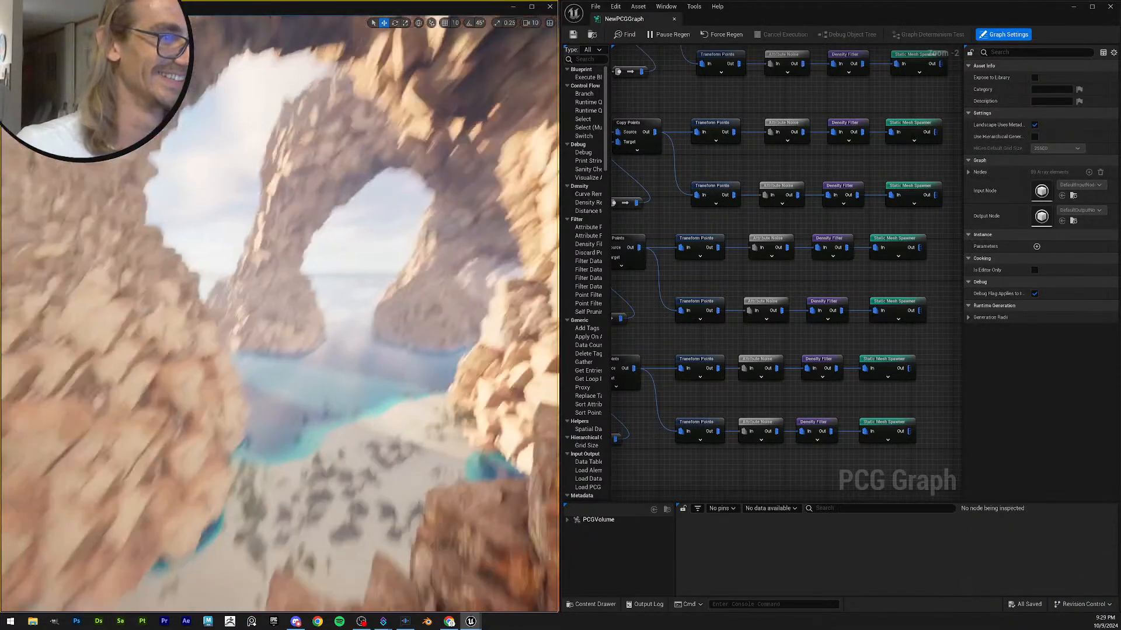
key(1)
key(2)
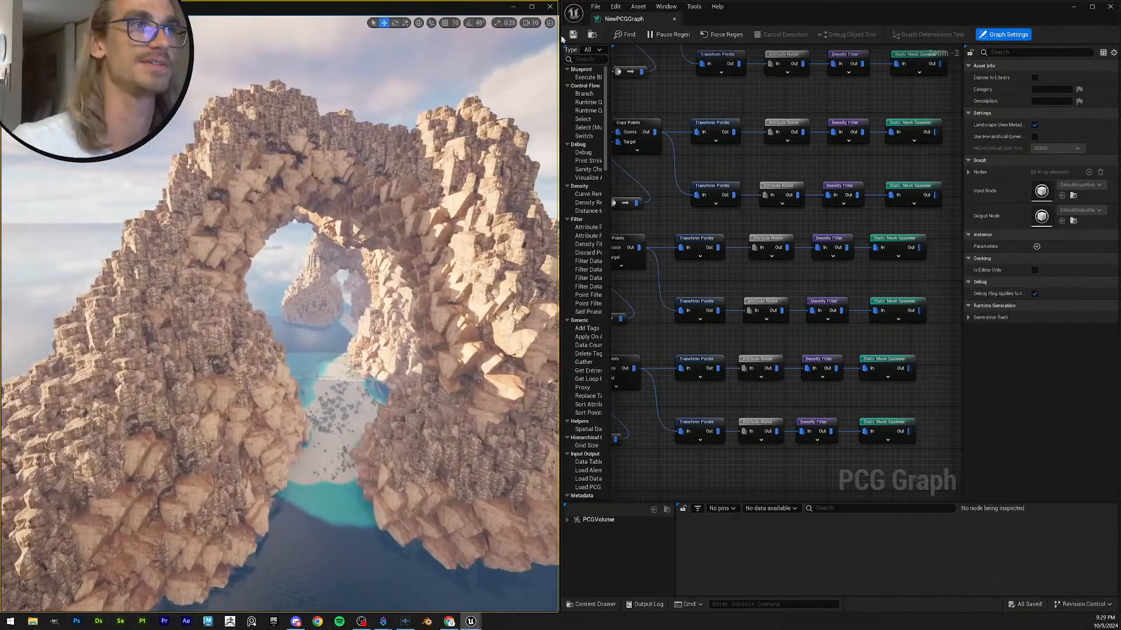
- Return to the level editor and collapse the 3D_Assets and Megascans folders in the Content Browser tree
click(1072, 7)
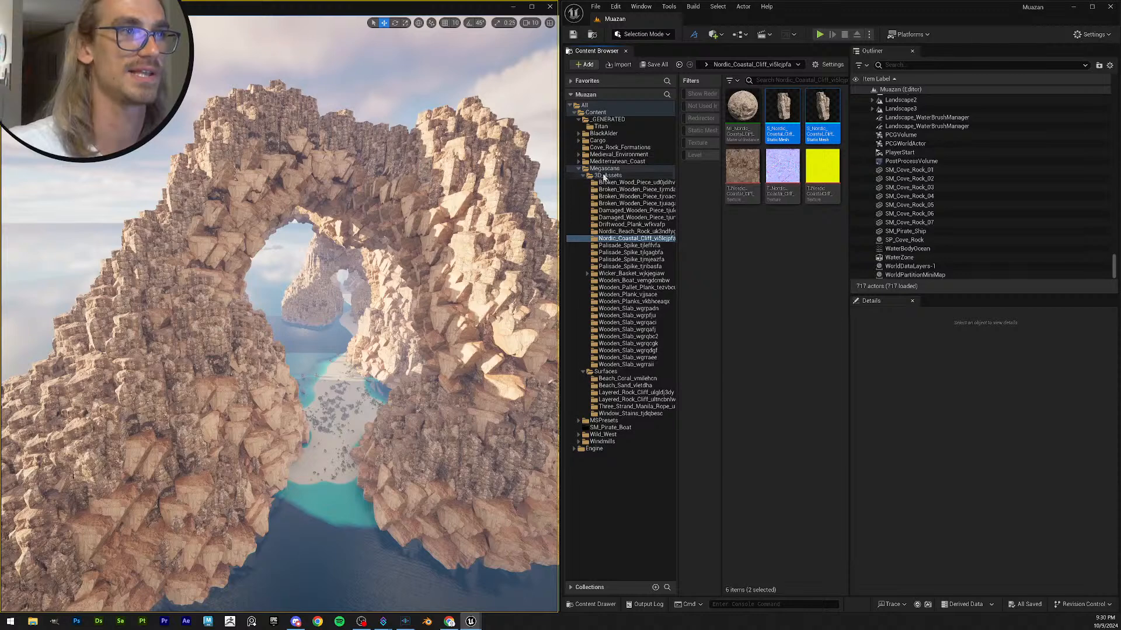
click(586, 170)
click(586, 176)
click(578, 169)
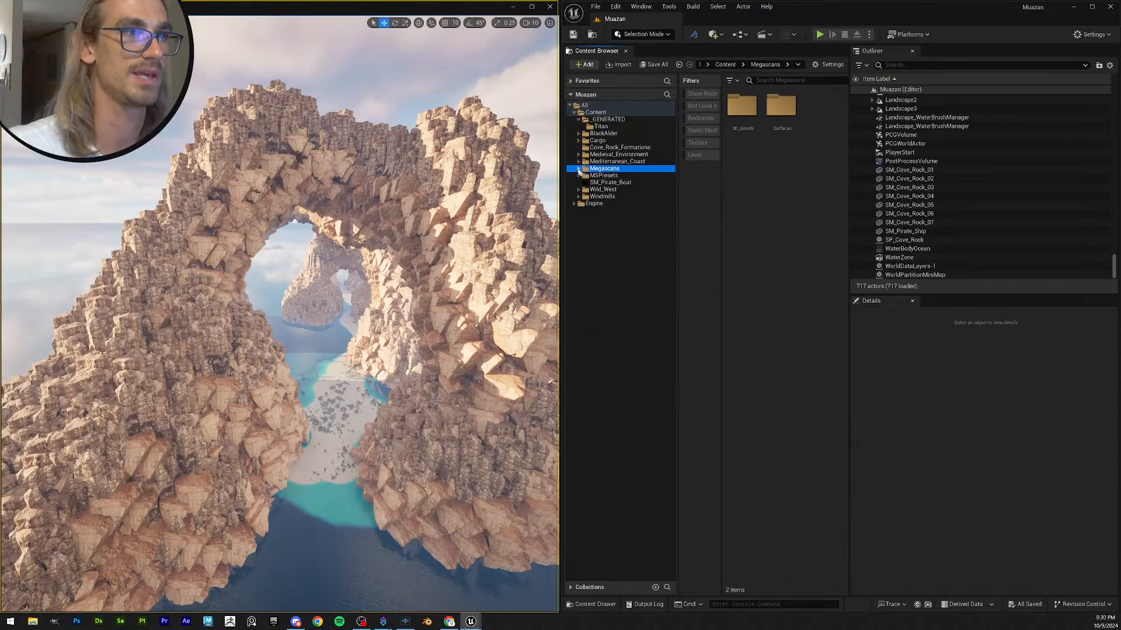
click(592, 51)
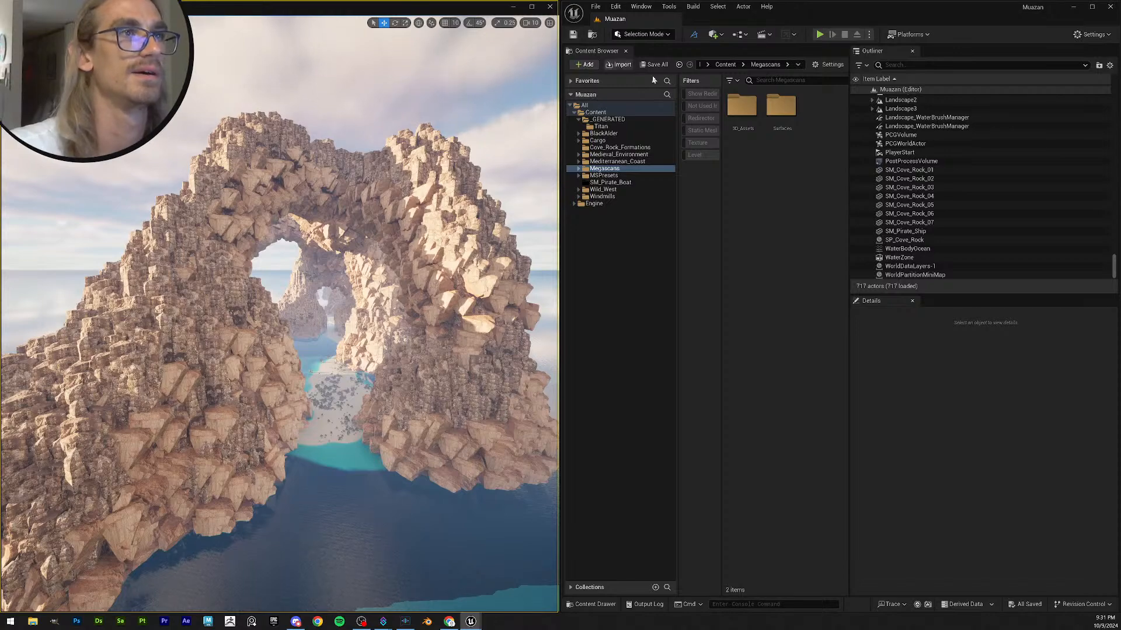
- Inspect the arches and cliffs around the cove again from camera bookmarks 2, 1 and 3
right_drag(383, 292, 367, 272)
key(w)
key(2)
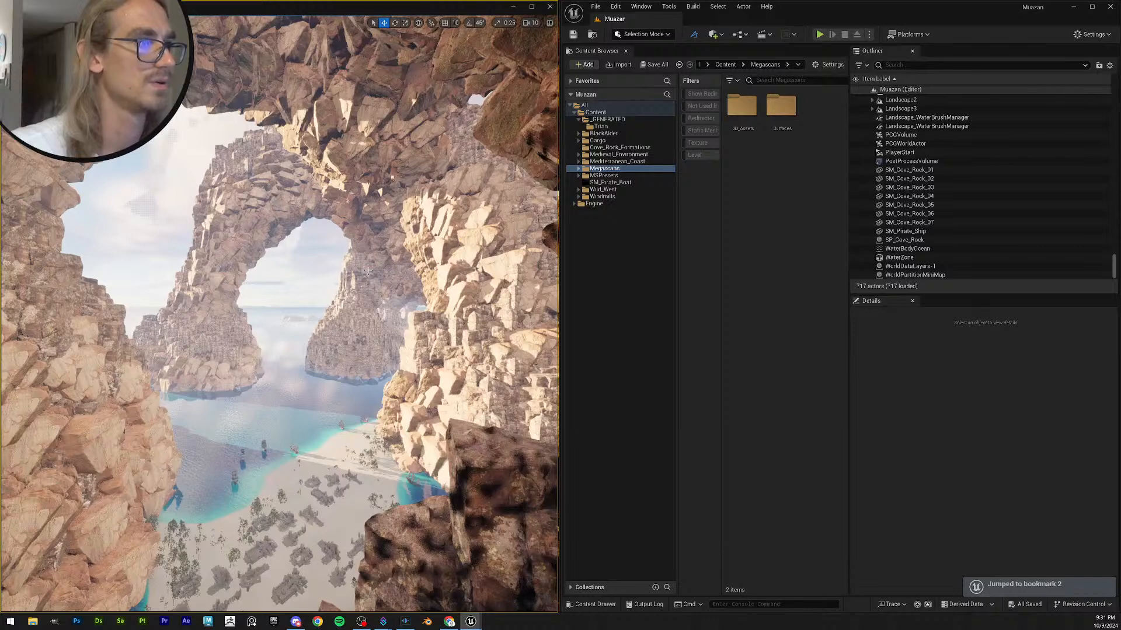
key(1)
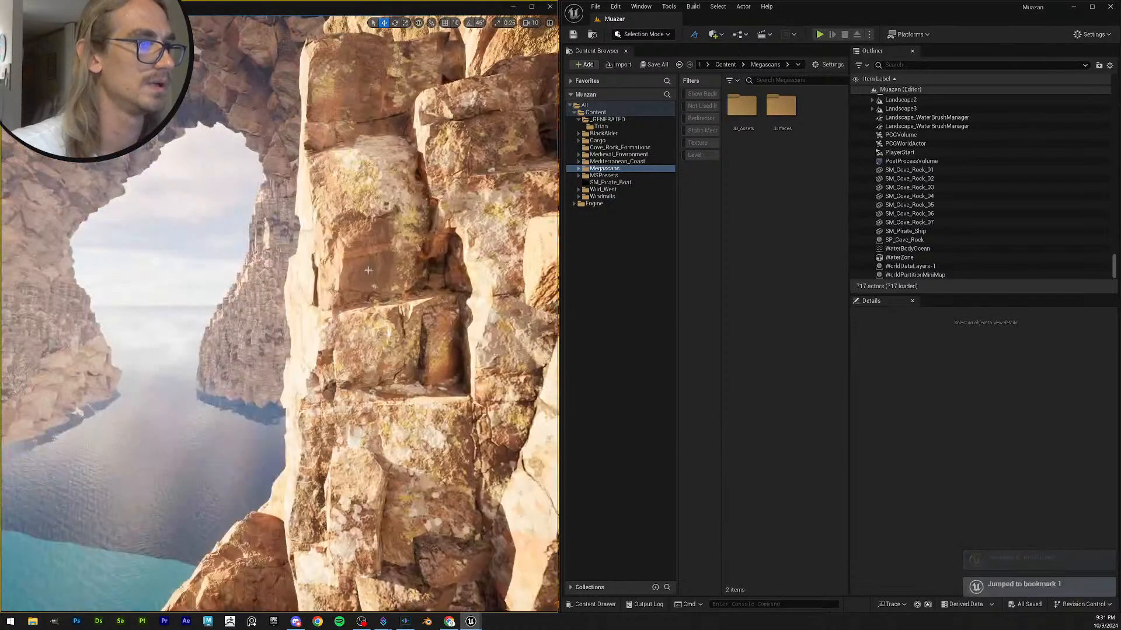
key(2)
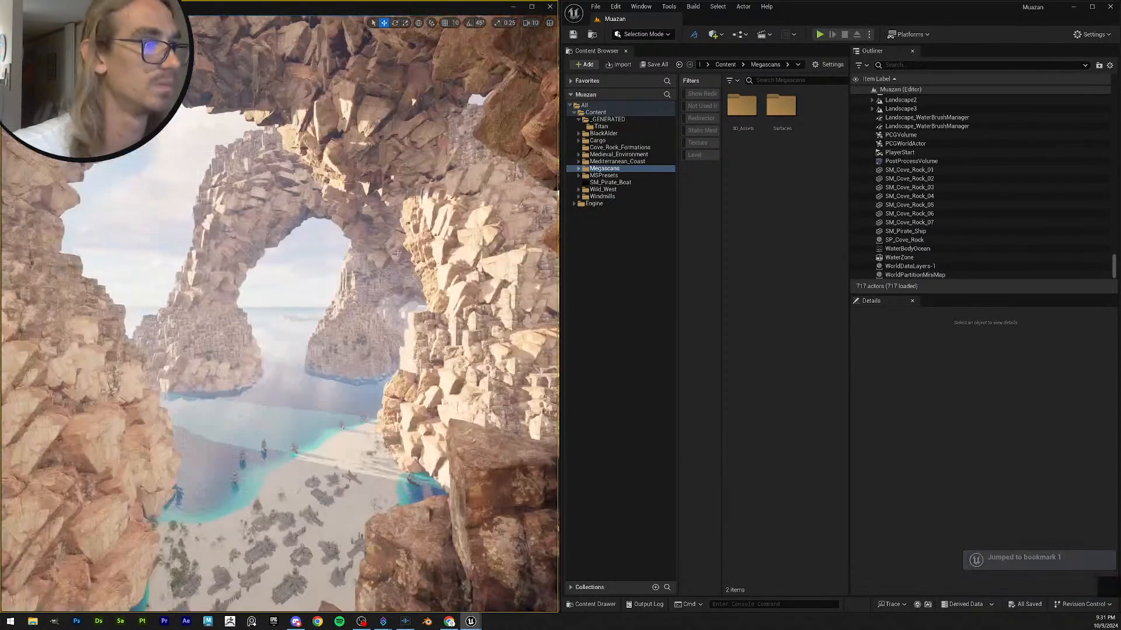
key(3)
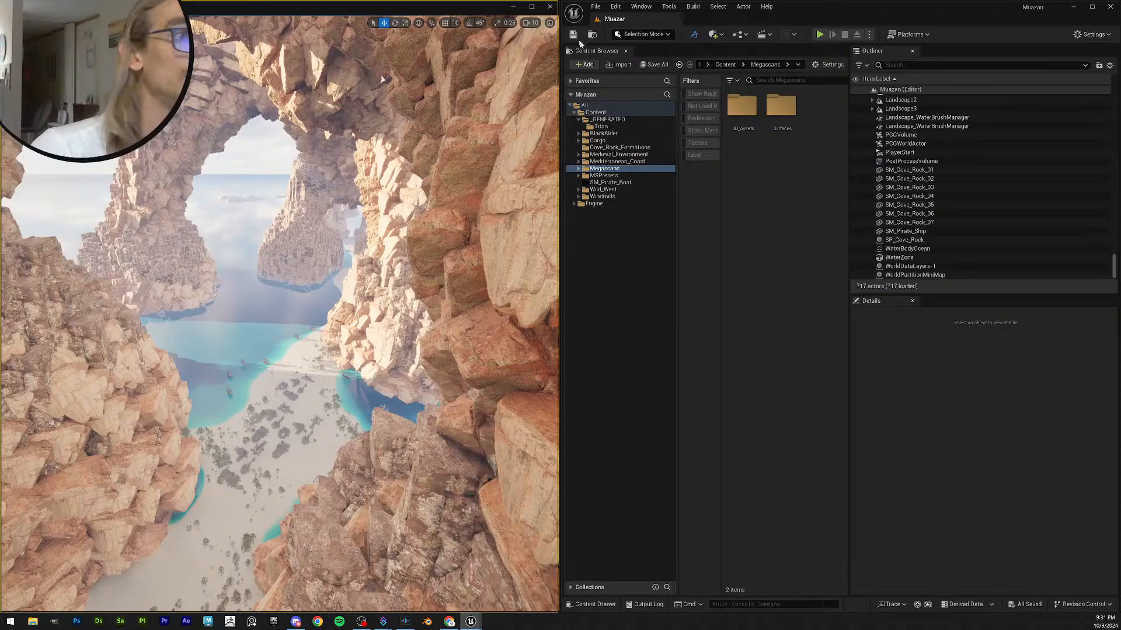
- Expand the Megascans folder and show the contents of the Beach_Coral_vmilehcn surface folder
click(577, 169)
click(649, 65)
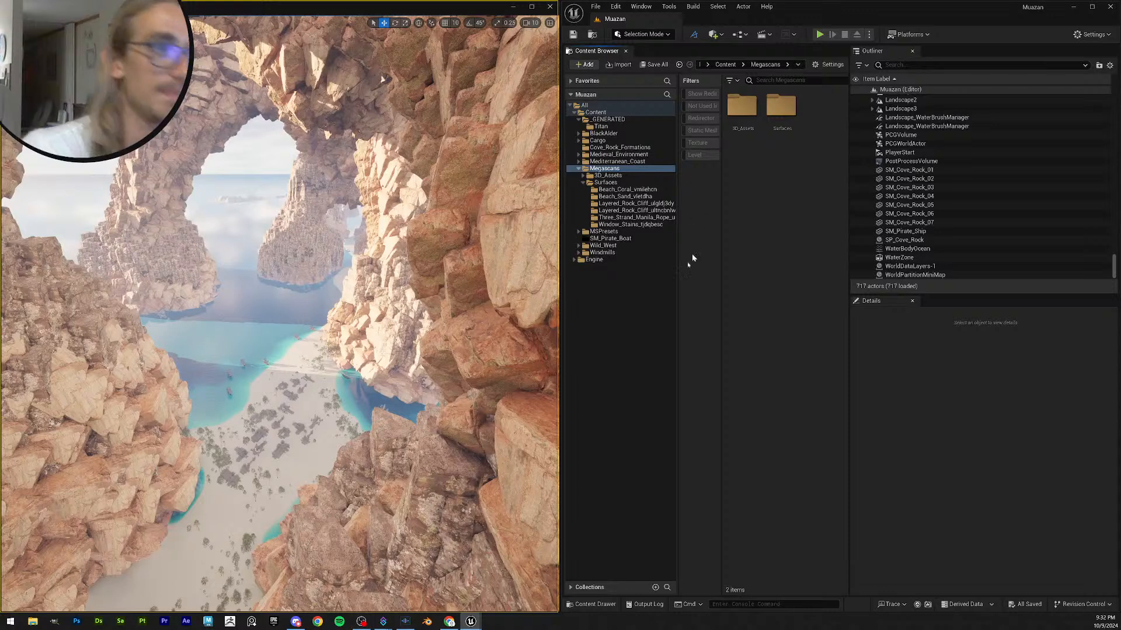
click(641, 197)
click(632, 204)
click(639, 196)
click(638, 190)
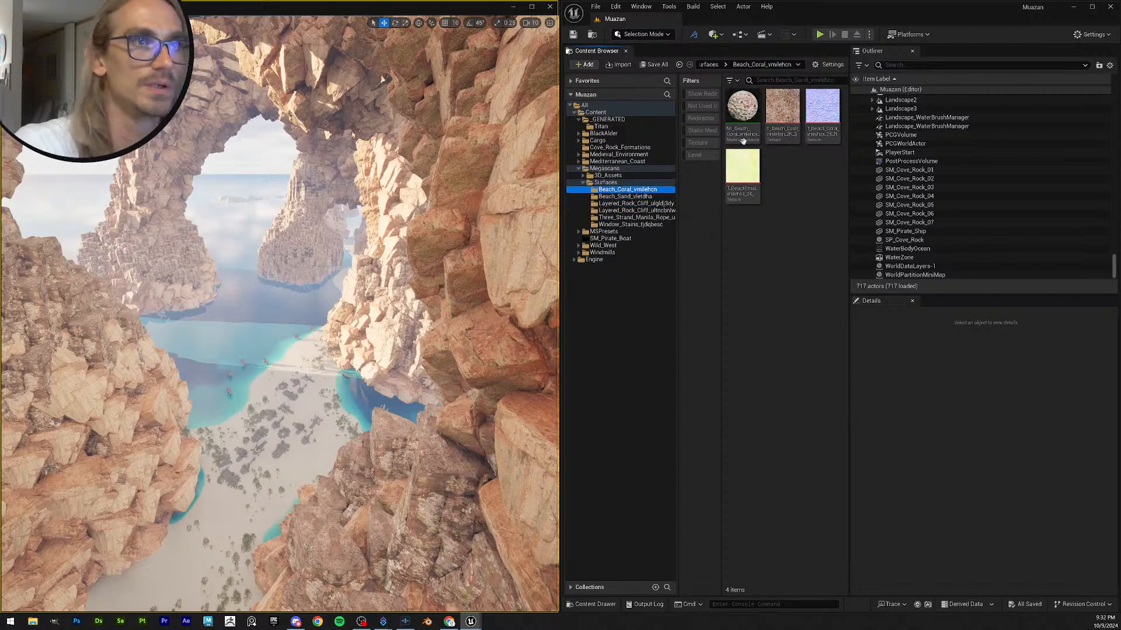
- Examine the T_Beach_Coral_vmilehcn_2K_D texture, then close it and open the Beach Coral material instance
mouse_move(798, 121)
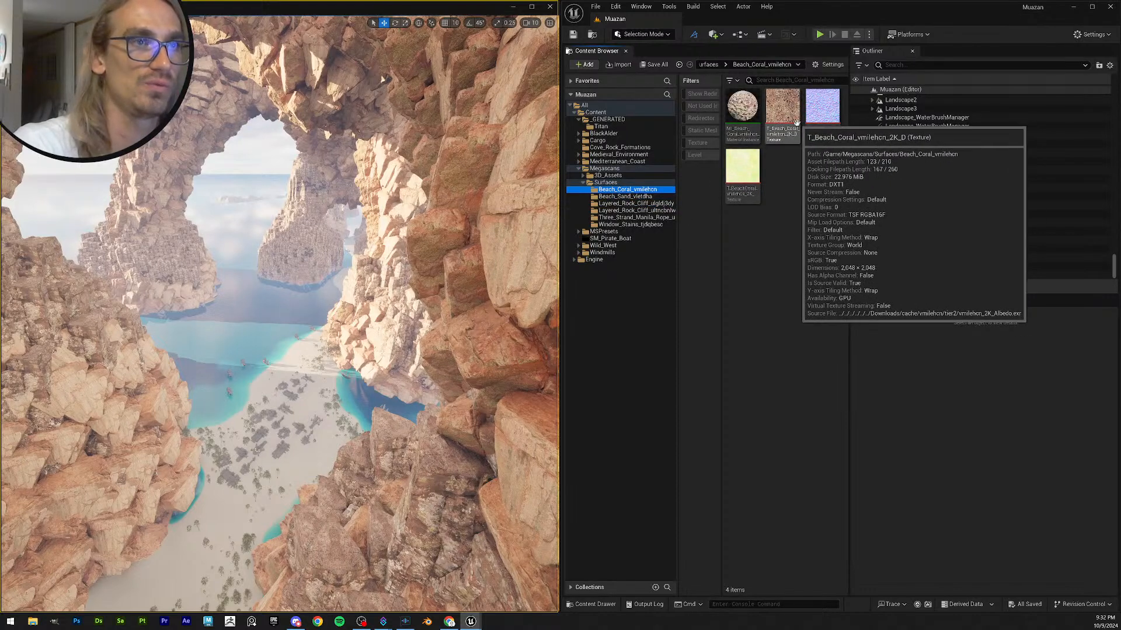
double_click(787, 114)
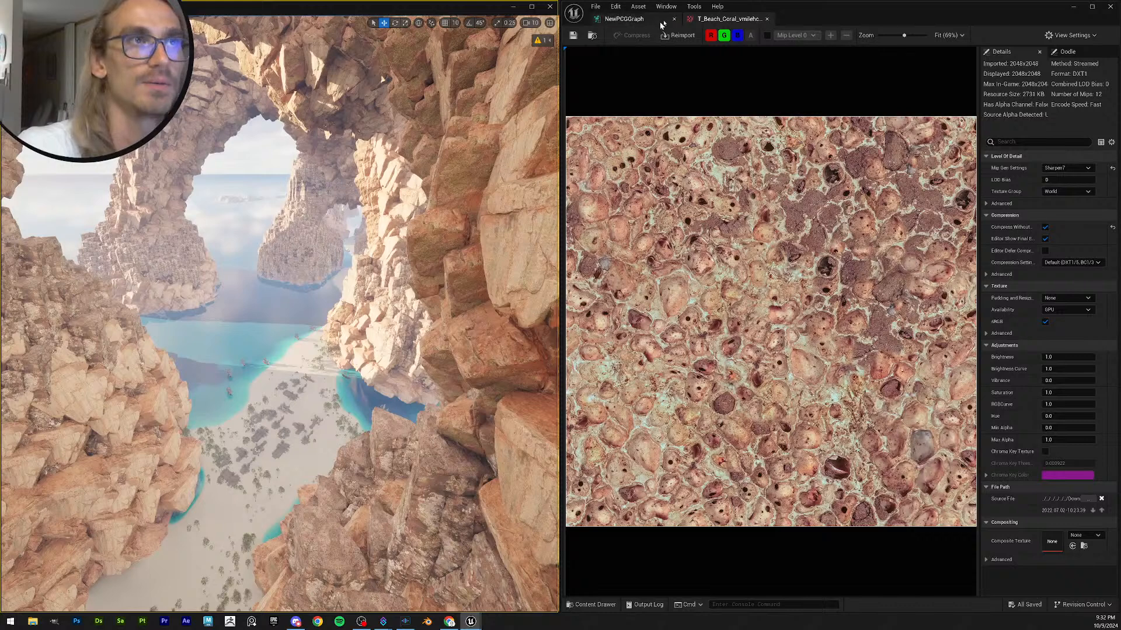
click(629, 18)
click(733, 20)
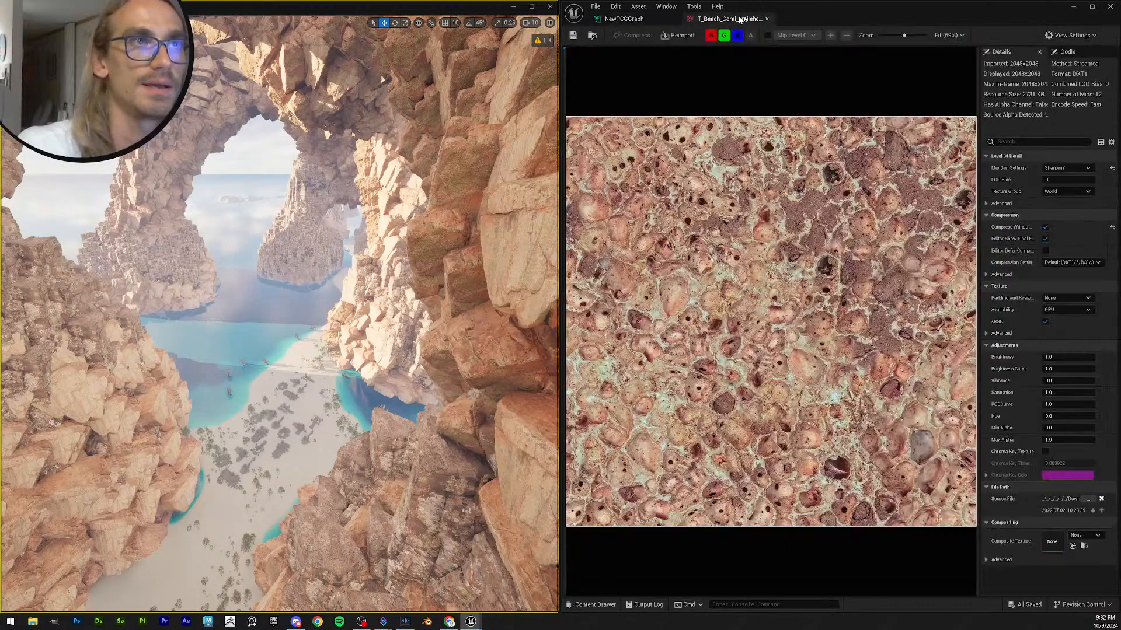
click(768, 20)
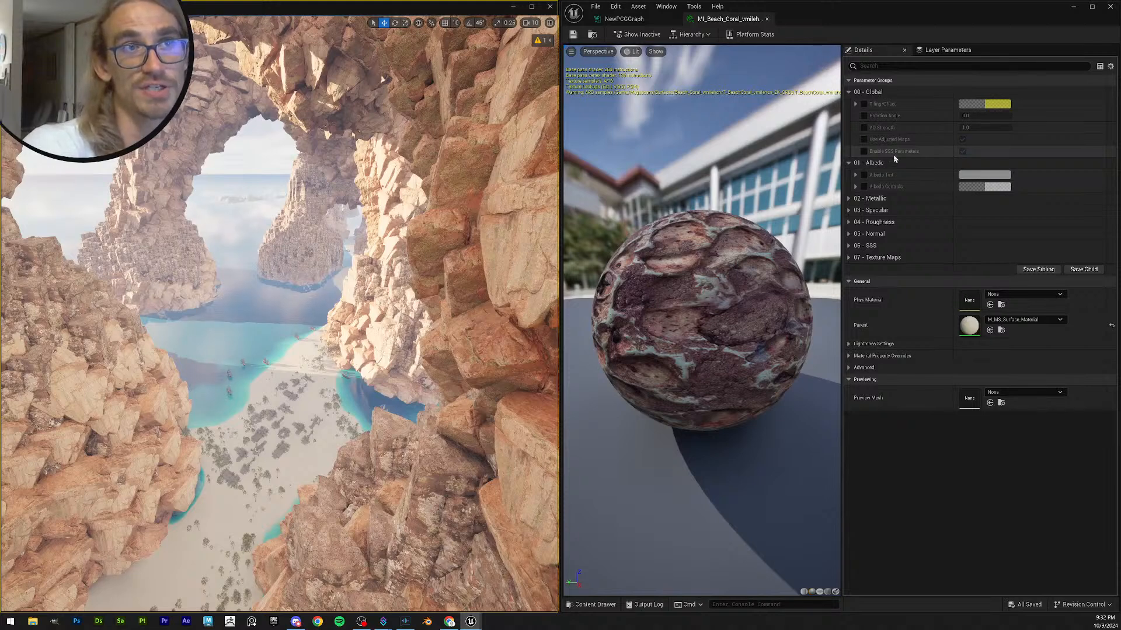
- Enable the Albedo Tint and Albedo Controls overrides in the Beach Coral material instance
click(864, 174)
click(864, 187)
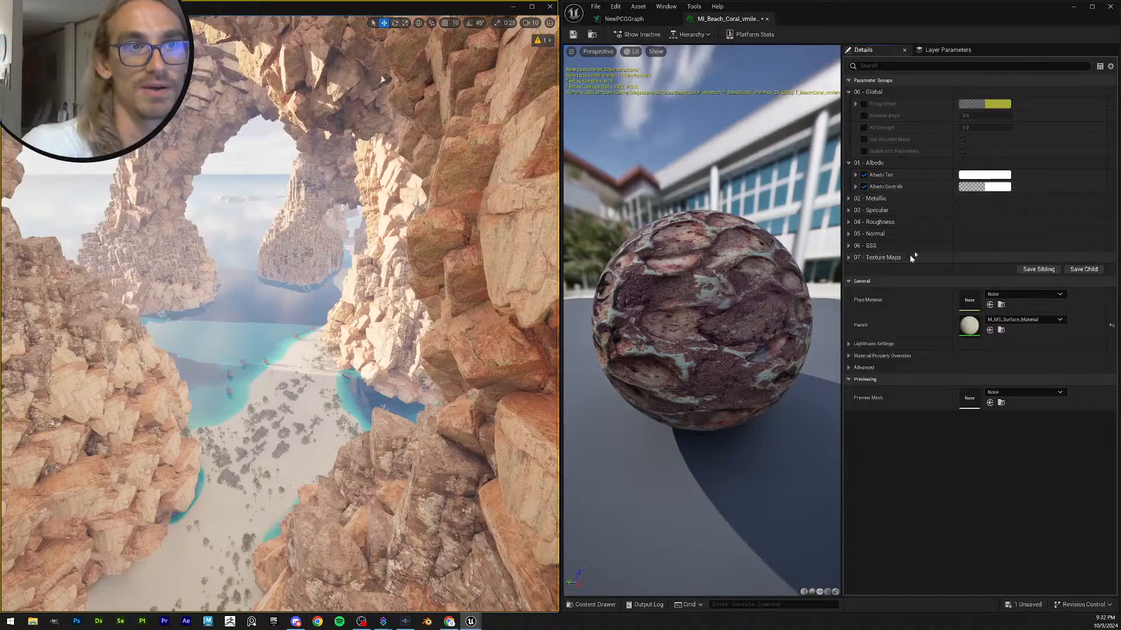
click(984, 175)
drag(660, 279, 717, 276)
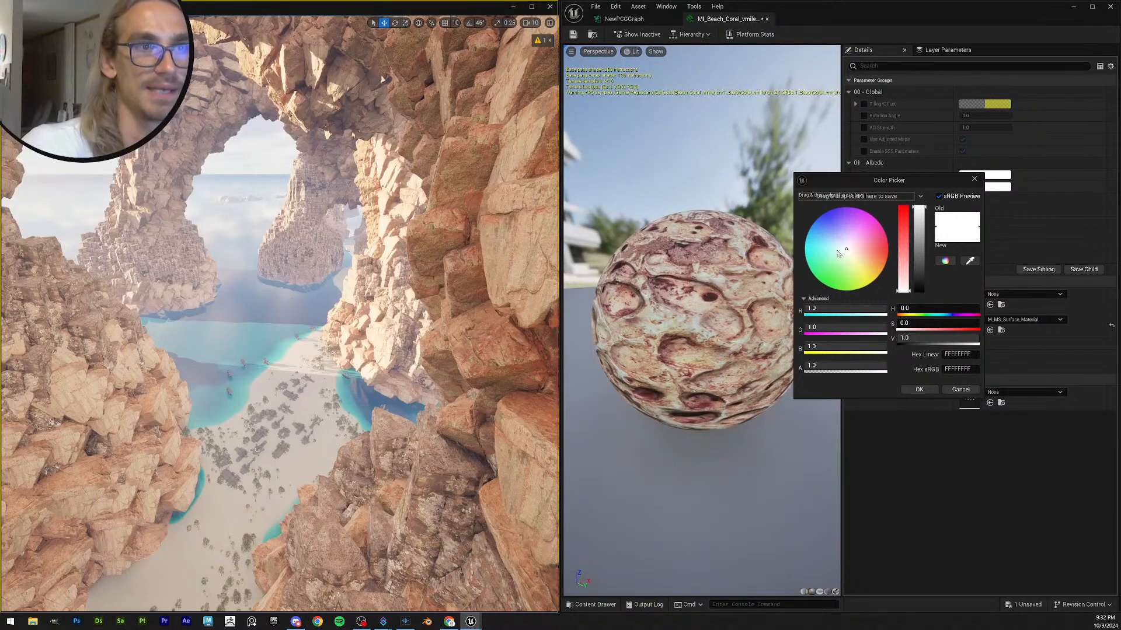
drag(848, 247, 824, 240)
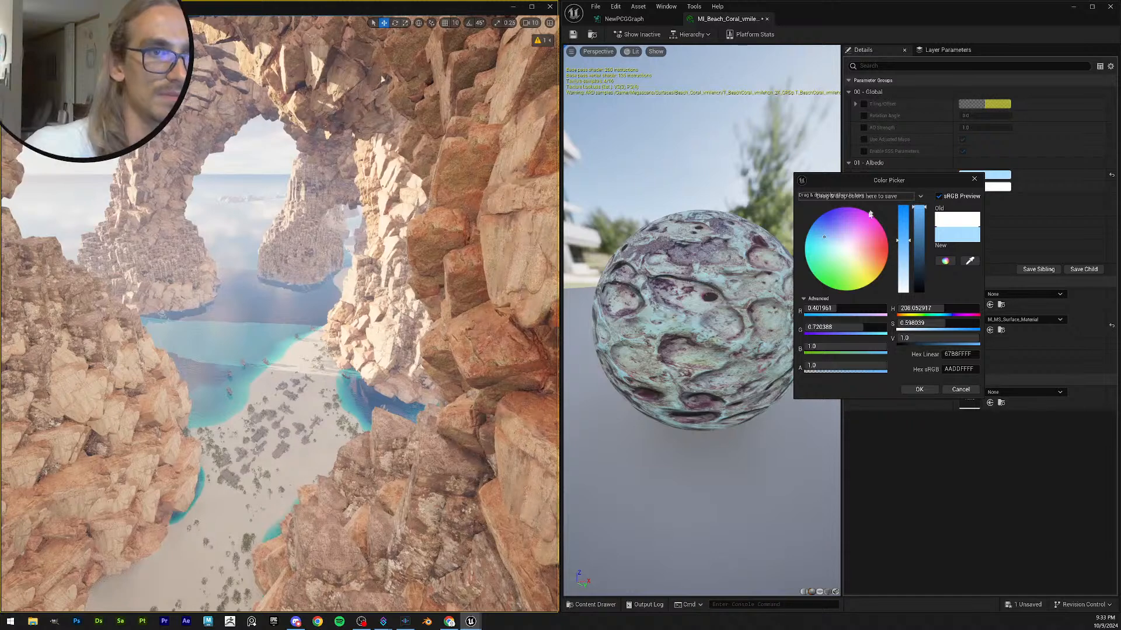
drag(924, 217, 892, 268)
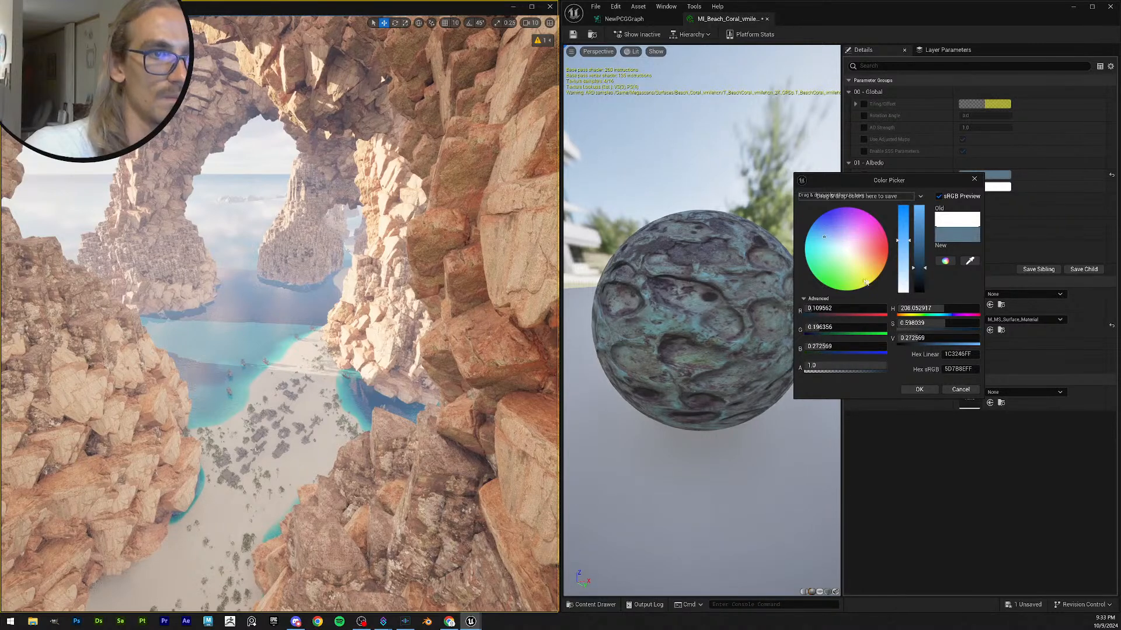
drag(824, 242, 834, 240)
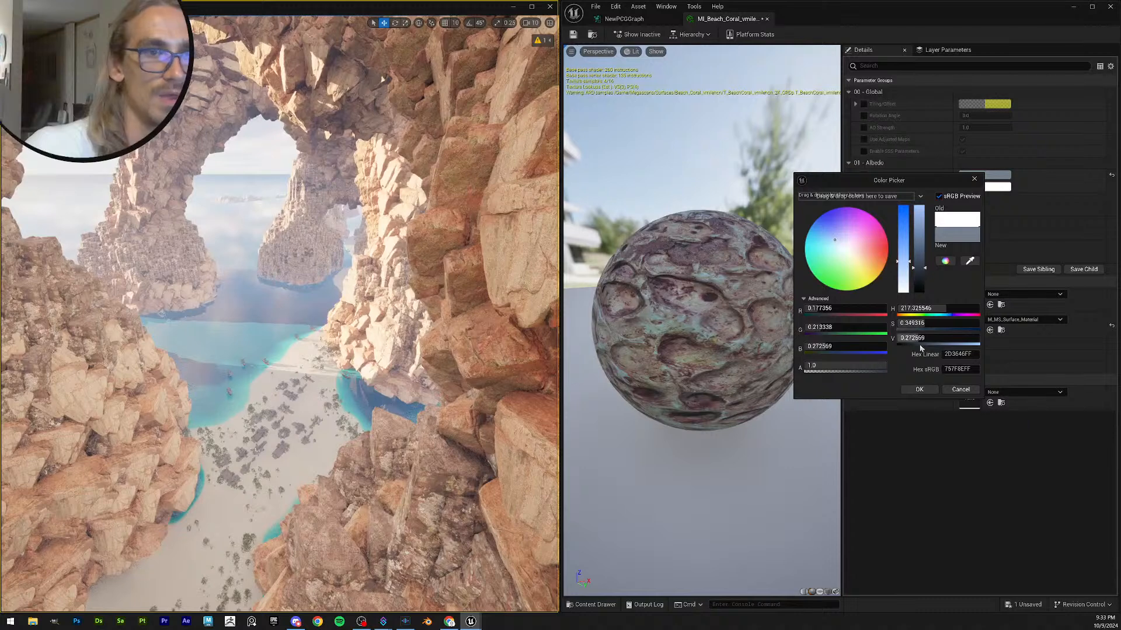
click(961, 390)
- Set the Albedo Tint to a dark blue with hue about 230, saturation about 0.8 and value about 0.2
click(985, 175)
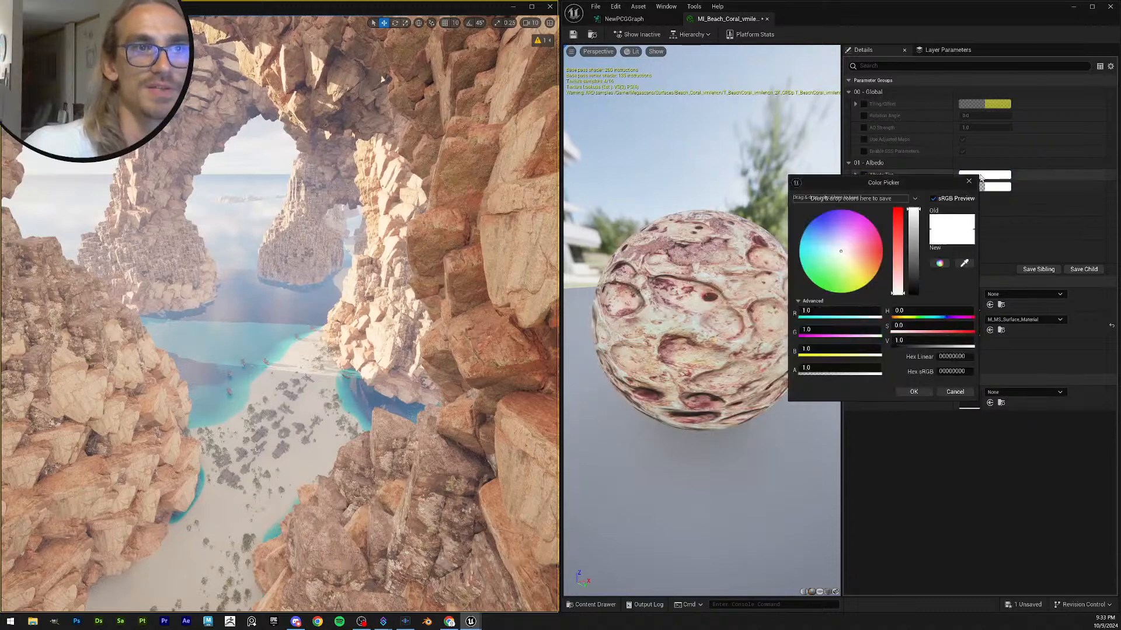
drag(876, 311, 857, 329)
drag(917, 217, 921, 268)
drag(823, 348, 838, 349)
drag(815, 311, 810, 311)
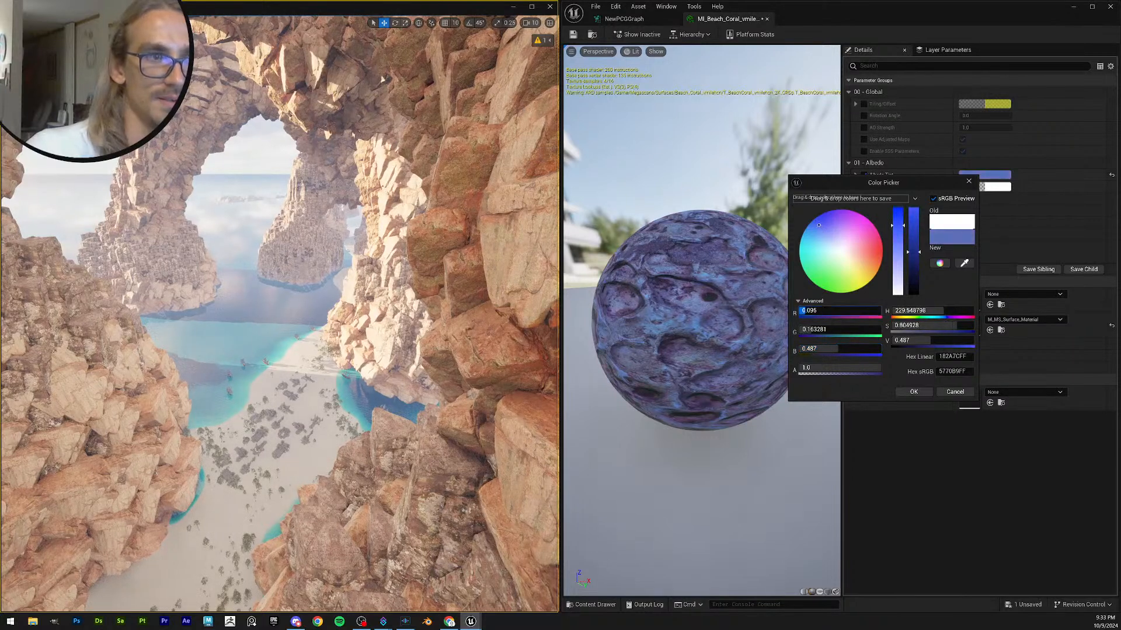
drag(915, 257, 909, 266)
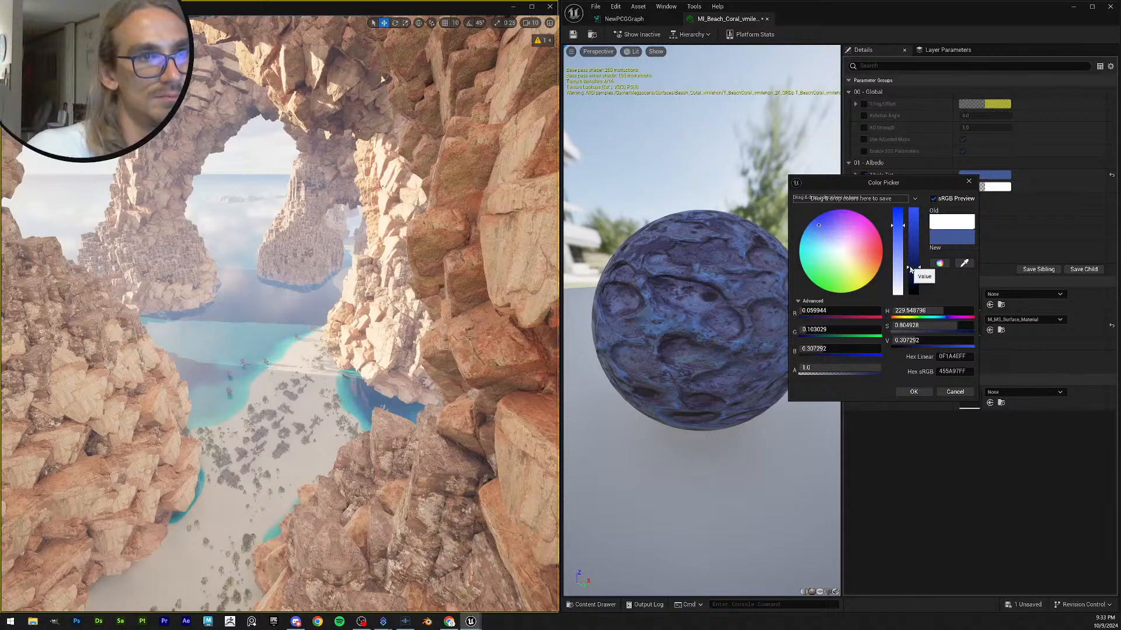
drag(912, 267, 913, 276)
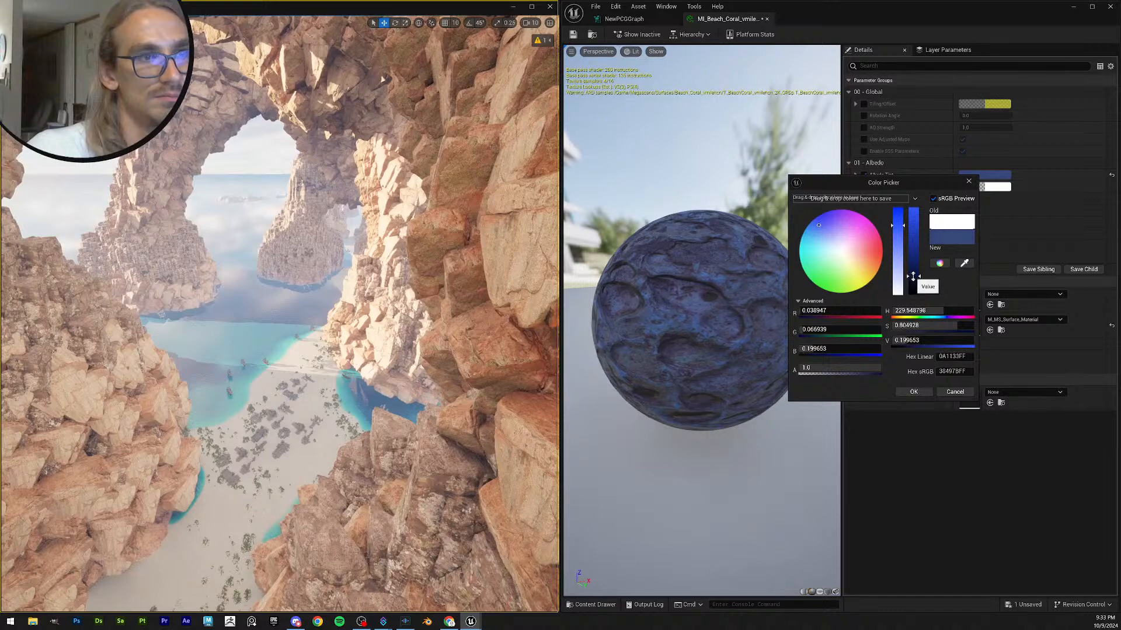
- Adjust the Albedo Tint's red to 0.057 and green to 0.085, and raise its saturation to 0.852
click(813, 329)
text(0.037)
key(Return)
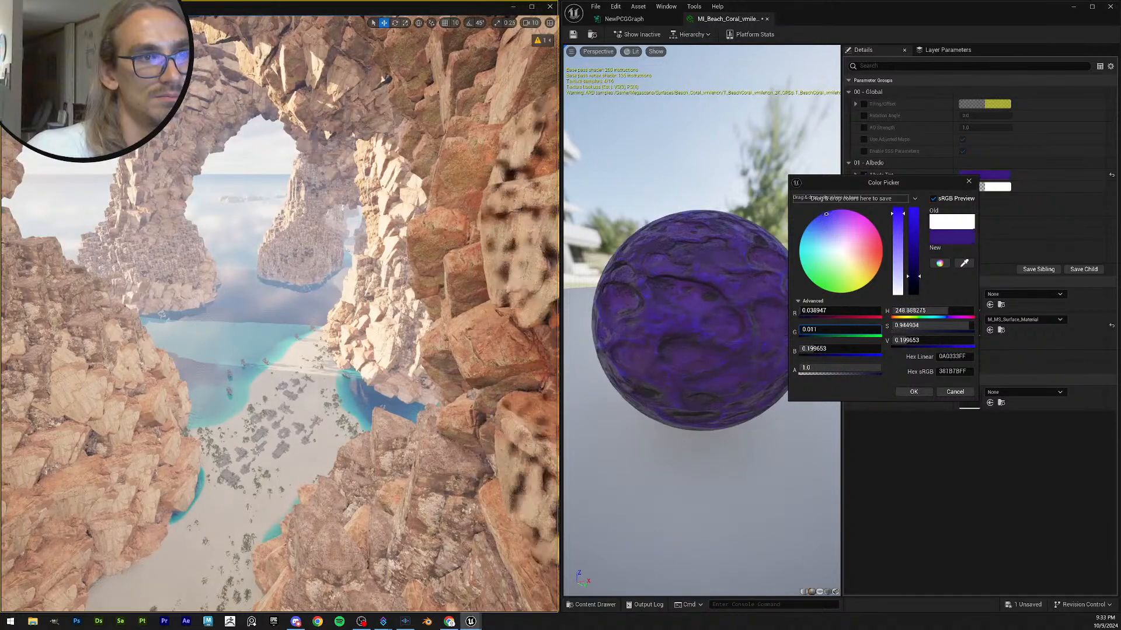
drag(809, 330, 810, 311)
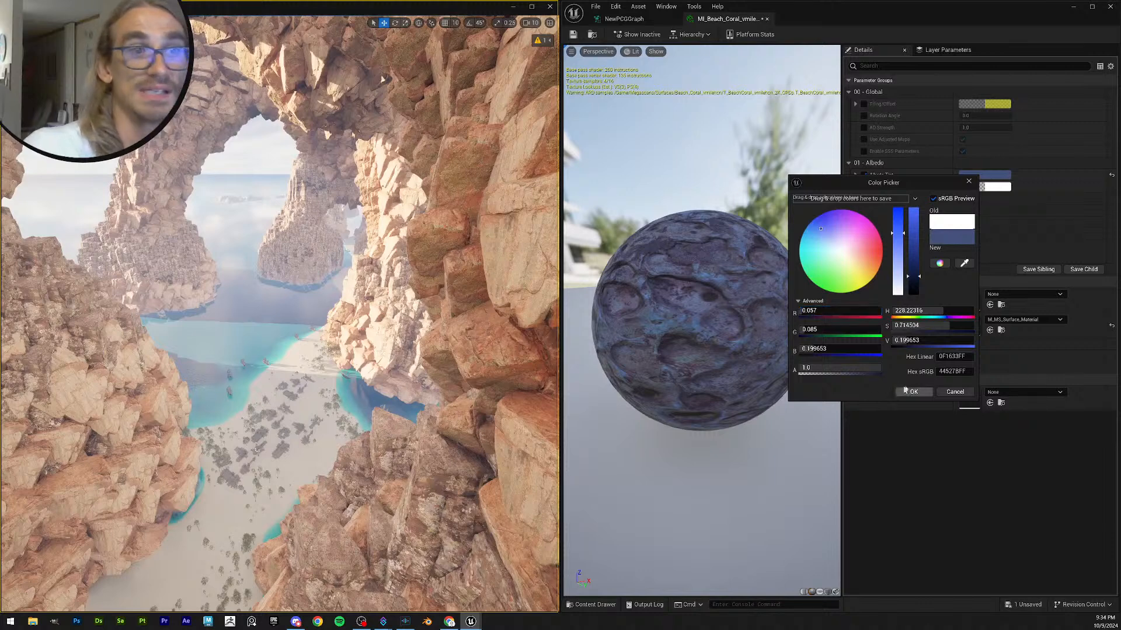
mouse_move(934, 325)
mouse_down()
mouse_move(920, 325)
mouse_move(969, 325)
mouse_move(939, 325)
mouse_move(956, 325)
mouse_up()
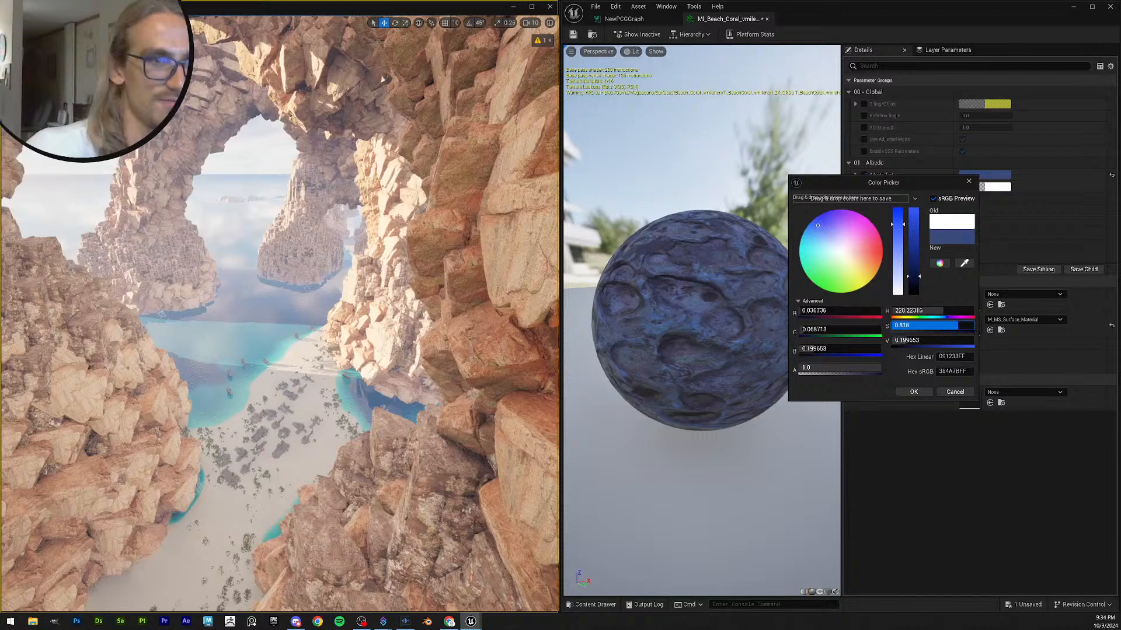
- Set the Albedo Tint's hue to 228, check it on the preview sphere and accept the colour
click(932, 313)
text(205)
key(Return)
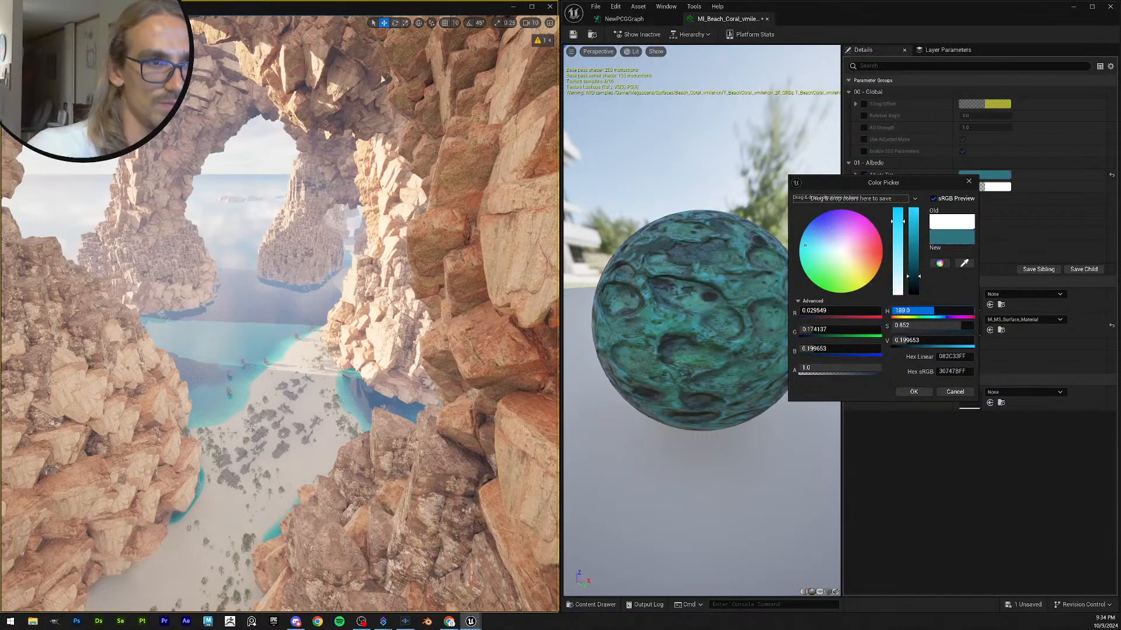
mouse_move(938, 311)
mouse_down()
mouse_move(957, 311)
mouse_move(942, 312)
mouse_up()
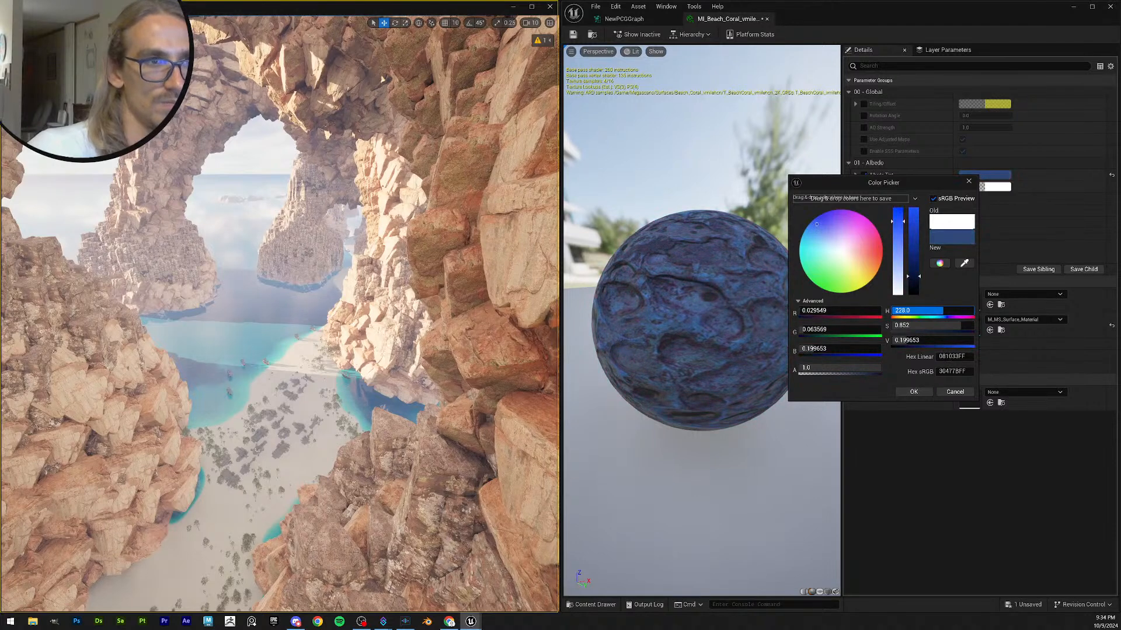
drag(674, 368, 725, 325)
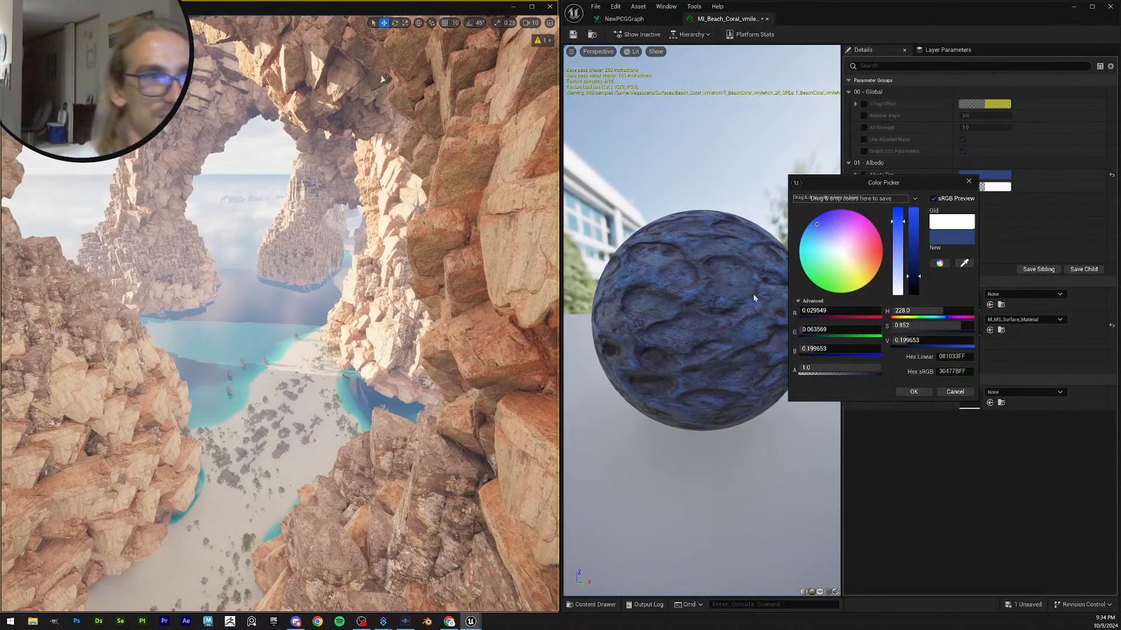
click(915, 392)
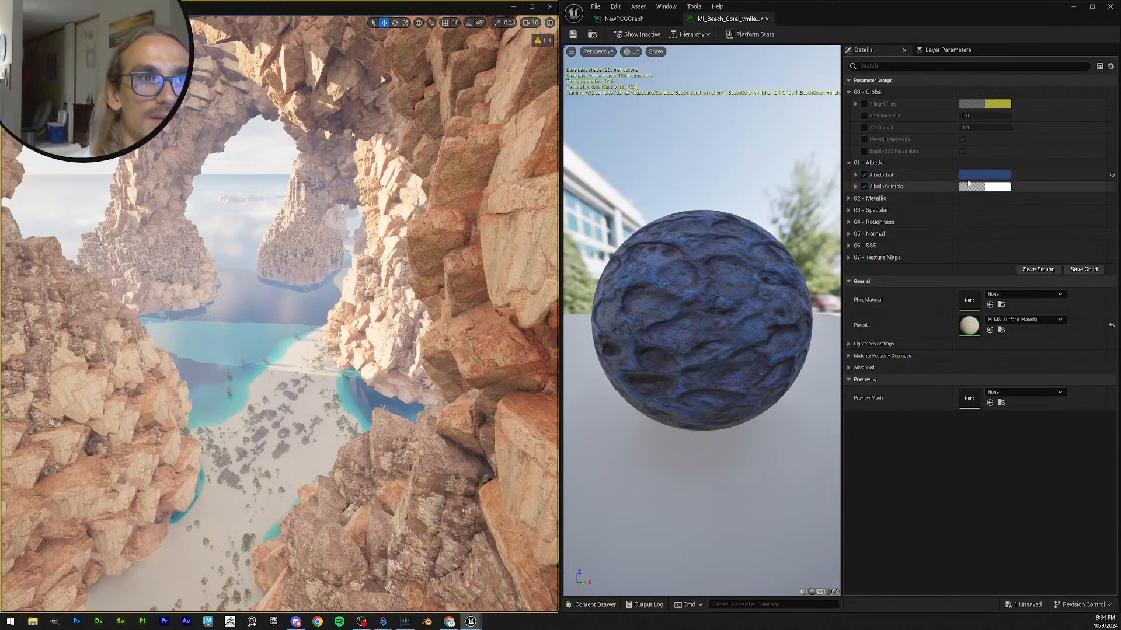
- Set the Albedo Controls colour to a saturated blue with red 0.0, green 0.21 and blue 0.794, and accept it
click(1002, 187)
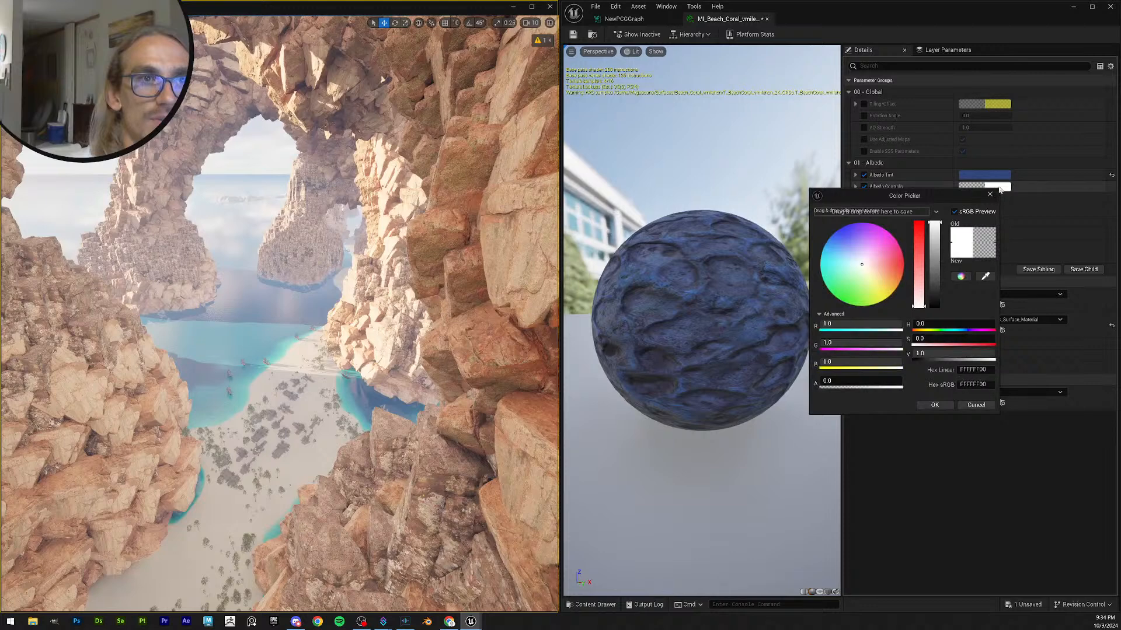
mouse_move(934, 226)
mouse_down()
mouse_move(931, 309)
mouse_move(938, 229)
mouse_move(940, 266)
mouse_up()
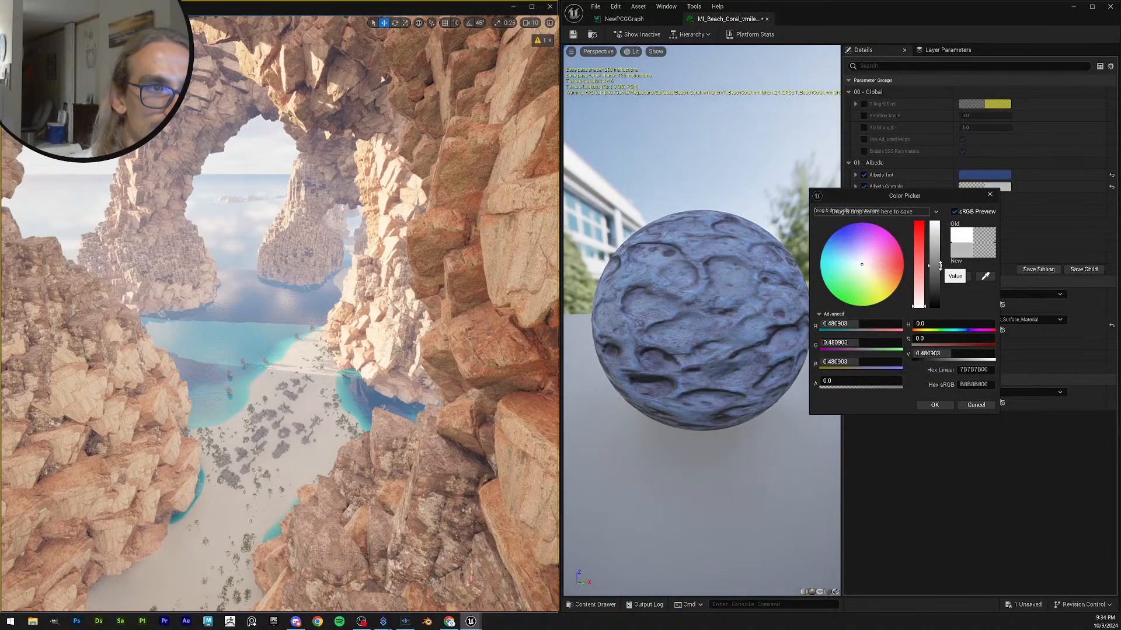
click(857, 345)
text(0.344)
key(Return)
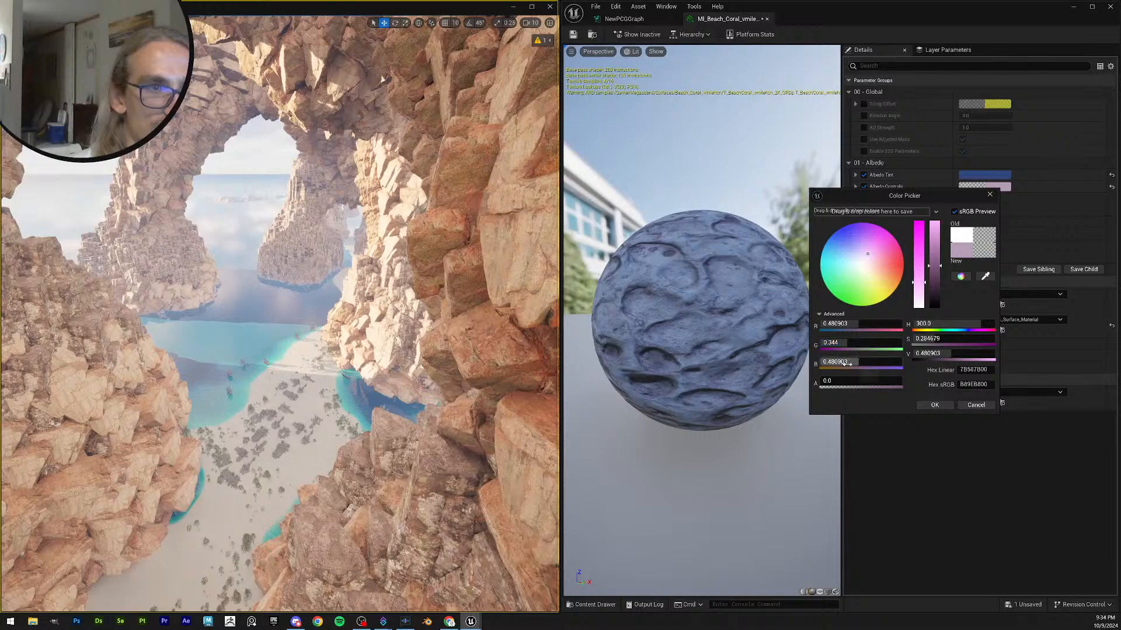
click(849, 364)
text(0.67)
key(Return)
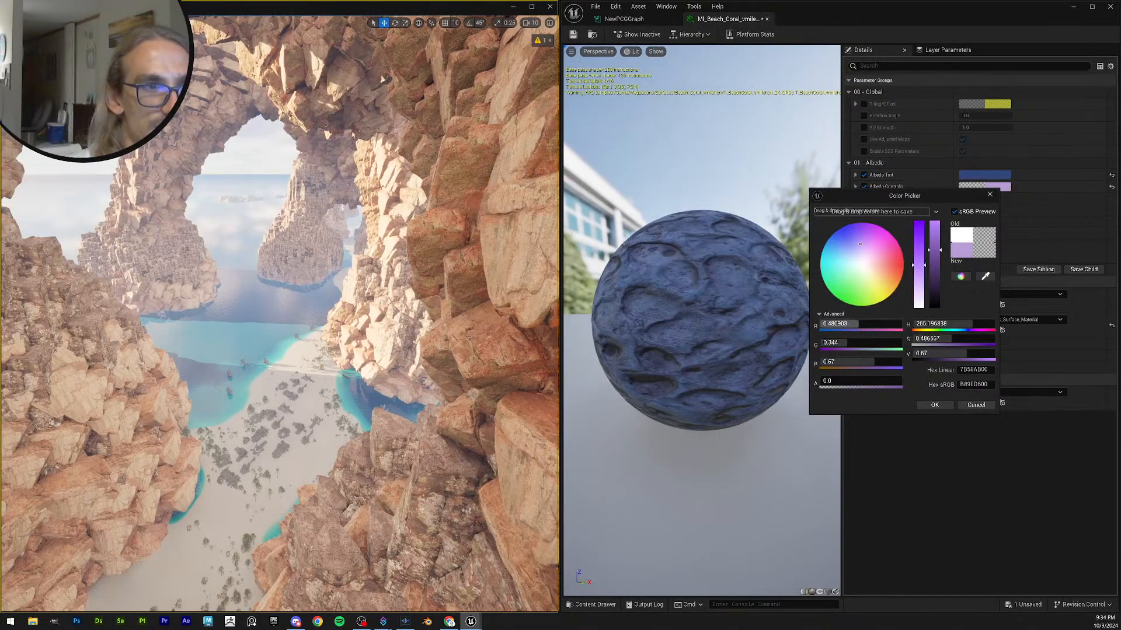
drag(836, 324, 846, 362)
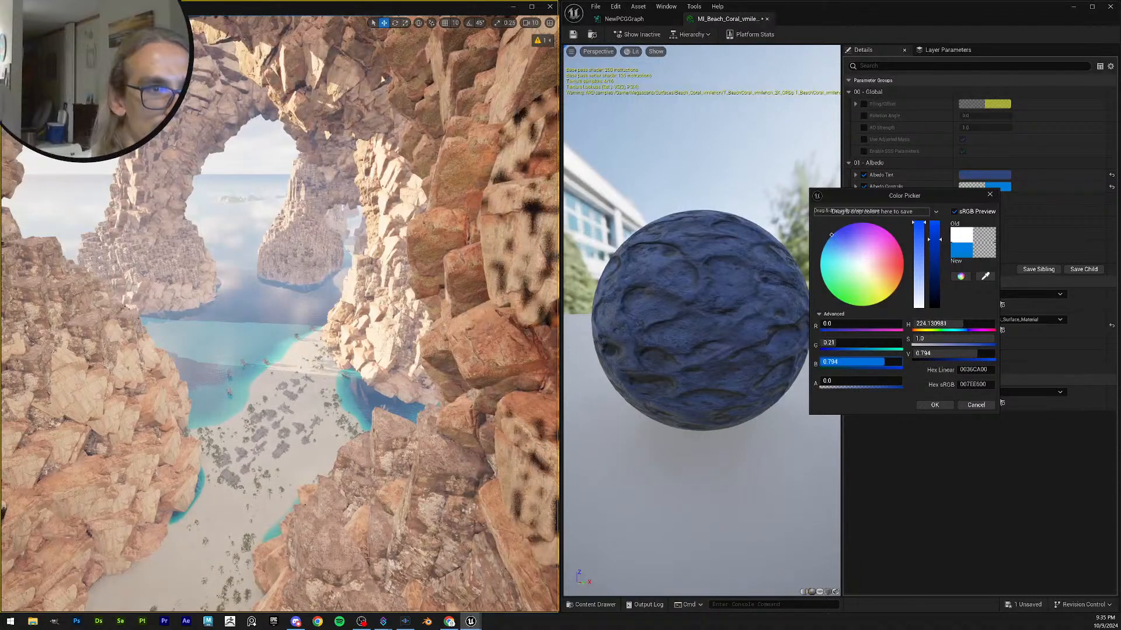
mouse_move(654, 349)
mouse_down()
mouse_move(701, 351)
mouse_move(657, 347)
mouse_up()
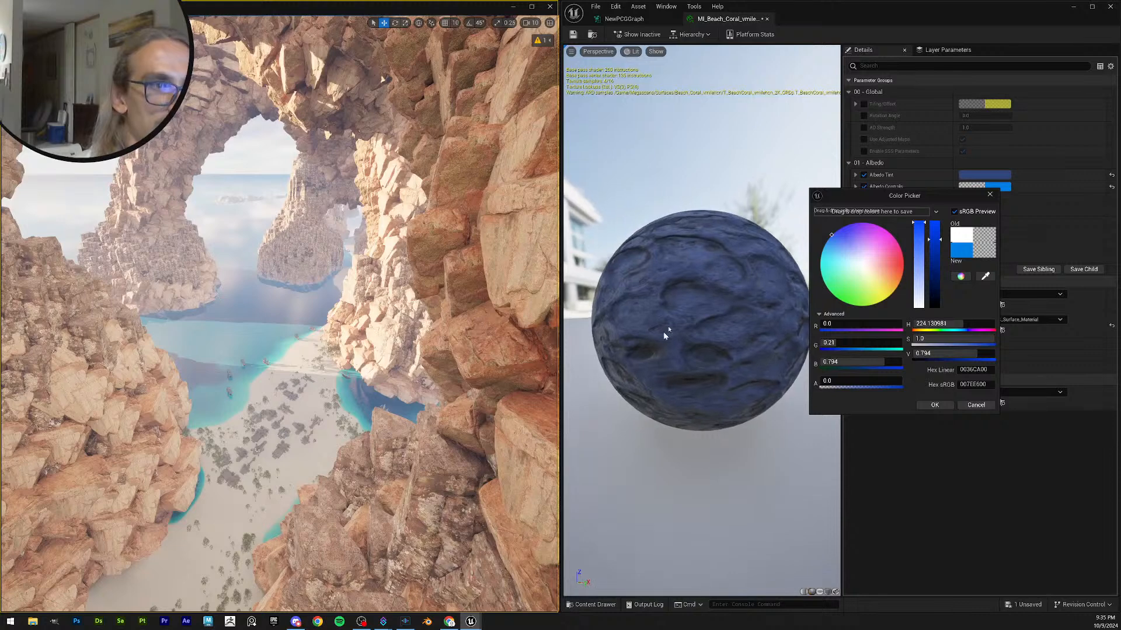
click(936, 404)
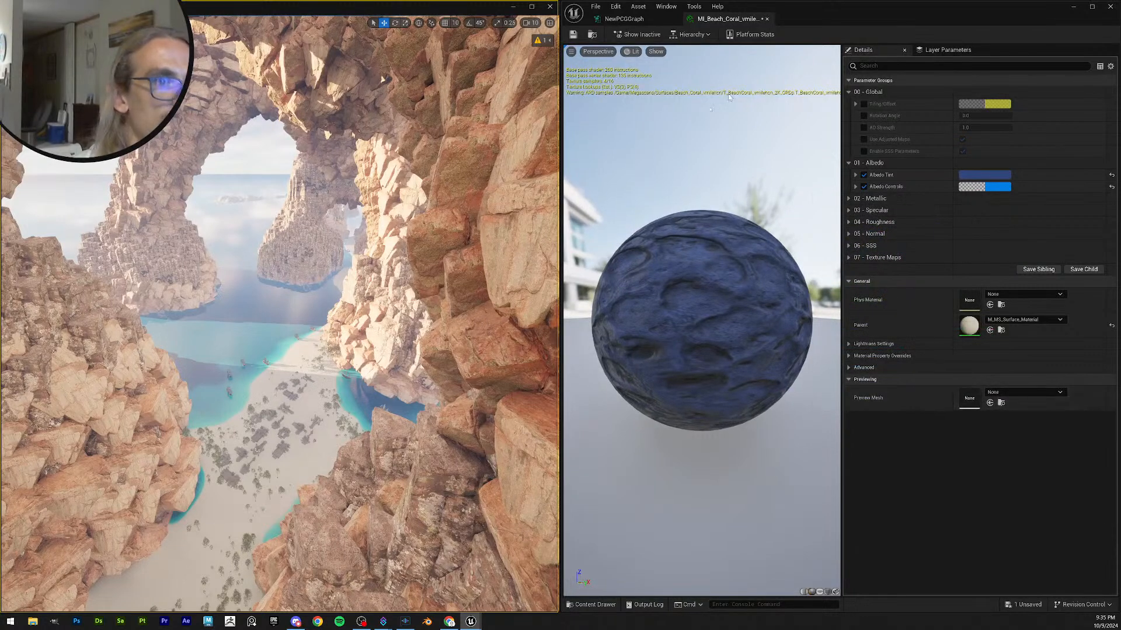
- Save the Beach Coral material instance, close the asset editor window and clear the asset selection
click(572, 35)
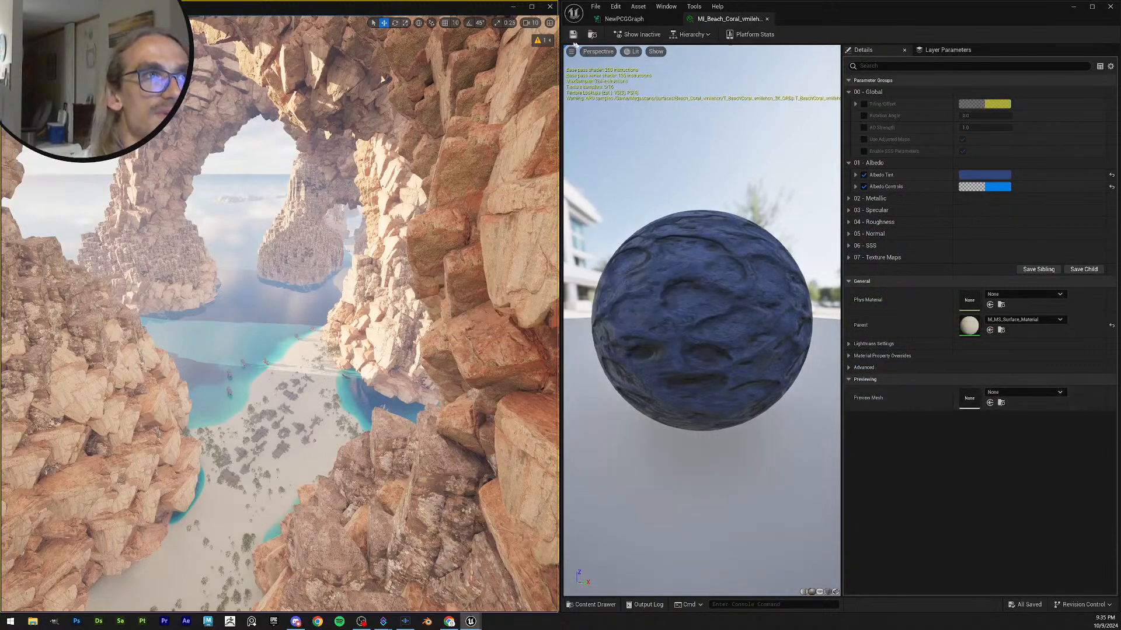
click(624, 19)
click(724, 19)
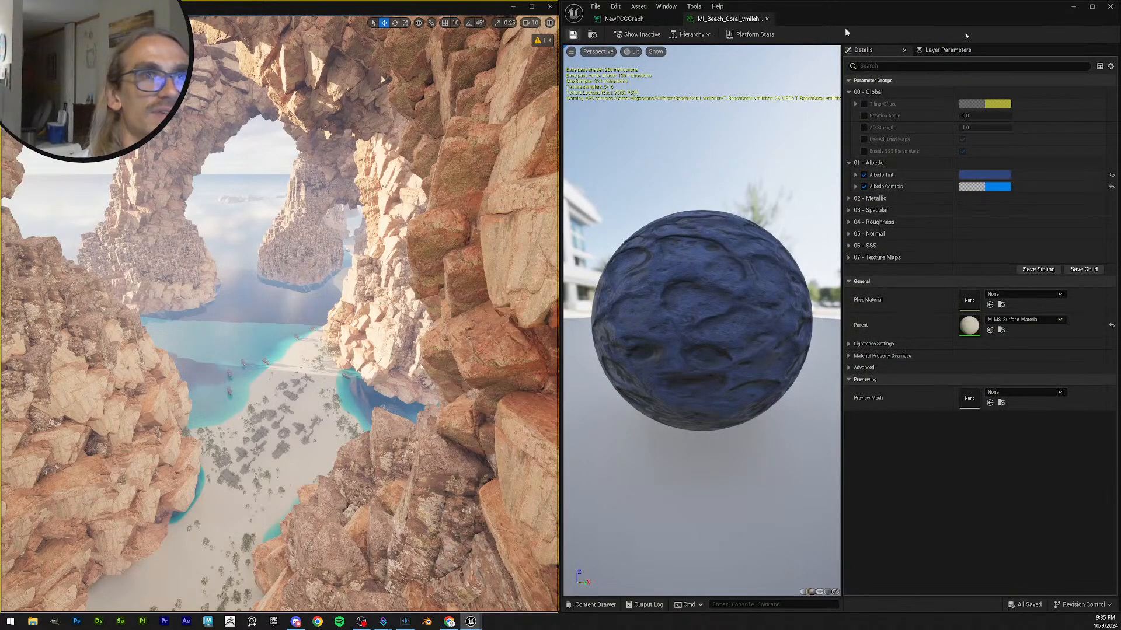
click(1110, 7)
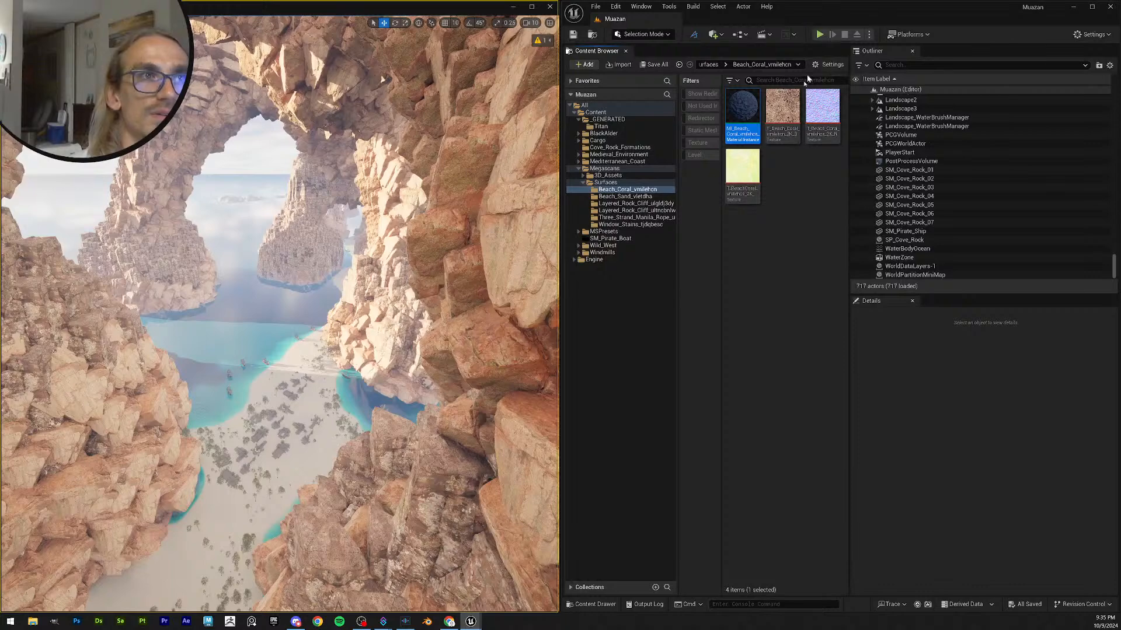
click(798, 197)
- Examine the rock arches from outside and through the cove passage, and return to camera bookmark 2
right_drag(280, 315, 286, 280)
scroll(281, 316, down, 1)
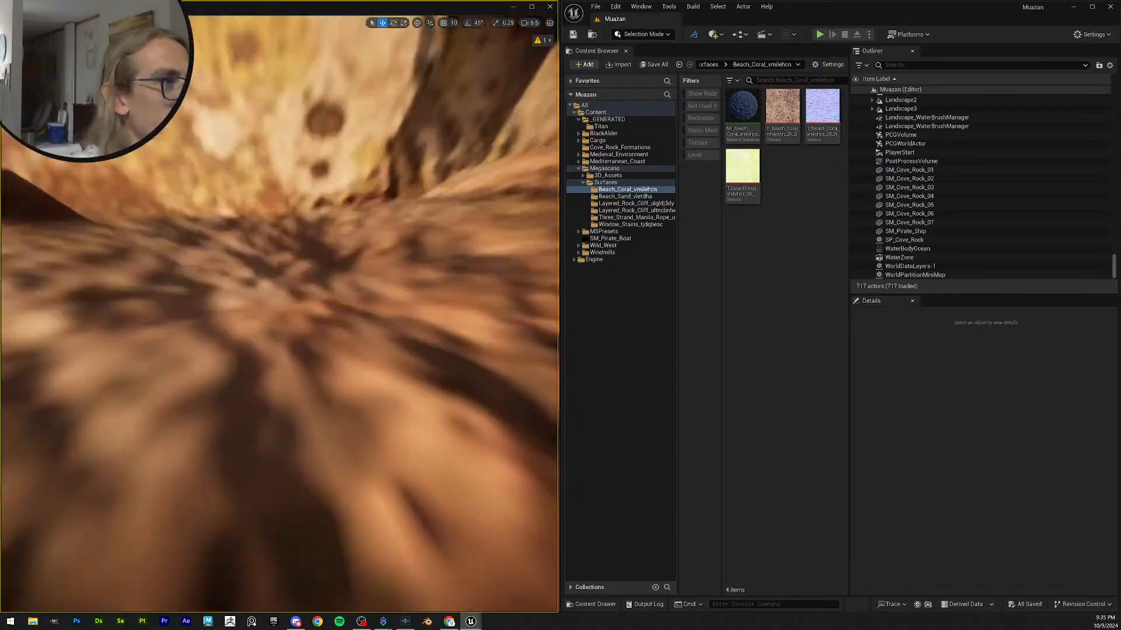
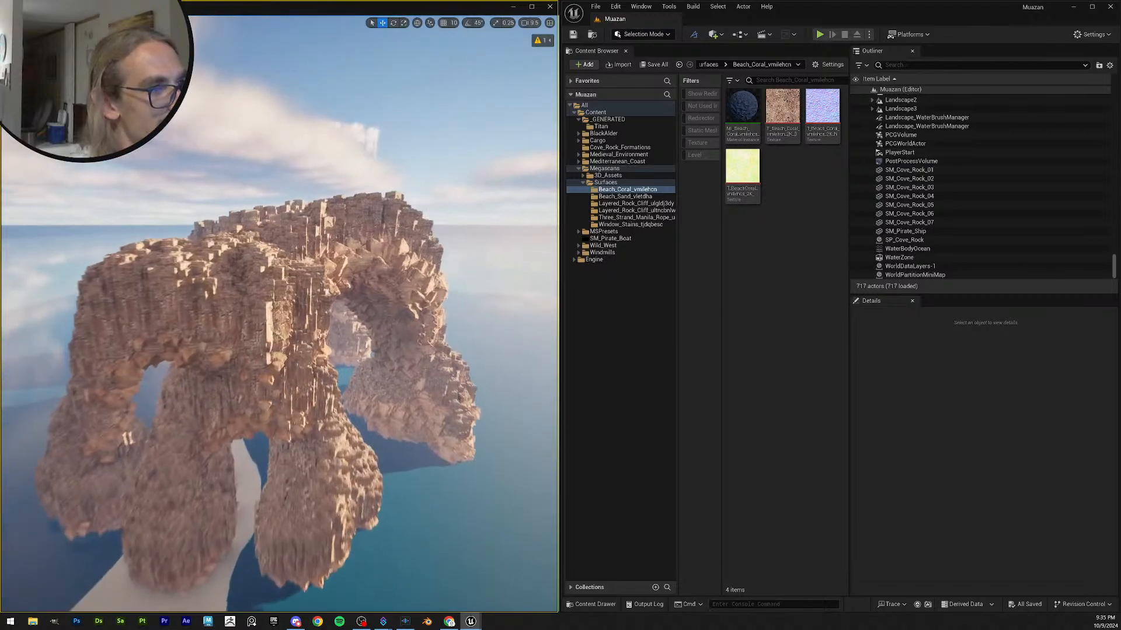
key(w)
right_drag(279, 315, 46, 301)
key(s)
key(w)
scroll(45, 301, down, 1)
right_drag(513, 239, 513, 270)
scroll(513, 254, down, 2)
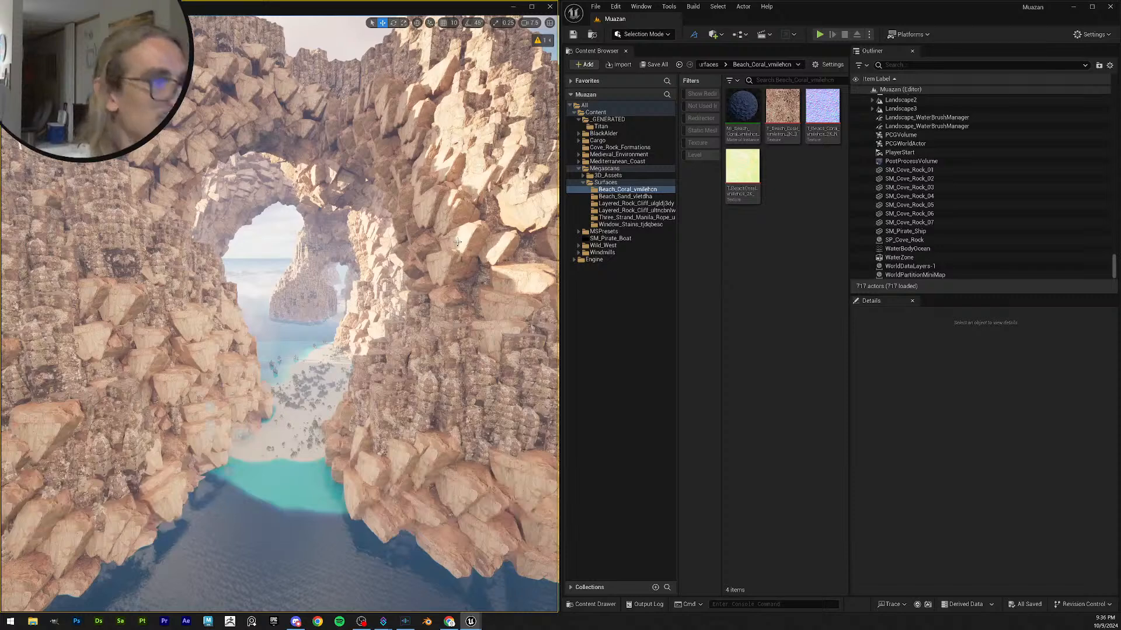
key(2)
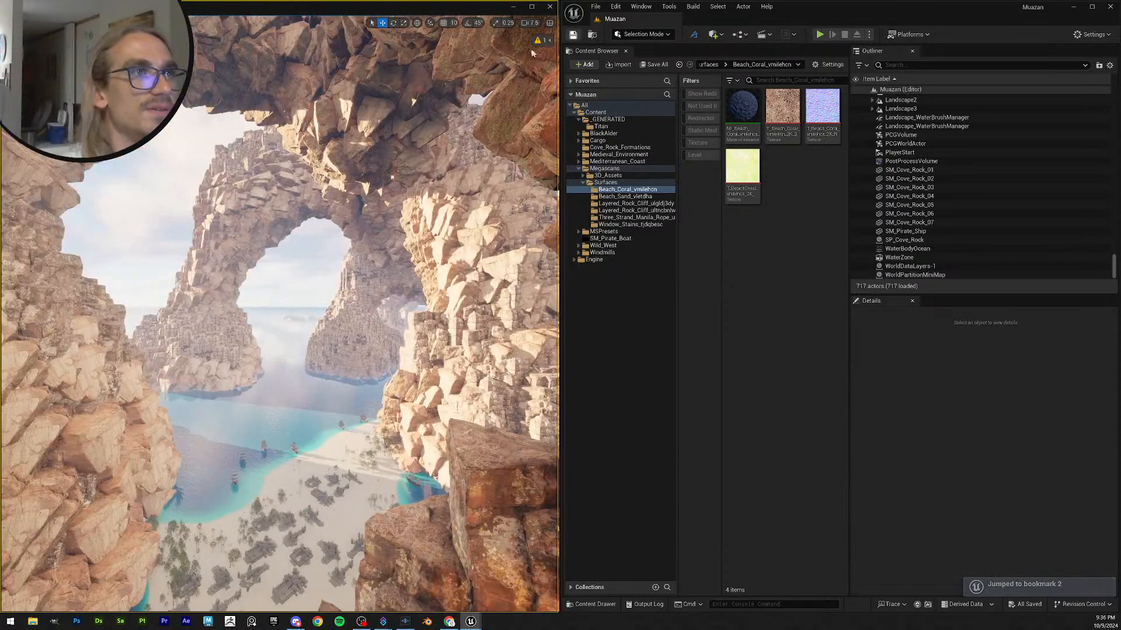
- Apply the viewport warning's suggested action and save all modified assets together with the current level
click(542, 42)
click(538, 54)
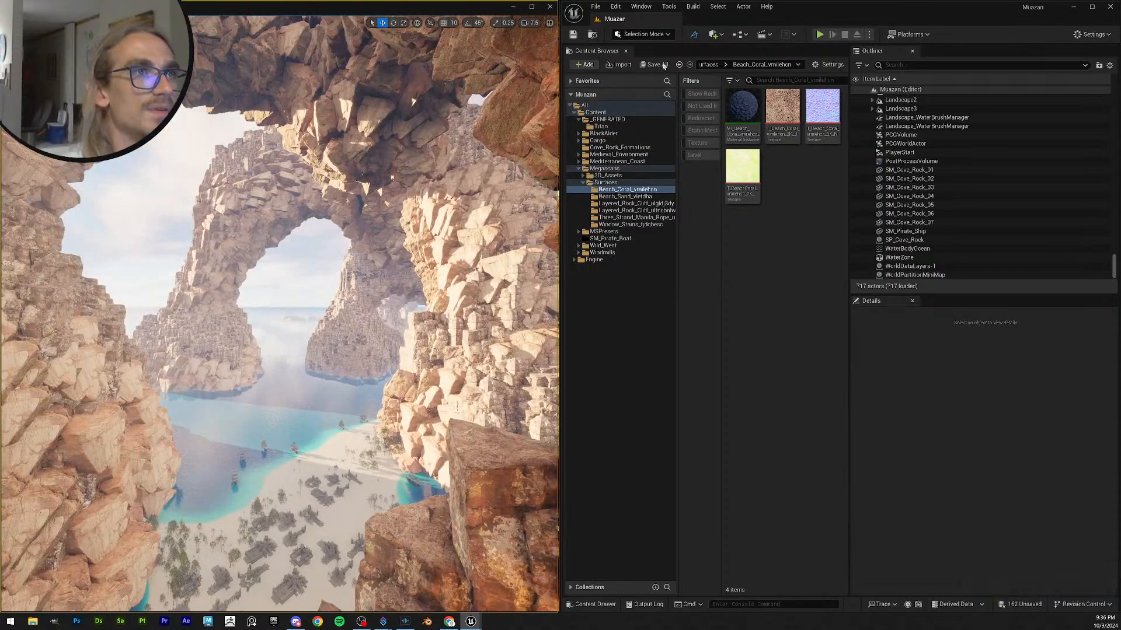
click(654, 64)
click(616, 409)
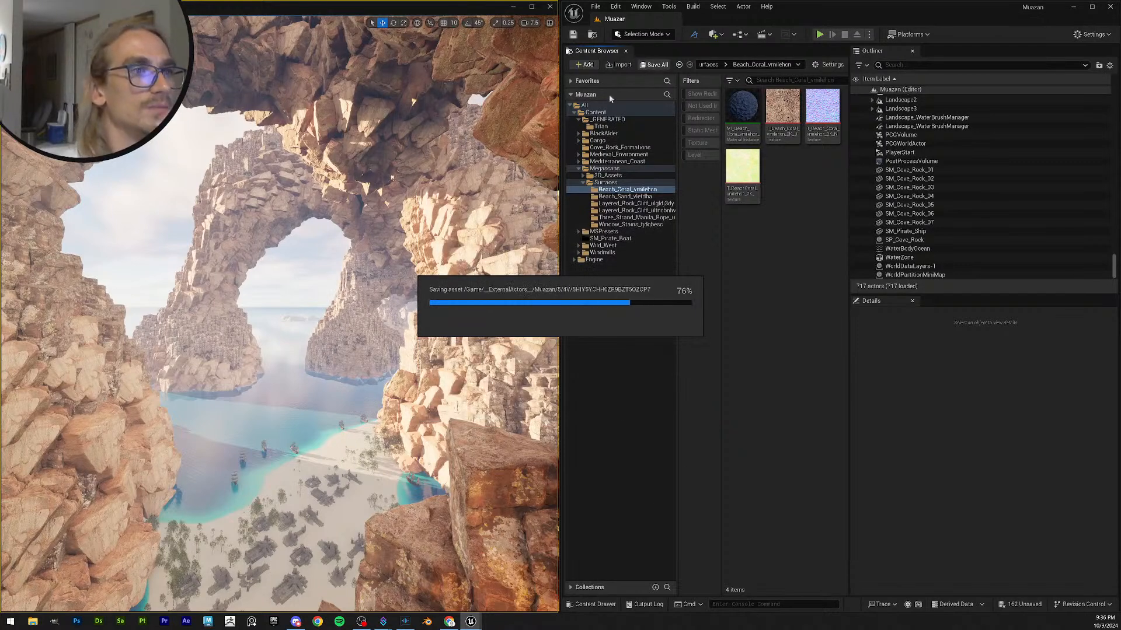
click(574, 34)
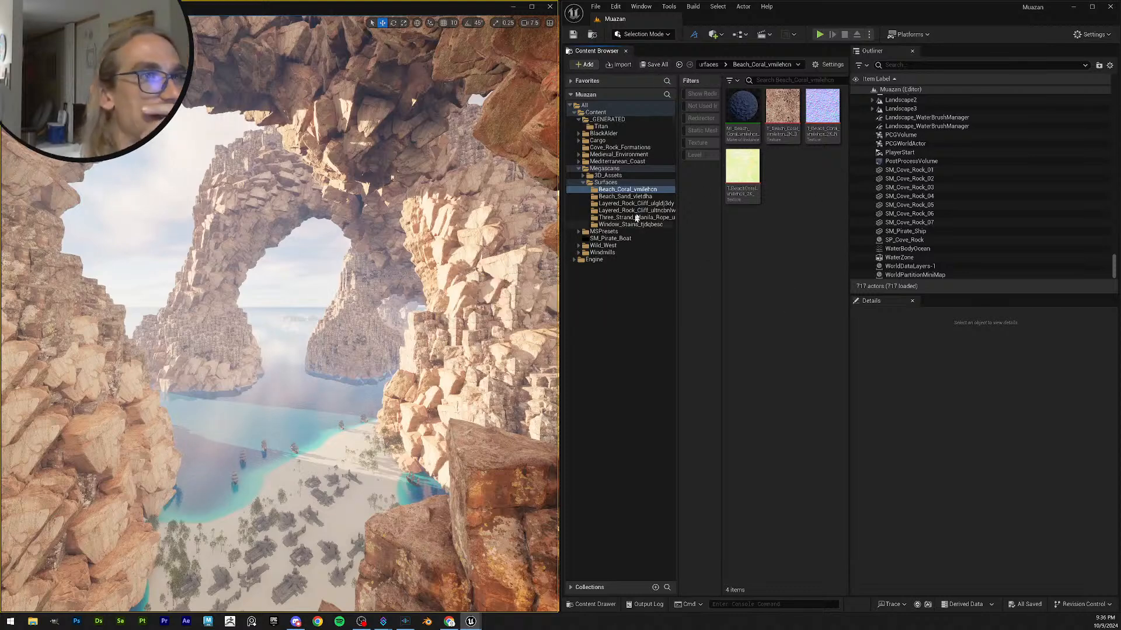
- Browse the Megascans surface folders and the MSPresets material folders, ending on the contents of Layered_Rock_Cliff_ulgldj3dy, with the folder tree slightly widened
click(656, 204)
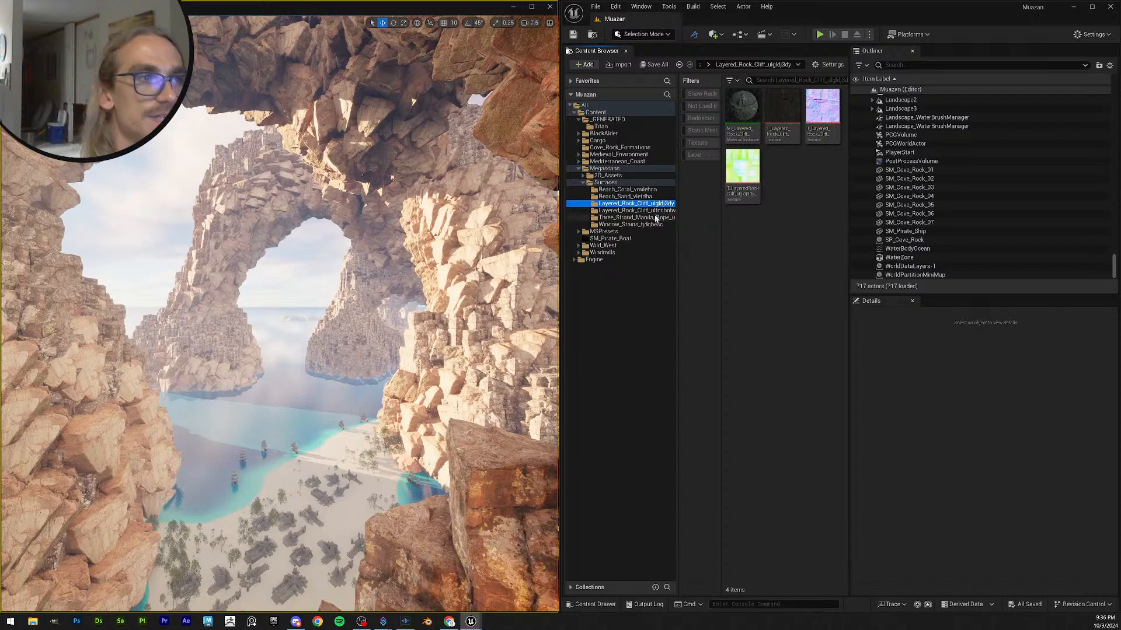
click(656, 218)
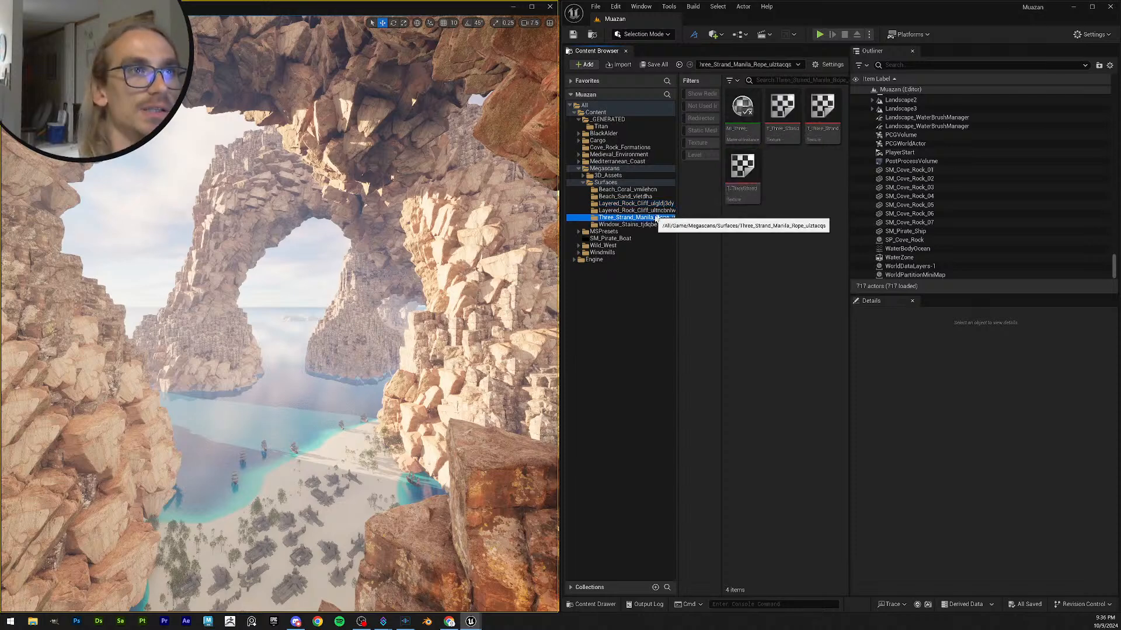
click(659, 211)
click(669, 198)
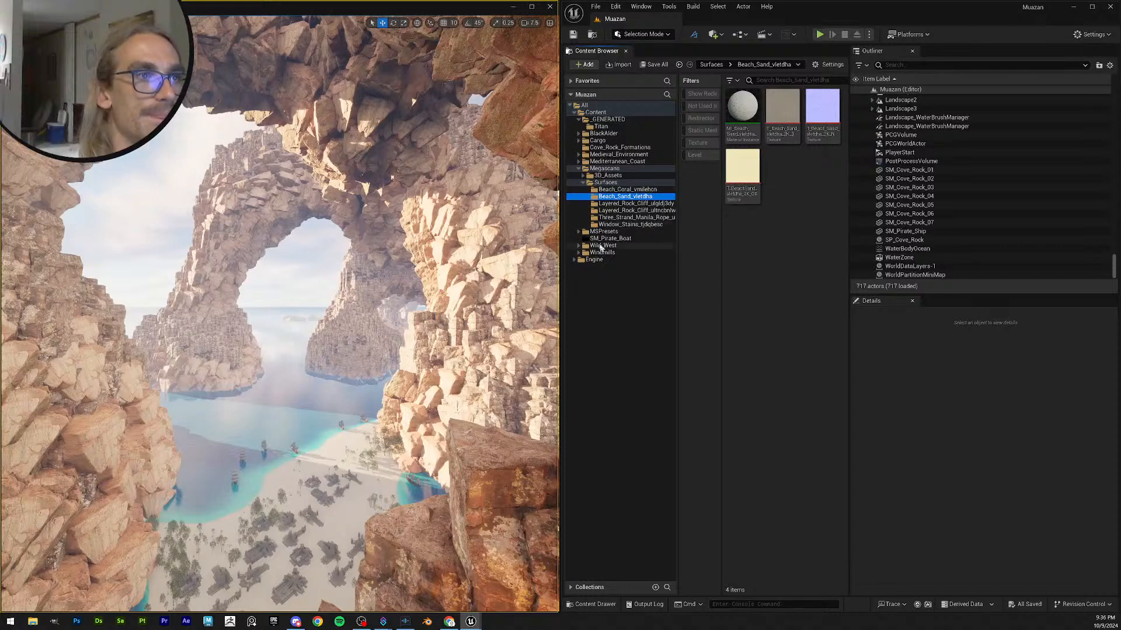
click(579, 232)
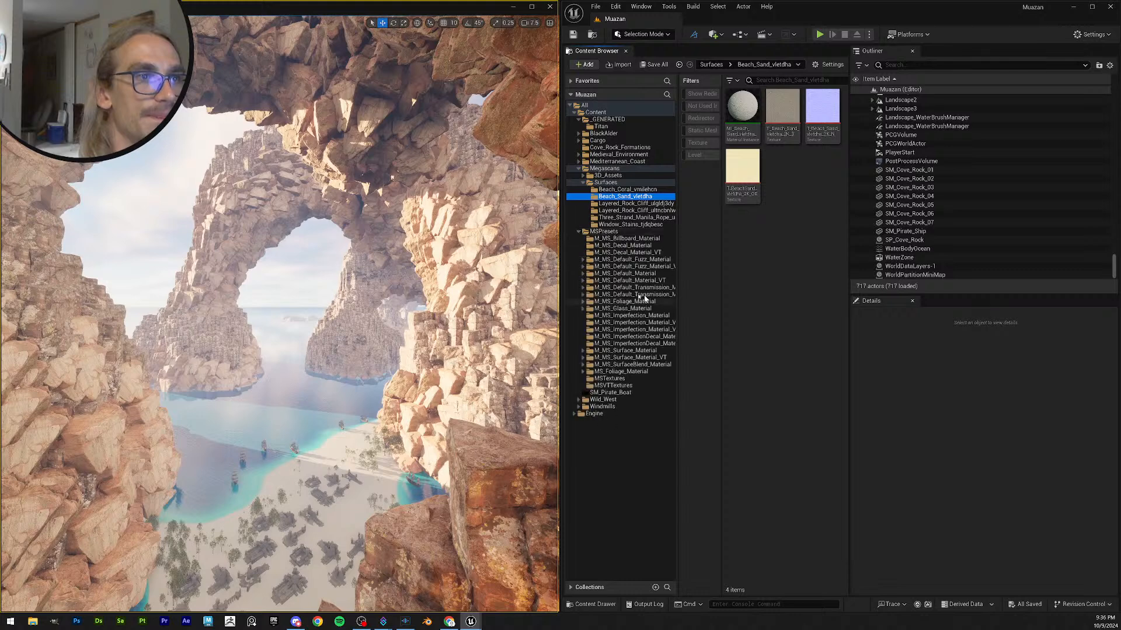
click(596, 295)
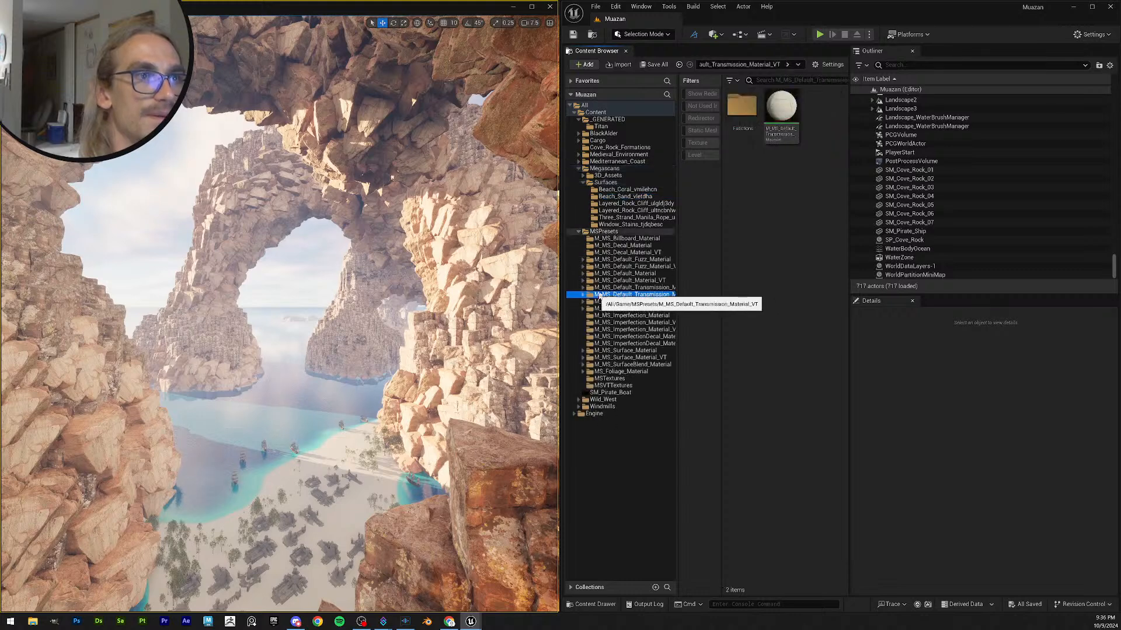
key(Up)
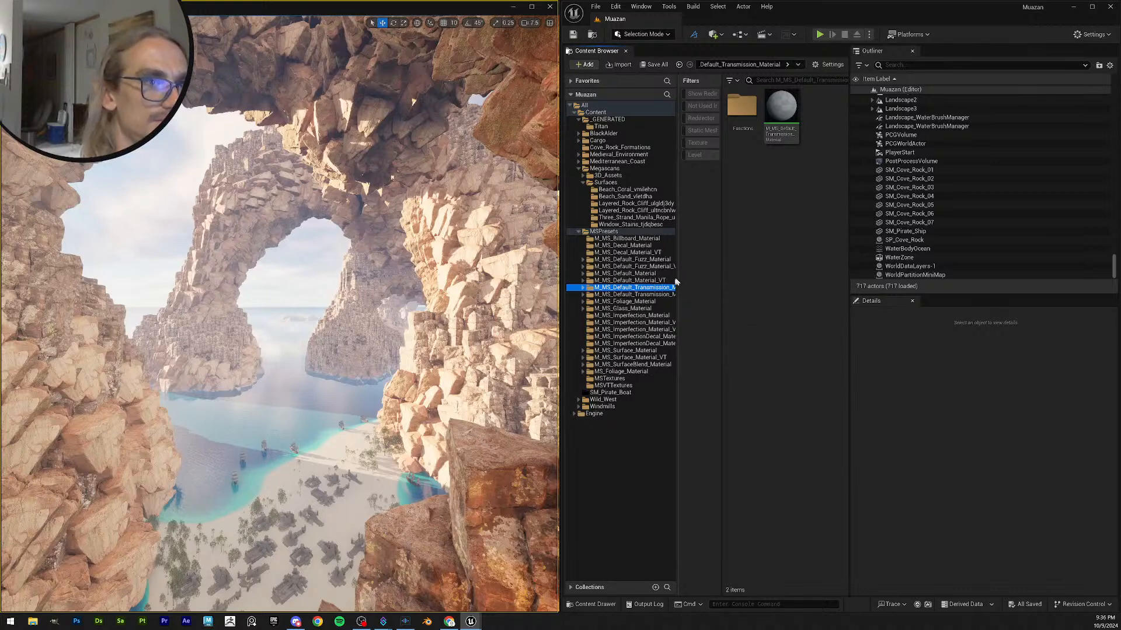
click(670, 316)
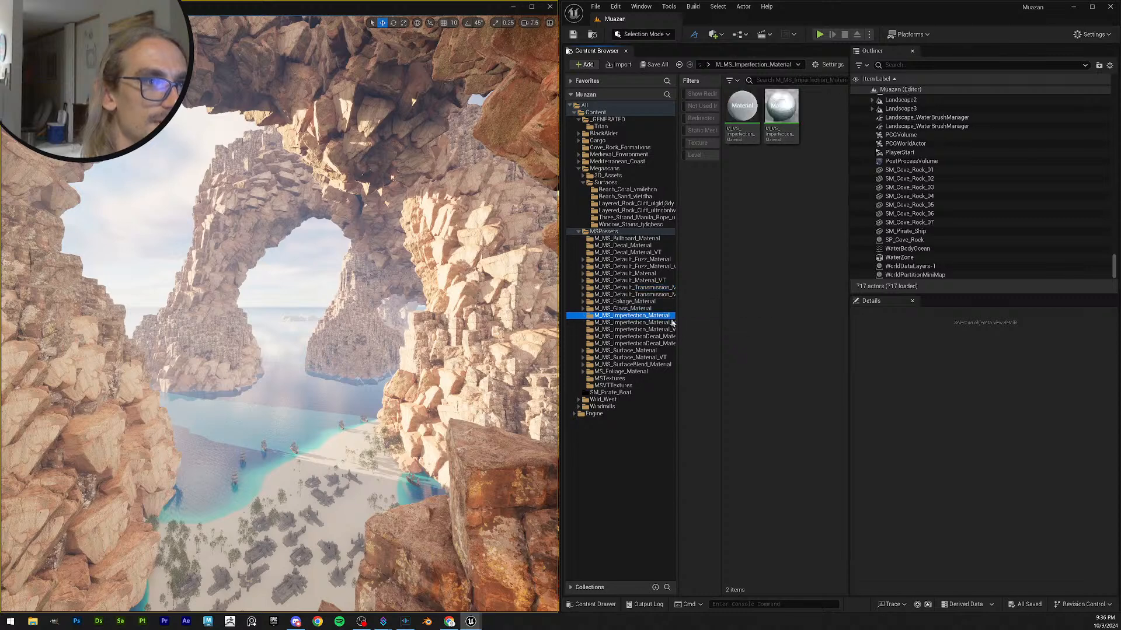
click(673, 322)
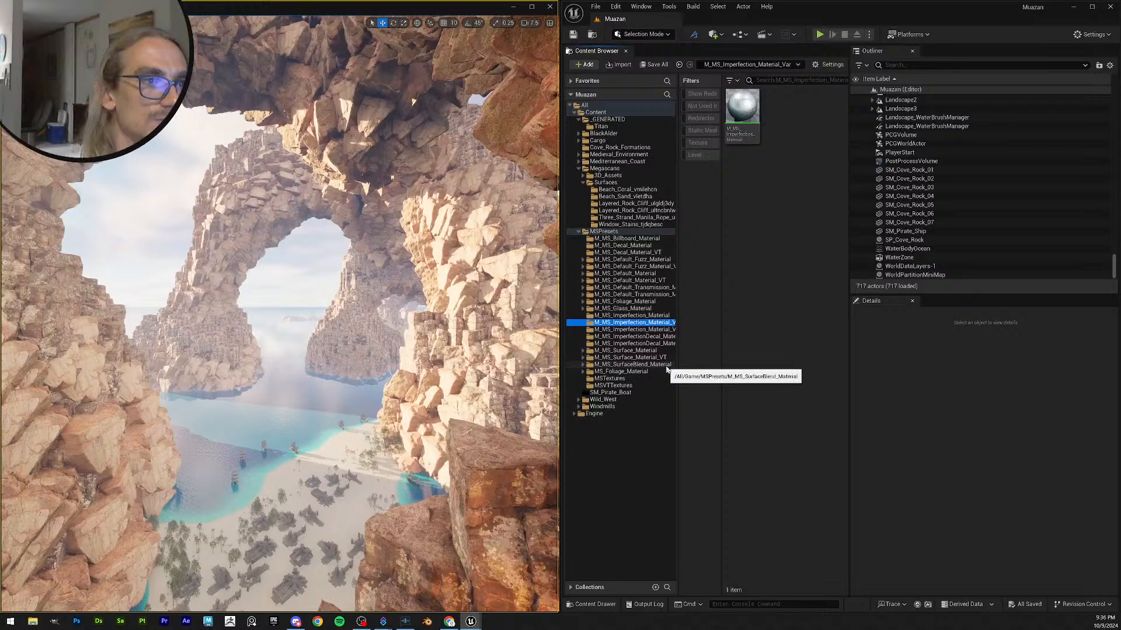
click(668, 273)
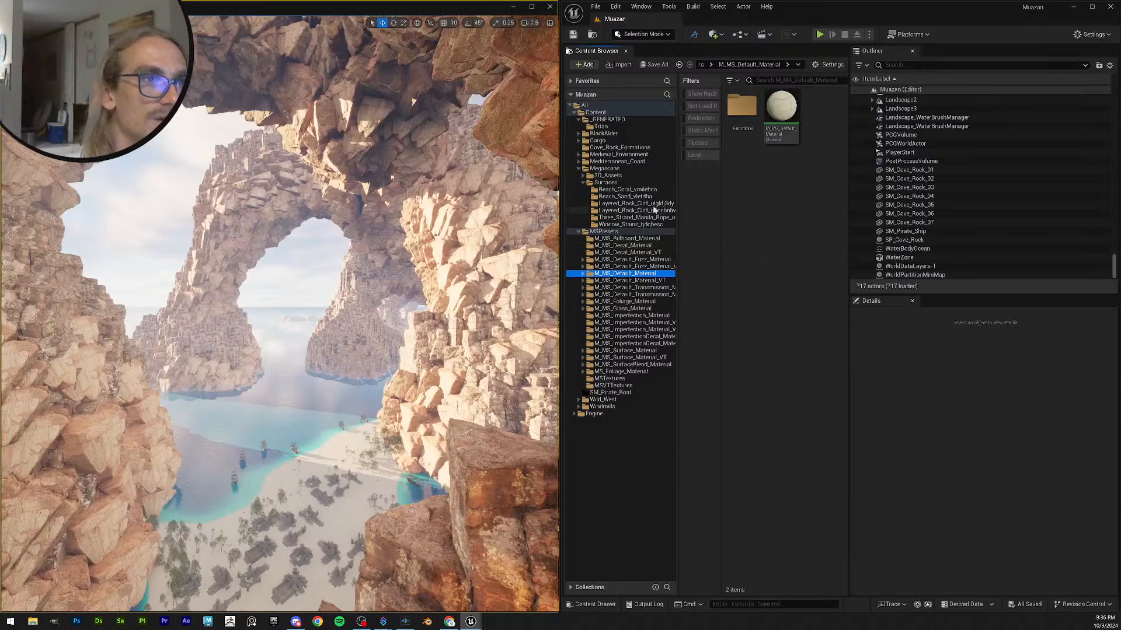
click(649, 205)
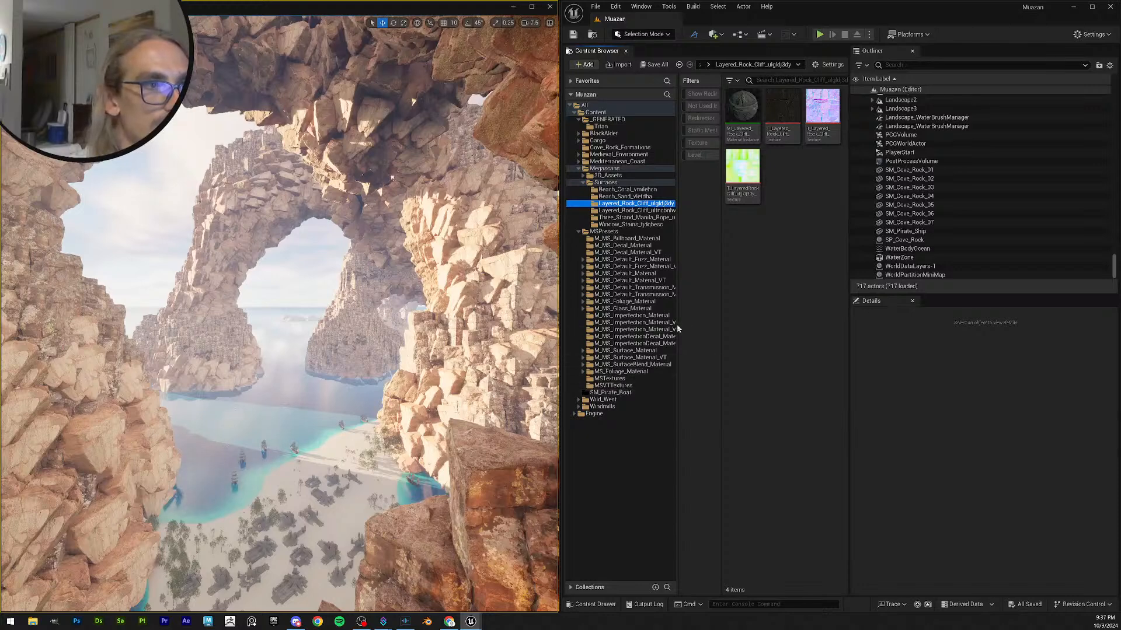
mouse_move(677, 324)
mouse_down()
mouse_move(707, 324)
mouse_move(683, 331)
mouse_up()
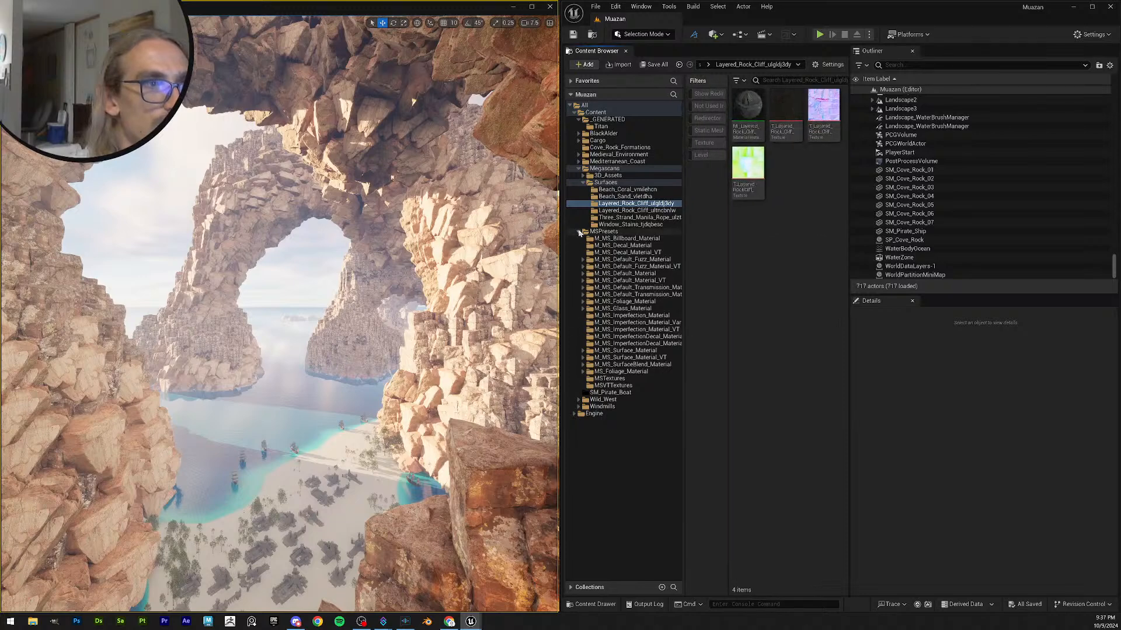
- Collapse the MSPresets and Surfaces folders and expand 3D_Assets to show the contents of the Nordic_Beach_Rock folder
click(580, 232)
click(589, 182)
click(582, 182)
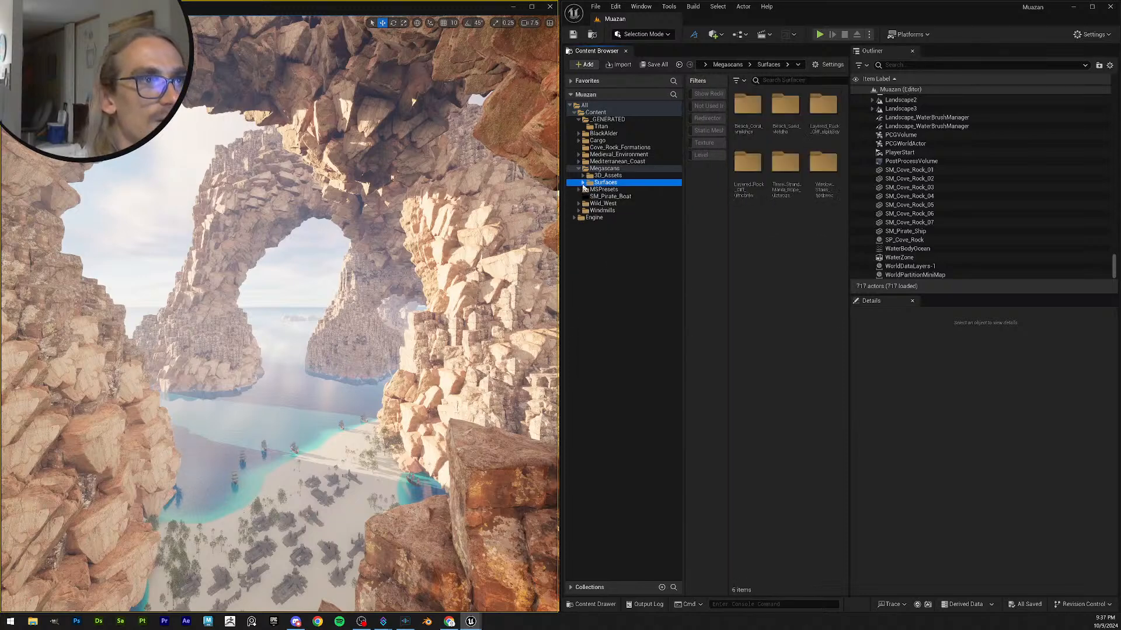
click(582, 176)
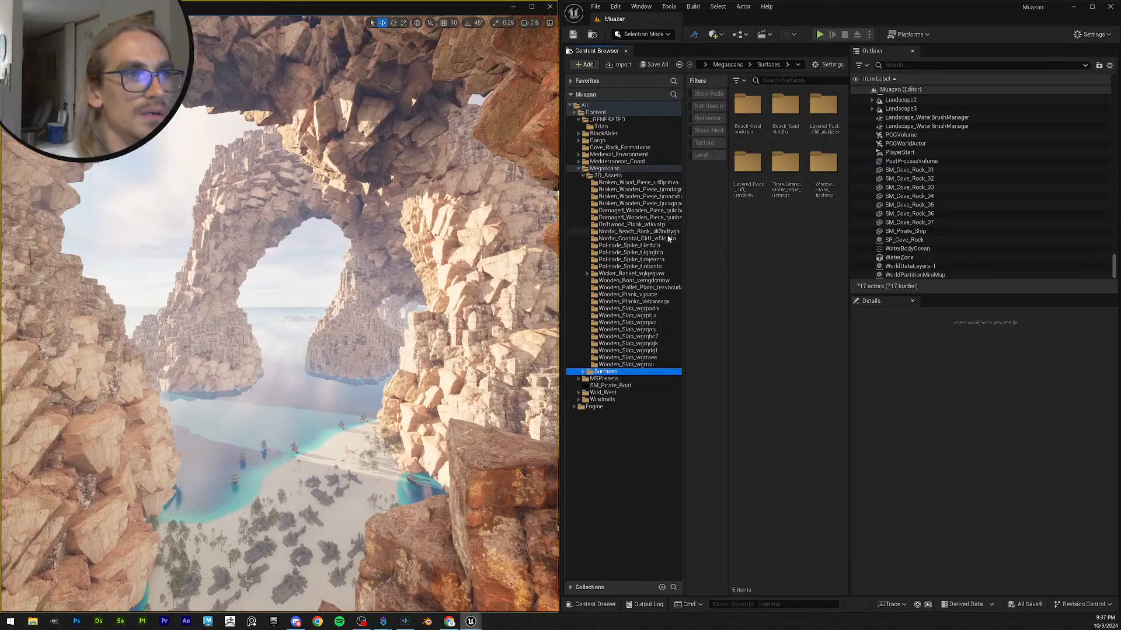
click(668, 239)
click(604, 232)
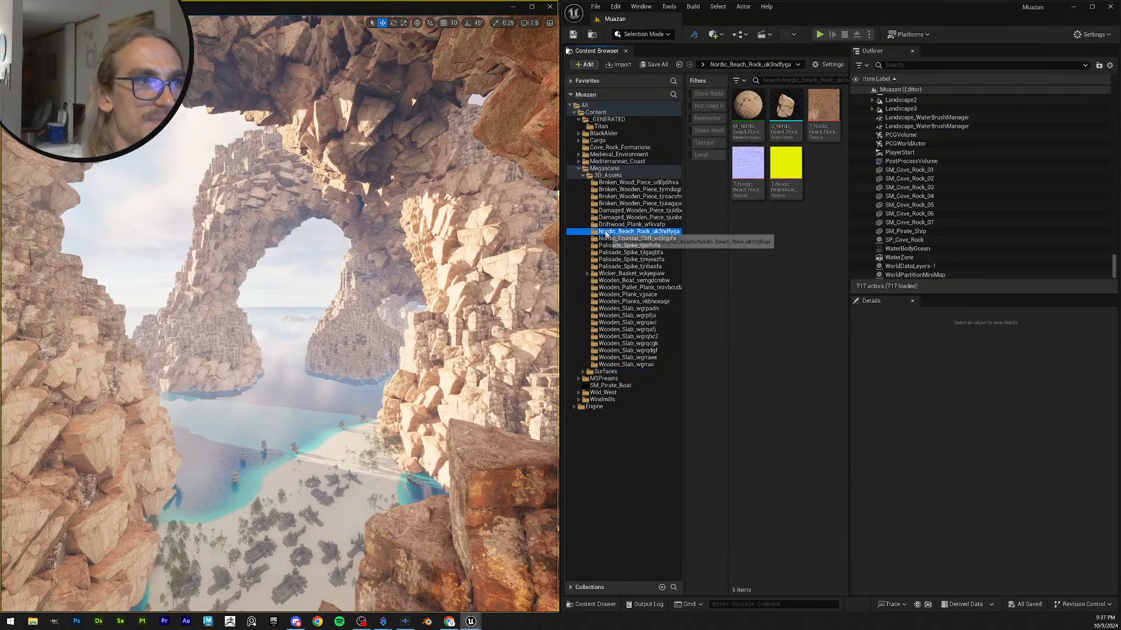
- Mark the Nordic_Beach_Rock and Nordic_Coastal_Cliff folders with the existing black folder color
right_click(604, 233)
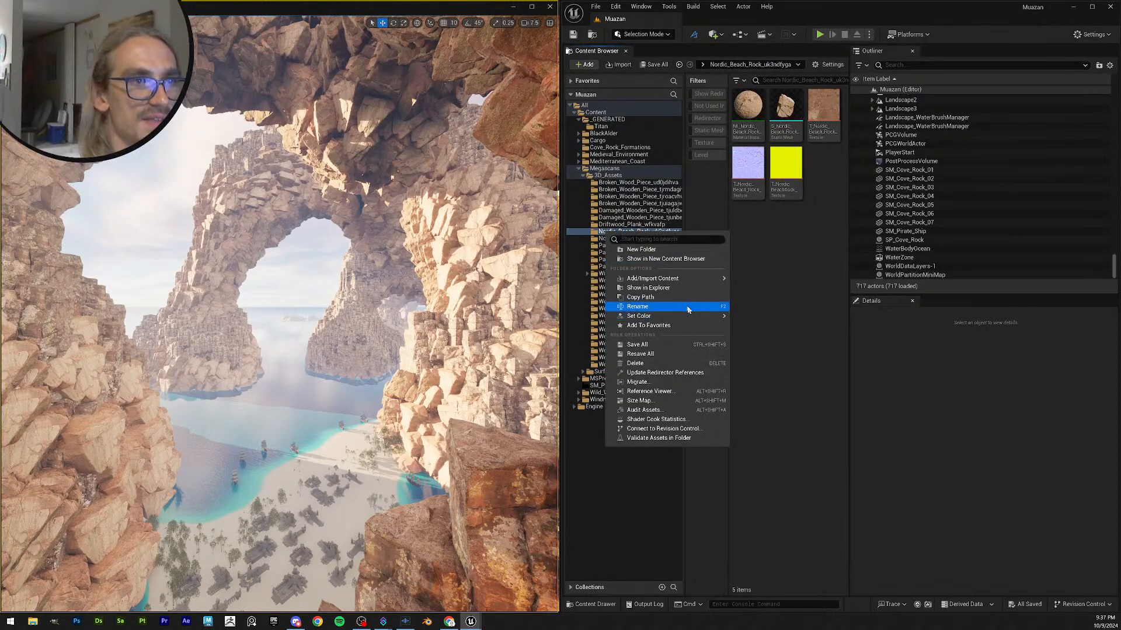
mouse_move(697, 319)
click(750, 340)
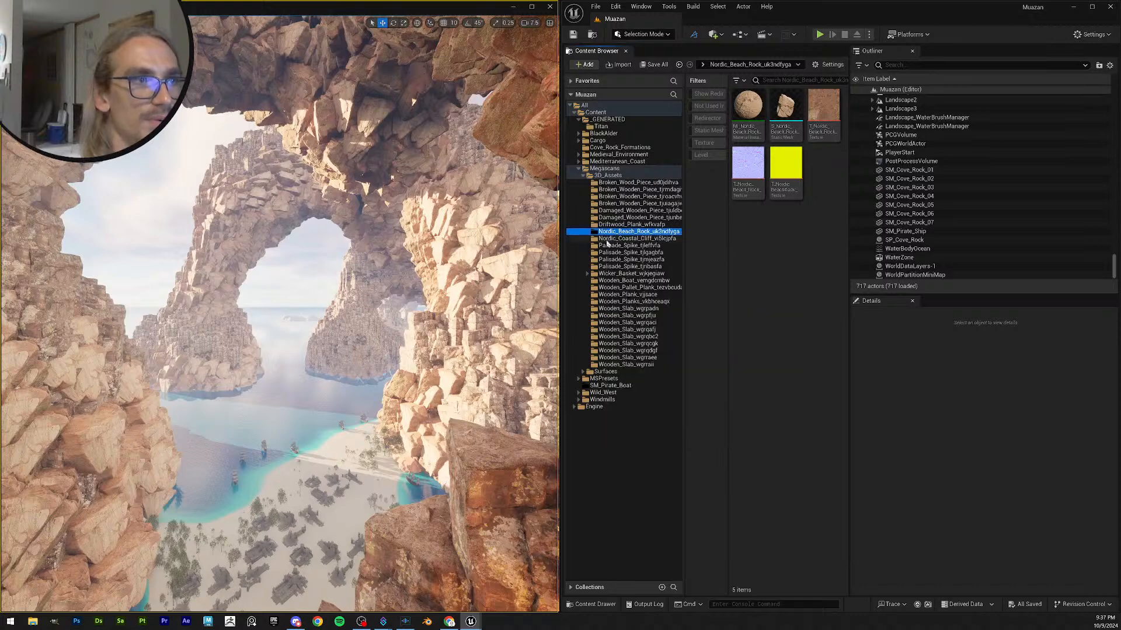
click(607, 240)
right_click(607, 239)
mouse_move(708, 325)
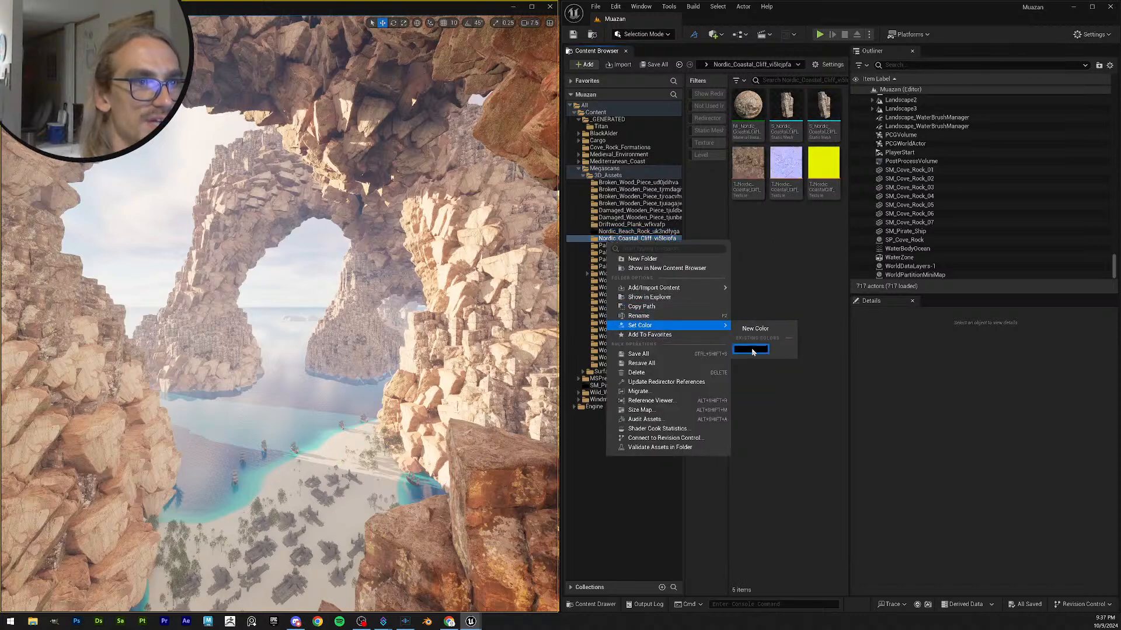
click(752, 350)
- Inspect the Nordic Beach Rock static mesh in its own editor and close that editor
click(639, 231)
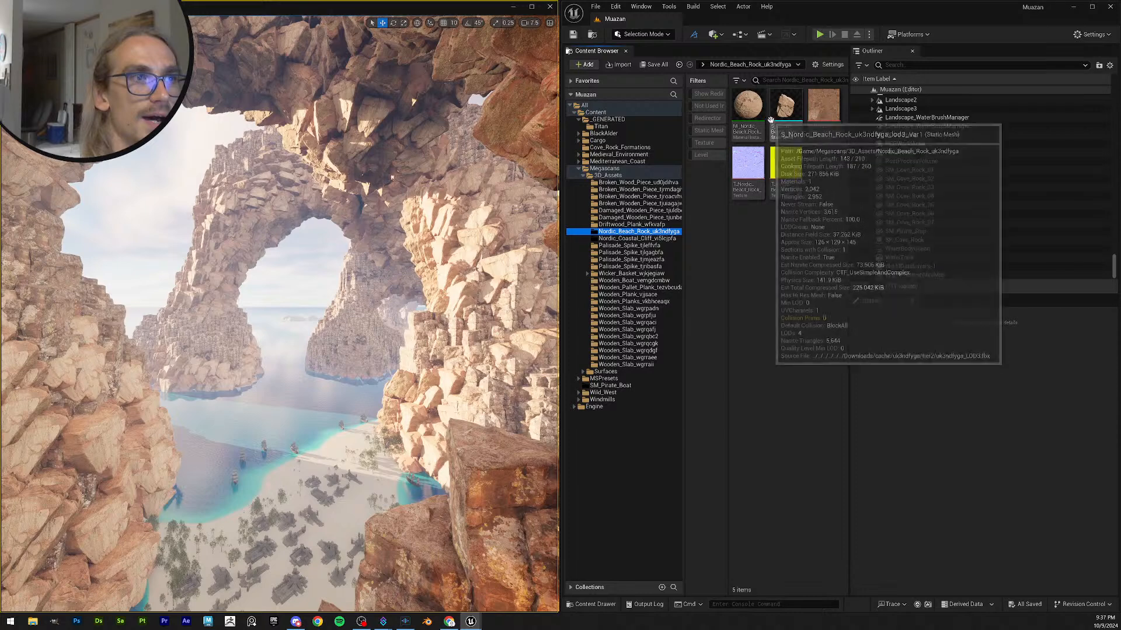
click(793, 111)
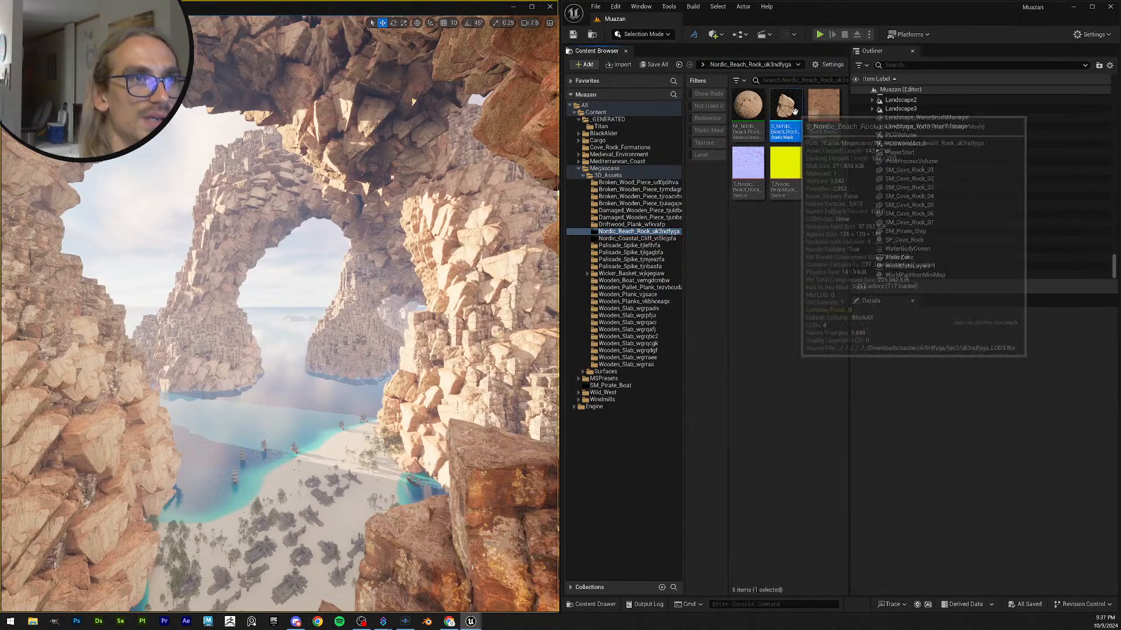
double_click(794, 111)
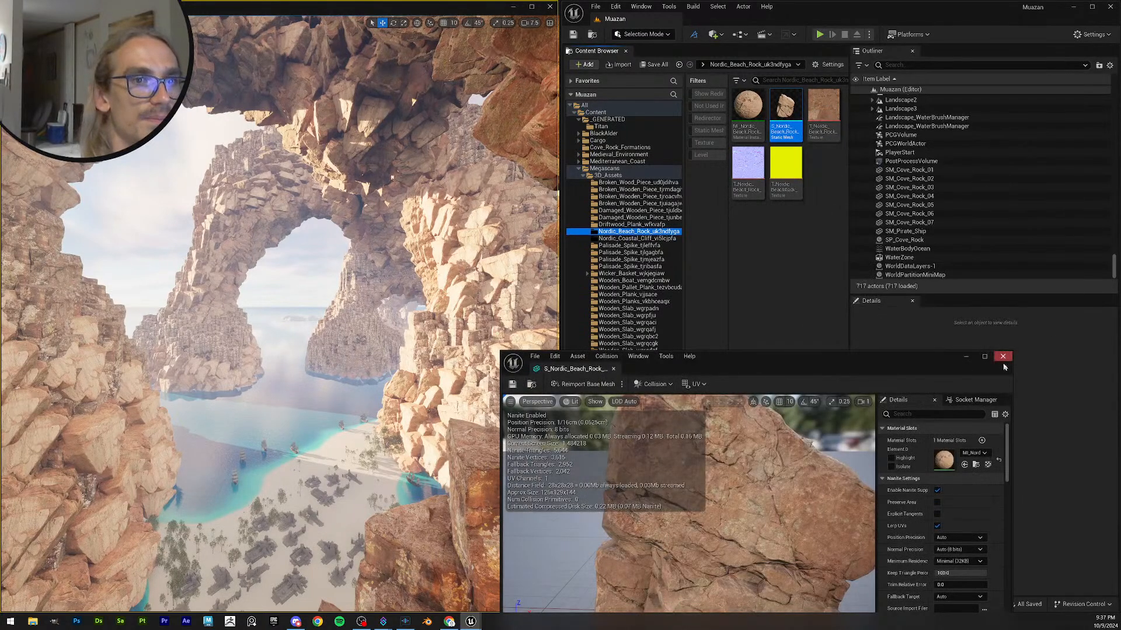
click(1003, 357)
- Open the Nordic Beach Rock material instance, fit its window beside the viewport, and enable the Albedo Tint and Albedo Controls overrides
double_click(748, 108)
drag(844, 365, 1119, 286)
click(863, 127)
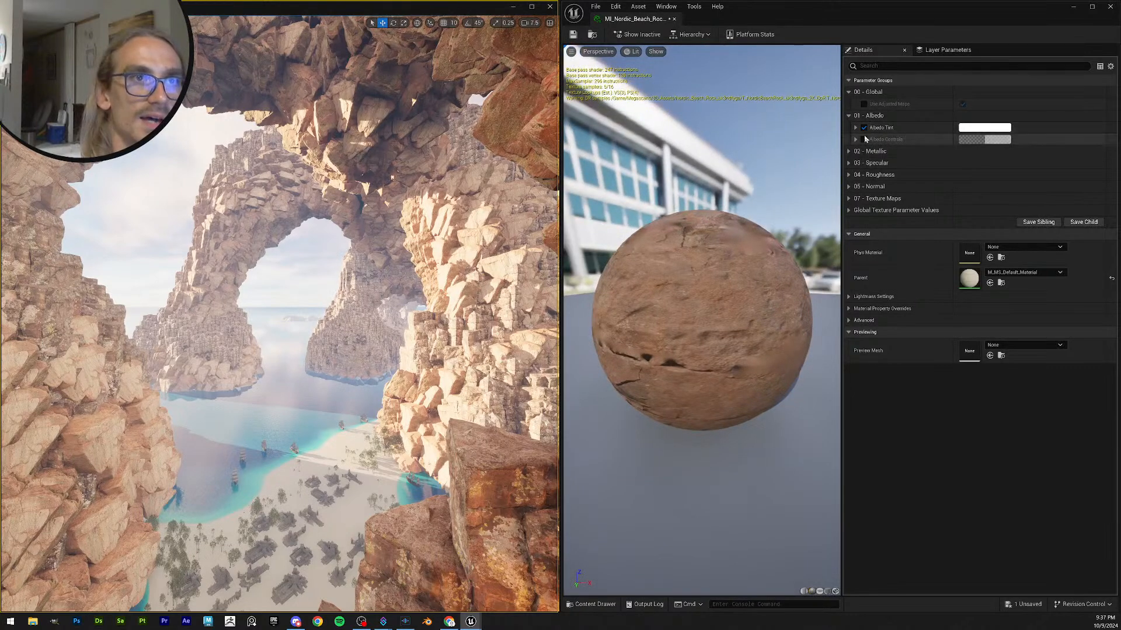
- Set the Albedo Tint to light blue with hue about 222.7, saturation about 0.73 and value 1.0
click(980, 128)
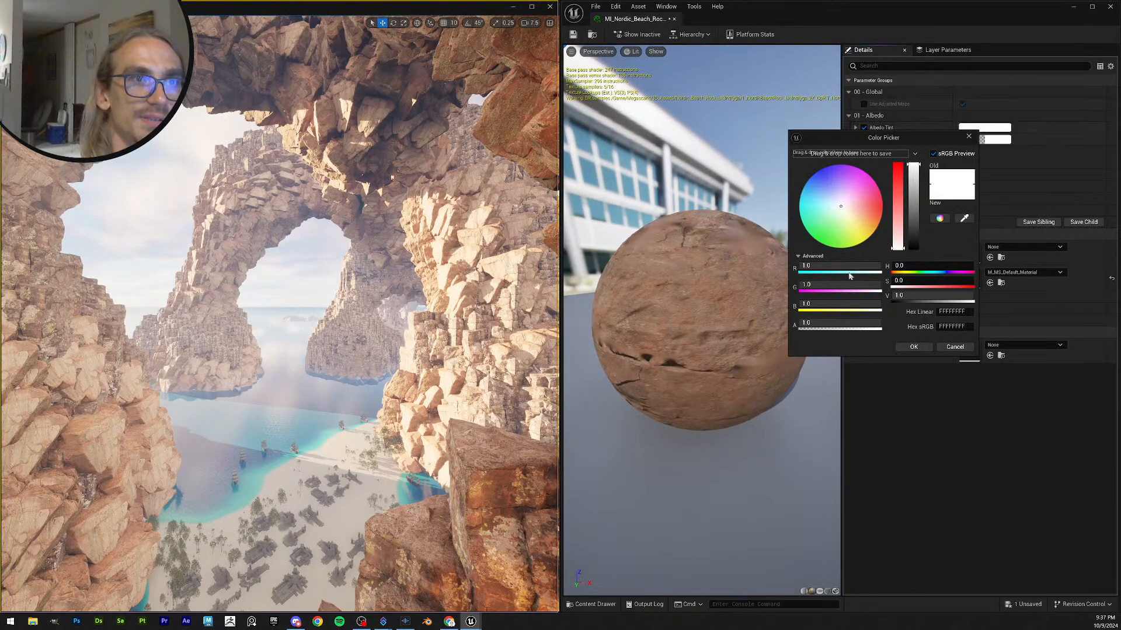
mouse_move(852, 267)
mouse_down()
mouse_move(813, 266)
mouse_move(877, 266)
mouse_move(844, 265)
mouse_up()
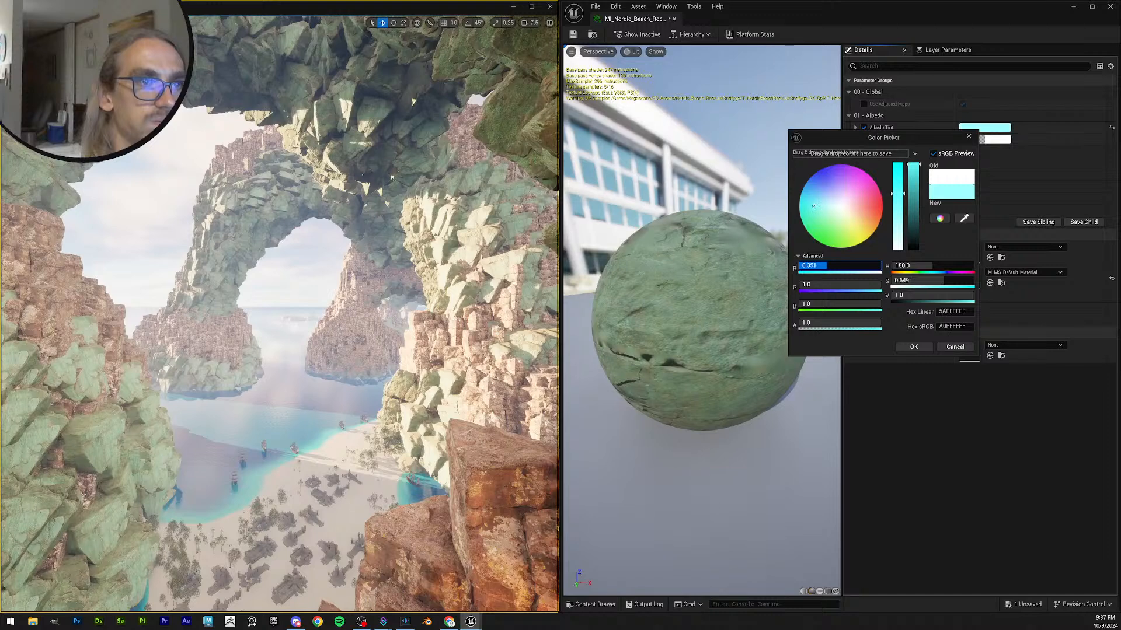
drag(872, 284, 838, 267)
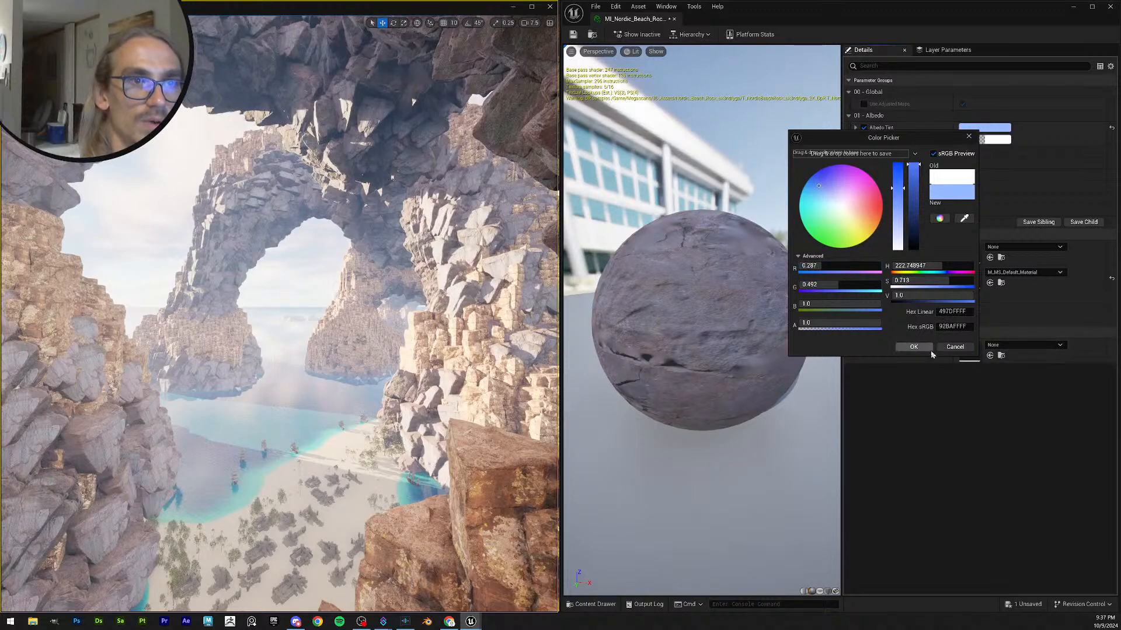
drag(967, 289, 949, 281)
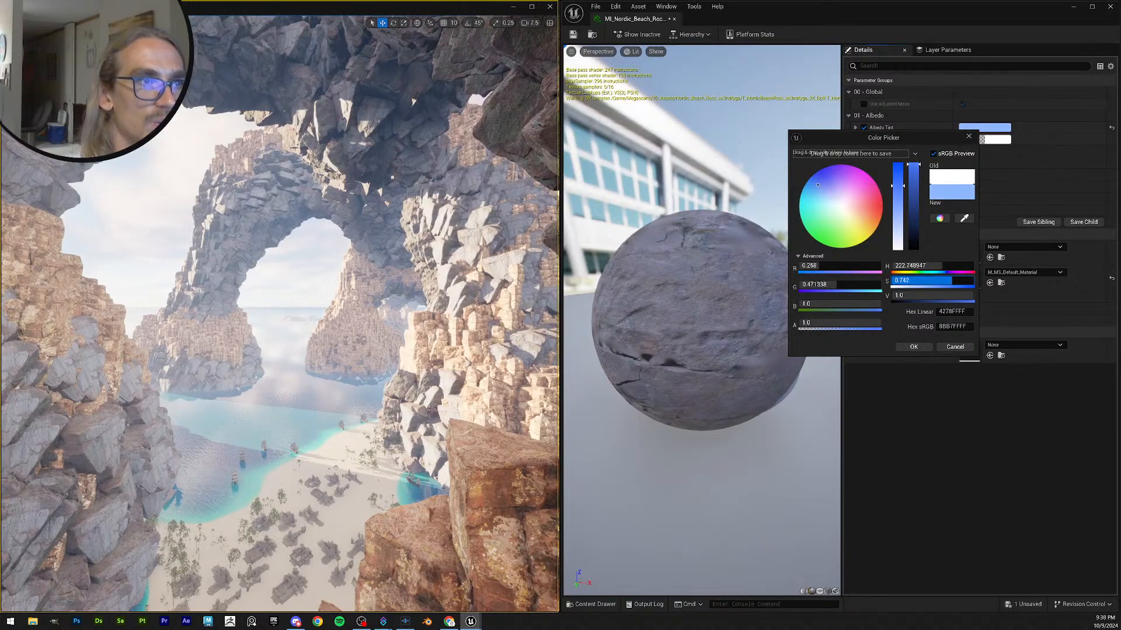
click(912, 347)
- Set the Albedo Controls color to light blue with hue about 216.5, saturation 0.655, value 1.0 and alpha 1.0
click(992, 139)
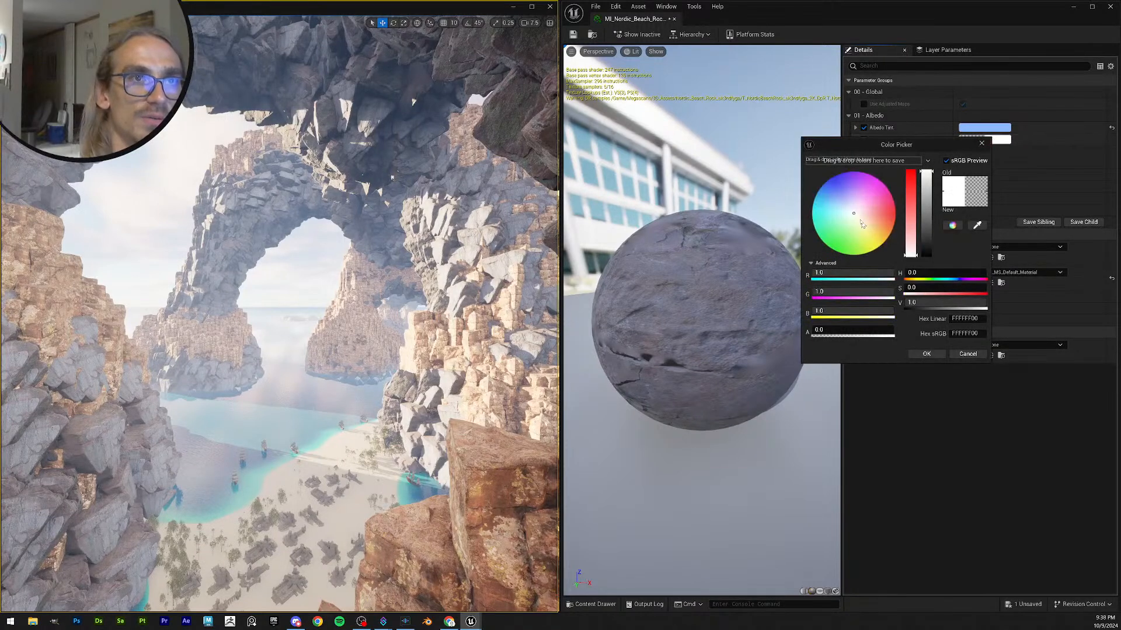
click(834, 209)
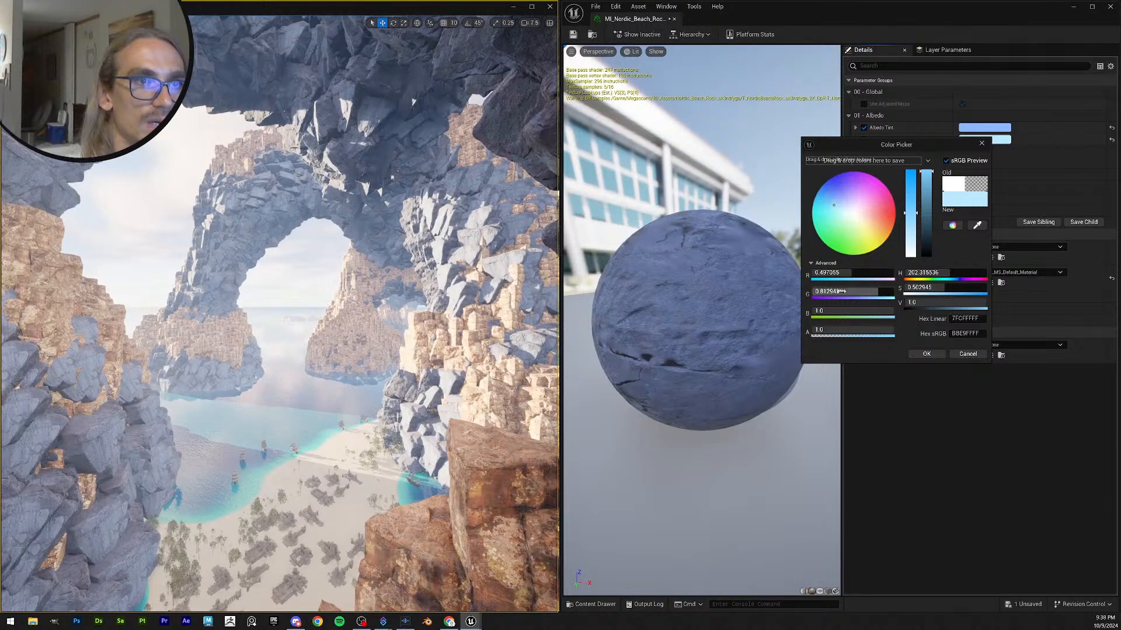
drag(841, 272, 828, 272)
mouse_move(843, 273)
mouse_down()
mouse_move(833, 272)
mouse_move(870, 291)
mouse_move(856, 291)
mouse_up()
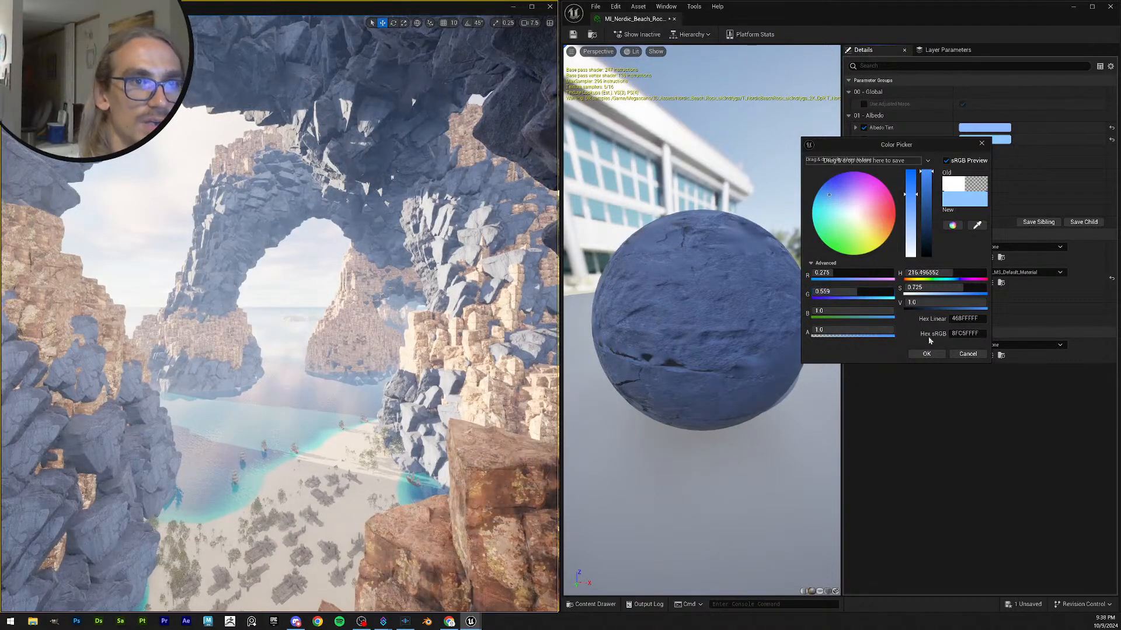
mouse_move(945, 286)
mouse_down()
mouse_move(927, 287)
mouse_move(958, 287)
mouse_move(962, 305)
mouse_move(903, 311)
mouse_up()
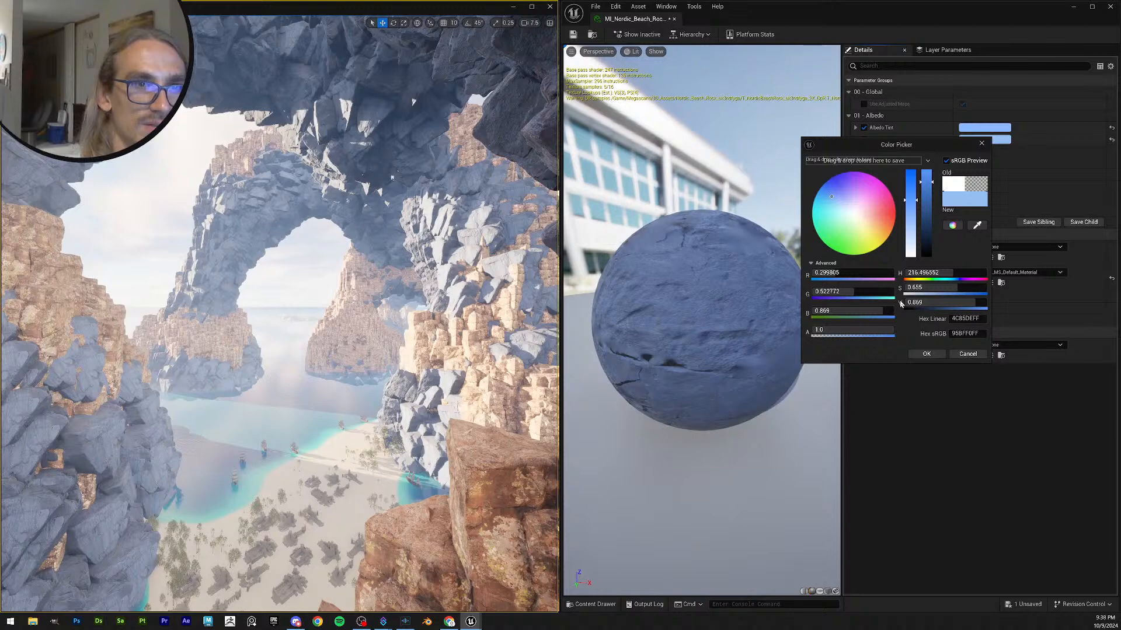
mouse_move(968, 302)
mouse_down()
mouse_move(1004, 302)
mouse_move(986, 302)
mouse_up()
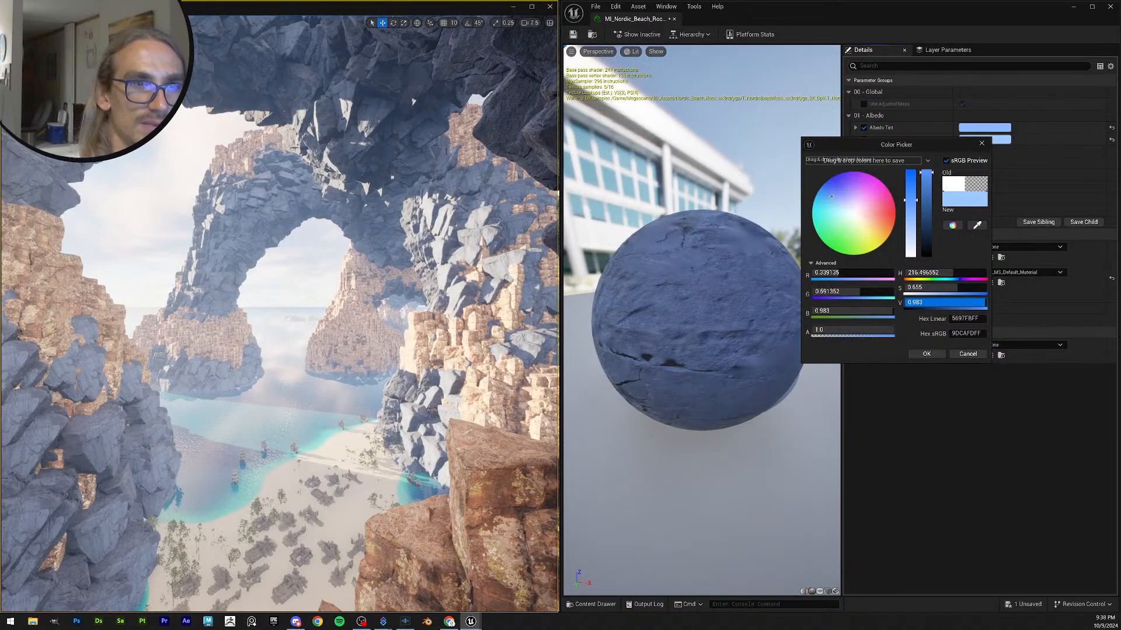
drag(858, 330, 842, 333)
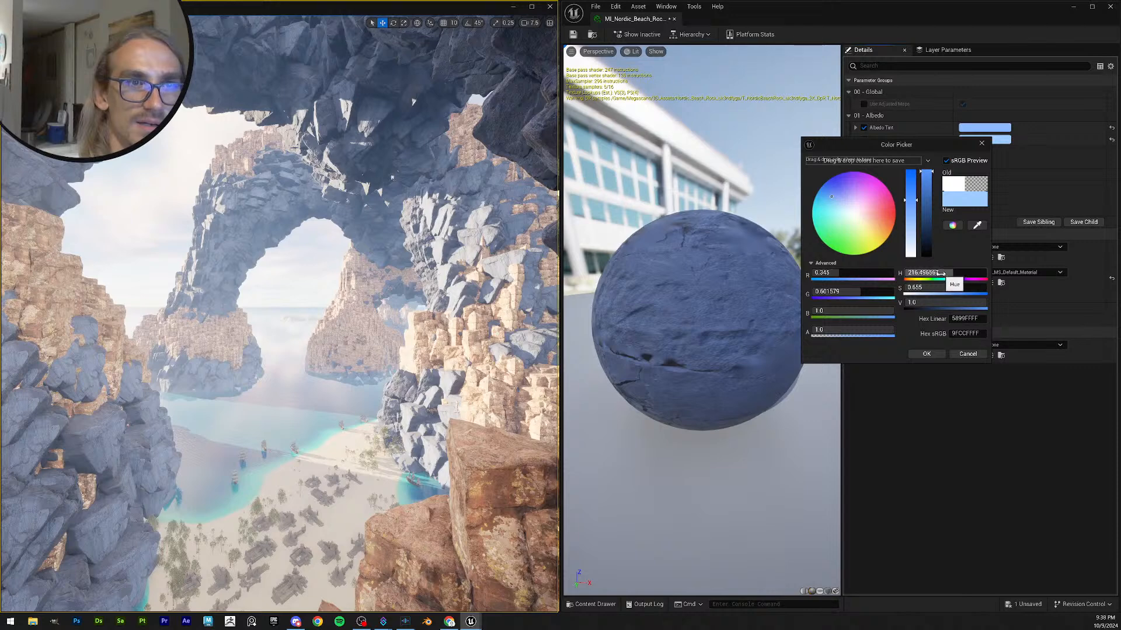
- Try the Albedo Controls color at saturation 1.0 and 0.377, and at values of 2, 1.5 and 1.2
drag(929, 286, 975, 288)
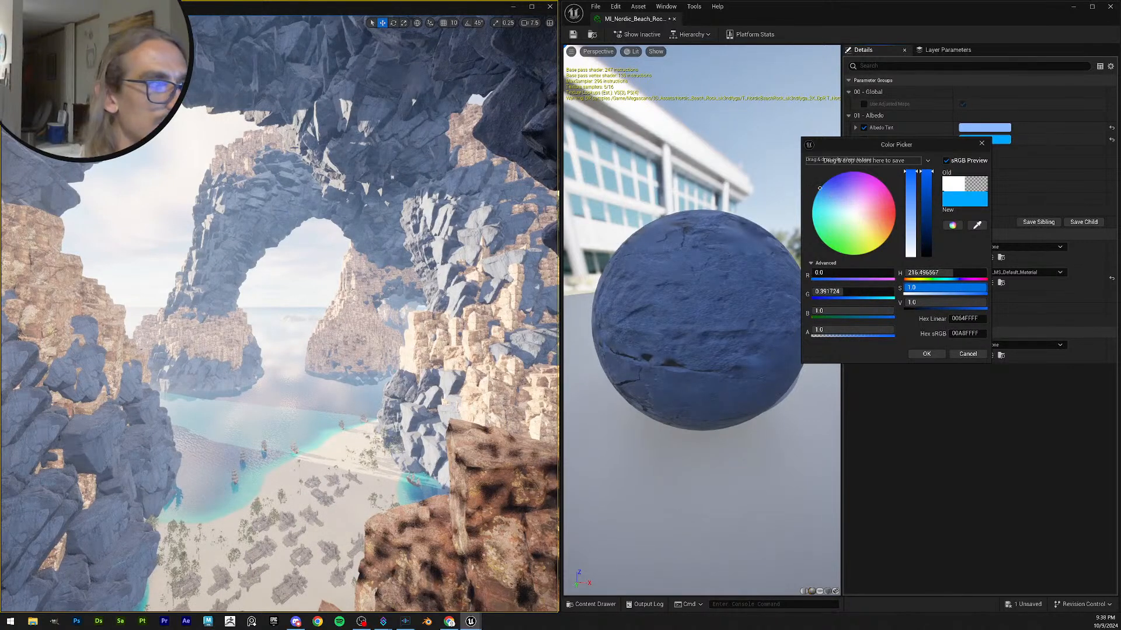
drag(975, 287, 933, 287)
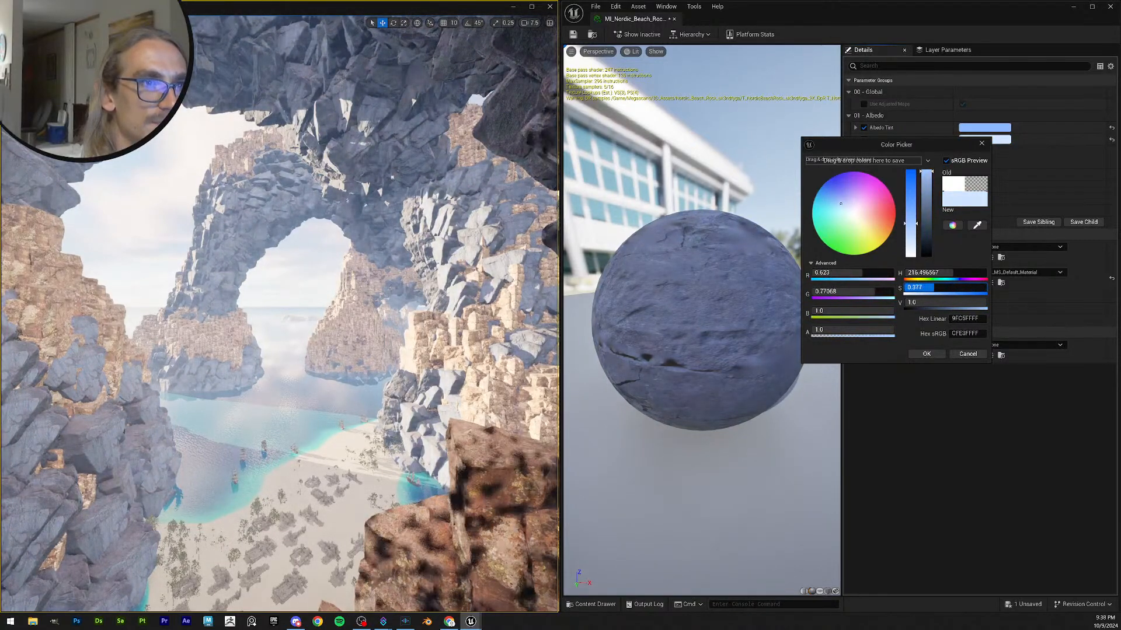
click(934, 302)
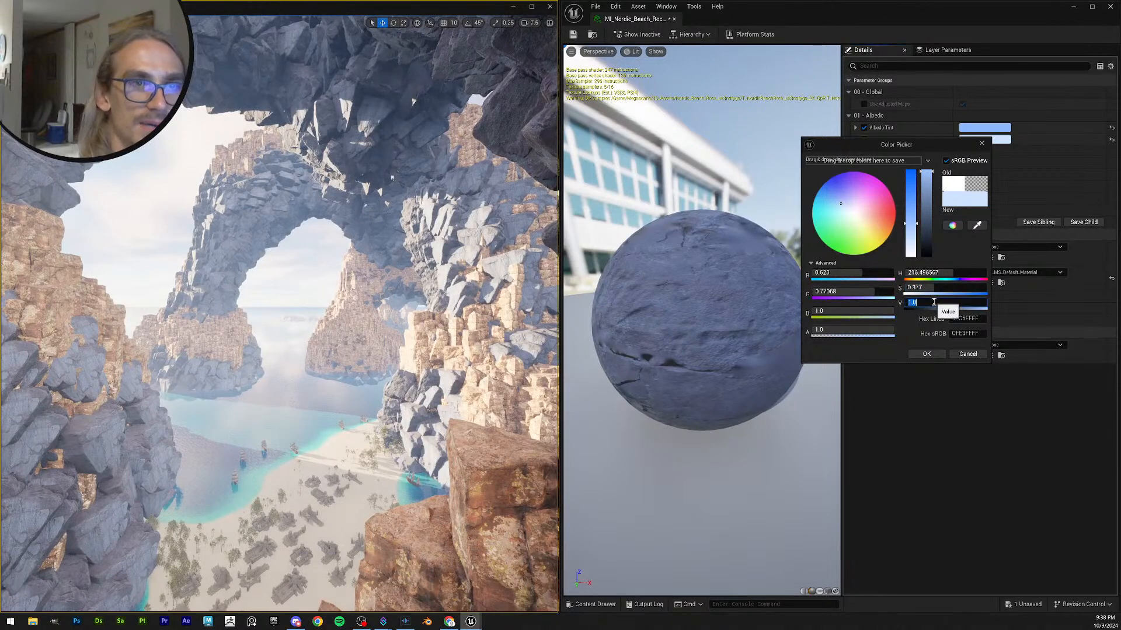
text(2)
key(Return)
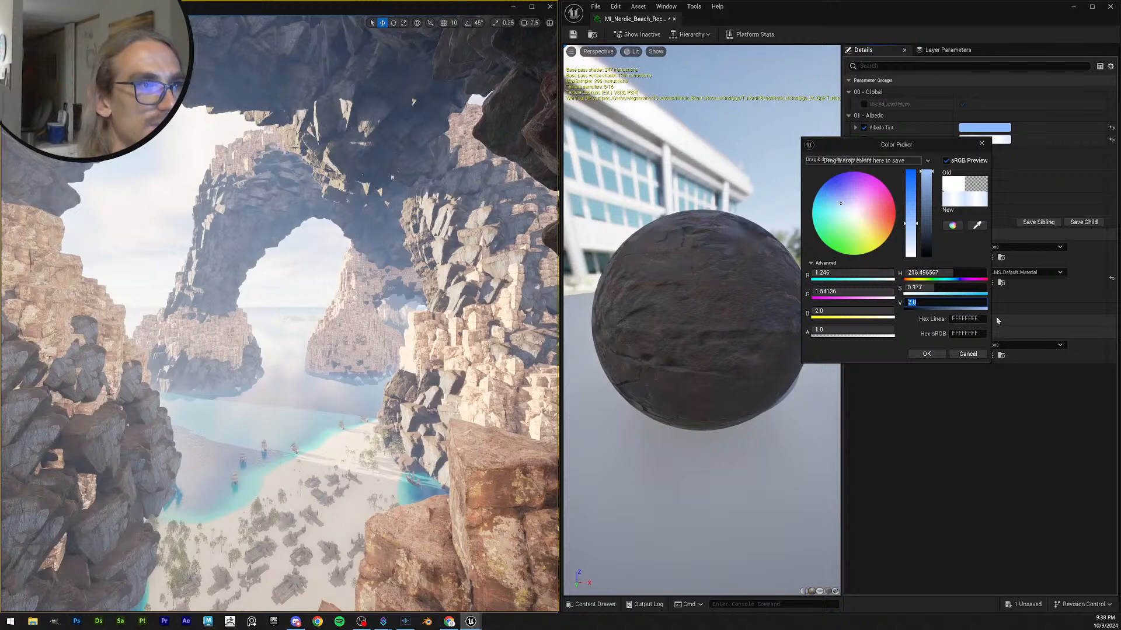
text(1)
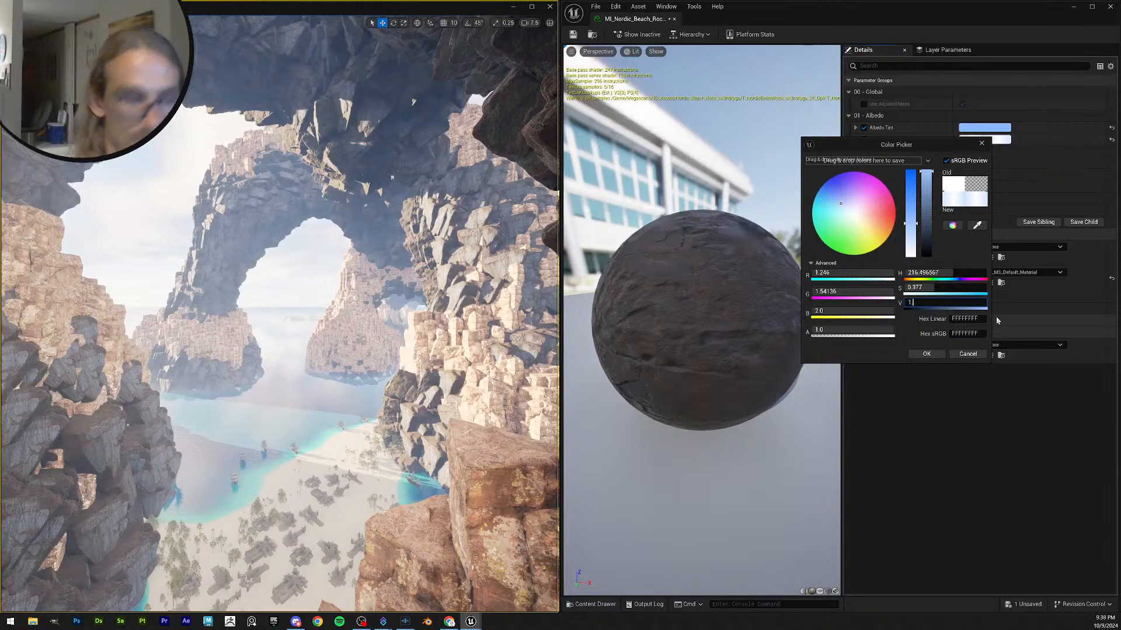
text(.5)
key(Return)
text(1.2)
key(Return)
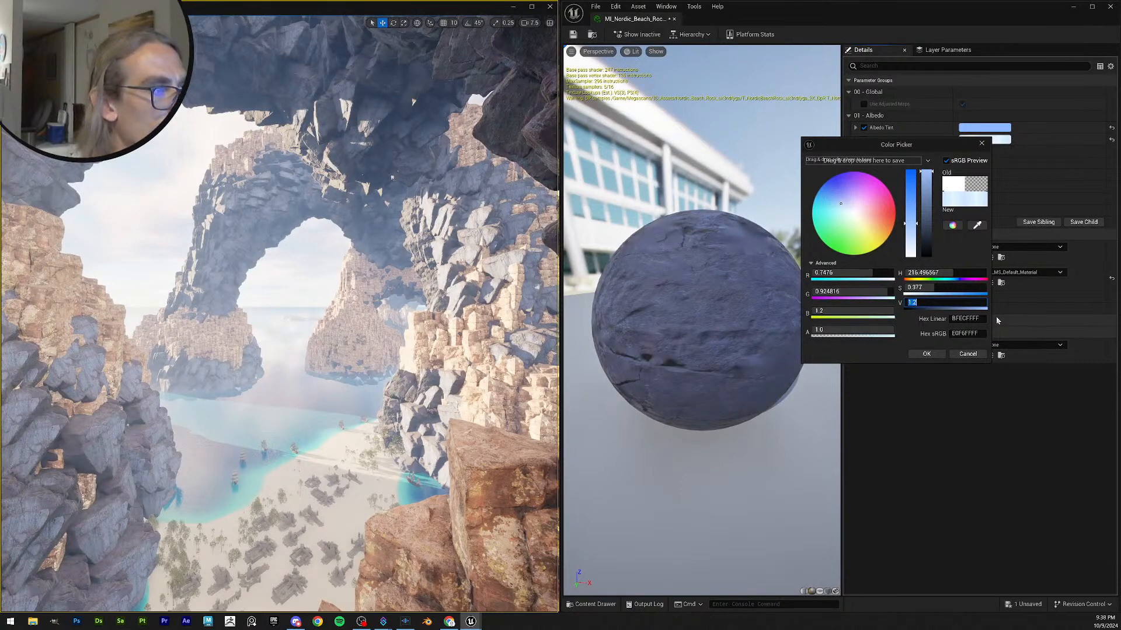
- Shift the Albedo Controls color to violet-blue with blue at 1.0 and saturation about 0.71
click(860, 273)
mouse_move(859, 273)
mouse_down()
mouse_move(841, 273)
mouse_move(869, 292)
mouse_move(837, 291)
mouse_move(894, 310)
mouse_up()
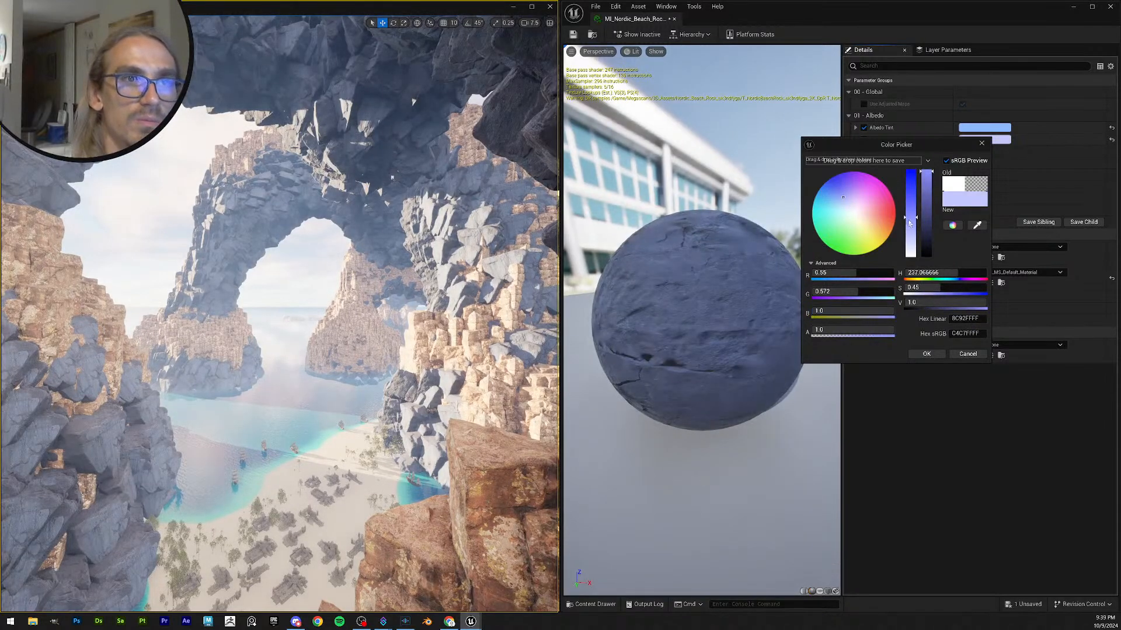
mouse_move(917, 220)
mouse_down()
mouse_move(910, 179)
mouse_move(910, 196)
mouse_up()
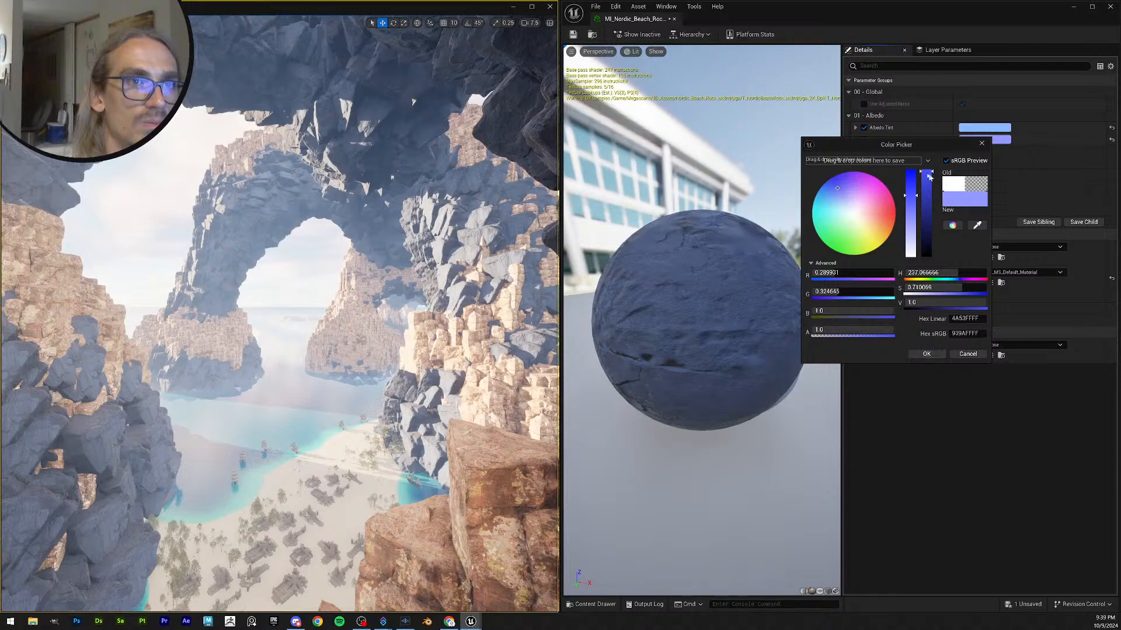
drag(926, 175, 930, 140)
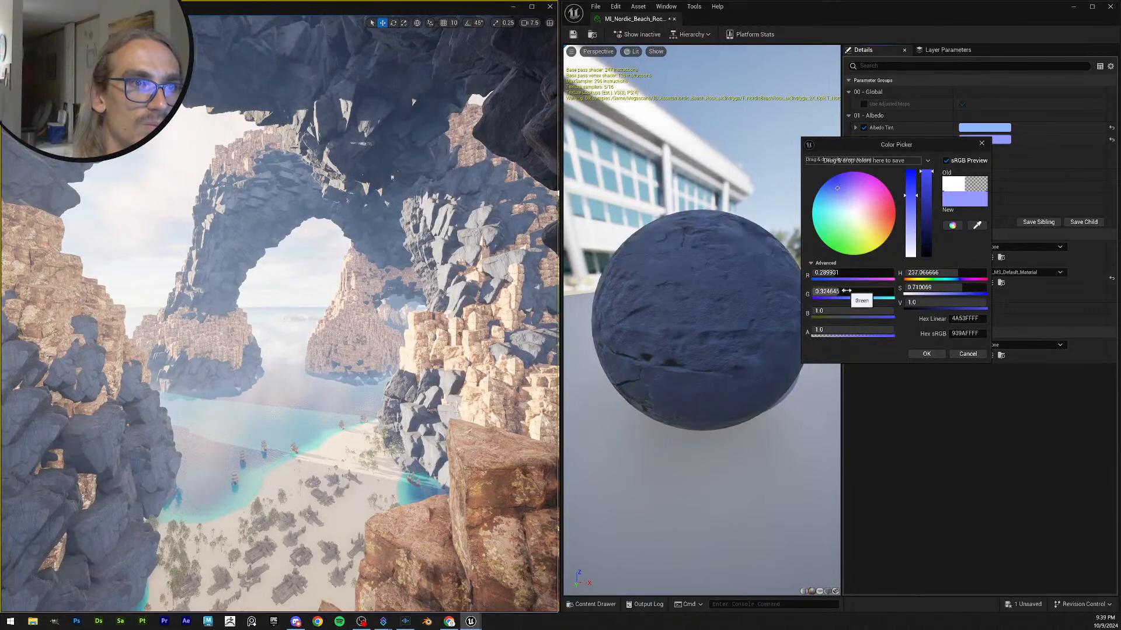
- Set the Albedo Controls color to red 0.118 and green 0.261, accept it, and save the material instance
drag(839, 273, 820, 274)
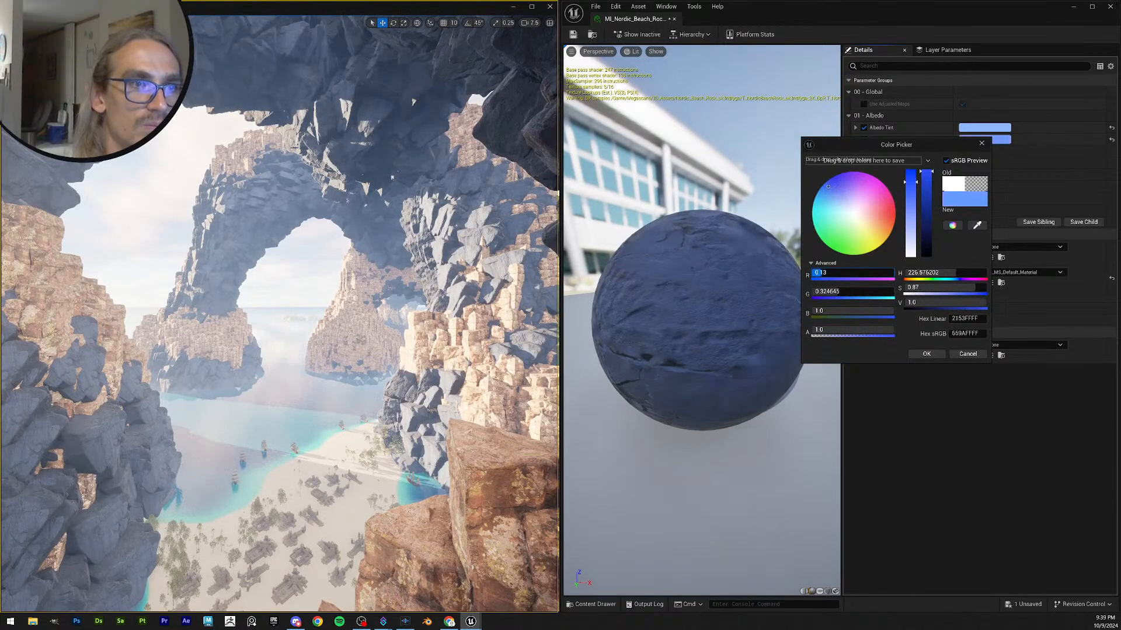
click(855, 292)
text(0.2)
key(Return)
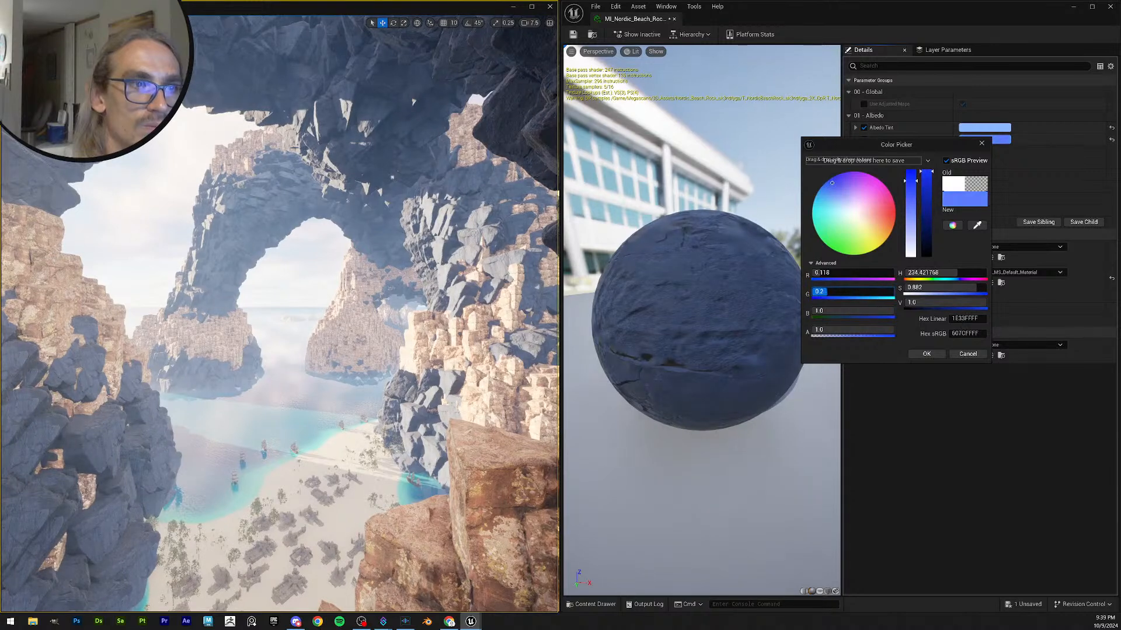
mouse_move(827, 292)
mouse_down()
mouse_move(838, 292)
mouse_move(825, 291)
mouse_up()
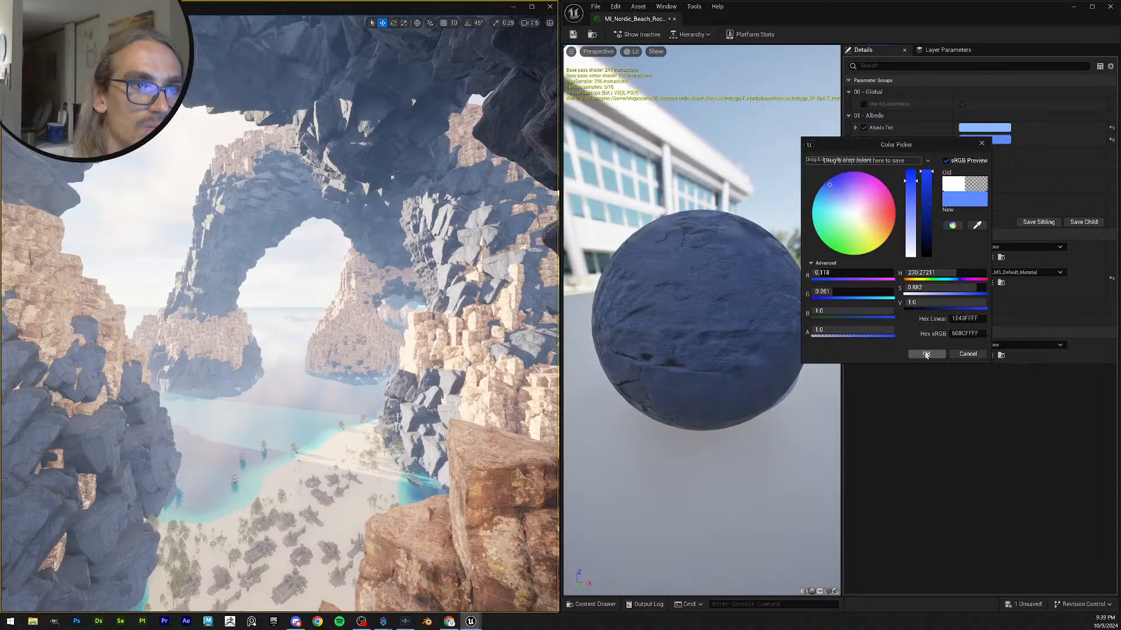
click(926, 354)
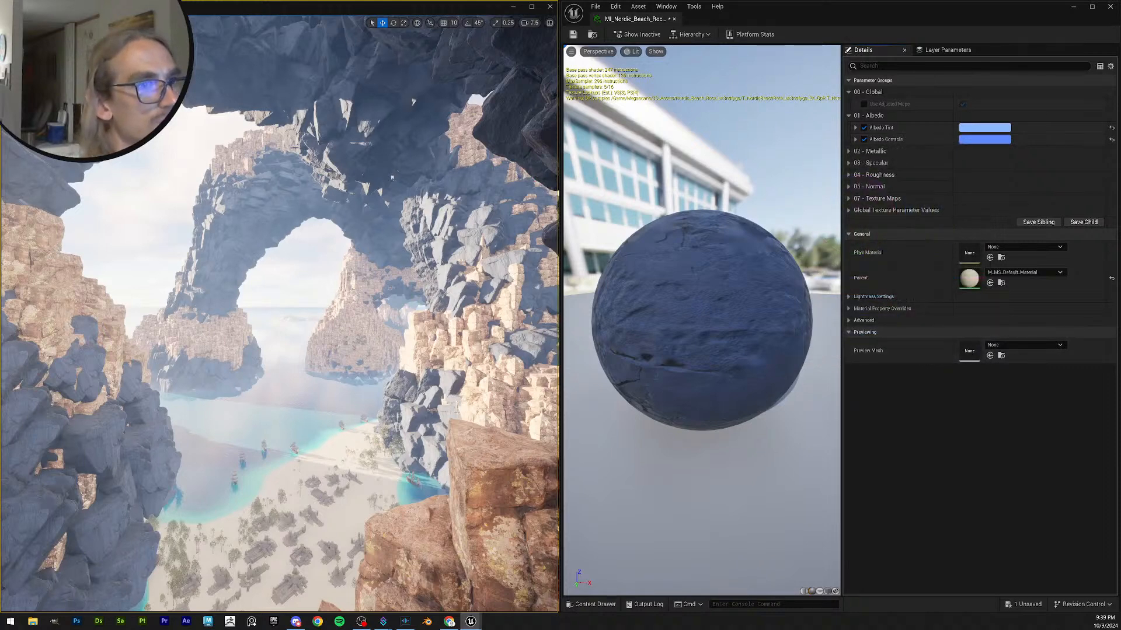
click(572, 35)
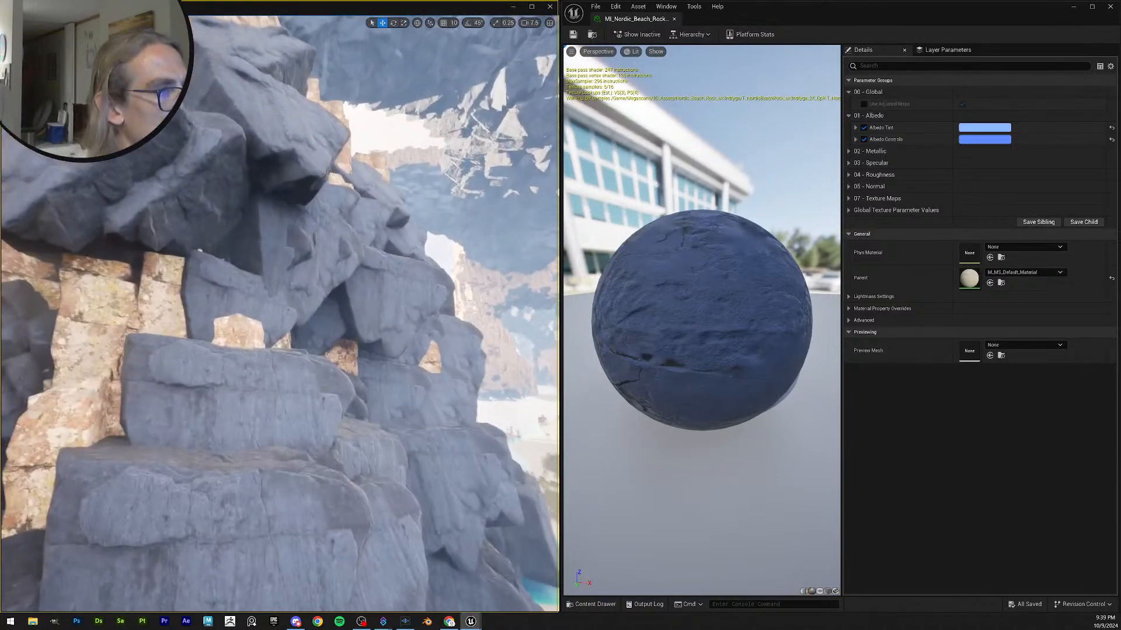
- Set the Nordic Beach Rock material's Albedo Tint to pure blue by reducing green and red to 0
click(990, 127)
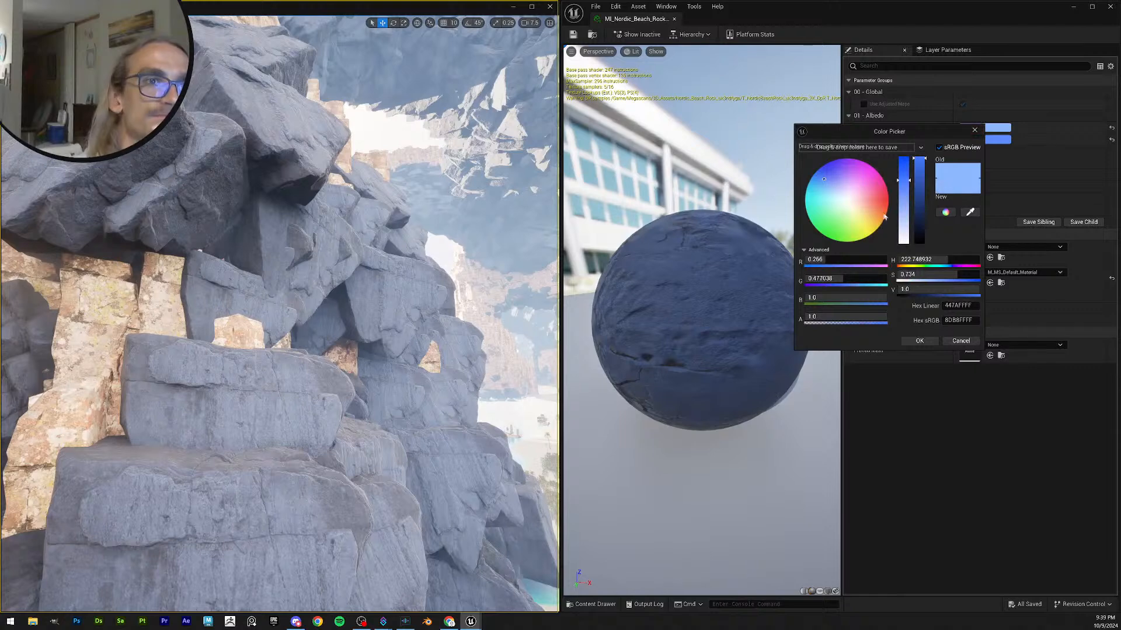
click(835, 278)
text(0.248)
key(Return)
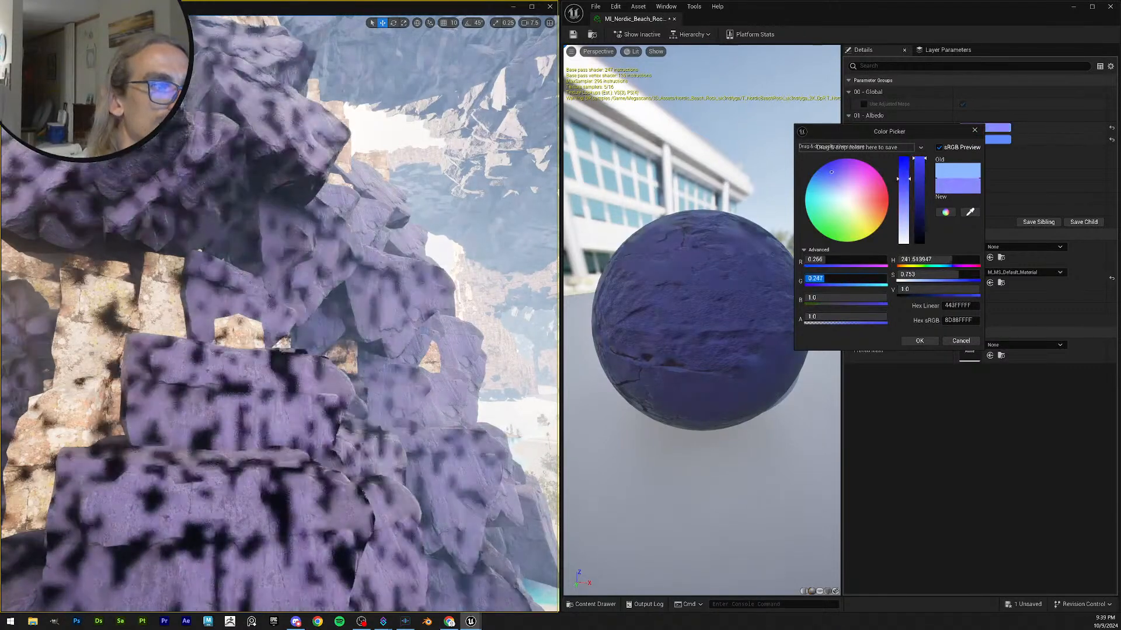
text(0)
key(Return)
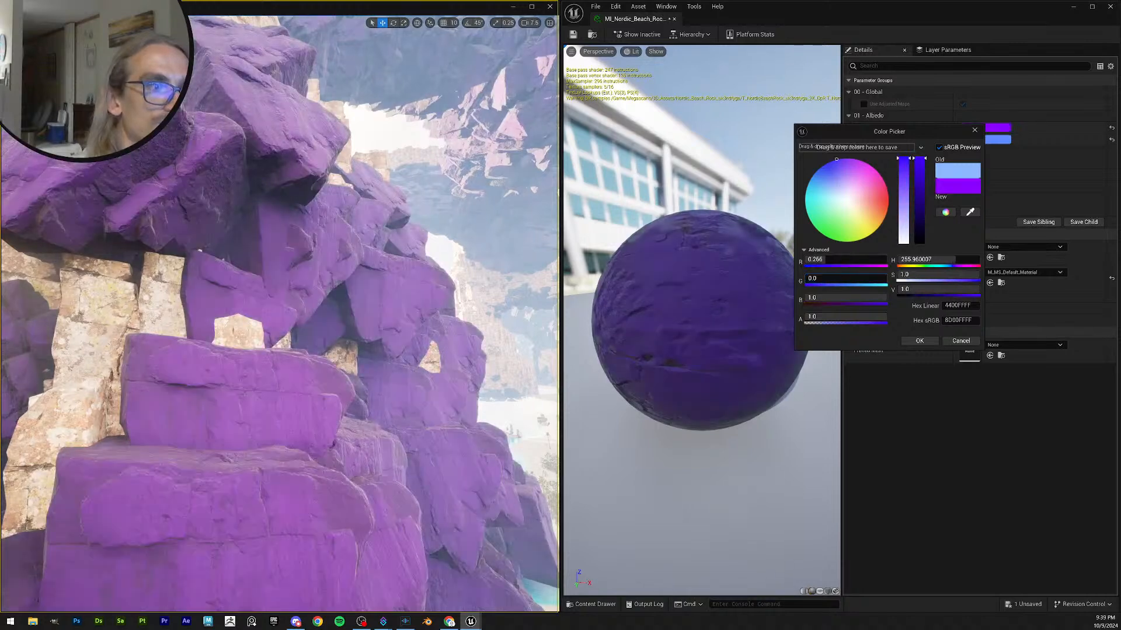
click(824, 260)
text(0)
key(Return)
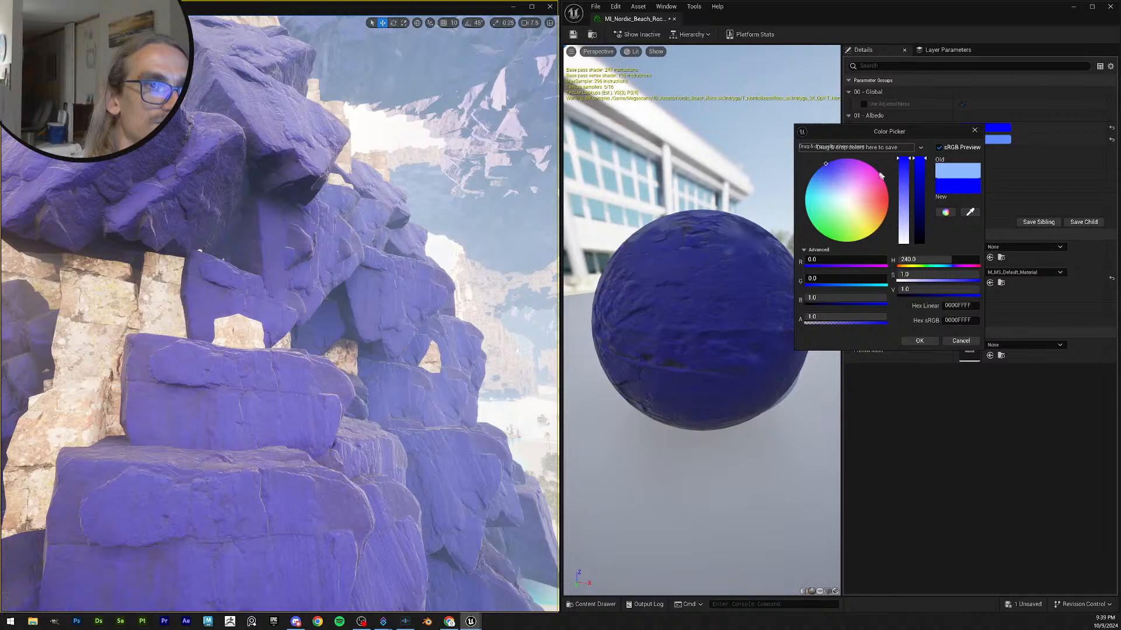
- Darken the Albedo Tint to a deep blue with green about 0.114 and blue about 0.516, then save and close the material instance
drag(922, 165, 817, 172)
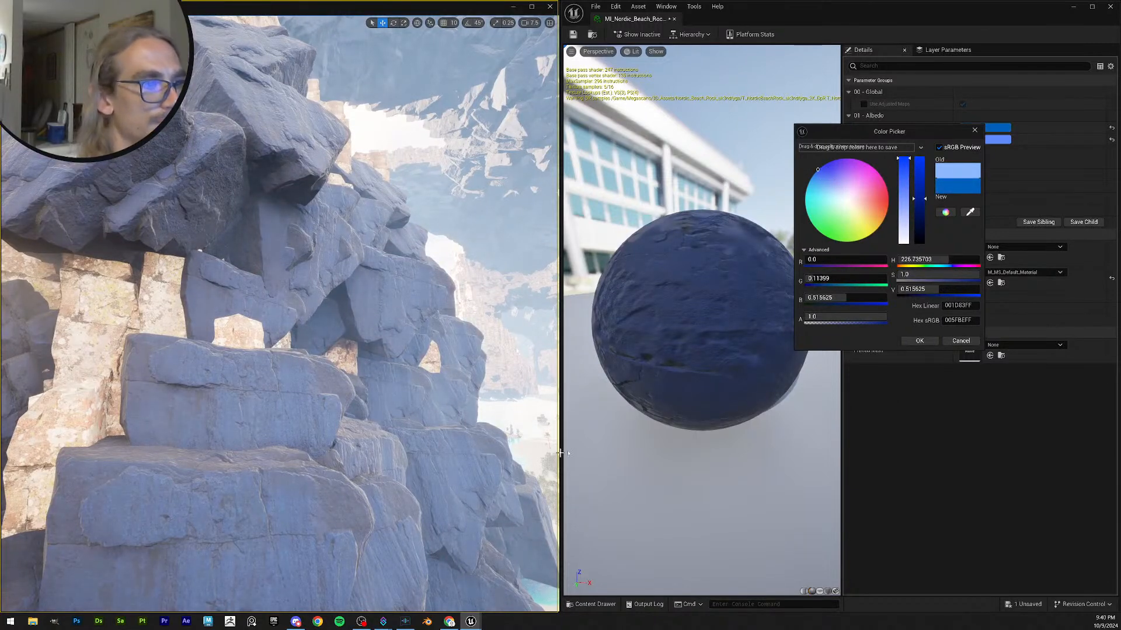
click(919, 341)
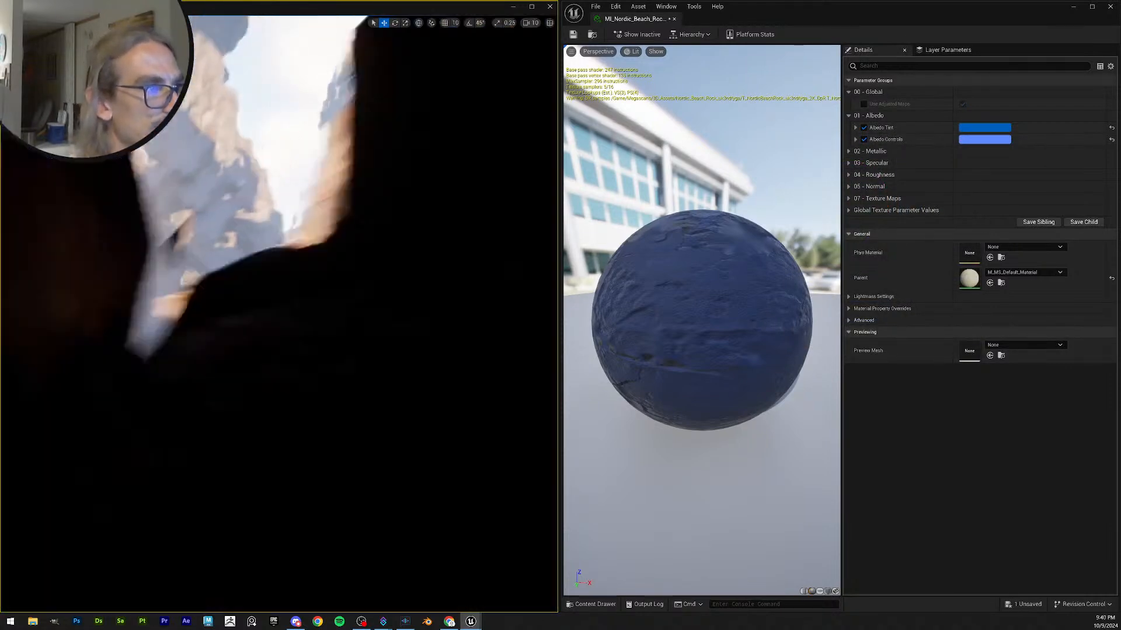
right_drag(396, 311, 450, 311)
key(2)
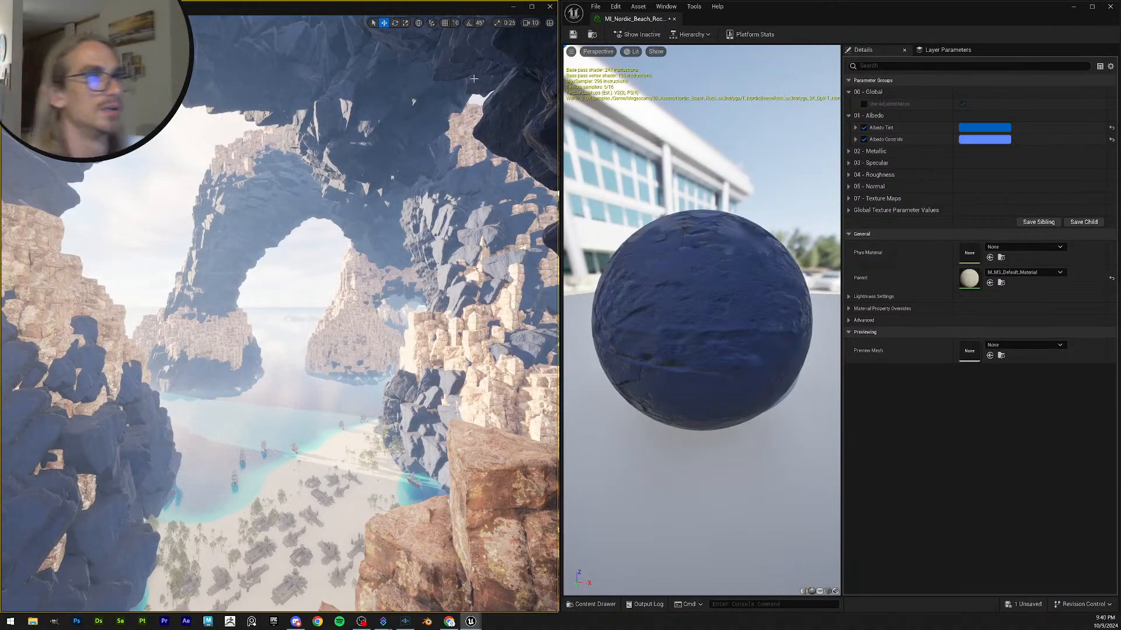
click(574, 35)
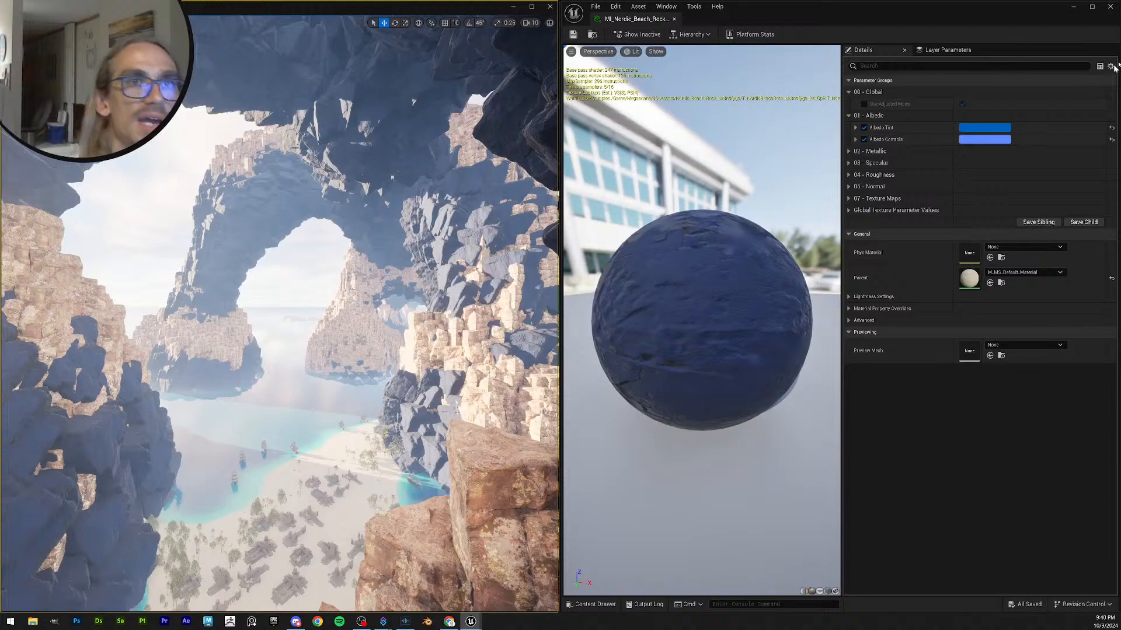
click(1109, 8)
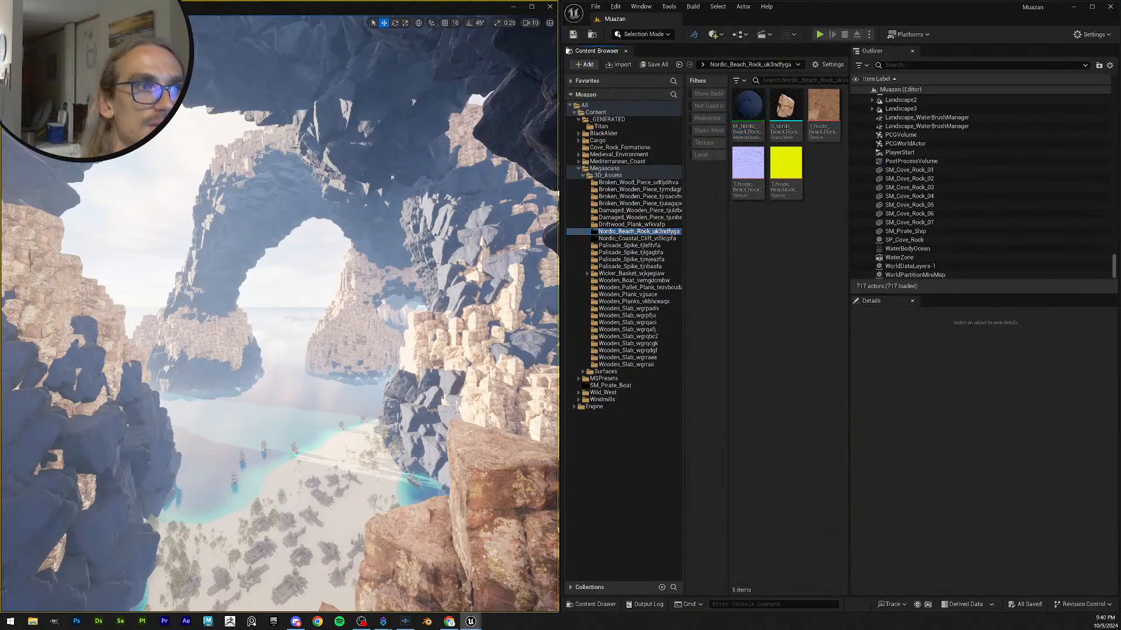
- Open the Nordic Coastal Cliff material instance and enable its Albedo Tint and Albedo Controls overrides
click(629, 238)
click(749, 108)
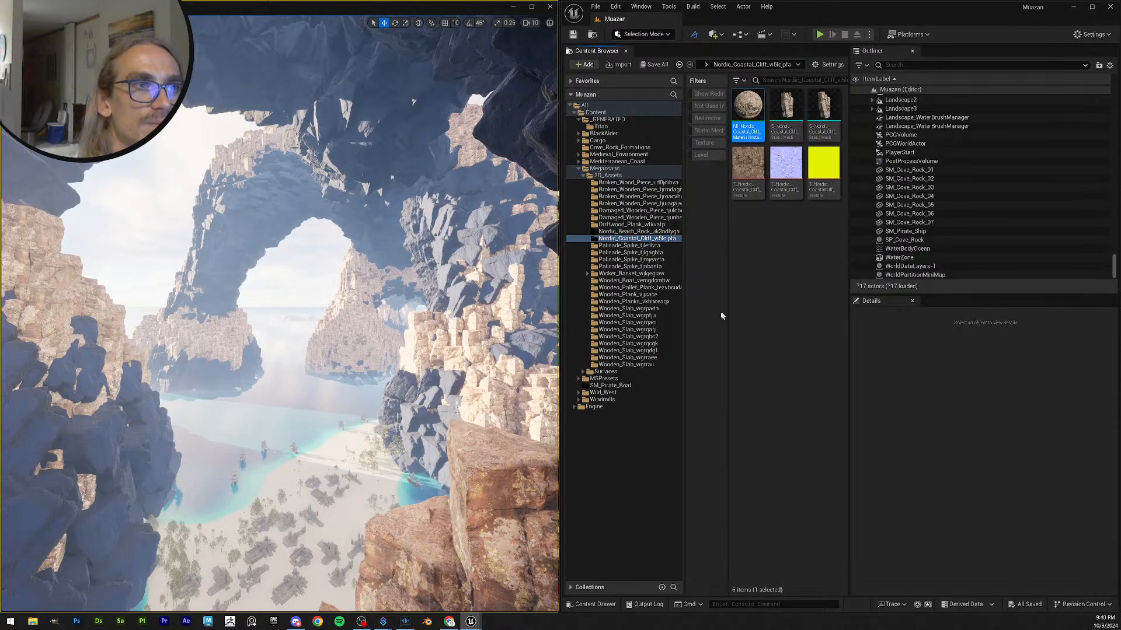
drag(818, 372, 1119, 176)
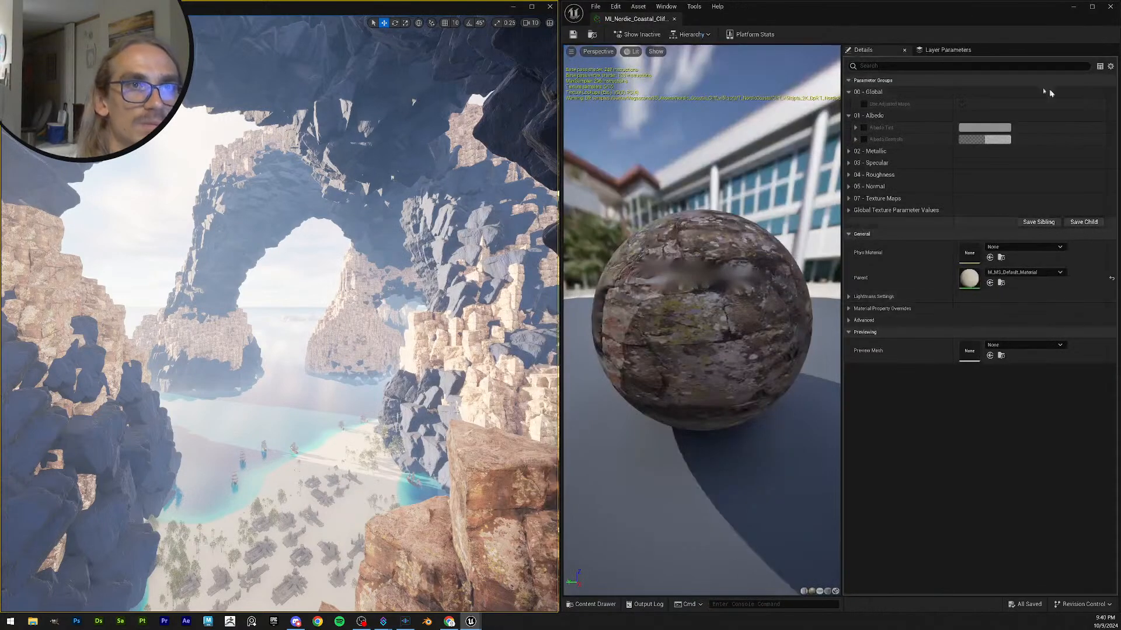
click(864, 127)
click(863, 140)
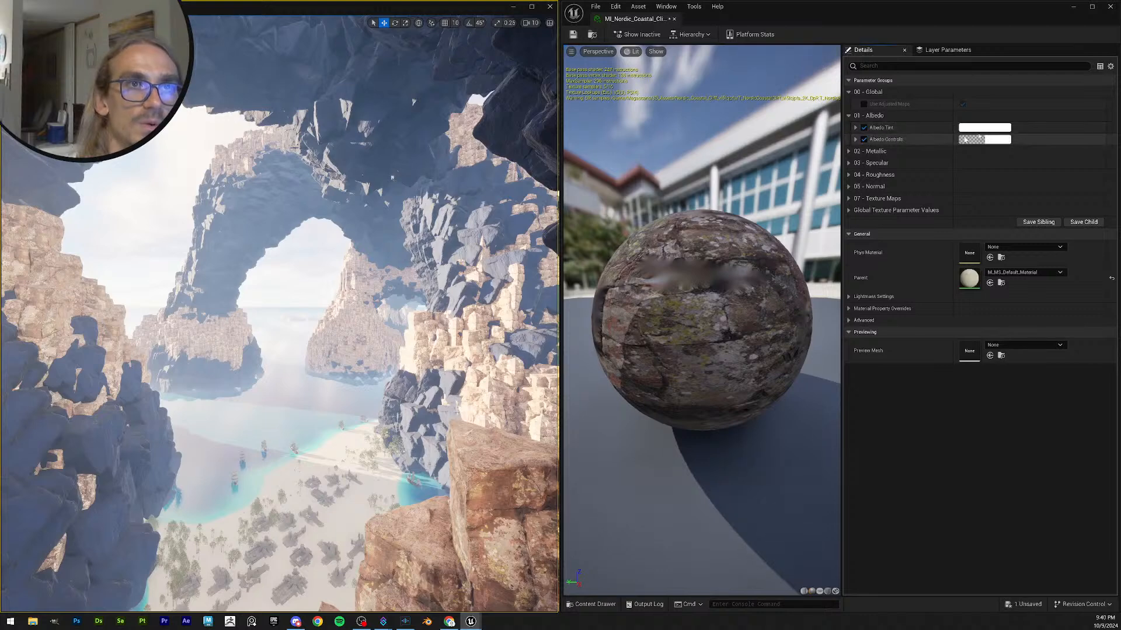
- Set the coastal cliff's Albedo Tint to deep blue with red 0, green about 0.082 and blue about 0.398
click(984, 128)
drag(847, 272, 873, 283)
drag(929, 174, 945, 217)
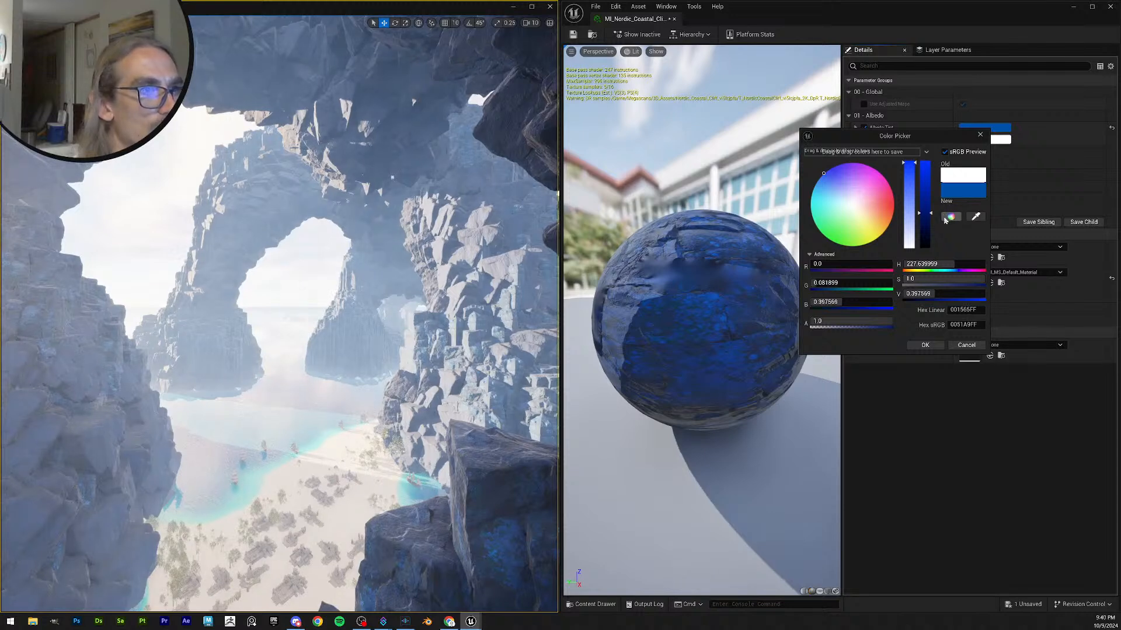
click(933, 347)
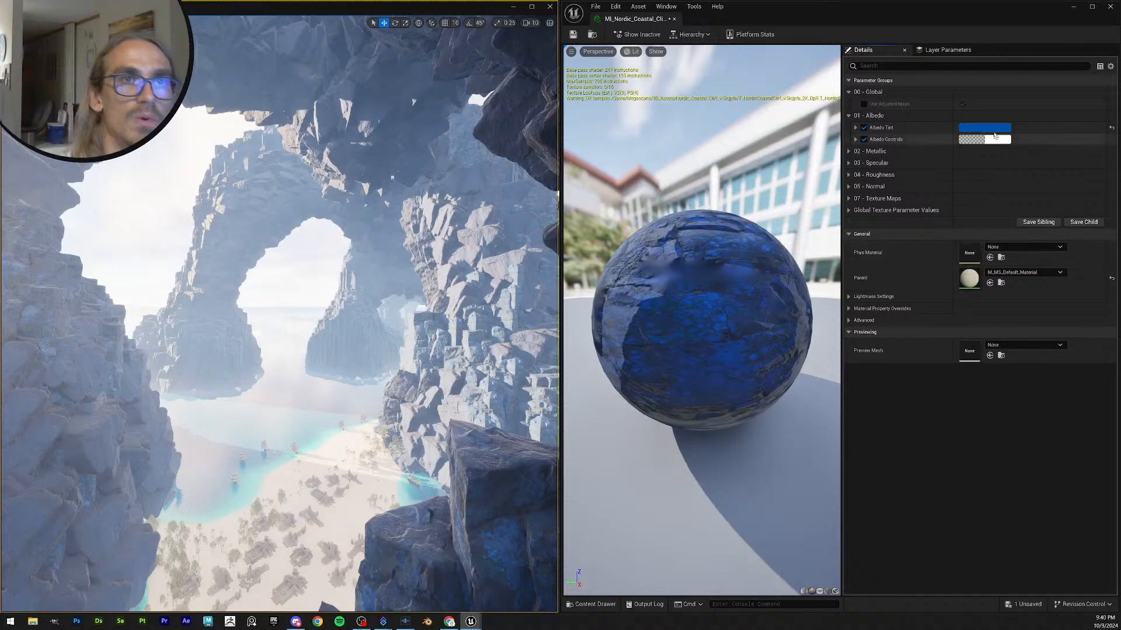
- Try other brightness values for the coastal cliff's Albedo Controls color
click(985, 139)
drag(929, 196, 941, 153)
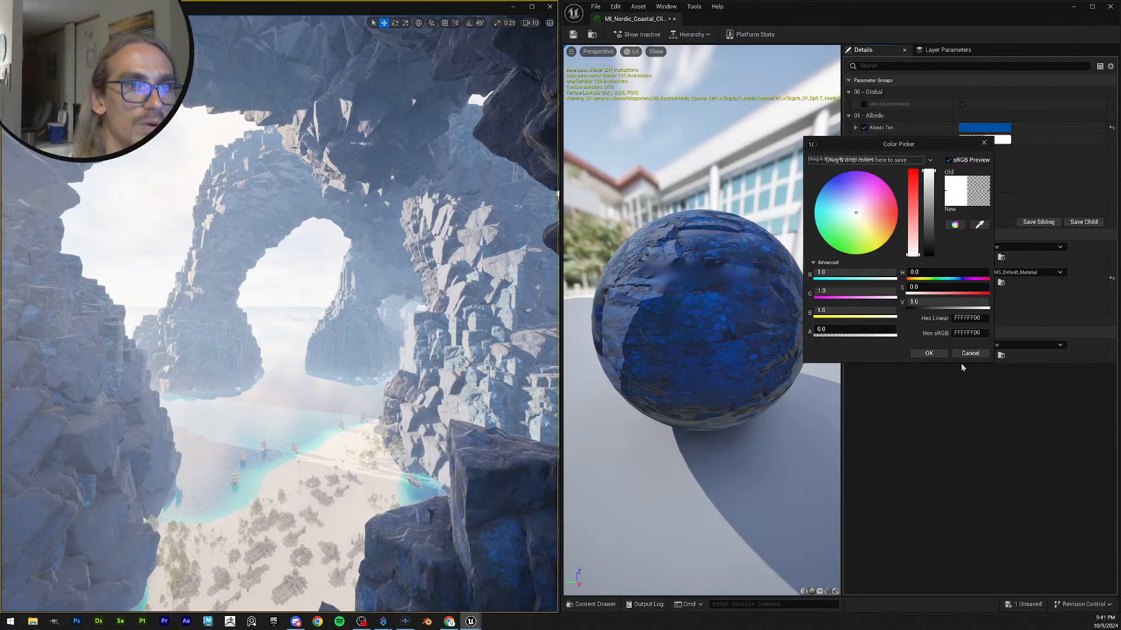
click(929, 354)
- Save the Nordic Coastal Cliff material instance
click(447, 622)
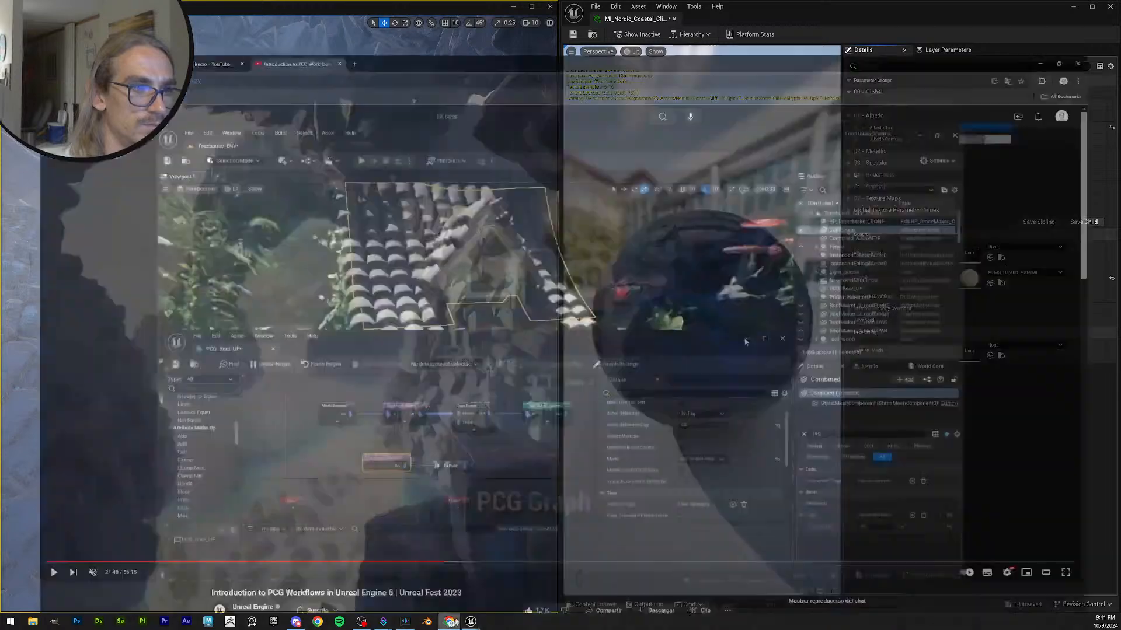
click(337, 11)
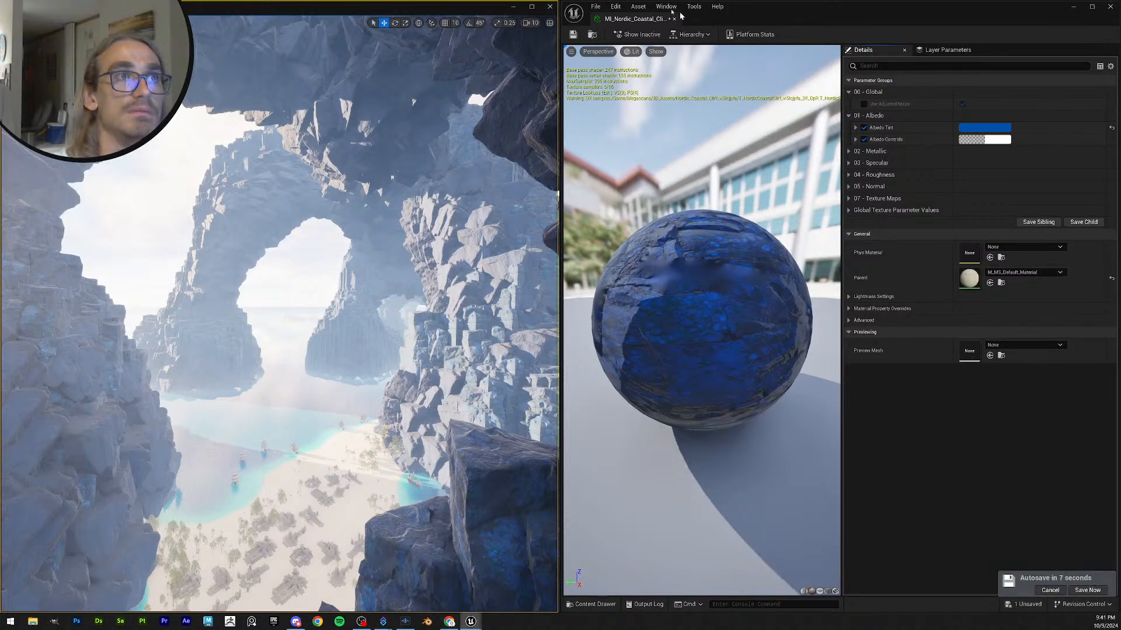
click(571, 35)
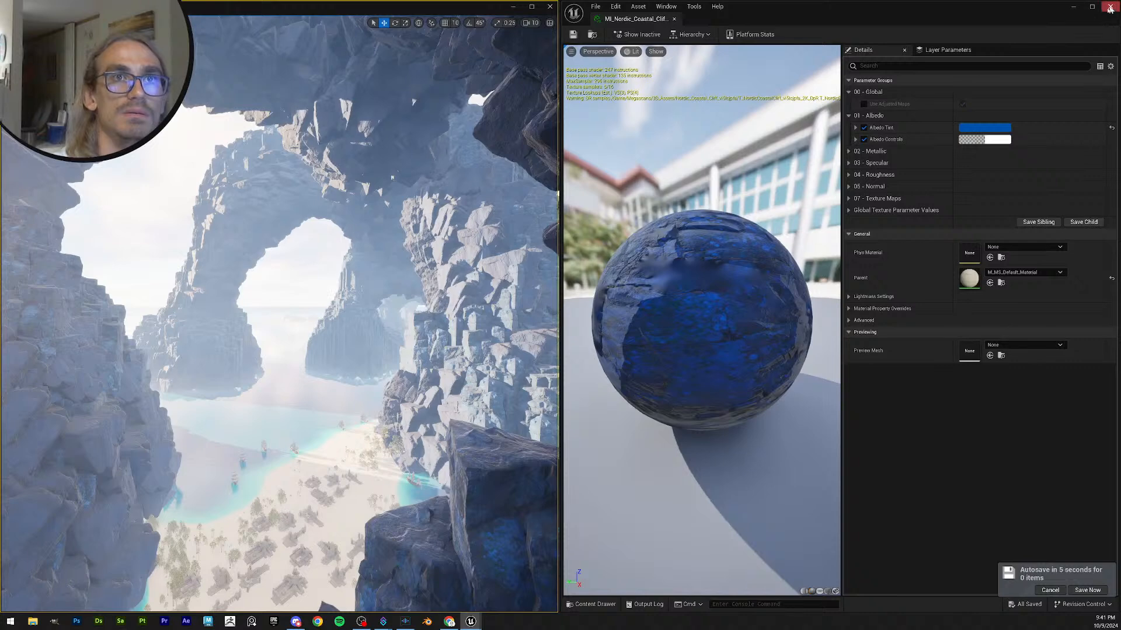
- Retry brightness variations on the Albedo Controls color against the cove view
click(992, 140)
drag(924, 199, 950, 122)
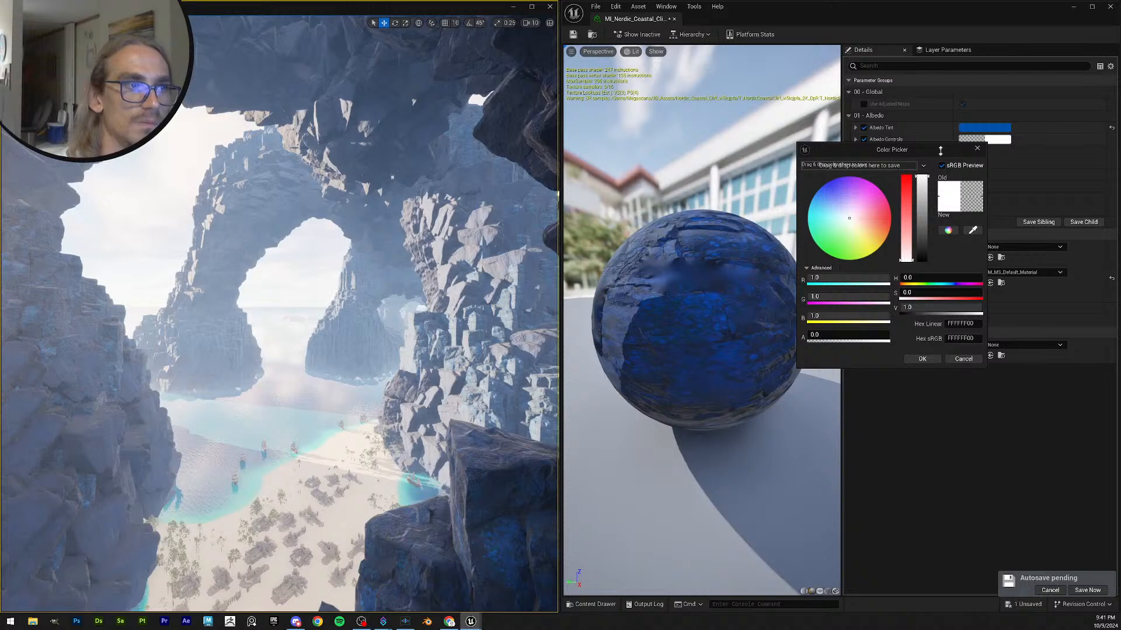
click(920, 358)
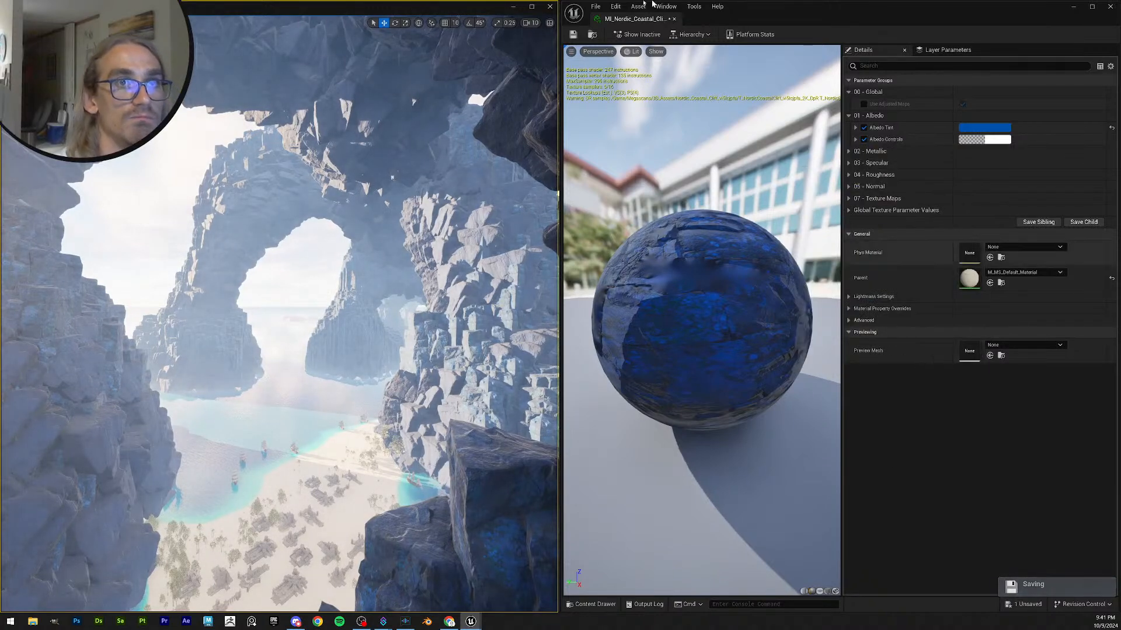
- Check the tinted cliff up close and reopen the Nordic Coastal Cliff material instance in a window beside it
click(347, 290)
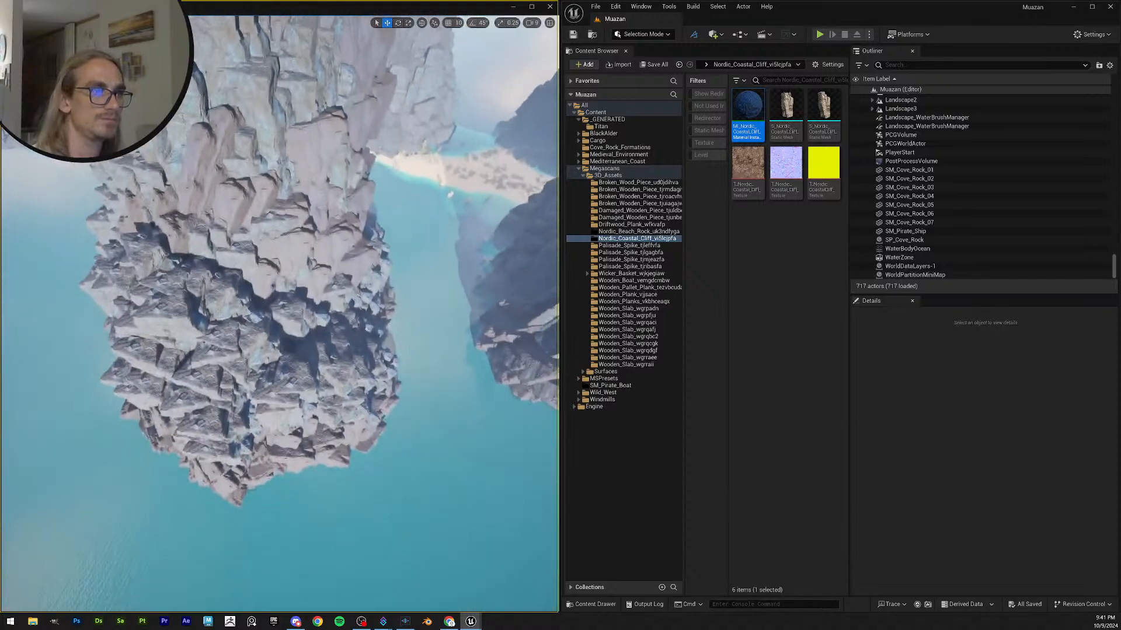
right_drag(279, 315, 279, 193)
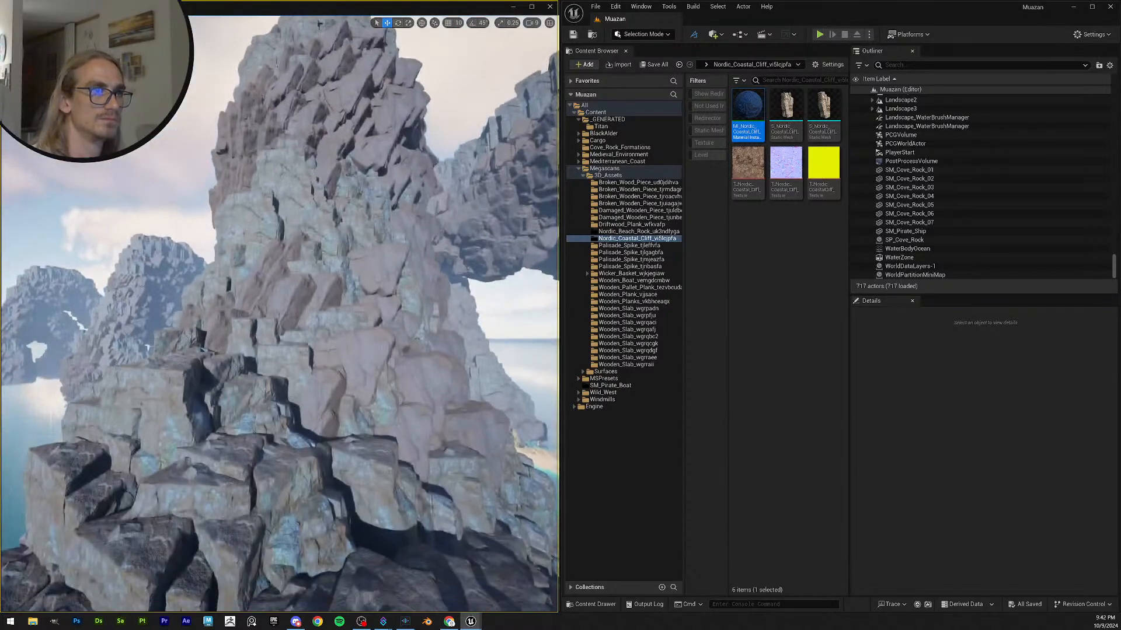
right_drag(279, 315, 257, 327)
double_click(747, 108)
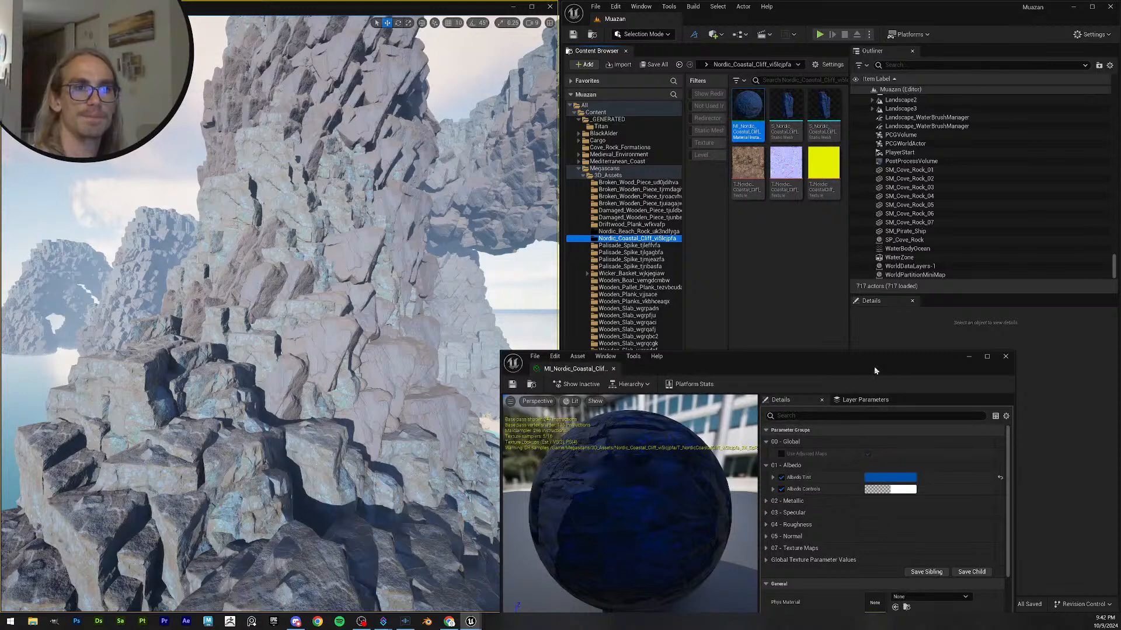
drag(874, 366, 922, 158)
right_click(884, 273)
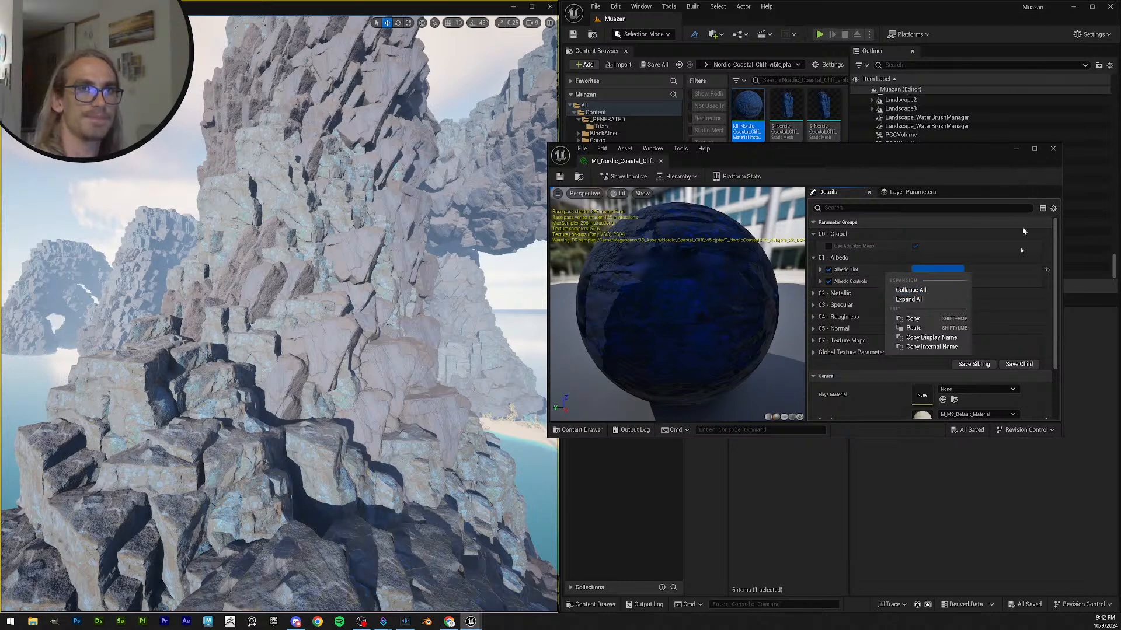
- Try a slightly brighter blue Albedo Tint with value about 0.418, then discard it
click(937, 269)
mouse_move(886, 363)
mouse_down()
mouse_move(878, 380)
mouse_move(896, 295)
mouse_move(890, 358)
mouse_up()
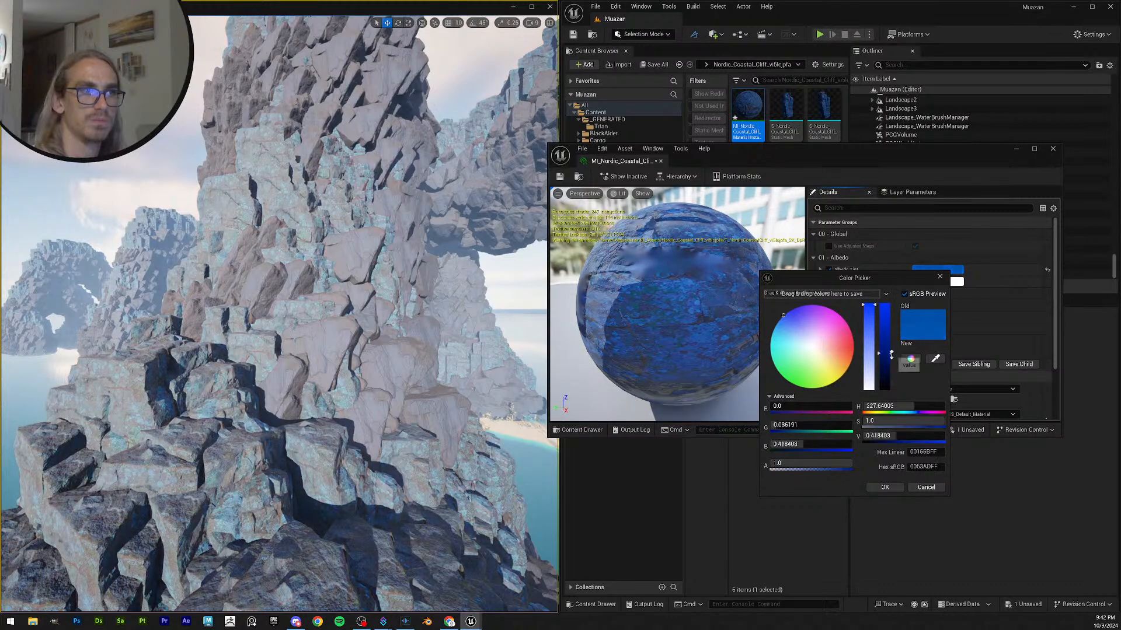
click(926, 488)
- Try the Albedo Controls color at saturation about 0.356, then with red at 0
click(939, 281)
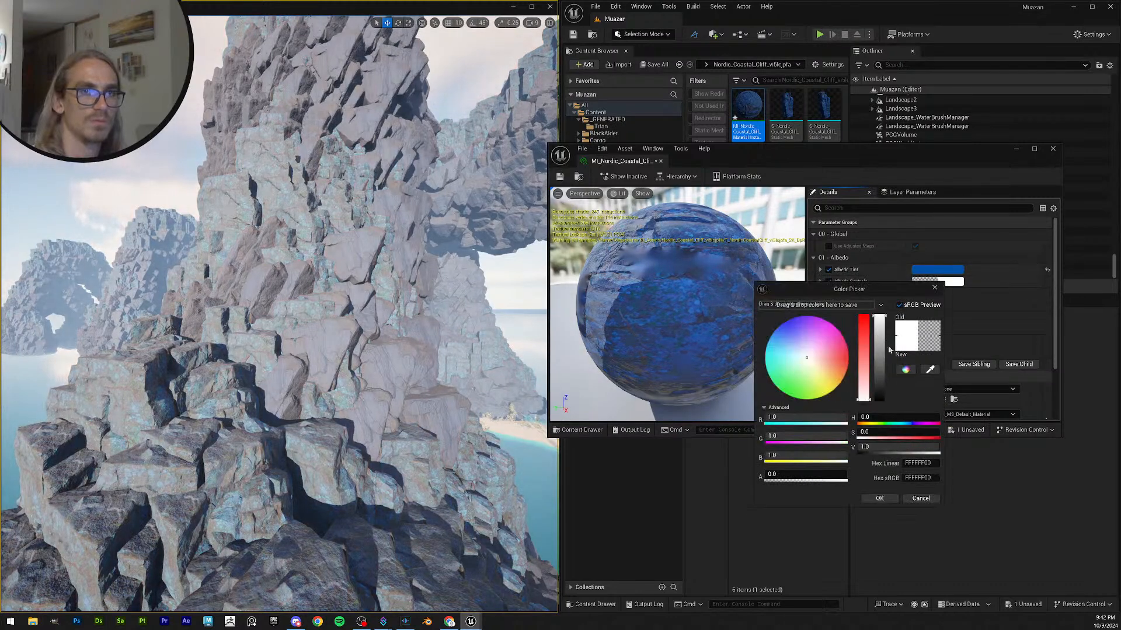
mouse_move(879, 327)
mouse_down()
mouse_move(876, 416)
mouse_move(888, 313)
mouse_up()
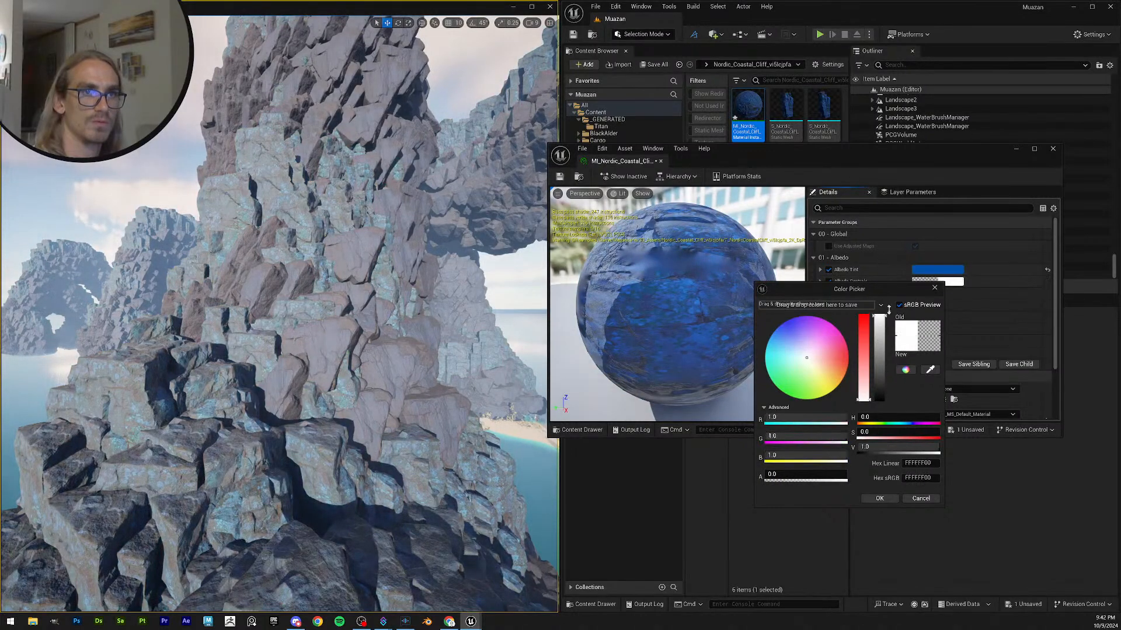
mouse_move(866, 385)
mouse_down()
mouse_move(864, 315)
mouse_move(864, 397)
mouse_move(856, 373)
mouse_up()
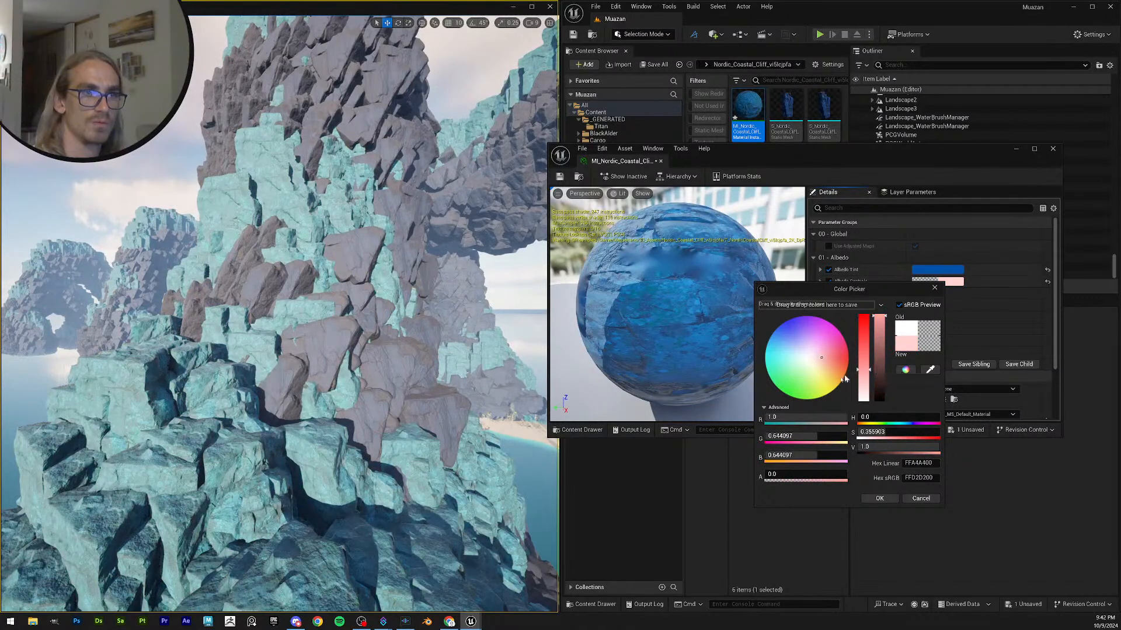
click(801, 417)
text(0)
key(Return)
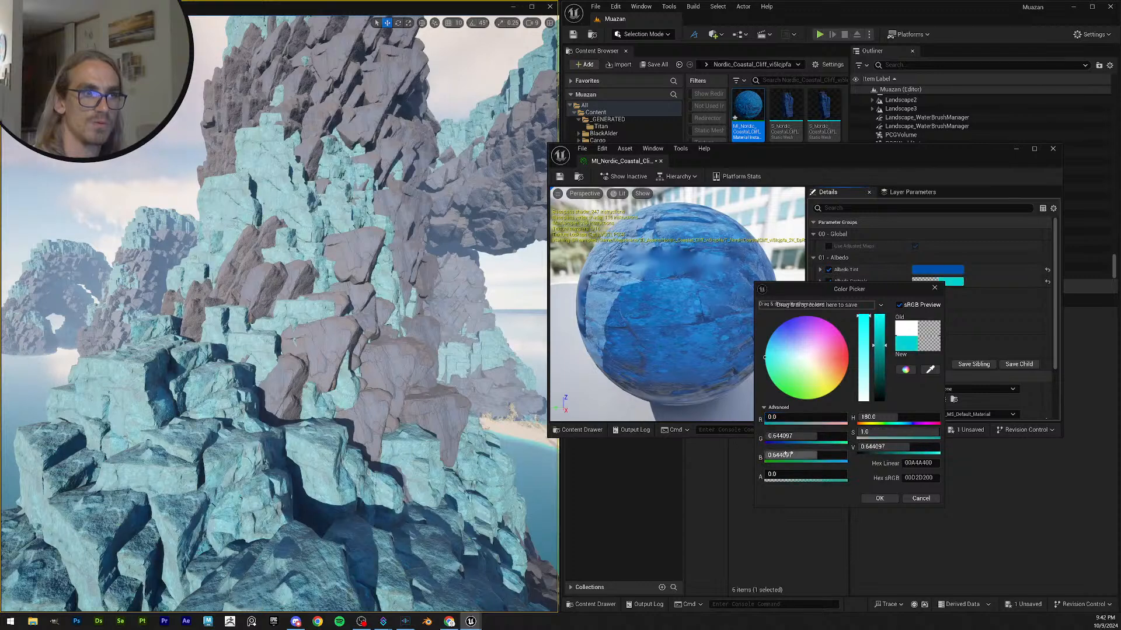
- Try the Albedo Controls color at pure blue with green 0 and blue 1.0, then at near-white with value about 0.957
click(802, 437)
text(0.03)
mouse_move(769, 437)
mouse_down()
mouse_move(782, 436)
mouse_move(765, 437)
mouse_up()
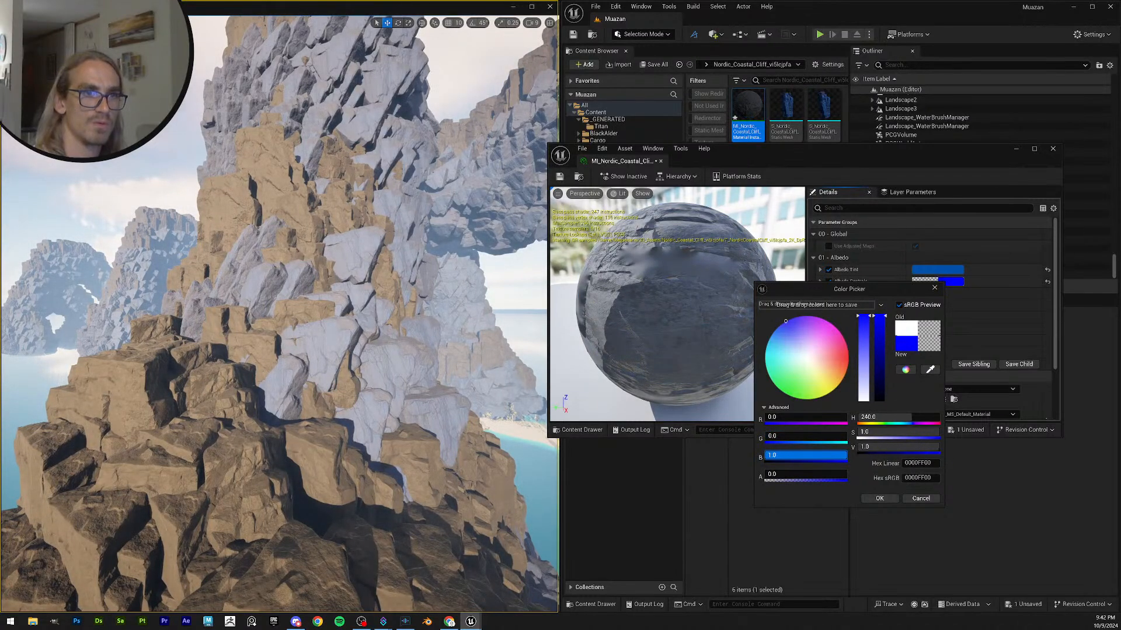
drag(878, 350, 863, 399)
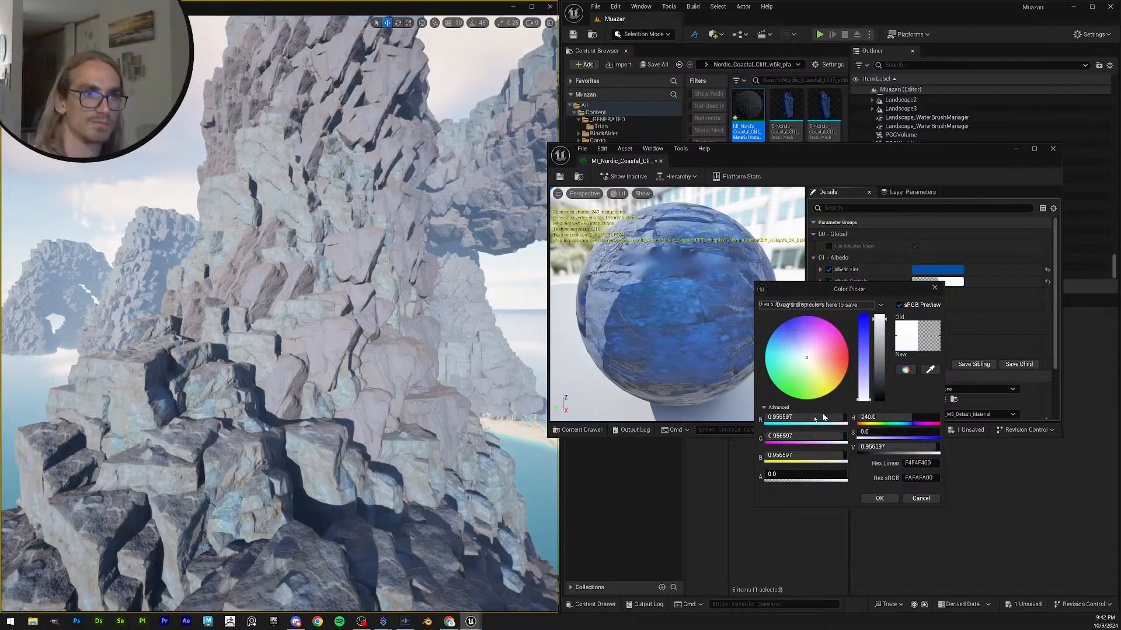
- Try a pink Albedo Controls color with green 0.485 and blue about 0.834, then discard it and undo the last Albedo Controls edit
drag(797, 455, 827, 432)
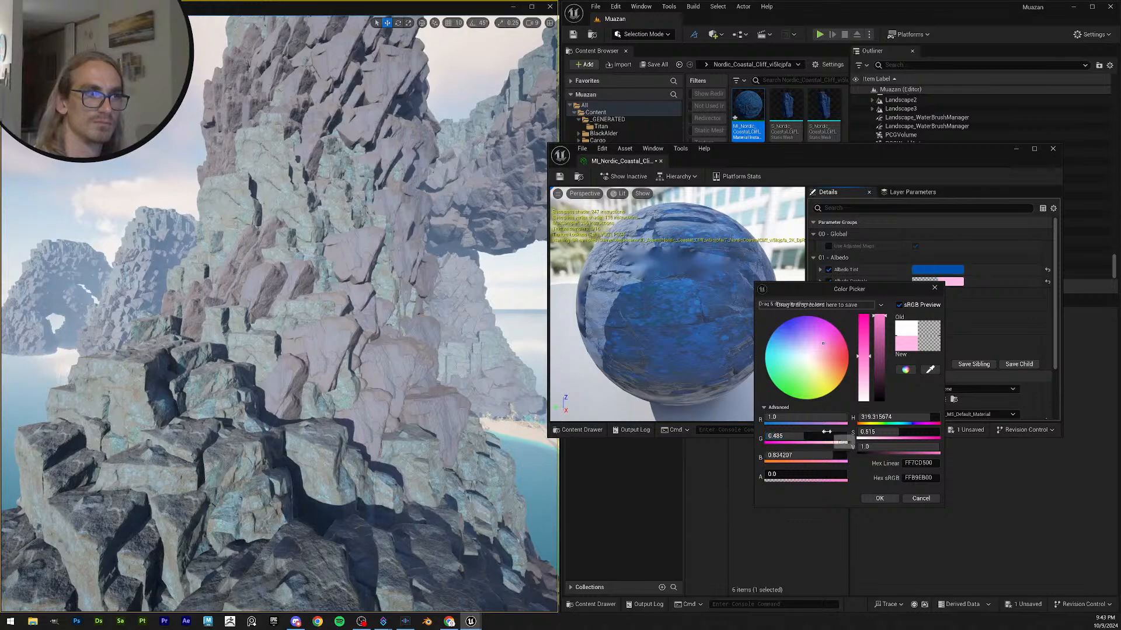
key(w)
right_drag(374, 397, 350, 391)
key(s)
click(921, 499)
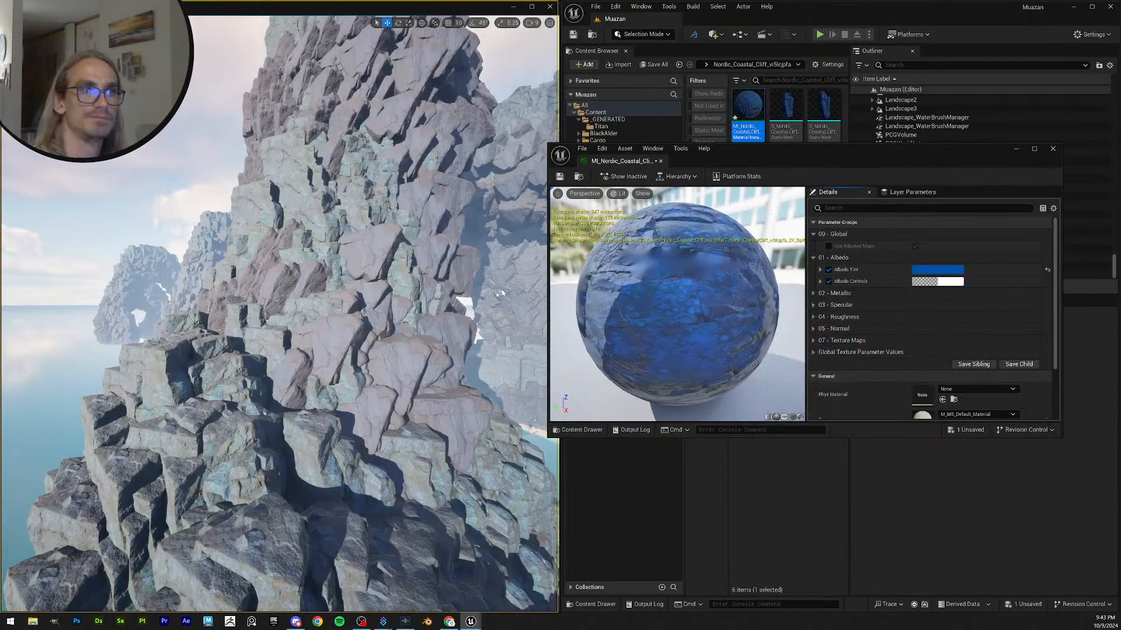
key(ctrl+z)
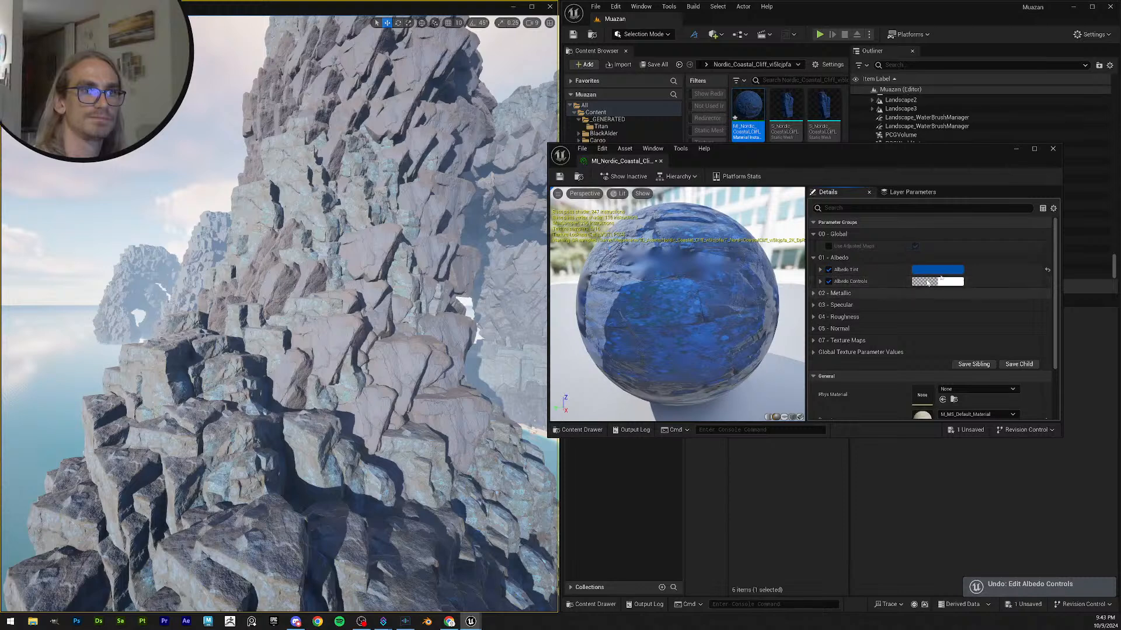
- Try a brighter blue Albedo Tint with value about 0.498 on the coastal cliff material, then discard it
click(936, 269)
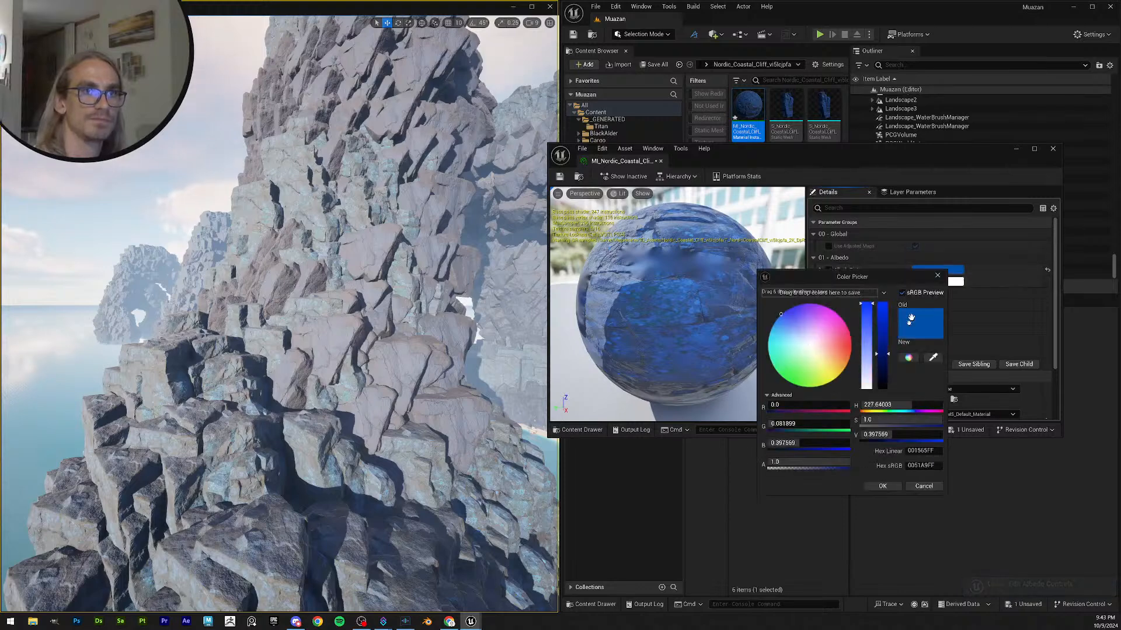
mouse_move(888, 357)
mouse_down()
mouse_move(879, 388)
mouse_move(894, 302)
mouse_move(899, 346)
mouse_up()
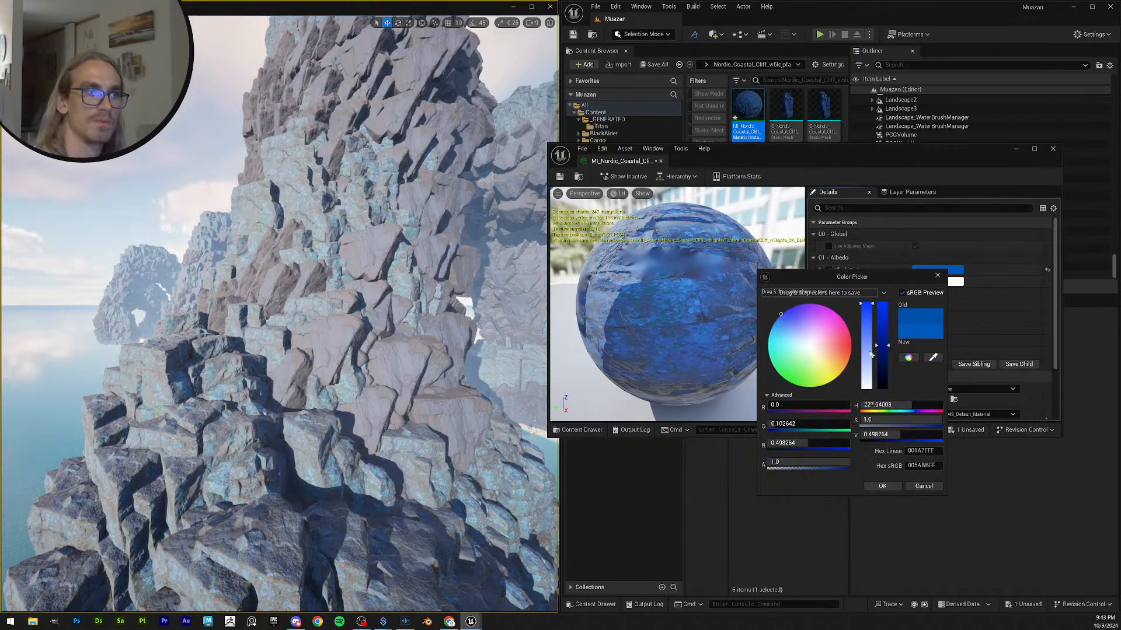
key(s)
mouse_move(300, 309)
right_down()
mouse_move(327, 312)
mouse_move(306, 318)
mouse_move(312, 308)
right_up()
key(w)
key(s)
key(w)
key(s)
key(w)
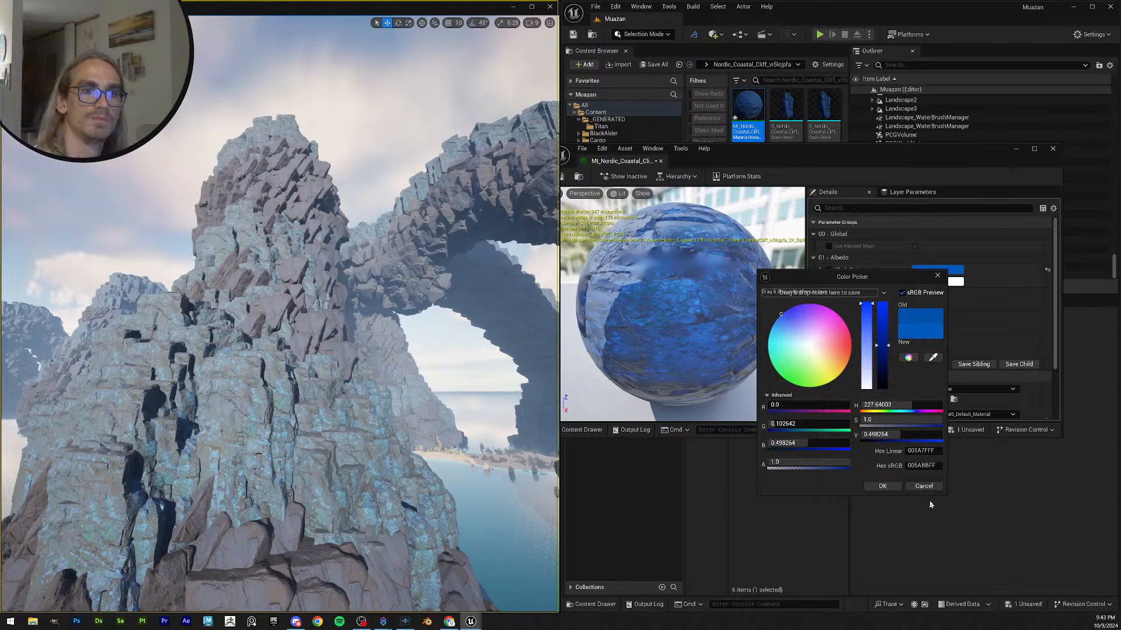
click(935, 487)
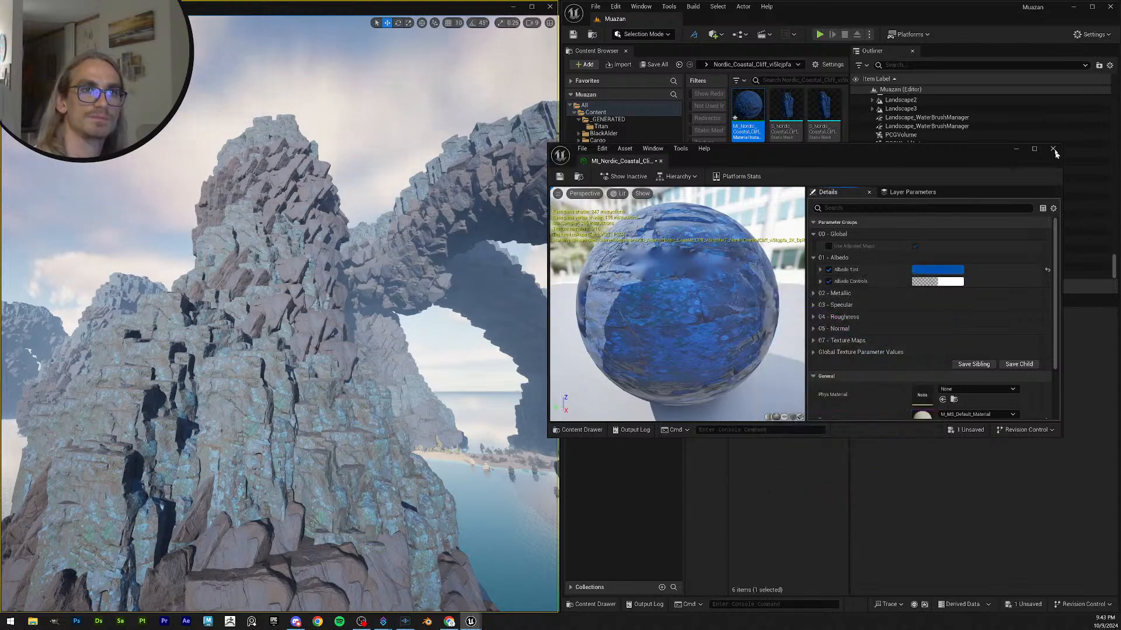
- Close the coastal cliff material, undo its tint edit, and select the PCG volume on the cliff
click(1053, 150)
click(793, 281)
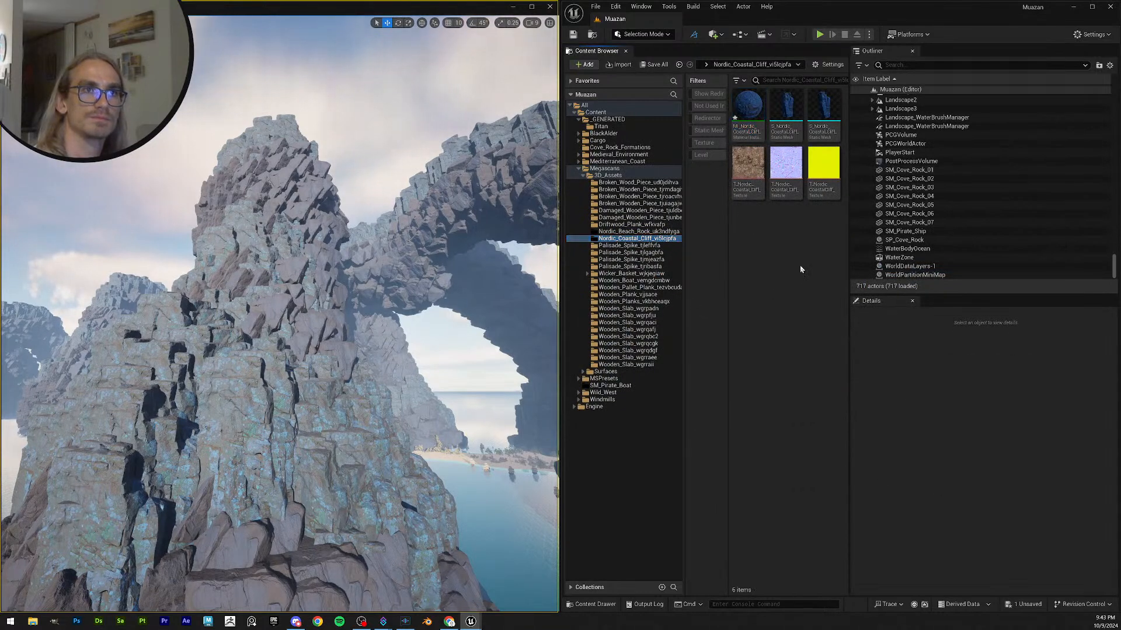
key(ctrl+z)
right_drag(490, 312, 437, 344)
right_drag(417, 155, 417, 159)
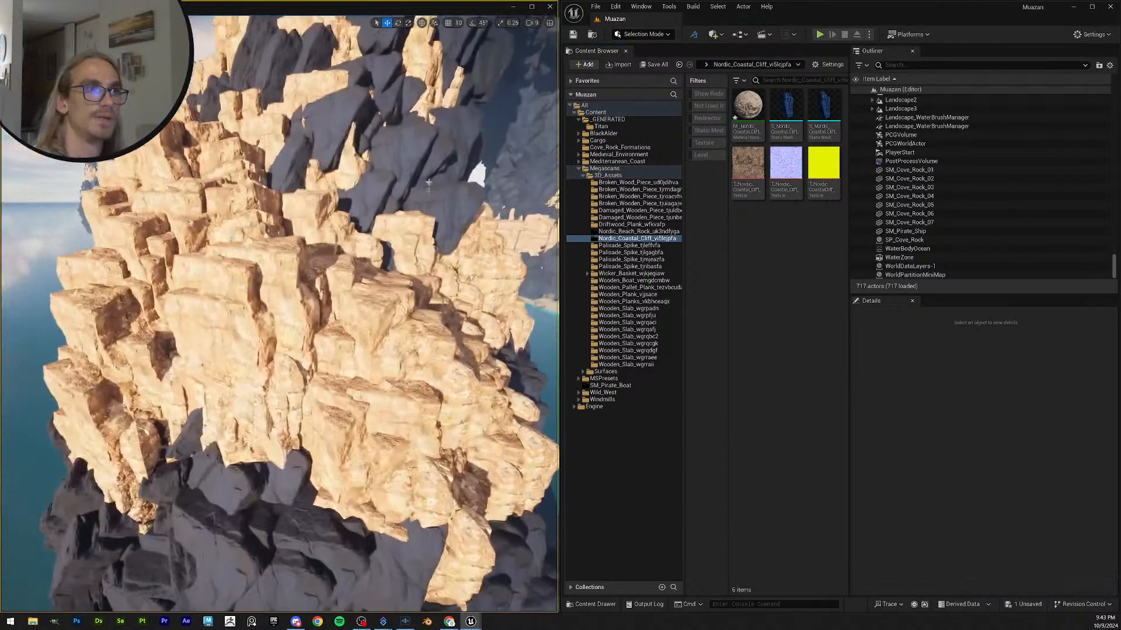
click(417, 156)
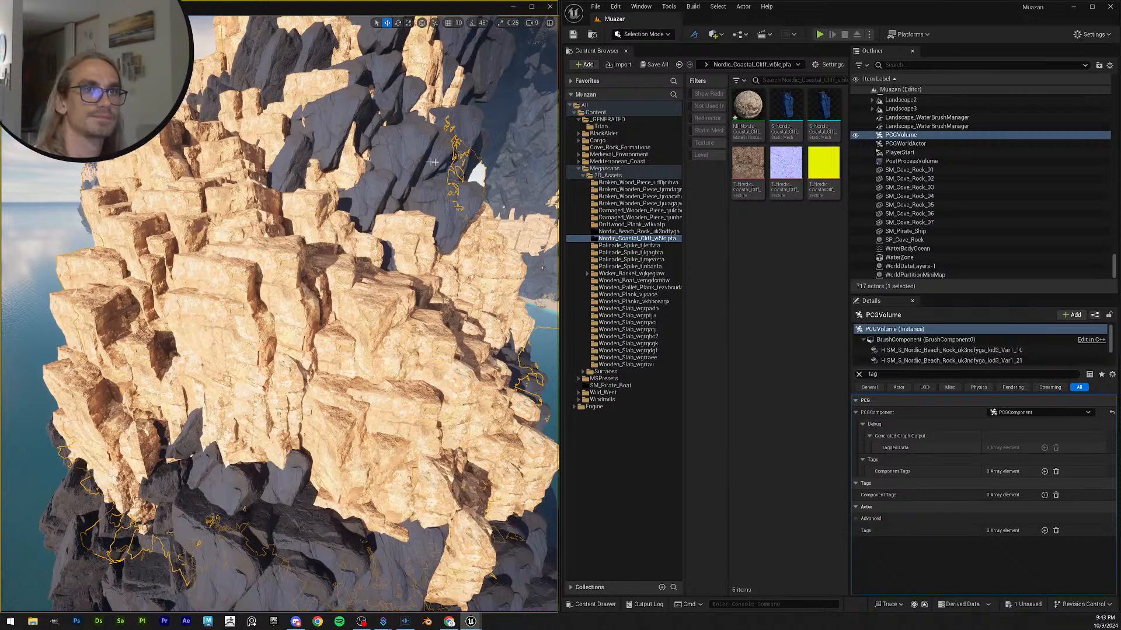
- Reopen the coastal cliff material and set its Albedo Tint to saturated blue with green about 0.065 and blue 1.0
double_click(748, 107)
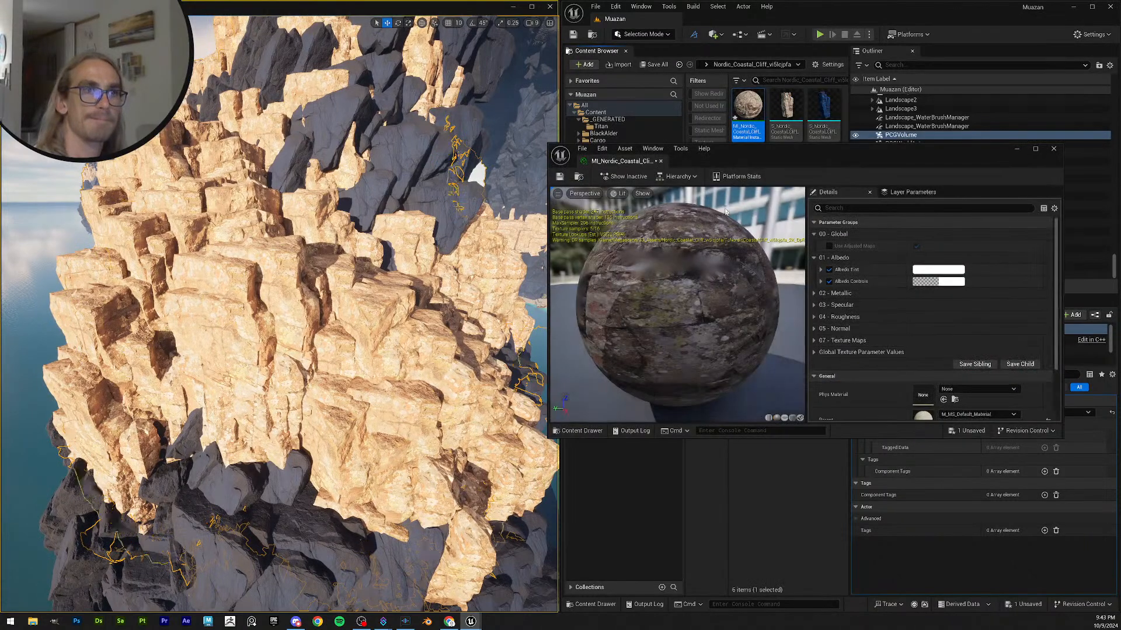
click(943, 270)
drag(799, 338, 769, 292)
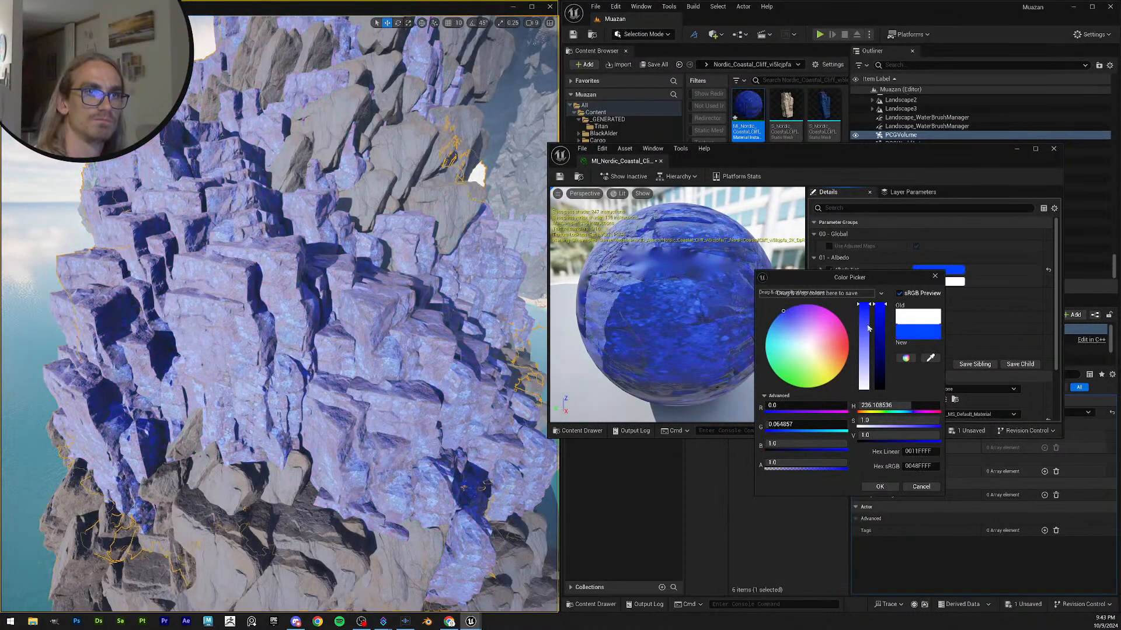
drag(872, 330, 872, 304)
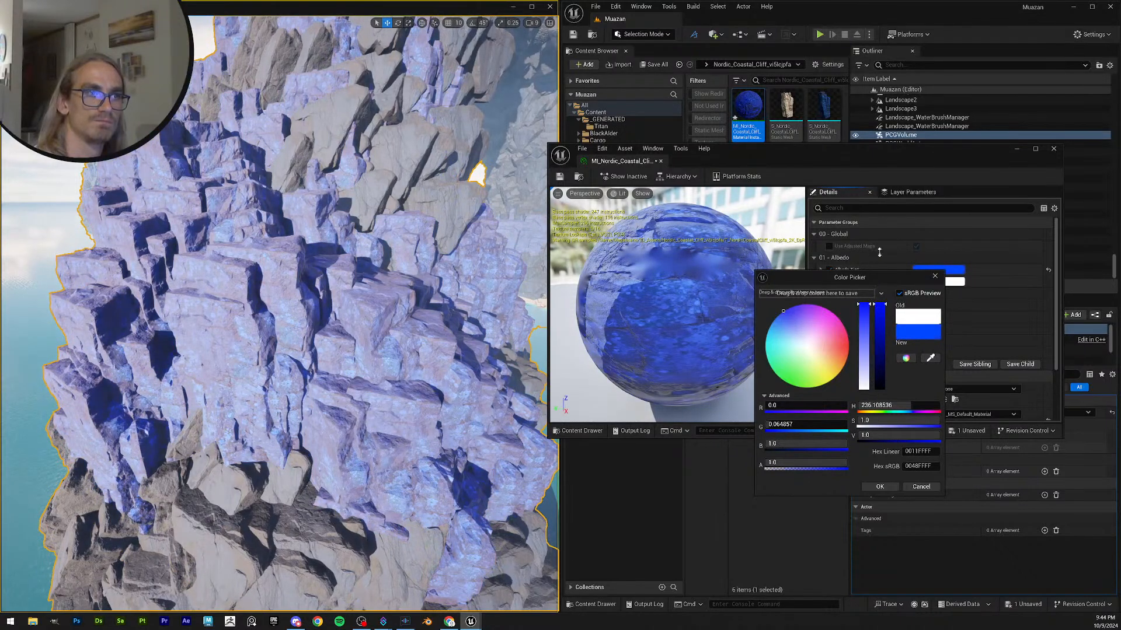
drag(863, 322, 885, 248)
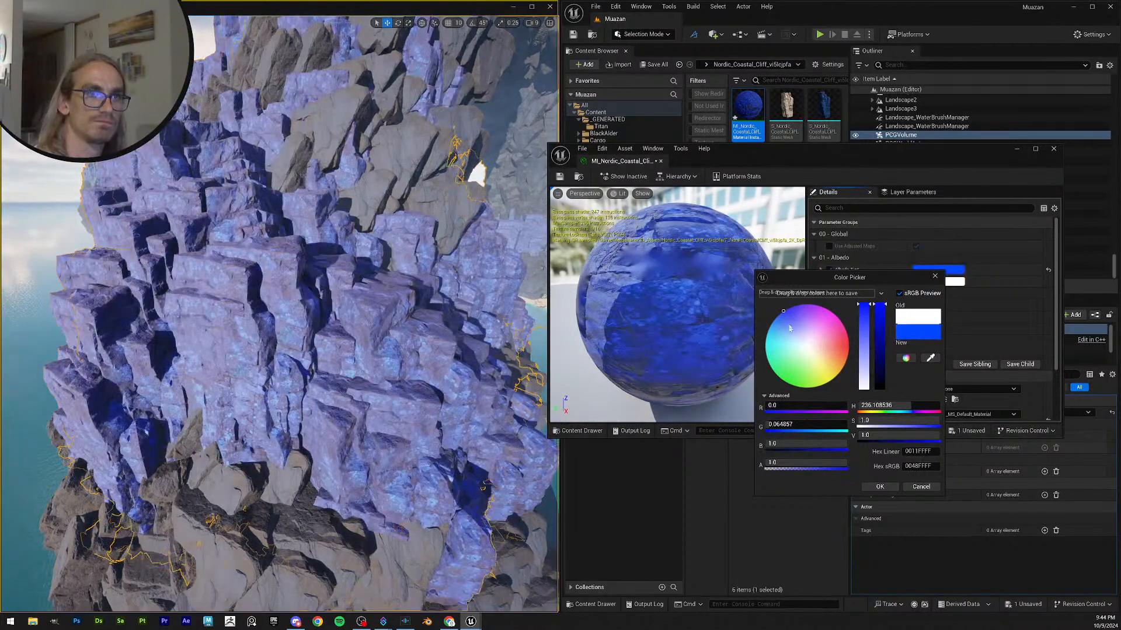
- Fine-tune the cliff's Albedo Tint to hue about 235.7 at full saturation and value, and accept it
click(804, 303)
drag(795, 304, 782, 311)
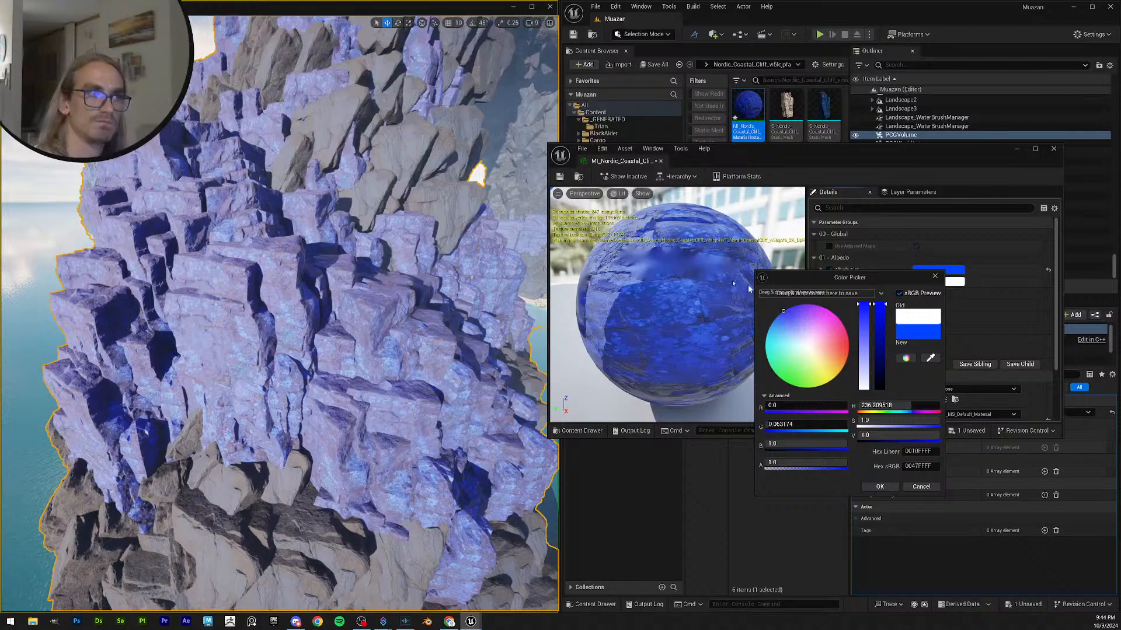
key(s)
right_drag(373, 292, 391, 256)
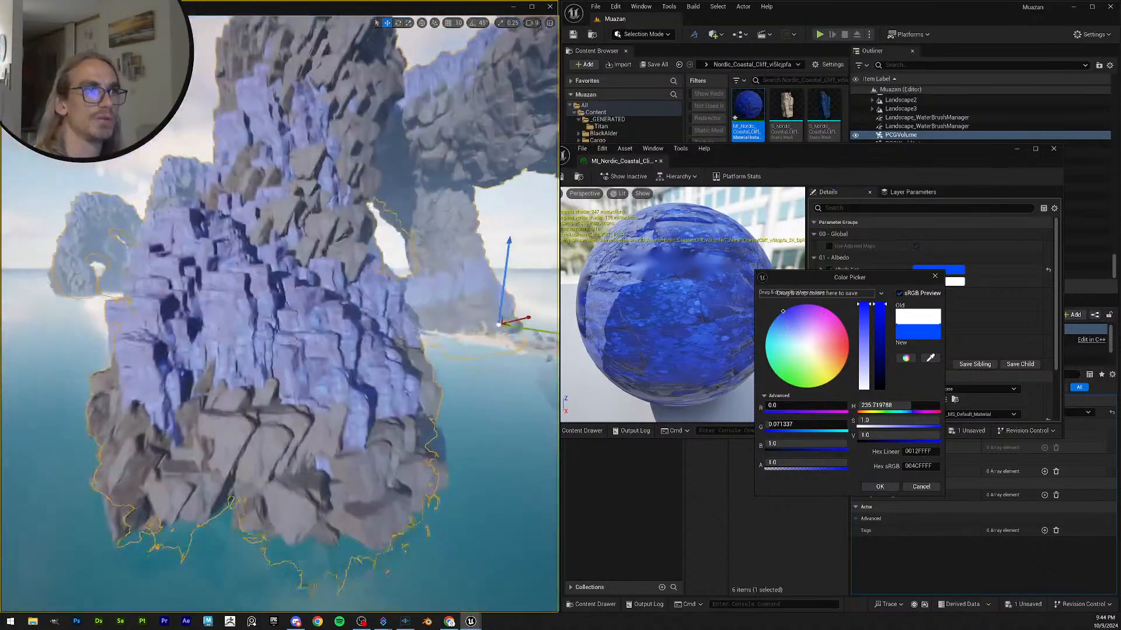
right_drag(463, 360, 463, 360)
click(880, 487)
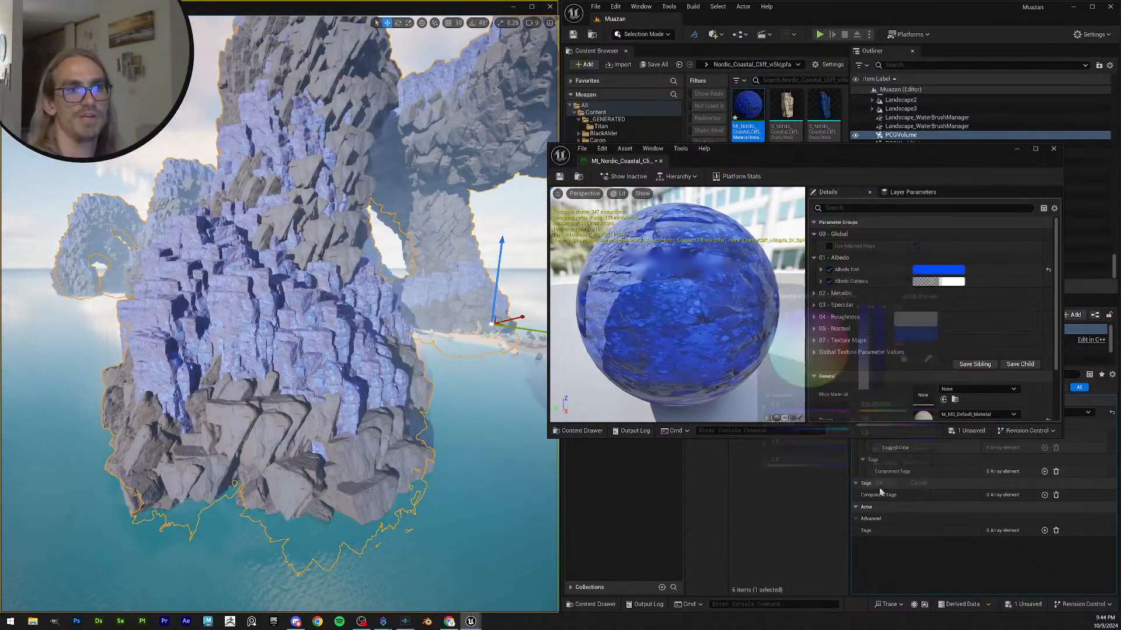
- Deselect the PCG volume and examine the blue-tinted cliff up close against the untinted-looking beach rocks
key(Escape)
key(w)
scroll(327, 321, up, 1)
right_drag(280, 315, 335, 313)
key(w)
key(w)
key(w)
key(w)
key(w)
- Save the tinted coastal cliff material instance and close its editor
drag(750, 153, 783, 179)
click(593, 203)
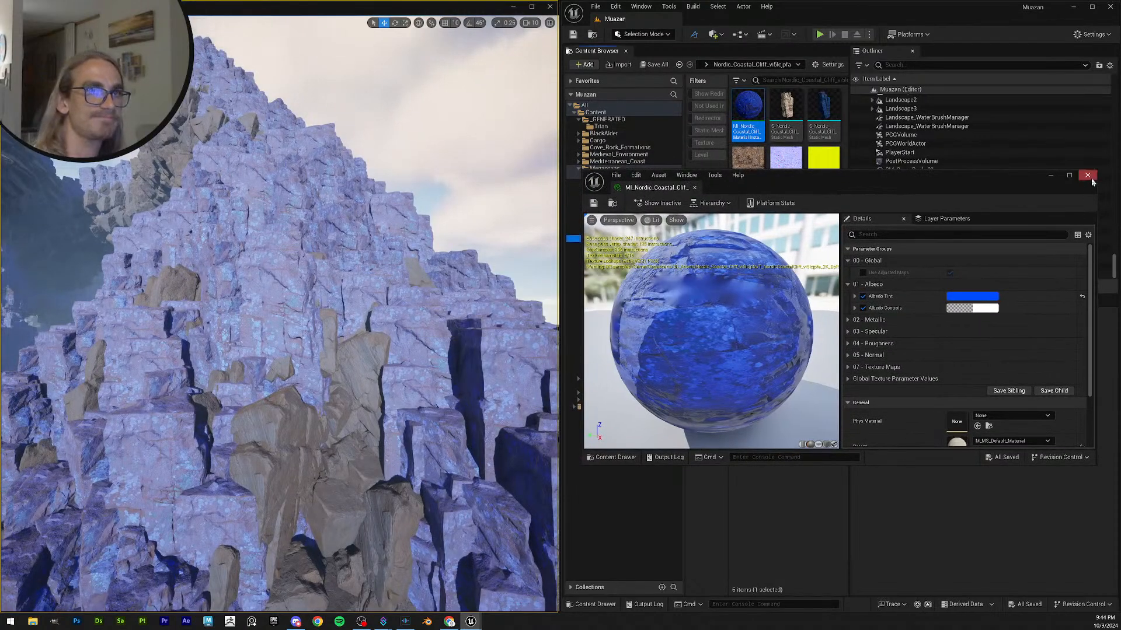
click(1089, 177)
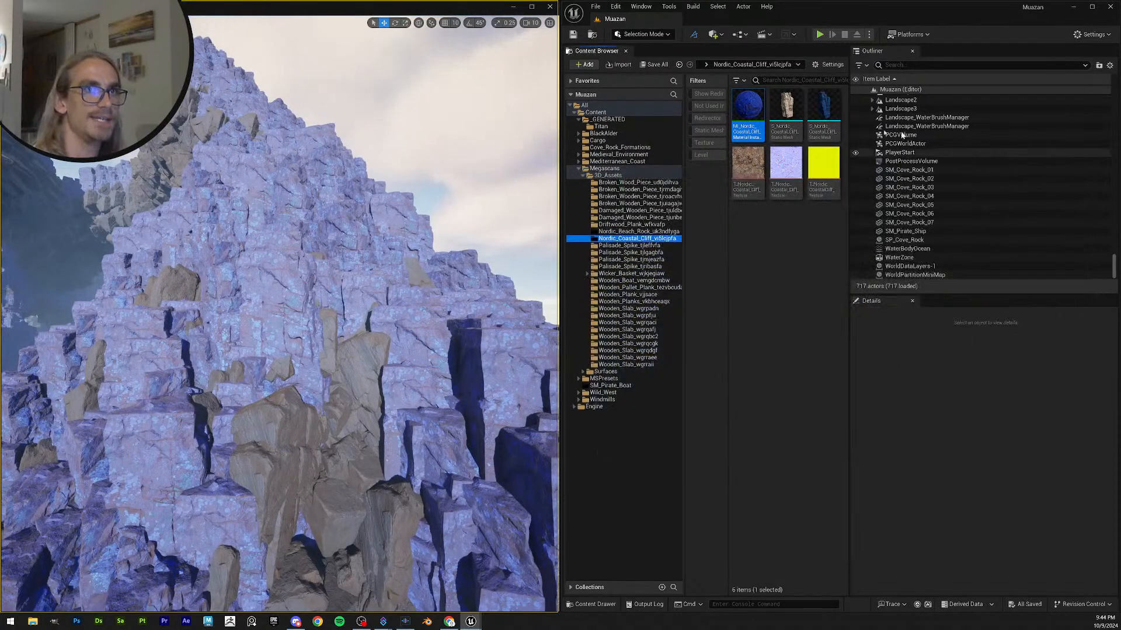
- Reopen the coastal cliff material and try Albedo Controls values of 0.98 and 1.0, then discard the color change
double_click(753, 112)
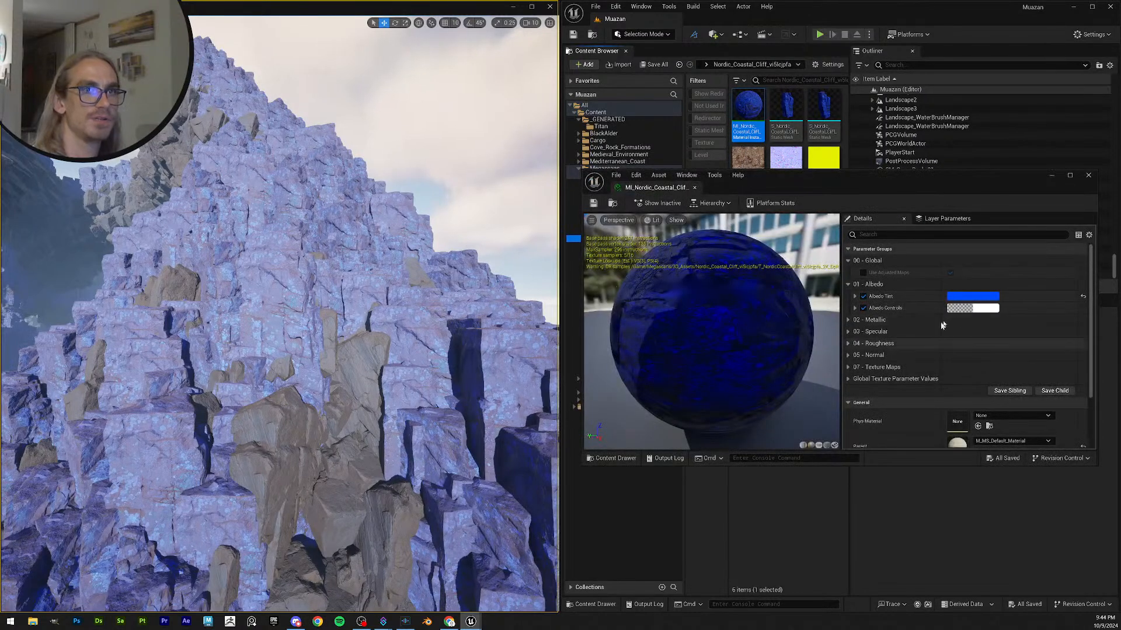
click(992, 308)
drag(931, 351, 920, 268)
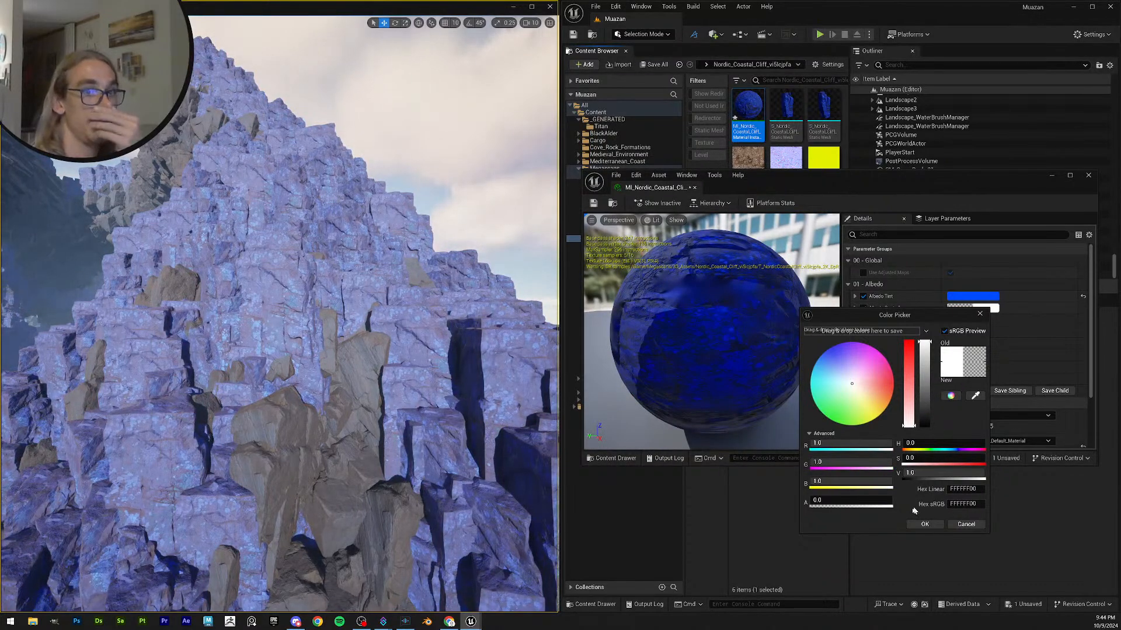
click(943, 473)
text(0.905)
key(Return)
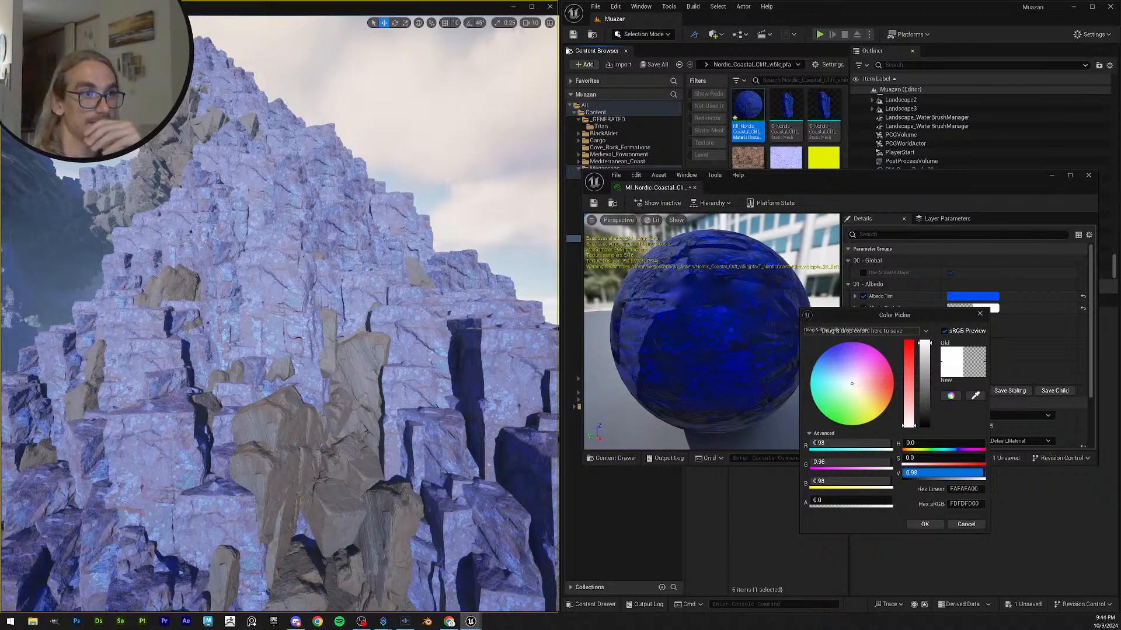
drag(976, 473, 985, 473)
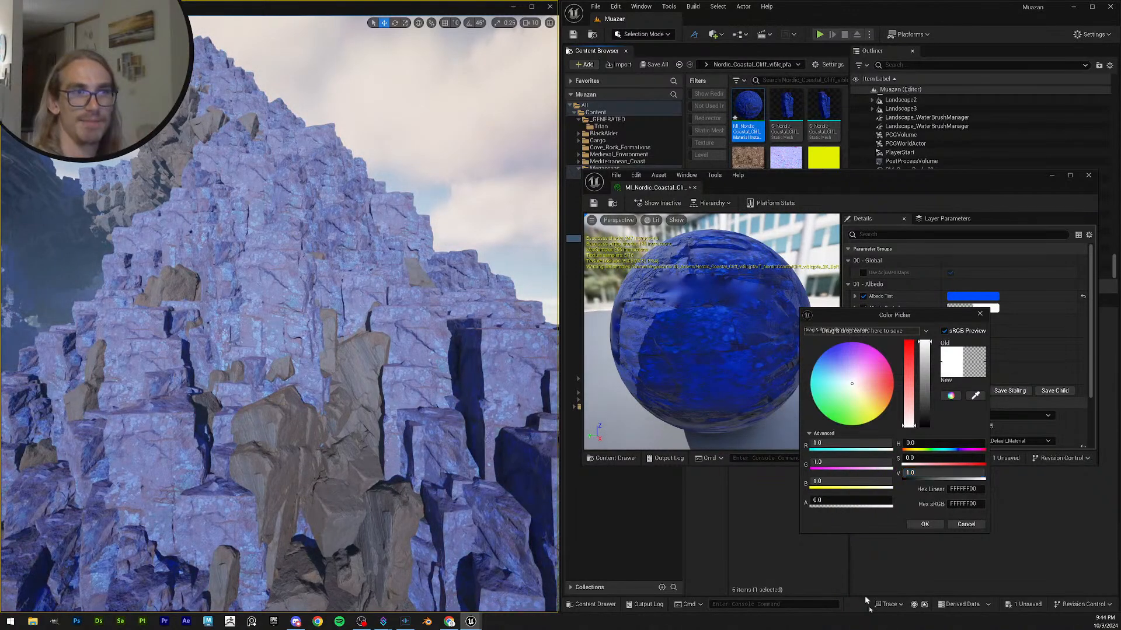
click(967, 525)
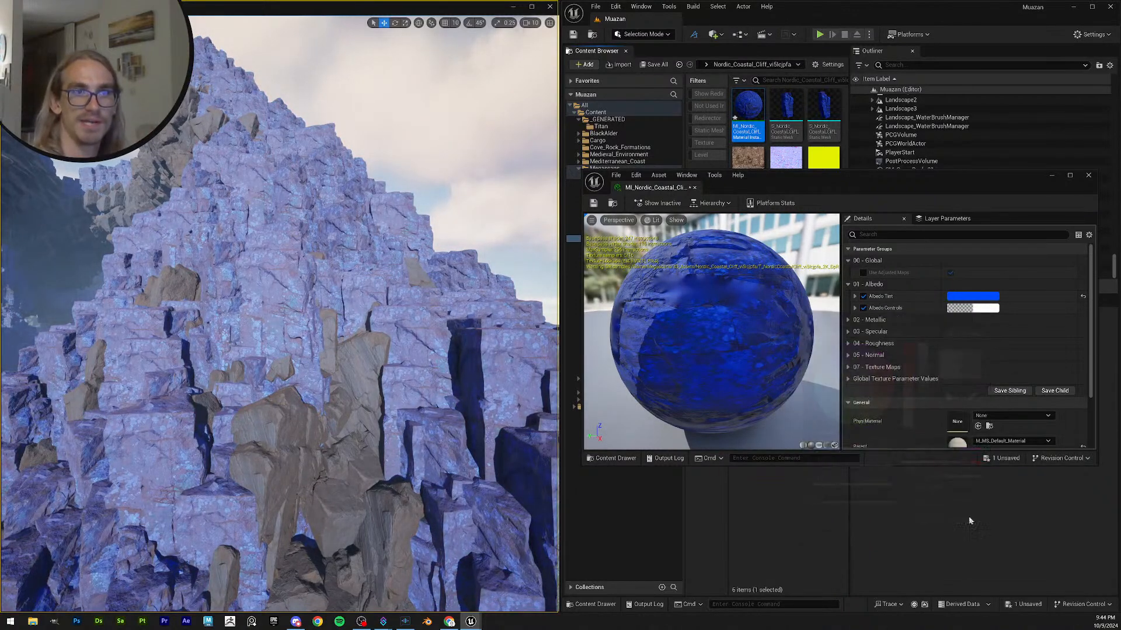
- Save the coastal cliff material again and close it
click(849, 368)
click(593, 203)
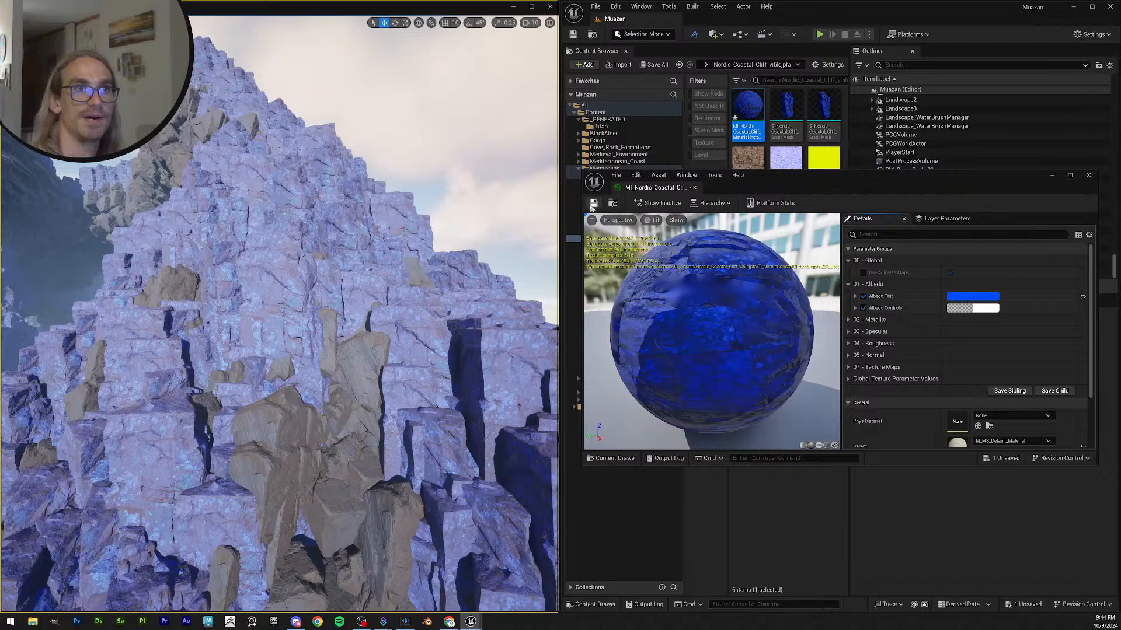
click(1088, 175)
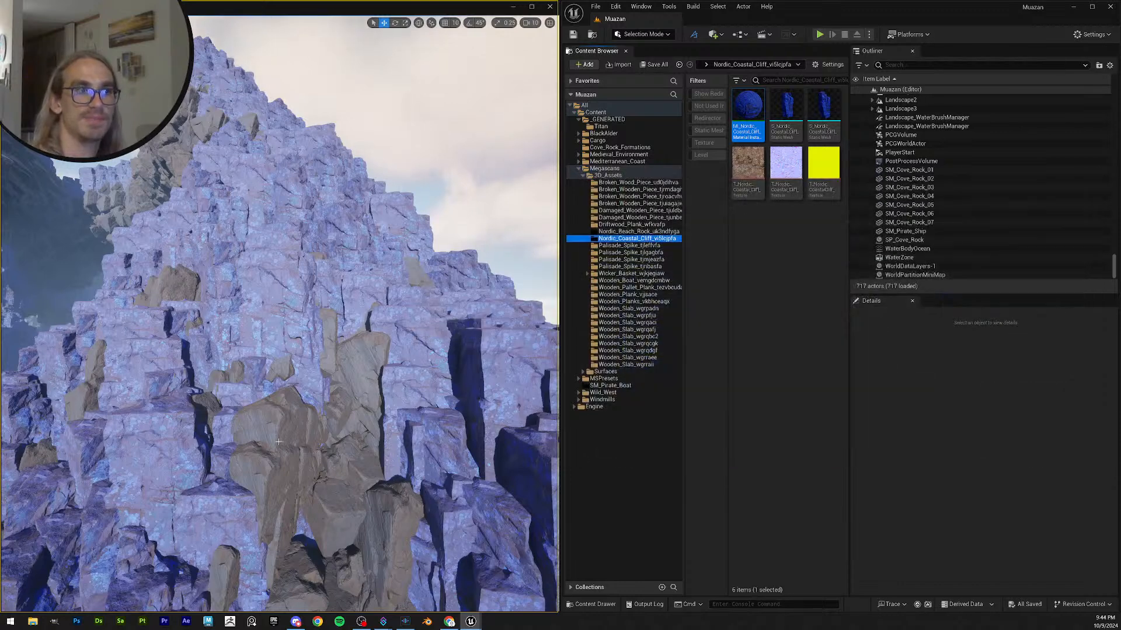
- Open the Nordic beach rock material instance and reset its Albedo Controls to the default
click(379, 355)
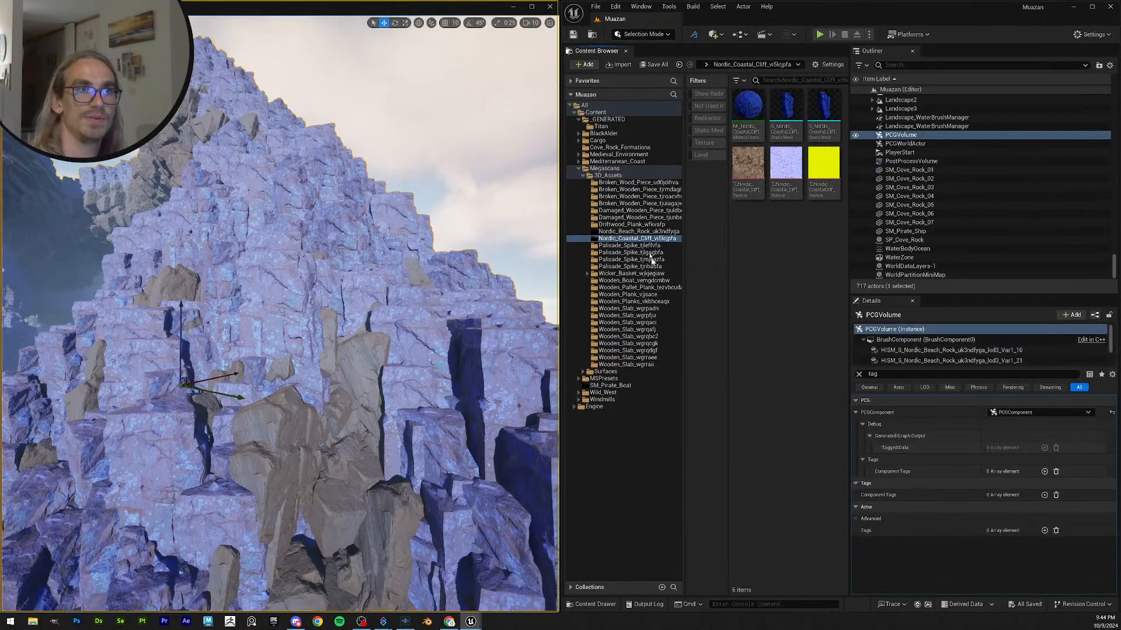
click(653, 232)
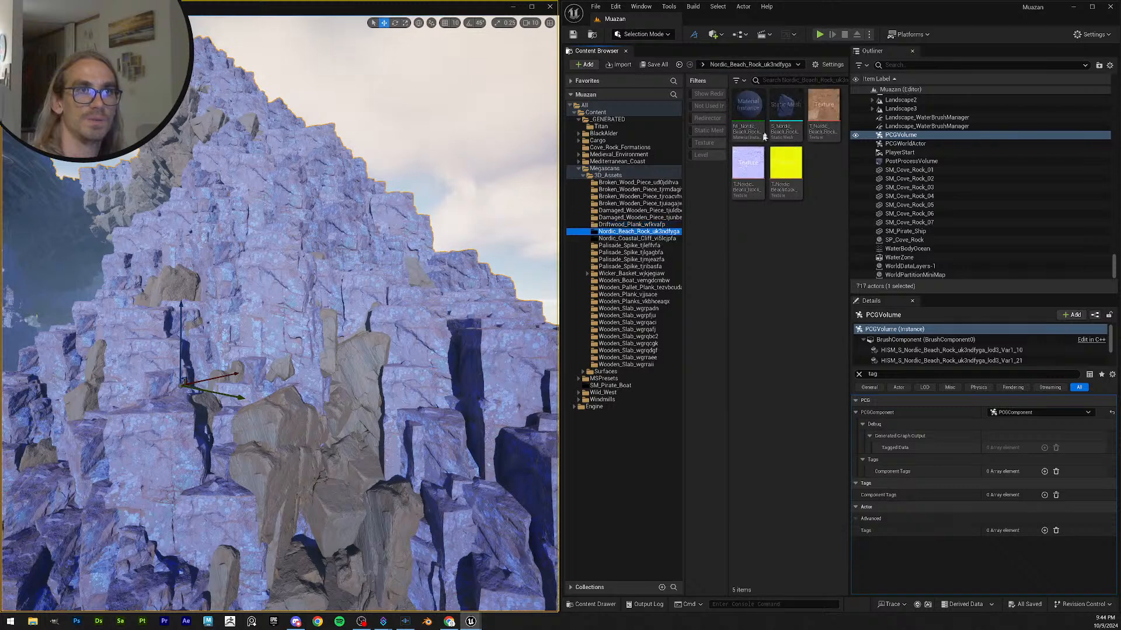
double_click(747, 107)
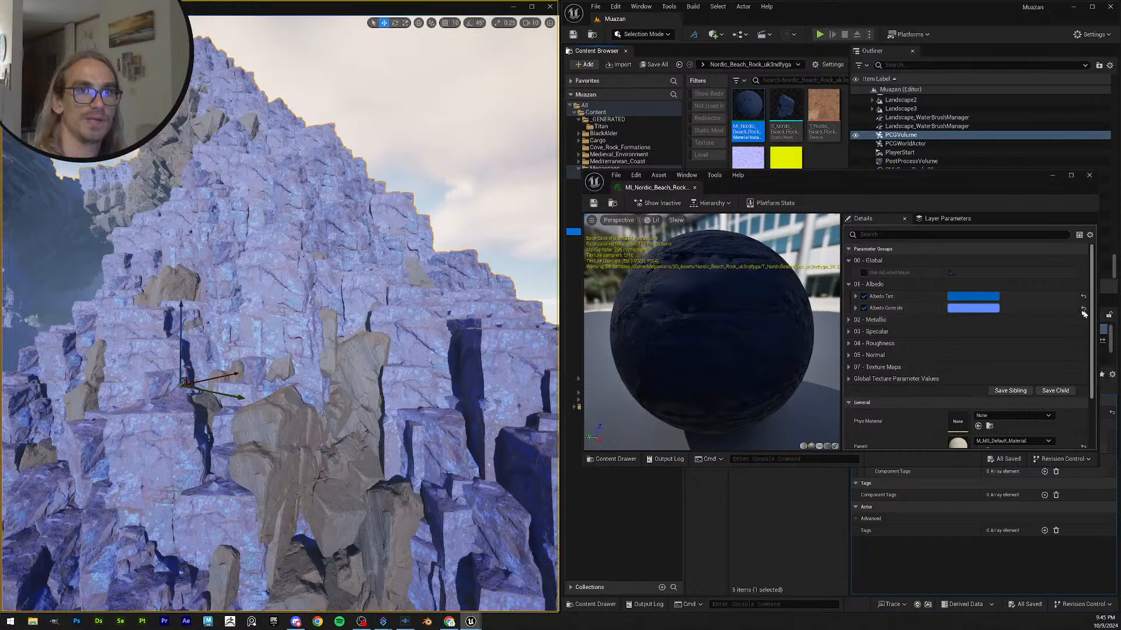
click(1081, 307)
- Shift the beach rock's Albedo Tint to deep blue with hue about 236.2 and green about 0.033, then save and close the material
click(969, 296)
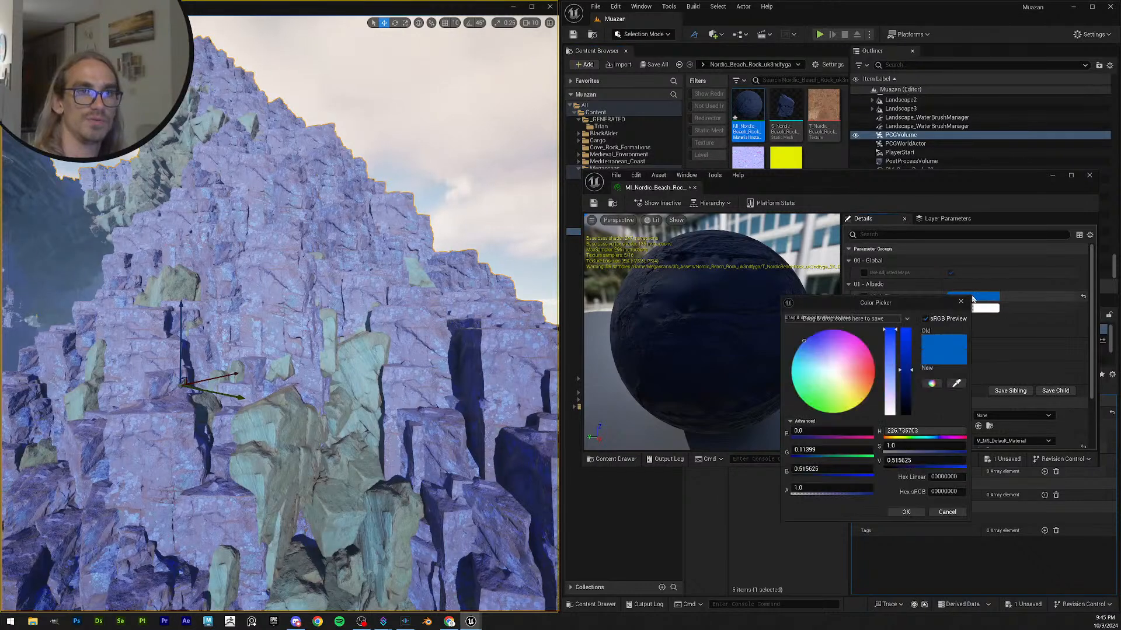
drag(803, 342, 788, 305)
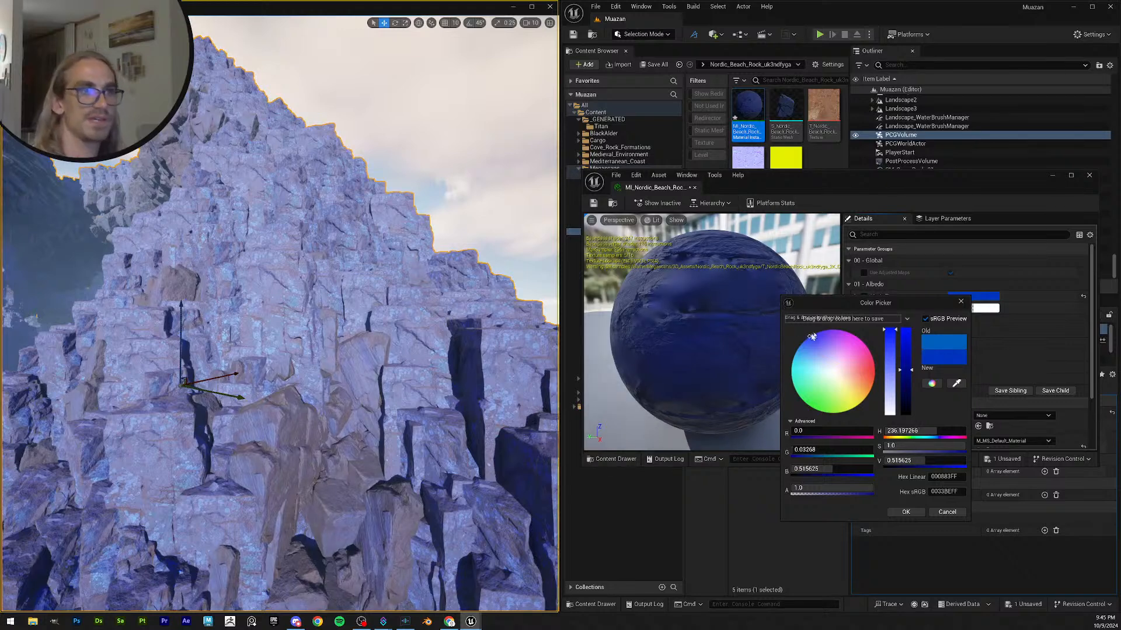
click(905, 512)
click(593, 204)
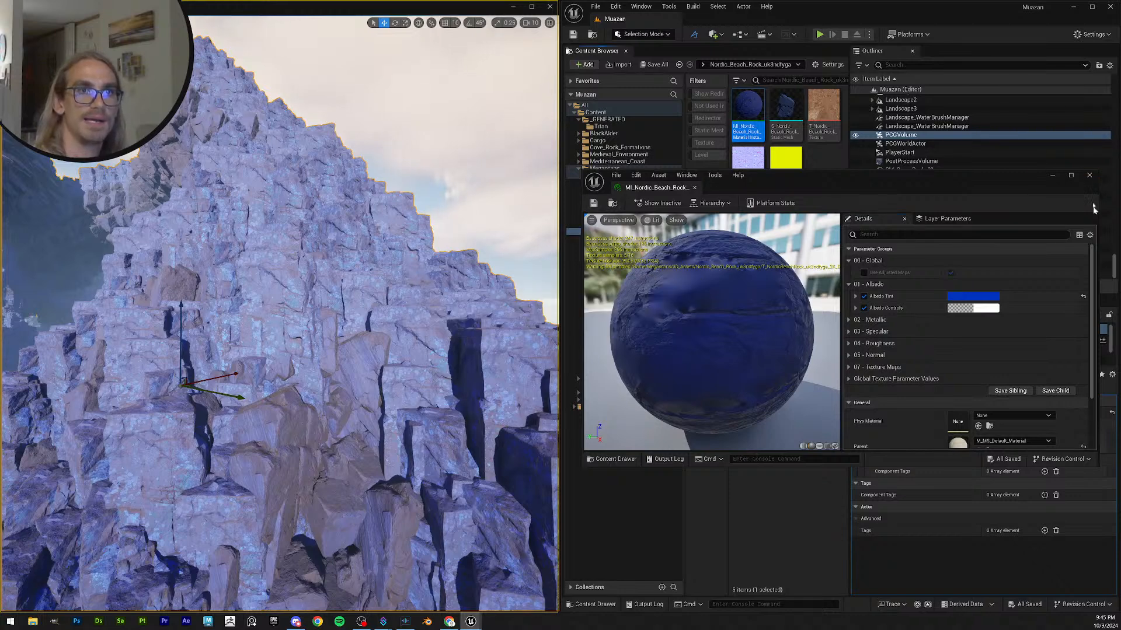
click(1089, 175)
- Deselect the PCG volume and open the Nordic beach rock's color texture for editing
key(Escape)
mouse_move(374, 234)
right_down()
mouse_move(303, 251)
mouse_move(361, 244)
right_up()
key(s)
key(w)
click(824, 111)
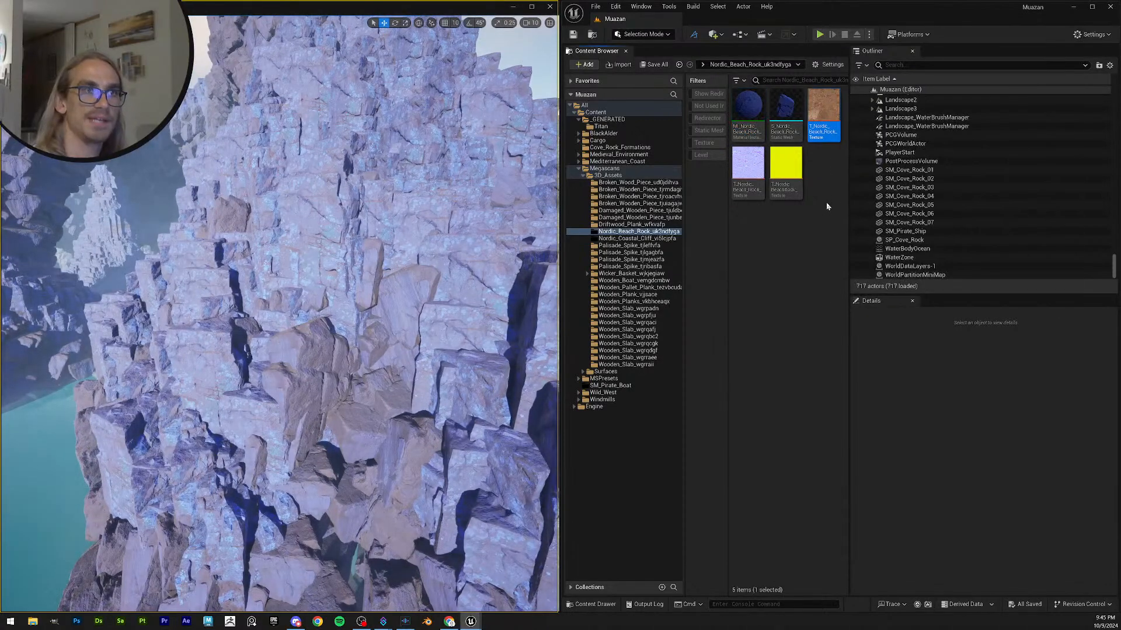
double_click(825, 136)
scroll(1030, 374, down, 3)
double_click(989, 183)
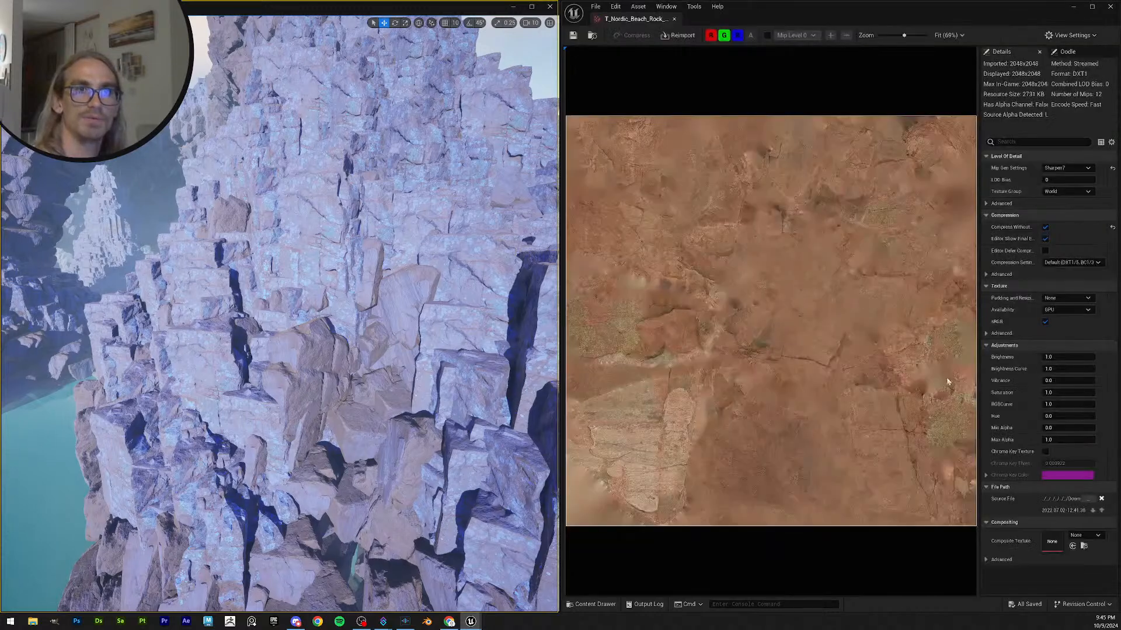
- Try a Brightness of 0.25 on the beach rock texture, then return it to 1.0
click(1065, 356)
text(0.)
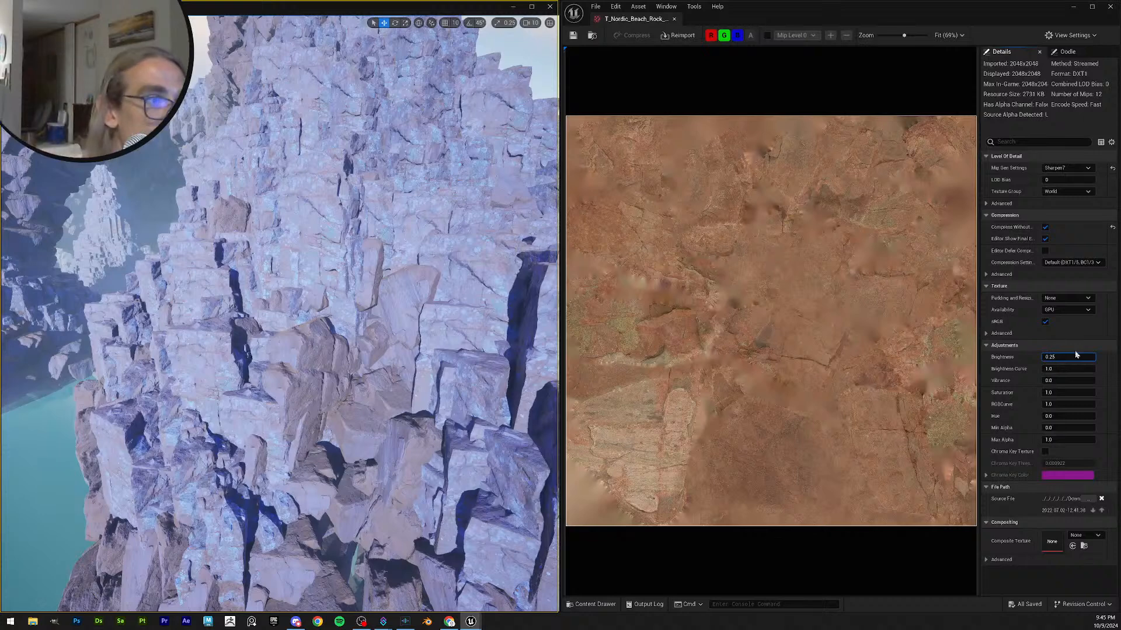
text(25)
key(Return)
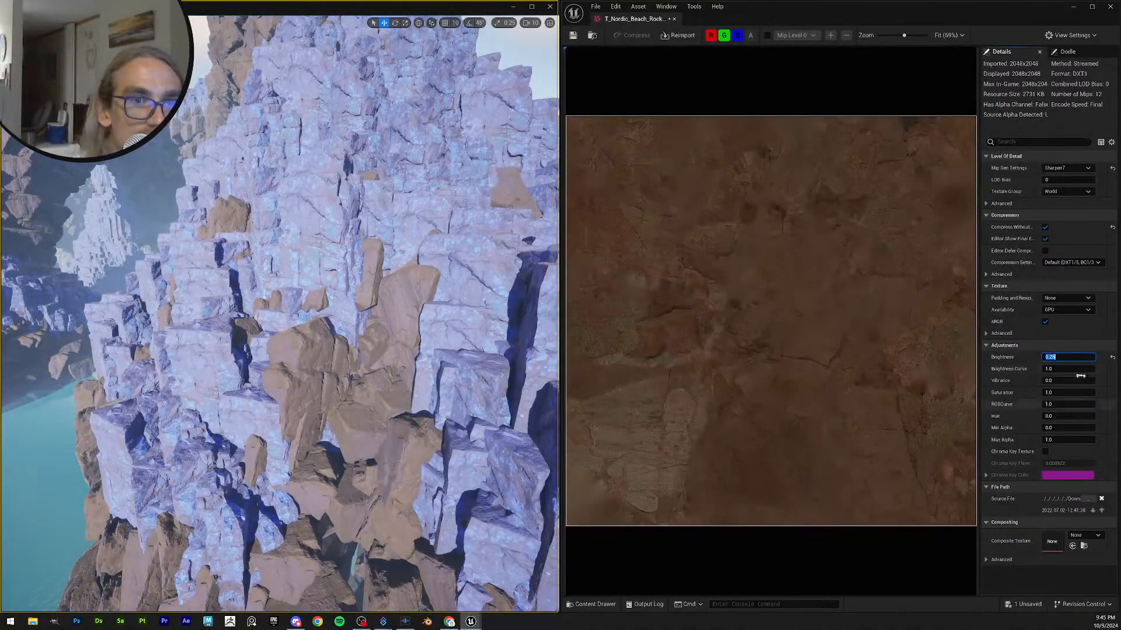
text(1)
- Set the beach rock texture's Brightness Curve to 0.5
key(Tab)
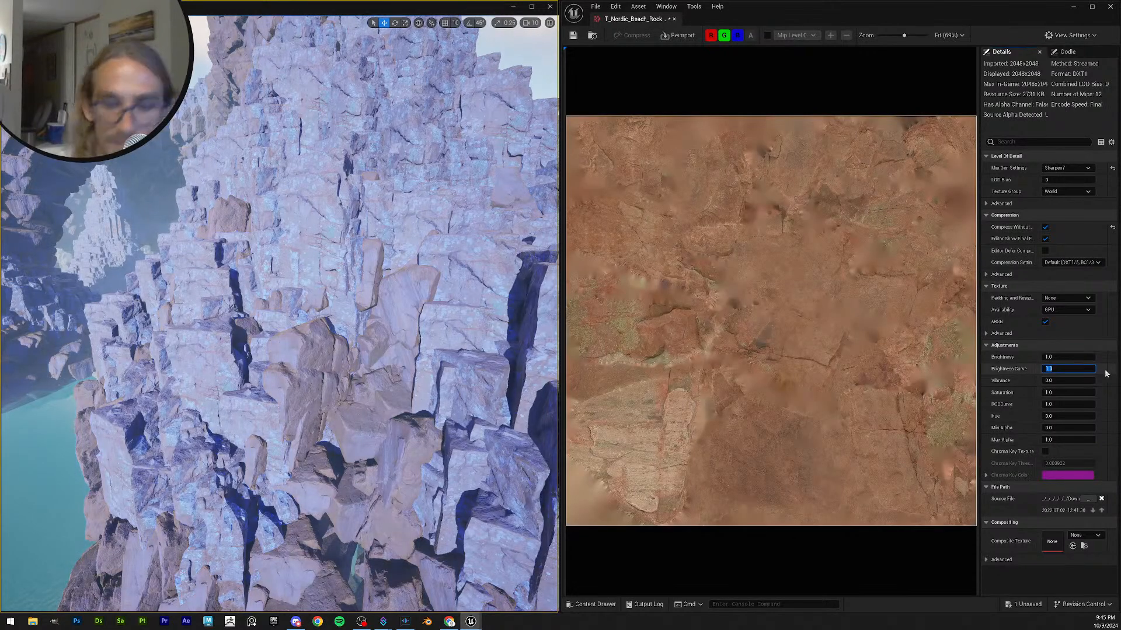
key(Return)
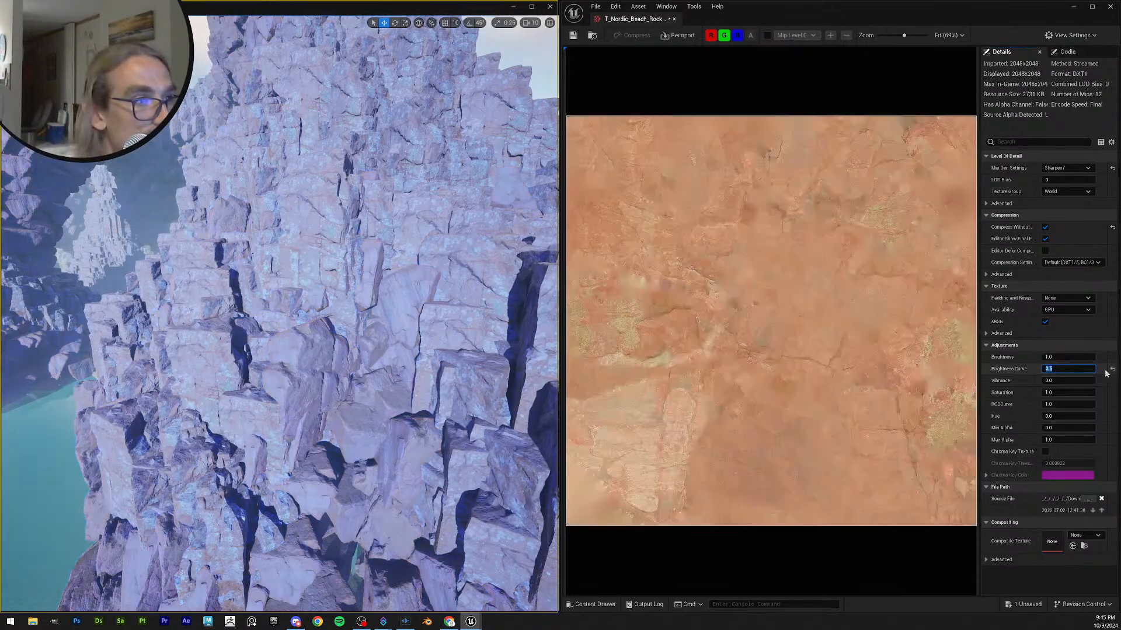
- Try Brightness Curve values of 0.1 and 2 on the beach rock texture, then return it to 1.0
text(0.1)
key(Return)
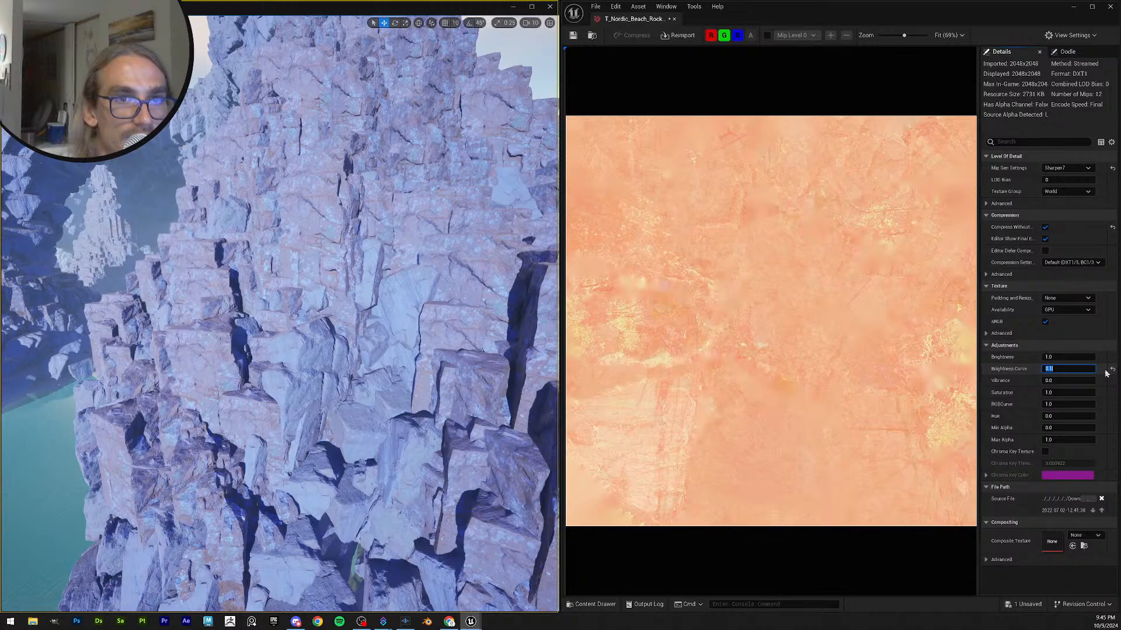
text(2)
key(Return)
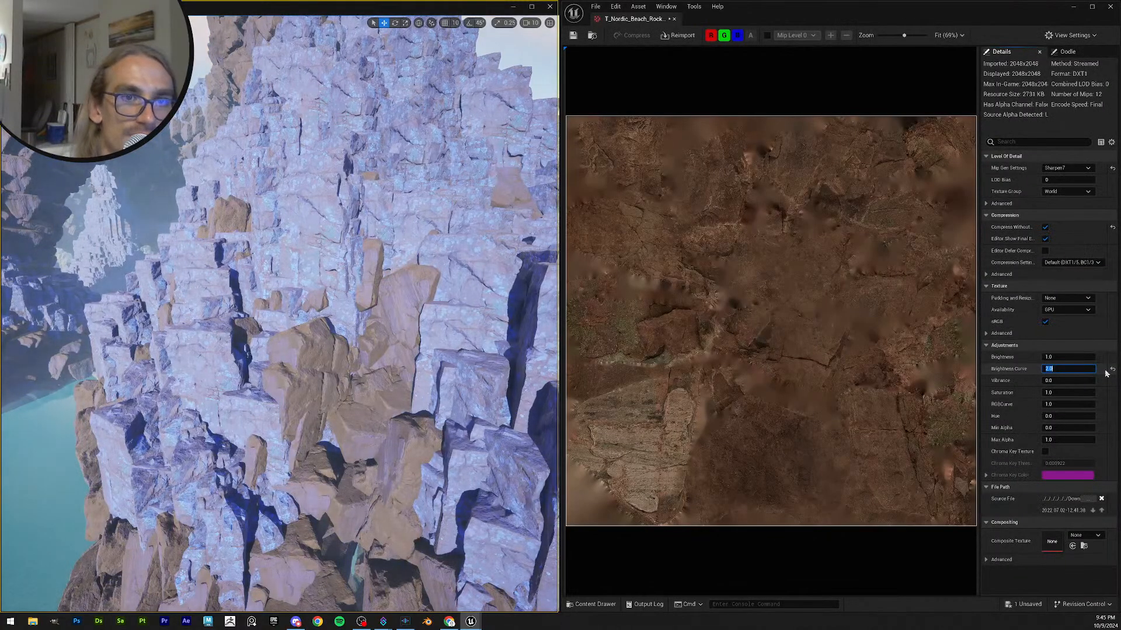
text(1)
key(Return)
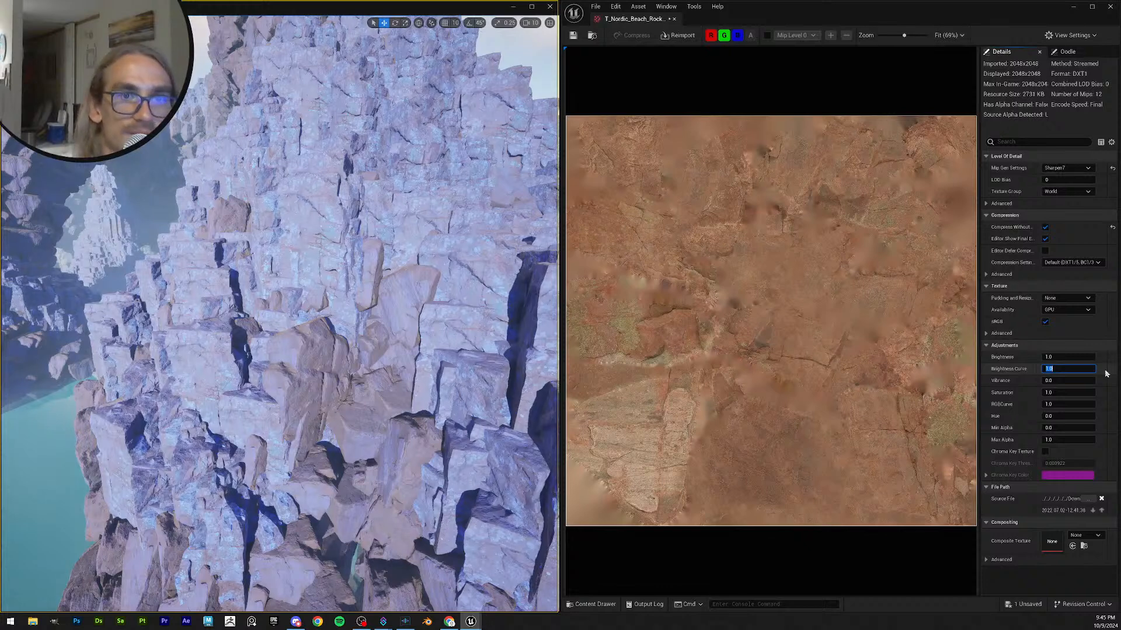
- Try Saturation values of 0 and 2 on the beach rock texture, then return it to 1.0
click(1086, 392)
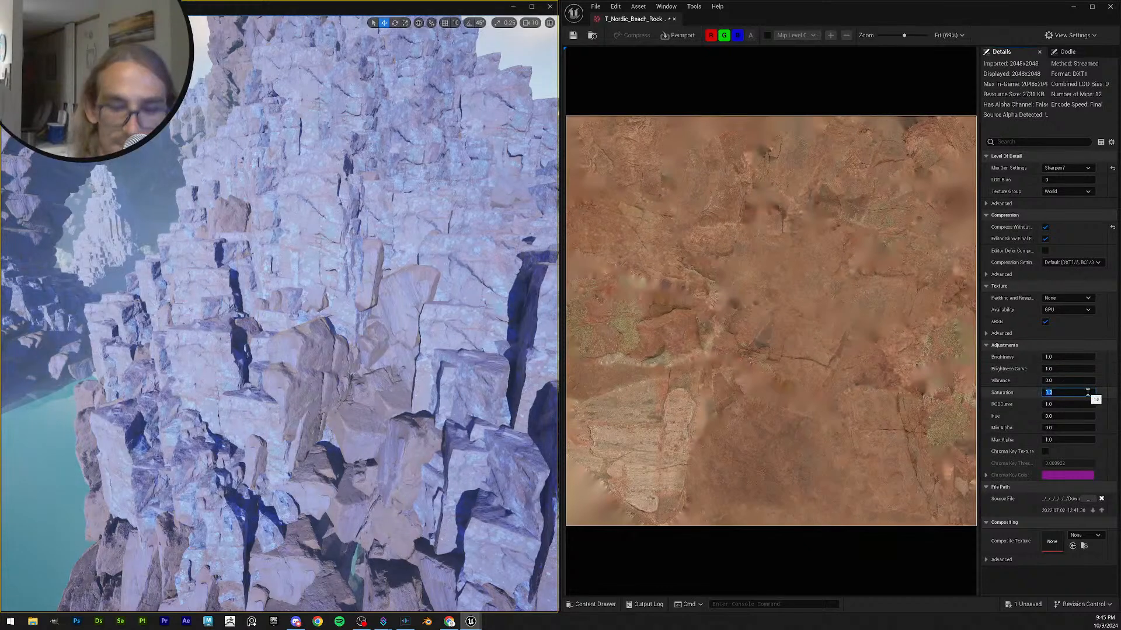
text(0)
key(Return)
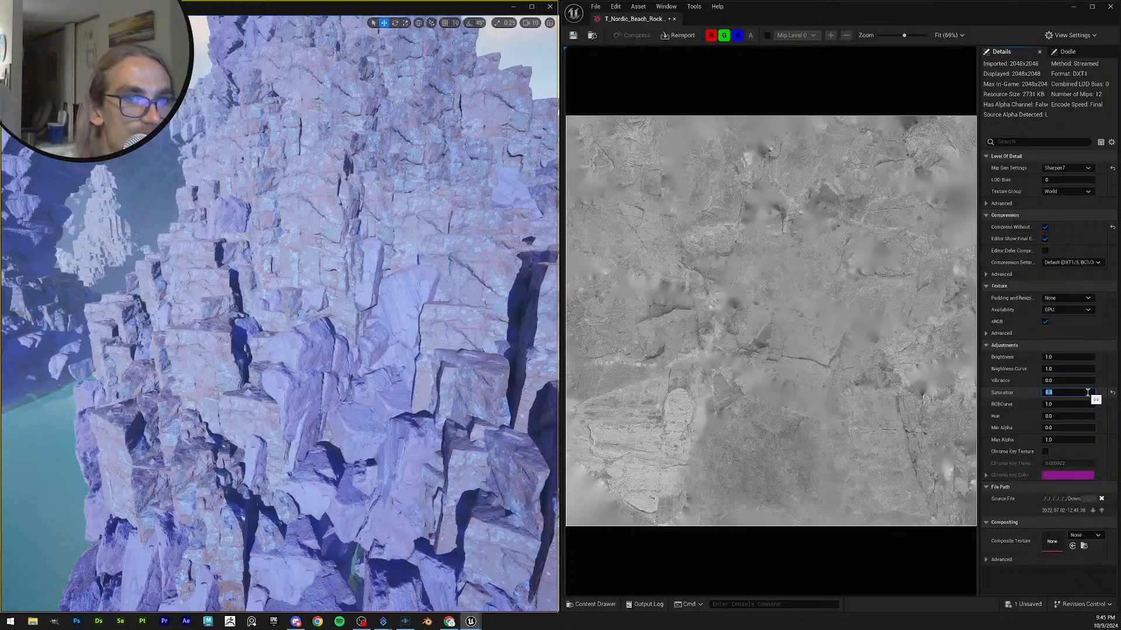
text(2)
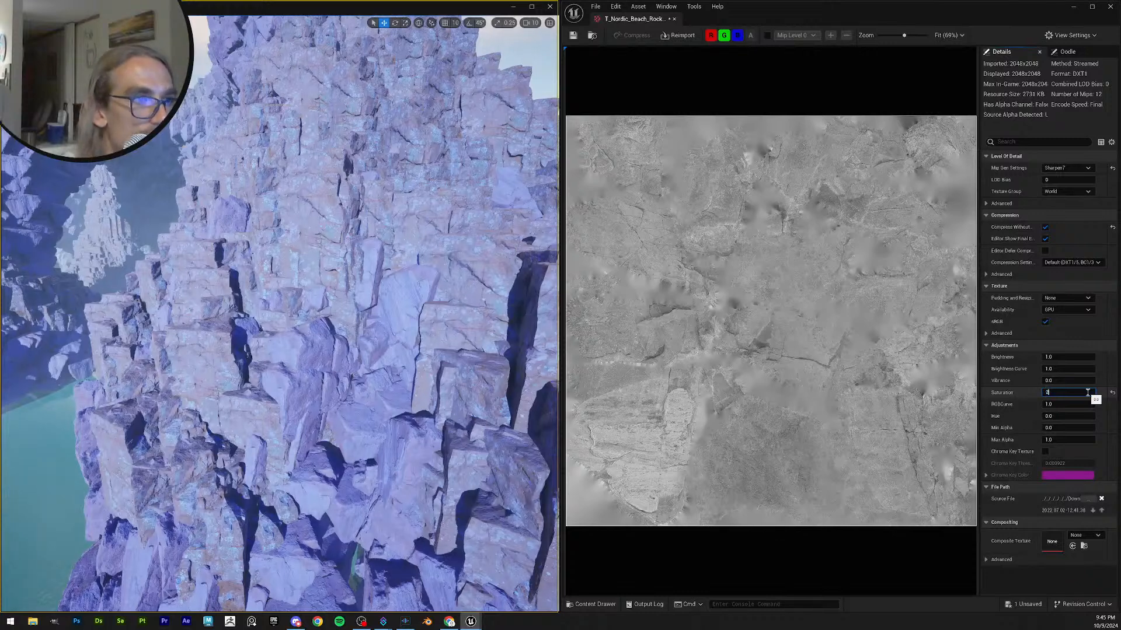
key(Return)
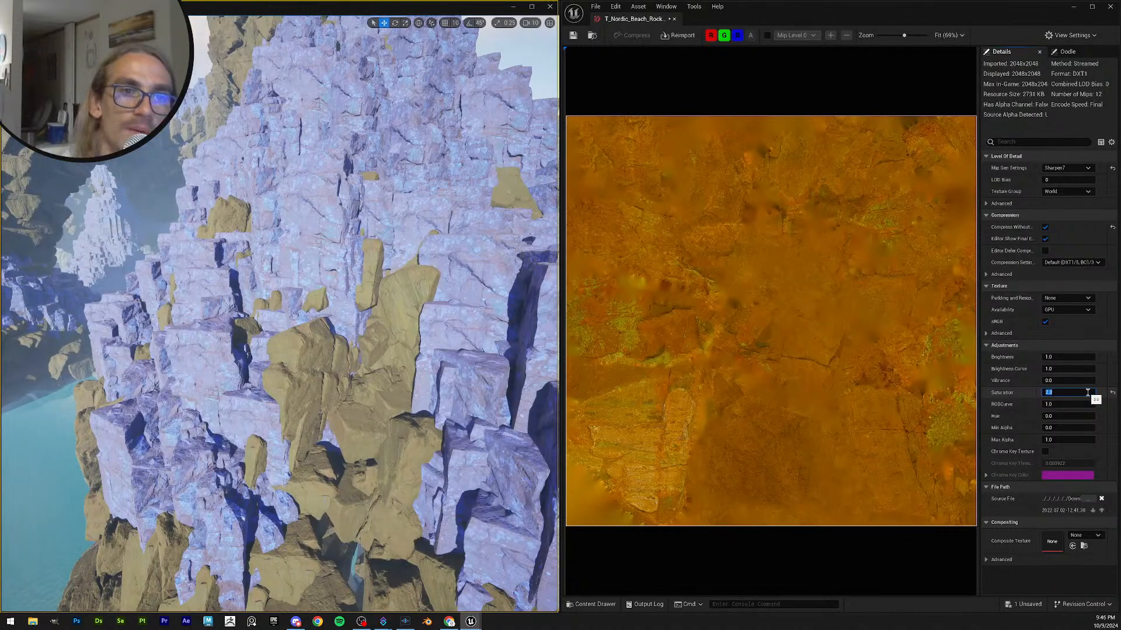
text(1)
key(Return)
- Try Saturation values of 0.5 and 0.1 on the beach rock texture, then reset it to the default
text(0.5)
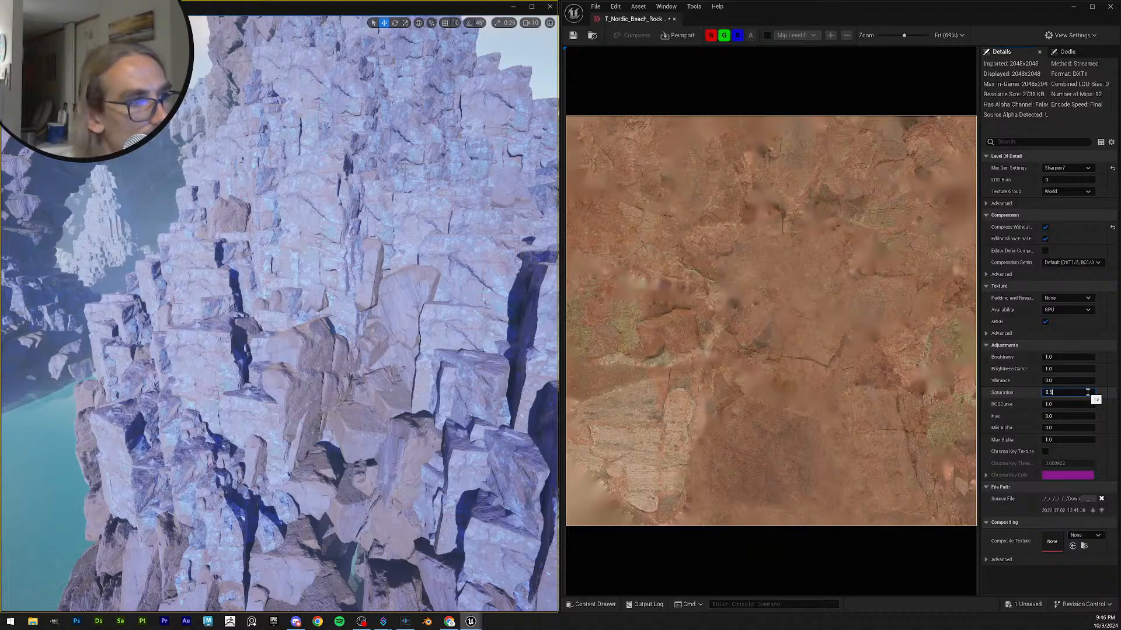
key(Return)
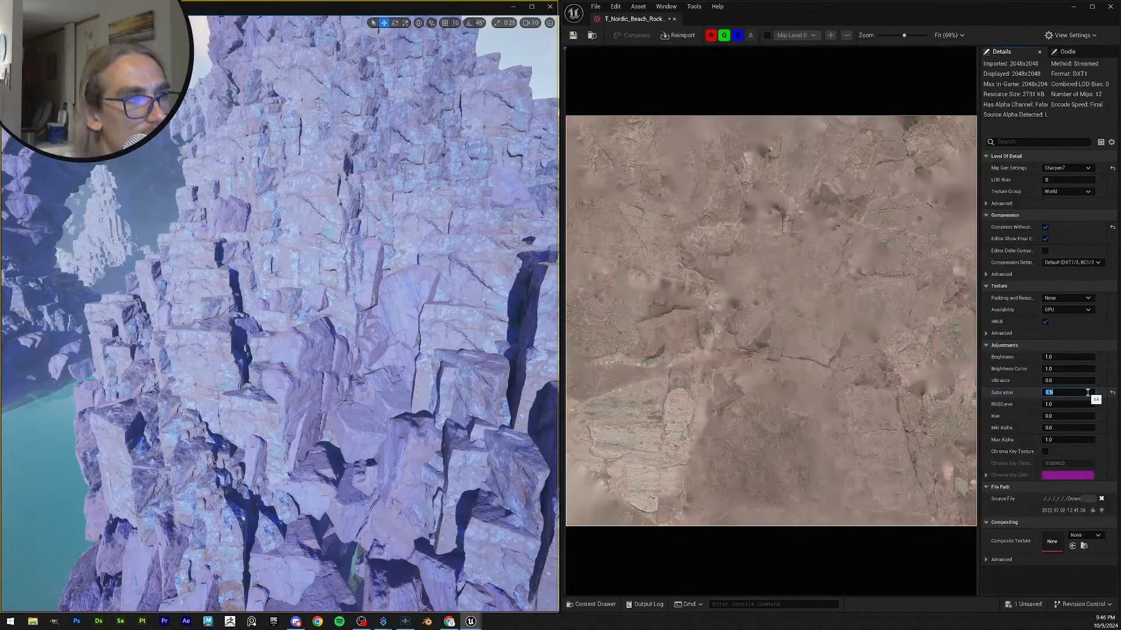
text(0.)
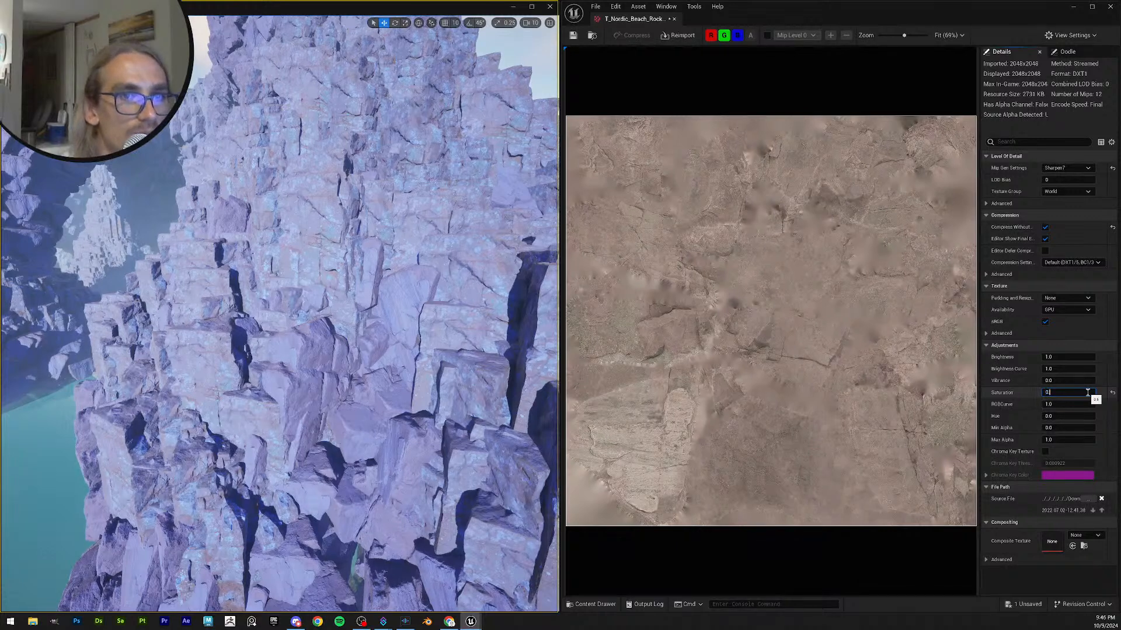
text(1)
key(Return)
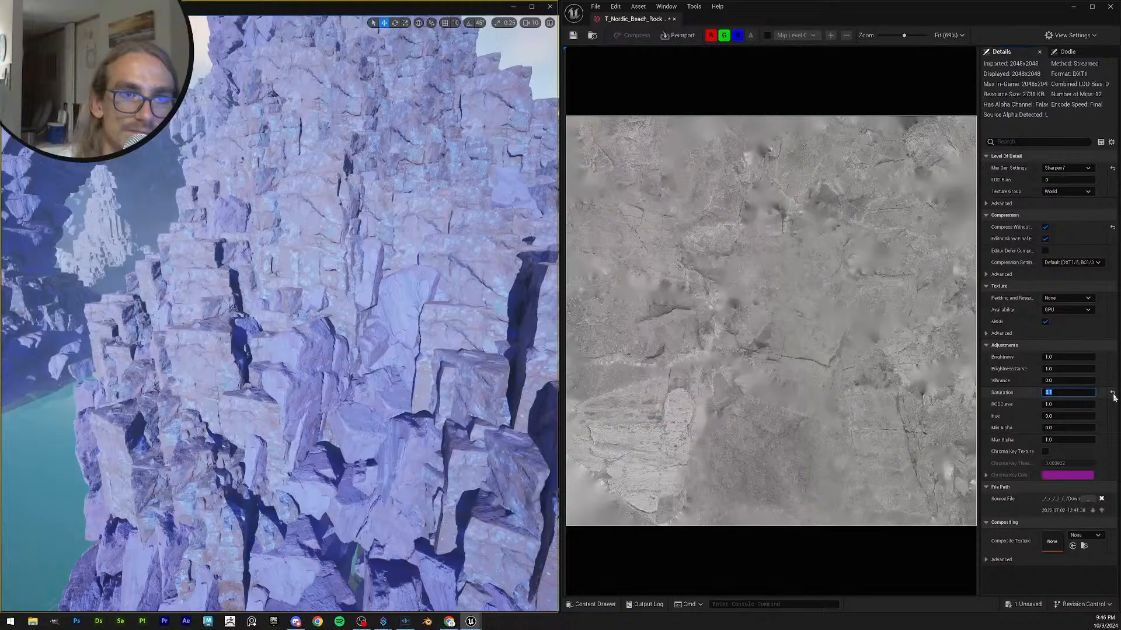
click(1111, 396)
- Try an RGBCurve of 0 on the beach rock texture, then return it to 1.0
click(1059, 403)
text(0)
key(Return)
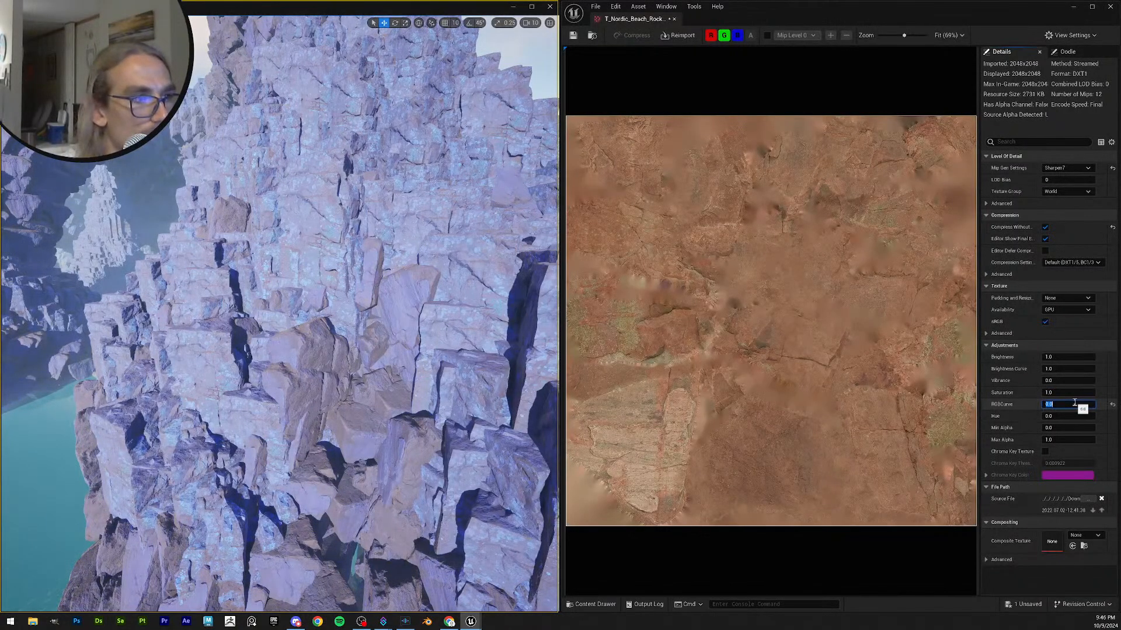
text(0)
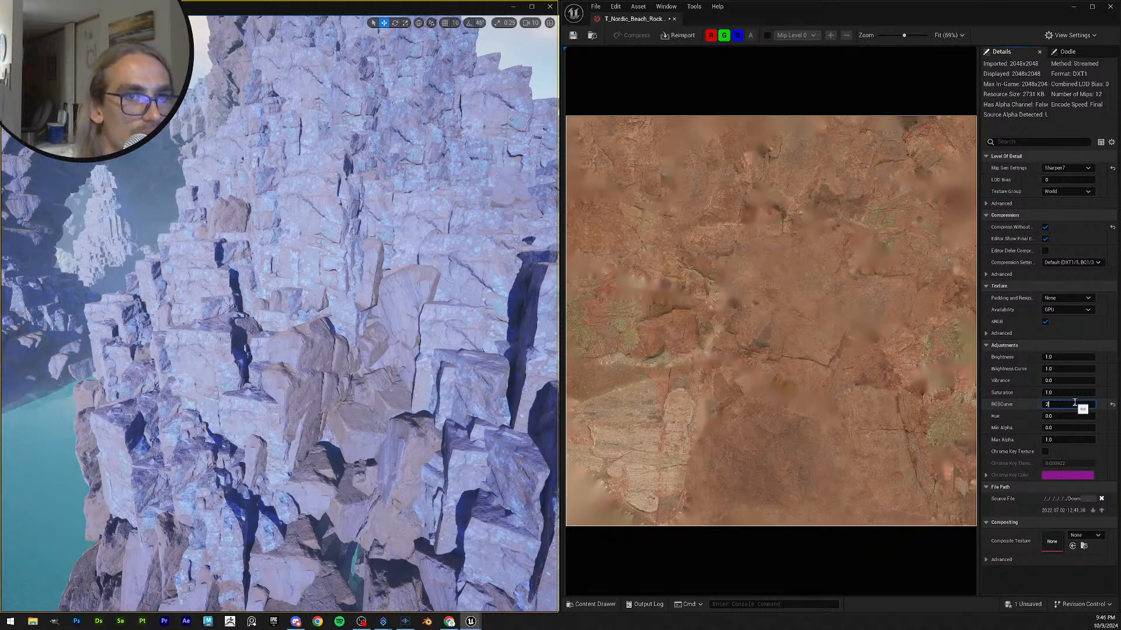
key(Return)
text(1)
key(Return)
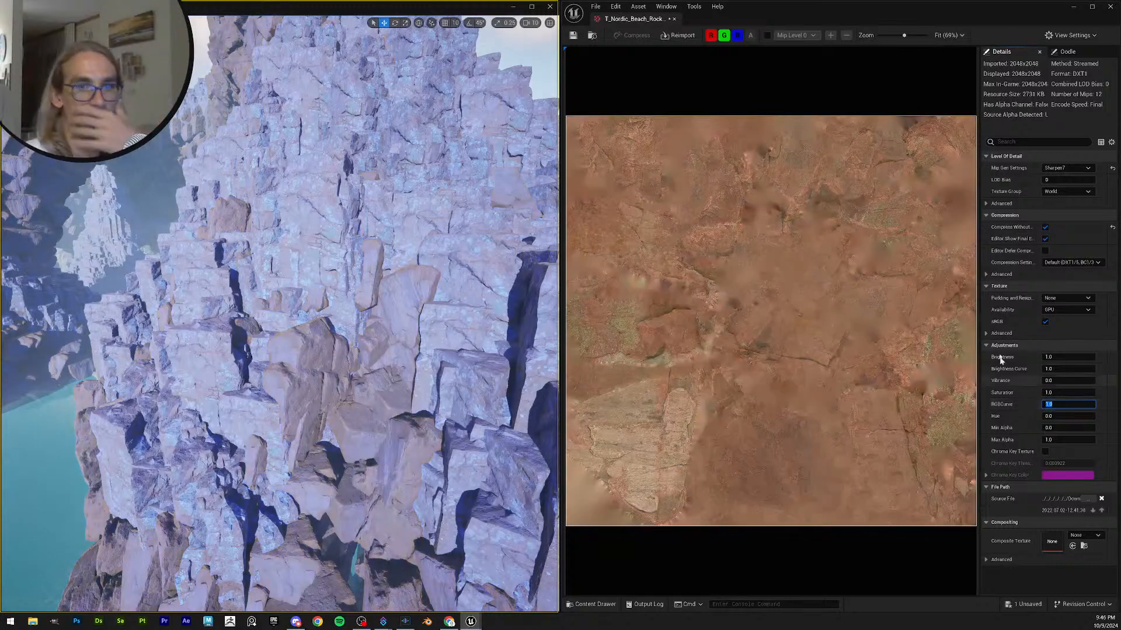
- Save the beach rock texture and close its editor
click(573, 35)
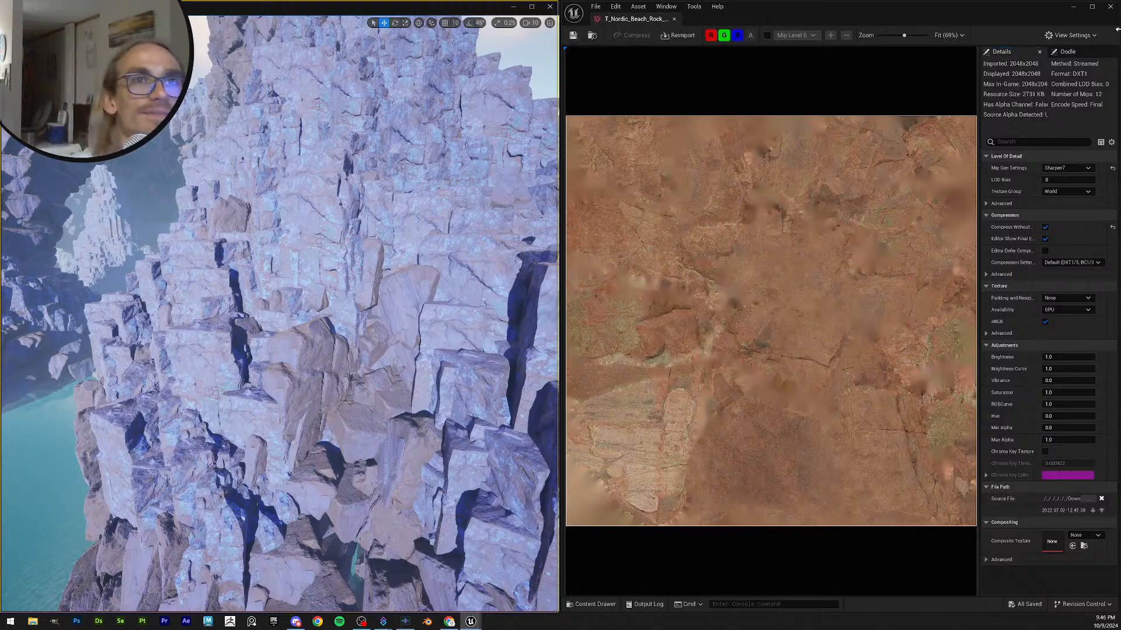
click(1109, 6)
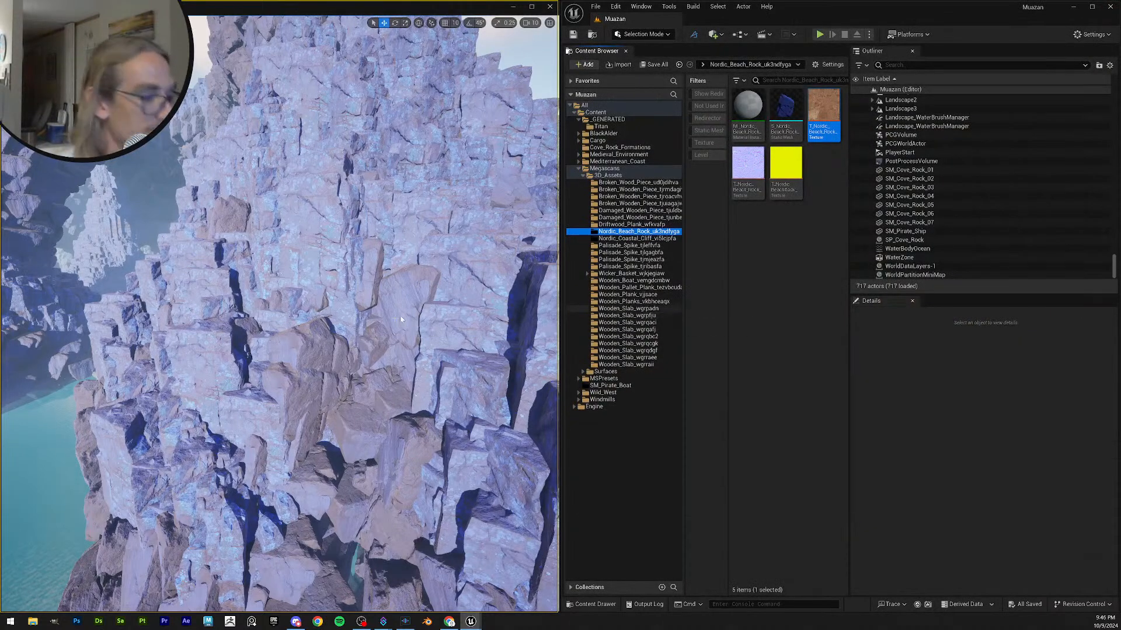
- Examine the blue-tinted rock arches up close and from a distance over the water
key(s)
mouse_move(513, 389)
right_down()
mouse_move(493, 386)
mouse_move(512, 388)
right_up()
key(w)
key(s)
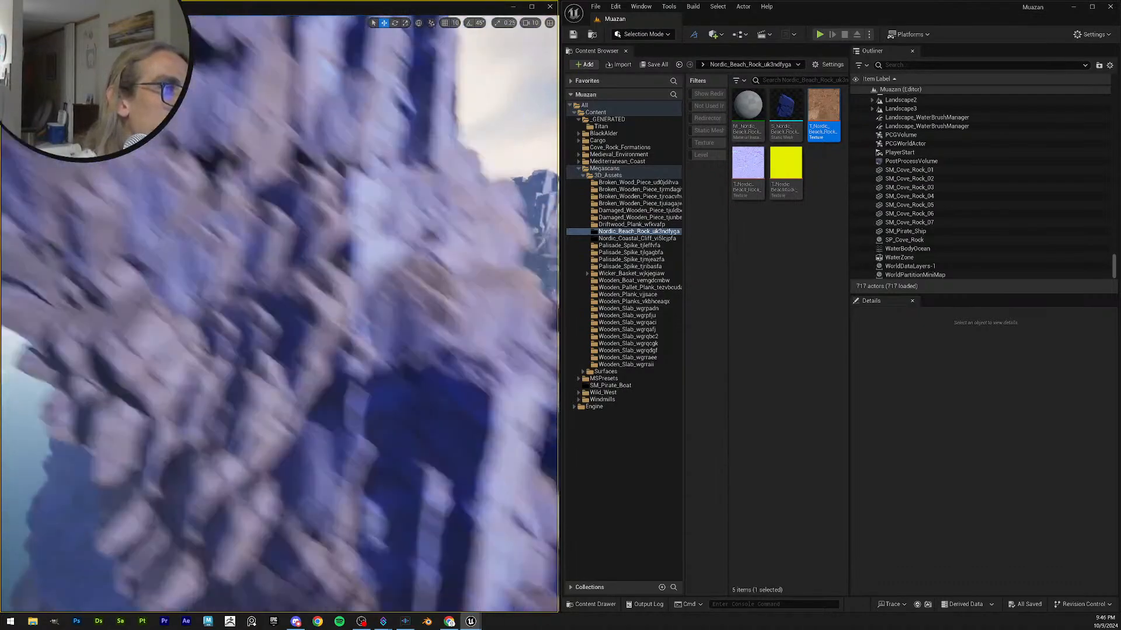
right_drag(280, 315, 304, 315)
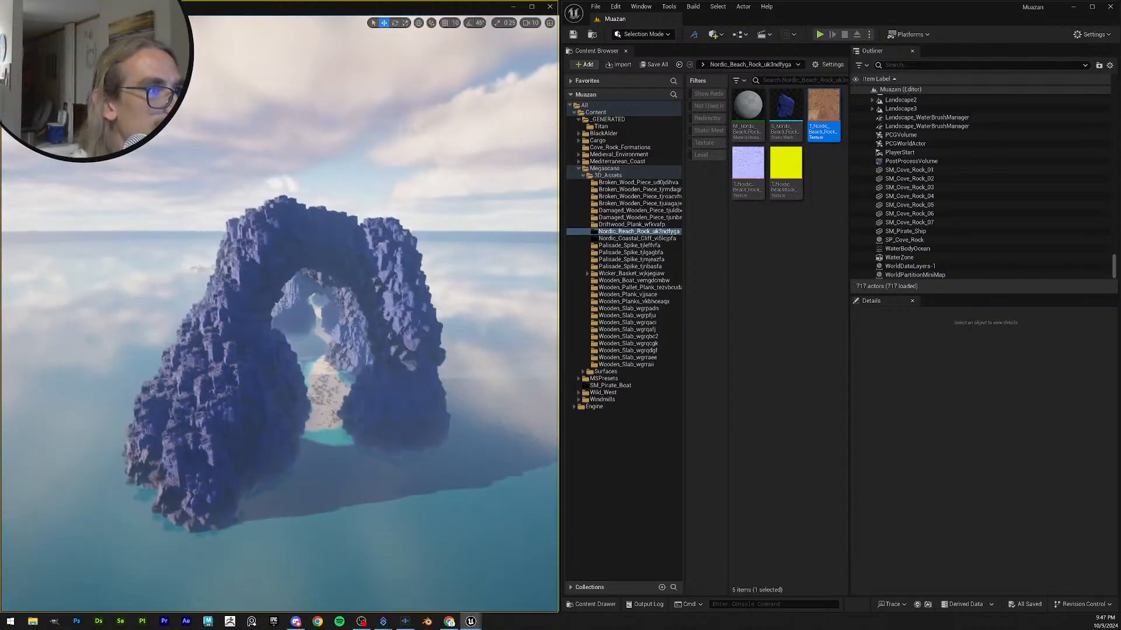
click(638, 52)
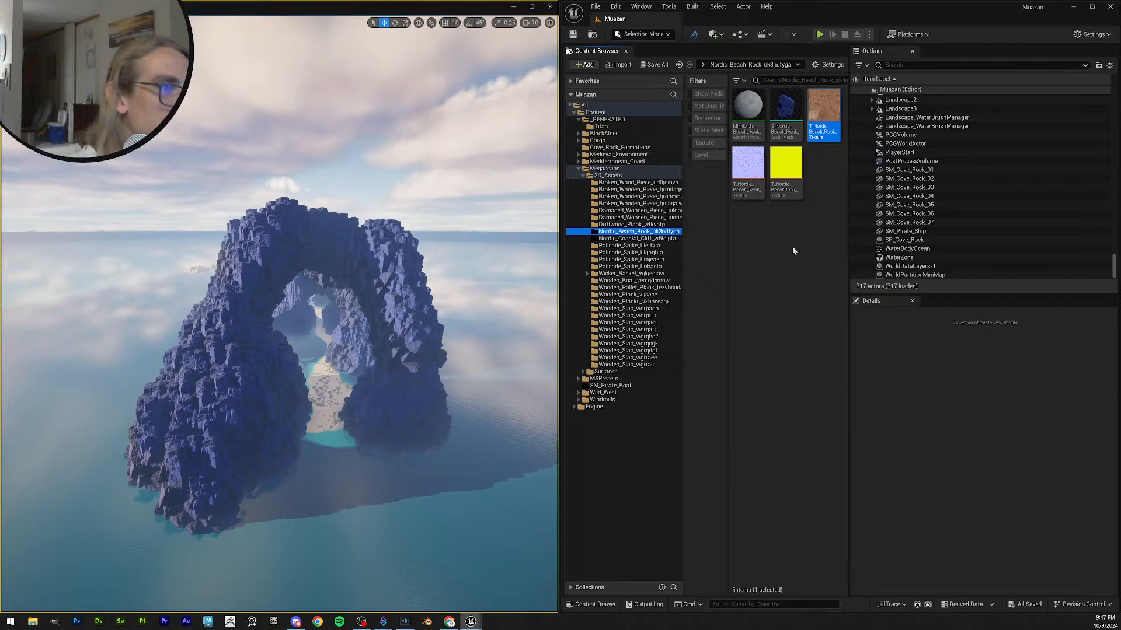
key(w)
right_drag(405, 310, 362, 311)
key(s)
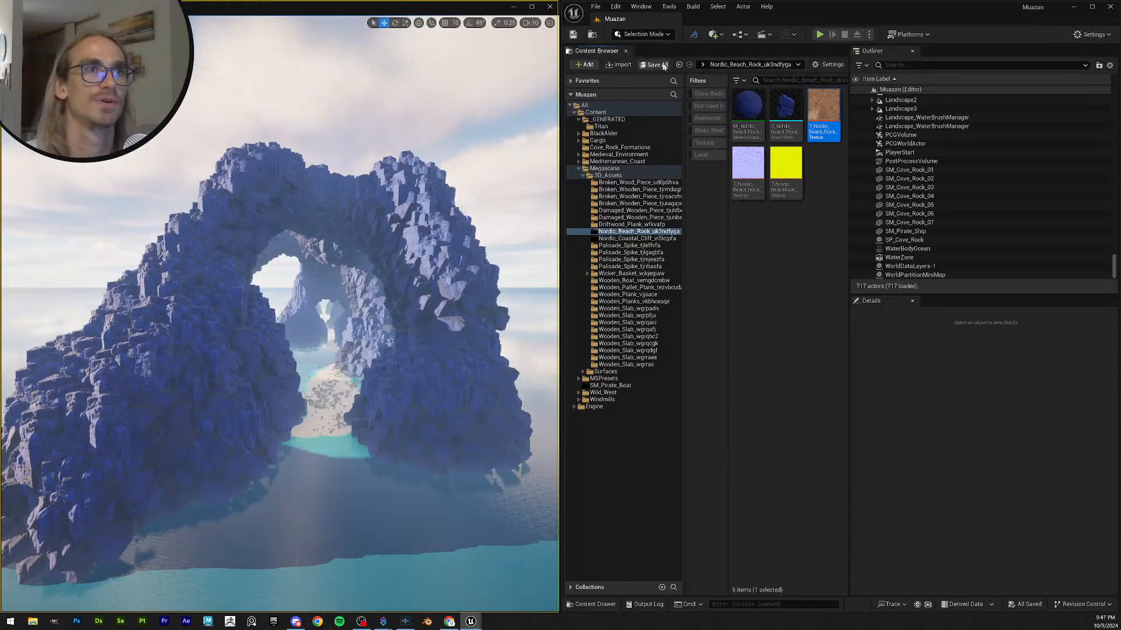
right_drag(327, 292, 304, 388)
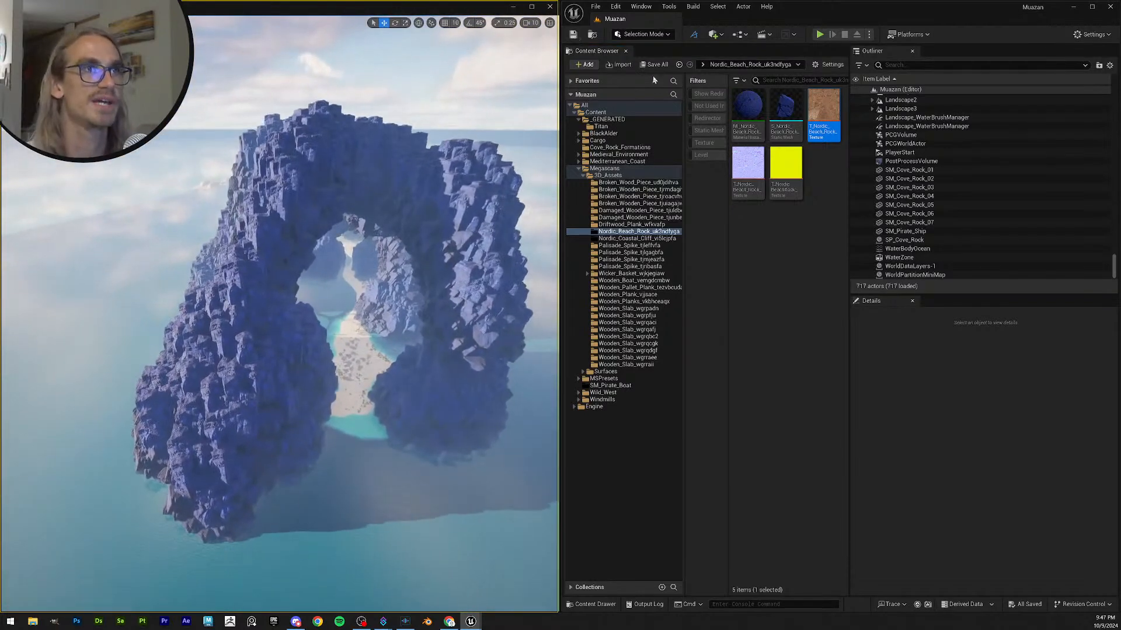
- Collapse the Megascans folder, show the root Content folder, and recall camera bookmark 2
click(790, 245)
click(578, 169)
click(596, 112)
key(2)
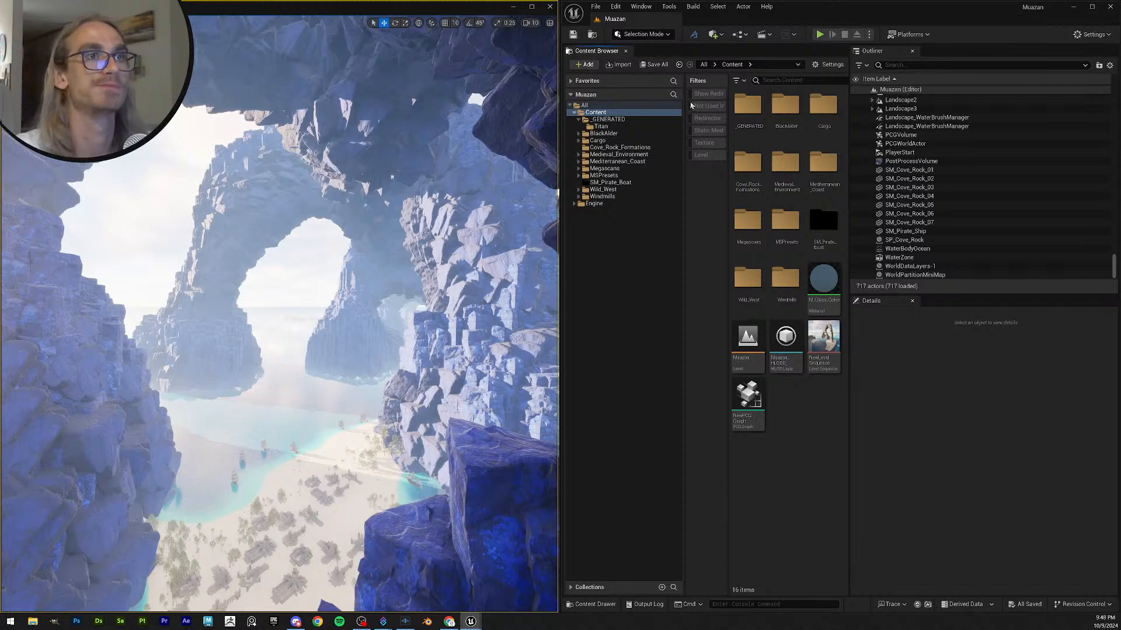
- Open NewPCGGraph in its own window over the editor, then minimize it
double_click(747, 397)
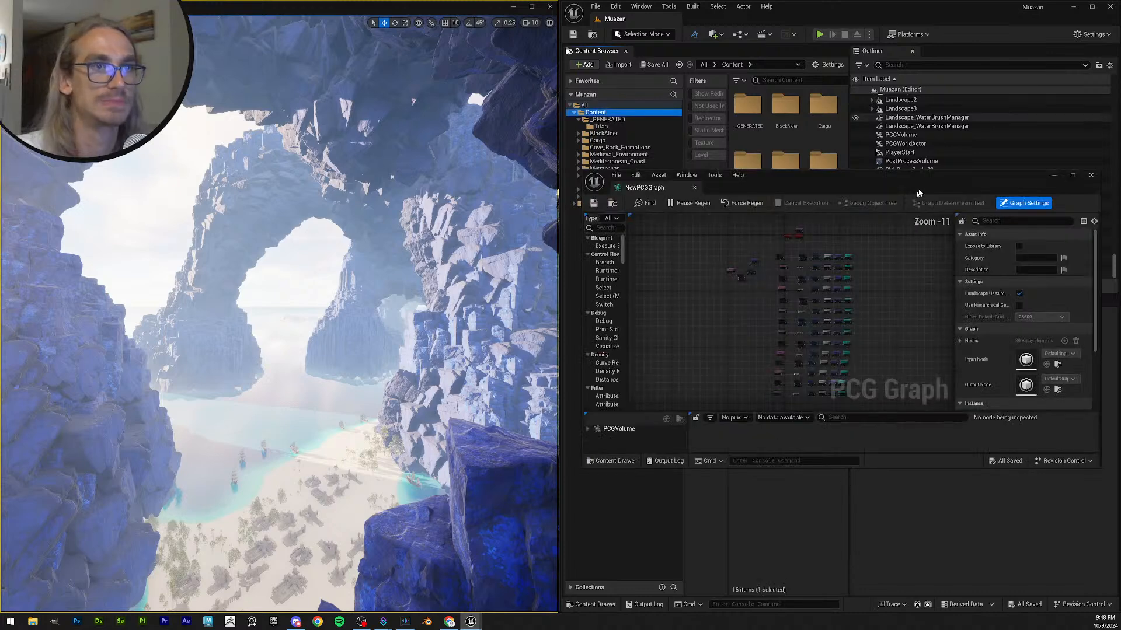
drag(867, 181, 1119, 286)
drag(914, 19, 835, 299)
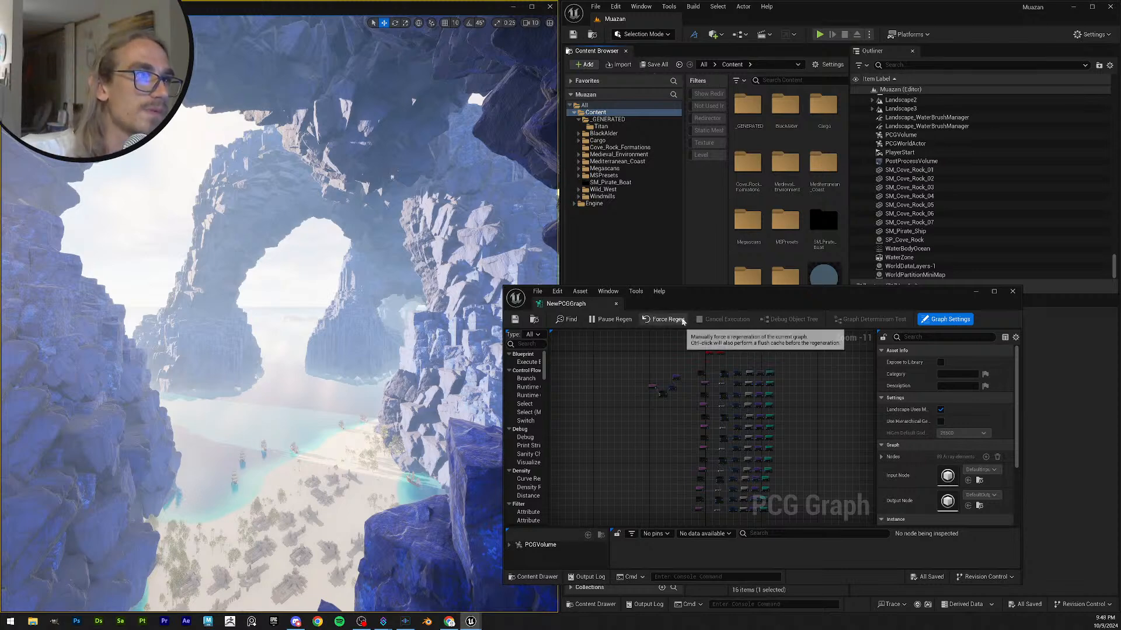
click(975, 291)
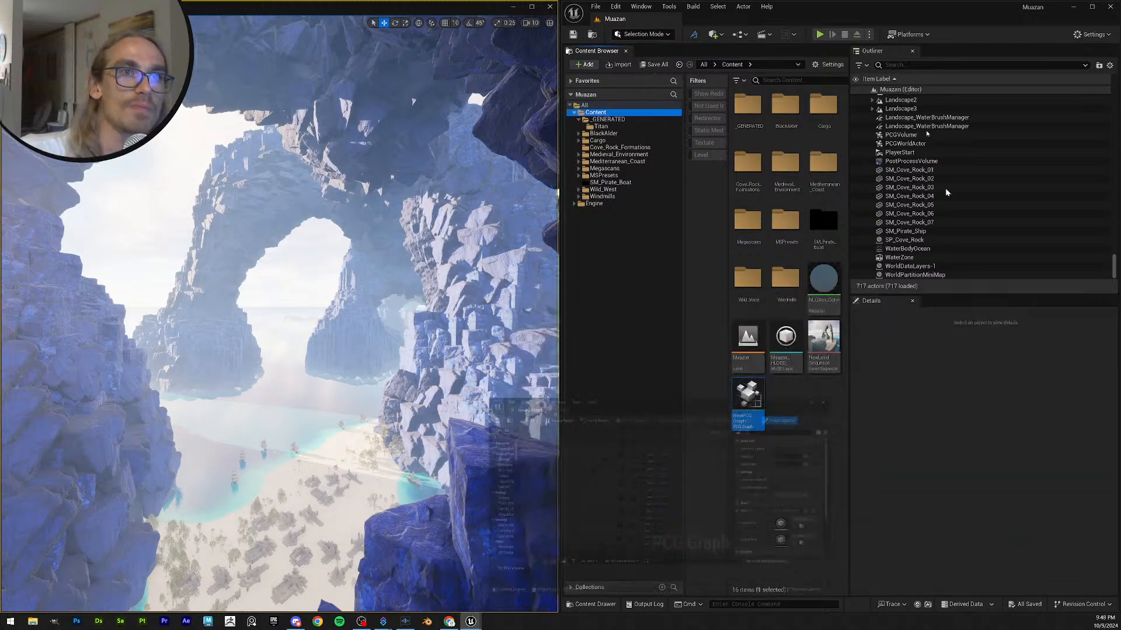
- Search the scene's actors for "expo" and select the ExponentialHeightFog actor
click(908, 65)
text(expo)
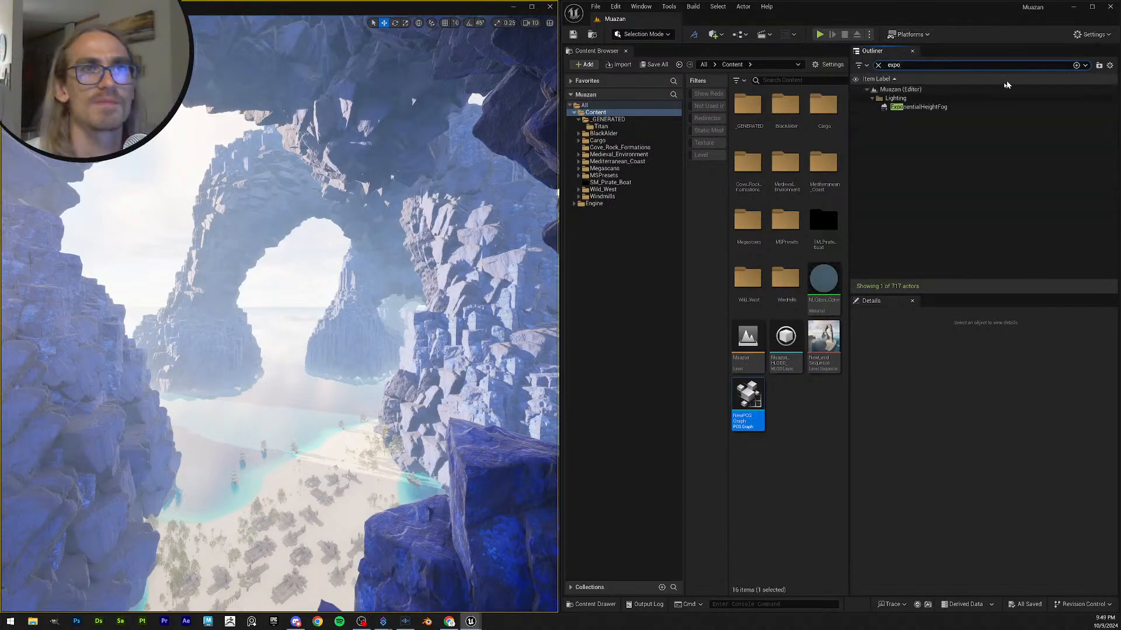
click(923, 107)
- Try Volumetric Fog on the height fog with a Scattering Distribution of -0.9, then reset the distribution and turn Volumetric Fog off
click(859, 374)
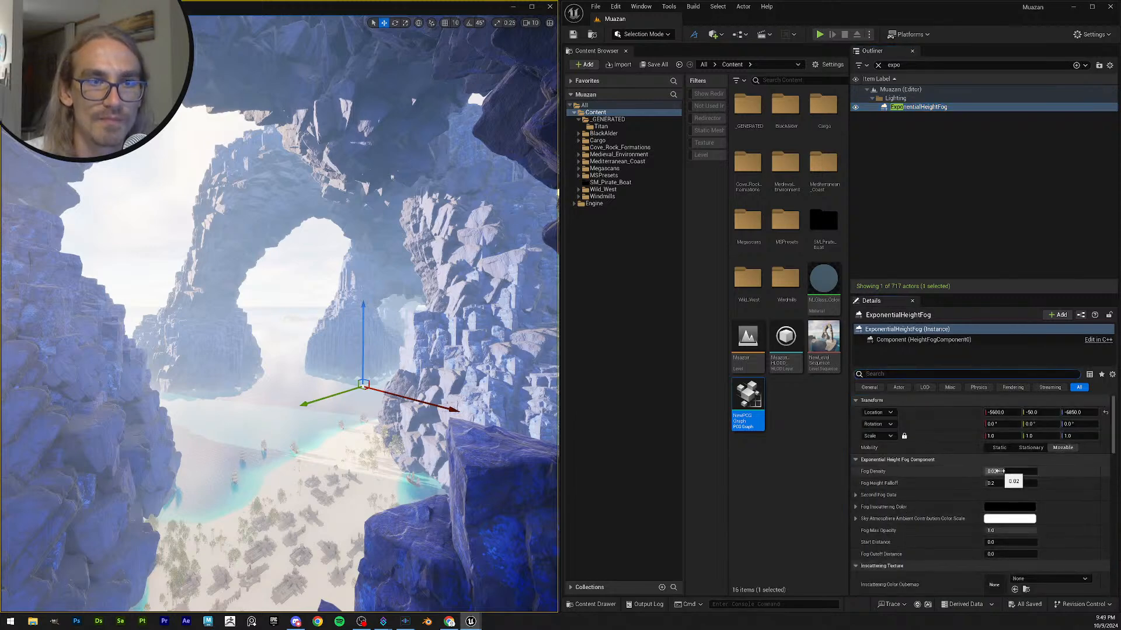
scroll(1083, 503, down, 3)
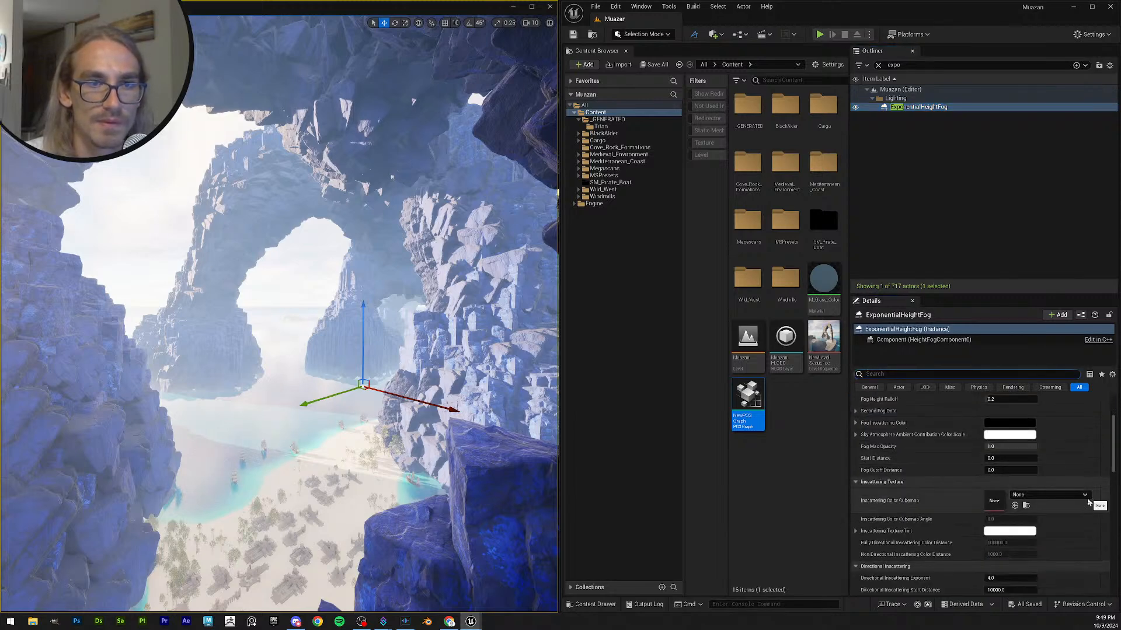
text(vol)
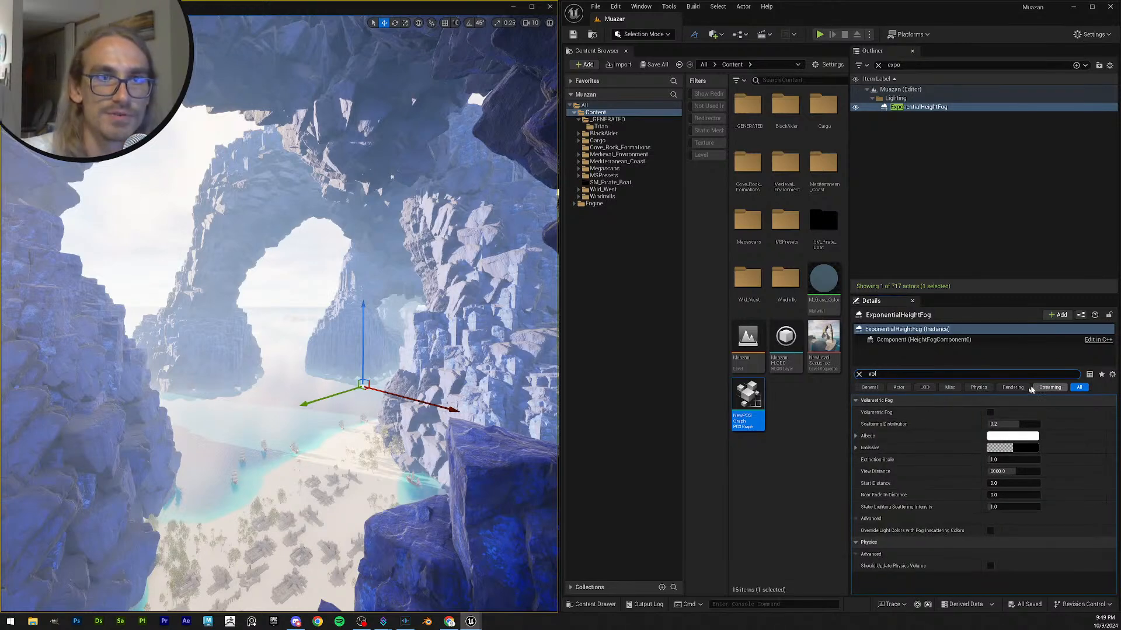
click(989, 413)
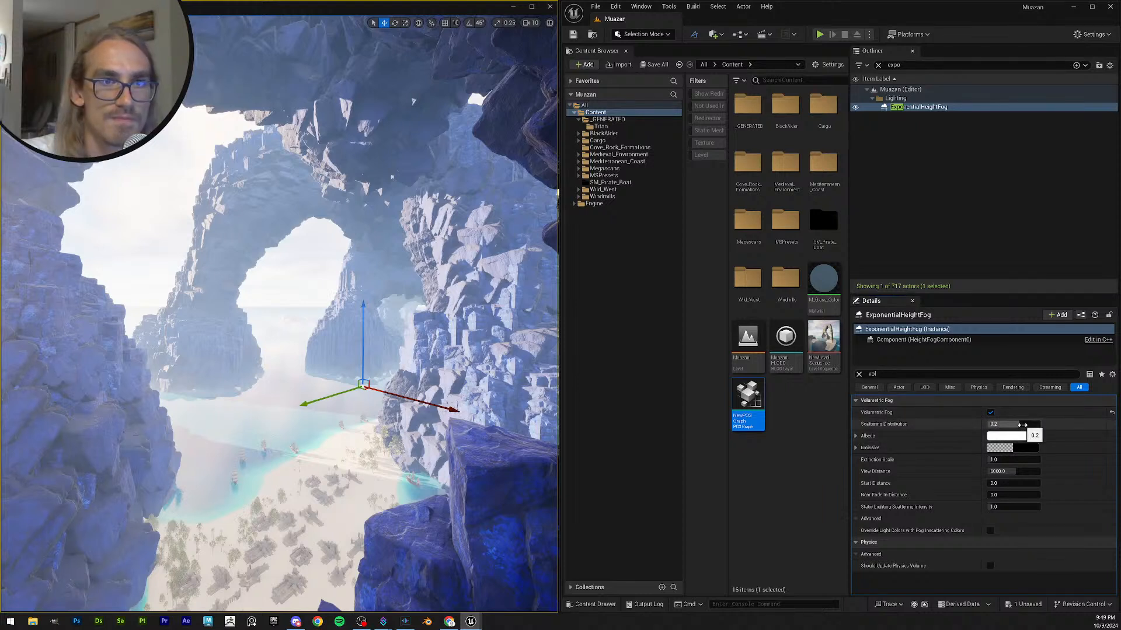
drag(1022, 424, 1037, 427)
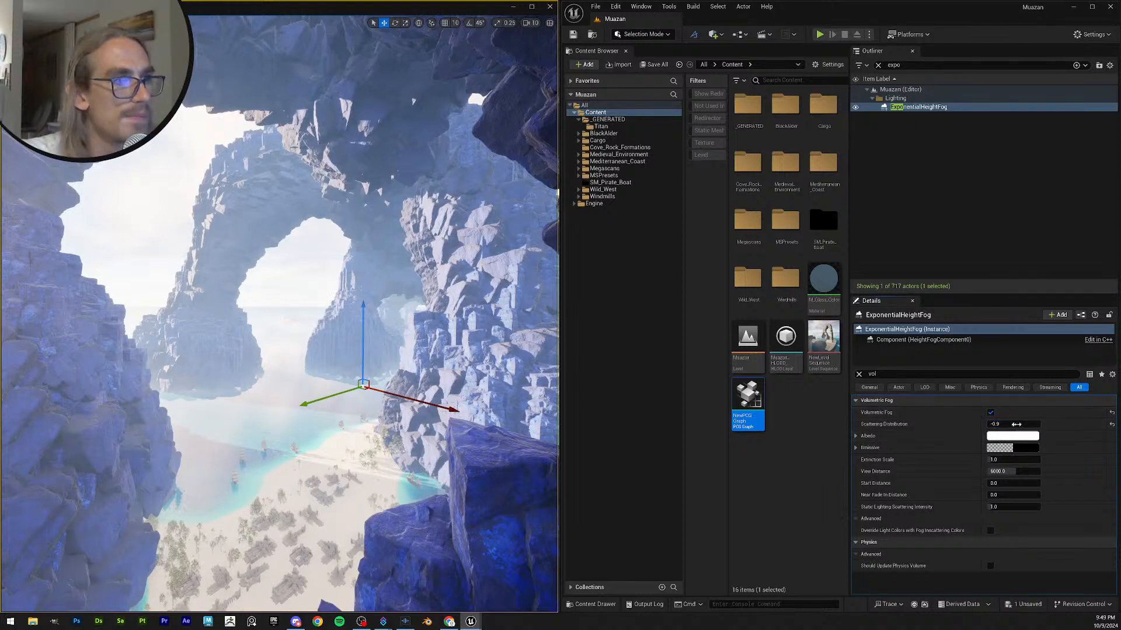
click(1112, 424)
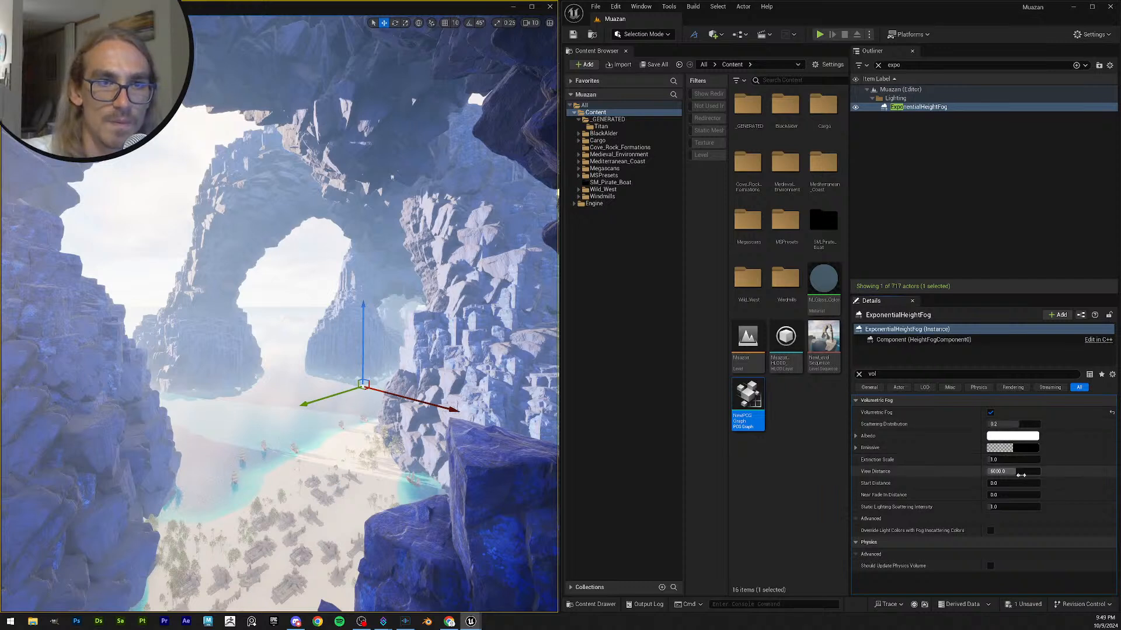
click(991, 413)
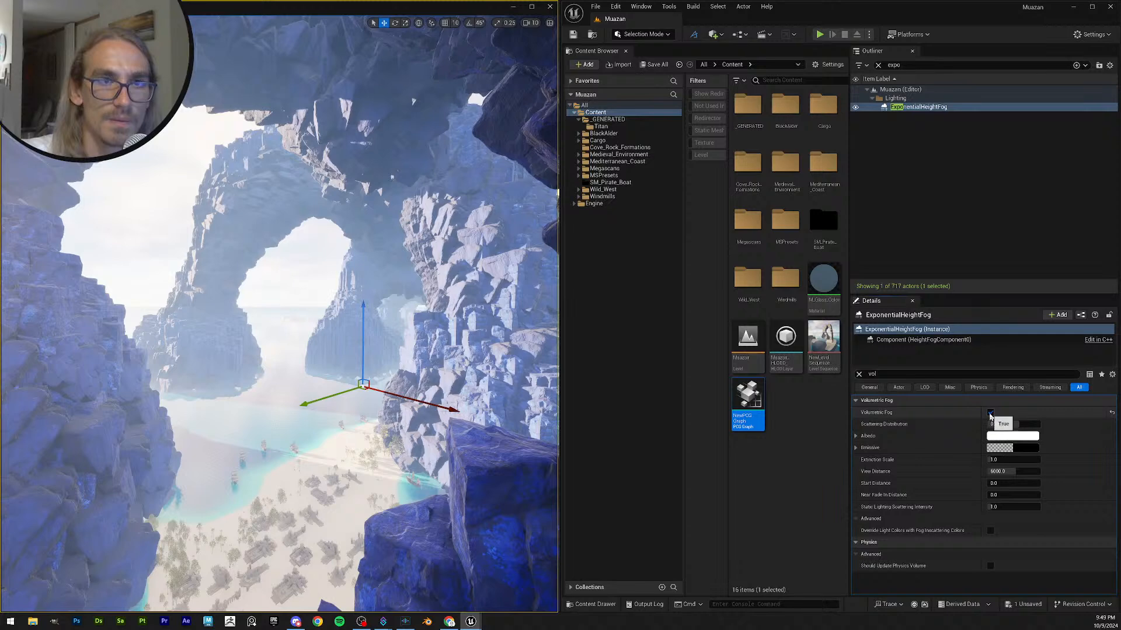
- Clear the property filter and set the height fog's Fog Density to 0
click(860, 374)
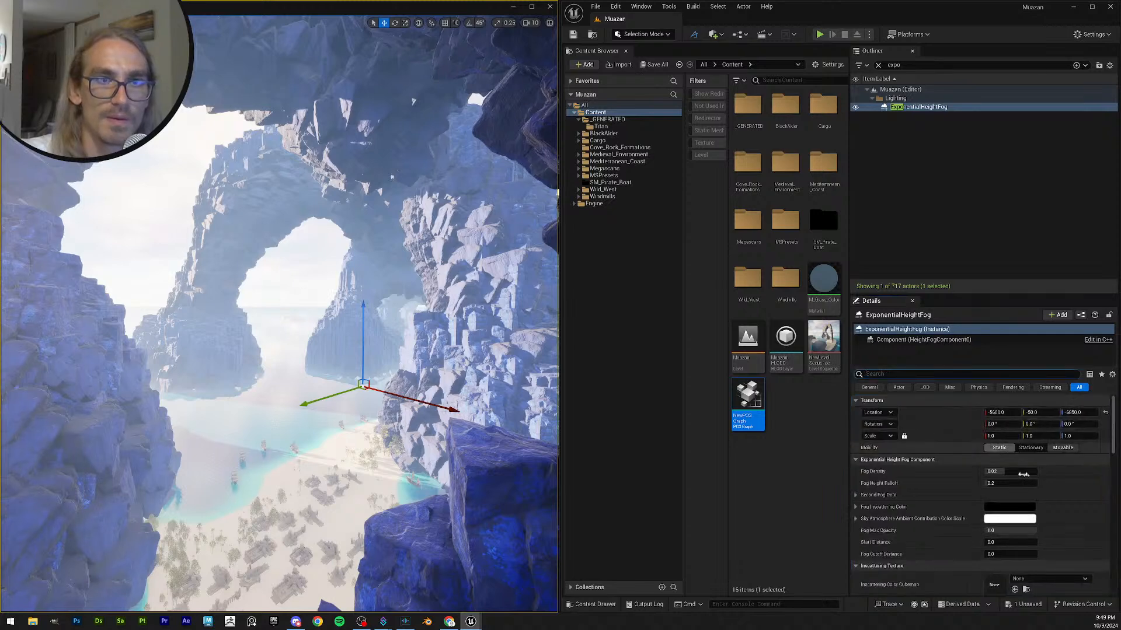
click(1010, 472)
text(0)
key(Return)
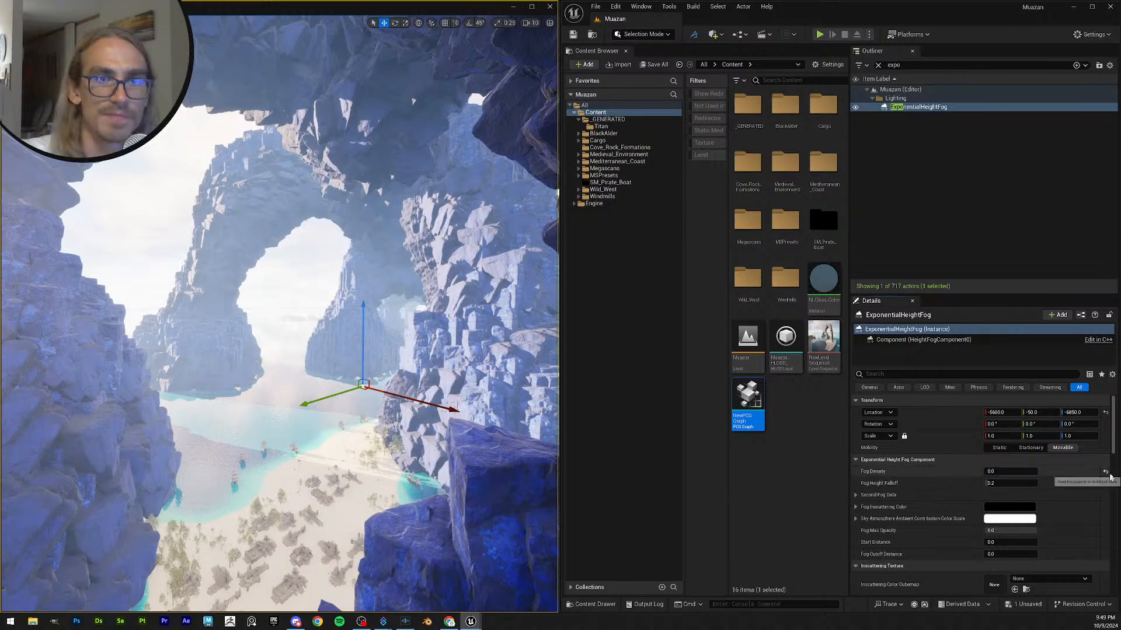
- Reset the height fog's Fog Density to its default value
scroll(1109, 478, down, 5)
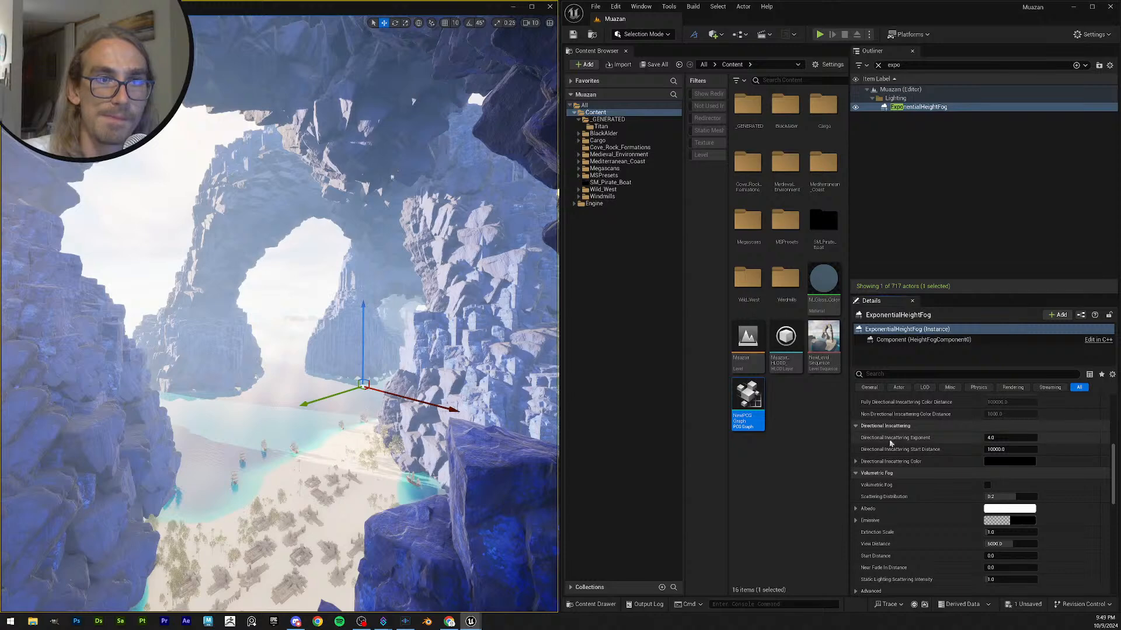
scroll(897, 461, up, 1)
scroll(899, 462, up, 5)
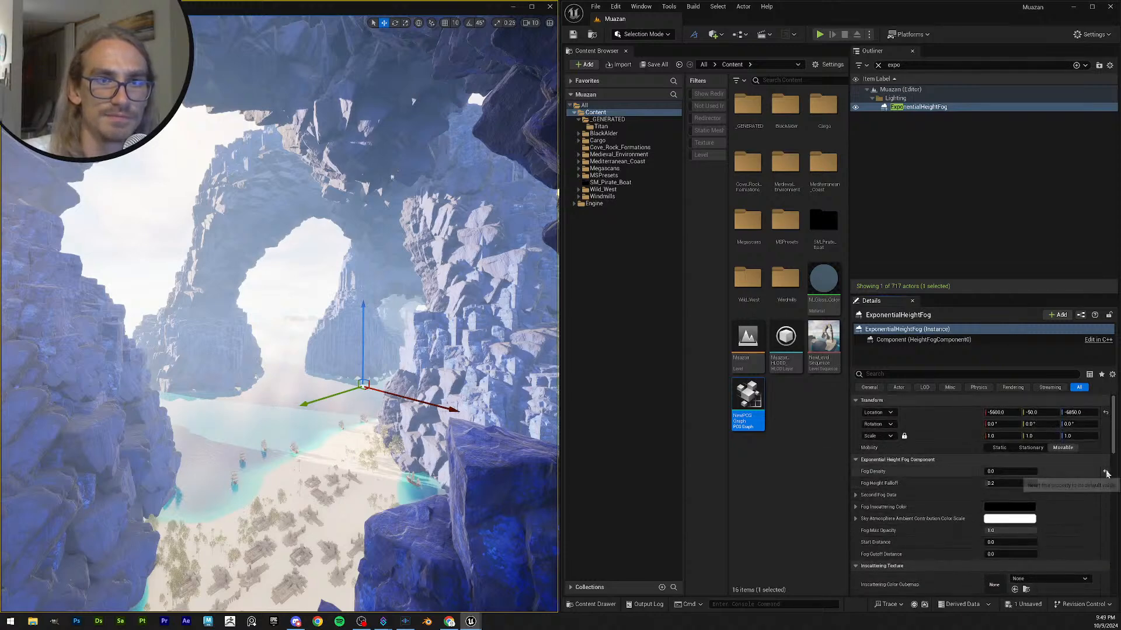
click(1105, 472)
- Search the scene's actors for "sky", briefly hide and restore SkyAtmosphere for comparison, and select the SkyLight
click(886, 62)
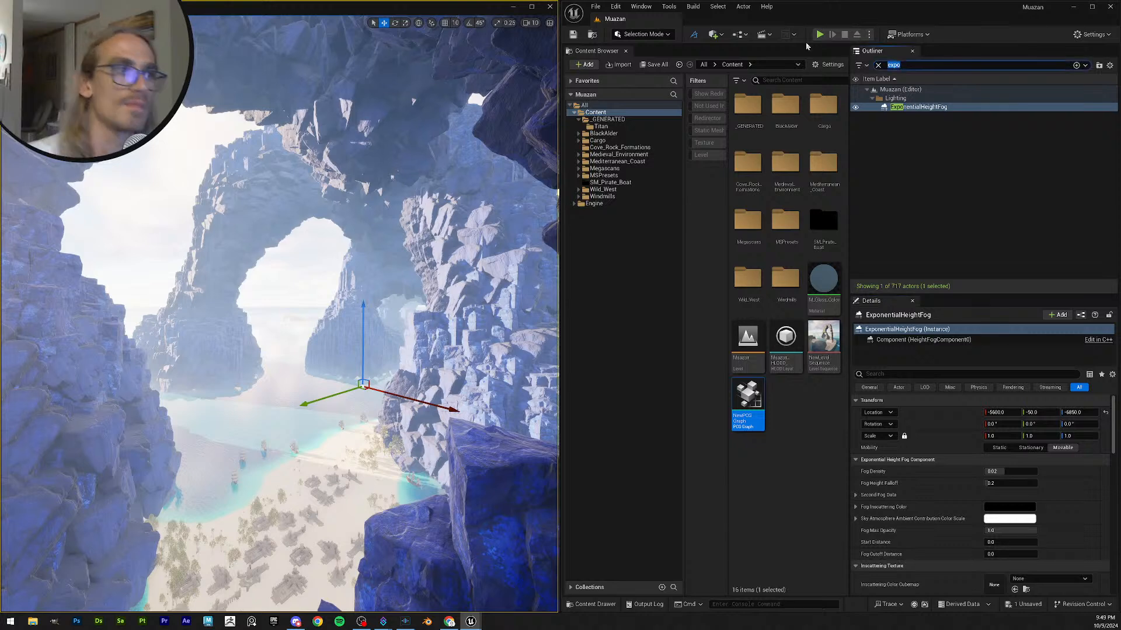
text(sky)
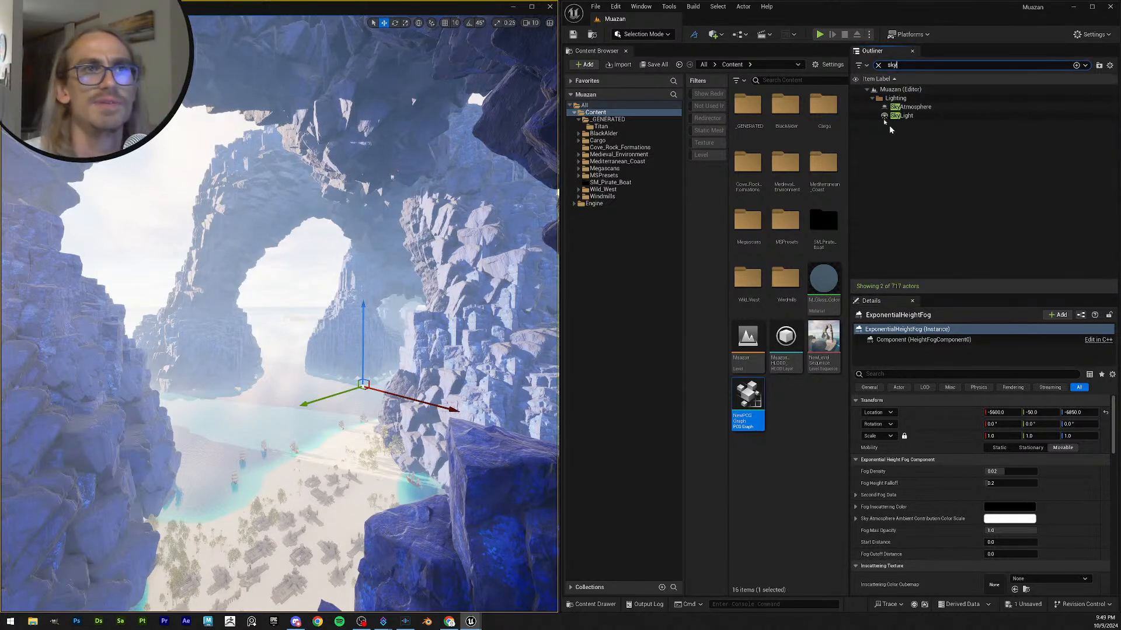
click(854, 108)
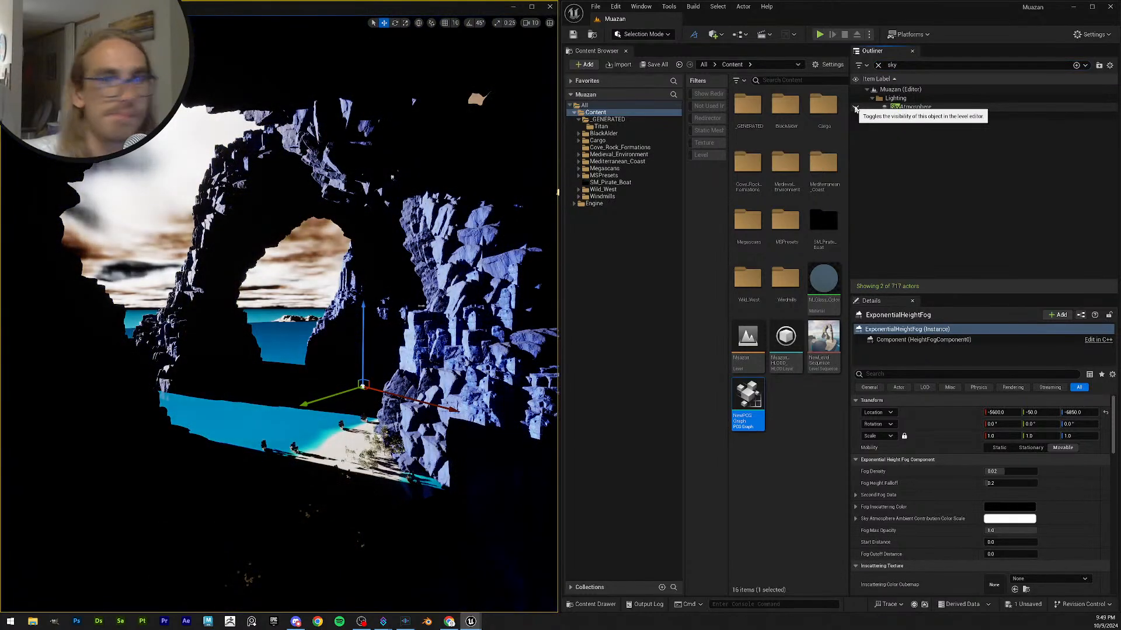
click(855, 108)
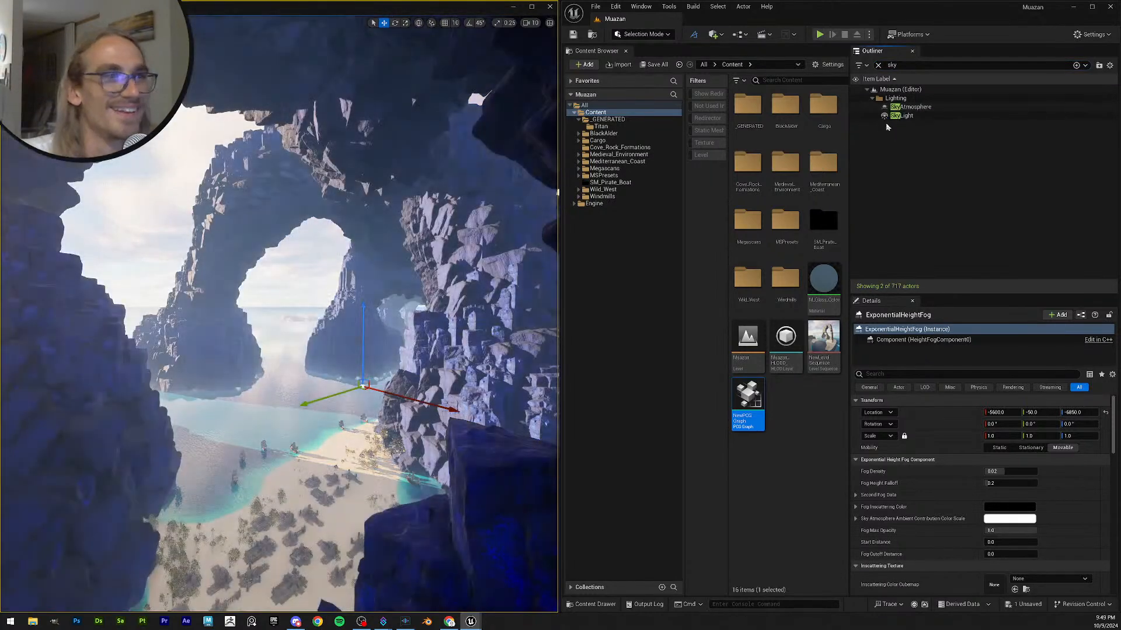
click(916, 116)
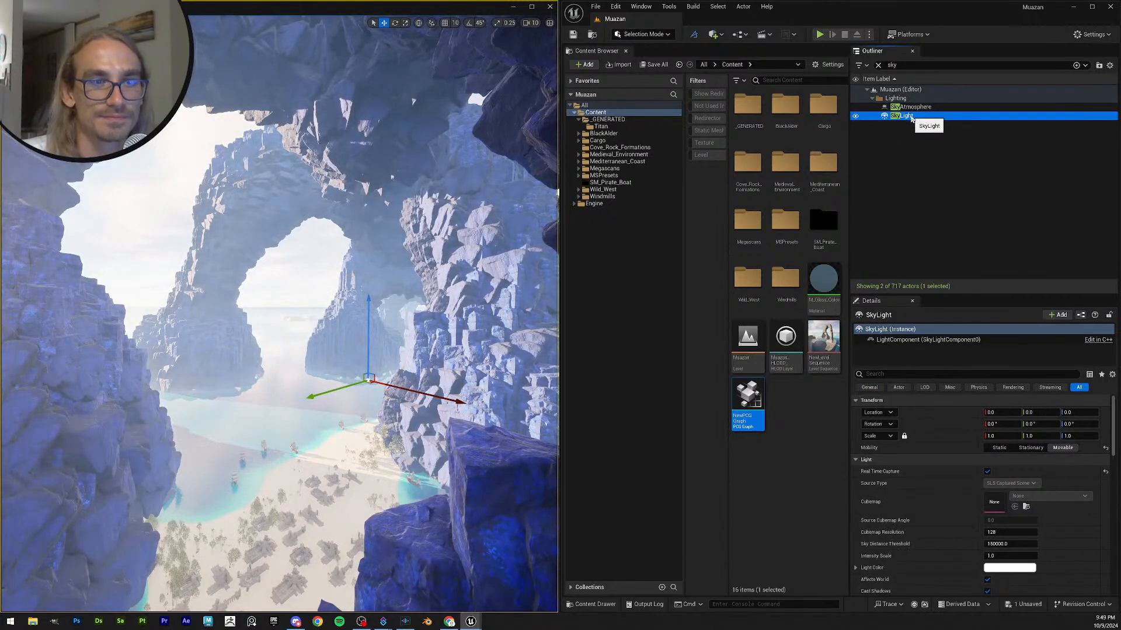
- Search the scene's actors for "fog" and hide the ExponentialHeightFog
click(909, 64)
text(fog)
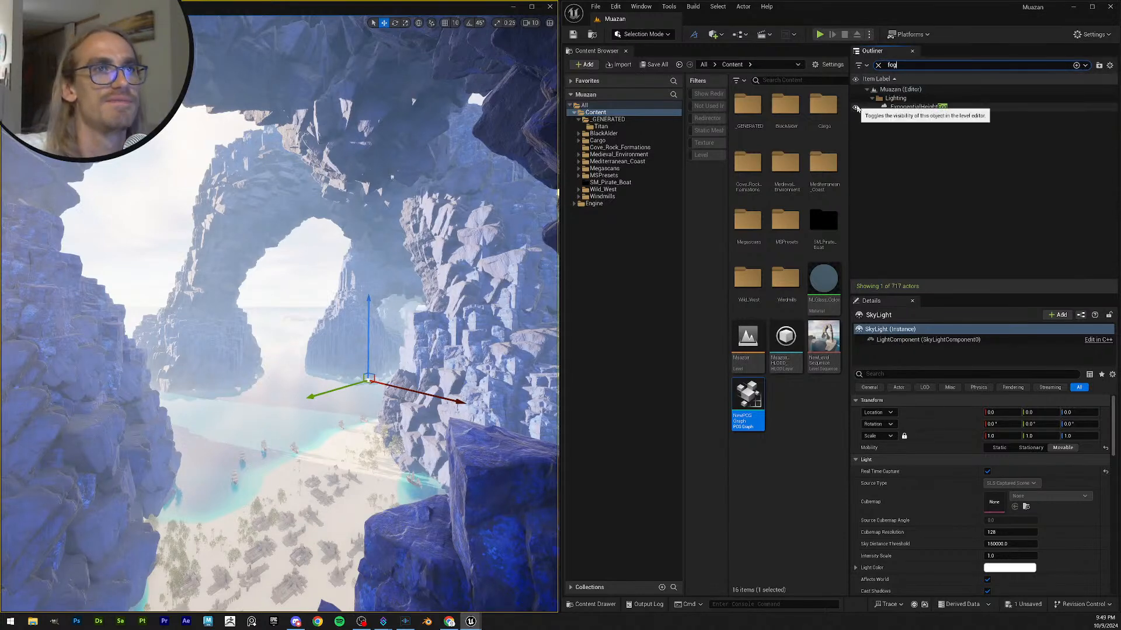
click(855, 107)
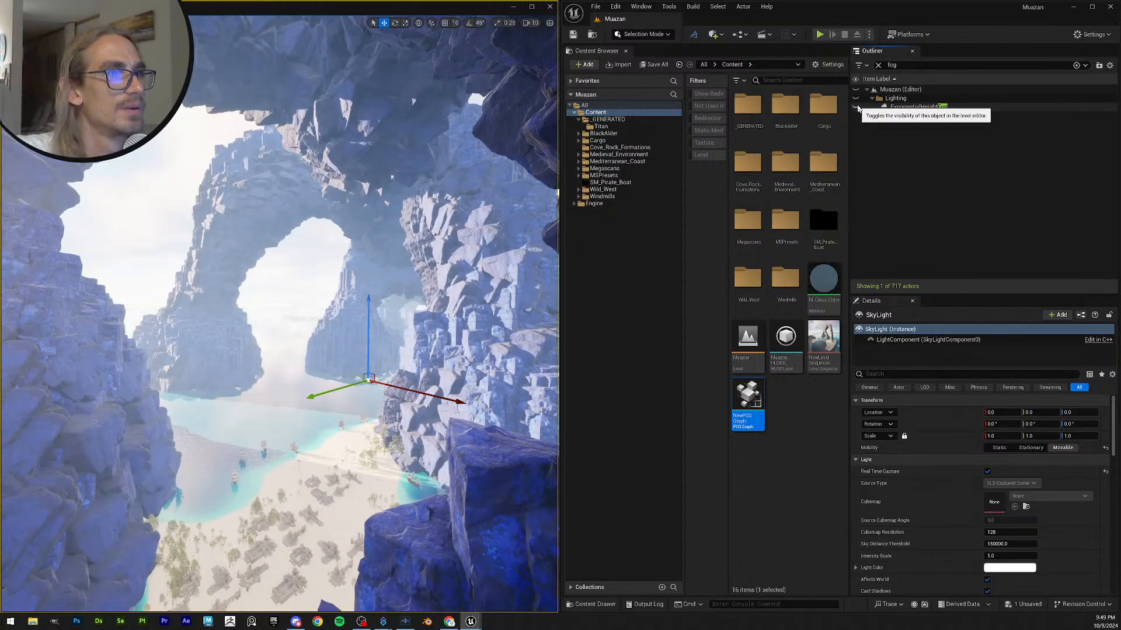
- View the rock arches from a distance over the water, return to the saved camera bookmark and clear the selection
right_drag(245, 168, 327, 195)
key(s)
key(a)
key(s)
right_drag(408, 175, 369, 182)
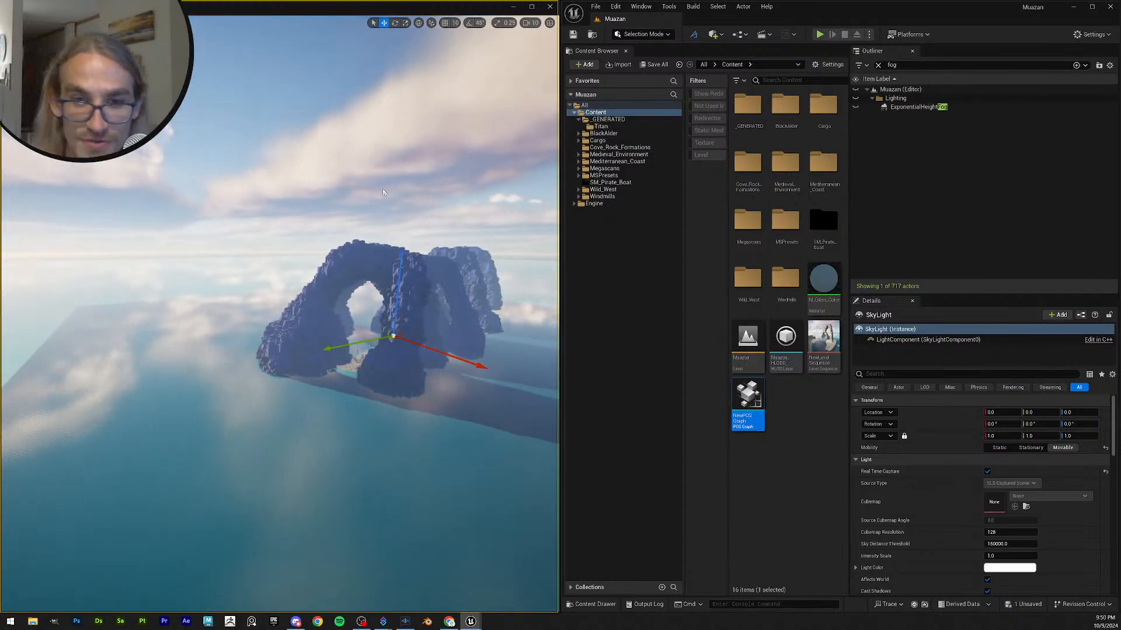
right_drag(162, 272, 213, 283)
key(w)
key(1)
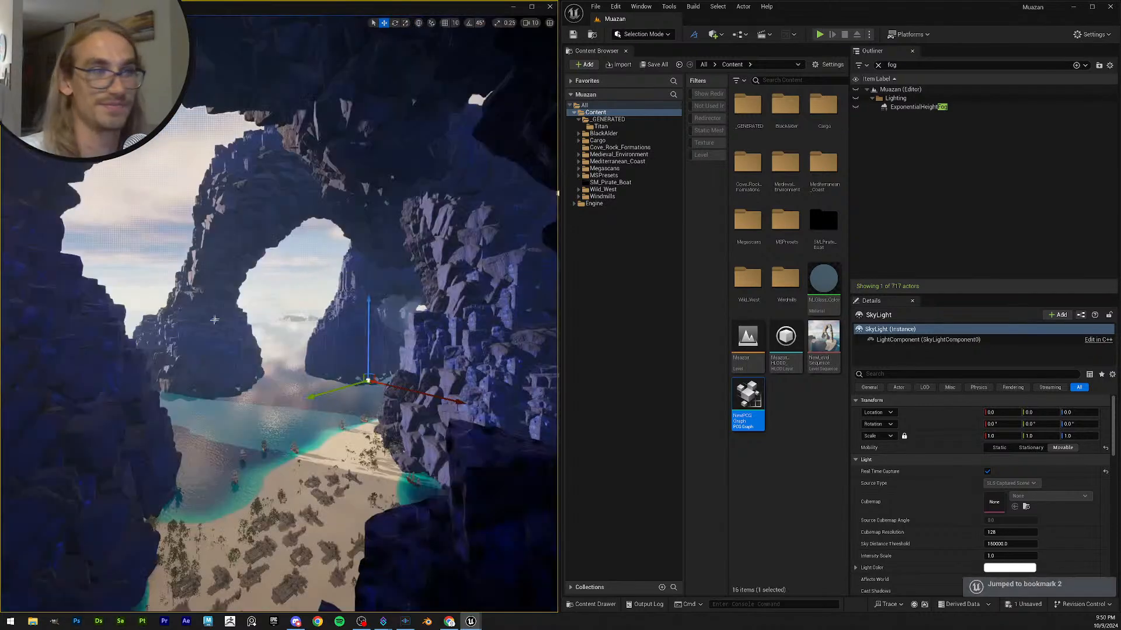
key(Escape)
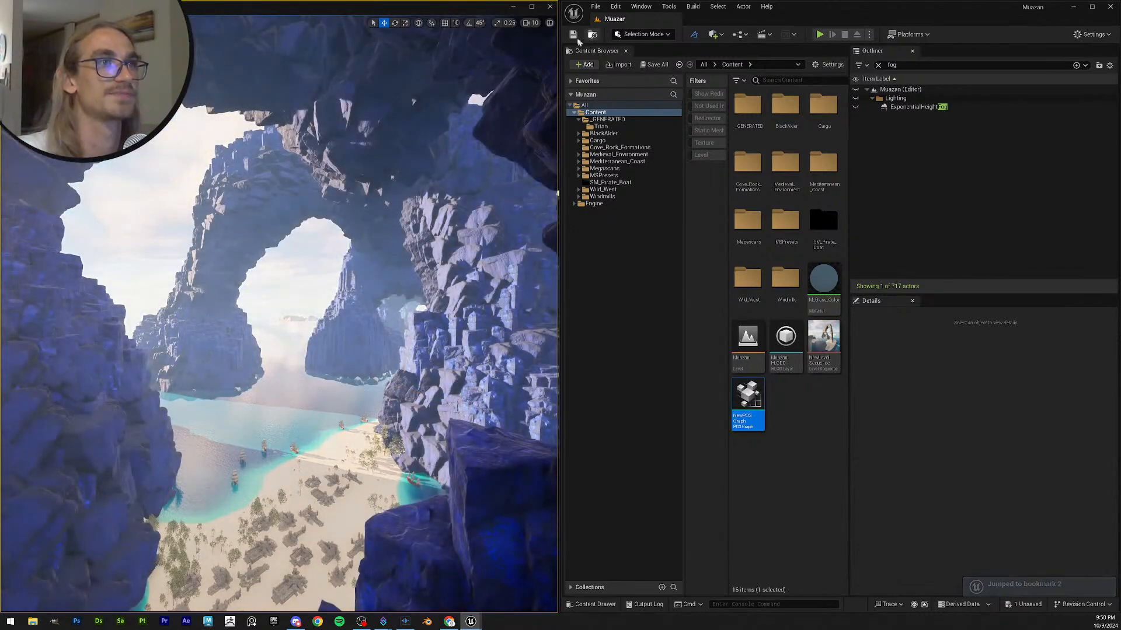
- Save all modified content and make the ExponentialHeightFog visible again
click(653, 64)
click(856, 108)
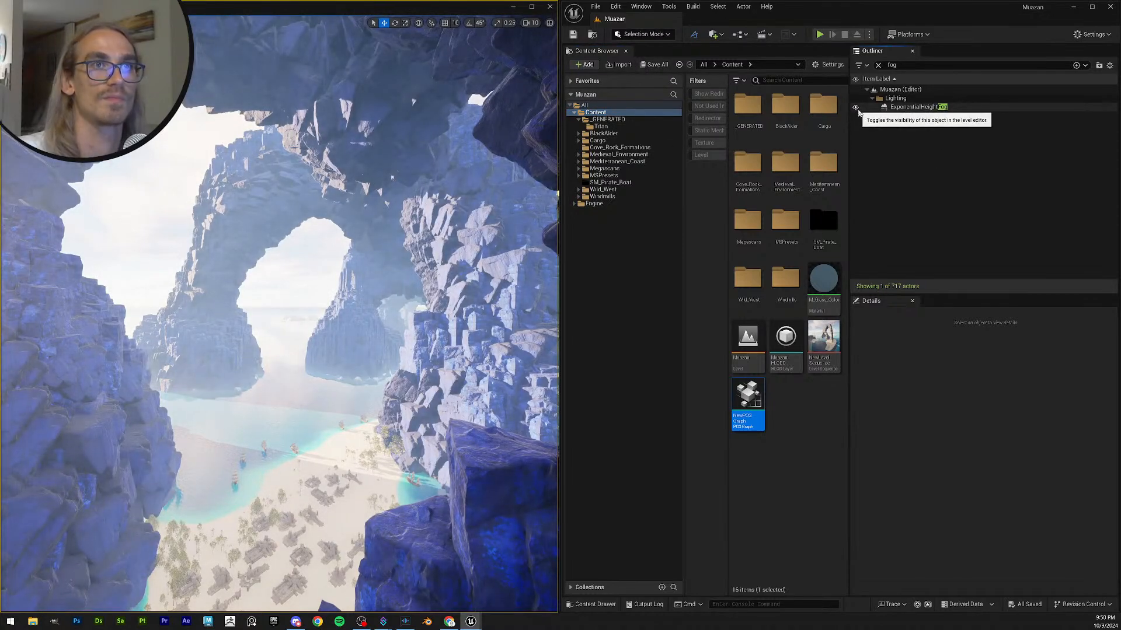
- Search the scene's actors for "post" and select the PostProcessVolume
click(906, 68)
drag(906, 68, 846, 53)
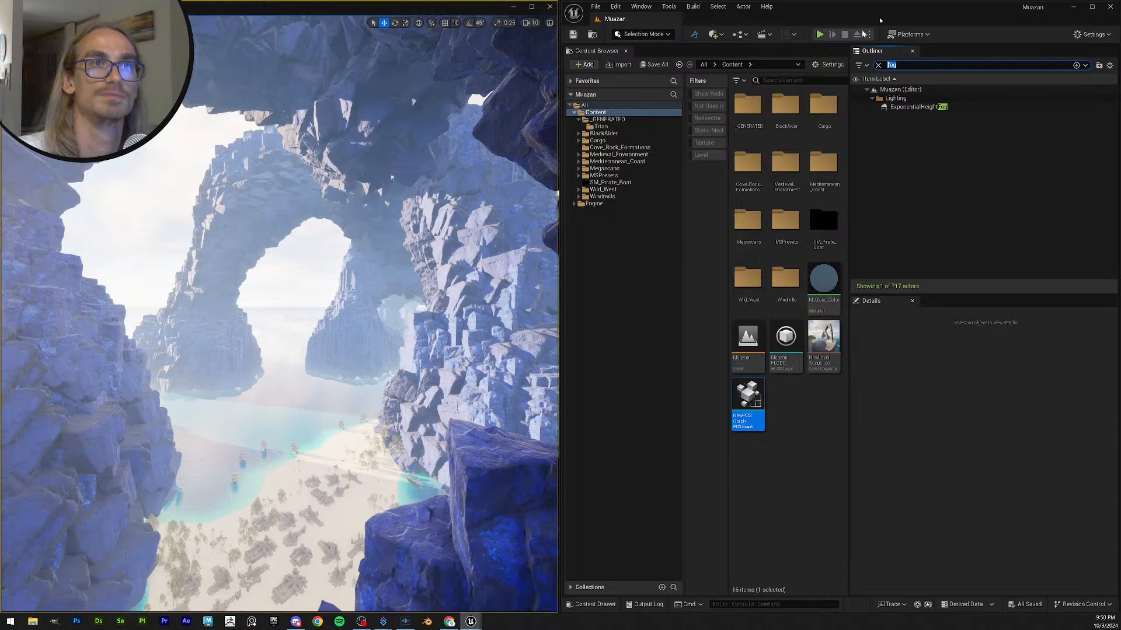
text(post)
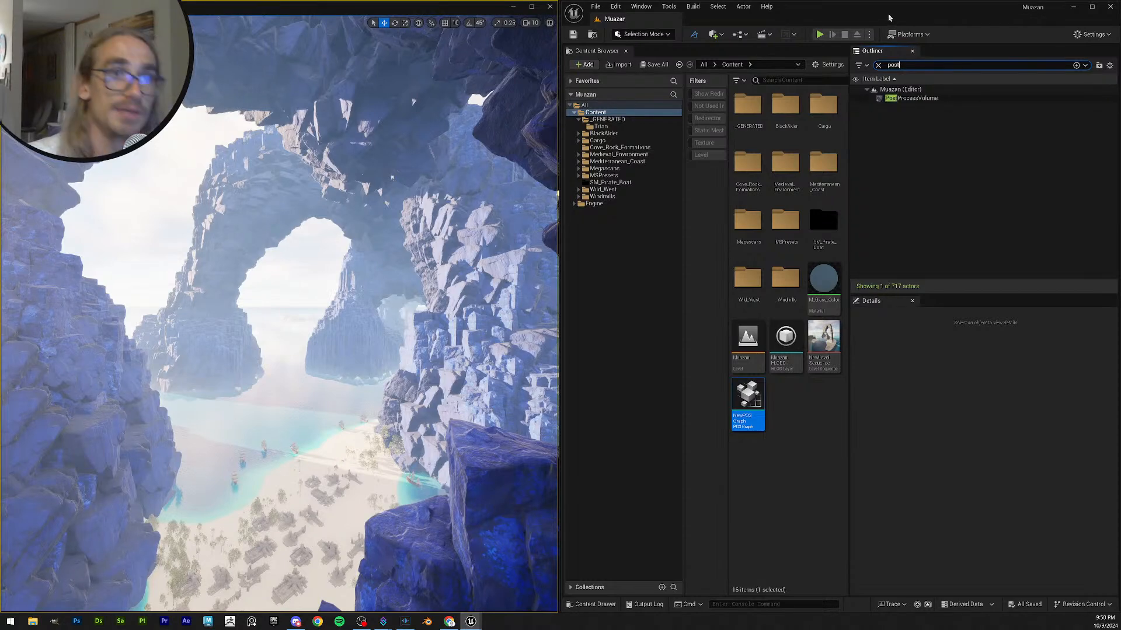
click(940, 98)
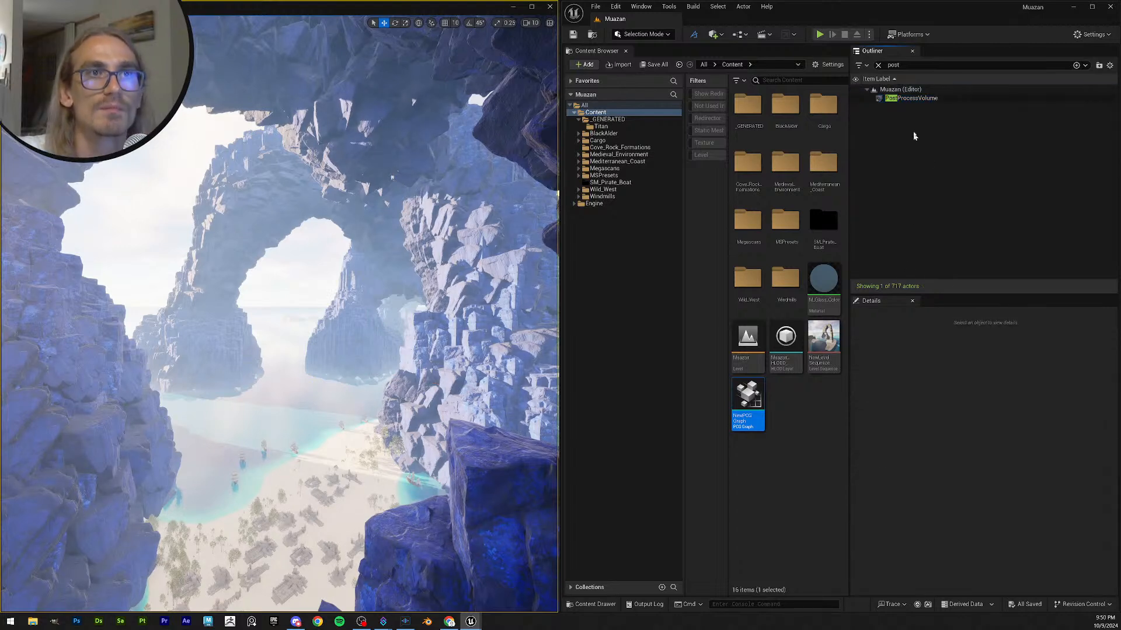
- Examine the World Partition, General and full property listings of the selection containing the PostProcessVolume, and reselect the volume
click(876, 487)
click(877, 488)
click(878, 498)
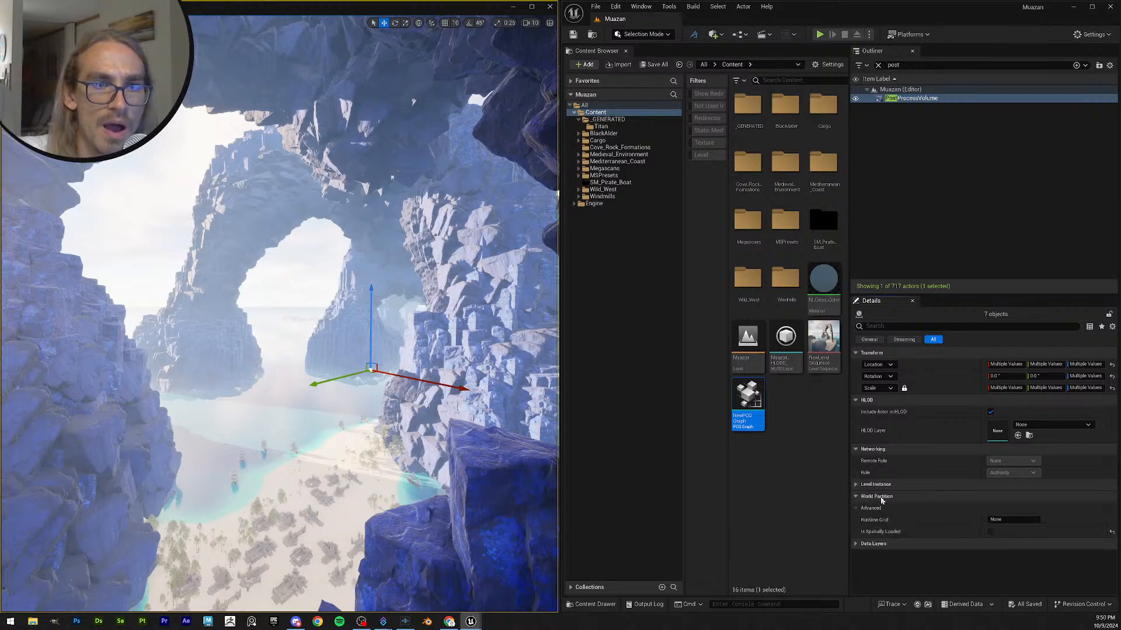
click(880, 498)
click(880, 497)
click(880, 497)
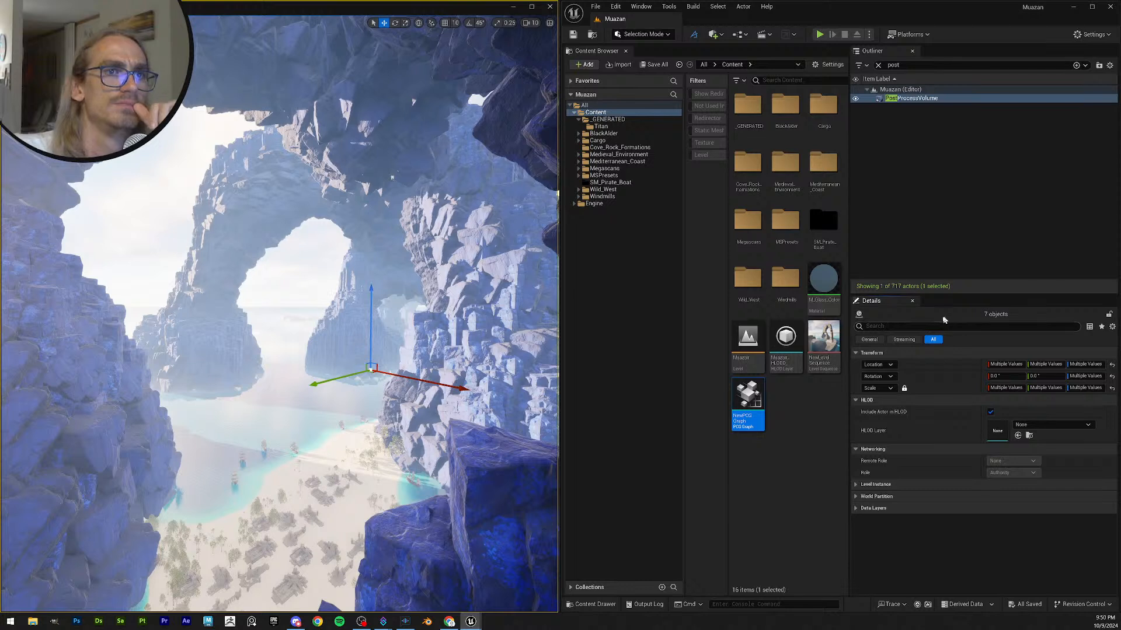
click(870, 339)
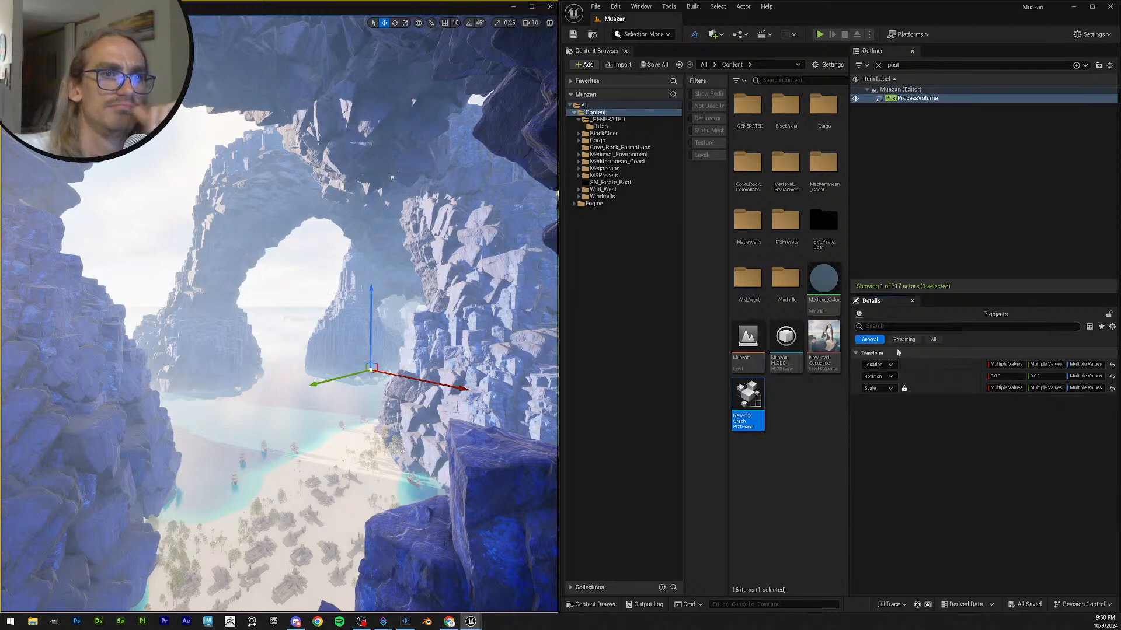
click(933, 339)
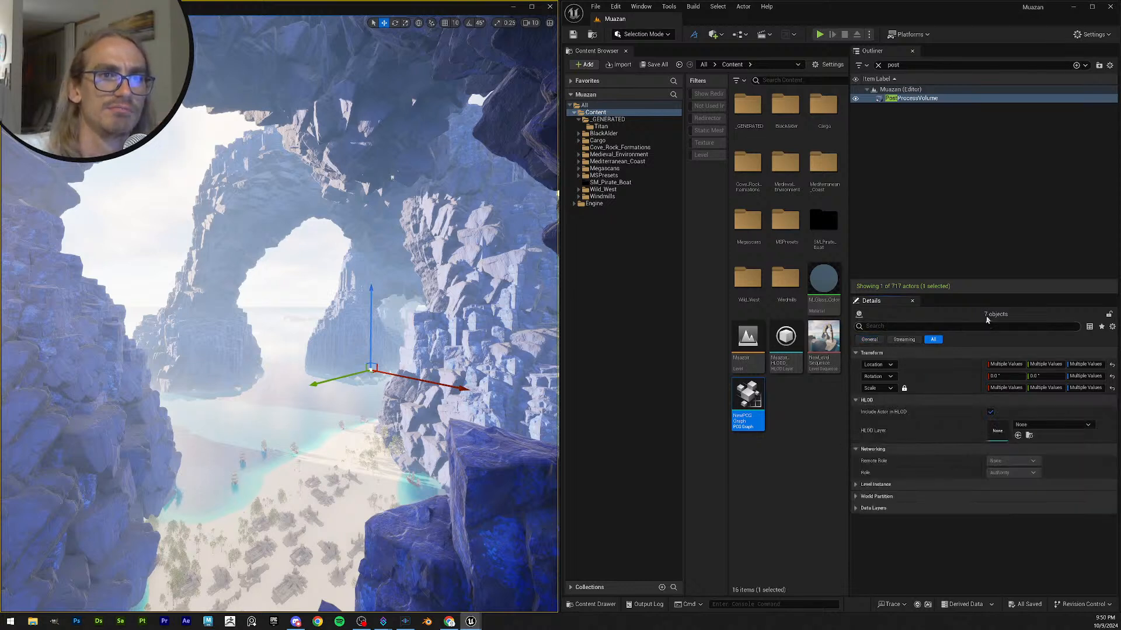
click(921, 99)
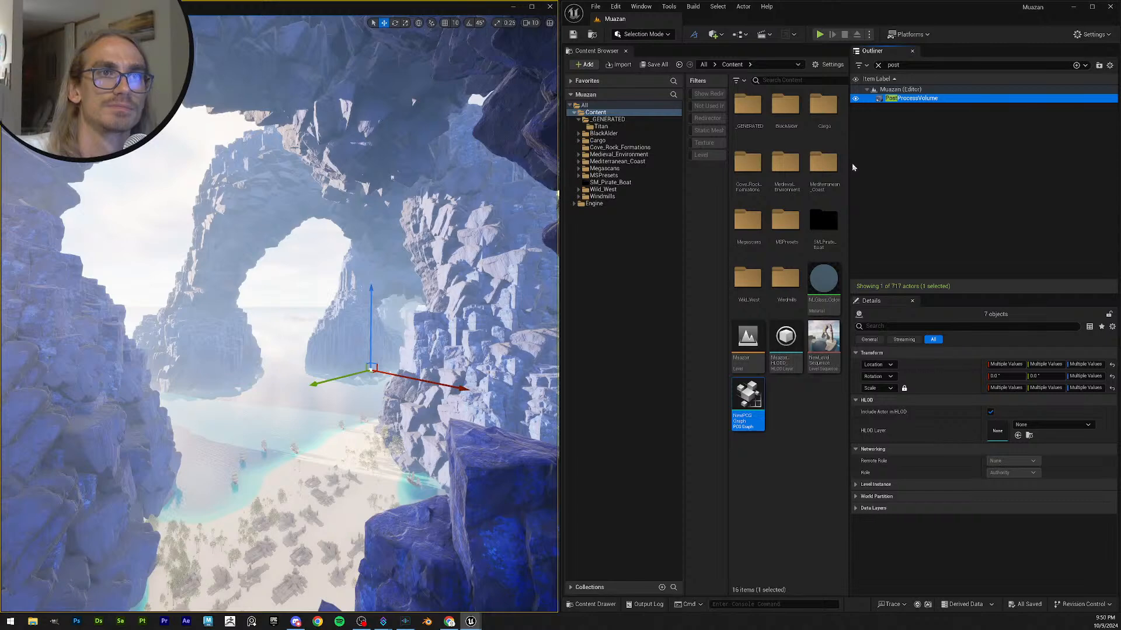
drag(850, 163, 877, 163)
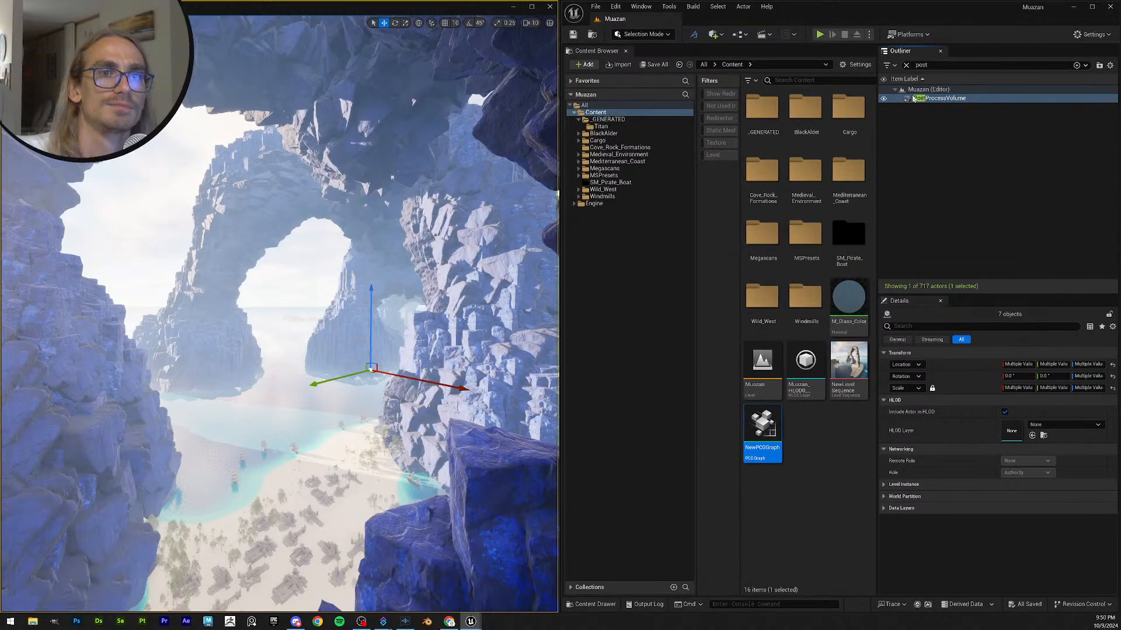
- Toggle Include Actor in HLOD off and back on for the selection, and save the modified actors
click(1004, 413)
click(1004, 413)
click(1023, 604)
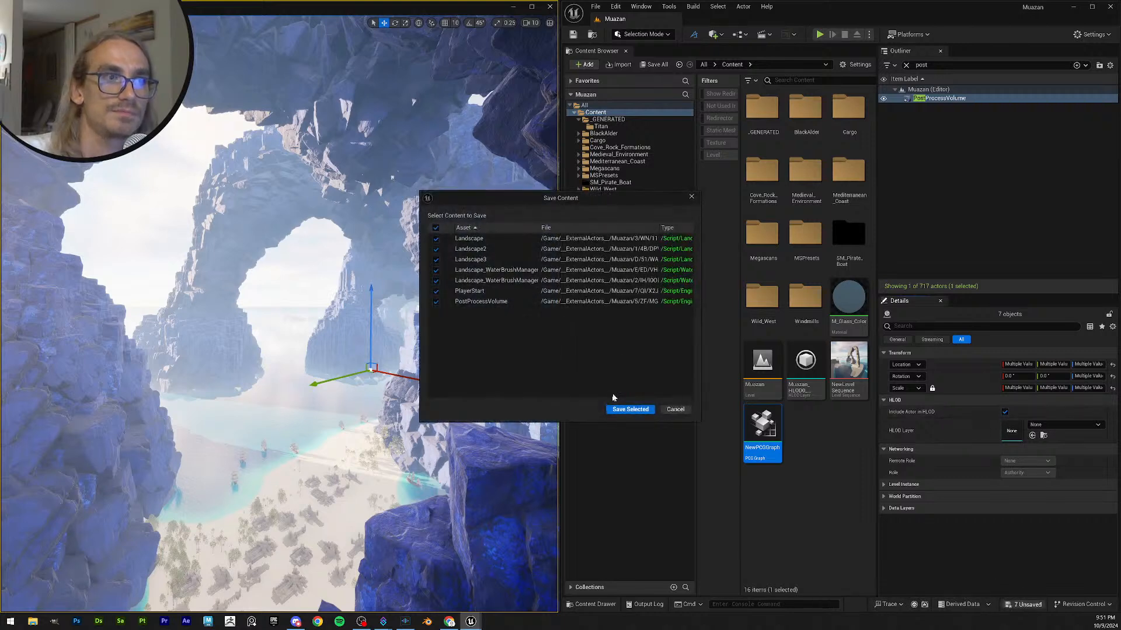
click(635, 409)
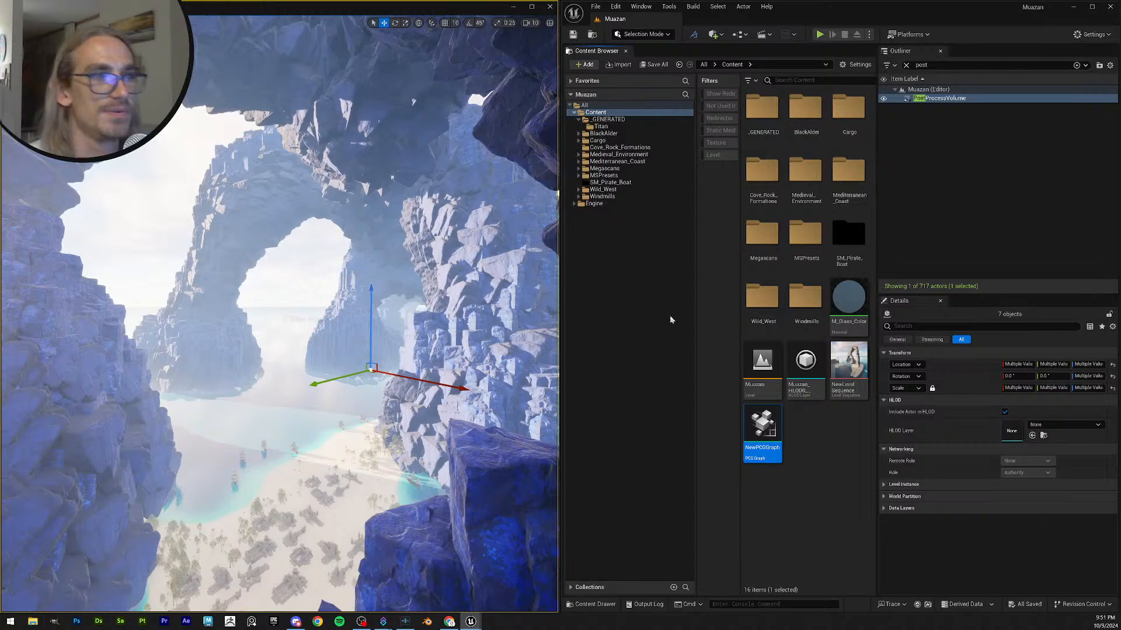
- Clear the actor search and frame the grouped selection containing the PostProcessVolume in the viewport
click(996, 161)
click(949, 98)
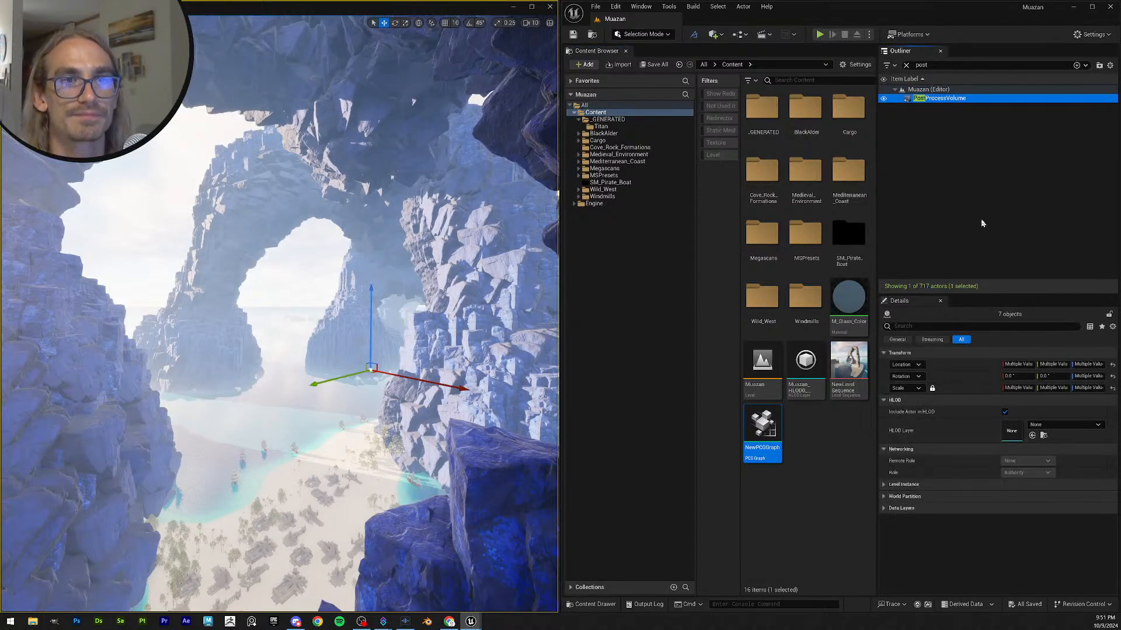
click(906, 65)
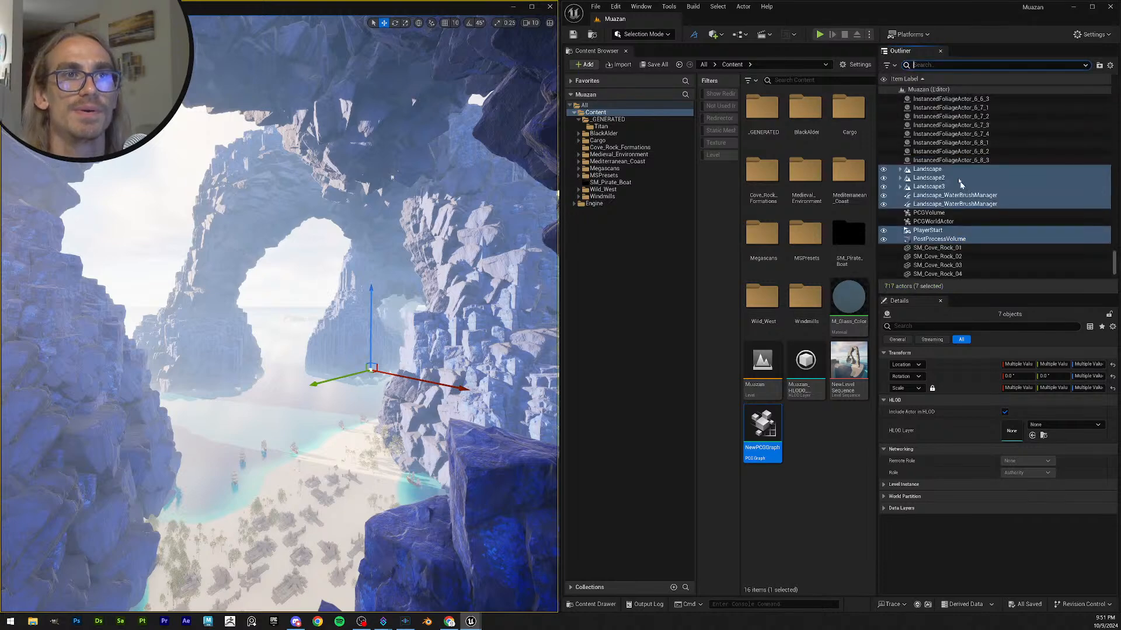
click(961, 230)
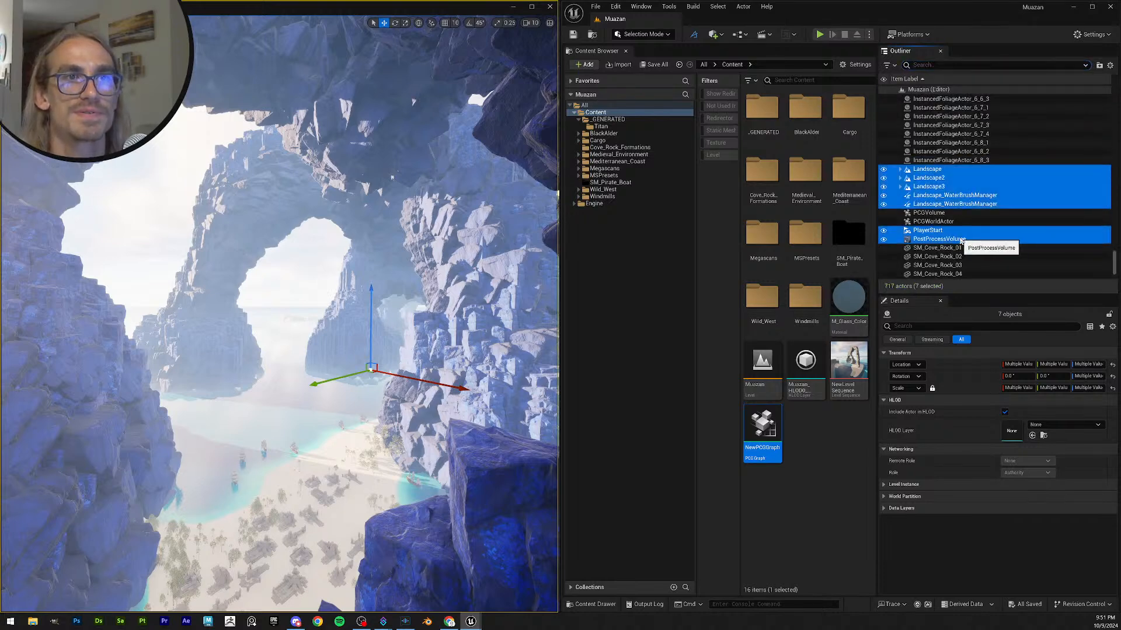
key(f)
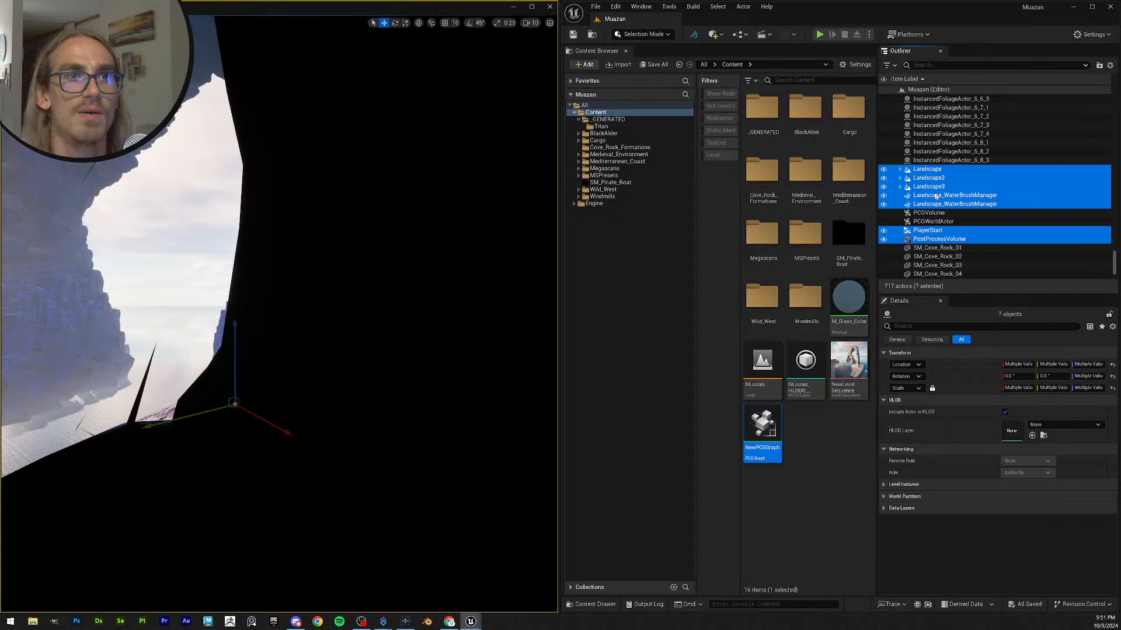
- Ungroup the landscapes, water brush managers, PlayerStart and PostProcessVolume, and select only the PostProcessVolume
right_click(936, 196)
mouse_move(966, 394)
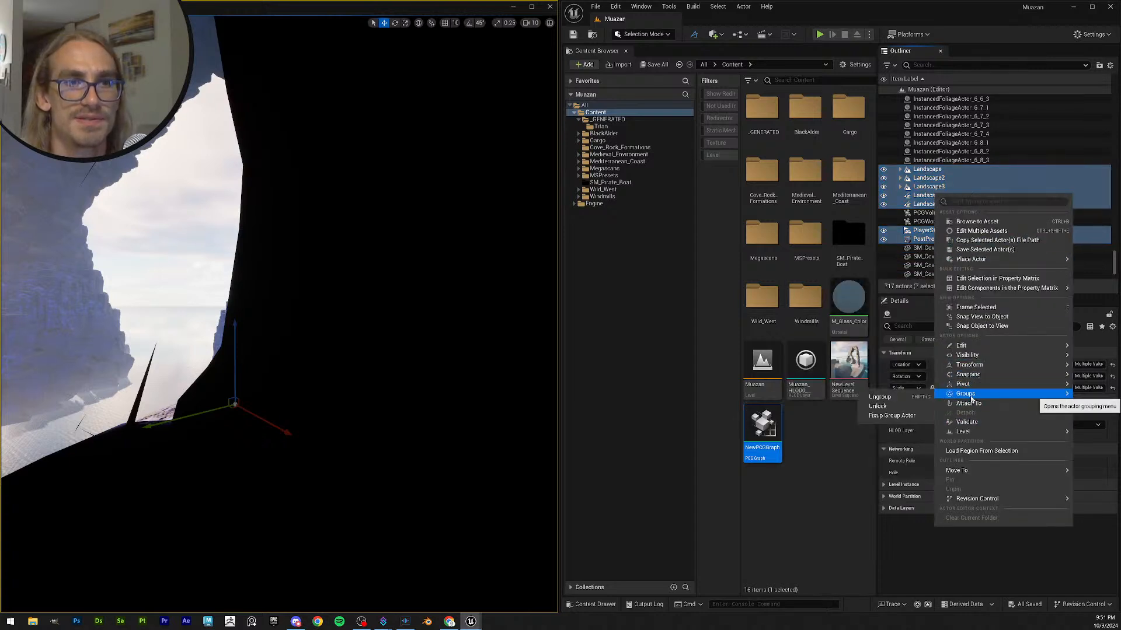
click(882, 397)
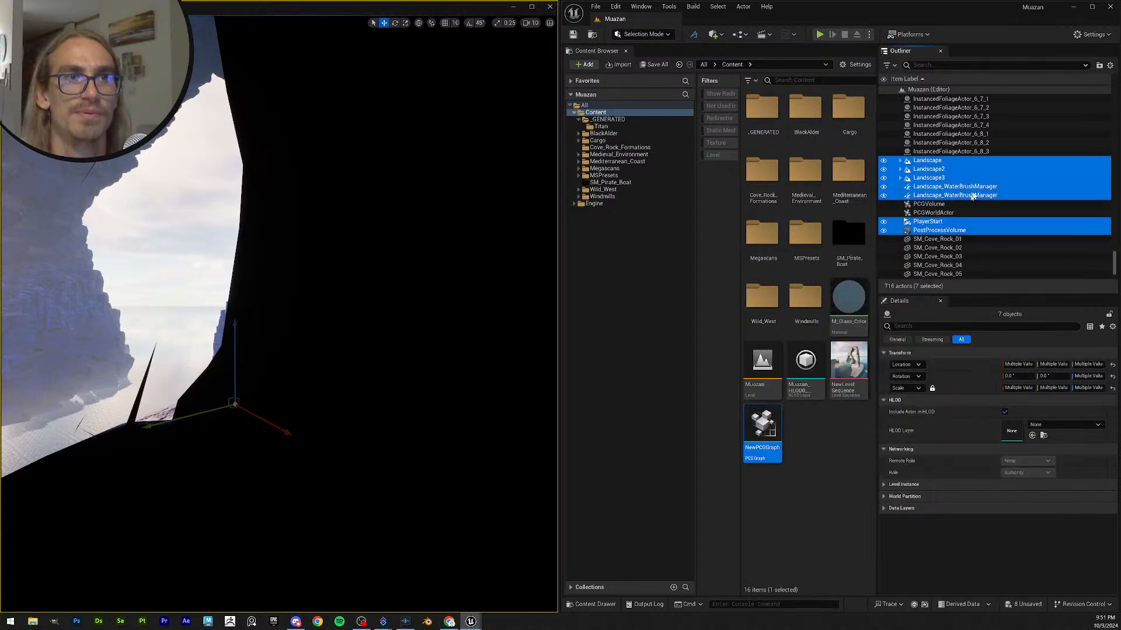
click(957, 231)
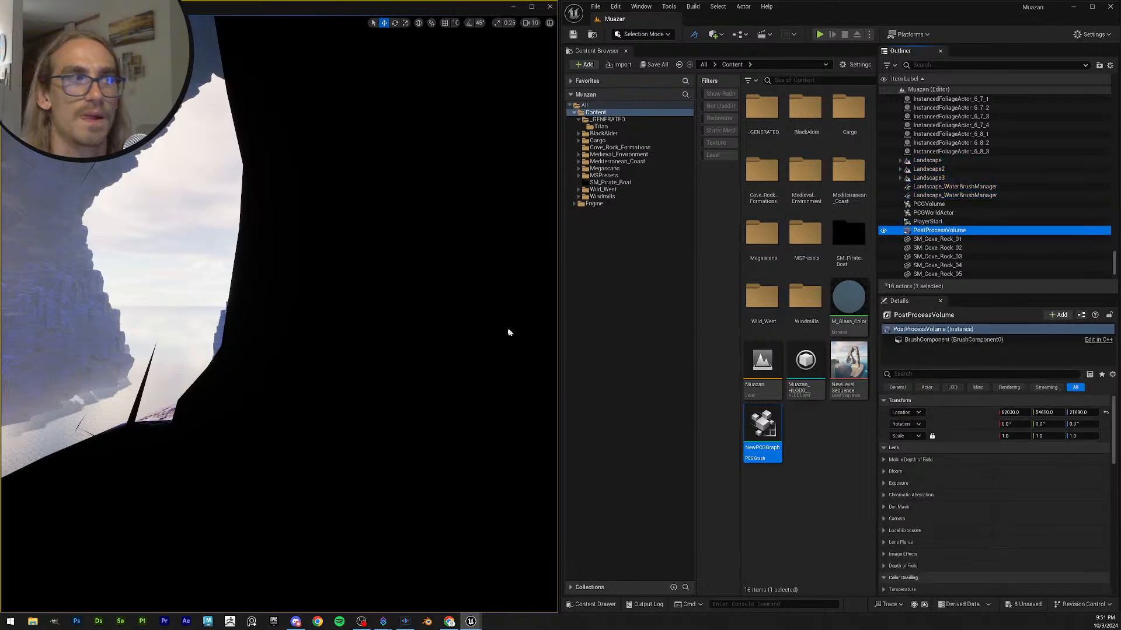
- Return to camera bookmark 2 and compare the scene with the PostProcessVolume hidden and shown
right_drag(375, 274, 349, 274)
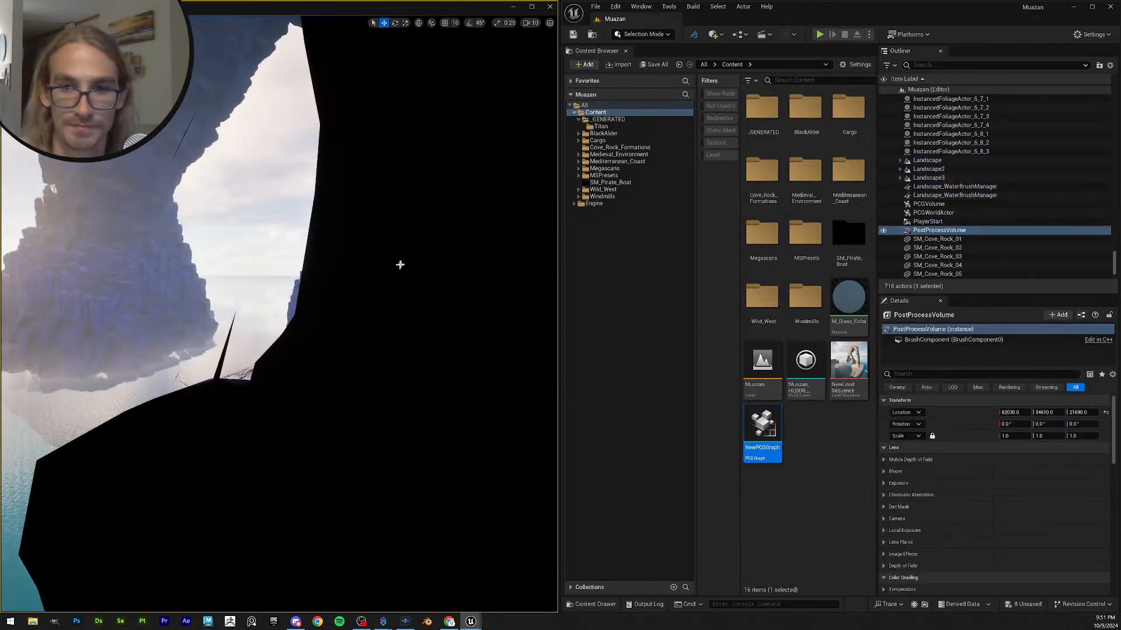
key(2)
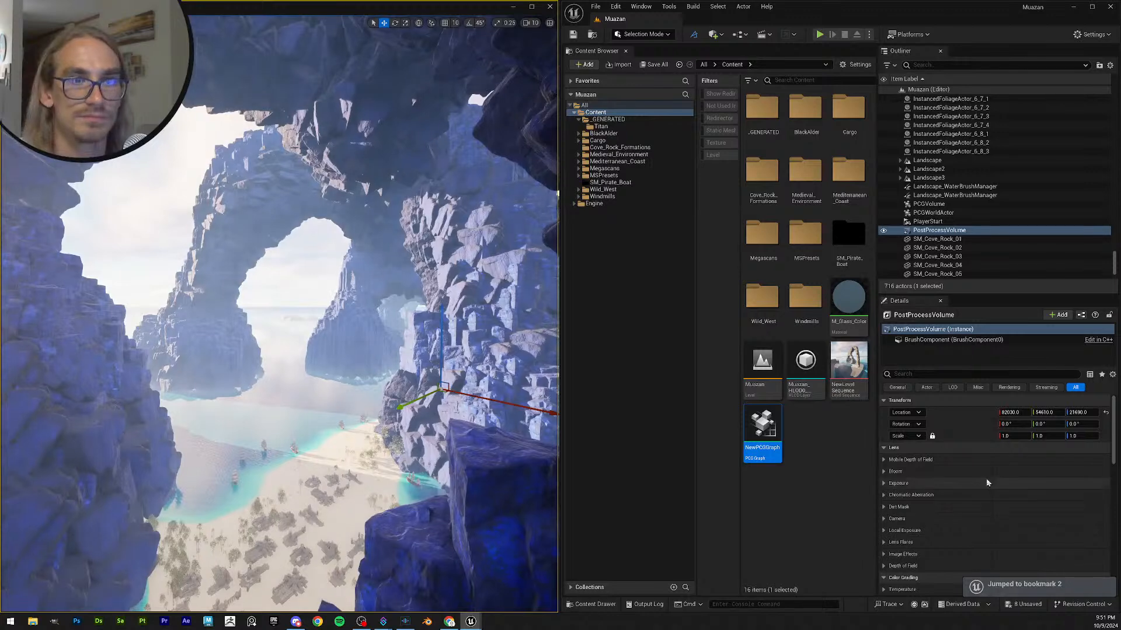
click(884, 231)
click(884, 231)
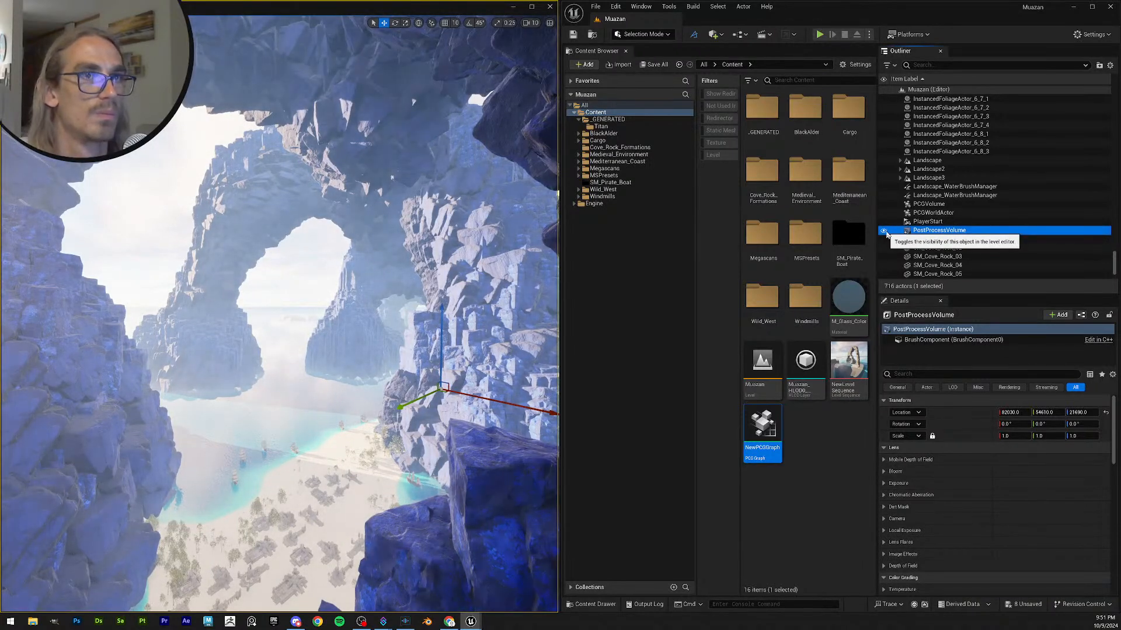
click(883, 231)
click(884, 231)
click(884, 232)
click(884, 232)
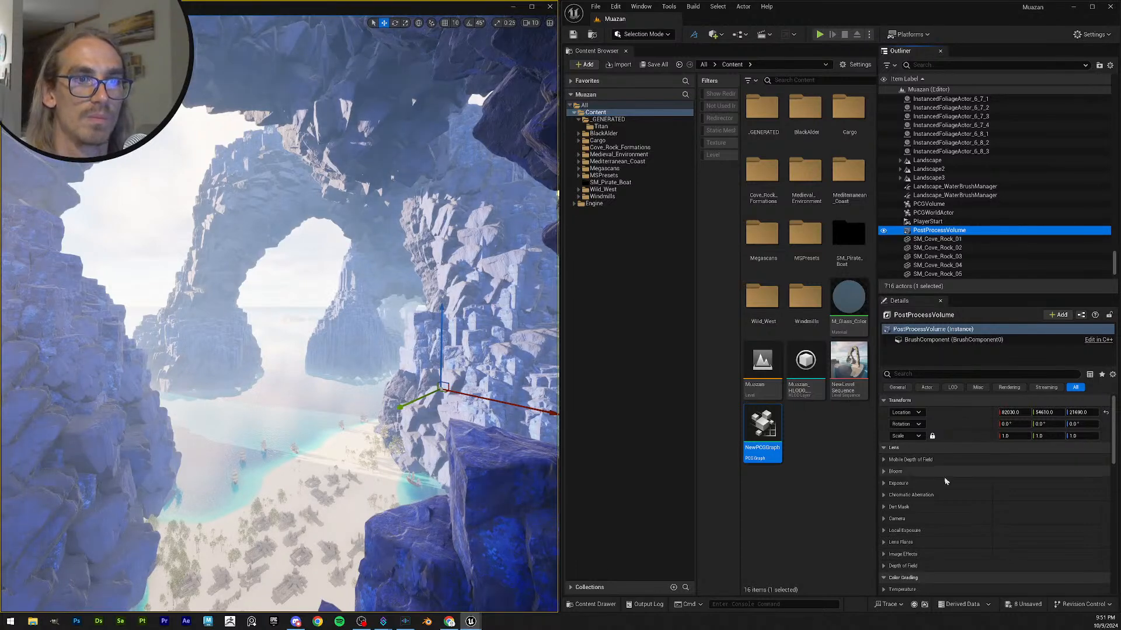
- Compare the scene with the PostProcessVolume's bloom Method, Intensity and Threshold overrides switched off and back on
click(883, 471)
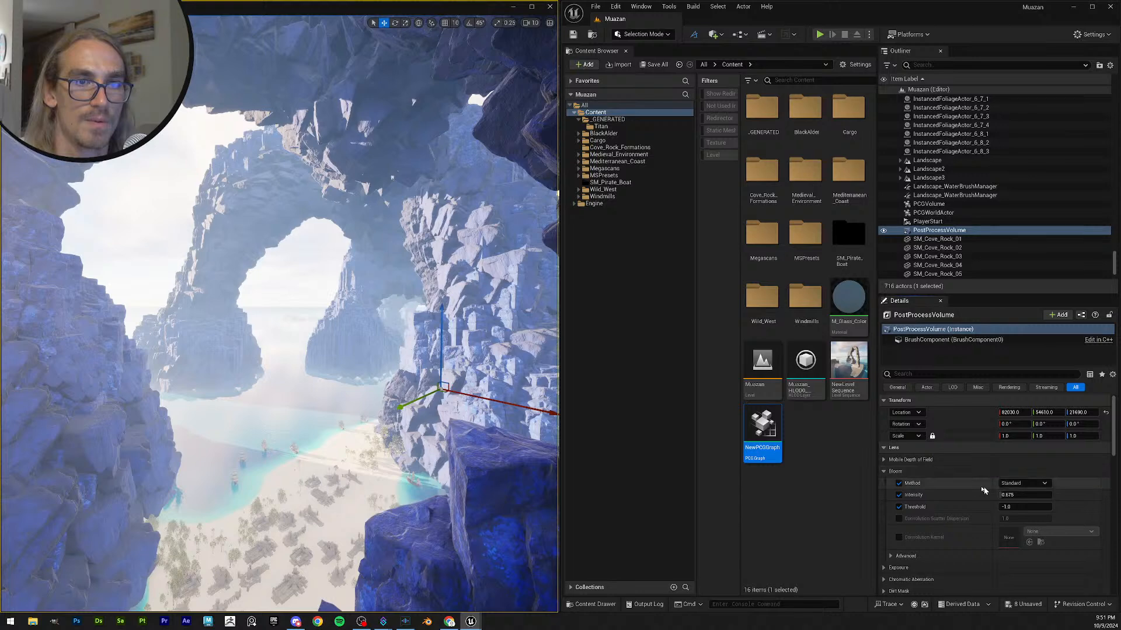
click(898, 484)
click(899, 495)
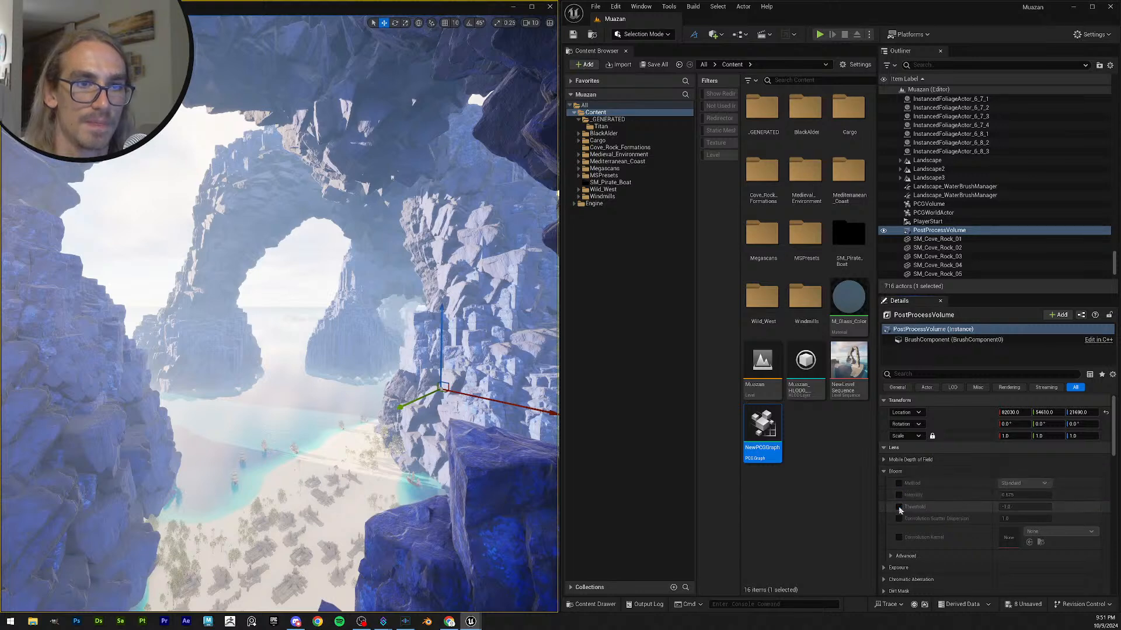
click(899, 495)
click(899, 483)
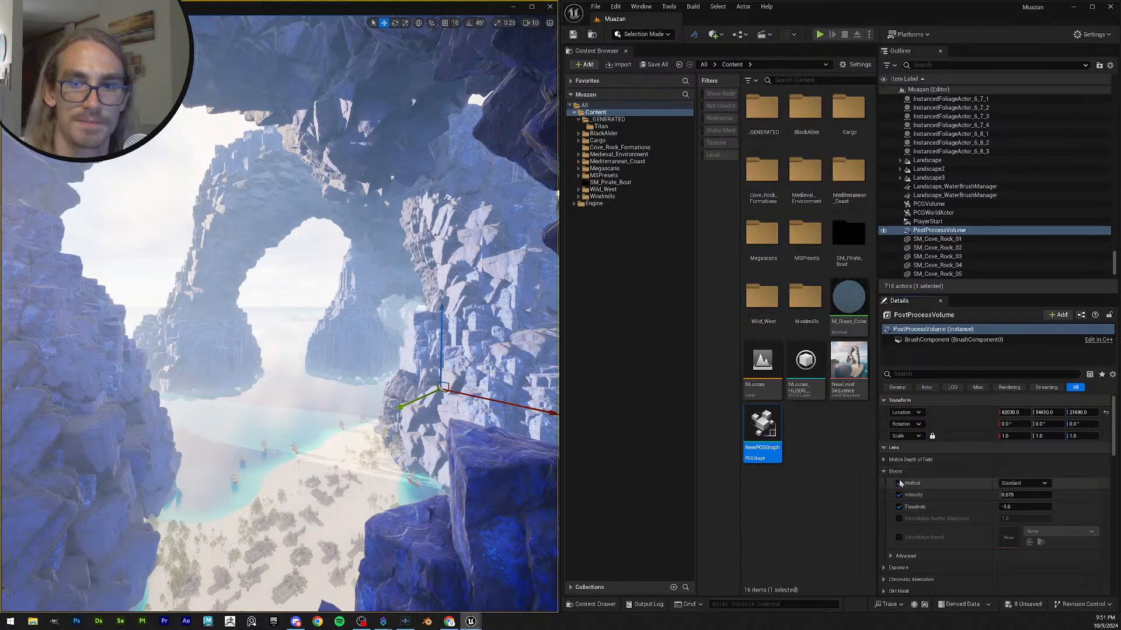
click(884, 475)
- Deselect the PostProcessVolume, view the rock arches from outside, and return to camera bookmark 2
drag(385, 340, 344, 309)
right_drag(345, 309, 435, 313)
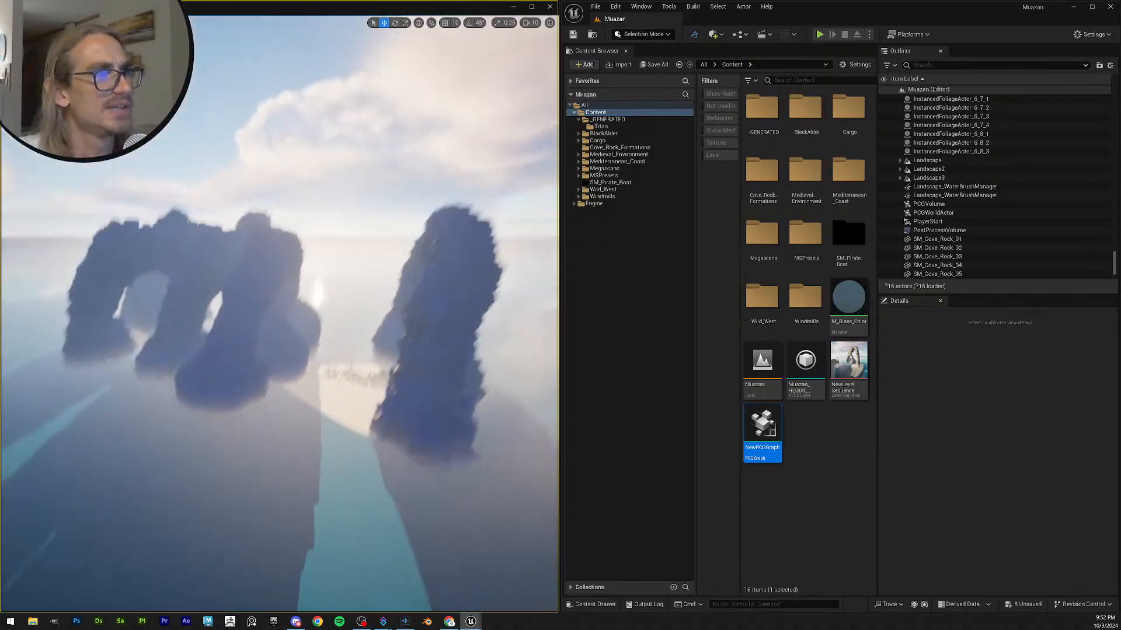
right_drag(279, 315, 426, 257)
key(2)
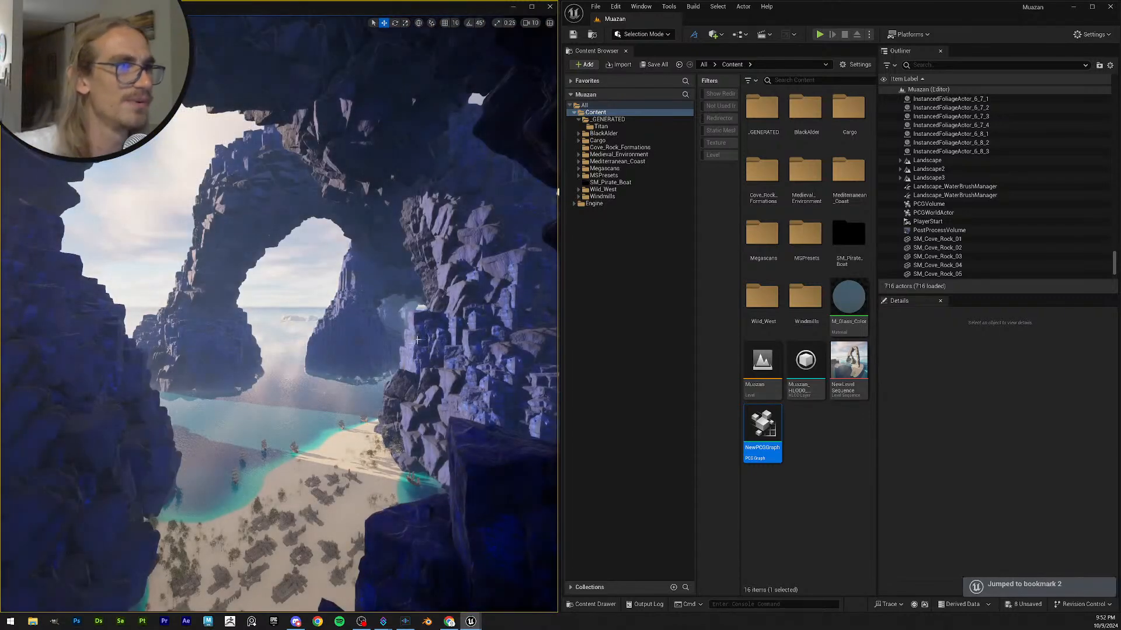
- Search the actors for "cloud" and check the scene with the VolumetricCloud hidden
click(957, 65)
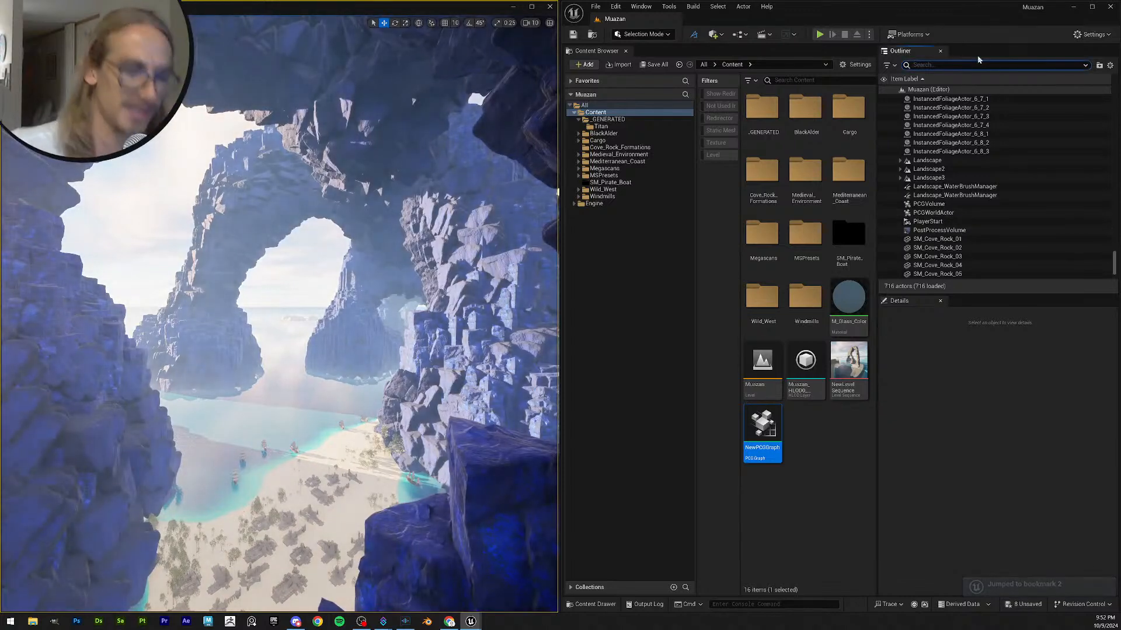
text(cloud)
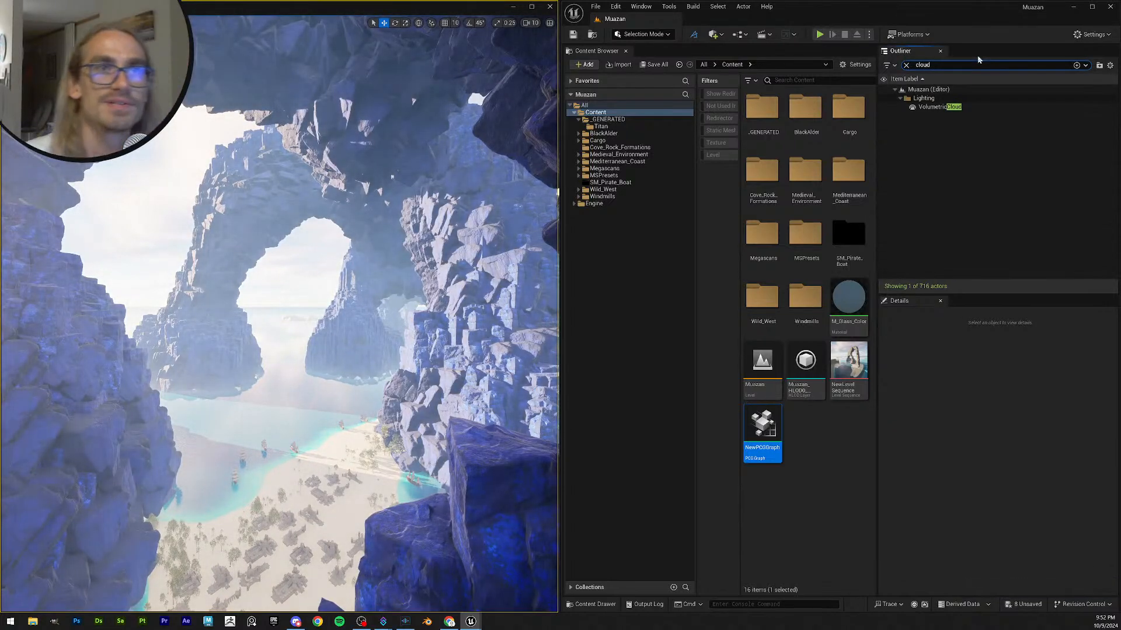
click(884, 108)
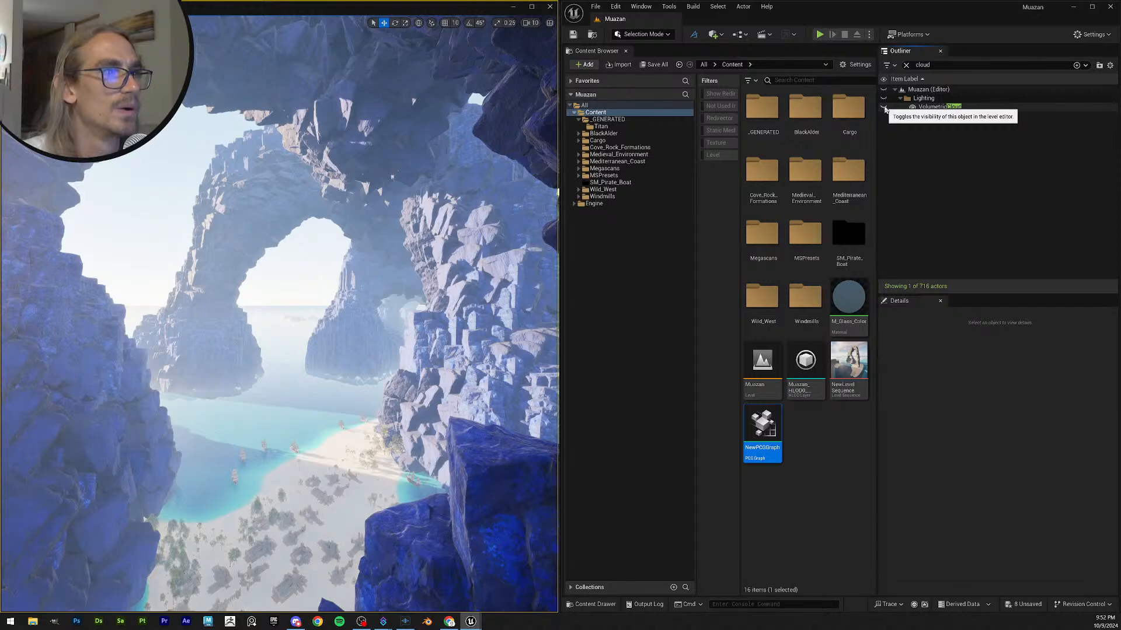
- Search the actors for "light", compare the scene with the DirectionalLight and SkyLight each hidden and shown, and clear the search
click(923, 65)
text(light)
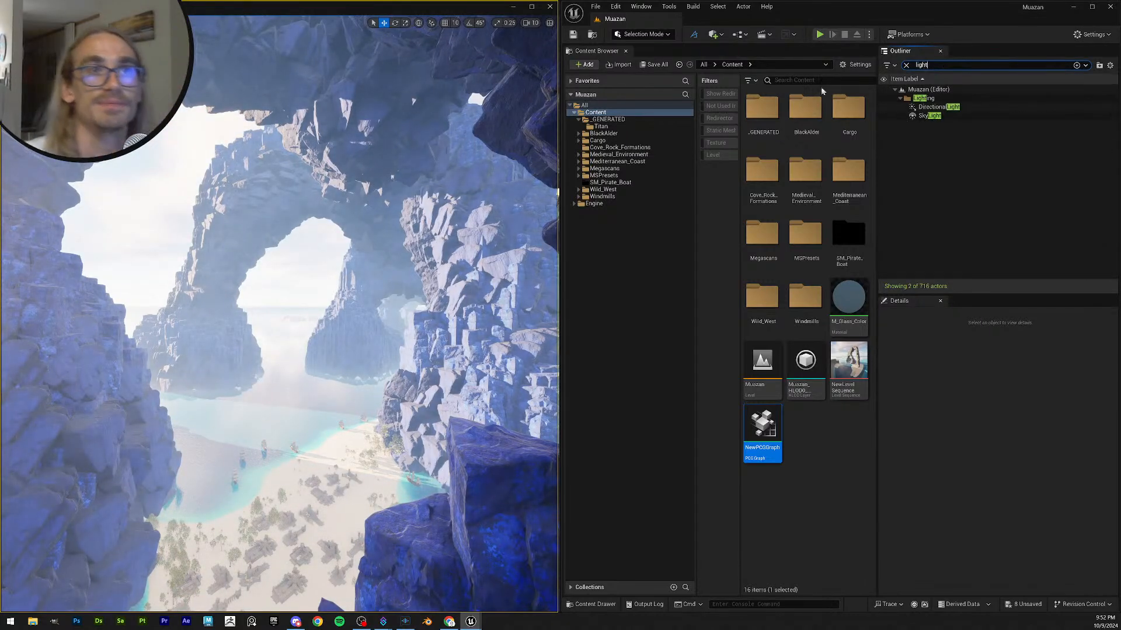
click(884, 107)
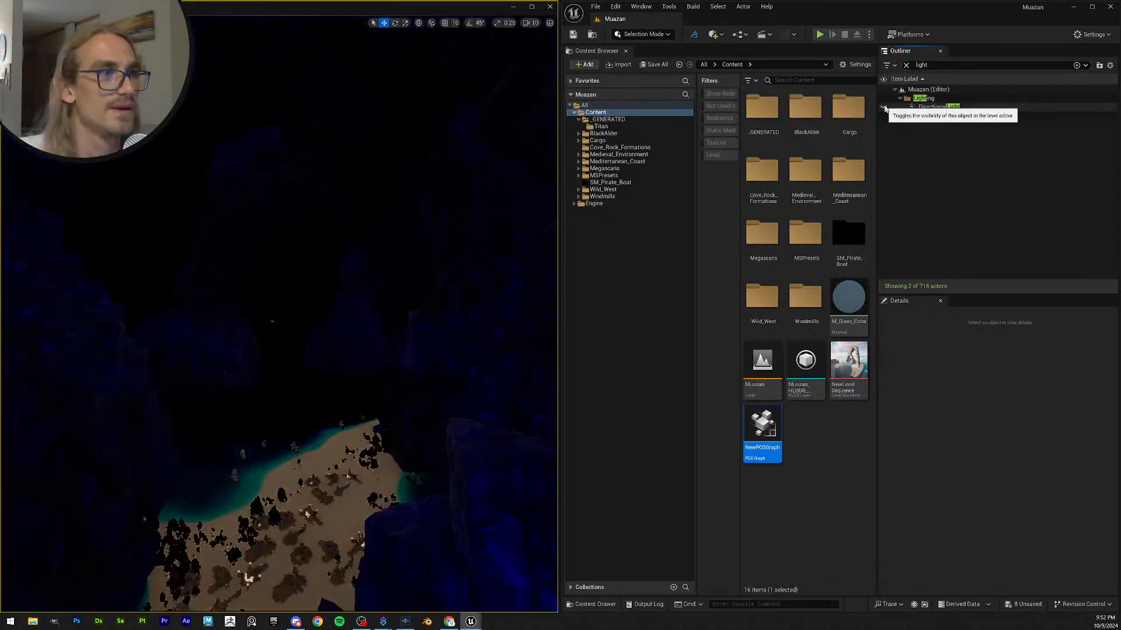
click(884, 108)
click(885, 117)
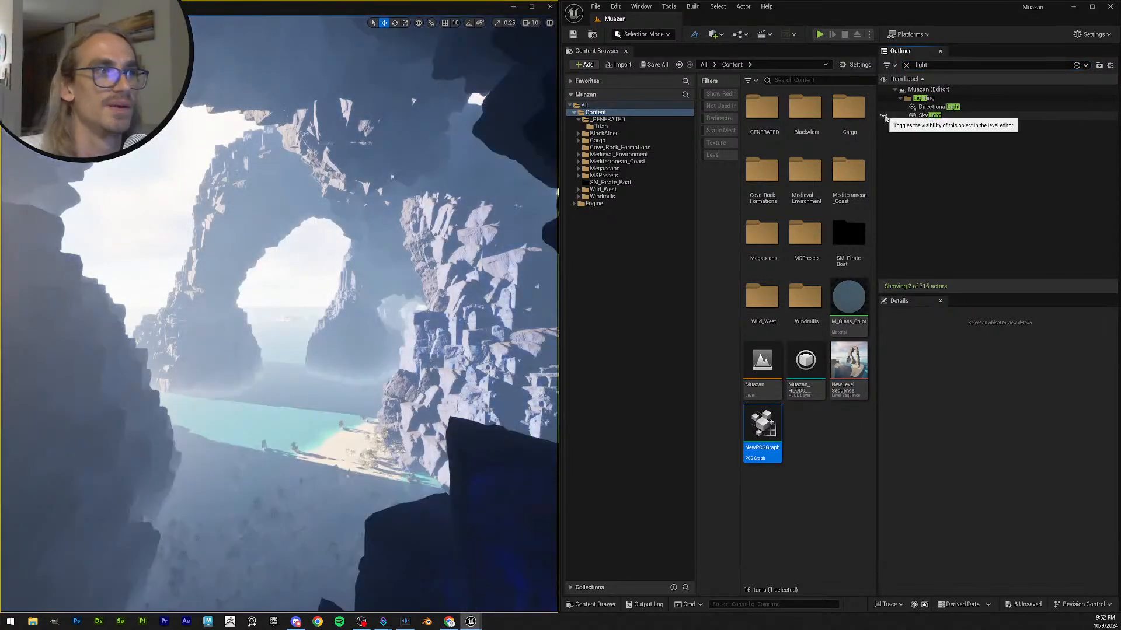
click(885, 117)
click(906, 65)
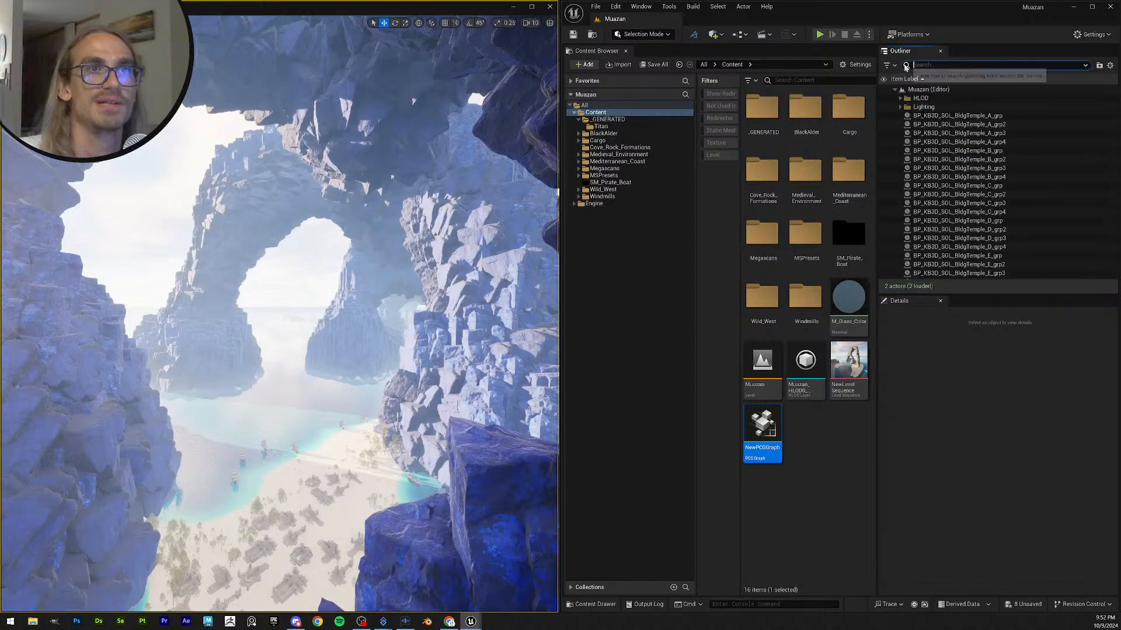
- Expand the Lighting folder and compare the scene with its light, sky, fog and cloud actors hidden and shown
click(900, 108)
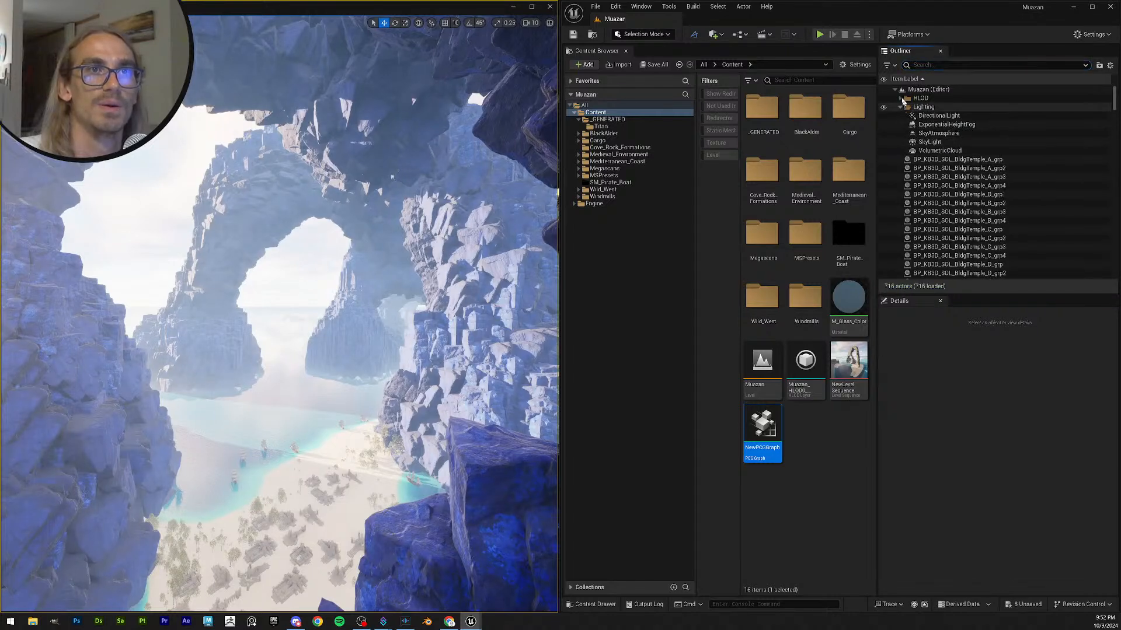
click(884, 142)
click(884, 142)
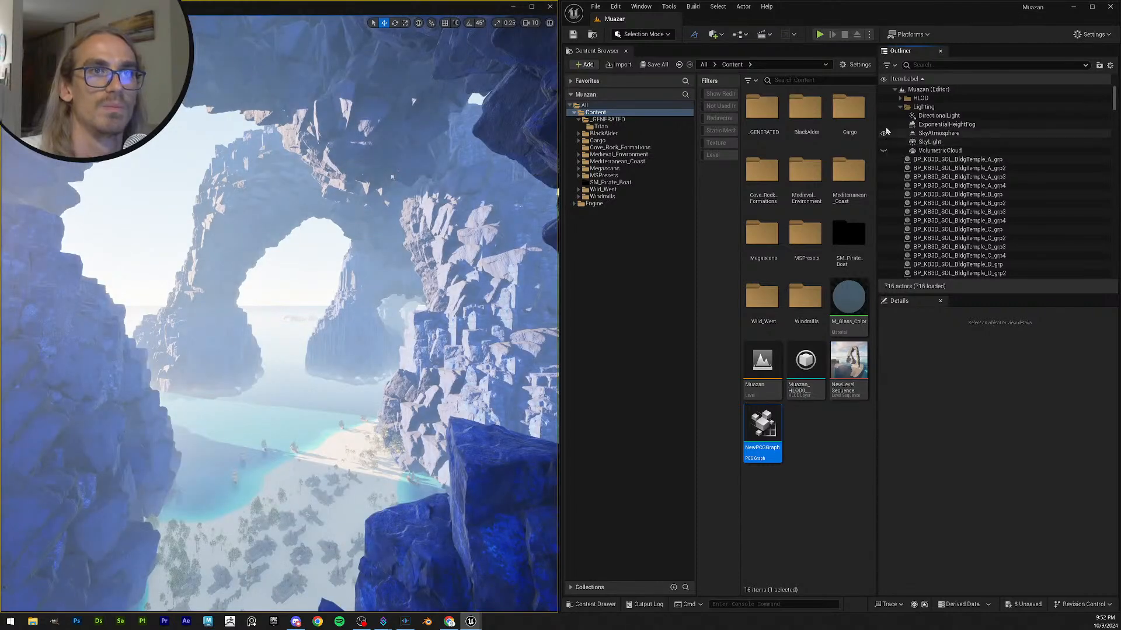
click(885, 134)
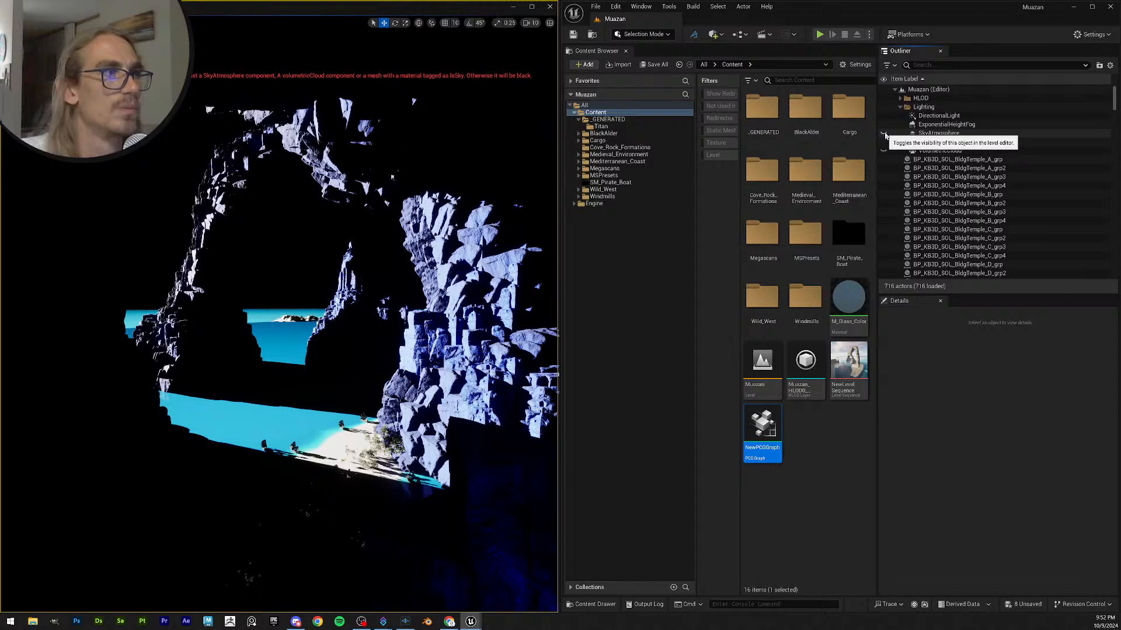
click(884, 134)
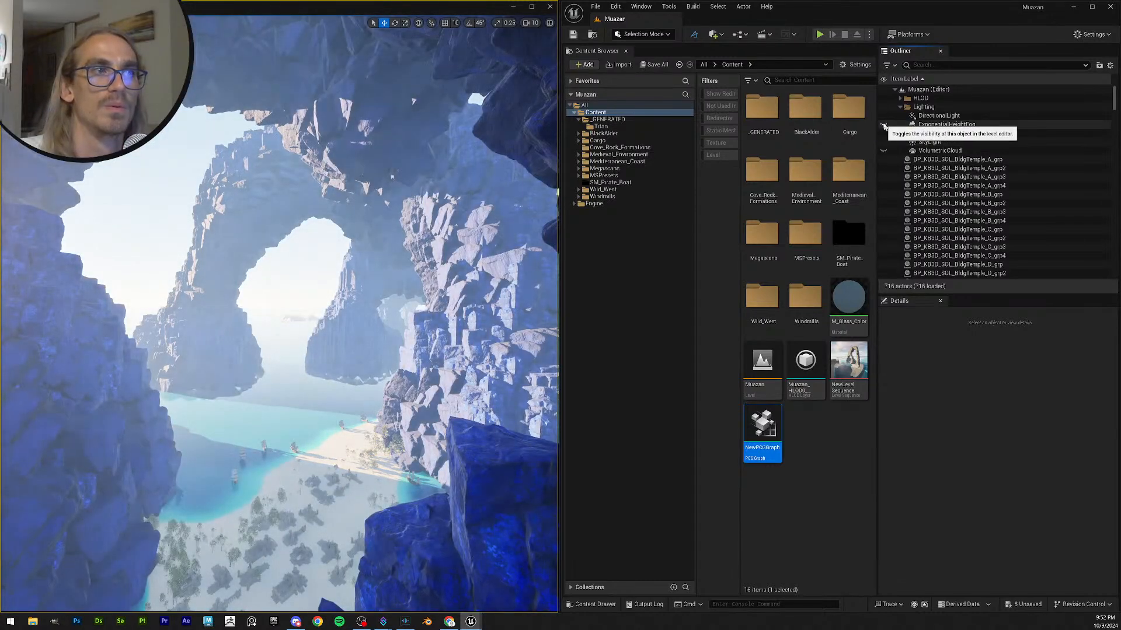
click(885, 118)
click(885, 117)
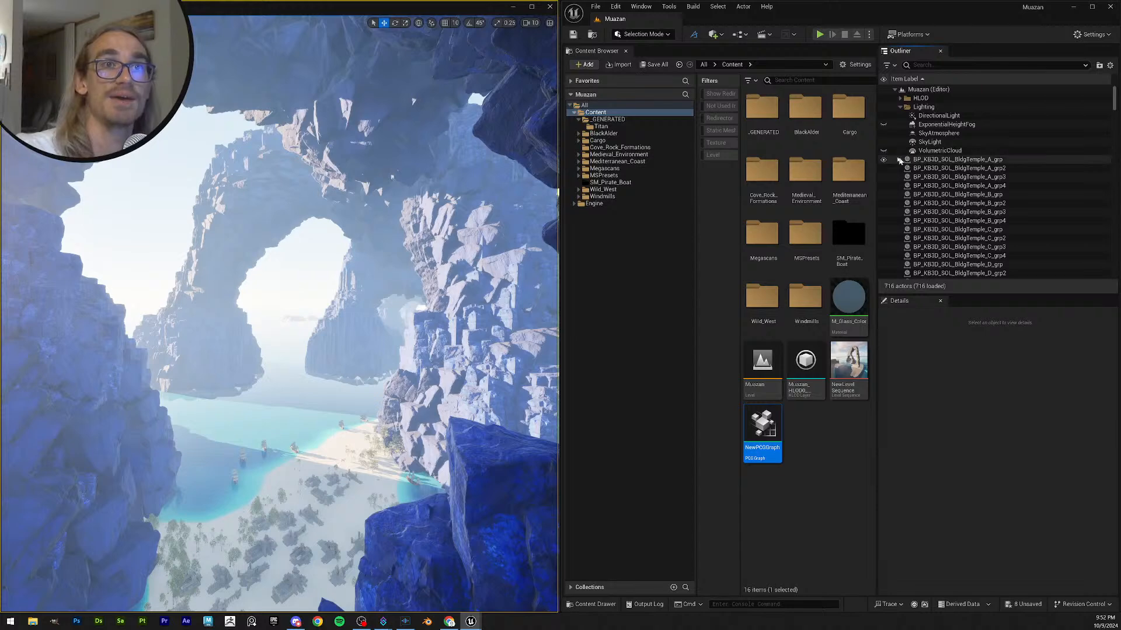
click(883, 125)
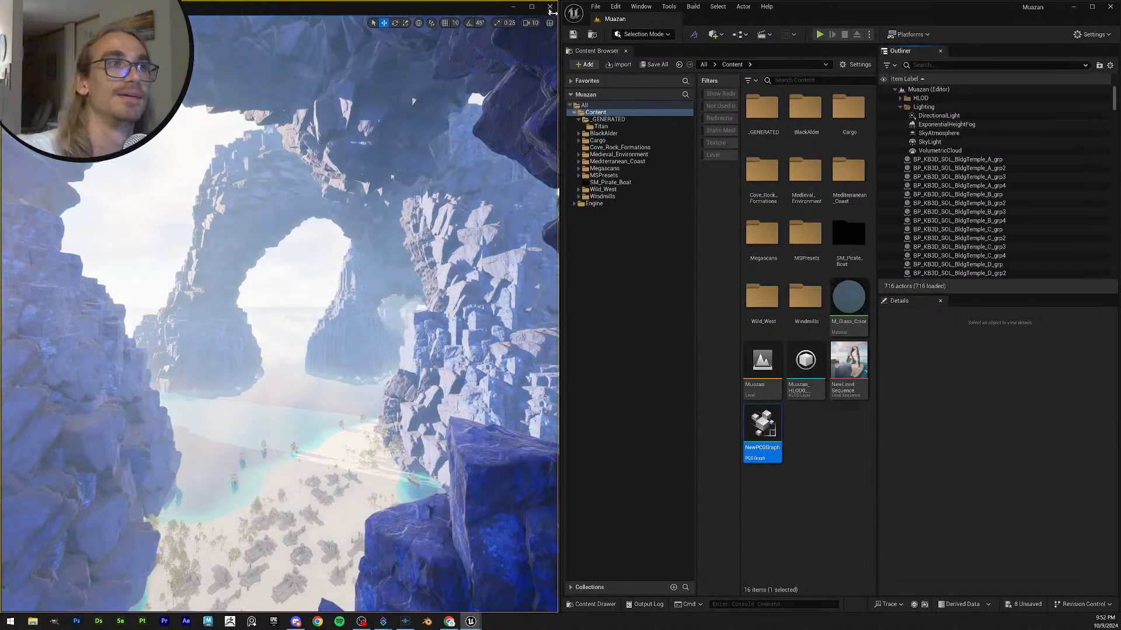
- Maximize the viewport window and review the cove from camera bookmarks 1, 2 and 3
click(535, 7)
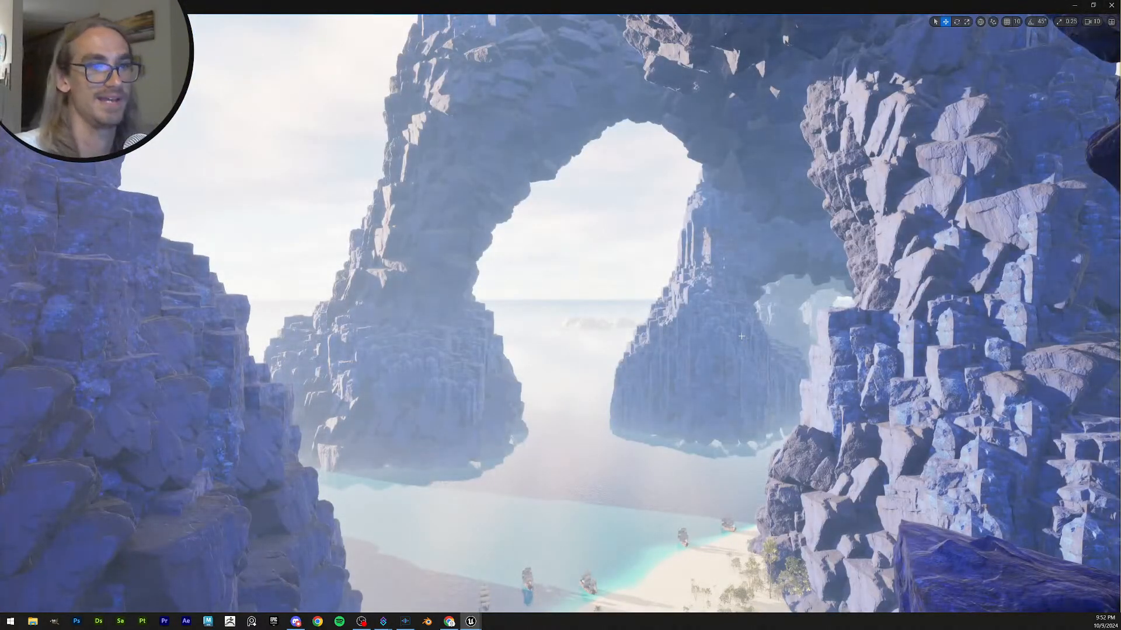
key(1)
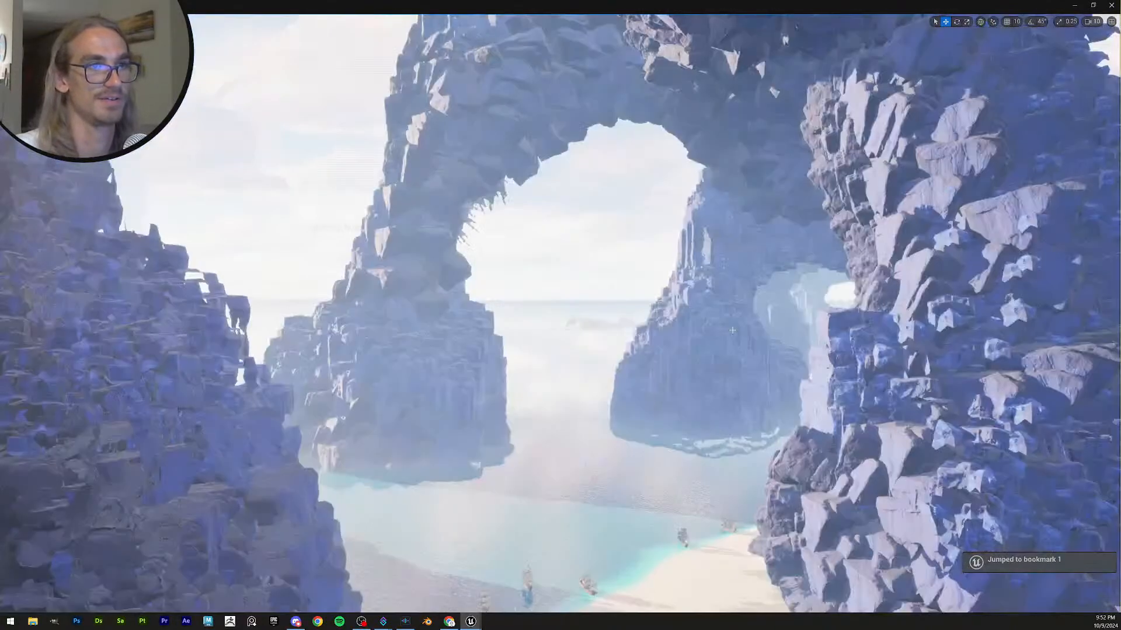
key(2)
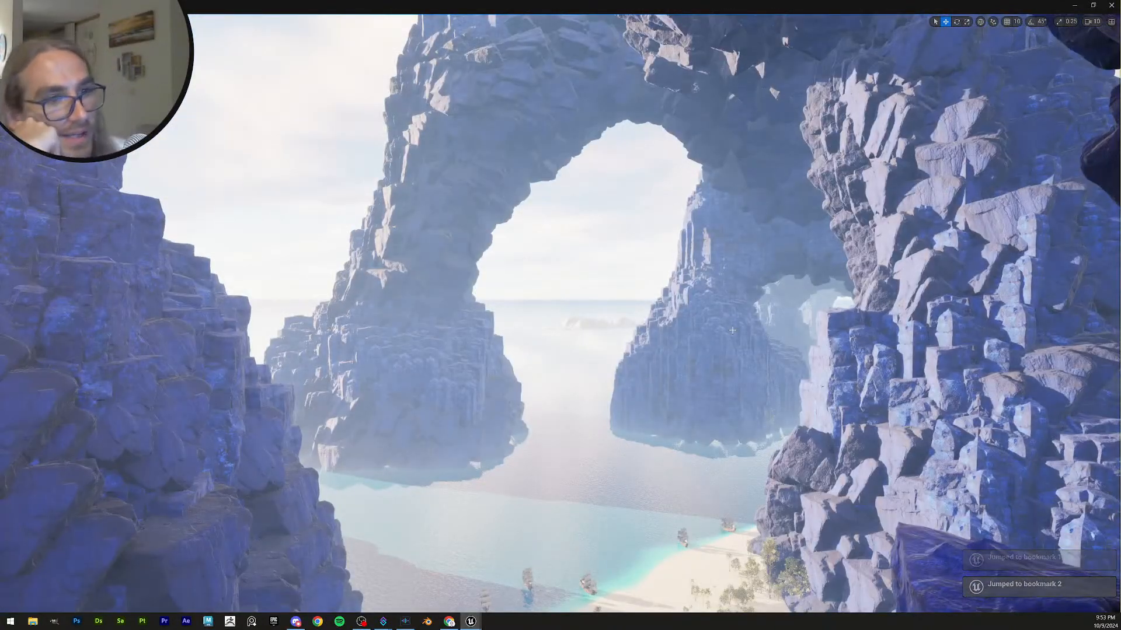
key(3)
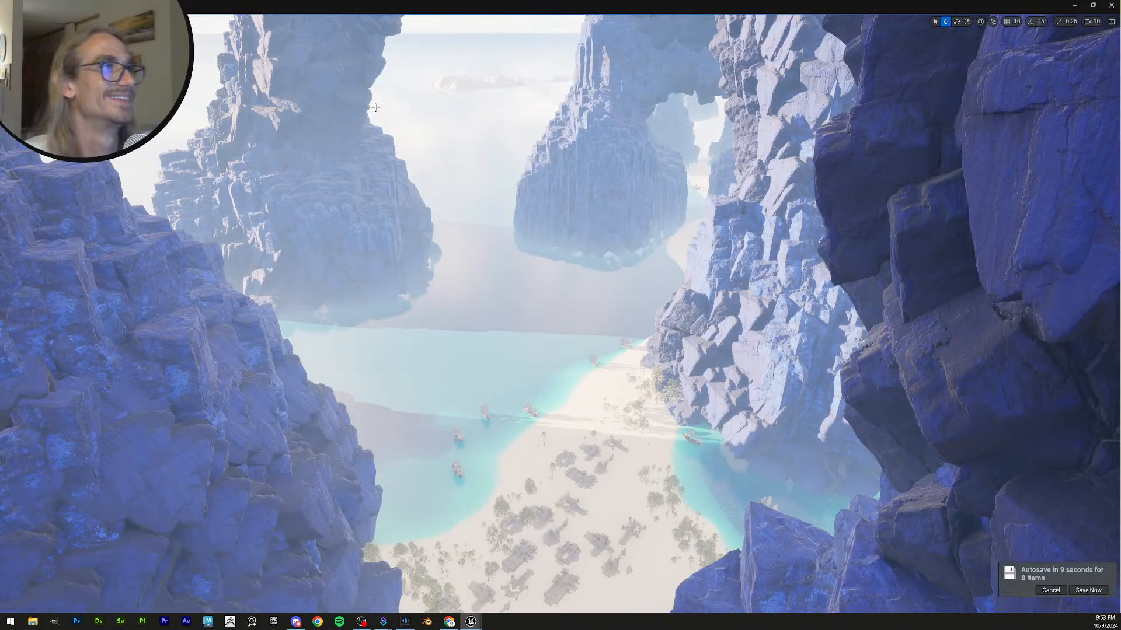
- Restore the viewport to half the screen beside the editor and save all modified content
drag(618, 4, 3, 116)
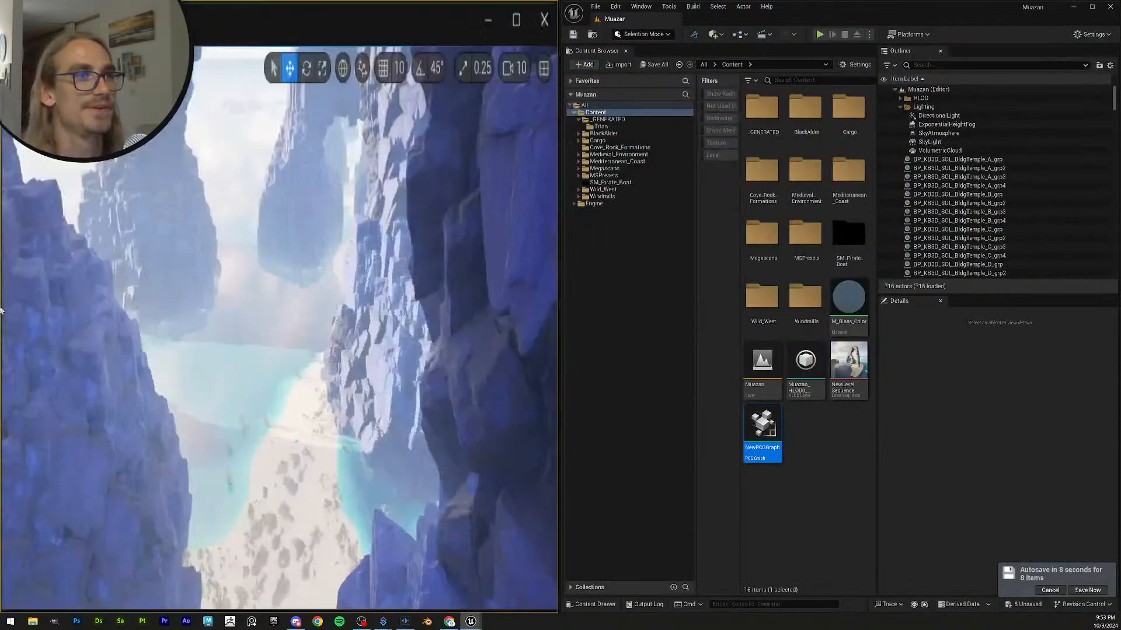
click(656, 68)
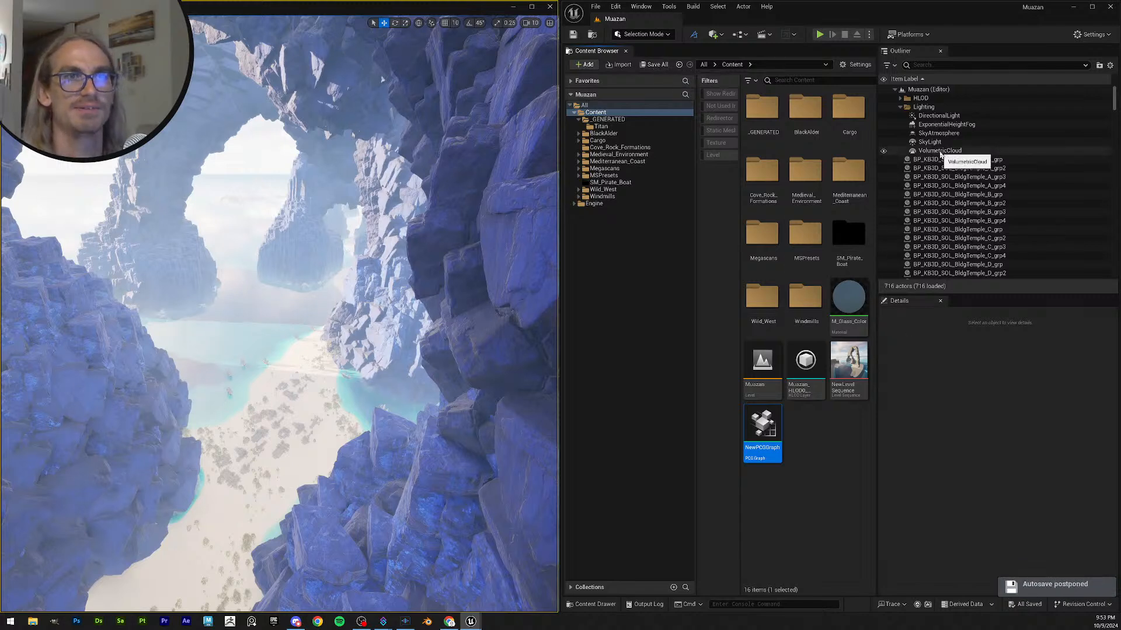
- Try the ExponentialHeightFog with Fog Density 0.0 and Fog Height Falloff 2.0, and reset both to their defaults
click(940, 125)
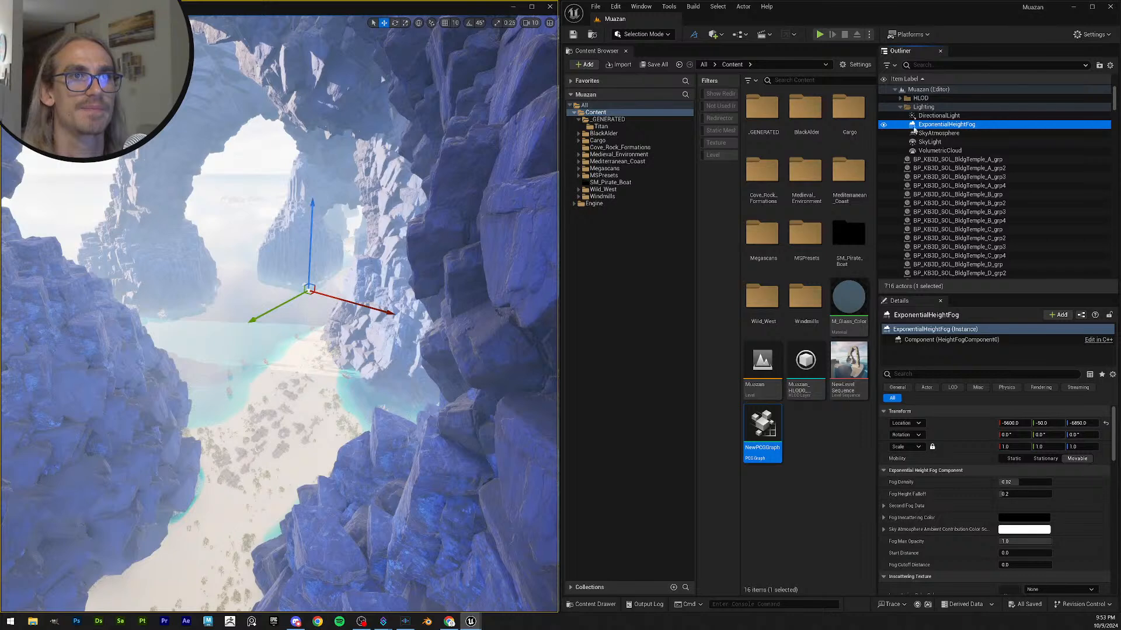
drag(1019, 495, 1041, 486)
click(1041, 485)
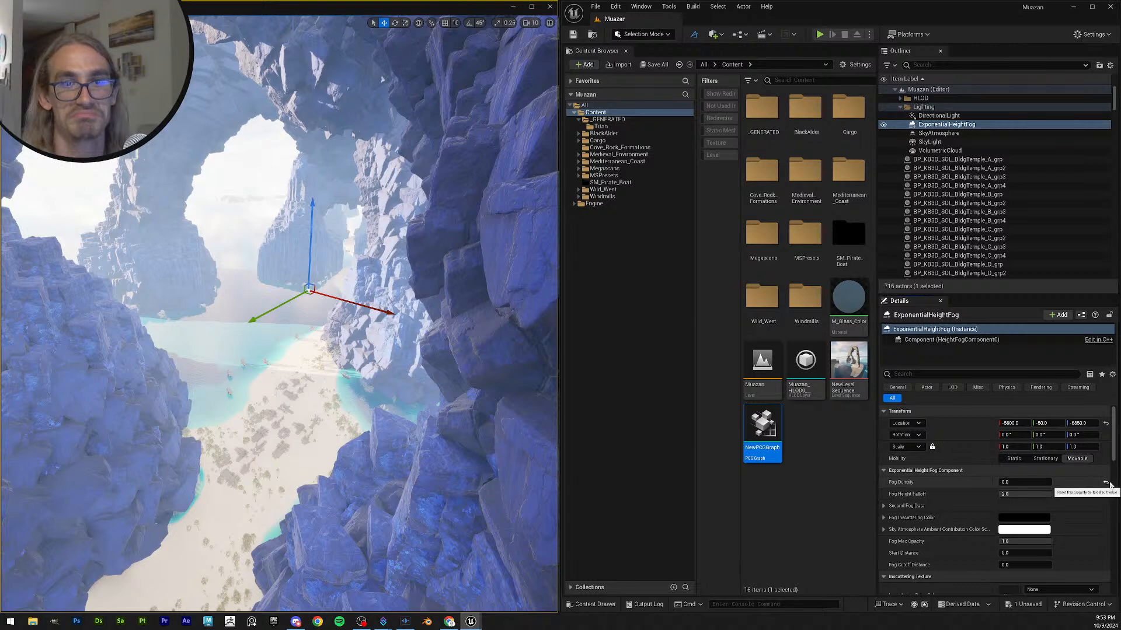
click(1106, 483)
click(1106, 494)
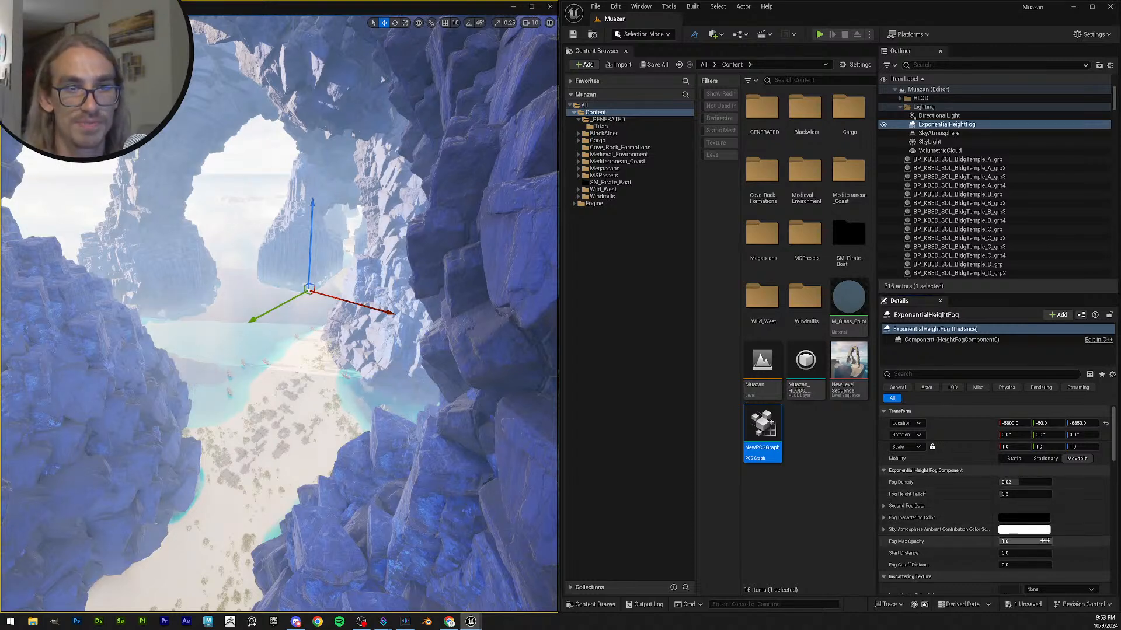
- Try a Fog Max Opacity of 0 on the ExponentialHeightFog and reset it to its default
scroll(1061, 542, down, 2)
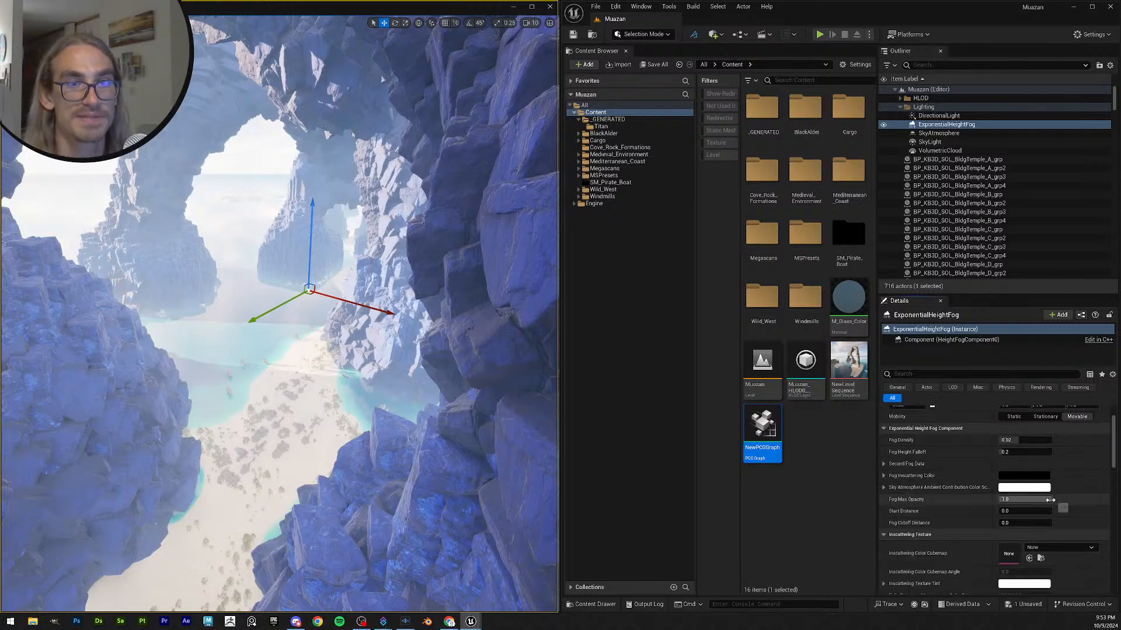
click(1028, 500)
text(0)
key(Return)
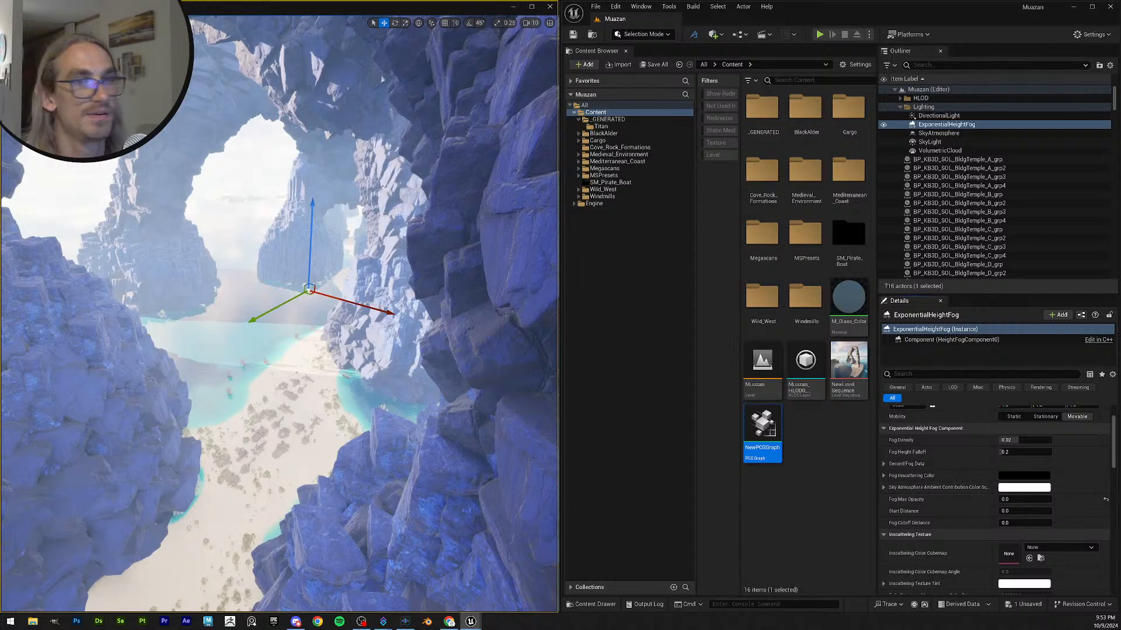
click(1105, 500)
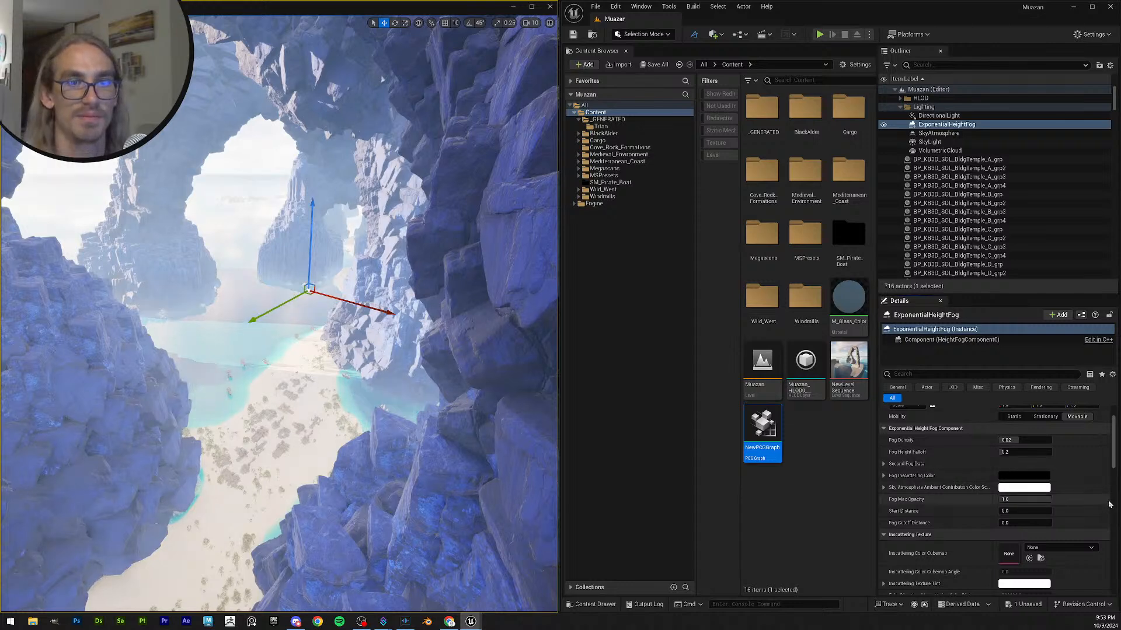
- Deselect the fog and inspect the arches from out at sea and from above the clouds
right_drag(337, 367, 356, 294)
key(s)
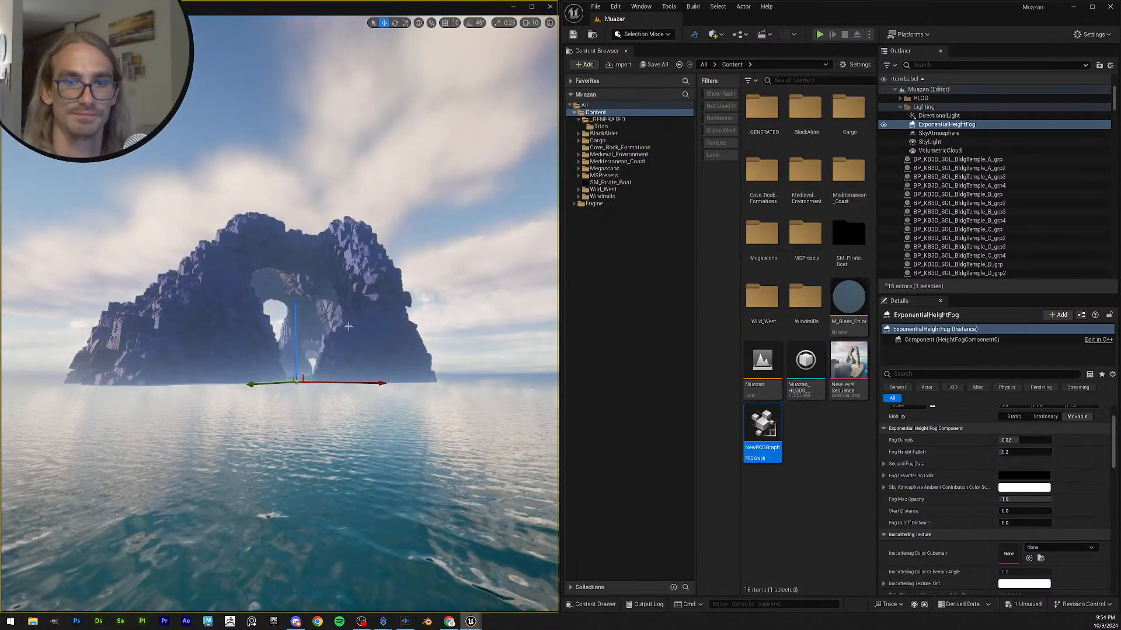
key(Escape)
right_drag(340, 347, 986, 337)
key(w)
key(e)
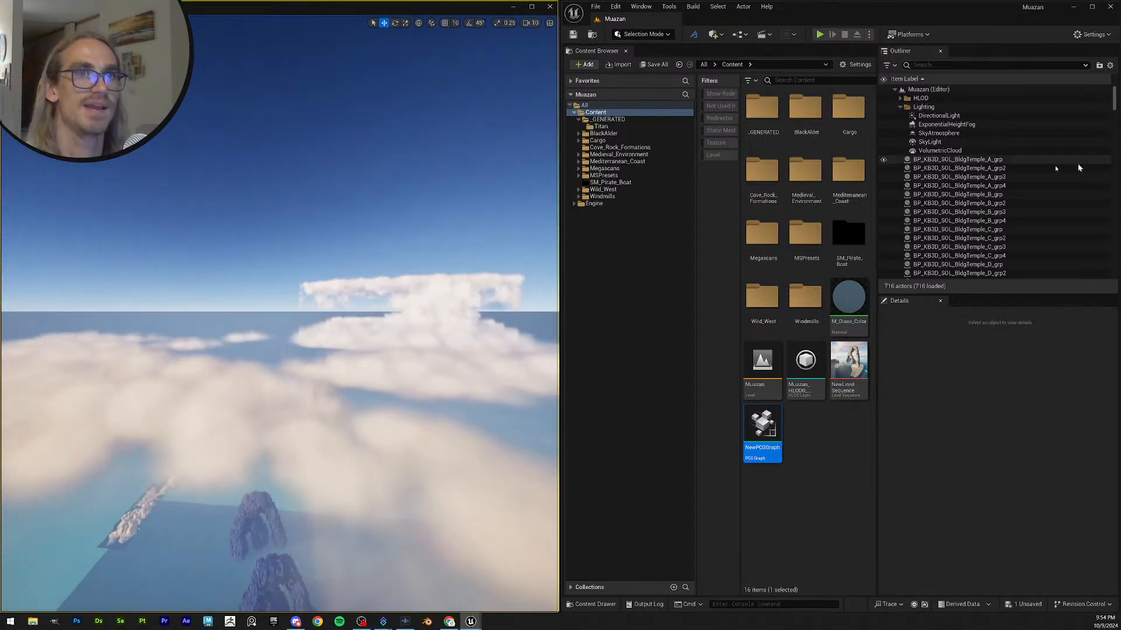
- Select the VolumetricCloud, hide it, and view the row of arches from above
click(959, 151)
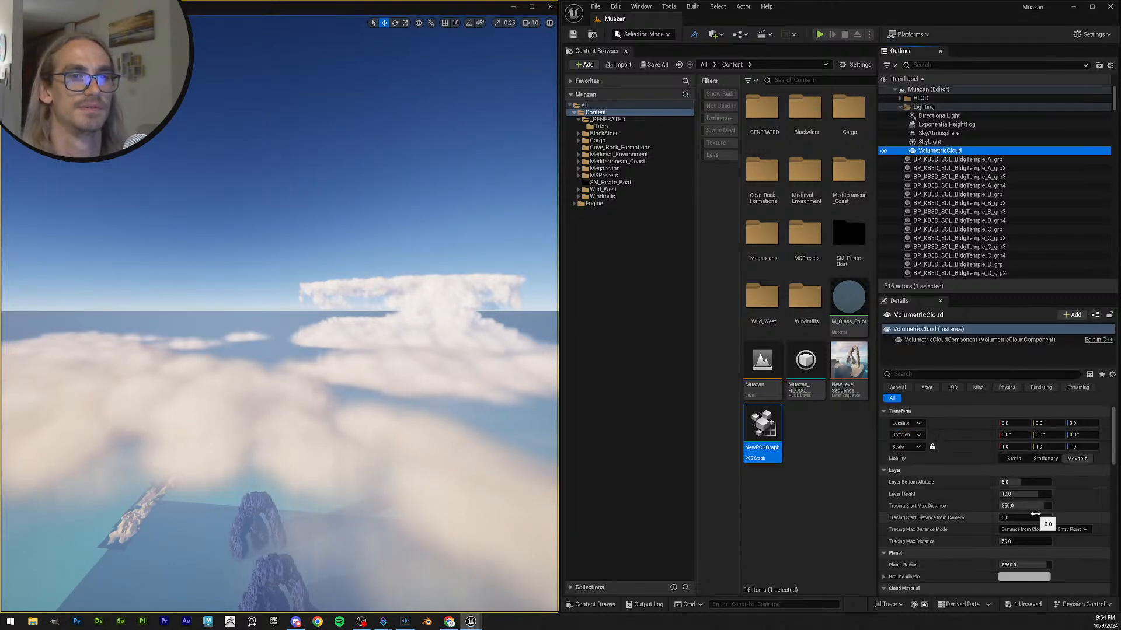
click(883, 150)
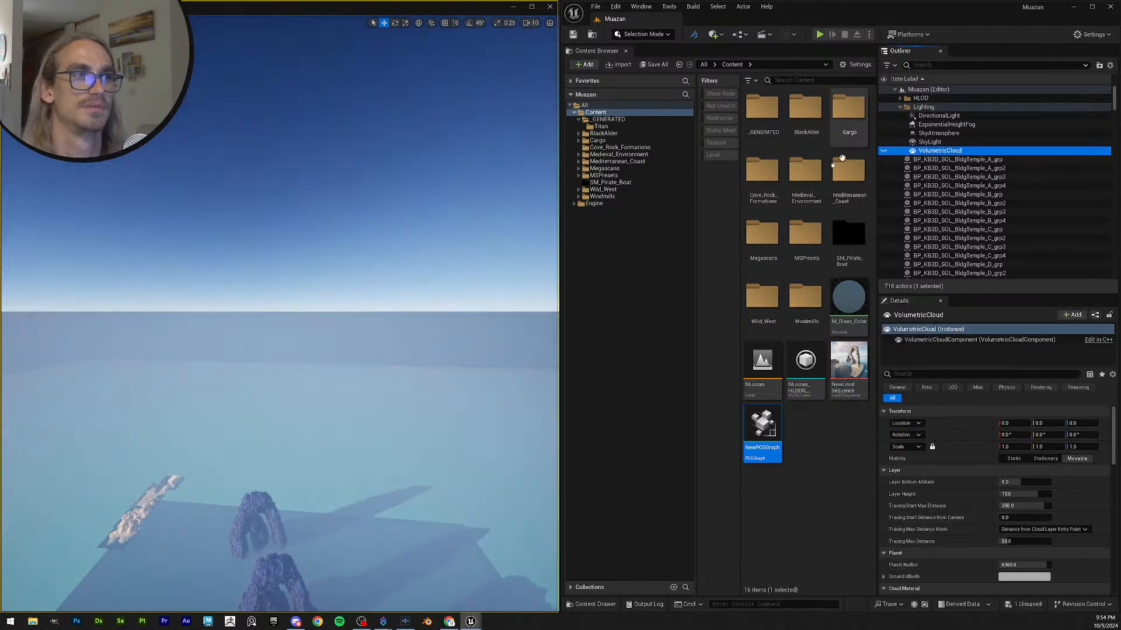
right_drag(398, 387, 398, 461)
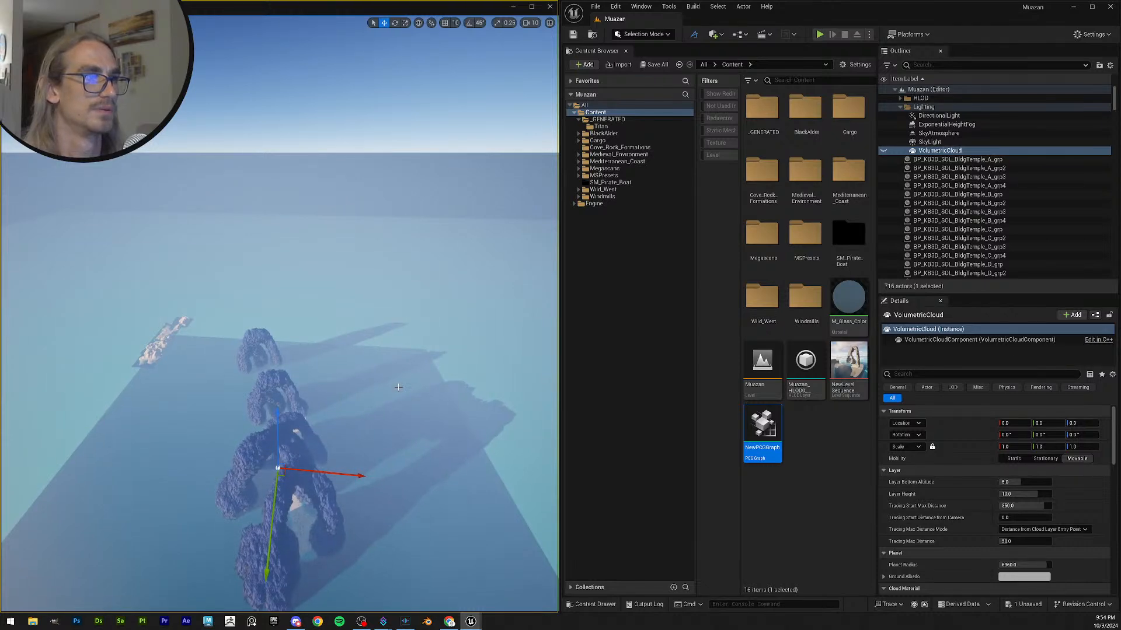
- Deselect the VolumetricCloud and inspect the cove from bookmark 2 and the arches from out at sea
key(2)
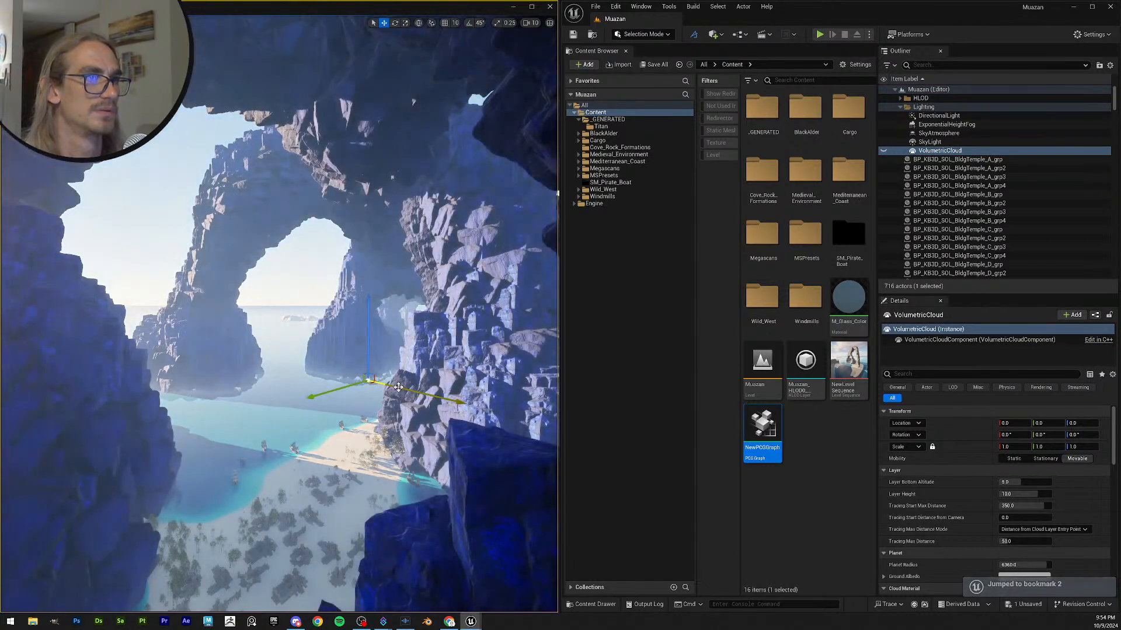
key(Escape)
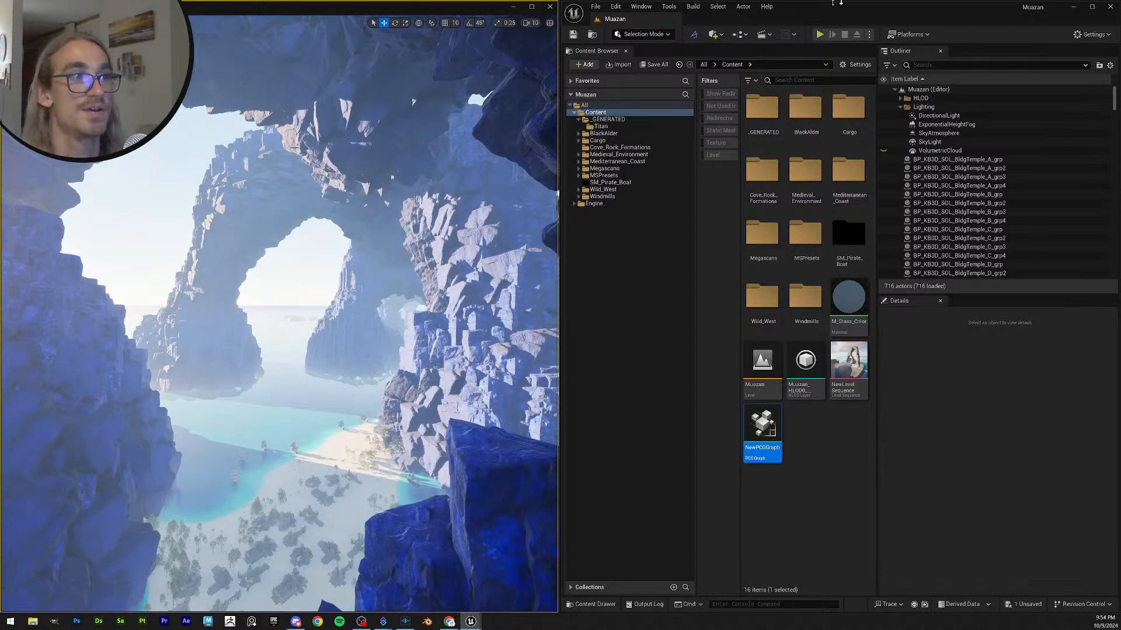
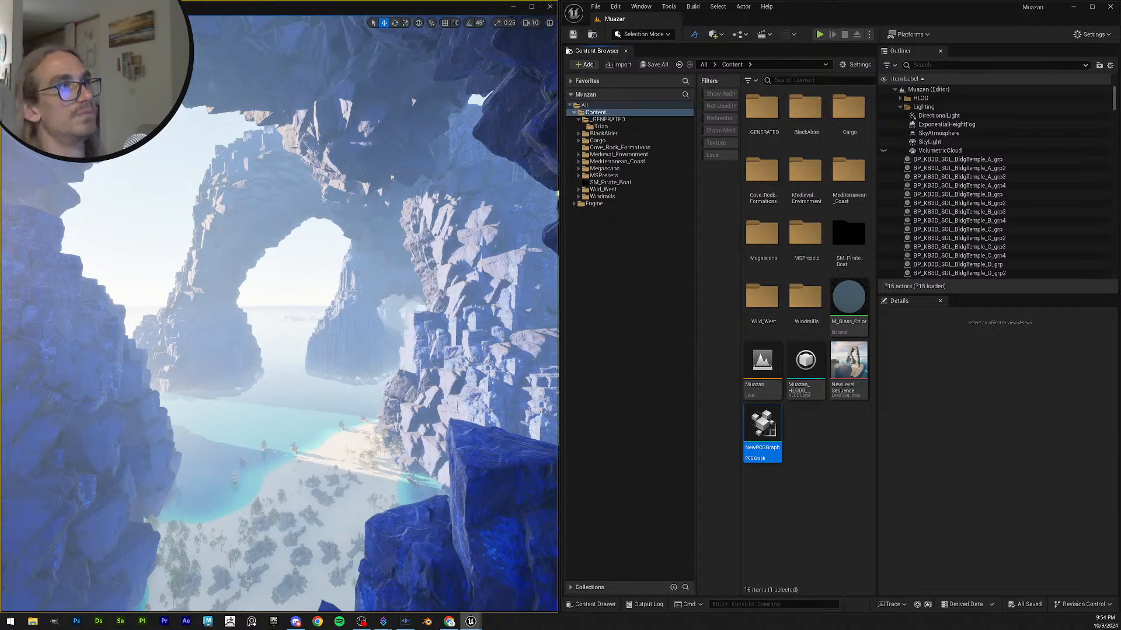
key(s)
right_drag(417, 307, 339, 338)
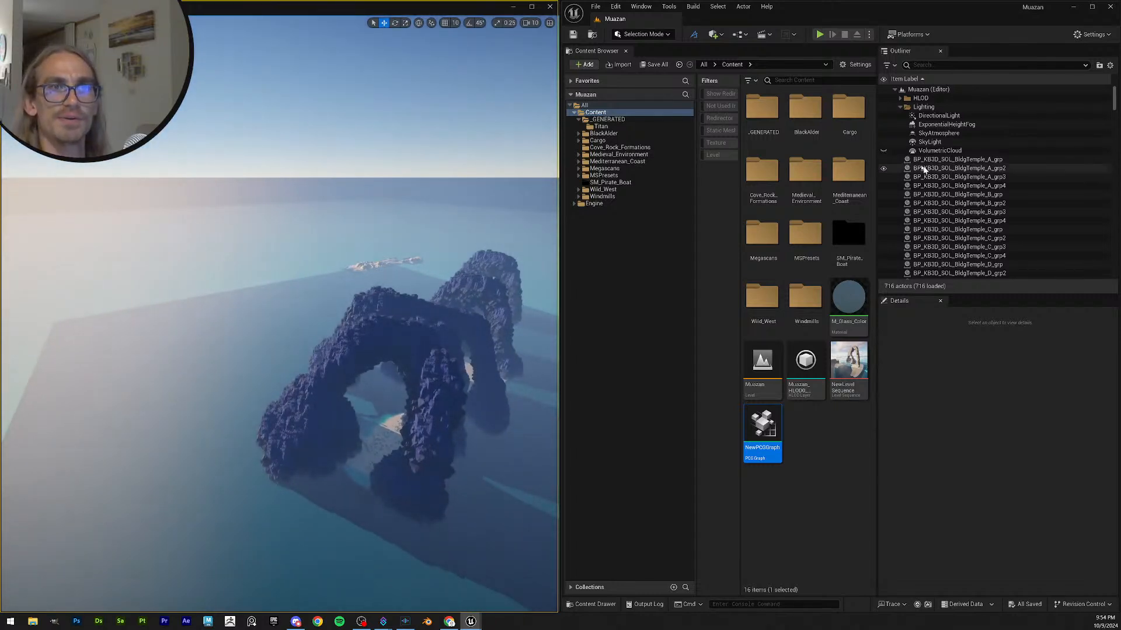
- Compare the scene with and without the VolumetricCloud, leave it shown, and return to bookmark 2
click(883, 151)
click(884, 152)
click(884, 152)
key(2)
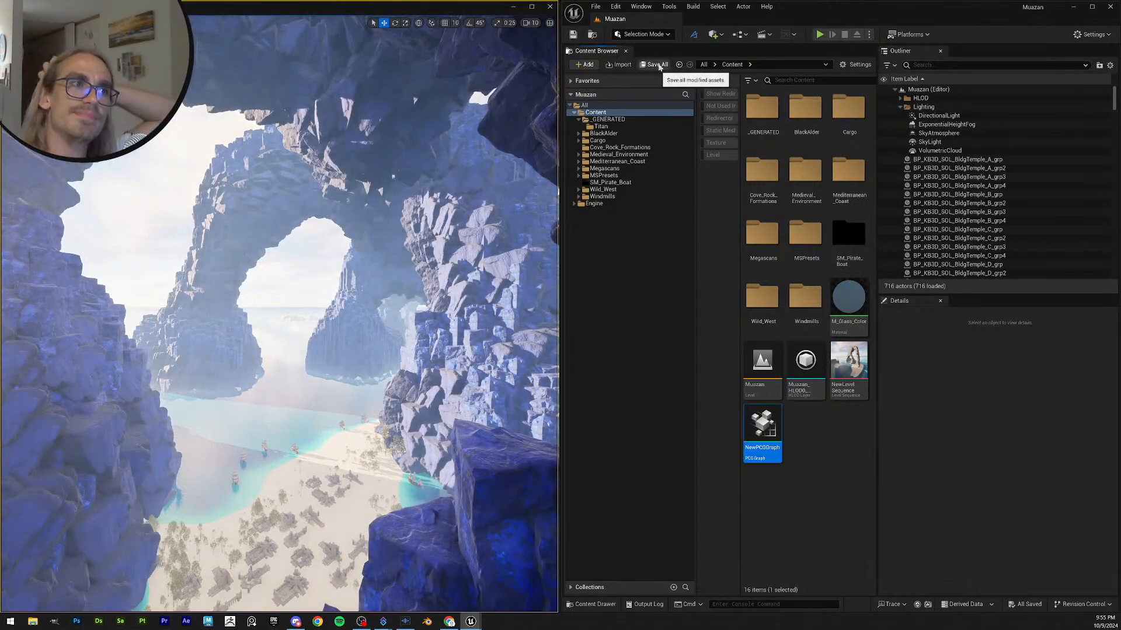
- Filter the level's actors for "post", select the PostProcessVolume, and toggle its visibility off and on to compare
click(952, 66)
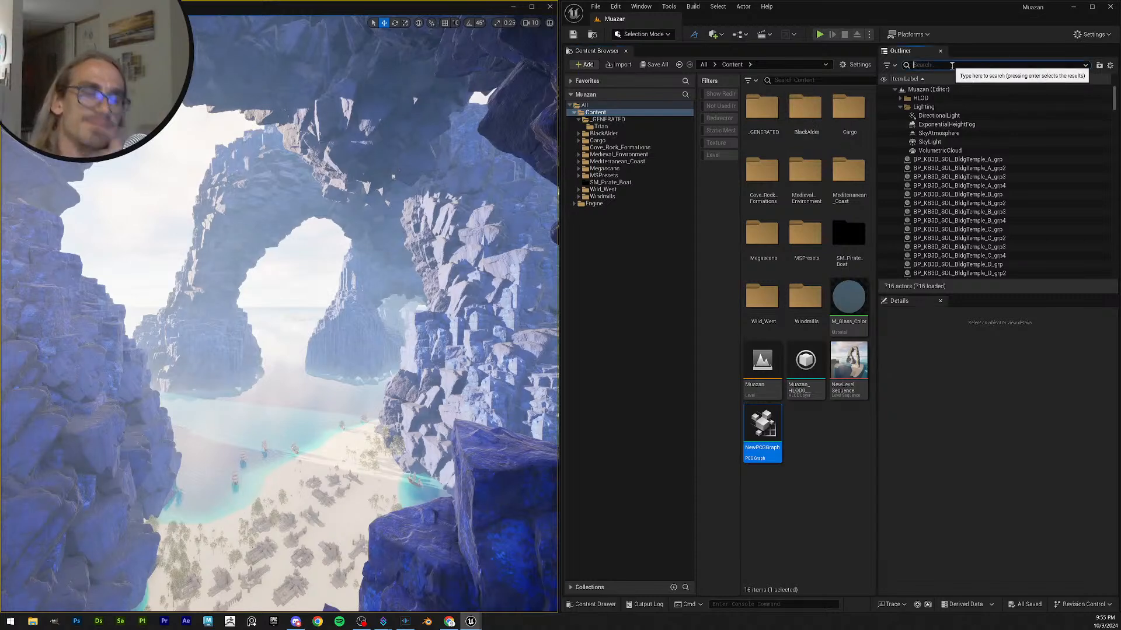
text(post)
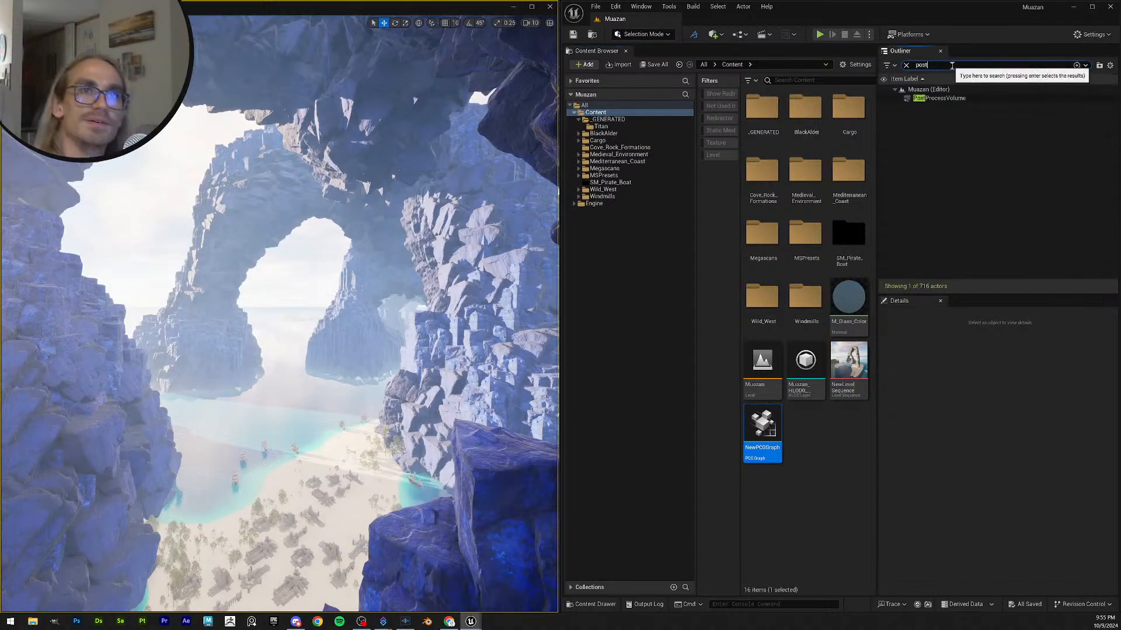
click(909, 100)
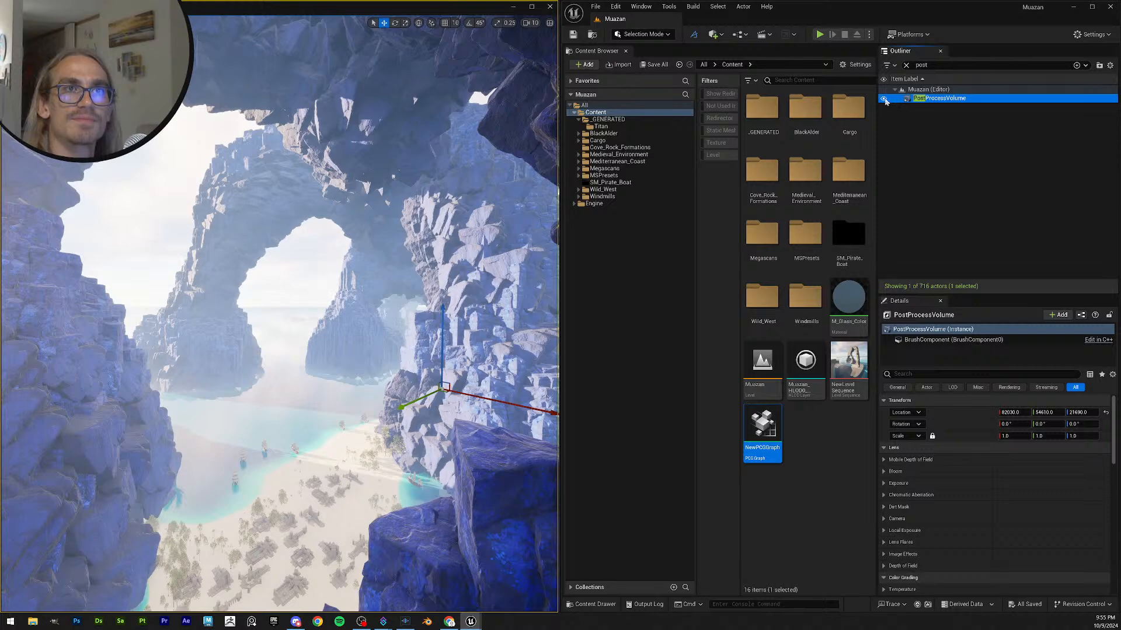
click(883, 98)
click(883, 99)
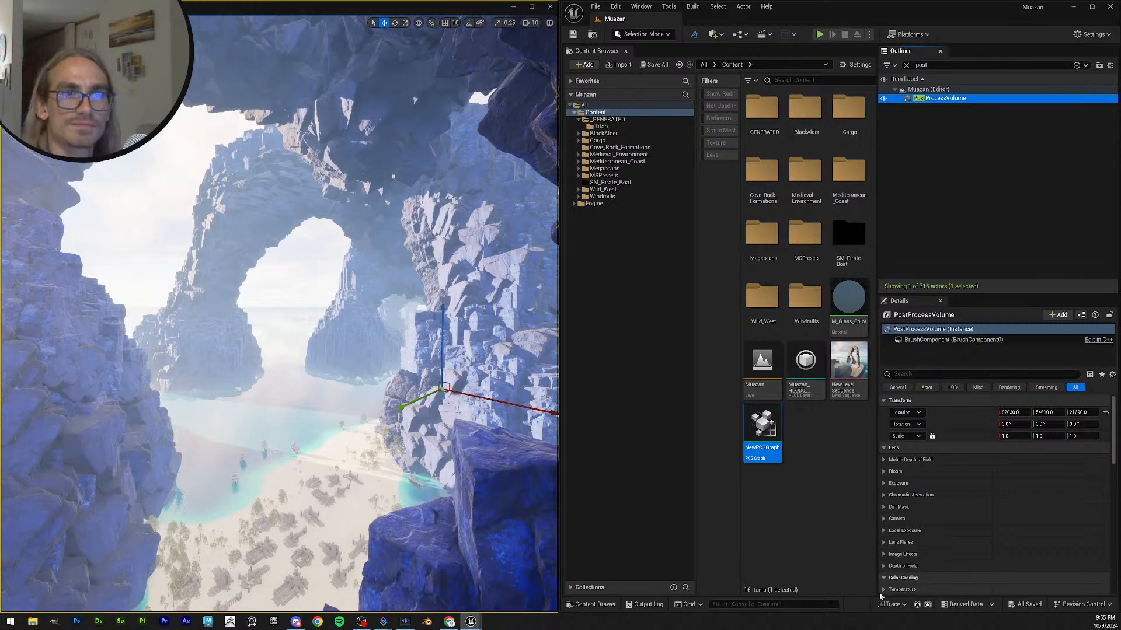
- Set the PostProcessVolume's Lumen Scene Lighting Quality to 2.0, Lumen Scene Detail to 4.0 and Final Gather Quality to 2.0, and review its Lumen reflections
click(917, 374)
text(lumen)
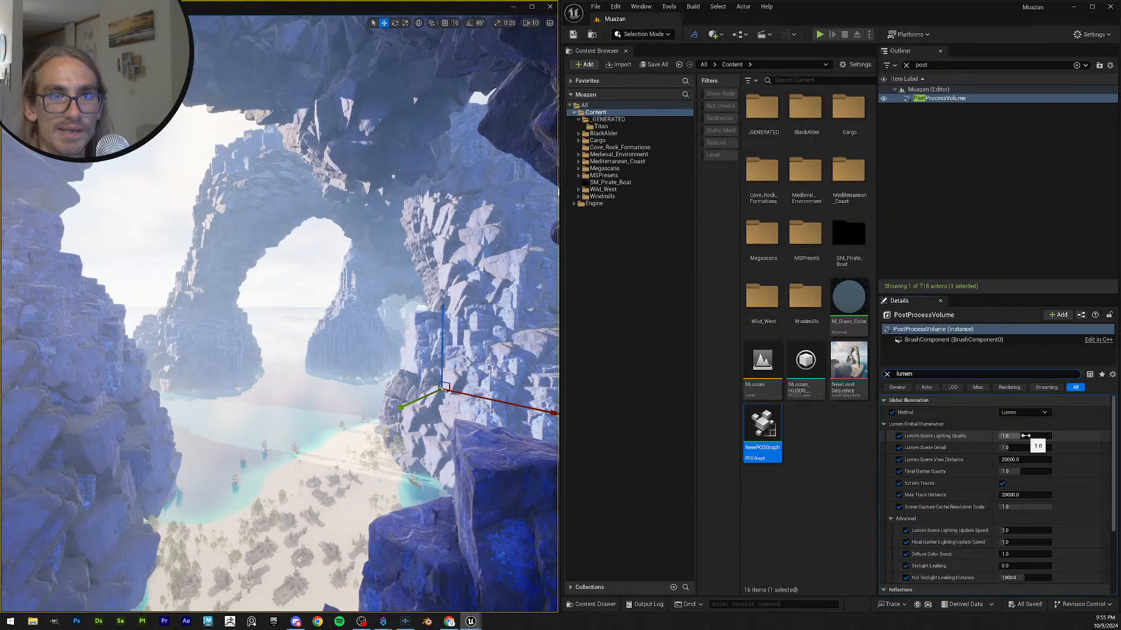
drag(1030, 436, 1068, 436)
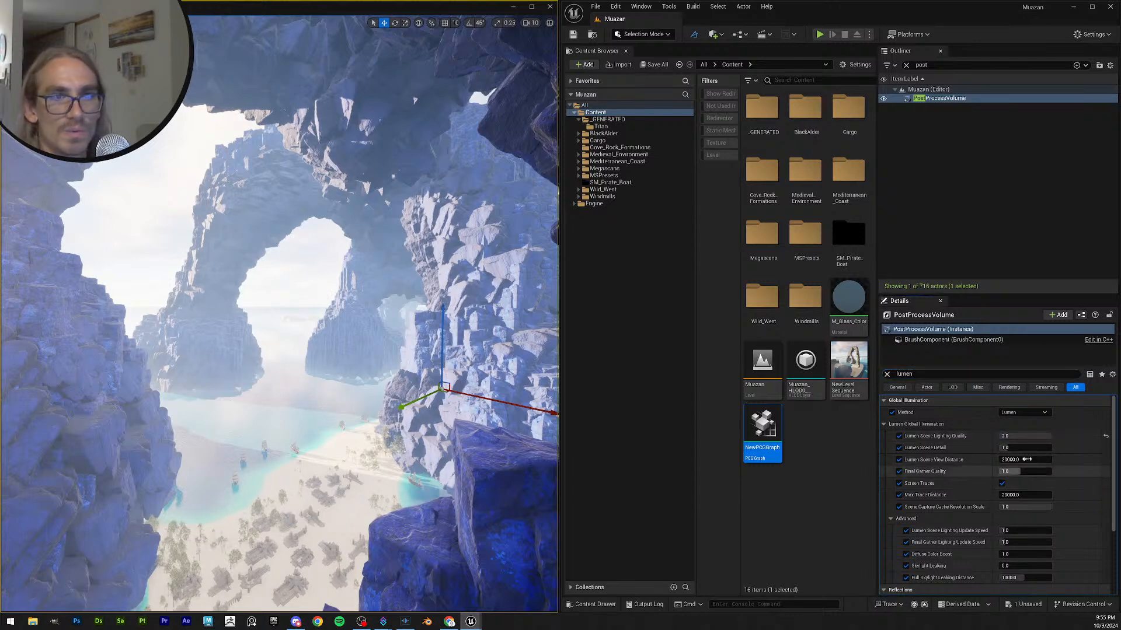
drag(1011, 447, 1086, 448)
drag(1010, 471, 1048, 471)
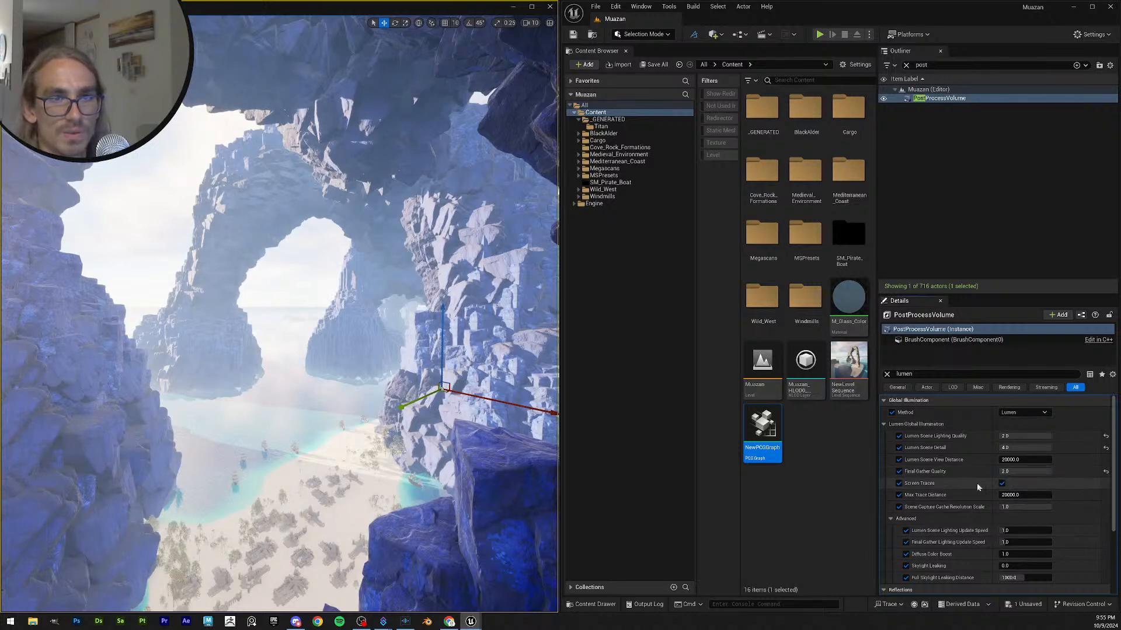
scroll(1060, 496, down, 3)
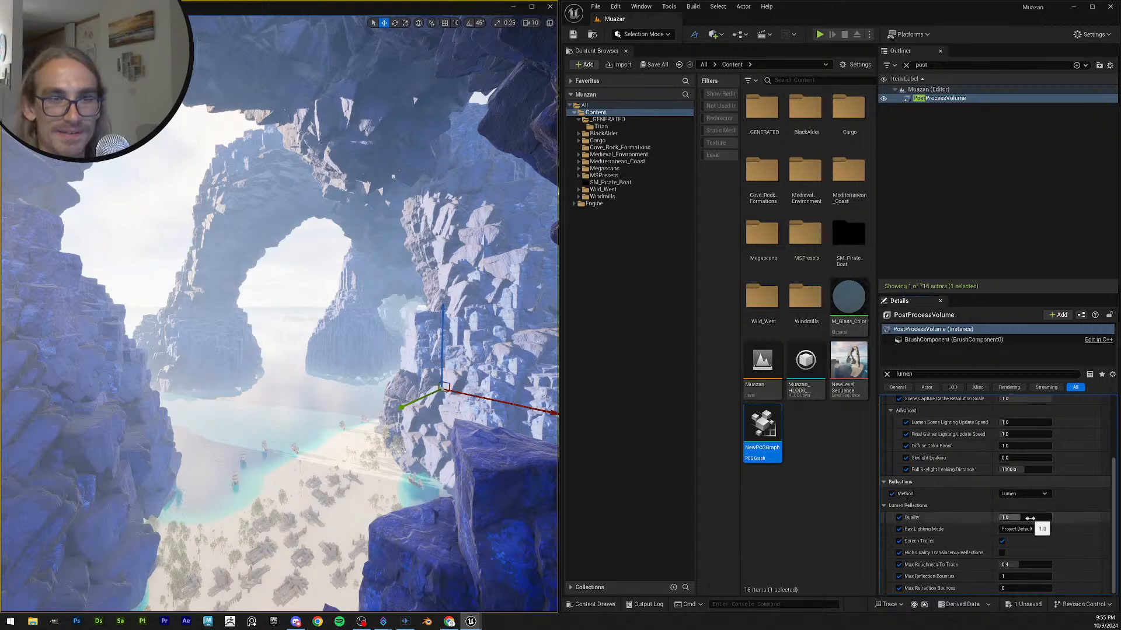
scroll(1047, 521, up, 5)
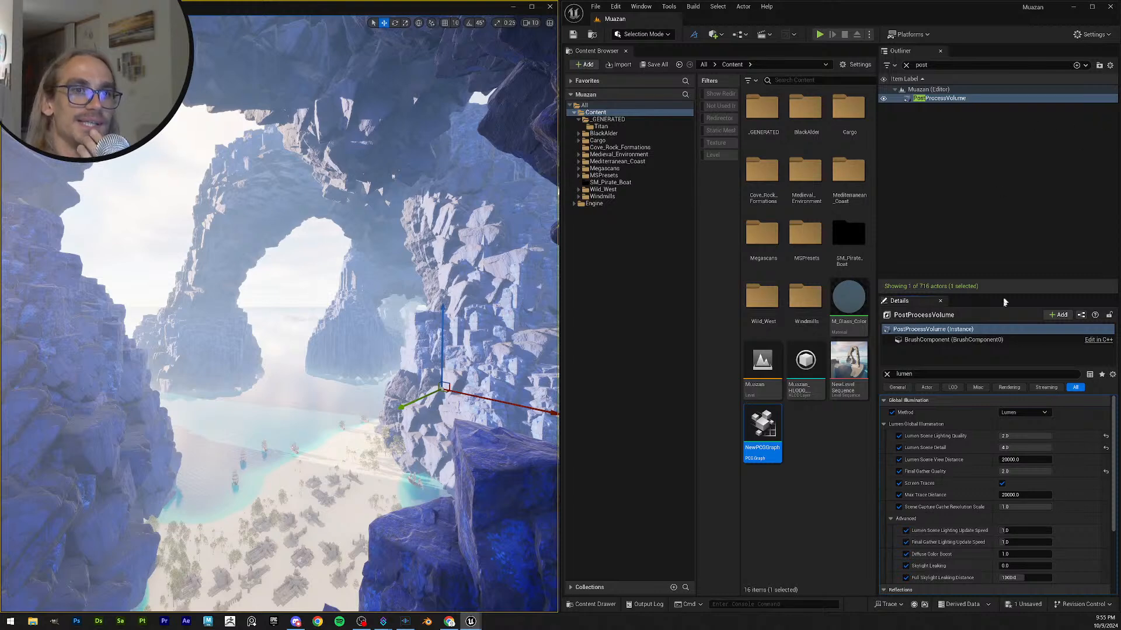
- Filter the PostProcessVolume's properties for "contr" and toggle the local exposure Shadow Contrast override off and on to compare
click(921, 376)
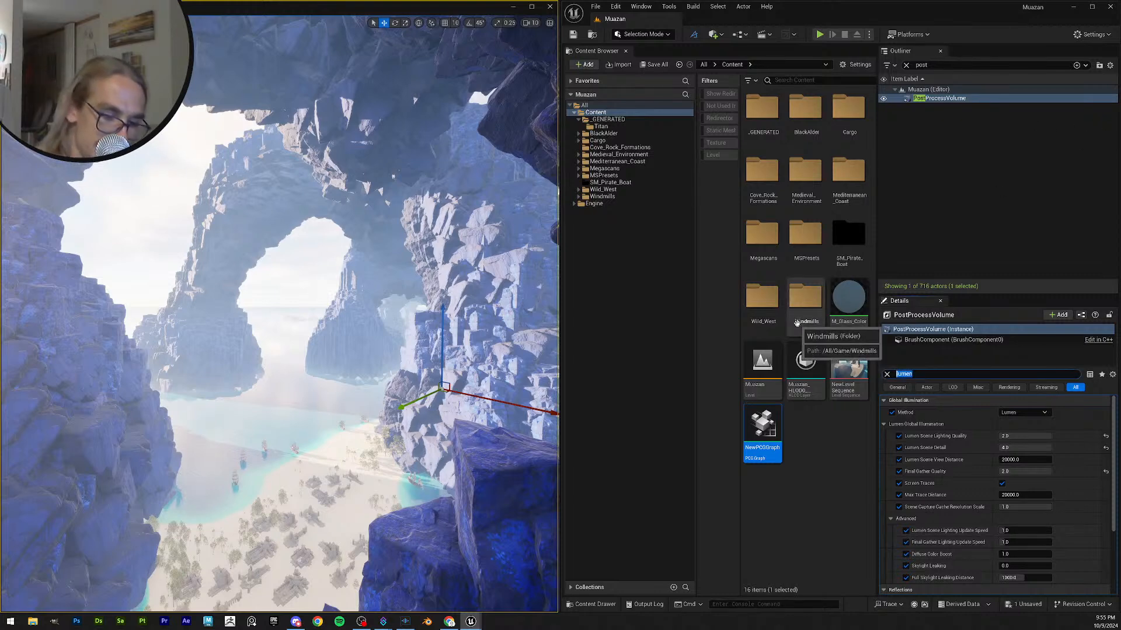
text(contr)
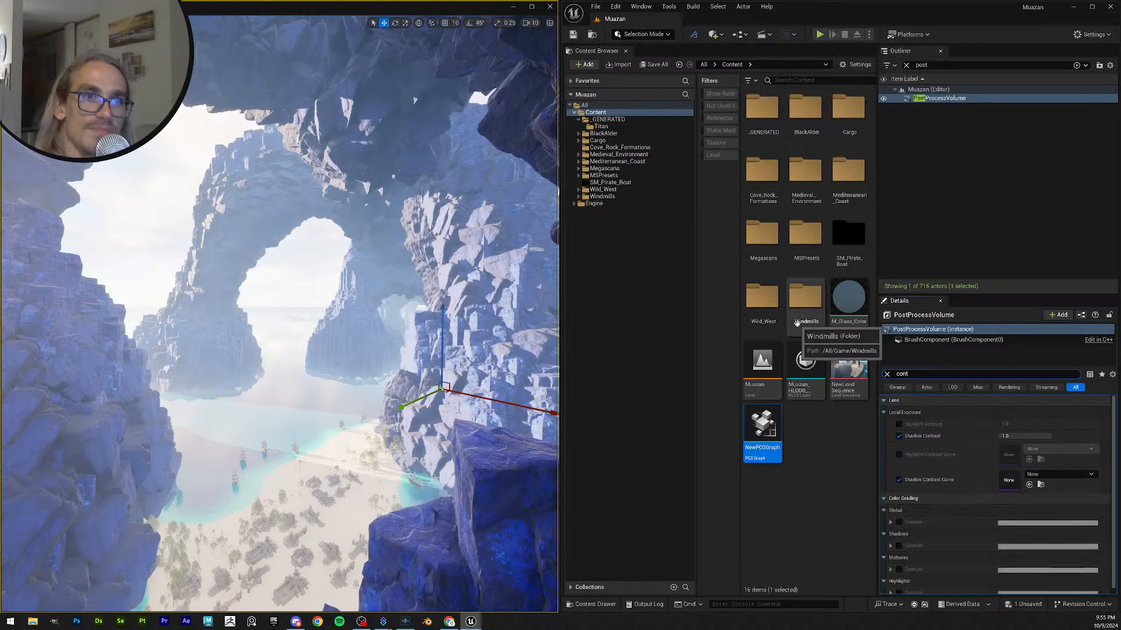
click(898, 437)
click(898, 436)
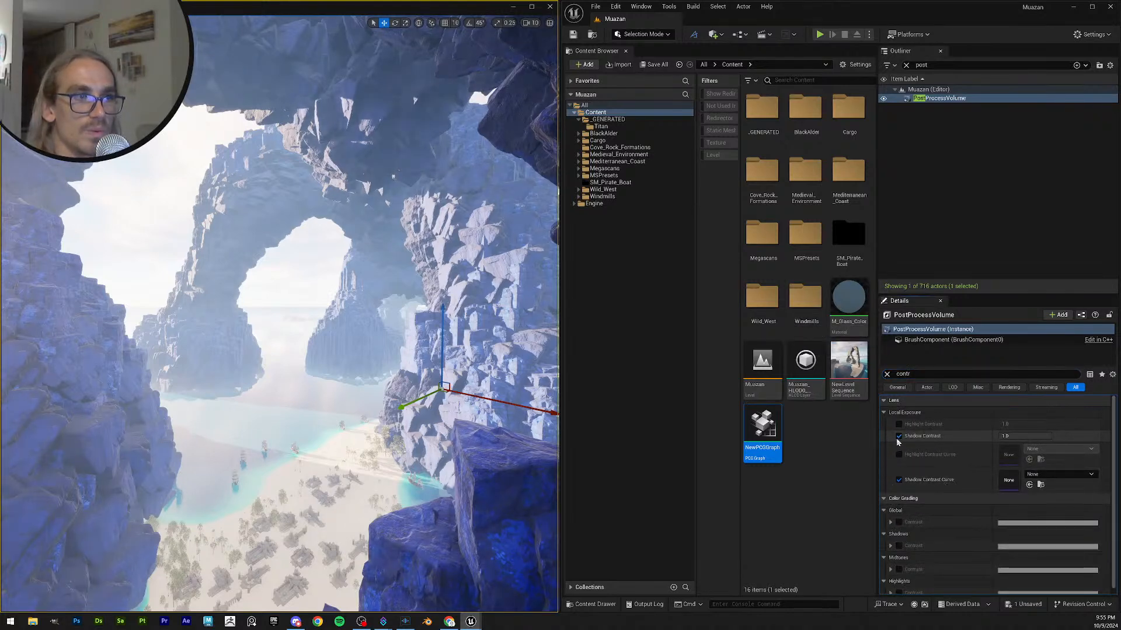
- Try a global contrast of 2.0 on the post process volume, and reset and disable the override
click(899, 425)
click(899, 424)
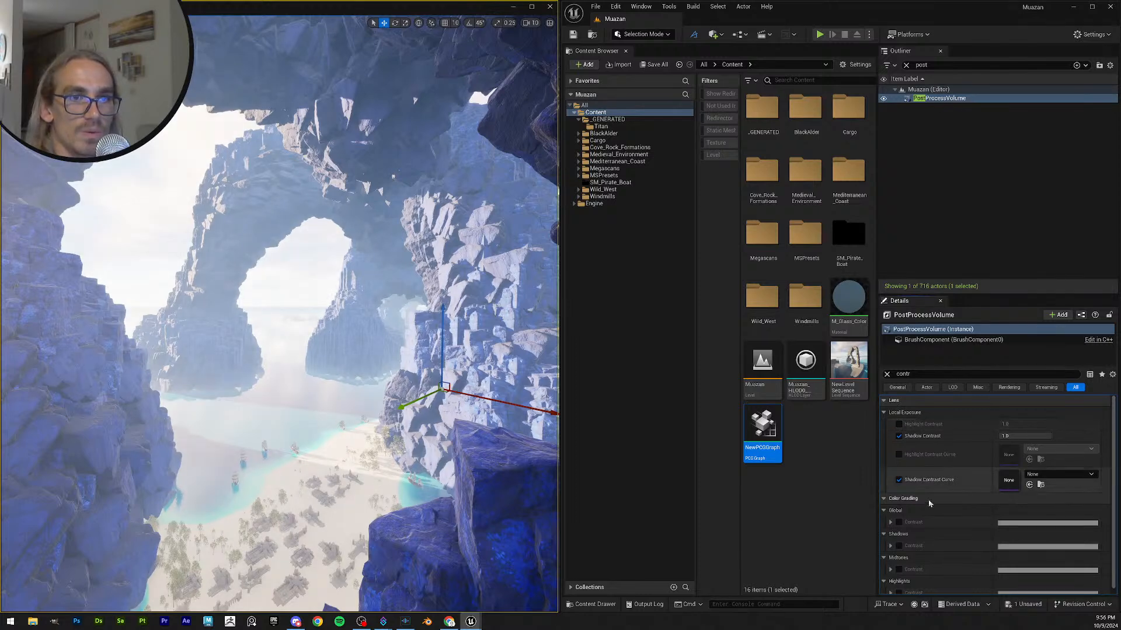
click(899, 523)
click(890, 522)
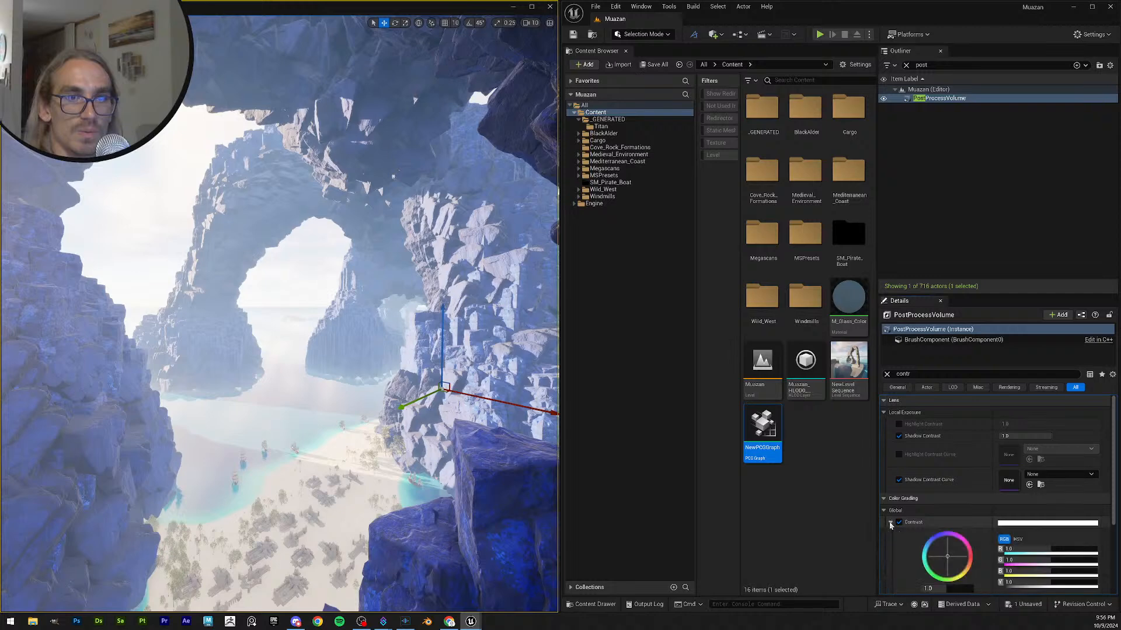
scroll(945, 525, down, 2)
drag(945, 536, 974, 536)
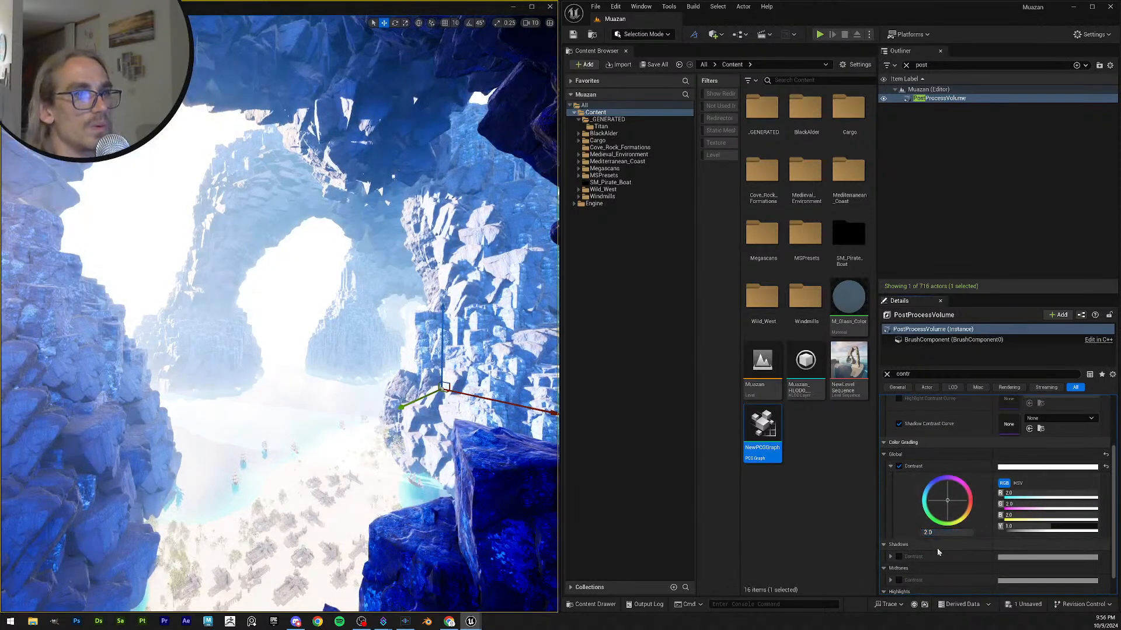
mouse_move(966, 536)
mouse_down()
mouse_move(921, 533)
mouse_move(952, 532)
mouse_up()
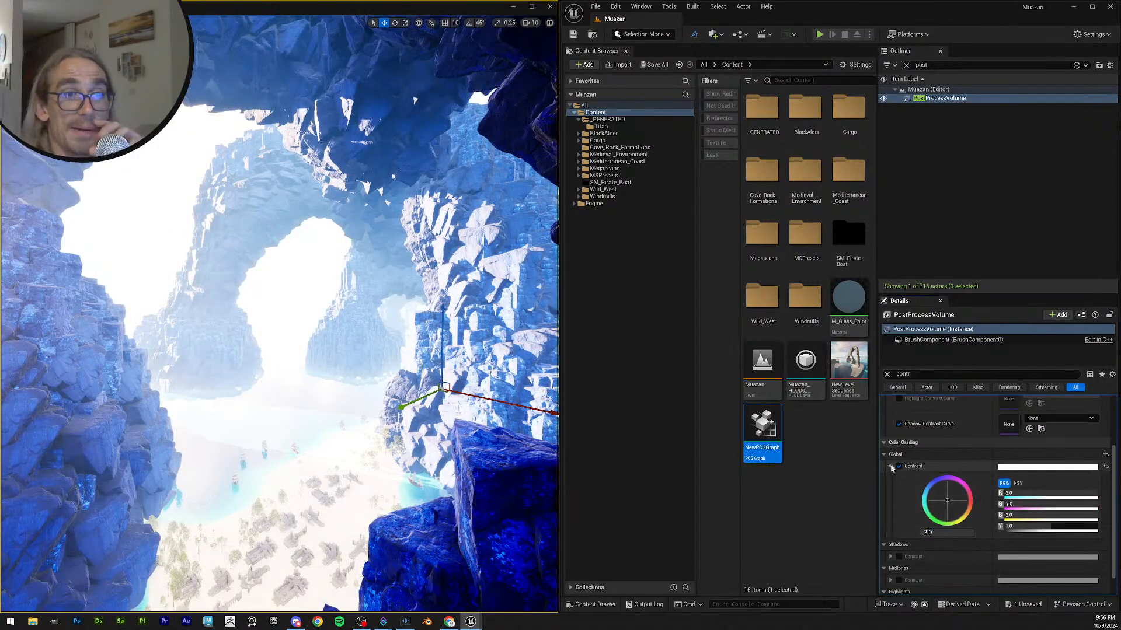
click(1105, 467)
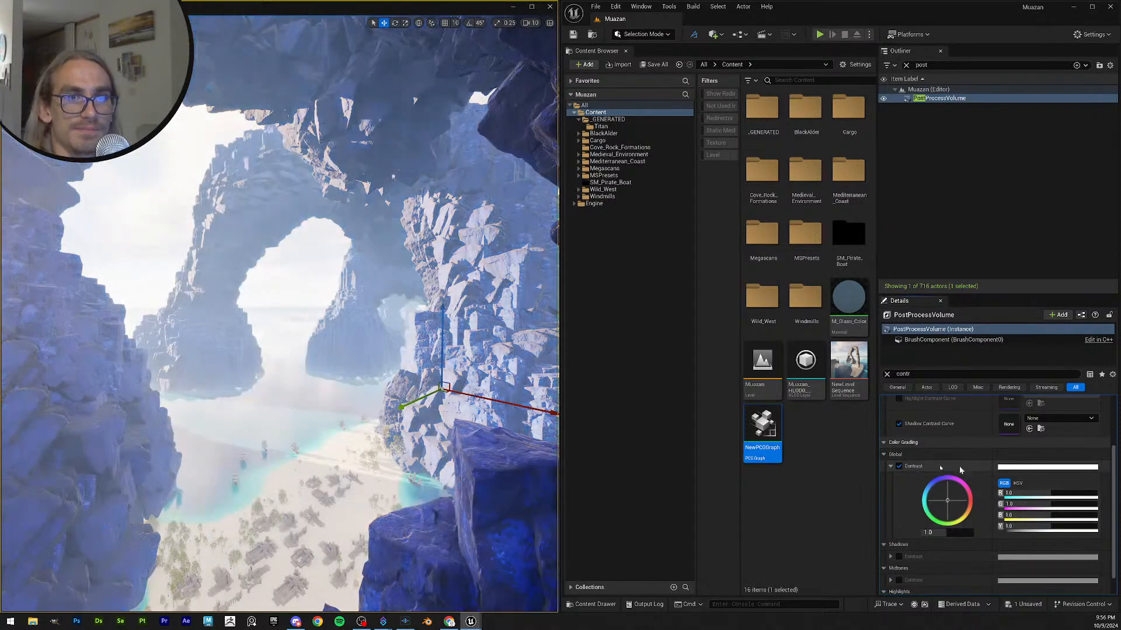
click(898, 467)
click(891, 467)
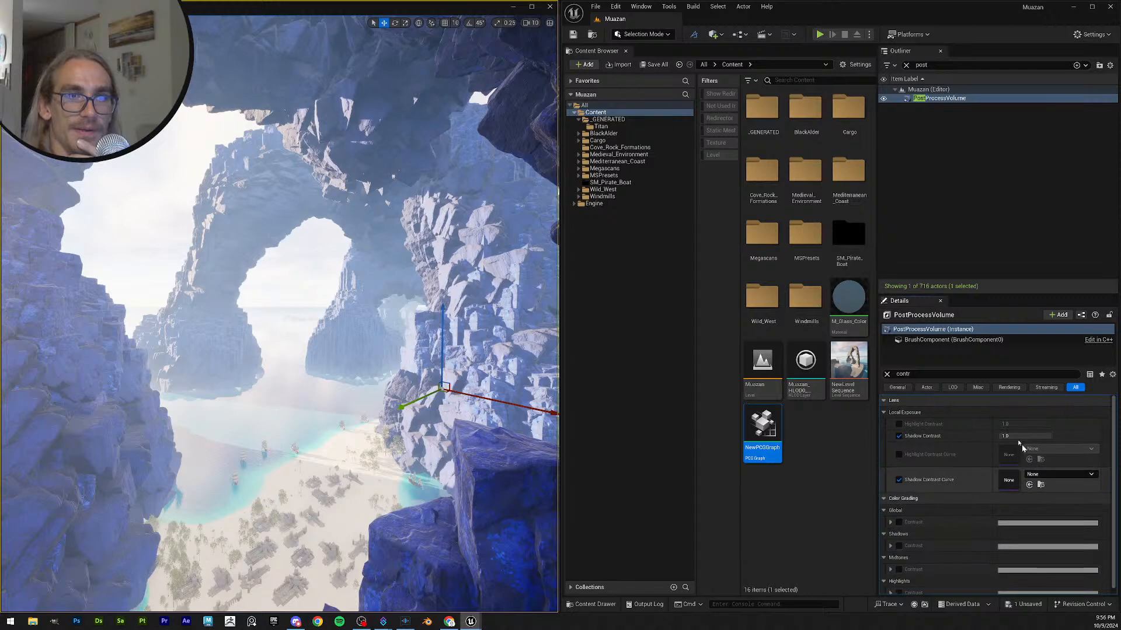
- Clear the property filter of the post process volume and collapse its Local Exposure settings
click(885, 375)
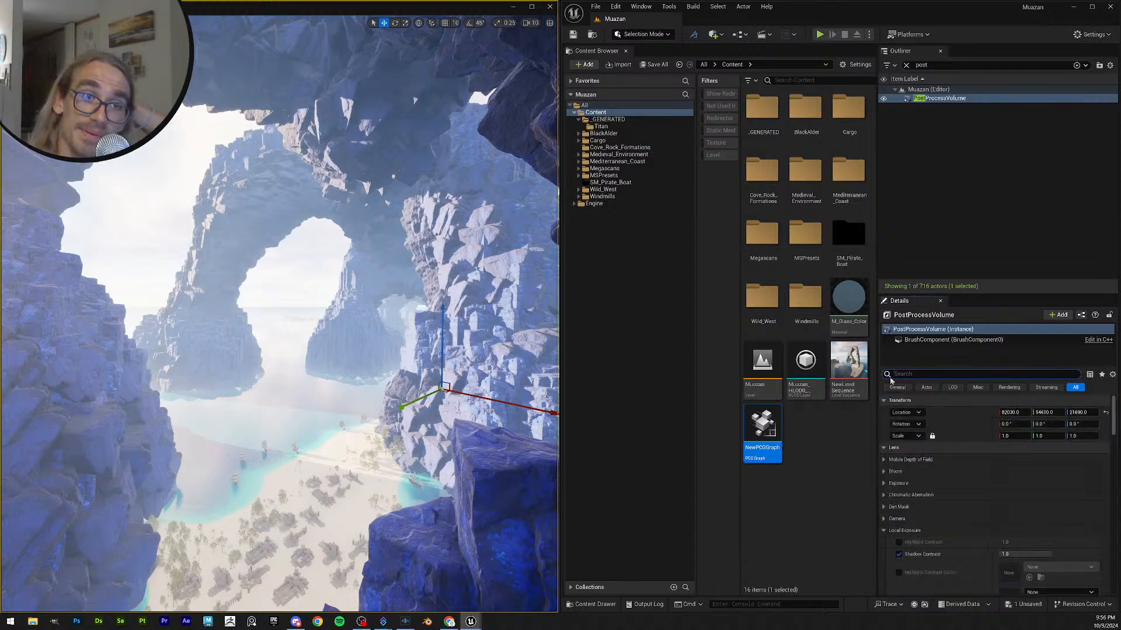
click(883, 532)
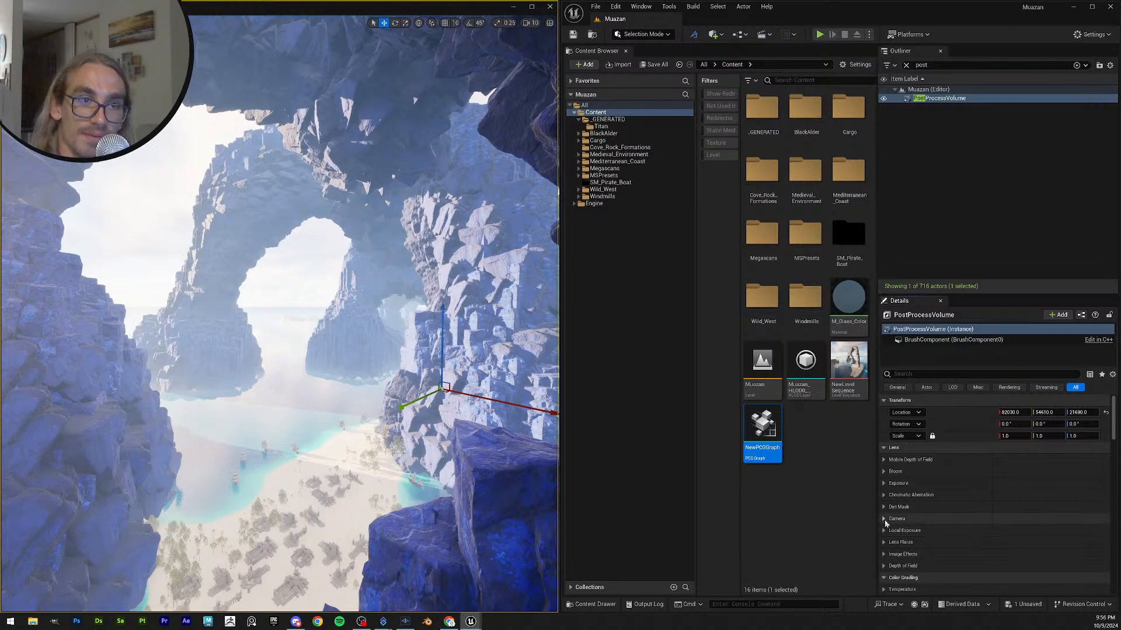
scroll(901, 519, down, 3)
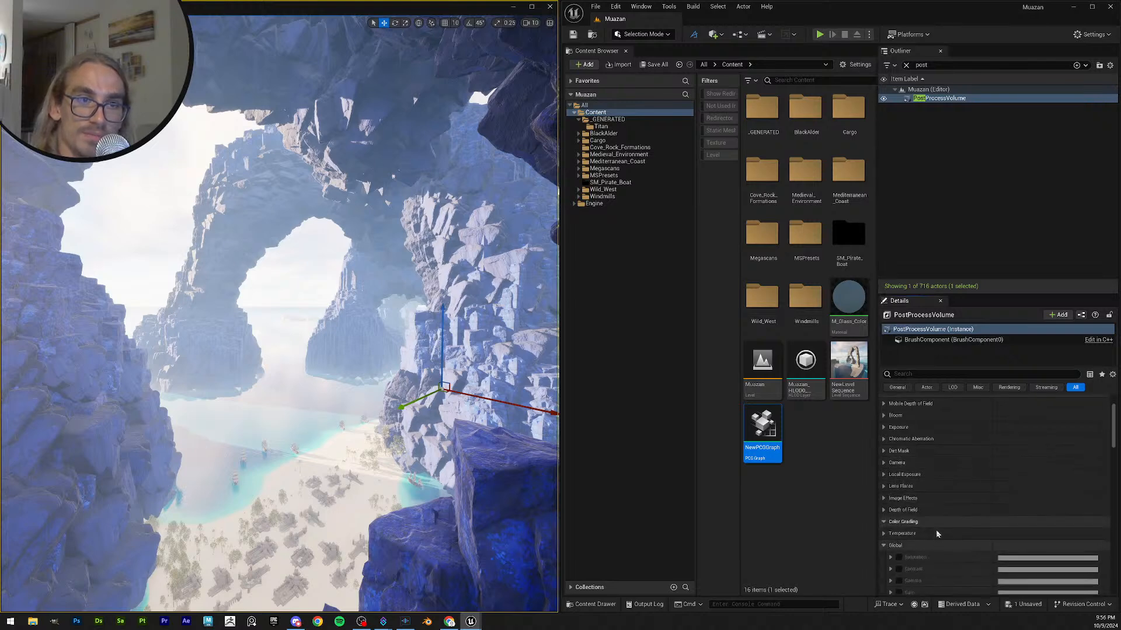
- Enable the Temperature Type, Temp and Tint overrides under Color Grading and set Temp to 15000 with White Balance
click(884, 506)
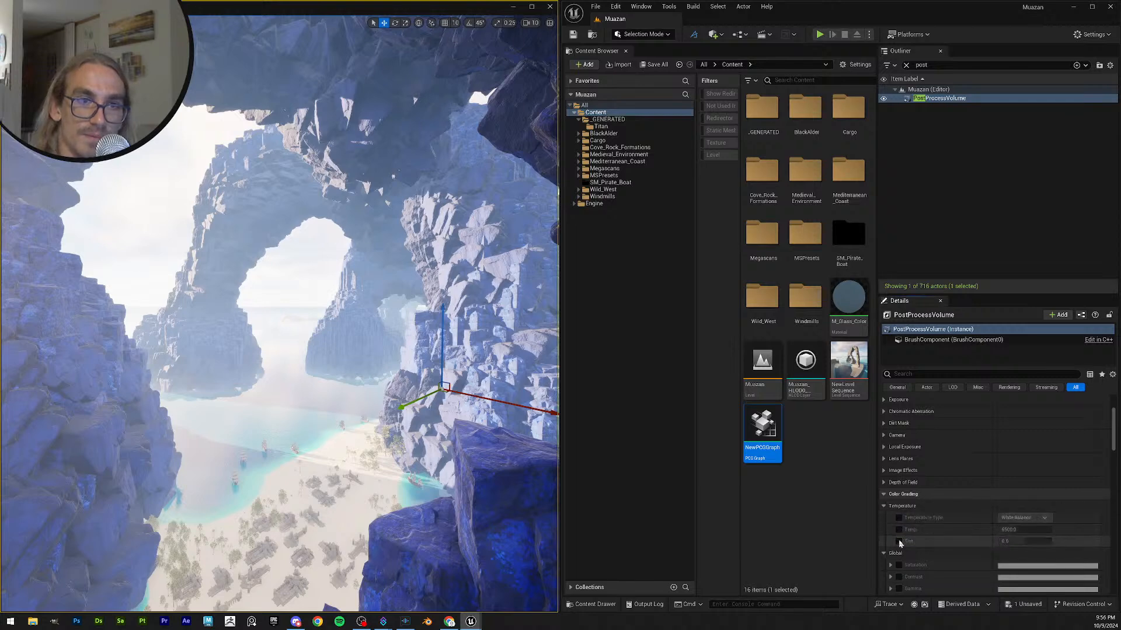
click(899, 518)
click(899, 518)
mouse_move(1008, 530)
mouse_down()
mouse_move(1018, 530)
mouse_move(1008, 532)
mouse_up()
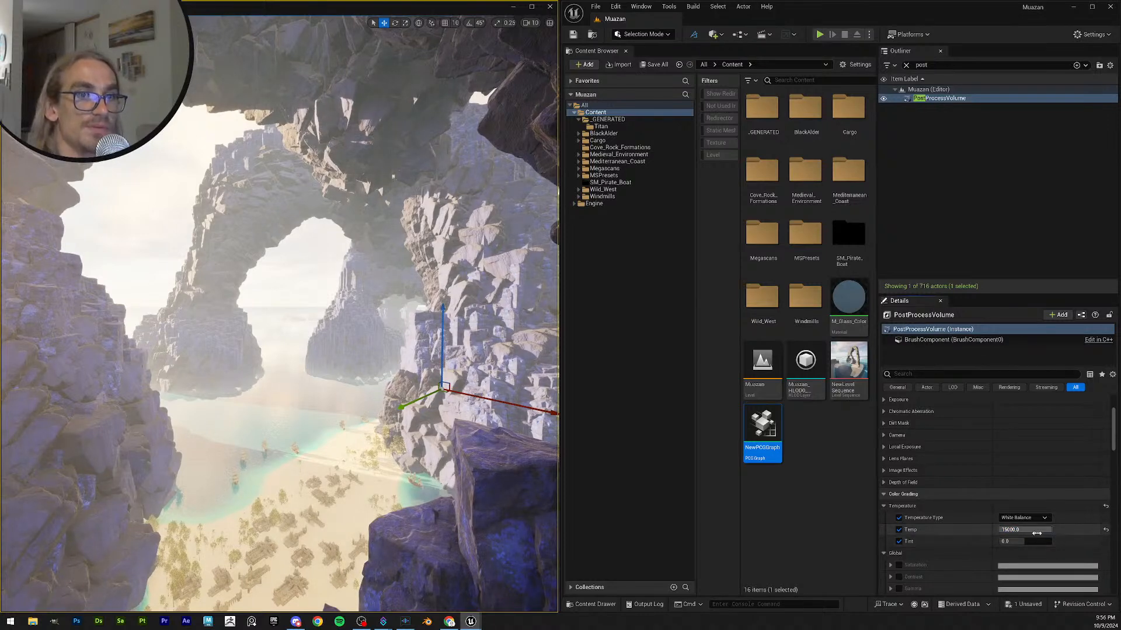
text(1500.0)
drag(999, 529, 1043, 527)
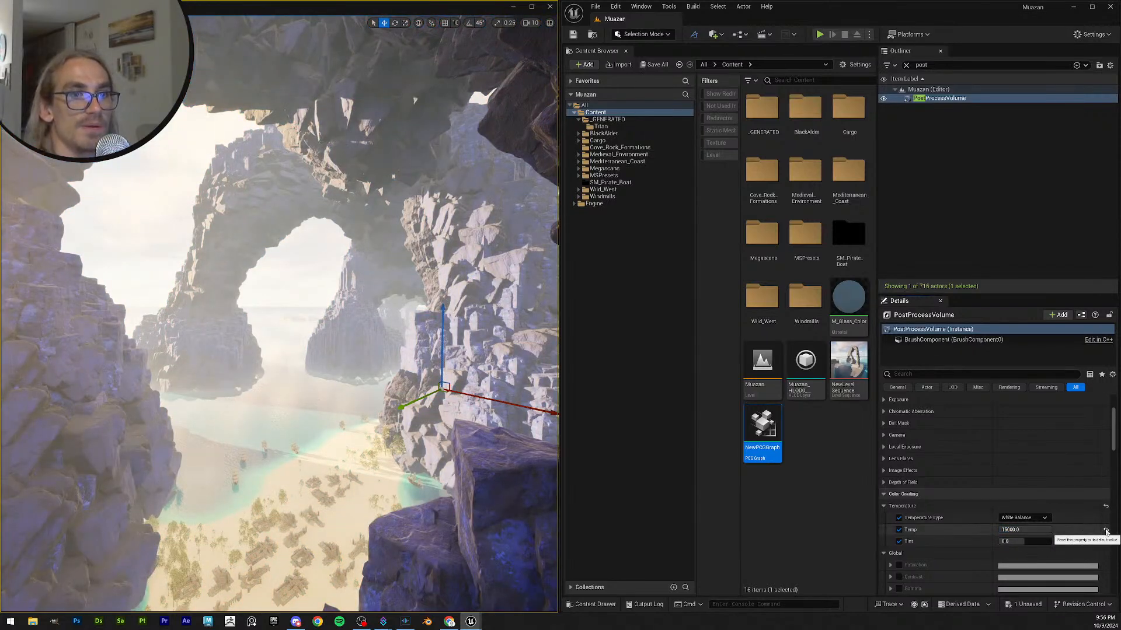
drag(1017, 530, 1042, 532)
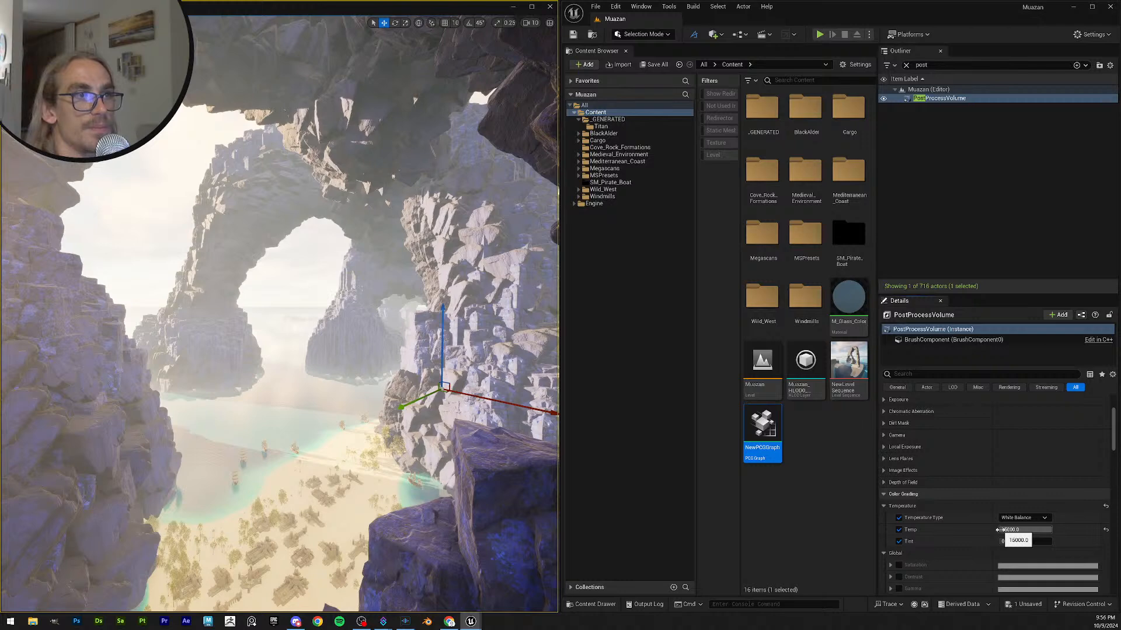
mouse_move(1037, 531)
mouse_down()
mouse_move(1000, 531)
mouse_move(1051, 530)
mouse_up()
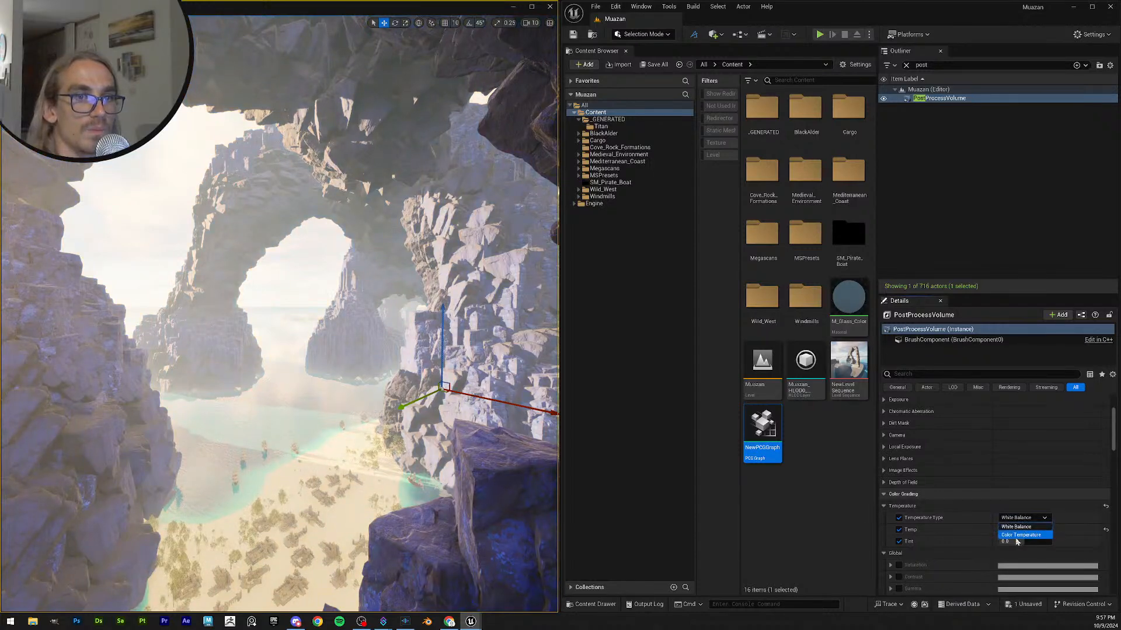
- Try the Color Temperature type, and return to White Balance with Temp at 15000
click(1017, 536)
drag(1022, 531, 1052, 530)
click(1106, 528)
click(1024, 518)
click(1072, 535)
drag(1024, 530, 1052, 530)
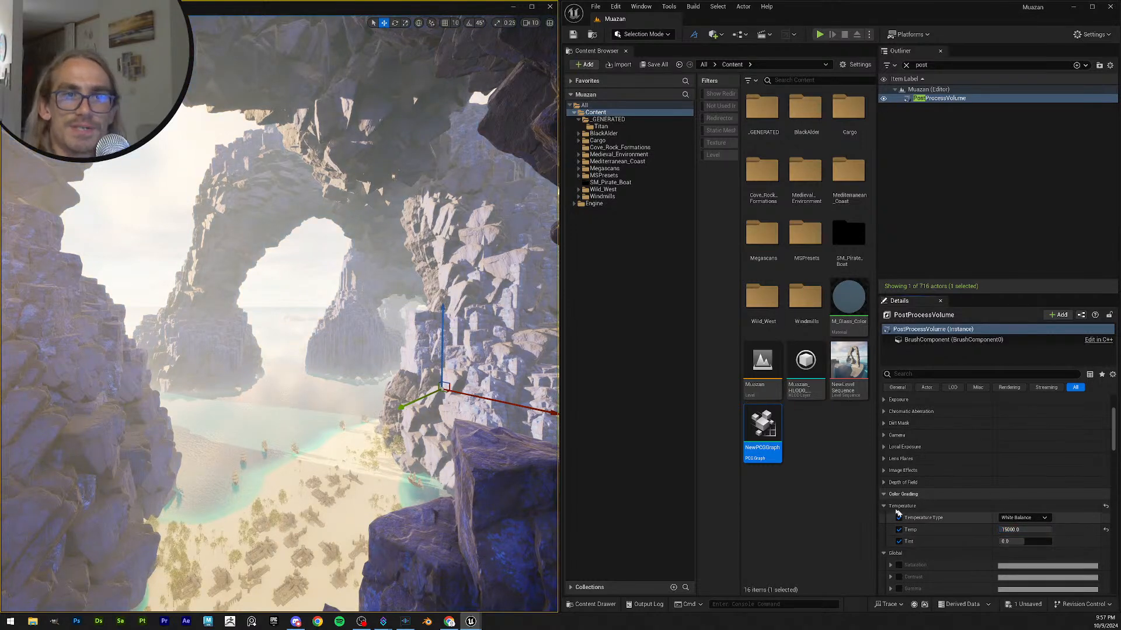
- Collapse the Temperature, Global, Shadows, Midtones and Highlights groups of the Color Grading settings
click(887, 506)
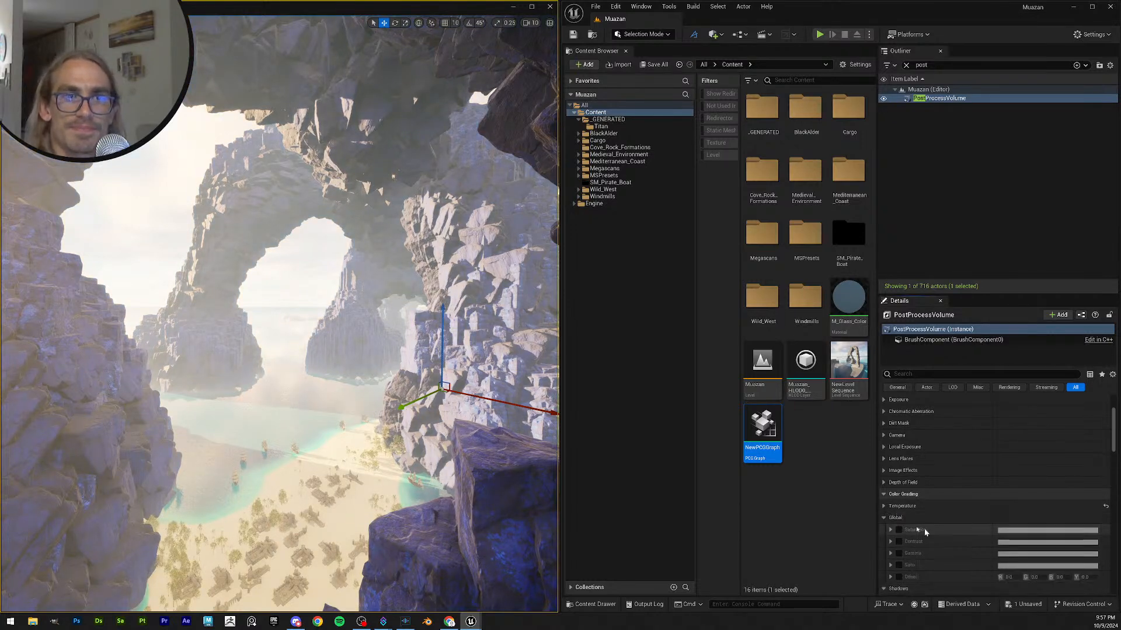
click(883, 520)
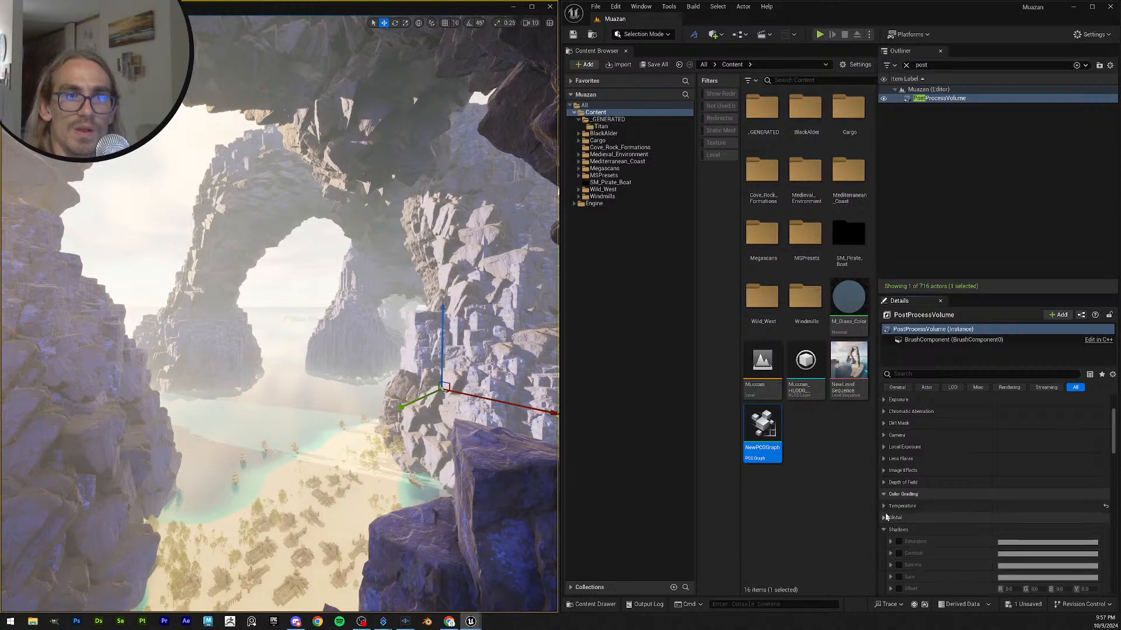
click(885, 530)
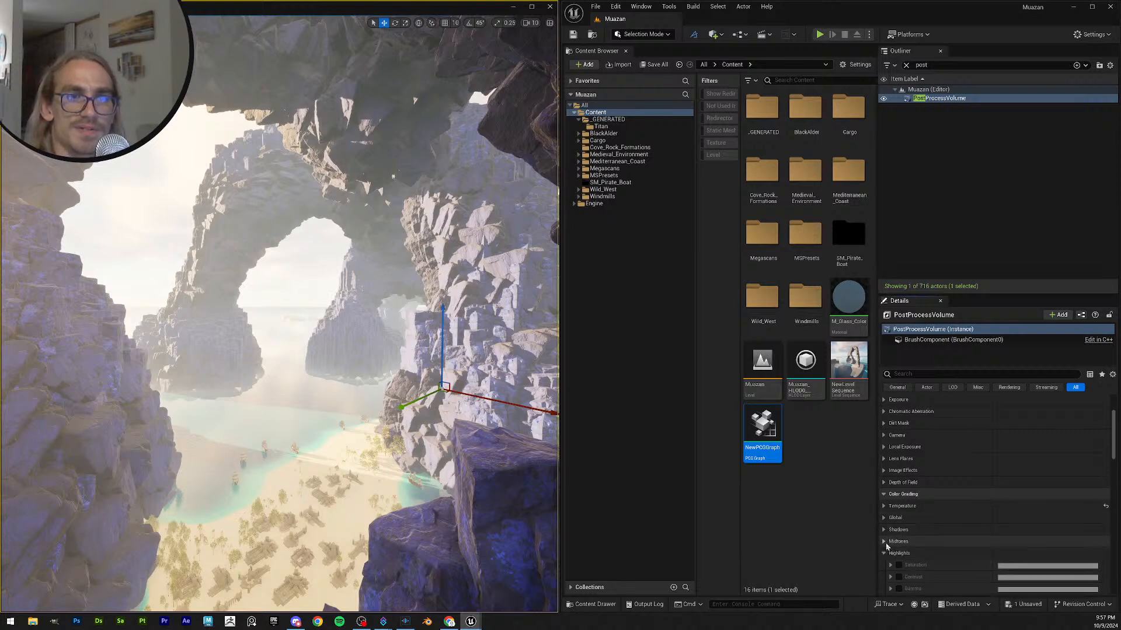
click(884, 553)
- Collapse the remaining expanded sections of the post process volume, including Global Illumination, Reflections, Film Grain and Cooking
scroll(946, 549, down, 2)
scroll(1011, 526, down, 3)
click(884, 462)
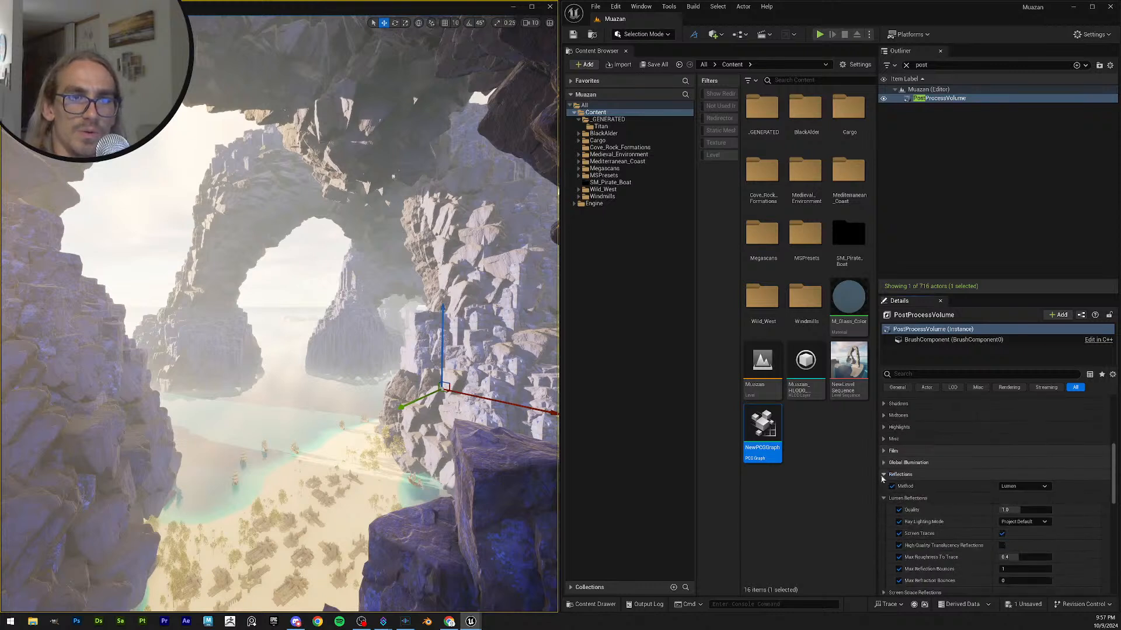
click(882, 475)
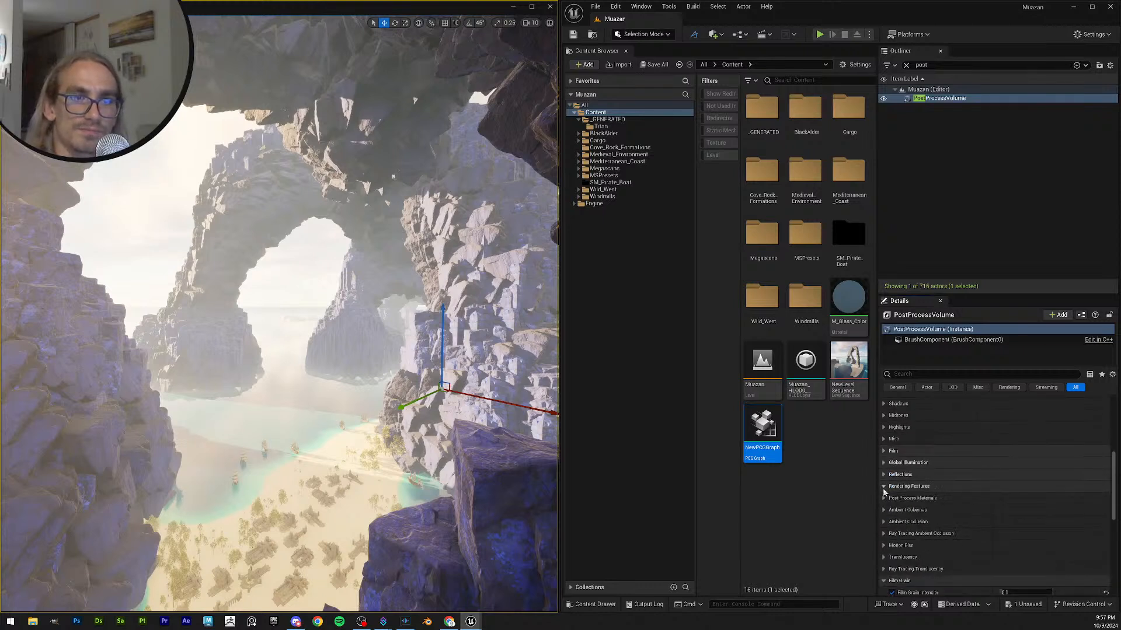
scroll(913, 540, down, 2)
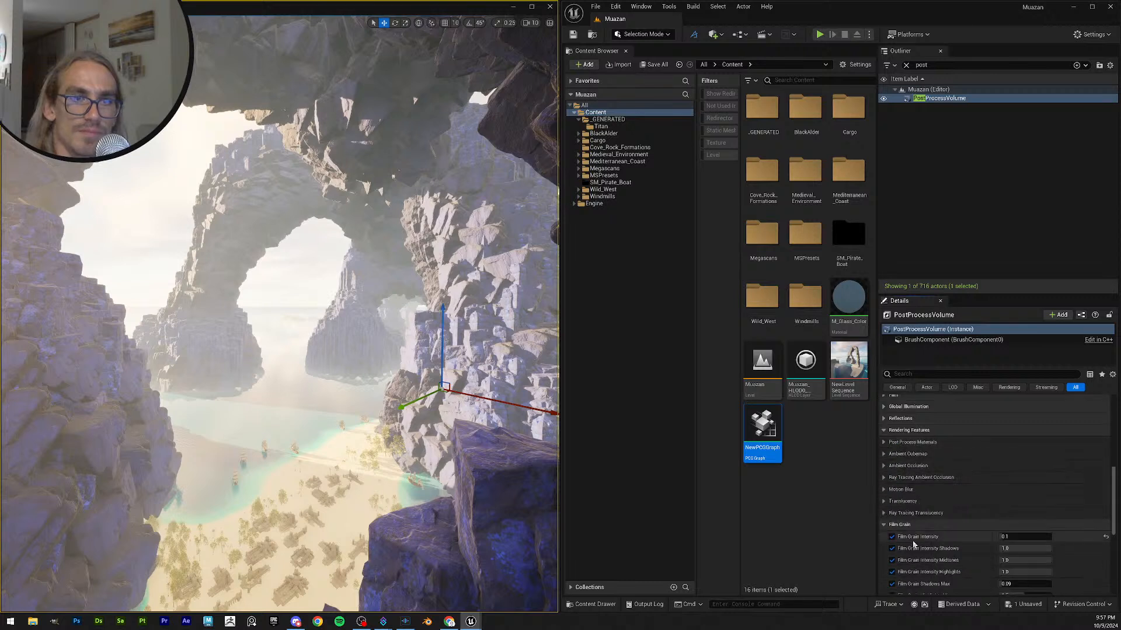
click(885, 526)
scroll(947, 561, down, 4)
click(883, 507)
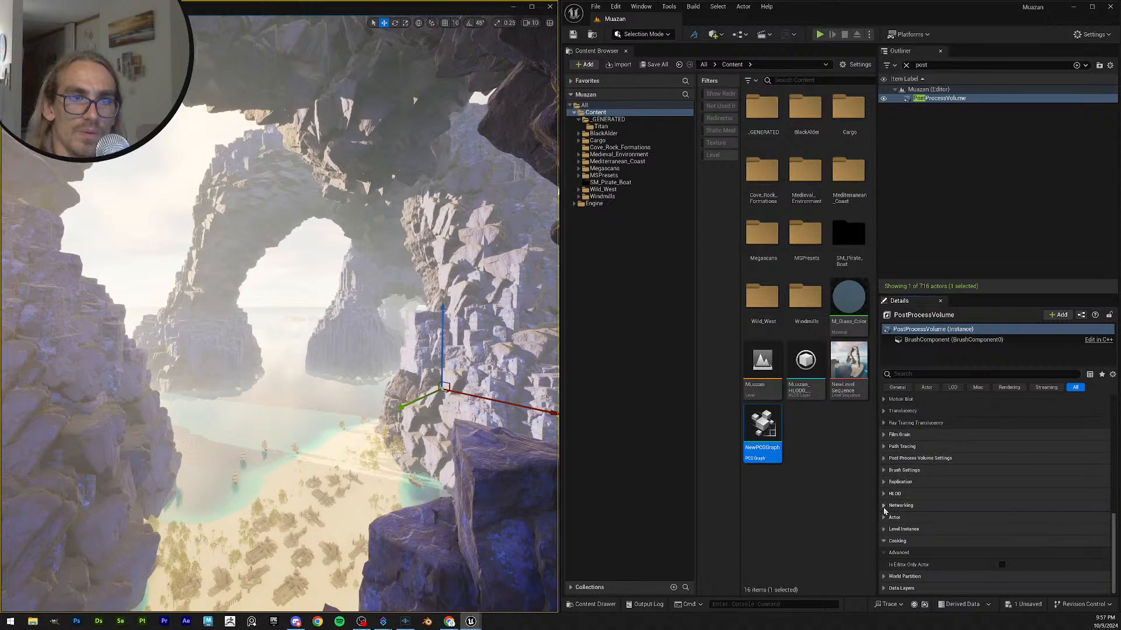
click(883, 541)
scroll(897, 542, up, 10)
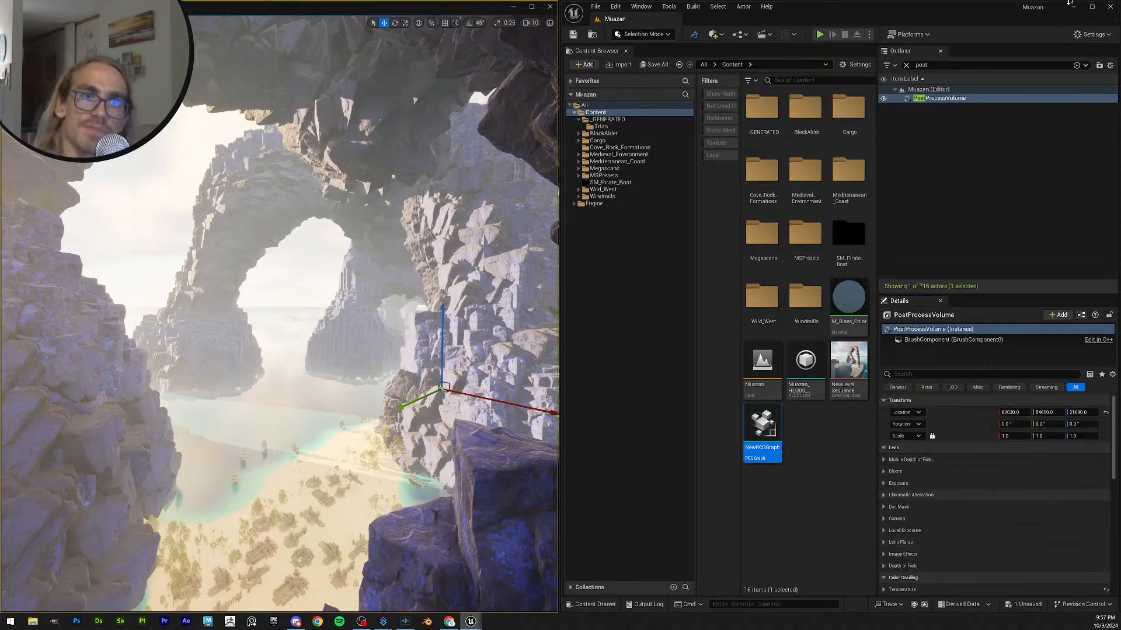
- Compare the scene with and without the post process volume by toggling its visibility, leaving it visible
click(883, 98)
click(884, 99)
click(884, 99)
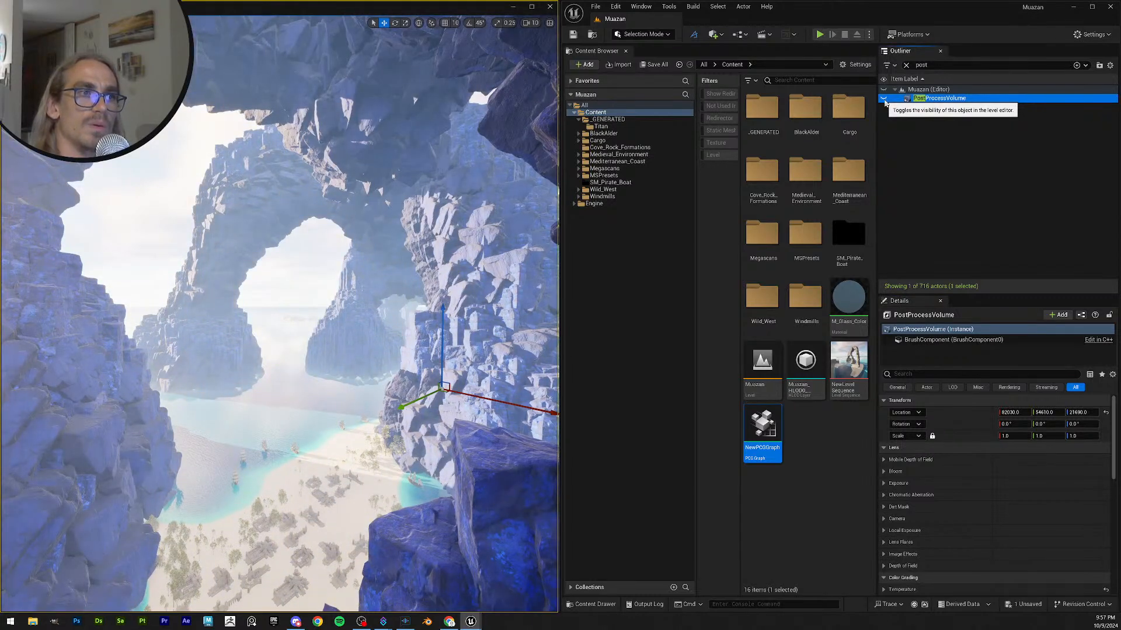
click(884, 99)
click(884, 99)
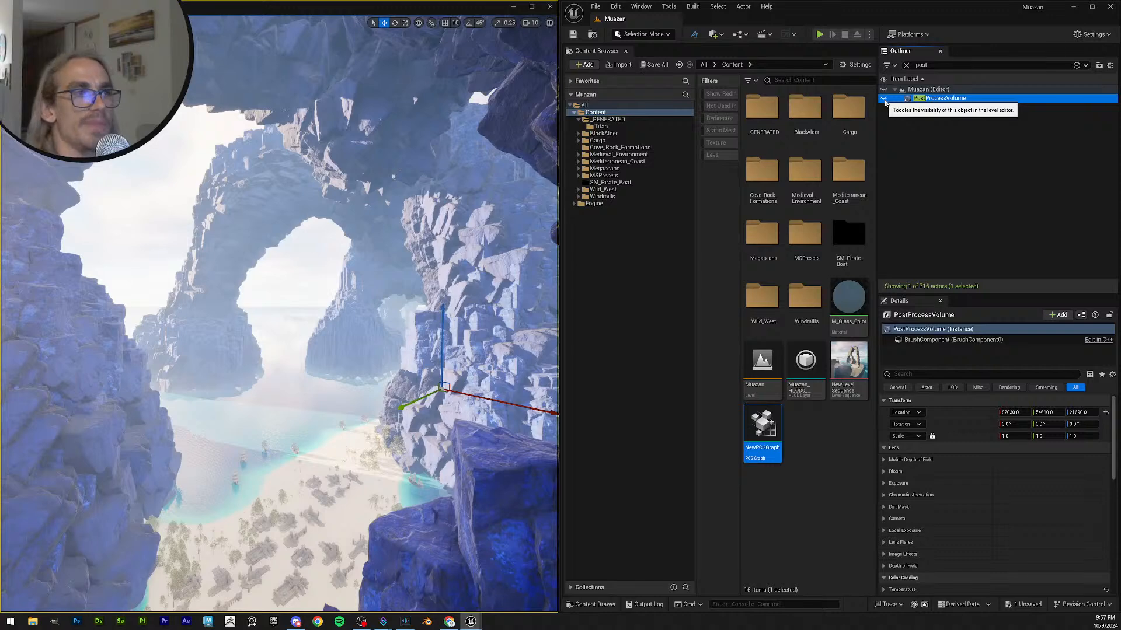
click(884, 99)
click(884, 98)
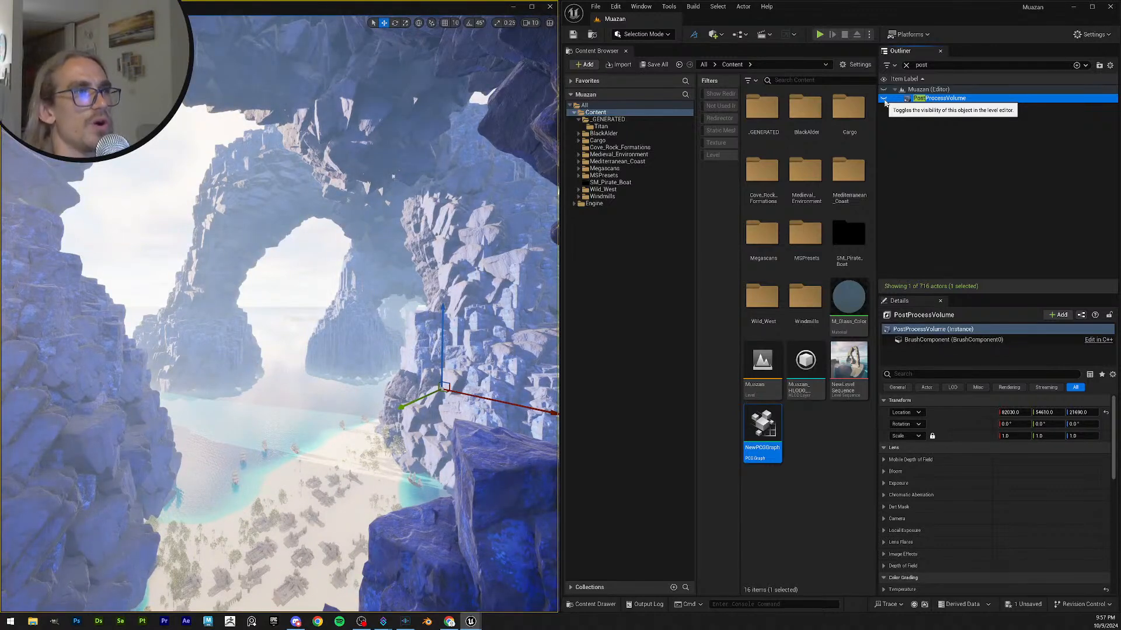
click(884, 99)
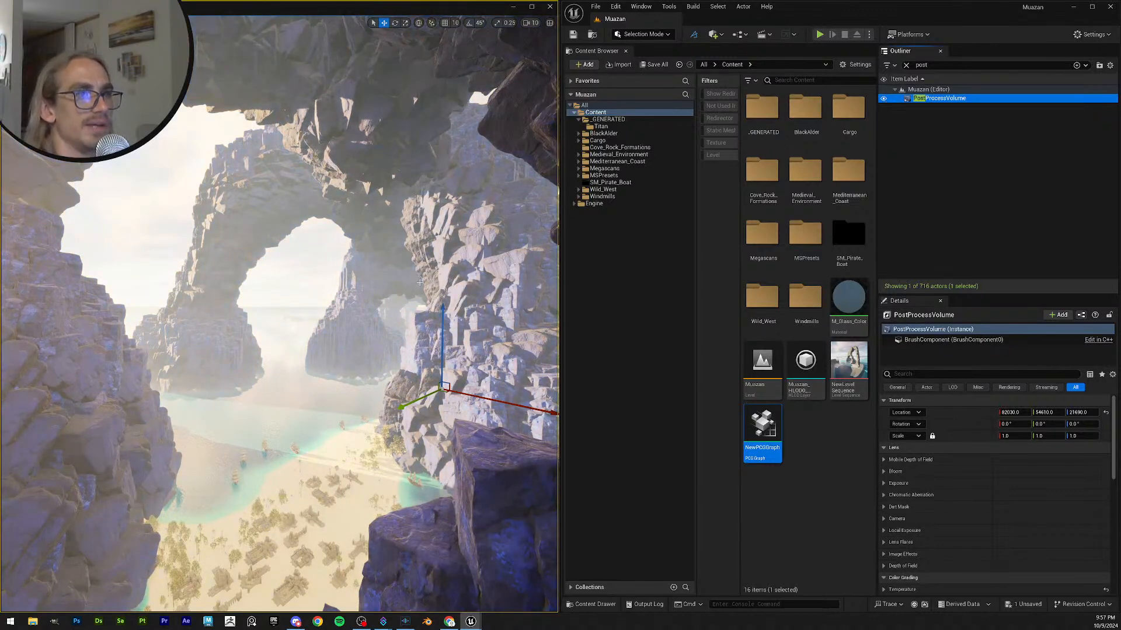
- Filter the scene actors by "cloud" and delete the existing VolumetricCloud actor
key(Escape)
key(w)
right_drag(411, 311, 199, 297)
key(s)
scroll(356, 304, down, 1)
scroll(260, 216, up, 1)
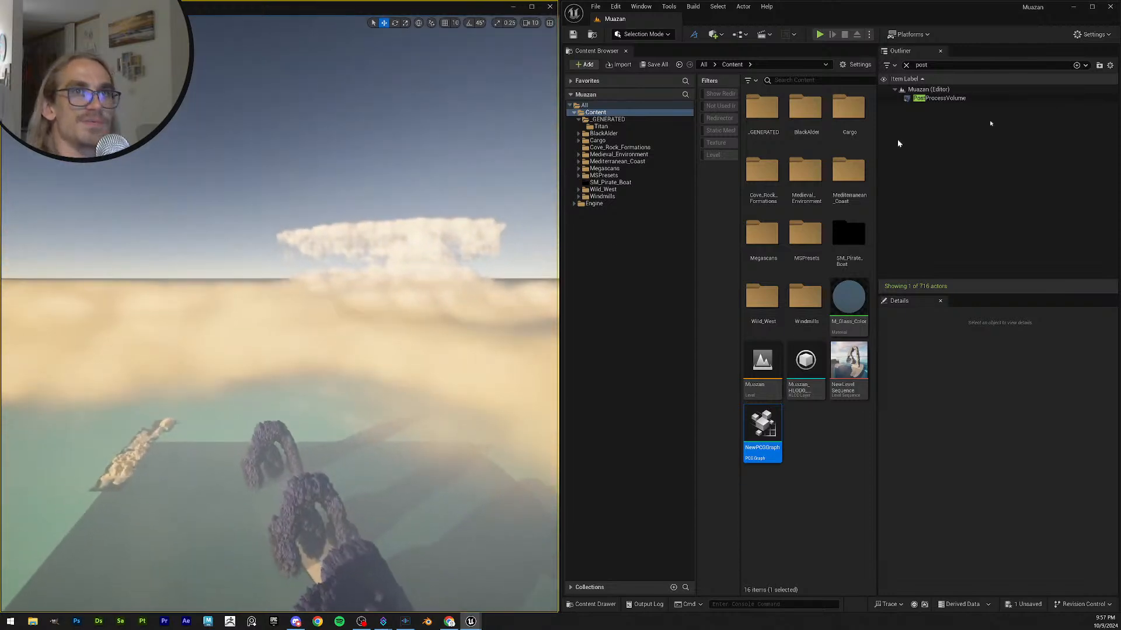
text(cloud)
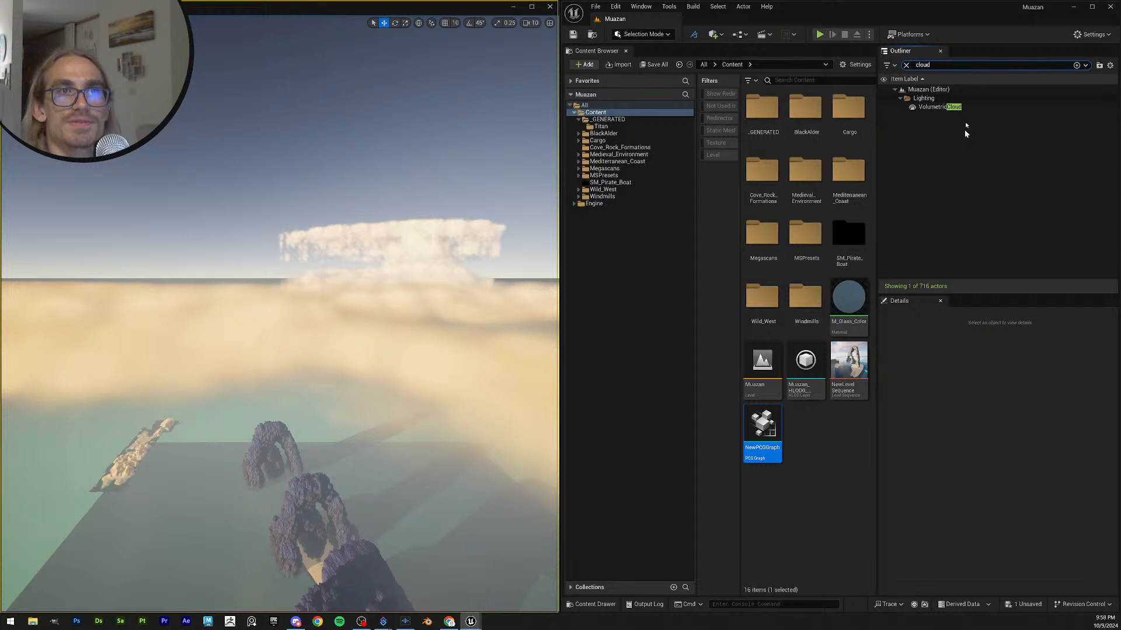
click(969, 106)
key(Delete)
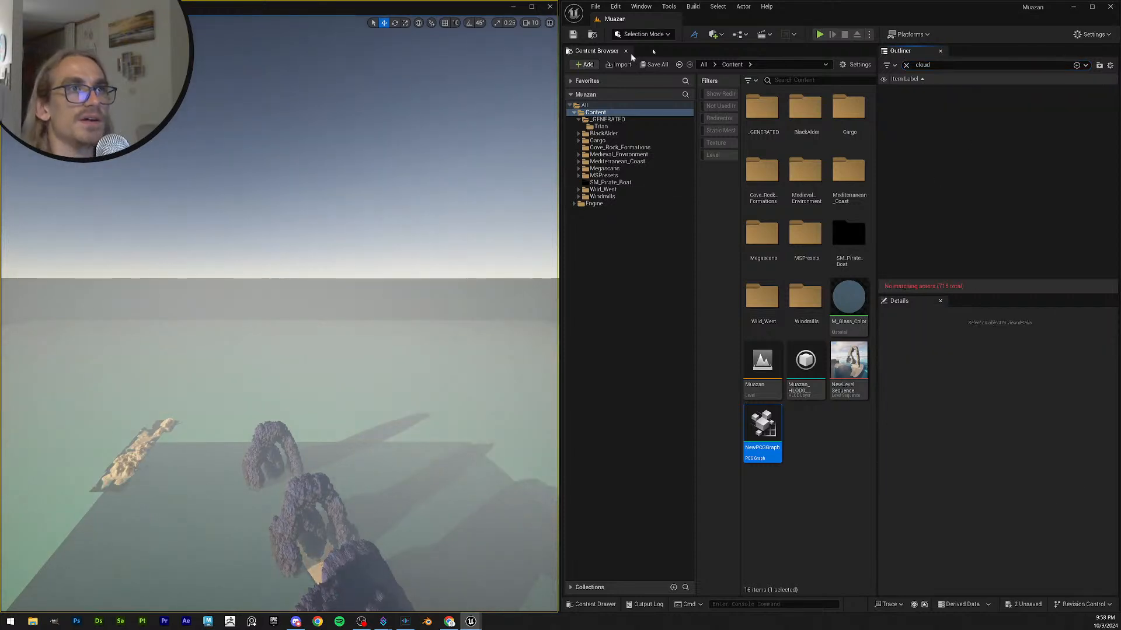
- Create a new volumetric cloud with the Env. Light Mixer and close the mixer
click(641, 6)
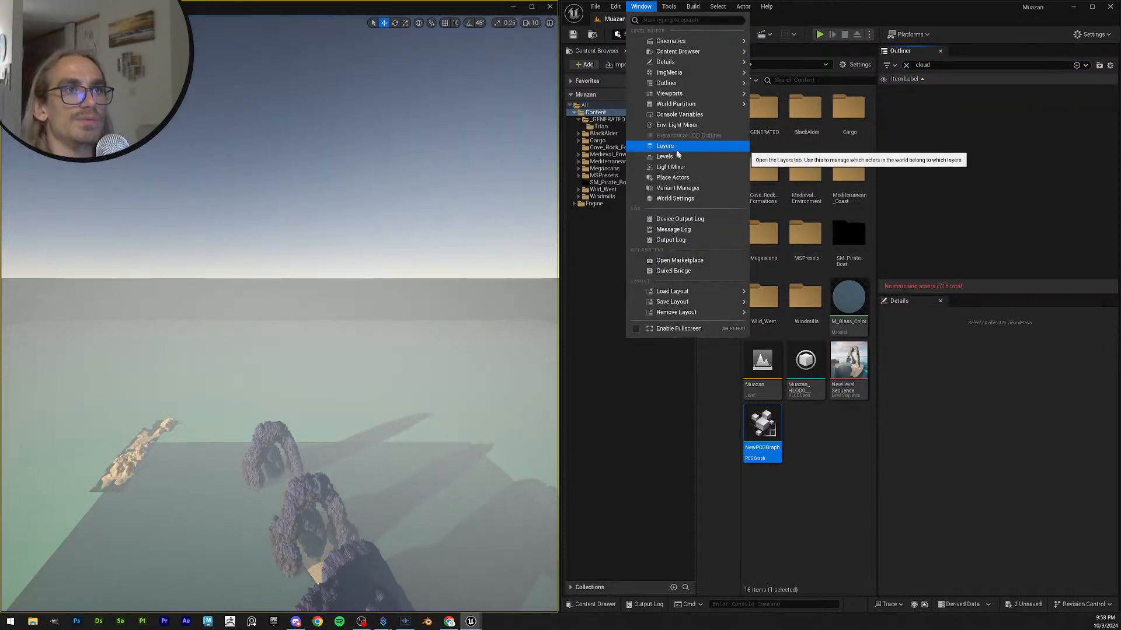
mouse_move(711, 109)
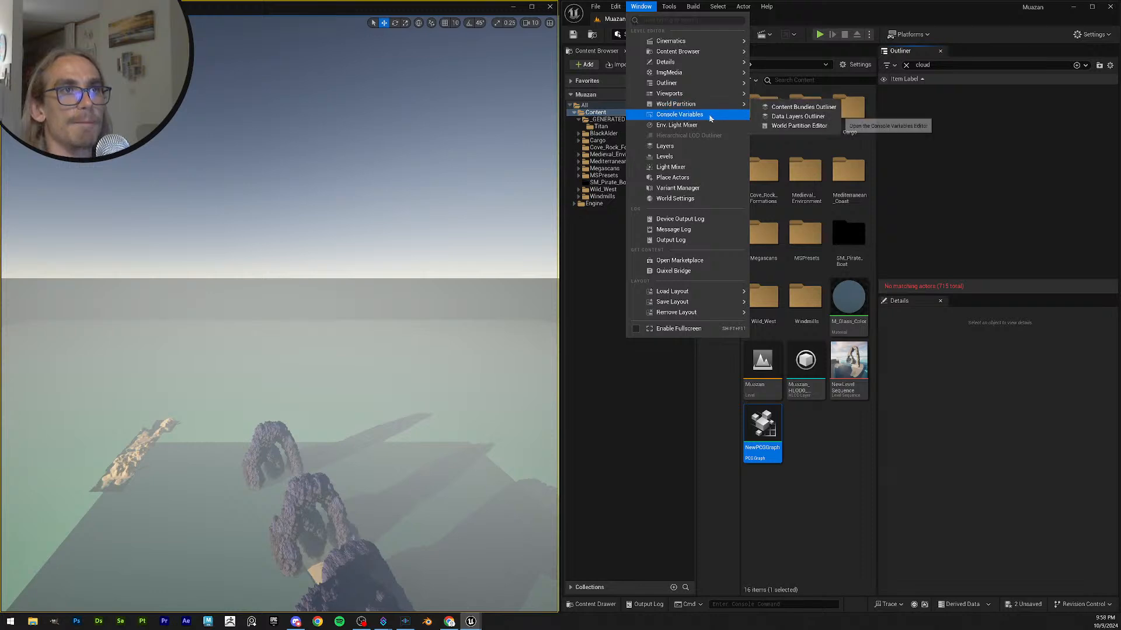
click(709, 125)
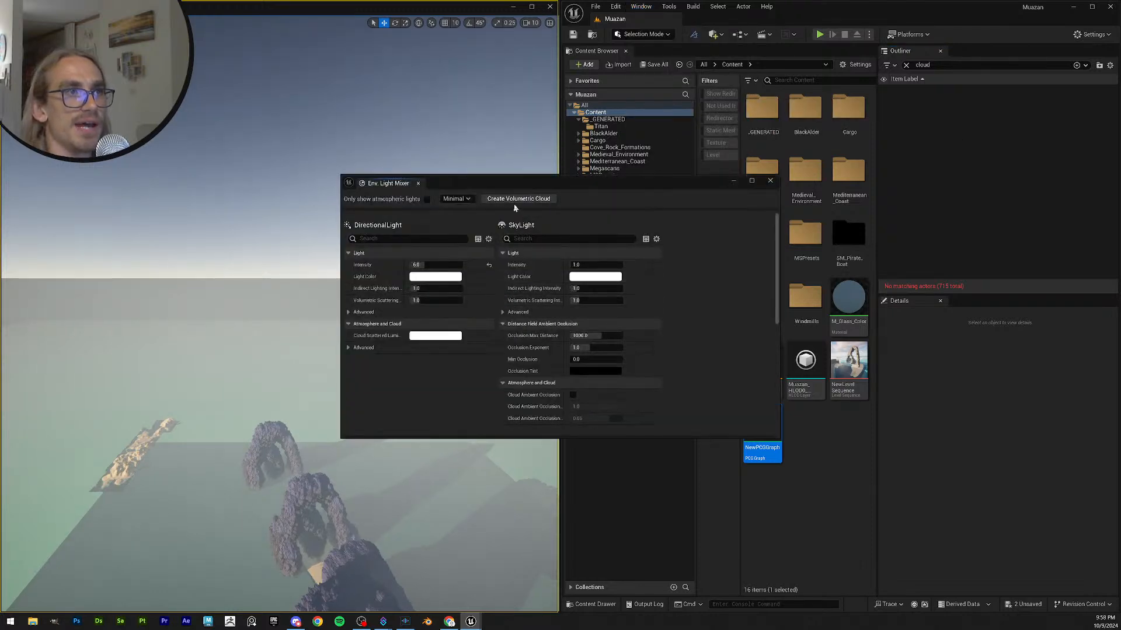
click(545, 199)
click(771, 182)
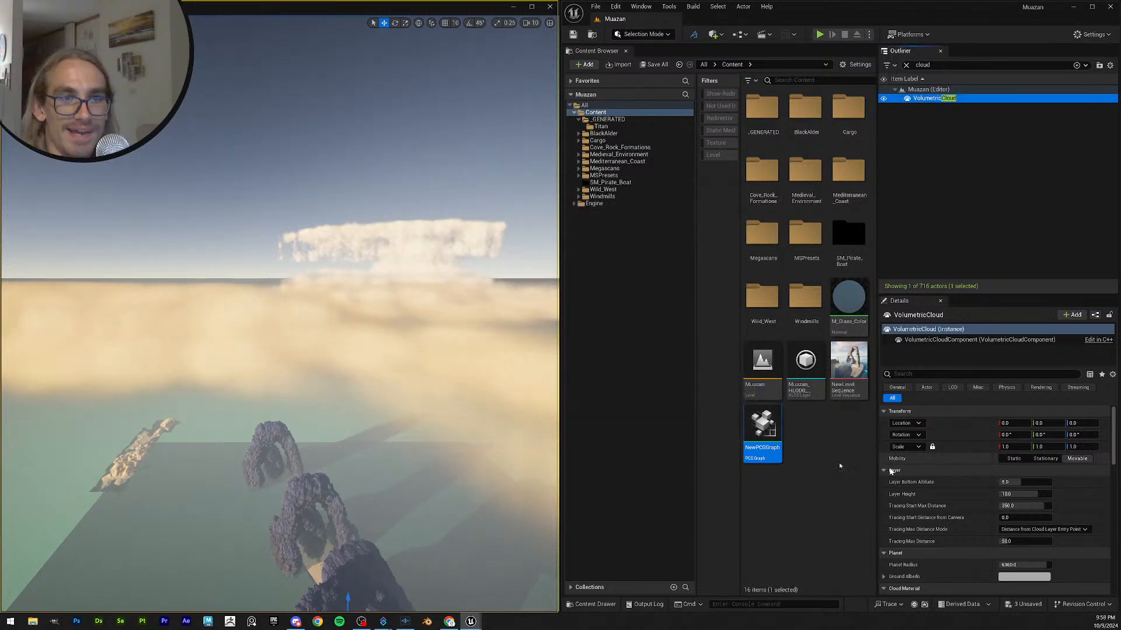
- Examine the cloud formation above the horizon from a level viewing angle
right_drag(420, 343, 421, 372)
right_drag(382, 322, 387, 317)
key(e)
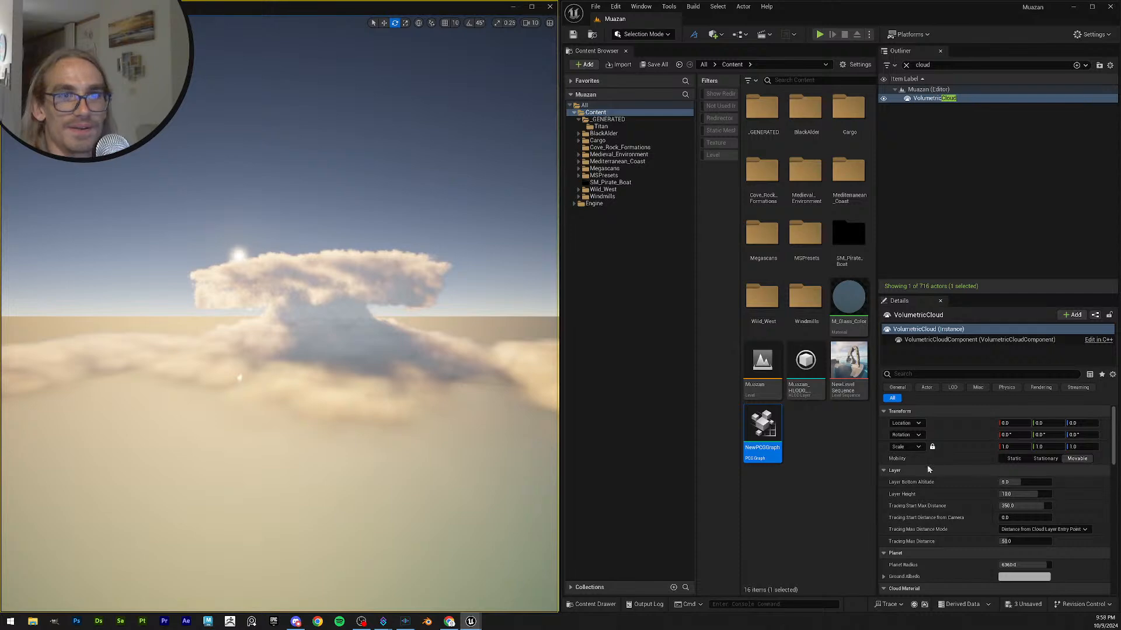
- Set the volumetric cloud's Layer Bottom Altitude to 20 and check the clouds from the bookmarked cave view
drag(1022, 484, 1051, 483)
right_drag(280, 315, 267, 340)
key(2)
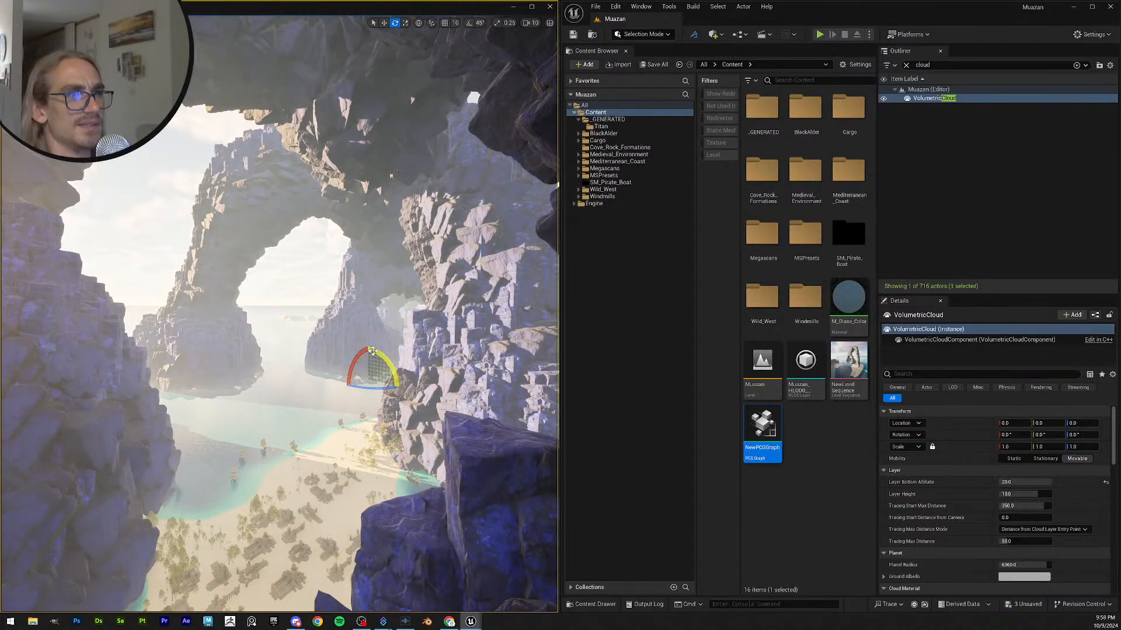
key(1)
key(2)
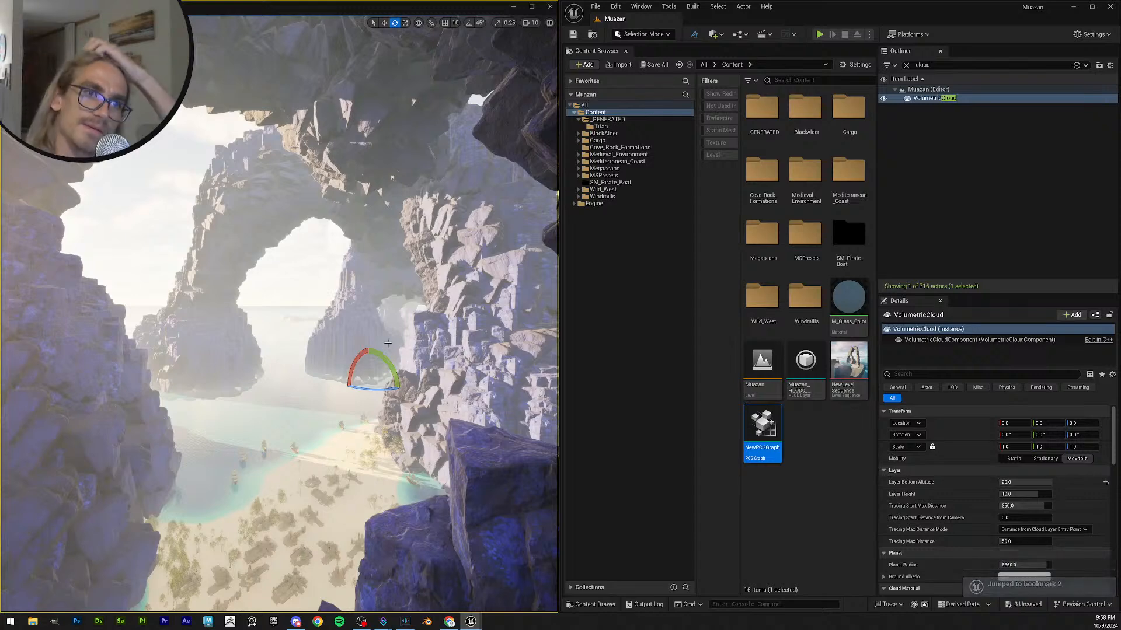
scroll(947, 481, down, 3)
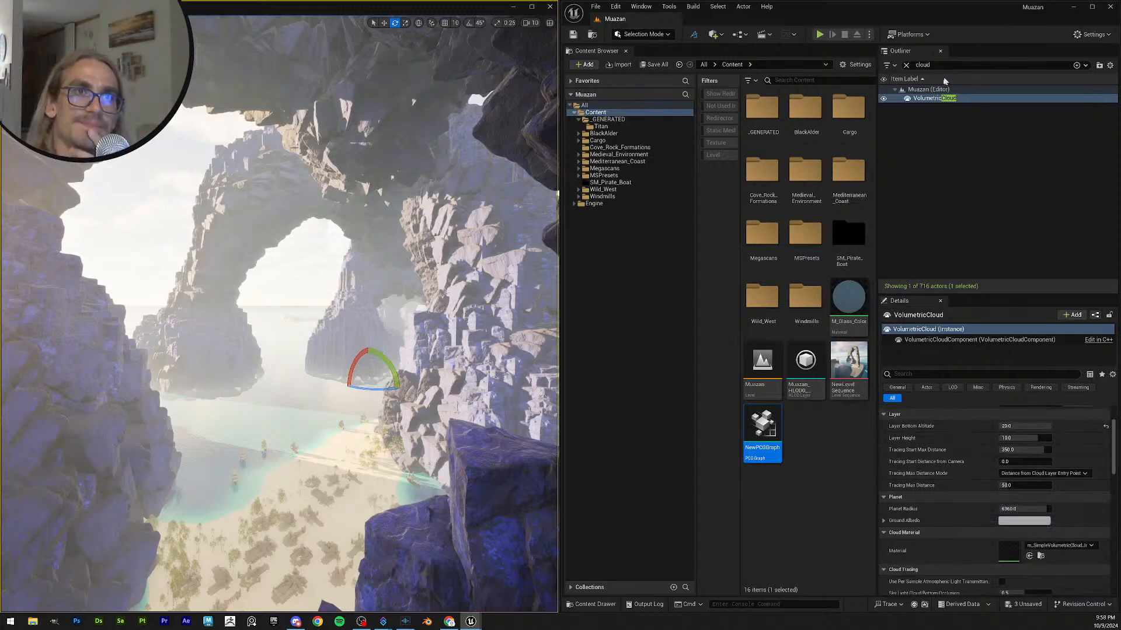
- Turn off the PostProcessVolume's local exposure overrides for Shadow Threshold and Shadow Contrast Curve, and toggle Shadow Contrast off and back on
click(906, 65)
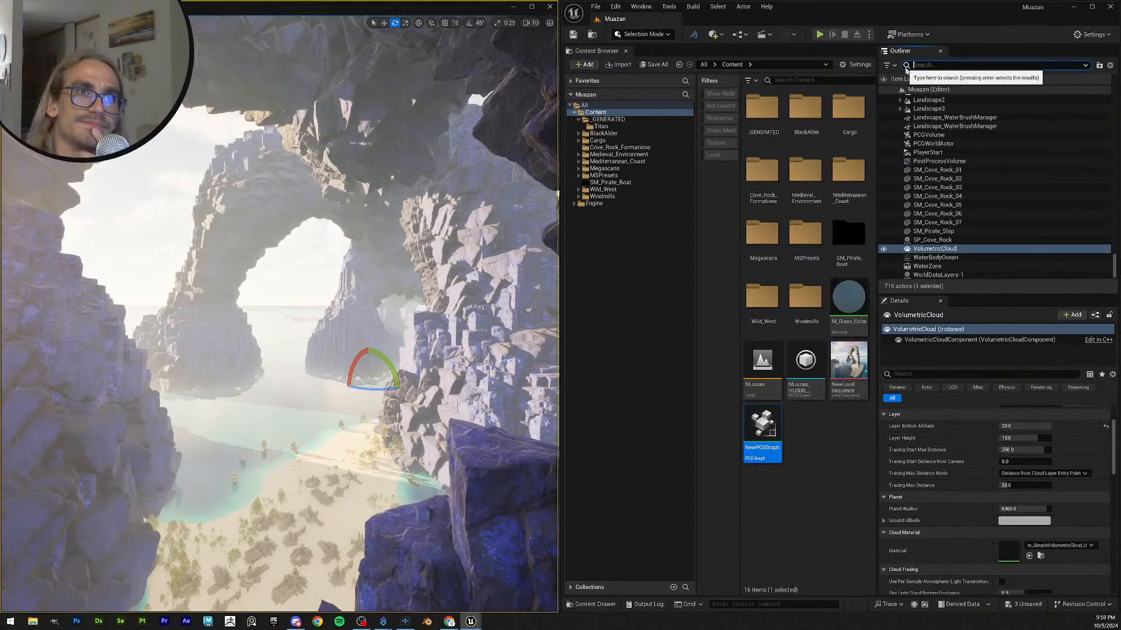
click(938, 161)
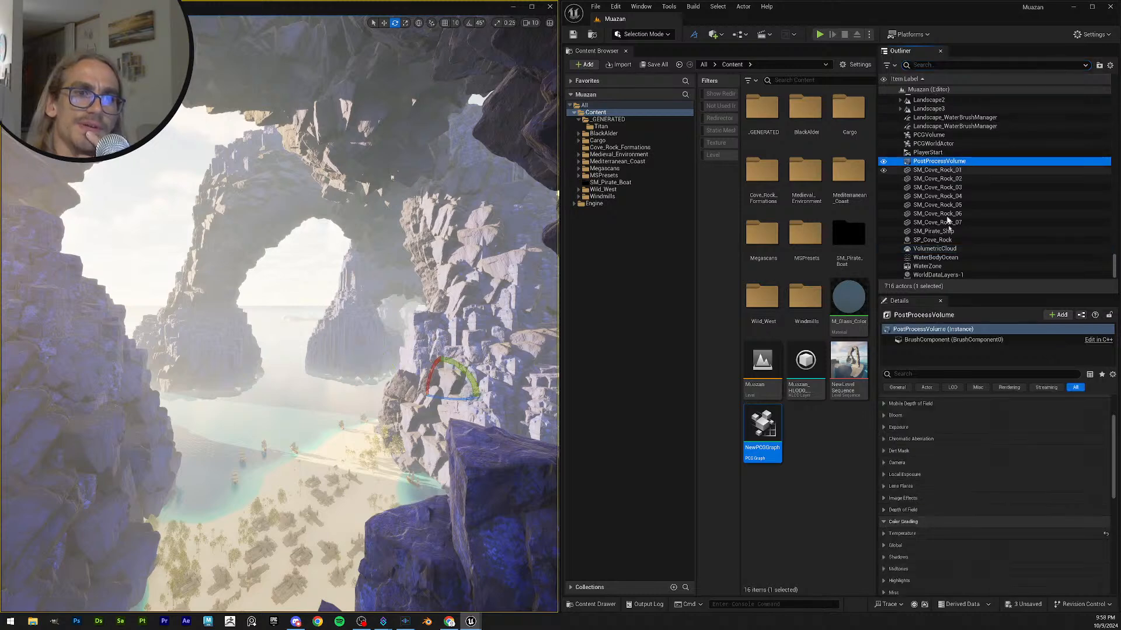
click(884, 486)
click(883, 474)
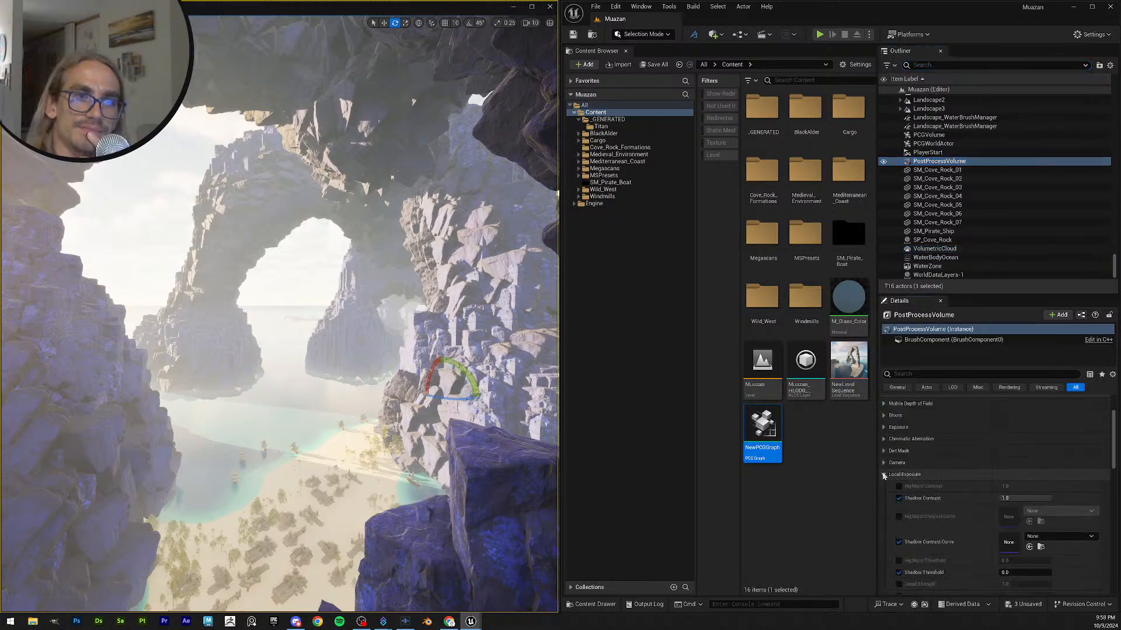
scroll(974, 477, down, 2)
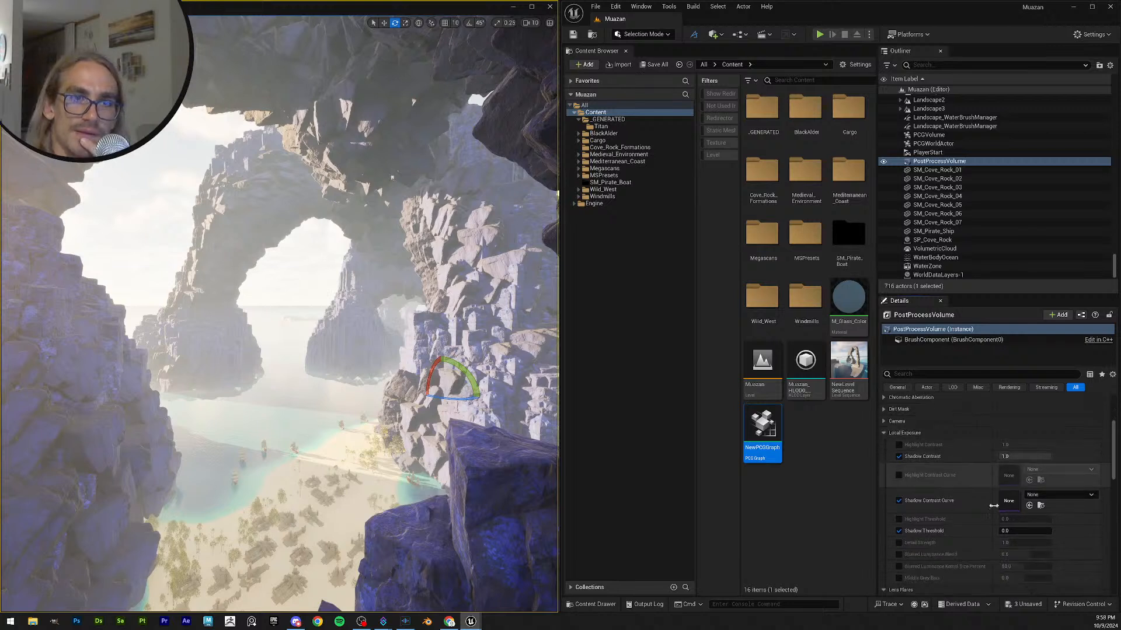
click(899, 531)
click(899, 500)
click(899, 457)
click(898, 457)
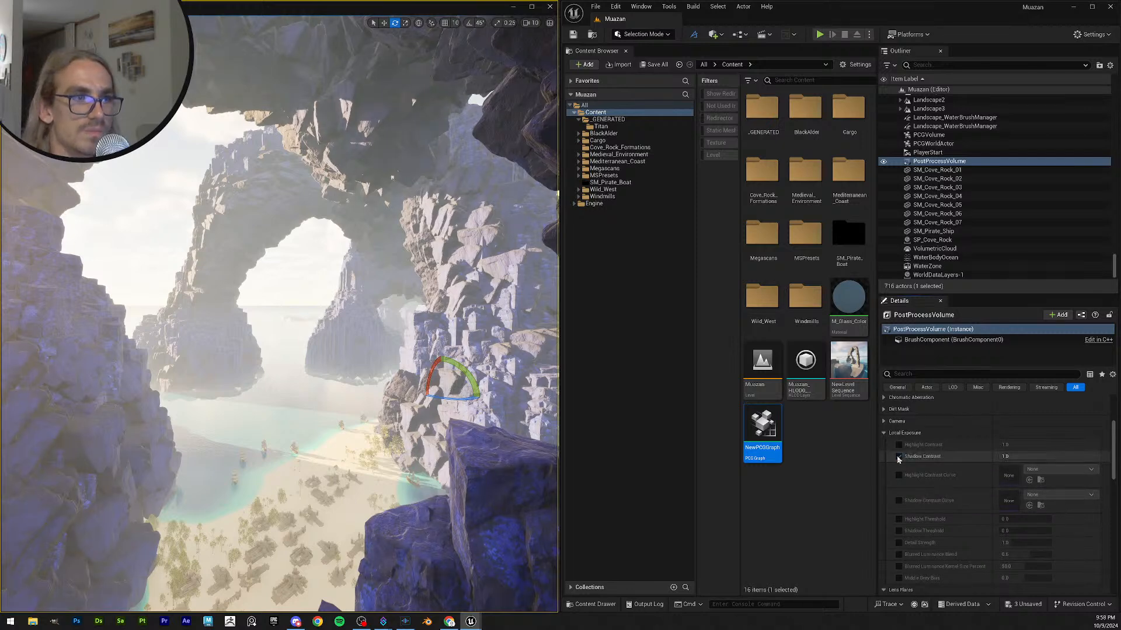
scroll(943, 521, down, 3)
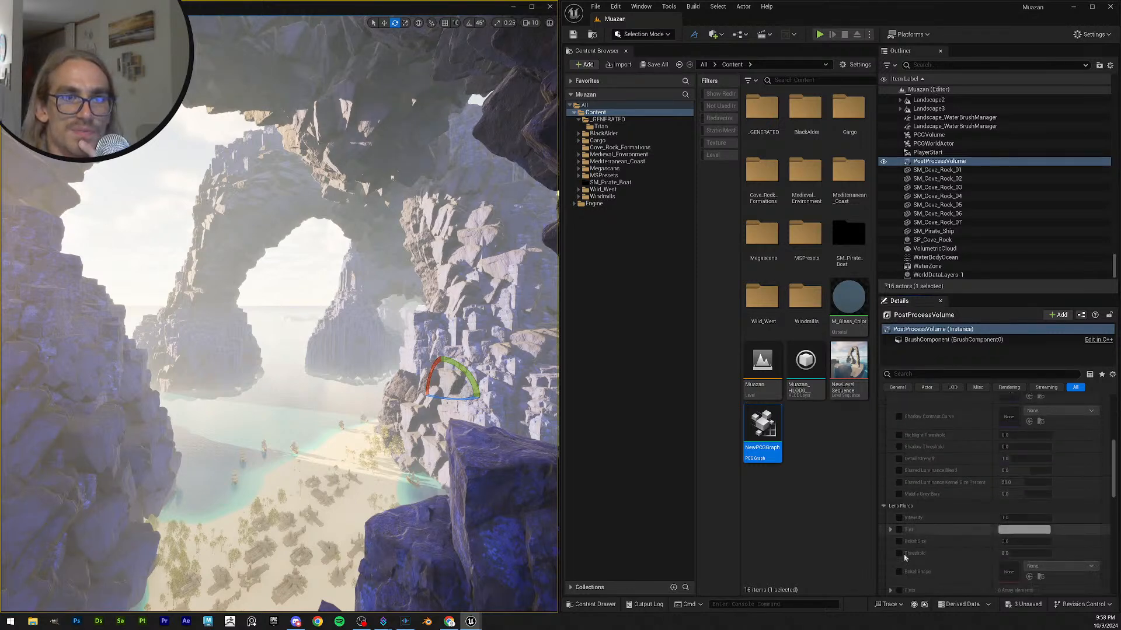
- Filter the PostProcessVolume properties by "expo" and enable the Metering Mode, Exposure Compensation and Apply Physical Camera Exposure overrides
click(943, 370)
text(expo)
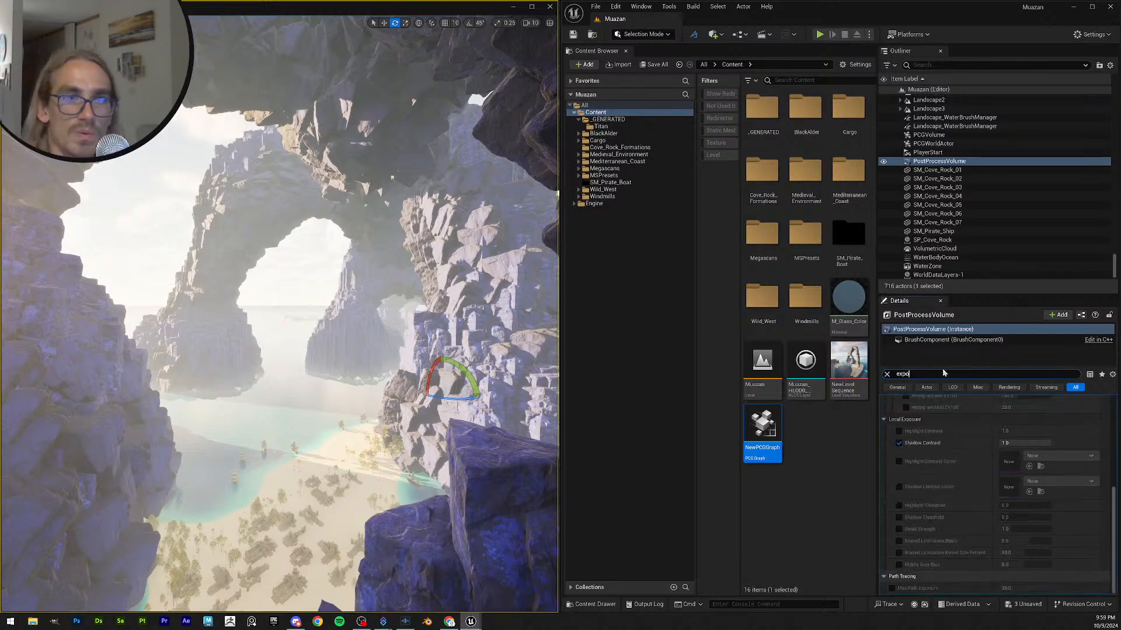
scroll(992, 479, up, 7)
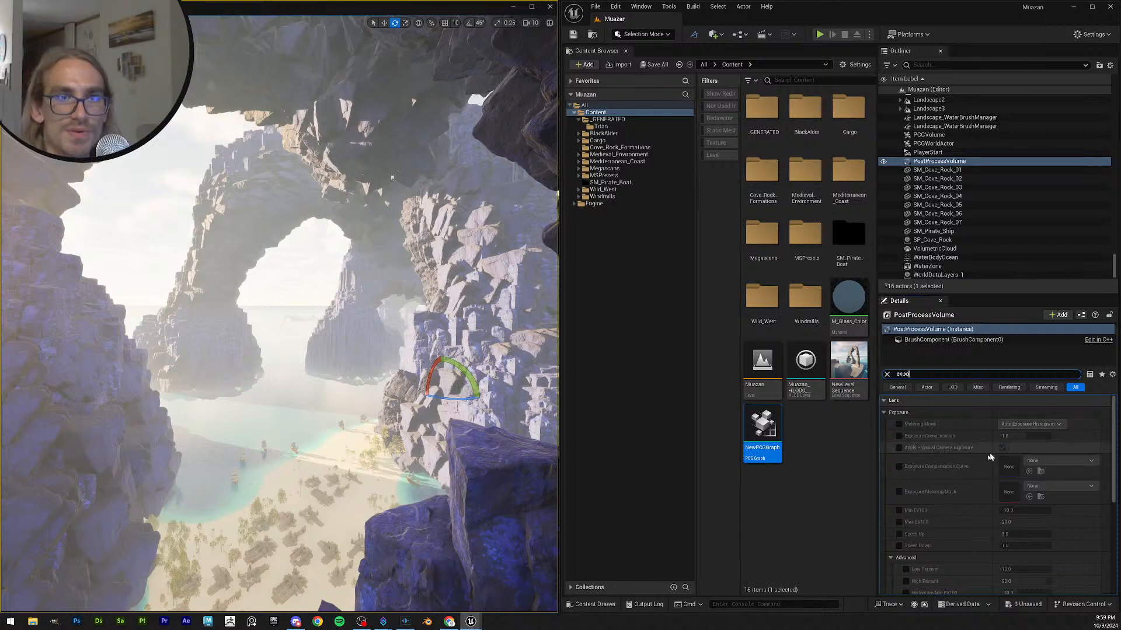
click(899, 425)
click(899, 448)
- Try different positive and negative Exposure Compensation values, and reset the property to its default
mouse_move(1025, 436)
mouse_down()
mouse_move(1050, 437)
mouse_move(1000, 437)
mouse_move(1036, 437)
mouse_up()
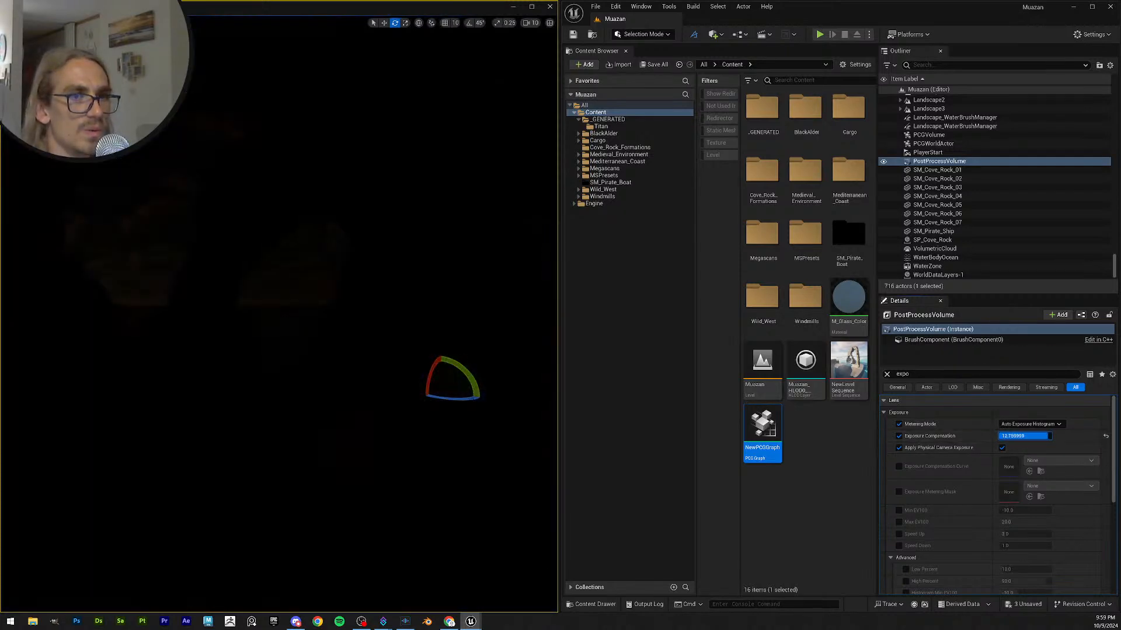
drag(1025, 437, 1026, 437)
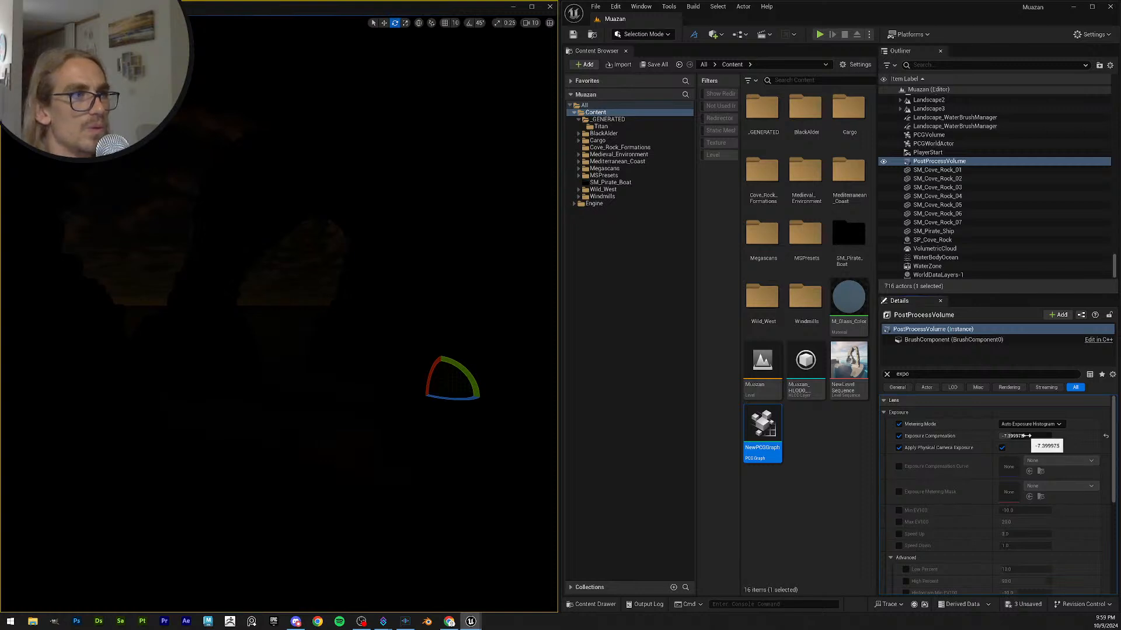
drag(1026, 437, 1032, 437)
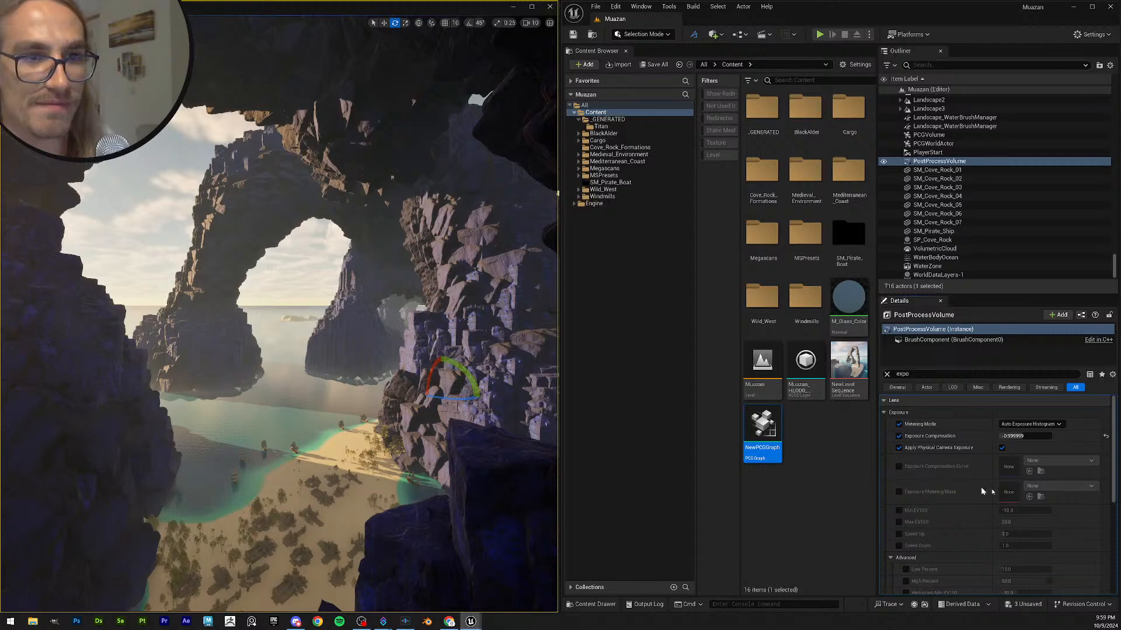
click(1104, 437)
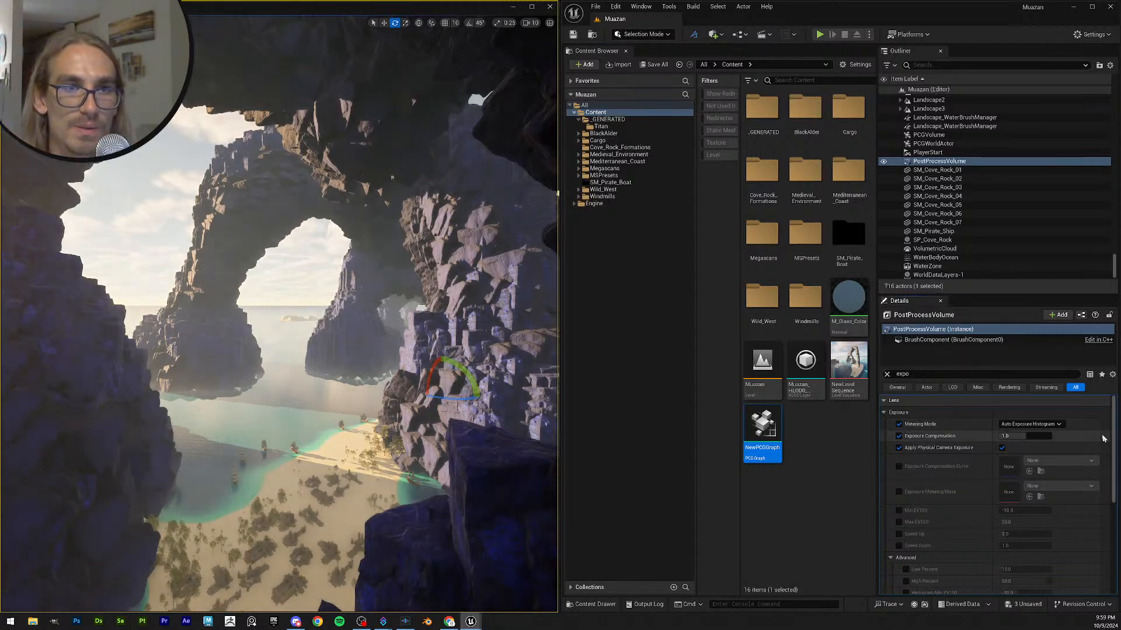
- Try Manual metering mode with a much higher Exposure Compensation
click(1029, 424)
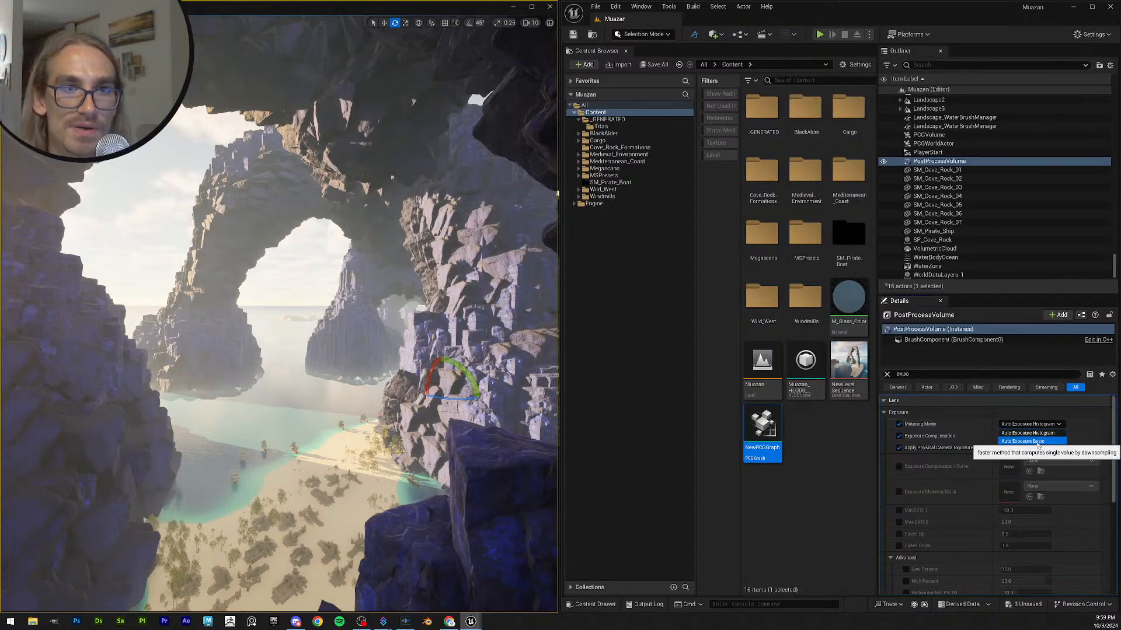
click(1038, 442)
click(1028, 424)
click(1033, 443)
mouse_move(1034, 438)
mouse_down()
mouse_move(1103, 437)
mouse_move(1028, 435)
mouse_up()
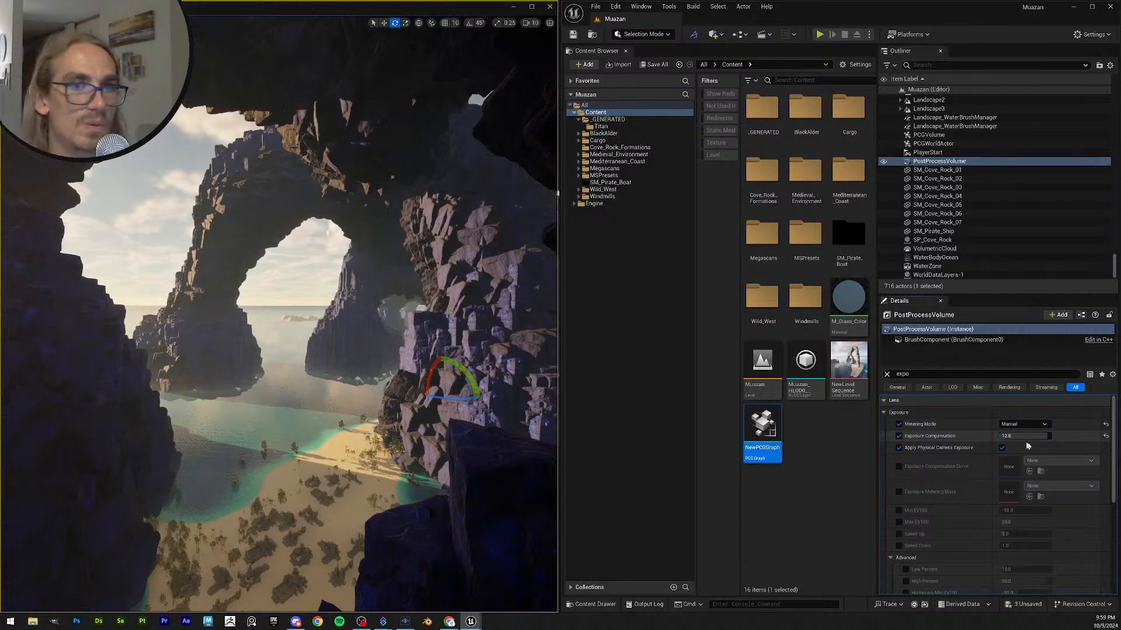
- Try the Min EV100 and Max EV100 overrides while resetting Metering Mode and Exposure Compensation to their defaults, and disable both overrides
click(900, 510)
click(899, 522)
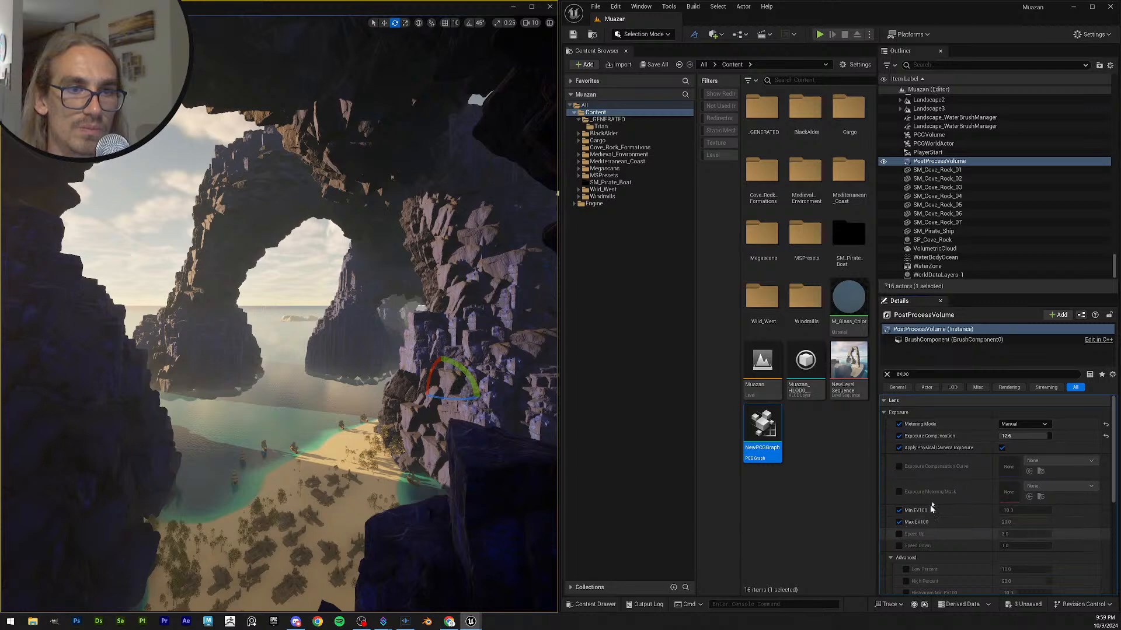
click(1106, 424)
click(1105, 436)
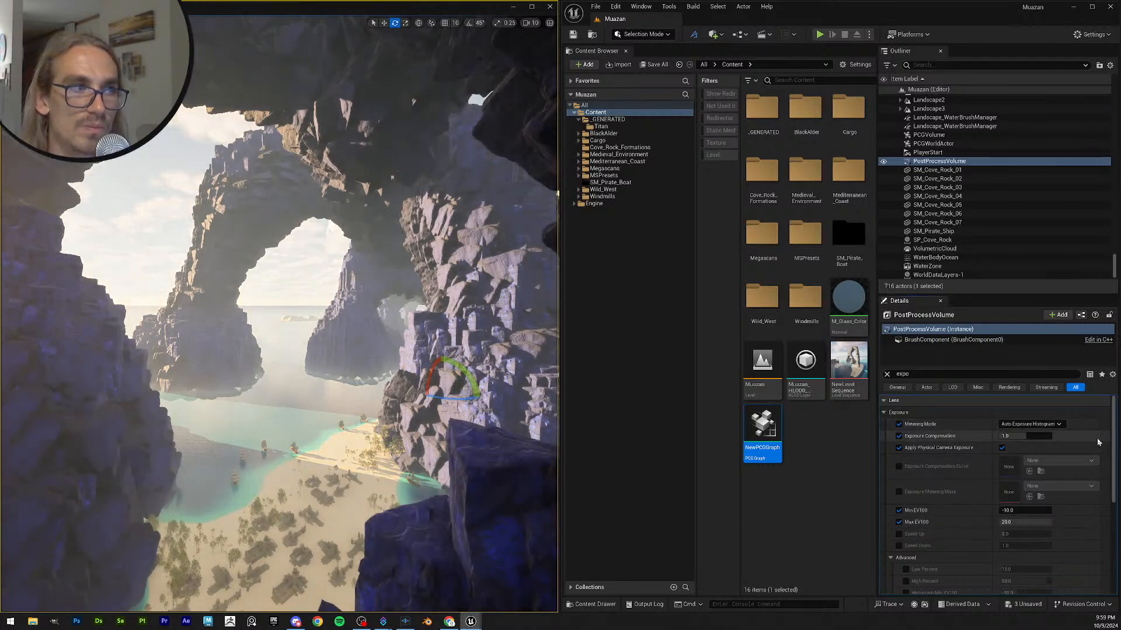
click(900, 511)
click(899, 522)
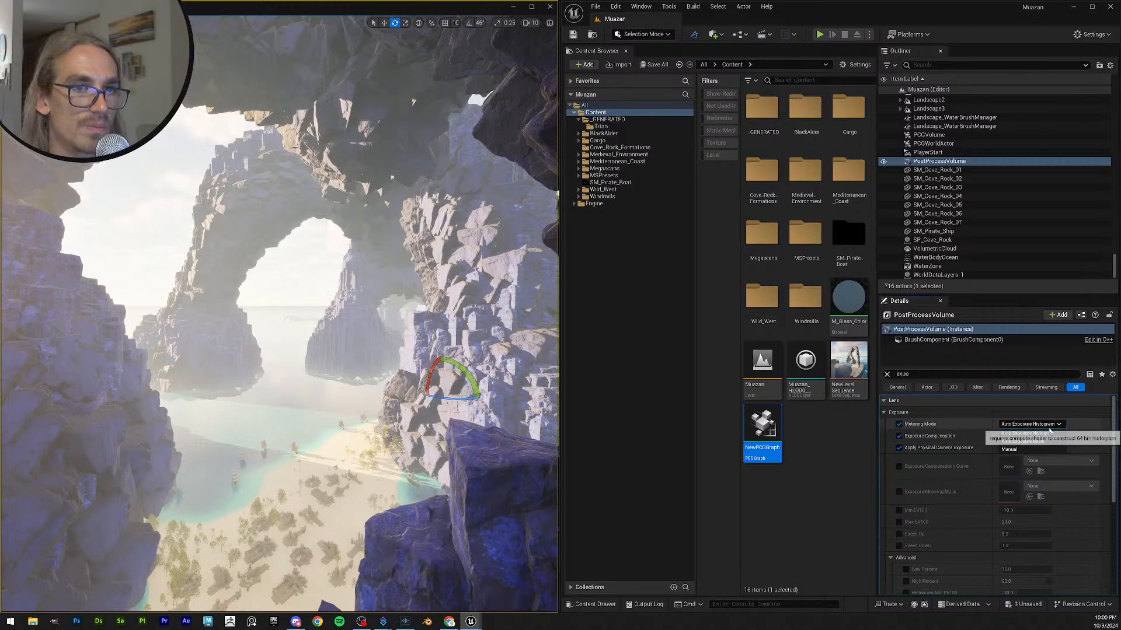
- Try strongly negative Exposure Compensation values with histogram metering, and enter 8.44 as the compensation
drag(1045, 435, 1013, 436)
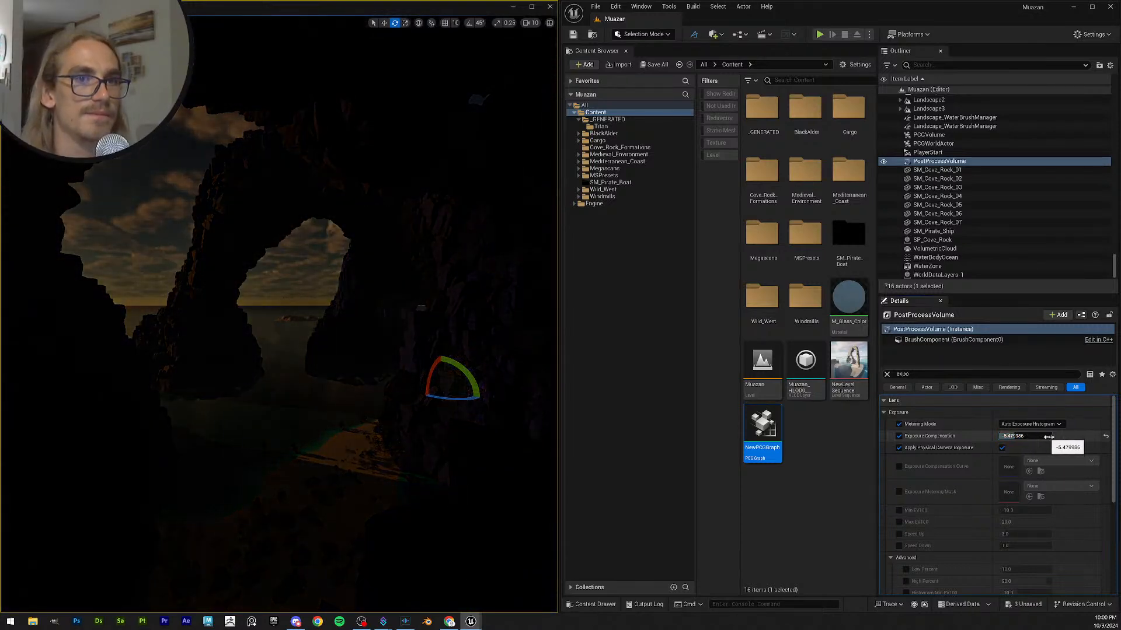
text(8.44)
key(Return)
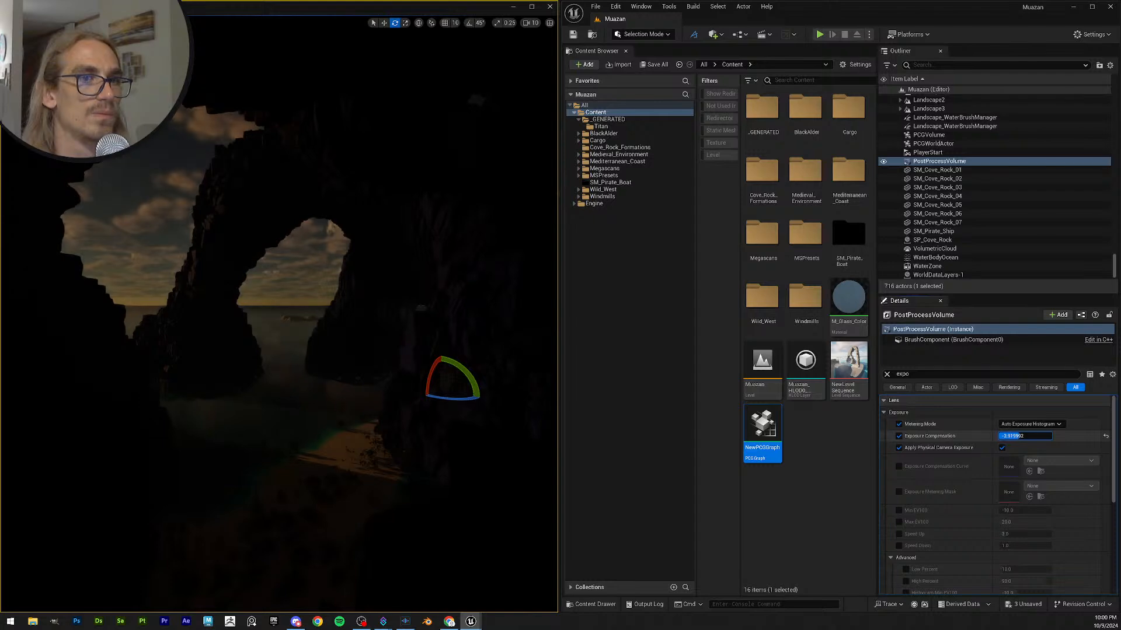
- Try the Auto Exposure Basic metering mode with an Exposure Compensation of 5.0, and set the compensation to 1.0
click(1030, 425)
click(1026, 449)
click(1041, 434)
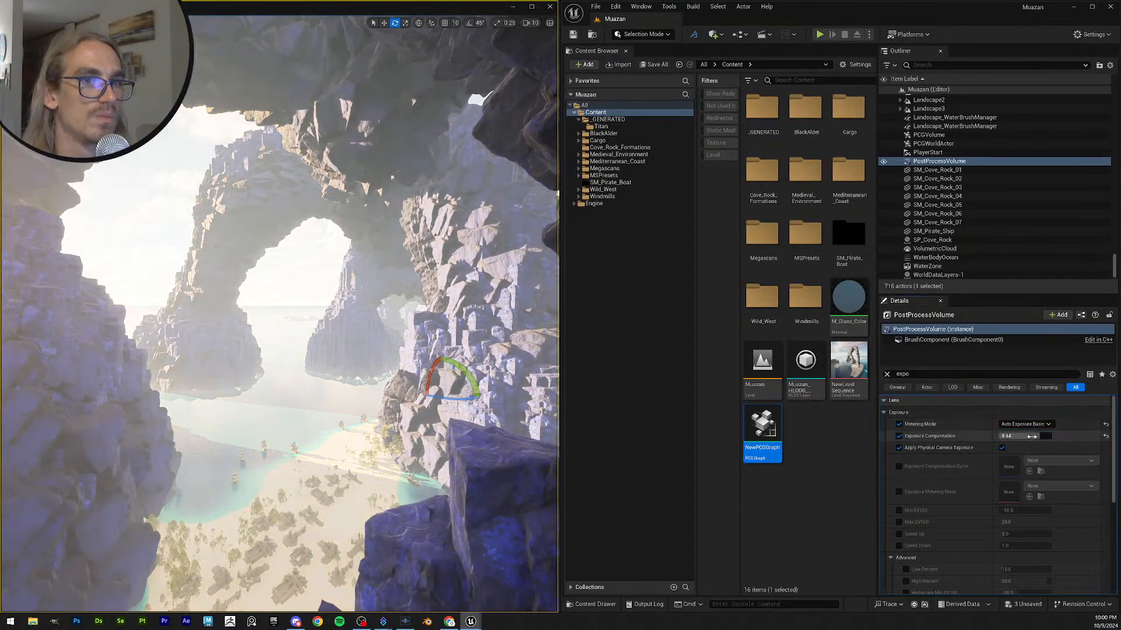
text(5.0)
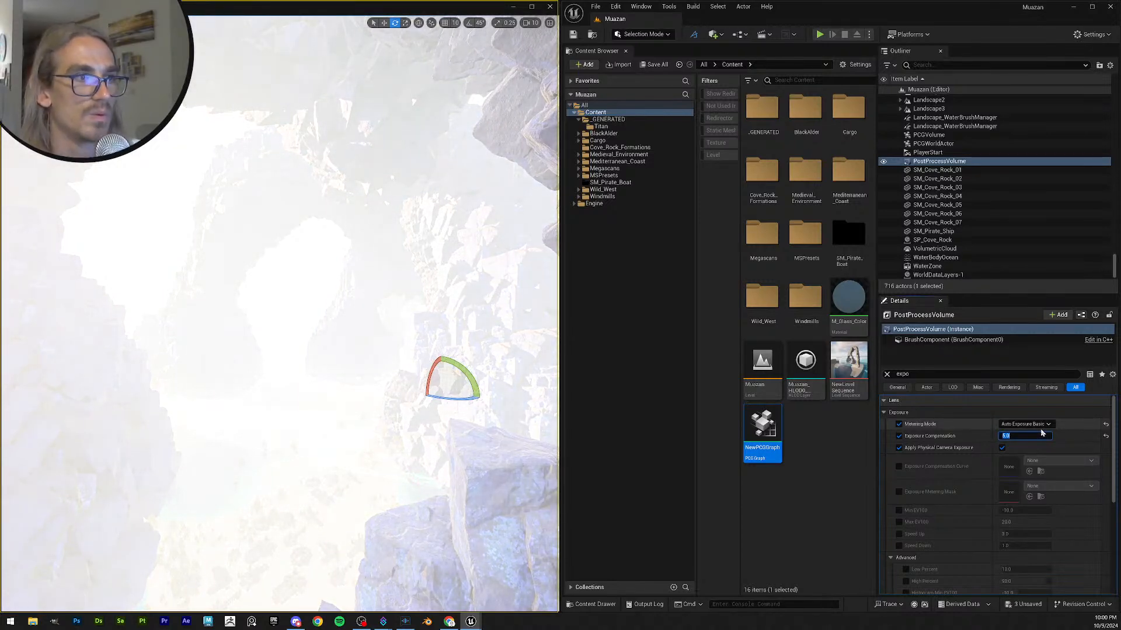
text(1.0)
key(Return)
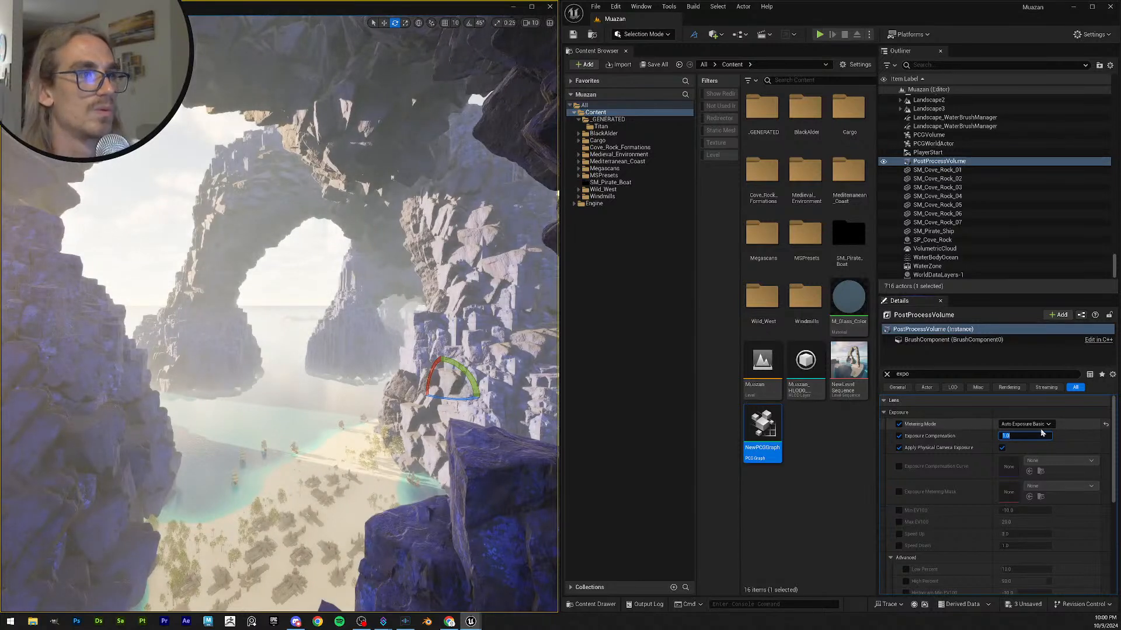
- Examine how the exposure adapts from outside the rock arch and from camera bookmarks 2 and 3
right_drag(337, 288, 401, 309)
key(Escape)
key(s)
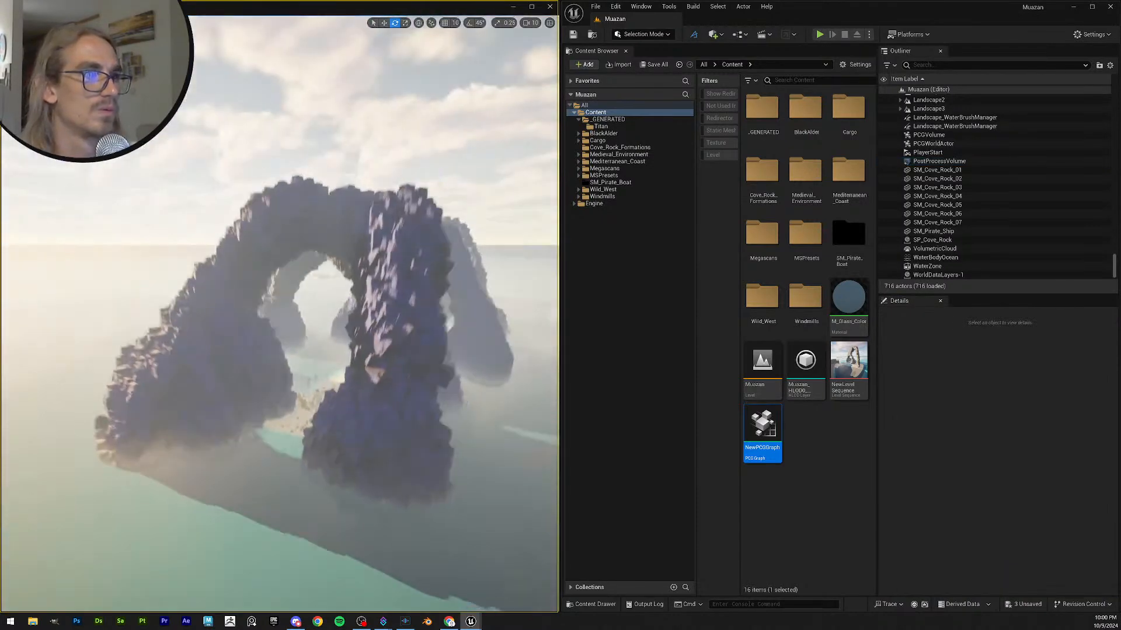
key(2)
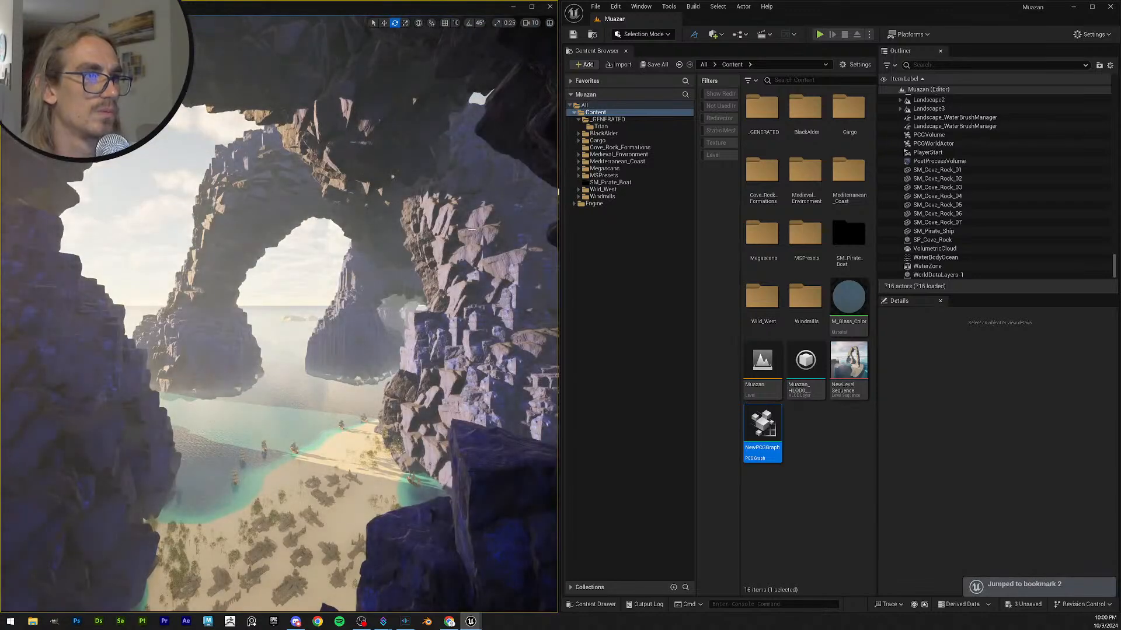
key(3)
key(2)
key(3)
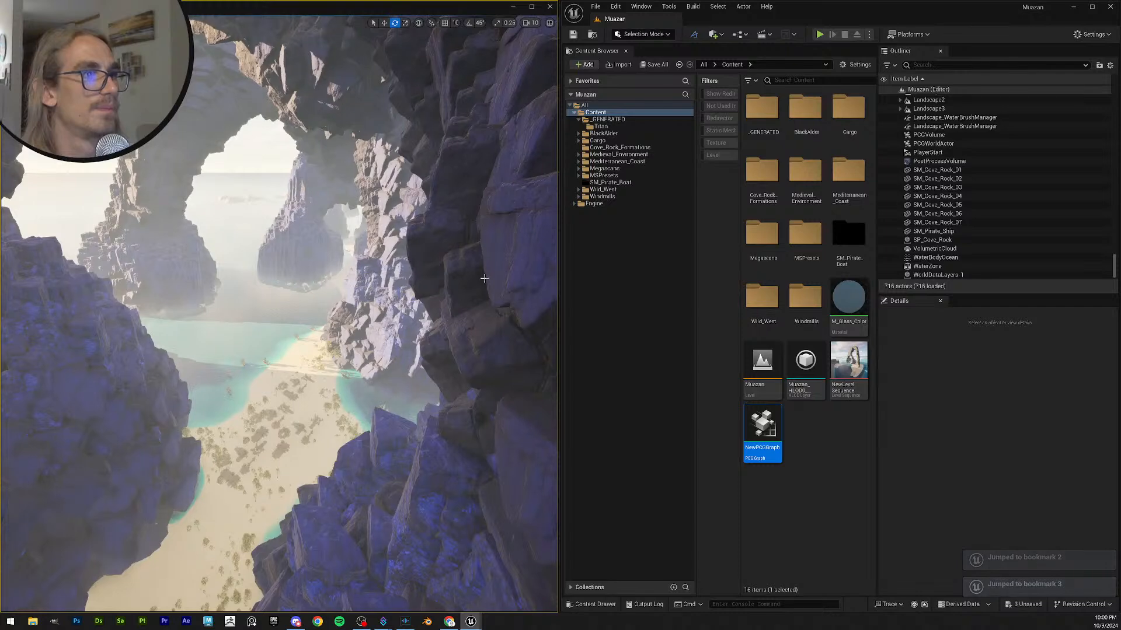
key(2)
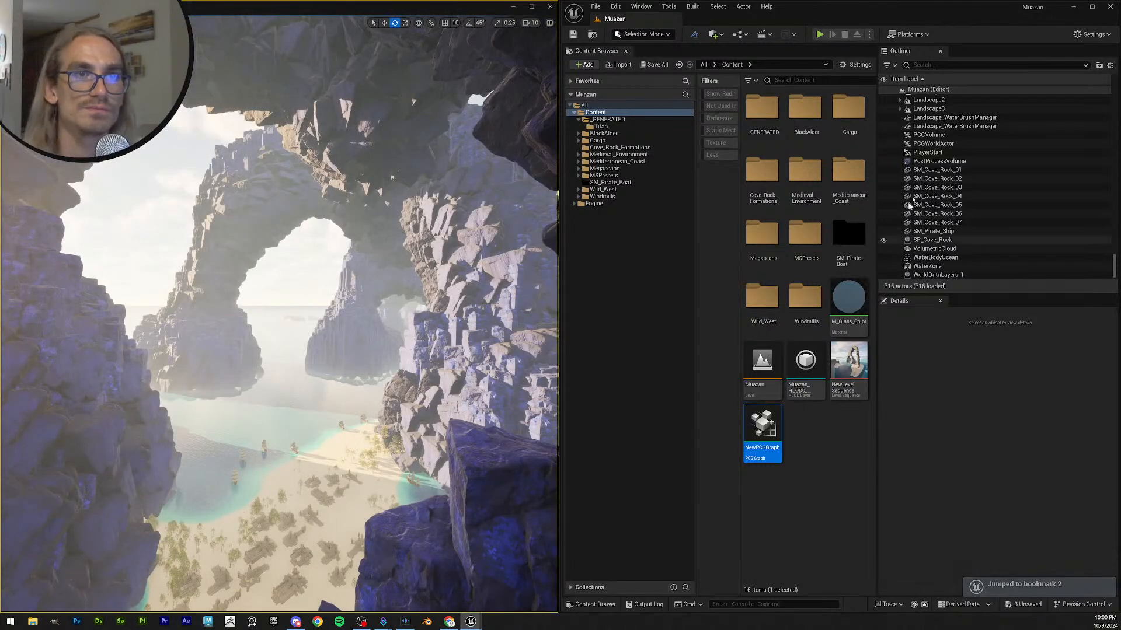
- Select the PostProcessVolume and set its exposure Metering Mode to Auto Exposure Histogram
click(940, 162)
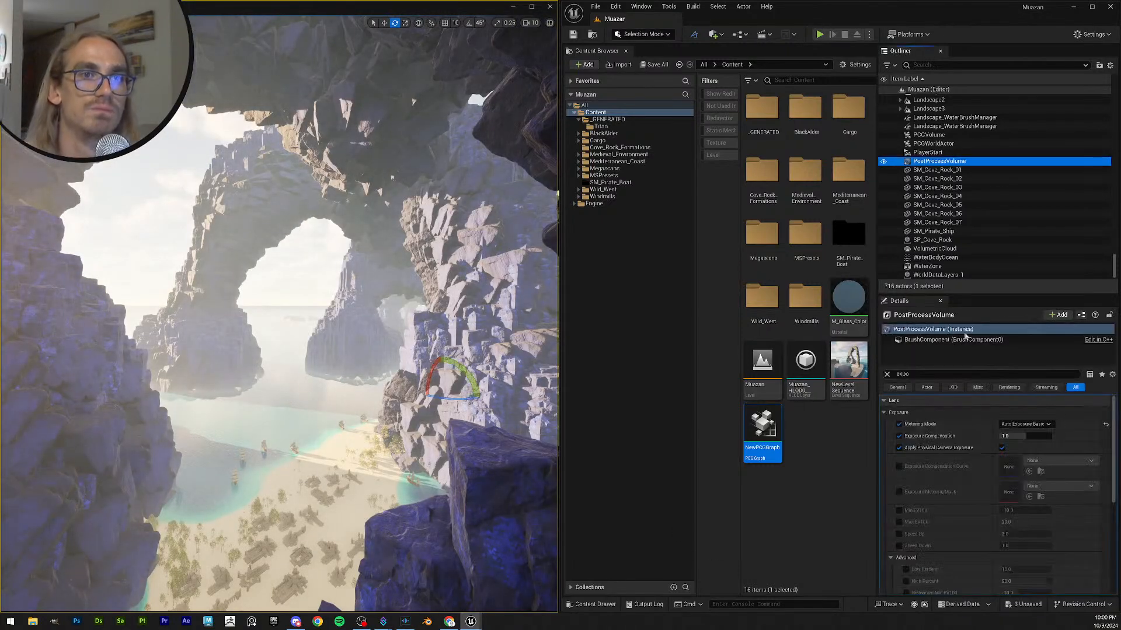
click(1025, 424)
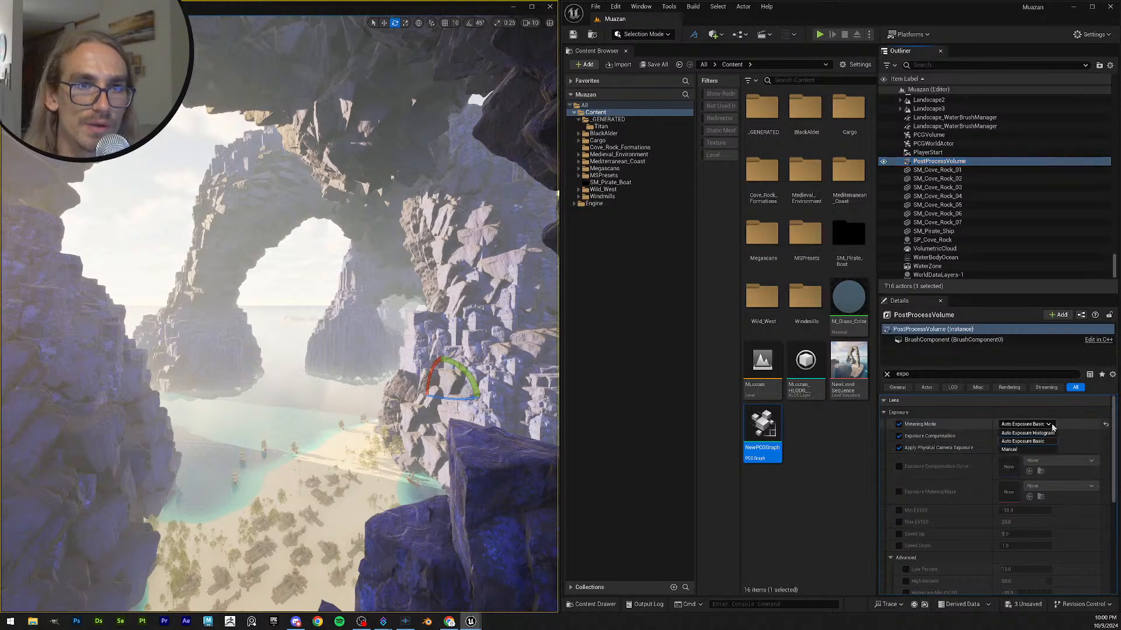
click(1046, 434)
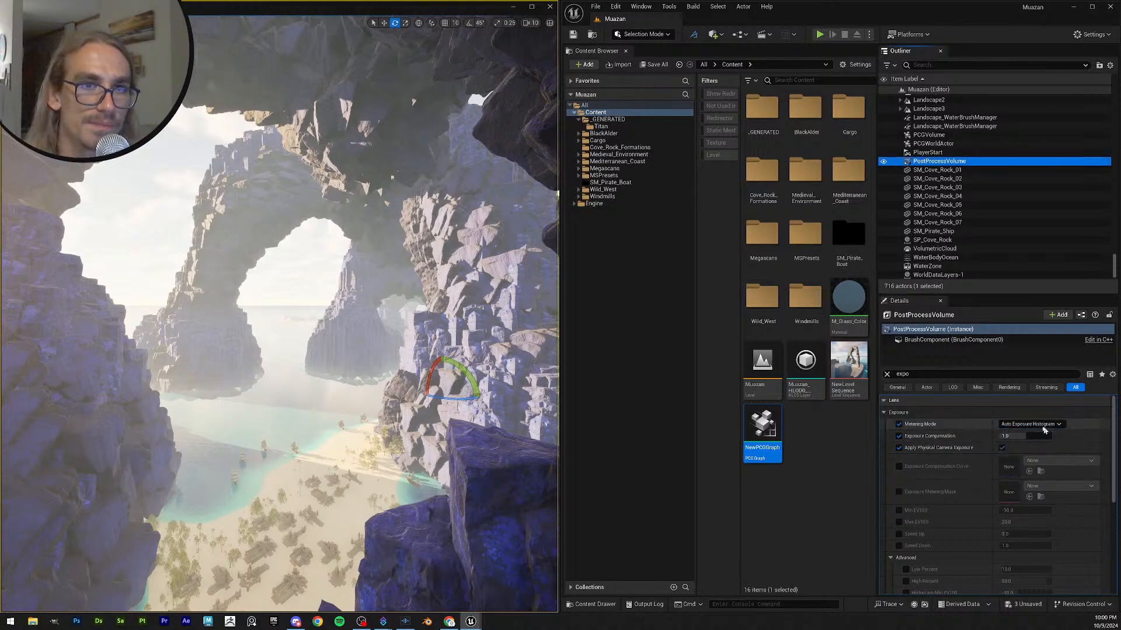
- Try darkening the cove with lower Exposure Compensation values, down to about -3.64
click(1027, 437)
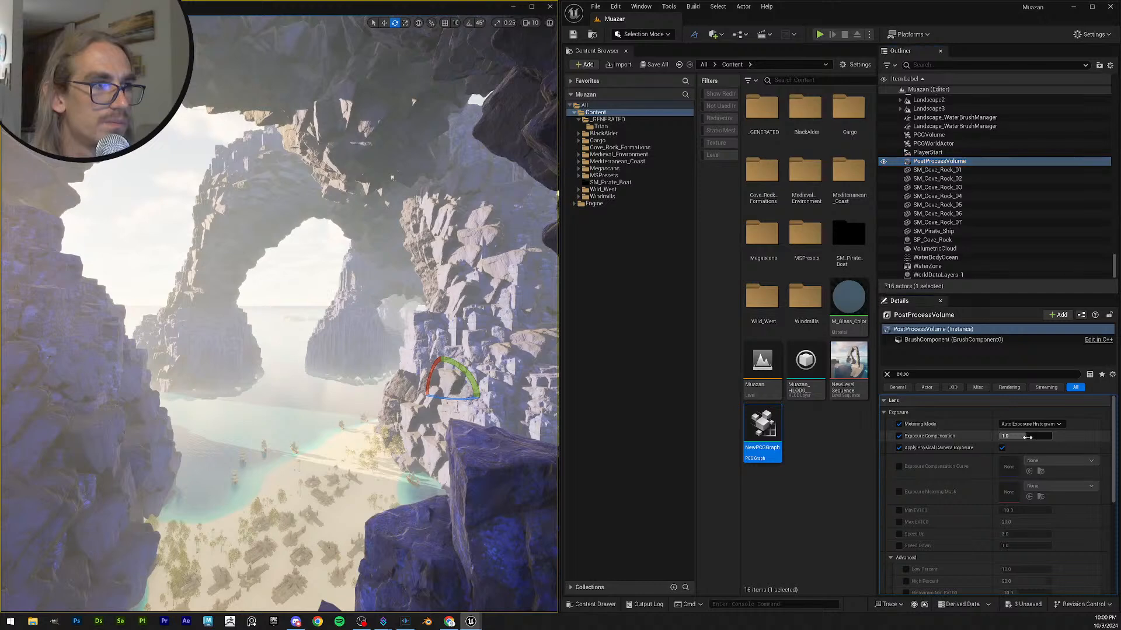
click(855, 478)
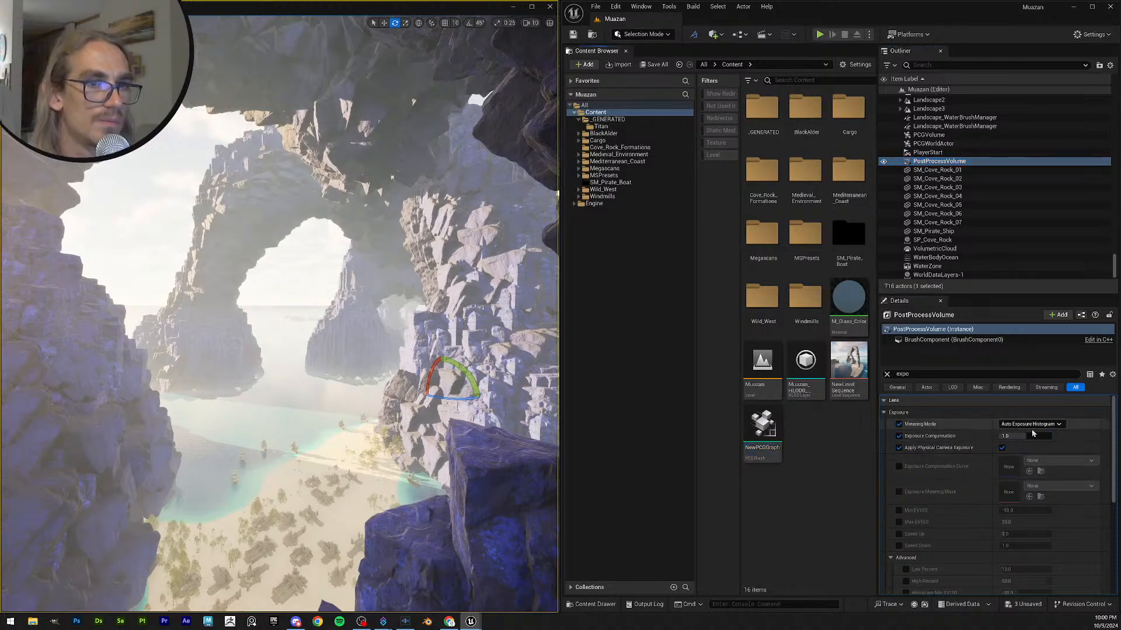
mouse_move(1022, 437)
mouse_down()
mouse_move(989, 436)
mouse_move(1020, 435)
mouse_up()
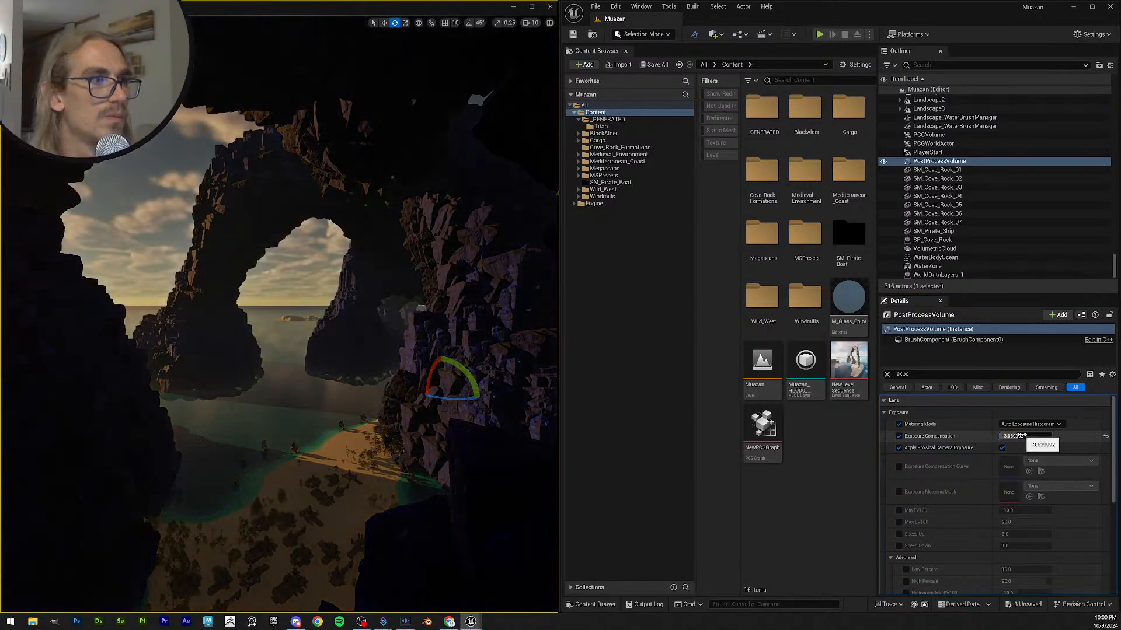
drag(1018, 436, 1019, 437)
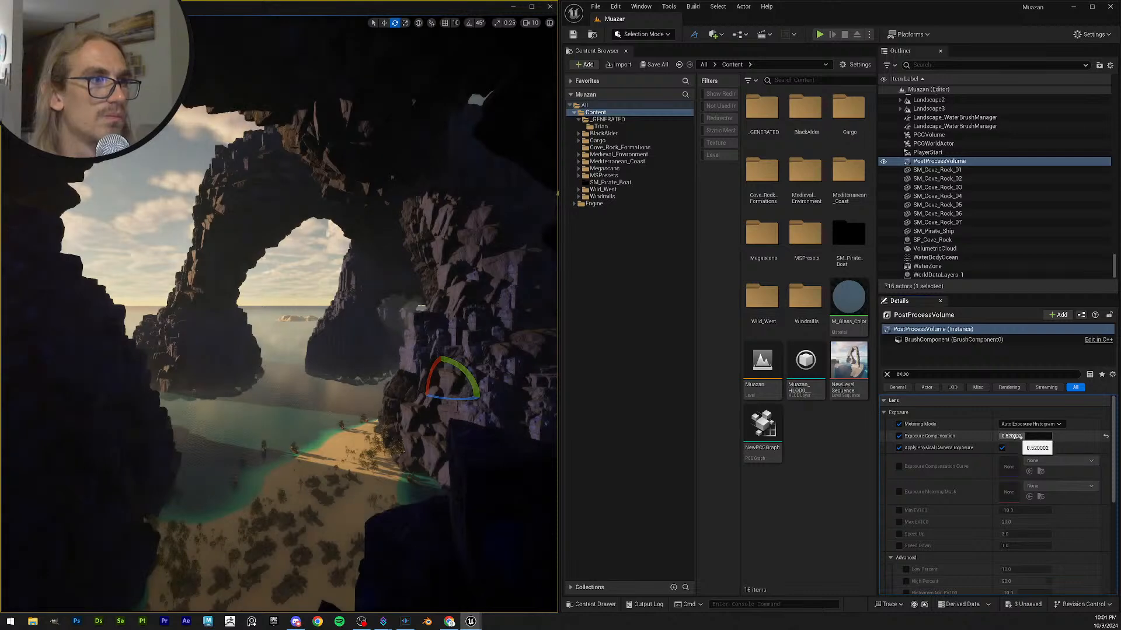
- Compare Exposure Compensation values of -2.0 and 0.0, and set the Exposure Compensation to -1.0
click(1019, 436)
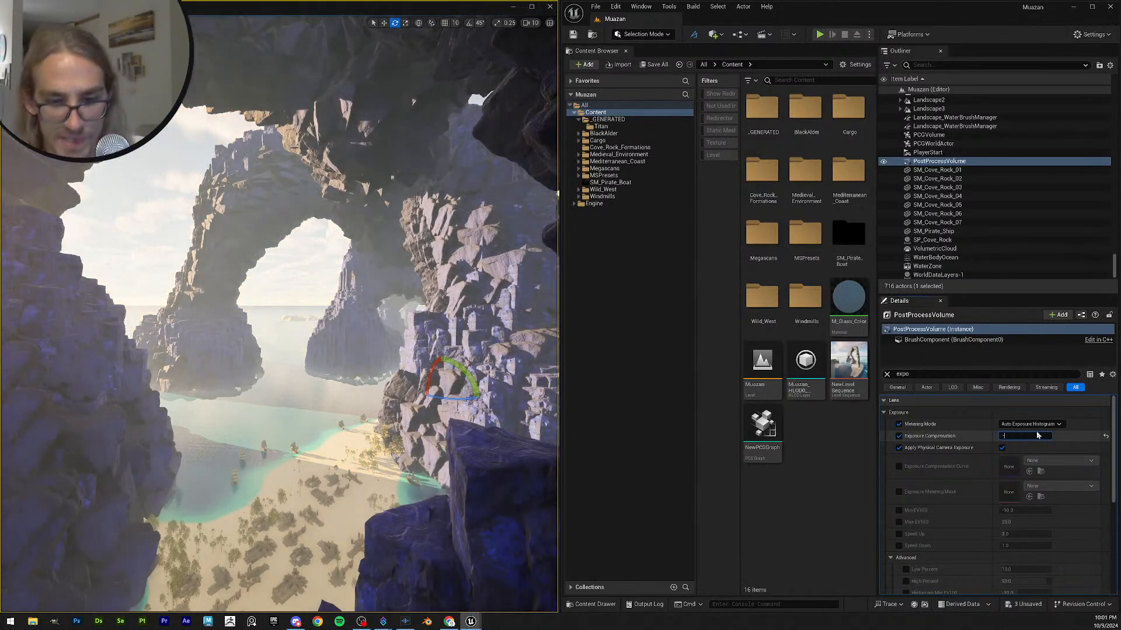
text(-1)
key(Return)
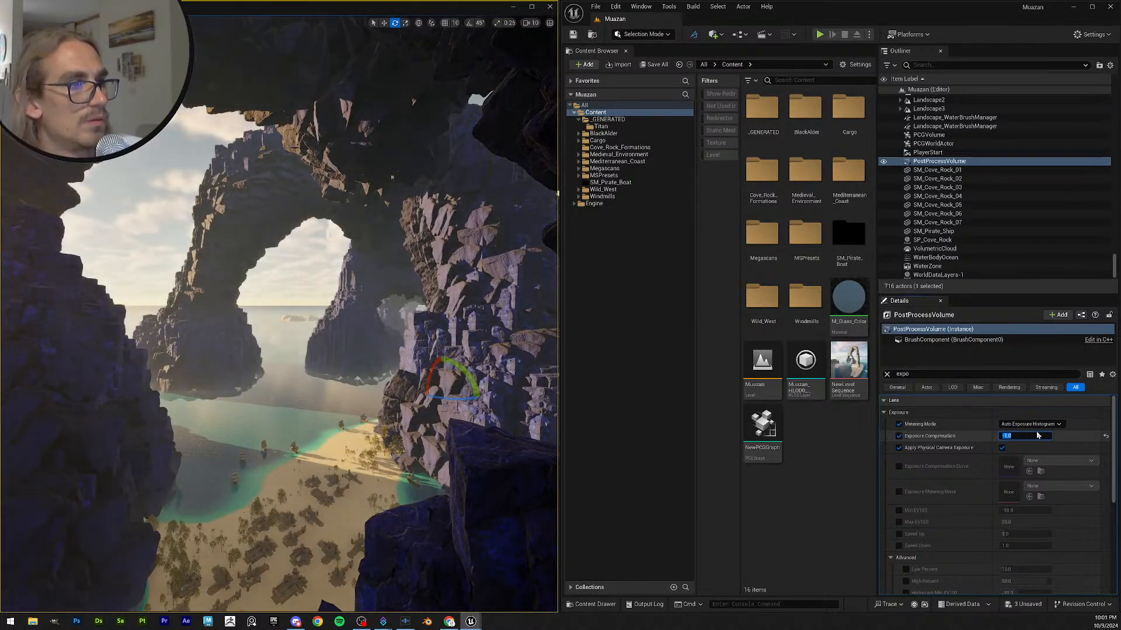
text(-2)
key(Return)
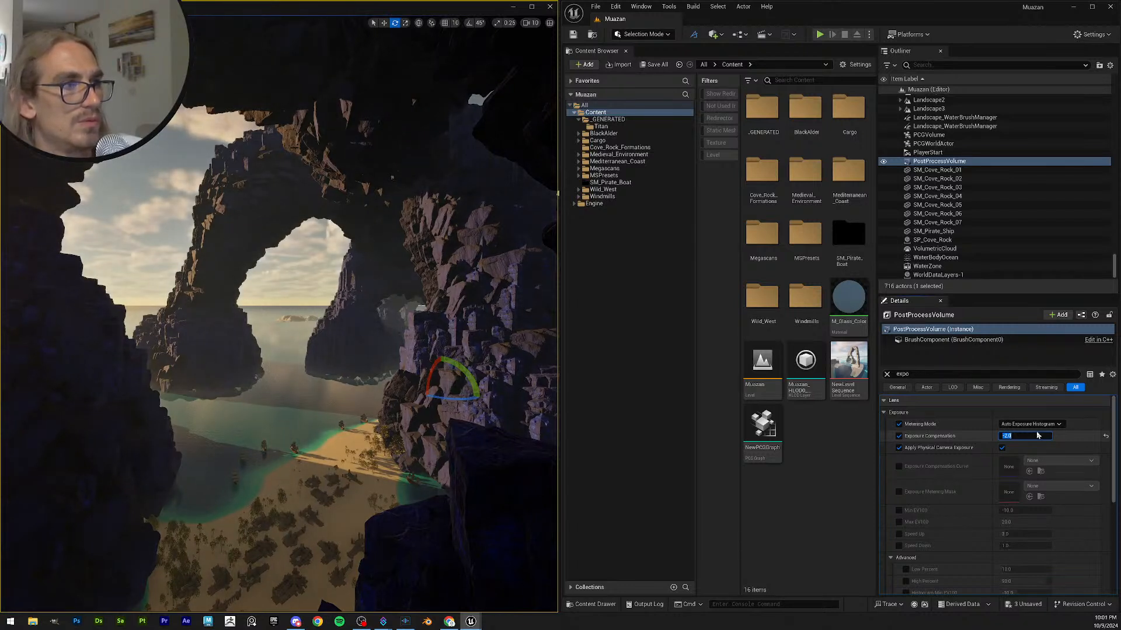
key(Return)
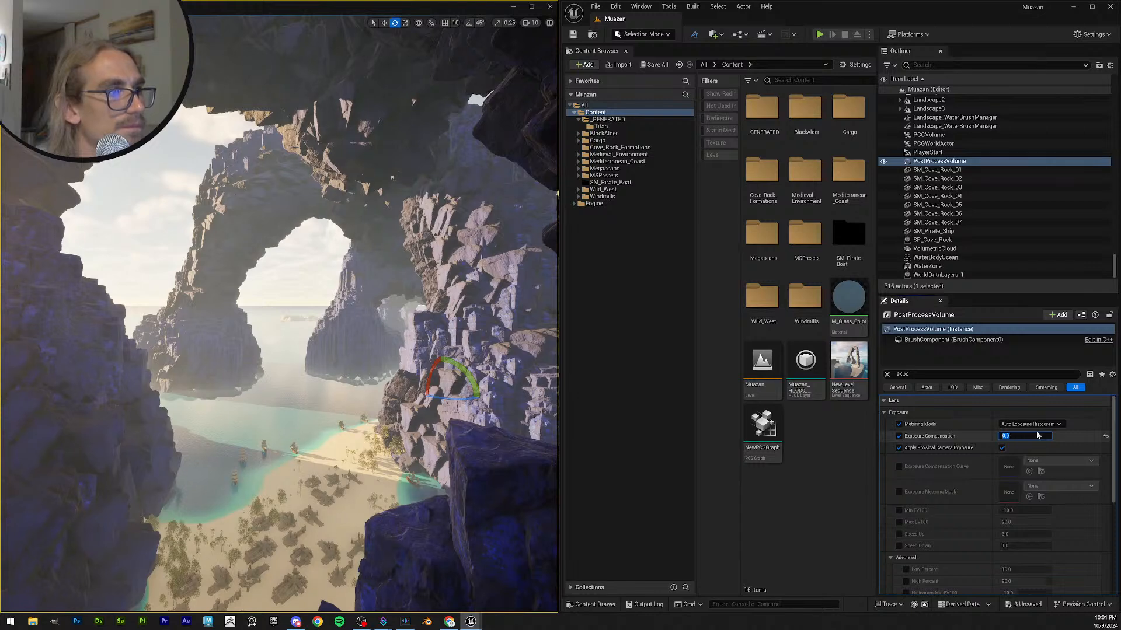
text(1)
key(Return)
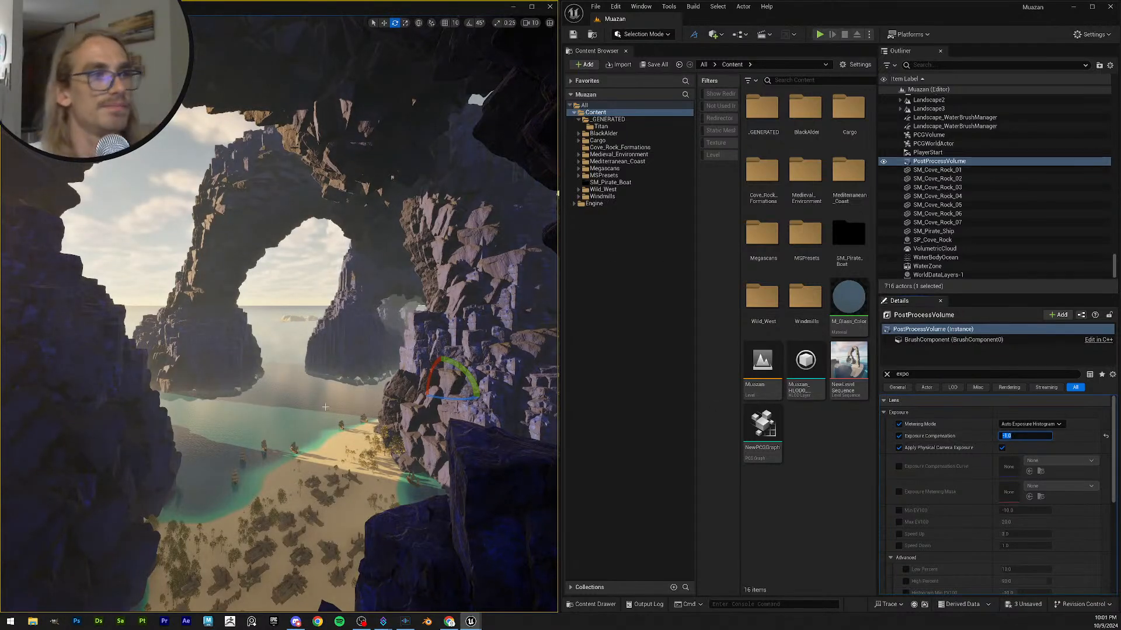
right_drag(312, 416, 315, 426)
key(Escape)
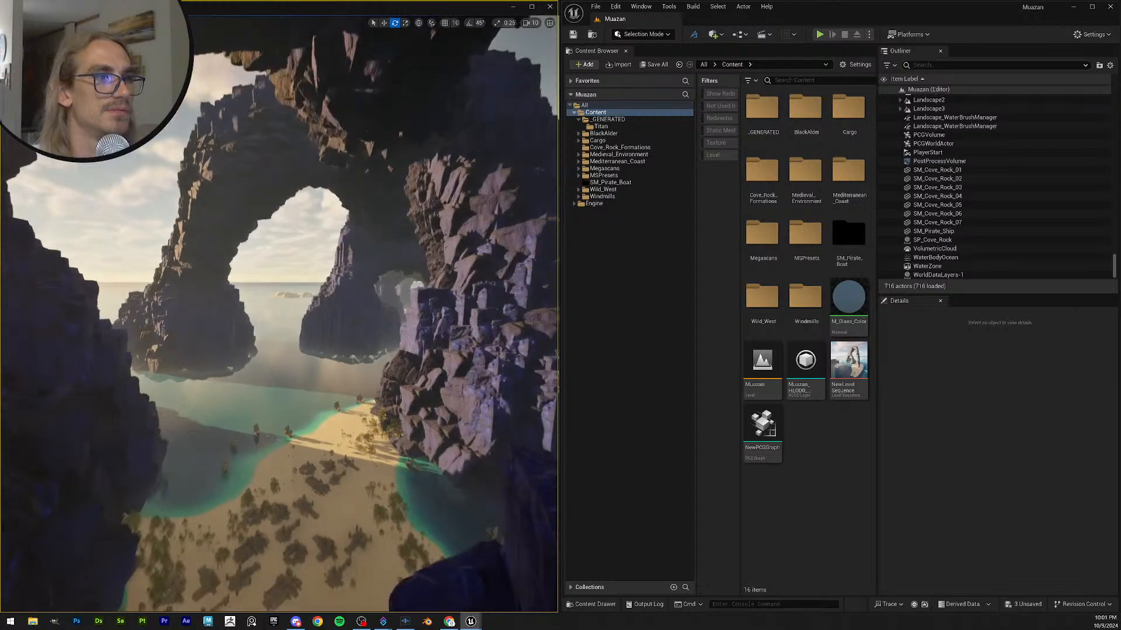
key(2)
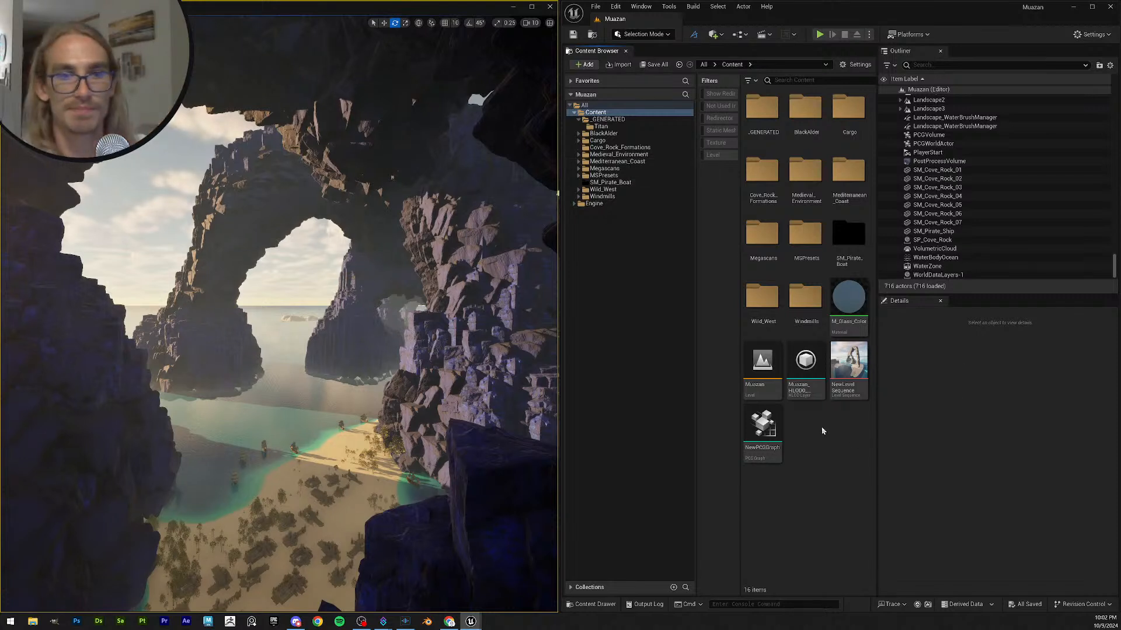
- Open the NewPCGGraph asset in a maximized window and inspect the settings of the top row's Static Mesh Spawner node
double_click(769, 426)
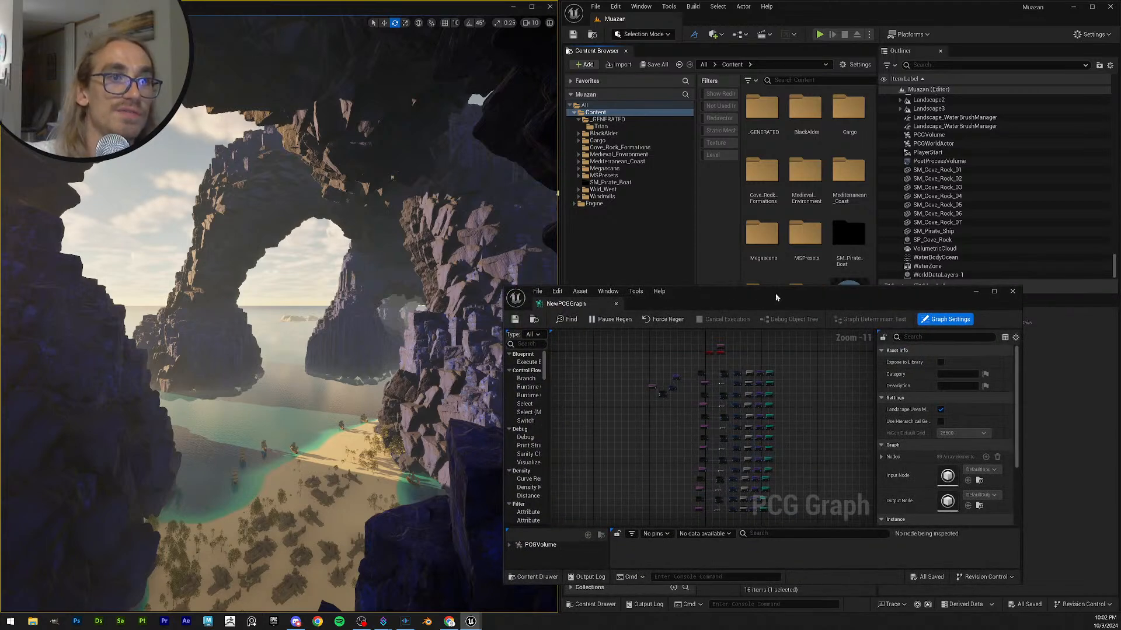
drag(775, 297, 654, 272)
double_click(654, 272)
right_drag(444, 172, 584, 349)
scroll(471, 313, up, 3)
scroll(570, 317, up, 9)
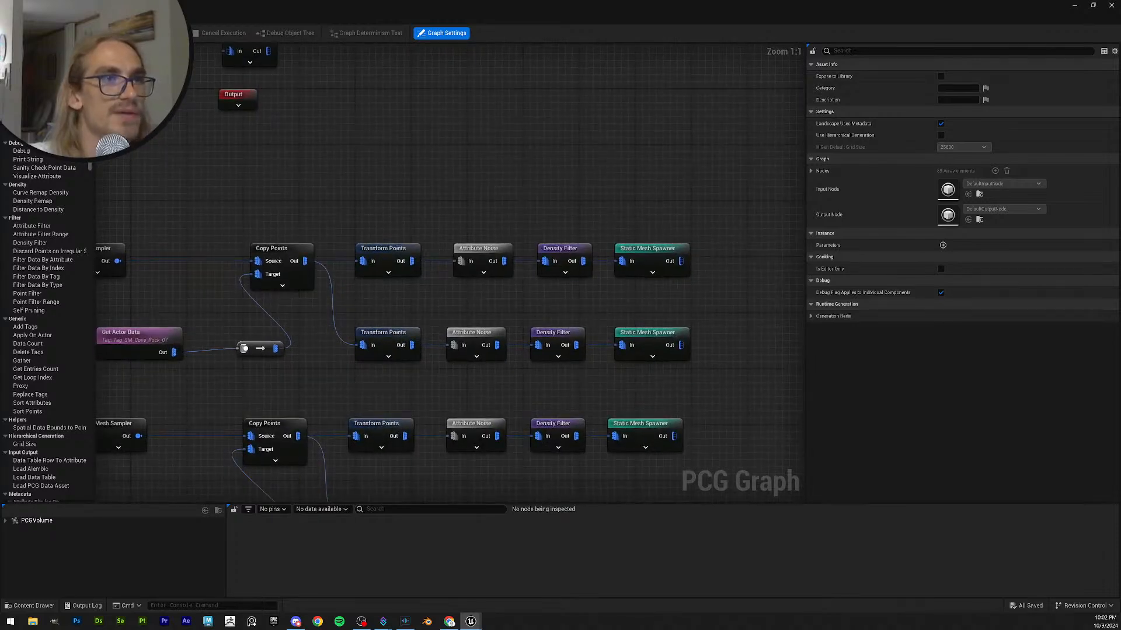
right_drag(669, 251, 561, 220)
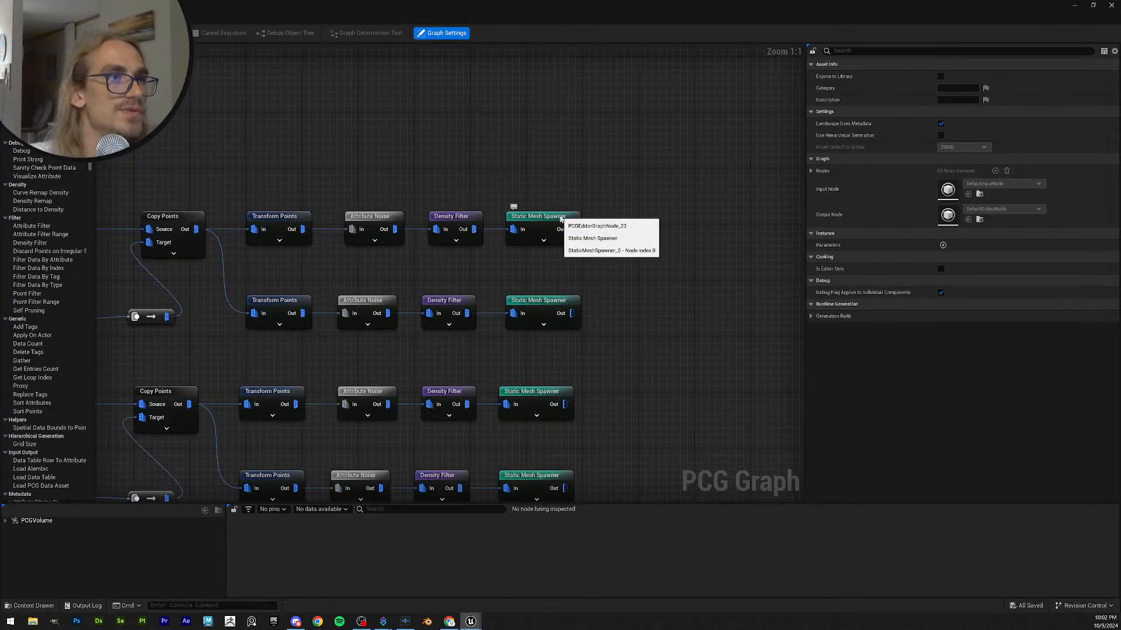
click(560, 220)
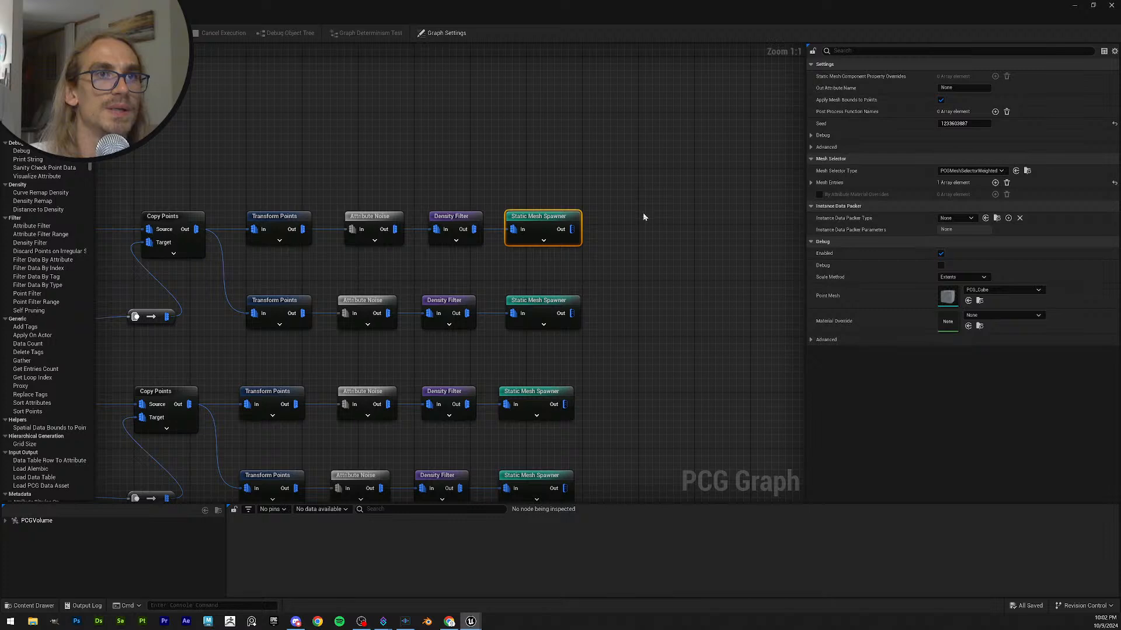
right_drag(623, 233, 446, 193)
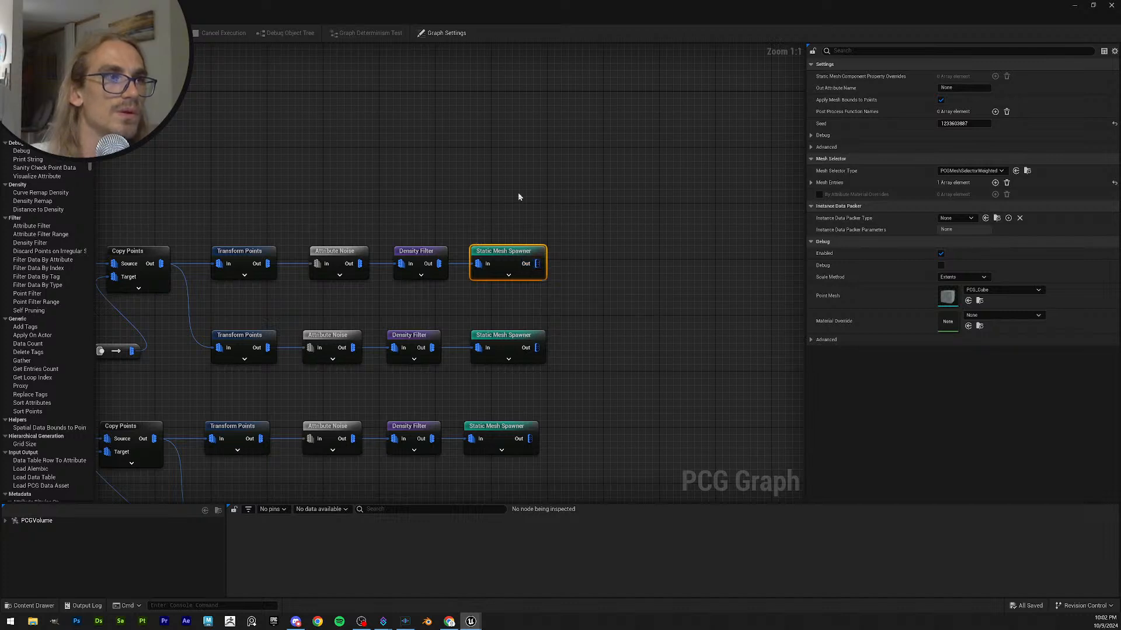
scroll(564, 191, down, 3)
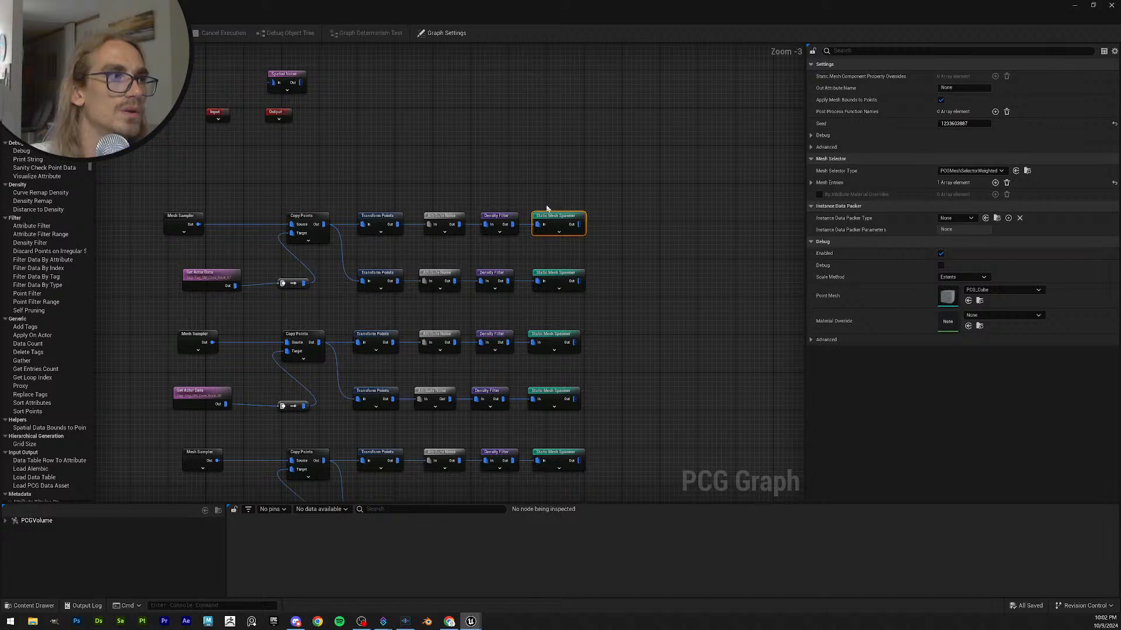
scroll(551, 205, up, 3)
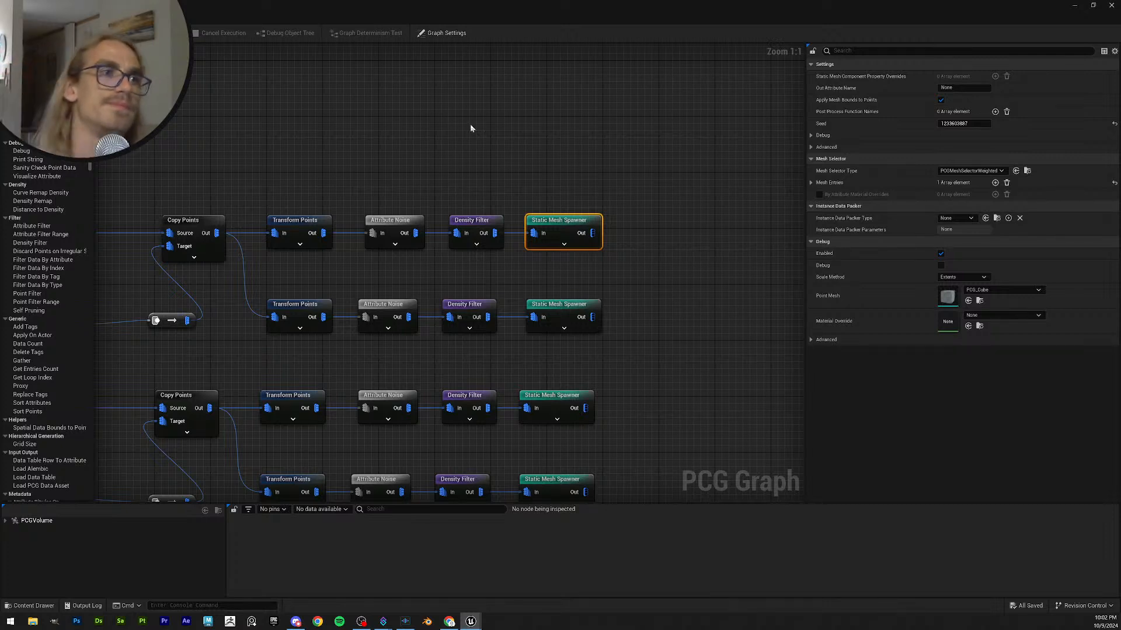
- Duplicate the top row's Static Mesh Spawner, place the copy above the original, and connect the Density Filter's output to it
click(588, 199)
click(577, 223)
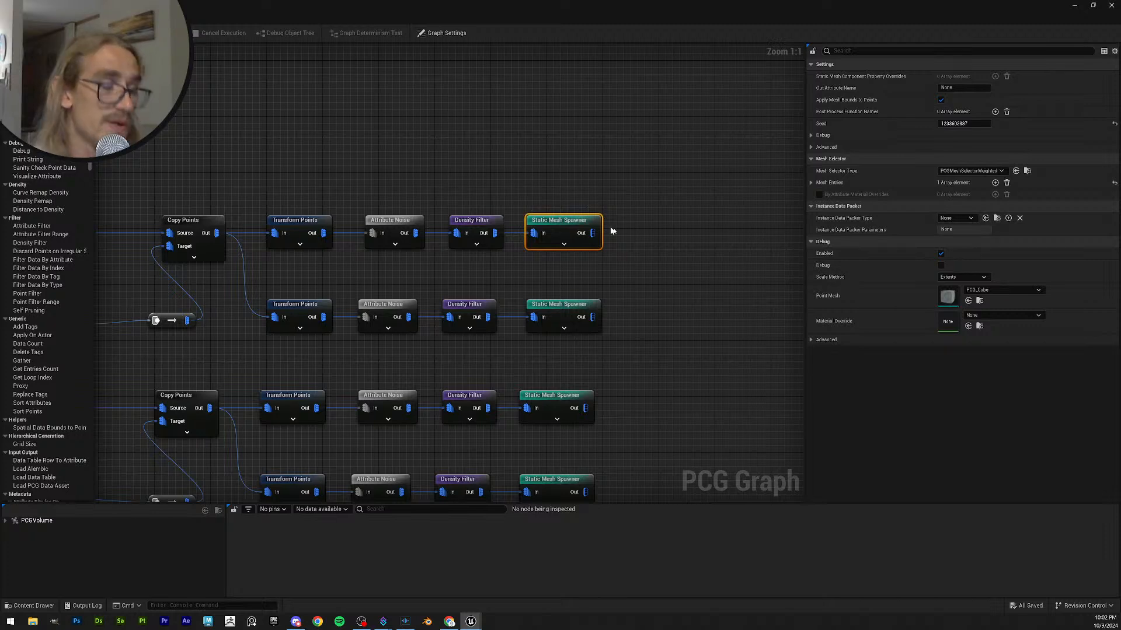
key(ctrl+d)
click(608, 189)
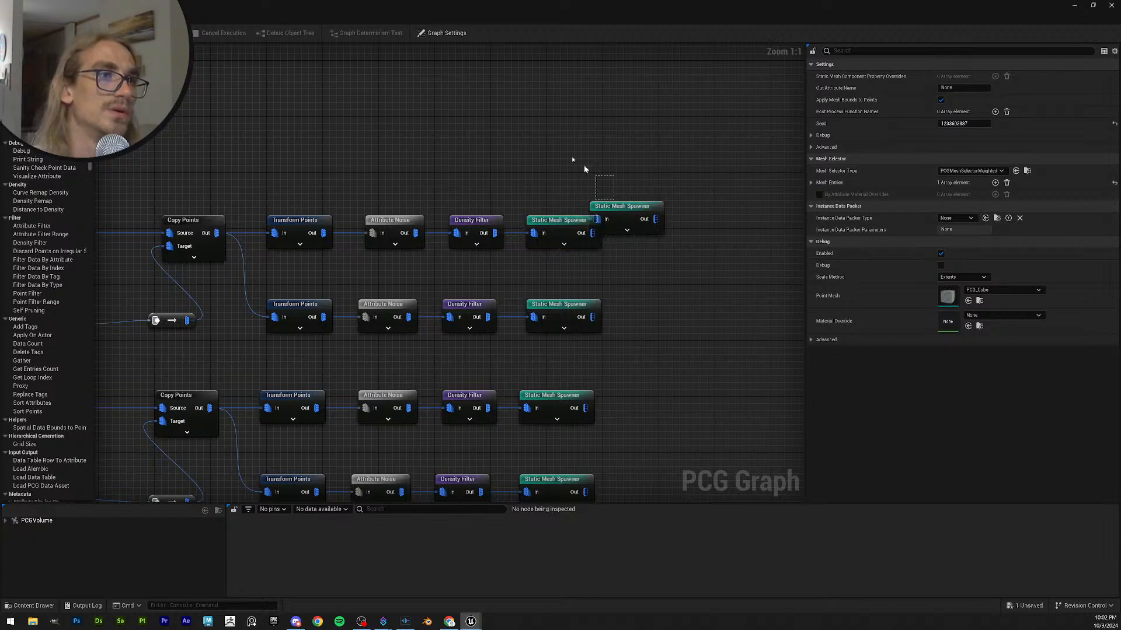
drag(625, 198, 562, 163)
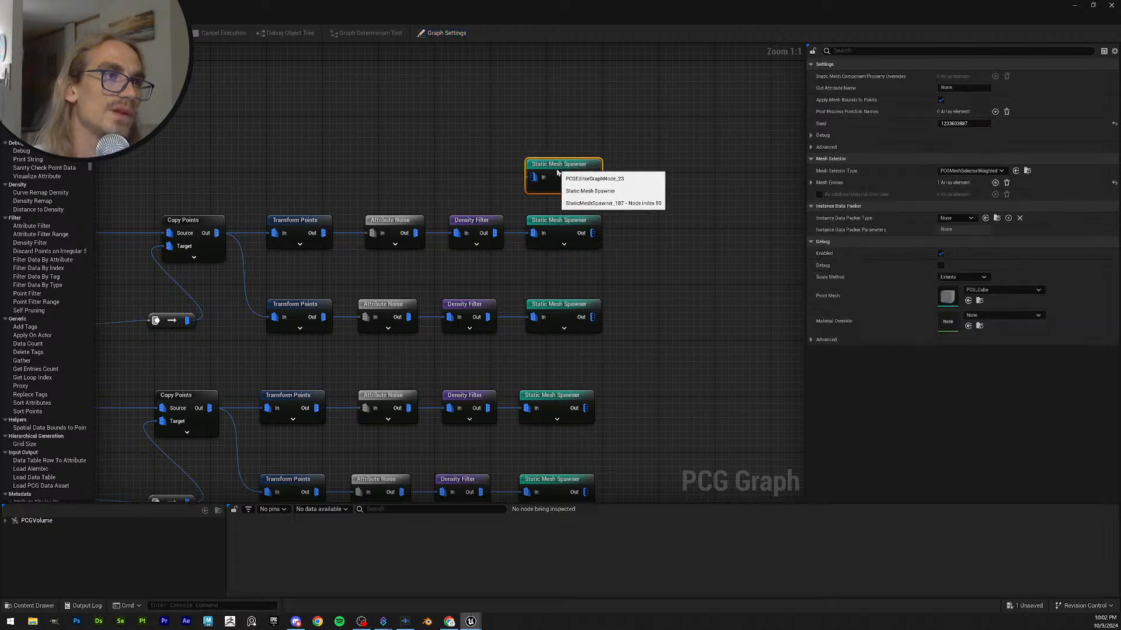
click(502, 233)
drag(494, 233, 534, 183)
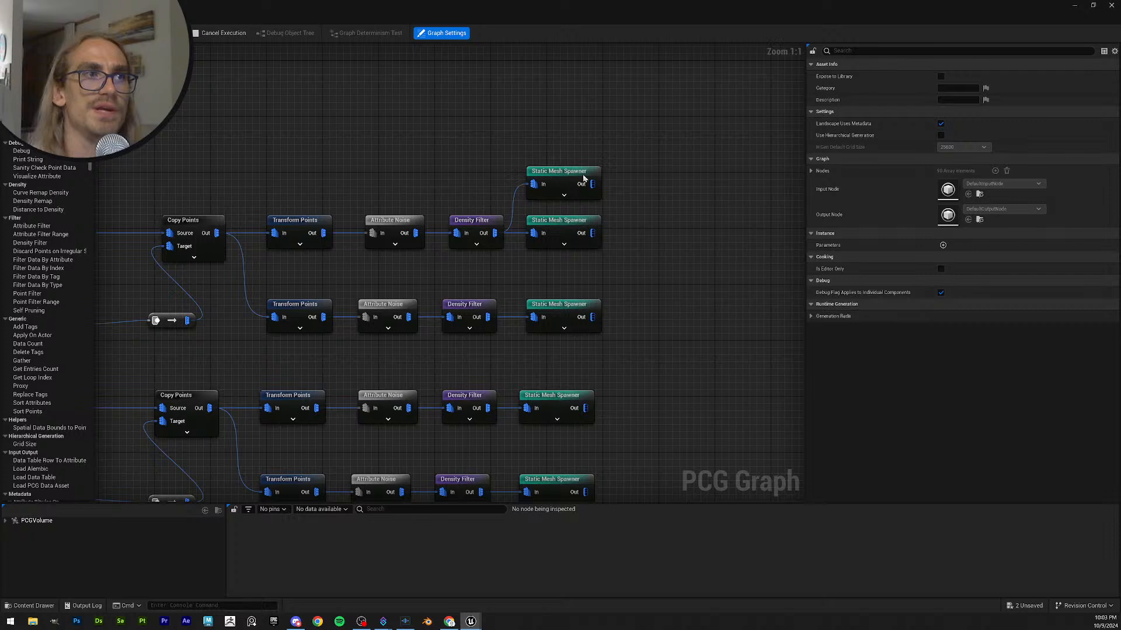
right_click(533, 173)
click(292, 207)
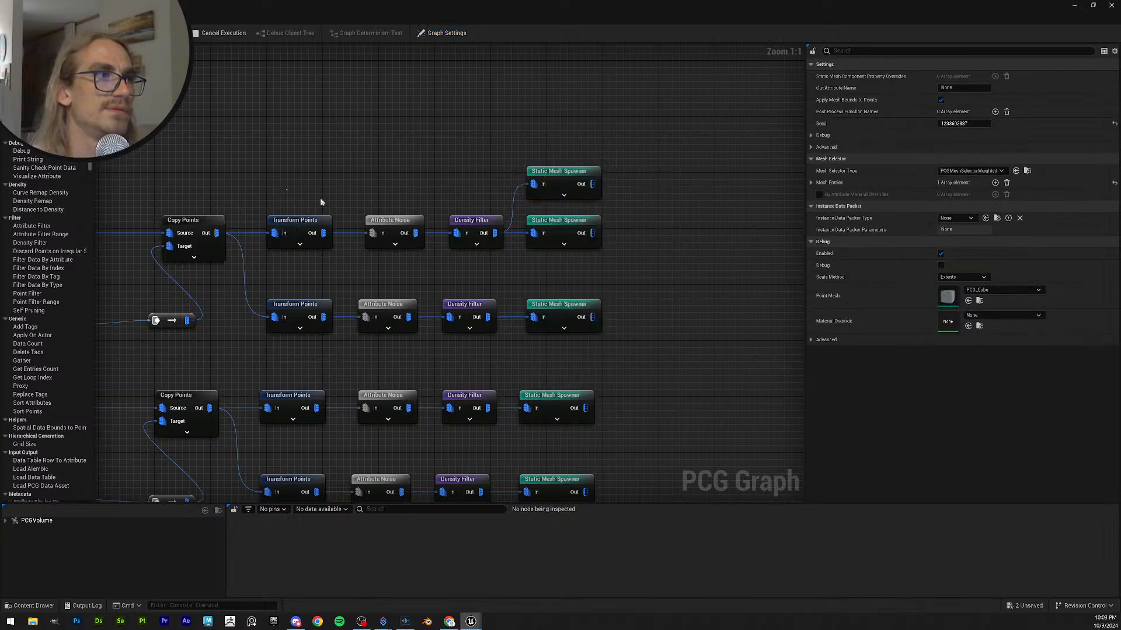
click(296, 208)
drag(304, 217, 332, 204)
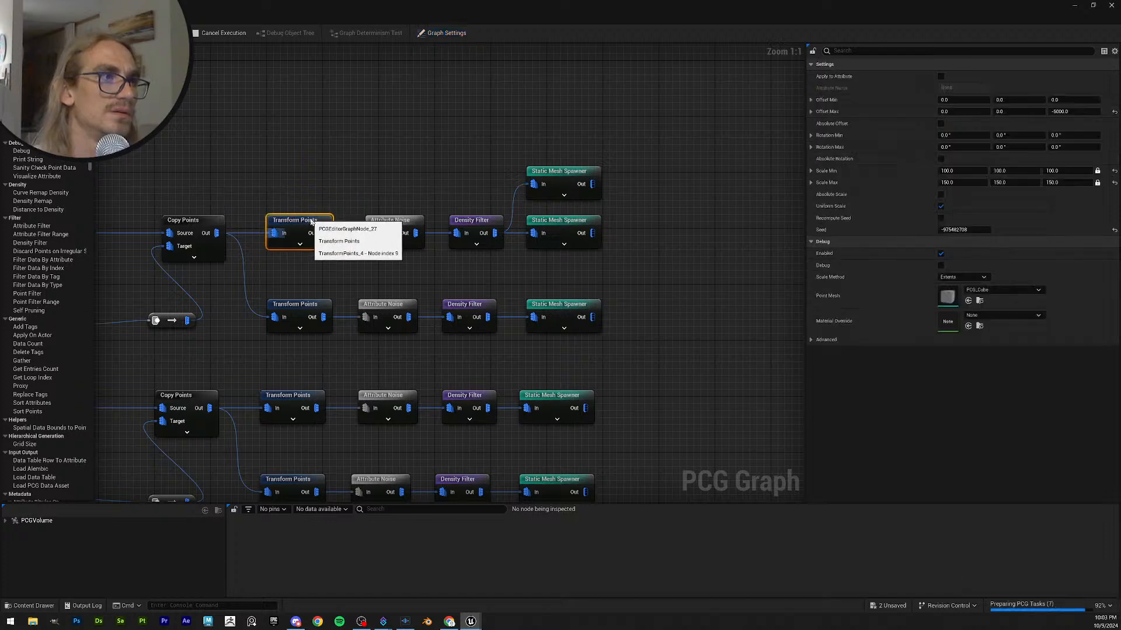
key(ctrl+z)
key(ctrl+z)
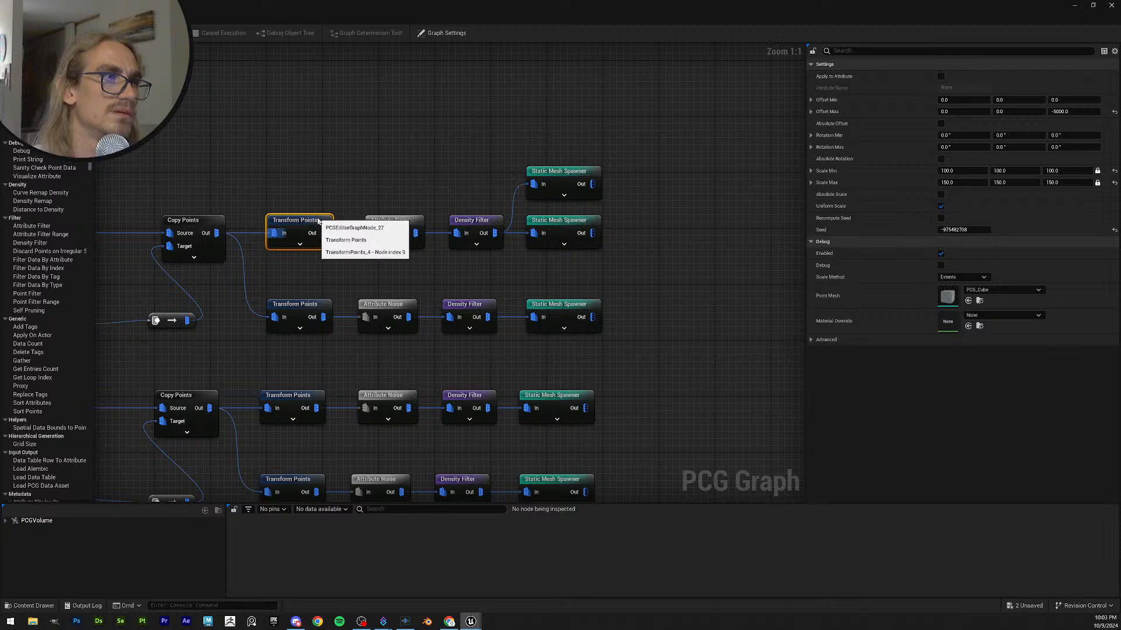
- Duplicate the top row's Transform Points node and place it before the copied Static Mesh Spawner, disconnecting that spawner from the Density Filter
key(ctrl+d)
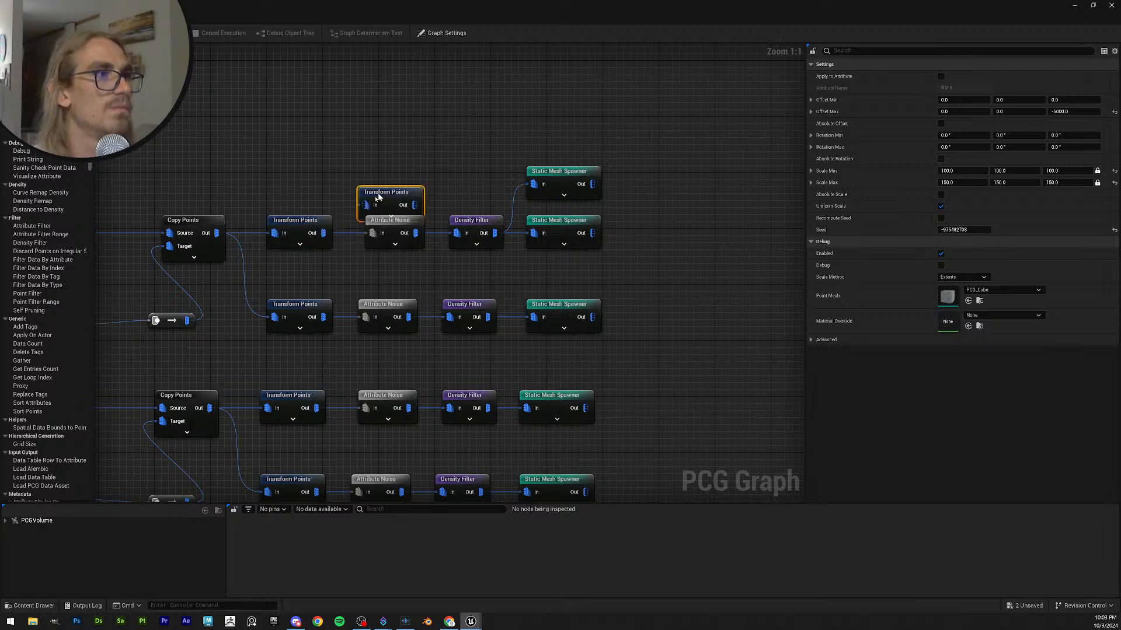
drag(380, 206, 431, 177)
drag(313, 221, 321, 220)
click(327, 208)
drag(561, 172, 616, 158)
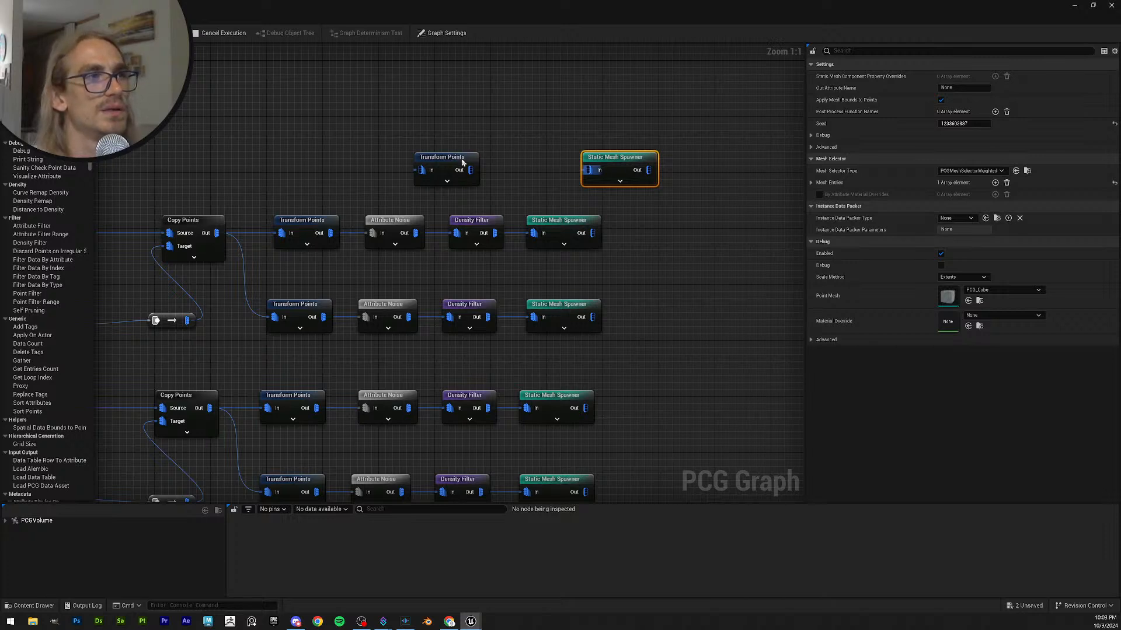
drag(461, 159, 517, 158)
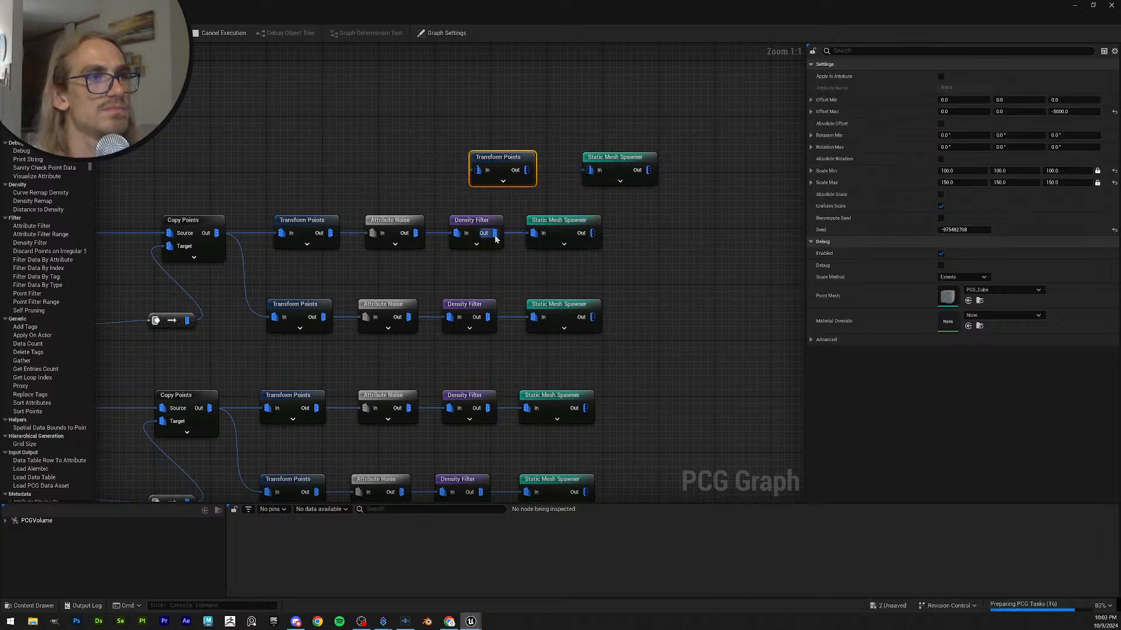
- Connect the top Density Filter's output to the copied Transform Points node, and that node's output to the copied Static Mesh Spawner
drag(495, 233, 479, 169)
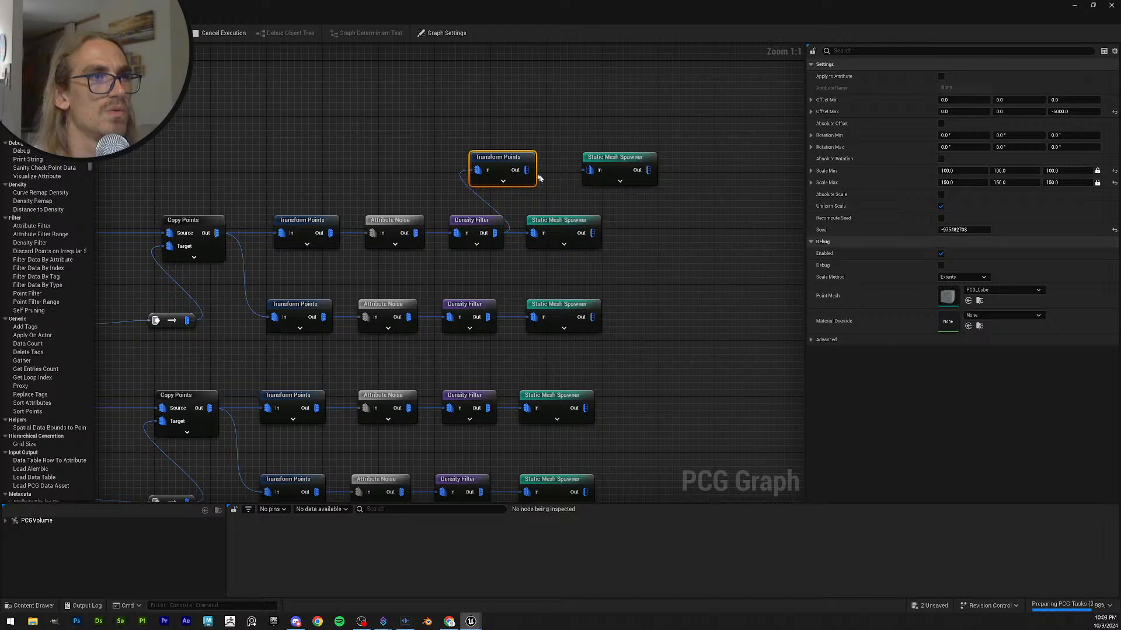
drag(527, 173, 589, 174)
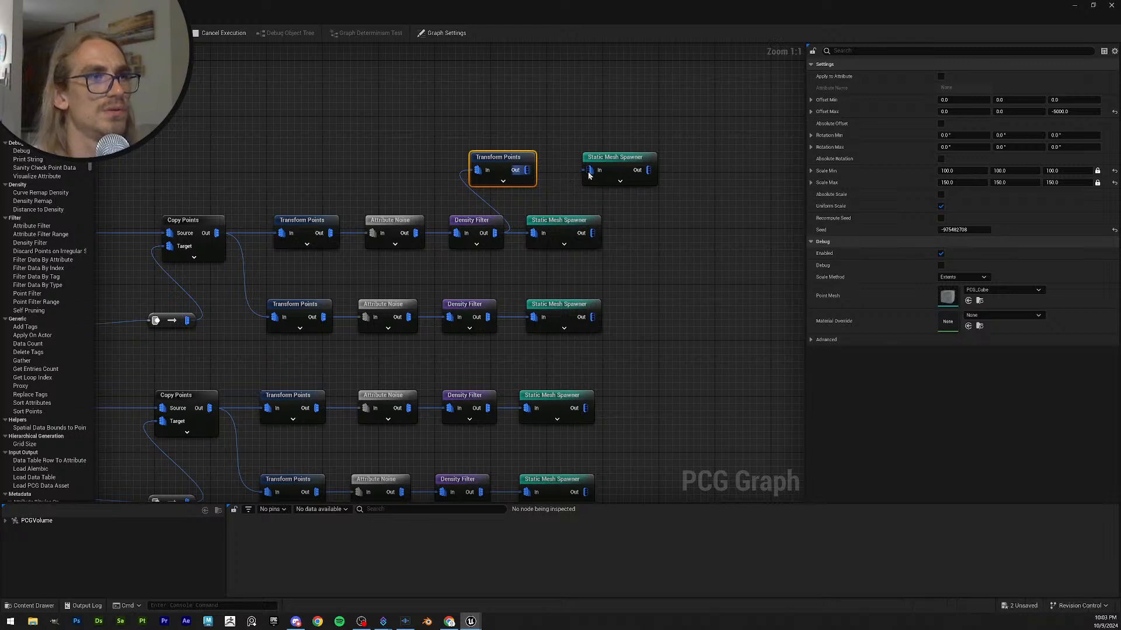
drag(498, 158, 612, 120)
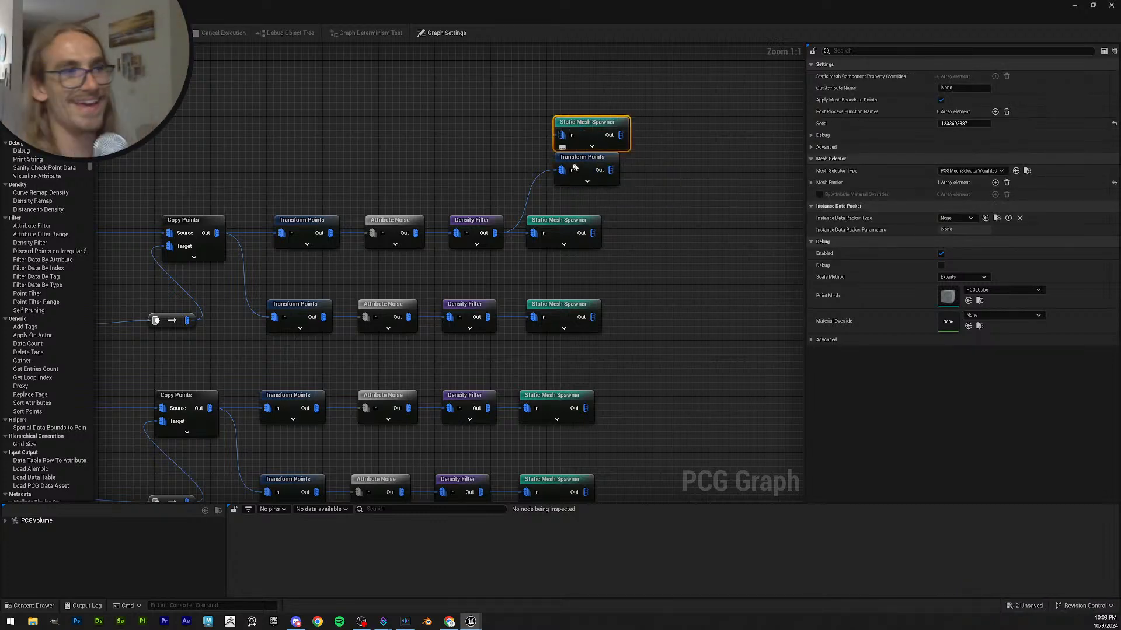
drag(583, 122, 681, 163)
drag(610, 170, 659, 178)
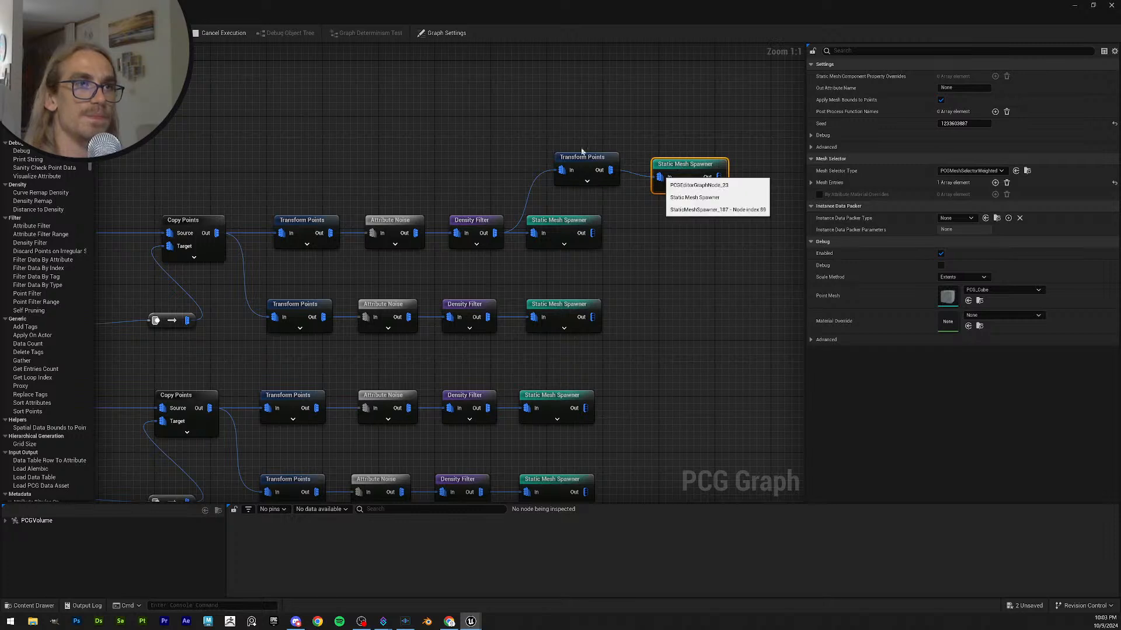
- Align the copied Static Mesh Spawner beside the copied Transform Points node and save the PCG graph
drag(662, 167, 648, 160)
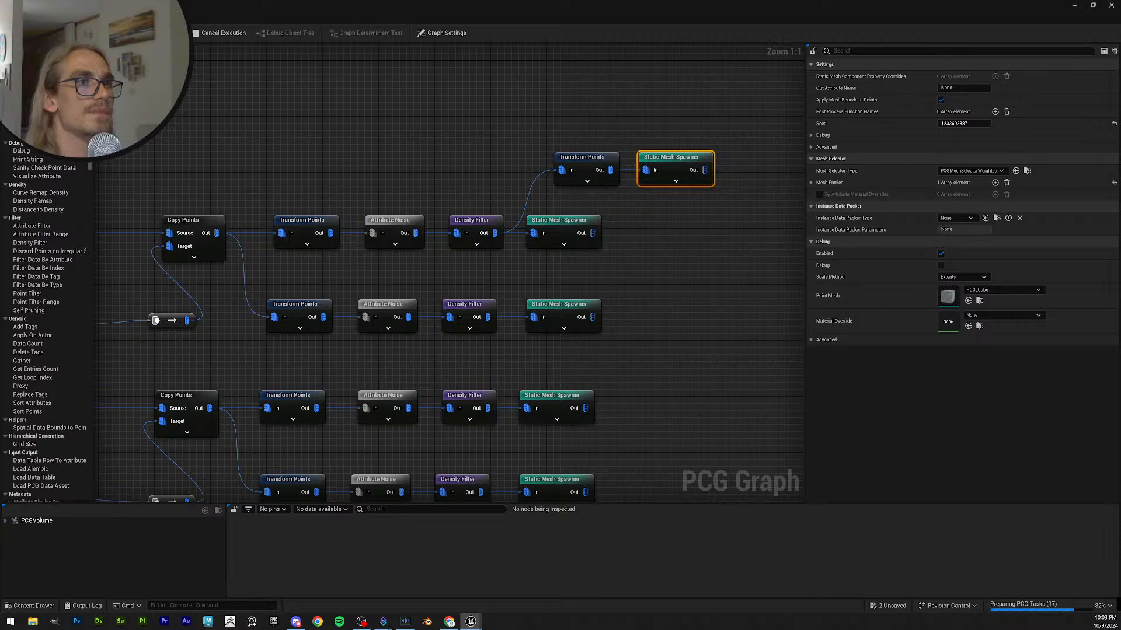
click(154, 79)
key(ctrl+s)
right_drag(155, 79, 177, 88)
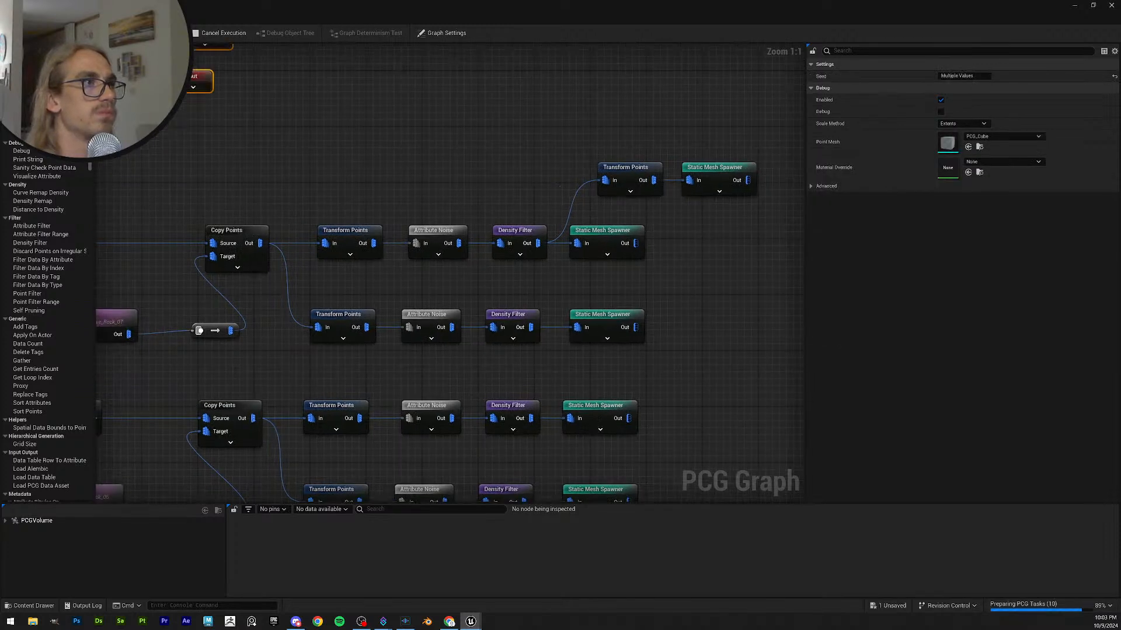
click(324, 141)
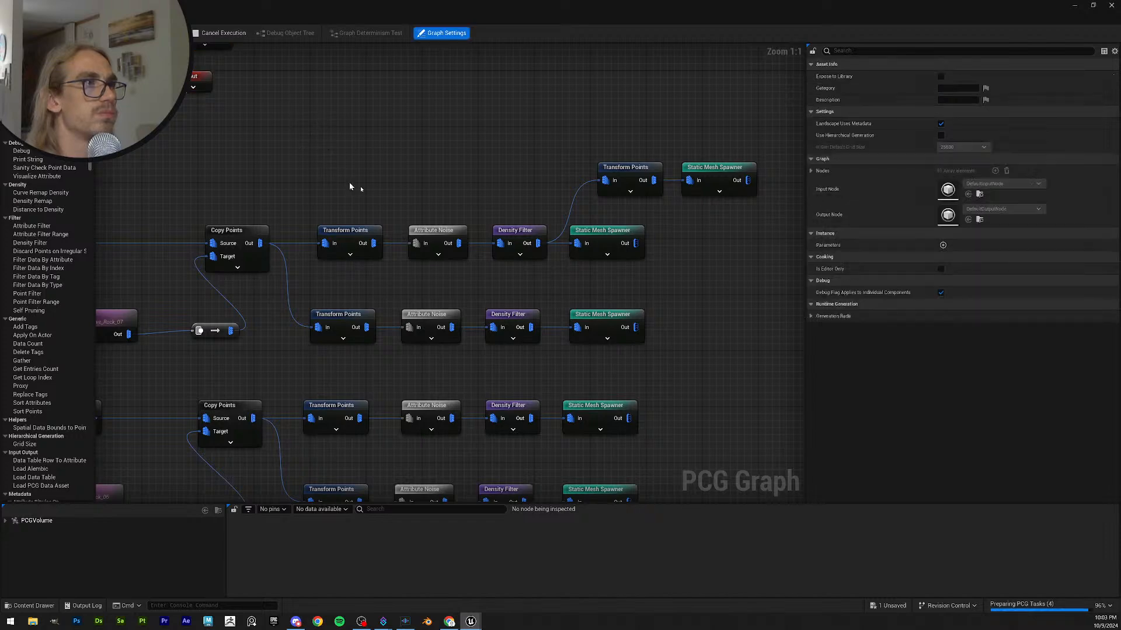
right_drag(240, 53, 263, 64)
right_drag(325, 142, 314, 110)
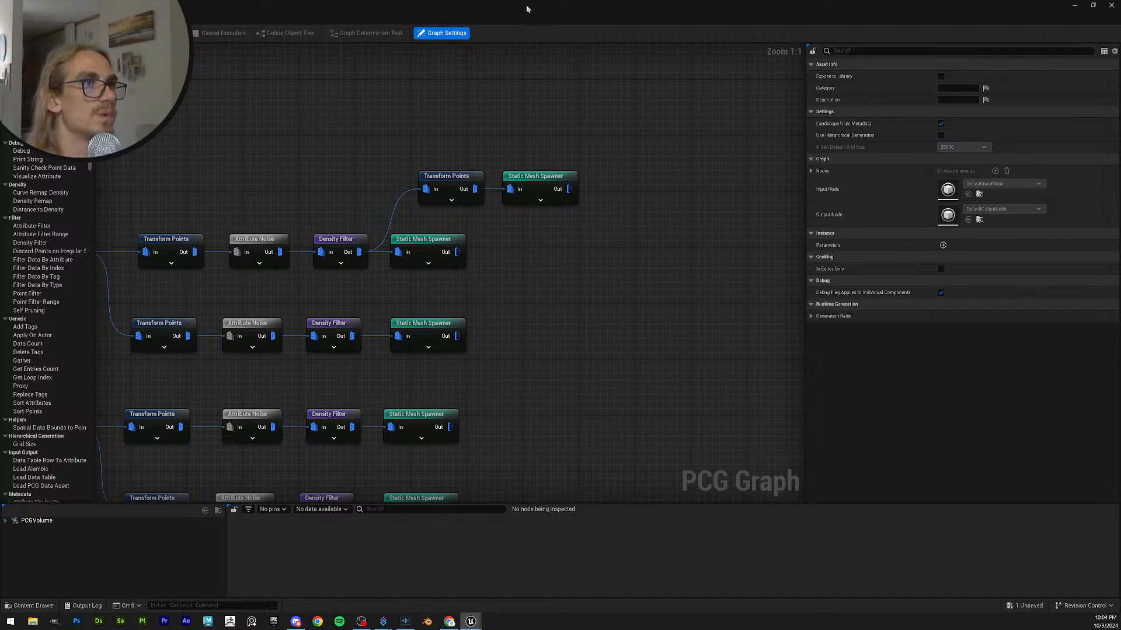
- Place the PCG graph window beside the viewport and check the scene from camera bookmarks 2 and 3
drag(599, 9, 1118, 262)
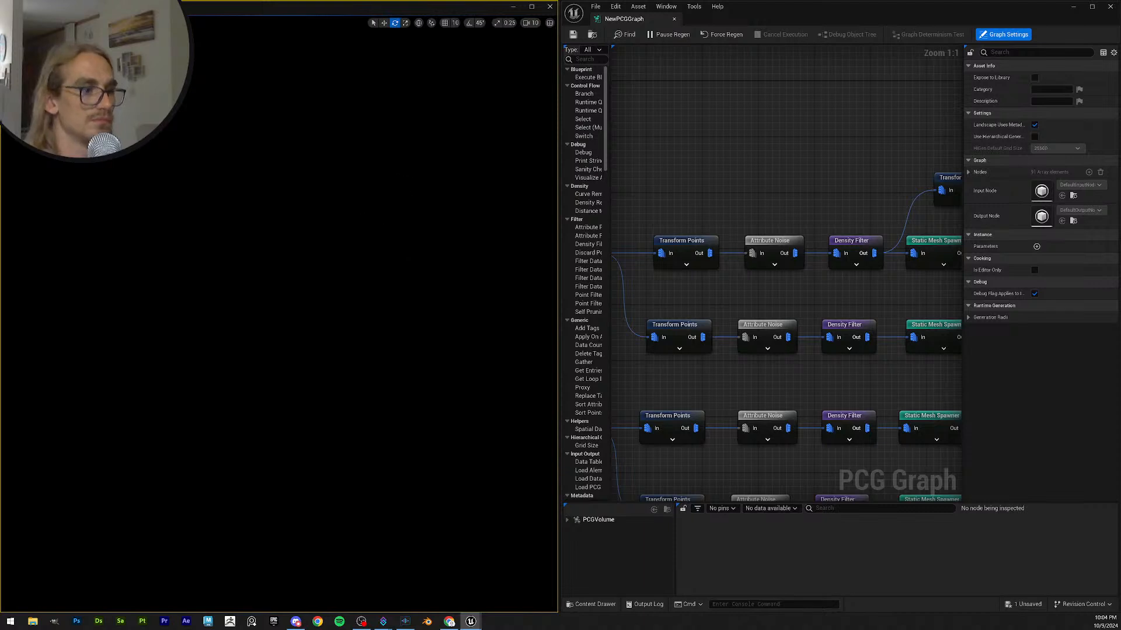
key(2)
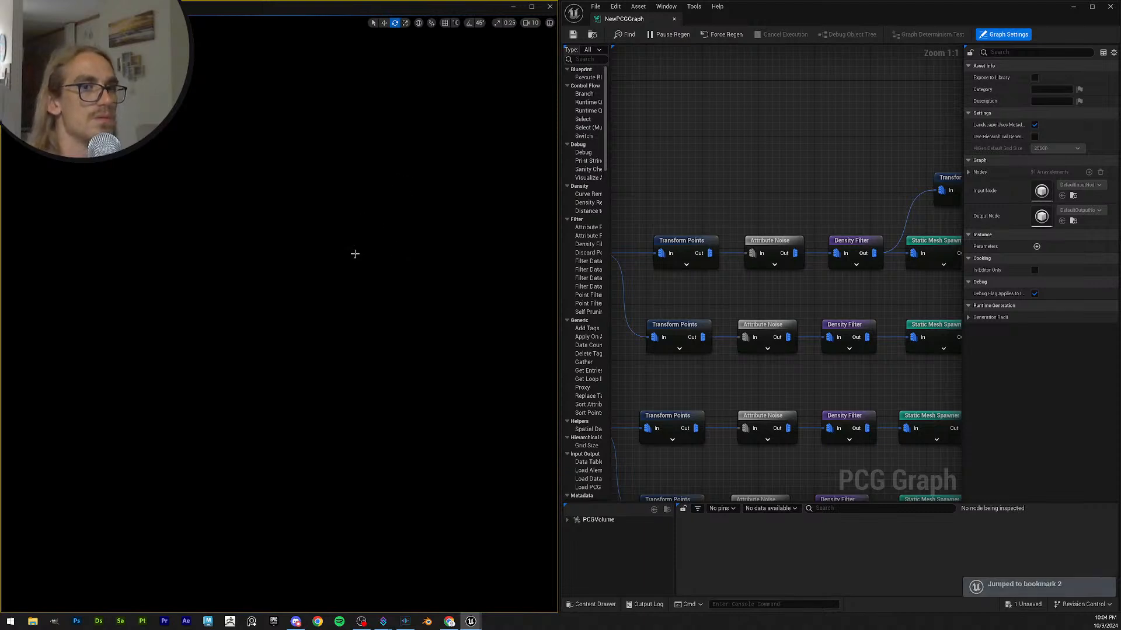
key(3)
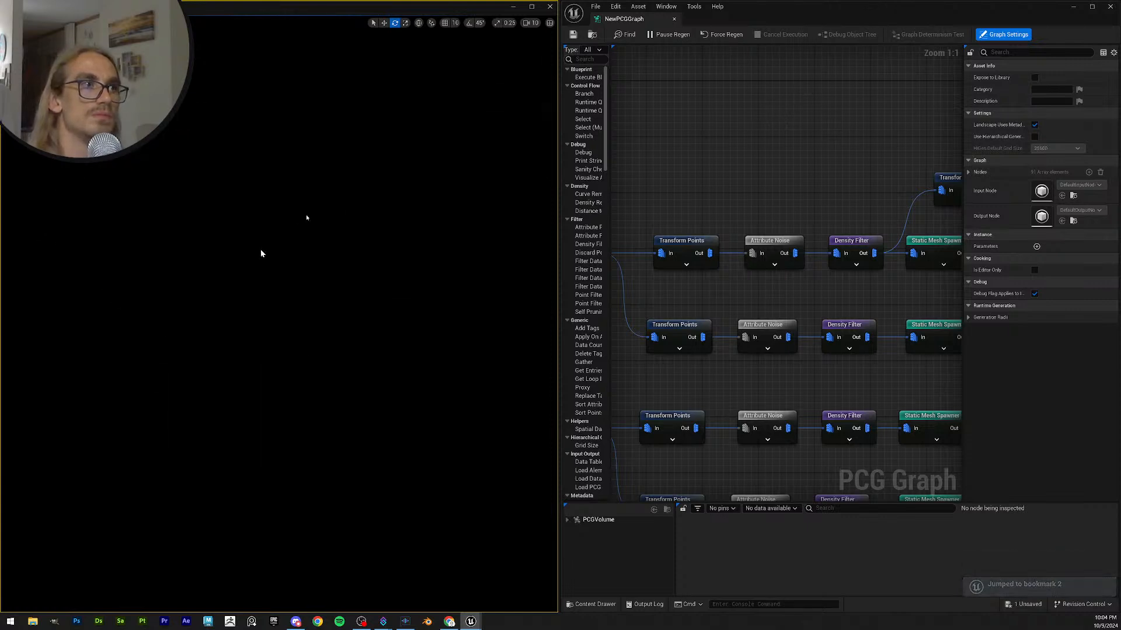
key(2)
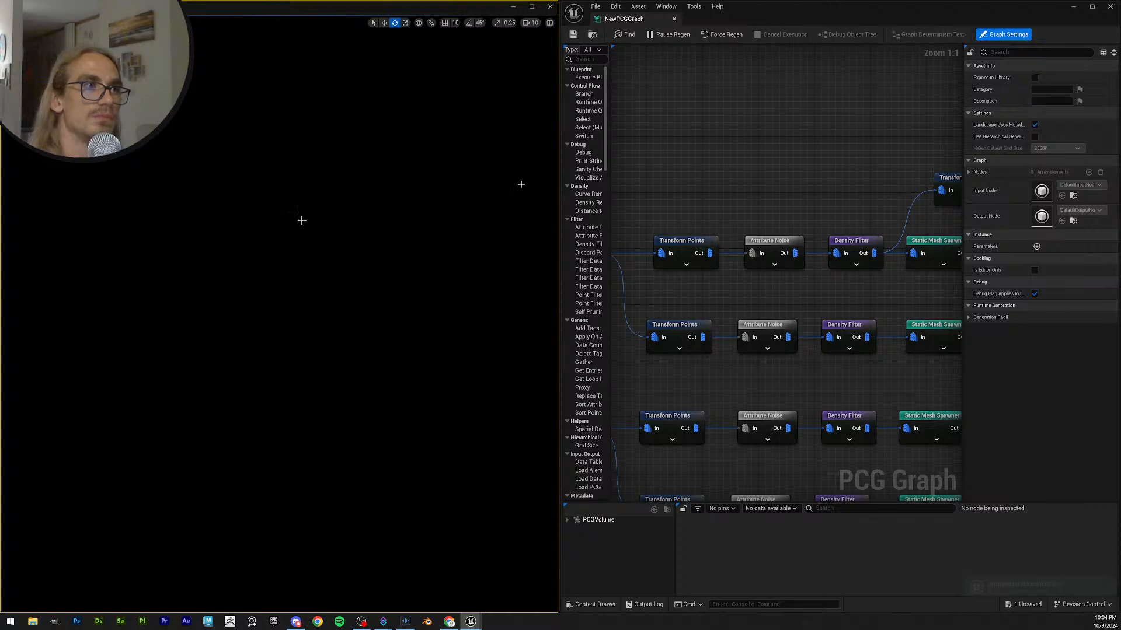
- Minimize the PCG graph window, search the level's actors for "post", and reset the PostProcessVolume's Exposure Compensation to its default
click(1071, 7)
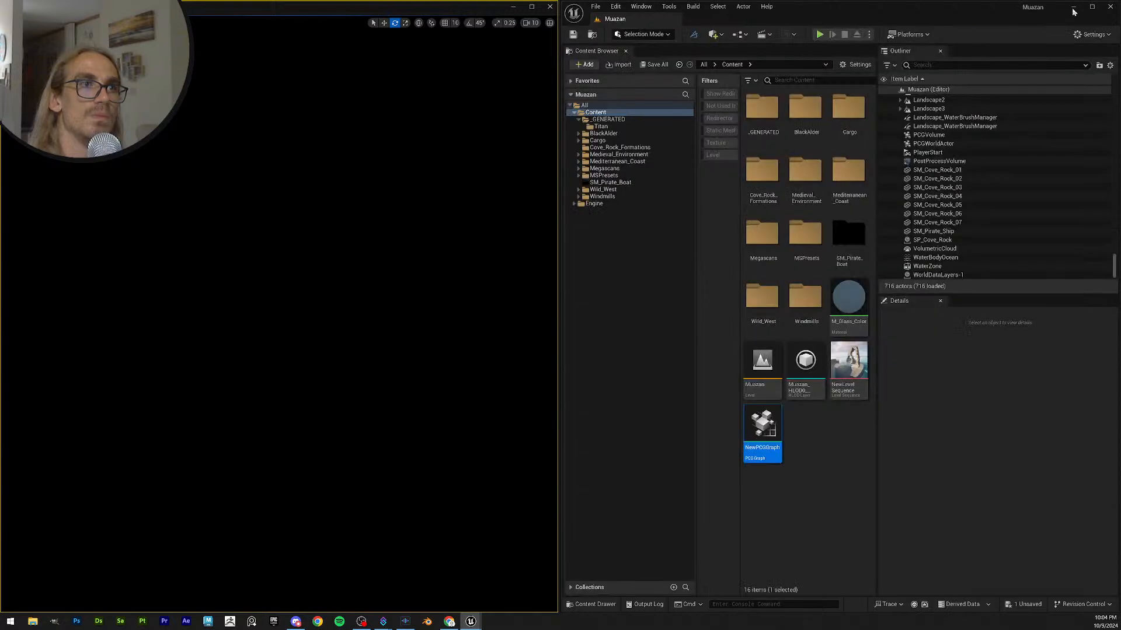
click(937, 64)
text(po)
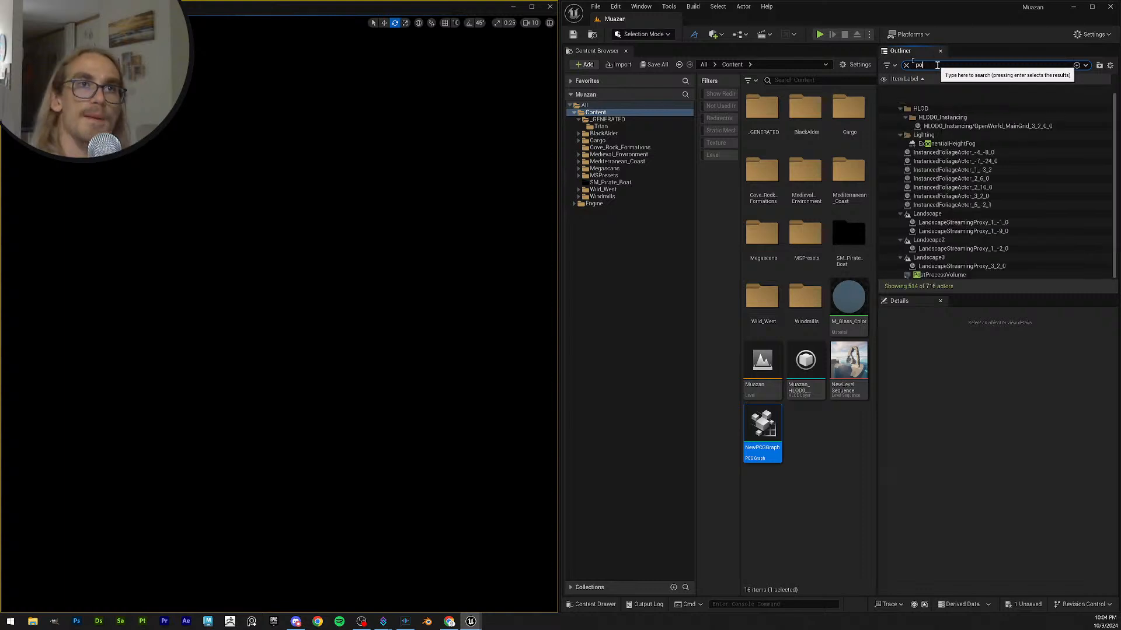
text(st)
click(952, 98)
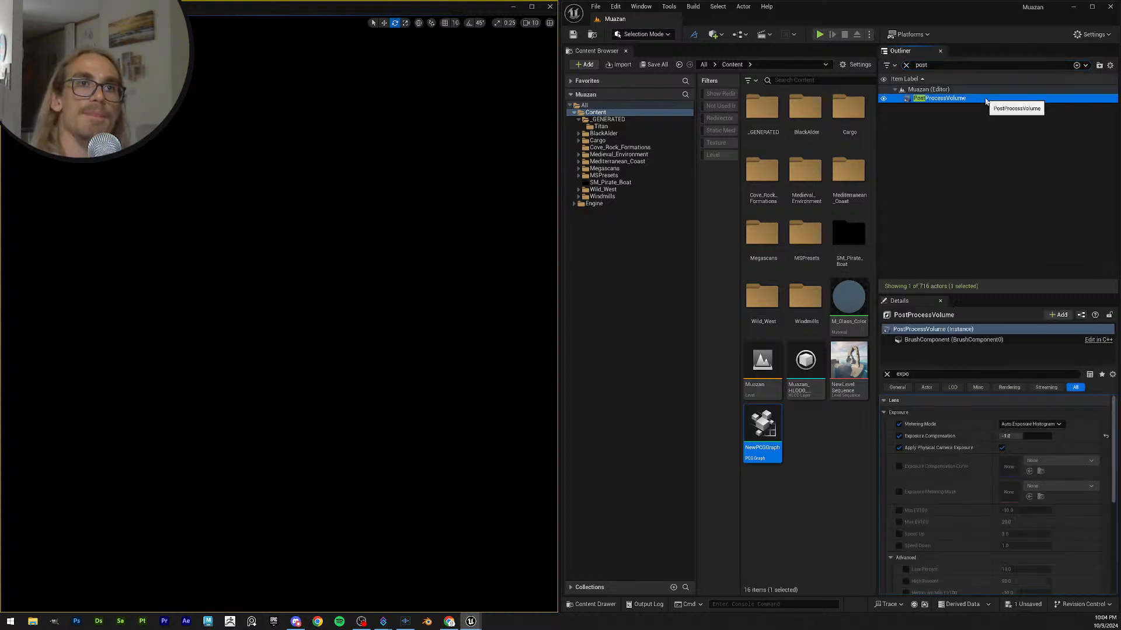
click(1106, 437)
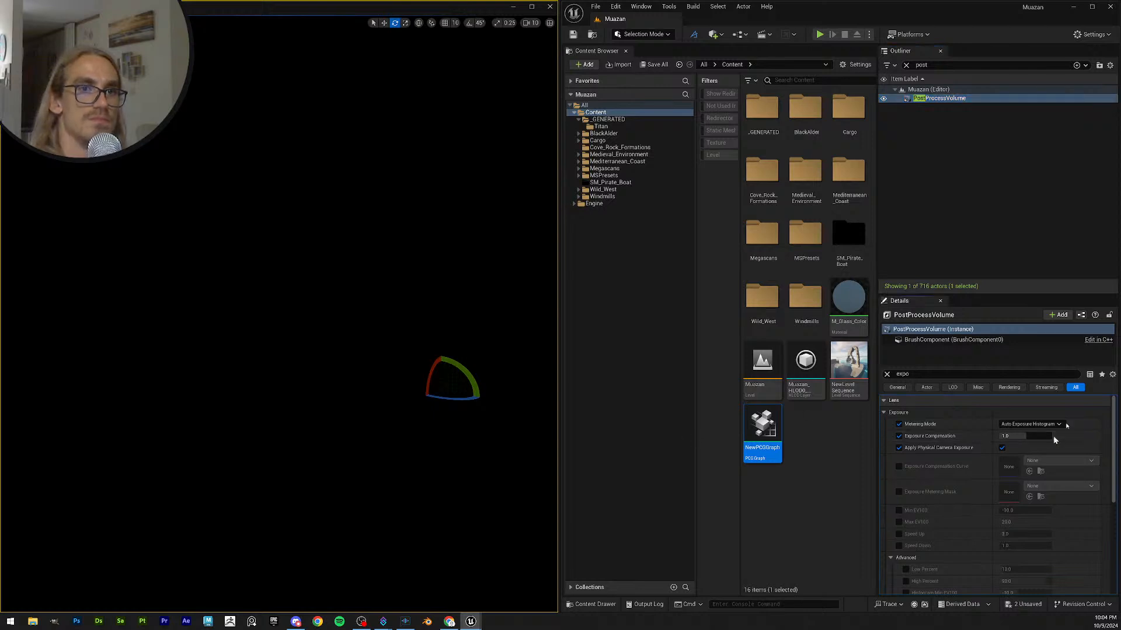
- Turn off Apply Physical Camera Exposure on the PostProcessVolume and disable its override along with the Exposure Compensation override
click(1002, 448)
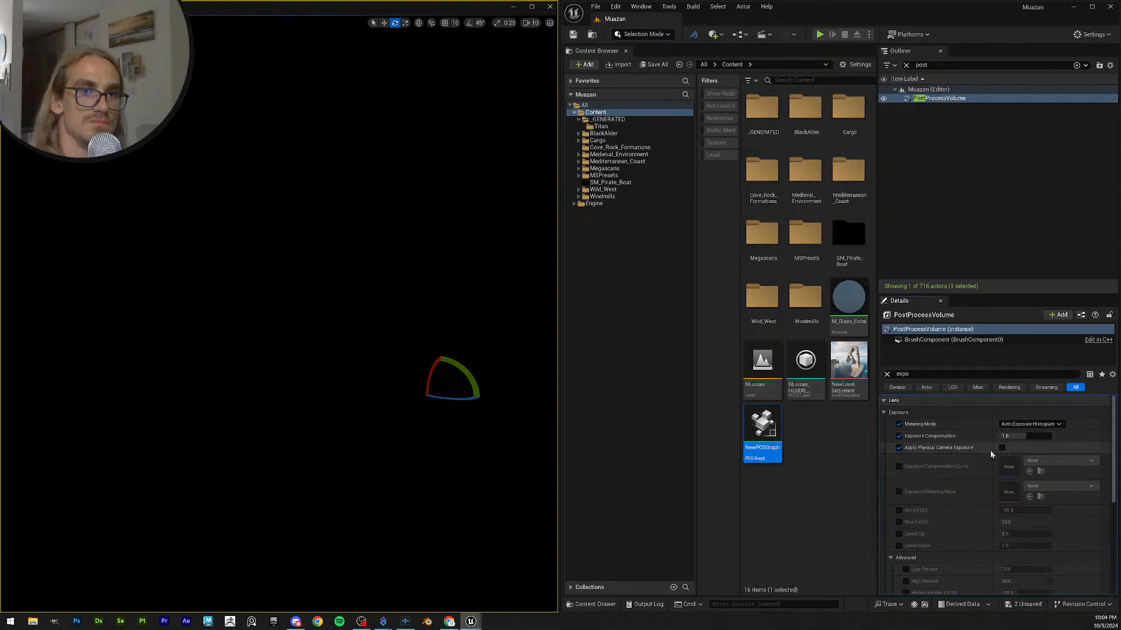
click(900, 448)
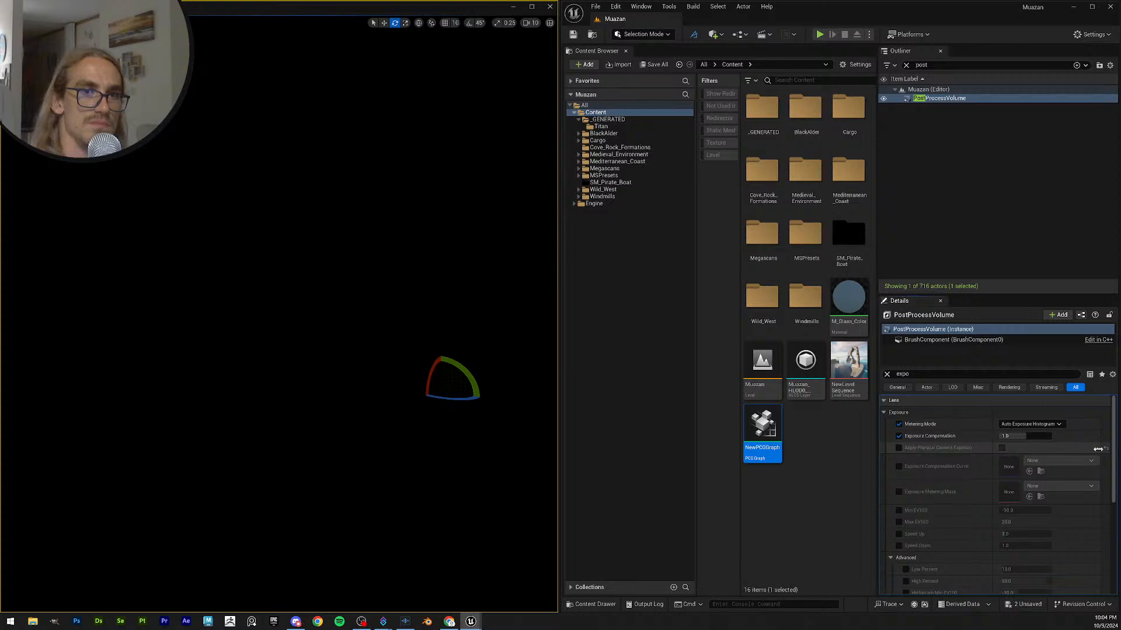
click(899, 436)
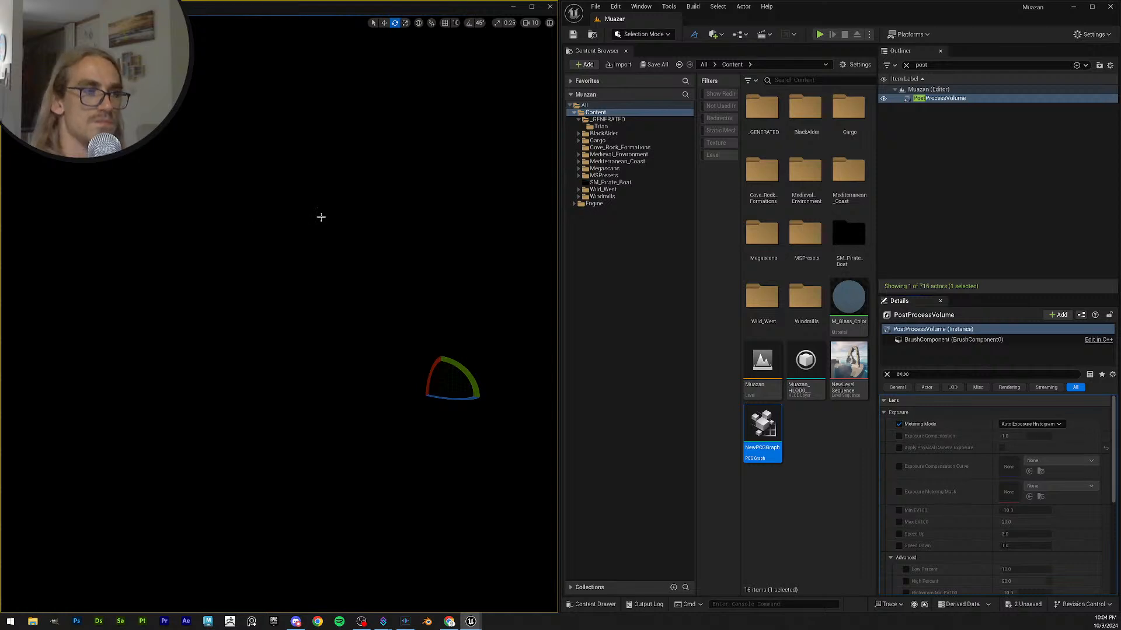
- Try the Manual metering mode on the PostProcessVolume, reset it to default, and disable the Metering Mode override
click(1023, 426)
click(1018, 443)
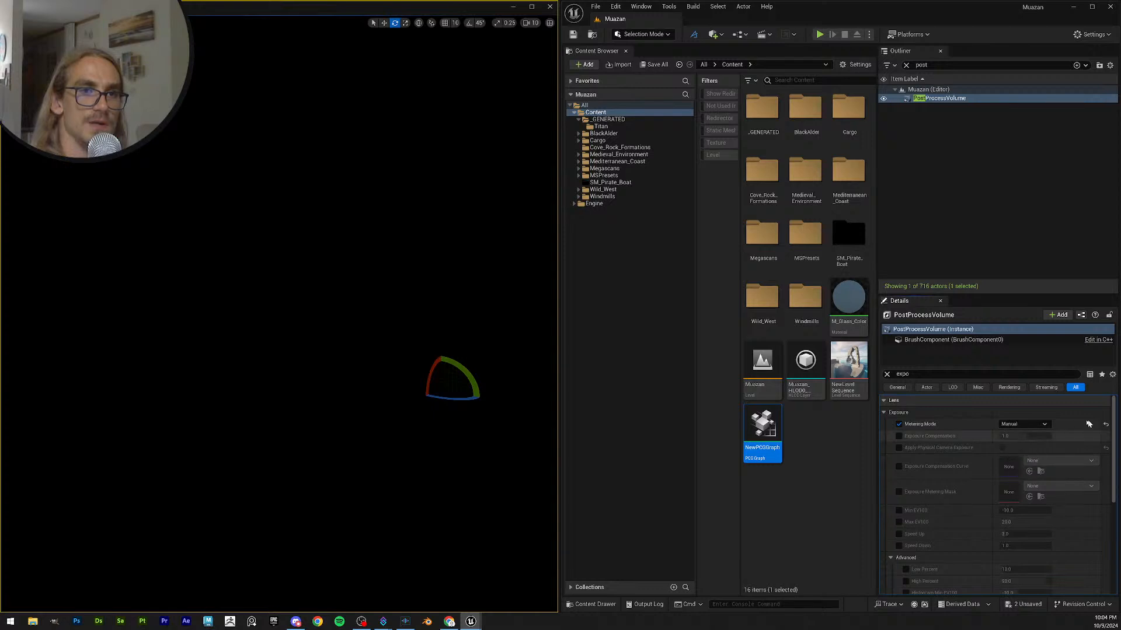
click(1106, 426)
click(899, 424)
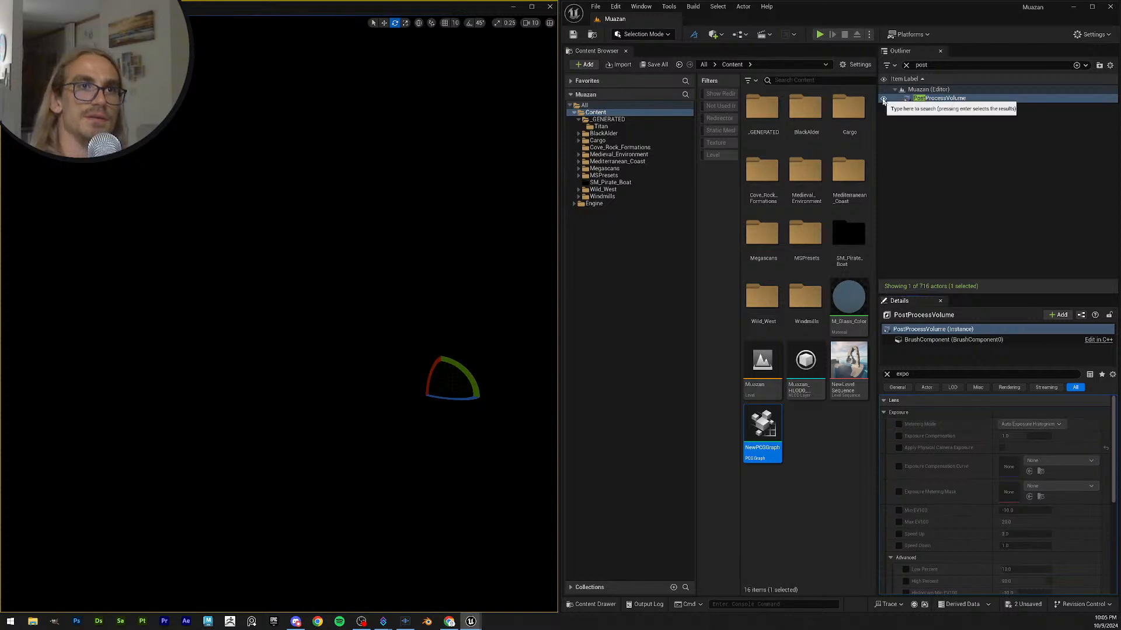
- Hide the PostProcessVolume, check the scene from bookmarks 2 and 3, and deselect the volume
right_drag(295, 269, 283, 300)
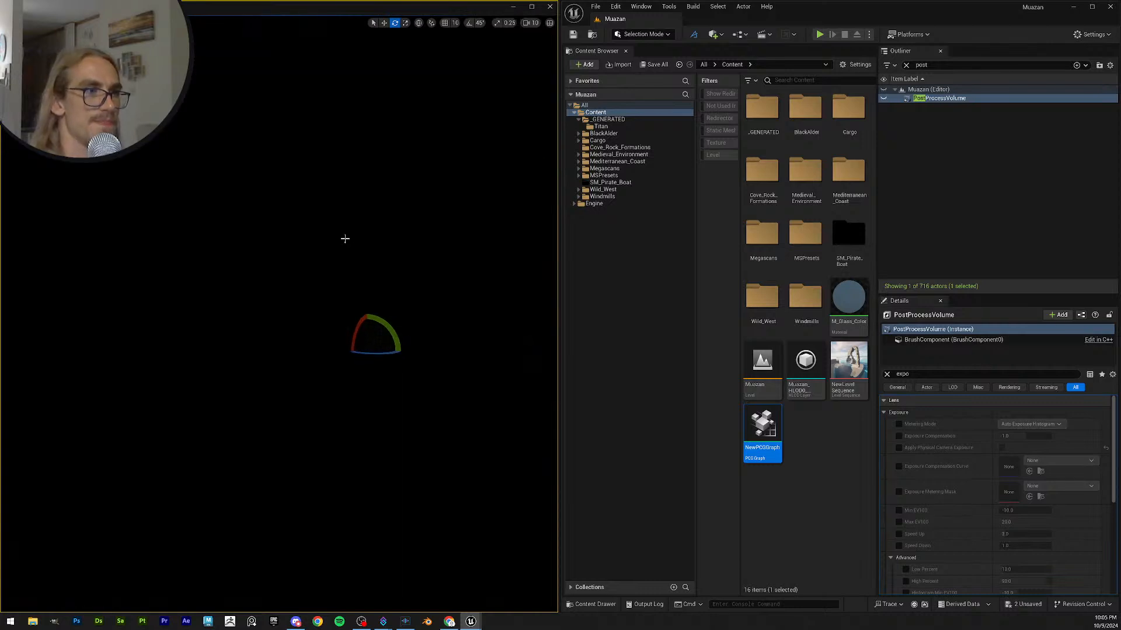
key(2)
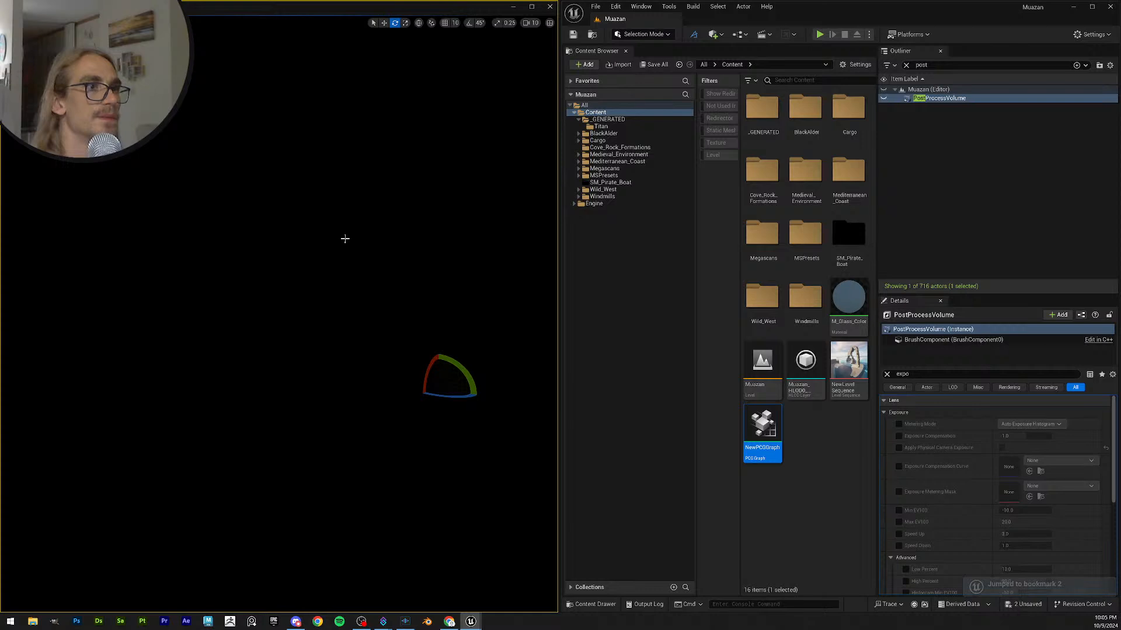
key(3)
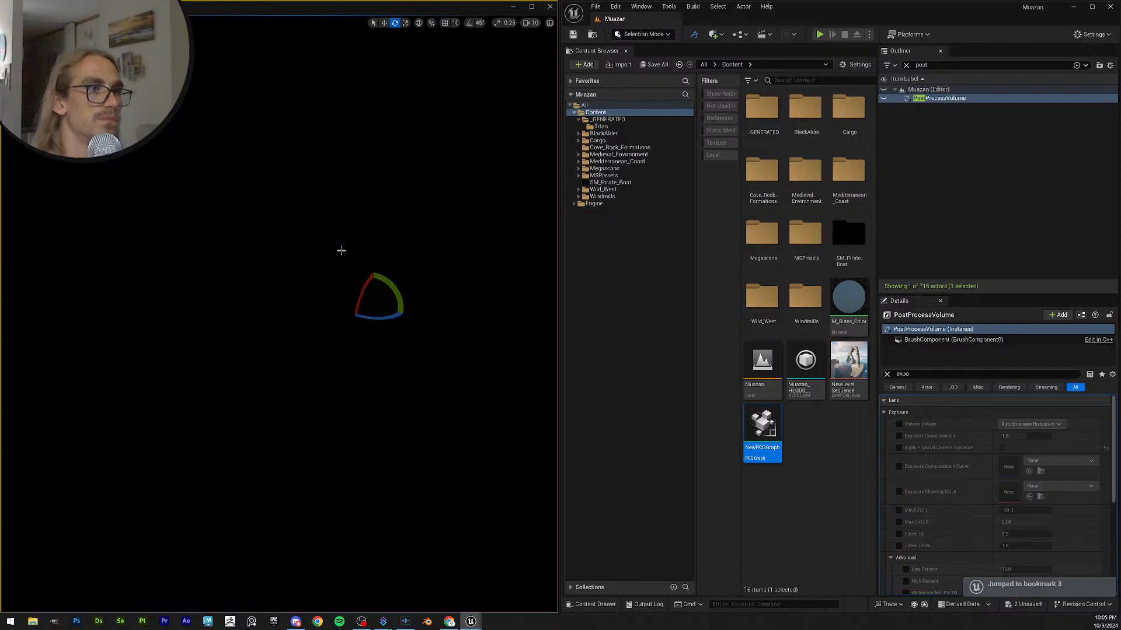
click(341, 250)
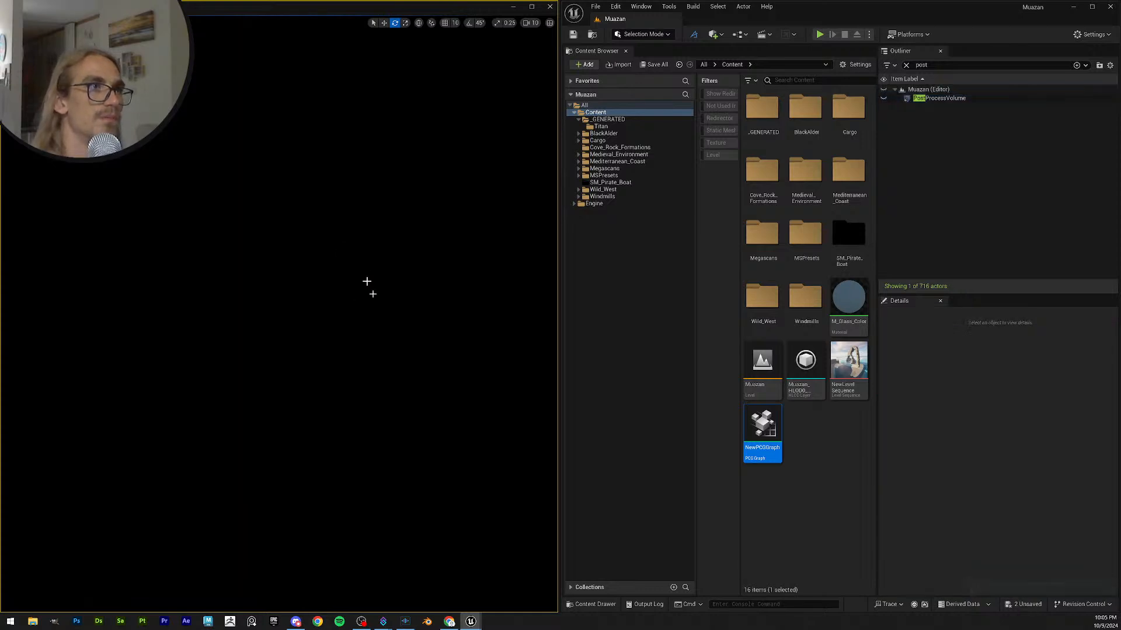
- Switch the viewport to an unlit view mode and inspect the scene from camera bookmarks 1, 2 and 3
click(79, 23)
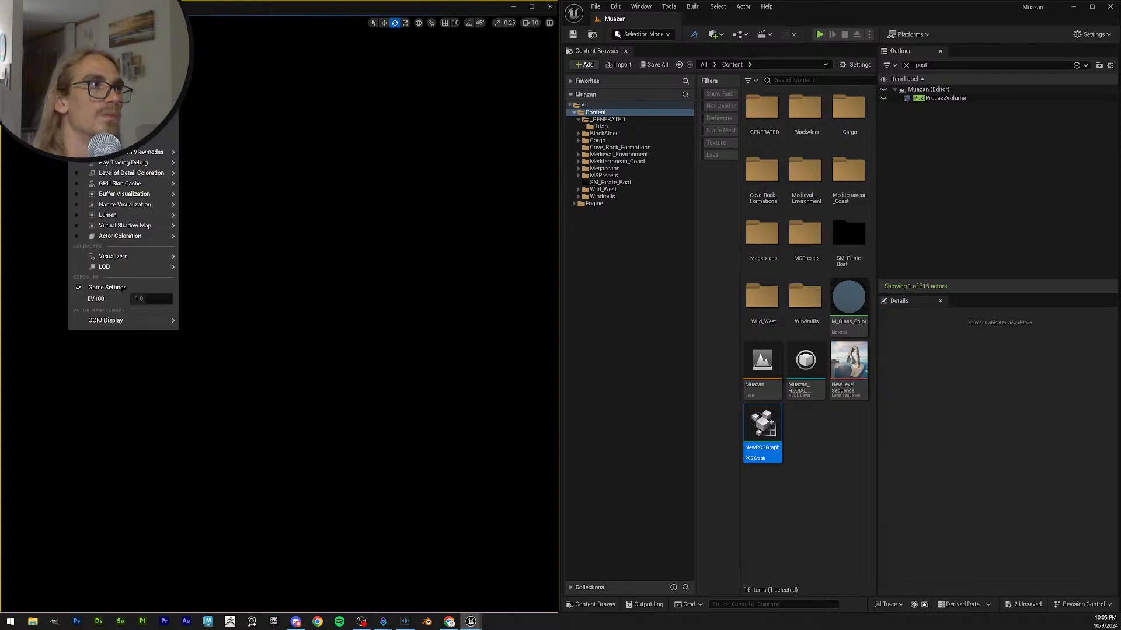
click(134, 59)
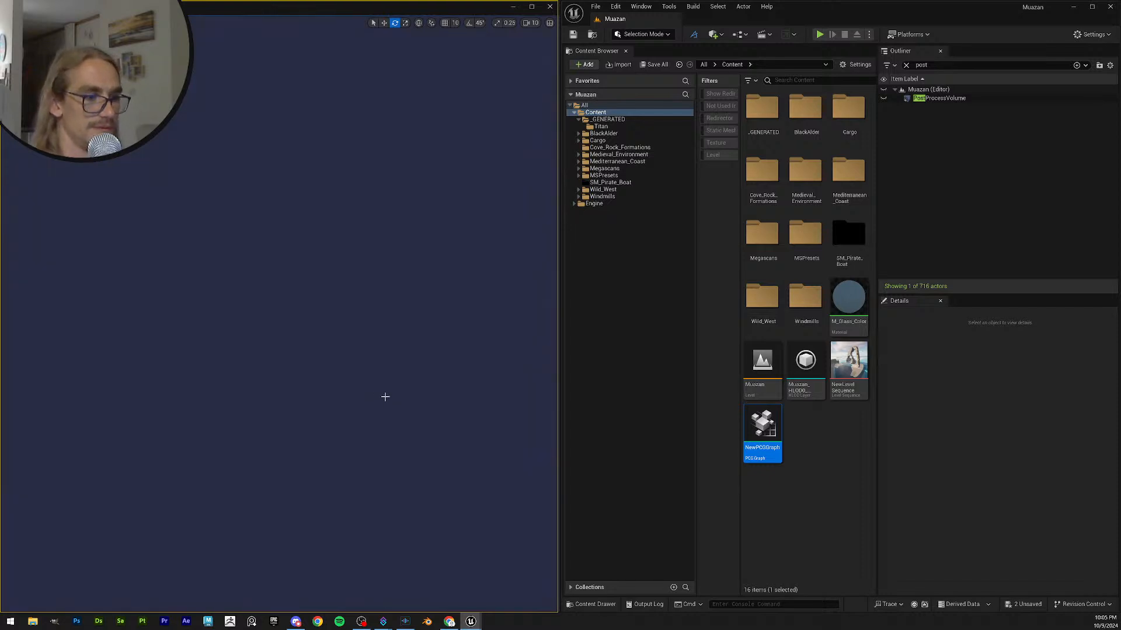
key(2)
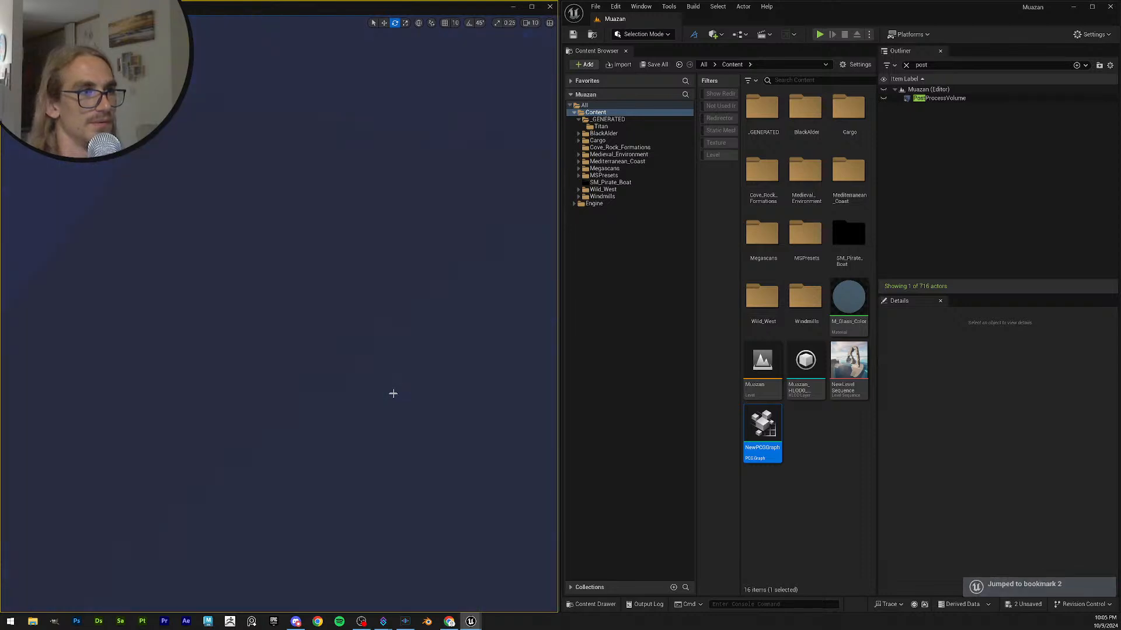
key(2)
right_drag(478, 374, 449, 358)
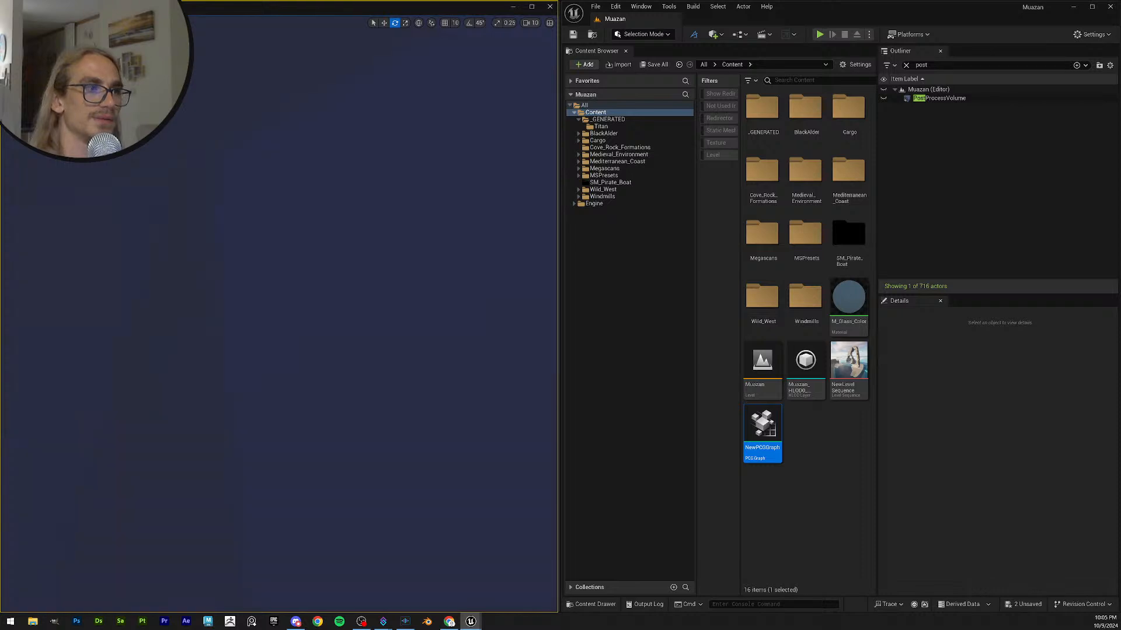
key(1)
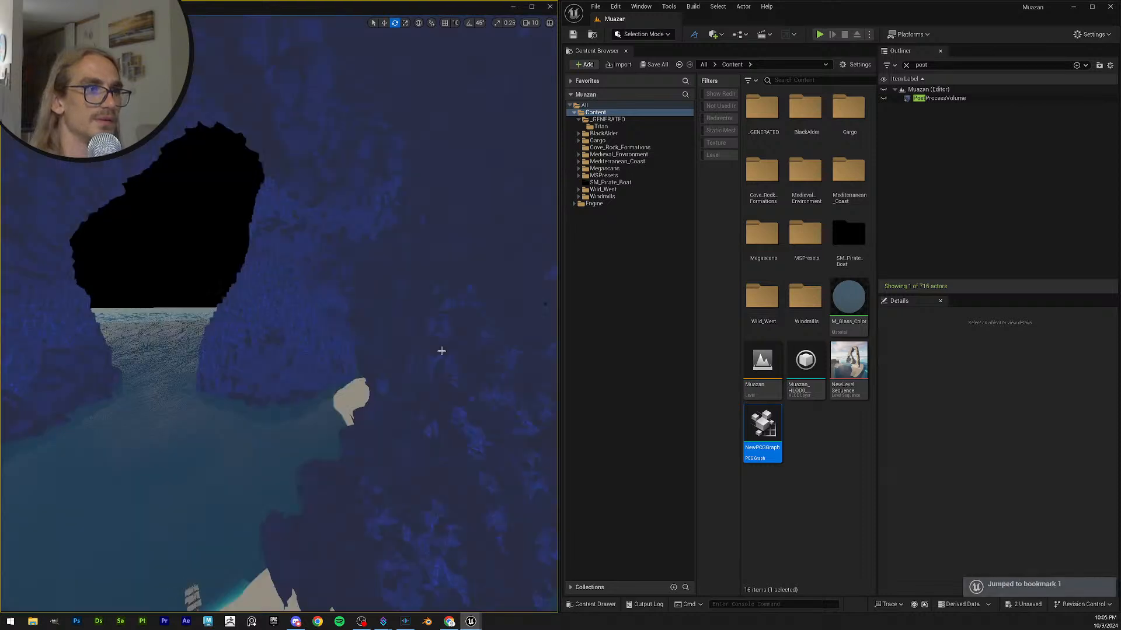
key(2)
key(2)
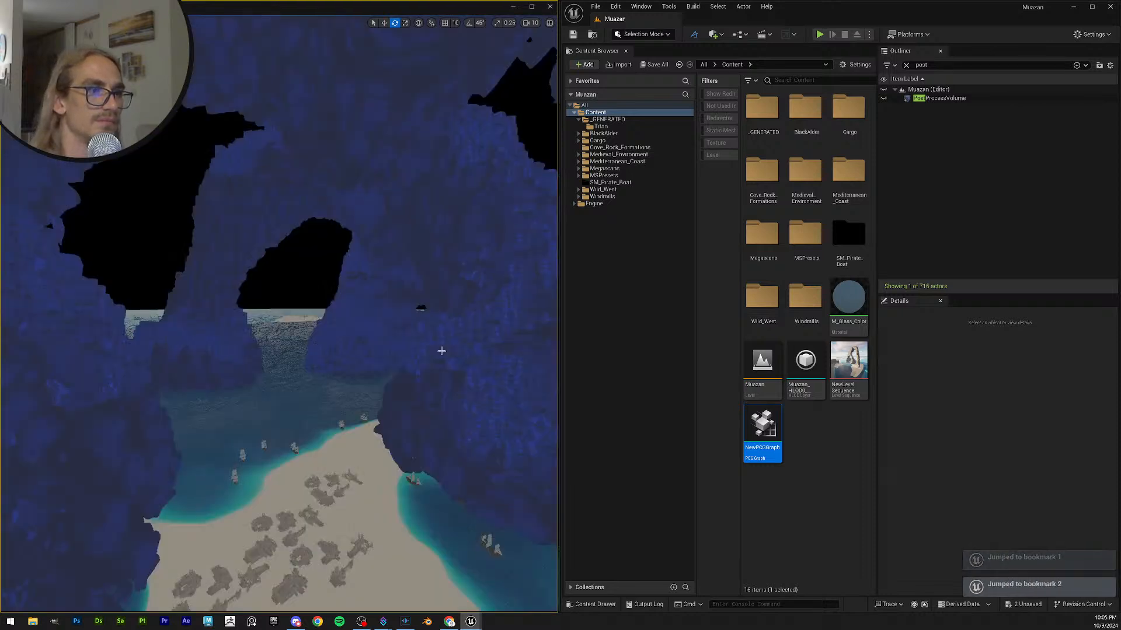
key(3)
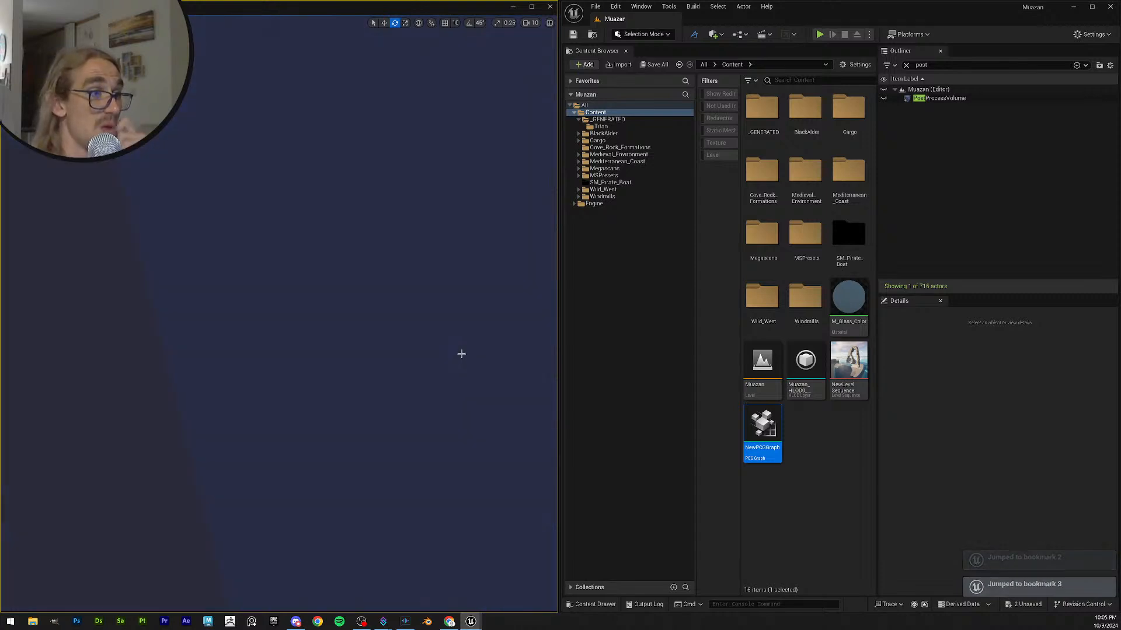
- Save the level and return the viewport to camera bookmark 2
click(811, 429)
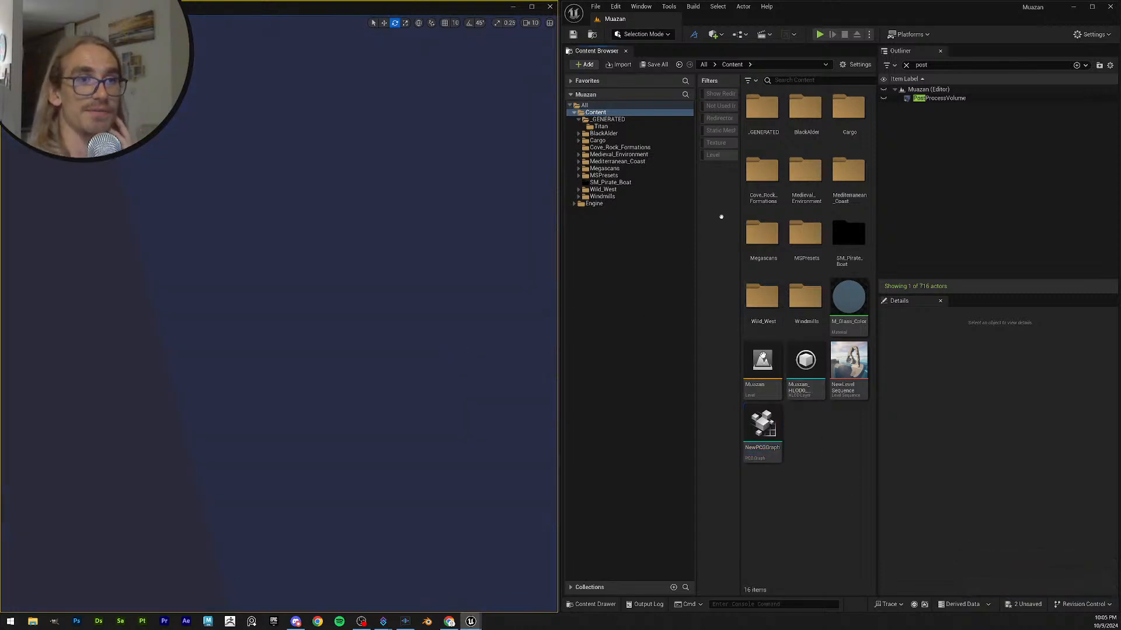
click(573, 35)
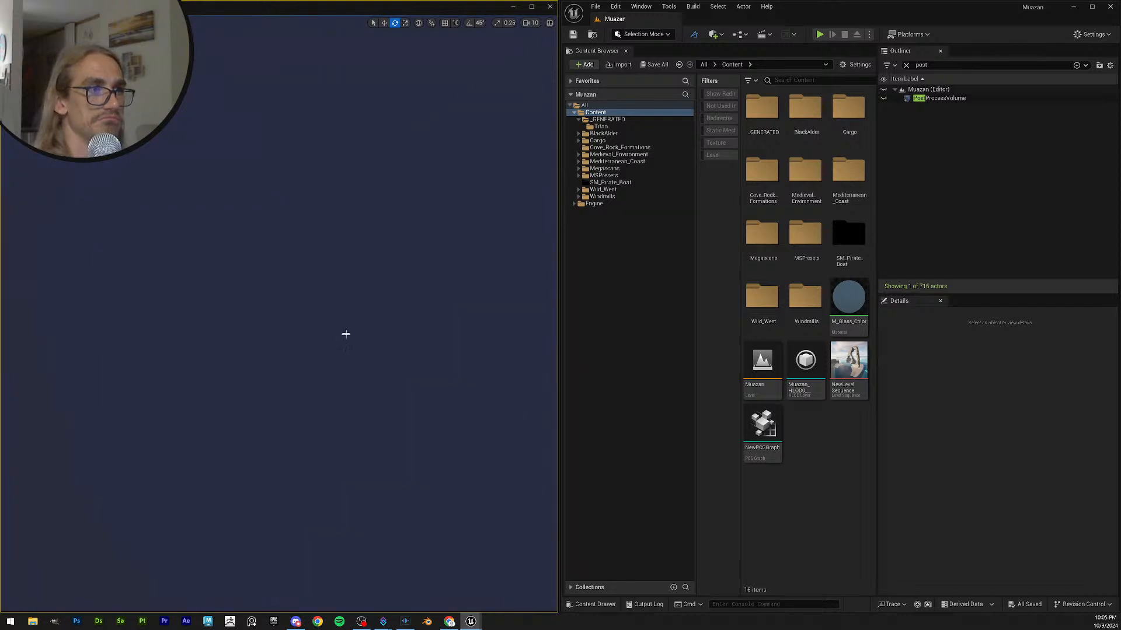
key(2)
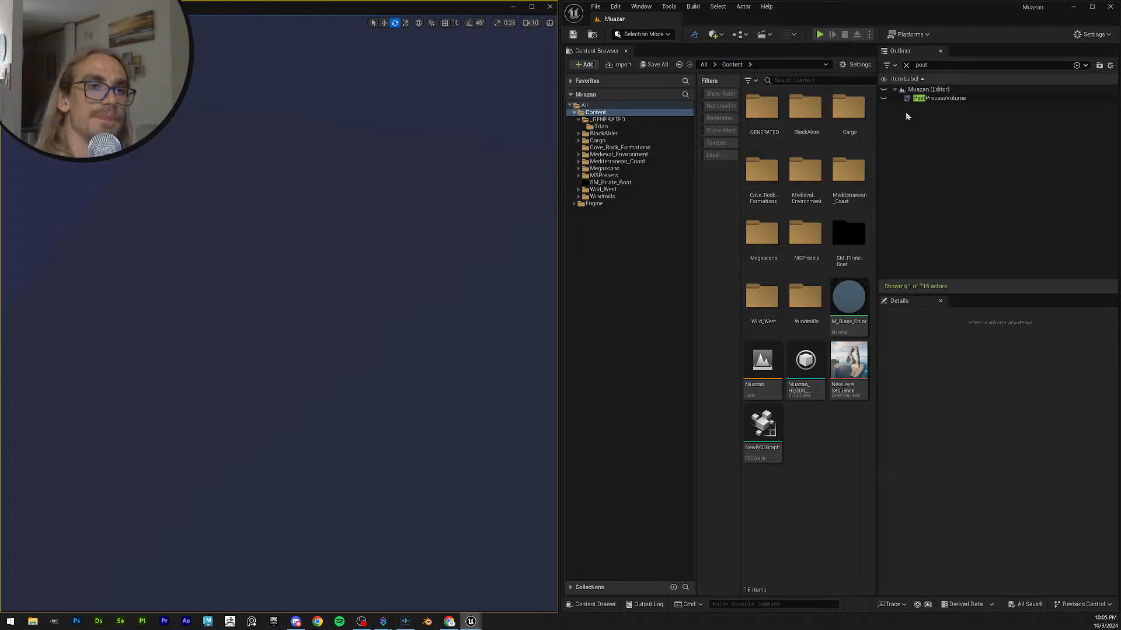
- Open NewPCGGraph and clear all mesh entries from the Static Mesh Spawner fed by the Transform Points node
double_click(770, 421)
right_drag(841, 128, 614, 169)
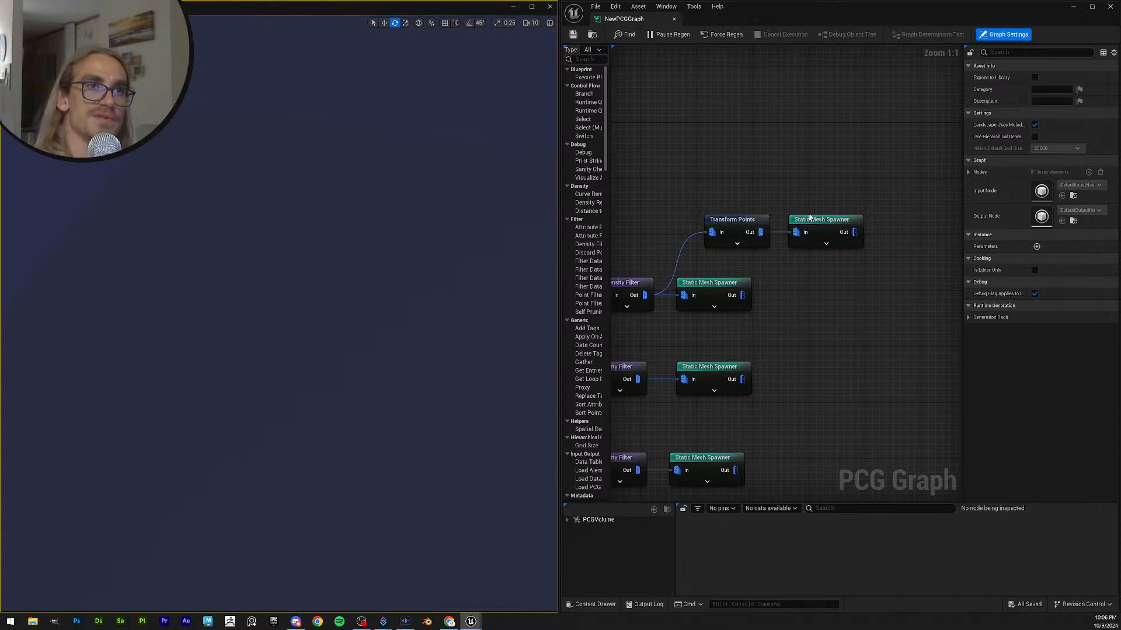
click(817, 220)
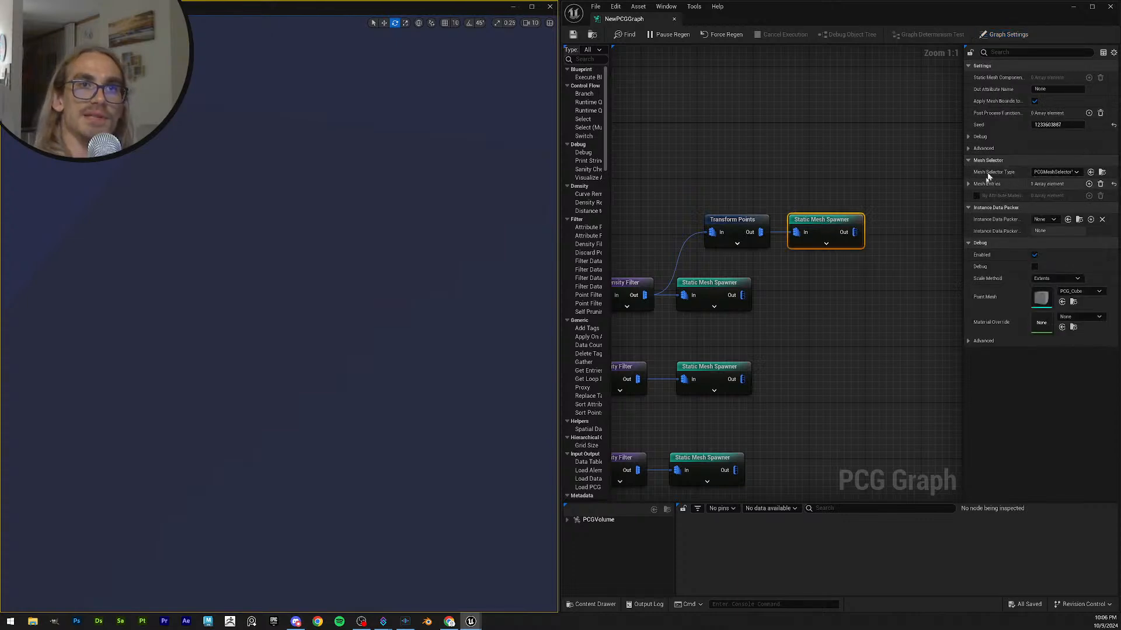
click(969, 184)
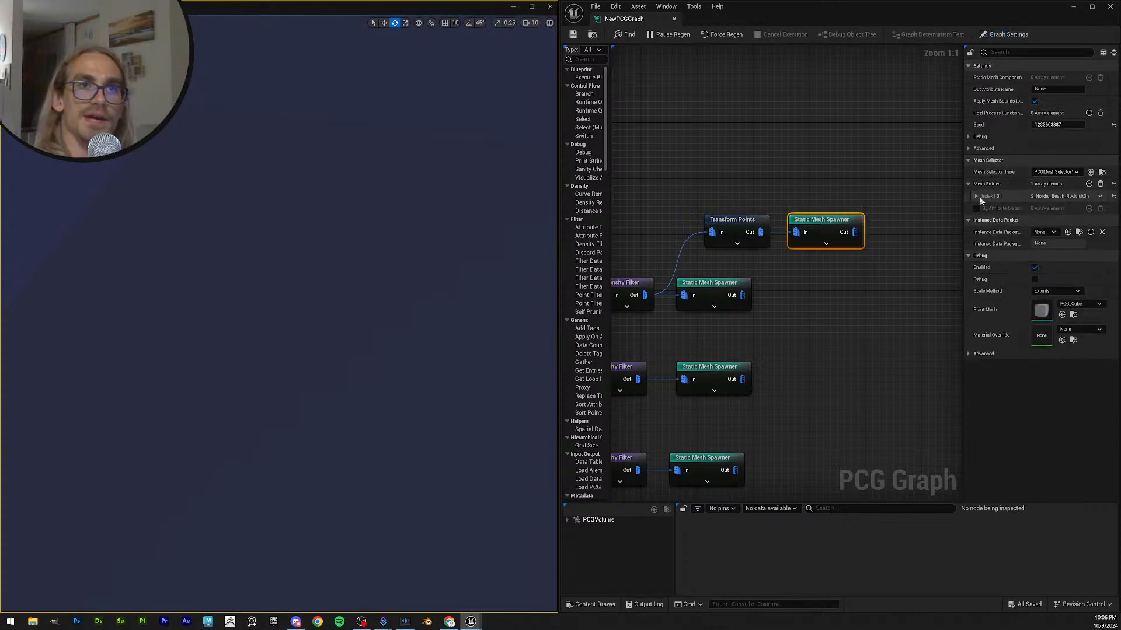
click(976, 197)
click(1114, 198)
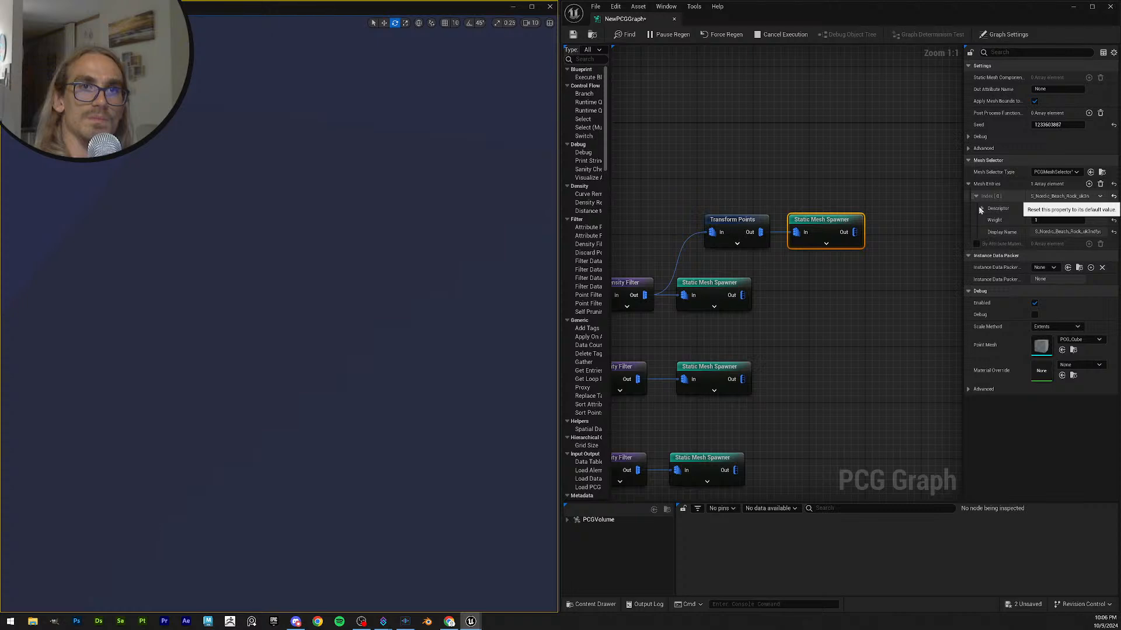
click(1101, 186)
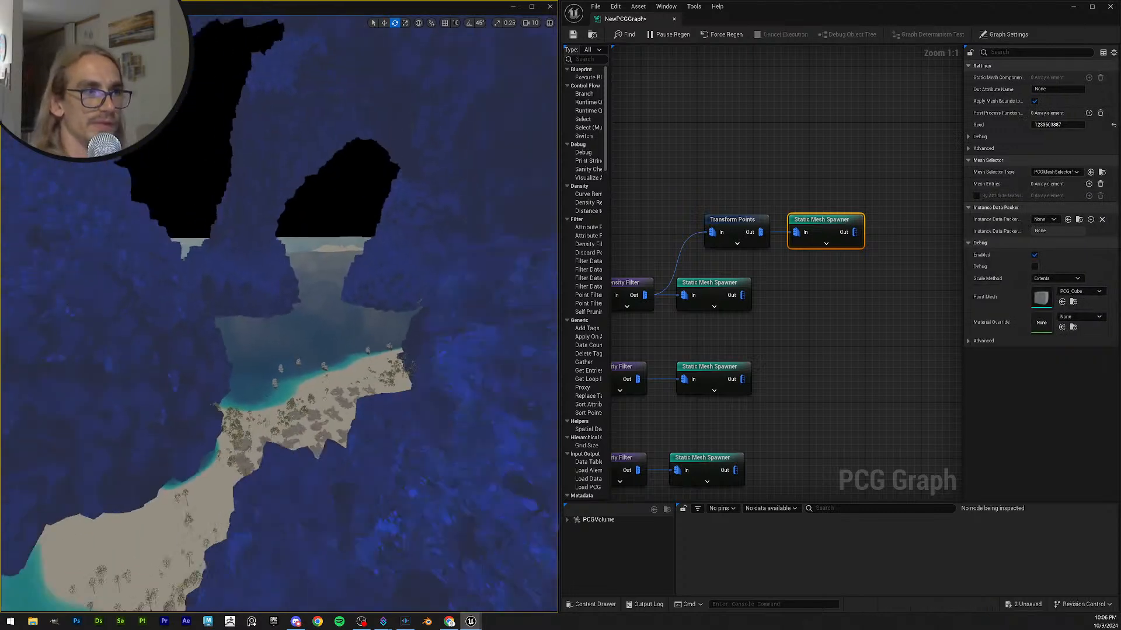
- Return the viewport to camera bookmark 2 in Lit view mode and save the PCG graph
key(2)
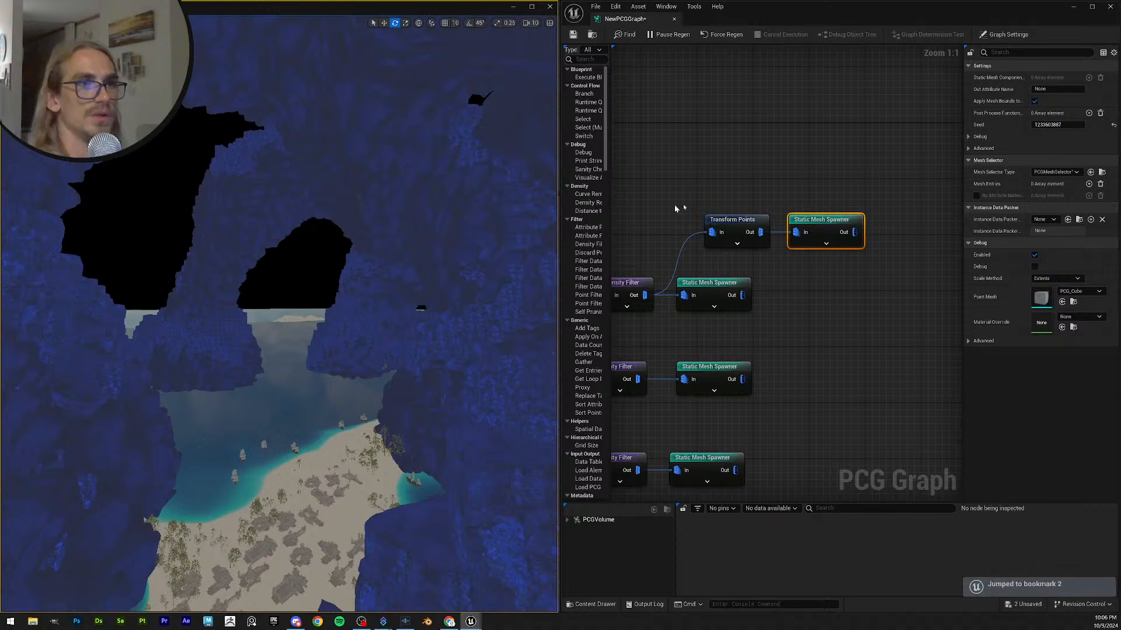
click(80, 23)
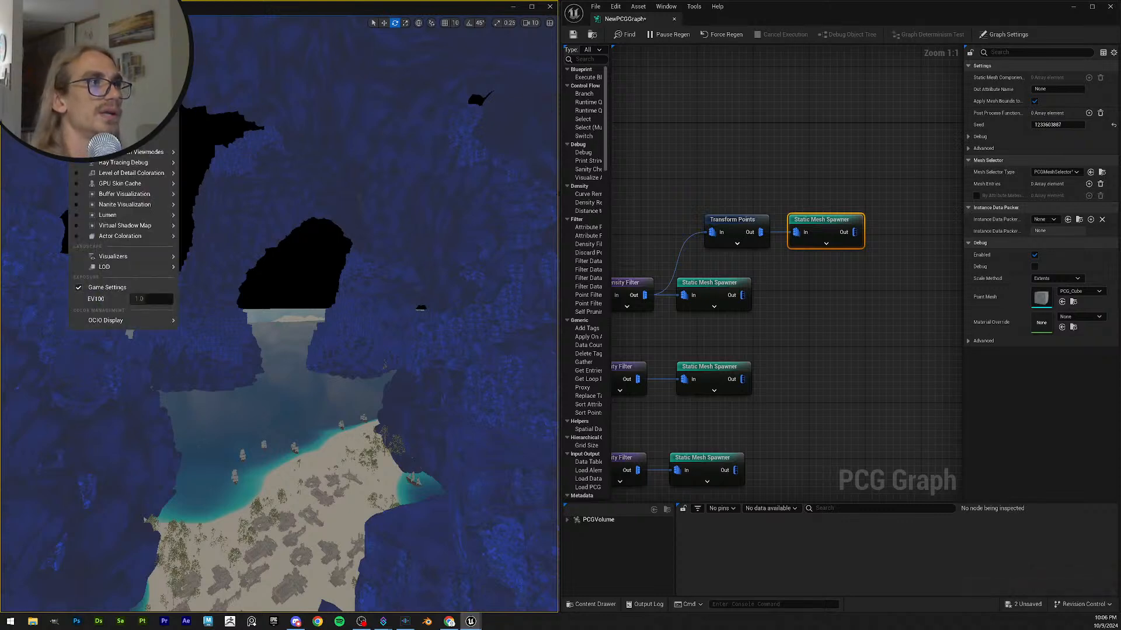
click(98, 45)
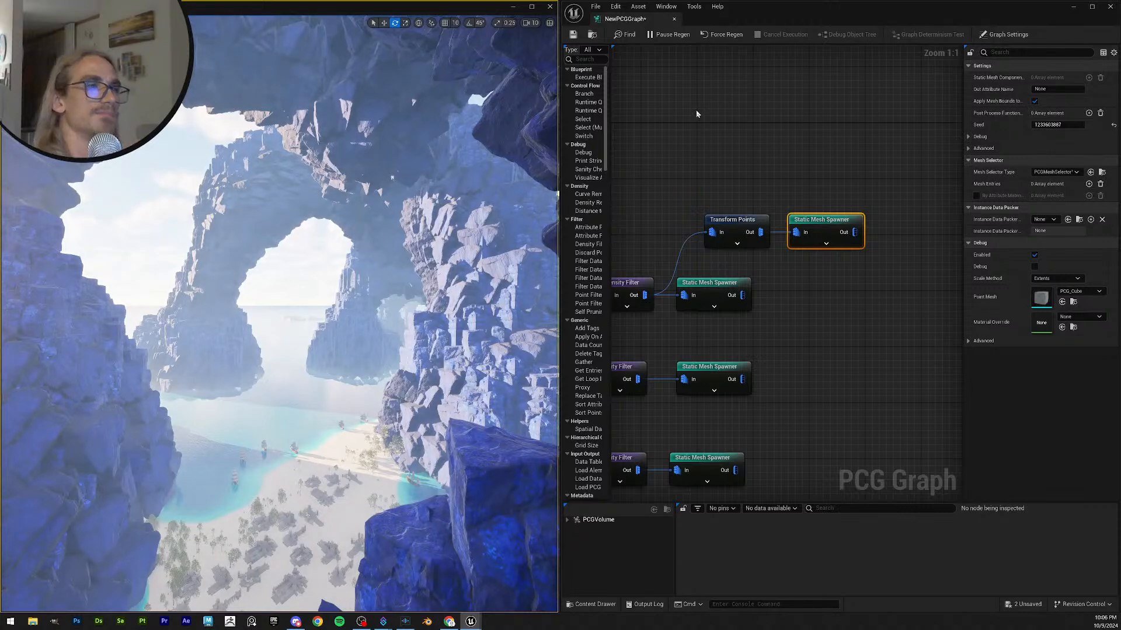
click(573, 35)
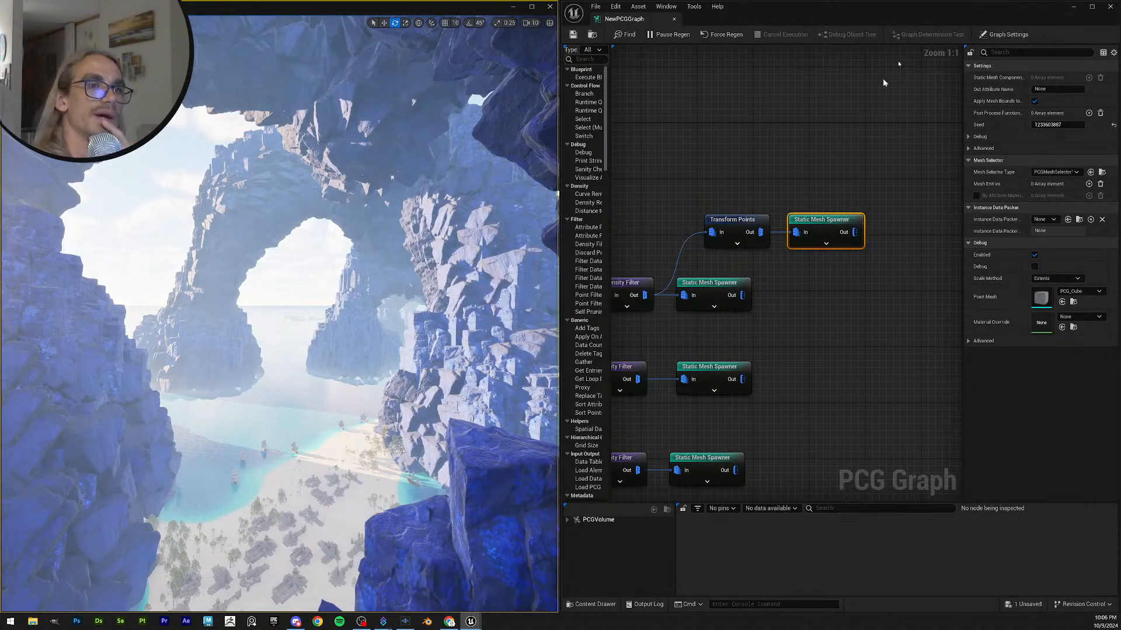
- Find and select the DirectionalLight in the level, clear its property filter and reset its intensity to the default
click(1073, 6)
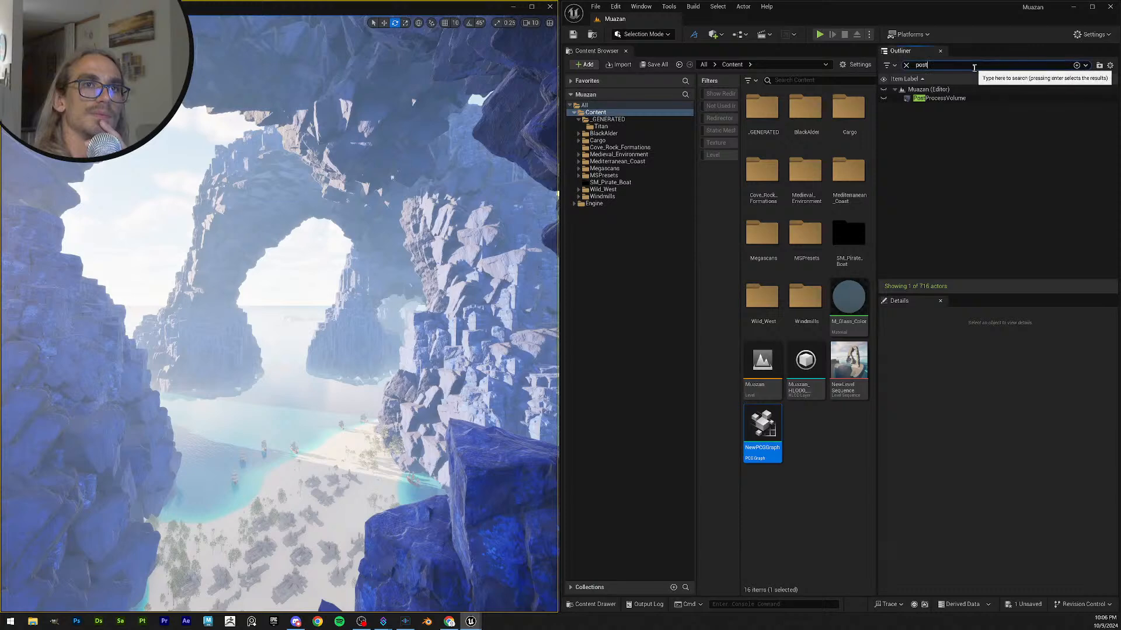
text(direc)
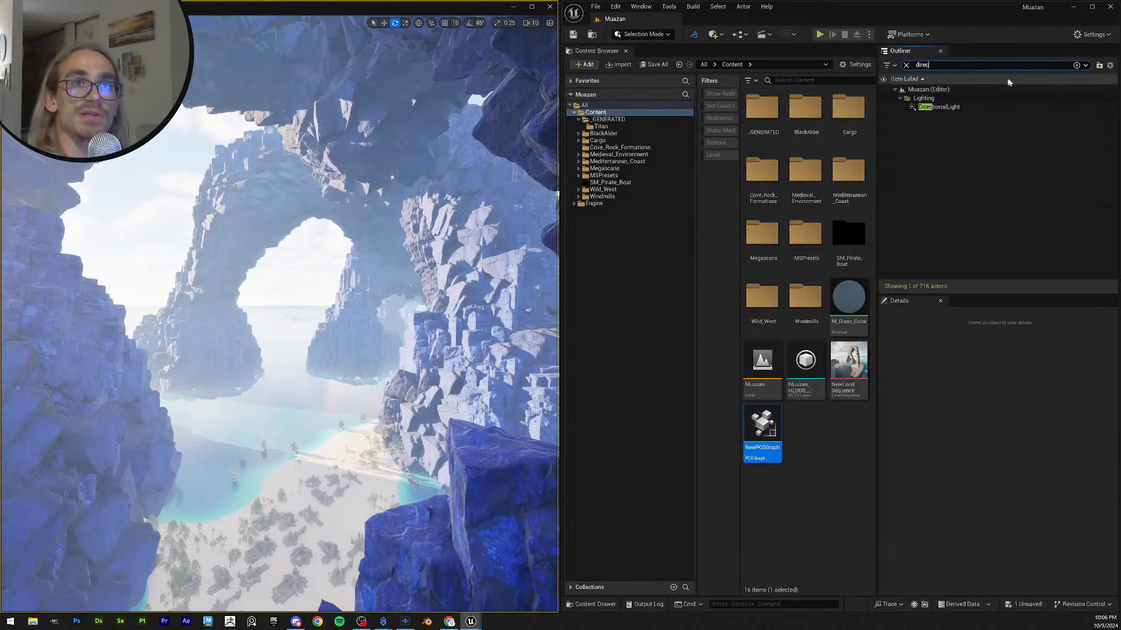
click(939, 106)
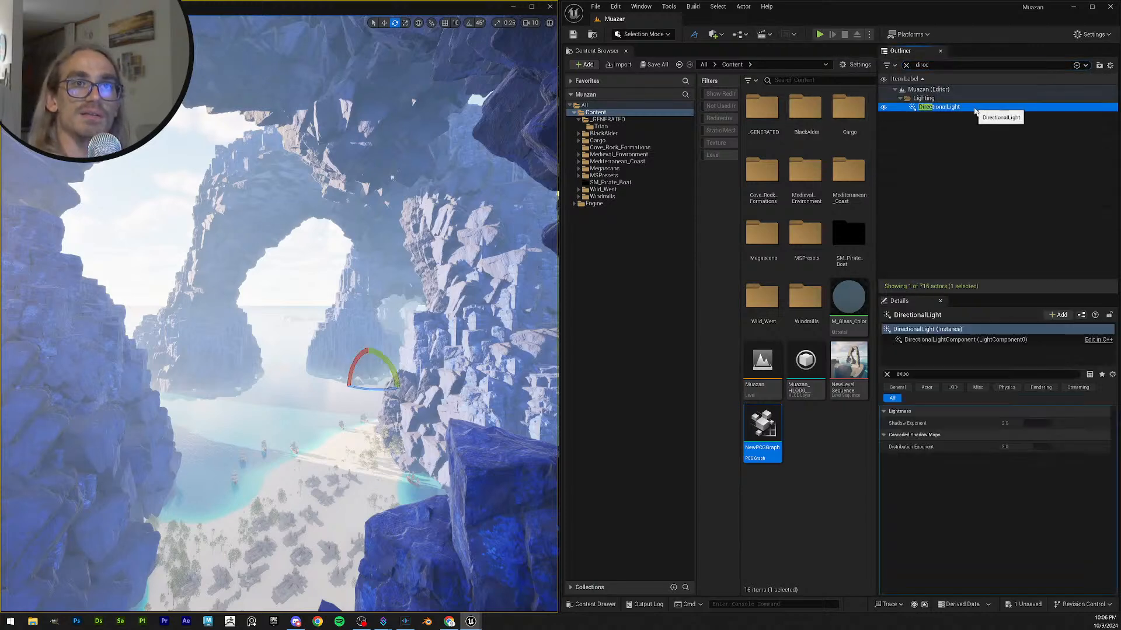
click(887, 375)
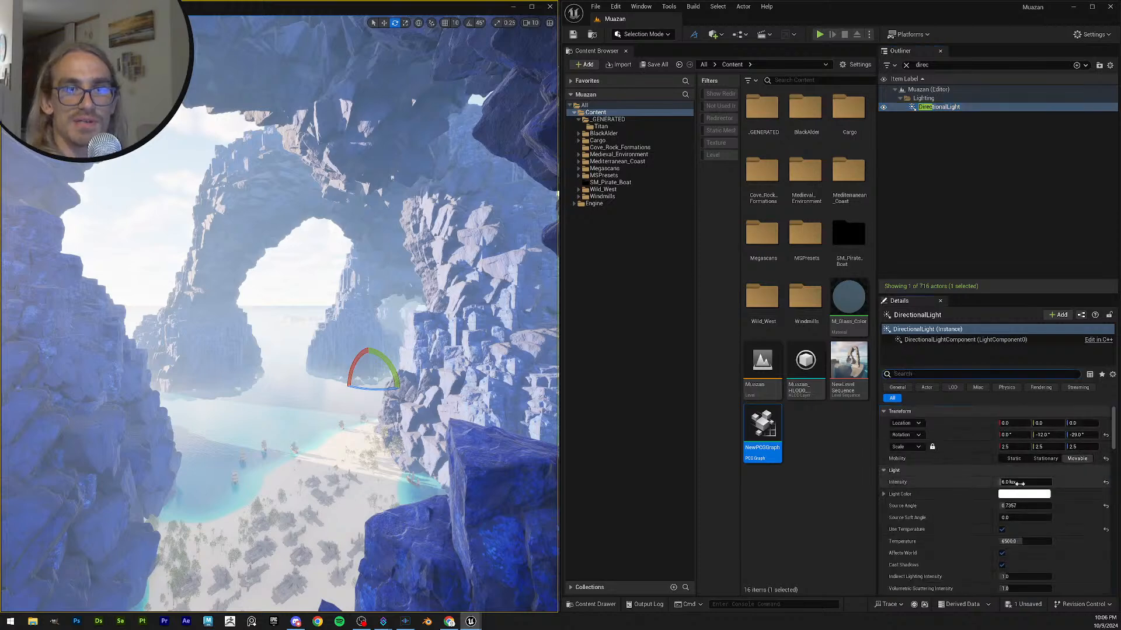
click(1105, 483)
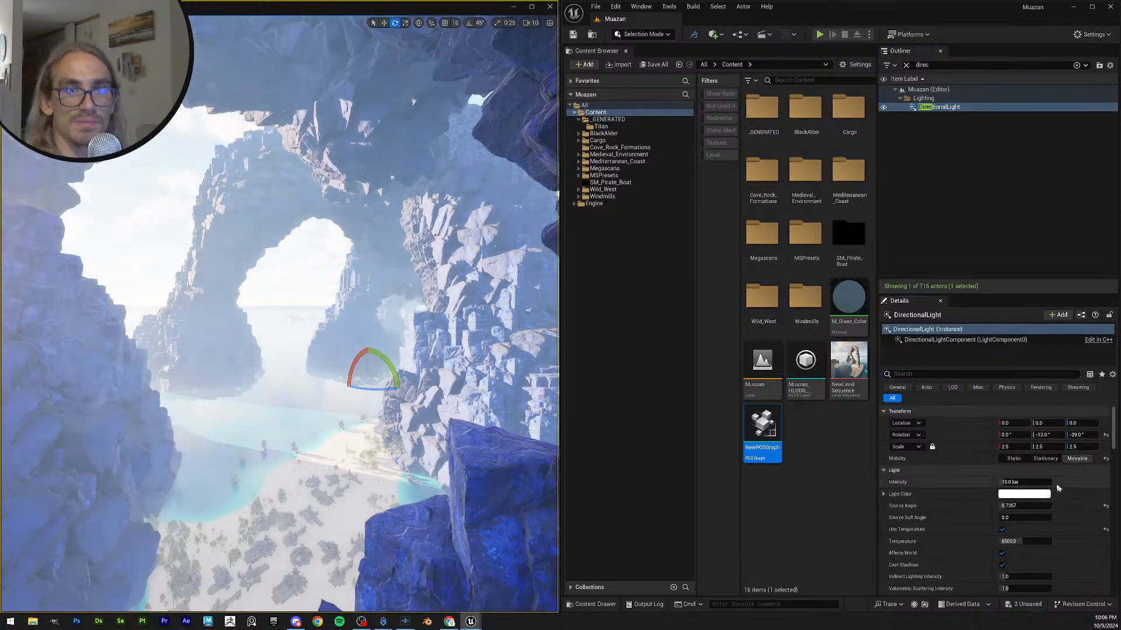
- Try DirectionalLight intensities of 3 lux and 1 lux, and save the level
click(1035, 483)
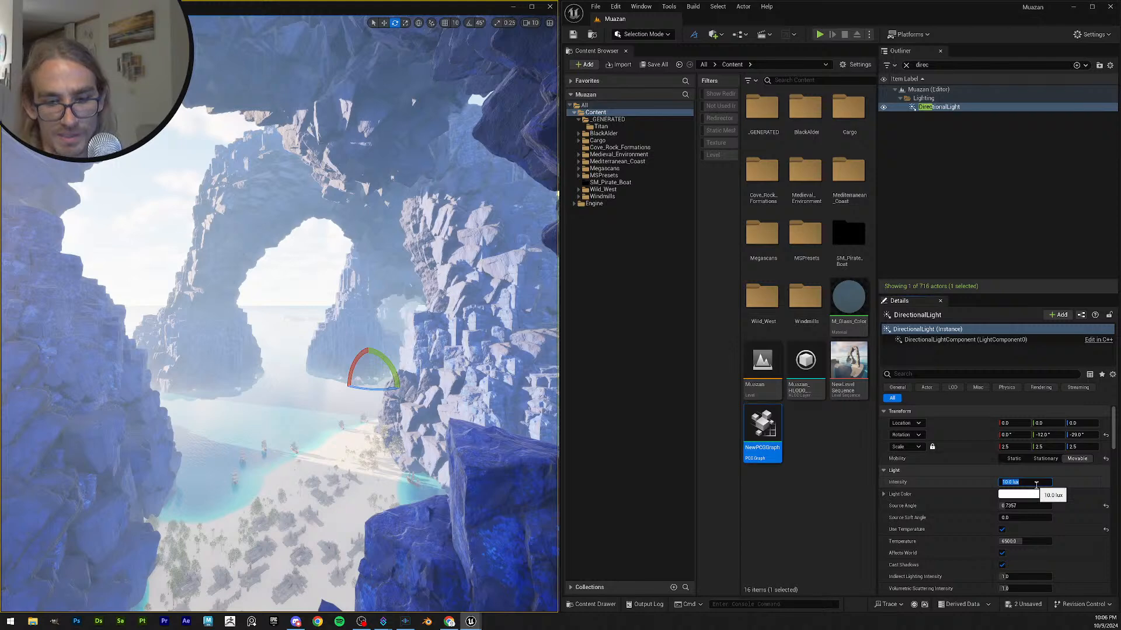
text(3)
key(Return)
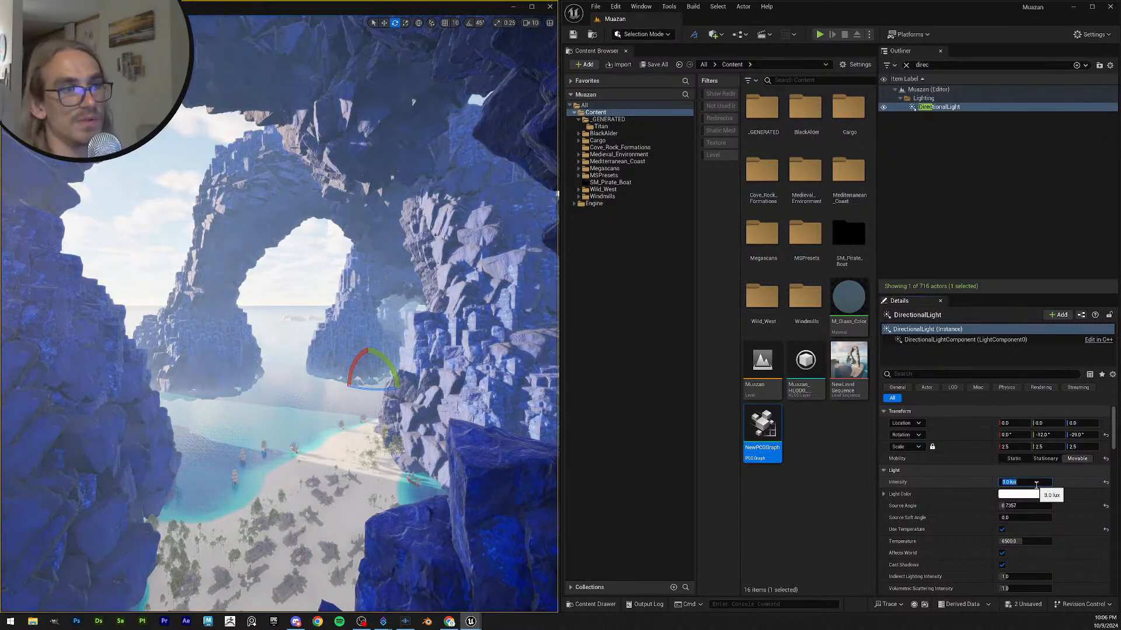
text(1)
key(Return)
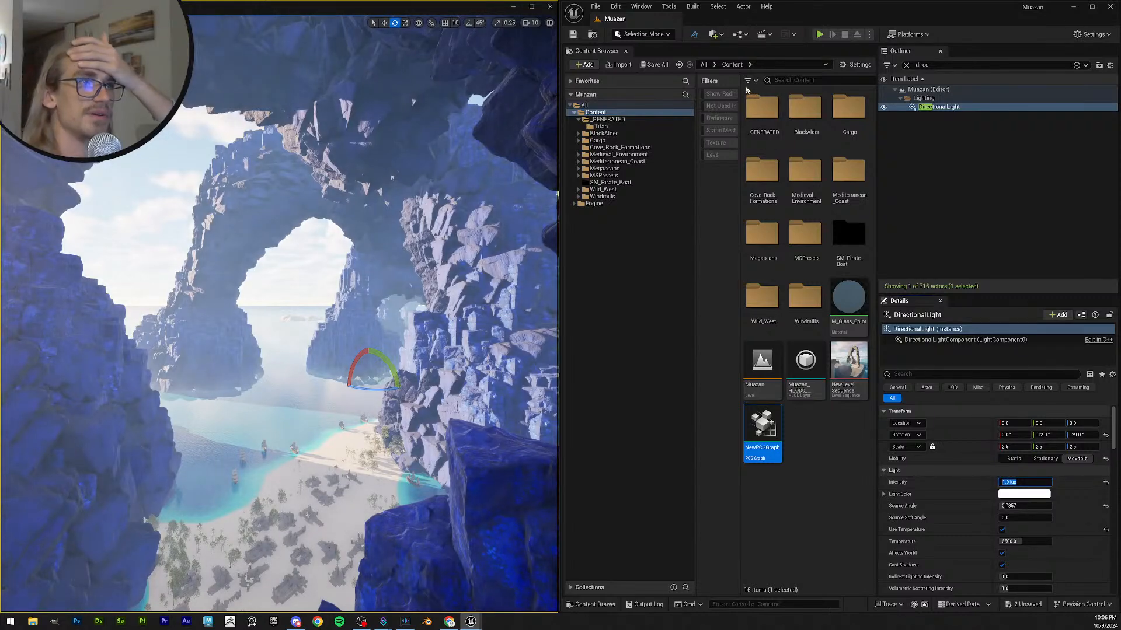
click(573, 35)
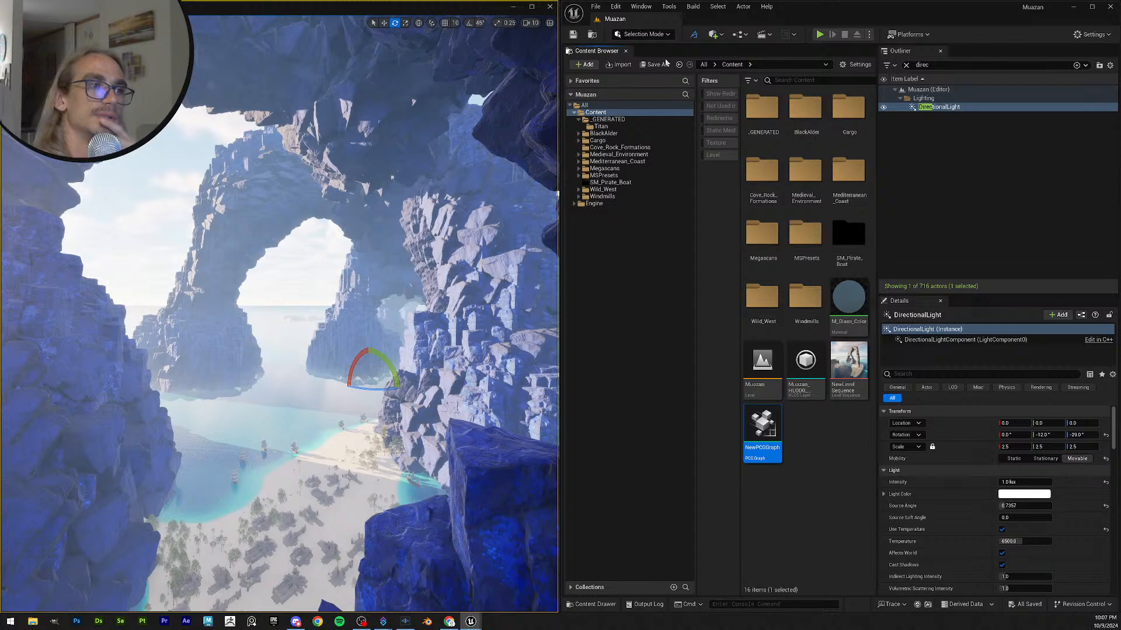
- Set the DirectionalLight's intensity to 0.5 lux and save the level
click(1031, 482)
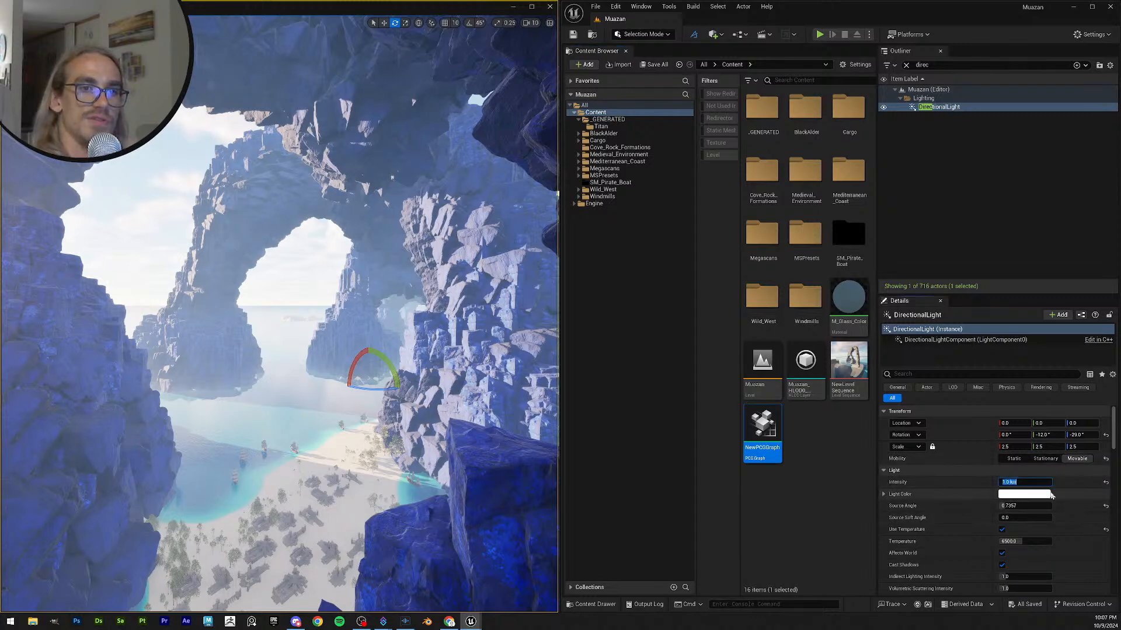
text(0.5)
key(Return)
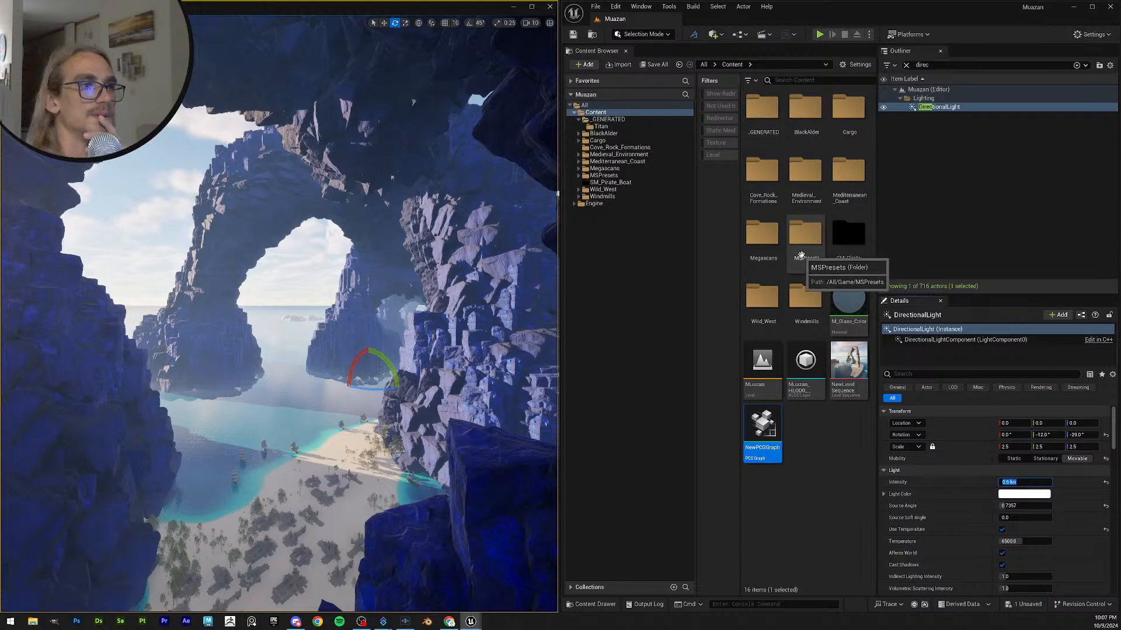
click(573, 34)
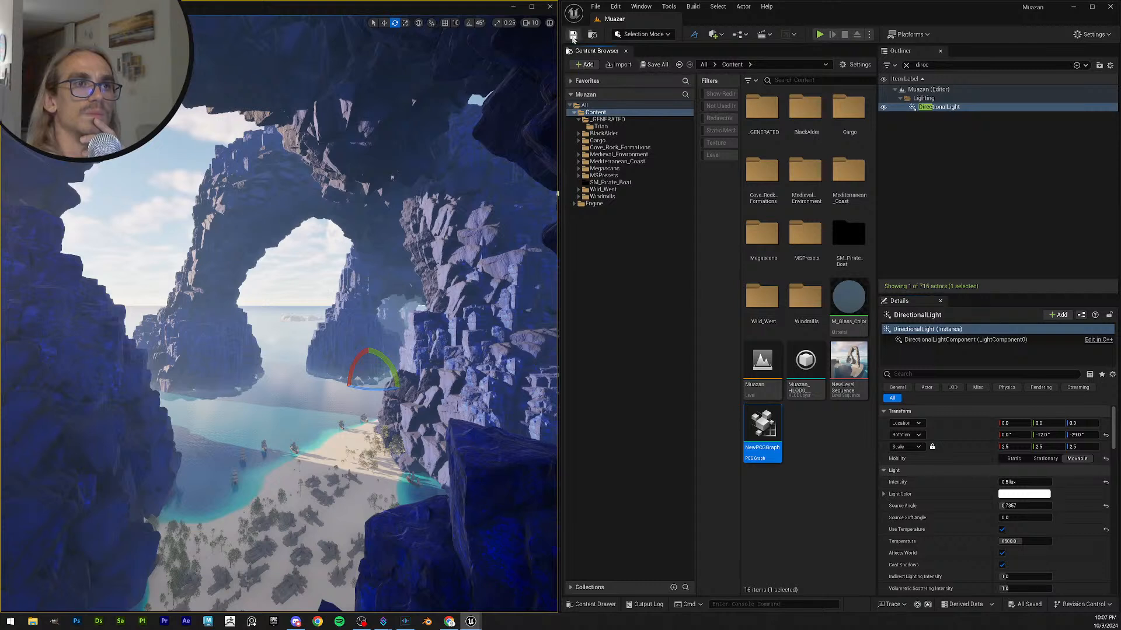
- Bring the NewPCGGraph editor back to the front and deselect everything in the viewport
mouse_move(470, 622)
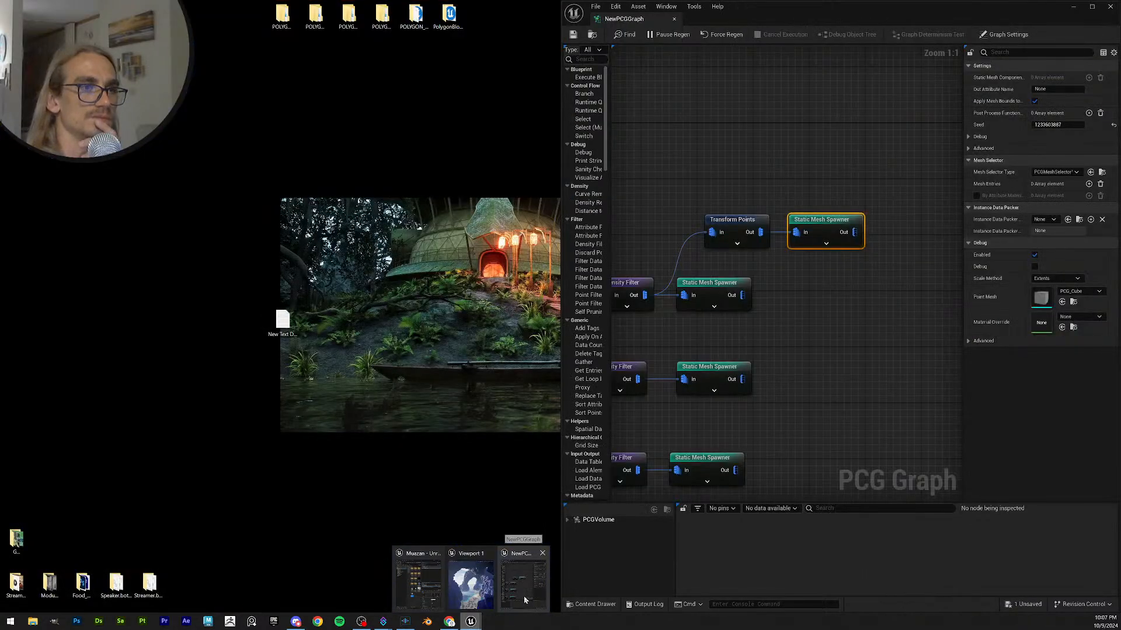
click(523, 593)
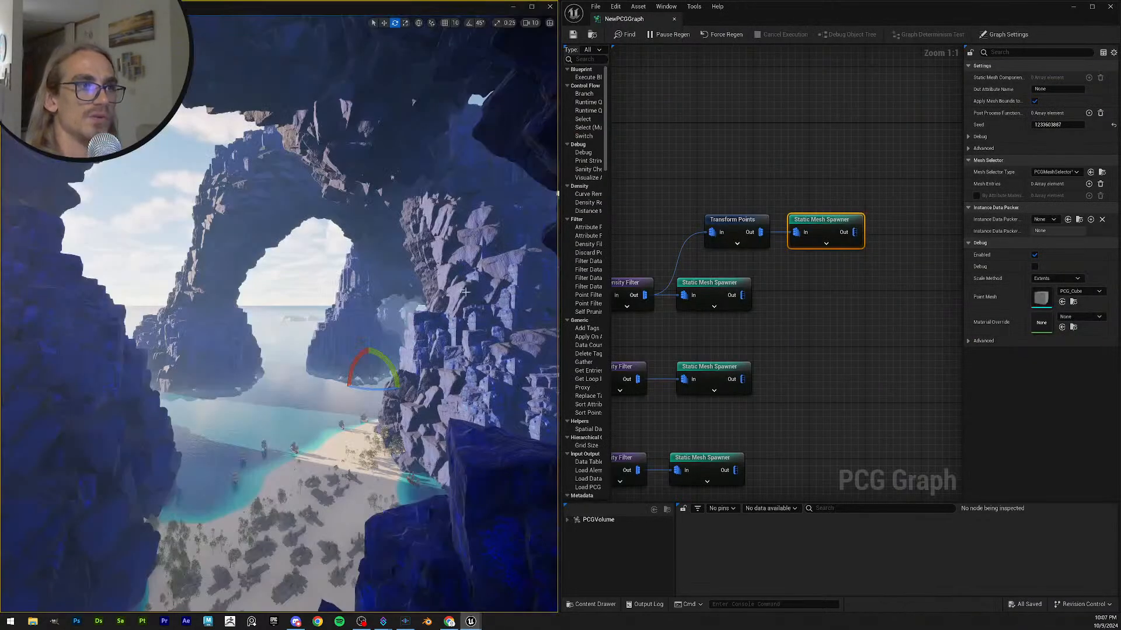
click(425, 264)
key(Escape)
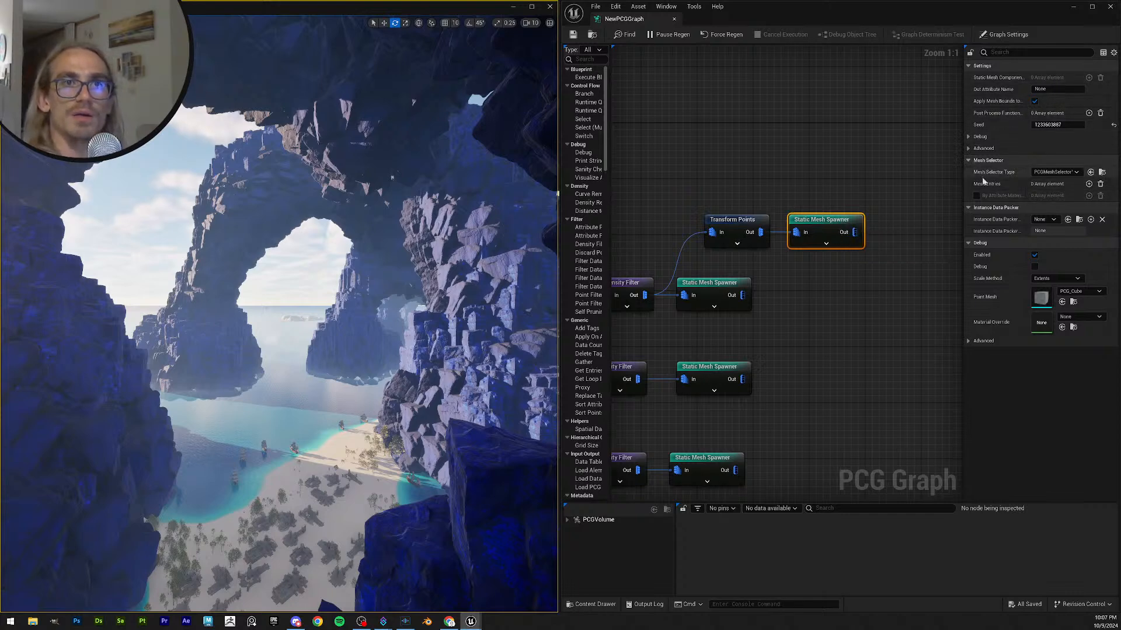
- Add two mesh entries to the Static Mesh Spawner after Transform Points and expand both entries
click(1088, 184)
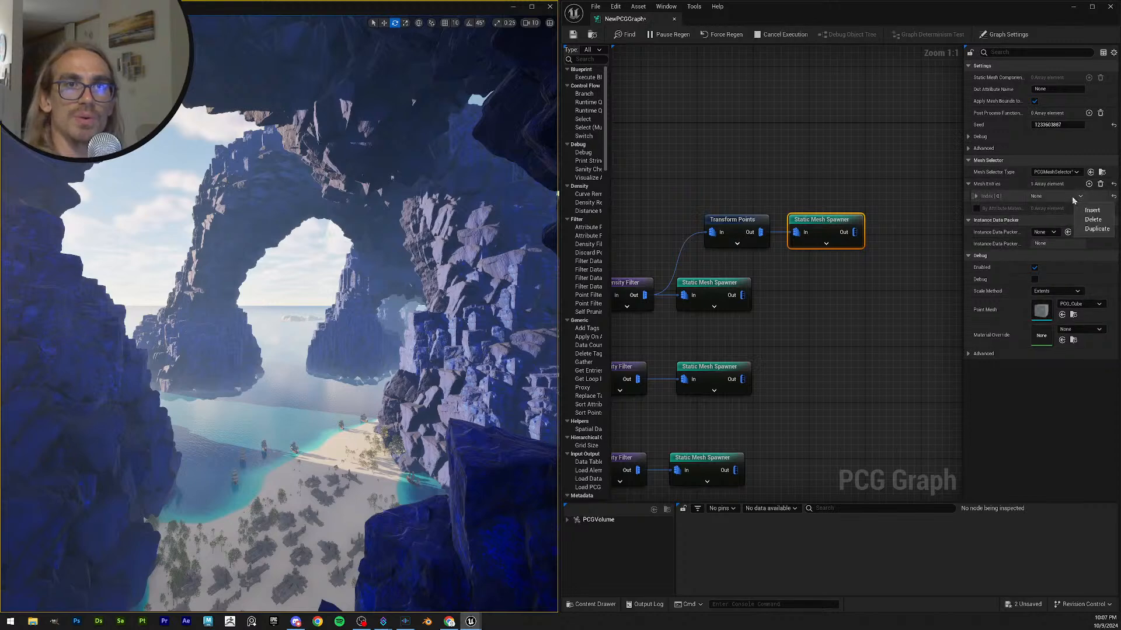
click(978, 198)
click(977, 196)
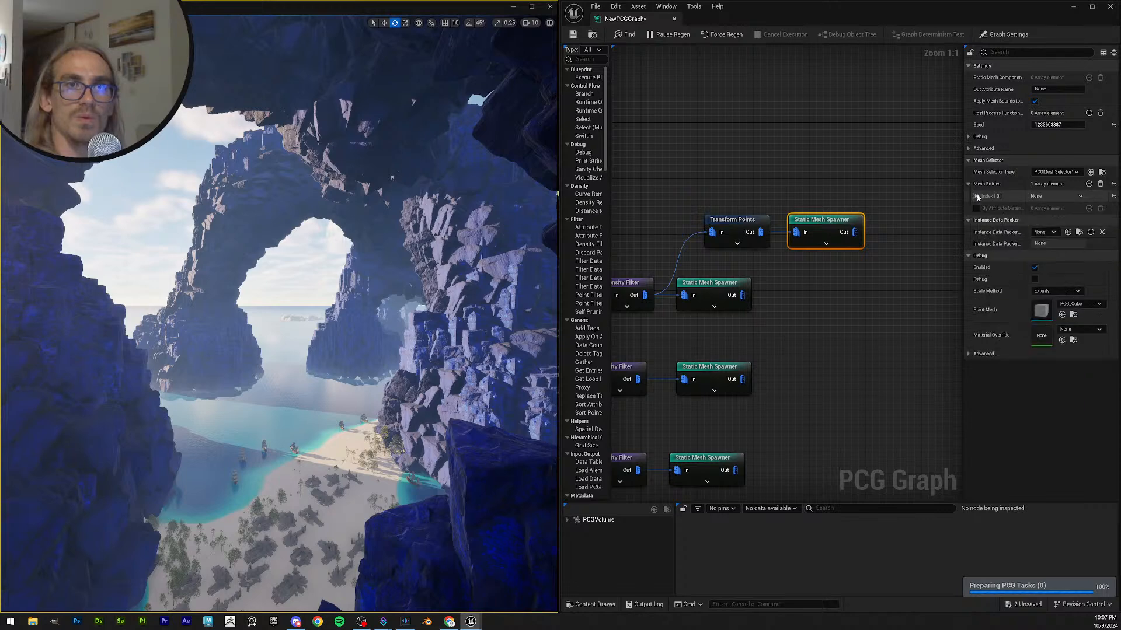
click(1088, 184)
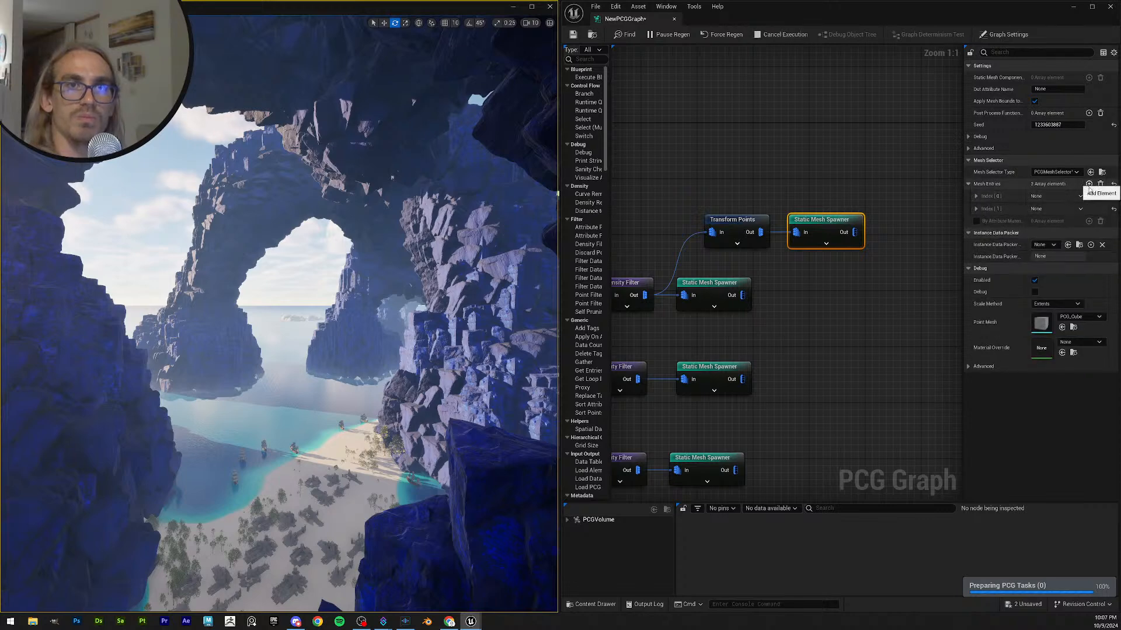
click(976, 209)
click(976, 196)
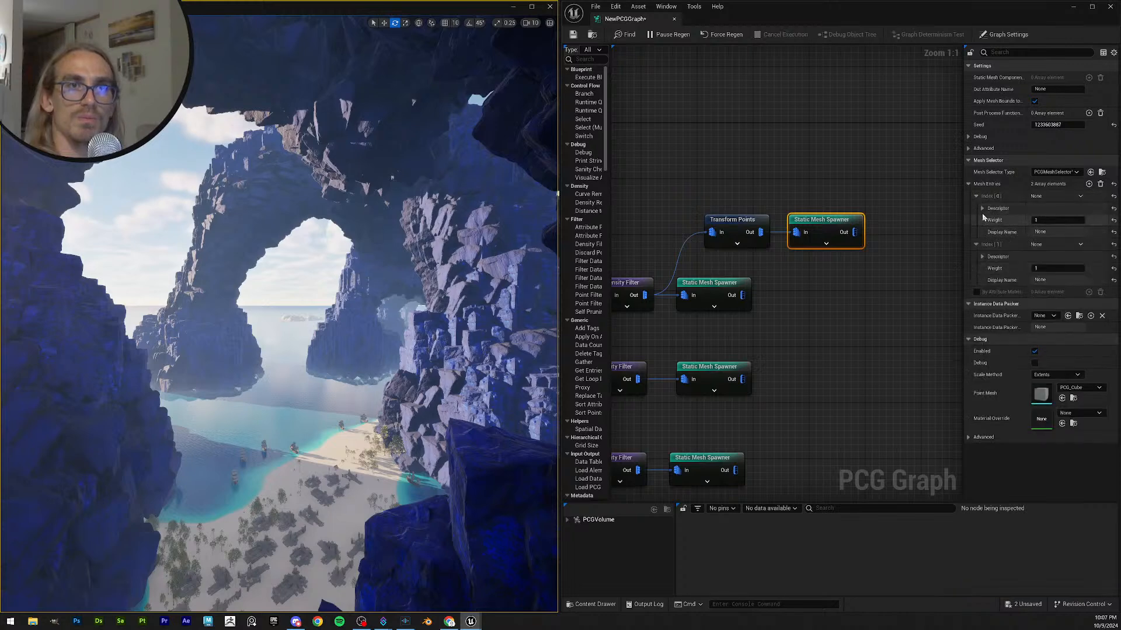
- Assign SM_White_Oak_01 as the static mesh of the spawner's first mesh entry, searching the assets for "tree"
click(982, 209)
click(1087, 233)
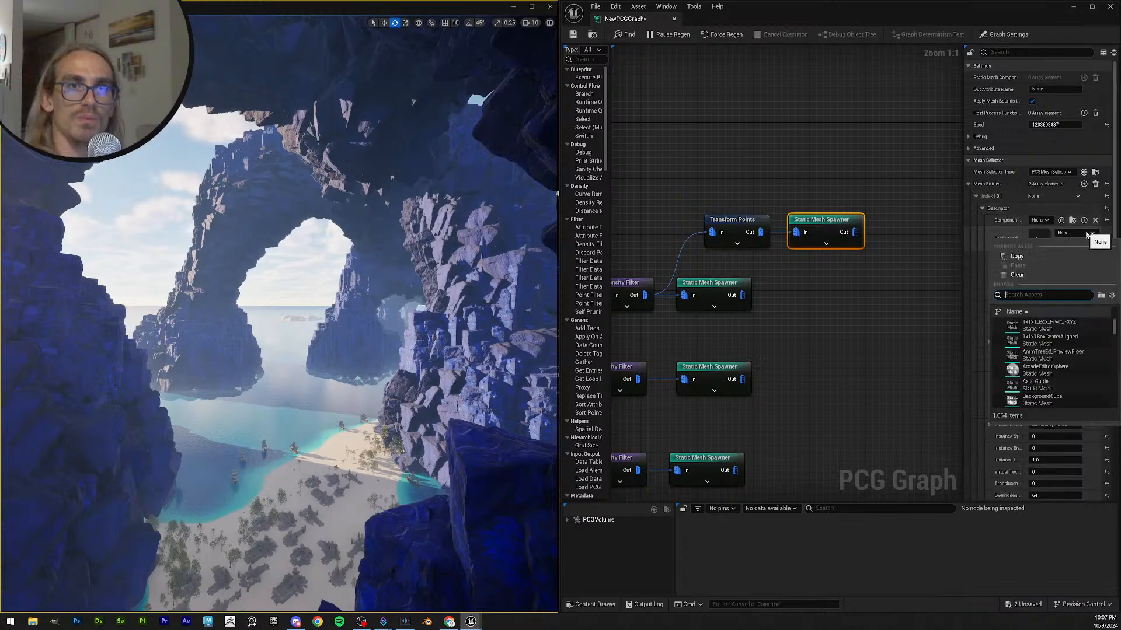
text(tree)
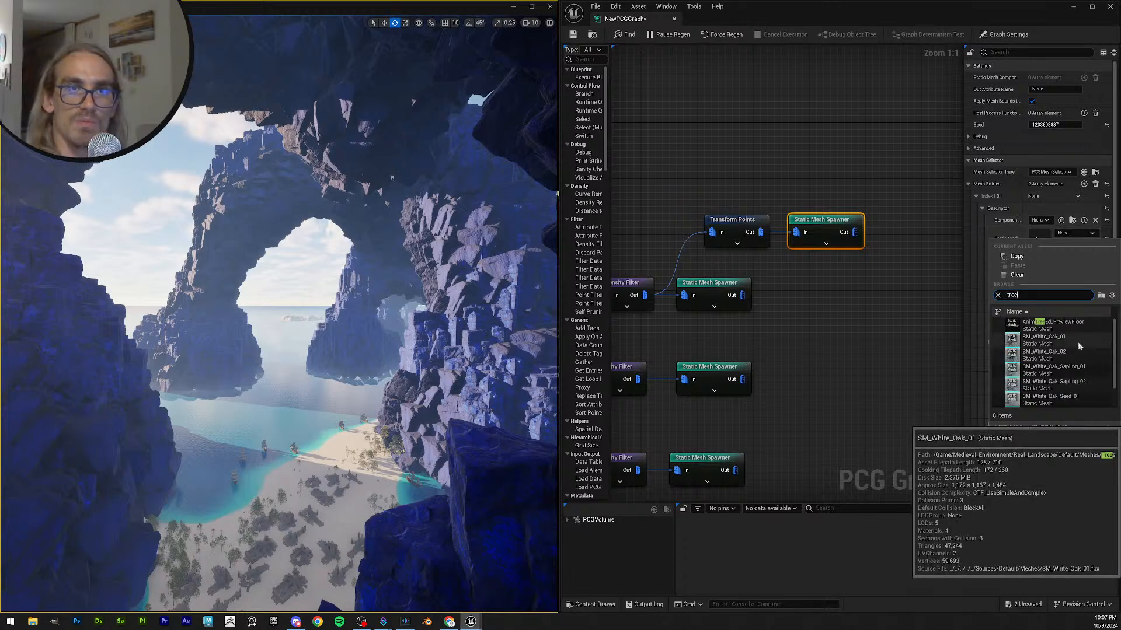
click(1078, 341)
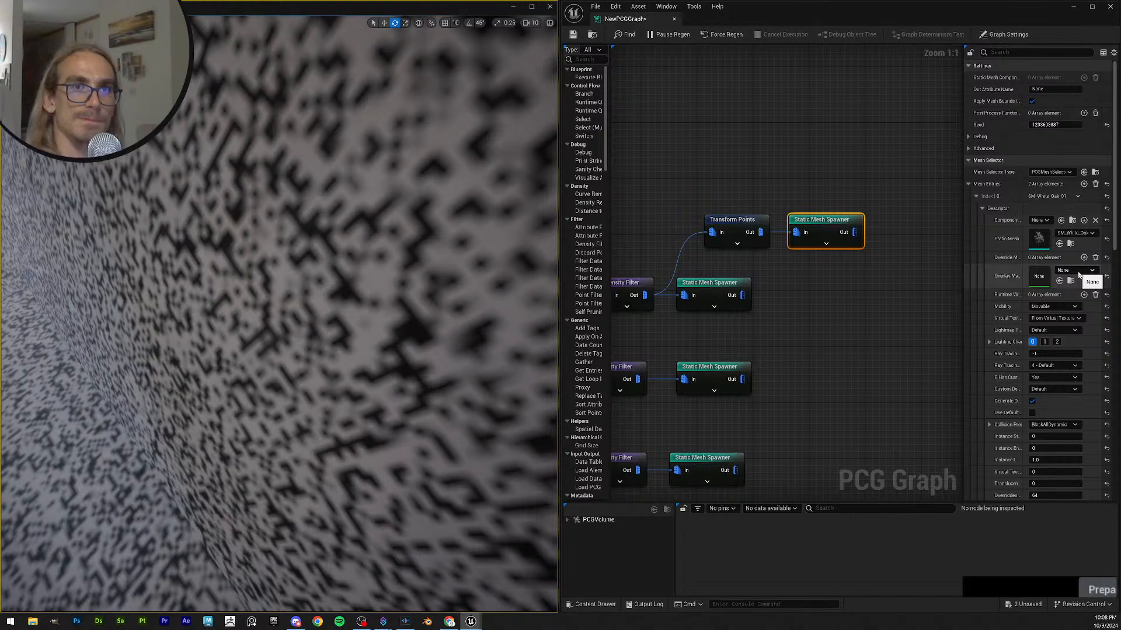
click(1079, 272)
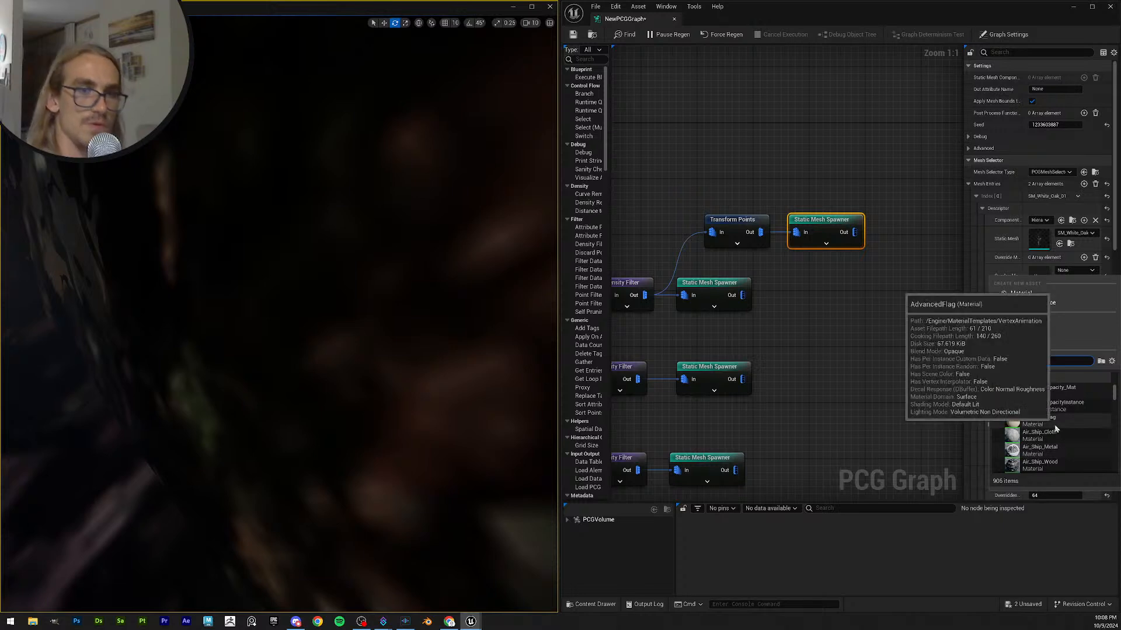
text(tre)
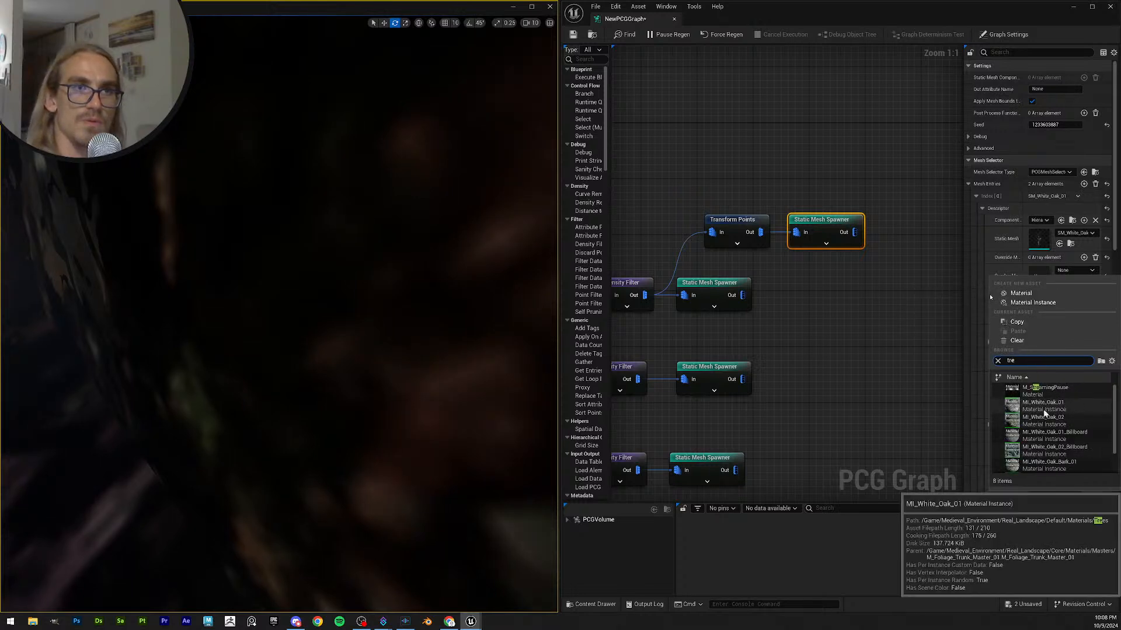
click(713, 70)
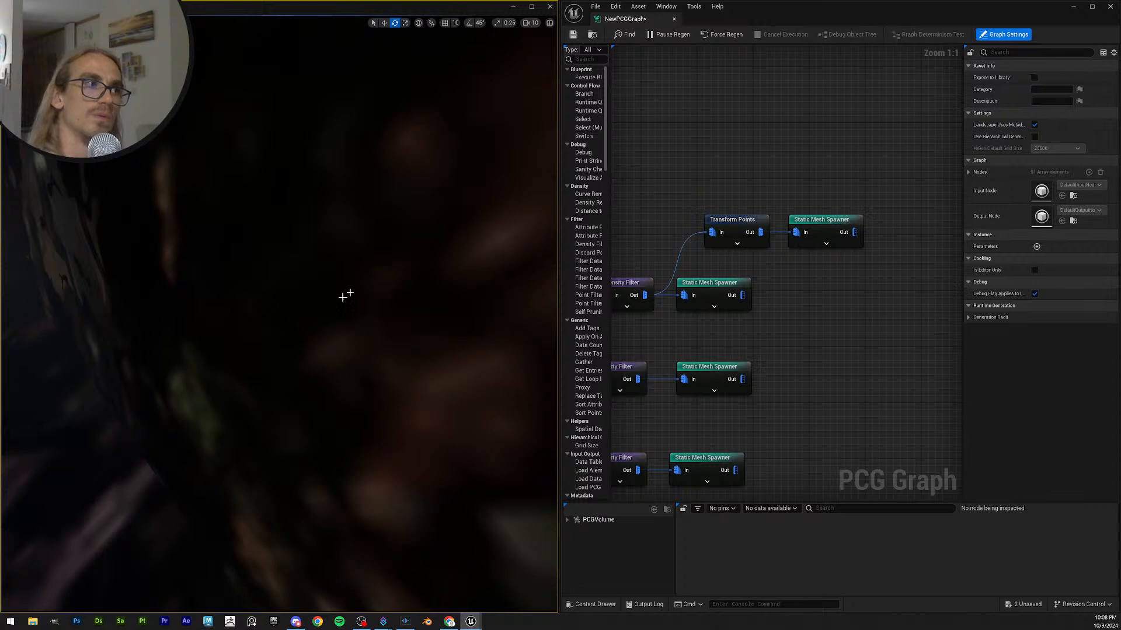
right_drag(279, 315, 176, 306)
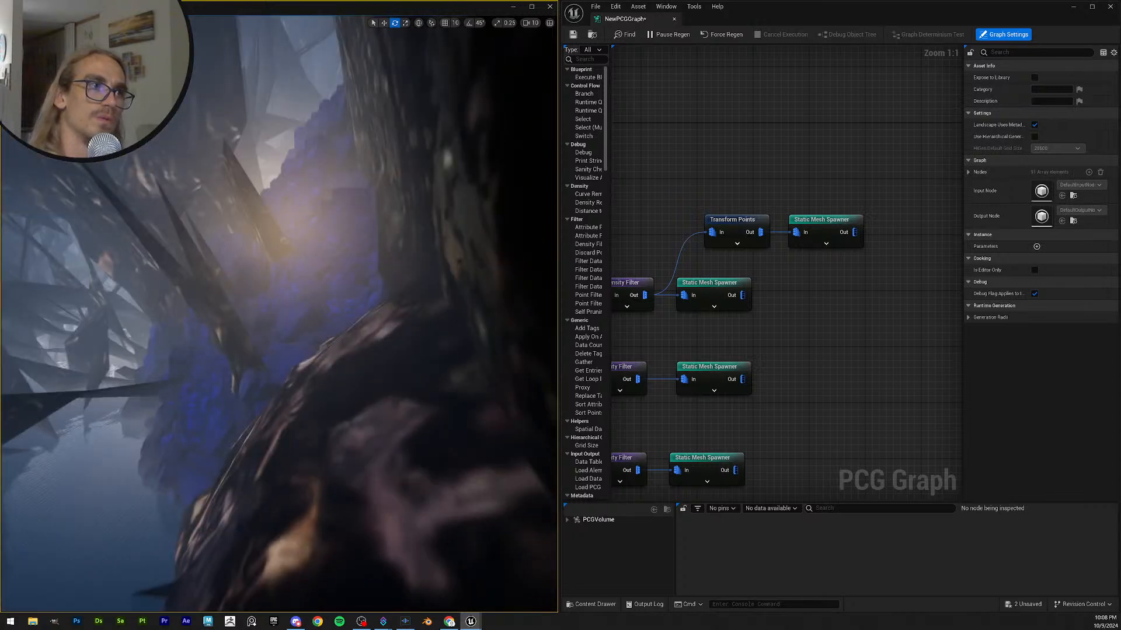
- Disconnect the Density Filter from the upper Transform Points node and reset that node's Offset Max, Scale Min and Scale Max to defaults
right_drag(279, 315, 368, 332)
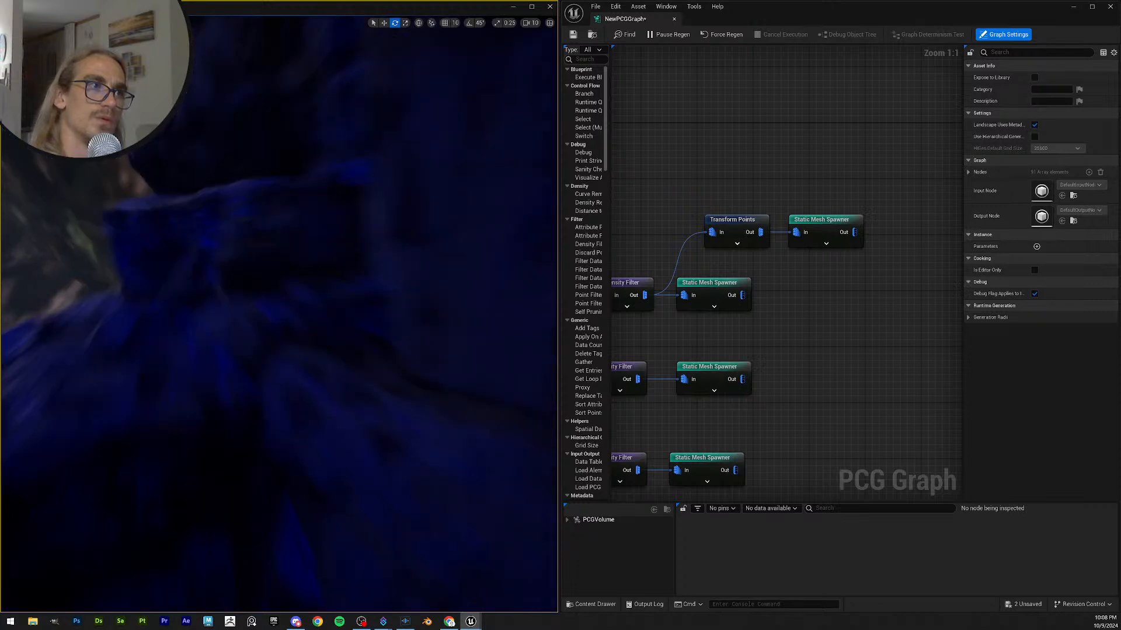
right_drag(279, 315, 221, 302)
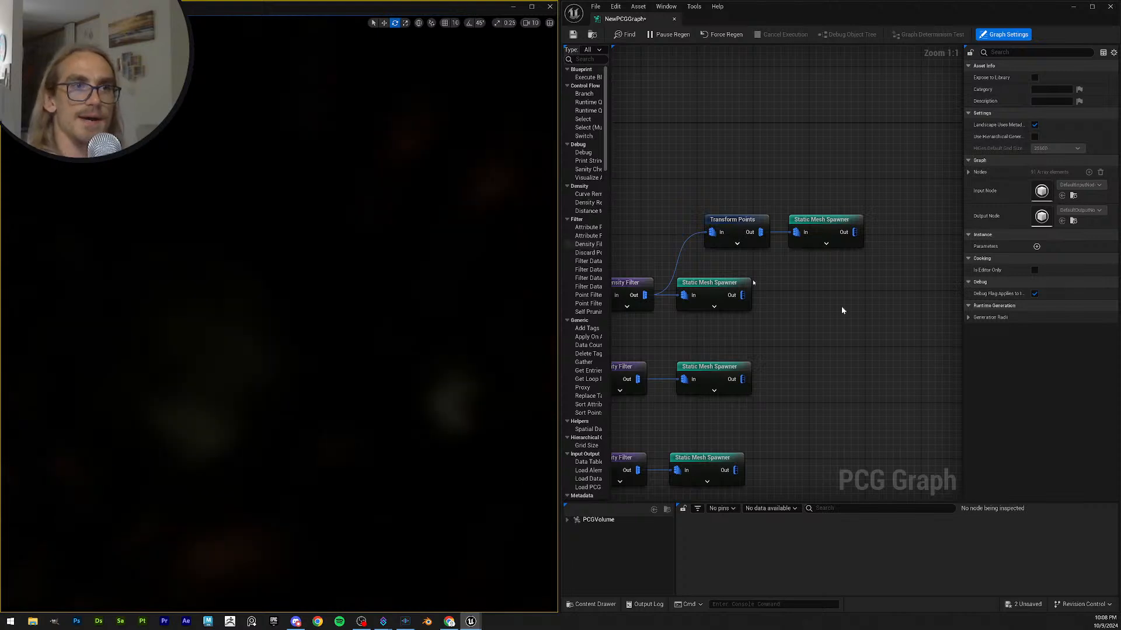
alt+click(712, 234)
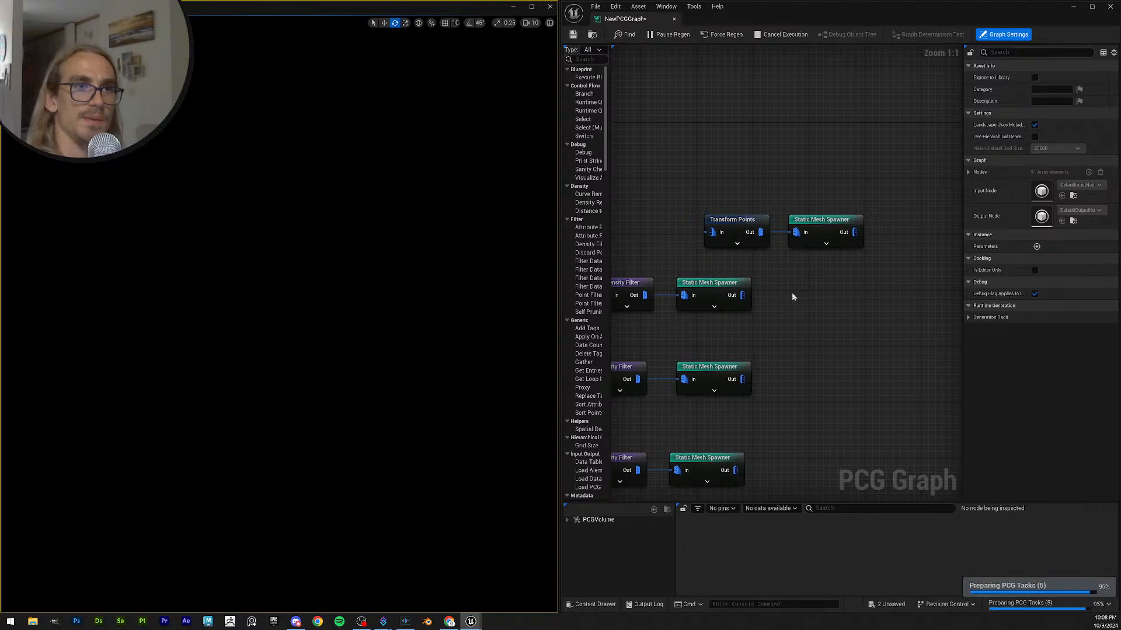
click(746, 229)
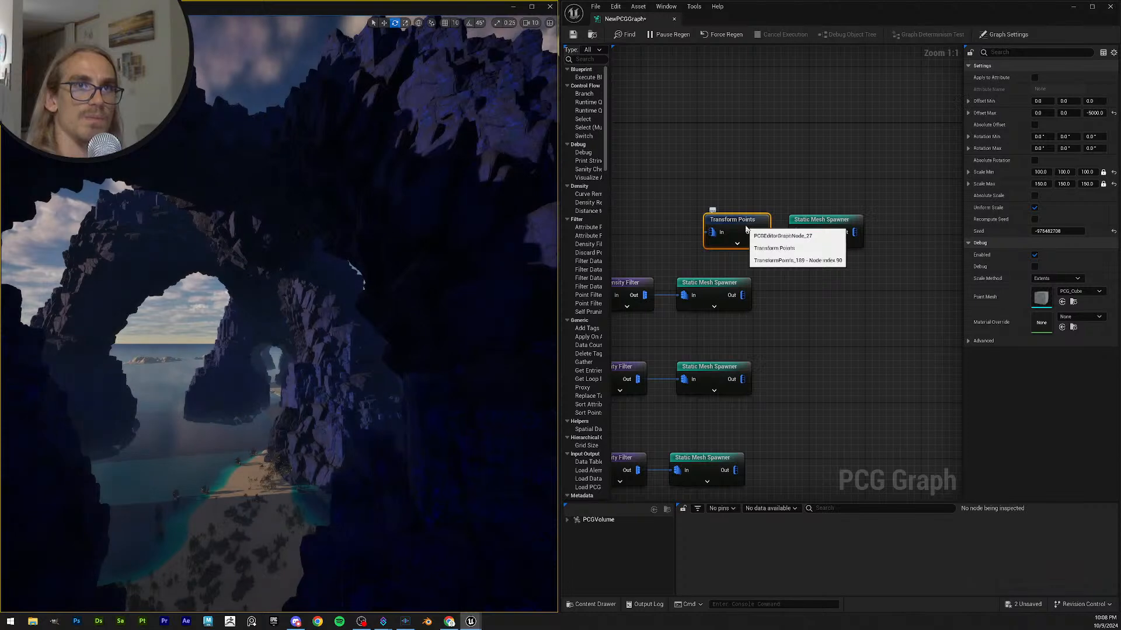
click(1113, 113)
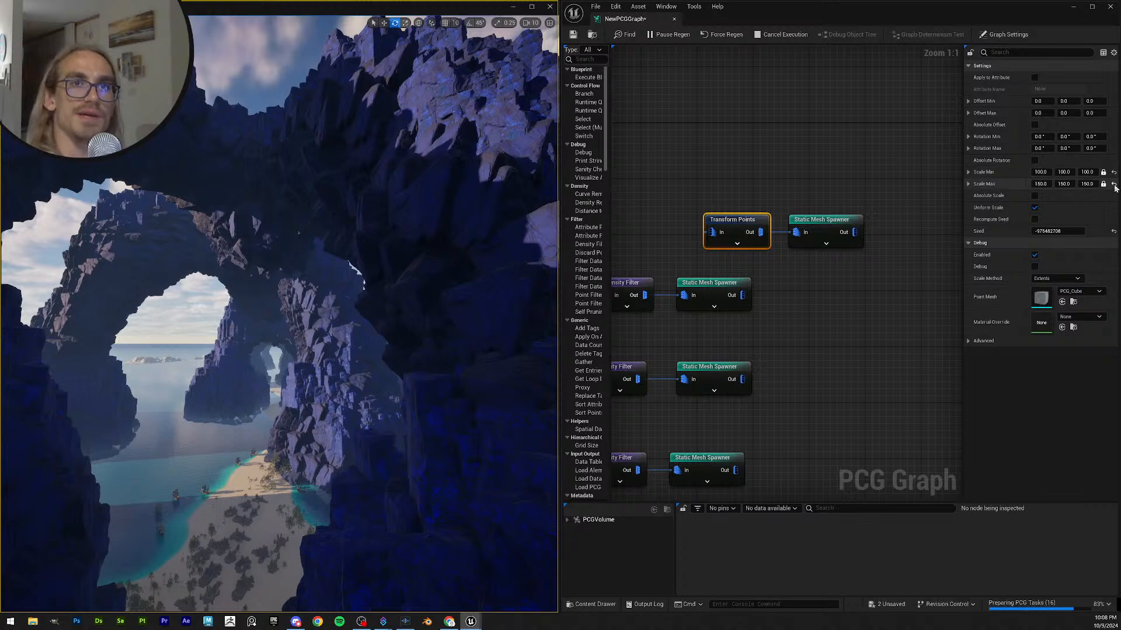
click(1113, 173)
click(1113, 184)
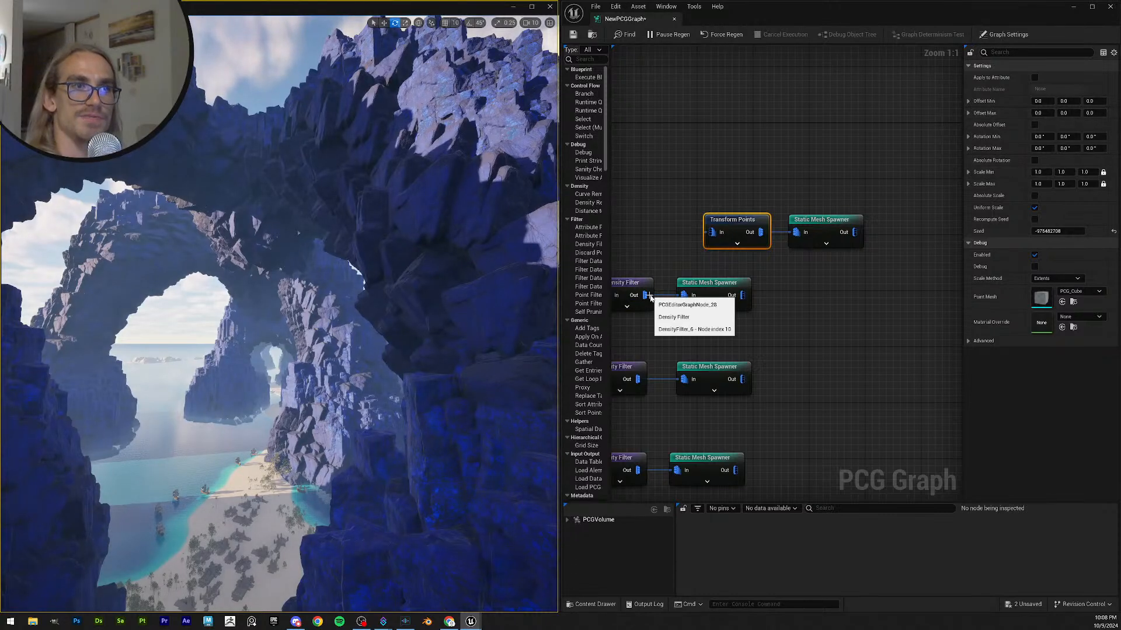
- Try feeding Transform Points from the Density Filter and from the Static Mesh Spawner's output, removing each connection again
drag(644, 295, 711, 233)
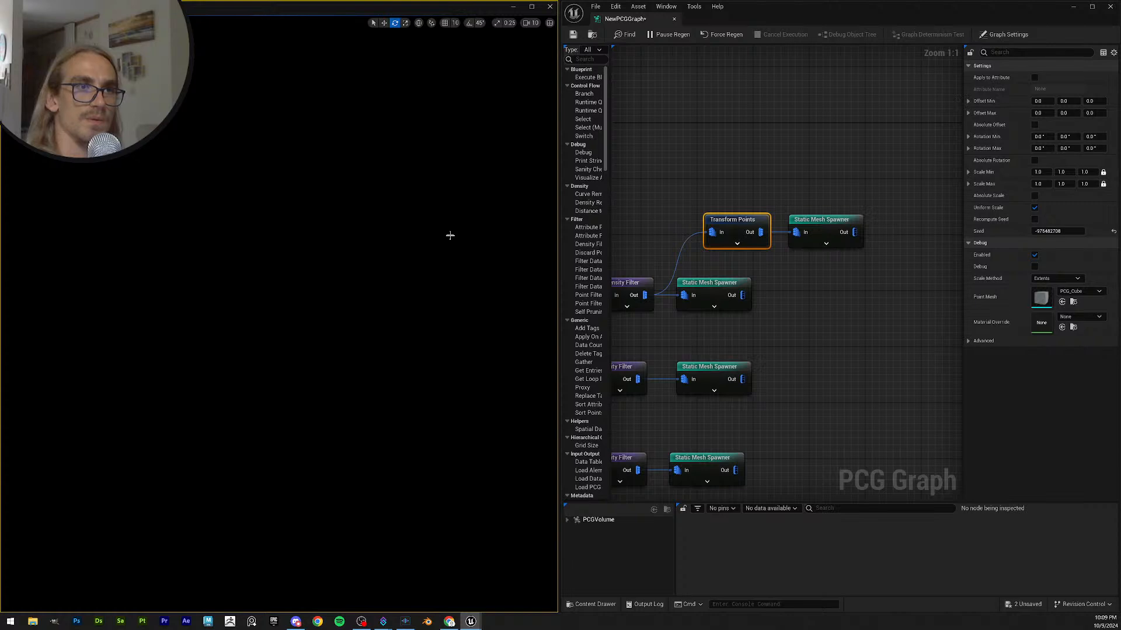
alt+click(710, 233)
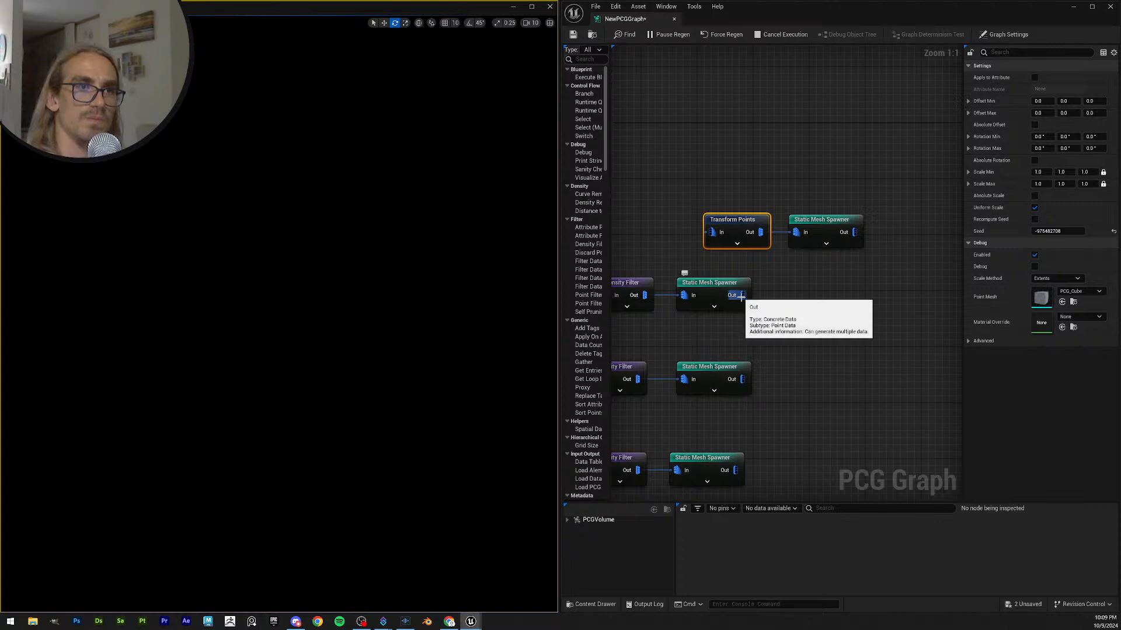
drag(741, 297, 730, 244)
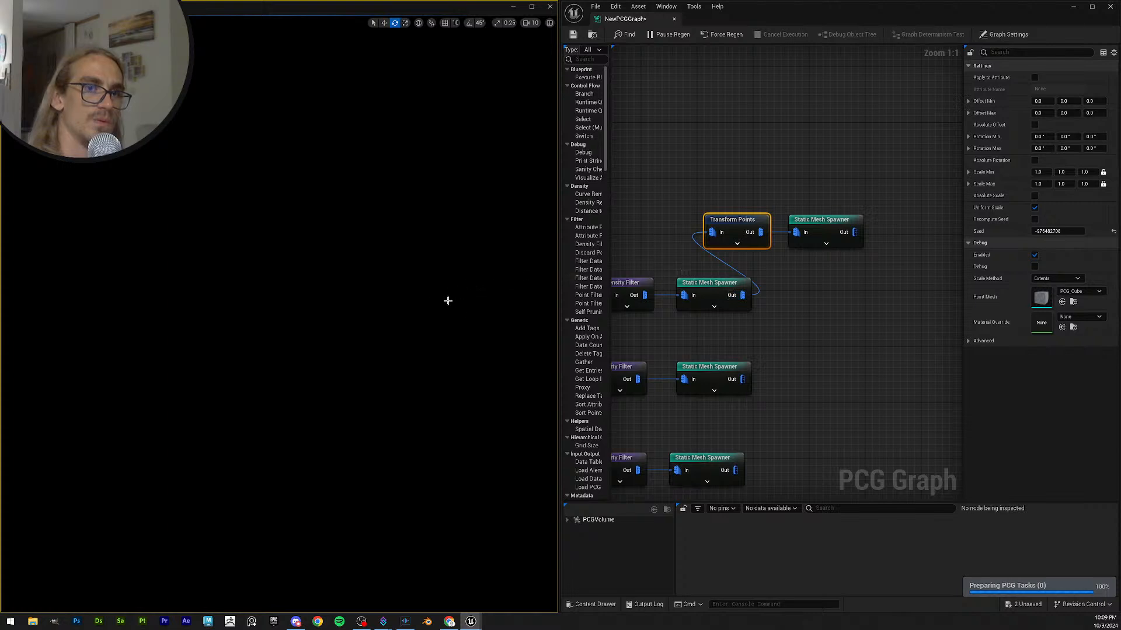
alt+click(713, 232)
- Move Transform Points and its Static Mesh Spawner above the first Copy Points branch and connect the Copy Points output to Transform Points
right_drag(694, 152, 827, 220)
scroll(826, 216, down, 4)
right_click(826, 214)
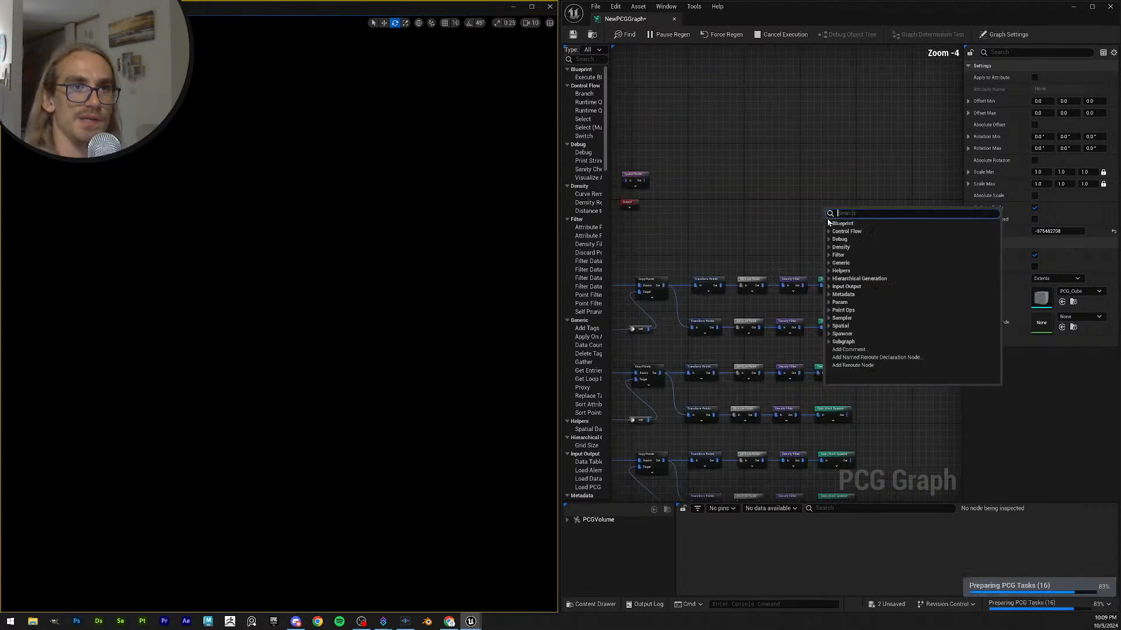
click(774, 162)
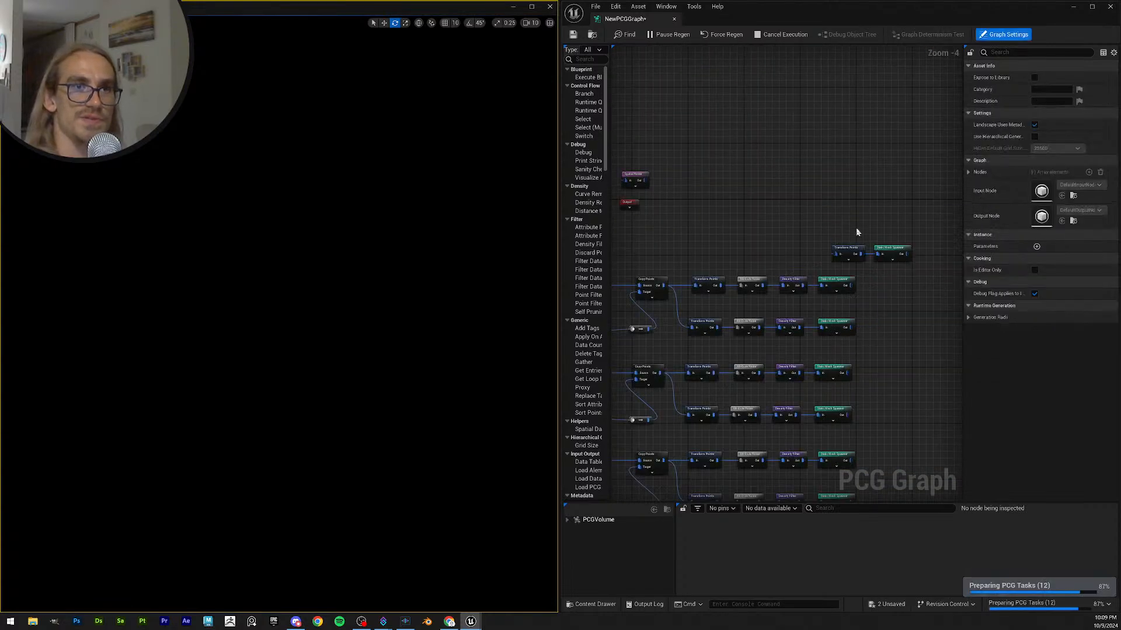
scroll(840, 227, up, 3)
drag(827, 244, 960, 286)
right_drag(700, 229, 909, 231)
drag(918, 260, 717, 263)
scroll(717, 263, up, 1)
right_drag(717, 264, 820, 227)
drag(843, 290, 753, 276)
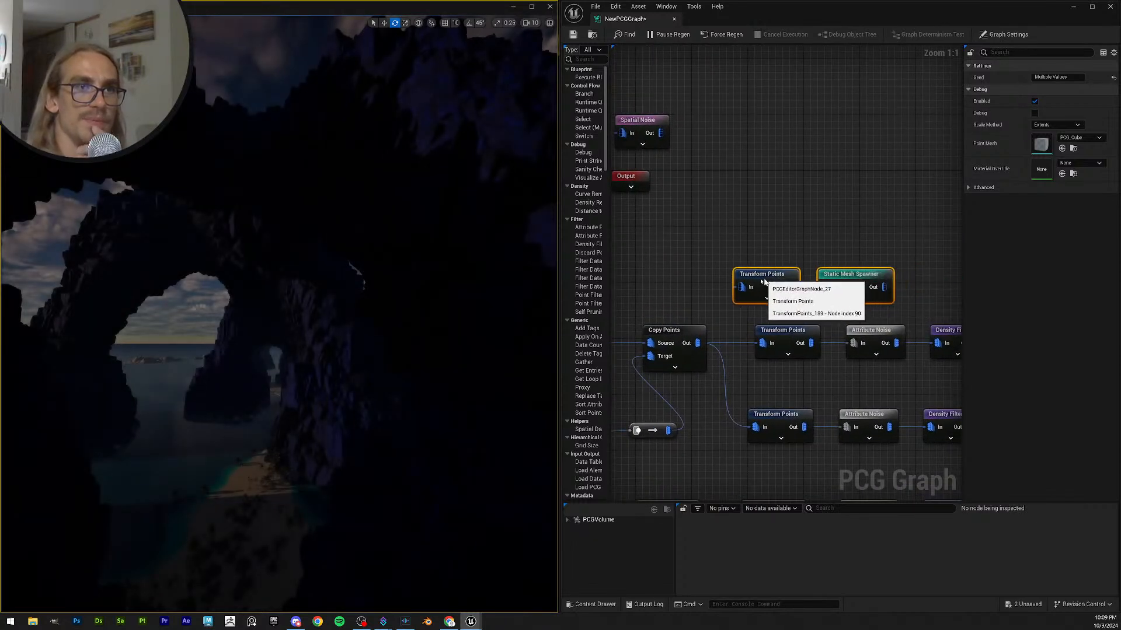
click(722, 317)
drag(698, 343, 726, 280)
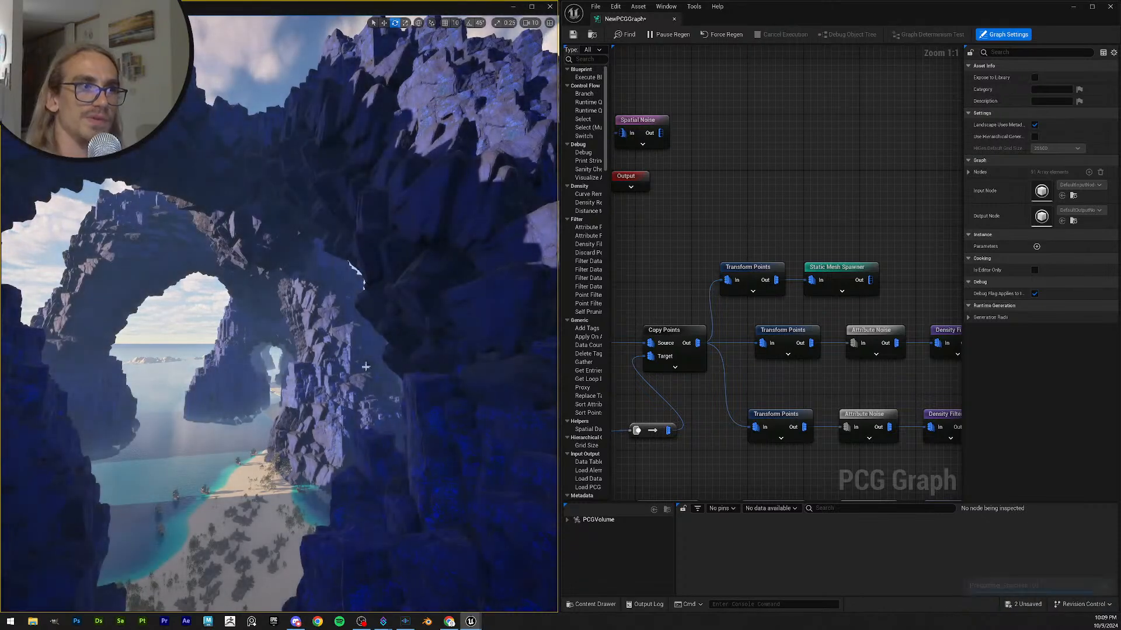
- Examine the rock arches in the viewport from several distances and review the graph's mesh sampling branches
key(s)
right_drag(418, 345, 415, 402)
key(w)
scroll(718, 205, down, 5)
scroll(790, 274, up, 5)
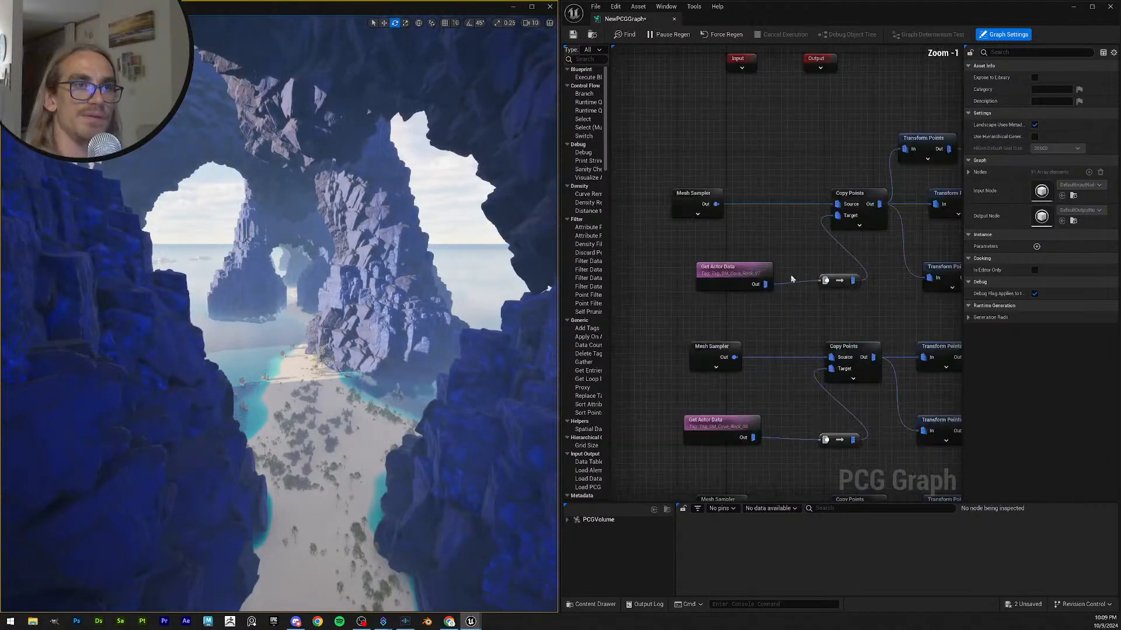
scroll(786, 251, down, 3)
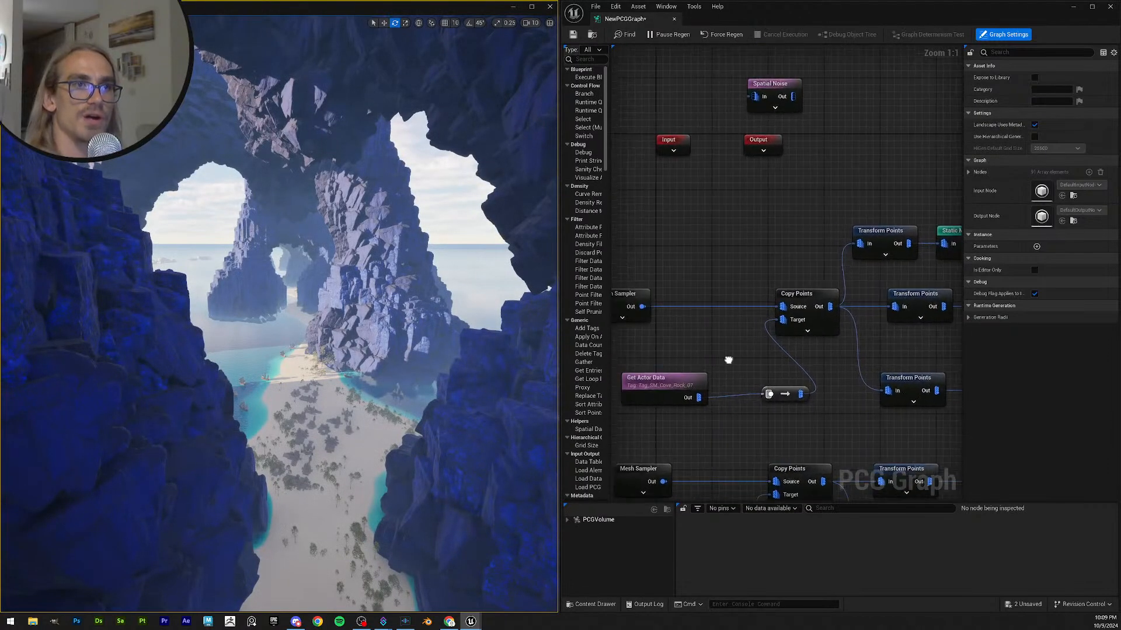
scroll(768, 272, down, 2)
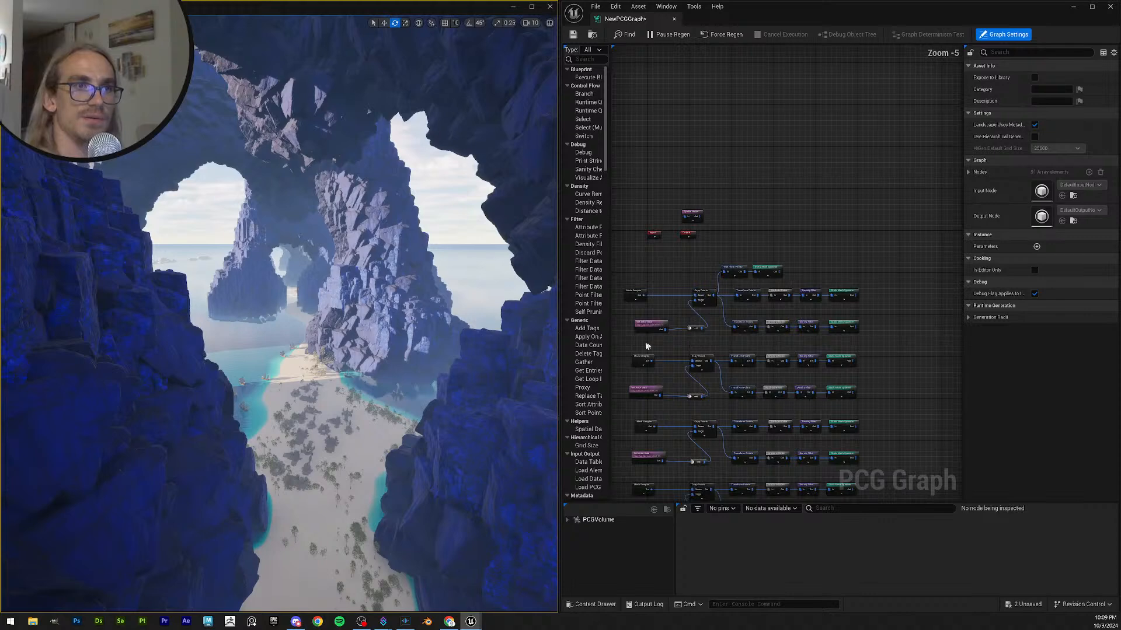
scroll(706, 374, up, 4)
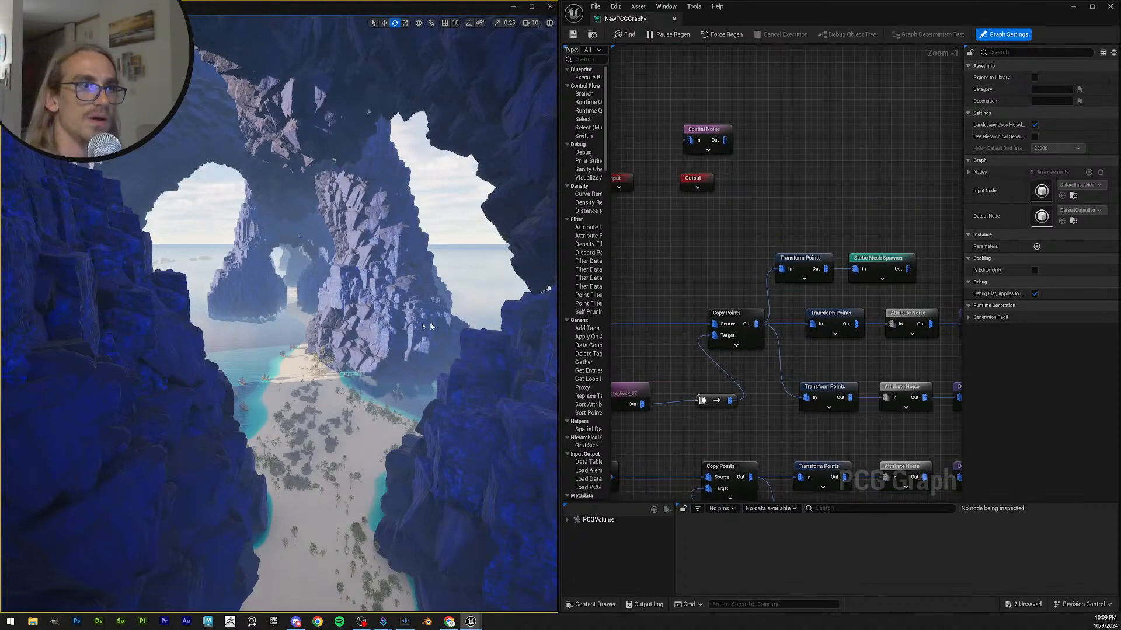
mouse_move(303, 331)
right_down()
mouse_move(397, 312)
mouse_move(315, 315)
right_up()
key(s)
right_drag(374, 380, 423, 383)
key(w)
mouse_move(523, 267)
right_down()
mouse_move(554, 260)
mouse_move(534, 280)
right_up()
key(s)
key(w)
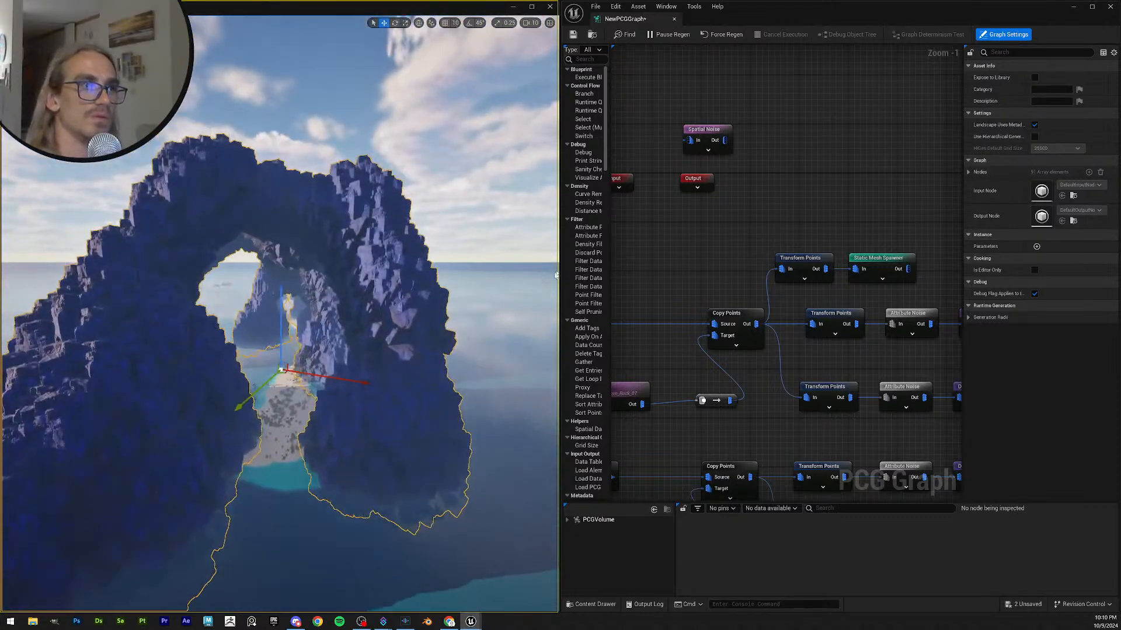
- Return to the level editor, filter the Outliner for "pcg" and hide the PCGVolume to inspect the bare rock arches
click(1072, 8)
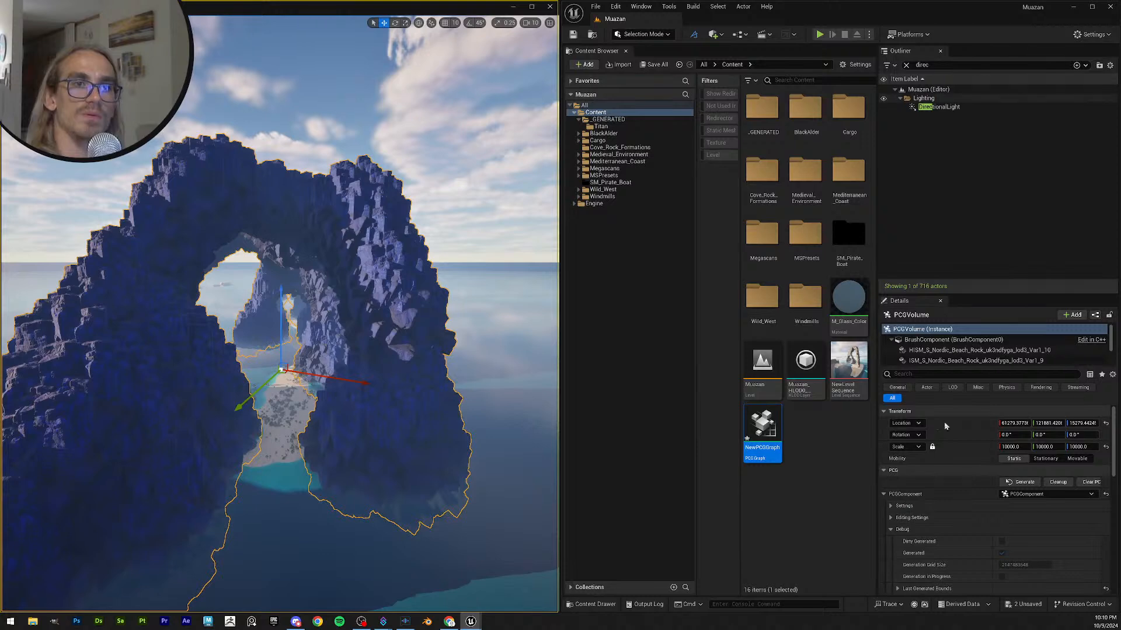
click(920, 66)
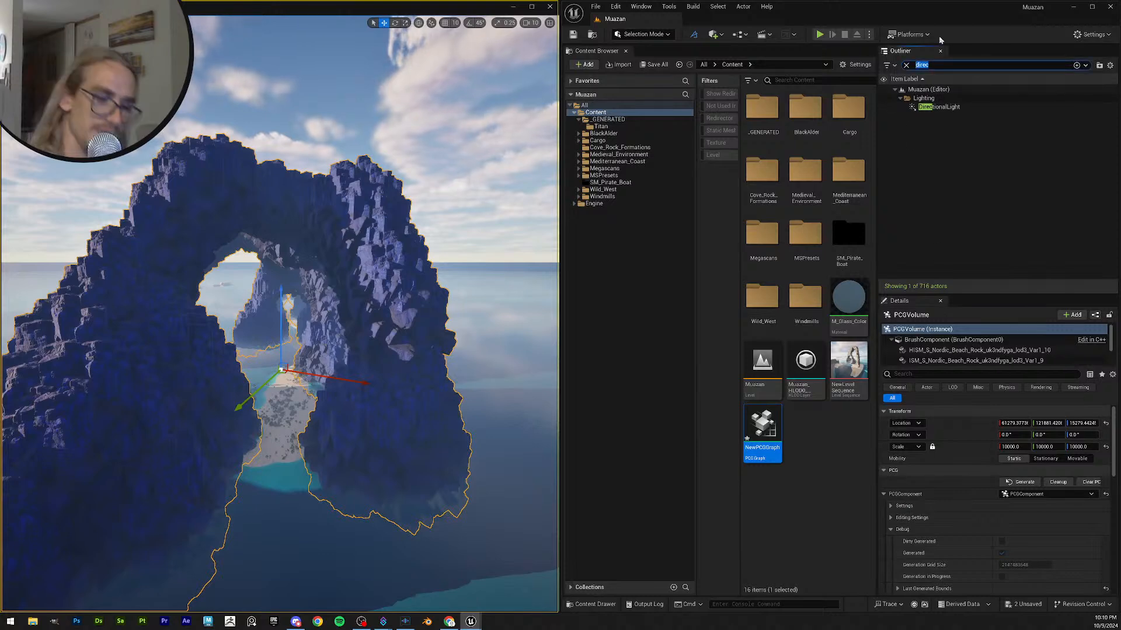
text(pac)
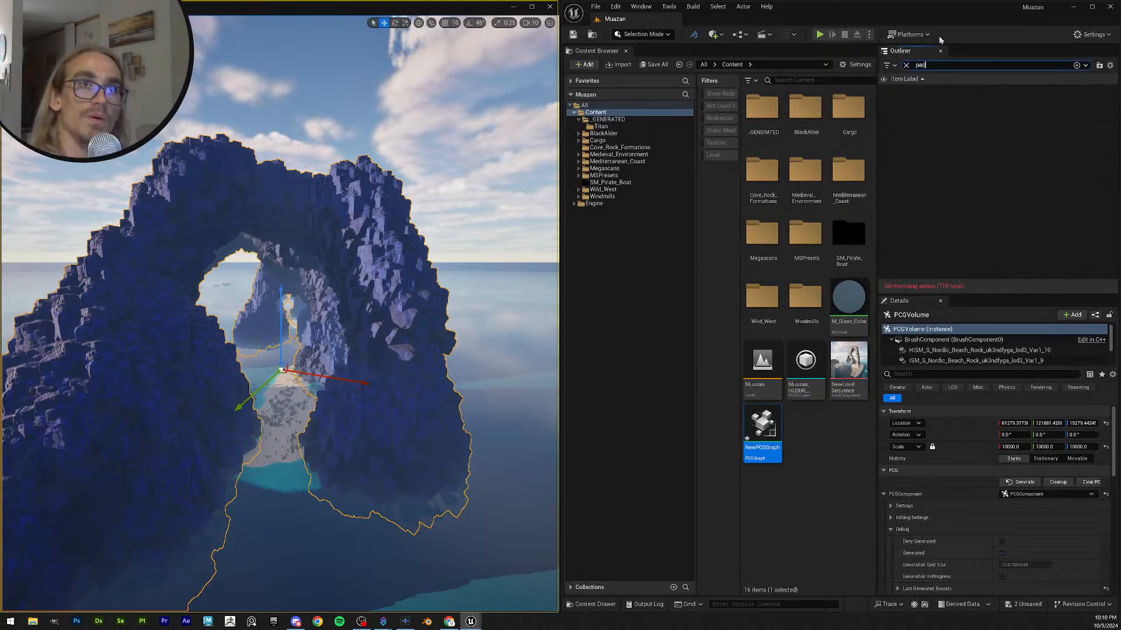
key(BackSpace)
key(BackSpace)
text(cg)
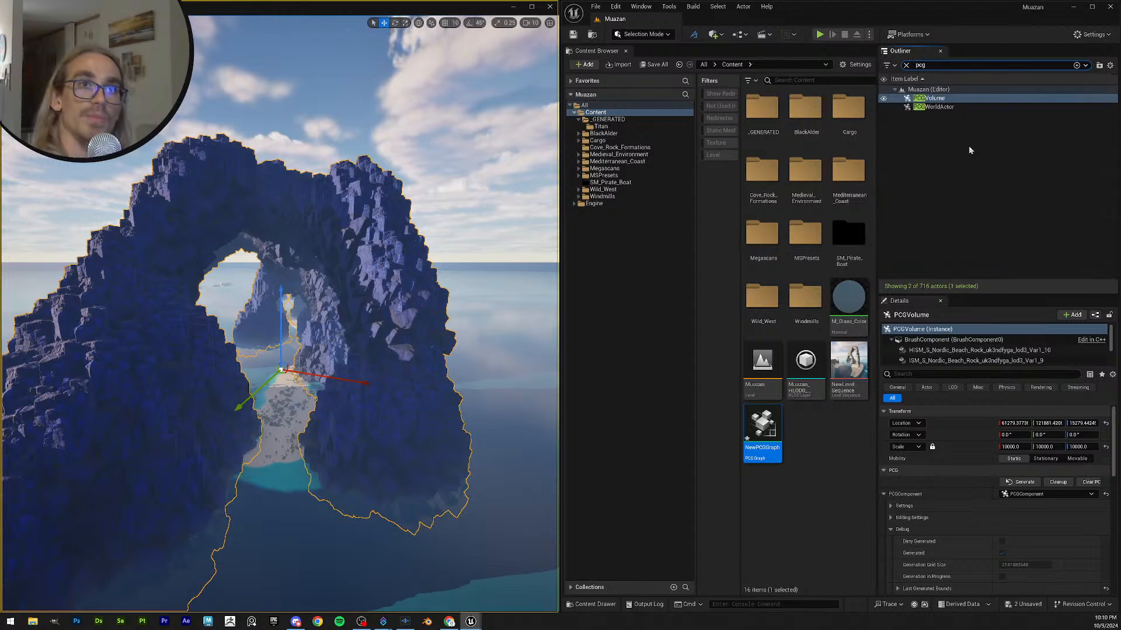
click(883, 99)
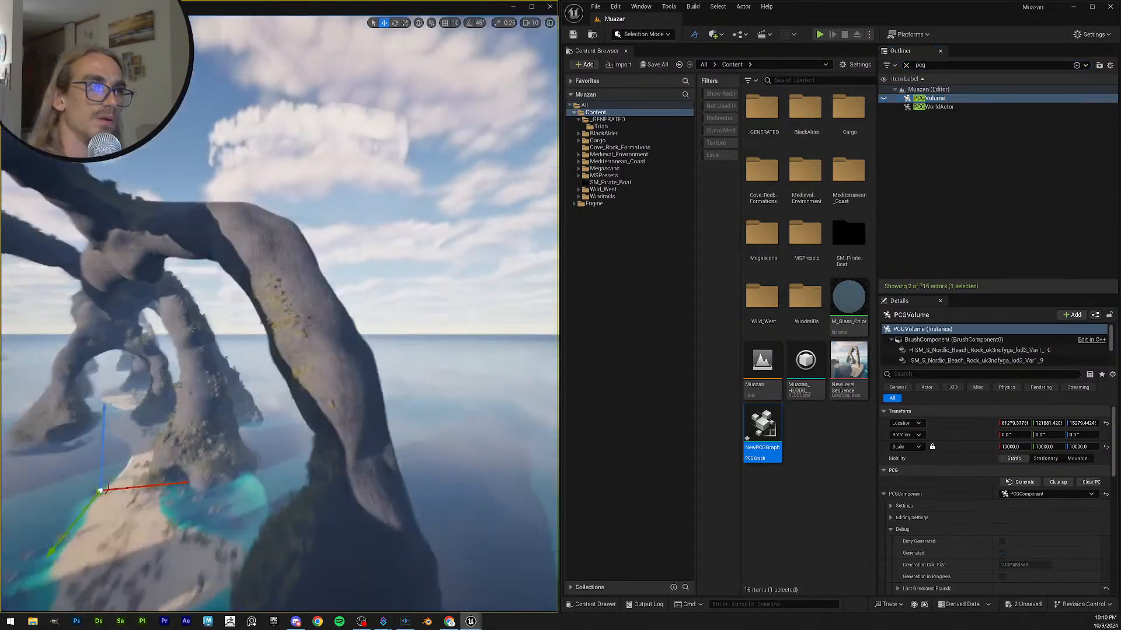
right_drag(481, 215, 425, 315)
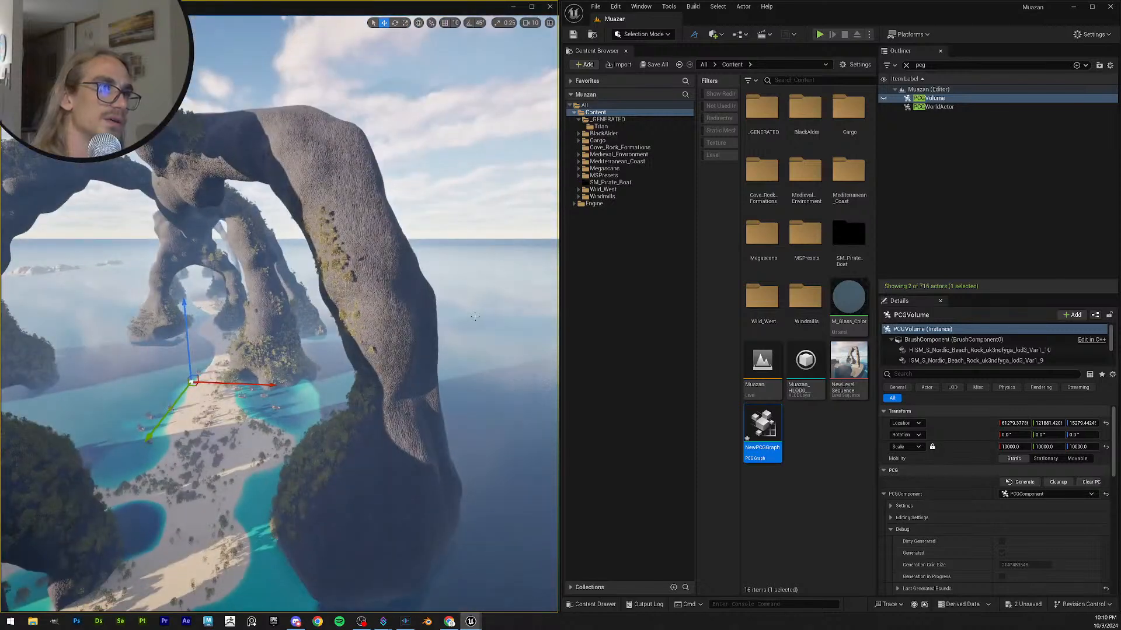
- Select the large SM_Cove_Rock_07 arch and make the PCGVolume visible again to compare the rock coverage
click(425, 315)
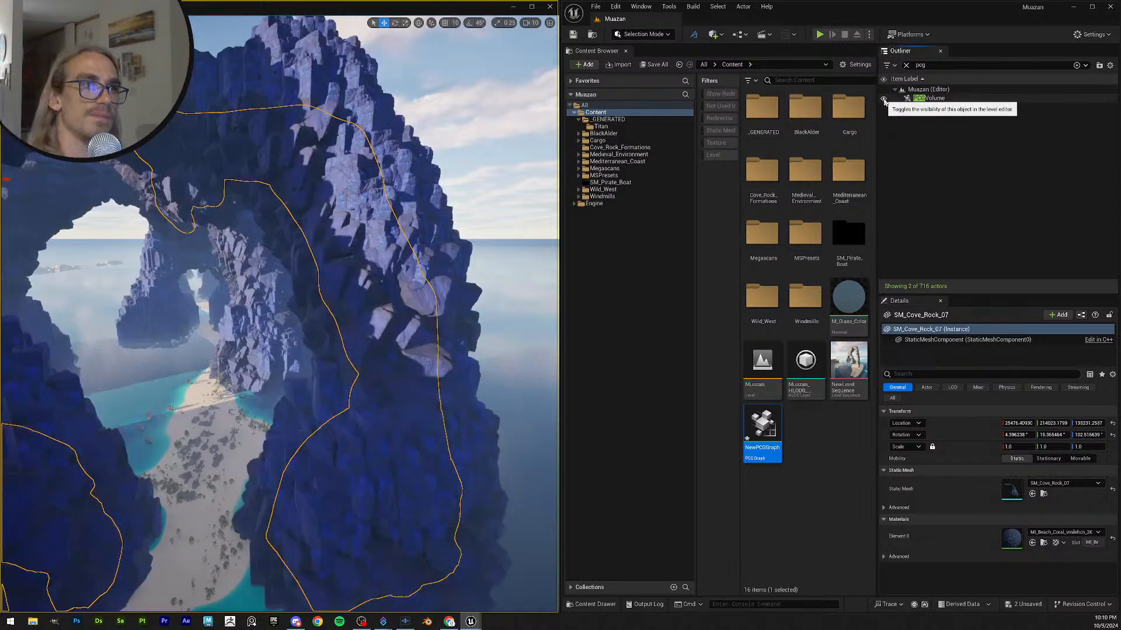
right_drag(256, 231, 229, 215)
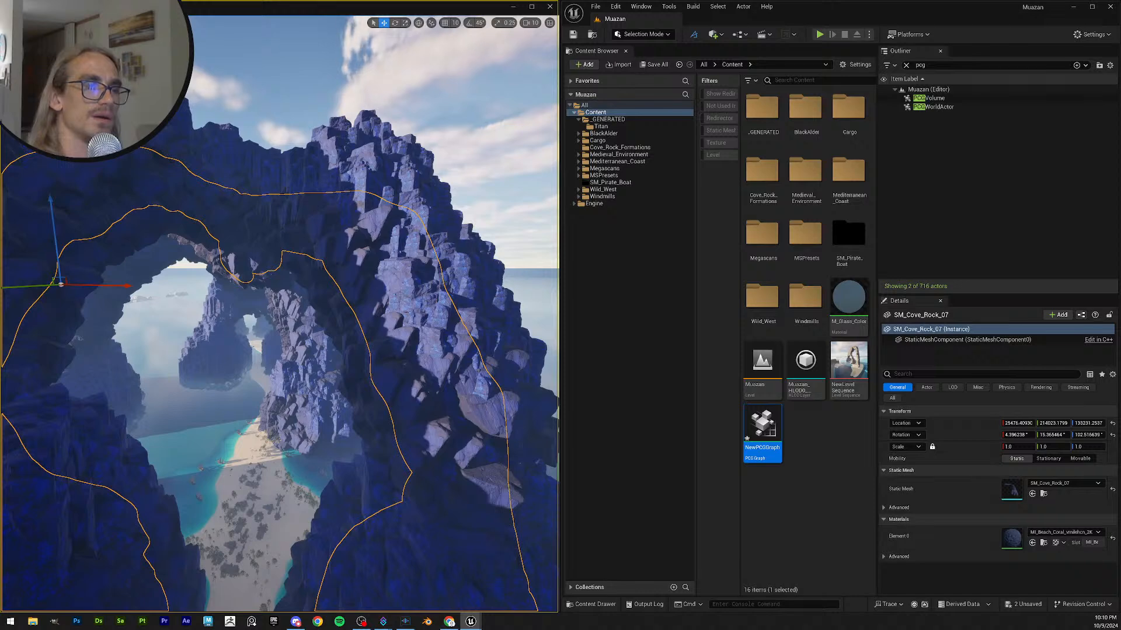
right_drag(229, 215, 244, 215)
key(w)
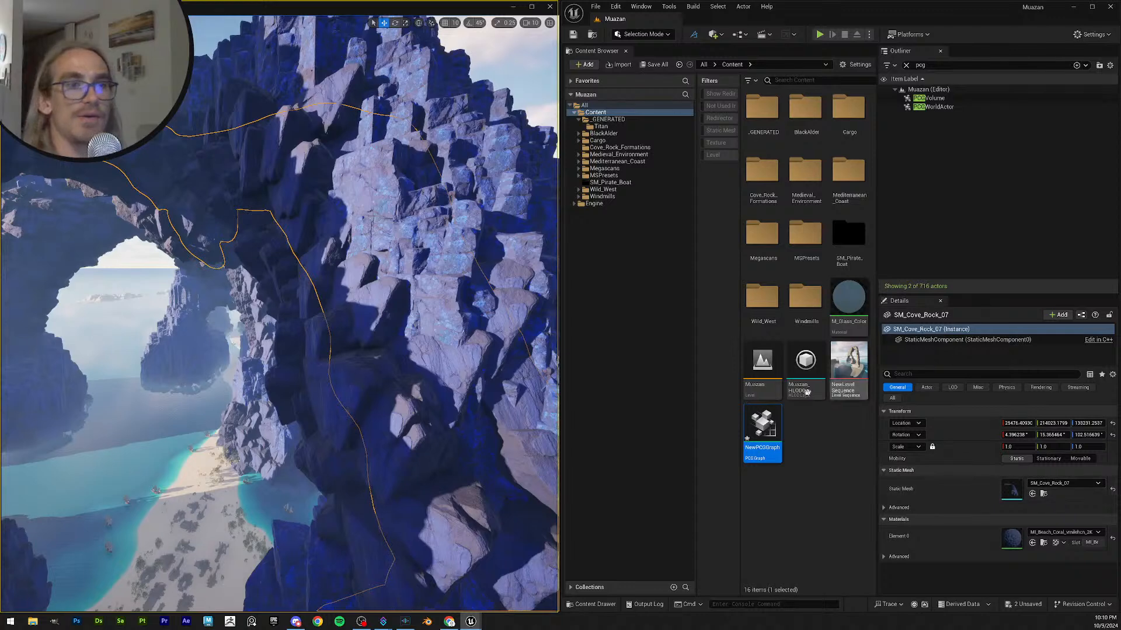
- Reopen NewPCGGraph, place the Spatial Noise node above the upper Transform Points branch and move its Static Mesh Spawner farther away
double_click(759, 432)
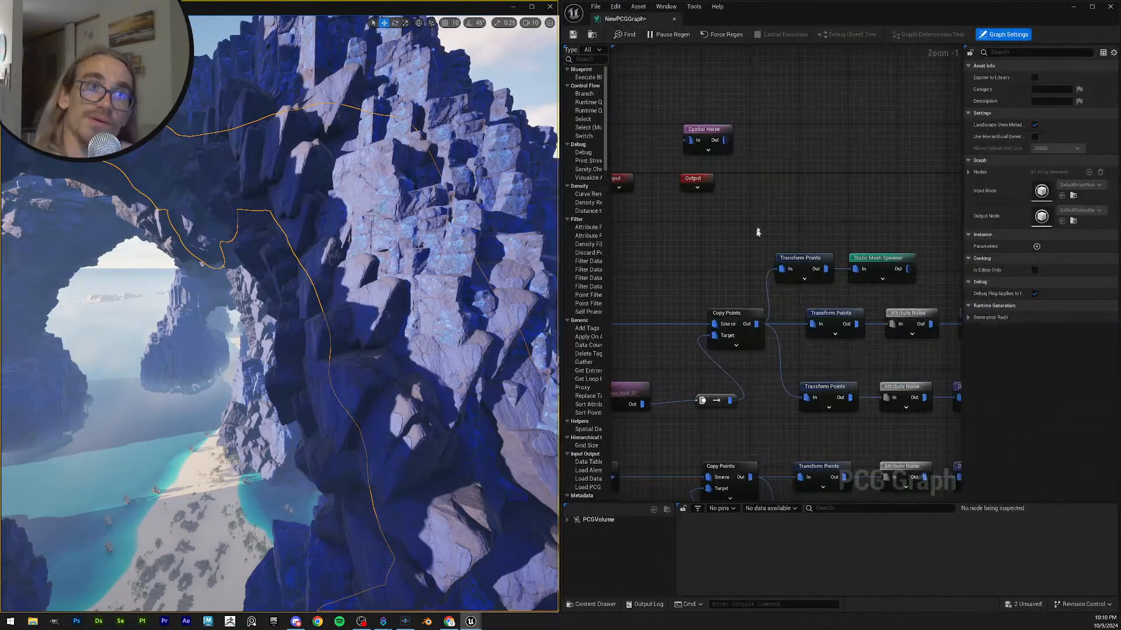
drag(709, 152, 854, 237)
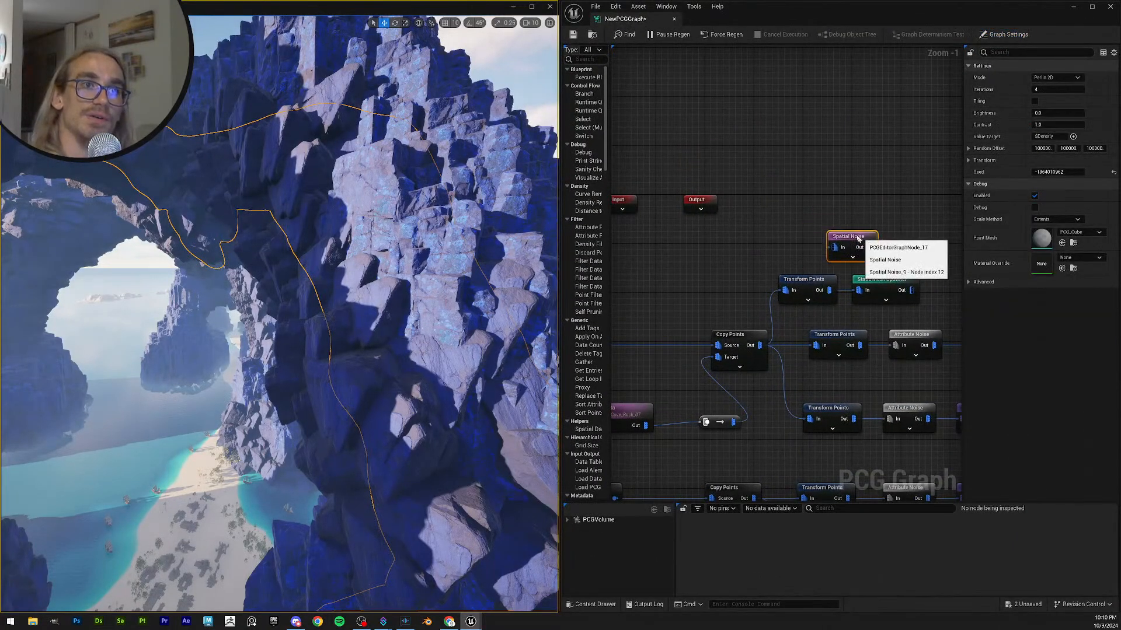
right_drag(834, 207, 712, 207)
drag(762, 281, 830, 281)
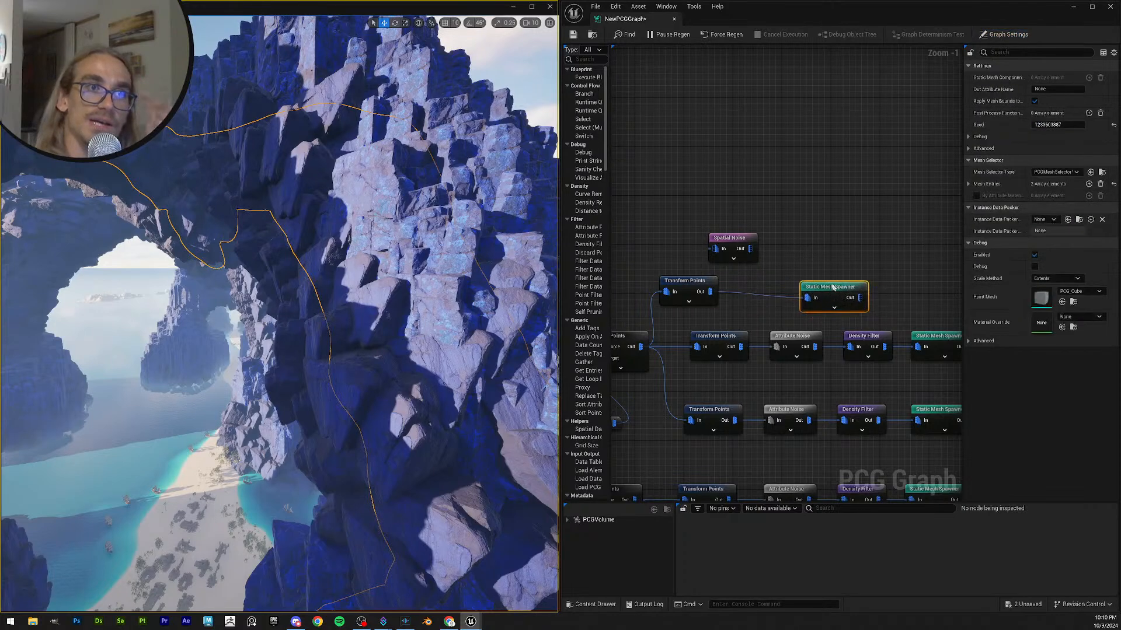
- Break the link between the upper Transform Points and Static Mesh Spawner and insert the Spatial Noise node between them
alt+click(708, 293)
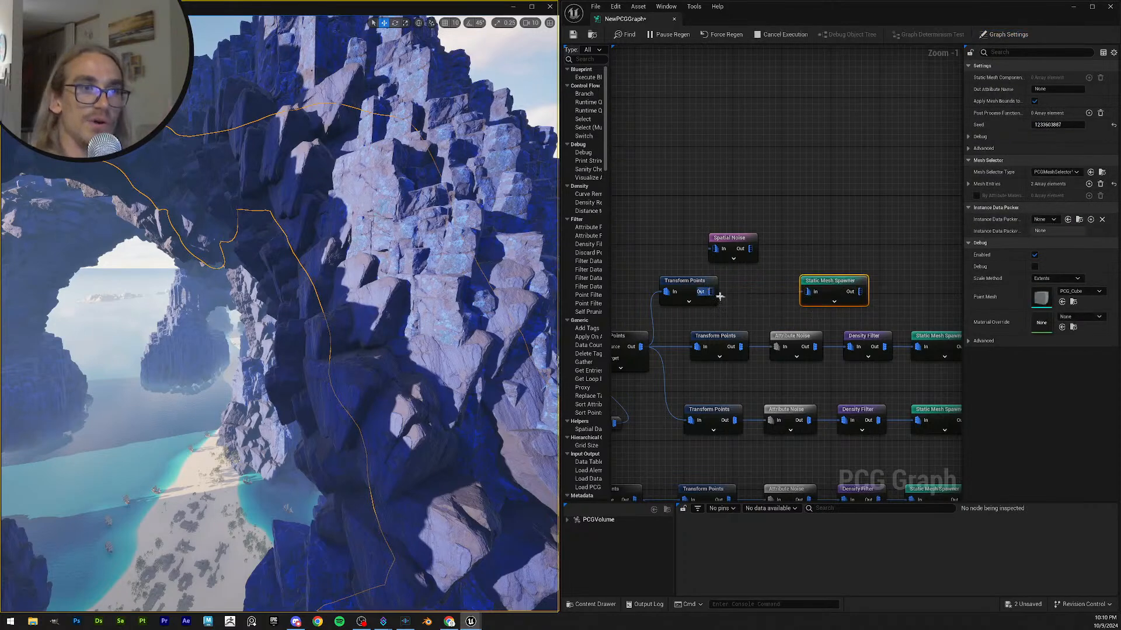
right_click(714, 253)
click(719, 298)
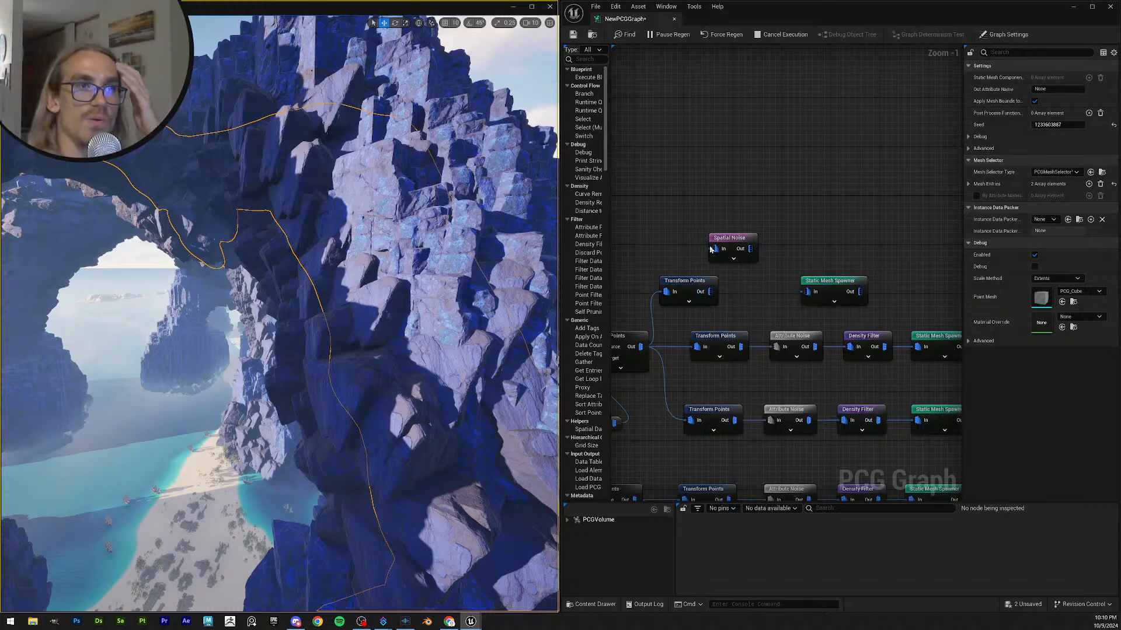
right_click(711, 249)
click(711, 305)
drag(708, 293, 714, 249)
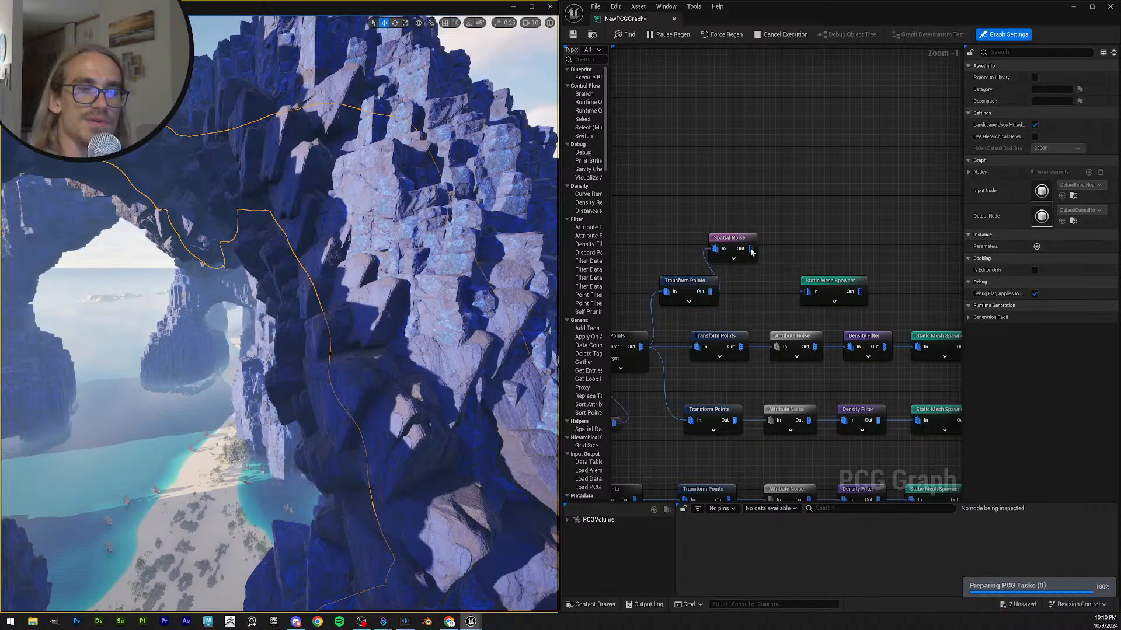
drag(750, 249, 810, 297)
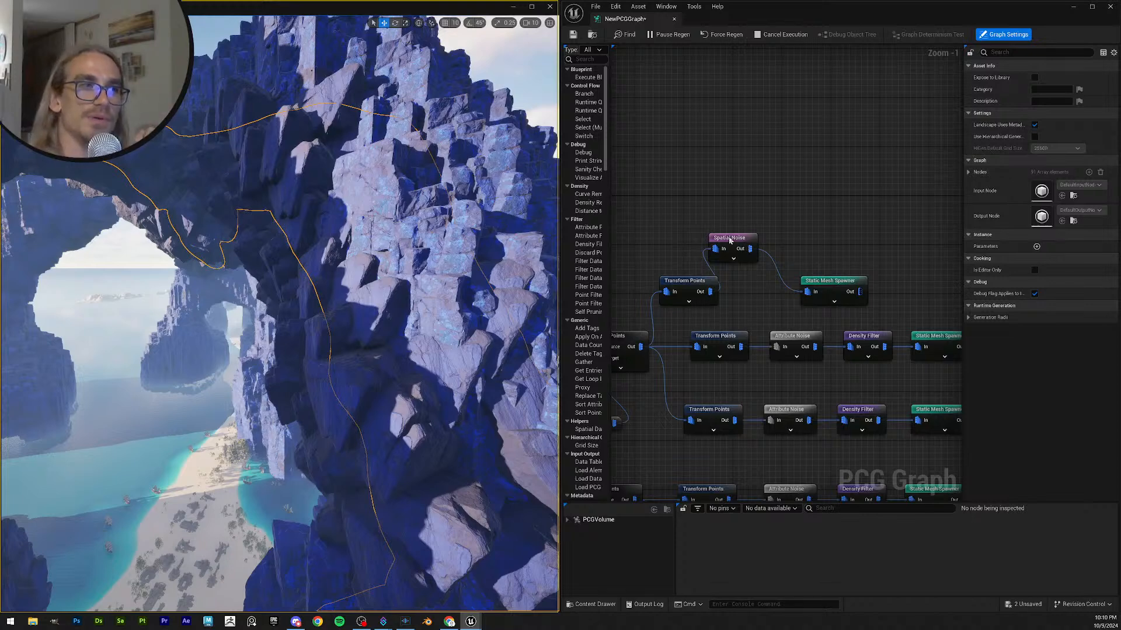
drag(731, 240, 747, 249)
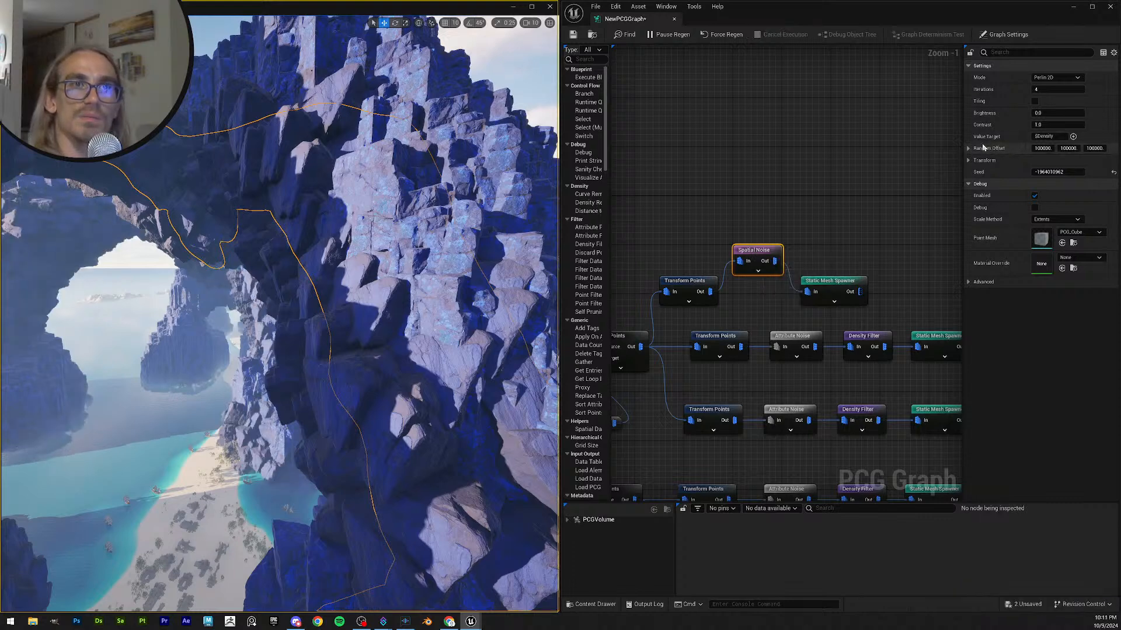
- Keep Spatial Noise on Perlin 2D, move it out of the branch and link the upper Transform Points directly to its Static Mesh Spawner
click(1074, 78)
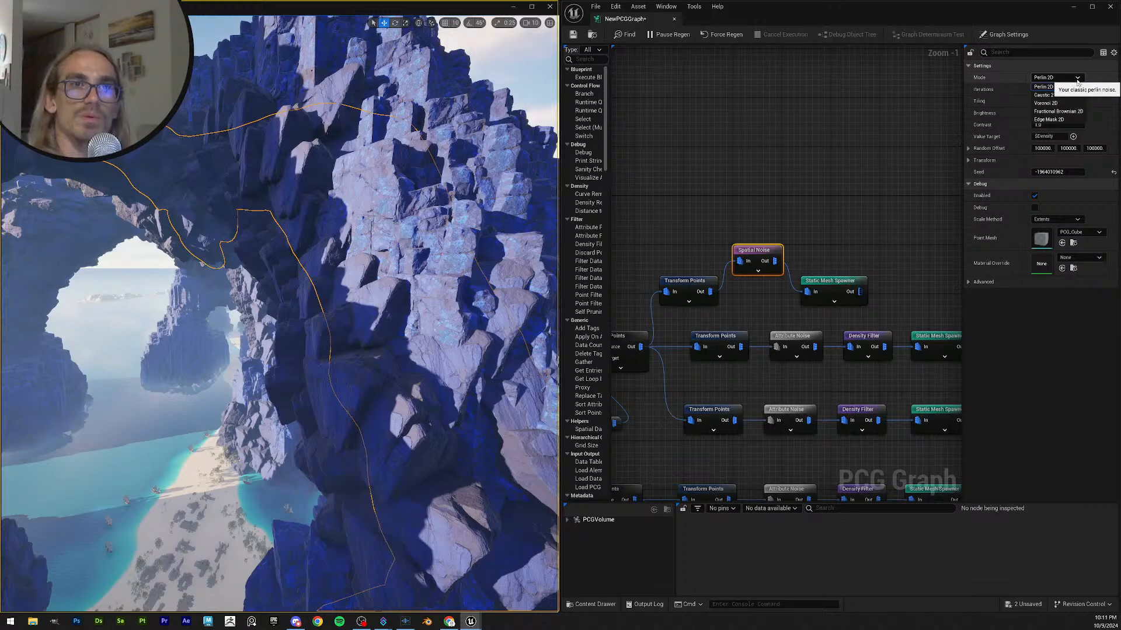
click(1077, 86)
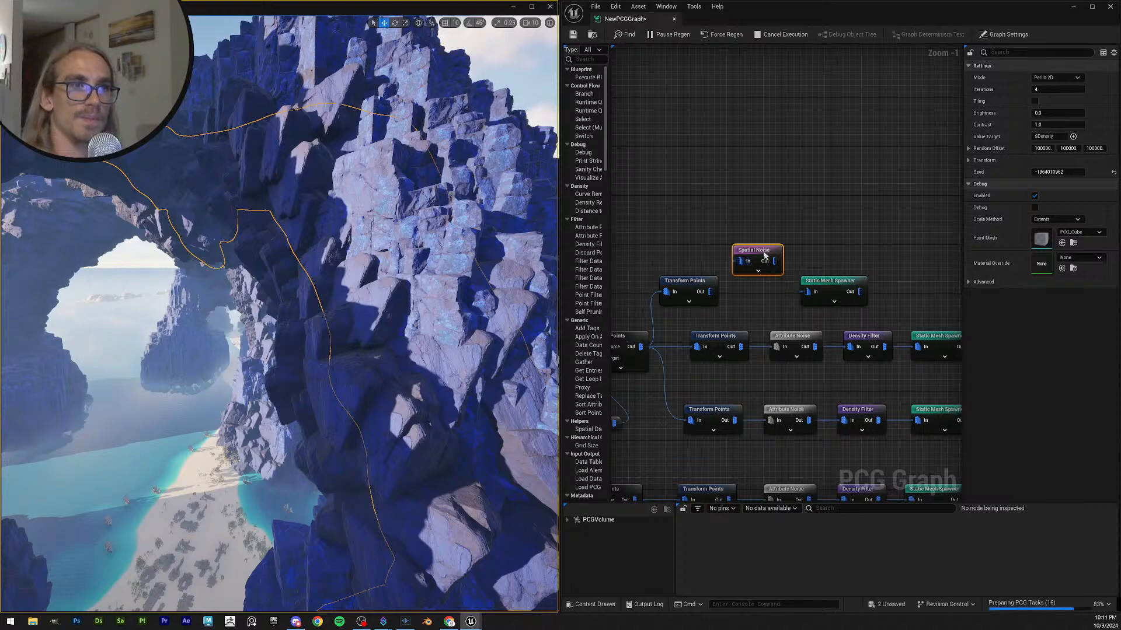
drag(764, 255, 697, 237)
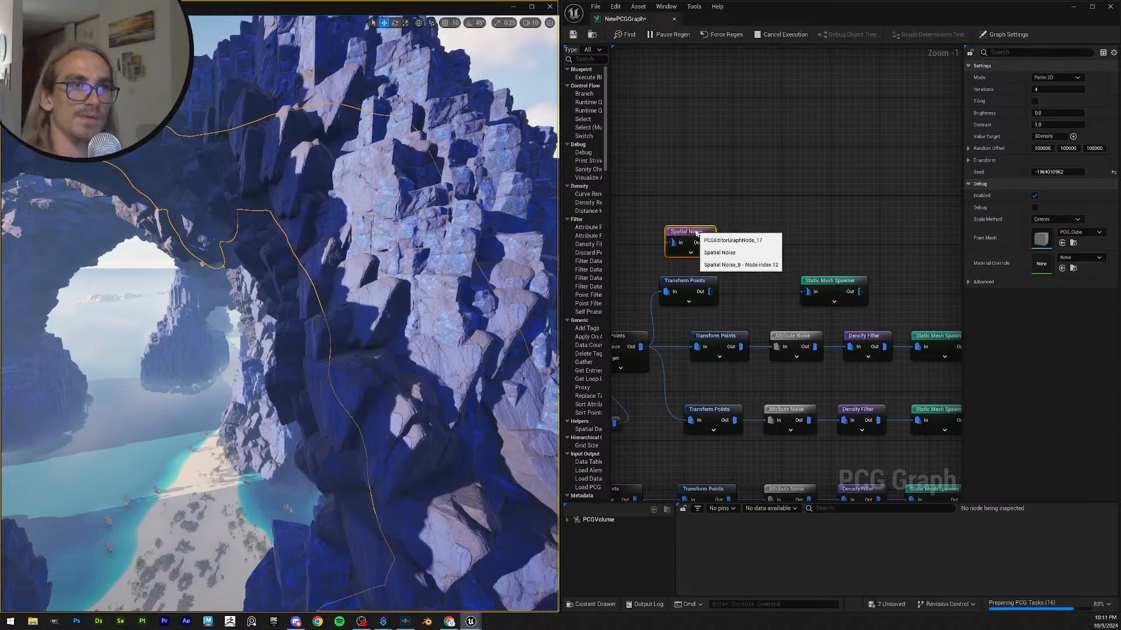
click(752, 232)
drag(709, 291, 819, 295)
key(Escape)
drag(710, 292, 807, 292)
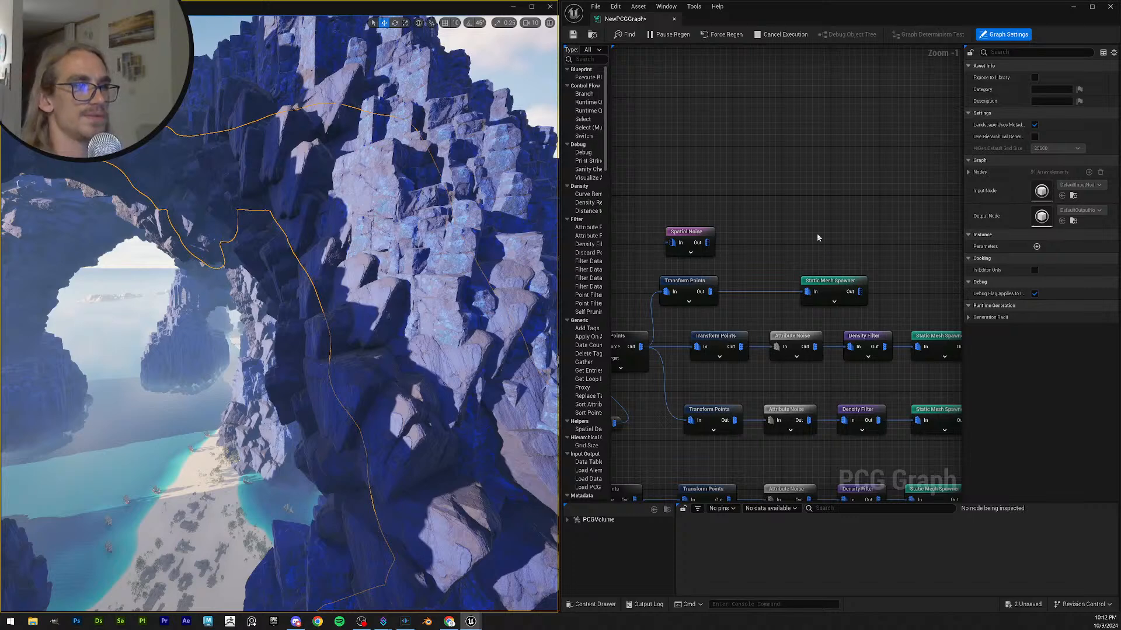
- Reposition the upper Static Mesh Spawner node so that it lines up beside its Transform Points node
drag(830, 280, 817, 238)
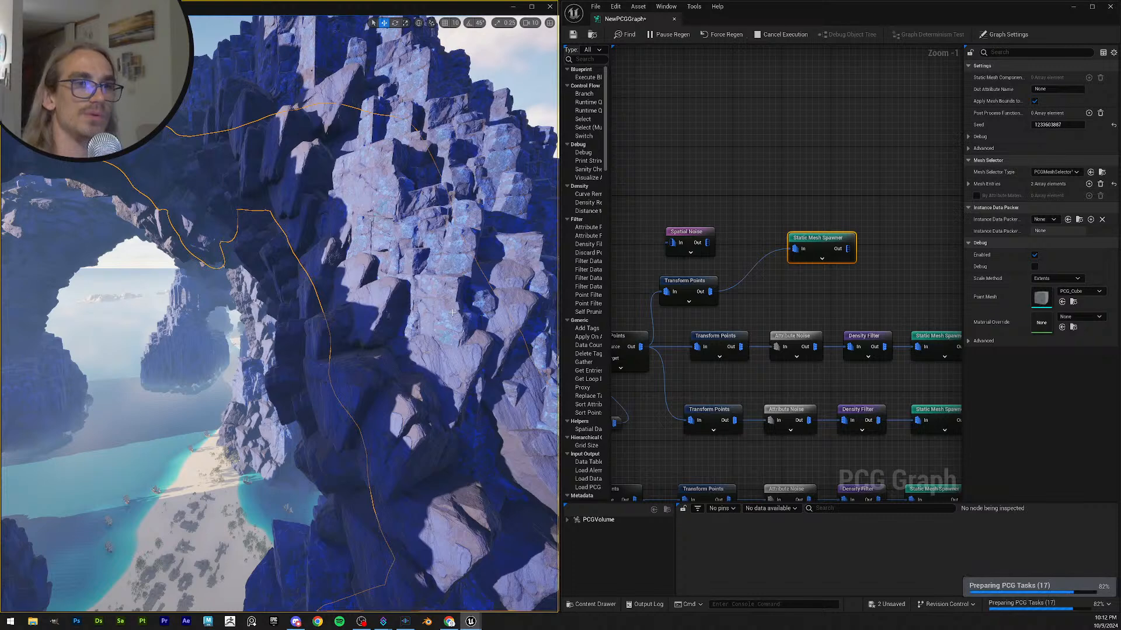
right_click(618, 227)
click(838, 194)
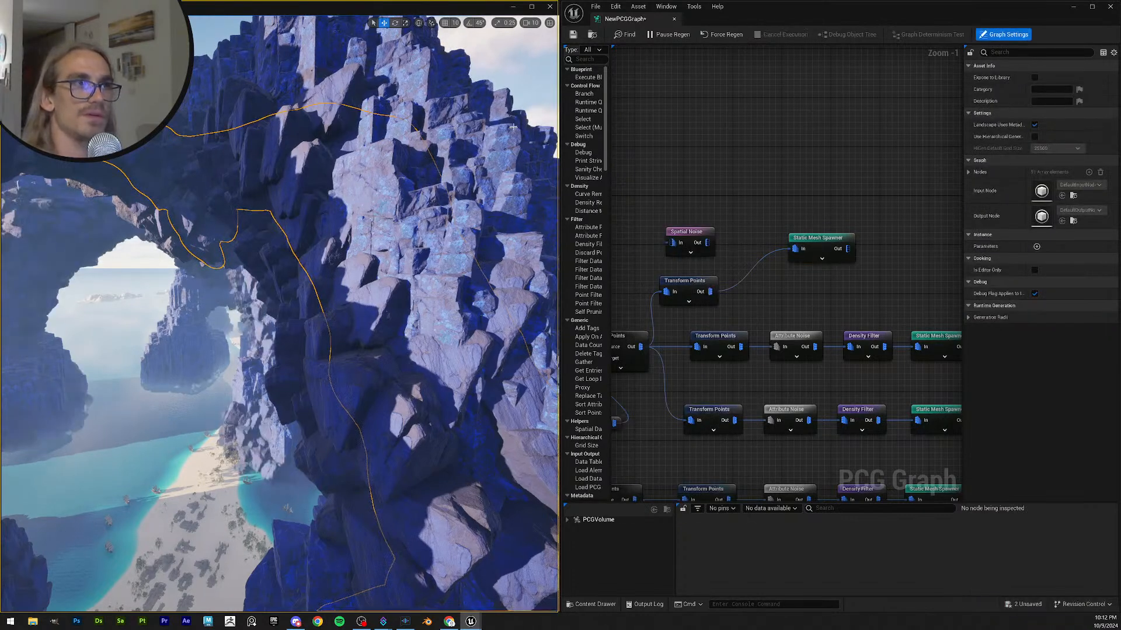
right_drag(522, 134, 506, 228)
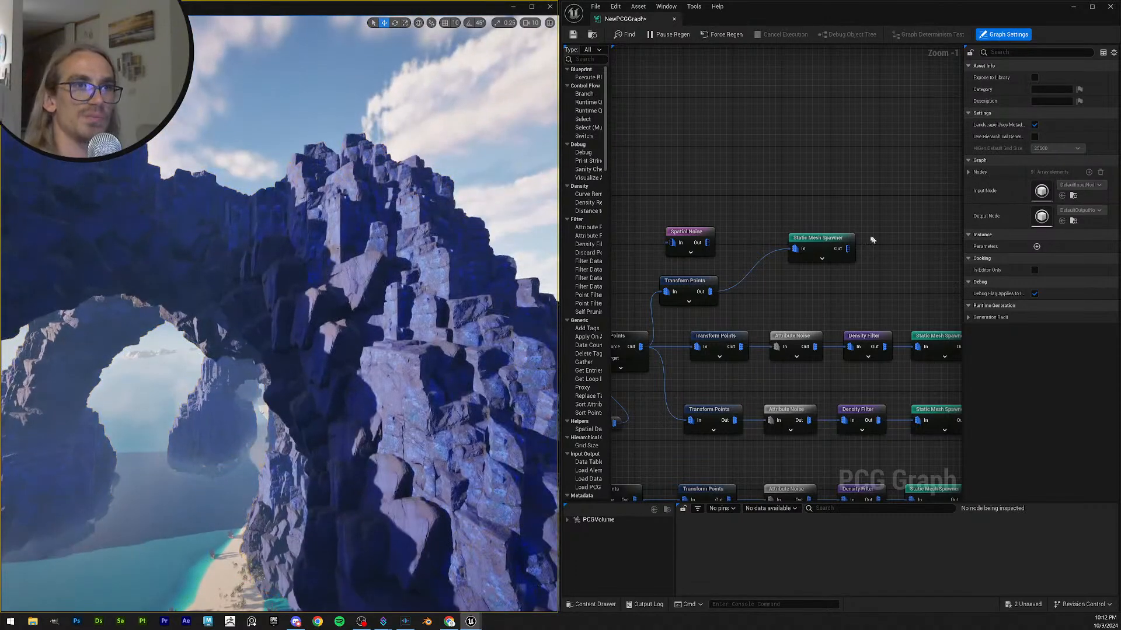
drag(823, 244, 805, 287)
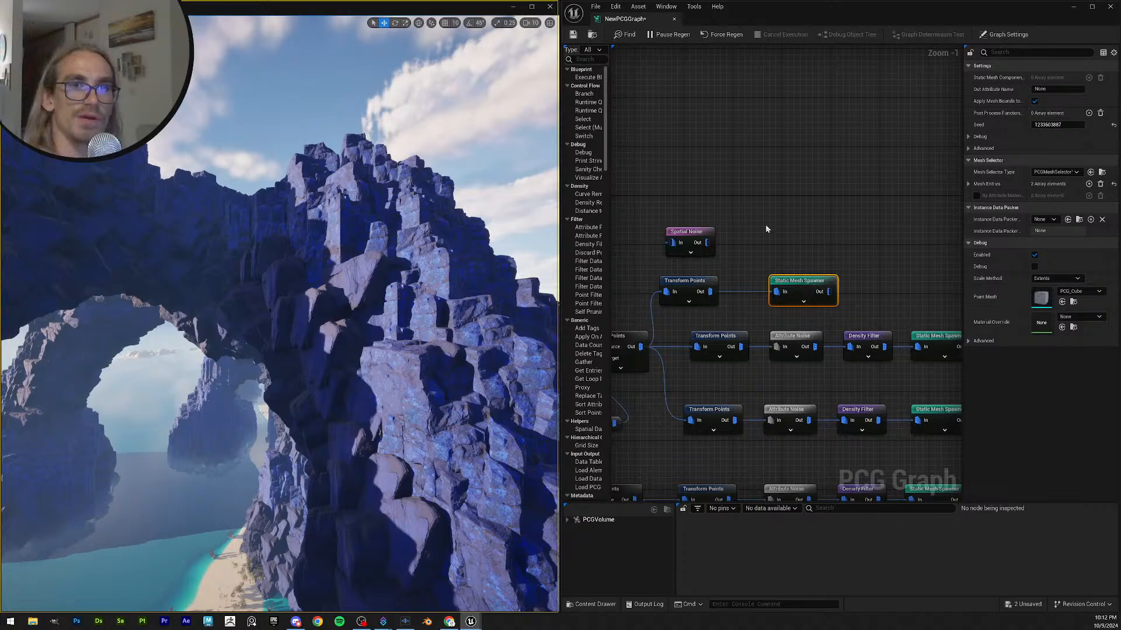
- Examine the mesh entries assigned to the upper Static Mesh Spawner
click(968, 184)
click(975, 208)
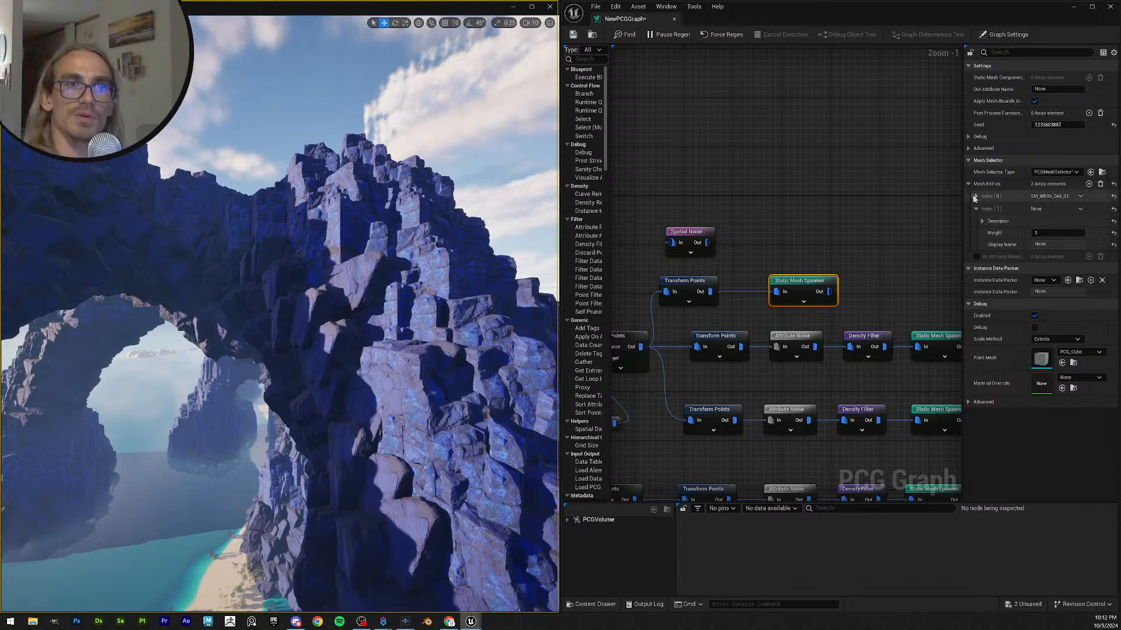
click(975, 197)
click(976, 245)
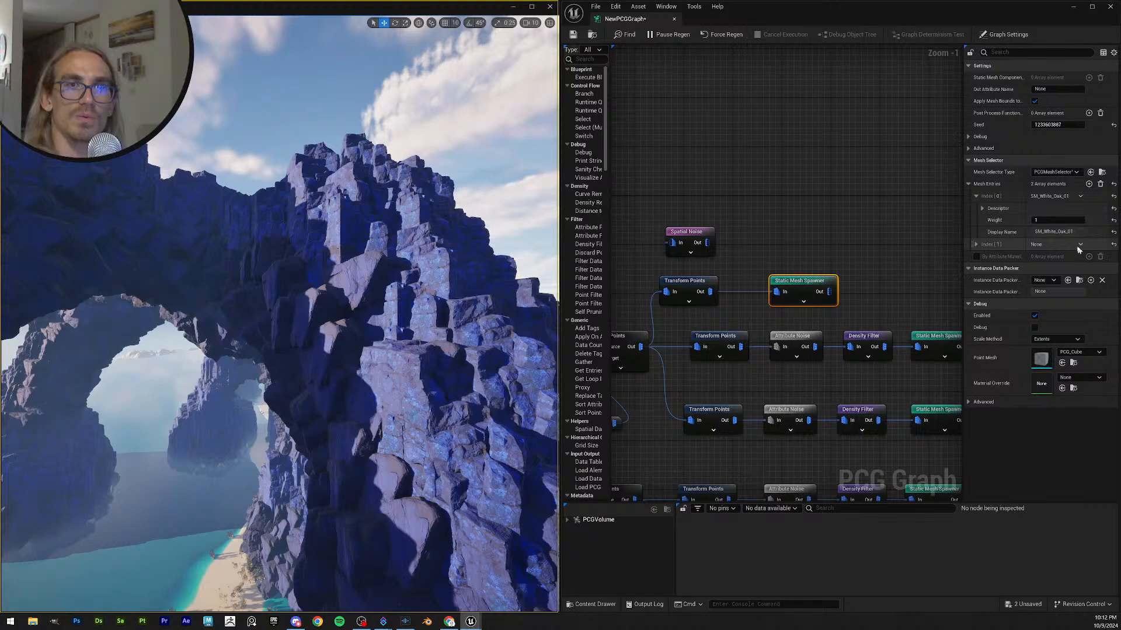
click(975, 197)
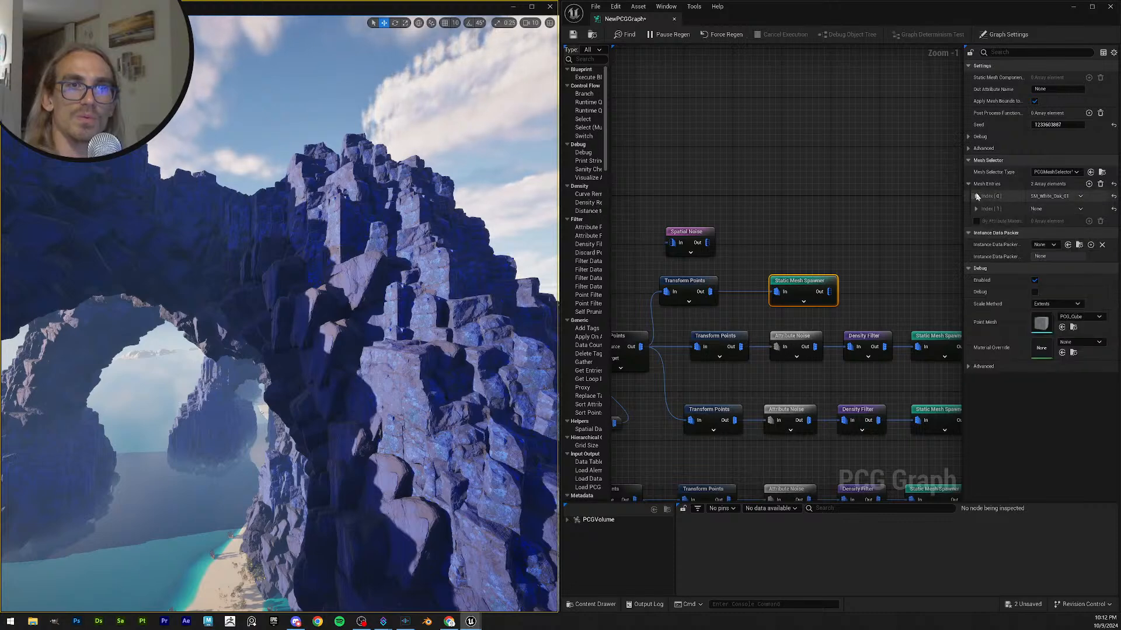
click(968, 184)
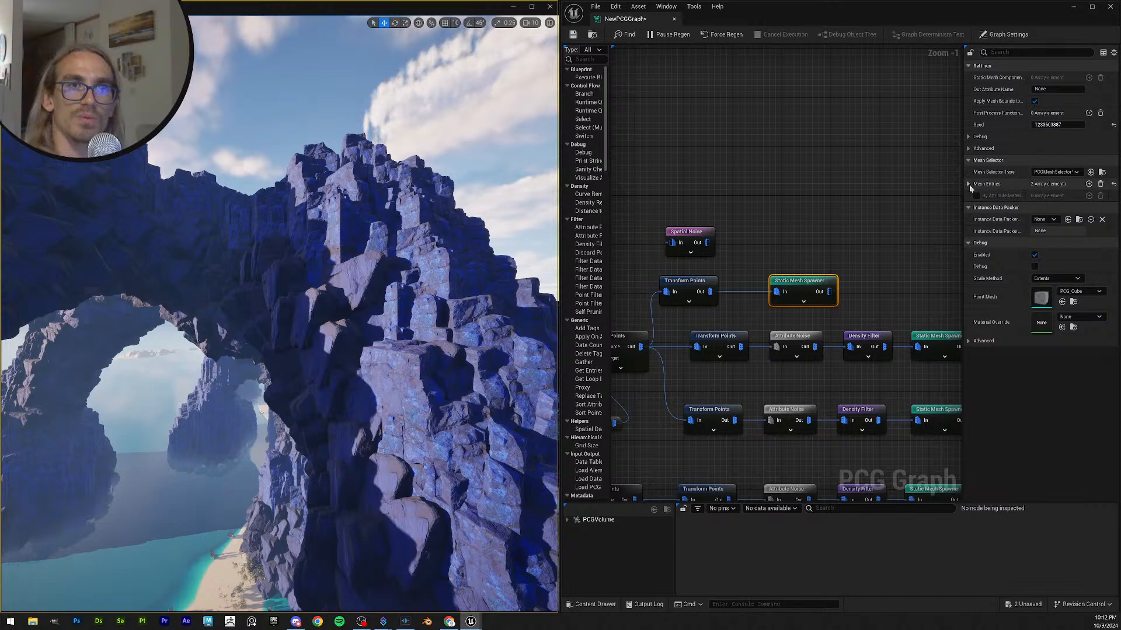
click(969, 184)
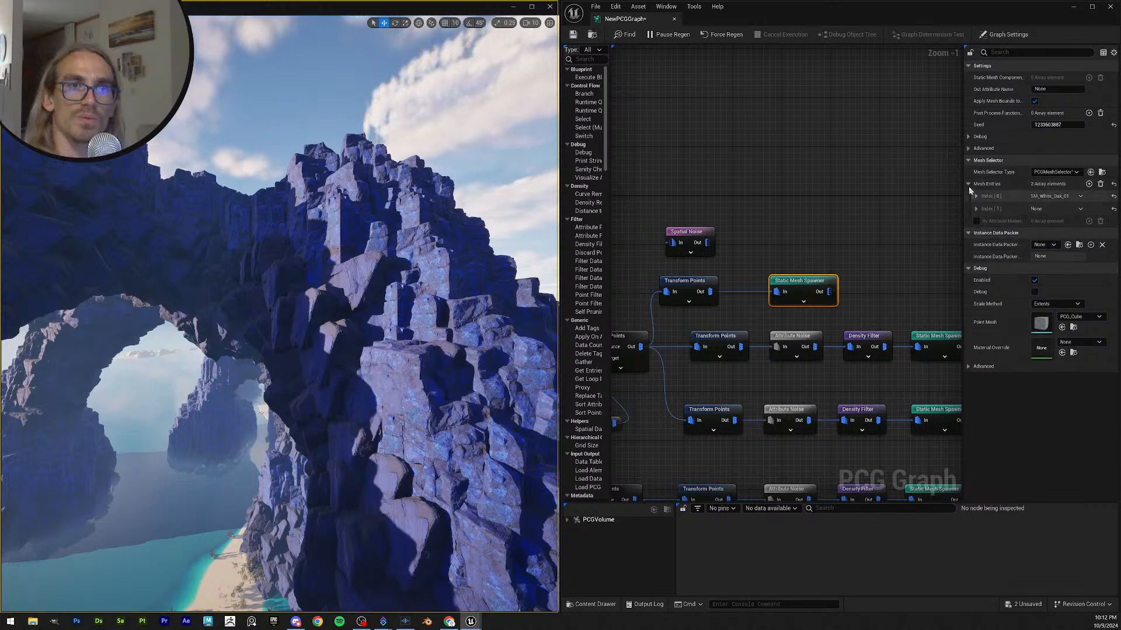
click(968, 184)
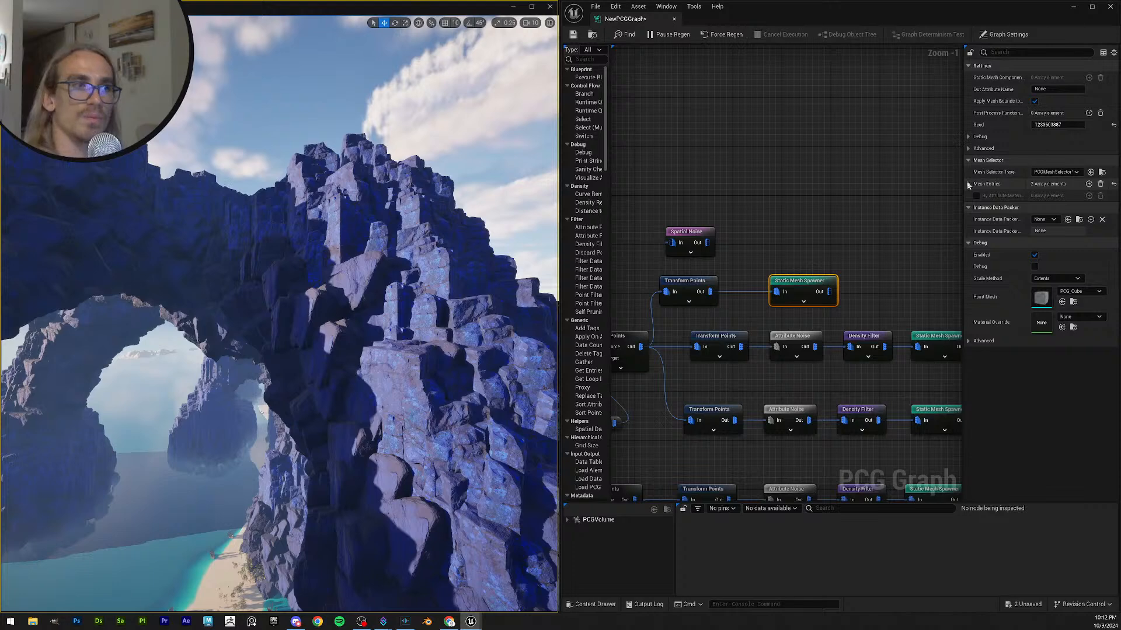
- Enable Absolute Scale on the upper Transform Points and try a Scale Max of 100 before setting it to 10 on all axes
click(704, 286)
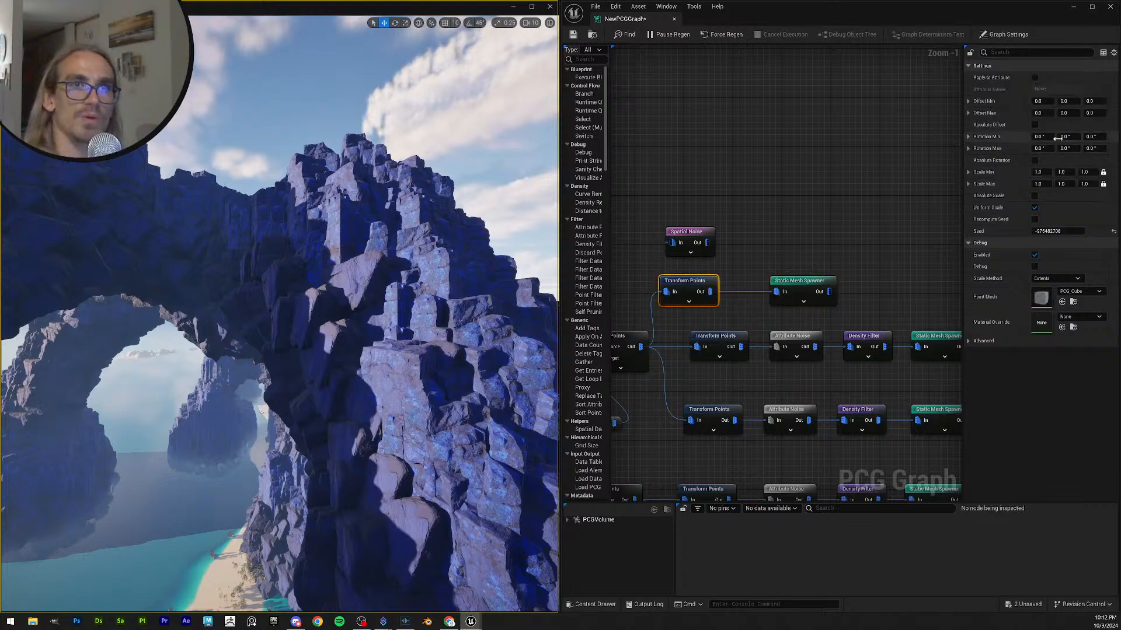
click(1035, 195)
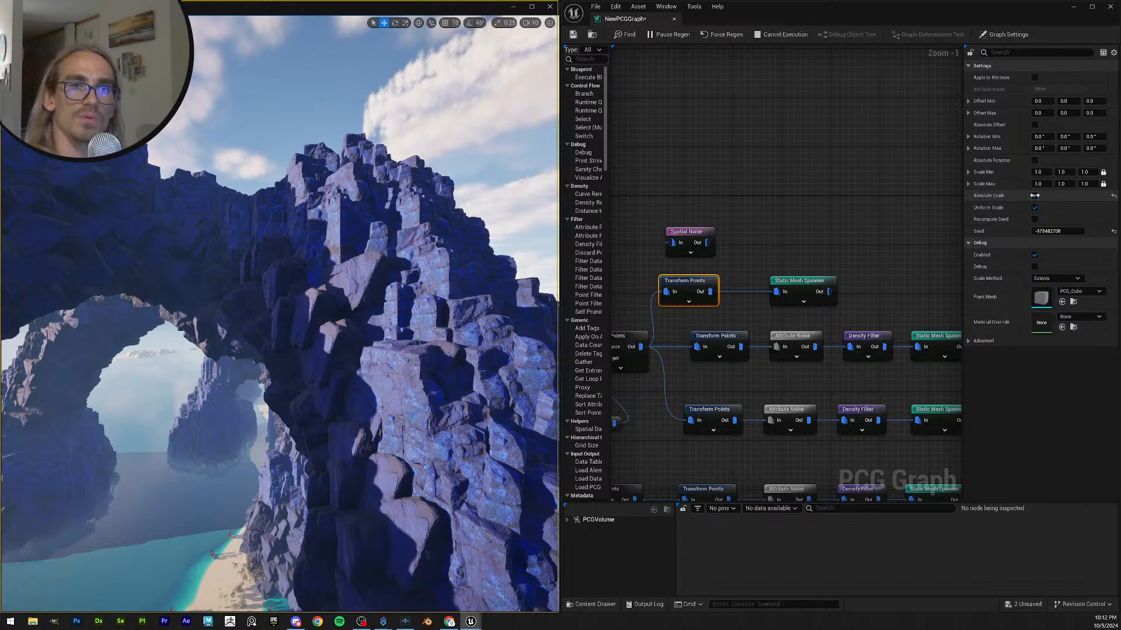
click(1084, 184)
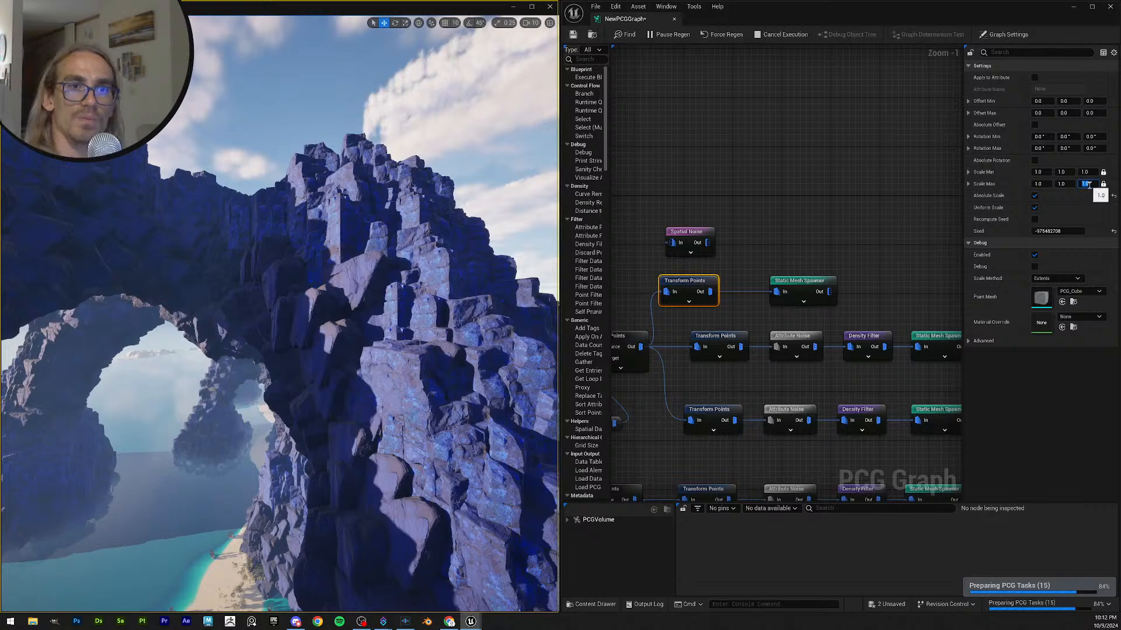
text(1)
key(Return)
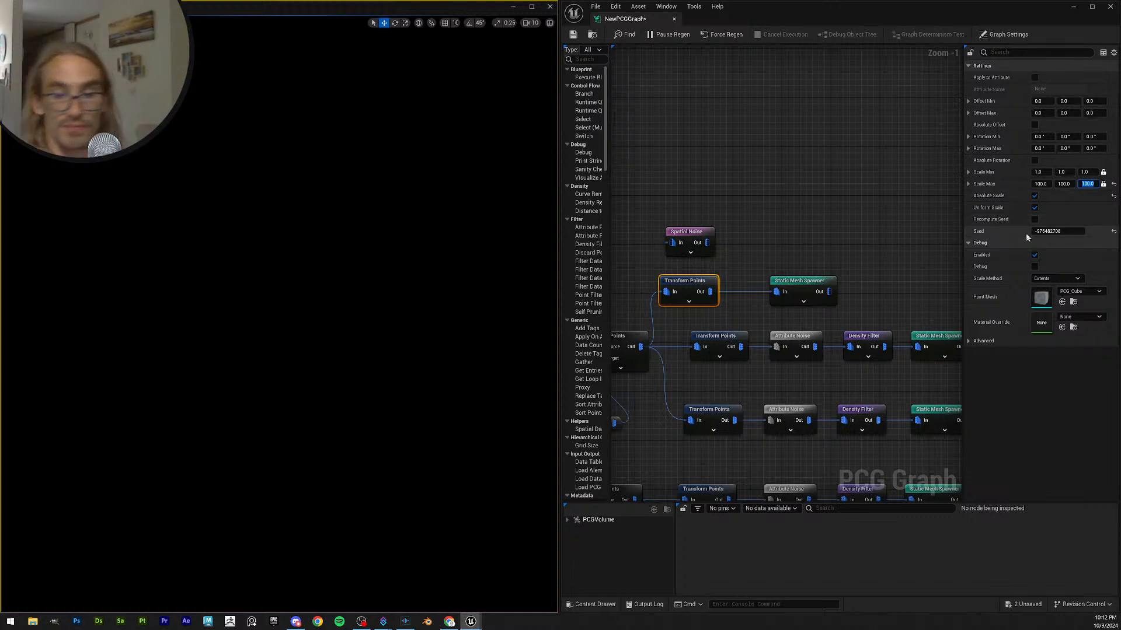
text(10)
key(Return)
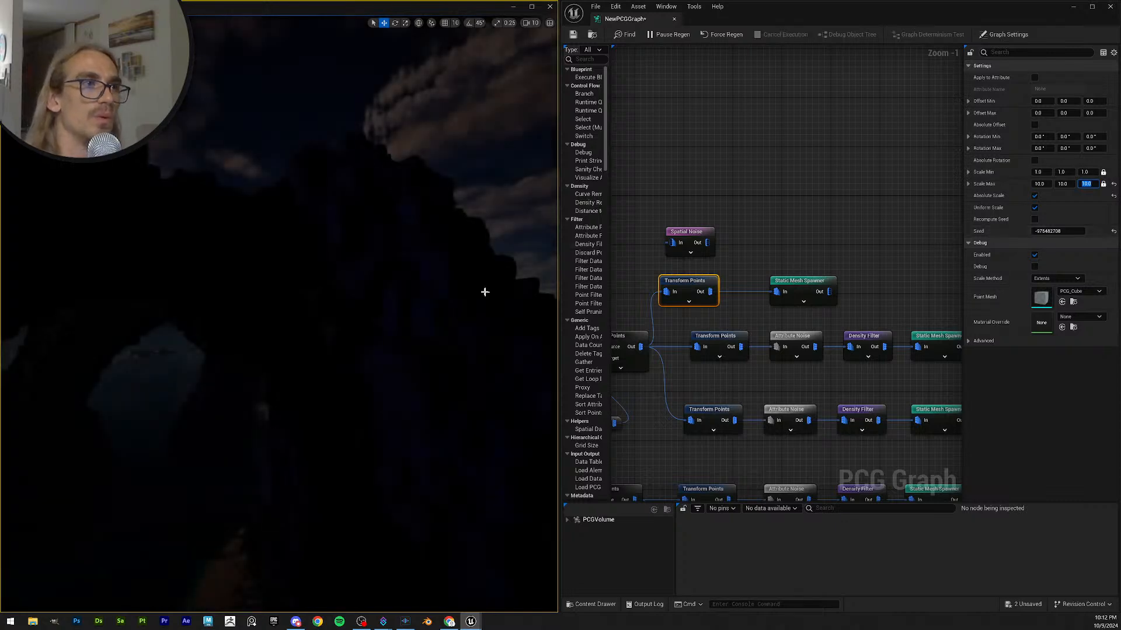
- Set the upper Transform Points' Offset Max Z to 1000
right_drag(450, 270, 450, 271)
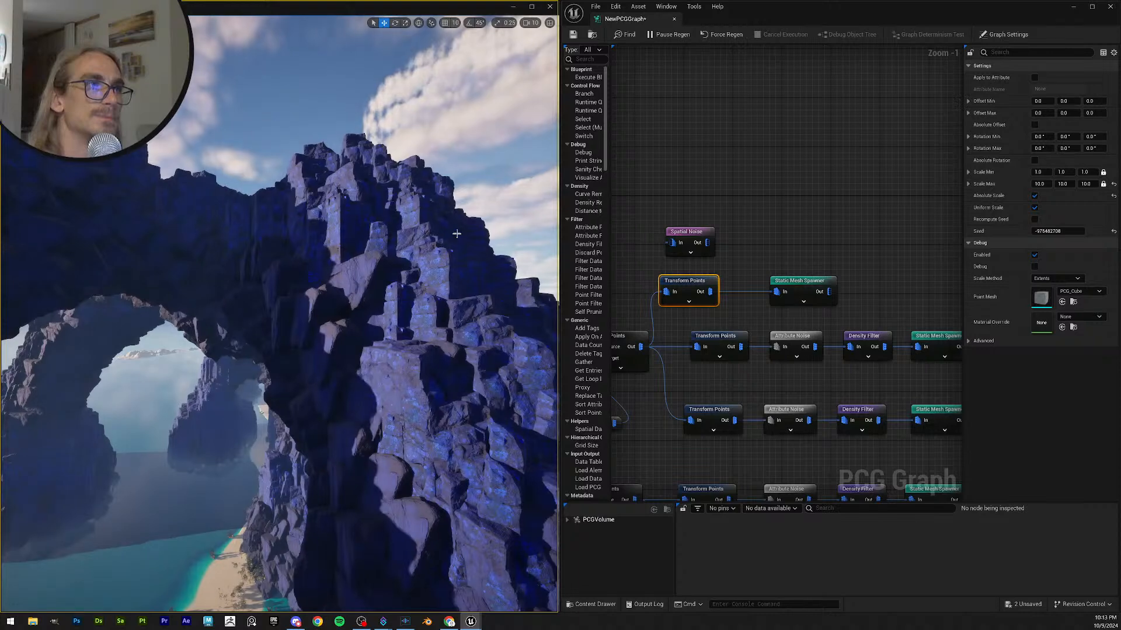
right_drag(457, 234, 460, 286)
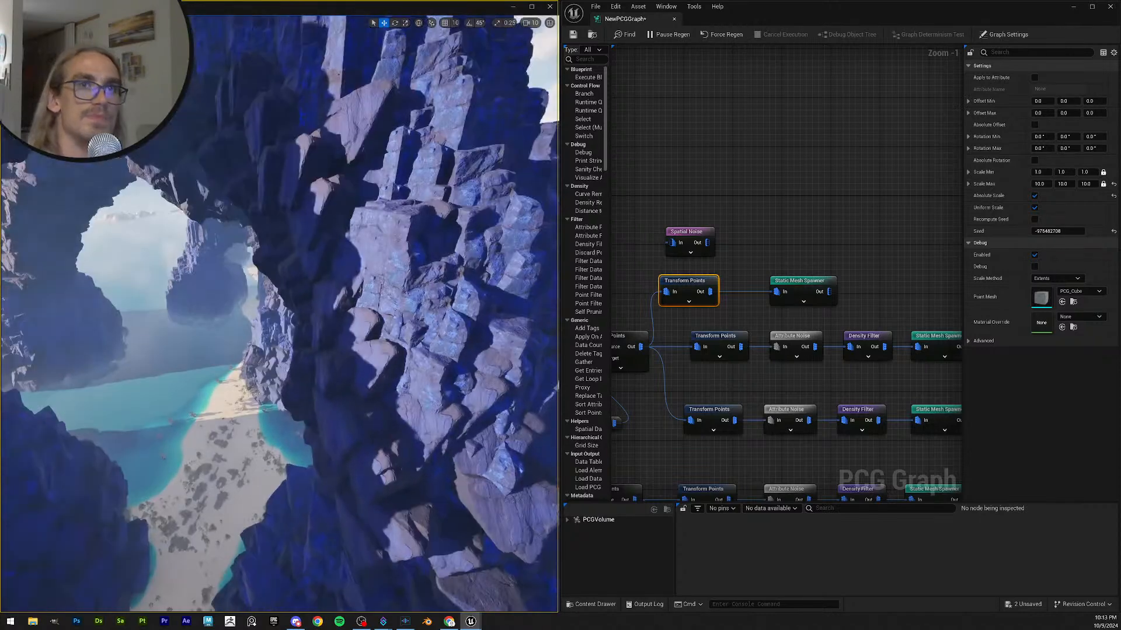
click(1090, 113)
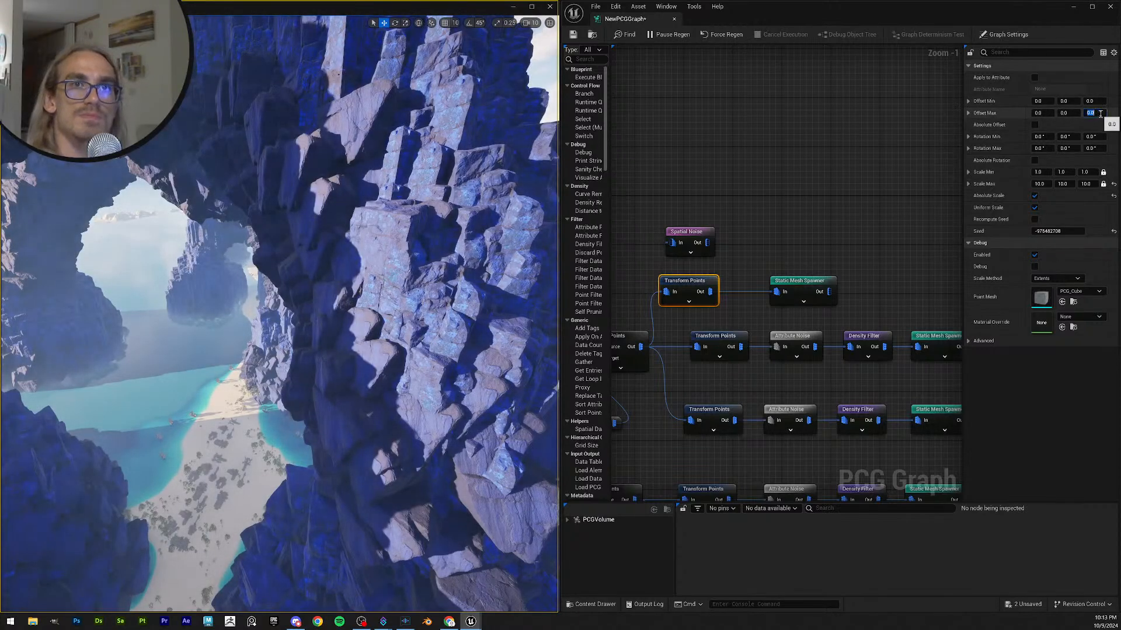
text(100)
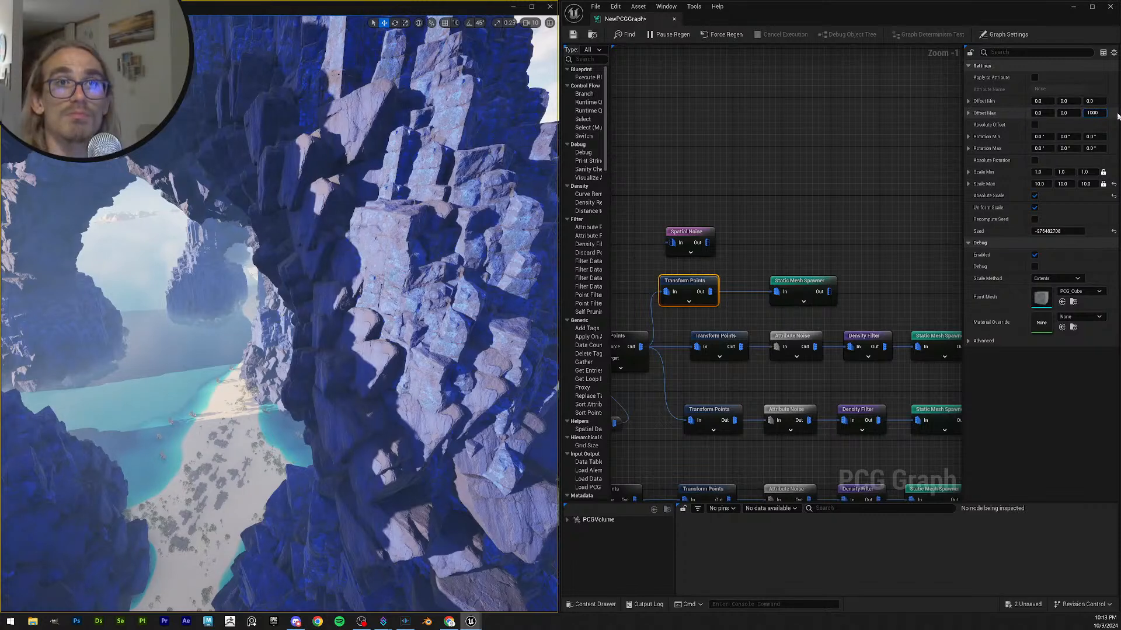
text(0)
key(Return)
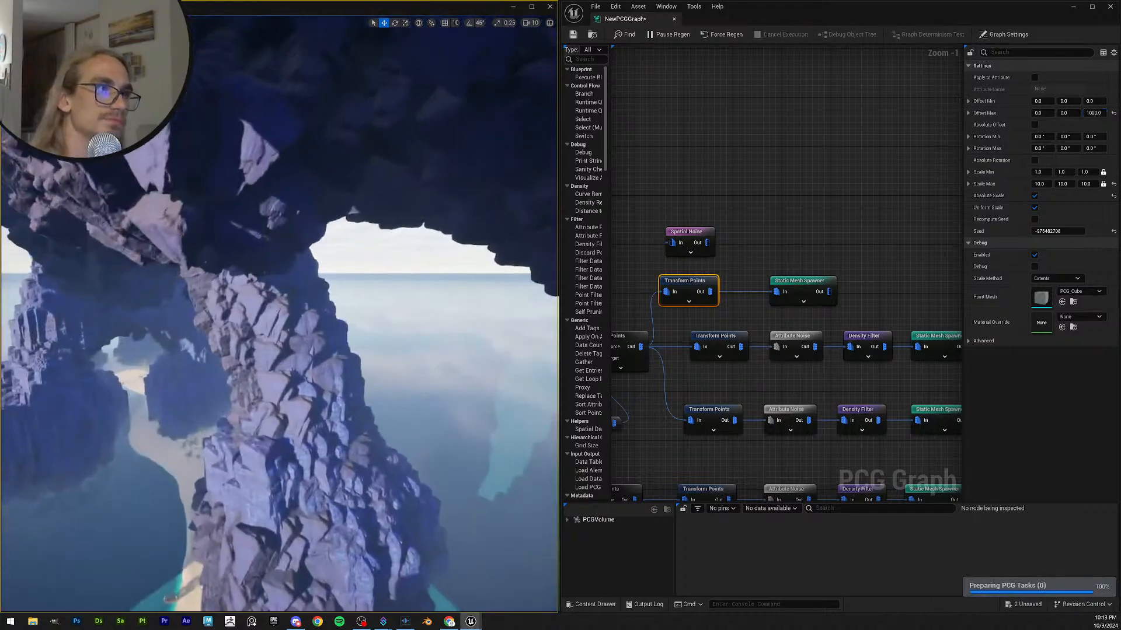
- Set the upper Transform Points' Scale Min to 10 on all axes, keeping Absolute Scale enabled
mouse_move(279, 315)
right_down()
mouse_move(327, 315)
mouse_move(316, 297)
mouse_move(251, 324)
mouse_move(286, 333)
mouse_move(279, 321)
right_up()
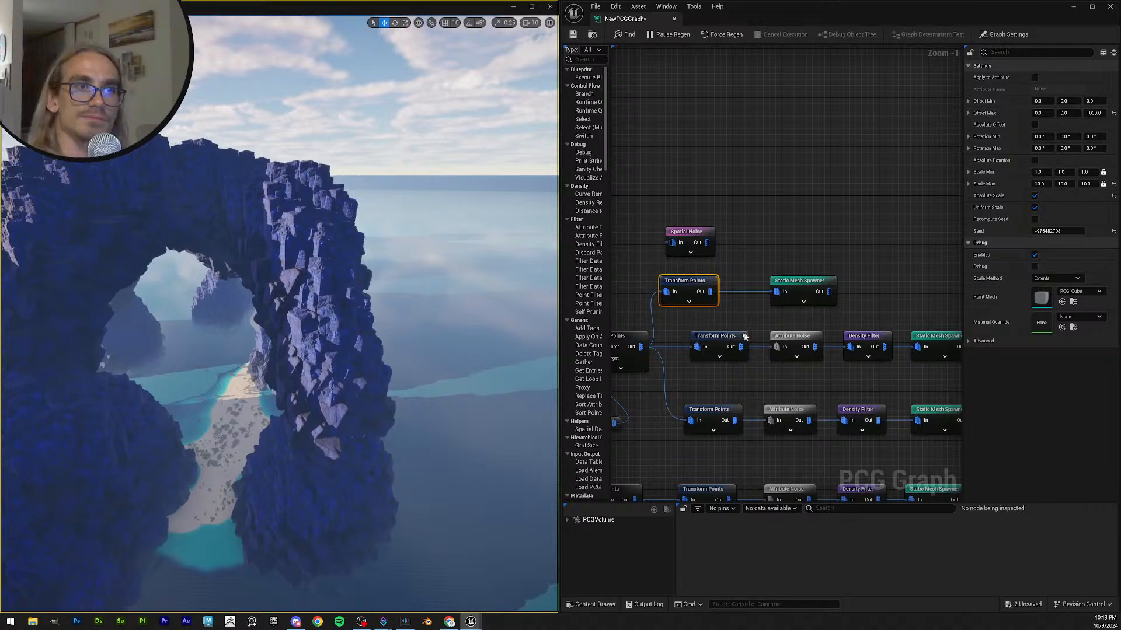
click(1086, 172)
text(10)
key(Return)
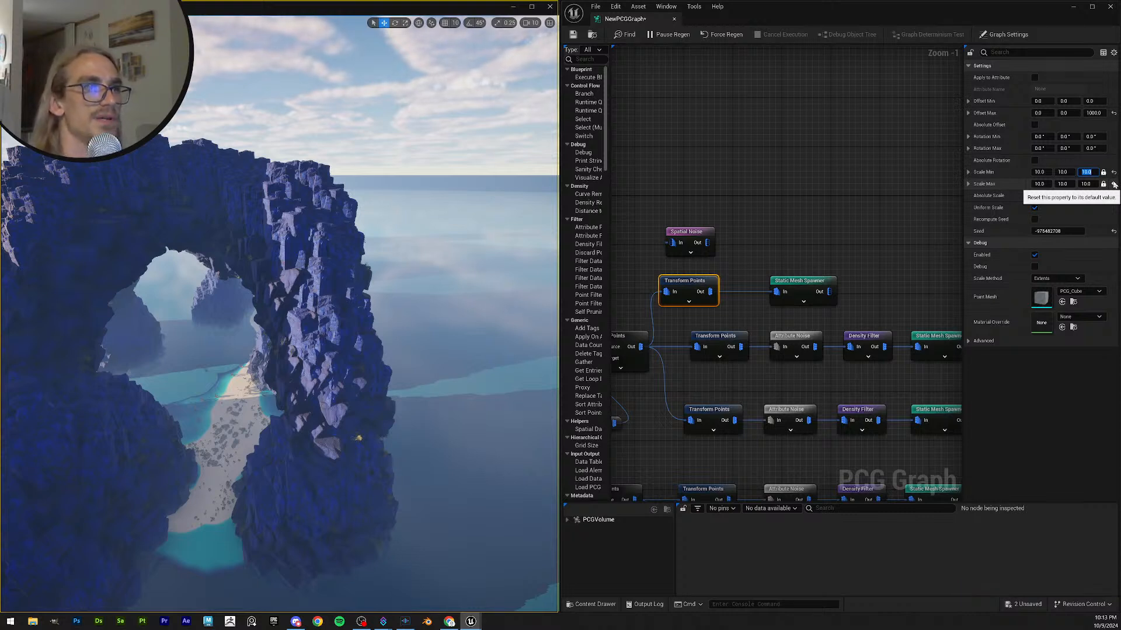
click(1034, 195)
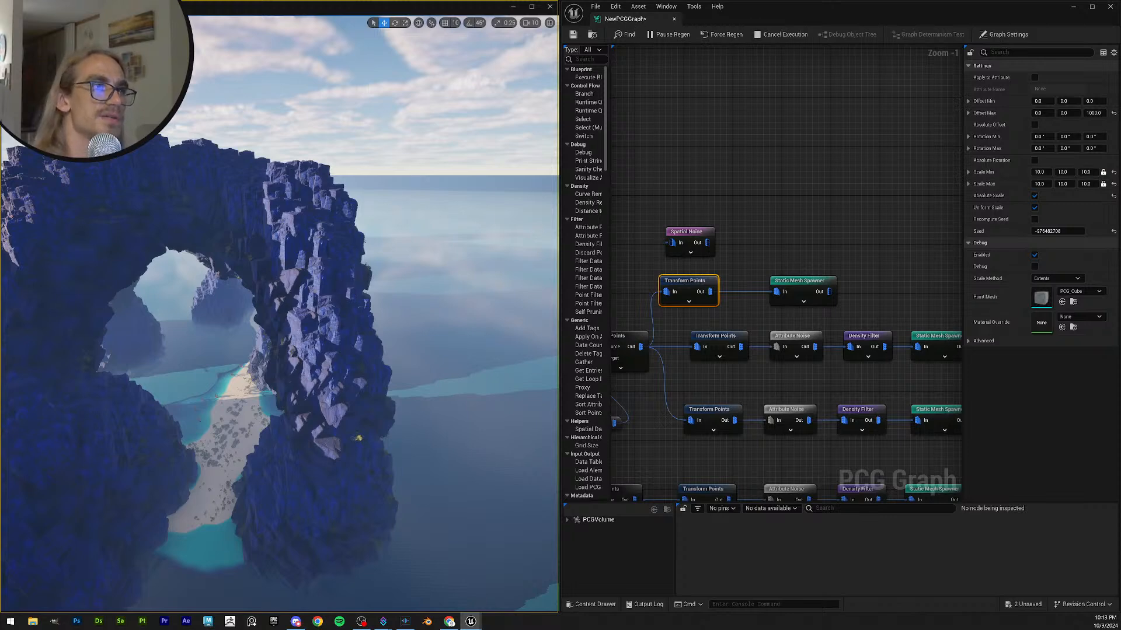
- Raise the upper Transform Points' Offset Max Z in stages through 2000, 5000 and 10000 up to 15000
right_drag(280, 315, 151, 319)
mouse_move(342, 260)
right_down()
mouse_move(321, 251)
mouse_move(292, 268)
mouse_move(321, 286)
mouse_move(329, 278)
right_up()
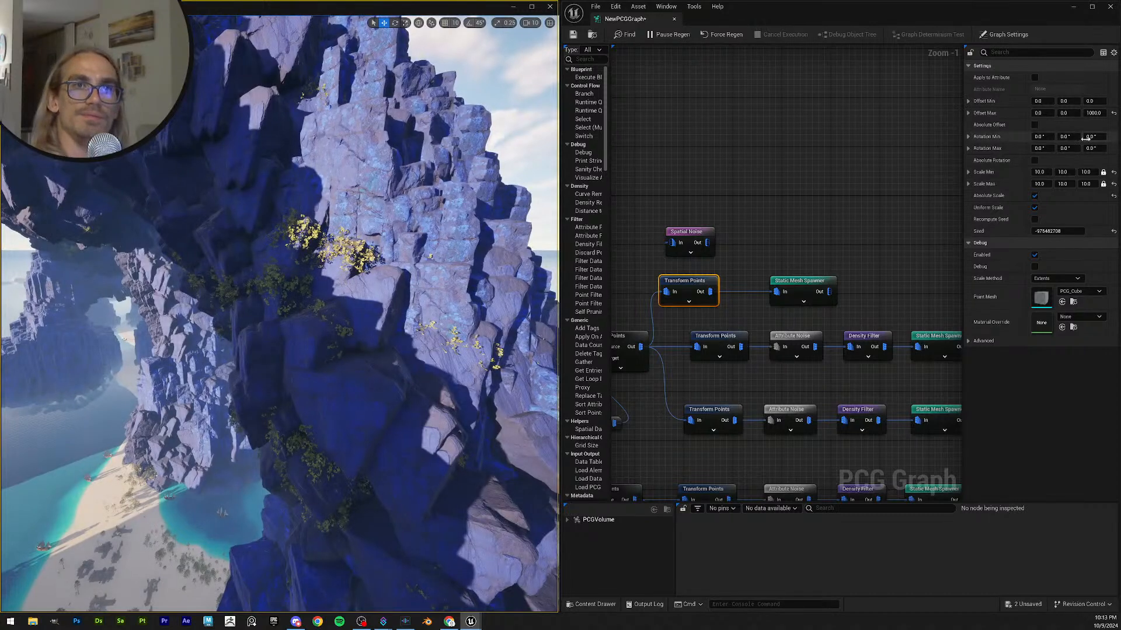
click(1093, 113)
text(2000)
key(Return)
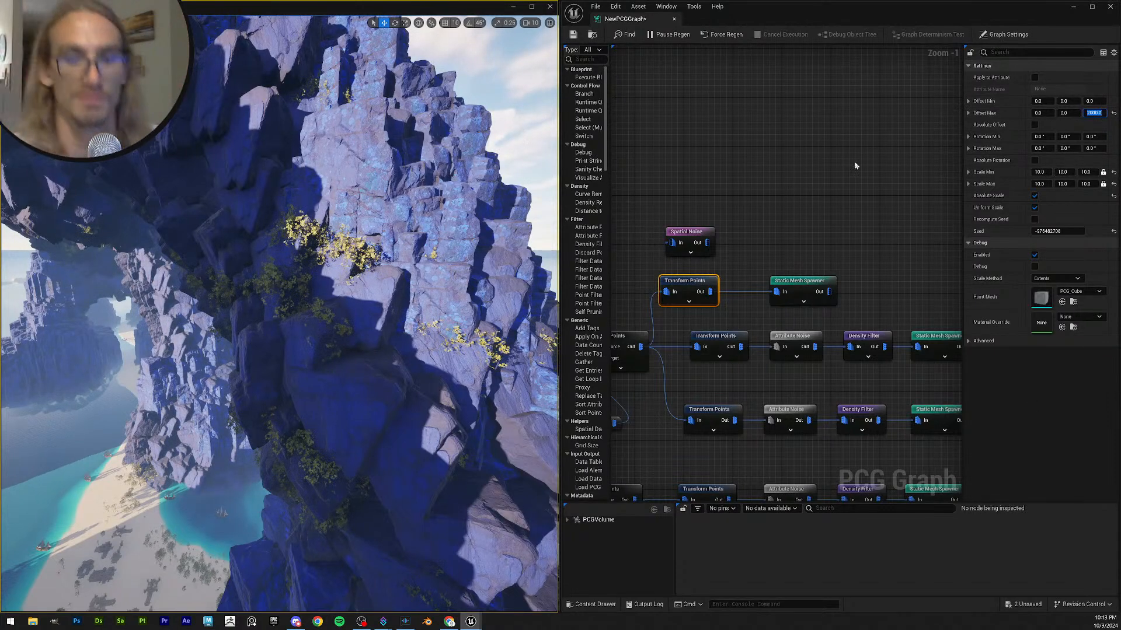
text(50)
key(Return)
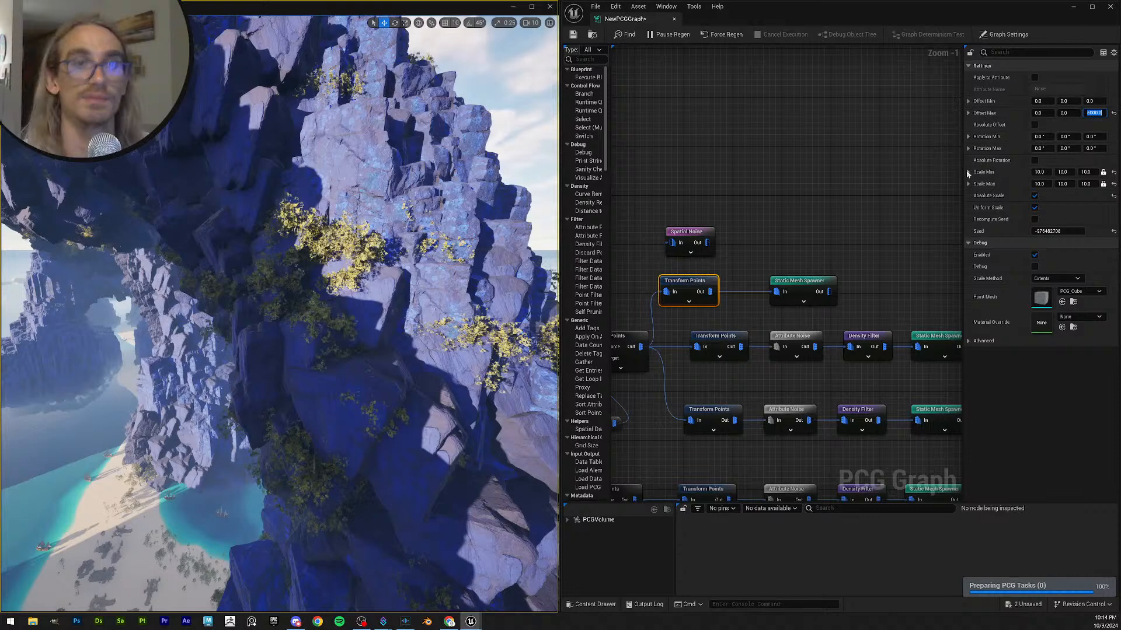
text(10000)
key(Return)
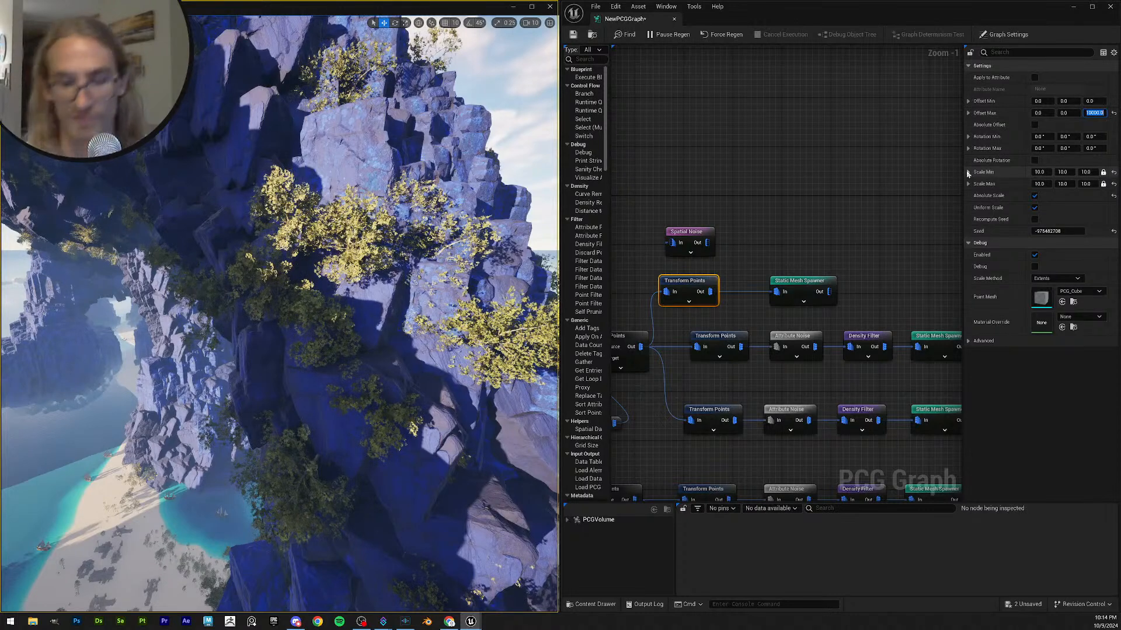
text(150)
key(Return)
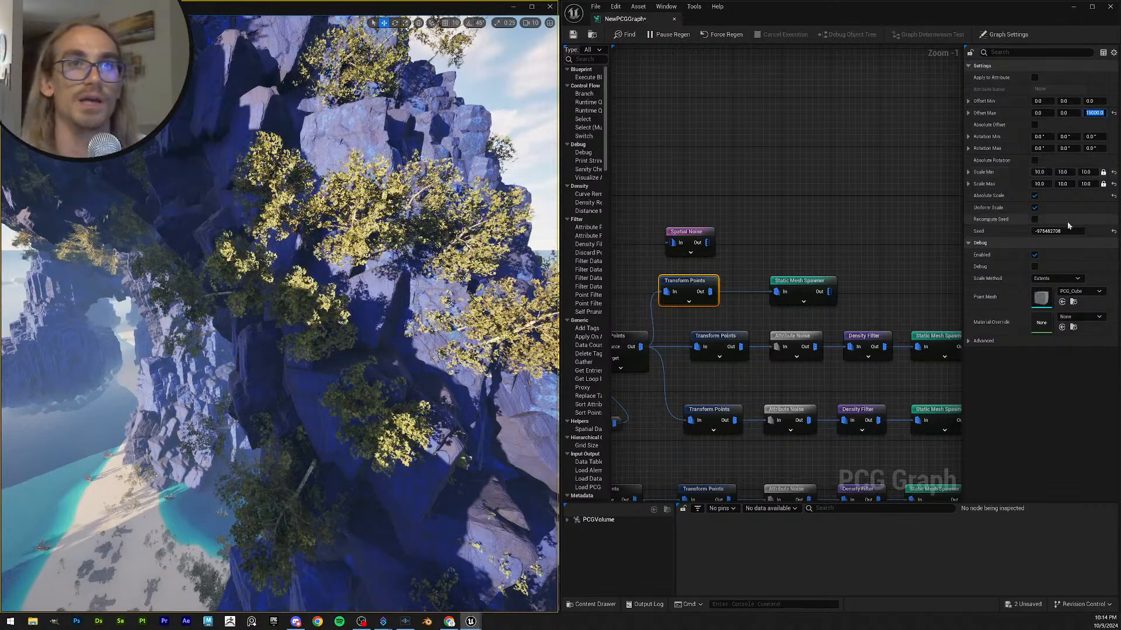
- Enable Absolute Rotation on the upper Transform Points and set Rotation Max Z to 360 degrees
click(1035, 161)
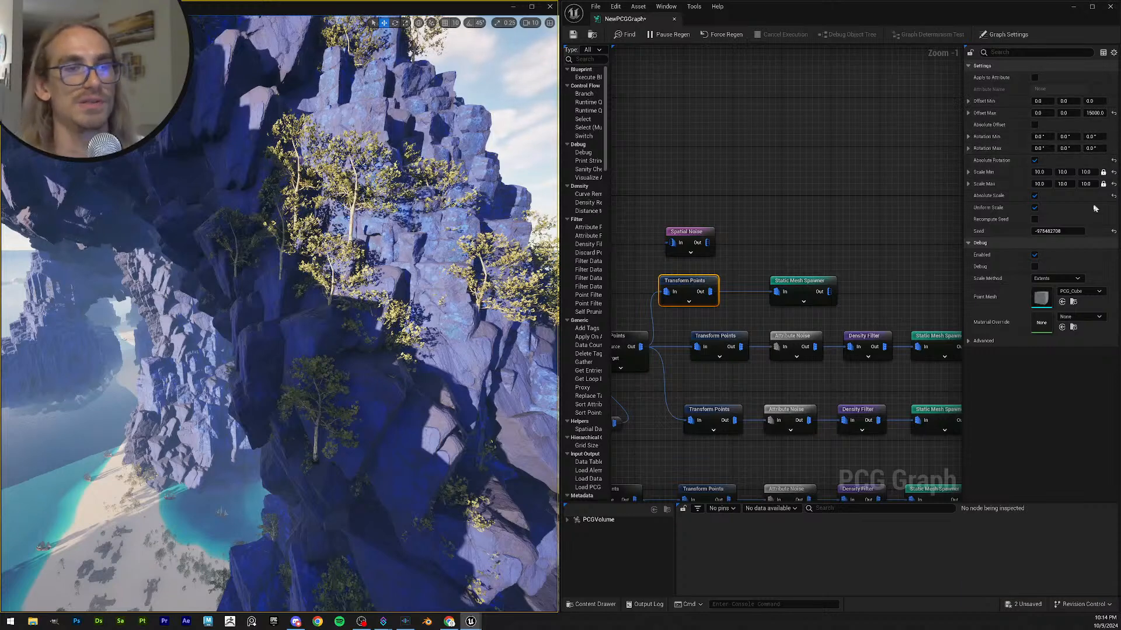
click(1098, 149)
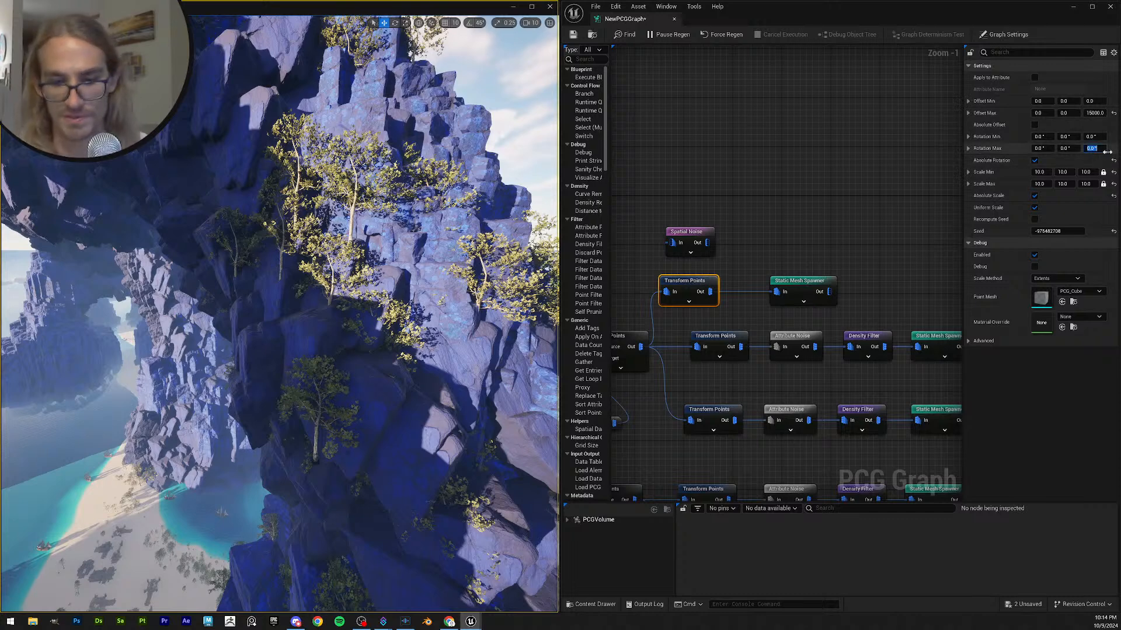
text(360)
key(Return)
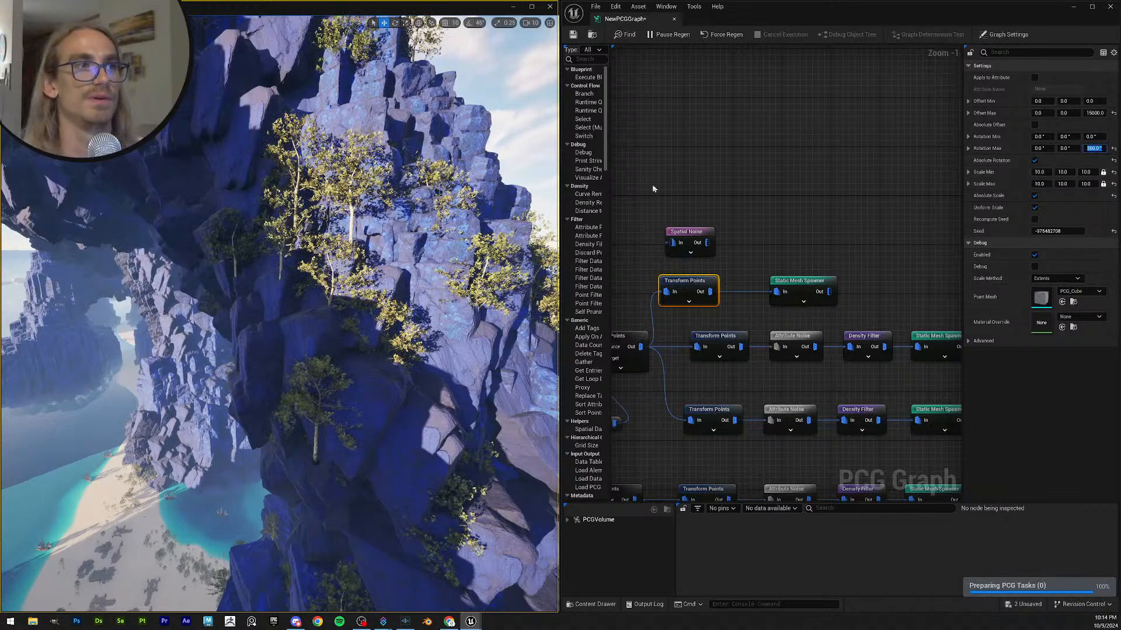
- Try a Scale Max of 30 on all axes in the upper Transform Points and view the whole arch
click(1087, 184)
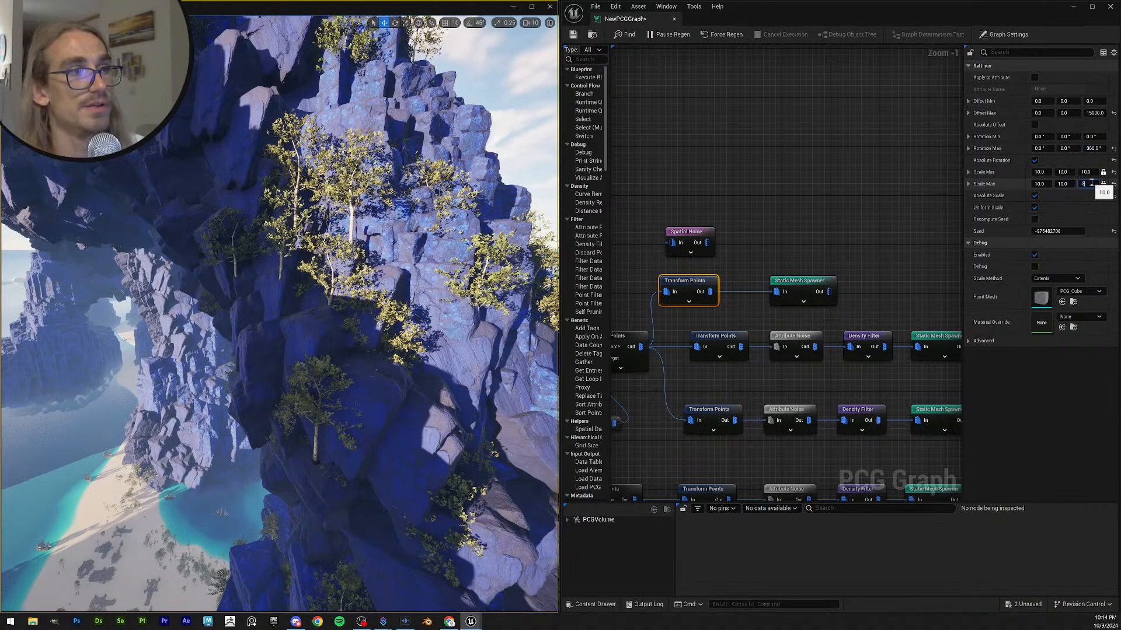
text(30)
key(Return)
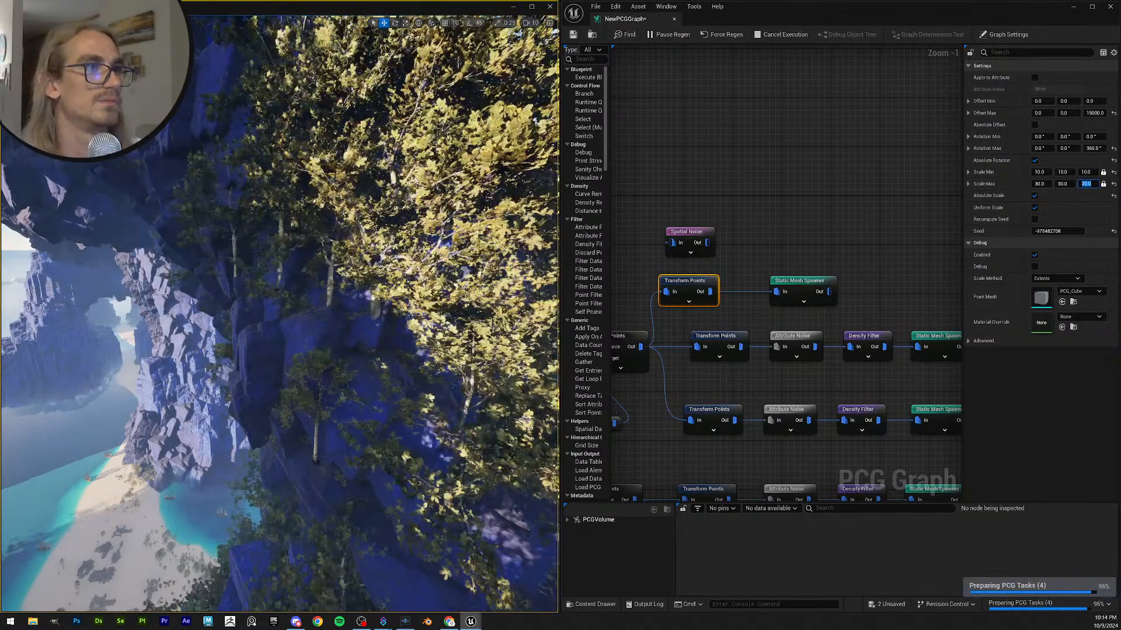
key(s)
right_drag(281, 327, 256, 309)
mouse_move(281, 315)
right_down()
mouse_move(292, 324)
mouse_move(251, 339)
mouse_move(274, 321)
mouse_move(321, 315)
mouse_move(289, 321)
right_up()
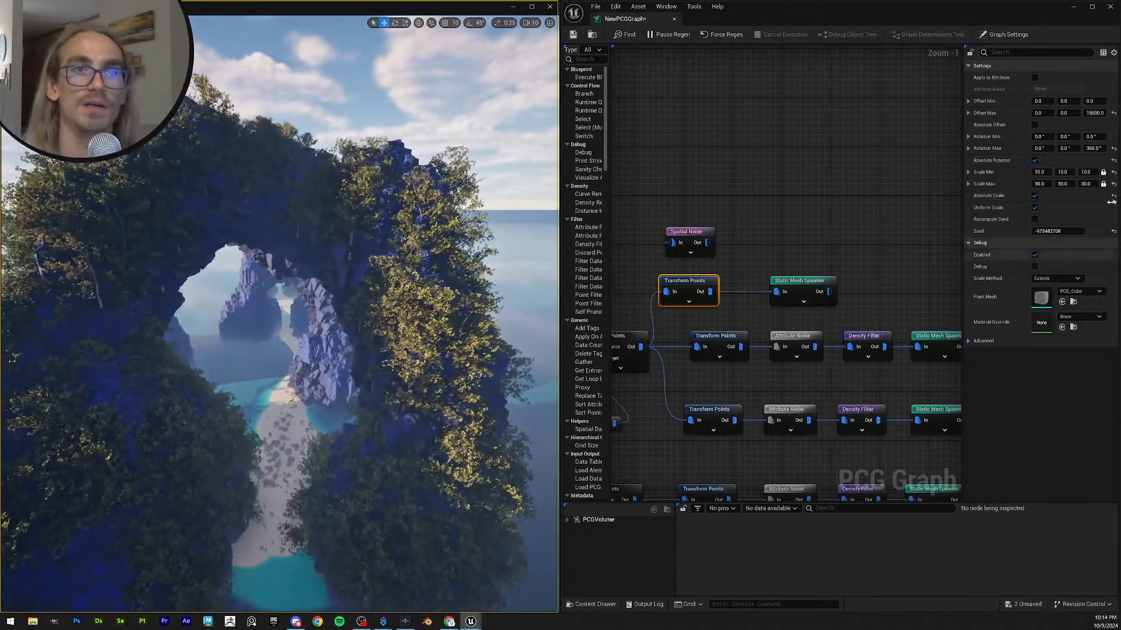
- Set the upper Transform Points' Scale Max to 20 on all axes and save the PCG graph
click(1092, 183)
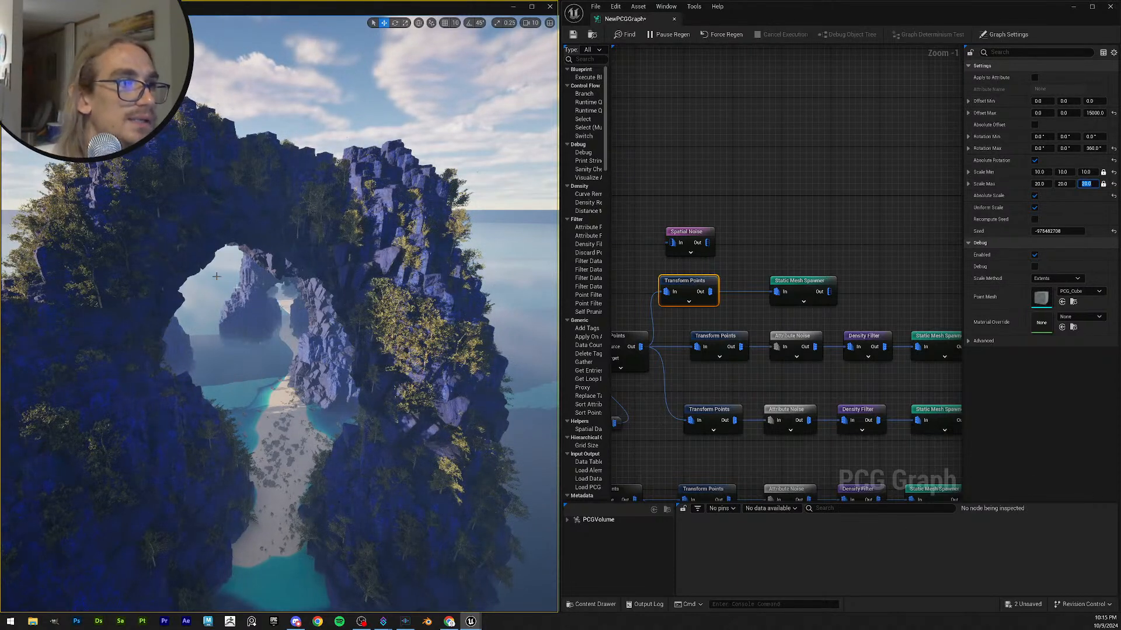
click(573, 34)
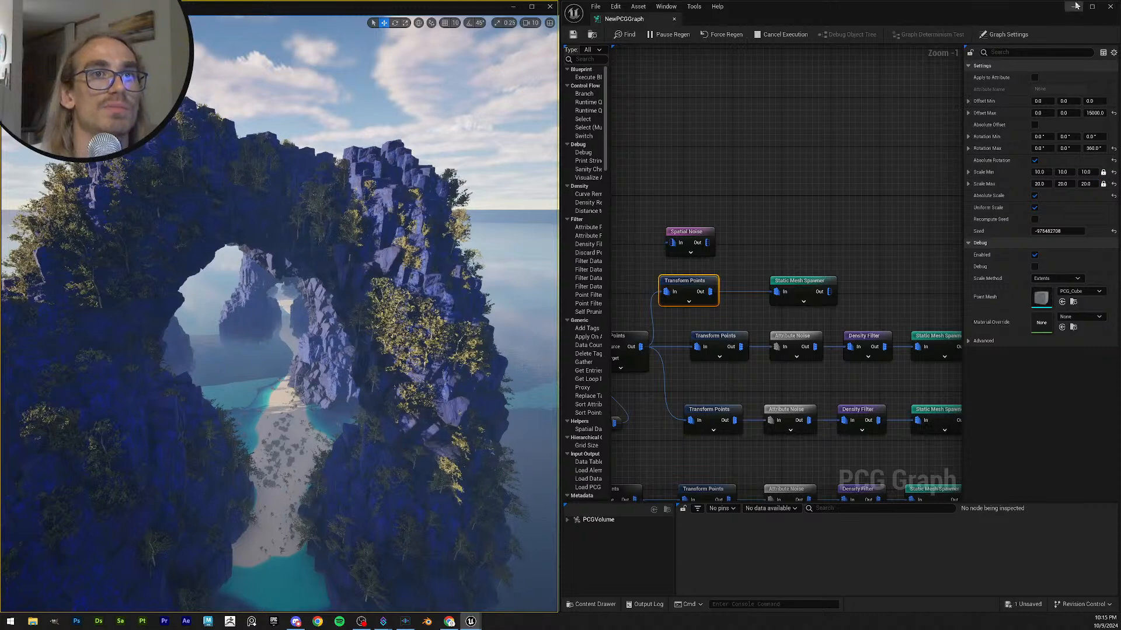
- Assign SM_White_Oak_Sapling_02 as the static mesh of the second mesh entry in the upper Static Mesh Spawner
click(810, 284)
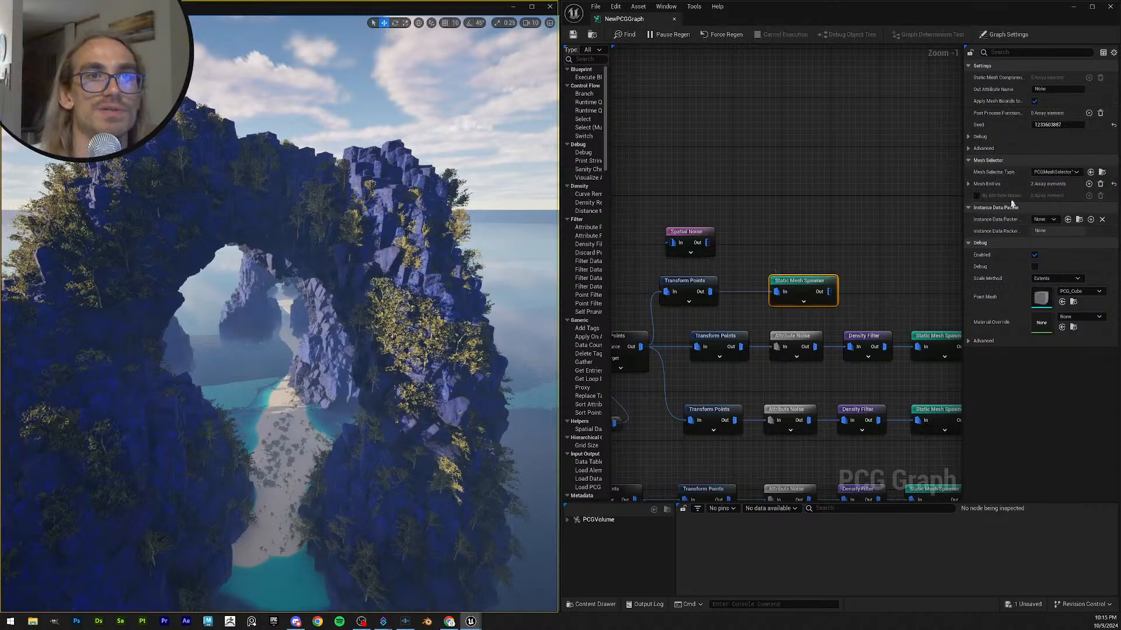
click(968, 184)
click(1081, 209)
click(974, 208)
click(976, 208)
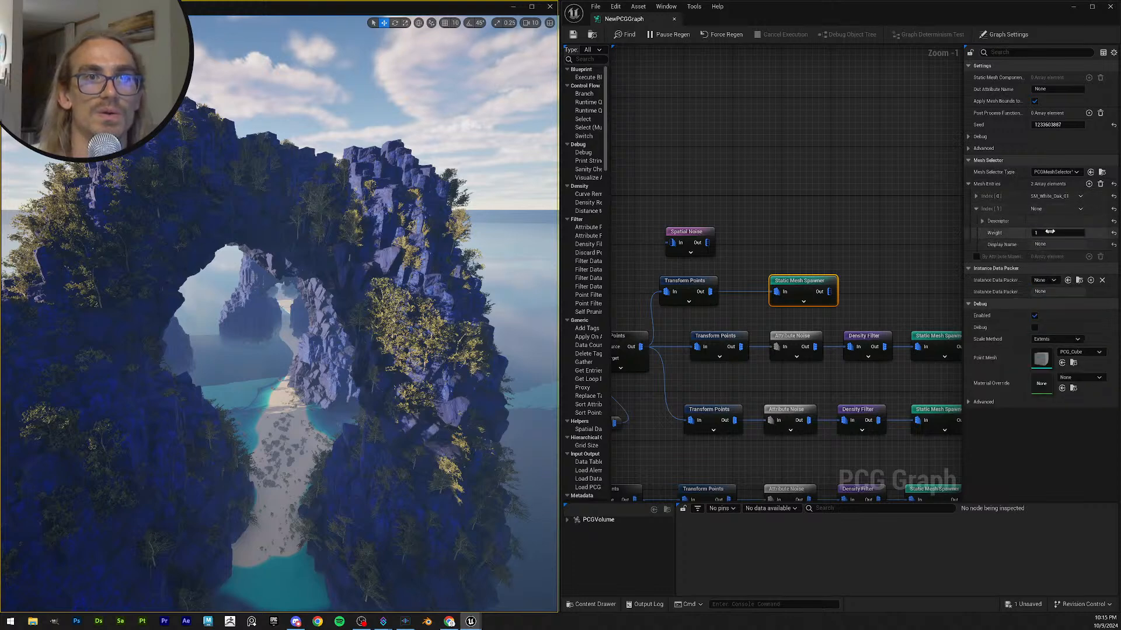
click(982, 221)
click(1077, 246)
scroll(1074, 359, down, 2)
text(t)
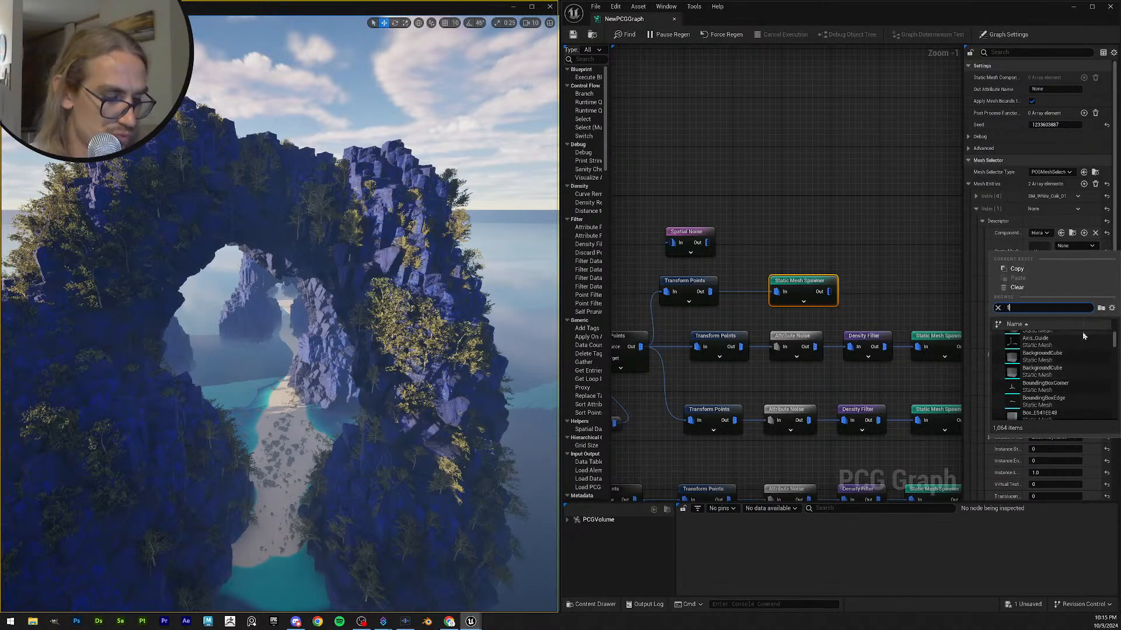
text(ree)
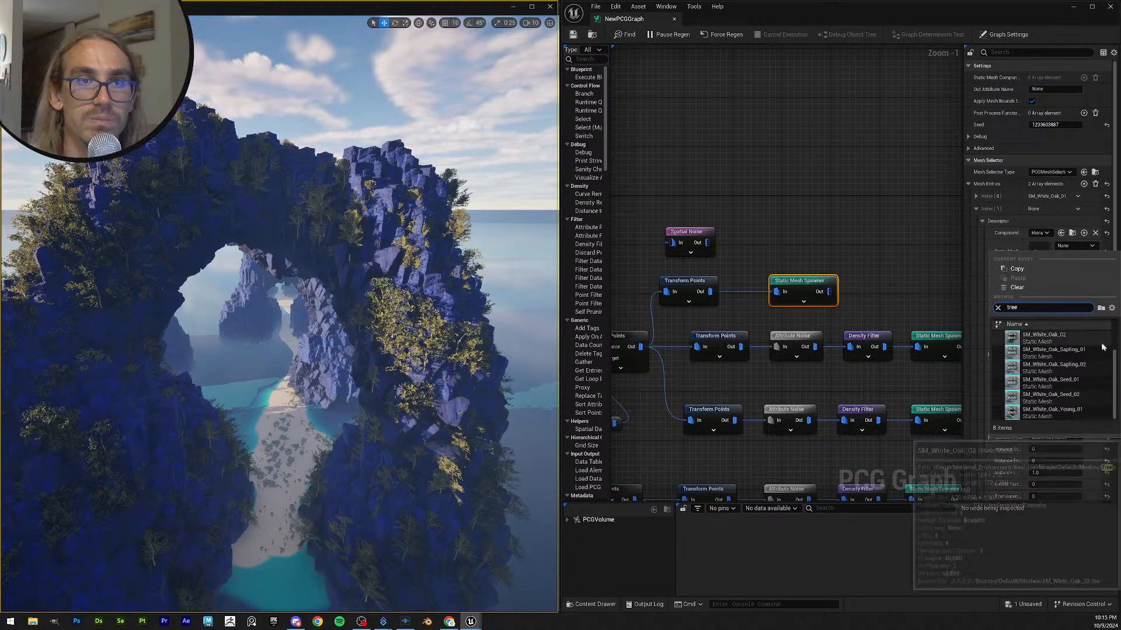
scroll(1089, 336, up, 2)
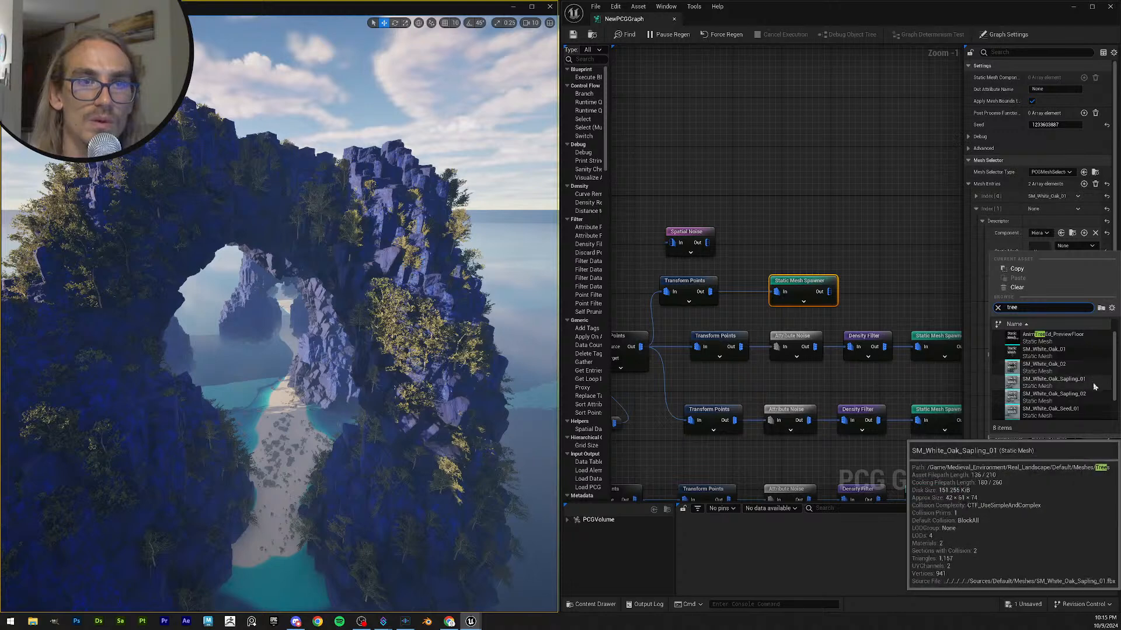
click(1031, 390)
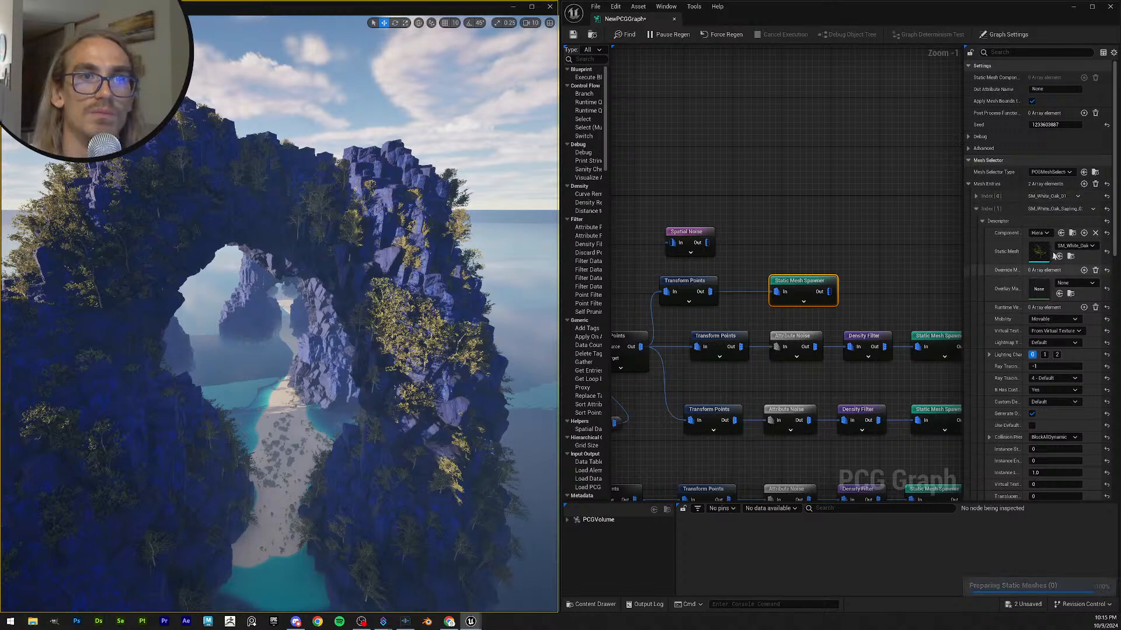
click(975, 209)
- Browse the available white oak meshes for the first mesh entry of the upper Static Mesh Spawner
click(975, 196)
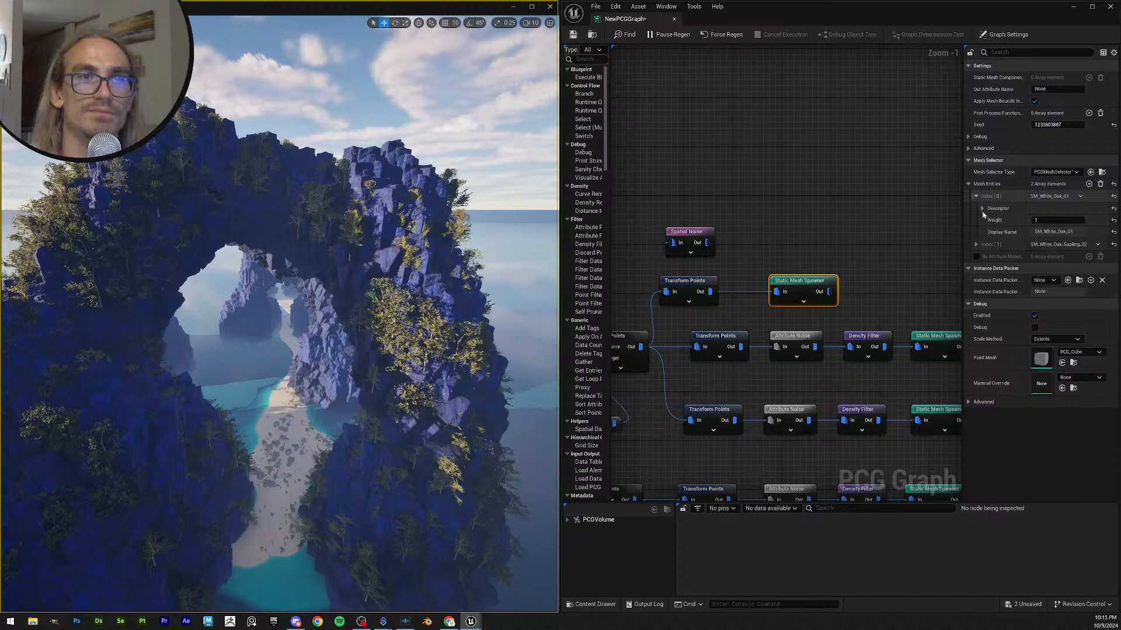
click(980, 209)
click(1076, 233)
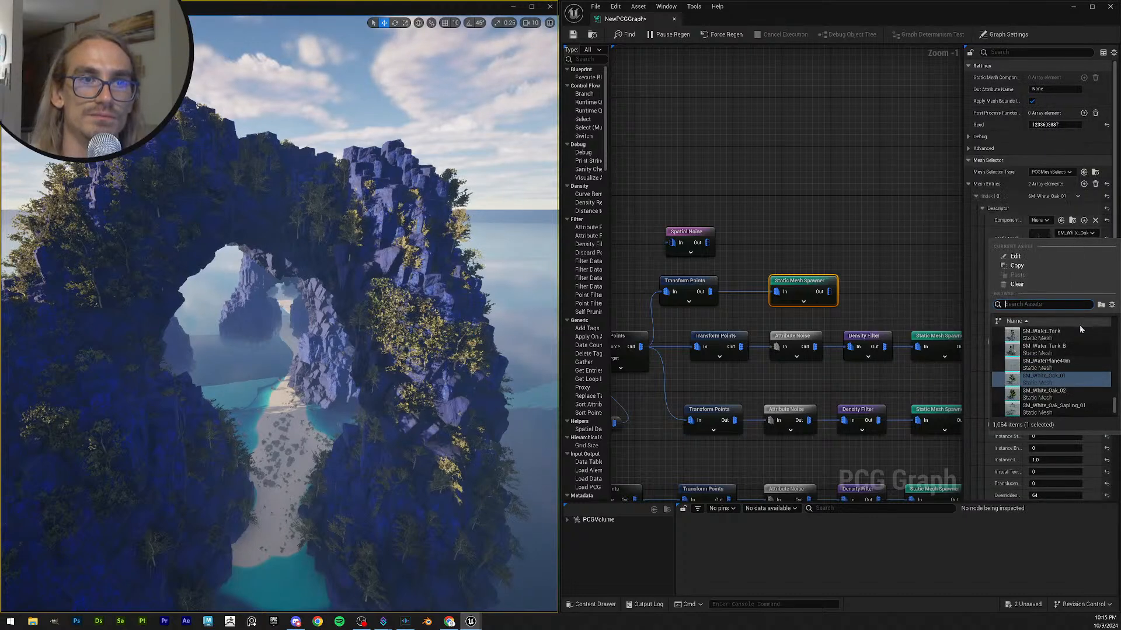
scroll(1086, 356, down, 5)
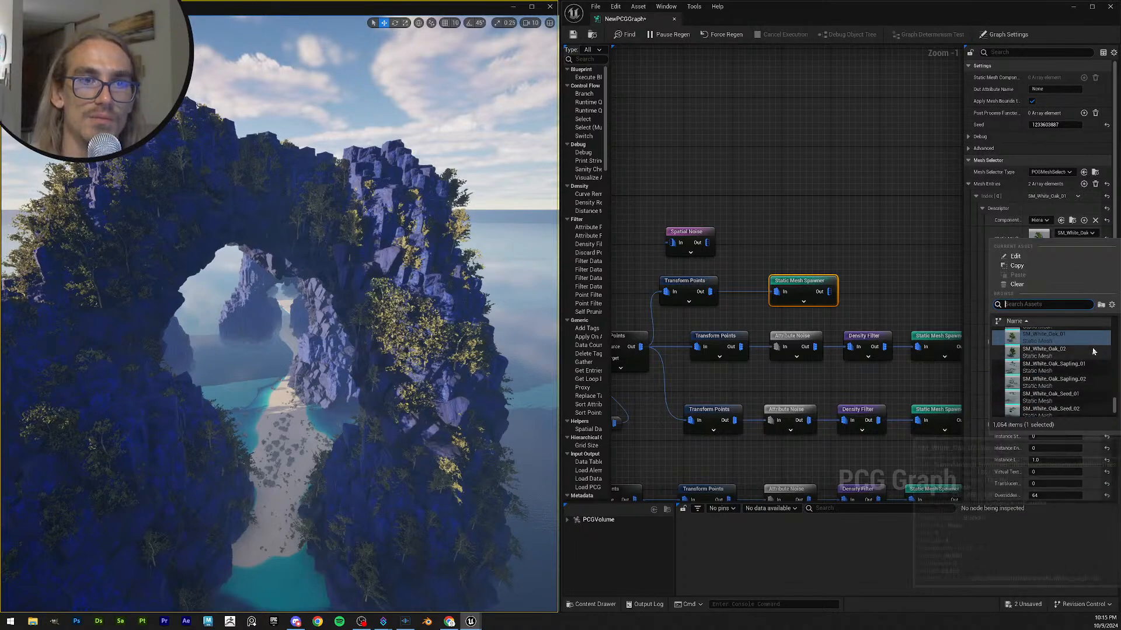
scroll(1080, 356, down, 2)
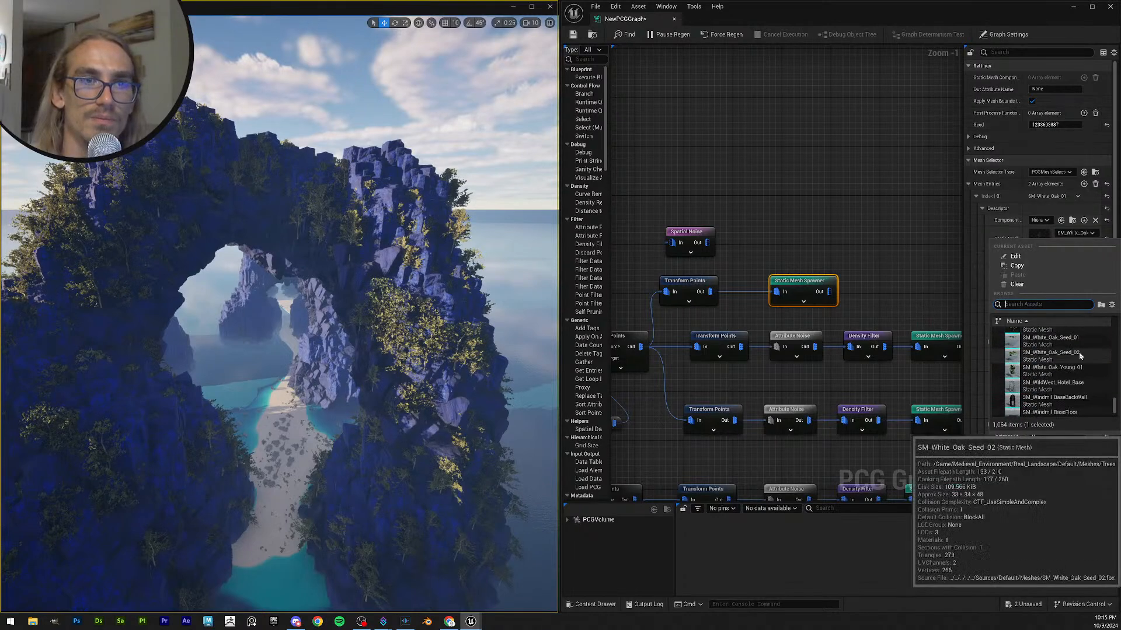
scroll(1074, 359, down, 1)
mouse_move(1072, 361)
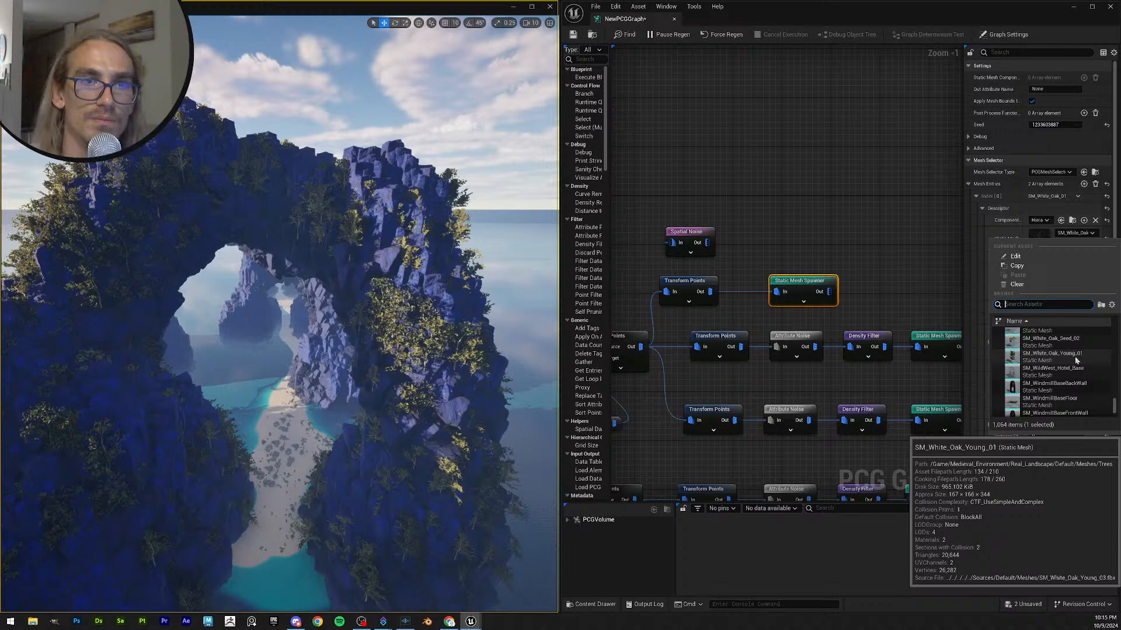
scroll(1078, 358, up, 3)
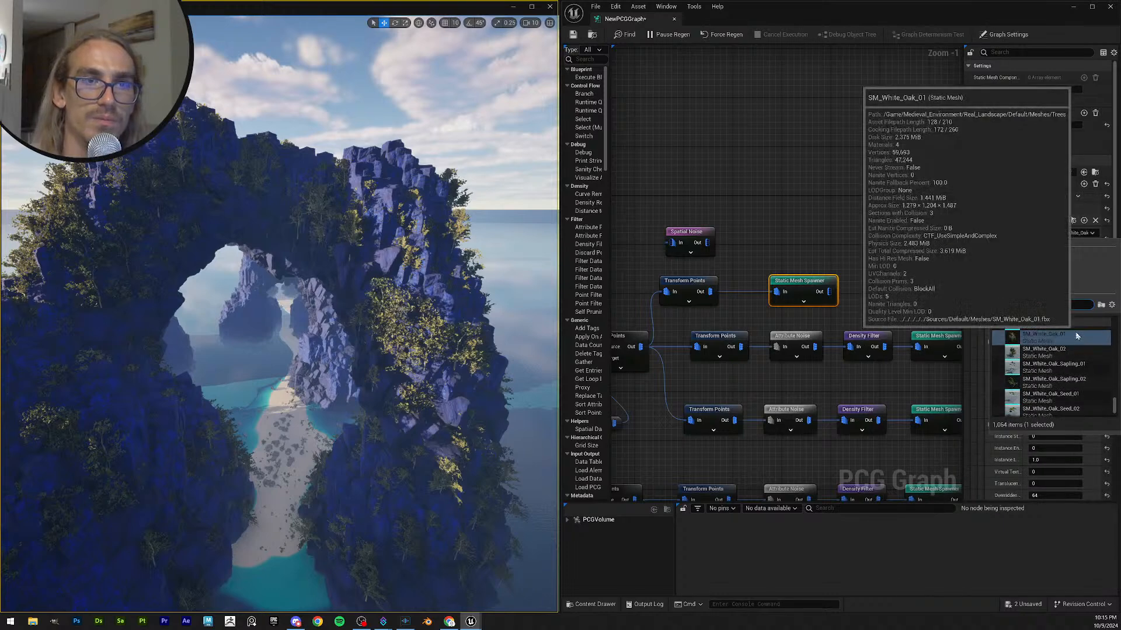
scroll(1071, 337, up, 3)
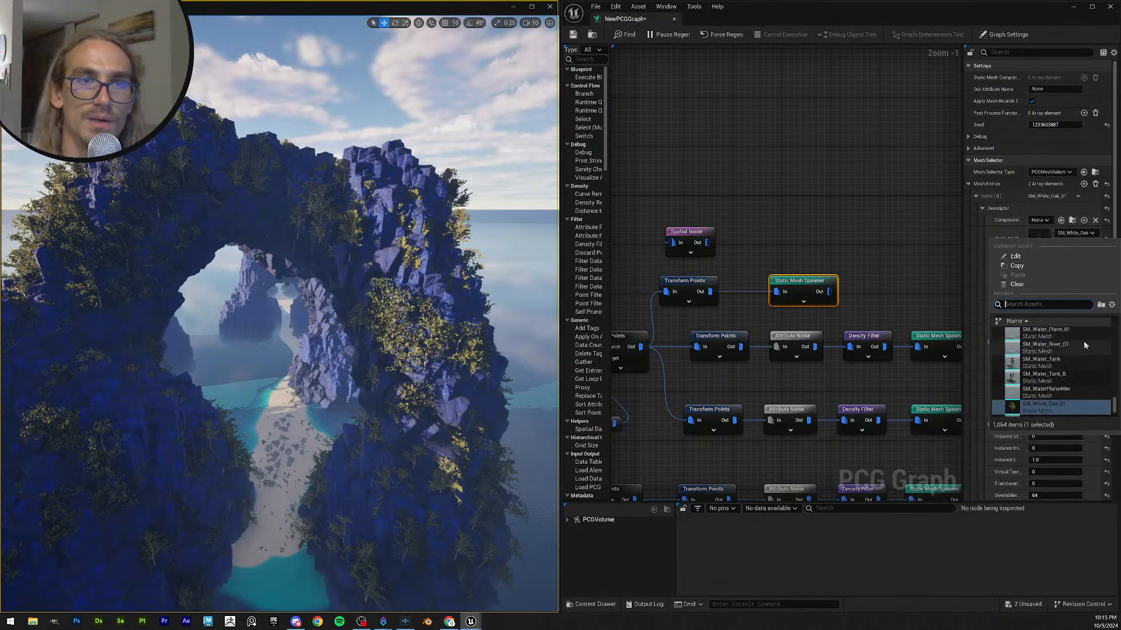
scroll(1081, 384, down, 2)
mouse_move(1078, 397)
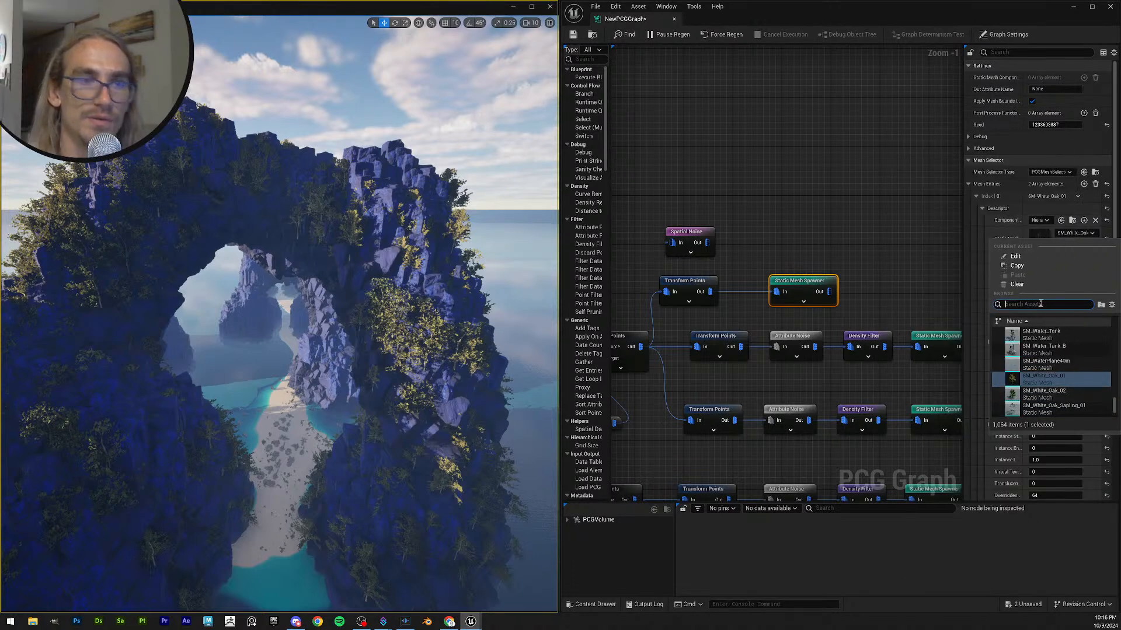
- Search the meshes for "oak" and assign SM_White_Oak_02 to the spawner's first mesh entry
text(oak)
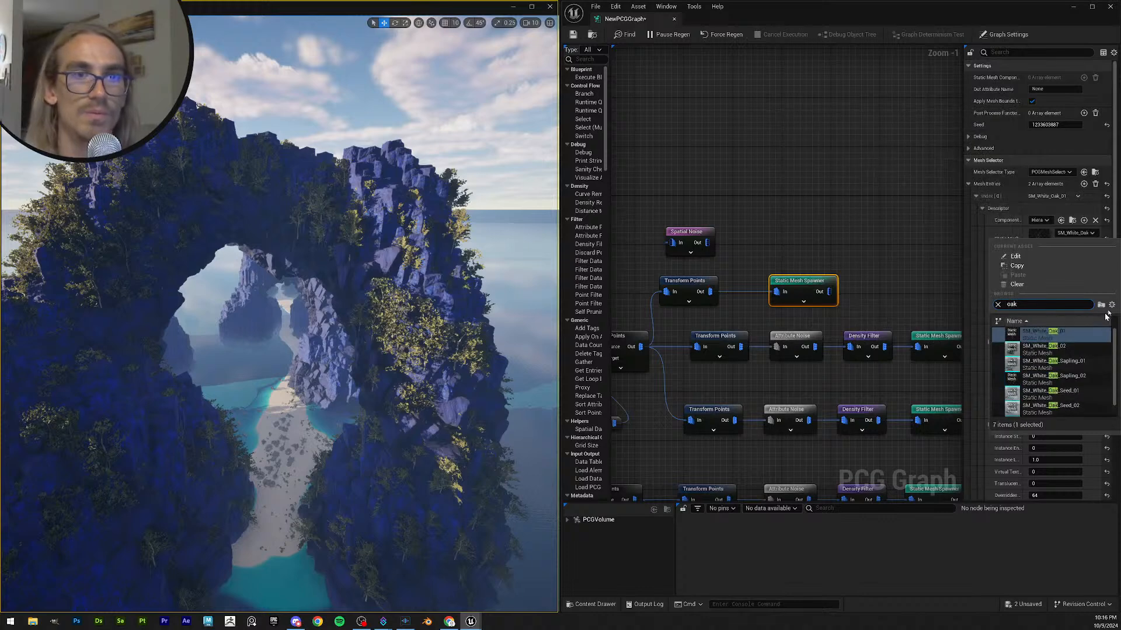
scroll(1069, 374, down, 1)
mouse_move(1023, 414)
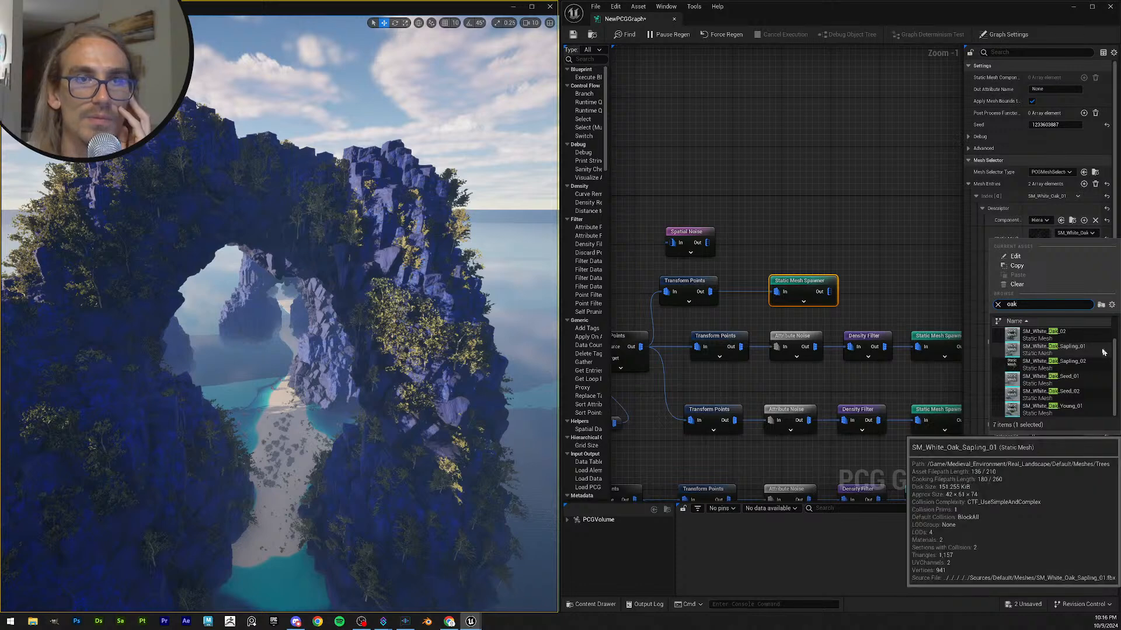
scroll(1102, 351, up, 1)
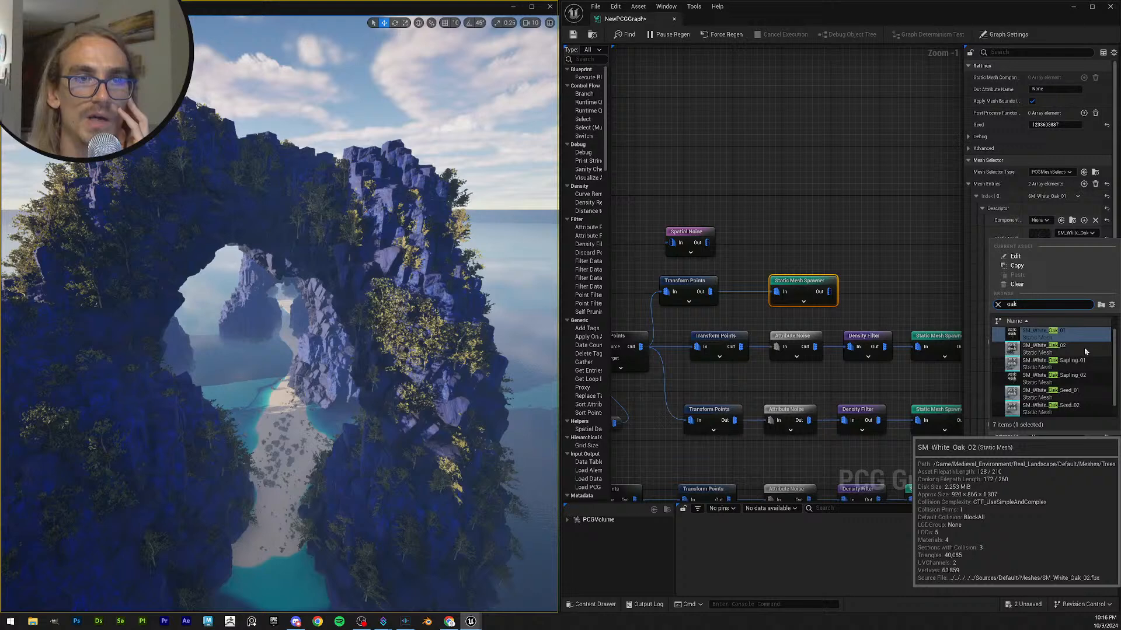
click(1083, 348)
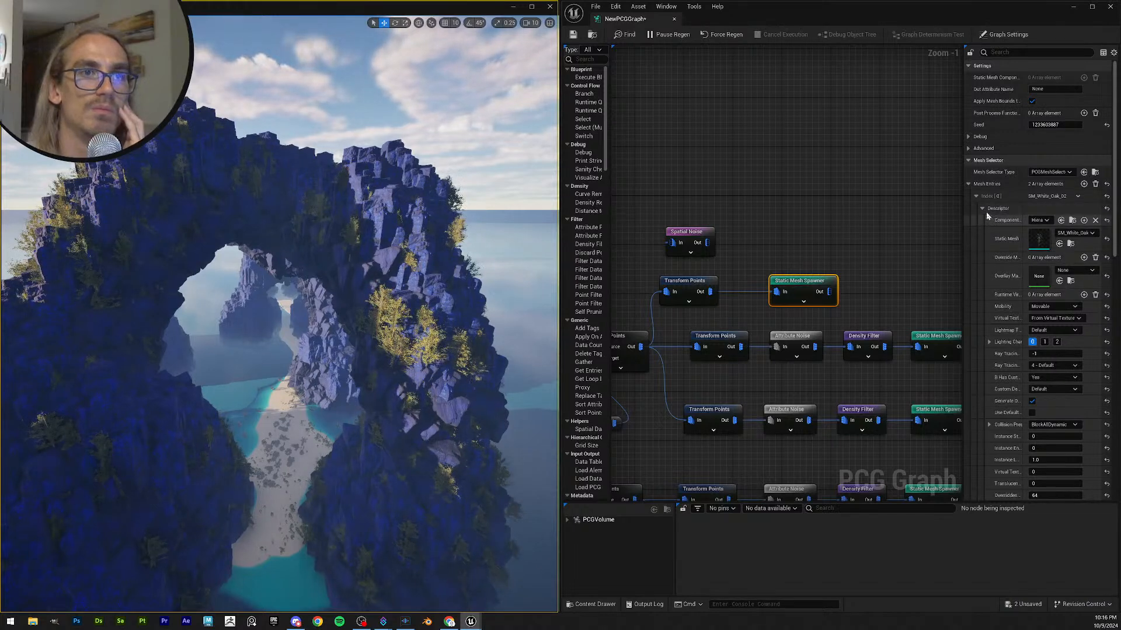
click(982, 210)
click(976, 196)
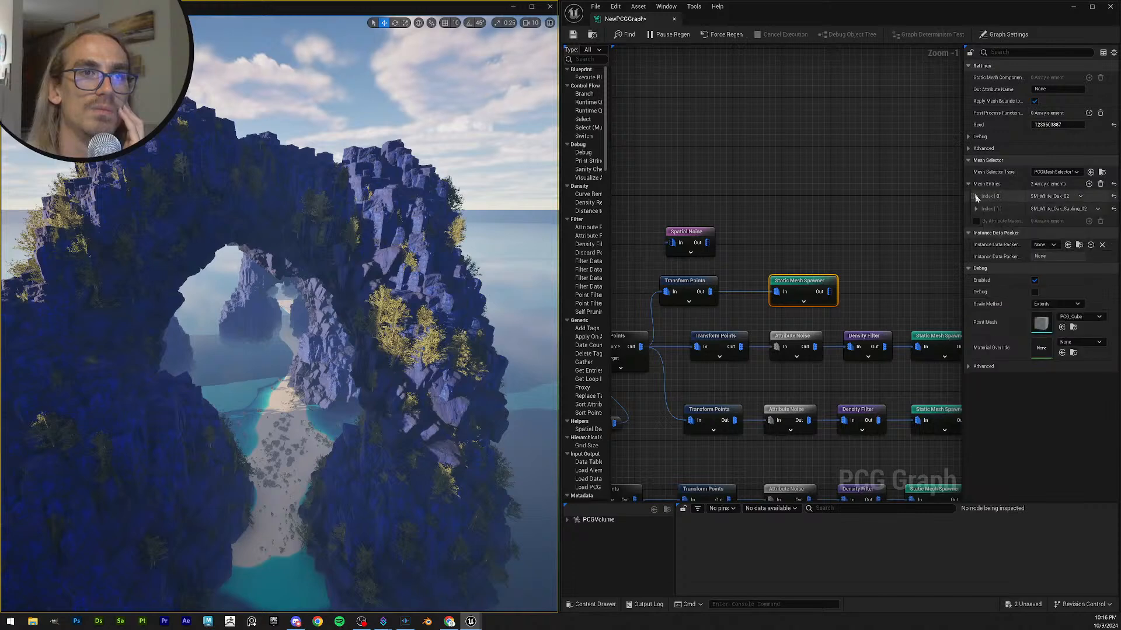
- Replace the static mesh of the spawner's second mesh entry with SM_White_Oak_02
click(976, 209)
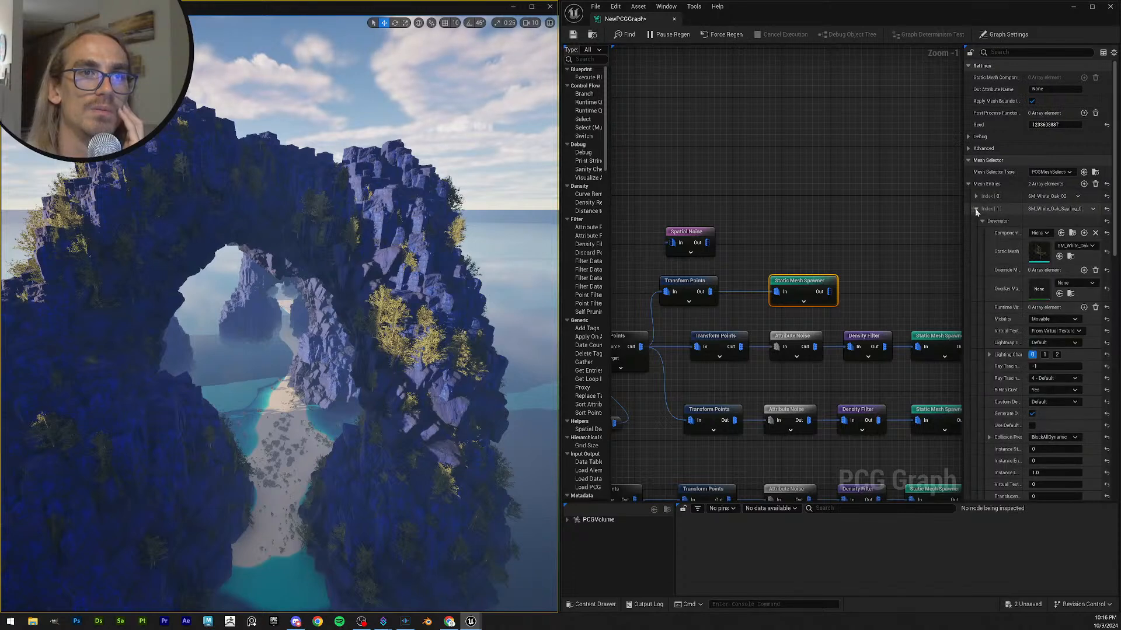
click(1076, 245)
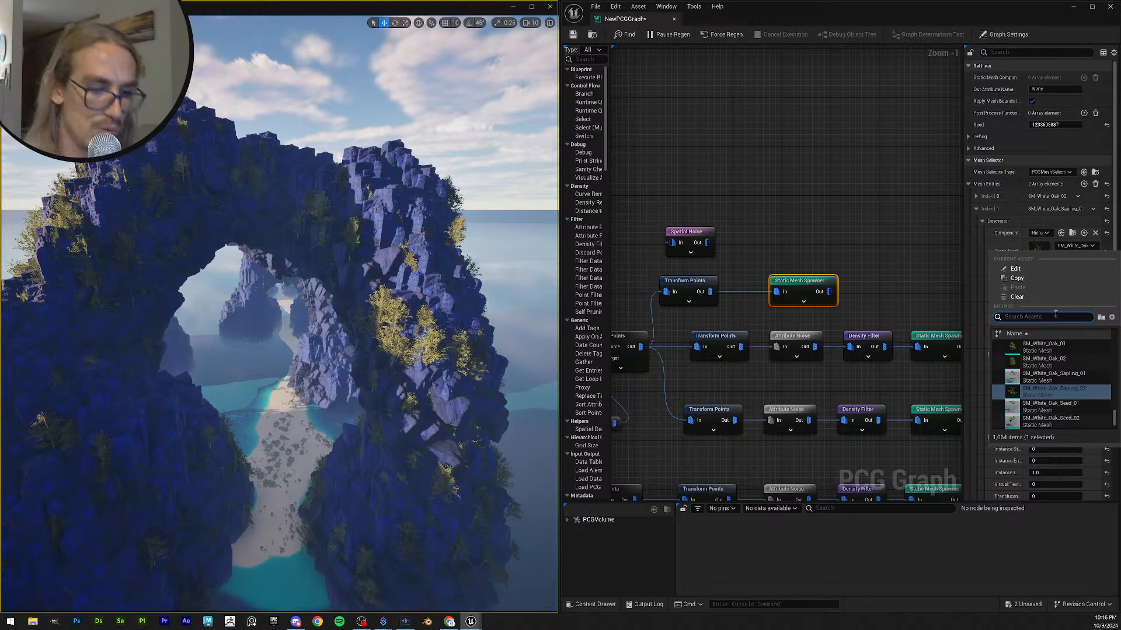
click(1070, 357)
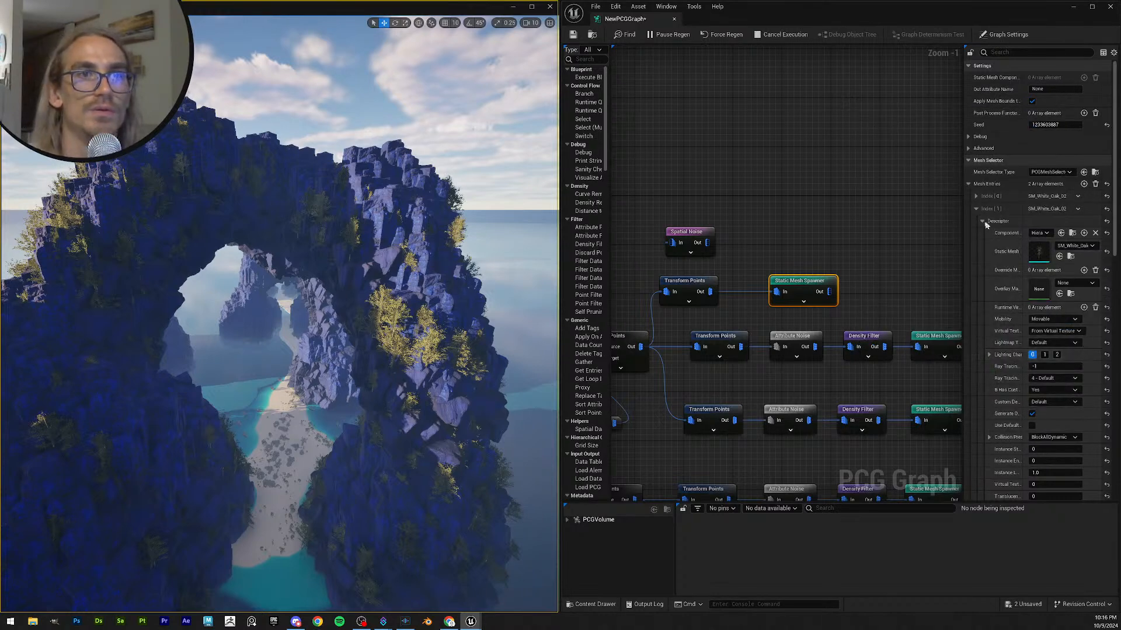
click(976, 209)
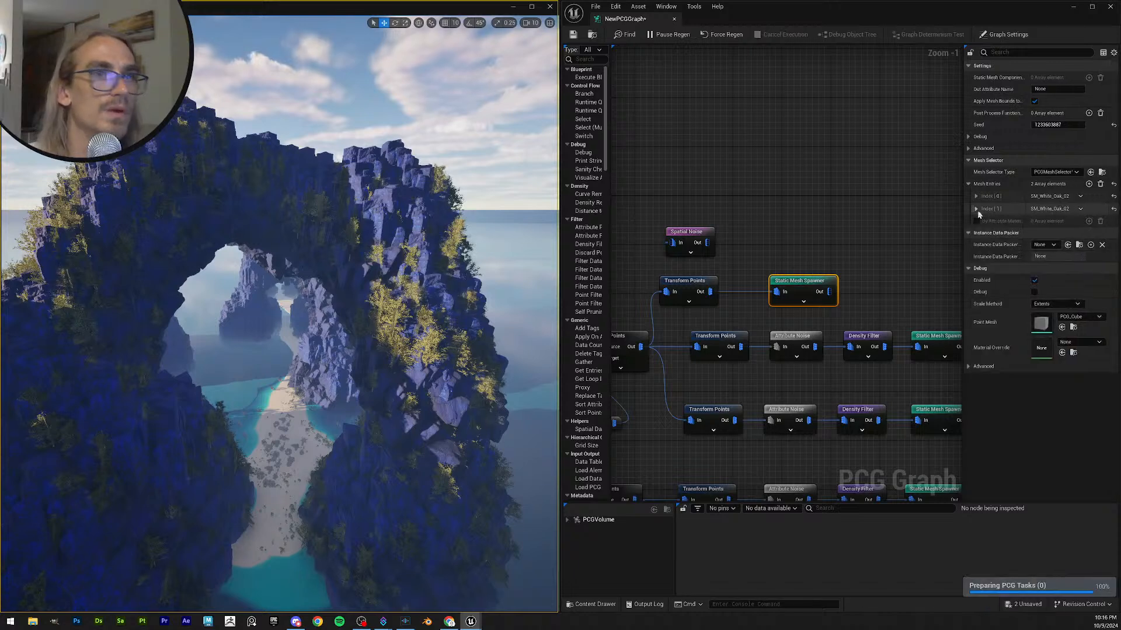
- Fly around the rock arch to examine the size and distribution of the scattered oak trees
key(w)
right_drag(435, 292, 352, 257)
key(s)
key(s)
key(w)
key(s)
key(s)
key(q)
right_drag(481, 334, 483, 286)
key(w)
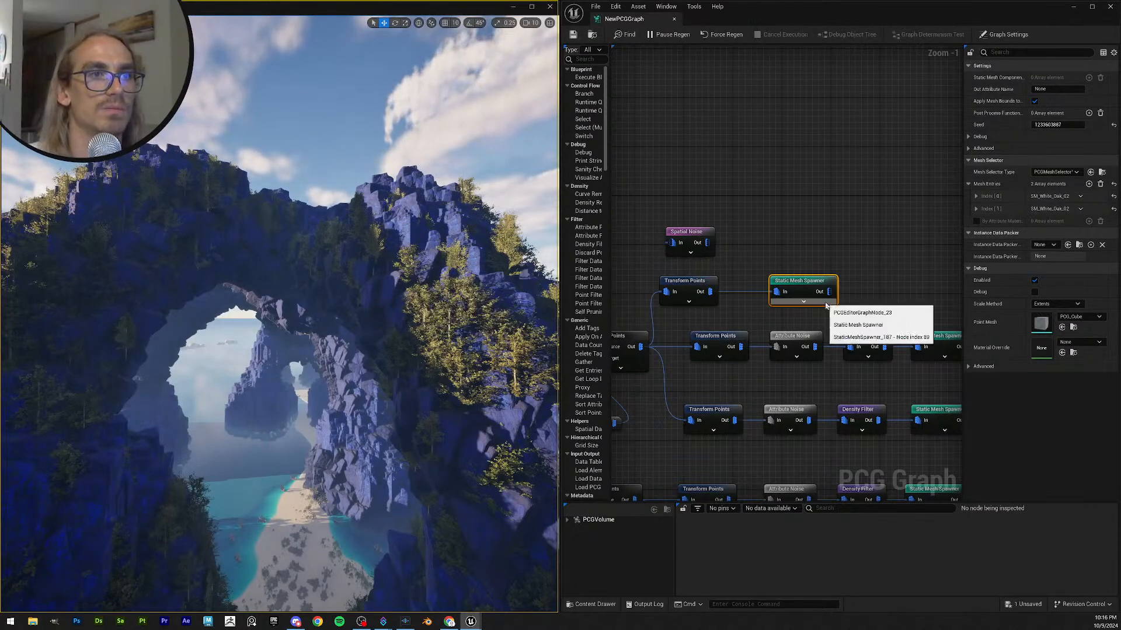
- Set the Scale Max of the Transform Points feeding the oak spawner to 30 on all axes
right_drag(840, 239, 763, 235)
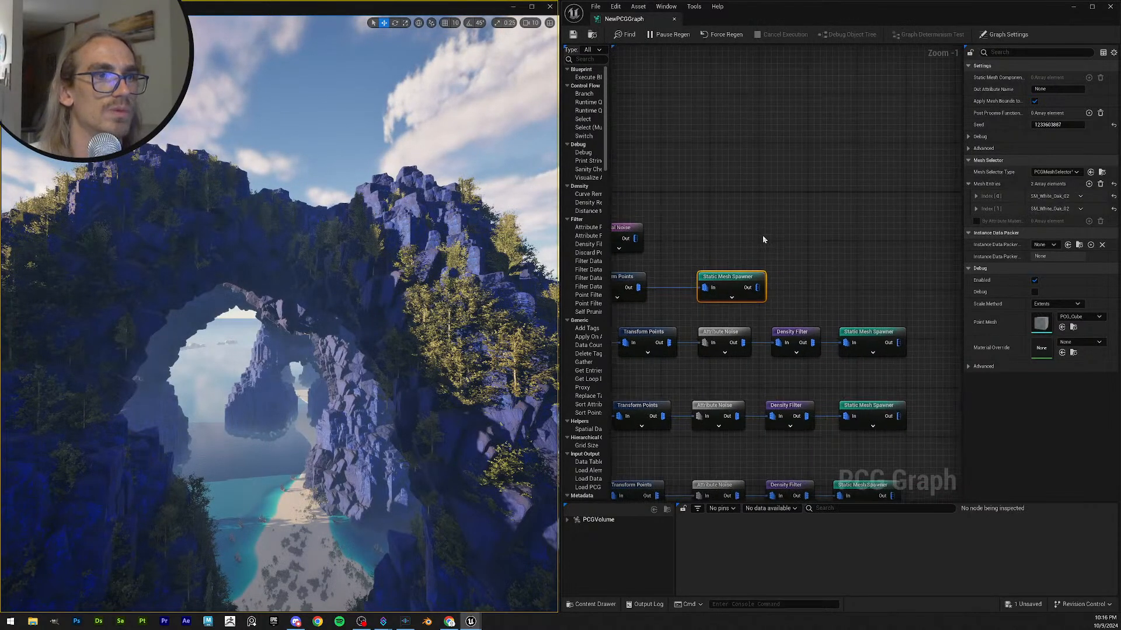
scroll(763, 236, down, 1)
right_drag(880, 261, 828, 263)
right_drag(708, 241, 790, 238)
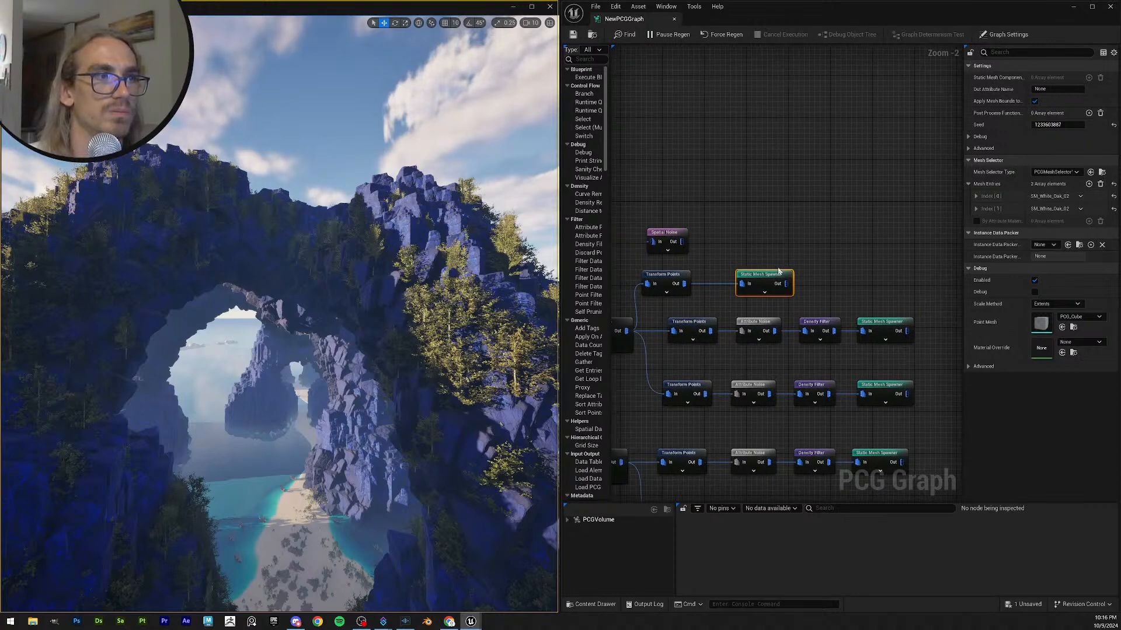
key(s)
right_drag(411, 288, 444, 300)
key(w)
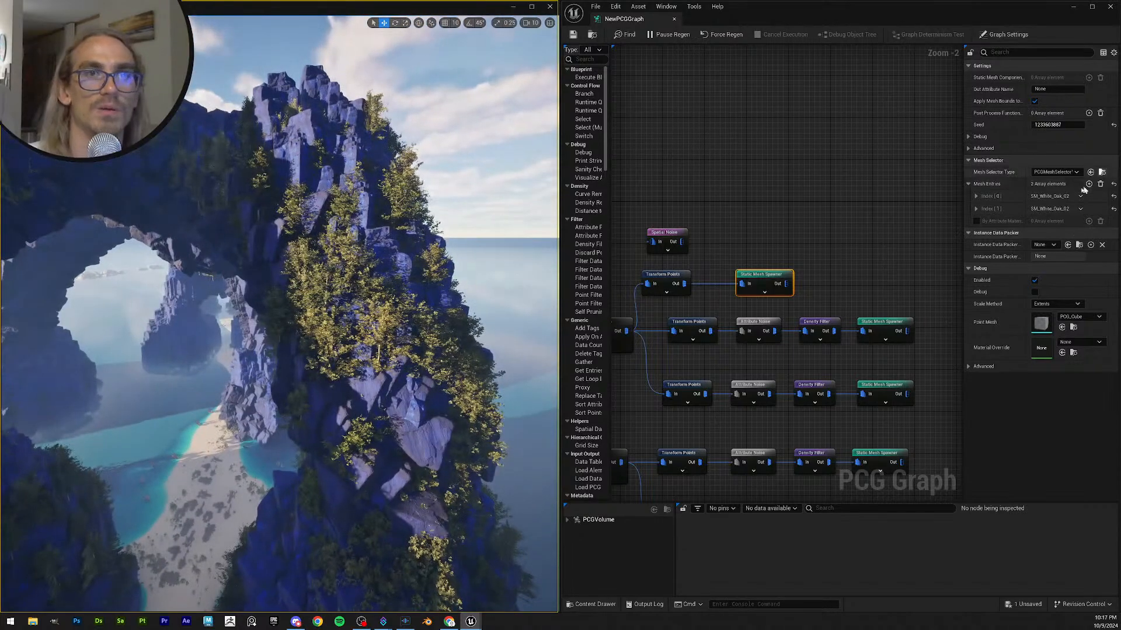
click(664, 275)
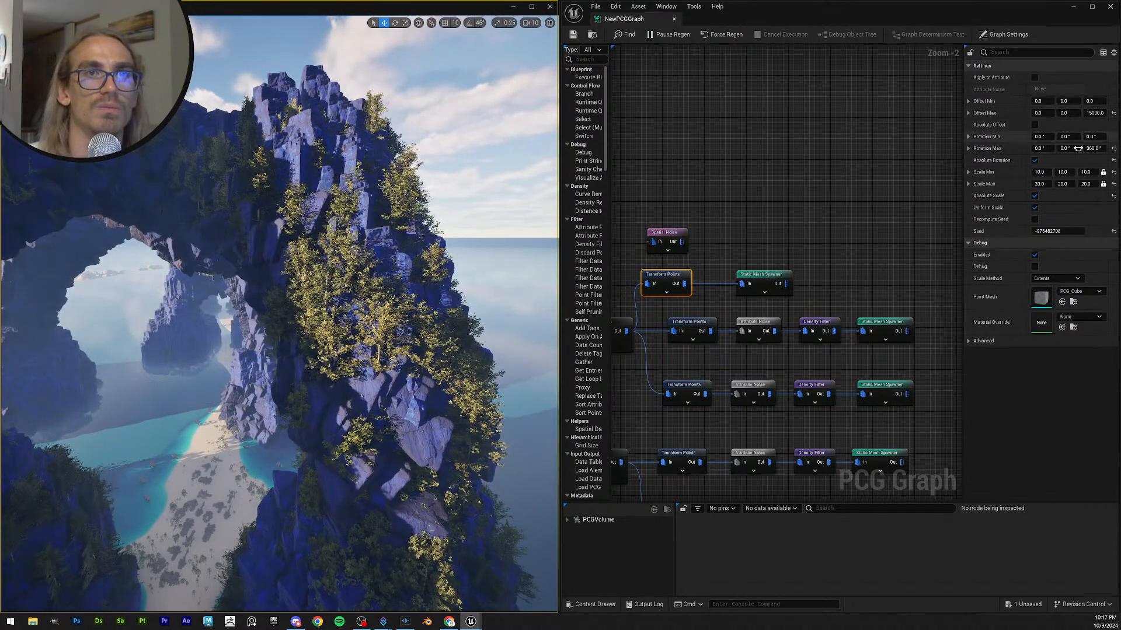
click(1087, 183)
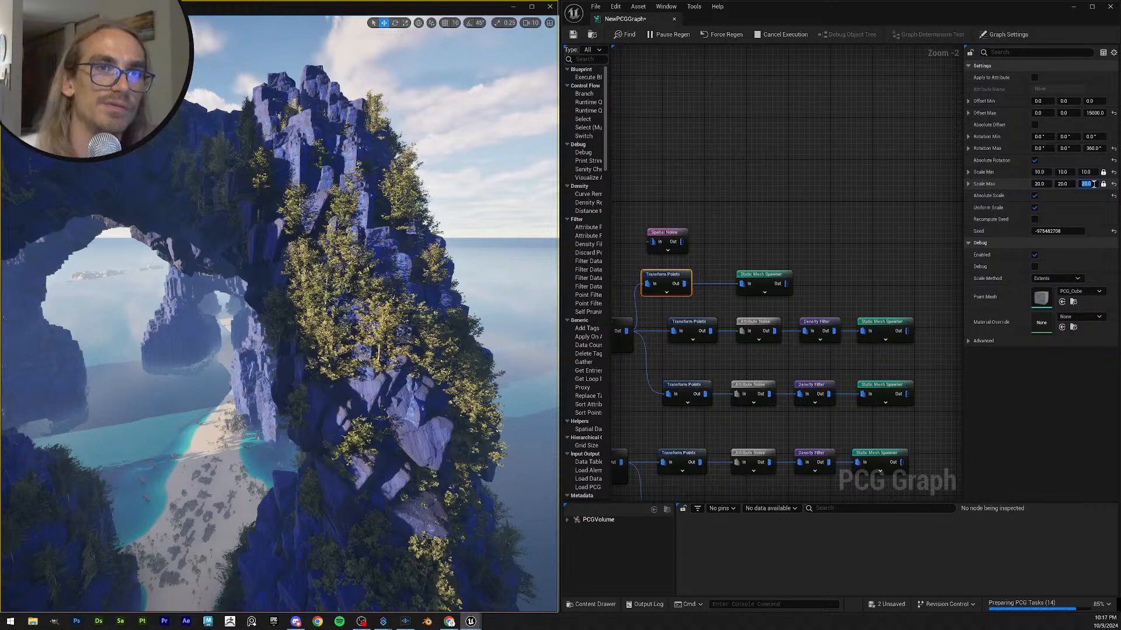
text(30)
key(Return)
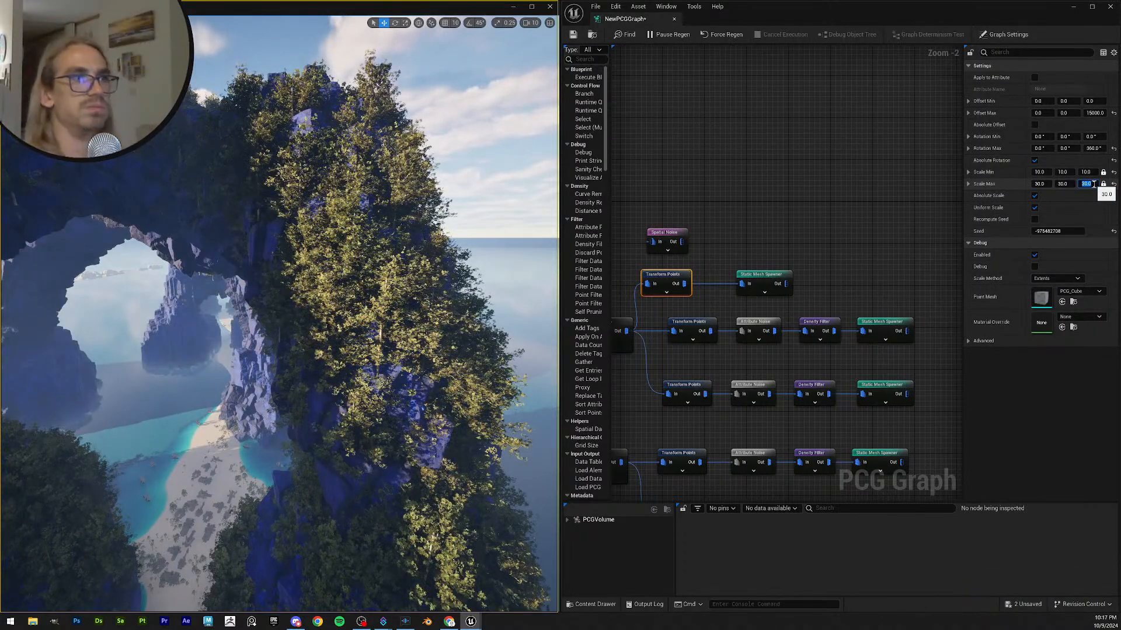
- Set the Scale Min of the oak spawner's Transform Points to 5 on all axes
click(1087, 172)
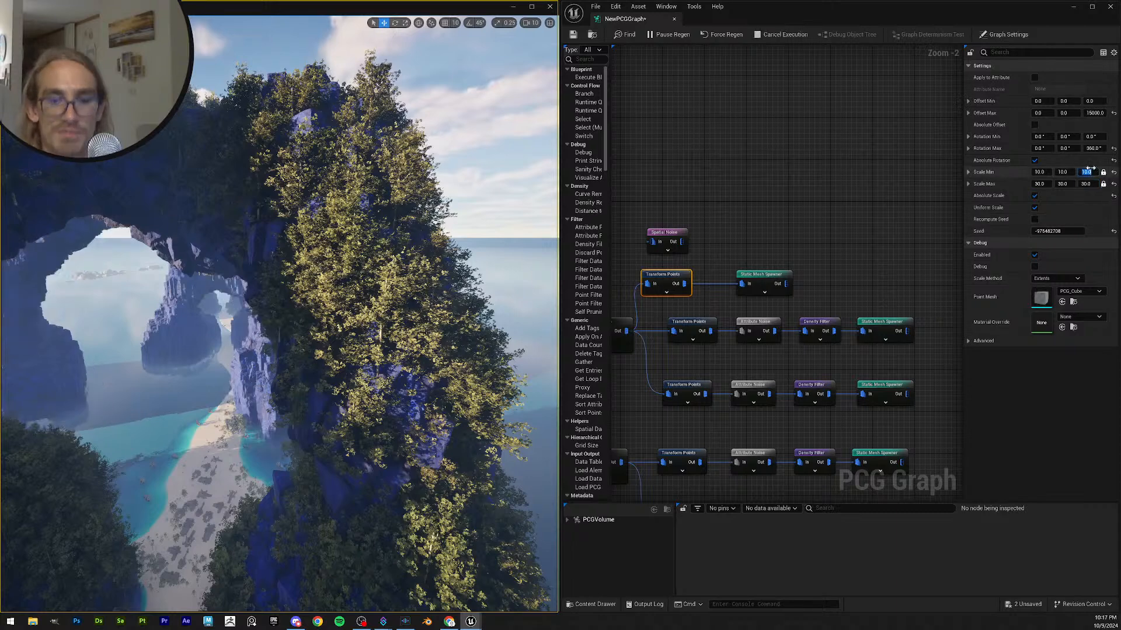
text(5)
key(Return)
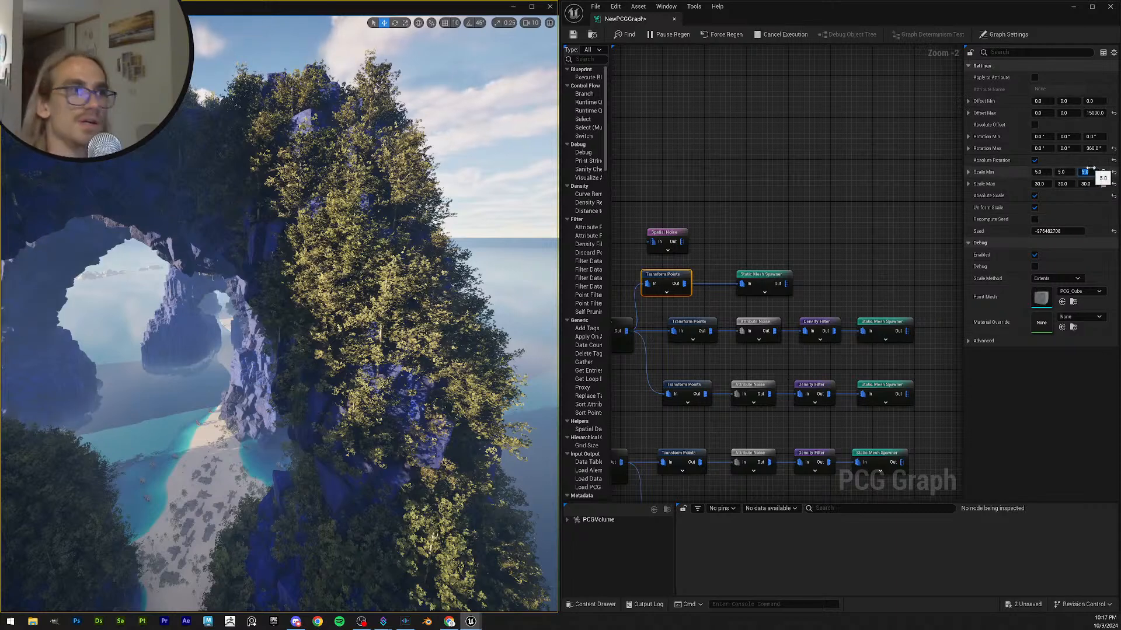
- Fly back from the rock arch to examine how the varied oak sizes cover the cliffs
right_drag(403, 336, 481, 95)
key(s)
right_drag(390, 204, 435, 184)
key(w)
key(s)
key(s)
right_drag(470, 273, 425, 257)
- Save the PCG graph, return to the level editor and save the modified PCGVolume actor
click(573, 34)
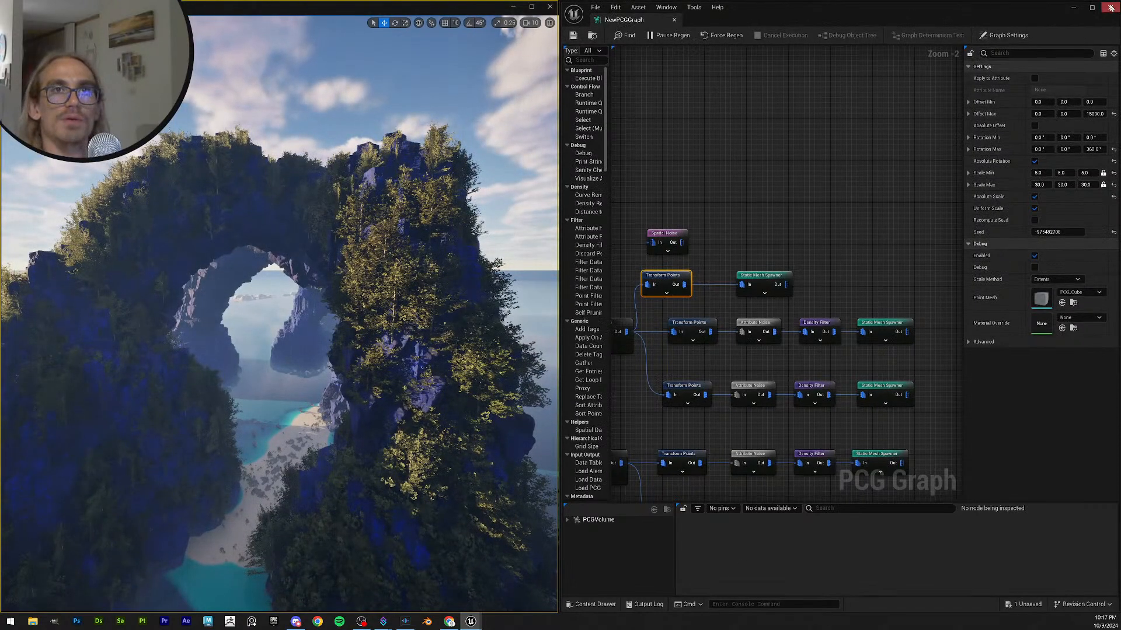
click(1073, 6)
click(657, 64)
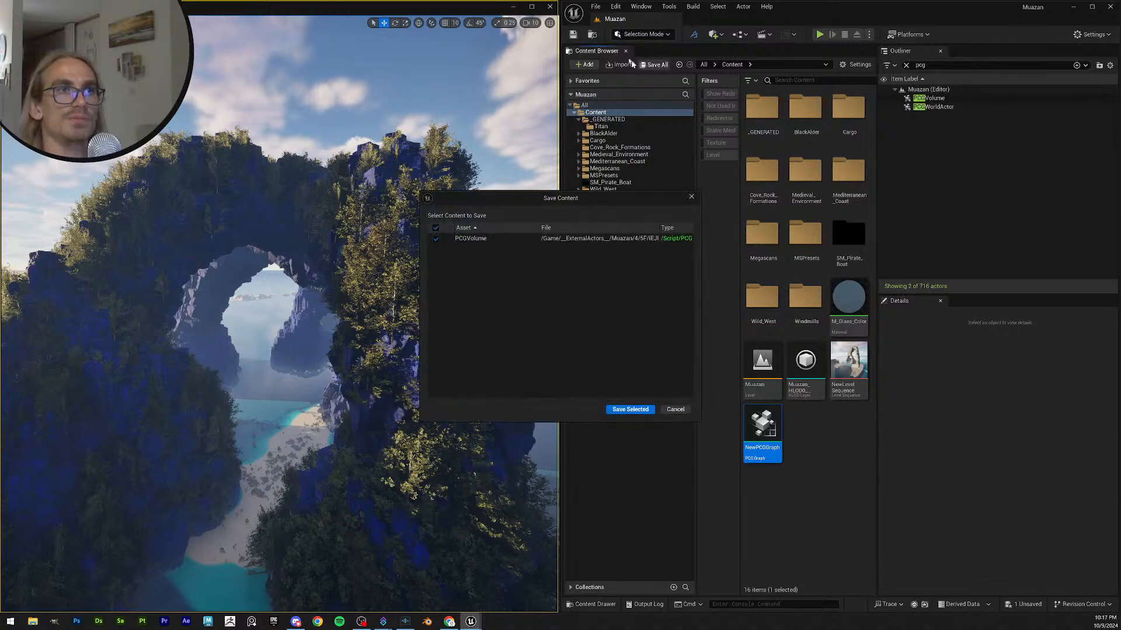
click(620, 409)
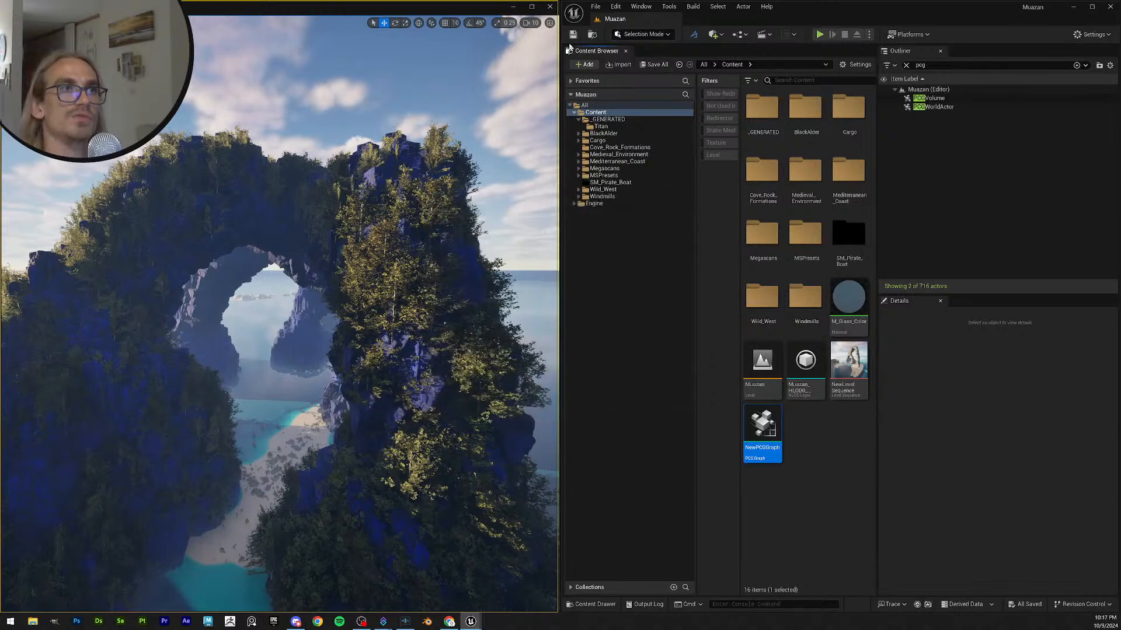
- Enlarge the viewport to full screen and review the scene from camera bookmarks 1, 2 and 3
right_drag(343, 357, 365, 377)
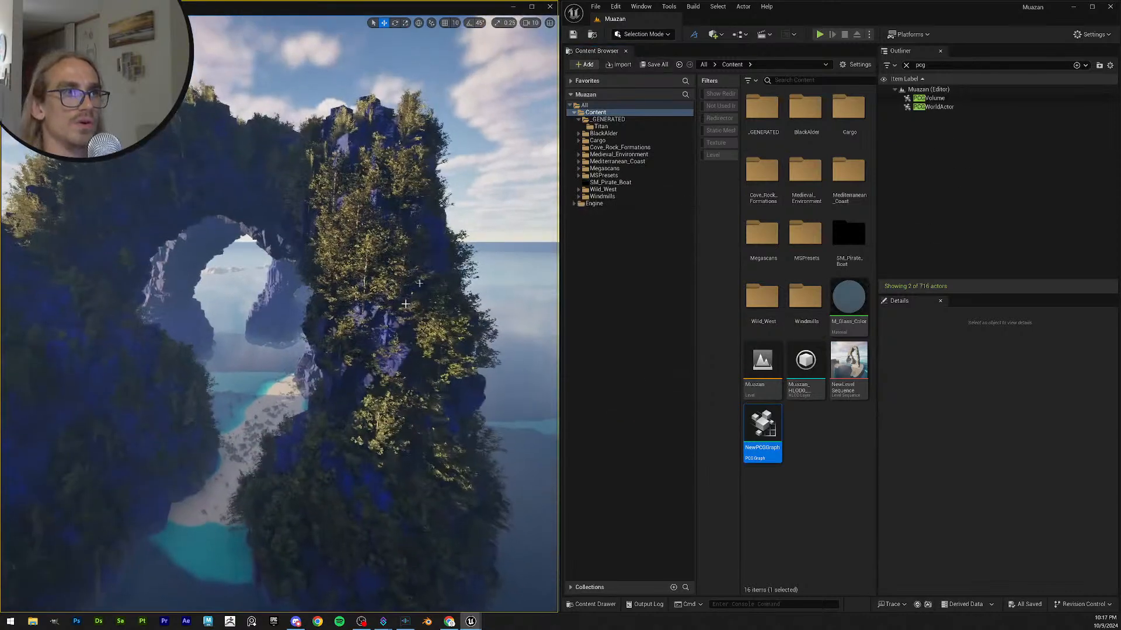
click(532, 7)
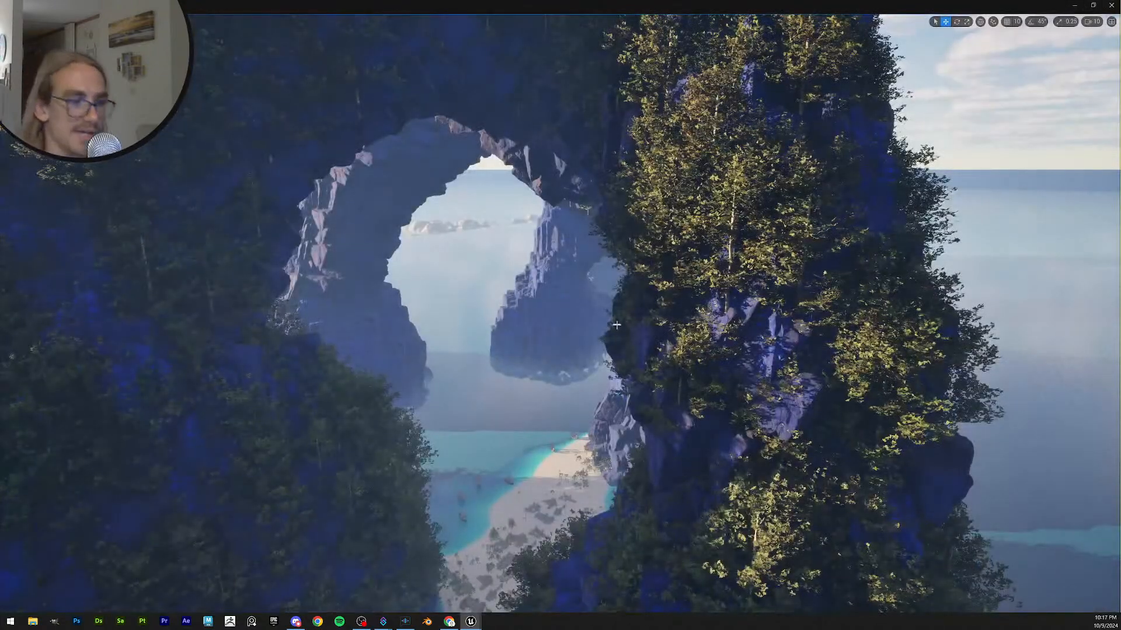
key(2)
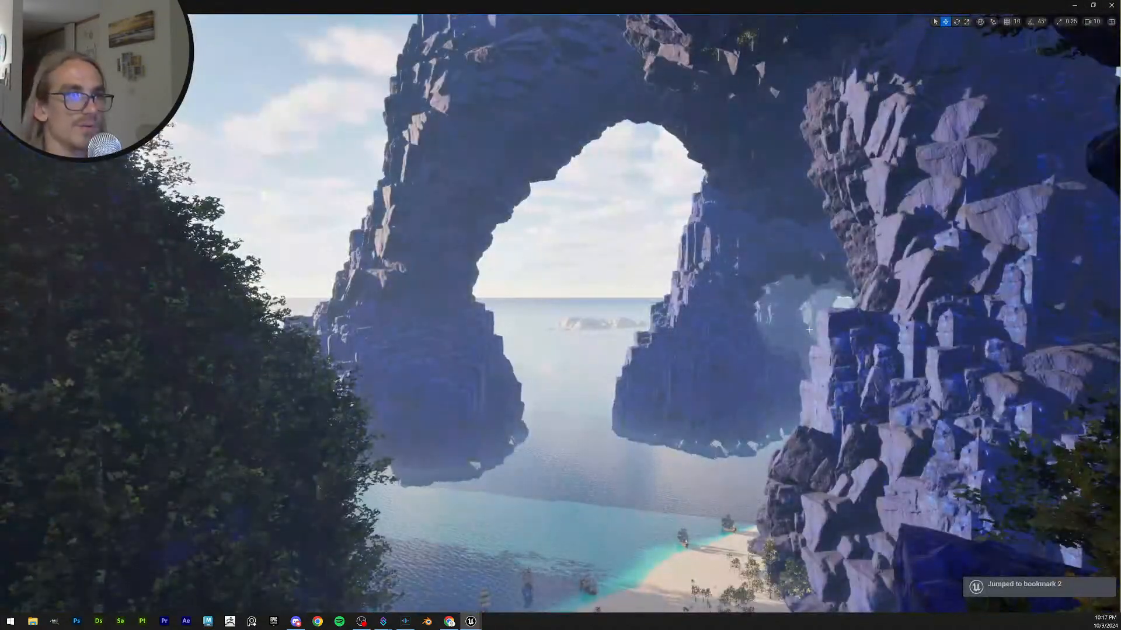
key(1)
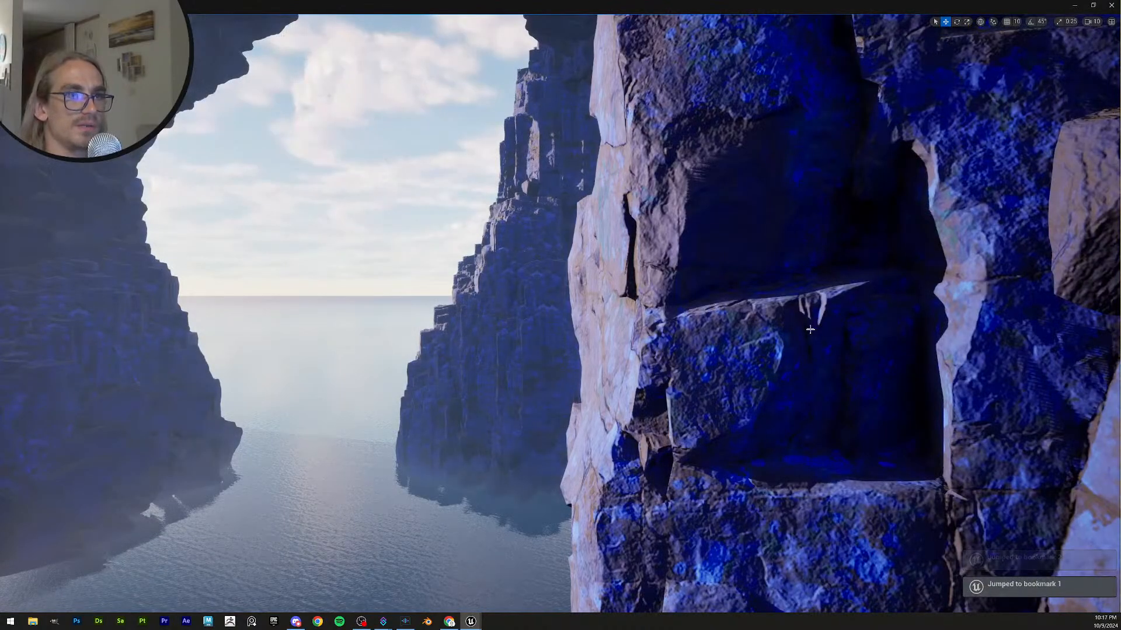
key(2)
key(3)
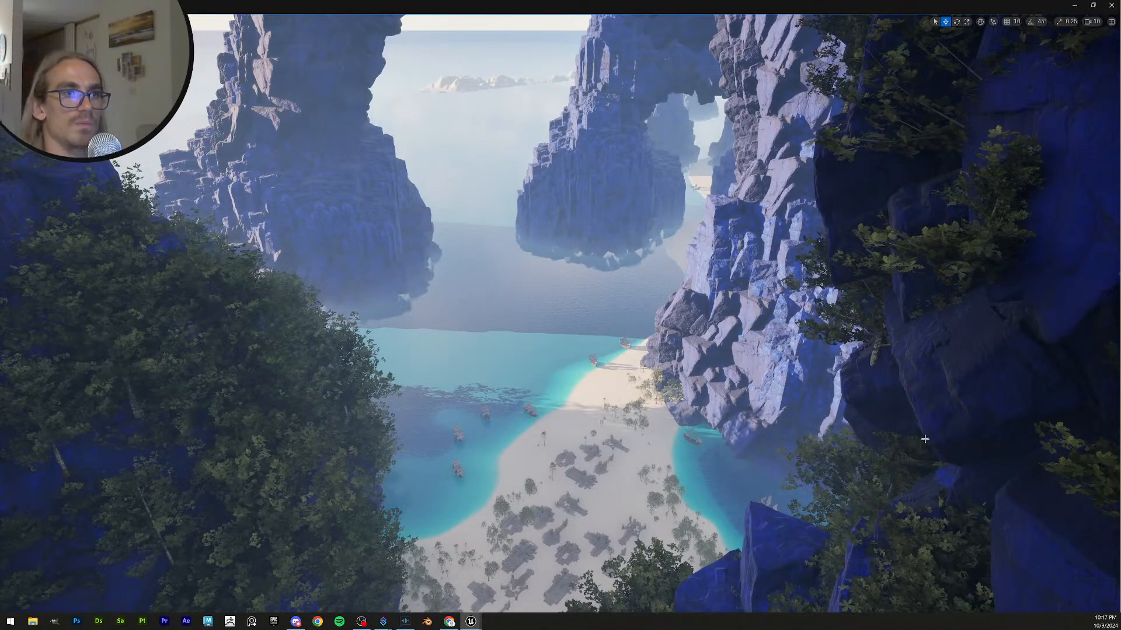
key(3)
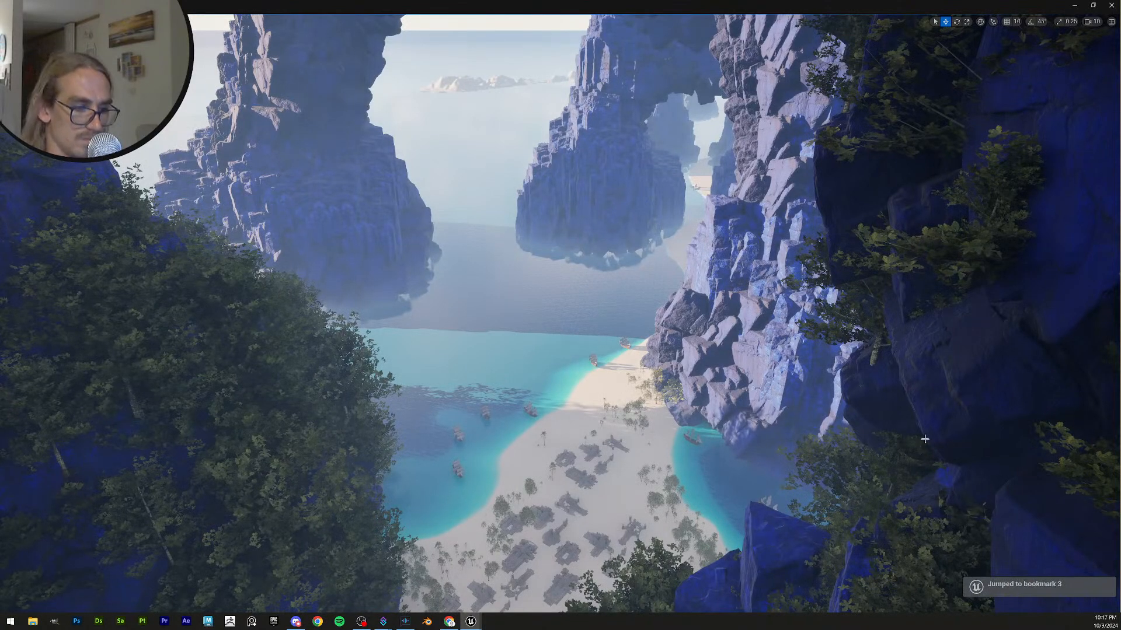
key(2)
key(3)
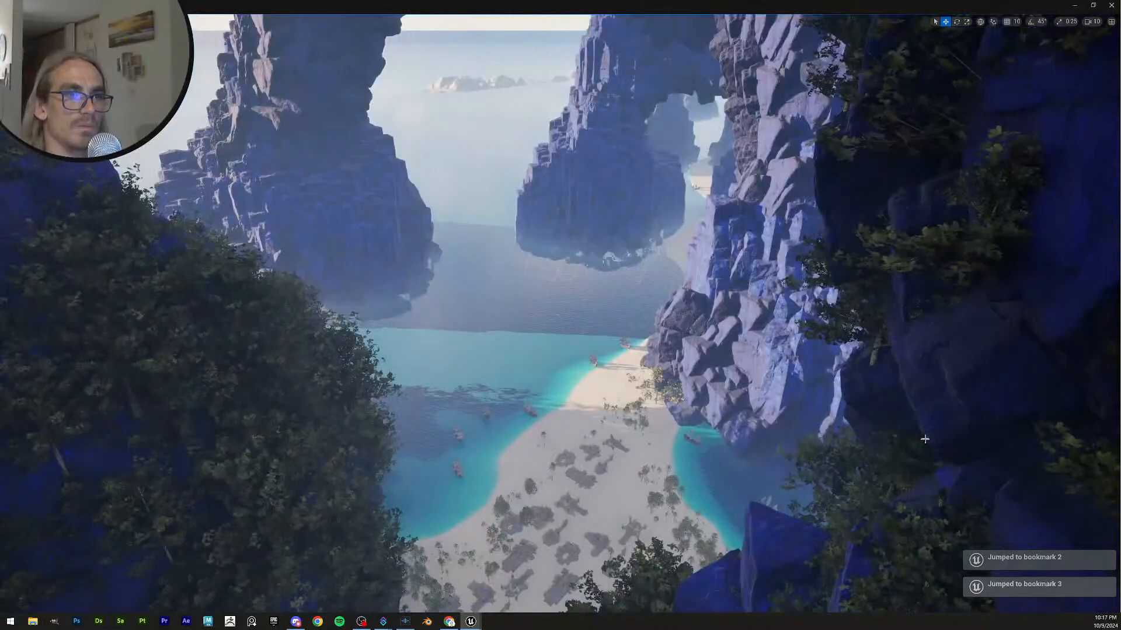
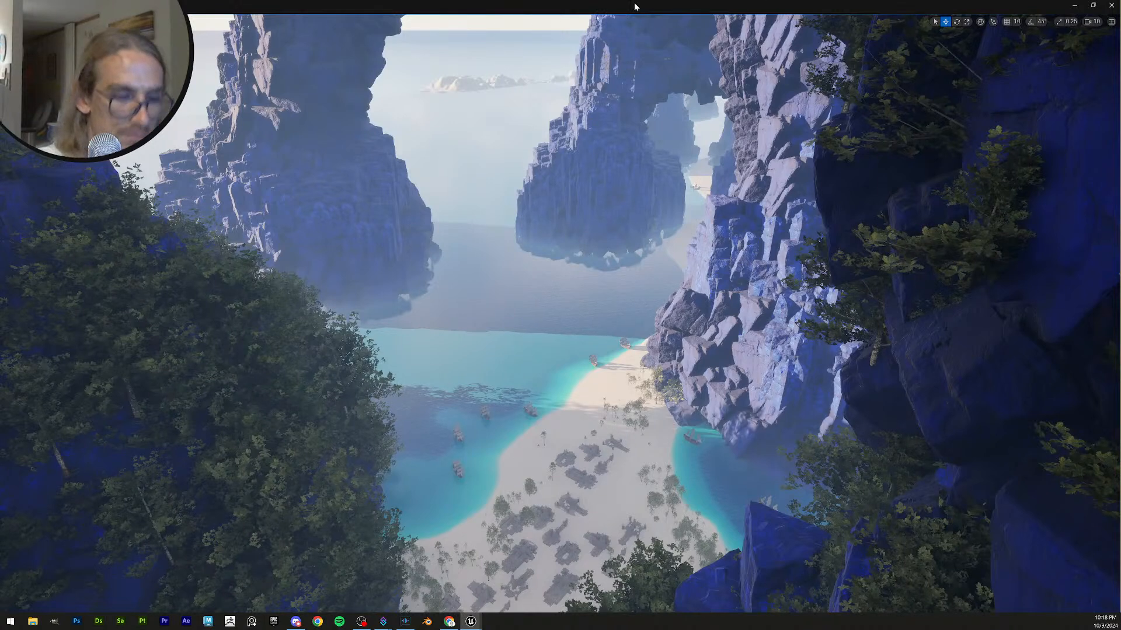
- Restore the viewport's side-by-side layout, open NewPCGGraph full screen and move the unused Spatial Noise node beside the Output node
drag(808, 4, 3, 327)
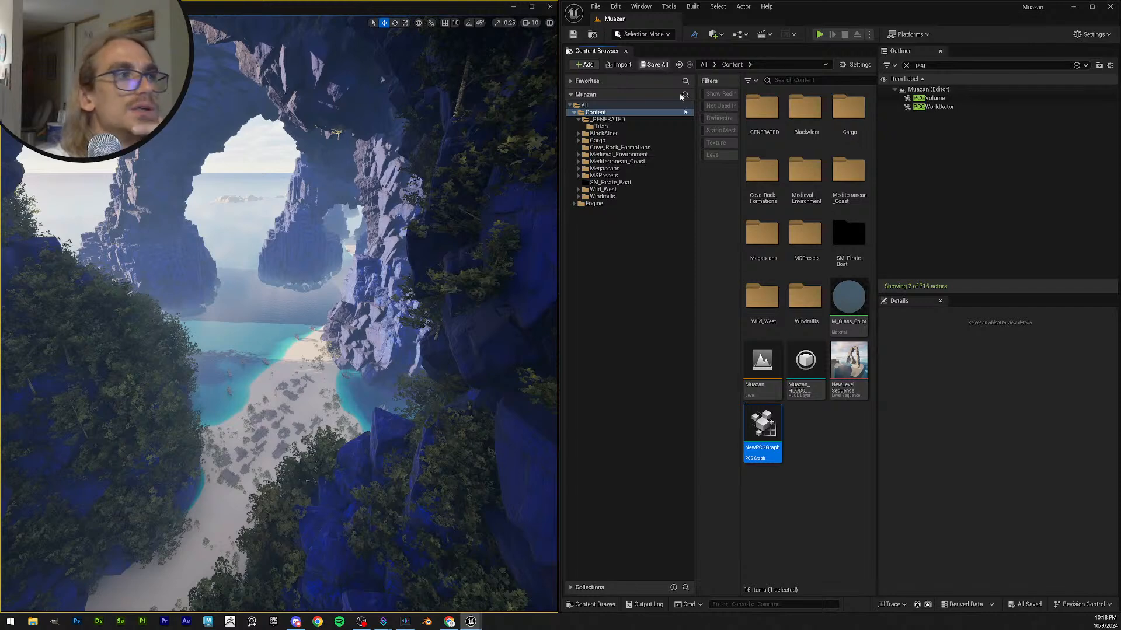
double_click(763, 421)
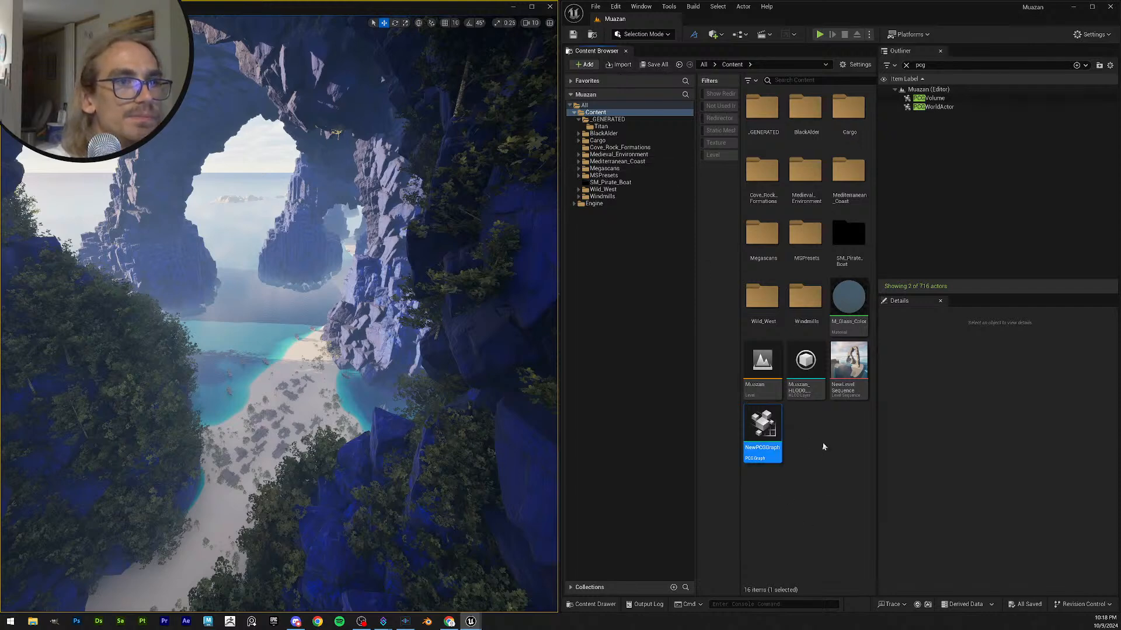
double_click(681, 279)
scroll(310, 245, up, 9)
scroll(295, 133, down, 3)
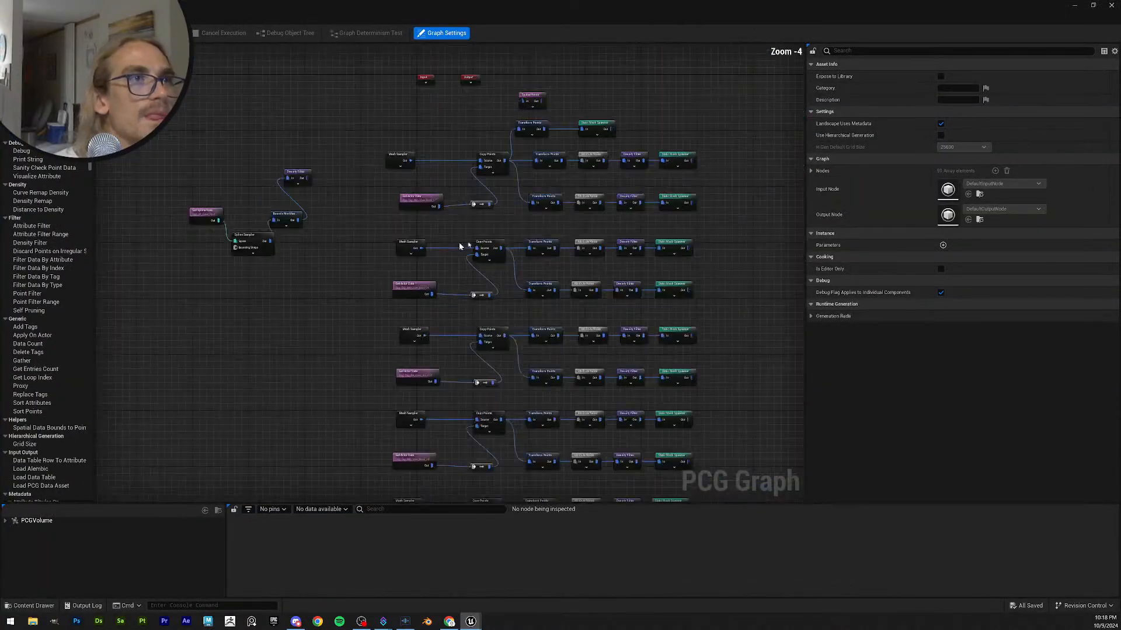
drag(525, 97, 499, 74)
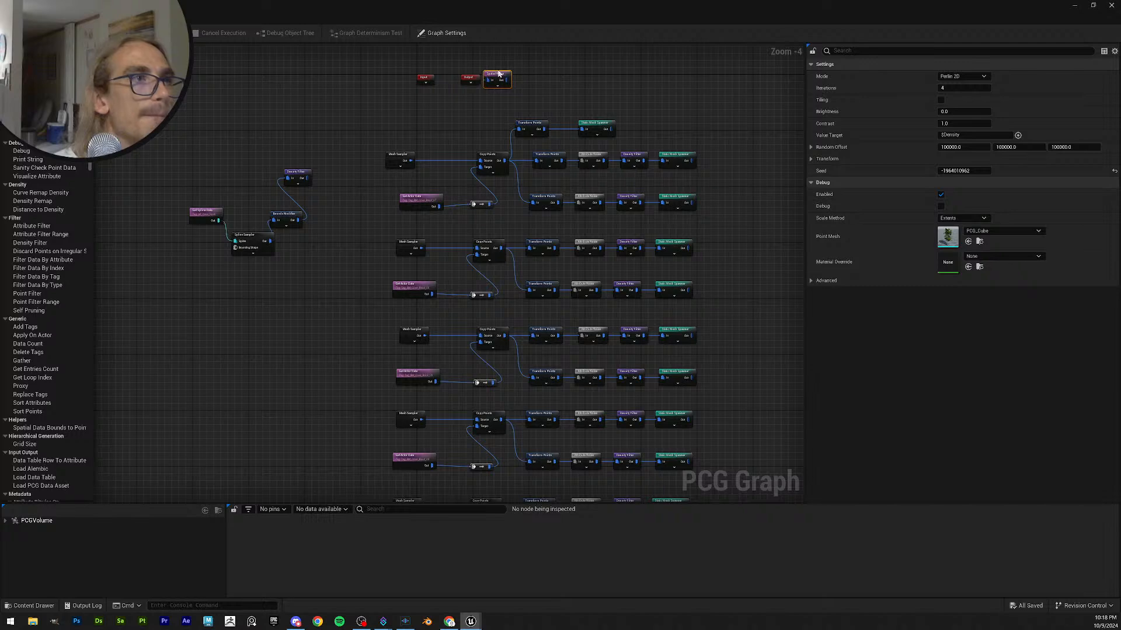
click(492, 70)
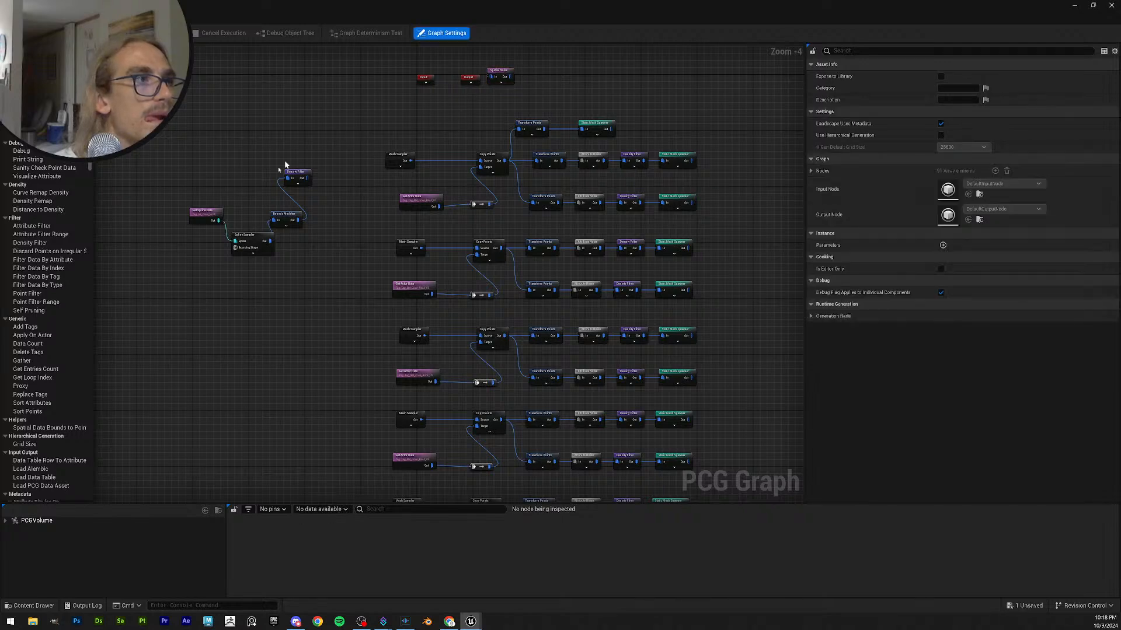
- Move all mesh sampling branches below the first one farther down to leave a gap in the graph
right_drag(527, 79, 620, 124)
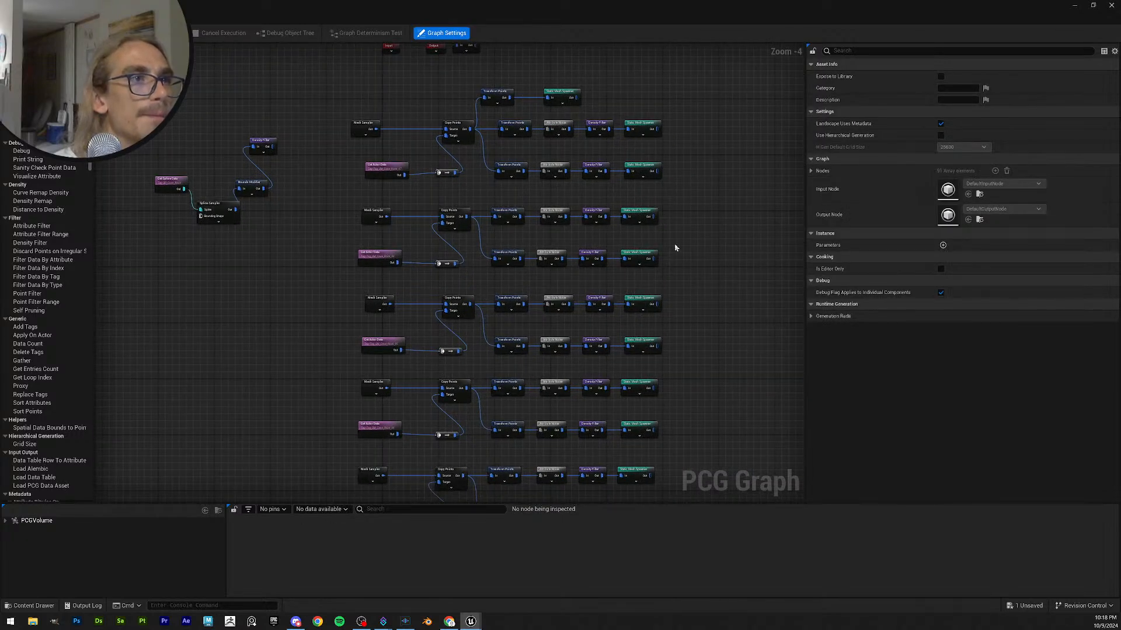
scroll(674, 242, down, 4)
drag(595, 441, 411, 216)
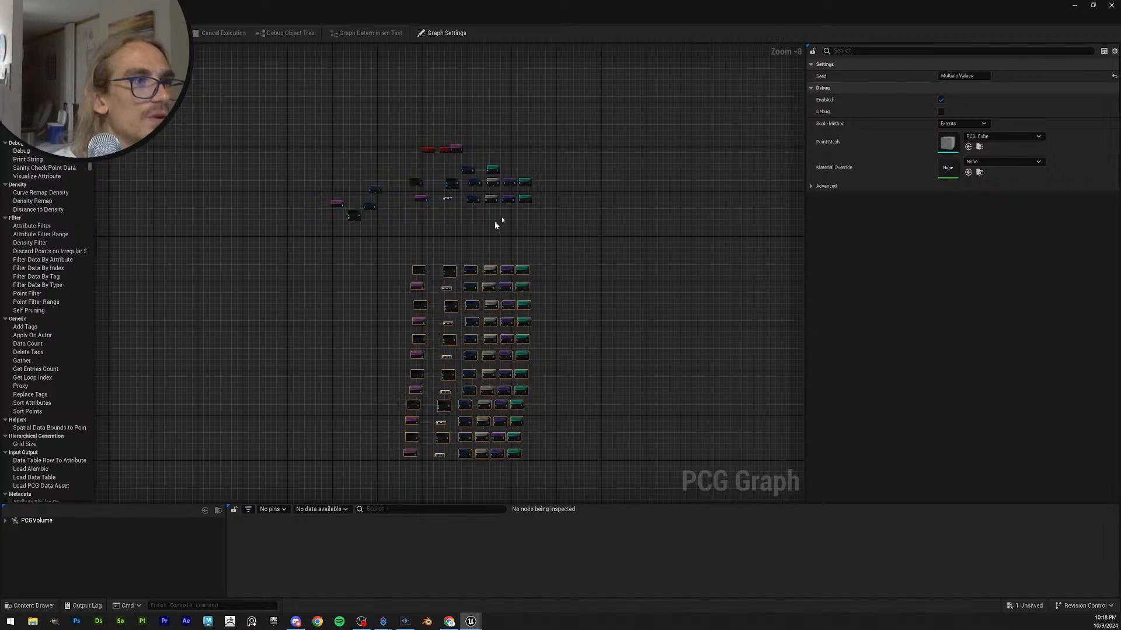
click(547, 251)
- Enclose the first mesh sampling branch, including its oak row, in a comment box
scroll(543, 262, up, 5)
right_drag(543, 262, 666, 313)
drag(723, 320, 210, 144)
key(c)
- Enclose the second mesh sampling branch in a comment box and move it up below the first box
right_drag(380, 332, 341, 229)
drag(255, 240, 719, 359)
key(c)
click(341, 240)
drag(340, 254, 334, 100)
- Wrap the third mesh sampling branch in a comment box and move it up toward the second box
right_drag(325, 287, 353, 198)
drag(255, 246, 499, 390)
key(c)
right_drag(313, 212, 468, 260)
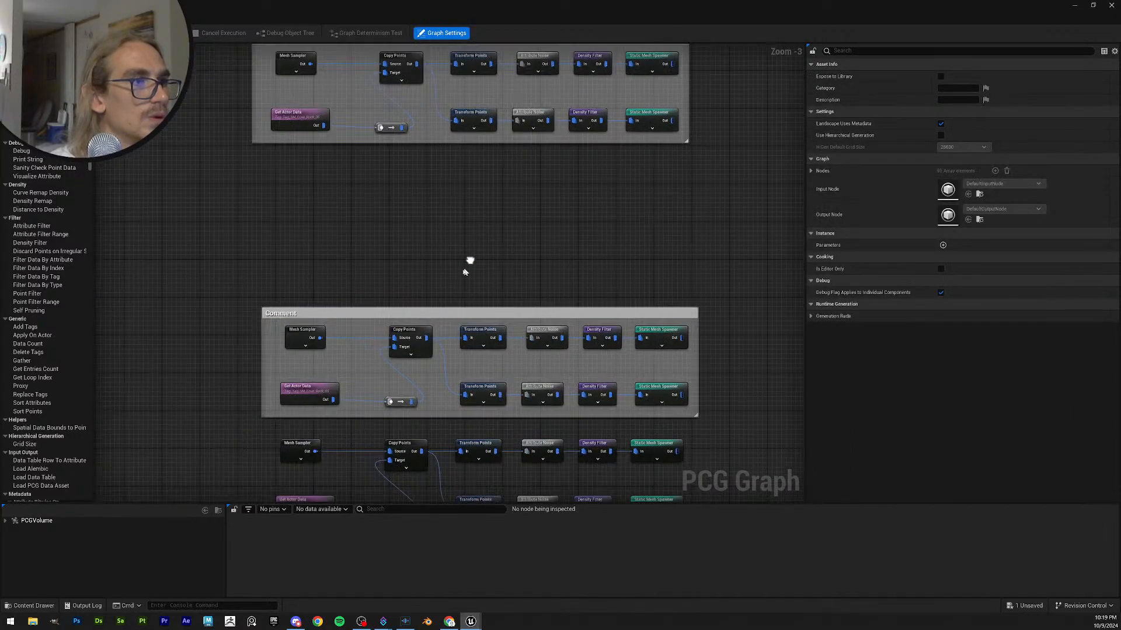
drag(369, 331, 364, 205)
- Add a comment box around the fourth mesh sampling branch and shift it up closer to the third box
right_drag(368, 355, 466, 233)
drag(343, 281, 778, 403)
key(c)
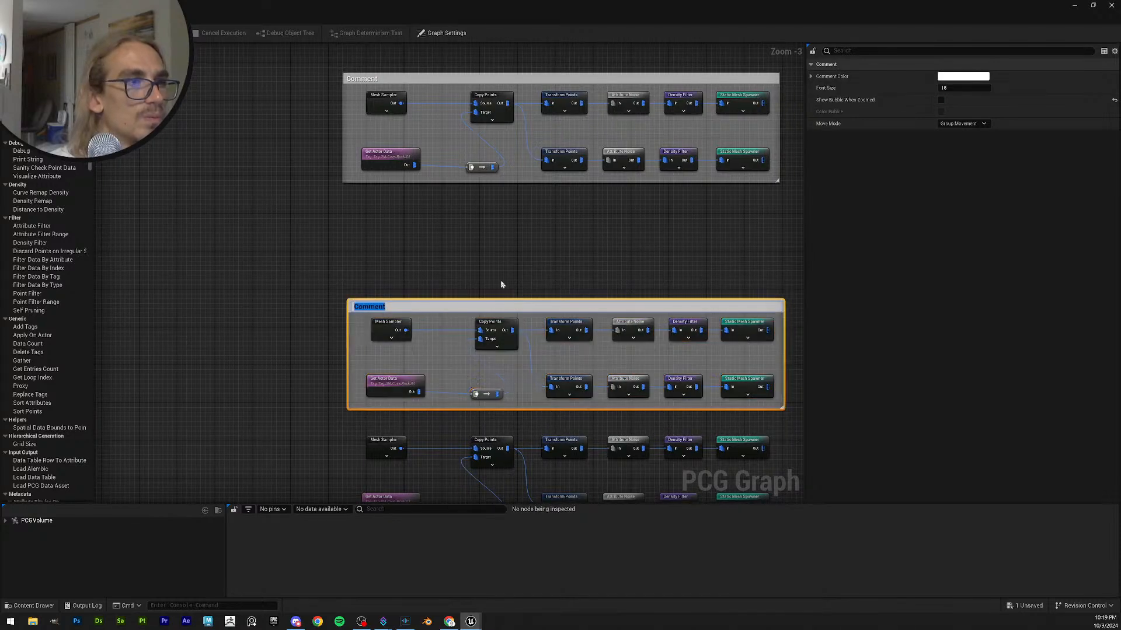
click(499, 280)
right_drag(456, 283, 391, 109)
right_drag(478, 130, 475, 353)
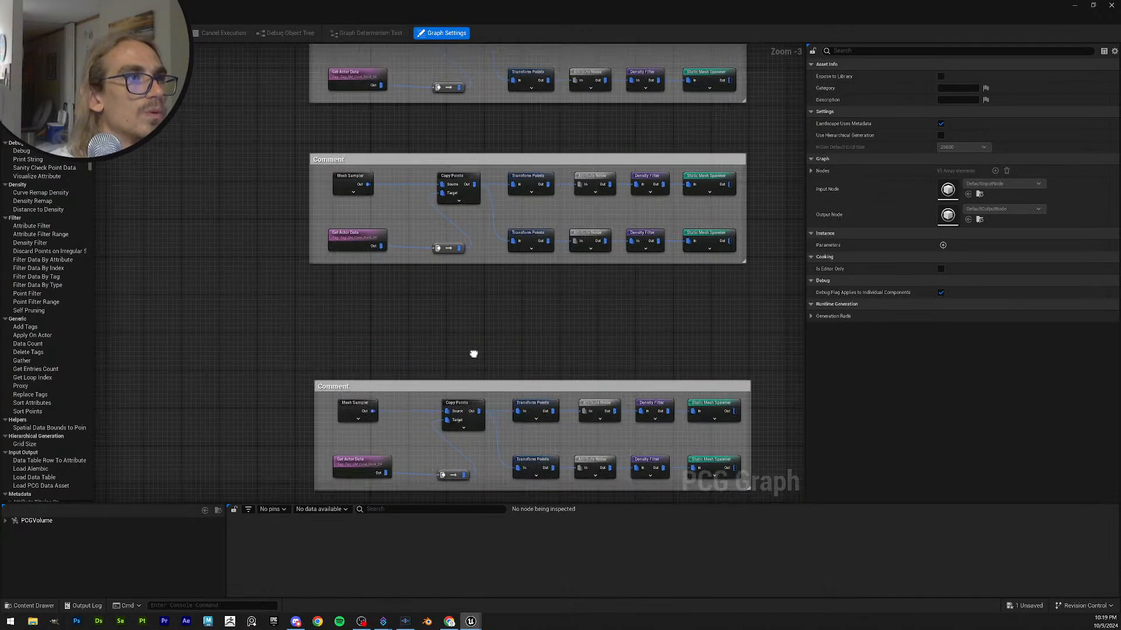
drag(477, 381, 474, 314)
- Add a comment box around the fifth mesh sampling branch and move it up below the fourth box
right_drag(474, 313, 474, 112)
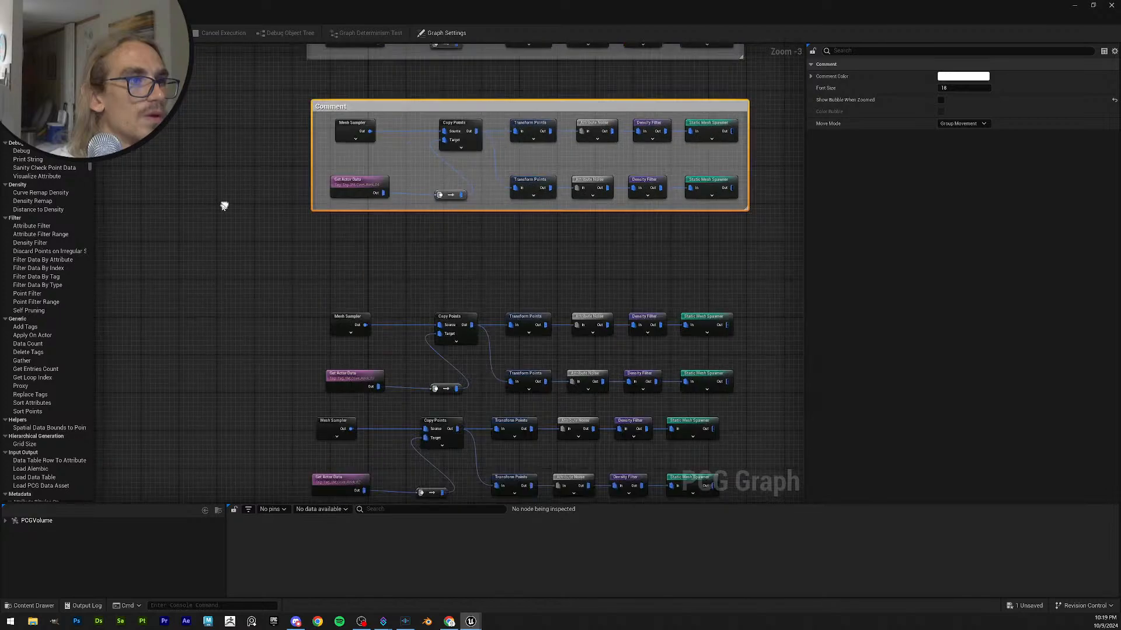
scroll(380, 287, down, 2)
drag(308, 286, 667, 372)
key(c)
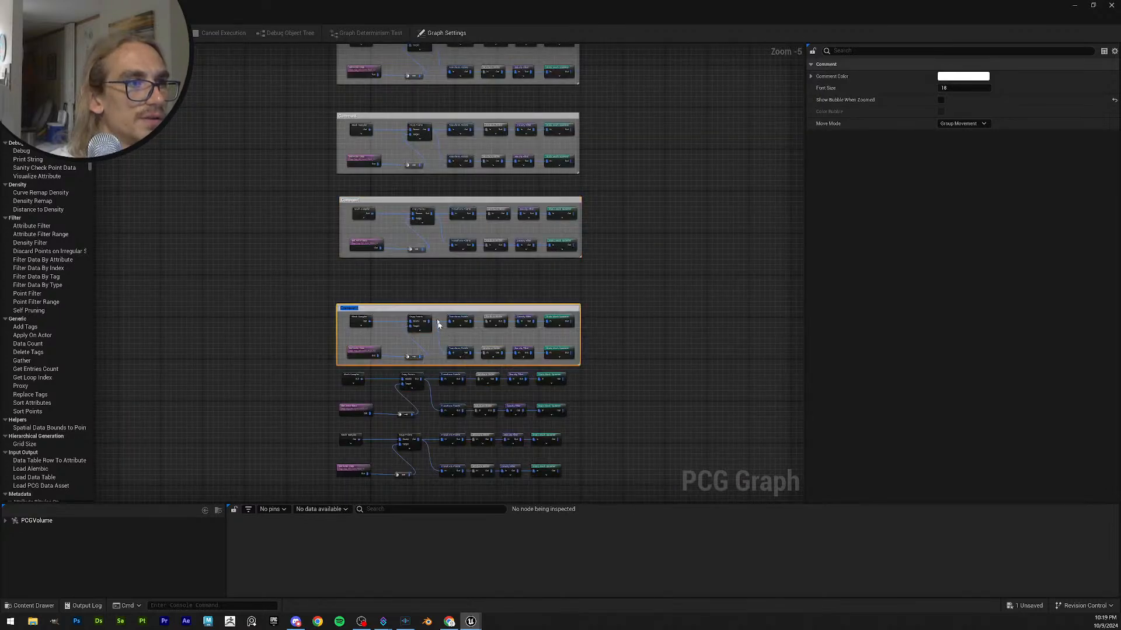
click(446, 293)
drag(439, 308, 442, 285)
click(612, 324)
- Enclose the sixth mesh sampling branch in a comment box and align it with the boxes above
right_drag(621, 346, 643, 258)
drag(342, 267, 638, 342)
key(c)
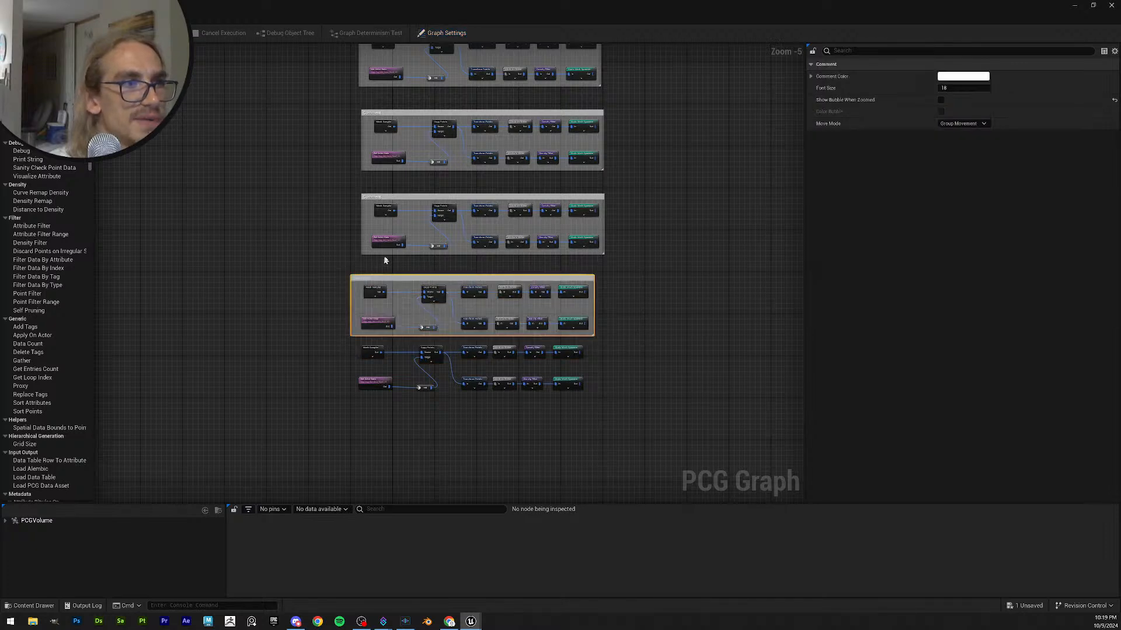
click(671, 299)
drag(451, 277, 459, 275)
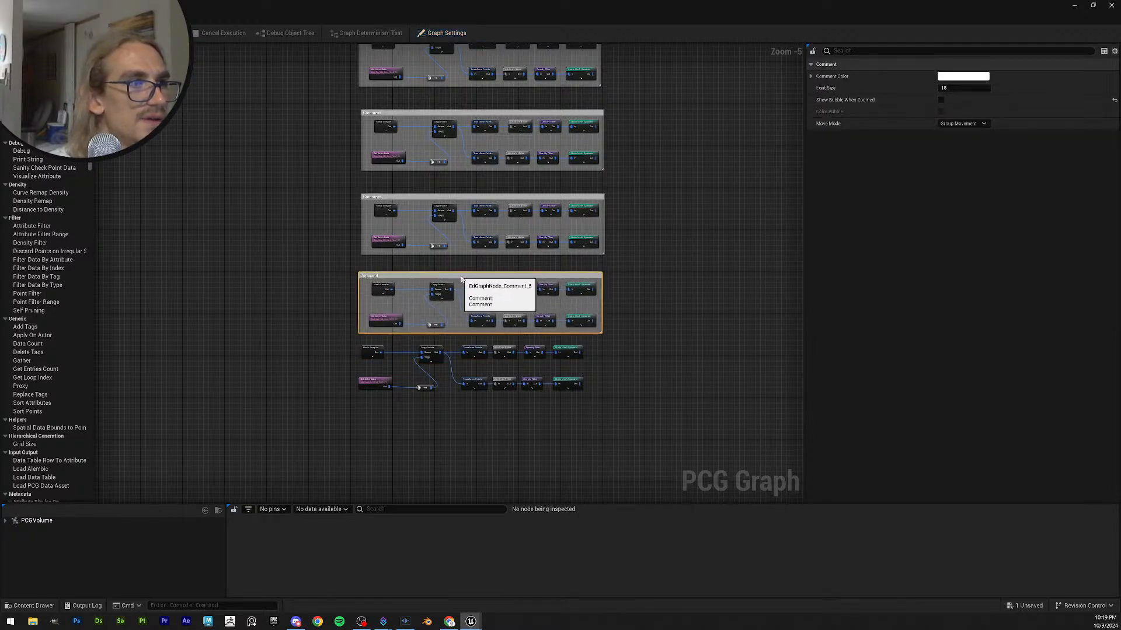
click(612, 287)
- Enclose the last mesh sampling branch in a comment box and move it down into line with the others
drag(588, 470, 333, 344)
key(c)
click(367, 346)
drag(402, 341, 412, 362)
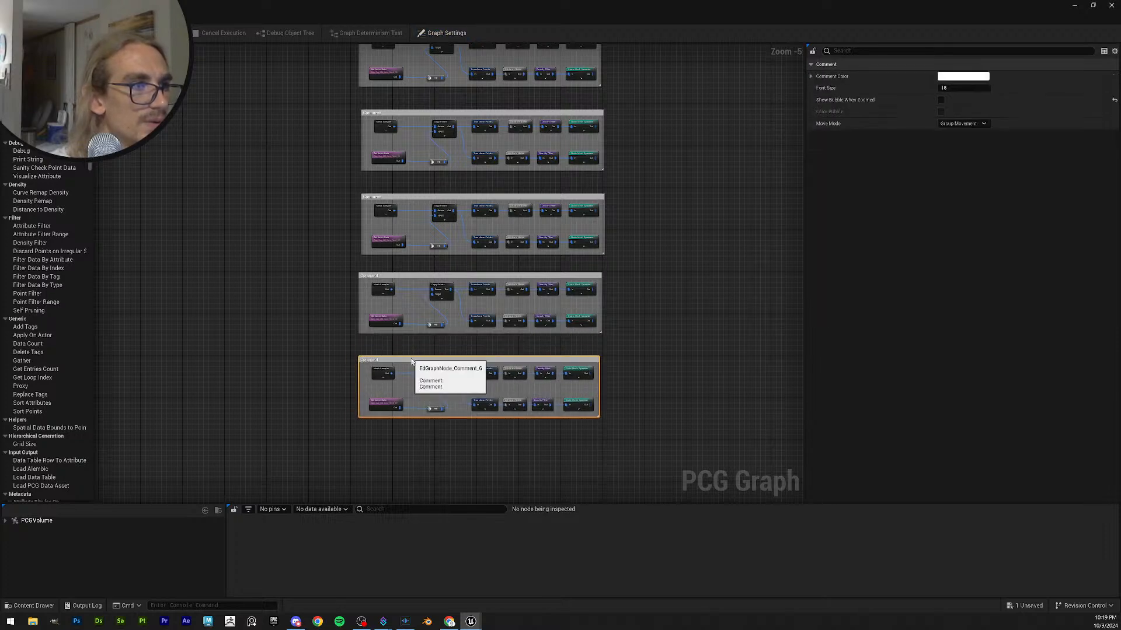
- Extend the second branch's comment box upward to make room for another node row and reposition it between its neighbours
right_drag(289, 286, 318, 381)
right_drag(306, 223, 321, 412)
scroll(413, 249, up, 2)
scroll(412, 248, up, 1)
right_drag(499, 114, 471, 275)
right_drag(479, 343, 423, 211)
scroll(592, 329, down, 1)
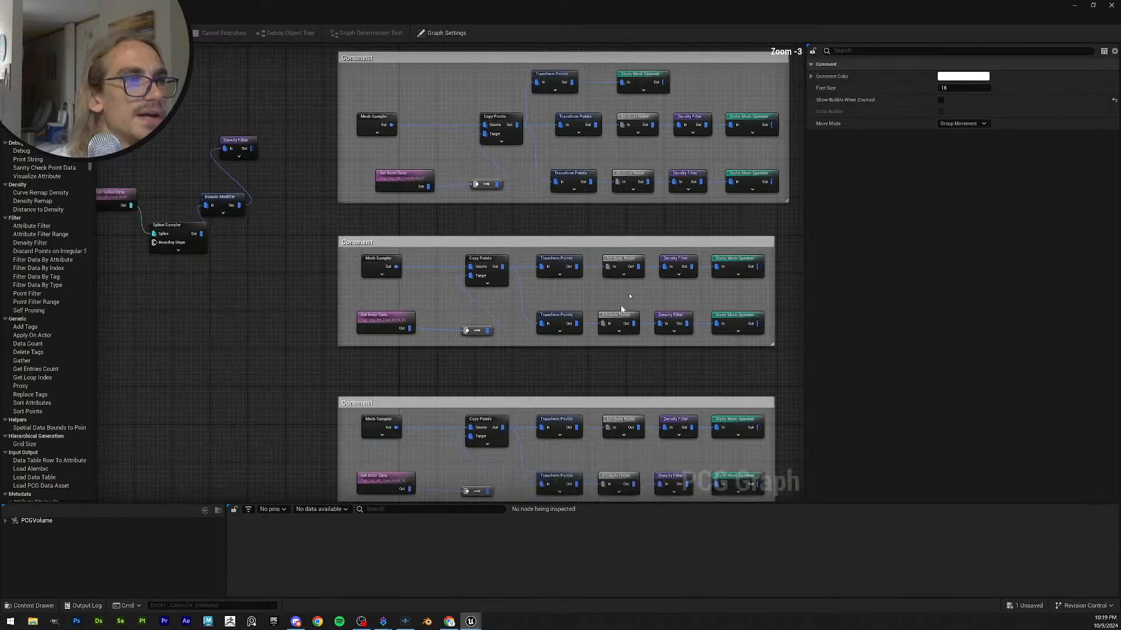
click(574, 235)
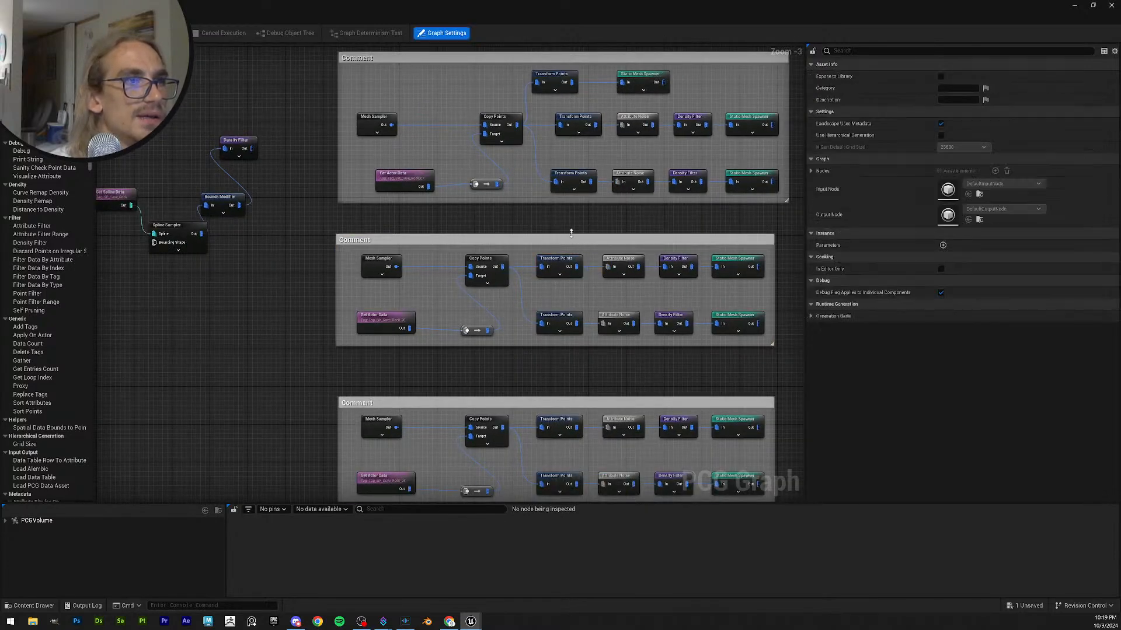
mouse_move(573, 235)
mouse_down()
mouse_move(574, 249)
mouse_move(577, 220)
mouse_move(578, 256)
mouse_move(573, 217)
mouse_up()
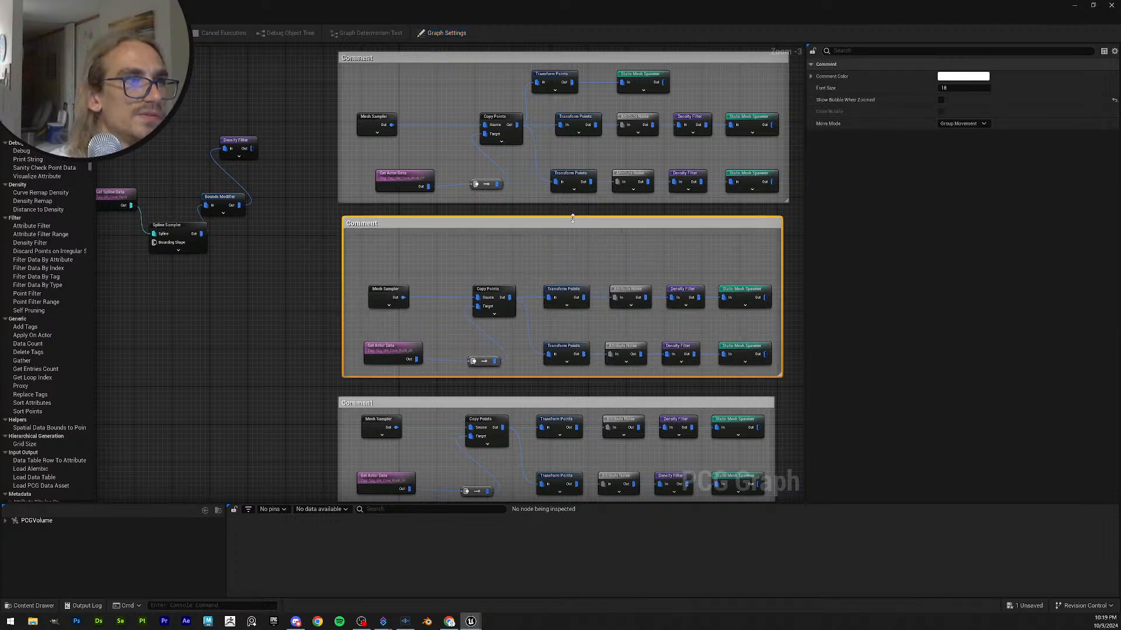
click(328, 252)
right_drag(328, 252, 327, 304)
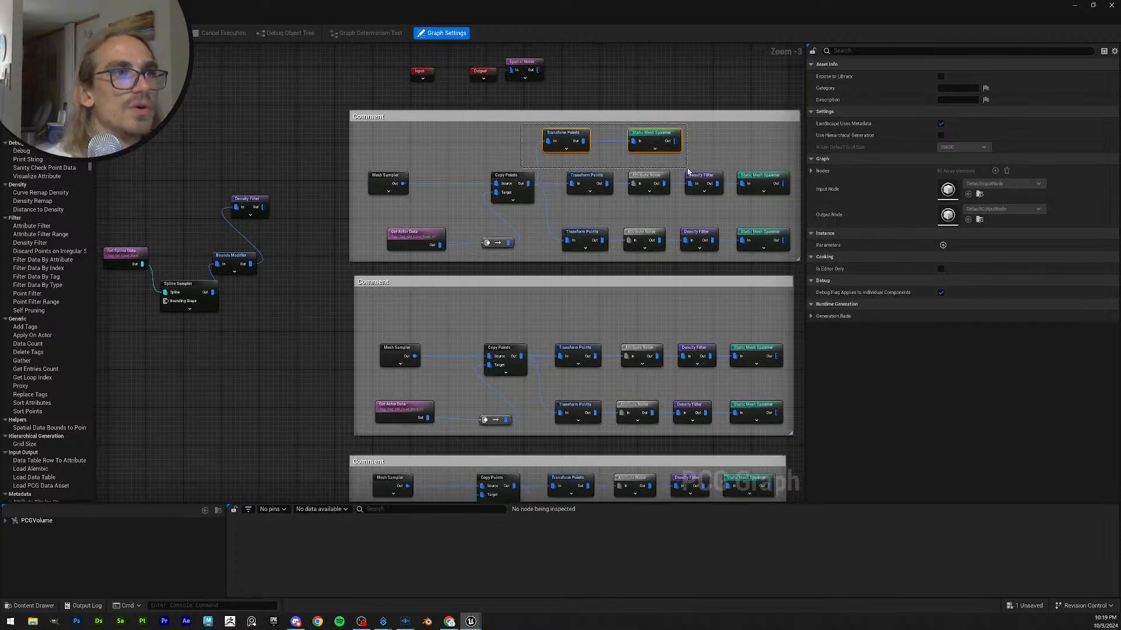
- Copy the first box's oak Transform Points and Static Mesh Spawner nodes into the second comment box, above its existing rows
drag(687, 171, 678, 157)
click(443, 313)
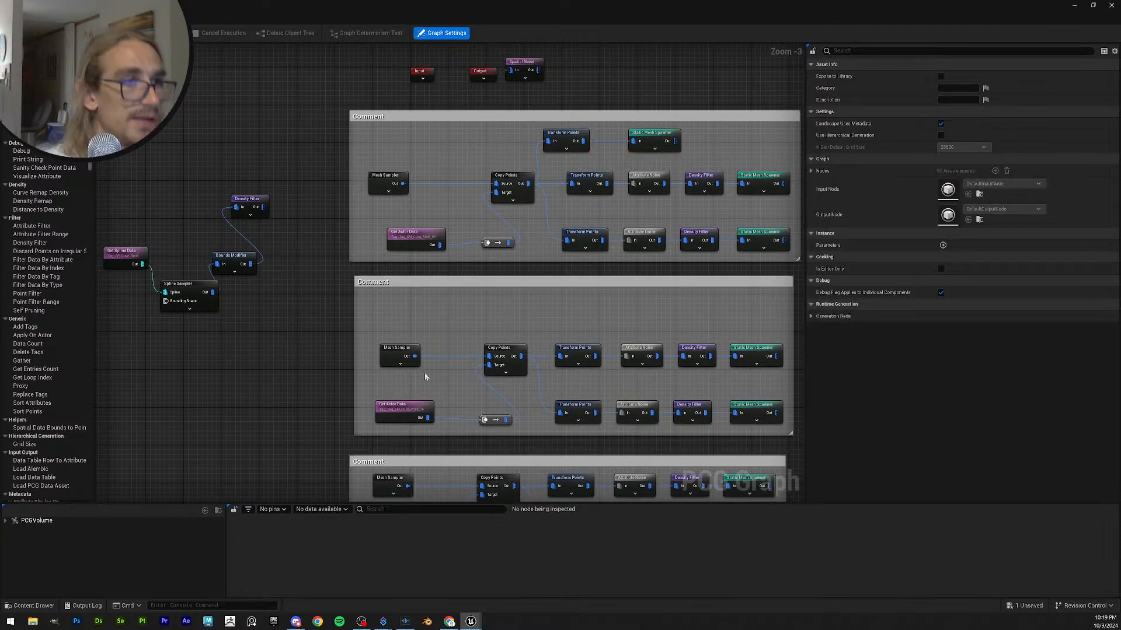
key(ctrl+v)
click(456, 311)
drag(397, 297, 495, 322)
drag(427, 314, 549, 304)
click(448, 305)
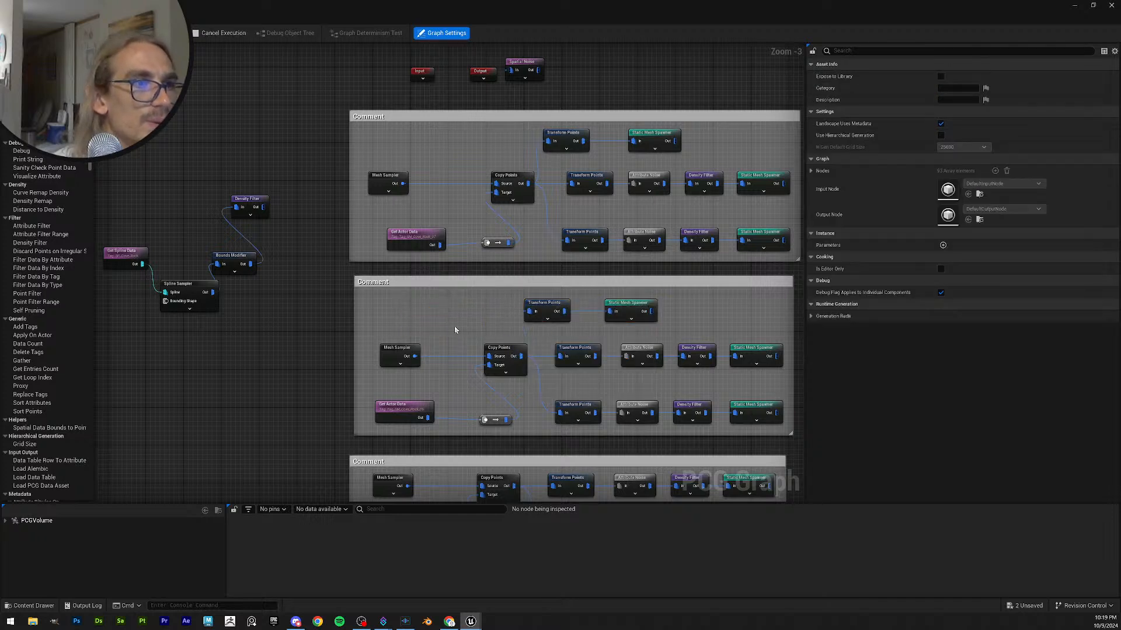
right_drag(289, 348, 286, 208)
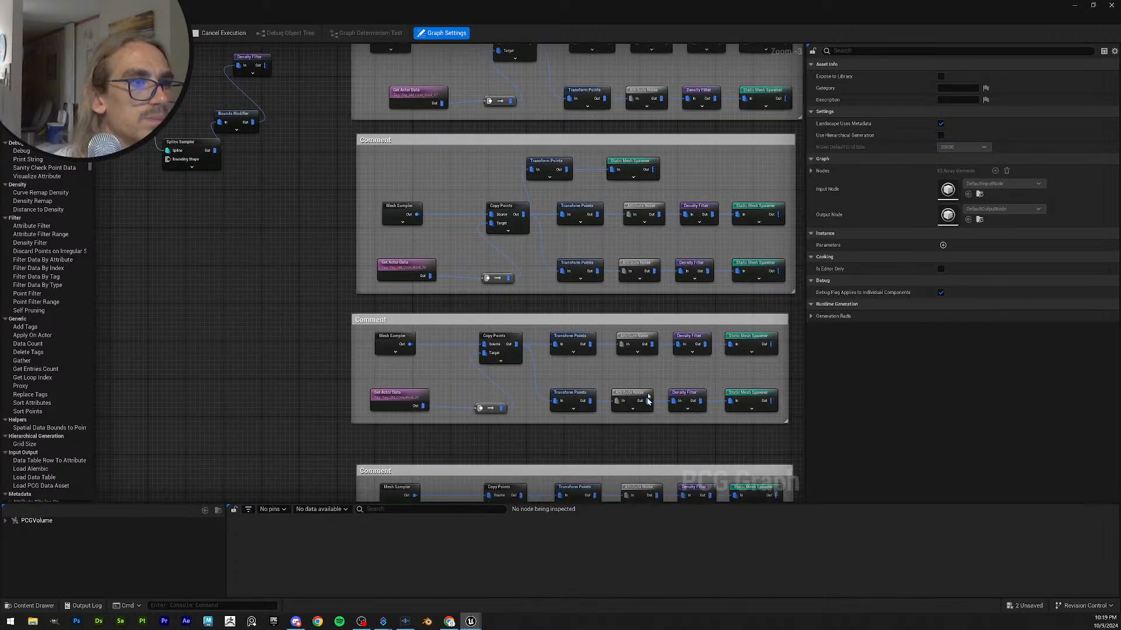
- Extend the third comment box upward, then copy the oak Transform Points and Static Mesh Spawner nodes into it and wire them to Copy Points
mouse_move(589, 323)
mouse_down()
mouse_move(596, 358)
mouse_move(588, 298)
mouse_move(585, 311)
mouse_up()
click(494, 357)
click(562, 173)
shift+click(612, 180)
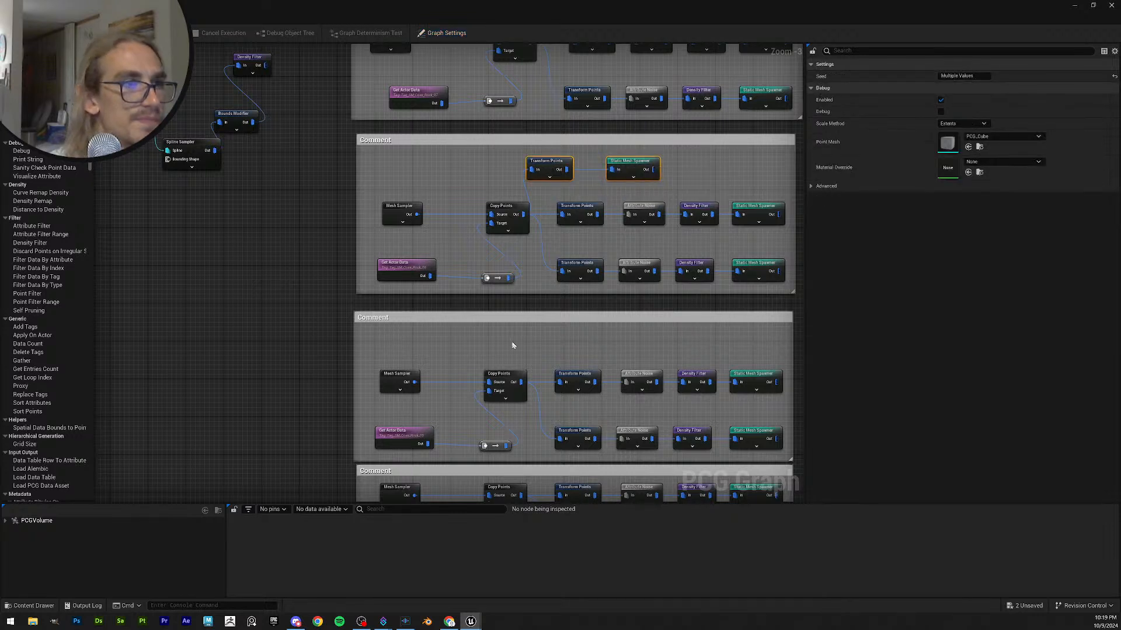
key(ctrl+v)
drag(502, 347, 540, 334)
- Move the four remaining comment boxes with their nodes into a second column beside the first three
right_drag(270, 368, 285, 161)
right_drag(171, 327, 149, 193)
scroll(316, 327, down, 6)
right_drag(591, 350, 649, 348)
drag(525, 446, 334, 283)
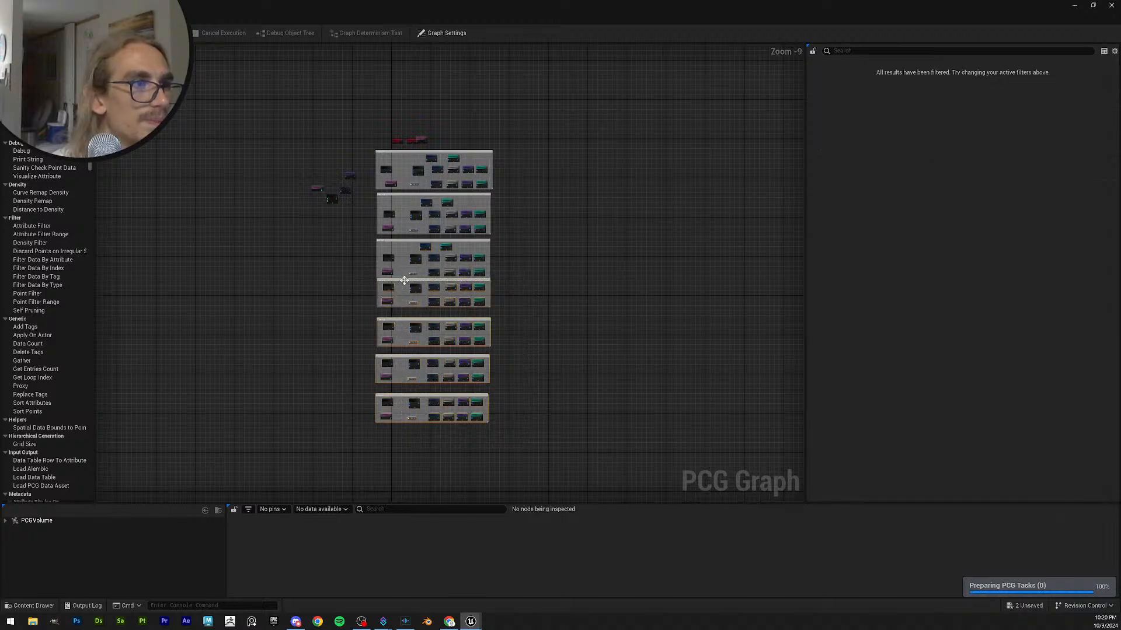
drag(405, 280, 533, 146)
scroll(415, 344, up, 1)
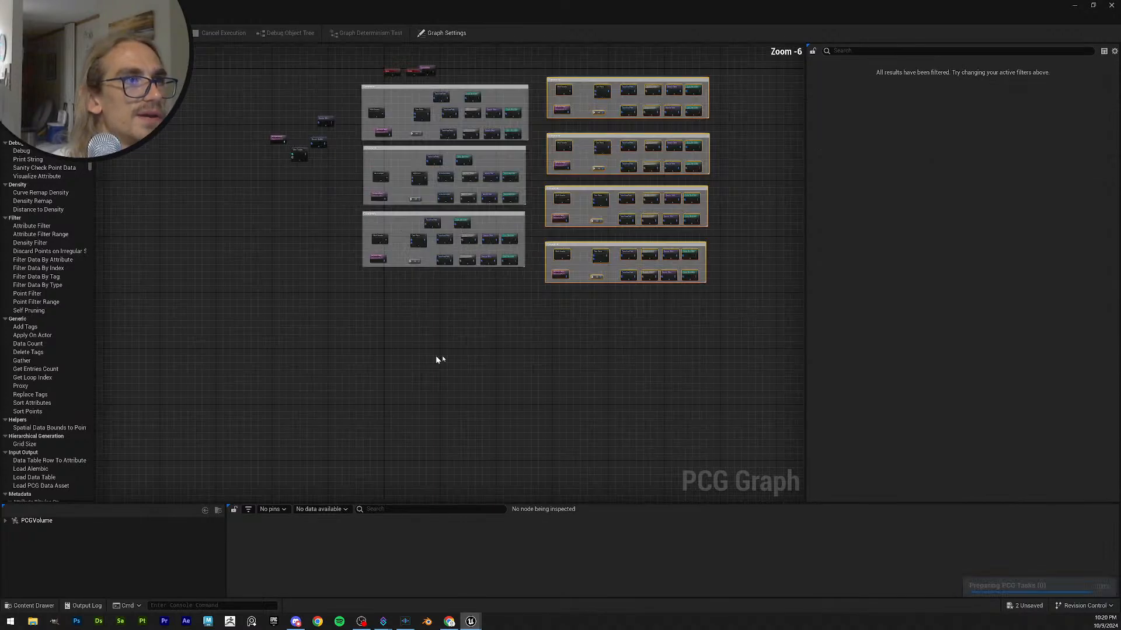
- Extend the first comment box of the second column upward to make room for another node row
scroll(520, 268, up, 2)
right_drag(574, 167, 527, 258)
scroll(543, 217, up, 5)
scroll(469, 227, down, 4)
click(485, 156)
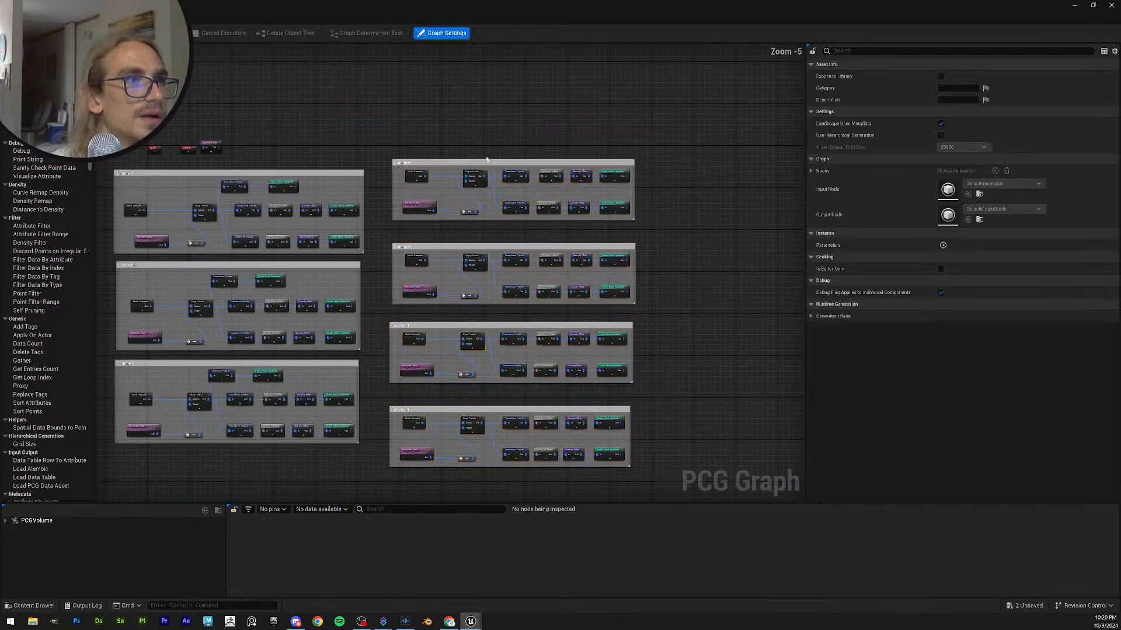
drag(484, 159, 488, 117)
right_drag(635, 174, 655, 228)
scroll(438, 229, up, 3)
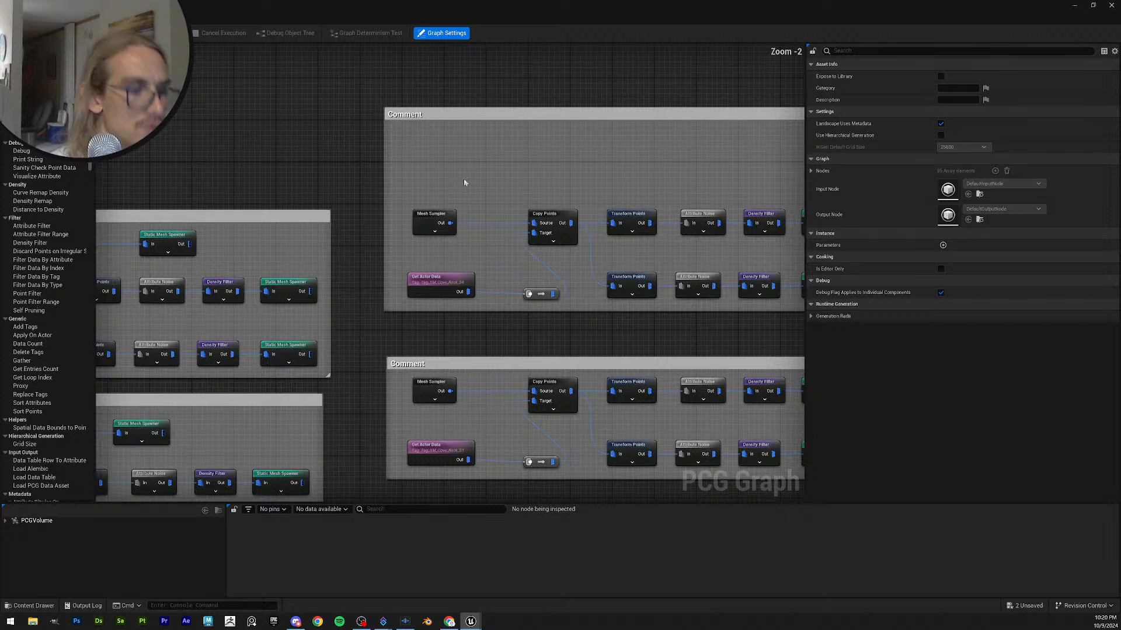
- Paste the oak Transform Points and Static Mesh Spawner nodes into this box, feed them from Copy Points and trim the box's spare height
key(ctrl+v)
drag(451, 199, 457, 166)
click(605, 165)
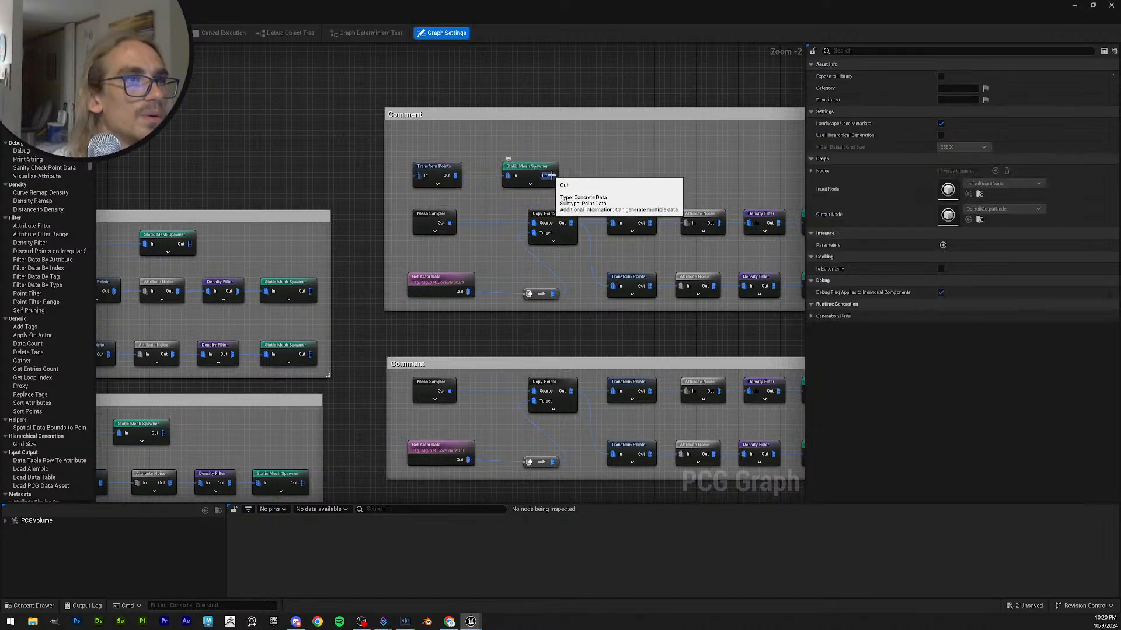
drag(572, 221, 613, 224)
click(556, 132)
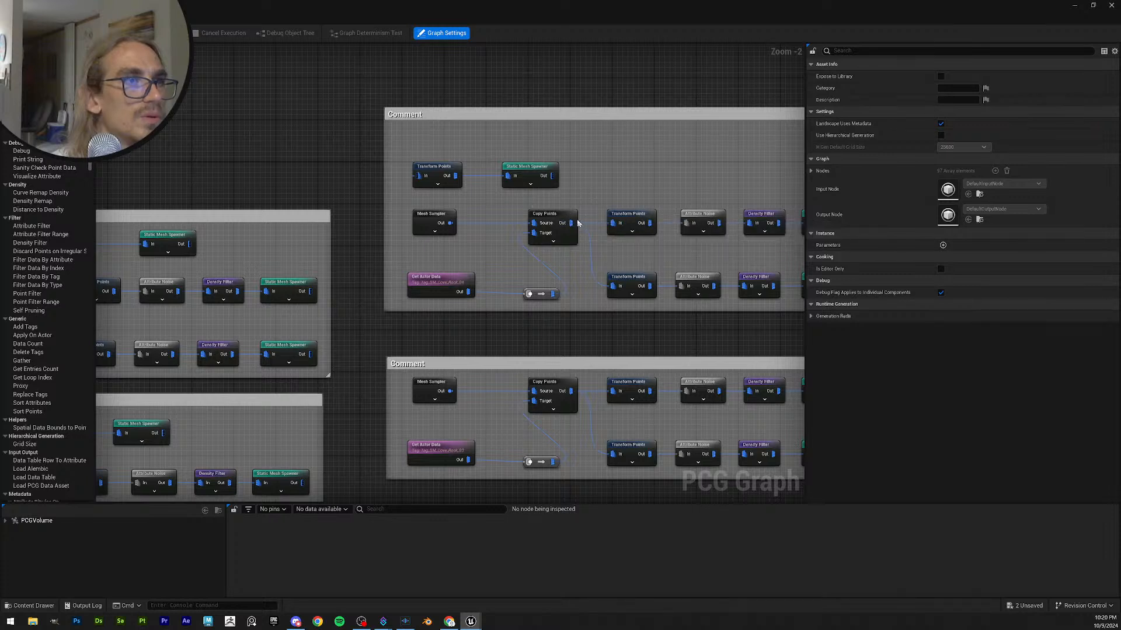
drag(572, 223, 413, 172)
drag(458, 170, 580, 171)
click(450, 255)
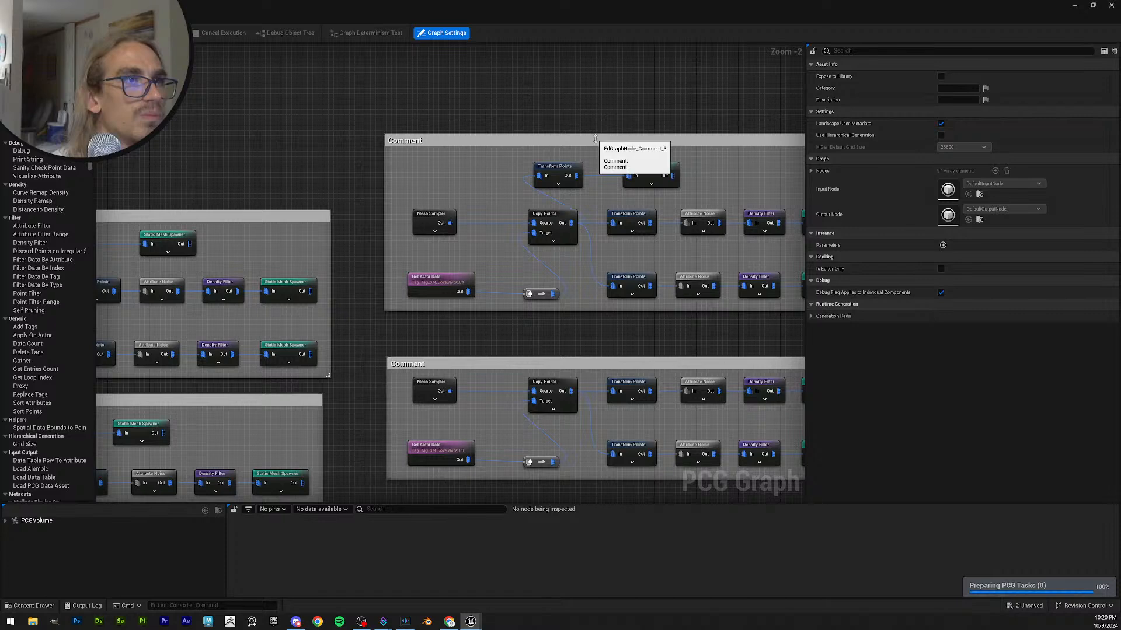
- Extend the second column's second comment box upward, then copy the oak nodes into it and connect them to its Copy Points output
right_drag(549, 346, 519, 240)
drag(533, 251, 524, 224)
click(534, 251)
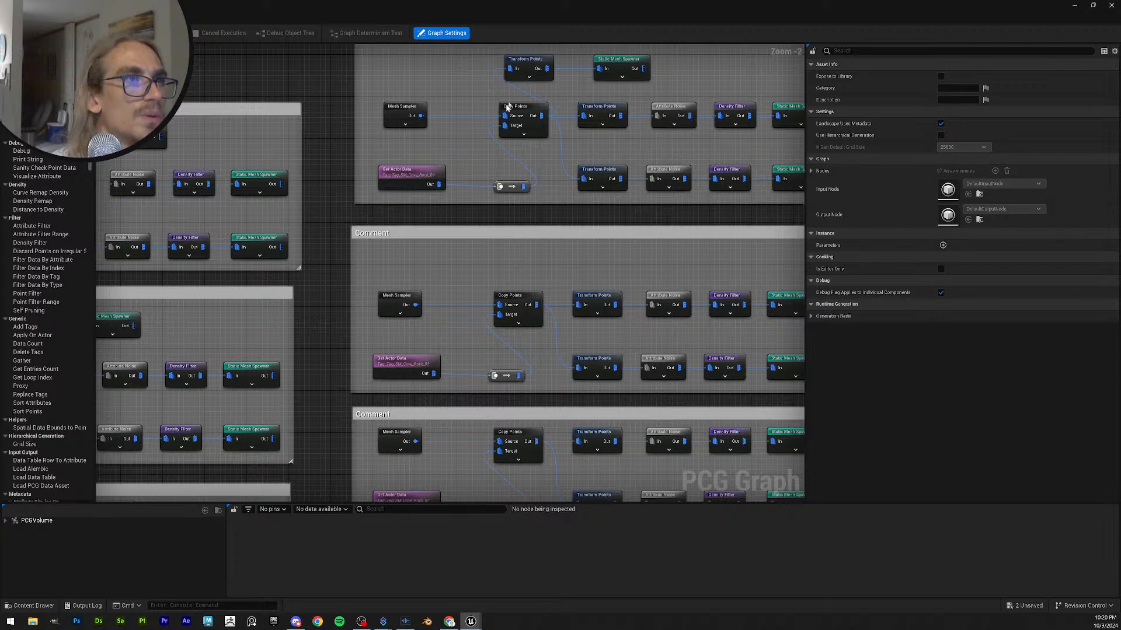
right_drag(478, 73, 456, 111)
drag(458, 96, 584, 113)
key(ctrl+c)
click(450, 300)
key(ctrl+v)
drag(444, 300, 590, 284)
click(510, 300)
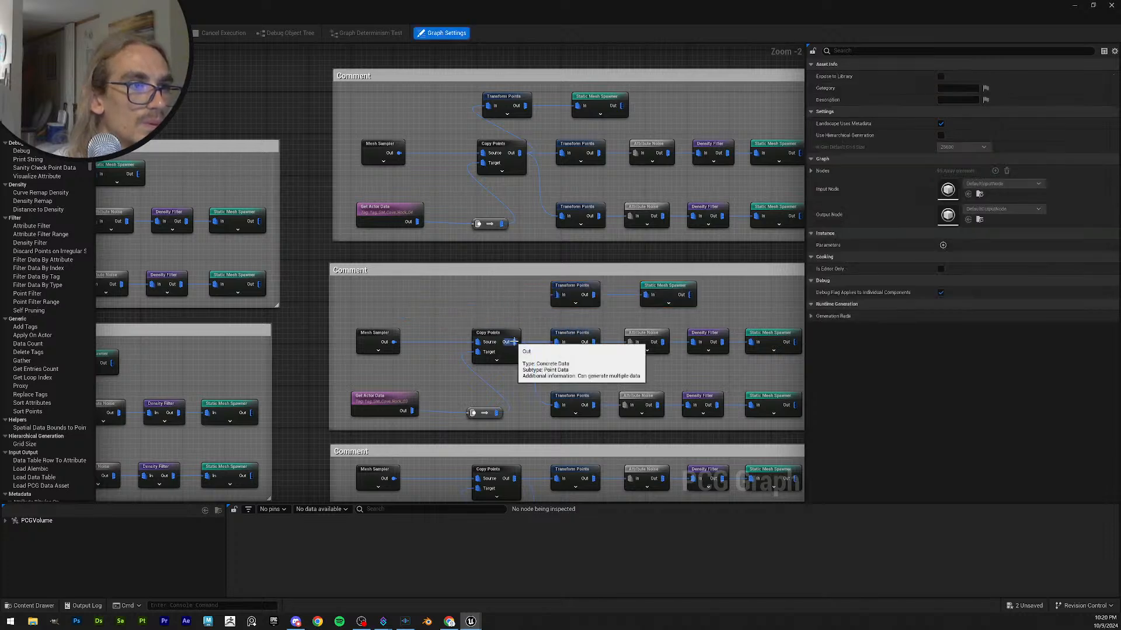
- Move the last two comment boxes of the second column down to open space between them
right_drag(315, 319, 313, 314)
right_drag(331, 437, 273, 192)
drag(501, 212, 501, 252)
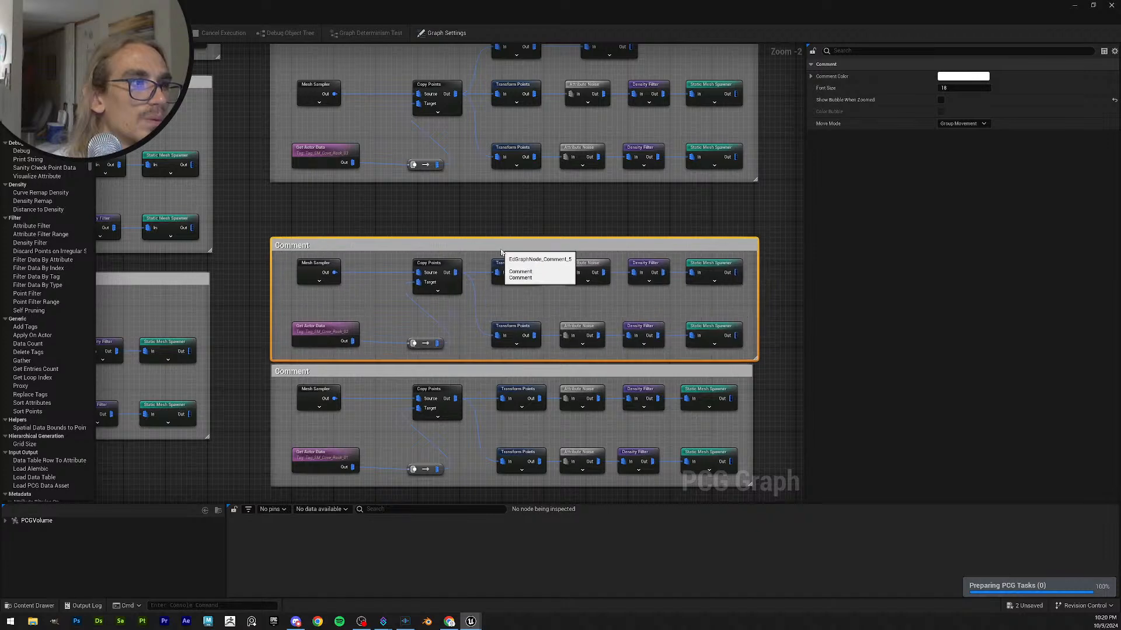
scroll(258, 393, down, 2)
drag(437, 378, 437, 408)
- Extend the last two comment boxes of the second column upward into the free space
double_click(408, 408)
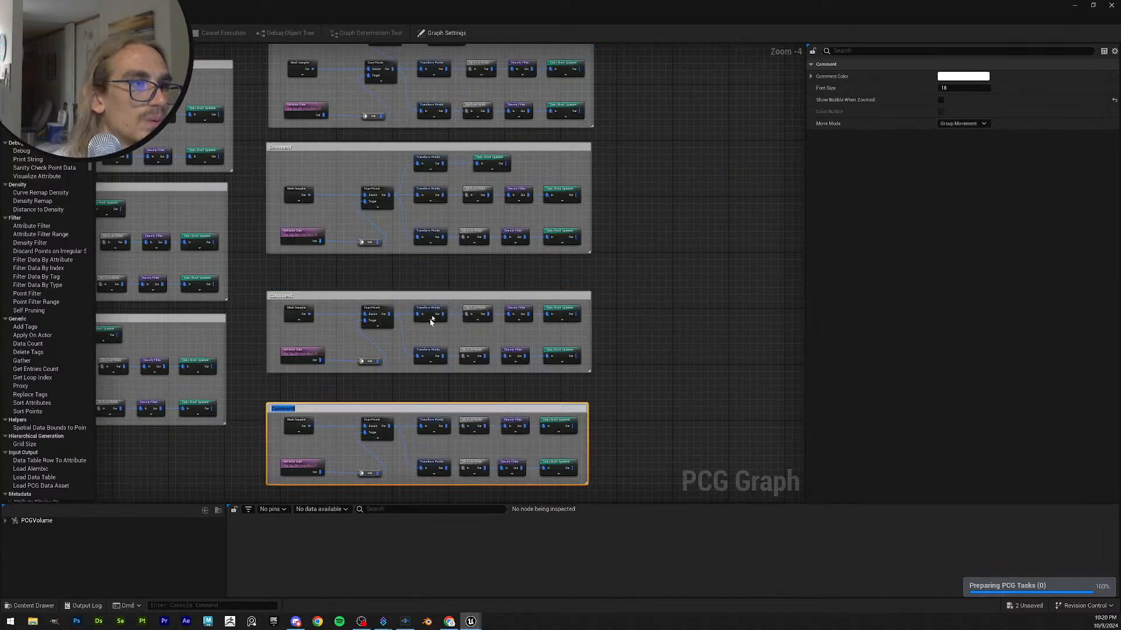
click(416, 399)
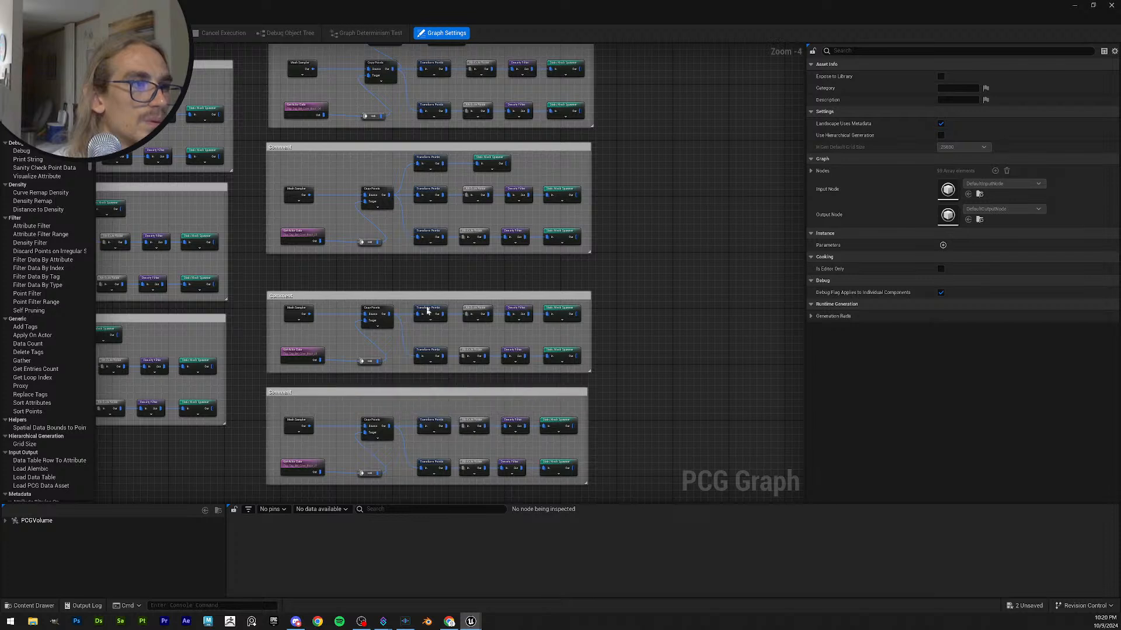
drag(419, 292, 414, 265)
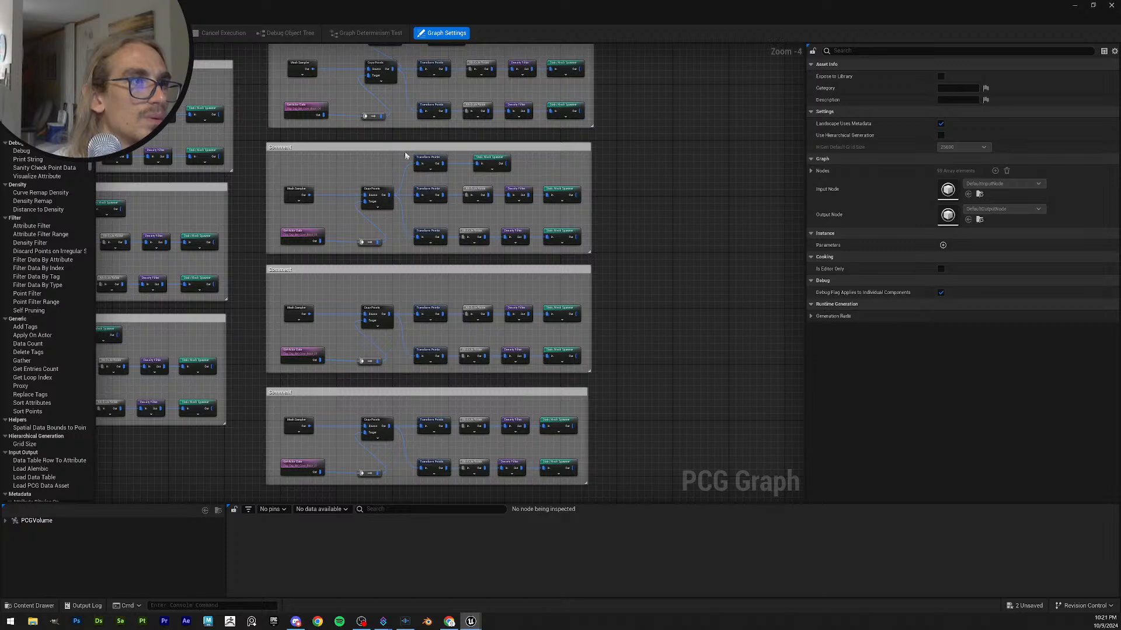
- Copy the oak Transform Points and Static Mesh Spawner nodes into the second column's third box and connect them to its Copy Points node
drag(494, 162, 492, 163)
click(380, 299)
key(ctrl+v)
scroll(339, 293, up, 2)
right_drag(348, 293, 344, 328)
drag(379, 339, 400, 319)
click(392, 341)
drag(413, 360, 374, 331)
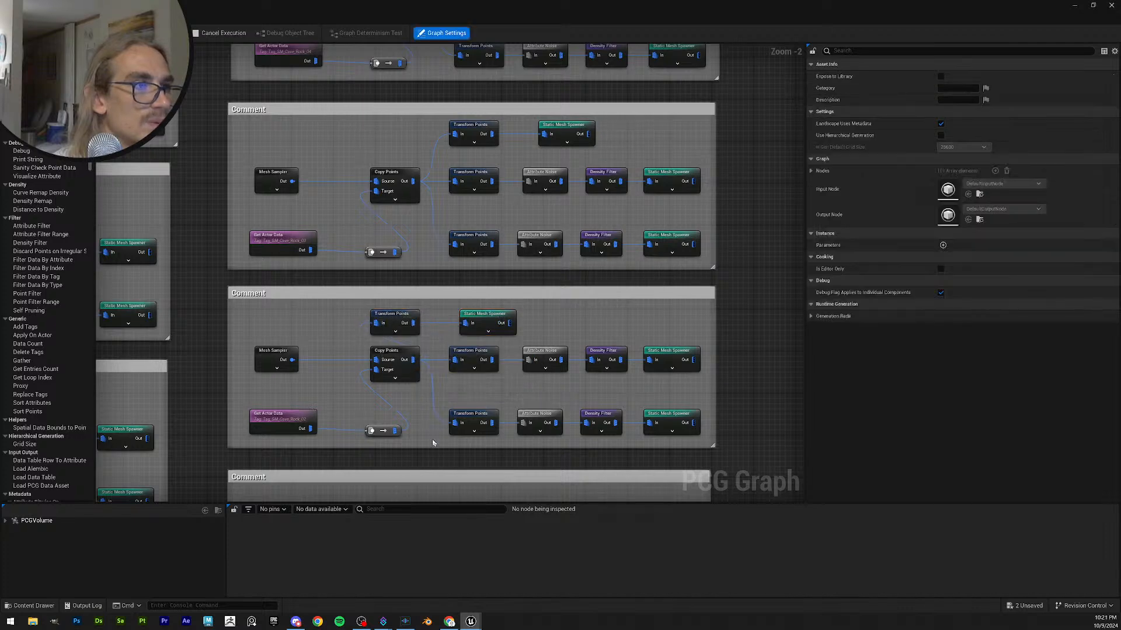
- Move the last comment box further down and stretch its upper edge to leave room for the oak node row
right_drag(445, 466, 450, 246)
drag(439, 255, 439, 321)
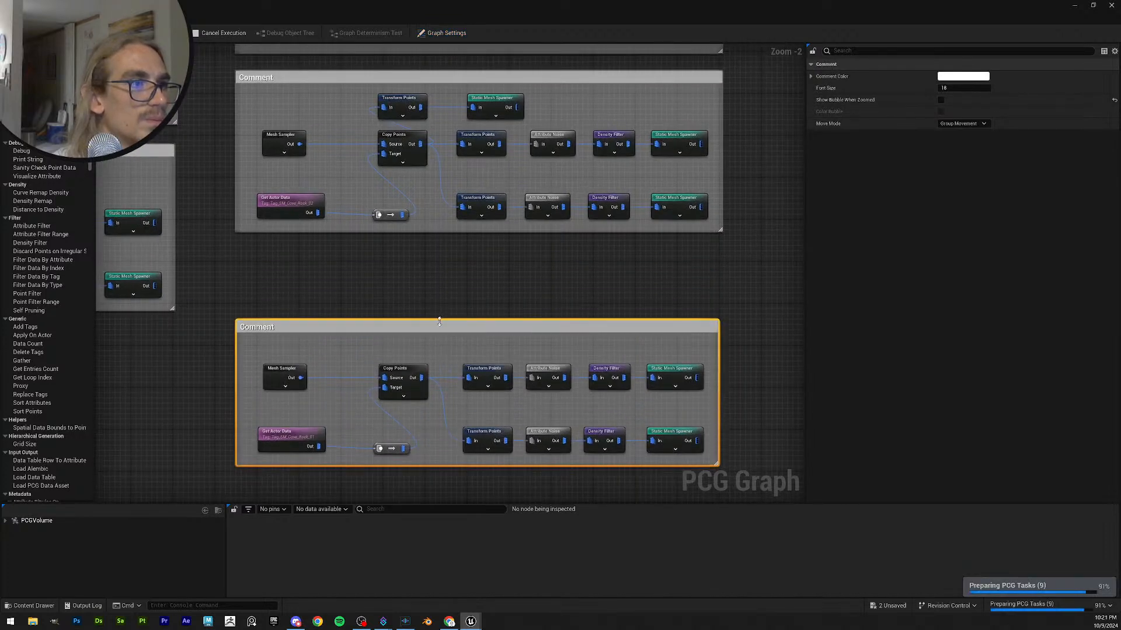
key(ctrl+z)
click(374, 316)
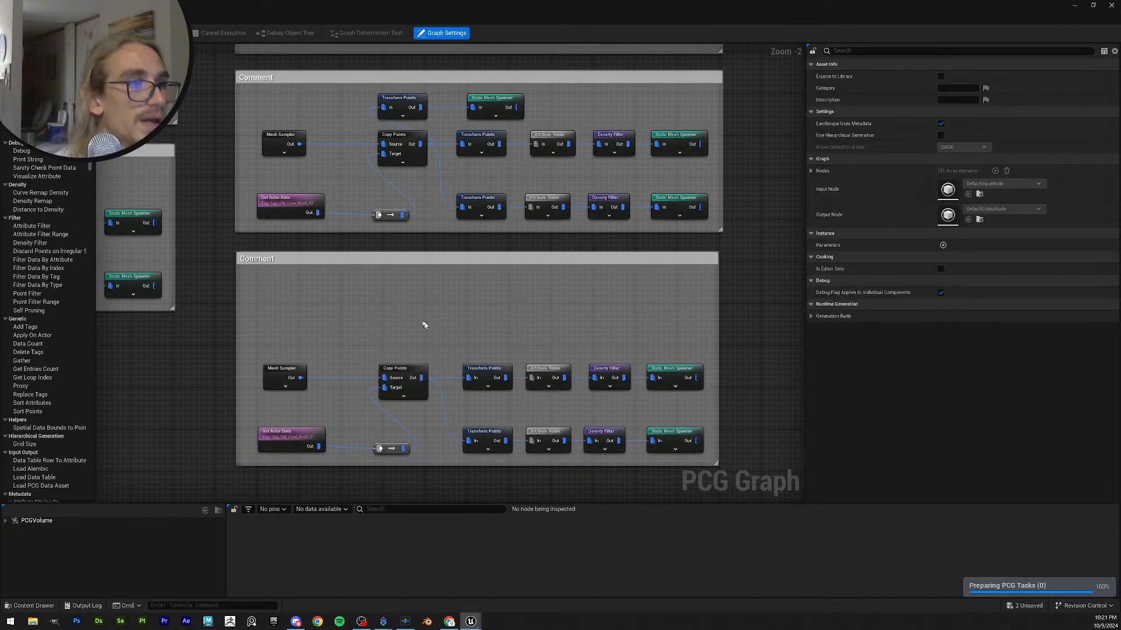
- Paste the oak nodes into the last box, wire them to Copy Points and lower the box's upper edge to fit the new row
key(ctrl+v)
drag(369, 316, 439, 318)
drag(420, 378, 401, 327)
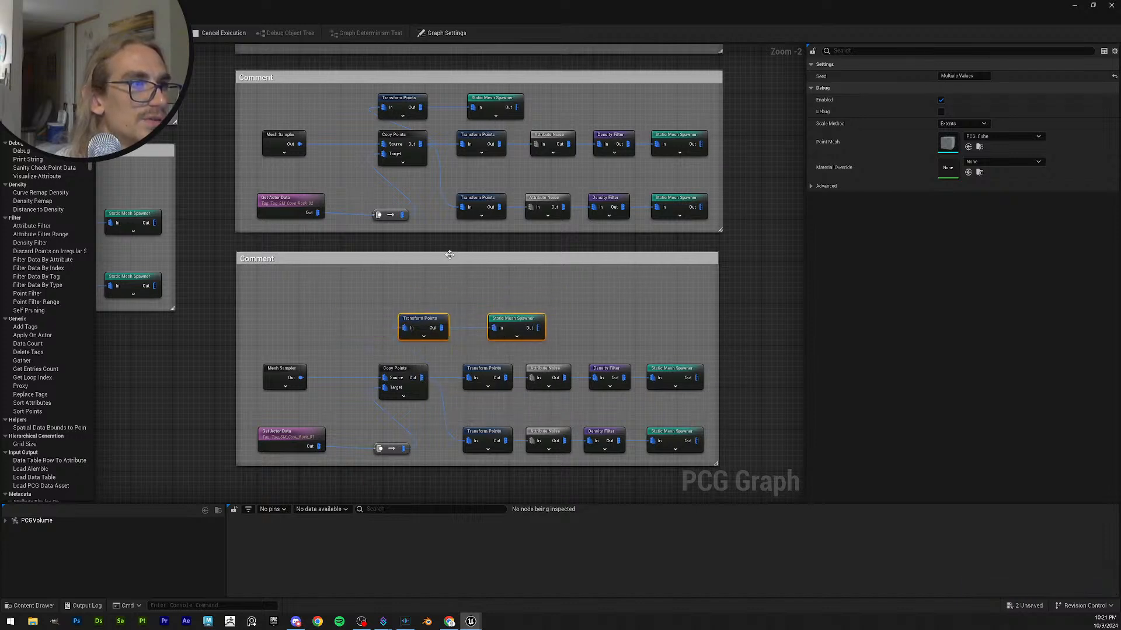
drag(449, 252, 450, 290)
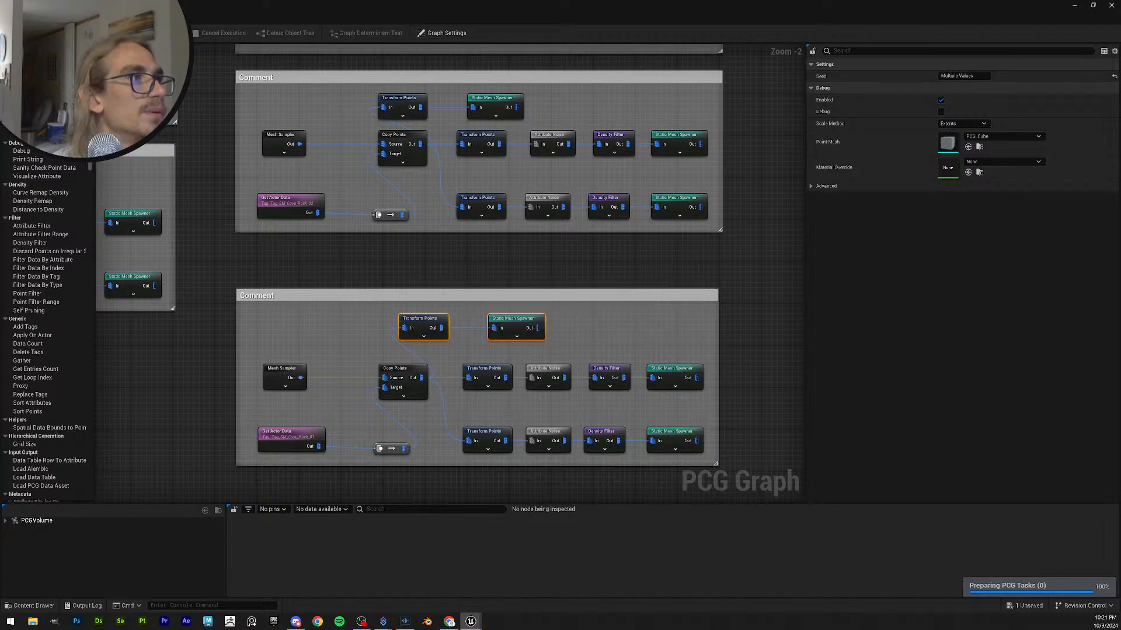
click(565, 285)
- Check the settings of the unconnected Spatial Noise node above the first comment box and save the PCG graph
scroll(699, 222, down, 5)
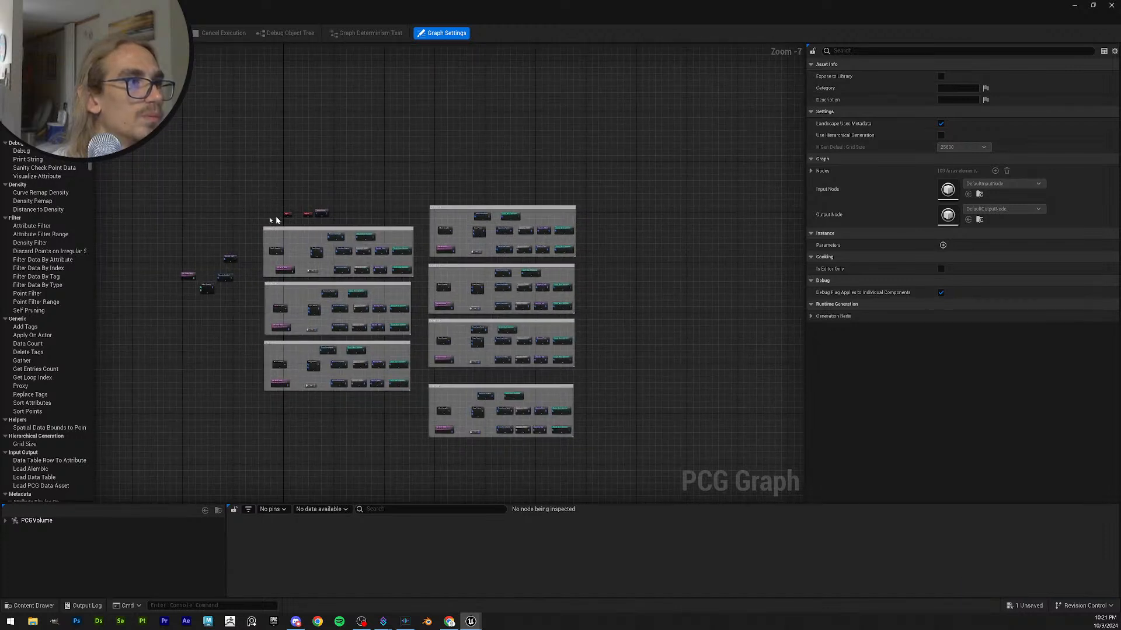
scroll(225, 223, up, 4)
right_drag(220, 226, 376, 195)
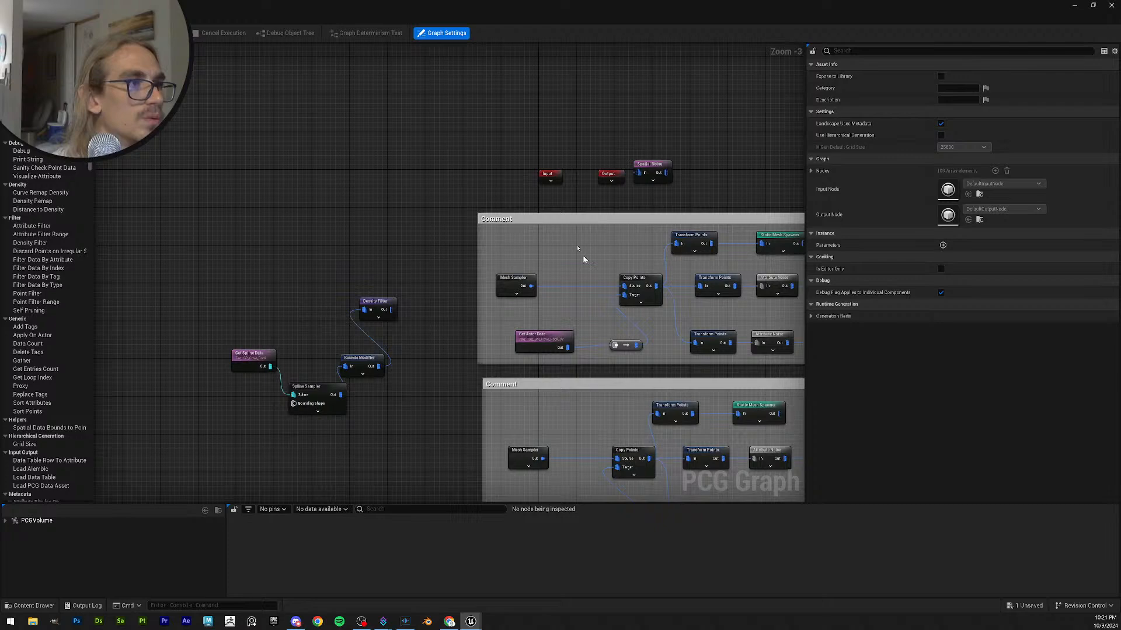
right_drag(446, 207, 315, 229)
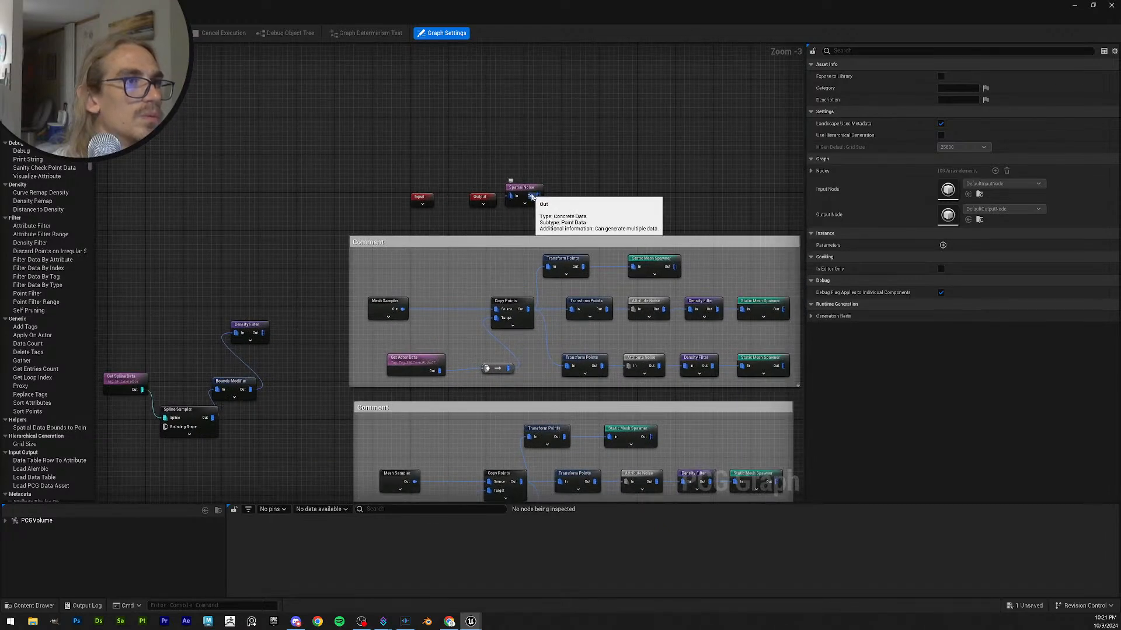
mouse_move(529, 193)
mouse_down()
mouse_move(258, 267)
mouse_move(509, 173)
mouse_move(490, 175)
mouse_move(527, 194)
mouse_up()
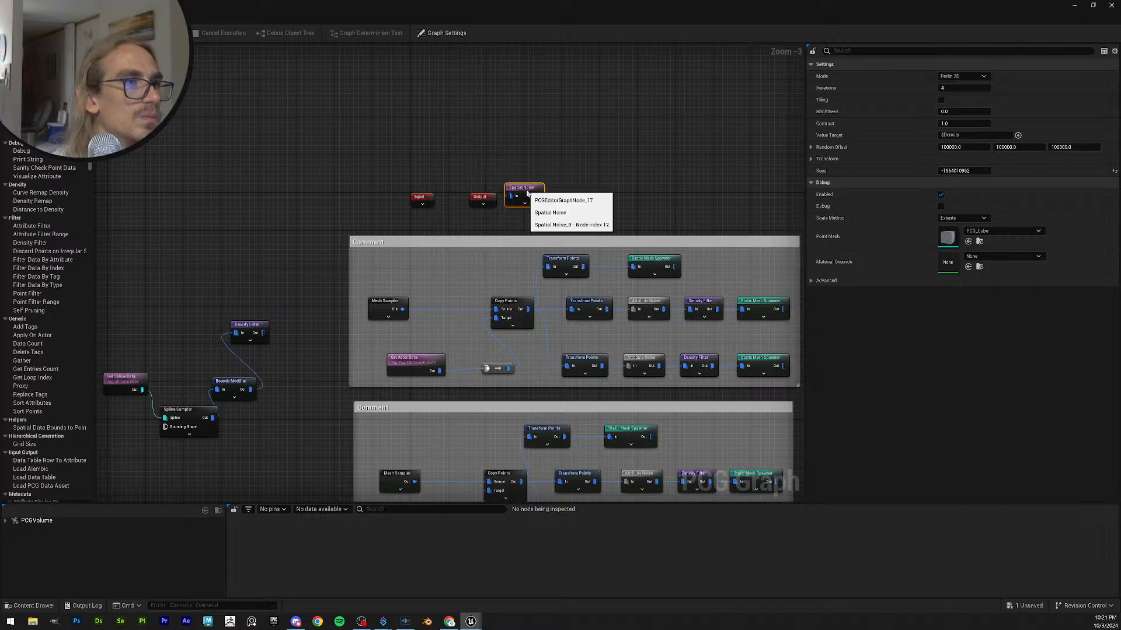
click(472, 141)
scroll(382, 242, down, 1)
right_drag(354, 236, 297, 179)
key(ctrl+s)
- Move the last comment box up beneath the third box of the second column and close the PCG graph editor
scroll(468, 212, down, 3)
right_drag(586, 152, 498, 124)
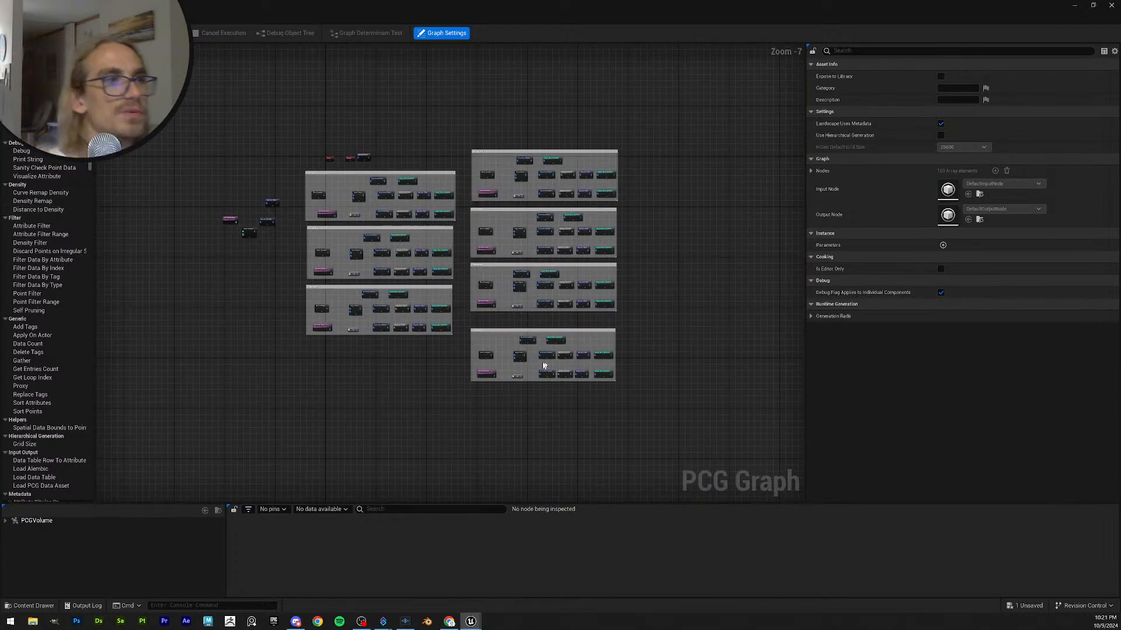
scroll(557, 341, up, 3)
click(555, 311)
drag(556, 310, 563, 303)
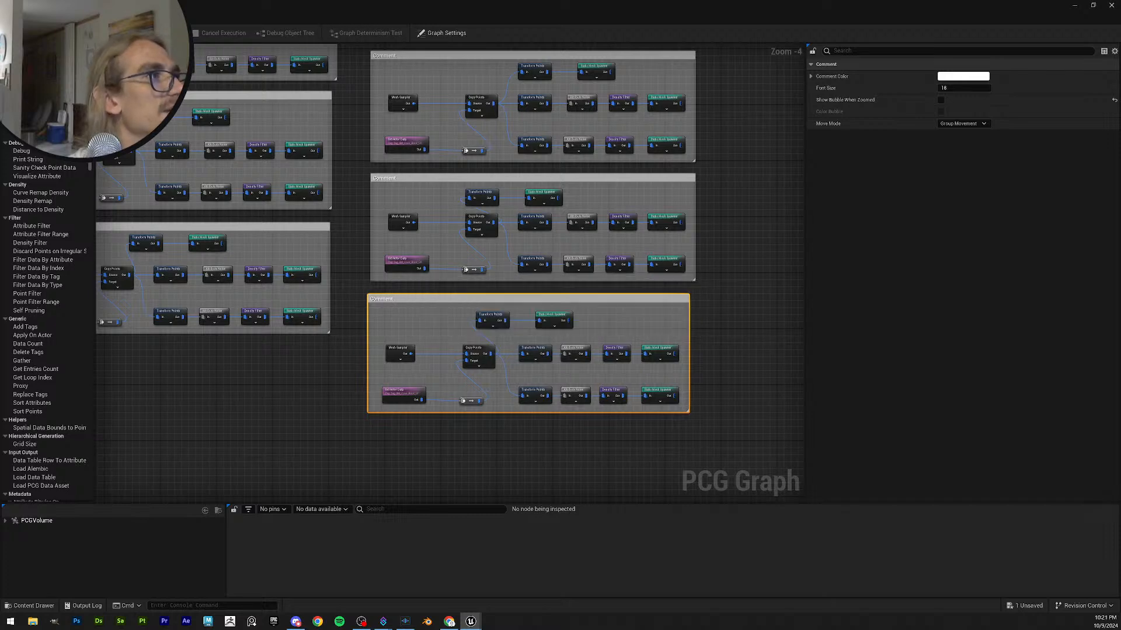
click(1111, 4)
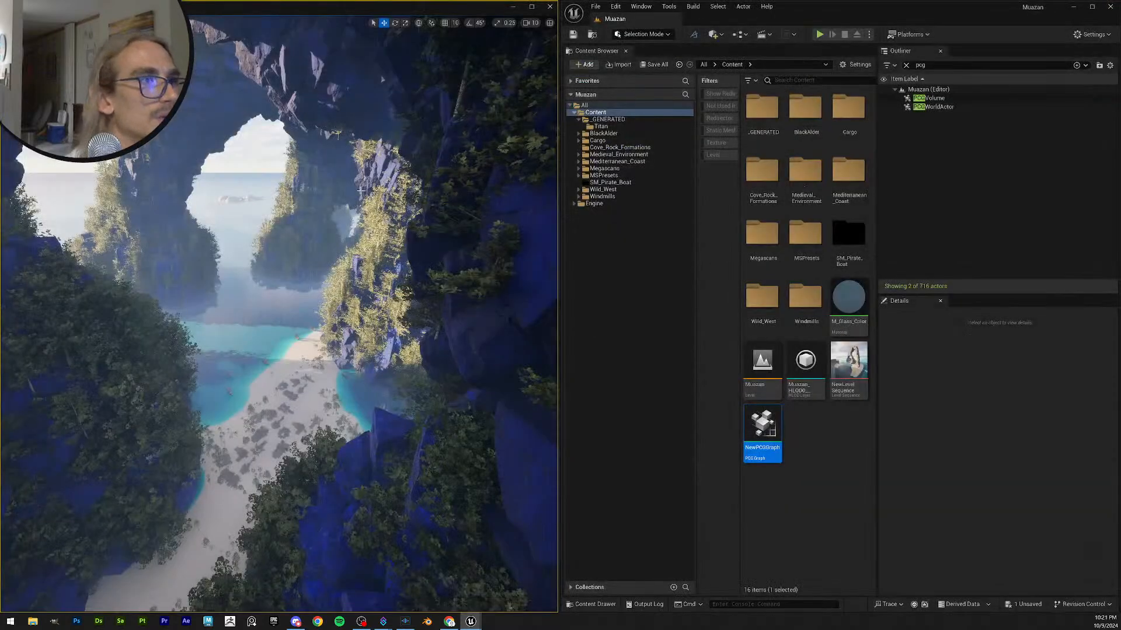
- Fly through and around the rock arches to examine the oak coverage on all the rock formations
key(w)
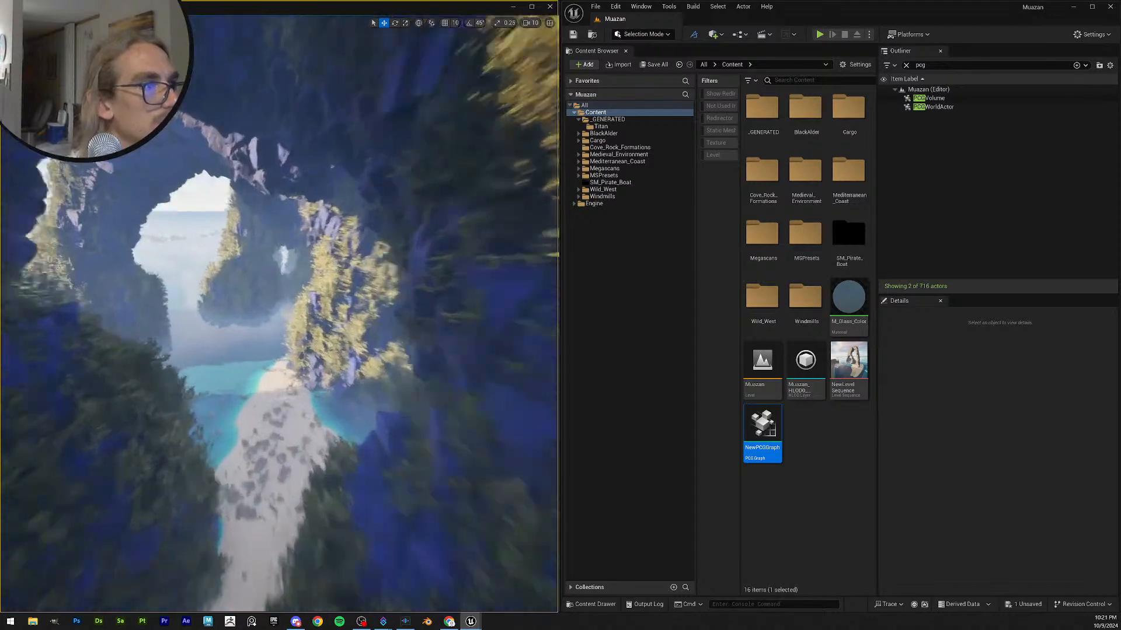
key(s)
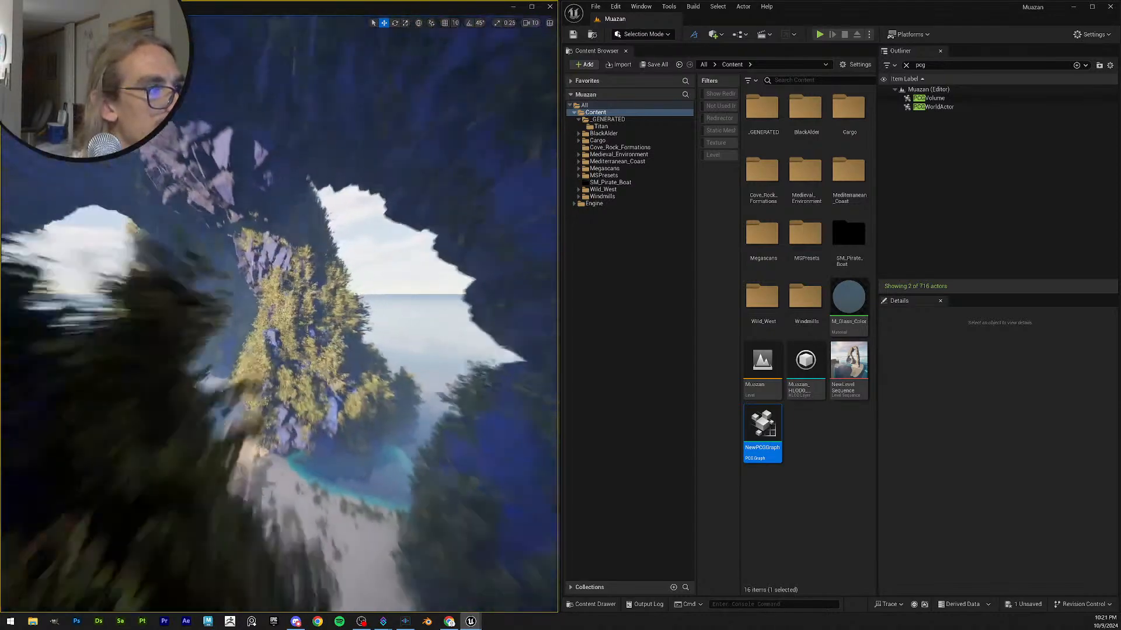
key(w)
key(s)
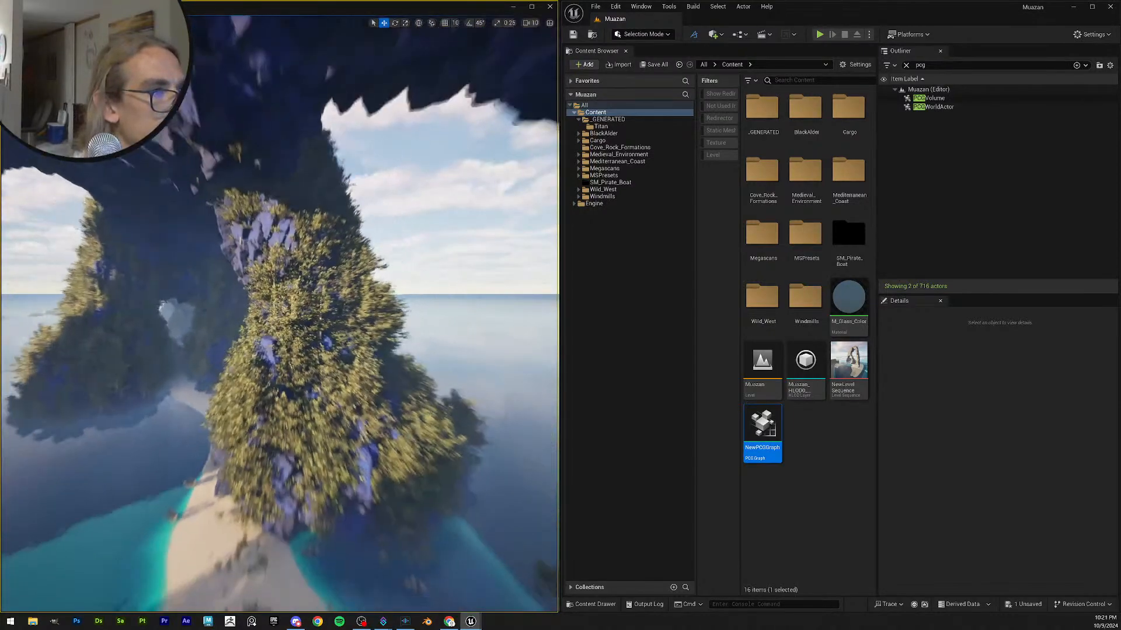
key(w)
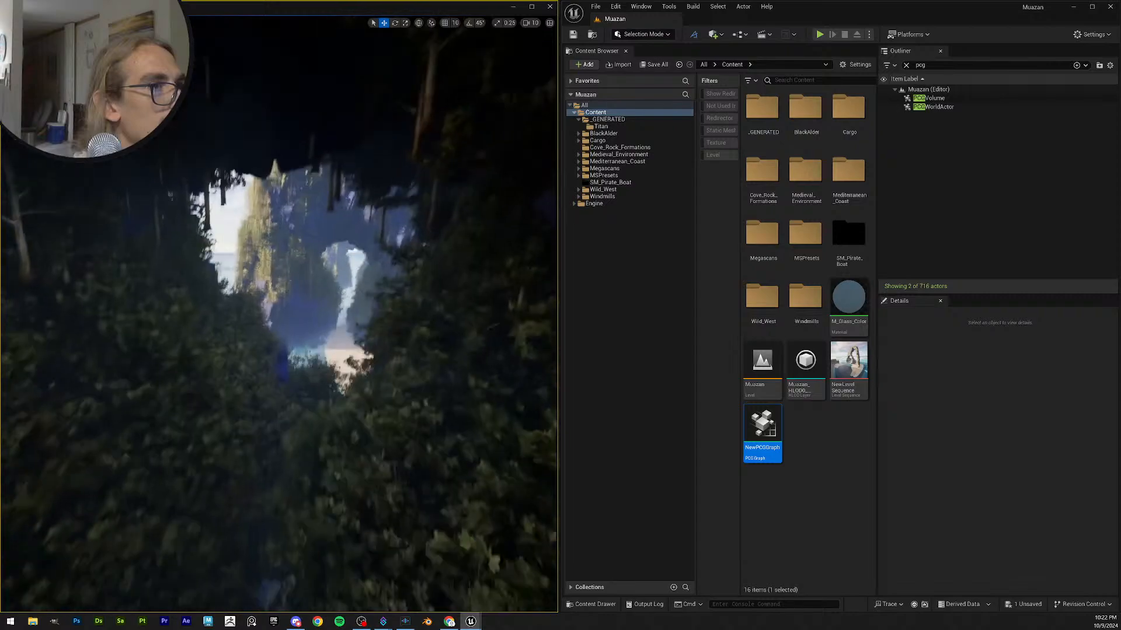
key(w)
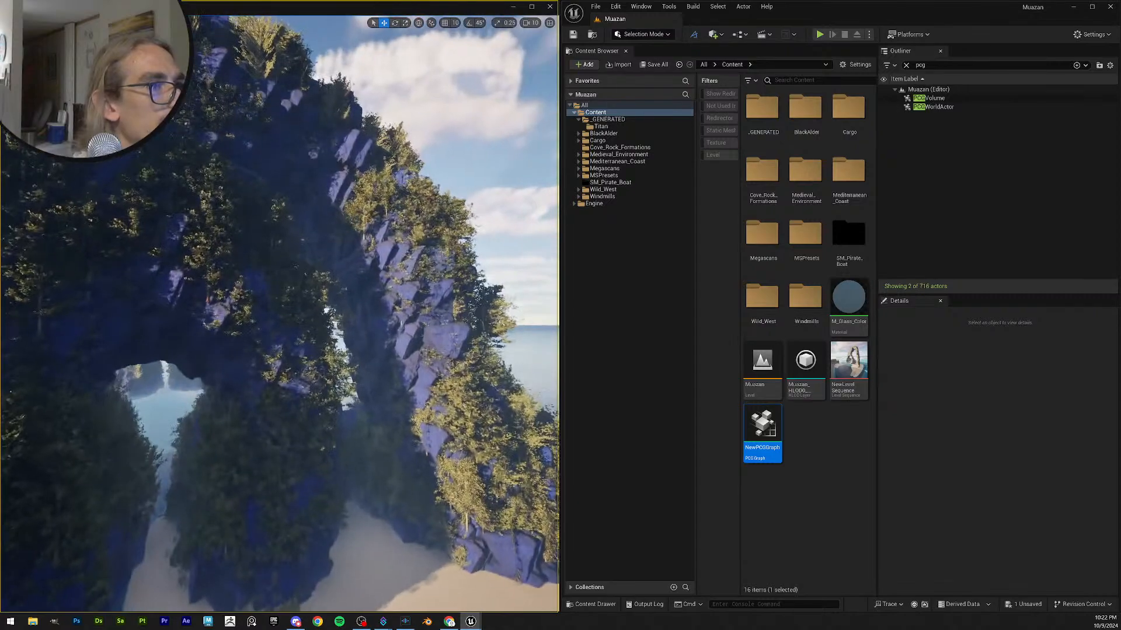
key(w)
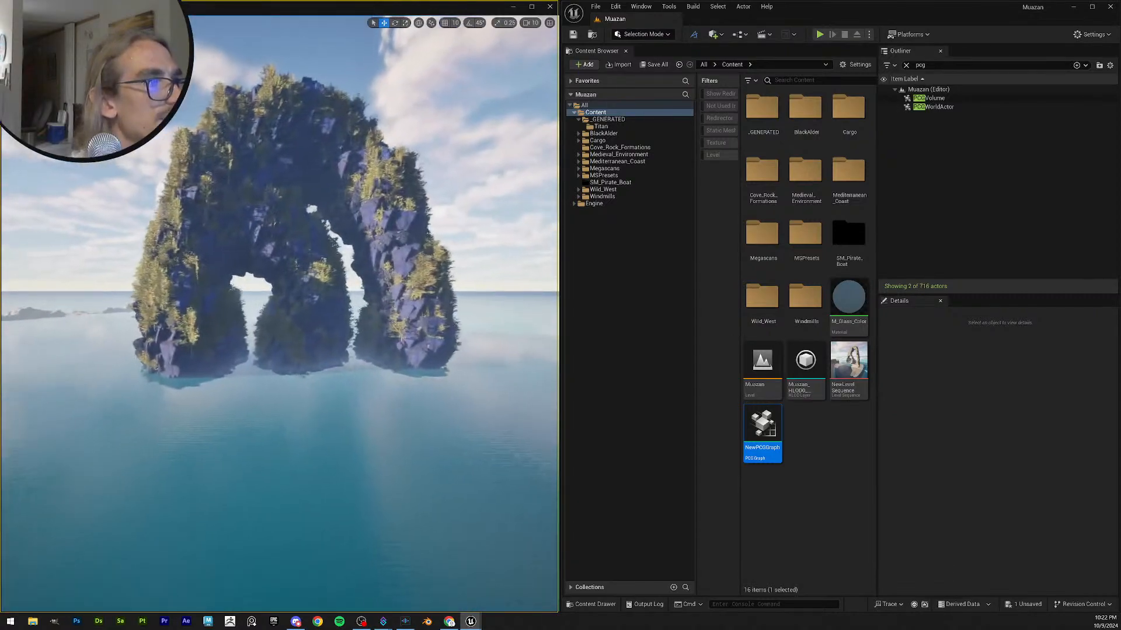
key(w)
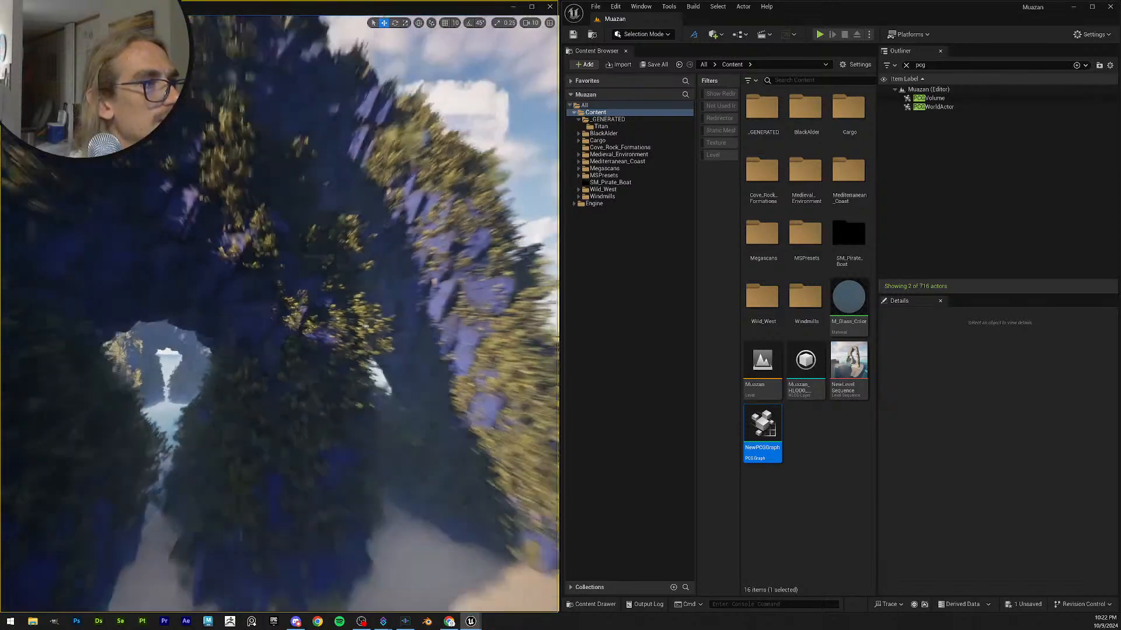
key(w)
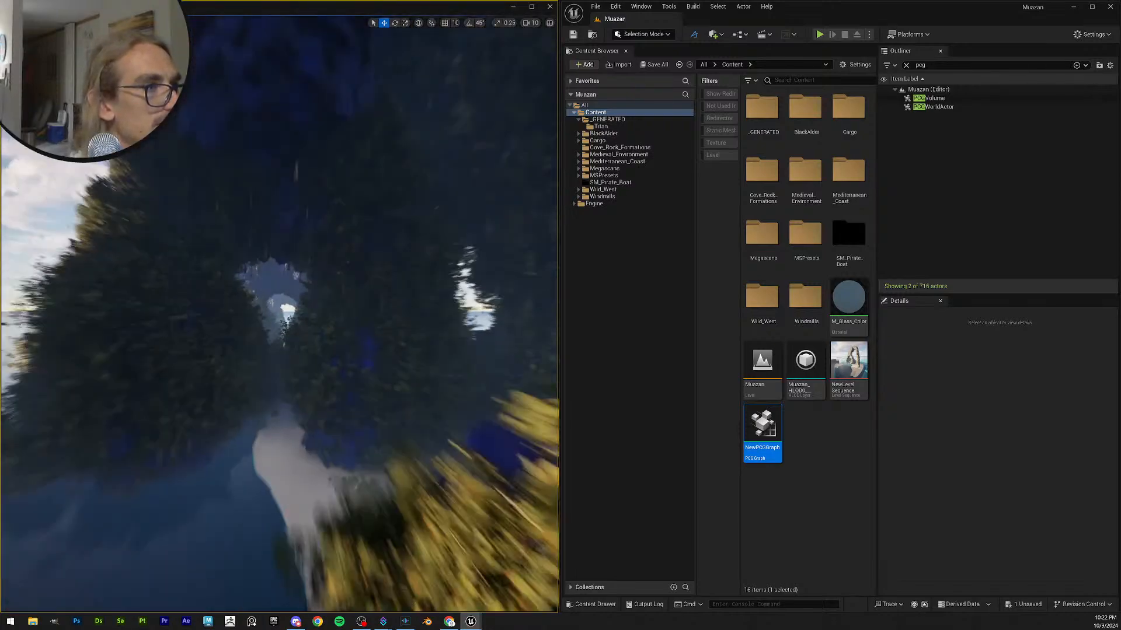
key(s)
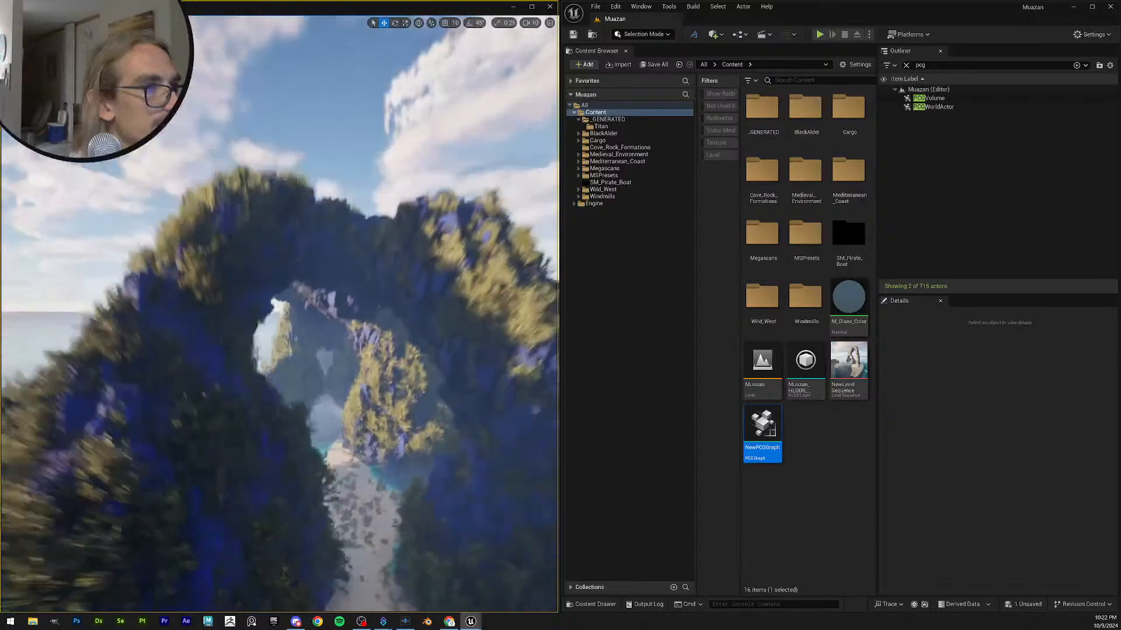
- Return the viewport to camera bookmark 2 and save all modified content, including the PCGVolume actor
key(2)
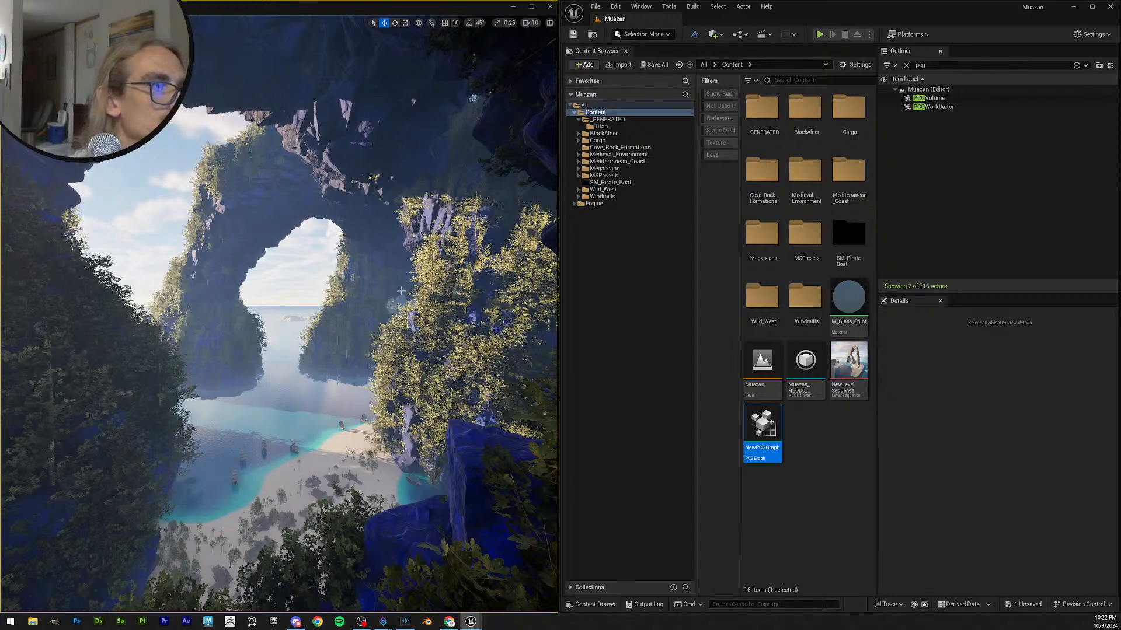
click(828, 478)
click(757, 429)
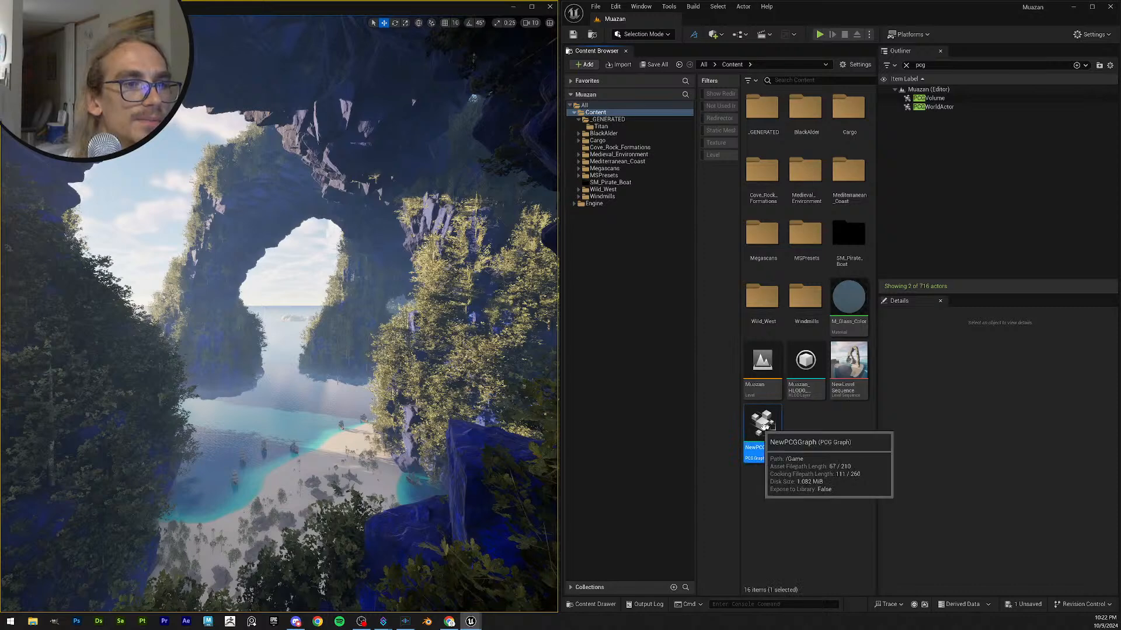
click(802, 445)
click(647, 64)
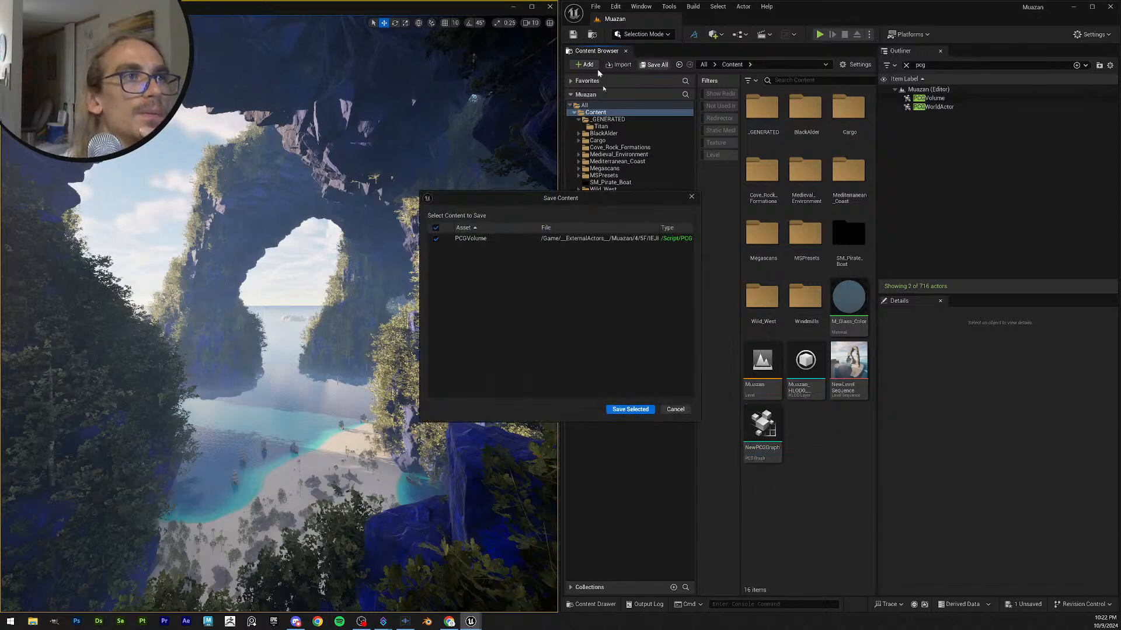
click(630, 408)
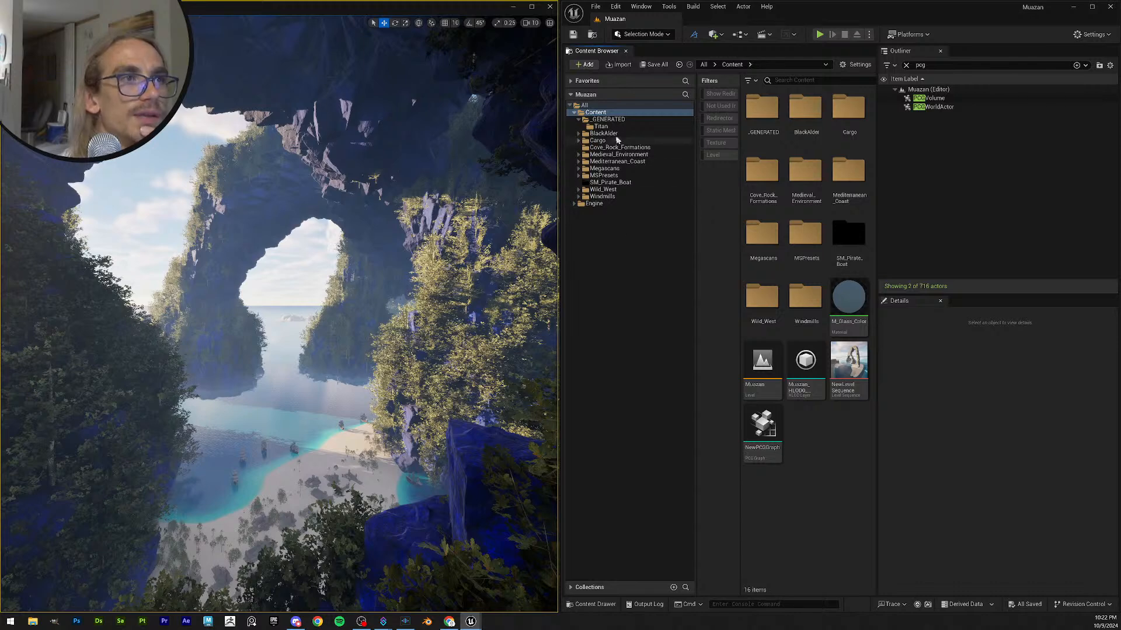
- Search the project content for "oak", check the folders for the tree assets, and open the BlackAlder folder with the search cleared
click(786, 79)
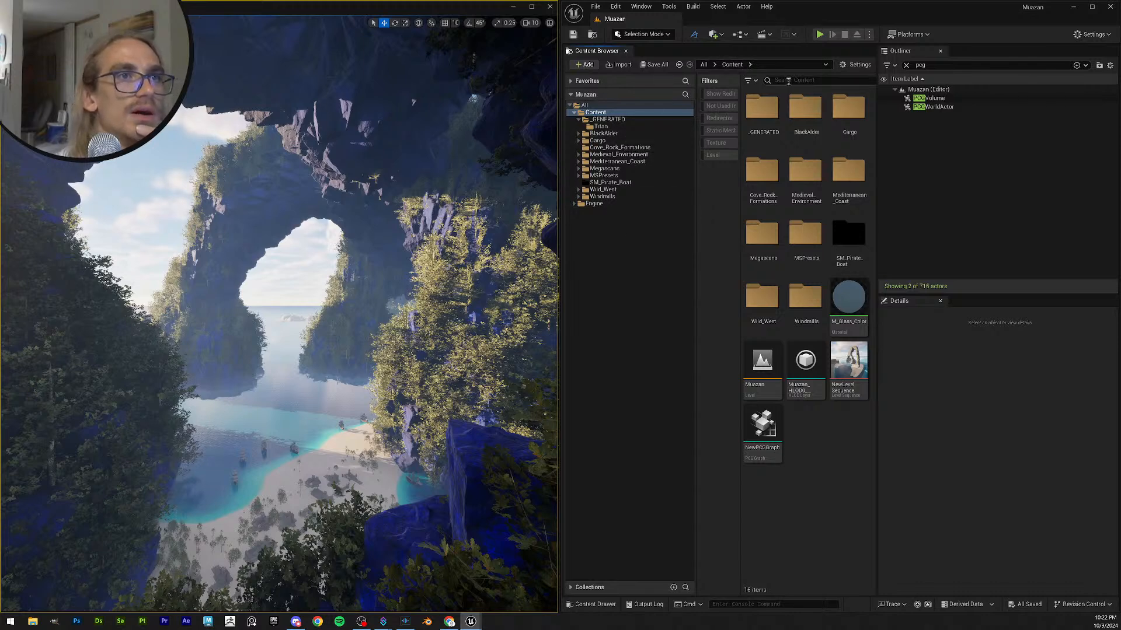
text(pak)
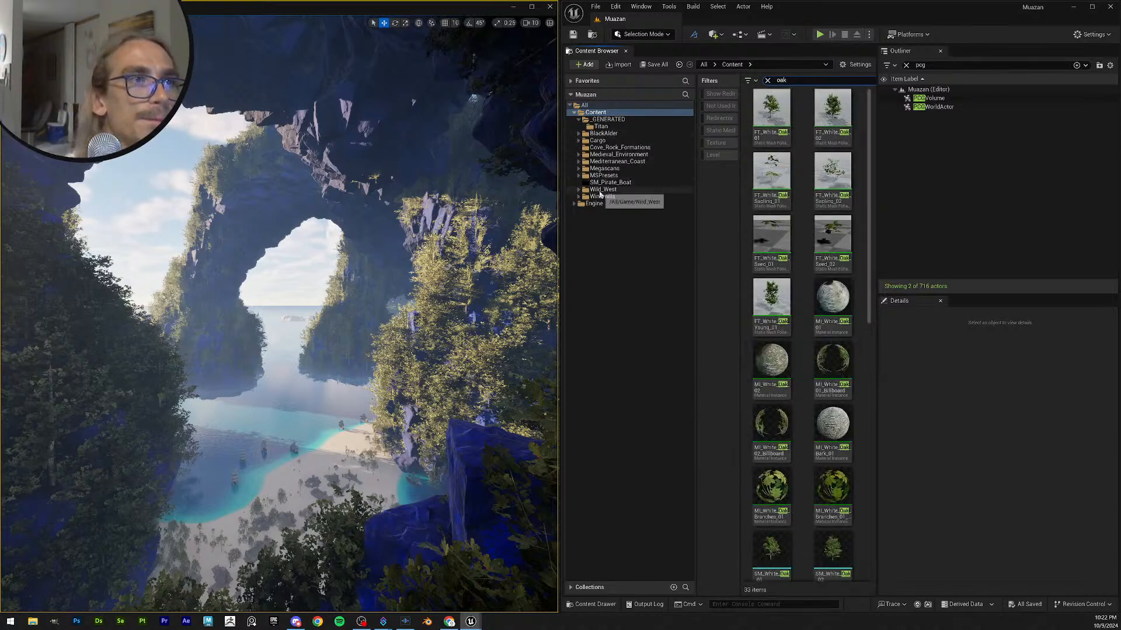
click(619, 148)
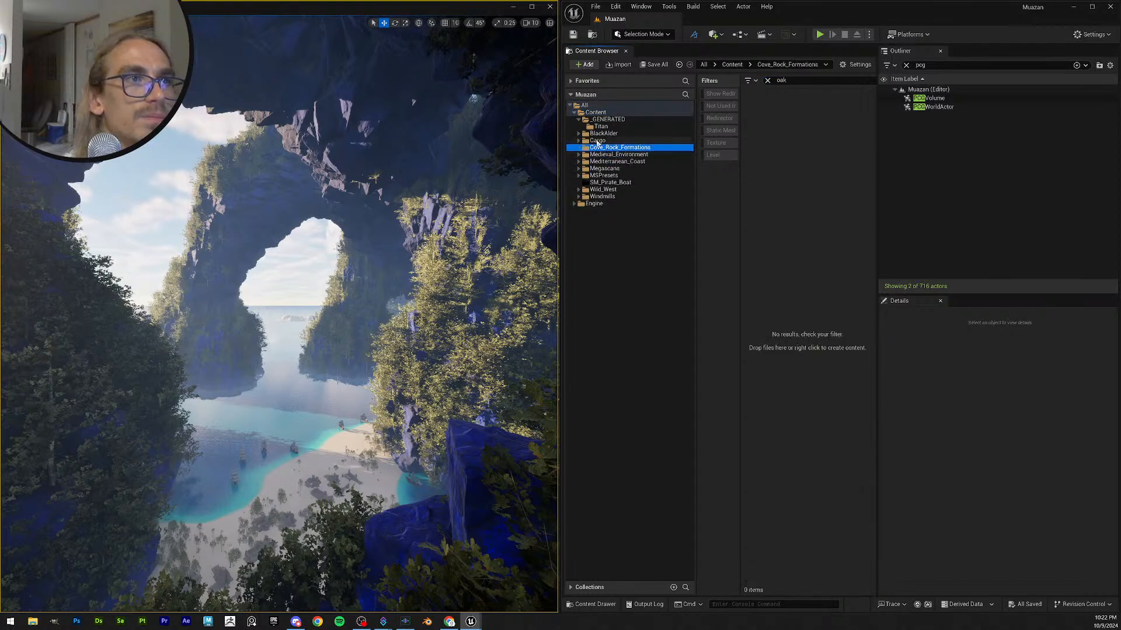
click(603, 134)
click(767, 81)
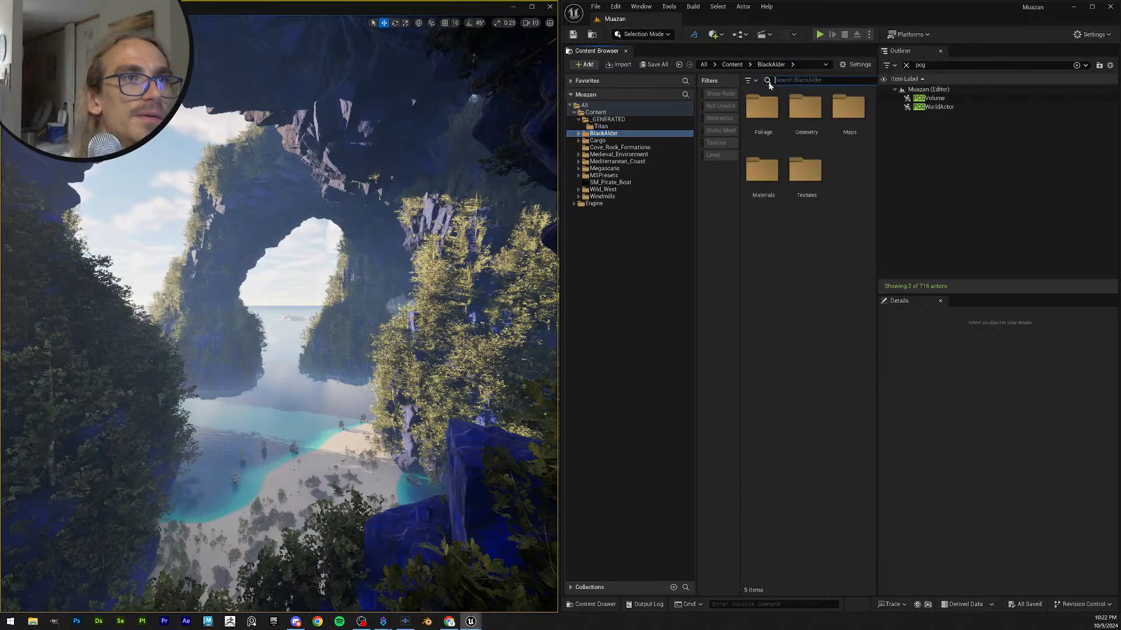
- Filter the BlackAlder folder to static meshes, select them all to check their available mesh actions, and remove the filter
click(722, 130)
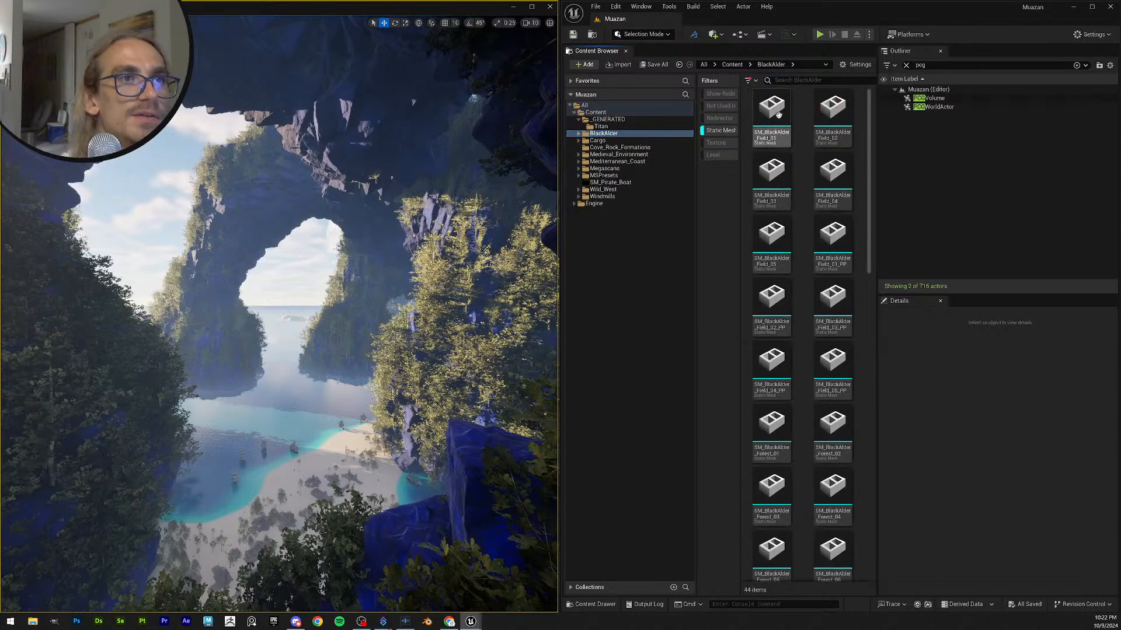
scroll(796, 331, down, 5)
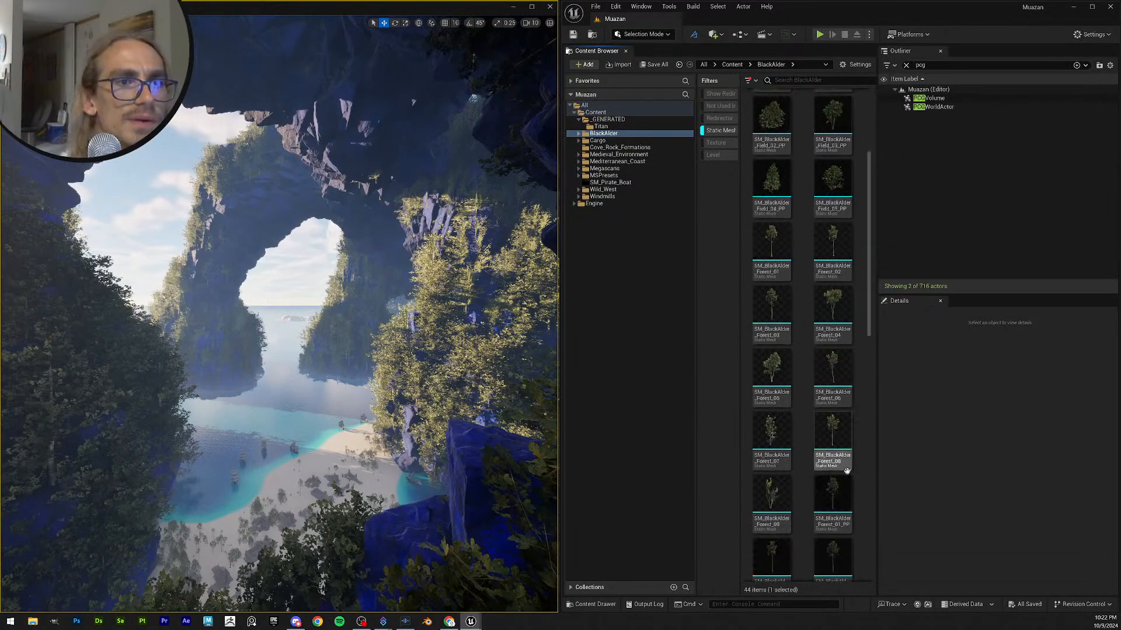
drag(870, 371, 856, 555)
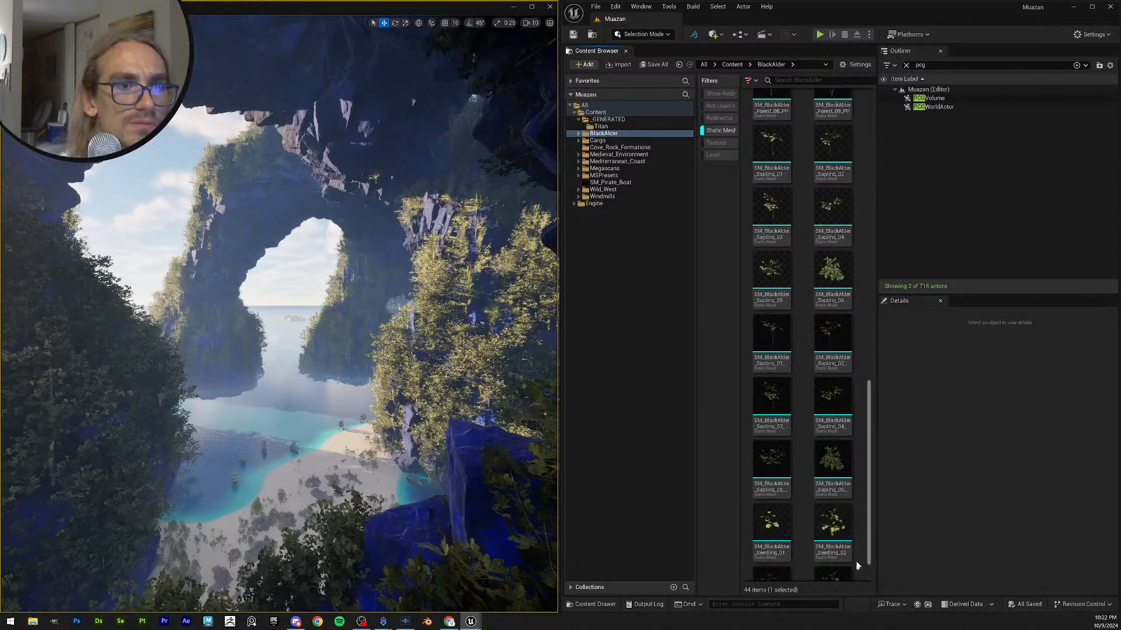
key(ctrl+a)
right_click(841, 548)
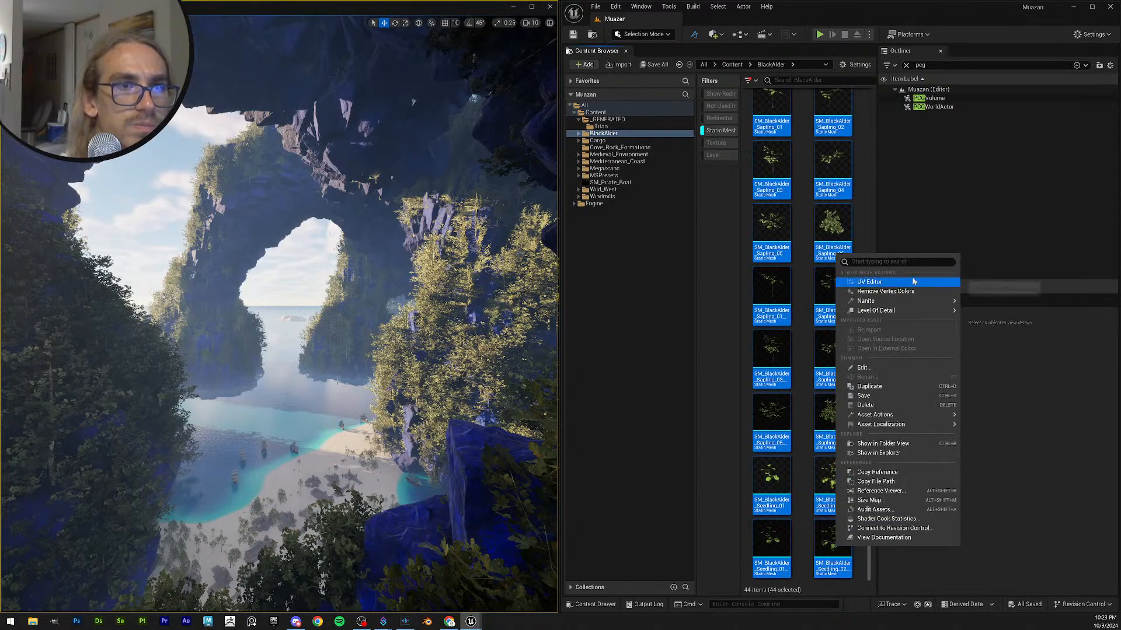
click(657, 323)
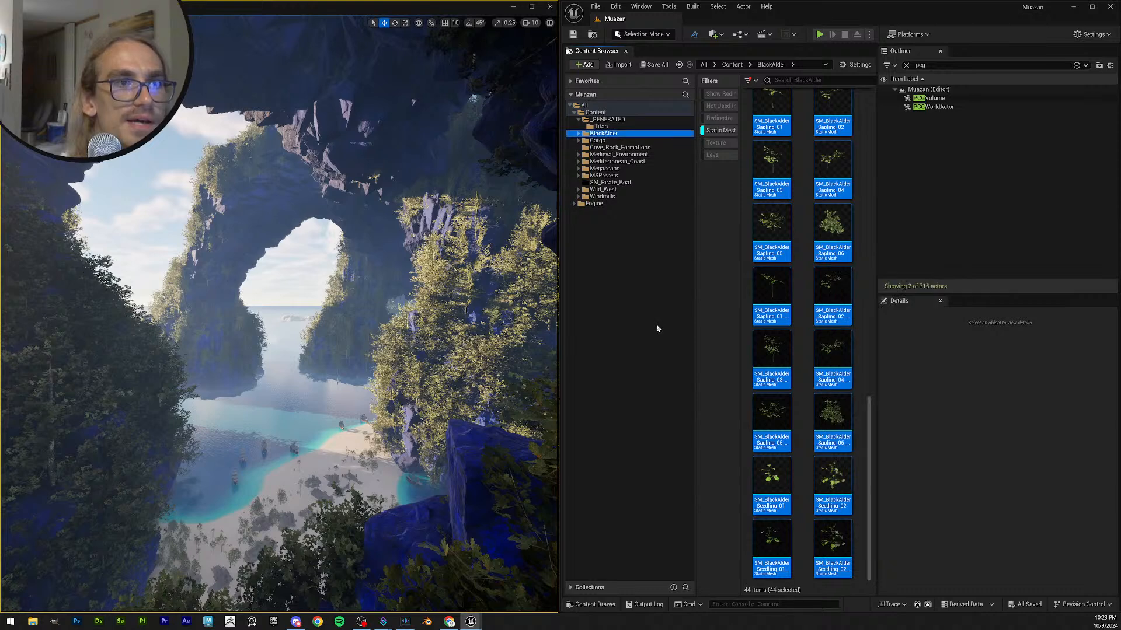
click(721, 132)
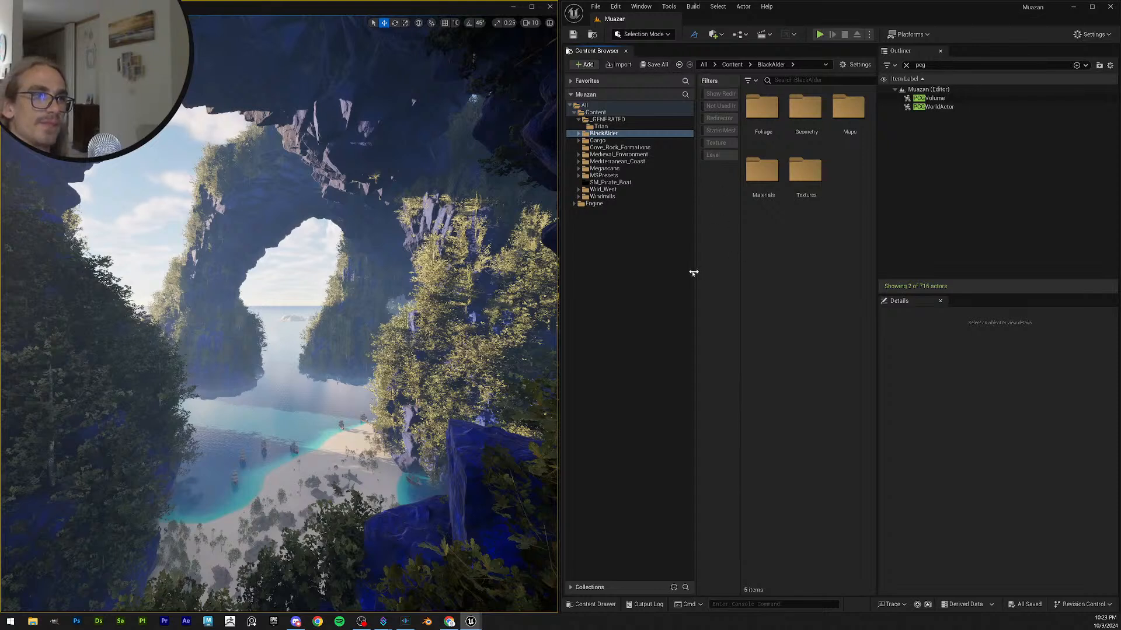
- Enlarge the viewport to full screen, compare the foliage from camera bookmarks 1, 2 and 3, and restore the window beside the editor
click(532, 7)
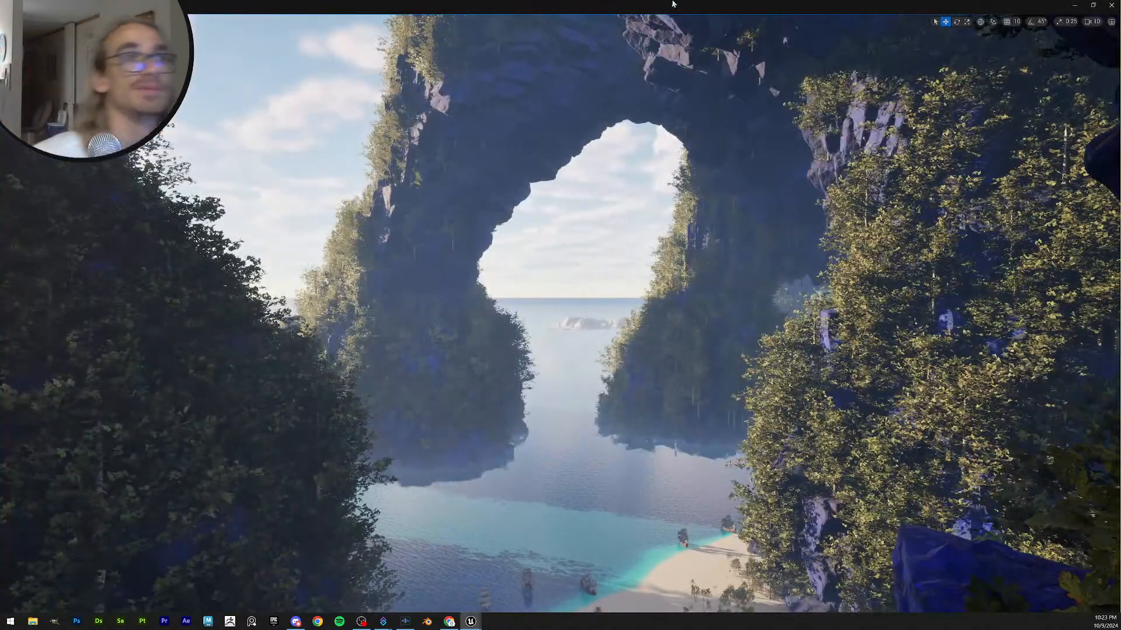
key(1)
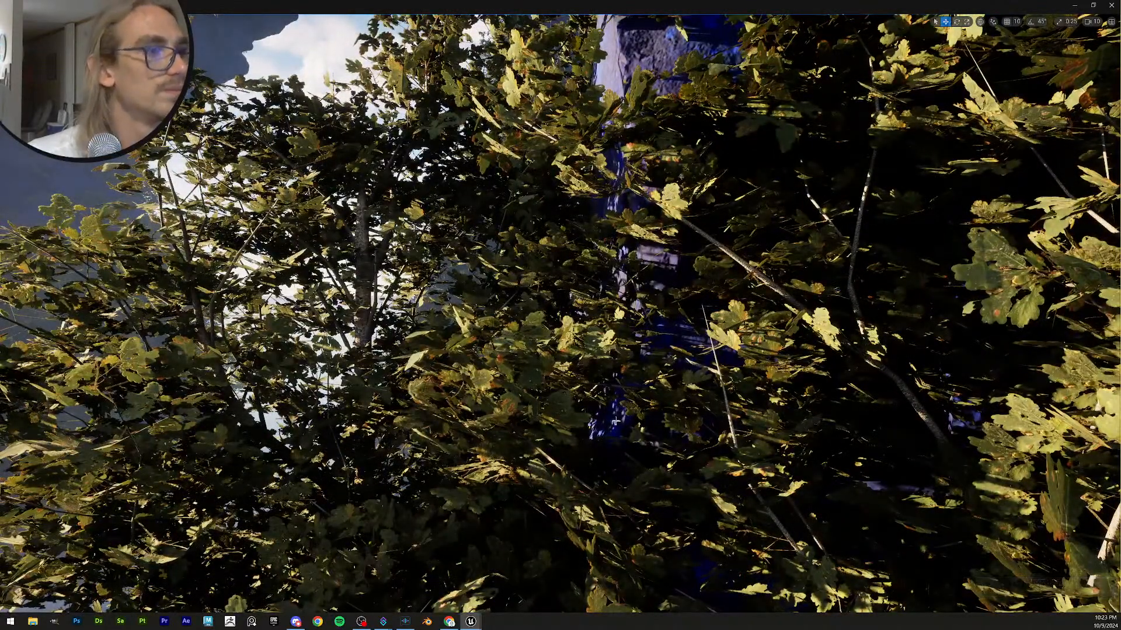
key(2)
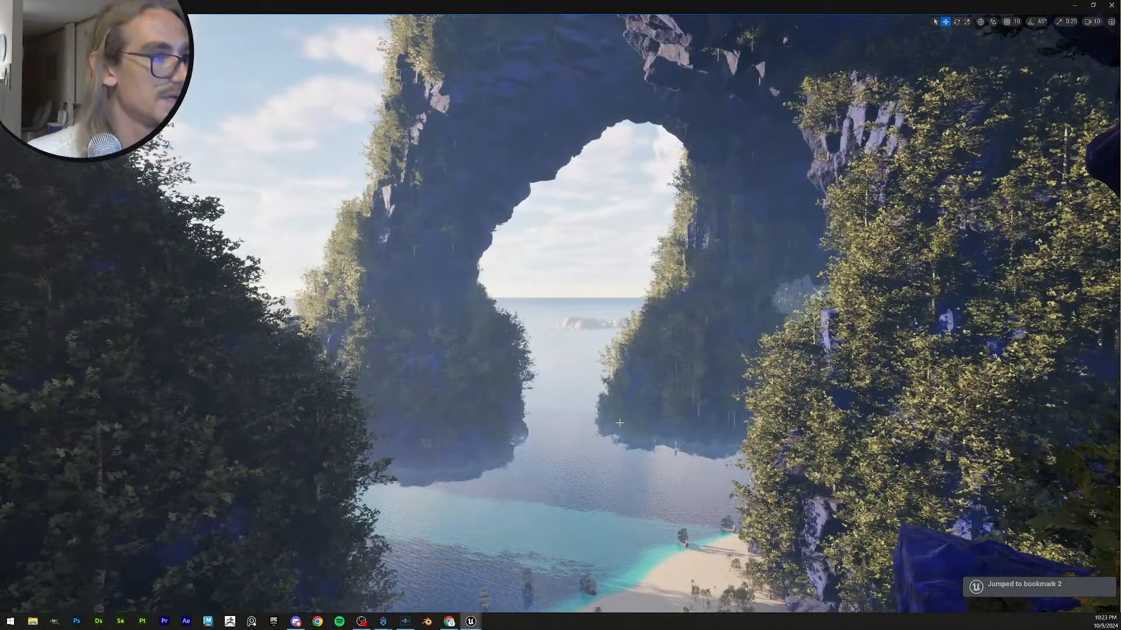
key(3)
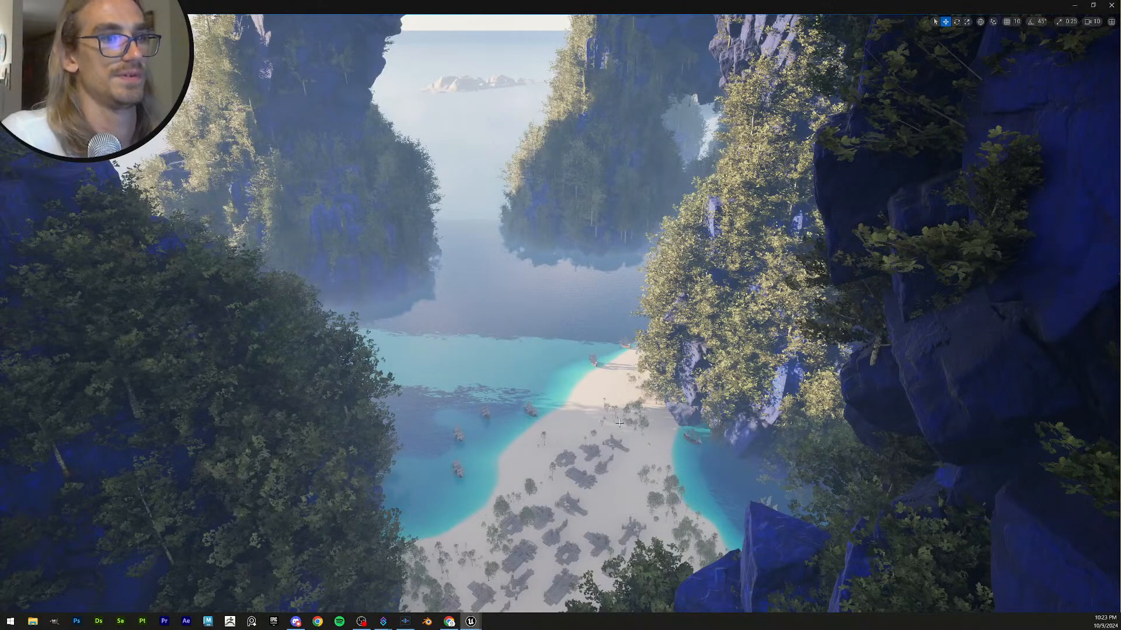
key(3)
key(2)
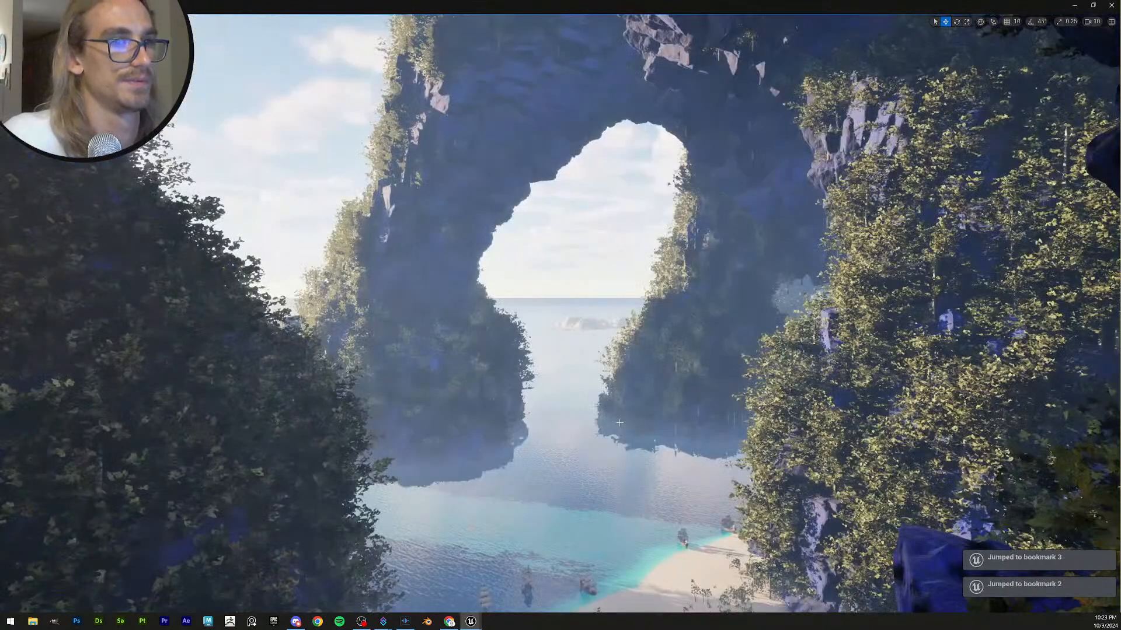
key(3)
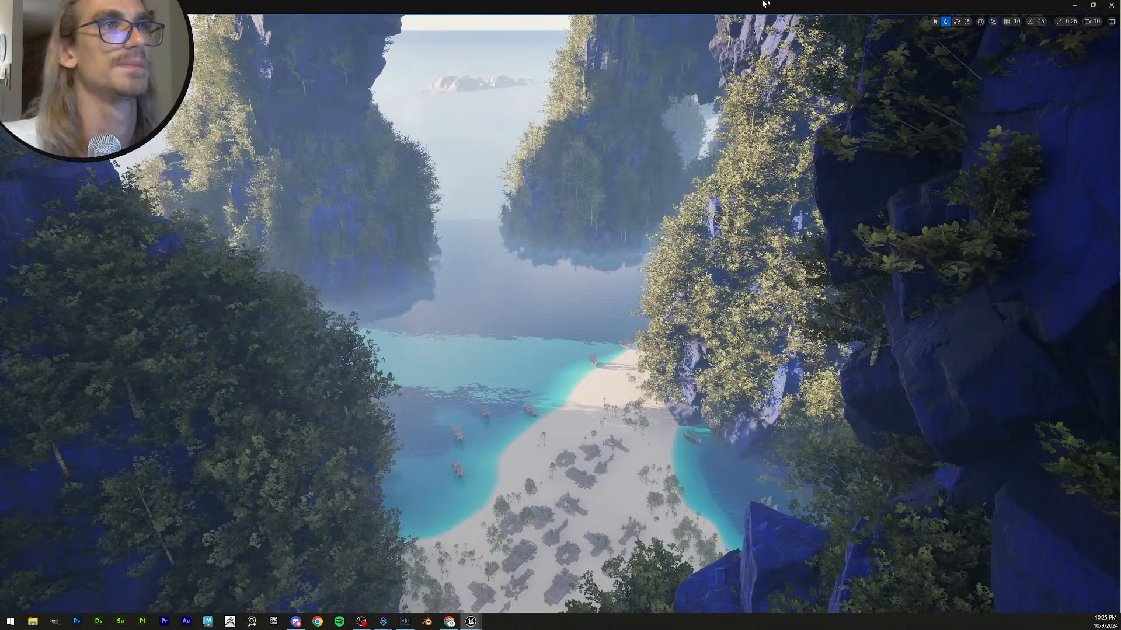
drag(759, 9, 0, 325)
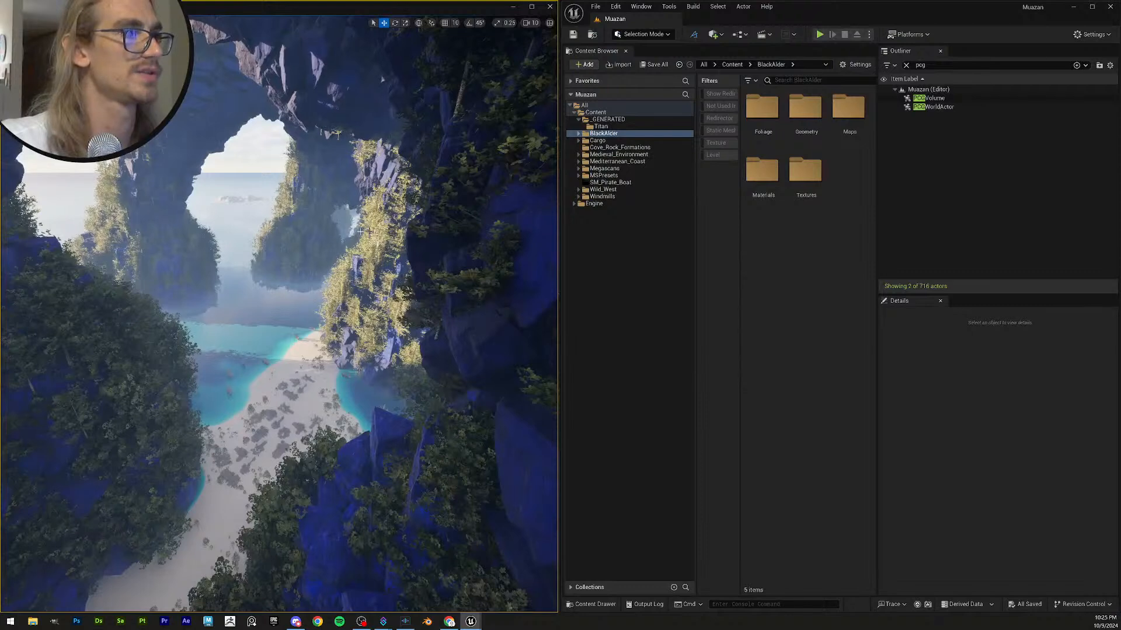